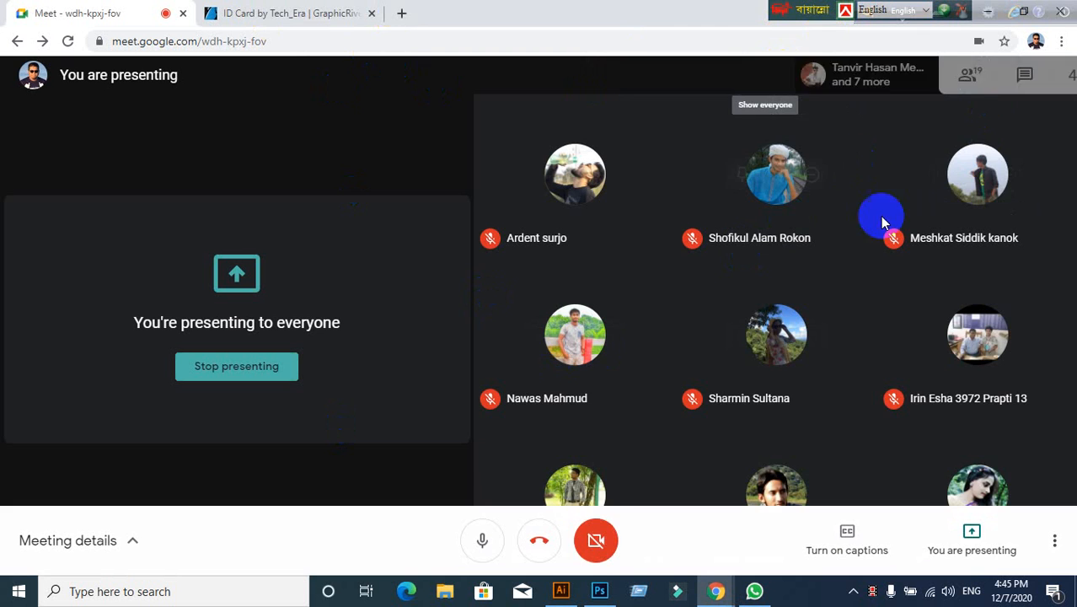
Step: Close the participants list and the leftover GraphicRiver ID Card tab
{"action": "scroll", "coordinate": [957, 321], "scroll_direction": "down", "scroll_amount": 5}
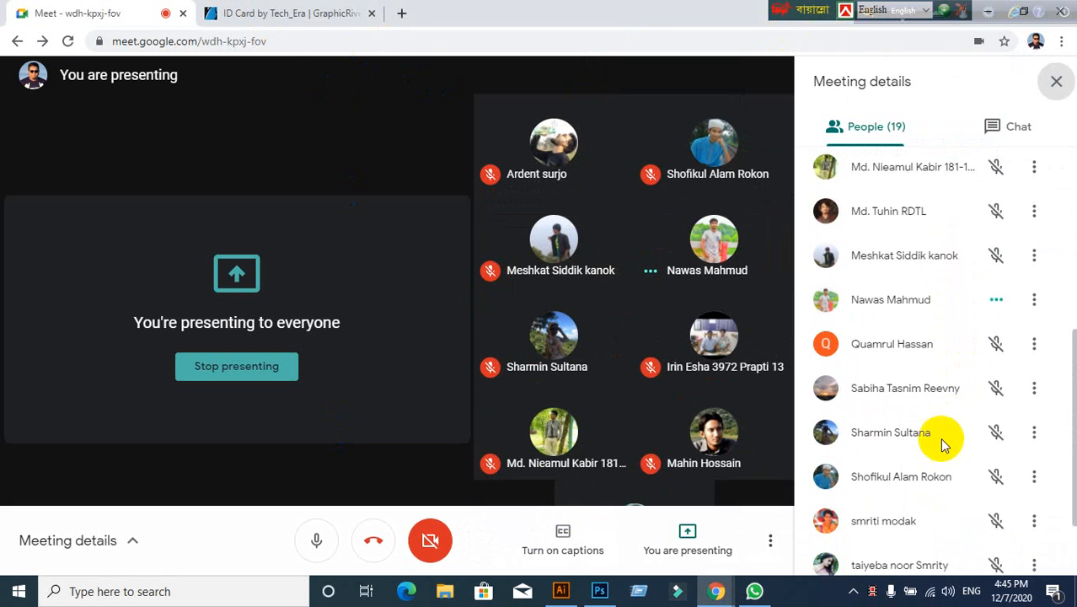
{"action": "scroll", "coordinate": [940, 434], "scroll_direction": "up", "scroll_amount": 5}
{"action": "scroll", "coordinate": [936, 413], "scroll_direction": "down", "scroll_amount": 5}
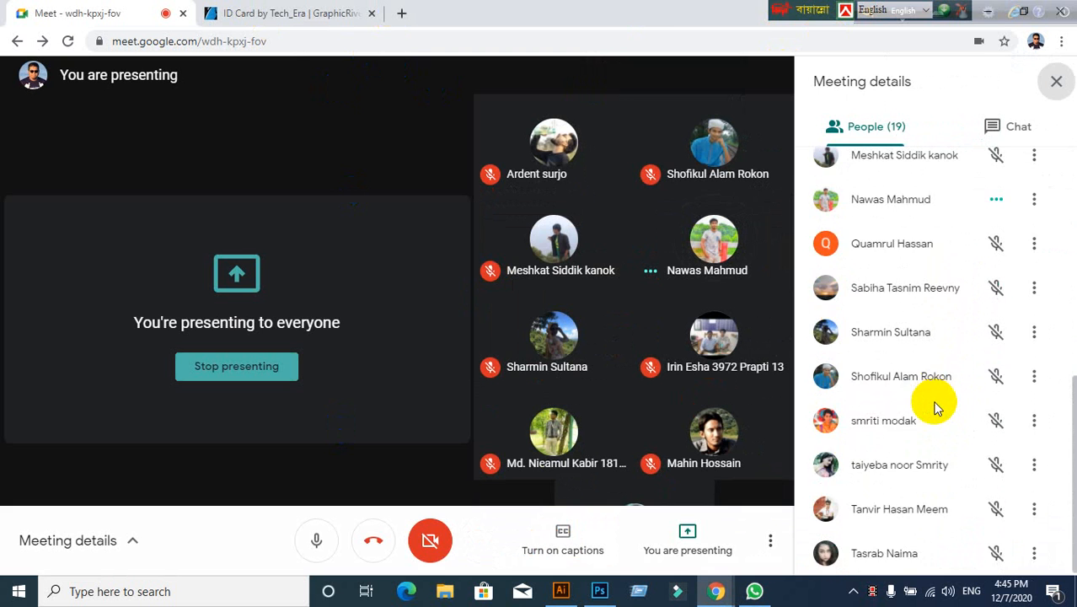
{"action": "scroll", "coordinate": [934, 404], "scroll_direction": "up", "scroll_amount": 3}
{"action": "left_click", "coordinate": [1056, 81]}
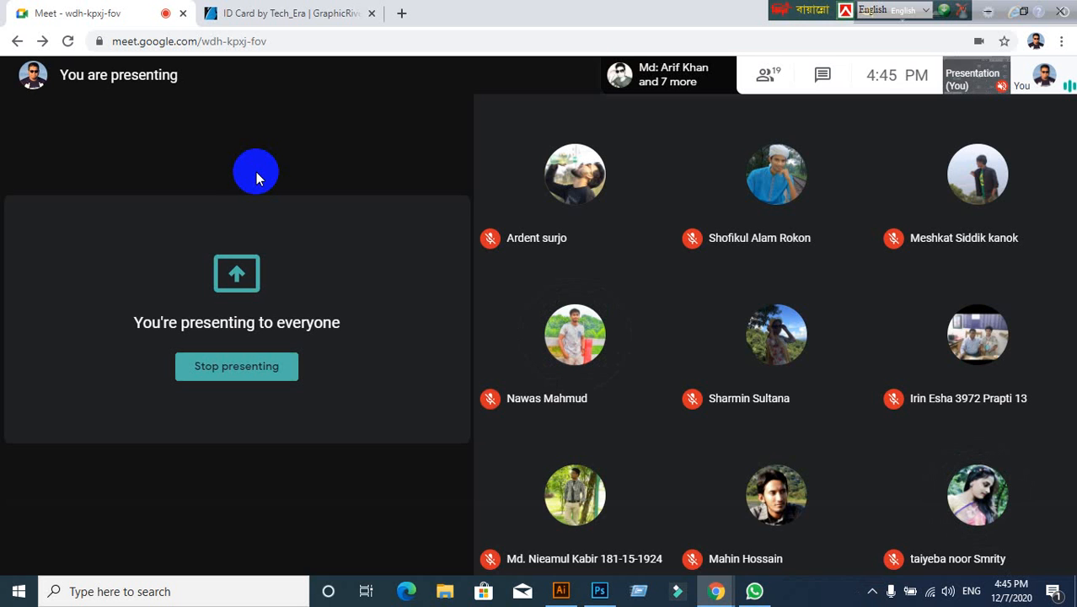
{"action": "left_click", "coordinate": [372, 14]}
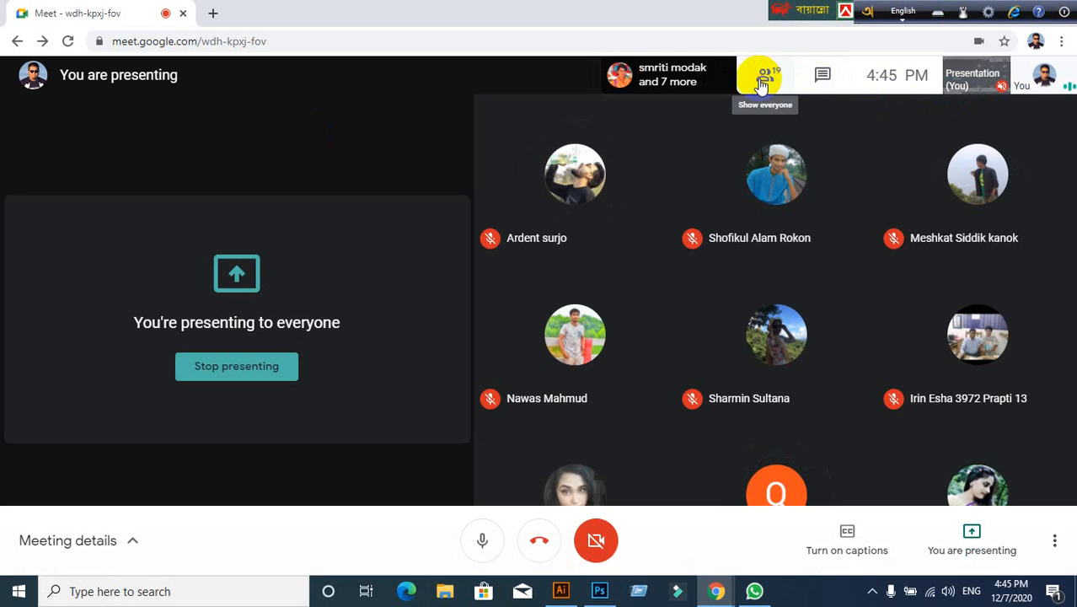
Step: Check the participants list once more, then open a new blank browser tab
{"action": "left_click", "coordinate": [763, 83]}
{"action": "scroll", "coordinate": [953, 413], "scroll_direction": "down", "scroll_amount": 3}
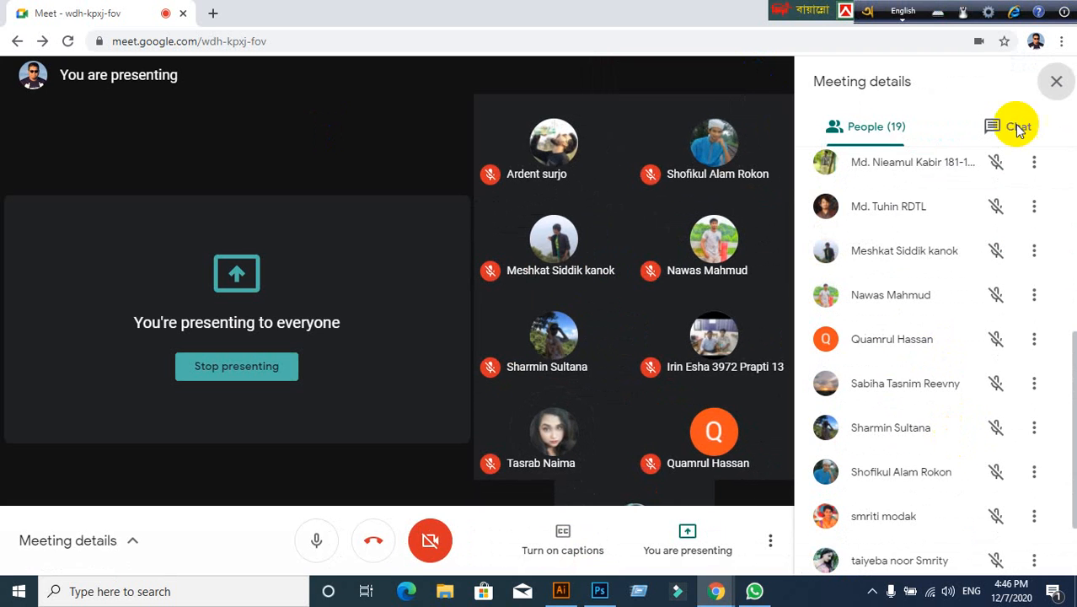
{"action": "left_click", "coordinate": [1055, 81]}
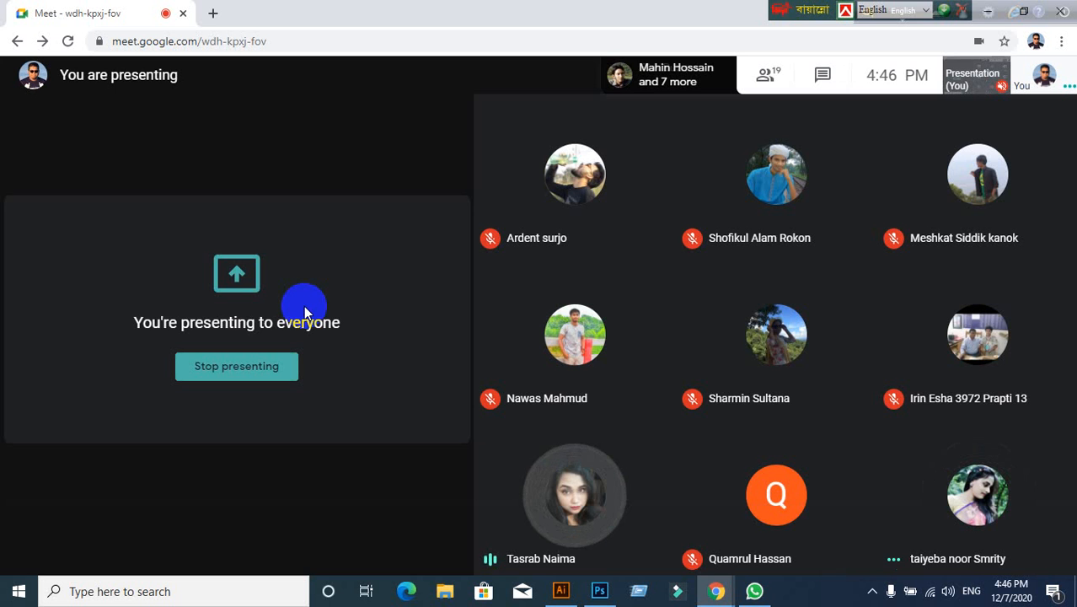
{"action": "left_click", "coordinate": [213, 12]}
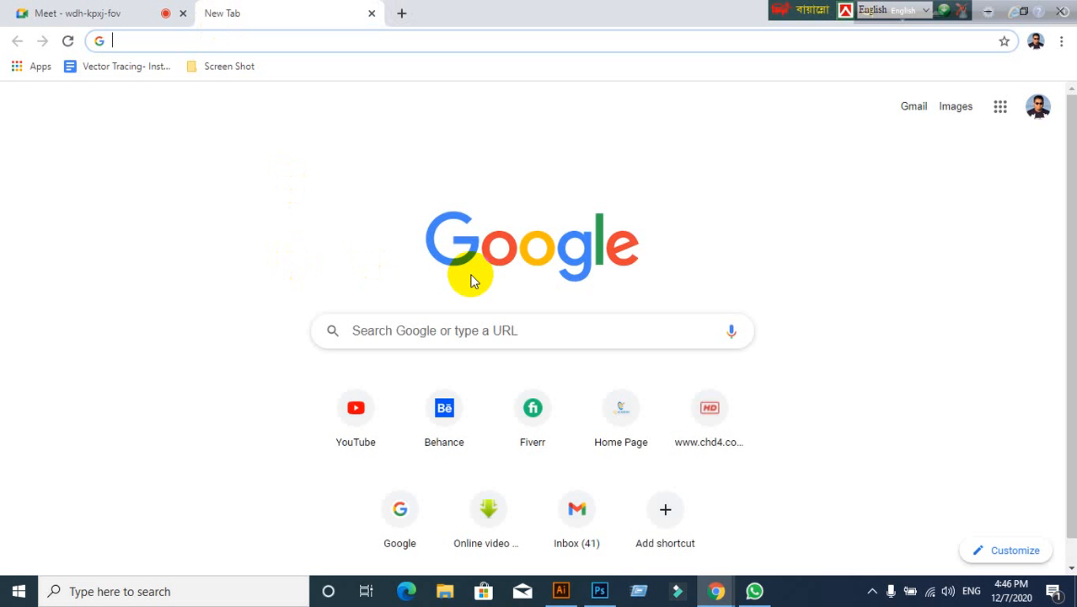
Step: Accept the 'ww' facebook autocomplete in the new tab, then switch back to the Meet call
{"action": "type", "text": "ww"}
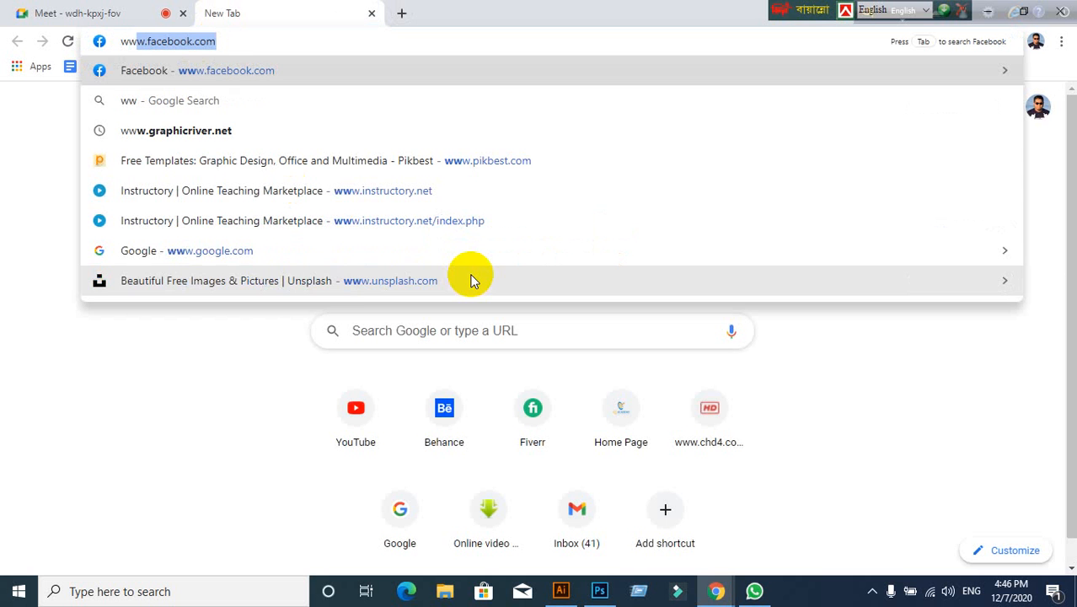
{"action": "key", "text": "Return"}
{"action": "left_click", "coordinate": [37, 13]}
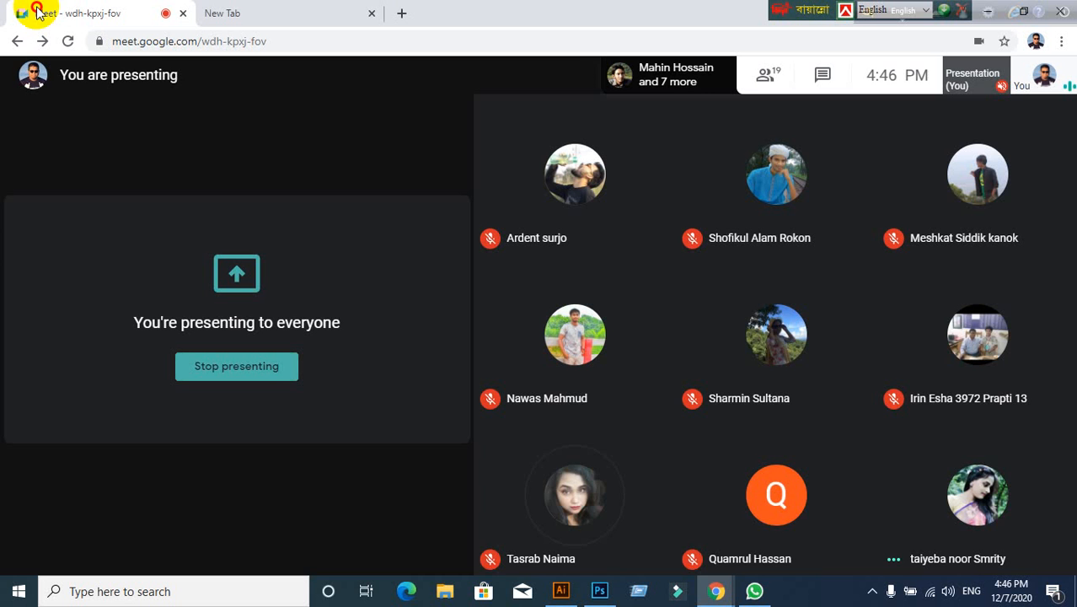
{"action": "mouse_move", "coordinate": [123, 469]}
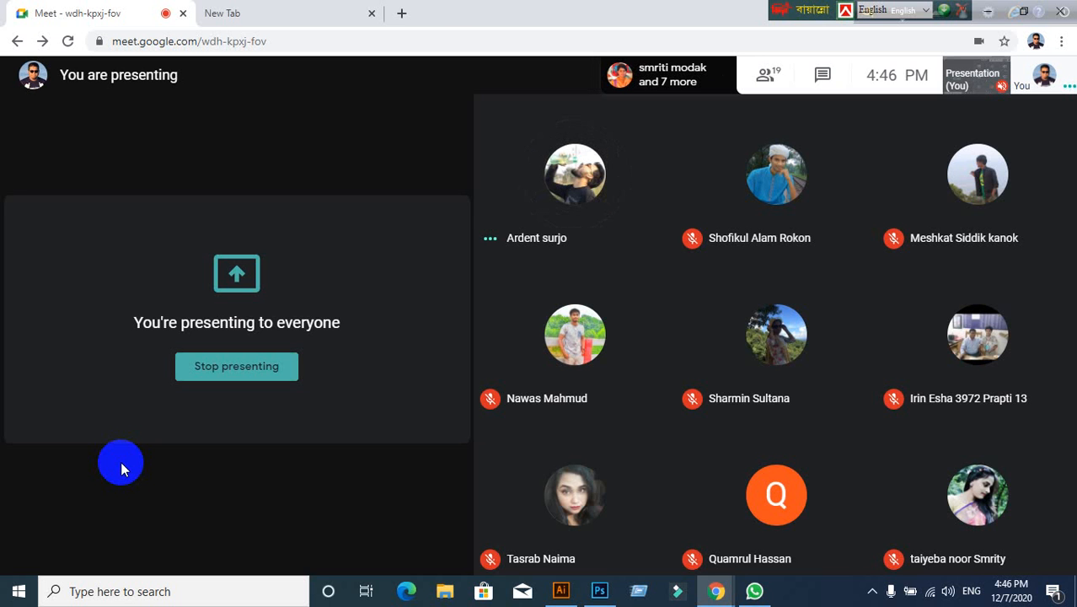
{"action": "left_click", "coordinate": [240, 12]}
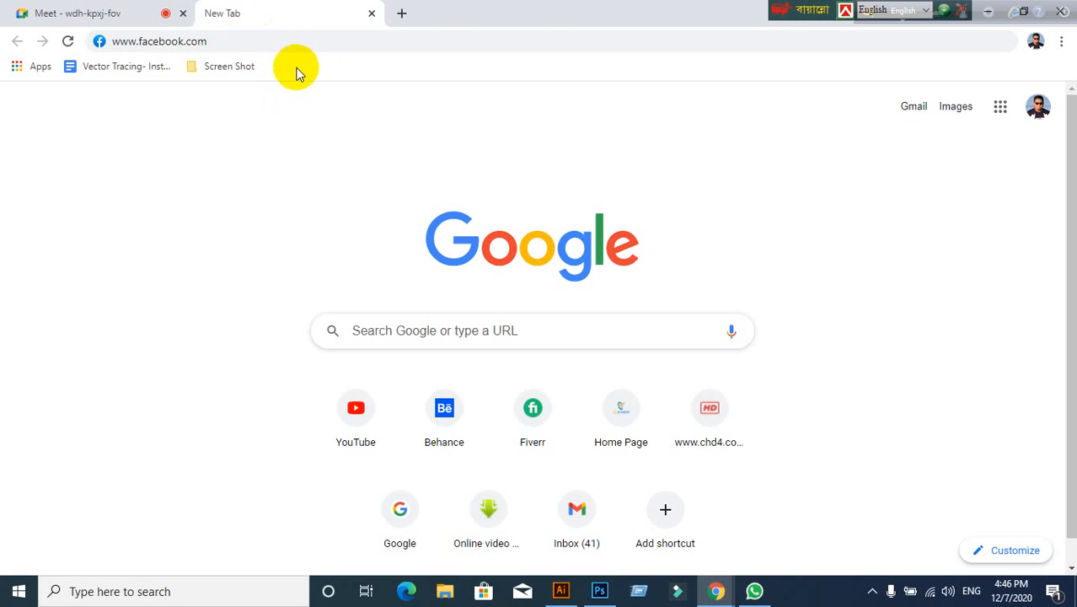
{"action": "left_click", "coordinate": [320, 41]}
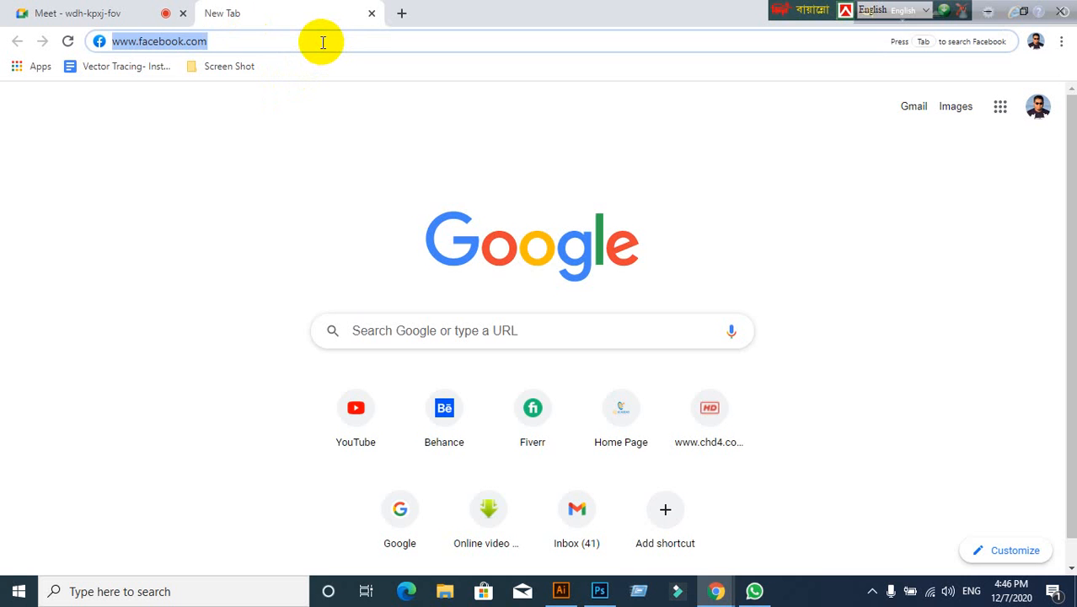
{"action": "type", "text": "www.graphicriver"}
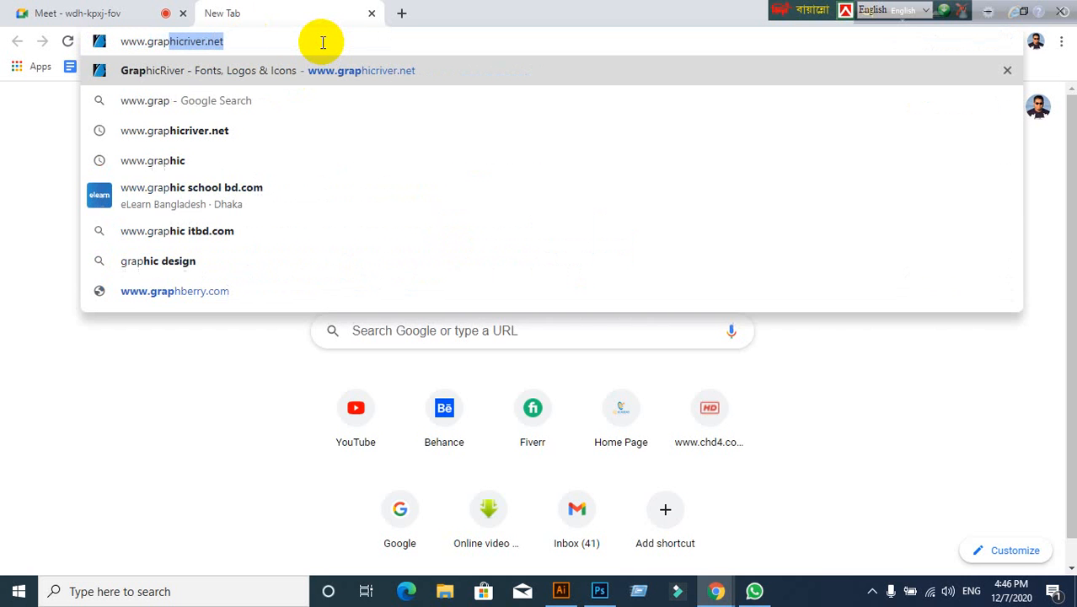
{"action": "key", "text": "Return"}
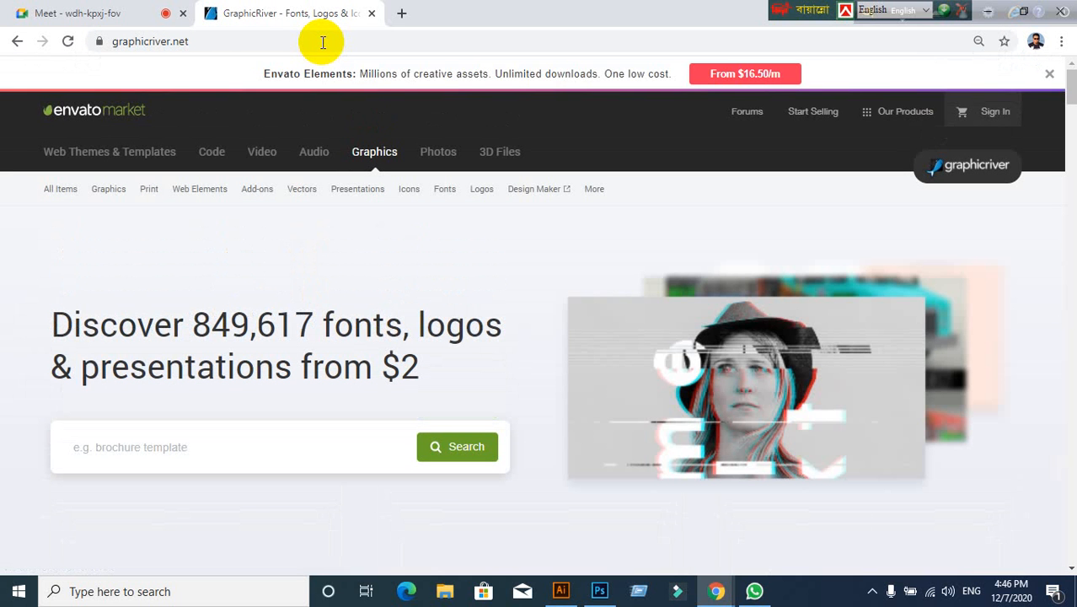
{"action": "left_click", "coordinate": [145, 455]}
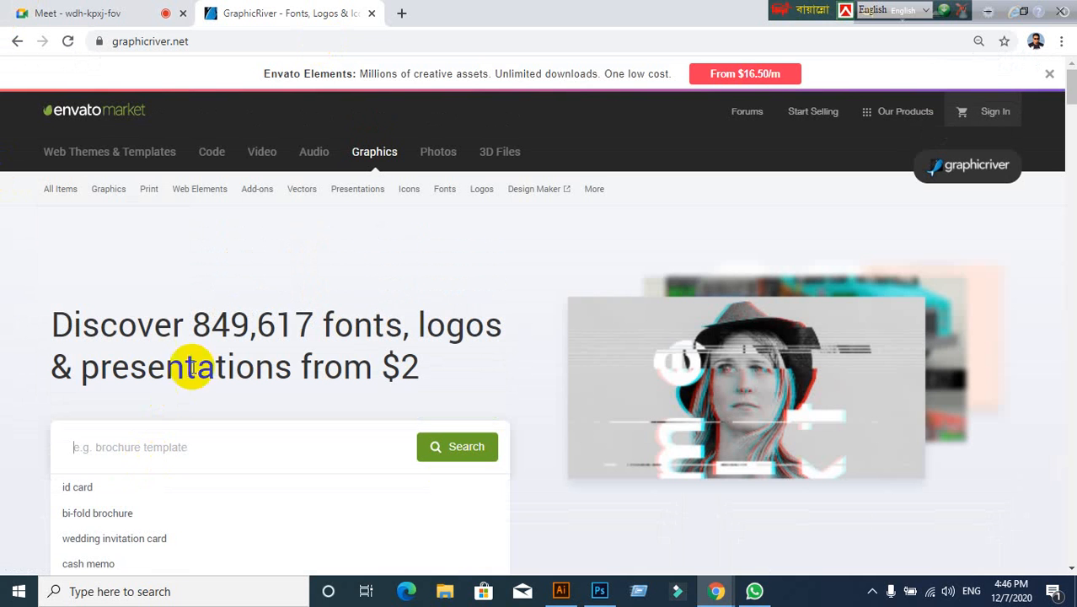
Step: Search for 'id card' and cycle the sort through Best sellers, Newest, Best rated, ending on Trending
{"action": "left_click", "coordinate": [87, 501]}
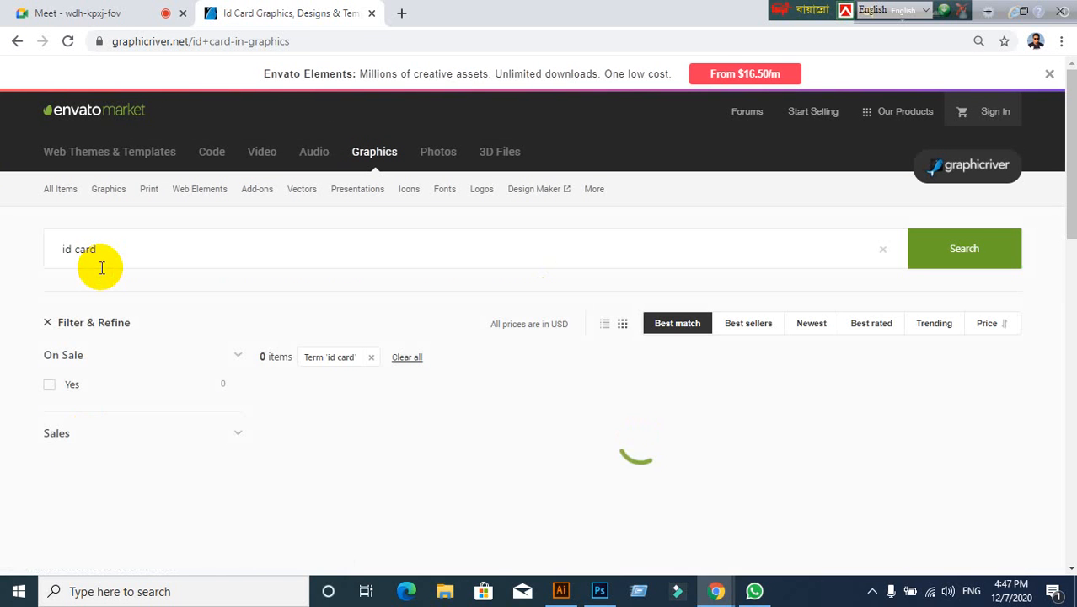
{"action": "scroll", "coordinate": [795, 458], "scroll_direction": "down", "scroll_amount": 1}
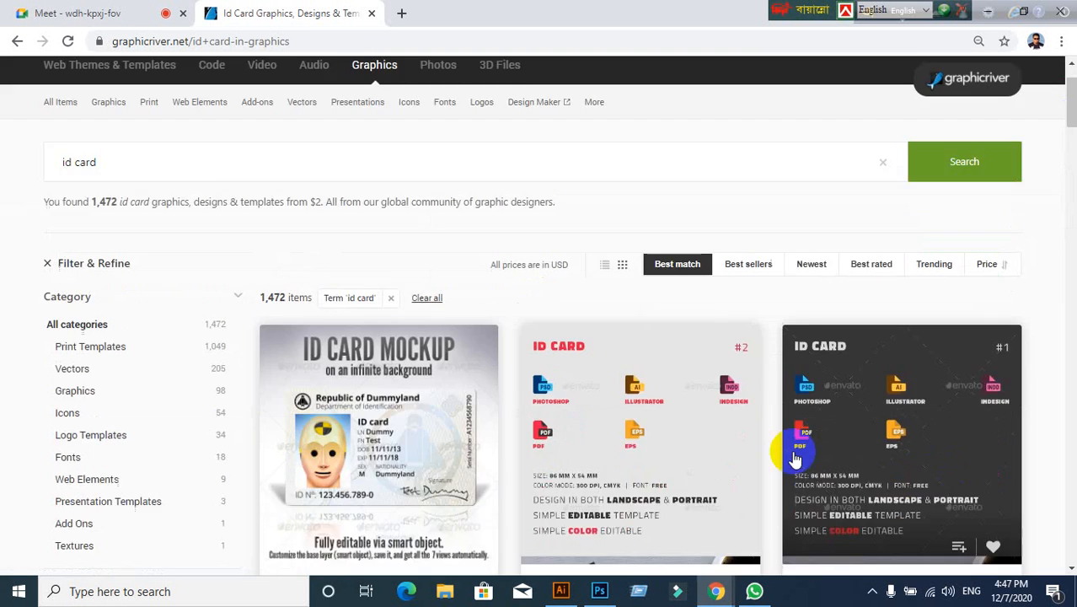
{"action": "scroll", "coordinate": [714, 367], "scroll_direction": "down", "scroll_amount": 3}
{"action": "scroll", "coordinate": [718, 295], "scroll_direction": "up", "scroll_amount": 2}
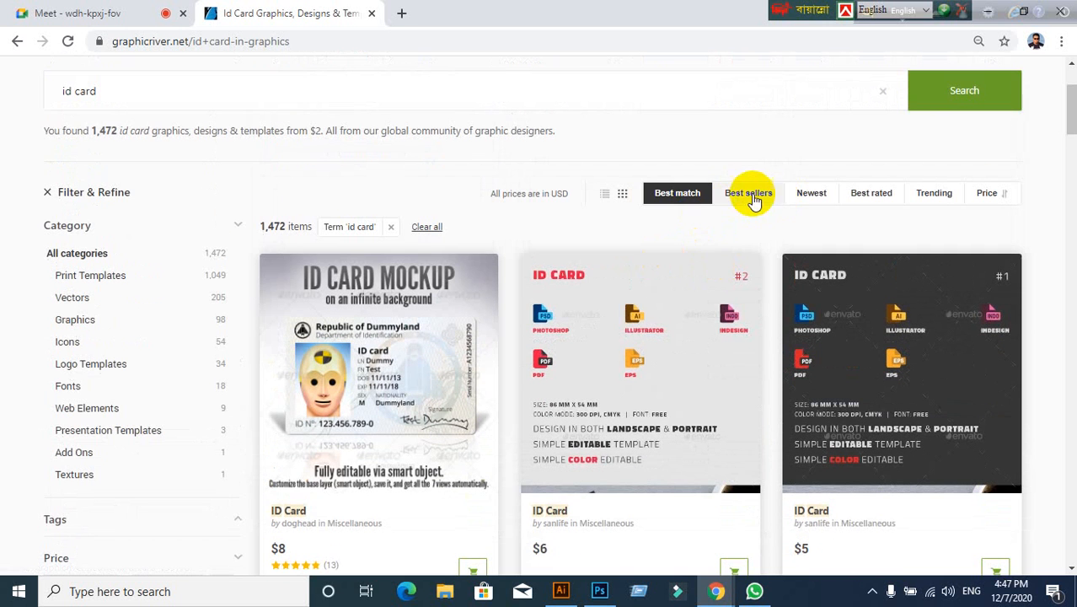
{"action": "left_click", "coordinate": [748, 196]}
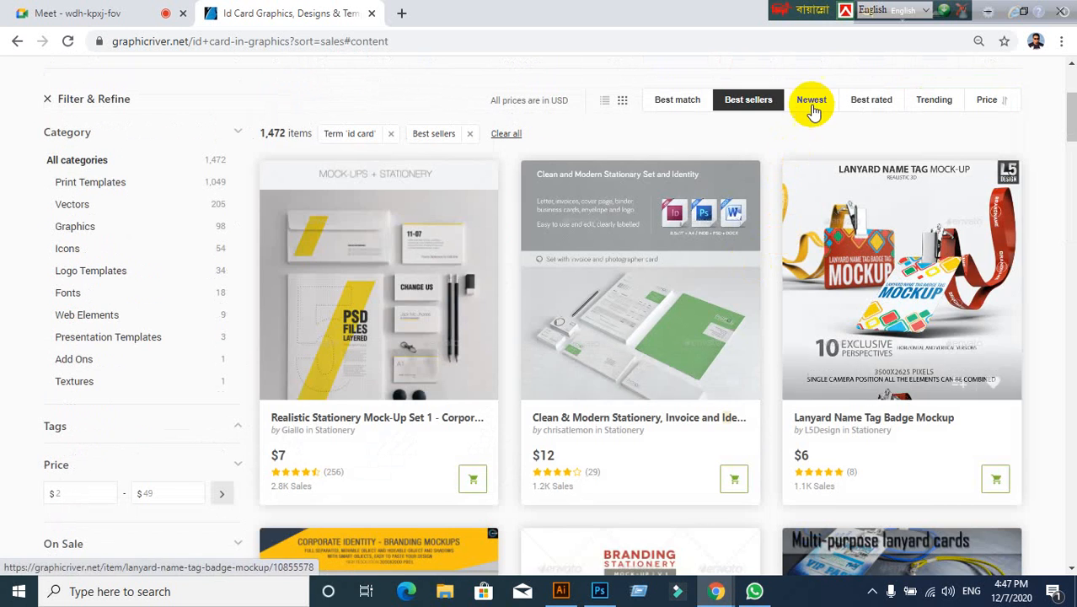
{"action": "left_click", "coordinate": [811, 105]}
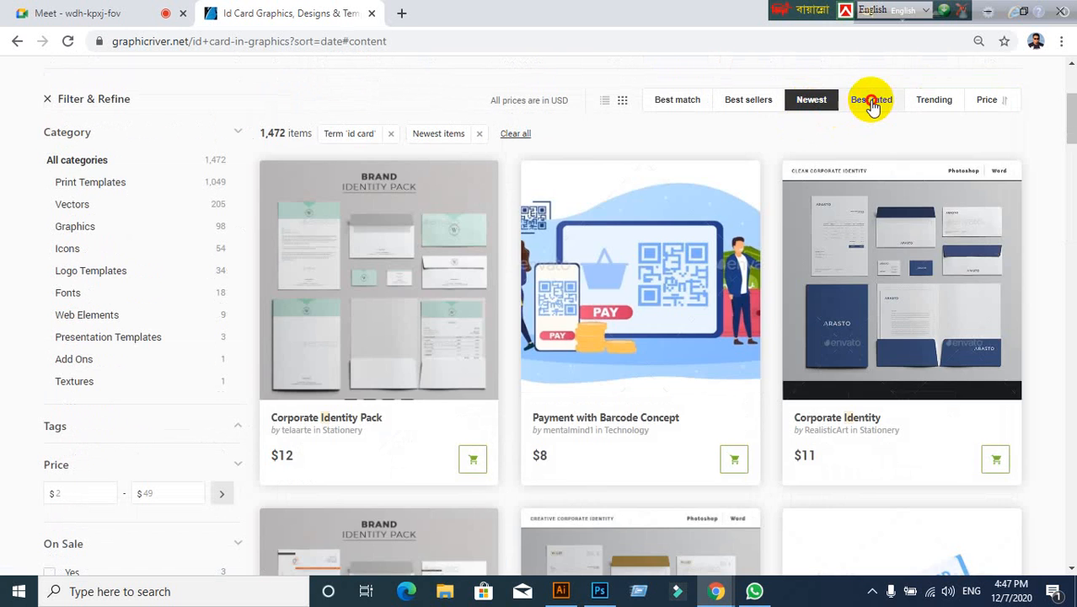
{"action": "left_click", "coordinate": [873, 103]}
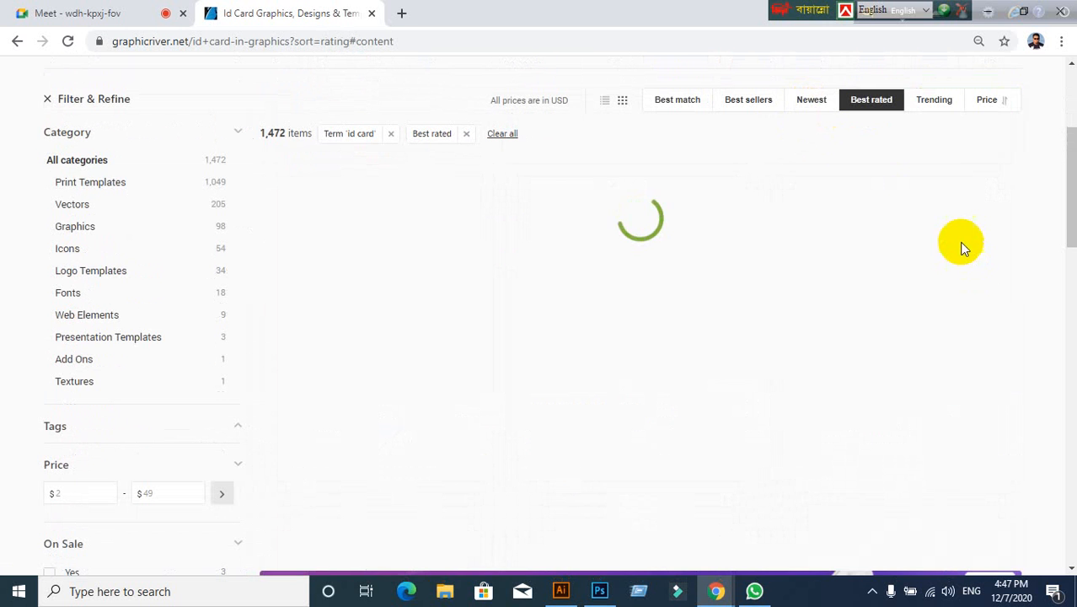
{"action": "left_click", "coordinate": [936, 101]}
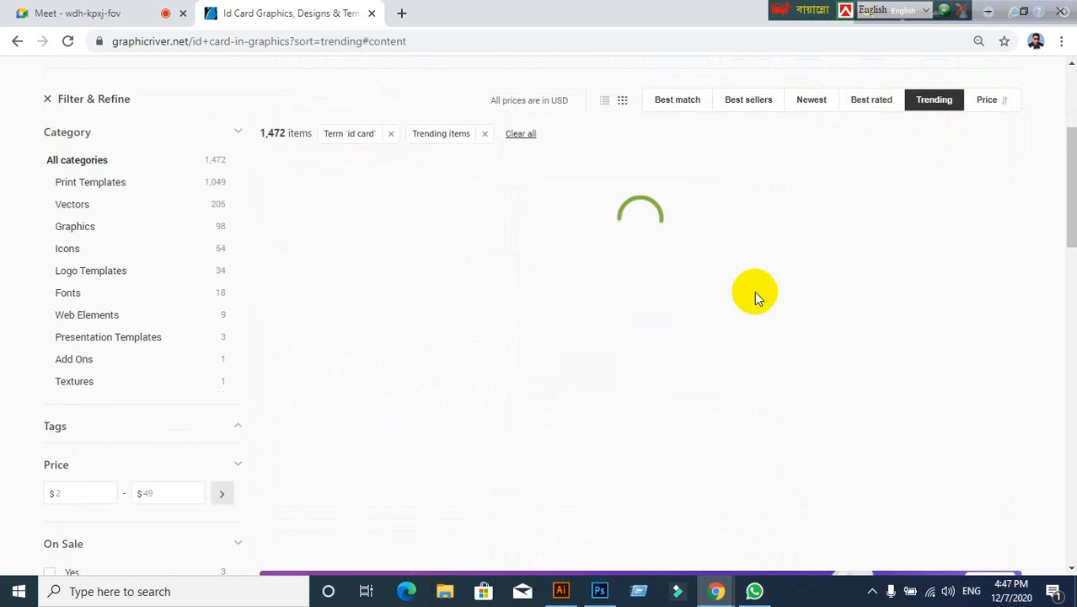
Step: Scroll the trending results and open the $5 ID Card template with the blue header
{"action": "scroll", "coordinate": [620, 369], "scroll_direction": "down", "scroll_amount": 8}
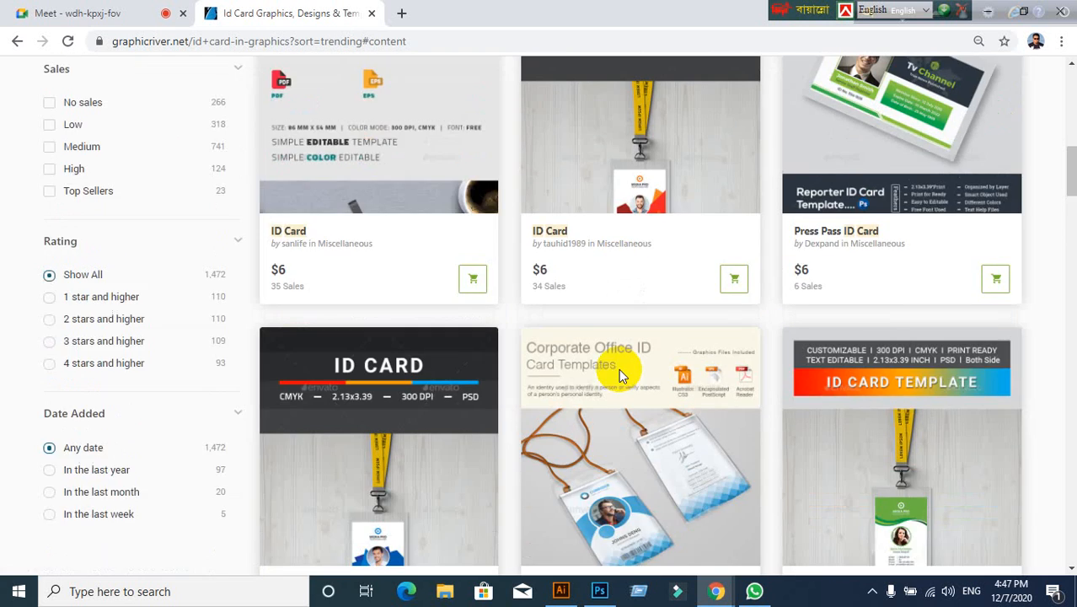
{"action": "scroll", "coordinate": [620, 377], "scroll_direction": "down", "scroll_amount": 9}
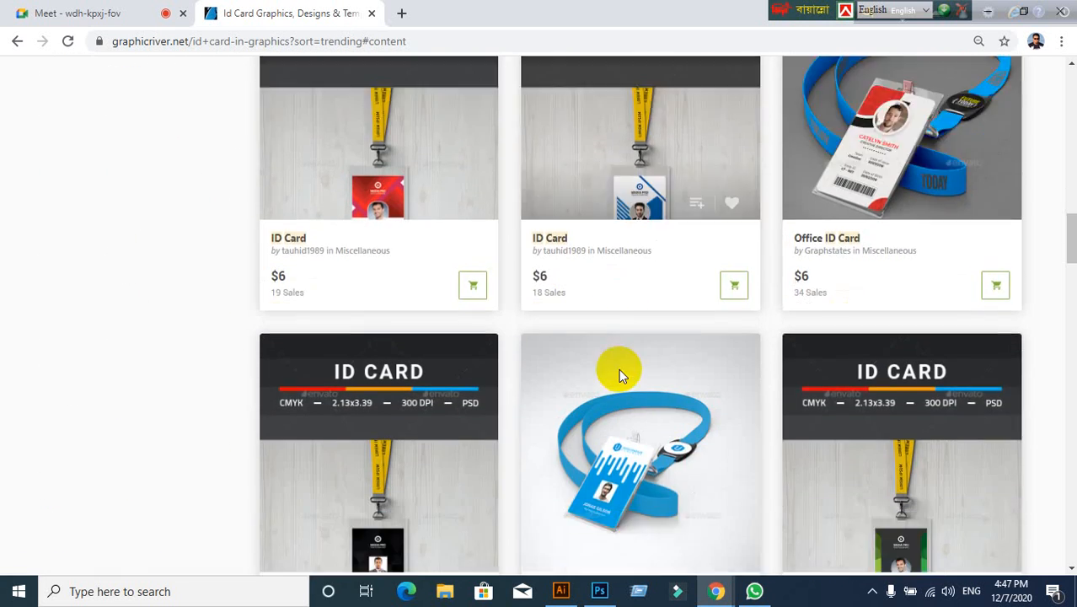
{"action": "scroll", "coordinate": [590, 375], "scroll_direction": "down", "scroll_amount": 10}
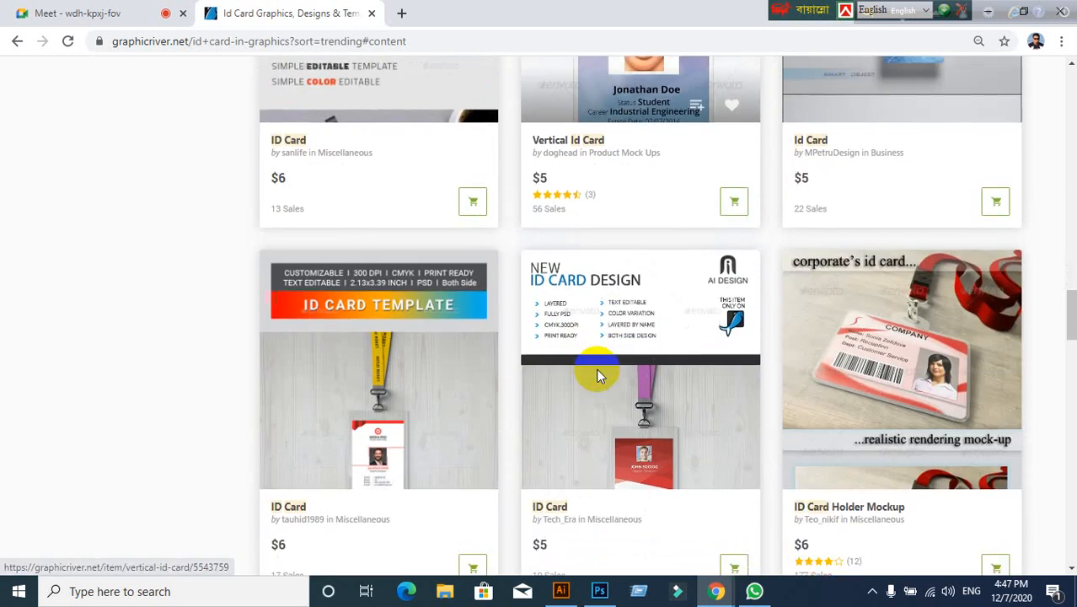
{"action": "scroll", "coordinate": [597, 375], "scroll_direction": "down", "scroll_amount": 8}
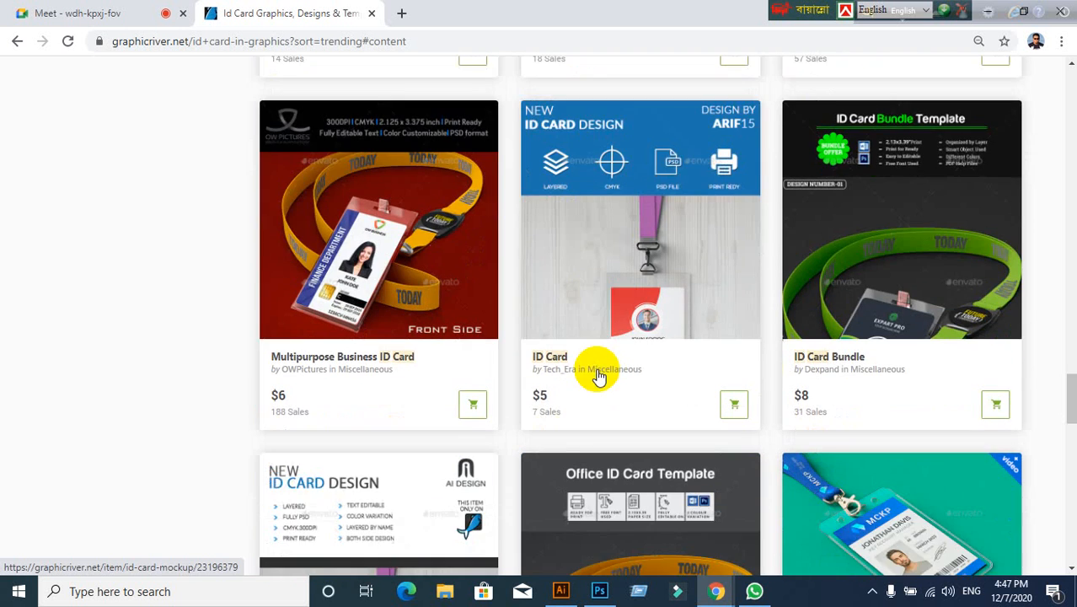
{"action": "scroll", "coordinate": [597, 377], "scroll_direction": "down", "scroll_amount": 1}
{"action": "scroll", "coordinate": [595, 375], "scroll_direction": "up", "scroll_amount": 2}
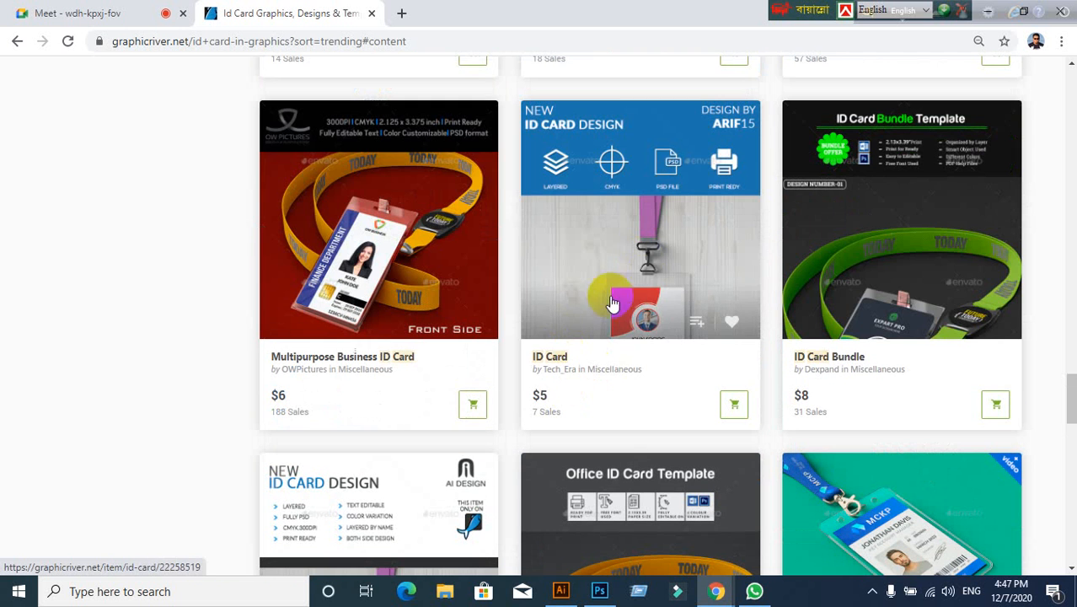
{"action": "left_click", "coordinate": [631, 266]}
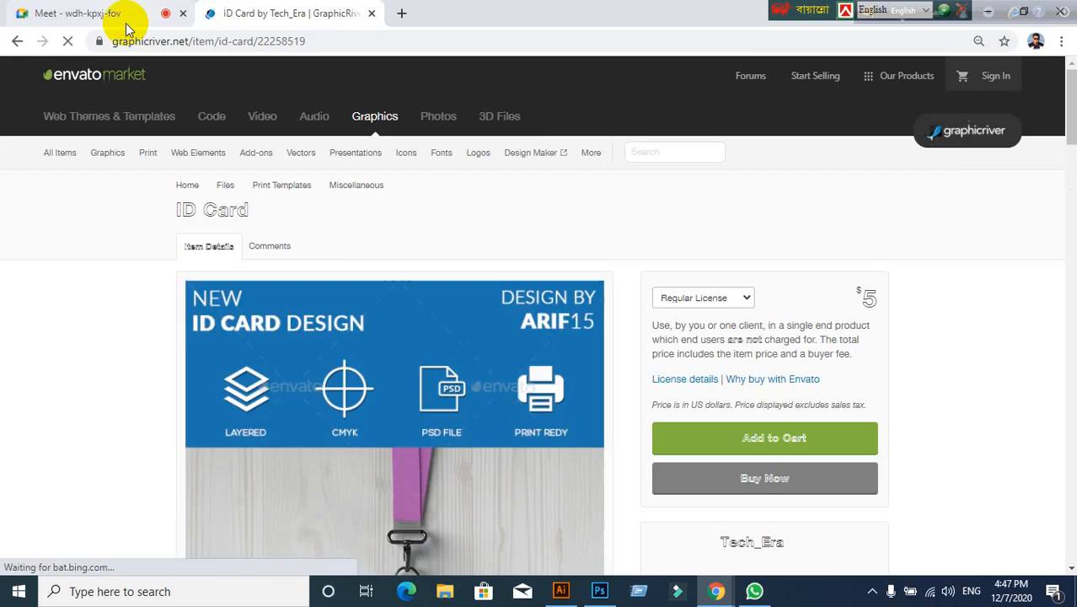
Step: Scroll through the ID Card item's previews and details, including the 3.39x2.13 print size
{"action": "left_click", "coordinate": [127, 25]}
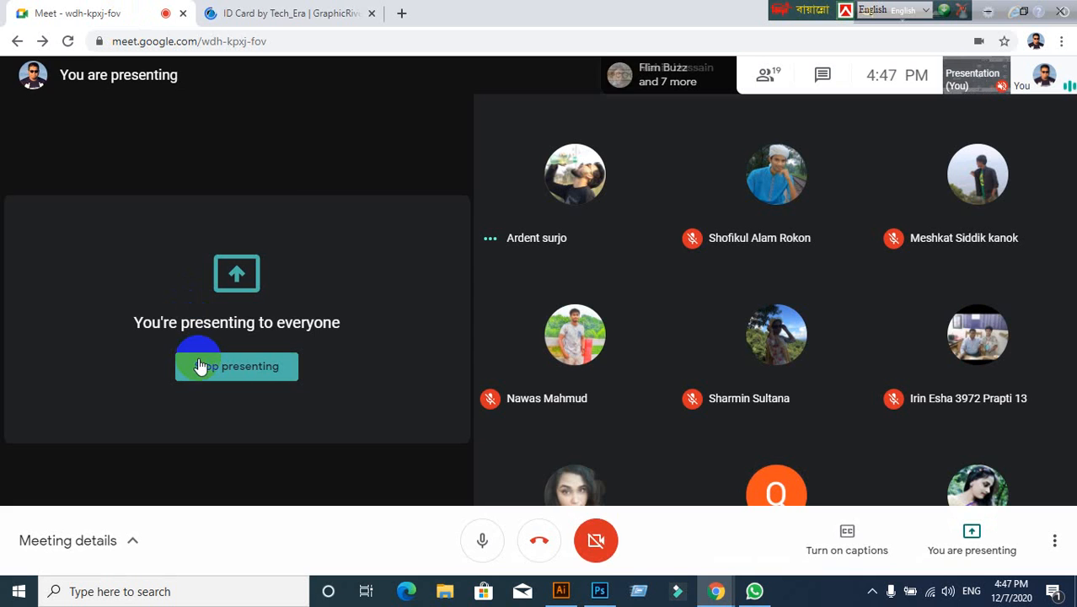
{"action": "left_click", "coordinate": [270, 25]}
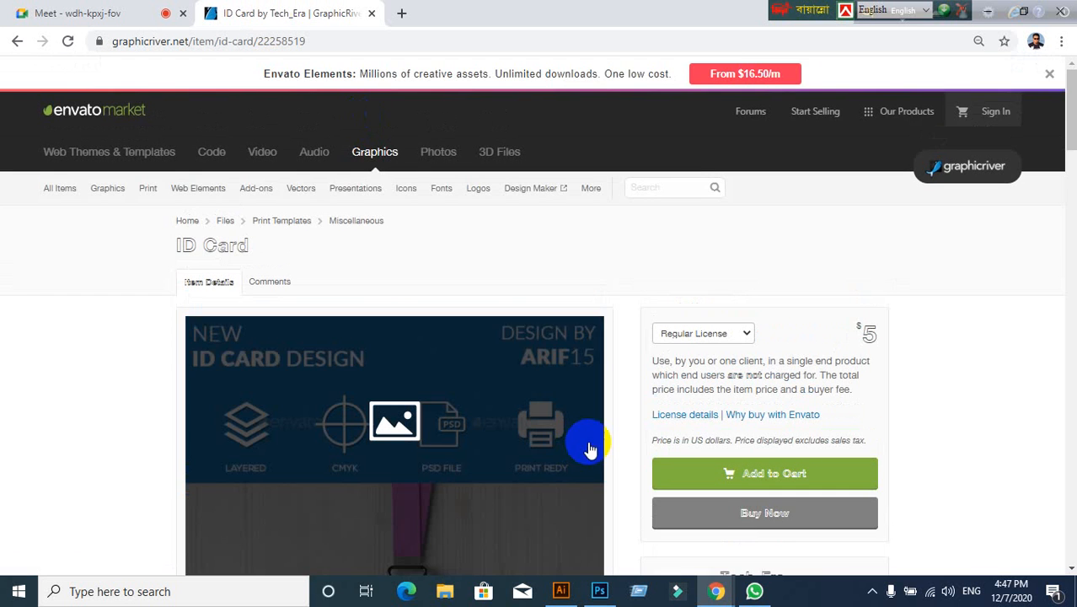
{"action": "scroll", "coordinate": [384, 471], "scroll_direction": "down", "scroll_amount": 4}
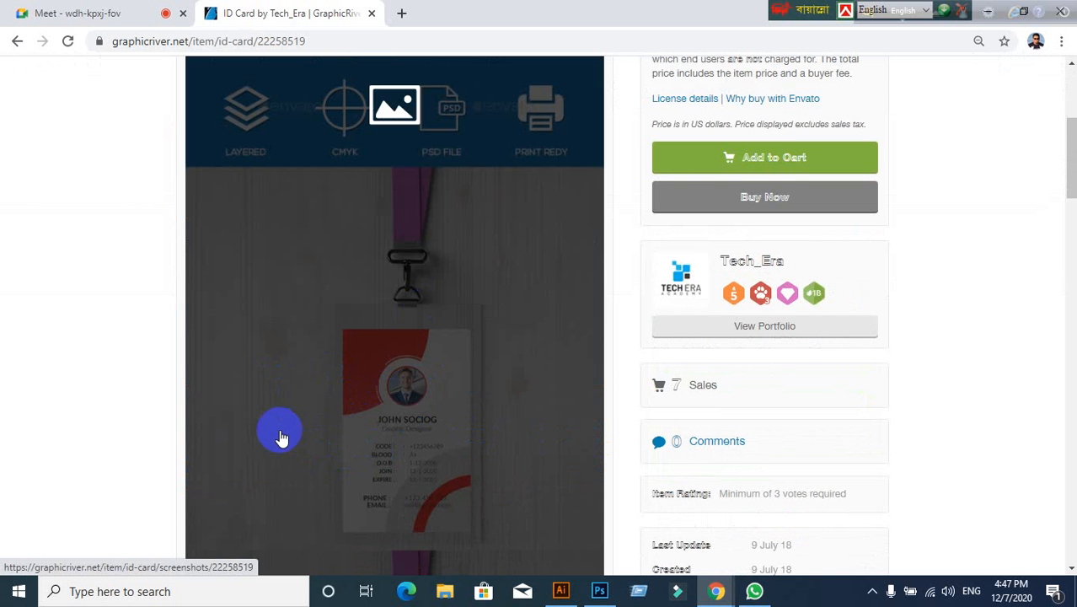
{"action": "scroll", "coordinate": [309, 438], "scroll_direction": "down", "scroll_amount": 3}
{"action": "scroll", "coordinate": [310, 438], "scroll_direction": "up", "scroll_amount": 3}
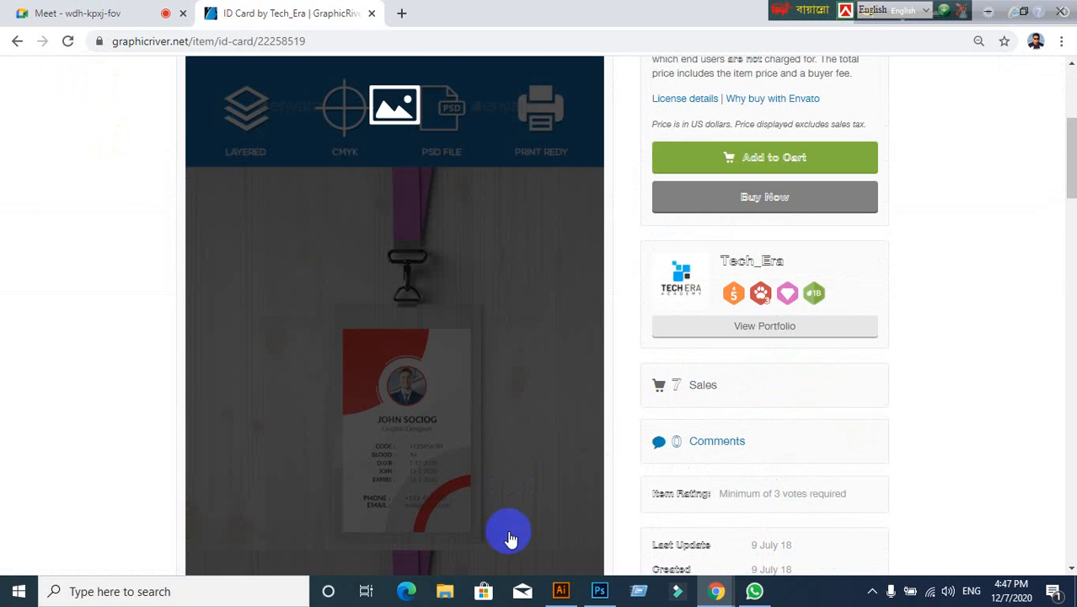
{"action": "scroll", "coordinate": [413, 401], "scroll_direction": "down", "scroll_amount": 4}
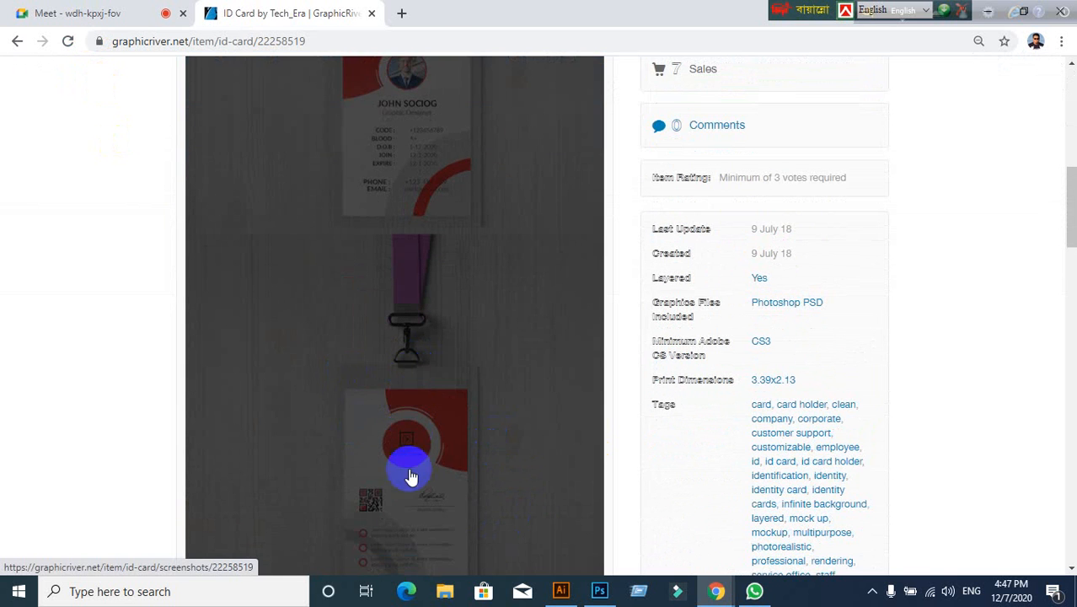
{"action": "scroll", "coordinate": [346, 403], "scroll_direction": "down", "scroll_amount": 3}
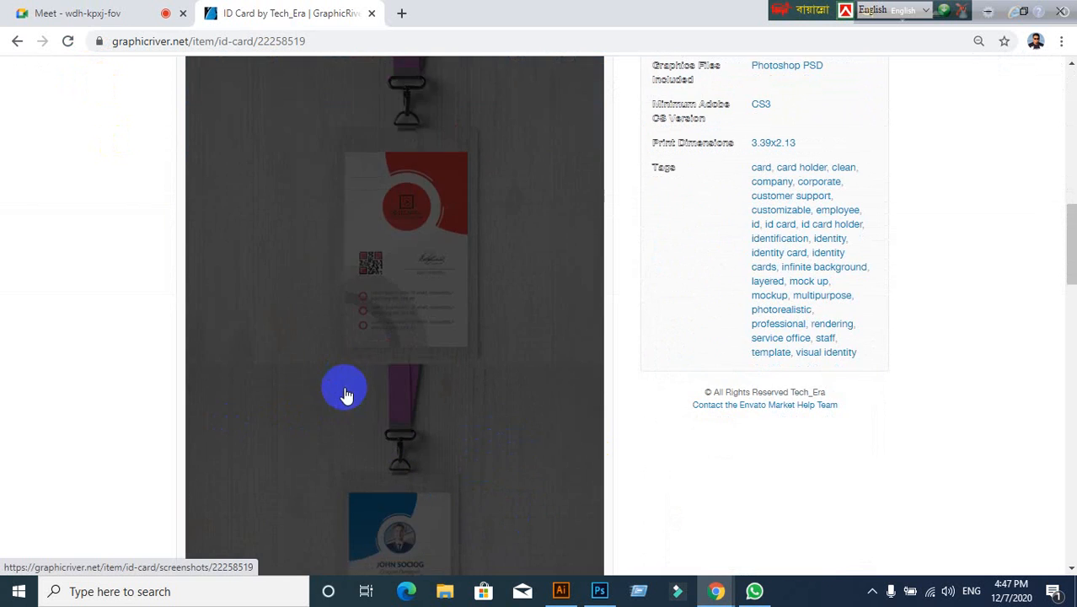
Step: Flip between the Meet call and item page, ending on the Meet call
{"action": "left_click", "coordinate": [25, 10]}
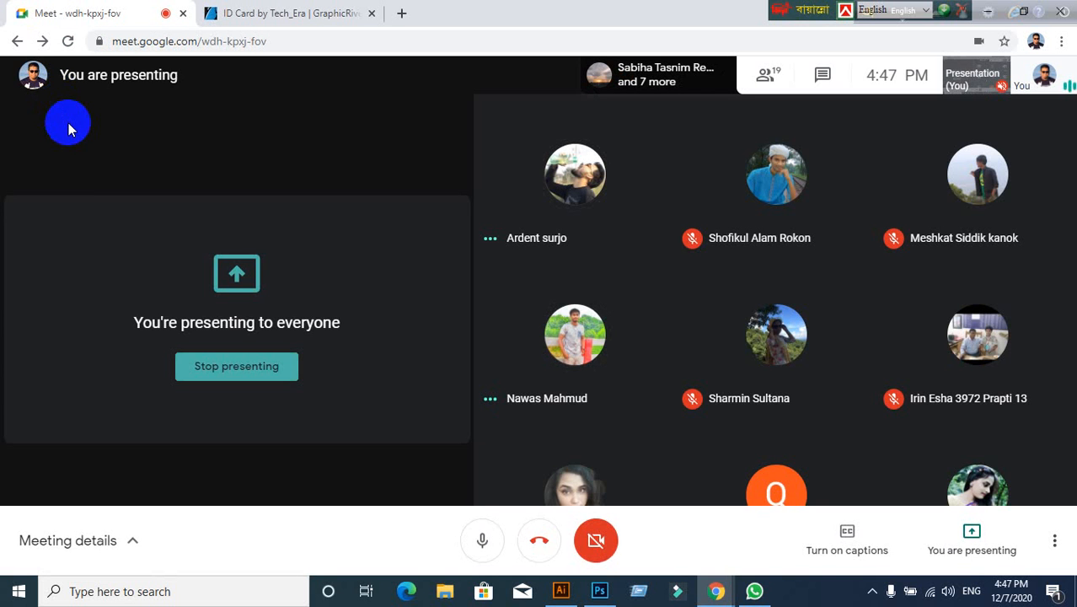
{"action": "left_click", "coordinate": [301, 13]}
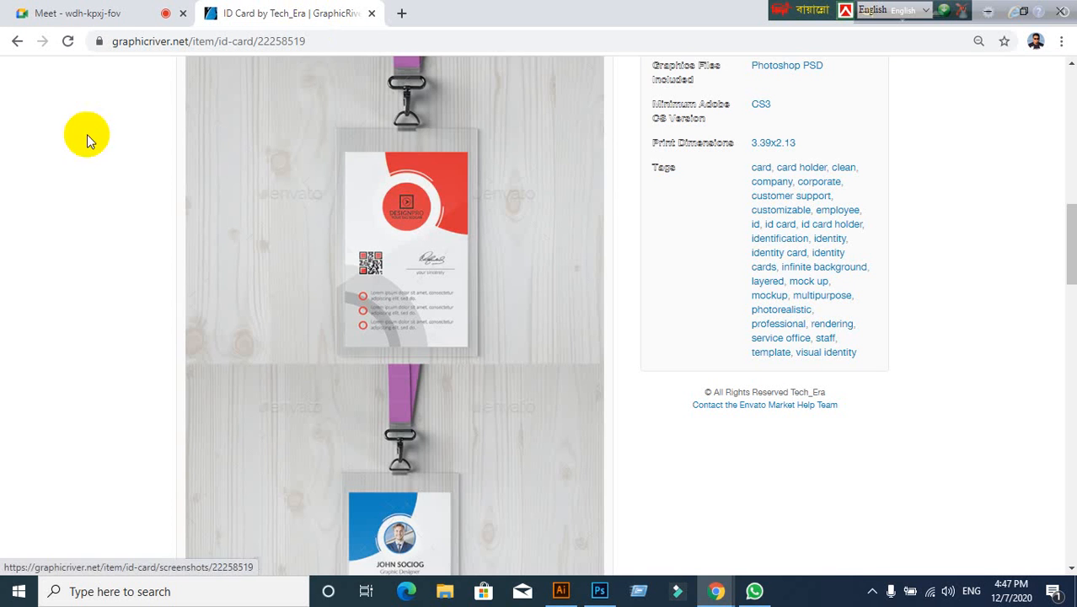
{"action": "left_click", "coordinate": [46, 13]}
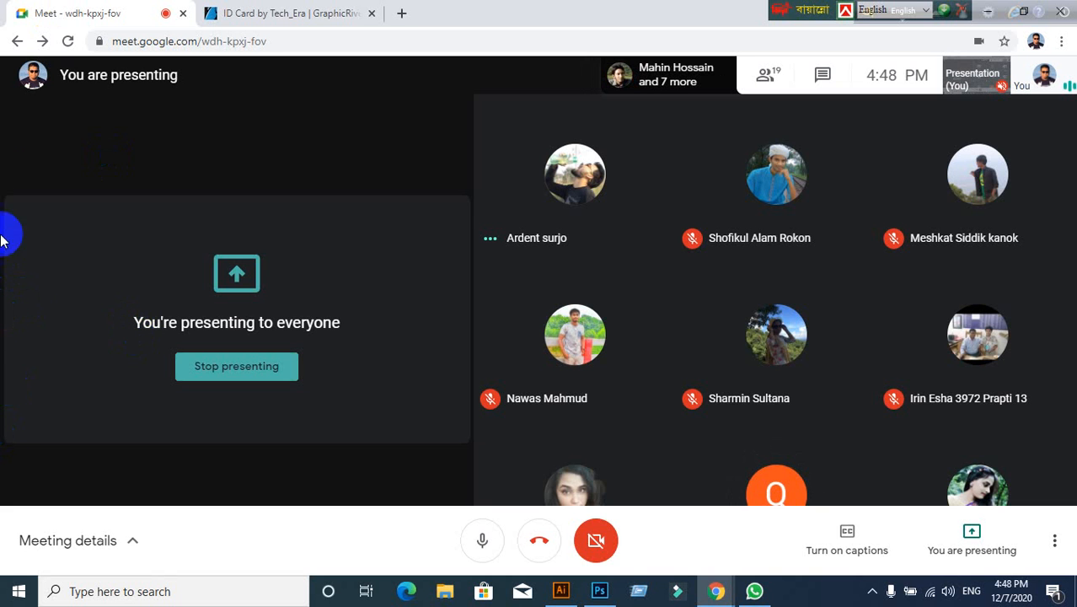
Step: Reload the Meet page with Back and Forward, rejoin the call, and toggle the microphone
{"action": "left_click", "coordinate": [17, 41]}
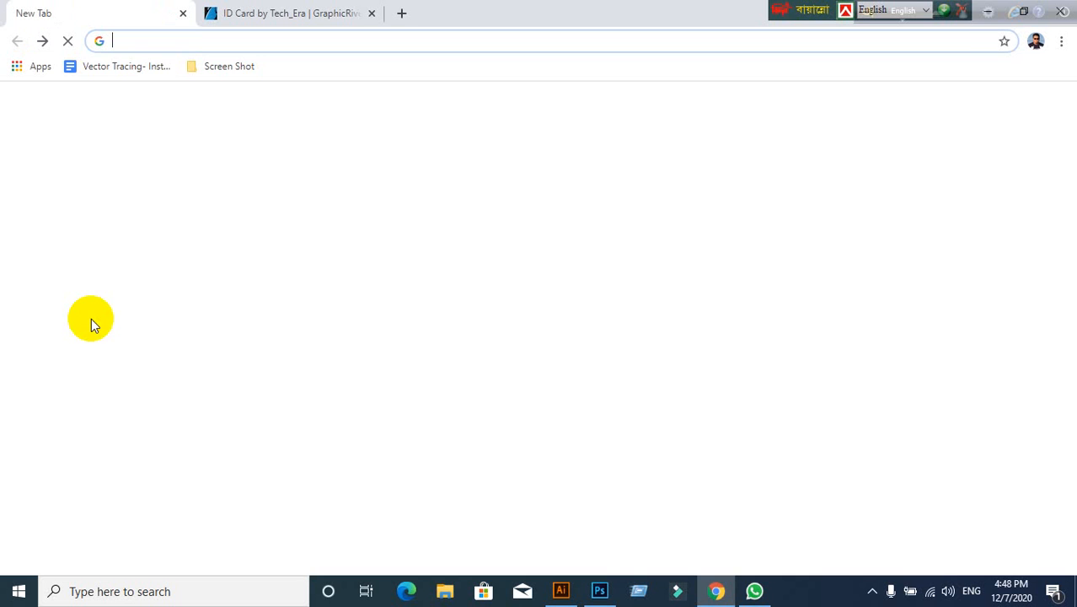
{"action": "left_click", "coordinate": [42, 40]}
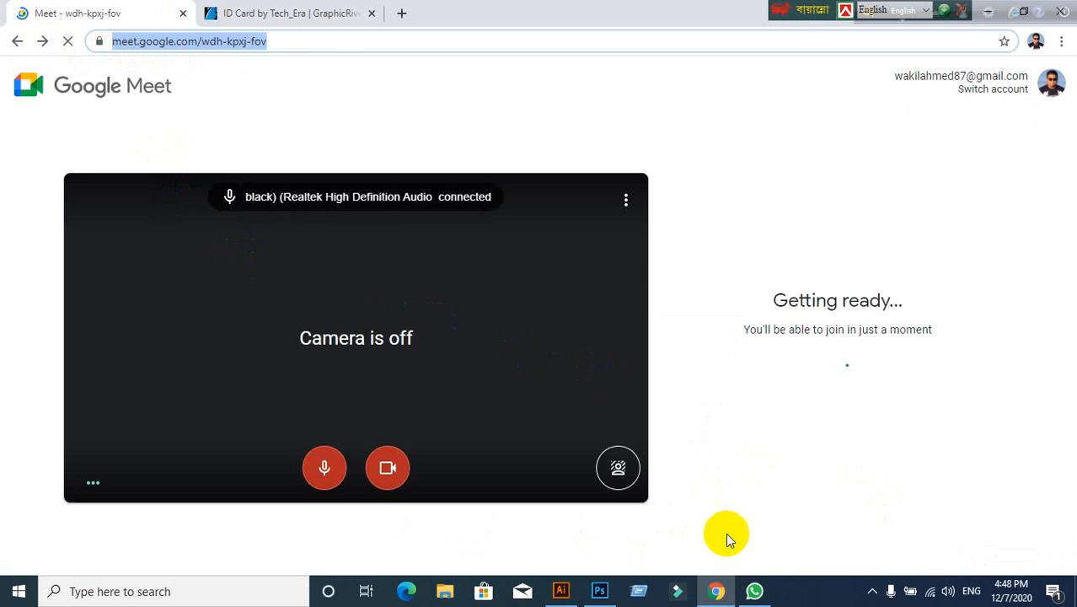
{"action": "left_click", "coordinate": [806, 338]}
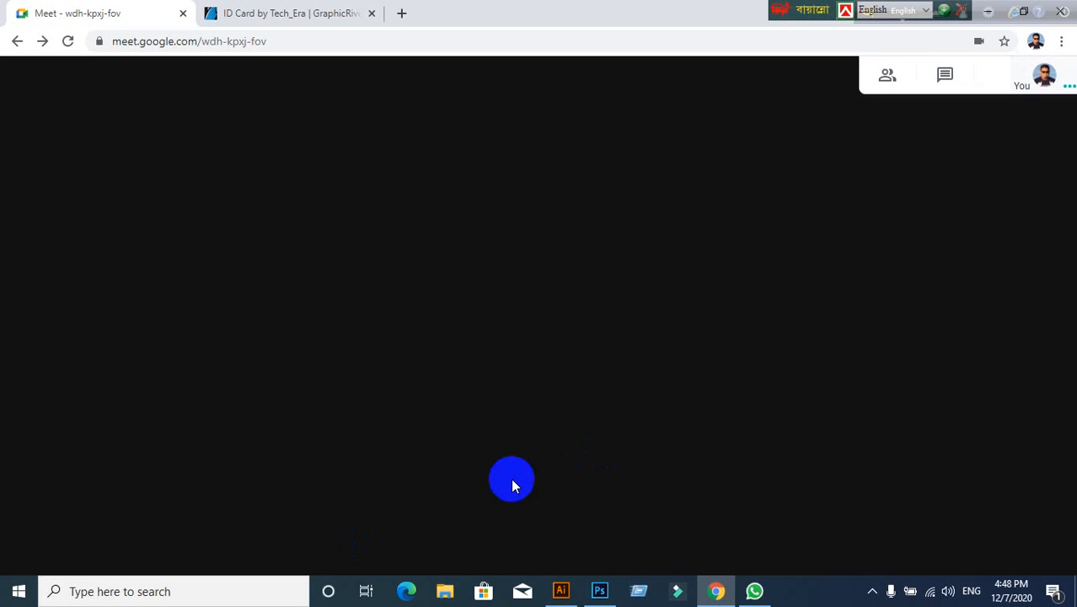
{"action": "left_click", "coordinate": [482, 539]}
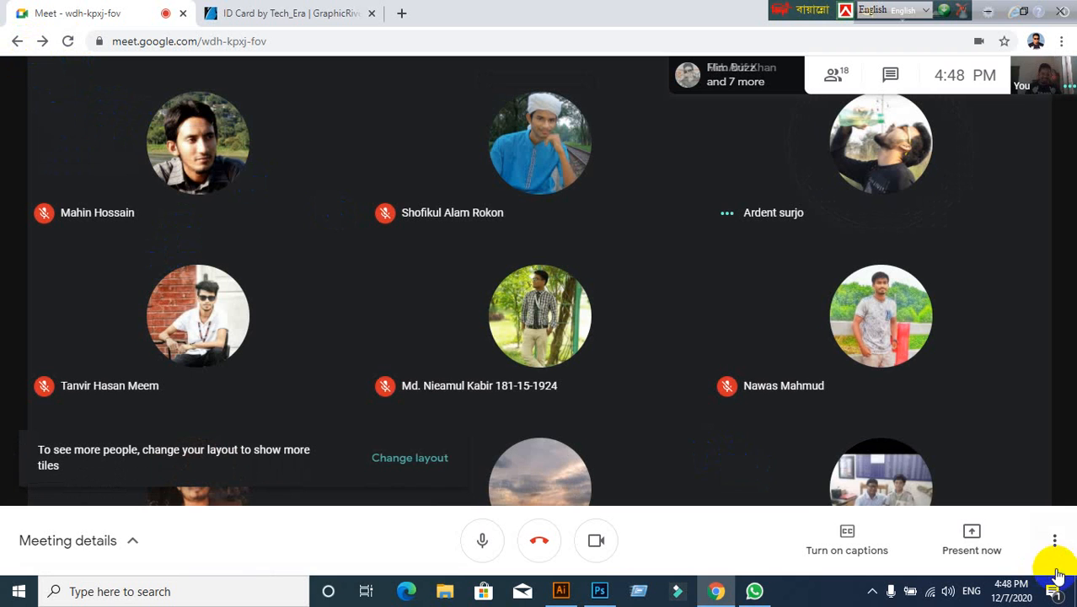
Step: Share the entire screen via Present now, hide the sharing bar, and turn the camera off
{"action": "left_click", "coordinate": [1003, 550]}
{"action": "left_click", "coordinate": [970, 404]}
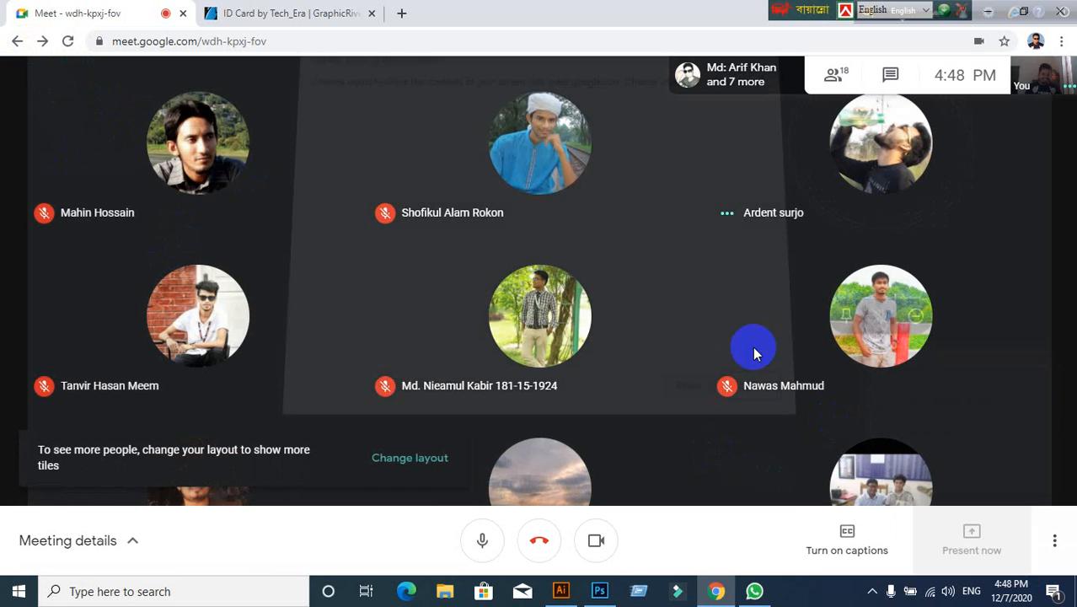
{"action": "left_click", "coordinate": [493, 271]}
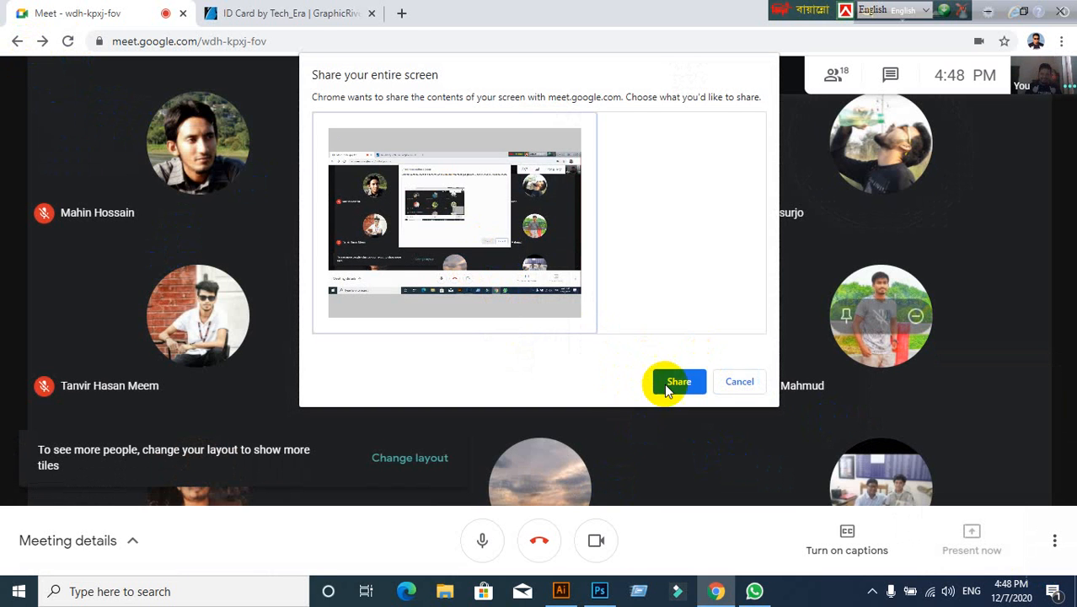
{"action": "left_click", "coordinate": [670, 381]}
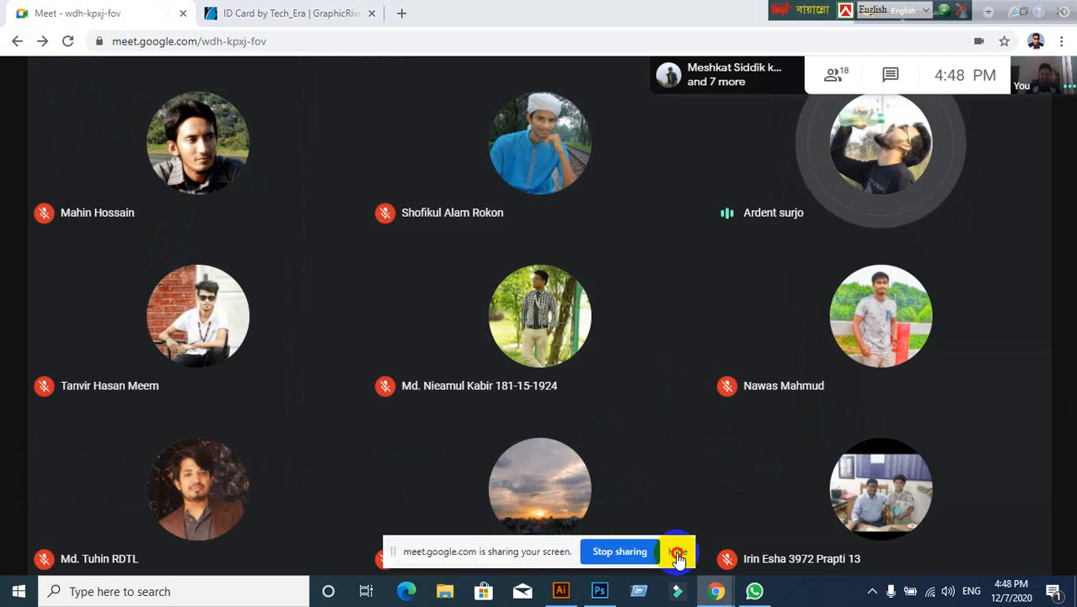
{"action": "left_click", "coordinate": [678, 551]}
{"action": "left_click", "coordinate": [597, 544]}
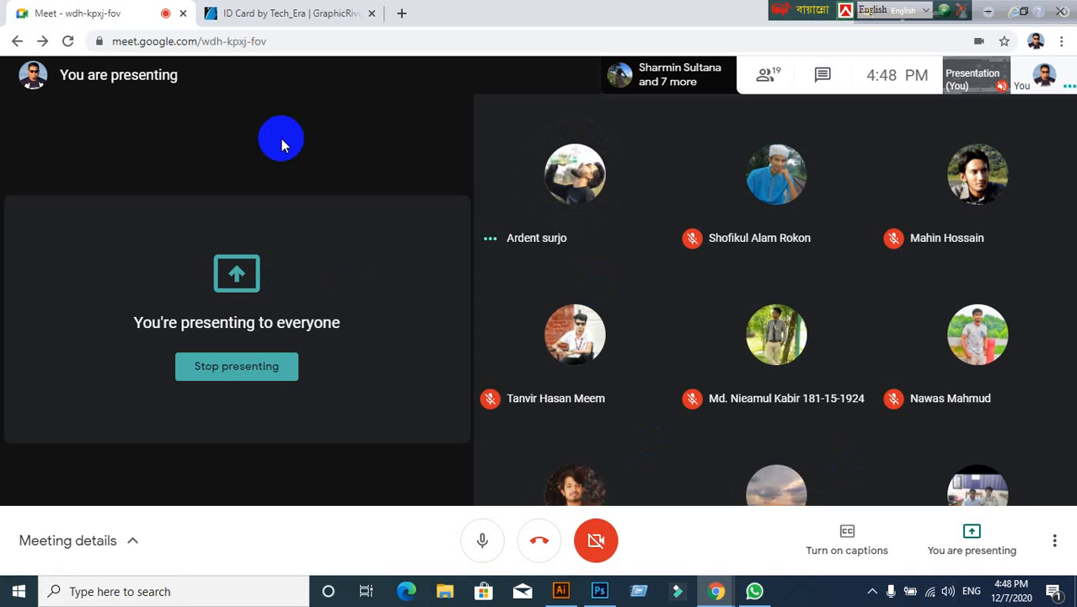
{"action": "left_click", "coordinate": [294, 10]}
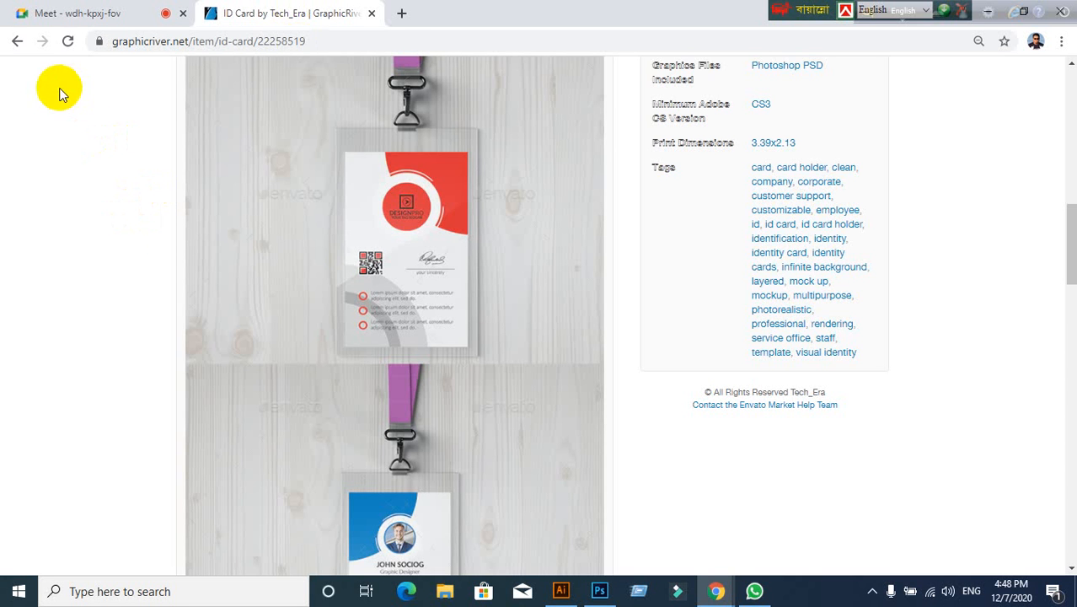
Step: Go back to the id card search results, briefly checking on the Meet call
{"action": "left_click", "coordinate": [23, 48]}
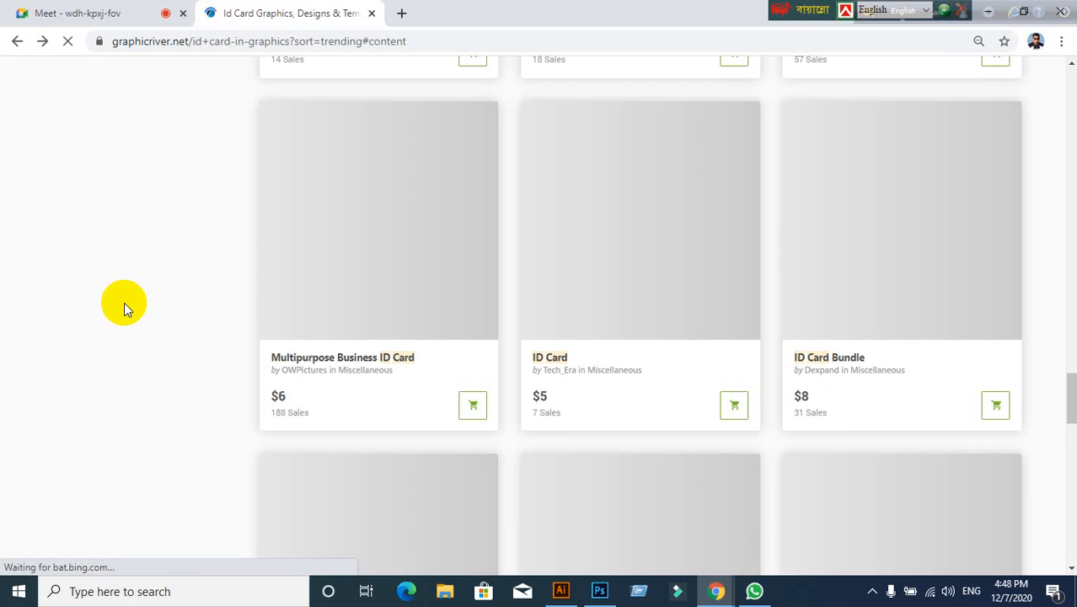
{"action": "scroll", "coordinate": [247, 311], "scroll_direction": "down", "scroll_amount": 3}
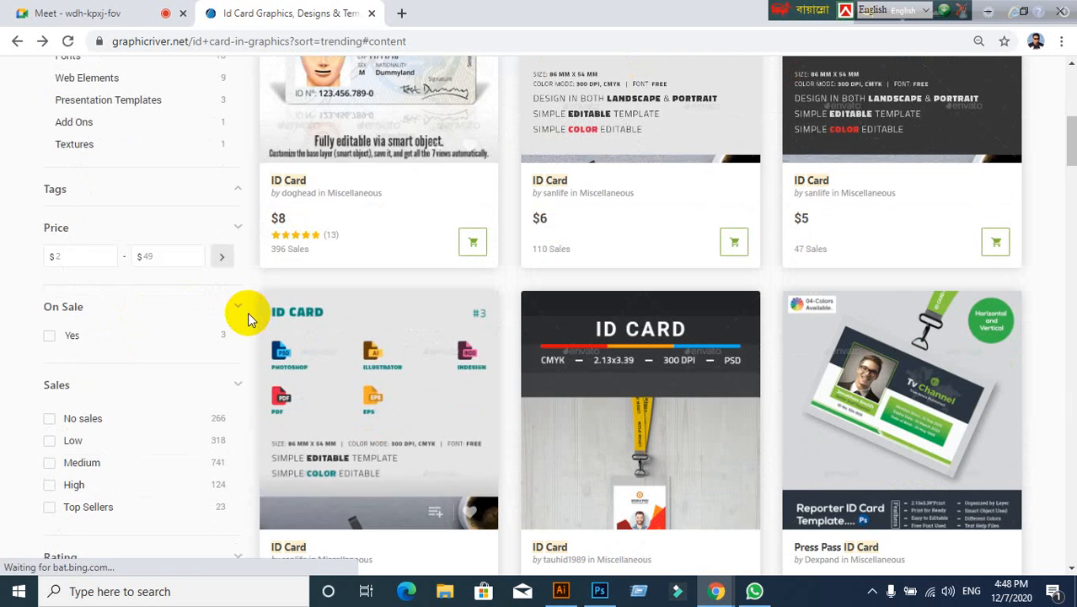
{"action": "left_click", "coordinate": [101, 13]}
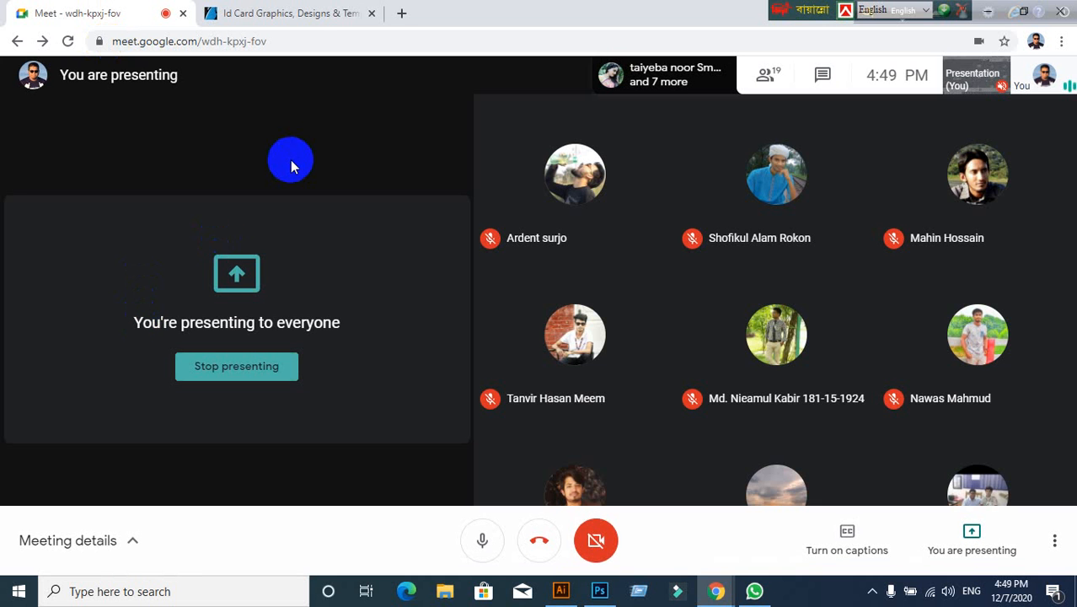
{"action": "left_click", "coordinate": [288, 13]}
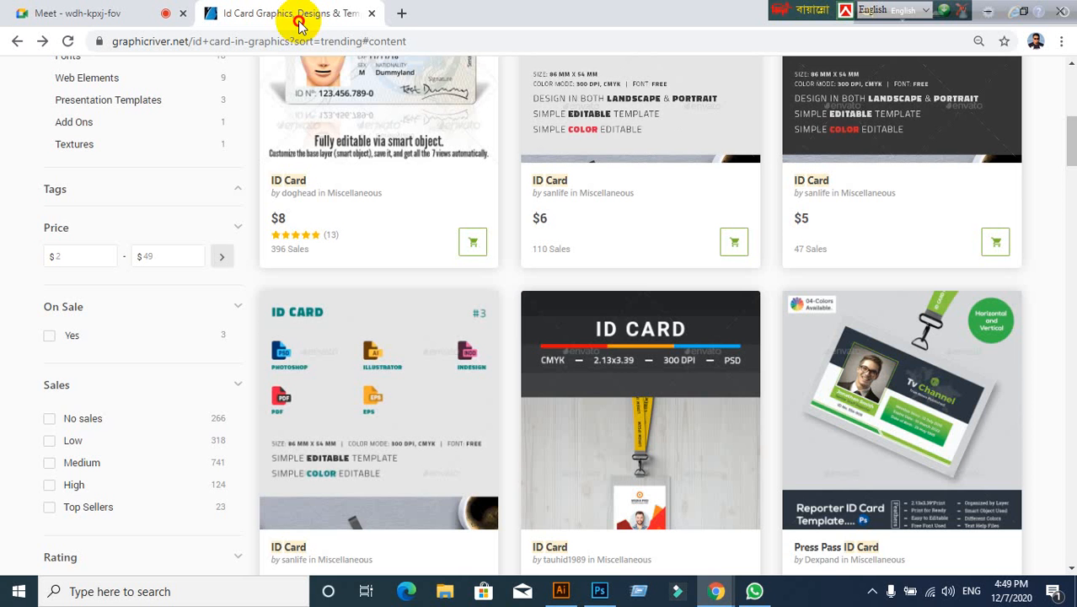
Step: Scroll the trending results grid and open the 'New ID Card Design' item
{"action": "scroll", "coordinate": [420, 344], "scroll_direction": "down", "scroll_amount": 1}
{"action": "scroll", "coordinate": [455, 315], "scroll_direction": "down", "scroll_amount": 4}
{"action": "scroll", "coordinate": [499, 314], "scroll_direction": "up", "scroll_amount": 10}
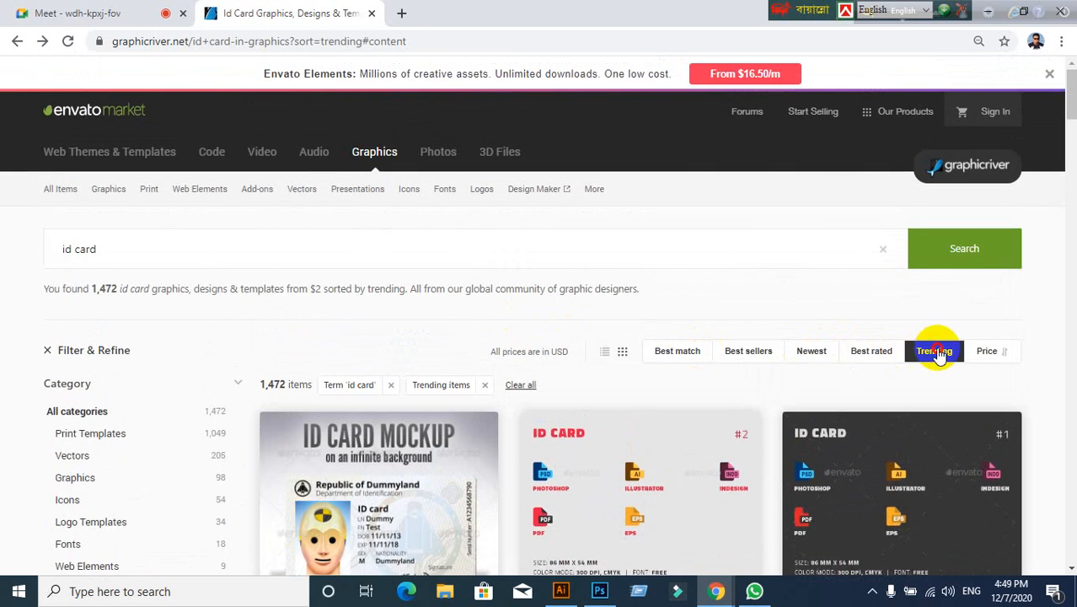
{"action": "scroll", "coordinate": [695, 295], "scroll_direction": "down", "scroll_amount": 15}
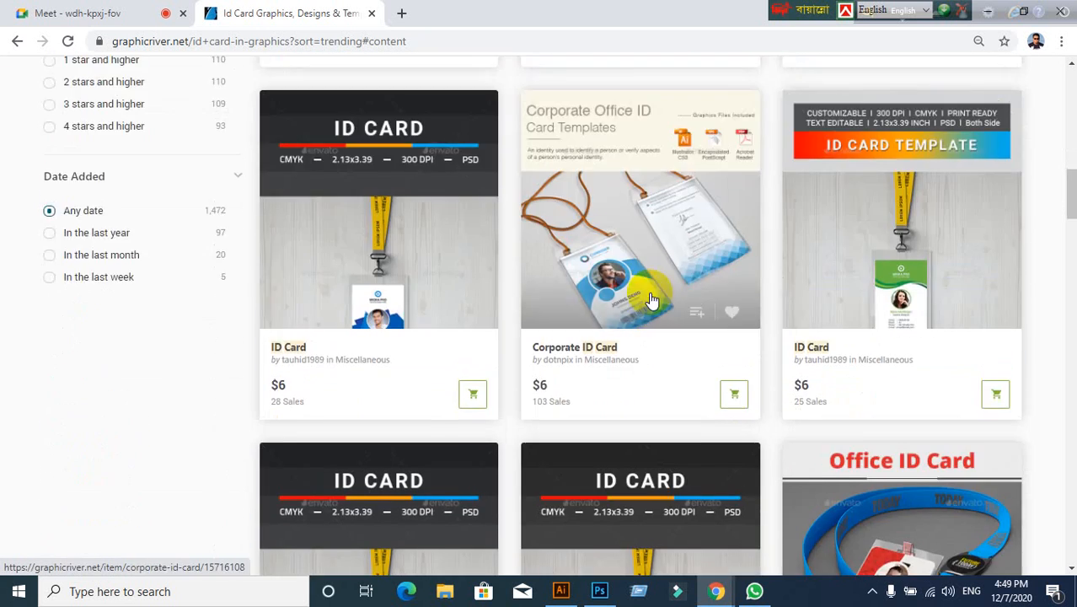
{"action": "scroll", "coordinate": [650, 297], "scroll_direction": "down", "scroll_amount": 15}
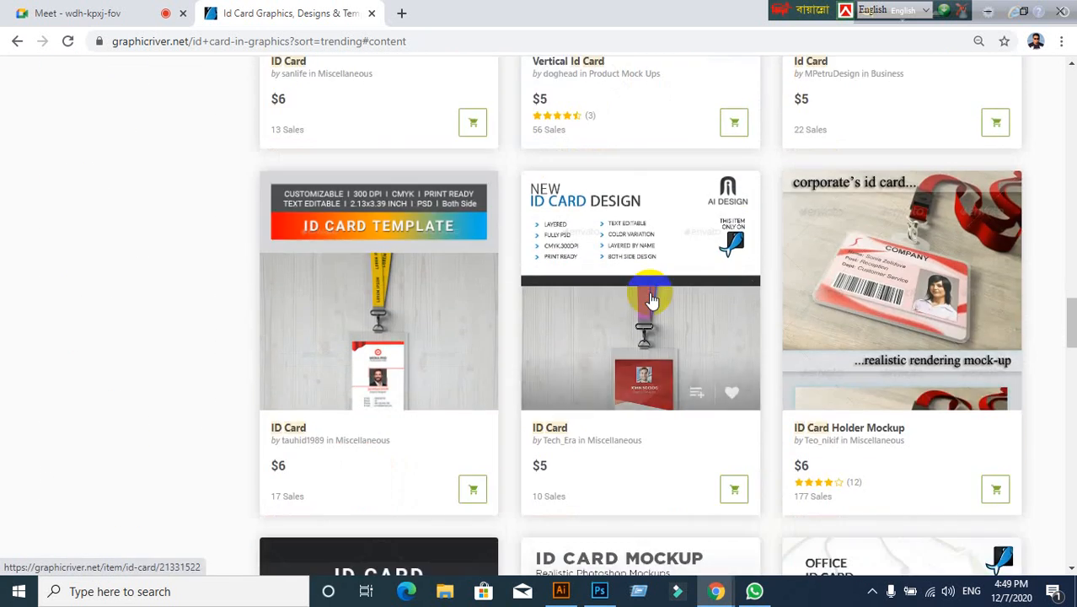
{"action": "scroll", "coordinate": [651, 297], "scroll_direction": "down", "scroll_amount": 10}
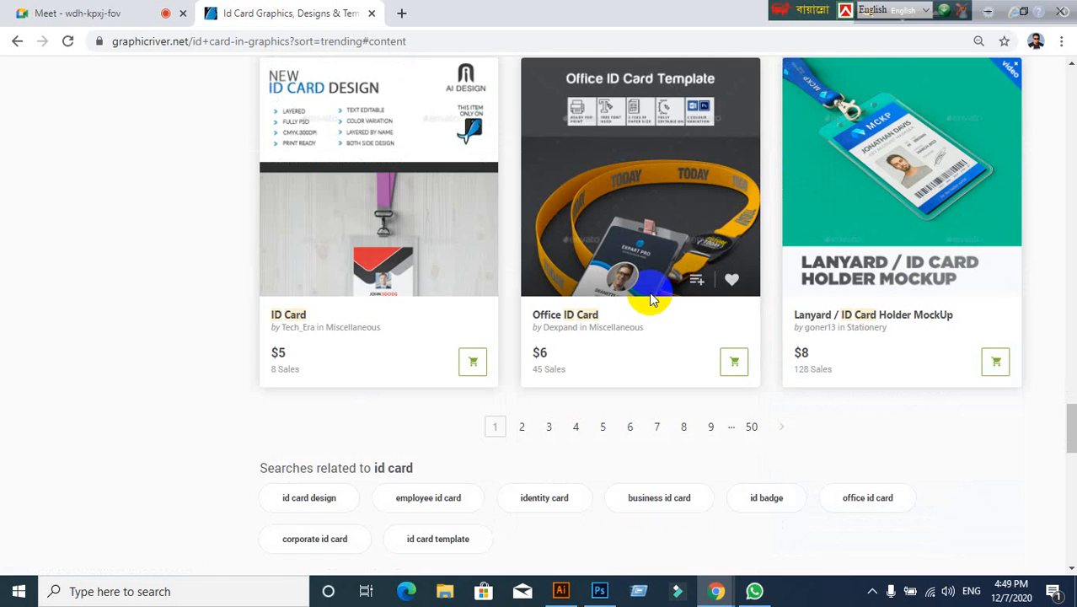
{"action": "left_click", "coordinate": [413, 226]}
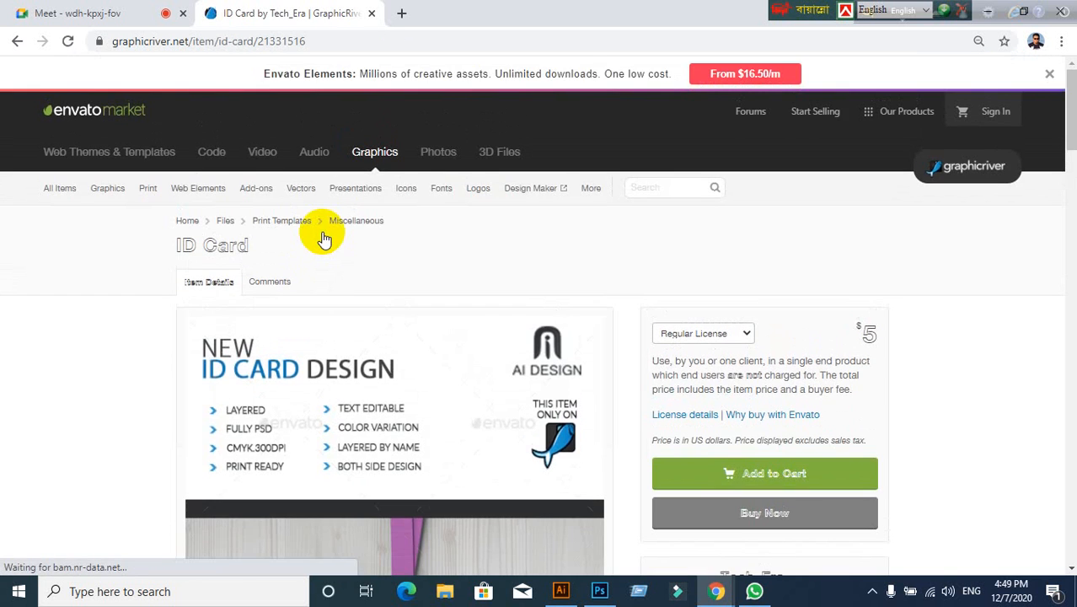
Step: Scroll to the item description, follow the Lato font link, then go back
{"action": "scroll", "coordinate": [253, 225], "scroll_direction": "down", "scroll_amount": 8}
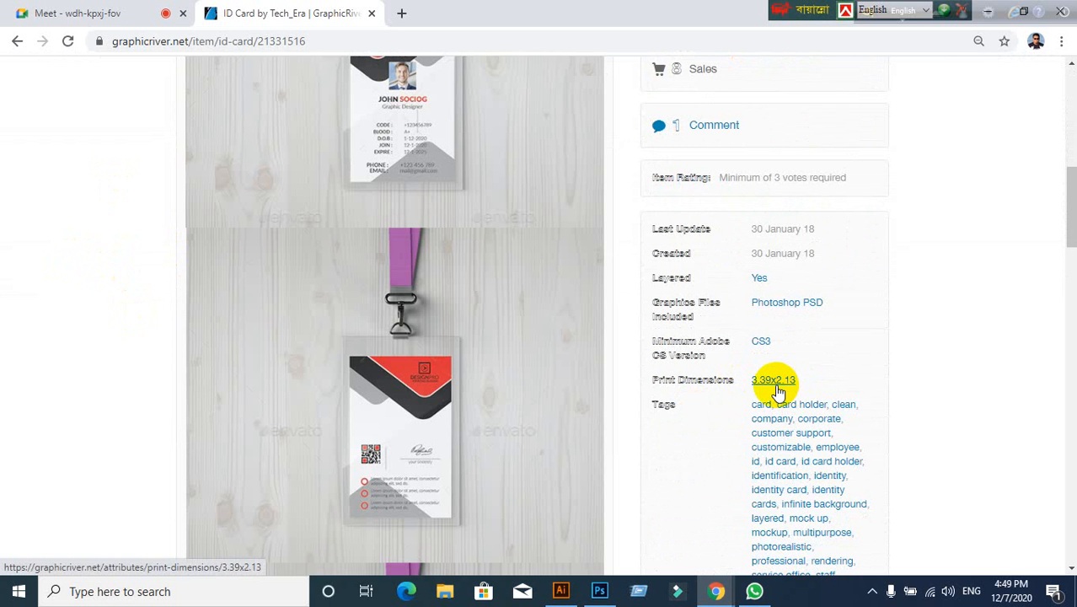
{"action": "scroll", "coordinate": [775, 390], "scroll_direction": "down", "scroll_amount": 1}
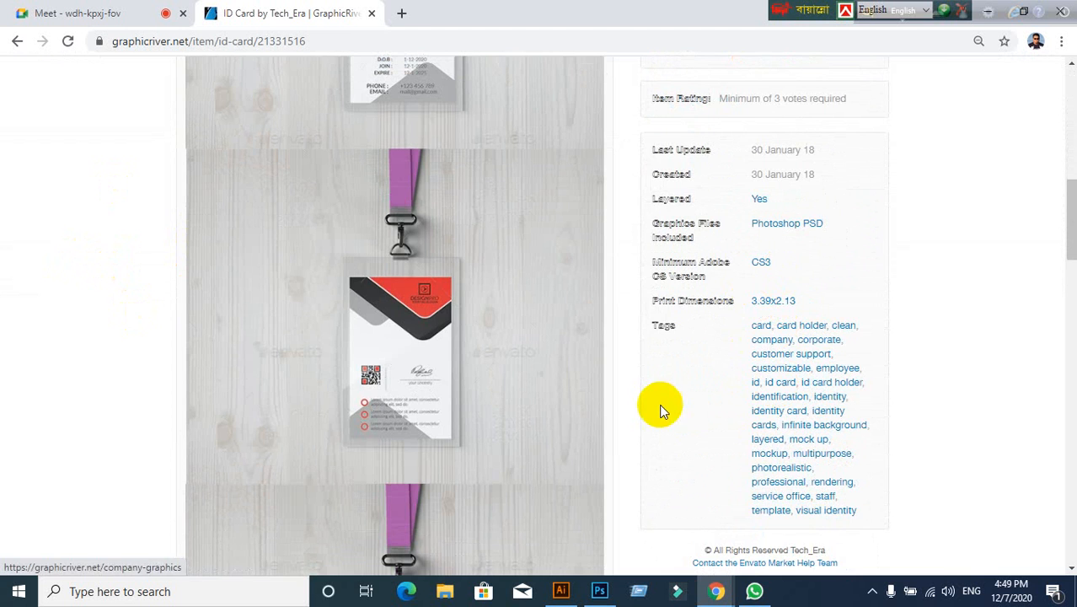
{"action": "scroll", "coordinate": [661, 409], "scroll_direction": "down", "scroll_amount": 8}
{"action": "scroll", "coordinate": [660, 410], "scroll_direction": "up", "scroll_amount": 1}
{"action": "scroll", "coordinate": [661, 407], "scroll_direction": "down", "scroll_amount": 10}
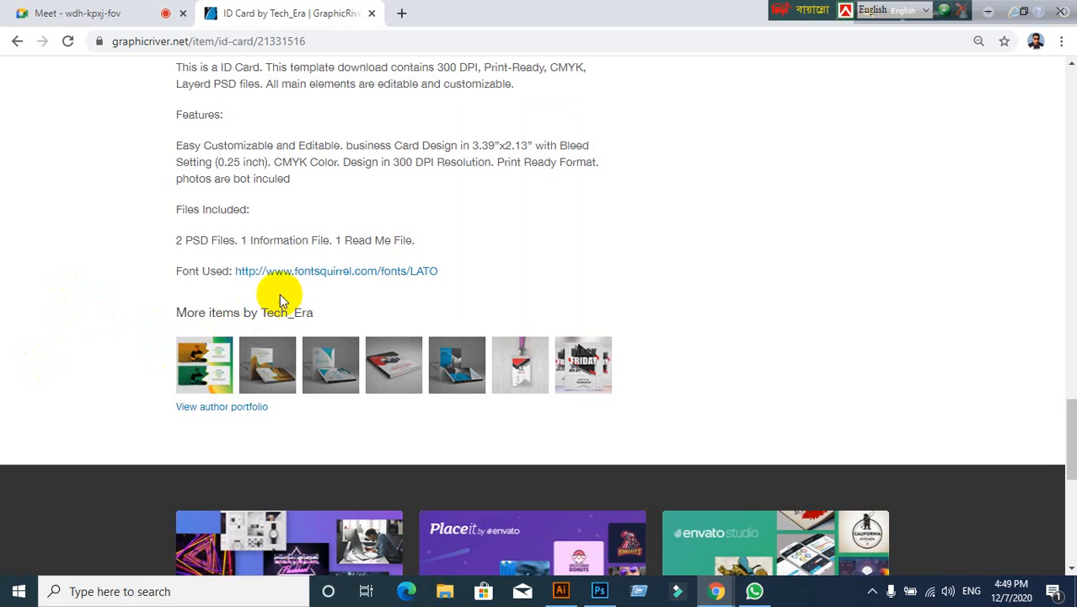
{"action": "left_click", "coordinate": [301, 272]}
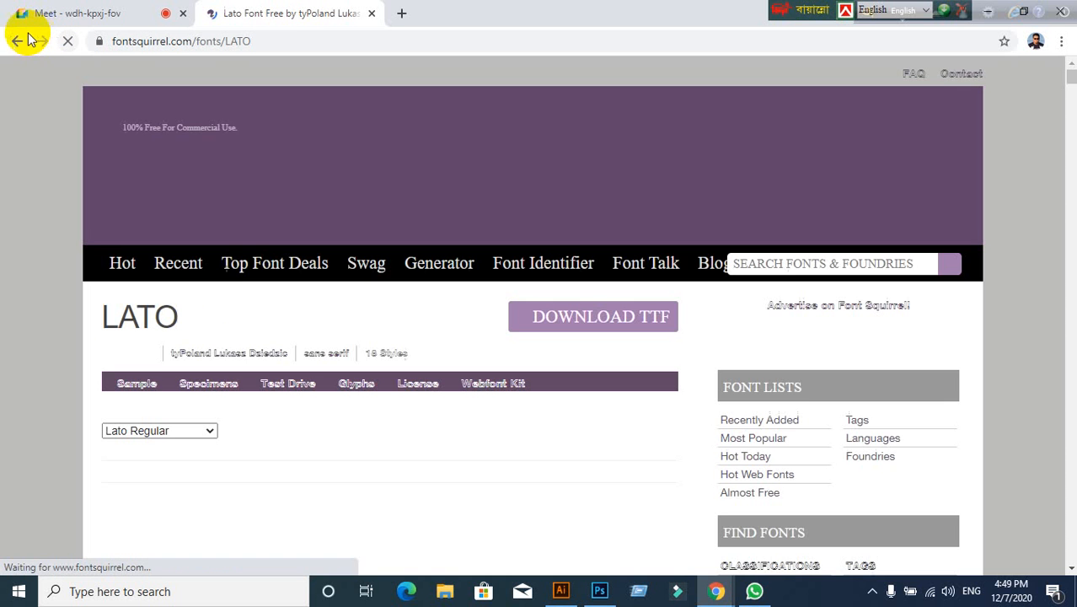
{"action": "left_click", "coordinate": [19, 42]}
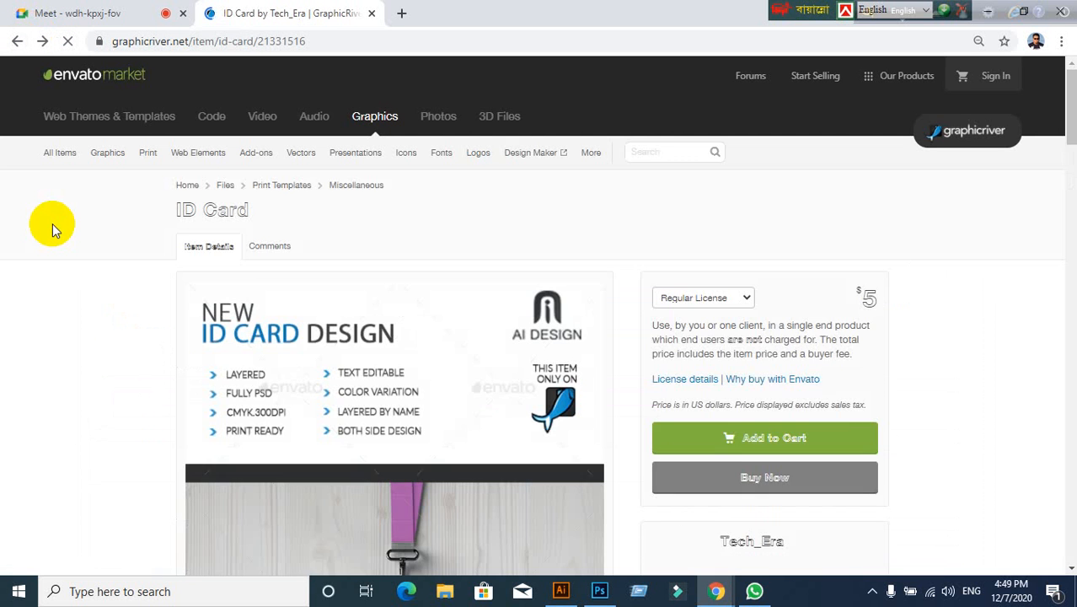
Step: Open the Lato 'Font Used' link in a new tab from its context menu
{"action": "scroll", "coordinate": [175, 385], "scroll_direction": "down", "scroll_amount": 15}
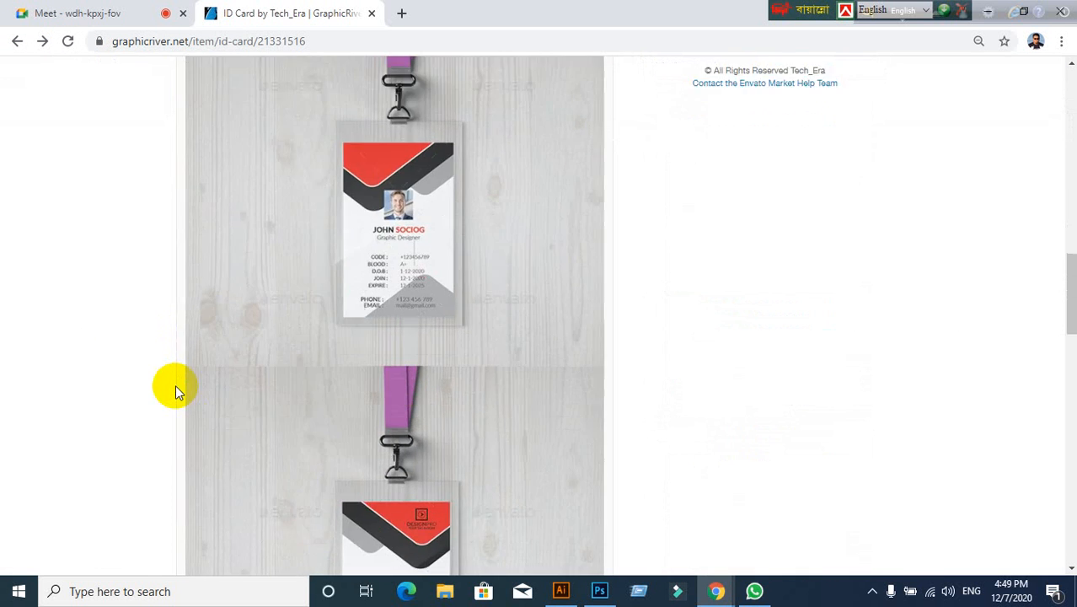
{"action": "scroll", "coordinate": [177, 385], "scroll_direction": "down", "scroll_amount": 5}
{"action": "scroll", "coordinate": [173, 385], "scroll_direction": "up", "scroll_amount": 4}
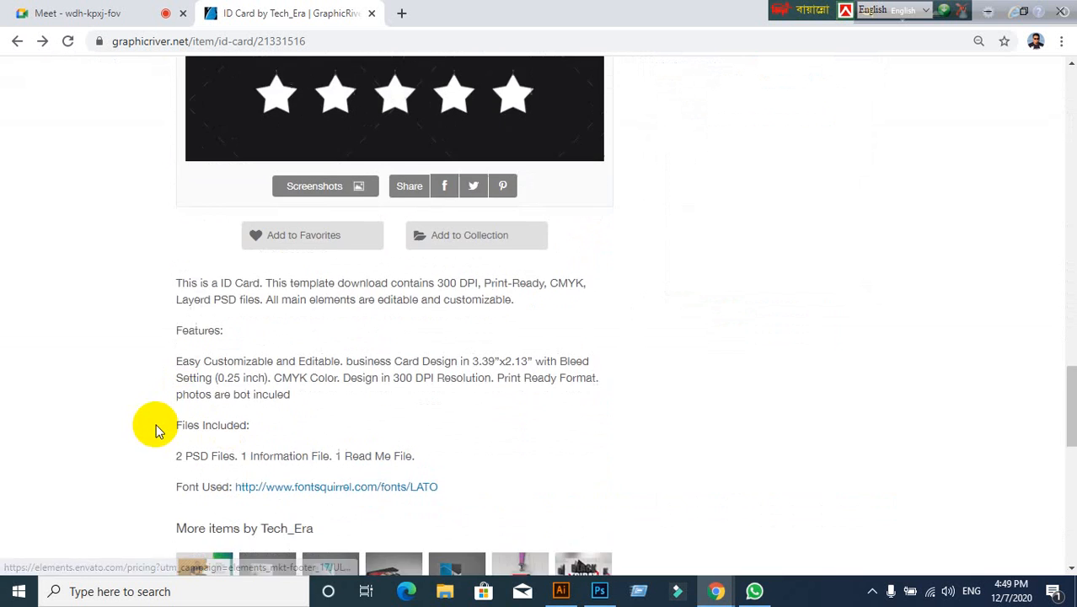
{"action": "scroll", "coordinate": [156, 427], "scroll_direction": "down", "scroll_amount": 2}
{"action": "right_click", "coordinate": [297, 351]}
{"action": "left_click", "coordinate": [332, 359]}
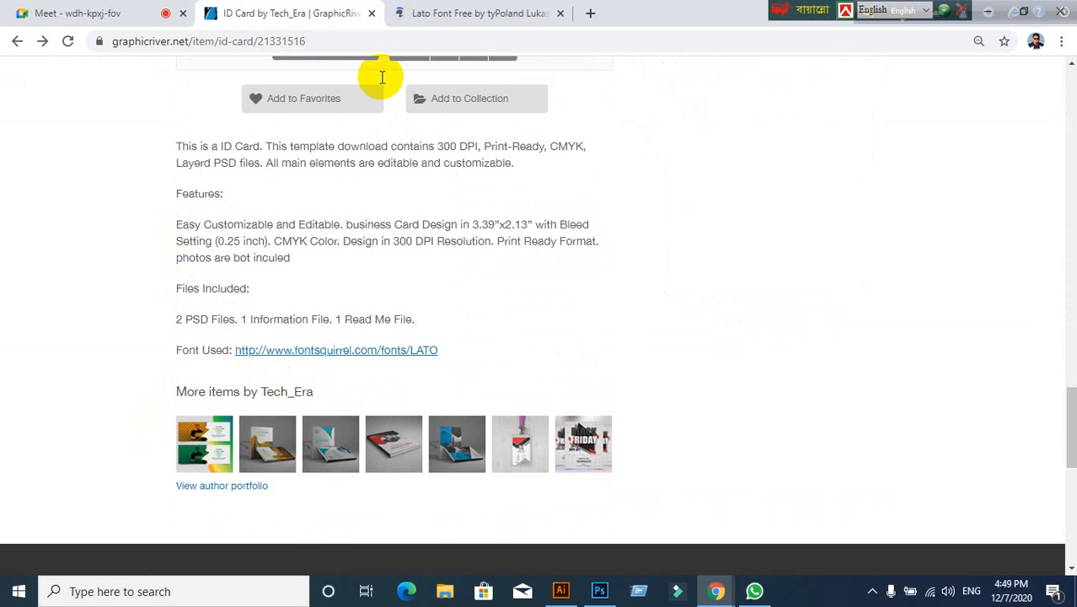
Step: Download Lato as lato.zip with Font Squirrel's DOWNLOAD TTF button and return to the ID Card tab
{"action": "left_click", "coordinate": [474, 12]}
{"action": "scroll", "coordinate": [252, 253], "scroll_direction": "down", "scroll_amount": 1}
{"action": "scroll", "coordinate": [113, 303], "scroll_direction": "up", "scroll_amount": 1}
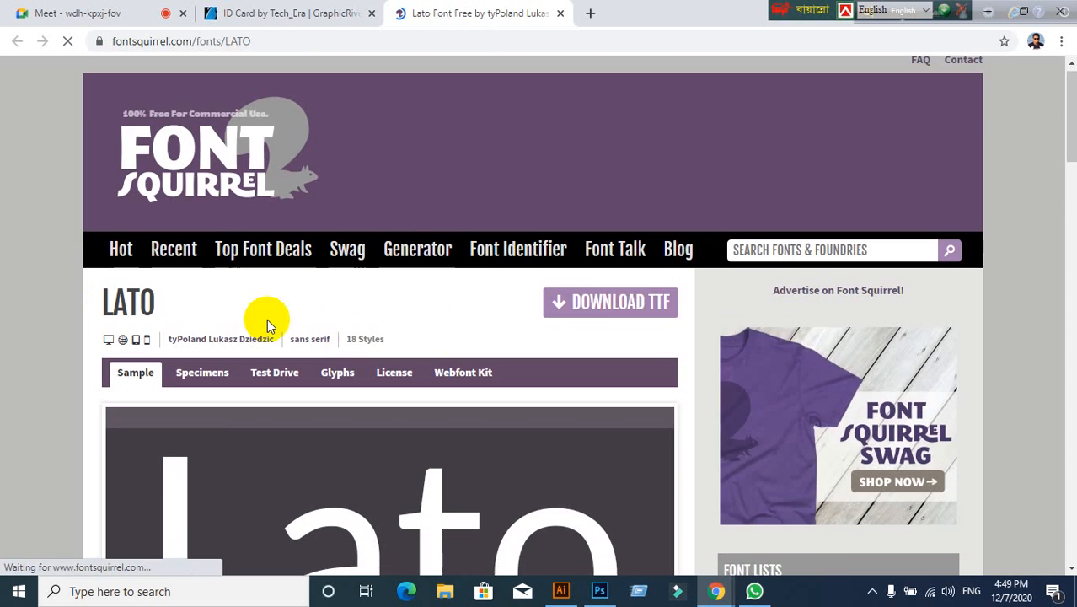
{"action": "left_click", "coordinate": [589, 322]}
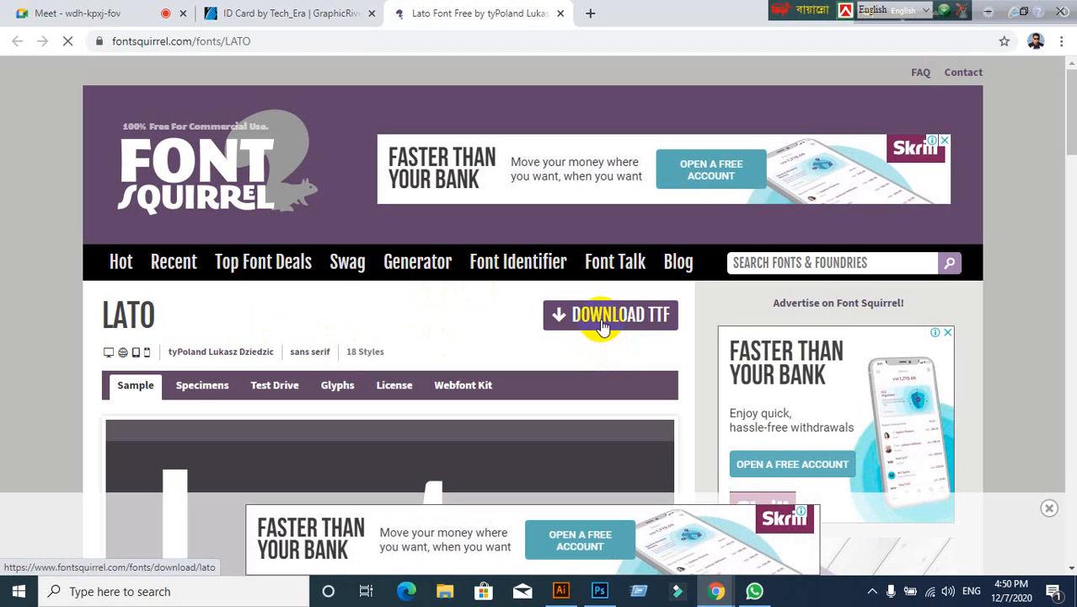
{"action": "left_click", "coordinate": [602, 327]}
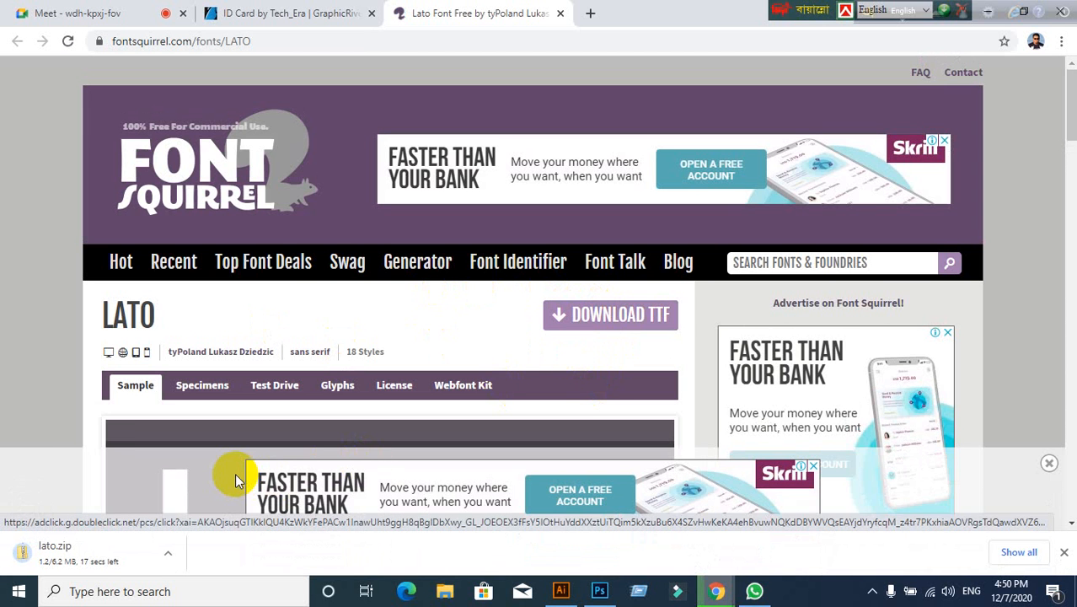
{"action": "left_click", "coordinate": [257, 13]}
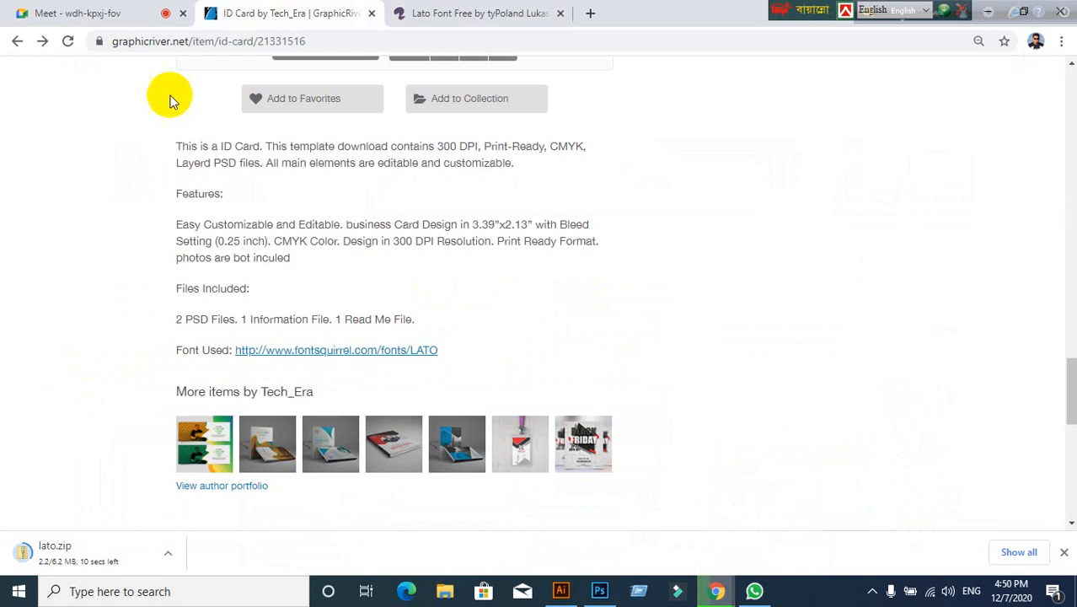
Step: Enlarge the ID card template's preview image into the GraphicRiver lightbox
{"action": "scroll", "coordinate": [169, 236], "scroll_direction": "up", "scroll_amount": 10}
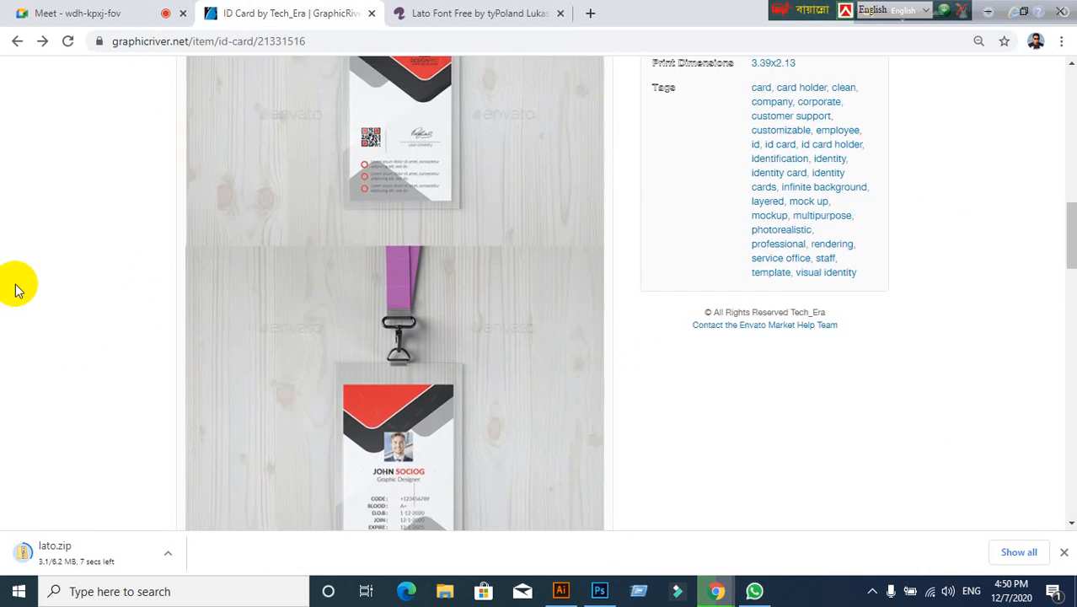
{"action": "scroll", "coordinate": [125, 353], "scroll_direction": "up", "scroll_amount": 4}
{"action": "scroll", "coordinate": [279, 248], "scroll_direction": "down", "scroll_amount": 4}
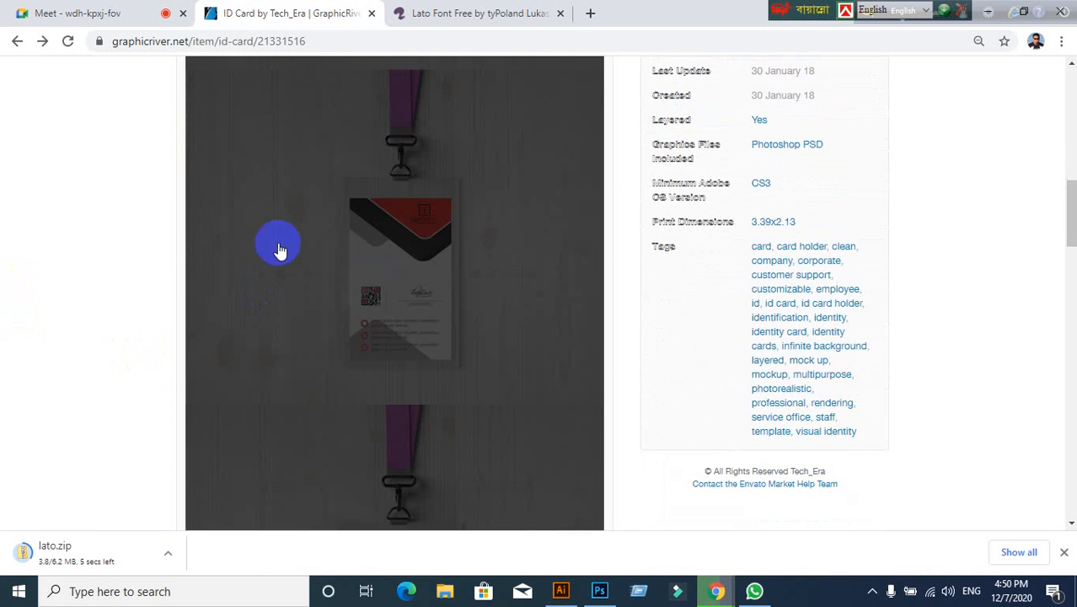
{"action": "left_click", "coordinate": [360, 248]}
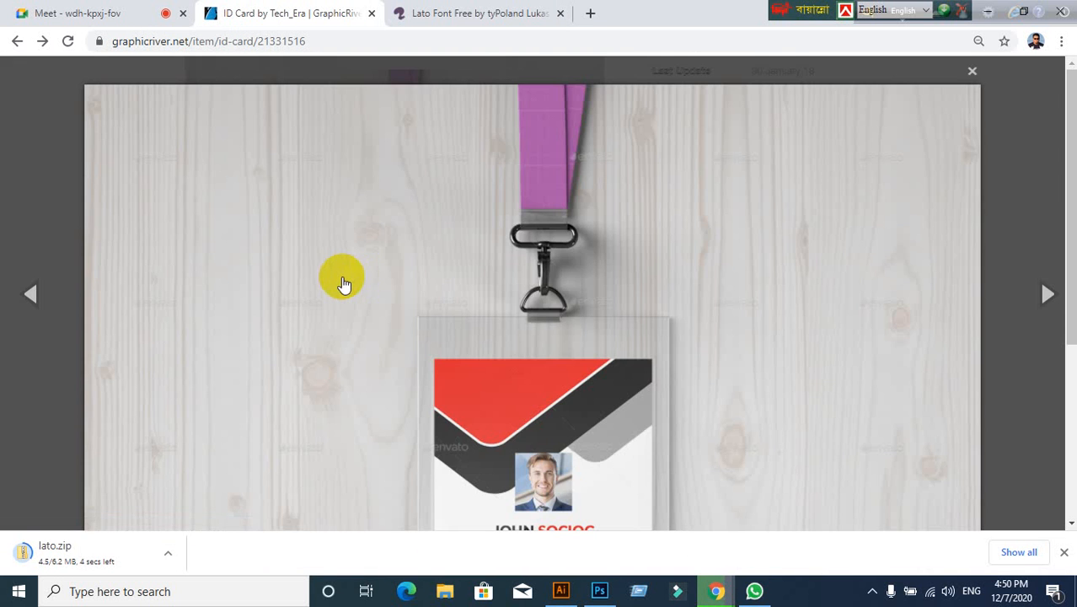
{"action": "scroll", "coordinate": [410, 329], "scroll_direction": "down", "scroll_amount": 3}
{"action": "scroll", "coordinate": [410, 328], "scroll_direction": "up", "scroll_amount": 3}
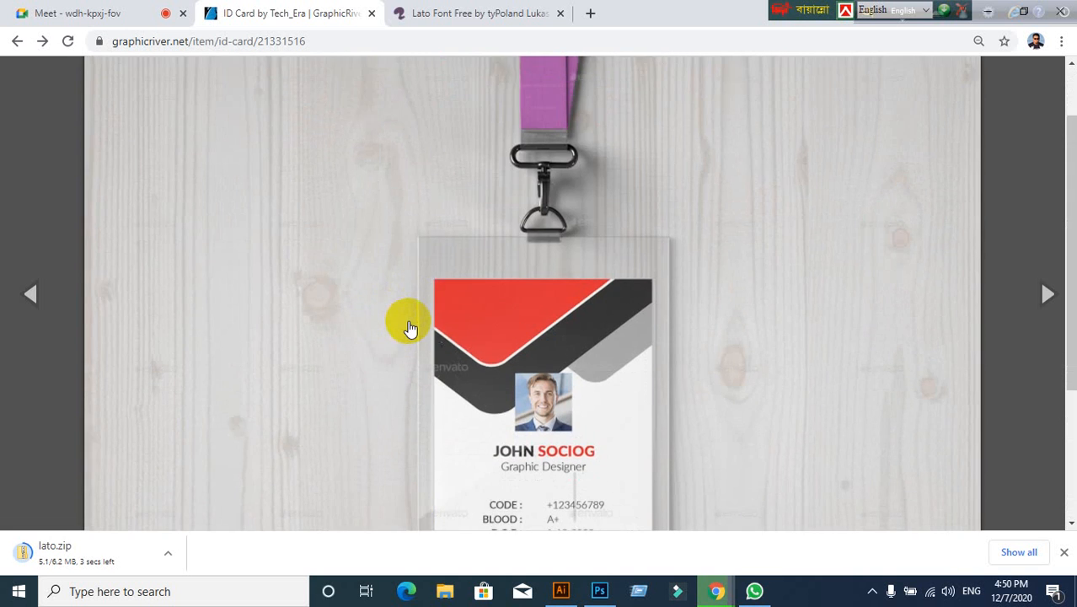
{"action": "scroll", "coordinate": [410, 328], "scroll_direction": "down", "scroll_amount": 3}
{"action": "scroll", "coordinate": [506, 312], "scroll_direction": "up", "scroll_amount": 1}
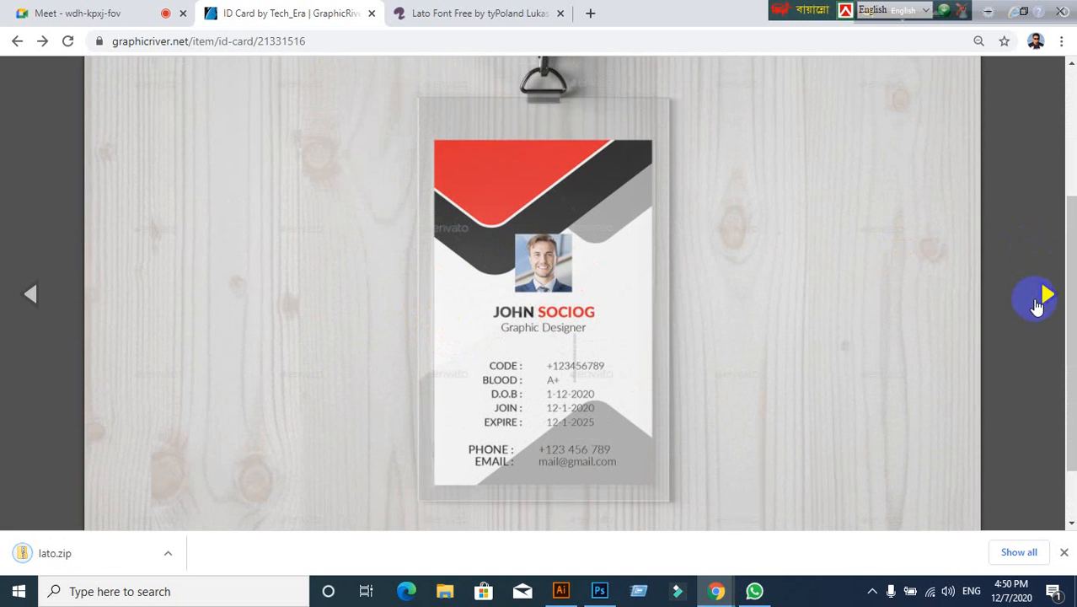
Step: Flip to the card's back side and return to the front, then bring up the front image's context menu
{"action": "left_click", "coordinate": [1047, 297]}
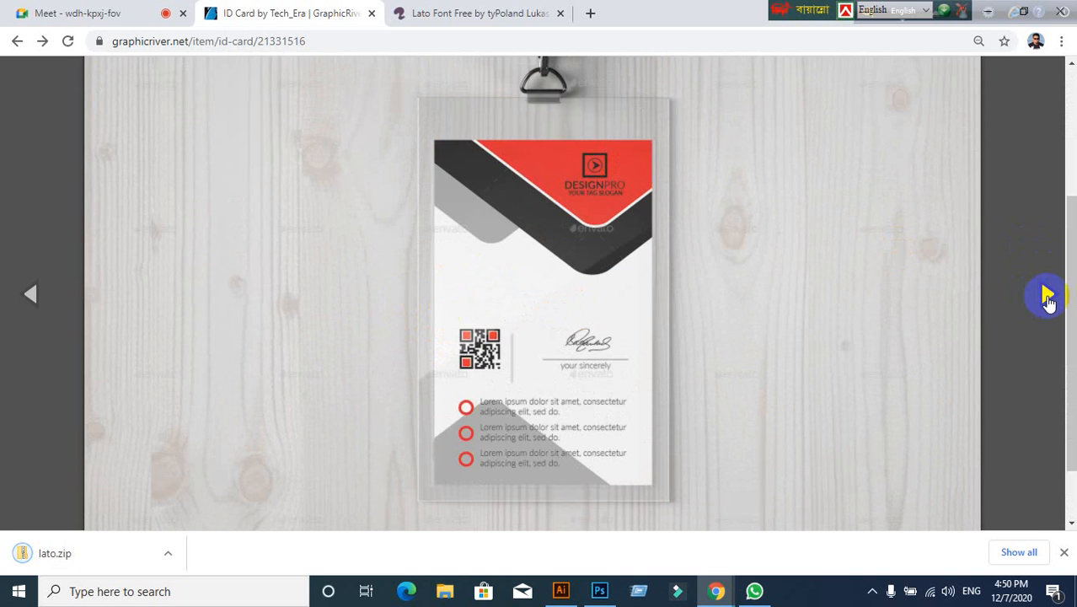
{"action": "left_click", "coordinate": [34, 295]}
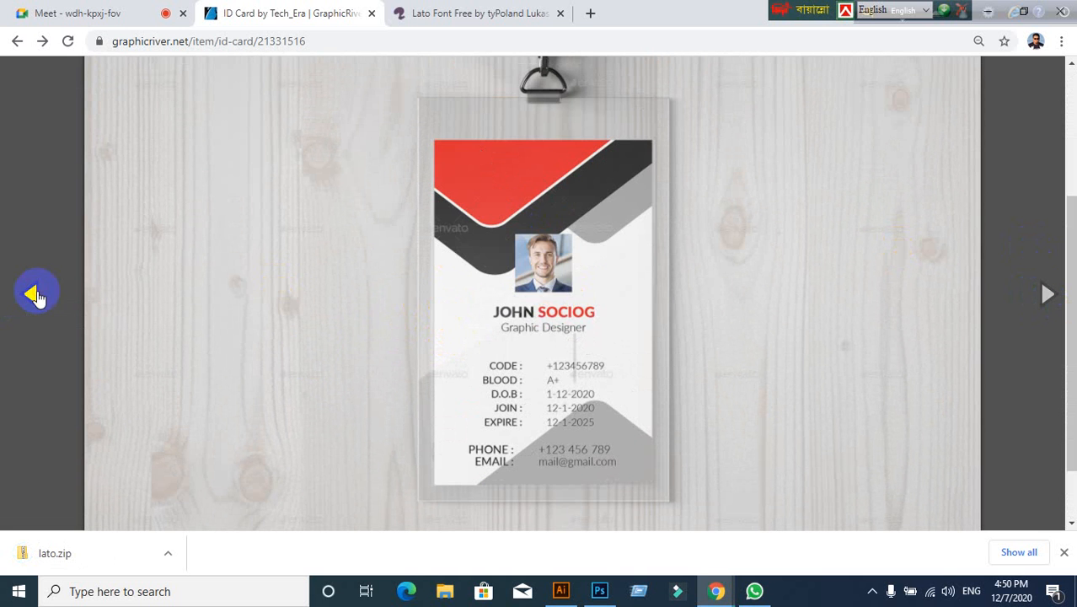
{"action": "right_click", "coordinate": [458, 205]}
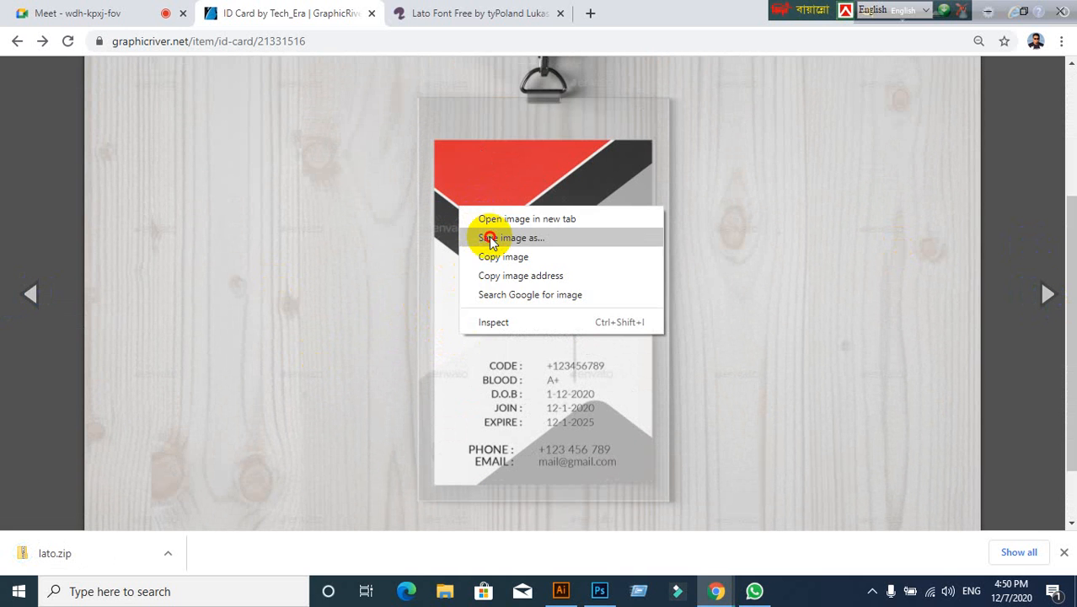
Step: Save the front card image to the Desktop as '36,36 JPEG'
{"action": "left_click", "coordinate": [491, 239]}
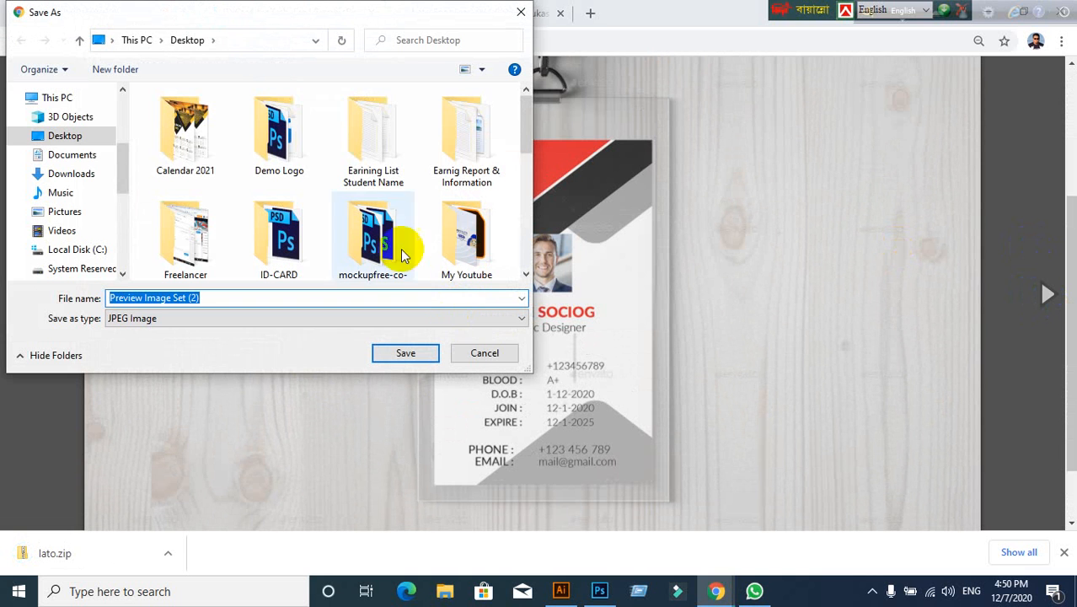
{"action": "left_click", "coordinate": [71, 140]}
{"action": "left_click", "coordinate": [212, 299]}
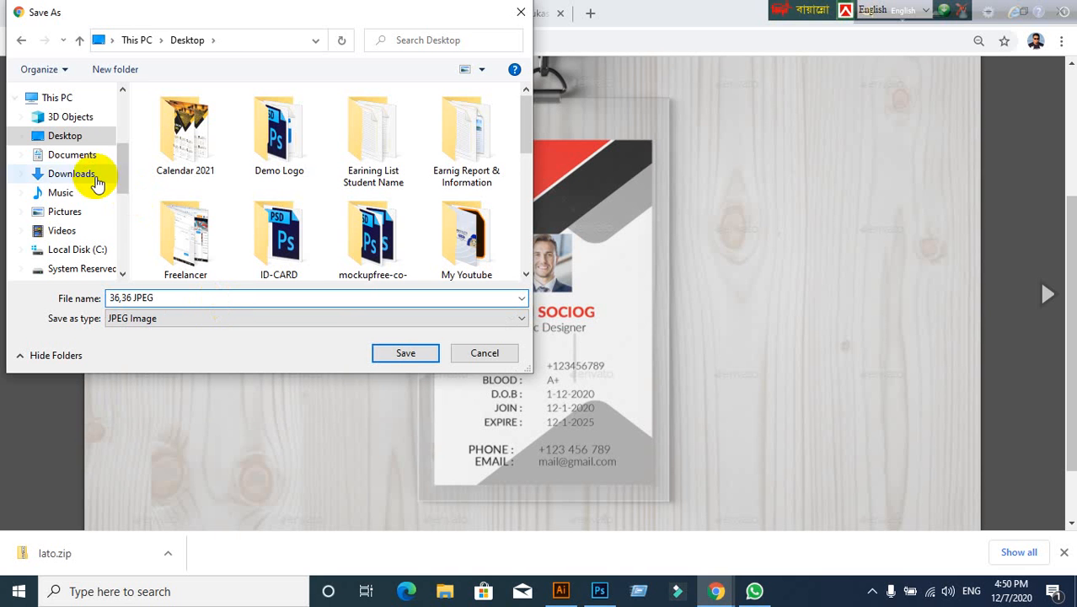
{"action": "left_click", "coordinate": [389, 352]}
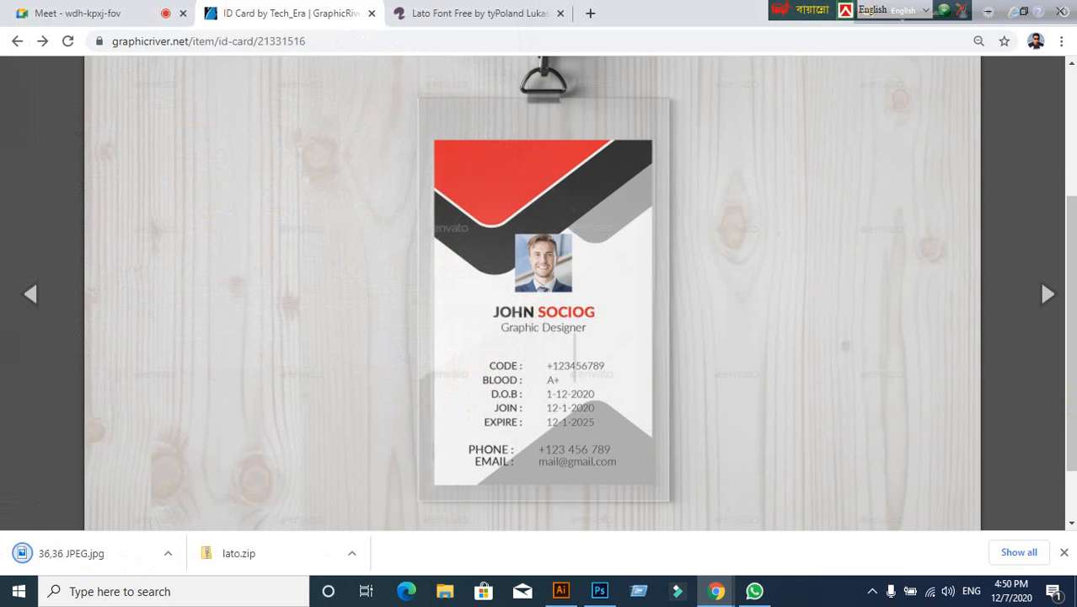
Step: Show the card's back side and save it to the Desktop as '36,43 Back'
{"action": "left_click", "coordinate": [1051, 295]}
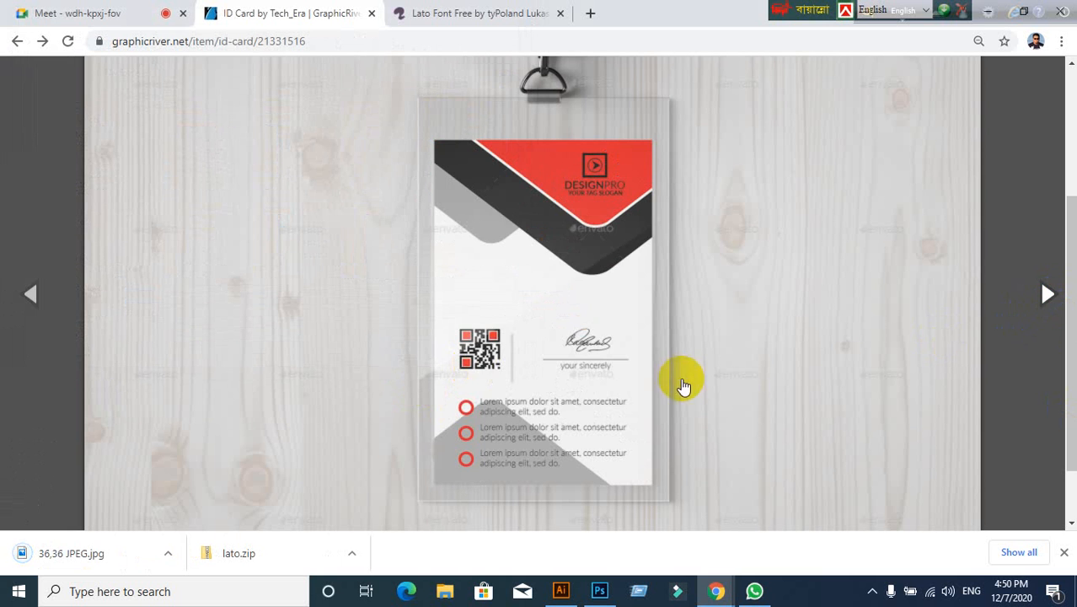
{"action": "right_click", "coordinate": [466, 226]}
{"action": "left_click", "coordinate": [533, 274]}
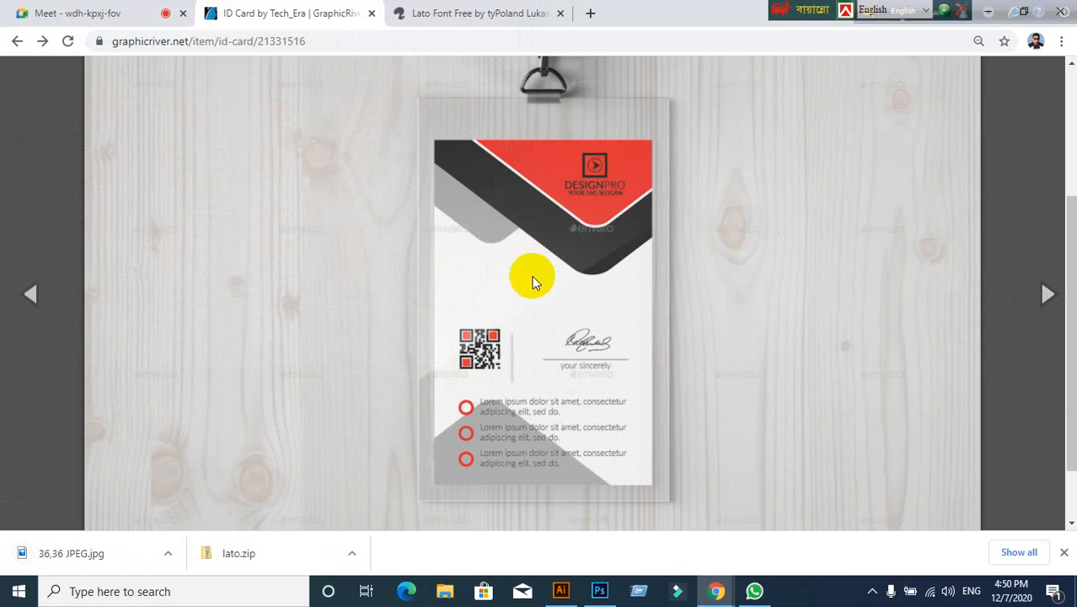
{"action": "left_click", "coordinate": [212, 300]}
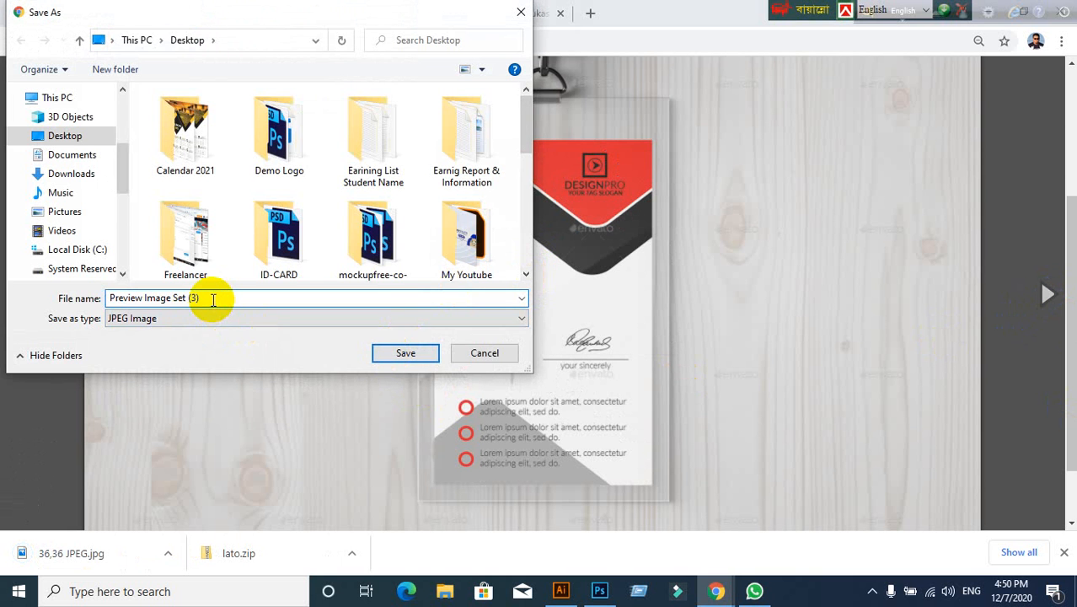
{"action": "key", "text": "BackSpace"}
{"action": "key", "text": "BackSpace"}
{"action": "key", "text": "BackSpace"}
{"action": "key", "text": "BackSpace"}
{"action": "key", "text": "BackSpace"}
{"action": "key", "text": "BackSpace"}
{"action": "key", "text": "BackSpace"}
{"action": "key", "text": "BackSpace"}
{"action": "key", "text": "BackSpace"}
{"action": "key", "text": "BackSpace"}
{"action": "key", "text": "BackSpace"}
{"action": "key", "text": "BackSpace"}
{"action": "key", "text": "BackSpace"}
{"action": "key", "text": "BackSpace"}
{"action": "key", "text": "BackSpace"}
{"action": "key", "text": "BackSpace"}
{"action": "type", "text": "36"}
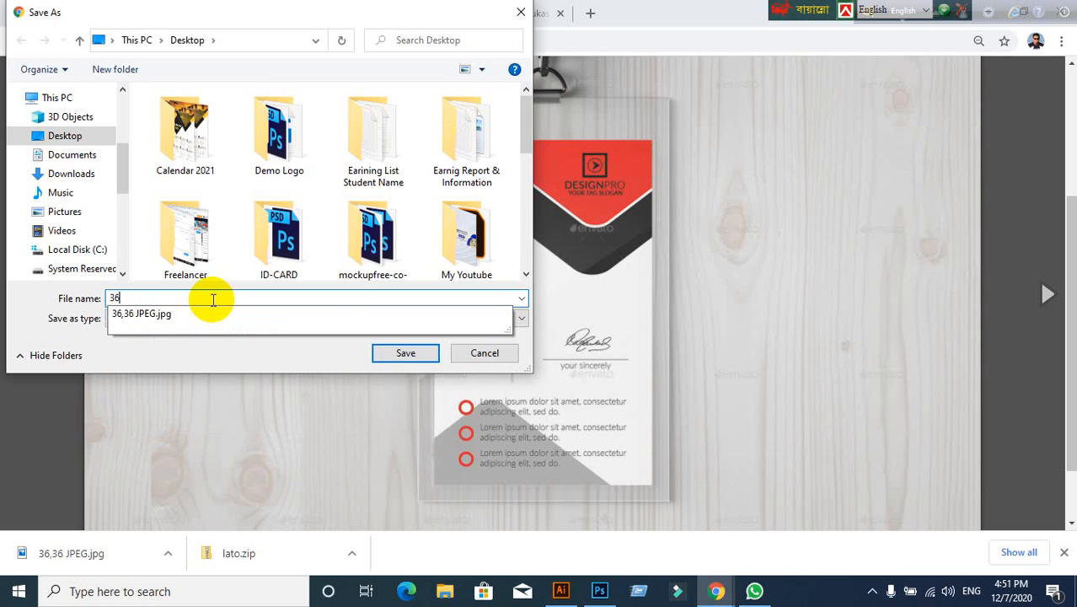
{"action": "type", "text": ",43 Back"}
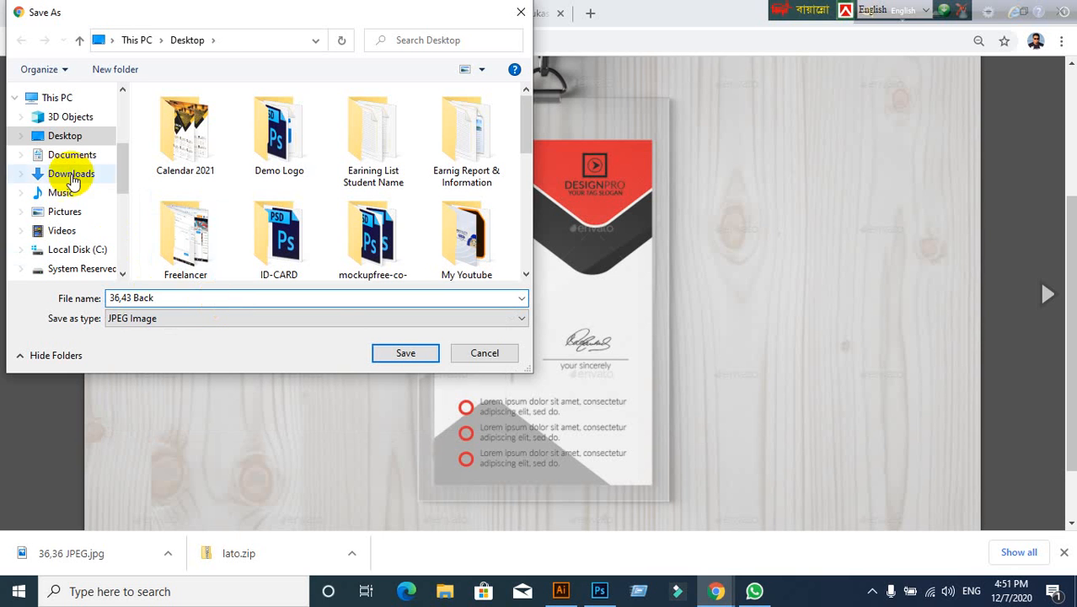
{"action": "left_click", "coordinate": [53, 136]}
{"action": "left_click", "coordinate": [429, 358]}
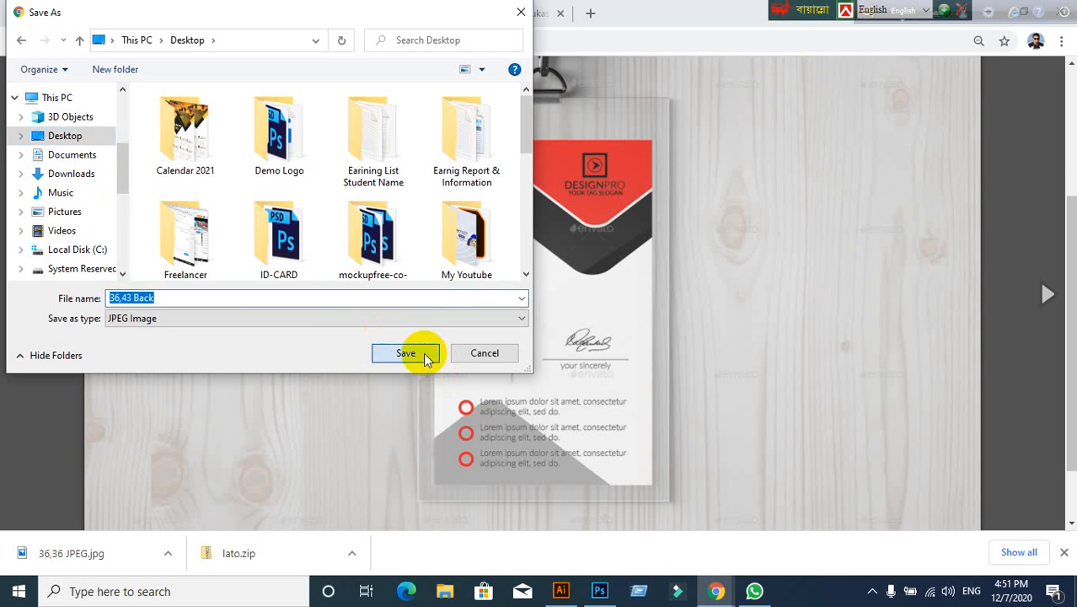
Step: Return to the ID card search results, move the language toolbars aside, and minimize Chrome and Illustrator
{"action": "scroll", "coordinate": [321, 259], "scroll_direction": "up", "scroll_amount": 3}
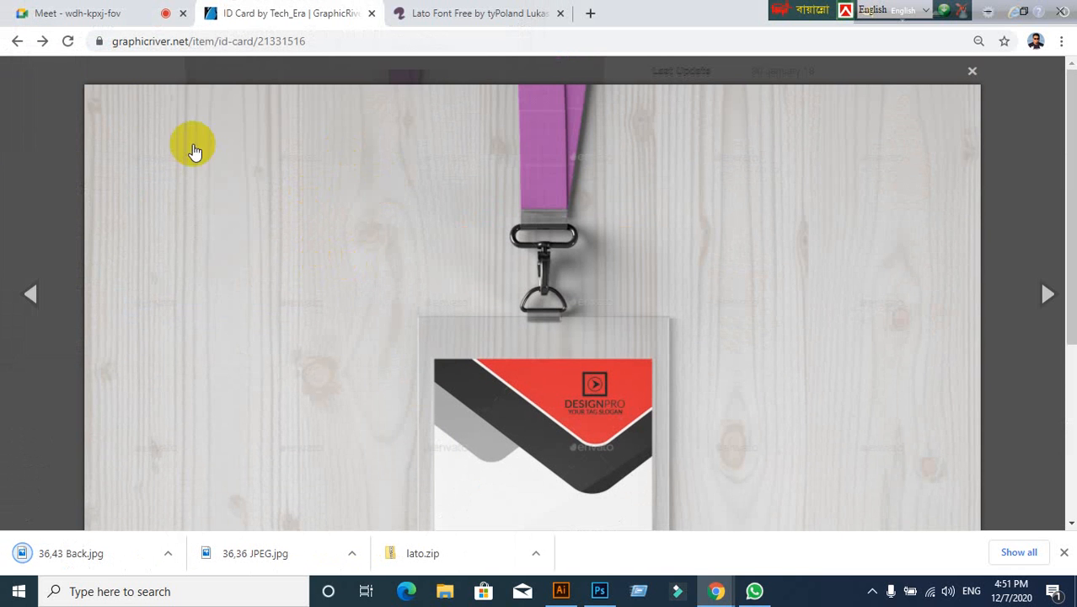
{"action": "left_click", "coordinate": [15, 46]}
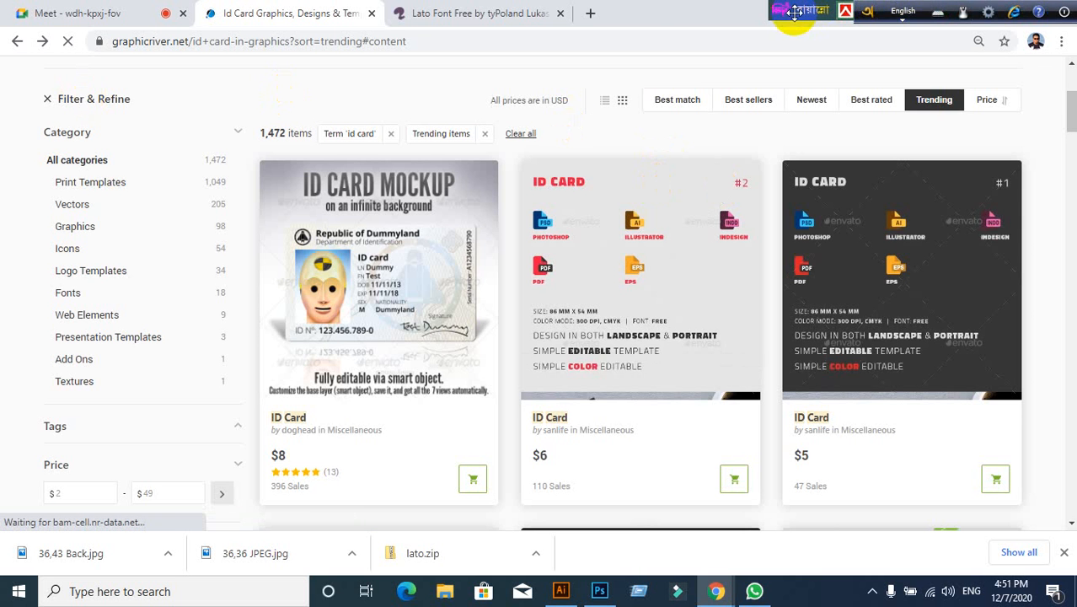
{"action": "left_click_drag", "start_coordinate": [794, 12], "coordinate": [481, 12]}
{"action": "left_click_drag", "start_coordinate": [874, 13], "coordinate": [482, 15]}
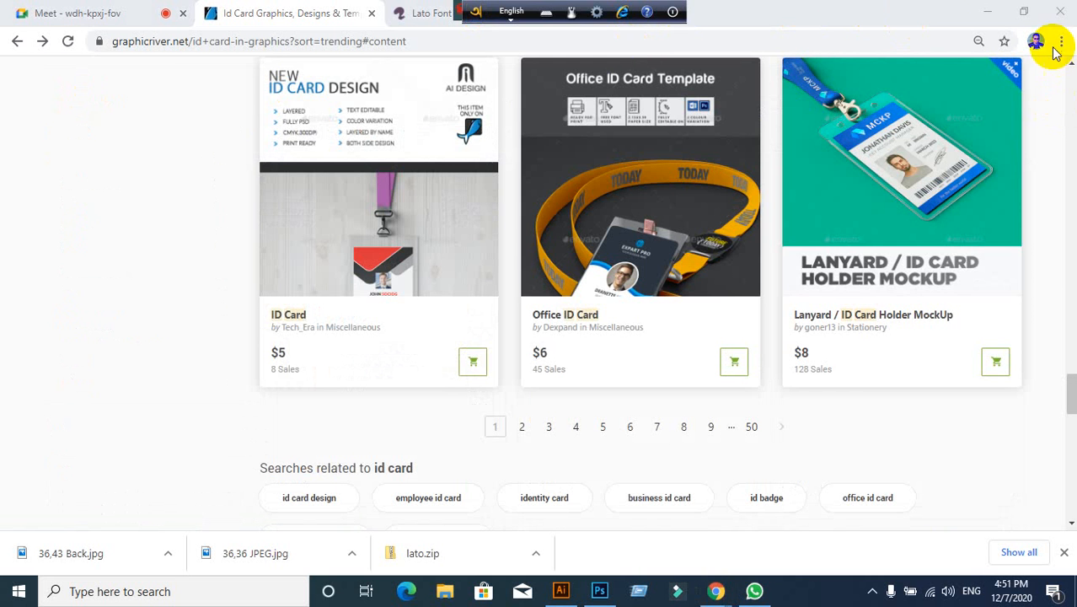
{"action": "left_click", "coordinate": [988, 12]}
{"action": "left_click", "coordinate": [1014, 11]}
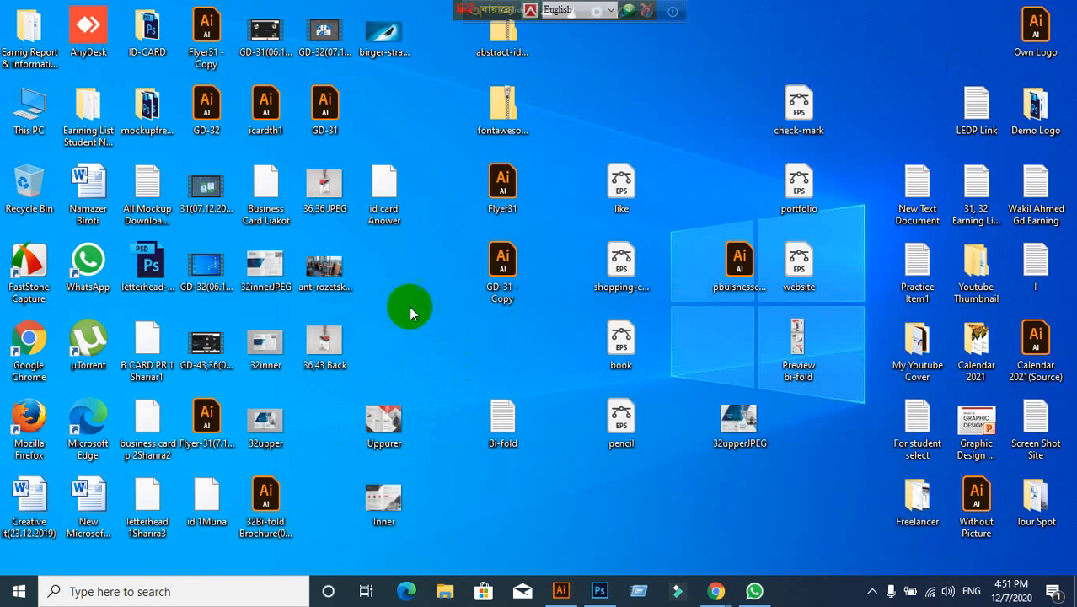
Step: Place the 36,36 JPEG and 36,43 Back icons top-right, shift five other icons aside, and bring up Photoshop
{"action": "left_click_drag", "start_coordinate": [325, 188], "coordinate": [876, 38]}
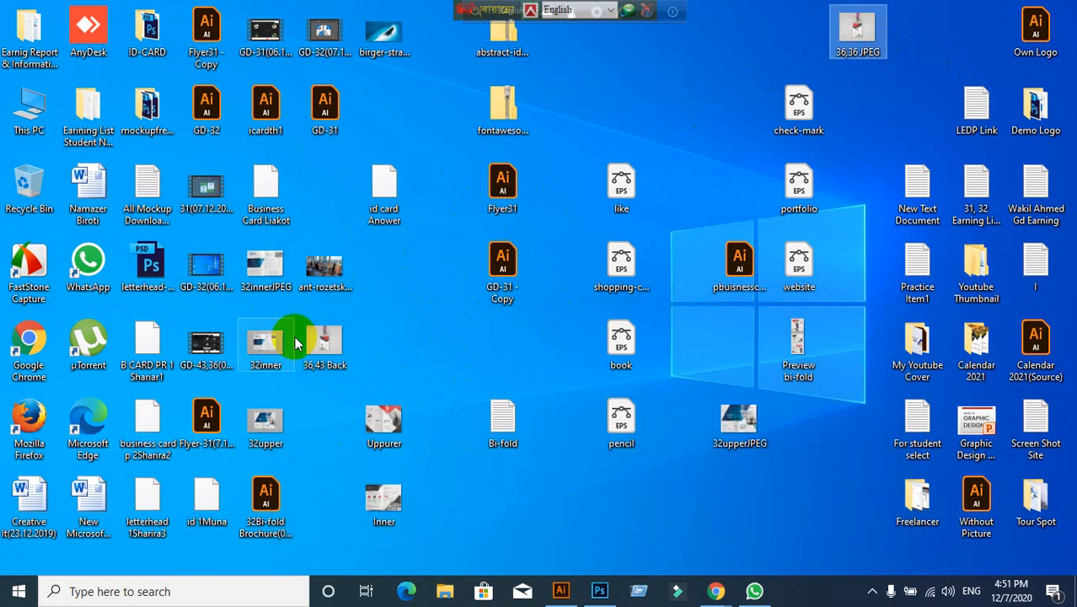
{"action": "left_click_drag", "start_coordinate": [322, 339], "coordinate": [890, 118]}
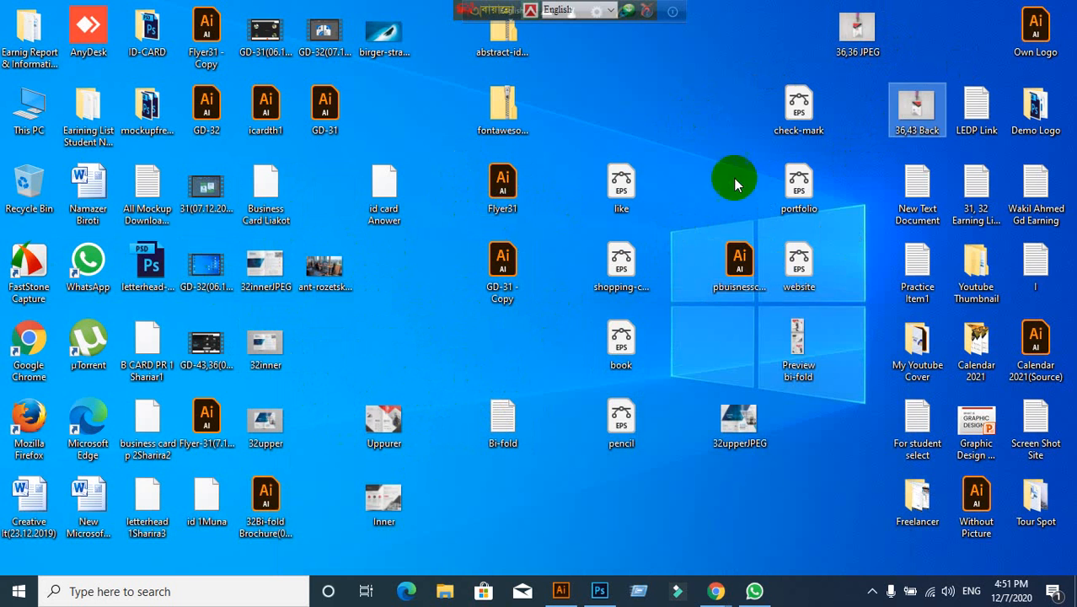
{"action": "left_click_drag", "start_coordinate": [739, 91], "coordinate": [734, 418]}
{"action": "left_click", "coordinate": [835, 287]}
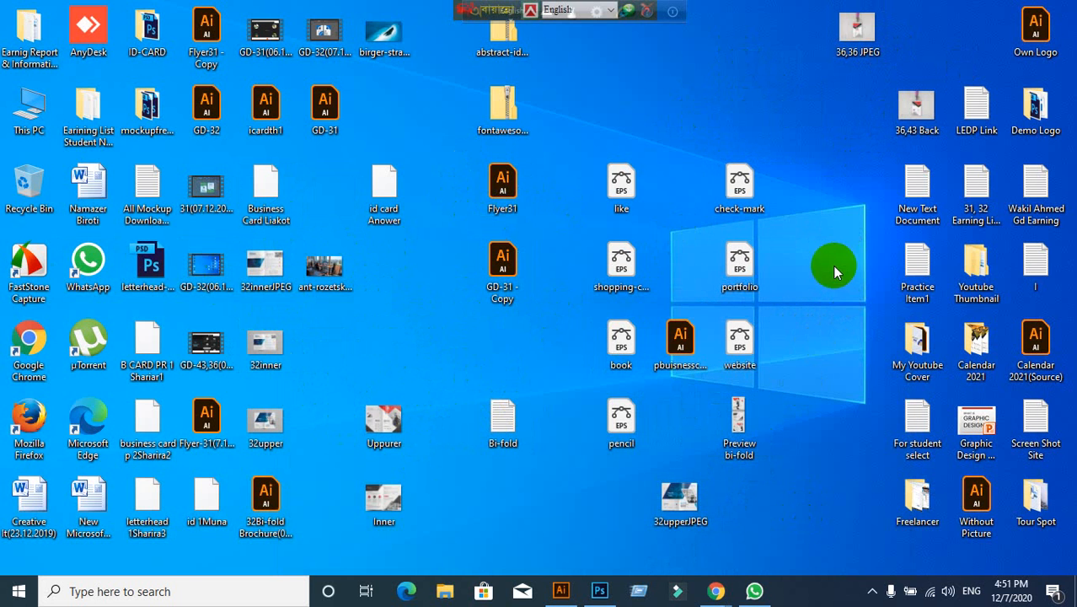
{"action": "left_click_drag", "start_coordinate": [899, 121], "coordinate": [839, 118]}
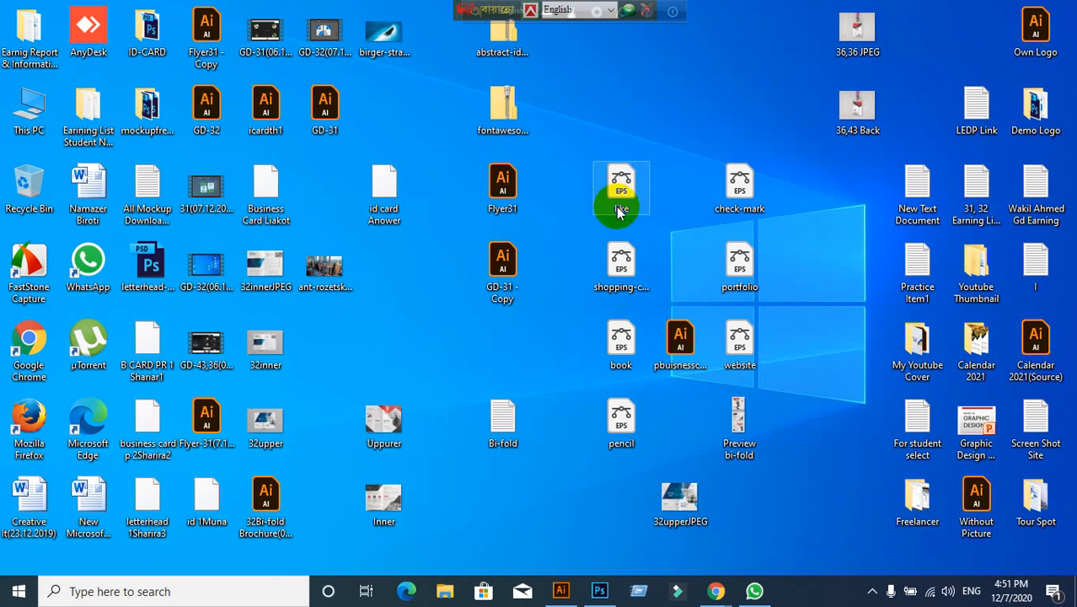
{"action": "mouse_move", "coordinate": [613, 599]}
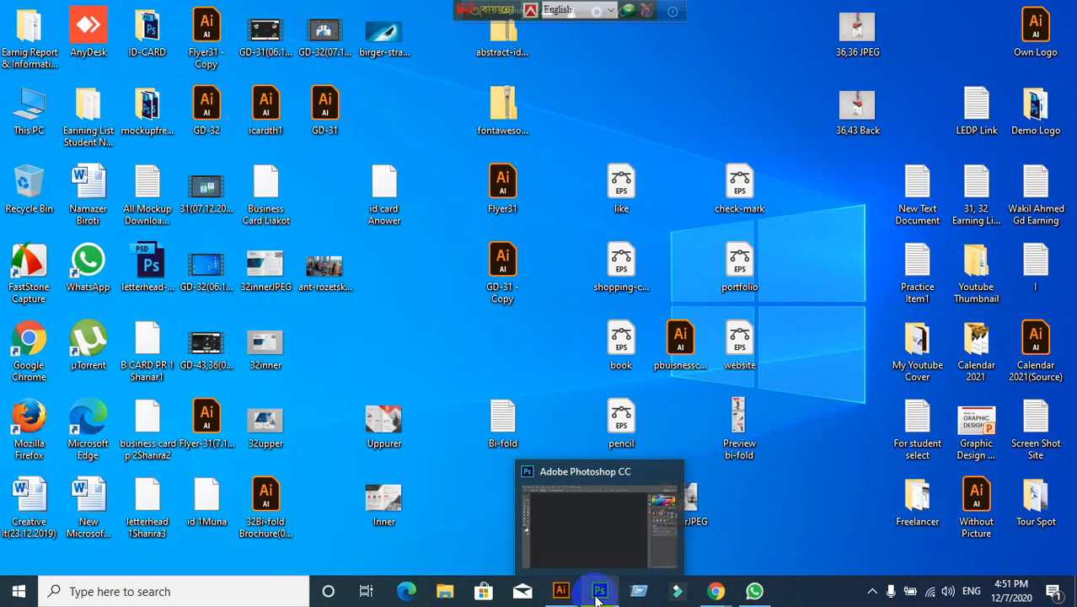
{"action": "left_click", "coordinate": [597, 595]}
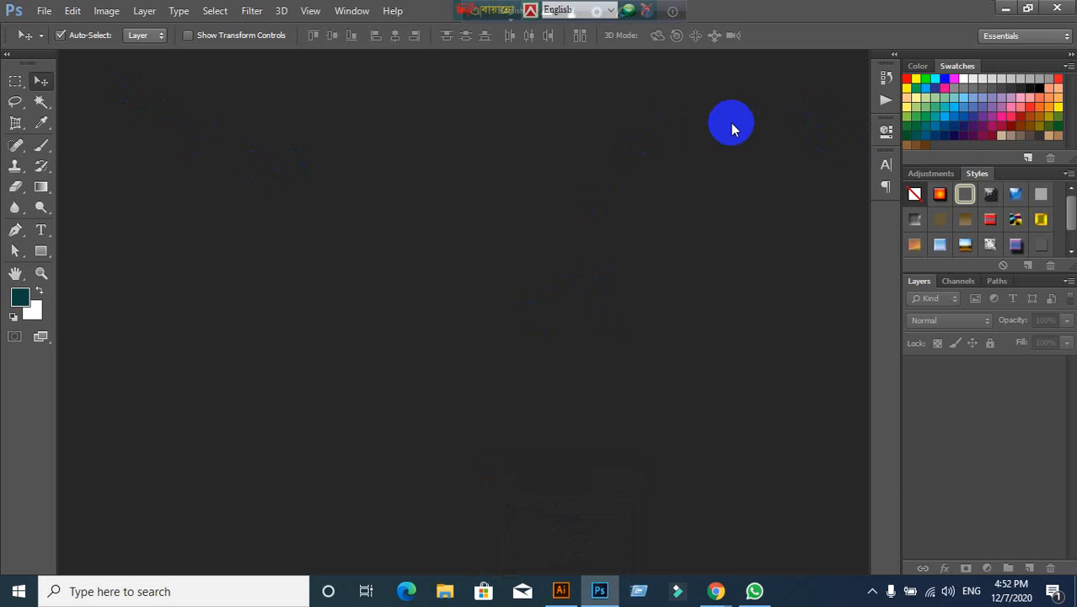
Step: Open '36,36 JPEG' from the Desktop using File > Open
{"action": "left_click", "coordinate": [42, 10]}
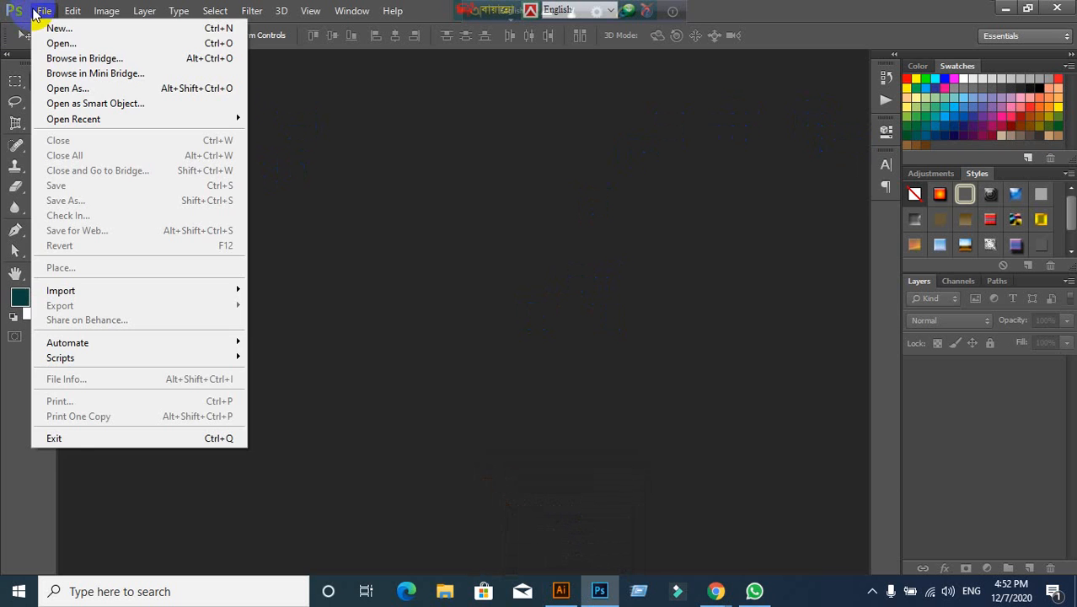
{"action": "left_click", "coordinate": [54, 42]}
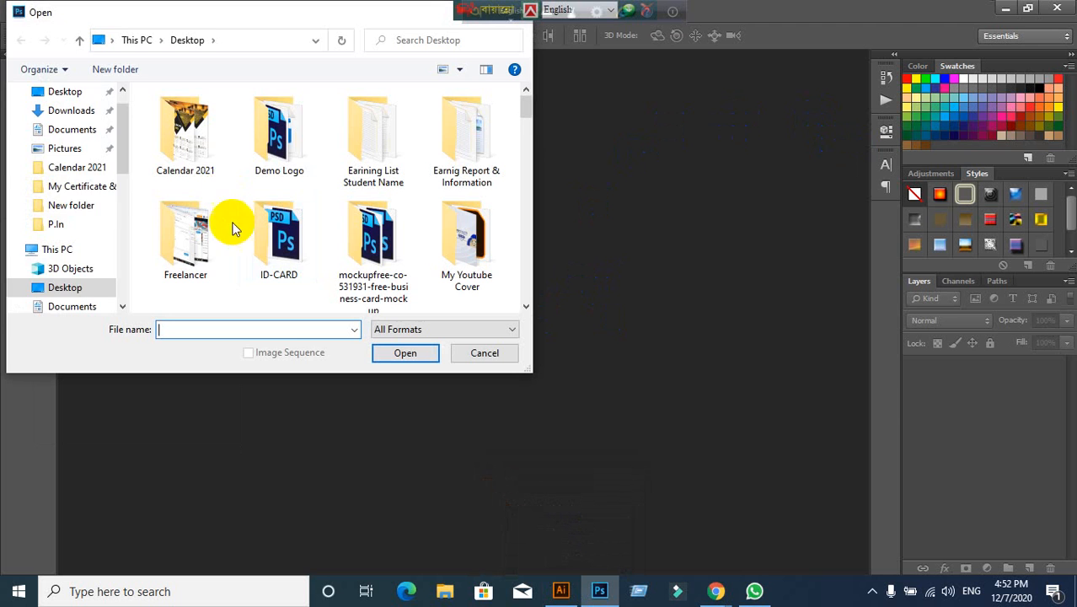
{"action": "scroll", "coordinate": [98, 196], "scroll_direction": "up", "scroll_amount": 1}
{"action": "left_click", "coordinate": [66, 123]}
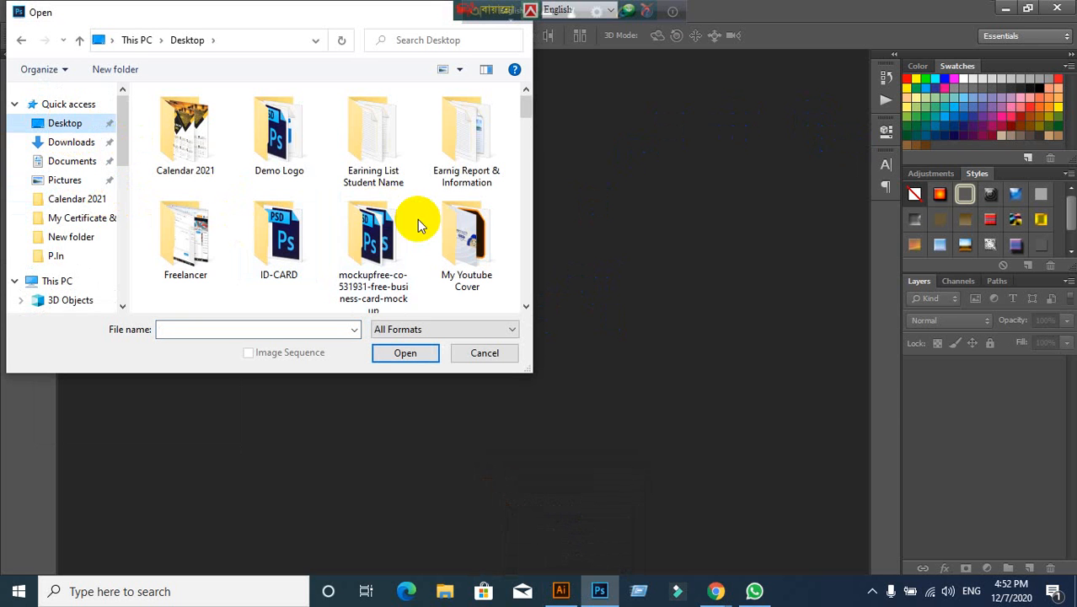
{"action": "scroll", "coordinate": [417, 219], "scroll_direction": "down", "scroll_amount": 5}
{"action": "scroll", "coordinate": [427, 244], "scroll_direction": "down", "scroll_amount": 2}
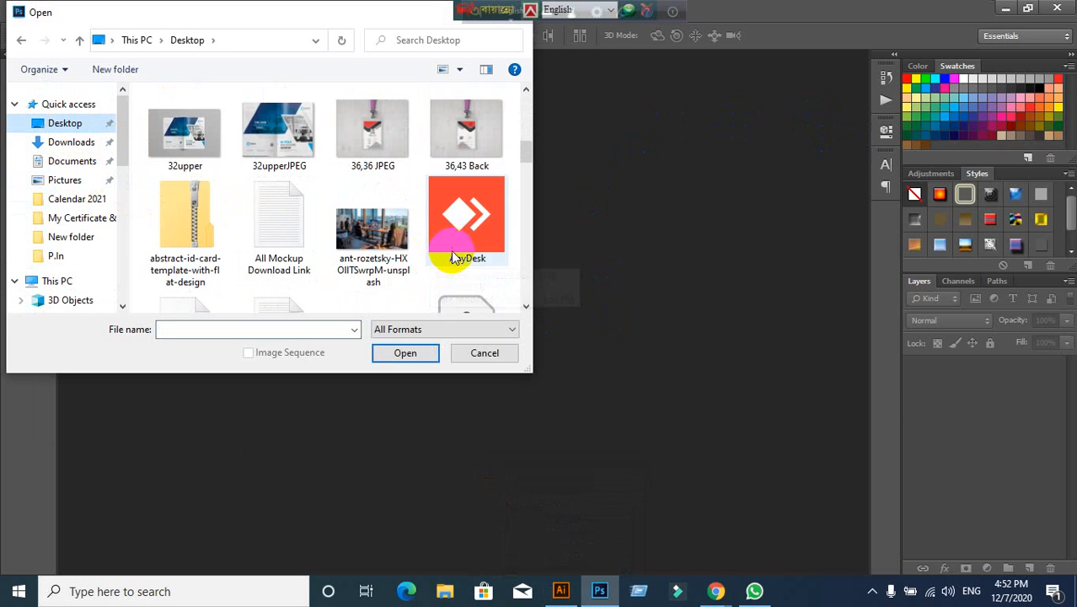
{"action": "scroll", "coordinate": [472, 257], "scroll_direction": "up", "scroll_amount": 2}
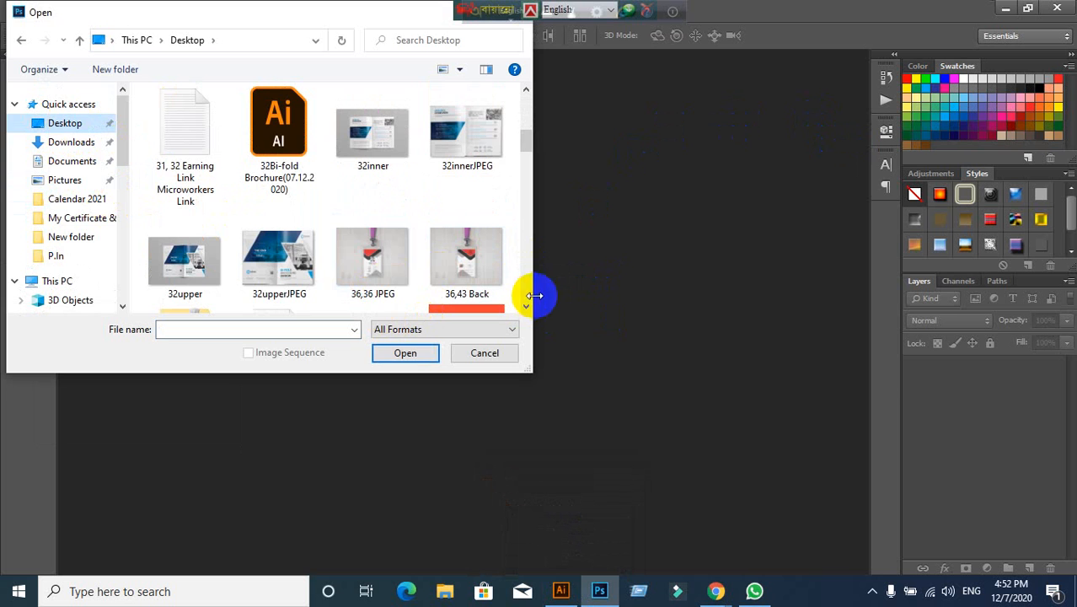
{"action": "left_click", "coordinate": [363, 254]}
{"action": "left_click", "coordinate": [412, 356]}
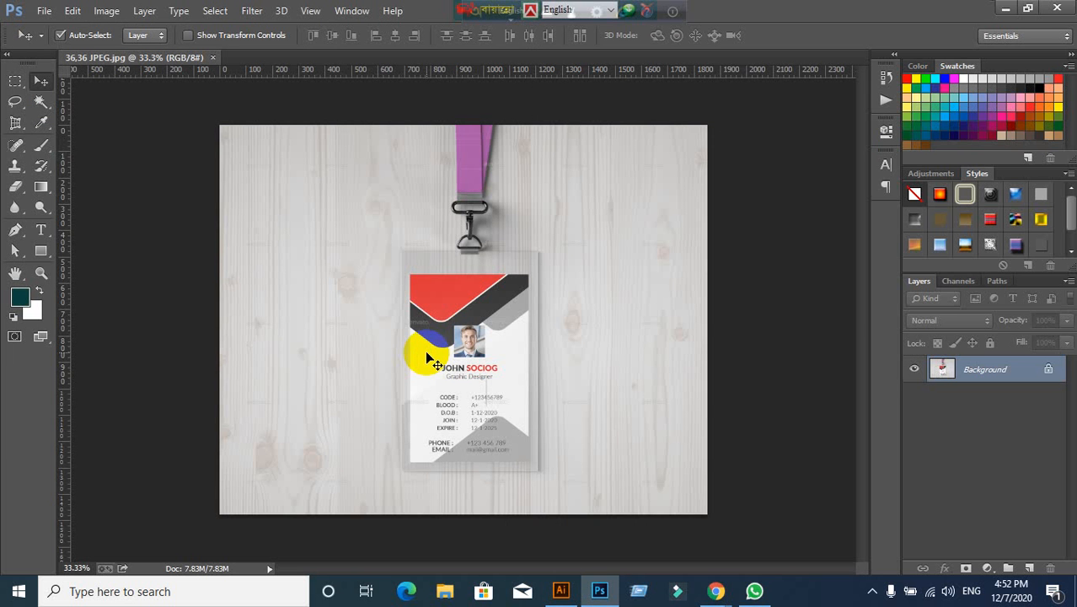
Step: Select the Perspective Crop Tool from the crop tool flyout
{"action": "left_click_drag", "start_coordinate": [17, 123], "coordinate": [121, 143]}
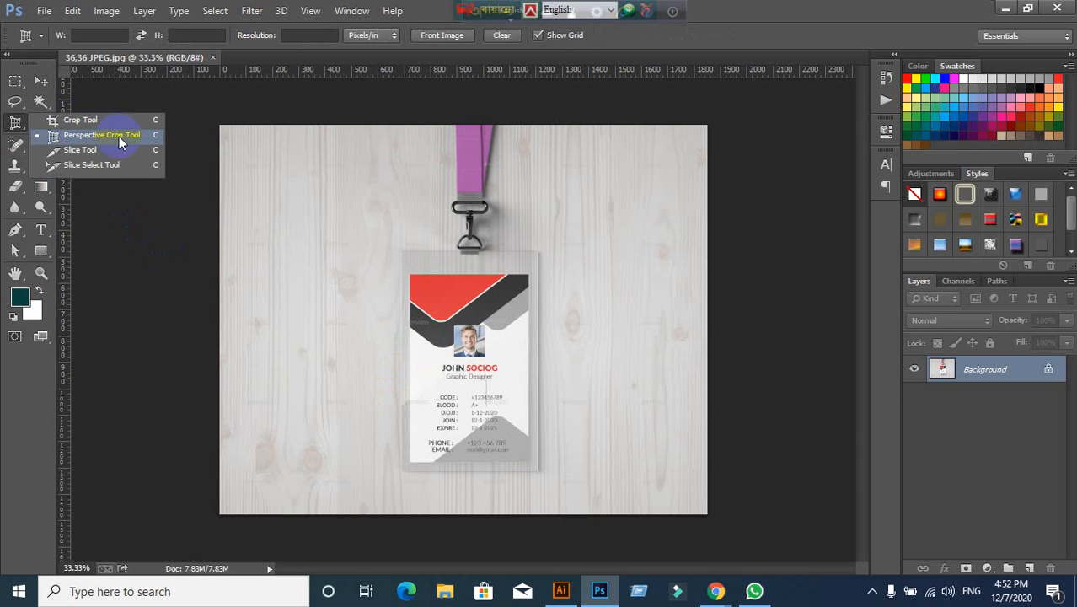
{"action": "left_click", "coordinate": [17, 81]}
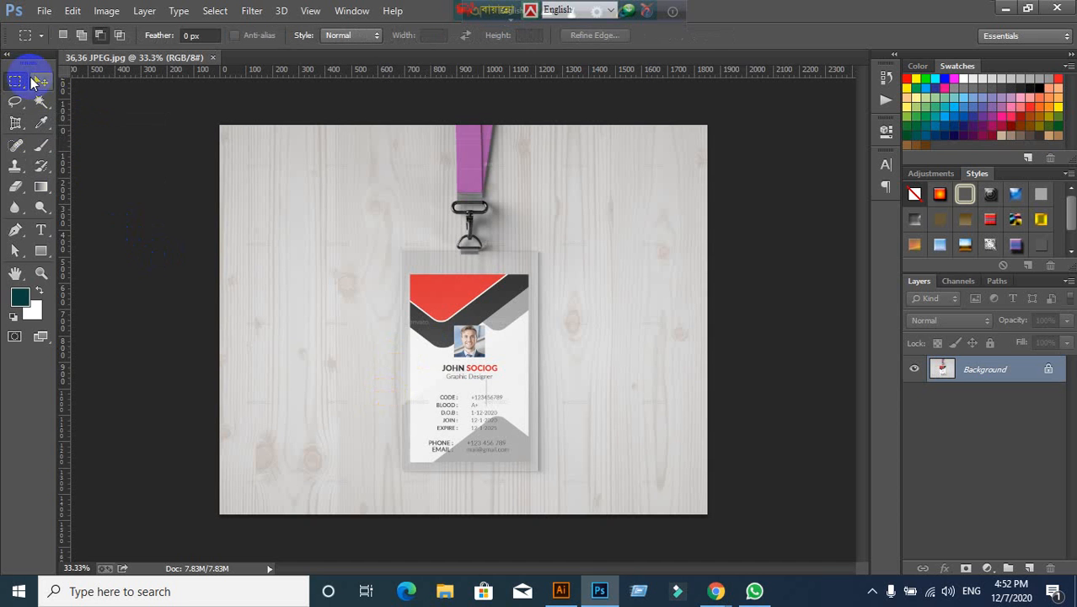
{"action": "left_click", "coordinate": [40, 82]}
{"action": "left_click", "coordinate": [16, 123]}
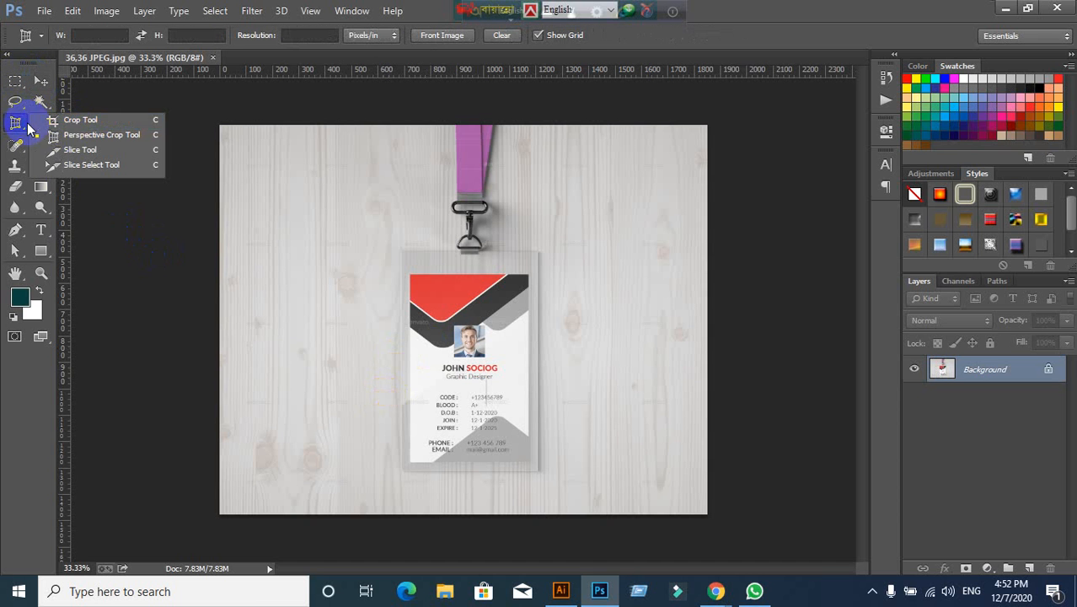
{"action": "left_click", "coordinate": [91, 137]}
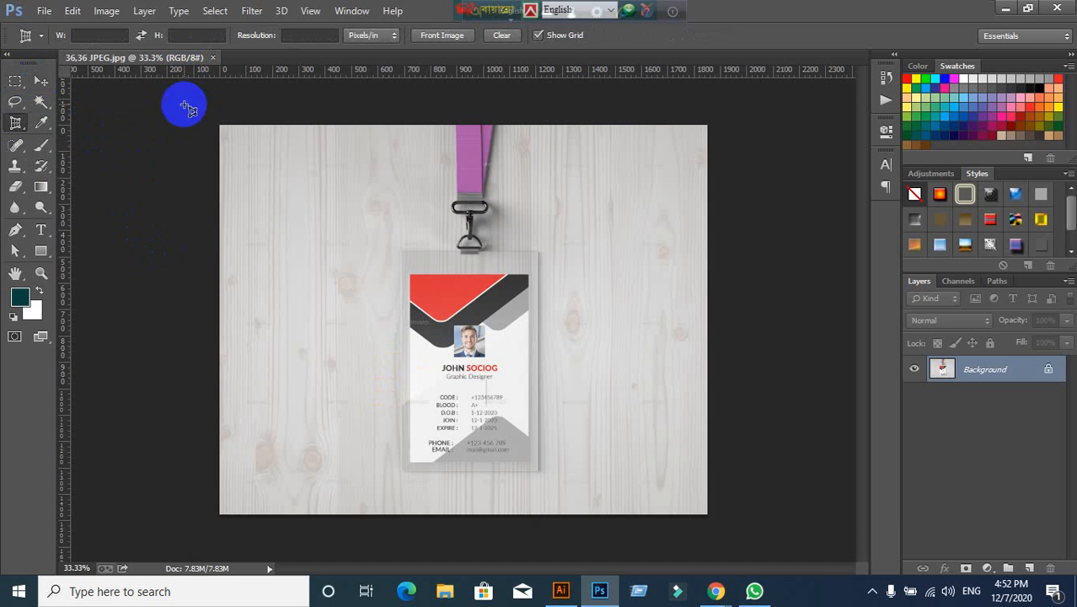
Step: Outline the card's four corners and commit the perspective crop
{"action": "left_click", "coordinate": [414, 276]}
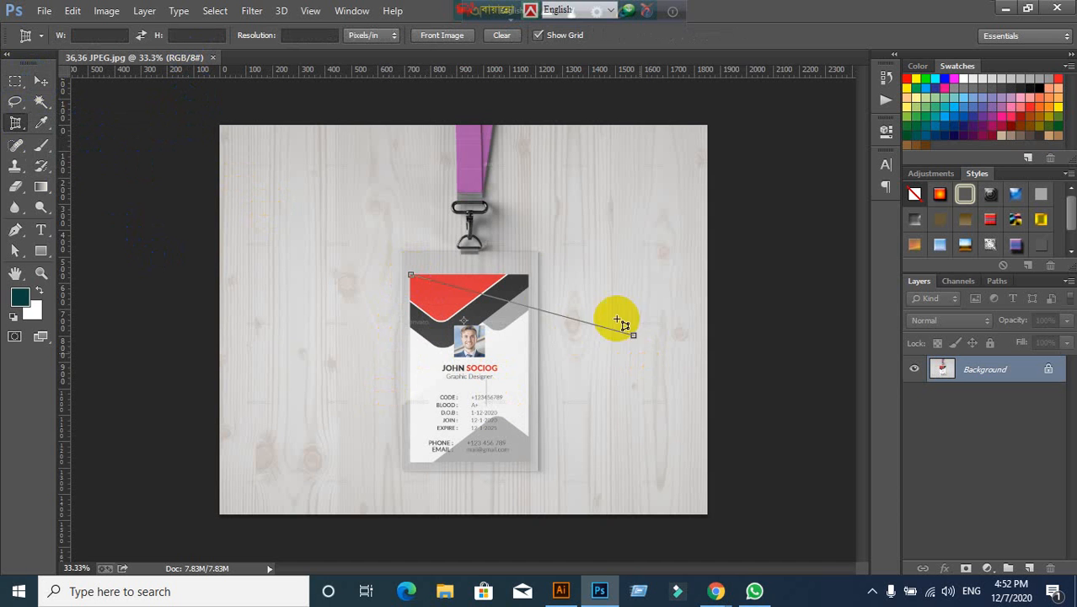
{"action": "left_click", "coordinate": [530, 275]}
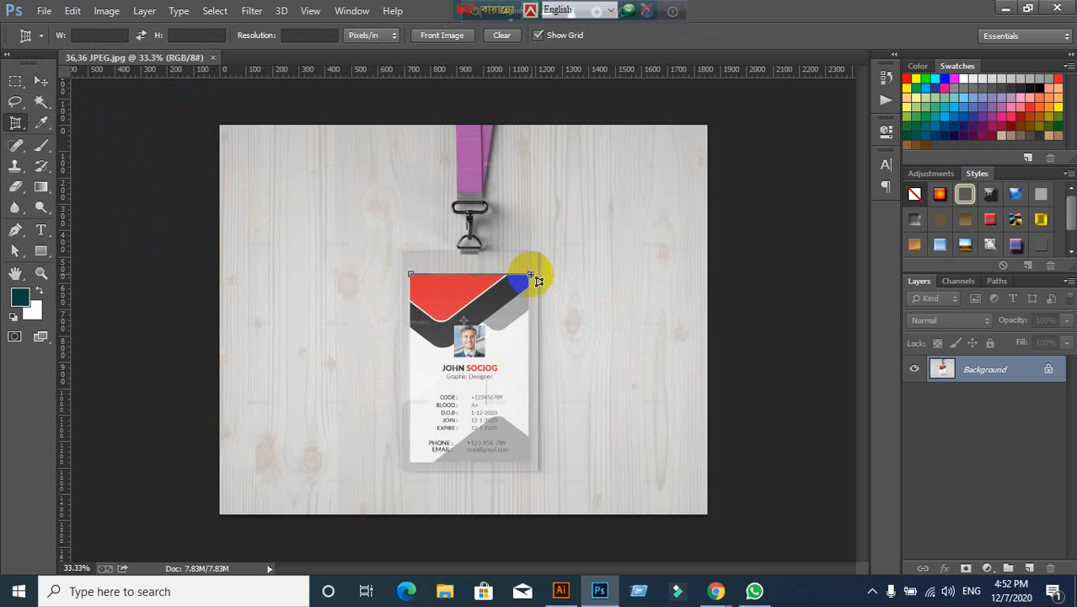
{"action": "left_click", "coordinate": [531, 462]}
{"action": "left_click", "coordinate": [410, 463]}
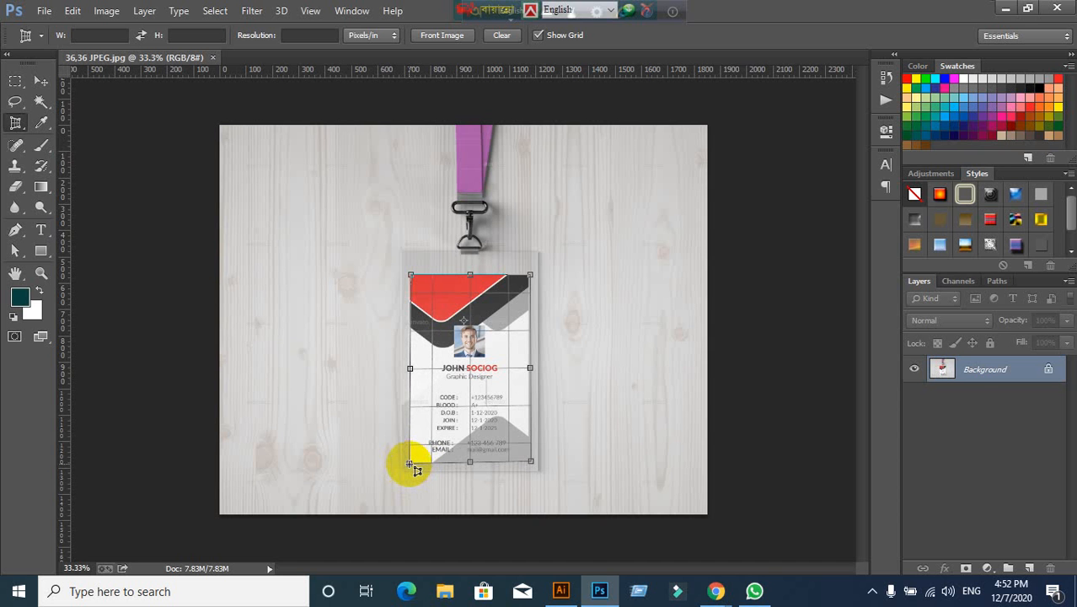
{"action": "left_click", "coordinate": [410, 463]}
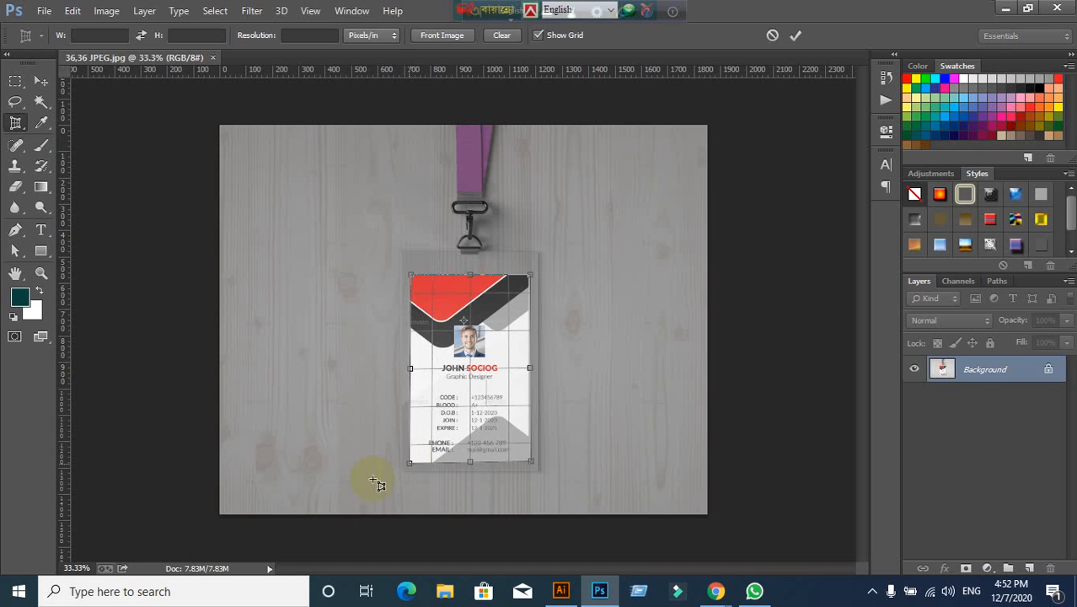
{"action": "left_click", "coordinate": [797, 35]}
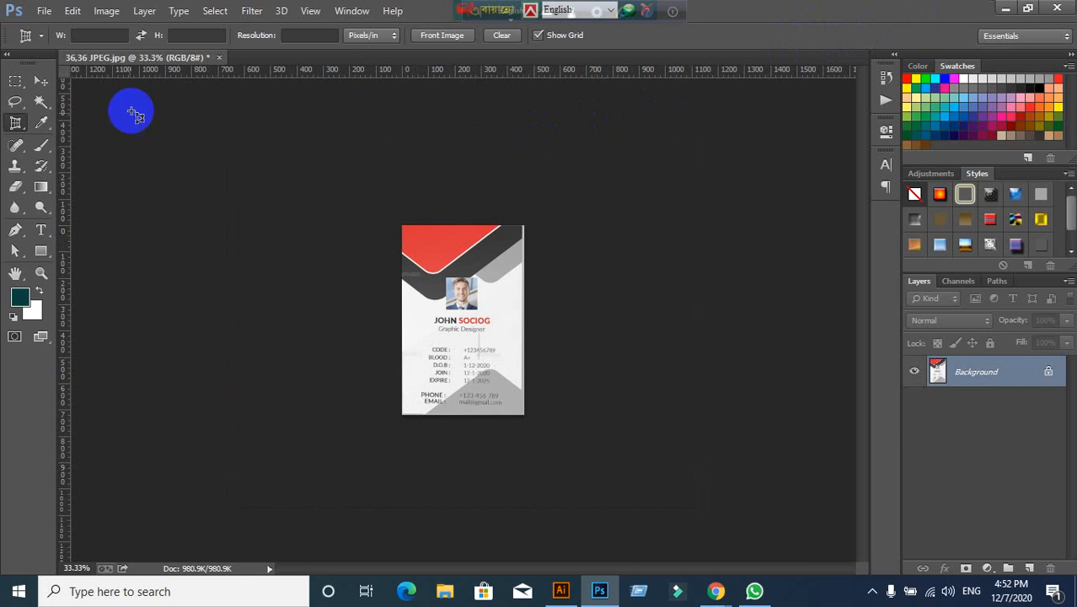
{"action": "left_click", "coordinate": [45, 12]}
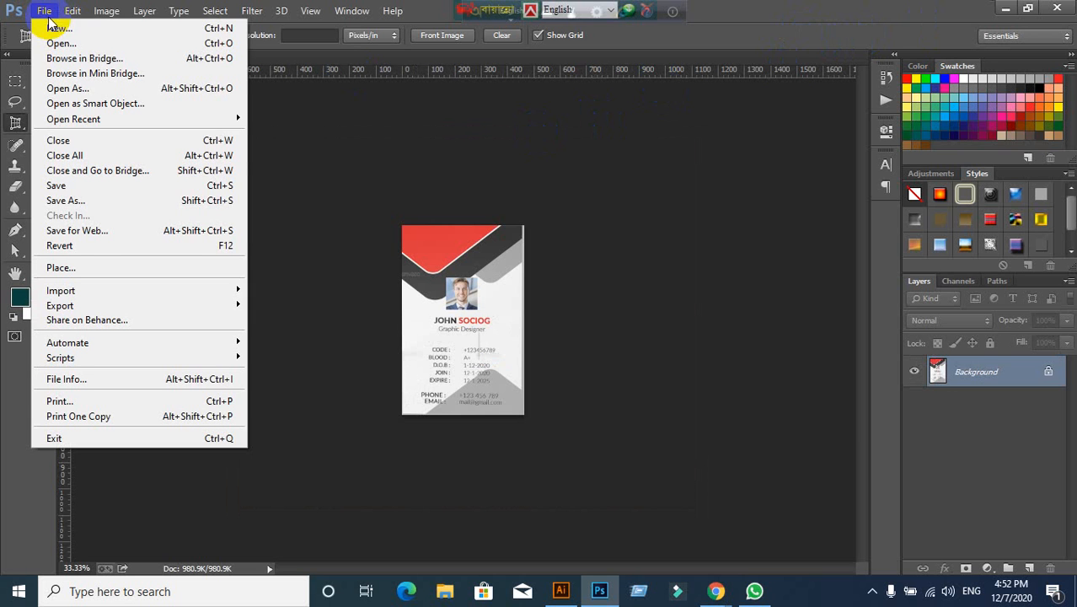
Step: Export the cropped front with Save for Web as a JPEG named '36,36-JPEGFront' on the Desktop, then minimize Photoshop
{"action": "left_click", "coordinate": [75, 234]}
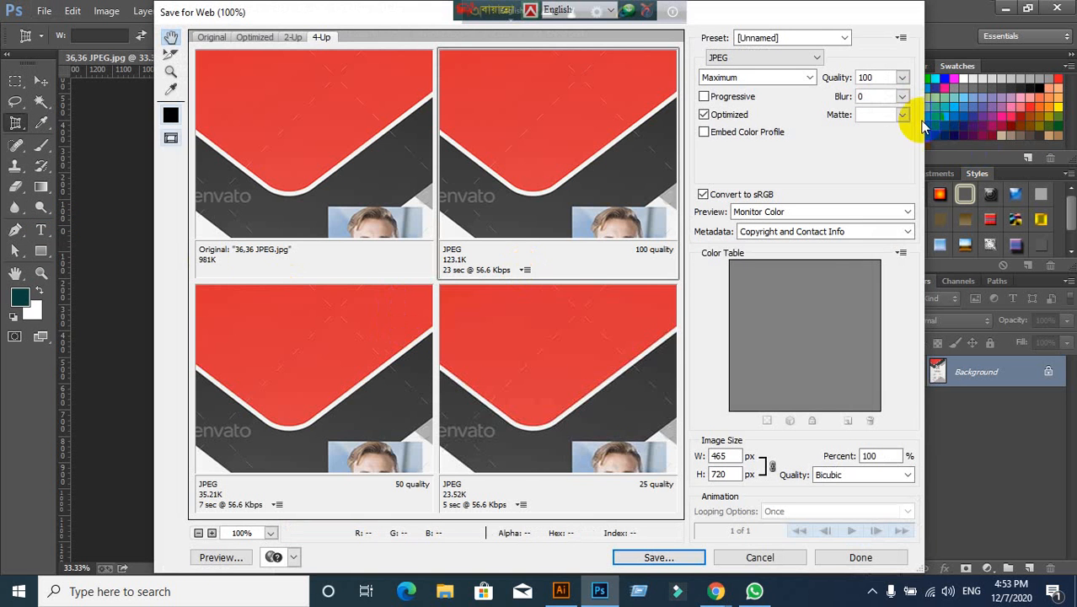
{"action": "left_click", "coordinate": [811, 59]}
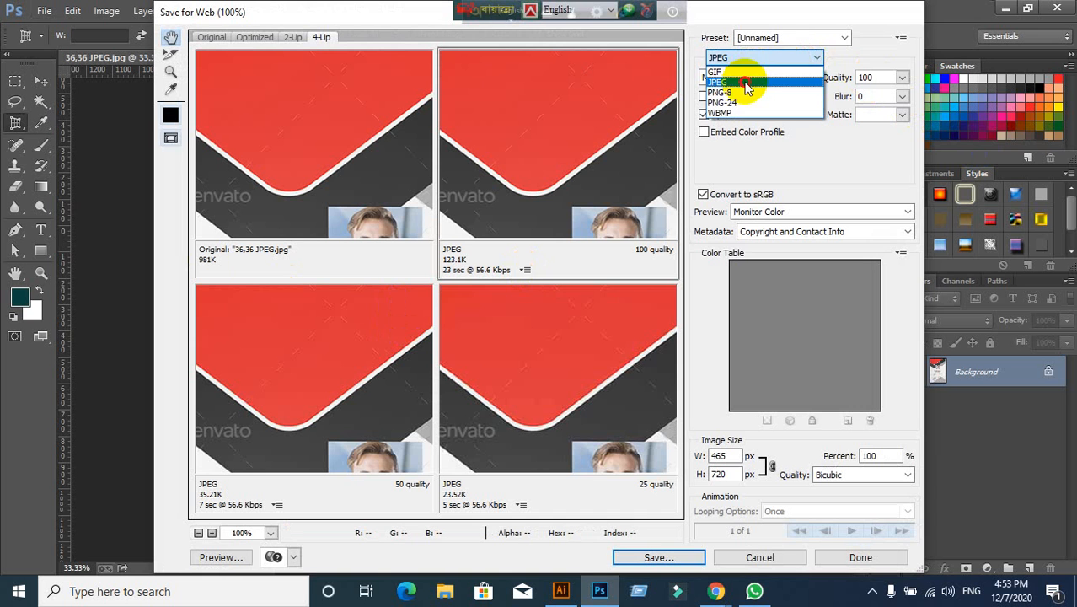
{"action": "left_click", "coordinate": [788, 83]}
{"action": "left_click", "coordinate": [660, 558]}
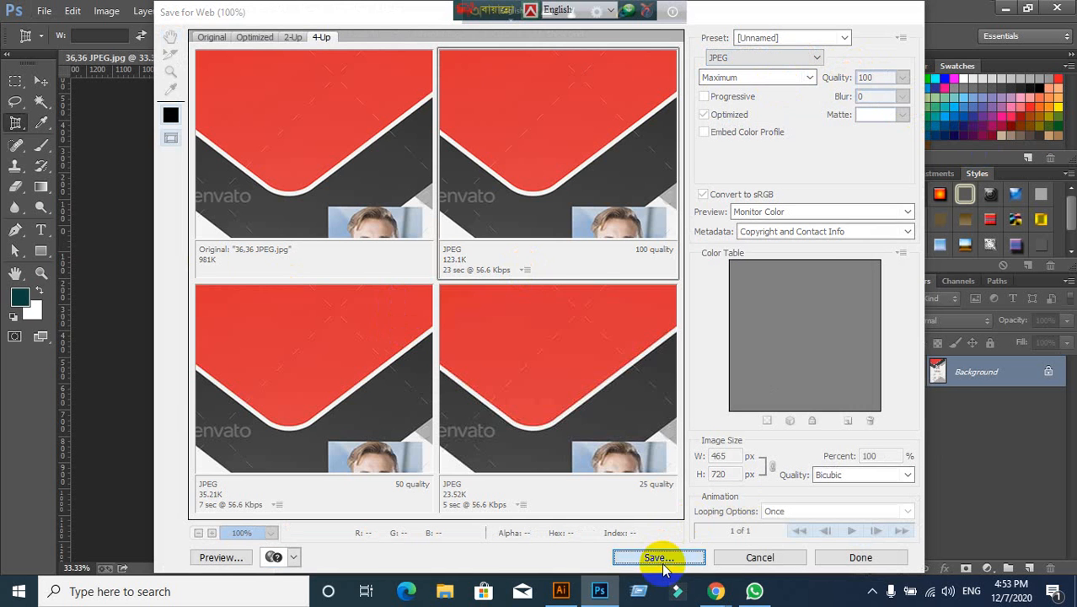
{"action": "left_click", "coordinate": [226, 149]}
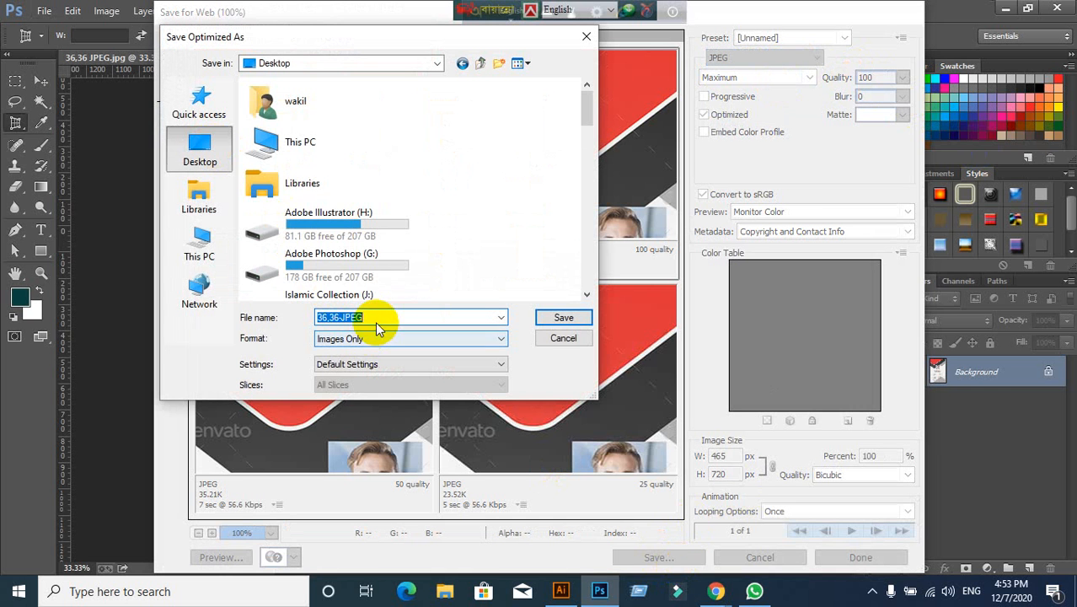
{"action": "left_click", "coordinate": [378, 318]}
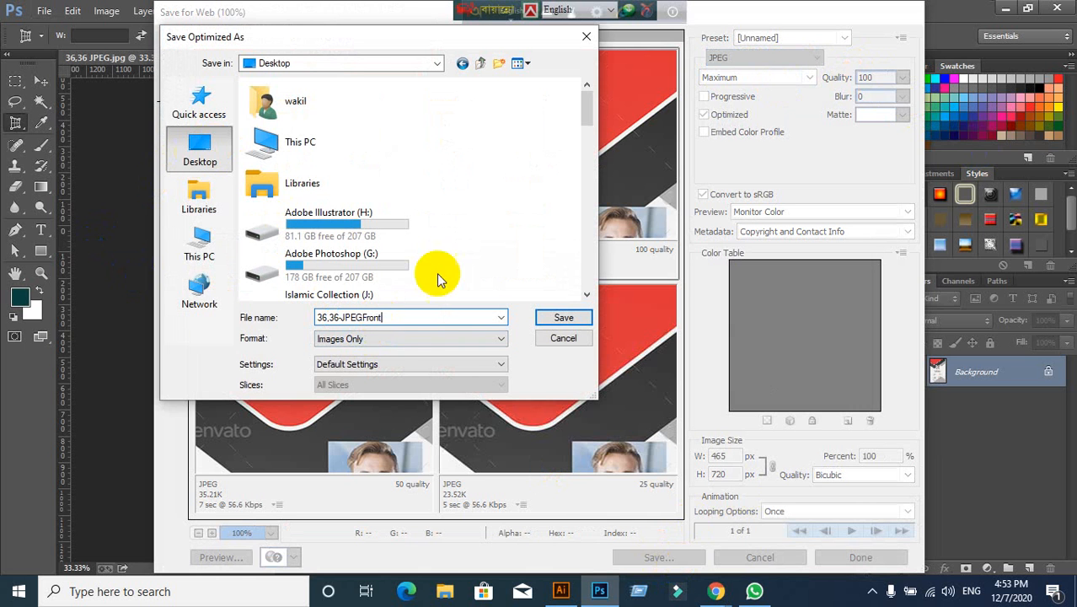
{"action": "left_click", "coordinate": [552, 318]}
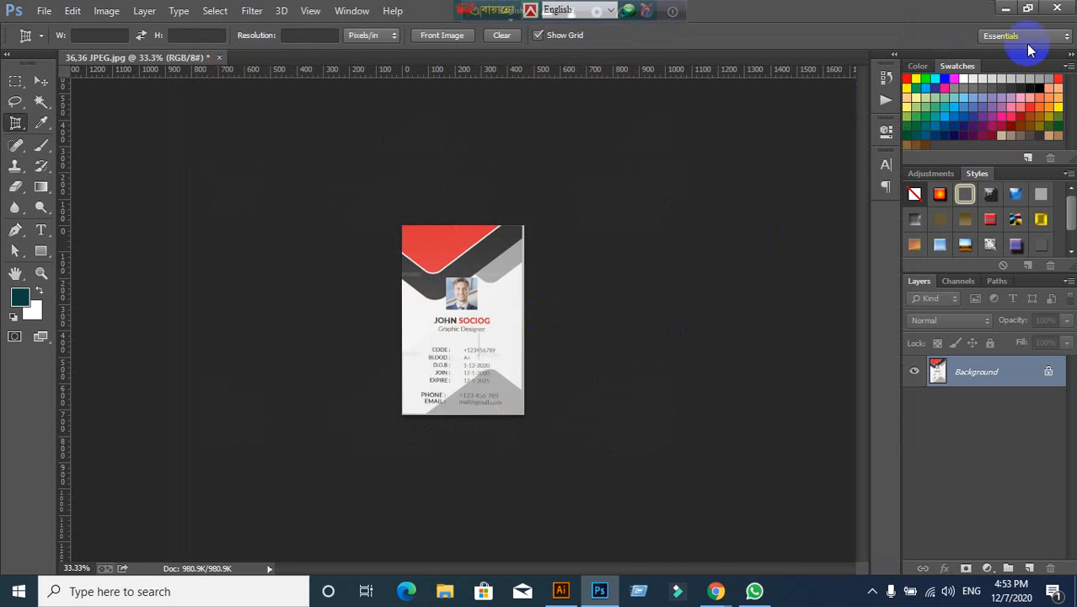
{"action": "left_click", "coordinate": [1008, 10]}
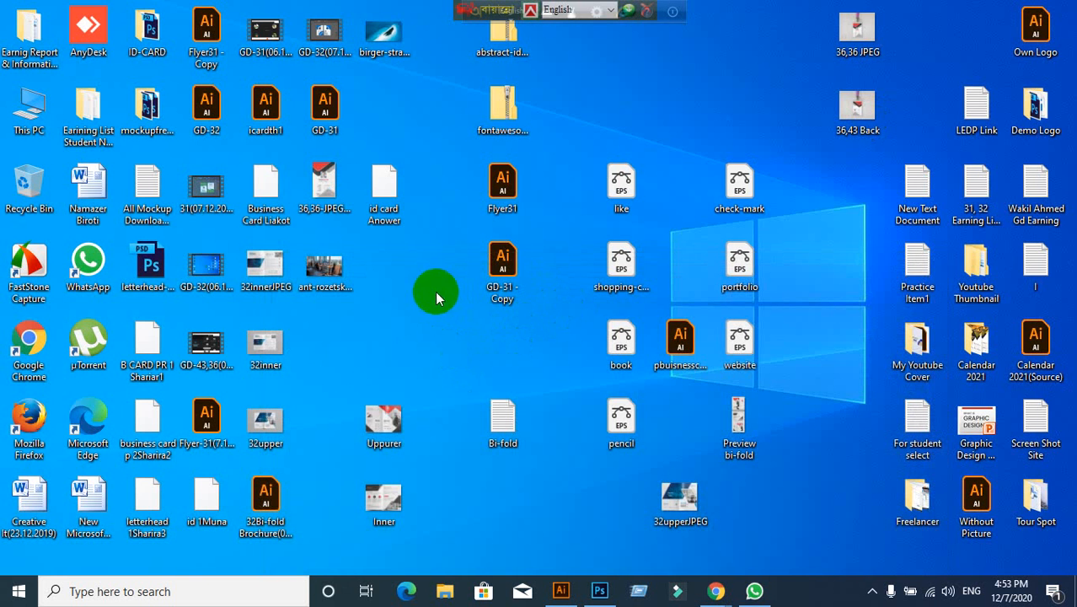
Step: Preview the 36,36 JPEG front image, close the preview, and move its file toward the desktop's top
{"action": "double_click", "coordinate": [319, 184]}
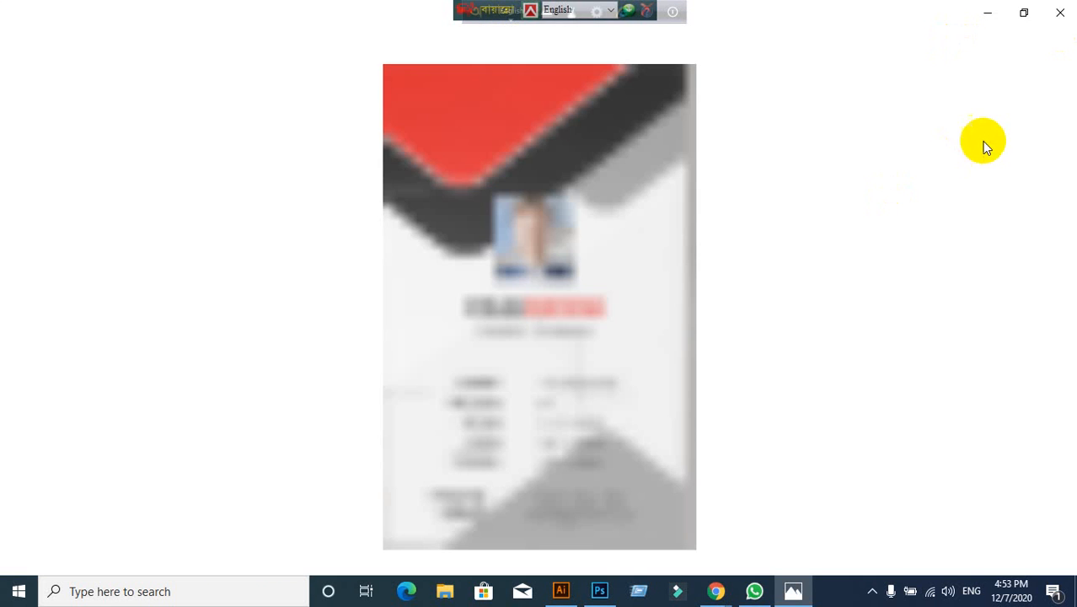
{"action": "left_click", "coordinate": [1061, 15]}
{"action": "left_click_drag", "start_coordinate": [319, 191], "coordinate": [736, 53]}
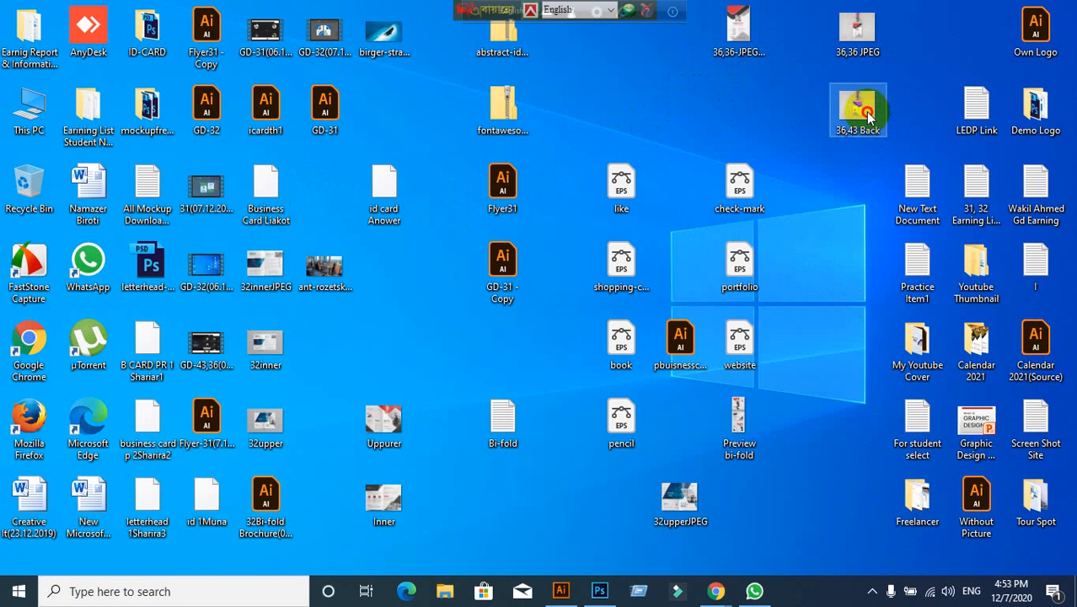
Step: Drag '36,43 Back' onto Photoshop to open it as a second document, then zoom in
{"action": "left_click_drag", "start_coordinate": [872, 118], "coordinate": [430, 10]}
{"action": "left_click", "coordinate": [42, 10]}
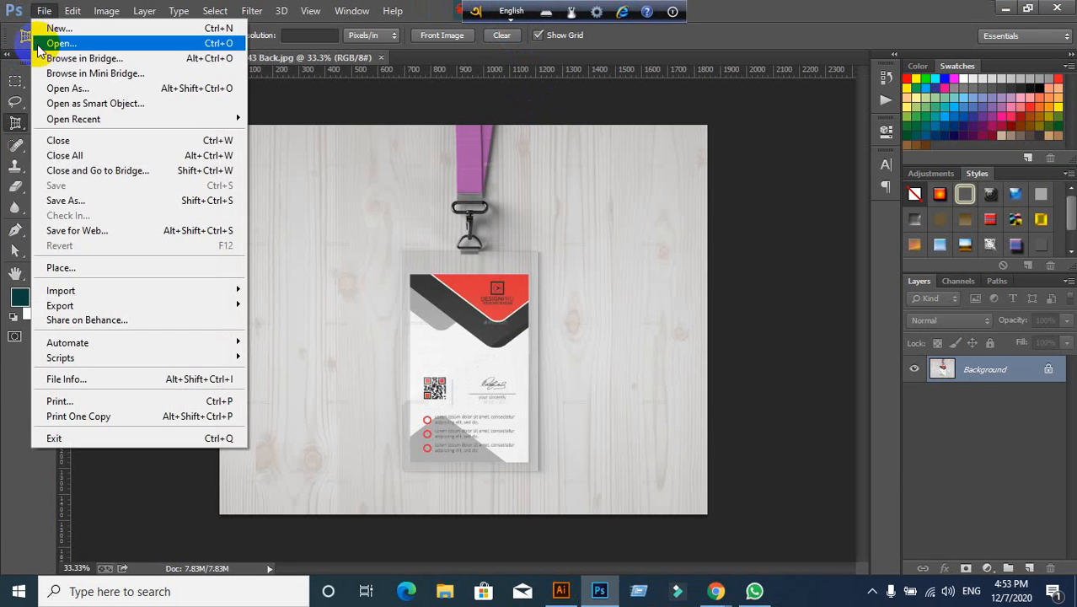
{"action": "left_click", "coordinate": [38, 45]}
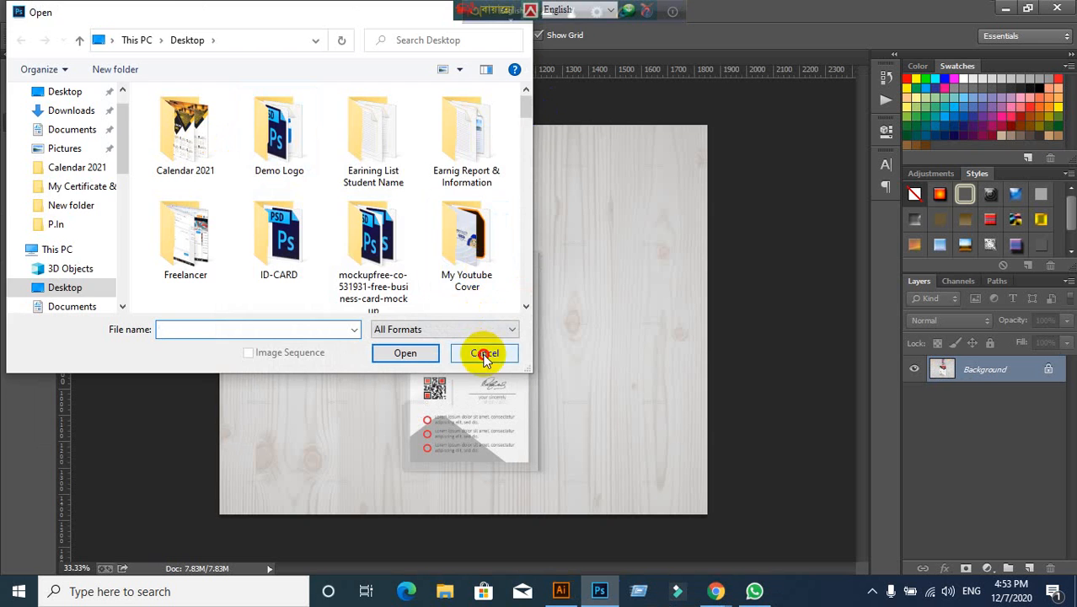
{"action": "left_click", "coordinate": [485, 354]}
{"action": "left_click", "coordinate": [32, 85]}
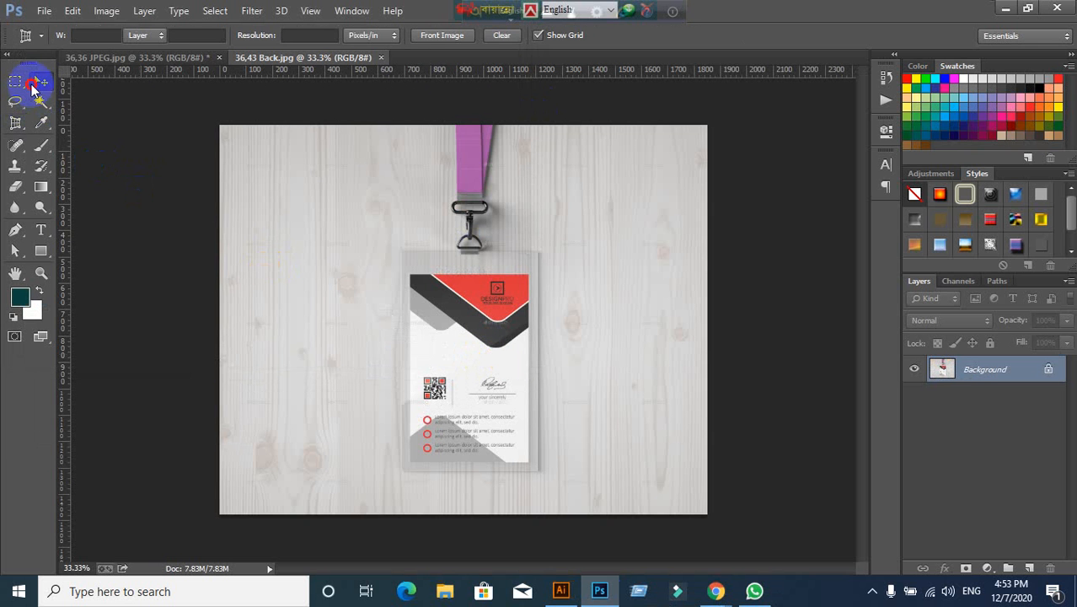
{"action": "scroll", "coordinate": [469, 463], "scroll_direction": "up", "scroll_amount": 2}
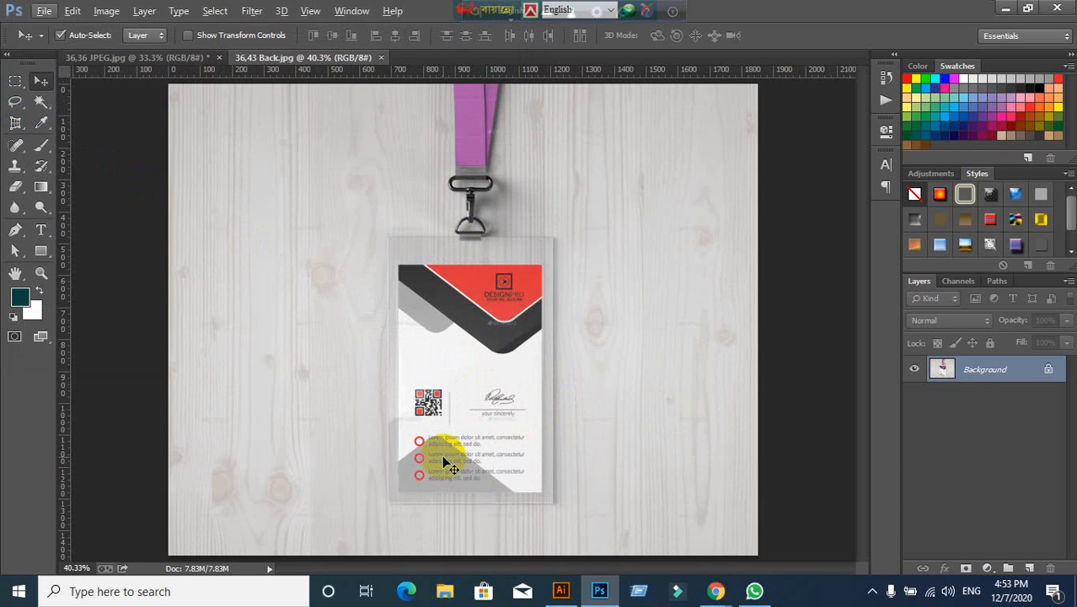
Step: Select the Perspective Crop Tool from the crop tool flyout
{"action": "left_click", "coordinate": [13, 131]}
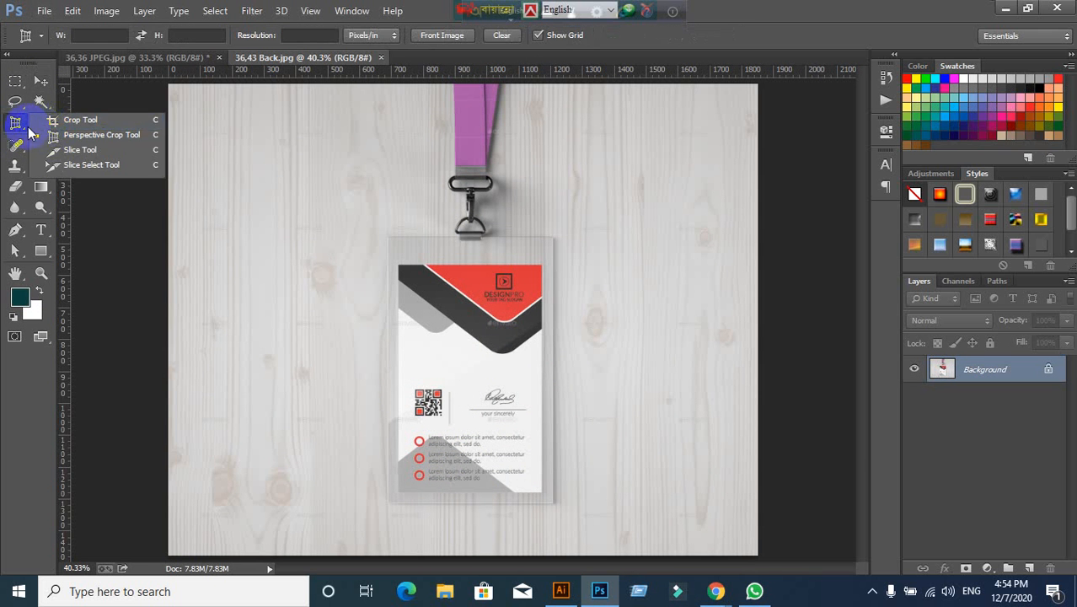
{"action": "left_click", "coordinate": [46, 129]}
{"action": "left_click", "coordinate": [17, 83]}
{"action": "left_click", "coordinate": [18, 128]}
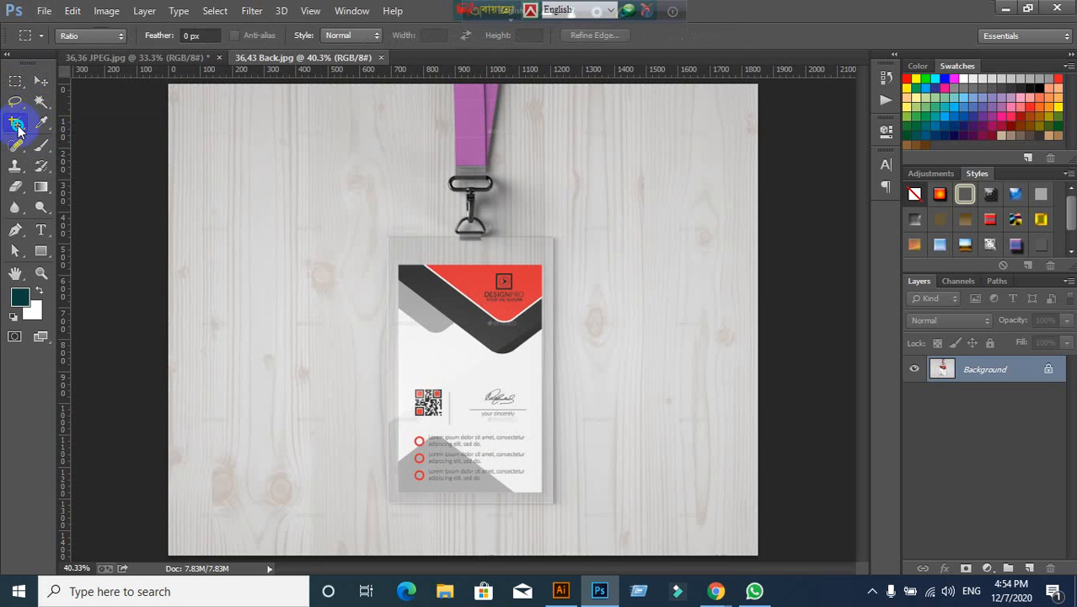
{"action": "left_click", "coordinate": [15, 87]}
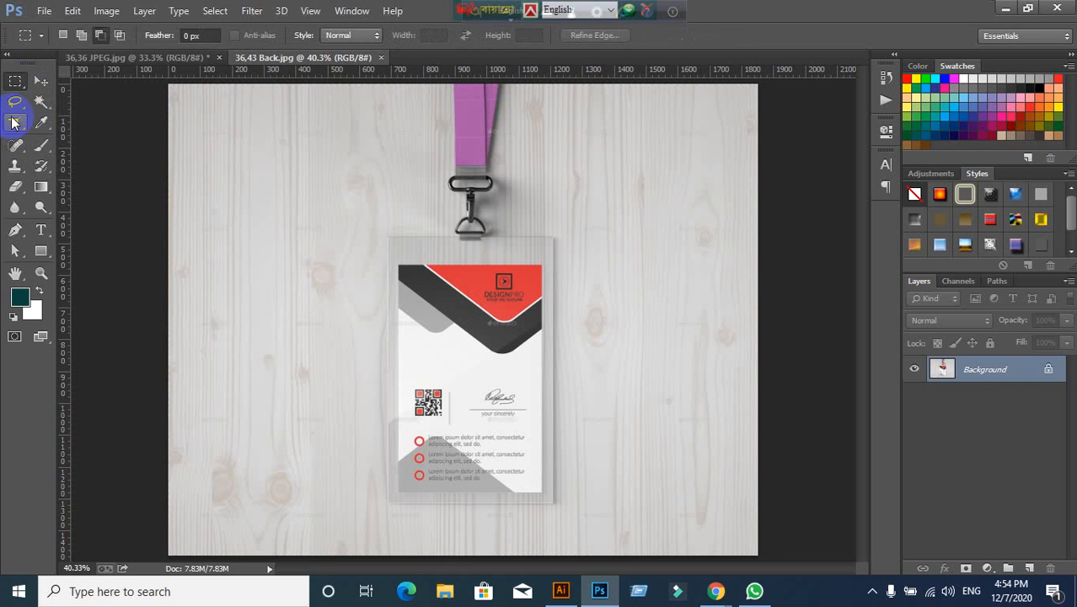
{"action": "left_click", "coordinate": [16, 124]}
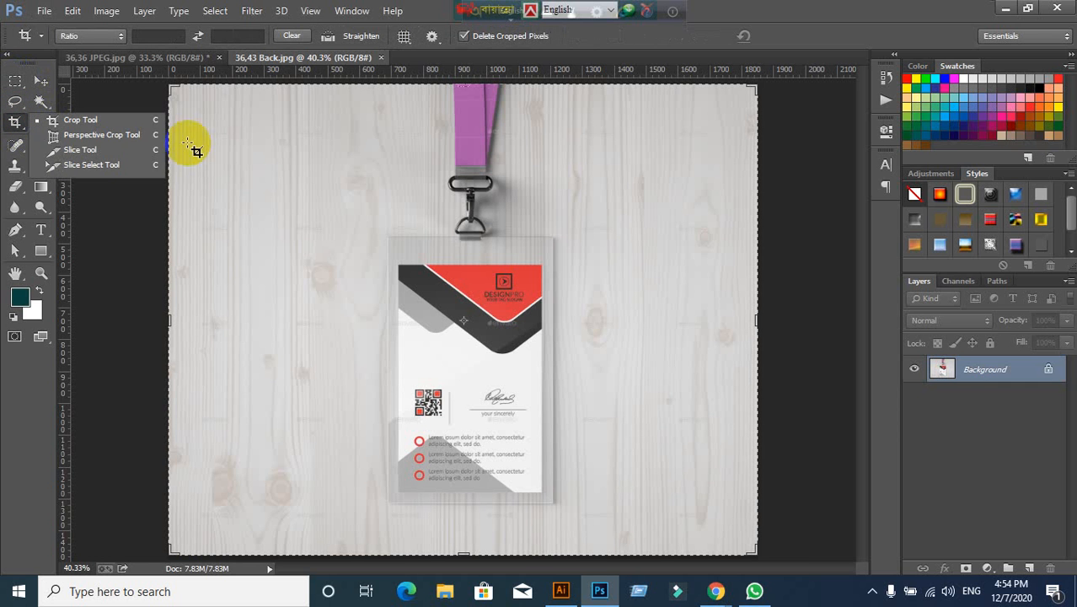
{"action": "left_click", "coordinate": [96, 137]}
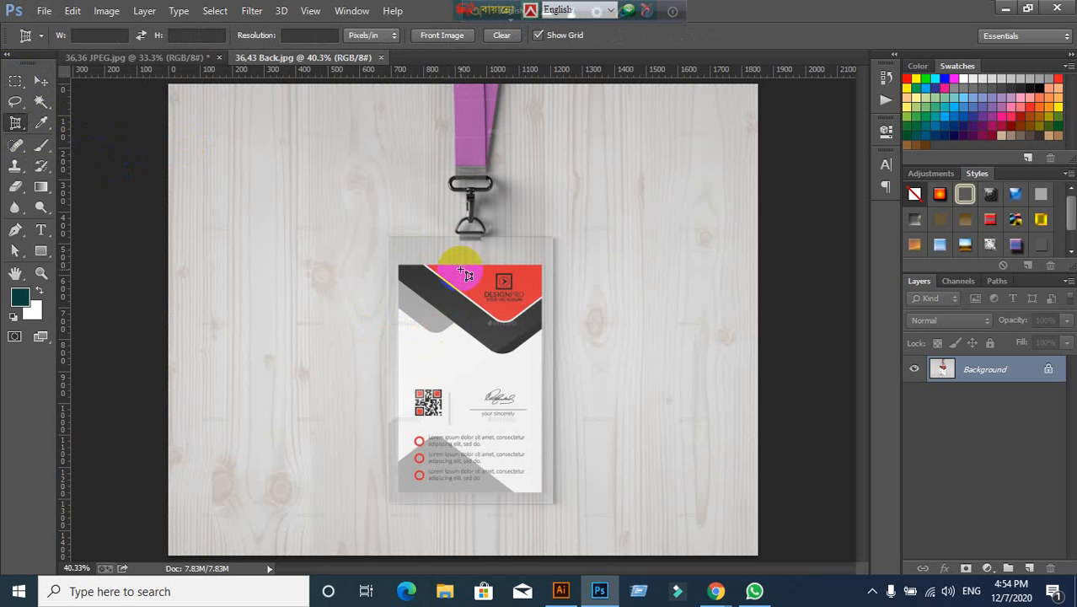
Step: Enter a fixed perspective crop size of 11 px width and 12 px height
{"action": "left_click", "coordinate": [104, 33]}
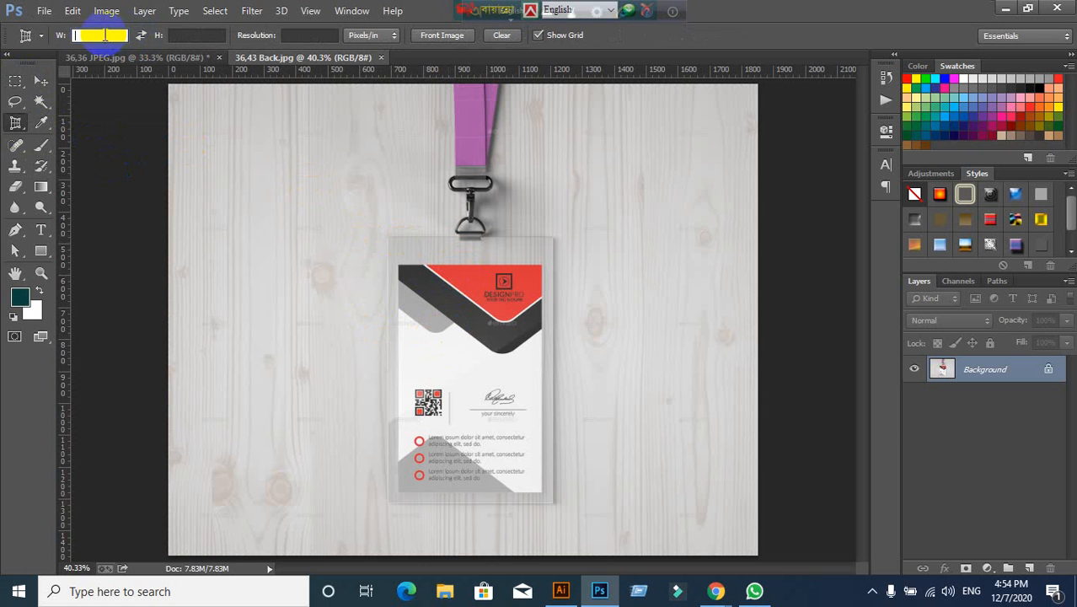
{"action": "left_click", "coordinate": [122, 35]}
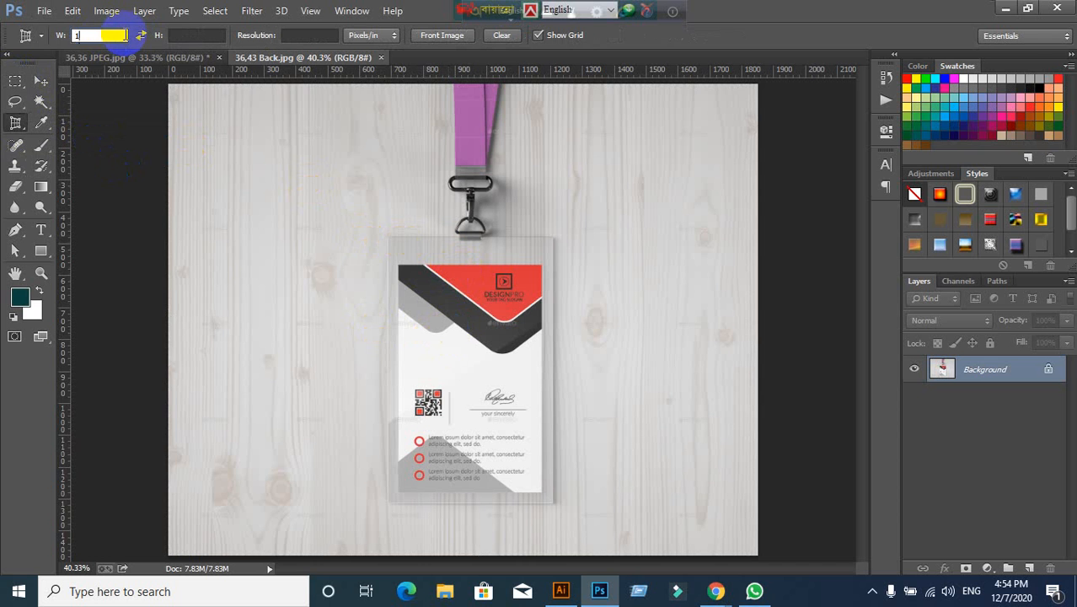
{"action": "left_click", "coordinate": [182, 35]}
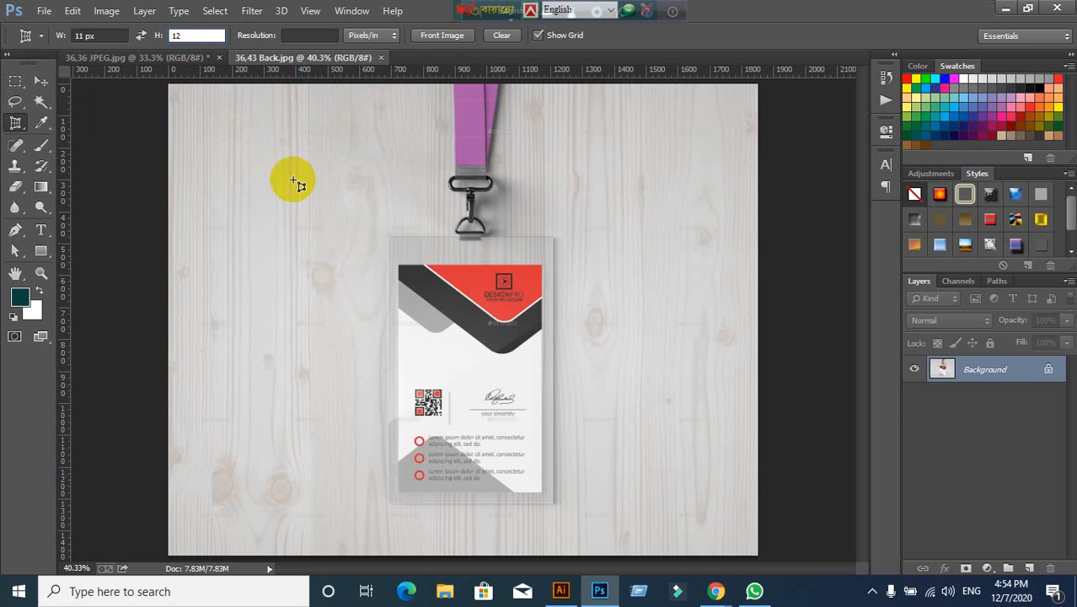
{"action": "type", "text": "12"}
{"action": "key", "text": "Return"}
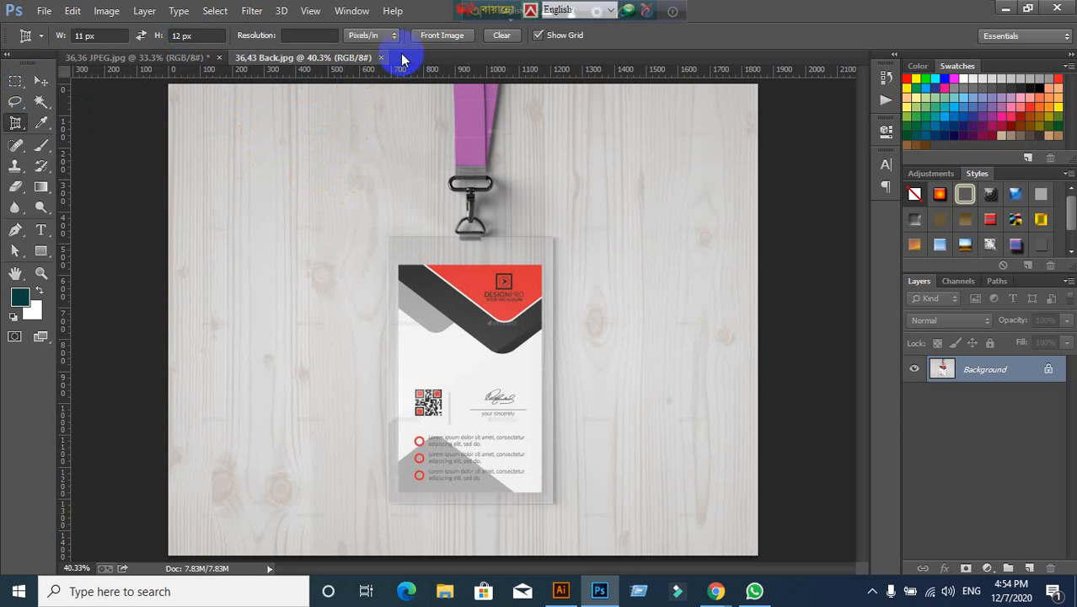
Step: Clear the fixed crop width and height values
{"action": "left_click", "coordinate": [502, 37]}
{"action": "left_click", "coordinate": [40, 81]}
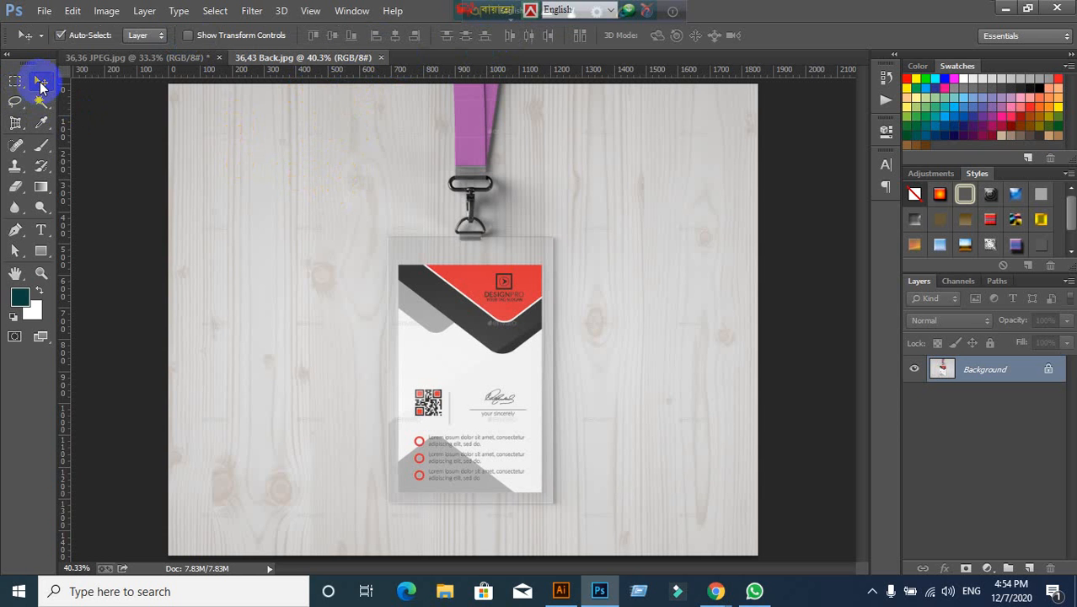
{"action": "left_click", "coordinate": [15, 122]}
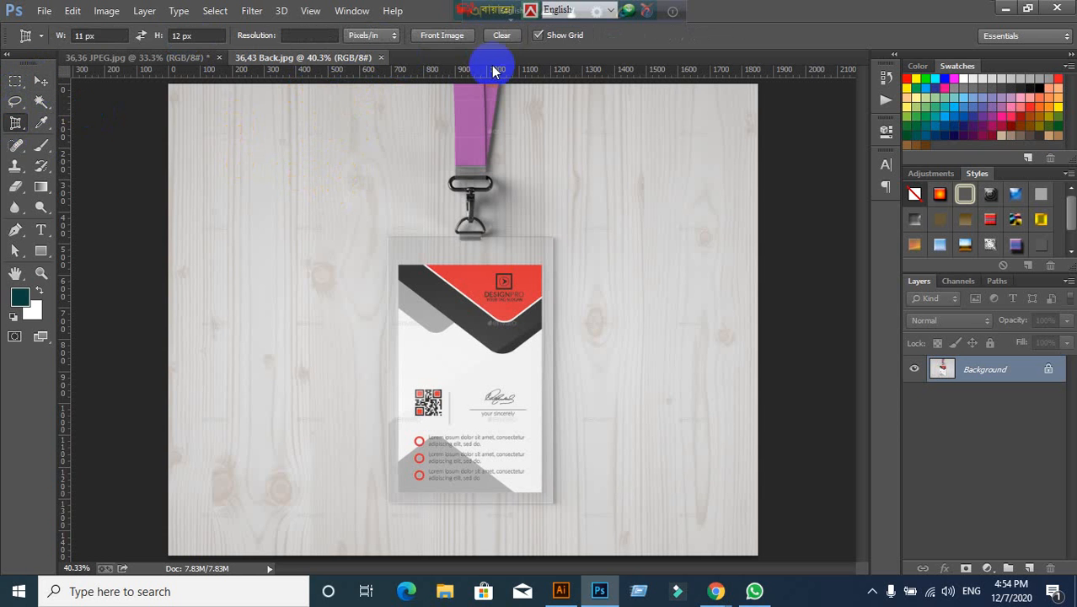
{"action": "left_click", "coordinate": [500, 38]}
{"action": "left_click", "coordinate": [501, 38]}
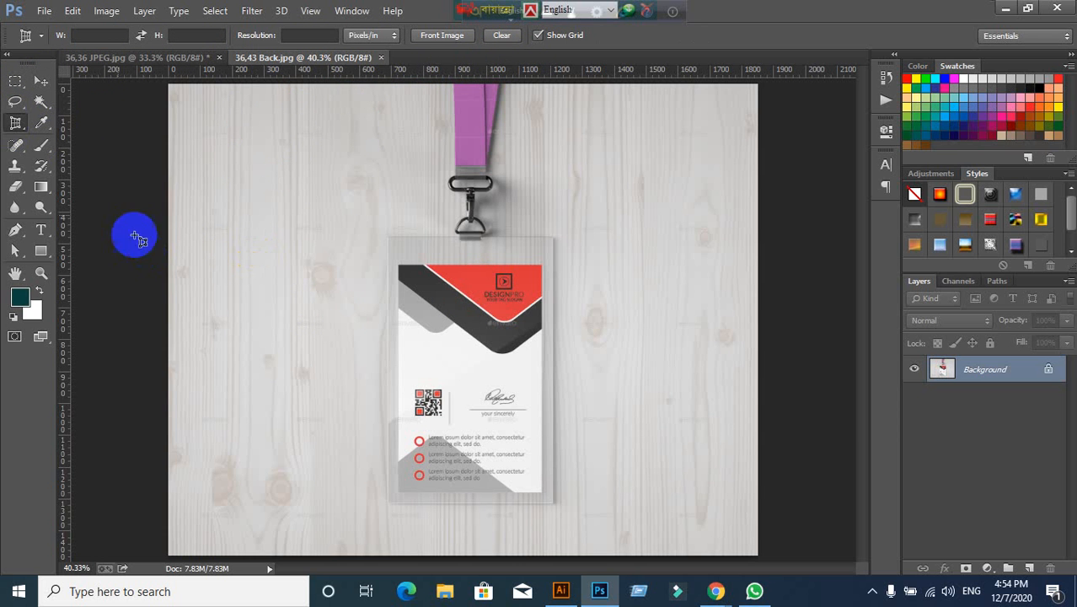
{"action": "right_click", "coordinate": [15, 122]}
Step: Perspective-crop the back mockup to the card's four corners and commit the crop
{"action": "left_click", "coordinate": [66, 133]}
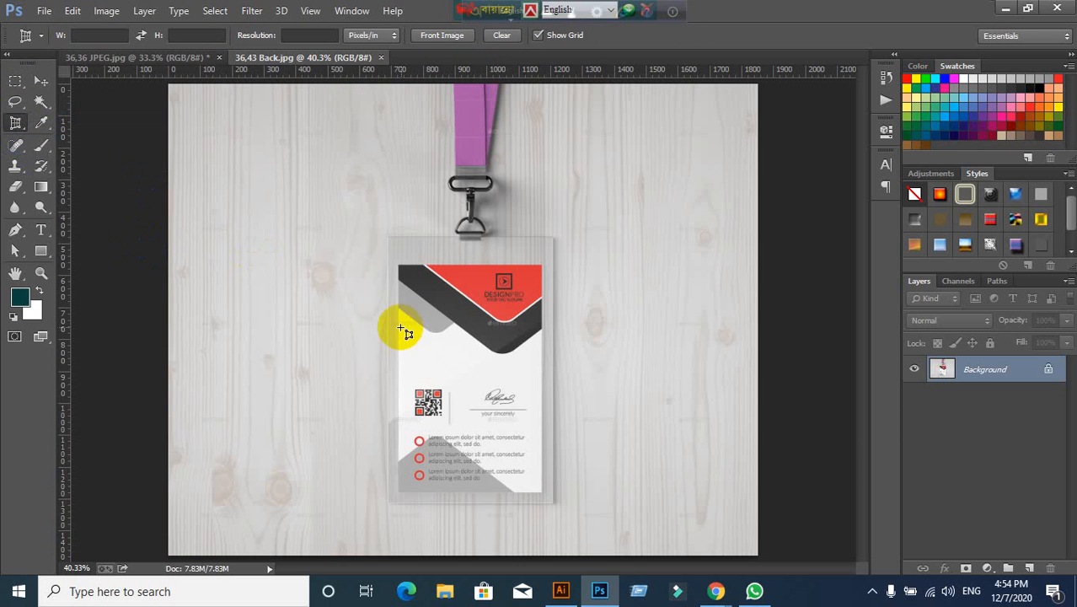
{"action": "left_click", "coordinate": [397, 264]}
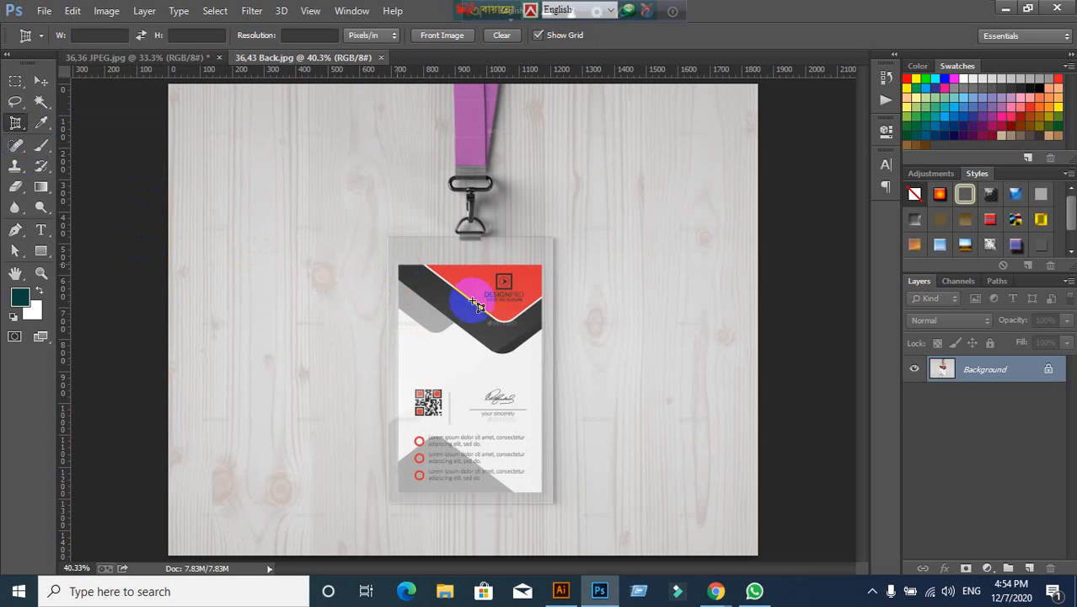
{"action": "left_click", "coordinate": [541, 266]}
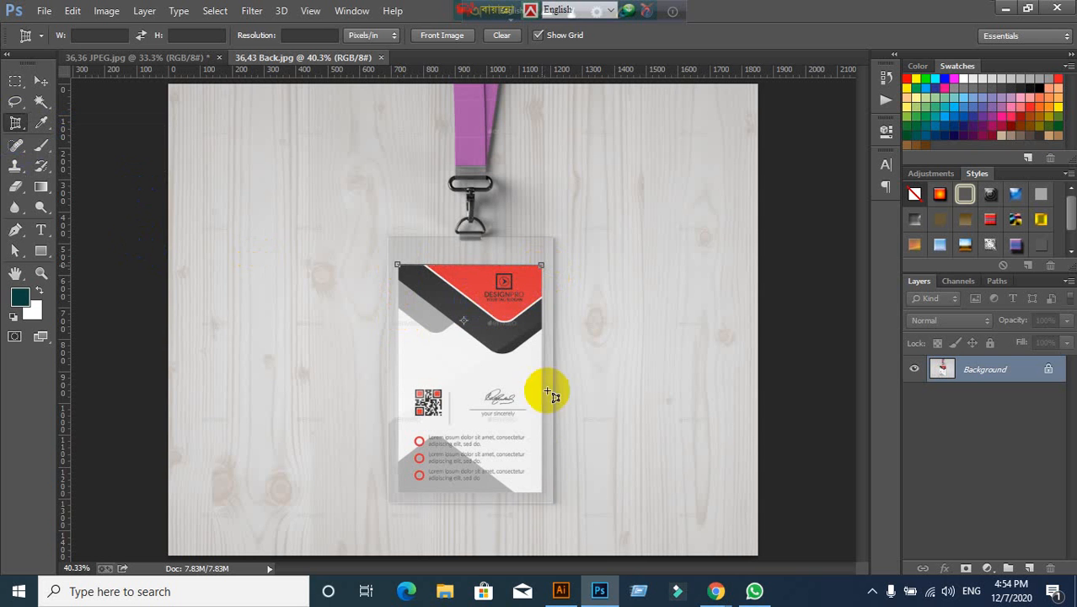
{"action": "left_click", "coordinate": [543, 491]}
{"action": "left_click", "coordinate": [398, 492]}
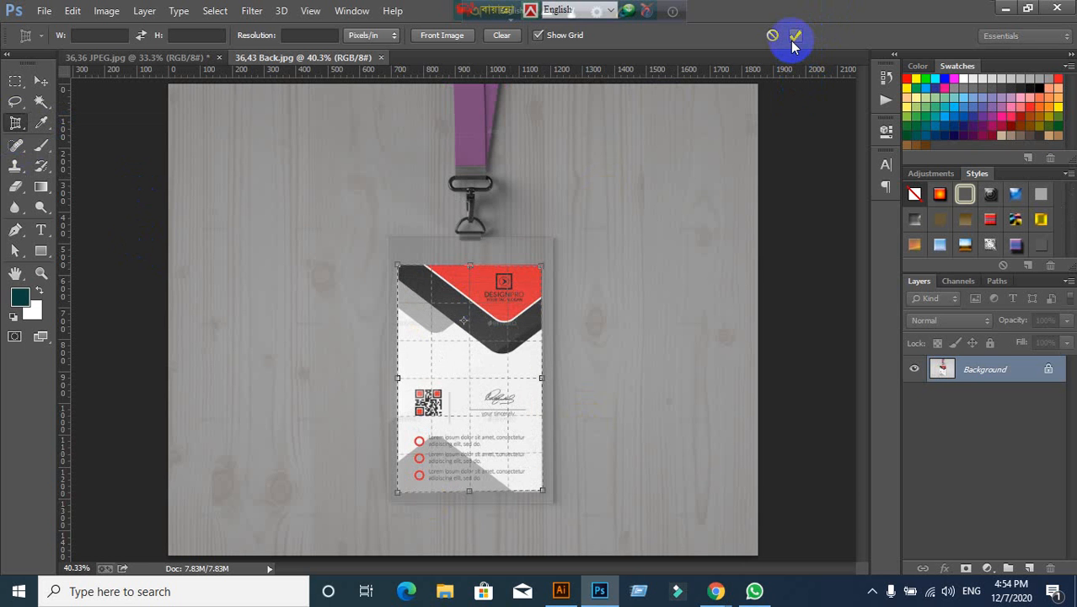
{"action": "left_click", "coordinate": [796, 38]}
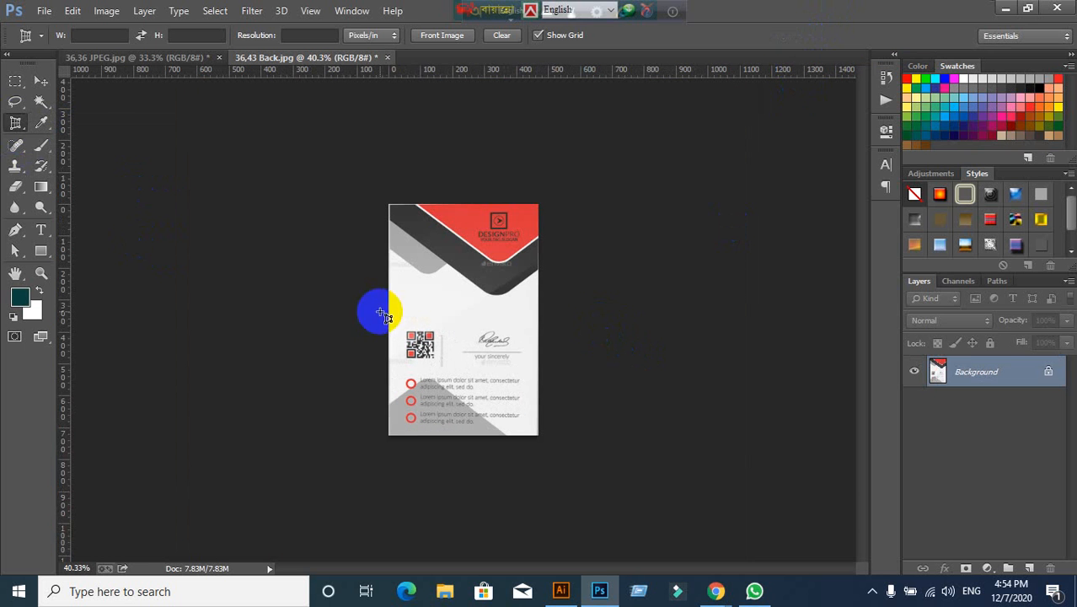
{"action": "left_click", "coordinate": [43, 10]}
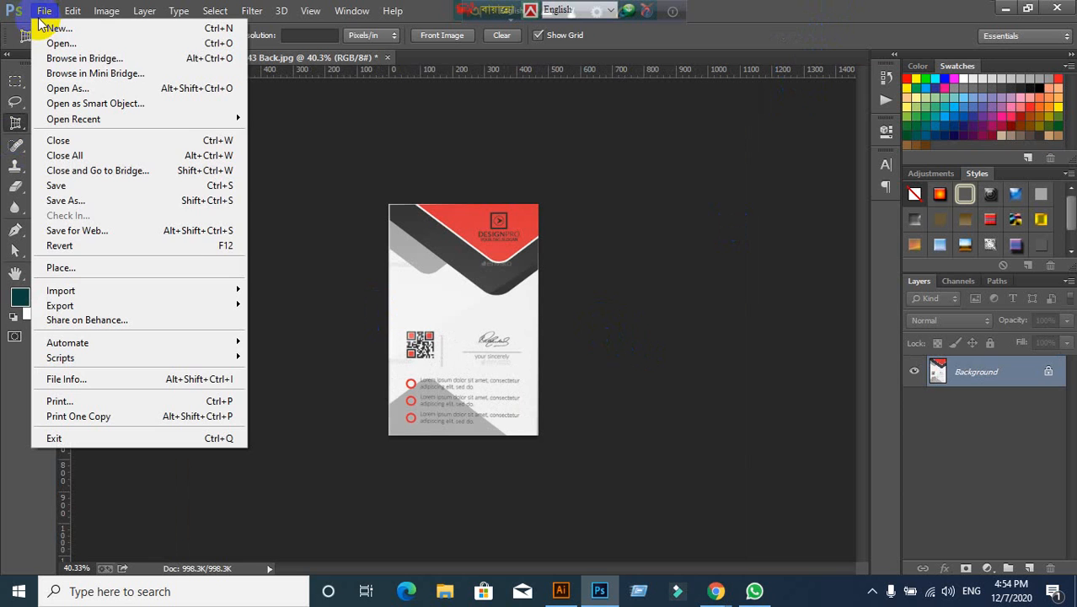
Step: Export the cropped back with Save for Web as '36,43-Back.Jpeg' on the Desktop
{"action": "left_click", "coordinate": [56, 237]}
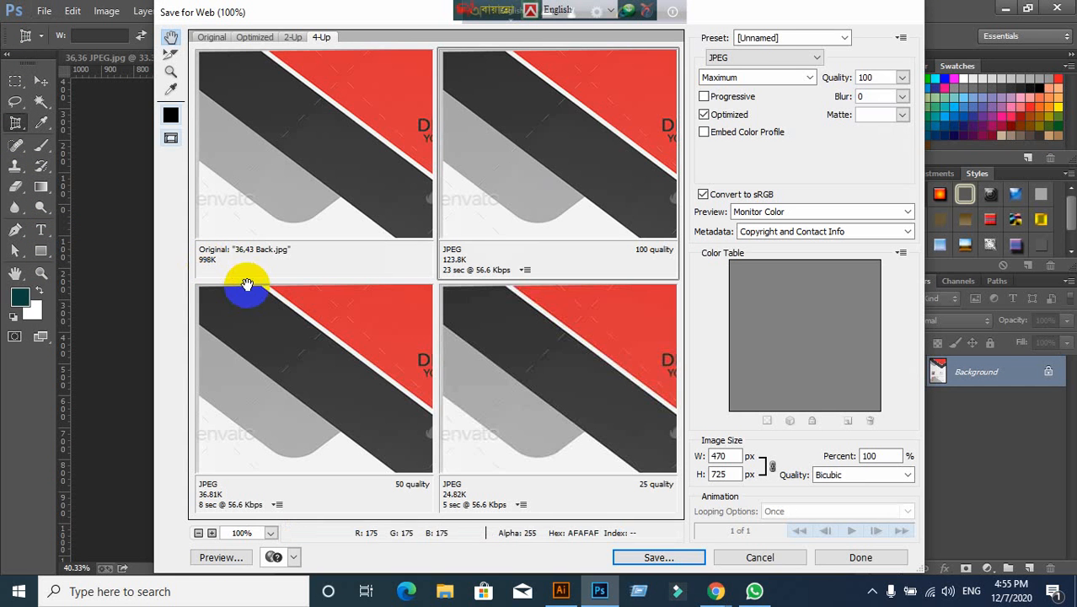
{"action": "left_click", "coordinate": [670, 554]}
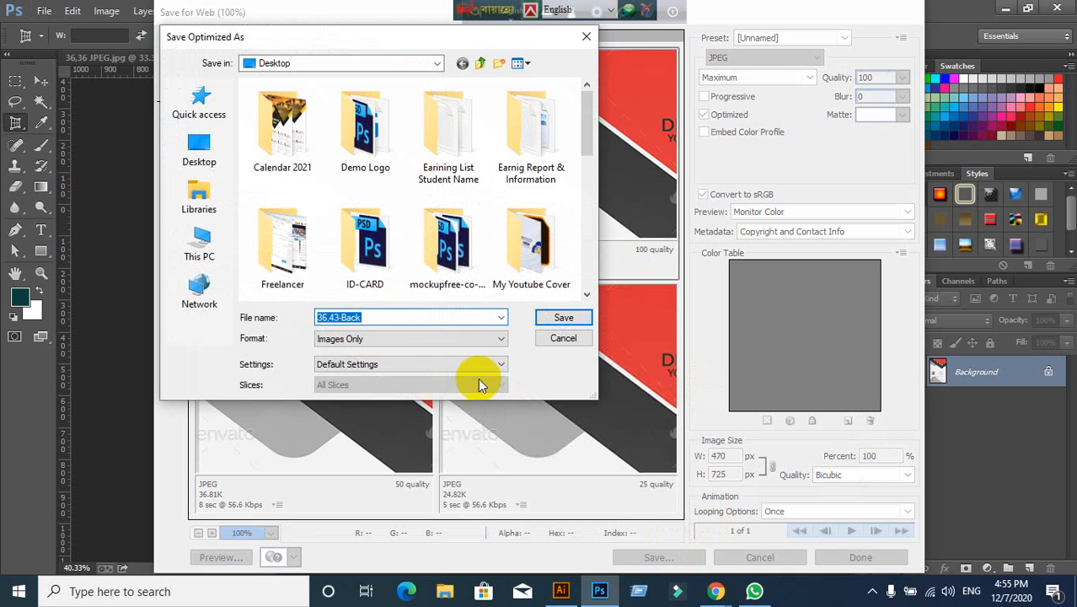
{"action": "left_click", "coordinate": [386, 319]}
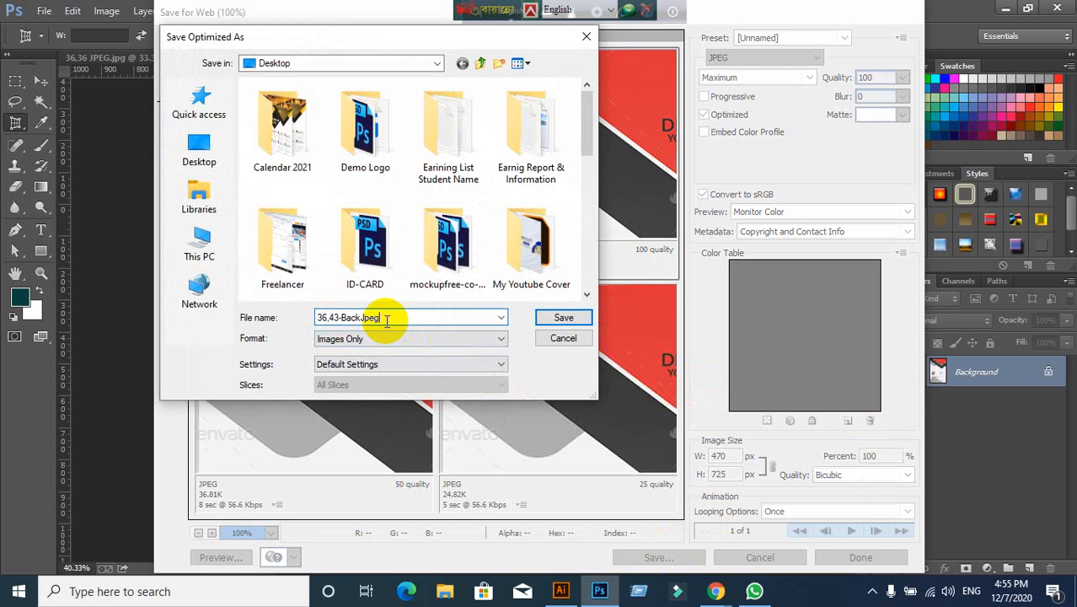
{"action": "left_click", "coordinate": [196, 141]}
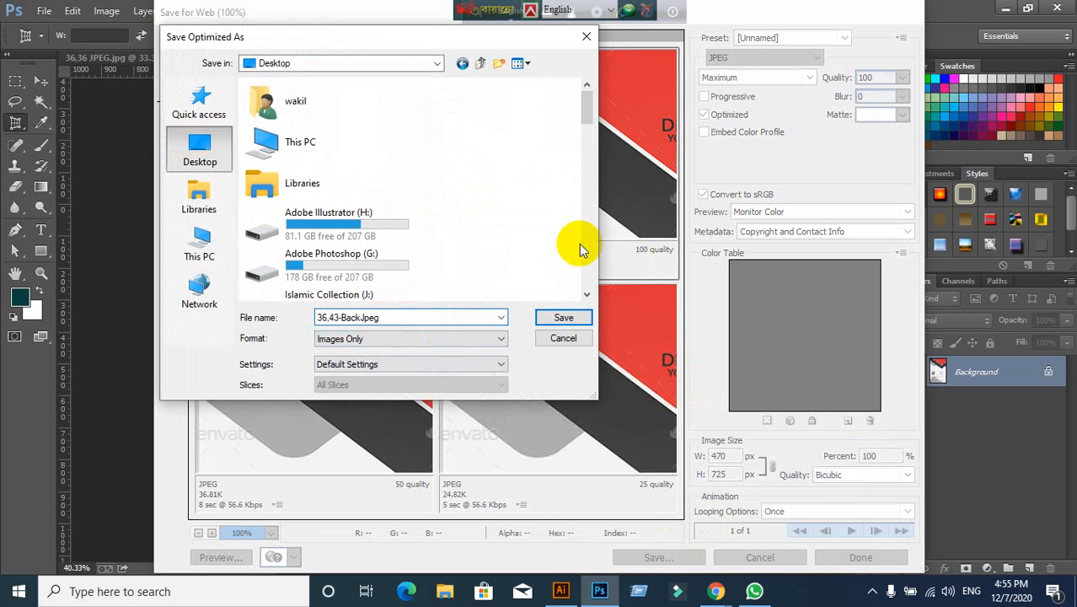
{"action": "left_click", "coordinate": [563, 318]}
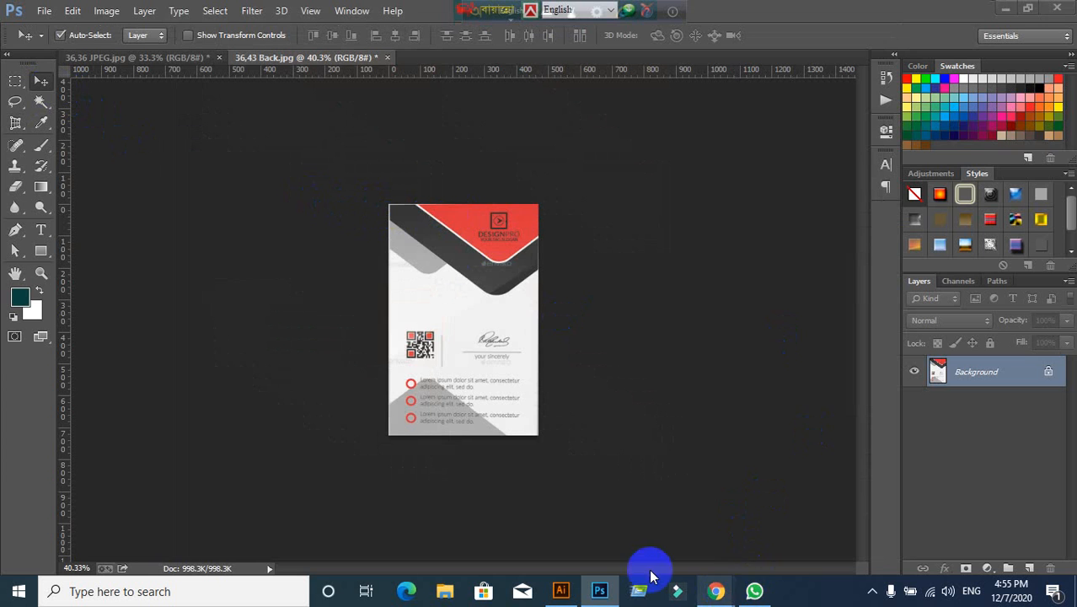
Step: Minimize Chrome and Photoshop to reveal the Windows desktop
{"action": "left_click", "coordinate": [595, 531]}
{"action": "scroll", "coordinate": [396, 324], "scroll_direction": "up", "scroll_amount": 3}
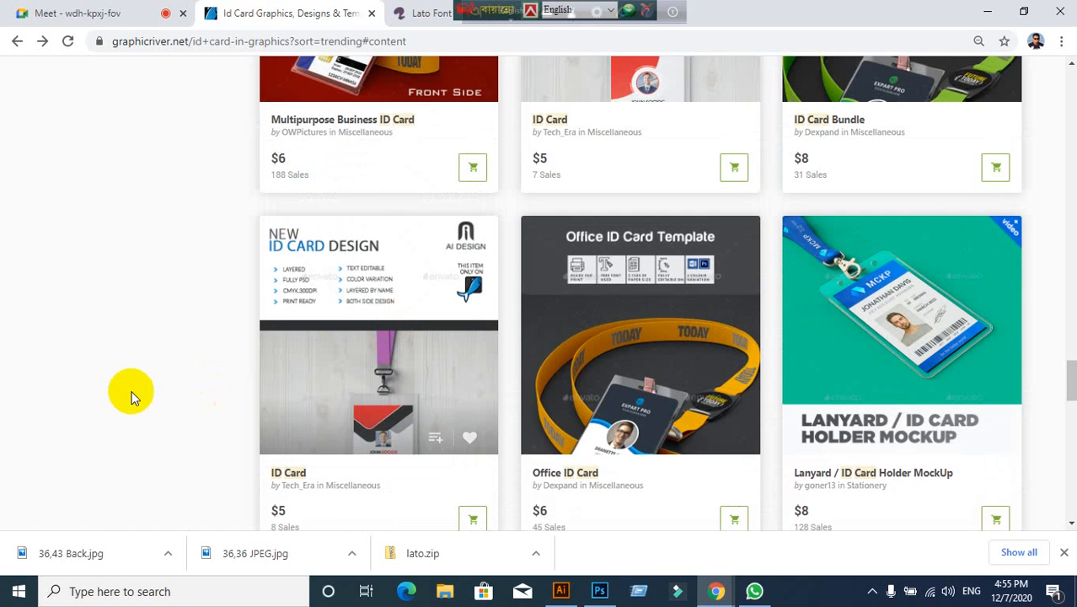
{"action": "left_click", "coordinate": [989, 12]}
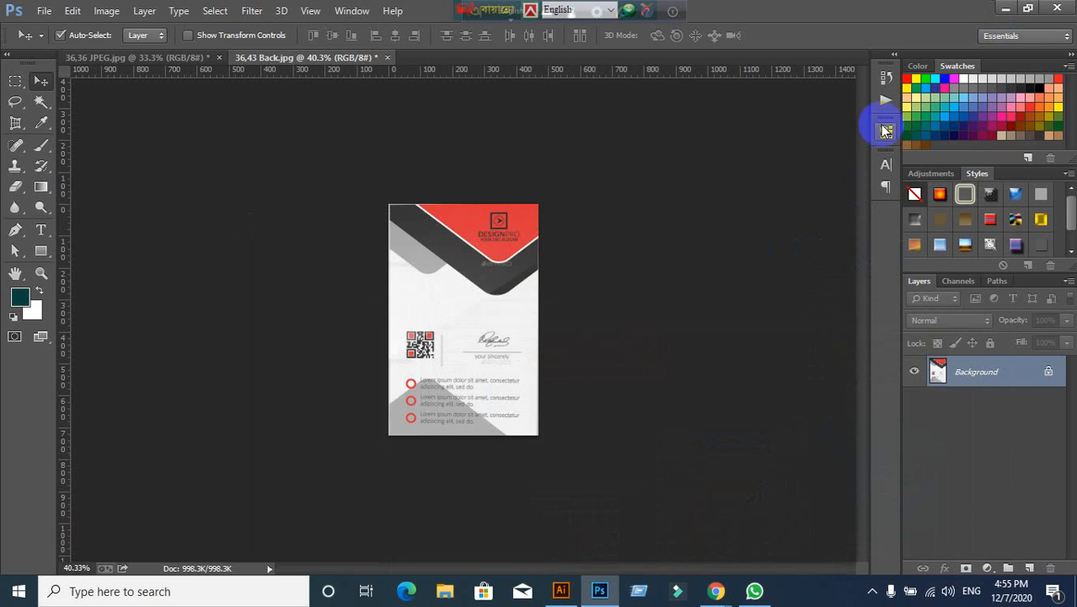
{"action": "left_click", "coordinate": [1006, 9]}
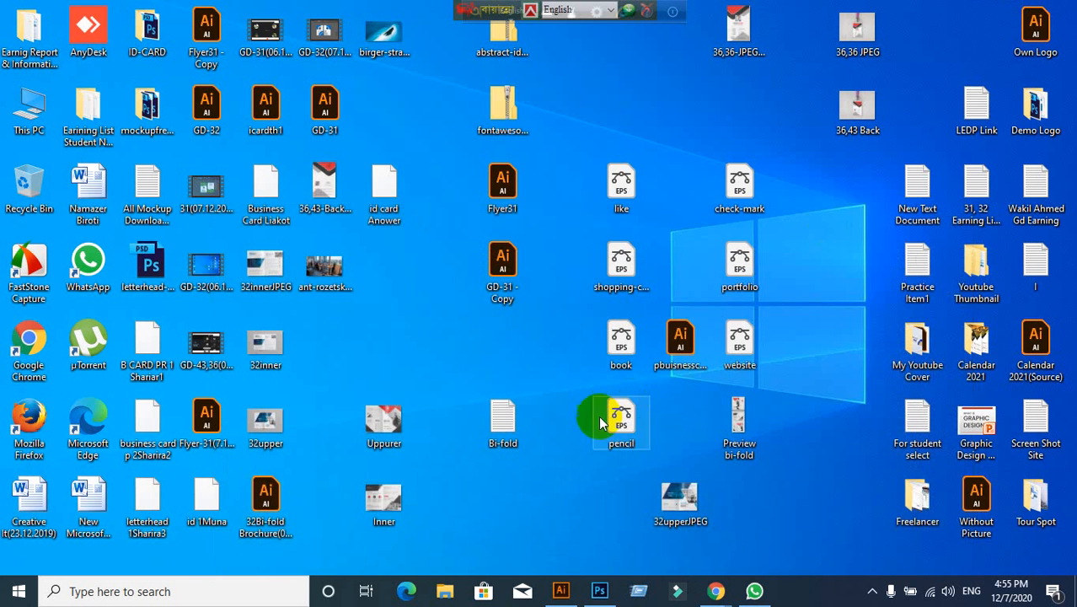
Step: Place the 36,43-Back JPEG beside the front card JPEG and bring up Illustrator's home screen
{"action": "left_click_drag", "start_coordinate": [337, 207], "coordinate": [754, 108]}
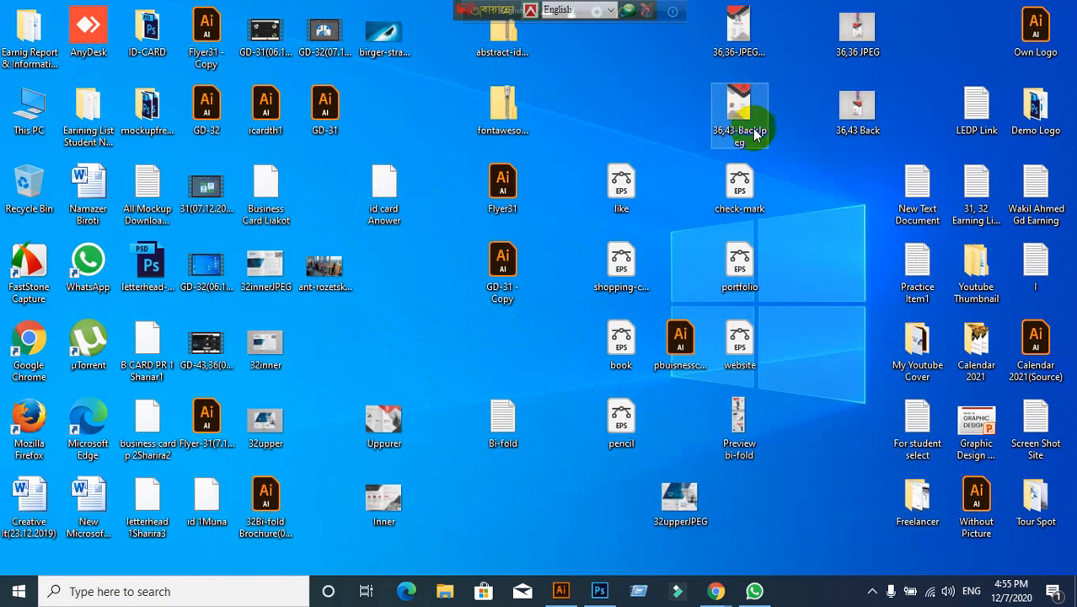
{"action": "left_click", "coordinate": [688, 174]}
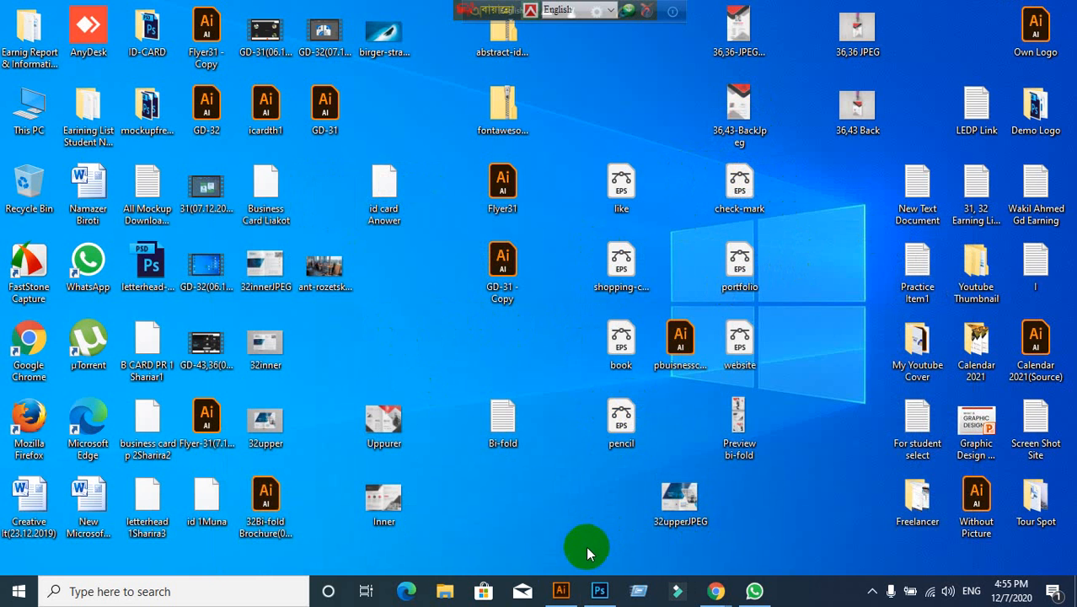
{"action": "left_click", "coordinate": [560, 592]}
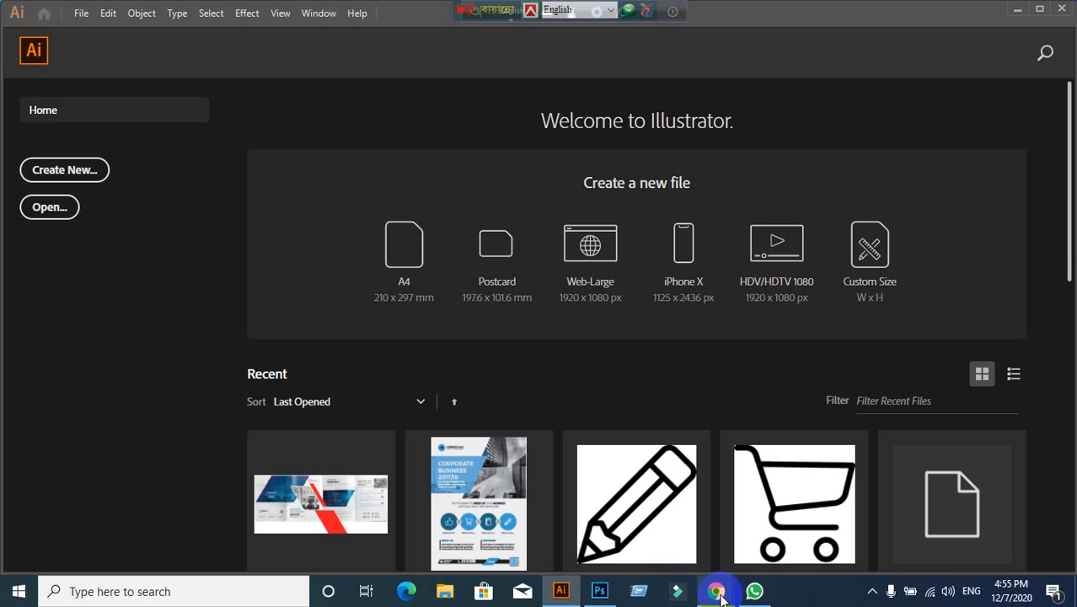
Step: Open the GraphicRiver ID Card item page from the search results
{"action": "mouse_move", "coordinate": [715, 590]}
{"action": "left_click", "coordinate": [641, 531]}
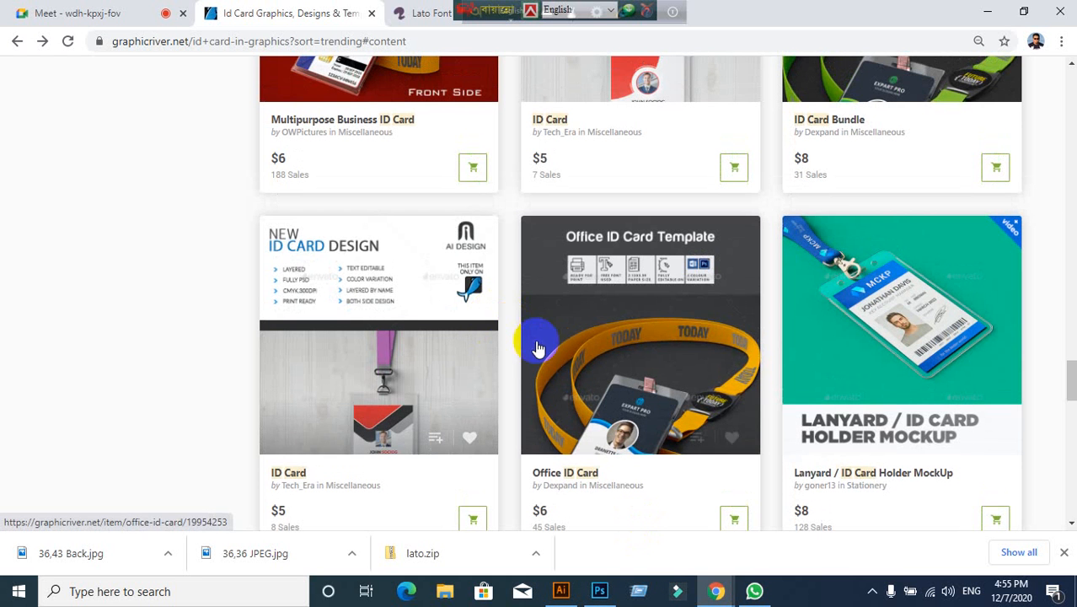
{"action": "left_click", "coordinate": [331, 415]}
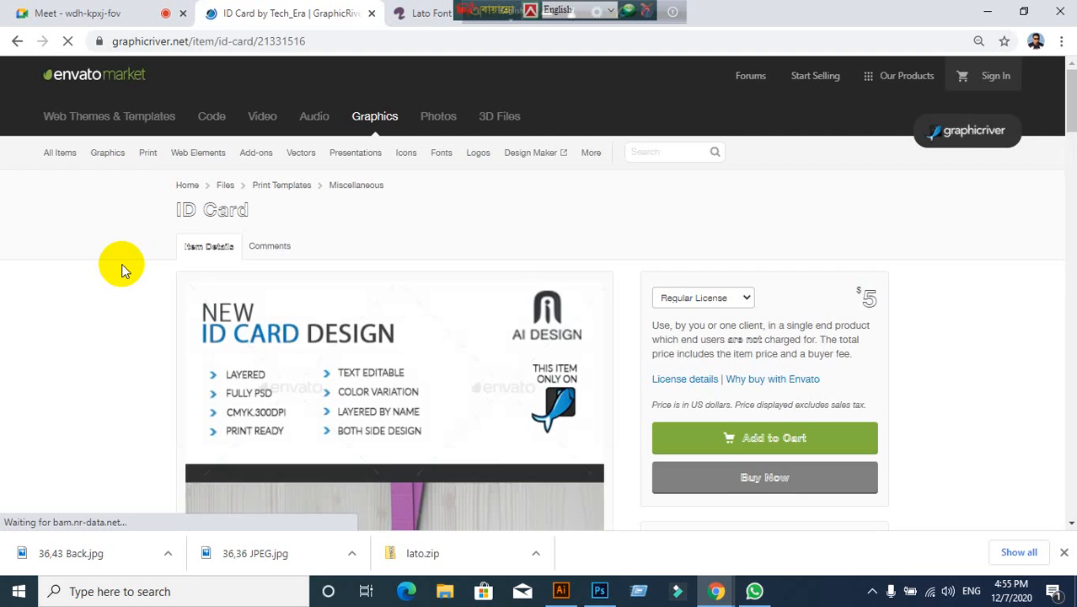
{"action": "scroll", "coordinate": [373, 361], "scroll_direction": "down", "scroll_amount": 8}
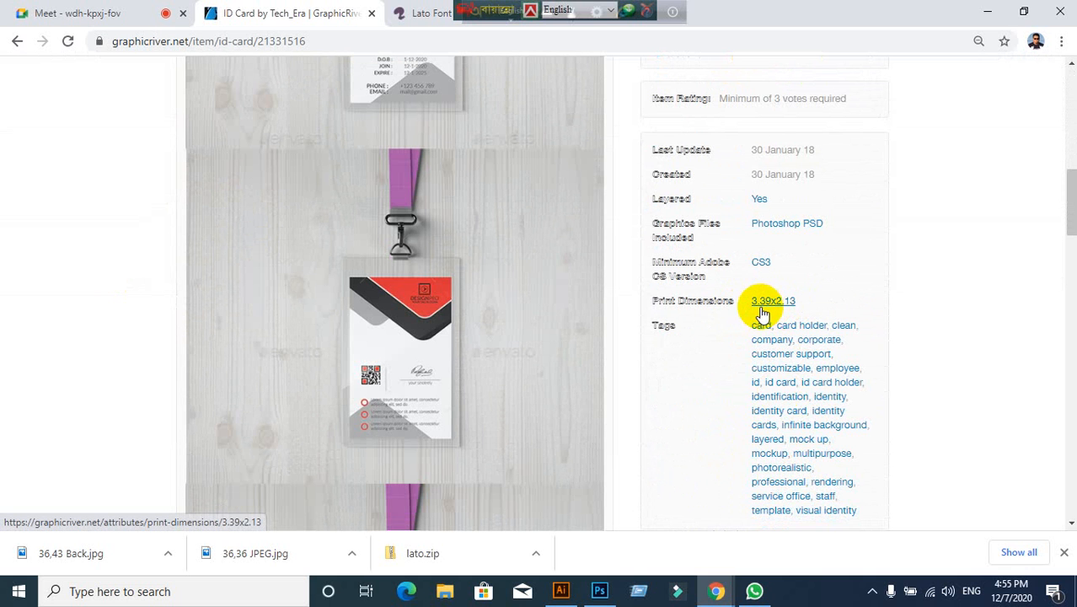
Step: Admit the waiting guest to the video meeting, then return to the ID Card page
{"action": "left_click", "coordinate": [93, 13]}
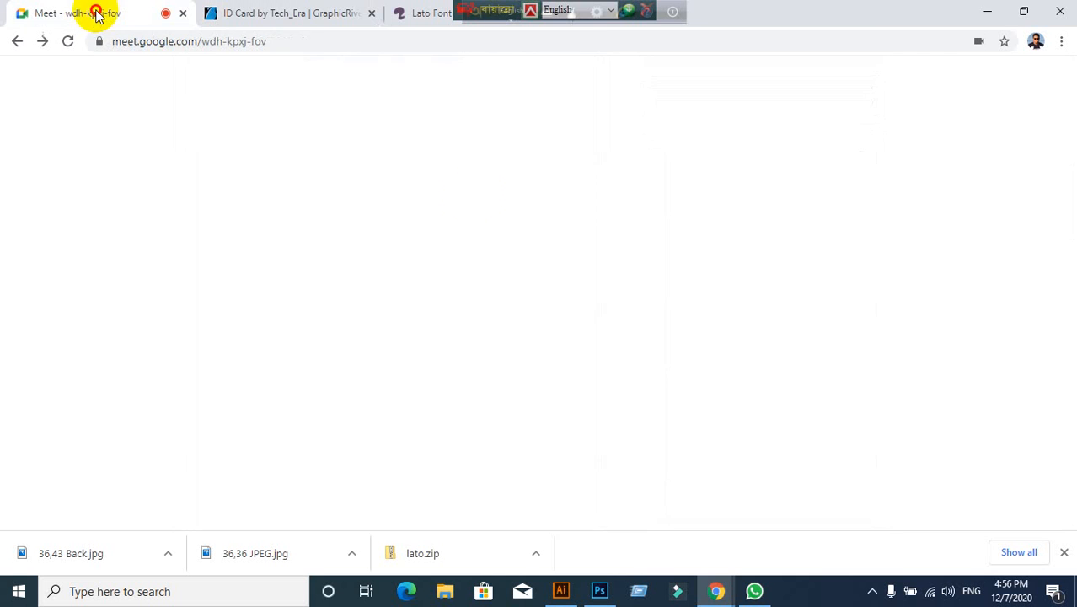
{"action": "left_click", "coordinate": [701, 150]}
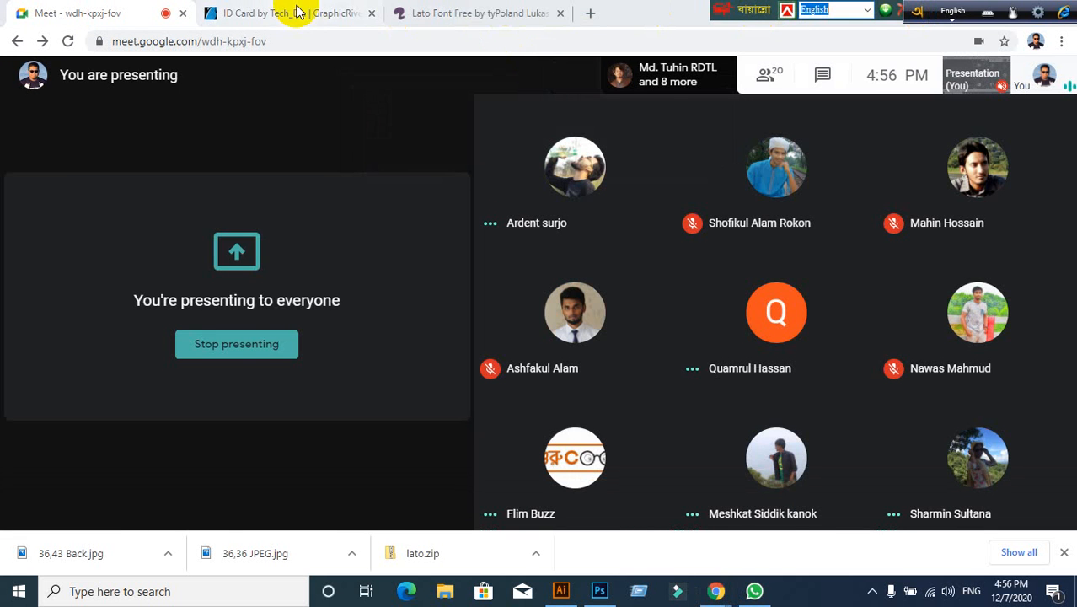
{"action": "left_click", "coordinate": [443, 14]}
{"action": "left_click", "coordinate": [312, 17]}
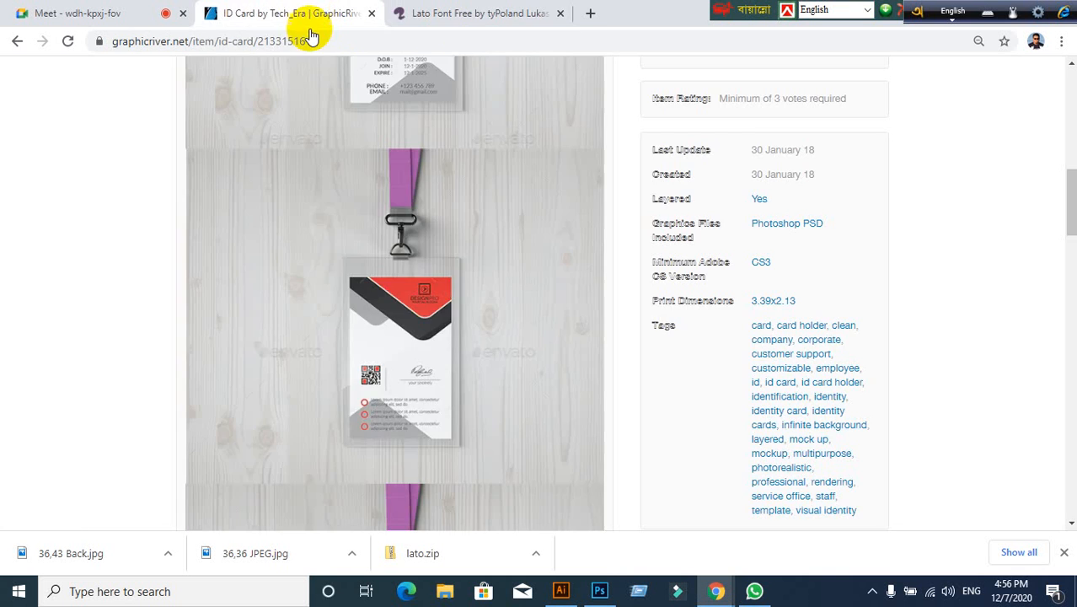
Step: Read the item description to check the 3.39x2.13 print dimensions and bleed setting
{"action": "scroll", "coordinate": [461, 481], "scroll_direction": "down", "scroll_amount": 3}
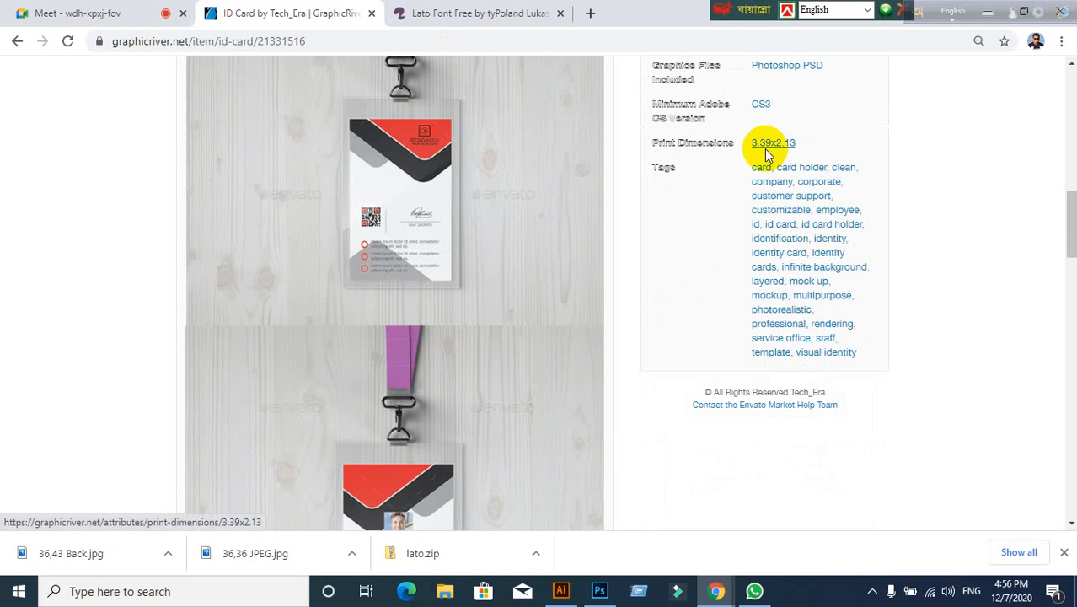
{"action": "left_click", "coordinate": [404, 243]}
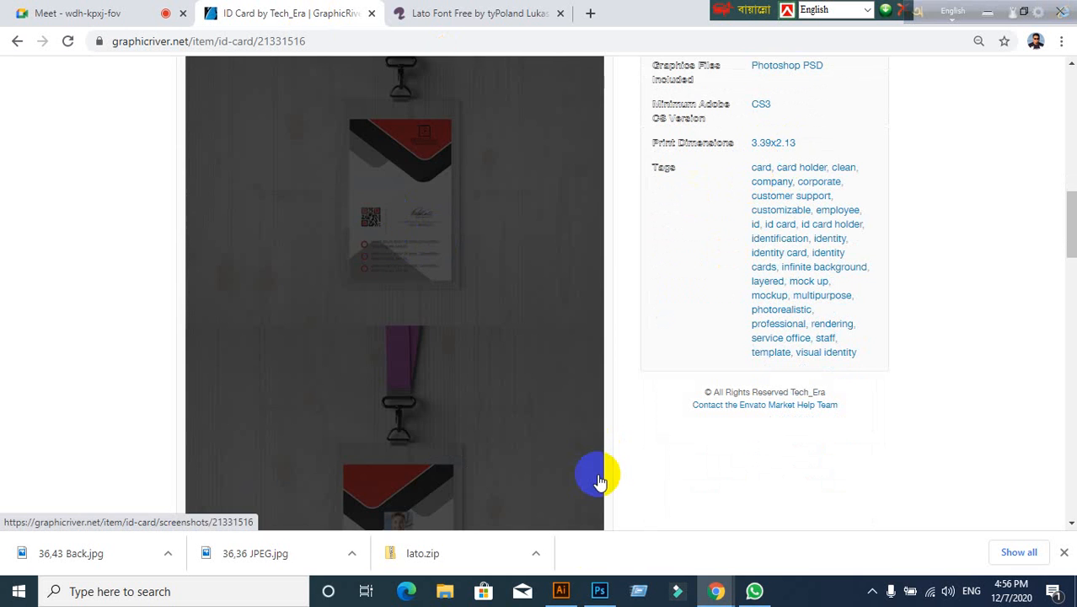
{"action": "scroll", "coordinate": [578, 494], "scroll_direction": "down", "scroll_amount": 10}
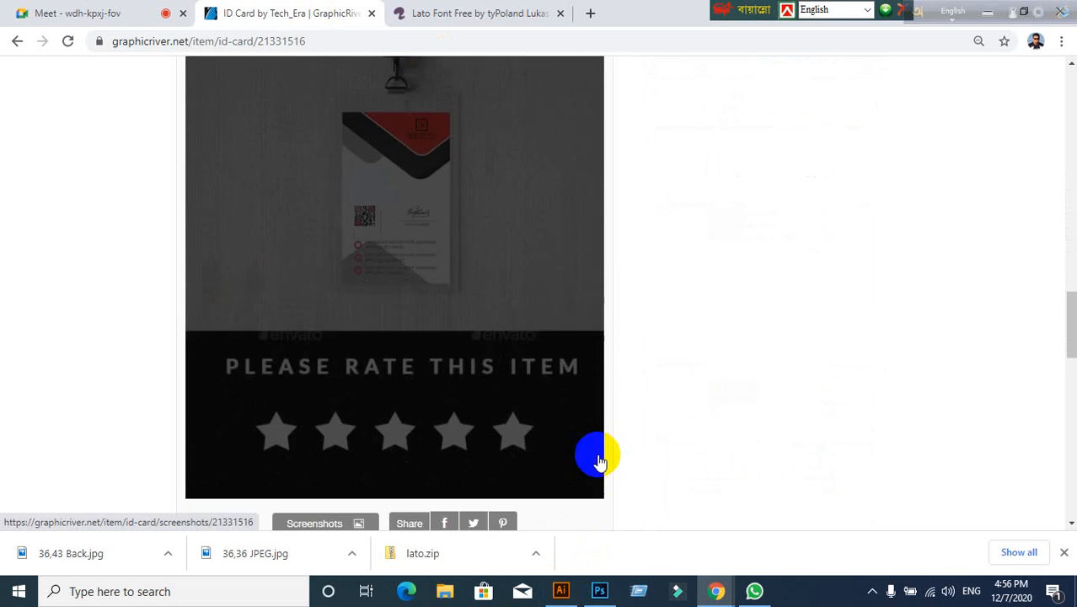
{"action": "scroll", "coordinate": [114, 382], "scroll_direction": "up", "scroll_amount": 8}
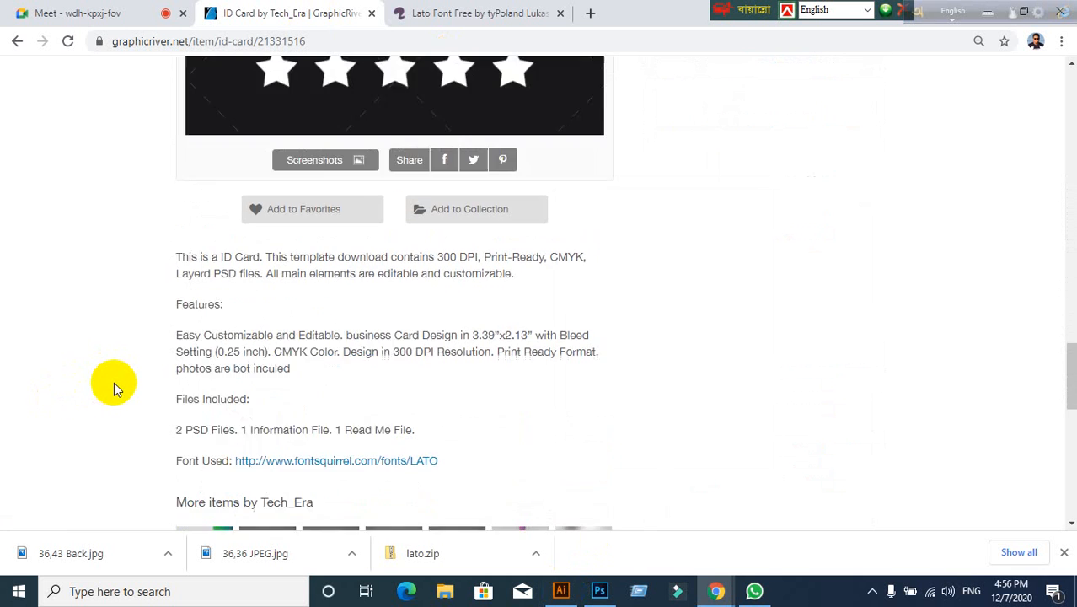
{"action": "scroll", "coordinate": [401, 349], "scroll_direction": "up", "scroll_amount": 8}
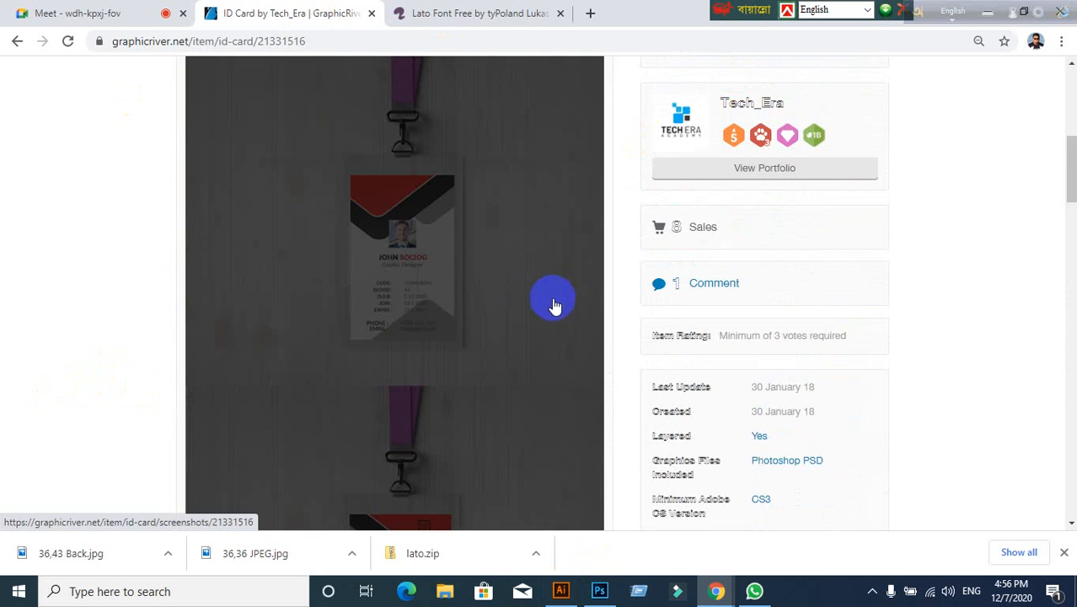
{"action": "scroll", "coordinate": [553, 303], "scroll_direction": "down", "scroll_amount": 2}
Step: Start a new document named 'Id Card 36,43' and switch its units to points
{"action": "left_click", "coordinate": [561, 591]}
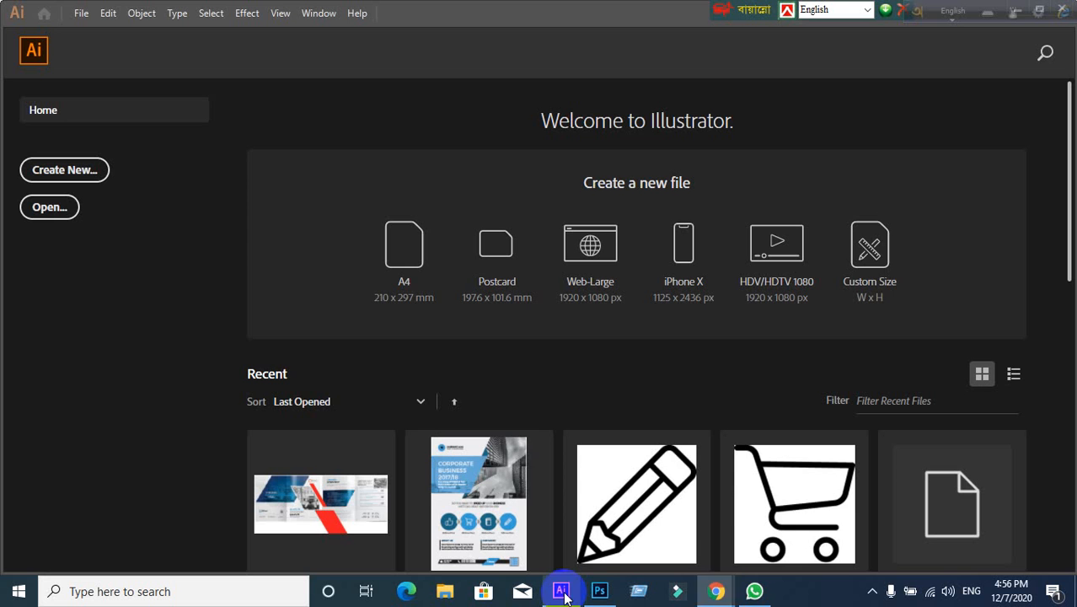
{"action": "left_click", "coordinate": [67, 169]}
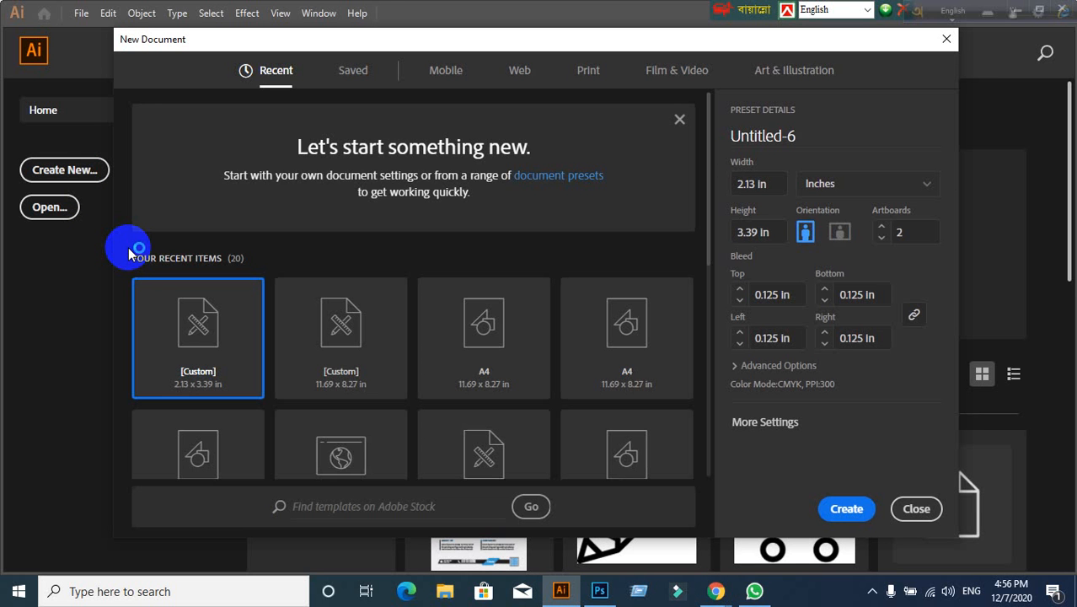
{"action": "left_click_drag", "start_coordinate": [800, 137], "coordinate": [690, 139]}
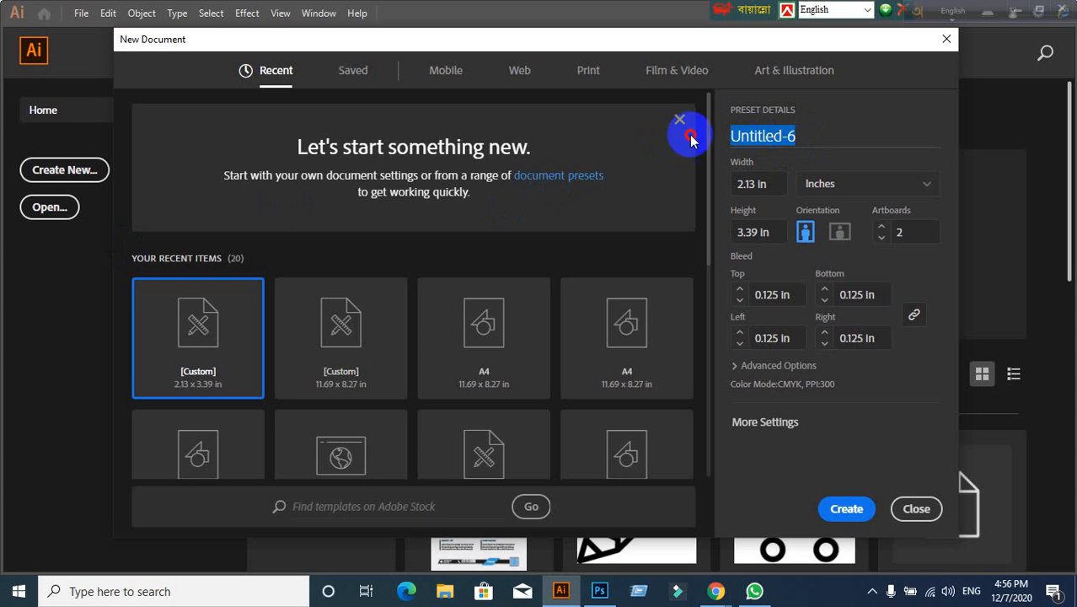
{"action": "key", "text": "BackSpace"}
{"action": "type", "text": "Id "}
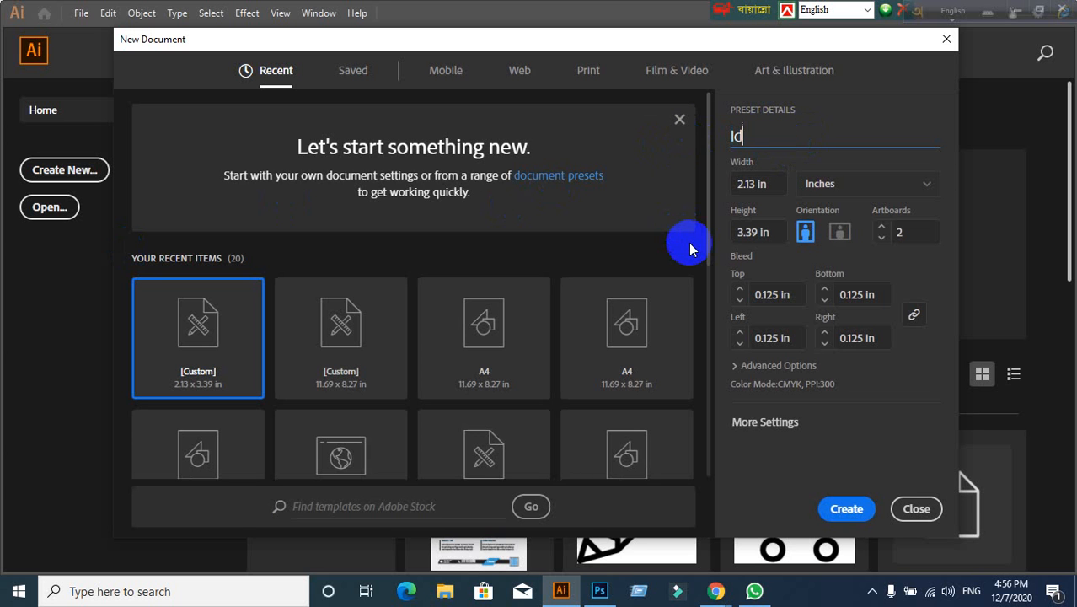
{"action": "type", "text": "Card 36"}
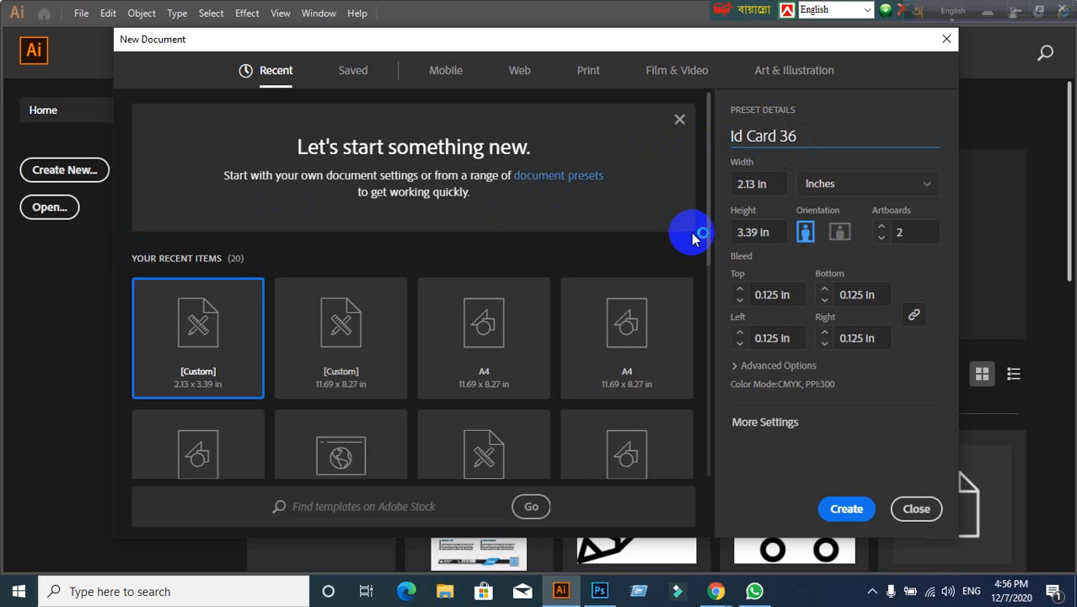
{"action": "type", "text": ",43"}
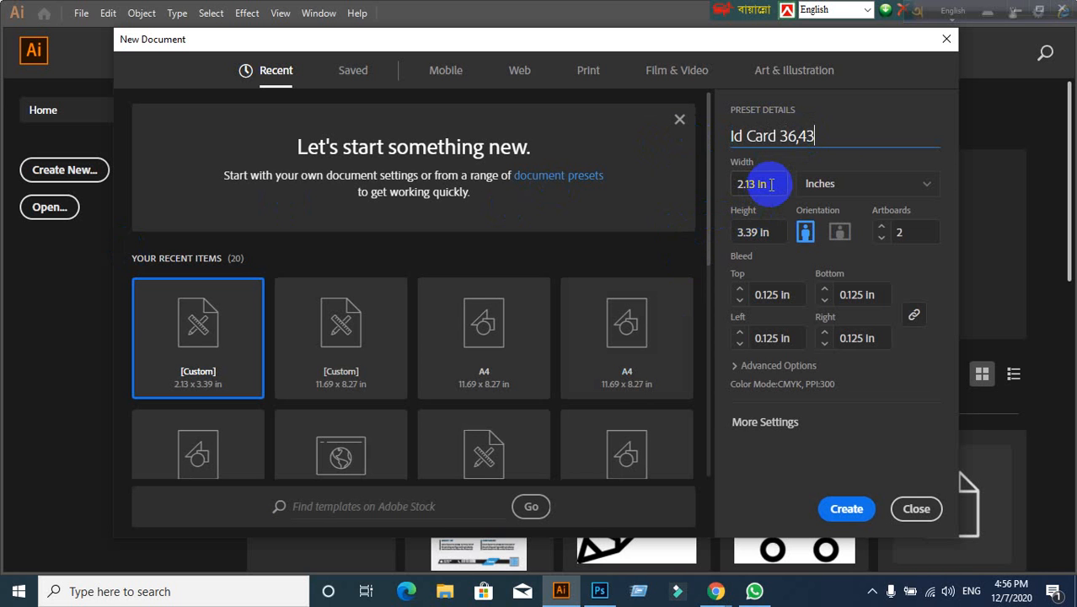
{"action": "left_click", "coordinate": [854, 186]}
Step: Return the units to inches and set the document to 2.13 in wide by 3.39 in high
{"action": "left_click", "coordinate": [855, 209]}
{"action": "left_click", "coordinate": [895, 189]}
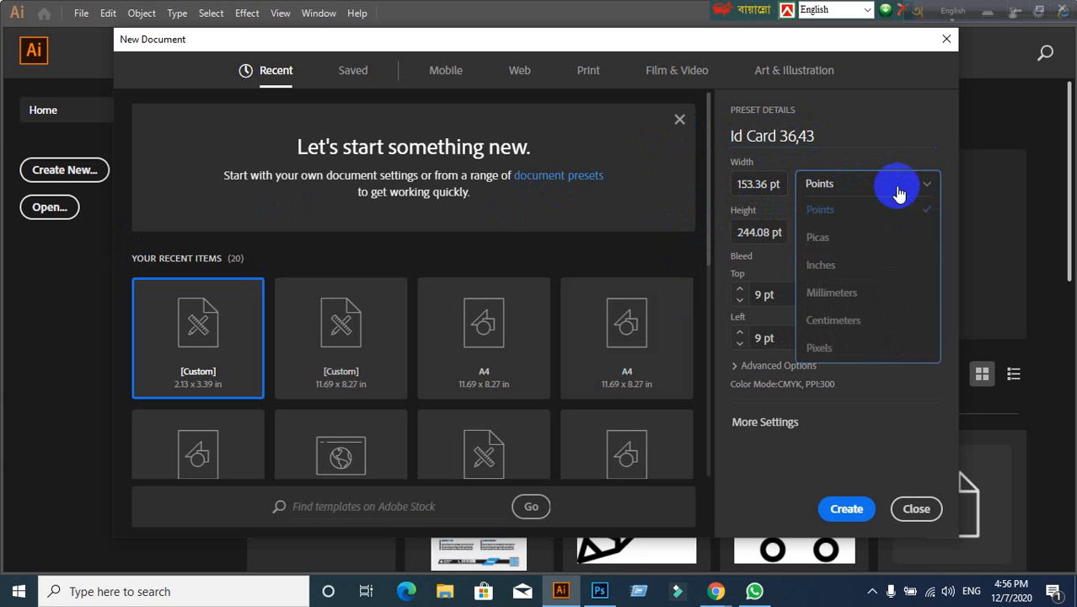
{"action": "left_click", "coordinate": [858, 266]}
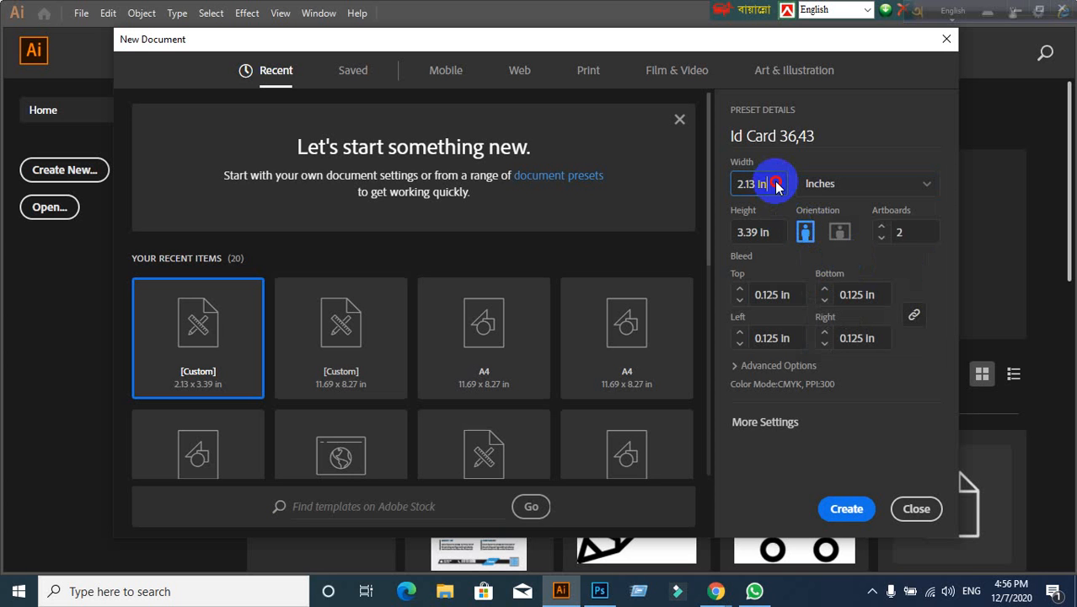
{"action": "left_click_drag", "start_coordinate": [776, 183], "coordinate": [733, 186]}
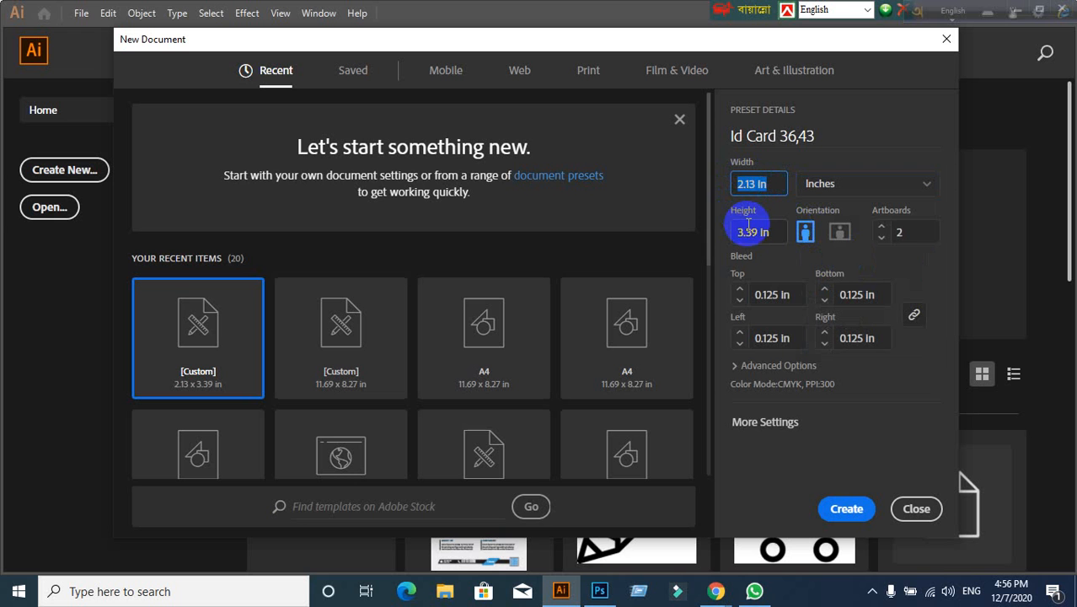
{"action": "type", "text": "2.13"}
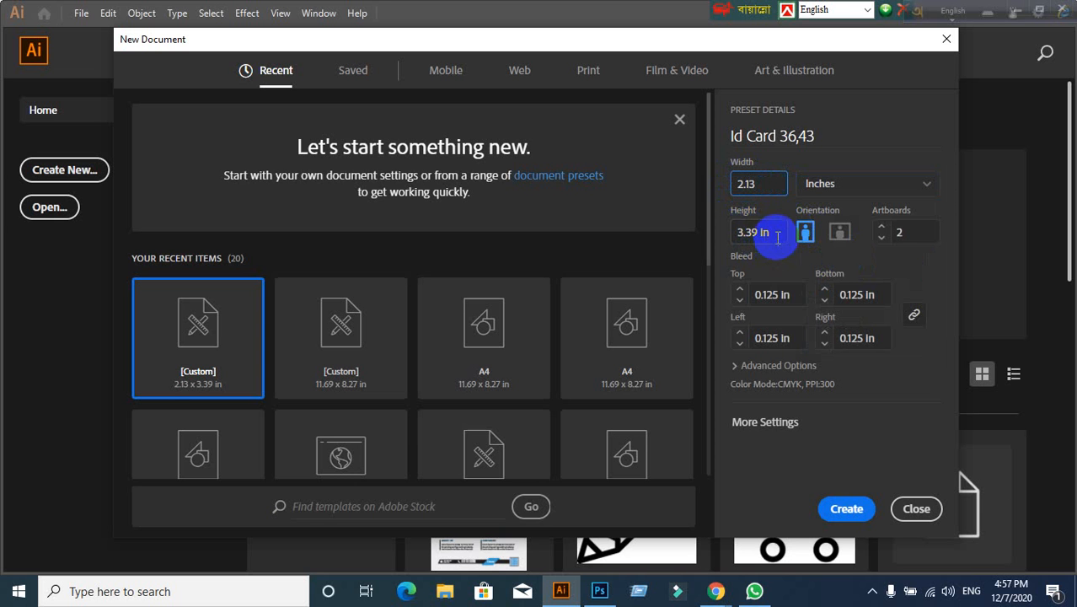
{"action": "left_click_drag", "start_coordinate": [770, 233], "coordinate": [717, 234]}
{"action": "type", "text": "3.39"}
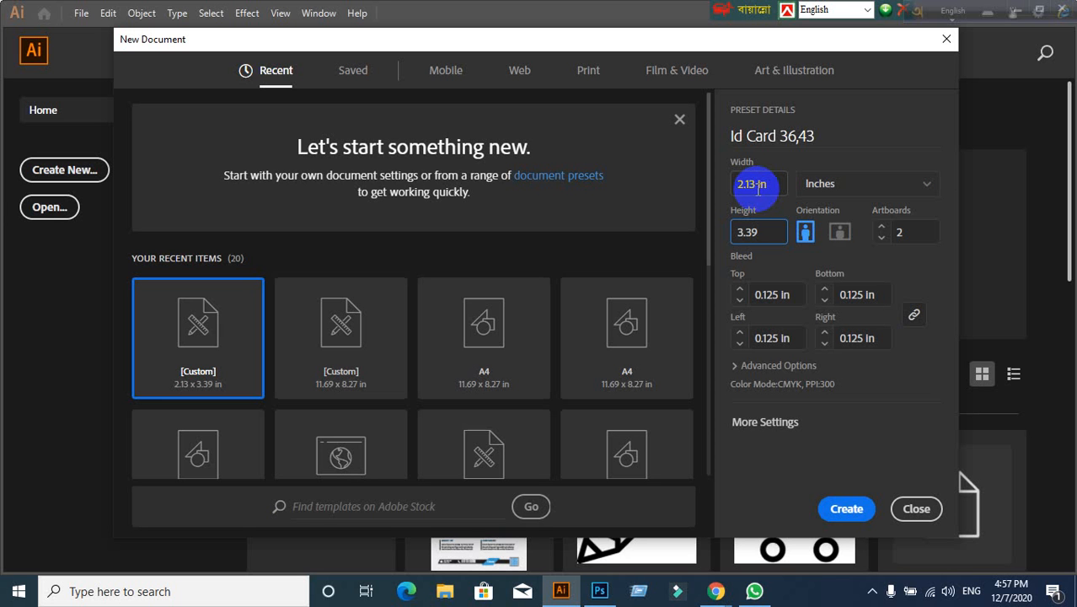
Step: Commit the 3.39 in height, verify 0.125 in top and left bleed, and expand Advanced Options
{"action": "left_click", "coordinate": [773, 295]}
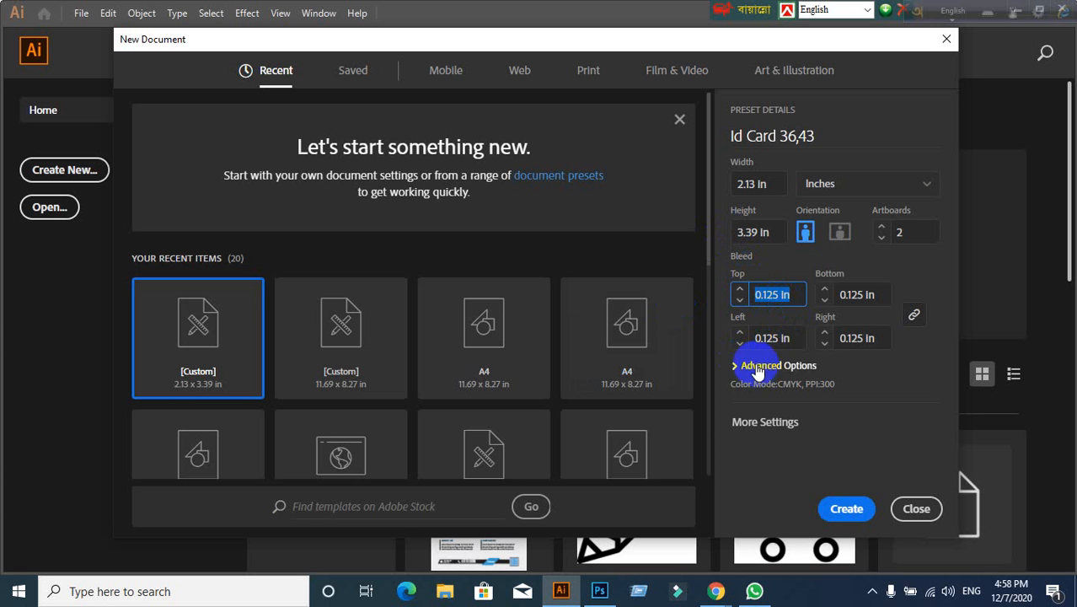
{"action": "mouse_move", "coordinate": [715, 593]}
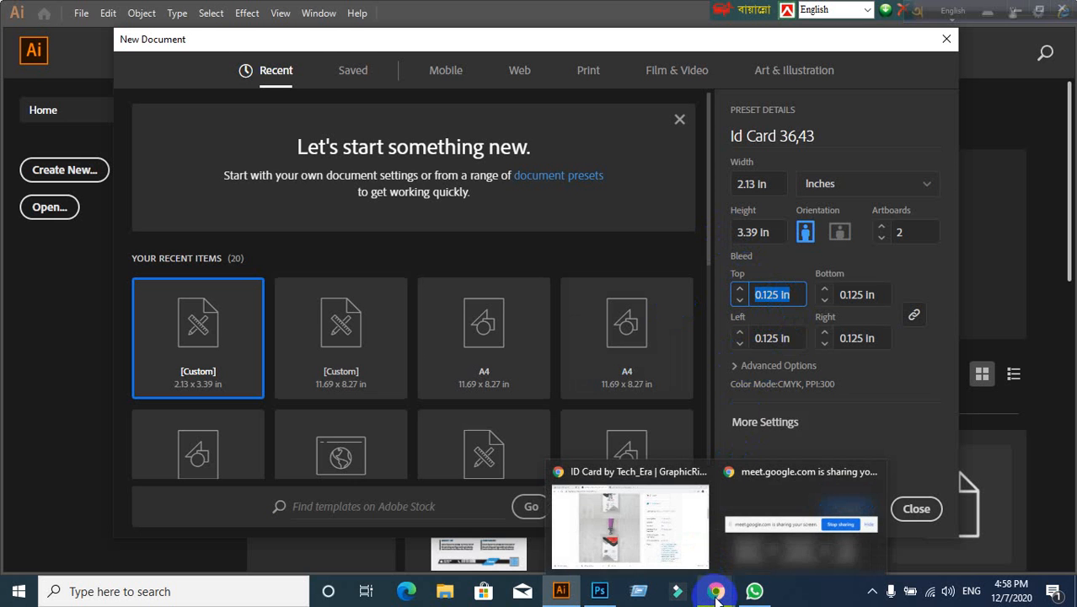
{"action": "mouse_move", "coordinate": [656, 548]}
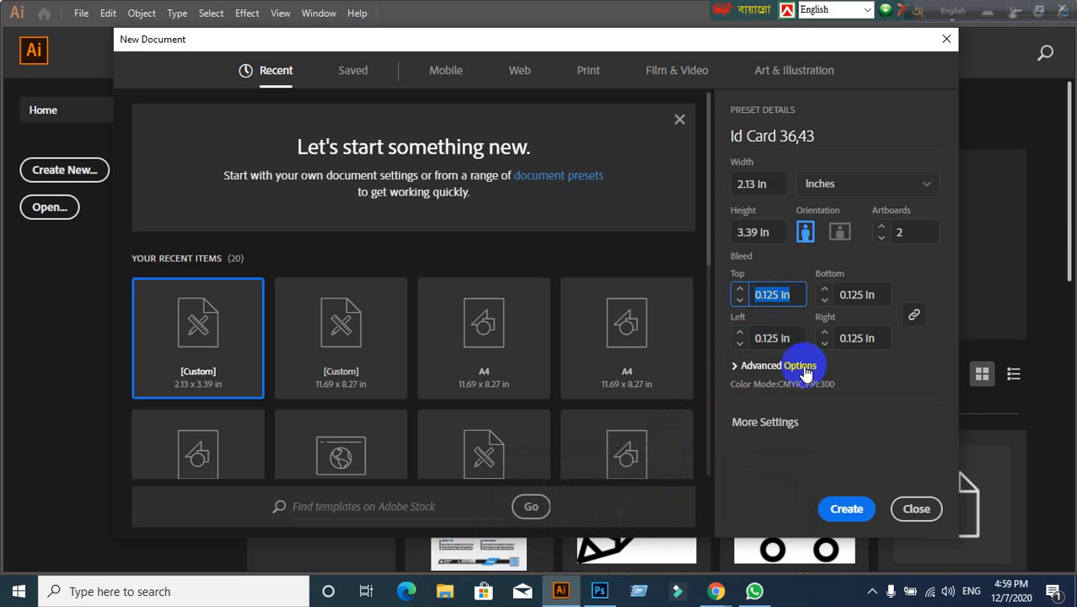
{"action": "left_click", "coordinate": [782, 337]}
{"action": "left_click", "coordinate": [782, 297]}
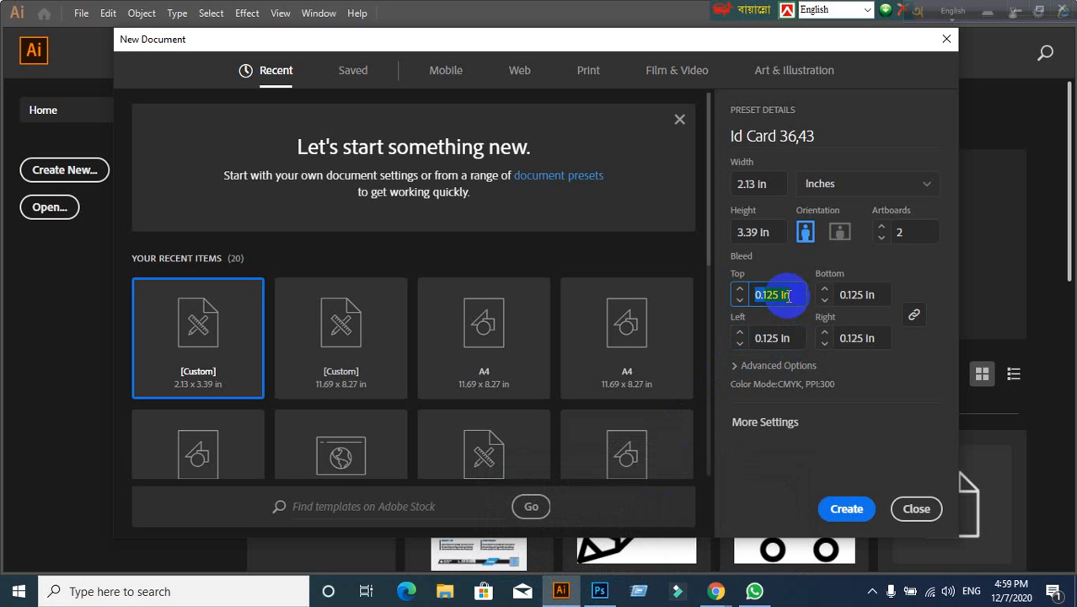
{"action": "left_click", "coordinate": [757, 371]}
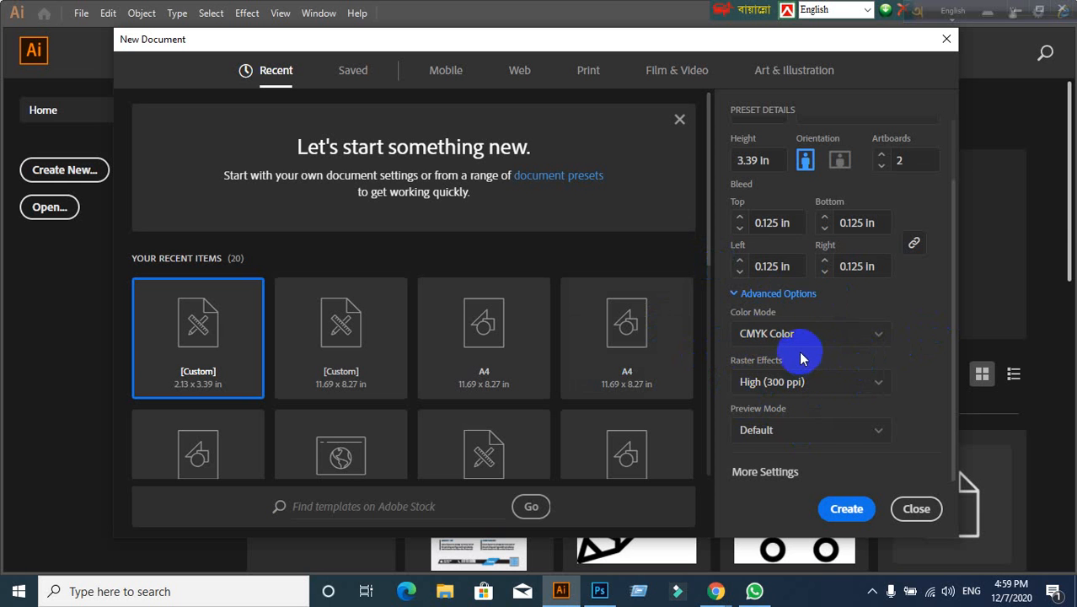
Step: Confirm 2 artboards, CMYK Color mode and High (300 ppi) raster effects
{"action": "scroll", "coordinate": [800, 353], "scroll_direction": "up", "scroll_amount": 2}
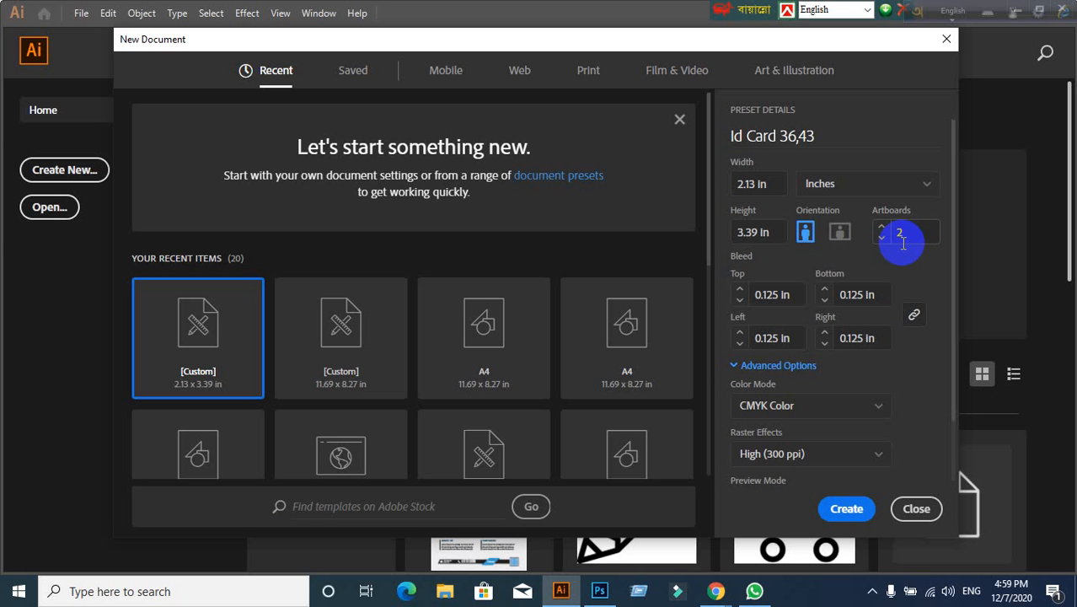
{"action": "double_click", "coordinate": [901, 235]}
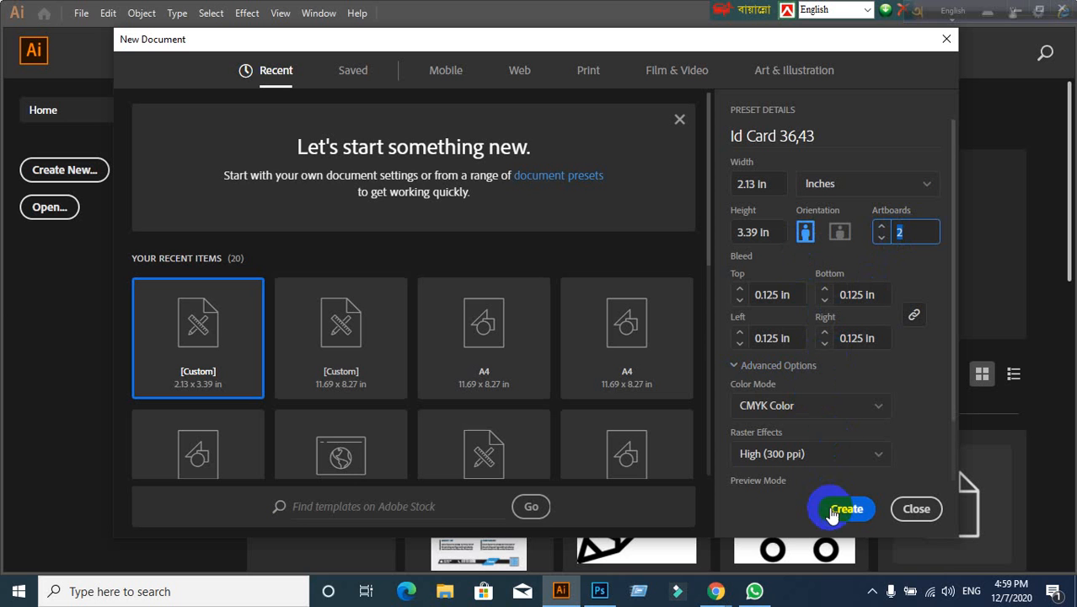
{"action": "left_click", "coordinate": [806, 412]}
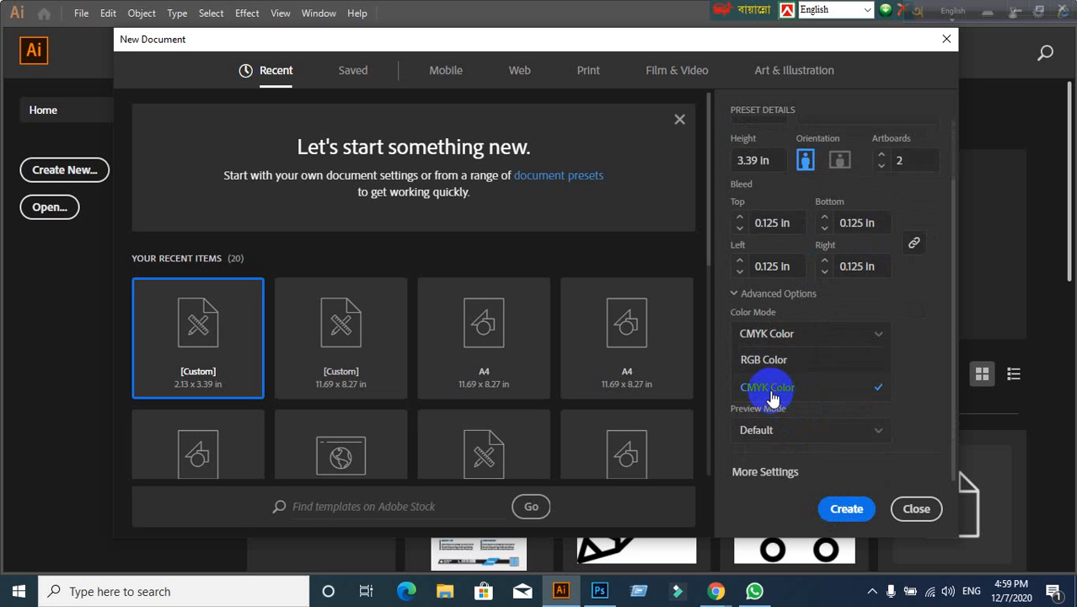
{"action": "left_click", "coordinate": [773, 397]}
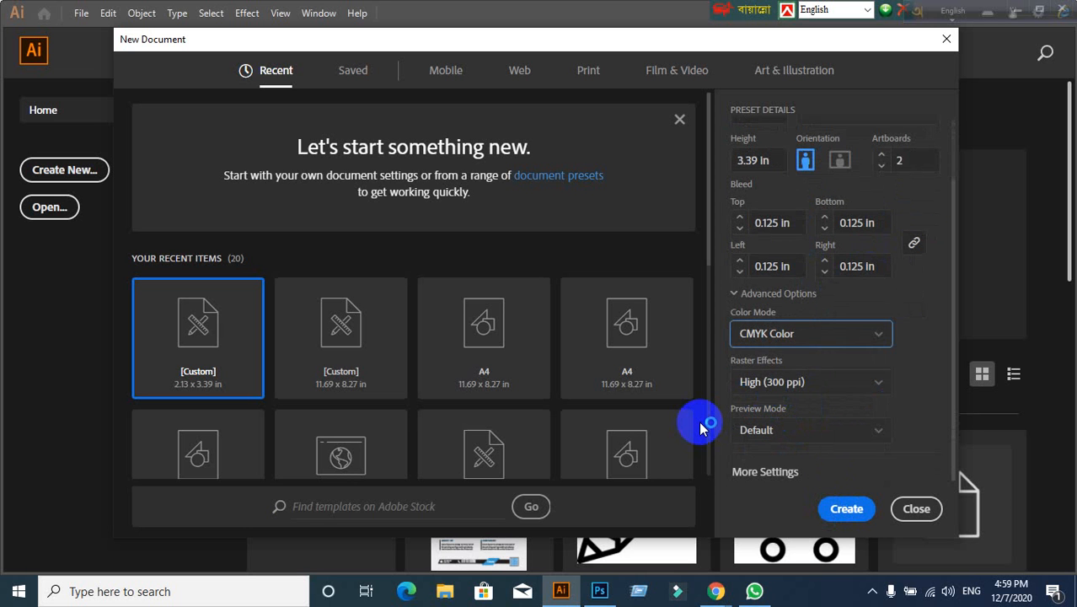
{"action": "left_click", "coordinate": [794, 389]}
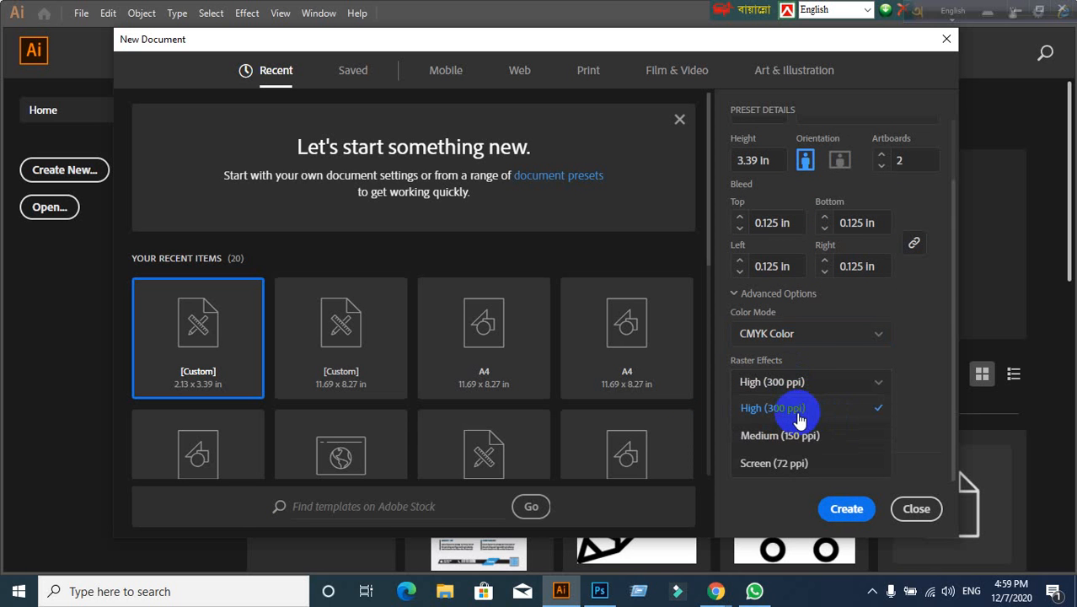
{"action": "left_click", "coordinate": [799, 419]}
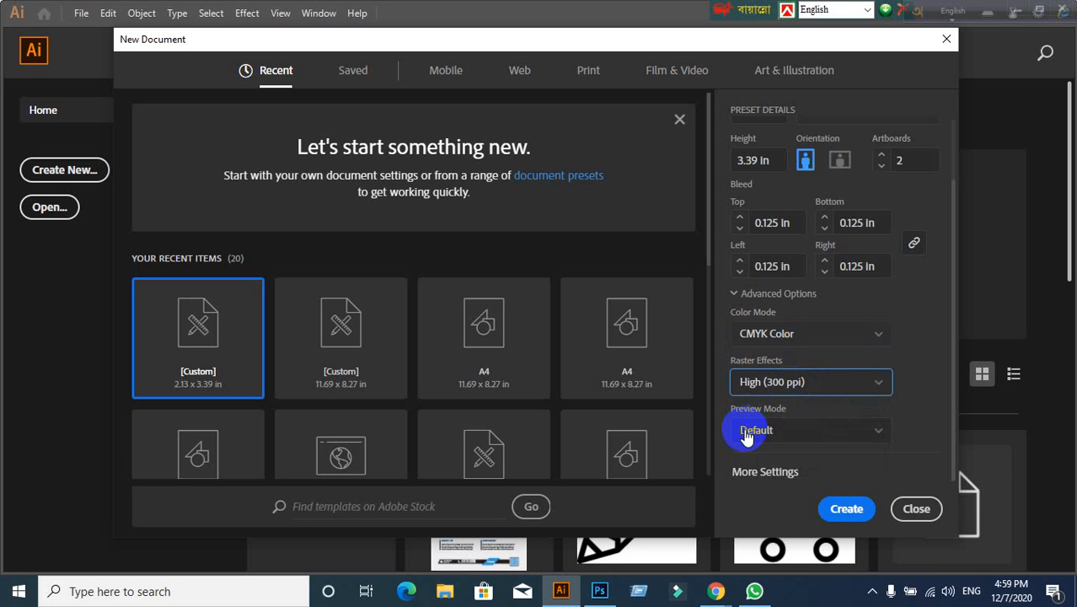
{"action": "left_click", "coordinate": [799, 393]}
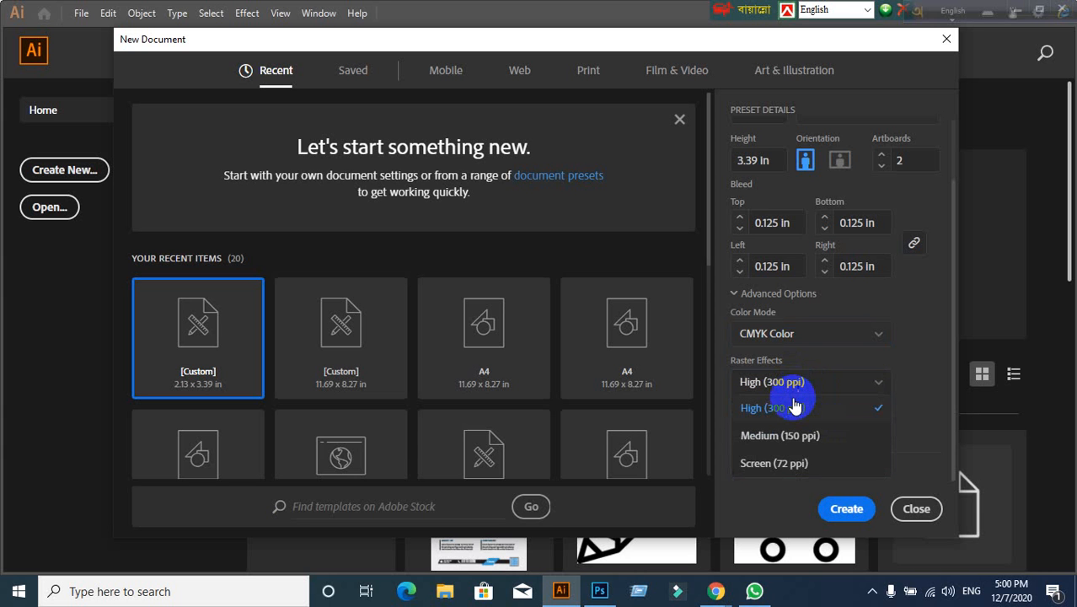
{"action": "left_click", "coordinate": [792, 409]}
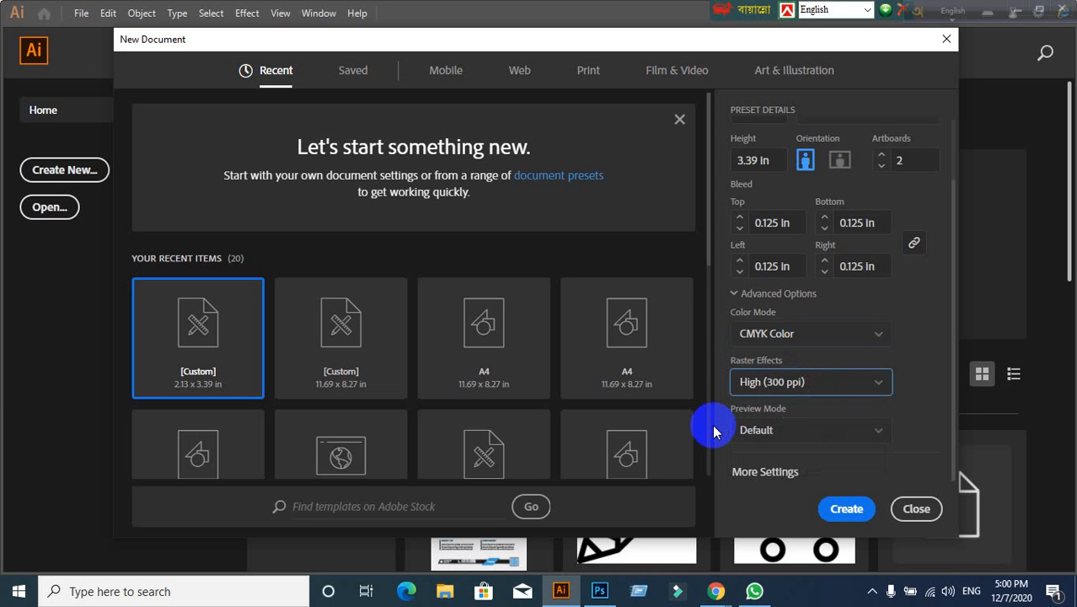
Step: Try RGB then restore CMYK Color, keep 300 ppi raster effects, and create the document
{"action": "left_click", "coordinate": [798, 346]}
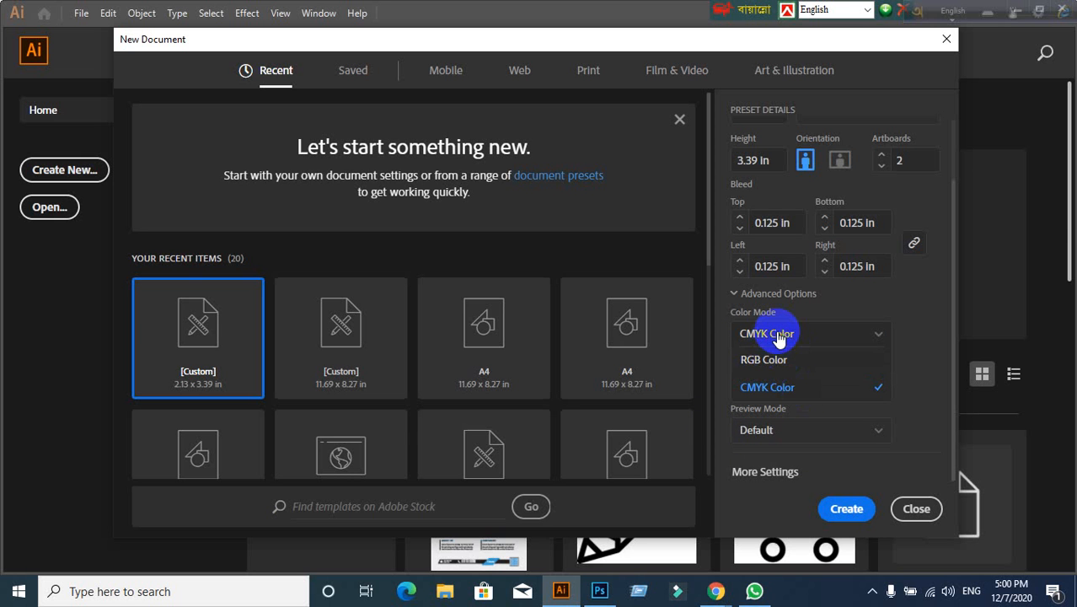
{"action": "left_click", "coordinate": [768, 360]}
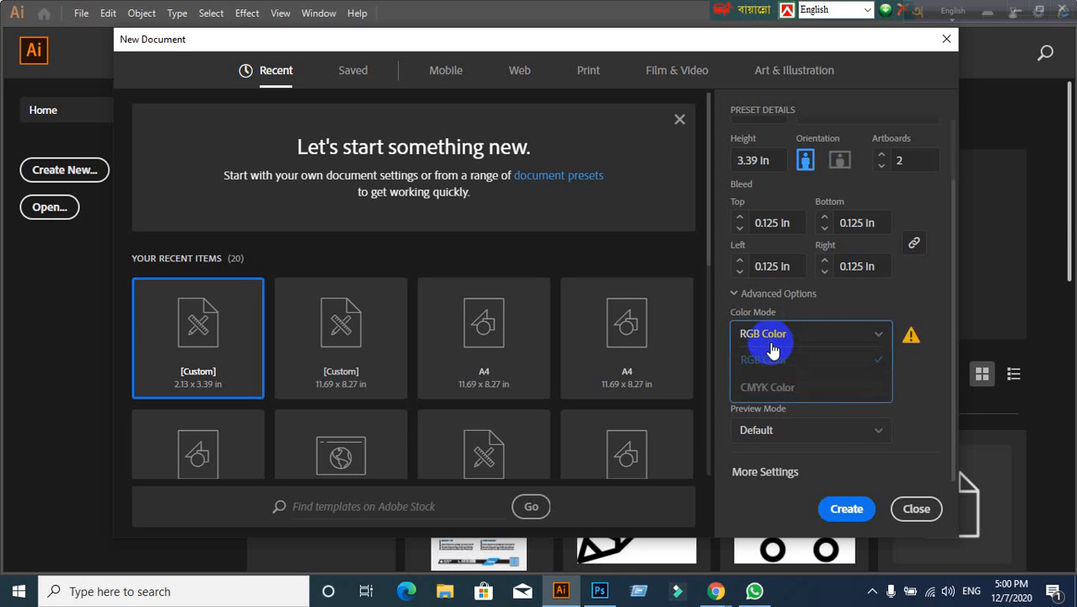
{"action": "left_click", "coordinate": [794, 387]}
{"action": "left_click", "coordinate": [779, 386]}
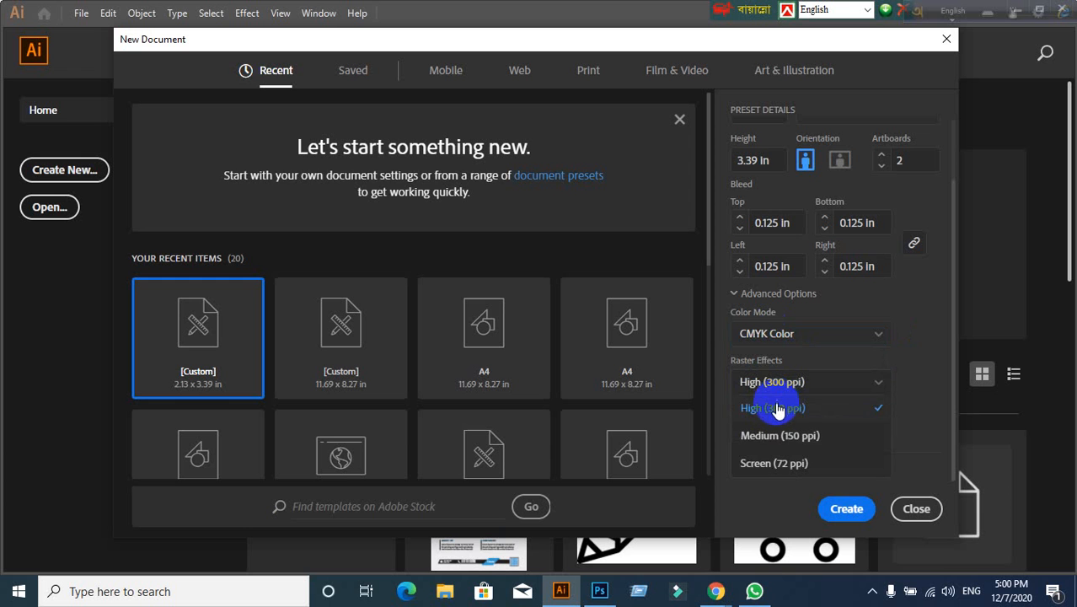
{"action": "left_click", "coordinate": [778, 409]}
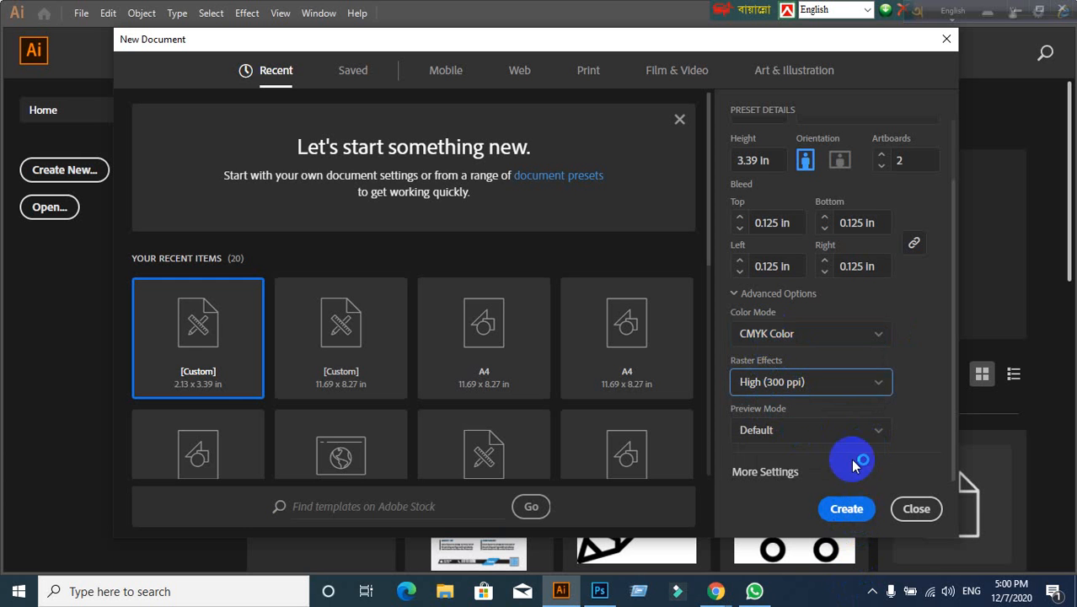
{"action": "left_click", "coordinate": [851, 515]}
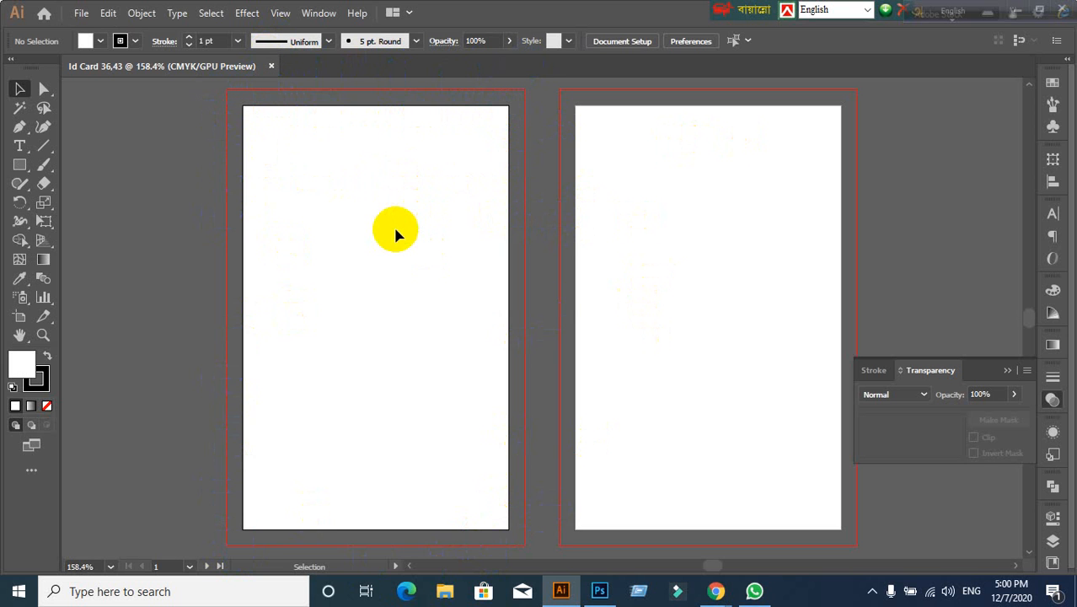
{"action": "scroll", "coordinate": [407, 242], "scroll_direction": "down", "scroll_amount": 1}
{"action": "scroll", "coordinate": [408, 248], "scroll_direction": "up", "scroll_amount": 1}
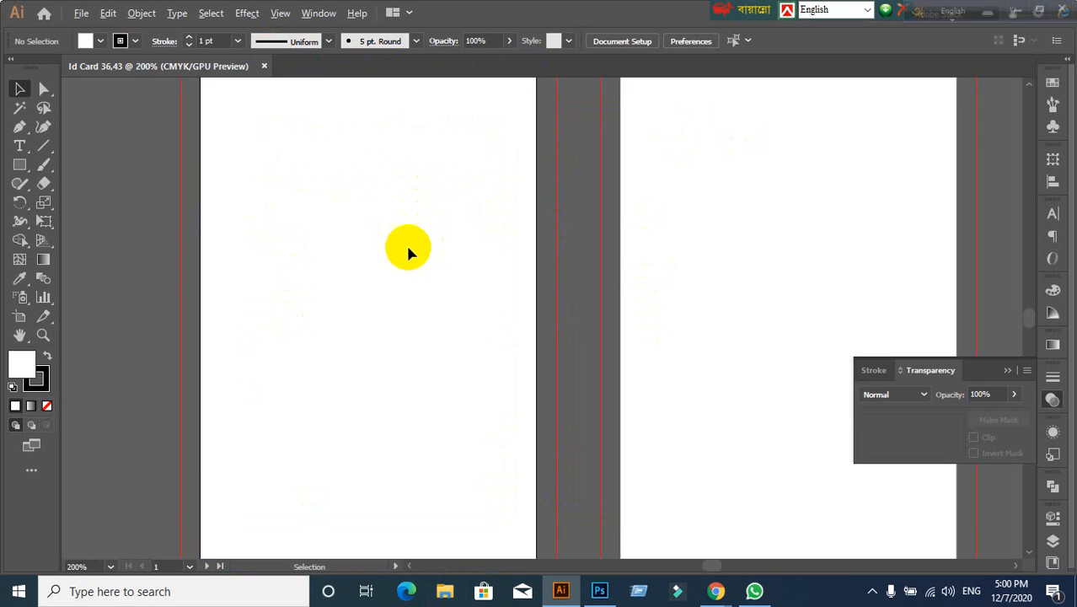
{"action": "scroll", "coordinate": [407, 257], "scroll_direction": "down", "scroll_amount": 1}
{"action": "mouse_move", "coordinate": [385, 282]}
{"action": "left_mouse_down"}
{"action": "mouse_move", "coordinate": [400, 280]}
{"action": "mouse_move", "coordinate": [371, 284]}
{"action": "left_mouse_up"}
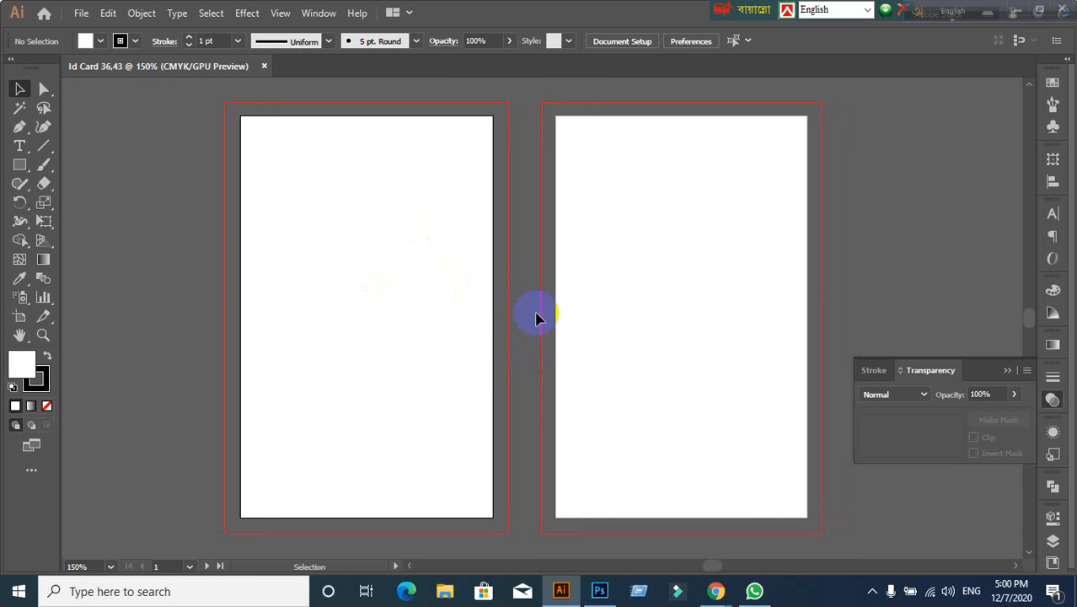
{"action": "key", "text": "ctrl+o"}
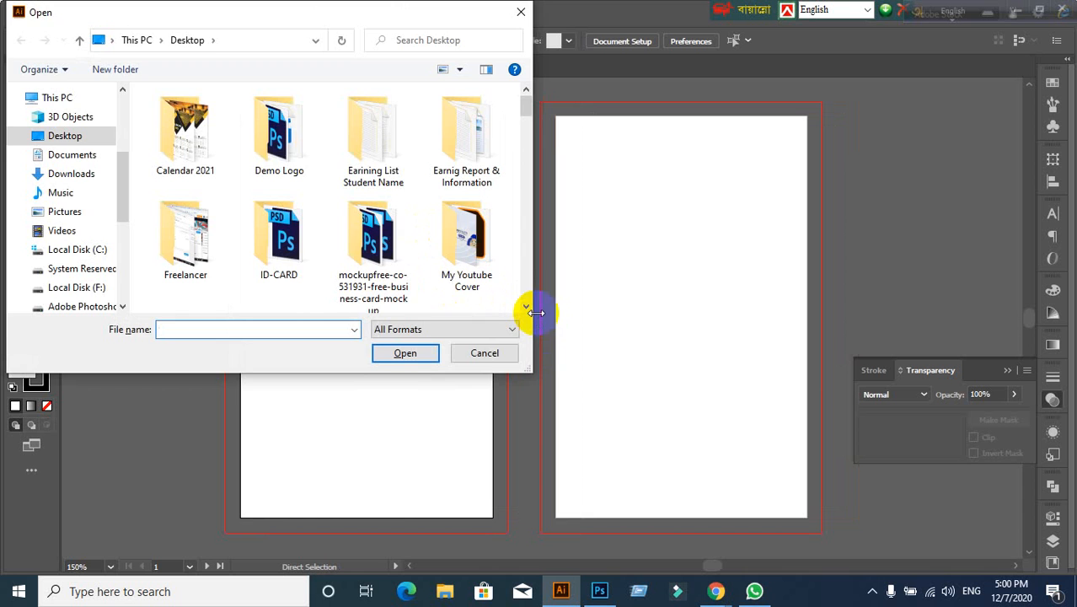
{"action": "left_click", "coordinate": [485, 353]}
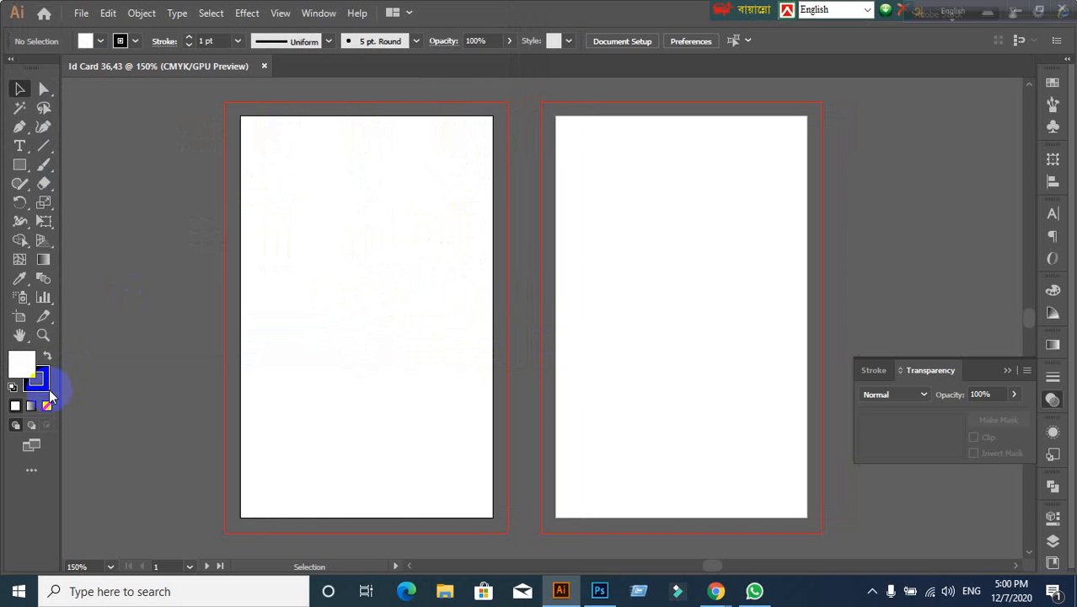
{"action": "left_click", "coordinate": [19, 166]}
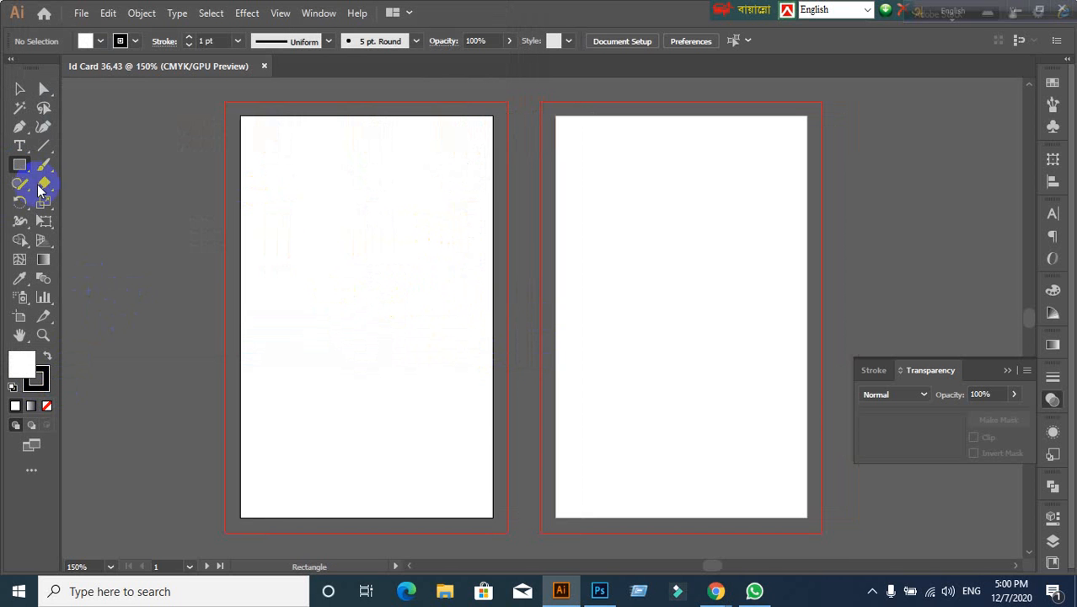
{"action": "left_click", "coordinate": [18, 89]}
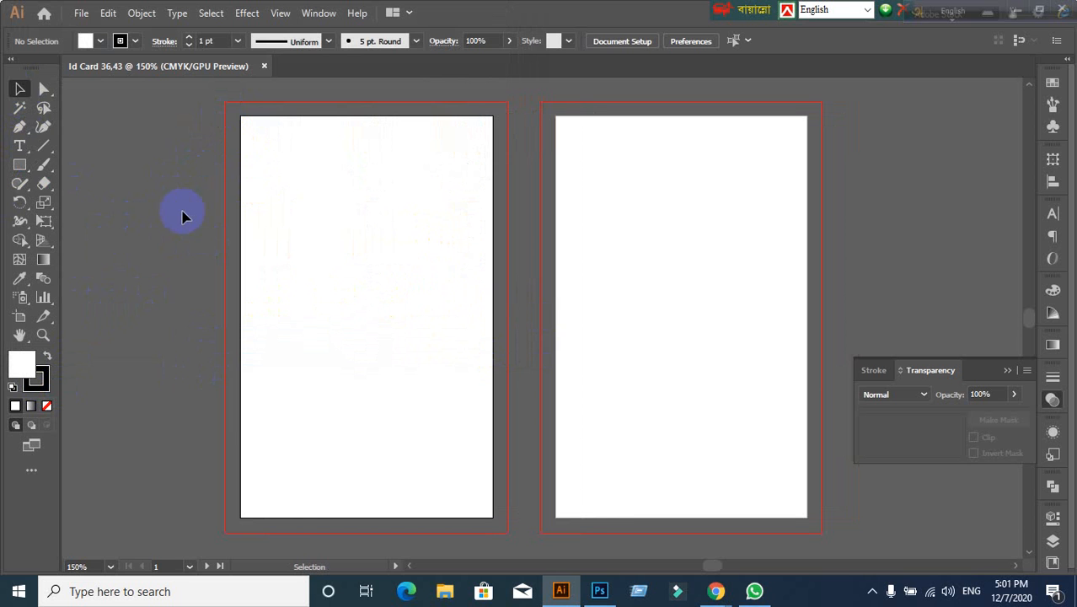
Step: Draw a 2.13 × 3.39 in rectangle on the canvas and select it with fill active
{"action": "left_click", "coordinate": [19, 166]}
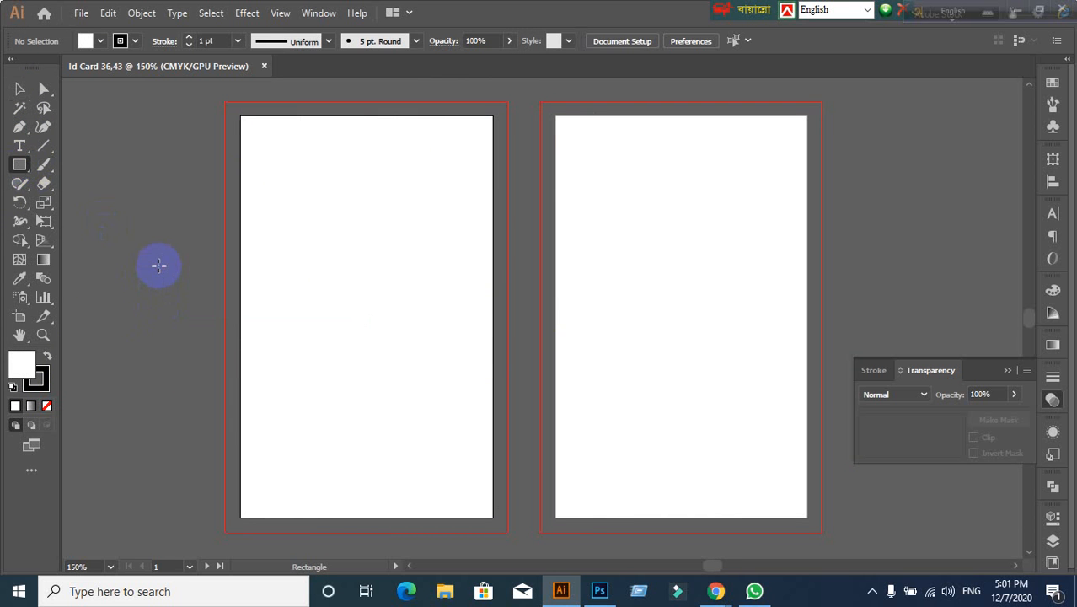
{"action": "left_click", "coordinate": [158, 266]}
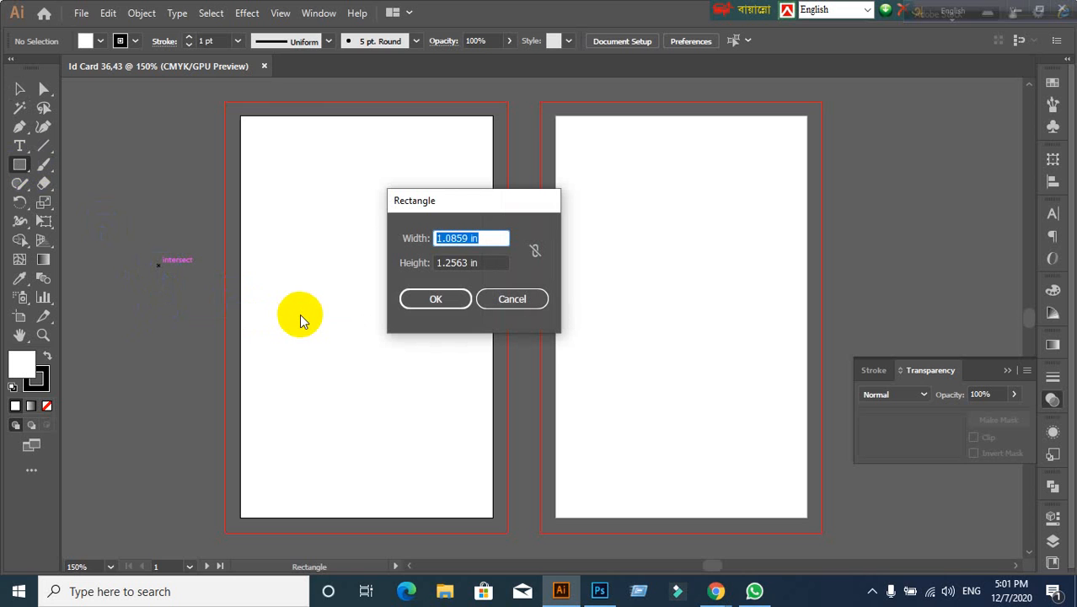
{"action": "type", "text": "2.13"}
{"action": "key", "text": "Tab"}
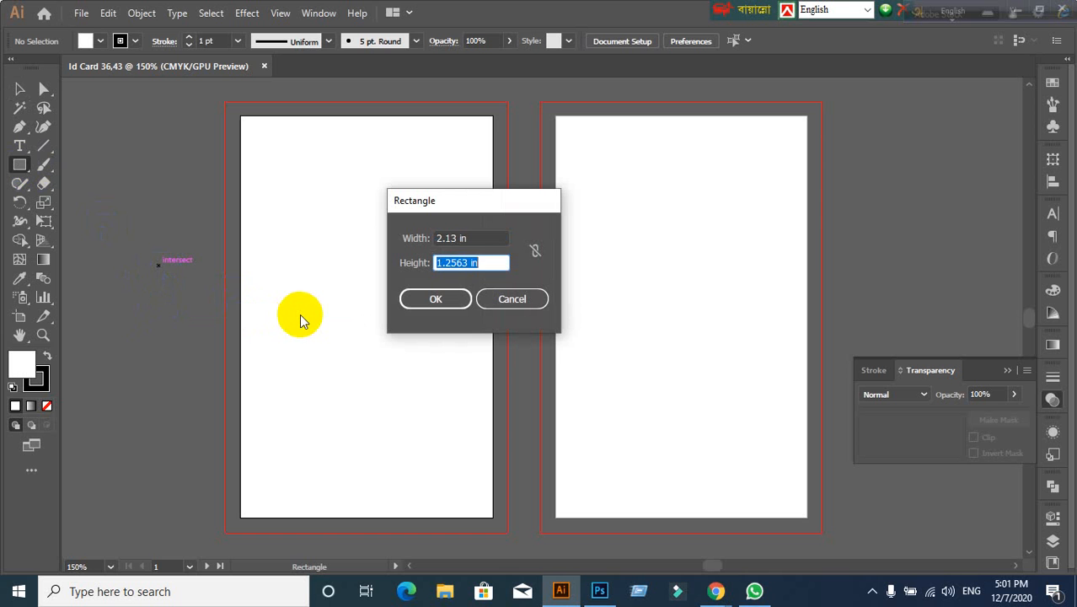
{"action": "type", "text": "3.39"}
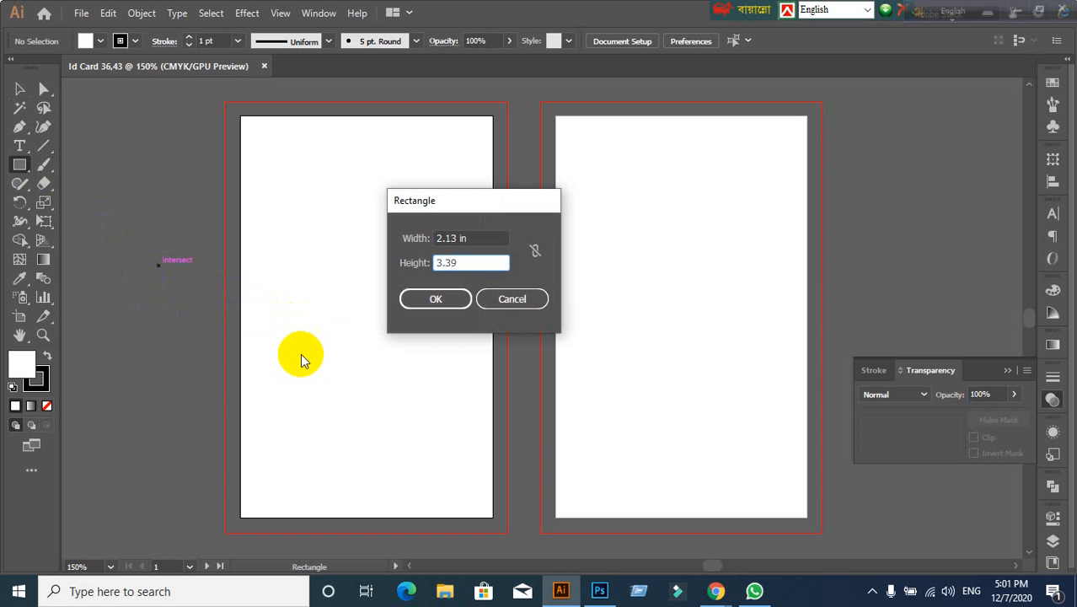
{"action": "left_click", "coordinate": [435, 299]}
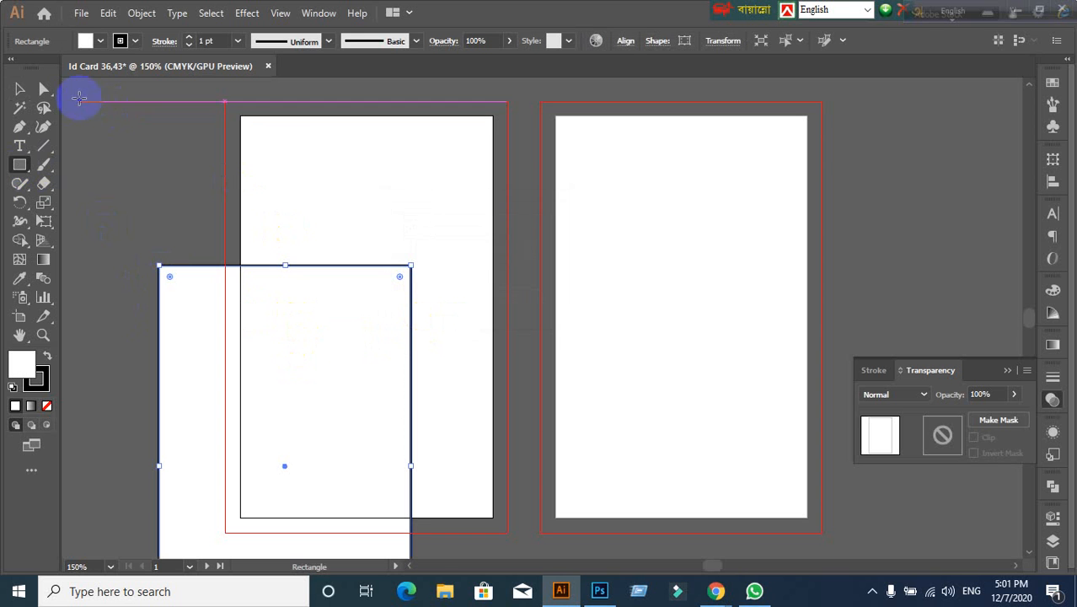
{"action": "left_click", "coordinate": [20, 88]}
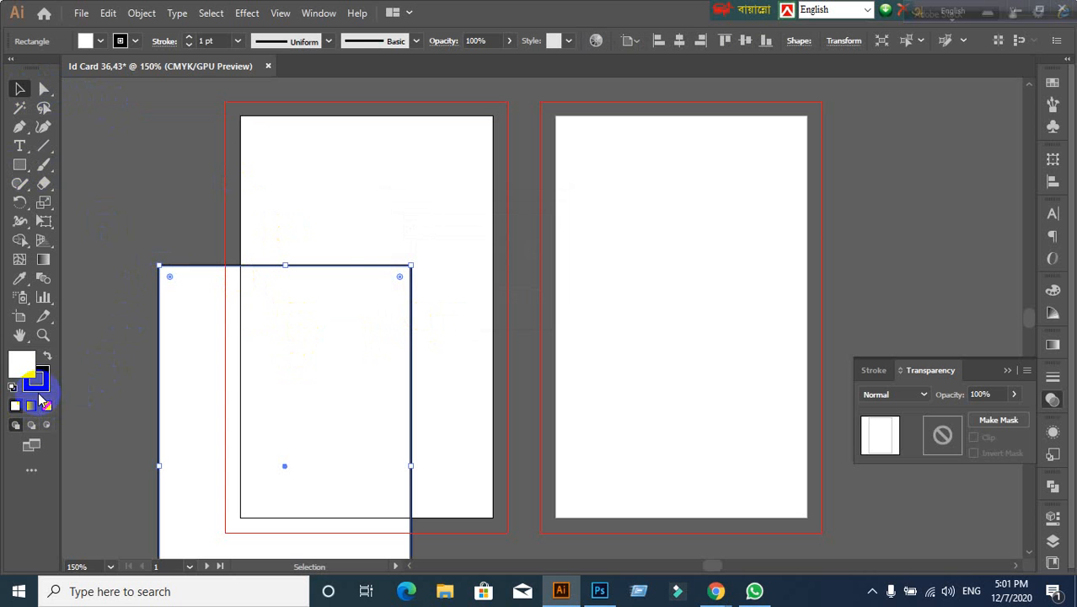
{"action": "left_click", "coordinate": [20, 361]}
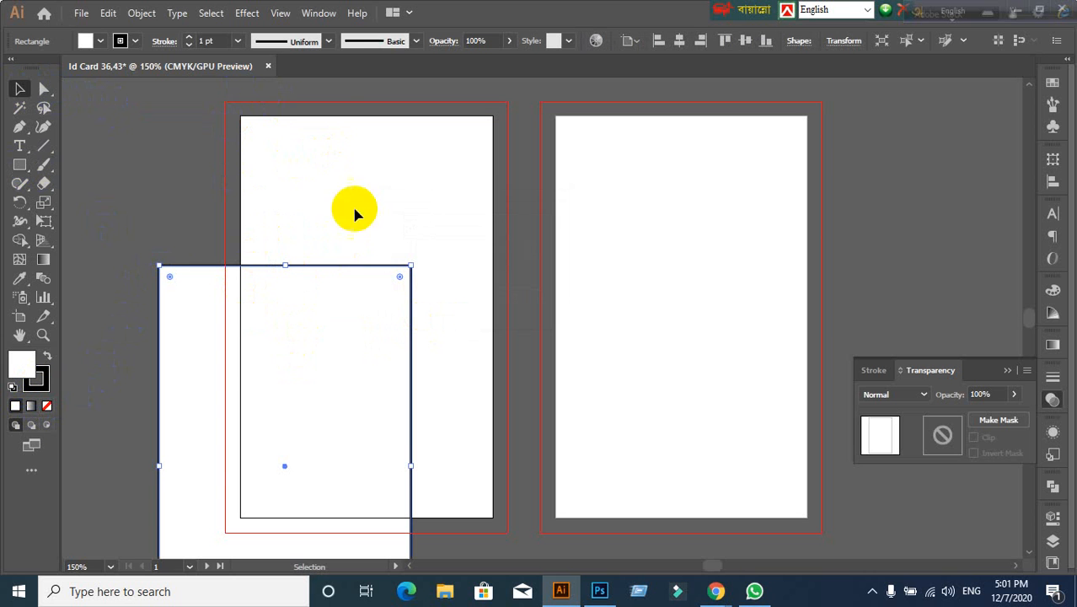
Step: Set the card rectangle's stroke to None and reselect it
{"action": "left_click", "coordinate": [45, 386]}
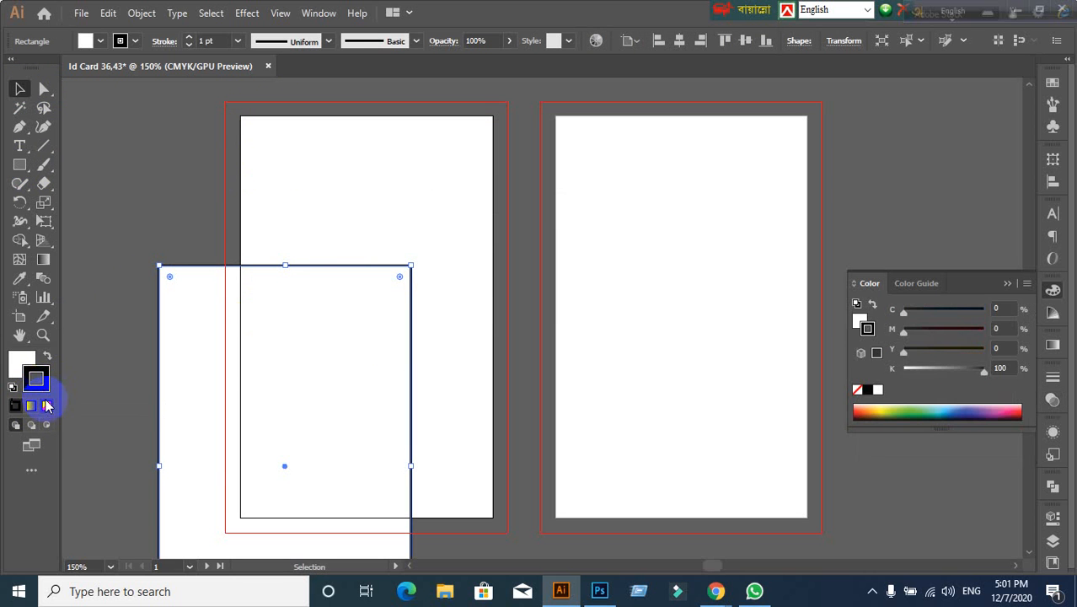
{"action": "left_click", "coordinate": [46, 406]}
{"action": "left_click", "coordinate": [23, 368]}
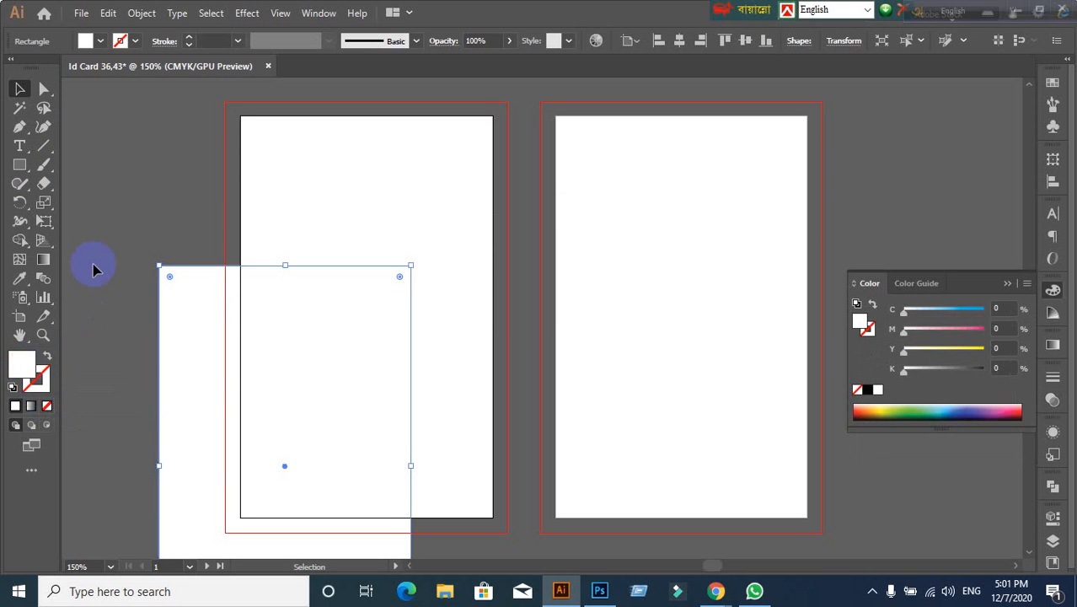
{"action": "left_click", "coordinate": [113, 291]}
{"action": "left_click", "coordinate": [198, 353]}
{"action": "scroll", "coordinate": [187, 338], "scroll_direction": "down", "scroll_amount": 1}
{"action": "scroll", "coordinate": [185, 339], "scroll_direction": "up", "scroll_amount": 1}
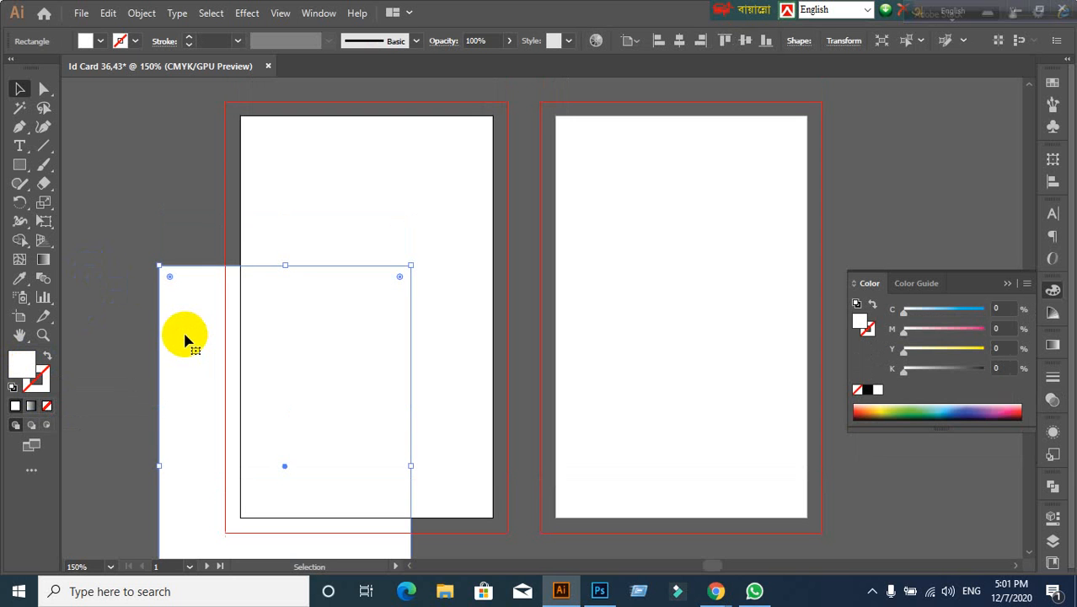
{"action": "left_click", "coordinate": [138, 337]}
{"action": "left_click", "coordinate": [165, 342]}
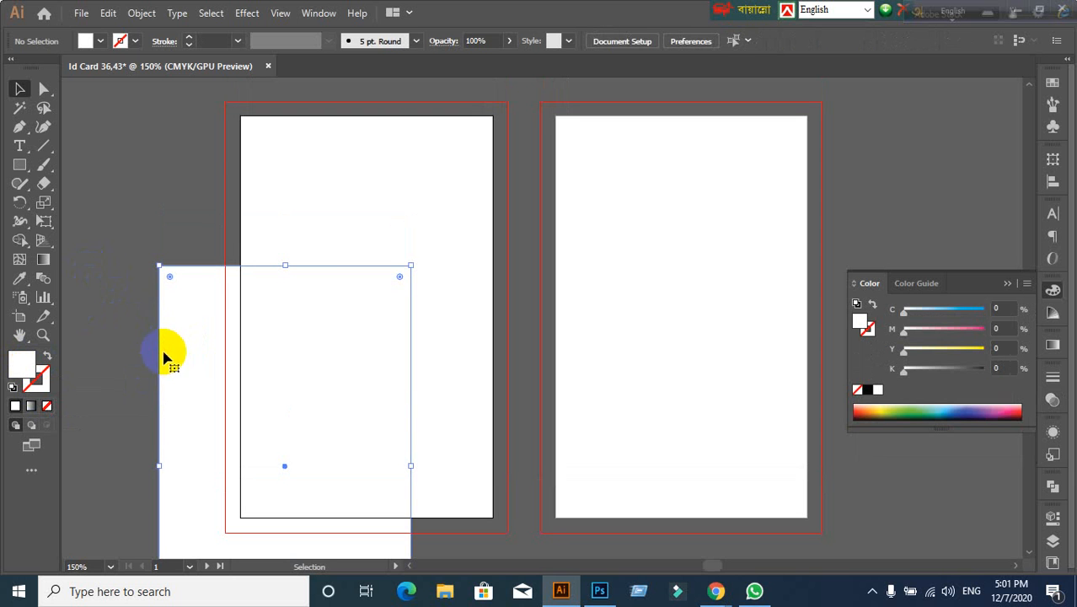
Step: Align to Artboard and centre the rectangle vertically and horizontally on the left artboard
{"action": "left_click", "coordinate": [1052, 193]}
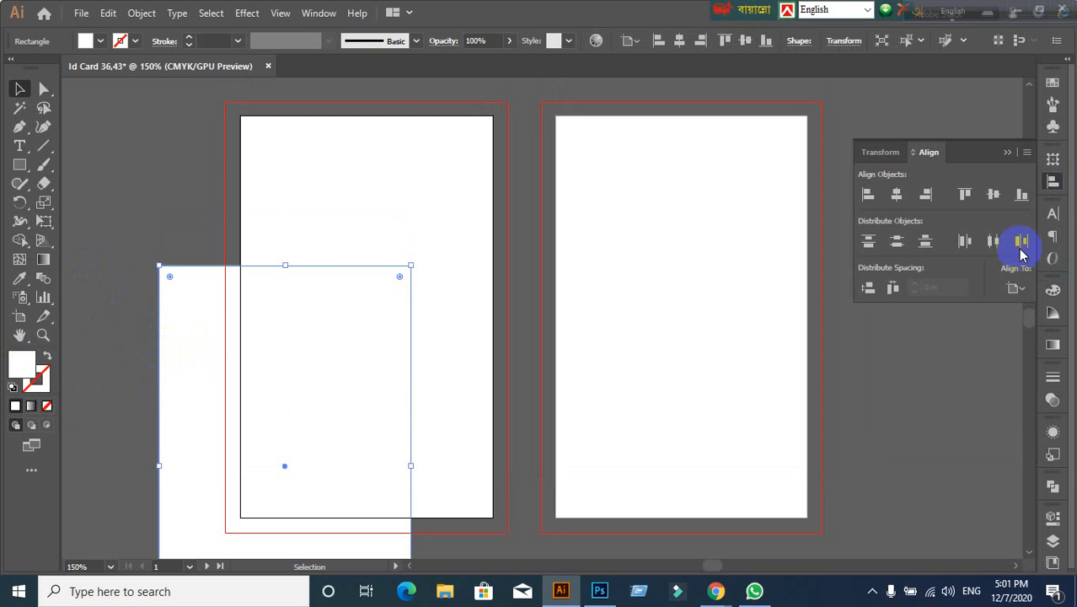
{"action": "left_click", "coordinate": [1013, 288]}
{"action": "left_click", "coordinate": [985, 341]}
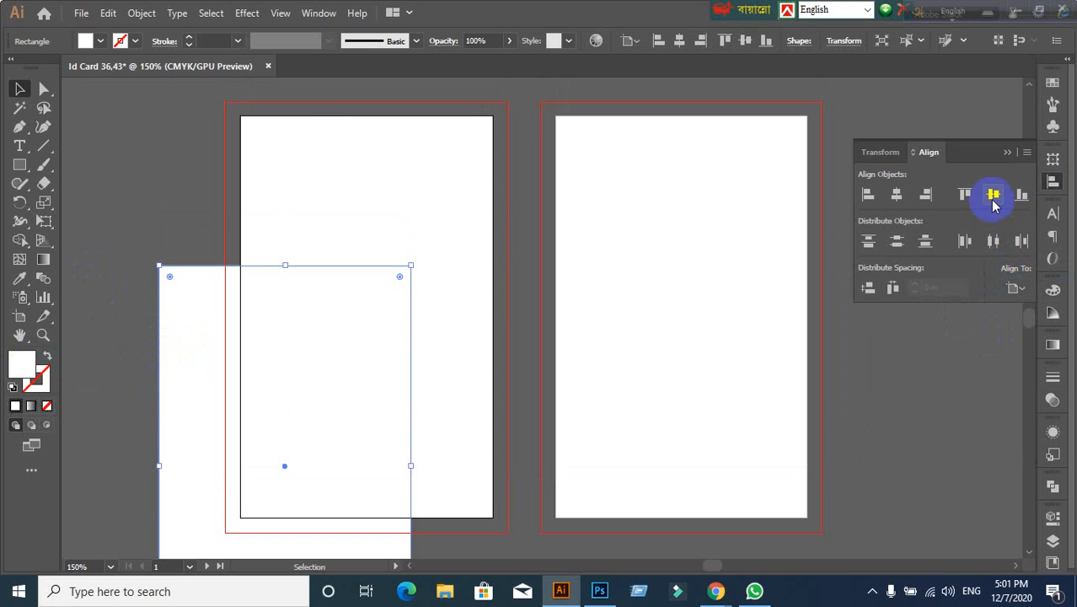
{"action": "left_click", "coordinate": [993, 195]}
{"action": "left_click", "coordinate": [897, 195]}
{"action": "left_click", "coordinate": [908, 404]}
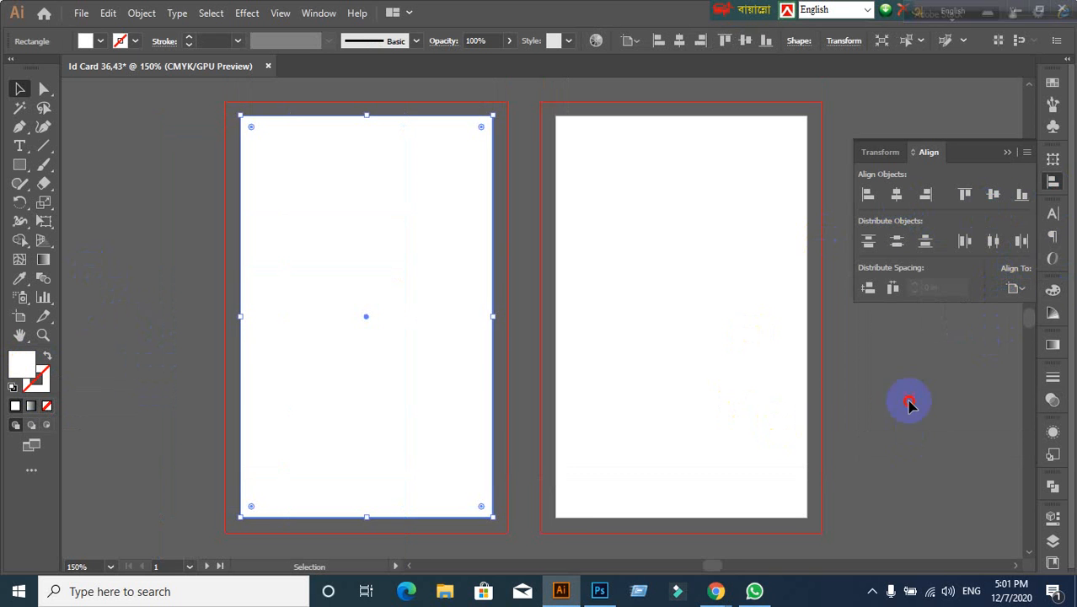
{"action": "left_click", "coordinate": [439, 211]}
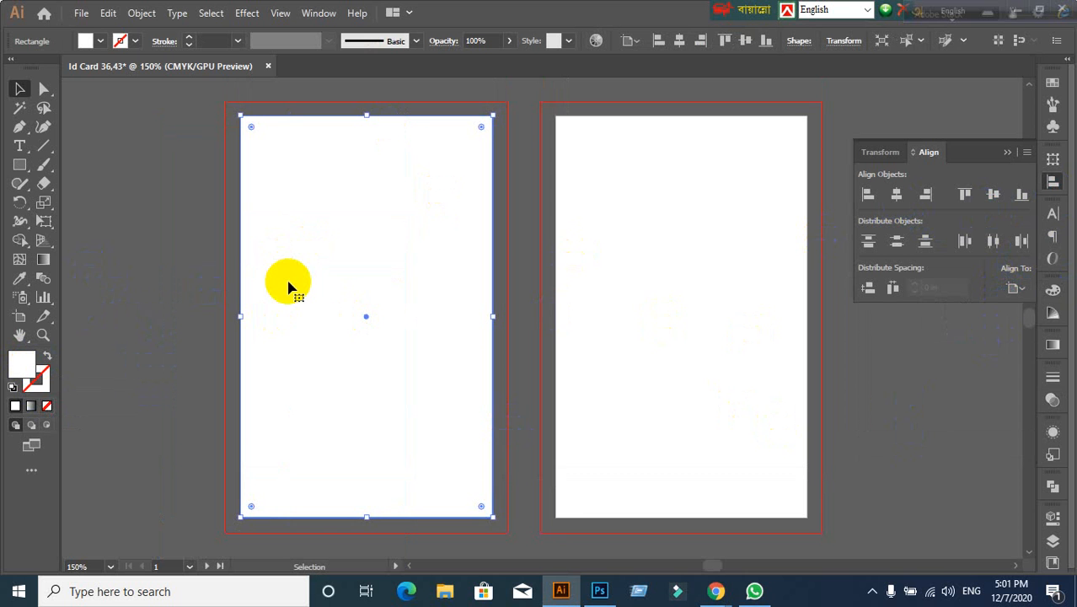
{"action": "left_click", "coordinate": [187, 361]}
{"action": "left_click", "coordinate": [355, 338]}
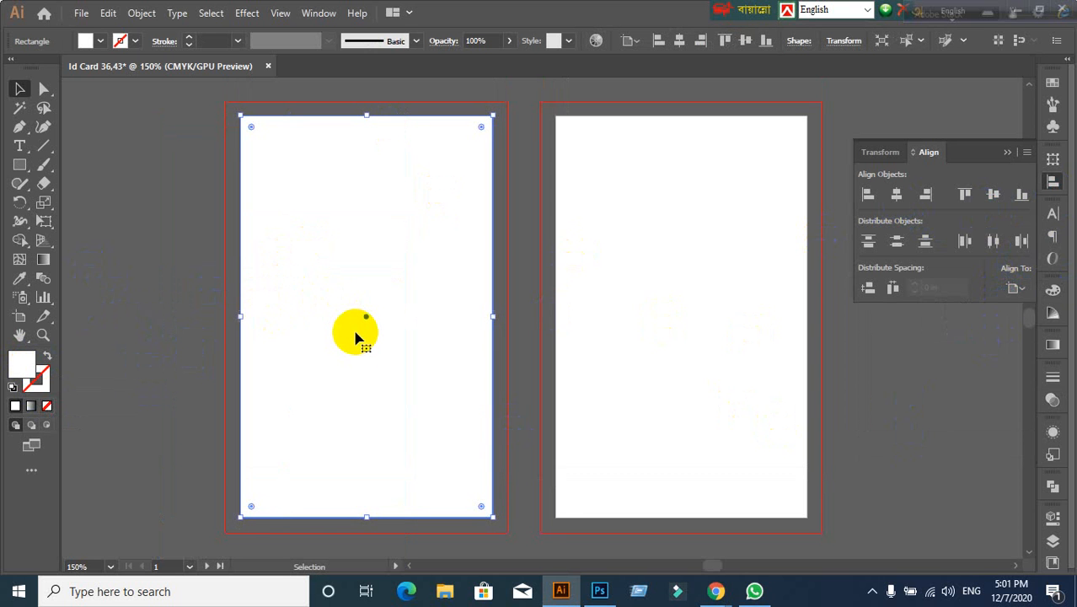
Step: Offset the card rectangle's path by 0.125 in to make the bleed rectangle, then select it
{"action": "left_click", "coordinate": [143, 16]}
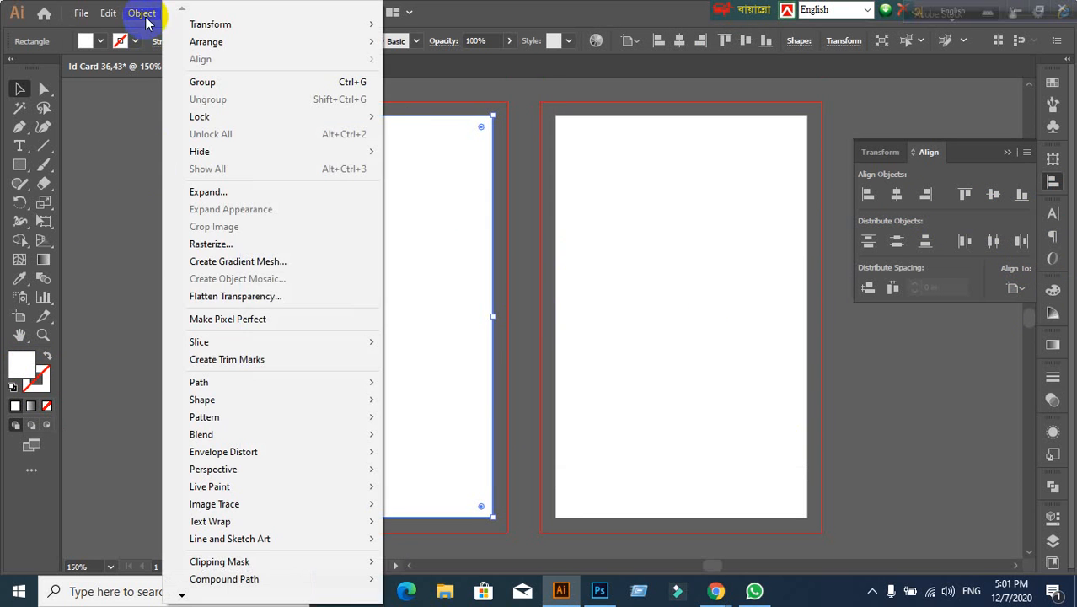
{"action": "mouse_move", "coordinate": [204, 382]}
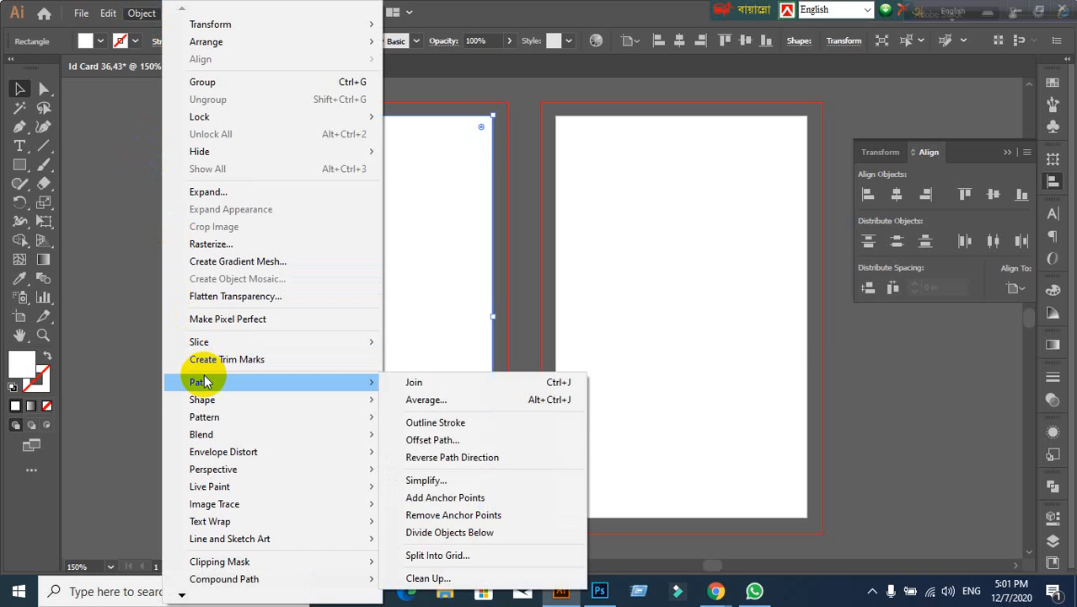
{"action": "left_click", "coordinate": [434, 440]}
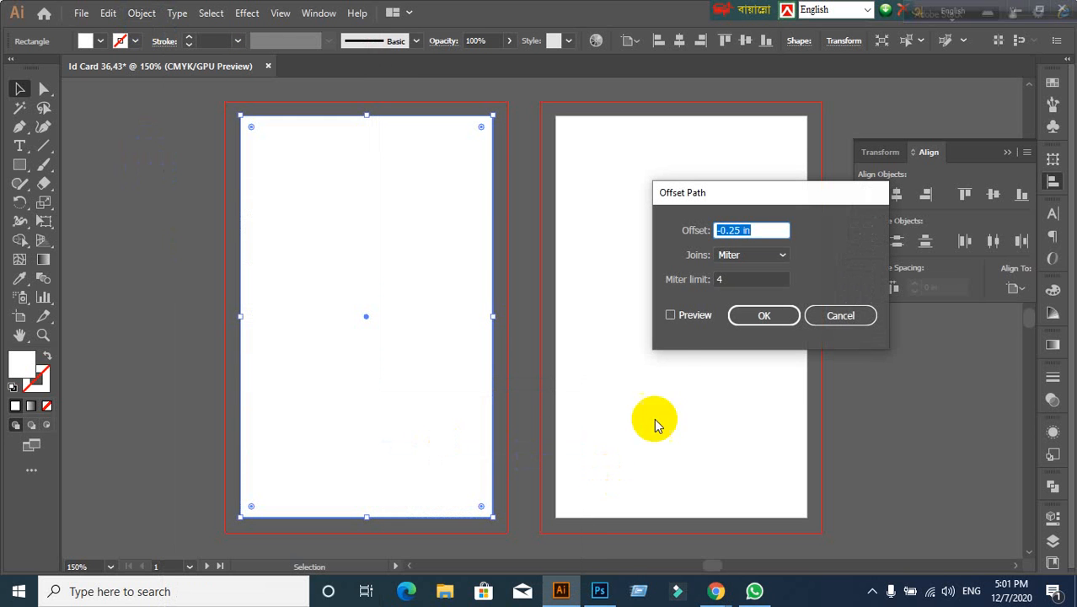
{"action": "left_click", "coordinate": [671, 314]}
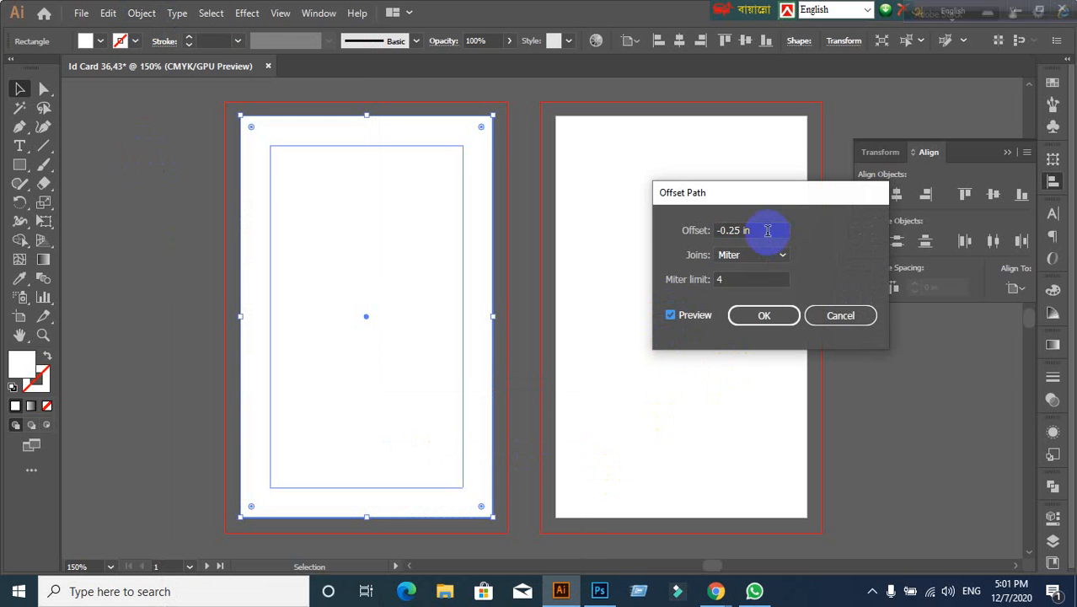
{"action": "type", "text": "0.1"}
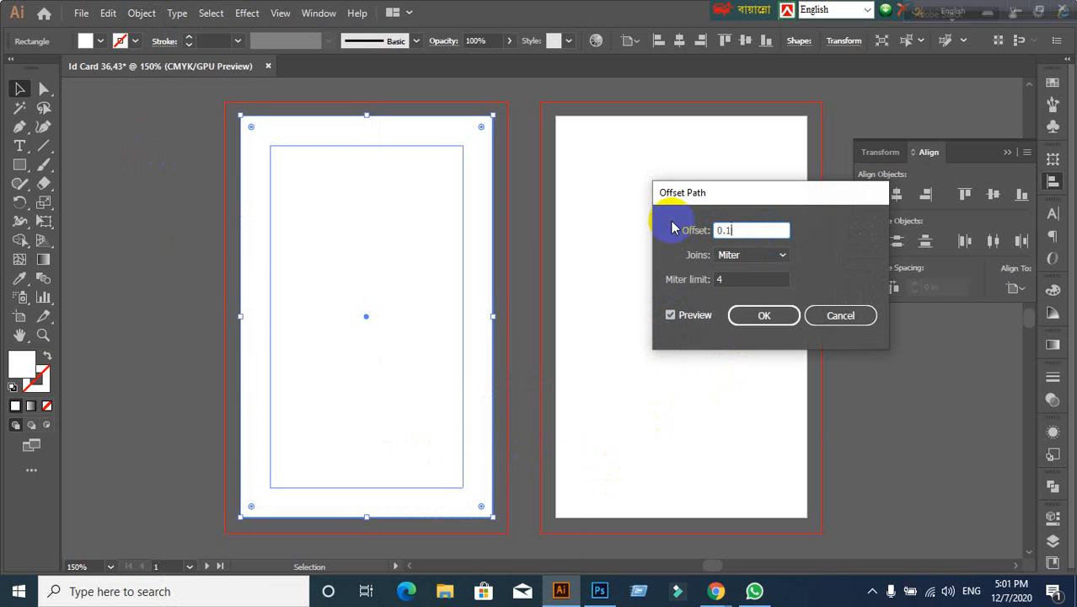
{"action": "type", "text": "25"}
{"action": "left_click", "coordinate": [671, 321]}
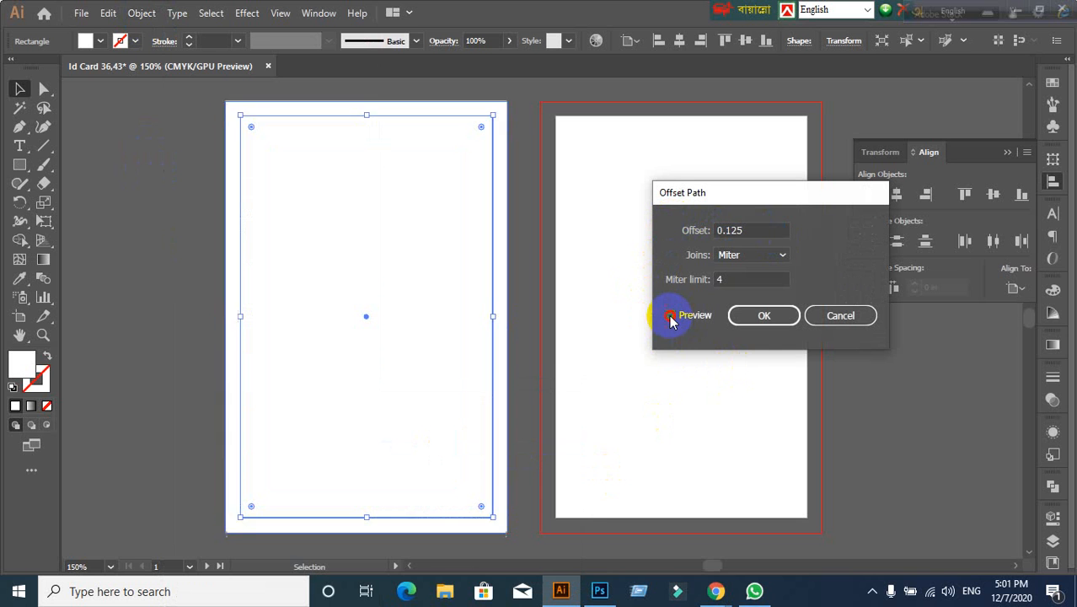
{"action": "left_click", "coordinate": [671, 320]}
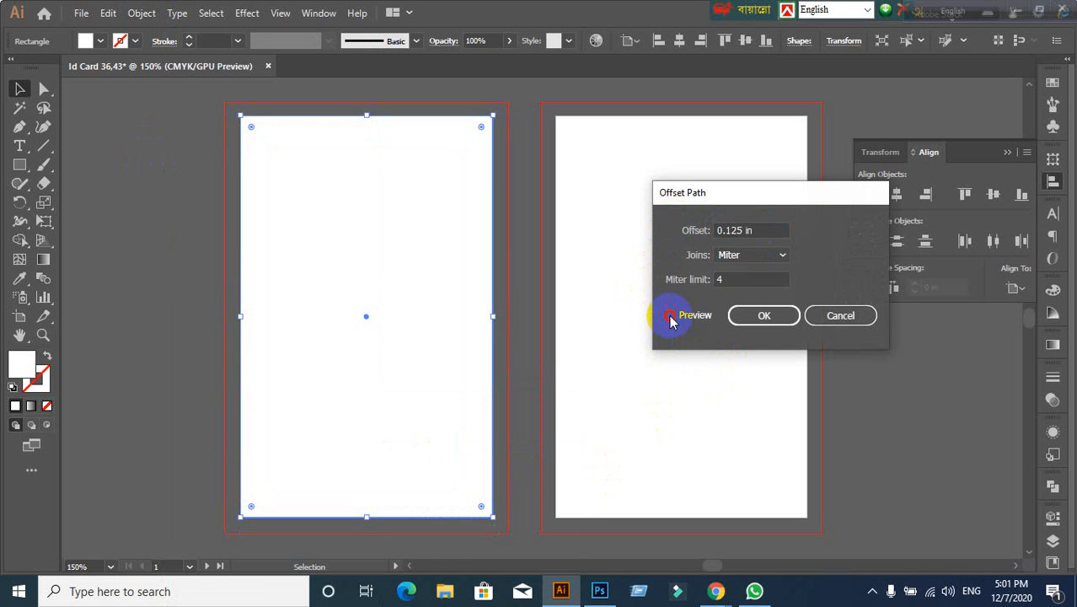
{"action": "left_click", "coordinate": [759, 315]}
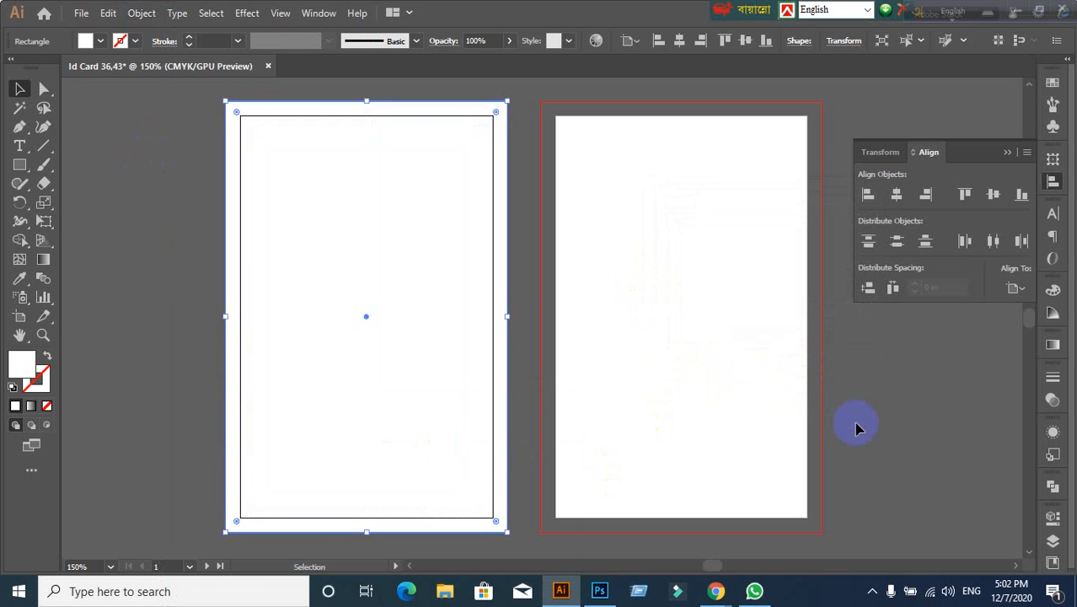
{"action": "left_click", "coordinate": [854, 426], "text": "ctrl"}
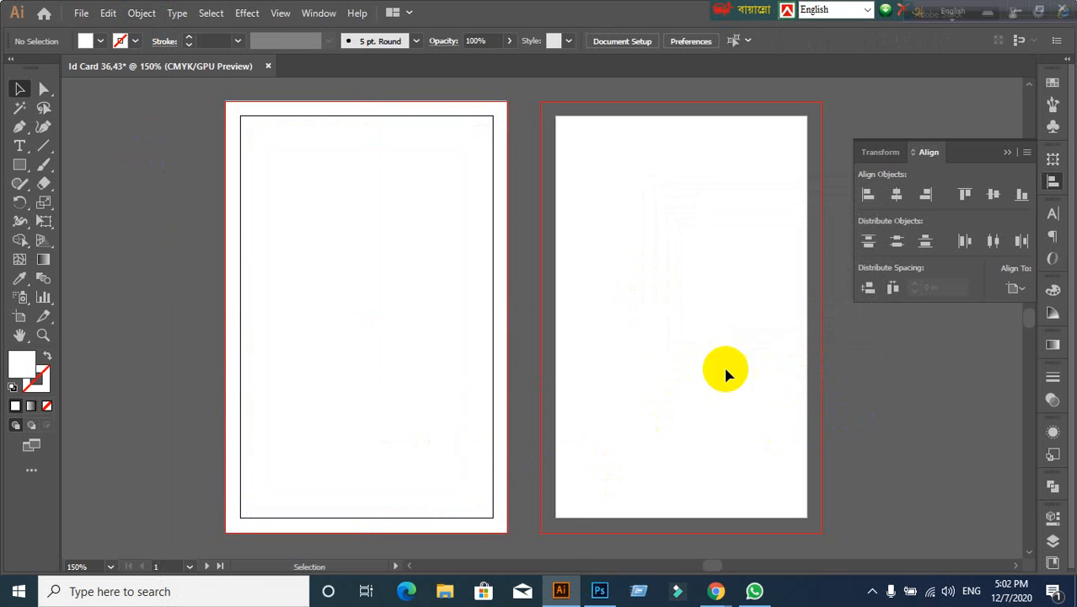
{"action": "left_click", "coordinate": [410, 293]}
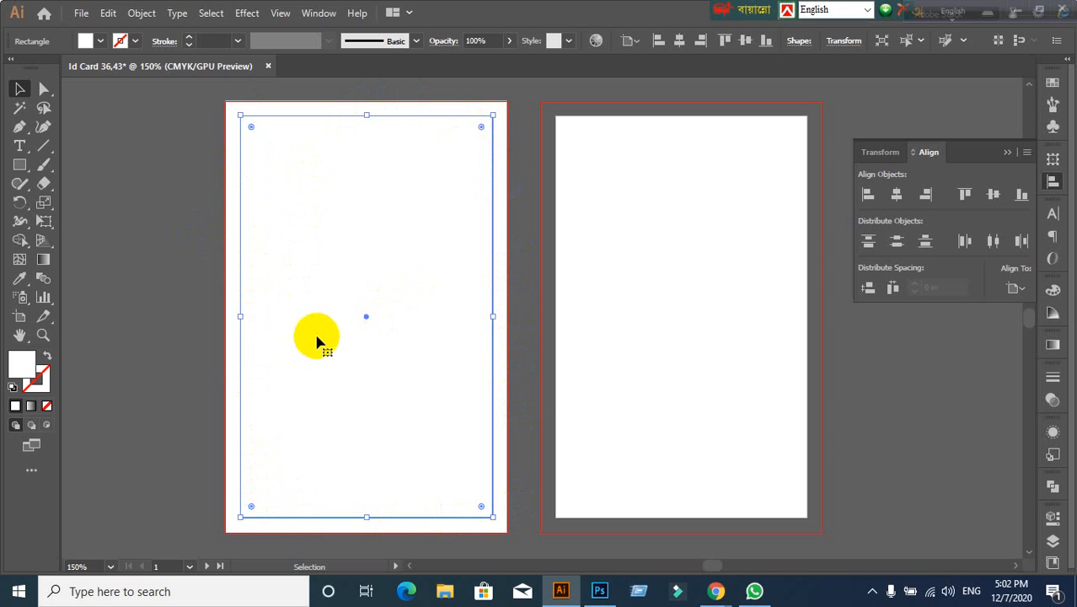
{"action": "left_click", "coordinate": [712, 593]}
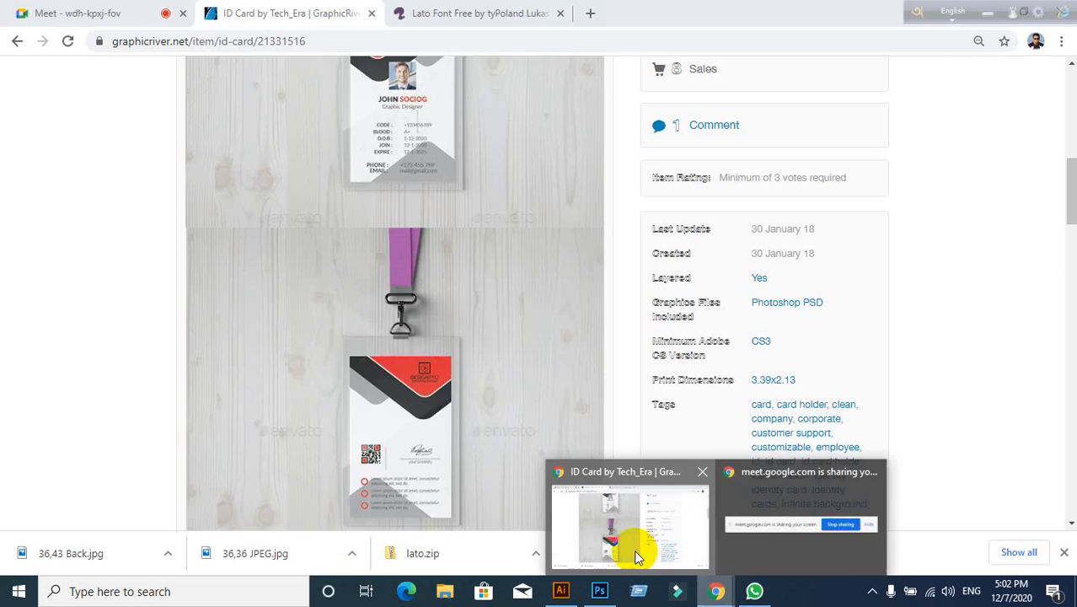
{"action": "left_click", "coordinate": [638, 549]}
{"action": "left_click", "coordinate": [560, 591]}
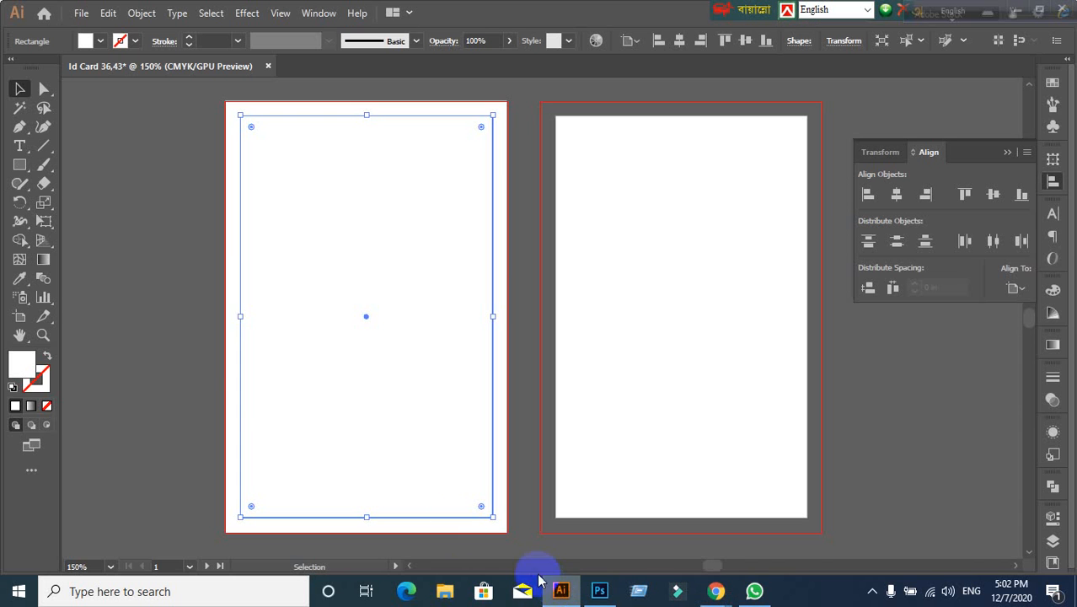
Step: Create the inner safe-area rectangle with a -0.125 in Offset Path, then select both left-card rectangles
{"action": "left_click", "coordinate": [212, 257]}
{"action": "left_click", "coordinate": [295, 289]}
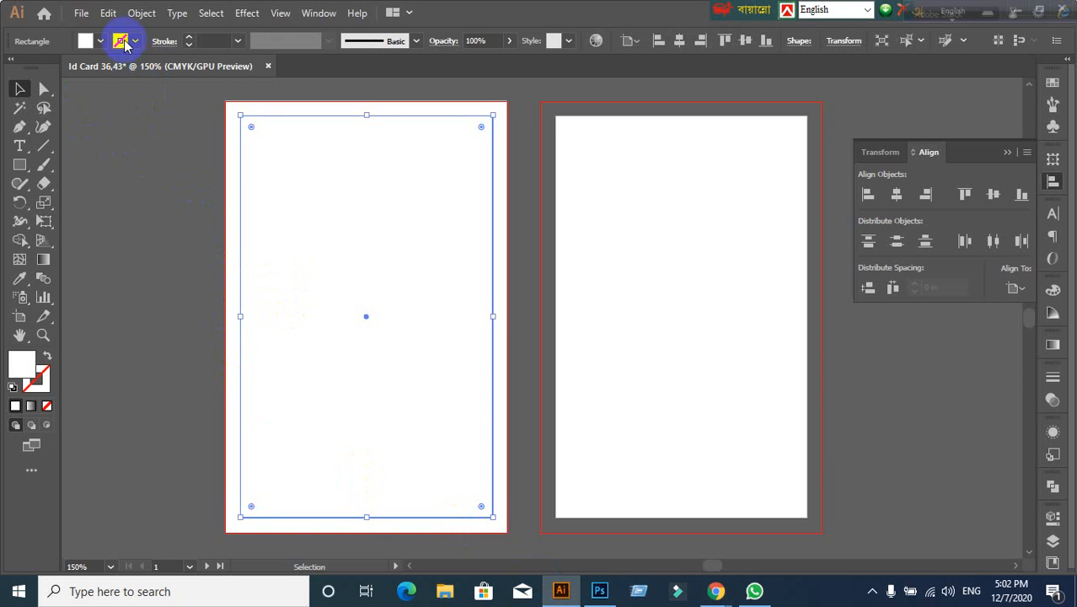
{"action": "left_click", "coordinate": [142, 13]}
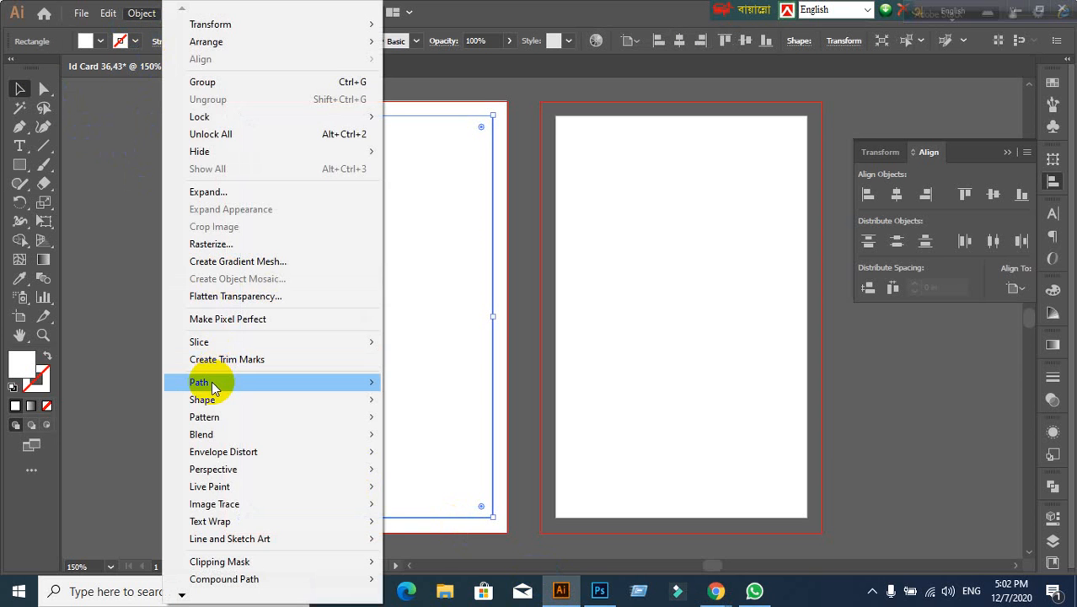
{"action": "mouse_move", "coordinate": [211, 382]}
{"action": "left_click", "coordinate": [507, 444]}
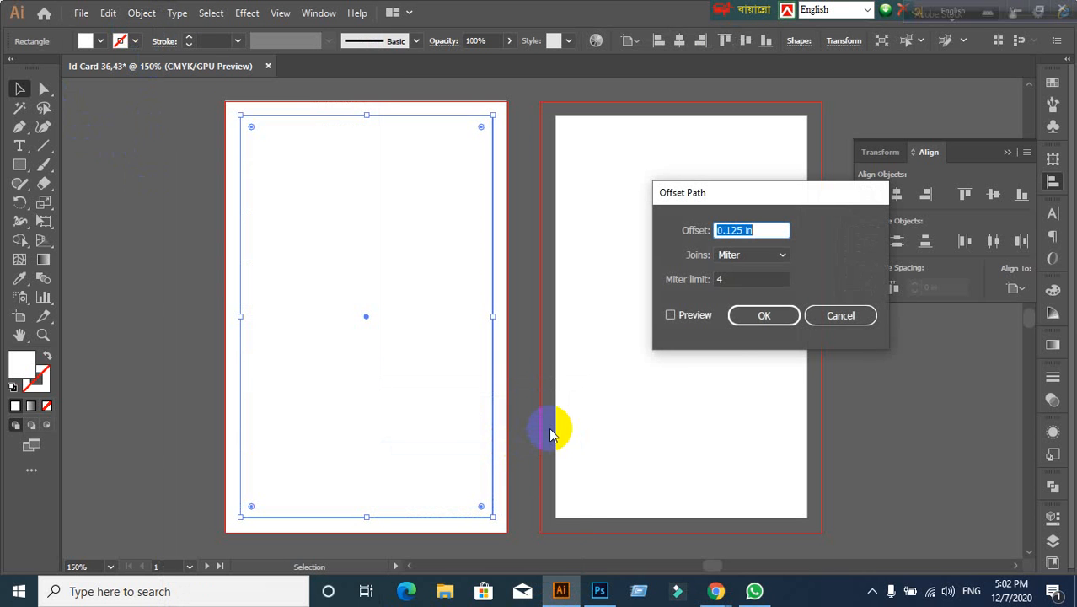
{"action": "left_click", "coordinate": [671, 315]}
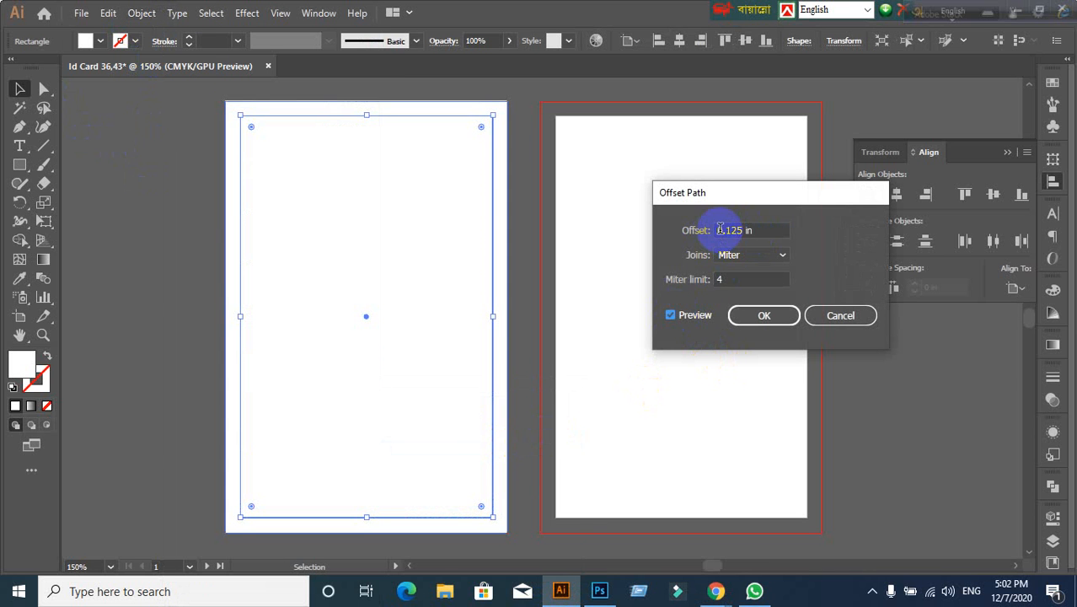
{"action": "left_click", "coordinate": [721, 229]}
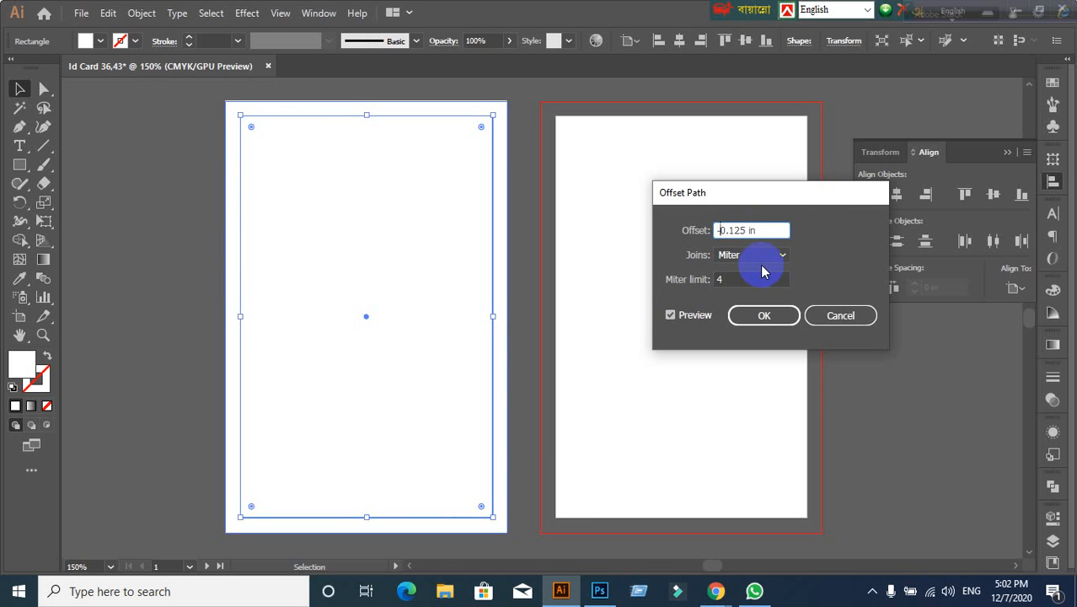
{"action": "left_click", "coordinate": [773, 316]}
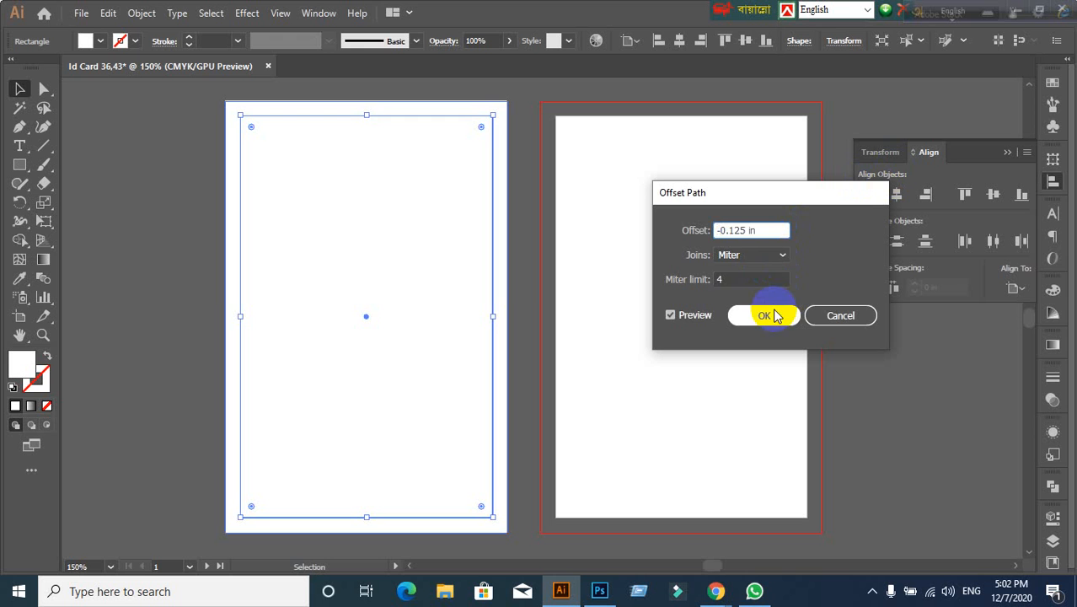
{"action": "left_click_drag", "start_coordinate": [178, 135], "coordinate": [440, 359]}
{"action": "right_click", "coordinate": [350, 221]}
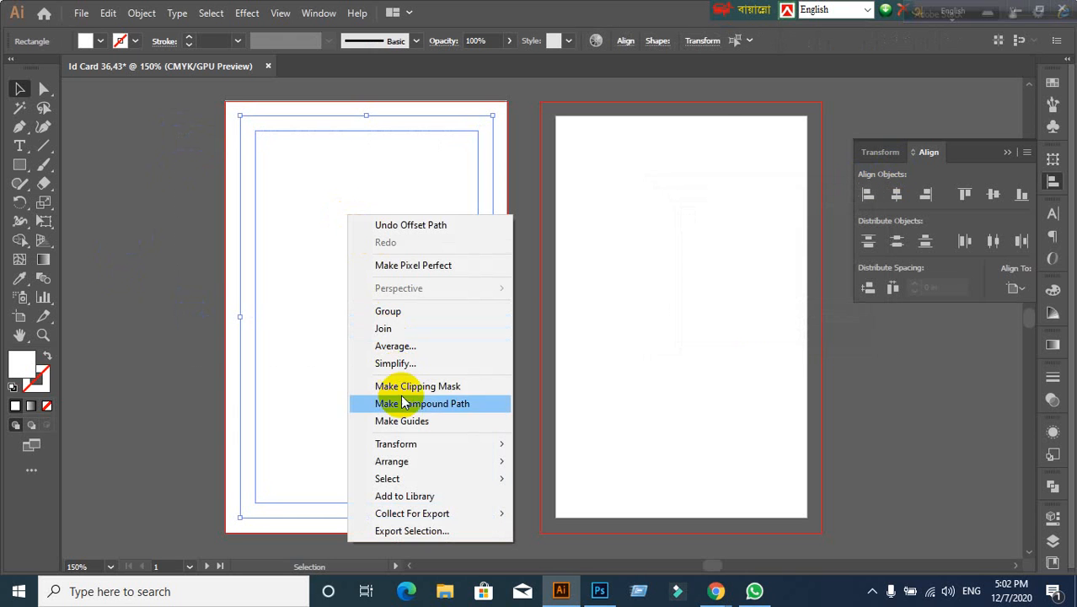
Step: Convert the left card's bleed and safe-area rectangles into guides
{"action": "left_click", "coordinate": [402, 421]}
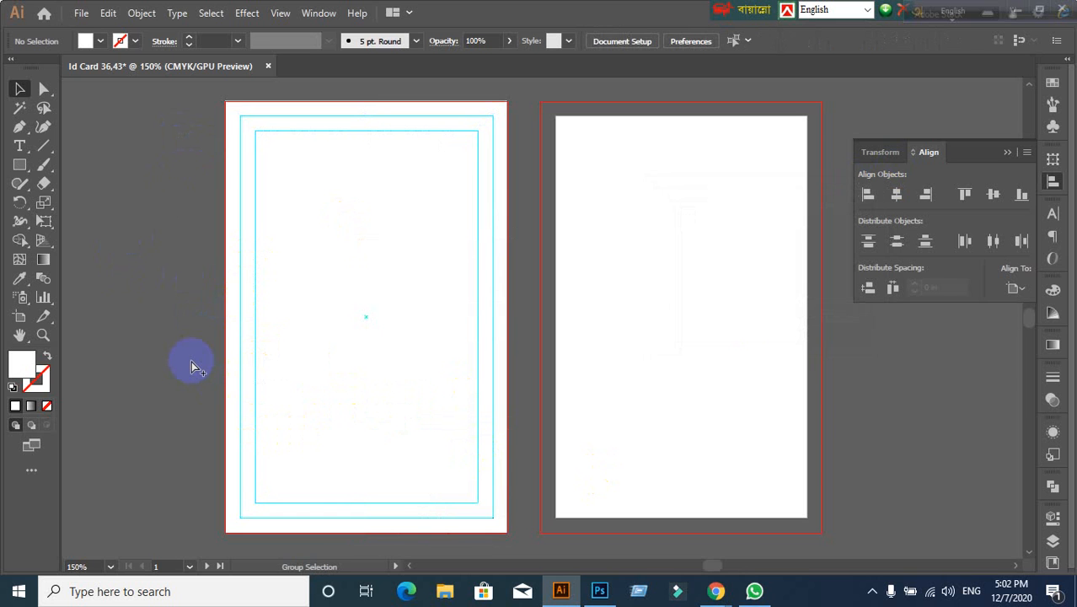
{"action": "key", "text": "ctrl+alt+2"}
{"action": "left_click", "coordinate": [194, 330]}
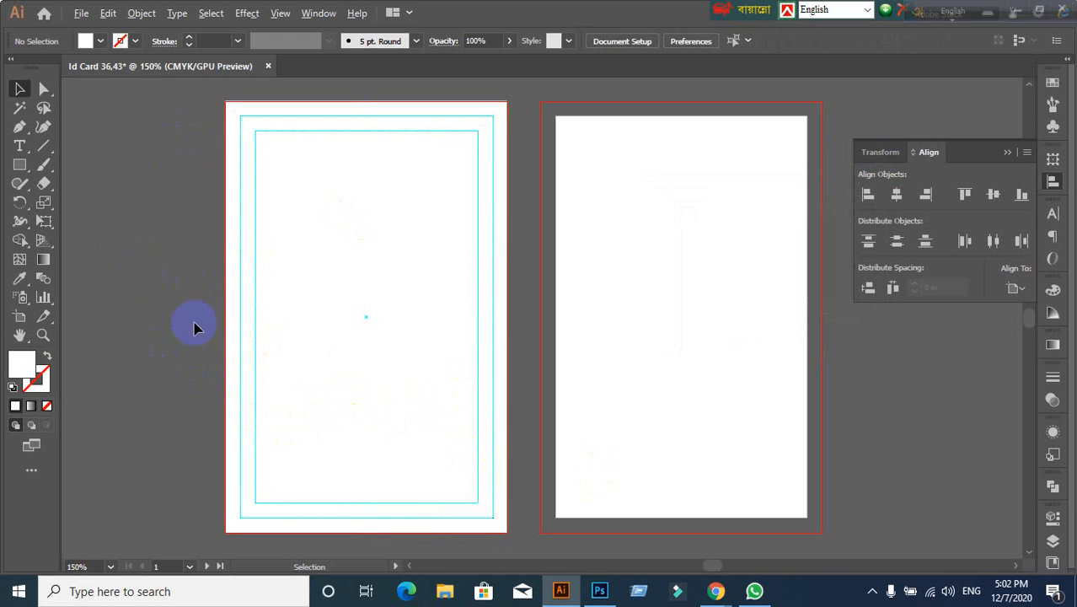
{"action": "scroll", "coordinate": [194, 329], "scroll_direction": "down", "scroll_amount": 1, "text": "alt"}
{"action": "scroll", "coordinate": [325, 366], "scroll_direction": "up", "scroll_amount": 1, "text": "alt"}
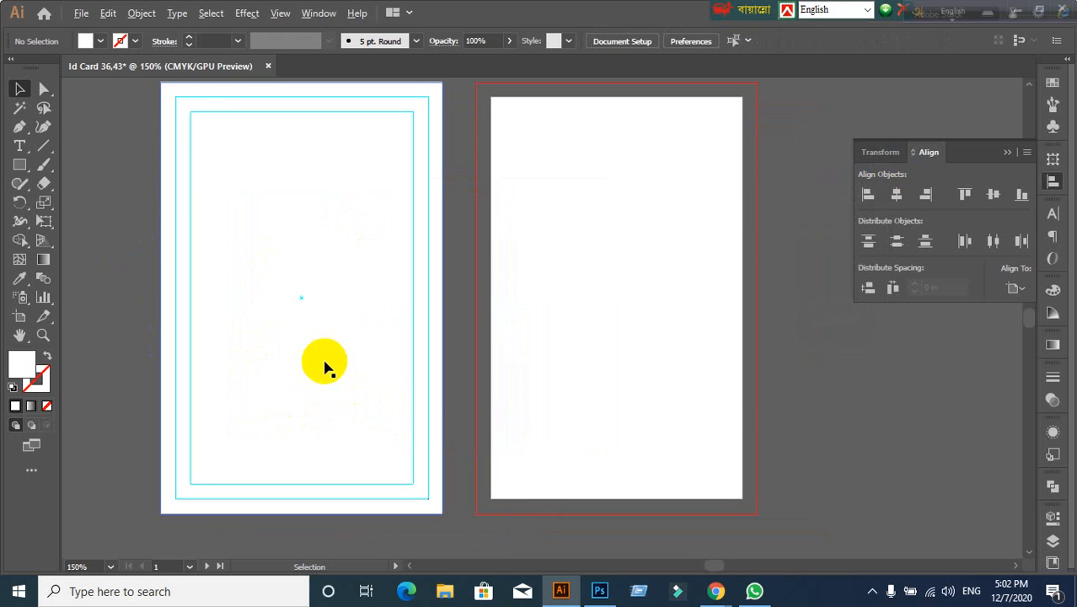
Step: Unlock the guides and marquee-select everything on the left card
{"action": "left_click", "coordinate": [192, 117]}
{"action": "left_click", "coordinate": [89, 230]}
{"action": "right_click", "coordinate": [277, 209]}
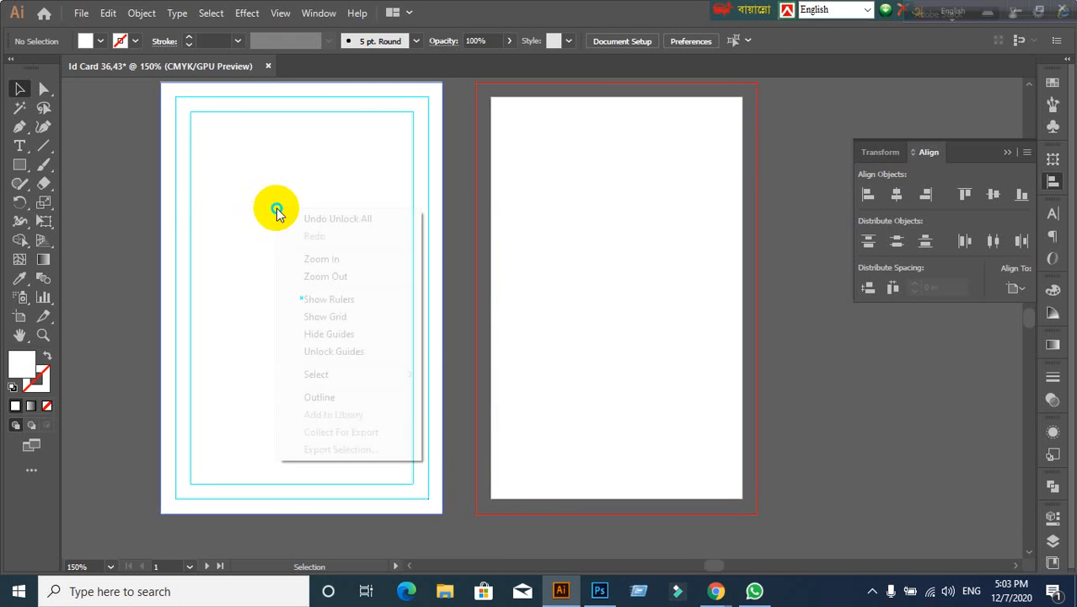
{"action": "left_click", "coordinate": [342, 354]}
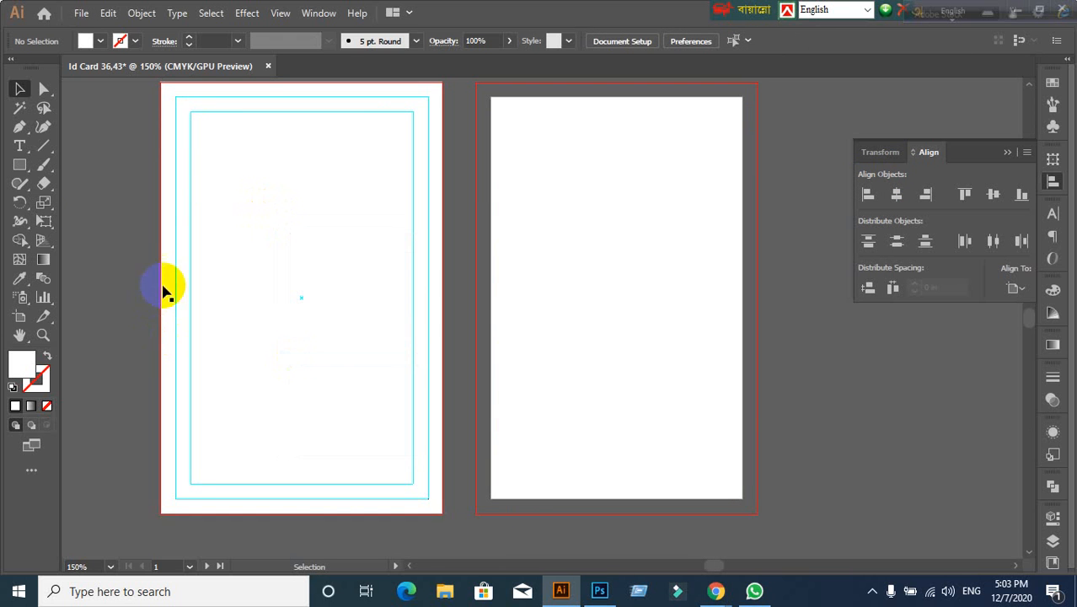
{"action": "scroll", "coordinate": [166, 291], "scroll_direction": "down", "scroll_amount": 1, "text": "alt"}
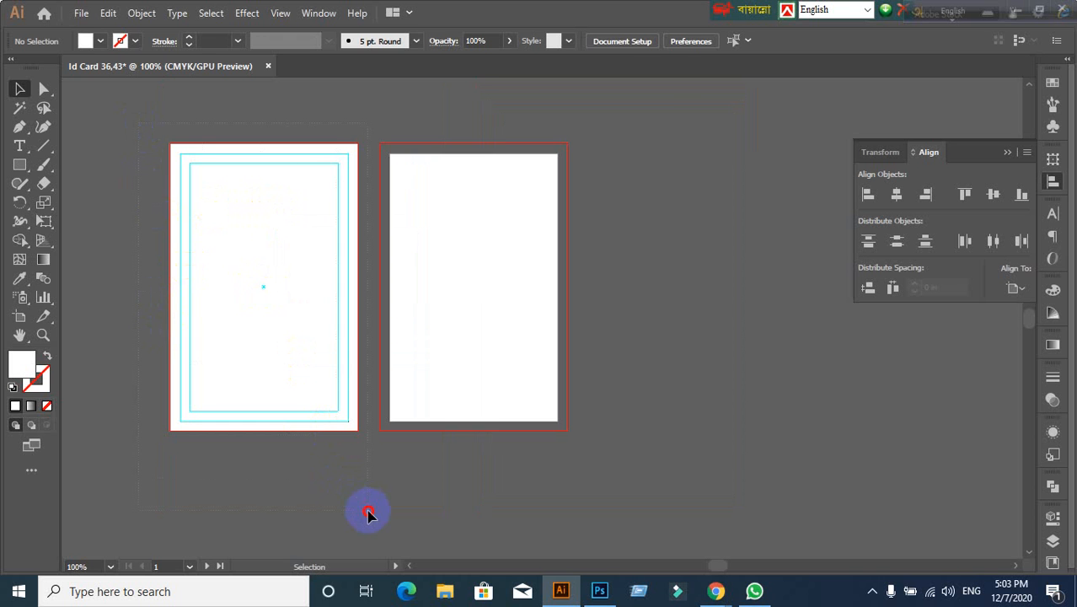
{"action": "left_click_drag", "start_coordinate": [138, 123], "coordinate": [367, 511]}
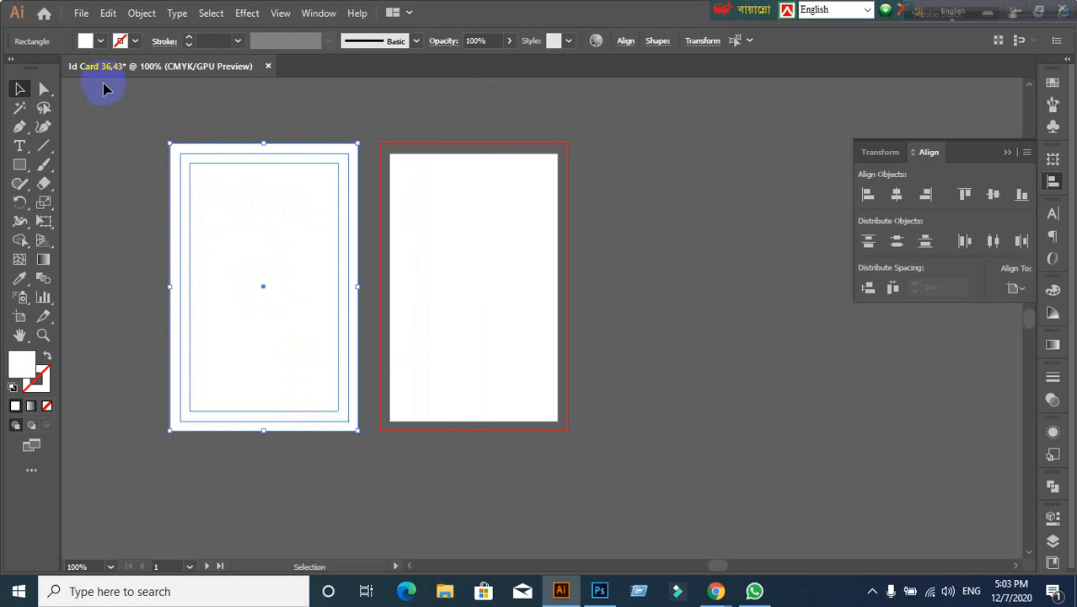
Step: Copy the left card's rectangles and guides, then Paste on All Artboards
{"action": "left_click", "coordinate": [108, 13]}
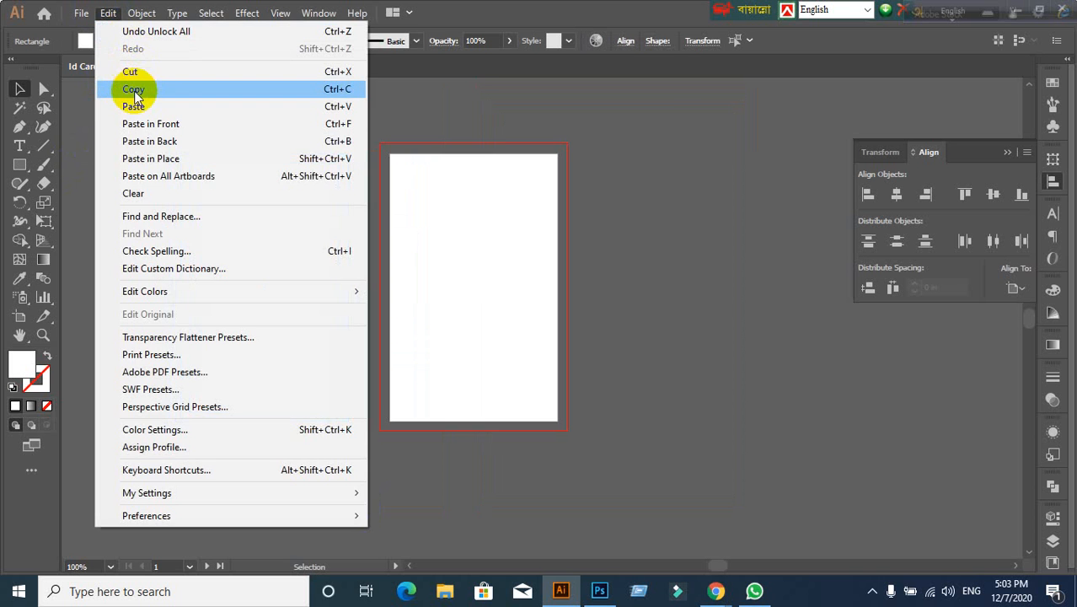
{"action": "left_click", "coordinate": [132, 89]}
{"action": "left_click", "coordinate": [108, 12]}
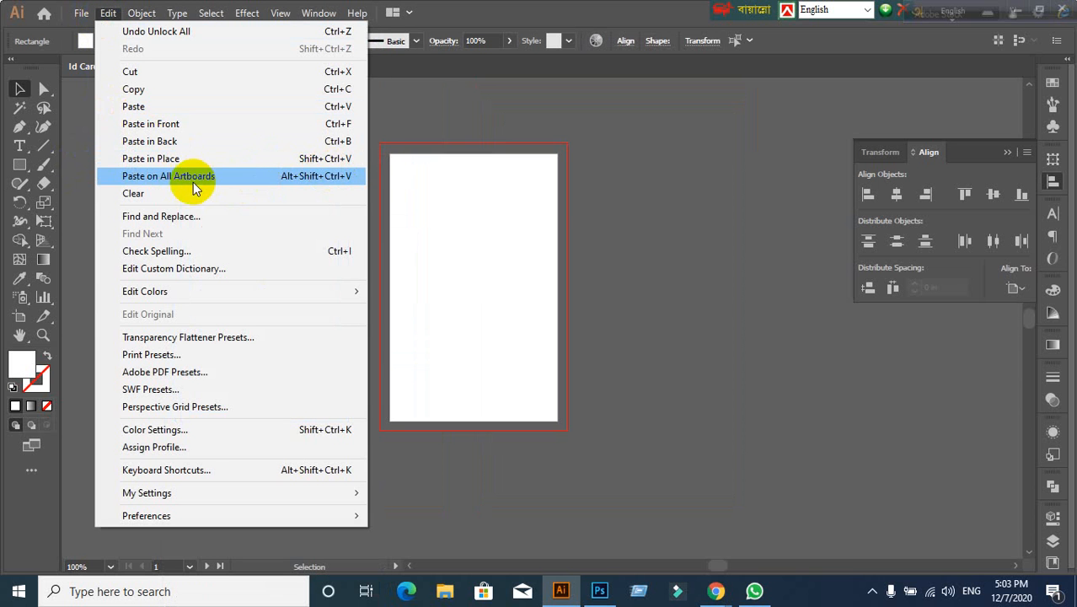
{"action": "left_click", "coordinate": [206, 176]}
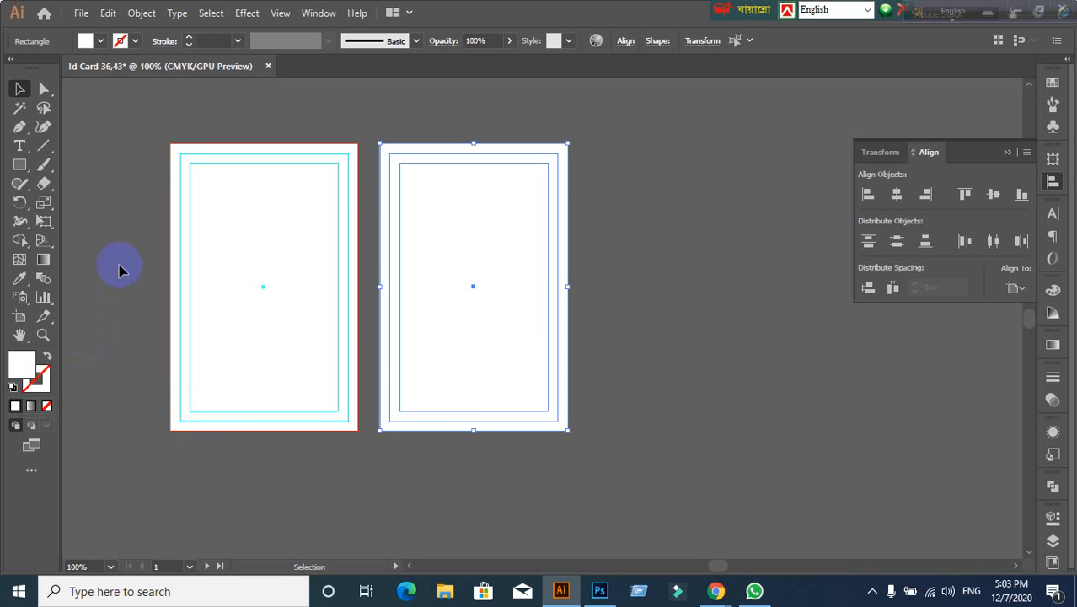
Step: Drag a duplicate guide rectangle off the left card and delete it
{"action": "scroll", "coordinate": [100, 258], "scroll_direction": "up", "scroll_amount": 1}
{"action": "scroll", "coordinate": [131, 266], "scroll_direction": "down", "scroll_amount": 1}
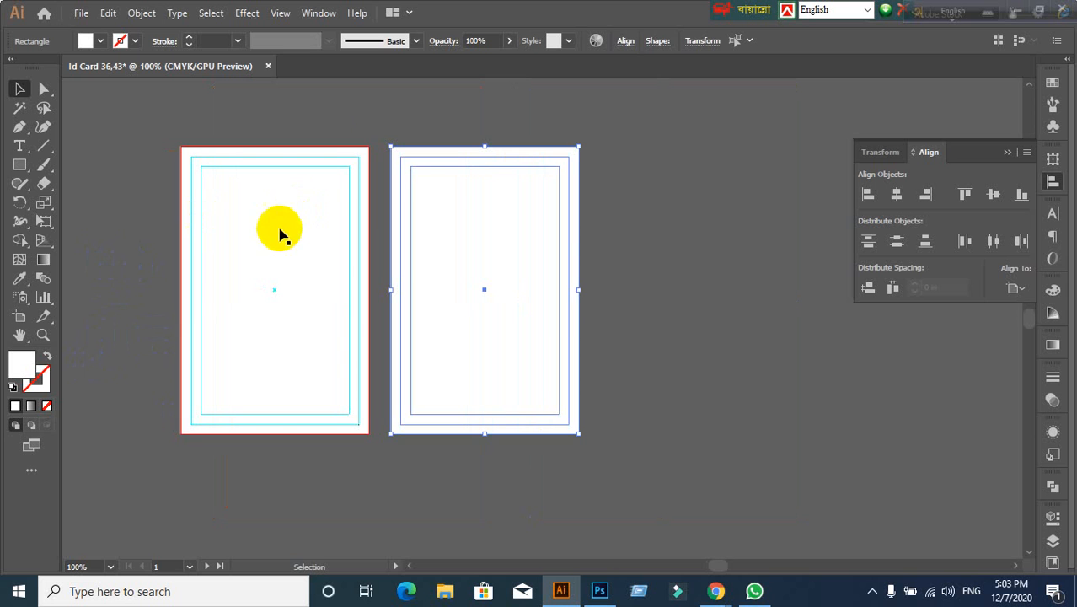
{"action": "left_click", "coordinate": [558, 217], "text": "shift"}
{"action": "left_click", "coordinate": [158, 173]}
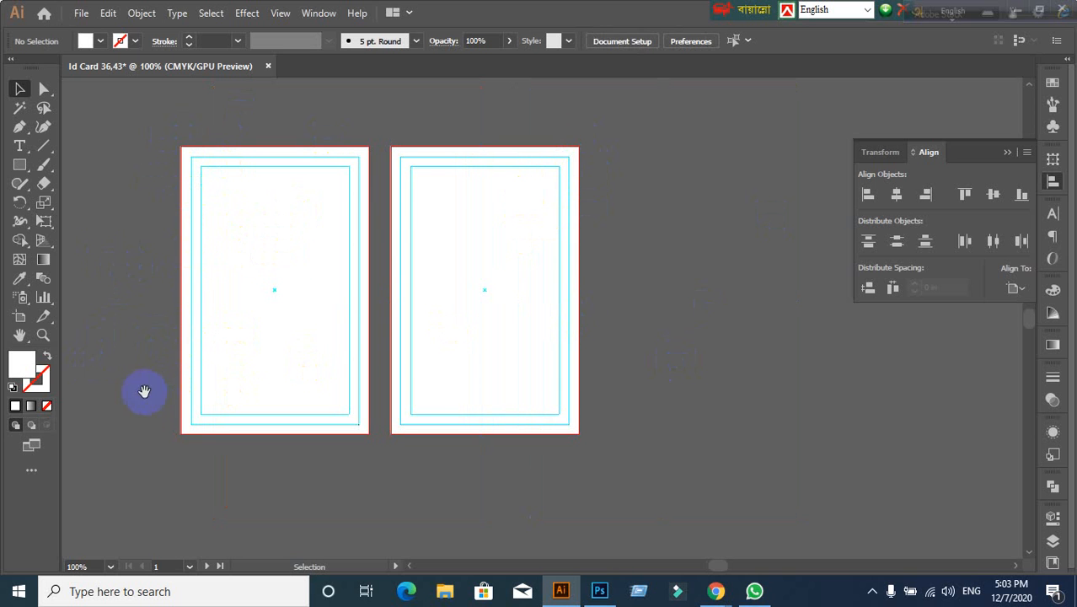
{"action": "left_click_drag", "start_coordinate": [144, 389], "coordinate": [420, 361]}
{"action": "scroll", "coordinate": [498, 168], "scroll_direction": "up", "scroll_amount": 1}
{"action": "left_click_drag", "start_coordinate": [485, 160], "coordinate": [450, 241]}
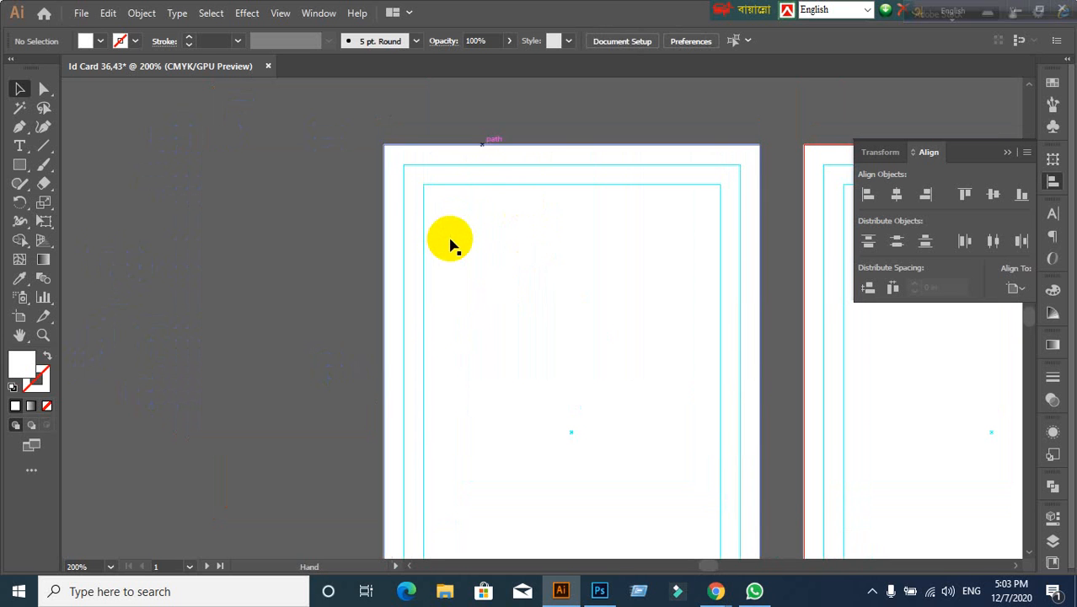
{"action": "left_click_drag", "start_coordinate": [457, 187], "coordinate": [184, 182]}
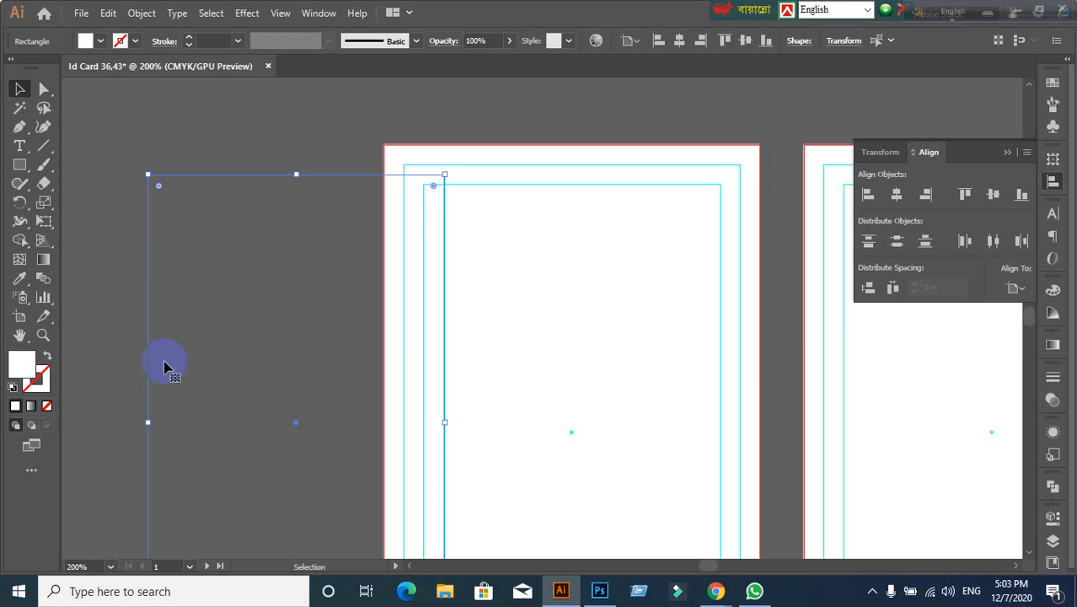
{"action": "key", "text": "Delete"}
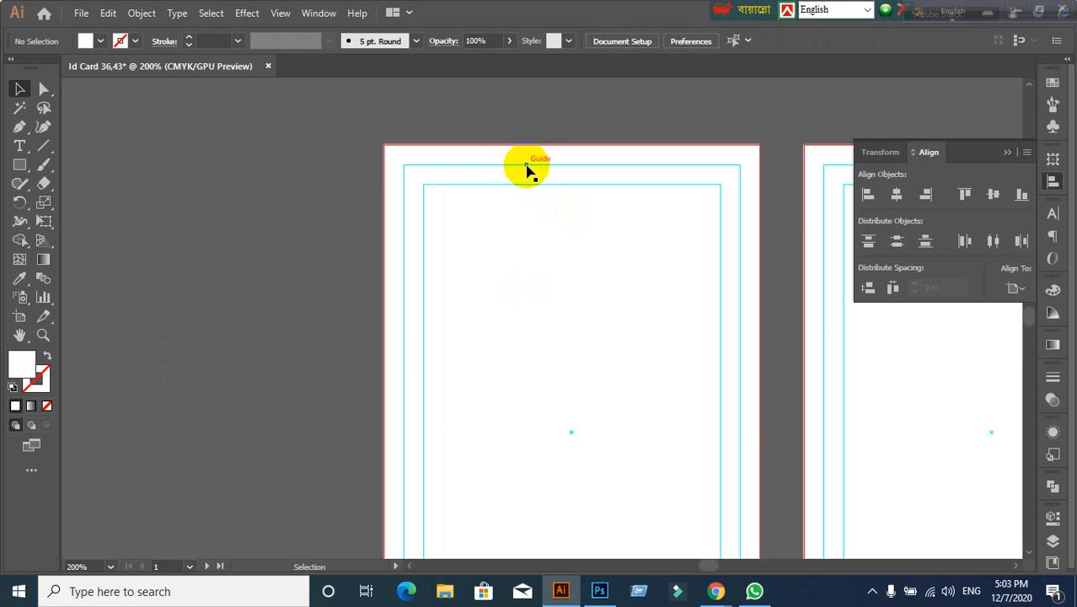
Step: Try moving the other duplicate guide and white rectangles off the left card, undoing each move
{"action": "left_click_drag", "start_coordinate": [526, 169], "coordinate": [236, 167]}
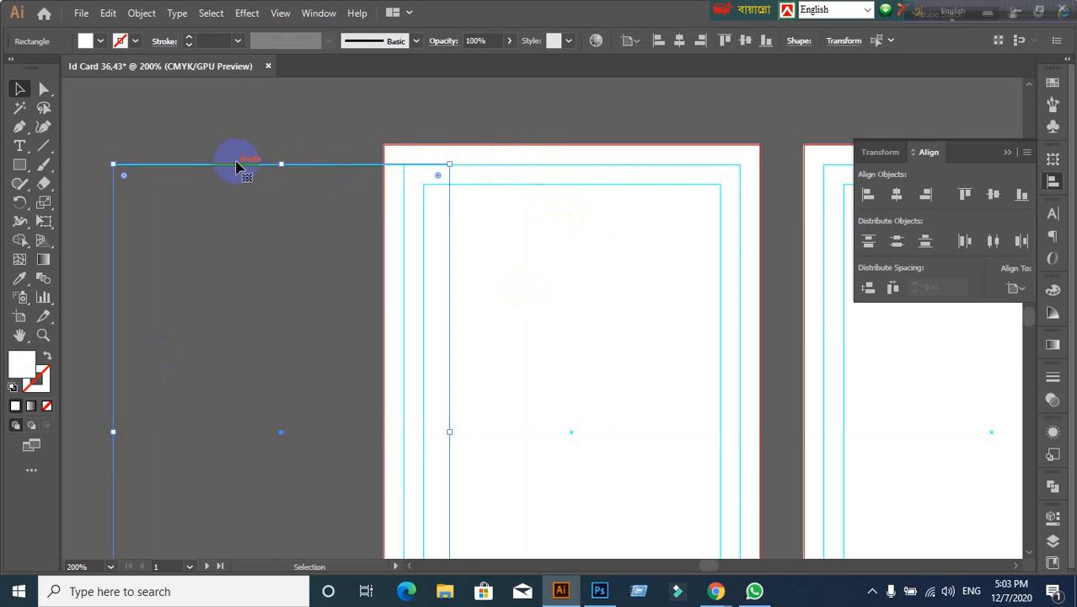
{"action": "key", "text": "ctrl+z"}
{"action": "double_click", "coordinate": [566, 332]}
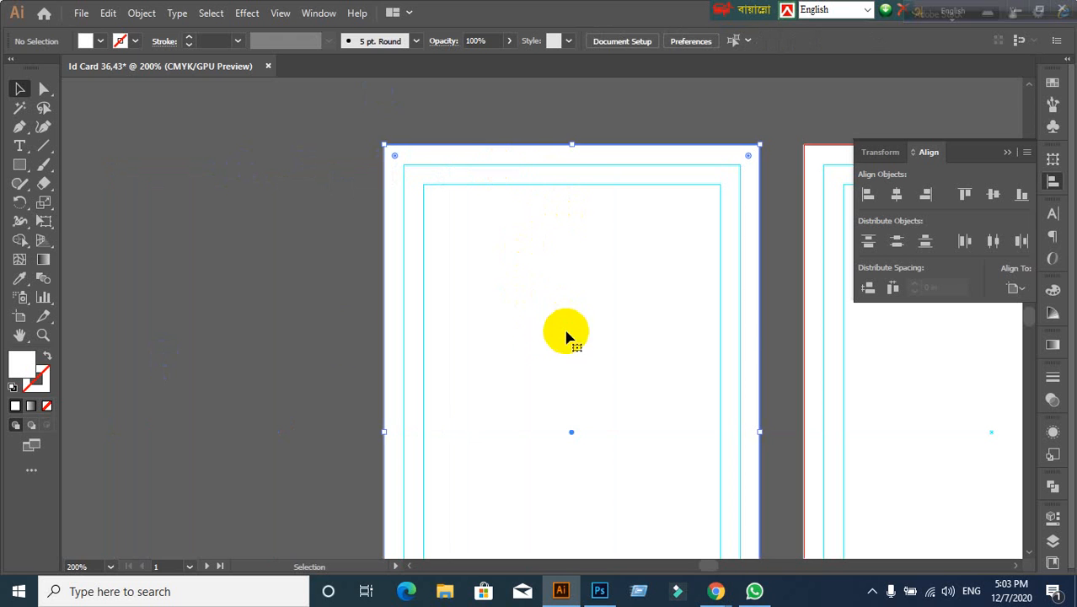
{"action": "left_click", "coordinate": [72, 92]}
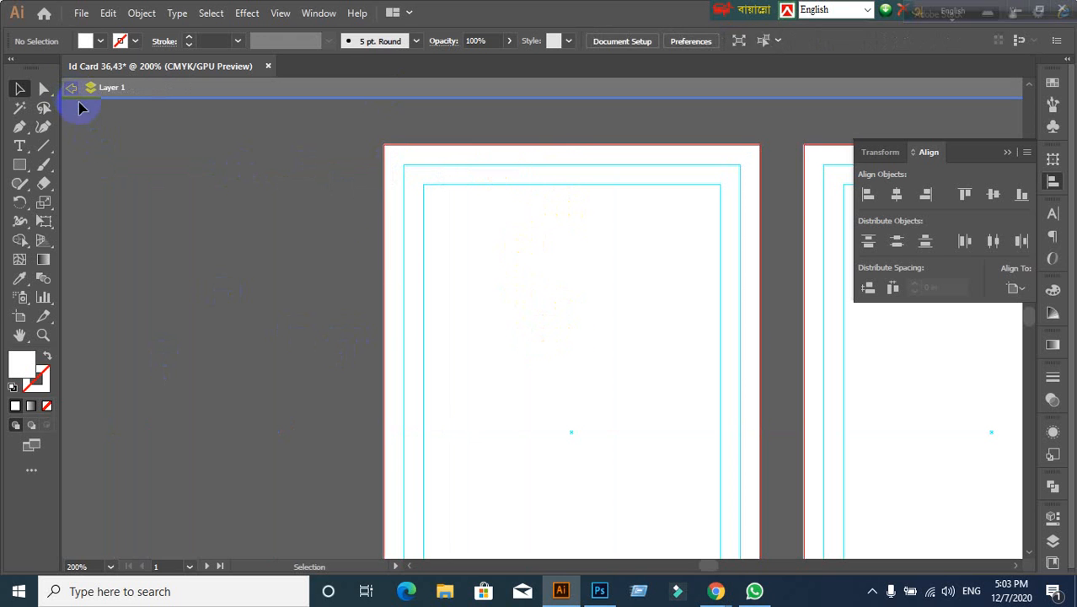
{"action": "left_click_drag", "start_coordinate": [528, 290], "coordinate": [334, 337]}
{"action": "key", "text": "ctrl+z"}
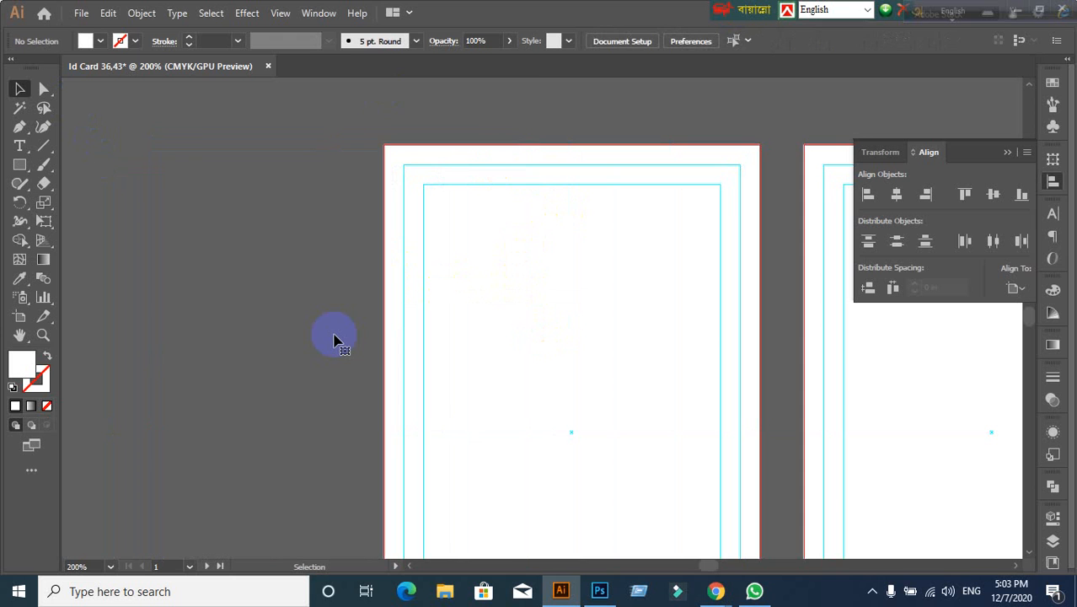
{"action": "scroll", "coordinate": [611, 428], "scroll_direction": "down", "scroll_amount": 2}
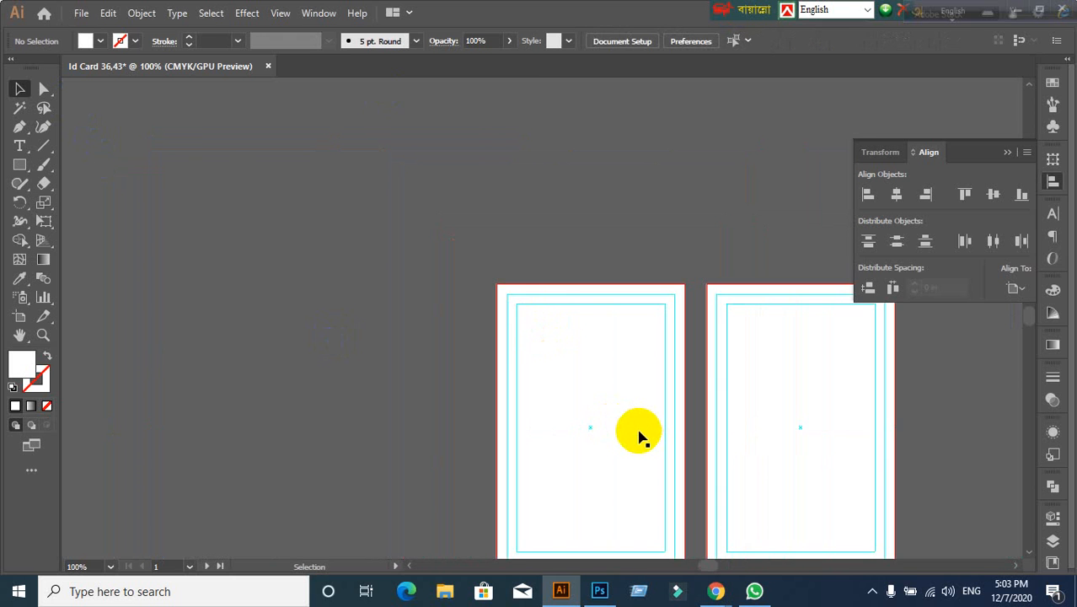
{"action": "left_click_drag", "start_coordinate": [640, 435], "coordinate": [444, 345]}
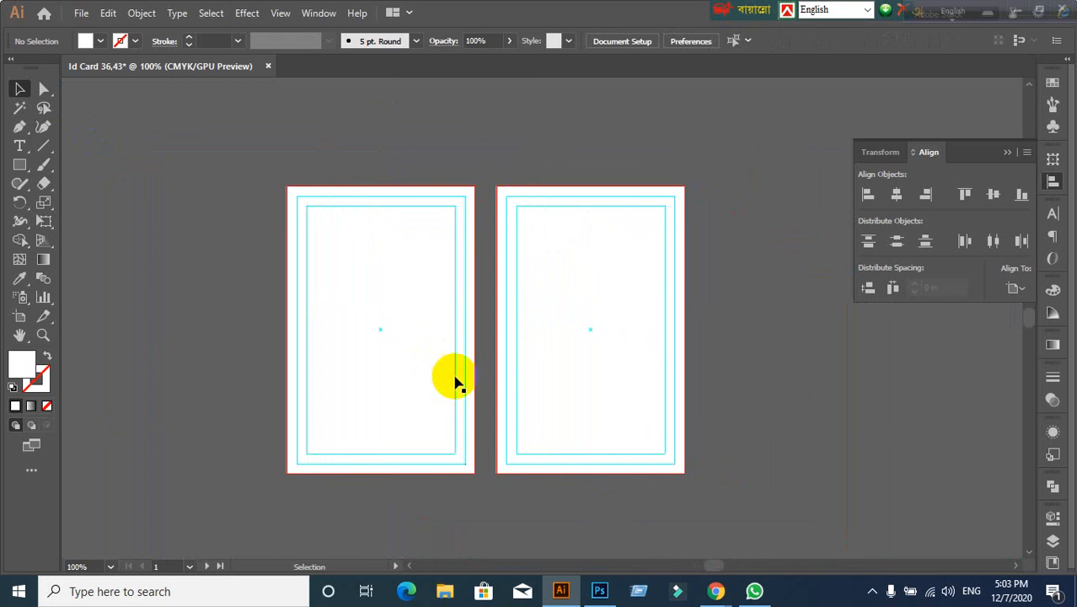
{"action": "scroll", "coordinate": [444, 382], "scroll_direction": "down", "scroll_amount": 1}
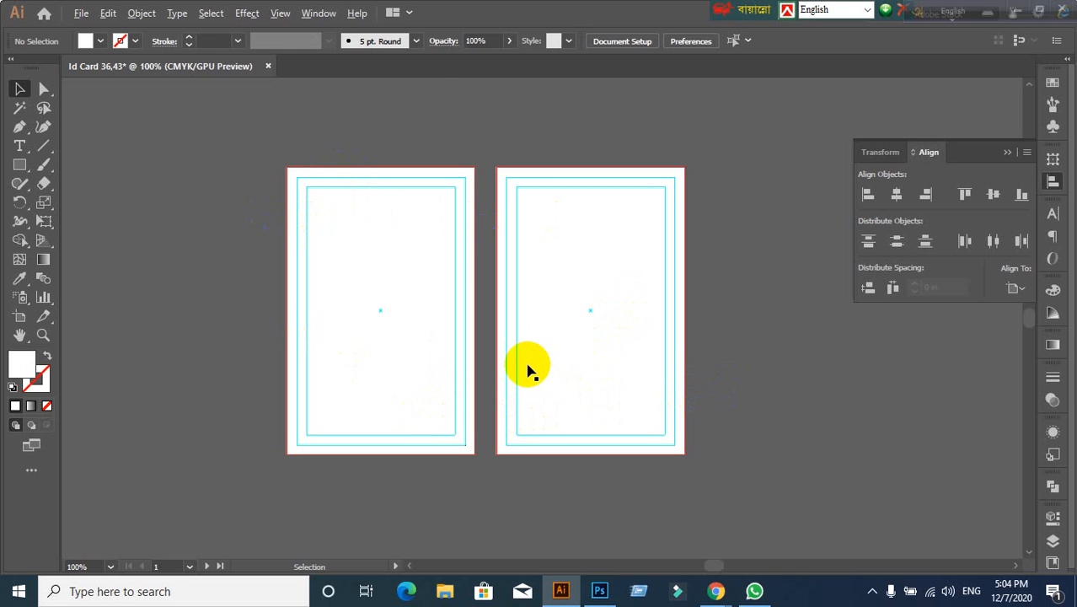
{"action": "scroll", "coordinate": [527, 366], "scroll_direction": "up", "scroll_amount": 1}
{"action": "scroll", "coordinate": [526, 366], "scroll_direction": "down", "scroll_amount": 1}
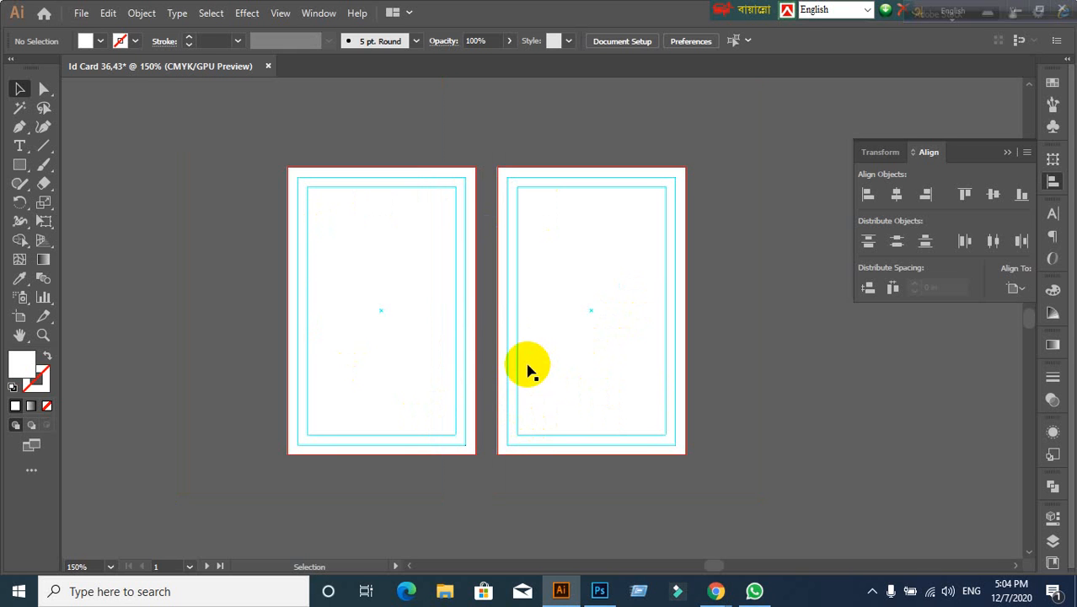
{"action": "left_click", "coordinate": [396, 309]}
{"action": "left_click", "coordinate": [221, 319]}
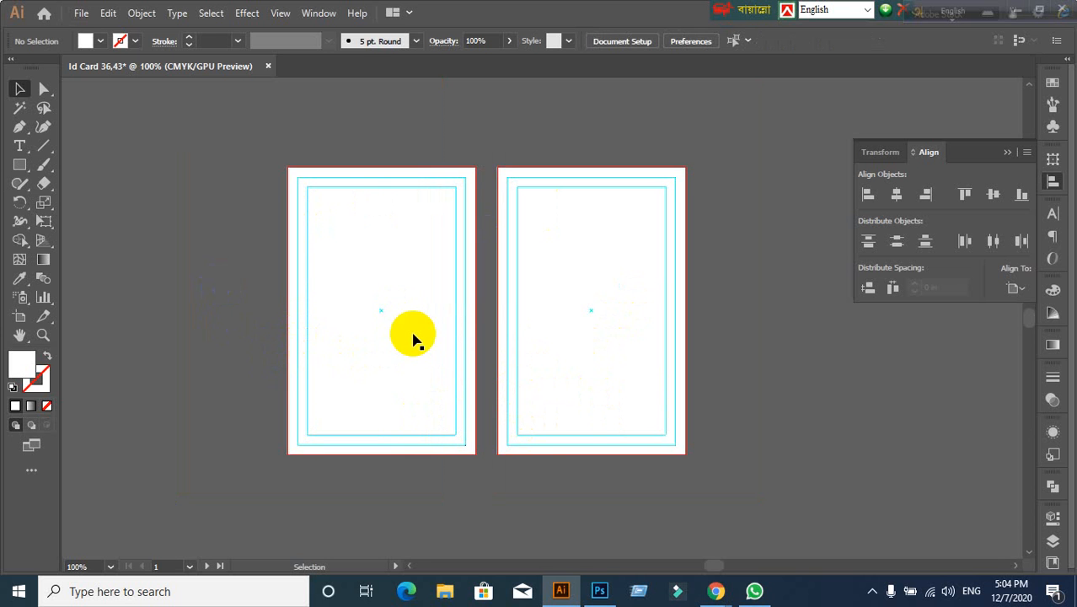
{"action": "left_click", "coordinate": [108, 14]}
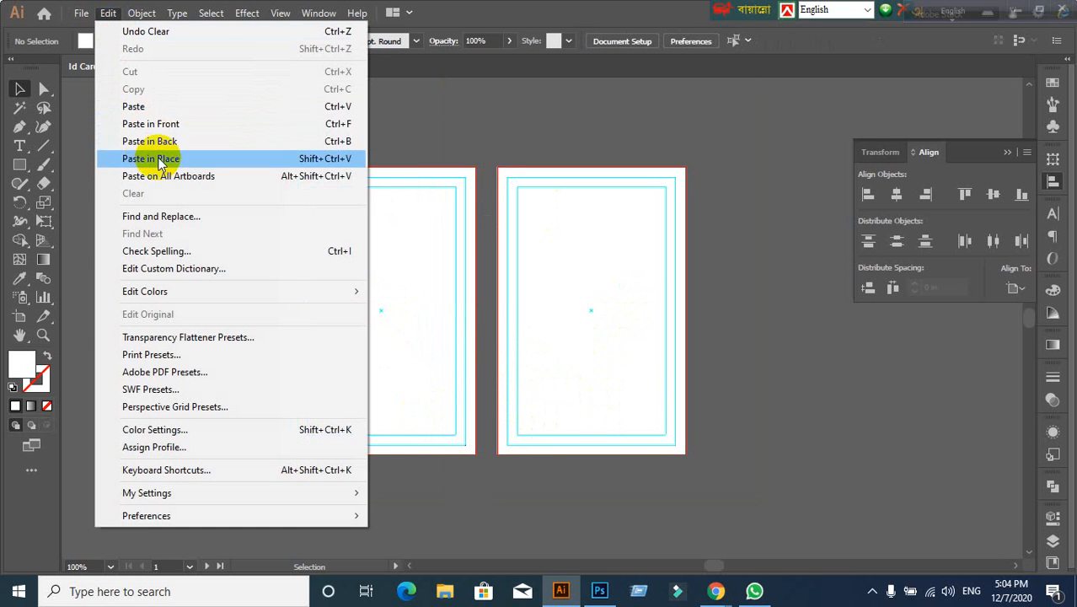
{"action": "left_click", "coordinate": [483, 171]}
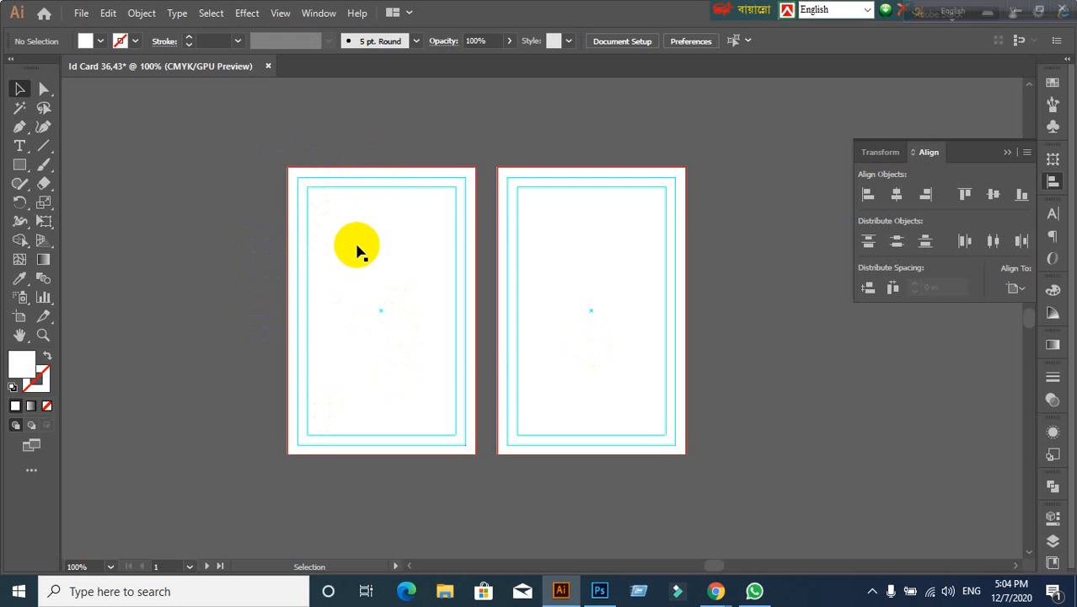
{"action": "scroll", "coordinate": [357, 251], "scroll_direction": "up", "scroll_amount": 1}
{"action": "scroll", "coordinate": [358, 250], "scroll_direction": "down", "scroll_amount": 1}
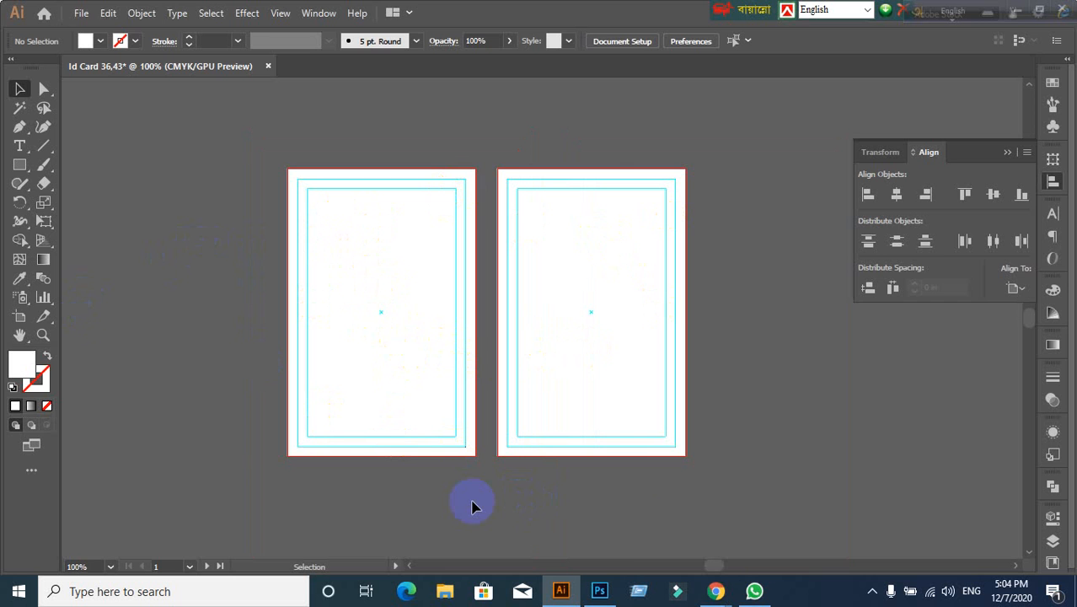
{"action": "left_click", "coordinate": [715, 591]}
{"action": "left_click", "coordinate": [629, 518]}
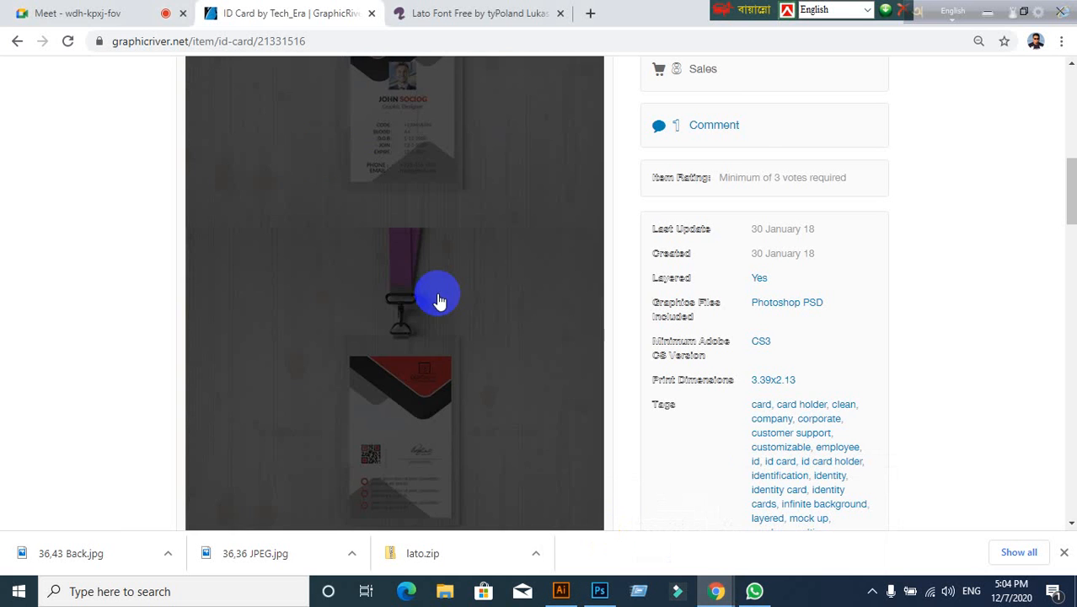
Step: Switch back to the Google Meet tab in Chrome
{"action": "left_click", "coordinate": [122, 18]}
{"action": "mouse_move", "coordinate": [268, 388]}
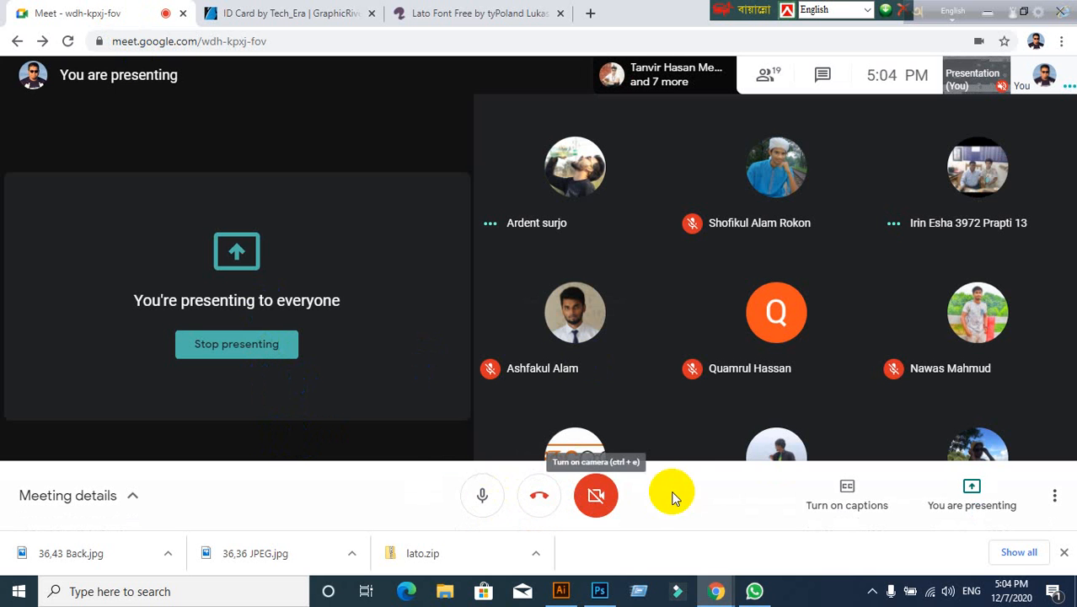
Step: Review the call's participant list in the People panel, then close it
{"action": "left_click_drag", "start_coordinate": [724, 10], "coordinate": [450, 10]}
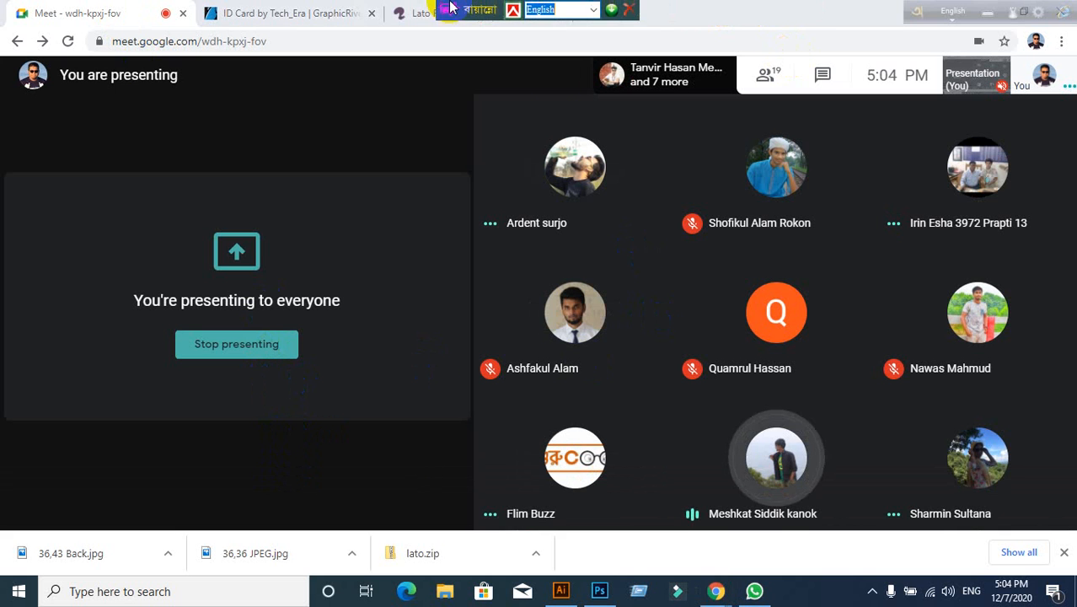
{"action": "left_click_drag", "start_coordinate": [928, 13], "coordinate": [496, 13]}
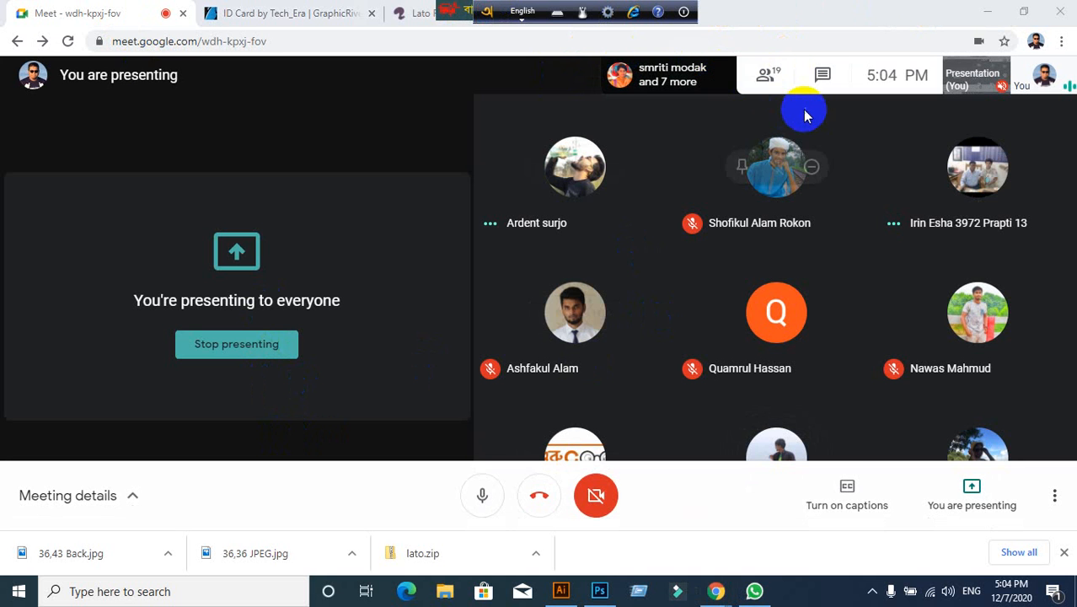
{"action": "left_click", "coordinate": [761, 76]}
{"action": "scroll", "coordinate": [955, 301], "scroll_direction": "down", "scroll_amount": 3}
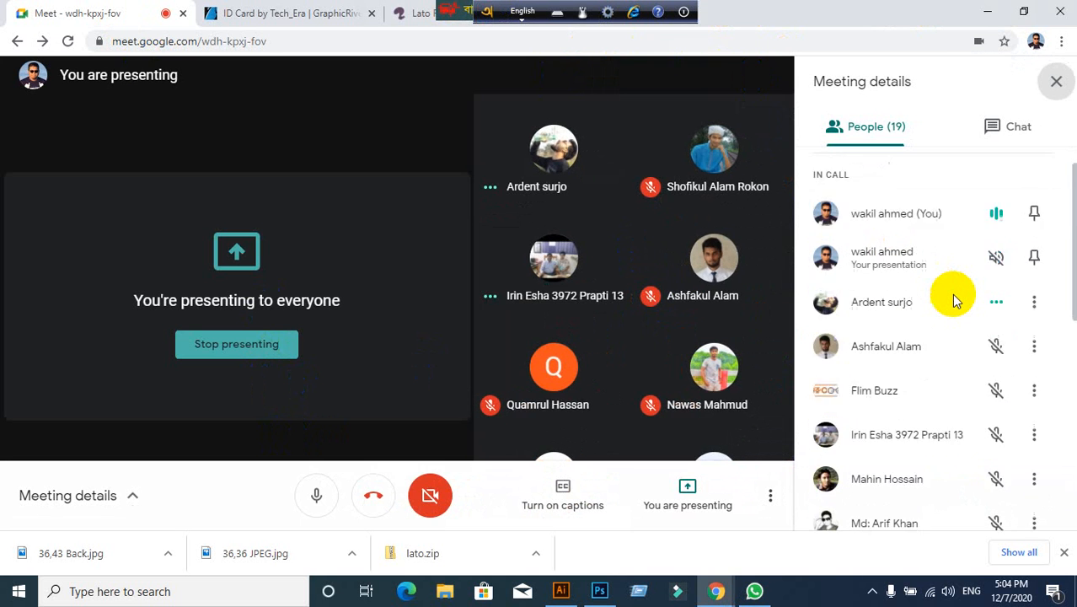
{"action": "scroll", "coordinate": [955, 300], "scroll_direction": "down", "scroll_amount": 3}
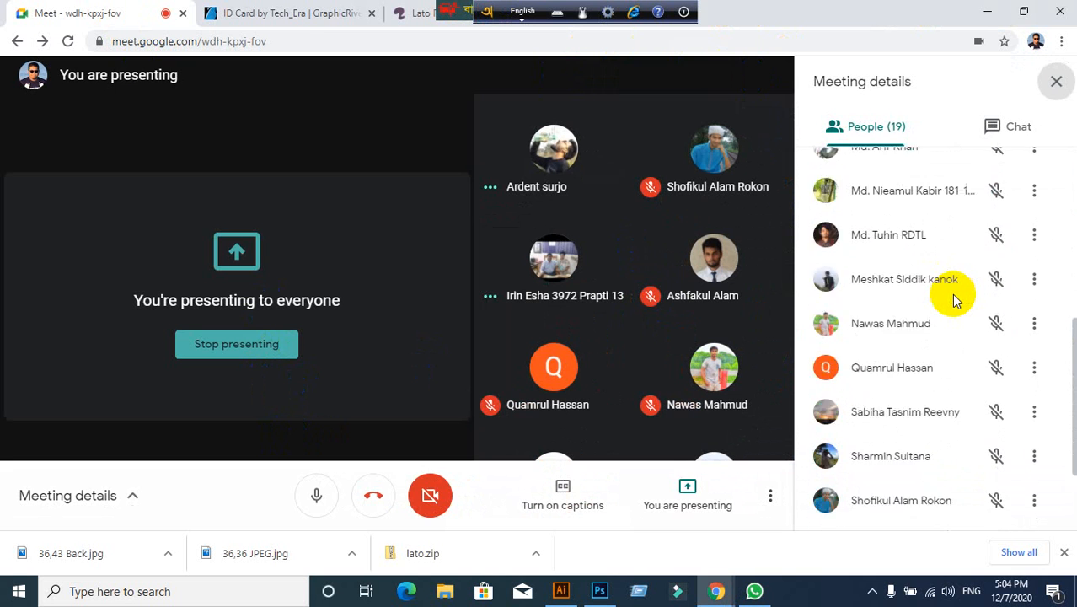
{"action": "scroll", "coordinate": [955, 301], "scroll_direction": "down", "scroll_amount": 1}
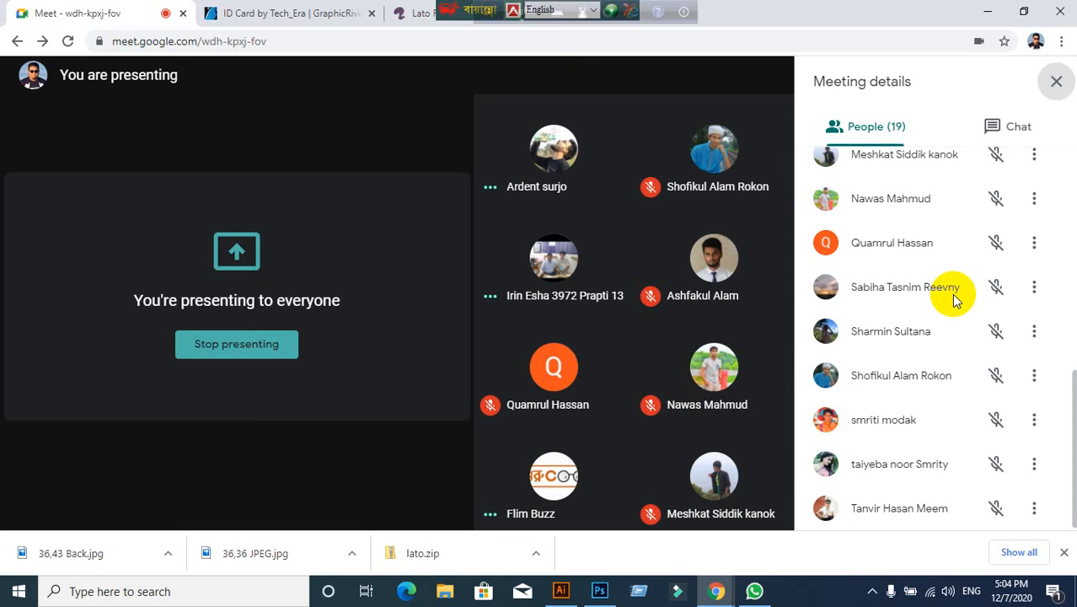
{"action": "scroll", "coordinate": [955, 301], "scroll_direction": "up", "scroll_amount": 3}
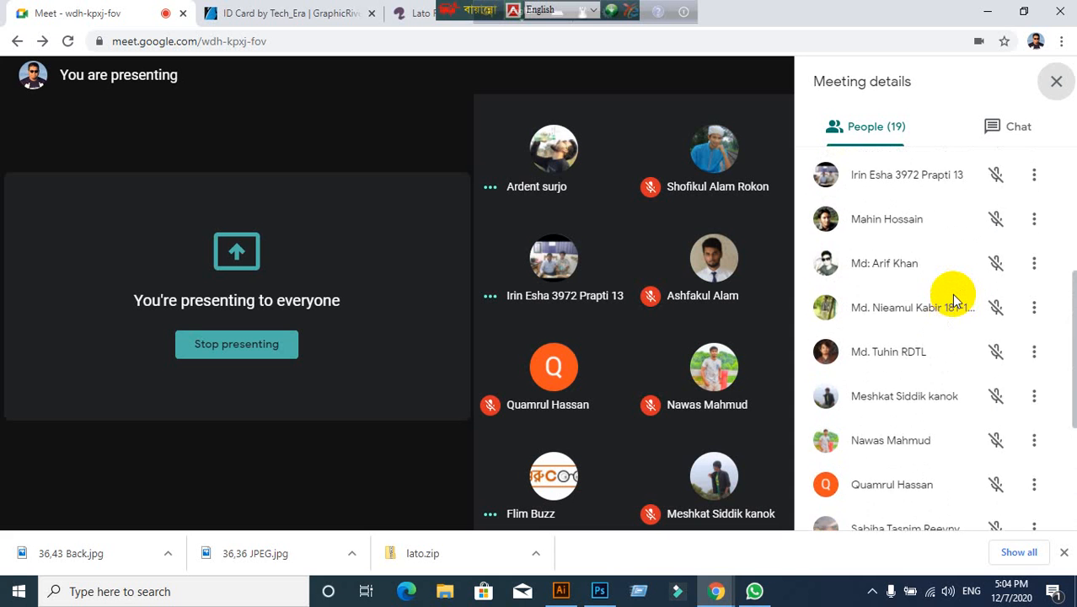
{"action": "scroll", "coordinate": [955, 301], "scroll_direction": "up", "scroll_amount": 4}
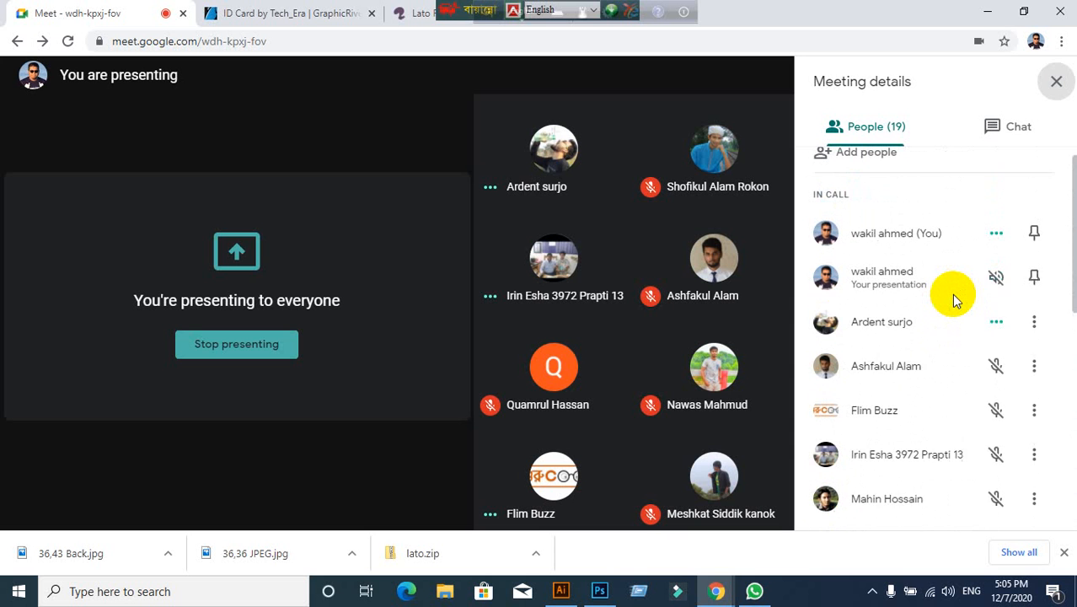
{"action": "left_click", "coordinate": [1053, 78]}
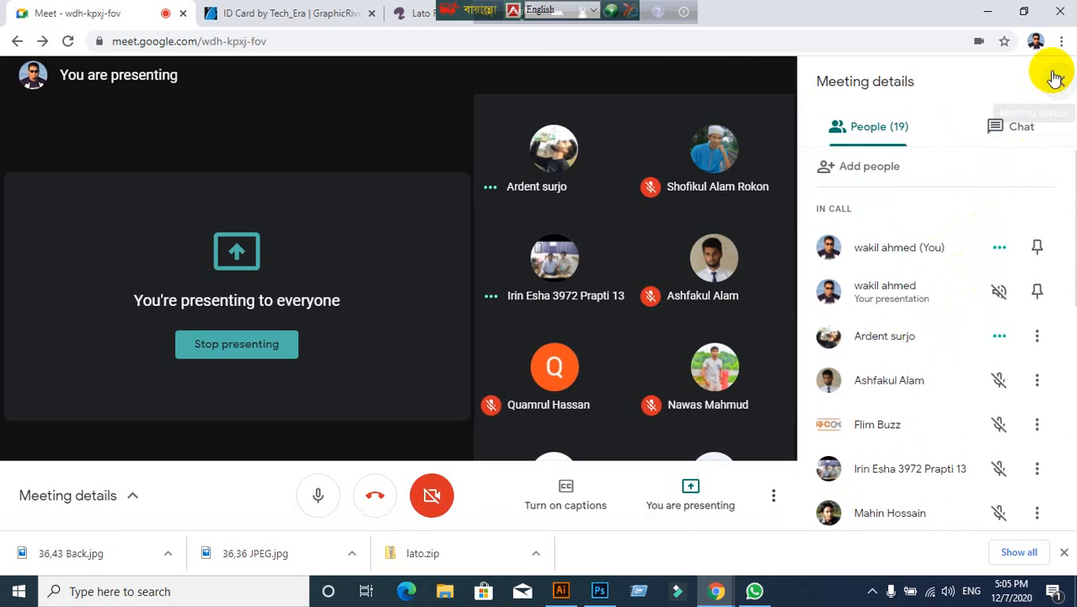
Step: Stop presenting your screen to the meeting
{"action": "left_click", "coordinate": [987, 12]}
{"action": "left_click", "coordinate": [1018, 12]}
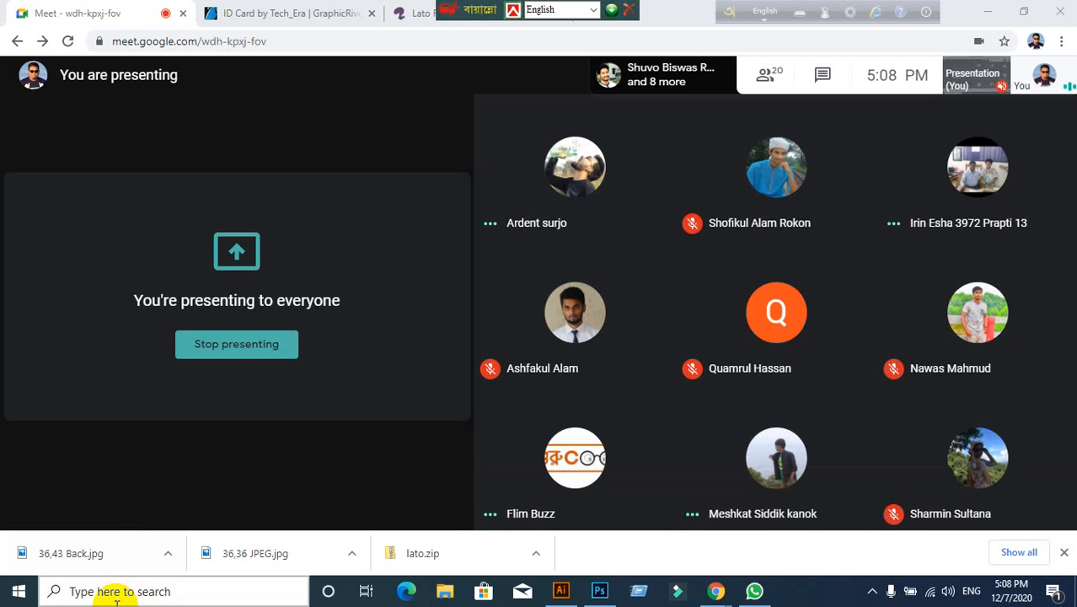
{"action": "left_click", "coordinate": [969, 516]}
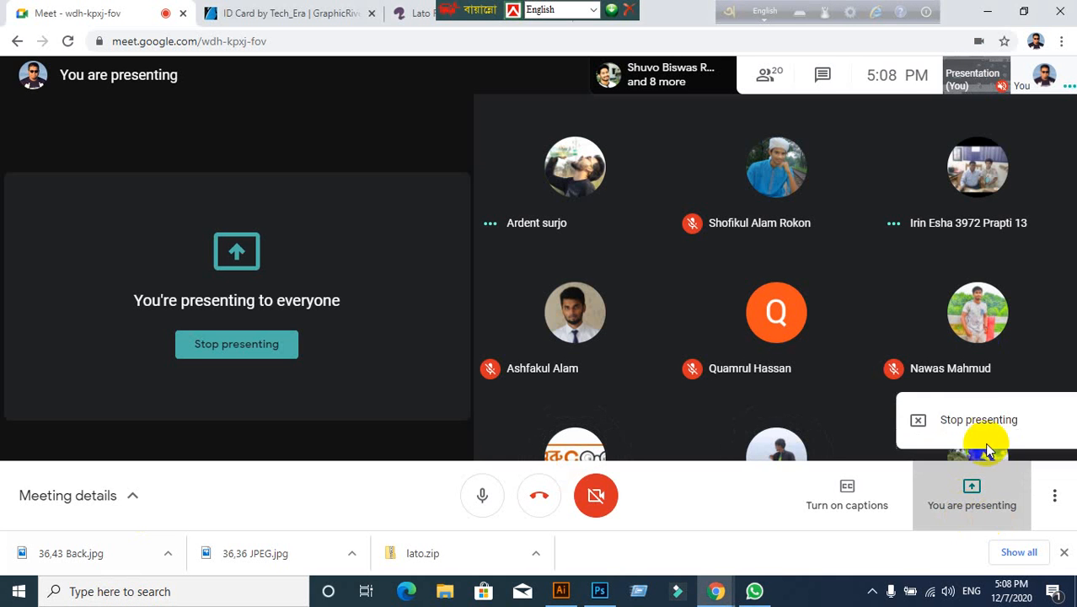
{"action": "left_click", "coordinate": [981, 425]}
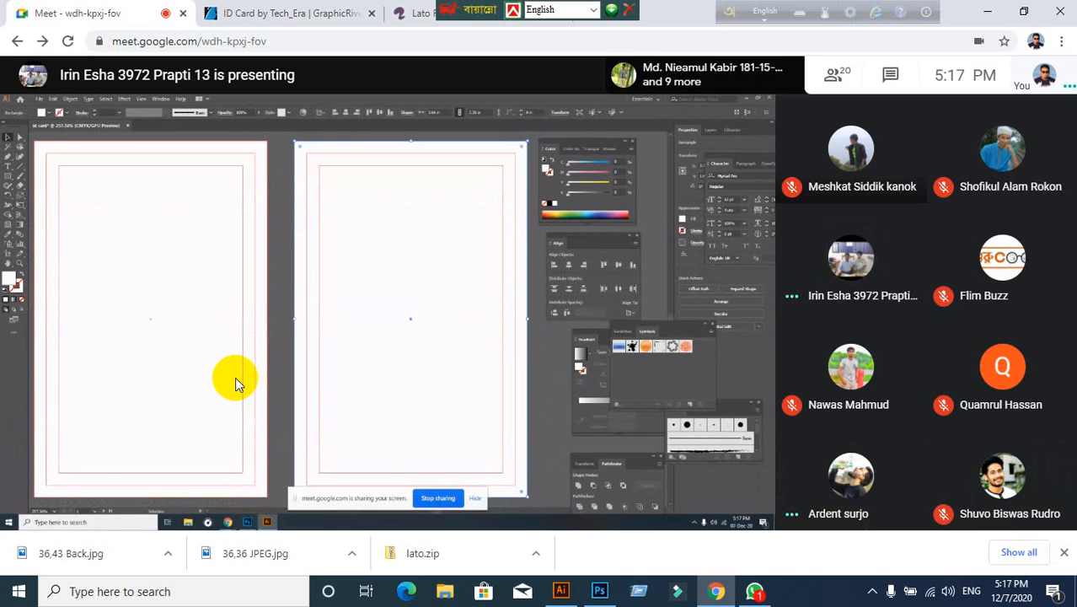
Step: Watch the other participant's shared ID card artboards until their presentation ends
{"action": "mouse_move", "coordinate": [237, 327]}
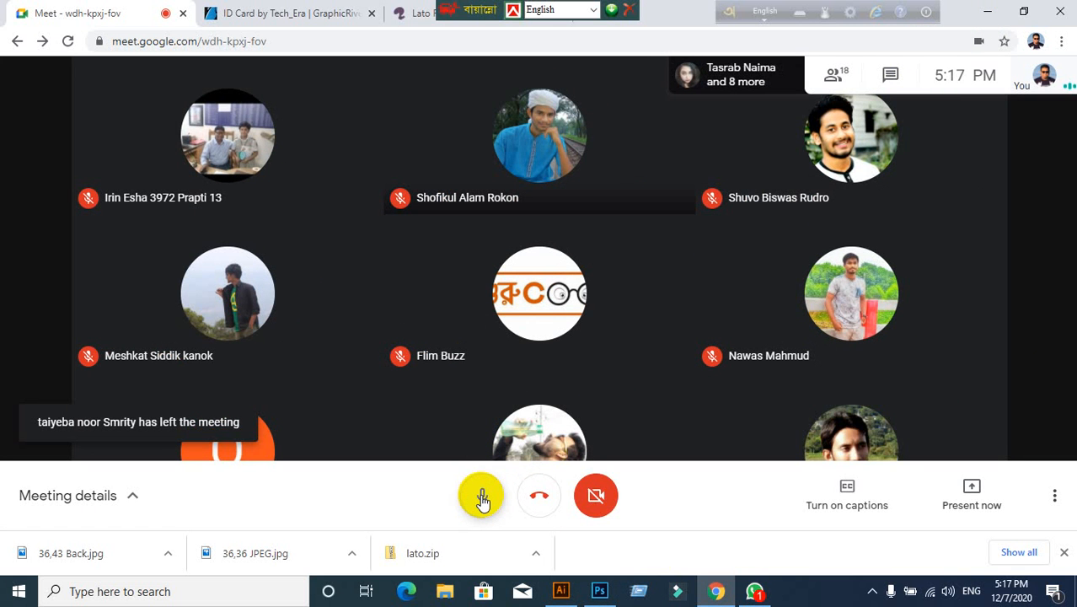
Step: Open the Namazer Biroti Word document from the desktop
{"action": "left_click", "coordinate": [482, 500]}
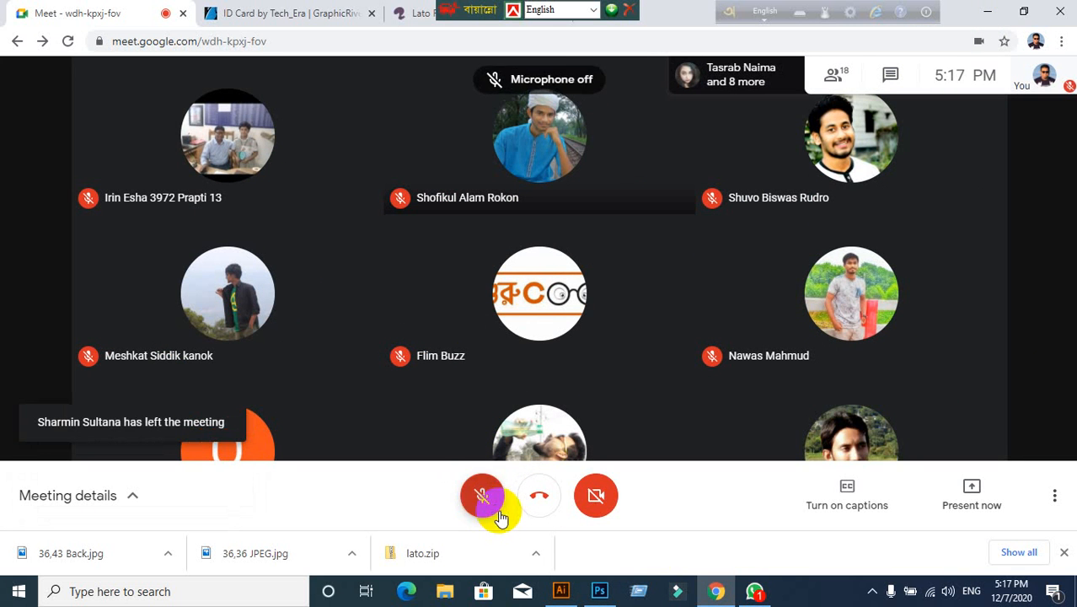
{"action": "left_click", "coordinate": [487, 501]}
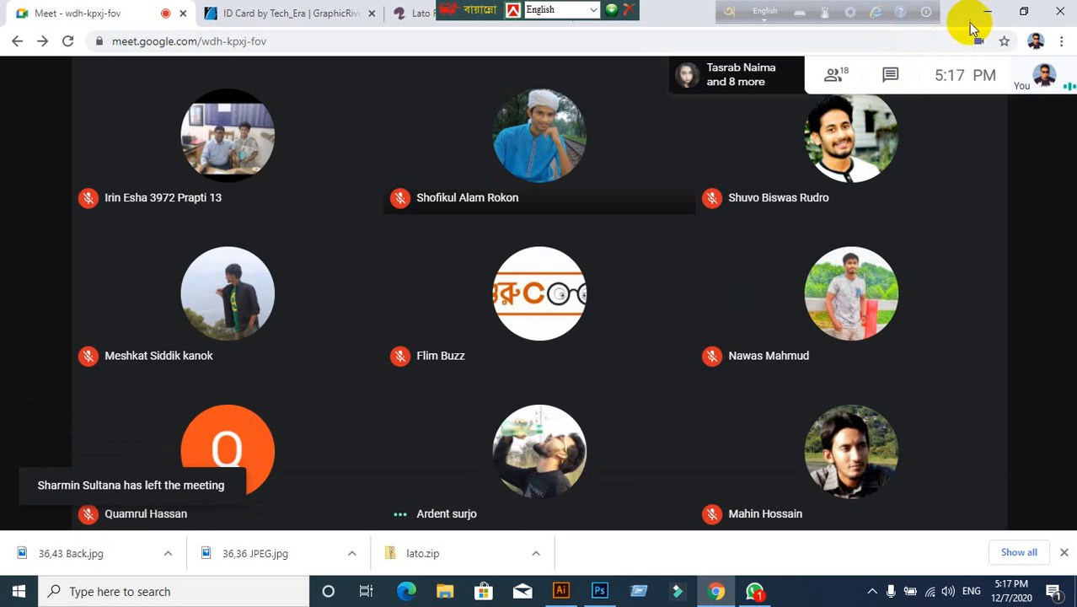
{"action": "left_click", "coordinate": [984, 12]}
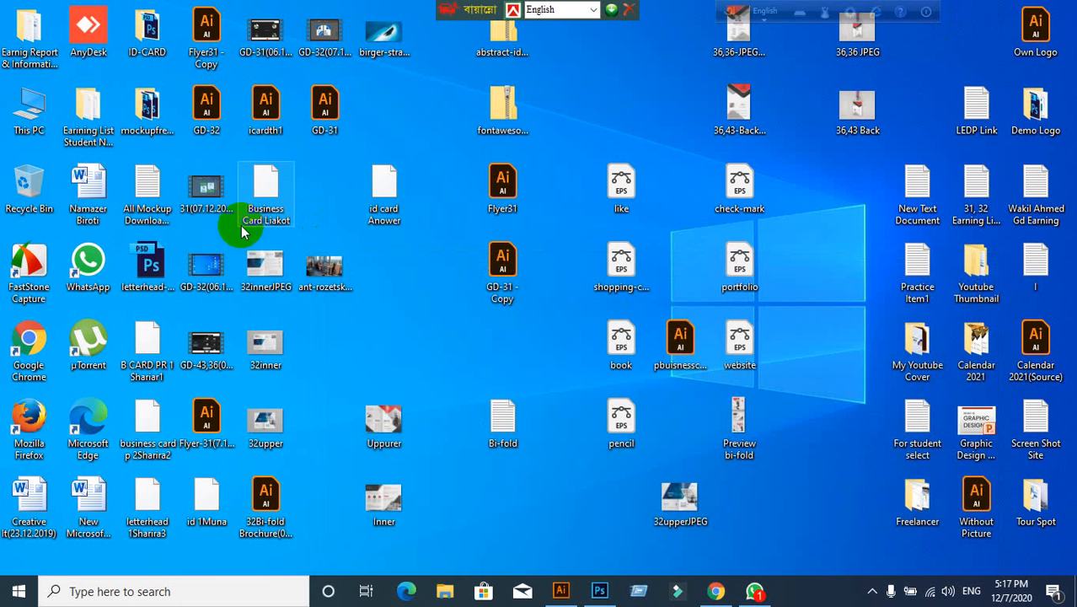
{"action": "double_click", "coordinate": [91, 183]}
{"action": "left_click", "coordinate": [715, 590]}
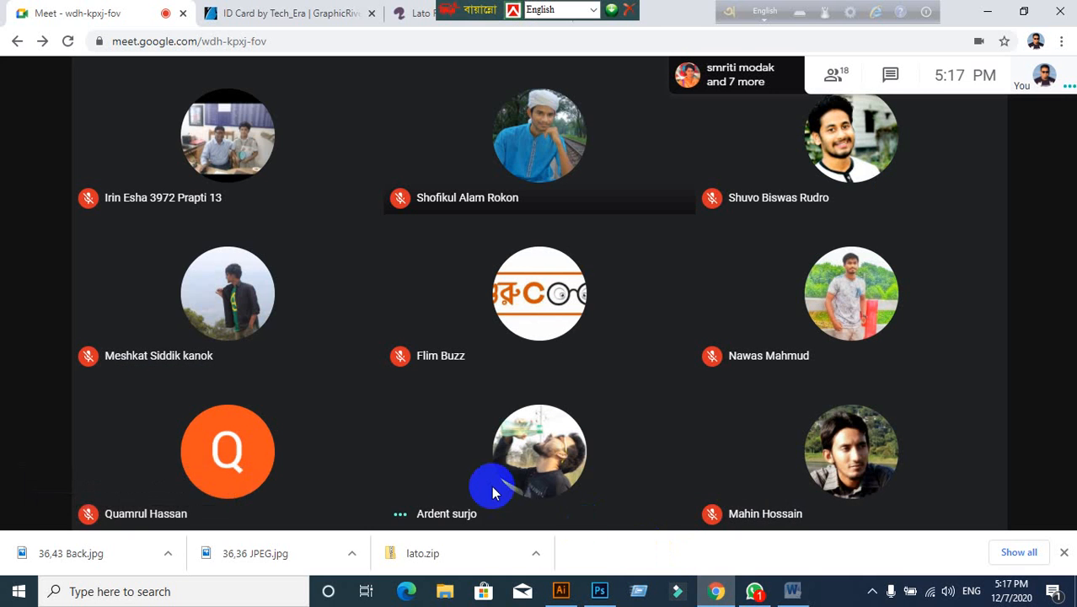
Step: Mute the microphone and present your entire screen, hiding the sharing notice
{"action": "left_click", "coordinate": [493, 487]}
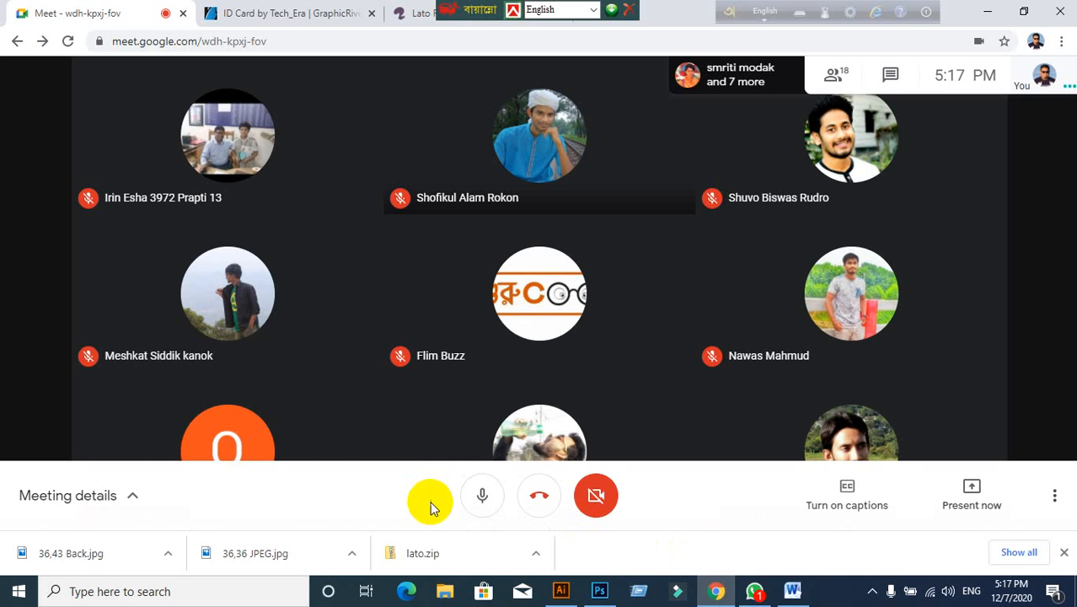
{"action": "left_click", "coordinate": [480, 497]}
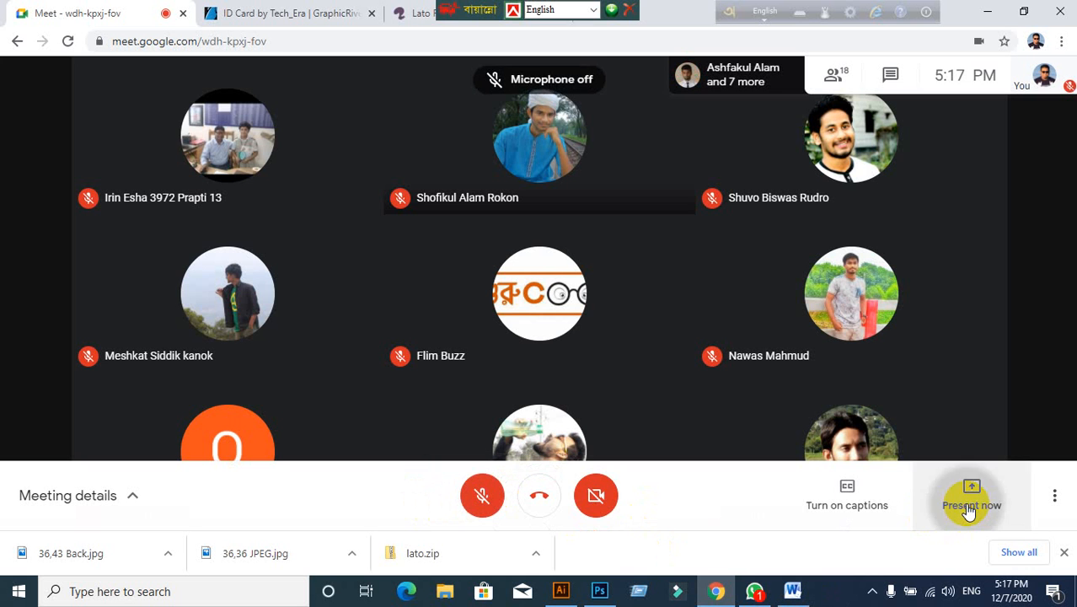
{"action": "left_click", "coordinate": [969, 510]}
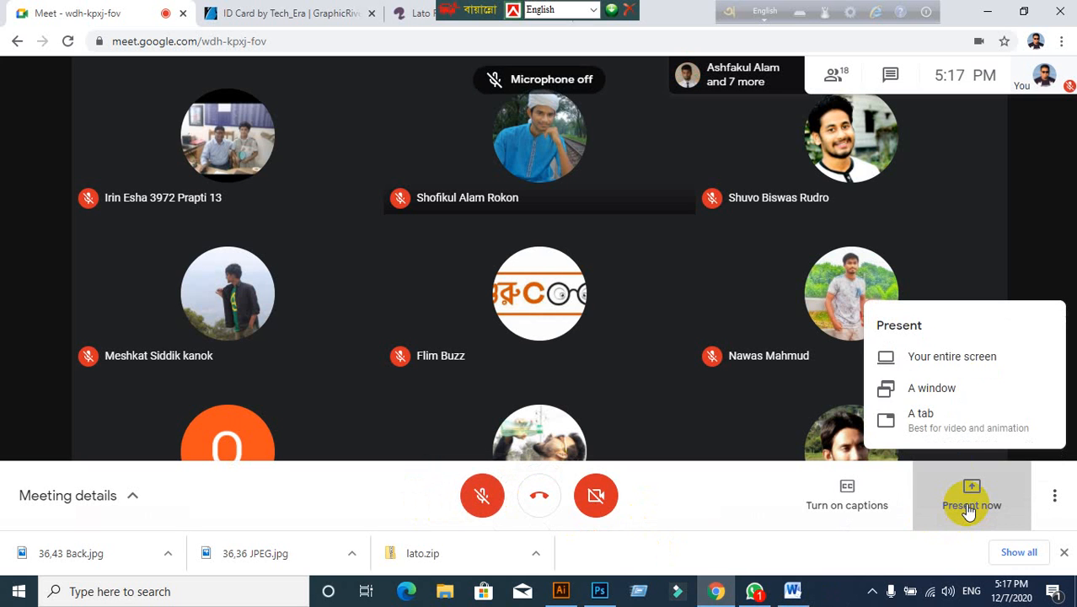
{"action": "left_click", "coordinate": [962, 356]}
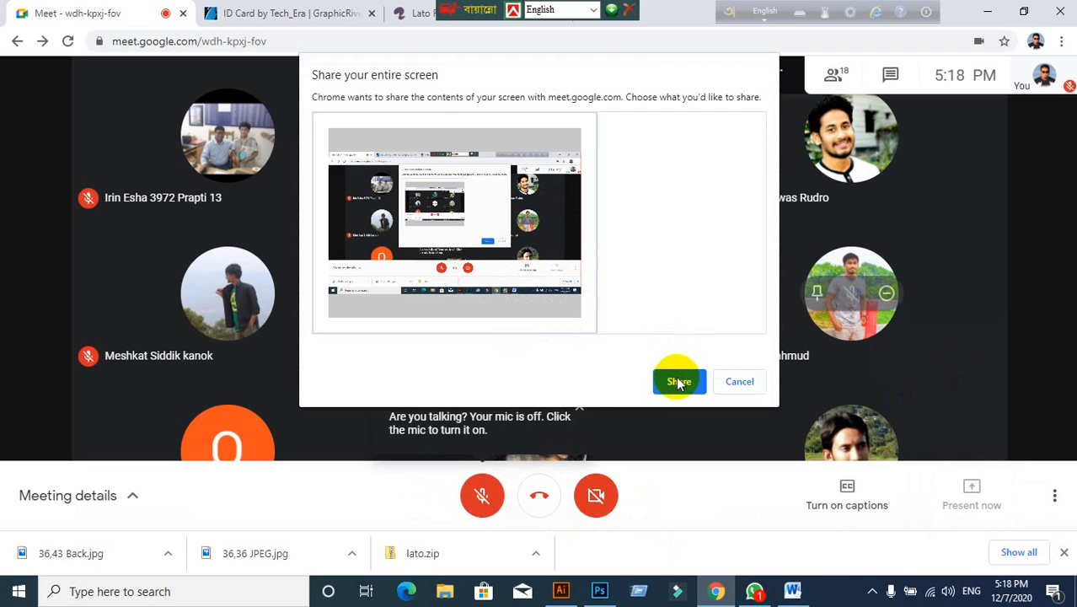
{"action": "left_click", "coordinate": [678, 380]}
{"action": "left_click", "coordinate": [677, 552]}
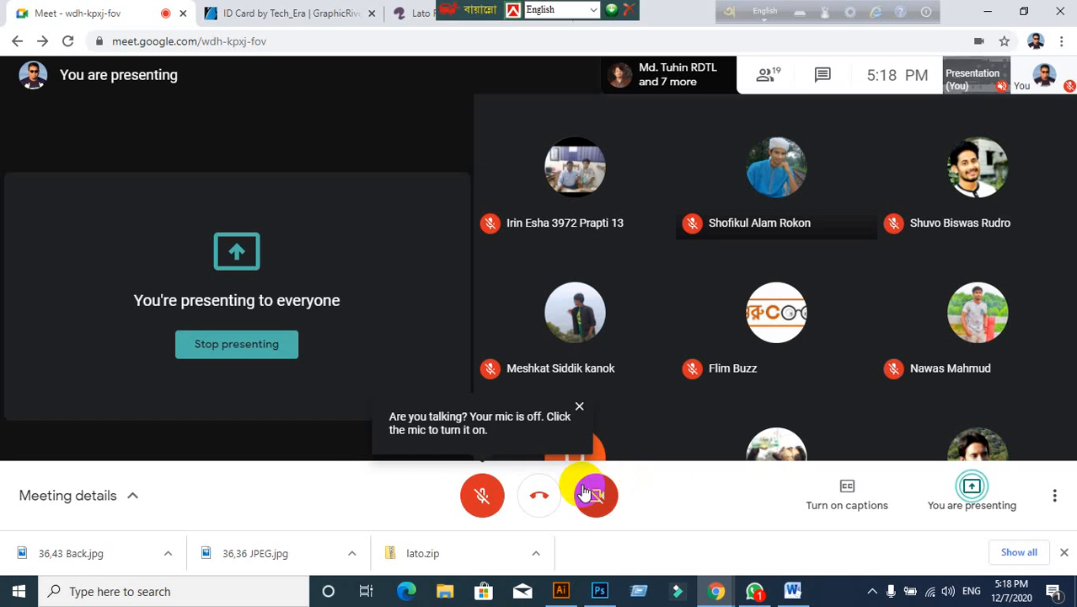
Step: Minimize the Chrome Meet window so Word's 'নামাযের বিরতি 20 মিনিট' notice fills the screen
{"action": "left_click", "coordinate": [986, 14]}
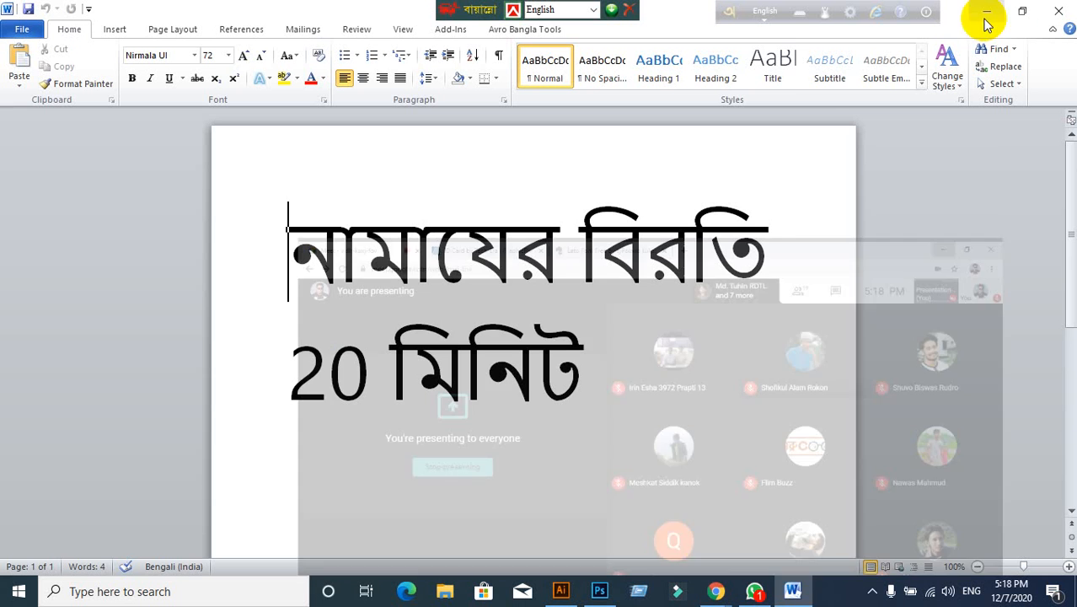
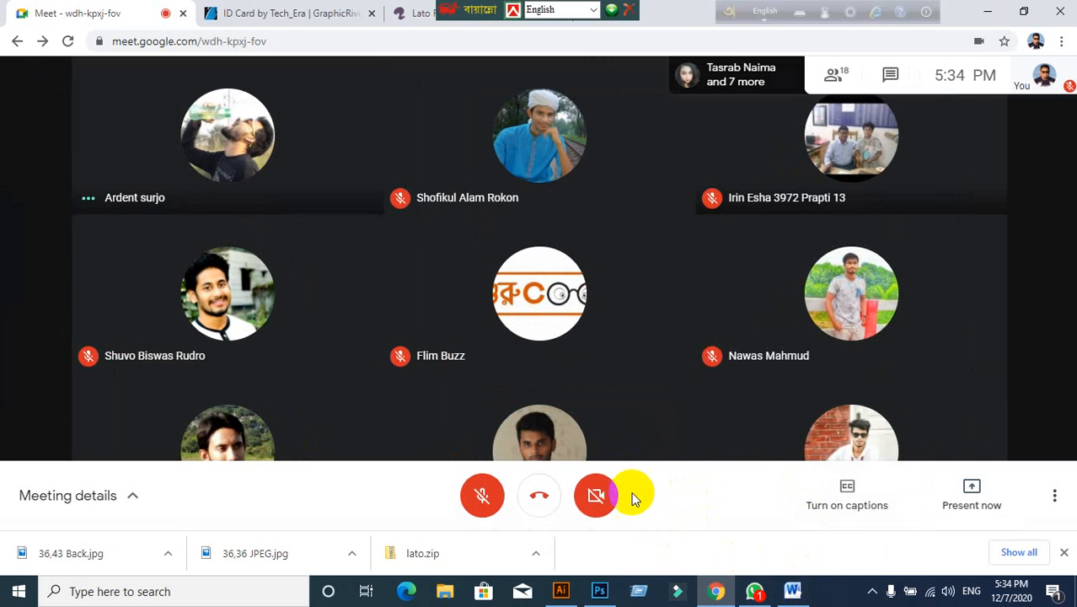
Step: Minimize Chrome and Word, then turn the microphone back on in the Meet call
{"action": "left_click", "coordinate": [985, 12]}
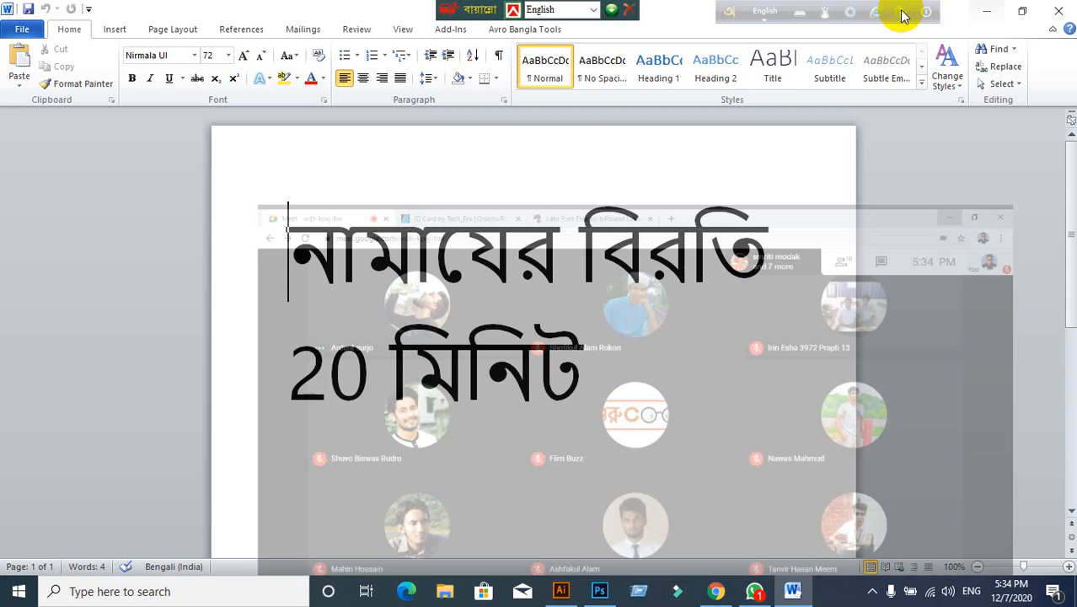
{"action": "left_click", "coordinate": [988, 11]}
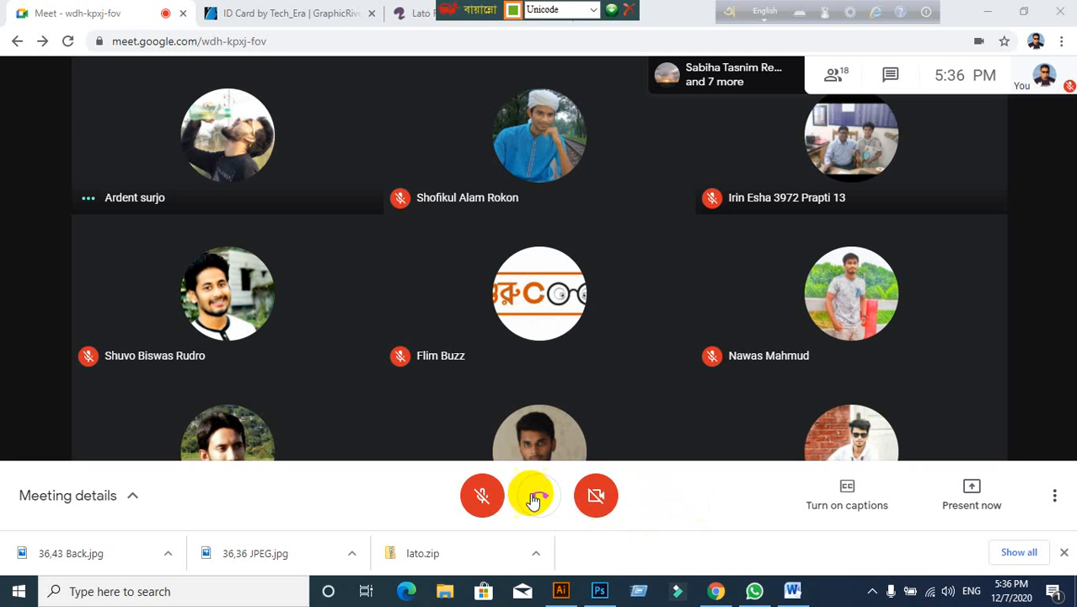
{"action": "left_click", "coordinate": [487, 493]}
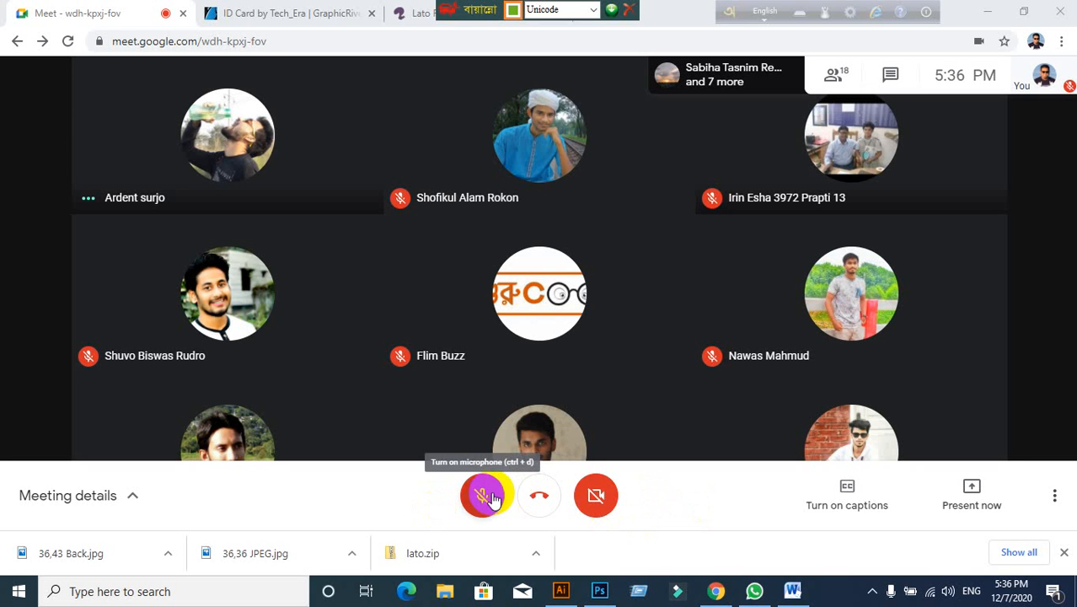
{"action": "left_click", "coordinate": [558, 590]}
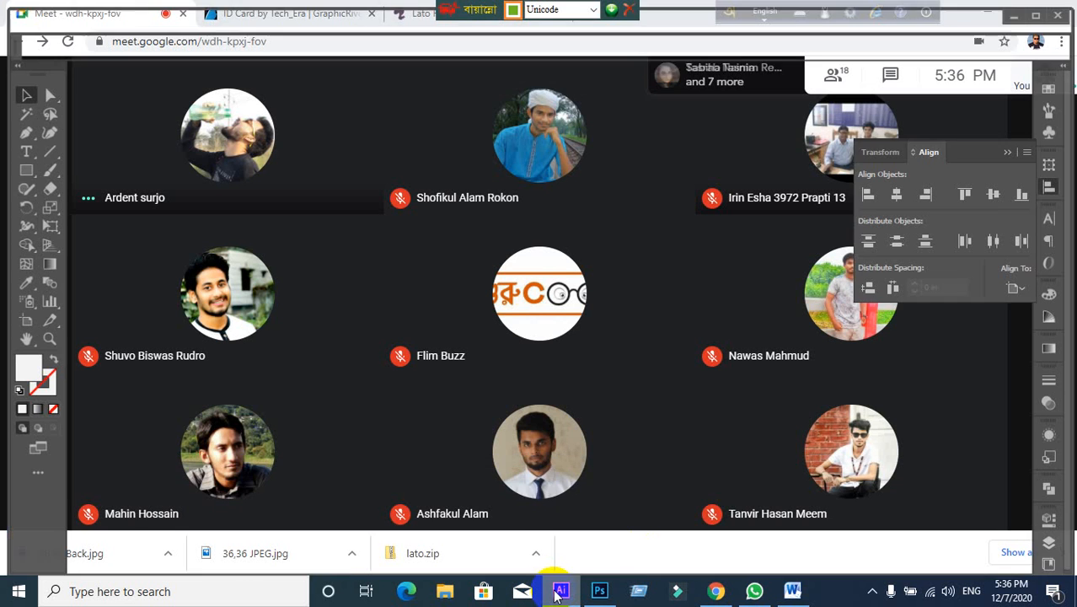
{"action": "scroll", "coordinate": [430, 269], "scroll_direction": "up", "scroll_amount": 2}
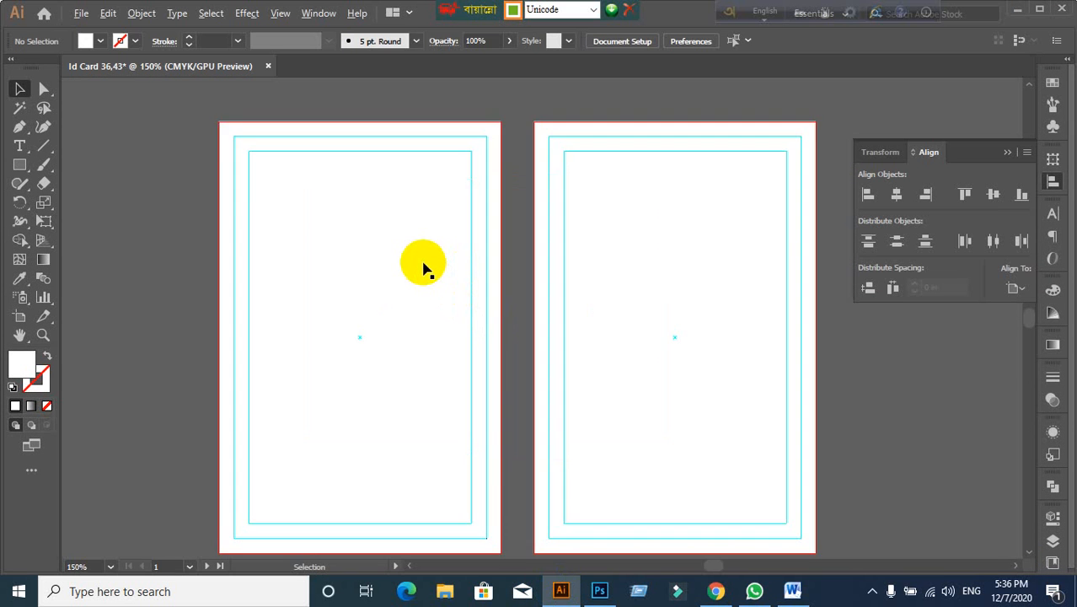
{"action": "scroll", "coordinate": [425, 267], "scroll_direction": "down", "scroll_amount": 3}
{"action": "scroll", "coordinate": [371, 289], "scroll_direction": "up", "scroll_amount": 1}
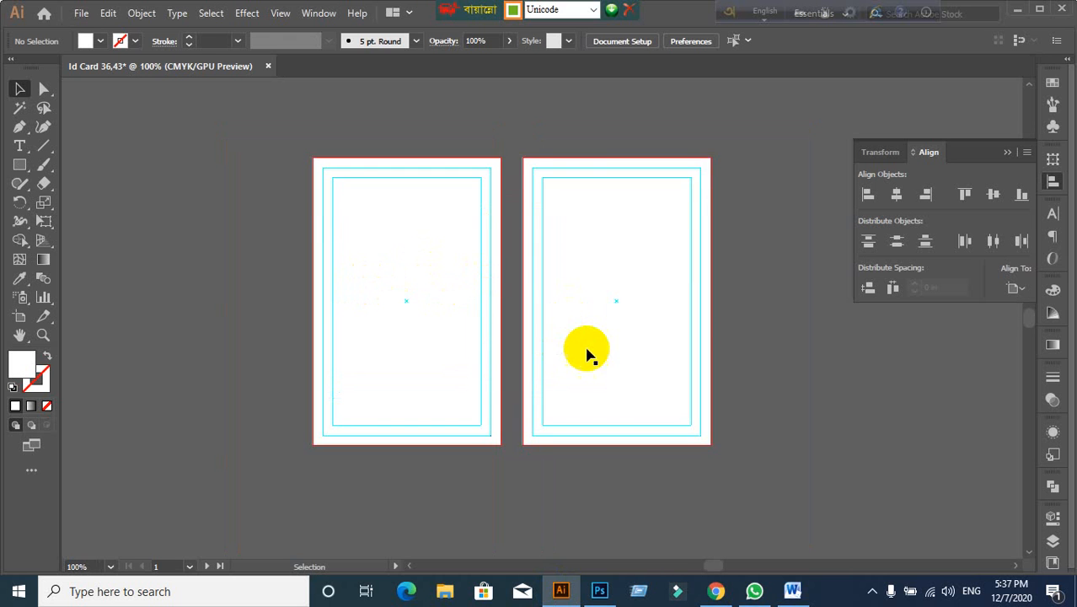
{"action": "scroll", "coordinate": [587, 352], "scroll_direction": "up", "scroll_amount": 1}
{"action": "scroll", "coordinate": [606, 352], "scroll_direction": "down", "scroll_amount": 1}
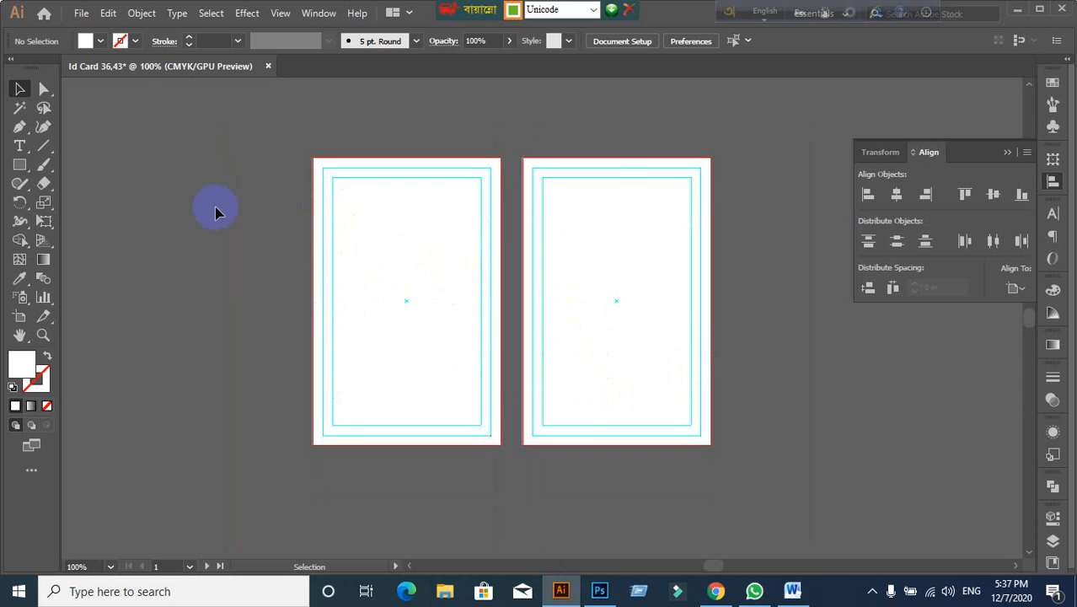
{"action": "left_click", "coordinate": [88, 13]}
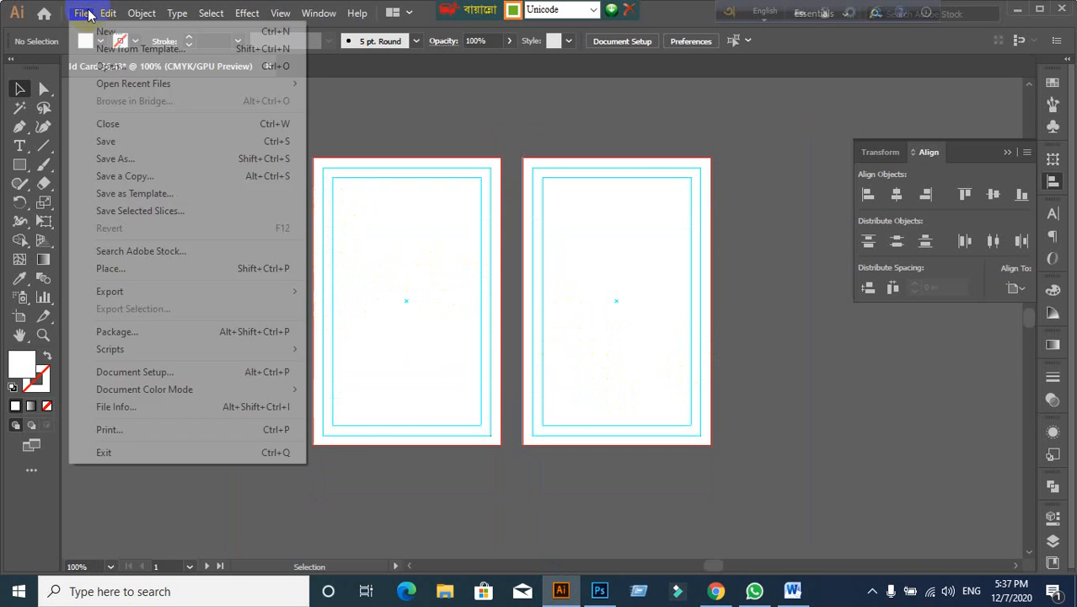
{"action": "left_click", "coordinate": [496, 113]}
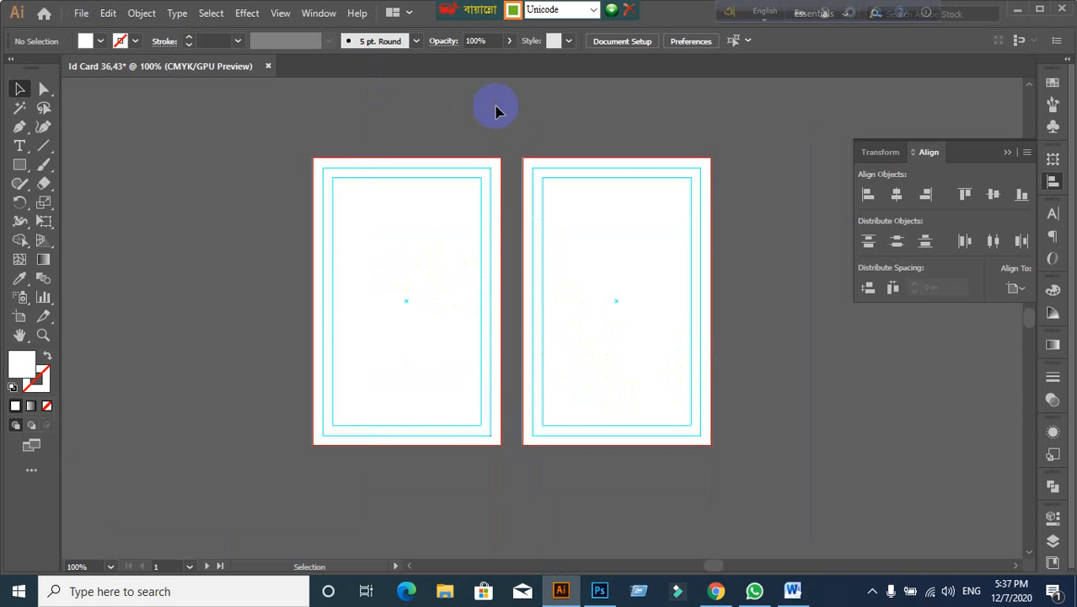
{"action": "left_click", "coordinate": [82, 13]}
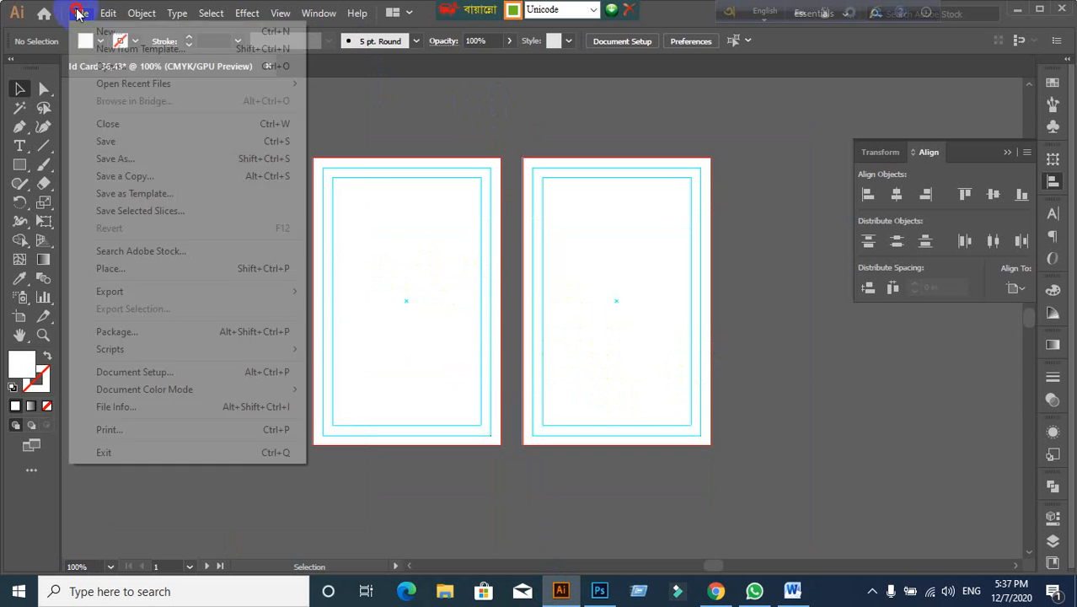
{"action": "left_click", "coordinate": [108, 264]}
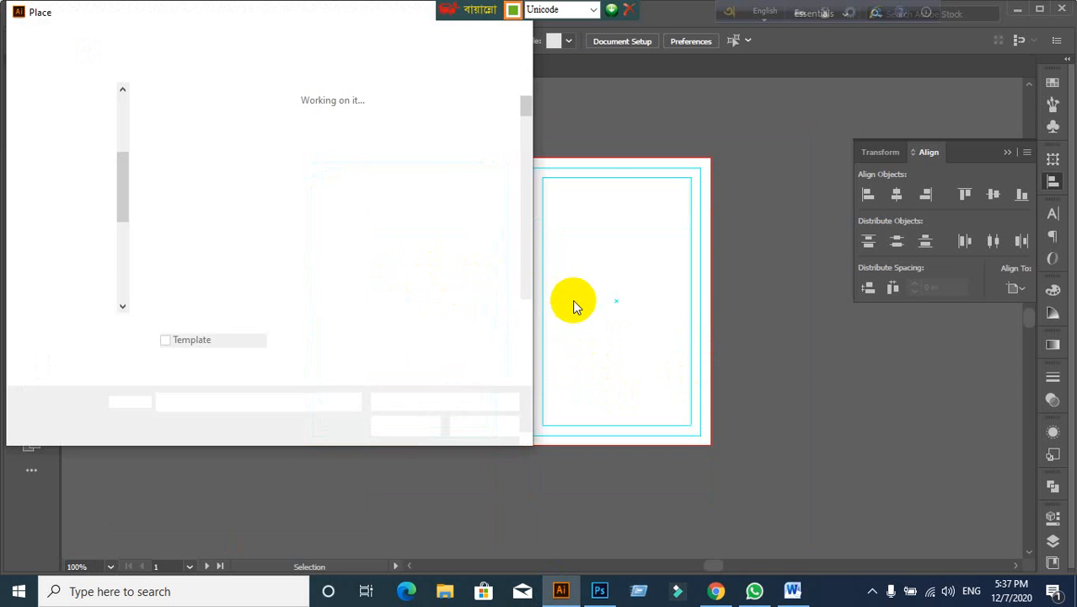
{"action": "scroll", "coordinate": [411, 212], "scroll_direction": "down", "scroll_amount": 5}
{"action": "scroll", "coordinate": [411, 213], "scroll_direction": "down", "scroll_amount": 5}
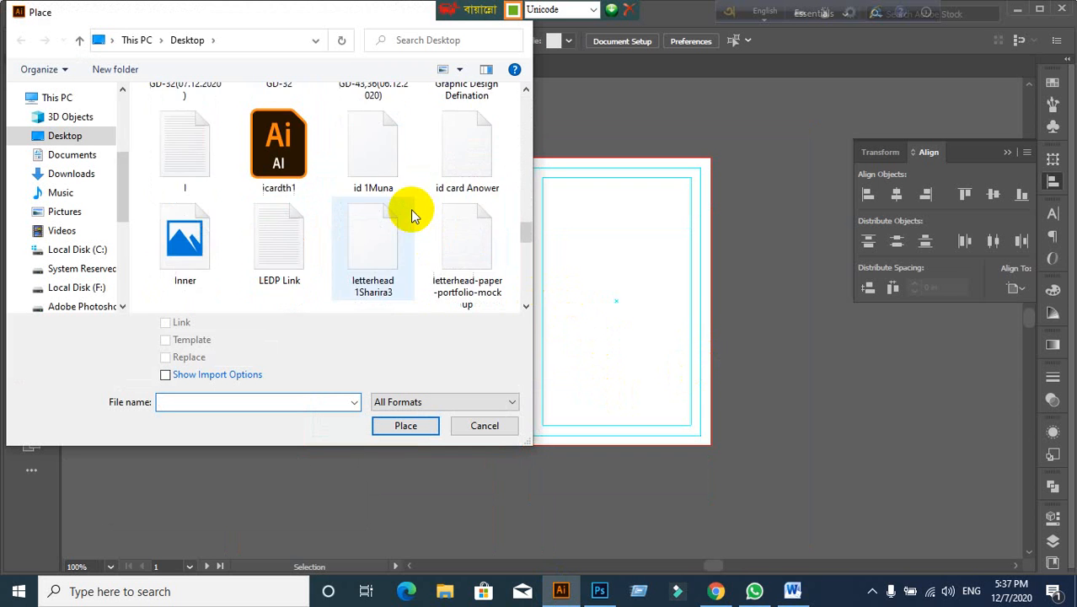
{"action": "scroll", "coordinate": [427, 253], "scroll_direction": "up", "scroll_amount": 15}
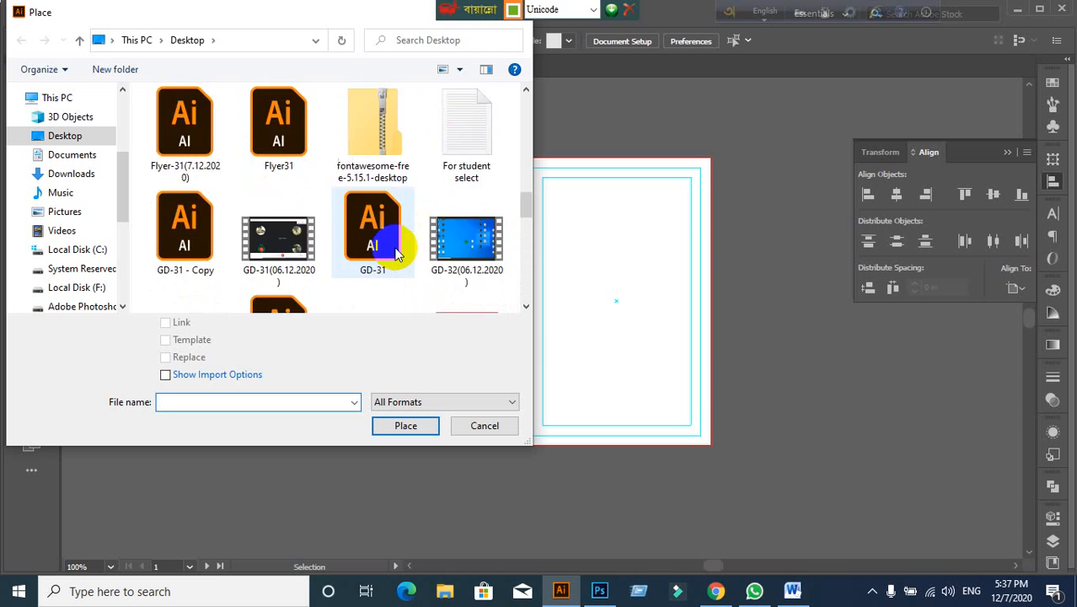
{"action": "scroll", "coordinate": [394, 243], "scroll_direction": "up", "scroll_amount": 2}
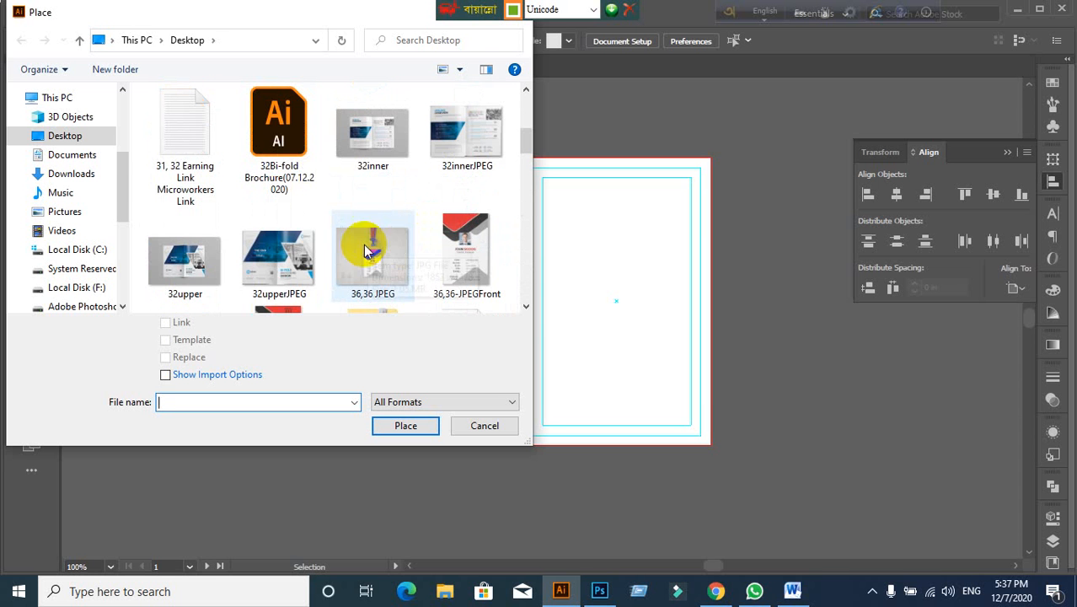
{"action": "left_click", "coordinate": [485, 430]}
Step: Present your entire screen in Google Meet and hide the sharing notice
{"action": "left_click", "coordinate": [719, 590]}
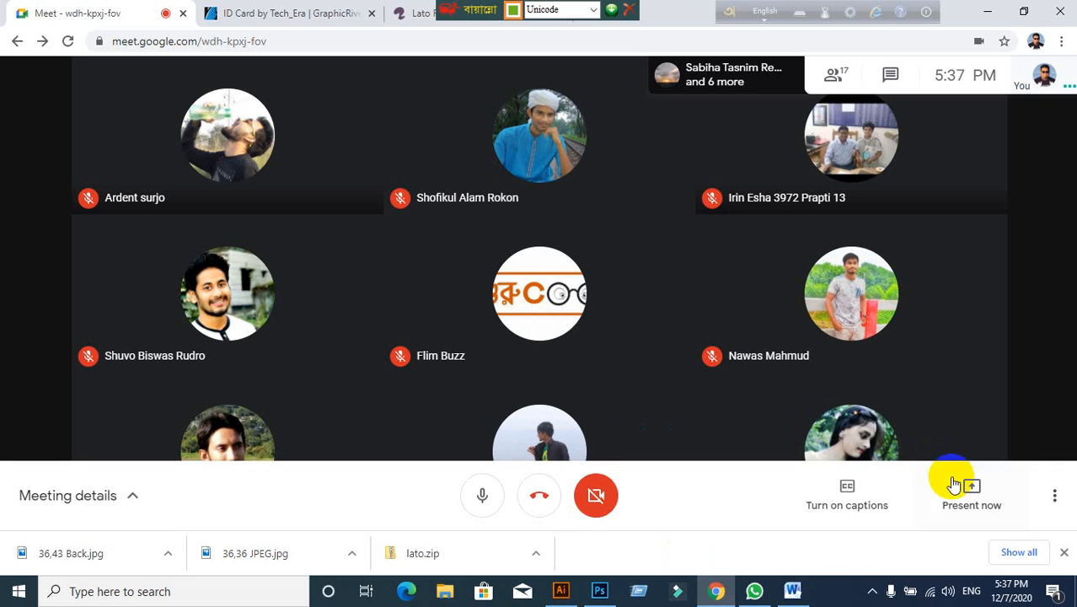
{"action": "left_click", "coordinate": [954, 484]}
{"action": "left_click", "coordinate": [935, 364]}
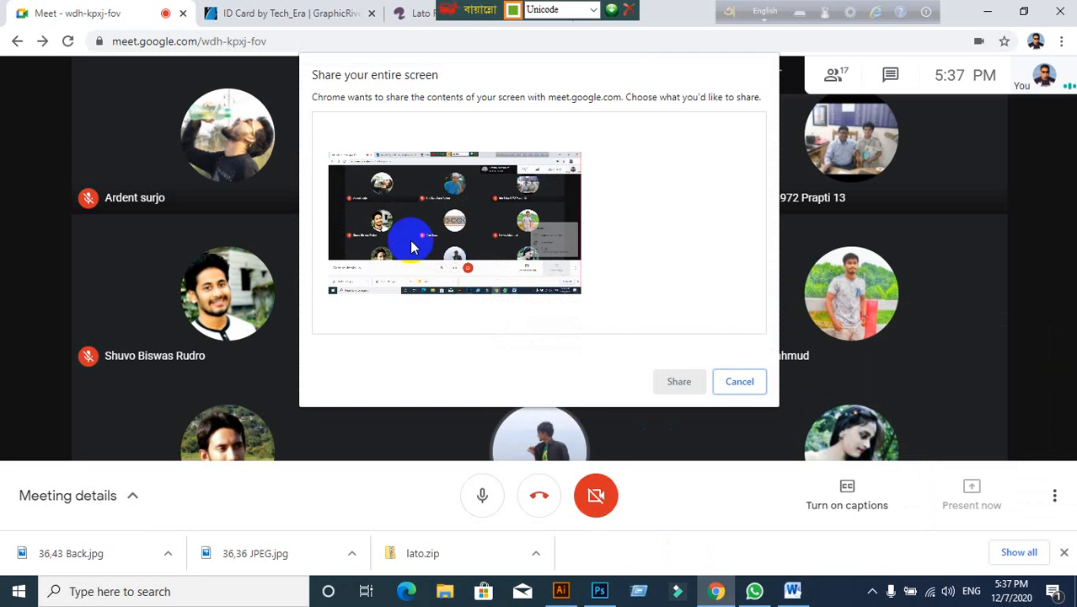
{"action": "left_click", "coordinate": [413, 246]}
{"action": "left_click", "coordinate": [678, 383]}
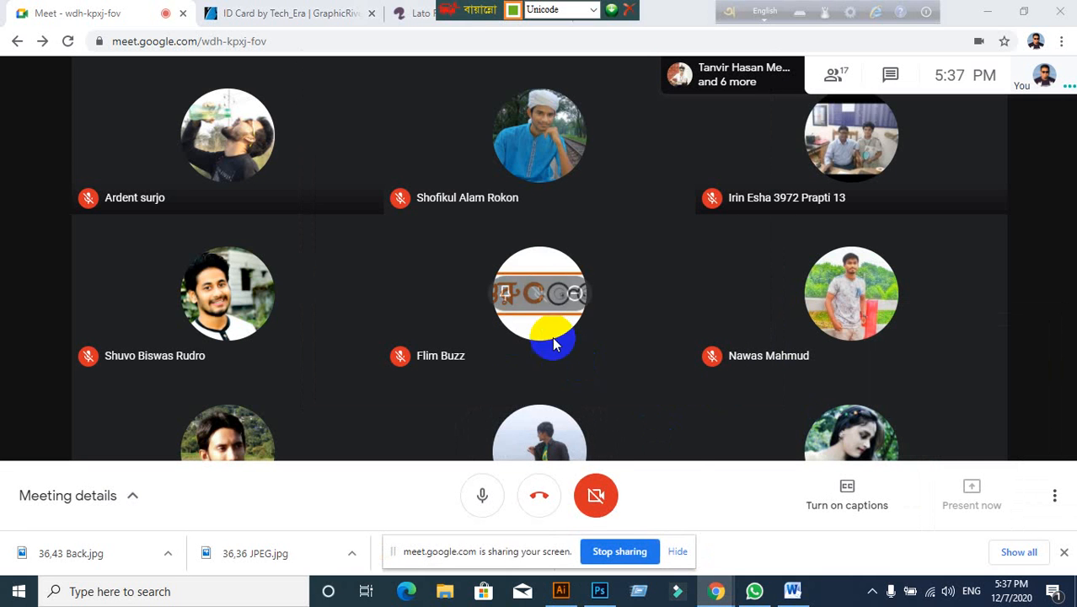
{"action": "left_click", "coordinate": [679, 550]}
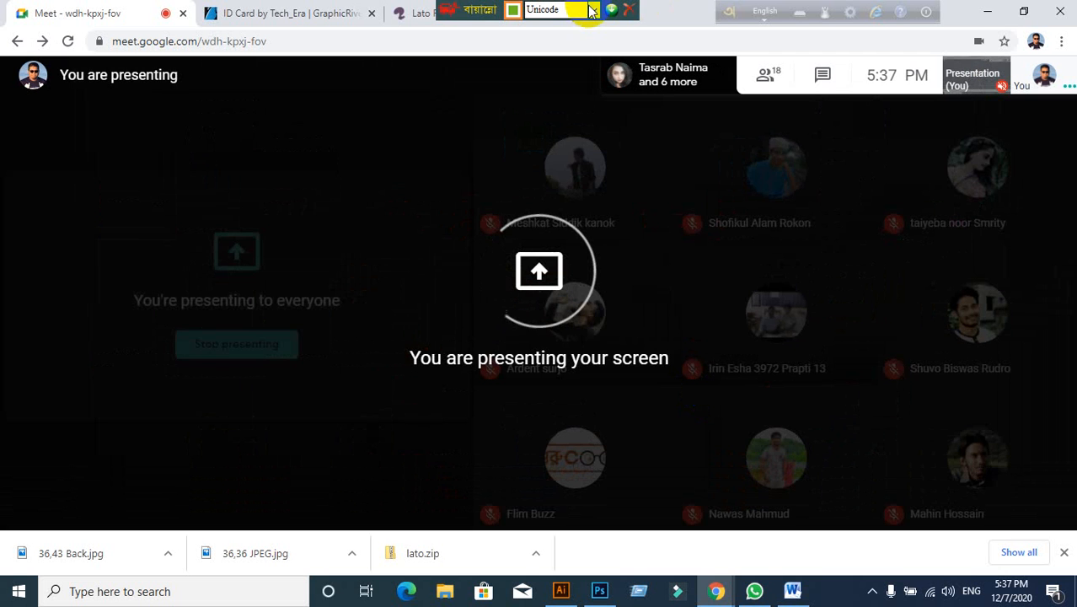
Step: Switch the keyboard language to English and bring the Illustrator ID card document forward
{"action": "left_click", "coordinate": [593, 9]}
{"action": "left_click", "coordinate": [547, 22]}
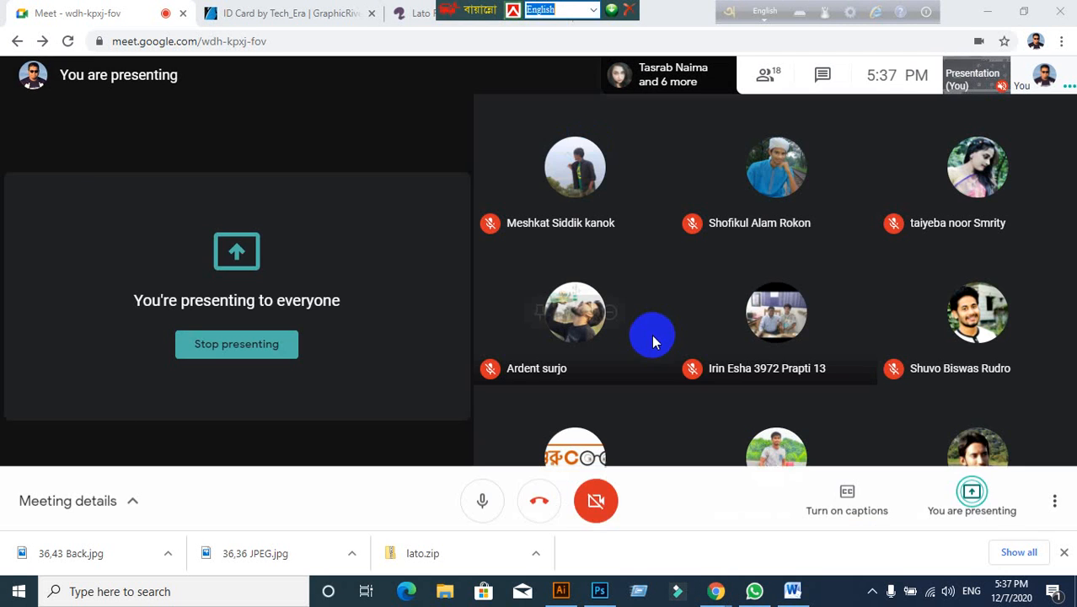
{"action": "left_click", "coordinate": [561, 591]}
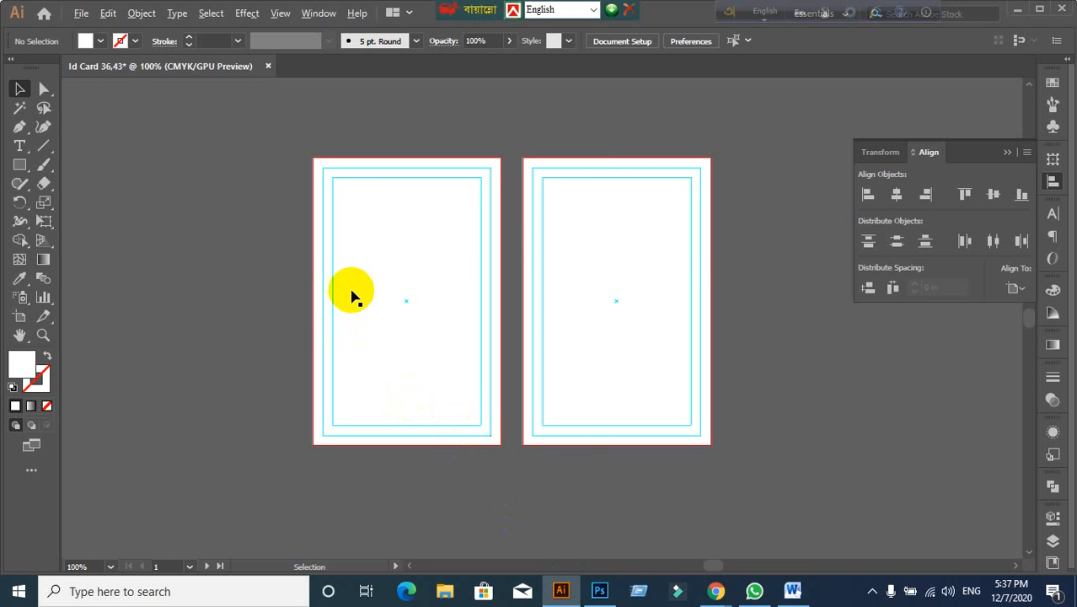
Step: Place the 36,36-JPEGFront image as an embedded file
{"action": "scroll", "coordinate": [351, 289], "scroll_direction": "up", "scroll_amount": 1}
{"action": "left_click_drag", "start_coordinate": [559, 312], "coordinate": [522, 308]}
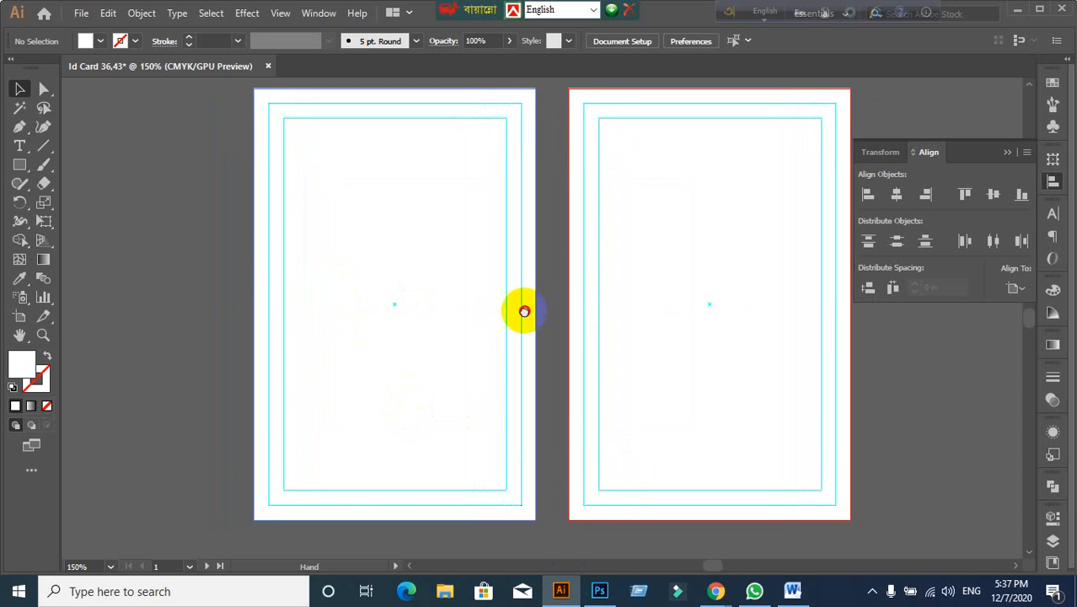
{"action": "left_click", "coordinate": [81, 13]}
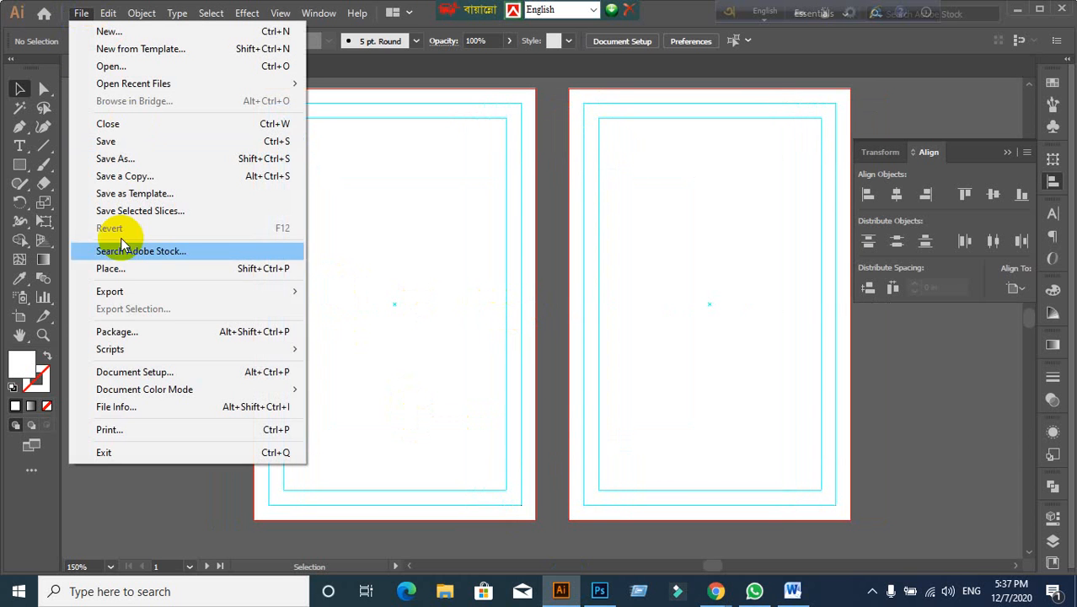
{"action": "left_click", "coordinate": [111, 268]}
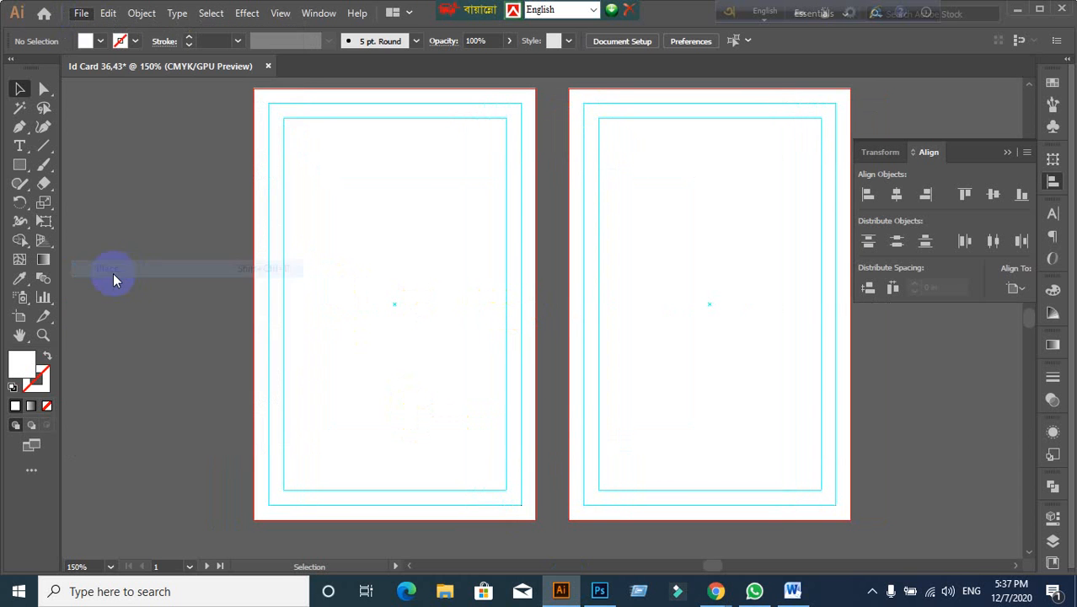
{"action": "scroll", "coordinate": [387, 236], "scroll_direction": "down", "scroll_amount": 5}
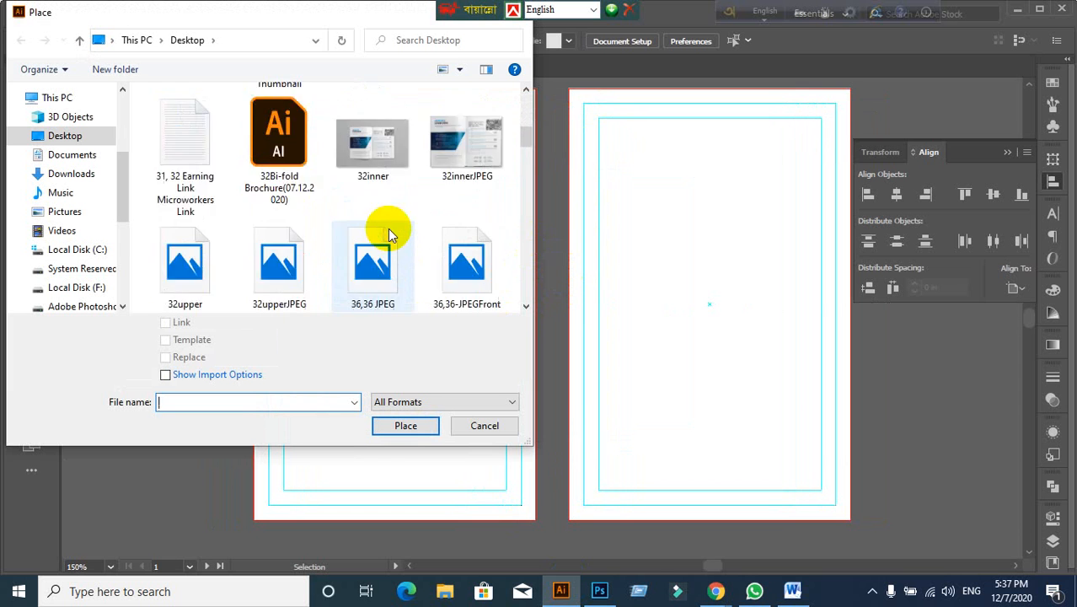
{"action": "scroll", "coordinate": [388, 236], "scroll_direction": "up", "scroll_amount": 4}
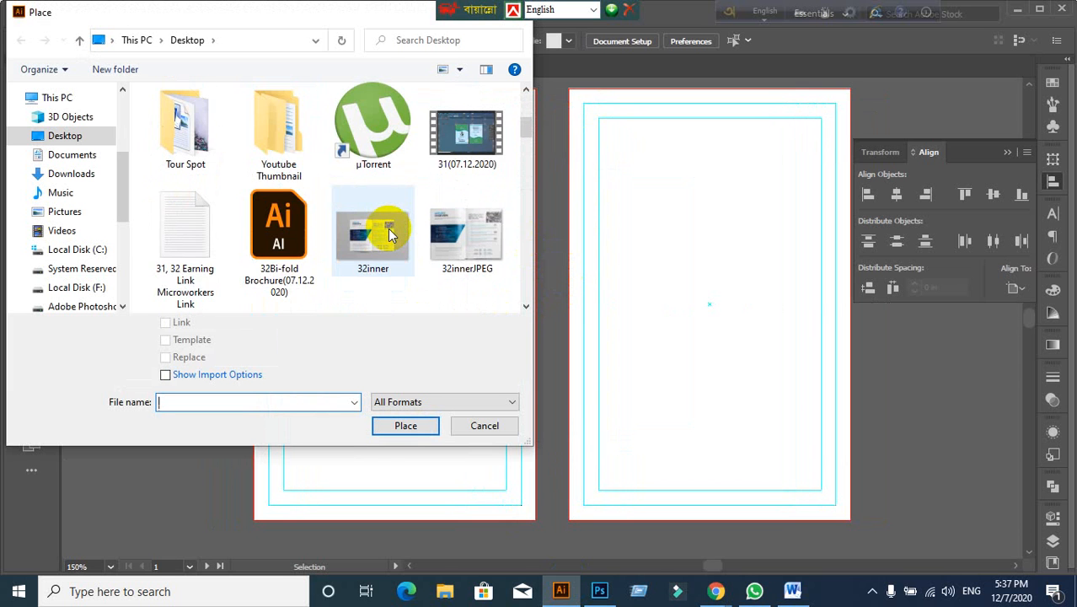
{"action": "scroll", "coordinate": [388, 229], "scroll_direction": "down", "scroll_amount": 1}
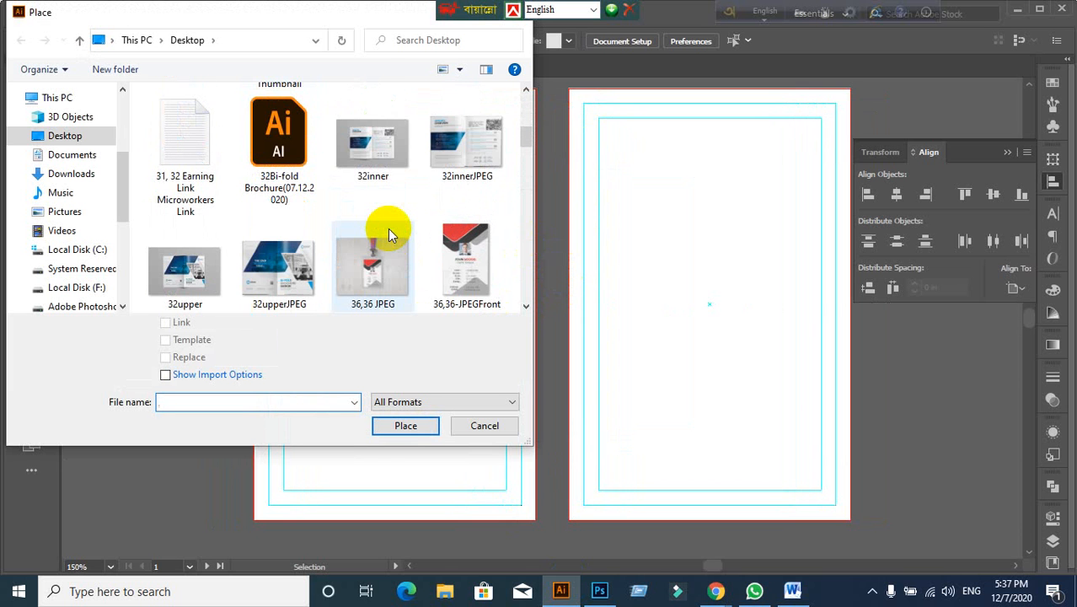
{"action": "left_click", "coordinate": [457, 241]}
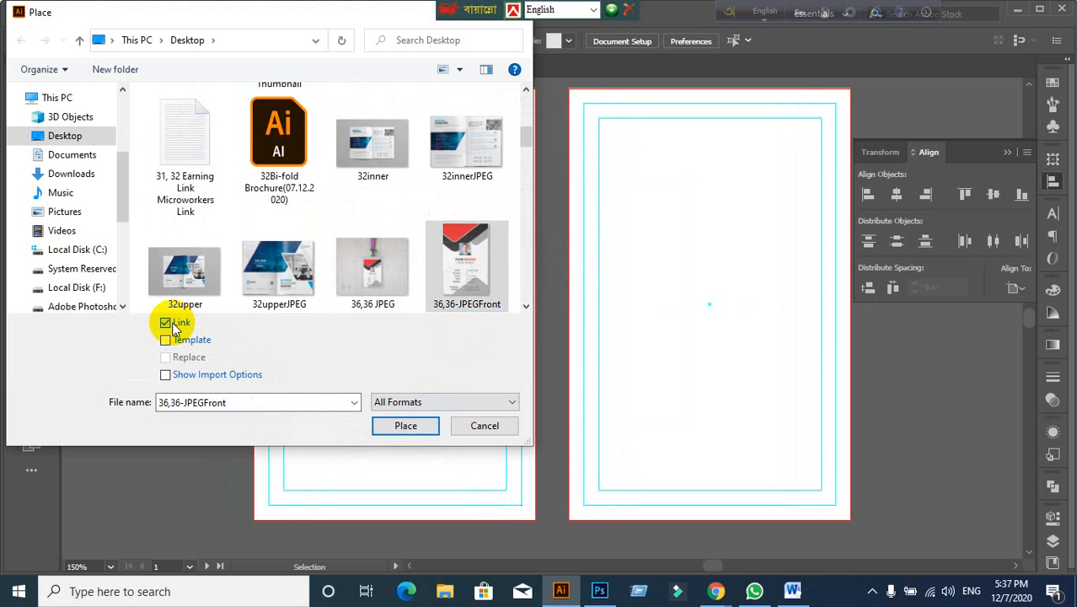
{"action": "left_click", "coordinate": [173, 328]}
{"action": "left_click", "coordinate": [403, 426]}
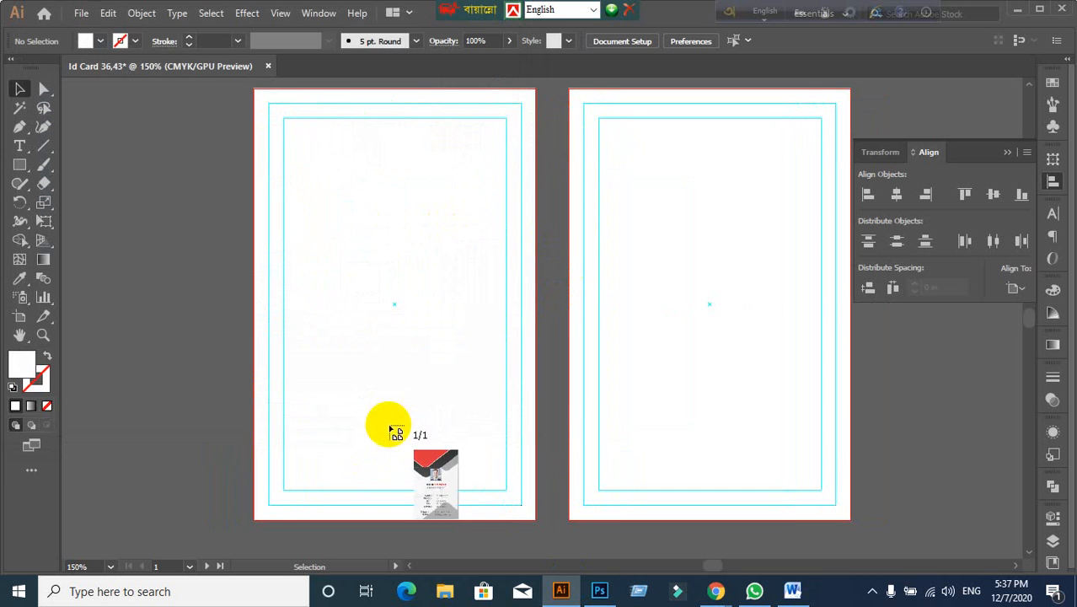
Step: Fit the front reference card across the left artboard, then deselect it
{"action": "left_click_drag", "start_coordinate": [269, 104], "coordinate": [557, 489]}
{"action": "scroll", "coordinate": [493, 457], "scroll_direction": "down", "scroll_amount": 1}
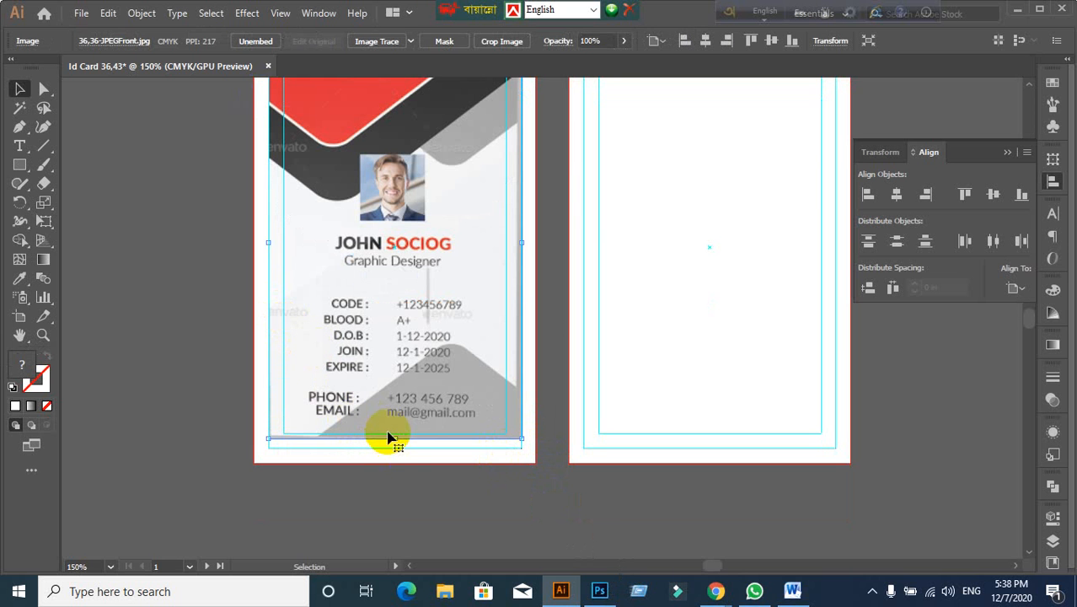
{"action": "left_click_drag", "start_coordinate": [400, 436], "coordinate": [403, 448]}
{"action": "scroll", "coordinate": [509, 440], "scroll_direction": "up", "scroll_amount": 2}
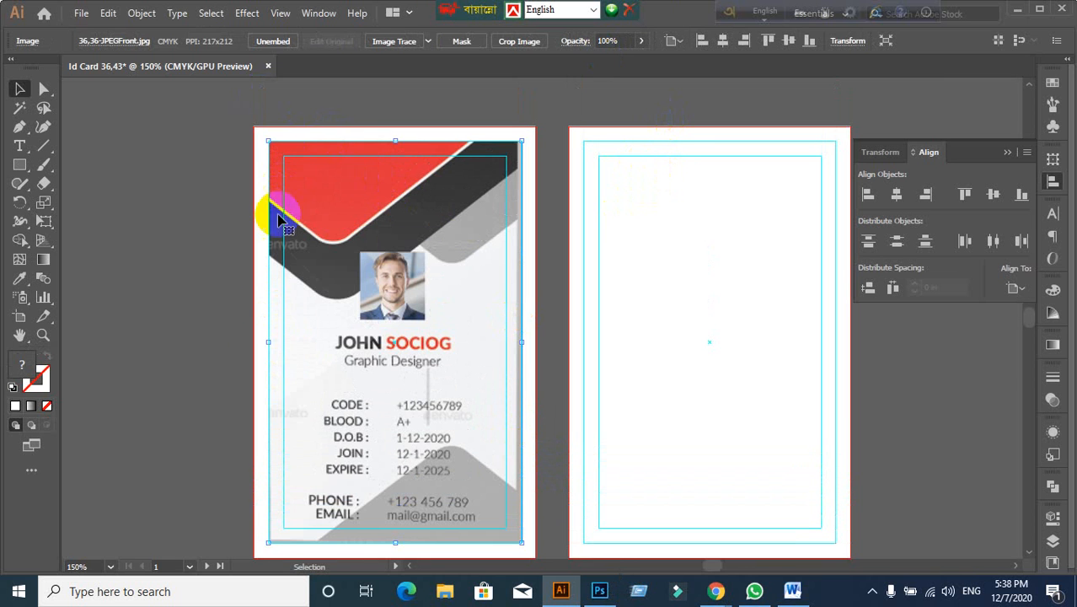
{"action": "scroll", "coordinate": [279, 253], "scroll_direction": "up", "scroll_amount": 1}
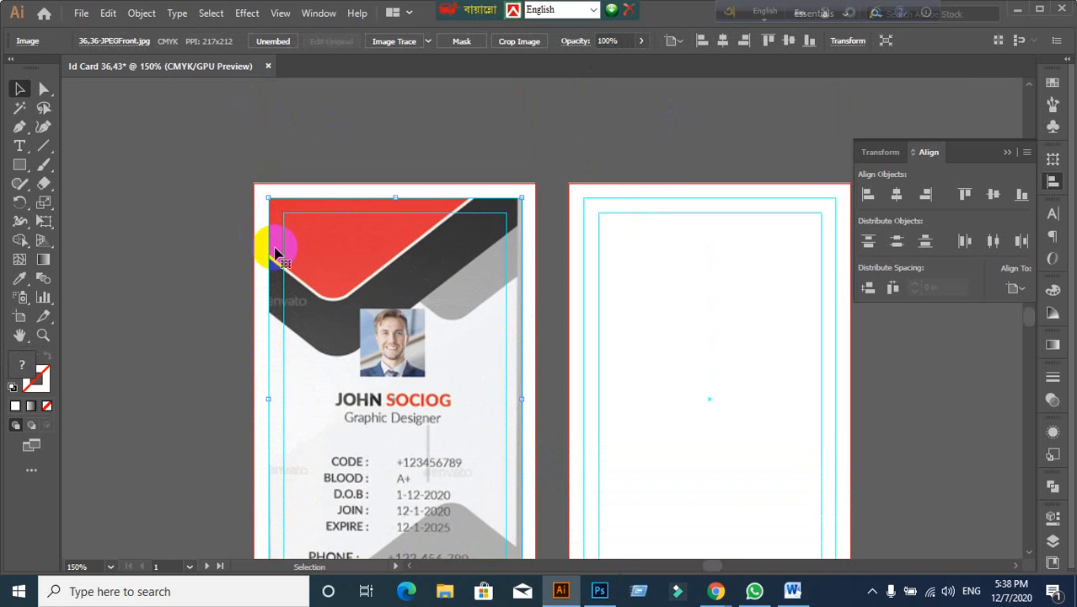
{"action": "left_click", "coordinate": [213, 257]}
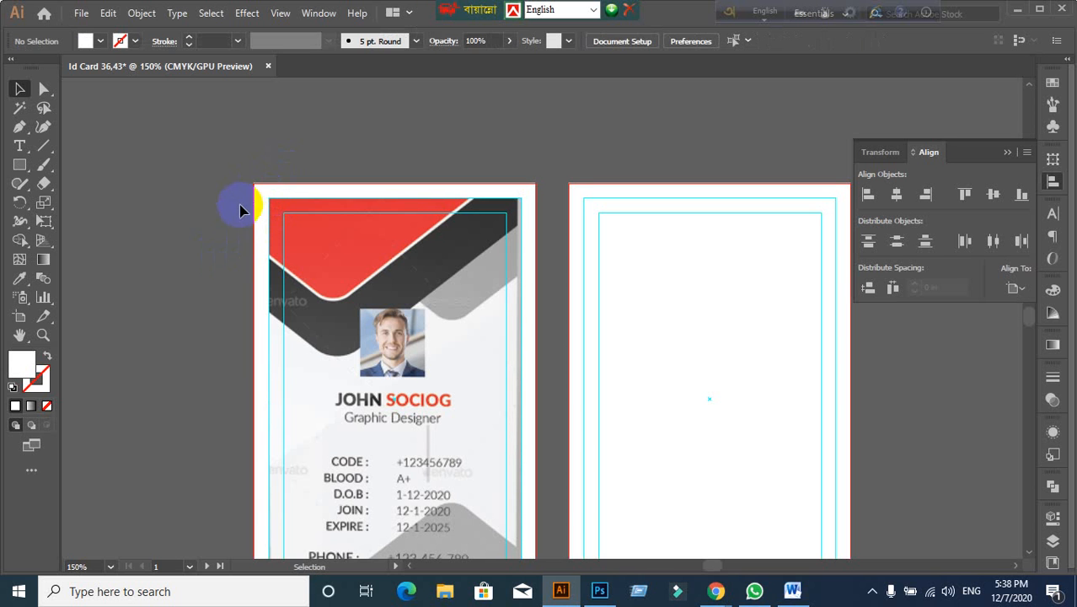
{"action": "scroll", "coordinate": [232, 215], "scroll_direction": "down", "scroll_amount": 1}
{"action": "left_click", "coordinate": [305, 293]}
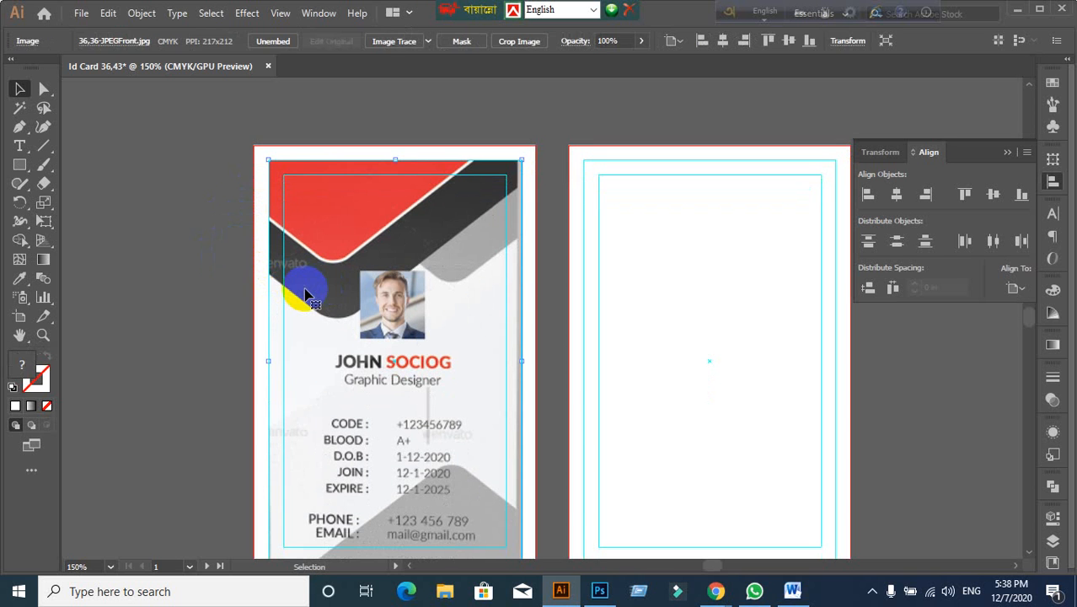
{"action": "key", "text": "ctrl+shift+a"}
{"action": "scroll", "coordinate": [305, 294], "scroll_direction": "down", "scroll_amount": 1}
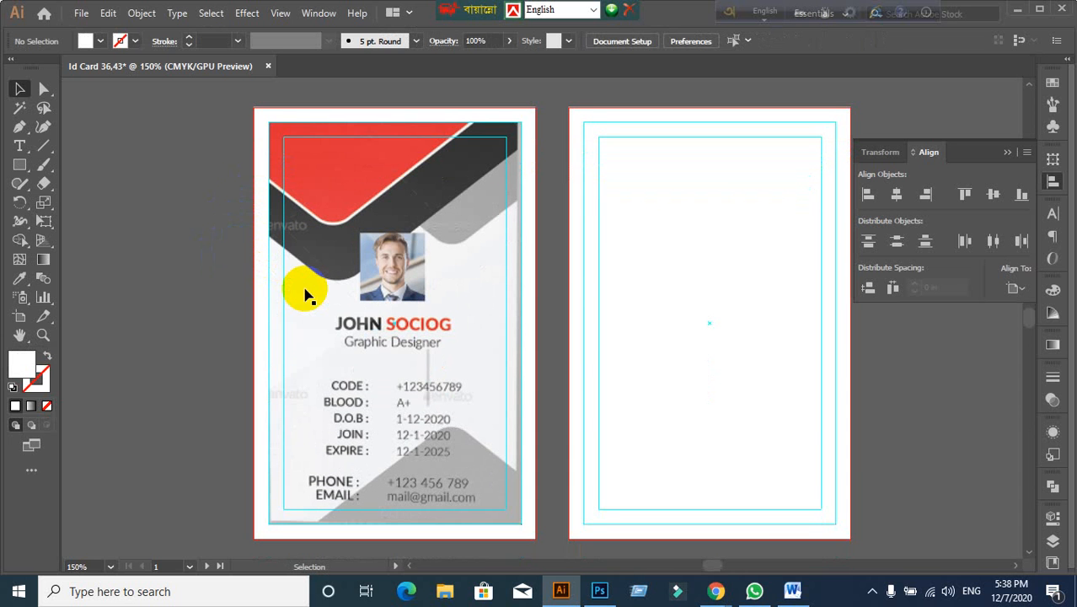
Step: Choose 36,43-BackJpeg in the Place dialog and load it
{"action": "left_click", "coordinate": [80, 14]}
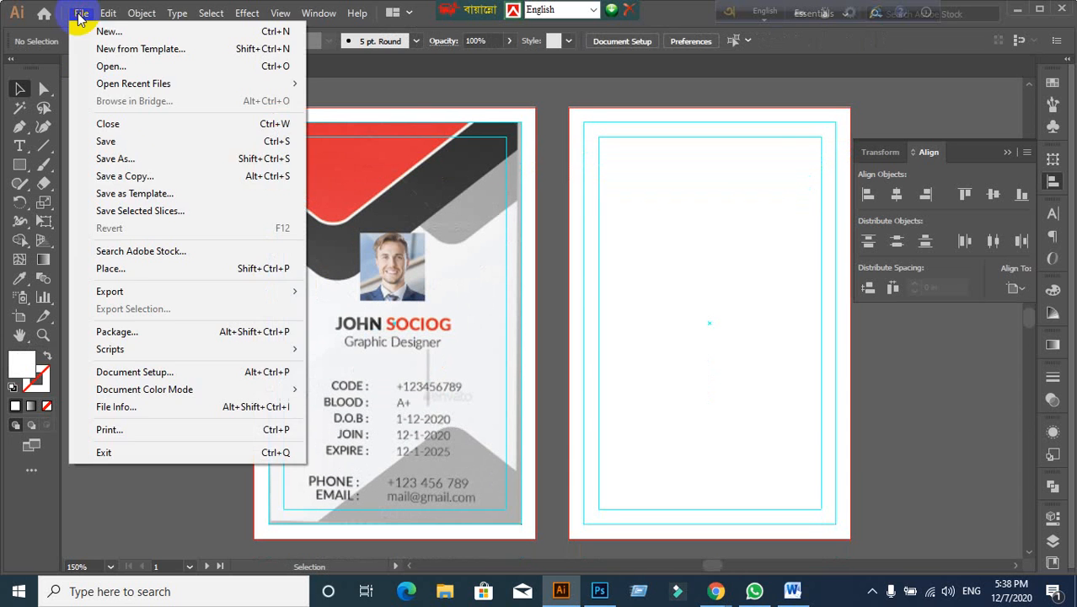
{"action": "left_click", "coordinate": [128, 266]}
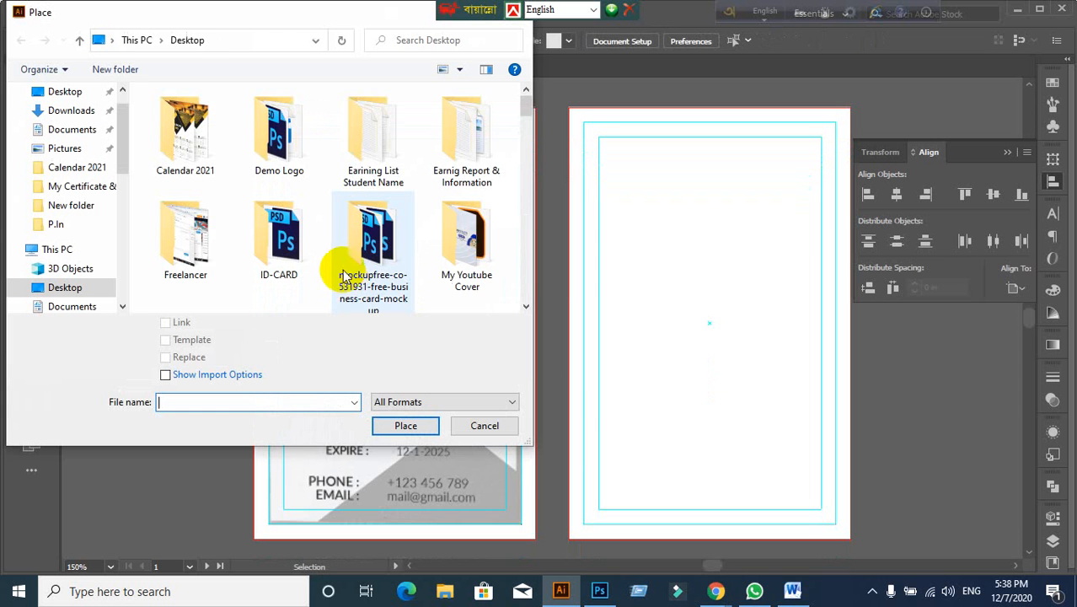
{"action": "scroll", "coordinate": [370, 252], "scroll_direction": "down", "scroll_amount": 5}
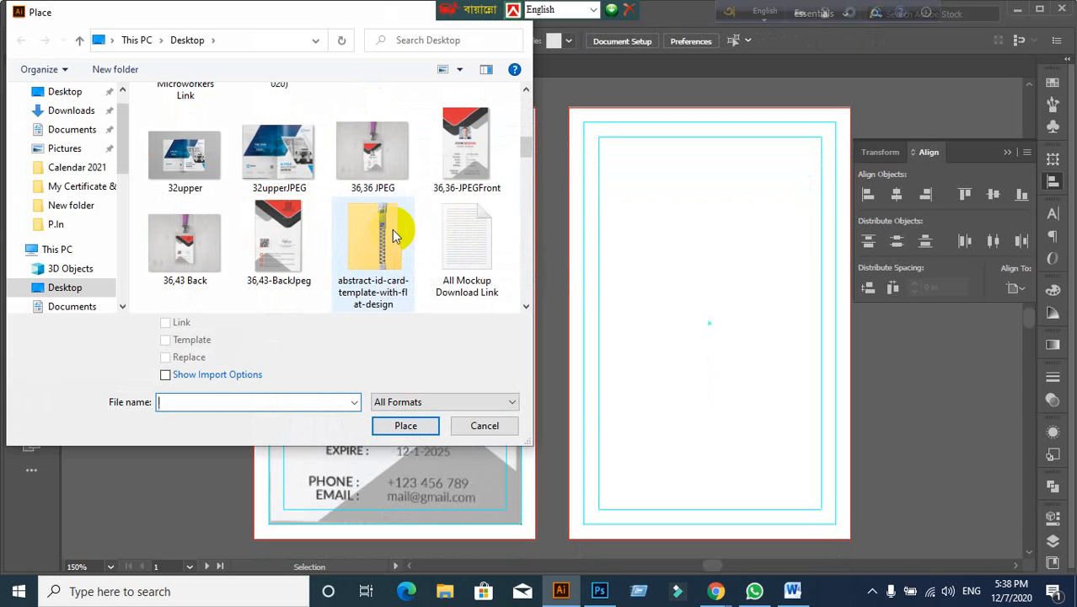
{"action": "left_click", "coordinate": [284, 251]}
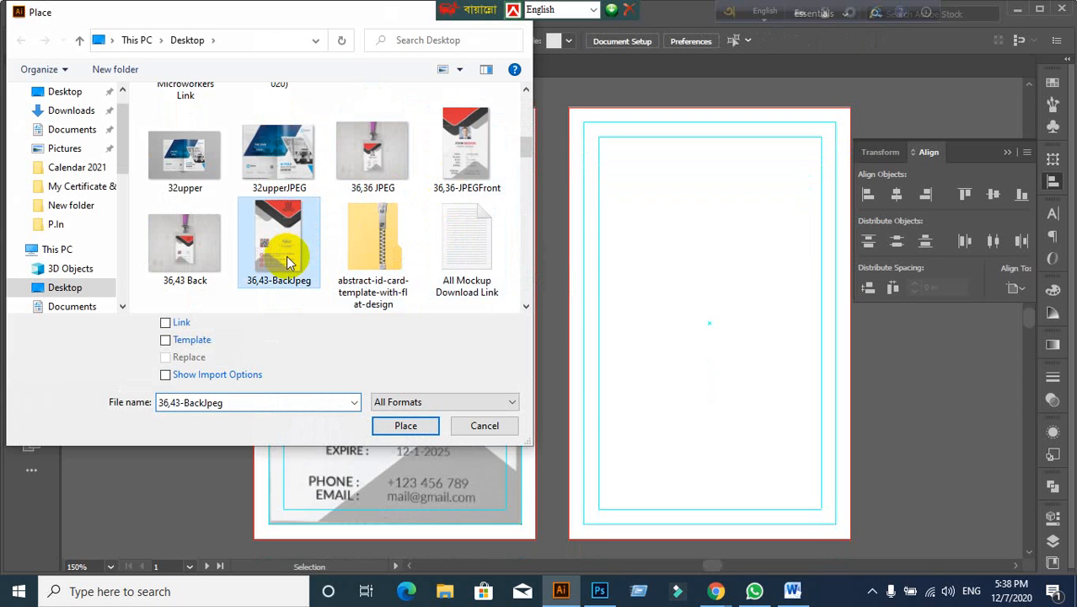
{"action": "left_click", "coordinate": [406, 428]}
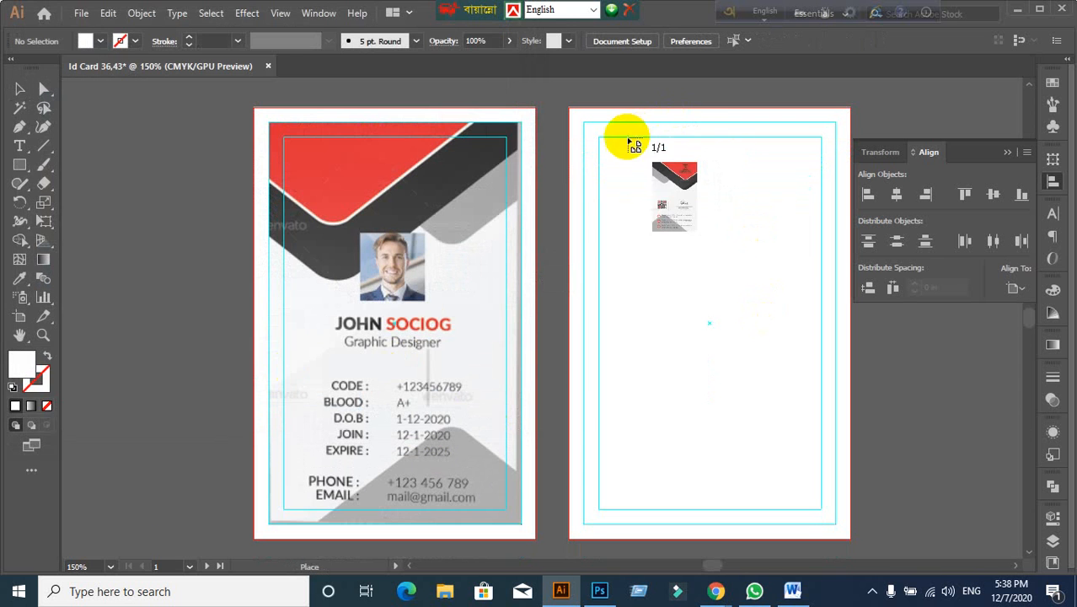
Step: Drop the back image onto the right artboard and stretch it to the card's bottom edge
{"action": "left_click_drag", "start_coordinate": [584, 123], "coordinate": [846, 513]}
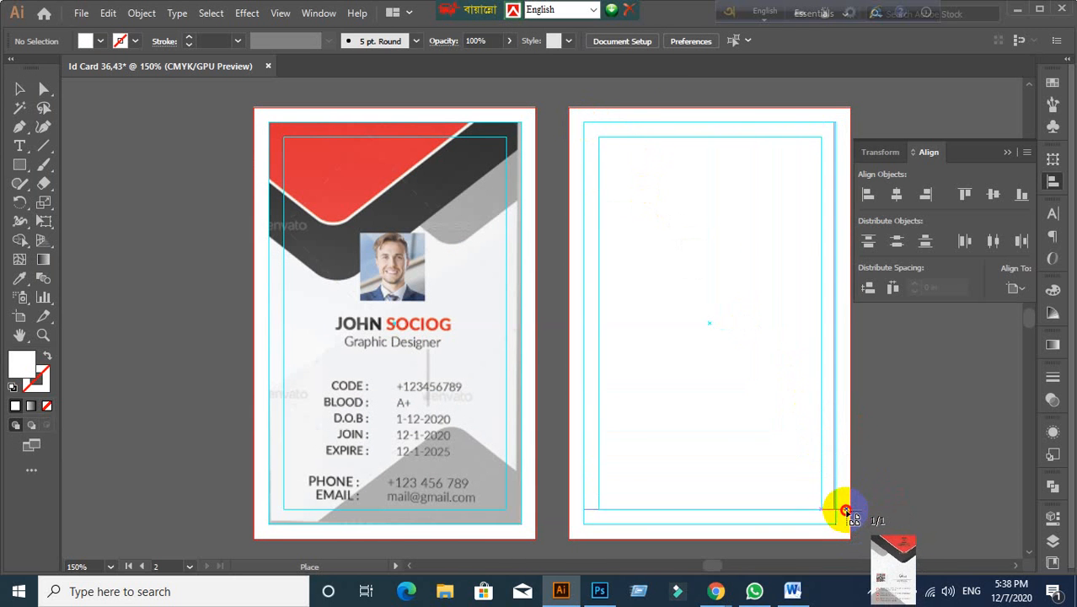
{"action": "scroll", "coordinate": [769, 457], "scroll_direction": "down", "scroll_amount": 3}
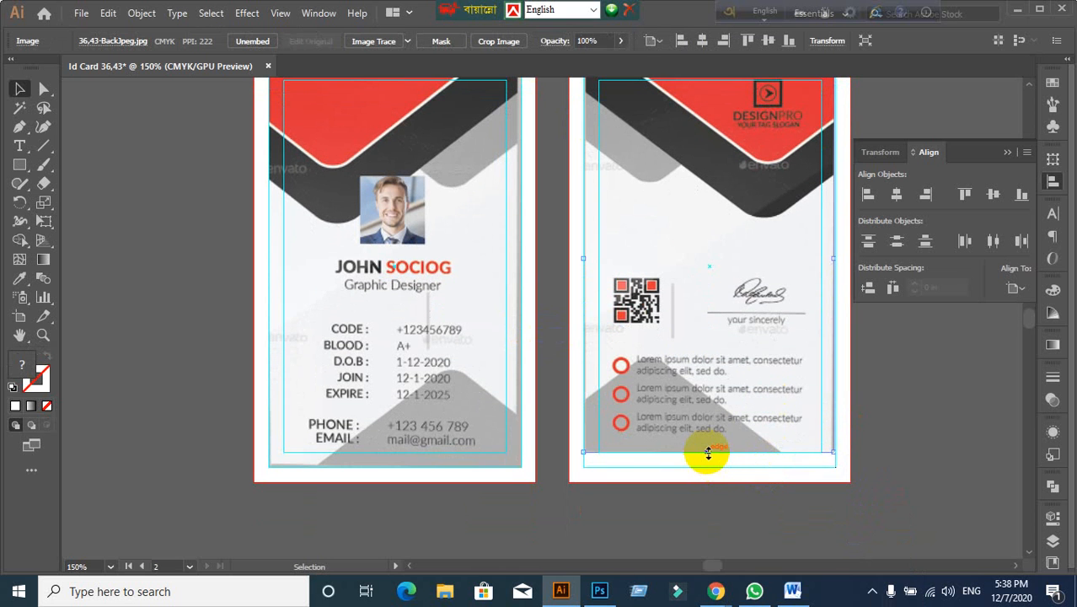
{"action": "left_click_drag", "start_coordinate": [708, 453], "coordinate": [705, 471]}
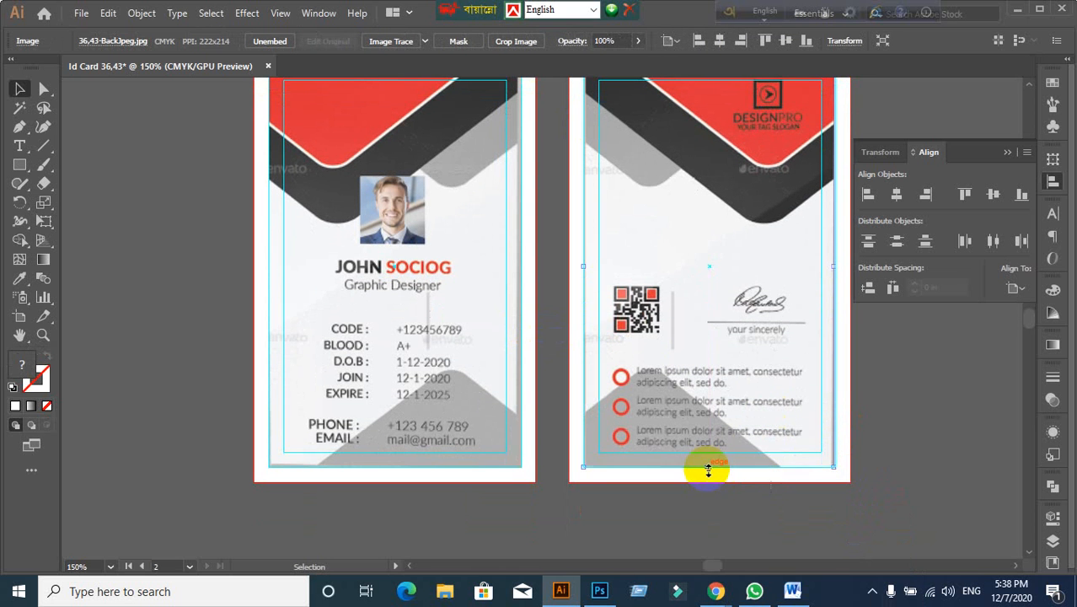
{"action": "scroll", "coordinate": [548, 441], "scroll_direction": "up", "scroll_amount": 3}
{"action": "left_click", "coordinate": [892, 456]}
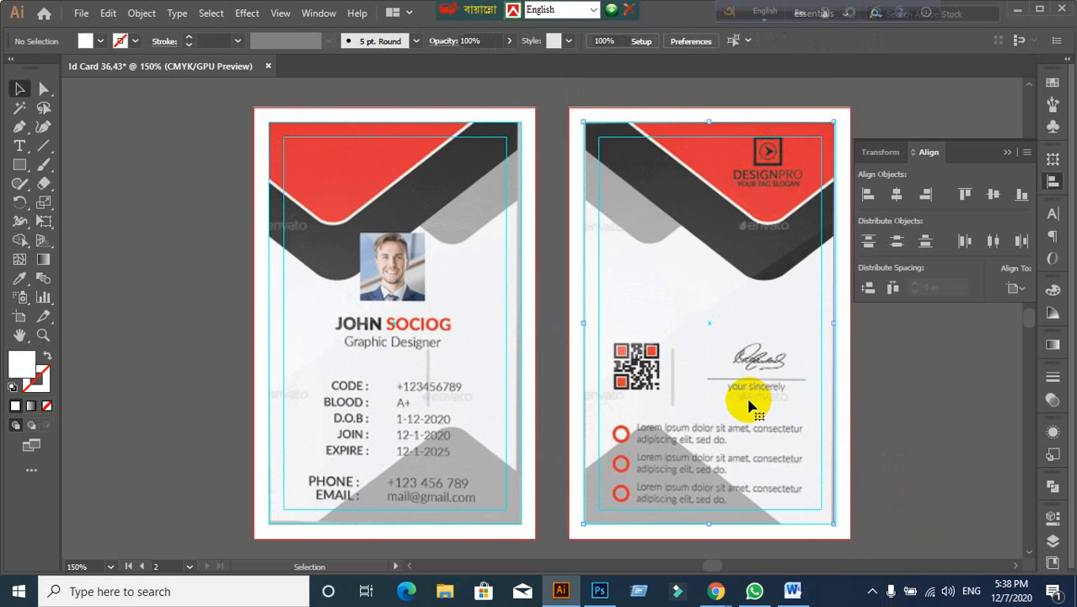
Step: Recentre the view on both cards, then pan onto the front card's header
{"action": "scroll", "coordinate": [265, 314], "scroll_direction": "up", "scroll_amount": 1}
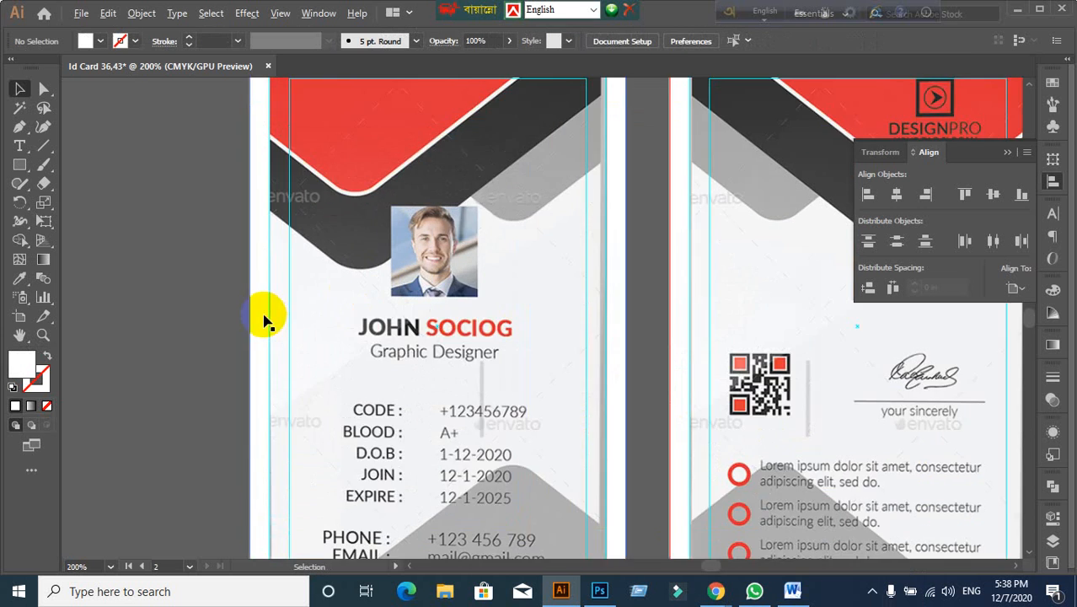
{"action": "scroll", "coordinate": [265, 318], "scroll_direction": "down", "scroll_amount": 2}
{"action": "scroll", "coordinate": [264, 319], "scroll_direction": "up", "scroll_amount": 1}
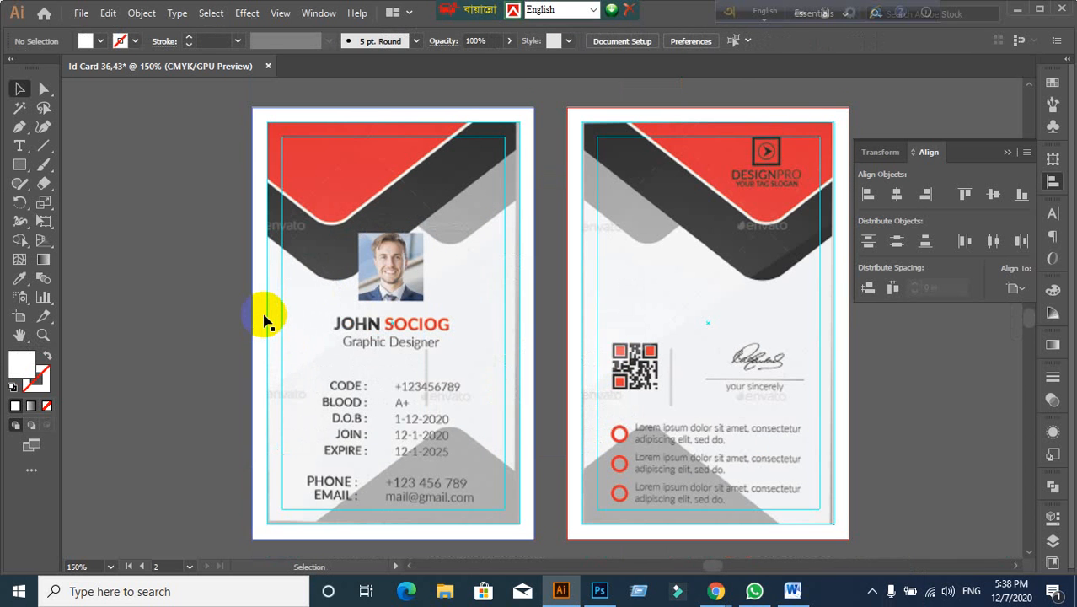
{"action": "left_click_drag", "start_coordinate": [264, 314], "coordinate": [309, 322]}
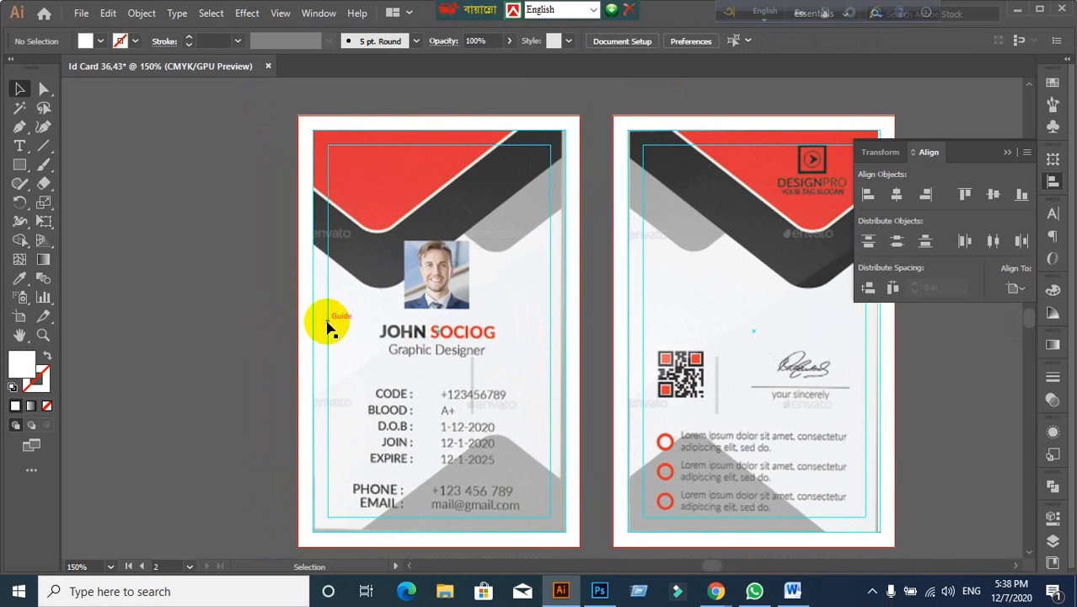
{"action": "scroll", "coordinate": [421, 293], "scroll_direction": "up", "scroll_amount": 1}
{"action": "scroll", "coordinate": [414, 293], "scroll_direction": "down", "scroll_amount": 1}
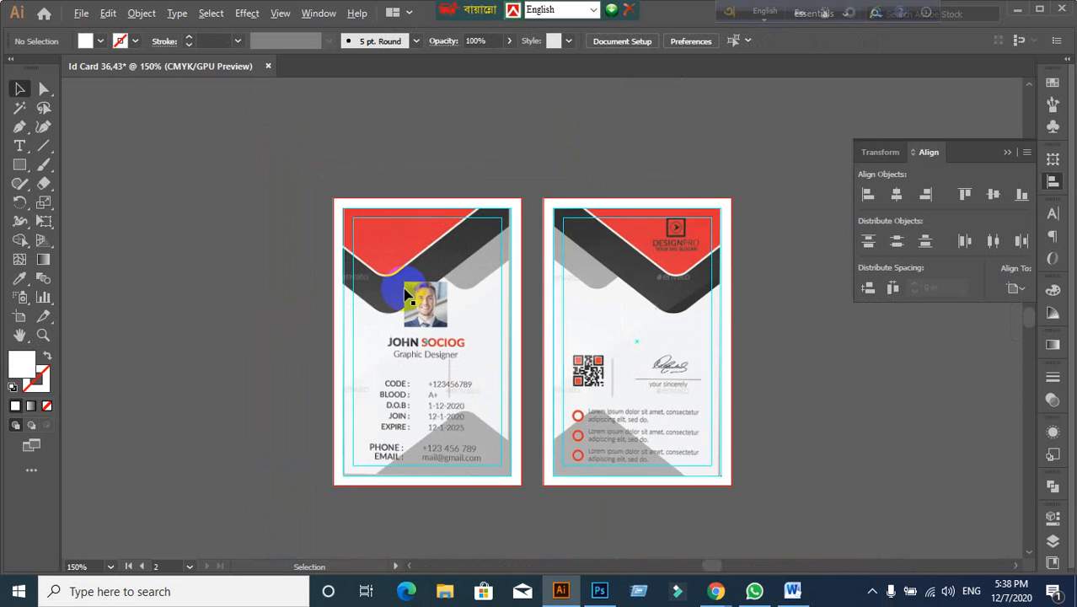
{"action": "scroll", "coordinate": [407, 295], "scroll_direction": "up", "scroll_amount": 1}
{"action": "scroll", "coordinate": [407, 295], "scroll_direction": "up", "scroll_amount": 1}
{"action": "left_click_drag", "start_coordinate": [397, 281], "coordinate": [313, 289]}
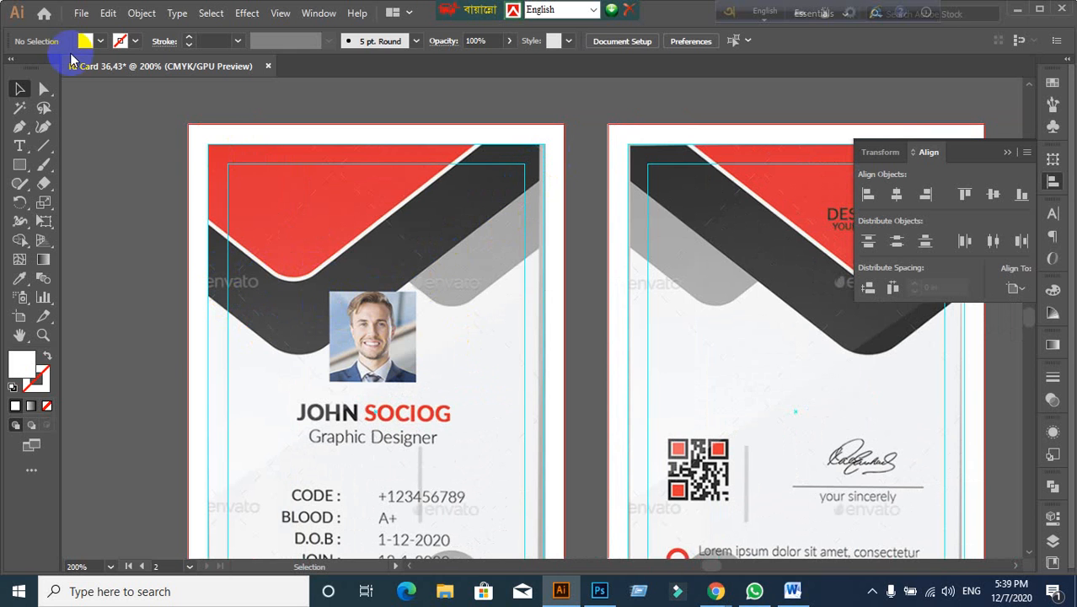
Step: Draw a rectangle over the front card's top half, filled with CMYK Blue
{"action": "left_click", "coordinate": [19, 165]}
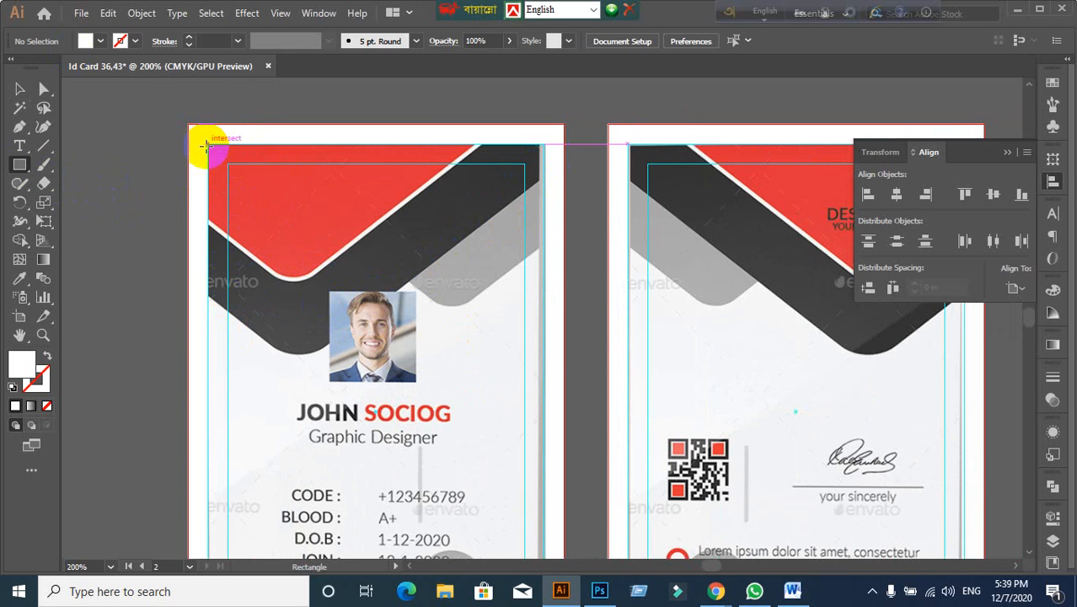
{"action": "left_click_drag", "start_coordinate": [207, 145], "coordinate": [569, 354]}
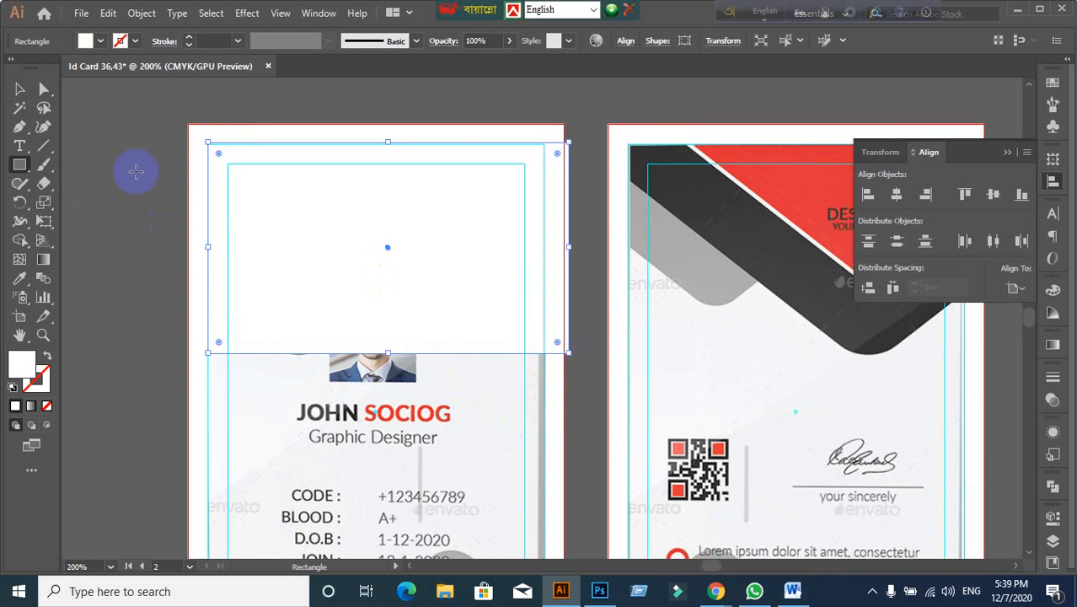
{"action": "left_click", "coordinate": [102, 42]}
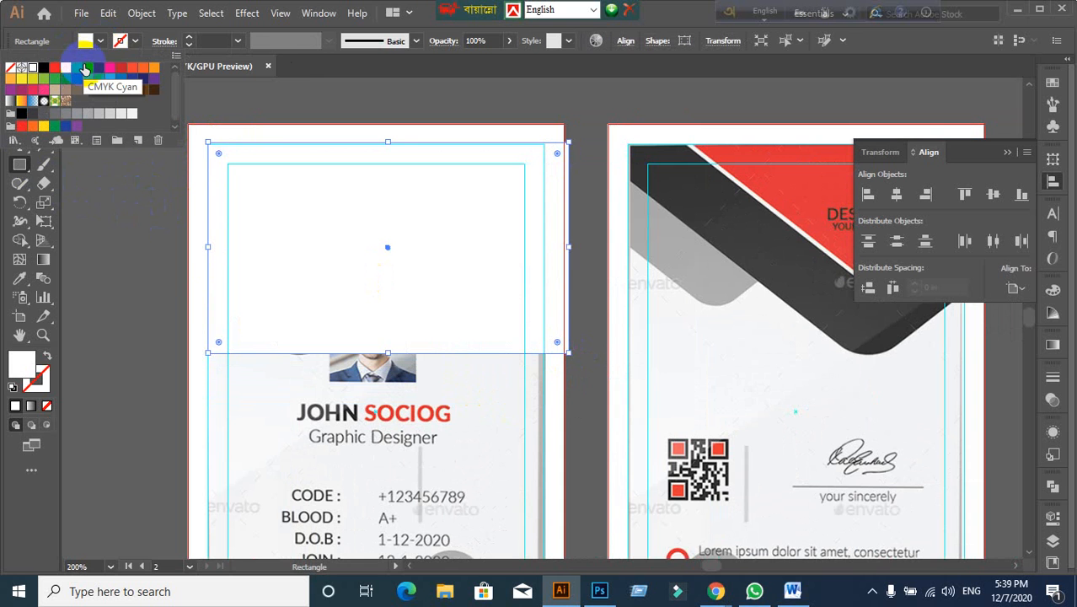
{"action": "left_click", "coordinate": [95, 71]}
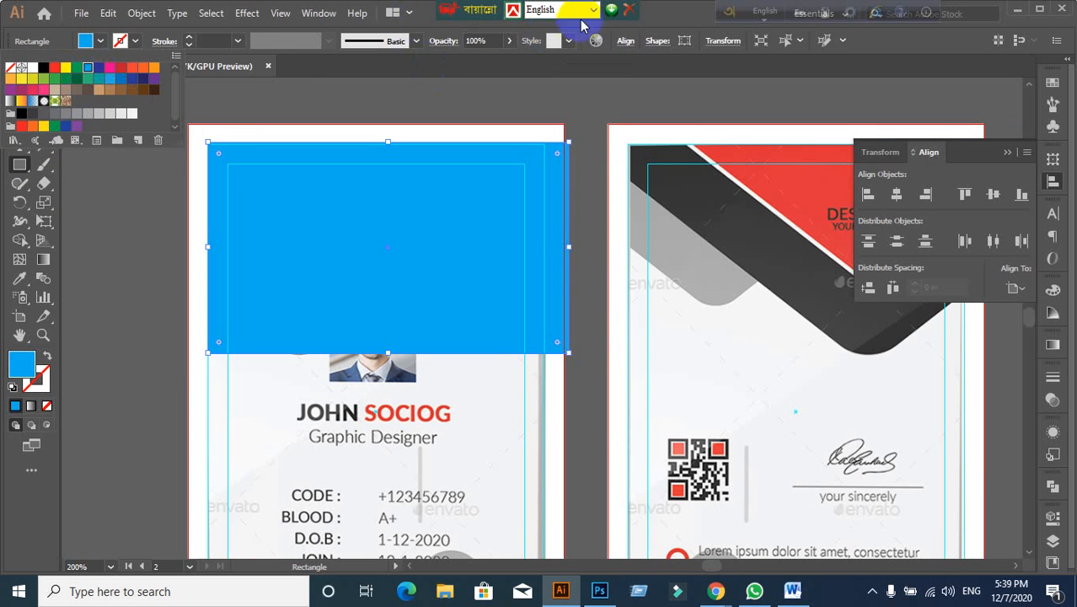
Step: Set the blue rectangle's opacity to 70% in the Transparency panel
{"action": "left_click", "coordinate": [21, 88]}
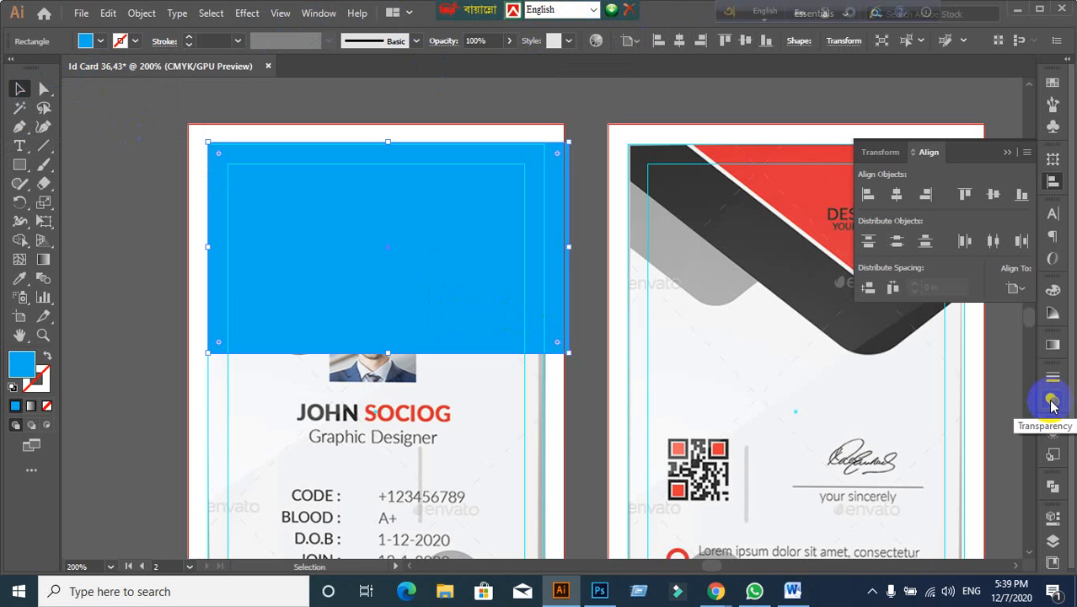
{"action": "left_click", "coordinate": [1051, 403]}
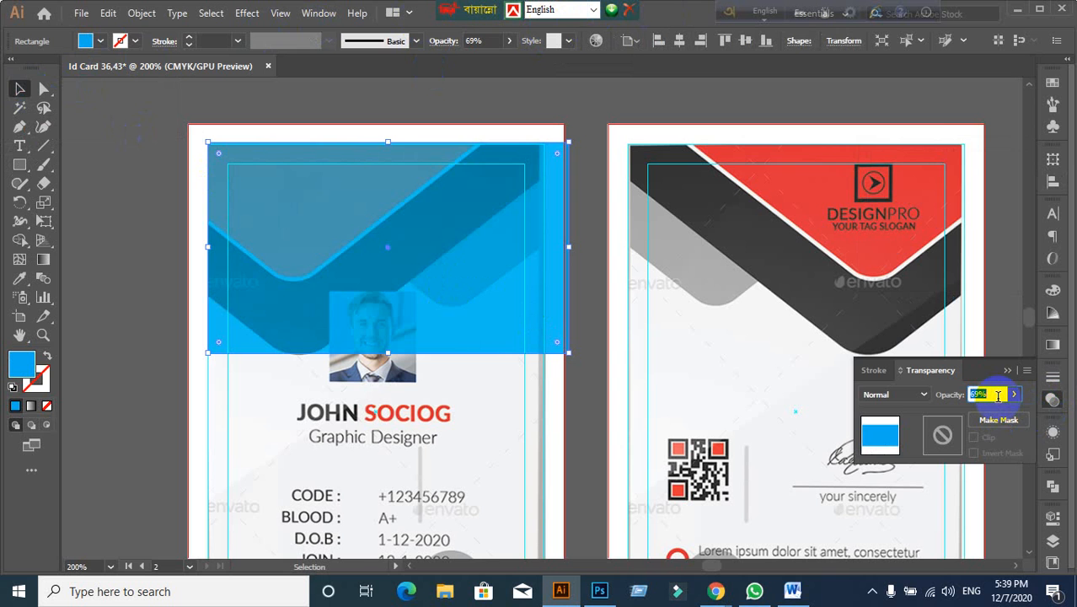
{"action": "left_click", "coordinate": [160, 321]}
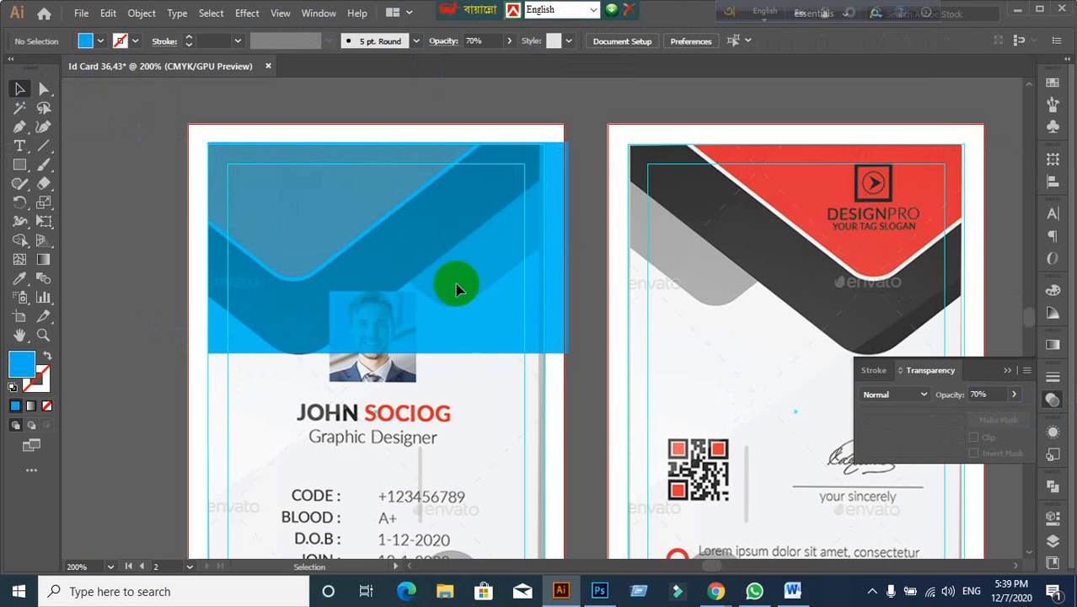
{"action": "left_click", "coordinate": [477, 302]}
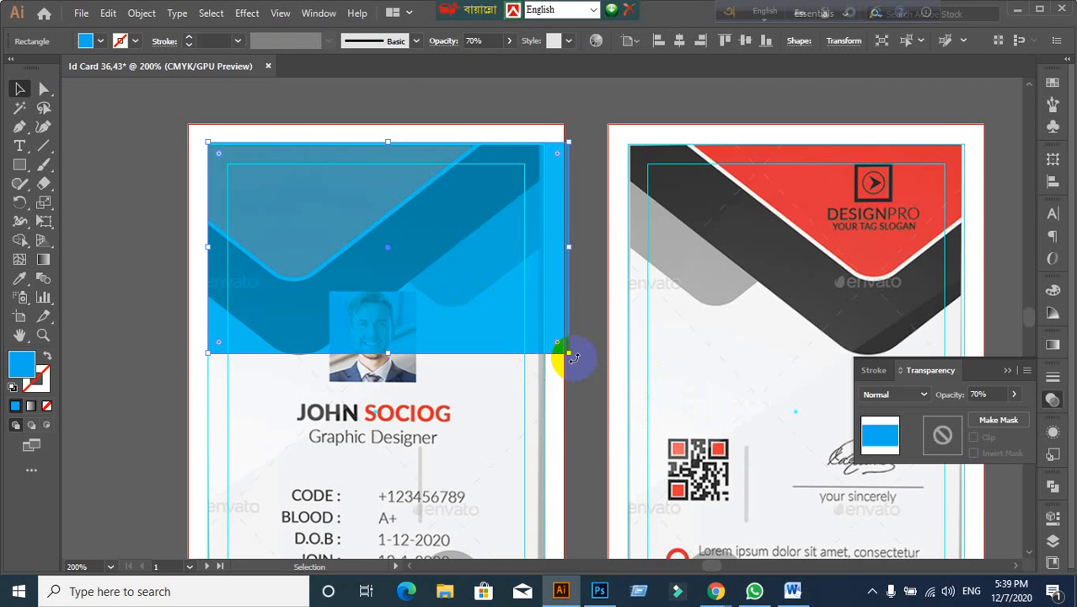
Step: Rotate the blue rectangle about 35 degrees and move it up and left
{"action": "left_click_drag", "start_coordinate": [573, 357], "coordinate": [587, 218]}
{"action": "left_click_drag", "start_coordinate": [474, 247], "coordinate": [435, 188]}
{"action": "left_click_drag", "start_coordinate": [563, 158], "coordinate": [563, 167]}
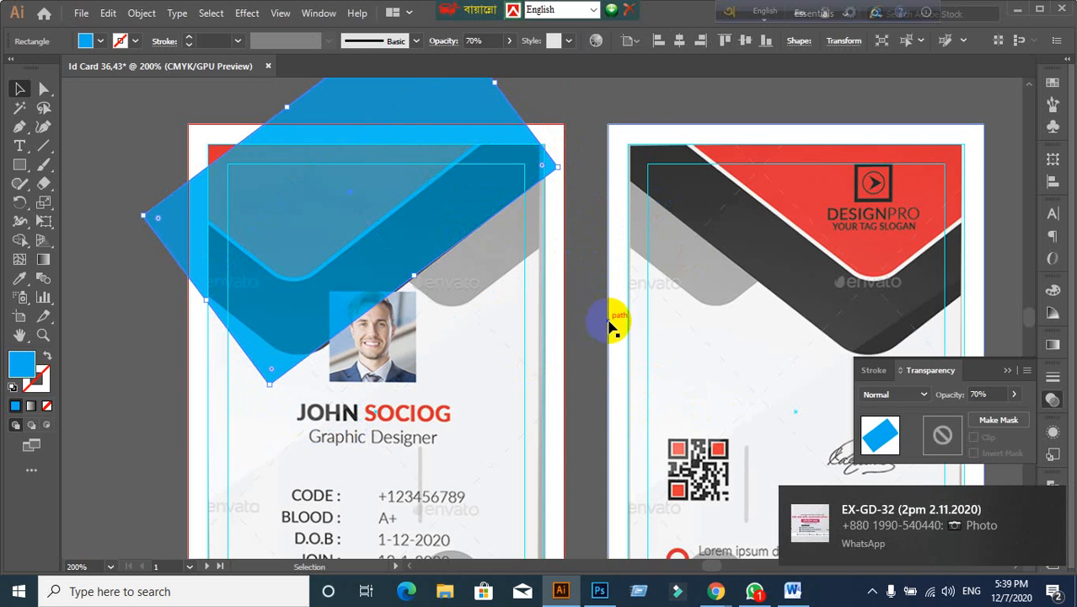
{"action": "left_click_drag", "start_coordinate": [375, 211], "coordinate": [362, 202]}
{"action": "key", "text": "ctrl+z"}
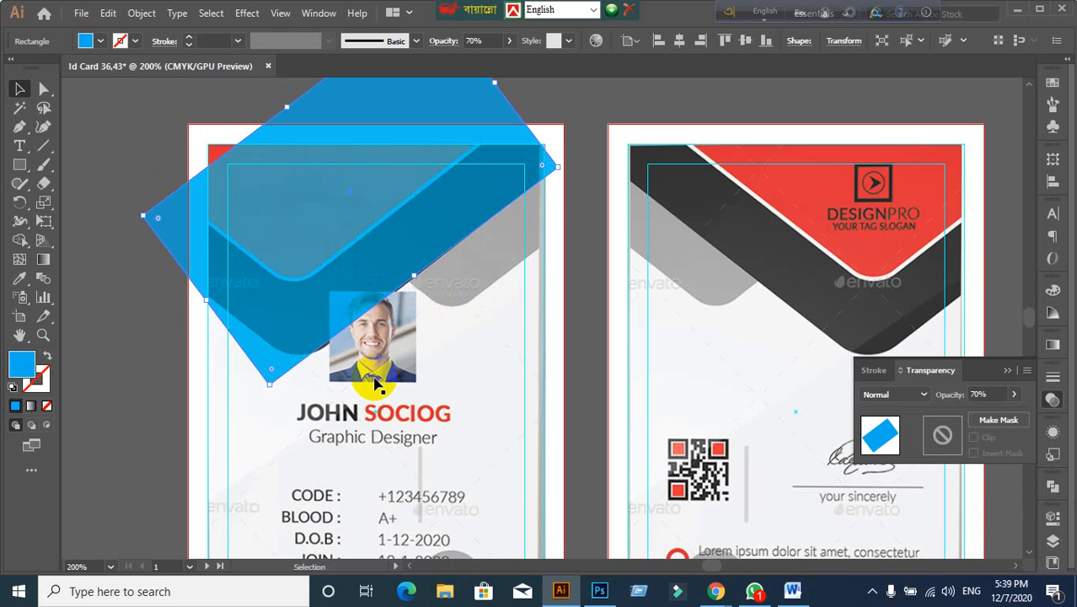
Step: Scale the tilted blue rectangle larger across the card header
{"action": "scroll", "coordinate": [424, 361], "scroll_direction": "up", "scroll_amount": 1}
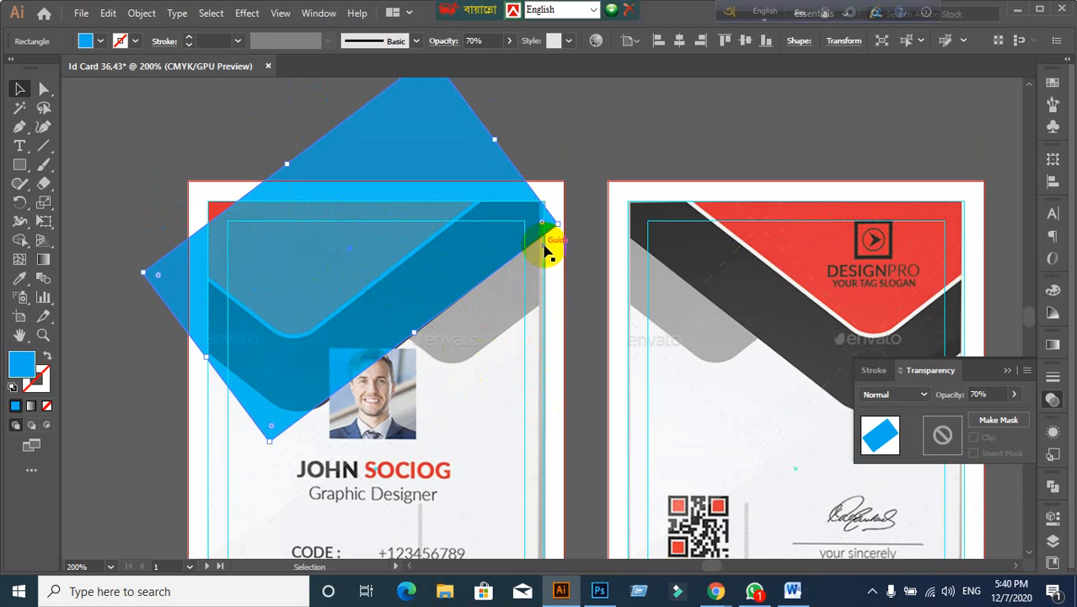
{"action": "scroll", "coordinate": [544, 335], "scroll_direction": "up", "scroll_amount": 1}
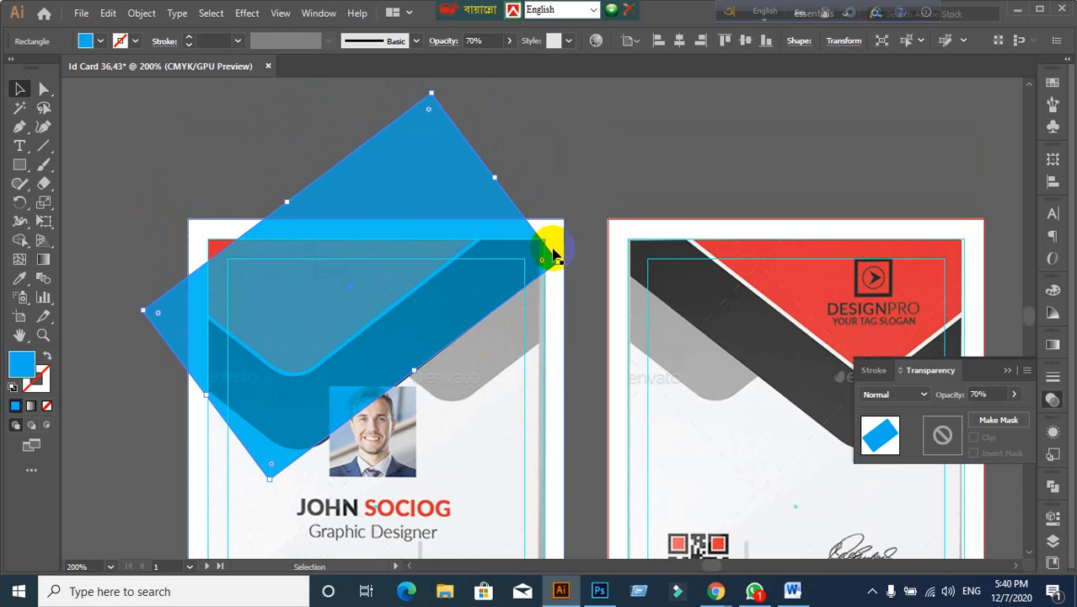
{"action": "left_click", "coordinate": [569, 171]}
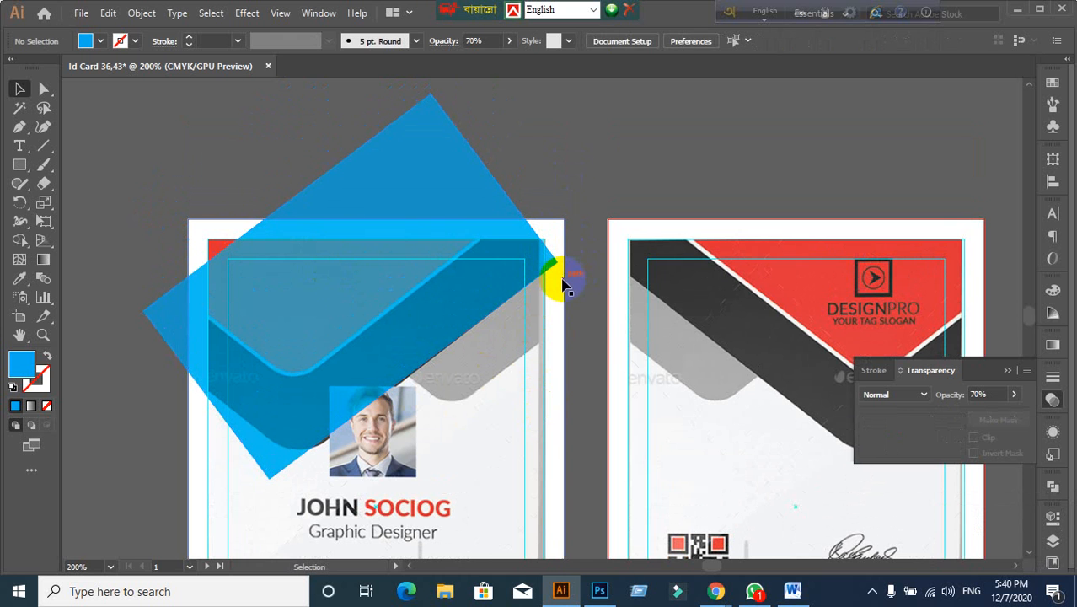
{"action": "left_click", "coordinate": [517, 257]}
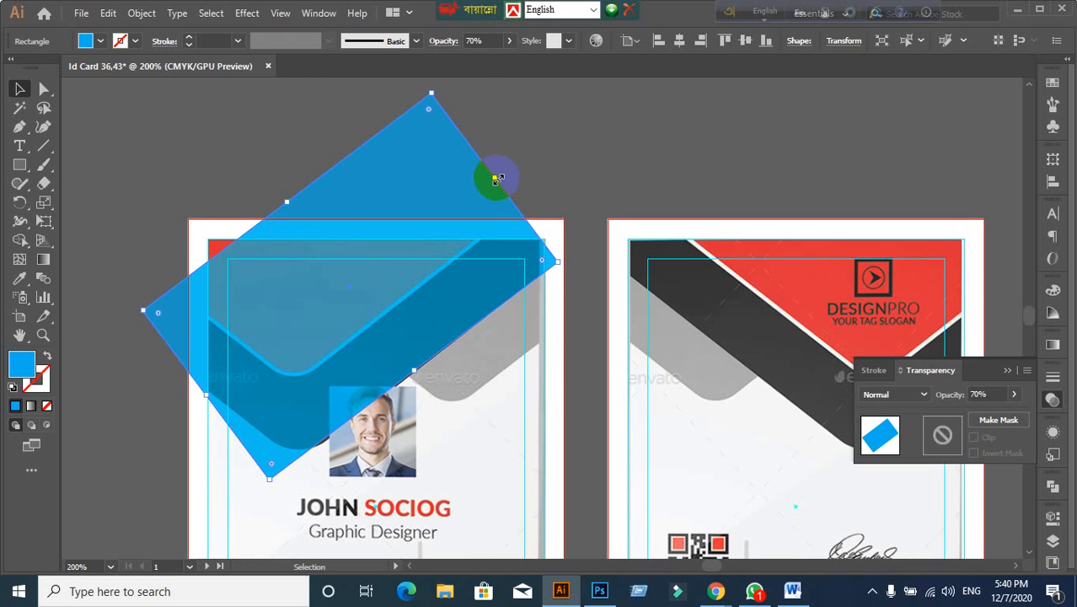
{"action": "left_click_drag", "start_coordinate": [495, 179], "coordinate": [540, 156]}
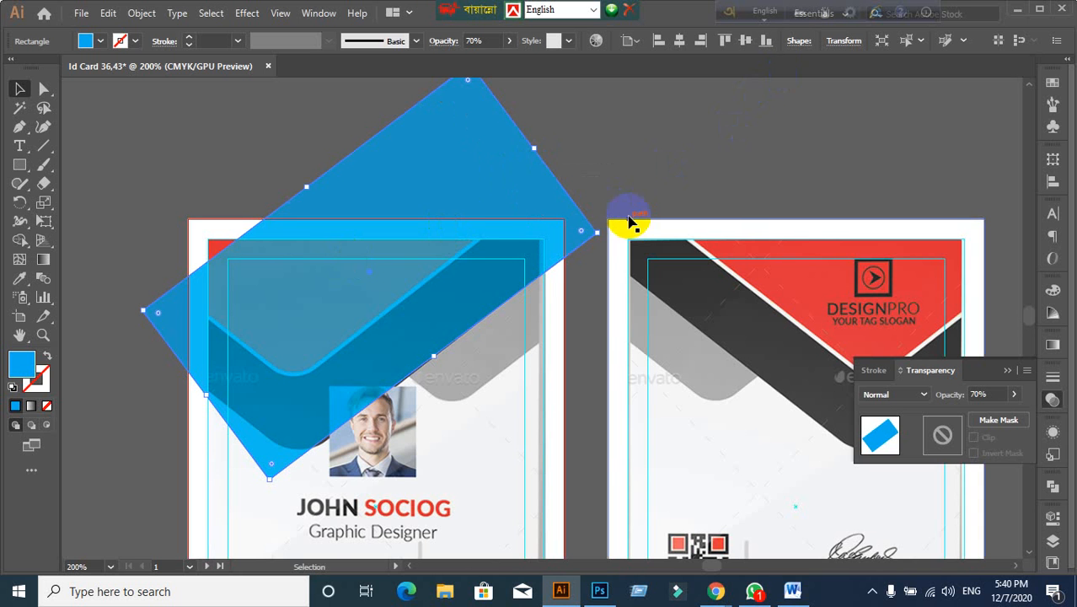
{"action": "key", "text": "ctrl+z"}
{"action": "left_click", "coordinate": [581, 253]}
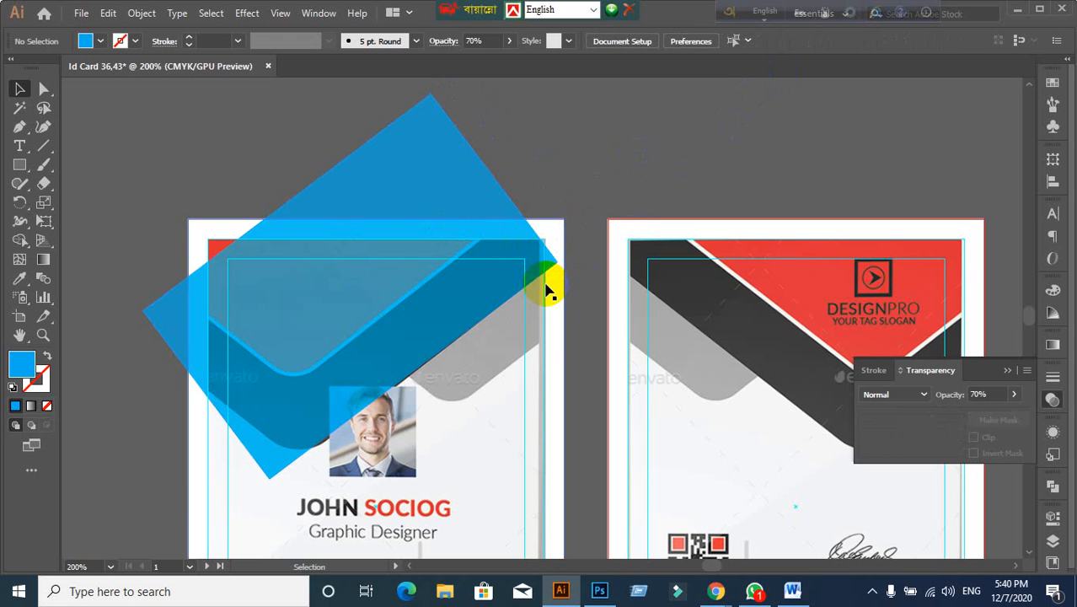
{"action": "left_click", "coordinate": [494, 255]}
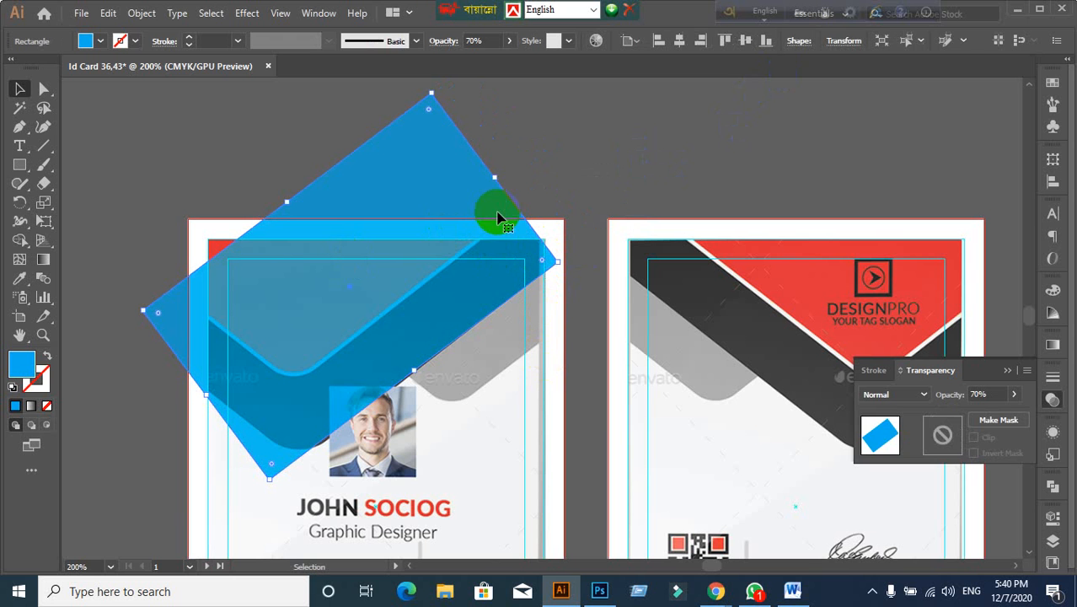
{"action": "left_click_drag", "start_coordinate": [495, 182], "coordinate": [704, 138]}
{"action": "left_click", "coordinate": [160, 313]}
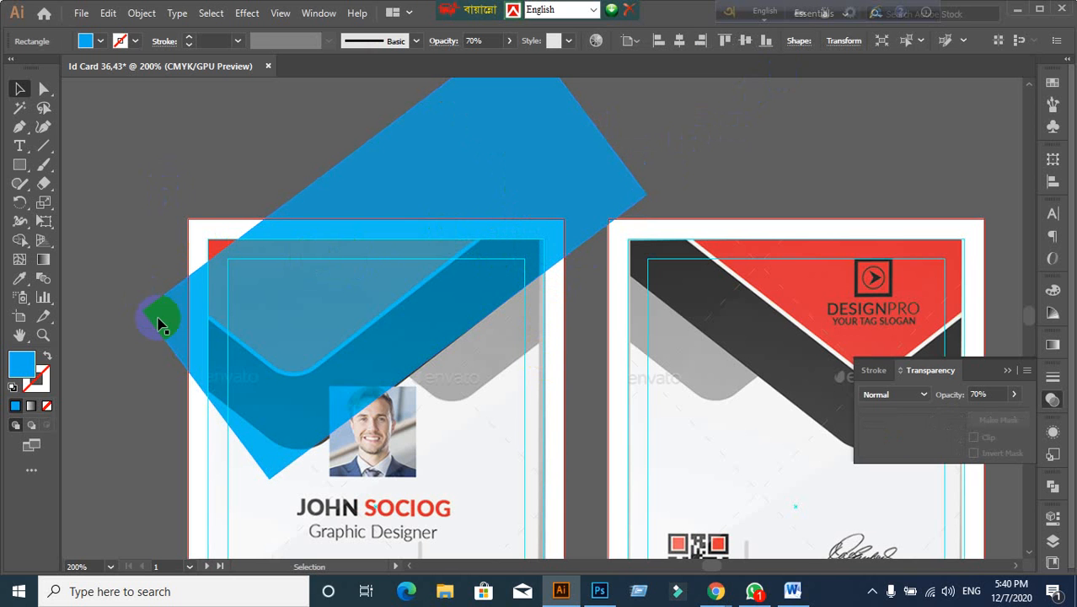
{"action": "left_click", "coordinate": [307, 337]}
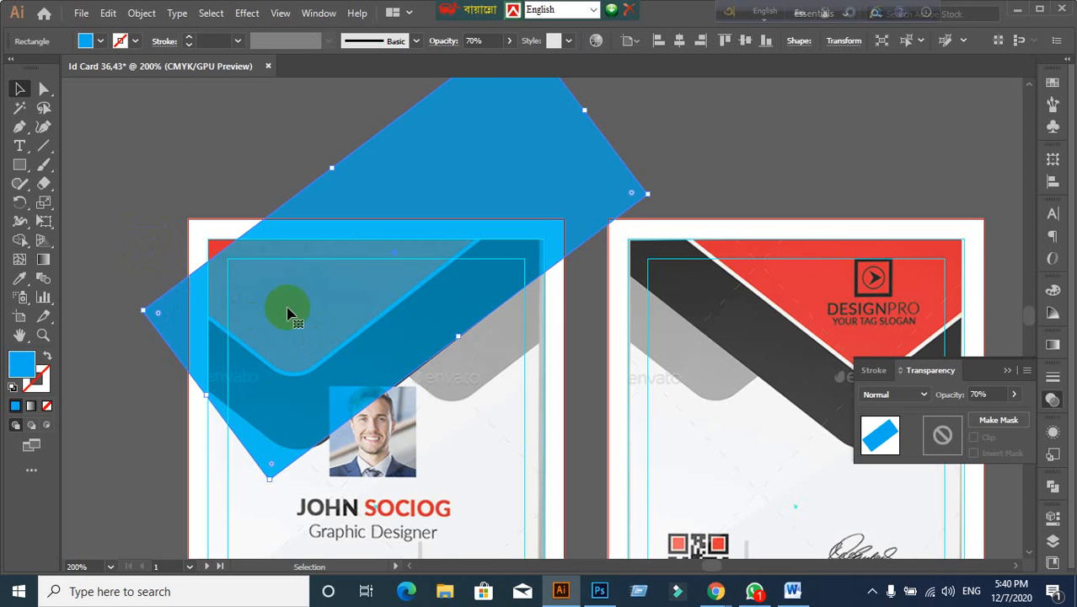
Step: Extend the blue rectangle's top-left side further to the left
{"action": "scroll", "coordinate": [346, 189], "scroll_direction": "up", "scroll_amount": 2}
{"action": "left_click_drag", "start_coordinate": [334, 207], "coordinate": [229, 272]}
{"action": "scroll", "coordinate": [228, 337], "scroll_direction": "down", "scroll_amount": 3}
{"action": "left_click", "coordinate": [144, 446]}
{"action": "scroll", "coordinate": [144, 447], "scroll_direction": "down", "scroll_amount": 1}
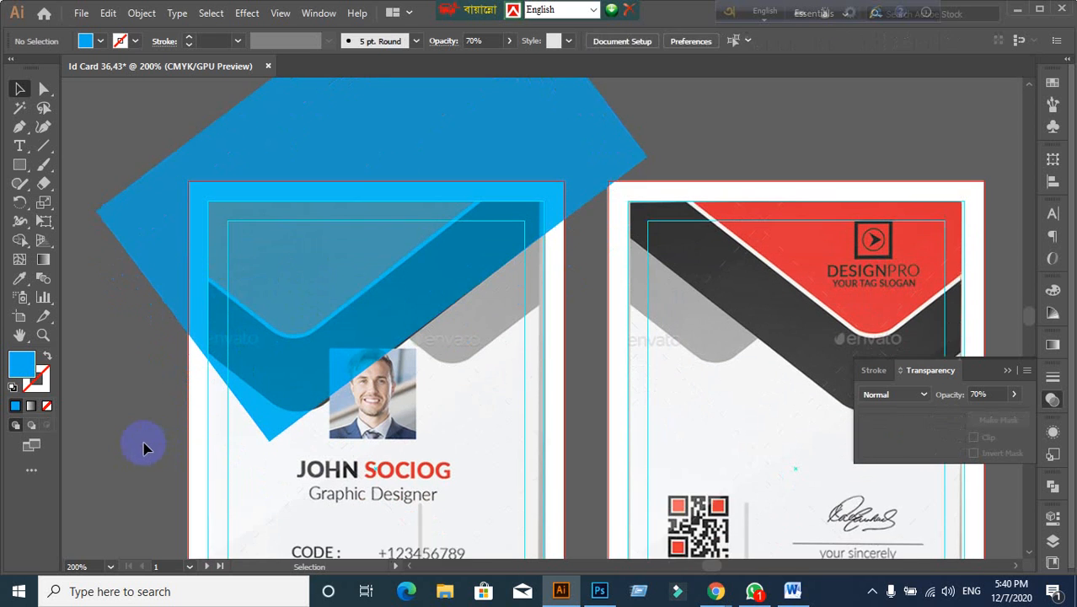
{"action": "left_click", "coordinate": [224, 272]}
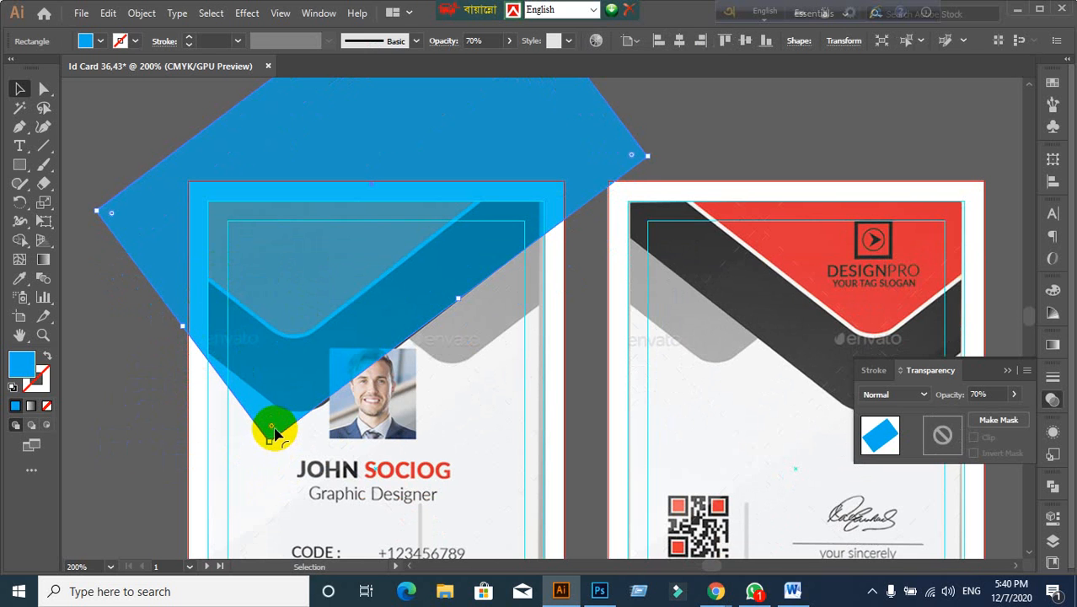
Step: Round the blue shape's bottom corner and nudge it down and left into place
{"action": "left_click_drag", "start_coordinate": [272, 430], "coordinate": [279, 378]}
{"action": "left_click", "coordinate": [99, 435]}
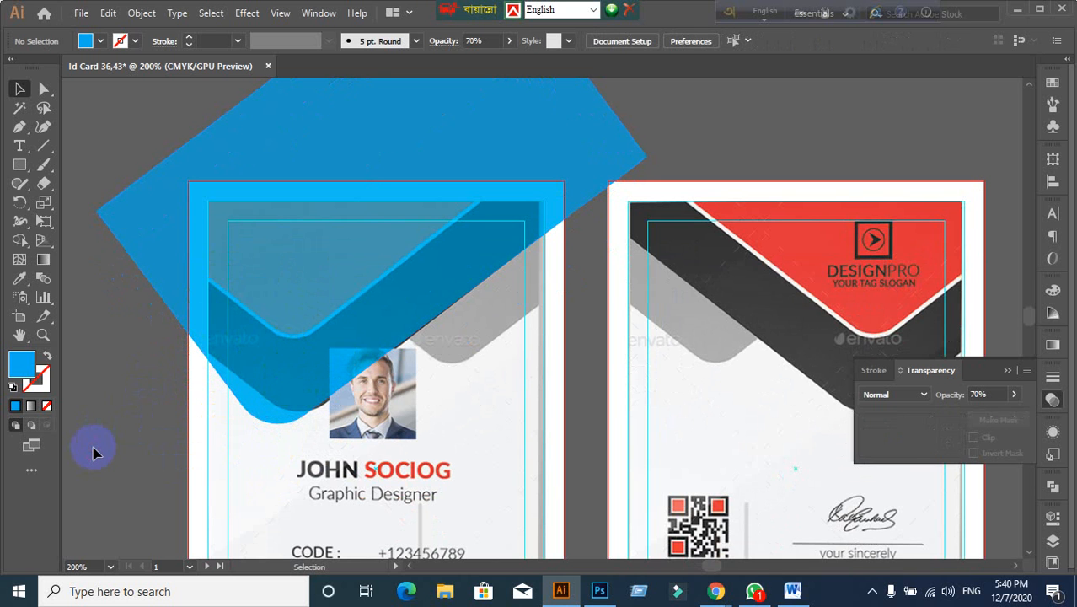
{"action": "mouse_move", "coordinate": [235, 330]}
{"action": "left_mouse_down"}
{"action": "mouse_move", "coordinate": [243, 310]}
{"action": "mouse_move", "coordinate": [245, 326]}
{"action": "left_mouse_up"}
{"action": "left_click", "coordinate": [141, 369]}
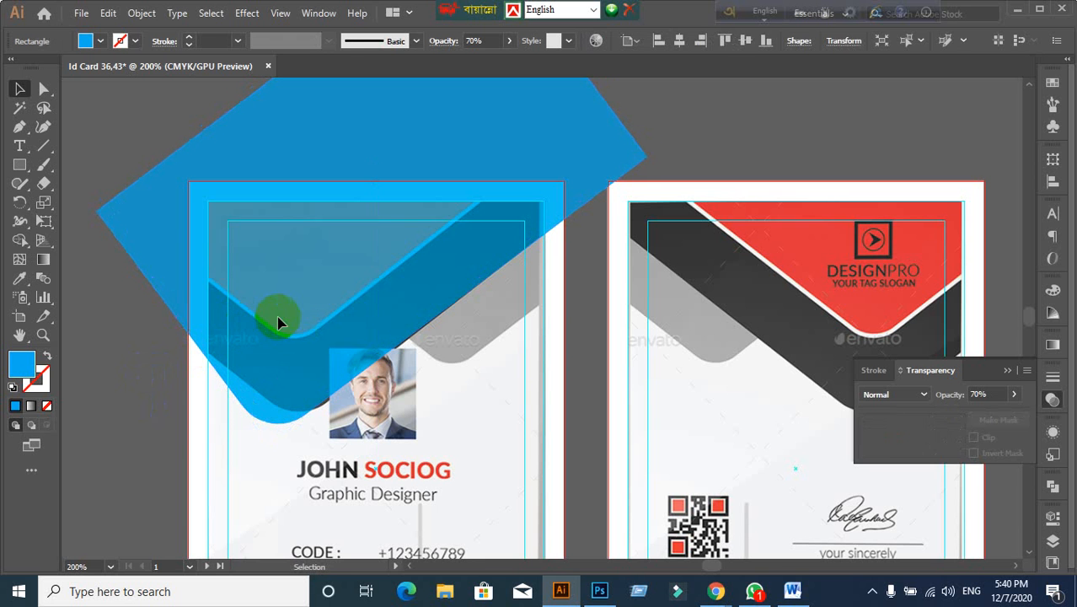
{"action": "left_click", "coordinate": [276, 317]}
Step: Try pulling the blue shape's lower-left anchor with Direct Selection, then undo it
{"action": "left_click", "coordinate": [139, 345]}
{"action": "left_click_drag", "start_coordinate": [44, 88], "coordinate": [96, 91]}
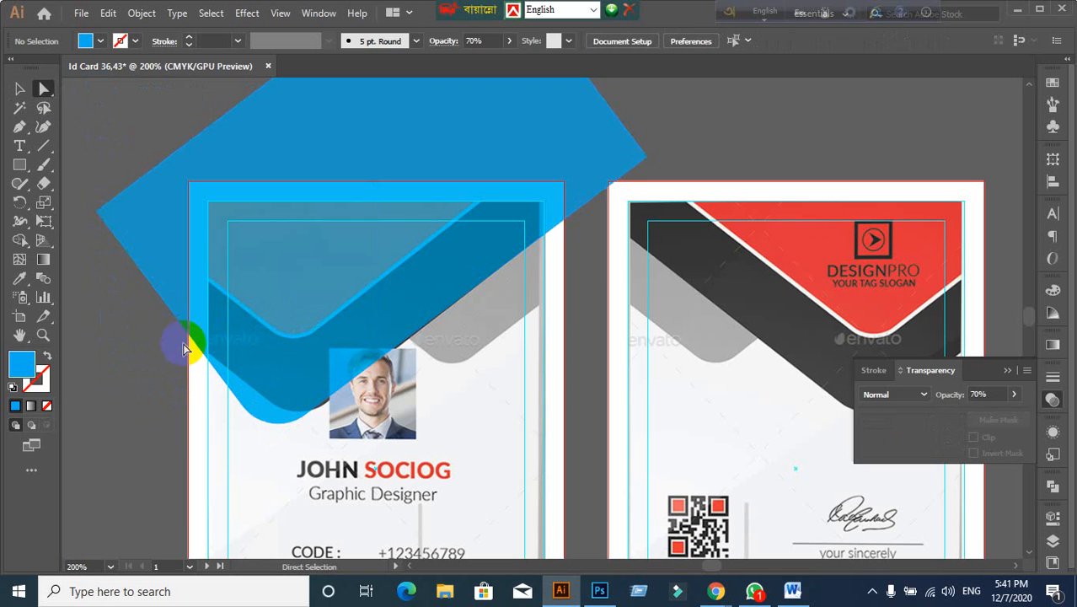
{"action": "left_click_drag", "start_coordinate": [191, 340], "coordinate": [208, 335]}
{"action": "key", "text": "ctrl+z"}
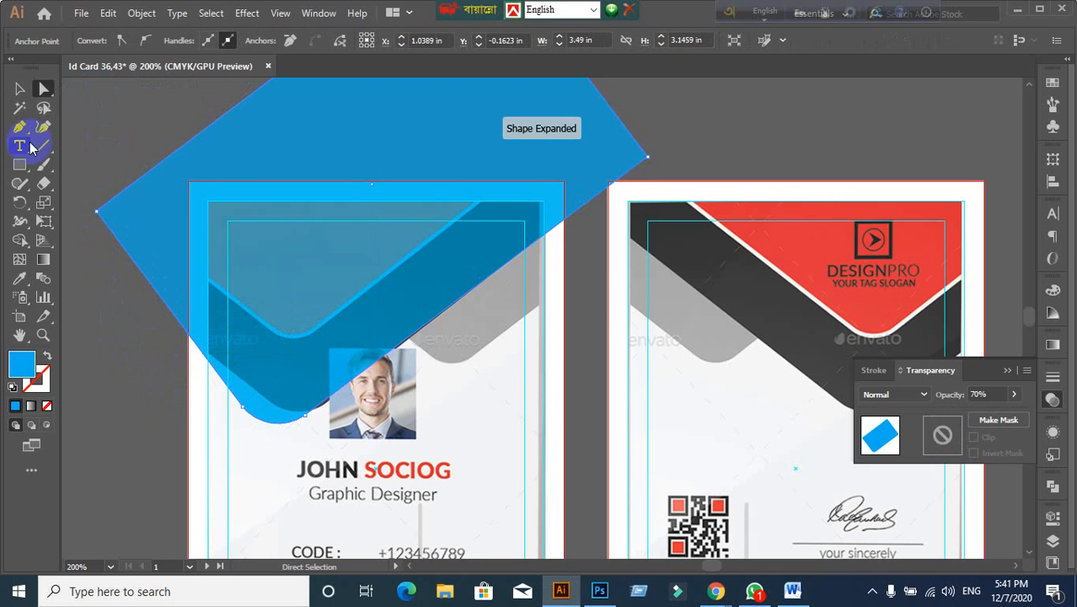
{"action": "left_click", "coordinate": [18, 89]}
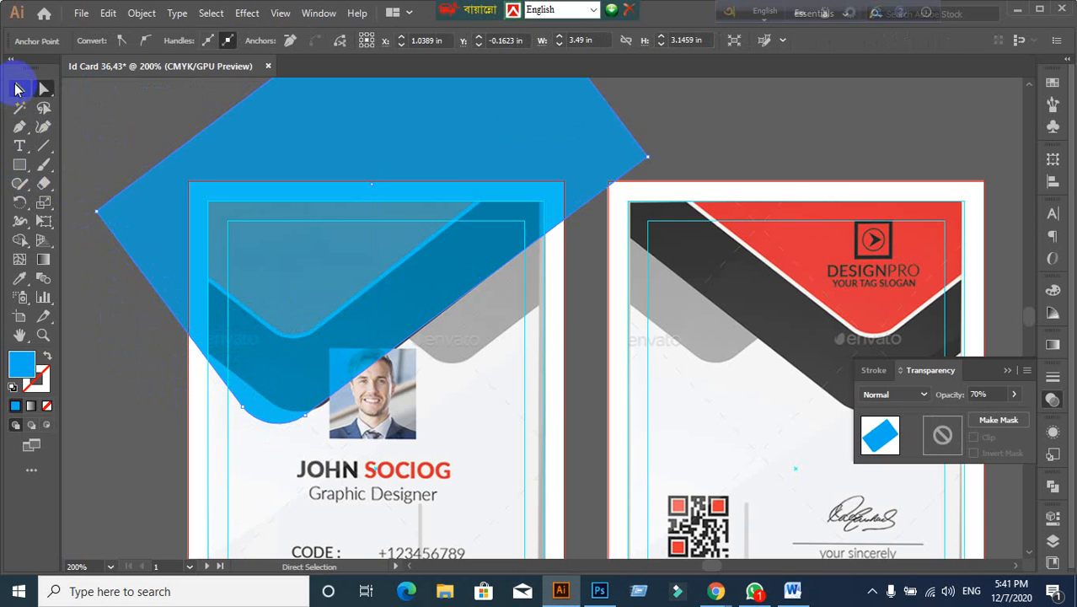
{"action": "left_click", "coordinate": [104, 320]}
{"action": "left_click_drag", "start_coordinate": [107, 361], "coordinate": [186, 343]}
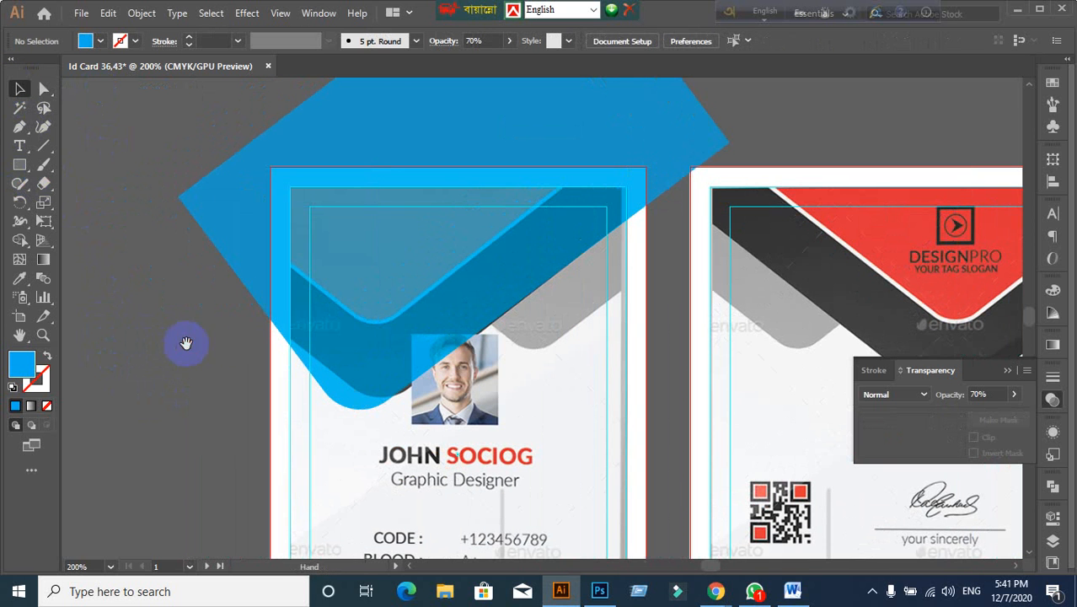
Step: Move the blue shape's left corner point outward with Direct Selection
{"action": "left_click", "coordinate": [282, 310]}
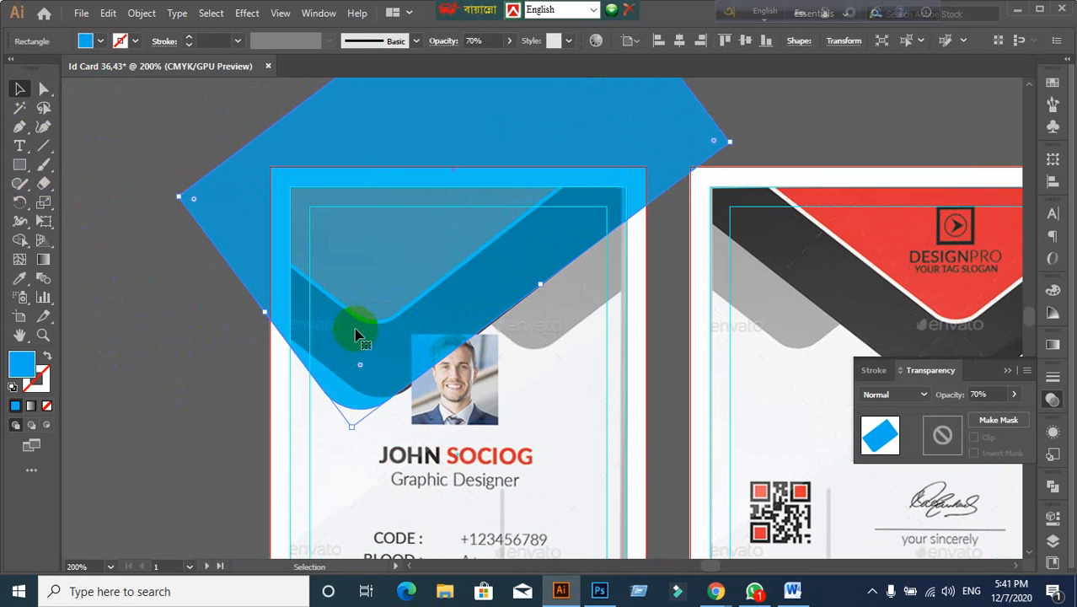
{"action": "left_click", "coordinate": [38, 91]}
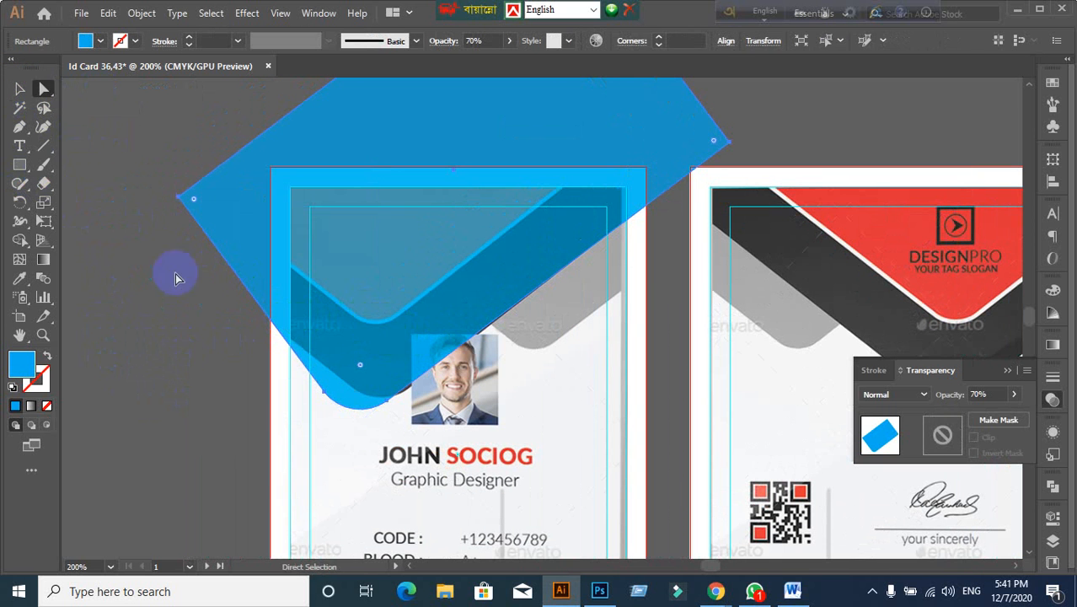
{"action": "left_click", "coordinate": [294, 342]}
{"action": "left_click", "coordinate": [346, 327]}
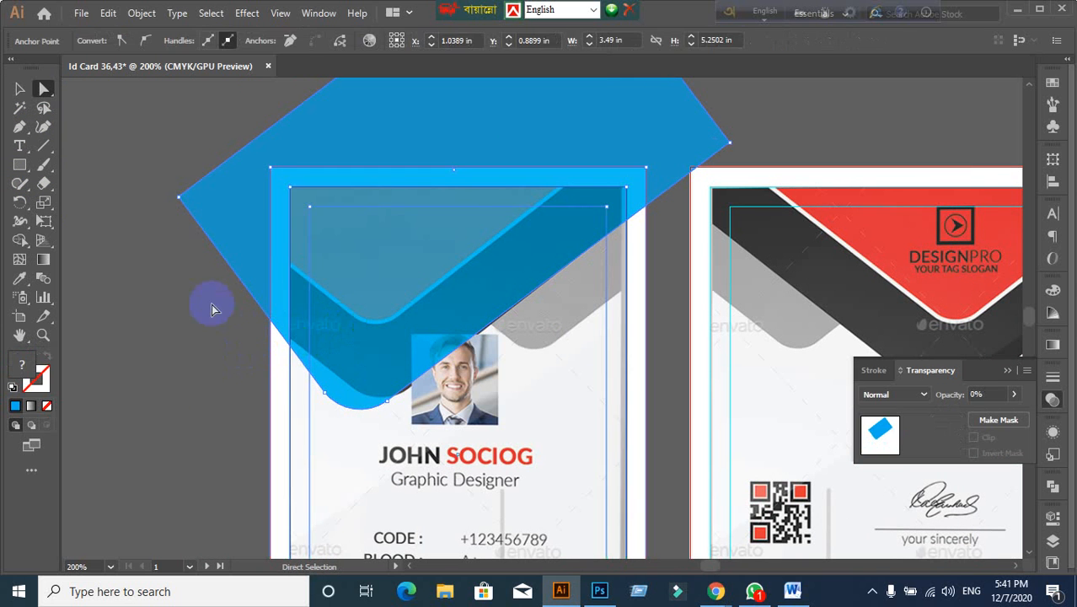
{"action": "left_click", "coordinate": [183, 236]}
{"action": "left_click_drag", "start_coordinate": [178, 204], "coordinate": [135, 230]}
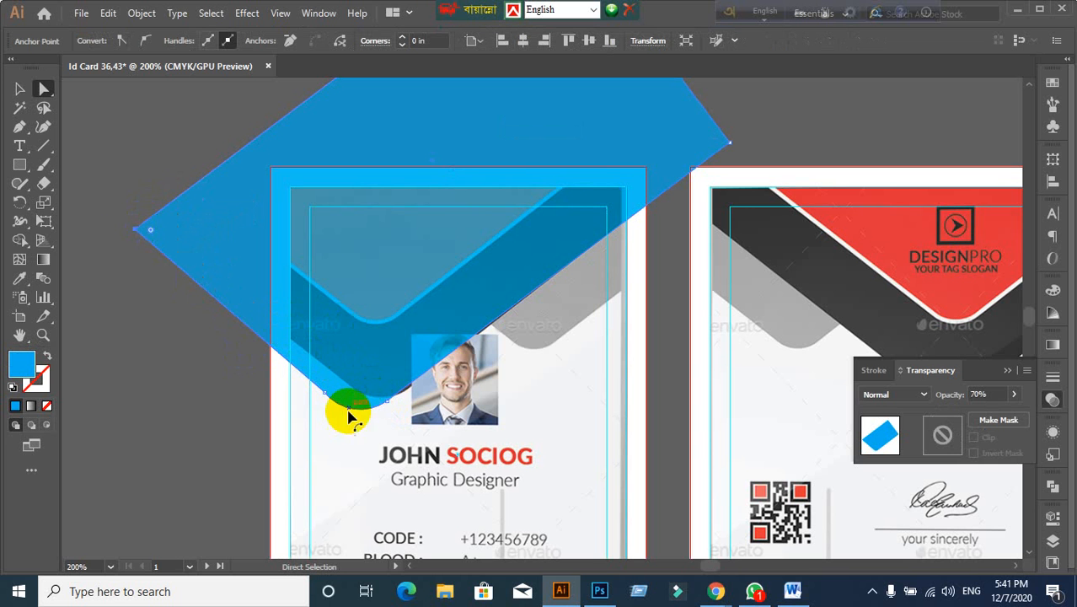
{"action": "left_click", "coordinate": [19, 88]}
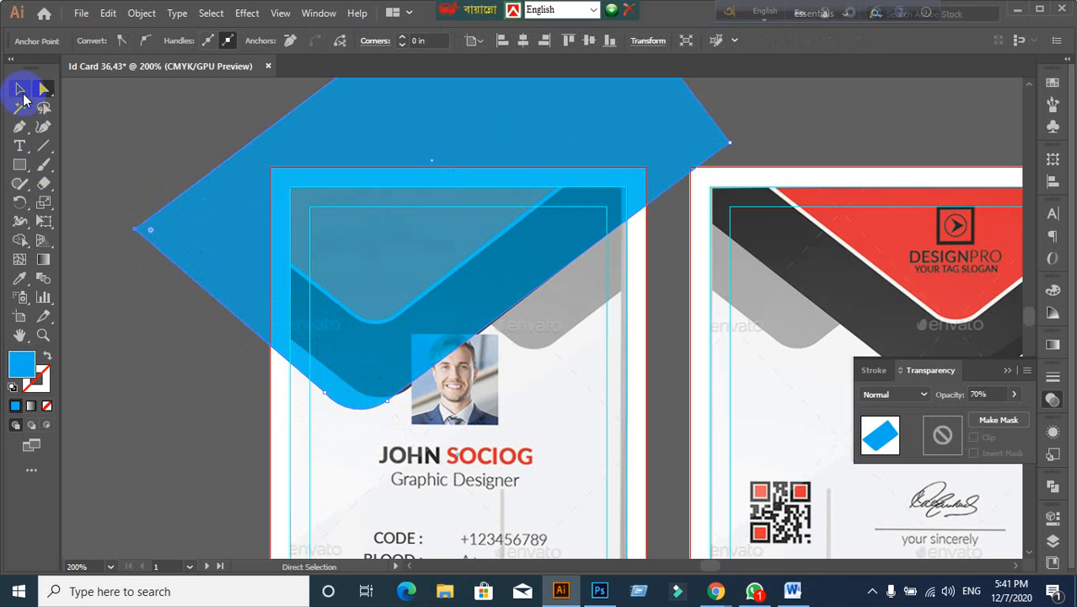
{"action": "left_click", "coordinate": [144, 397]}
Step: Shift the blue shape slightly up and right, deleting and restoring it to compare
{"action": "scroll", "coordinate": [264, 404], "scroll_direction": "up", "scroll_amount": 1}
{"action": "left_click_drag", "start_coordinate": [385, 384], "coordinate": [418, 355]}
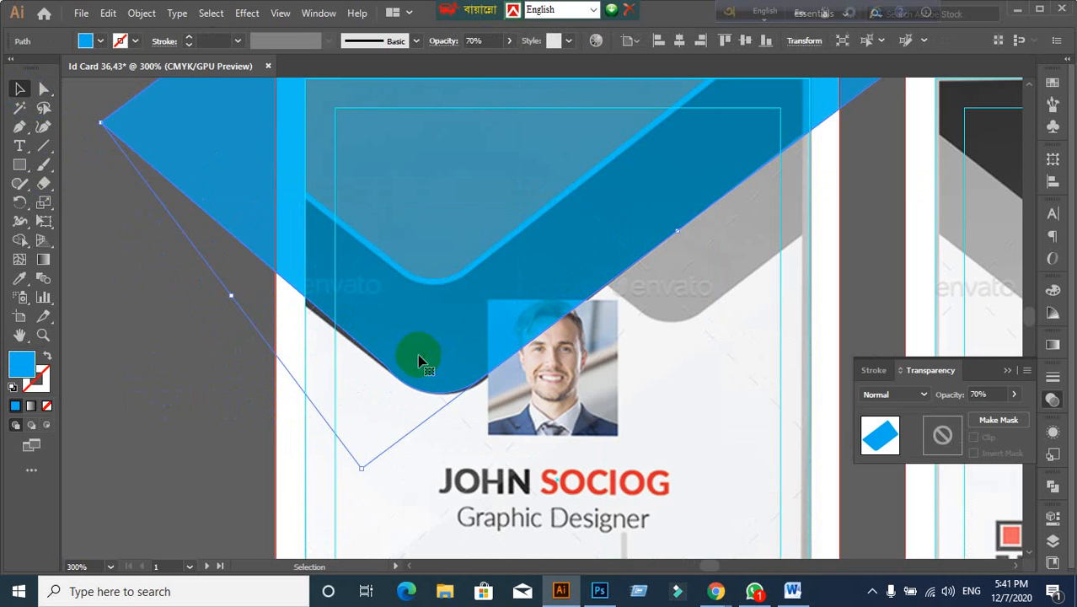
{"action": "key", "text": "Delete"}
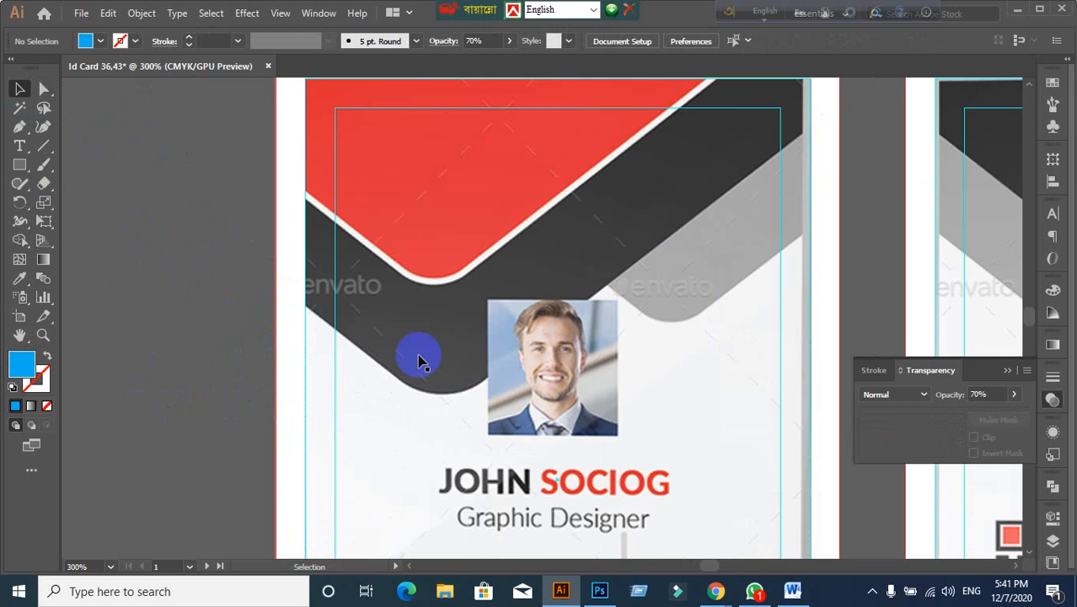
{"action": "key", "text": "ctrl+z"}
{"action": "key", "text": "ctrl+shift+z"}
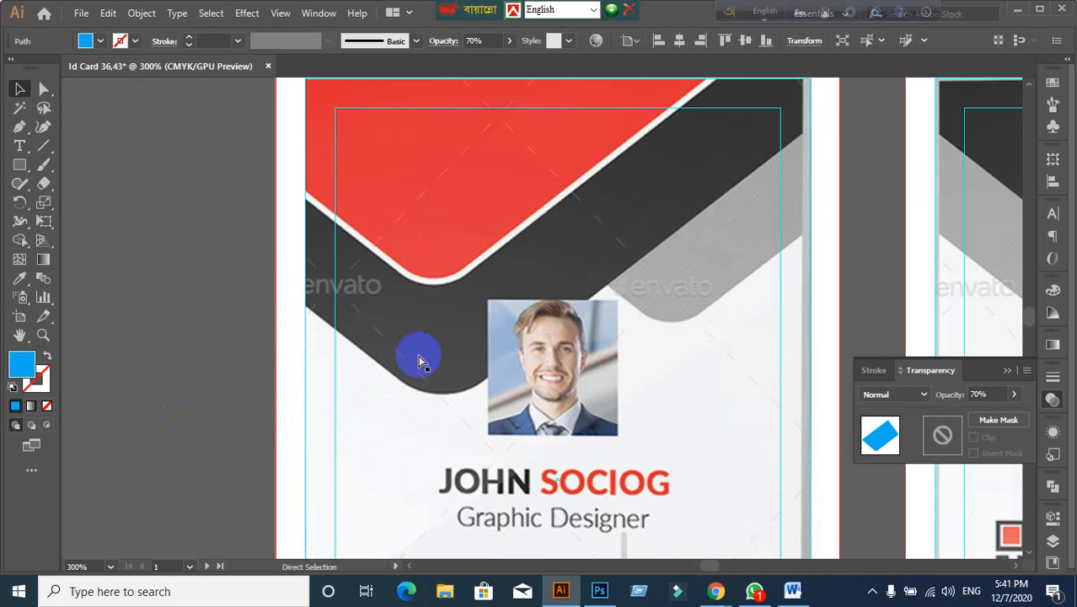
{"action": "key", "text": "ctrl+z"}
{"action": "key", "text": "ctrl+z"}
{"action": "key", "text": "ctrl+z"}
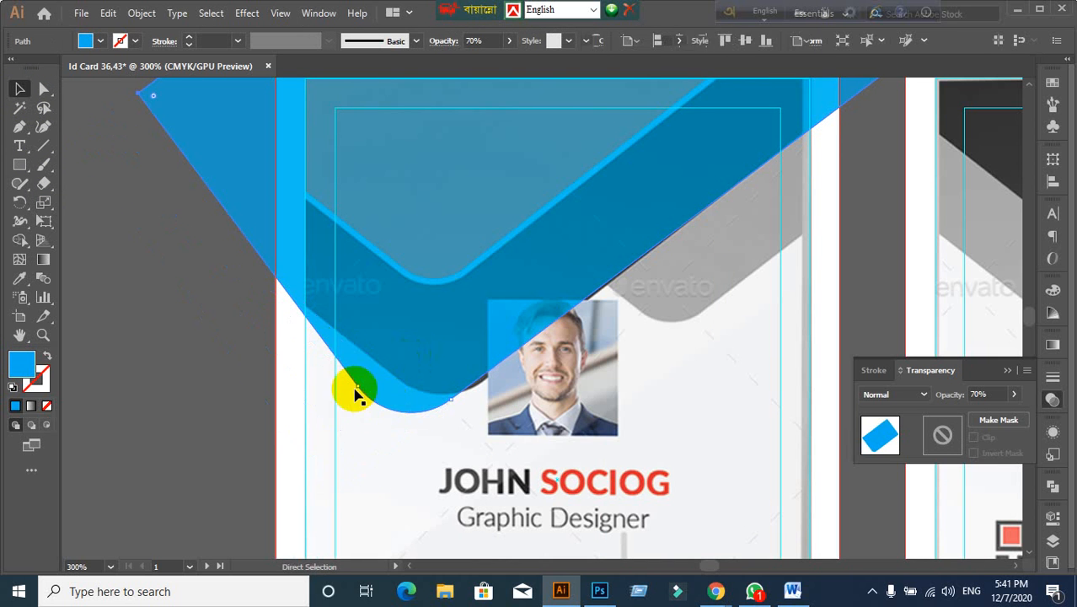
Step: Raise the blue shape a little and nudge it into position
{"action": "left_click", "coordinate": [226, 421]}
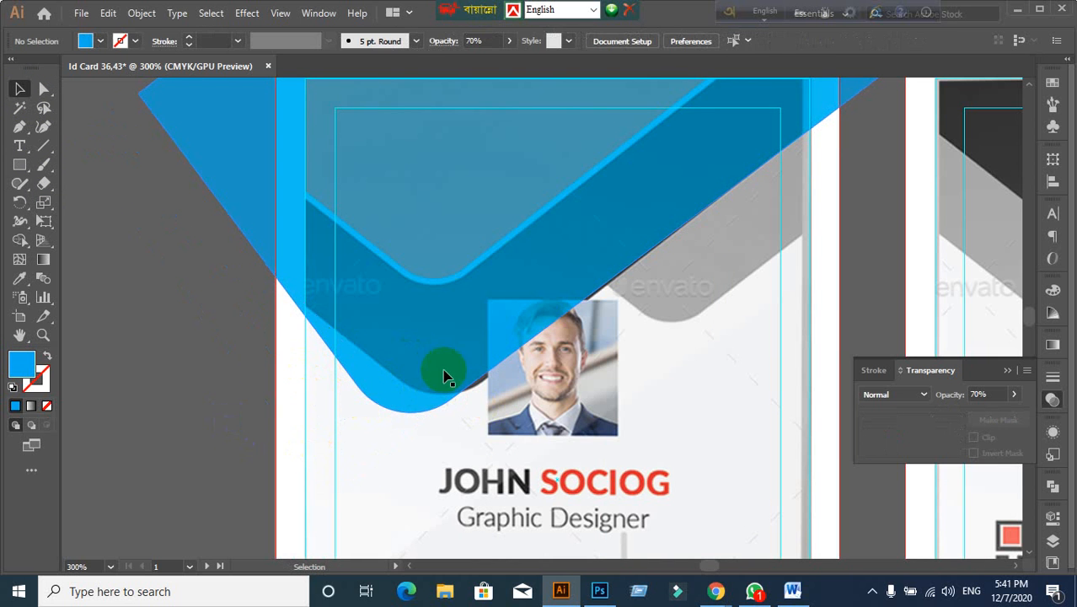
{"action": "left_click_drag", "start_coordinate": [409, 365], "coordinate": [409, 348]}
{"action": "left_click", "coordinate": [150, 372]}
{"action": "left_click_drag", "start_coordinate": [457, 289], "coordinate": [499, 301]}
{"action": "left_click", "coordinate": [161, 301]}
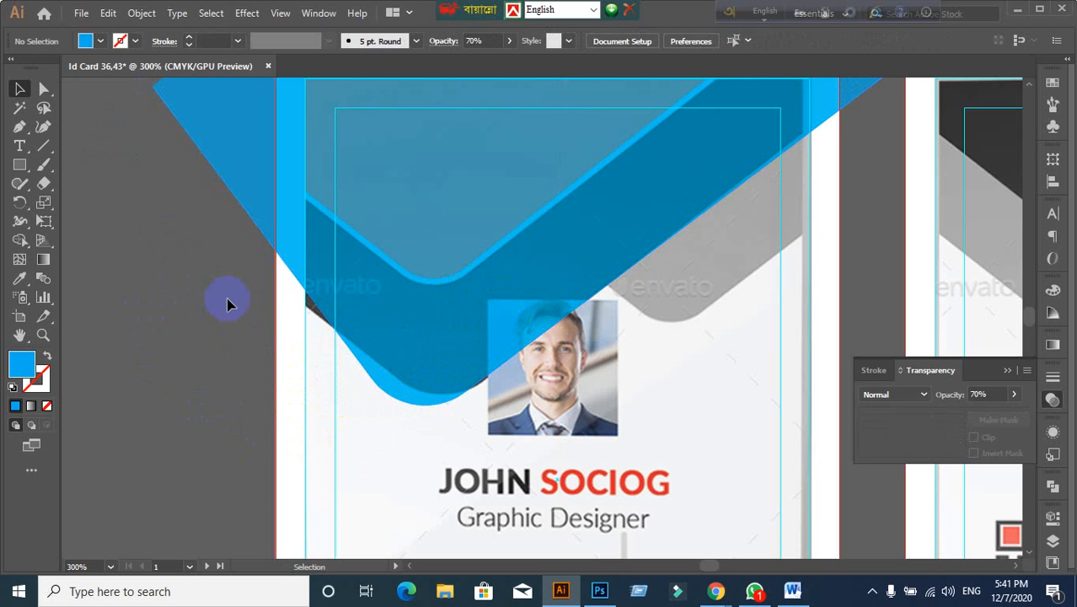
{"action": "scroll", "coordinate": [254, 340], "scroll_direction": "up", "scroll_amount": 1}
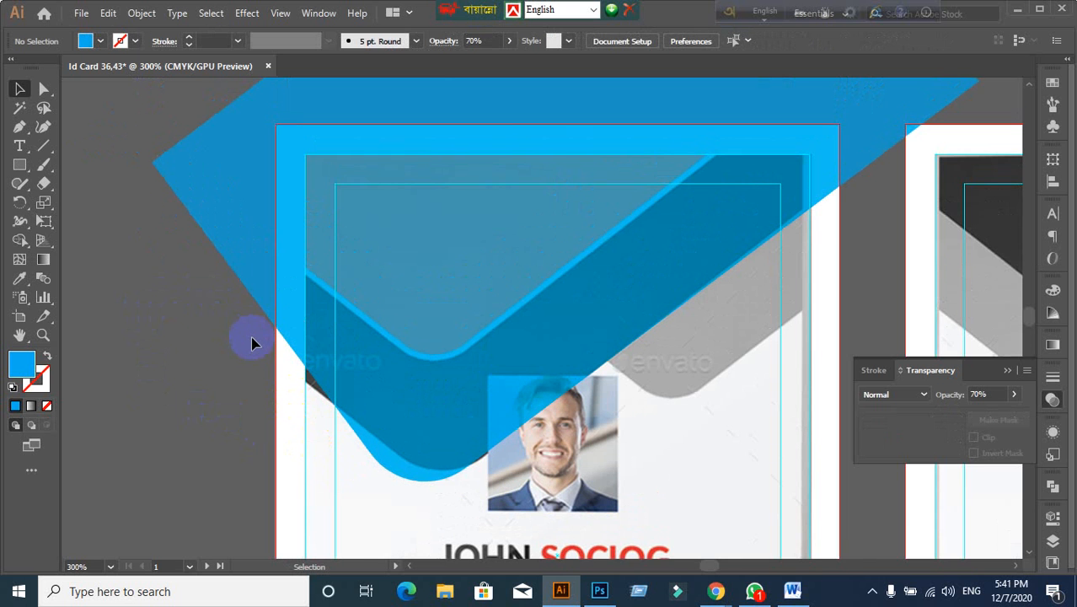
{"action": "scroll", "coordinate": [473, 342], "scroll_direction": "down", "scroll_amount": 1}
{"action": "left_click_drag", "start_coordinate": [617, 444], "coordinate": [584, 356]}
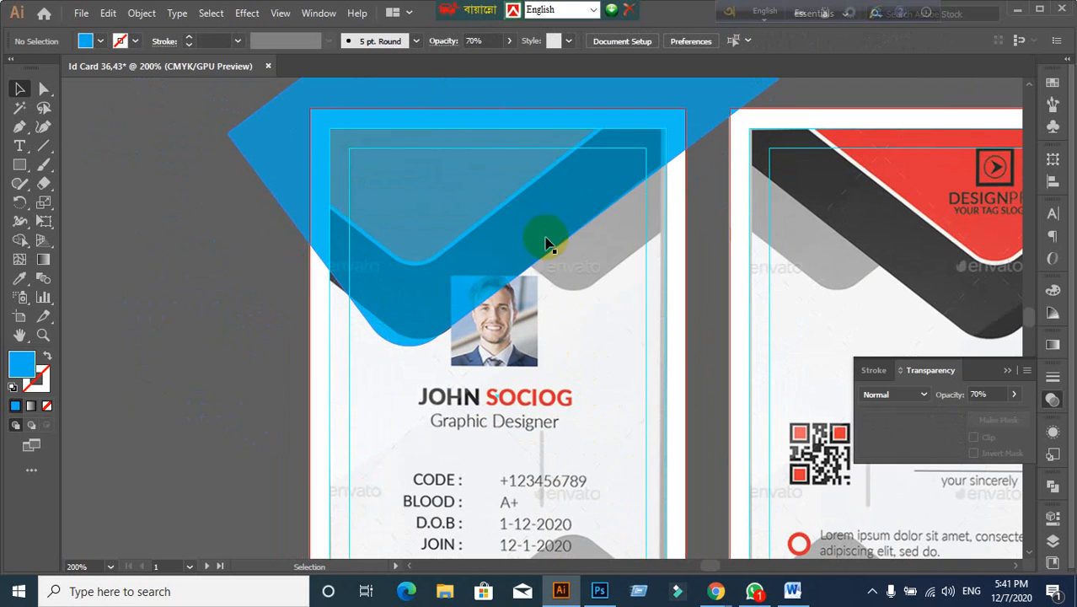
Step: Delete the blue shape to compare the header, then restore it
{"action": "left_click", "coordinate": [546, 241]}
{"action": "left_click", "coordinate": [583, 340]}
{"action": "left_click", "coordinate": [297, 362]}
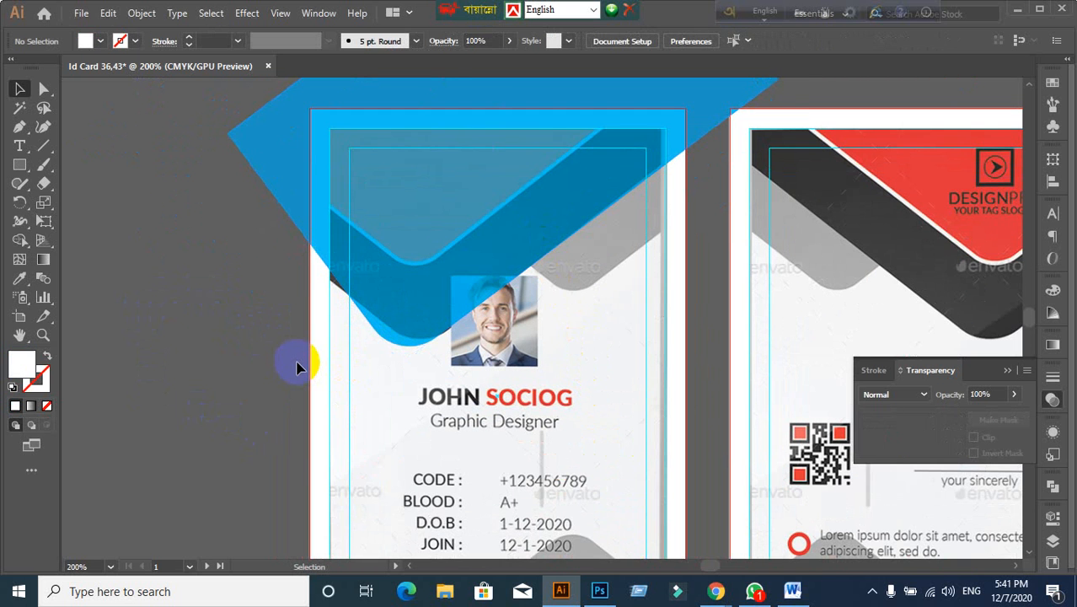
{"action": "left_click", "coordinate": [404, 277]}
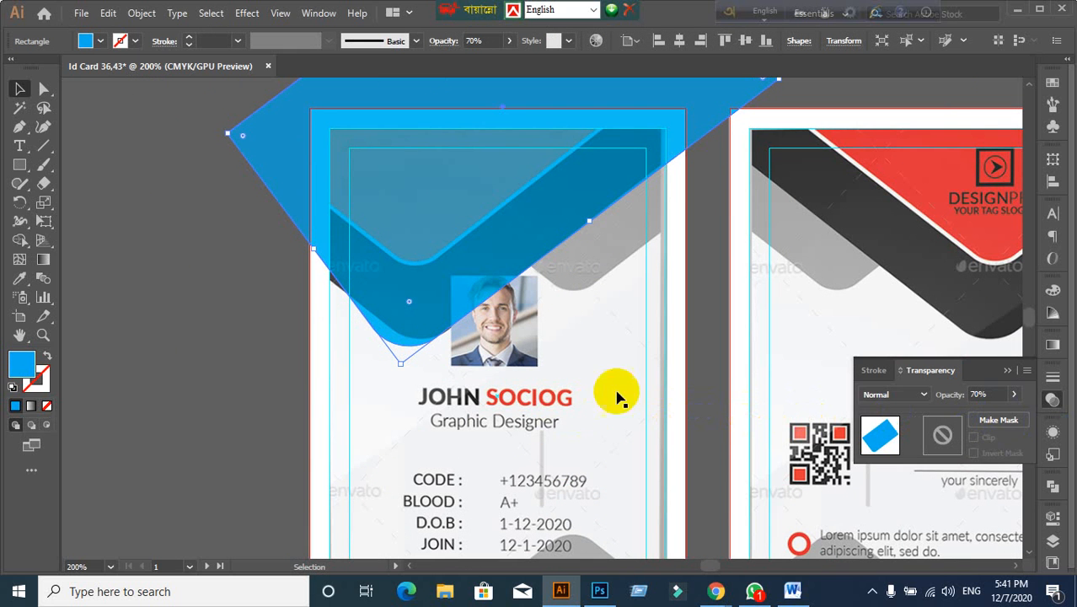
{"action": "key", "text": "Delete"}
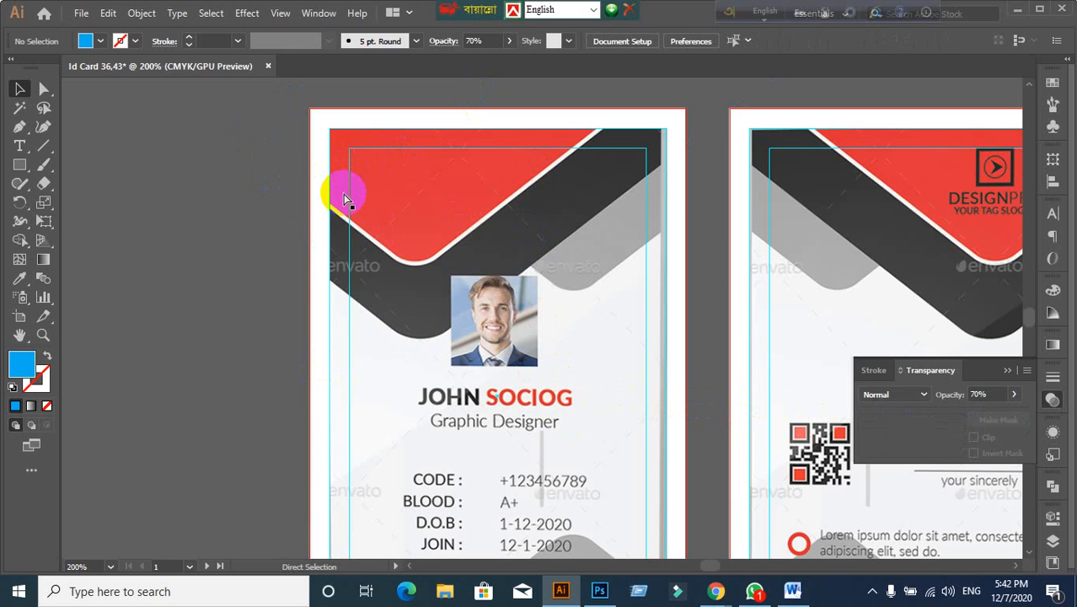
{"action": "key", "text": "ctrl+z"}
{"action": "left_click", "coordinate": [224, 347]}
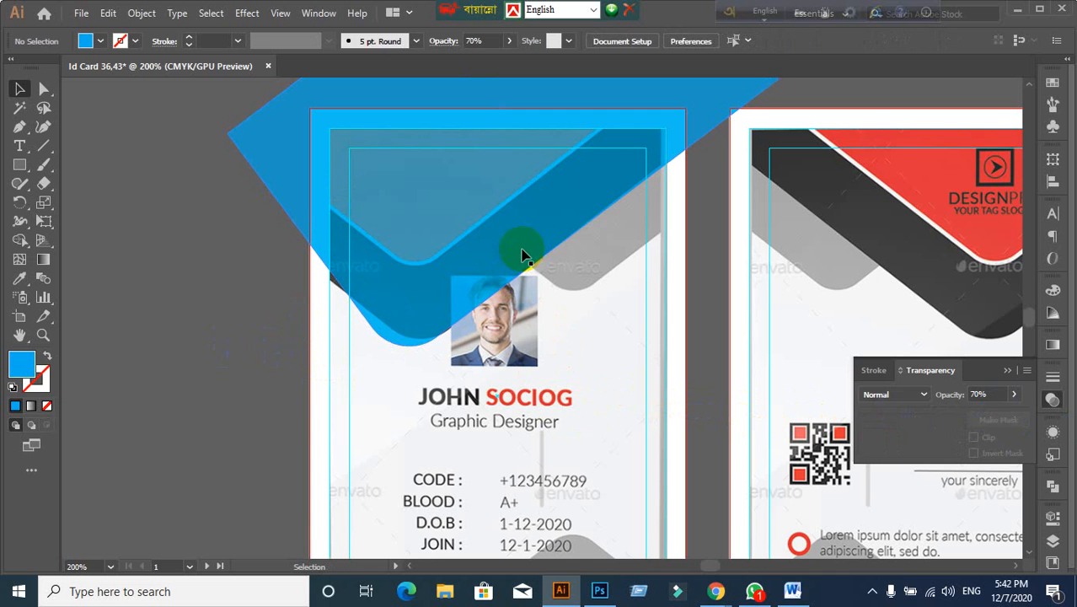
Step: Send the blue shape one step backward and pull its bottom point upward
{"action": "left_click", "coordinate": [522, 254]}
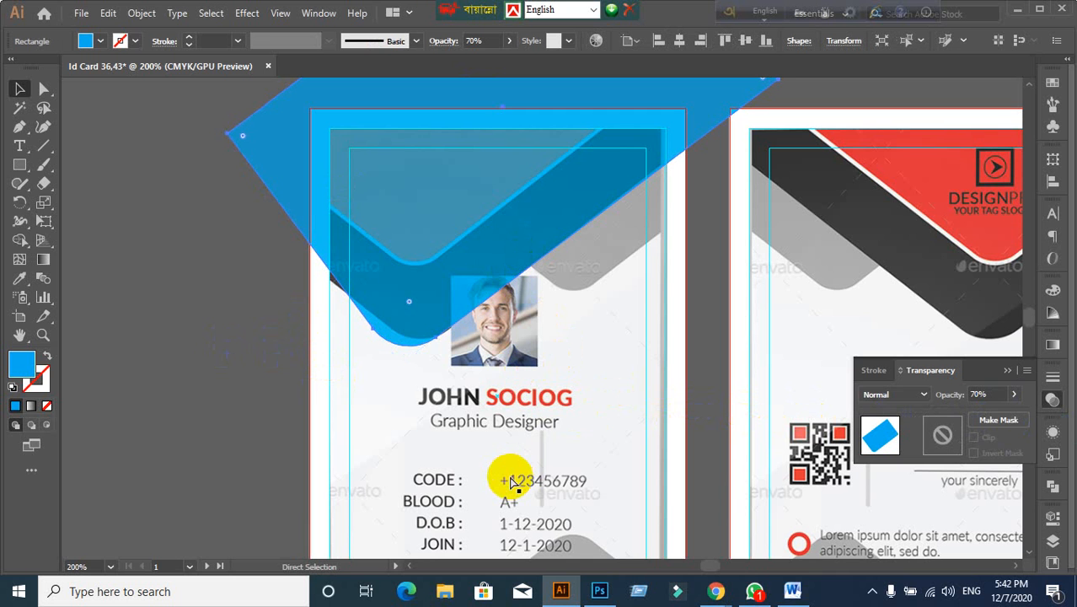
{"action": "key", "text": "ctrl+bracketleft"}
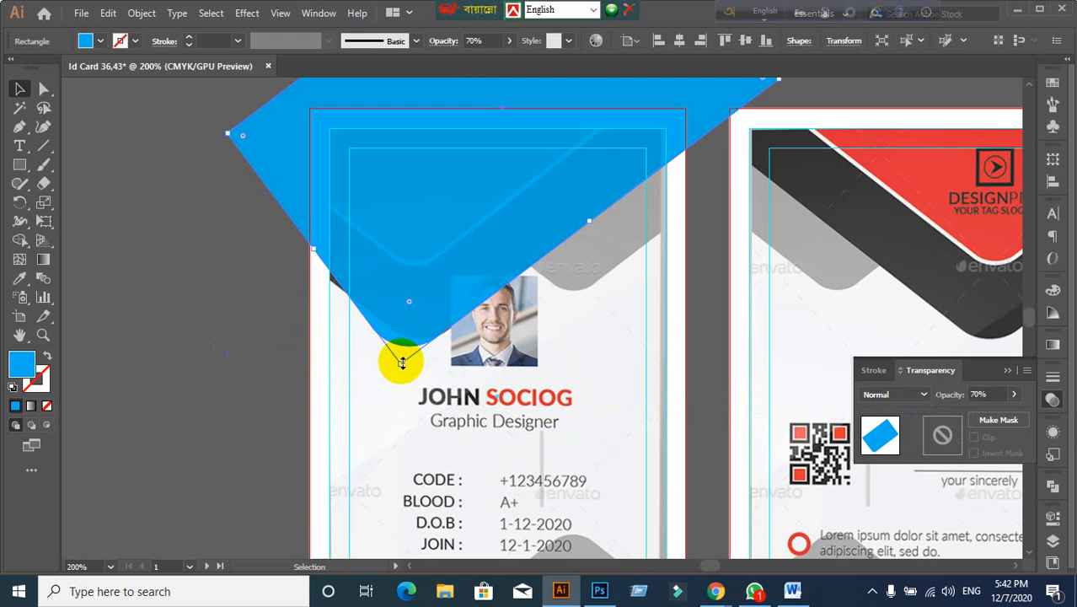
{"action": "left_click_drag", "start_coordinate": [401, 361], "coordinate": [404, 315]}
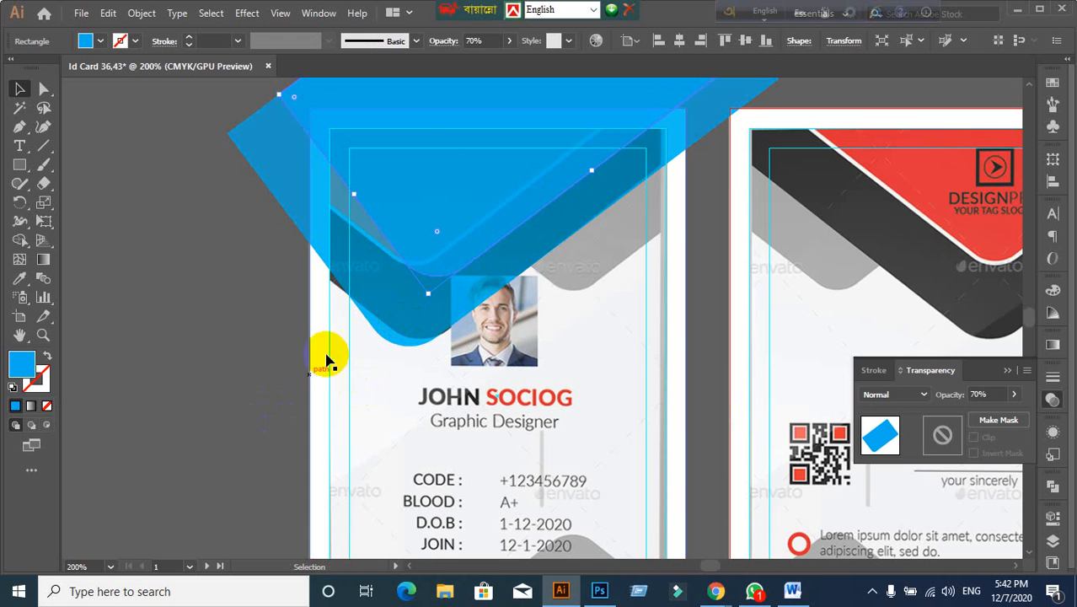
{"action": "left_click_drag", "start_coordinate": [455, 233], "coordinate": [433, 236]}
{"action": "key", "text": "ctrl+z"}
{"action": "left_click", "coordinate": [277, 360]}
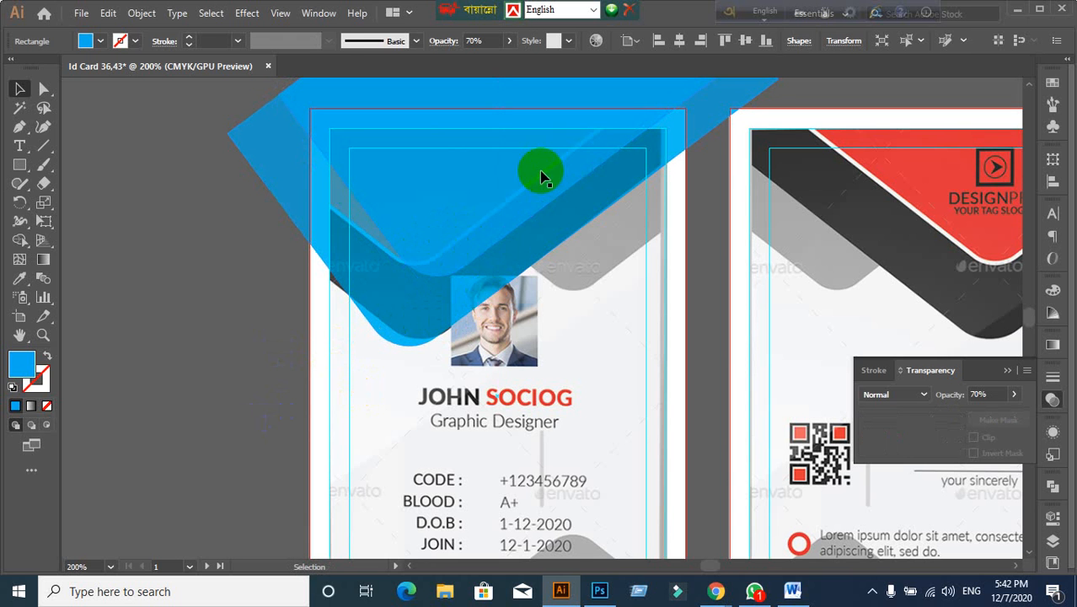
Step: Delete the extra rotated blue rectangle, keeping the rounded blue shape
{"action": "left_click", "coordinate": [390, 175]}
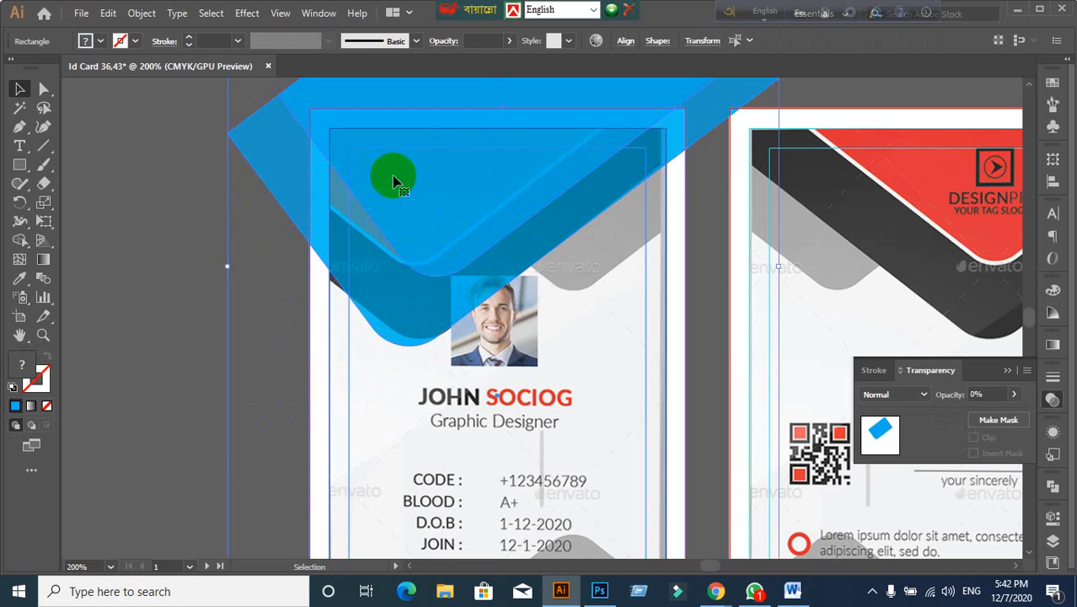
{"action": "left_click", "coordinate": [146, 344]}
{"action": "left_click", "coordinate": [469, 233]}
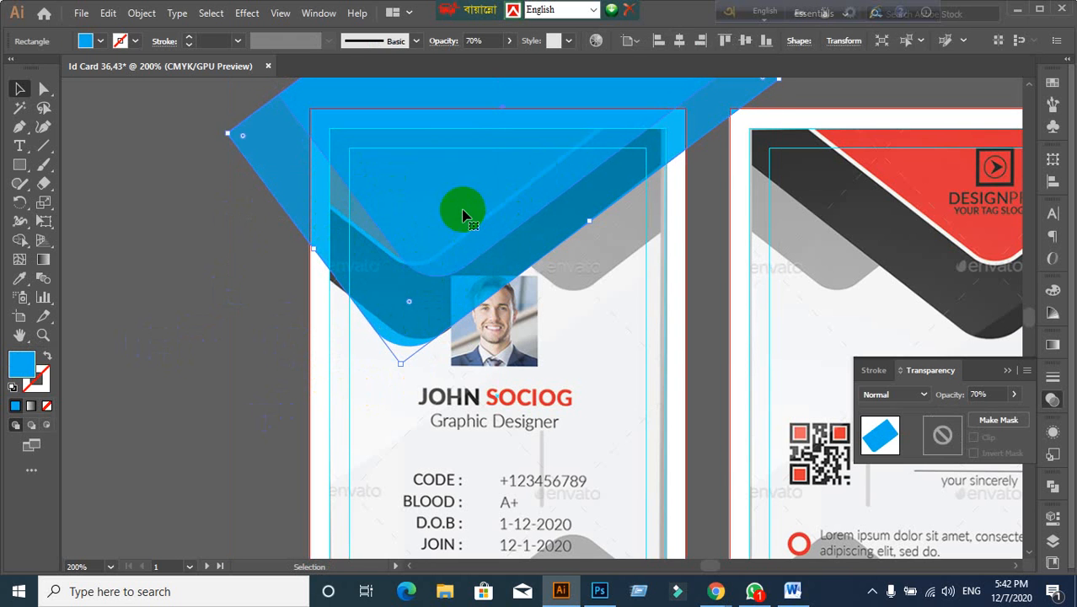
{"action": "left_click", "coordinate": [301, 230]}
{"action": "key", "text": "Delete"}
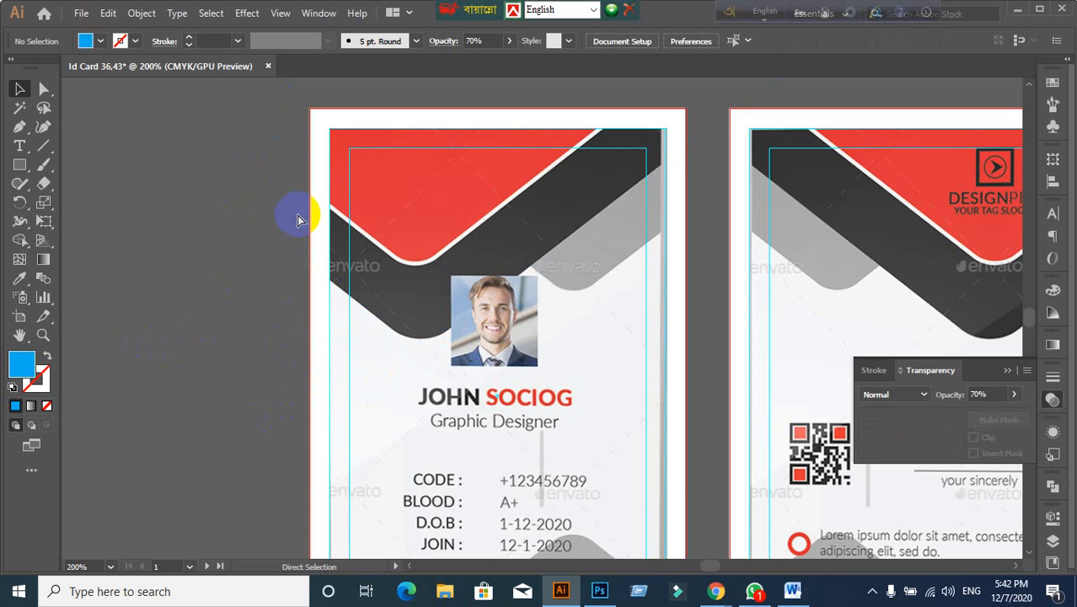
{"action": "key", "text": "ctrl+z"}
{"action": "left_click", "coordinate": [522, 202]}
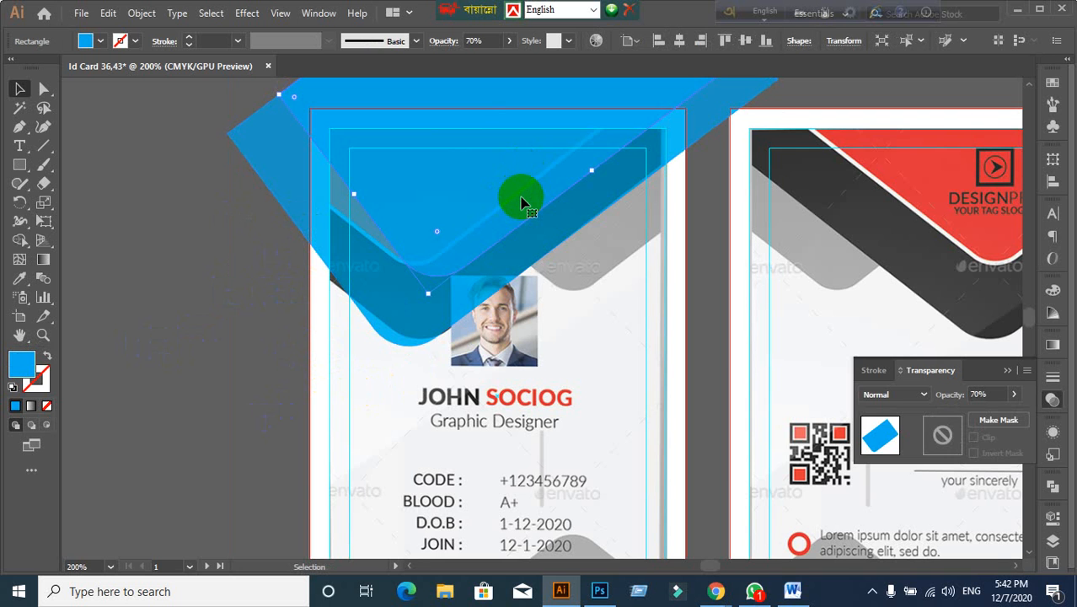
{"action": "key", "text": "Delete"}
Step: Alt-drag a copy of the blue rounded shape higher up the card header
{"action": "scroll", "coordinate": [549, 262], "scroll_direction": "up", "scroll_amount": 1}
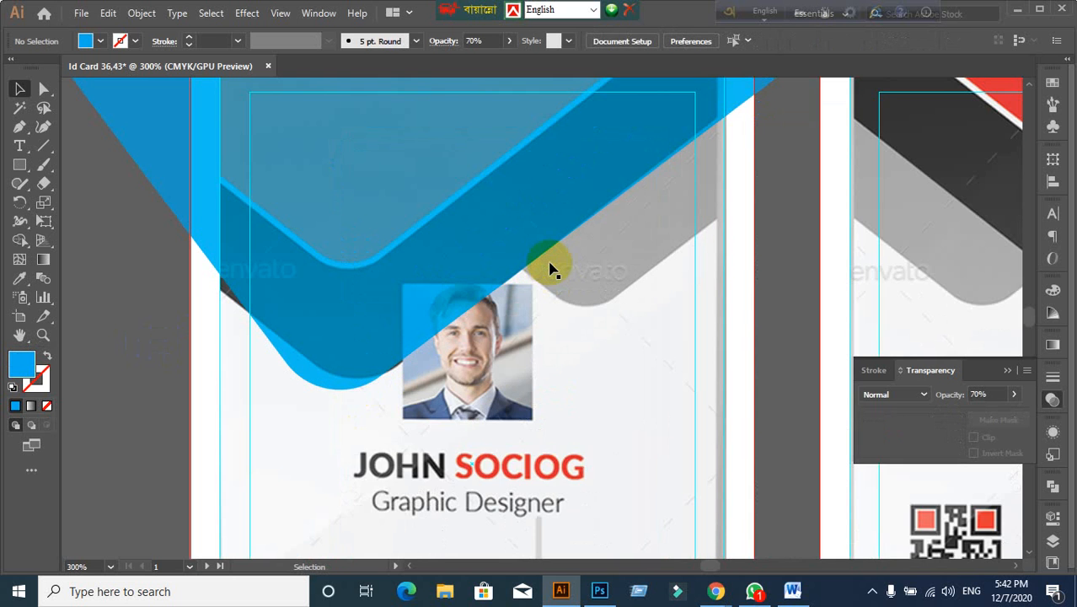
{"action": "key", "text": "space"}
{"action": "left_click_drag", "start_coordinate": [548, 263], "coordinate": [556, 300]}
{"action": "left_click", "coordinate": [487, 301]}
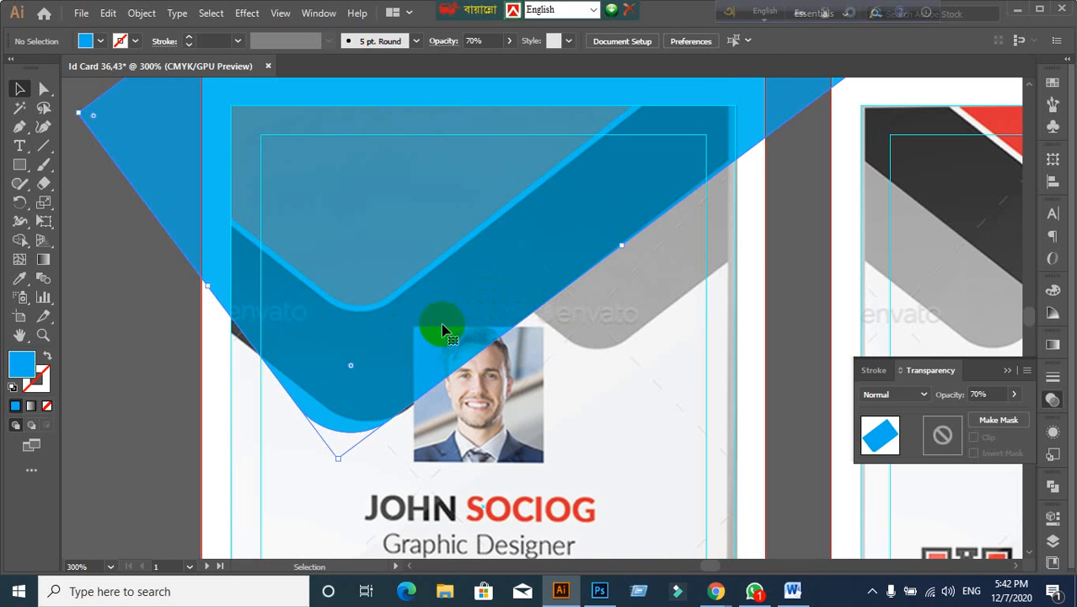
{"action": "left_click", "coordinate": [176, 350]}
{"action": "left_click_drag", "start_coordinate": [365, 312], "coordinate": [389, 398]}
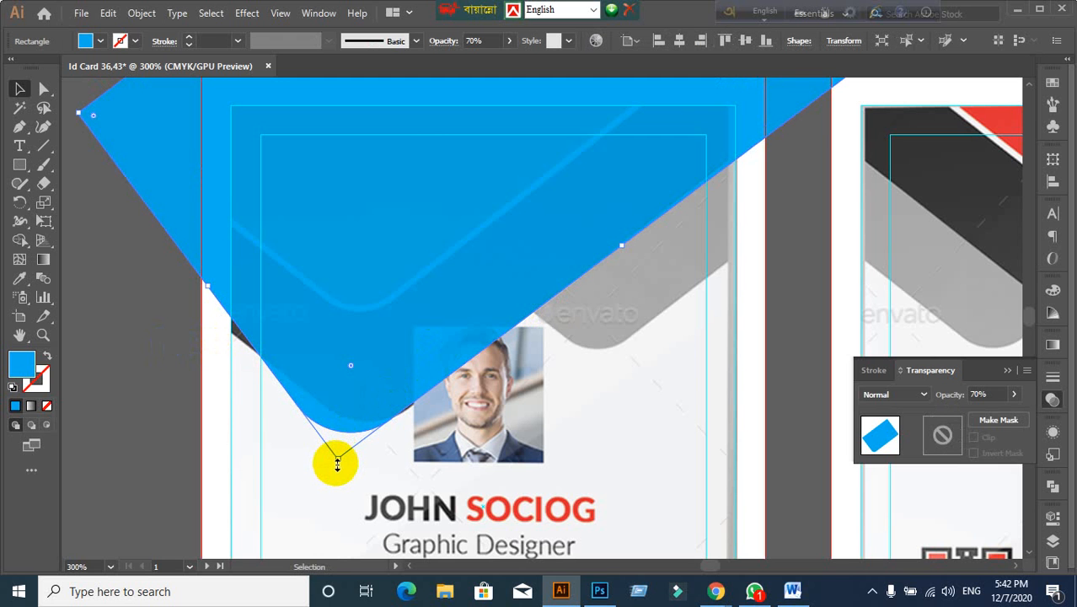
Step: Pull the copy's bottom point upward to make it shorter
{"action": "mouse_move", "coordinate": [337, 462]}
{"action": "left_mouse_down"}
{"action": "mouse_move", "coordinate": [349, 358]}
{"action": "mouse_move", "coordinate": [337, 380]}
{"action": "mouse_move", "coordinate": [366, 416]}
{"action": "left_mouse_up"}
{"action": "scroll", "coordinate": [452, 477], "scroll_direction": "down", "scroll_amount": 1}
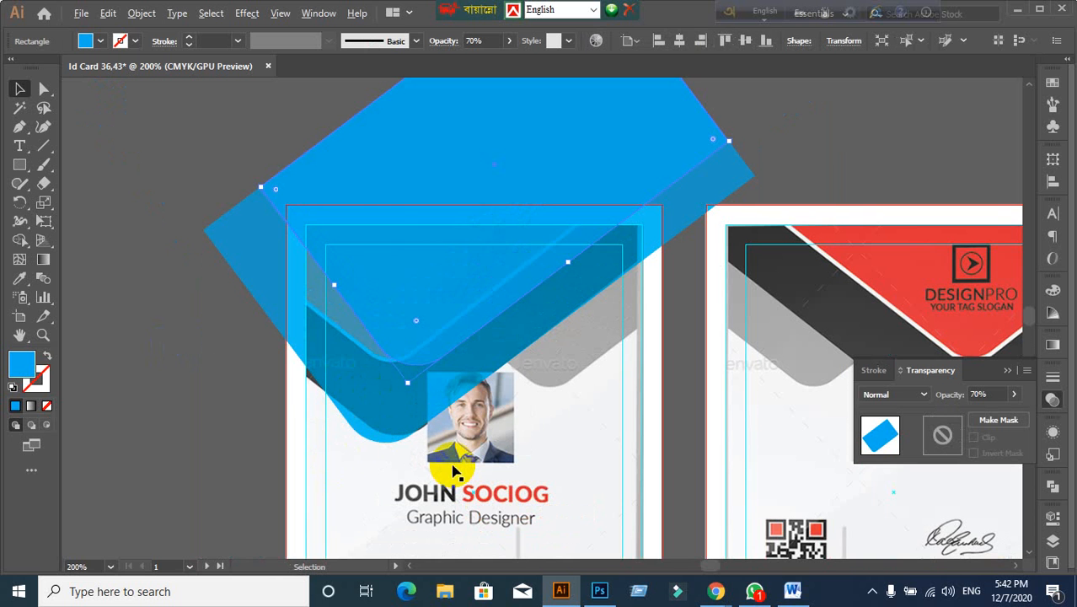
{"action": "left_click", "coordinate": [243, 486]}
{"action": "left_click", "coordinate": [404, 309]}
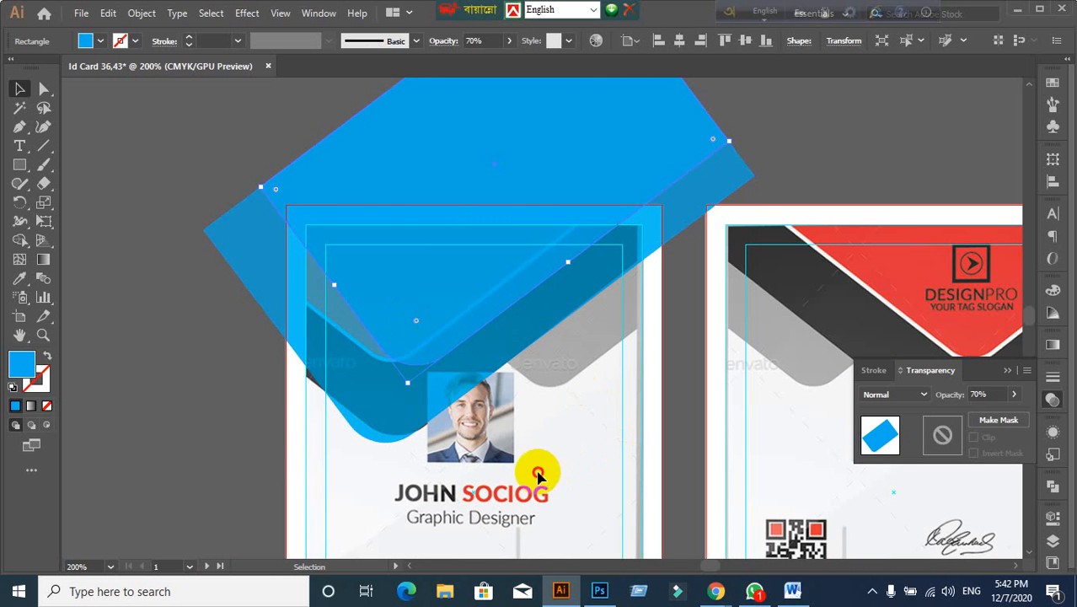
{"action": "left_click", "coordinate": [432, 399]}
{"action": "left_click", "coordinate": [436, 411]}
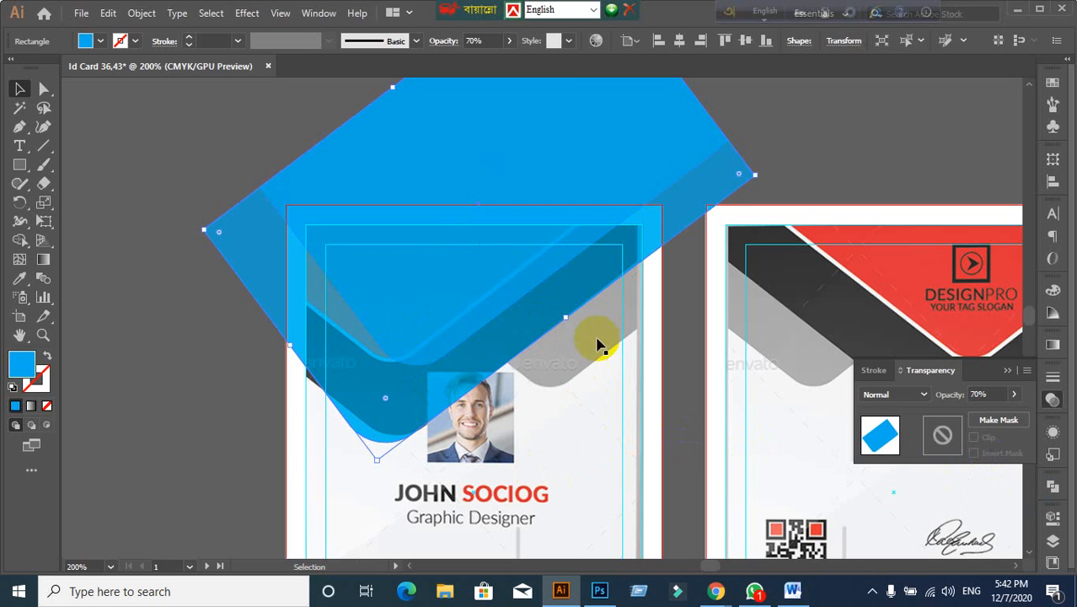
{"action": "left_click", "coordinate": [251, 371]}
Step: Fill the upper copy with yellow and set its opacity to 100%
{"action": "left_click", "coordinate": [405, 218]}
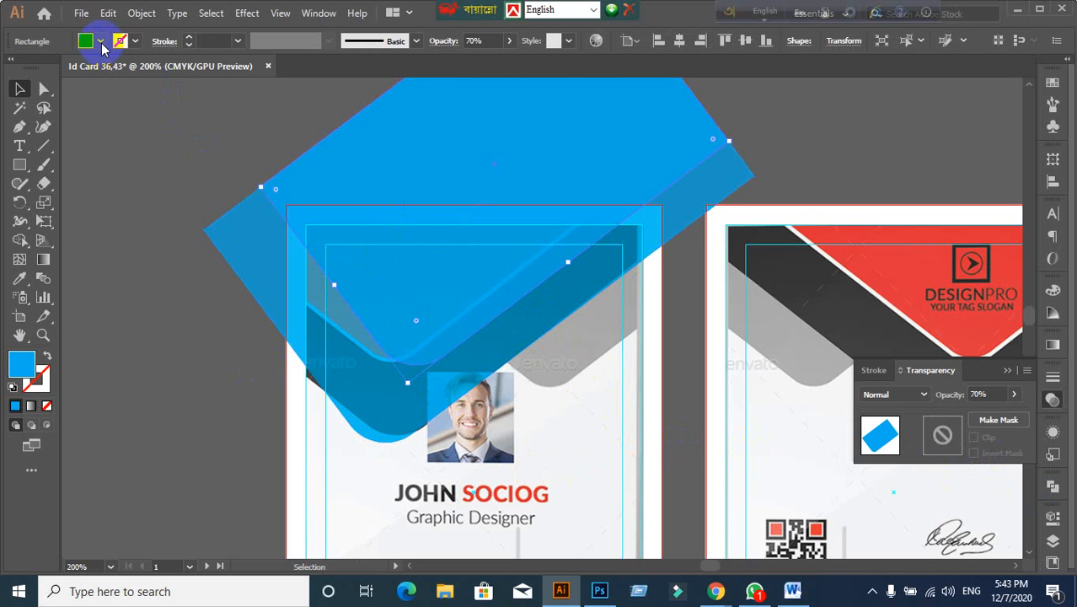
{"action": "left_click", "coordinate": [100, 40]}
{"action": "left_click", "coordinate": [68, 80]}
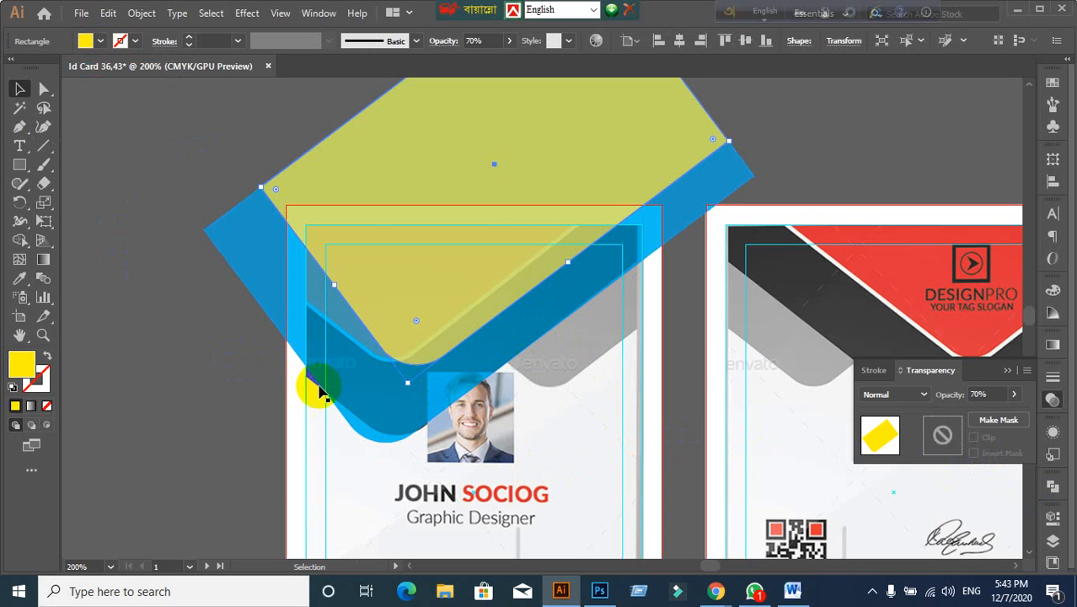
{"action": "left_click", "coordinate": [985, 394]}
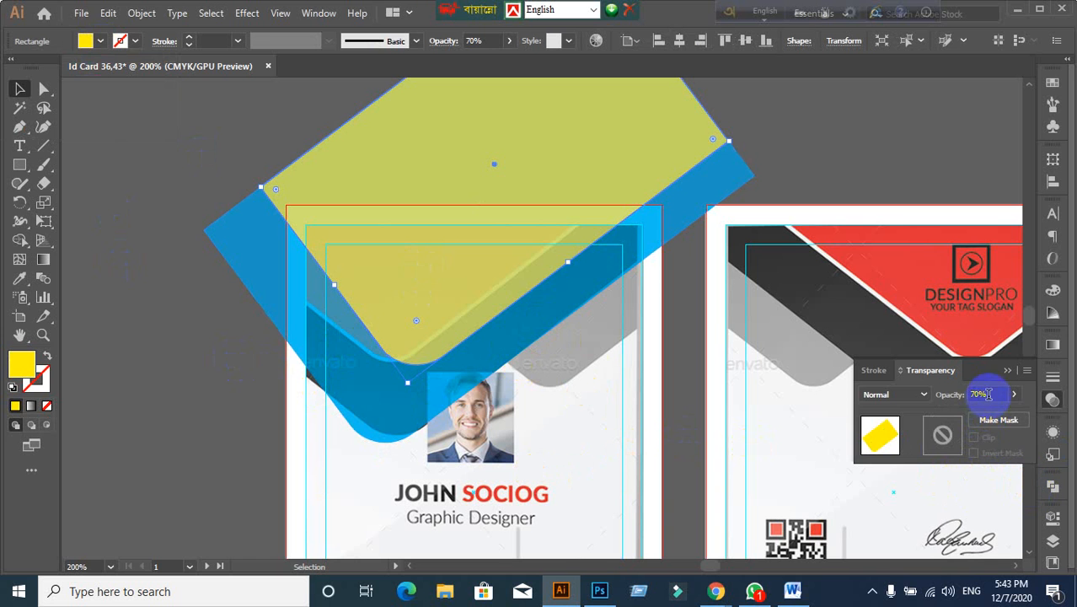
{"action": "key", "text": "Return"}
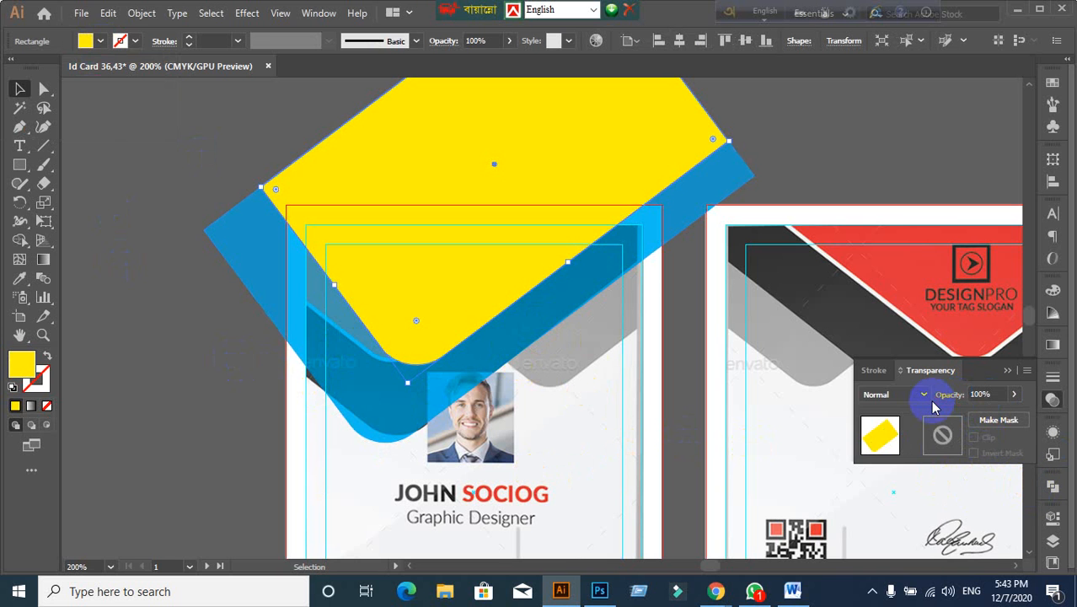
Step: Set the blue shape's opacity to 100%
{"action": "left_click", "coordinate": [392, 414]}
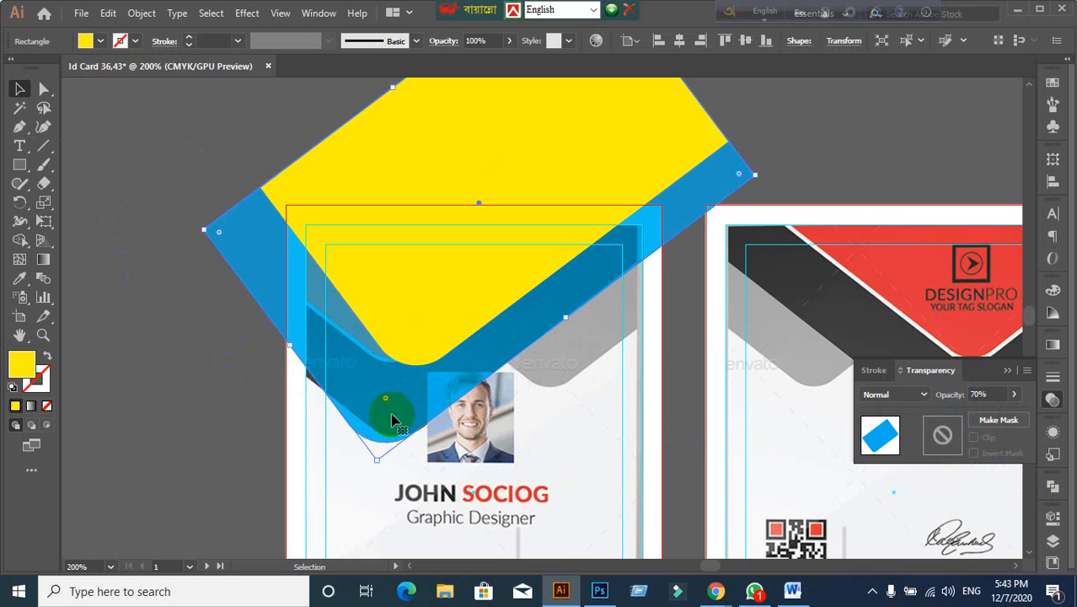
{"action": "left_click", "coordinate": [998, 393]}
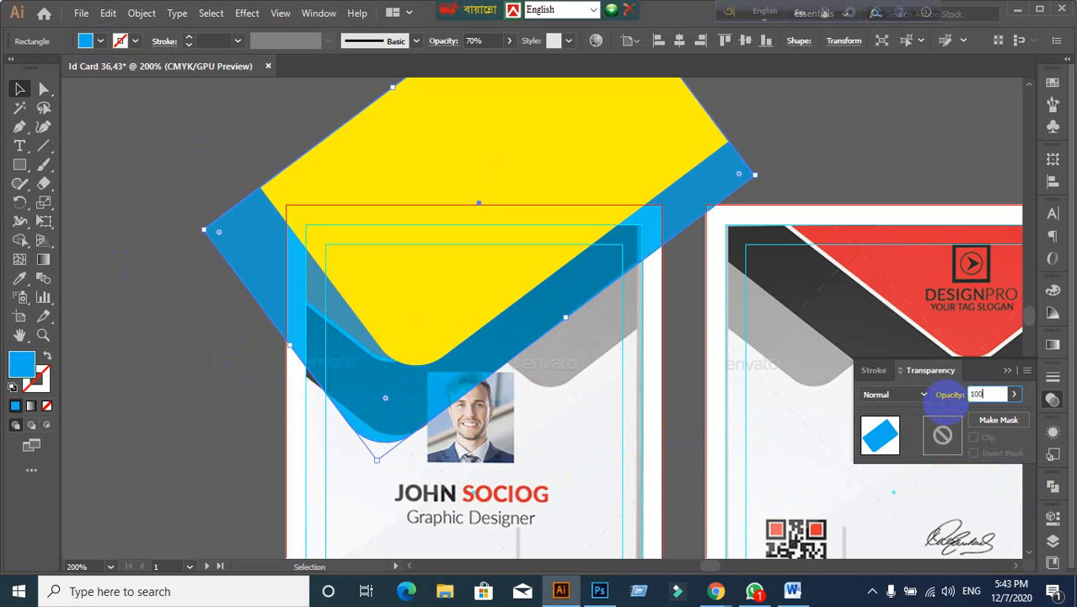
{"action": "key", "text": "Return"}
{"action": "left_click", "coordinate": [312, 366]}
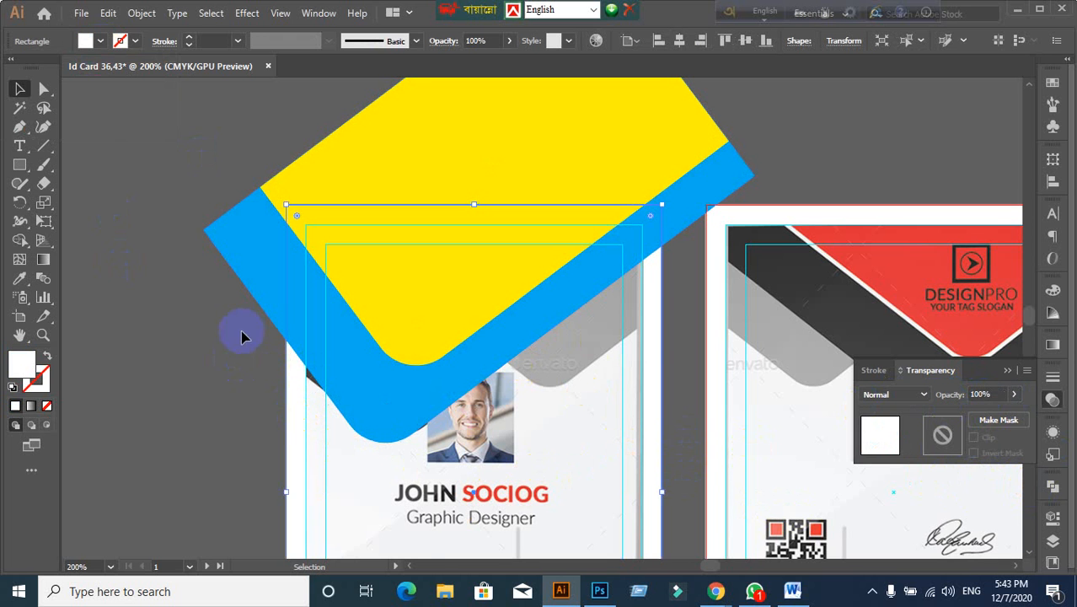
{"action": "left_click", "coordinate": [229, 360]}
{"action": "scroll", "coordinate": [278, 438], "scroll_direction": "down", "scroll_amount": 2}
{"action": "left_click", "coordinate": [325, 451]}
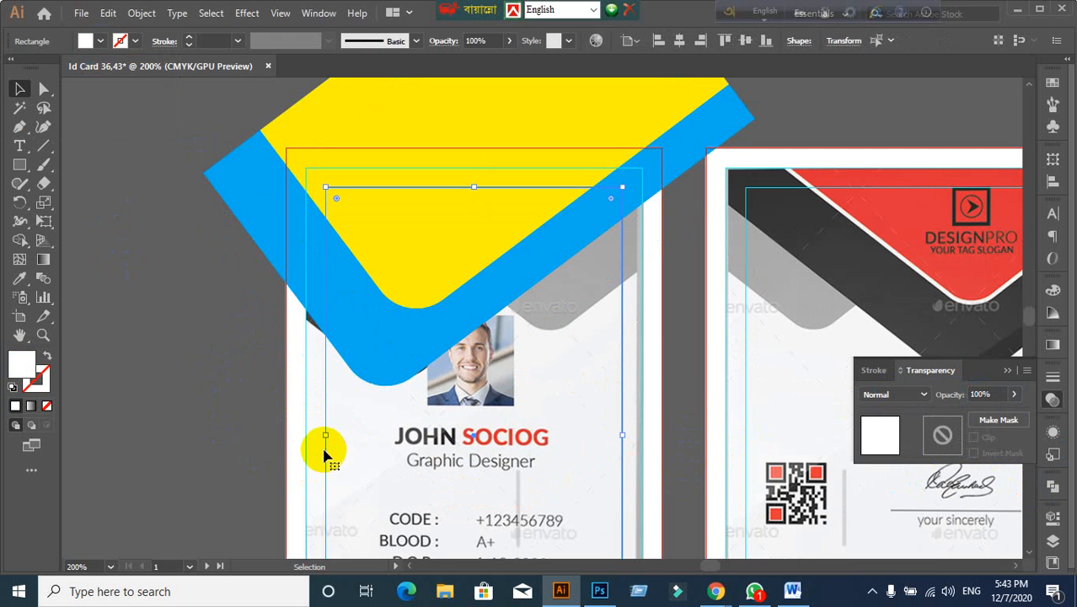
Step: Lock the guides, then try moving the yellow and blue shapes off the card and undo
{"action": "right_click", "coordinate": [335, 463]}
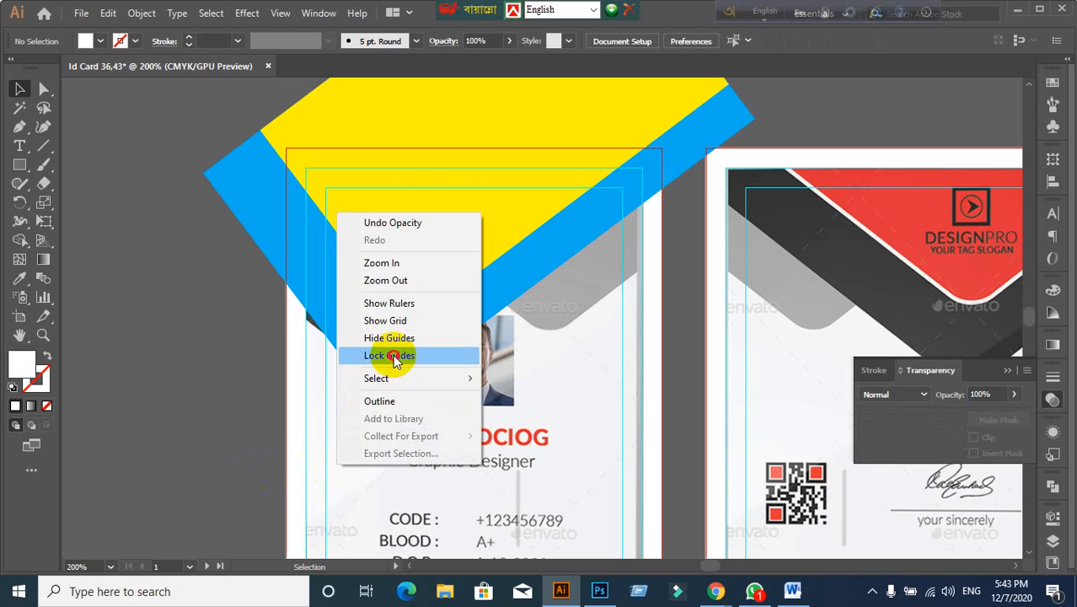
{"action": "left_click", "coordinate": [395, 357]}
{"action": "left_click", "coordinate": [349, 449]}
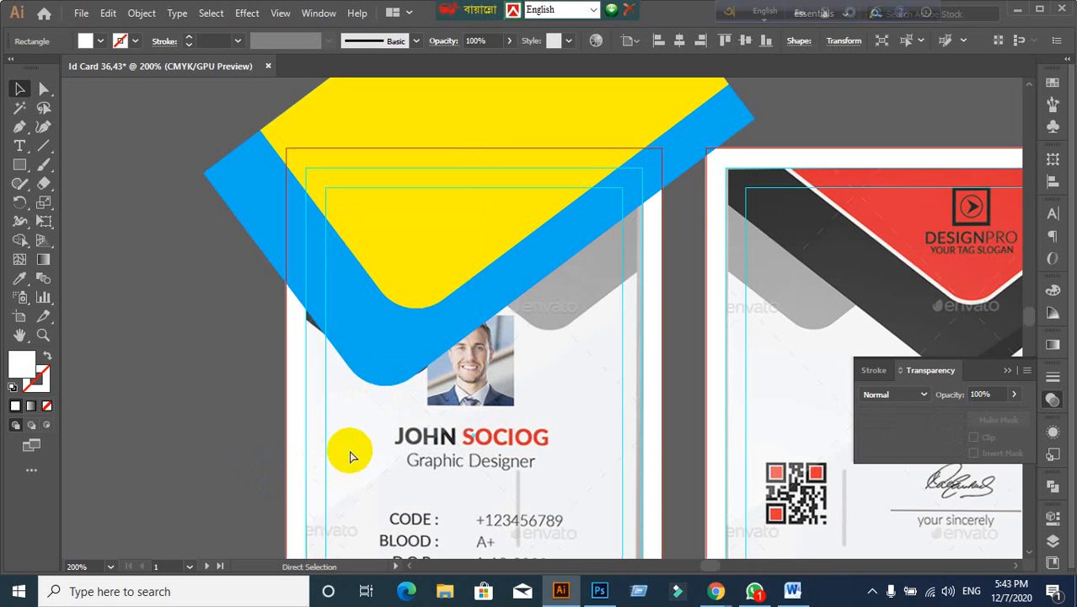
{"action": "left_click", "coordinate": [212, 409]}
{"action": "scroll", "coordinate": [211, 410], "scroll_direction": "up", "scroll_amount": 4}
{"action": "left_click_drag", "start_coordinate": [202, 243], "coordinate": [676, 274]}
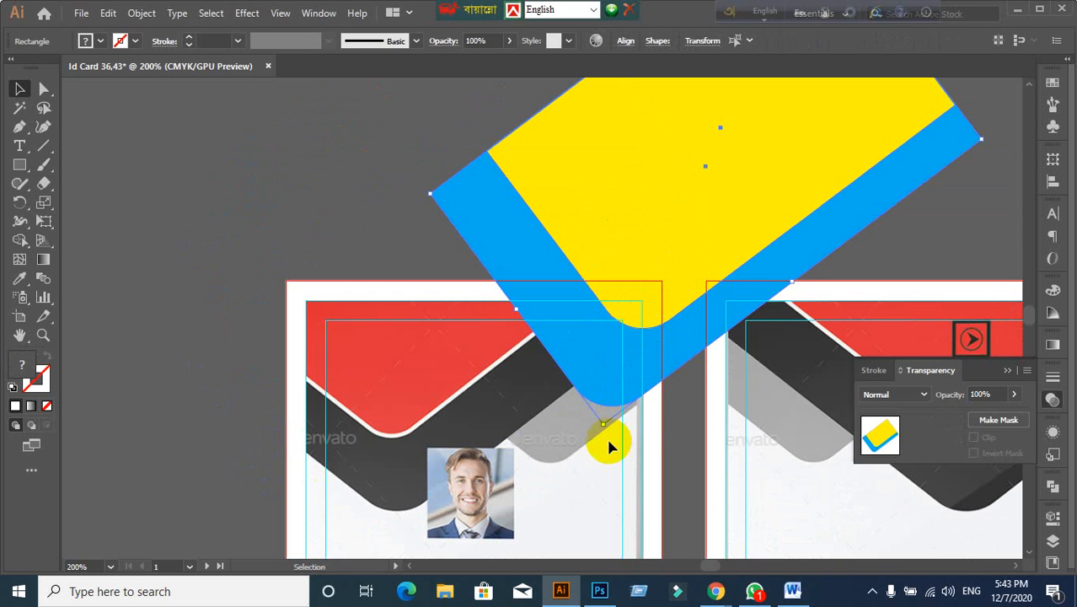
{"action": "key", "text": "ctrl+z"}
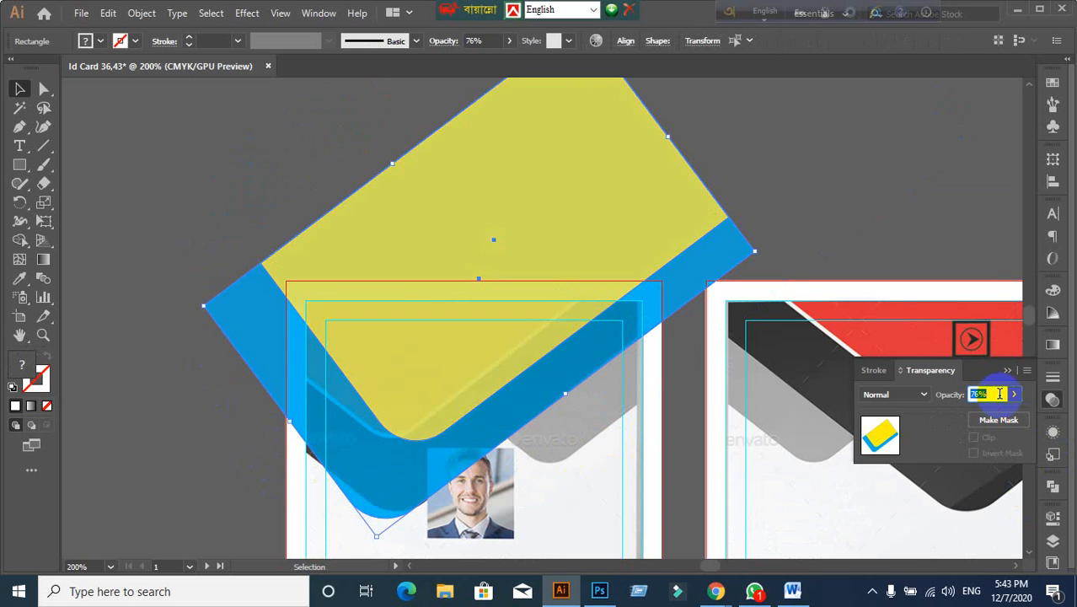
Step: Lower the selected shape's opacity to 60%
{"action": "type", "text": "60"}
{"action": "key", "text": "Return"}
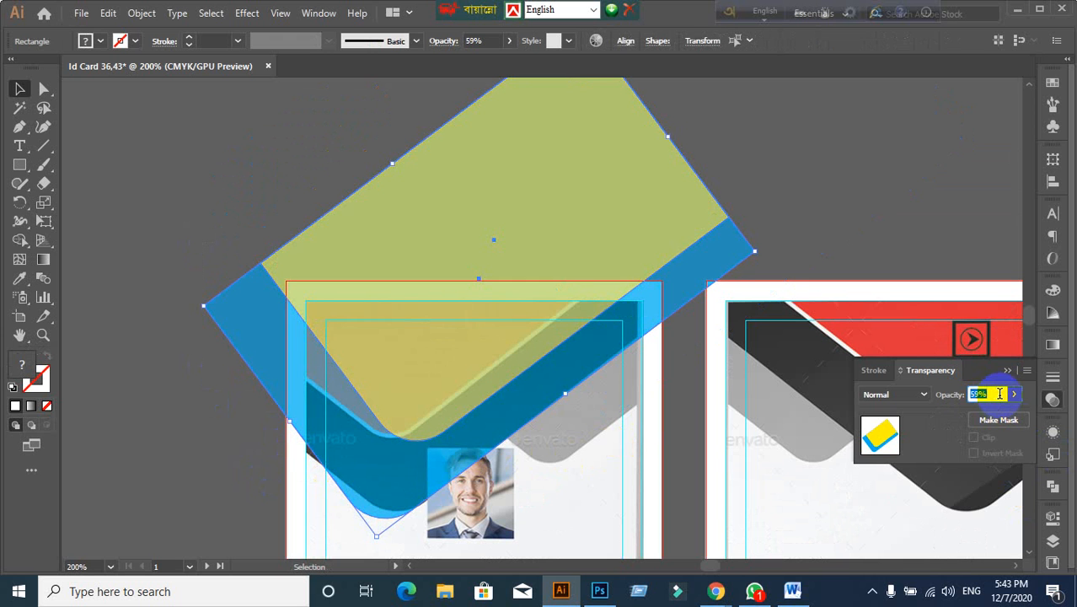
{"action": "scroll", "coordinate": [999, 394], "scroll_direction": "down", "scroll_amount": 1}
{"action": "scroll", "coordinate": [831, 235], "scroll_direction": "up", "scroll_amount": 1}
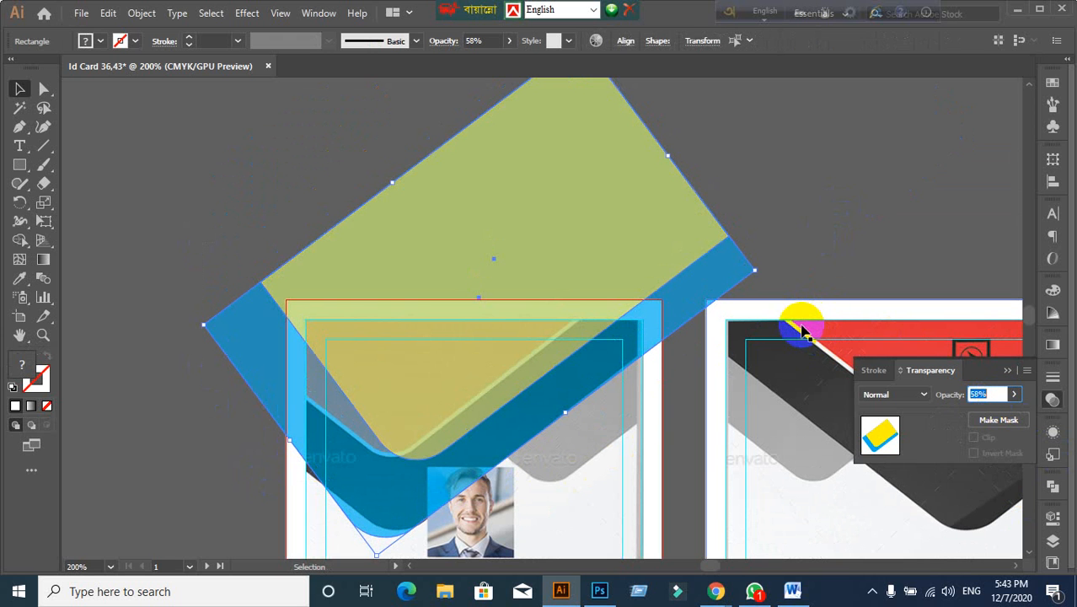
Step: Shift the yellow rectangle slightly left and down, undoing a larger move of both shapes
{"action": "left_click", "coordinate": [801, 260]}
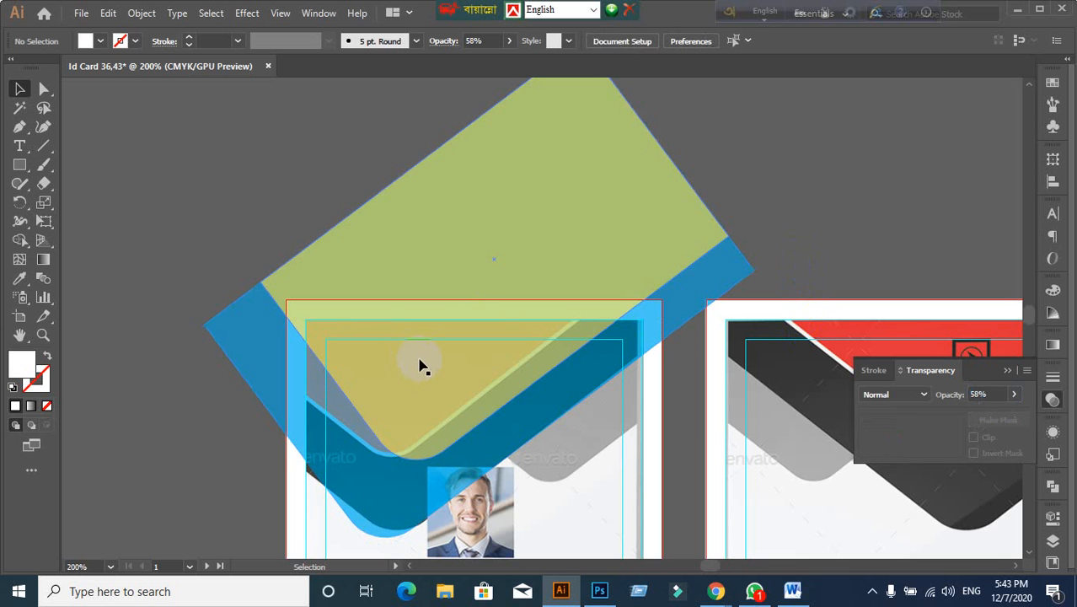
{"action": "mouse_move", "coordinate": [419, 361]}
{"action": "left_mouse_down"}
{"action": "mouse_move", "coordinate": [392, 378]}
{"action": "mouse_move", "coordinate": [403, 367]}
{"action": "left_mouse_up"}
{"action": "left_click", "coordinate": [850, 208]}
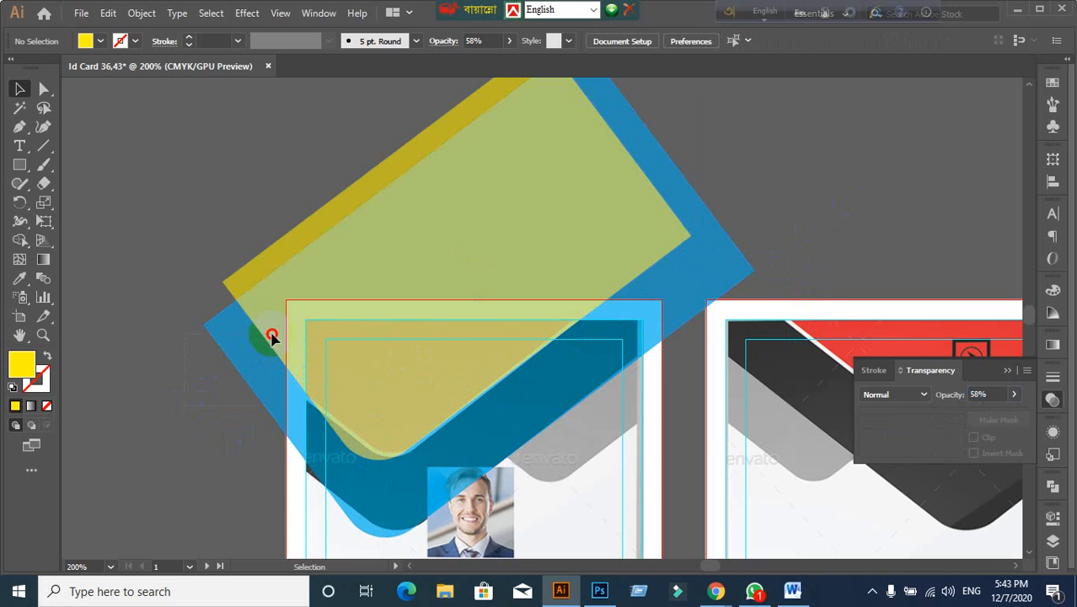
{"action": "left_click_drag", "start_coordinate": [273, 336], "coordinate": [450, 243]}
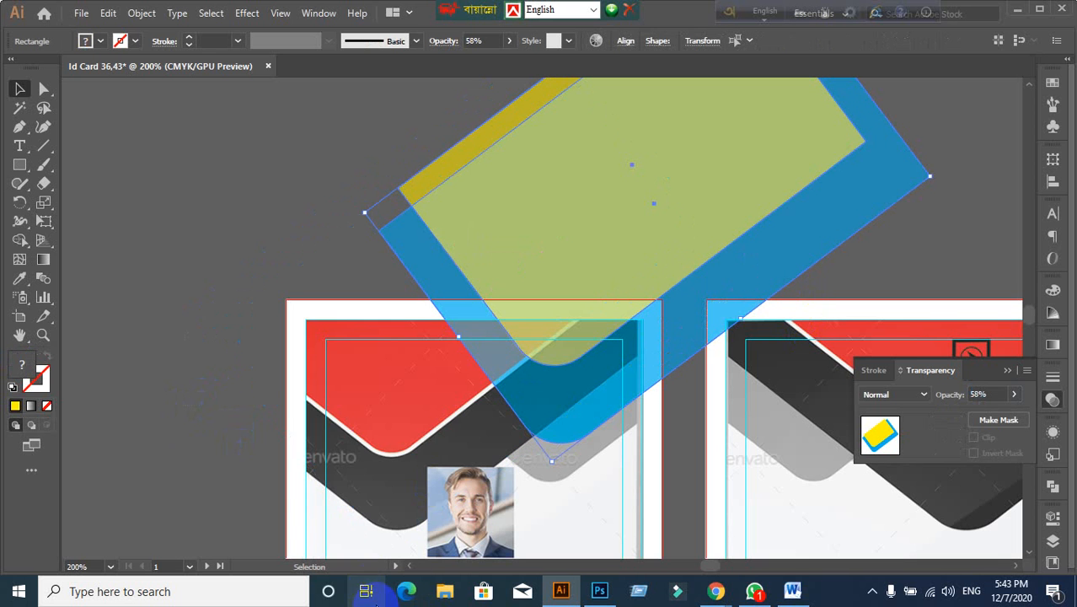
{"action": "key", "text": "ctrl+z"}
{"action": "left_click", "coordinate": [209, 471]}
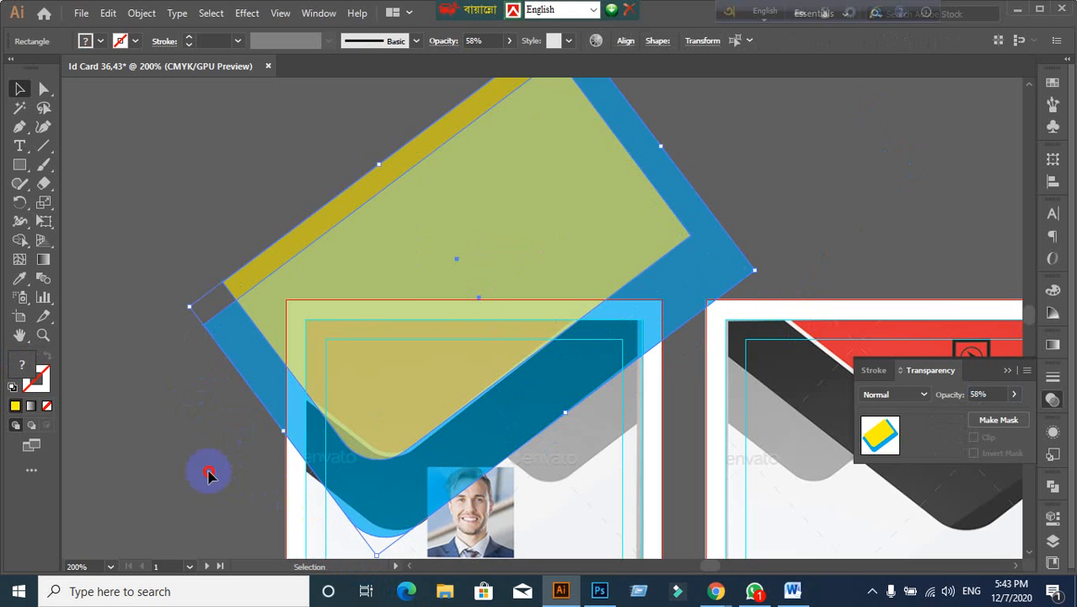
Step: Check the rotated blue and yellow rectangles while panning to the cards' lower details
{"action": "left_click", "coordinate": [341, 470]}
{"action": "scroll", "coordinate": [401, 479], "scroll_direction": "down", "scroll_amount": 1}
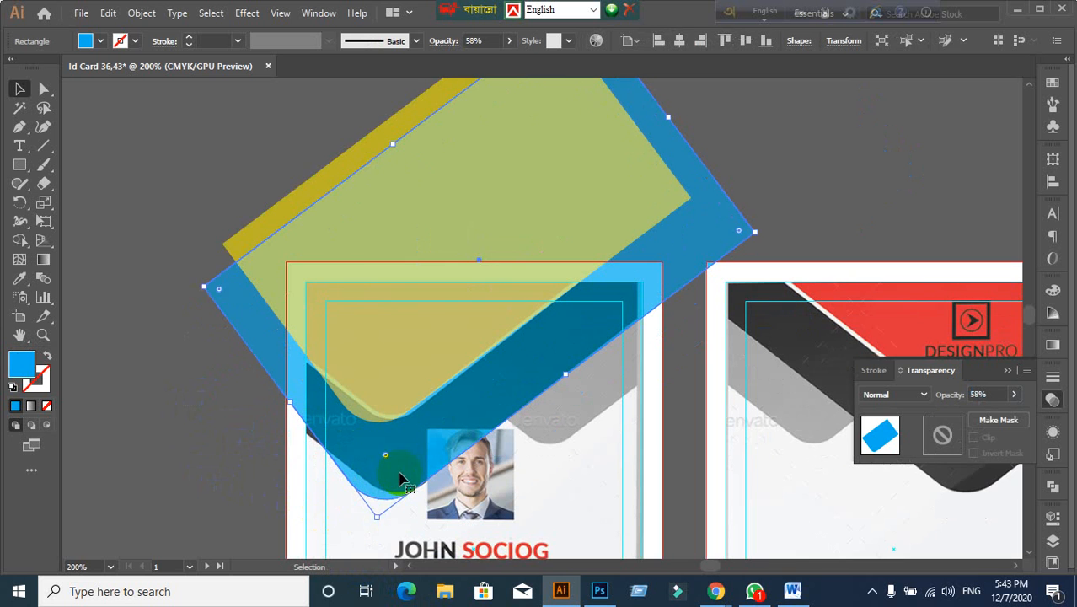
{"action": "left_click", "coordinate": [427, 366]}
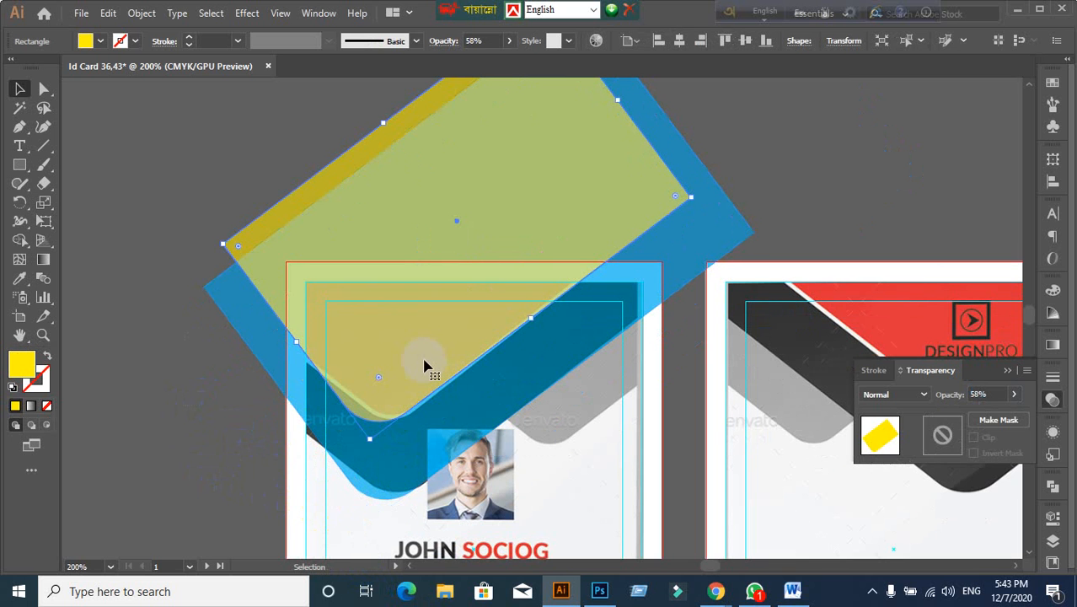
{"action": "left_click", "coordinate": [216, 458]}
{"action": "scroll", "coordinate": [297, 424], "scroll_direction": "down", "scroll_amount": 1}
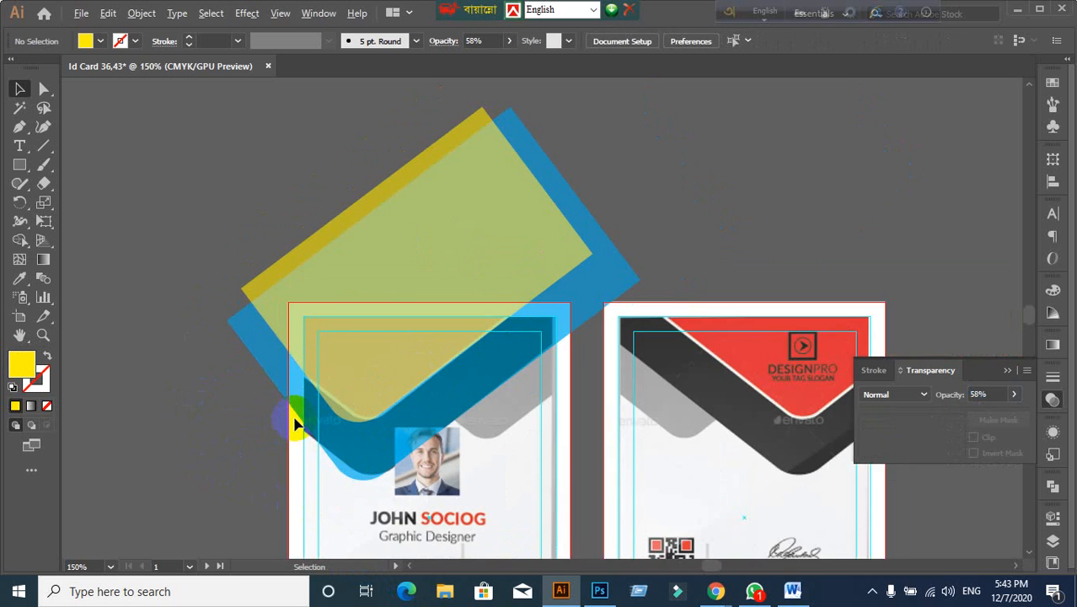
{"action": "left_click_drag", "start_coordinate": [294, 417], "coordinate": [301, 320]}
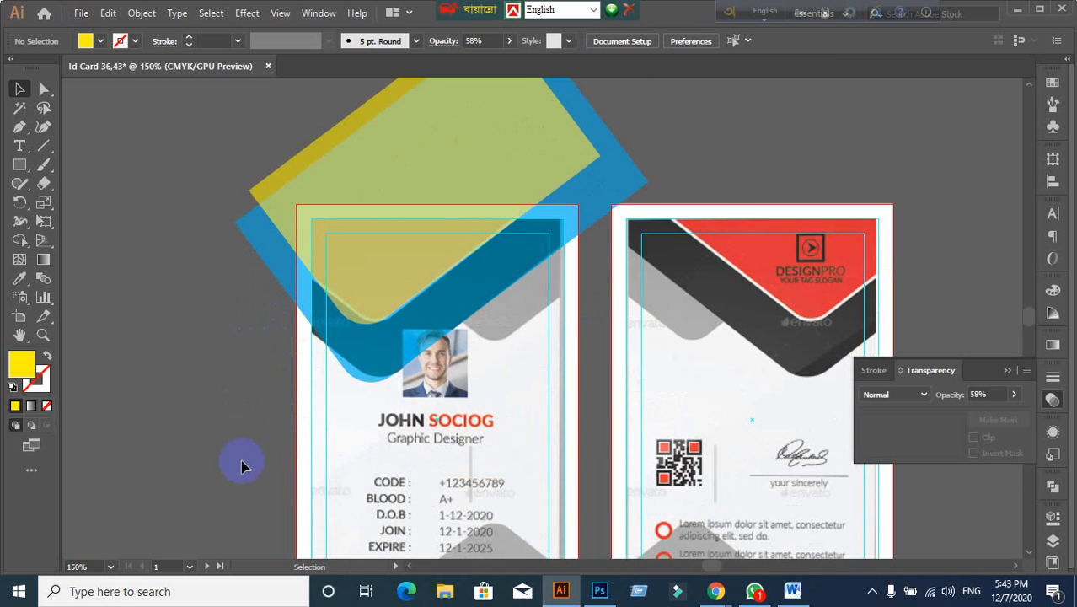
{"action": "left_click", "coordinate": [429, 335]}
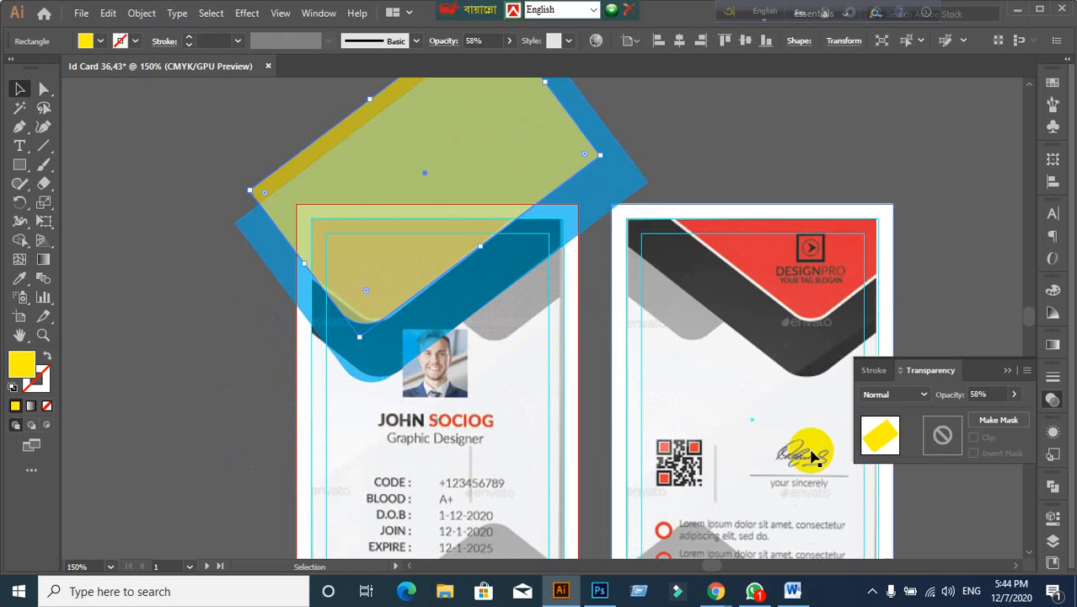
{"action": "left_click", "coordinate": [247, 278]}
Step: Set the selected shape's opacity back to 100%
{"action": "left_click", "coordinate": [282, 209]}
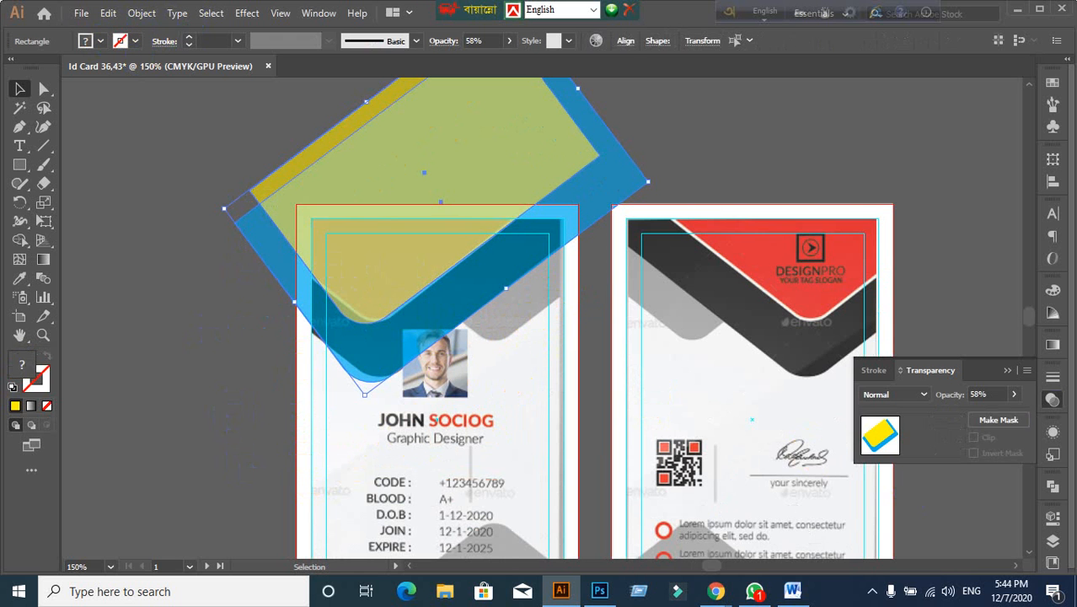
{"action": "left_click", "coordinate": [1001, 393]}
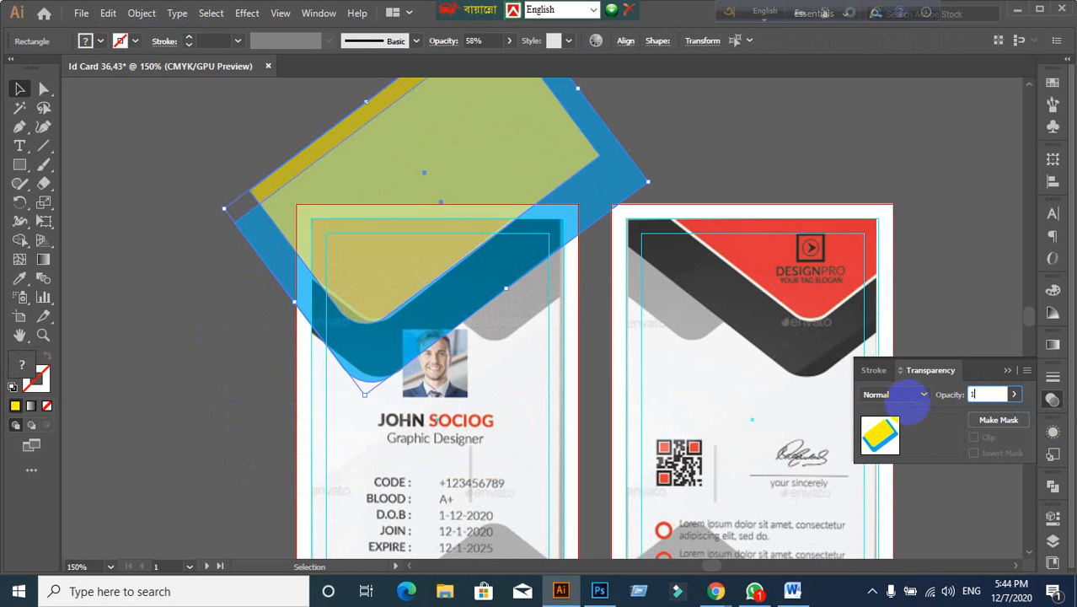
{"action": "key", "text": "Return"}
{"action": "left_click", "coordinate": [238, 491]}
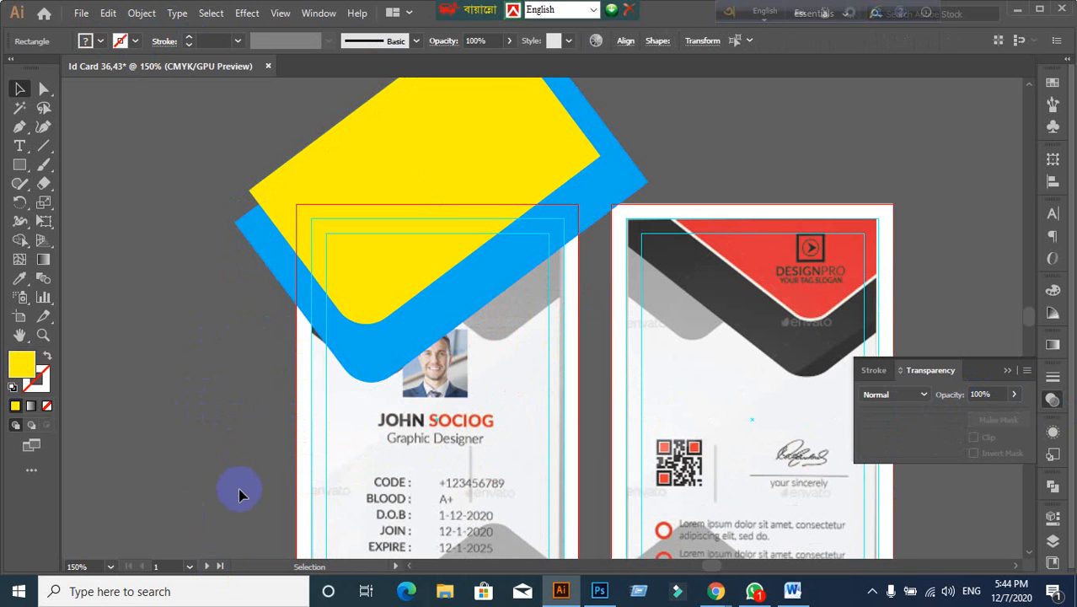
Step: Alt-drag a copy of the yellow rectangle offset right and reorder it behind the blue shape
{"action": "left_click", "coordinate": [519, 280]}
{"action": "left_click", "coordinate": [407, 244]}
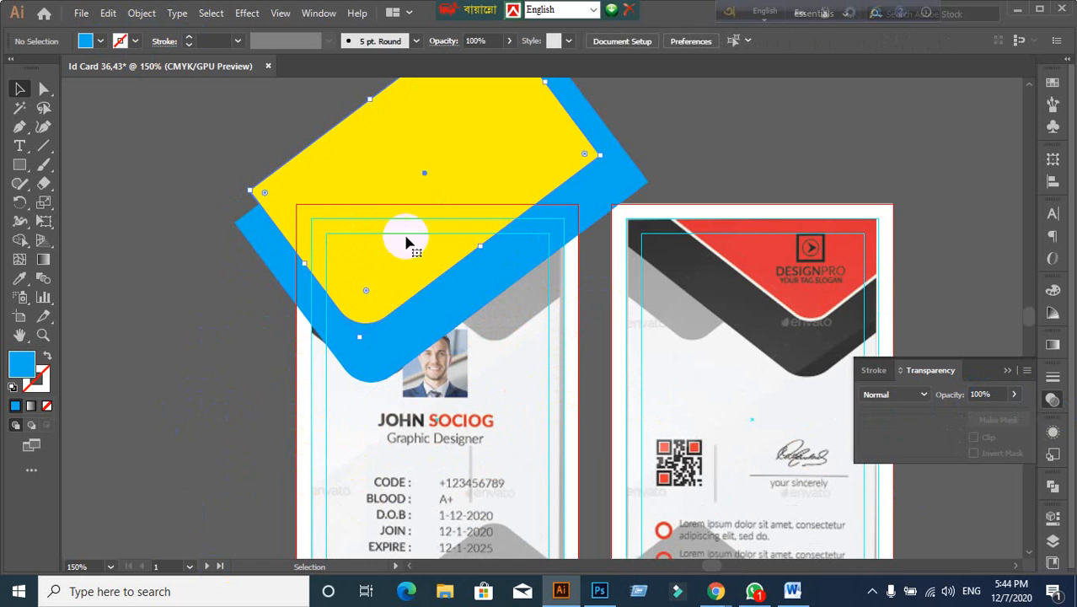
{"action": "left_click_drag", "start_coordinate": [447, 232], "coordinate": [548, 236]}
{"action": "key", "text": "ctrl+bracketleft"}
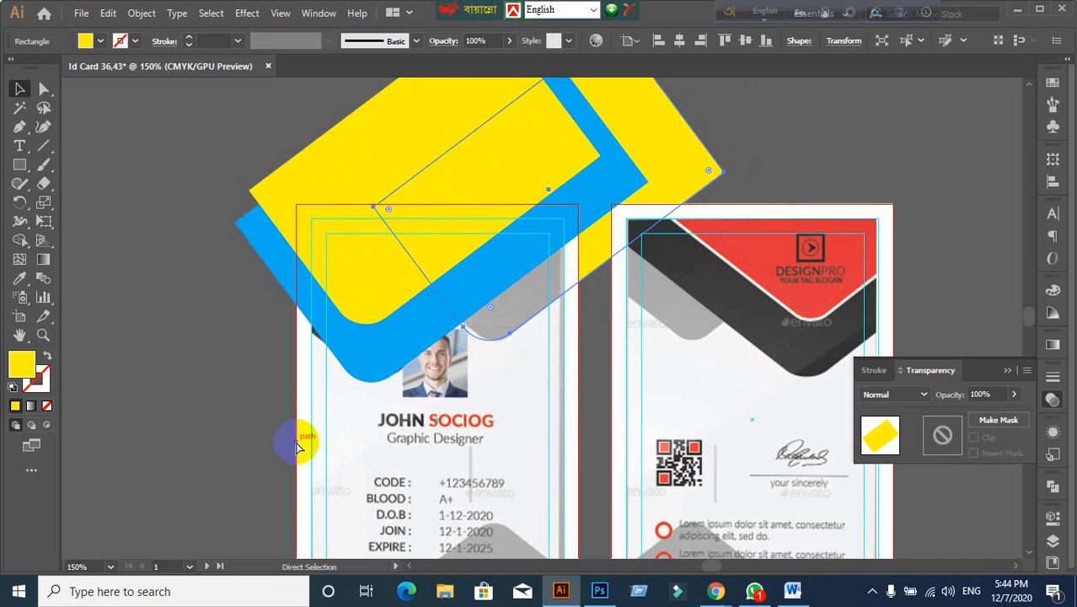
{"action": "key", "text": "ctrl+bracketright"}
{"action": "key", "text": "ctrl+bracketright"}
{"action": "key", "text": "ctrl+bracketright"}
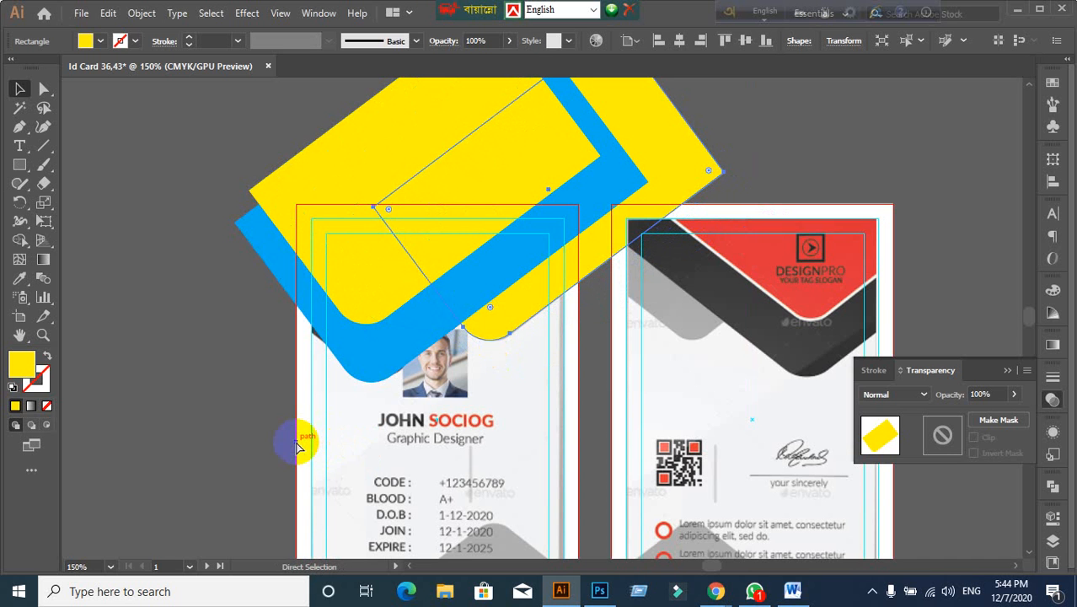
{"action": "right_click", "coordinate": [531, 315]}
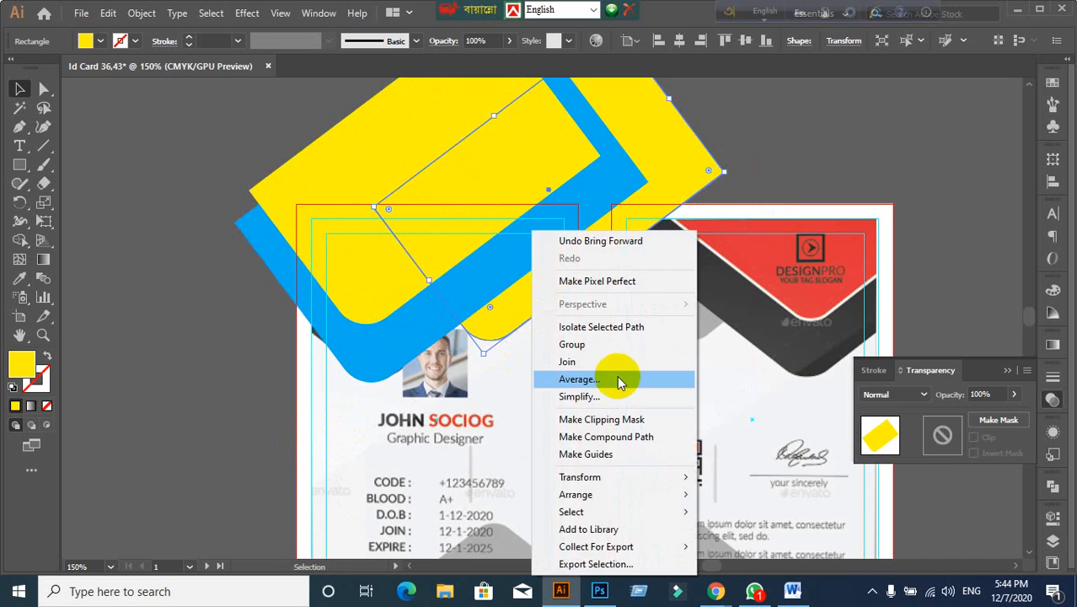
{"action": "mouse_move", "coordinate": [614, 494]}
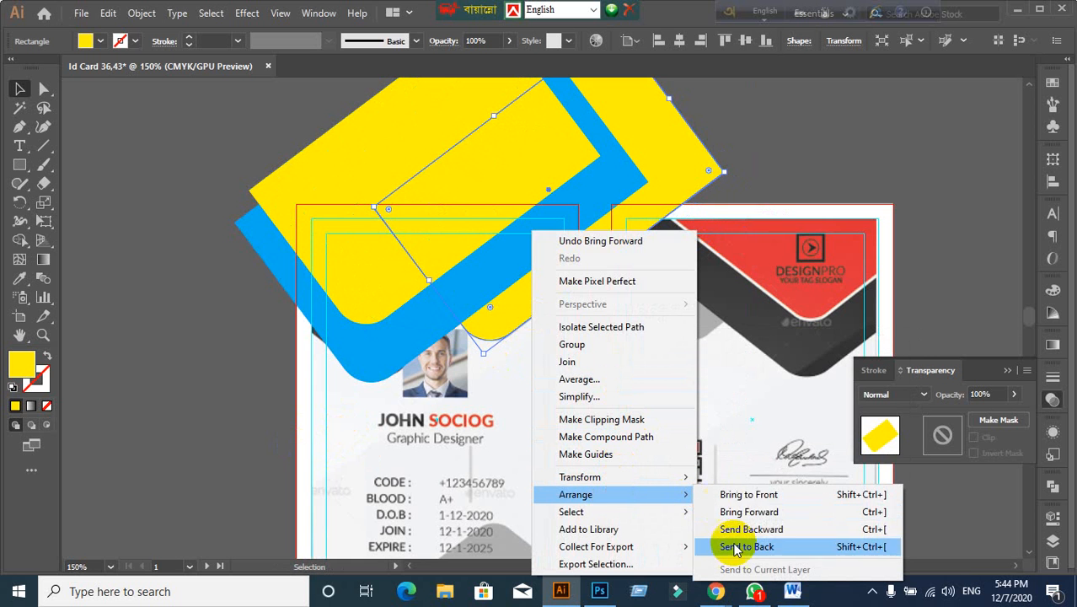
{"action": "left_click", "coordinate": [257, 491]}
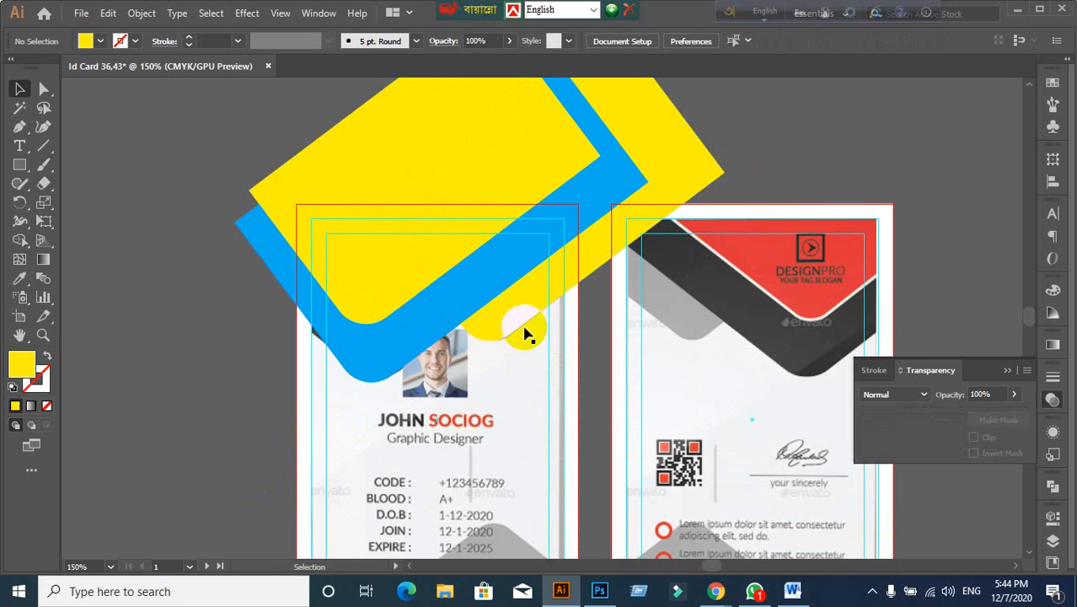
{"action": "left_click", "coordinate": [523, 326]}
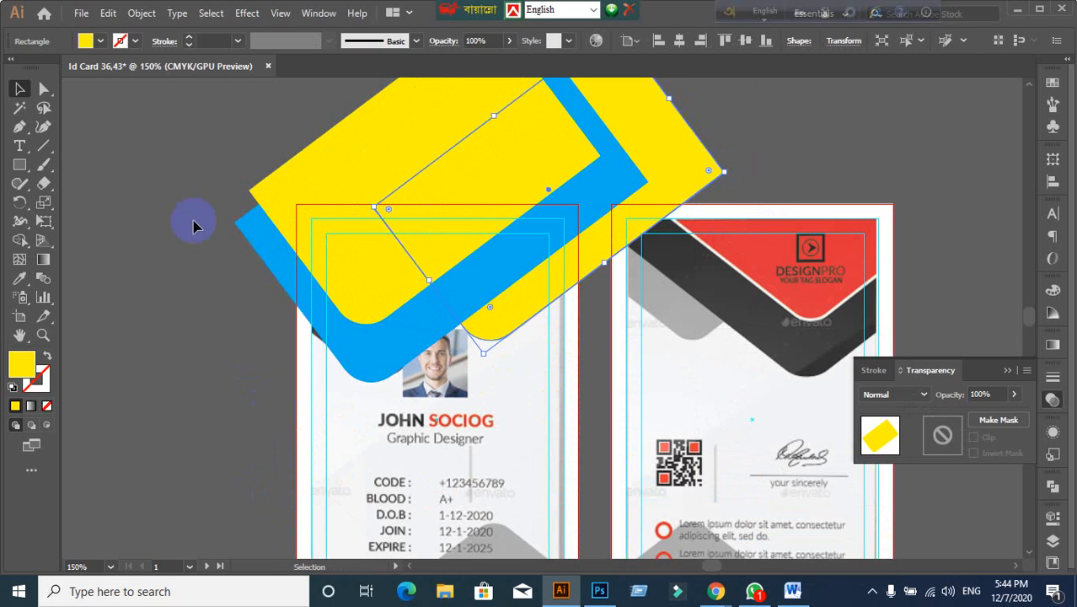
Step: Recolour the copy olive-yellow from the Fill swatches
{"action": "left_click", "coordinate": [105, 42]}
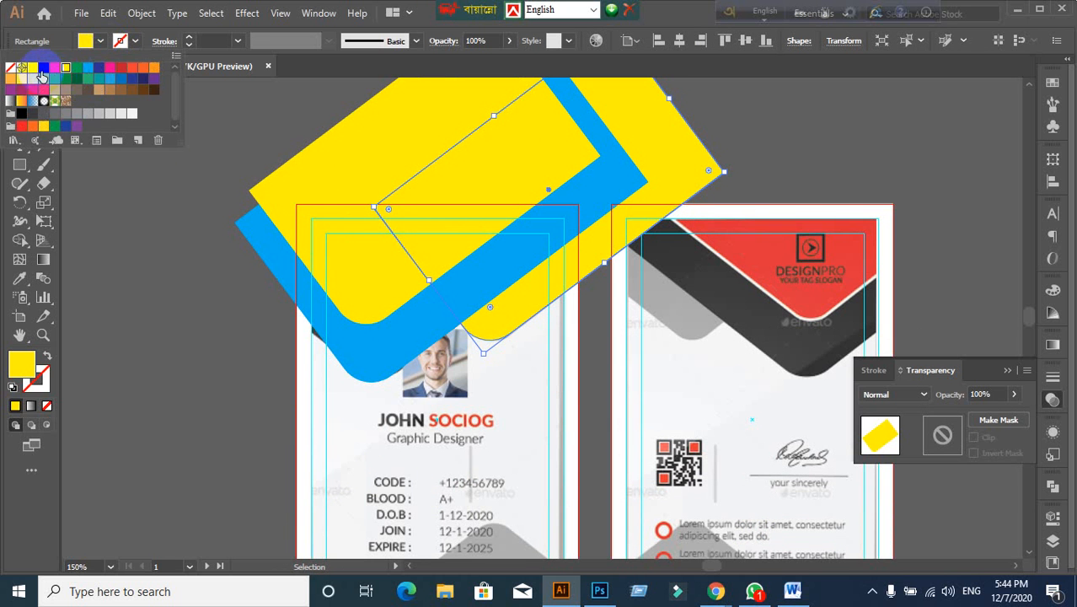
{"action": "left_click", "coordinate": [36, 81]}
{"action": "left_click", "coordinate": [369, 368]}
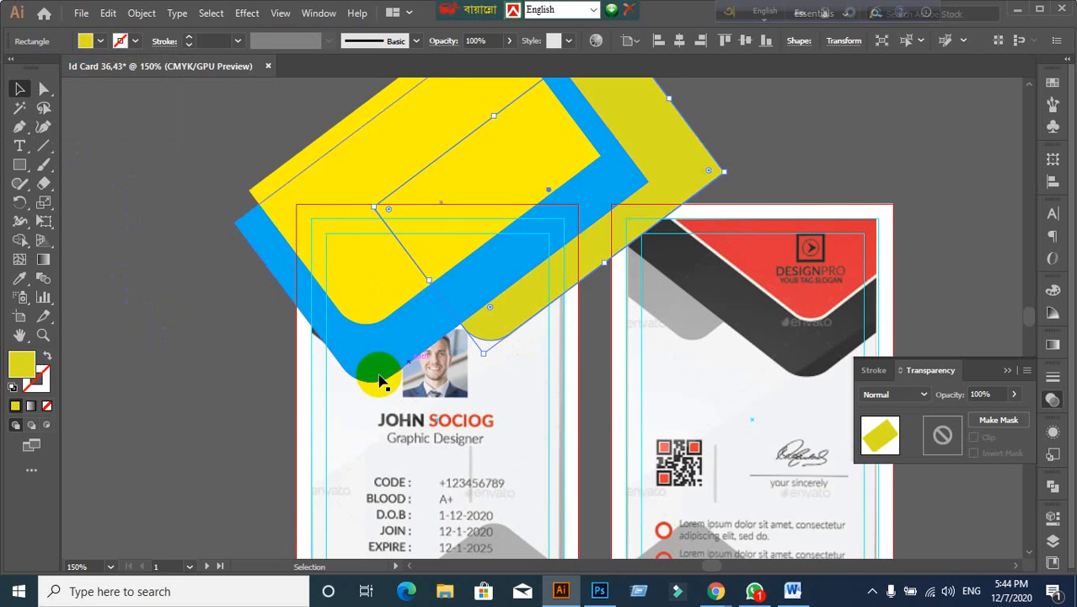
Step: Select the blue, yellow and olive-yellow shapes and enter 30 in the Opacity field
{"action": "scroll", "coordinate": [225, 378], "scroll_direction": "down", "scroll_amount": 1}
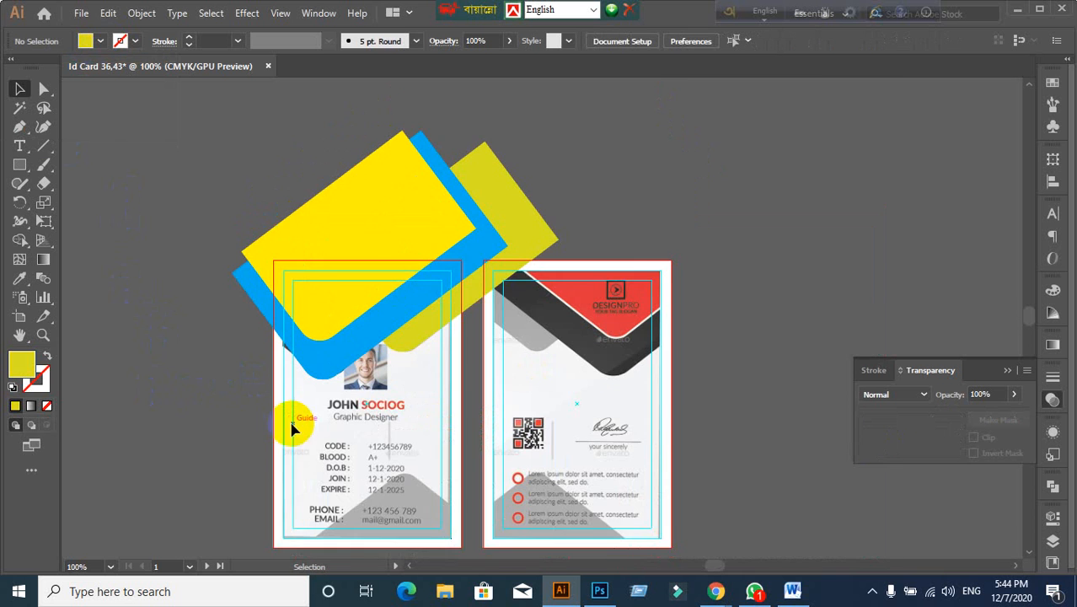
{"action": "scroll", "coordinate": [290, 423], "scroll_direction": "down", "scroll_amount": 1}
{"action": "left_click_drag", "start_coordinate": [220, 153], "coordinate": [818, 127]}
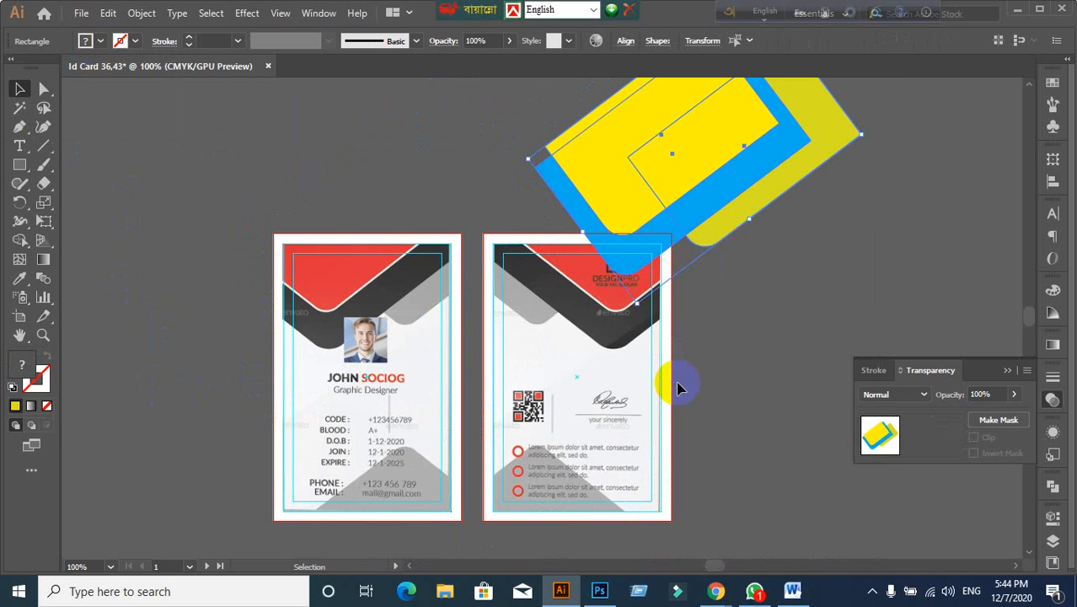
{"action": "key", "text": "ctrl+z"}
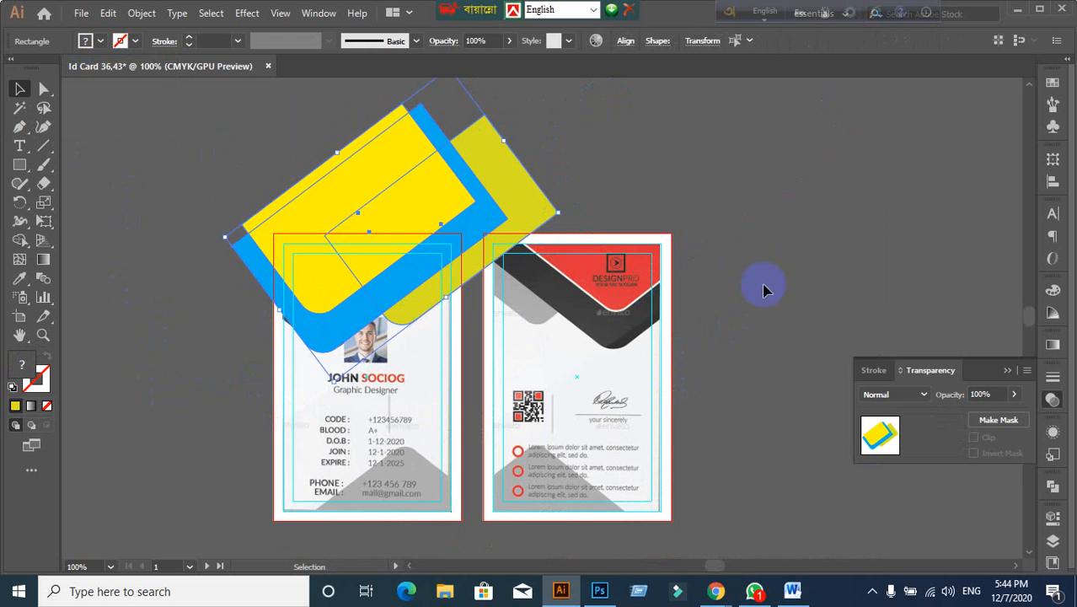
{"action": "left_click", "coordinate": [762, 290]}
{"action": "left_click", "coordinate": [528, 201]}
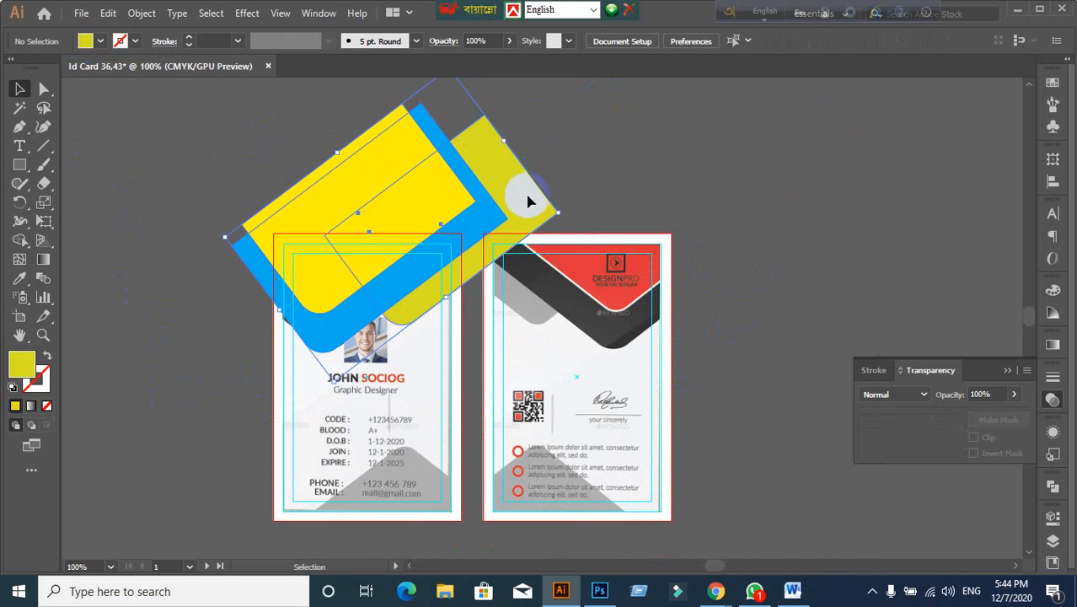
{"action": "left_click", "coordinate": [1000, 395]}
{"action": "type", "text": "3"}
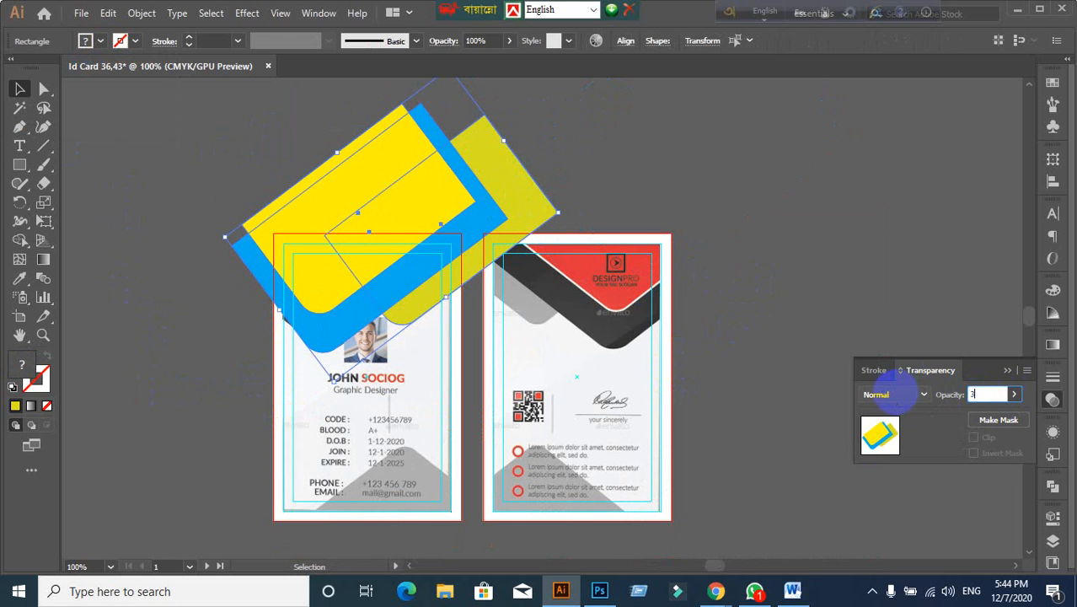
{"action": "type", "text": "0"}
{"action": "key", "text": "Return"}
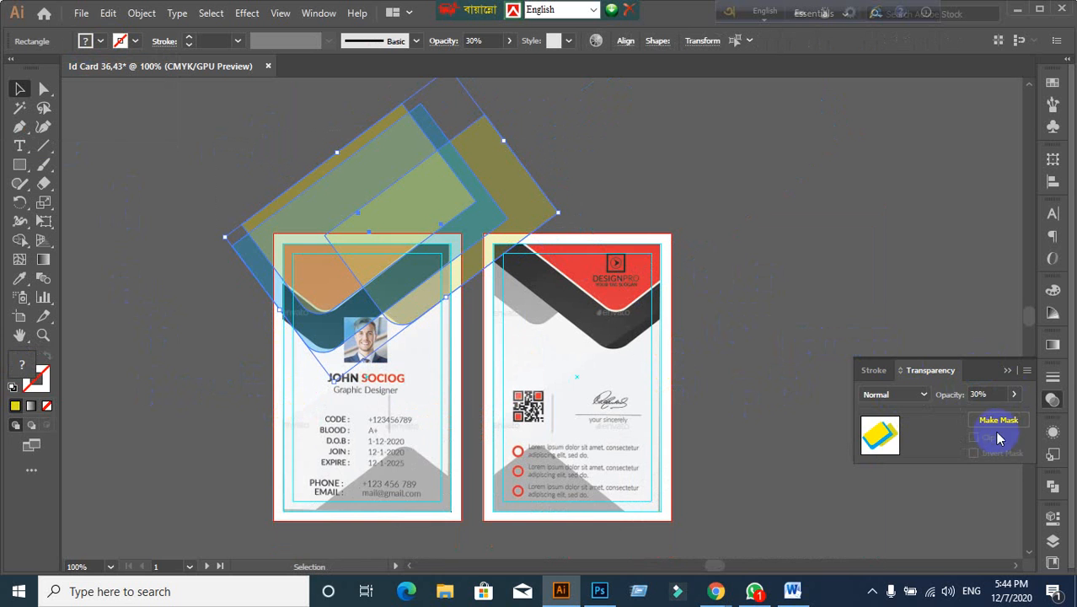
{"action": "left_click", "coordinate": [159, 402]}
{"action": "scroll", "coordinate": [315, 363], "scroll_direction": "up", "scroll_amount": 1}
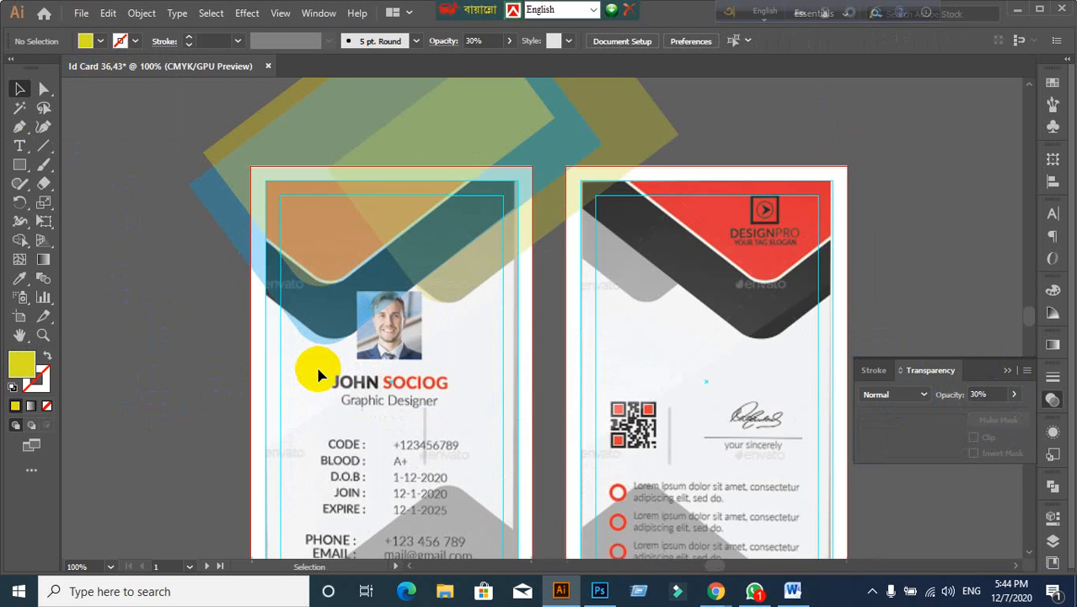
Step: Pan to recentre the cards and remove the olive-yellow rectangle
{"action": "left_click_drag", "start_coordinate": [337, 350], "coordinate": [369, 430]}
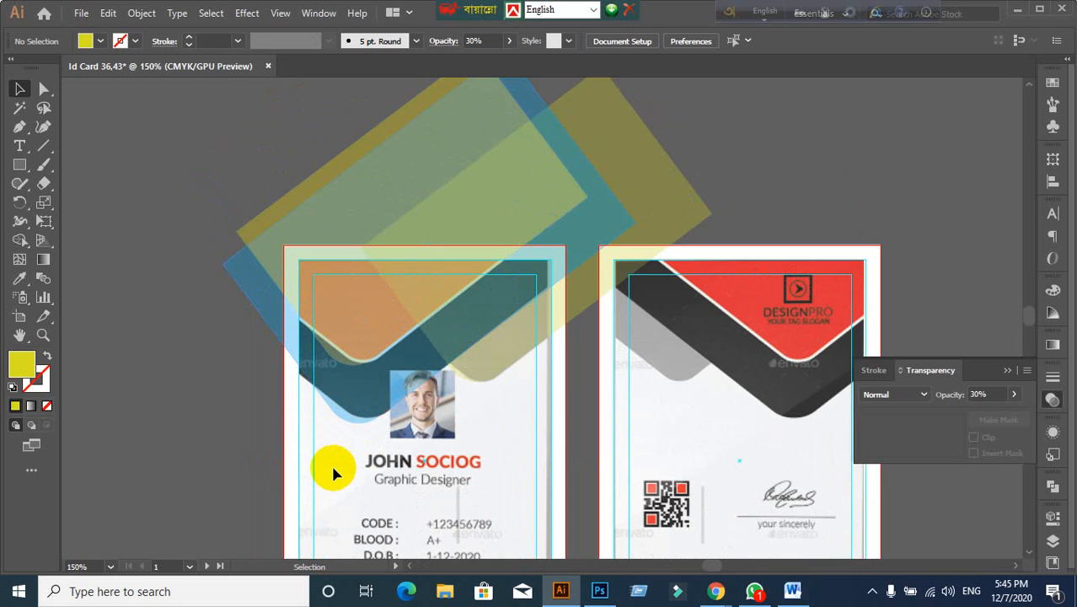
{"action": "left_click", "coordinate": [194, 420]}
{"action": "left_click_drag", "start_coordinate": [216, 398], "coordinate": [175, 435]}
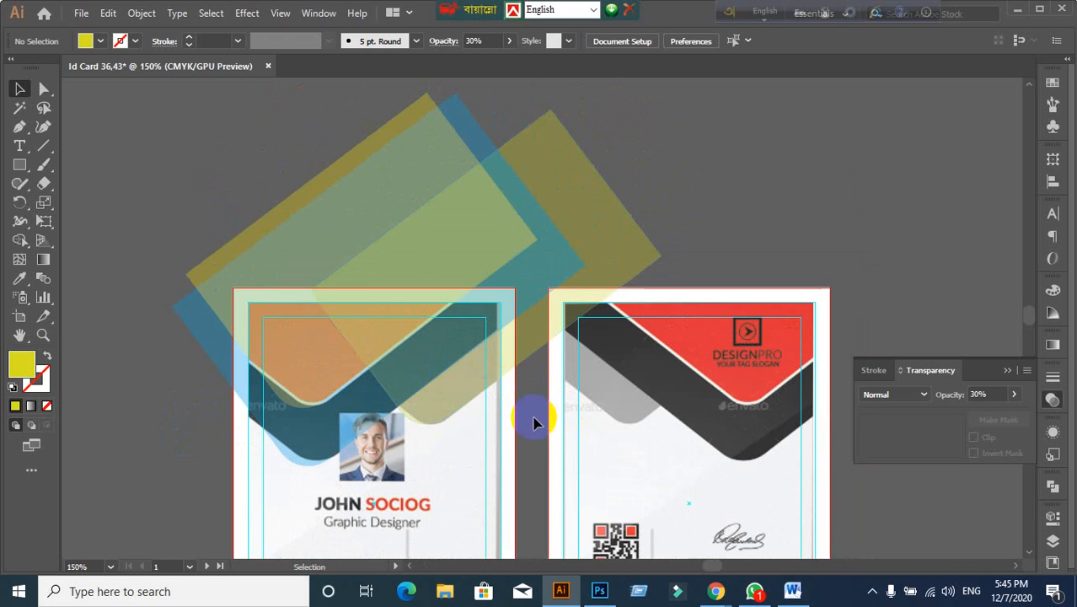
{"action": "left_click_drag", "start_coordinate": [319, 291], "coordinate": [662, 169]}
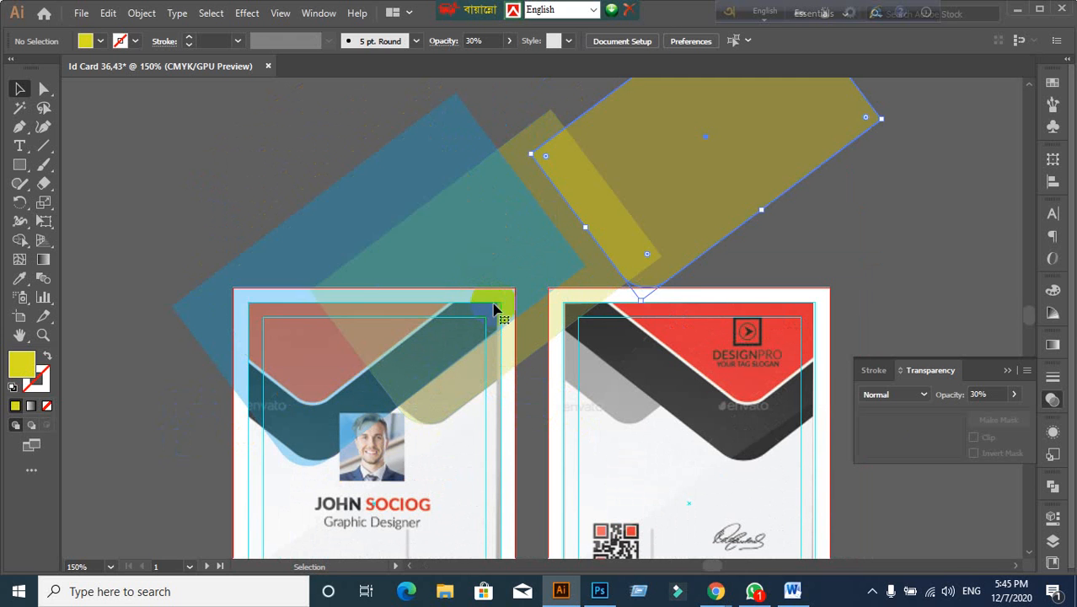
{"action": "key", "text": "ctrl+z"}
{"action": "key", "text": "ctrl+shift+z"}
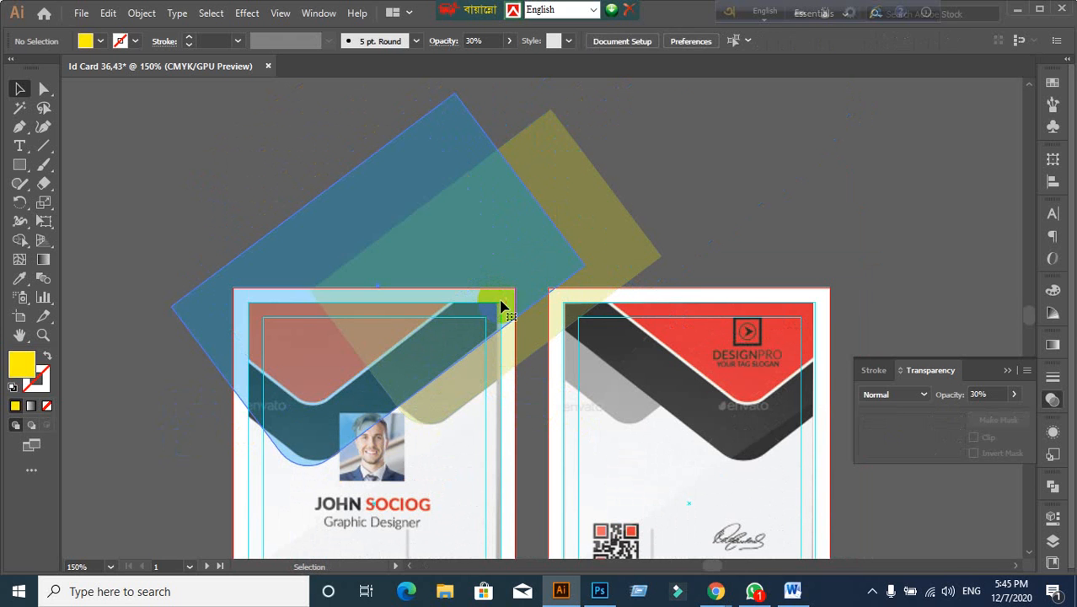
Step: Delete the remaining yellow rectangle and select the blue one
{"action": "left_click", "coordinate": [500, 306]}
{"action": "left_click", "coordinate": [666, 223]}
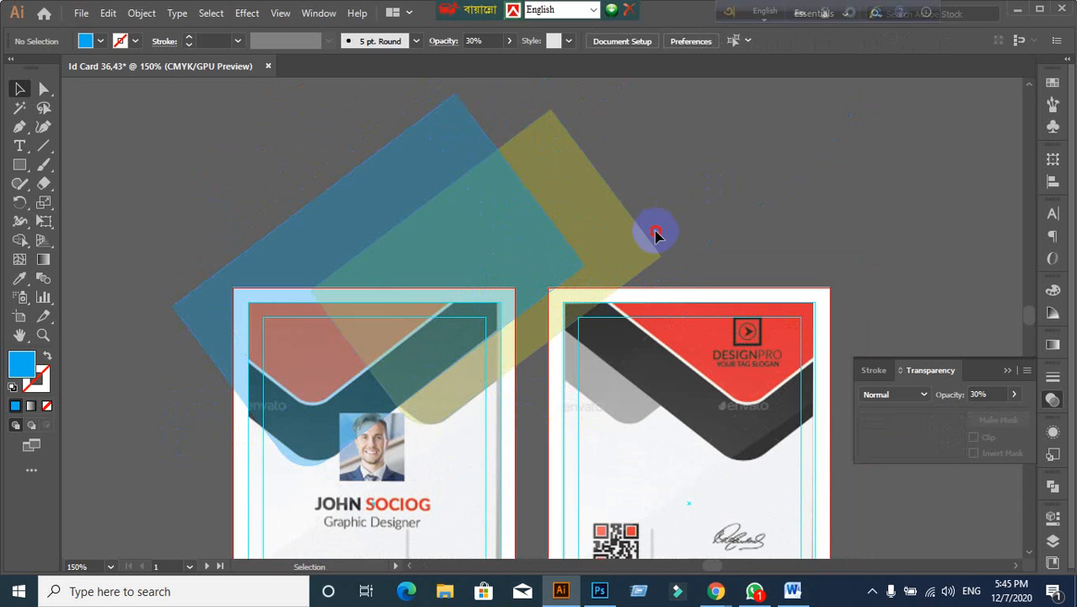
{"action": "left_click_drag", "start_coordinate": [656, 234], "coordinate": [697, 271]}
{"action": "key", "text": "Delete"}
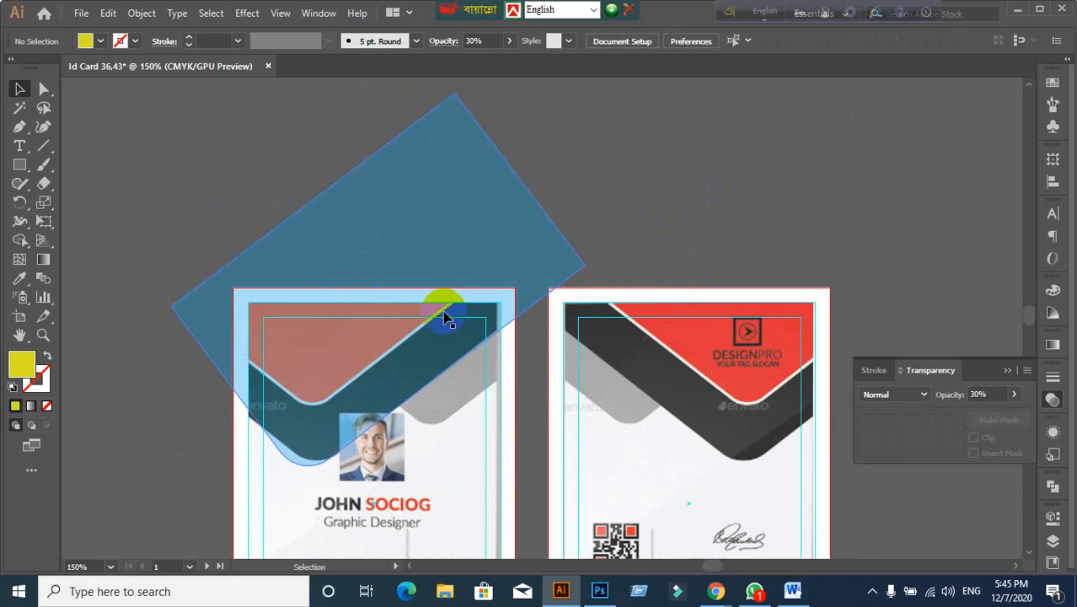
{"action": "left_click", "coordinate": [447, 318]}
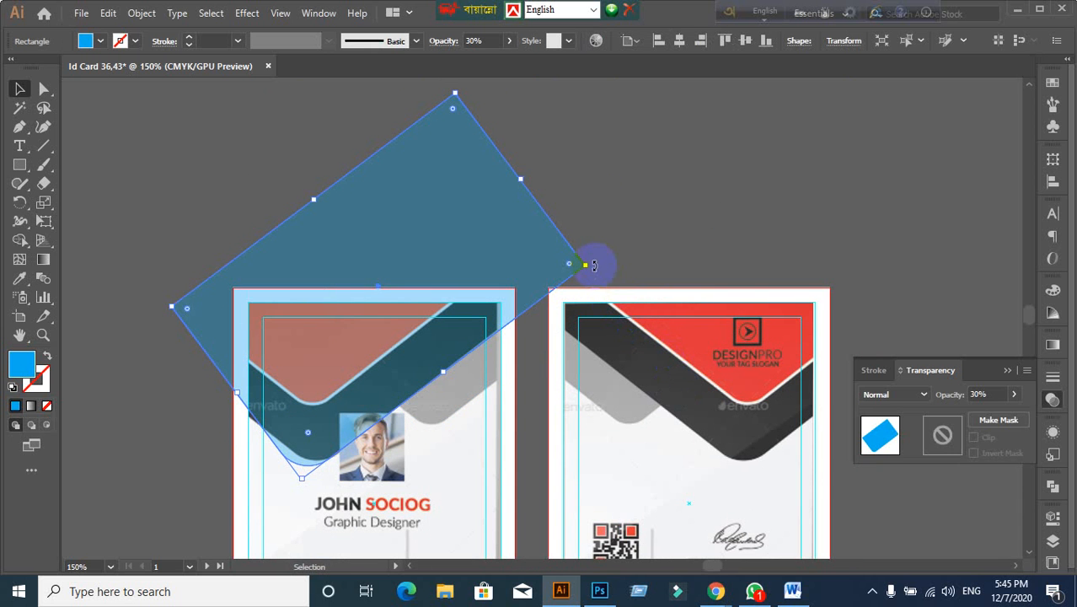
Step: Rotate, enlarge and reposition the blue rectangle into a steeper diagonal over the header
{"action": "left_click_drag", "start_coordinate": [593, 265], "coordinate": [578, 236]}
{"action": "left_click_drag", "start_coordinate": [469, 313], "coordinate": [427, 308]}
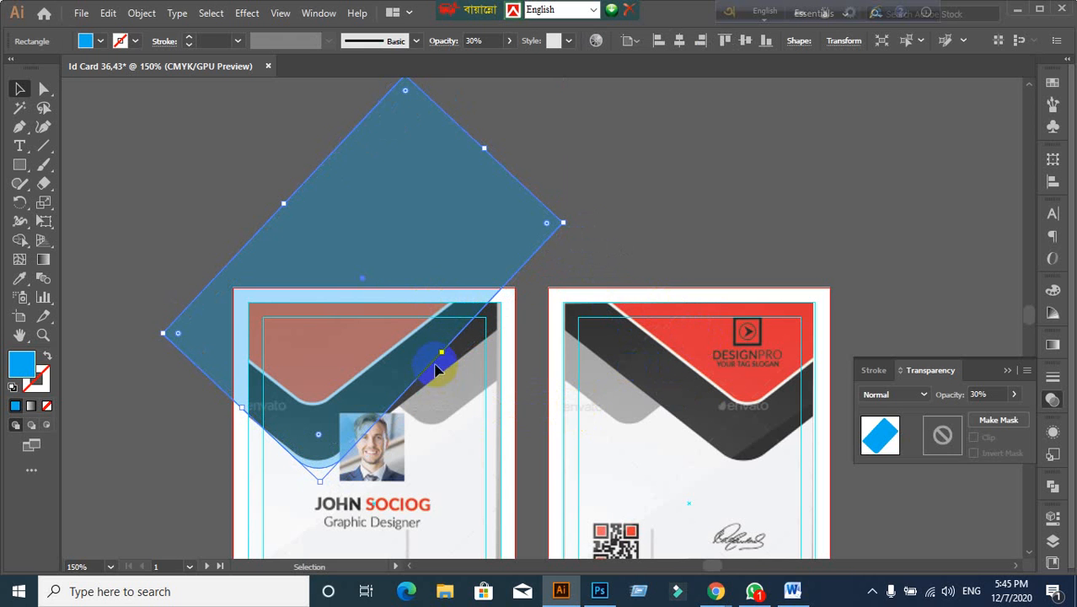
{"action": "left_click_drag", "start_coordinate": [443, 351], "coordinate": [402, 350]}
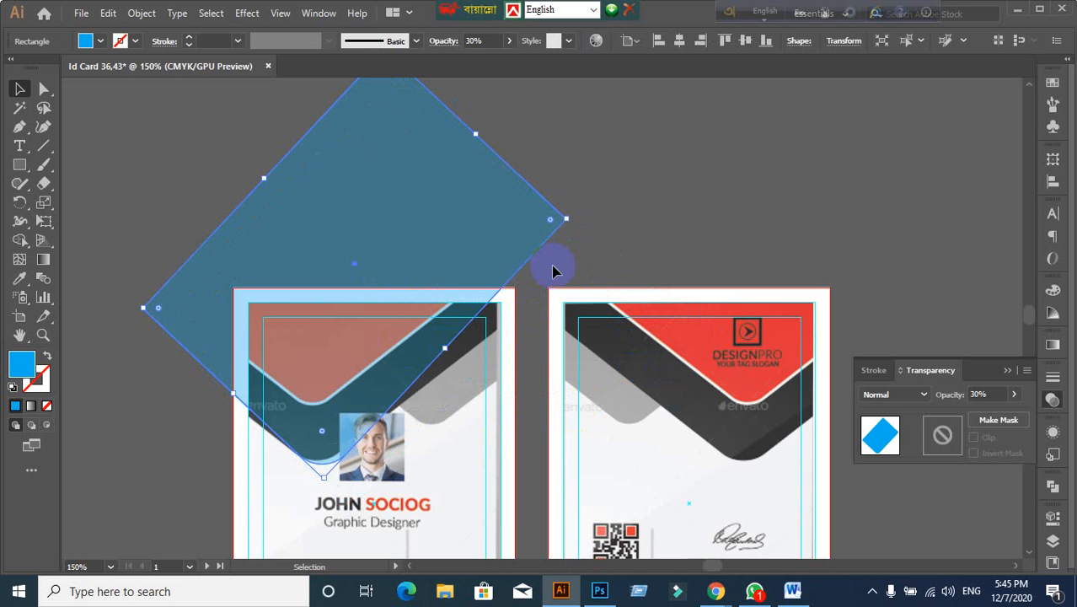
{"action": "left_click_drag", "start_coordinate": [485, 284], "coordinate": [514, 311]}
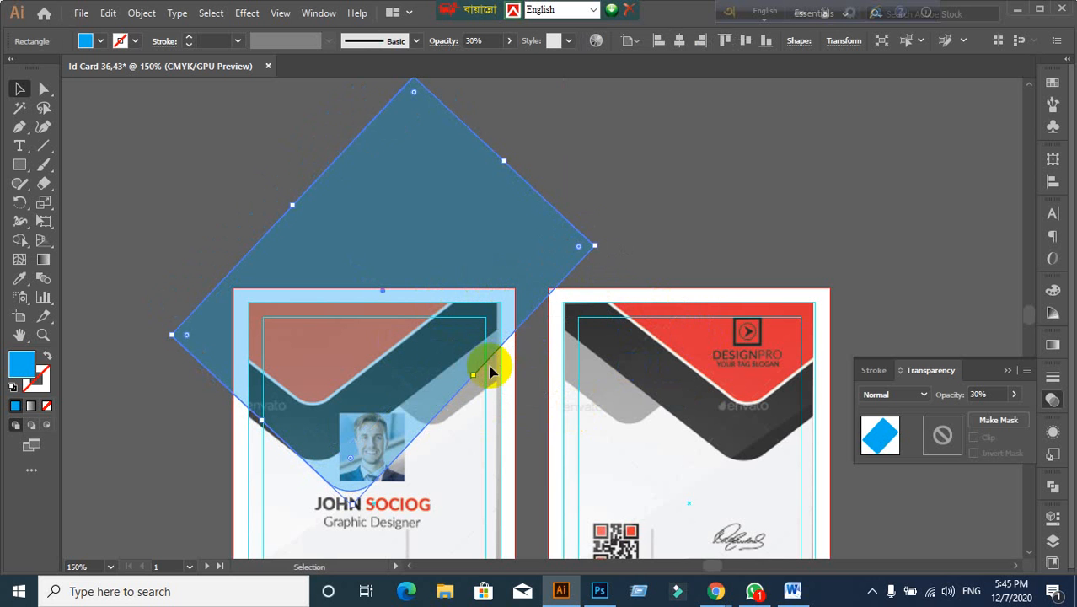
{"action": "left_click_drag", "start_coordinate": [408, 315], "coordinate": [372, 289]}
{"action": "left_click_drag", "start_coordinate": [317, 487], "coordinate": [329, 487]}
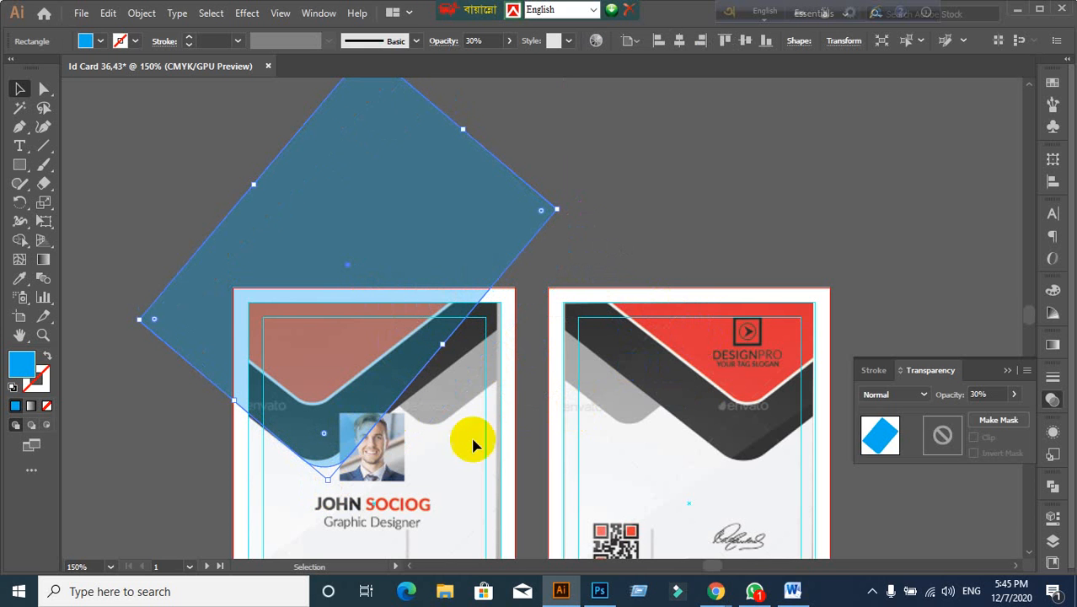
{"action": "left_click_drag", "start_coordinate": [344, 410], "coordinate": [341, 426]}
{"action": "left_click", "coordinate": [153, 419]}
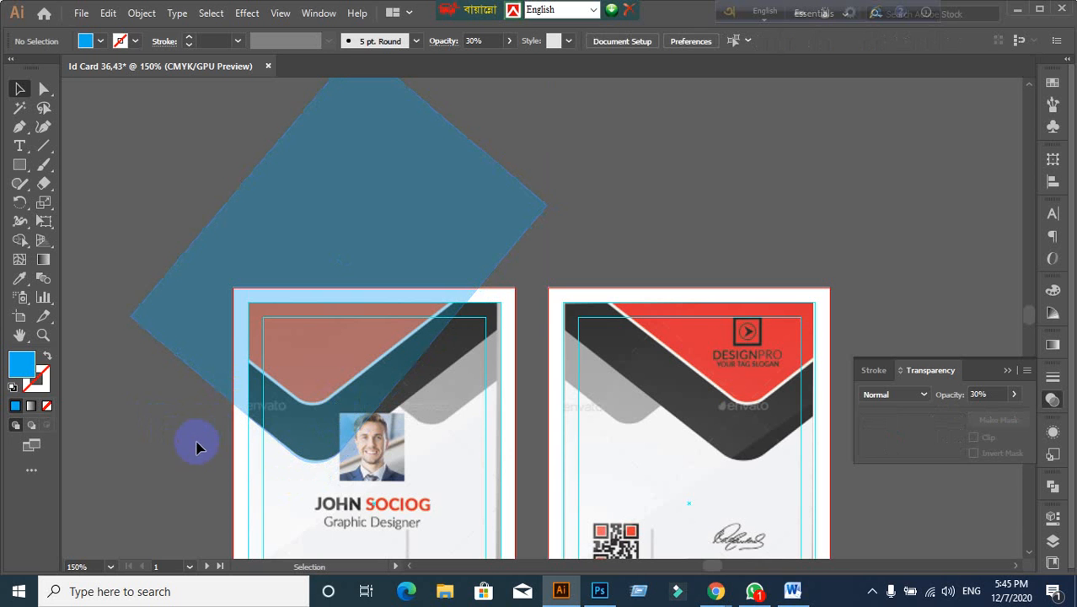
{"action": "left_click", "coordinate": [467, 255]}
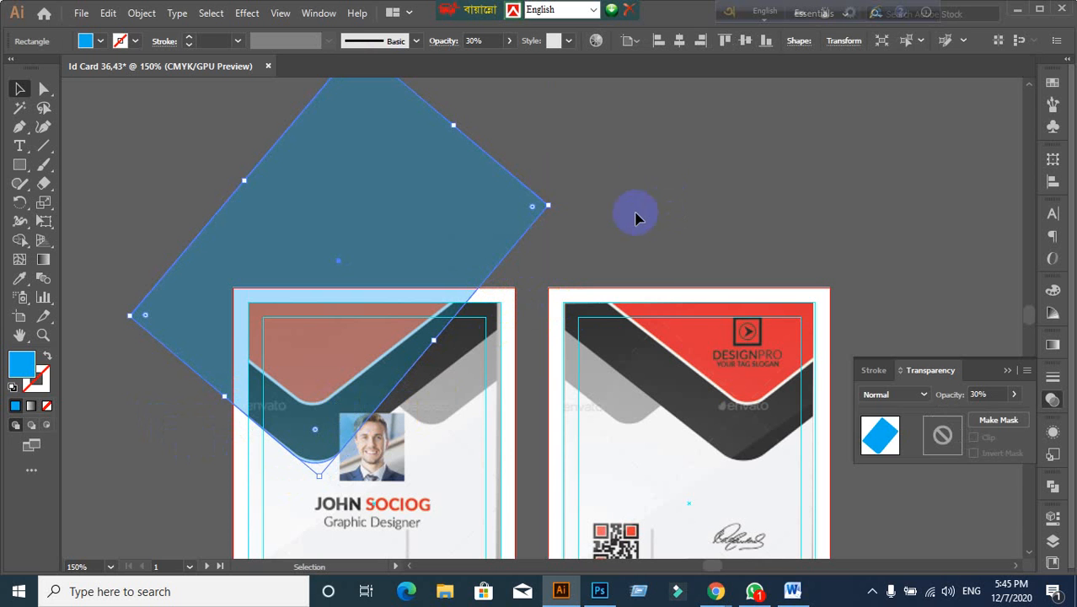
Step: Try moving the blue shape's top-right corner, then delete an anchor on its lower curve
{"action": "left_click", "coordinate": [135, 111]}
{"action": "left_click_drag", "start_coordinate": [42, 91], "coordinate": [87, 91]}
{"action": "left_click", "coordinate": [547, 212]}
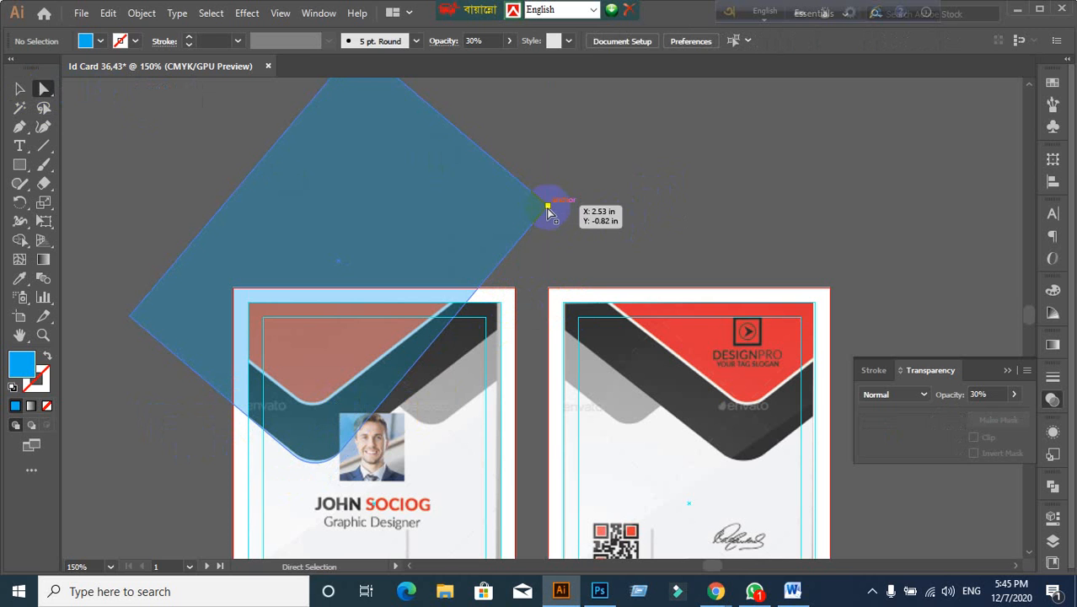
{"action": "left_click_drag", "start_coordinate": [548, 212], "coordinate": [610, 246]}
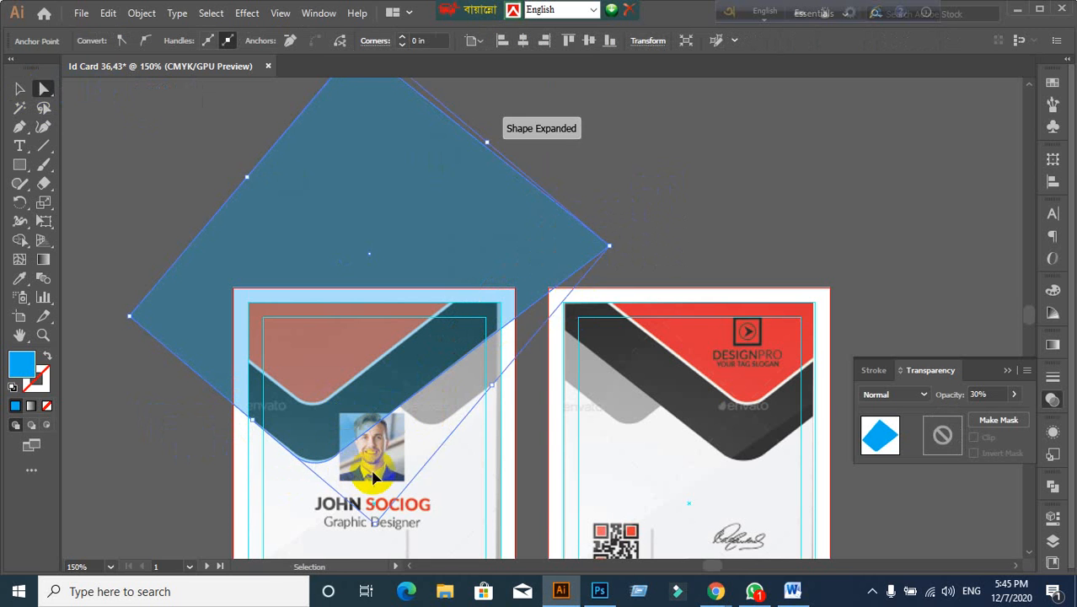
{"action": "key", "text": "ctrl+z"}
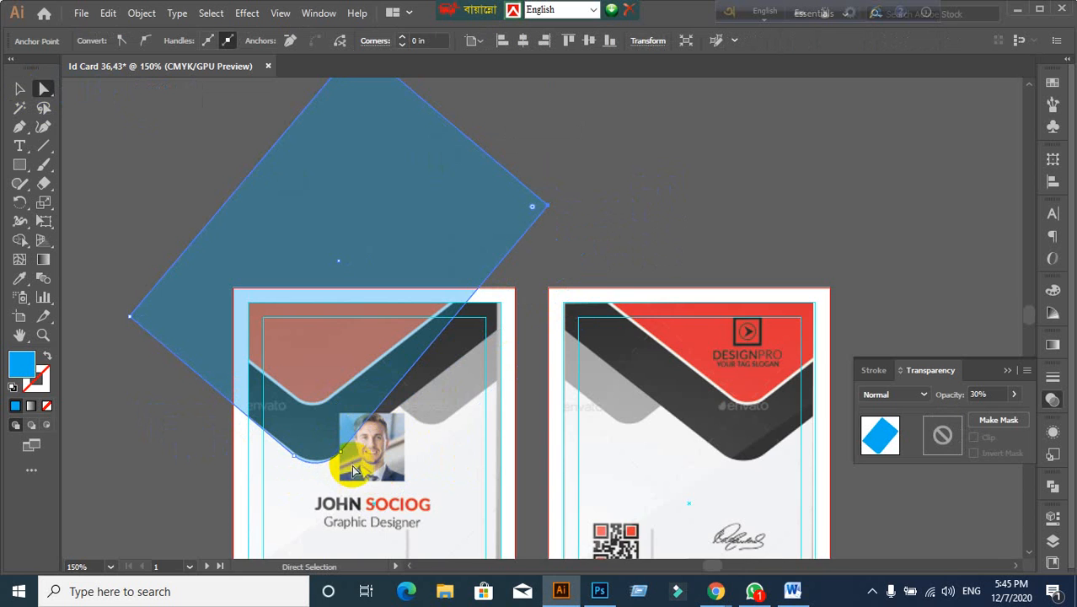
{"action": "scroll", "coordinate": [354, 471], "scroll_direction": "up", "scroll_amount": 2}
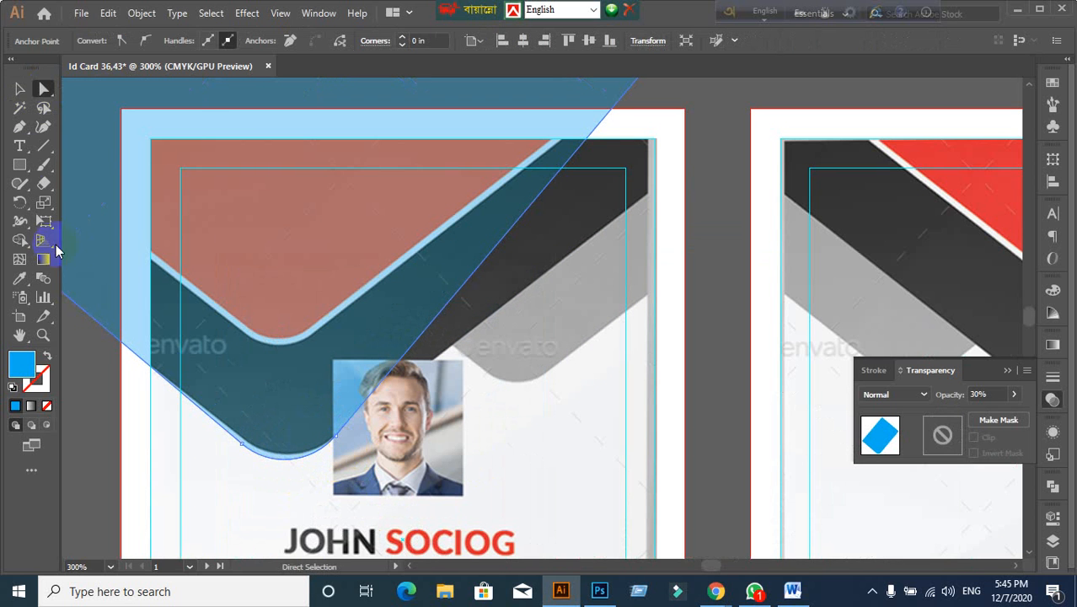
{"action": "left_click_drag", "start_coordinate": [20, 135], "coordinate": [94, 160]}
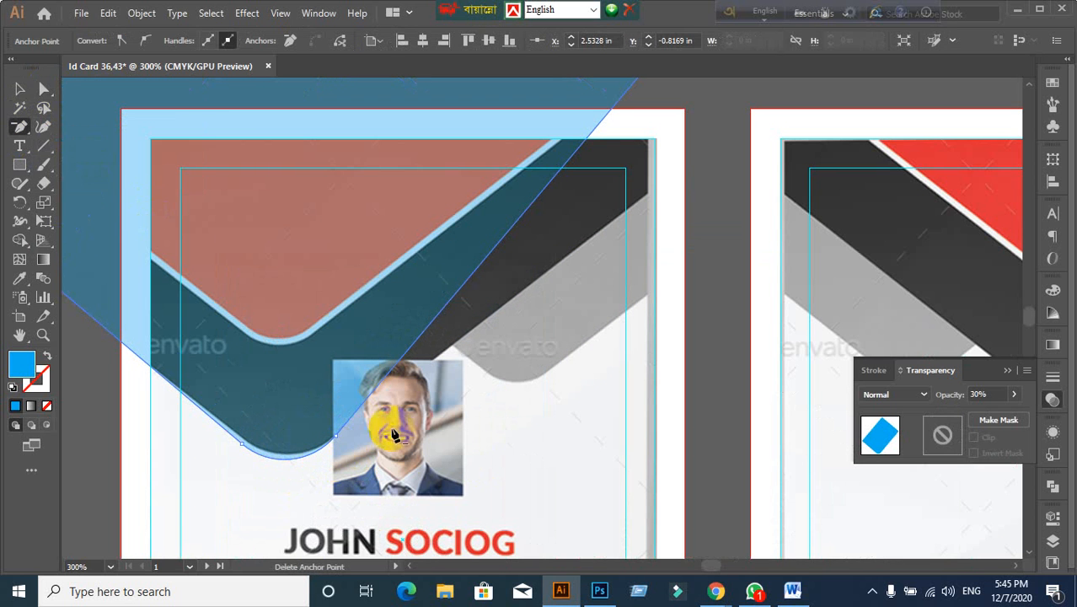
{"action": "left_click", "coordinate": [337, 439]}
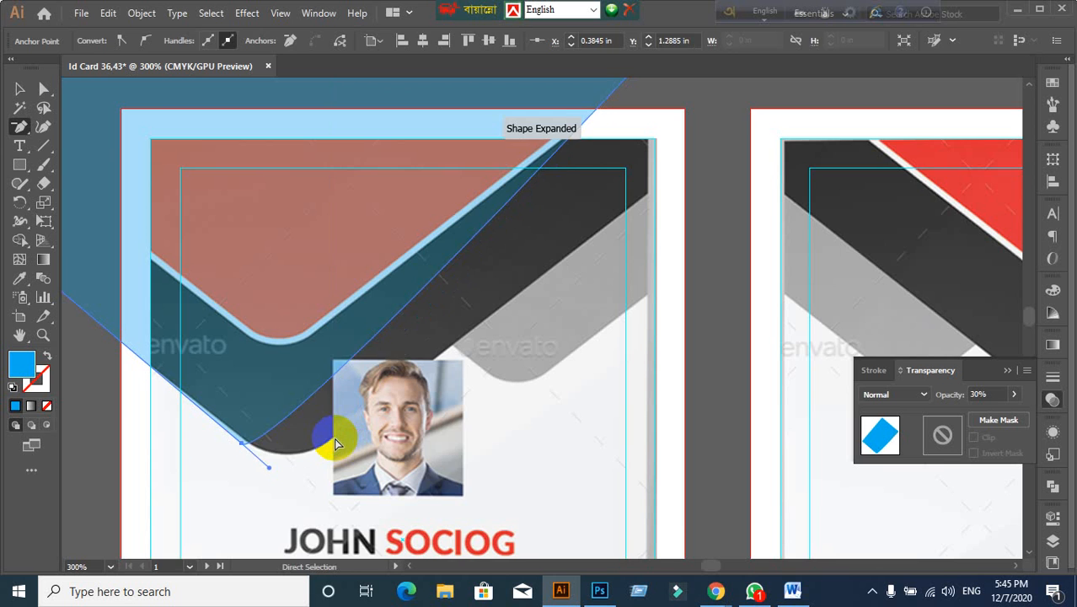
{"action": "scroll", "coordinate": [329, 373], "scroll_direction": "down", "scroll_amount": 1}
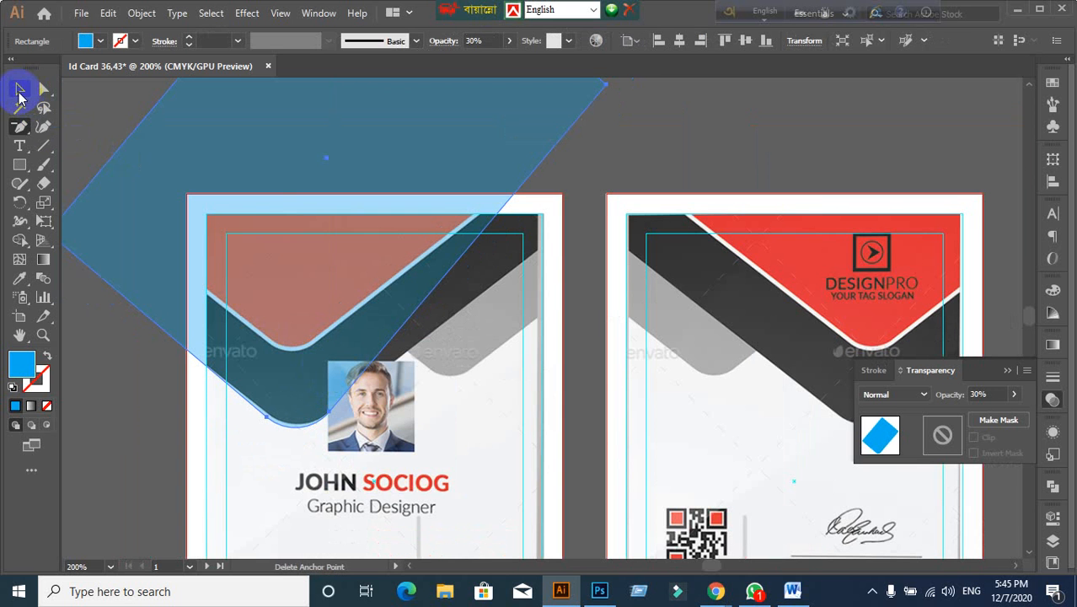
{"action": "left_click", "coordinate": [19, 94]}
{"action": "scroll", "coordinate": [436, 302], "scroll_direction": "down", "scroll_amount": 1}
{"action": "scroll", "coordinate": [539, 285], "scroll_direction": "up", "scroll_amount": 2}
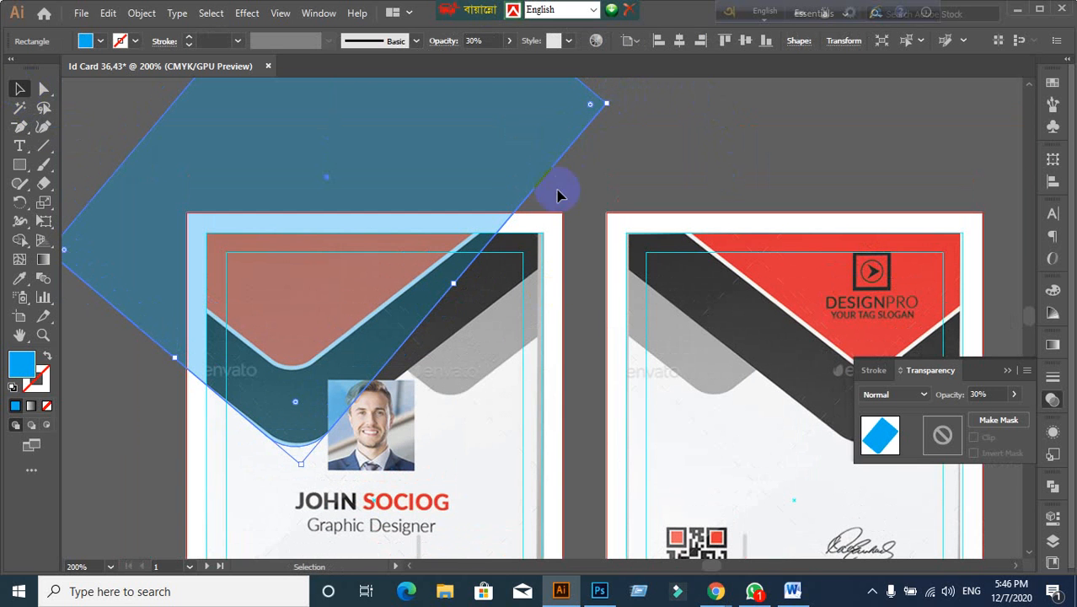
Step: Pull the blue shape's top-right corner point outward with Direct Selection
{"action": "left_click", "coordinate": [44, 89]}
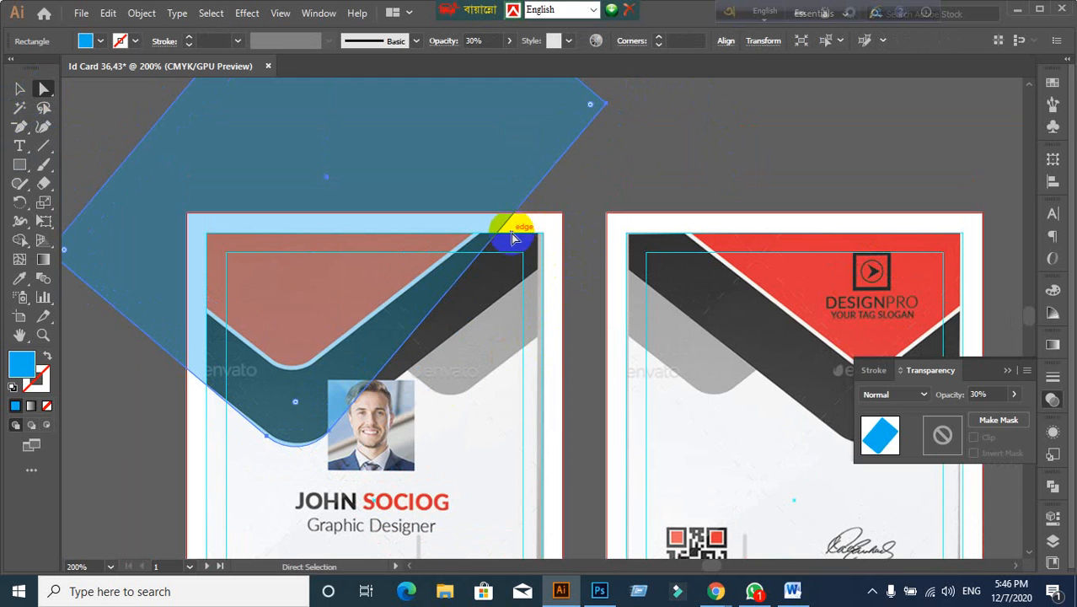
{"action": "left_click_drag", "start_coordinate": [506, 226], "coordinate": [526, 252]}
{"action": "key", "text": "ctrl+z"}
{"action": "left_click", "coordinate": [704, 137]}
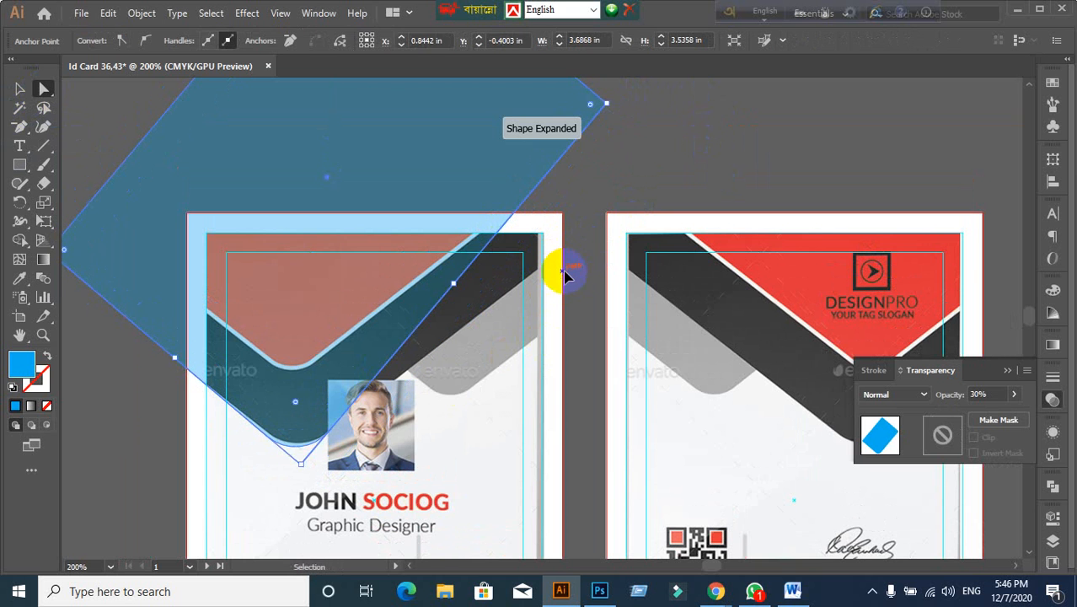
{"action": "left_click", "coordinate": [633, 143]}
{"action": "left_click", "coordinate": [548, 124]}
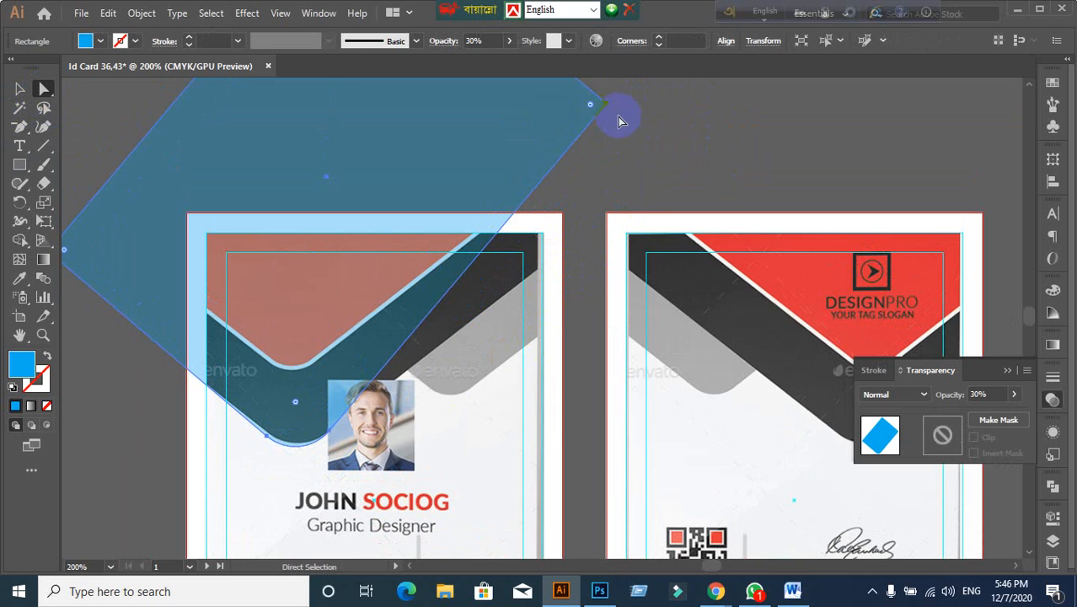
{"action": "left_click_drag", "start_coordinate": [610, 114], "coordinate": [679, 163]}
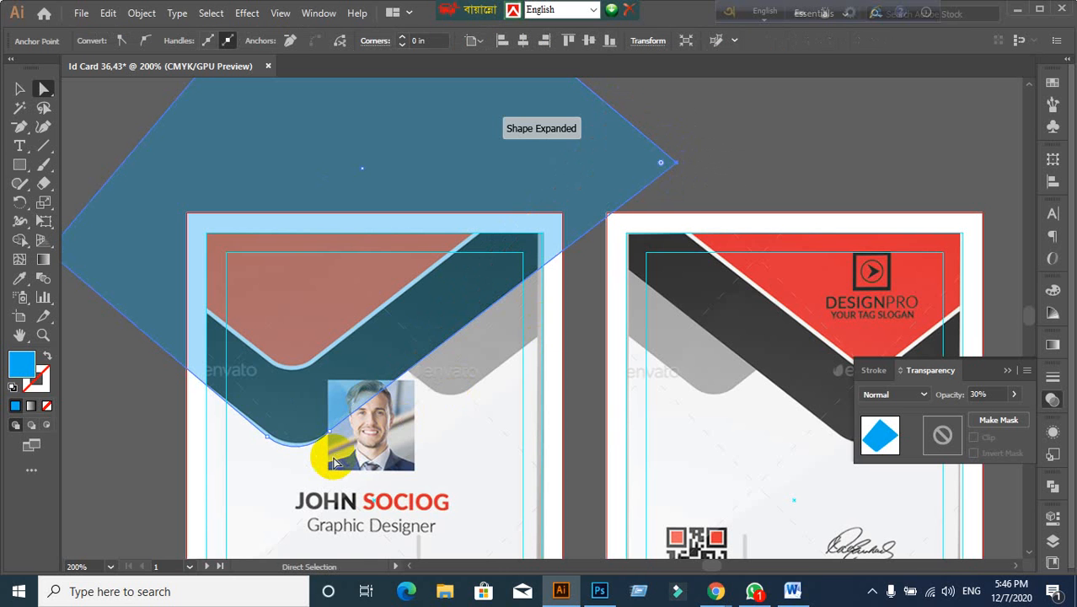
{"action": "scroll", "coordinate": [332, 459], "scroll_direction": "up", "scroll_amount": 2}
{"action": "scroll", "coordinate": [320, 425], "scroll_direction": "up", "scroll_amount": 1}
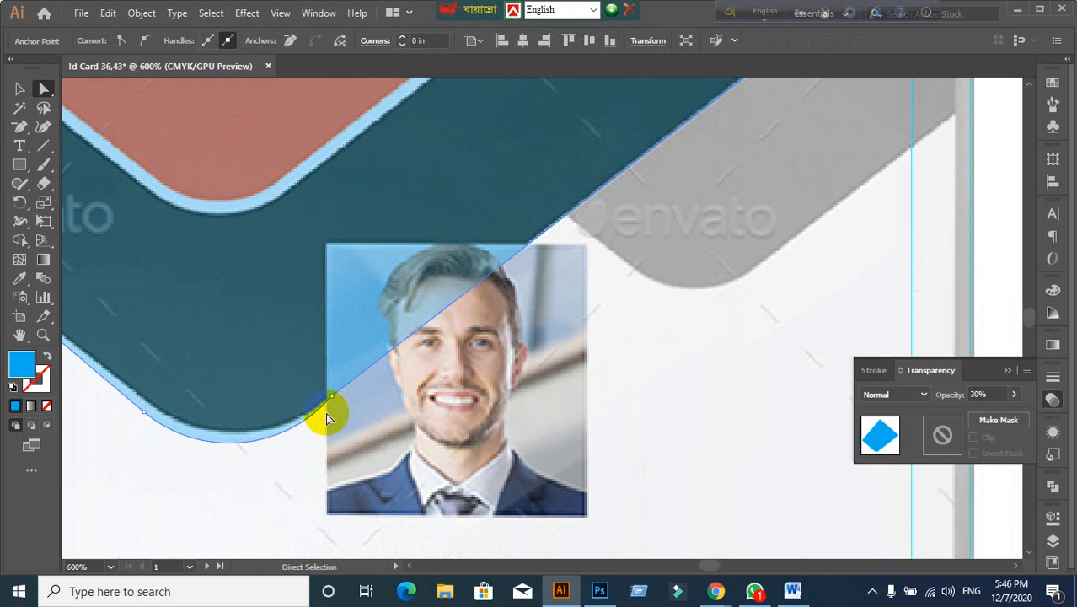
Step: Nudge the blue shape slightly upward over the dark band and reselect it
{"action": "left_click", "coordinate": [19, 88]}
{"action": "key", "text": "ctrl+z"}
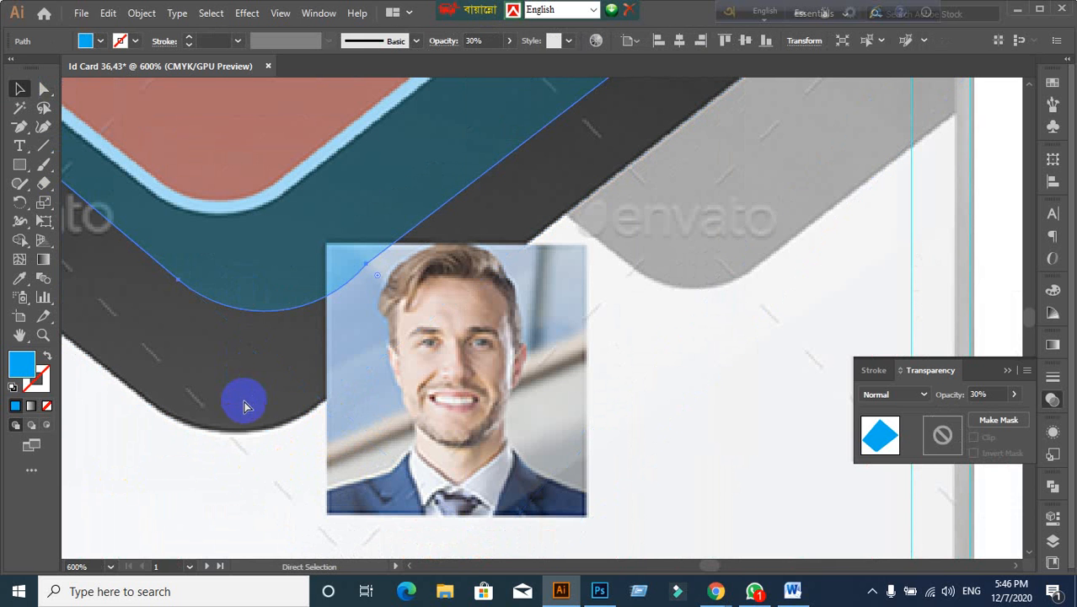
{"action": "key", "text": "ctrl+shift+z"}
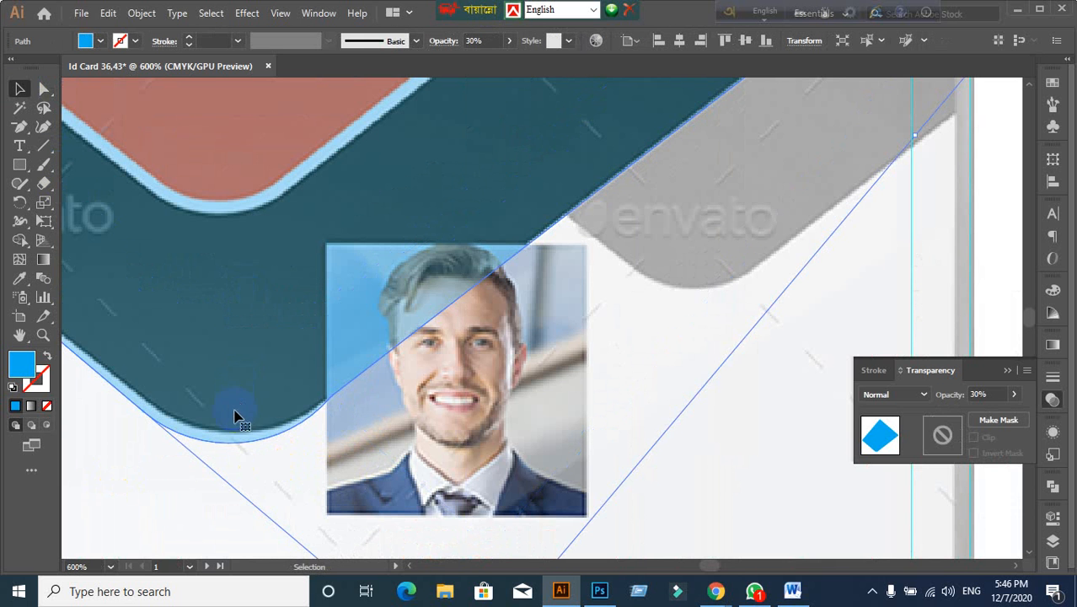
{"action": "scroll", "coordinate": [264, 421], "scroll_direction": "down", "scroll_amount": 2}
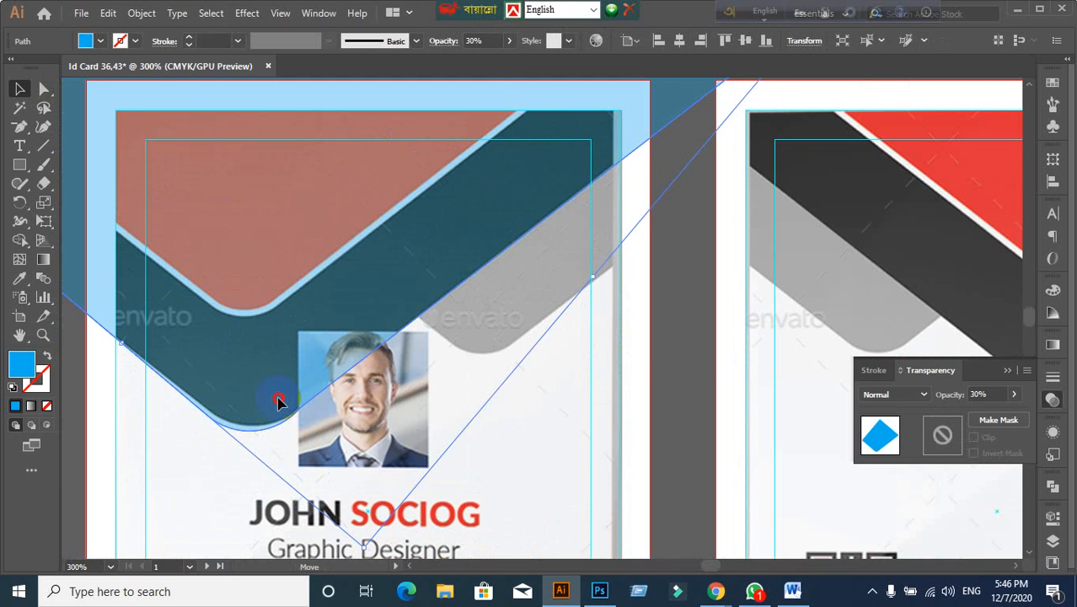
{"action": "left_click_drag", "start_coordinate": [279, 402], "coordinate": [278, 401]}
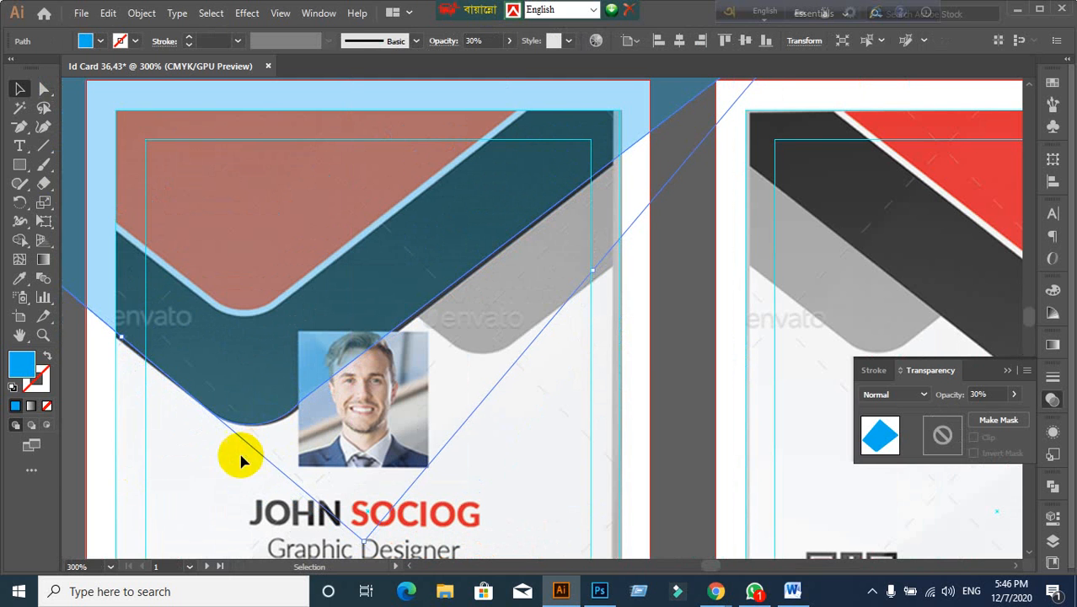
{"action": "left_click", "coordinate": [234, 435]}
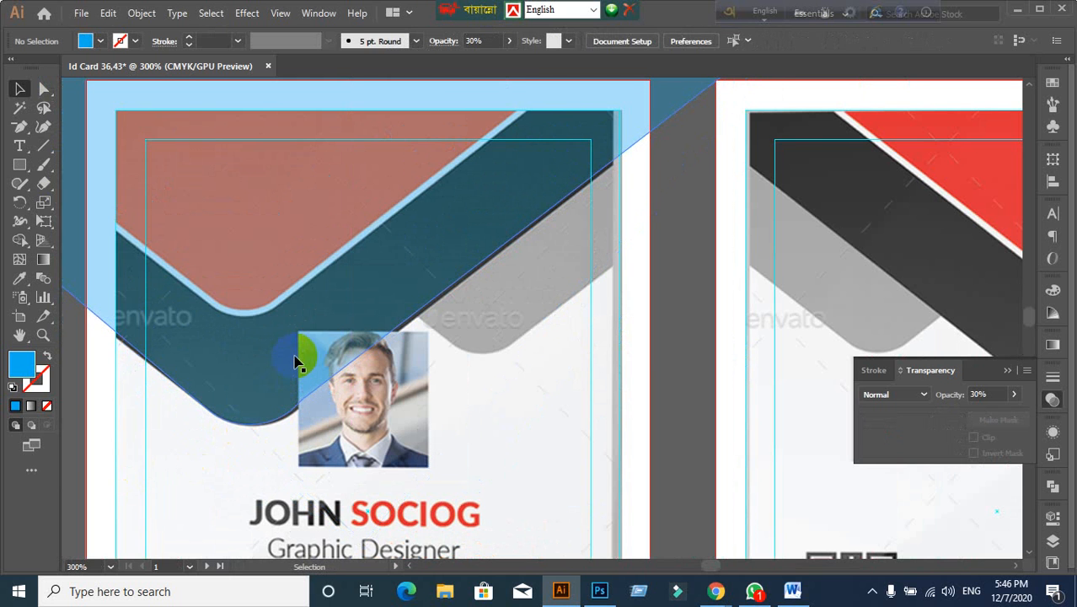
{"action": "scroll", "coordinate": [295, 362], "scroll_direction": "down", "scroll_amount": 2}
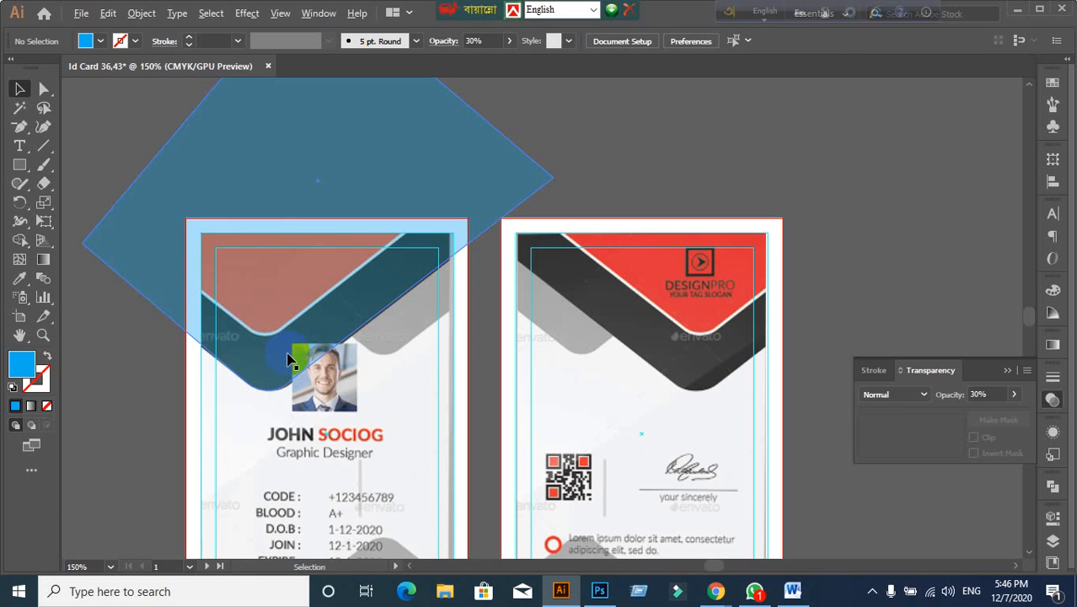
{"action": "left_click", "coordinate": [272, 203]}
Step: Delete the blue shape, restore it, and move the yellow shape up and right
{"action": "key", "text": "Delete"}
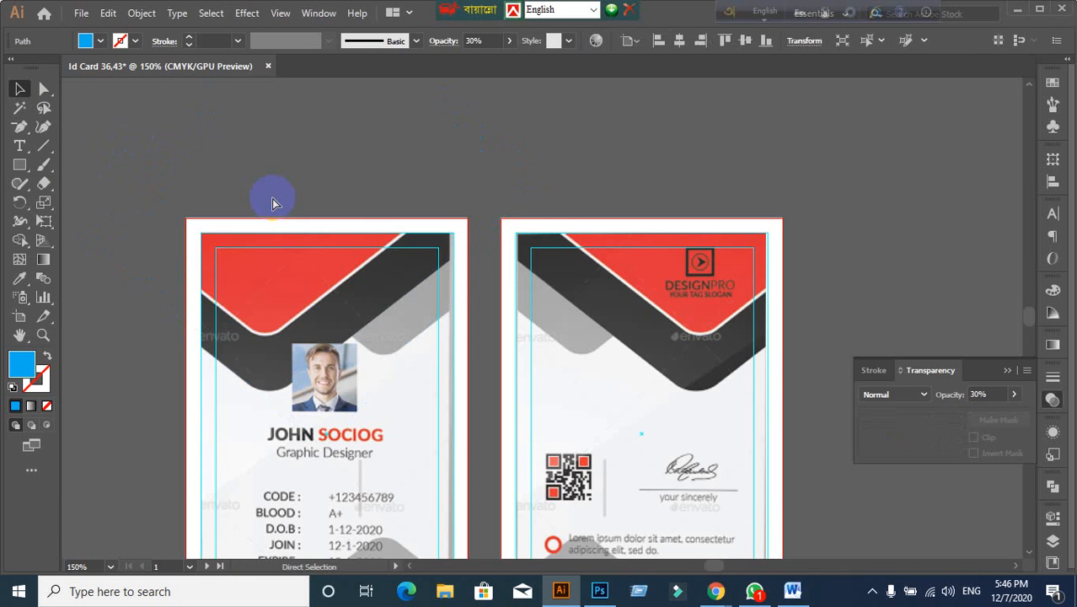
{"action": "key", "text": "ctrl+z"}
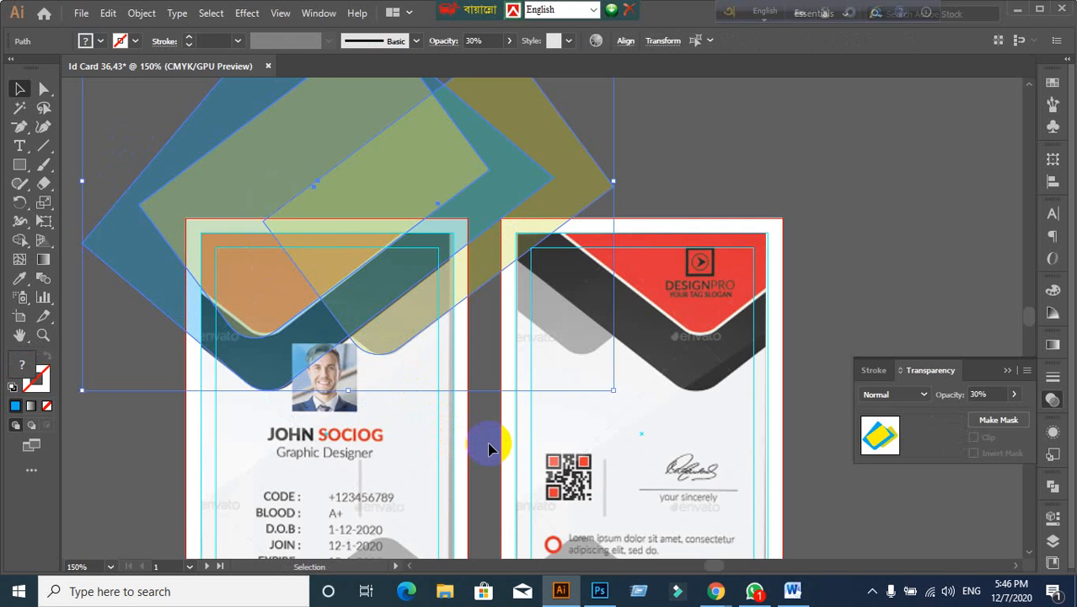
{"action": "left_click", "coordinate": [356, 414]}
{"action": "left_click_drag", "start_coordinate": [514, 285], "coordinate": [986, 203]}
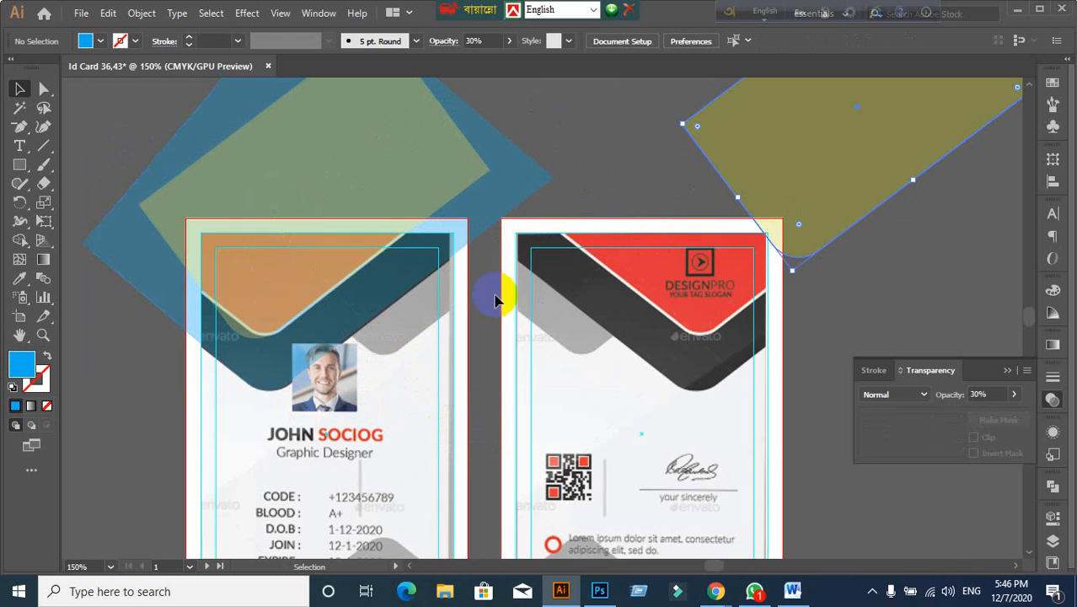
Step: Set the blue shape's opacity to 30%
{"action": "left_click", "coordinate": [313, 277]}
{"action": "left_click_drag", "start_coordinate": [990, 393], "coordinate": [924, 395]}
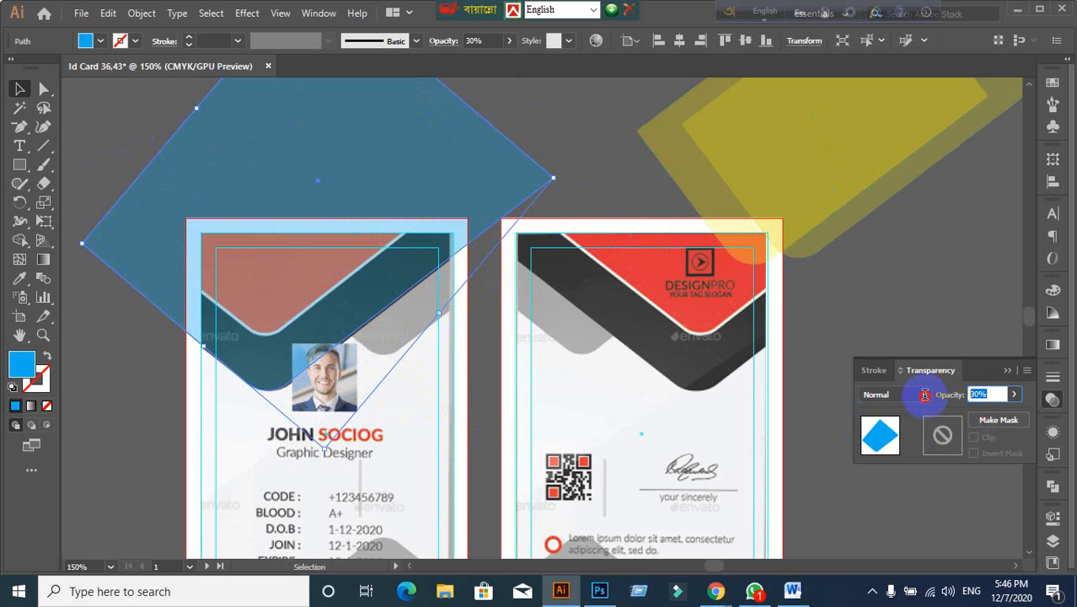
{"action": "key", "text": "Return"}
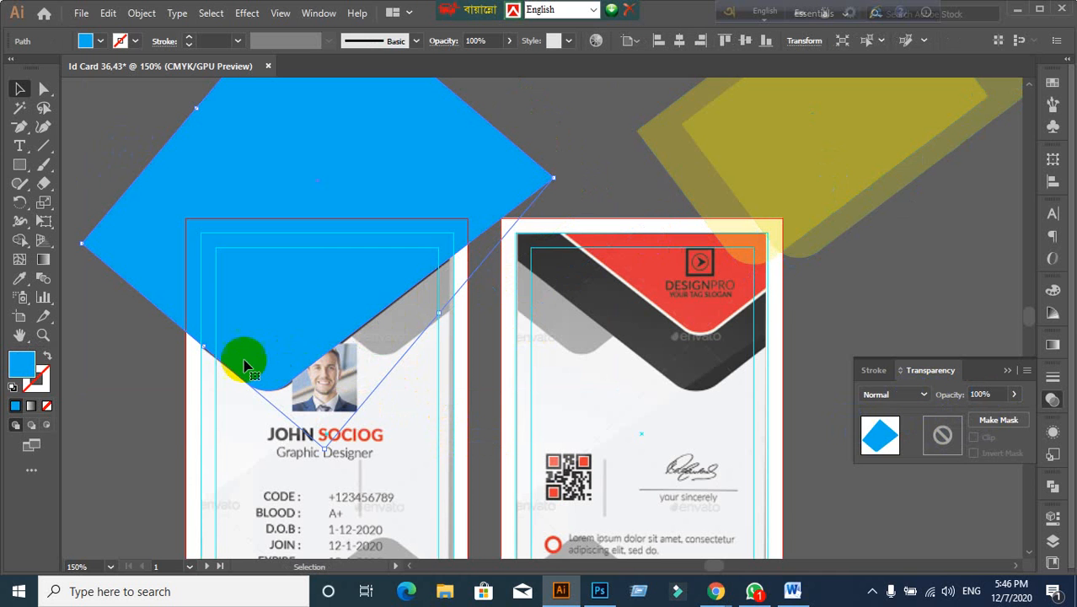
{"action": "left_click_drag", "start_coordinate": [997, 390], "coordinate": [925, 403]}
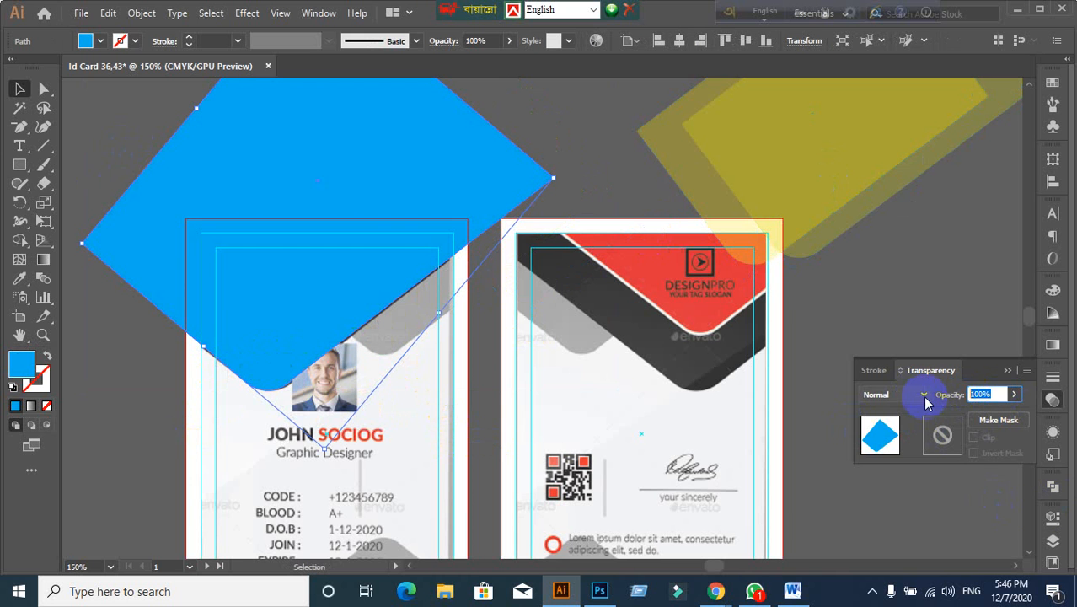
{"action": "type", "text": "30"}
{"action": "key", "text": "Return"}
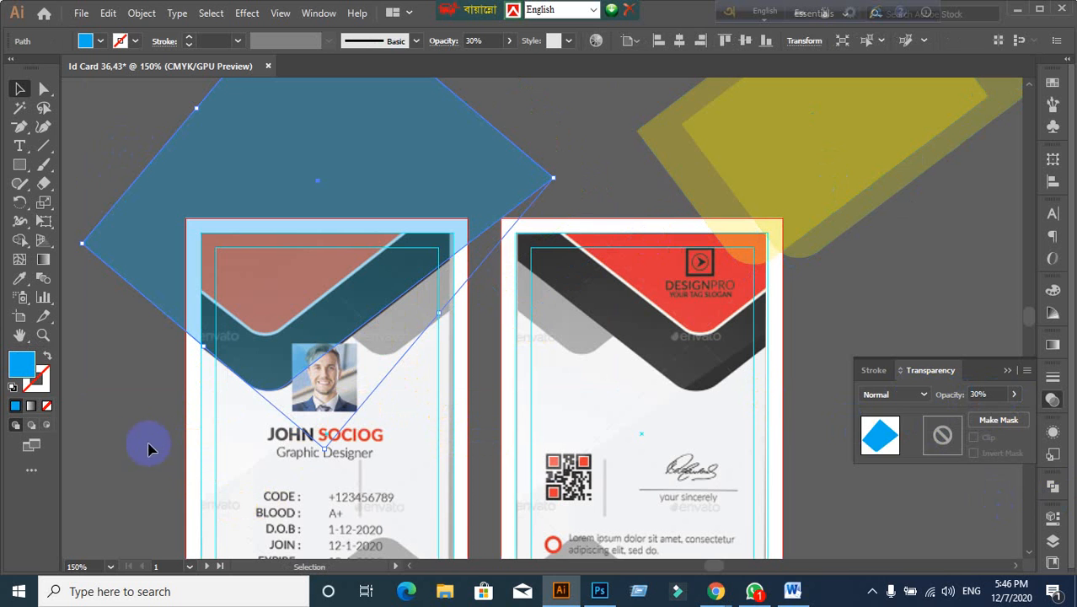
Step: Alt-drag a copy of the blue shape slightly upward and deselect
{"action": "left_click", "coordinate": [217, 350]}
{"action": "left_click_drag", "start_coordinate": [276, 344], "coordinate": [277, 288]}
{"action": "left_click", "coordinate": [172, 440]}
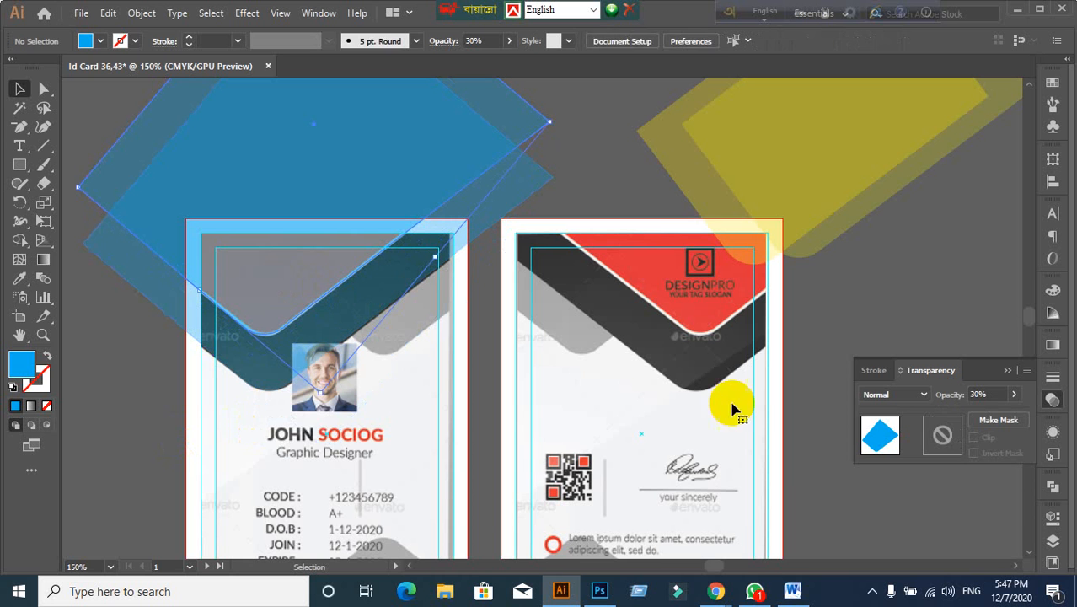
Step: Fill the raised copy with the red swatch
{"action": "left_click", "coordinate": [312, 436]}
{"action": "left_click", "coordinate": [101, 41]}
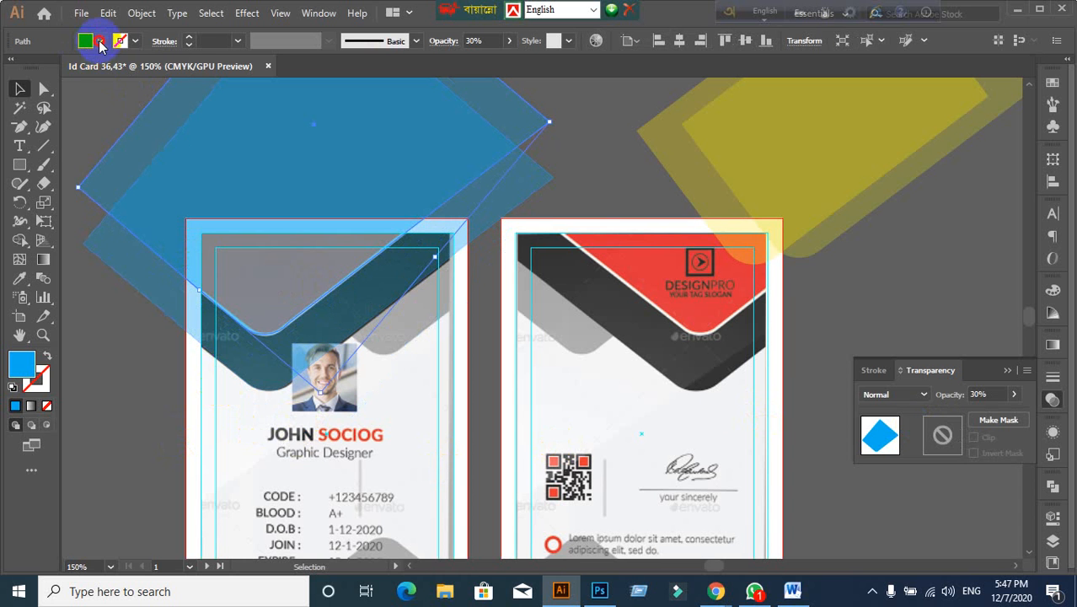
{"action": "left_click", "coordinate": [58, 68]}
{"action": "left_click", "coordinate": [84, 295]}
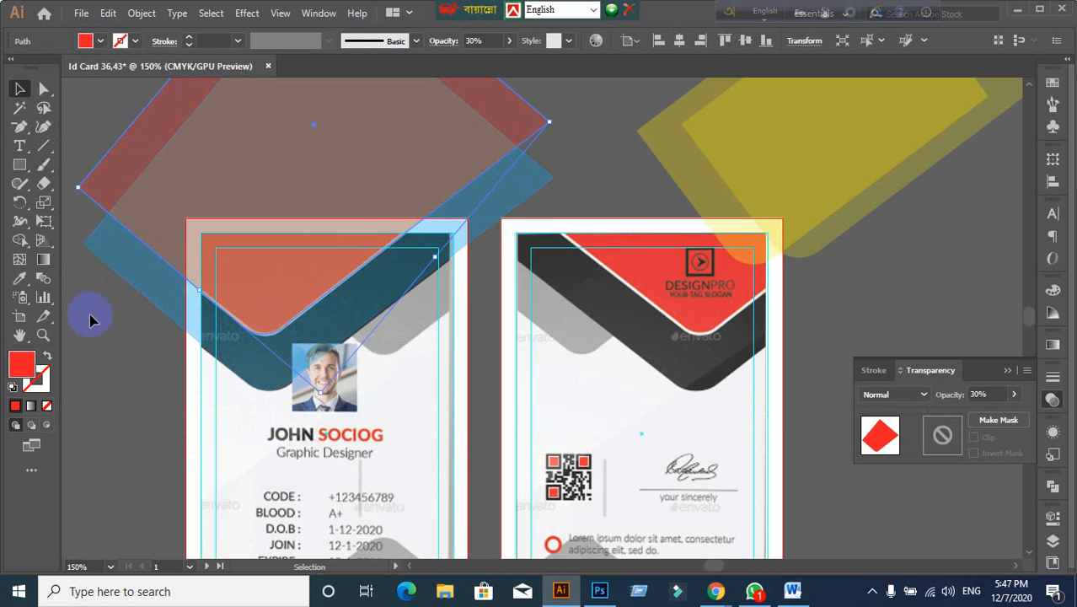
Step: Set both the red and blue shapes to 100% opacity
{"action": "left_click_drag", "start_coordinate": [91, 314], "coordinate": [189, 201]}
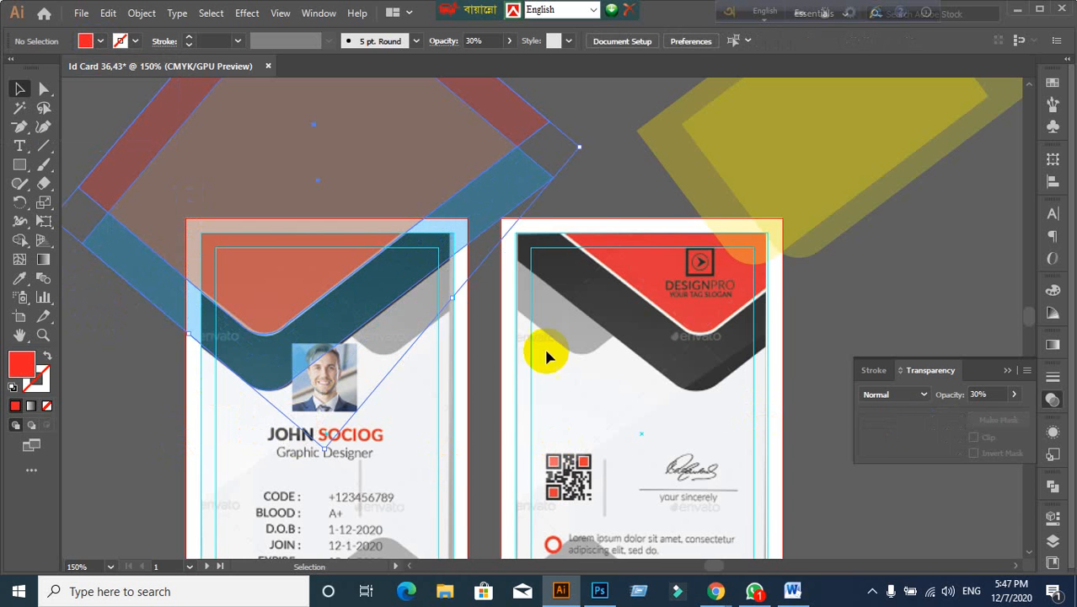
{"action": "left_click", "coordinate": [984, 394]}
{"action": "type", "text": "100"}
{"action": "key", "text": "Return"}
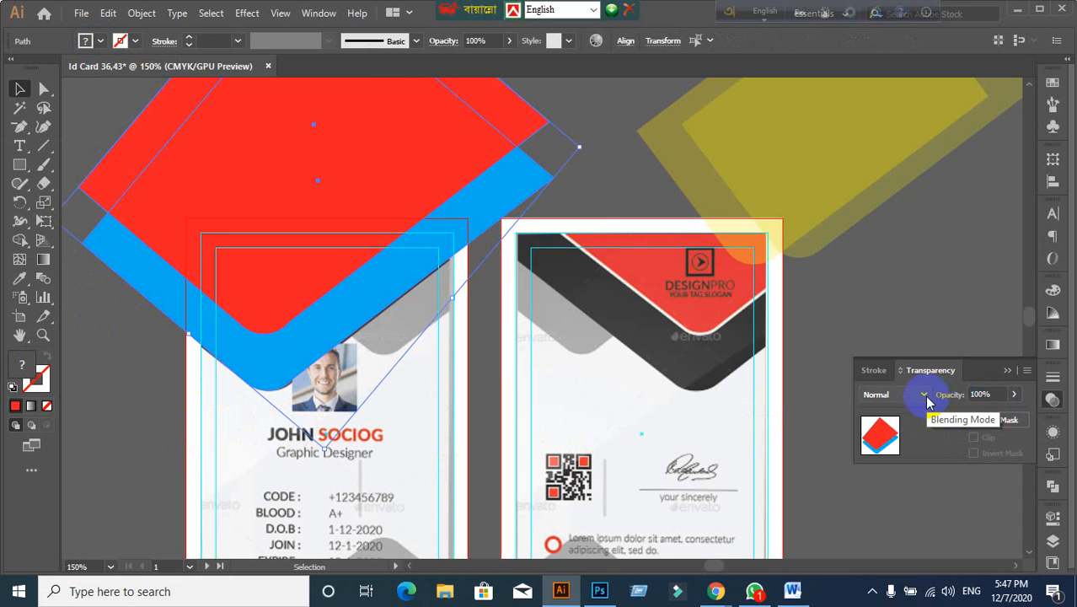
{"action": "left_click", "coordinate": [146, 412]}
{"action": "scroll", "coordinate": [300, 326], "scroll_direction": "up", "scroll_amount": 5}
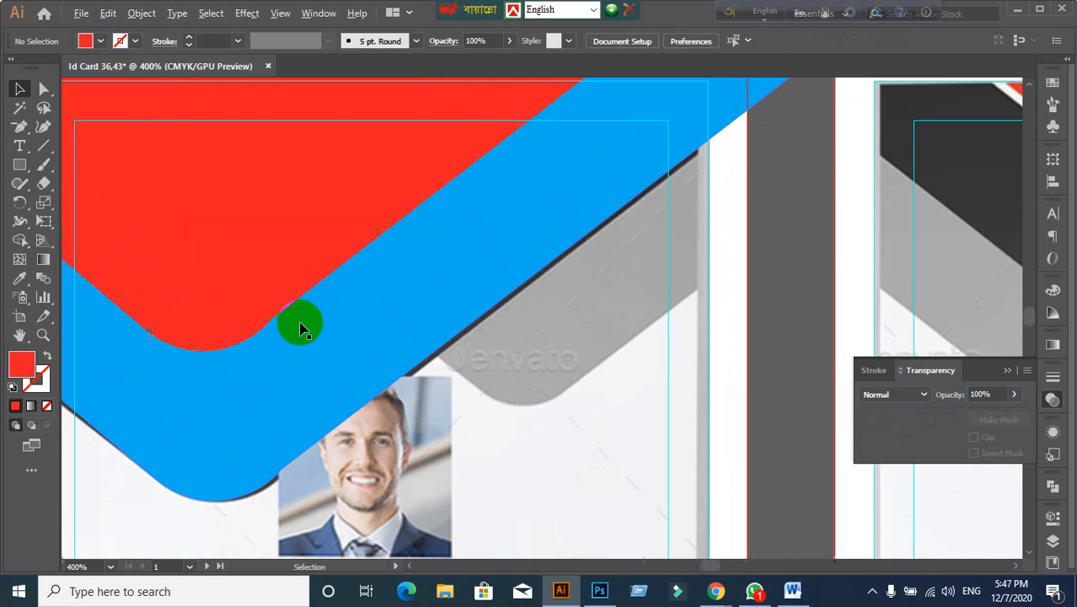
{"action": "scroll", "coordinate": [299, 354], "scroll_direction": "down", "scroll_amount": 2}
Step: Select the red shape's rounded corner anchor with Direct Selection and reshape its curve
{"action": "left_click", "coordinate": [253, 281]}
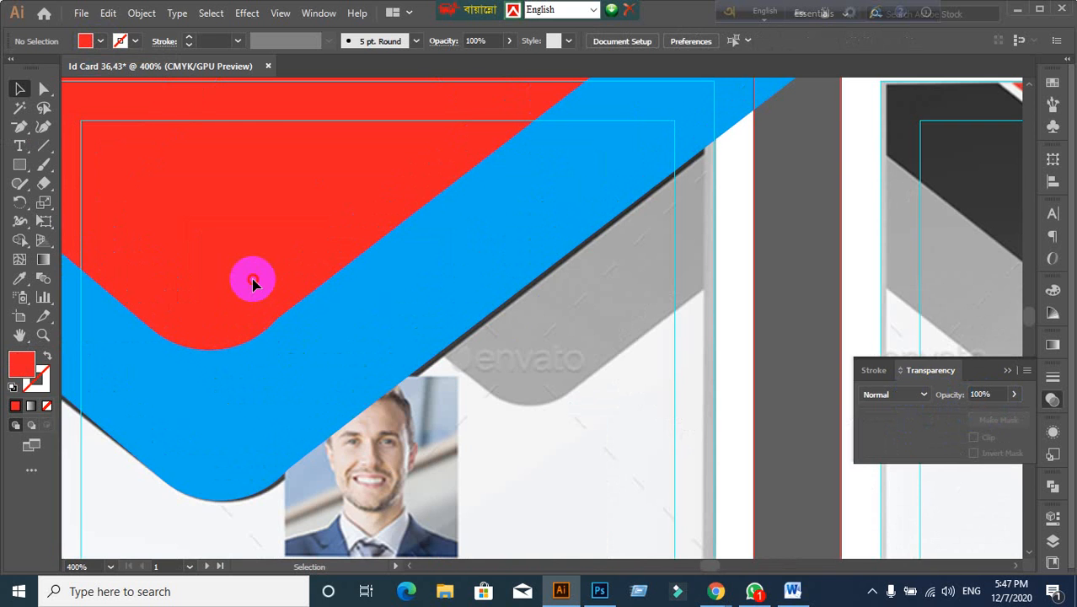
{"action": "left_click_drag", "start_coordinate": [313, 366], "coordinate": [449, 455]}
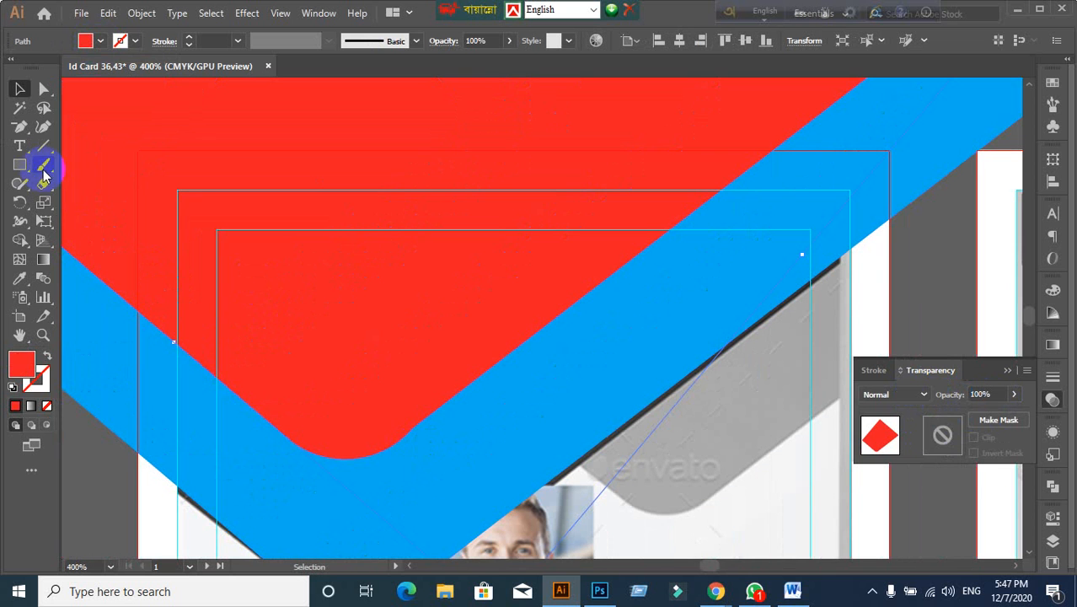
{"action": "left_click", "coordinate": [21, 133]}
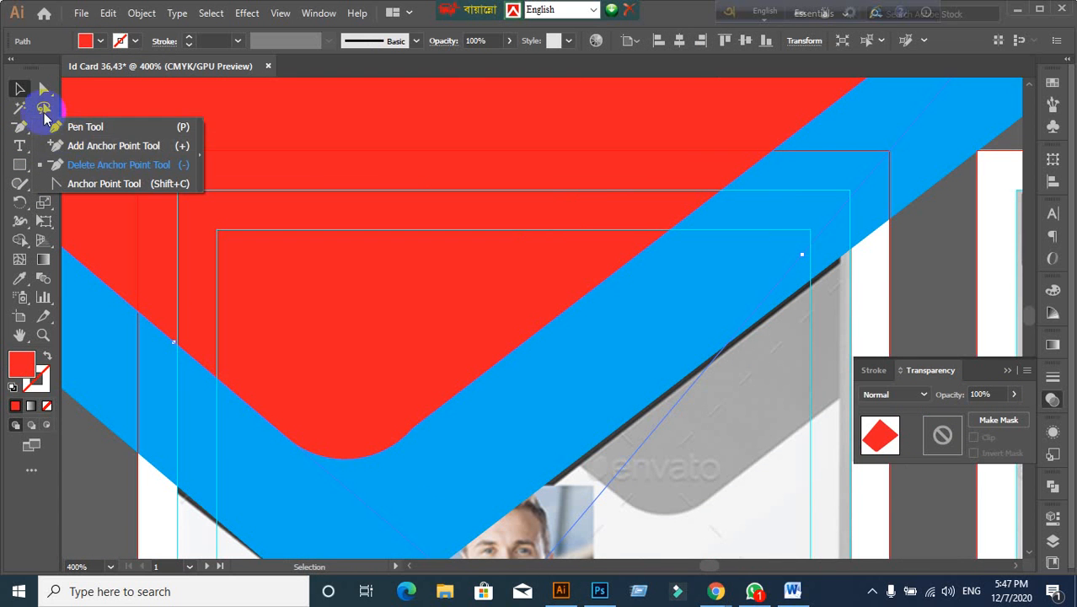
{"action": "left_click", "coordinate": [44, 89]}
{"action": "left_click", "coordinate": [39, 91]}
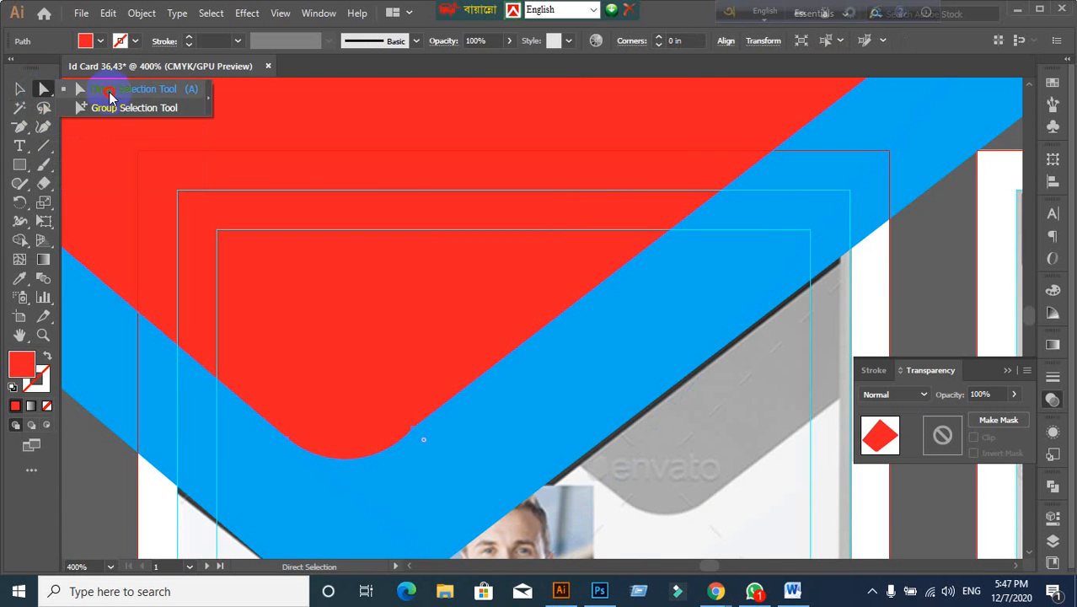
{"action": "left_click", "coordinate": [377, 456]}
{"action": "left_click", "coordinate": [413, 434]}
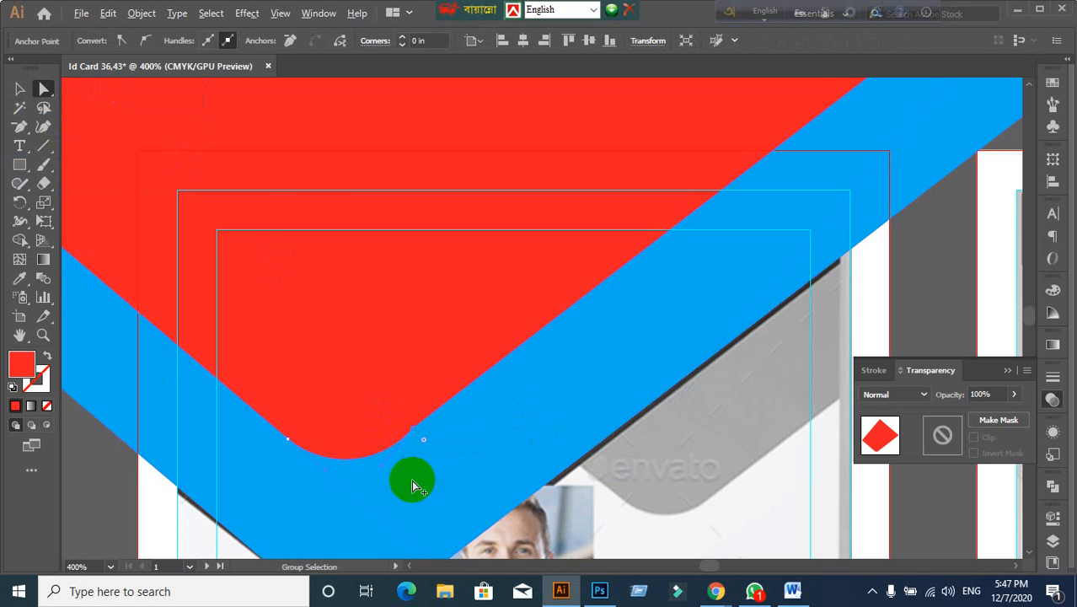
{"action": "scroll", "coordinate": [413, 480], "scroll_direction": "up", "scroll_amount": 1}
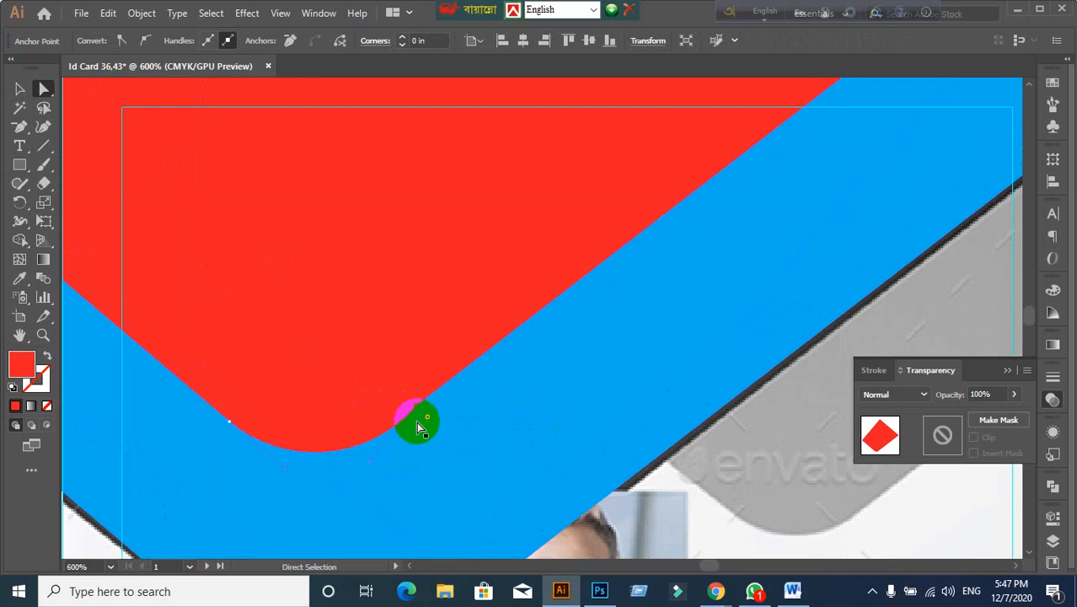
{"action": "scroll", "coordinate": [417, 421], "scroll_direction": "up", "scroll_amount": 2}
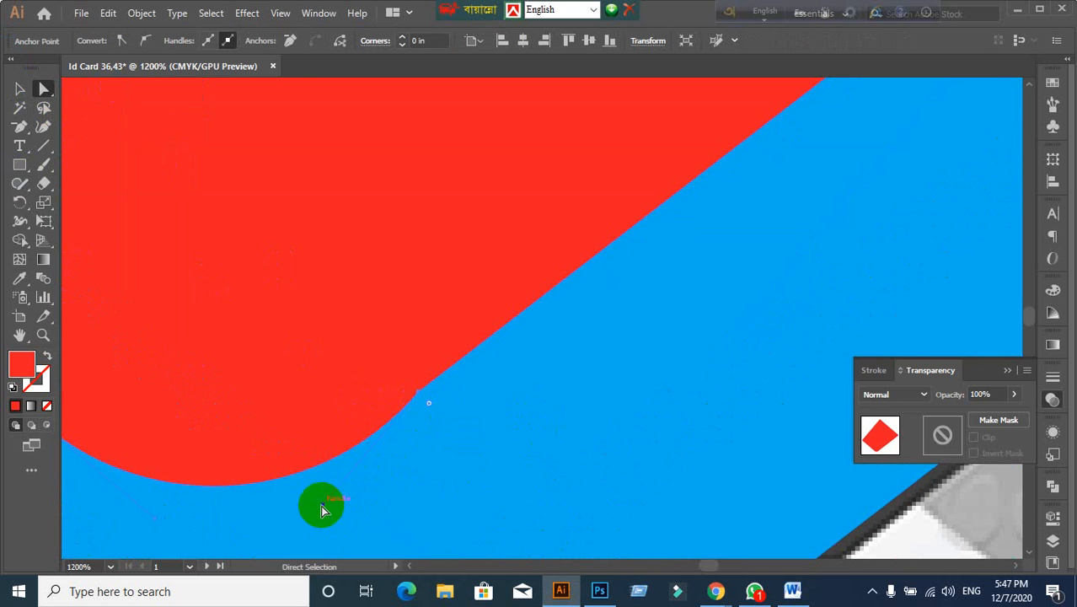
{"action": "left_click_drag", "start_coordinate": [320, 505], "coordinate": [302, 495]}
Step: Select the anchor at the corner's end, then return to the Selection tool and deselect
{"action": "left_click", "coordinate": [405, 409]}
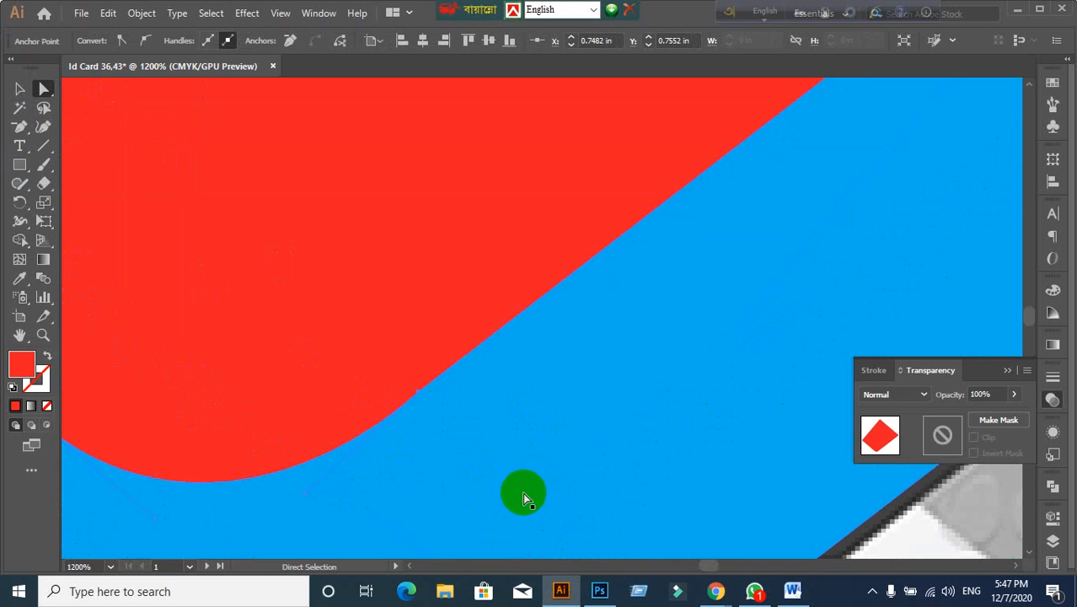
{"action": "scroll", "coordinate": [412, 415], "scroll_direction": "up", "scroll_amount": 1}
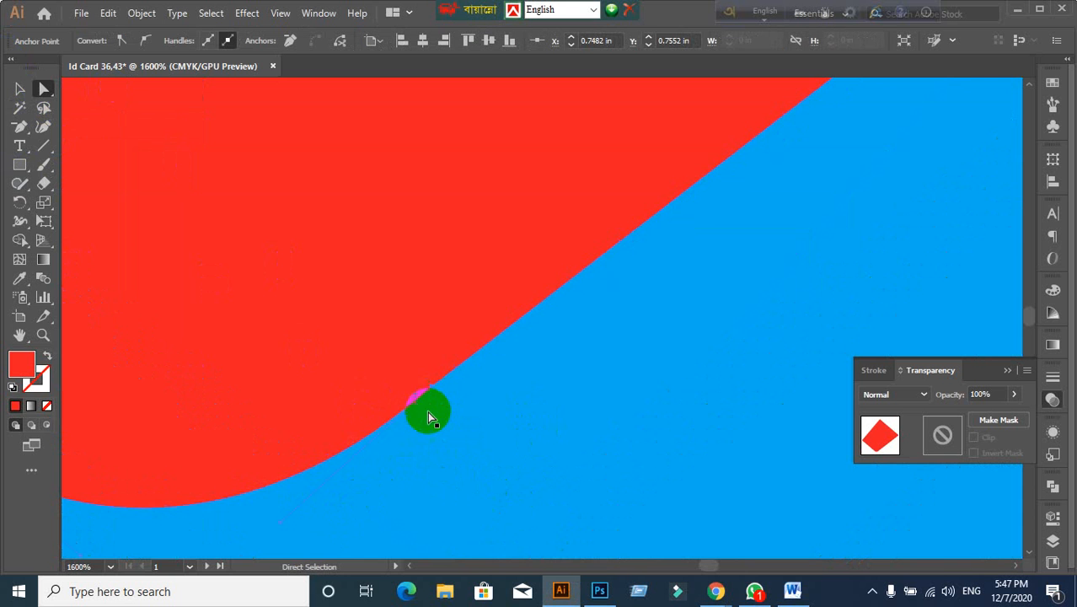
{"action": "scroll", "coordinate": [428, 417], "scroll_direction": "down", "scroll_amount": 2}
{"action": "scroll", "coordinate": [457, 438], "scroll_direction": "down", "scroll_amount": 3}
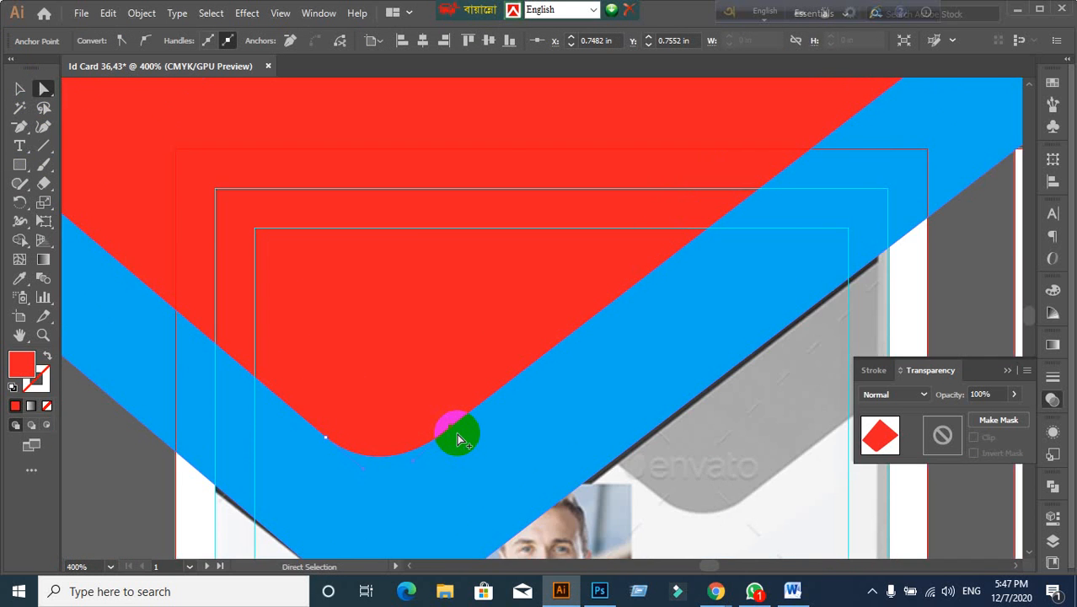
{"action": "left_click", "coordinate": [45, 91]}
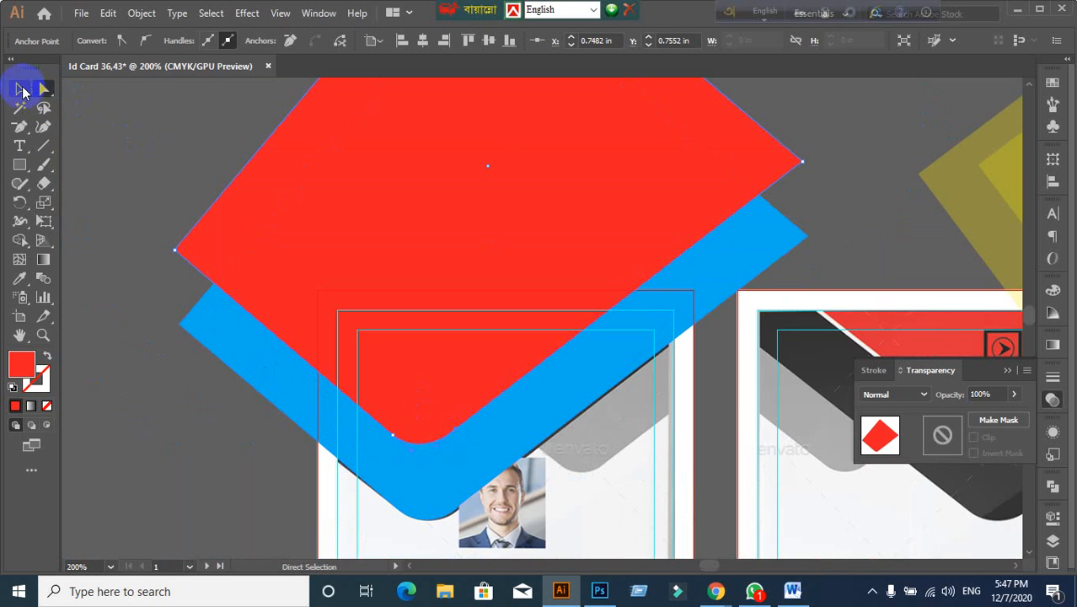
{"action": "left_click", "coordinate": [113, 184]}
Step: Nudge the red shape's rounded corner anchor to smooth its curve
{"action": "scroll", "coordinate": [510, 437], "scroll_direction": "up", "scroll_amount": 3}
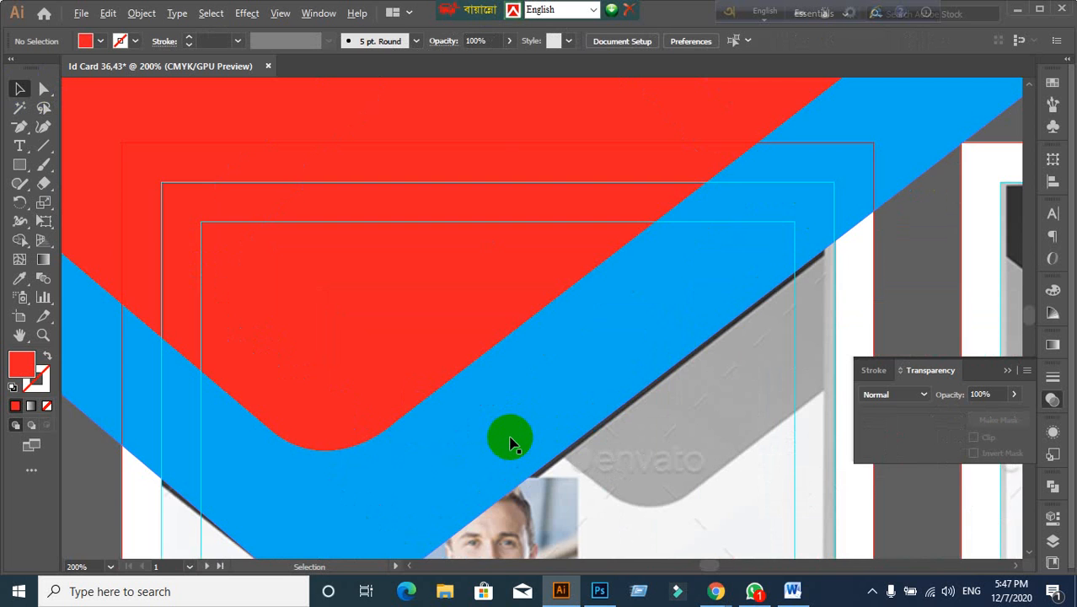
{"action": "scroll", "coordinate": [495, 437], "scroll_direction": "up", "scroll_amount": 1}
{"action": "scroll", "coordinate": [364, 390], "scroll_direction": "down", "scroll_amount": 5}
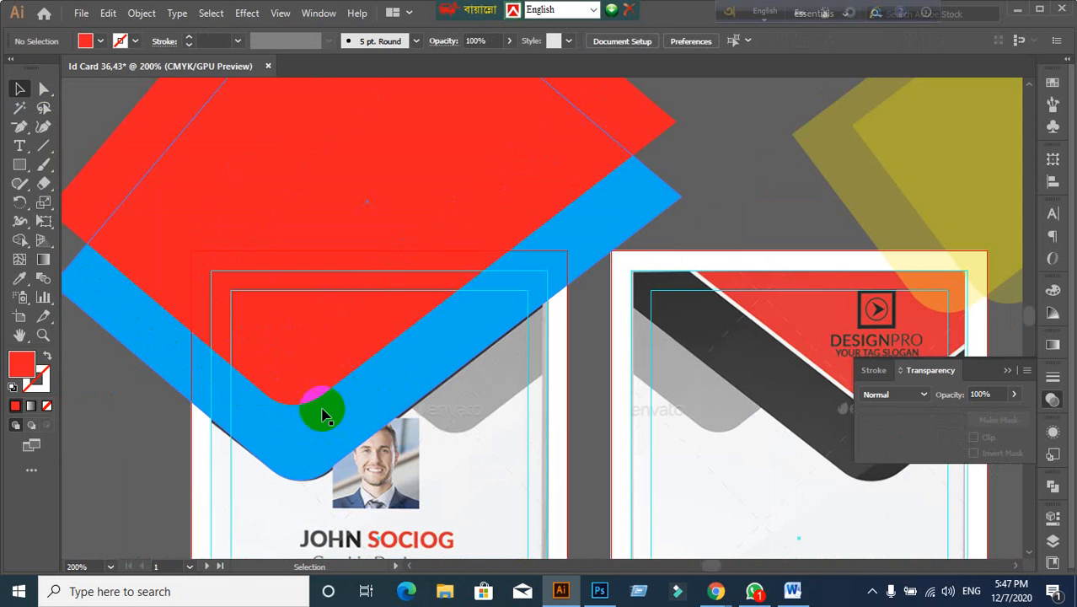
{"action": "left_click", "coordinate": [328, 357]}
{"action": "scroll", "coordinate": [310, 438], "scroll_direction": "up", "scroll_amount": 1}
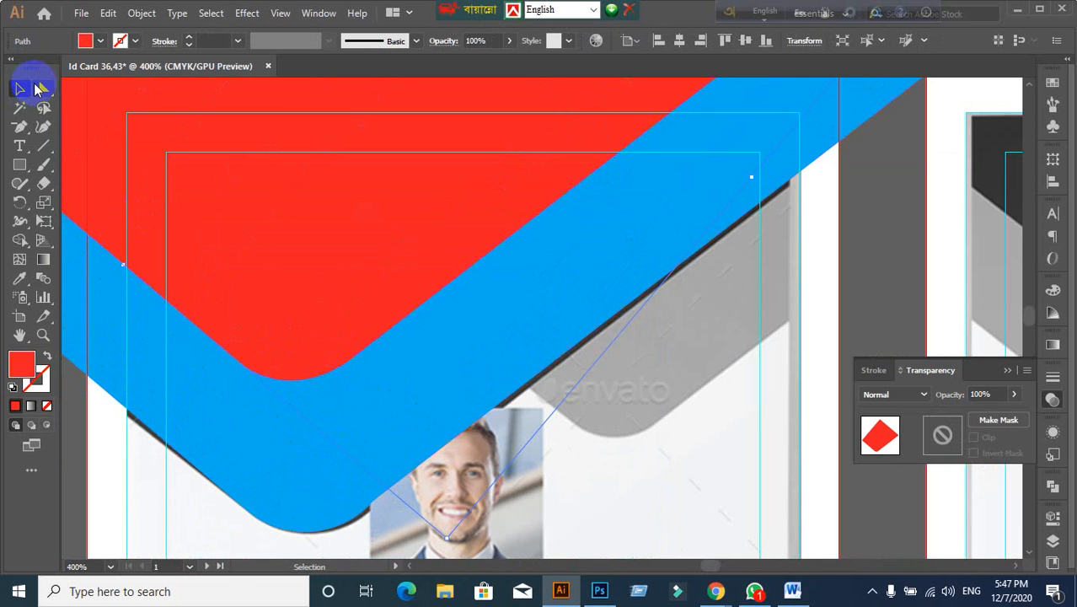
{"action": "left_click", "coordinate": [37, 88]}
{"action": "left_click", "coordinate": [358, 356]}
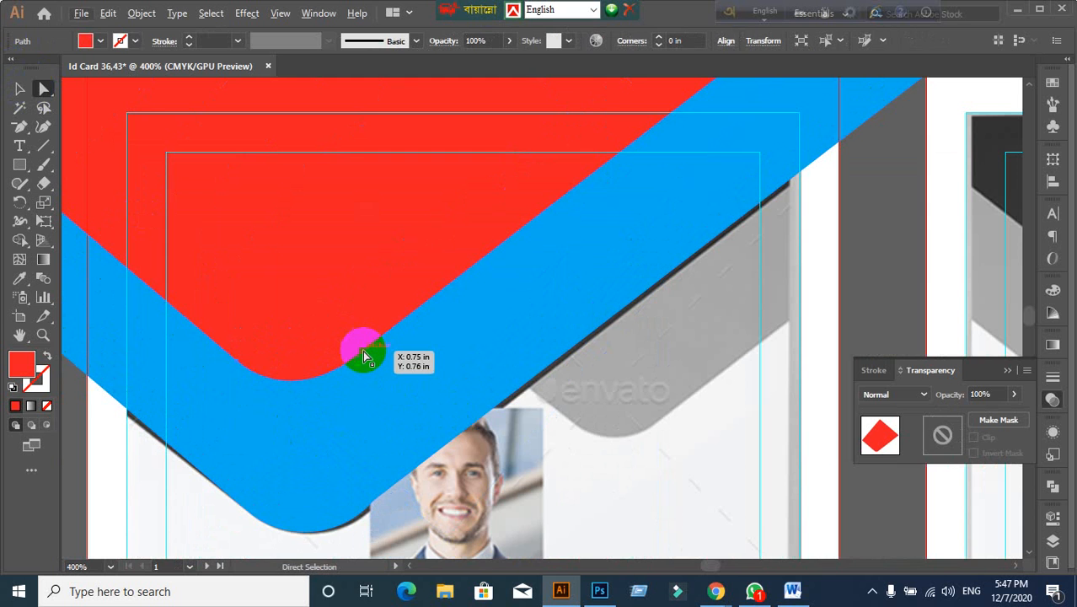
{"action": "left_click", "coordinate": [366, 385]}
{"action": "scroll", "coordinate": [366, 385], "scroll_direction": "up", "scroll_amount": 1}
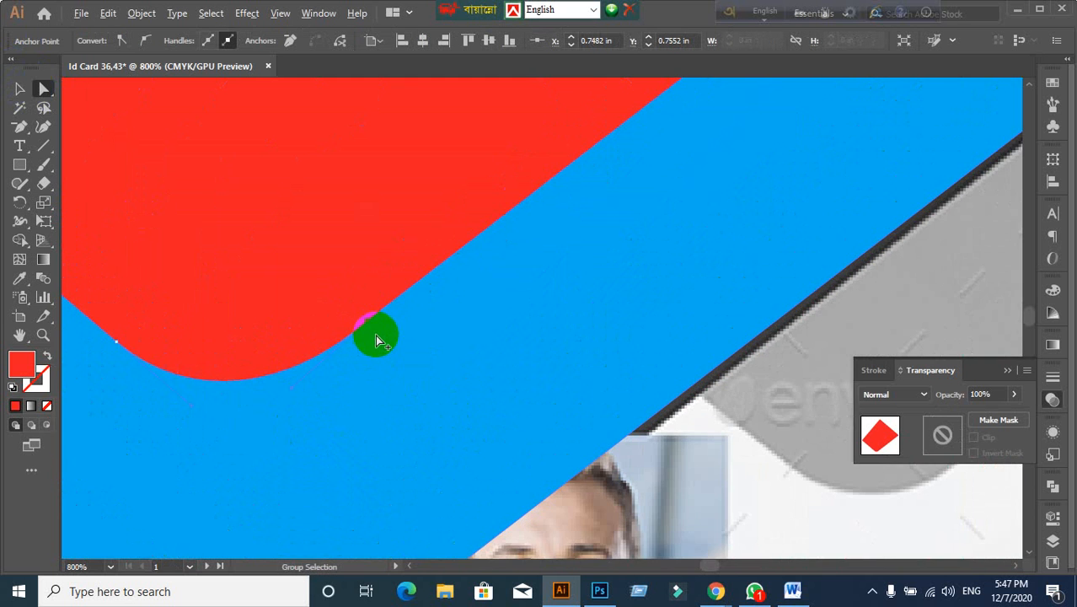
{"action": "scroll", "coordinate": [377, 336], "scroll_direction": "up", "scroll_amount": 2}
{"action": "left_click_drag", "start_coordinate": [354, 300], "coordinate": [354, 299]}
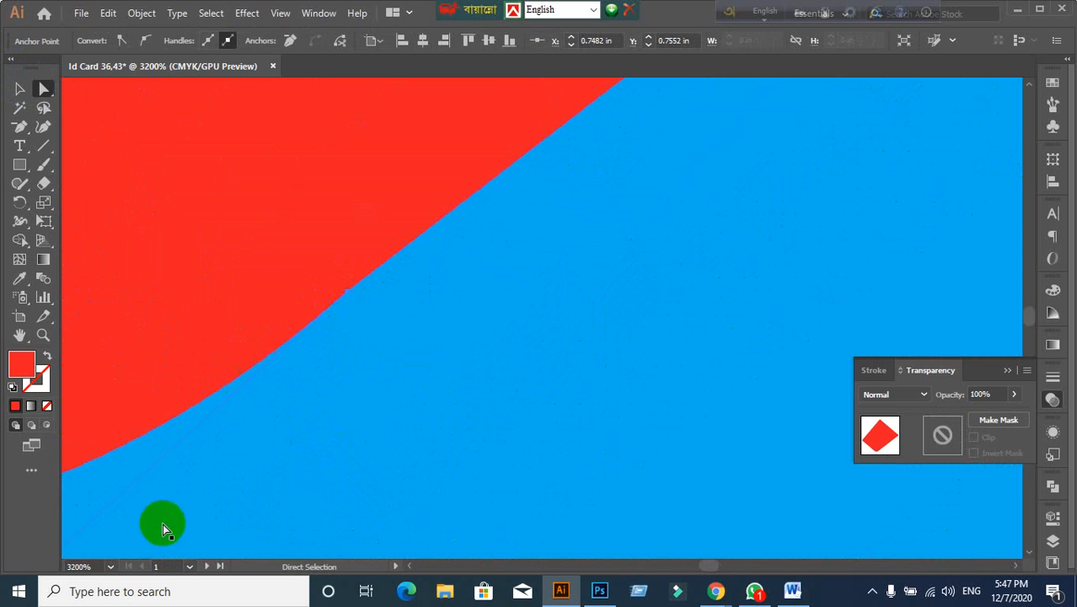
Step: Select the red curve's corner path, then check the blue band and deselect everything
{"action": "scroll", "coordinate": [277, 477], "scroll_direction": "down", "scroll_amount": 1}
{"action": "left_click_drag", "start_coordinate": [286, 484], "coordinate": [400, 382]}
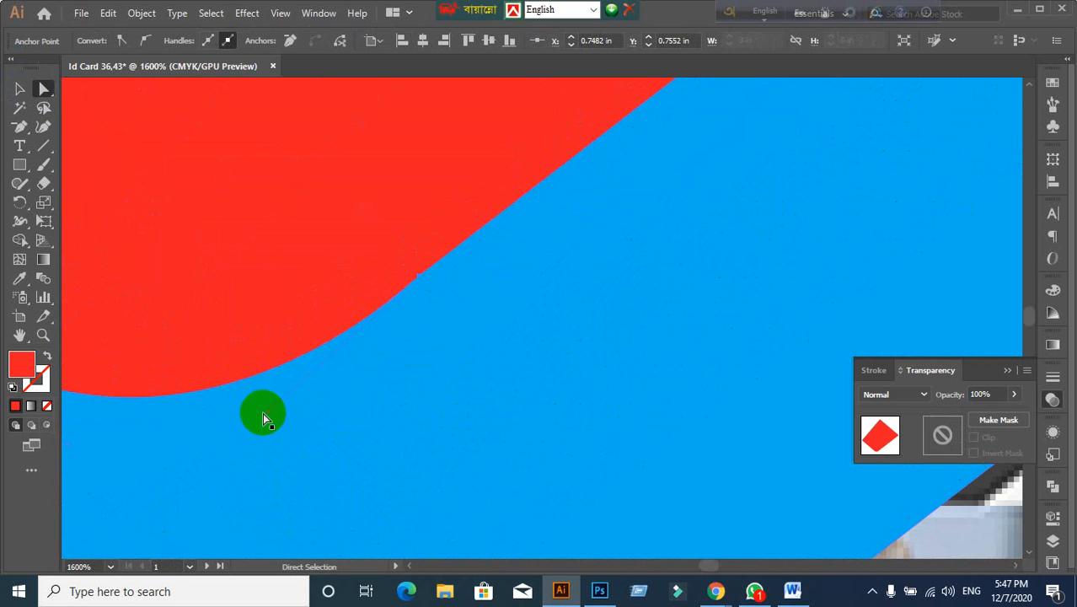
{"action": "left_click", "coordinate": [260, 409]}
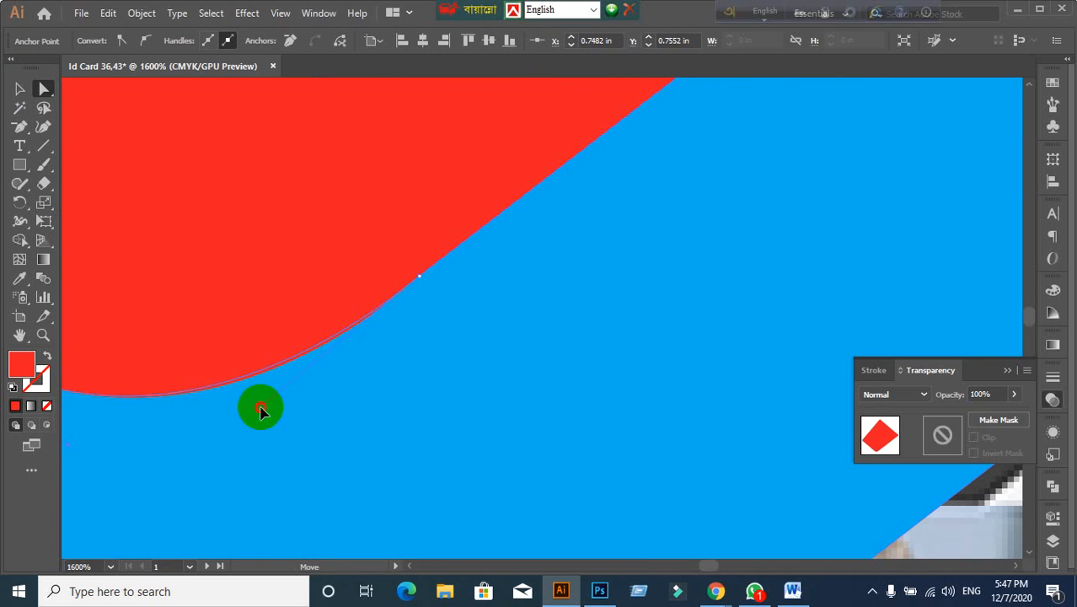
{"action": "scroll", "coordinate": [349, 430], "scroll_direction": "down", "scroll_amount": 2}
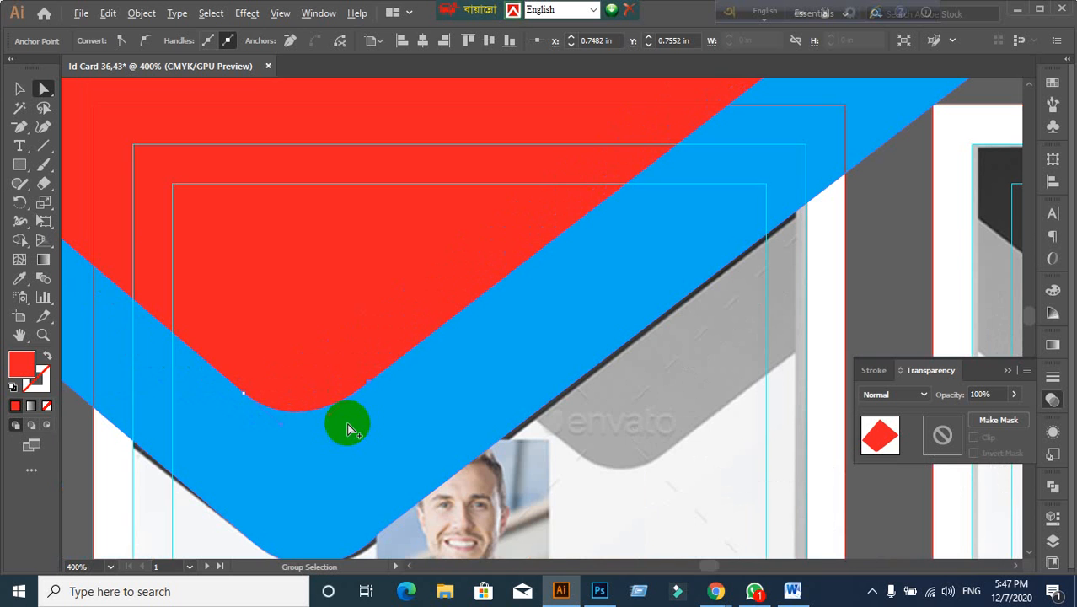
{"action": "left_click", "coordinate": [19, 89]}
{"action": "left_click", "coordinate": [558, 339]}
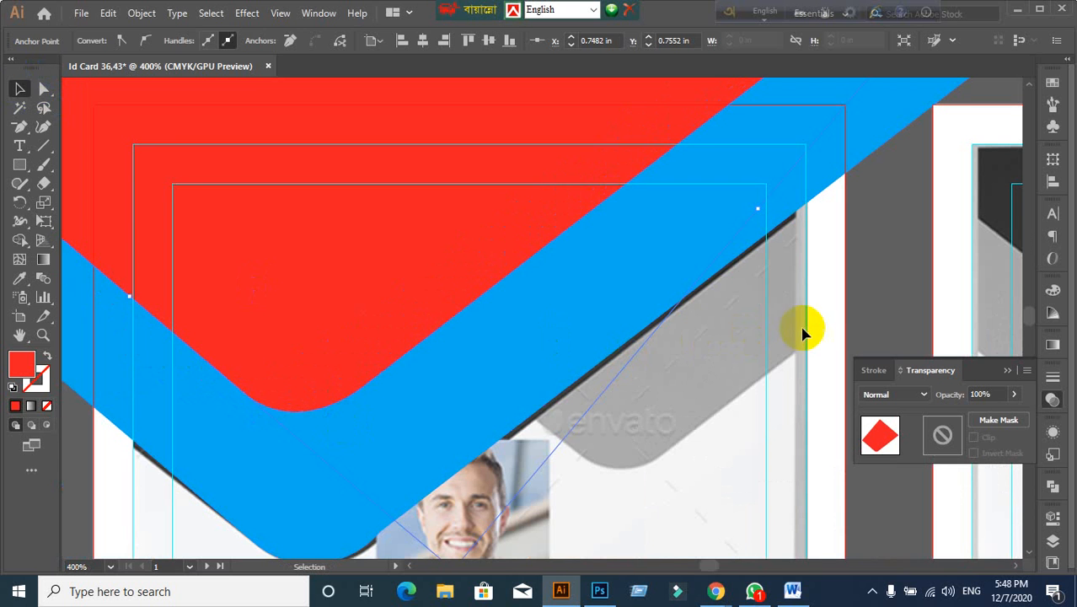
{"action": "left_click", "coordinate": [903, 274]}
{"action": "scroll", "coordinate": [570, 378], "scroll_direction": "down", "scroll_amount": 3}
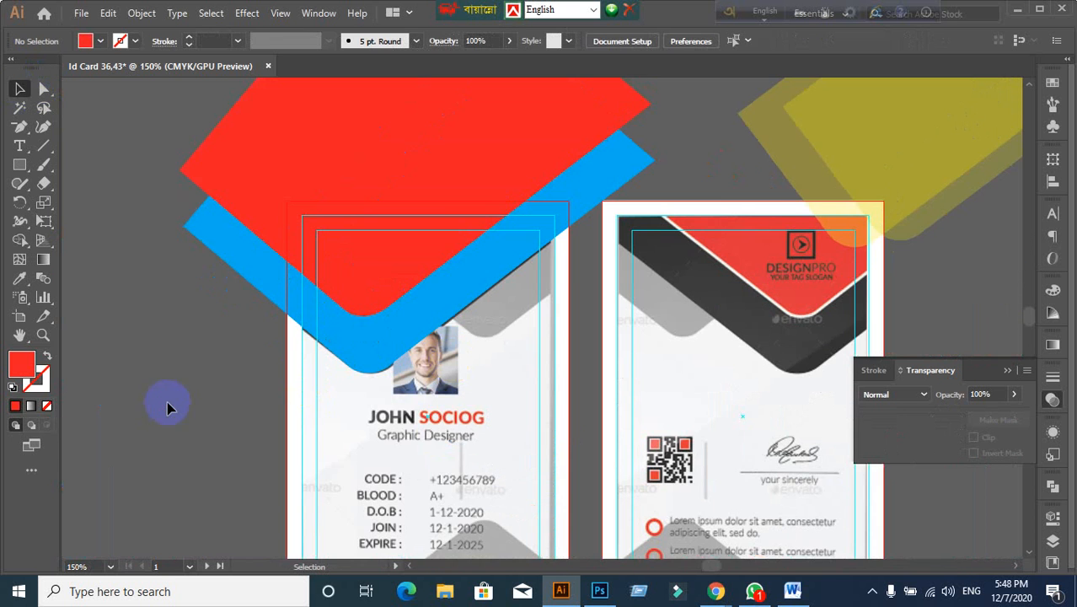
Step: Drag a copy of the red shape to the right and fill it with yellow
{"action": "left_click", "coordinate": [452, 207]}
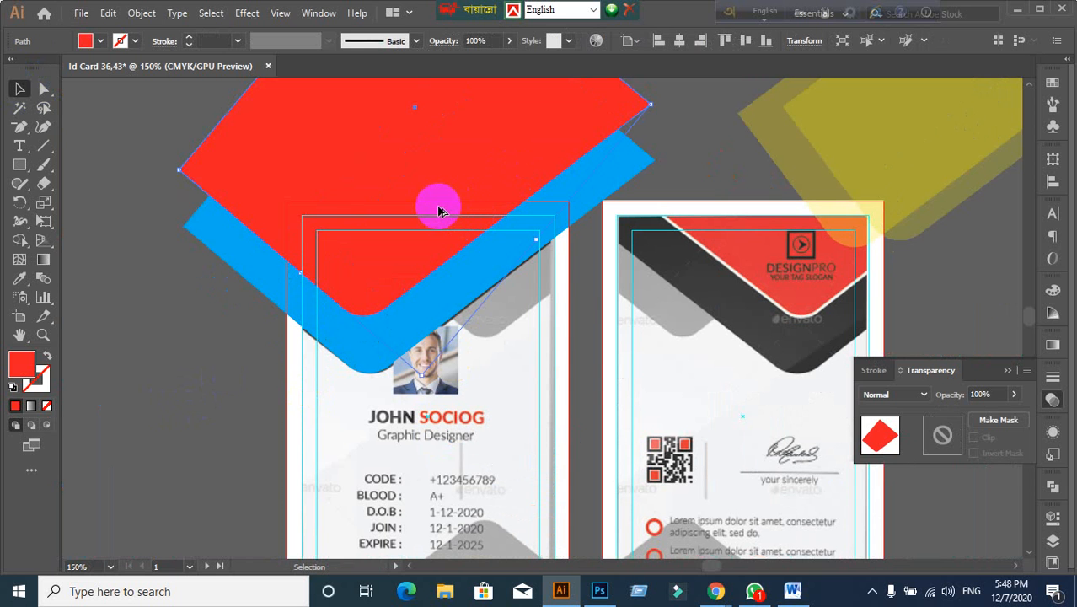
{"action": "left_click_drag", "start_coordinate": [438, 210], "coordinate": [587, 233]}
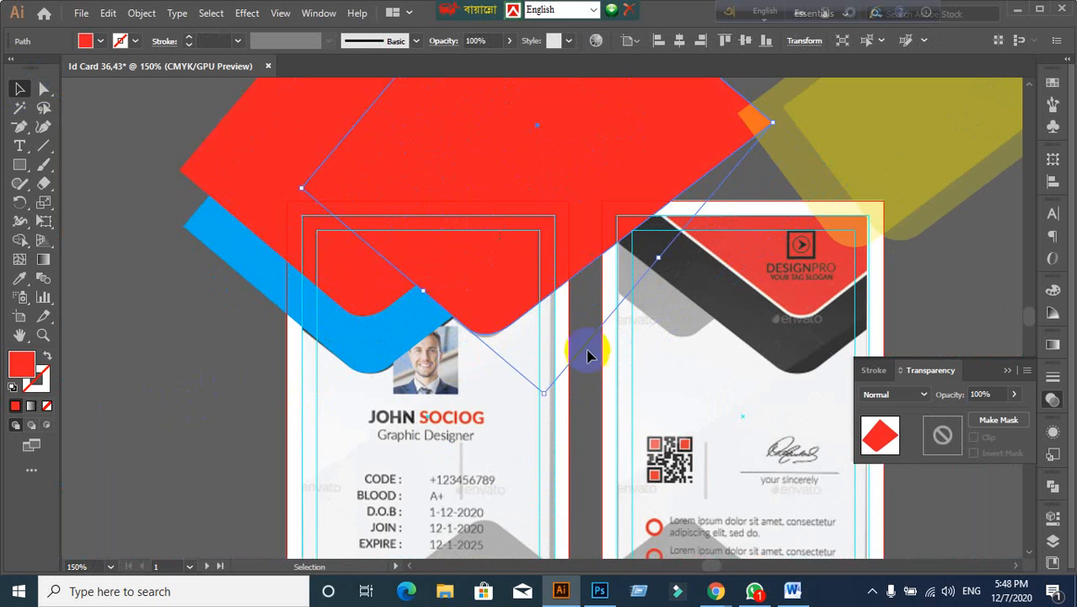
{"action": "right_click", "coordinate": [447, 257]}
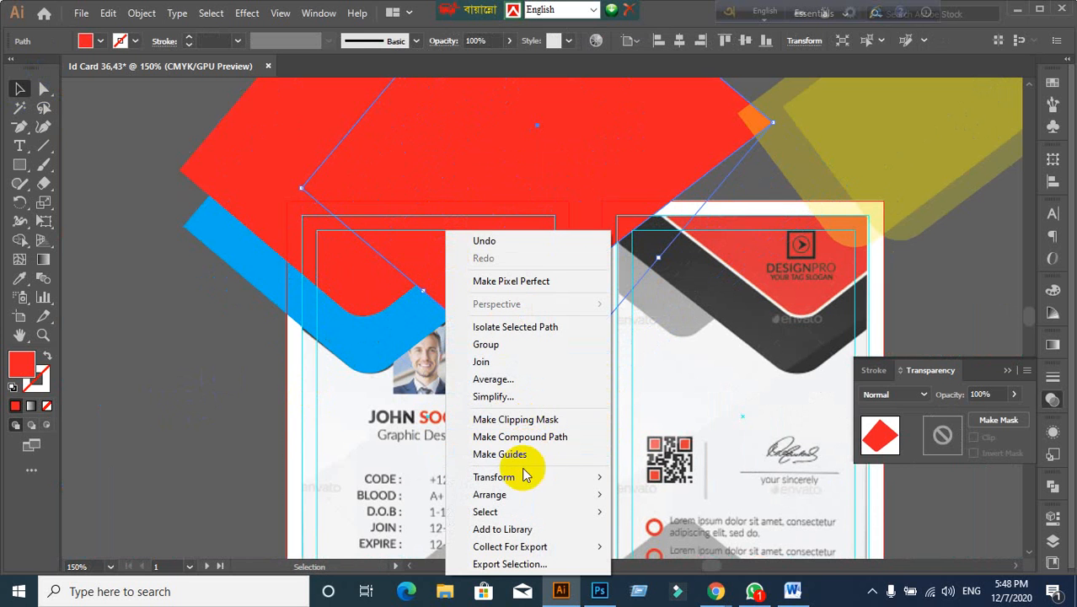
{"action": "left_click", "coordinate": [191, 436]}
{"action": "left_click", "coordinate": [438, 276]}
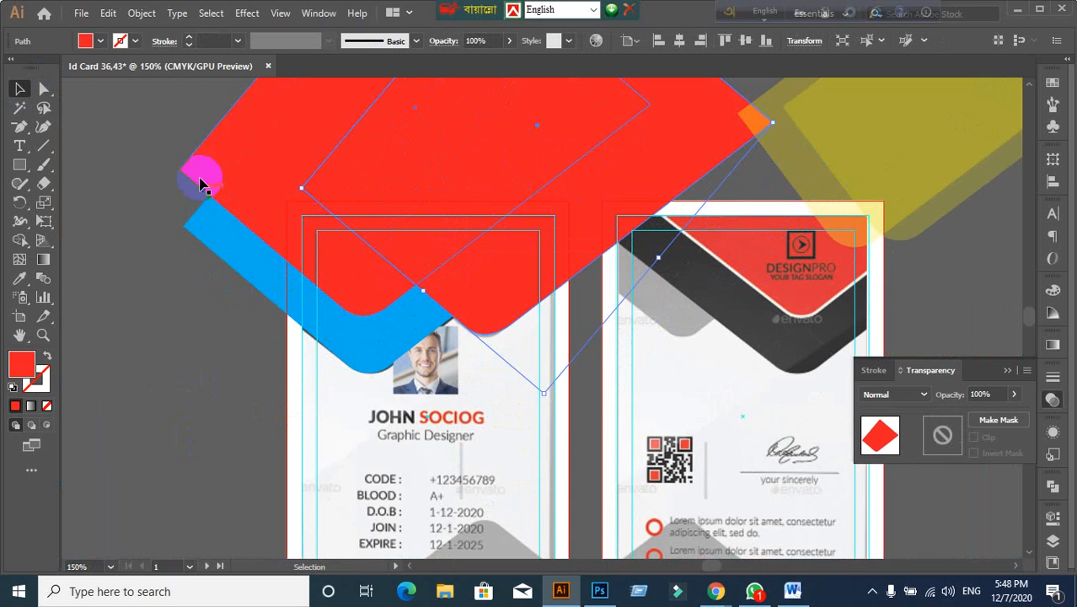
{"action": "left_click", "coordinate": [100, 41]}
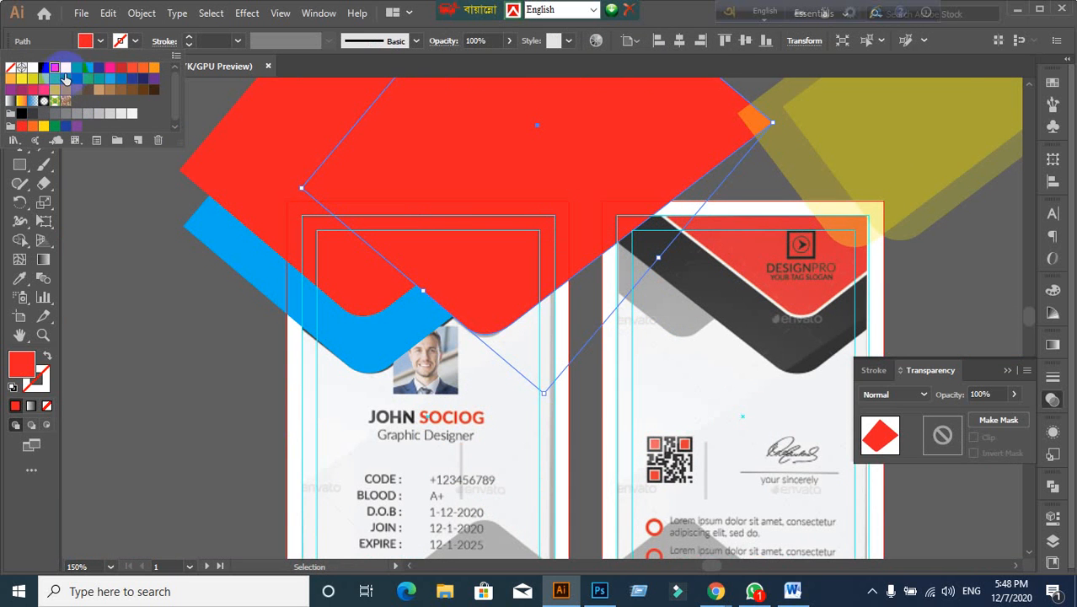
{"action": "left_click", "coordinate": [65, 67]}
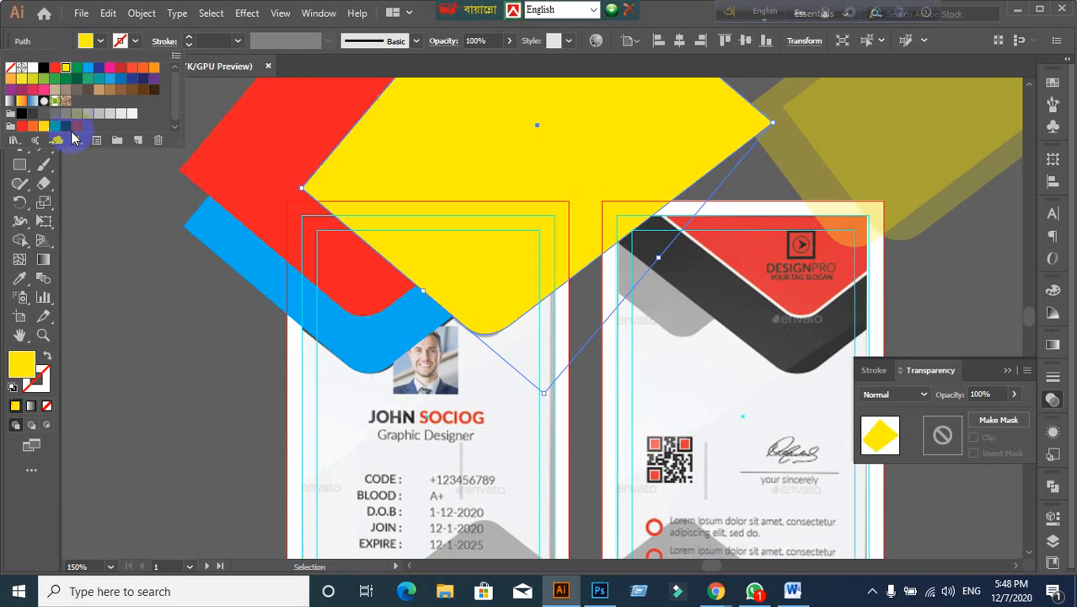
{"action": "right_click", "coordinate": [501, 271]}
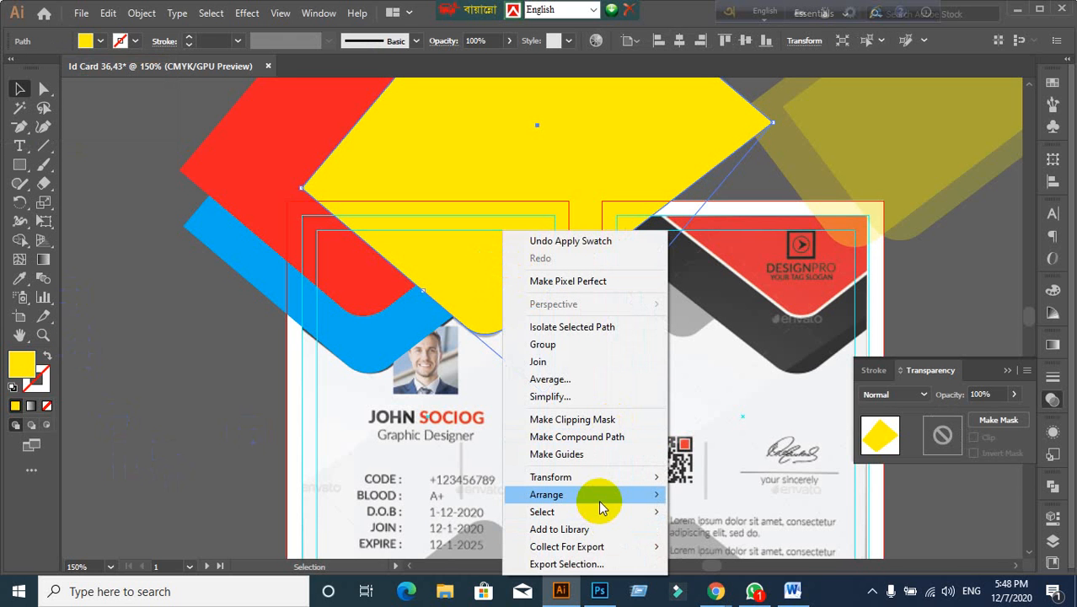
{"action": "mouse_move", "coordinate": [596, 496]}
{"action": "left_click", "coordinate": [756, 550]}
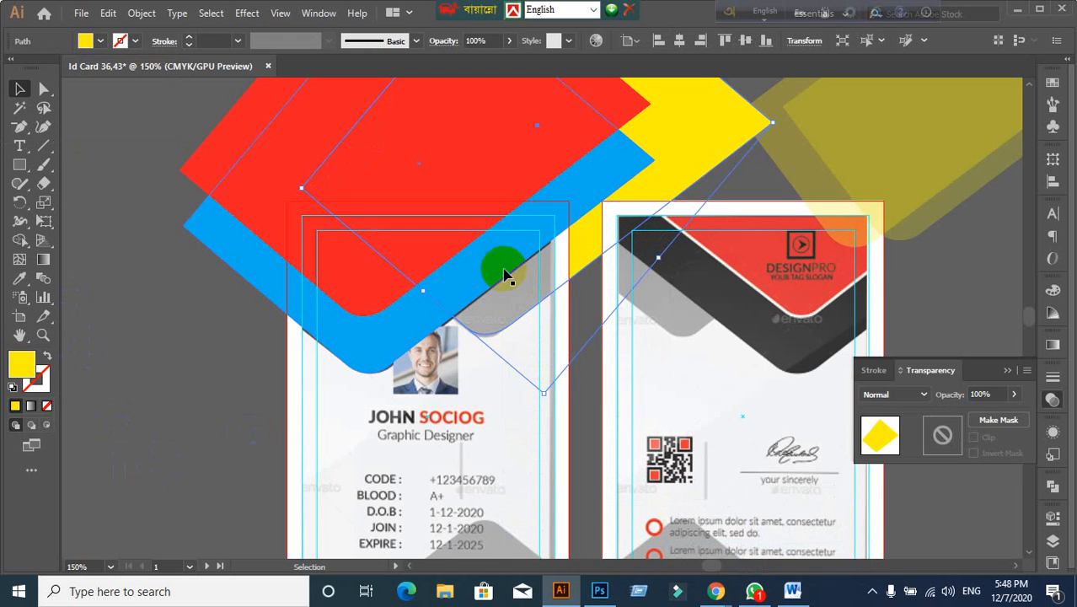
{"action": "right_click", "coordinate": [585, 231]}
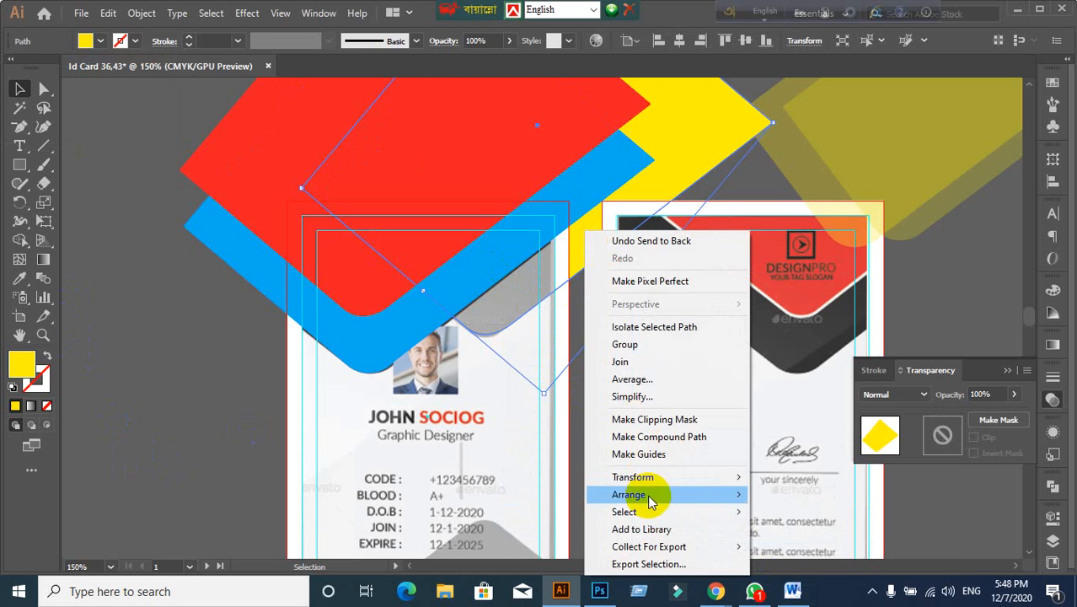
{"action": "mouse_move", "coordinate": [633, 495]}
{"action": "left_click", "coordinate": [819, 511]}
{"action": "right_click", "coordinate": [593, 232]}
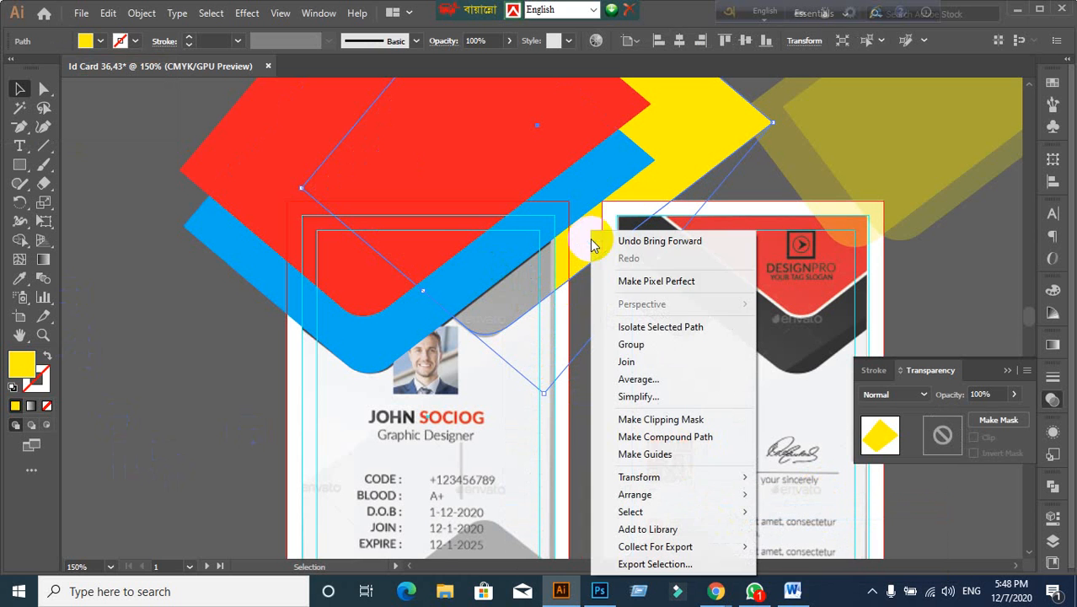
{"action": "mouse_move", "coordinate": [678, 496]}
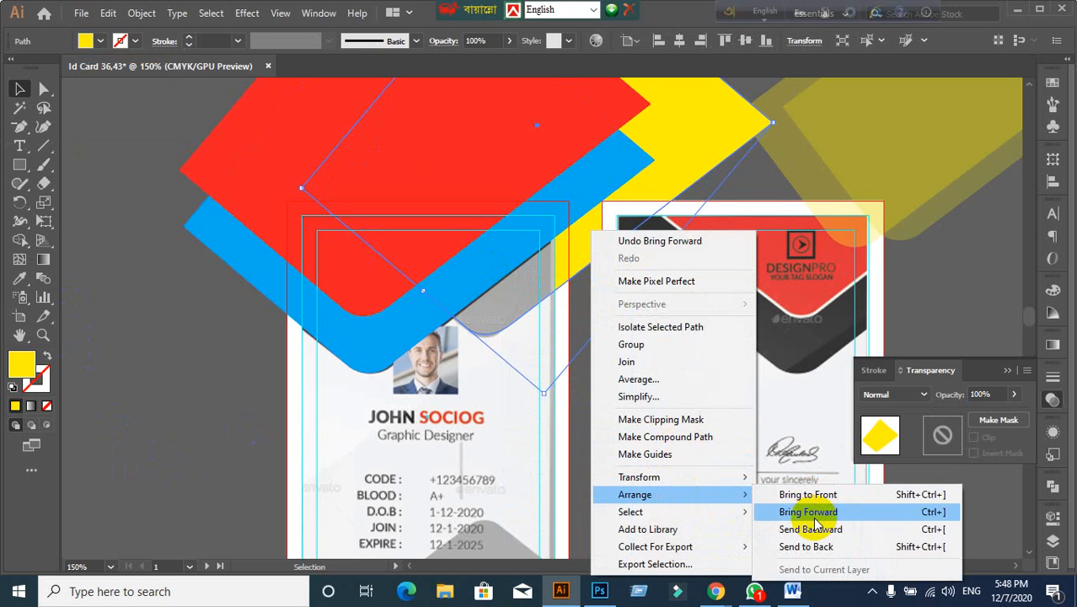
{"action": "left_click", "coordinate": [811, 512]}
{"action": "right_click", "coordinate": [577, 243]}
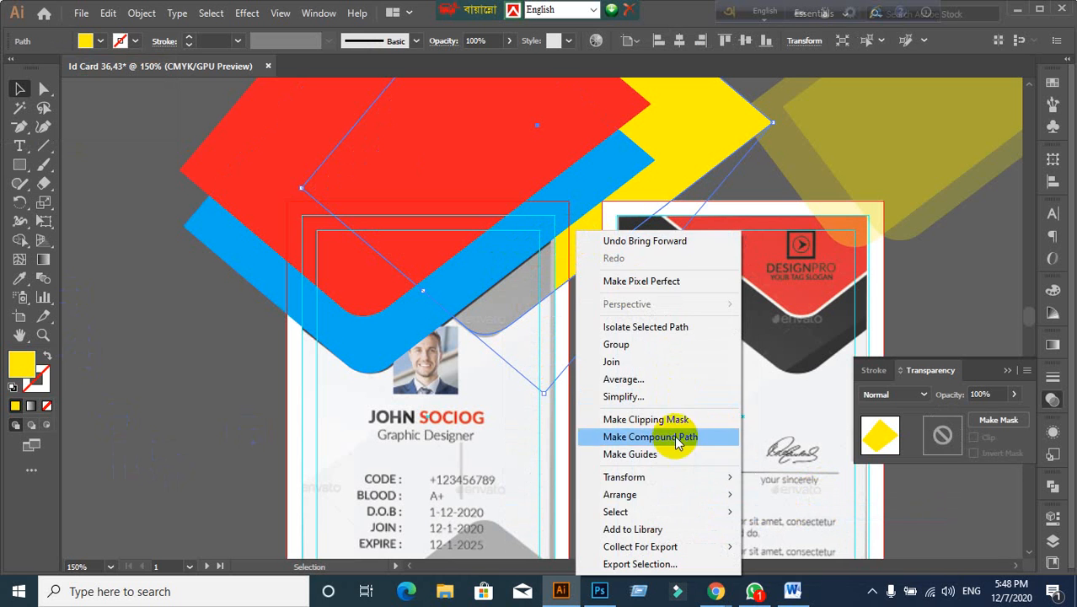
{"action": "mouse_move", "coordinate": [732, 496]}
{"action": "left_click", "coordinate": [817, 511]}
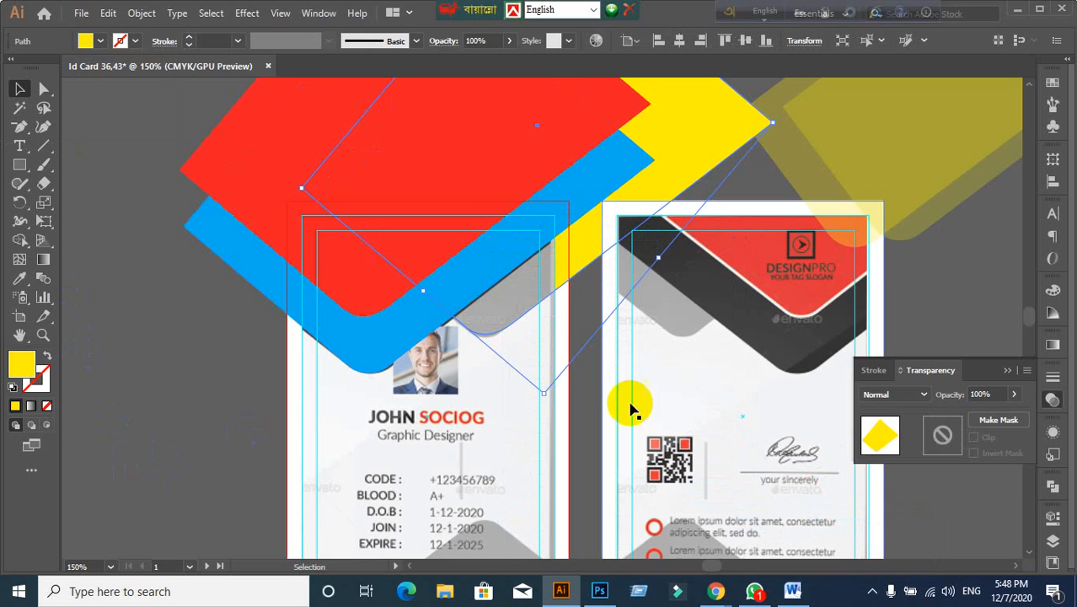
{"action": "right_click", "coordinate": [573, 244]}
{"action": "mouse_move", "coordinate": [666, 496]}
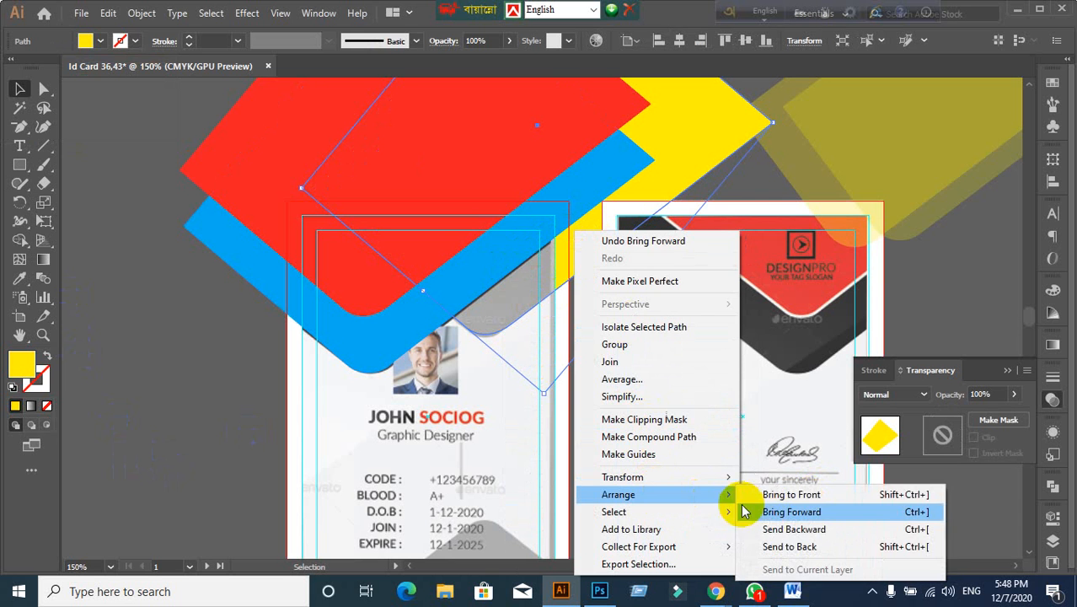
{"action": "left_click", "coordinate": [764, 512]}
{"action": "right_click", "coordinate": [588, 239]}
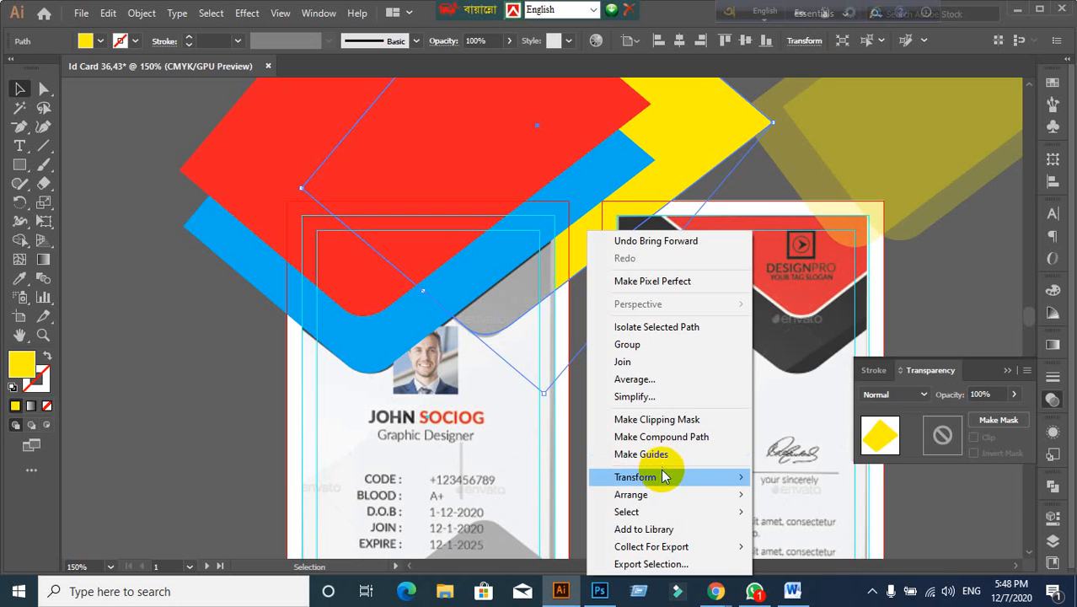
{"action": "mouse_move", "coordinate": [685, 503]}
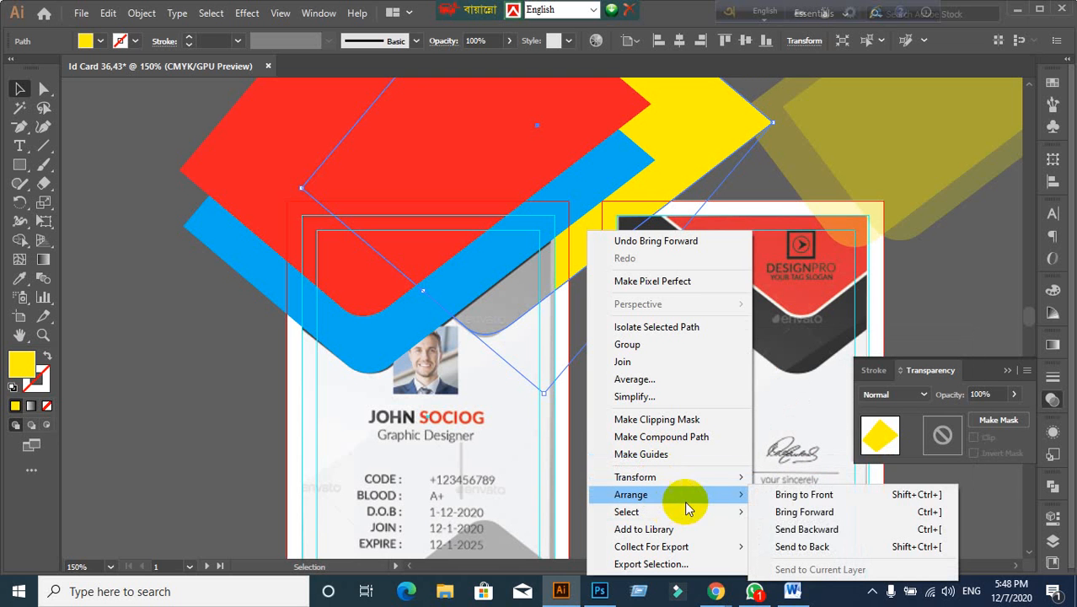
{"action": "left_click", "coordinate": [787, 514]}
{"action": "right_click", "coordinate": [571, 230]}
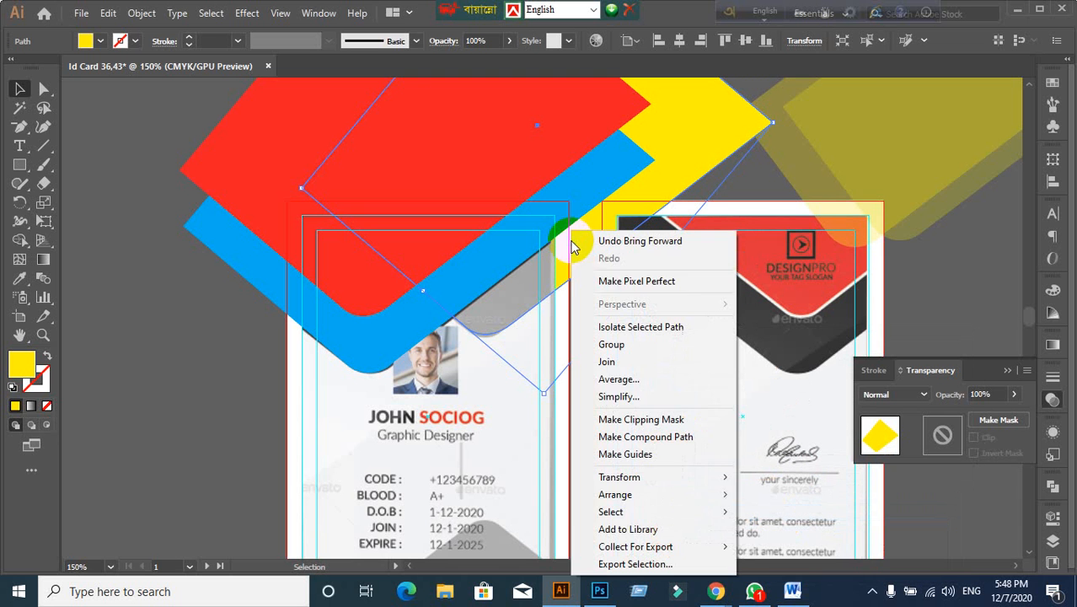
{"action": "mouse_move", "coordinate": [635, 499]}
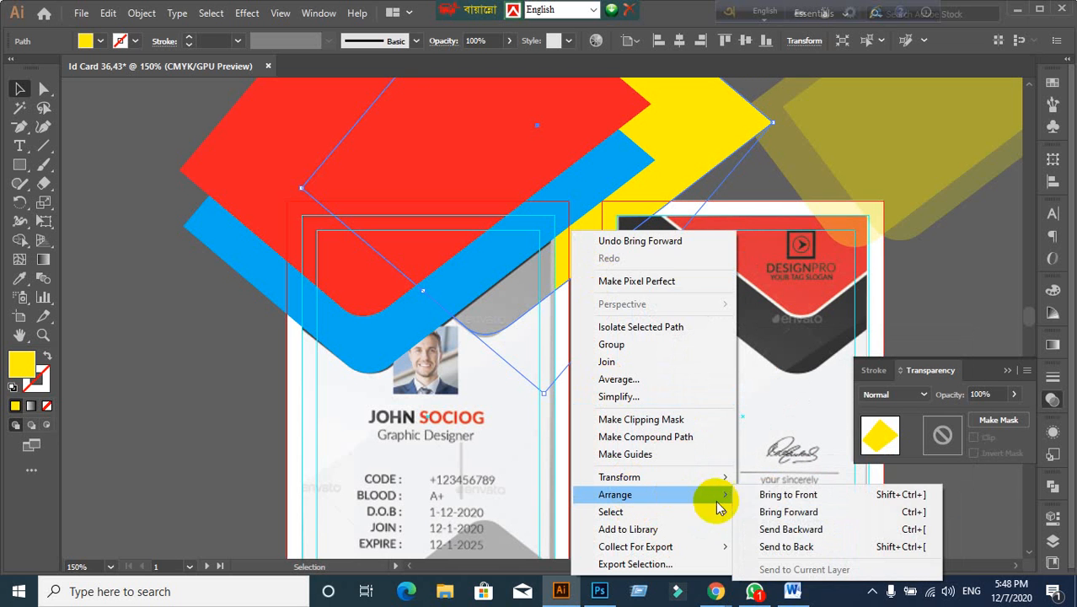
{"action": "left_click", "coordinate": [764, 510]}
{"action": "right_click", "coordinate": [576, 233]}
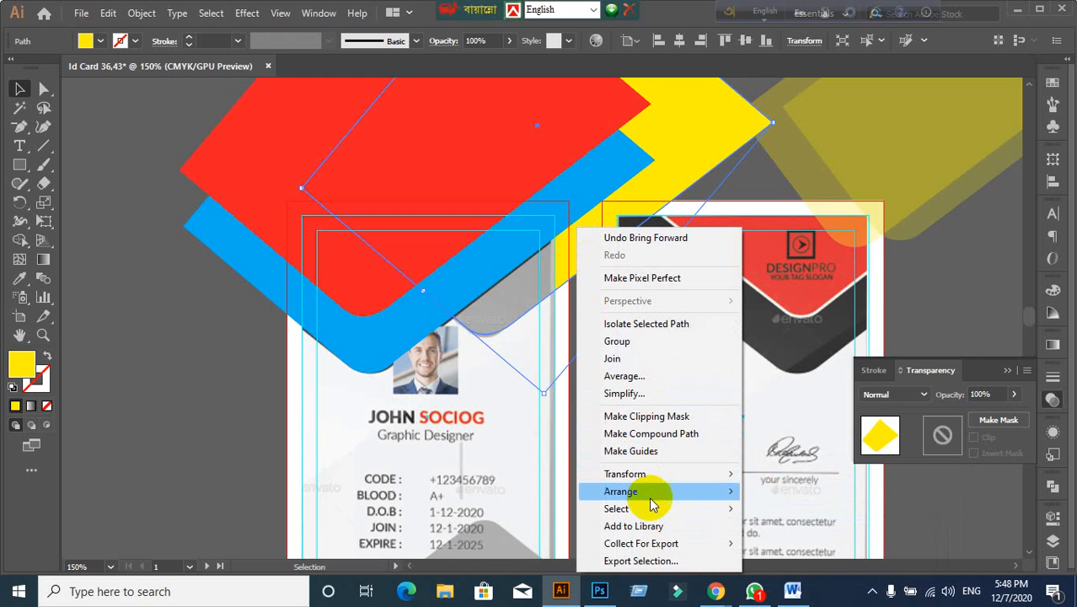
{"action": "mouse_move", "coordinate": [666, 492]}
{"action": "left_click", "coordinate": [764, 504]}
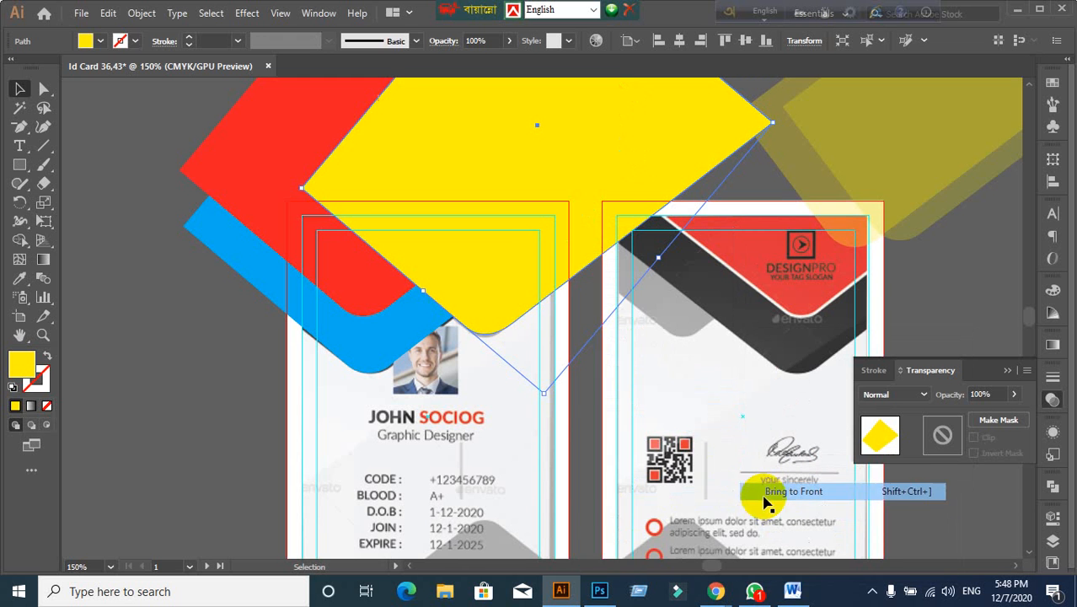
{"action": "right_click", "coordinate": [488, 235]}
{"action": "mouse_move", "coordinate": [615, 497]}
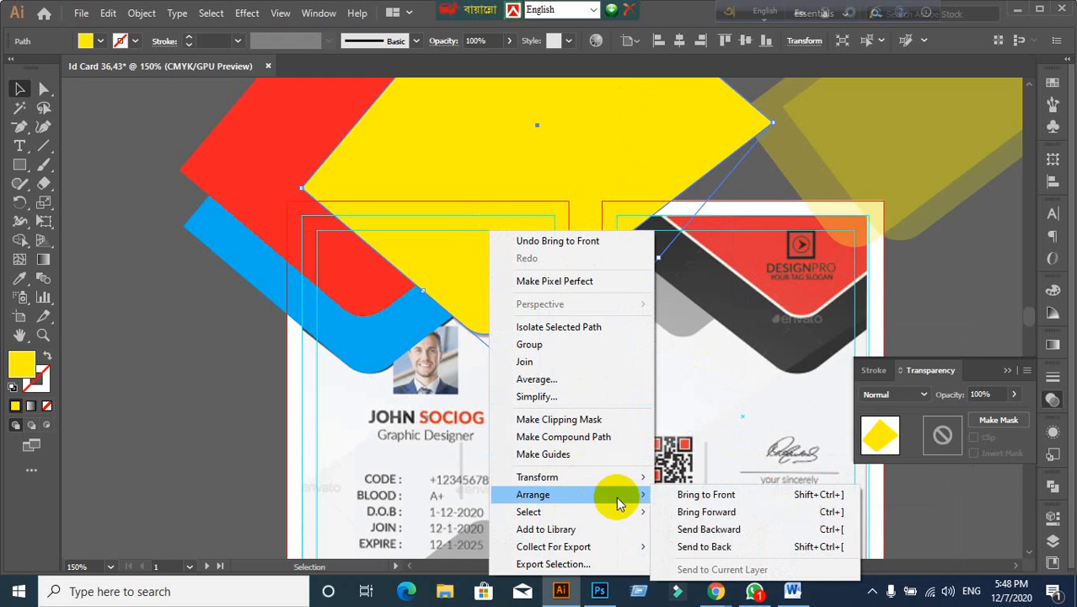
{"action": "left_click", "coordinate": [704, 527]}
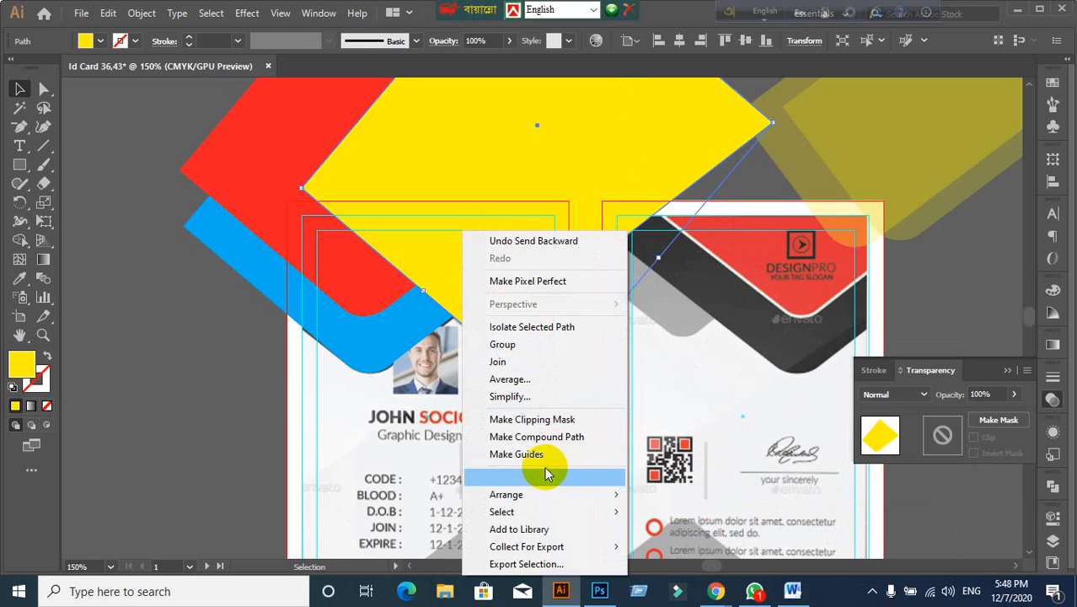
{"action": "left_click", "coordinate": [220, 374]}
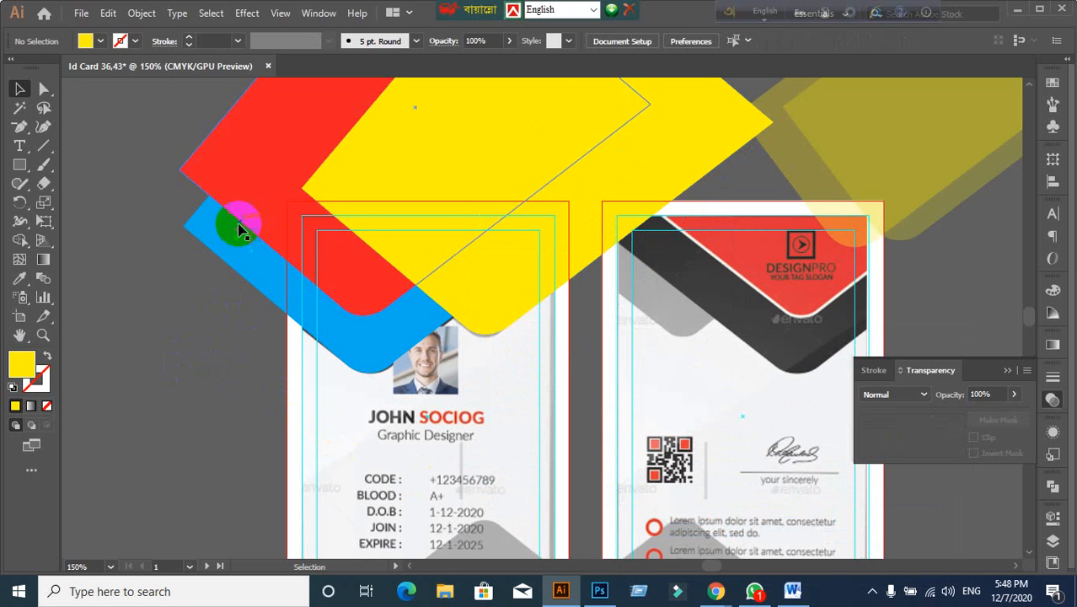
Step: Select the blue and red shapes and use Arrange > Bring to Front so yellow sits behind
{"action": "left_click", "coordinate": [210, 302]}
{"action": "left_click", "coordinate": [132, 297]}
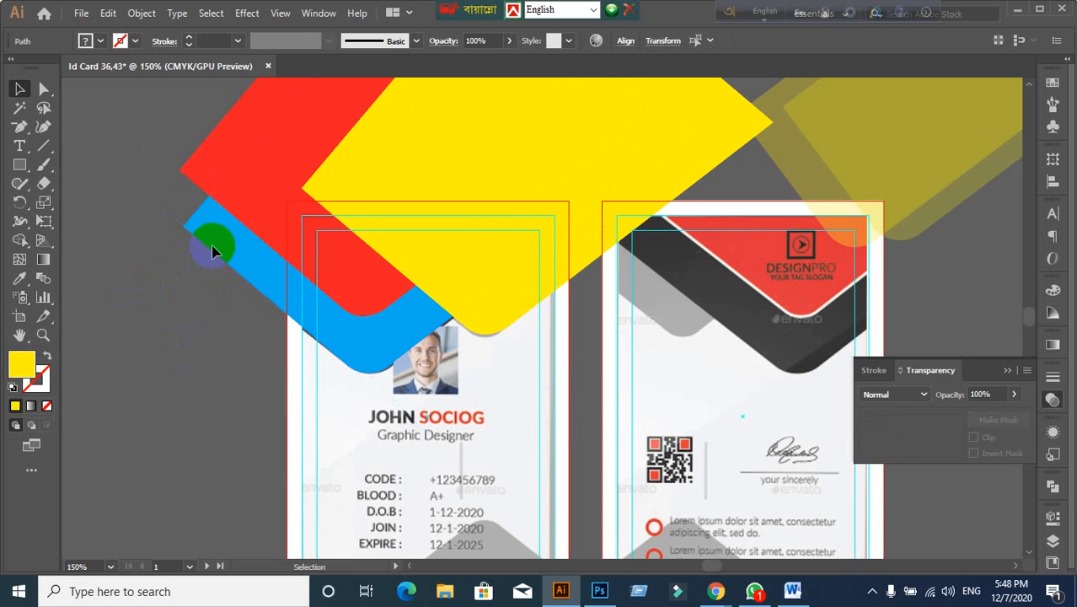
{"action": "left_click", "coordinate": [247, 268]}
{"action": "left_click", "coordinate": [234, 151], "text": "shift"}
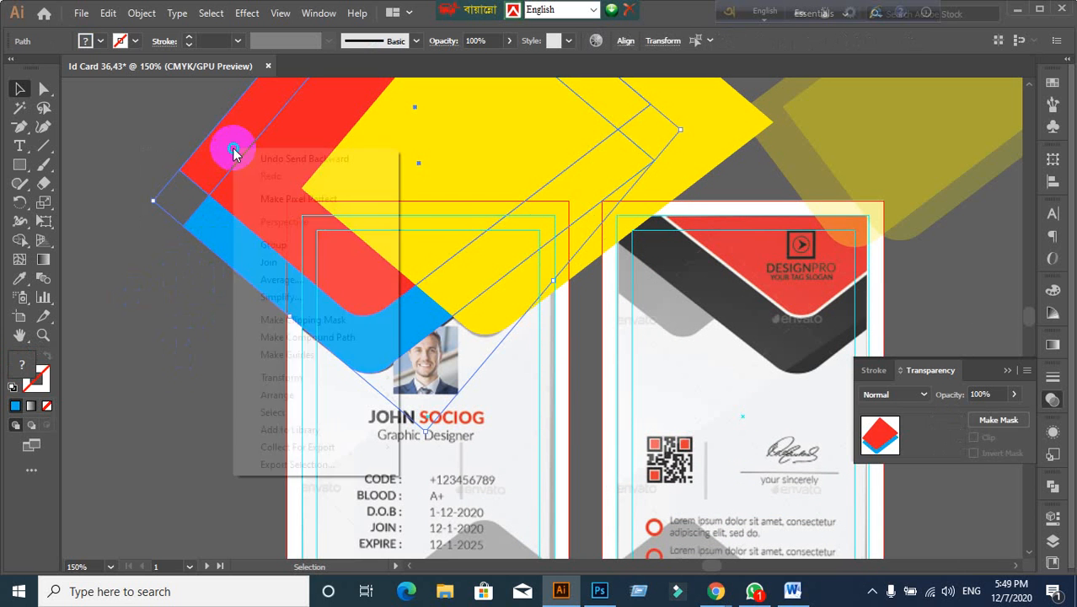
{"action": "right_click", "coordinate": [233, 151]}
{"action": "mouse_move", "coordinate": [279, 396]}
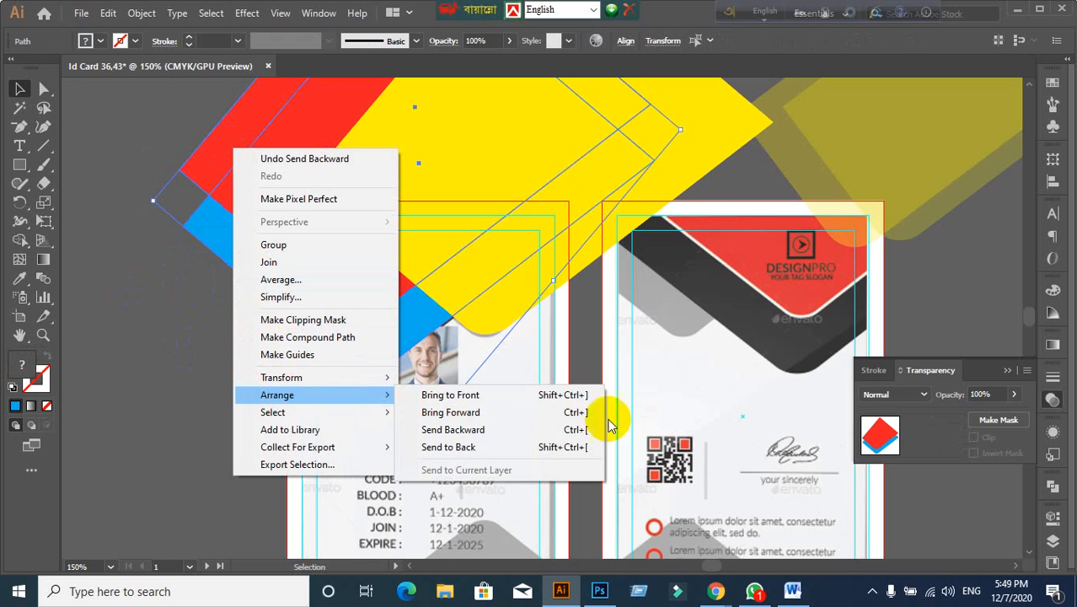
{"action": "left_click", "coordinate": [527, 396]}
{"action": "left_click", "coordinate": [233, 437]}
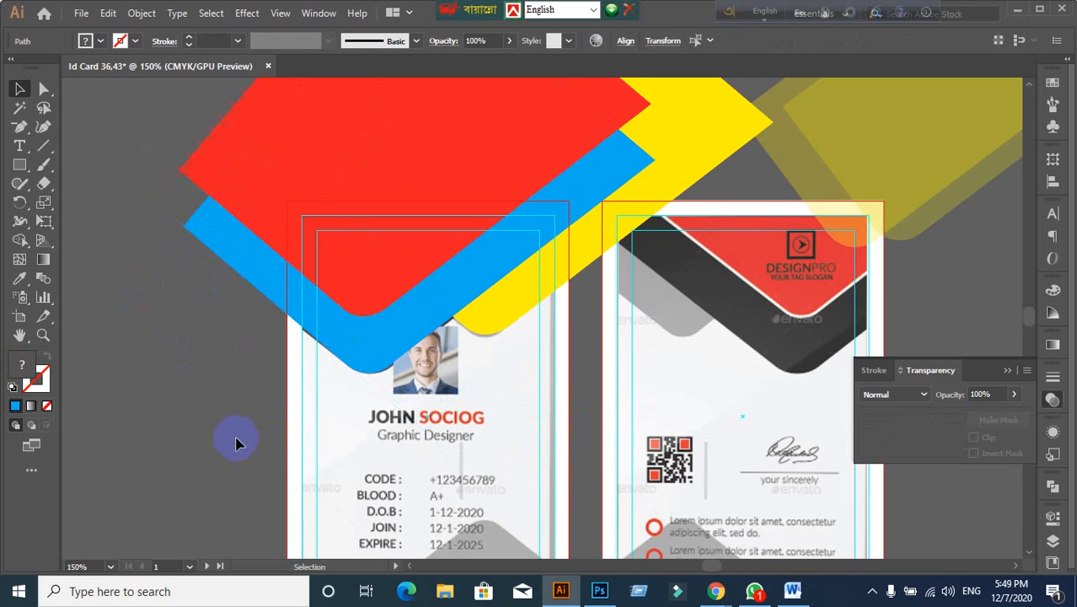
{"action": "scroll", "coordinate": [417, 444], "scroll_direction": "down", "scroll_amount": 1}
{"action": "scroll", "coordinate": [506, 404], "scroll_direction": "down", "scroll_amount": 2}
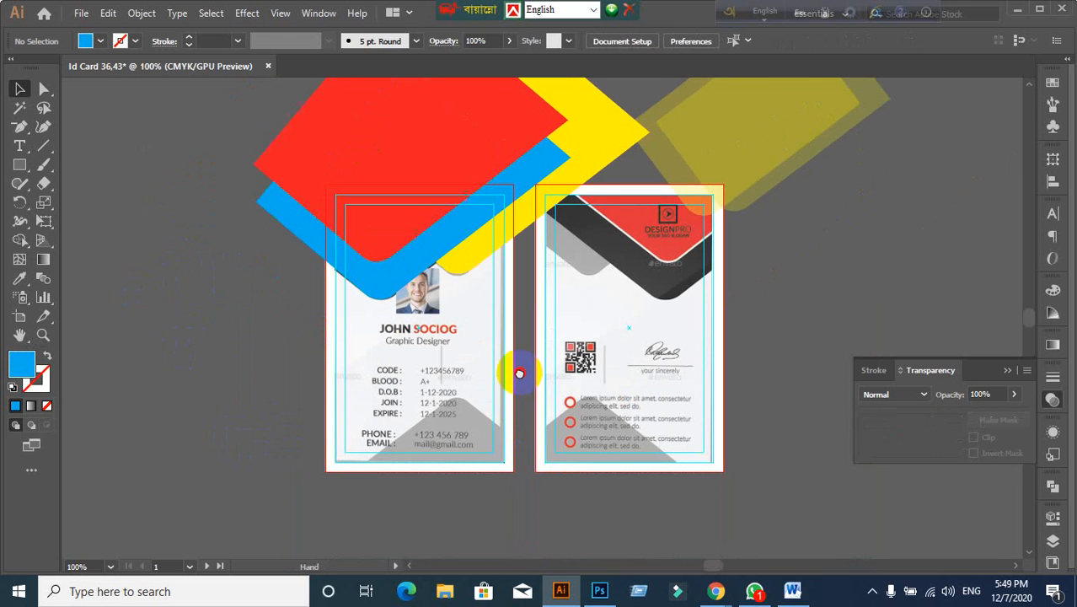
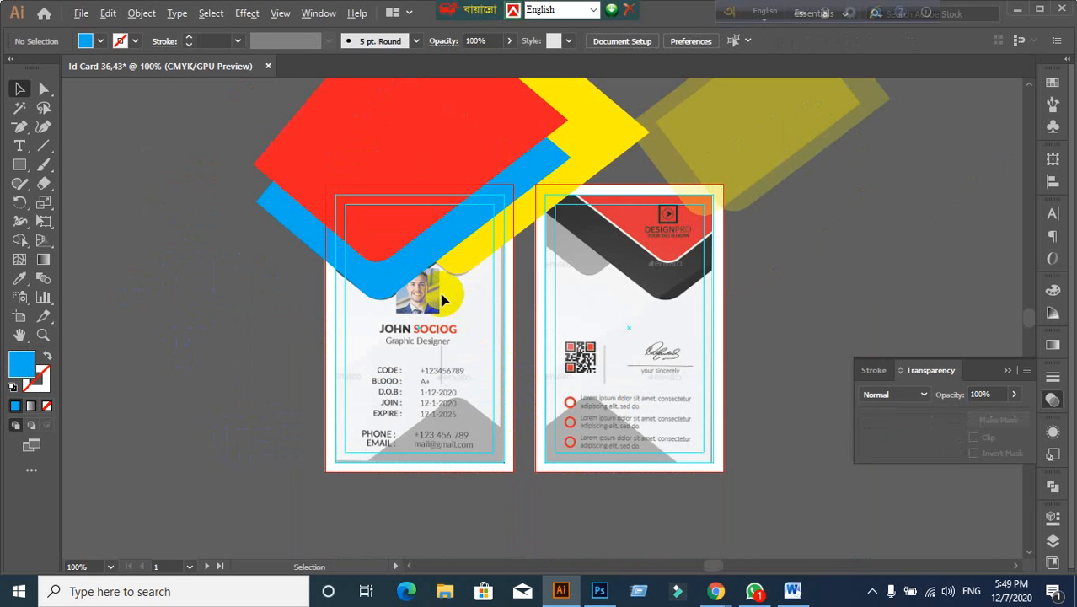
Step: Delete the translucent yellow rectangle and the overlapping red, yellow and blue diamond shapes
{"action": "scroll", "coordinate": [445, 299], "scroll_direction": "down", "scroll_amount": 1}
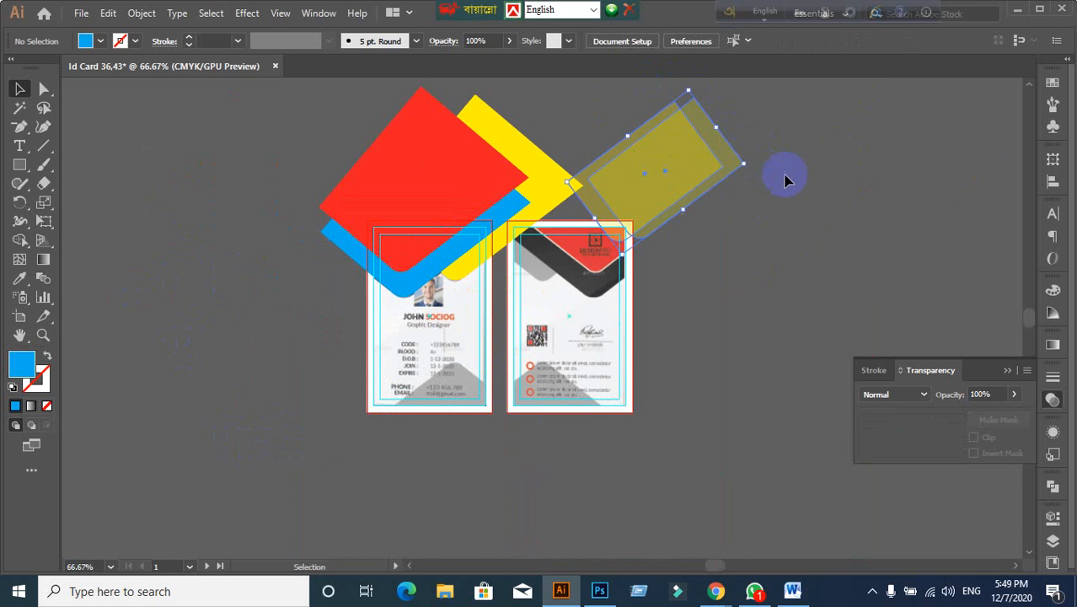
{"action": "key", "text": "Delete"}
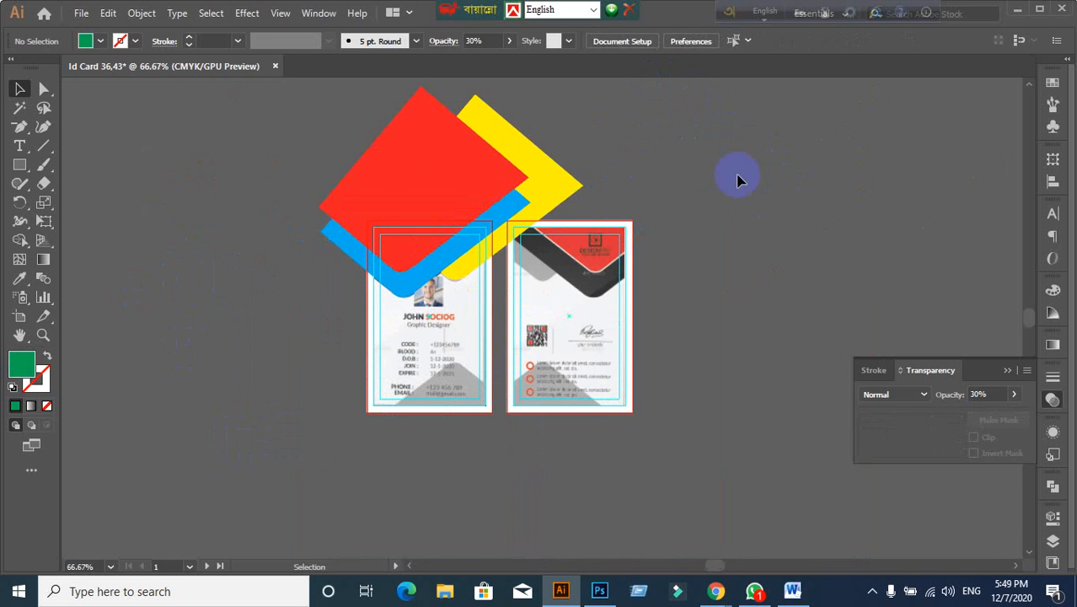
{"action": "left_click", "coordinate": [598, 178]}
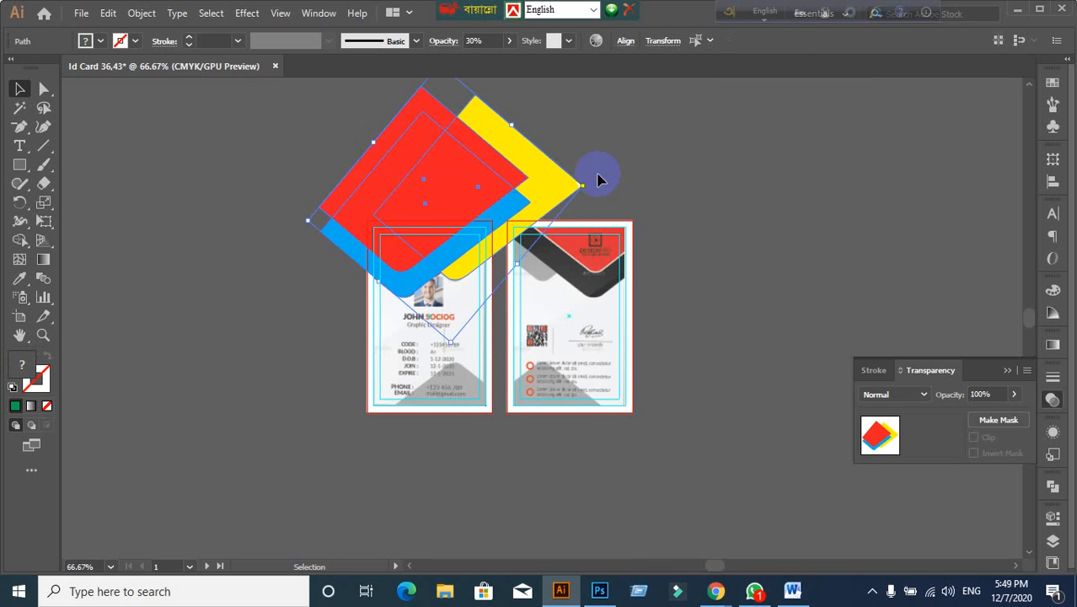
{"action": "key", "text": "Delete"}
{"action": "scroll", "coordinate": [428, 313], "scroll_direction": "up", "scroll_amount": 4}
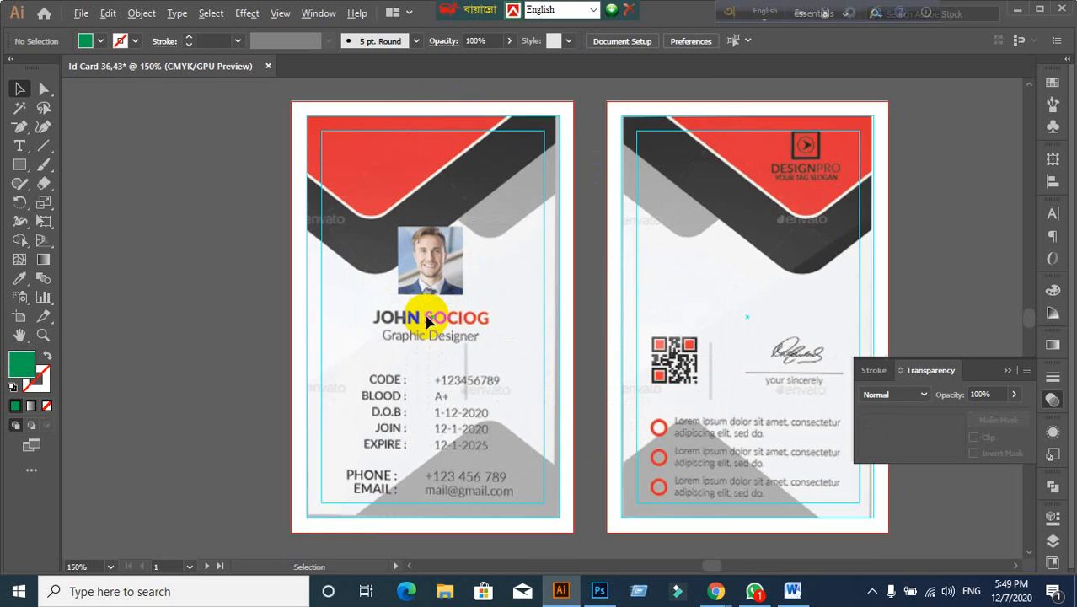
{"action": "scroll", "coordinate": [431, 264], "scroll_direction": "up", "scroll_amount": 2}
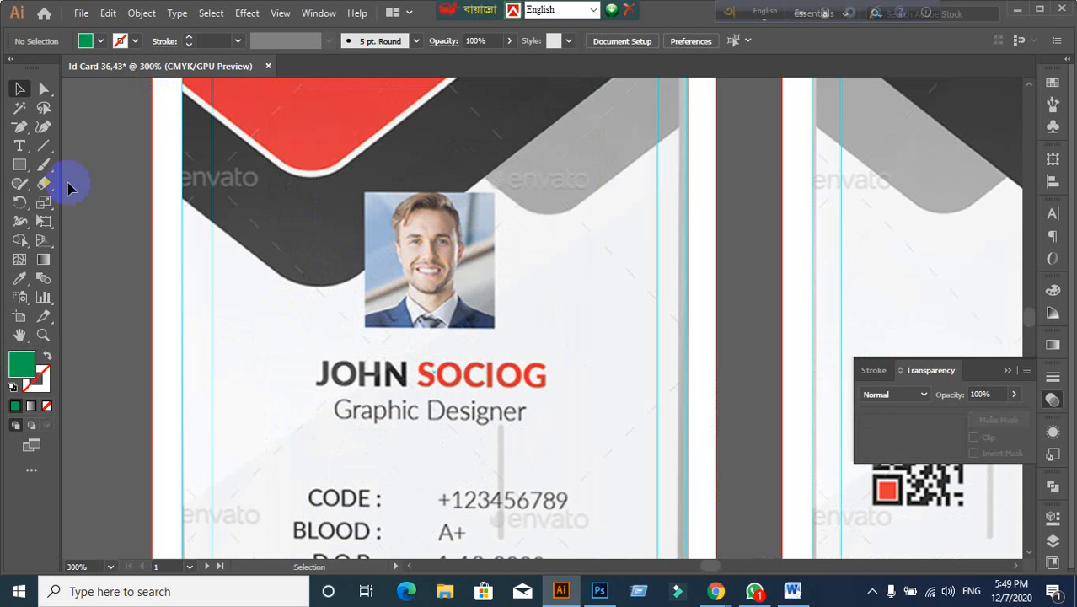
Step: Draw a green rectangle exactly covering the front card's portrait photo, then deselect it
{"action": "left_click", "coordinate": [19, 166]}
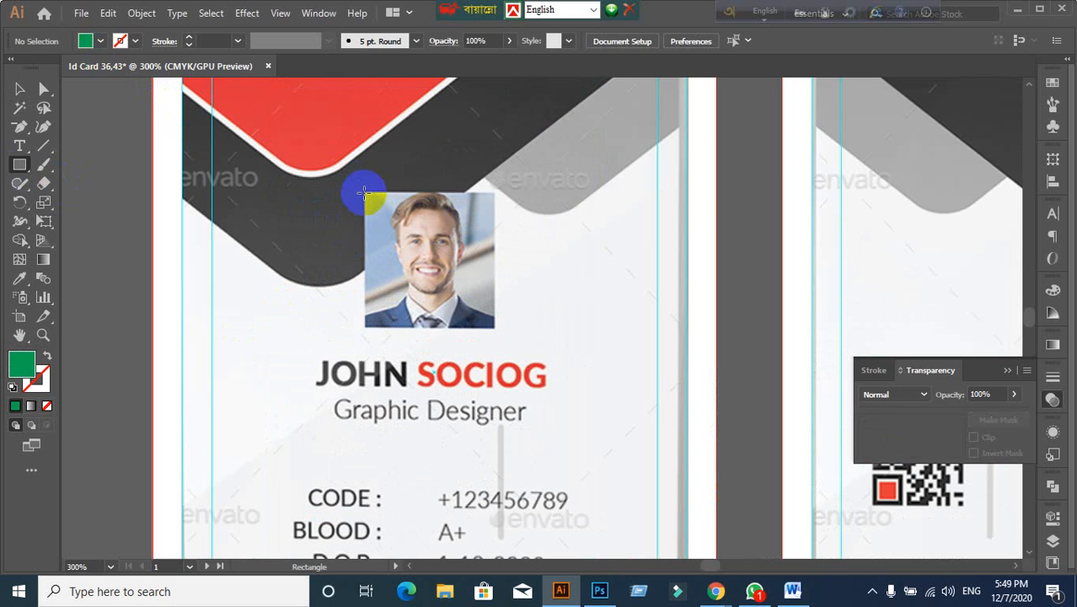
{"action": "mouse_move", "coordinate": [363, 193]}
{"action": "left_mouse_down"}
{"action": "mouse_move", "coordinate": [493, 301]}
{"action": "mouse_move", "coordinate": [497, 325]}
{"action": "left_mouse_up"}
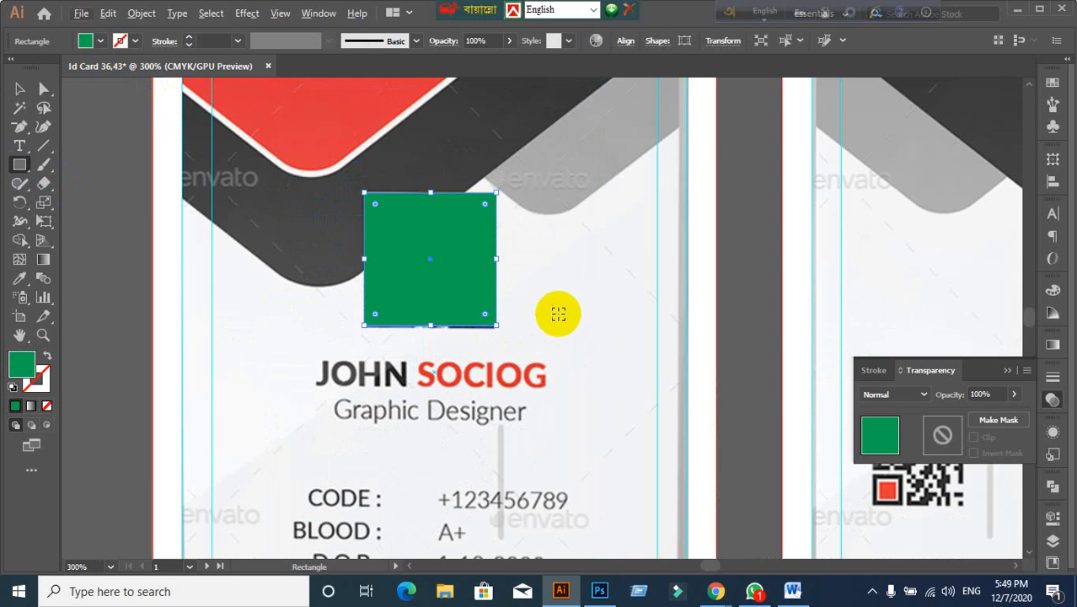
{"action": "key", "text": "ctrl+minus"}
{"action": "left_click", "coordinate": [22, 92]}
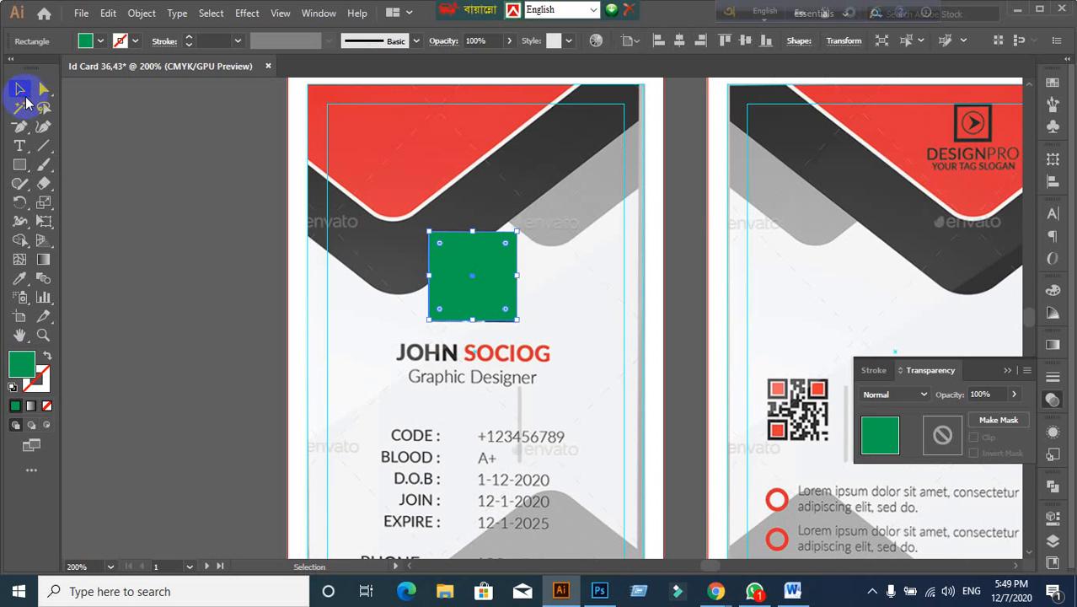
{"action": "left_click", "coordinate": [204, 313]}
{"action": "left_click", "coordinate": [452, 296]}
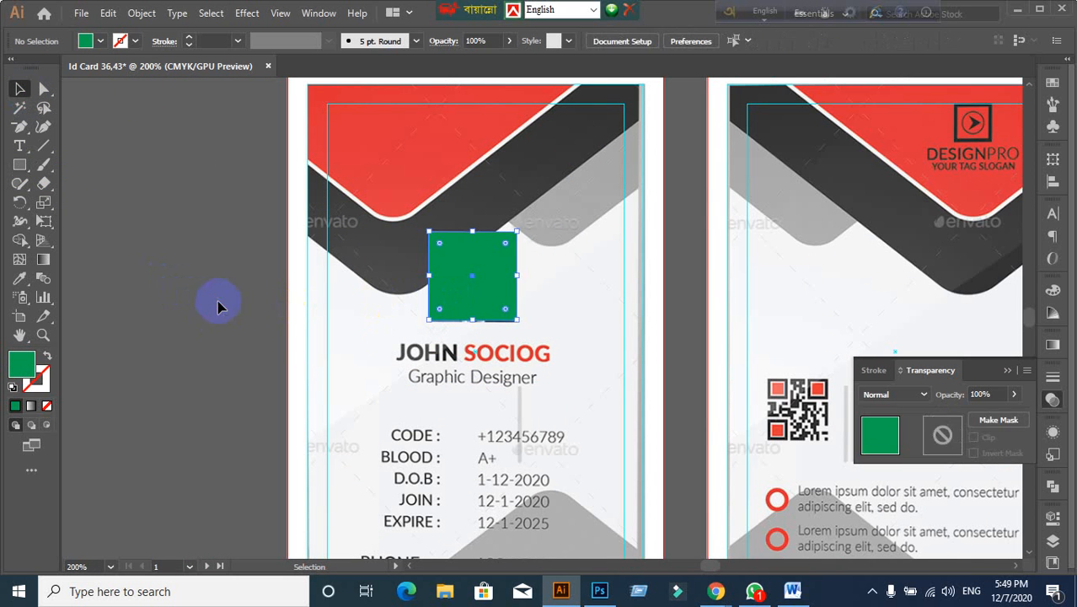
{"action": "left_click", "coordinate": [219, 301]}
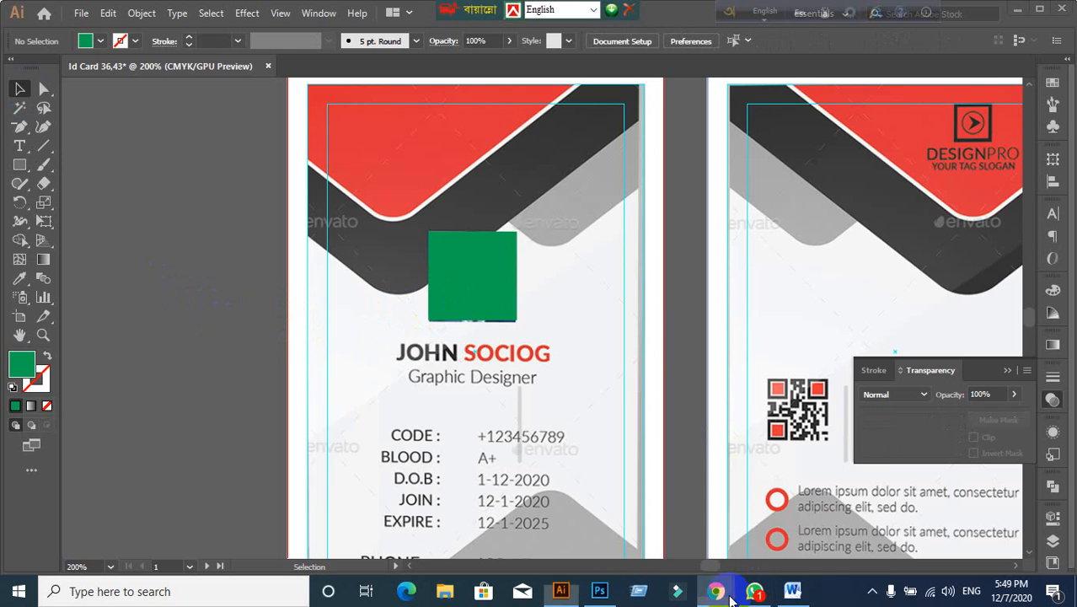
Step: In the browser, open Google and search for 'Corporate man'
{"action": "mouse_move", "coordinate": [716, 591]}
{"action": "left_click", "coordinate": [624, 539]}
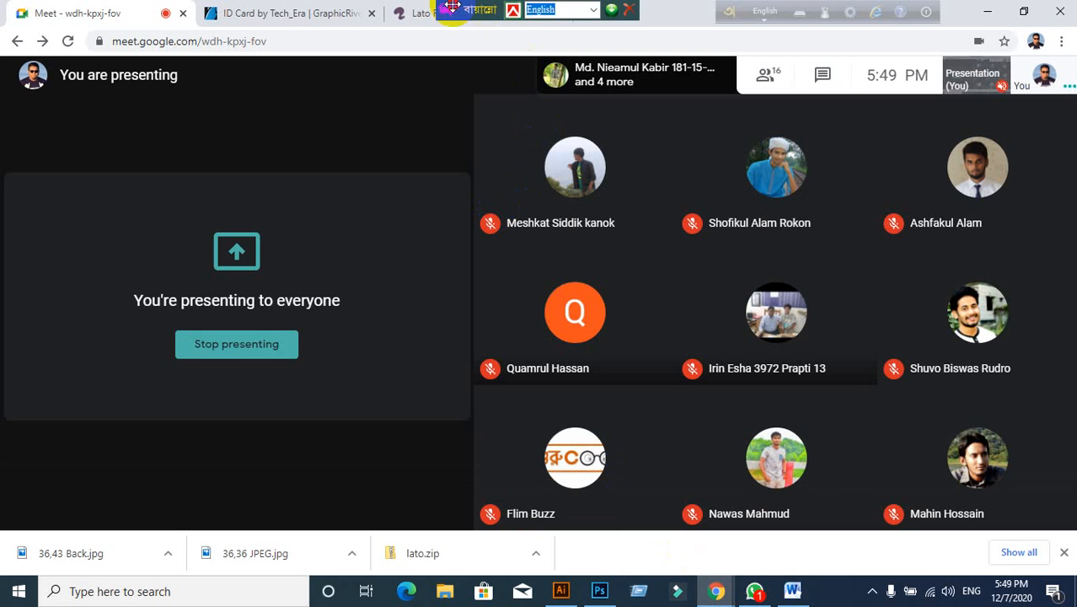
{"action": "left_click", "coordinate": [537, 15]}
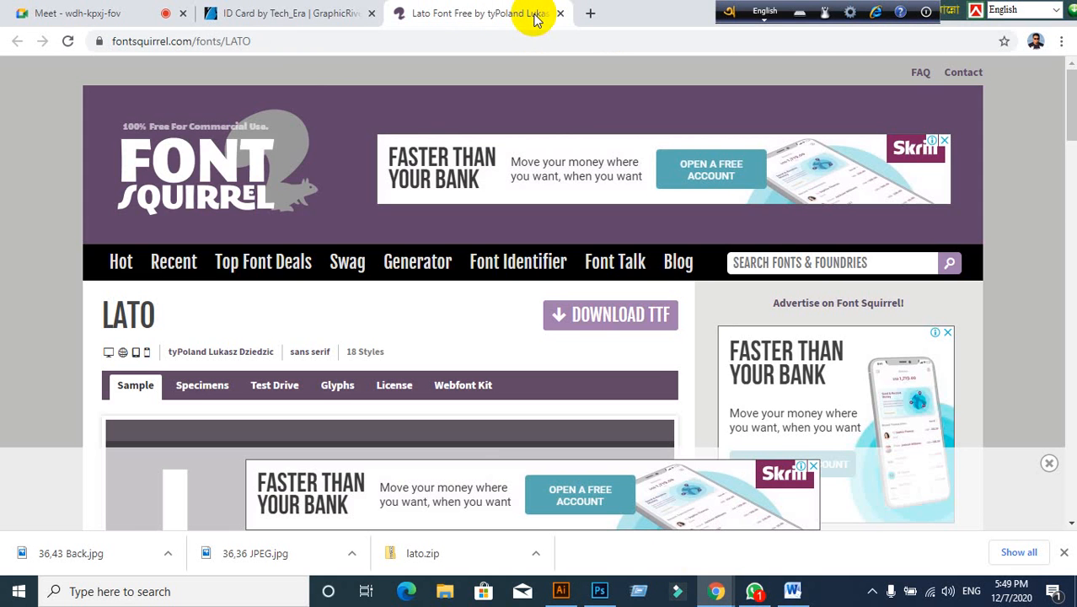
{"action": "left_click", "coordinate": [273, 40]}
{"action": "type", "text": "www.g"}
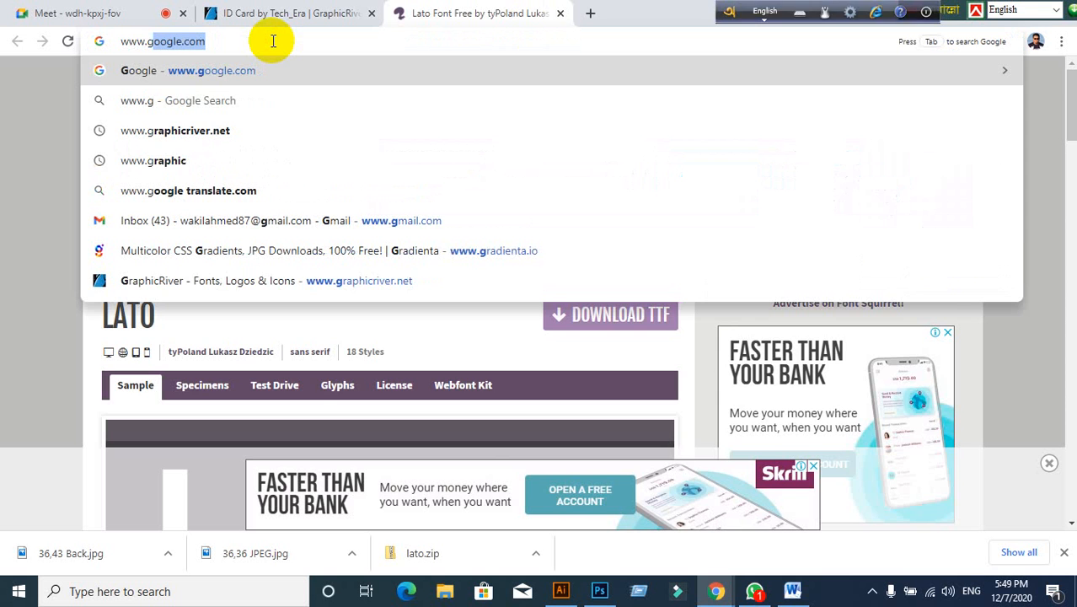
{"action": "key", "text": "Return"}
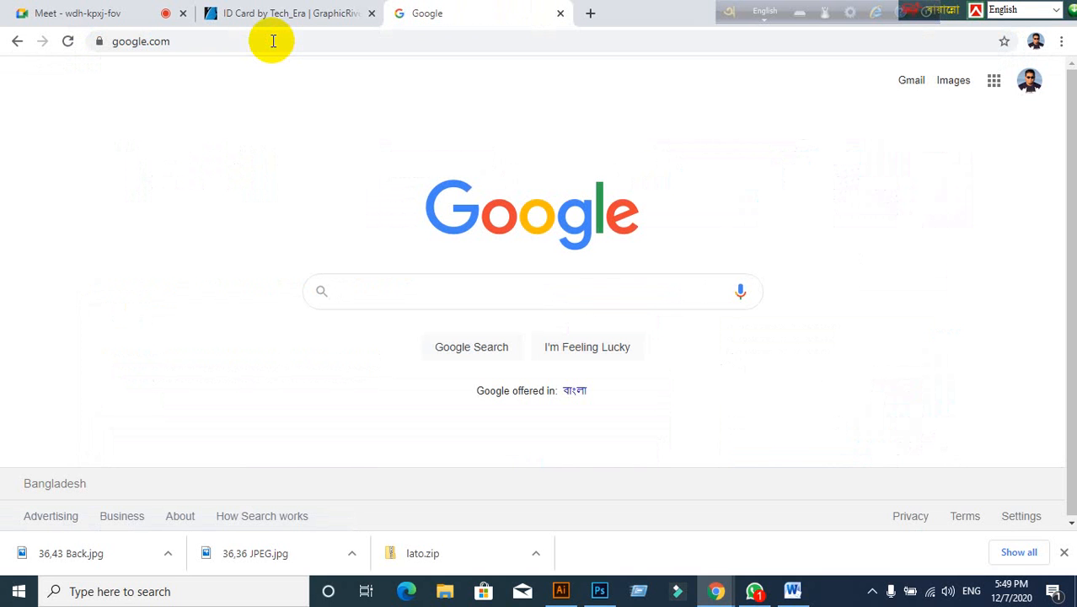
{"action": "type", "text": "Cor"}
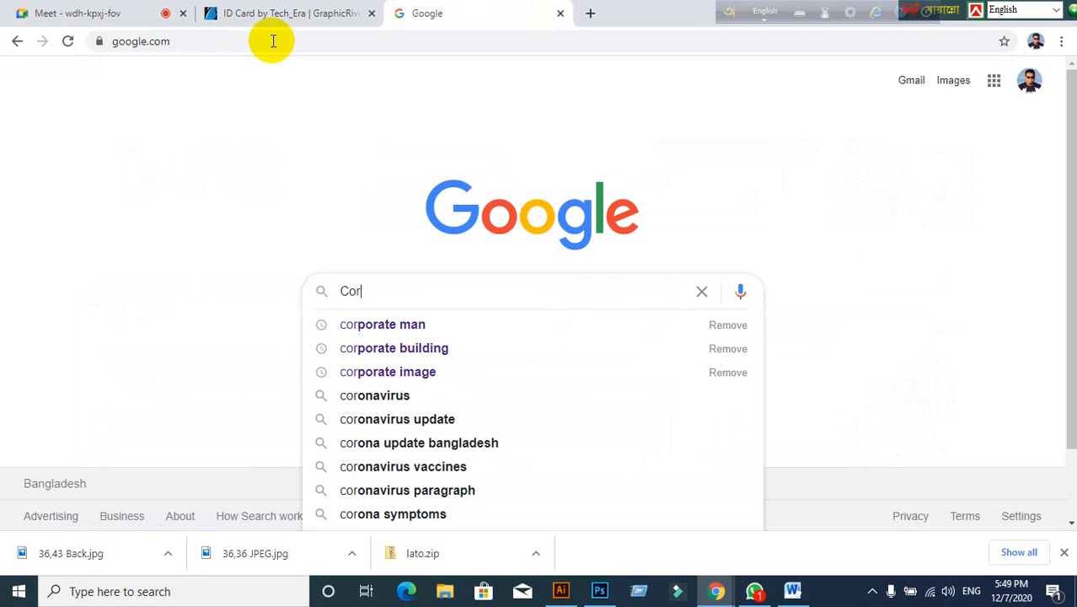
{"action": "type", "text": "porate man"}
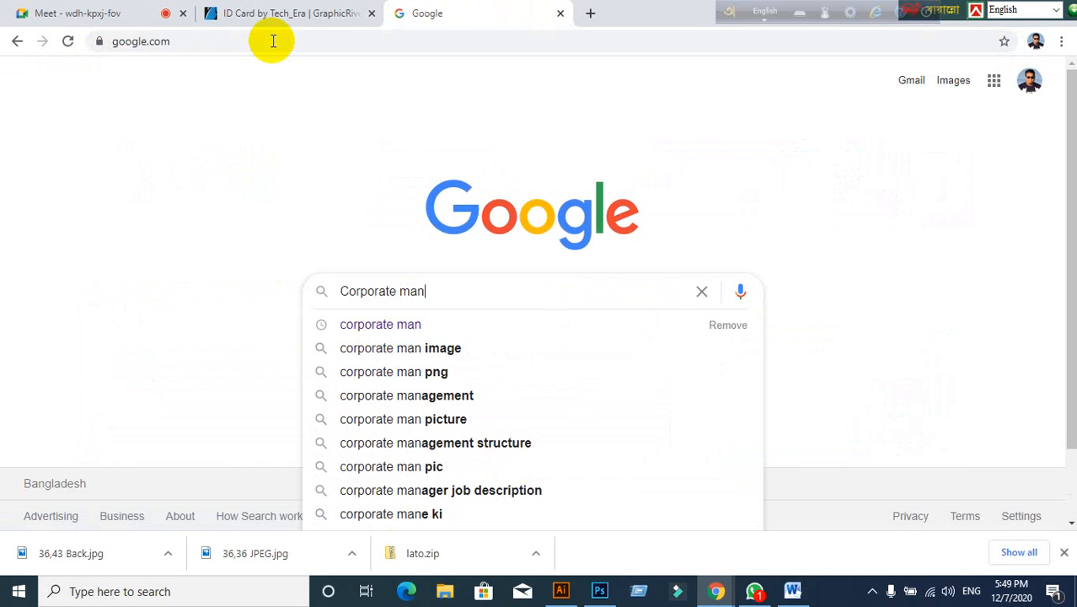
{"action": "key", "text": "Return"}
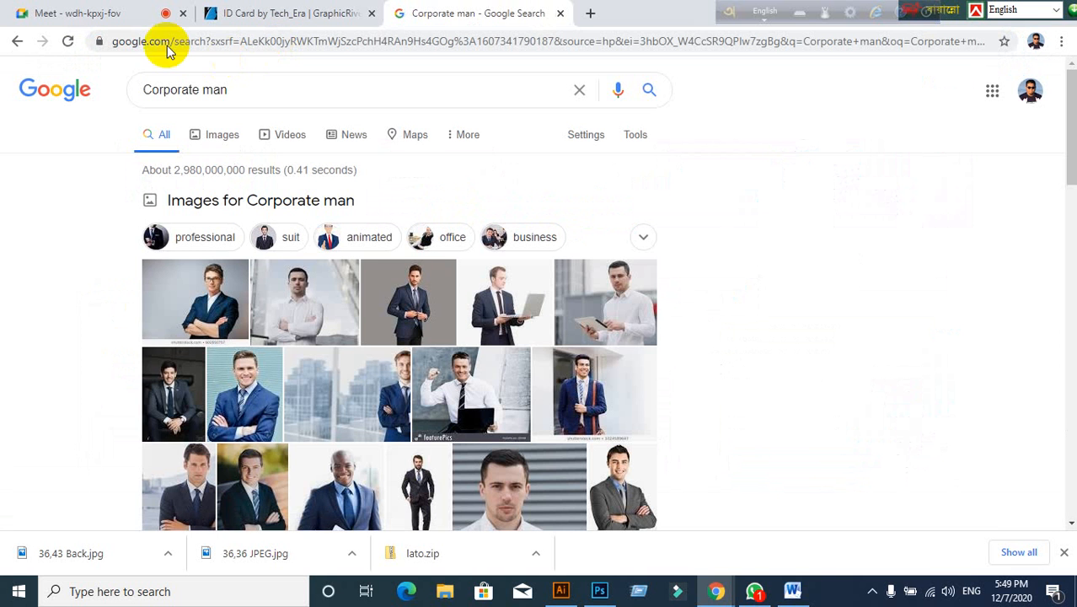
Step: Show image results, then check the photo under the green square in Illustrator and undo
{"action": "left_click", "coordinate": [225, 145]}
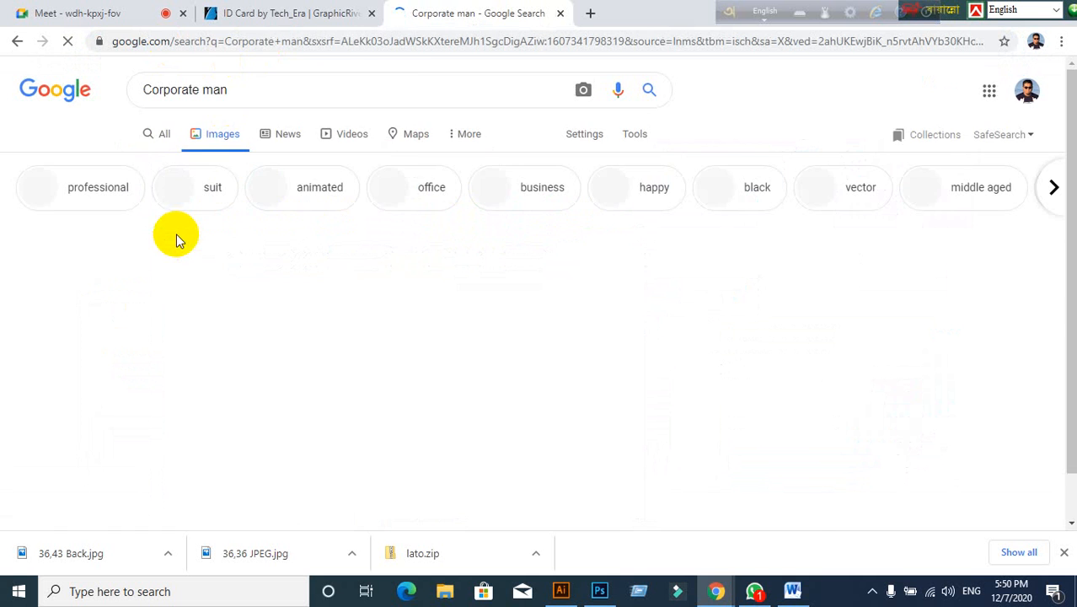
{"action": "scroll", "coordinate": [392, 325], "scroll_direction": "down", "scroll_amount": 1}
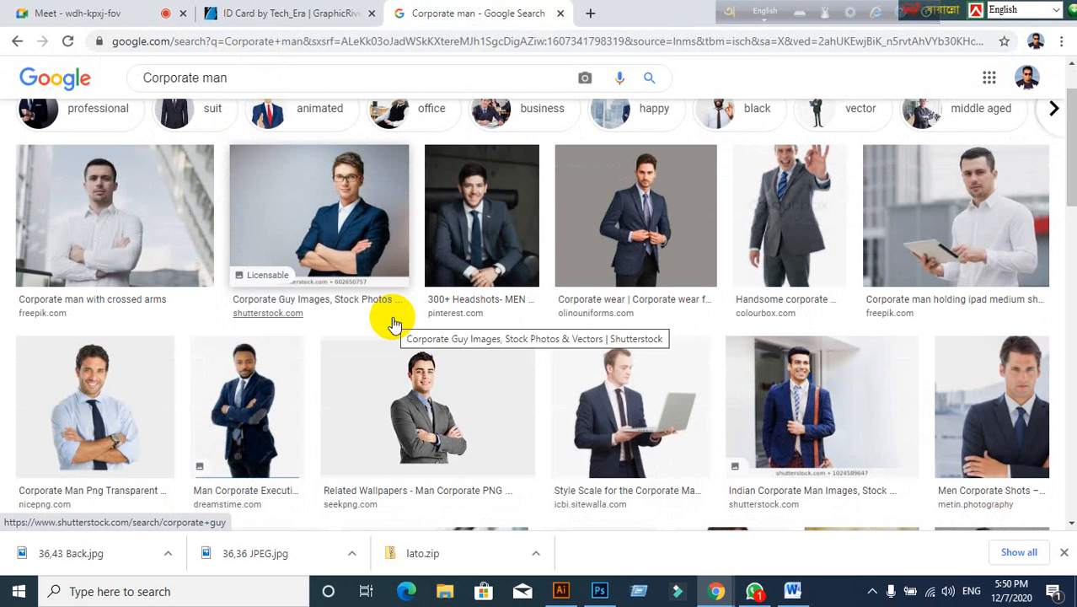
{"action": "left_click", "coordinate": [561, 591]}
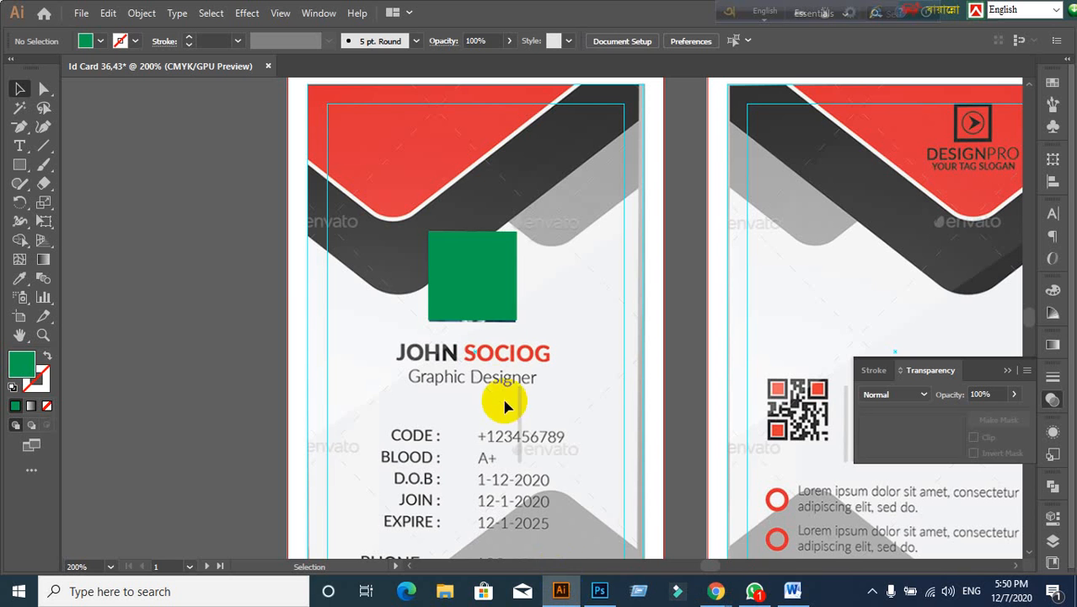
{"action": "left_click_drag", "start_coordinate": [481, 302], "coordinate": [331, 295]}
{"action": "key", "text": "ctrl+z"}
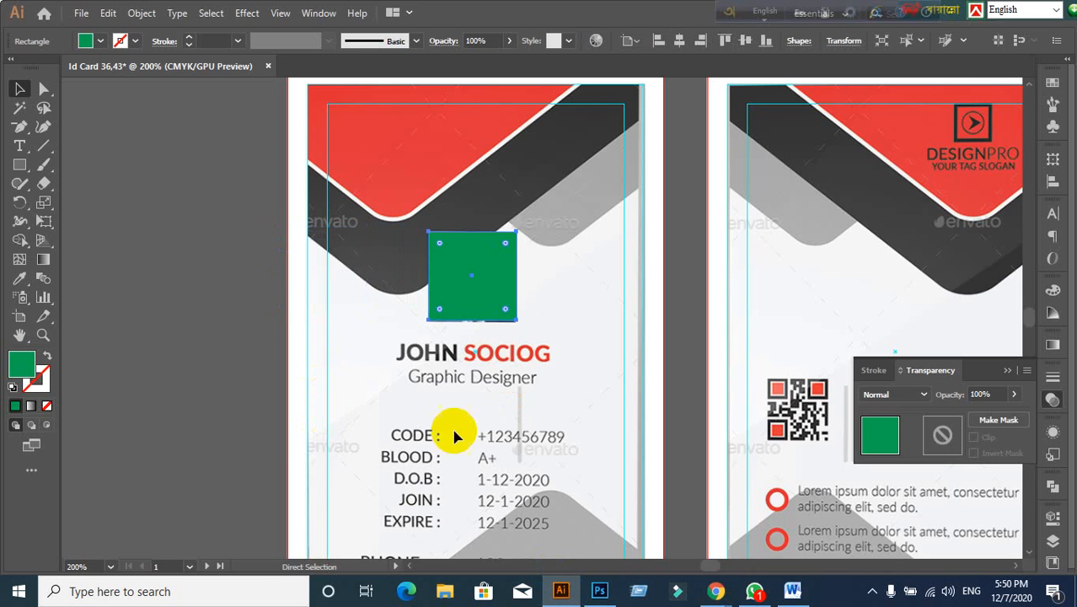
Step: Browse the Corporate man image results and reveal the Tools filter bar
{"action": "left_click", "coordinate": [715, 591]}
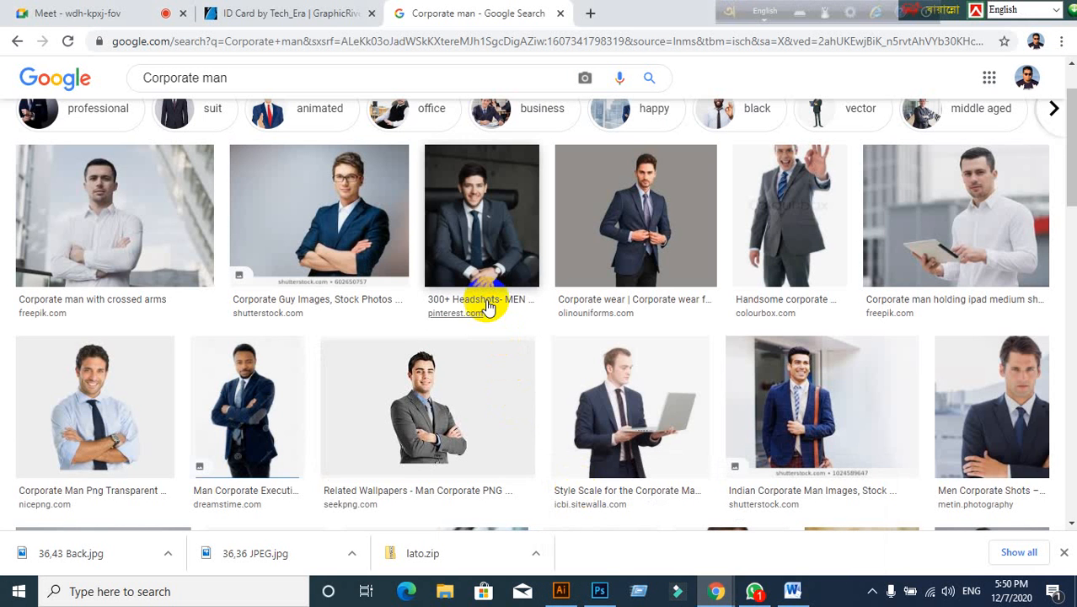
{"action": "scroll", "coordinate": [483, 306], "scroll_direction": "up", "scroll_amount": 1}
{"action": "scroll", "coordinate": [488, 306], "scroll_direction": "down", "scroll_amount": 5}
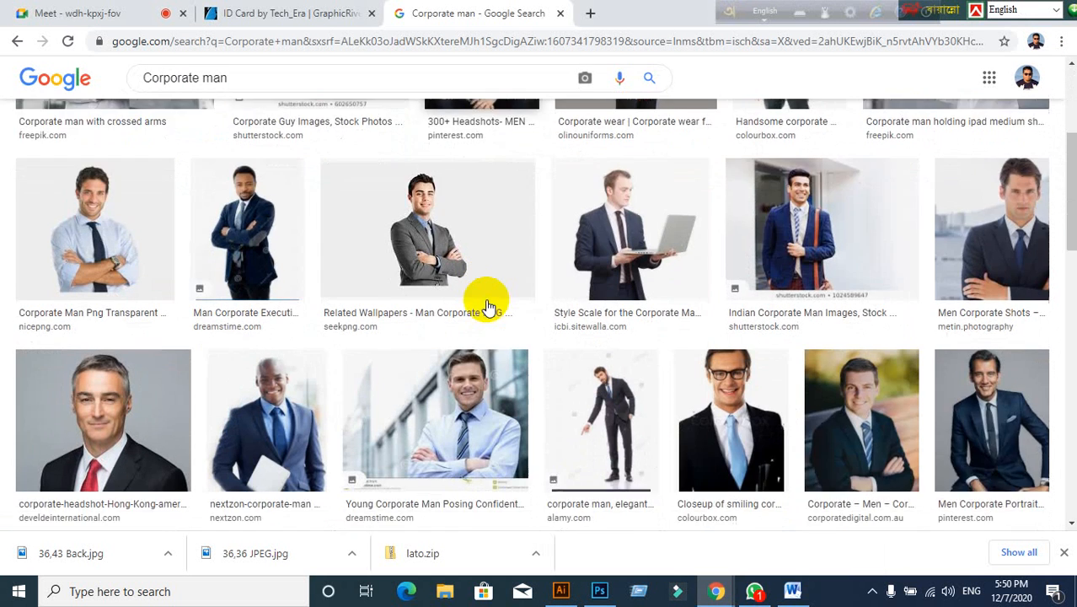
{"action": "scroll", "coordinate": [520, 345], "scroll_direction": "down", "scroll_amount": 2}
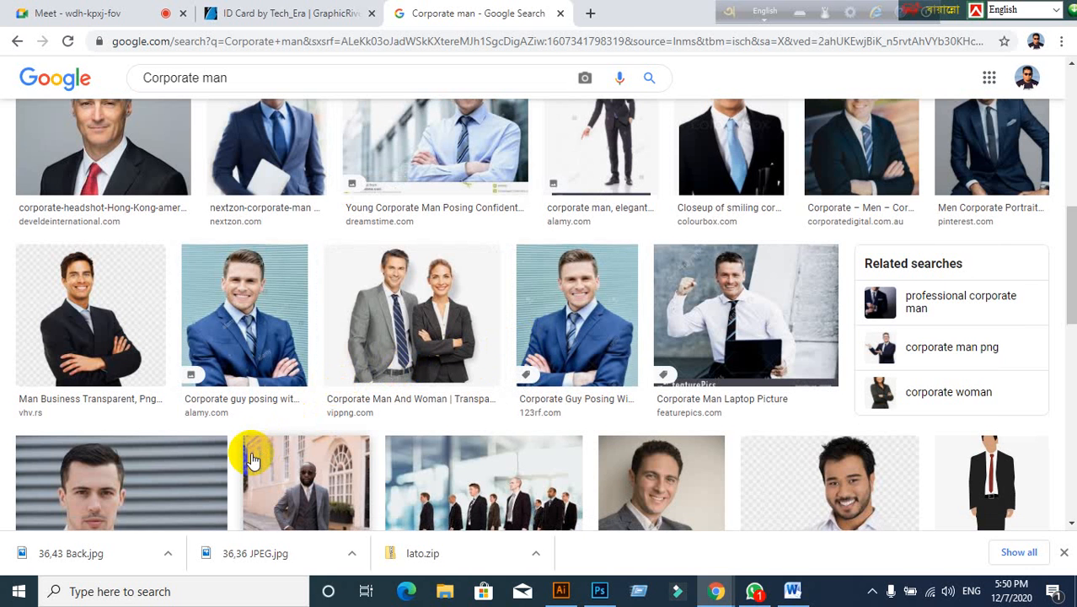
{"action": "scroll", "coordinate": [256, 459], "scroll_direction": "down", "scroll_amount": 1}
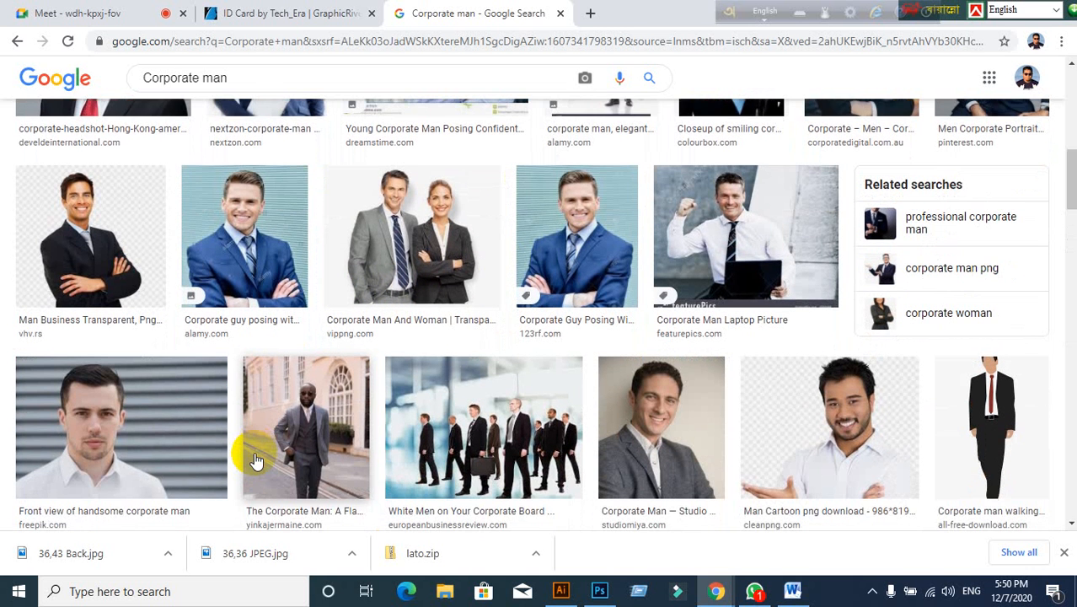
{"action": "scroll", "coordinate": [356, 426], "scroll_direction": "down", "scroll_amount": 4}
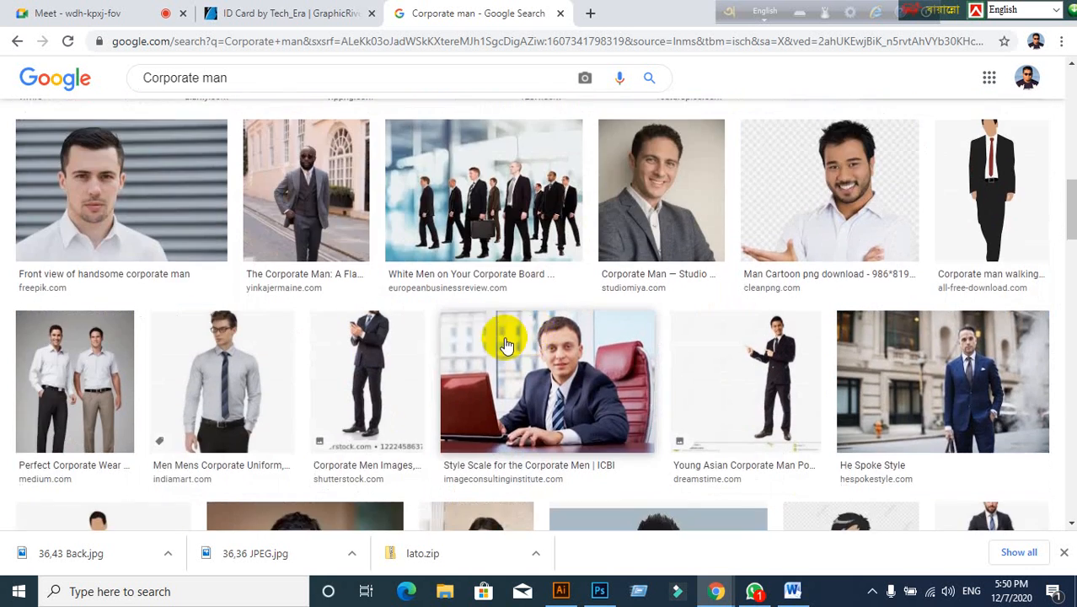
{"action": "scroll", "coordinate": [503, 344], "scroll_direction": "up", "scroll_amount": 2}
{"action": "scroll", "coordinate": [504, 343], "scroll_direction": "up", "scroll_amount": 5}
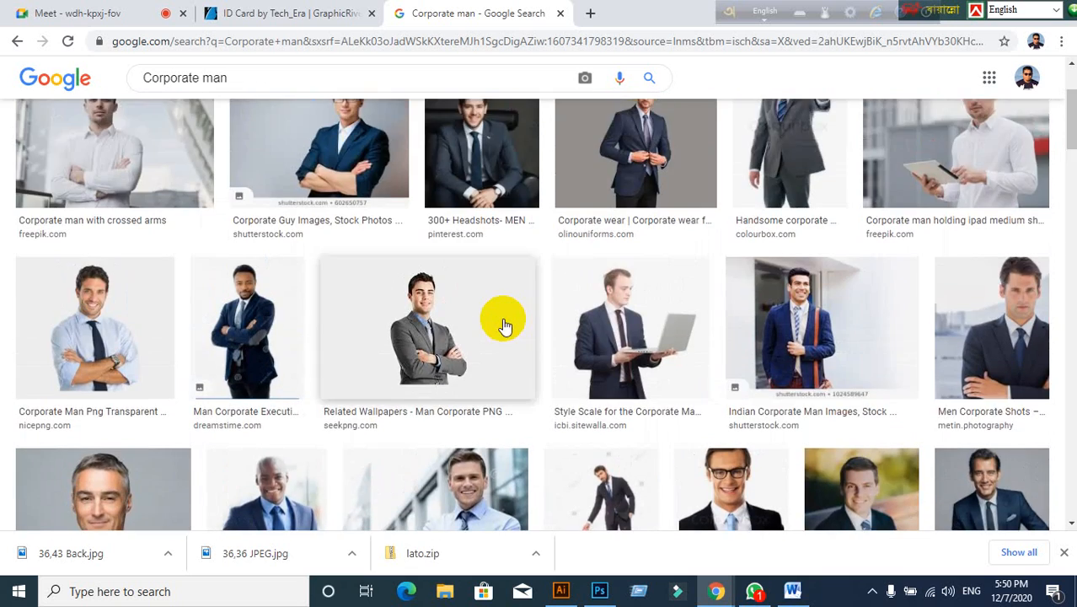
{"action": "scroll", "coordinate": [505, 321], "scroll_direction": "down", "scroll_amount": 2}
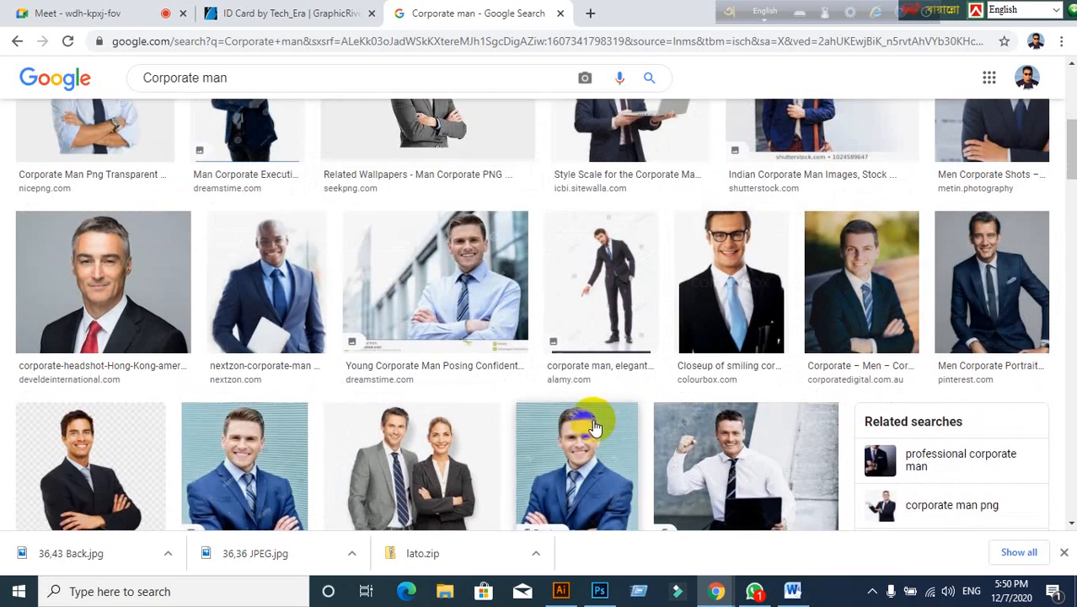
{"action": "scroll", "coordinate": [594, 396], "scroll_direction": "down", "scroll_amount": 2}
{"action": "scroll", "coordinate": [607, 354], "scroll_direction": "up", "scroll_amount": 2}
{"action": "scroll", "coordinate": [625, 377], "scroll_direction": "down", "scroll_amount": 9}
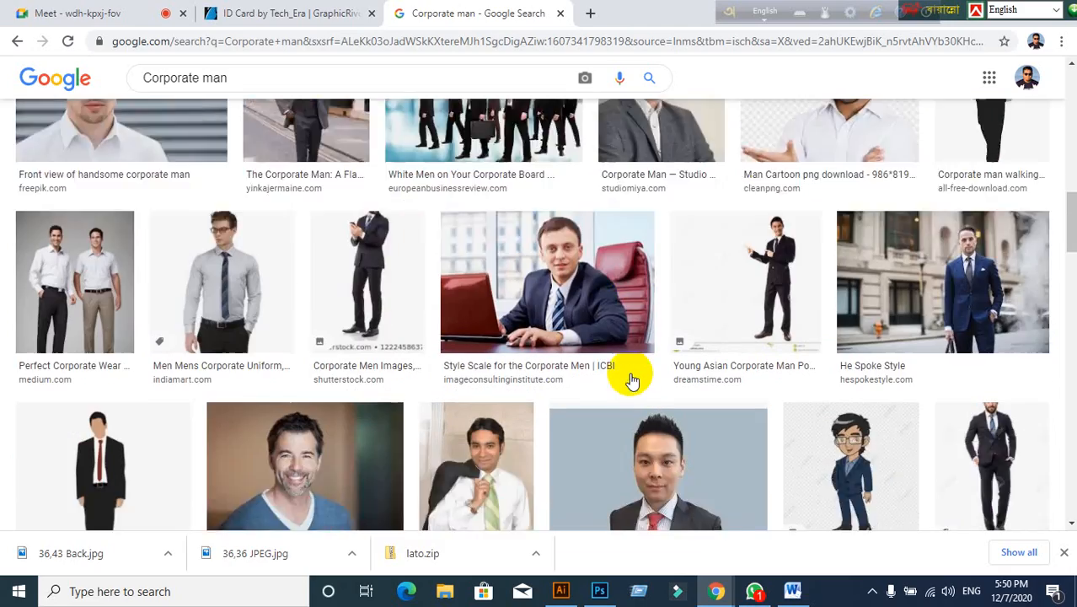
{"action": "scroll", "coordinate": [504, 383], "scroll_direction": "down", "scroll_amount": 5}
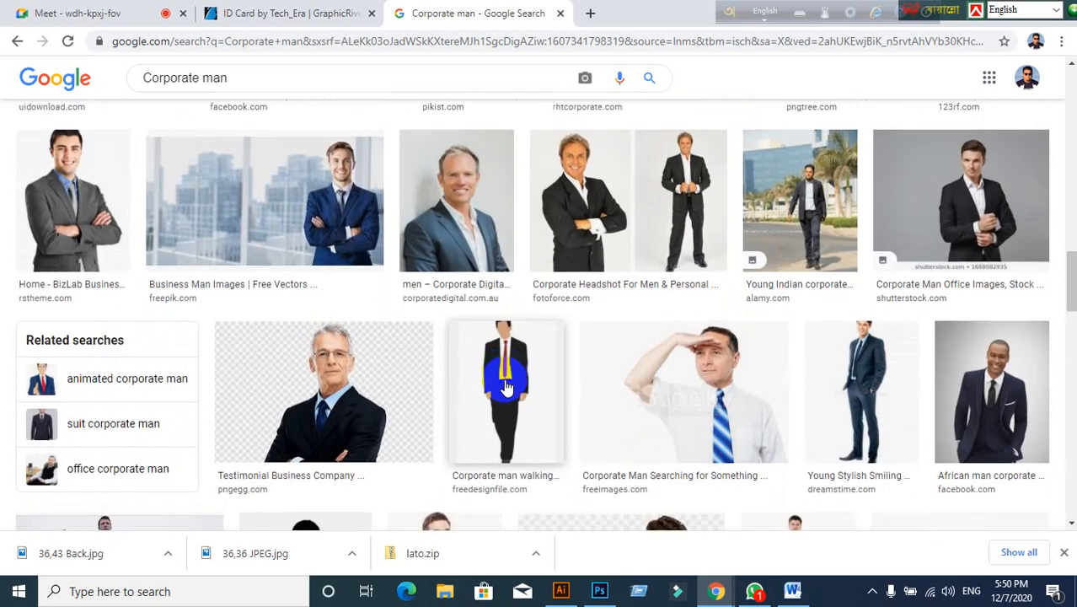
{"action": "scroll", "coordinate": [504, 383], "scroll_direction": "down", "scroll_amount": 4}
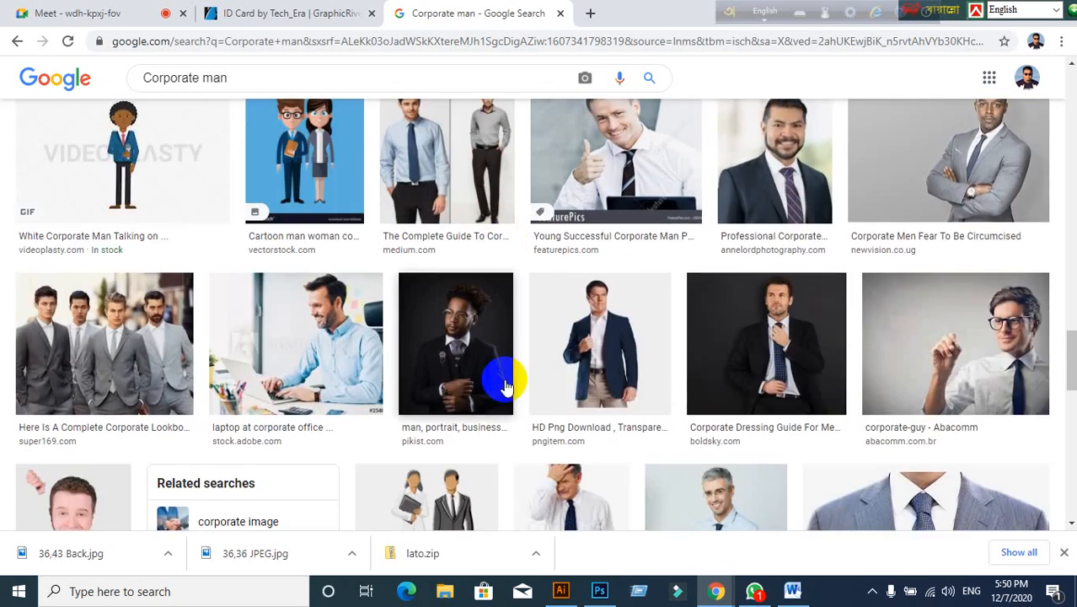
{"action": "scroll", "coordinate": [504, 384], "scroll_direction": "down", "scroll_amount": 6}
{"action": "scroll", "coordinate": [505, 385], "scroll_direction": "down", "scroll_amount": 5}
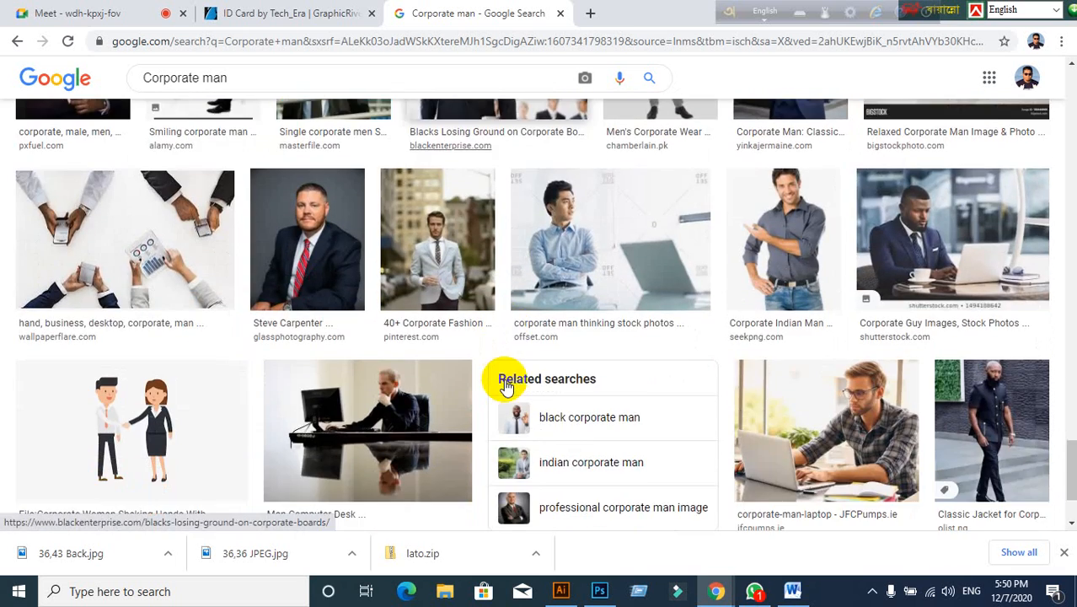
{"action": "scroll", "coordinate": [504, 381], "scroll_direction": "up", "scroll_amount": 2}
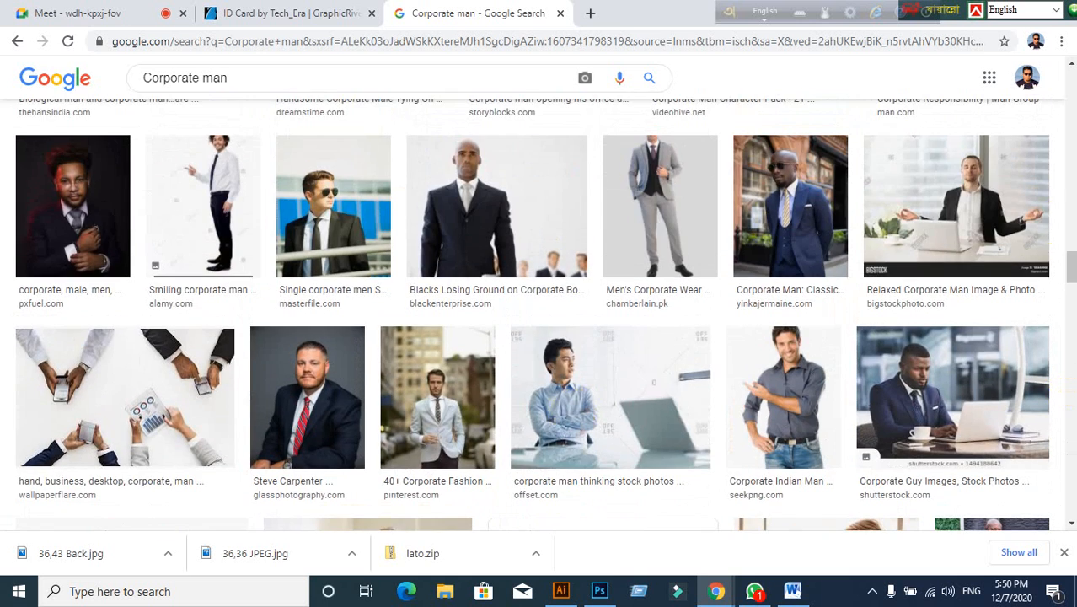
{"action": "left_click_drag", "start_coordinate": [1068, 260], "coordinate": [1046, 48]}
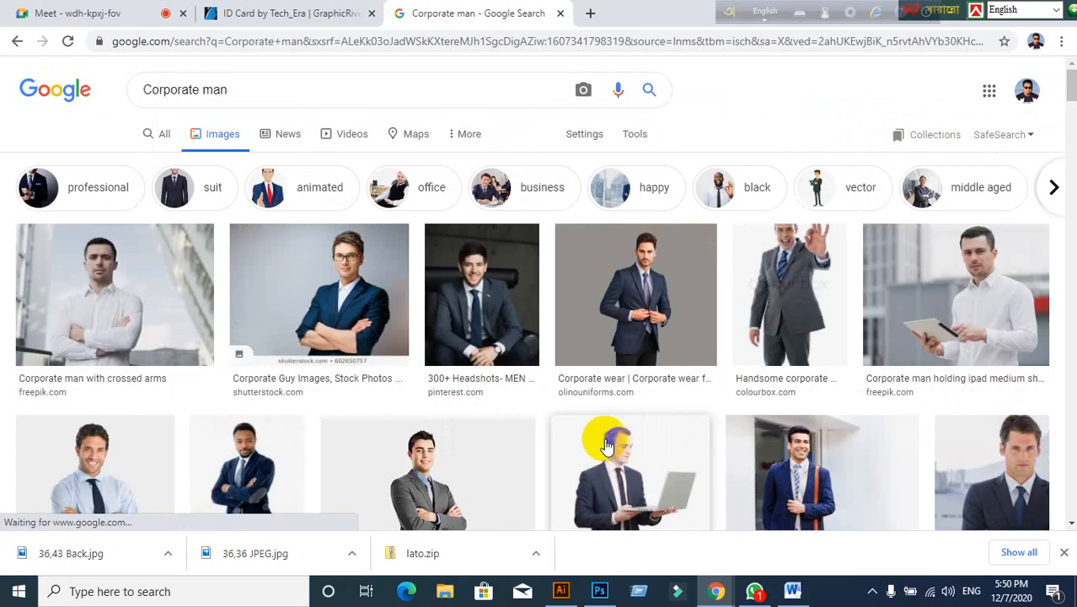
{"action": "scroll", "coordinate": [606, 445], "scroll_direction": "down", "scroll_amount": 3}
{"action": "scroll", "coordinate": [562, 445], "scroll_direction": "down", "scroll_amount": 2}
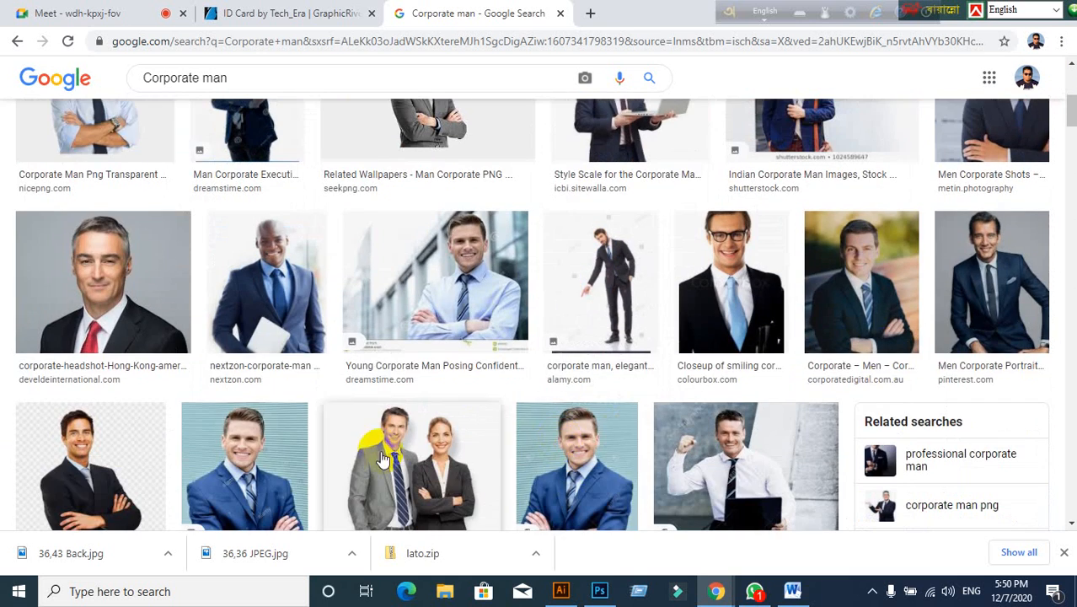
{"action": "scroll", "coordinate": [600, 251], "scroll_direction": "up", "scroll_amount": 5}
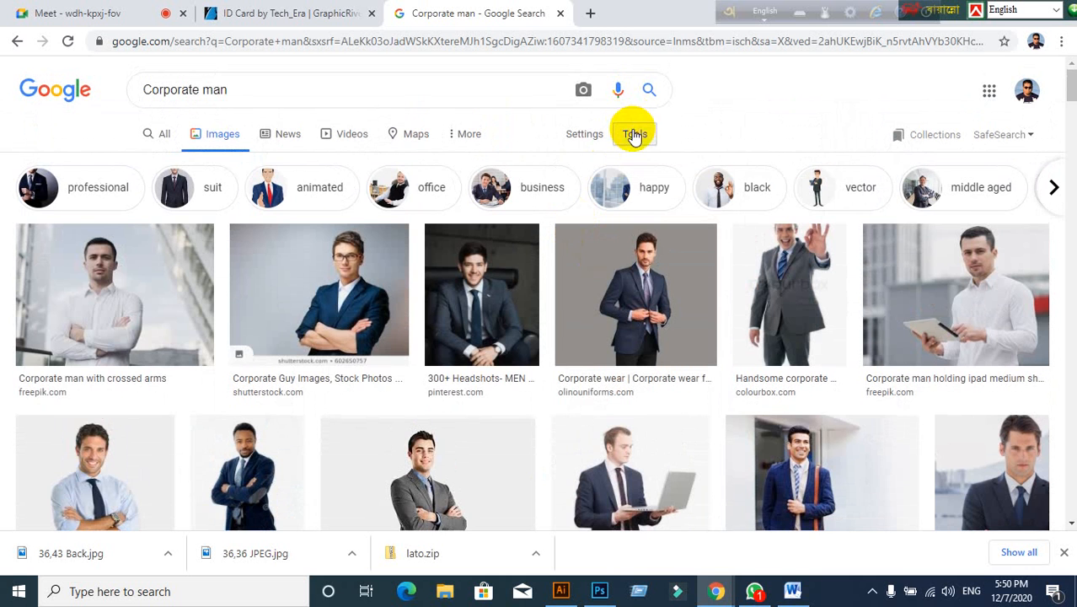
{"action": "left_click", "coordinate": [635, 135]}
Step: Filter the Corporate man image results to Large size
{"action": "left_click", "coordinate": [150, 165]}
{"action": "left_click", "coordinate": [138, 211]}
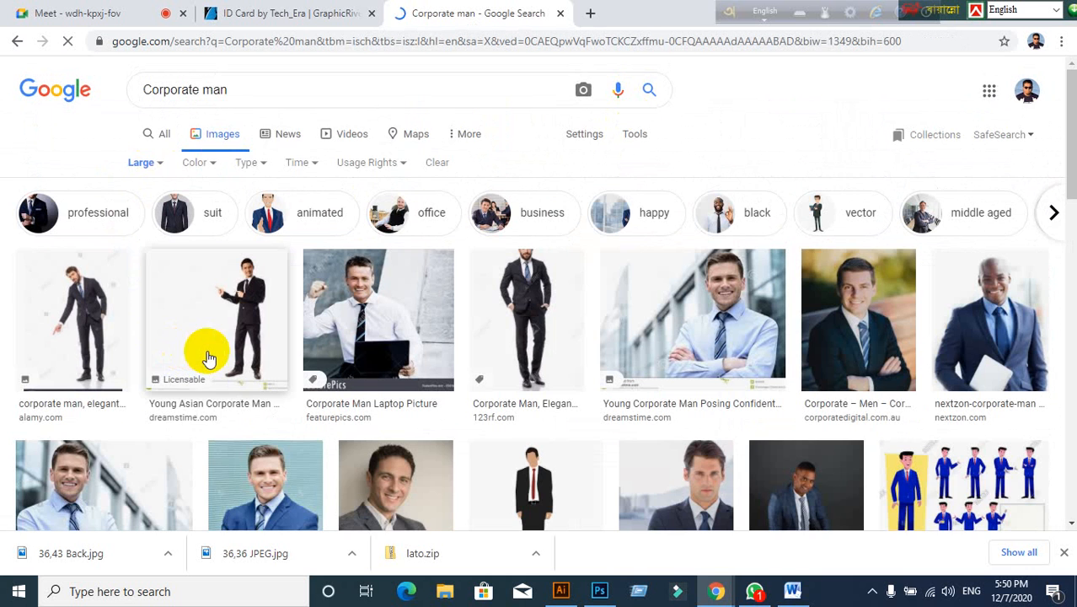
{"action": "scroll", "coordinate": [204, 354], "scroll_direction": "down", "scroll_amount": 1}
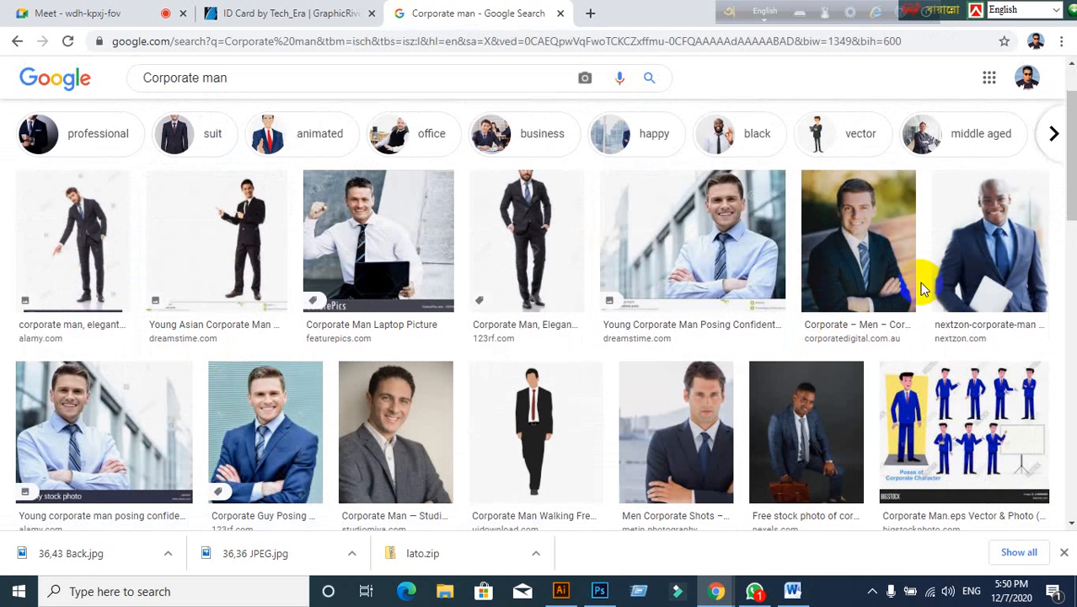
{"action": "scroll", "coordinate": [723, 346], "scroll_direction": "down", "scroll_amount": 3}
{"action": "scroll", "coordinate": [725, 349], "scroll_direction": "up", "scroll_amount": 4}
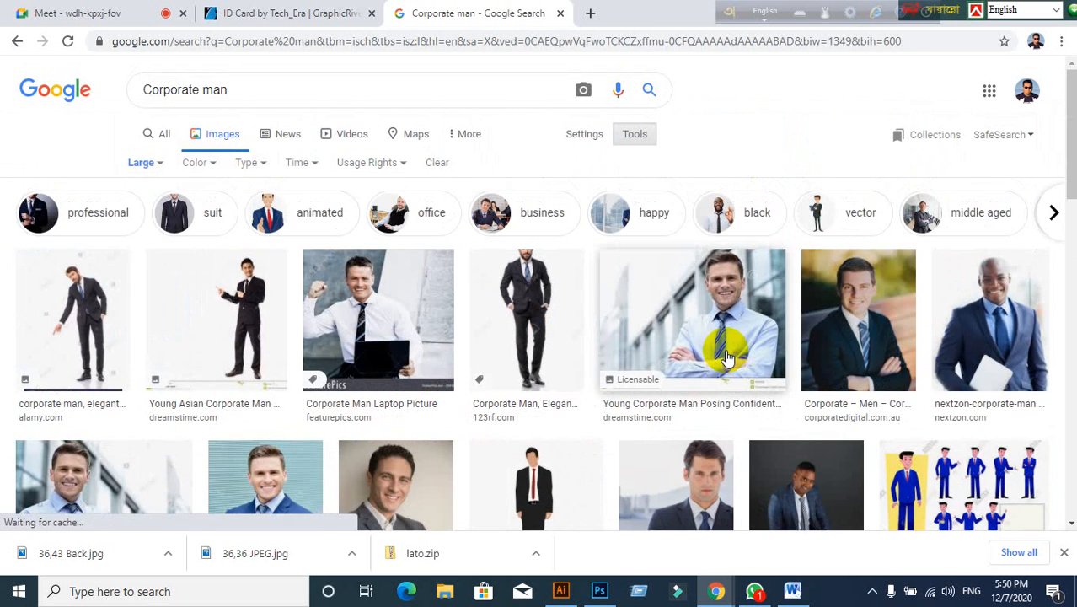
Step: Save the smiling man in a dark suit image as man.jpeg
{"action": "left_click", "coordinate": [870, 319]}
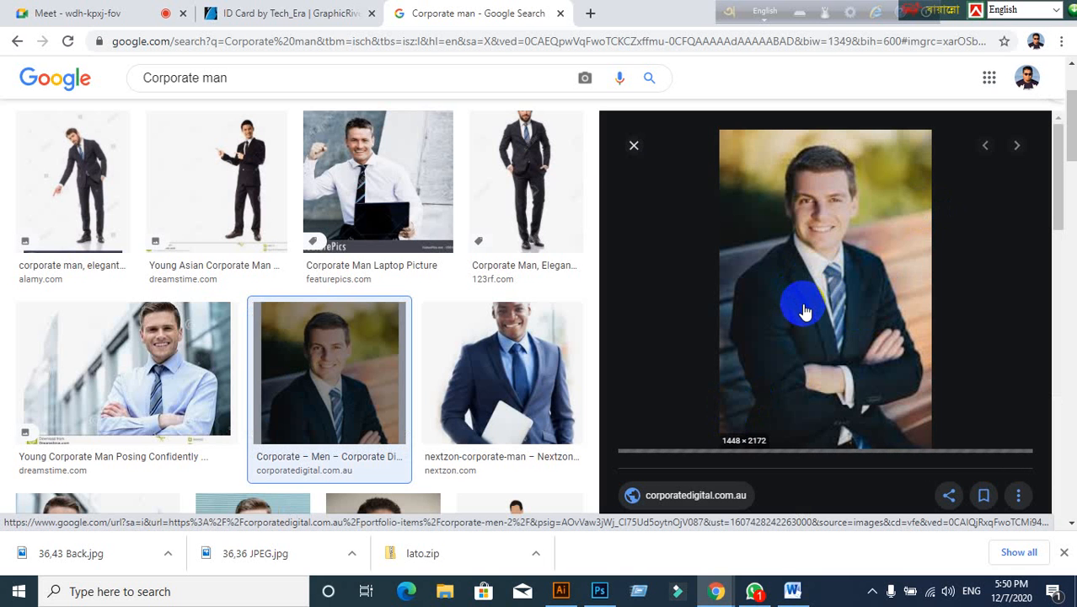
{"action": "right_click", "coordinate": [765, 271]}
{"action": "left_click", "coordinate": [816, 416]}
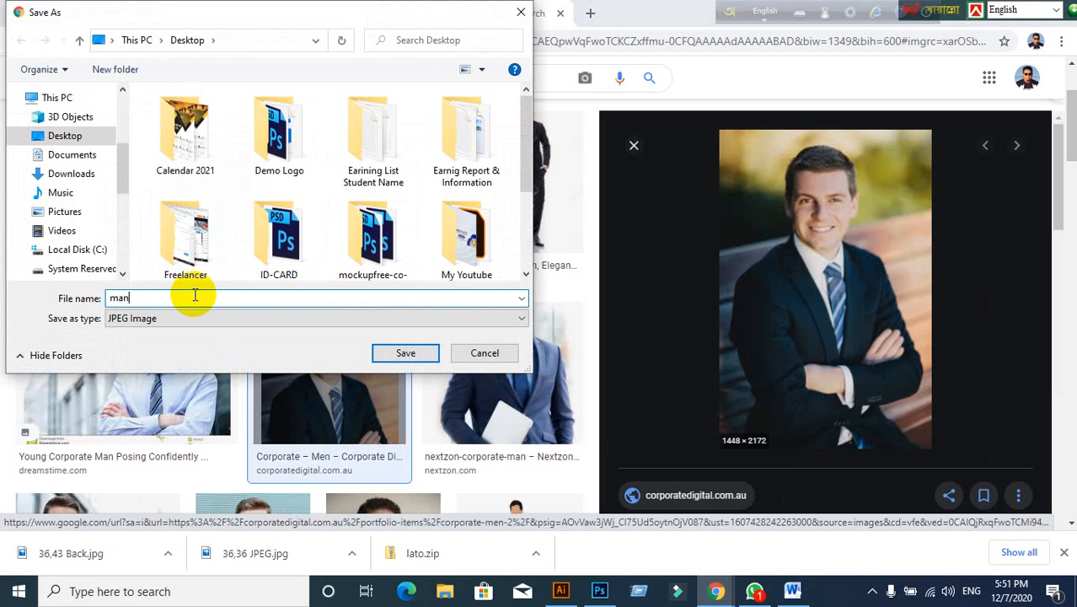
{"action": "type", "text": "man"}
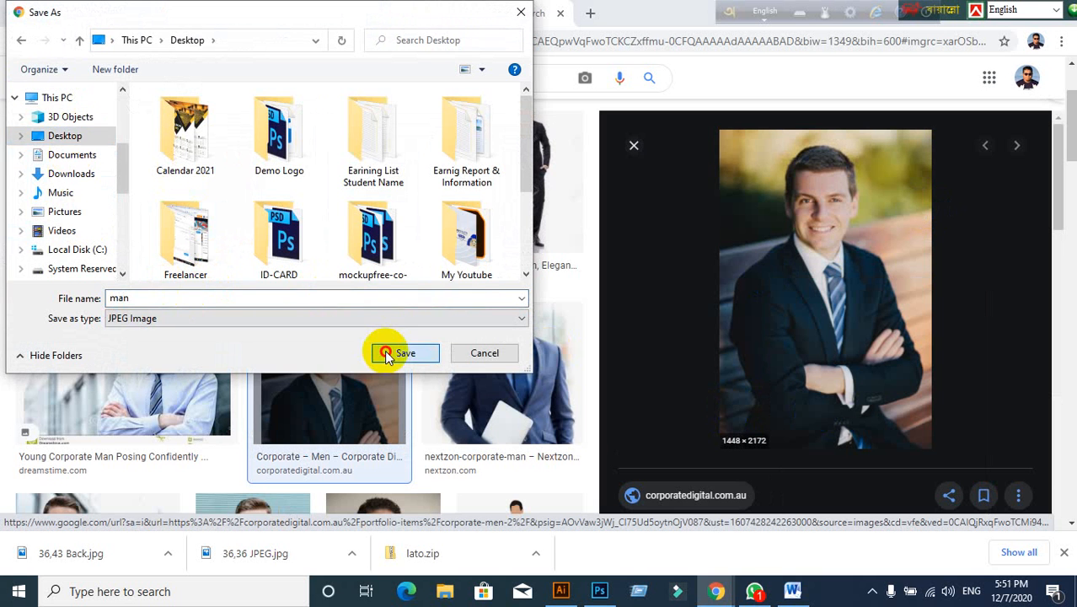
{"action": "left_click", "coordinate": [386, 355]}
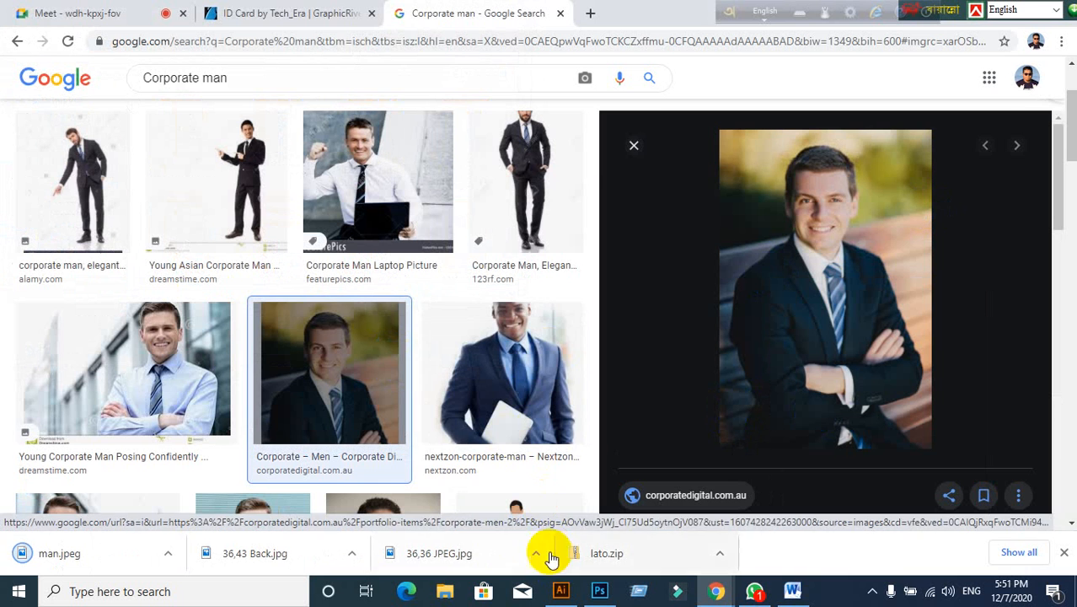
{"action": "left_click", "coordinate": [561, 590]}
Step: Use File > Place to select the man image from the Desktop with Link unchecked
{"action": "left_click", "coordinate": [79, 14]}
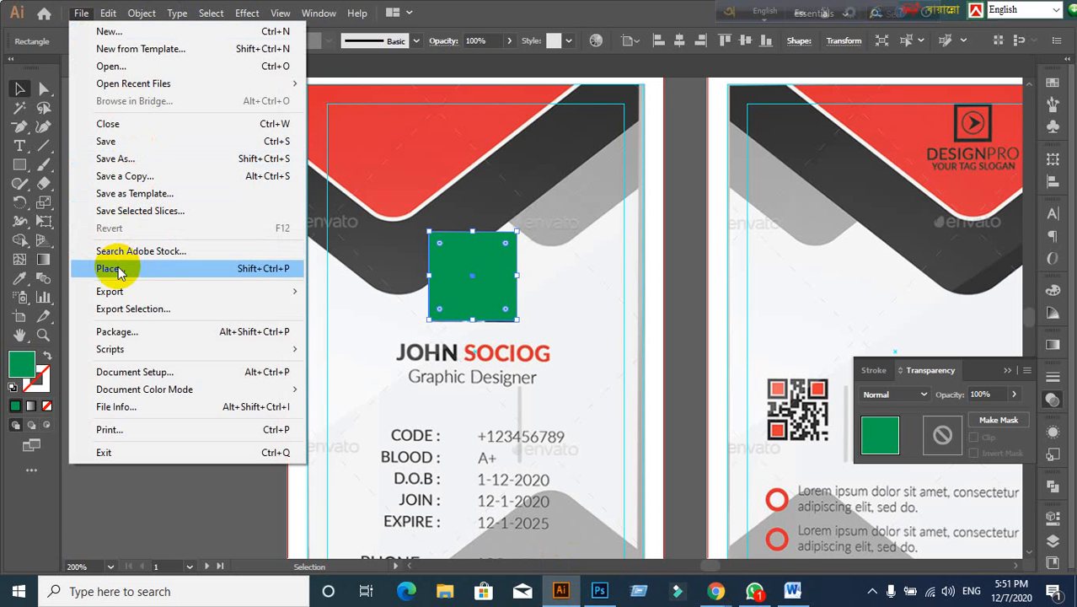
{"action": "left_click", "coordinate": [111, 269]}
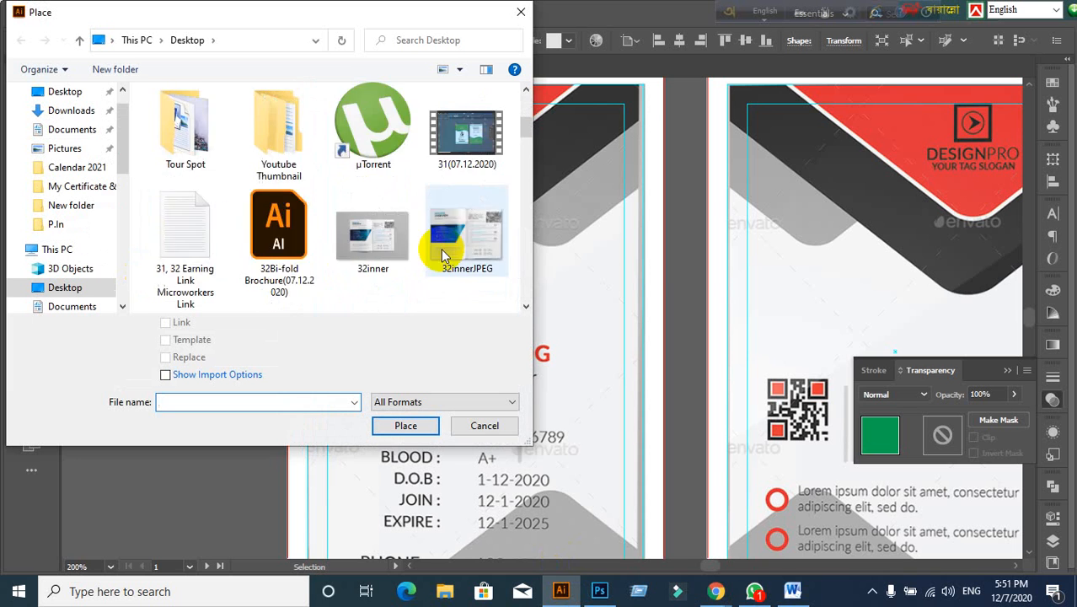
{"action": "scroll", "coordinate": [441, 249], "scroll_direction": "down", "scroll_amount": 10}
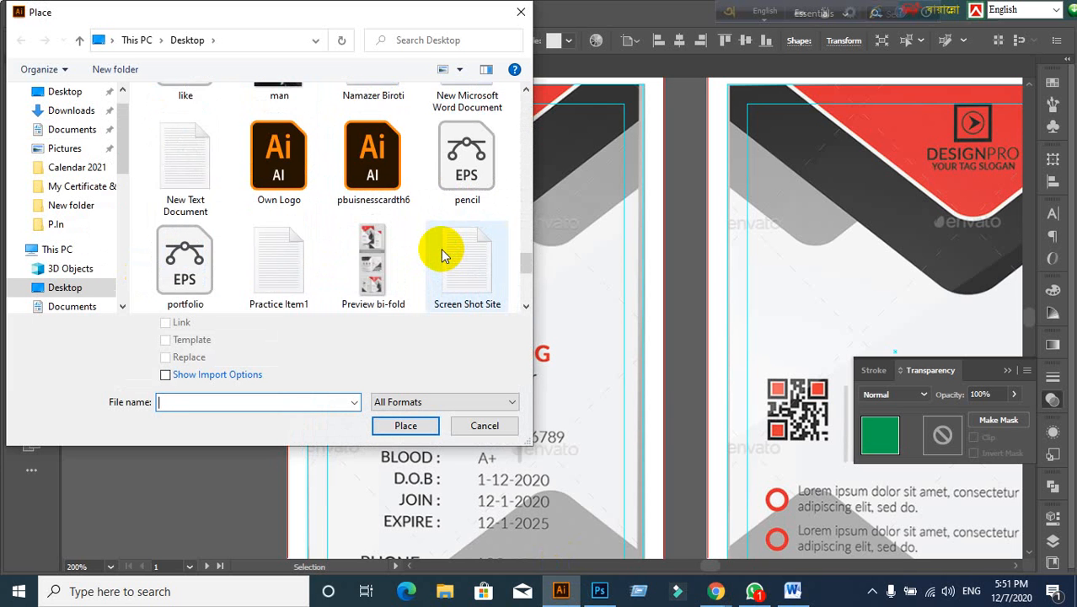
{"action": "scroll", "coordinate": [441, 248], "scroll_direction": "up", "scroll_amount": 2}
{"action": "left_click", "coordinate": [279, 245]}
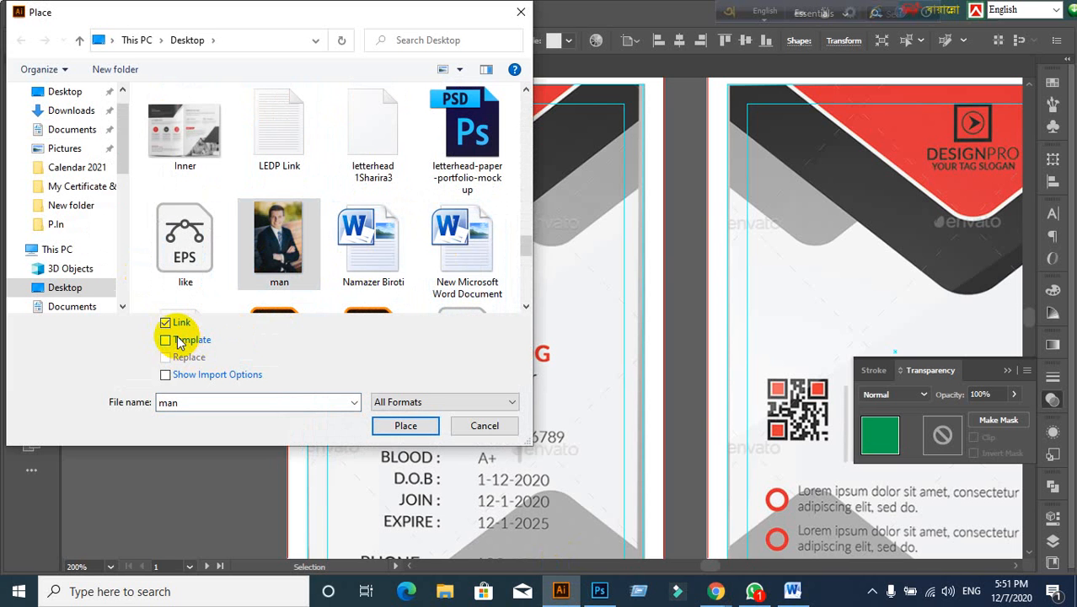
{"action": "left_click", "coordinate": [165, 323]}
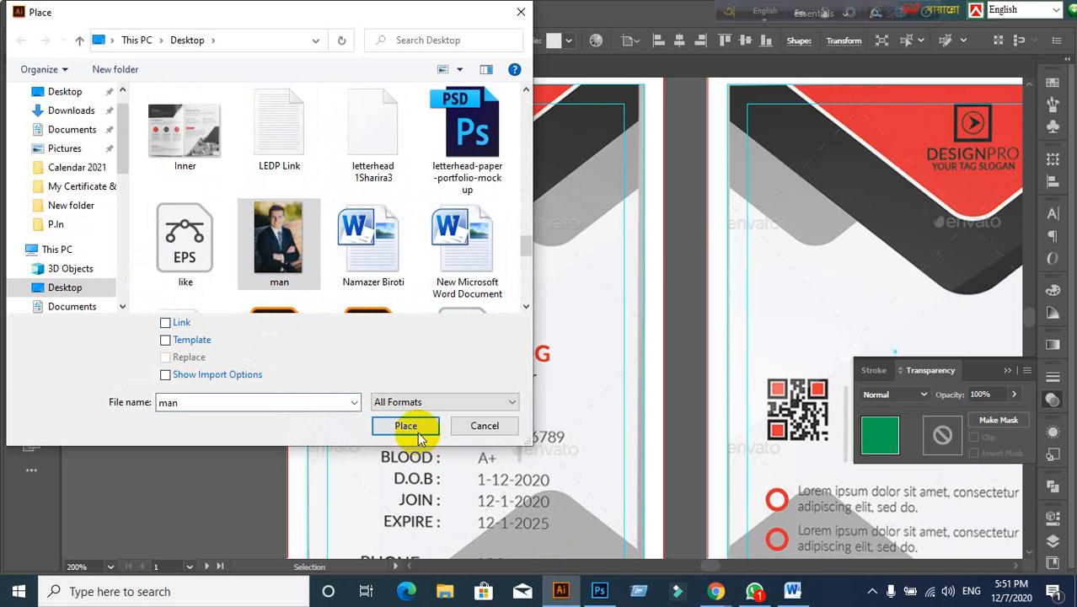
Step: Place the man photo over the green square and send it behind the square
{"action": "left_click", "coordinate": [418, 431]}
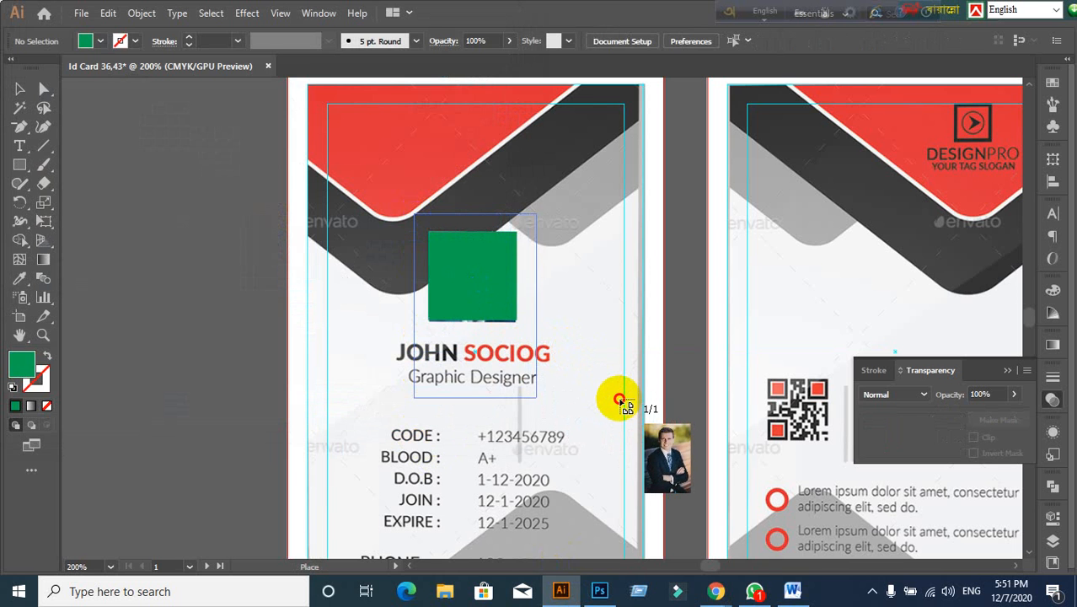
{"action": "left_click_drag", "start_coordinate": [414, 213], "coordinate": [620, 399]}
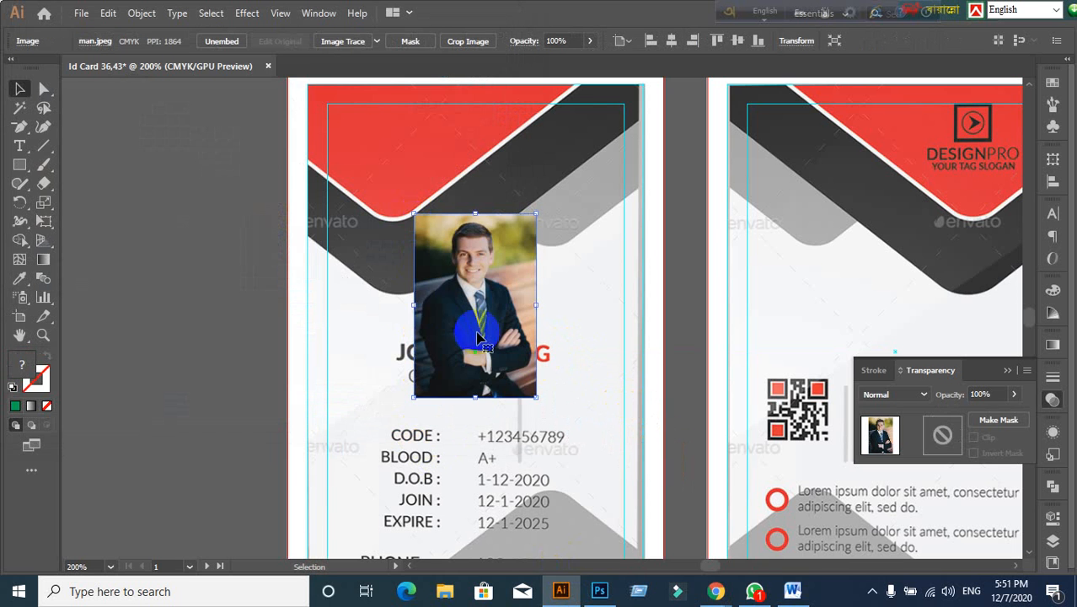
{"action": "right_click", "coordinate": [472, 274]}
{"action": "mouse_move", "coordinate": [572, 402]}
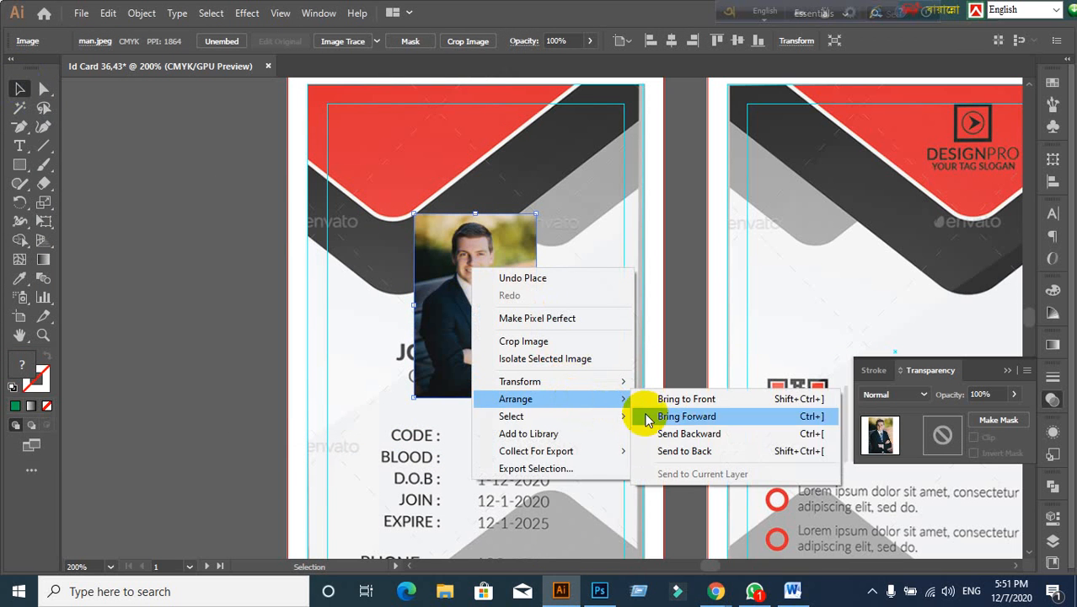
{"action": "left_click", "coordinate": [668, 435]}
{"action": "left_click", "coordinate": [204, 356]}
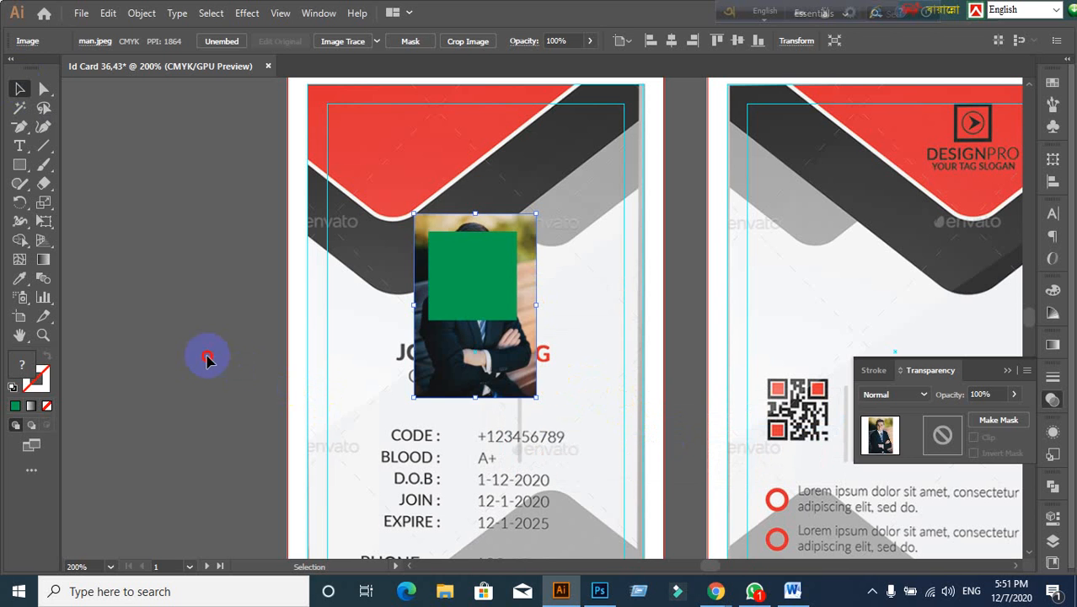
{"action": "left_click", "coordinate": [488, 278]}
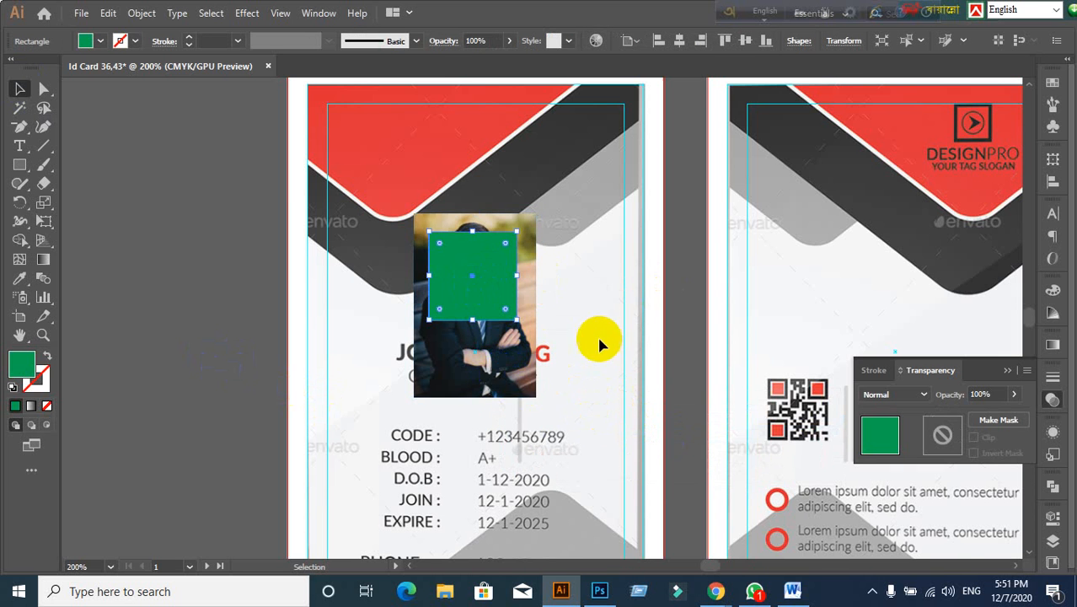
{"action": "scroll", "coordinate": [597, 337], "scroll_direction": "up", "scroll_amount": 2}
{"action": "left_click_drag", "start_coordinate": [396, 376], "coordinate": [401, 386]}
Step: Select the green square with the photo and make a clipping mask
{"action": "left_click", "coordinate": [386, 263]}
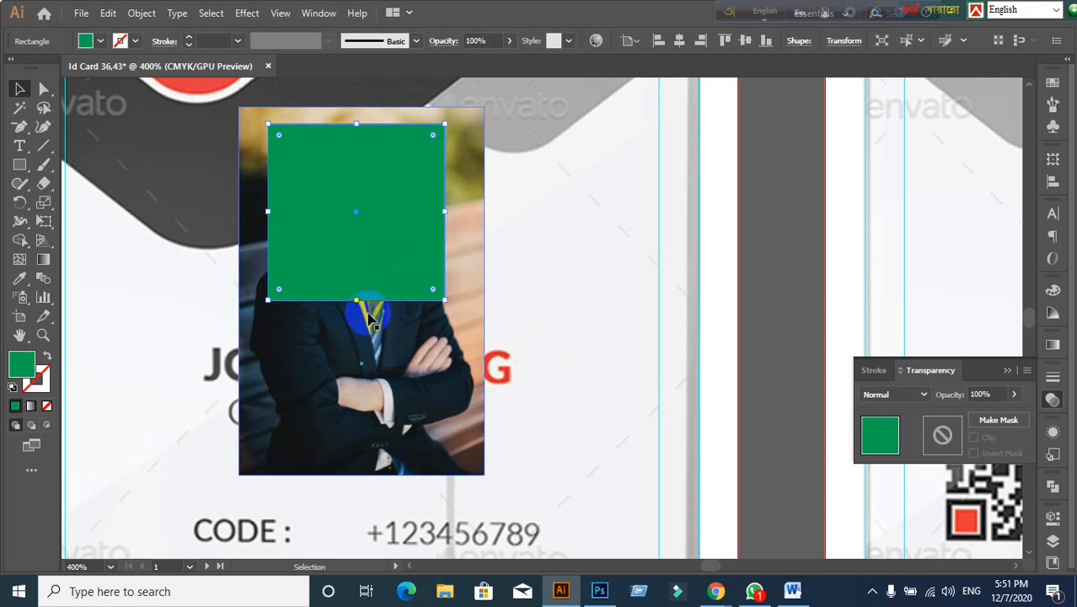
{"action": "left_click", "coordinate": [357, 395], "text": "shift"}
{"action": "right_click", "coordinate": [357, 396]}
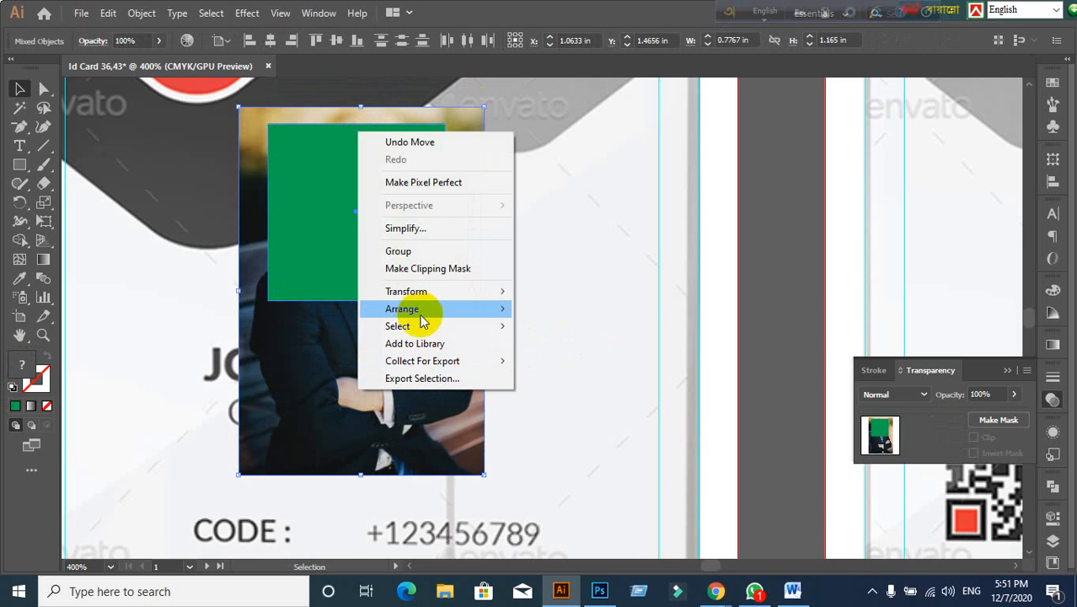
{"action": "left_click", "coordinate": [427, 268]}
{"action": "scroll", "coordinate": [566, 339], "scroll_direction": "down", "scroll_amount": 2}
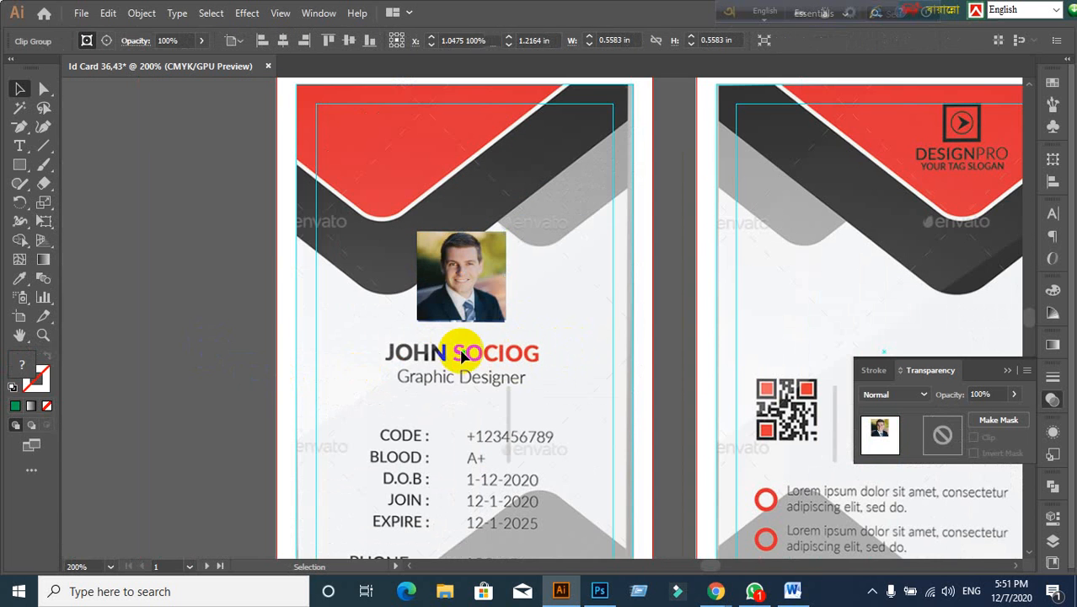
Step: Bring the front card portrait into view and briefly enter and leave its clip group
{"action": "left_click", "coordinate": [462, 352]}
{"action": "scroll", "coordinate": [457, 345], "scroll_direction": "up", "scroll_amount": 1}
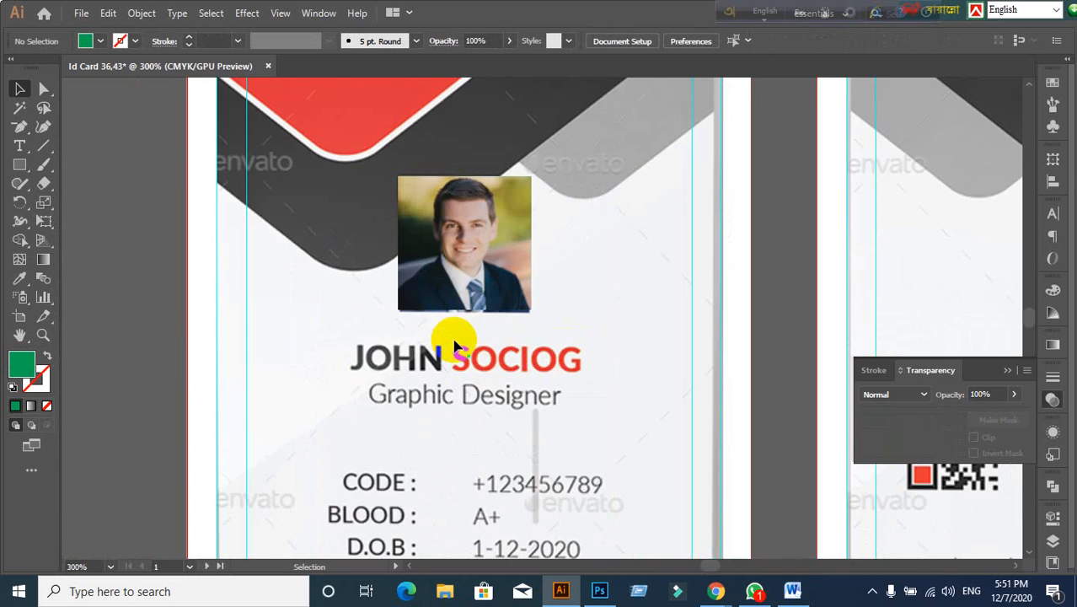
{"action": "left_click_drag", "start_coordinate": [433, 309], "coordinate": [468, 391]}
{"action": "left_click", "coordinate": [172, 344]}
{"action": "scroll", "coordinate": [455, 407], "scroll_direction": "up", "scroll_amount": 1}
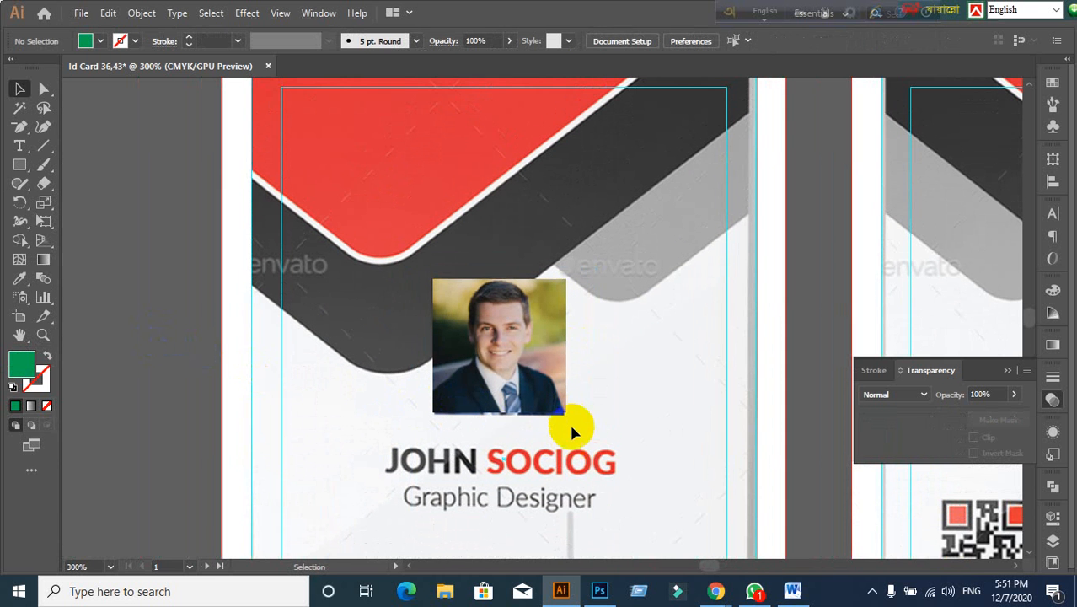
{"action": "scroll", "coordinate": [506, 393], "scroll_direction": "up", "scroll_amount": 2}
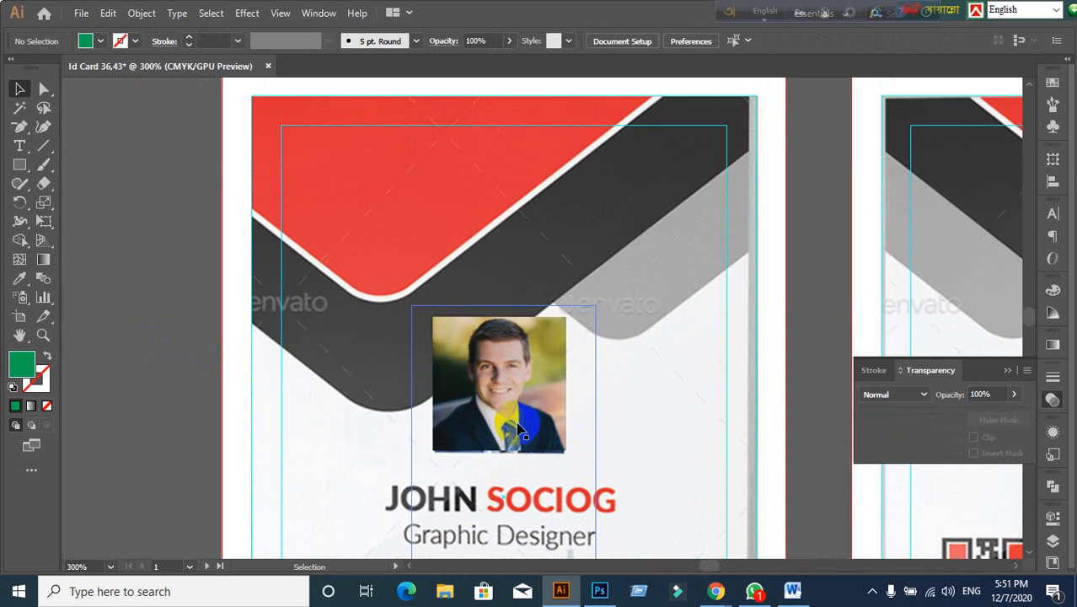
{"action": "double_click", "coordinate": [517, 419]}
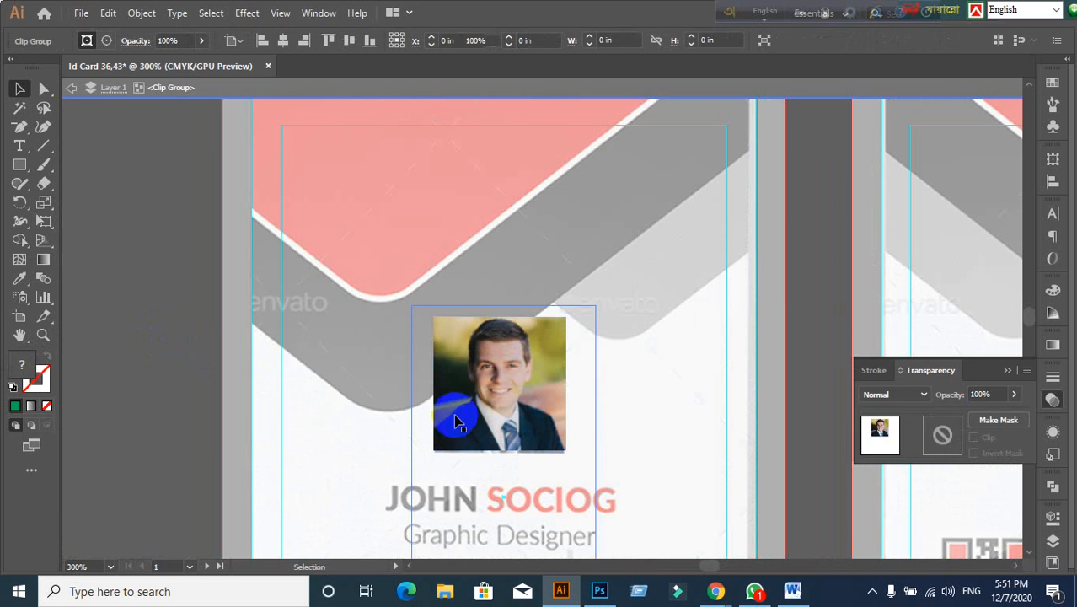
{"action": "left_click", "coordinate": [74, 93]}
{"action": "left_click", "coordinate": [74, 93]}
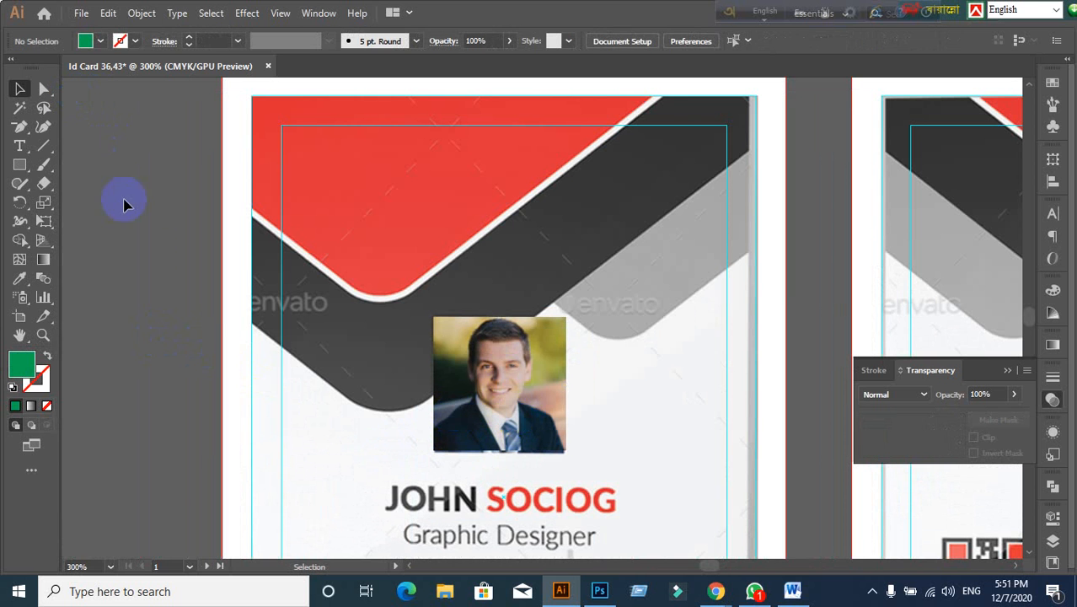
Step: Resize and nudge the man's photo inside the clip group, then exit isolation mode
{"action": "double_click", "coordinate": [502, 374]}
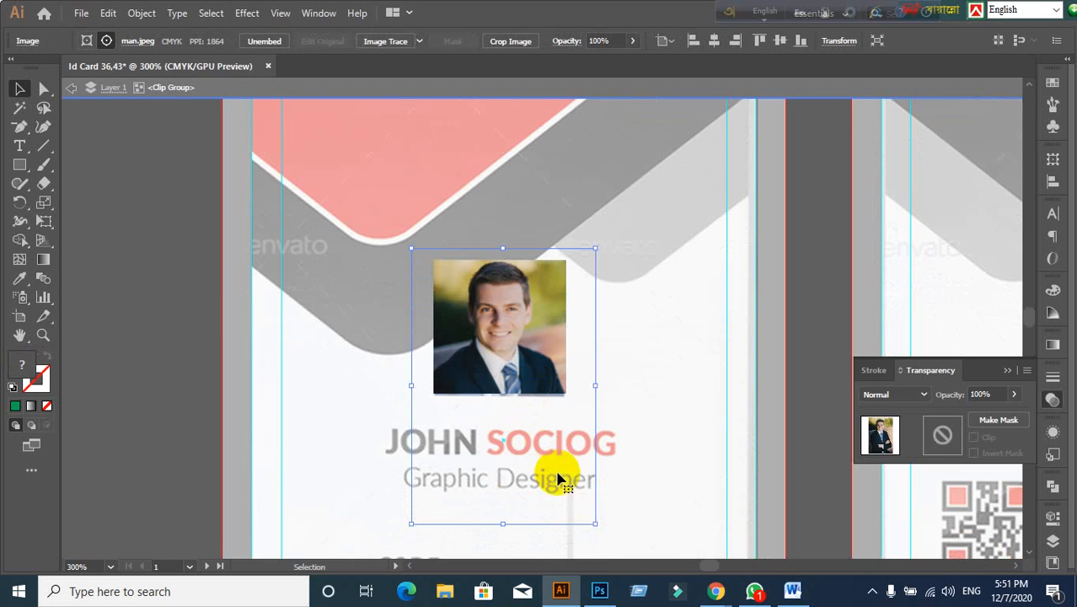
{"action": "left_click_drag", "start_coordinate": [596, 524], "coordinate": [574, 492]}
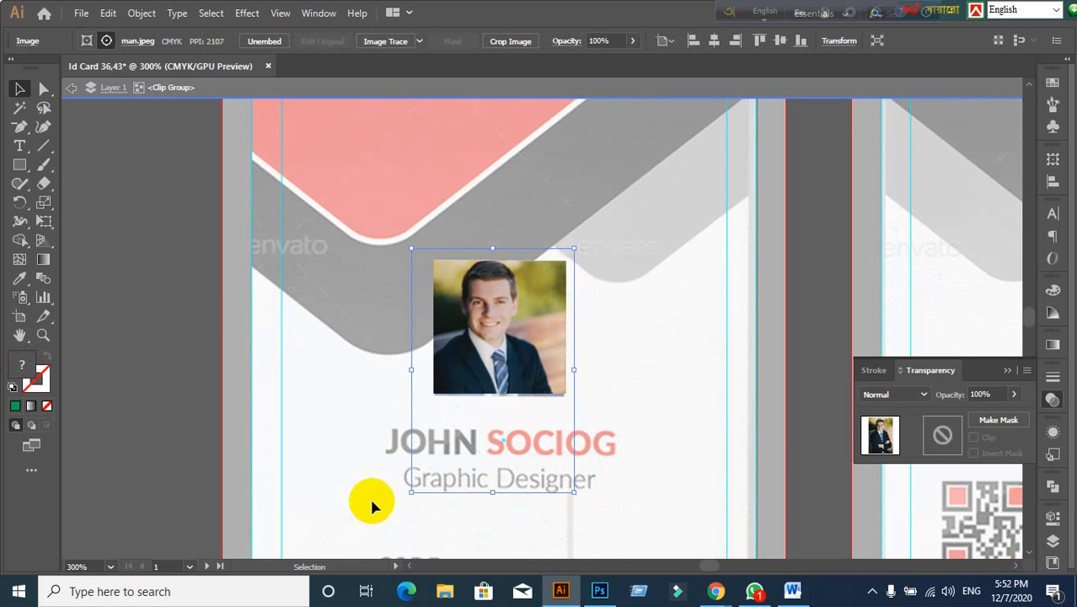
{"action": "left_click_drag", "start_coordinate": [414, 493], "coordinate": [424, 476]}
{"action": "left_click_drag", "start_coordinate": [548, 301], "coordinate": [539, 337]}
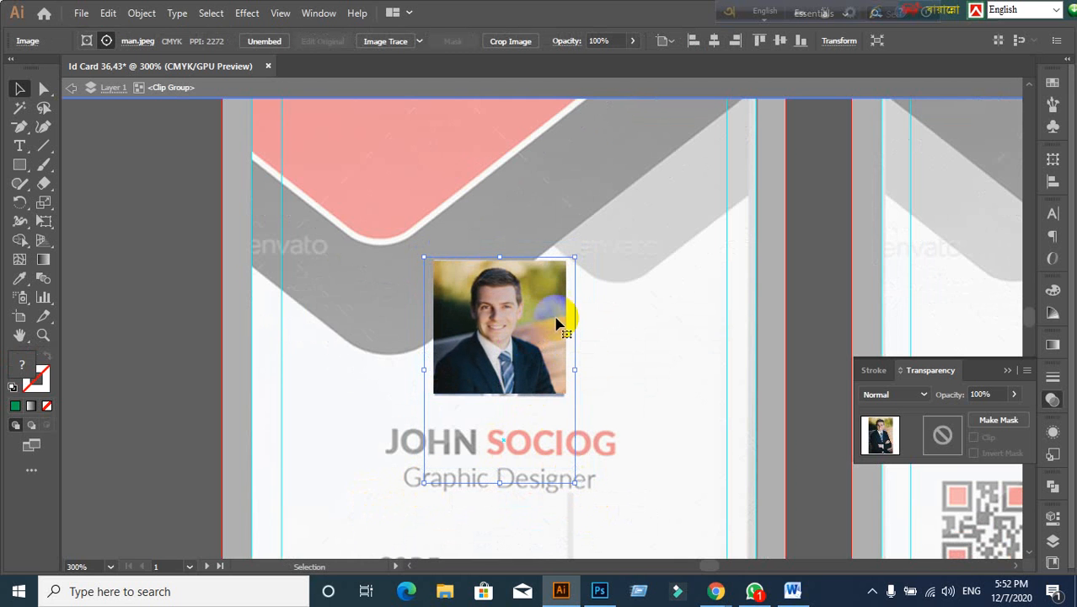
{"action": "mouse_move", "coordinate": [575, 259]}
{"action": "left_mouse_down"}
{"action": "mouse_move", "coordinate": [579, 247]}
{"action": "mouse_move", "coordinate": [574, 257]}
{"action": "left_mouse_up"}
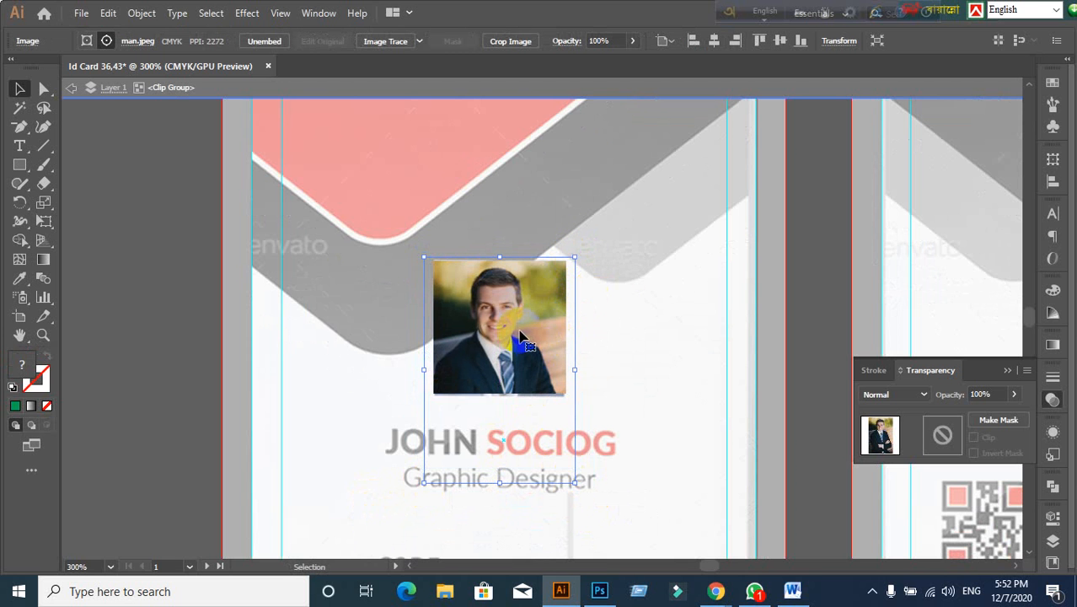
{"action": "left_click", "coordinate": [511, 86]}
{"action": "left_click", "coordinate": [184, 270]}
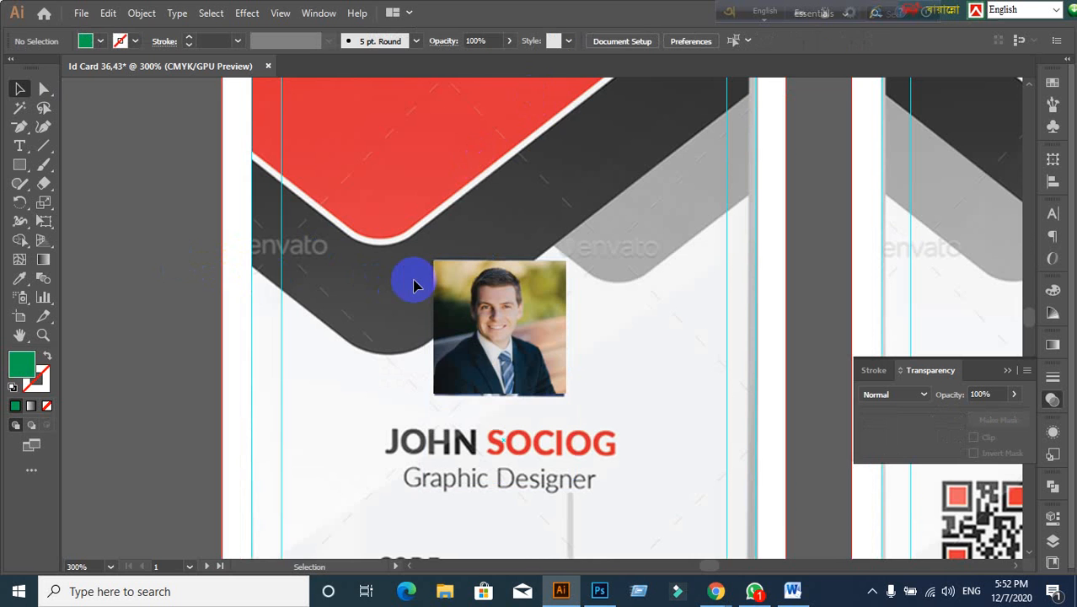
Step: Show all hidden shapes (Ctrl+Alt+3) and unlock all artwork (Ctrl+Alt+2)
{"action": "scroll", "coordinate": [421, 286], "scroll_direction": "down", "scroll_amount": 2, "text": "alt"}
{"action": "scroll", "coordinate": [481, 377], "scroll_direction": "down", "scroll_amount": 3}
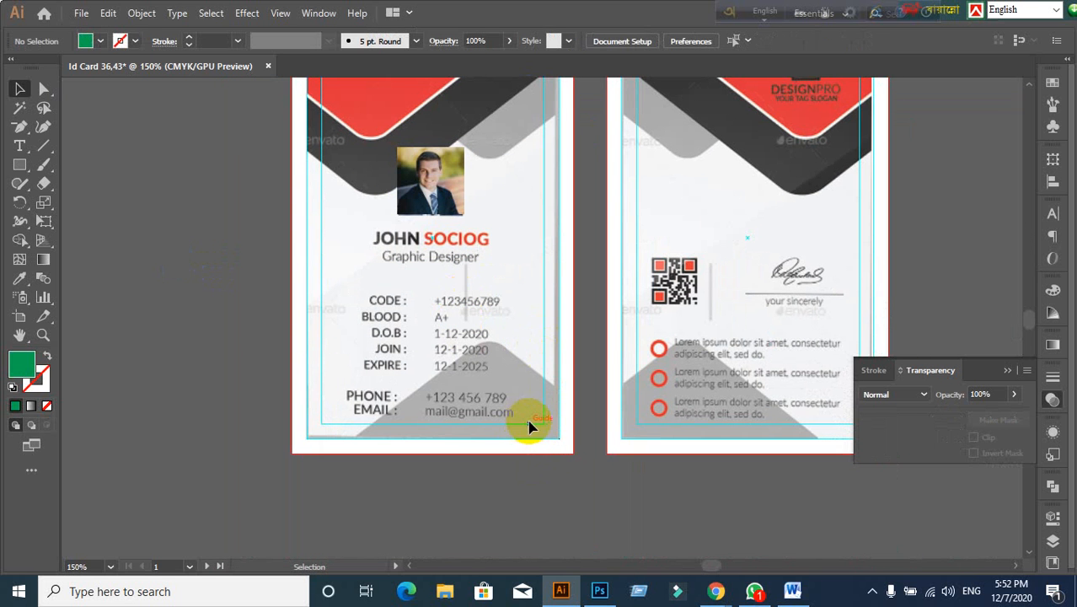
{"action": "scroll", "coordinate": [521, 247], "scroll_direction": "up", "scroll_amount": 1, "text": "alt"}
{"action": "scroll", "coordinate": [521, 248], "scroll_direction": "down", "scroll_amount": 1, "text": "alt"}
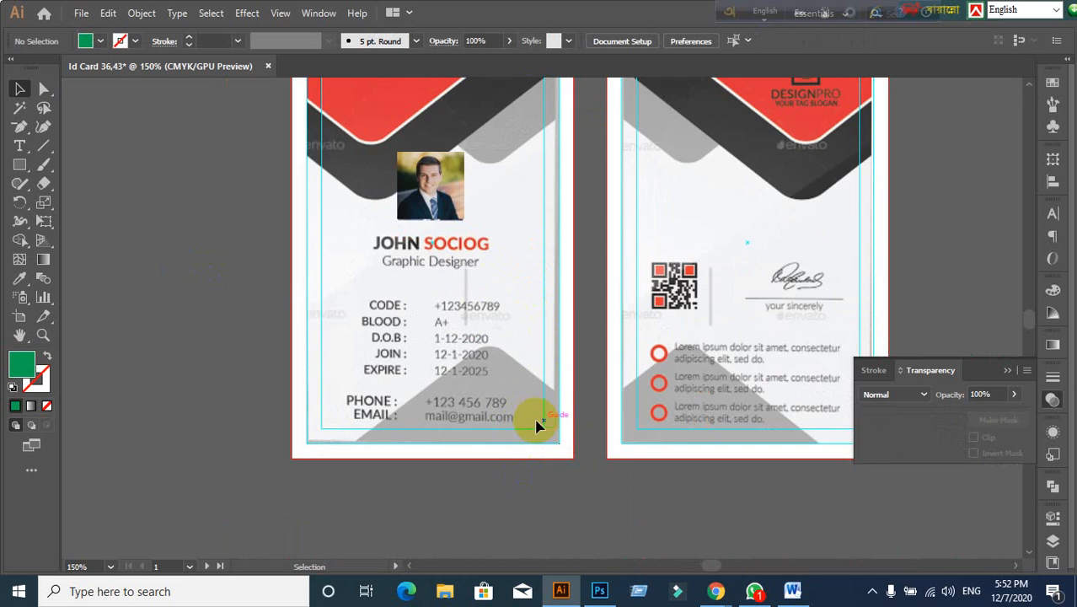
{"action": "scroll", "coordinate": [505, 349], "scroll_direction": "up", "scroll_amount": 1, "text": "alt"}
{"action": "scroll", "coordinate": [505, 349], "scroll_direction": "down", "scroll_amount": 1, "text": "alt"}
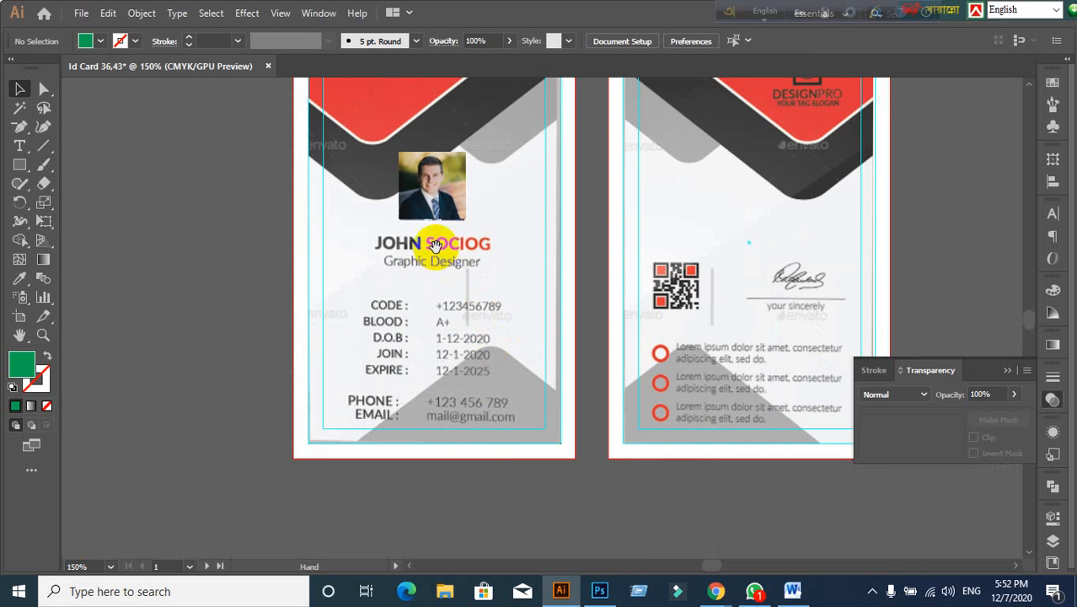
{"action": "left_click_drag", "start_coordinate": [435, 245], "coordinate": [437, 340]}
{"action": "key", "text": "ctrl+alt+3"}
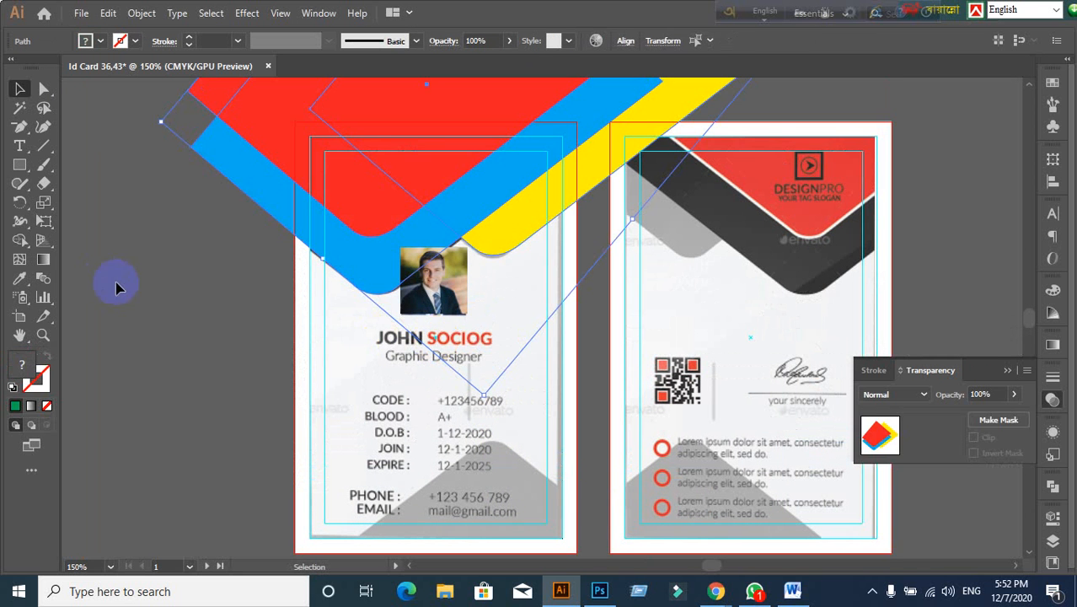
{"action": "left_click", "coordinate": [116, 284]}
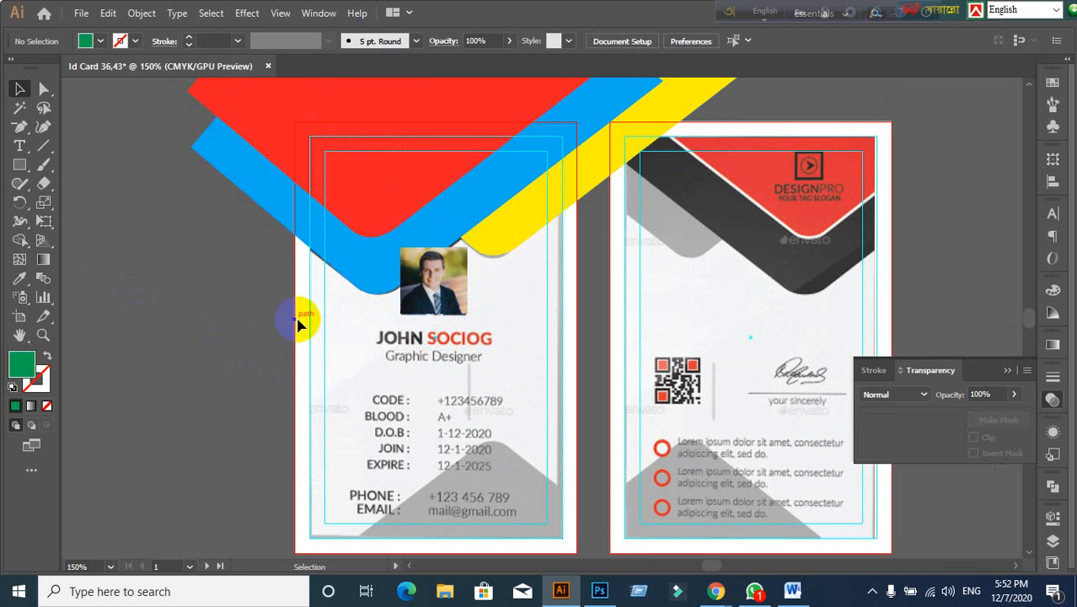
{"action": "key", "text": "ctrl+alt+2"}
{"action": "left_click", "coordinate": [244, 359]}
{"action": "scroll", "coordinate": [246, 359], "scroll_direction": "up", "scroll_amount": 1}
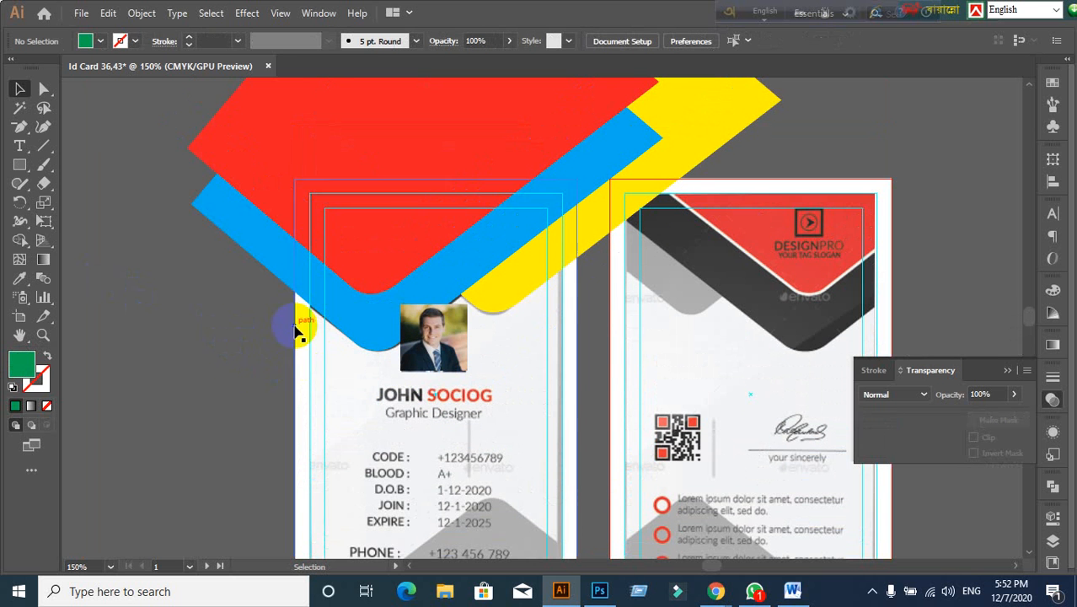
{"action": "right_click", "coordinate": [333, 393]}
{"action": "left_click", "coordinate": [274, 383]}
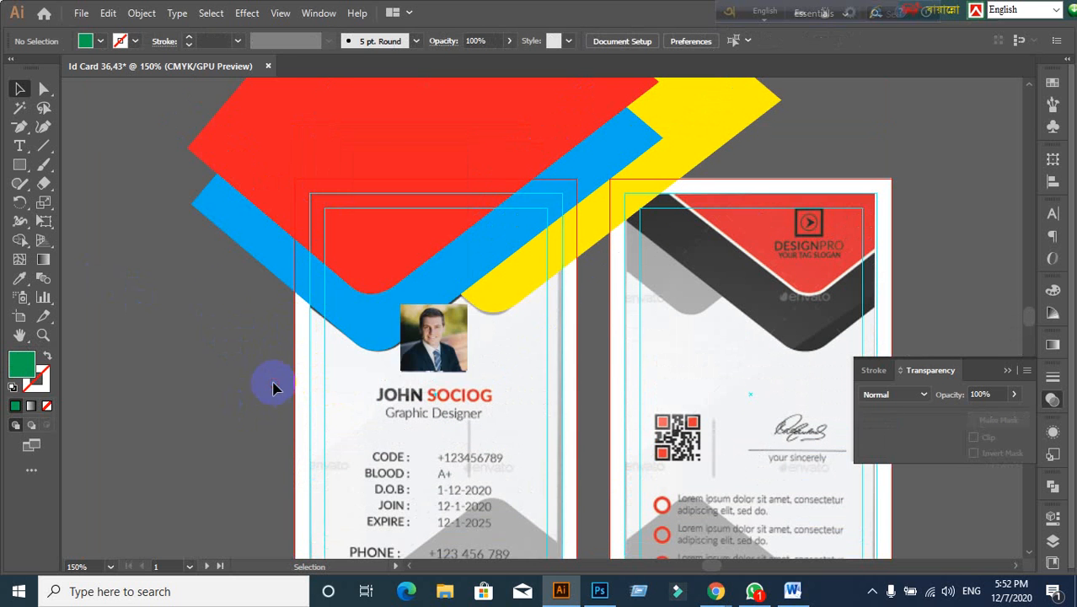
Step: Trim away the overhanging red, yellow and blue regions using Shape Builder
{"action": "left_click_drag", "start_coordinate": [140, 107], "coordinate": [588, 298]}
{"action": "scroll", "coordinate": [320, 345], "scroll_direction": "up", "scroll_amount": 3}
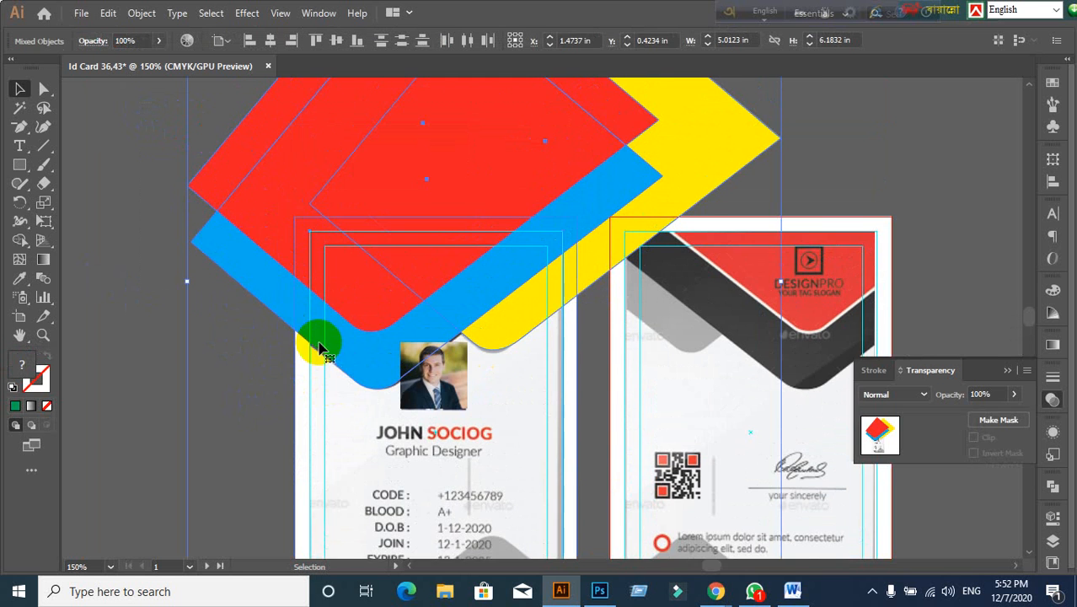
{"action": "scroll", "coordinate": [335, 396], "scroll_direction": "down", "scroll_amount": 1}
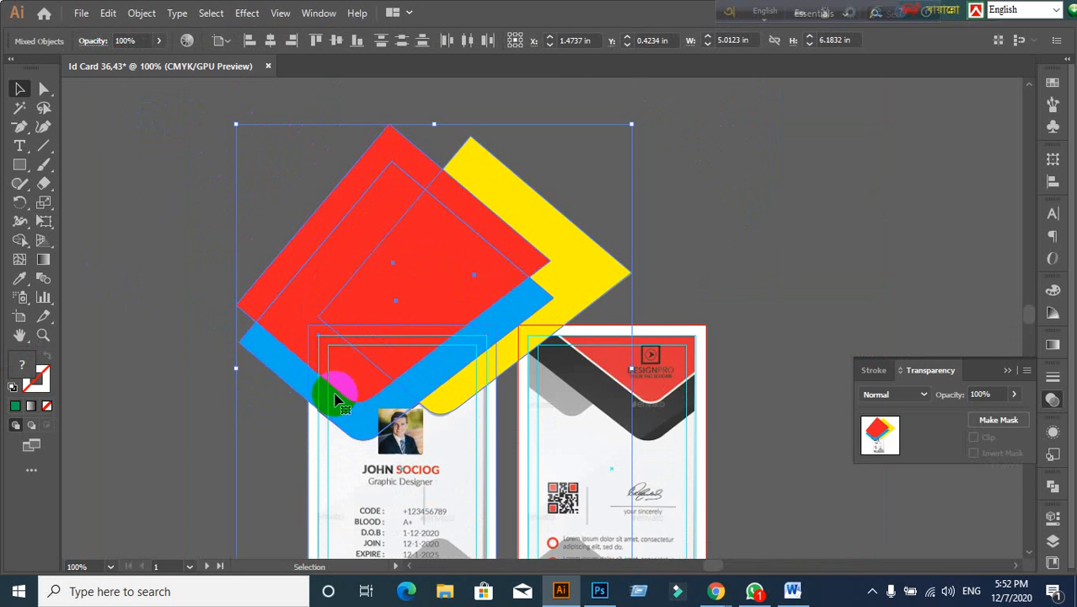
{"action": "left_click", "coordinate": [20, 244]}
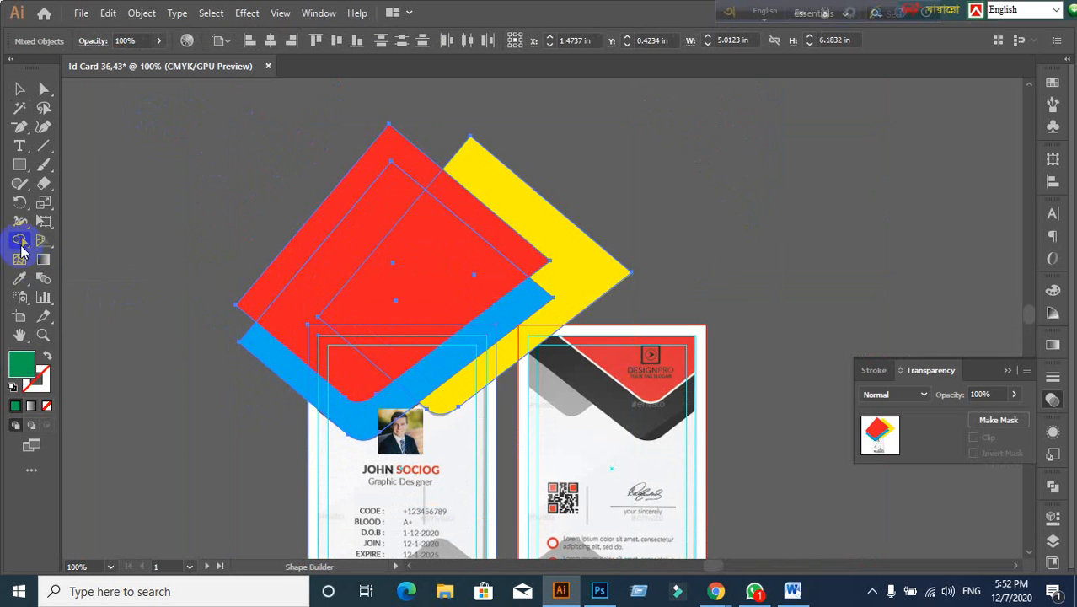
{"action": "left_click", "coordinate": [428, 276], "text": "alt"}
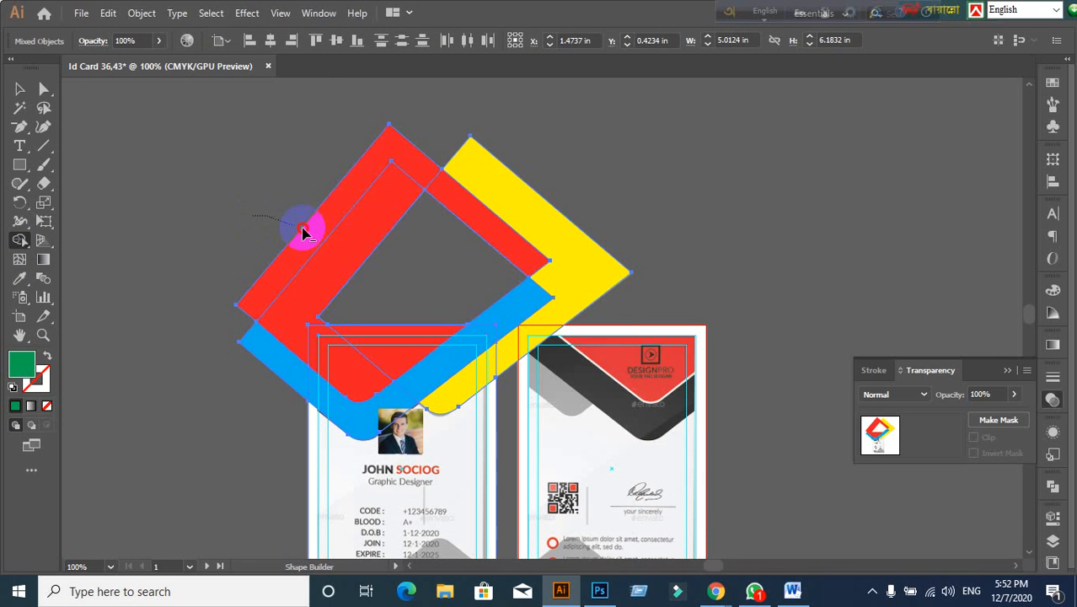
{"action": "mouse_move", "coordinate": [303, 232]}
{"action": "left_mouse_down"}
{"action": "mouse_move", "coordinate": [513, 279]}
{"action": "mouse_move", "coordinate": [617, 285]}
{"action": "left_mouse_up"}
{"action": "left_click_drag", "start_coordinate": [282, 294], "coordinate": [264, 423]}
{"action": "scroll", "coordinate": [261, 320], "scroll_direction": "down", "scroll_amount": 2}
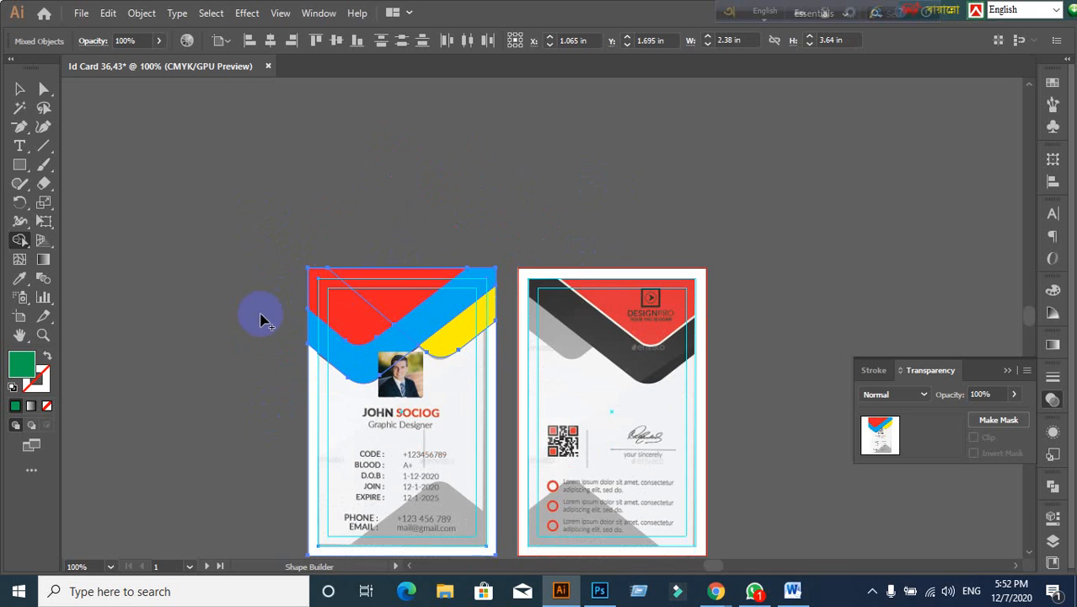
{"action": "left_click", "coordinate": [21, 90]}
{"action": "left_click", "coordinate": [187, 264]}
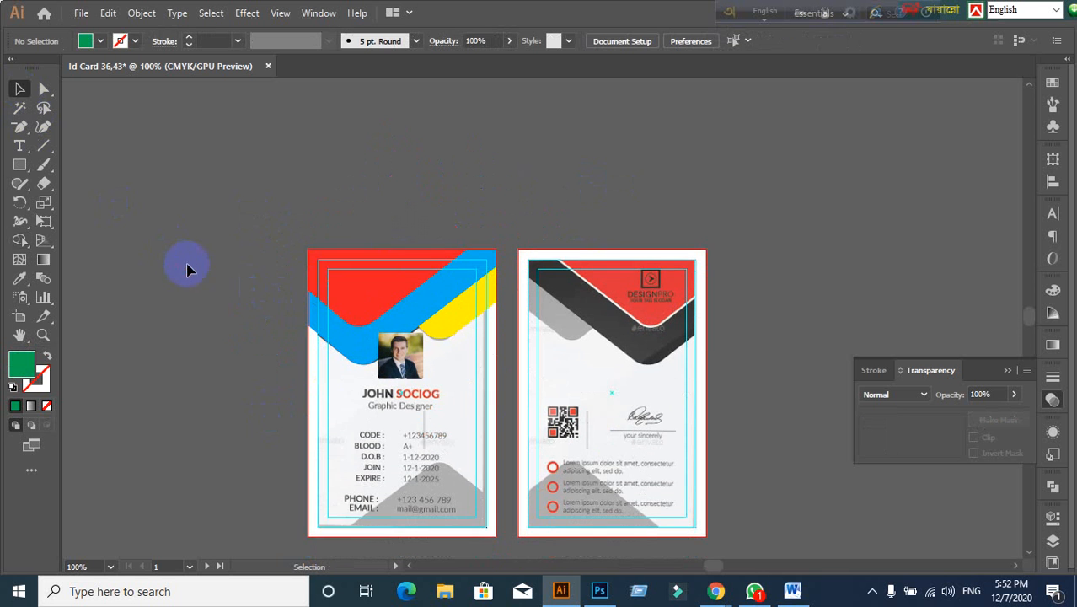
{"action": "scroll", "coordinate": [260, 315], "scroll_direction": "down", "scroll_amount": 6}
Step: Alt-drag a duplicate of the blue V band down over the front card's lower half
{"action": "scroll", "coordinate": [334, 268], "scroll_direction": "up", "scroll_amount": 2}
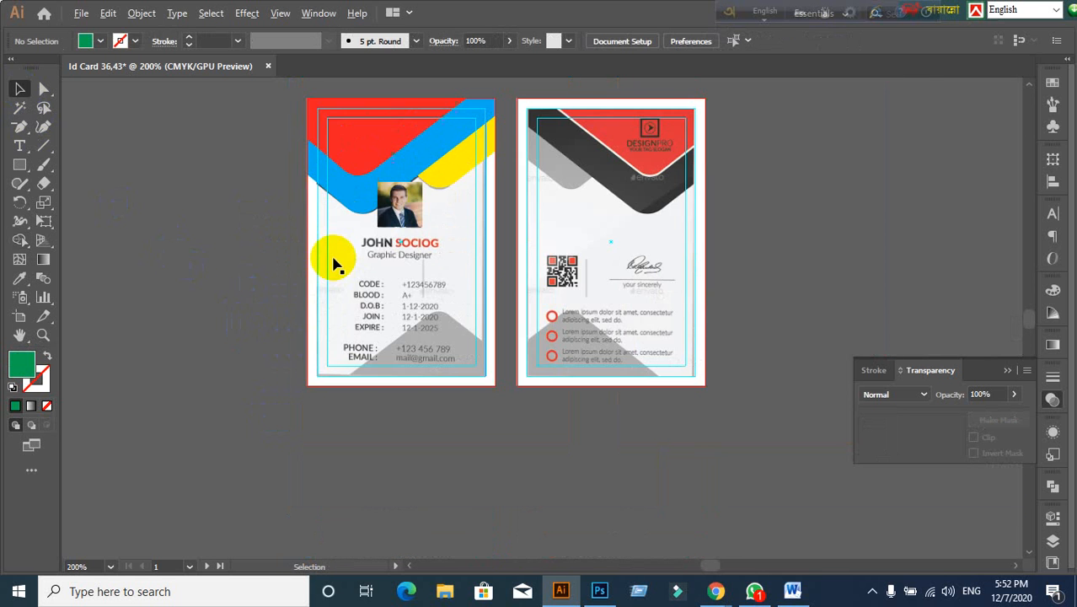
{"action": "scroll", "coordinate": [265, 250], "scroll_direction": "up", "scroll_amount": 3}
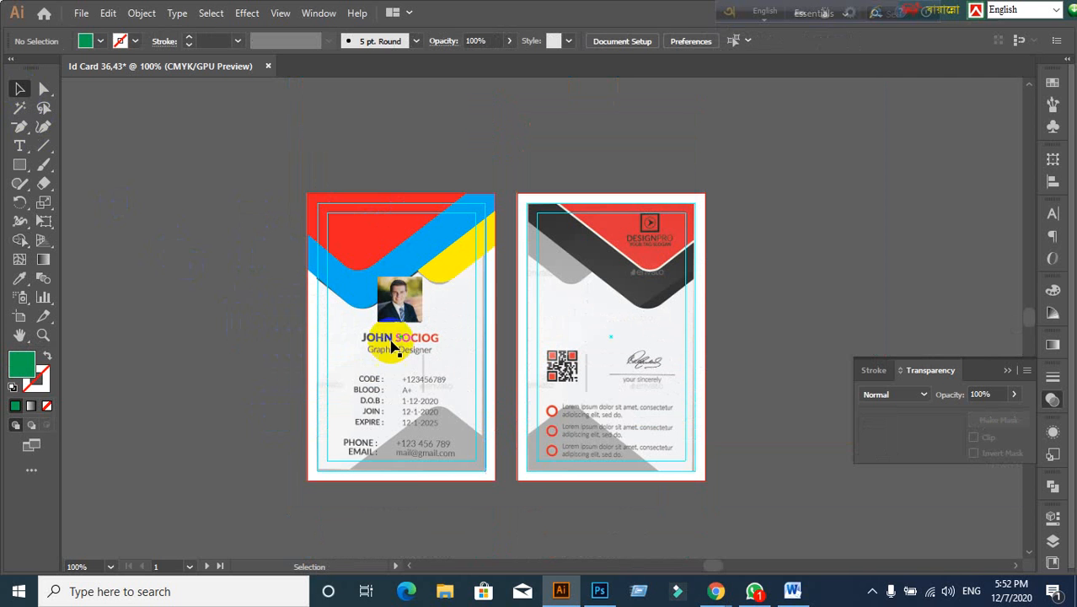
{"action": "scroll", "coordinate": [423, 363], "scroll_direction": "up", "scroll_amount": 1}
{"action": "left_click_drag", "start_coordinate": [298, 296], "coordinate": [363, 317]}
{"action": "left_click", "coordinate": [48, 150]}
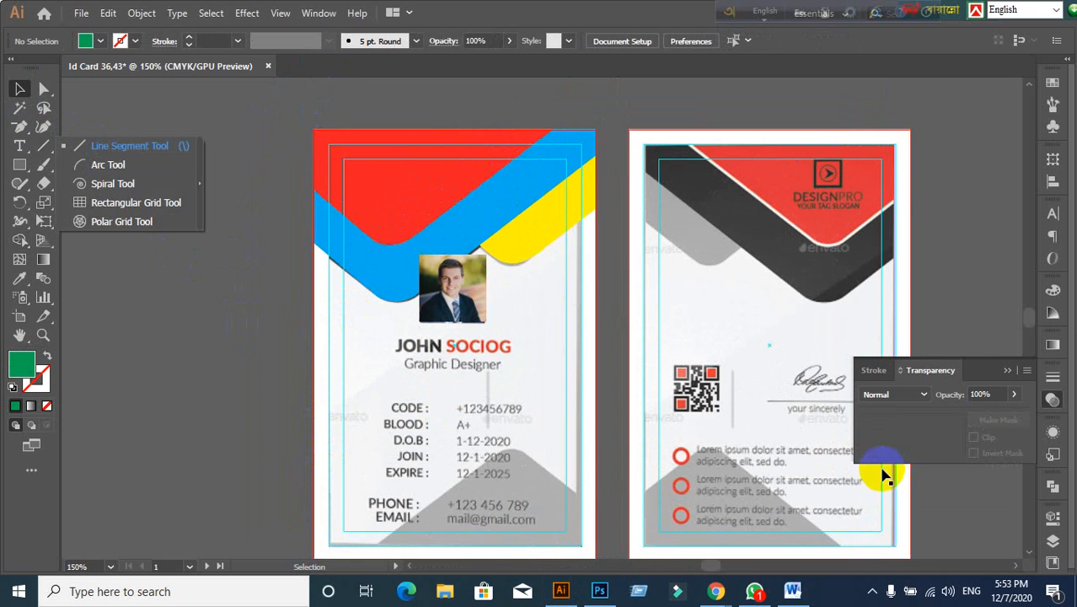
{"action": "left_click", "coordinate": [354, 333]}
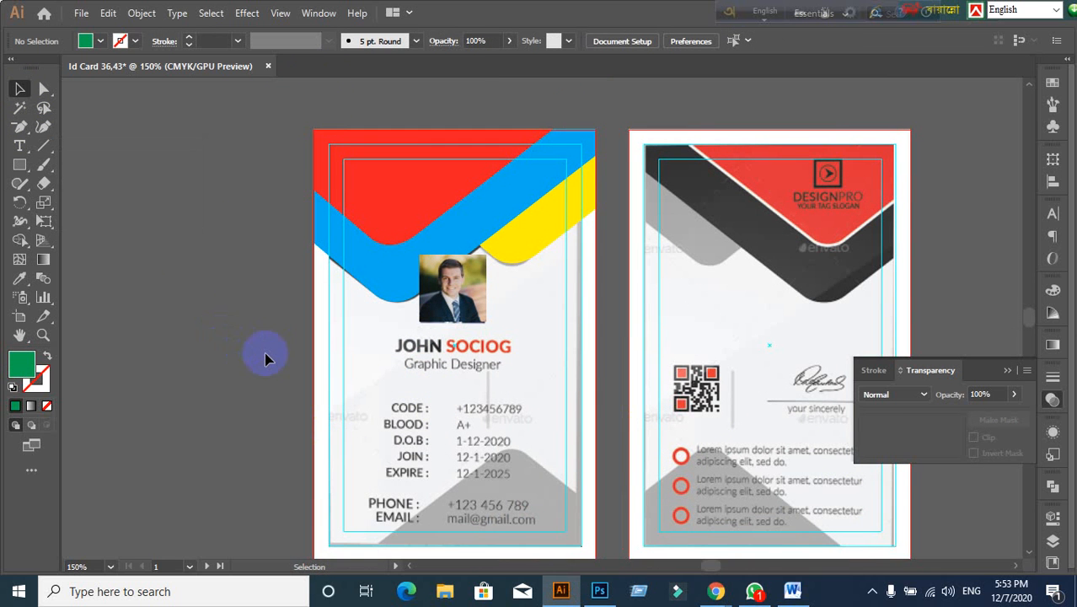
{"action": "scroll", "coordinate": [224, 271], "scroll_direction": "down", "scroll_amount": 2}
{"action": "left_click", "coordinate": [353, 199]}
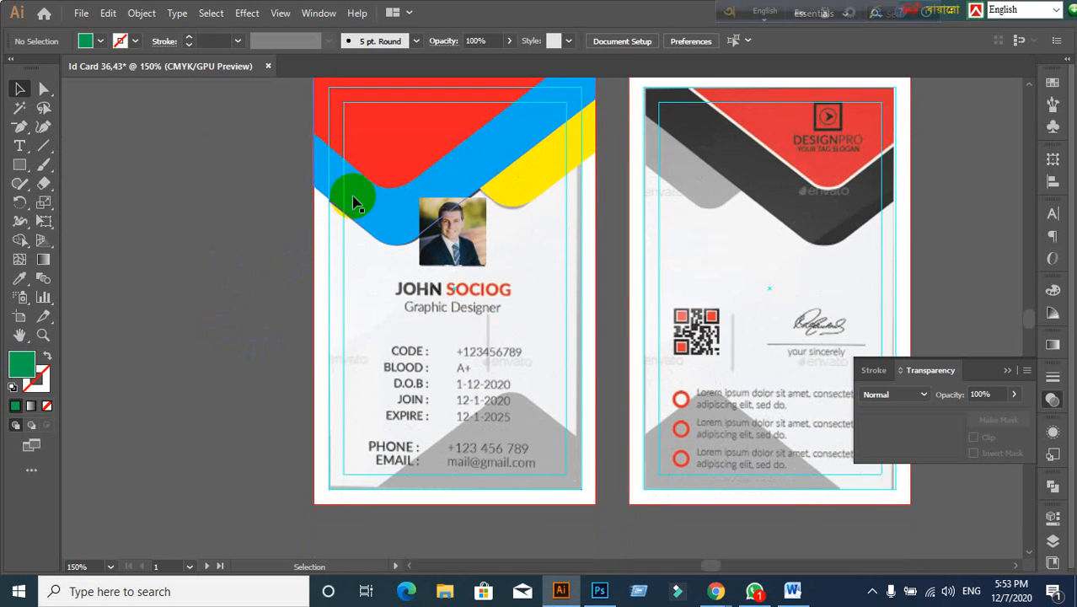
{"action": "left_click", "coordinate": [333, 282]}
{"action": "scroll", "coordinate": [193, 326], "scroll_direction": "down", "scroll_amount": 1}
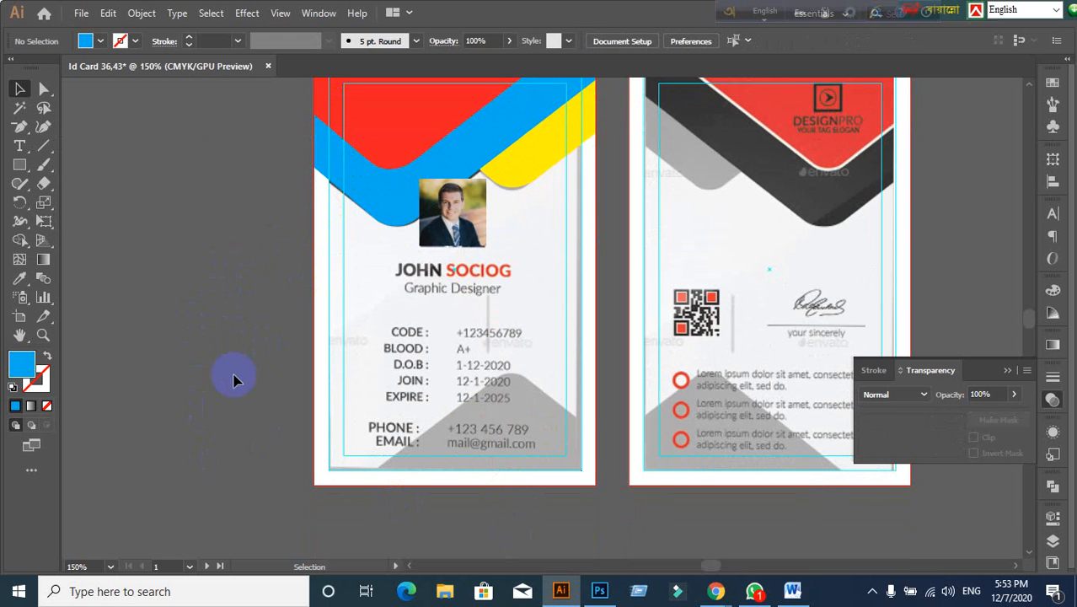
{"action": "left_click_drag", "start_coordinate": [396, 193], "coordinate": [306, 350]}
Step: Undo the duplicated blue band and bring the red top shape down onto the card
{"action": "right_click", "coordinate": [384, 378]}
{"action": "left_click", "coordinate": [279, 355]}
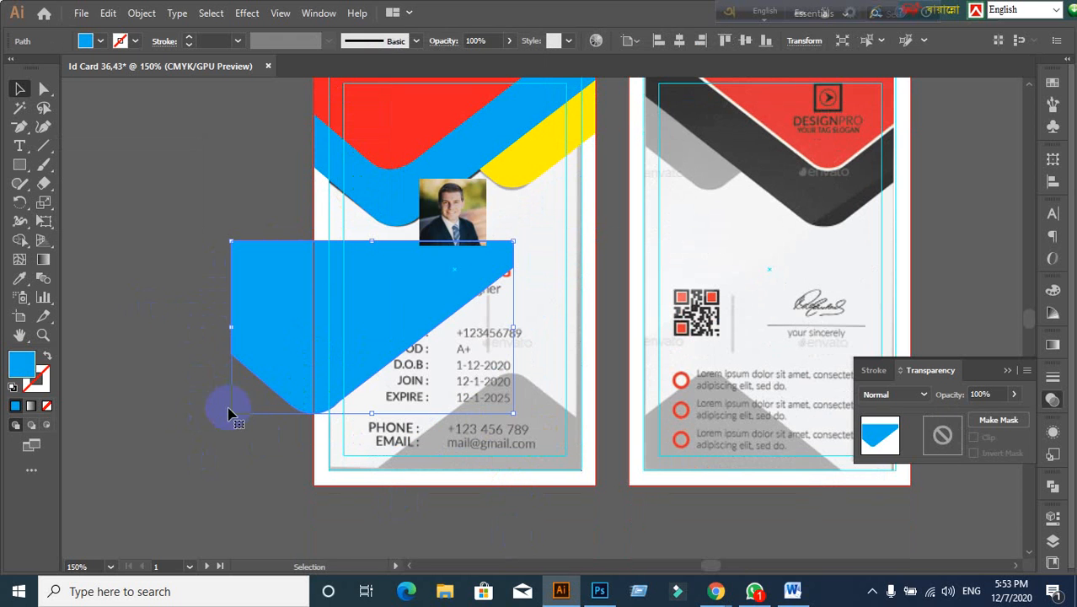
{"action": "key", "text": "ctrl+z"}
{"action": "key", "text": "ctrl+z"}
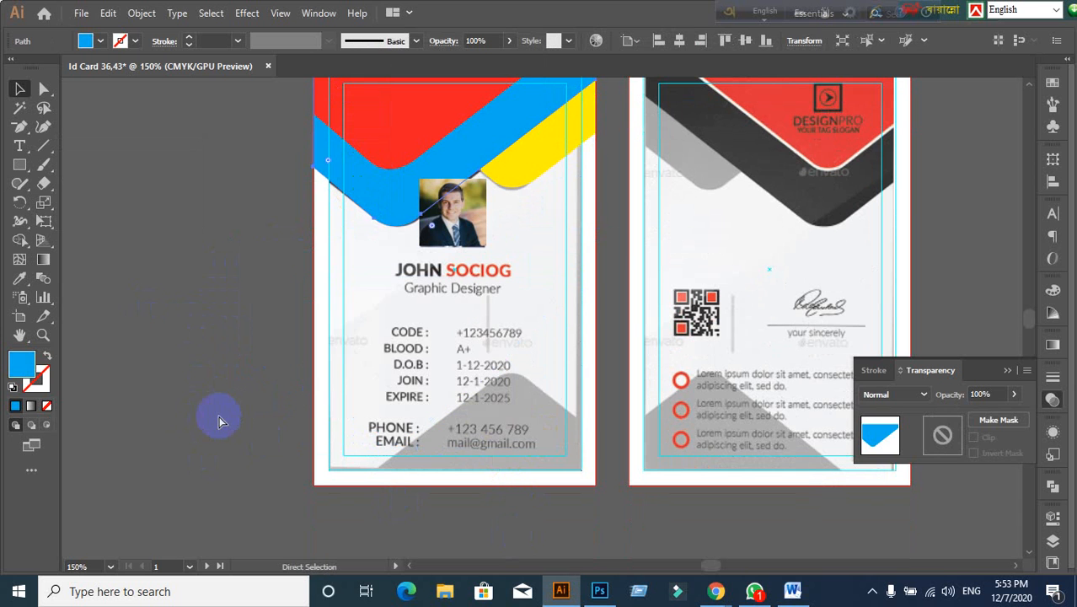
{"action": "left_click", "coordinate": [378, 416]}
{"action": "scroll", "coordinate": [396, 160], "scroll_direction": "up", "scroll_amount": 2}
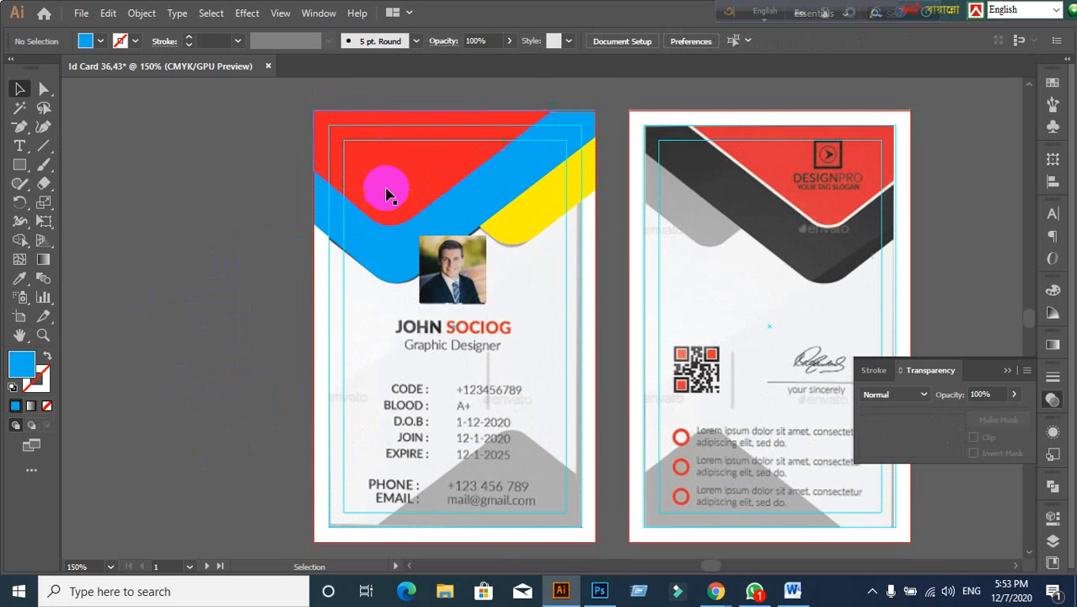
{"action": "left_click", "coordinate": [390, 190]}
{"action": "left_click_drag", "start_coordinate": [390, 188], "coordinate": [336, 377]}
{"action": "scroll", "coordinate": [336, 384], "scroll_direction": "down", "scroll_amount": 3}
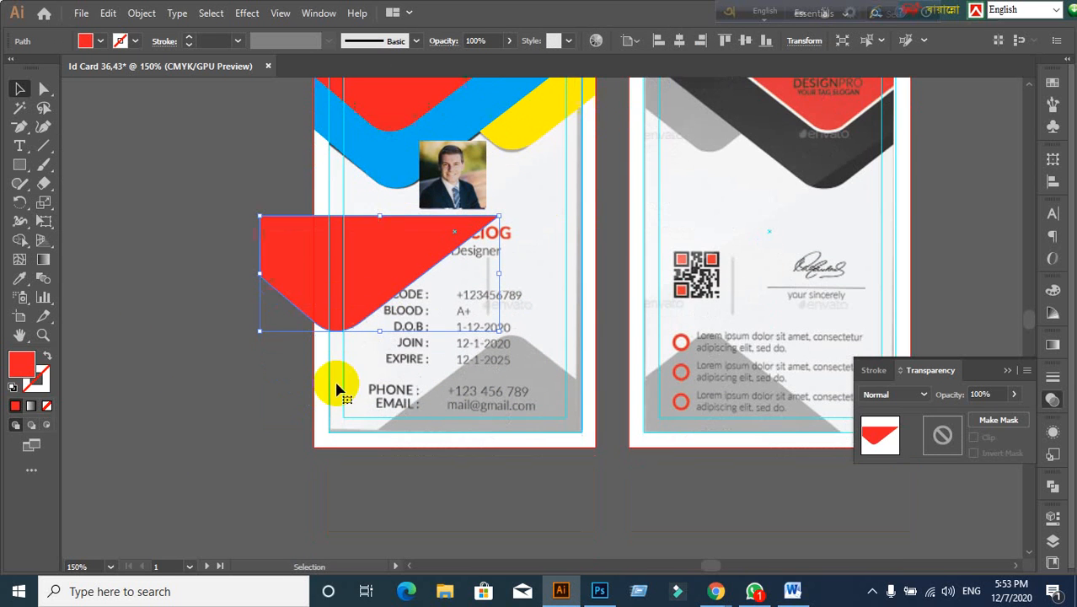
{"action": "left_click", "coordinate": [216, 413]}
{"action": "left_click", "coordinate": [335, 255]}
Step: Reflect the red shape horizontally, then reflect it vertically
{"action": "right_click", "coordinate": [287, 254]}
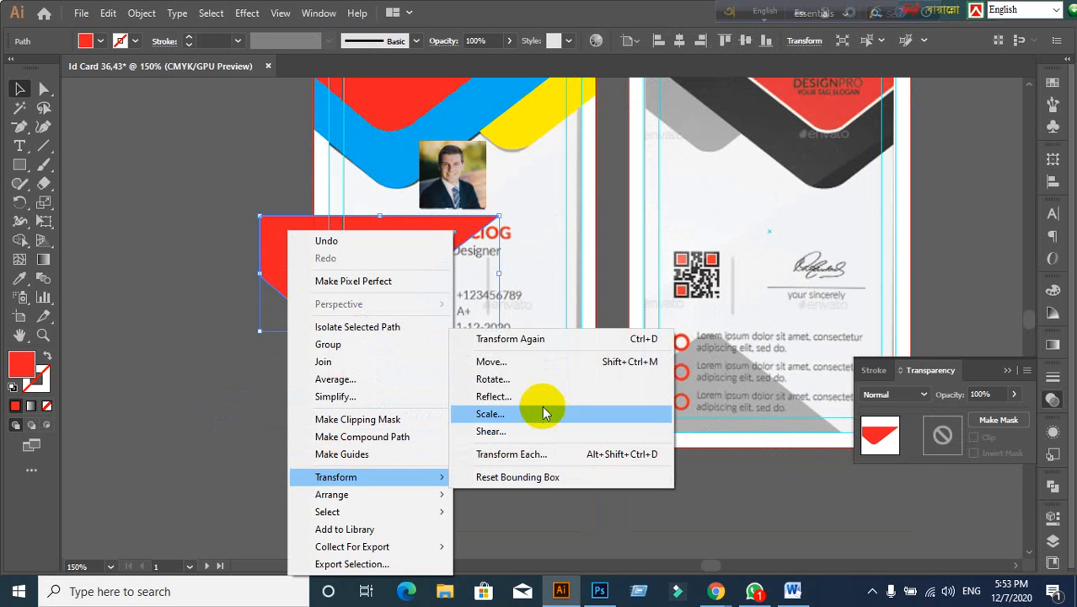
{"action": "left_click", "coordinate": [494, 396]}
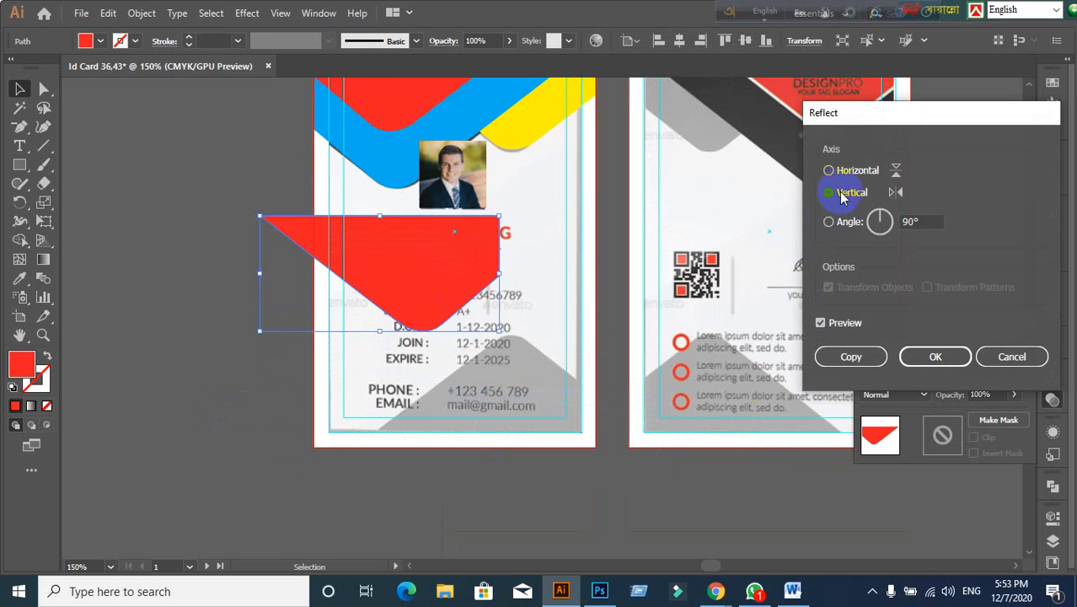
{"action": "left_click", "coordinate": [846, 173]}
{"action": "left_click", "coordinate": [935, 357]}
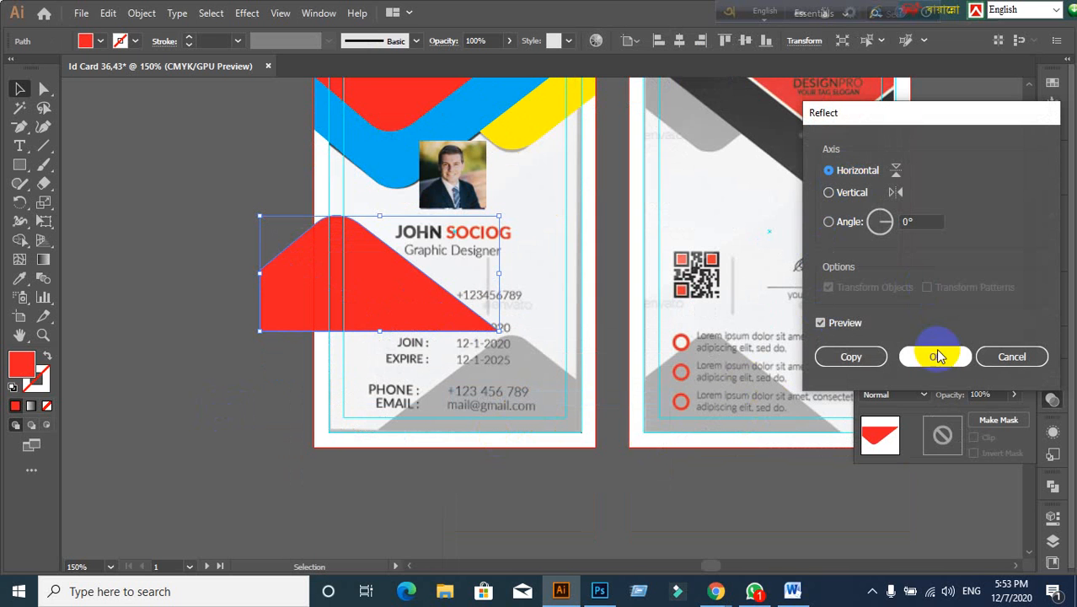
{"action": "right_click", "coordinate": [363, 304]}
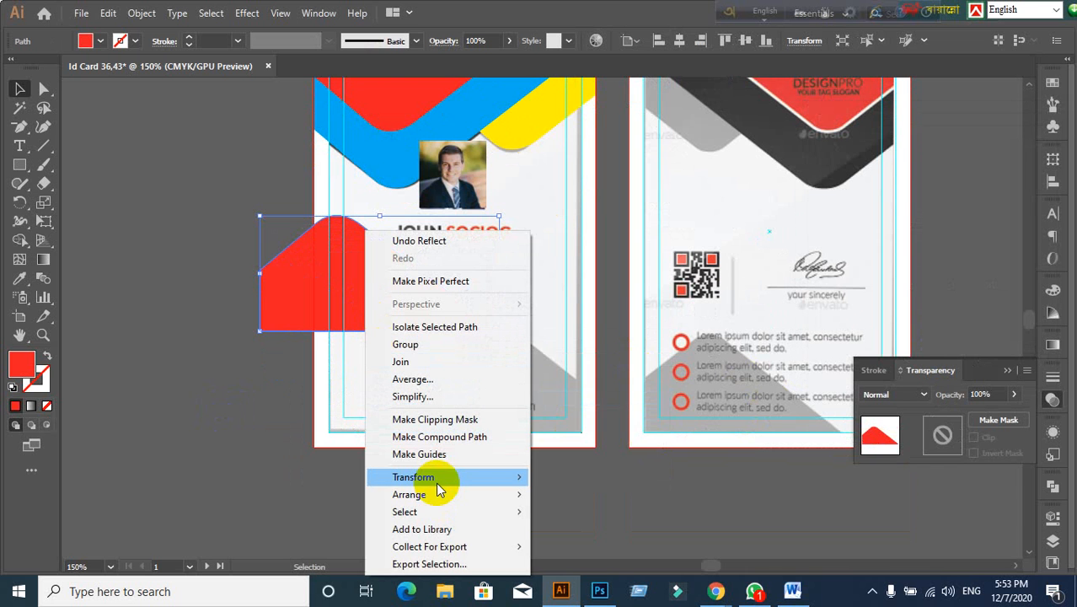
{"action": "mouse_move", "coordinate": [440, 478]}
{"action": "left_click", "coordinate": [577, 397]}
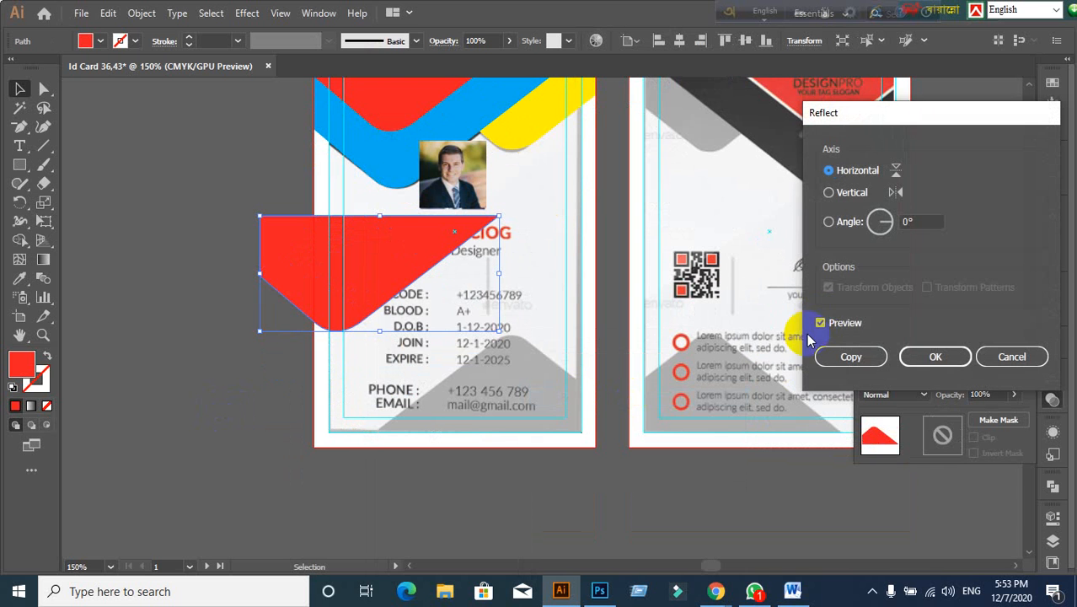
{"action": "left_click", "coordinate": [830, 193]}
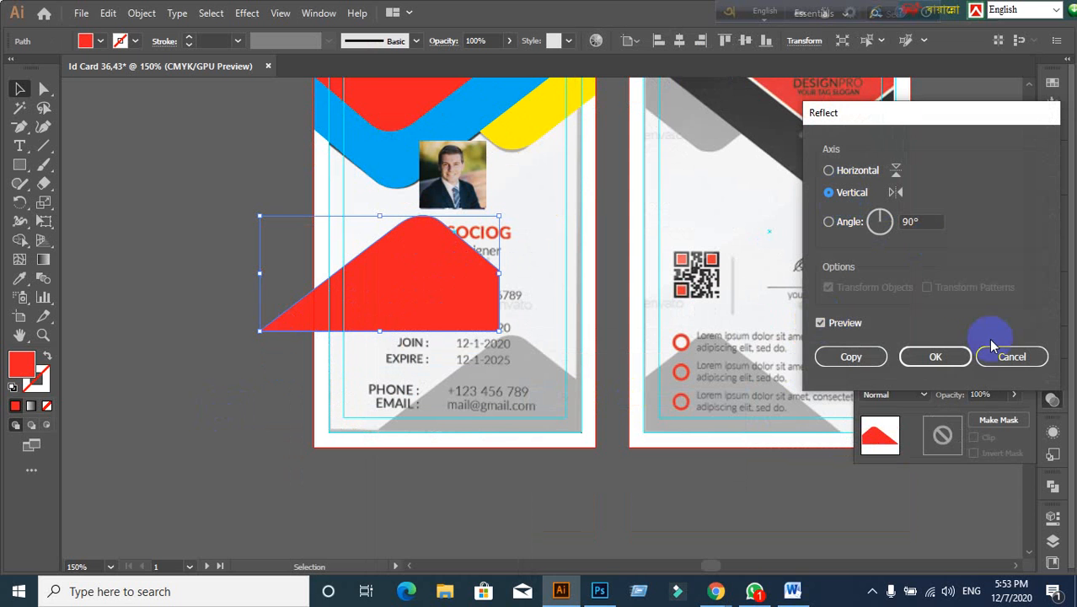
{"action": "left_click", "coordinate": [951, 356]}
Step: Align the red shape to the card's bottom and right edges, with the card as key object
{"action": "right_click", "coordinate": [392, 292]}
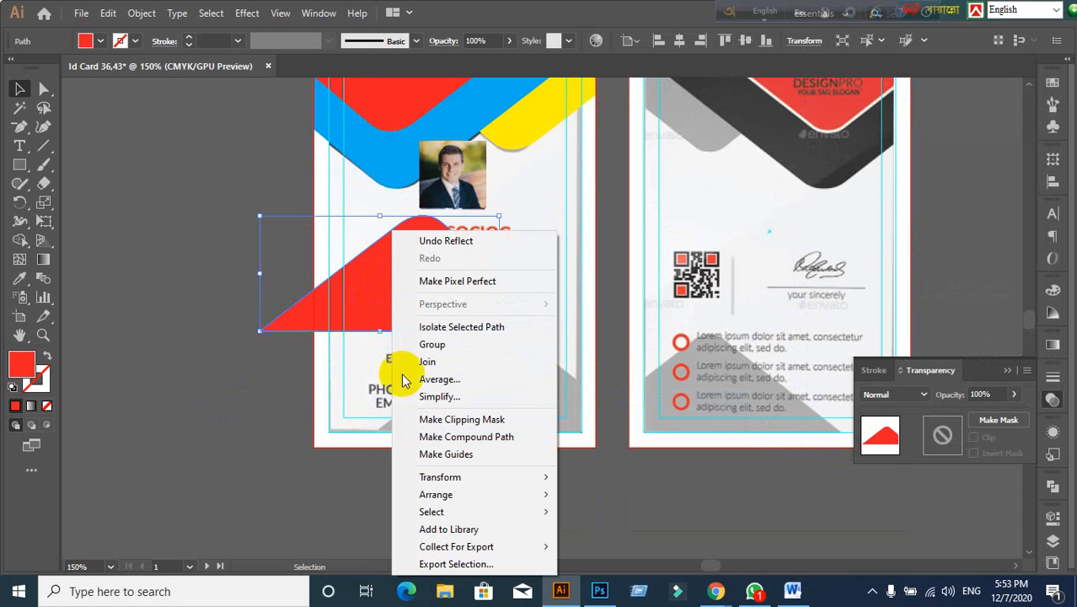
{"action": "left_click", "coordinate": [325, 440]}
{"action": "scroll", "coordinate": [442, 480], "scroll_direction": "down", "scroll_amount": 3}
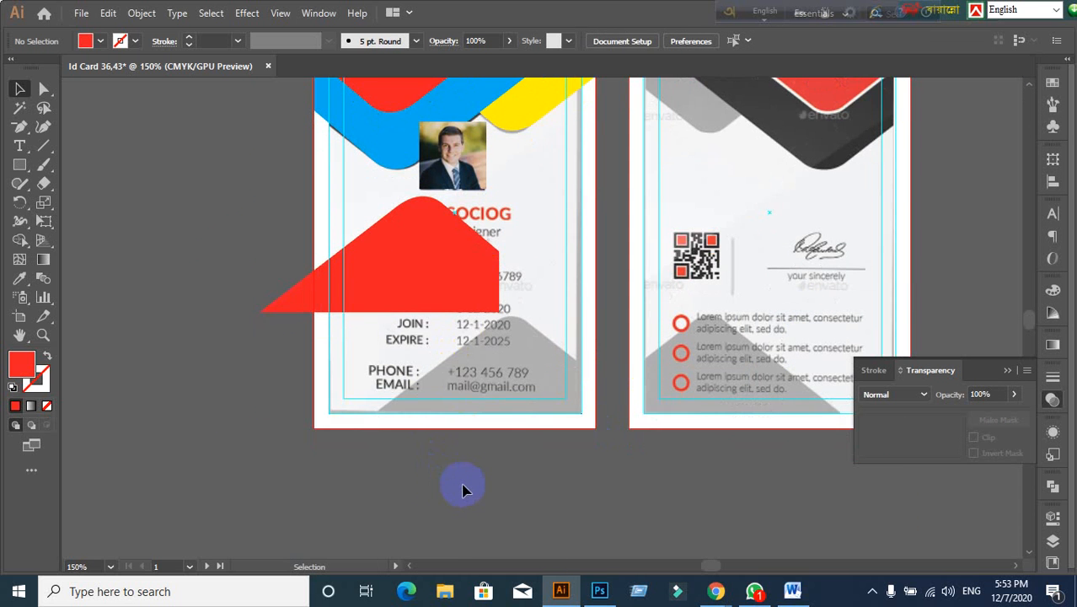
{"action": "scroll", "coordinate": [455, 482], "scroll_direction": "up", "scroll_amount": 2}
{"action": "left_click", "coordinate": [408, 287]}
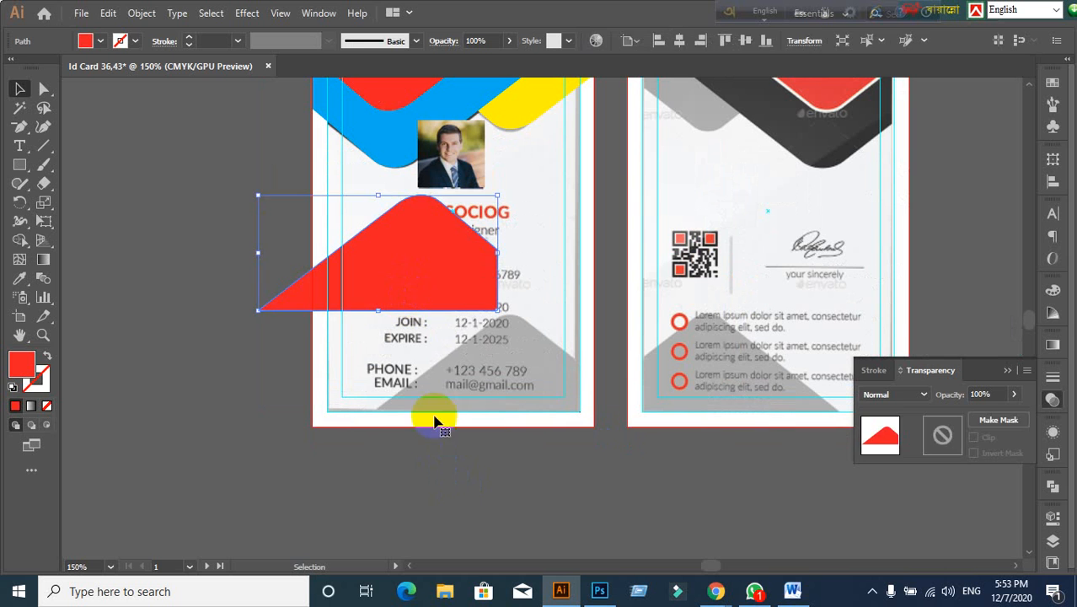
{"action": "left_click", "coordinate": [491, 456]}
{"action": "left_click", "coordinate": [409, 274]}
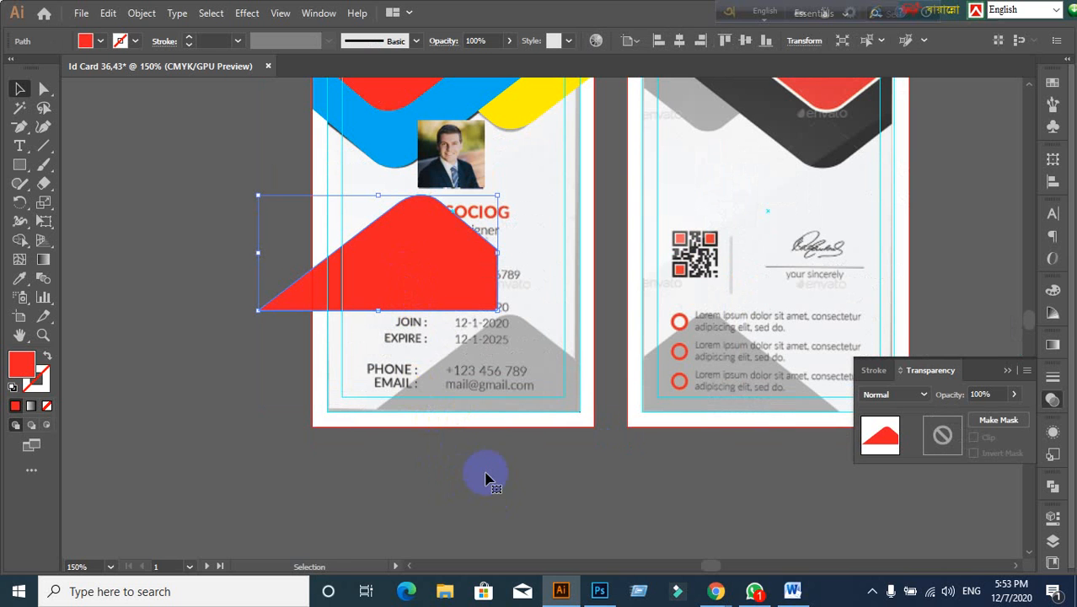
{"action": "left_click", "coordinate": [578, 424], "text": "shift"}
{"action": "left_click", "coordinate": [576, 420]}
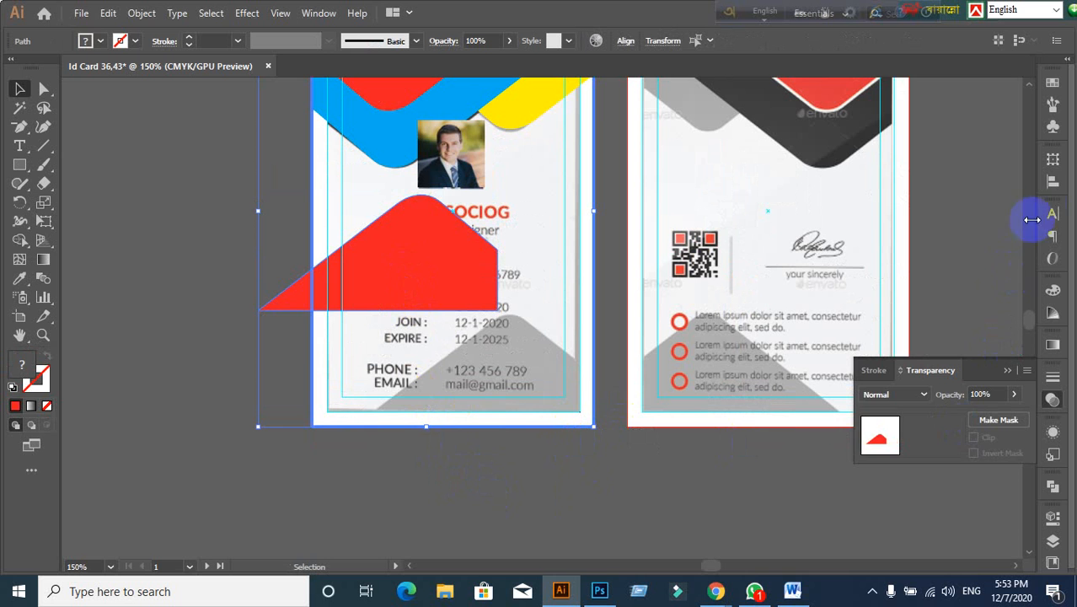
{"action": "left_click", "coordinate": [1052, 180]}
{"action": "left_click", "coordinate": [1017, 208]}
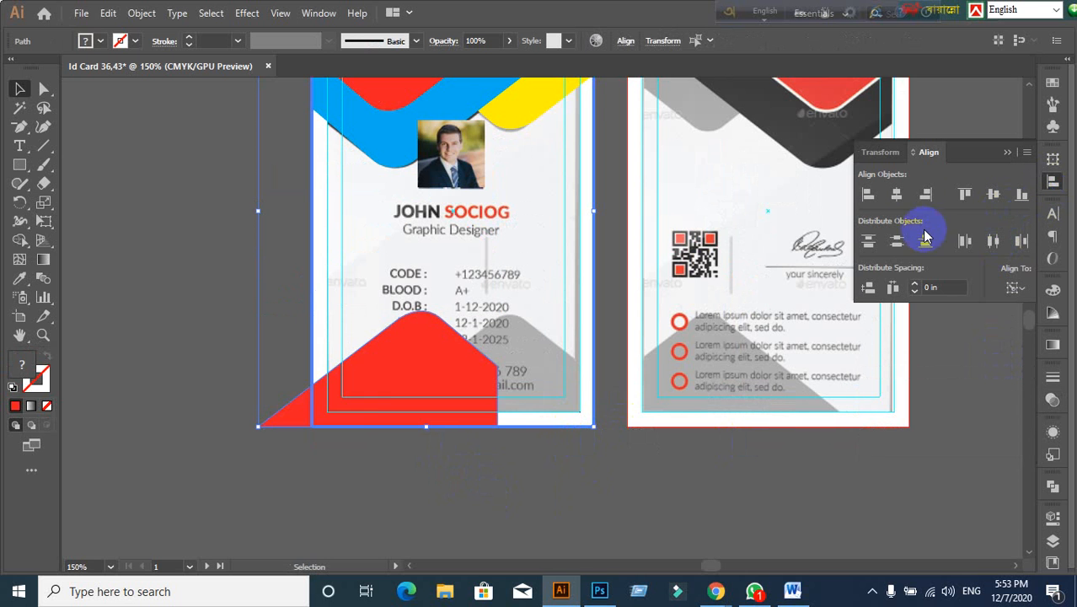
{"action": "left_click", "coordinate": [926, 196]}
{"action": "left_click", "coordinate": [563, 487]}
{"action": "scroll", "coordinate": [541, 474], "scroll_direction": "down", "scroll_amount": 2}
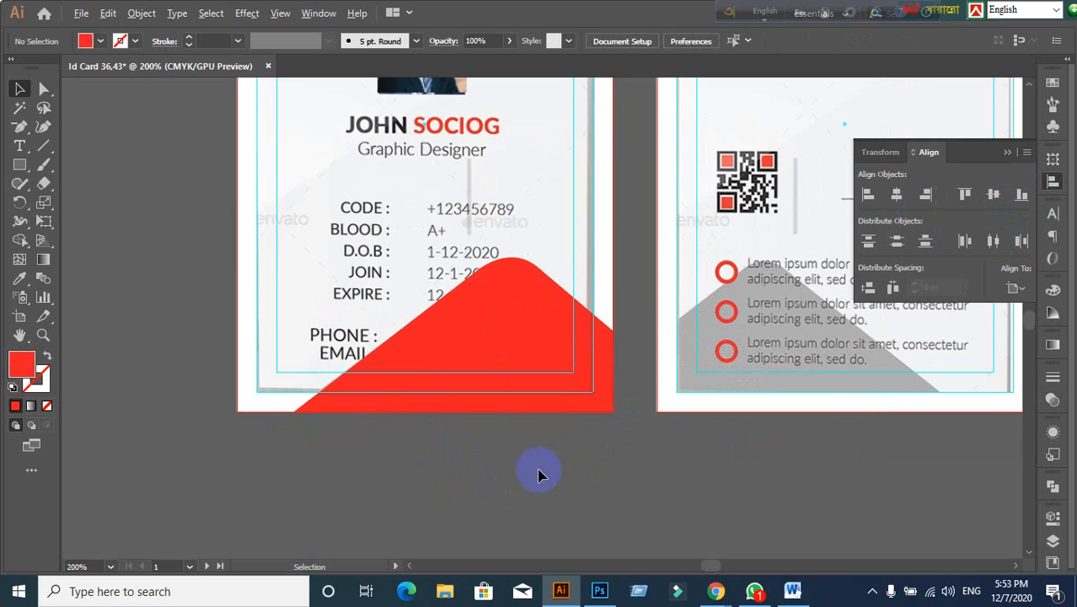
{"action": "left_click_drag", "start_coordinate": [475, 463], "coordinate": [435, 422]}
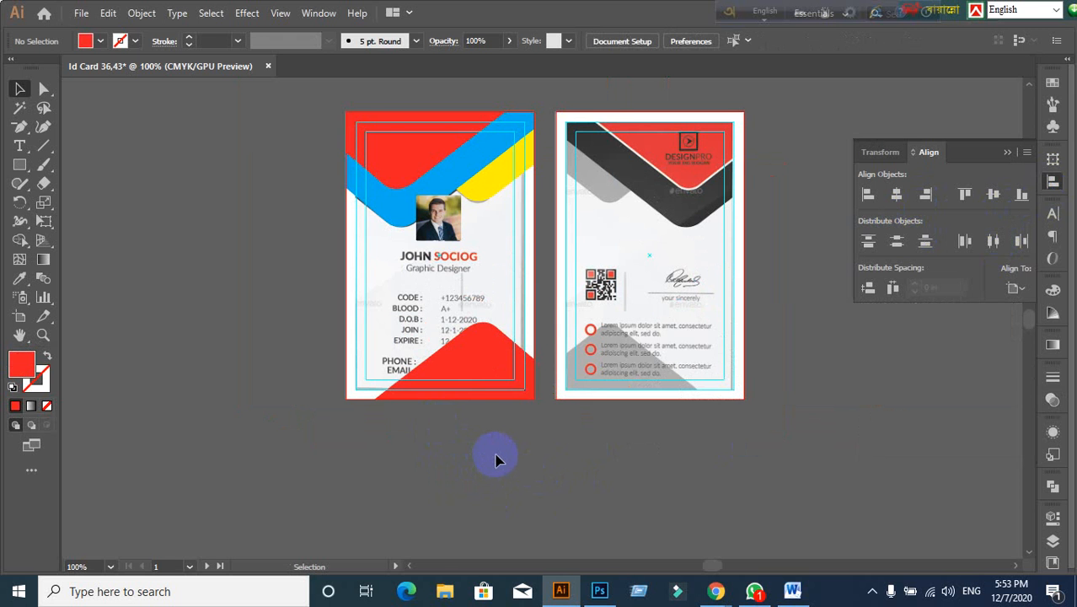
Step: Lock the reference image on the left card with Ctrl+2
{"action": "scroll", "coordinate": [389, 322], "scroll_direction": "up", "scroll_amount": 1}
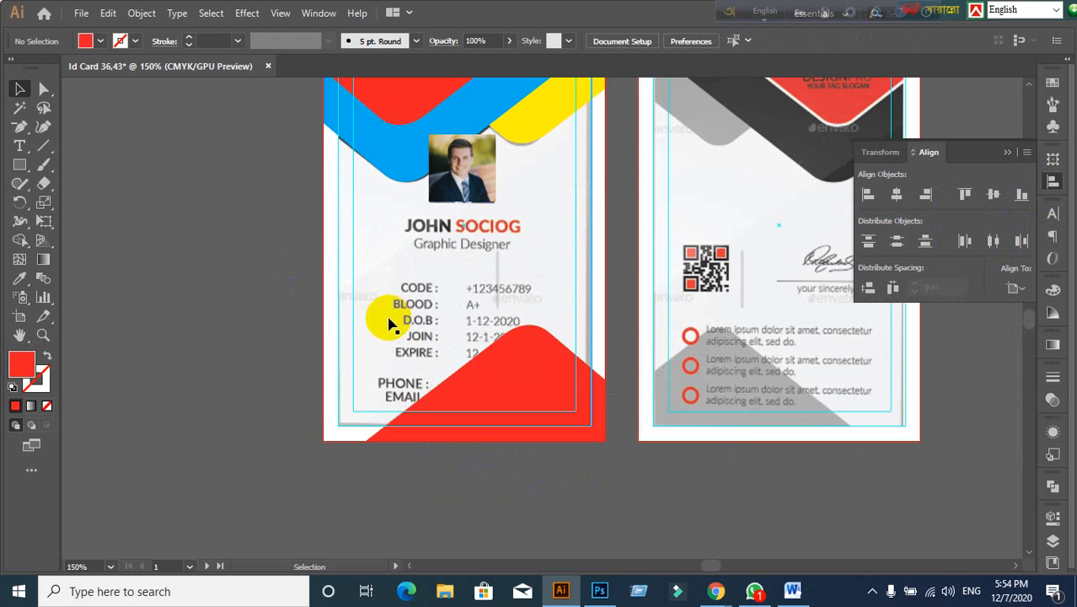
{"action": "scroll", "coordinate": [218, 333], "scroll_direction": "up", "scroll_amount": 1}
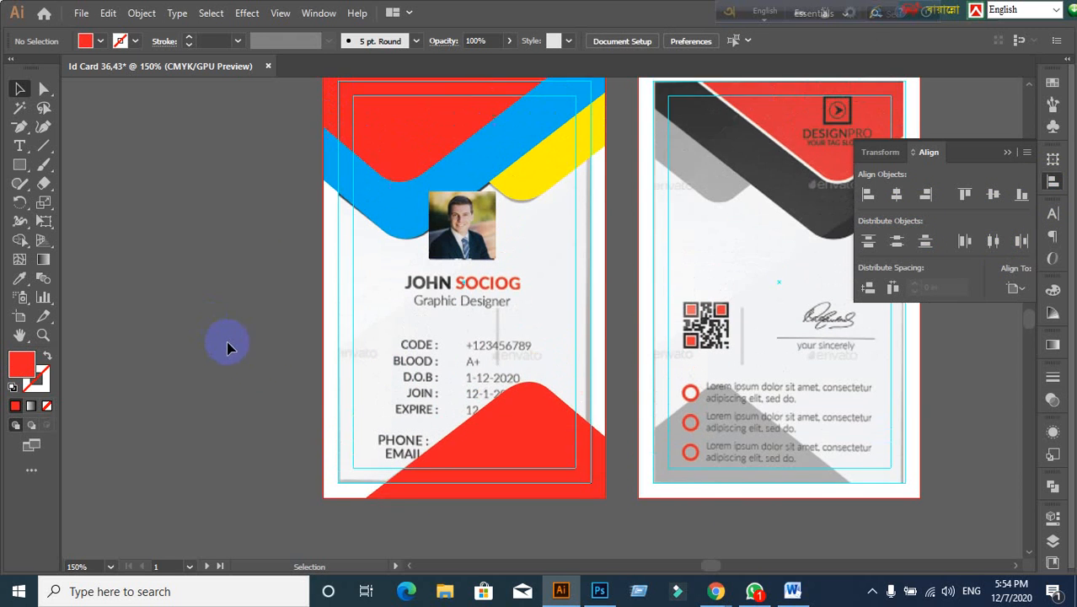
{"action": "left_click", "coordinate": [545, 320]}
{"action": "key", "text": "ctrl+2"}
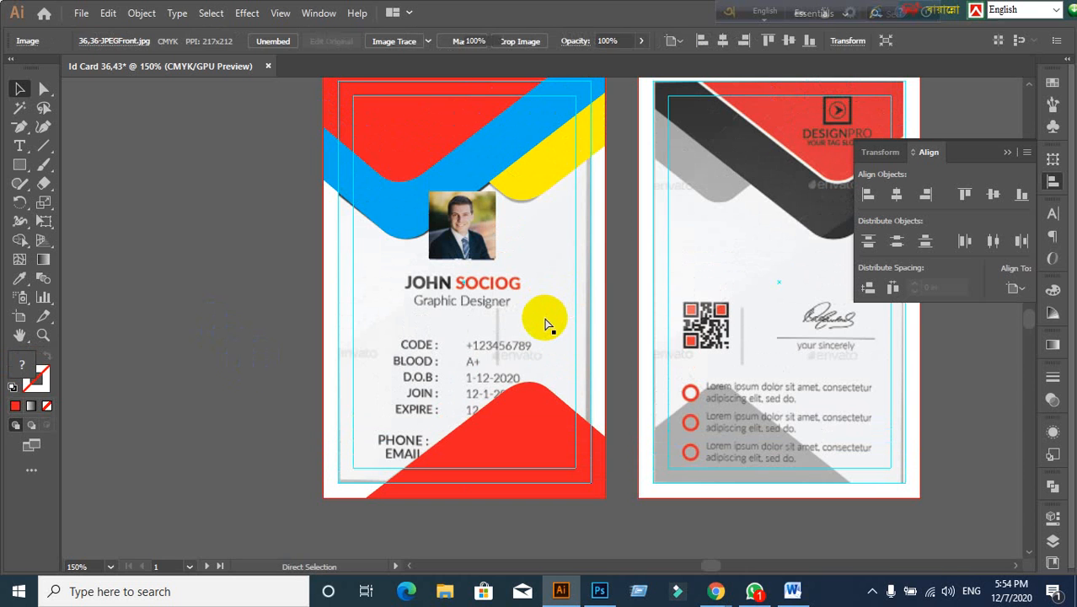
Step: Marquee-select the coloured shapes on the left card and delete them
{"action": "left_click", "coordinate": [597, 333]}
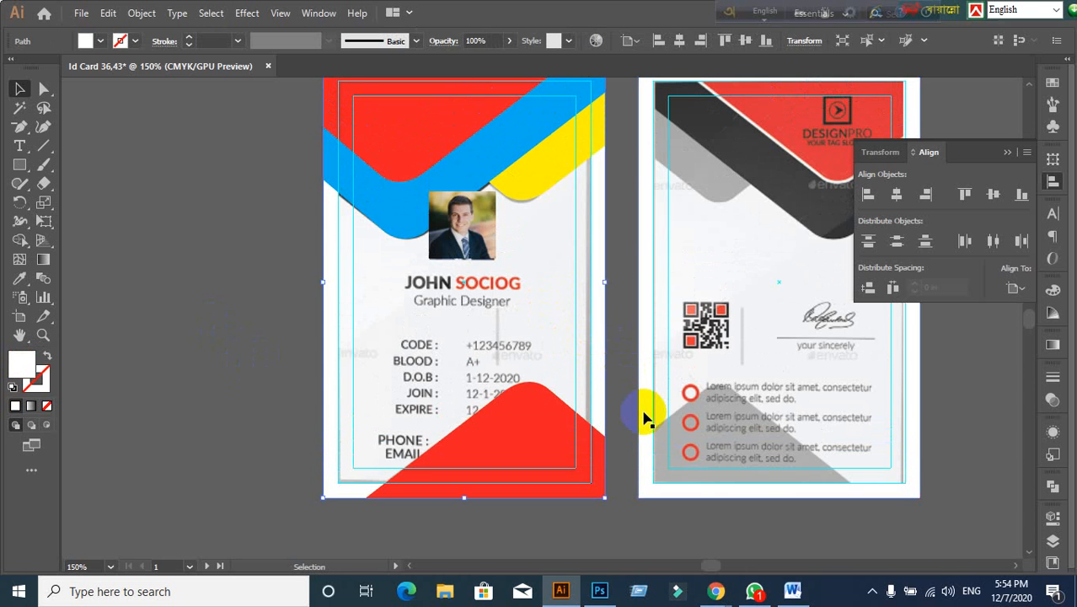
{"action": "left_click", "coordinate": [645, 419]}
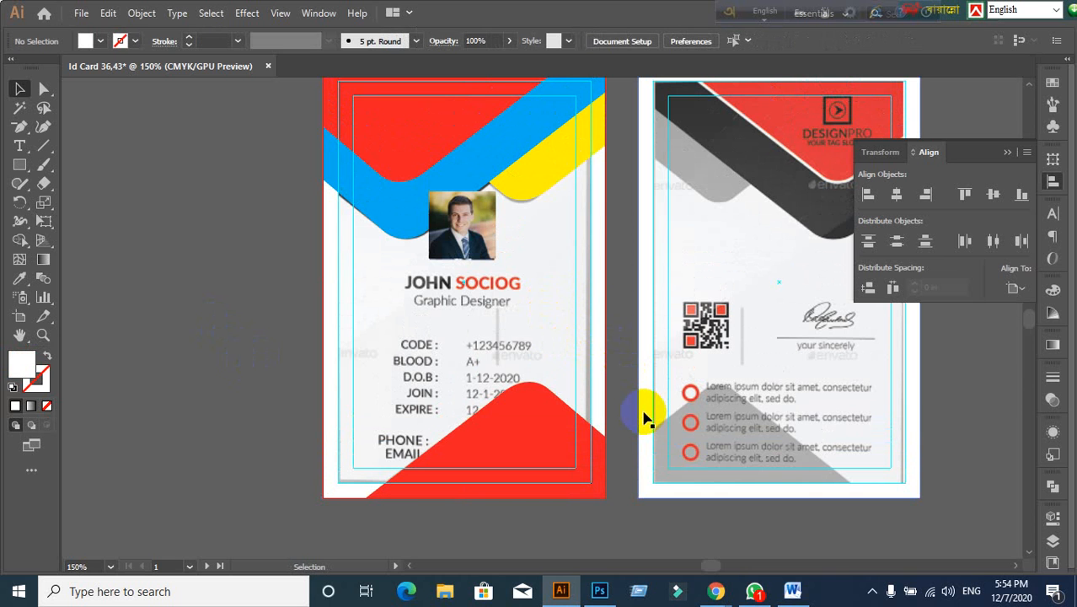
{"action": "left_click", "coordinate": [434, 255]}
{"action": "left_click", "coordinate": [289, 298]}
{"action": "scroll", "coordinate": [309, 276], "scroll_direction": "up", "scroll_amount": 2}
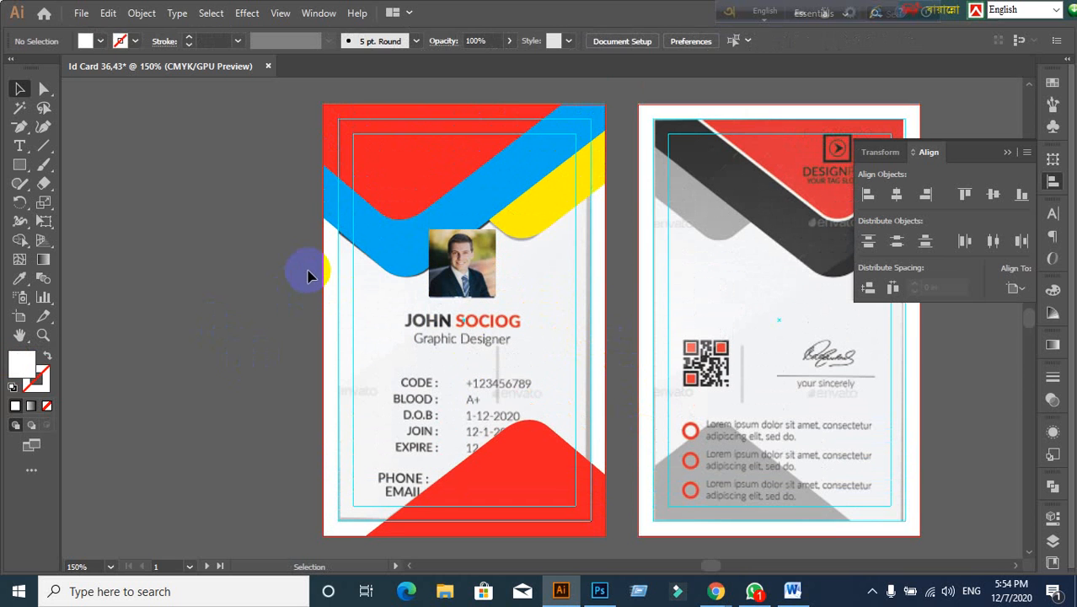
{"action": "left_click_drag", "start_coordinate": [292, 118], "coordinate": [585, 548]}
{"action": "key", "text": "Delete"}
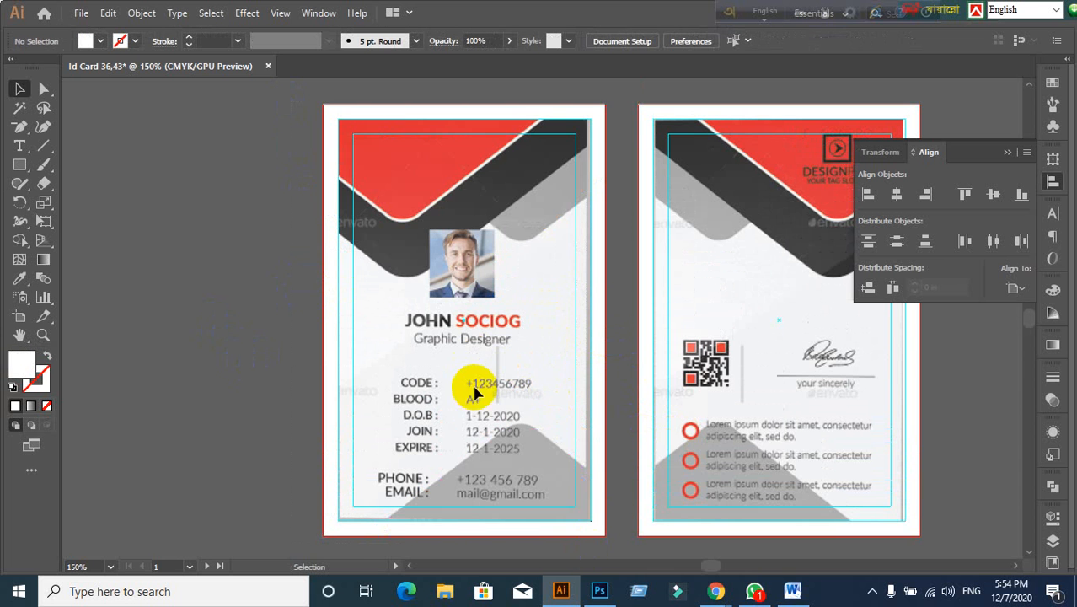
Step: Switch to the Chrome window
{"action": "scroll", "coordinate": [475, 392], "scroll_direction": "down", "scroll_amount": 5}
{"action": "scroll", "coordinate": [456, 389], "scroll_direction": "up", "scroll_amount": 2}
{"action": "scroll", "coordinate": [476, 327], "scroll_direction": "up", "scroll_amount": 6}
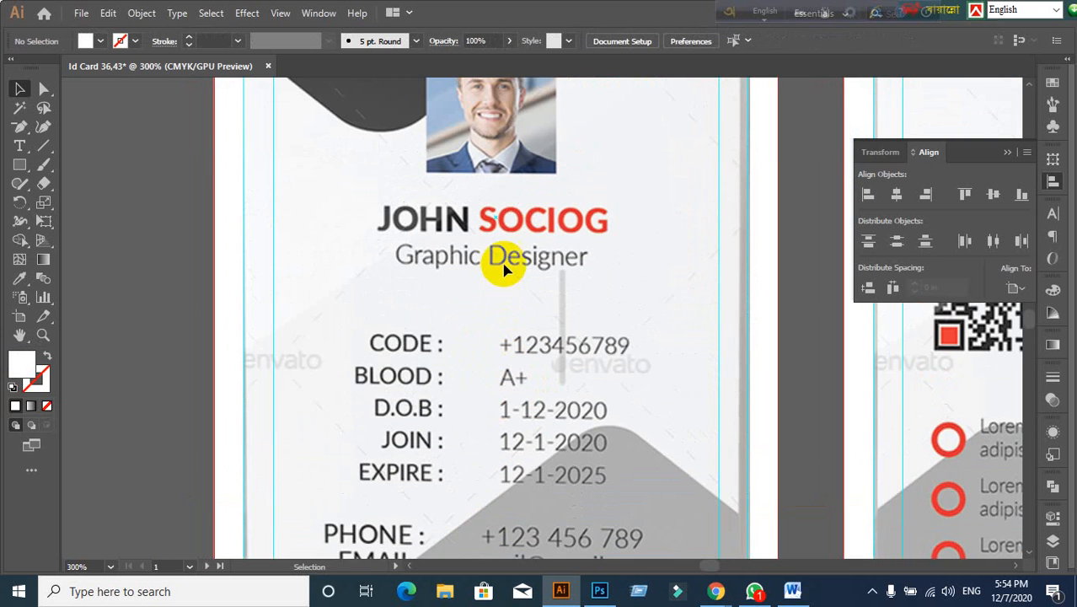
{"action": "scroll", "coordinate": [504, 268], "scroll_direction": "up", "scroll_amount": 2}
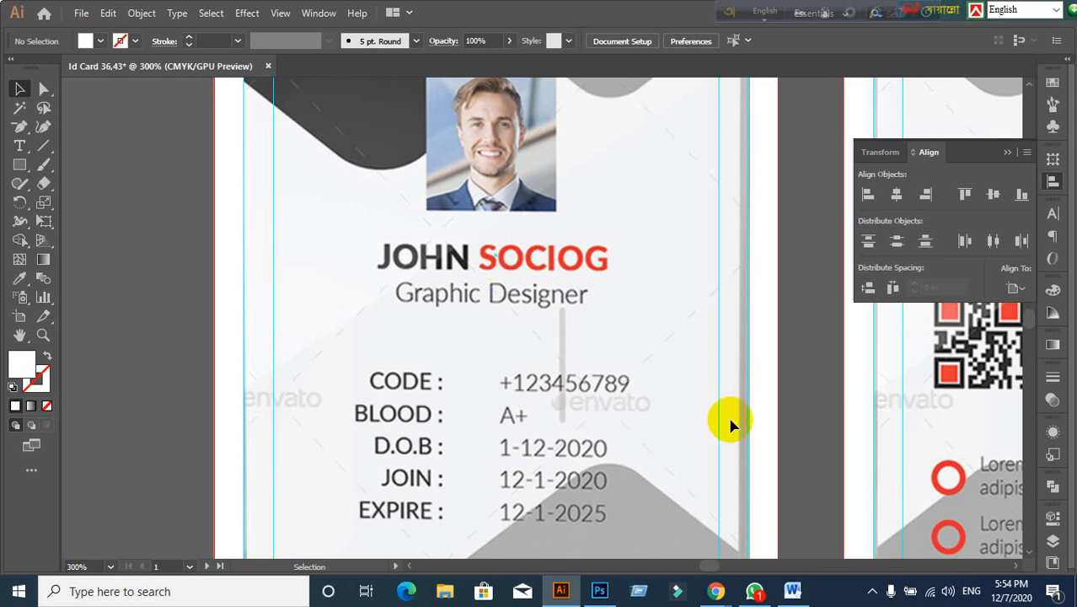
{"action": "left_click", "coordinate": [647, 541]}
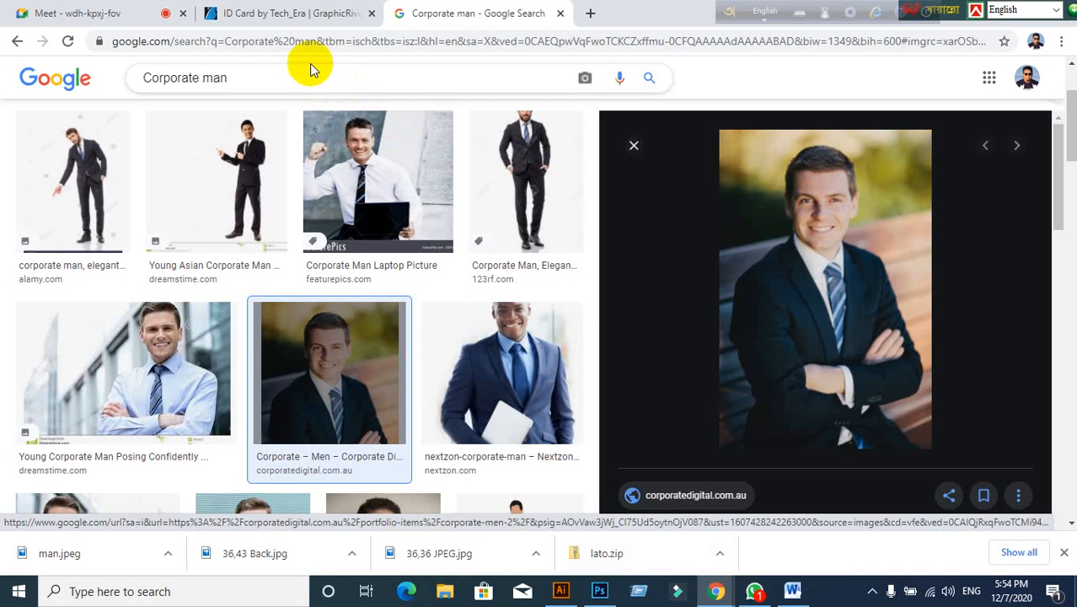
Step: Confirm the GraphicRiver ID Card page uses Lato, then return to Illustrator
{"action": "left_click", "coordinate": [284, 15]}
{"action": "scroll", "coordinate": [354, 413], "scroll_direction": "up", "scroll_amount": 2}
{"action": "scroll", "coordinate": [345, 413], "scroll_direction": "down", "scroll_amount": 15}
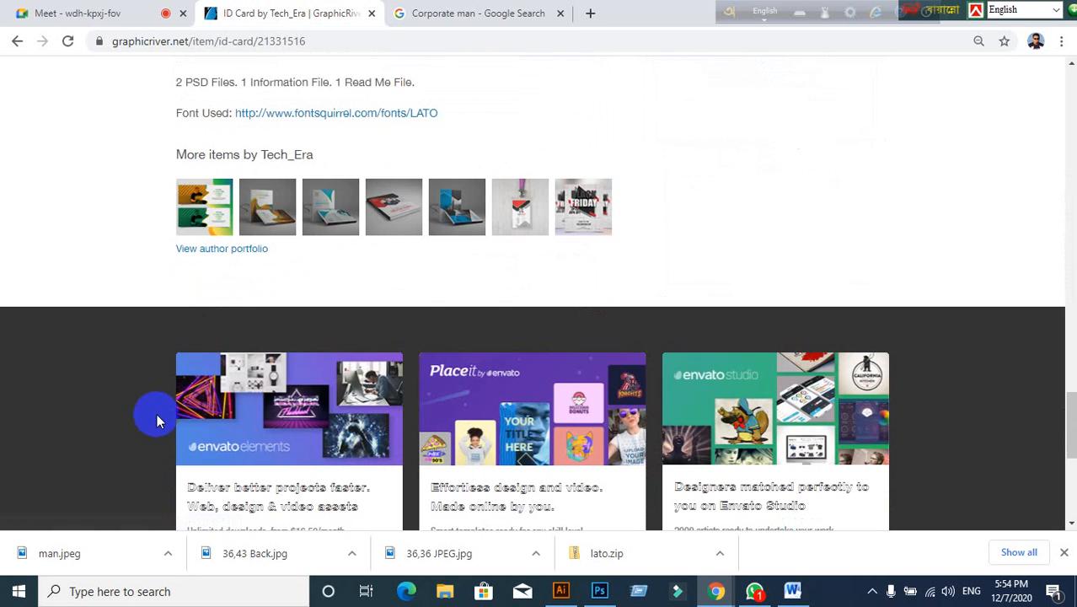
{"action": "mouse_move", "coordinate": [405, 185]}
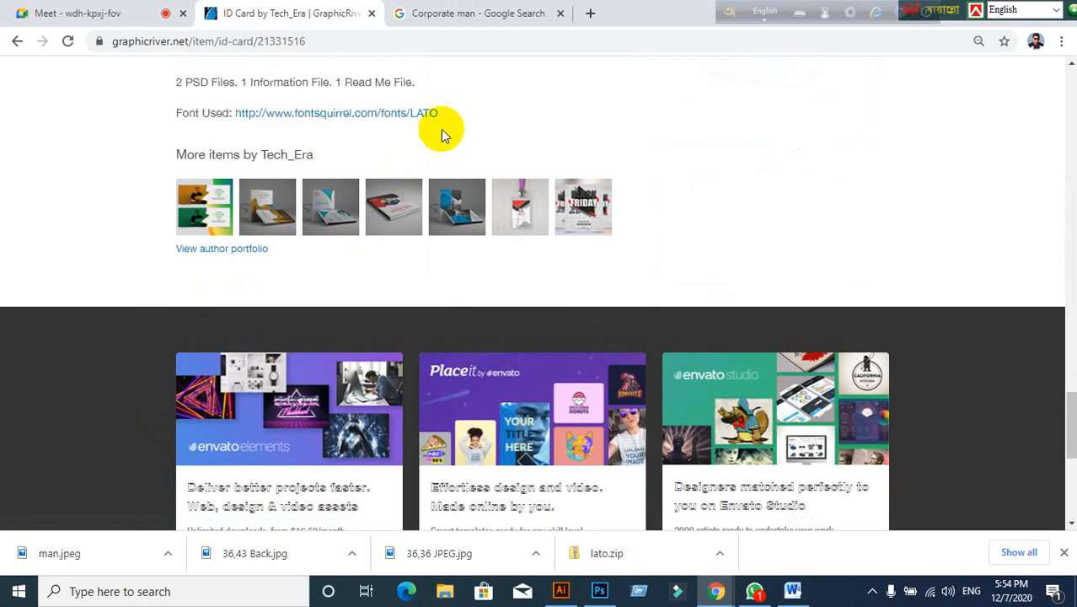
{"action": "left_click", "coordinate": [563, 592]}
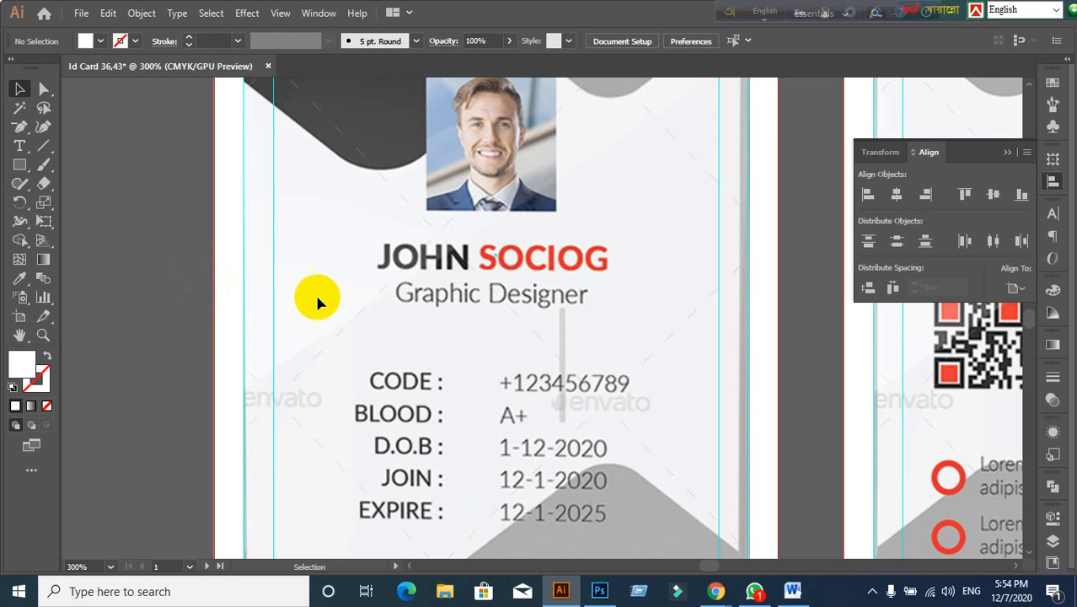
Step: Frame the card's name area in view and pick the Type tool
{"action": "scroll", "coordinate": [463, 248], "scroll_direction": "up", "scroll_amount": 1}
{"action": "scroll", "coordinate": [461, 258], "scroll_direction": "down", "scroll_amount": 1}
{"action": "left_click_drag", "start_coordinate": [427, 282], "coordinate": [363, 308]}
{"action": "left_click_drag", "start_coordinate": [441, 330], "coordinate": [507, 277]}
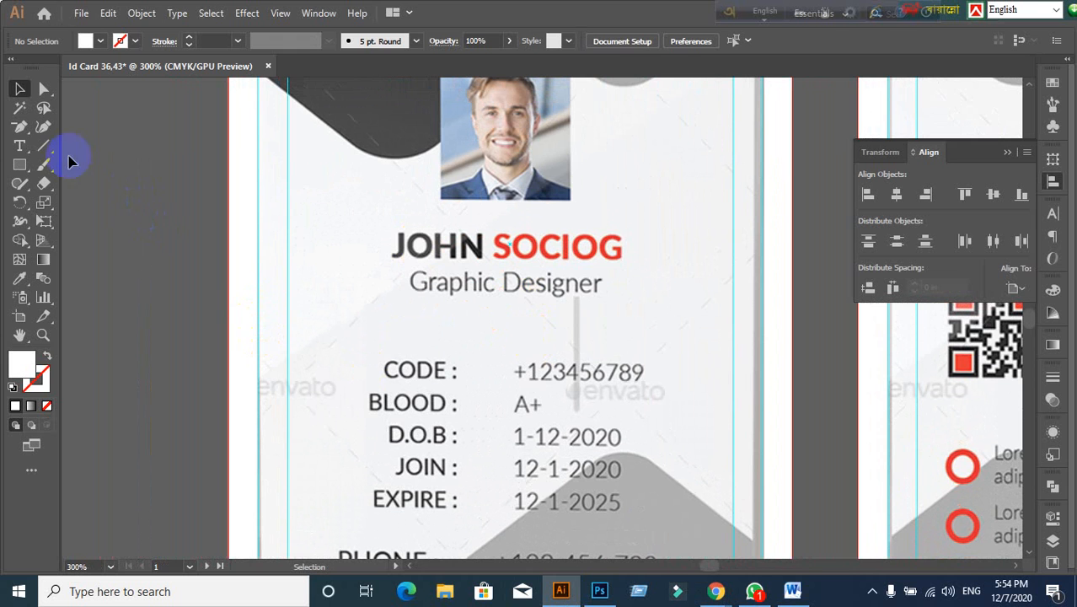
{"action": "left_click", "coordinate": [20, 146]}
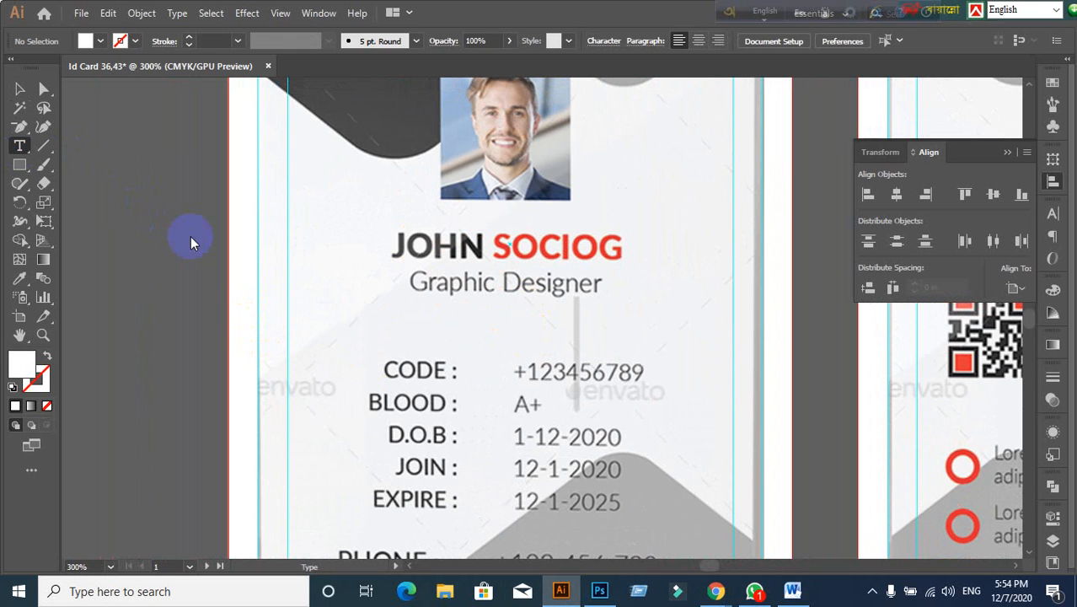
Step: Type the name JOGN SOCIOG below the portrait
{"action": "left_click", "coordinate": [342, 271]}
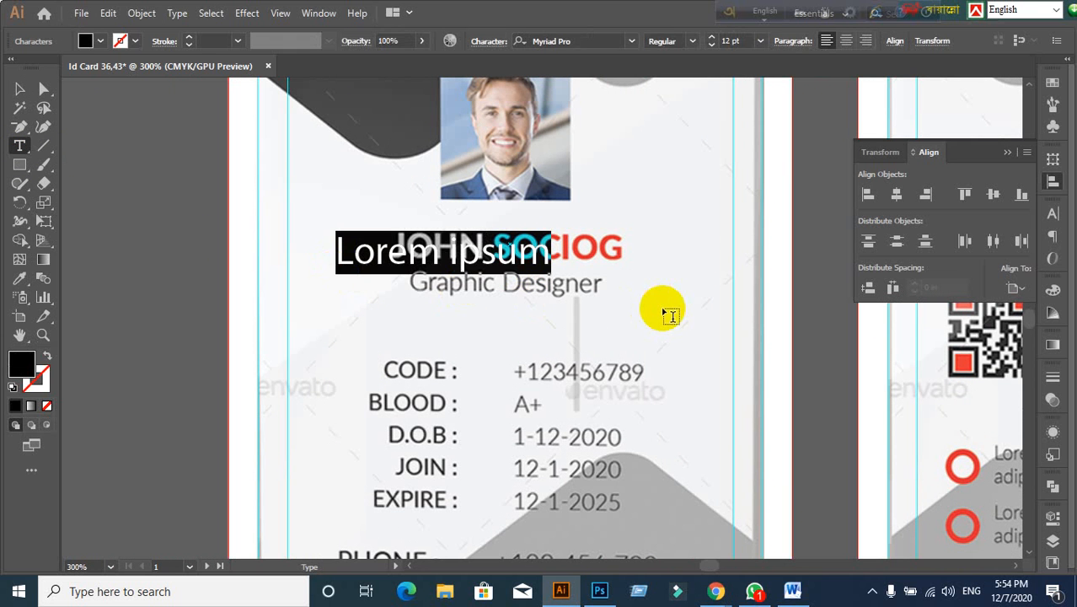
{"action": "type", "text": "JO"}
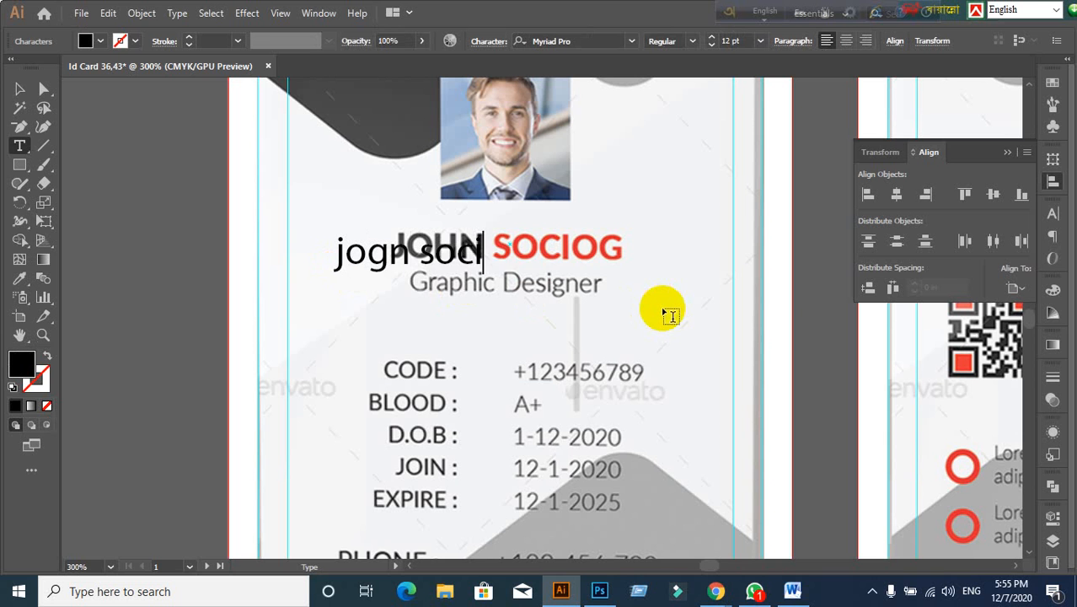
{"action": "left_click", "coordinate": [20, 88]}
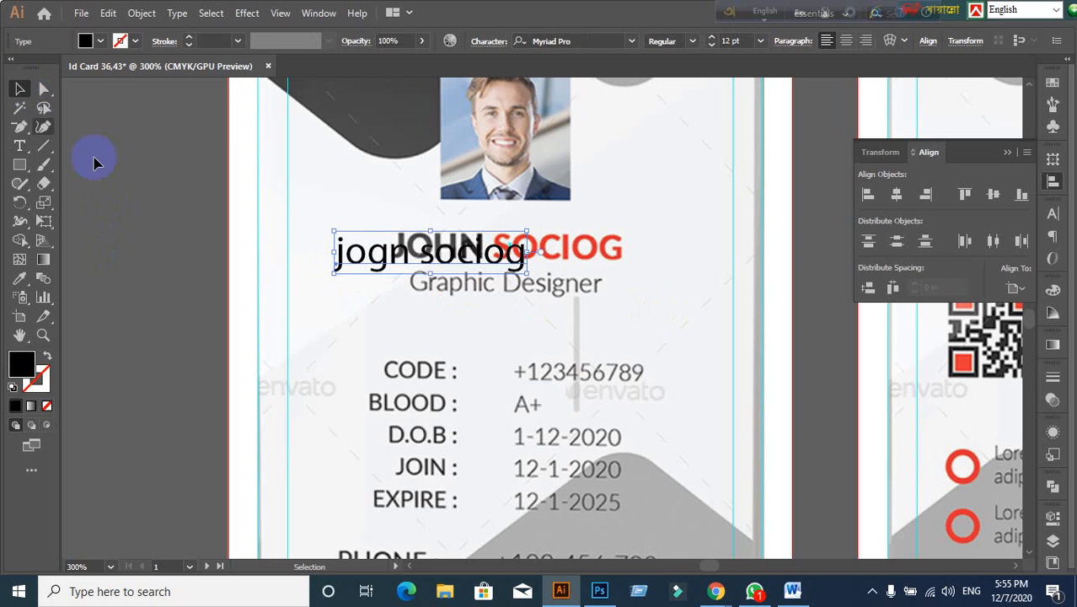
Step: Make the name Lato Bold in all caps and move it toward the template name
{"action": "left_click", "coordinate": [1053, 213]}
{"action": "left_click", "coordinate": [934, 228]}
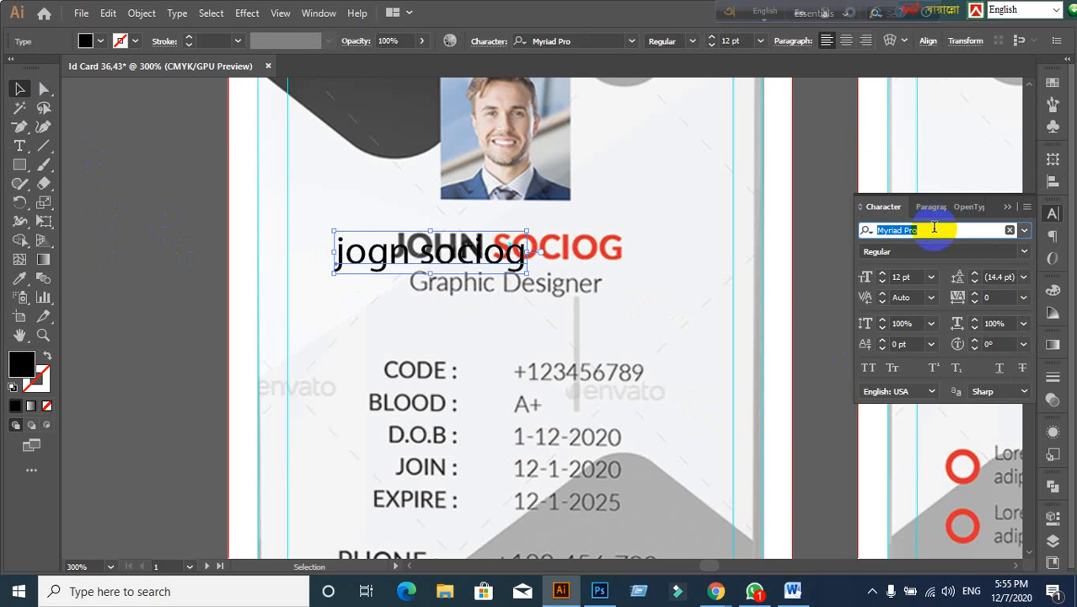
{"action": "type", "text": "Lat"}
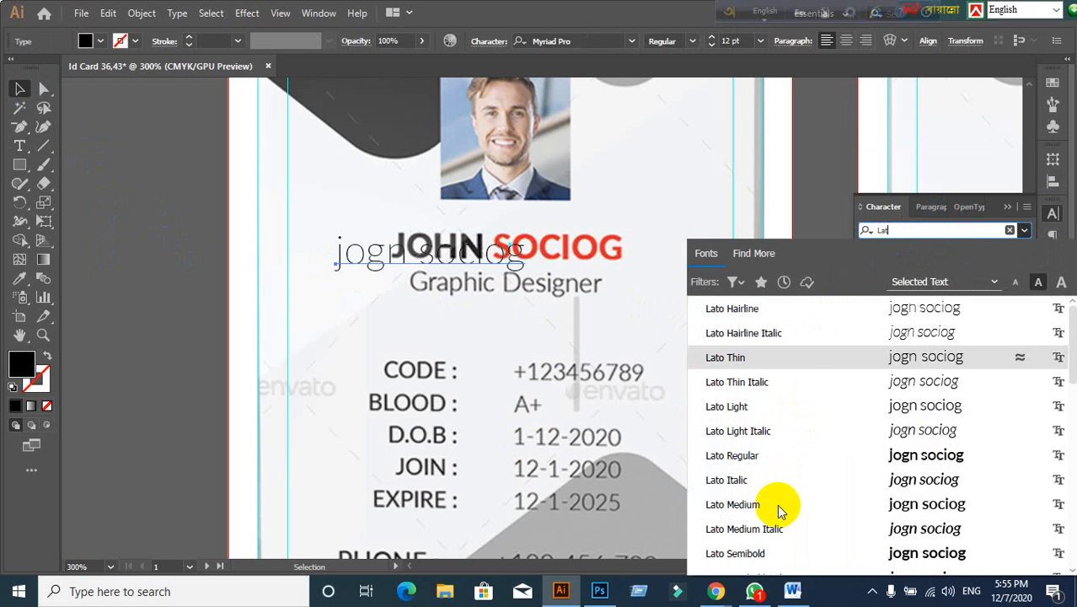
{"action": "left_click", "coordinate": [755, 560]}
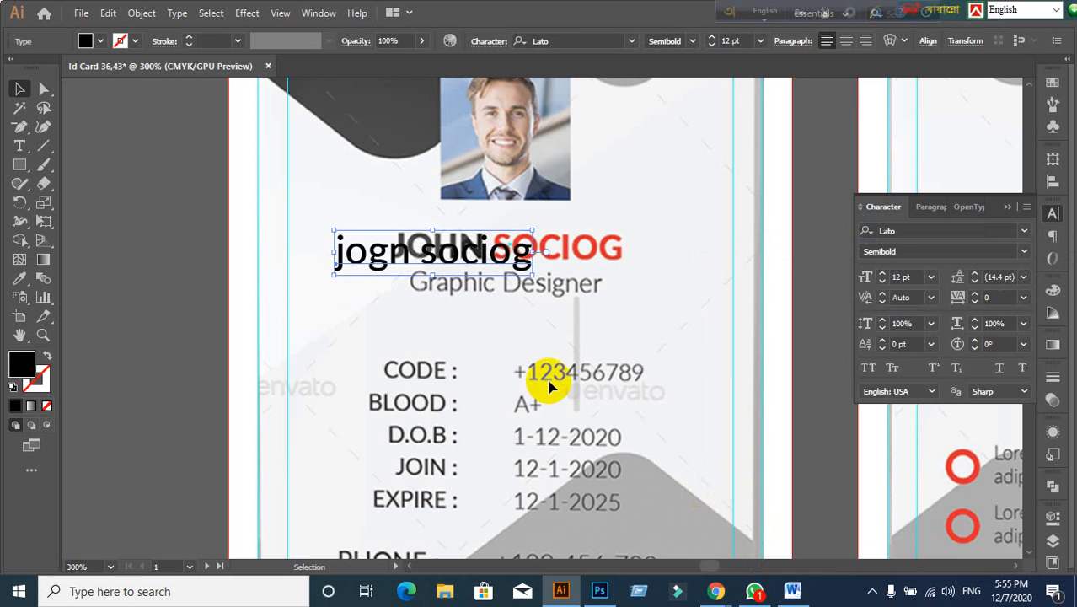
{"action": "left_click", "coordinate": [868, 367]}
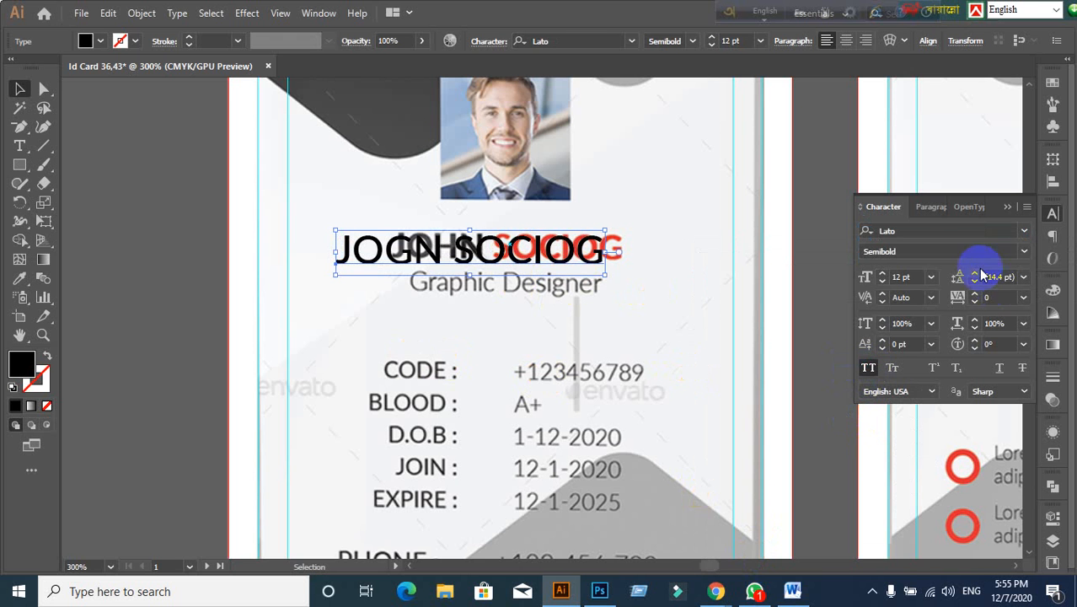
{"action": "left_click", "coordinate": [1024, 252]}
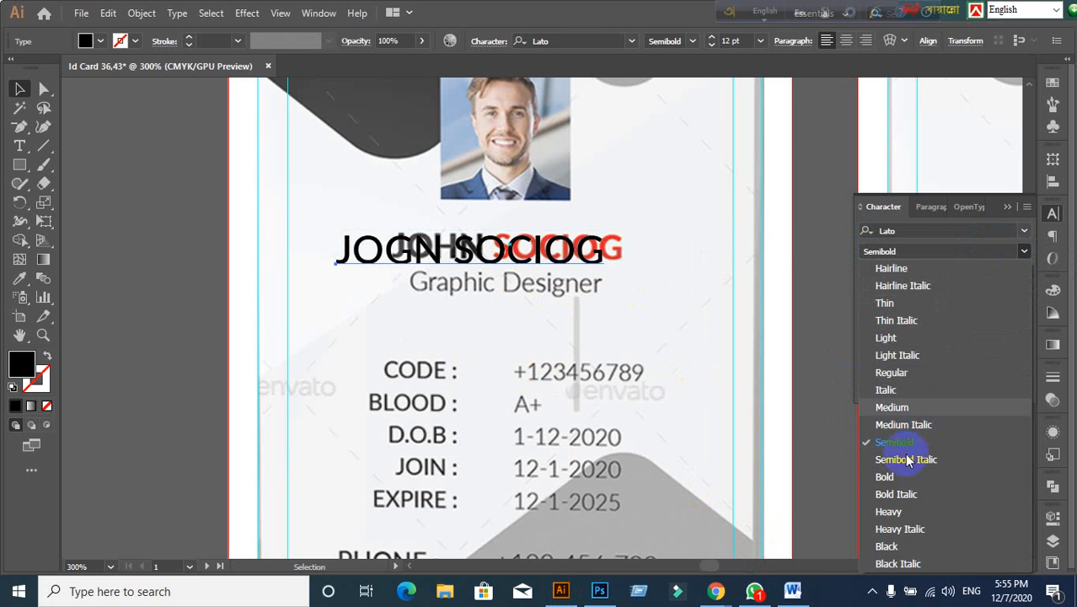
{"action": "left_click", "coordinate": [885, 471]}
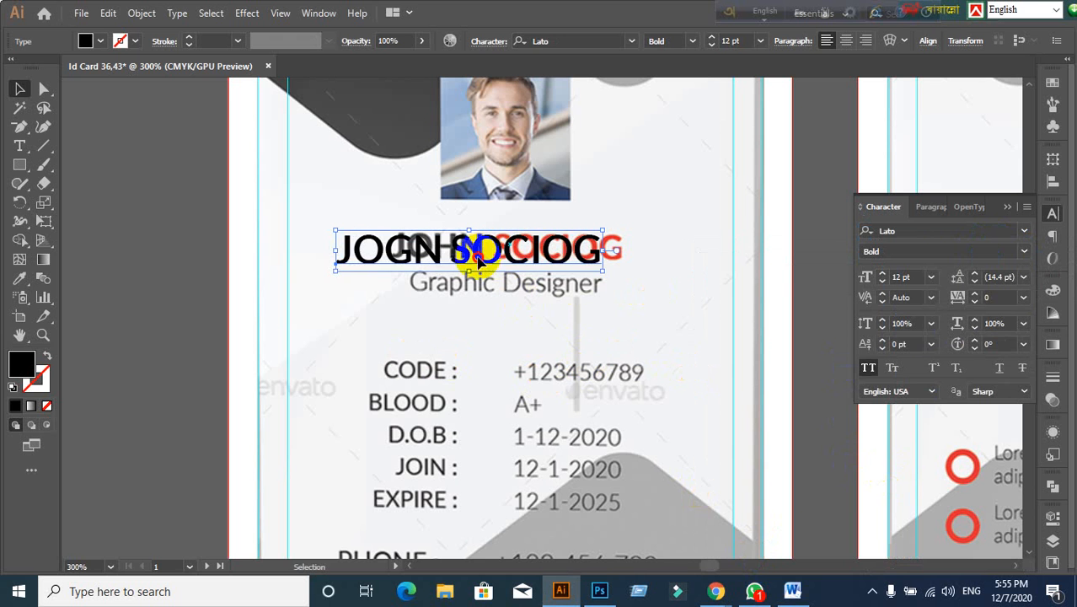
{"action": "left_click_drag", "start_coordinate": [480, 263], "coordinate": [523, 263]}
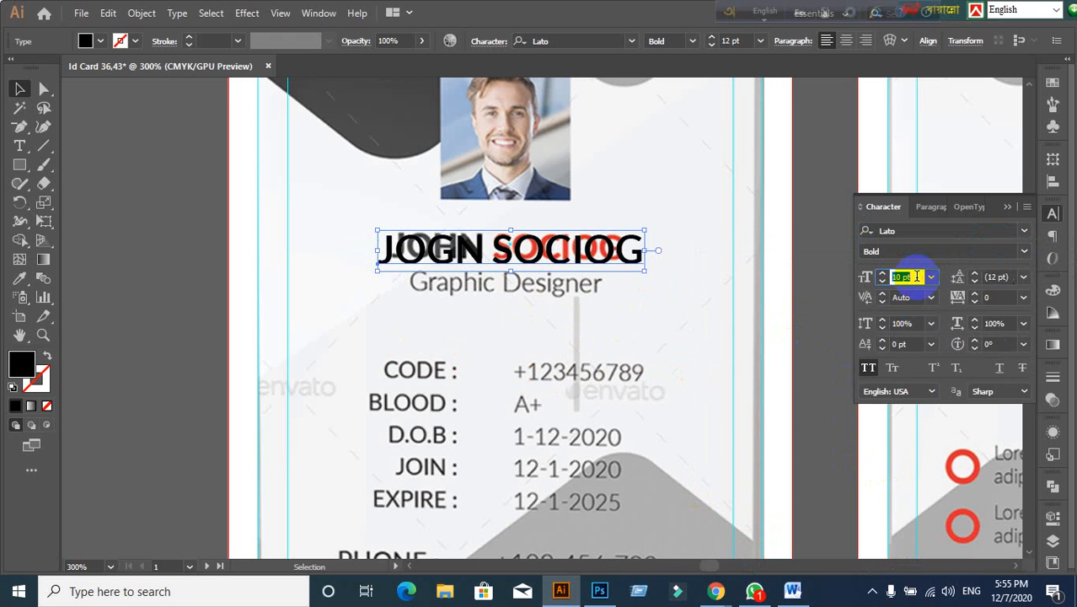
Step: Set the Lato Bold name to 11 pt and nudge it over the template's name
{"action": "scroll", "coordinate": [917, 276], "scroll_direction": "down", "scroll_amount": 5}
{"action": "scroll", "coordinate": [917, 276], "scroll_direction": "up", "scroll_amount": 6}
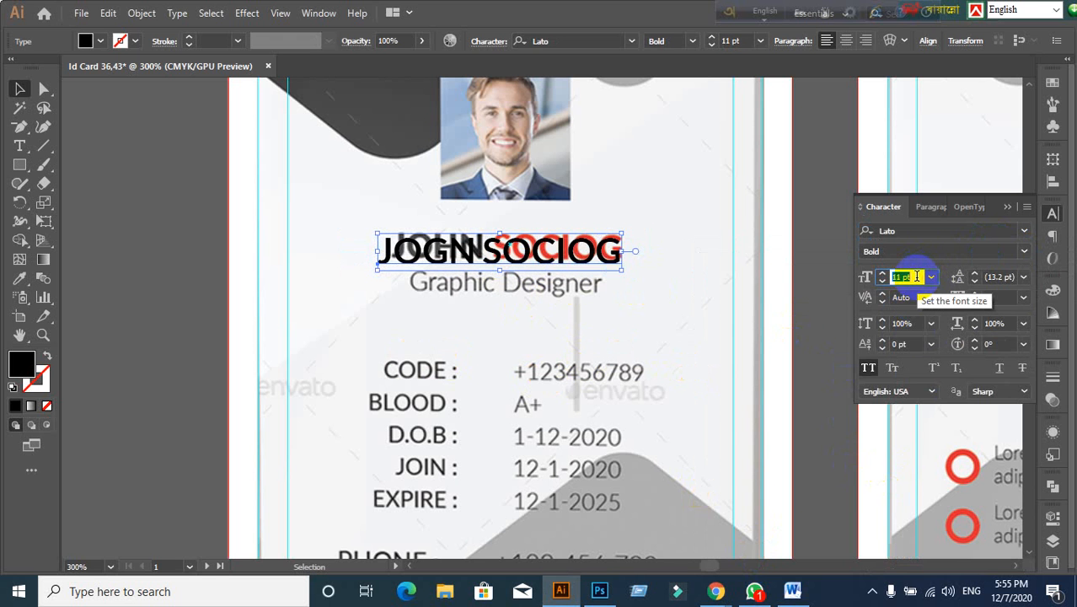
{"action": "left_click_drag", "start_coordinate": [526, 263], "coordinate": [536, 259]}
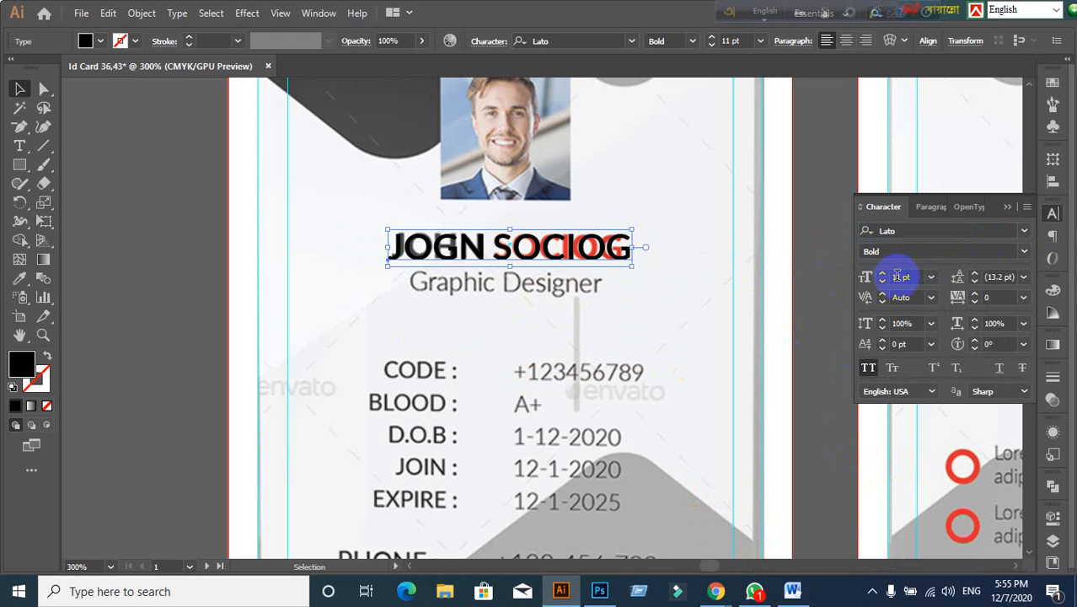
{"action": "left_click", "coordinate": [915, 276]}
{"action": "scroll", "coordinate": [919, 276], "scroll_direction": "down", "scroll_amount": 1}
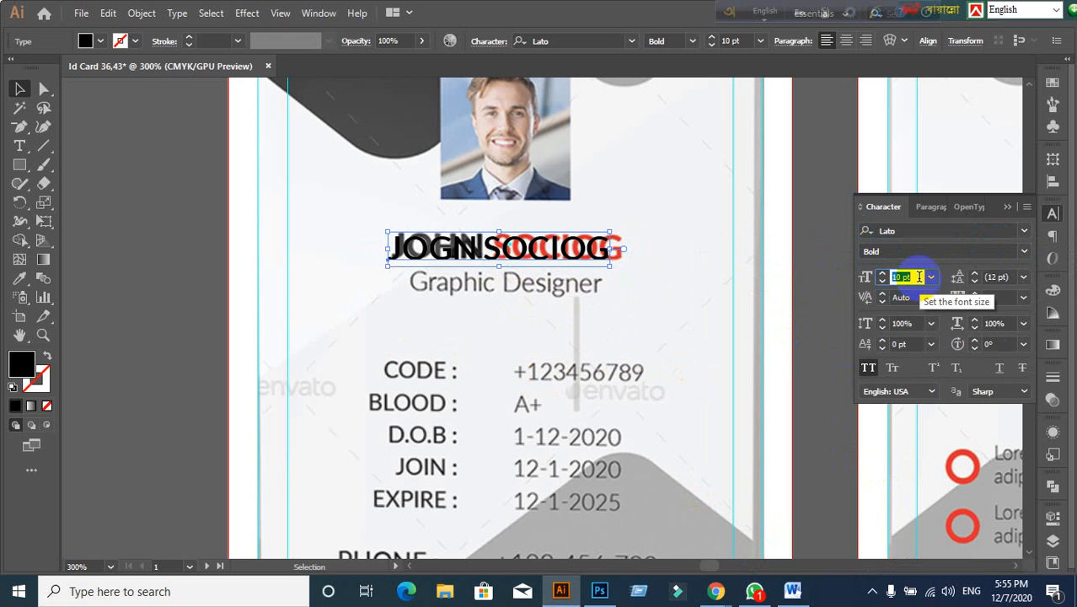
{"action": "scroll", "coordinate": [919, 276], "scroll_direction": "up", "scroll_amount": 1}
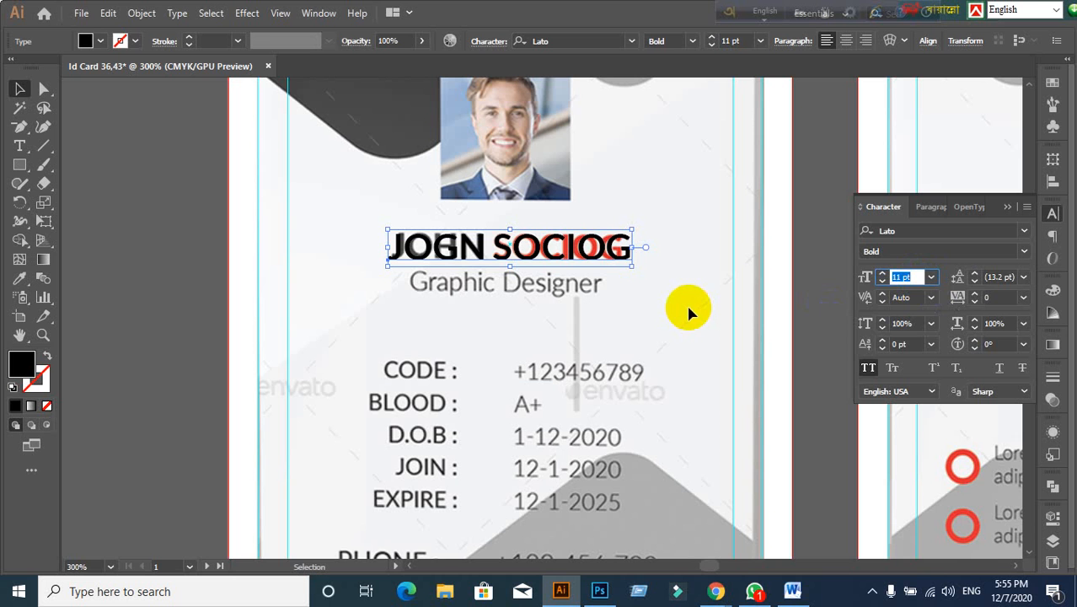
{"action": "left_click", "coordinate": [1024, 252]}
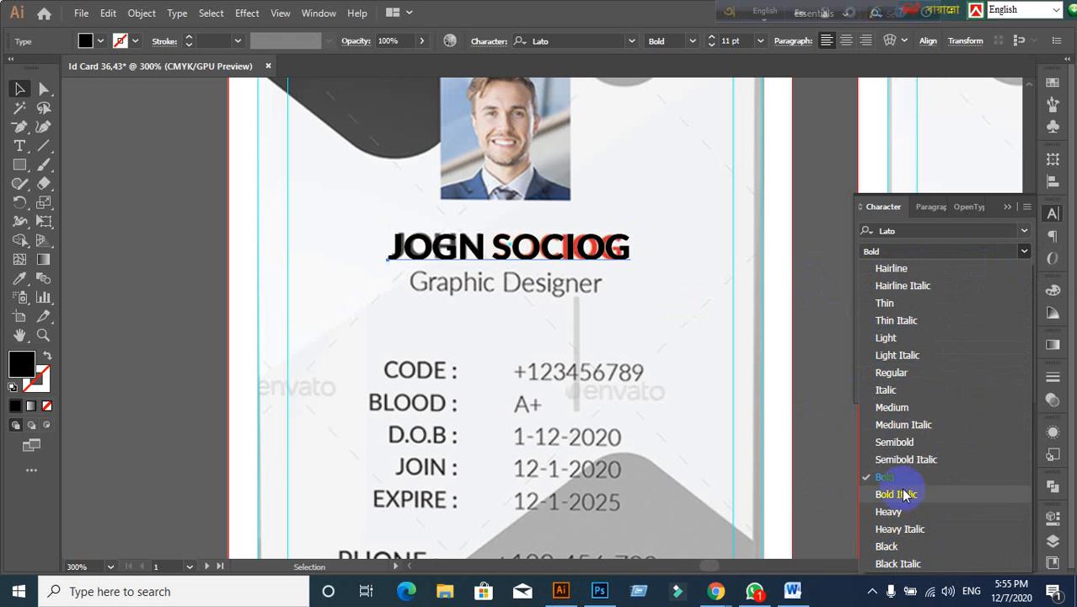
{"action": "left_click", "coordinate": [854, 317]}
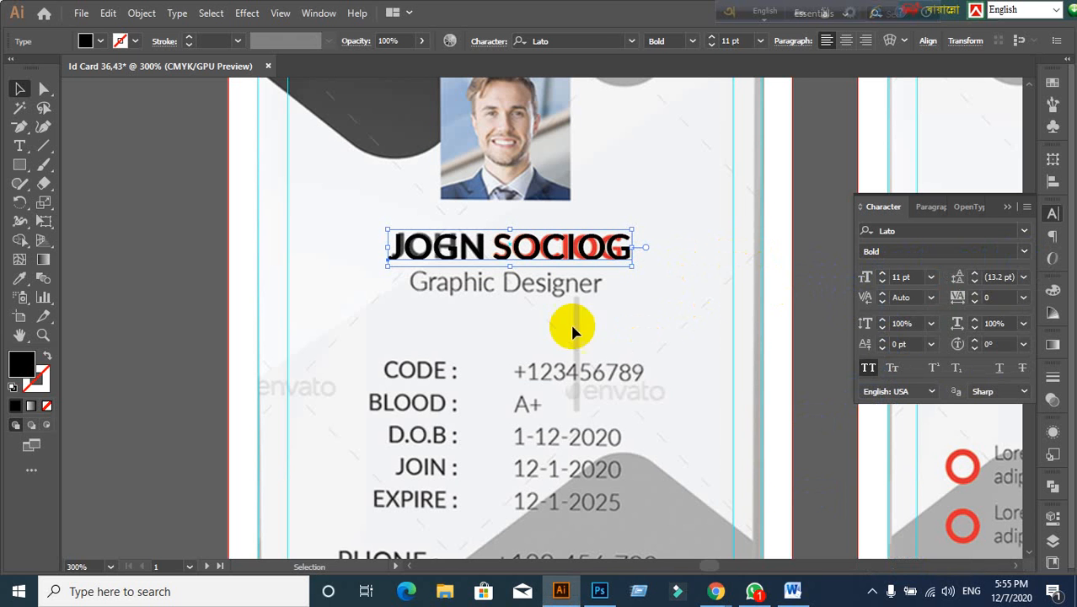
{"action": "left_click", "coordinate": [137, 240]}
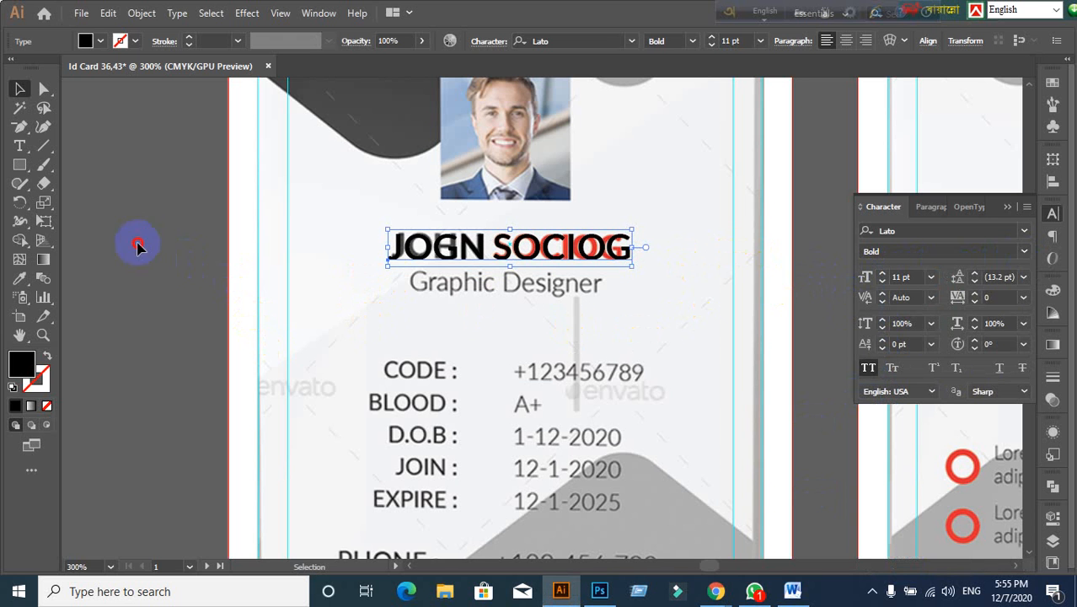
{"action": "left_click", "coordinate": [438, 245]}
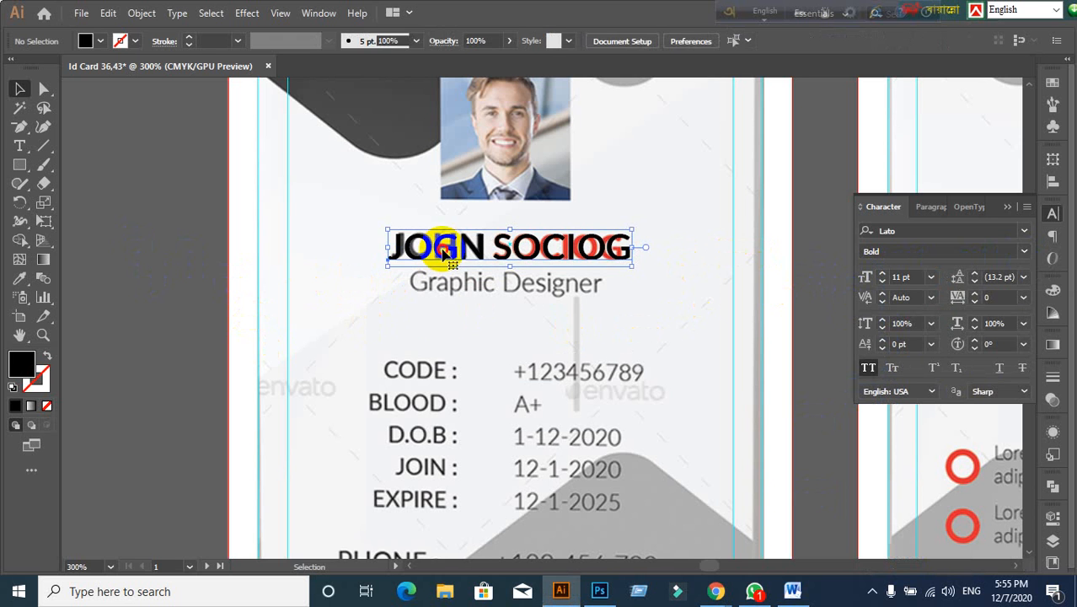
Step: Duplicate the name line just below the original, undoing an accidental move first
{"action": "key", "text": "t"}
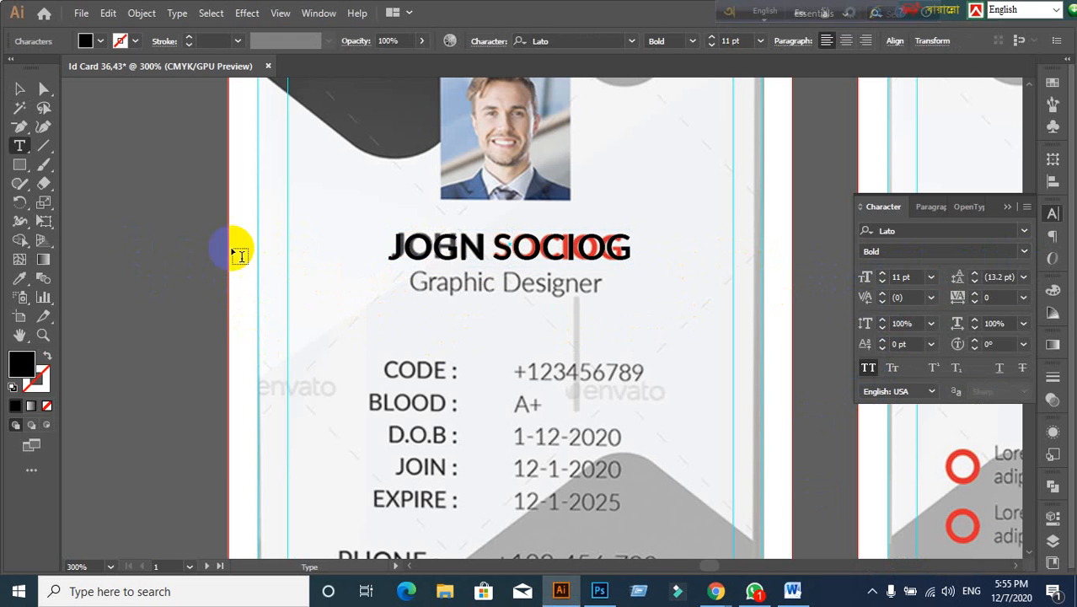
{"action": "left_click", "coordinate": [20, 88]}
{"action": "left_click", "coordinate": [149, 223]}
{"action": "left_click_drag", "start_coordinate": [423, 250], "coordinate": [329, 253]}
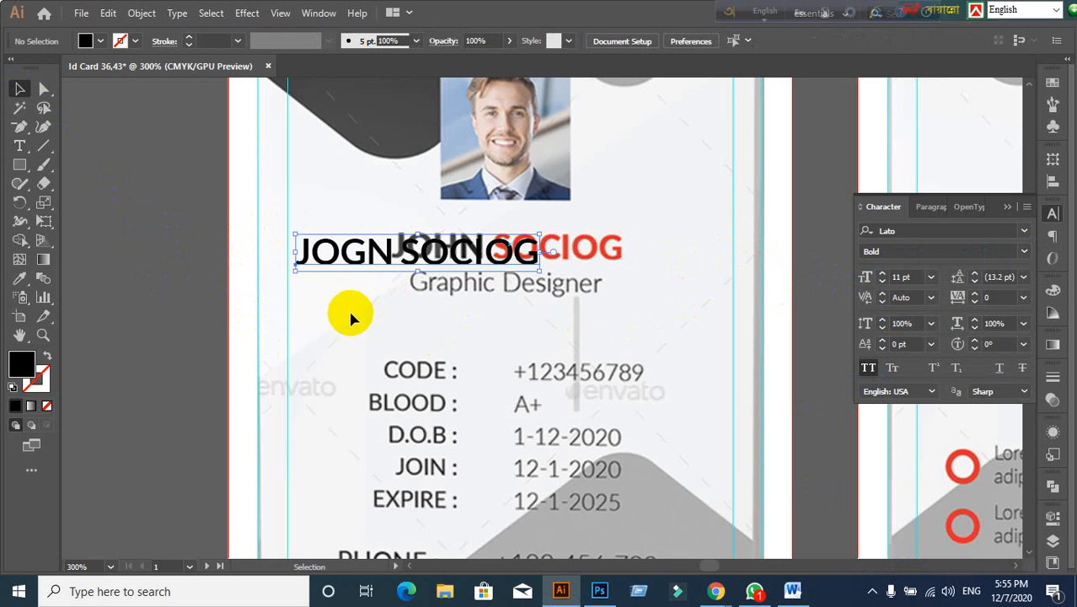
{"action": "key", "text": "ctrl+z"}
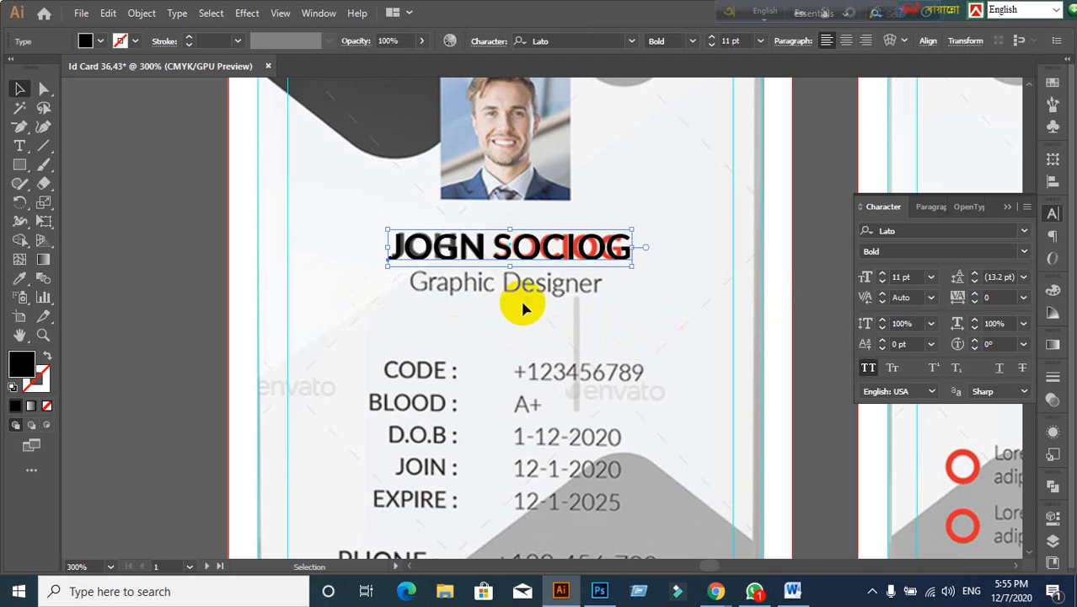
{"action": "left_click", "coordinate": [497, 309]}
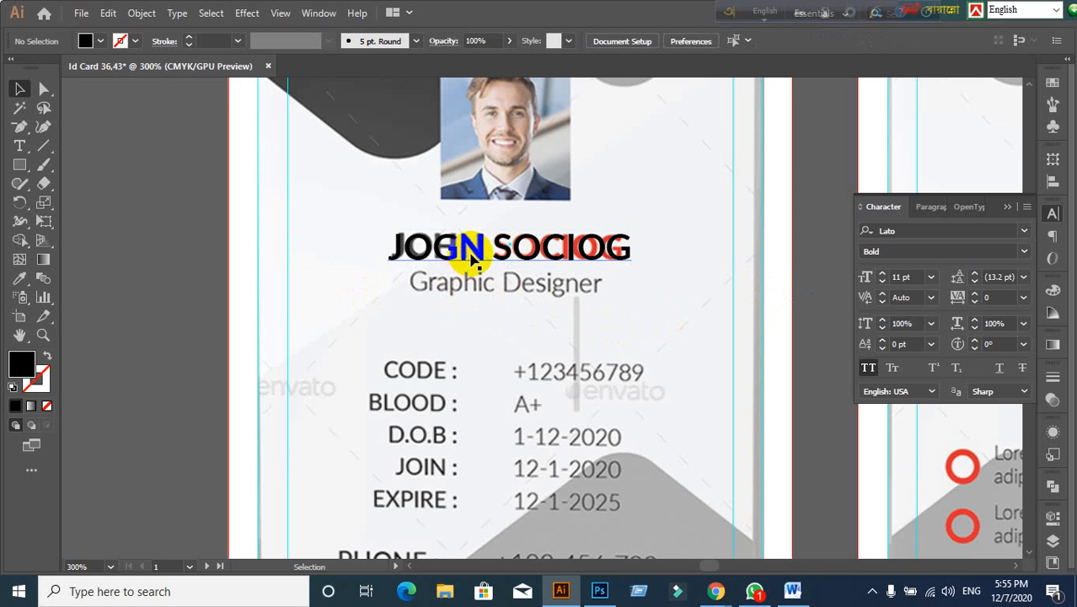
{"action": "left_click_drag", "start_coordinate": [469, 250], "coordinate": [469, 299]}
Step: Retype the duplicated line as GRAPHIC DESIGNER, fixing the misspelling
{"action": "key", "text": "t"}
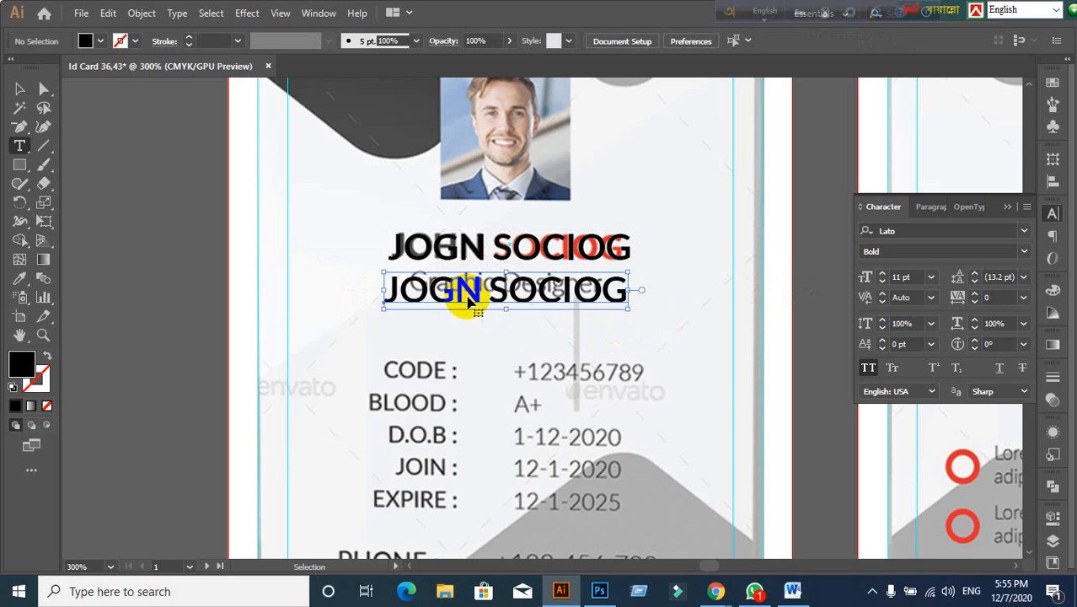
{"action": "left_click", "coordinate": [469, 291]}
{"action": "triple_click", "coordinate": [469, 291]}
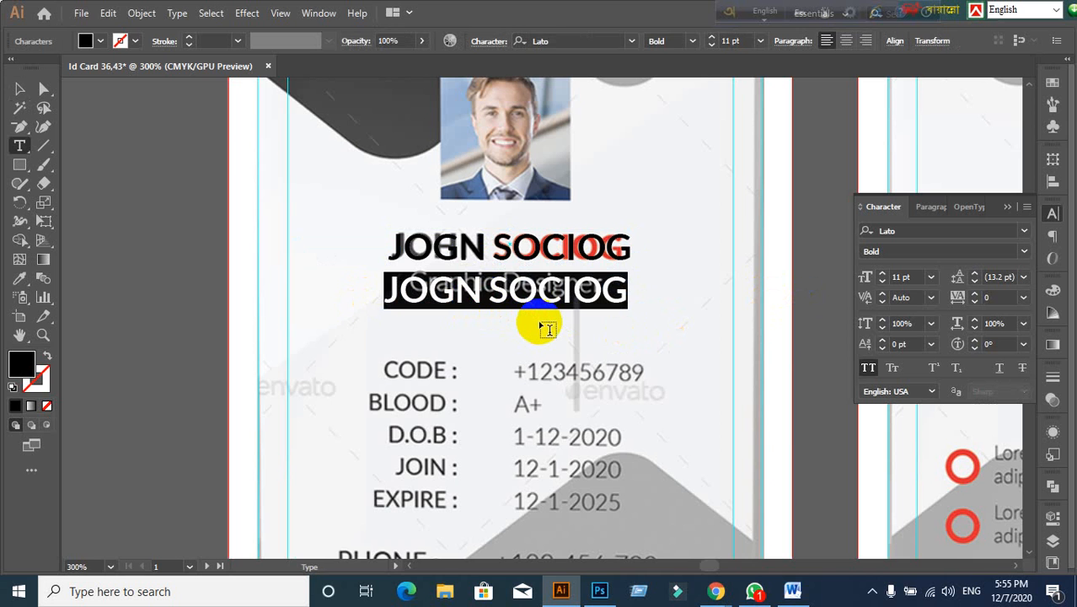
{"action": "type", "text": "G"}
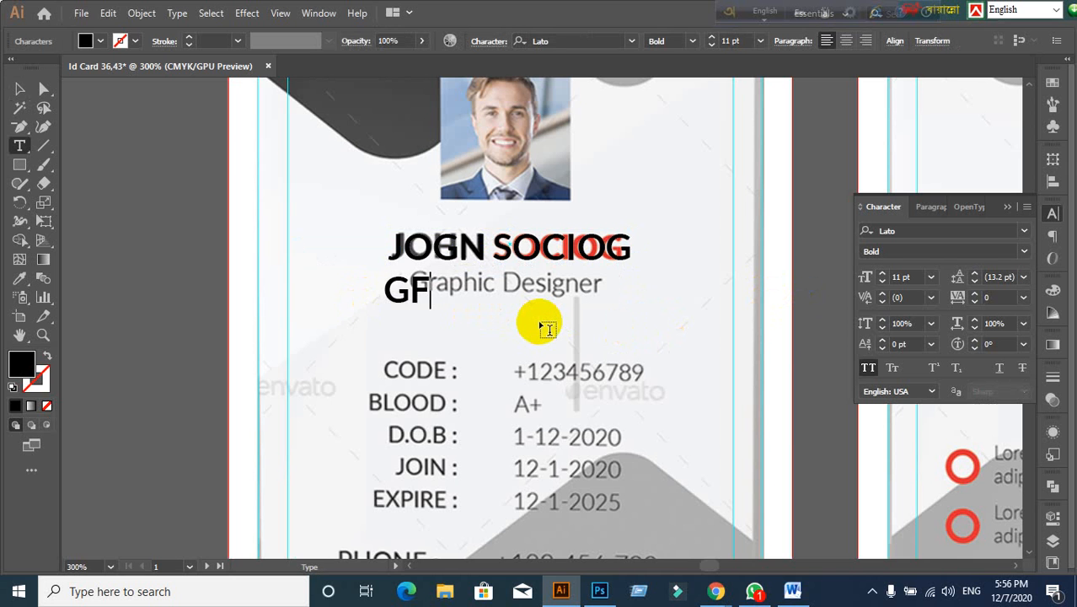
{"action": "type", "text": "RAPHI"}
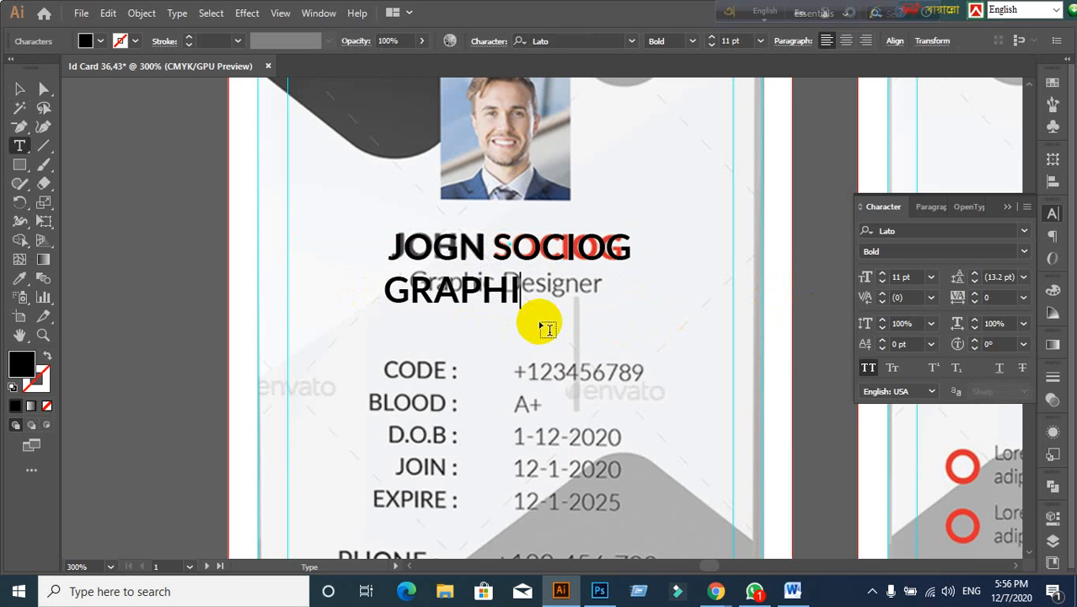
{"action": "type", "text": "C DESINGER"}
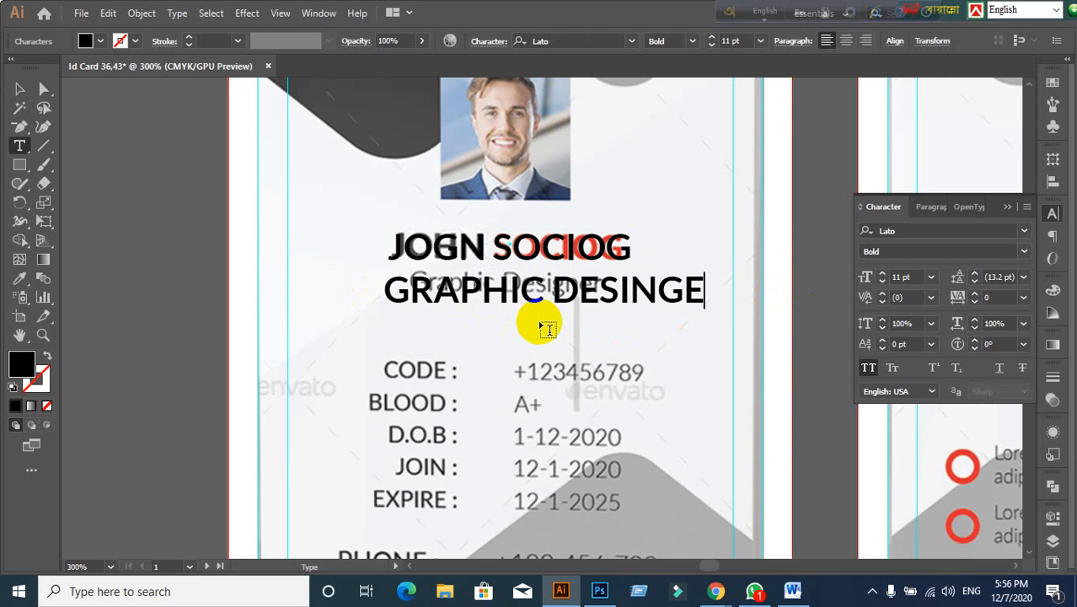
{"action": "key", "text": "BackSpace"}
{"action": "key", "text": "BackSpace"}
{"action": "key", "text": "BackSpace"}
{"action": "key", "text": "BackSpace"}
{"action": "key", "text": "BackSpace"}
{"action": "key", "text": "BackSpace"}
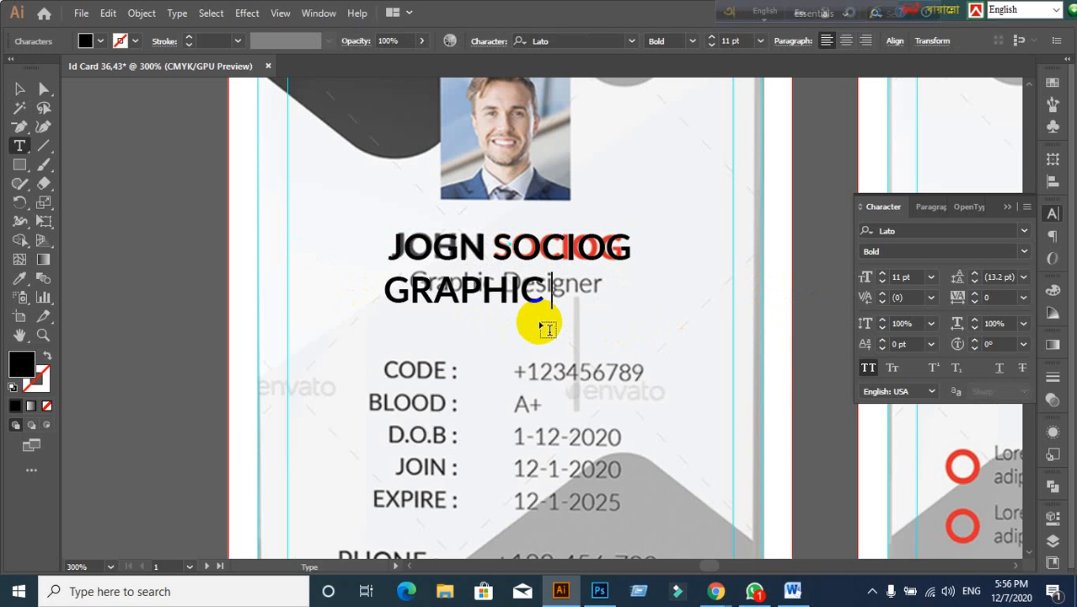
{"action": "type", "text": "ESIGN"}
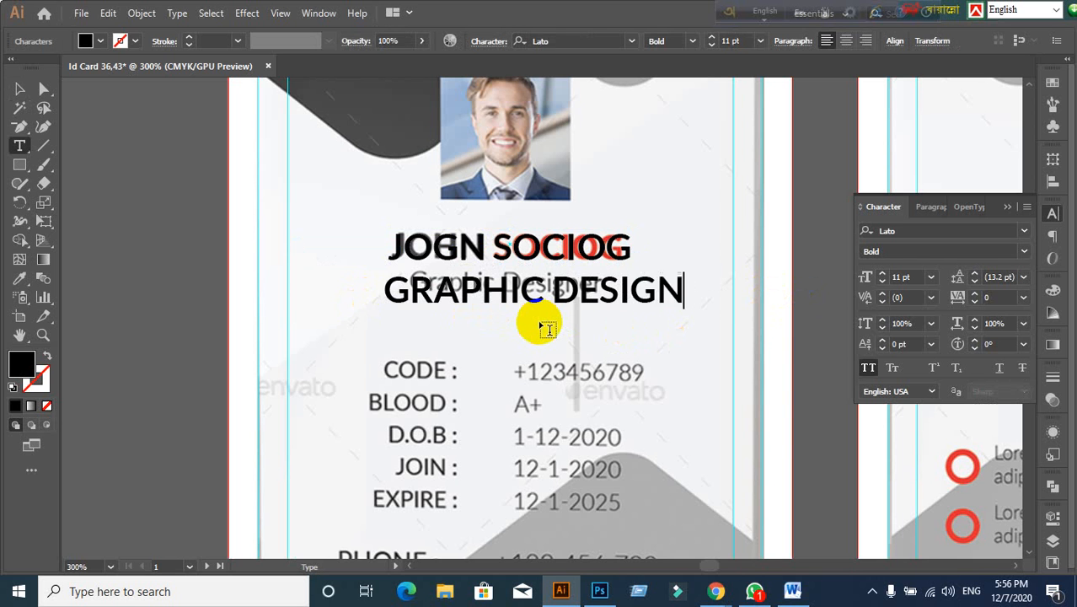
{"action": "type", "text": "ER"}
Step: Turn off All Caps and capitalise the D so it reads Graphic Designer
{"action": "left_click", "coordinate": [19, 89]}
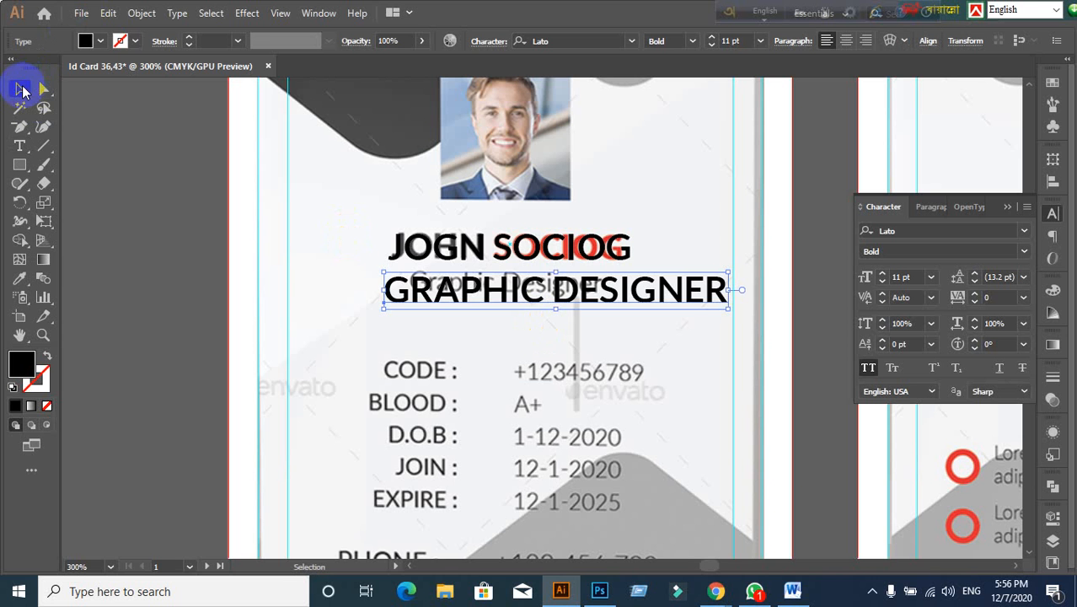
{"action": "left_click", "coordinate": [869, 369]}
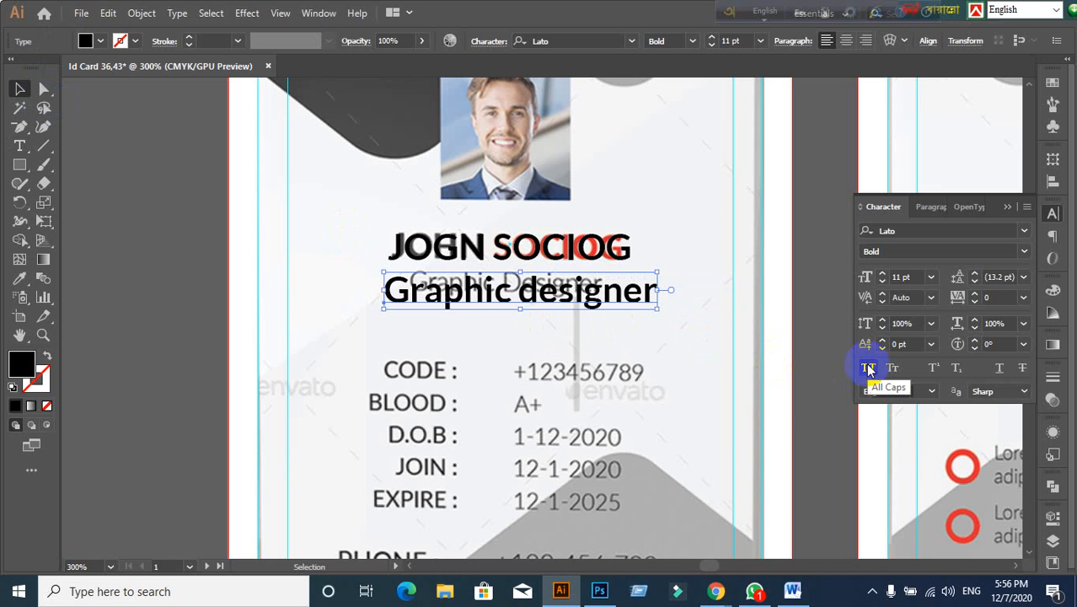
{"action": "double_click", "coordinate": [542, 291]}
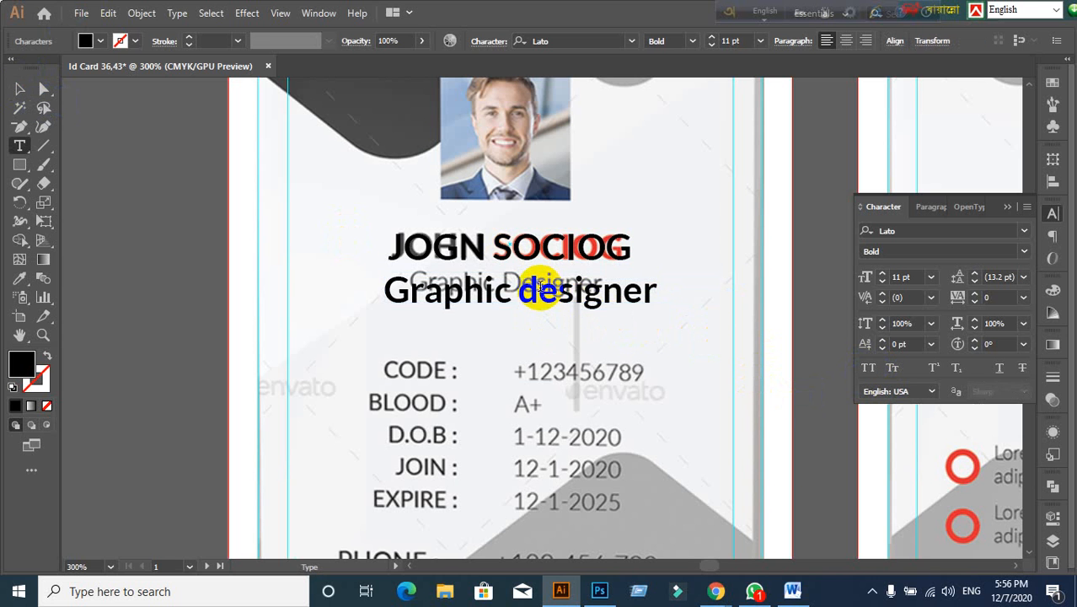
{"action": "left_click_drag", "start_coordinate": [539, 288], "coordinate": [520, 289]}
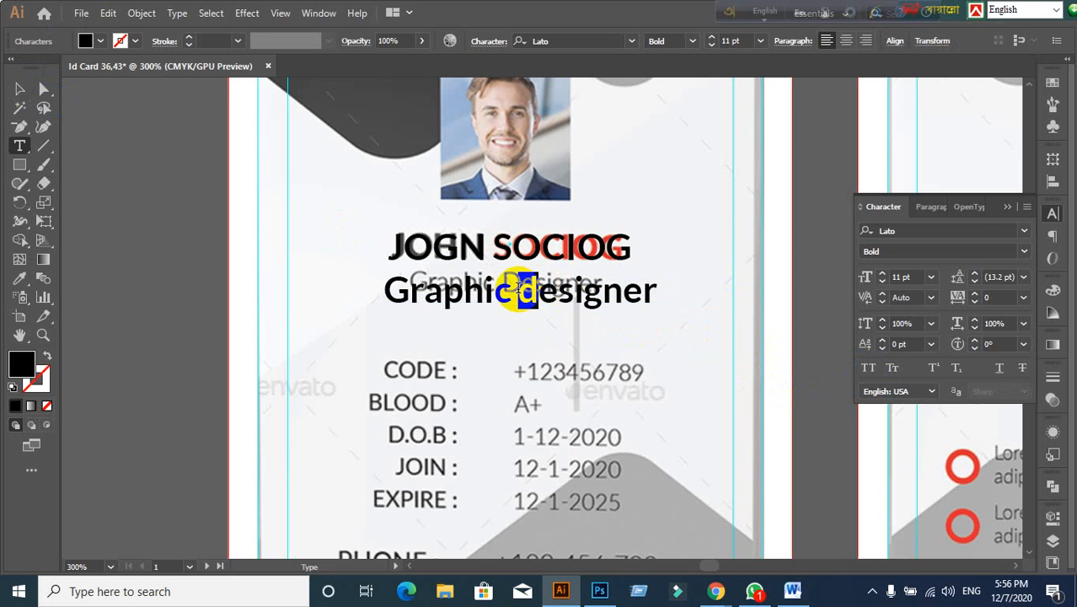
{"action": "type", "text": "D"}
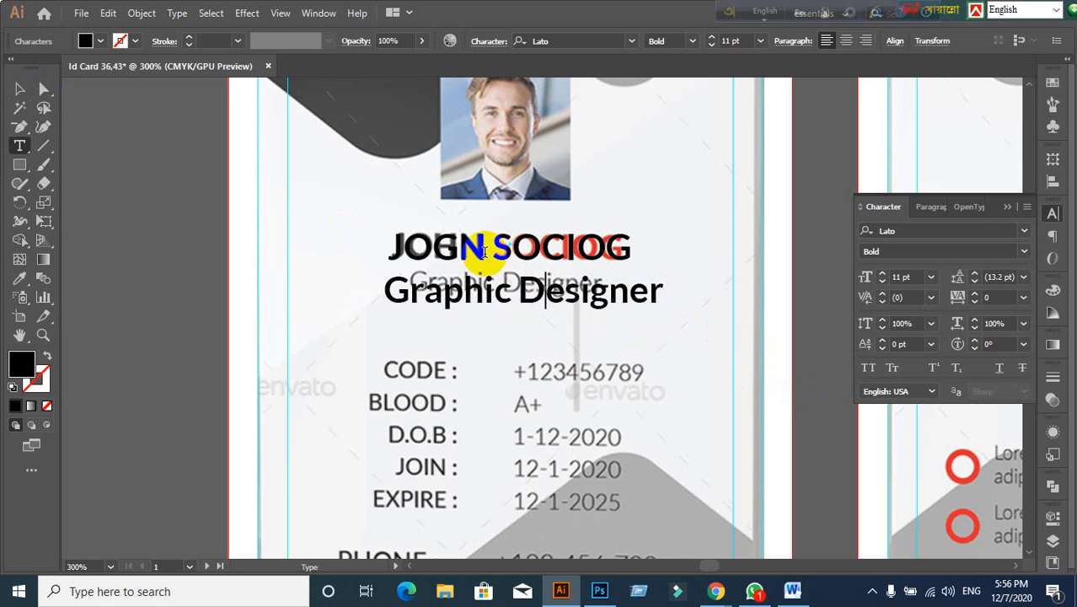
{"action": "left_click", "coordinate": [22, 90]}
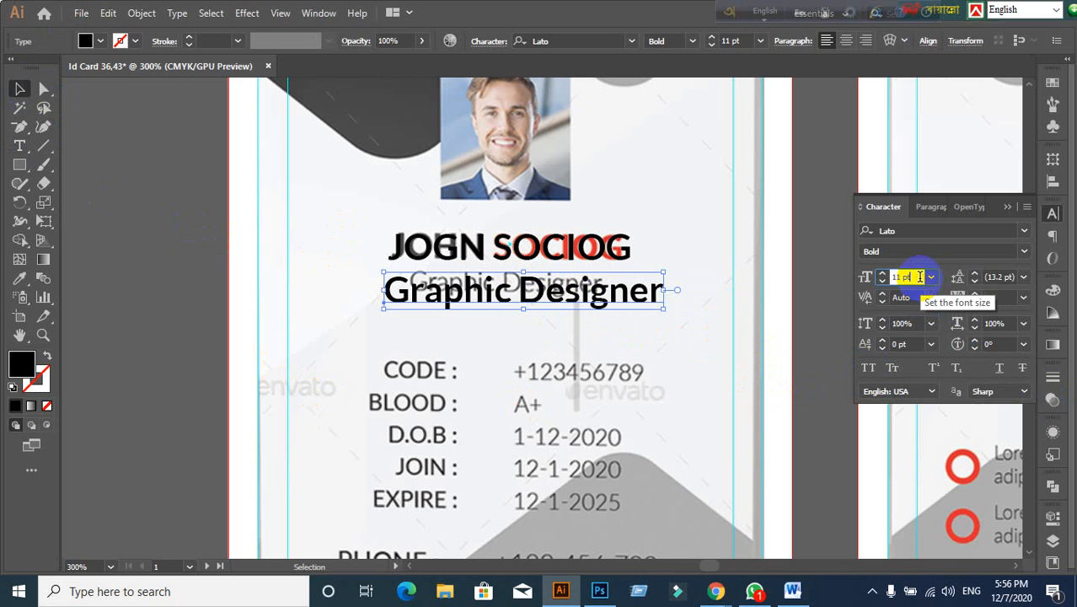
Step: Shrink the subtitle, colour it red, and centre it under the name
{"action": "key", "text": "Down"}
{"action": "key", "text": "Down"}
{"action": "key", "text": "Down"}
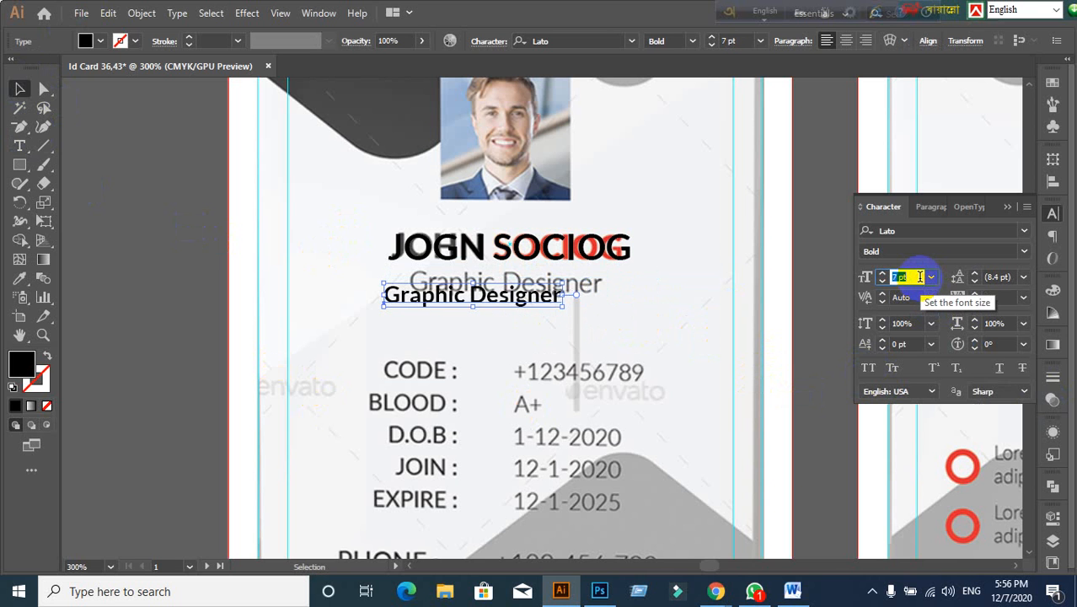
{"action": "left_click_drag", "start_coordinate": [463, 294], "coordinate": [487, 287]}
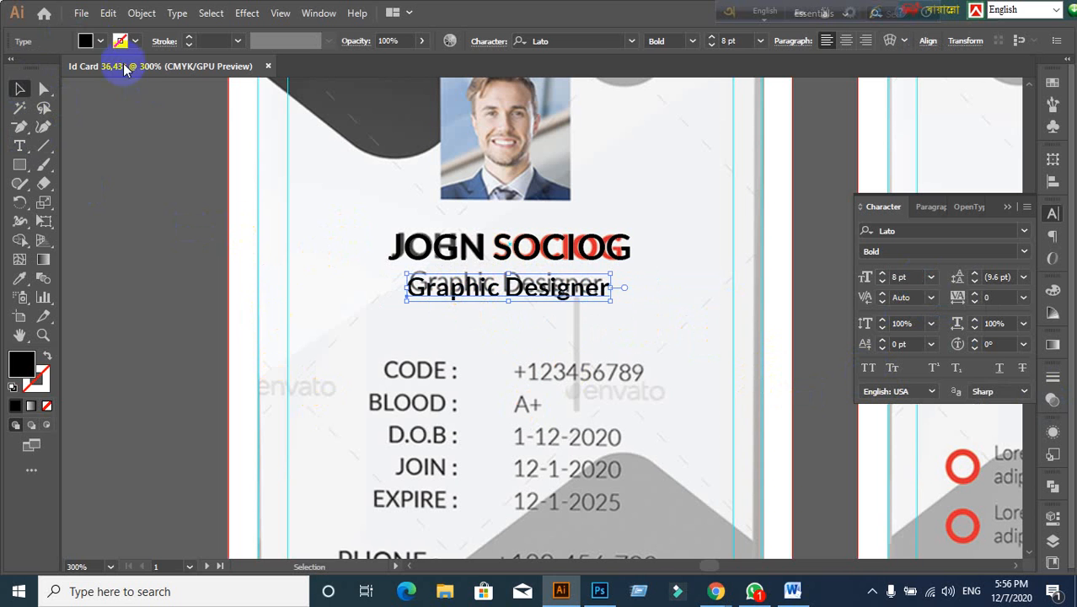
{"action": "left_click", "coordinate": [97, 41]}
{"action": "left_click", "coordinate": [56, 78]}
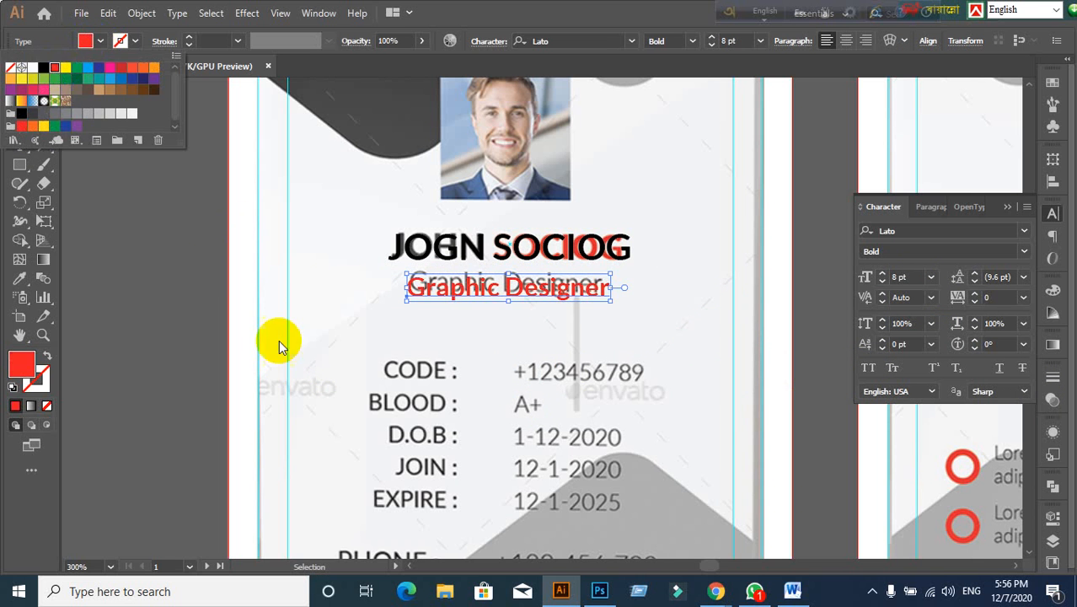
{"action": "scroll", "coordinate": [519, 311], "scroll_direction": "up", "scroll_amount": 1}
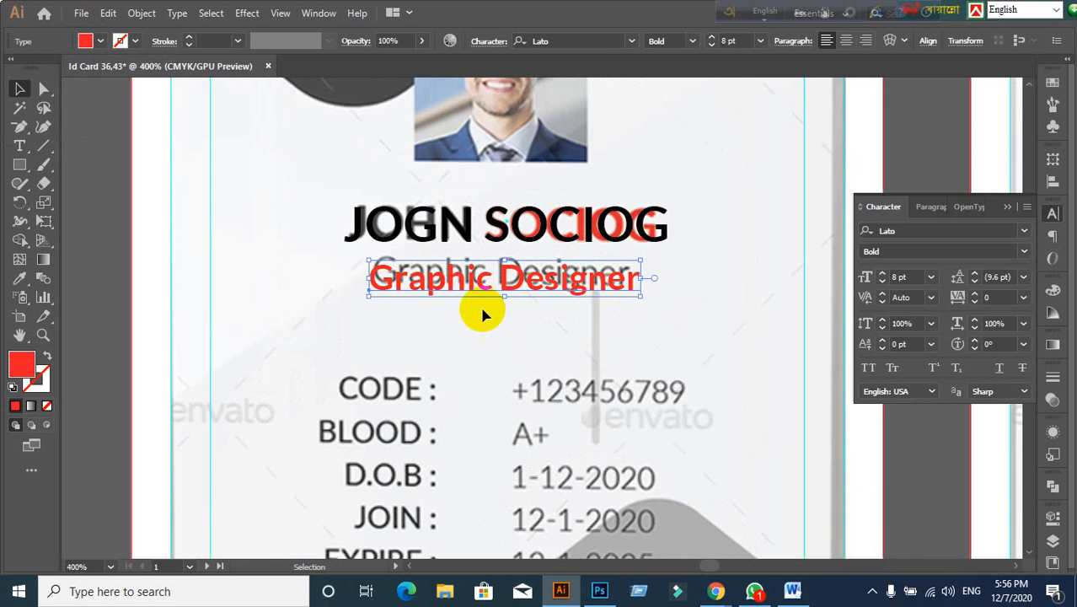
{"action": "scroll", "coordinate": [475, 302], "scroll_direction": "down", "scroll_amount": 1}
{"action": "left_click_drag", "start_coordinate": [468, 292], "coordinate": [472, 288]}
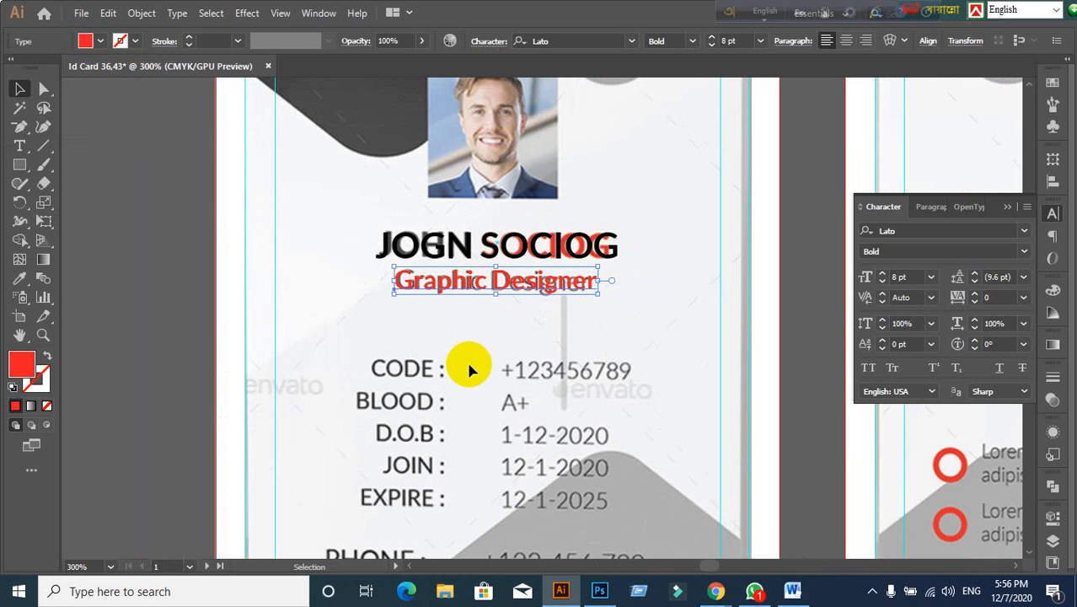
{"action": "left_click", "coordinate": [517, 349]}
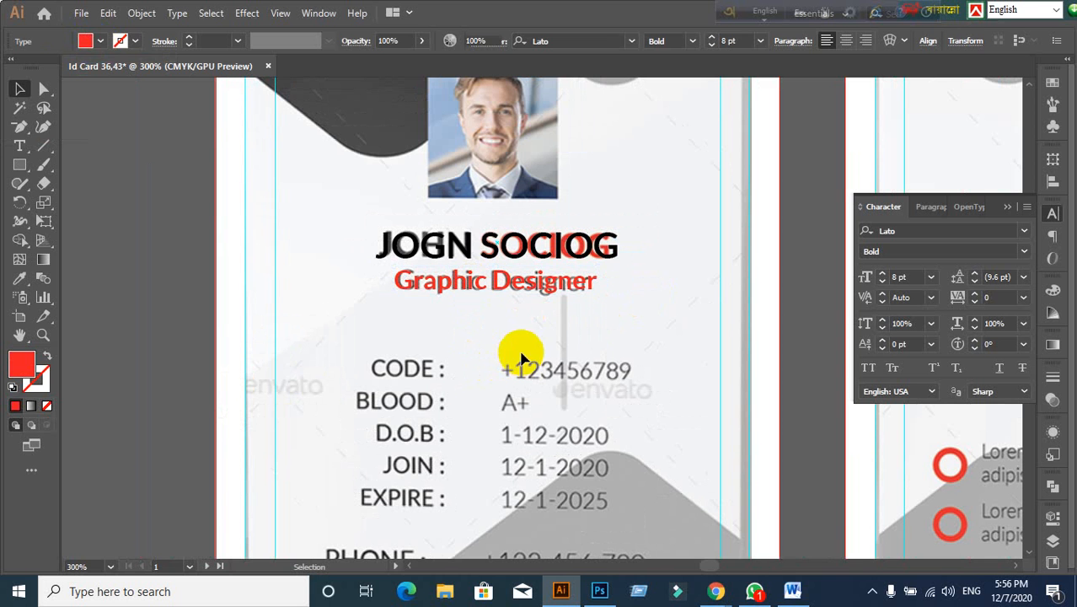
Step: Try subtitle sizes from 7 to 9 pt and nudge it slightly left
{"action": "left_click", "coordinate": [552, 289]}
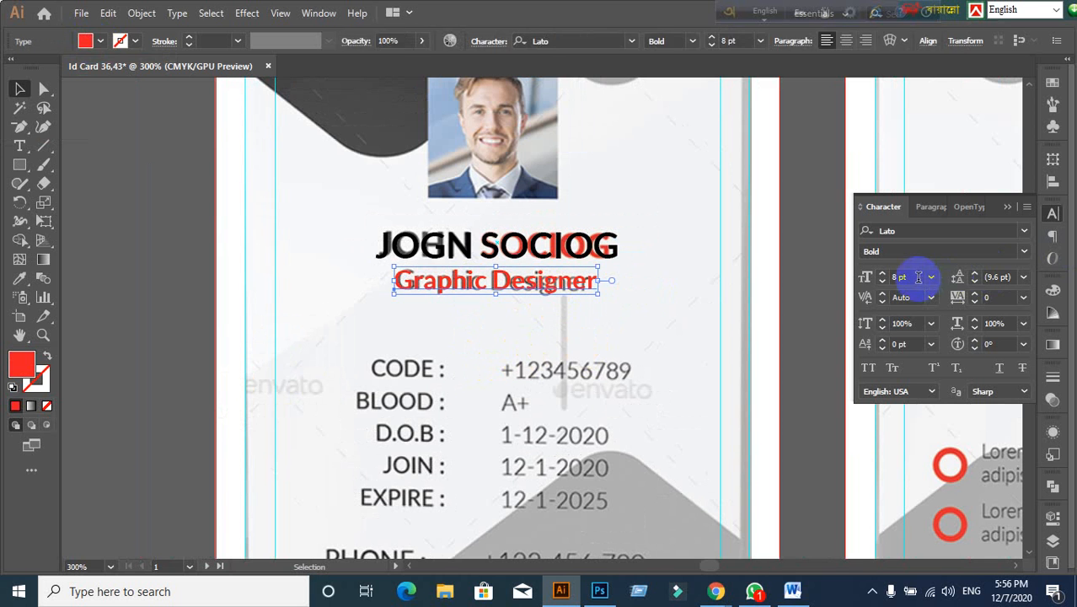
{"action": "scroll", "coordinate": [917, 280], "scroll_direction": "down", "scroll_amount": 1}
{"action": "left_click", "coordinate": [627, 336]}
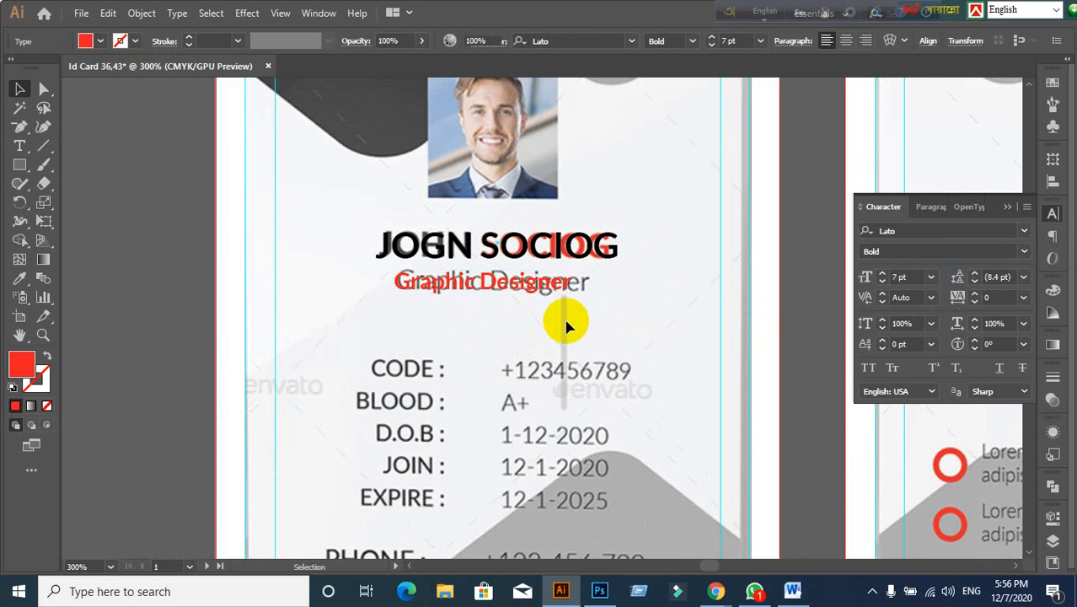
{"action": "scroll", "coordinate": [497, 321], "scroll_direction": "up", "scroll_amount": 1}
{"action": "left_click_drag", "start_coordinate": [471, 271], "coordinate": [466, 271]}
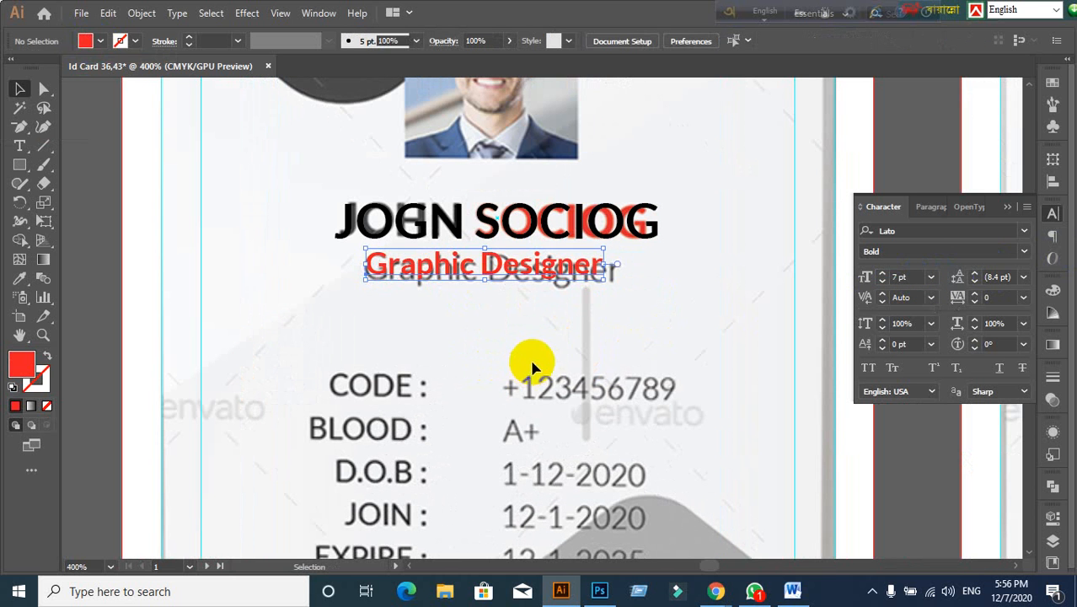
{"action": "left_click", "coordinate": [540, 274]}
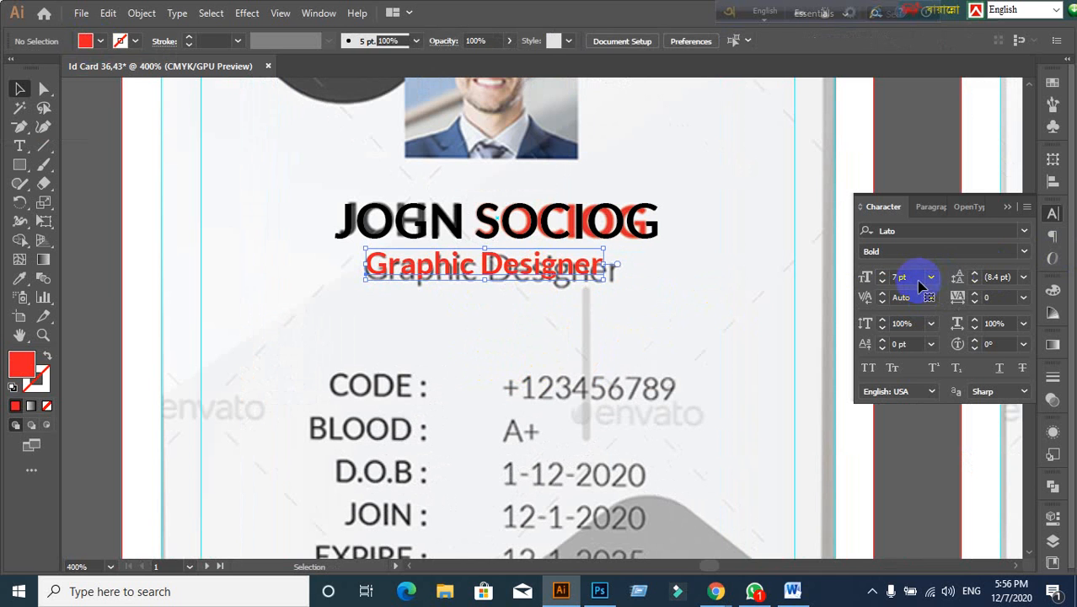
{"action": "left_click", "coordinate": [913, 278]}
{"action": "key", "text": "Up"}
{"action": "key", "text": "Up"}
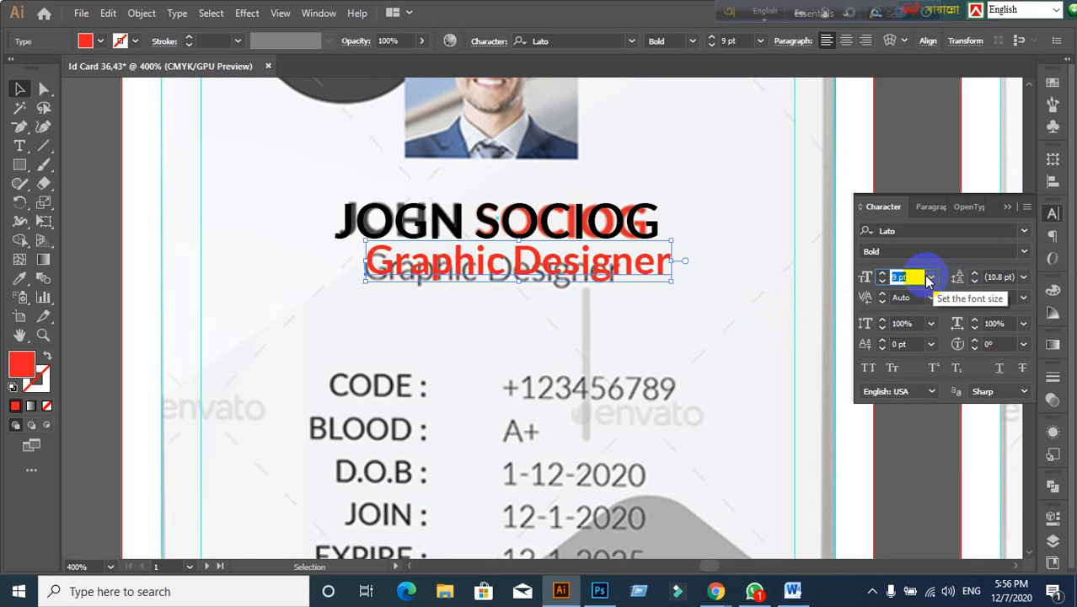
{"action": "key", "text": "Down"}
{"action": "key", "text": "Down"}
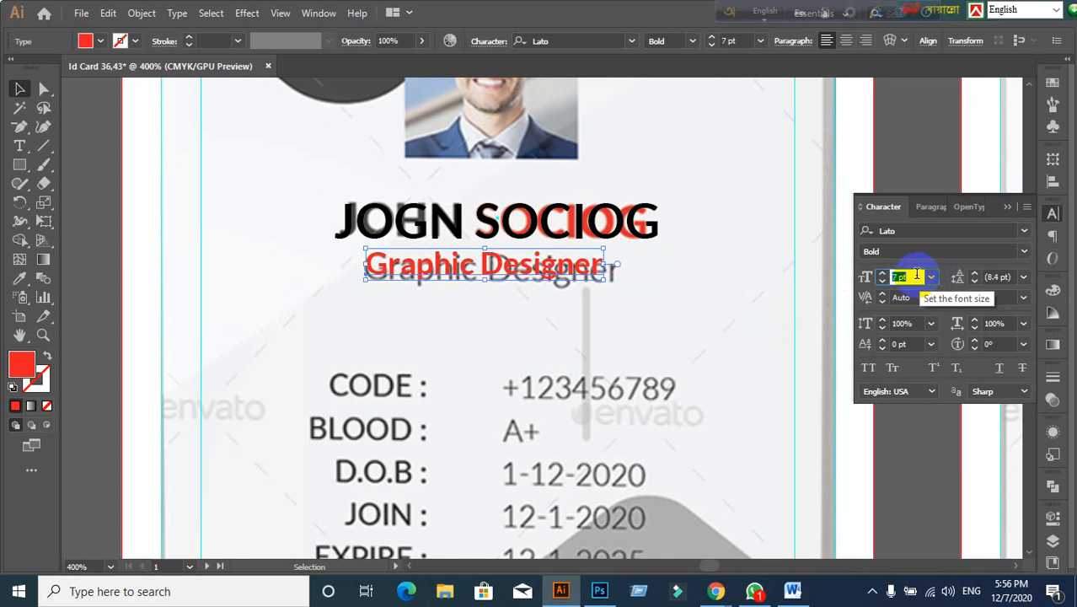
Step: Set the subtitle to Lato Regular 8 pt and centre it beneath the name
{"action": "left_click", "coordinate": [1024, 252]}
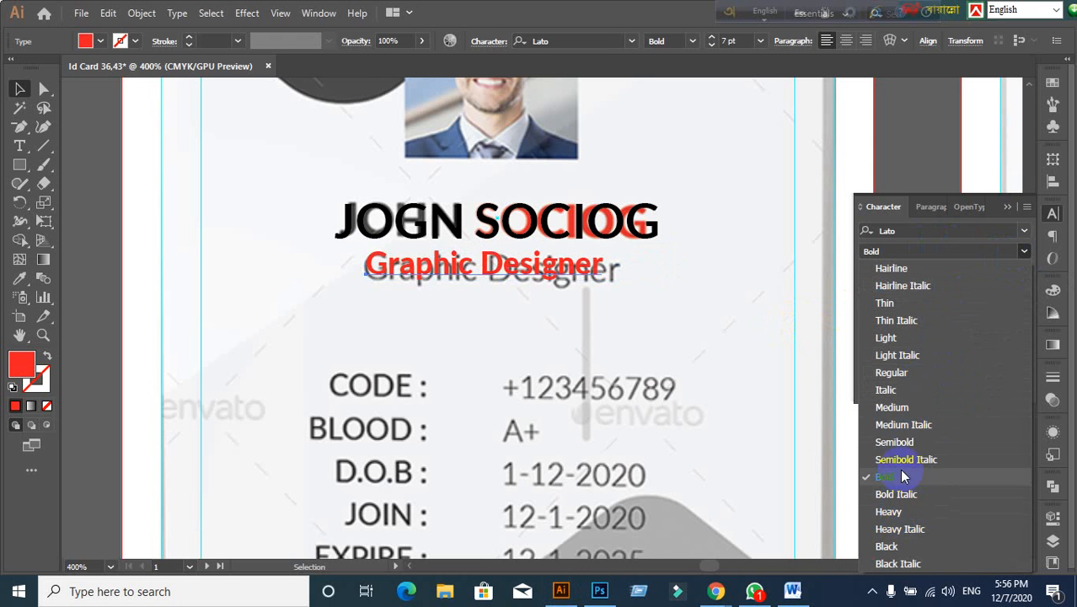
{"action": "left_click", "coordinate": [890, 377]}
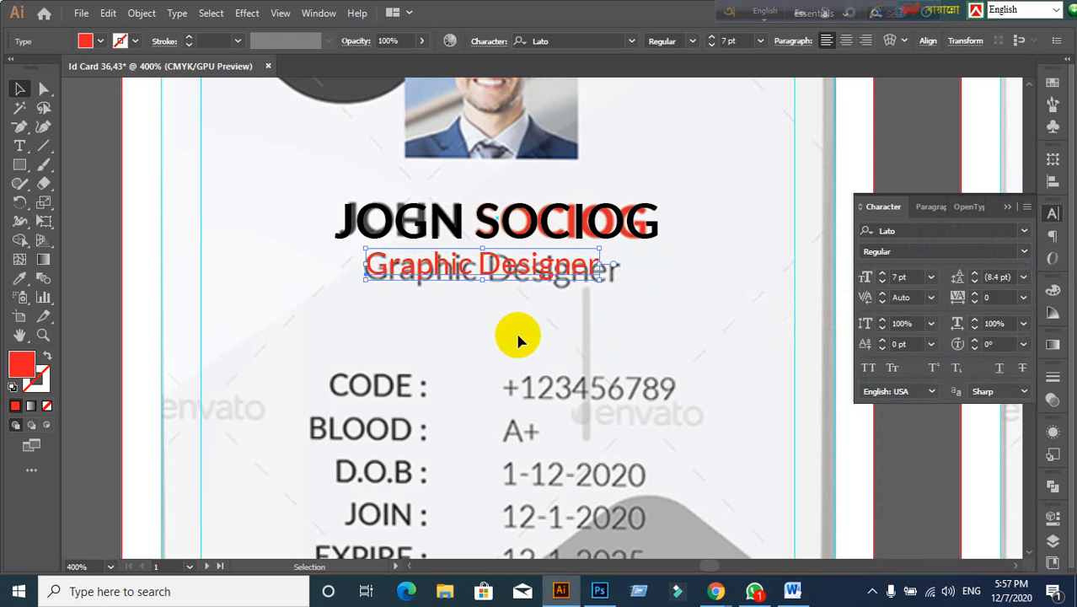
{"action": "left_click", "coordinate": [918, 277]}
{"action": "key", "text": "Up"}
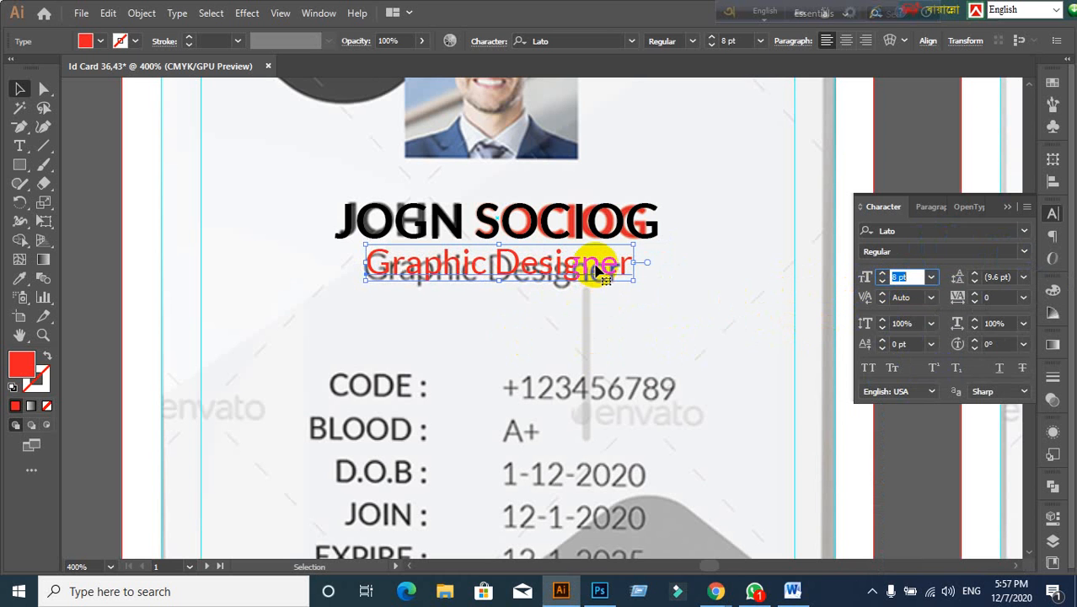
{"action": "left_click_drag", "start_coordinate": [594, 270], "coordinate": [586, 271]}
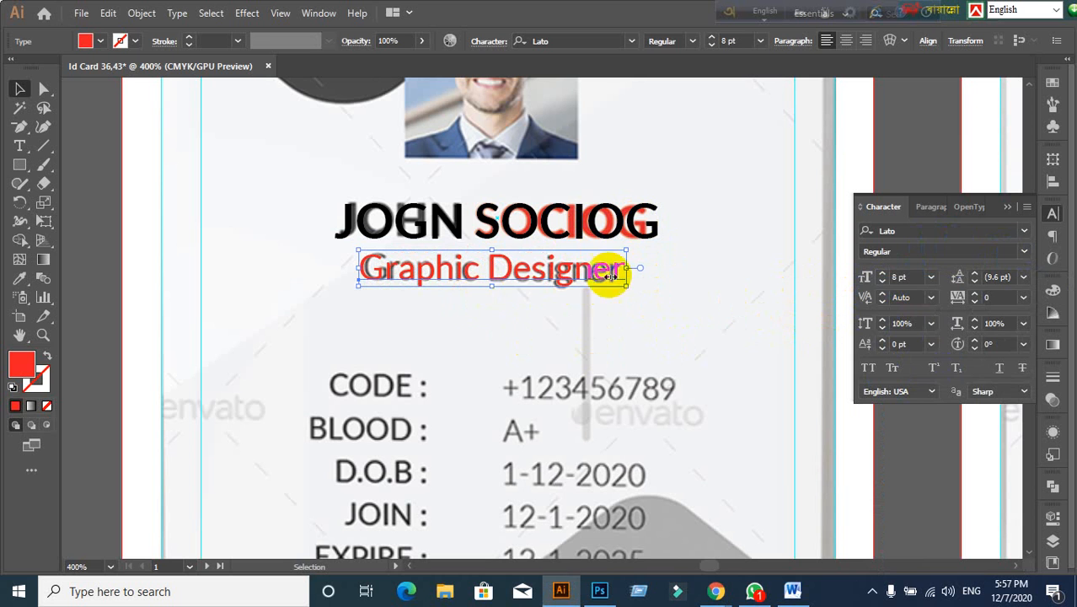
{"action": "left_click", "coordinate": [496, 223]}
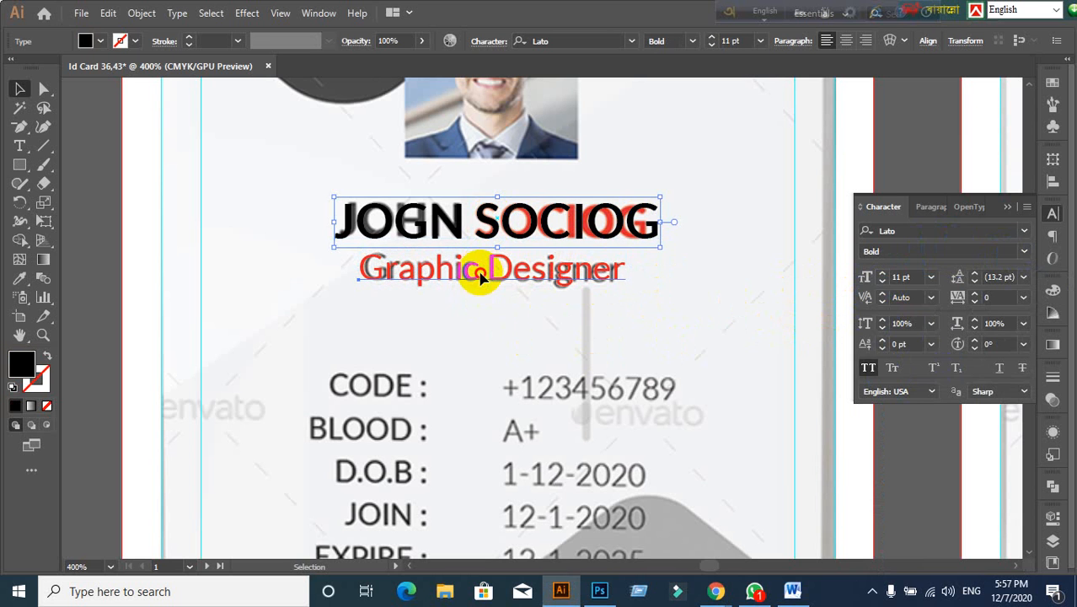
{"action": "left_click", "coordinate": [481, 274]}
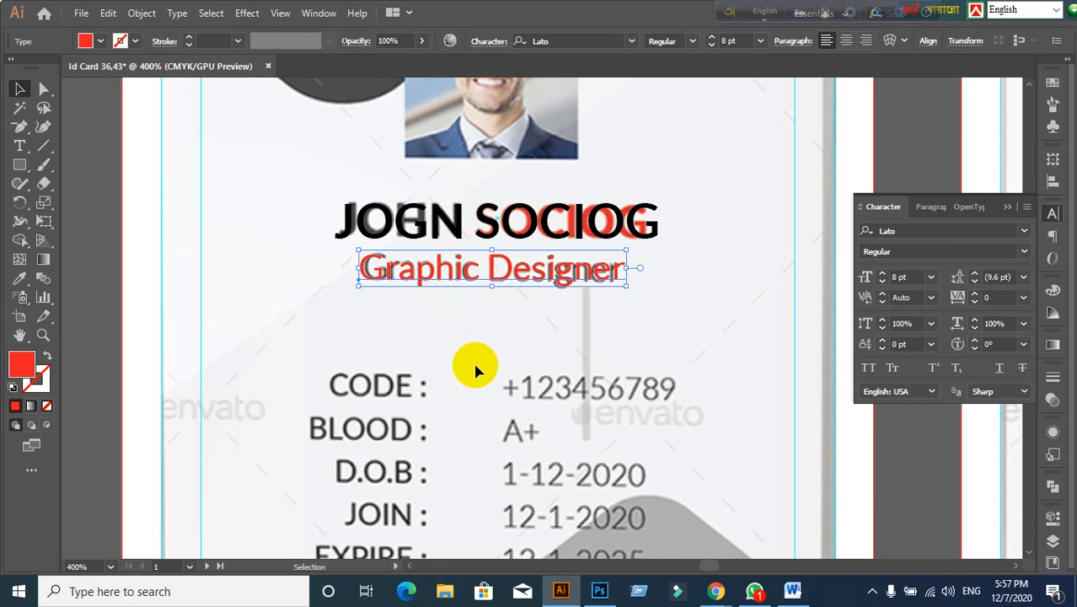
{"action": "left_click", "coordinate": [452, 344]}
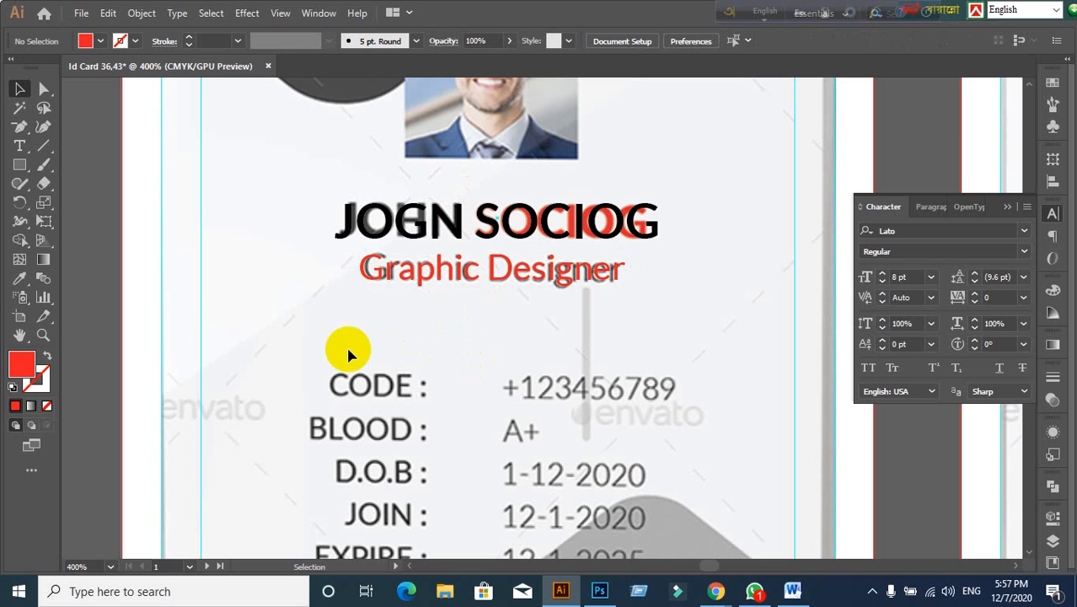
{"action": "left_click", "coordinate": [379, 221]}
{"action": "left_click", "coordinate": [396, 274]}
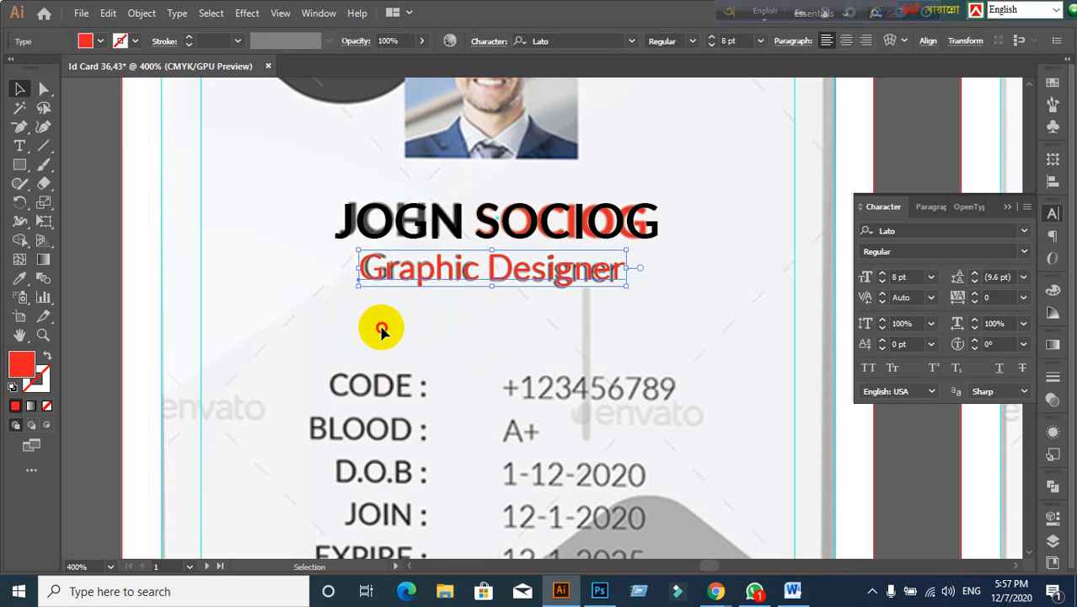
{"action": "left_click", "coordinate": [376, 327]}
{"action": "left_click", "coordinate": [422, 278]}
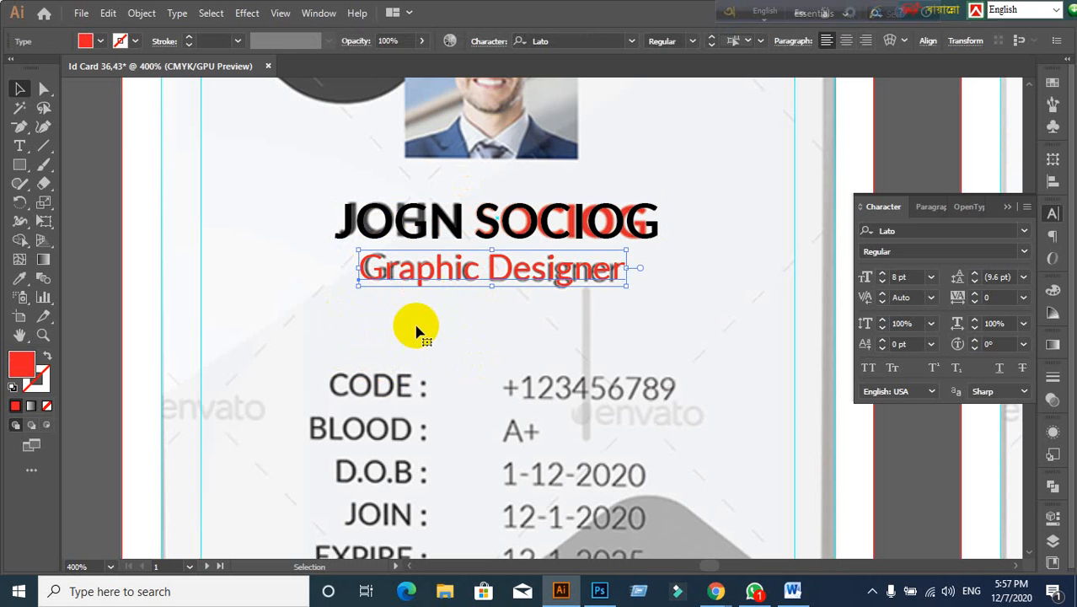
{"action": "left_click", "coordinate": [404, 338]}
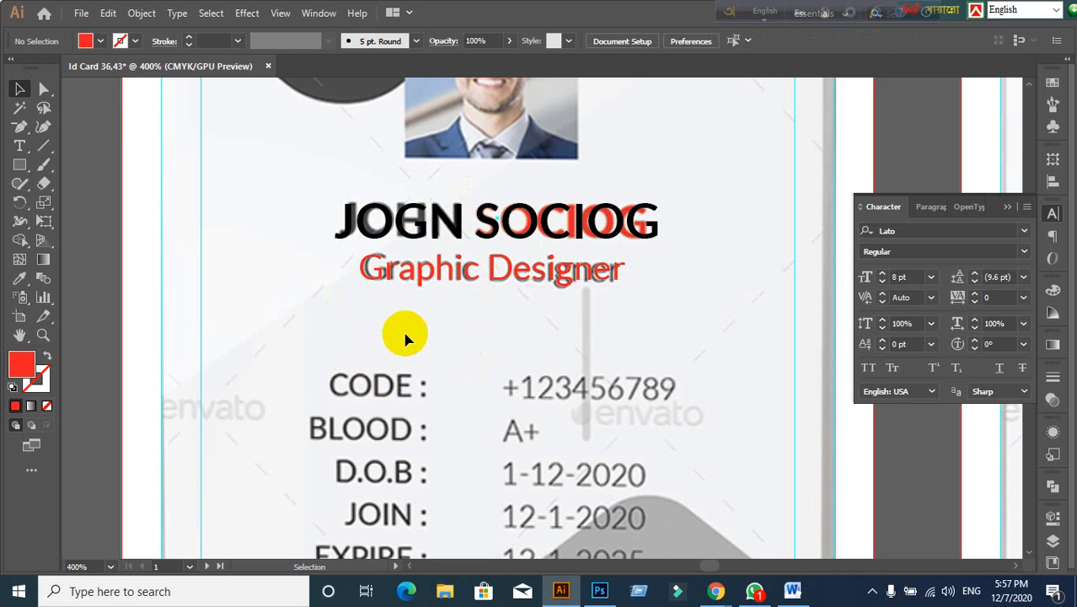
{"action": "left_click", "coordinate": [413, 226]}
{"action": "left_click", "coordinate": [426, 268]}
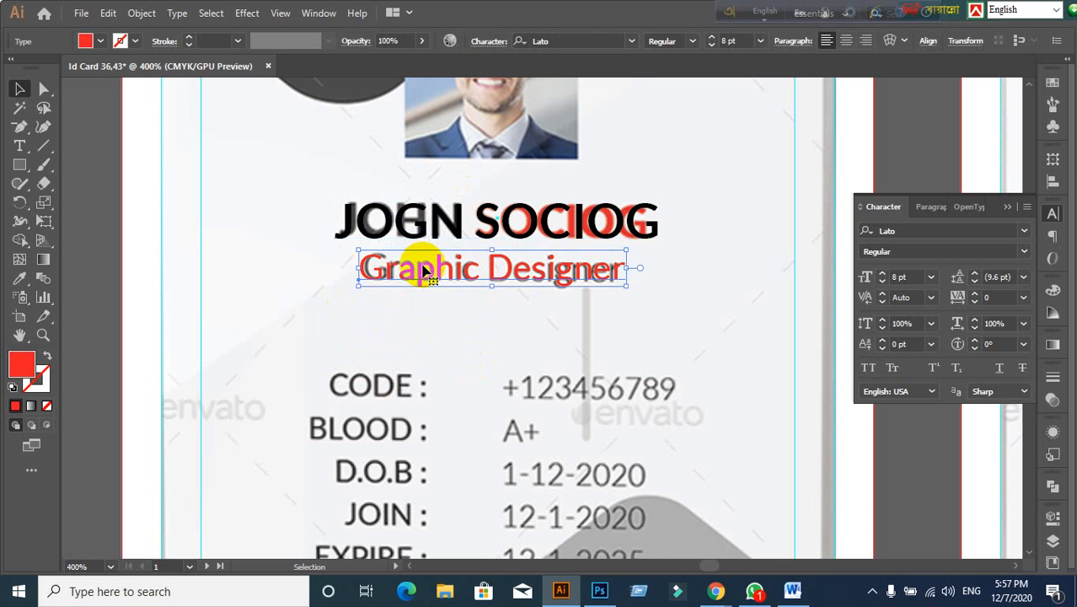
{"action": "left_click", "coordinate": [438, 329]}
{"action": "left_click", "coordinate": [428, 228]}
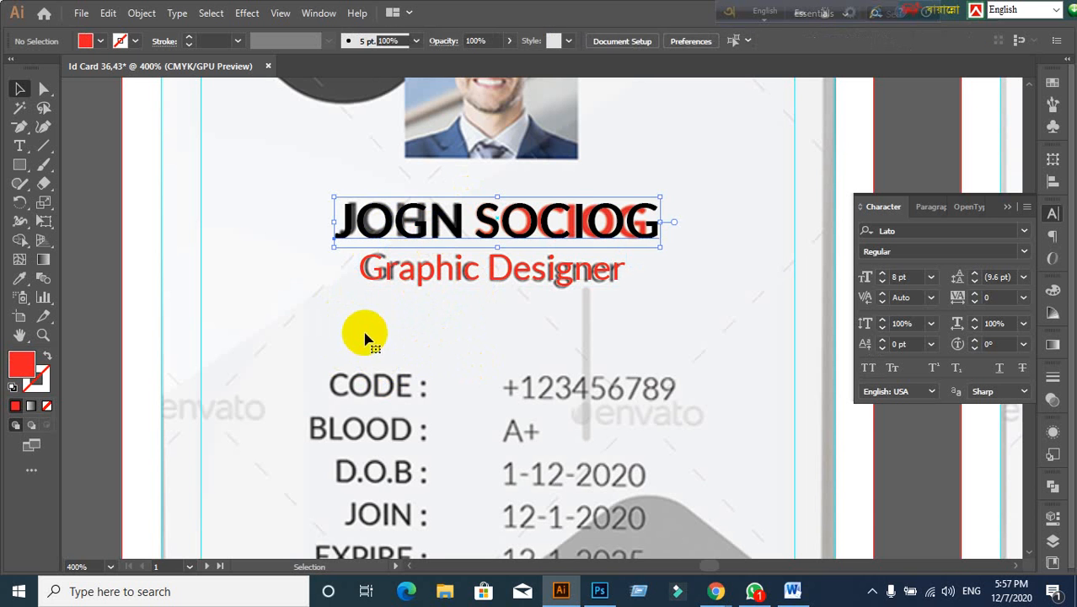
{"action": "left_click", "coordinate": [384, 285]}
{"action": "left_click", "coordinate": [477, 315]}
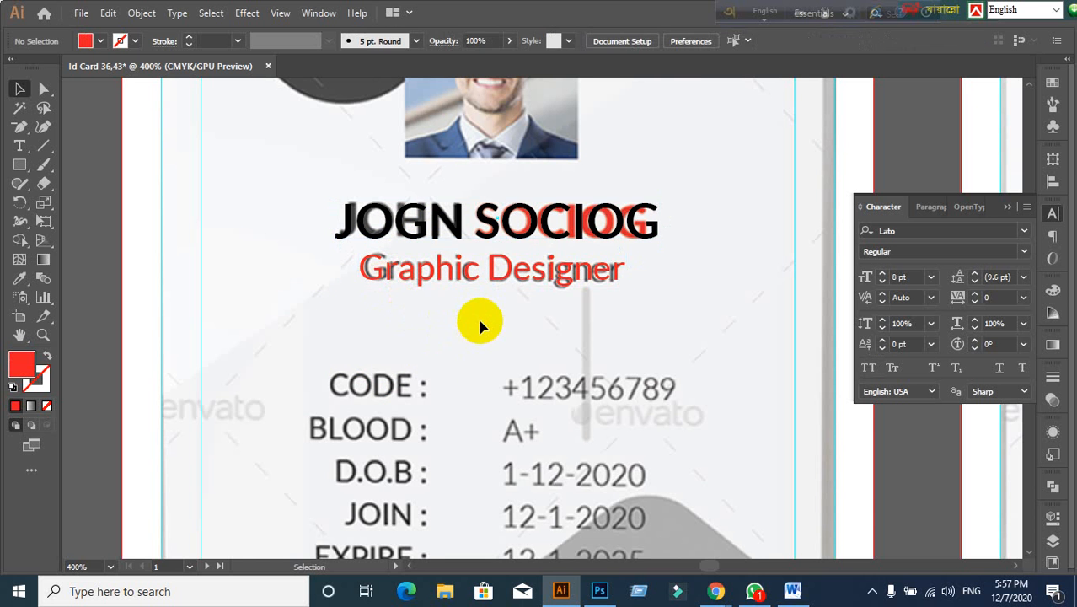
{"action": "scroll", "coordinate": [477, 315], "scroll_direction": "down", "scroll_amount": 1}
{"action": "scroll", "coordinate": [502, 354], "scroll_direction": "down", "scroll_amount": 1}
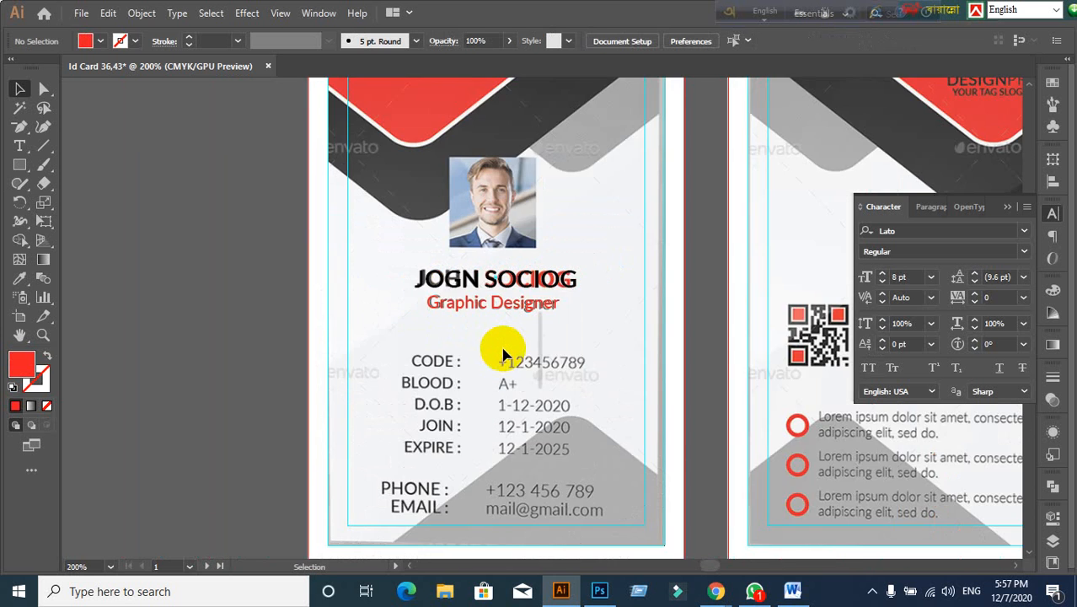
{"action": "scroll", "coordinate": [502, 354], "scroll_direction": "up", "scroll_amount": 1}
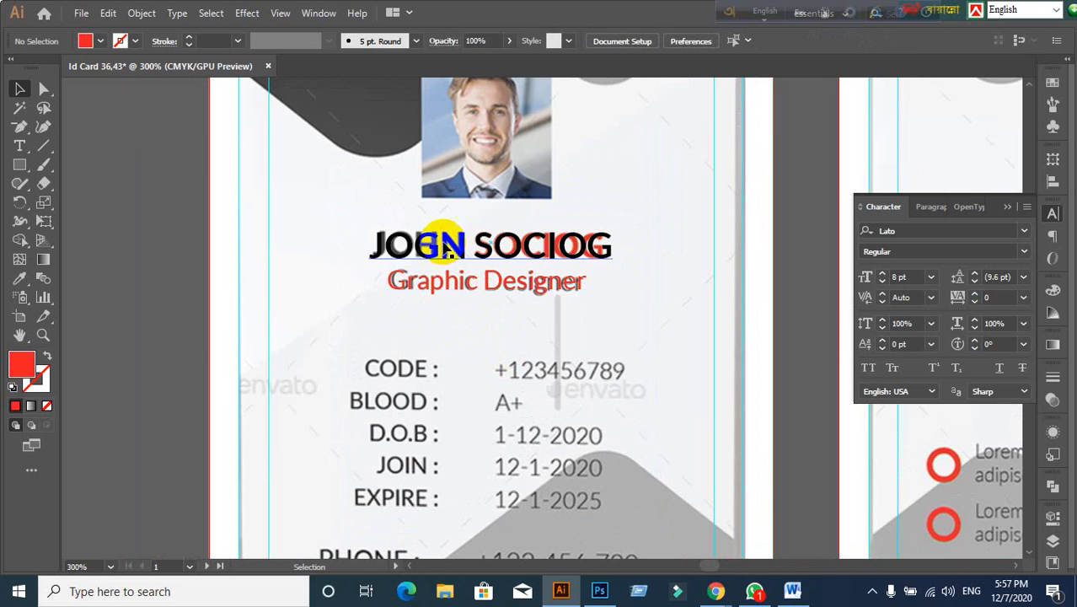
{"action": "left_click", "coordinate": [414, 240]}
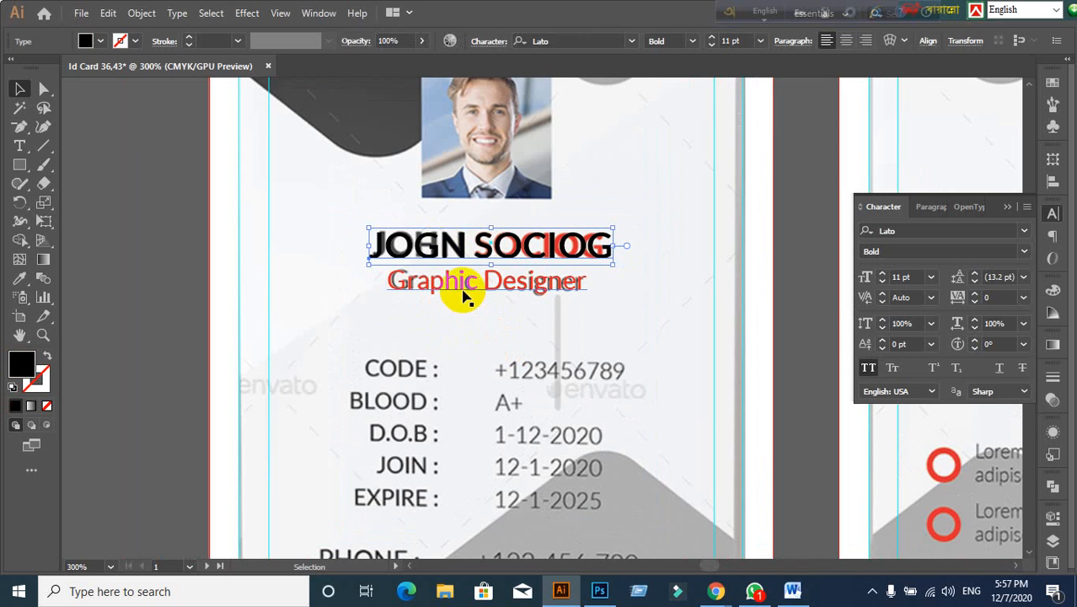
{"action": "left_click", "coordinate": [491, 337]}
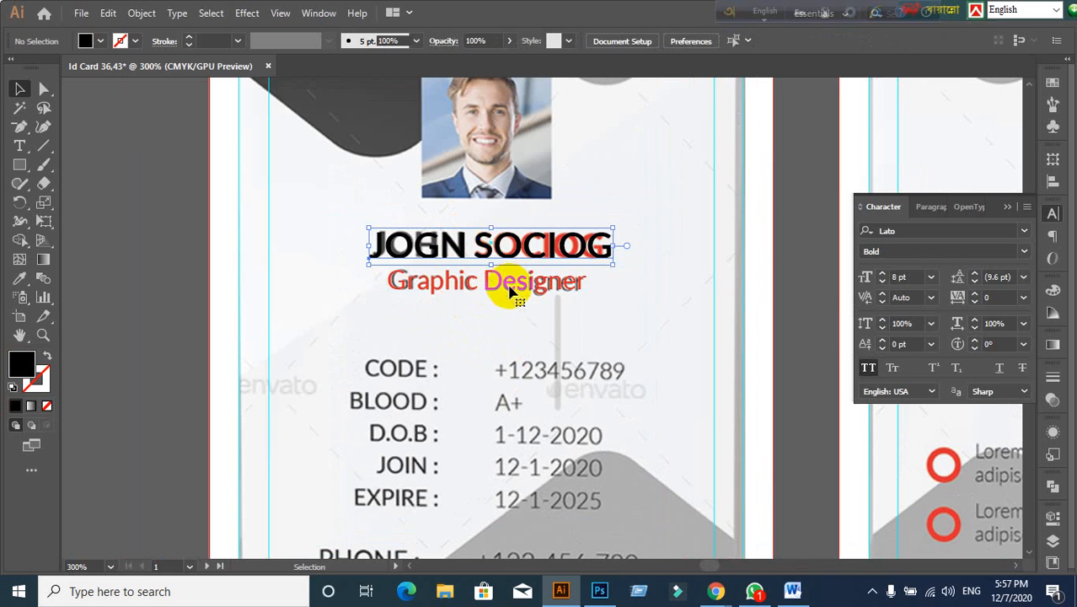
{"action": "double_click", "coordinate": [421, 236]}
{"action": "left_click_drag", "start_coordinate": [415, 240], "coordinate": [430, 250]}
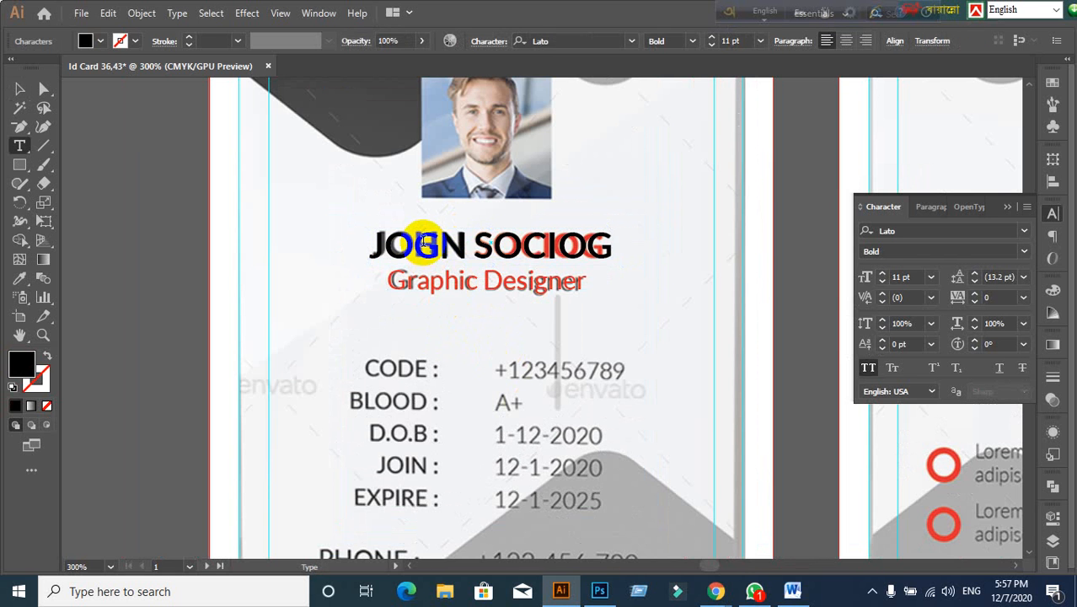
{"action": "triple_click", "coordinate": [426, 245]}
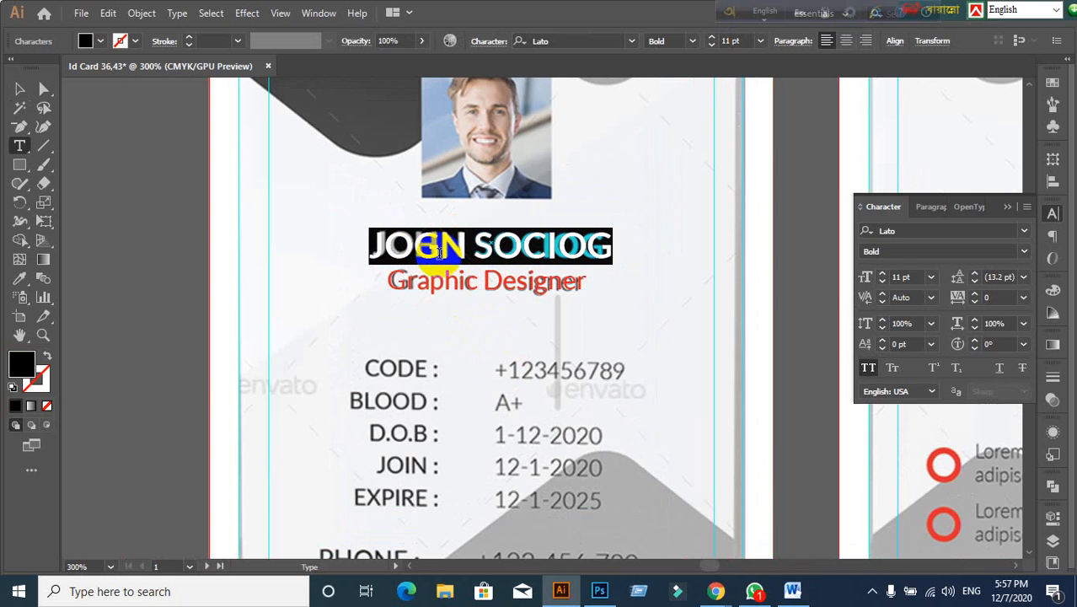
{"action": "type", "text": "J"}
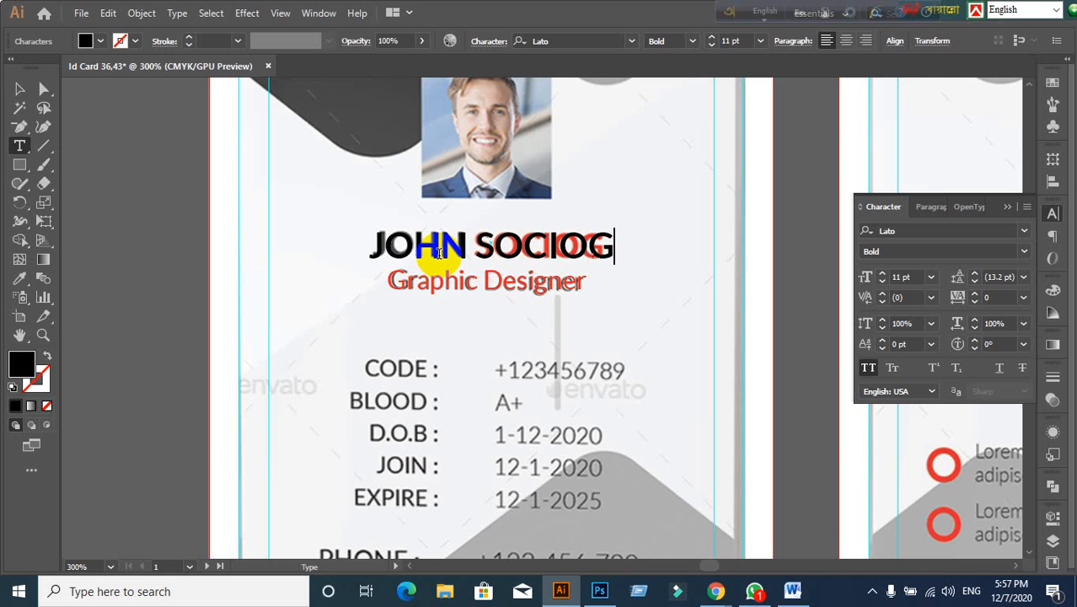
{"action": "left_click", "coordinate": [20, 89]}
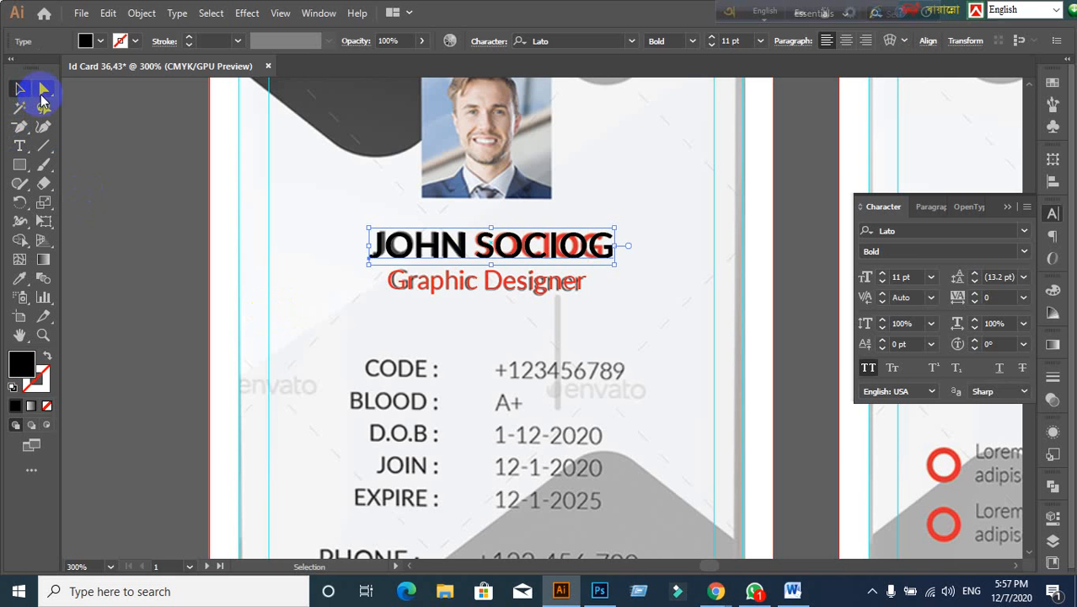
Step: Horizontally centre the red Graphic Designer subtitle under the JOHN SOCIOG name
{"action": "left_click", "coordinate": [414, 283]}
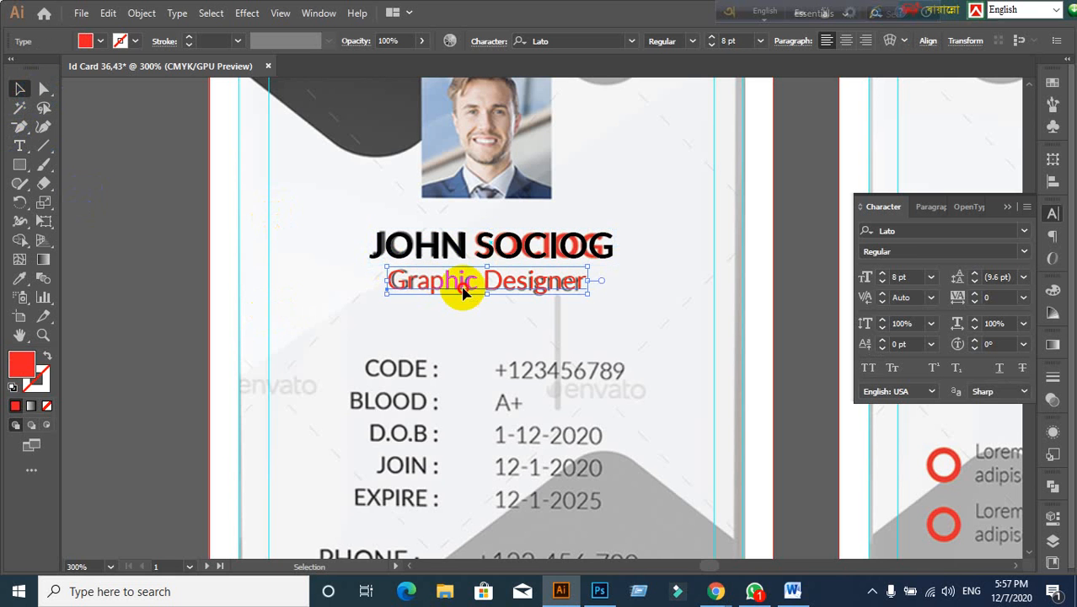
{"action": "key", "text": "t"}
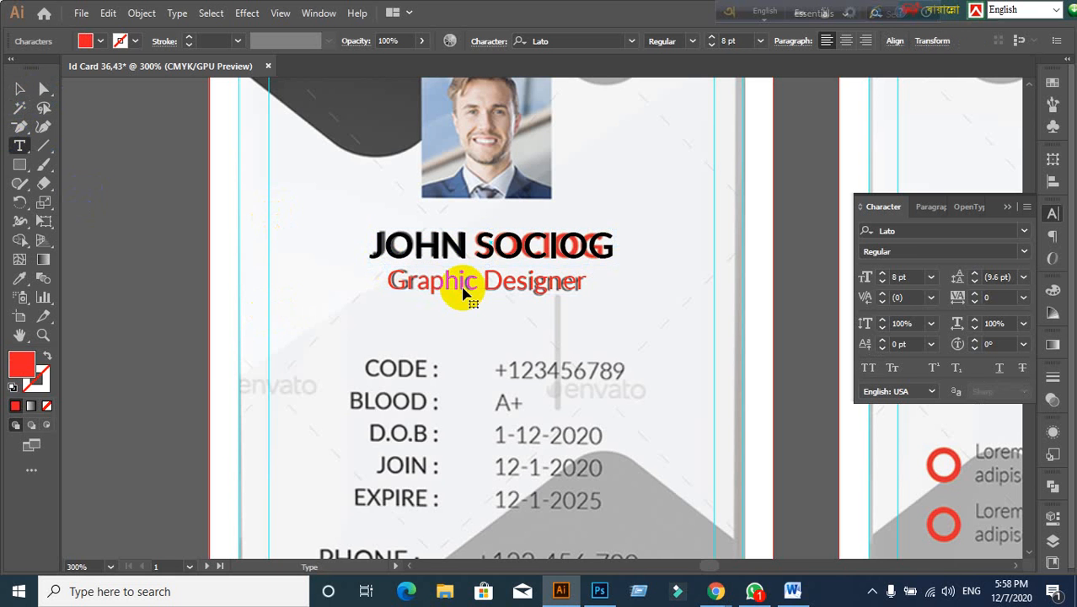
{"action": "left_click", "coordinate": [19, 95]}
{"action": "left_click", "coordinate": [193, 263]}
{"action": "left_click", "coordinate": [422, 258]}
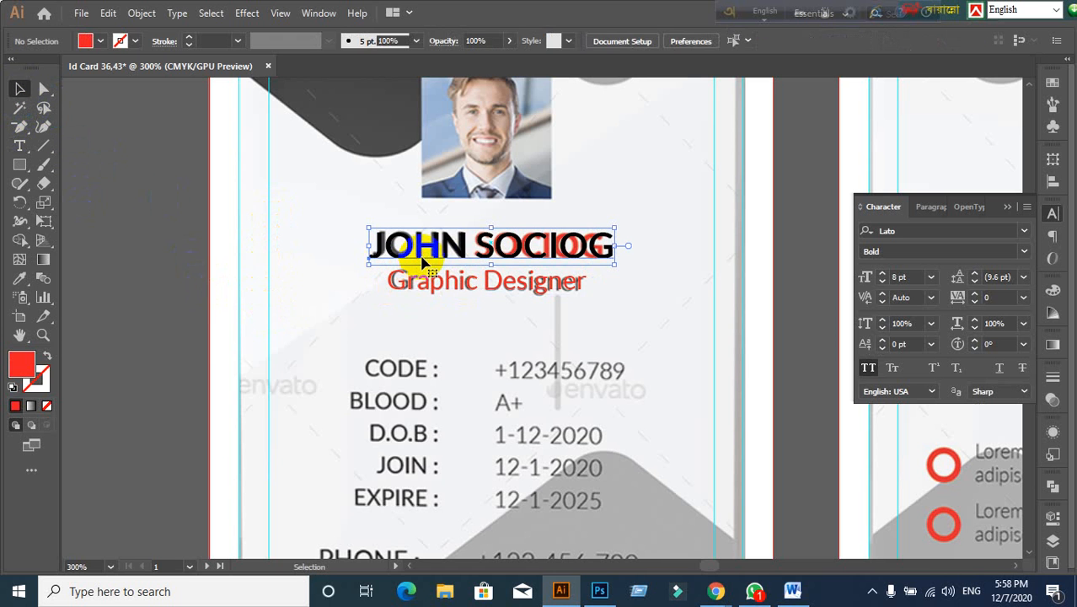
{"action": "left_click", "coordinate": [493, 291], "text": "shift"}
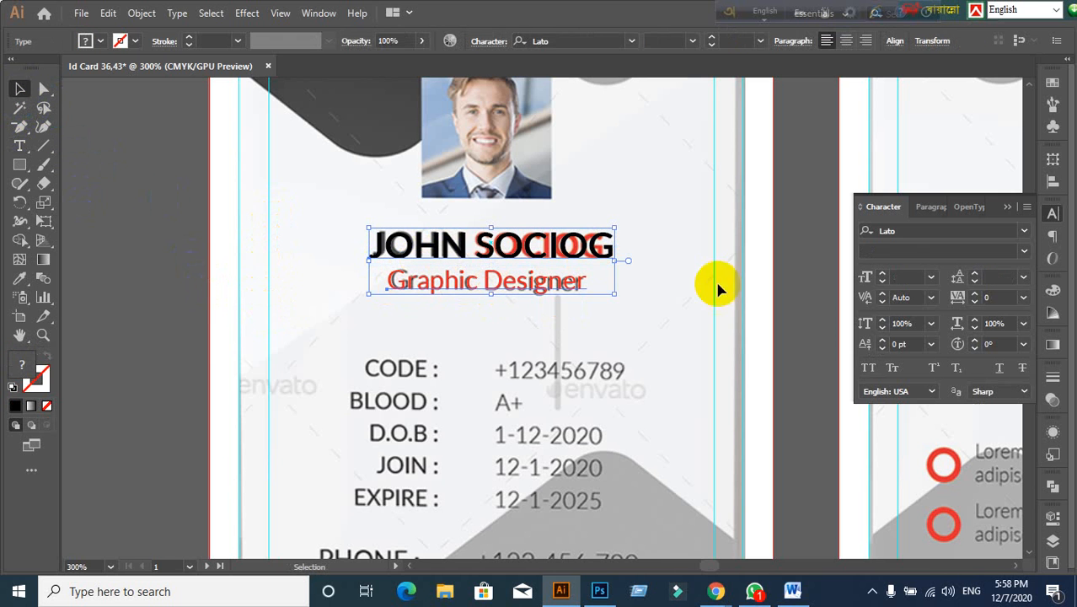
{"action": "left_click", "coordinate": [1054, 182]}
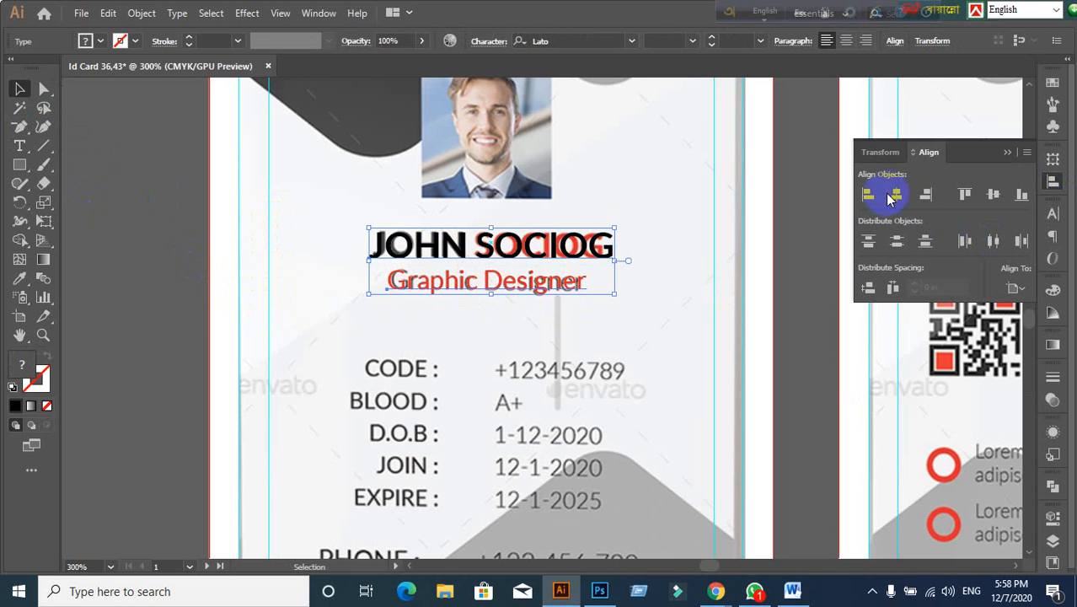
{"action": "left_click", "coordinate": [895, 195]}
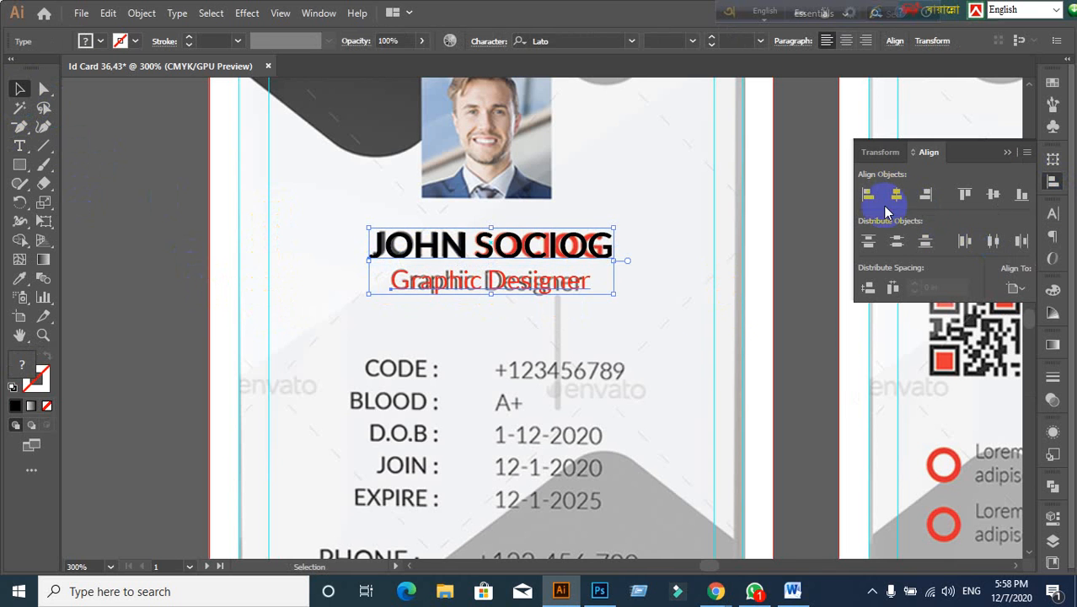
{"action": "left_click", "coordinate": [110, 313]}
{"action": "left_click", "coordinate": [468, 260]}
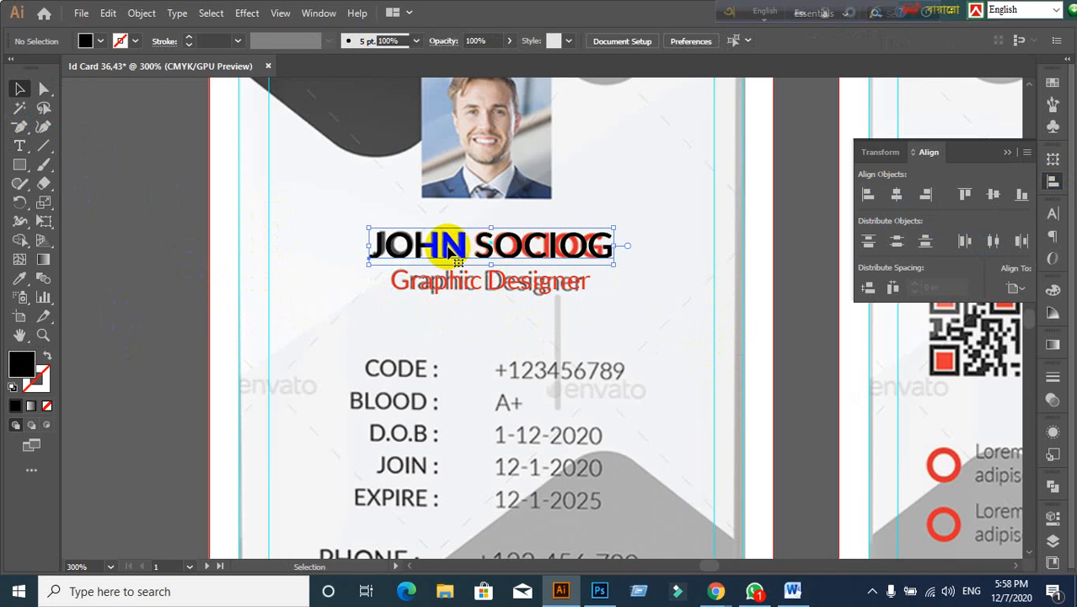
{"action": "double_click", "coordinate": [448, 249]}
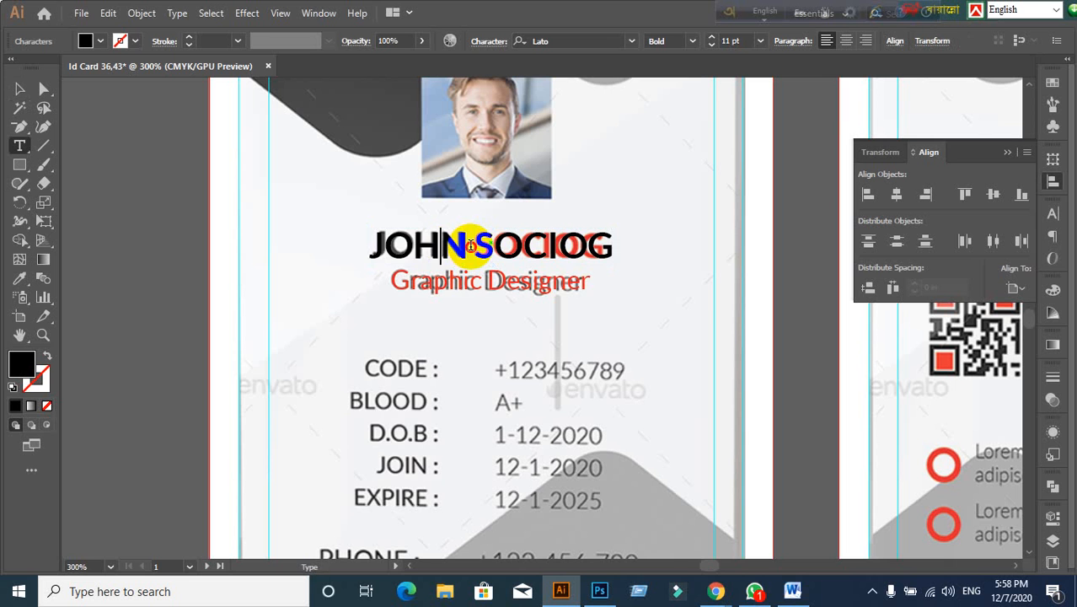
{"action": "double_click", "coordinate": [470, 244]}
{"action": "triple_click", "coordinate": [471, 244]}
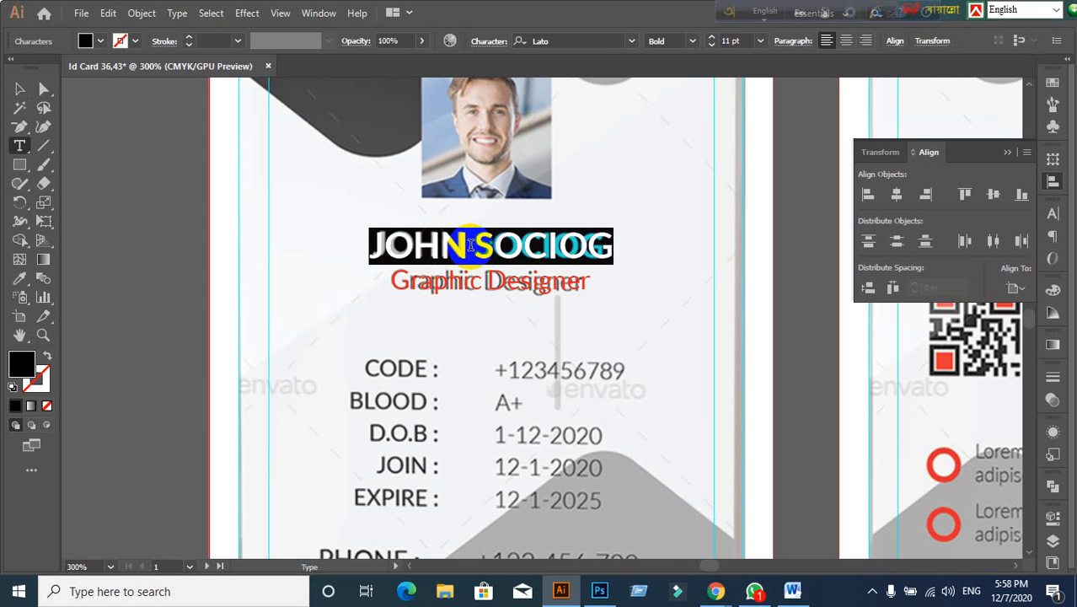
{"action": "type", "text": "WAKIL"}
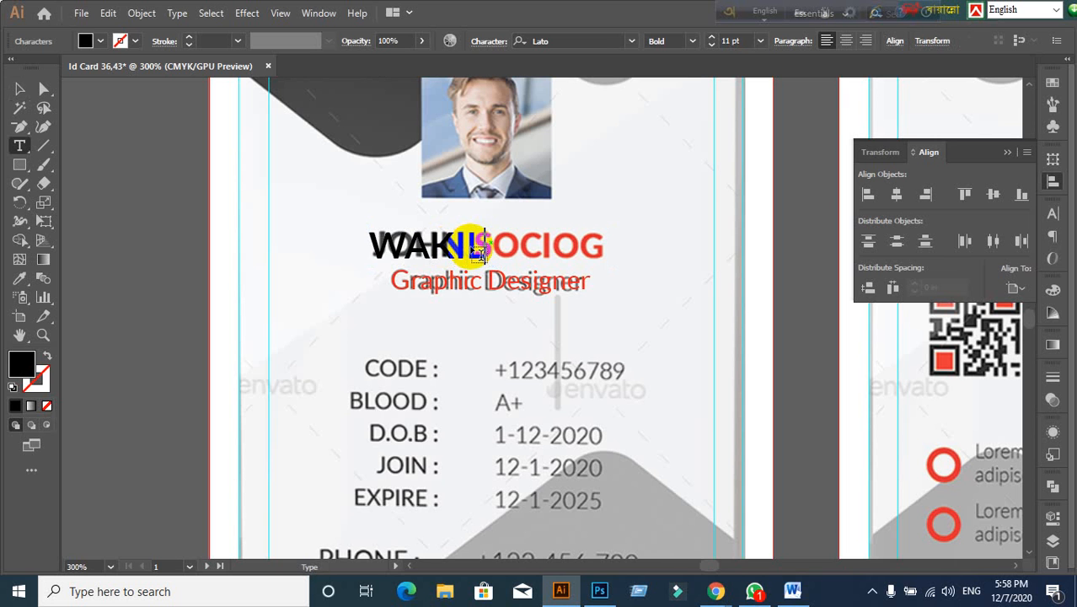
{"action": "left_click", "coordinate": [19, 89]}
{"action": "left_click", "coordinate": [461, 289]}
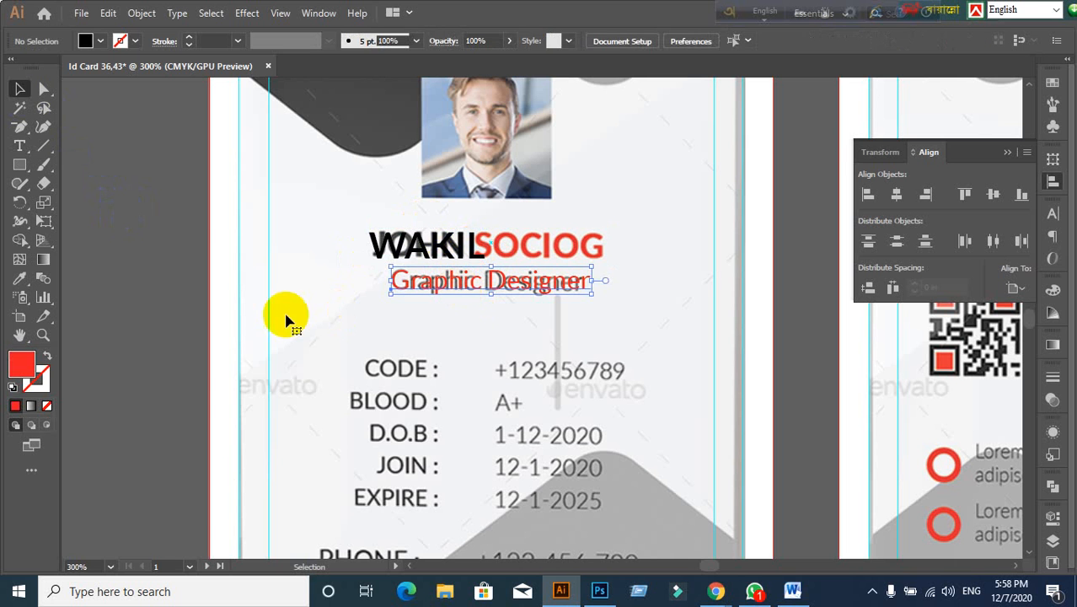
{"action": "left_click", "coordinate": [149, 318]}
{"action": "left_click", "coordinate": [427, 263]}
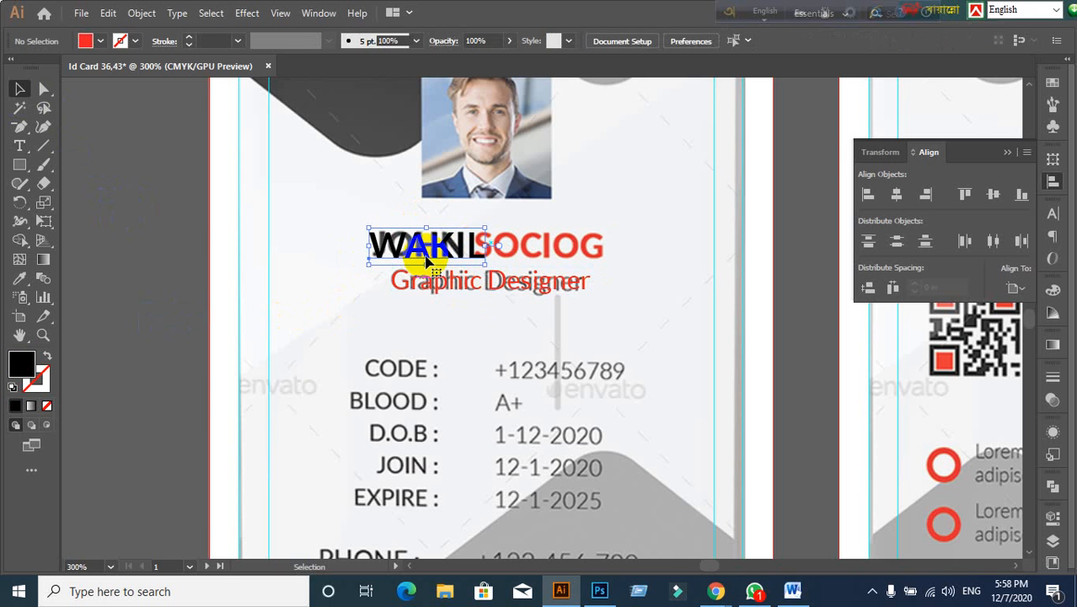
{"action": "key", "text": "ctrl+z"}
{"action": "left_click", "coordinate": [495, 351]}
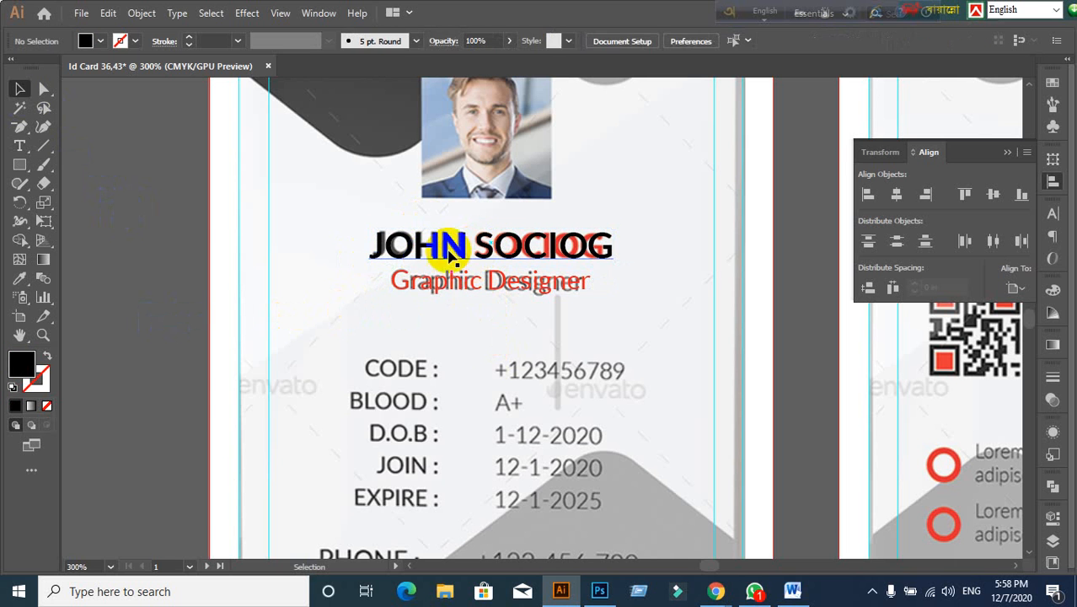
{"action": "left_click", "coordinate": [449, 256]}
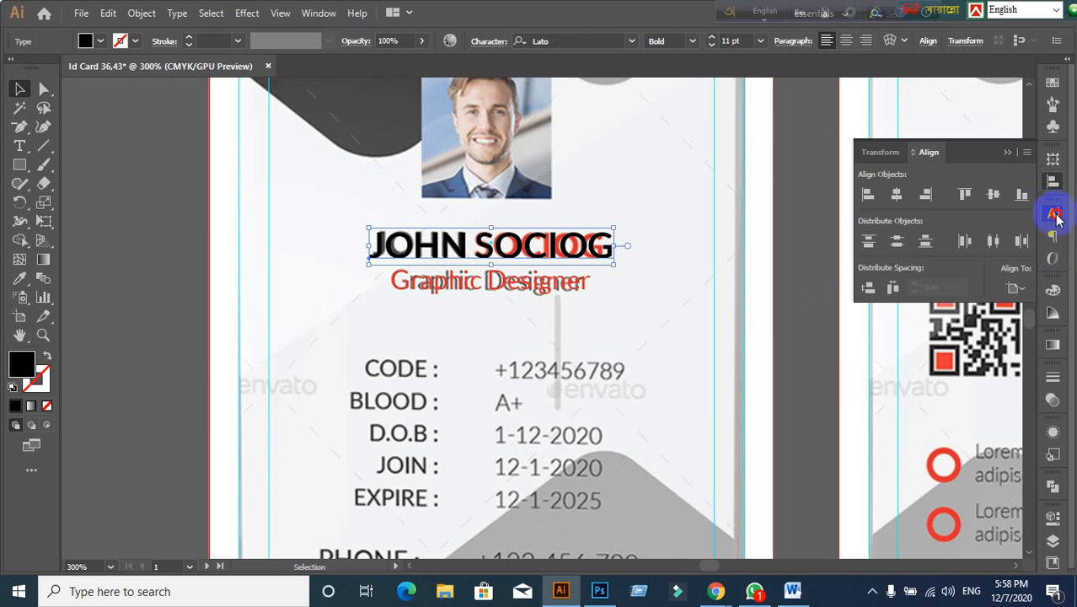
Step: Set centre paragraph alignment on both the name and the Graphic Designer subtitle
{"action": "left_click", "coordinate": [1055, 217]}
{"action": "left_click", "coordinate": [927, 206]}
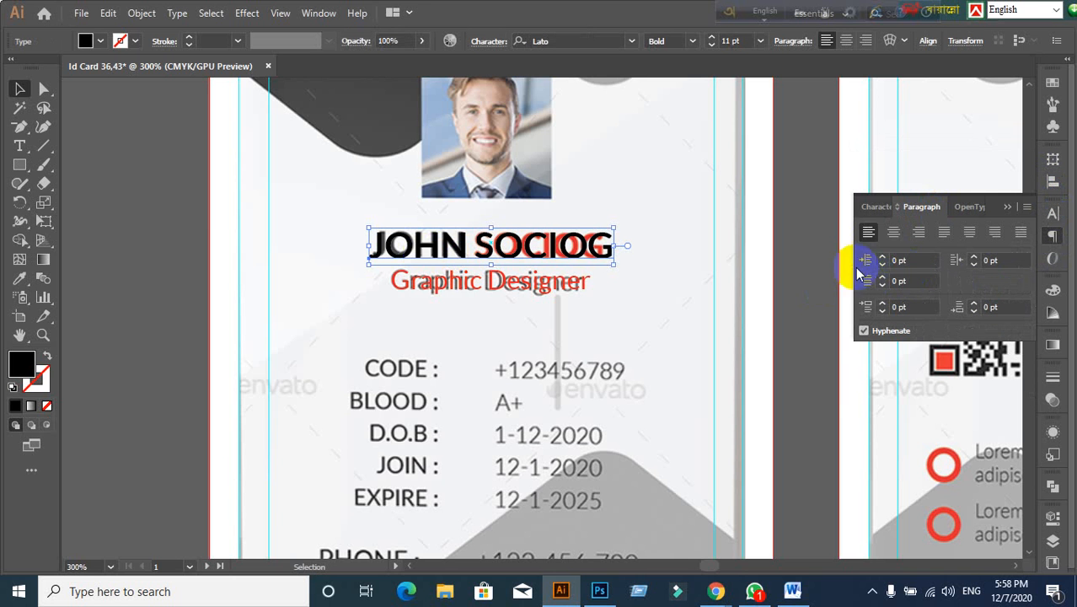
{"action": "left_click", "coordinate": [893, 245]}
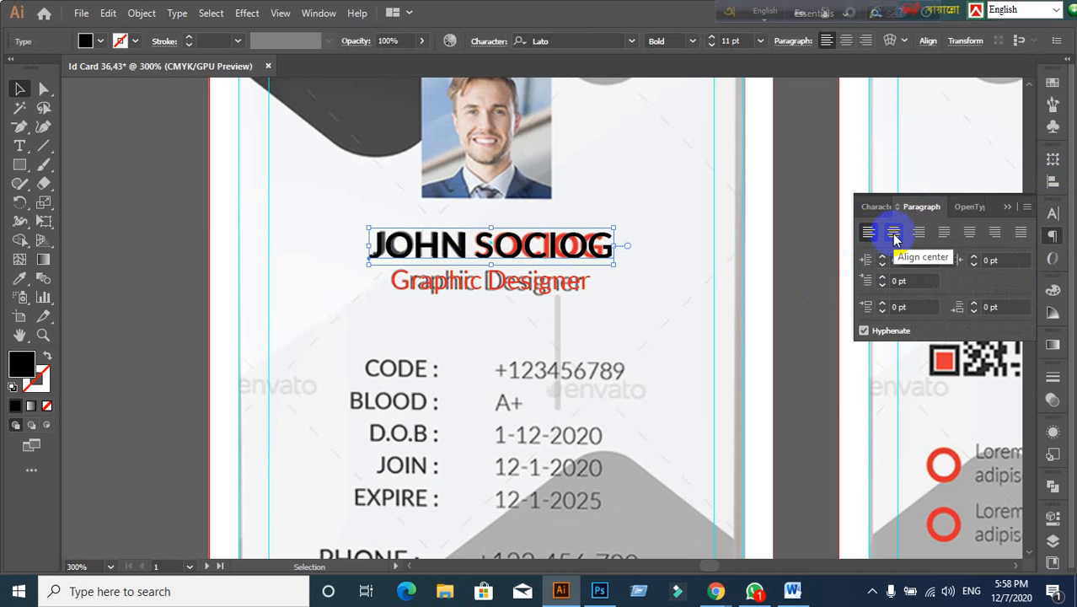
{"action": "left_click", "coordinate": [895, 238]}
{"action": "left_click", "coordinate": [548, 287]}
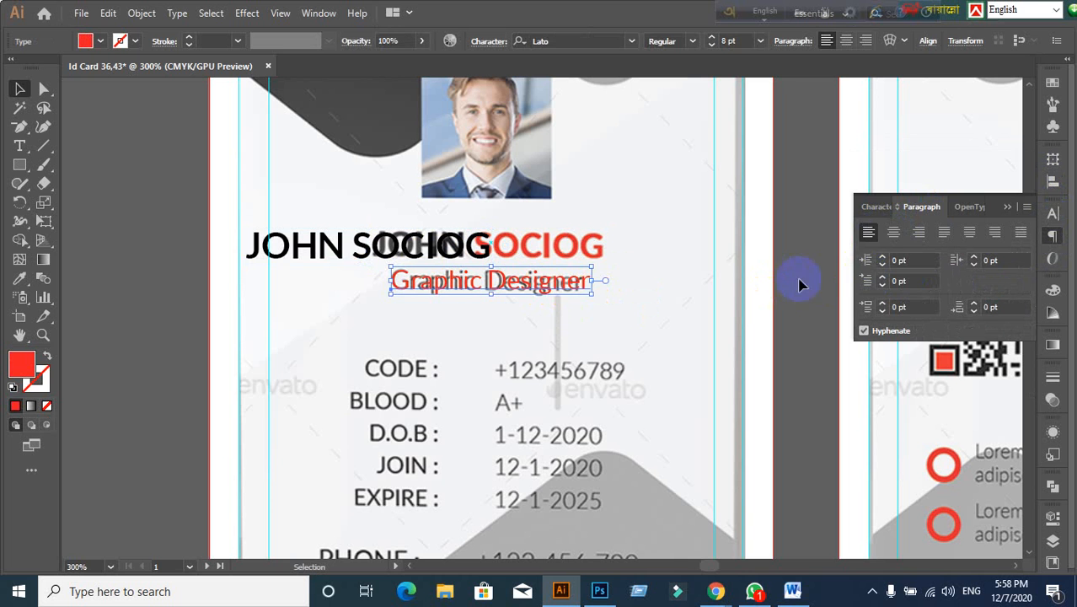
{"action": "left_click", "coordinate": [892, 235]}
{"action": "left_click", "coordinate": [435, 323]}
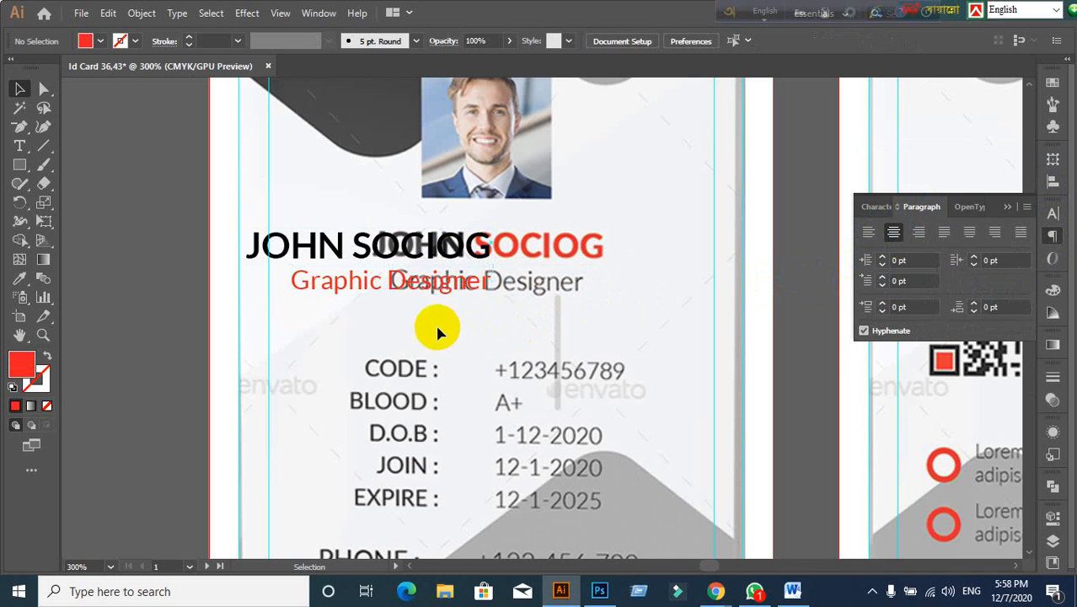
Step: Align the name and subtitle centred to each other, then move the pair to the card's centre
{"action": "left_click", "coordinate": [389, 261]}
{"action": "left_click", "coordinate": [384, 285], "text": "shift"}
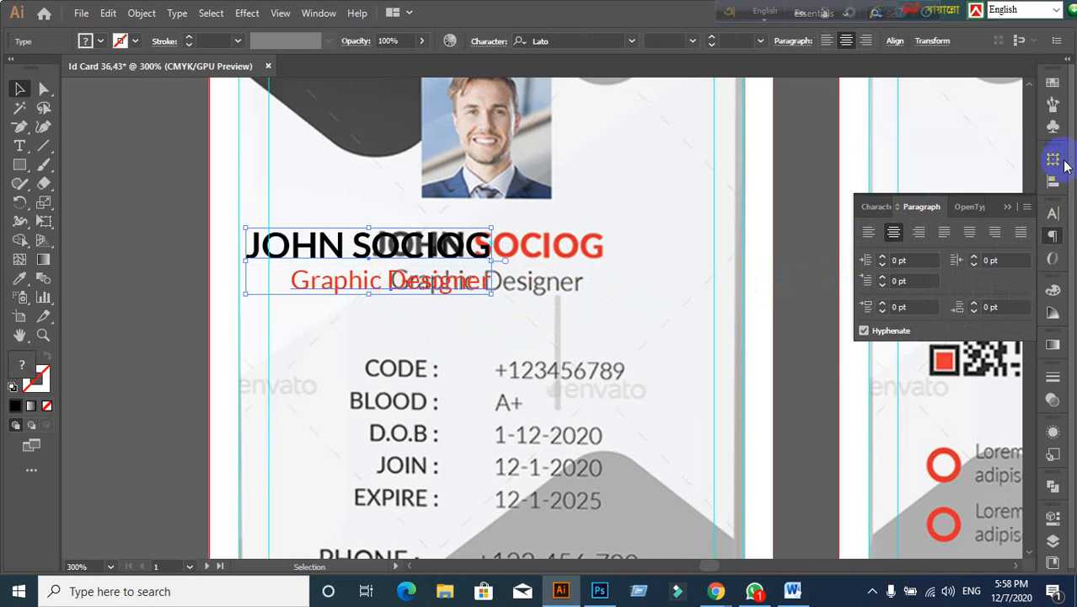
{"action": "left_click", "coordinate": [1052, 183]}
{"action": "left_click", "coordinate": [568, 319]}
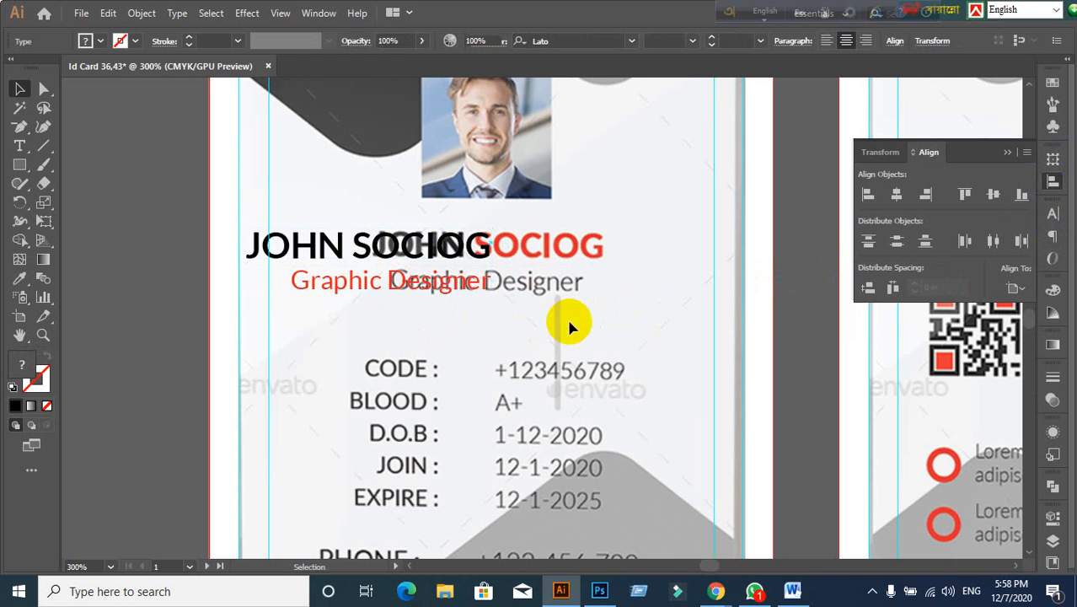
{"action": "left_click", "coordinate": [365, 260]}
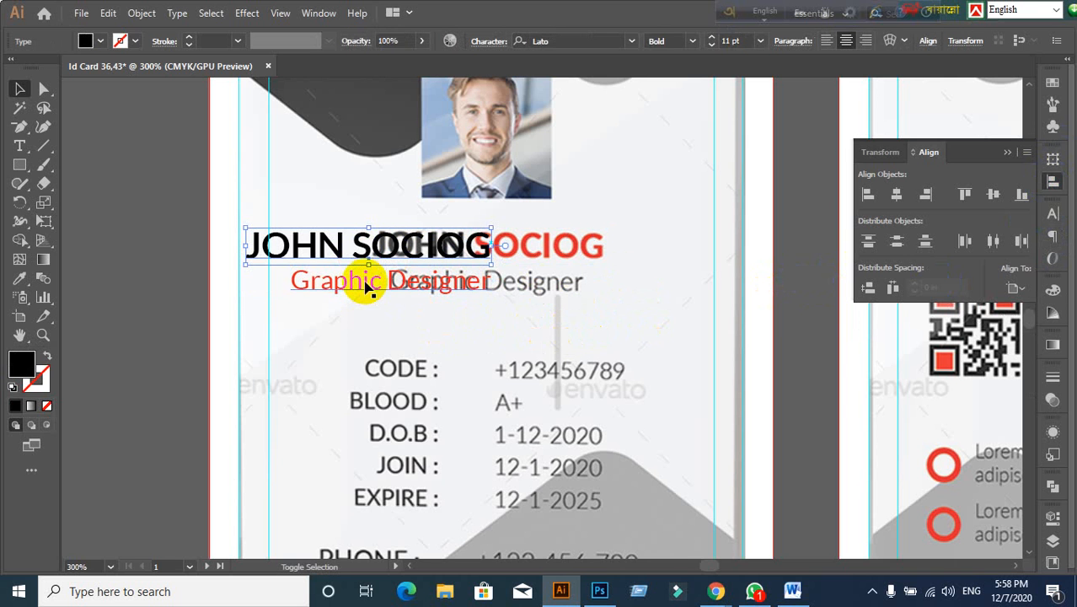
{"action": "left_click", "coordinate": [362, 285], "text": "shift"}
{"action": "left_click", "coordinate": [1014, 289]}
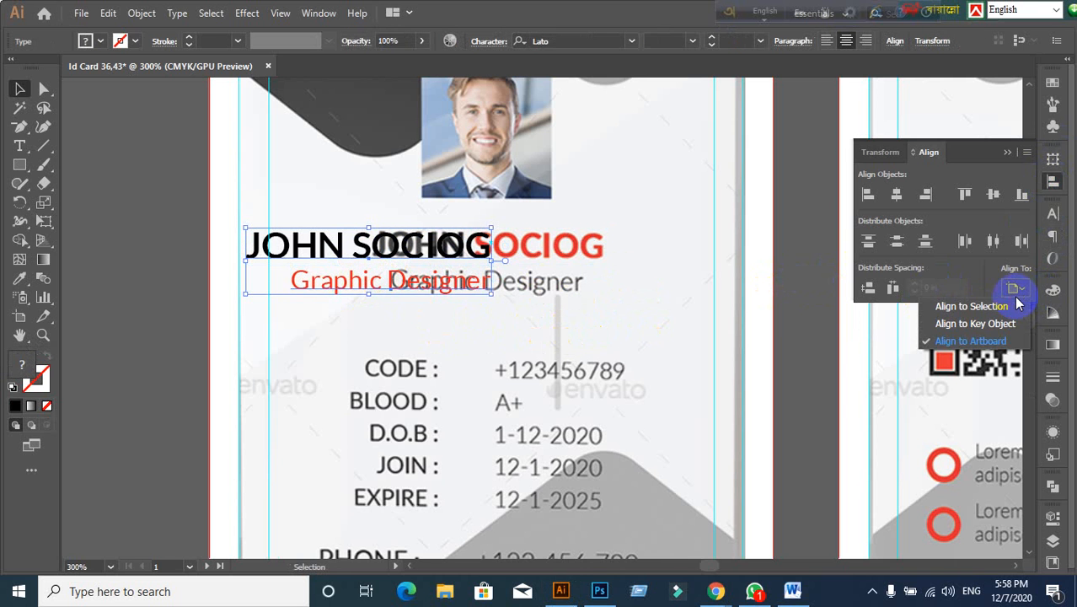
{"action": "left_click", "coordinate": [997, 309]}
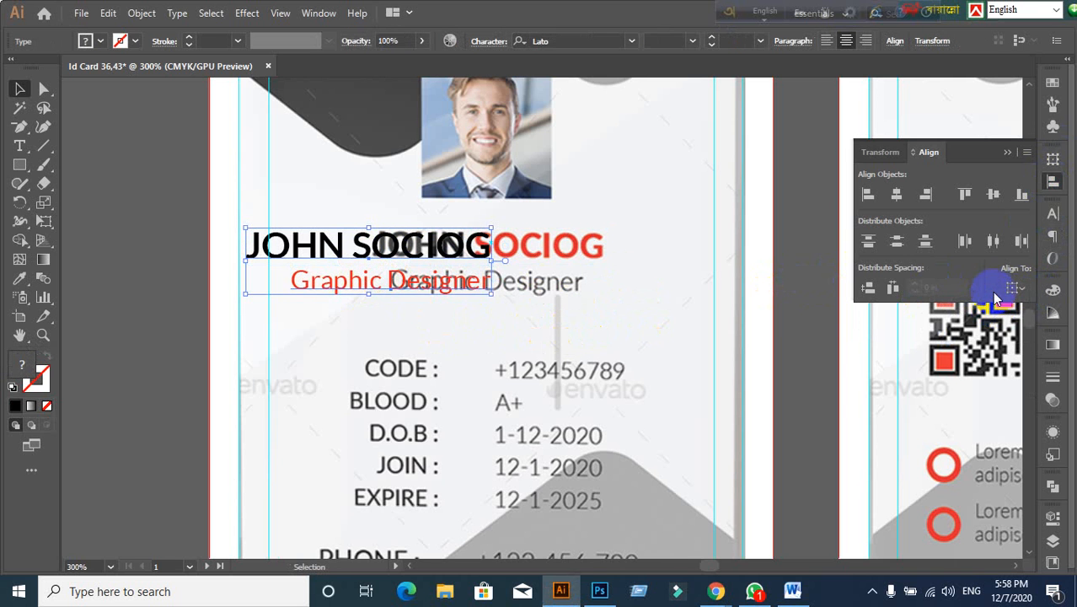
{"action": "left_click", "coordinate": [898, 195]}
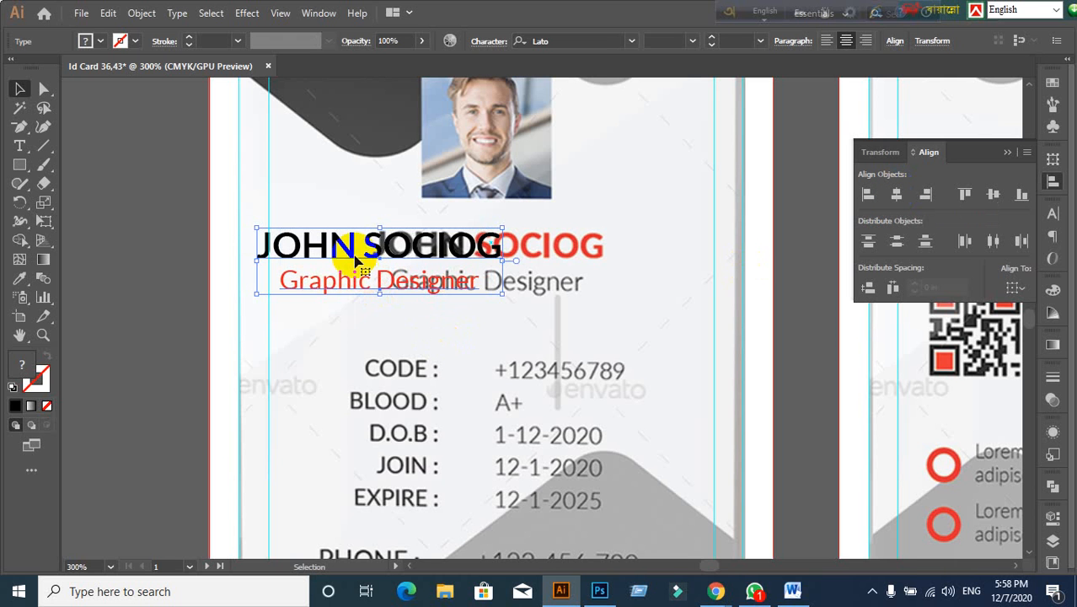
{"action": "left_click_drag", "start_coordinate": [354, 253], "coordinate": [466, 250]}
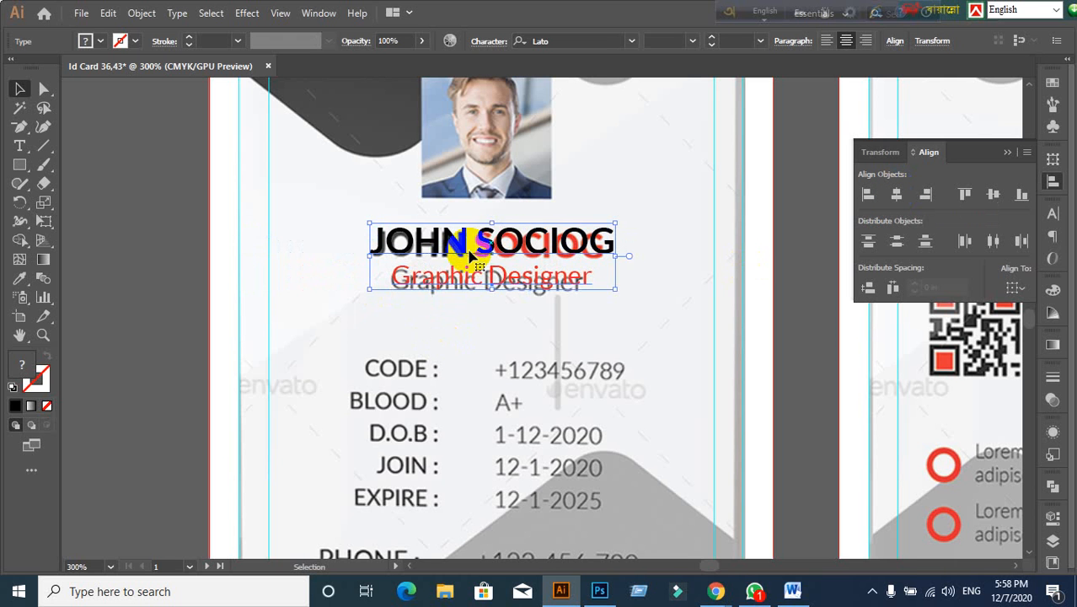
Step: Colour the JOHN SOCIOG name red from the Fill swatches
{"action": "left_click", "coordinate": [283, 321]}
{"action": "left_click", "coordinate": [498, 249]}
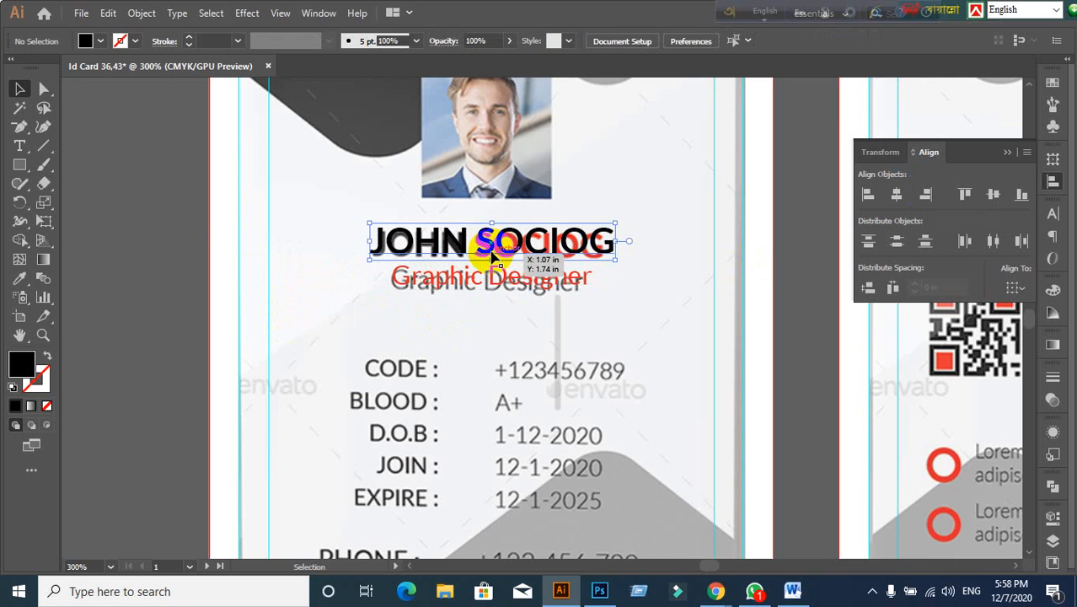
{"action": "left_click", "coordinate": [102, 42]}
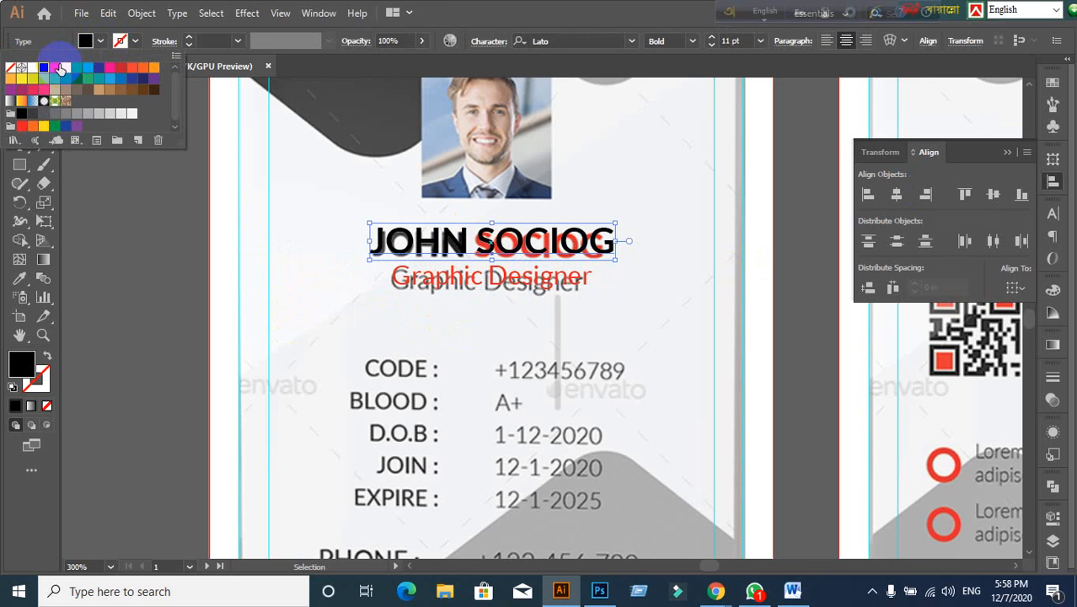
{"action": "left_click", "coordinate": [59, 69]}
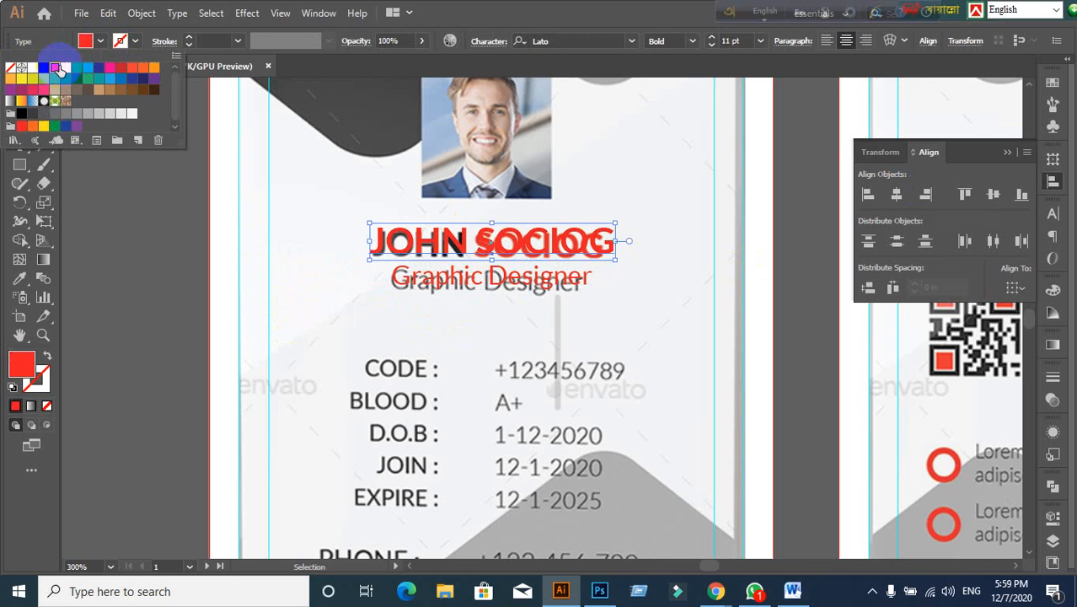
{"action": "double_click", "coordinate": [472, 244]}
{"action": "triple_click", "coordinate": [470, 240]}
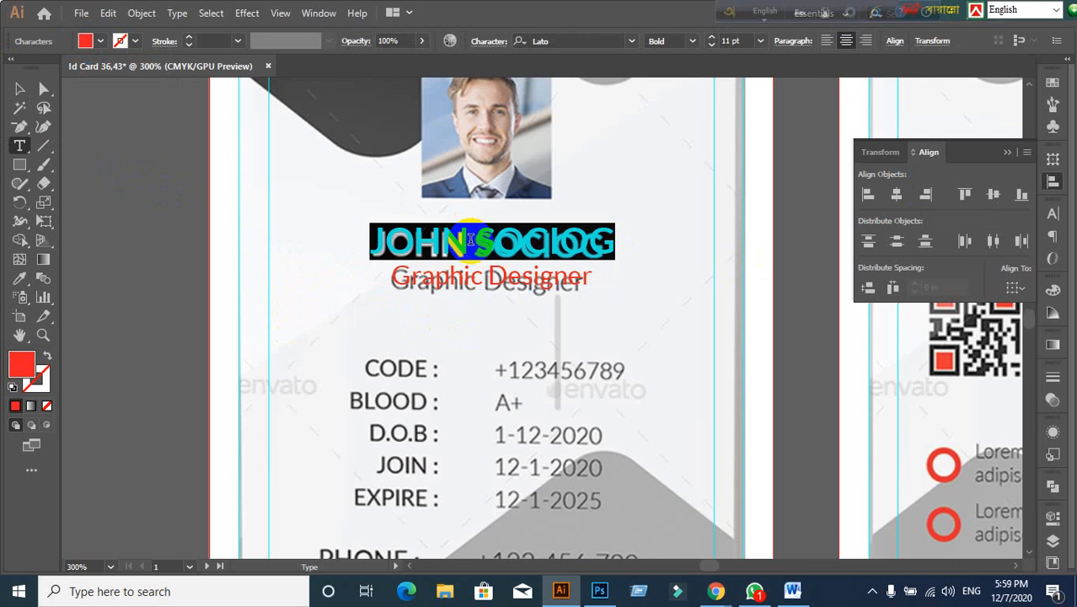
{"action": "type", "text": "WAKIL"}
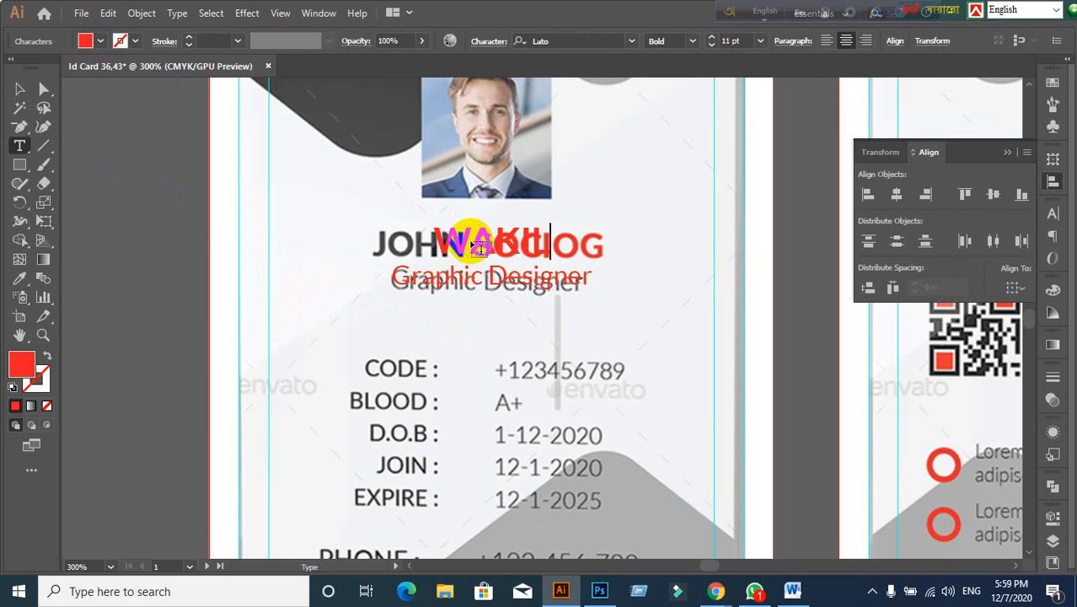
{"action": "left_click", "coordinate": [19, 90]}
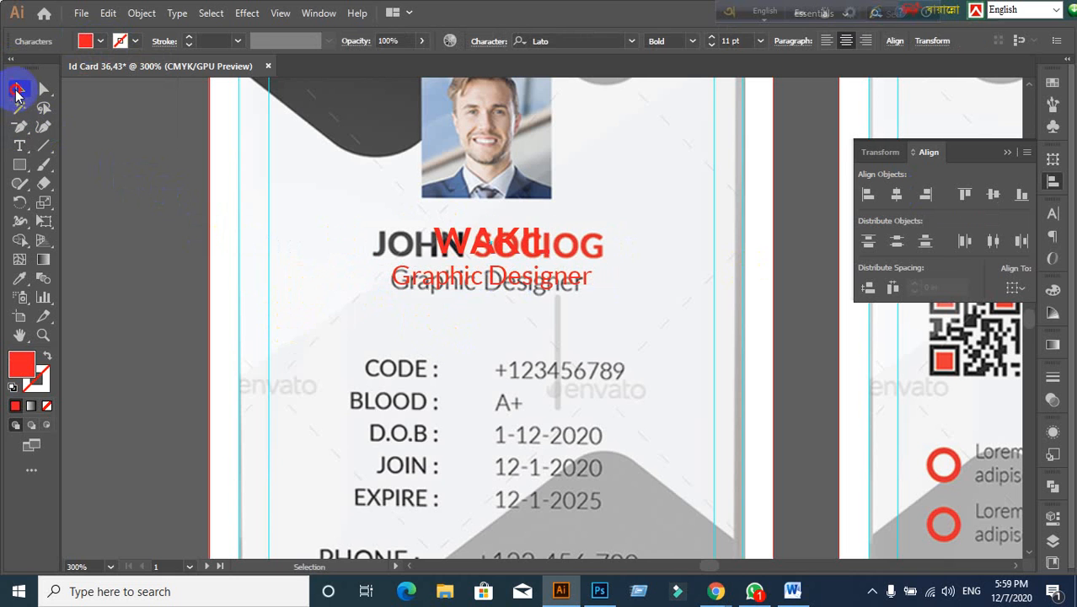
{"action": "left_click", "coordinate": [176, 265]}
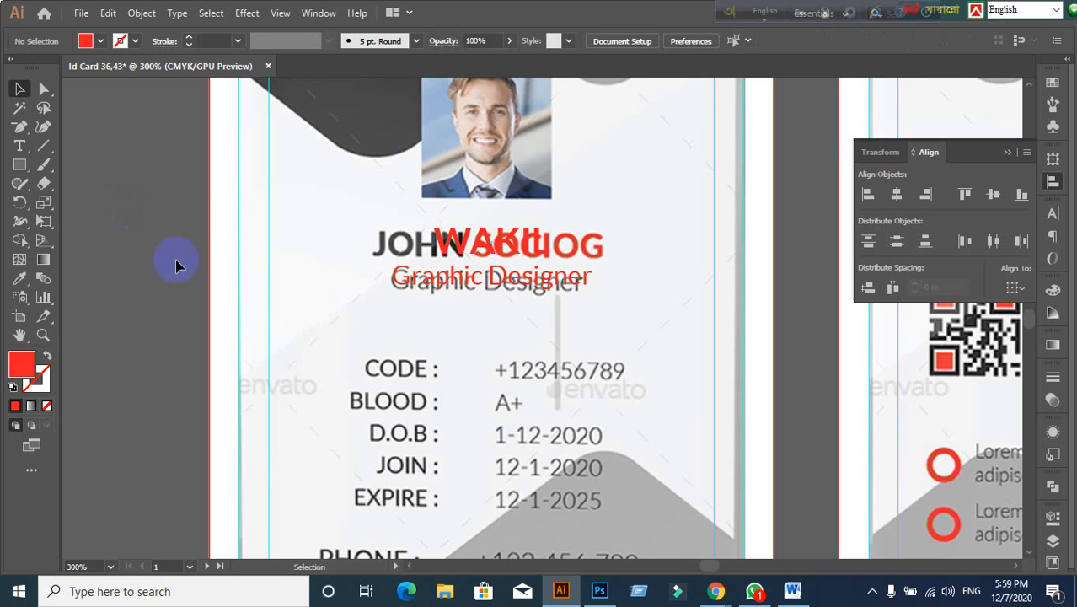
{"action": "left_click", "coordinate": [447, 236]}
{"action": "key", "text": "ctrl+z"}
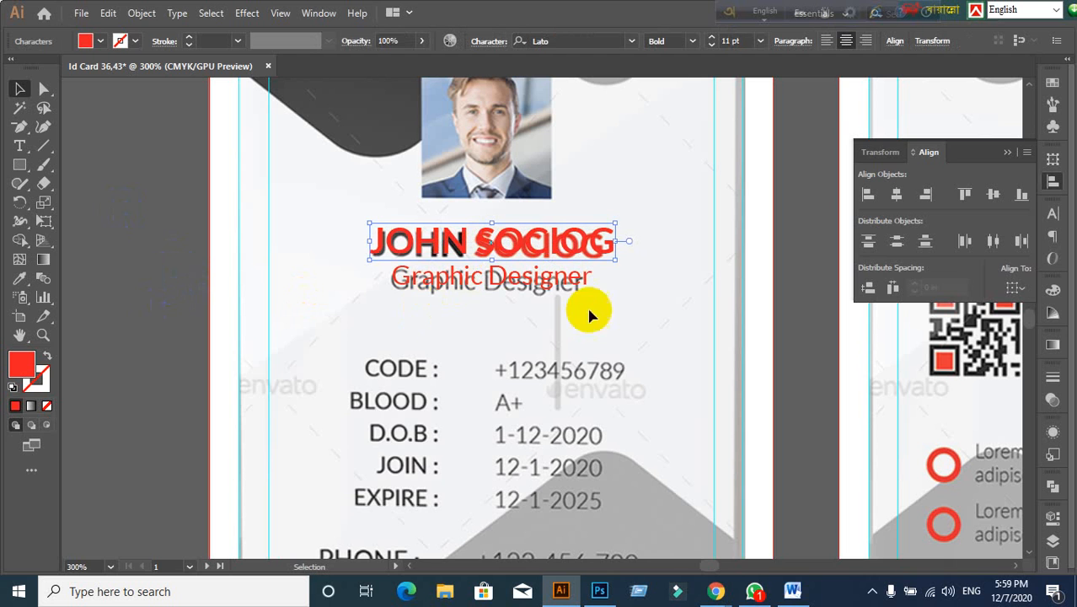
Step: Nudge the Graphic Designer subtitle slightly lower beneath the name
{"action": "left_click", "coordinate": [1051, 213]}
{"action": "left_click", "coordinate": [923, 207]}
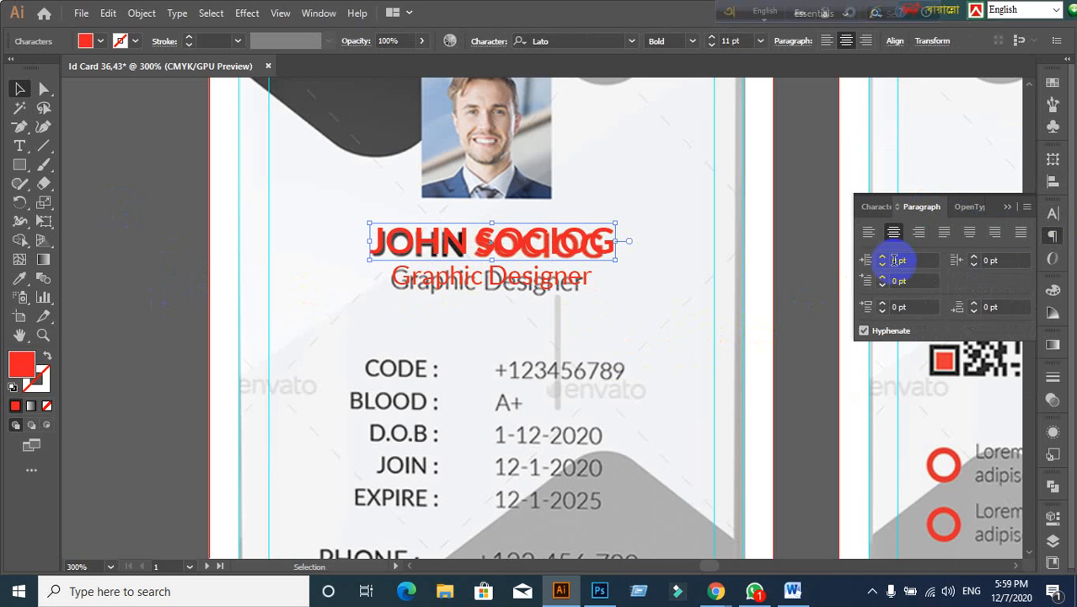
{"action": "left_click", "coordinate": [822, 252]}
{"action": "left_click", "coordinate": [504, 289]}
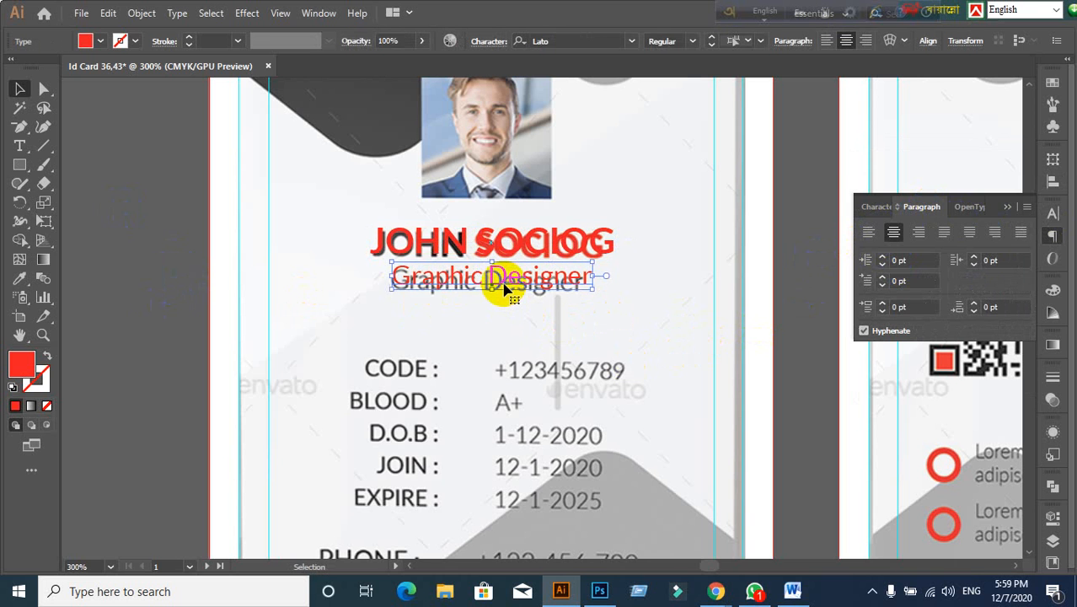
{"action": "left_click_drag", "start_coordinate": [503, 288], "coordinate": [502, 283]}
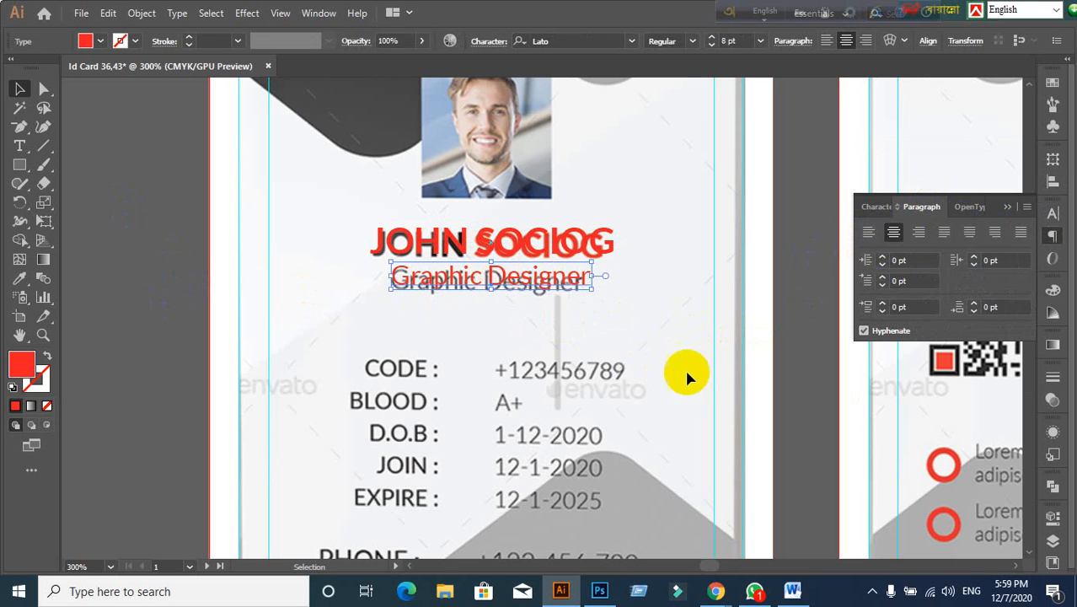
Step: Add a new 'Code :' text label to the left of the template's CODE line
{"action": "left_click", "coordinate": [792, 375]}
{"action": "scroll", "coordinate": [582, 380], "scroll_direction": "down", "scroll_amount": 3}
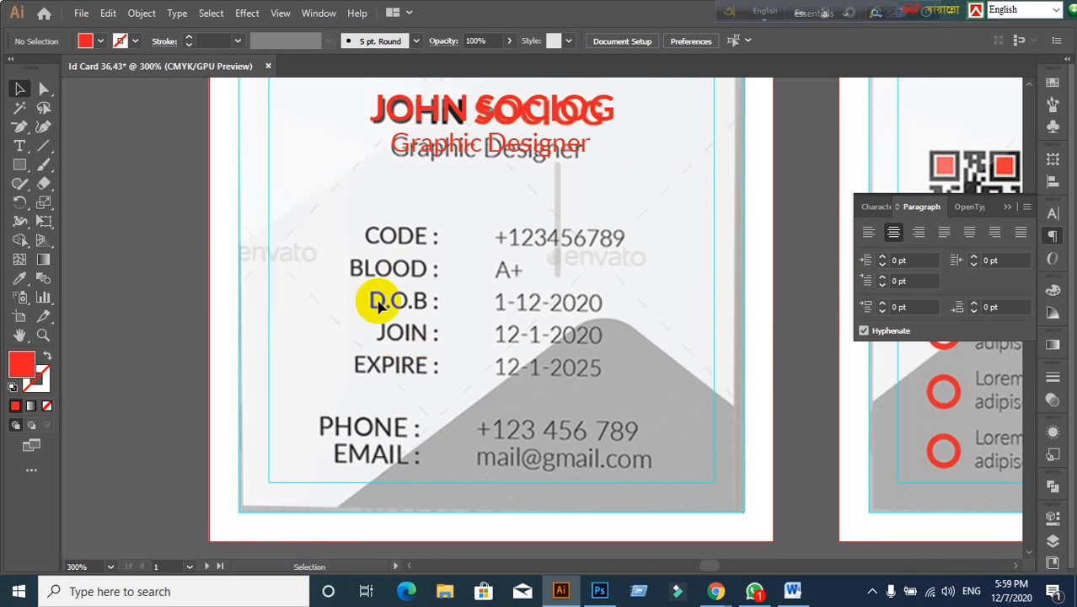
{"action": "scroll", "coordinate": [316, 362], "scroll_direction": "up", "scroll_amount": 1}
{"action": "scroll", "coordinate": [316, 362], "scroll_direction": "down", "scroll_amount": 1}
{"action": "left_click", "coordinate": [18, 146]}
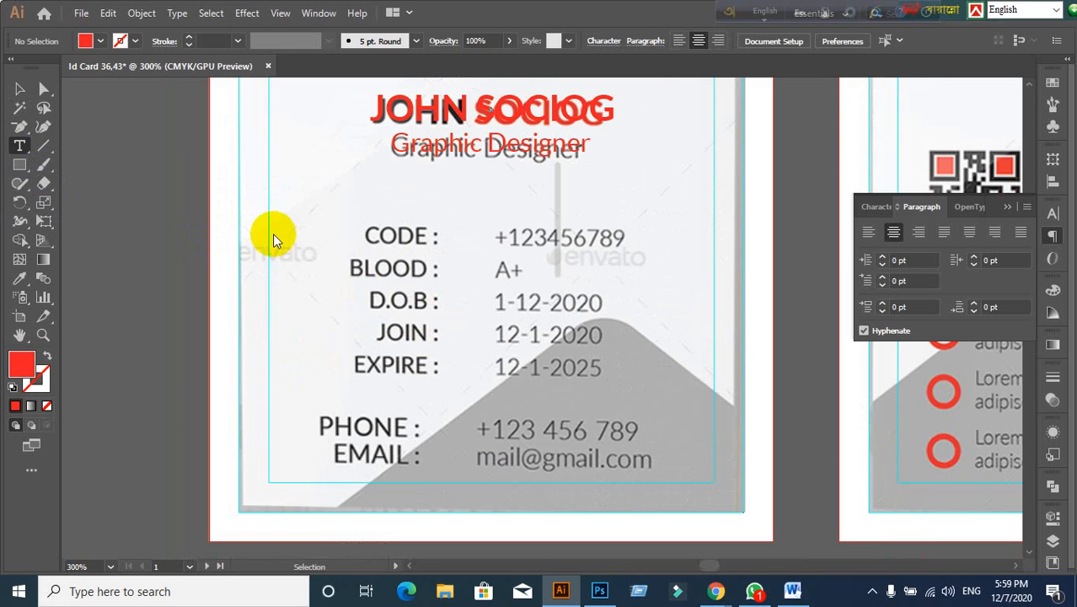
{"action": "left_click", "coordinate": [328, 239]}
{"action": "type", "text": "C"}
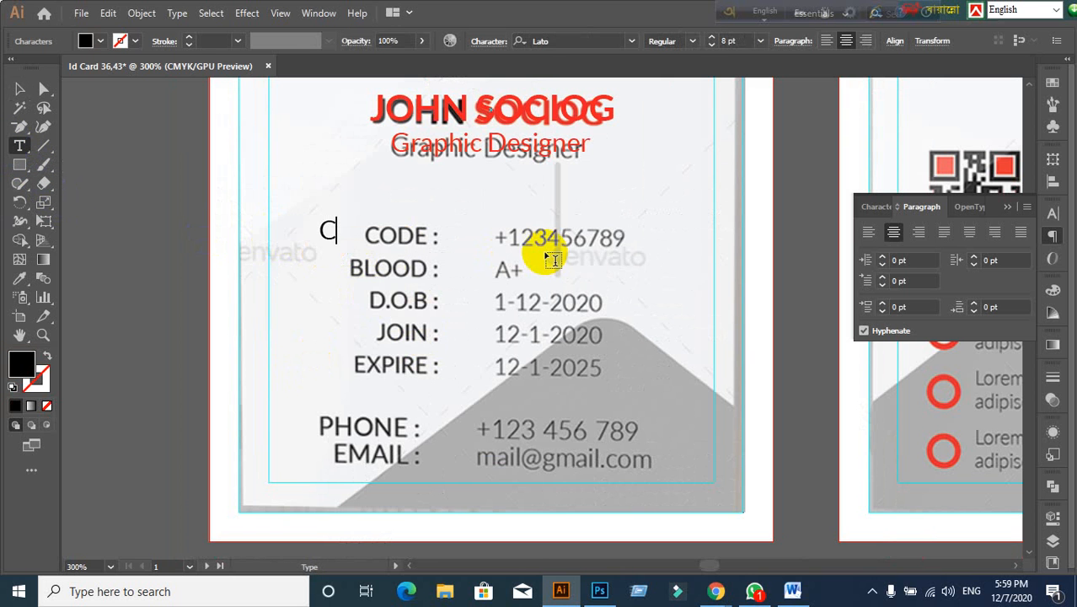
{"action": "type", "text": "ode"}
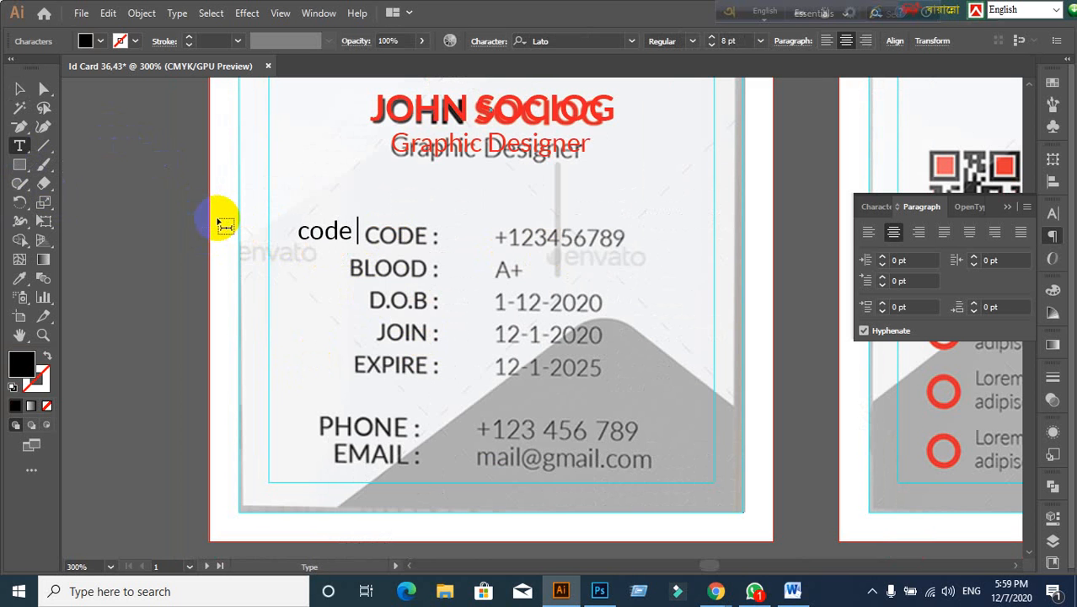
{"action": "type", "text": " :"}
{"action": "left_click", "coordinate": [20, 88]}
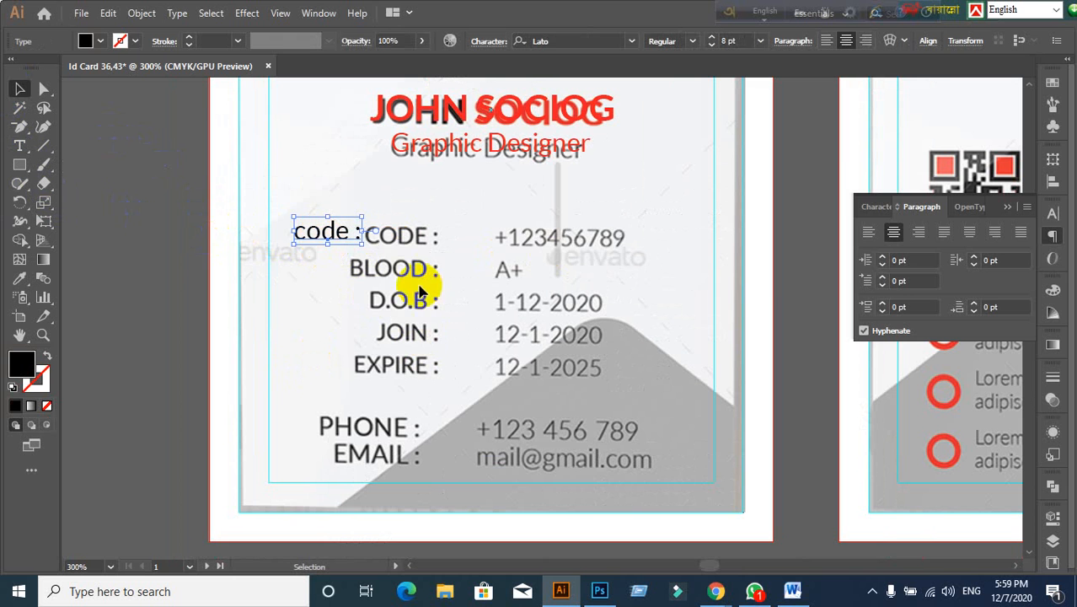
Step: Make the Code label All Caps, move it onto the CODE line, and fill it red
{"action": "left_click", "coordinate": [876, 207]}
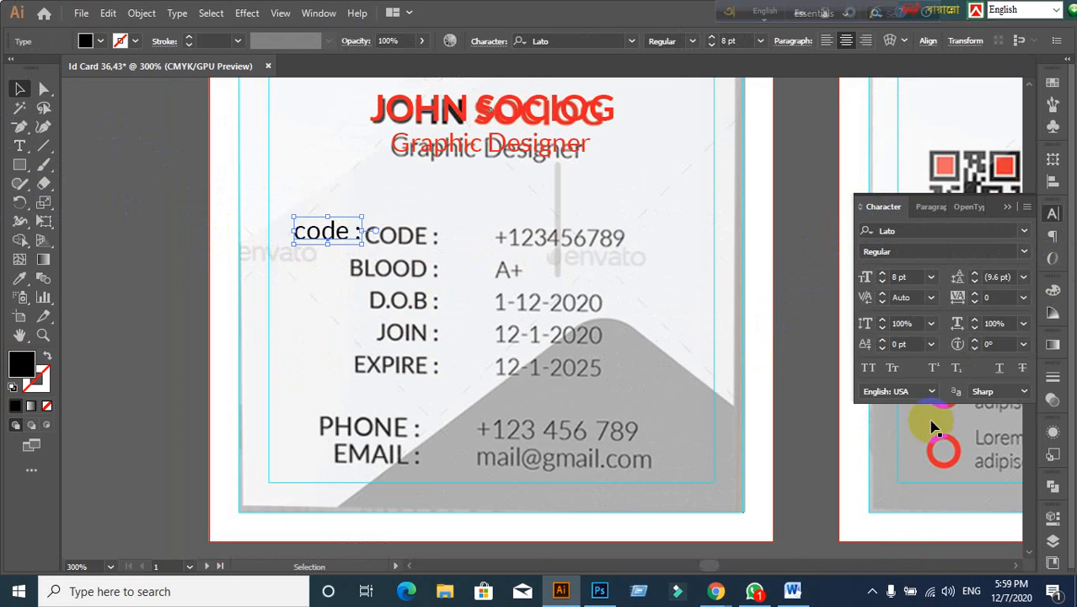
{"action": "left_click", "coordinate": [868, 367]}
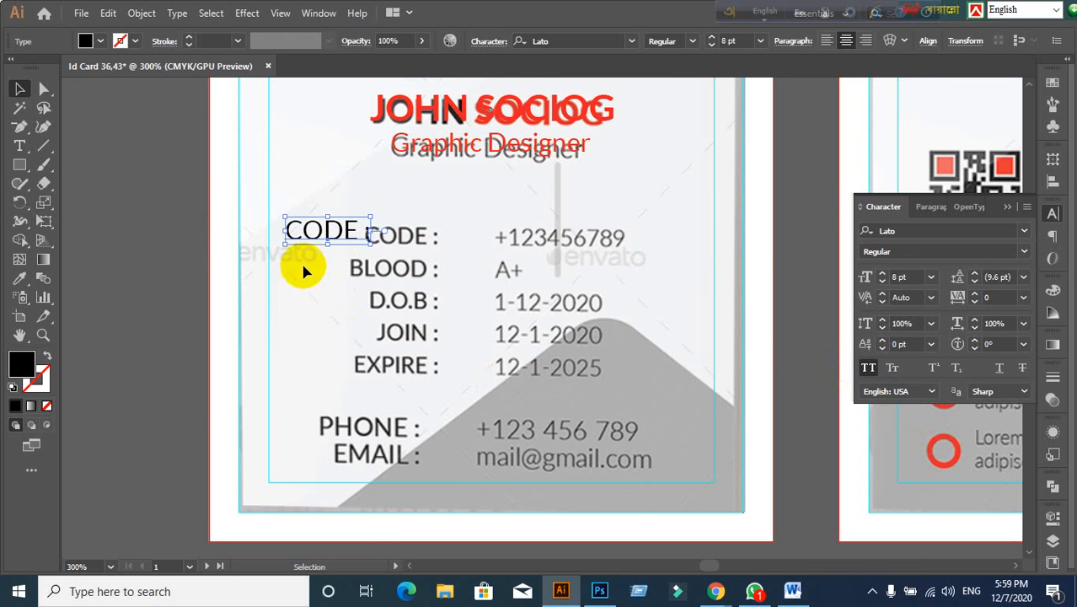
{"action": "left_click_drag", "start_coordinate": [325, 229], "coordinate": [409, 235]}
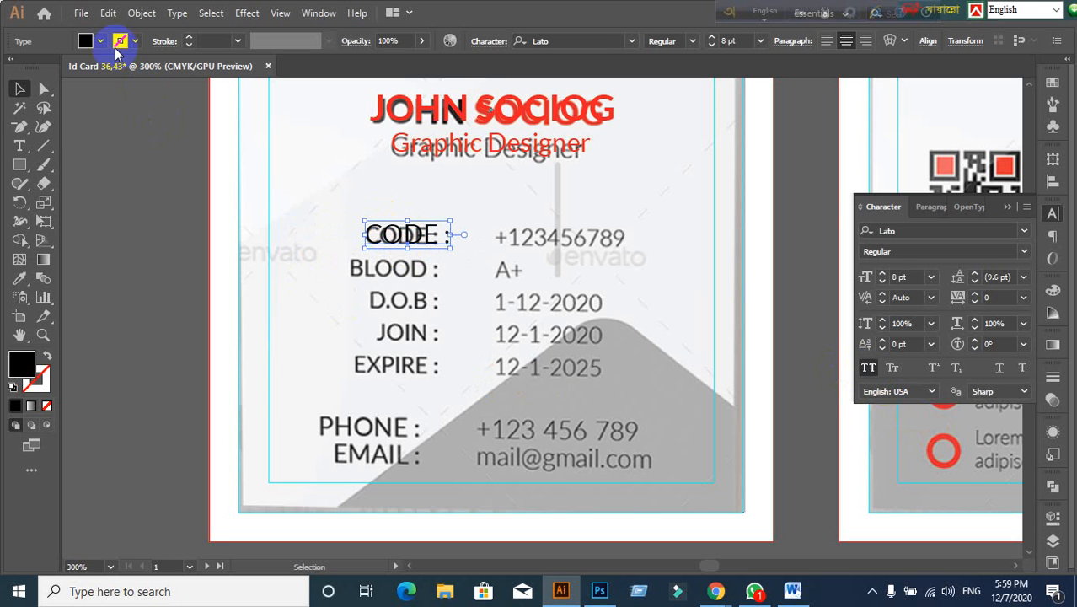
{"action": "left_click", "coordinate": [101, 41]}
{"action": "left_click", "coordinate": [53, 71]}
{"action": "left_click", "coordinate": [160, 276]}
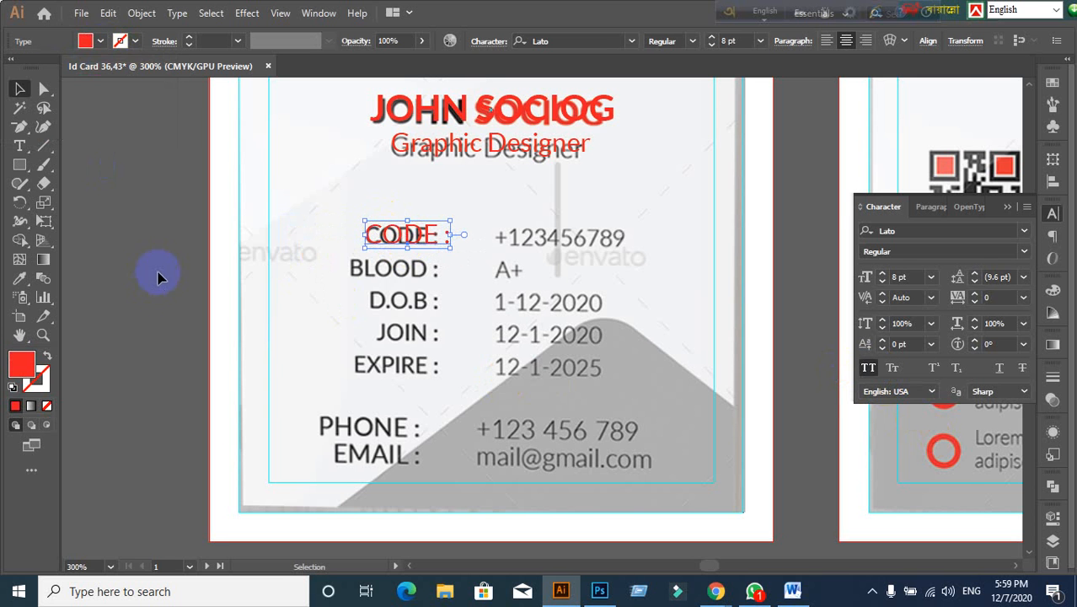
Step: Place the red CODE : label just above the original and right-align it
{"action": "left_click", "coordinate": [443, 332]}
{"action": "scroll", "coordinate": [426, 261], "scroll_direction": "up", "scroll_amount": 1}
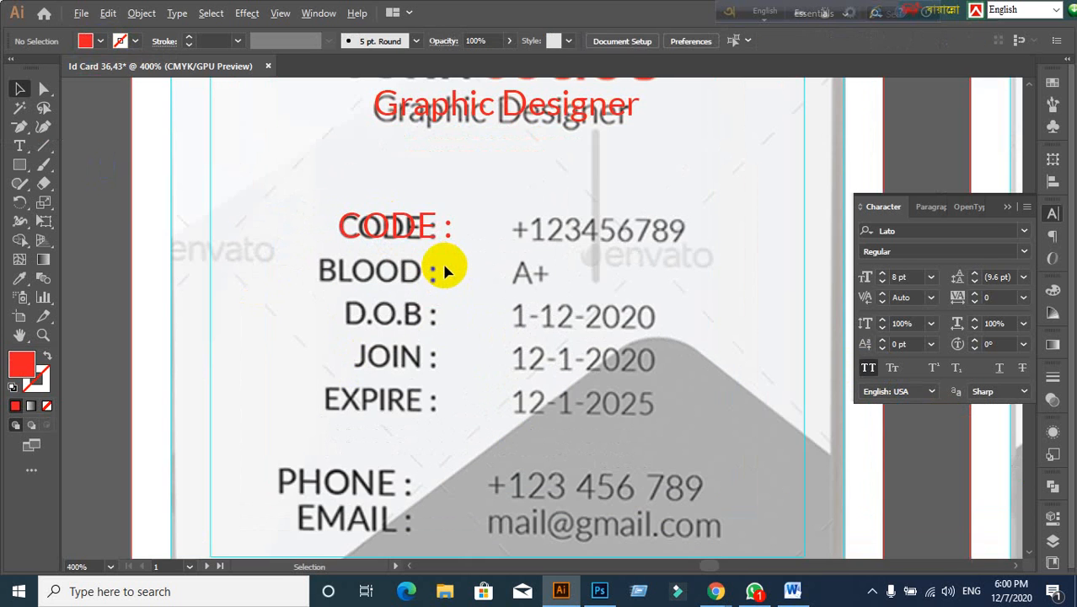
{"action": "left_click_drag", "start_coordinate": [421, 240], "coordinate": [405, 242]}
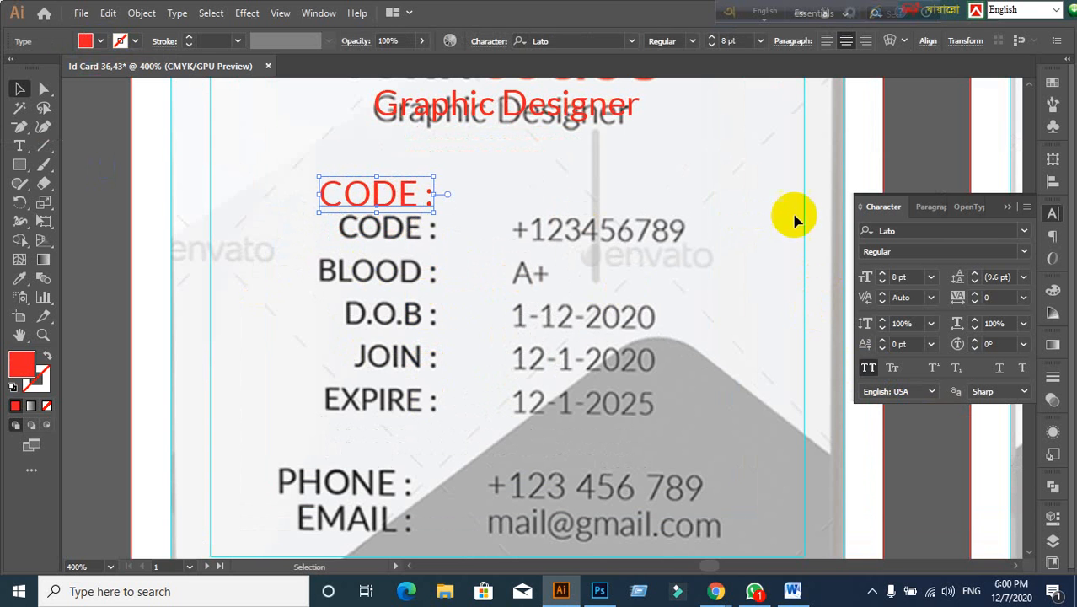
{"action": "left_click", "coordinate": [928, 208]}
{"action": "left_click", "coordinate": [872, 237]}
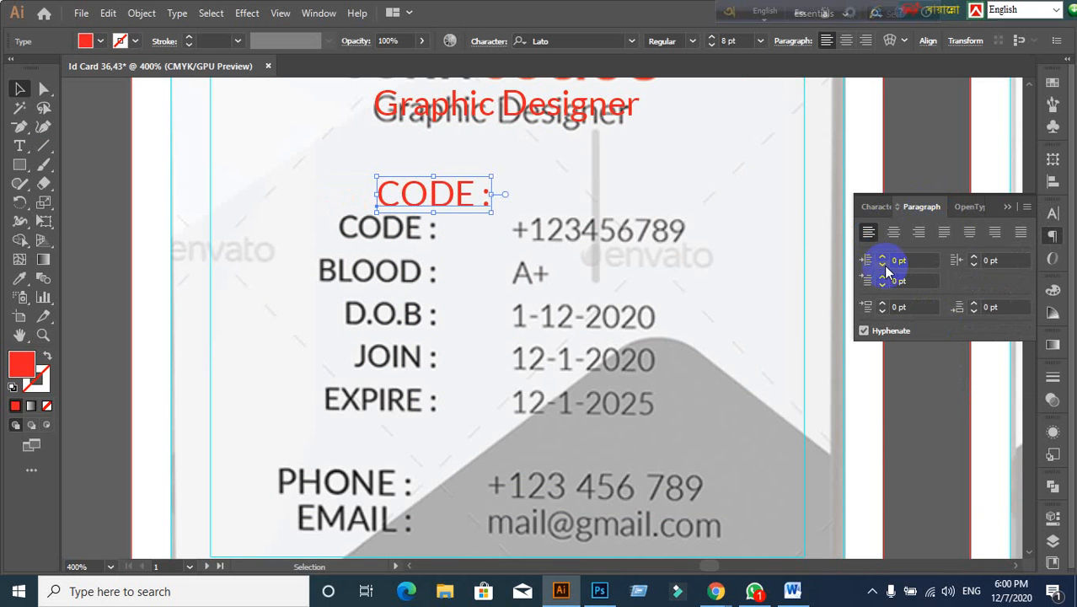
{"action": "left_click", "coordinate": [898, 237]}
{"action": "left_click", "coordinate": [920, 234]}
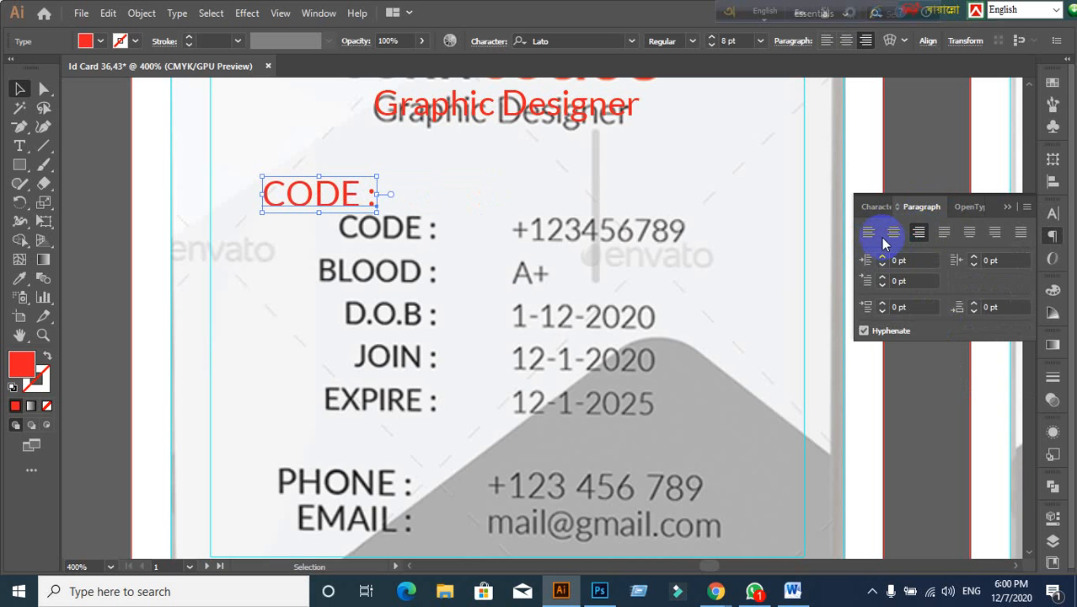
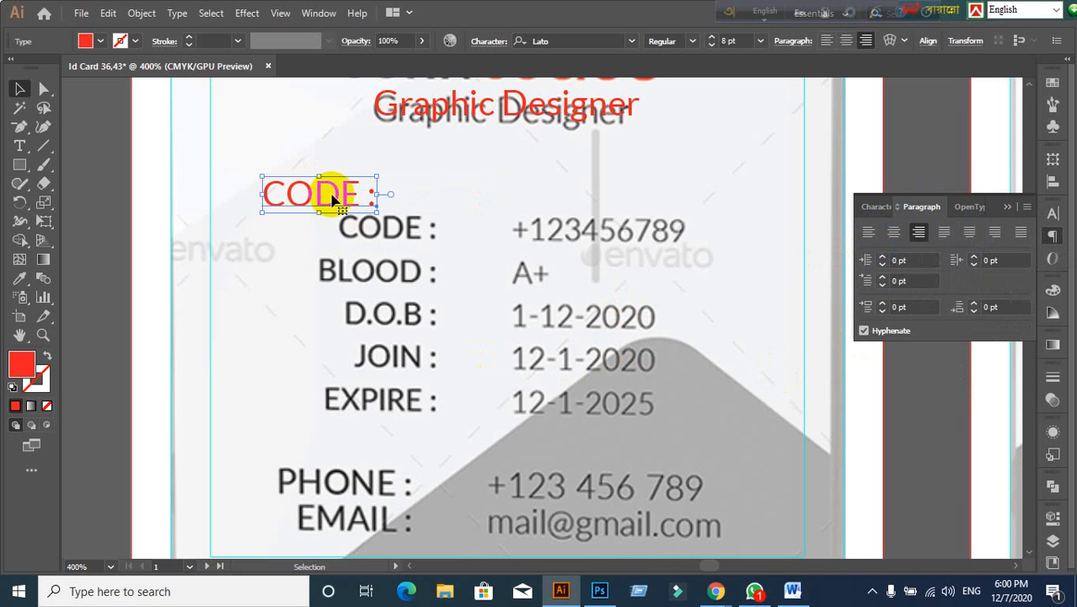
Step: Right-align the red CODE : label and position it over the gray CODE : label
{"action": "left_click_drag", "start_coordinate": [333, 197], "coordinate": [393, 237]}
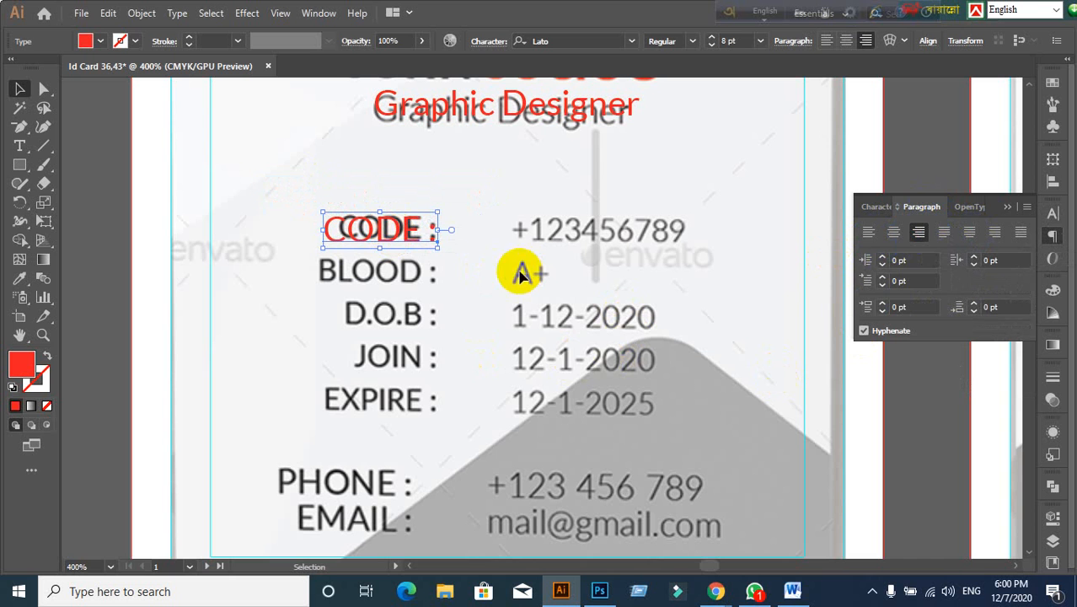
{"action": "left_click", "coordinate": [871, 234]}
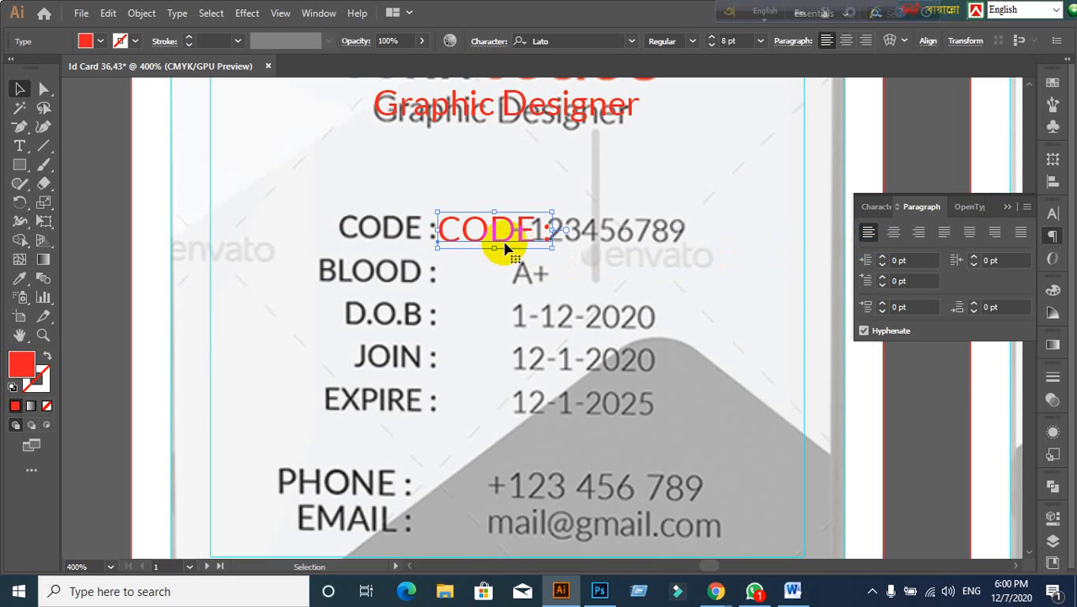
{"action": "left_click_drag", "start_coordinate": [503, 240], "coordinate": [391, 242]}
{"action": "left_click", "coordinate": [919, 232]}
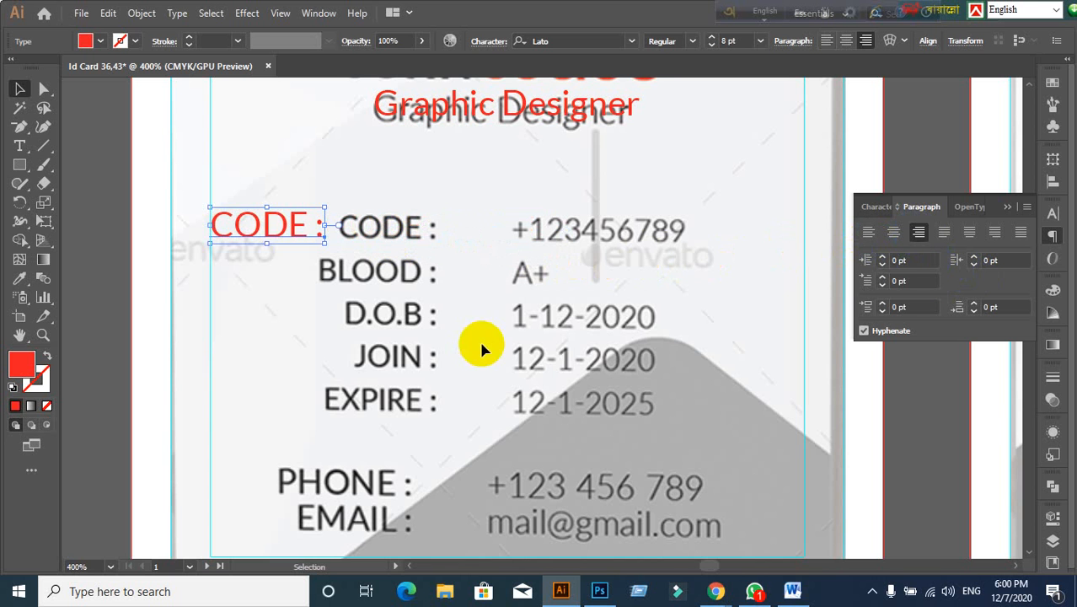
{"action": "left_click_drag", "start_coordinate": [281, 237], "coordinate": [387, 238]}
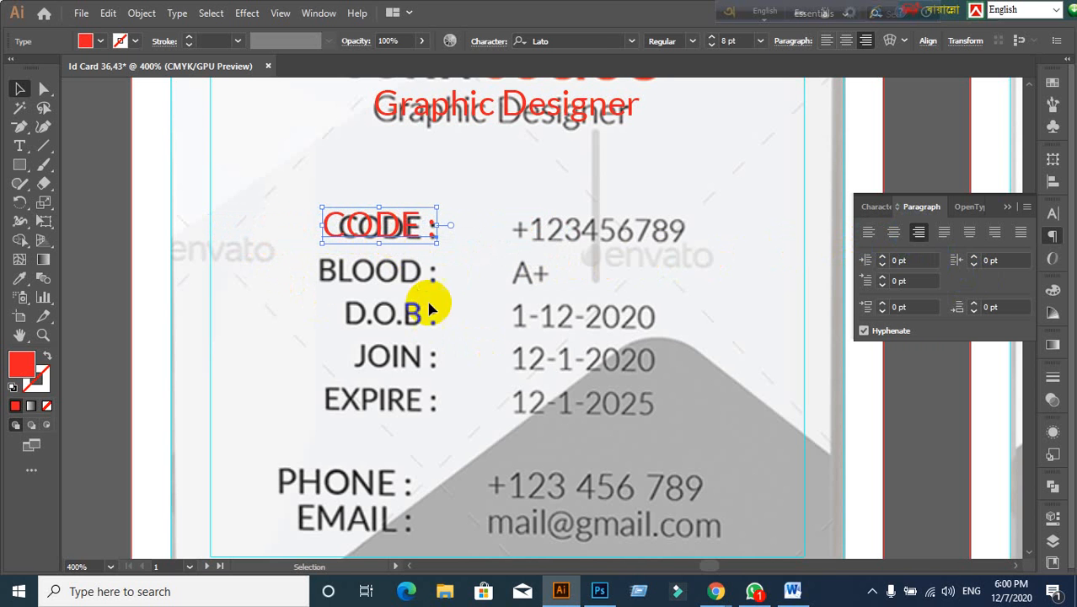
{"action": "scroll", "coordinate": [452, 346], "scroll_direction": "up", "scroll_amount": 1}
{"action": "left_click", "coordinate": [399, 299]}
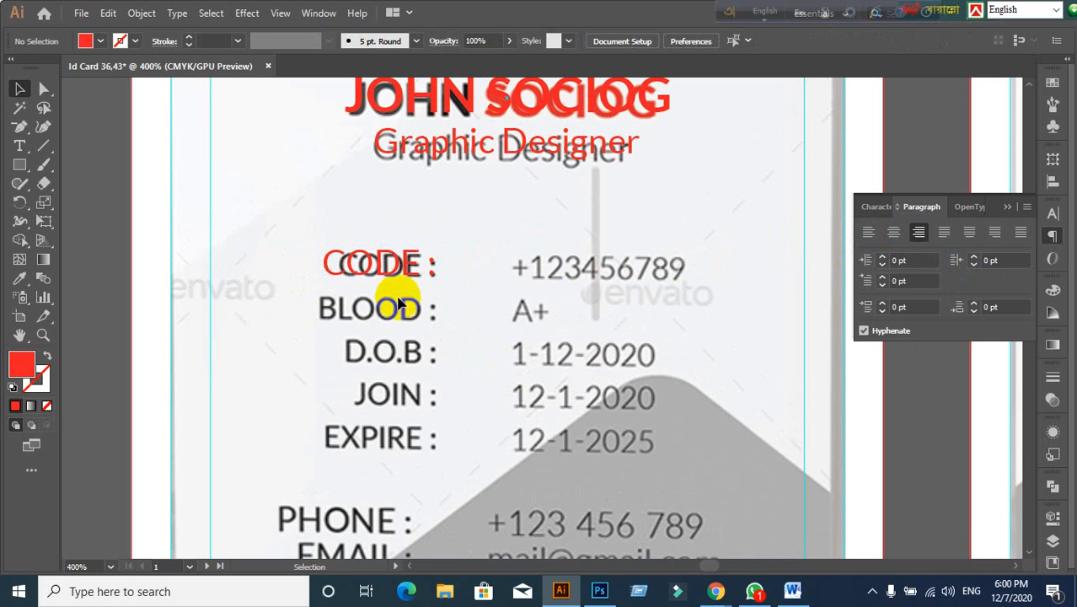
{"action": "left_click_drag", "start_coordinate": [391, 268], "coordinate": [393, 270]}
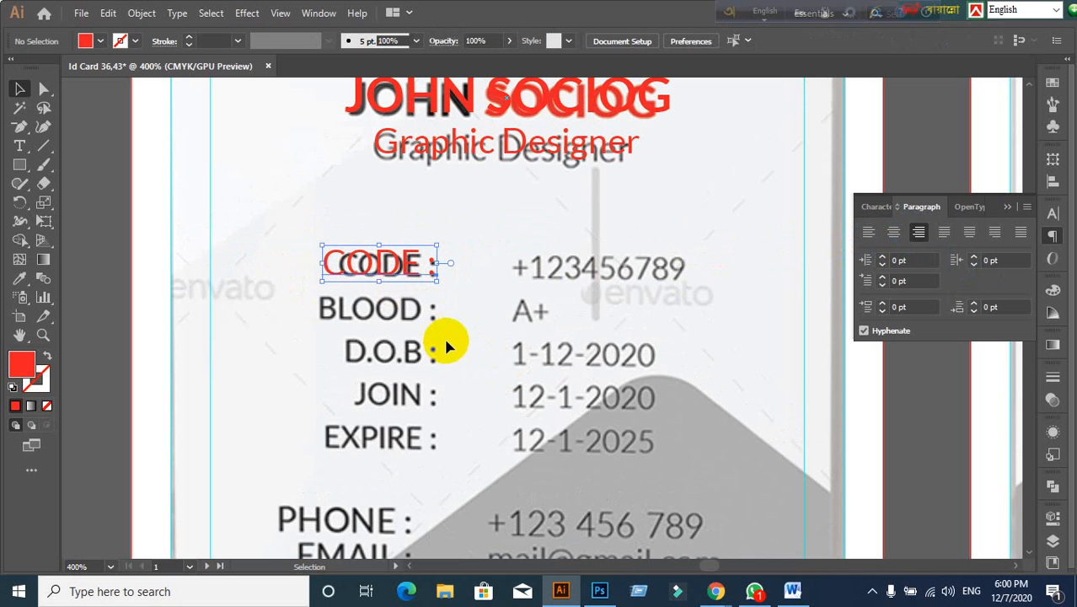
{"action": "left_click", "coordinate": [443, 335]}
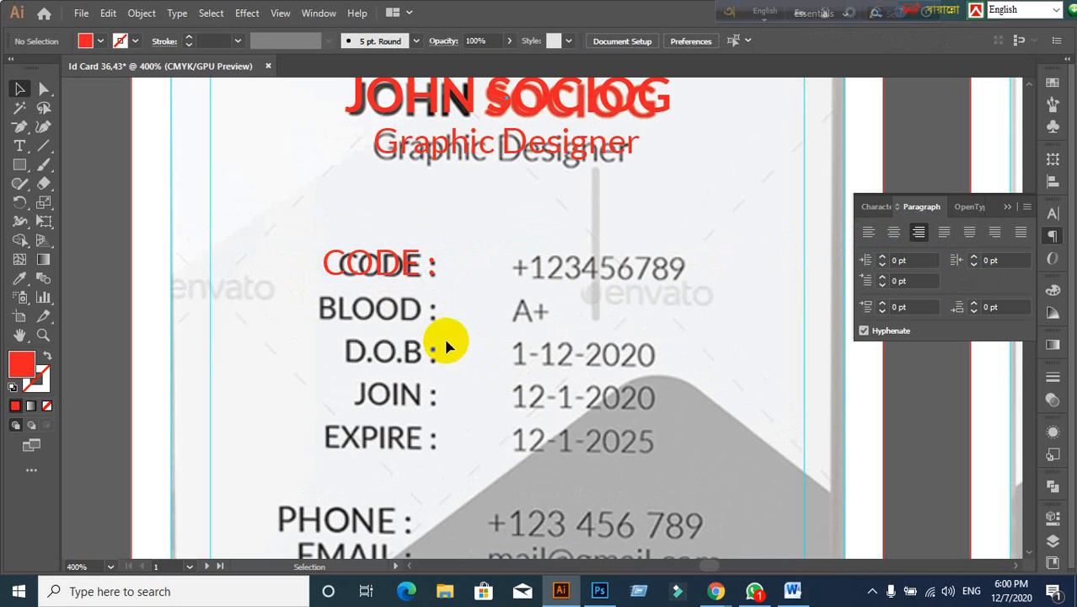
Step: Remove the accidental extra copy of the red CODE : label
{"action": "left_click", "coordinate": [395, 278]}
{"action": "left_click_drag", "start_coordinate": [396, 277], "coordinate": [586, 287]}
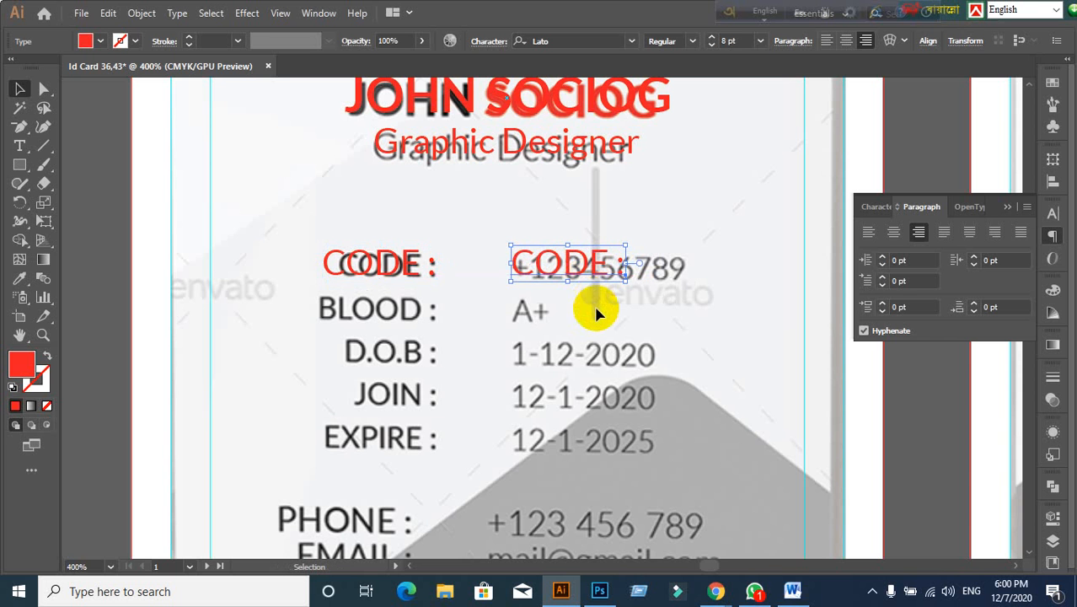
{"action": "left_click", "coordinate": [517, 229]}
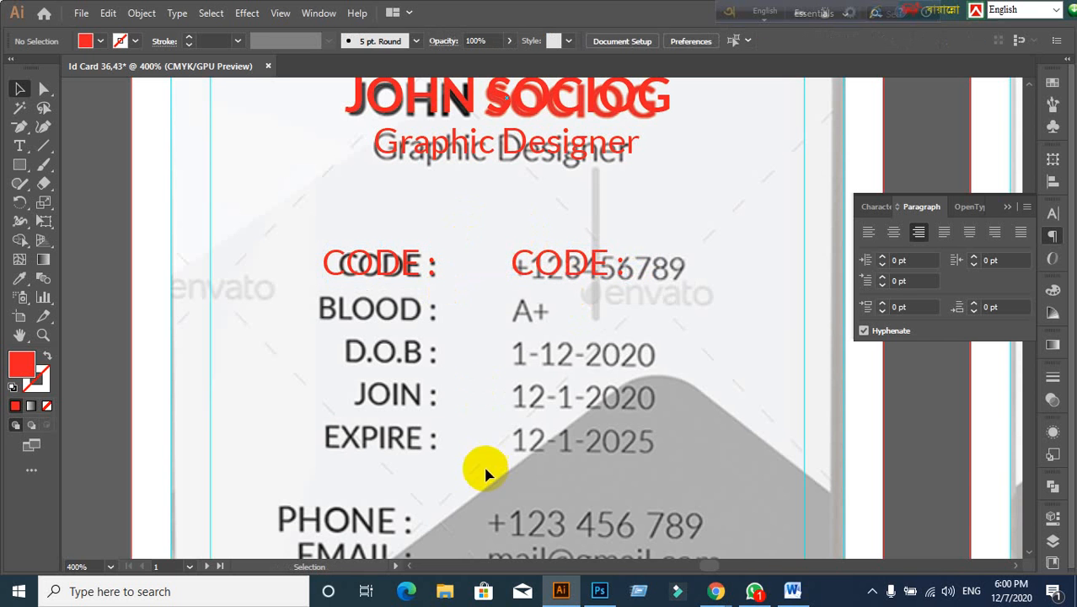
{"action": "left_click", "coordinate": [576, 277]}
{"action": "key", "text": "Delete"}
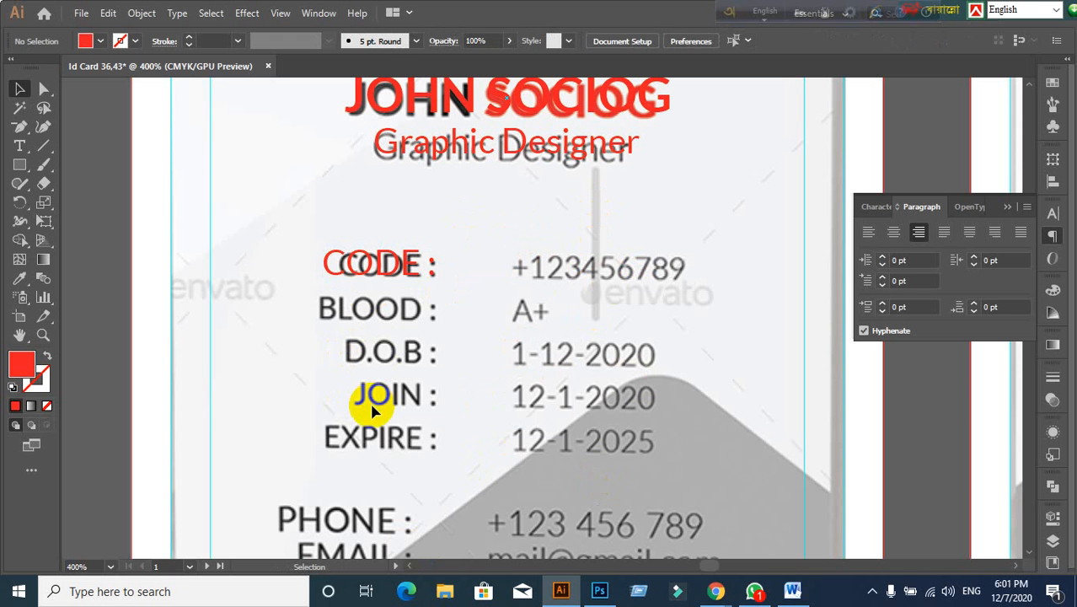
Step: Set the red CODE : label's font size to 7 pt
{"action": "scroll", "coordinate": [373, 410], "scroll_direction": "down", "scroll_amount": 1}
{"action": "left_click", "coordinate": [375, 249]}
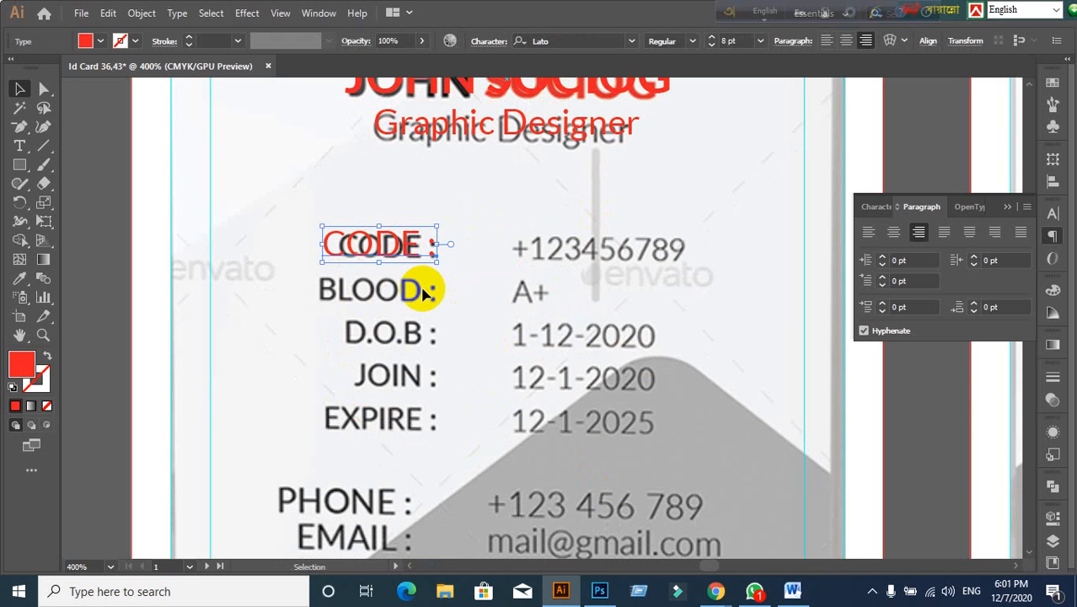
{"action": "scroll", "coordinate": [590, 312], "scroll_direction": "down", "scroll_amount": 1}
{"action": "left_click", "coordinate": [868, 207]}
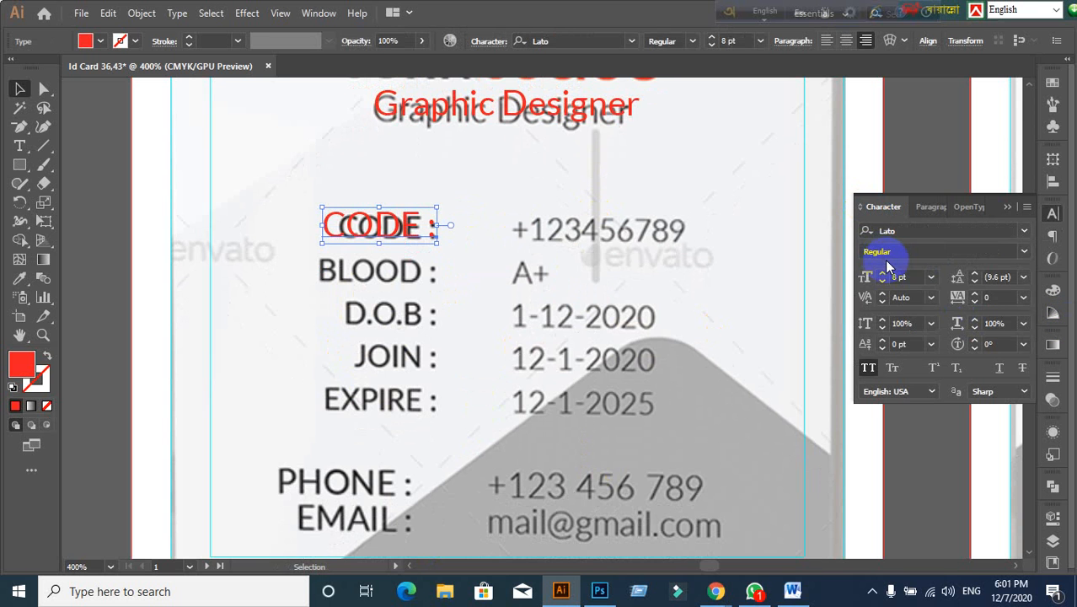
{"action": "left_click", "coordinate": [906, 277]}
{"action": "key", "text": "Down"}
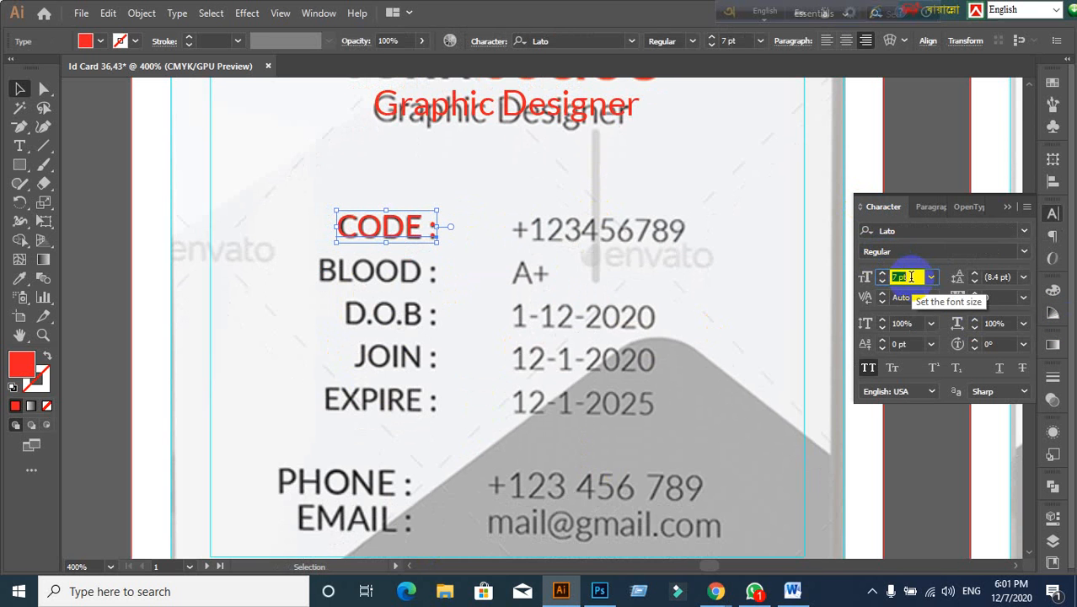
{"action": "left_click", "coordinate": [466, 300]}
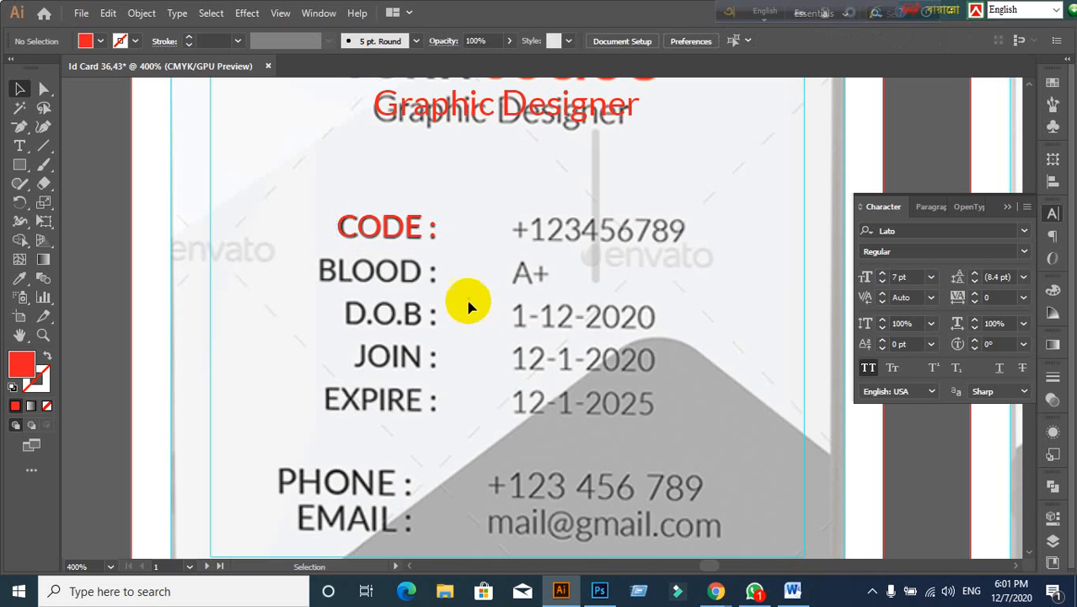
Step: Copy the red CODE : label down onto the BLOOD line and retype it as BLOOD
{"action": "left_click", "coordinate": [356, 215]}
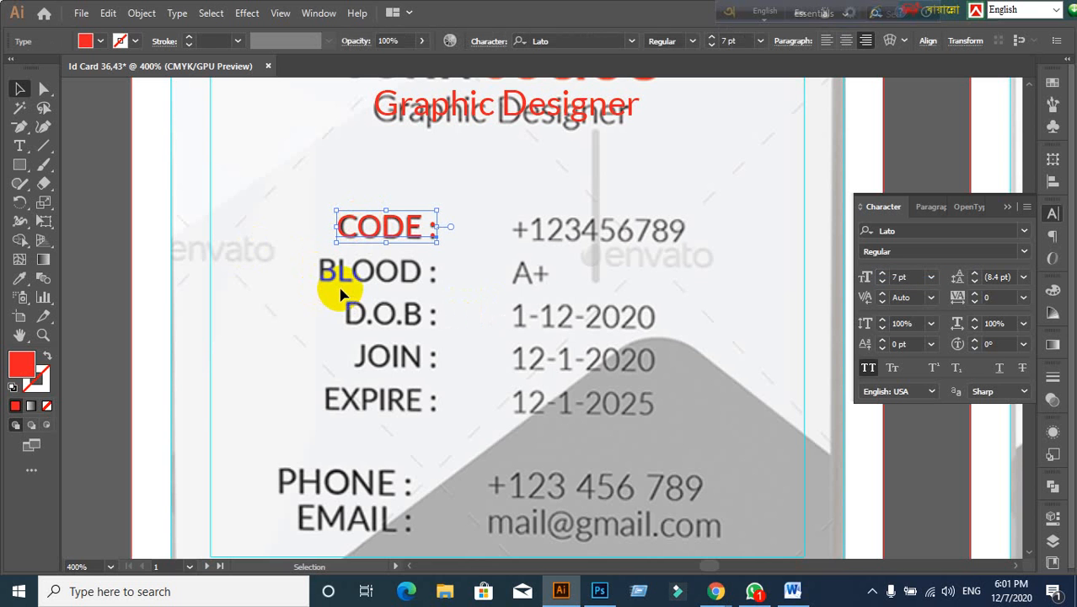
{"action": "left_click_drag", "start_coordinate": [381, 236], "coordinate": [376, 279]}
{"action": "key", "text": "t"}
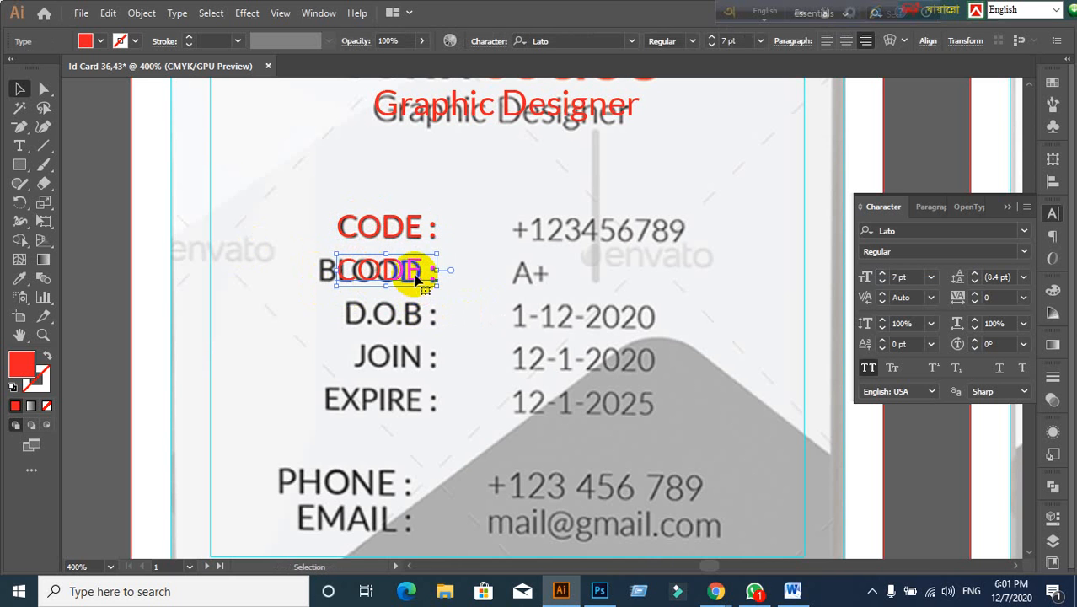
{"action": "left_click", "coordinate": [419, 281]}
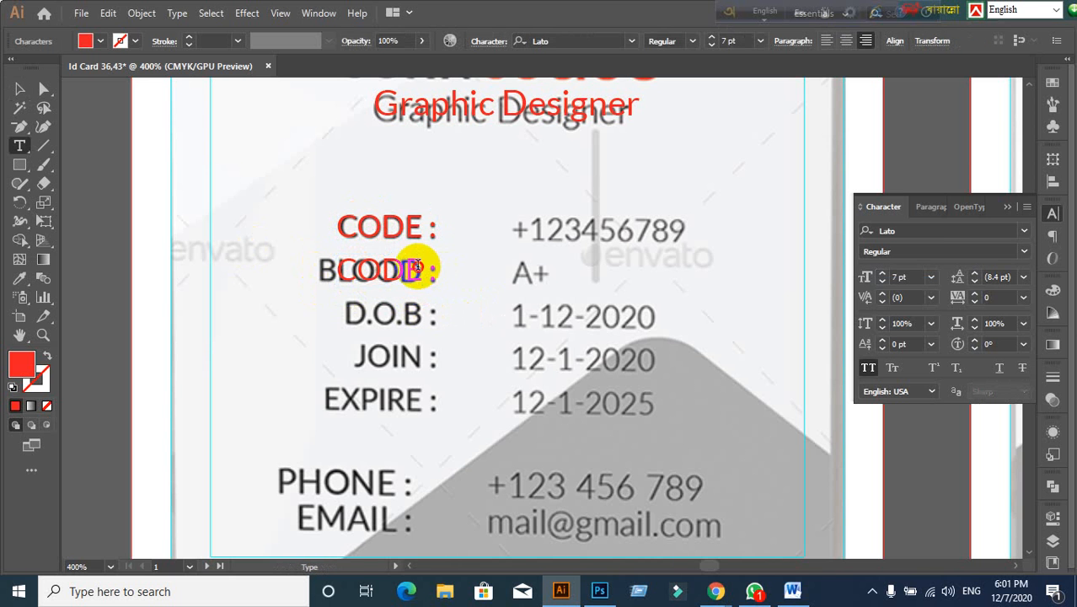
{"action": "left_click_drag", "start_coordinate": [416, 266], "coordinate": [313, 269]}
{"action": "type", "text": "B"}
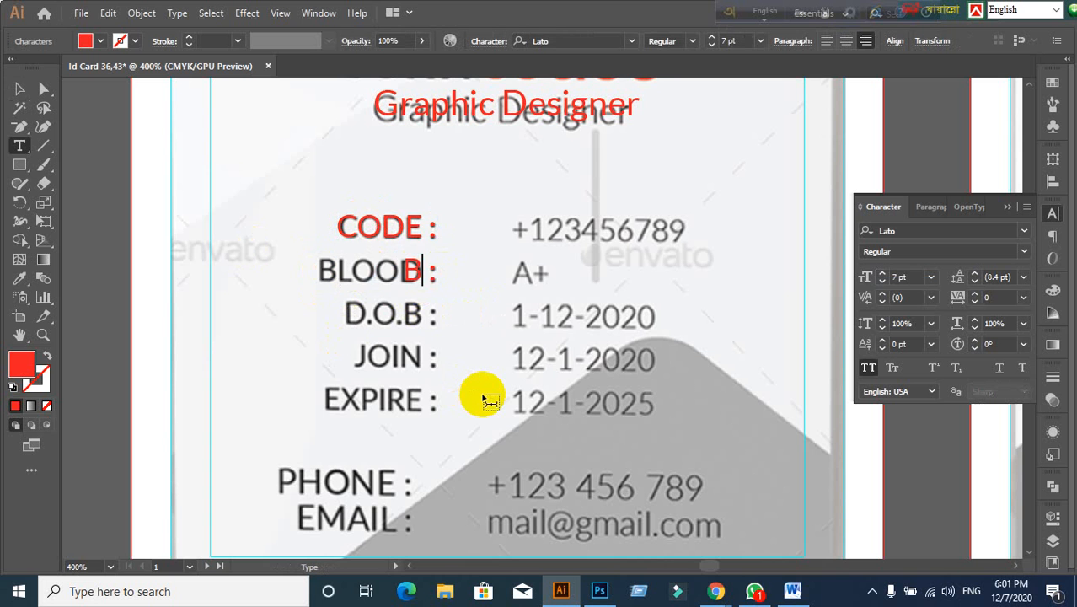
{"action": "type", "text": "LO"}
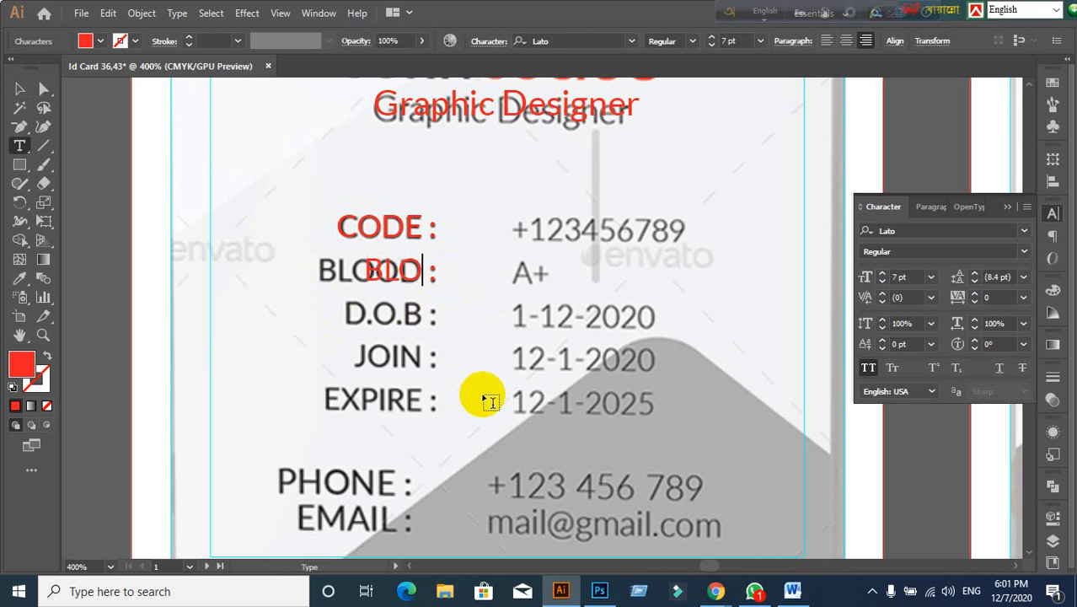
{"action": "type", "text": "OD"}
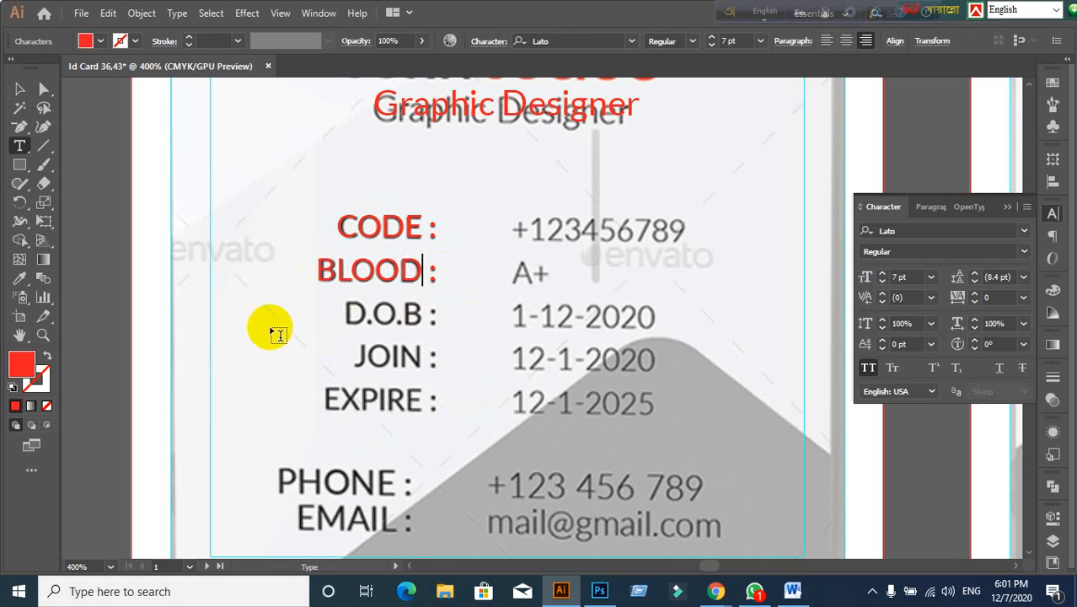
Step: Duplicate the red BLOOD : label onto the D.O.B line and change its text to D.O.B
{"action": "left_click", "coordinate": [19, 89]}
{"action": "scroll", "coordinate": [366, 337], "scroll_direction": "down", "scroll_amount": 1}
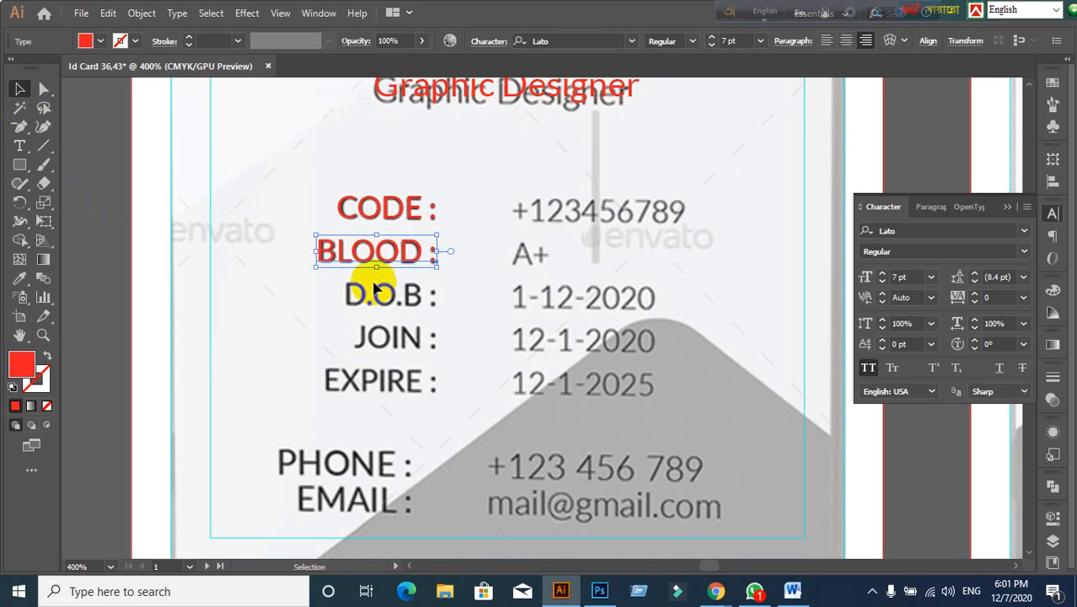
{"action": "left_click_drag", "start_coordinate": [394, 254], "coordinate": [396, 299]}
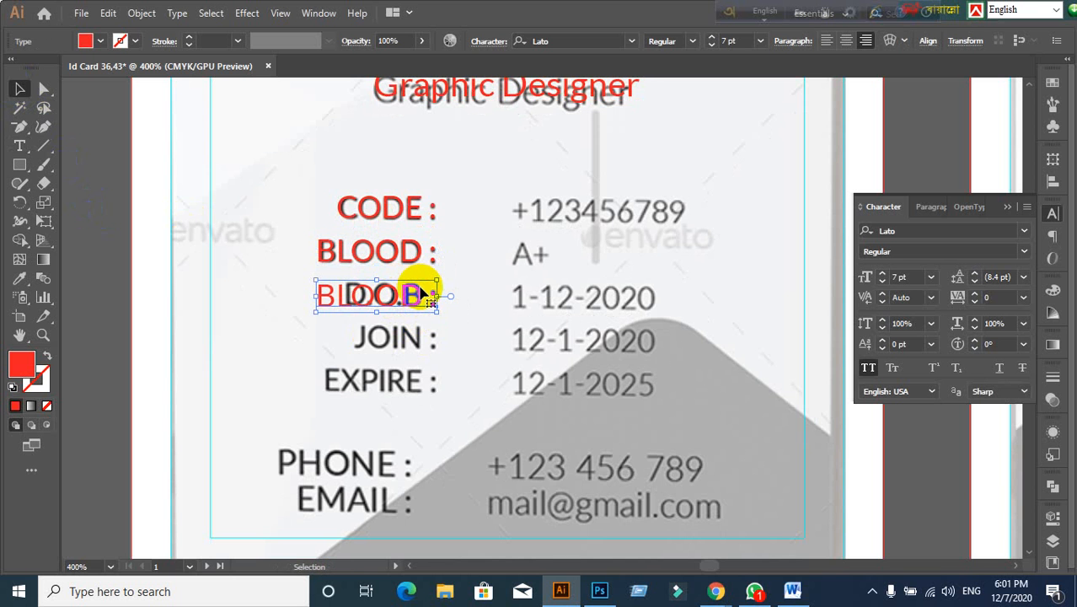
{"action": "double_click", "coordinate": [421, 291]}
{"action": "left_click_drag", "start_coordinate": [421, 296], "coordinate": [272, 293]}
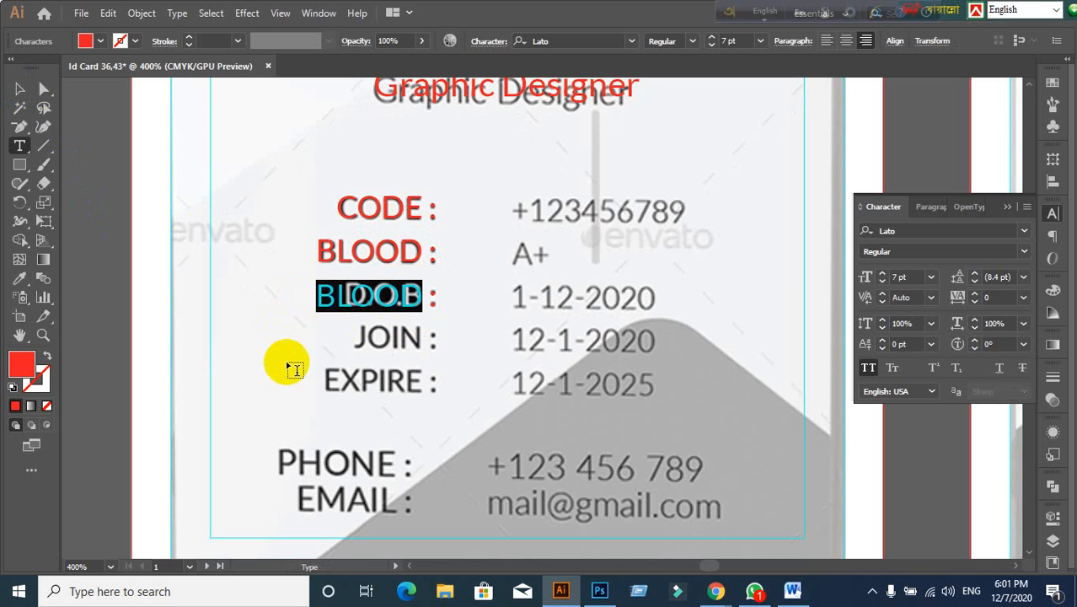
{"action": "type", "text": "D.O.B"}
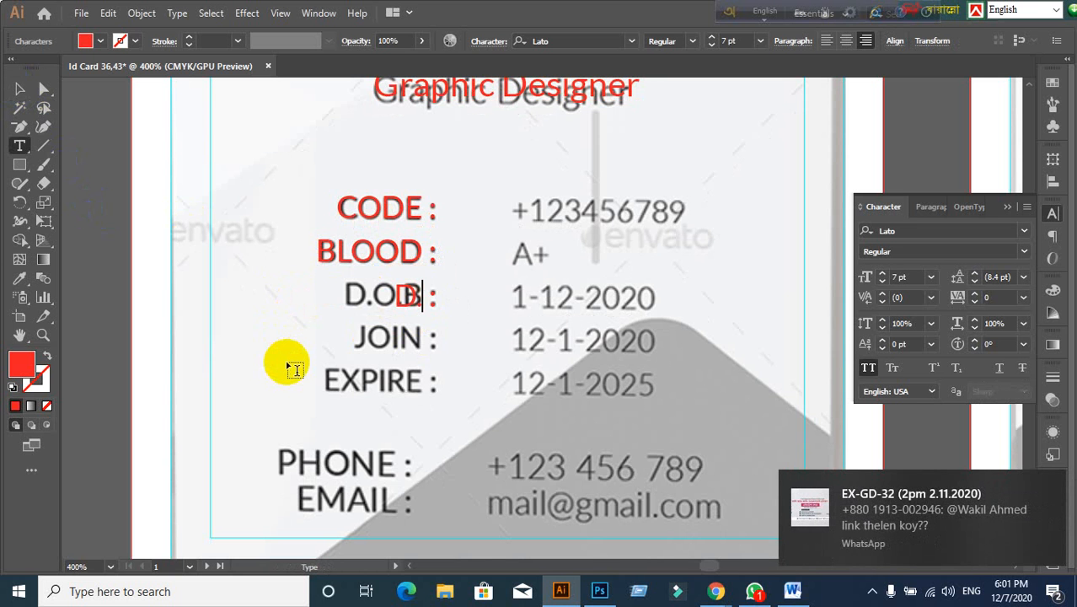
{"action": "type", "text": "O"}
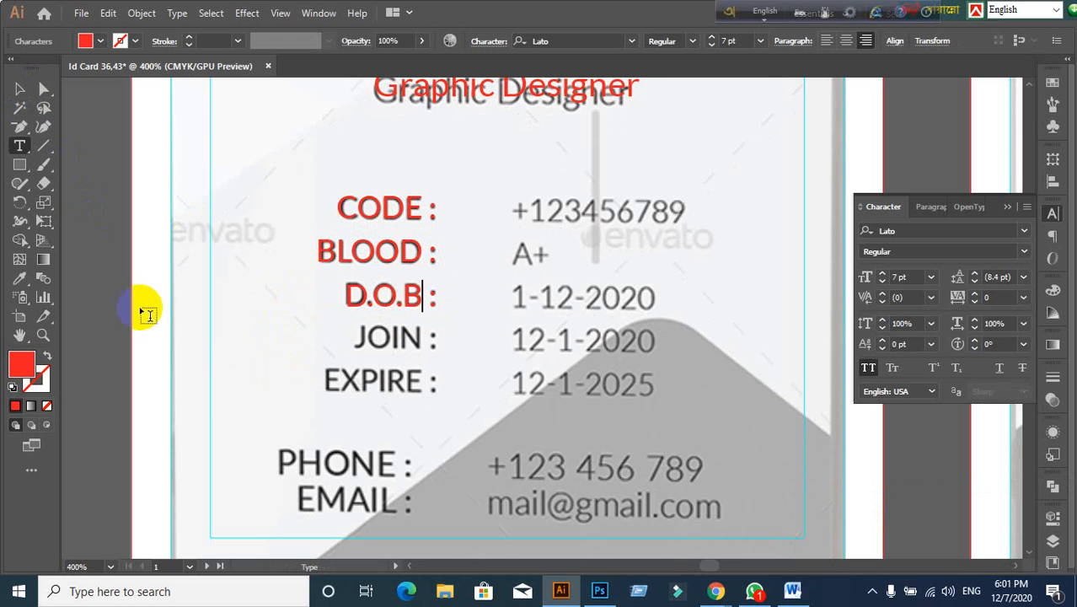
Step: Copy the red D.O.B : label down onto the JOIN line and rename it JOIN
{"action": "left_click", "coordinate": [20, 88]}
{"action": "scroll", "coordinate": [458, 314], "scroll_direction": "down", "scroll_amount": 1}
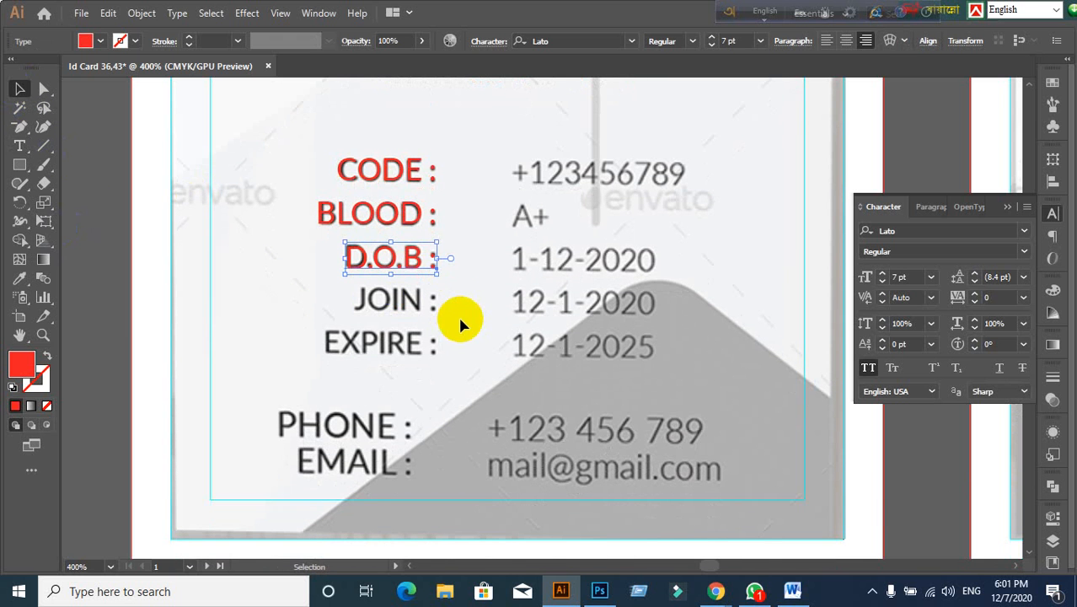
{"action": "left_click_drag", "start_coordinate": [418, 255], "coordinate": [337, 300]}
{"action": "double_click", "coordinate": [419, 302]}
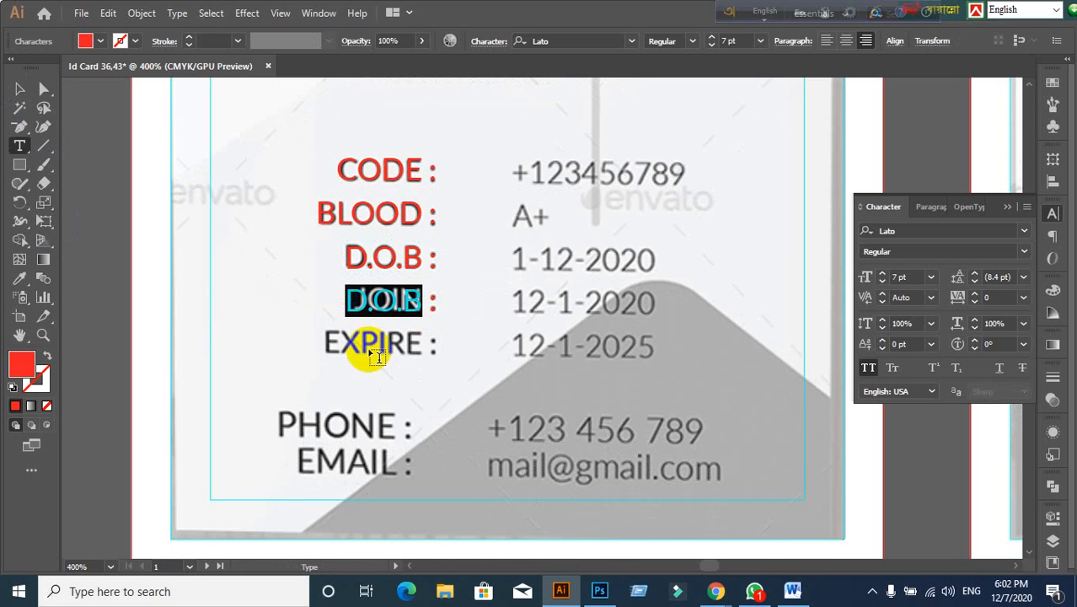
{"action": "type", "text": "JO"}
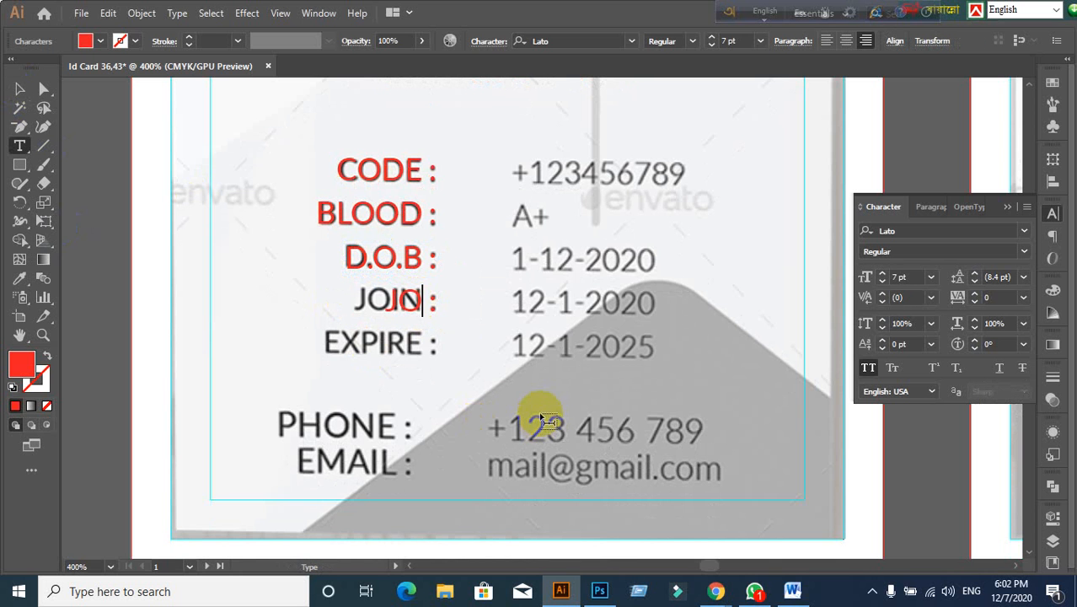
{"action": "type", "text": "IN"}
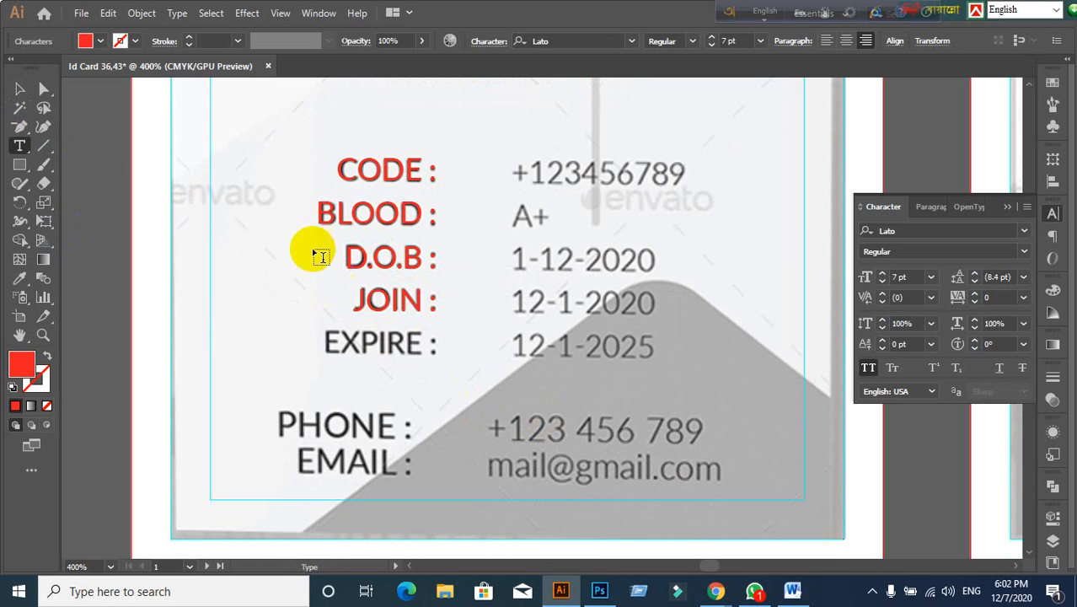
Step: Duplicate the red JOIN label over EXPIRE and change its text to EXPIRE
{"action": "left_click", "coordinate": [14, 91]}
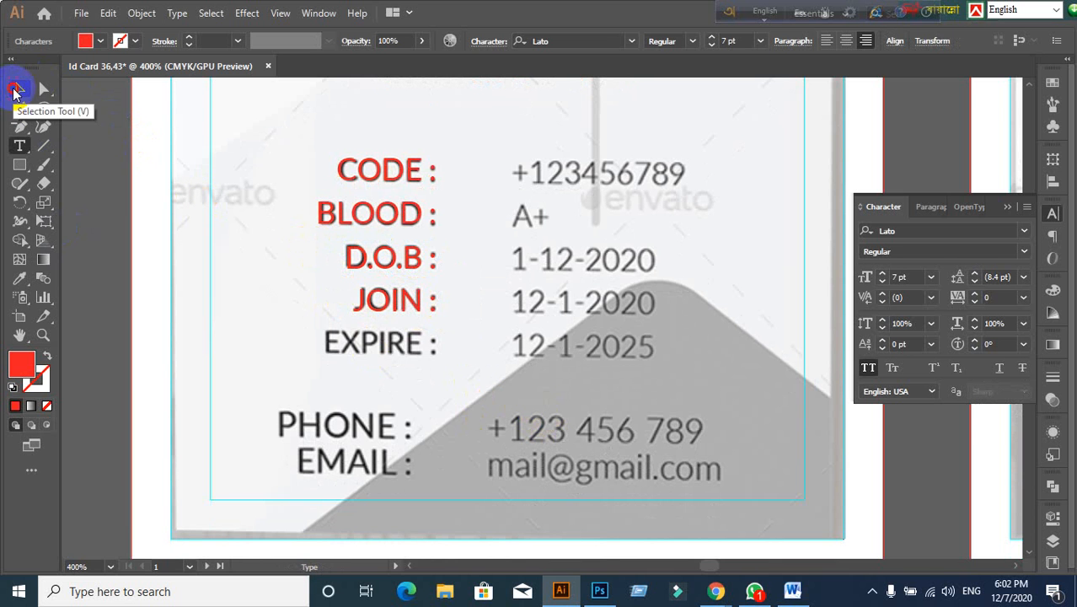
{"action": "scroll", "coordinate": [385, 312], "scroll_direction": "down", "scroll_amount": 3}
{"action": "left_click", "coordinate": [375, 245]}
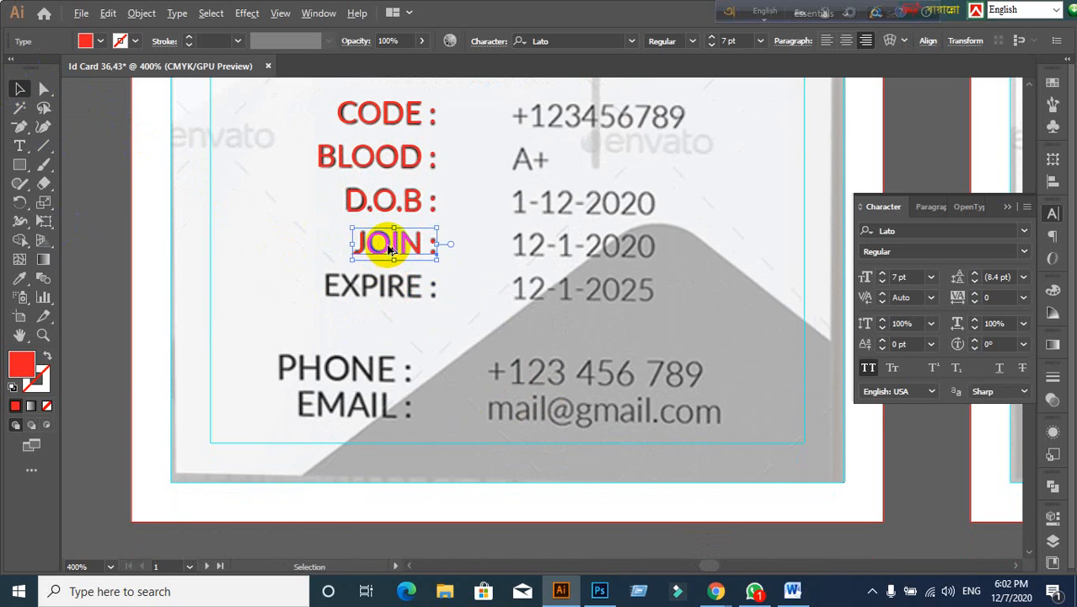
{"action": "left_click_drag", "start_coordinate": [388, 249], "coordinate": [387, 287]}
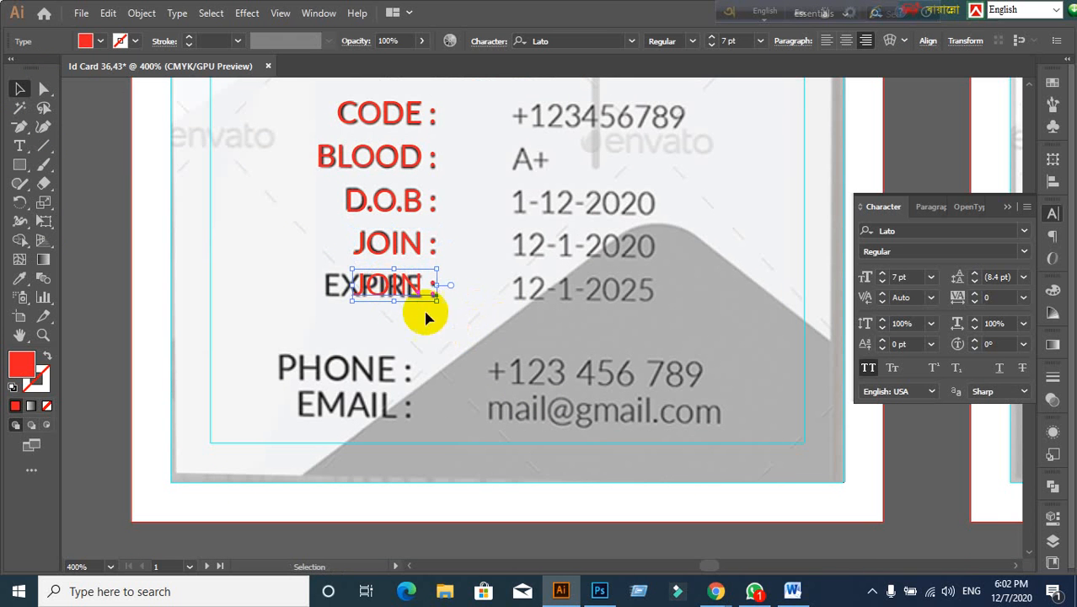
{"action": "double_click", "coordinate": [420, 287]}
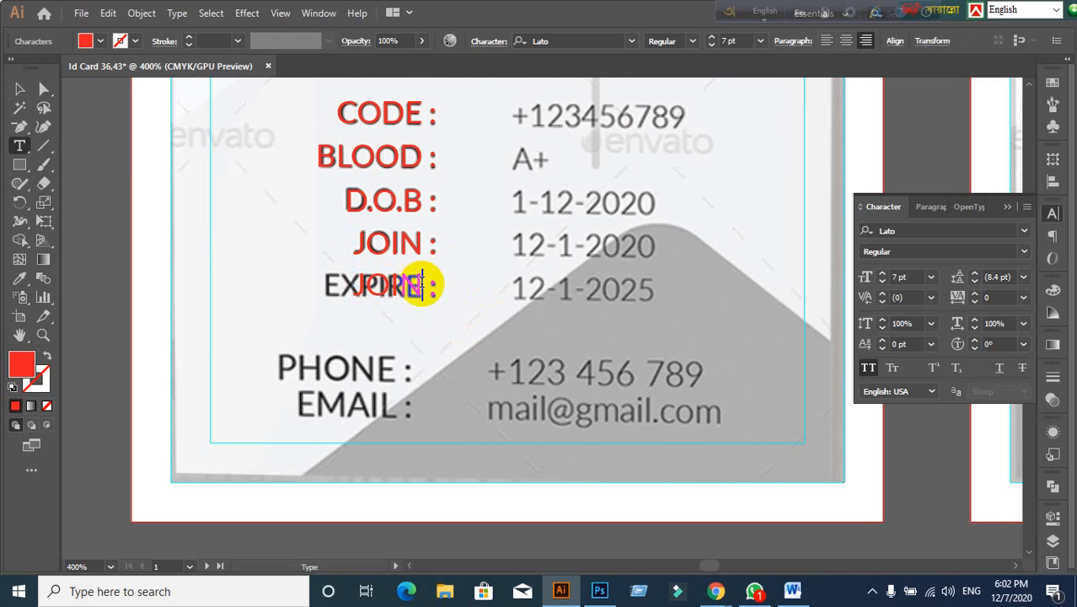
{"action": "left_click_drag", "start_coordinate": [420, 287], "coordinate": [324, 276]}
{"action": "key", "text": "BackSpace"}
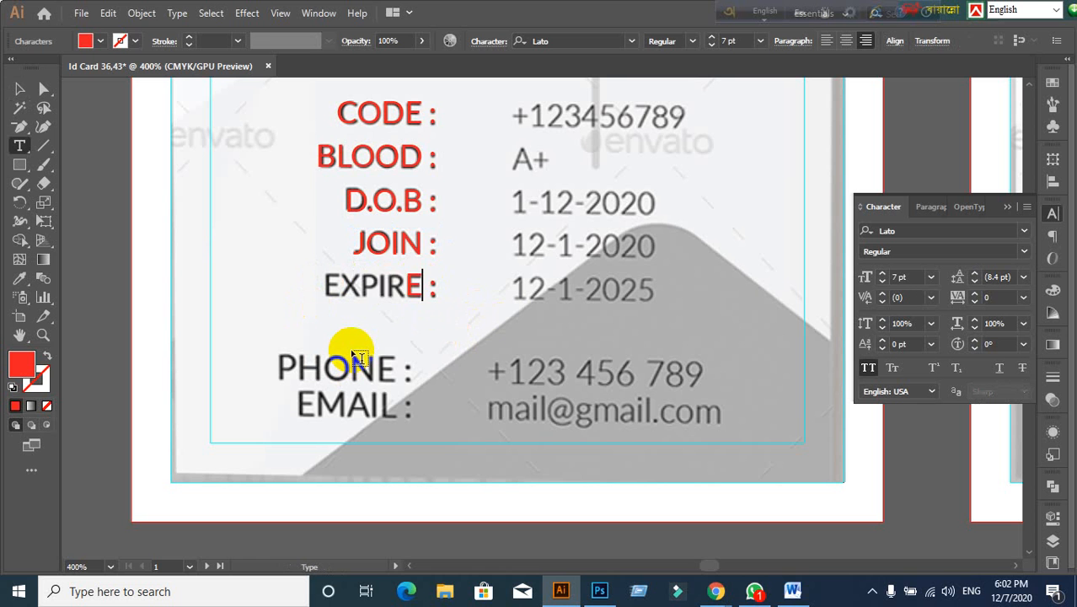
{"action": "type", "text": "EXPIRE"}
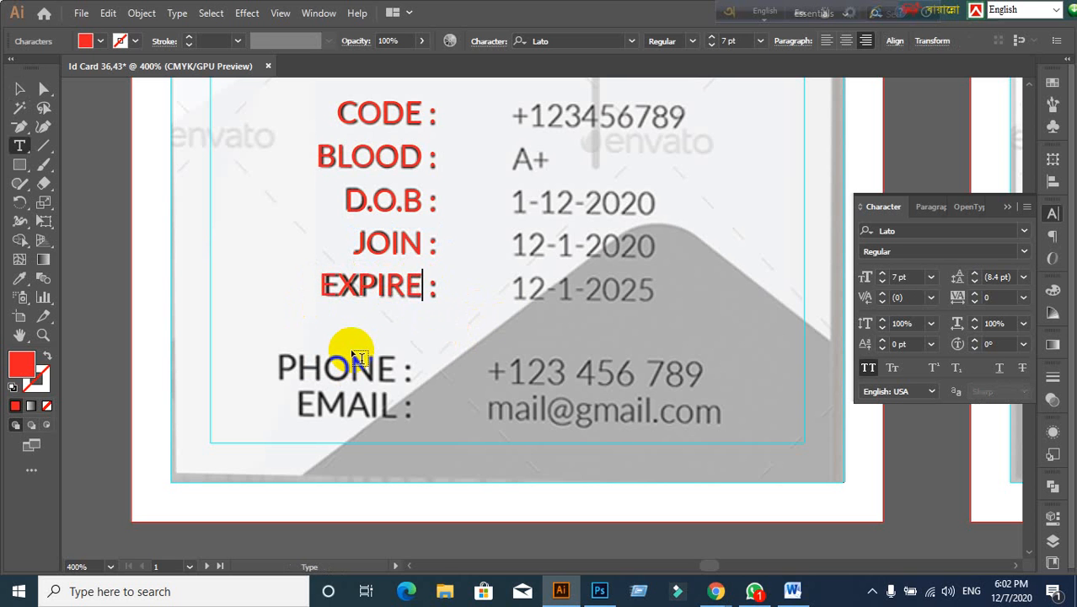
{"action": "left_click", "coordinate": [20, 89]}
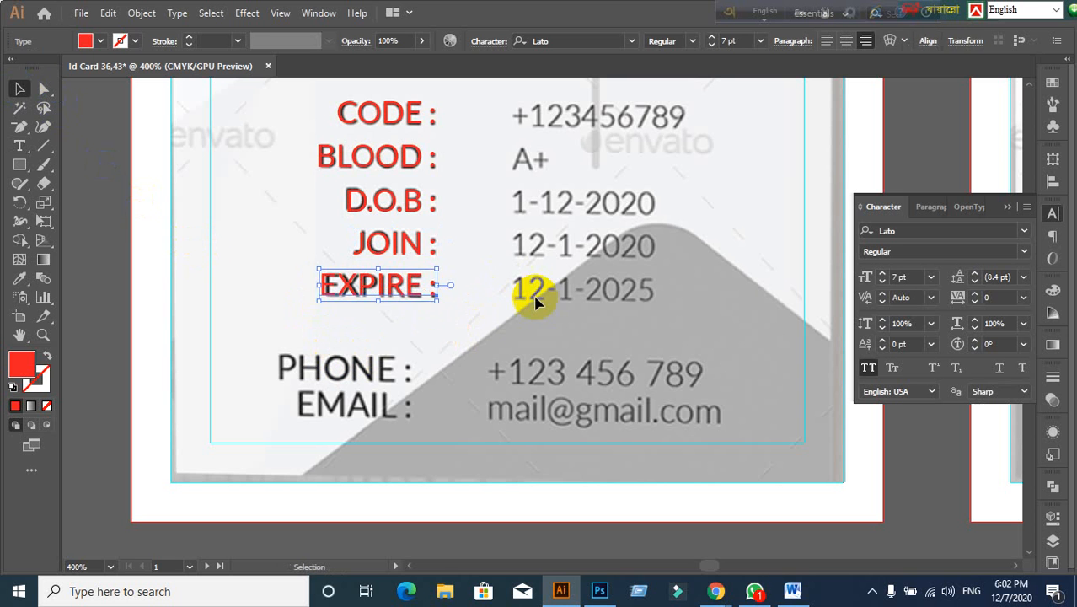
{"action": "left_click", "coordinate": [540, 306]}
{"action": "scroll", "coordinate": [464, 233], "scroll_direction": "up", "scroll_amount": 1}
{"action": "scroll", "coordinate": [597, 211], "scroll_direction": "right", "scroll_amount": 2}
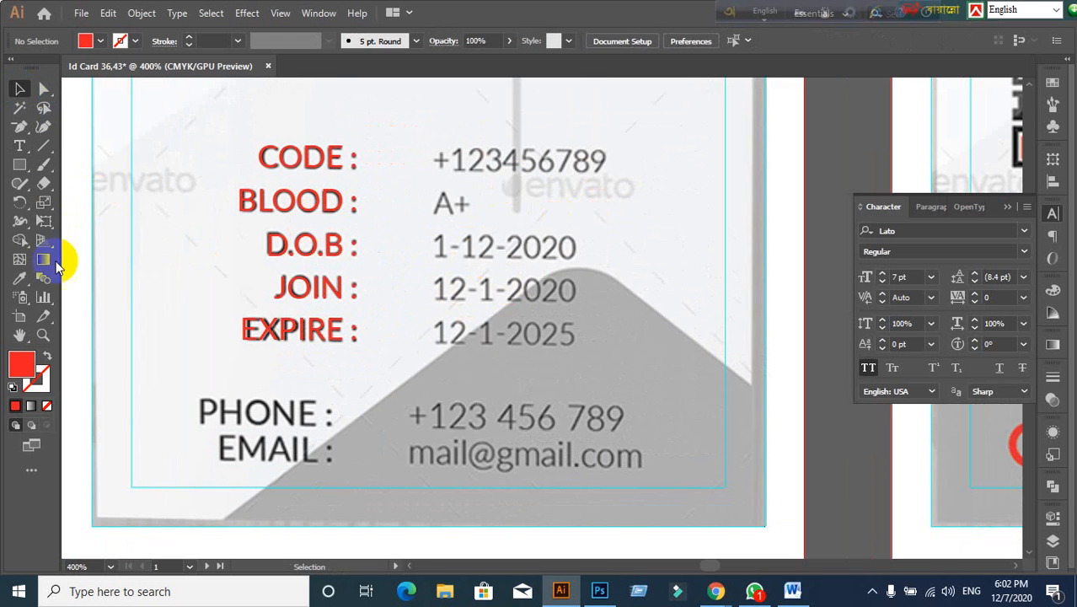
Step: Create a new left-aligned red text object on the CODE value line
{"action": "left_click", "coordinate": [20, 146]}
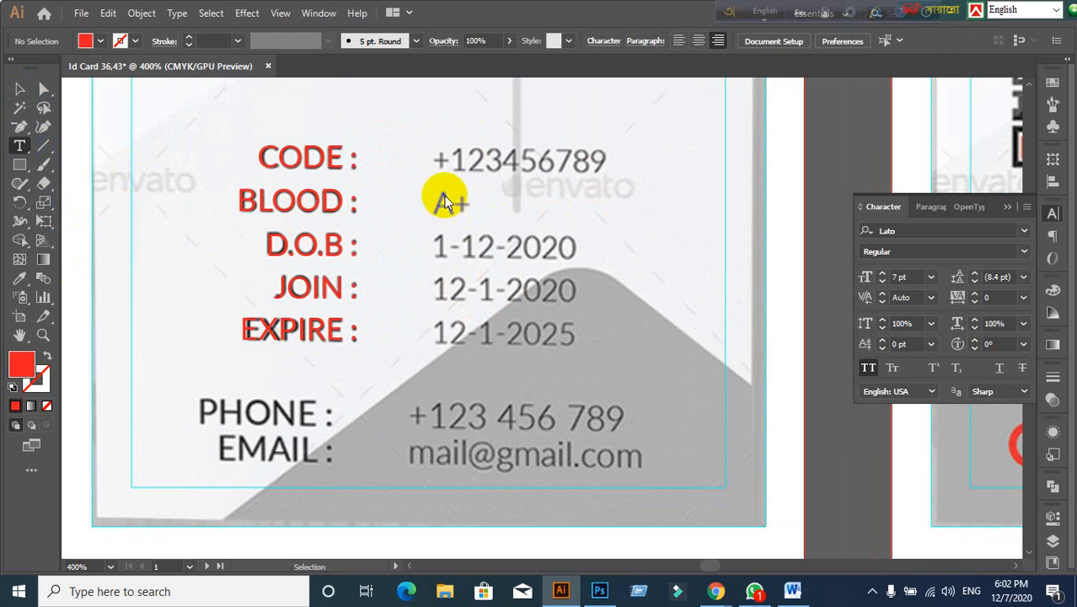
{"action": "left_click", "coordinate": [437, 150]}
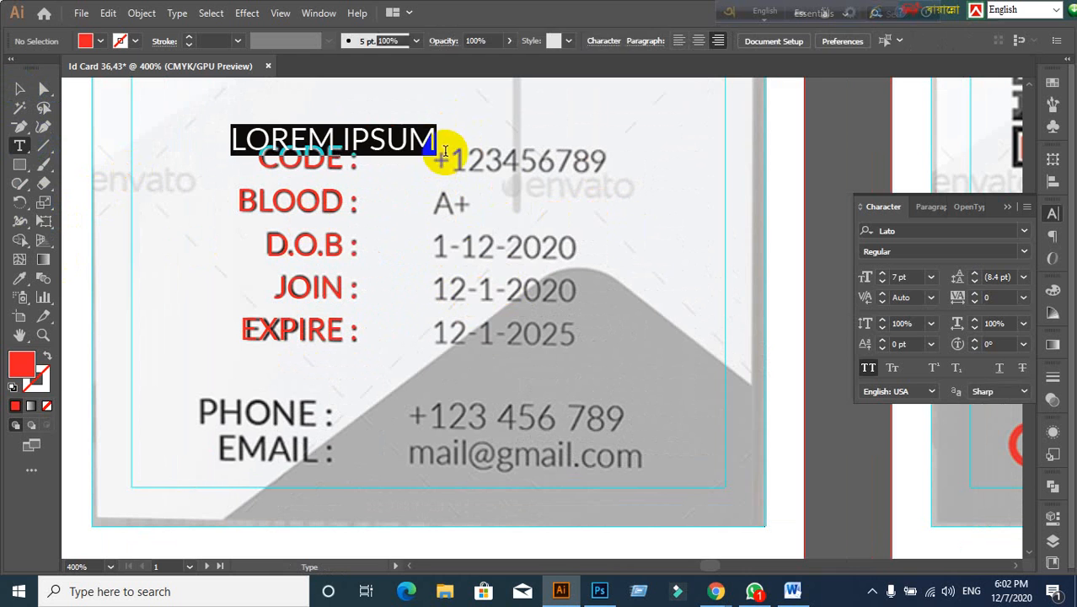
{"action": "left_click", "coordinate": [934, 217]}
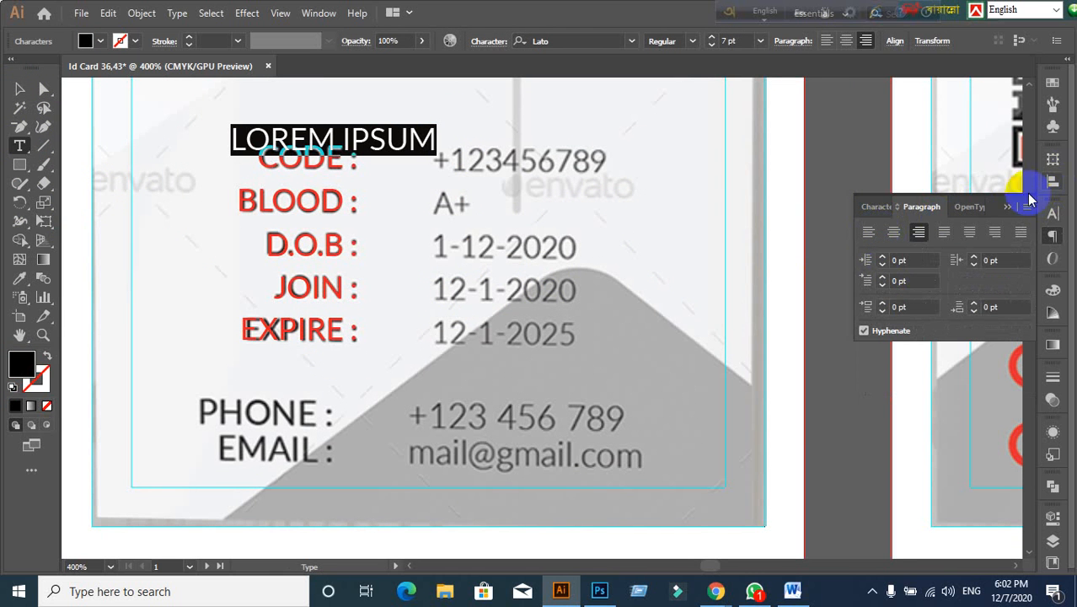
{"action": "left_click", "coordinate": [871, 233]}
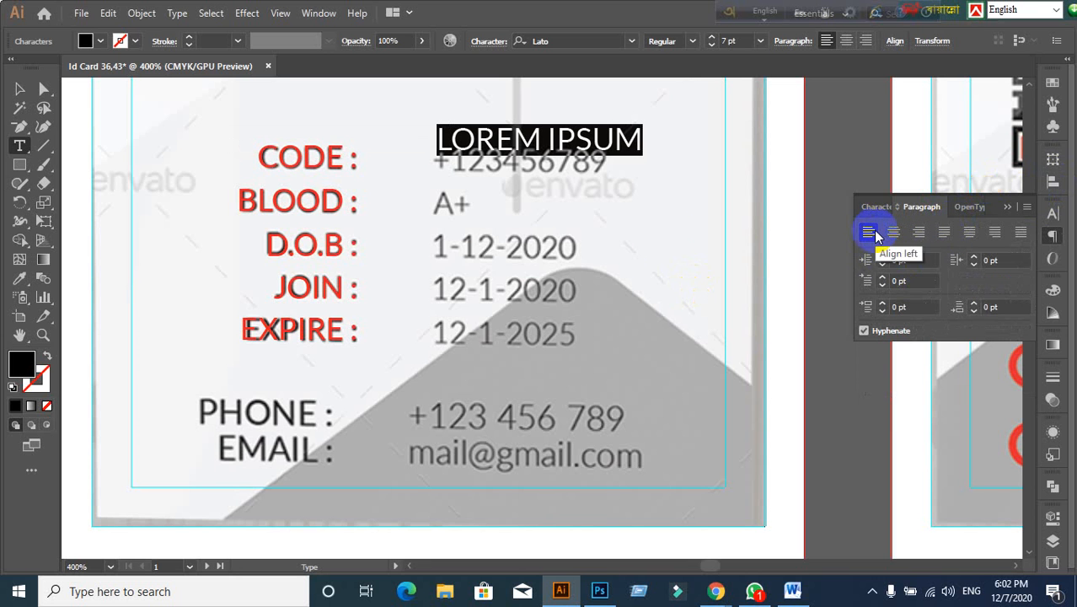
{"action": "left_click", "coordinate": [20, 90]}
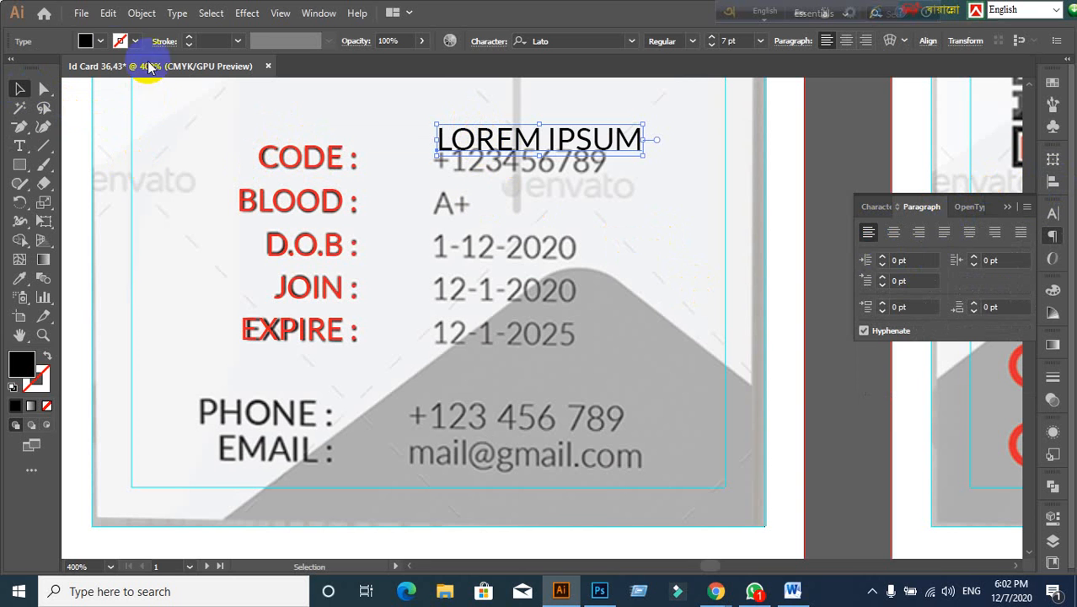
{"action": "left_click", "coordinate": [100, 40]}
{"action": "left_click", "coordinate": [49, 70]}
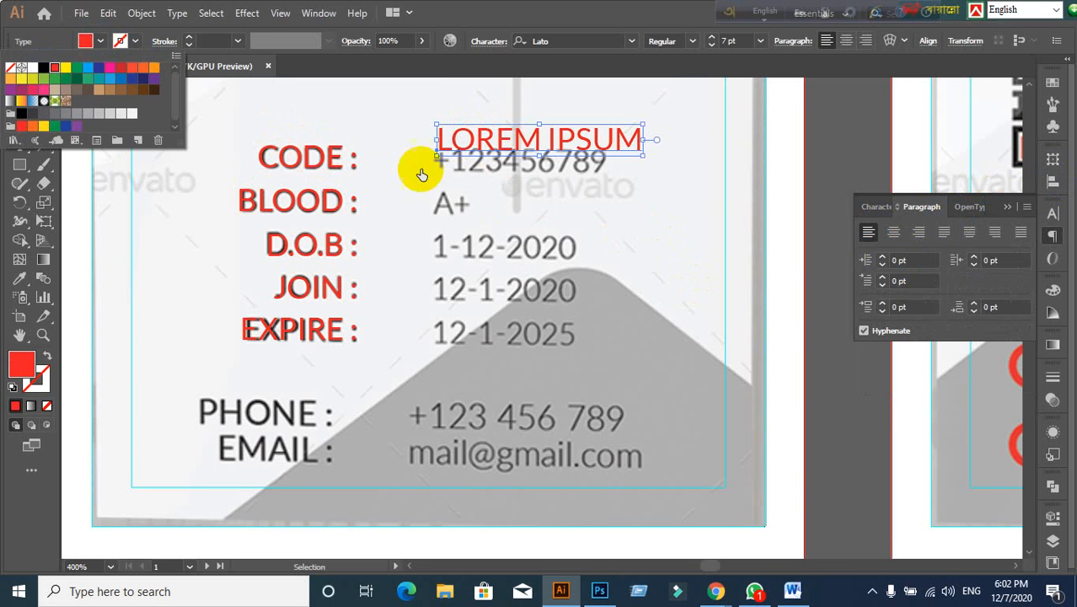
{"action": "left_click_drag", "start_coordinate": [509, 144], "coordinate": [509, 161]}
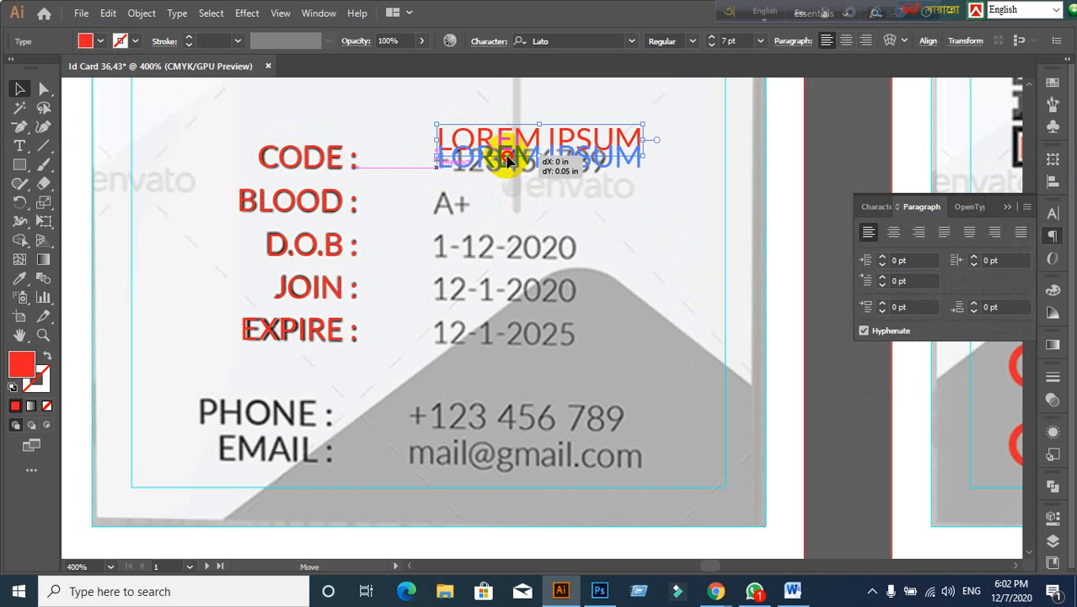
Step: Turn off All Caps and type the card's code number into the text
{"action": "left_click", "coordinate": [880, 206]}
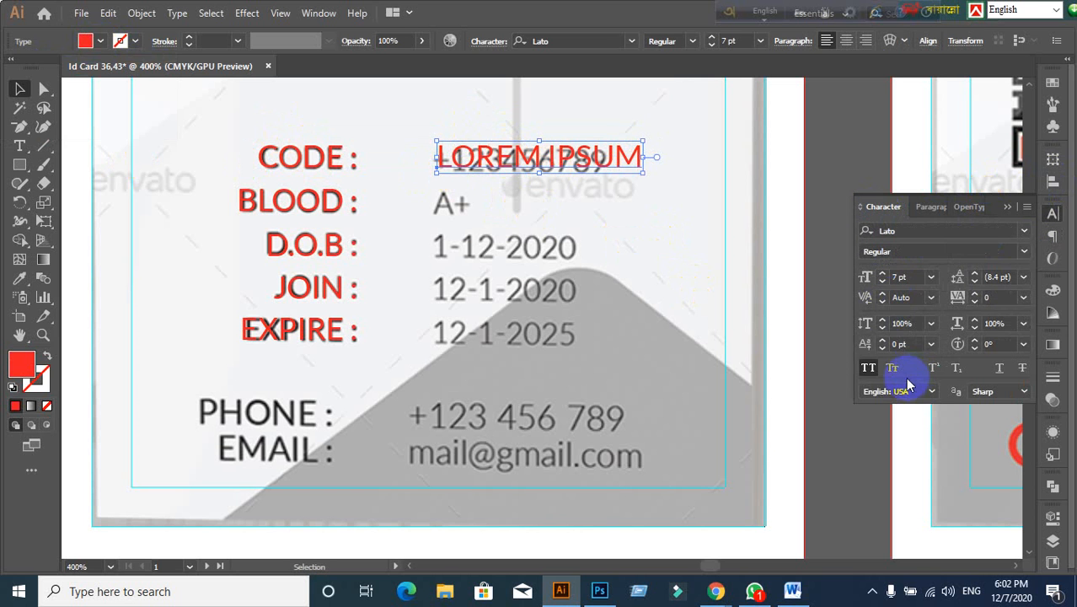
{"action": "left_click", "coordinate": [868, 367]}
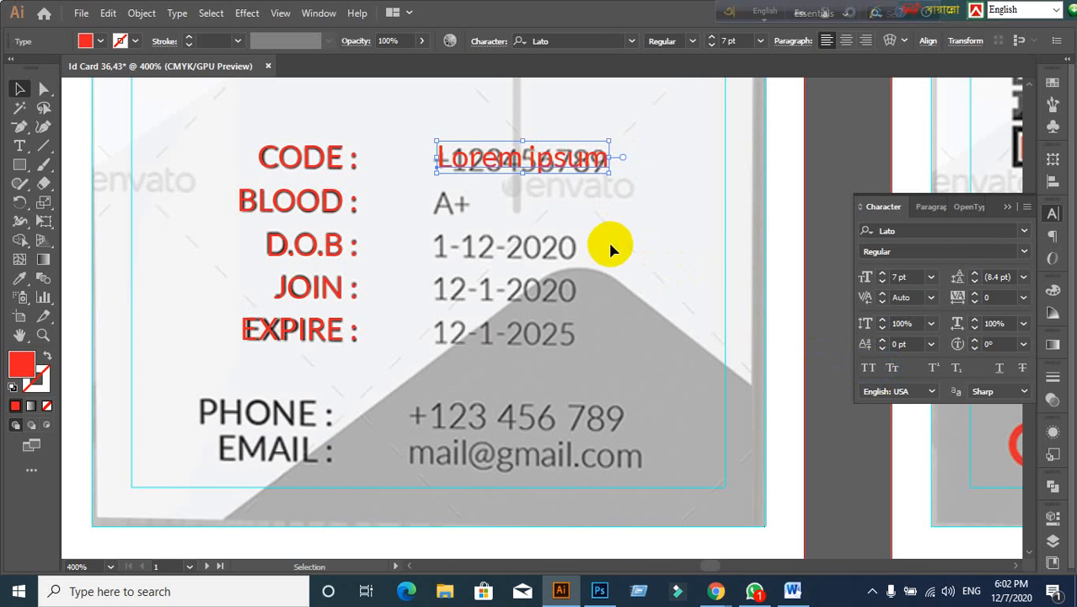
{"action": "double_click", "coordinate": [521, 157]}
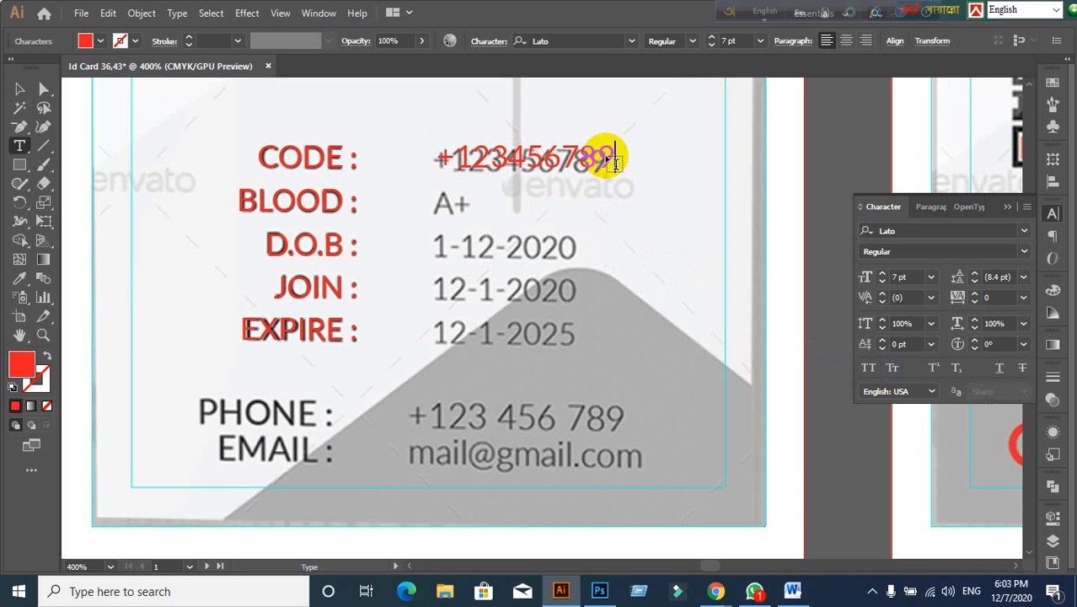
{"action": "left_click", "coordinate": [19, 89]}
Step: Duplicate the red code number down onto the BLOOD line
{"action": "left_click", "coordinate": [531, 205]}
{"action": "left_click", "coordinate": [518, 164]}
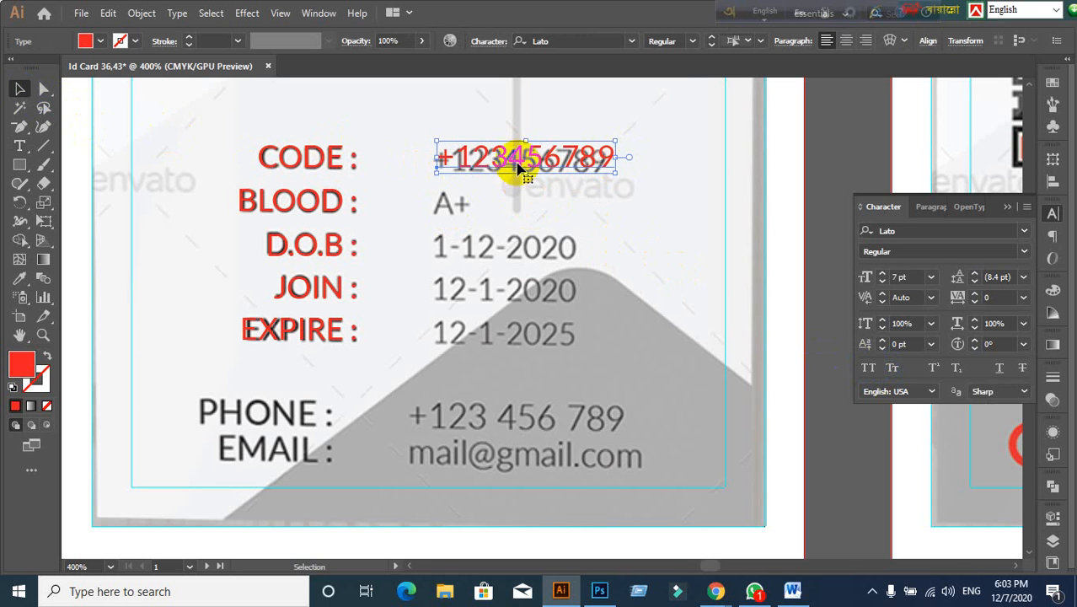
{"action": "left_click_drag", "start_coordinate": [517, 164], "coordinate": [502, 217]}
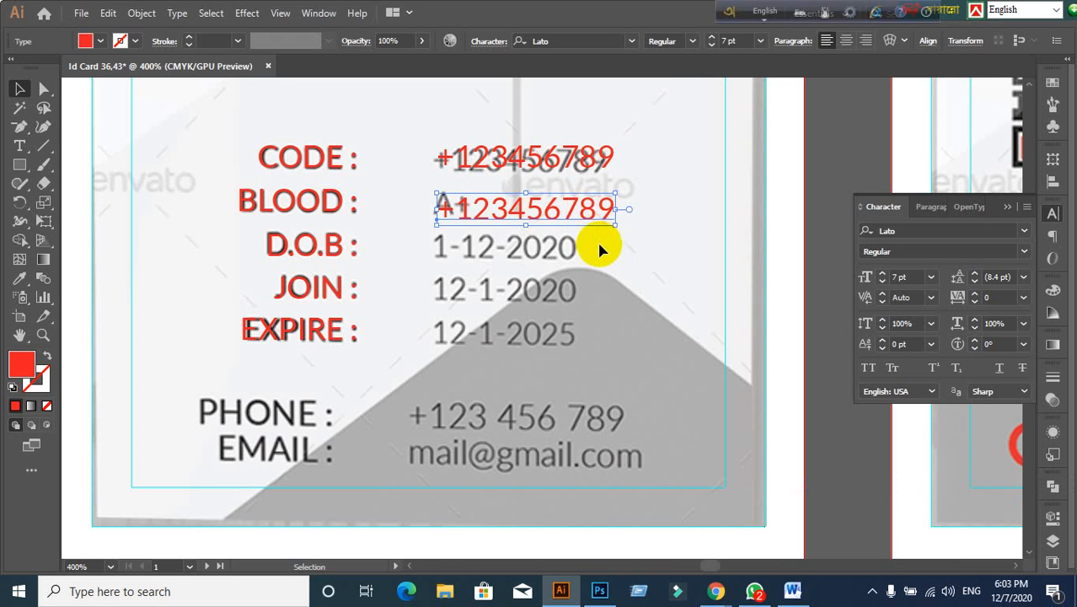
{"action": "left_click", "coordinate": [628, 297]}
{"action": "left_click_drag", "start_coordinate": [728, 12], "coordinate": [308, 12]}
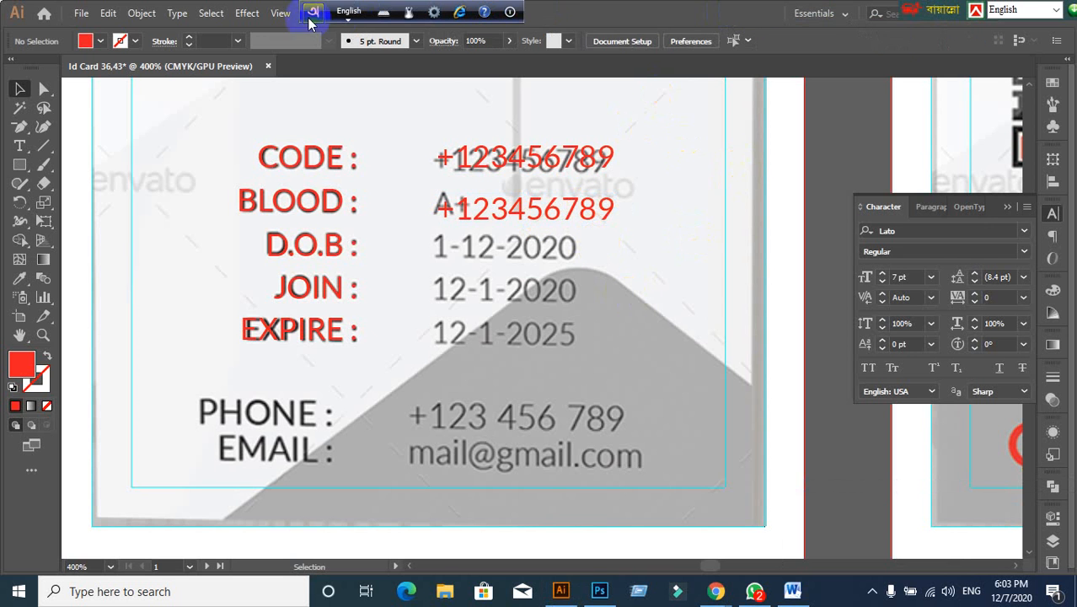
{"action": "left_click_drag", "start_coordinate": [917, 15], "coordinate": [477, 11]}
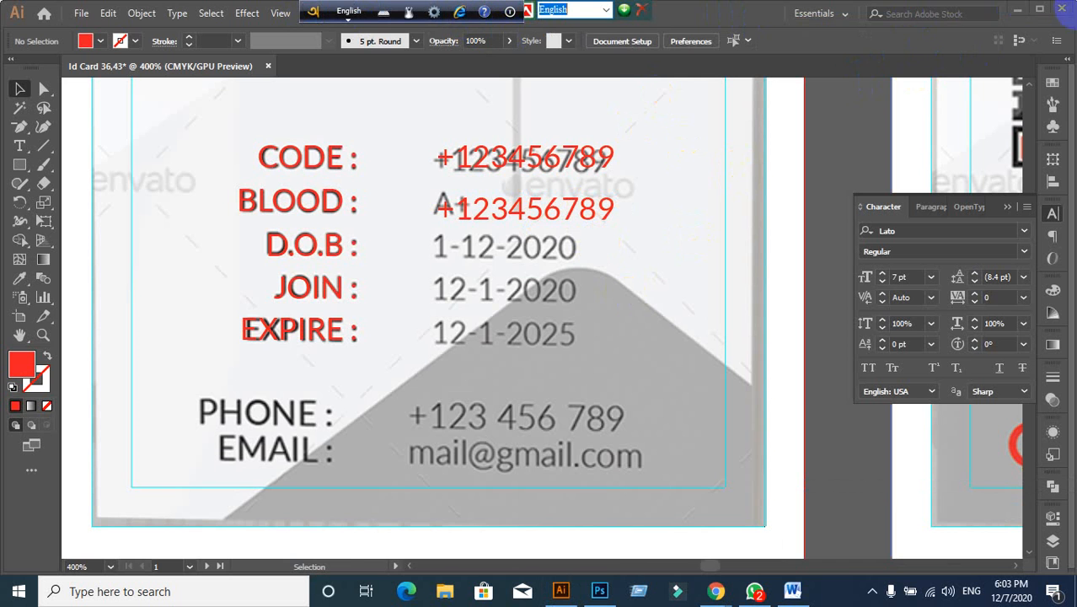
{"action": "left_click", "coordinate": [1018, 12]}
{"action": "left_click", "coordinate": [108, 12]}
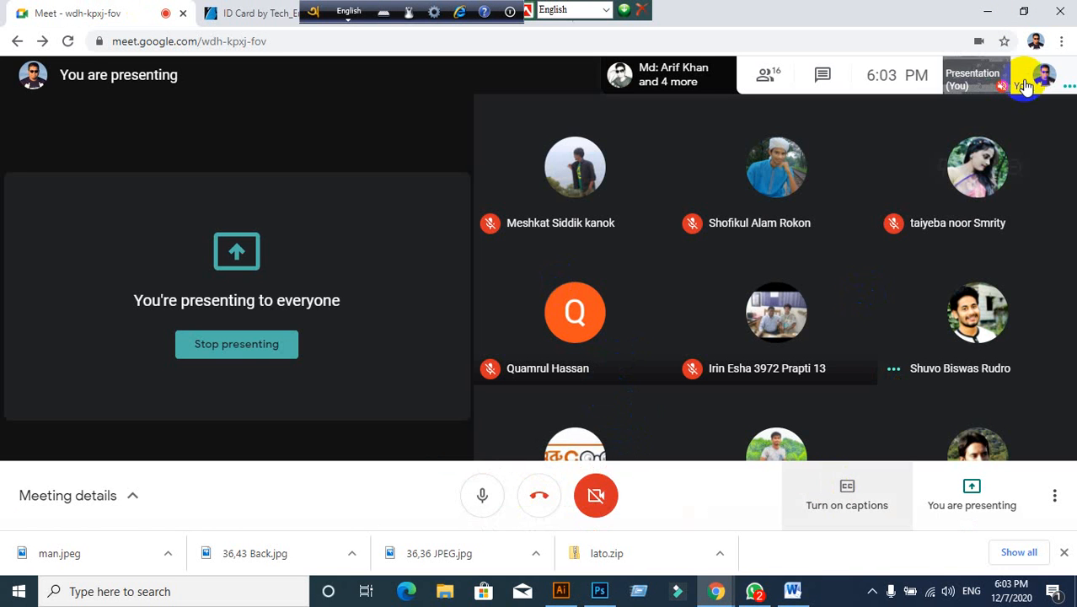
{"action": "left_click", "coordinate": [987, 11]}
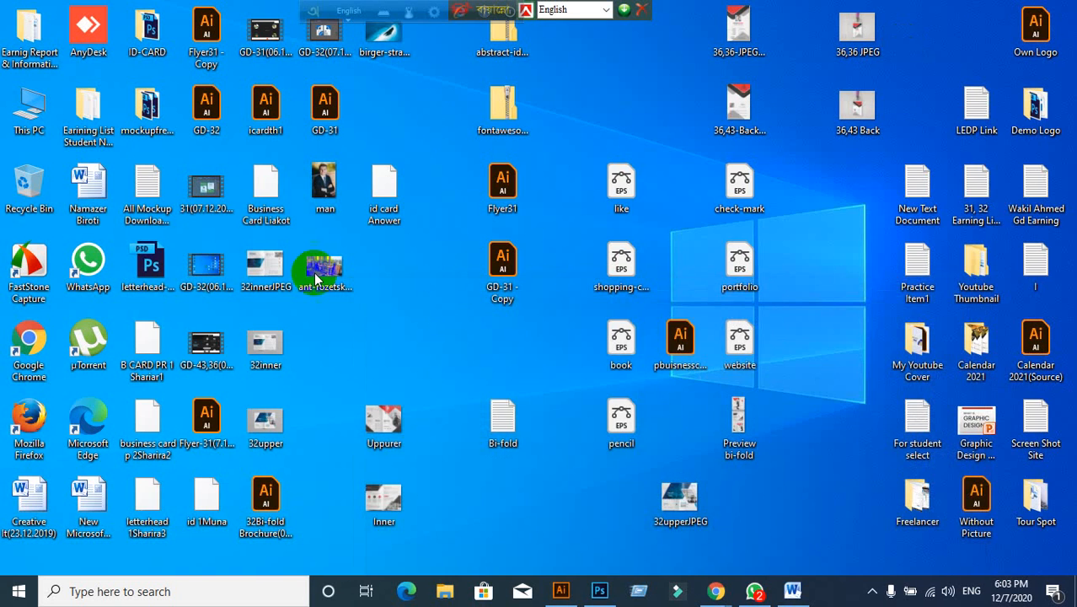
{"action": "left_click", "coordinate": [559, 590]}
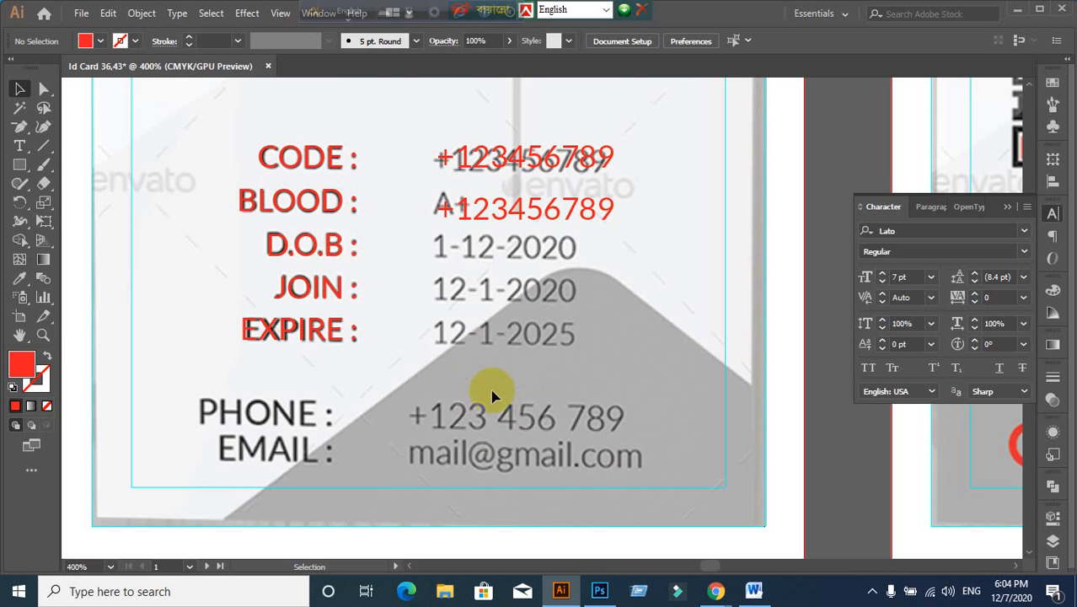
Step: Place a copy of the red EXPIRE label over PHONE and enlarge its font size
{"action": "scroll", "coordinate": [493, 390], "scroll_direction": "down", "scroll_amount": 1}
{"action": "scroll", "coordinate": [472, 422], "scroll_direction": "down", "scroll_amount": 1}
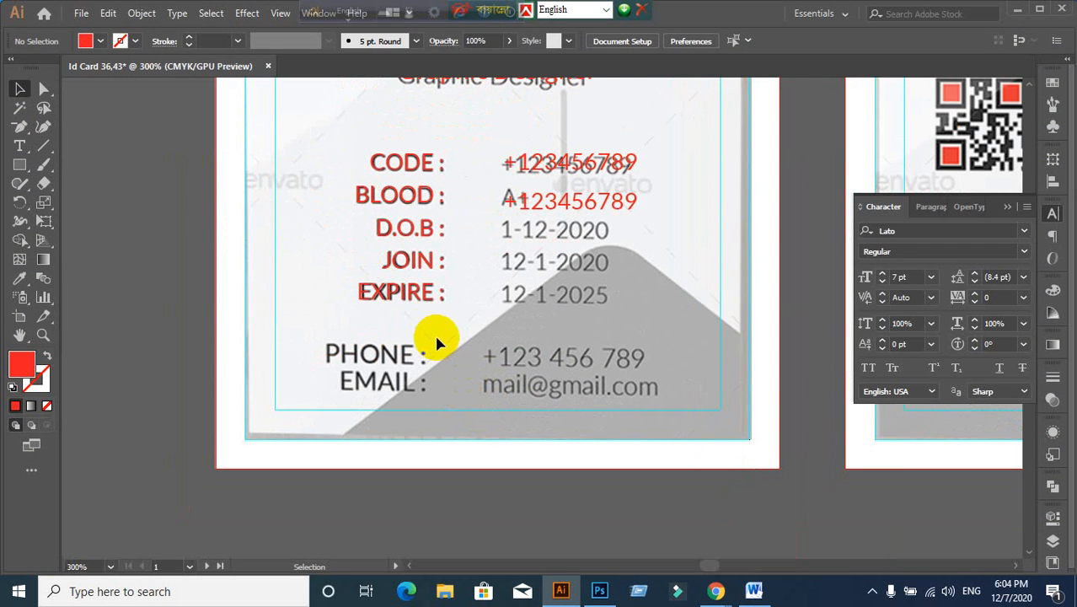
{"action": "scroll", "coordinate": [421, 331], "scroll_direction": "up", "scroll_amount": 1}
{"action": "scroll", "coordinate": [420, 332], "scroll_direction": "down", "scroll_amount": 1}
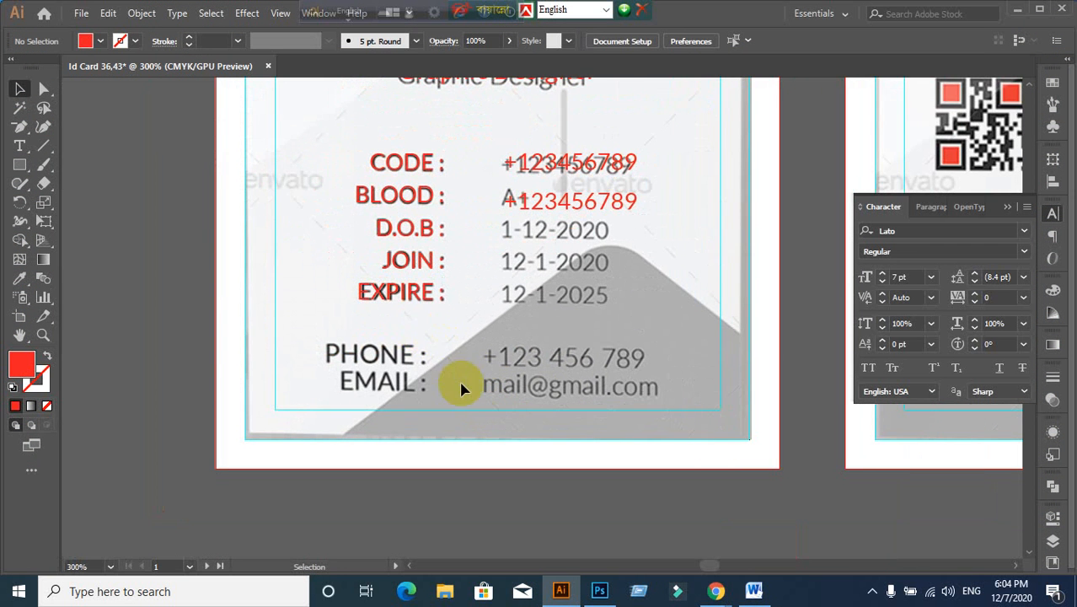
{"action": "left_click", "coordinate": [406, 300]}
{"action": "left_click_drag", "start_coordinate": [404, 297], "coordinate": [377, 358]}
{"action": "scroll", "coordinate": [377, 382], "scroll_direction": "up", "scroll_amount": 2}
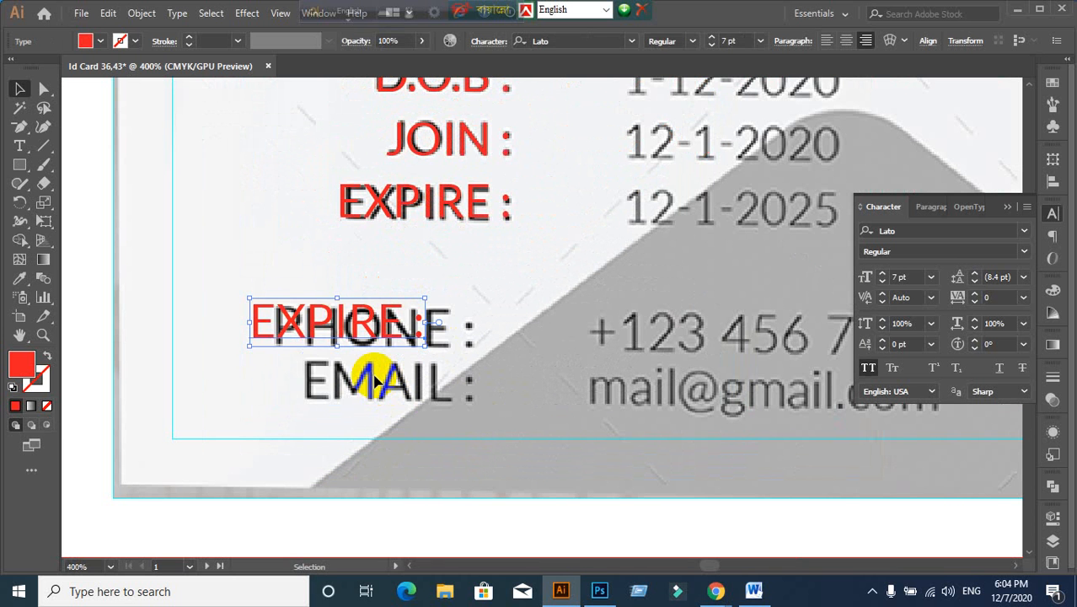
{"action": "left_click_drag", "start_coordinate": [349, 320], "coordinate": [372, 326]}
{"action": "left_click", "coordinate": [456, 395]}
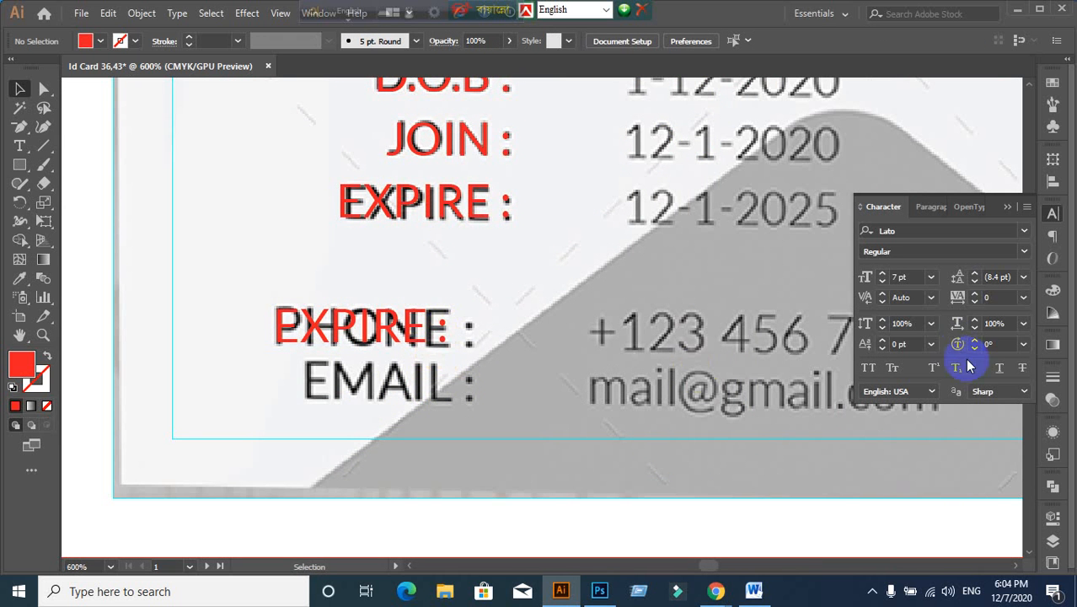
{"action": "left_click", "coordinate": [396, 341]}
{"action": "left_click", "coordinate": [919, 276]}
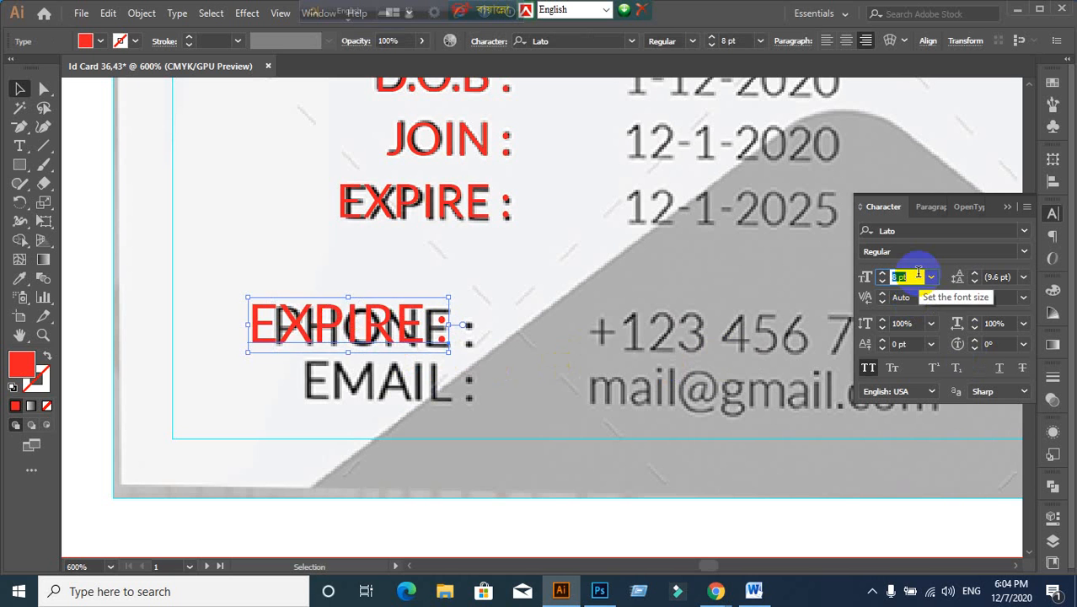
{"action": "left_click_drag", "start_coordinate": [305, 325], "coordinate": [341, 331]}
Step: Right-align the copied label and line it up over the gray PHONE label
{"action": "left_click", "coordinate": [927, 207]}
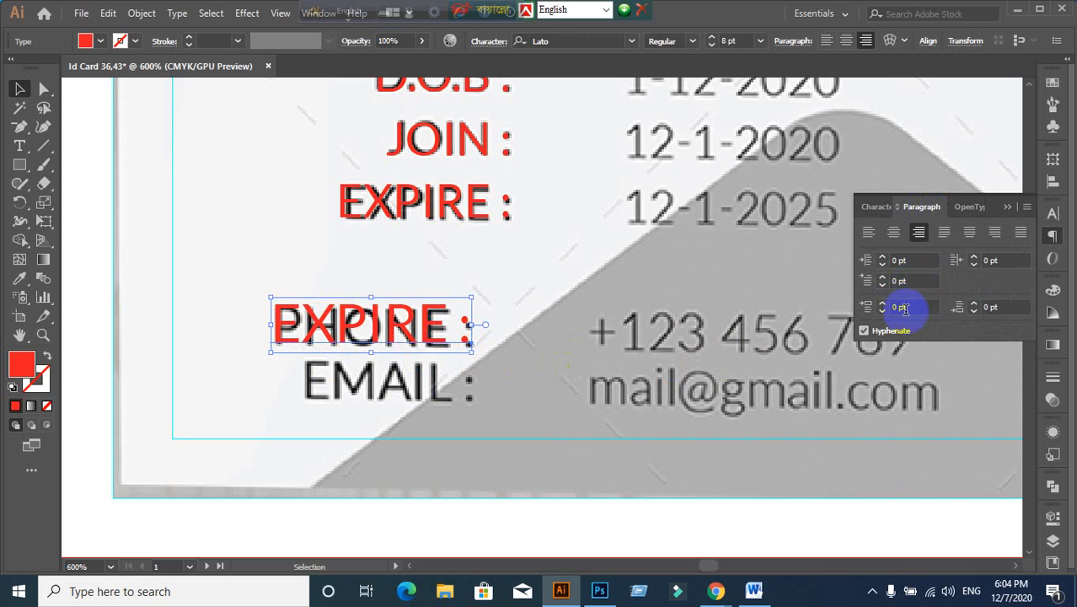
{"action": "left_click", "coordinate": [919, 233]}
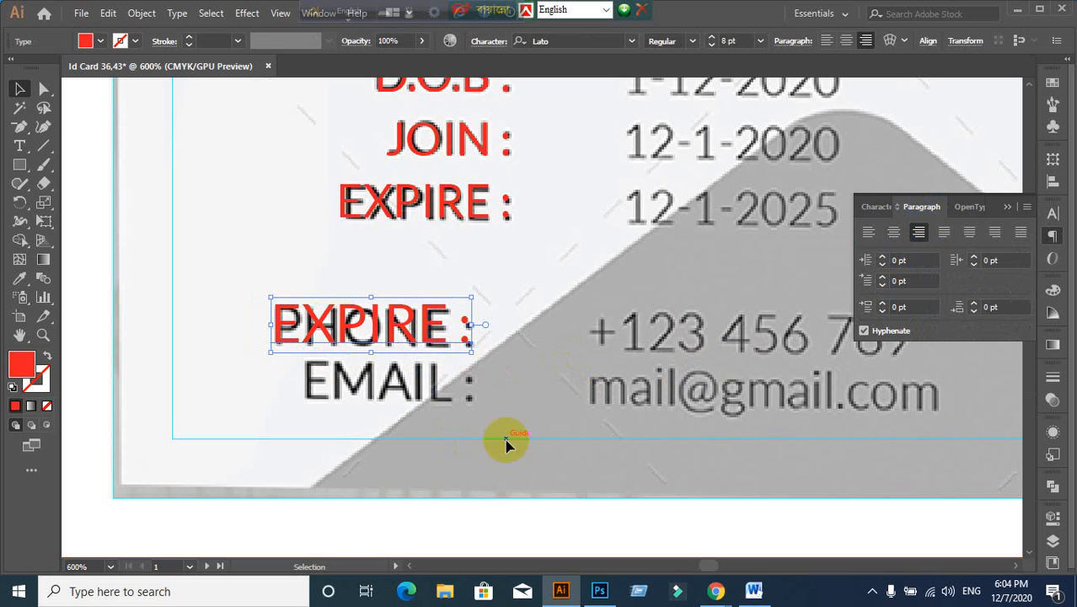
{"action": "left_click", "coordinate": [919, 236]}
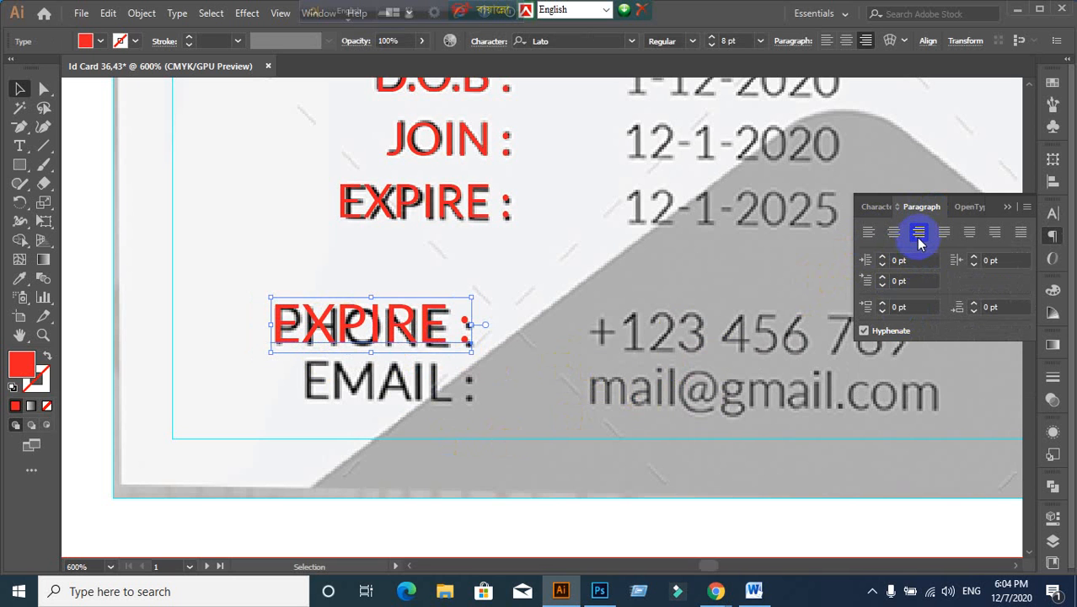
{"action": "left_click", "coordinate": [422, 325]}
{"action": "left_click_drag", "start_coordinate": [423, 322], "coordinate": [426, 329]}
{"action": "left_click", "coordinate": [536, 407]}
Step: Change the copied label's text to PHONE
{"action": "left_click", "coordinate": [449, 337]}
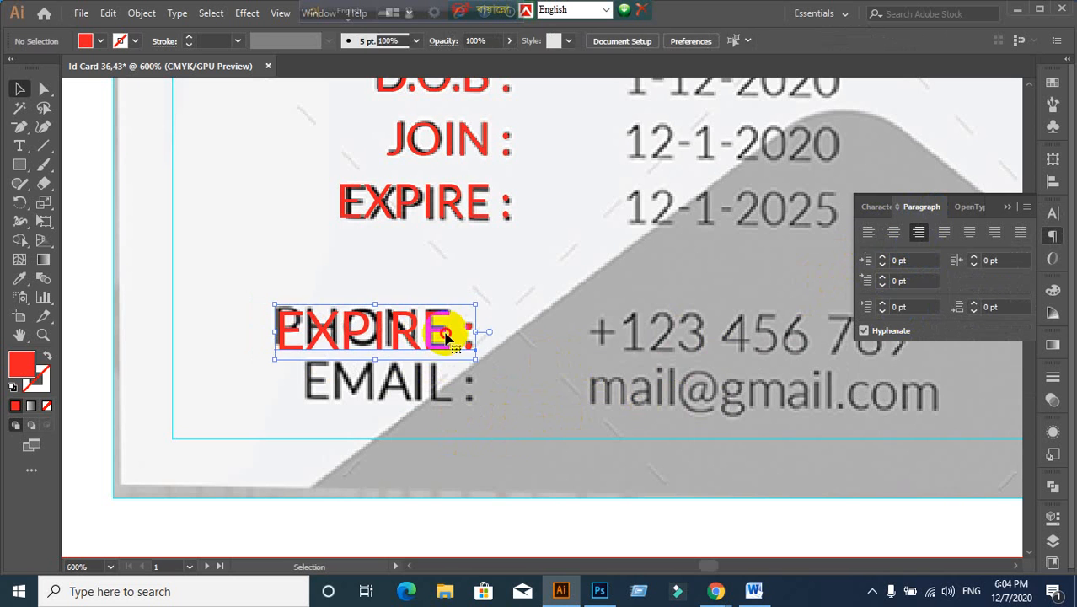
{"action": "double_click", "coordinate": [445, 314]}
{"action": "left_click_drag", "start_coordinate": [447, 319], "coordinate": [271, 320]}
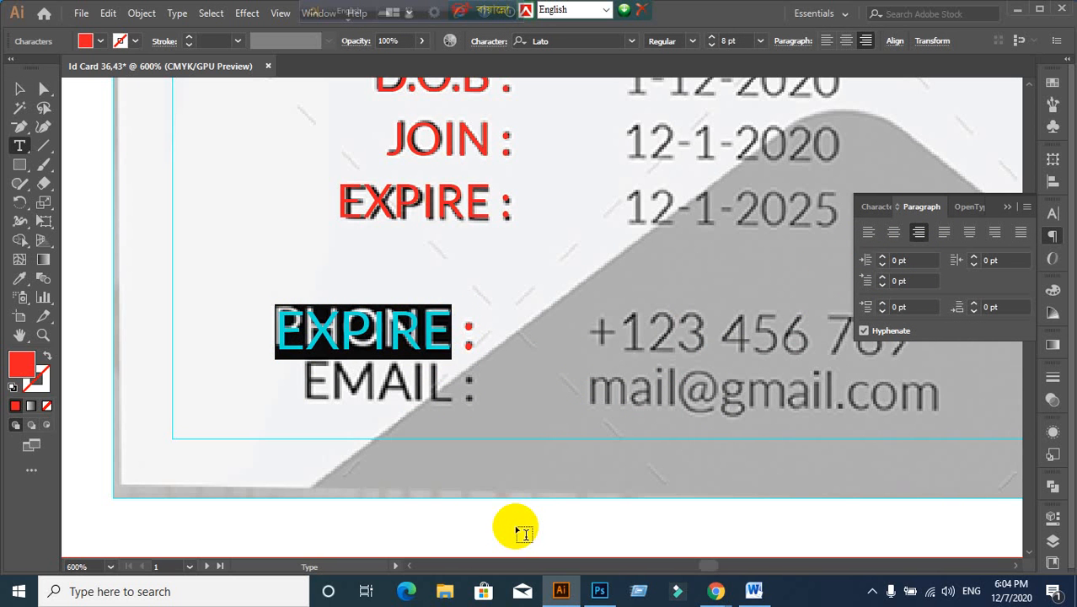
{"action": "type", "text": "PHONE"}
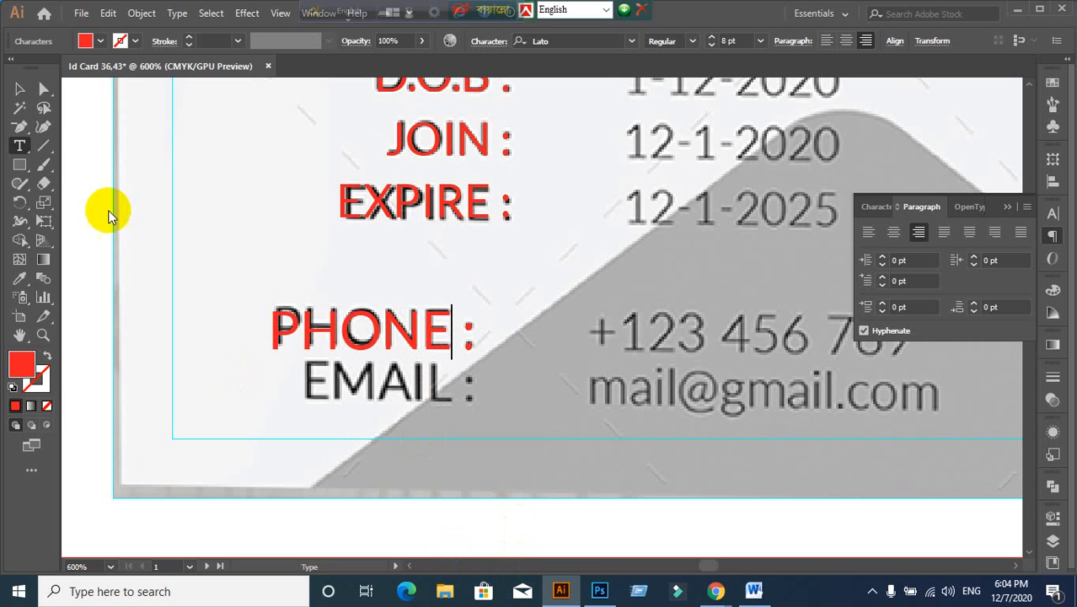
{"action": "left_click", "coordinate": [20, 89]}
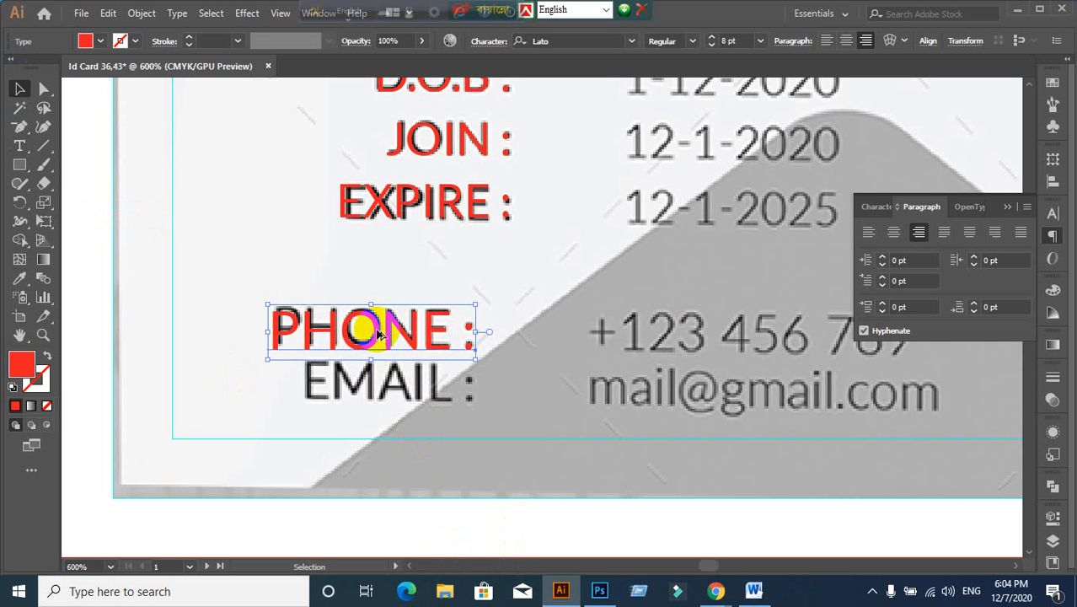
Step: Duplicate the red PHONE label down over EMAIL and retype it as EMAIL
{"action": "left_click_drag", "start_coordinate": [362, 329], "coordinate": [379, 386]}
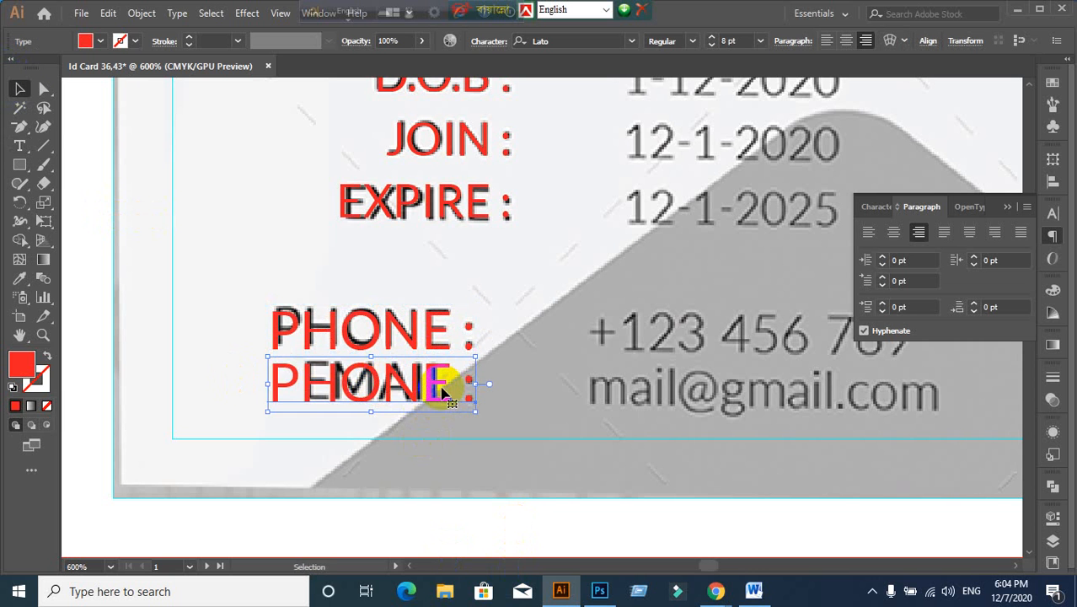
{"action": "double_click", "coordinate": [445, 385]}
{"action": "left_click_drag", "start_coordinate": [440, 373], "coordinate": [265, 452]}
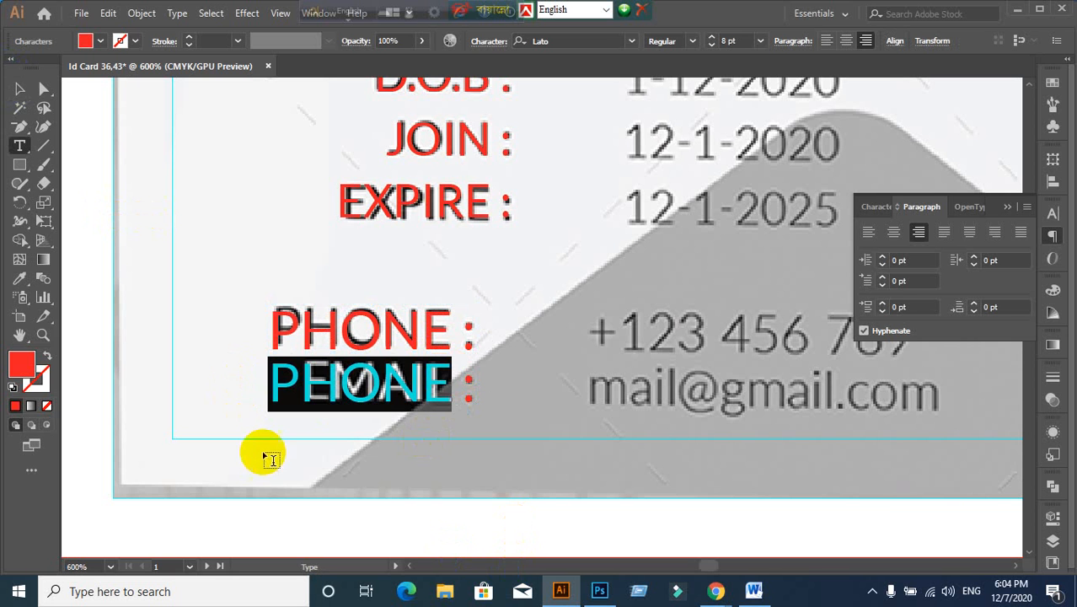
{"action": "type", "text": "EMAIL"}
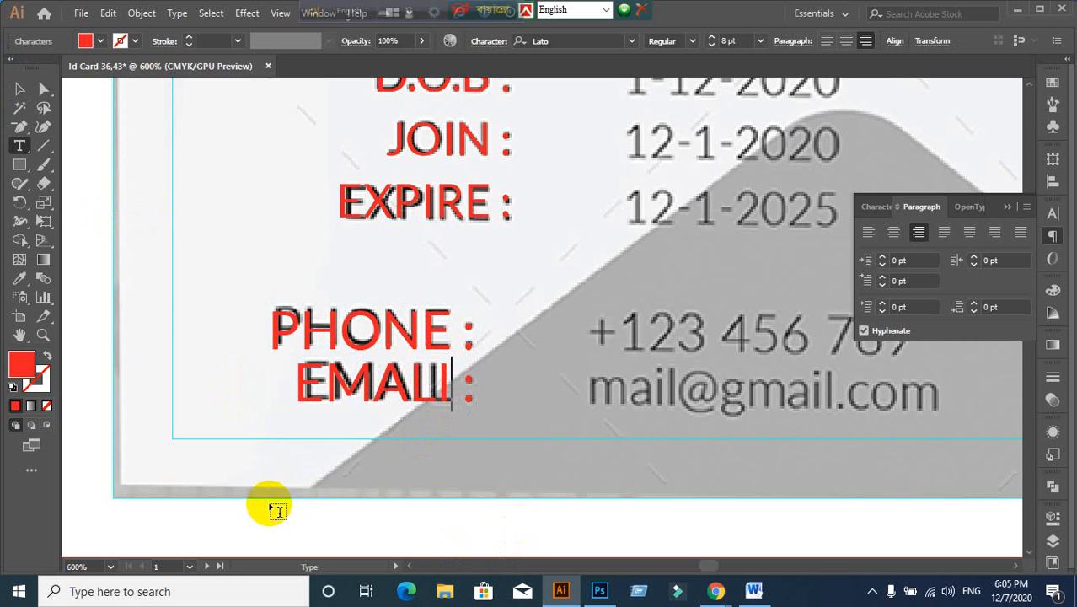
{"action": "key", "text": "BackSpace"}
{"action": "key", "text": "BackSpace"}
{"action": "type", "text": "IL"}
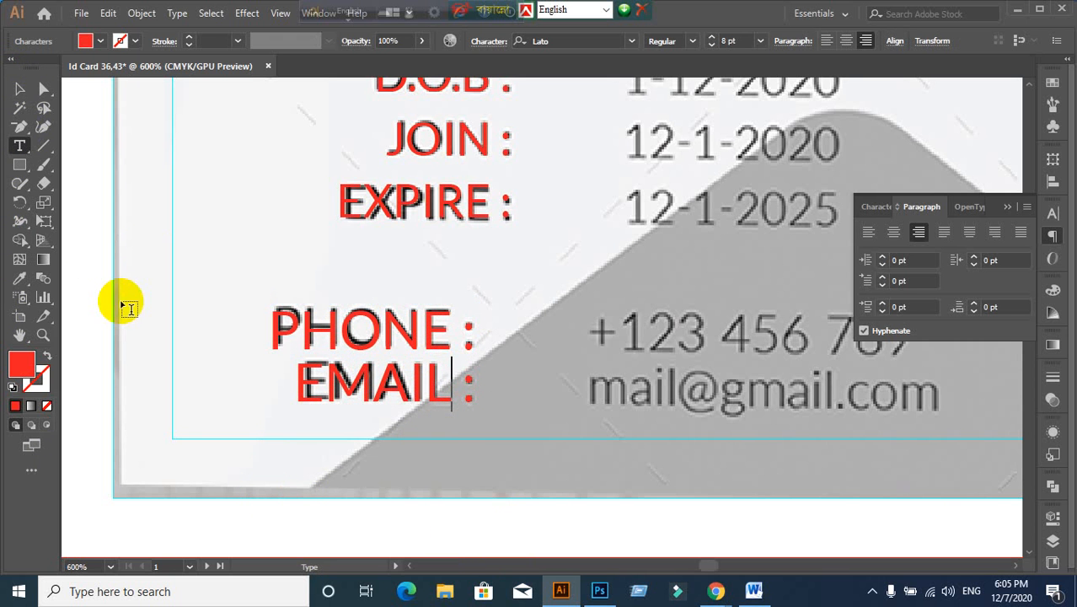
{"action": "left_click", "coordinate": [19, 90]}
{"action": "left_click", "coordinate": [622, 417]}
{"action": "scroll", "coordinate": [722, 361], "scroll_direction": "down", "scroll_amount": 2}
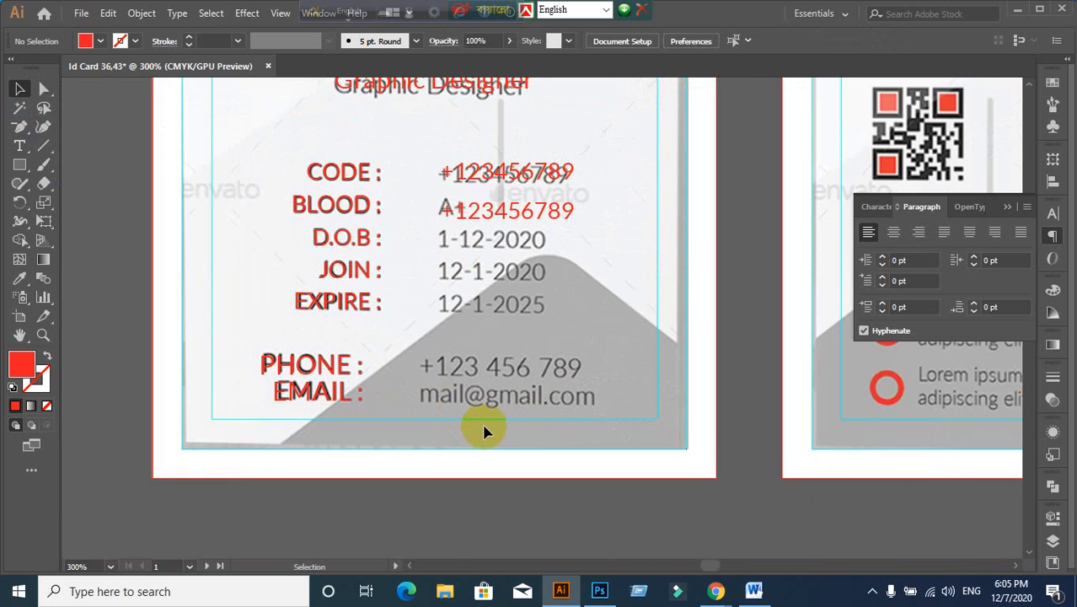
Step: Copy the red PHONE label onto the phone number row and left-align it
{"action": "left_click_drag", "start_coordinate": [484, 432], "coordinate": [451, 392]}
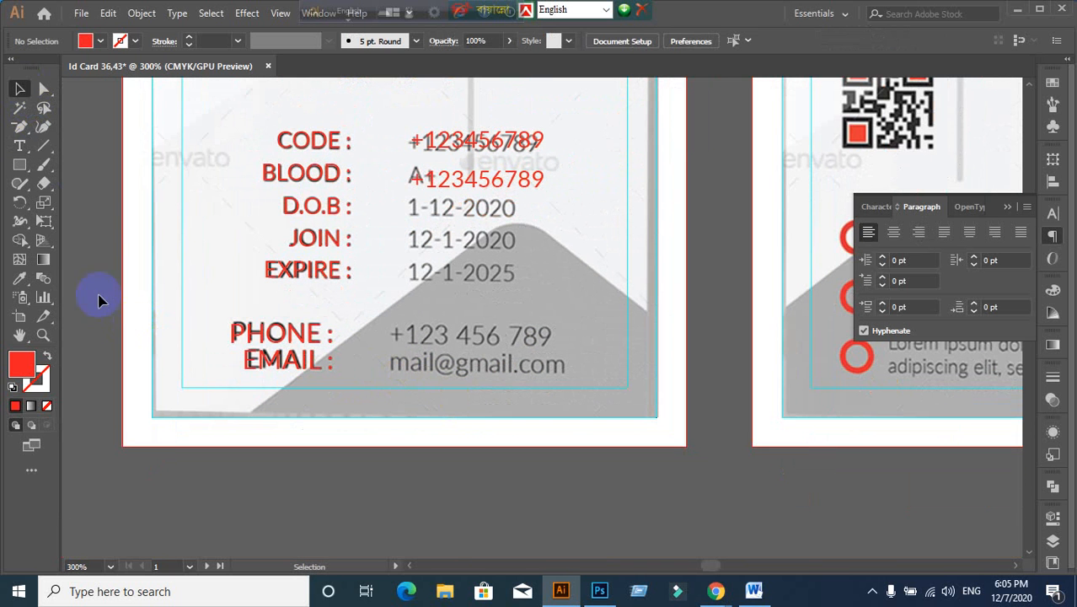
{"action": "left_click", "coordinate": [319, 337]}
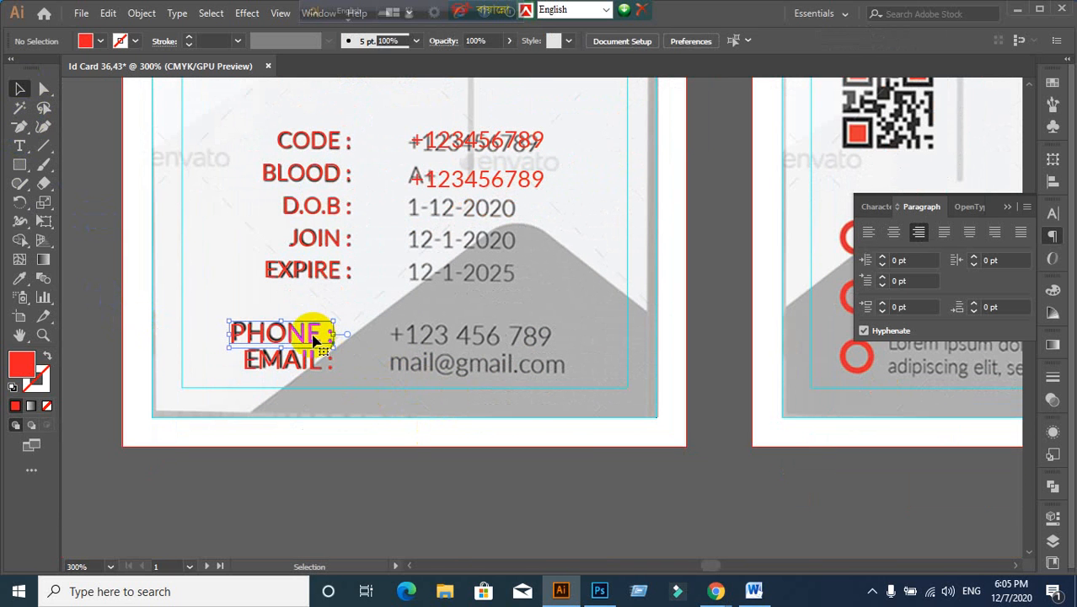
{"action": "left_click_drag", "start_coordinate": [319, 337], "coordinate": [483, 349]}
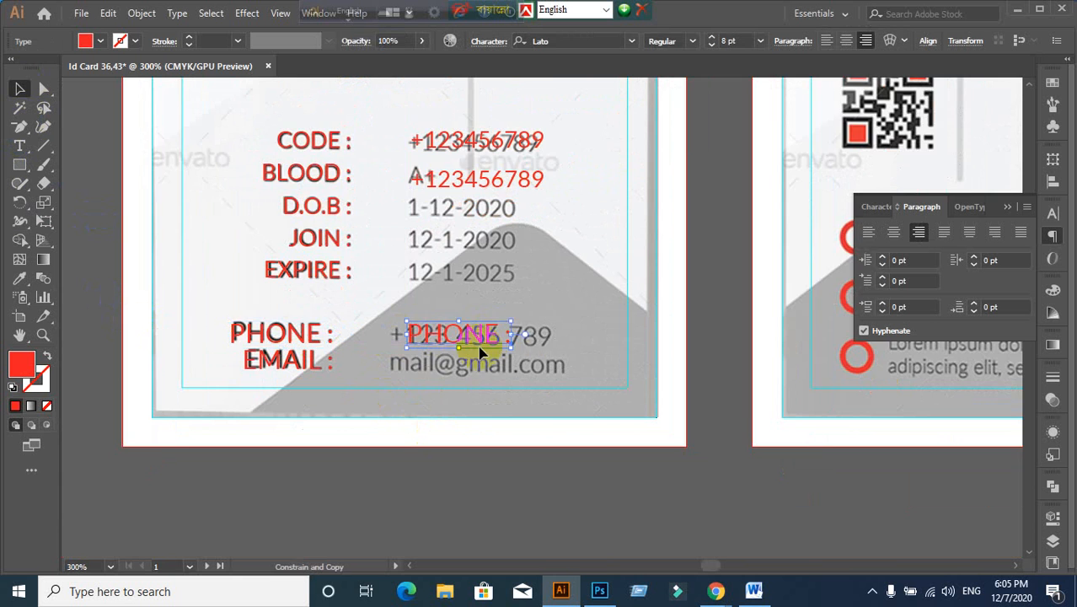
{"action": "scroll", "coordinate": [472, 358], "scroll_direction": "up", "scroll_amount": 1}
{"action": "left_click_drag", "start_coordinate": [392, 282], "coordinate": [371, 283]}
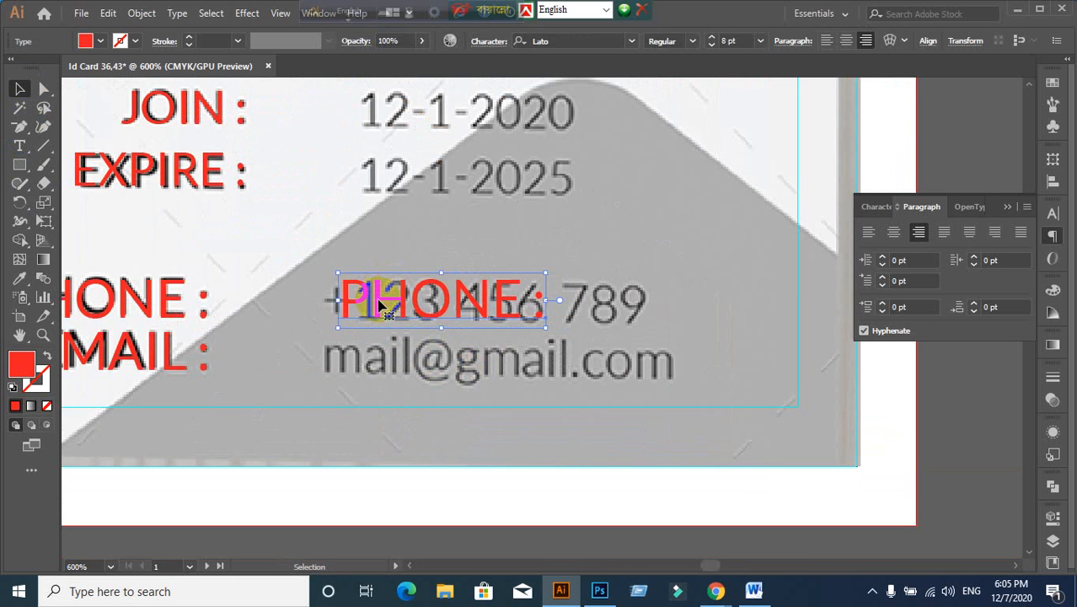
{"action": "left_click", "coordinate": [865, 235]}
{"action": "left_click_drag", "start_coordinate": [606, 305], "coordinate": [377, 310]}
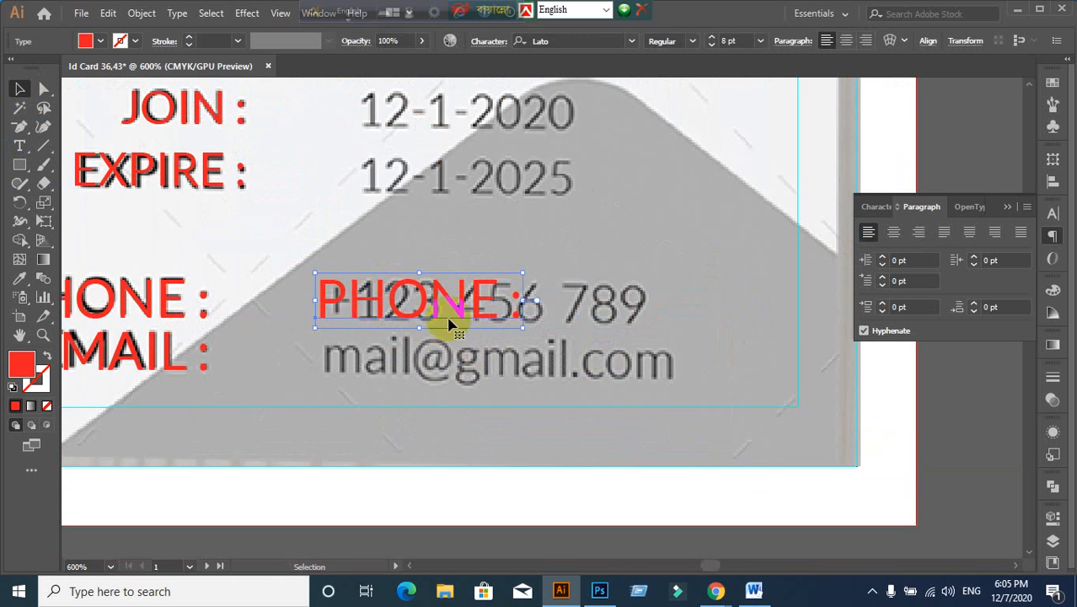
Step: Replace the copied label's text with the placeholder phone number
{"action": "double_click", "coordinate": [476, 314]}
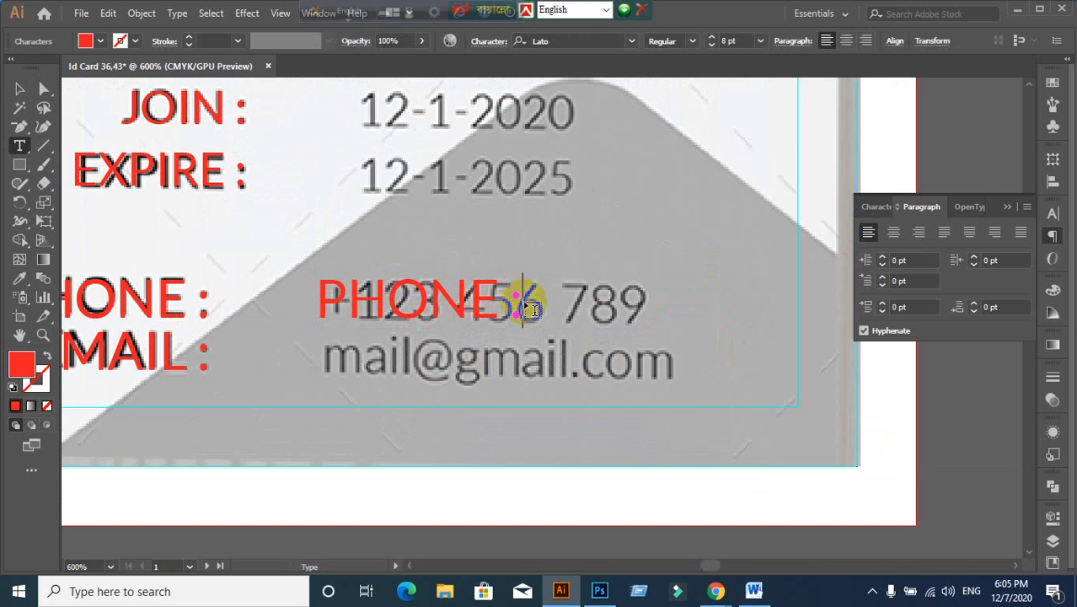
{"action": "key", "text": "BackSpace"}
{"action": "key", "text": "BackSpace"}
{"action": "key", "text": "BackSpace"}
{"action": "key", "text": "BackSpace"}
{"action": "key", "text": "BackSpace"}
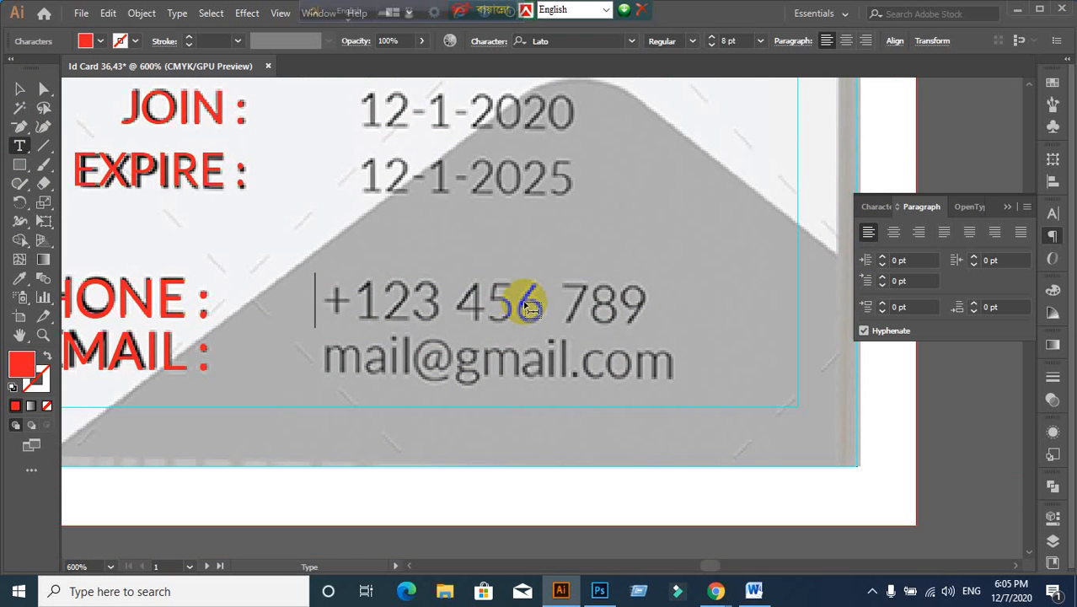
{"action": "type", "text": "+123"}
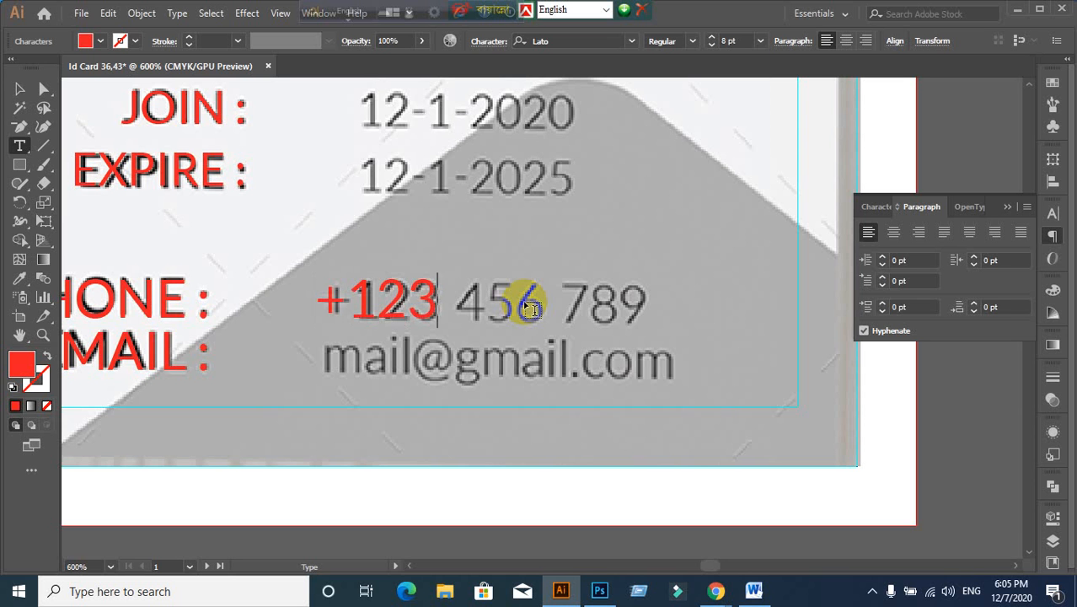
{"action": "type", "text": " 456 789"}
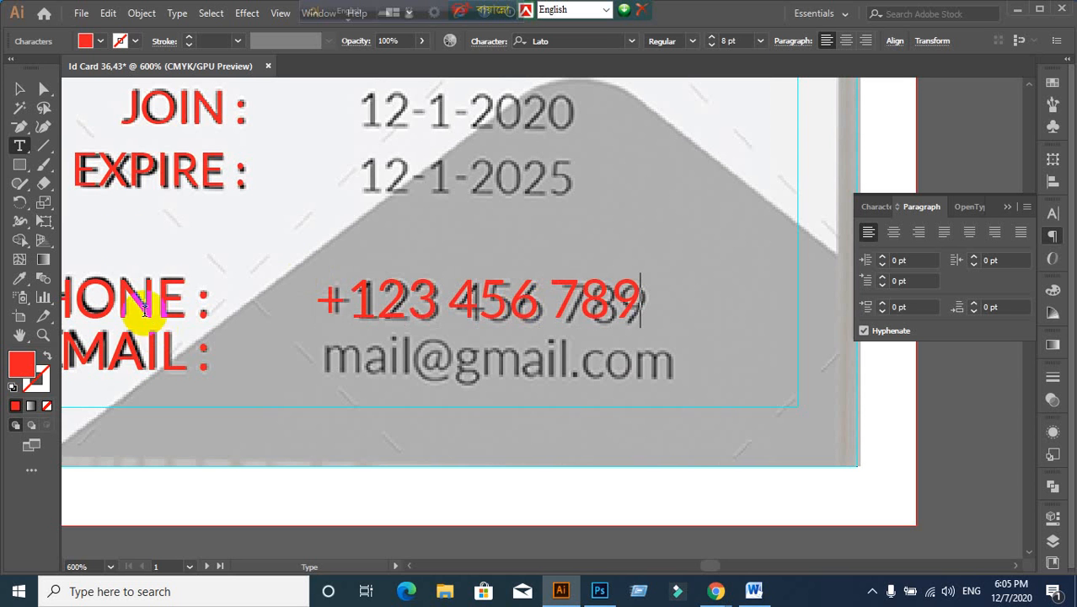
{"action": "left_click", "coordinate": [18, 89]}
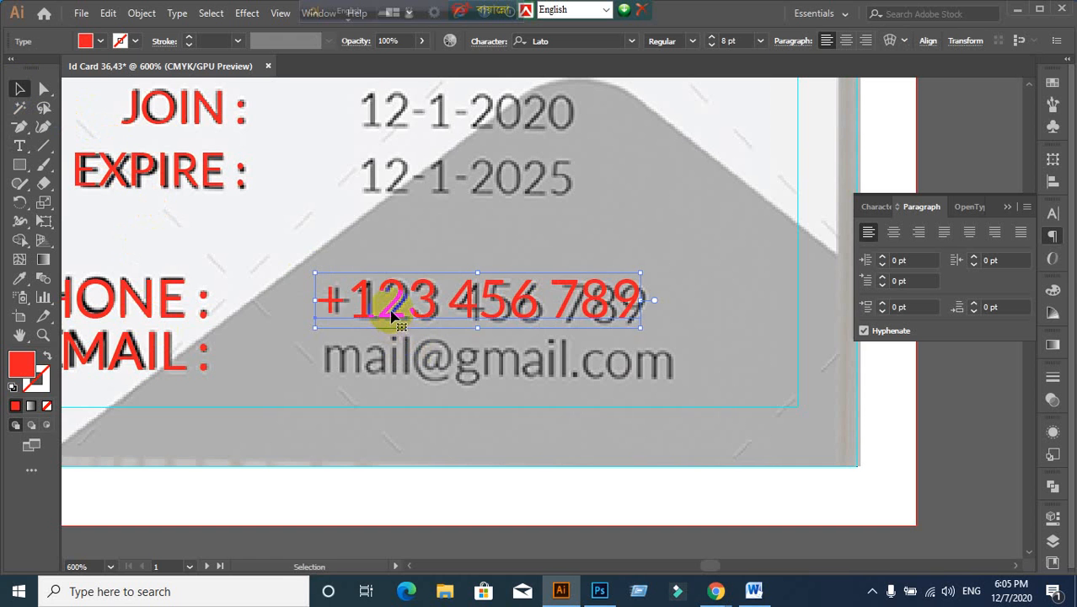
Step: Copy the red number down to the email row and retype it as the email address
{"action": "left_click_drag", "start_coordinate": [384, 301], "coordinate": [381, 373]}
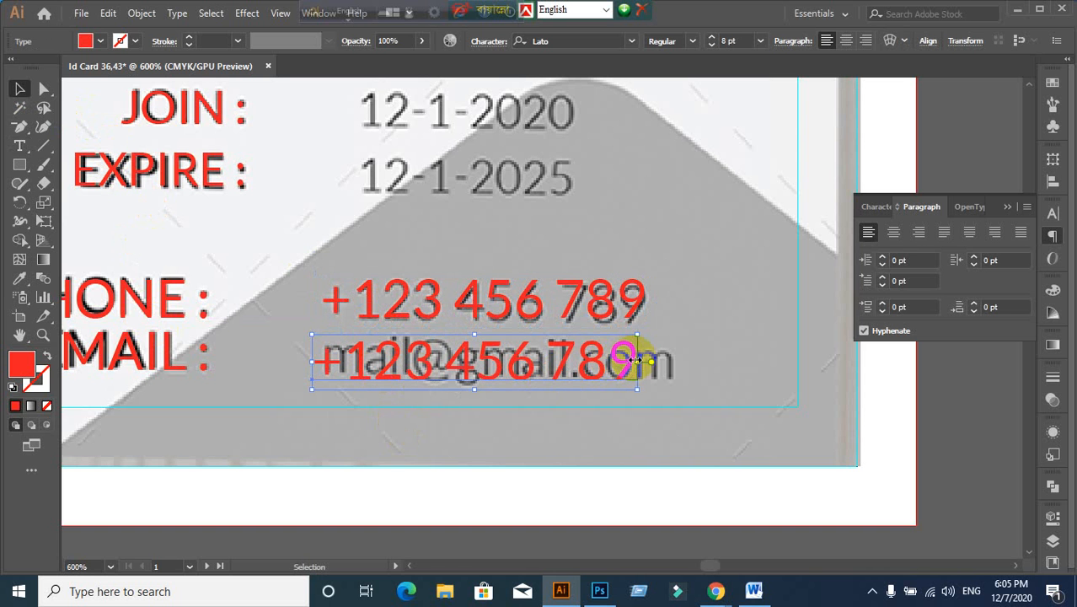
{"action": "double_click", "coordinate": [633, 363]}
{"action": "left_click_drag", "start_coordinate": [630, 354], "coordinate": [286, 367]}
{"action": "key", "text": "BackSpace"}
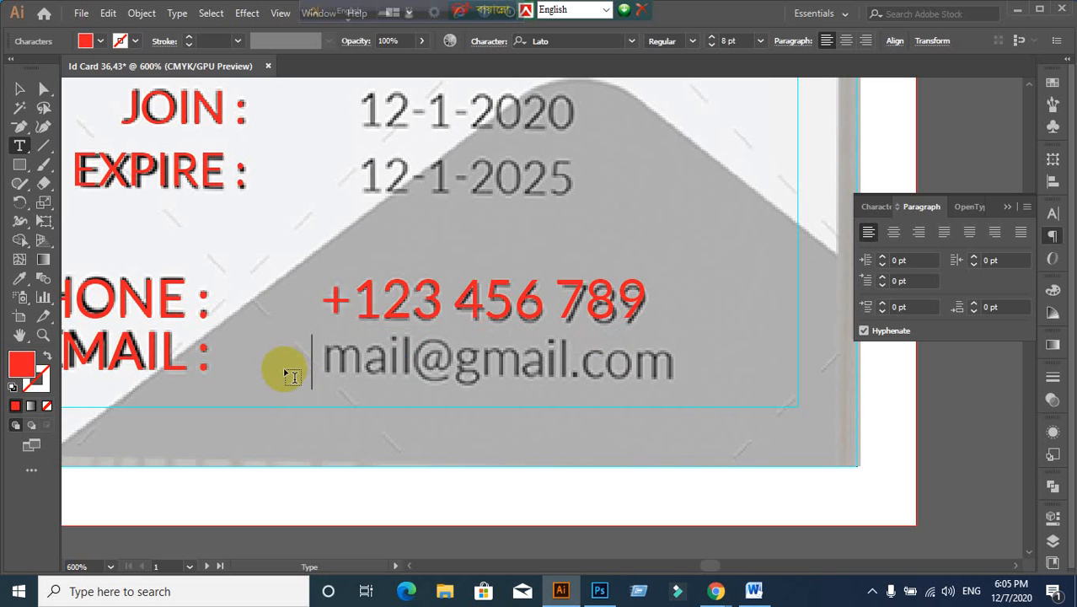
{"action": "type", "text": "MAIL"}
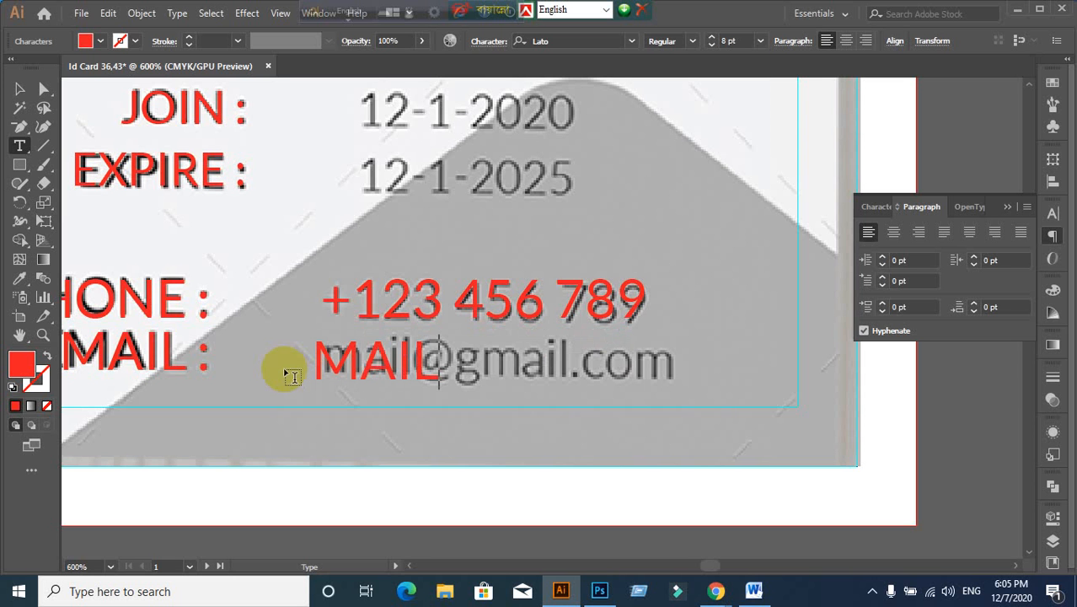
{"action": "type", "text": "@GMAIL"}
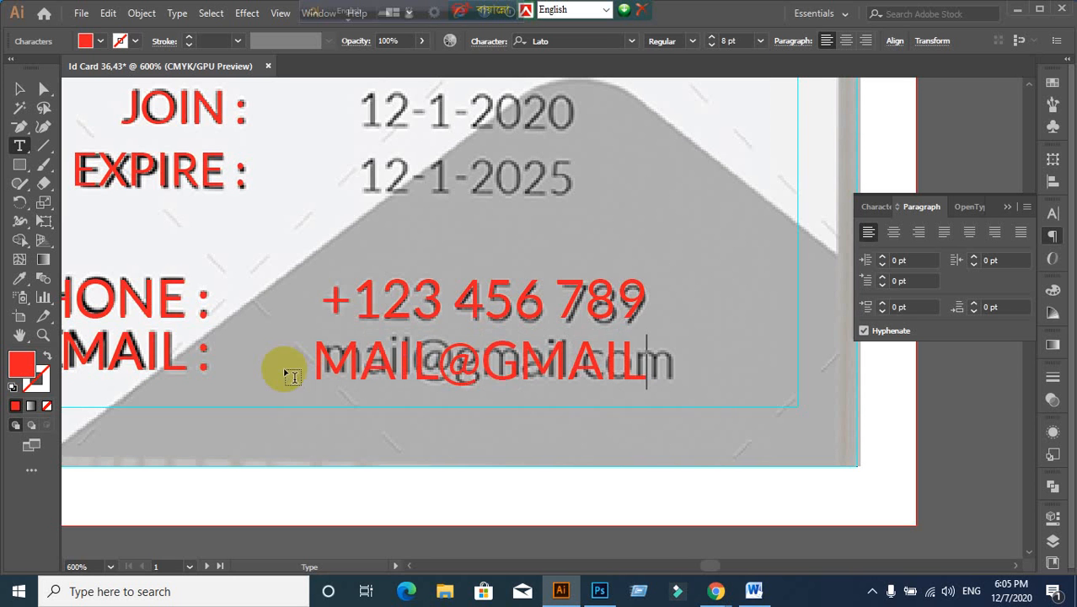
{"action": "type", "text": ".COM"}
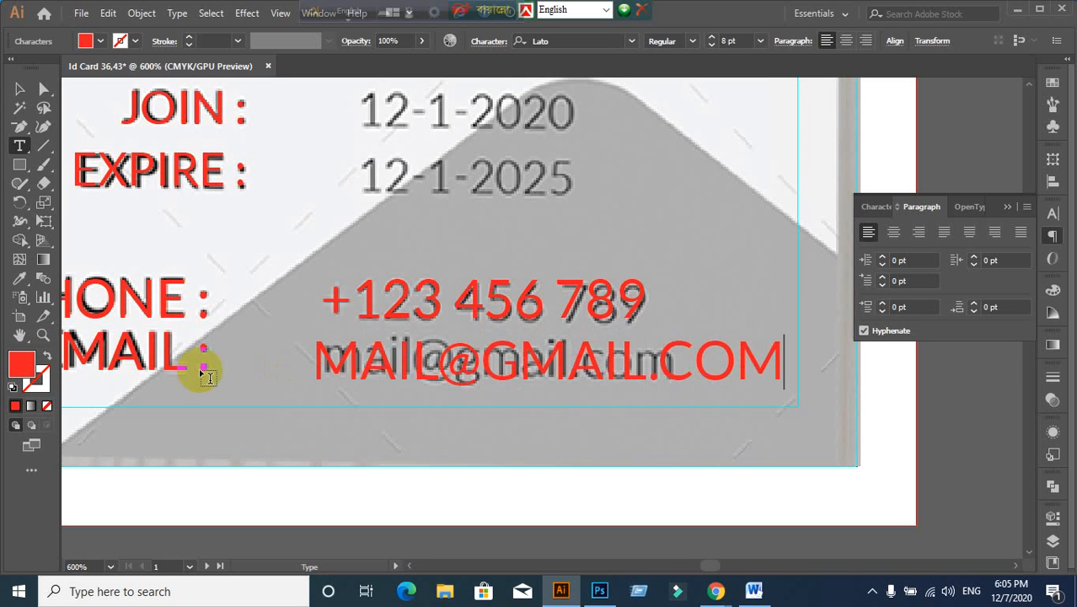
{"action": "left_click", "coordinate": [19, 88]}
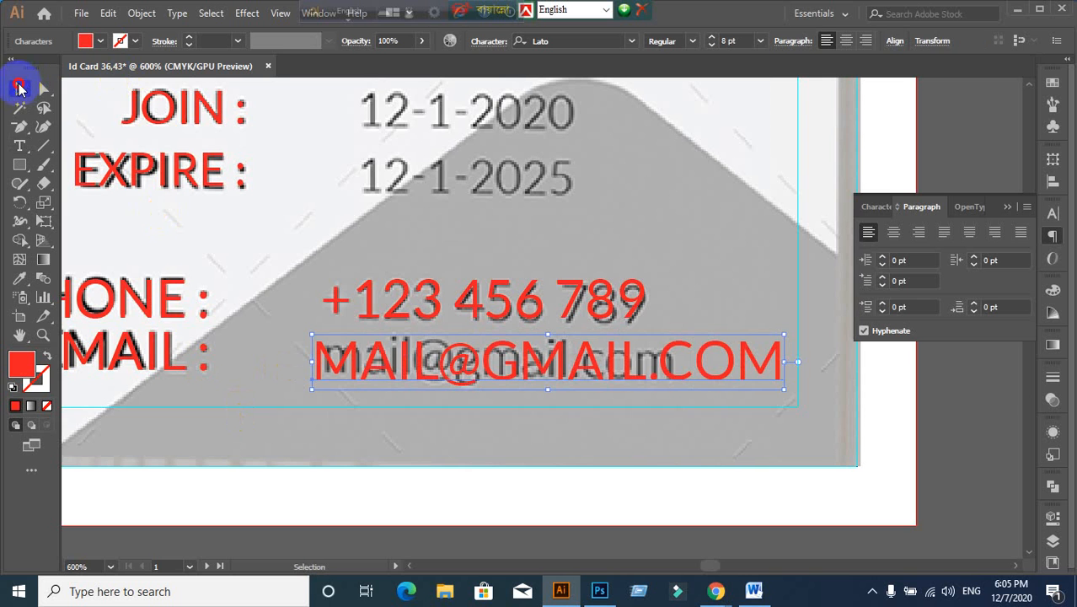
Step: Turn off All Caps on the email text and align it with the phone number
{"action": "left_click", "coordinate": [870, 207]}
{"action": "left_click", "coordinate": [868, 367]}
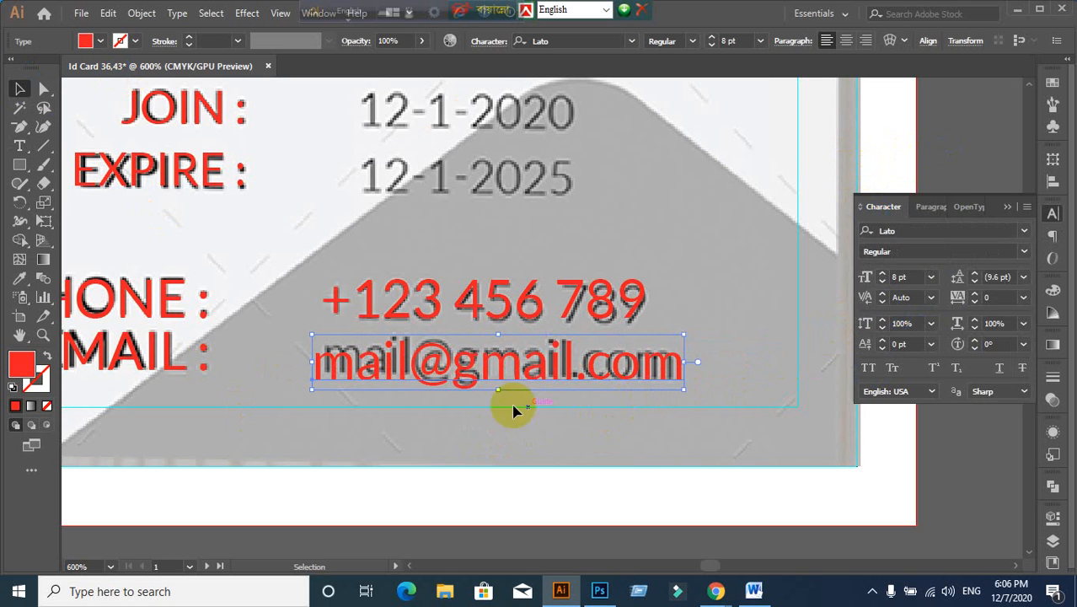
{"action": "left_click_drag", "start_coordinate": [454, 382], "coordinate": [462, 377]}
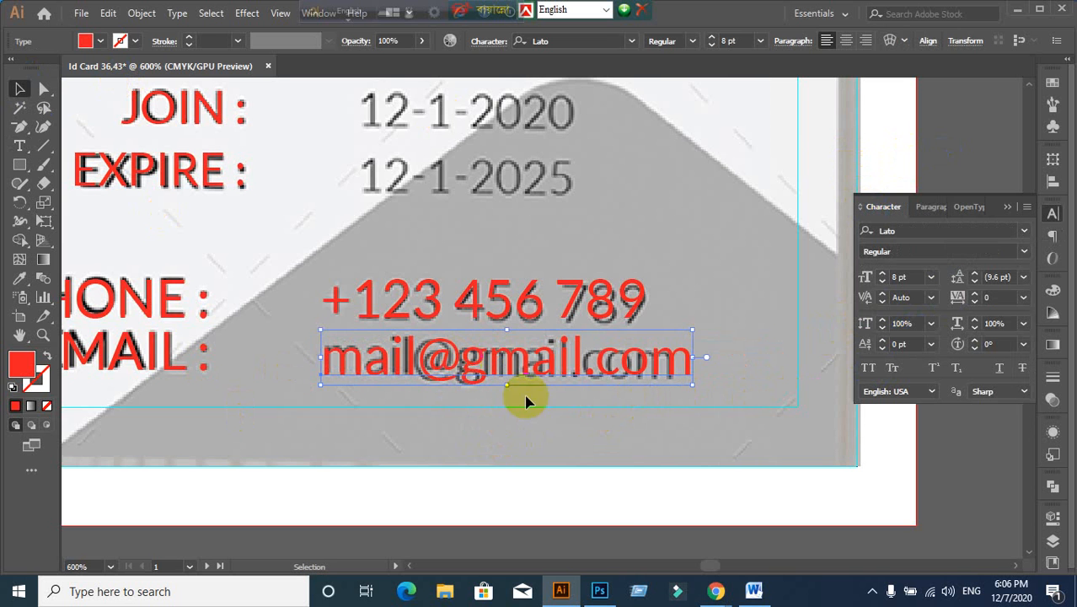
{"action": "left_click", "coordinate": [605, 468]}
Step: Select the card's red bottom shape to check it, then deselect it
{"action": "scroll", "coordinate": [603, 456], "scroll_direction": "down", "scroll_amount": 2}
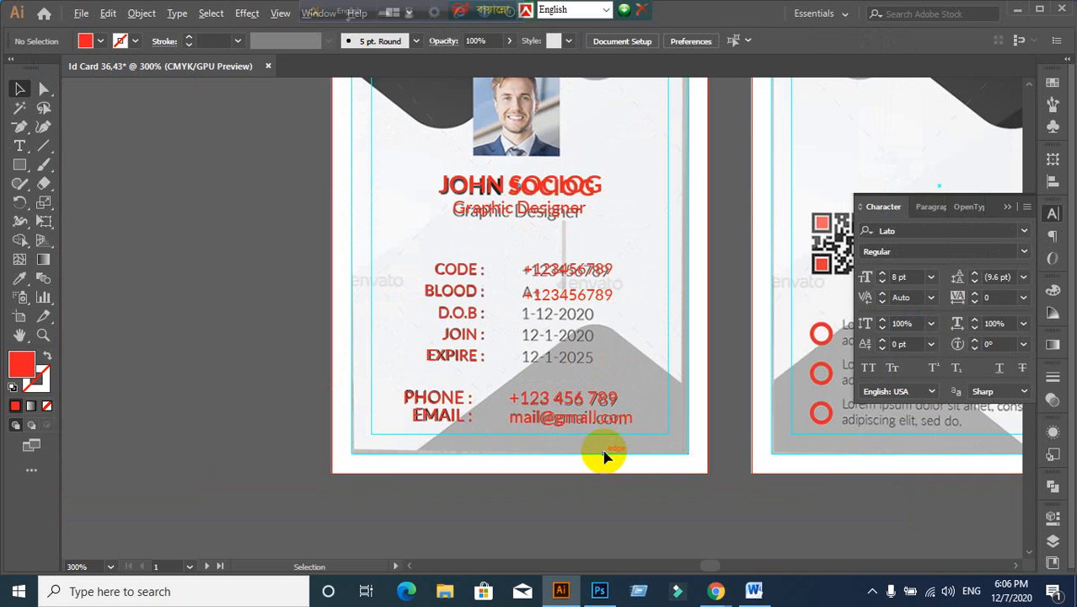
{"action": "left_click", "coordinate": [603, 456]}
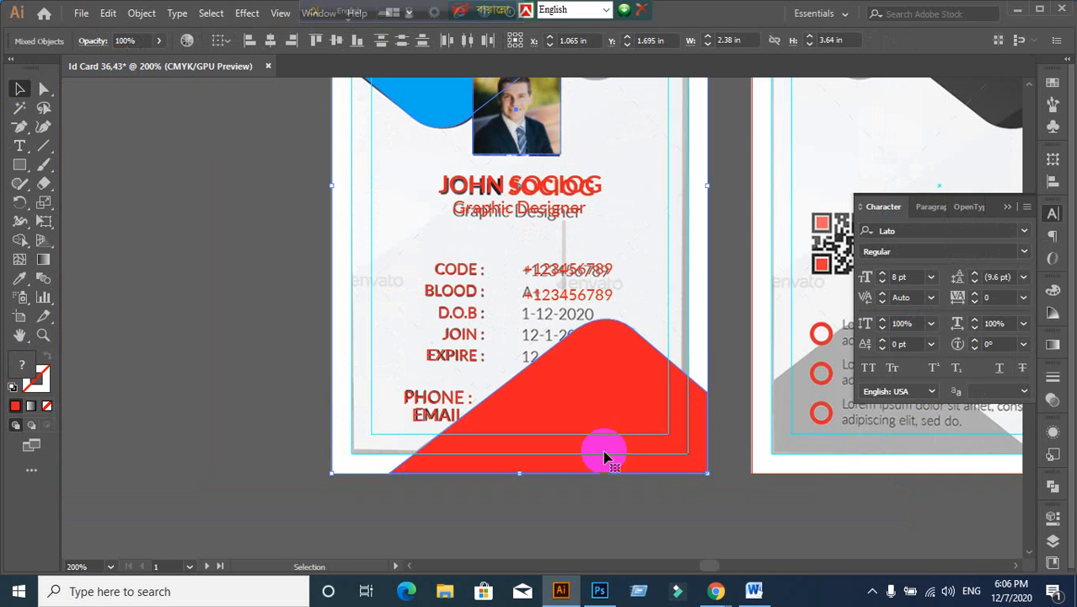
{"action": "left_click", "coordinate": [625, 445]}
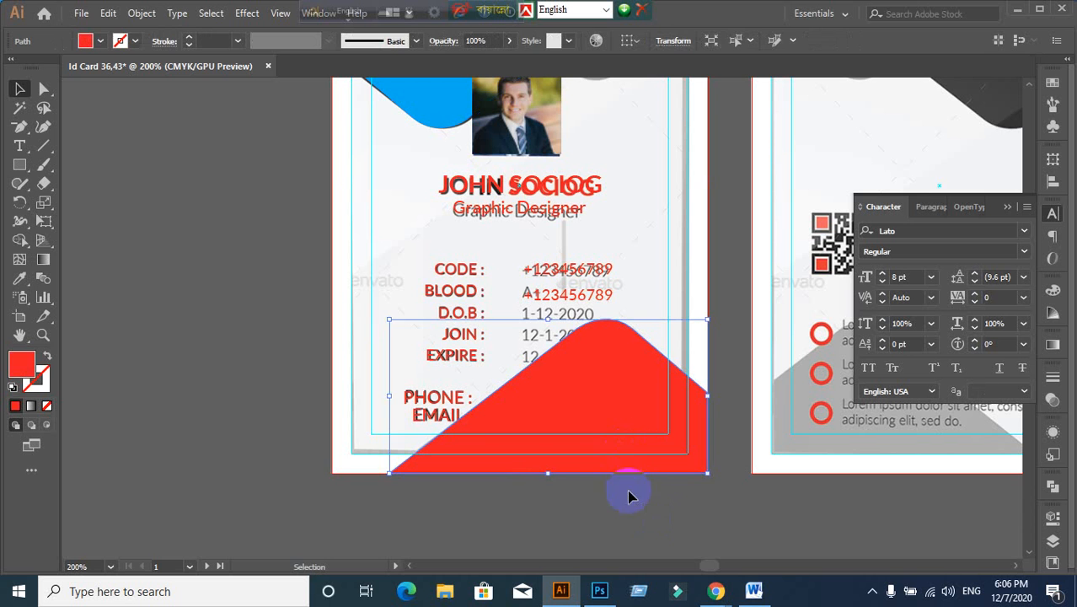
{"action": "left_click", "coordinate": [445, 432]}
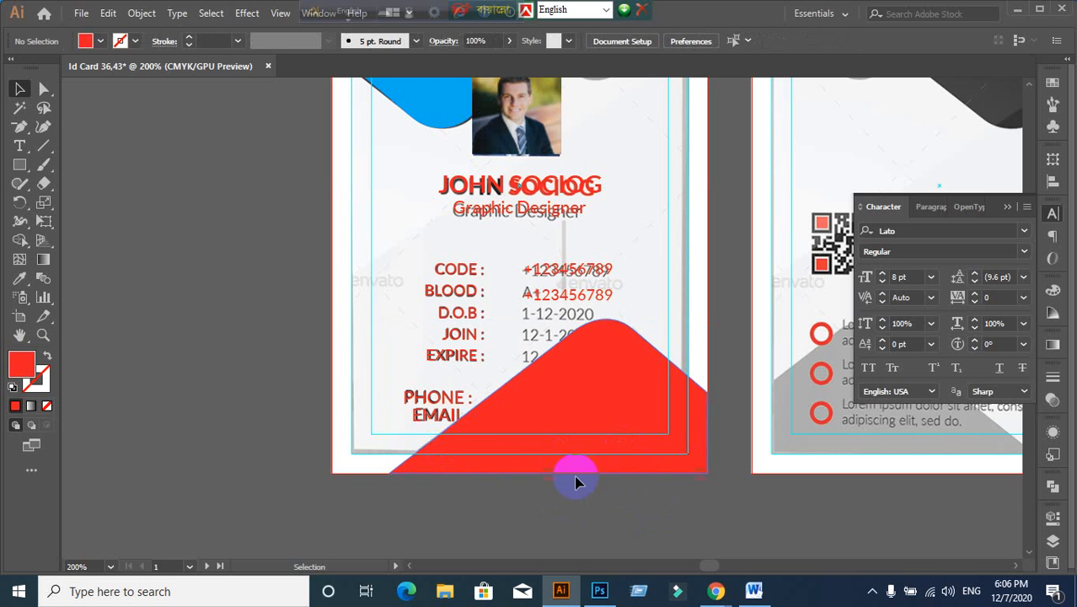
Step: Fill the red bottom shape of the card front with green
{"action": "left_click", "coordinate": [671, 453]}
{"action": "left_click", "coordinate": [98, 40]}
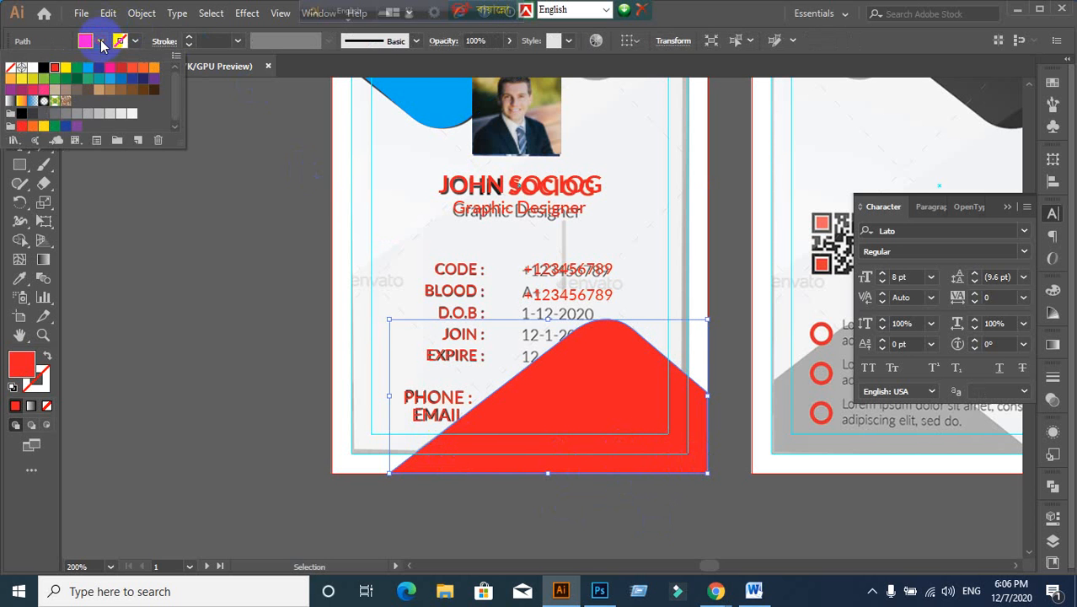
{"action": "left_click", "coordinate": [77, 69]}
{"action": "left_click", "coordinate": [211, 317]}
{"action": "scroll", "coordinate": [253, 413], "scroll_direction": "up", "scroll_amount": 3}
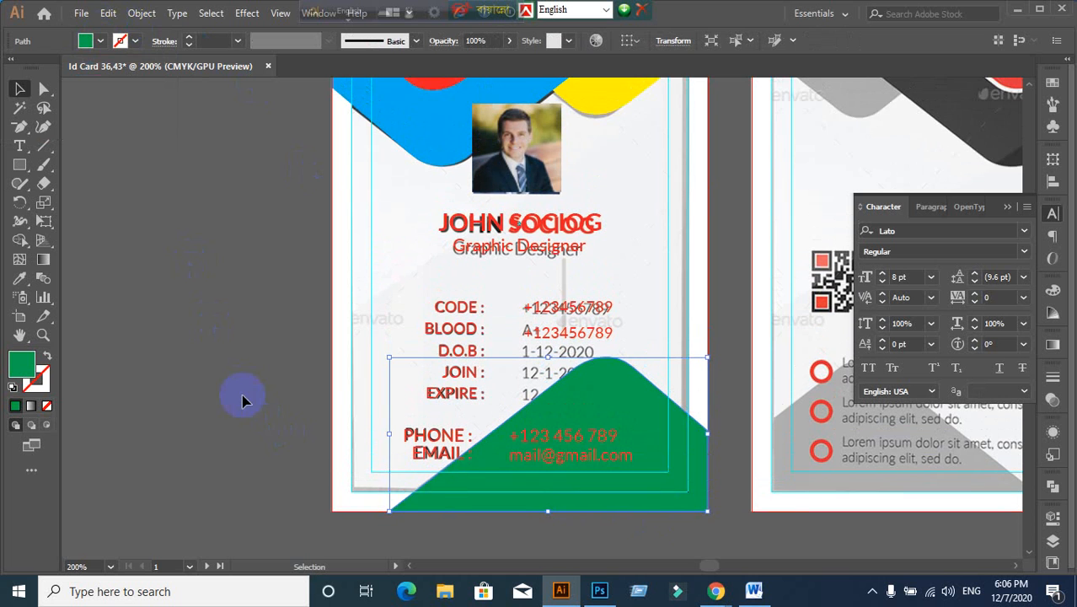
{"action": "left_click", "coordinate": [216, 387]}
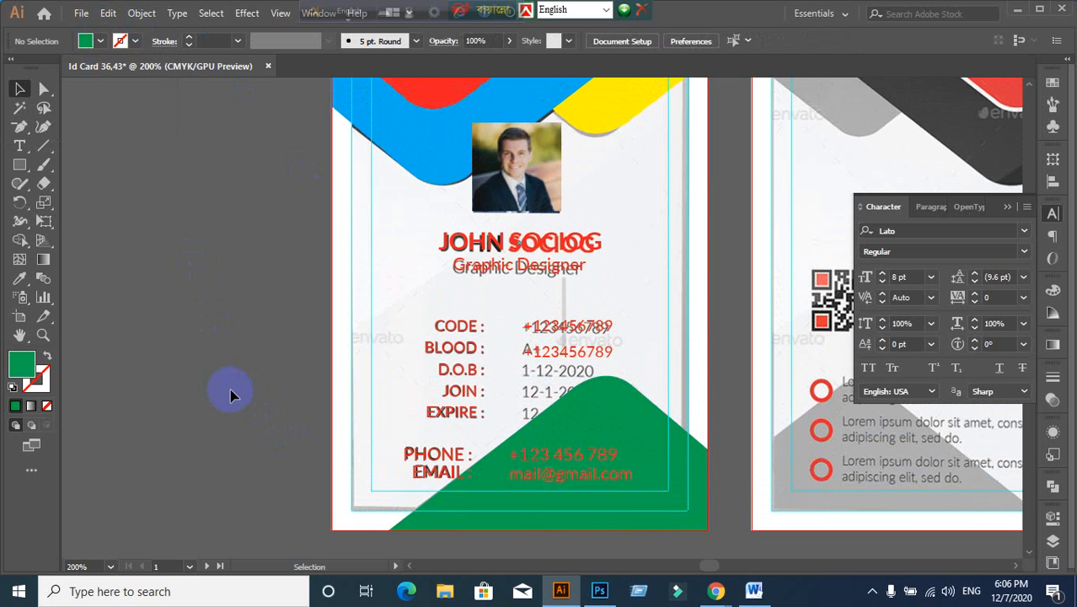
Step: Select the red, blue and yellow top shapes and cut them away with Ctrl+X
{"action": "scroll", "coordinate": [673, 235], "scroll_direction": "up", "scroll_amount": 1}
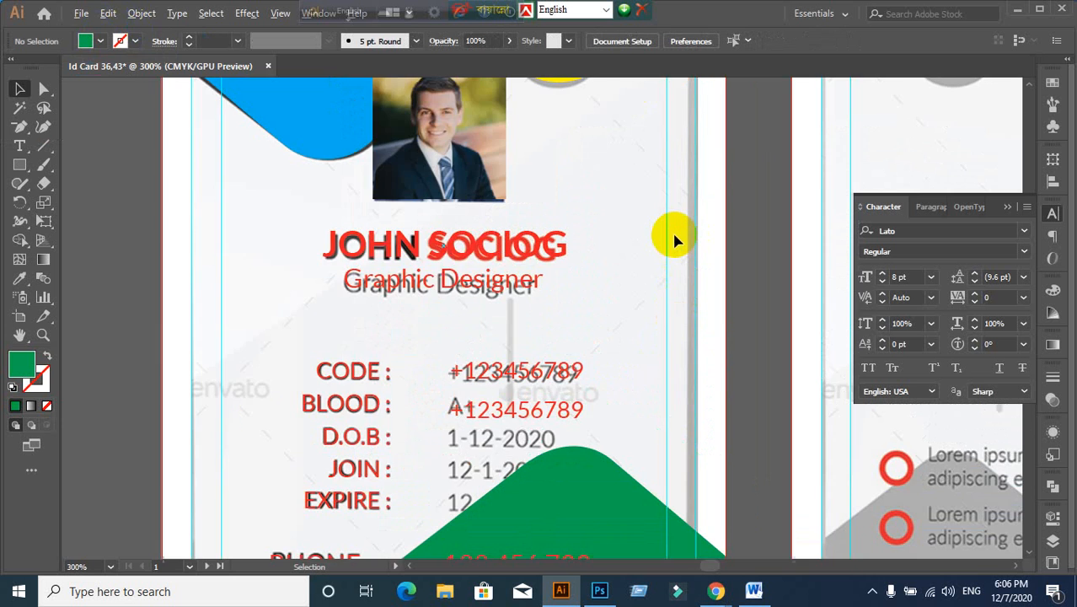
{"action": "scroll", "coordinate": [640, 305], "scroll_direction": "down", "scroll_amount": 2}
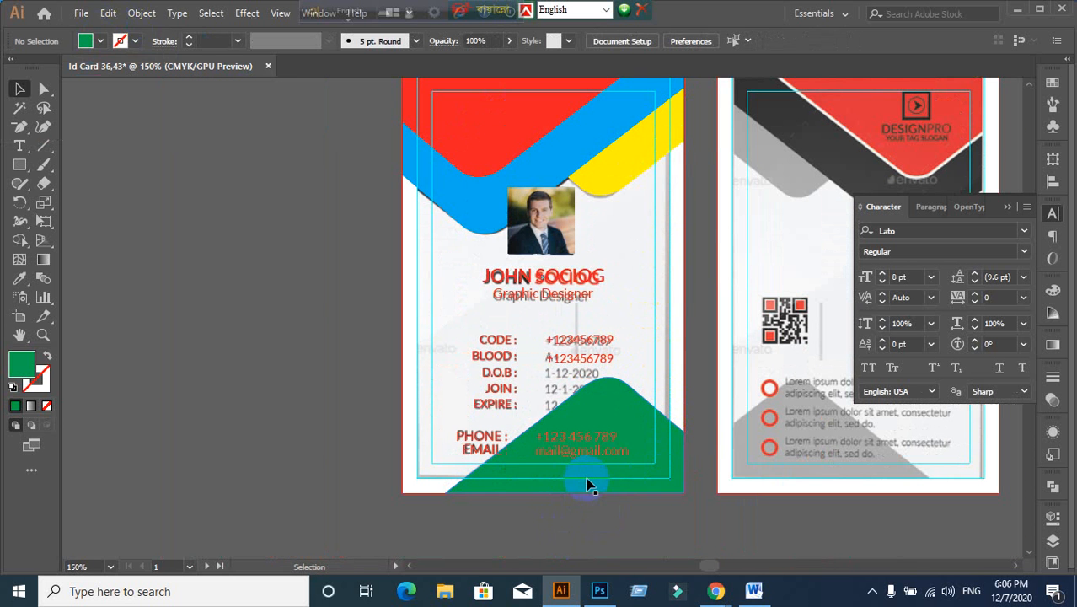
{"action": "scroll", "coordinate": [375, 171], "scroll_direction": "up", "scroll_amount": 1}
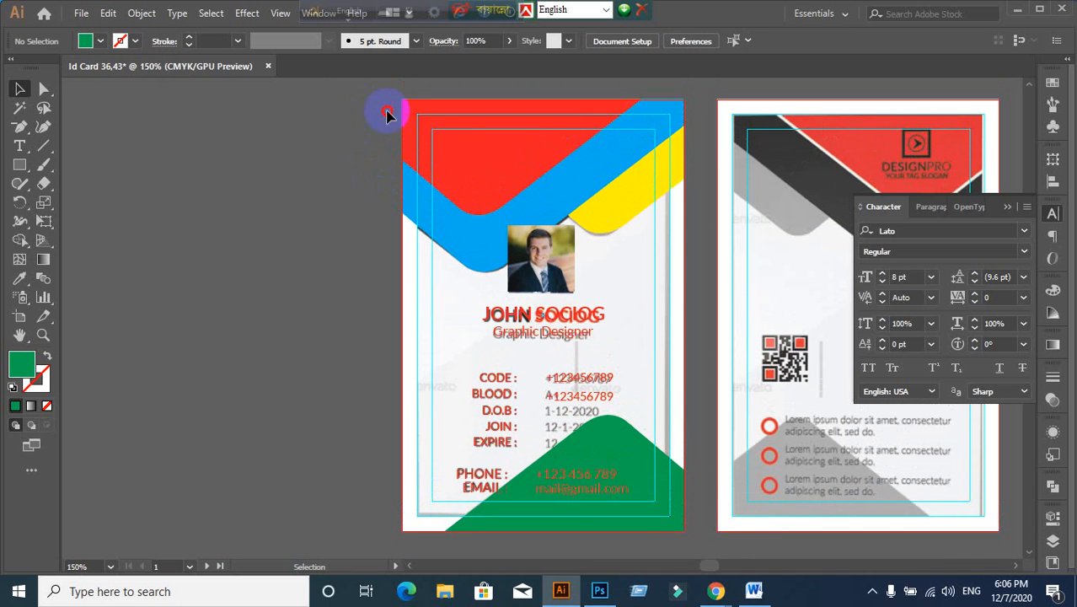
{"action": "left_click_drag", "start_coordinate": [387, 111], "coordinate": [526, 152]}
{"action": "left_click", "coordinate": [278, 280]}
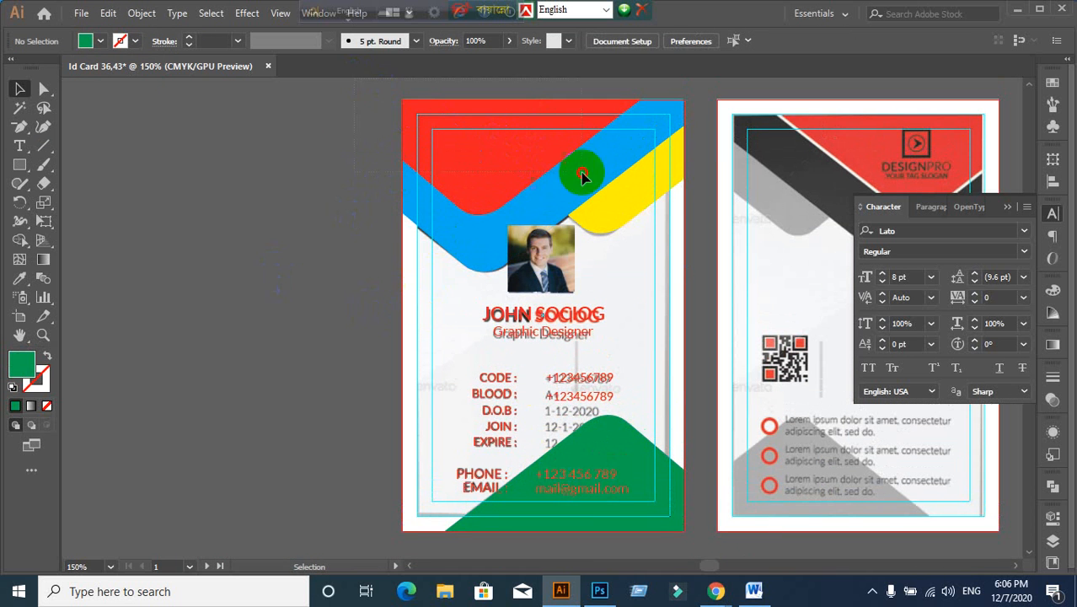
{"action": "left_click_drag", "start_coordinate": [581, 175], "coordinate": [696, 211]}
{"action": "key", "text": "ctrl+x"}
Step: Delete the green bottom shape to expose the reference design beneath
{"action": "scroll", "coordinate": [760, 453], "scroll_direction": "down", "scroll_amount": 1}
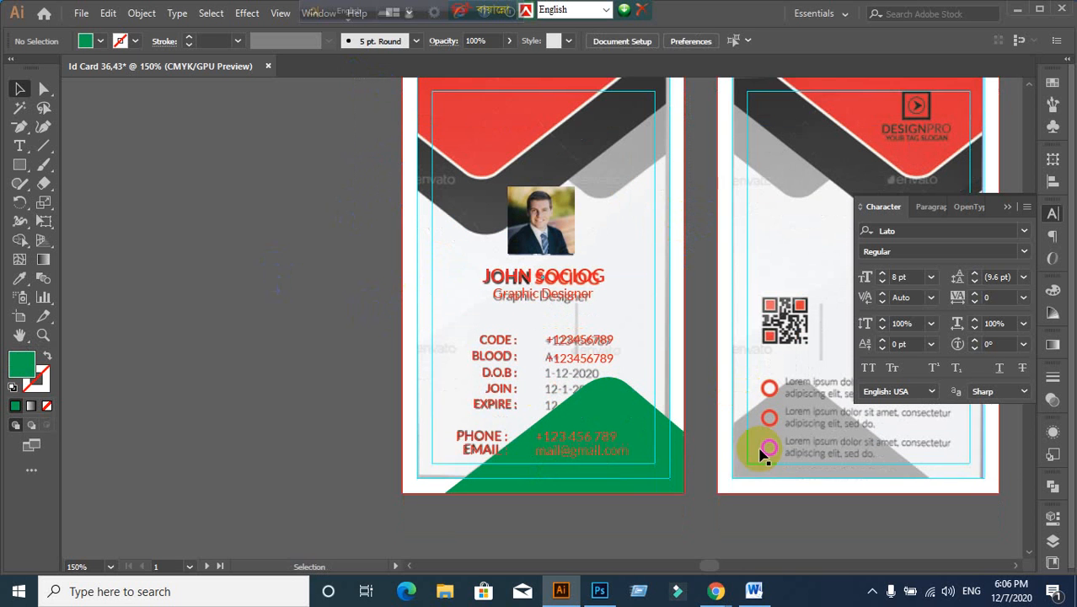
{"action": "scroll", "coordinate": [760, 453], "scroll_direction": "down", "scroll_amount": 1}
{"action": "left_click", "coordinate": [683, 474]}
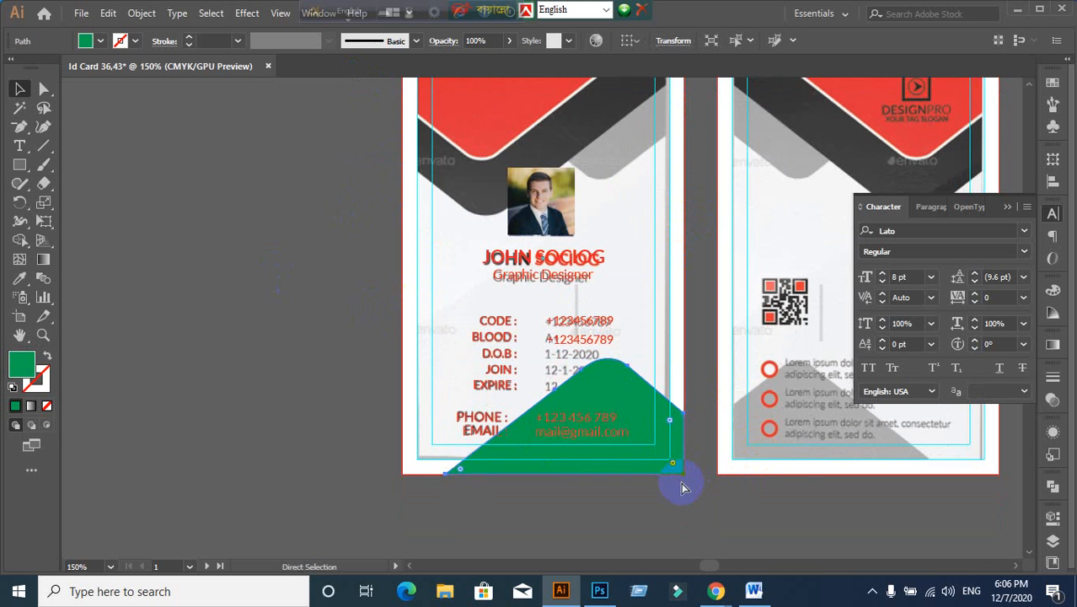
{"action": "key", "text": "Delete"}
{"action": "scroll", "coordinate": [590, 358], "scroll_direction": "up", "scroll_amount": 2}
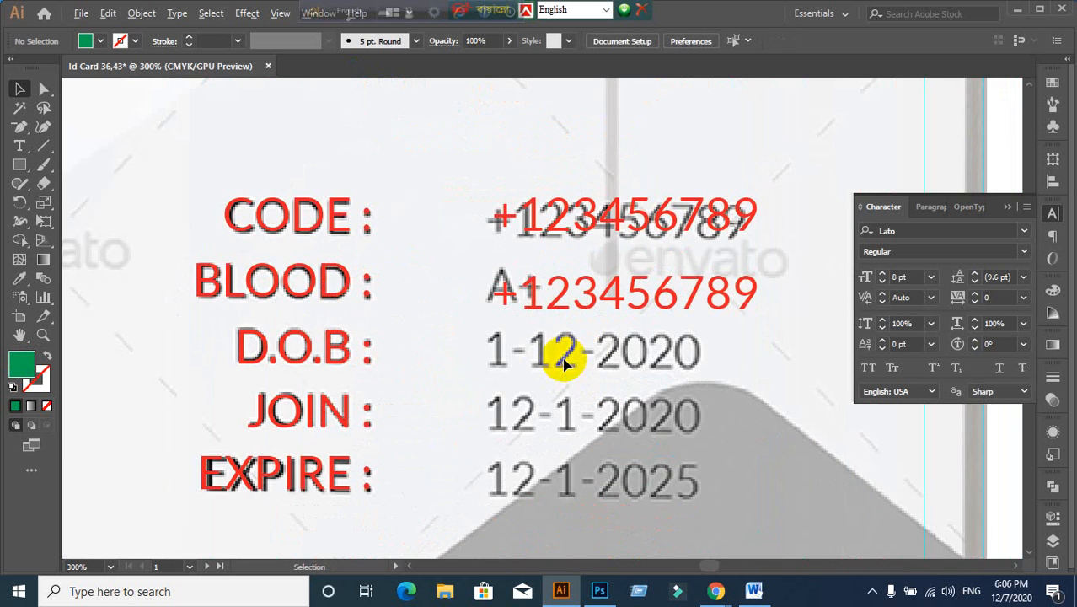
Step: Copy the BLOOD row number onto the D.O.B row and erase its copied text
{"action": "left_click", "coordinate": [561, 301]}
{"action": "left_click_drag", "start_coordinate": [560, 301], "coordinate": [552, 358]}
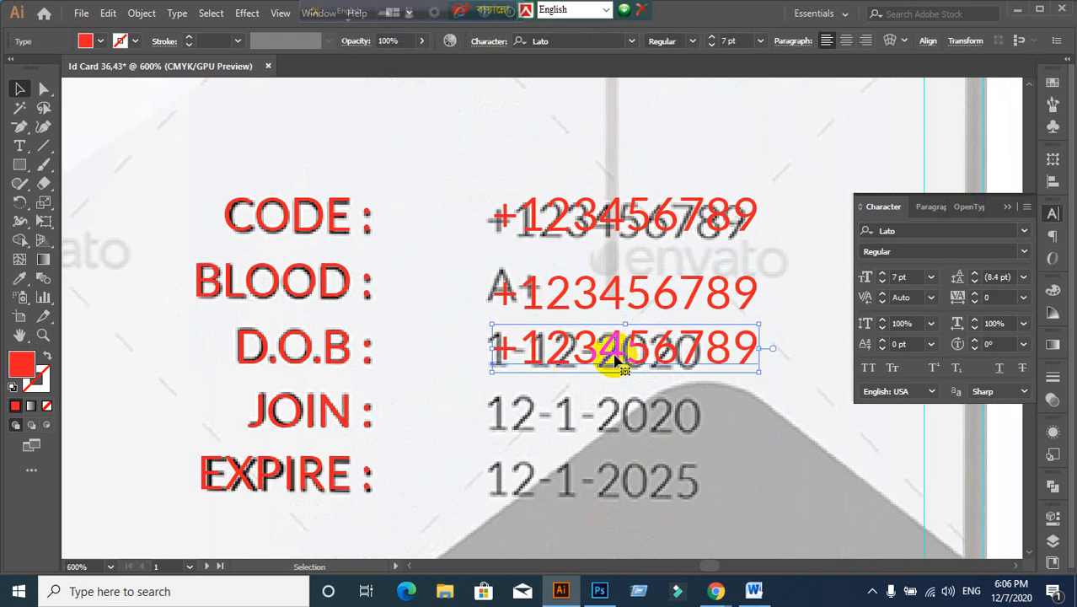
{"action": "double_click", "coordinate": [756, 349]}
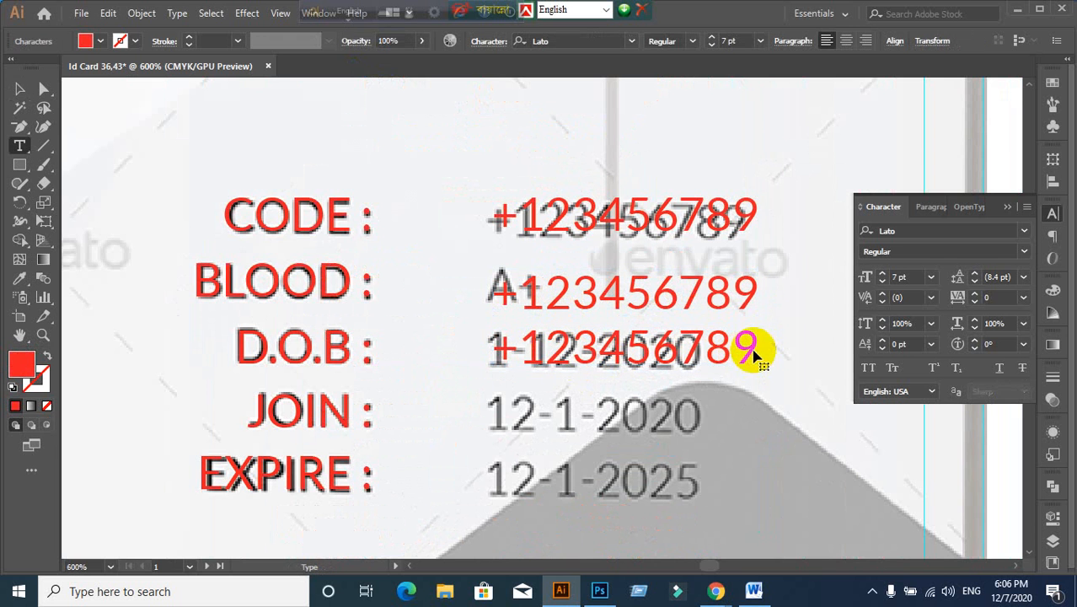
{"action": "left_click_drag", "start_coordinate": [759, 348], "coordinate": [469, 347]}
{"action": "key", "text": "BackSpace"}
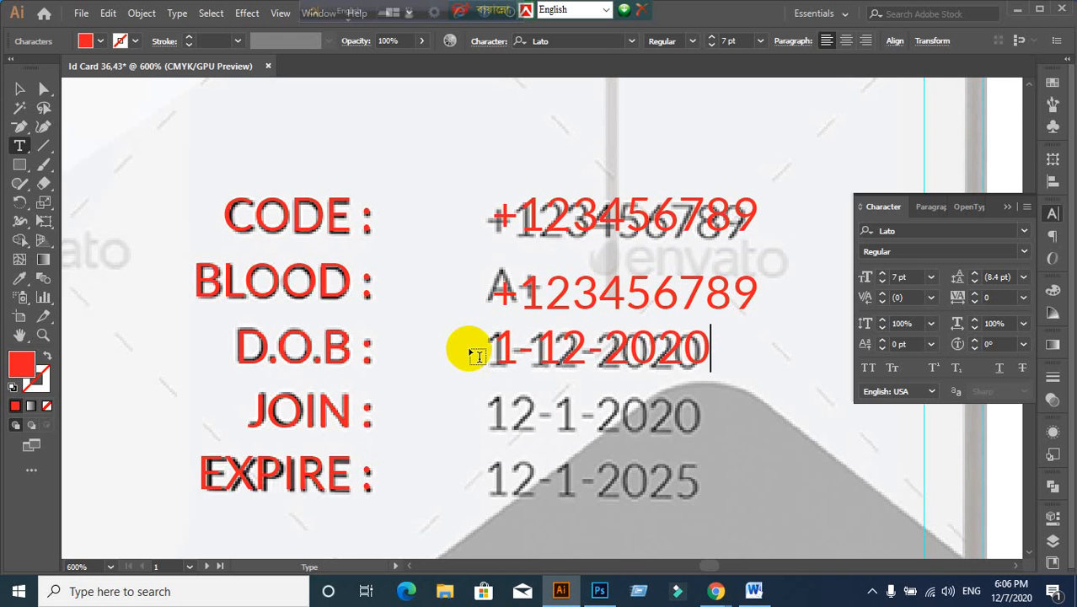
{"action": "left_click", "coordinate": [17, 90]}
{"action": "scroll", "coordinate": [547, 361], "scroll_direction": "down", "scroll_amount": 1}
{"action": "scroll", "coordinate": [548, 360], "scroll_direction": "down", "scroll_amount": 2}
Step: Copy the date down to the JOIN row and change it to 12-1-2020
{"action": "left_click_drag", "start_coordinate": [567, 298], "coordinate": [570, 369]}
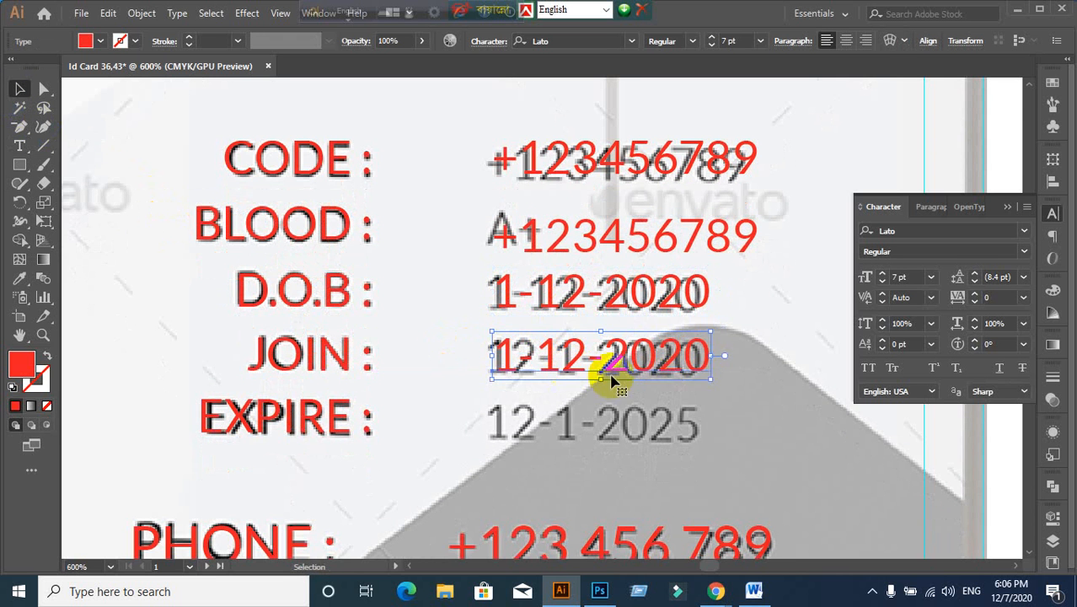
{"action": "double_click", "coordinate": [708, 364]}
{"action": "left_click_drag", "start_coordinate": [708, 356], "coordinate": [477, 375]}
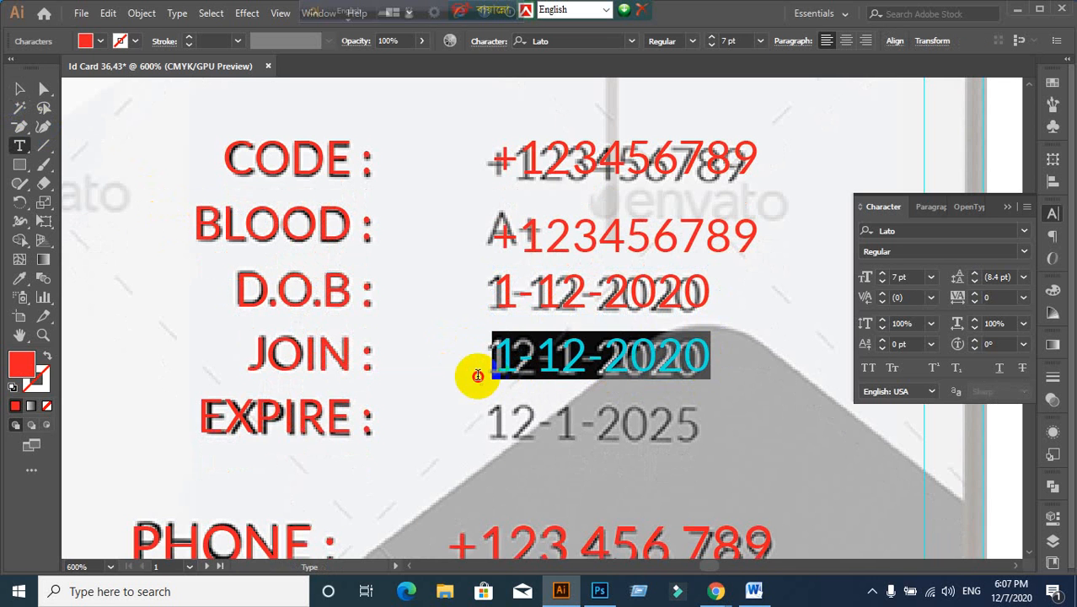
{"action": "key", "text": "BackSpace"}
{"action": "type", "text": "12"}
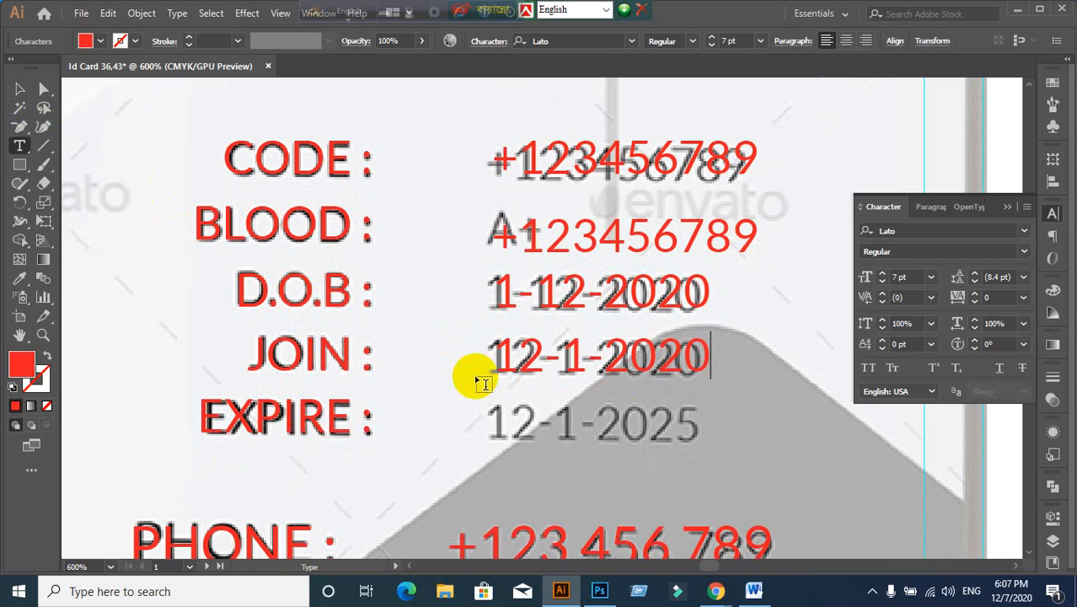
{"action": "left_click", "coordinate": [19, 88]}
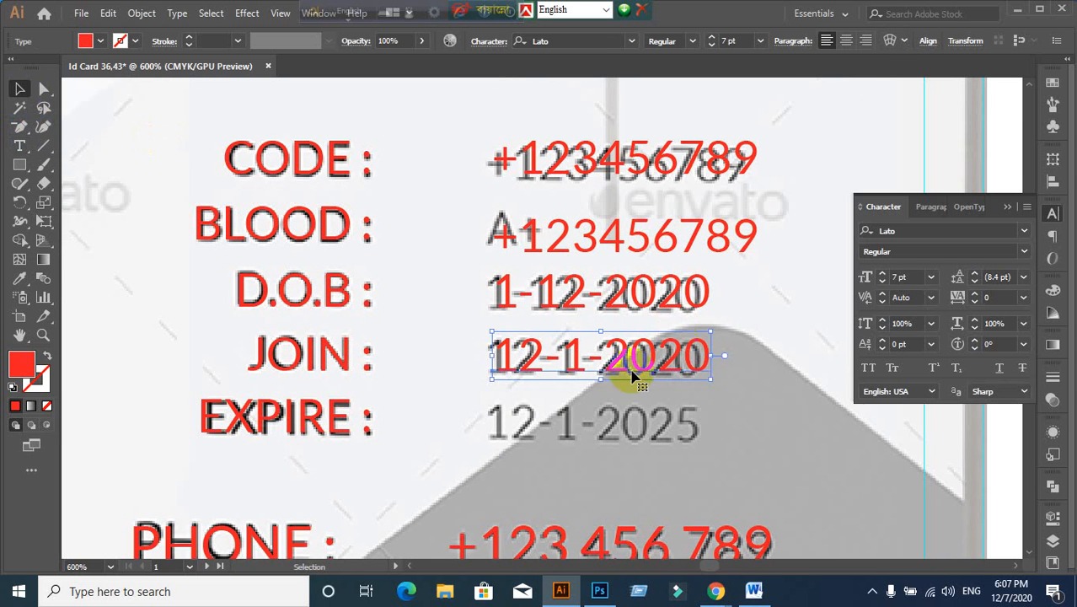
{"action": "scroll", "coordinate": [633, 377], "scroll_direction": "down", "scroll_amount": 1}
Step: Copy the date down to the EXPIRE row and change it to 12-1-2025
{"action": "left_click_drag", "start_coordinate": [569, 304], "coordinate": [572, 377]}
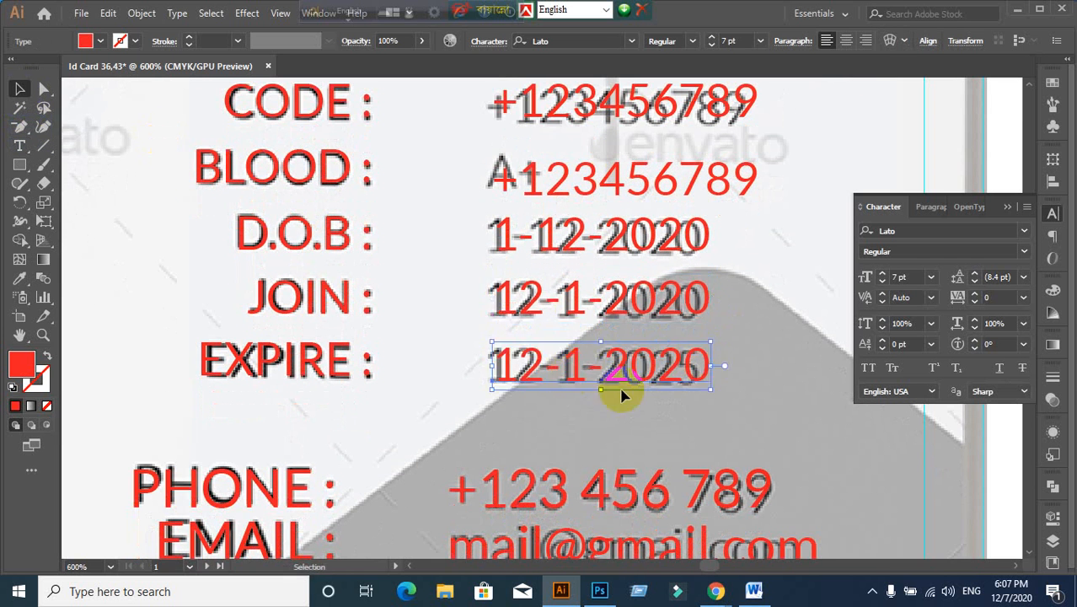
{"action": "double_click", "coordinate": [712, 371]}
{"action": "left_click_drag", "start_coordinate": [711, 368], "coordinate": [584, 369]}
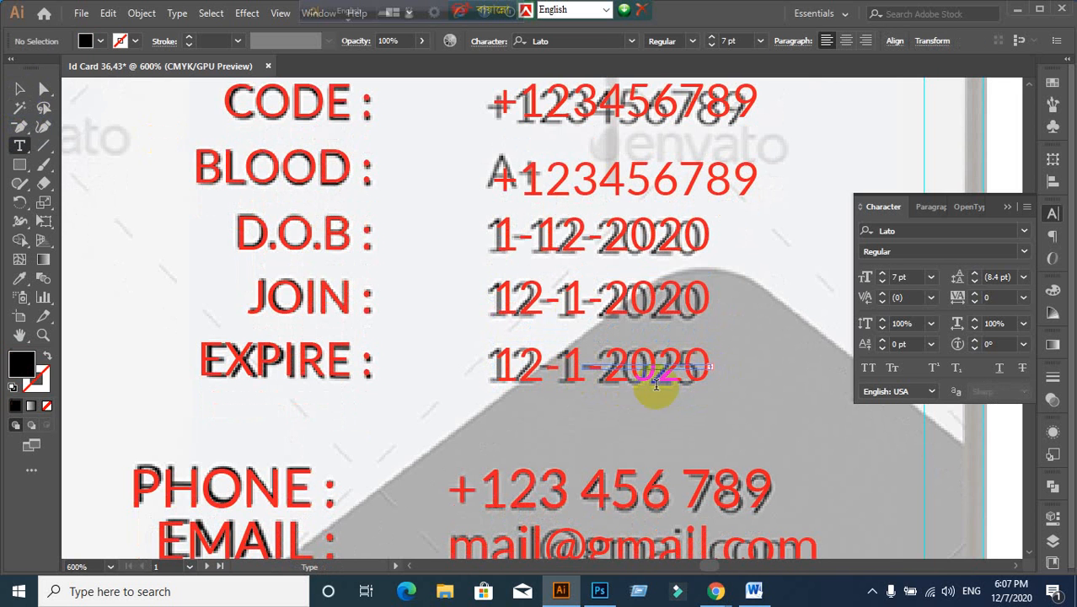
{"action": "left_click", "coordinate": [18, 89]}
{"action": "left_click", "coordinate": [493, 376]}
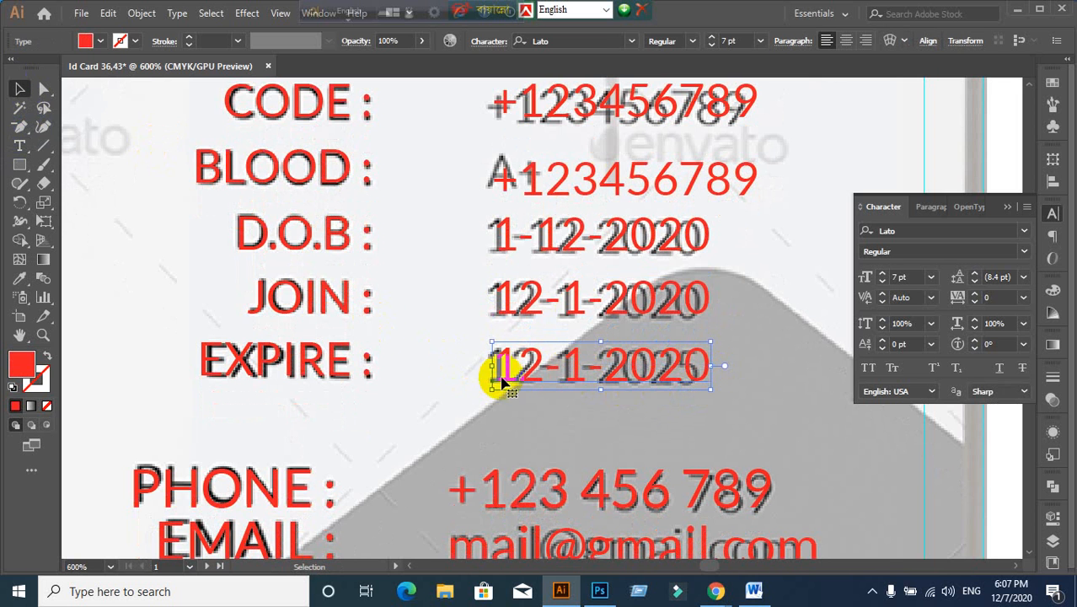
{"action": "double_click", "coordinate": [708, 371]}
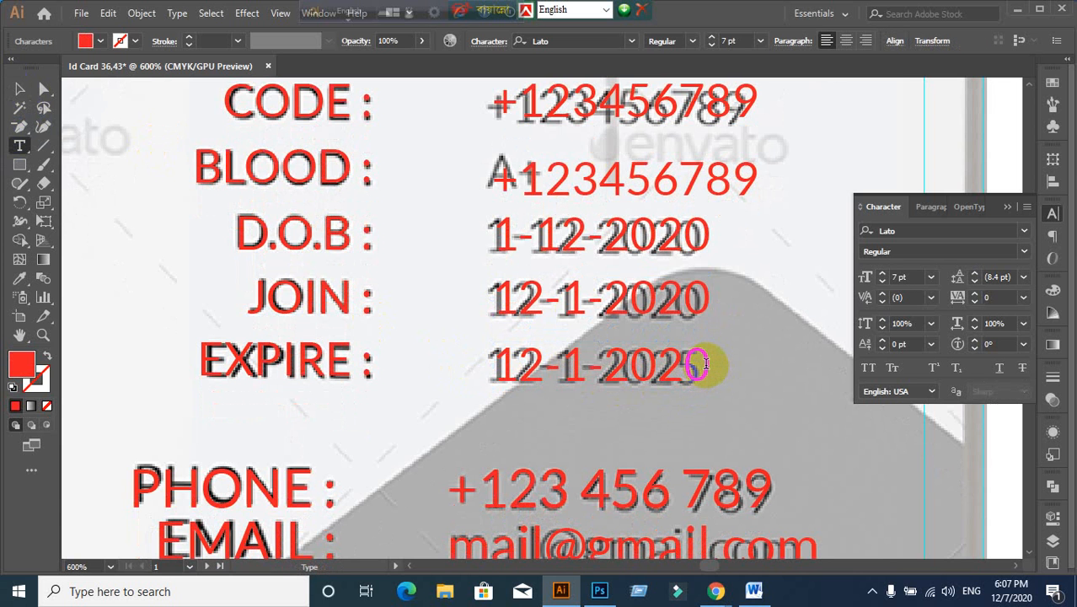
{"action": "key", "text": "BackSpace"}
{"action": "key", "text": "BackSpace"}
{"action": "key", "text": "BackSpace"}
{"action": "key", "text": "BackSpace"}
{"action": "key", "text": "BackSpace"}
{"action": "key", "text": "BackSpace"}
{"action": "key", "text": "BackSpace"}
{"action": "key", "text": "BackSpace"}
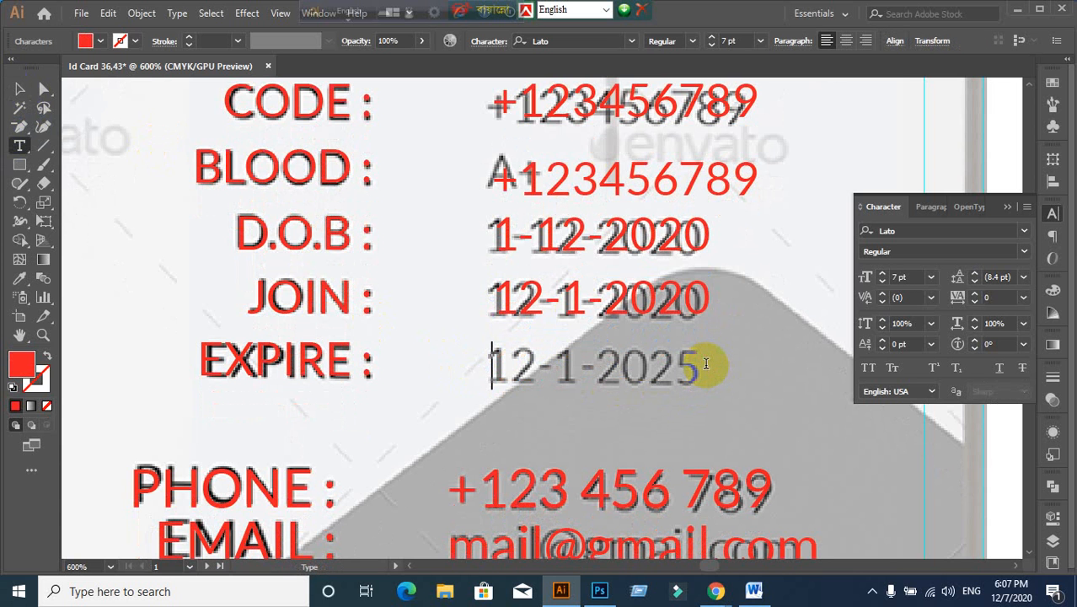
{"action": "type", "text": "12-1-2025"}
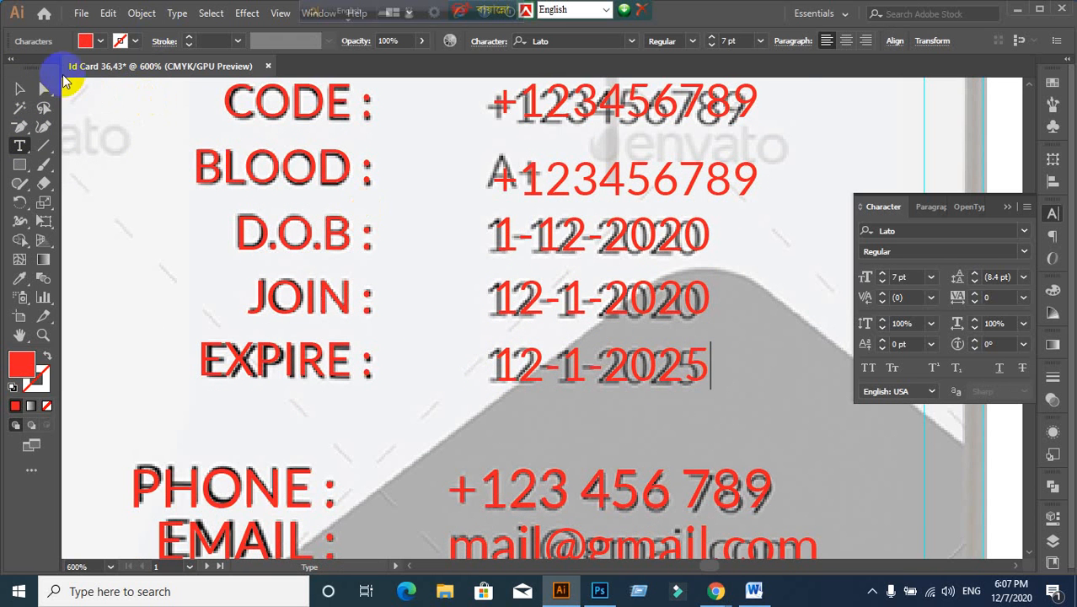
{"action": "left_click", "coordinate": [19, 89]}
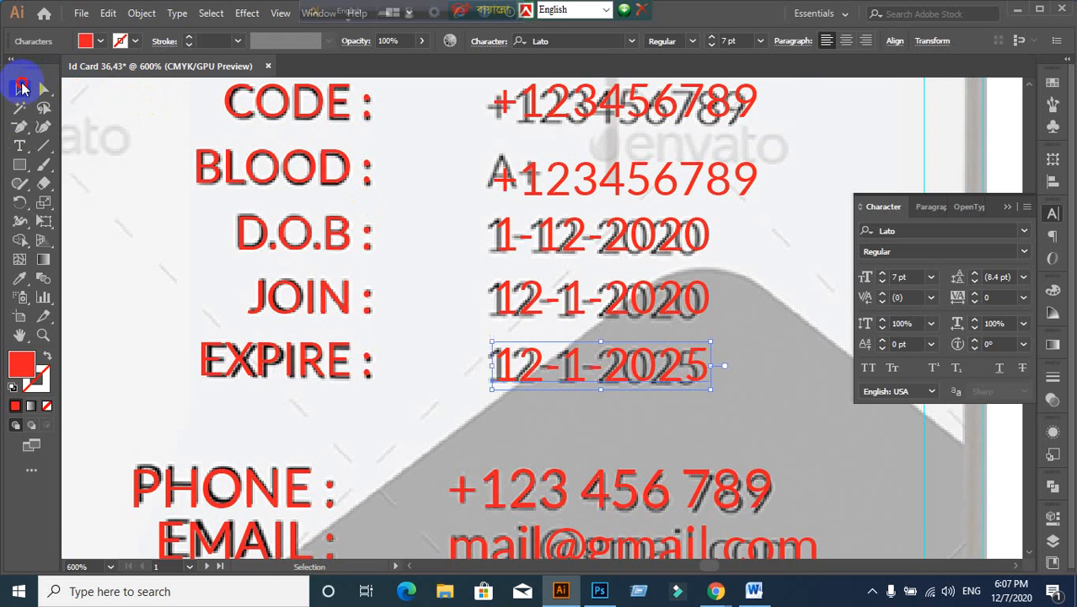
Step: Deselect and show all hidden objects with Ctrl+Alt+3, revealing the green bottom shape
{"action": "scroll", "coordinate": [457, 251], "scroll_direction": "down", "scroll_amount": 2}
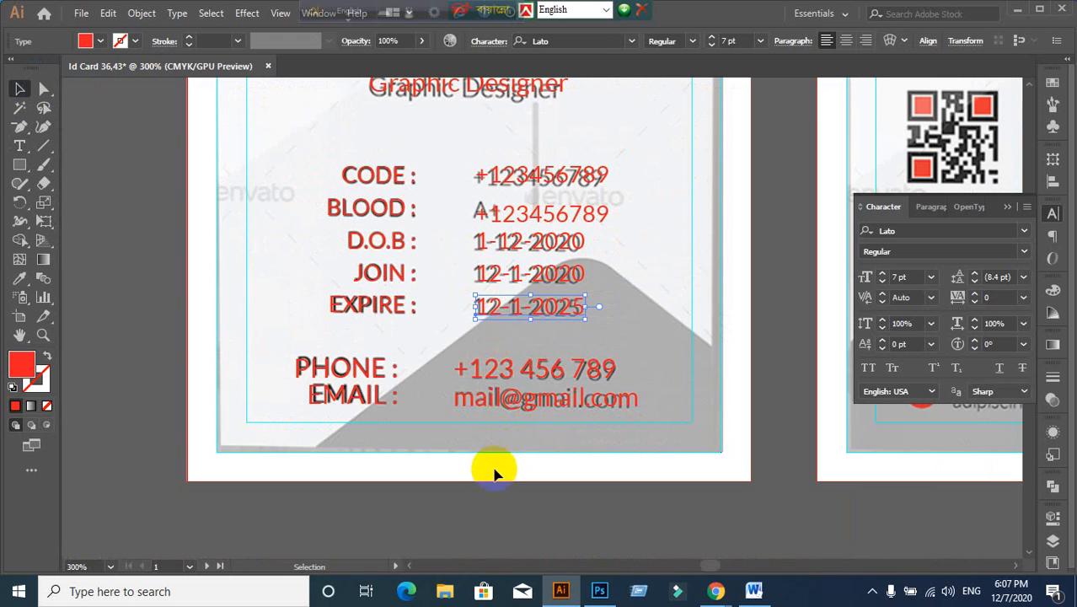
{"action": "left_click", "coordinate": [491, 517]}
{"action": "key", "text": "ctrl+alt+3"}
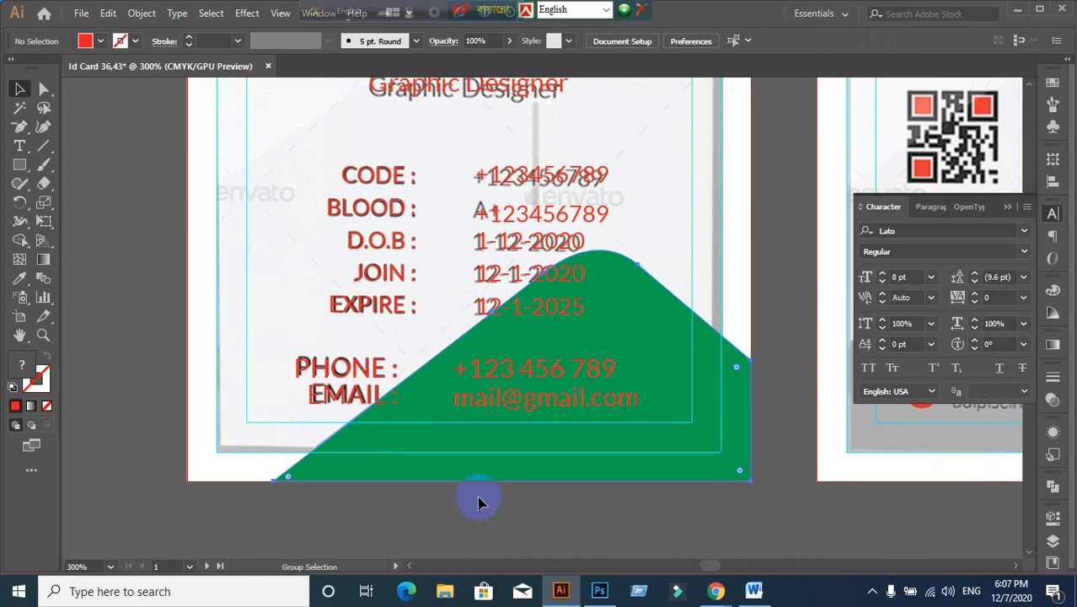
{"action": "scroll", "coordinate": [467, 465], "scroll_direction": "down", "scroll_amount": 2}
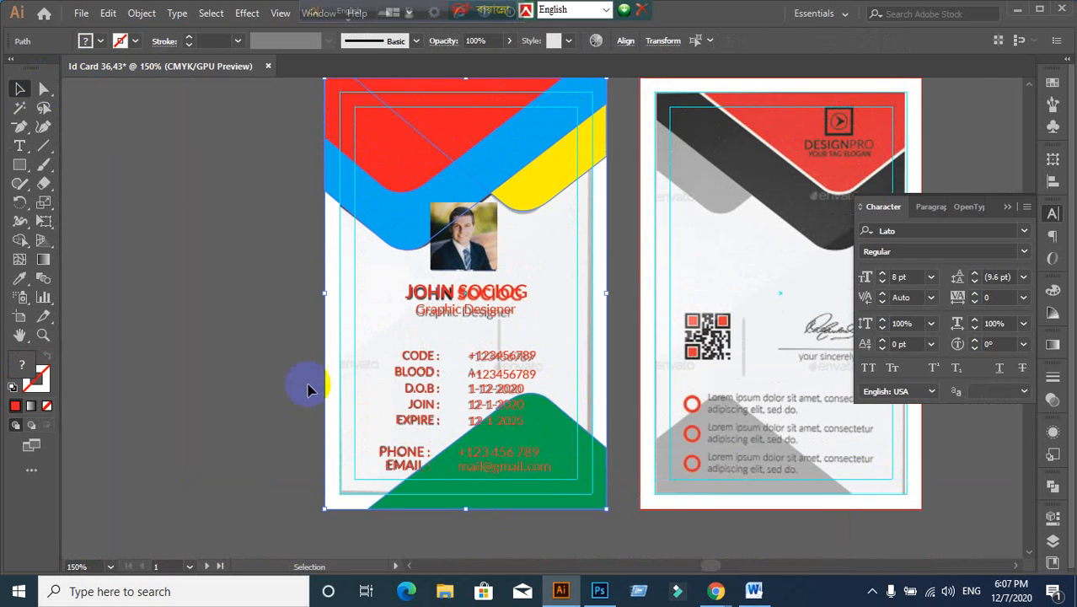
Step: Replace the BLOOD value +123456789 with A+ and nudge it into line with the other values
{"action": "left_click", "coordinate": [287, 410]}
{"action": "scroll", "coordinate": [392, 505], "scroll_direction": "up", "scroll_amount": 2}
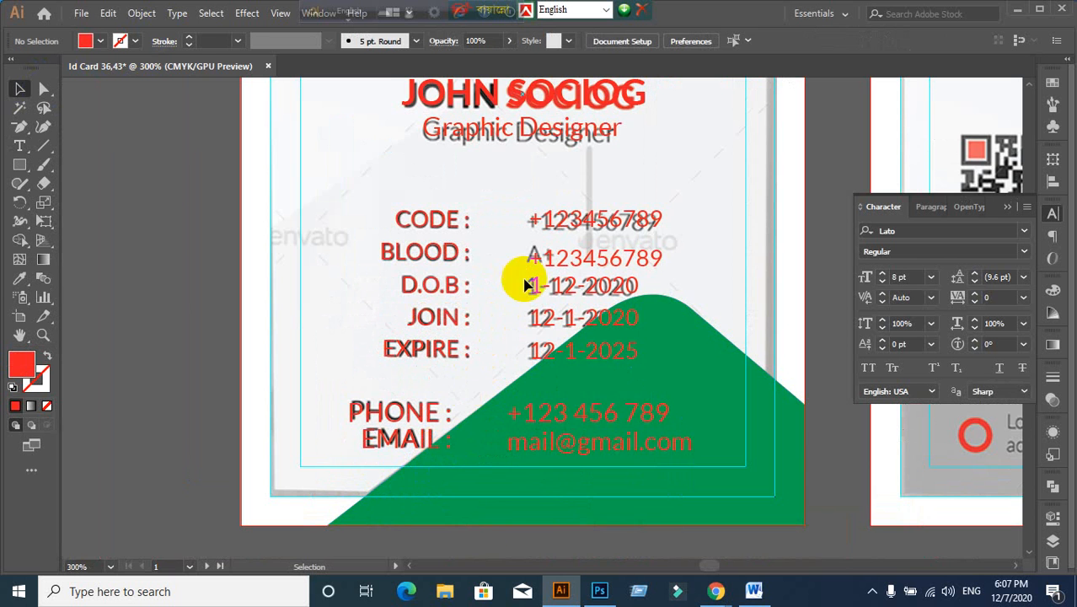
{"action": "scroll", "coordinate": [540, 270], "scroll_direction": "up", "scroll_amount": 2}
{"action": "scroll", "coordinate": [556, 268], "scroll_direction": "down", "scroll_amount": 2}
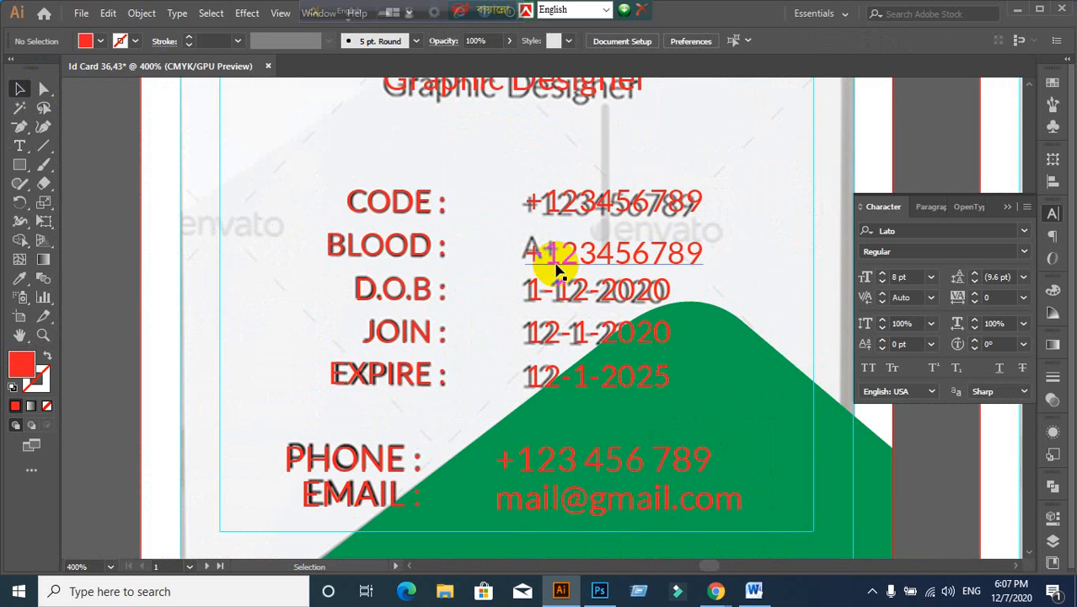
{"action": "left_click", "coordinate": [589, 263]}
{"action": "double_click", "coordinate": [698, 263]}
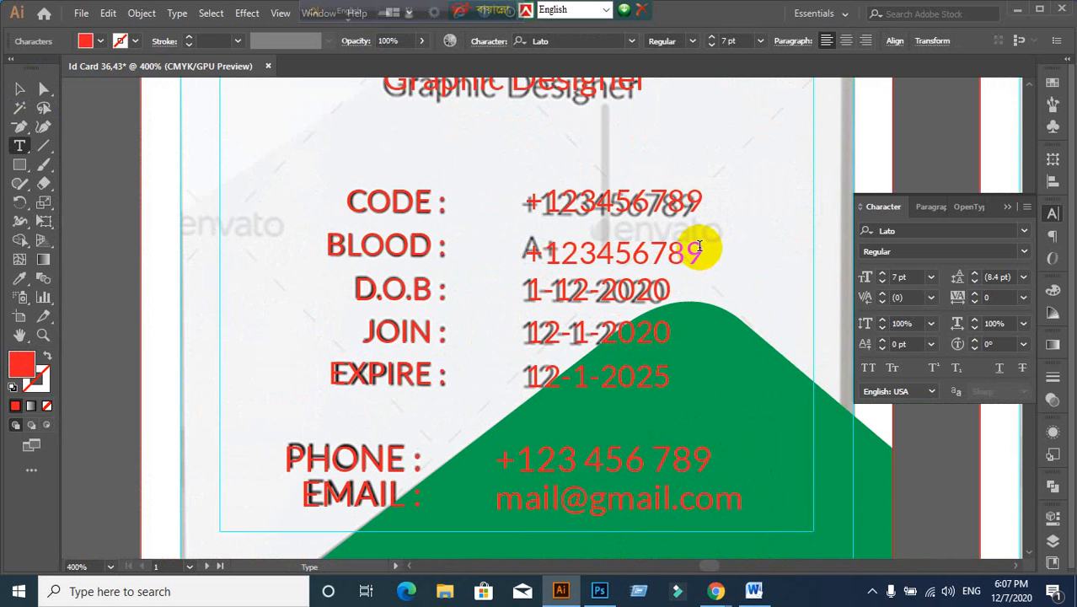
{"action": "left_click_drag", "start_coordinate": [702, 253], "coordinate": [529, 257]}
{"action": "type", "text": "A+"}
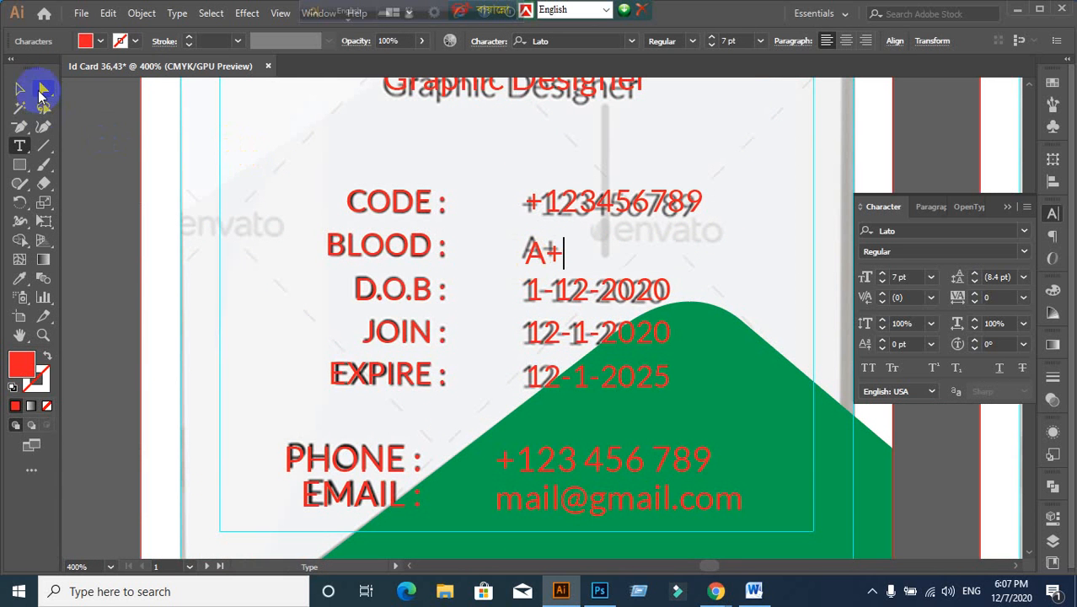
{"action": "left_click", "coordinate": [21, 89]}
{"action": "left_click_drag", "start_coordinate": [555, 253], "coordinate": [549, 249]}
{"action": "scroll", "coordinate": [589, 284], "scroll_direction": "down", "scroll_amount": 3}
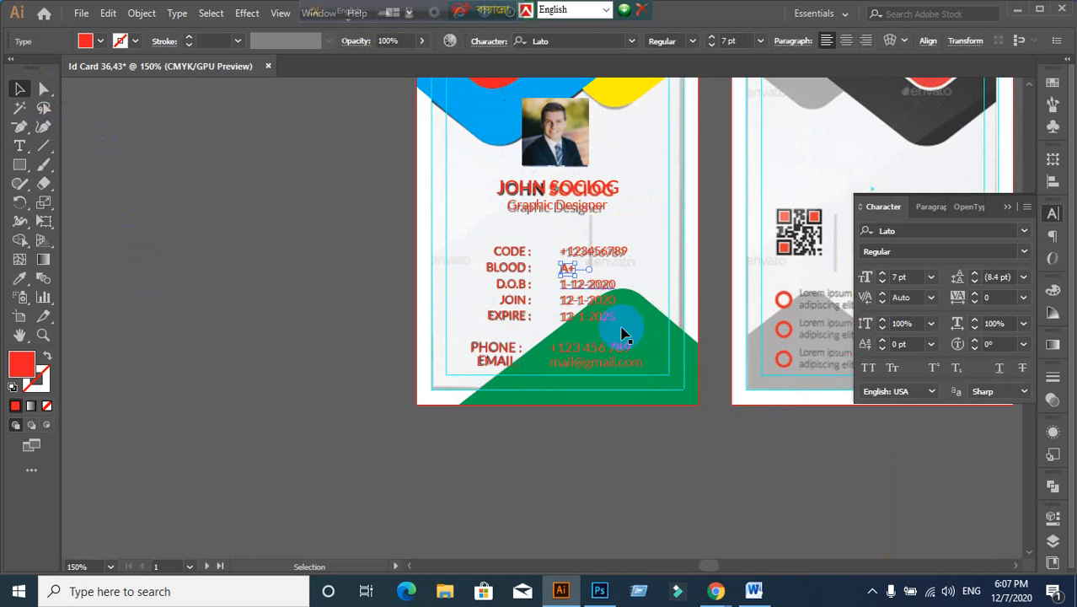
Step: Drag the gray reference card image off to the left of the cards
{"action": "left_click", "coordinate": [613, 489]}
{"action": "scroll", "coordinate": [654, 468], "scroll_direction": "down", "scroll_amount": 2}
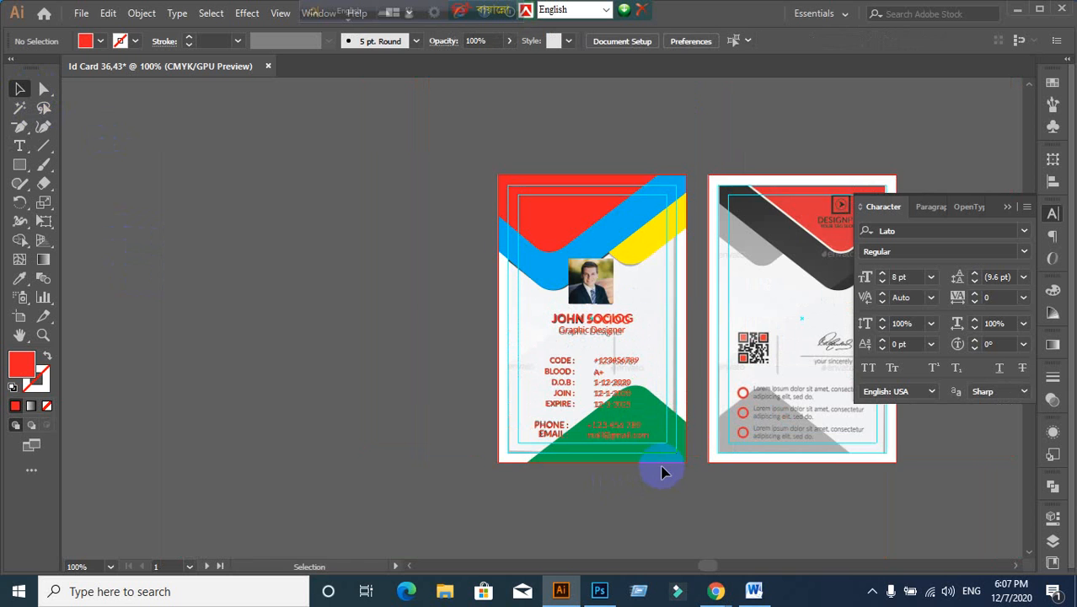
{"action": "scroll", "coordinate": [624, 447], "scroll_direction": "up", "scroll_amount": 1}
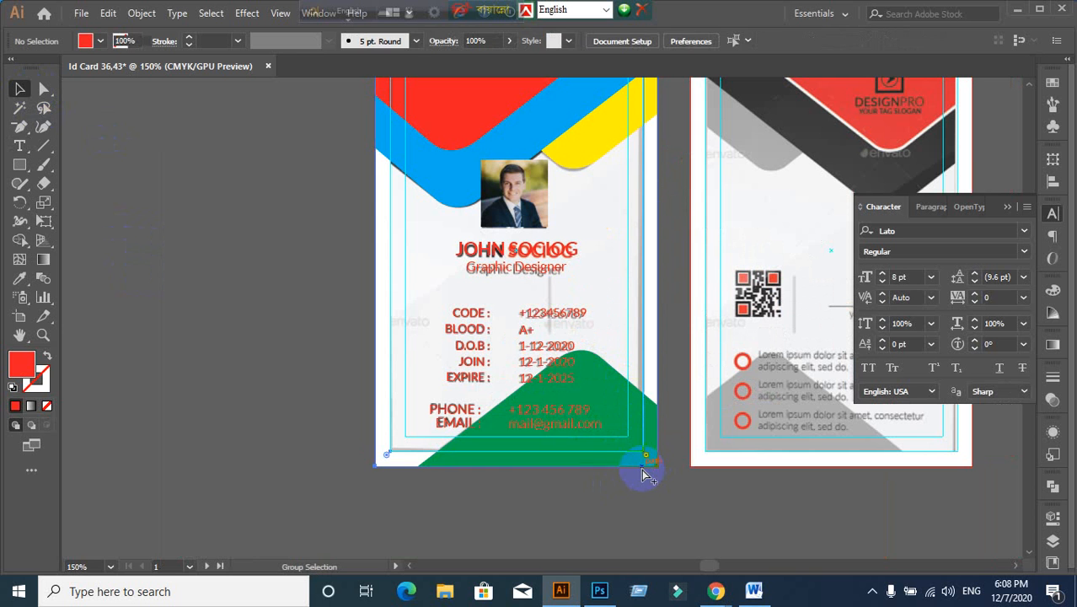
{"action": "left_click", "coordinate": [577, 448]}
{"action": "left_click", "coordinate": [315, 296]}
{"action": "scroll", "coordinate": [421, 410], "scroll_direction": "down", "scroll_amount": 1}
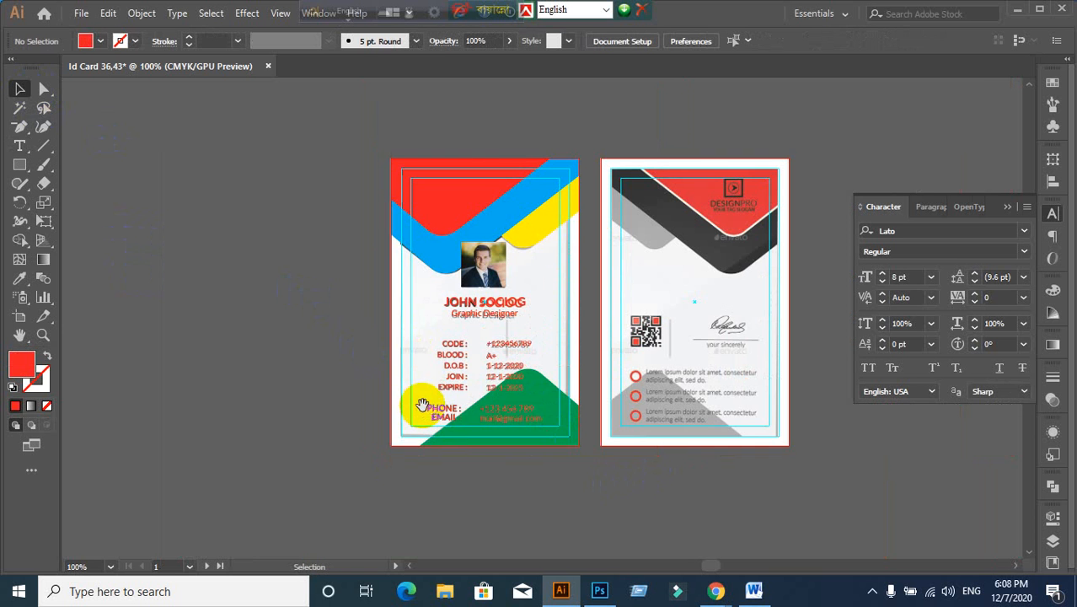
{"action": "left_click_drag", "start_coordinate": [498, 296], "coordinate": [176, 330]}
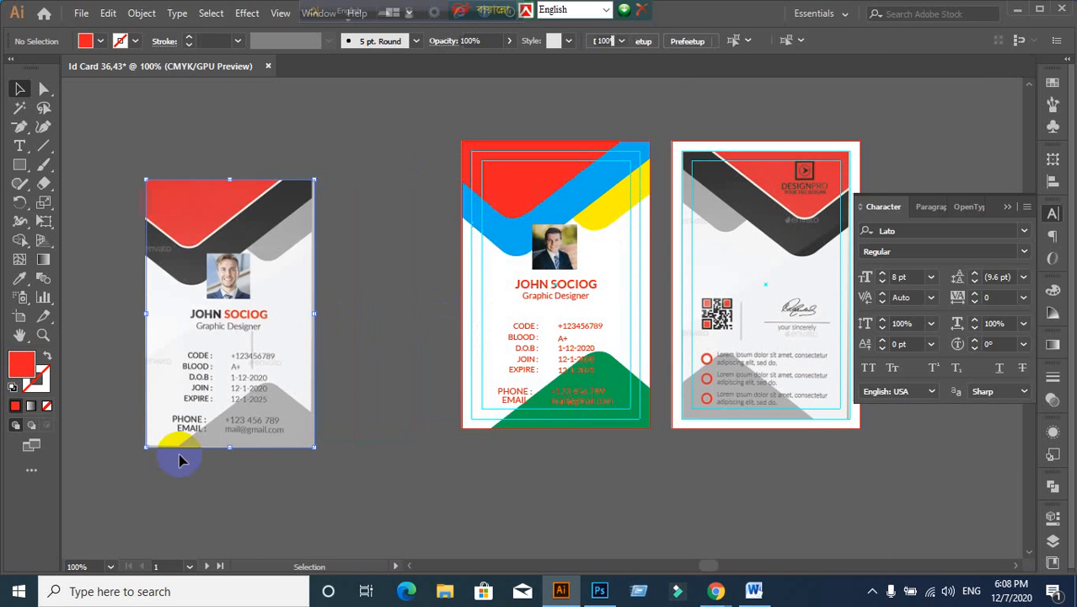
{"action": "left_click", "coordinate": [158, 481]}
Step: Frame all the cards and raise the reference image level with the front card
{"action": "scroll", "coordinate": [145, 349], "scroll_direction": "up", "scroll_amount": 3}
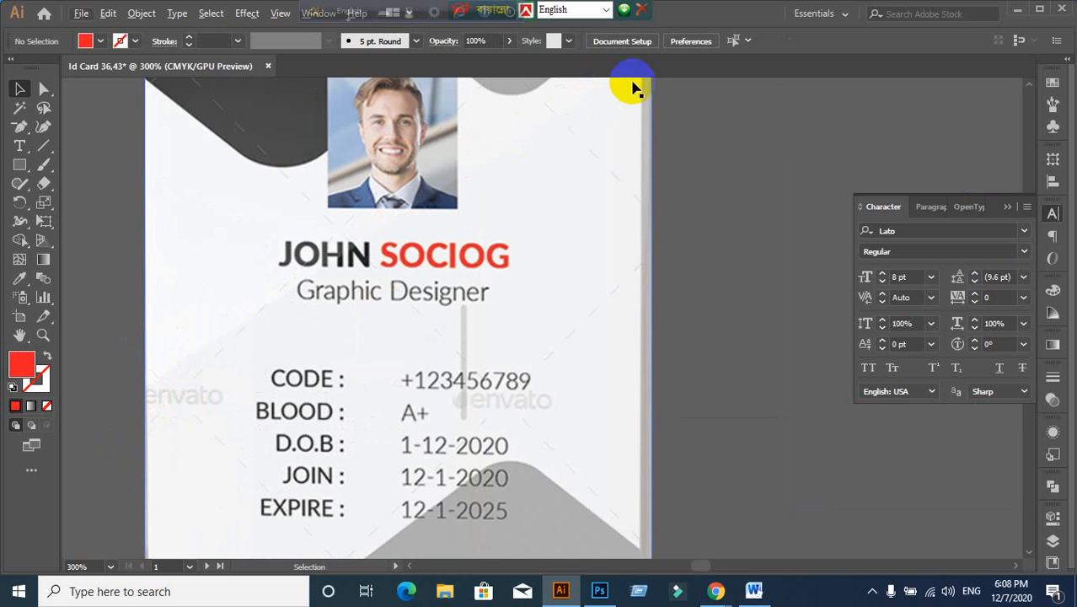
{"action": "scroll", "coordinate": [156, 409], "scroll_direction": "down", "scroll_amount": 5}
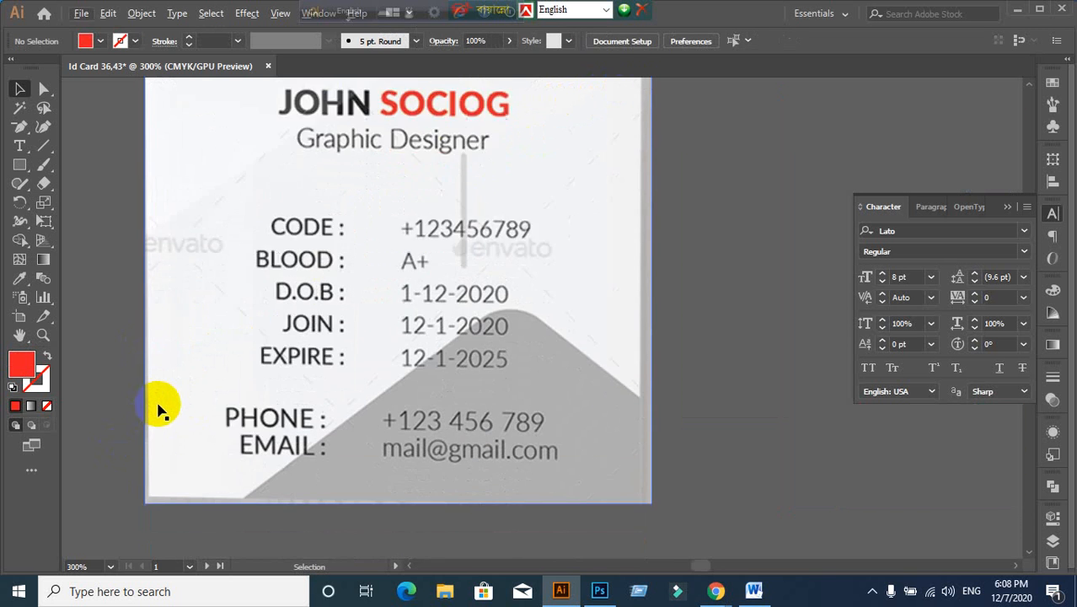
{"action": "scroll", "coordinate": [164, 461], "scroll_direction": "down", "scroll_amount": 5}
{"action": "scroll", "coordinate": [217, 440], "scroll_direction": "up", "scroll_amount": 3}
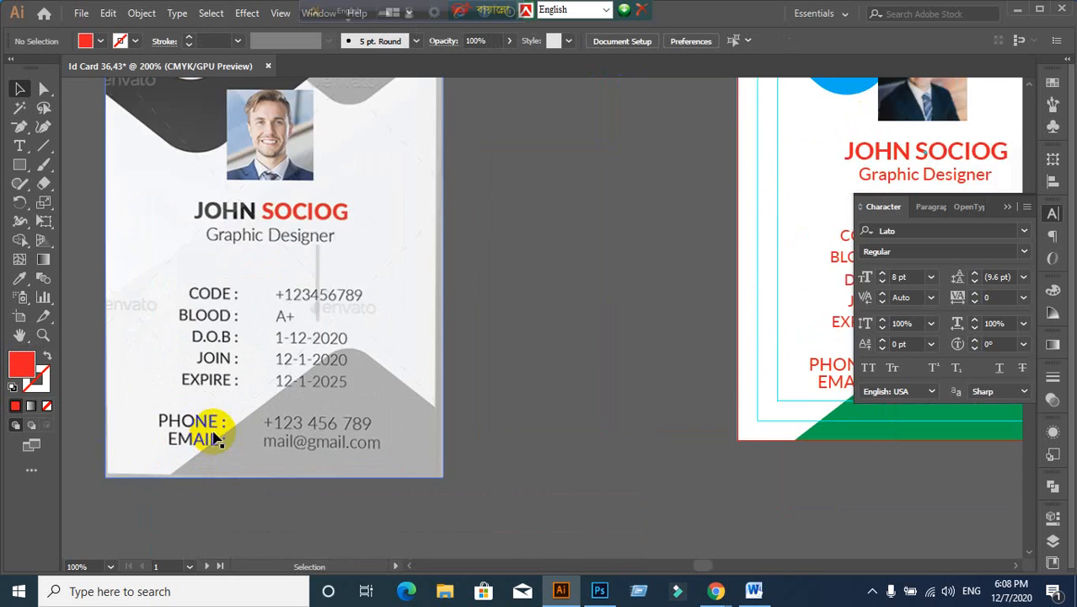
{"action": "scroll", "coordinate": [384, 401], "scroll_direction": "down", "scroll_amount": 1}
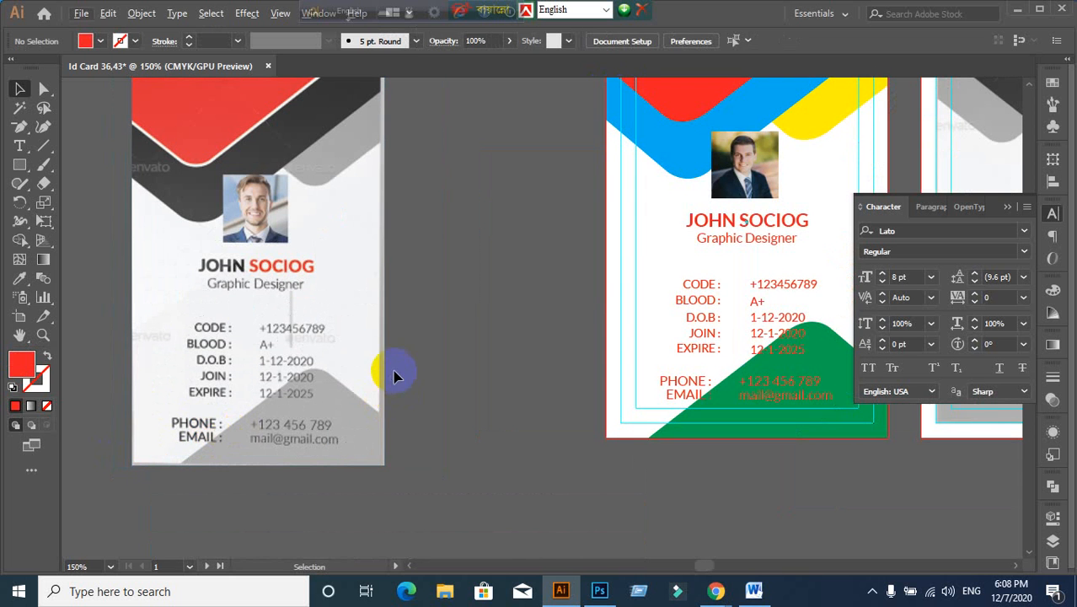
{"action": "scroll", "coordinate": [153, 355], "scroll_direction": "up", "scroll_amount": 2}
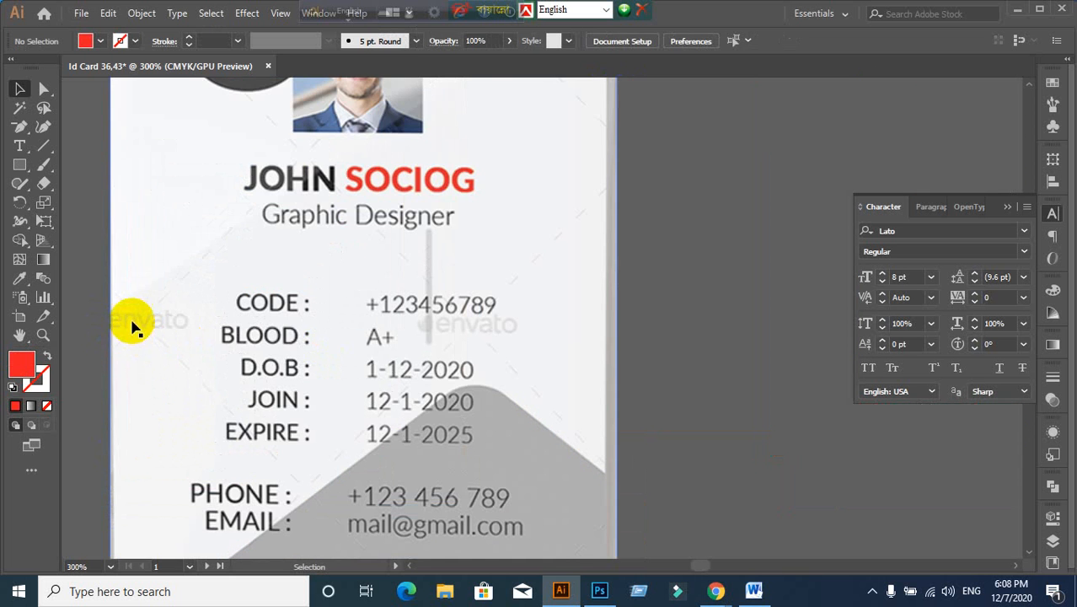
{"action": "scroll", "coordinate": [132, 325], "scroll_direction": "up", "scroll_amount": 1}
{"action": "scroll", "coordinate": [132, 325], "scroll_direction": "down", "scroll_amount": 1}
{"action": "scroll", "coordinate": [132, 325], "scroll_direction": "down", "scroll_amount": 2}
{"action": "scroll", "coordinate": [451, 341], "scroll_direction": "down", "scroll_amount": 1}
{"action": "left_click_drag", "start_coordinate": [452, 342], "coordinate": [410, 342]}
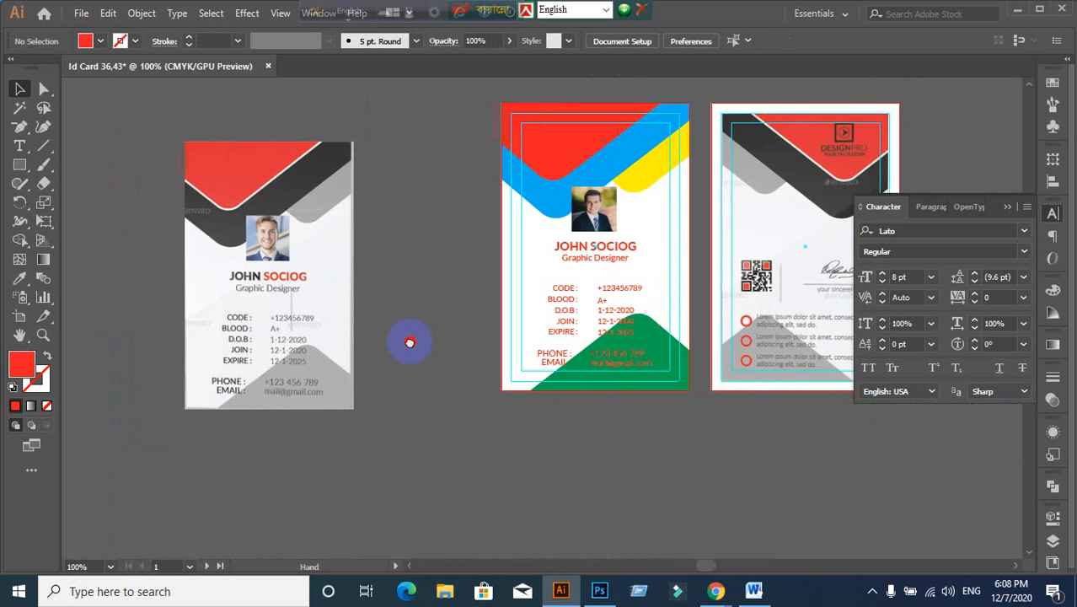
{"action": "left_click_drag", "start_coordinate": [714, 408], "coordinate": [669, 438]}
{"action": "left_click_drag", "start_coordinate": [205, 339], "coordinate": [229, 290]}
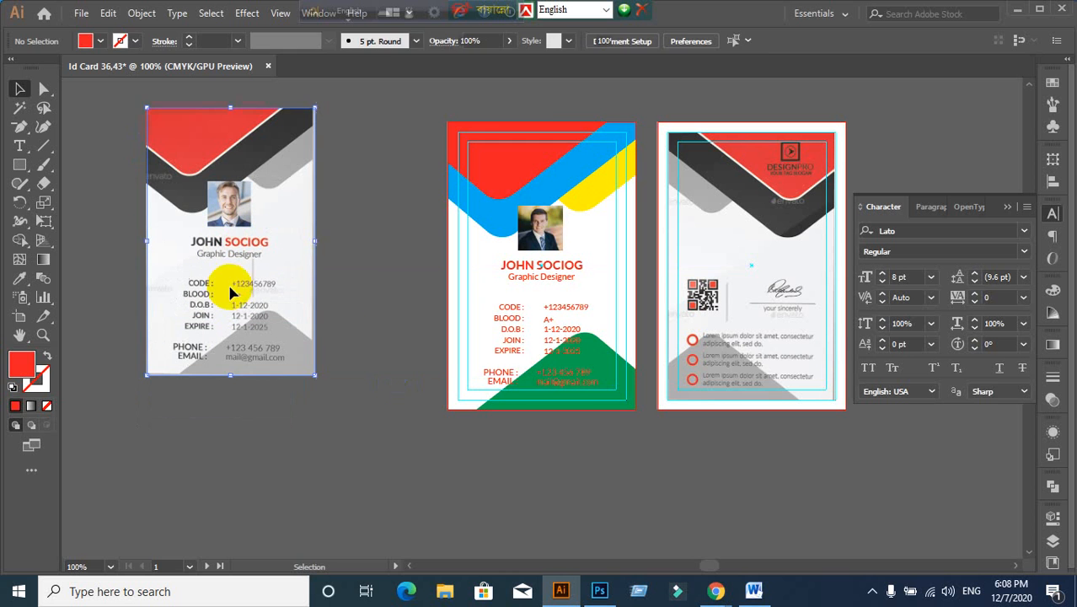
{"action": "left_click", "coordinate": [350, 320]}
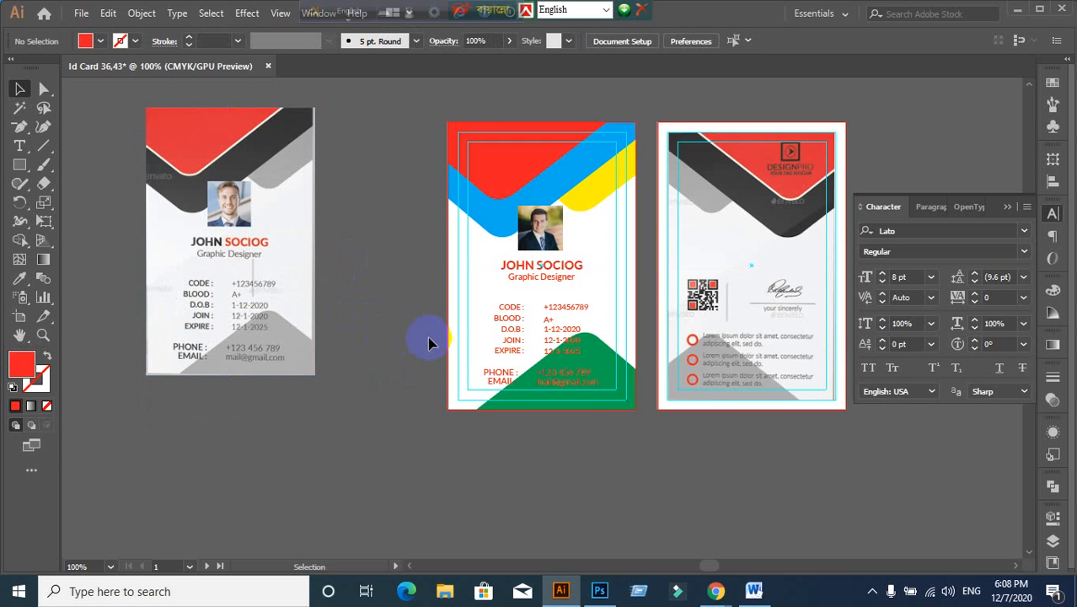
{"action": "scroll", "coordinate": [405, 214], "scroll_direction": "up", "scroll_amount": 1}
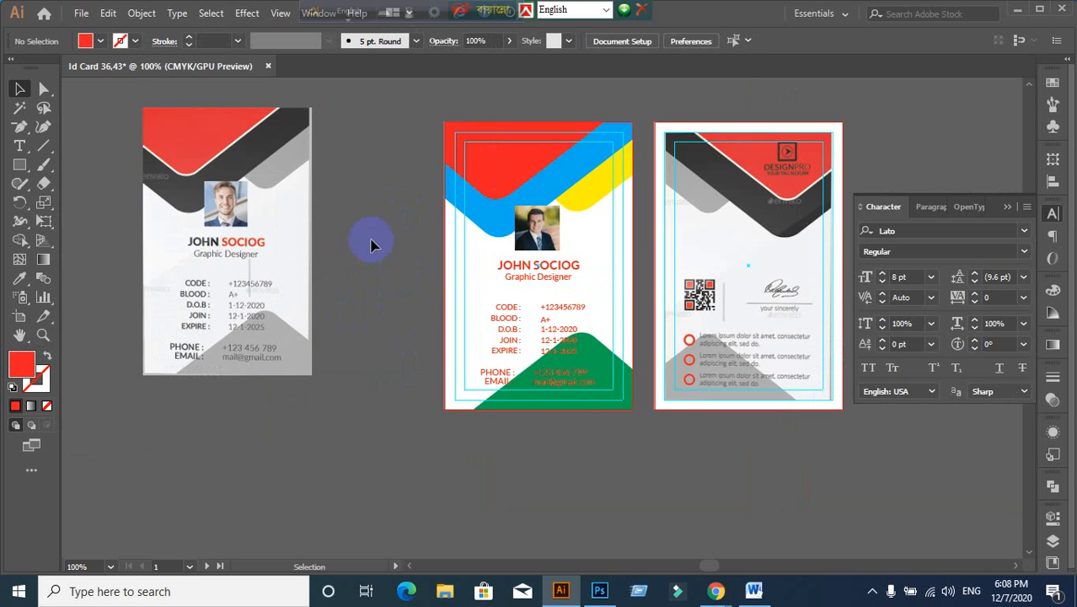
{"action": "left_click", "coordinate": [195, 172]}
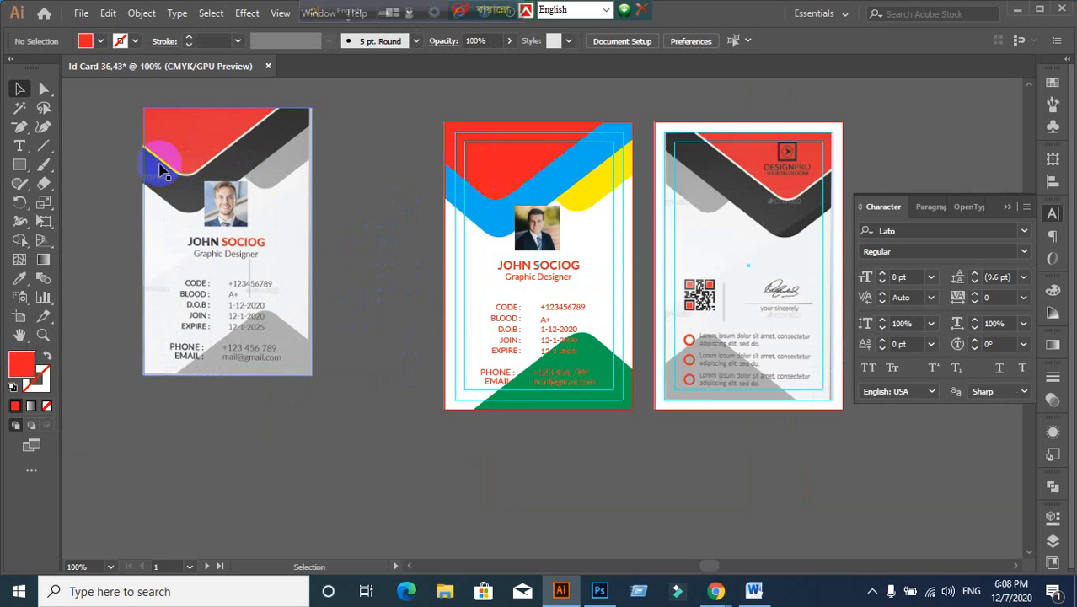
Step: Give the red header shape a 2 pt white stroke
{"action": "left_click", "coordinate": [488, 157]}
{"action": "left_click", "coordinate": [135, 42]}
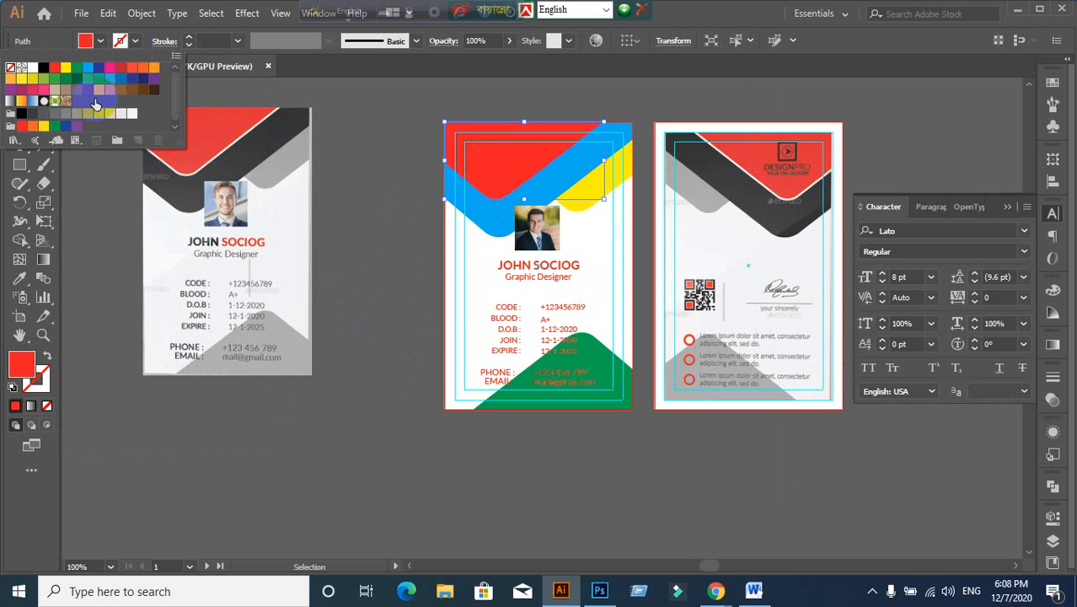
{"action": "left_click", "coordinate": [33, 69]}
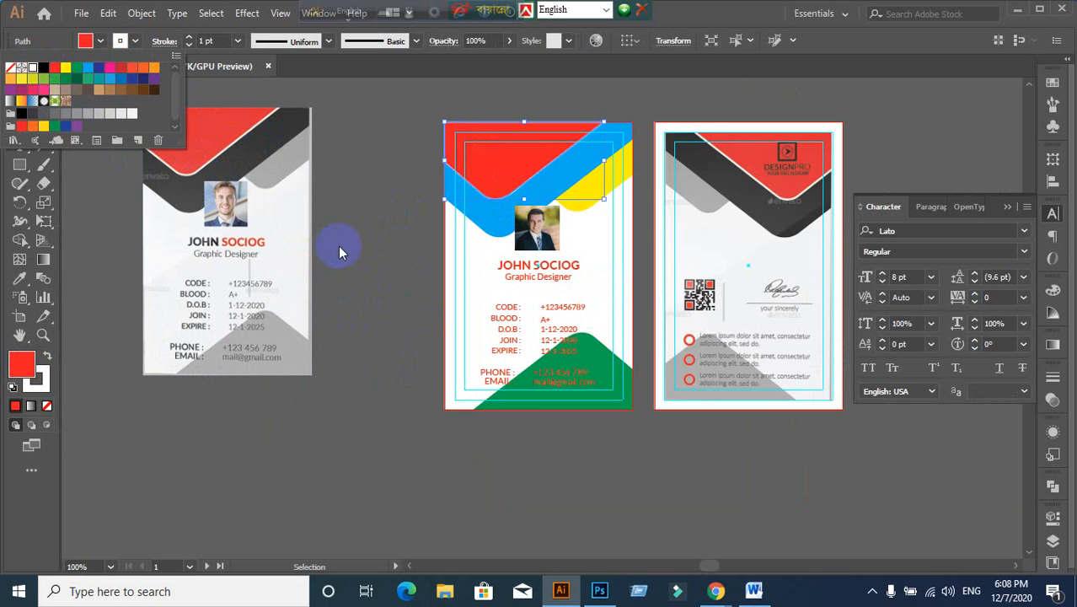
{"action": "left_click", "coordinate": [222, 40]}
{"action": "scroll", "coordinate": [222, 40], "scroll_direction": "up", "scroll_amount": 1}
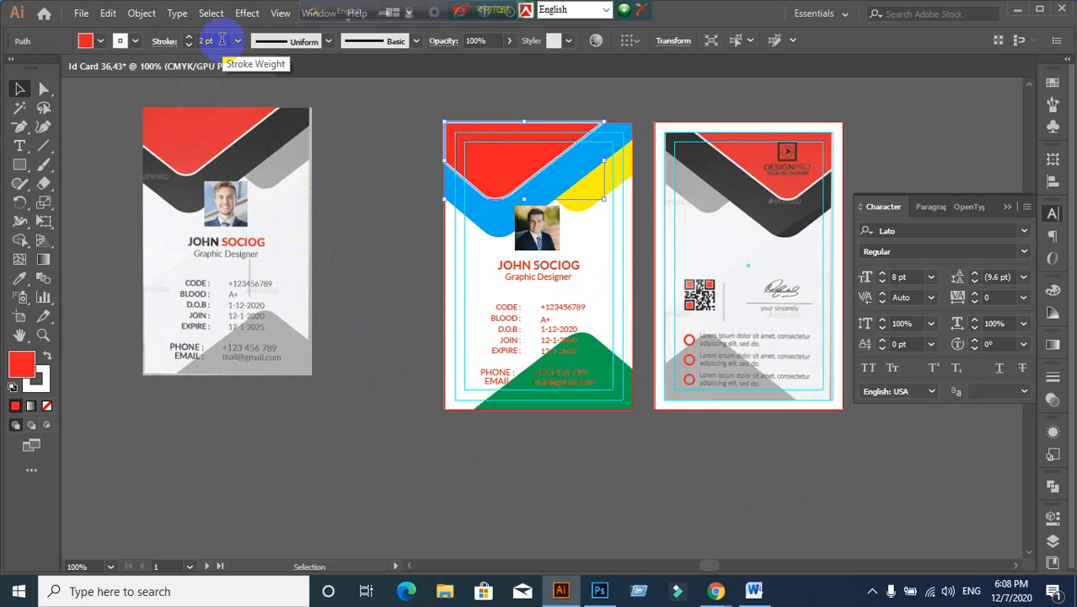
{"action": "left_click", "coordinate": [432, 150]}
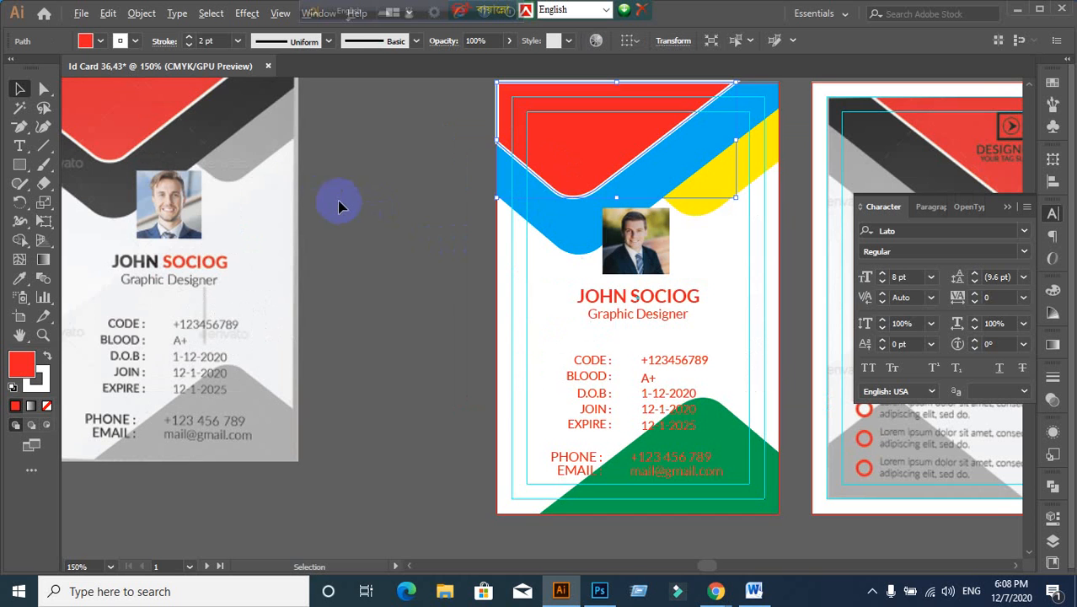
{"action": "scroll", "coordinate": [341, 204], "scroll_direction": "up", "scroll_amount": 1}
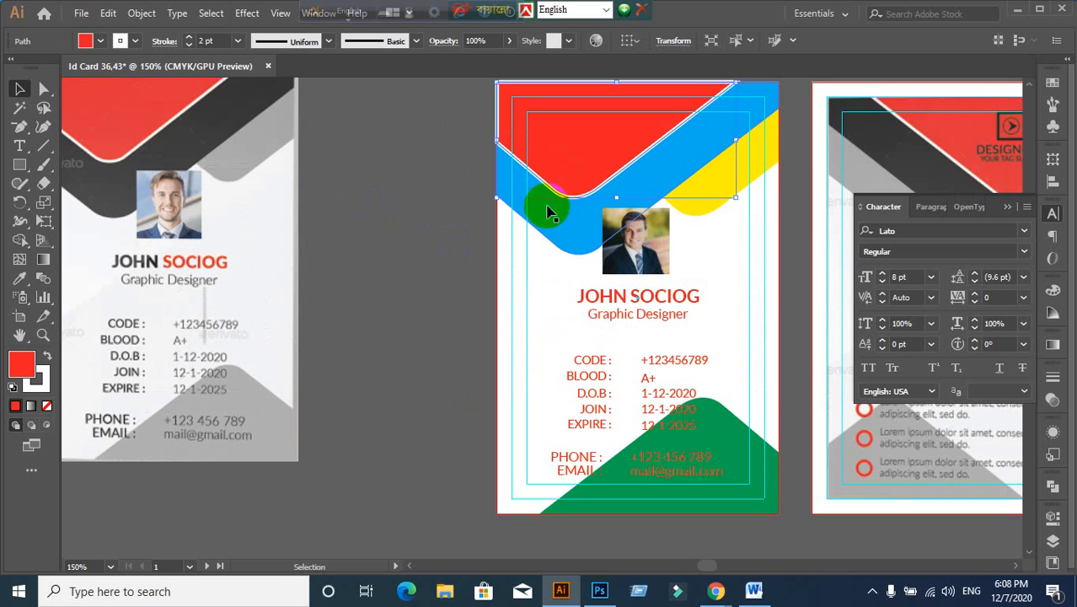
Step: Set the header's white stroke to Align Stroke to Outside in the Stroke panel
{"action": "left_click", "coordinate": [1052, 375]}
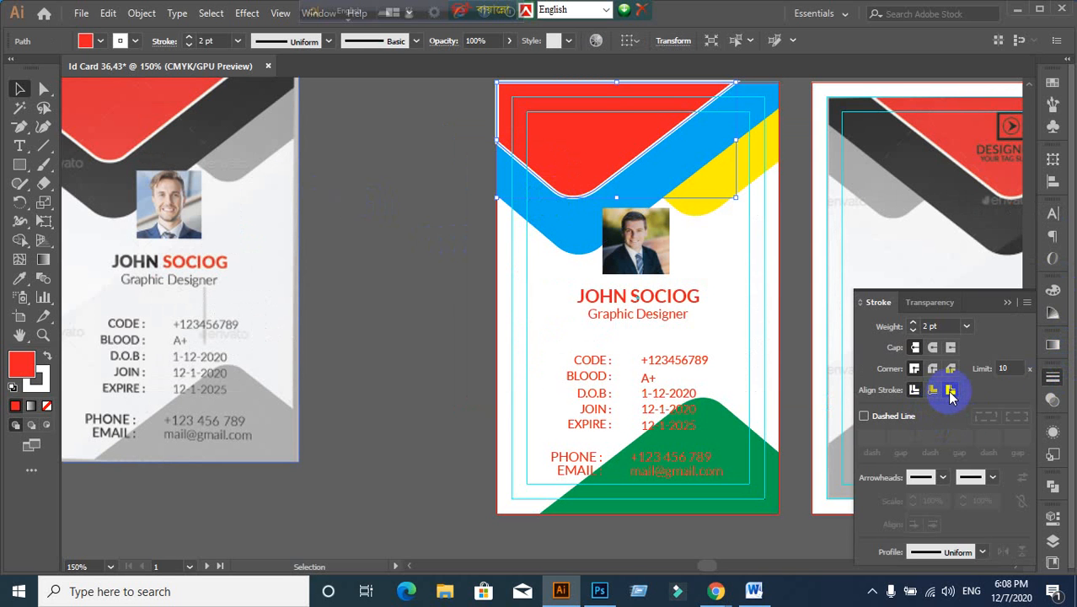
{"action": "left_click", "coordinate": [950, 391]}
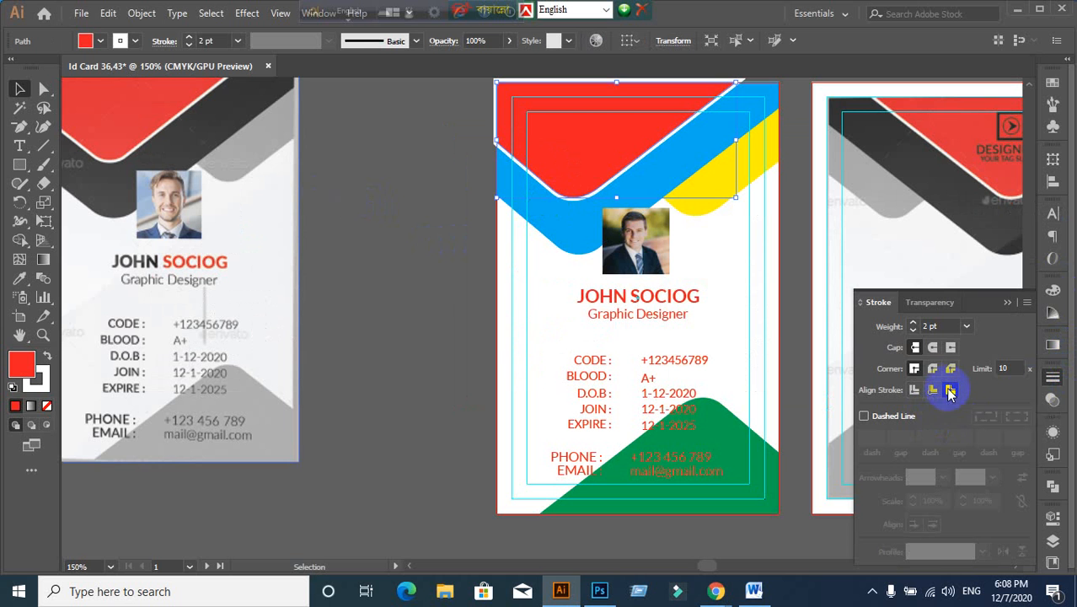
{"action": "left_click", "coordinate": [933, 393]}
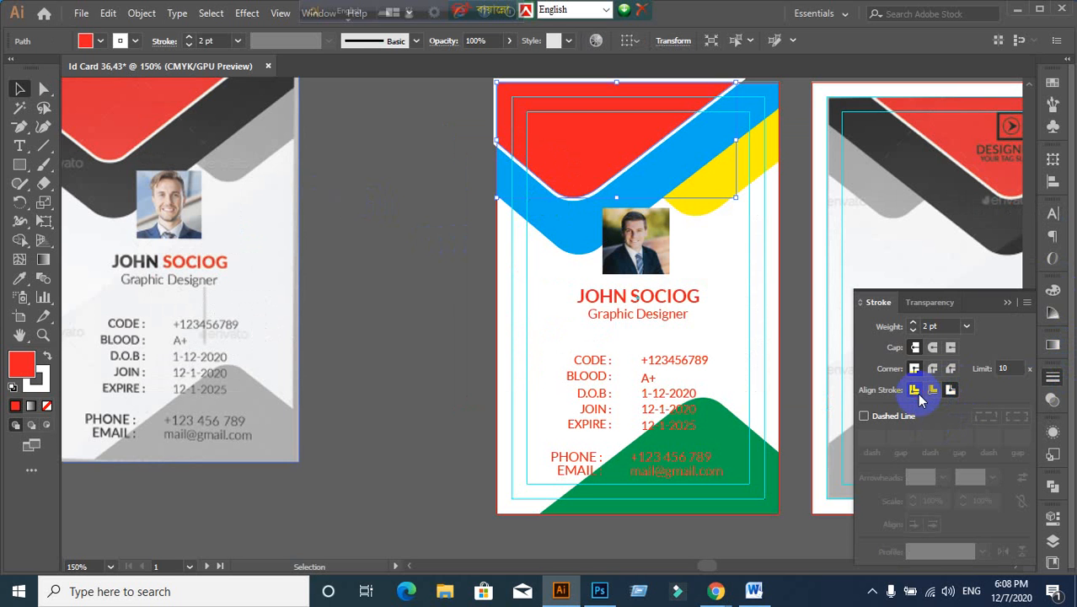
{"action": "left_click", "coordinate": [915, 391]}
{"action": "left_click", "coordinate": [951, 393]}
{"action": "left_click", "coordinate": [609, 360]}
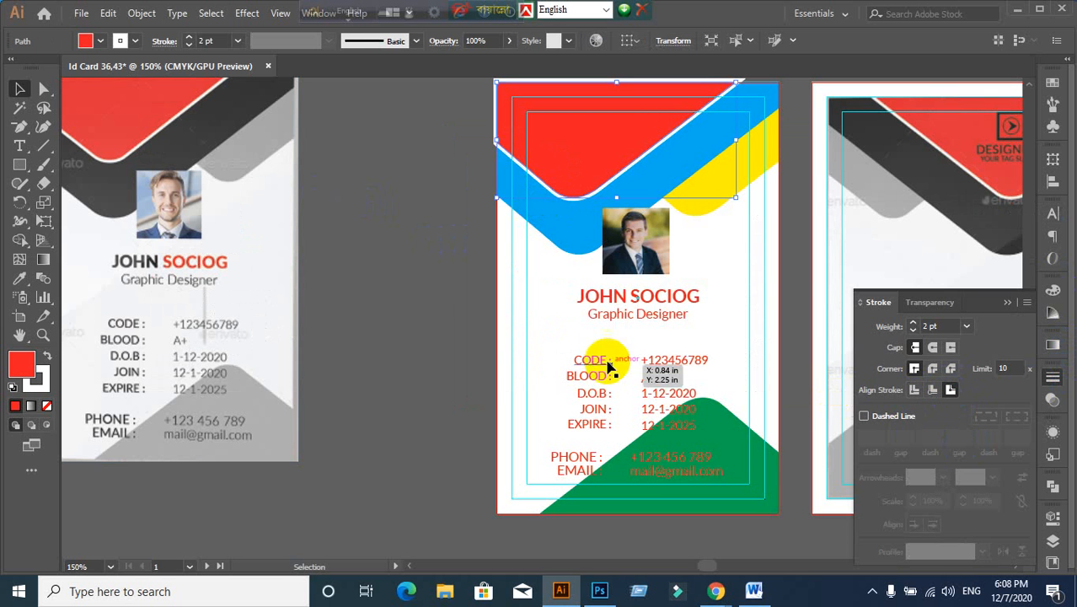
{"action": "left_click", "coordinate": [428, 324]}
{"action": "scroll", "coordinate": [429, 345], "scroll_direction": "down", "scroll_amount": 2}
{"action": "scroll", "coordinate": [429, 345], "scroll_direction": "up", "scroll_amount": 1}
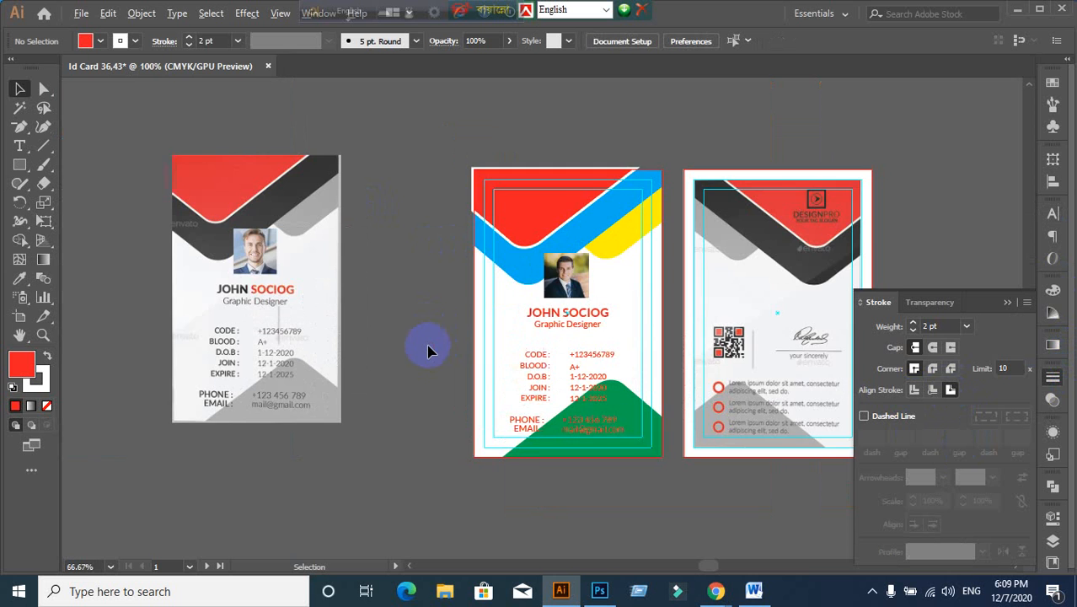
{"action": "left_click_drag", "start_coordinate": [427, 351], "coordinate": [431, 331]}
{"action": "scroll", "coordinate": [485, 250], "scroll_direction": "up", "scroll_amount": 2}
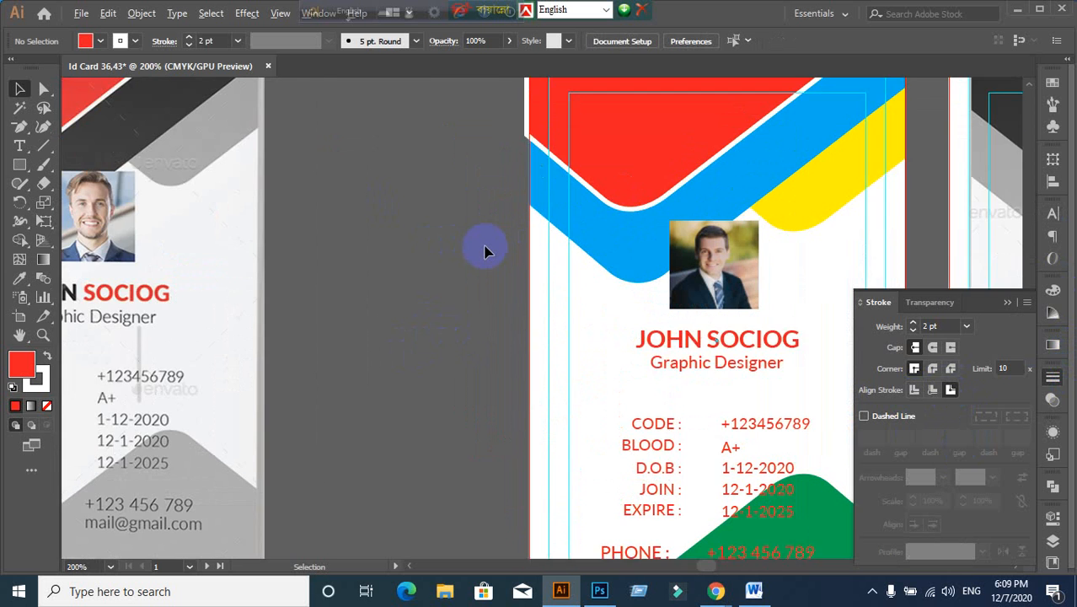
{"action": "scroll", "coordinate": [486, 249], "scroll_direction": "down", "scroll_amount": 1}
{"action": "left_click", "coordinate": [608, 144]}
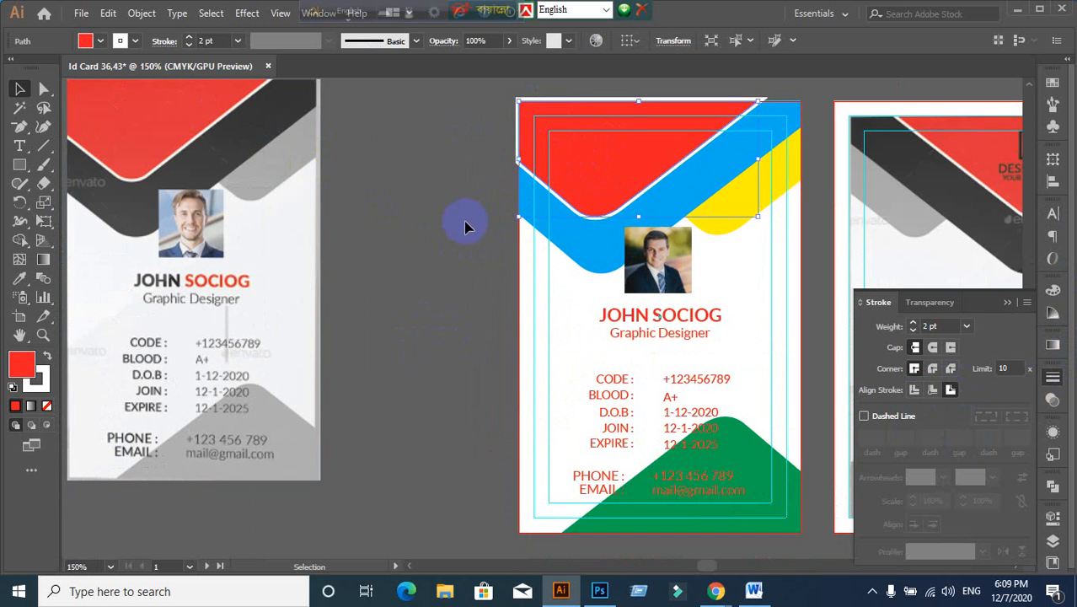
Step: Expand the header's appearance into artwork and ungroup it, checking the layers beneath
{"action": "left_click", "coordinate": [143, 14]}
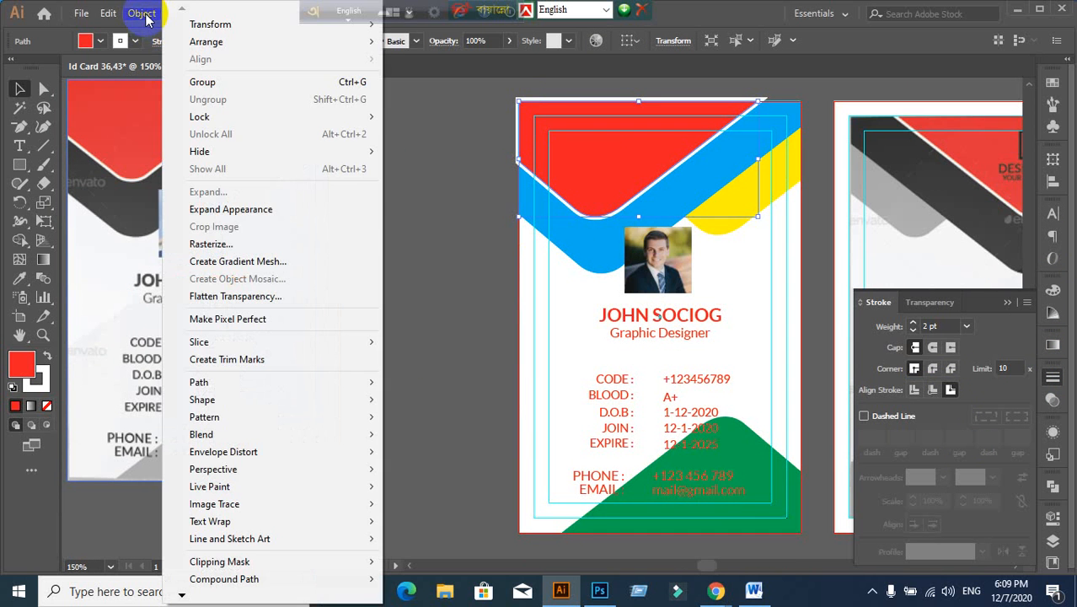
{"action": "left_click", "coordinate": [242, 209]}
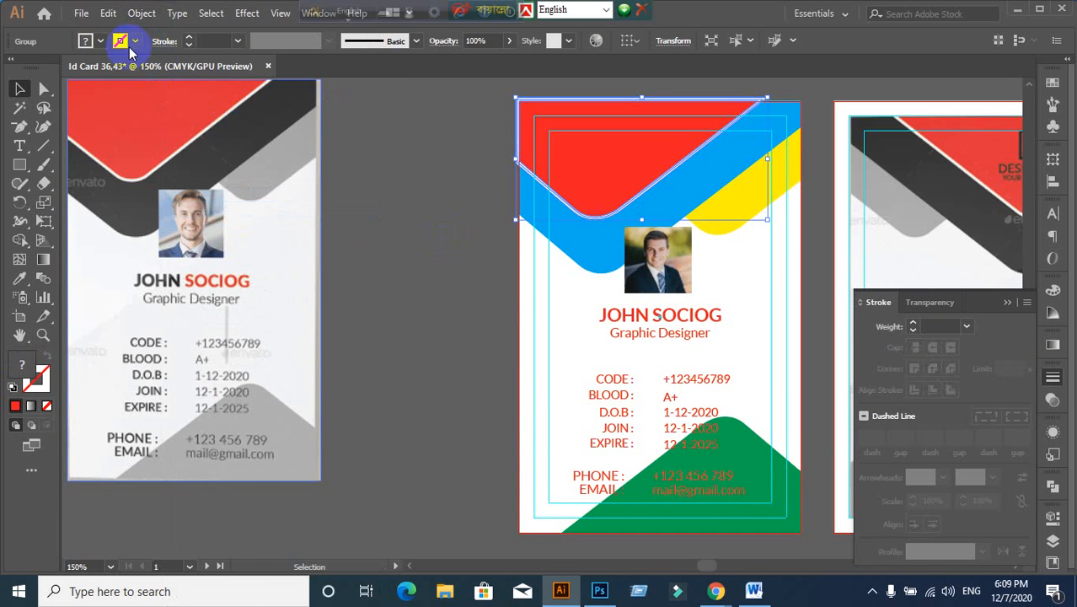
{"action": "left_click", "coordinate": [141, 14]}
{"action": "left_click", "coordinate": [208, 192]}
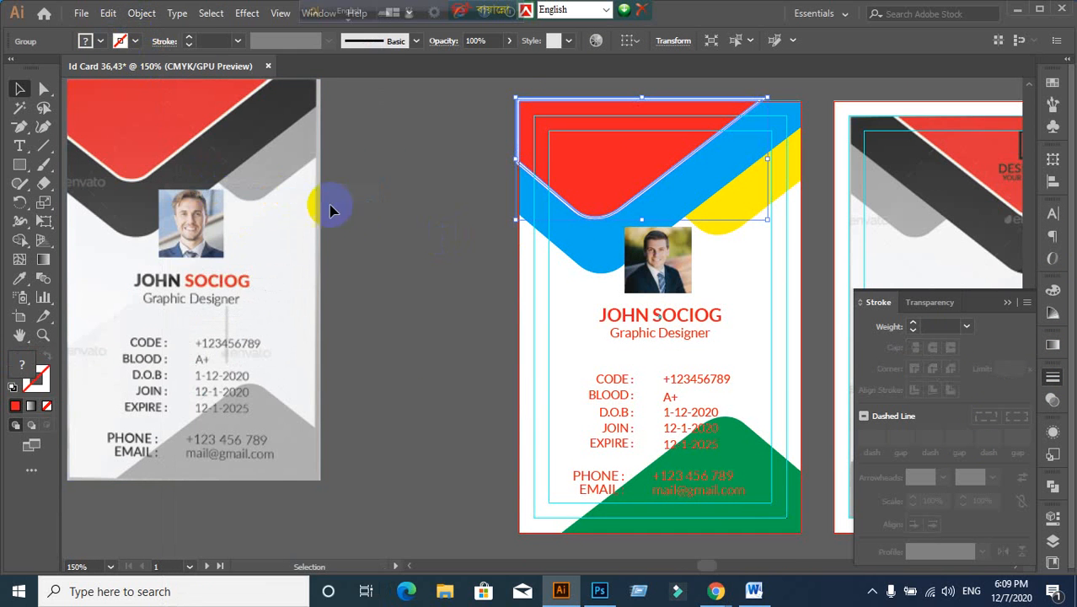
{"action": "right_click", "coordinate": [578, 152]}
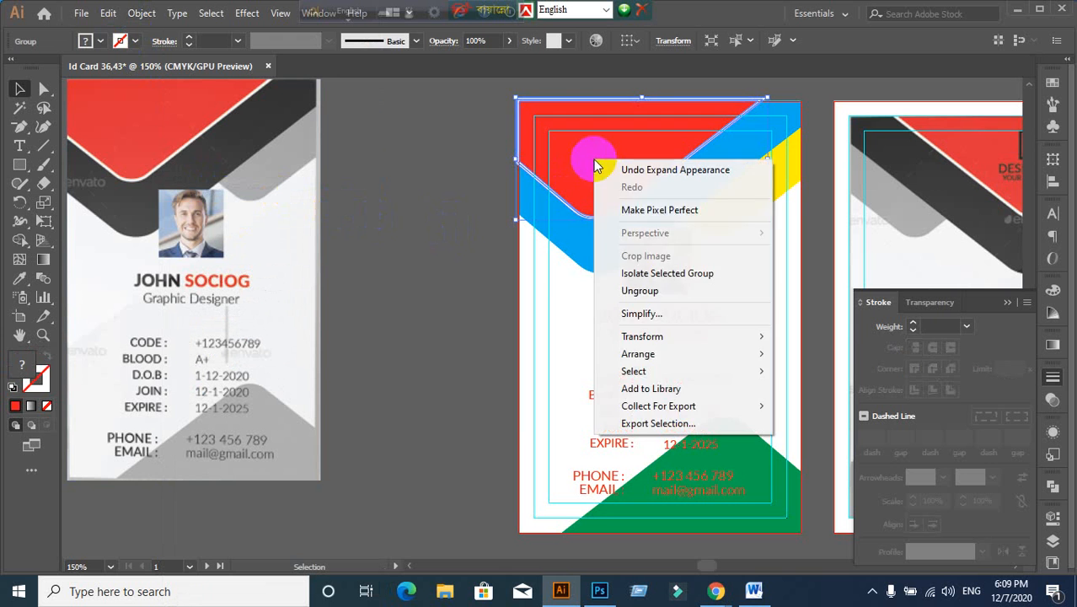
{"action": "left_click", "coordinate": [673, 290]}
{"action": "left_click", "coordinate": [495, 263]}
{"action": "left_click_drag", "start_coordinate": [674, 155], "coordinate": [499, 246]}
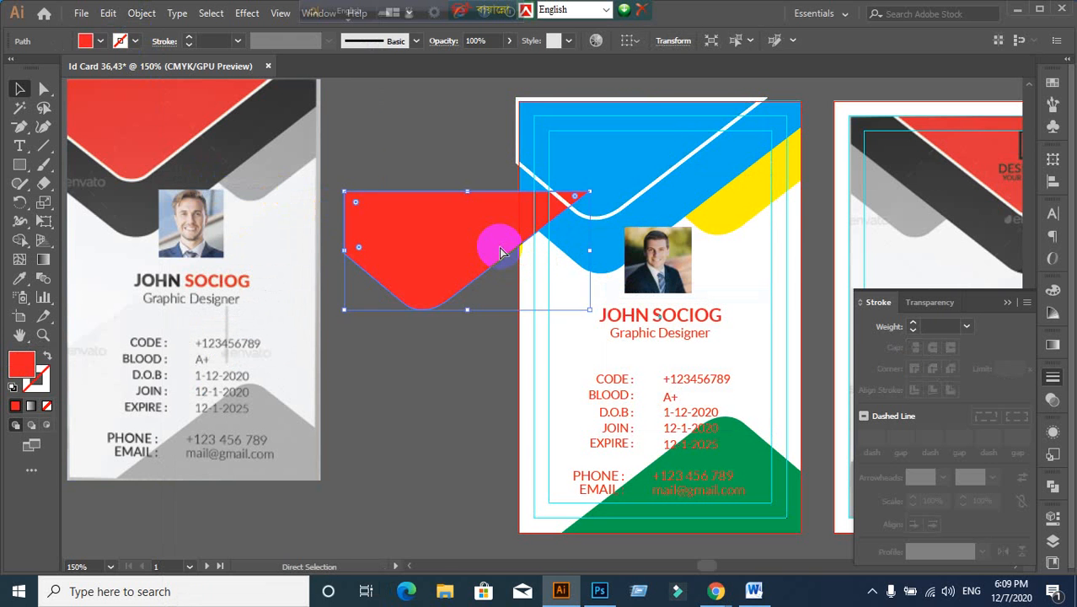
{"action": "key", "text": "ctrl+z"}
{"action": "left_click", "coordinate": [464, 310]}
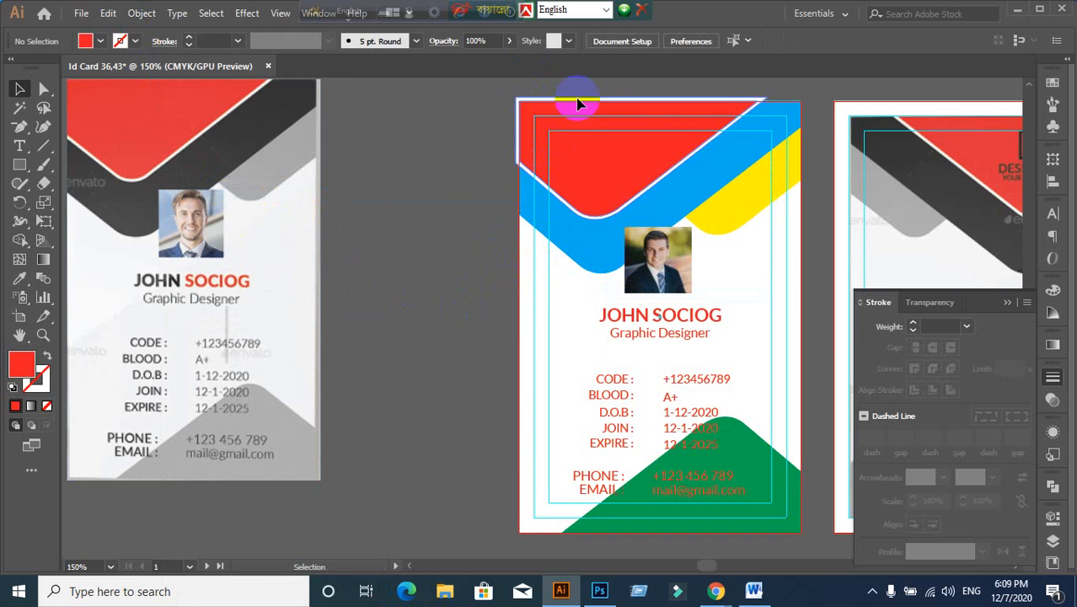
{"action": "left_click", "coordinate": [518, 342]}
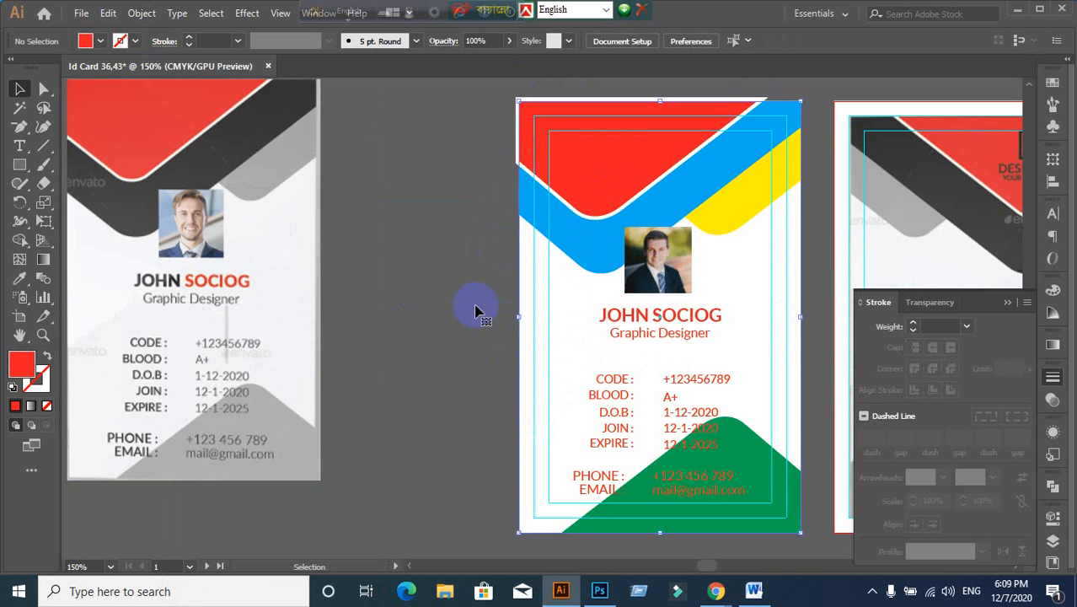
{"action": "left_click", "coordinate": [477, 310]}
Step: Merge the white edge band into the red header with the Shape Builder
{"action": "scroll", "coordinate": [487, 205], "scroll_direction": "up", "scroll_amount": 1}
{"action": "left_click_drag", "start_coordinate": [487, 208], "coordinate": [457, 251]}
{"action": "scroll", "coordinate": [487, 252], "scroll_direction": "up", "scroll_amount": 3}
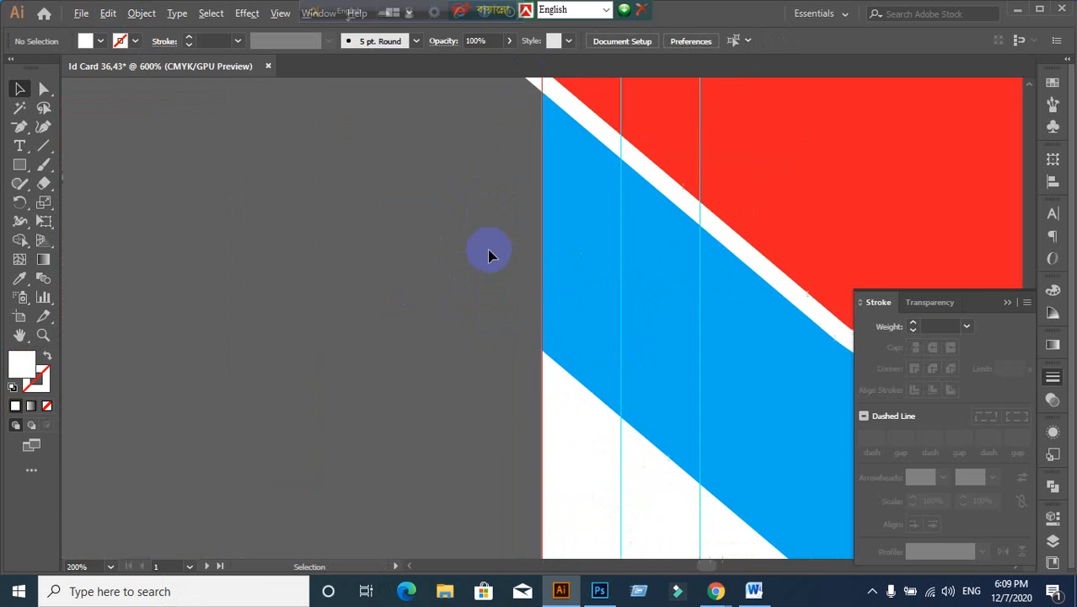
{"action": "scroll", "coordinate": [515, 173], "scroll_direction": "up", "scroll_amount": 1}
{"action": "left_click", "coordinate": [530, 122]}
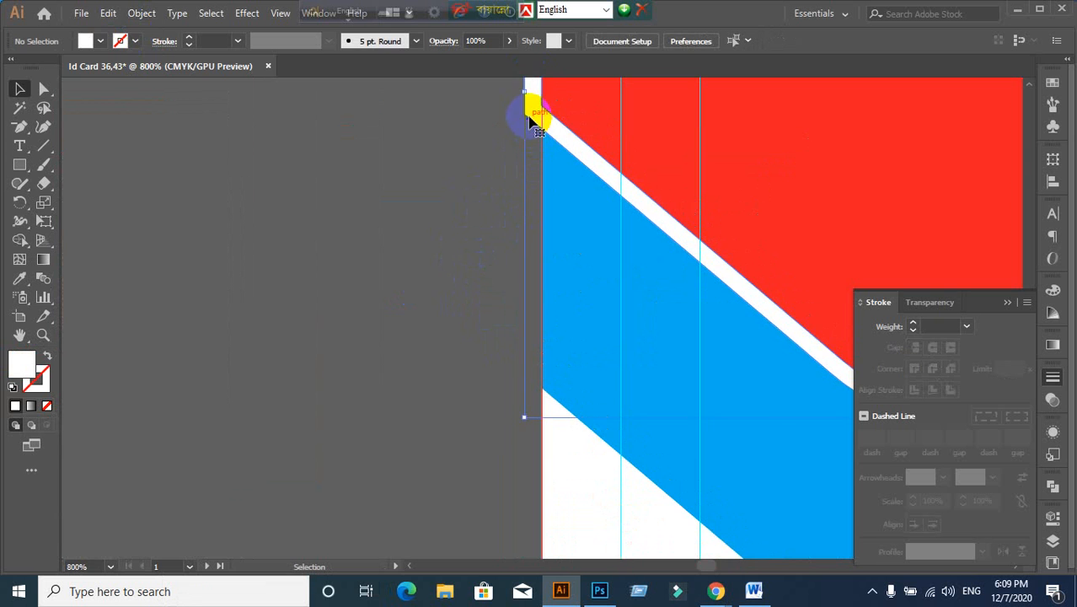
{"action": "scroll", "coordinate": [511, 241], "scroll_direction": "down", "scroll_amount": 3}
{"action": "scroll", "coordinate": [511, 244], "scroll_direction": "down", "scroll_amount": 1}
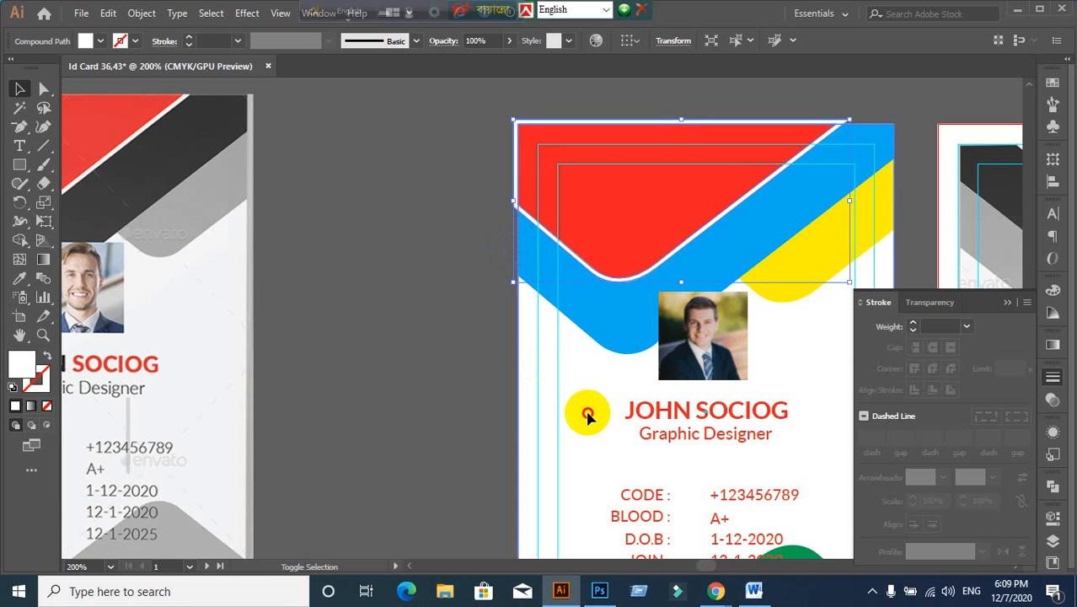
{"action": "left_click", "coordinate": [567, 290], "text": "shift"}
{"action": "scroll", "coordinate": [561, 291], "scroll_direction": "up", "scroll_amount": 3}
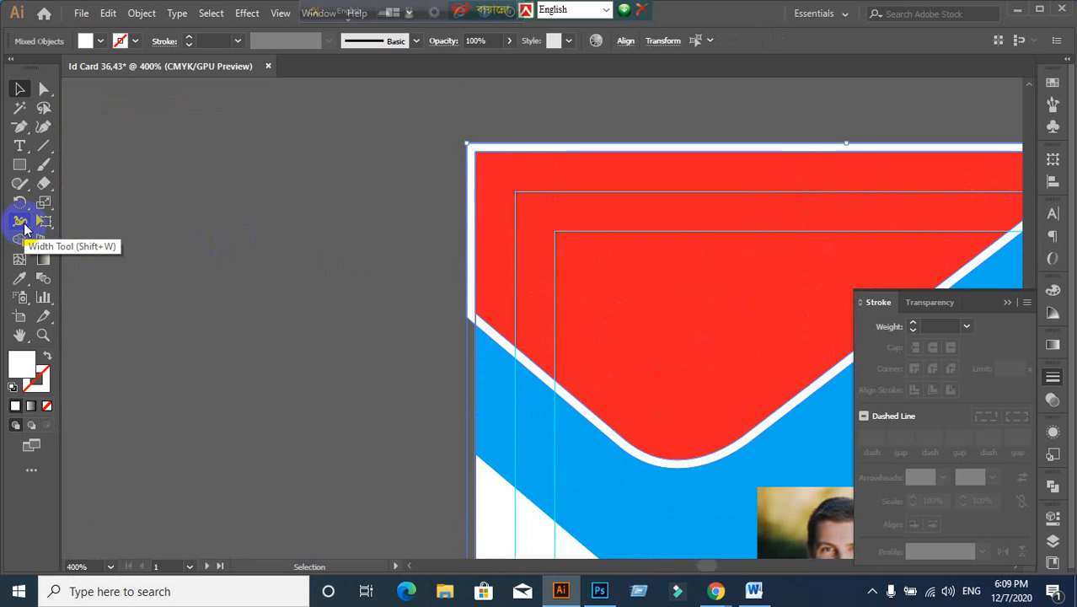
{"action": "left_click", "coordinate": [19, 239]}
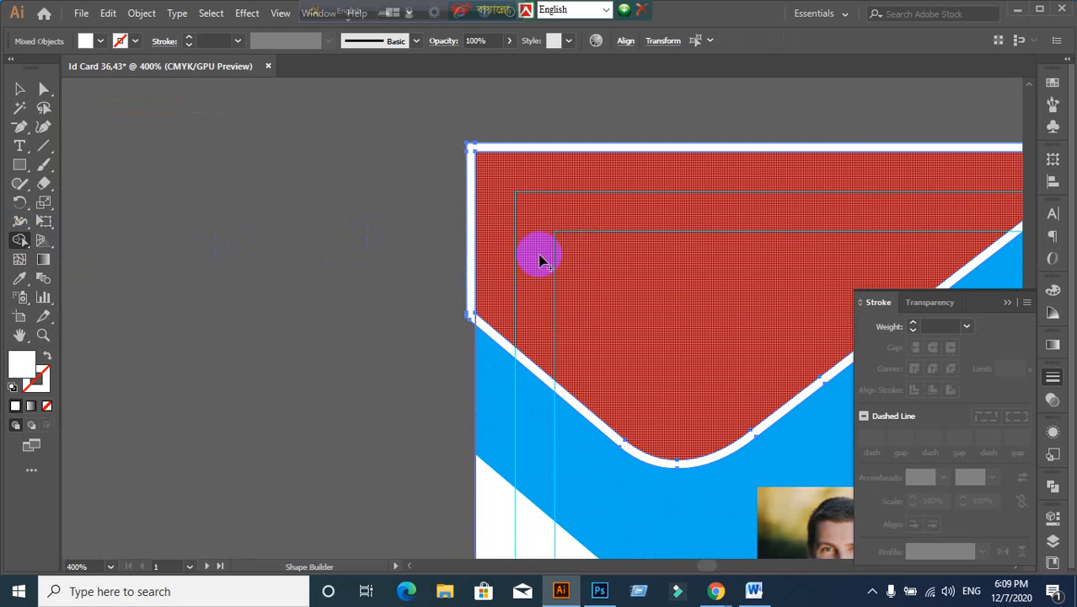
{"action": "left_click", "coordinate": [472, 267]}
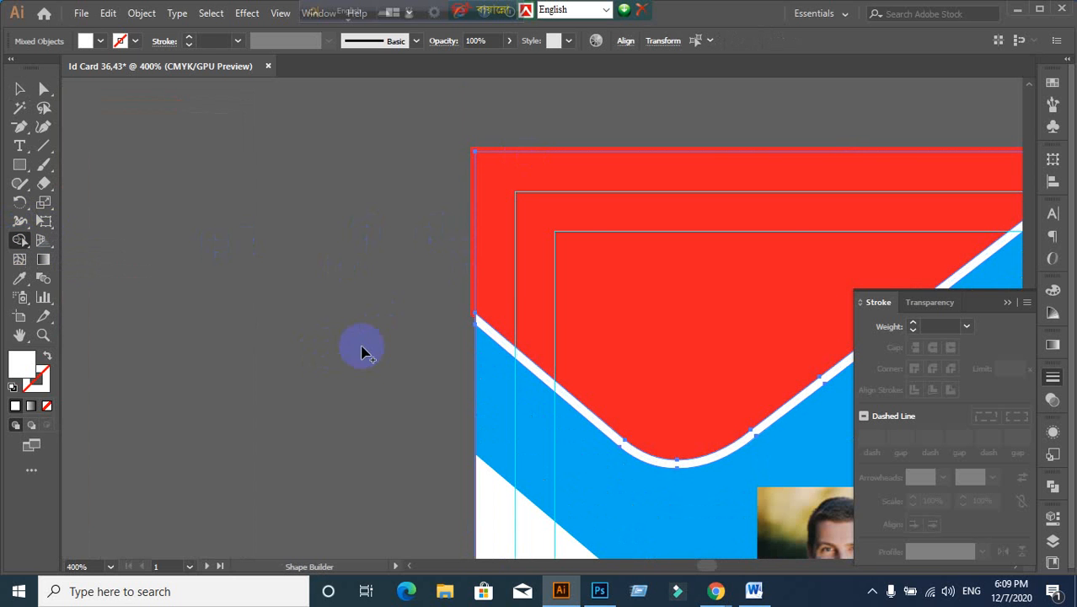
{"action": "scroll", "coordinate": [364, 339], "scroll_direction": "down", "scroll_amount": 2}
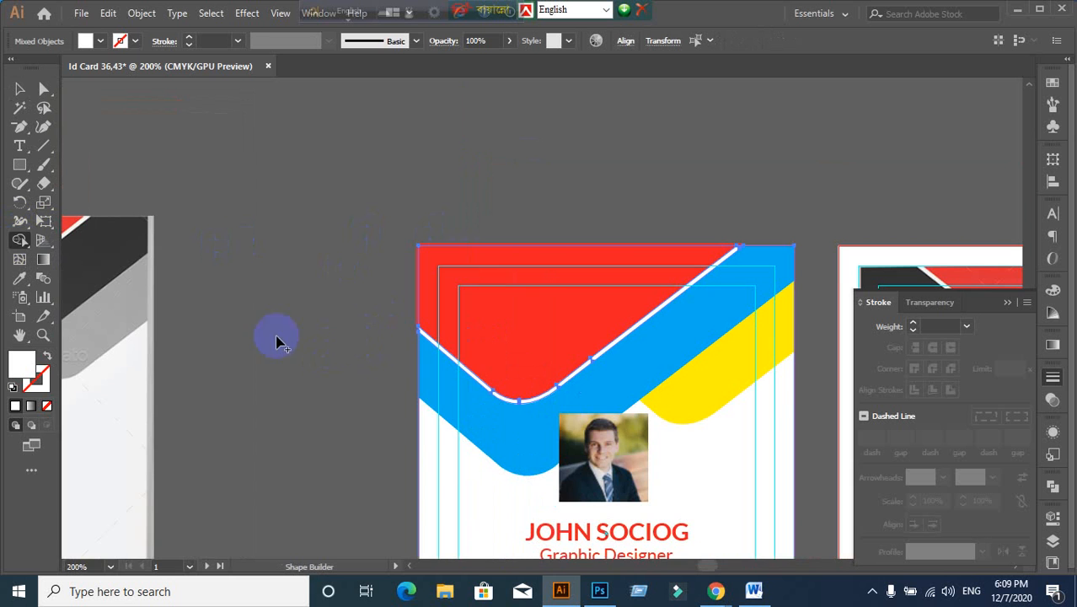
Step: Inspect beneath the red header, then select it together with a second shape
{"action": "left_click", "coordinate": [31, 93]}
{"action": "left_click", "coordinate": [113, 144]}
{"action": "scroll", "coordinate": [496, 350], "scroll_direction": "up", "scroll_amount": 3}
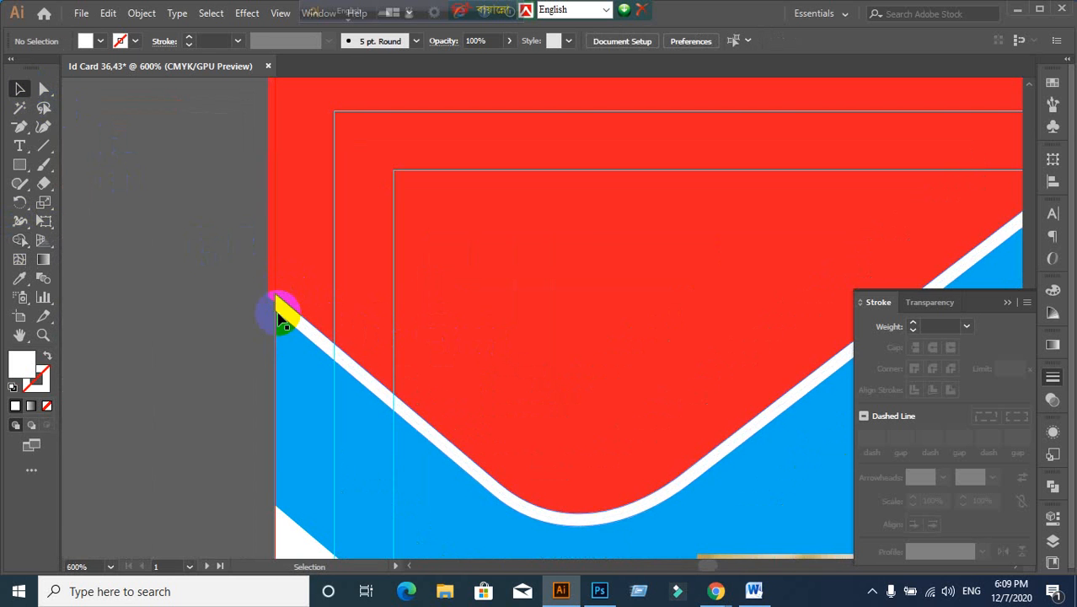
{"action": "left_click_drag", "start_coordinate": [272, 275], "coordinate": [132, 311]}
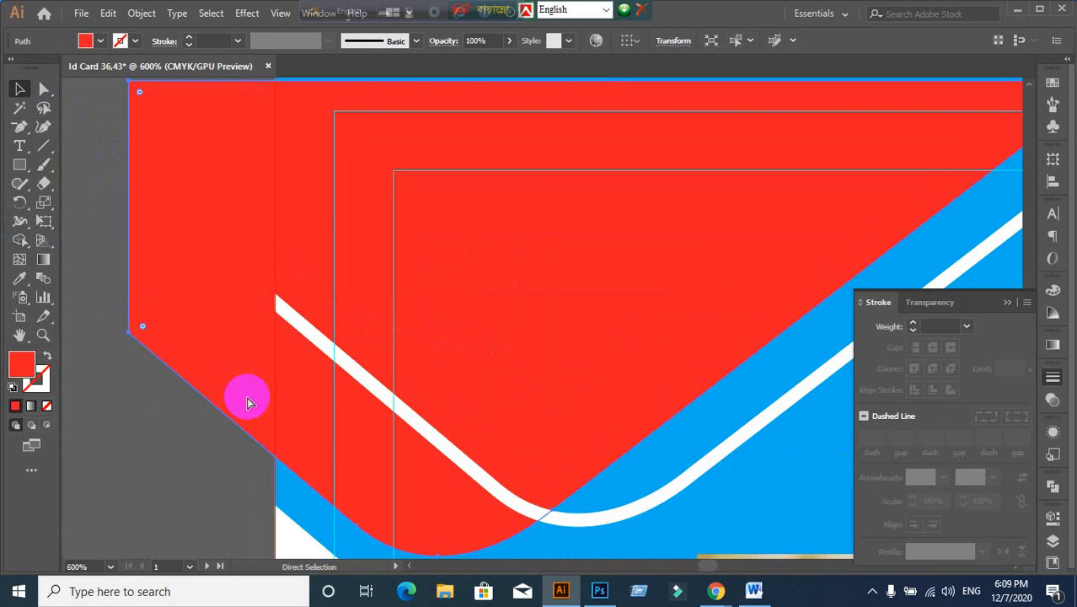
{"action": "key", "text": "ctrl+z"}
{"action": "left_click", "coordinate": [187, 414]}
{"action": "scroll", "coordinate": [211, 400], "scroll_direction": "down", "scroll_amount": 1}
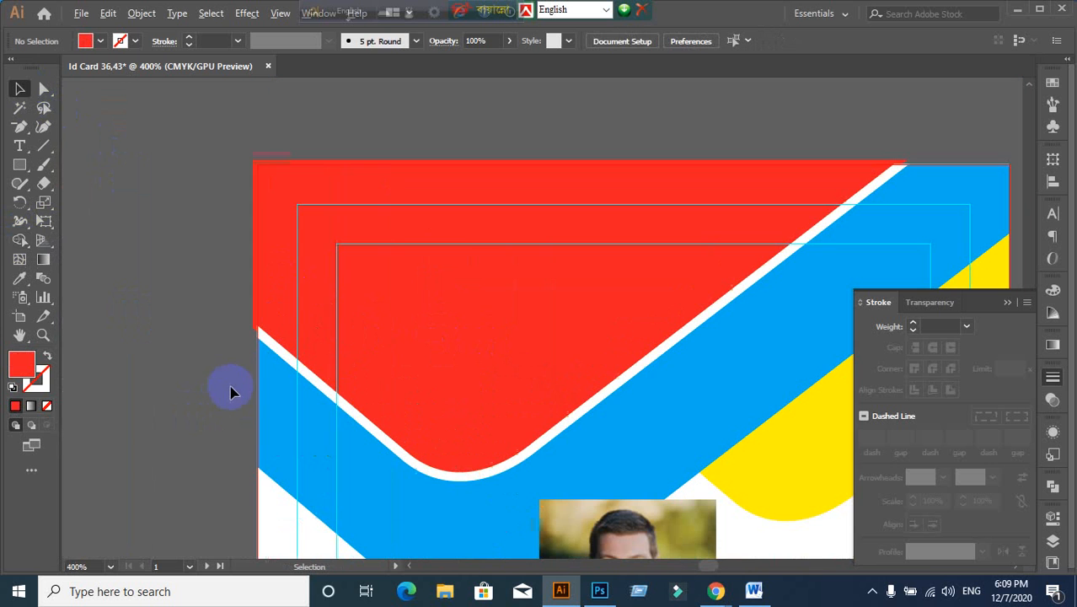
{"action": "left_click", "coordinate": [259, 311]}
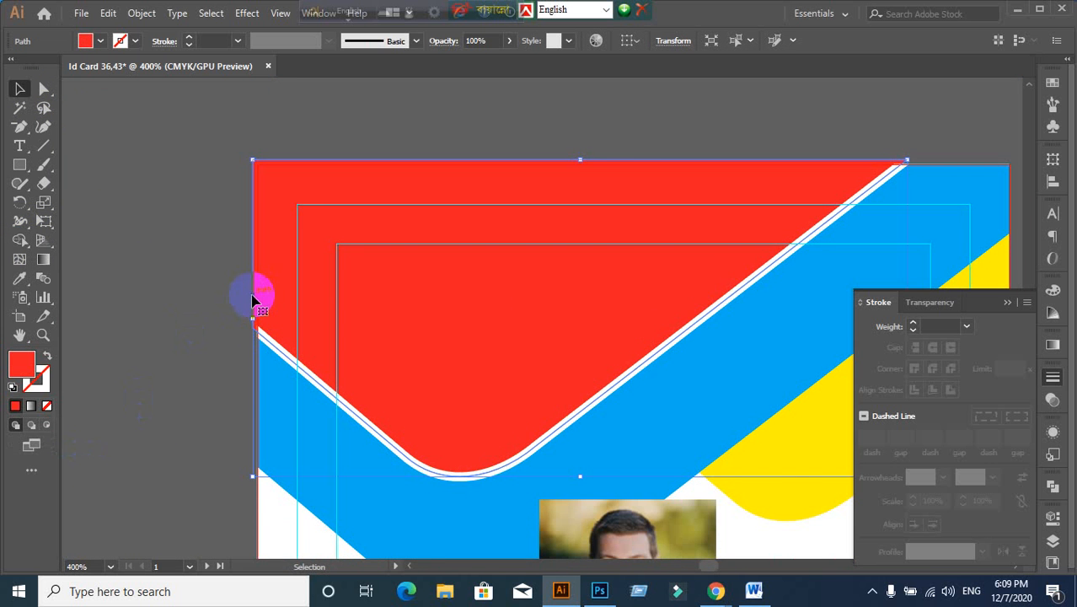
{"action": "left_click_drag", "start_coordinate": [252, 299], "coordinate": [175, 365]}
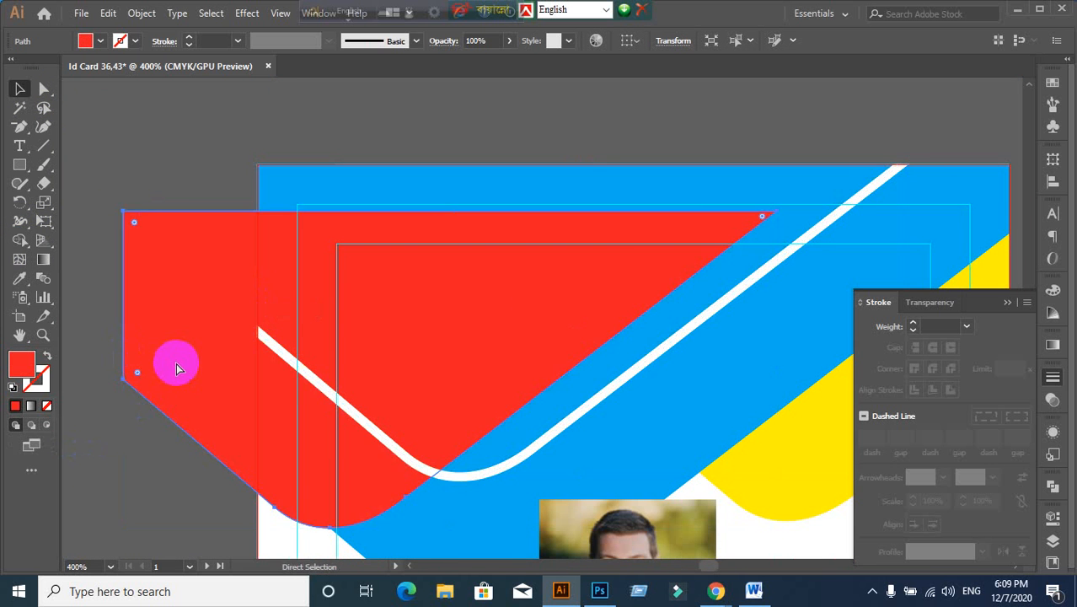
{"action": "key", "text": "ctrl+z"}
{"action": "scroll", "coordinate": [152, 391], "scroll_direction": "down", "scroll_amount": 2}
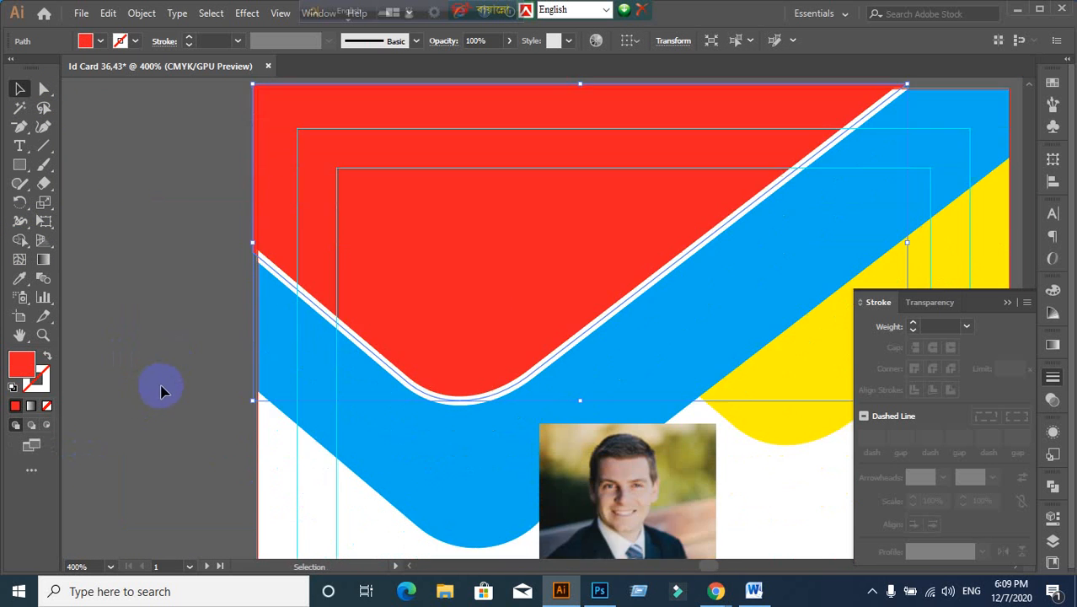
{"action": "left_click", "coordinate": [282, 479], "text": "shift"}
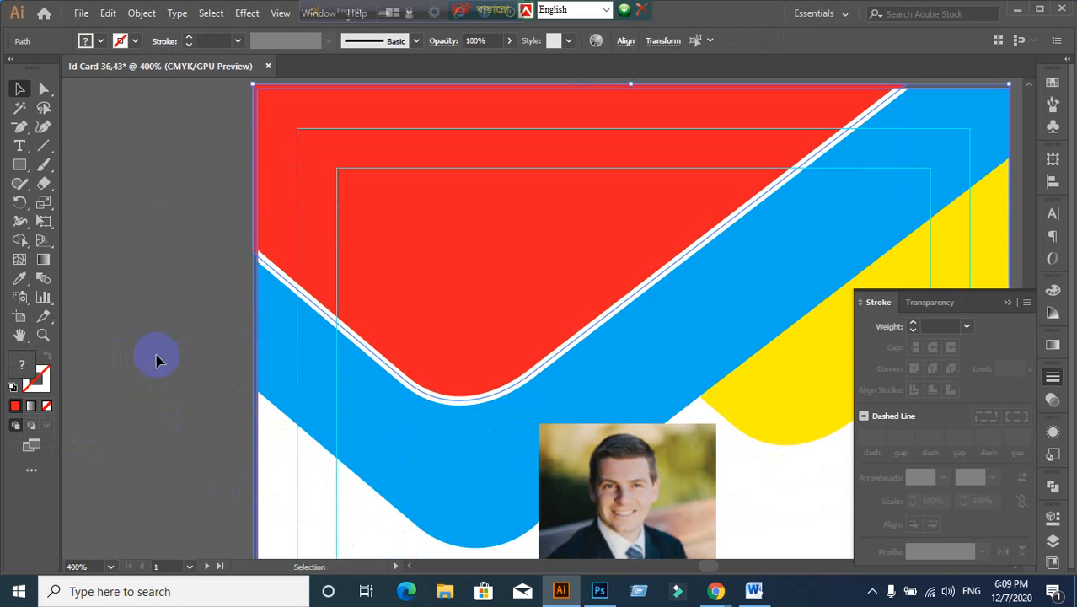
Step: Shape-build the marked red area into one header shape and centre the whole front card
{"action": "left_click", "coordinate": [20, 241]}
{"action": "scroll", "coordinate": [189, 184], "scroll_direction": "up", "scroll_amount": 1}
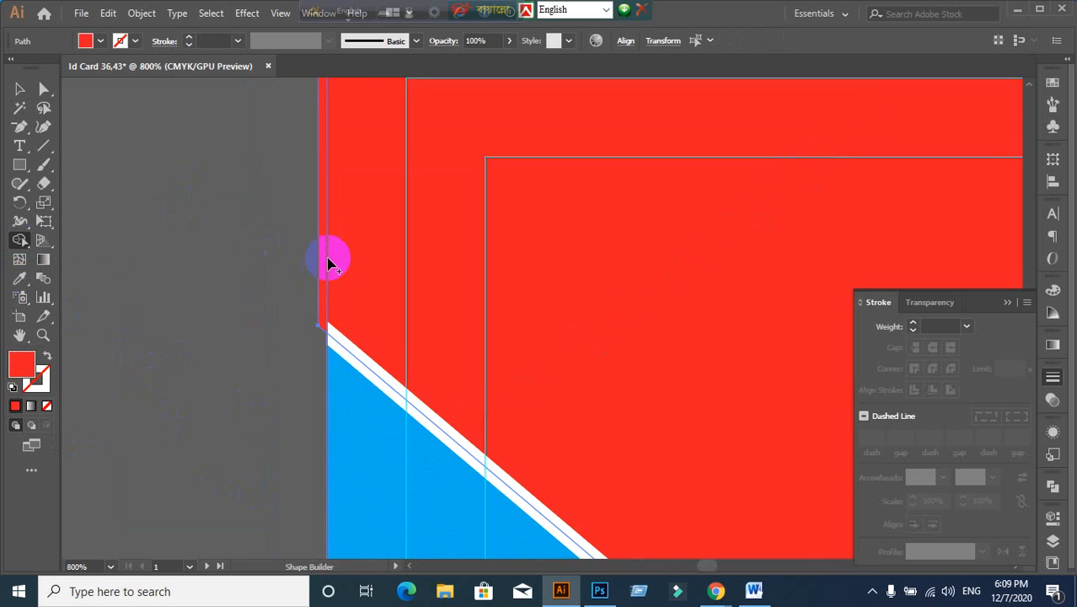
{"action": "scroll", "coordinate": [387, 288], "scroll_direction": "down", "scroll_amount": 2}
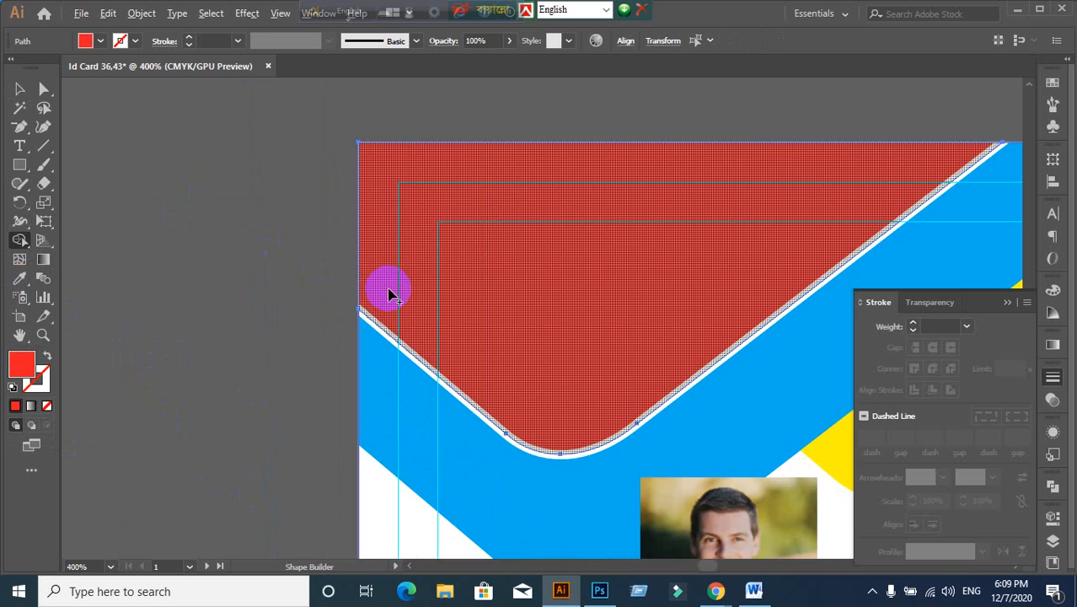
{"action": "left_click", "coordinate": [365, 325]}
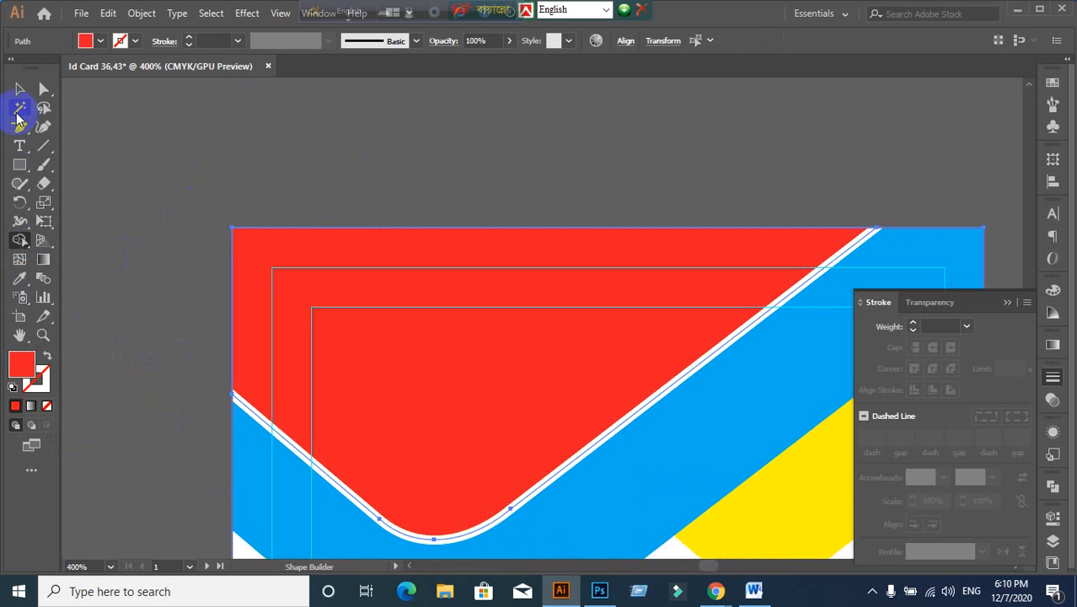
{"action": "left_click", "coordinate": [180, 367]}
{"action": "scroll", "coordinate": [186, 370], "scroll_direction": "down", "scroll_amount": 2}
{"action": "left_click_drag", "start_coordinate": [246, 401], "coordinate": [266, 193]}
{"action": "scroll", "coordinate": [192, 389], "scroll_direction": "down", "scroll_amount": 1}
{"action": "left_click_drag", "start_coordinate": [172, 410], "coordinate": [474, 346]}
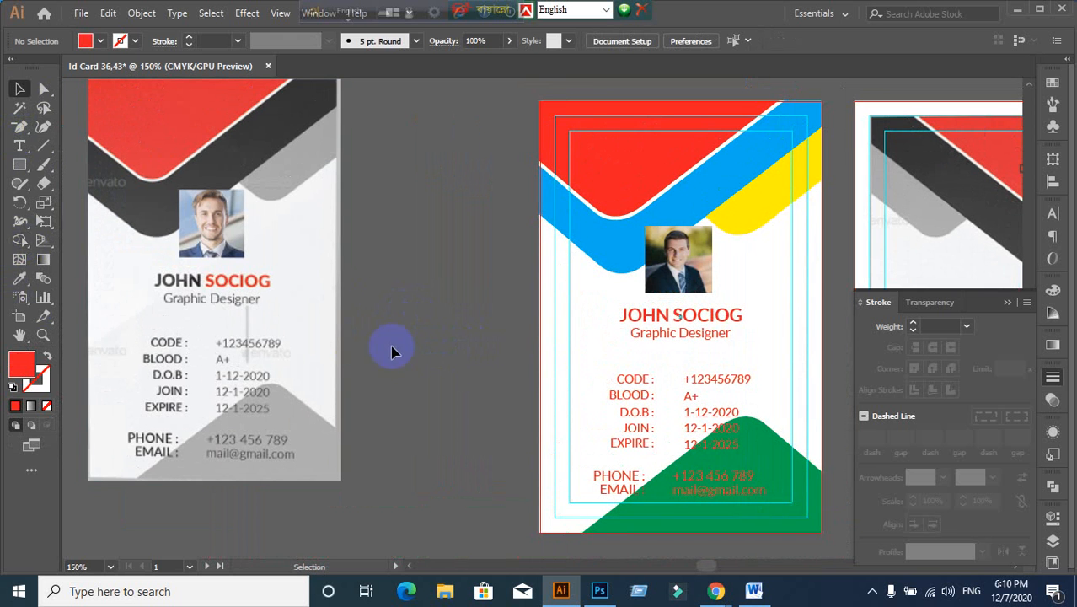
Step: Reposition the gray reference card image and frame both cards in view
{"action": "left_click_drag", "start_coordinate": [303, 327], "coordinate": [365, 408]}
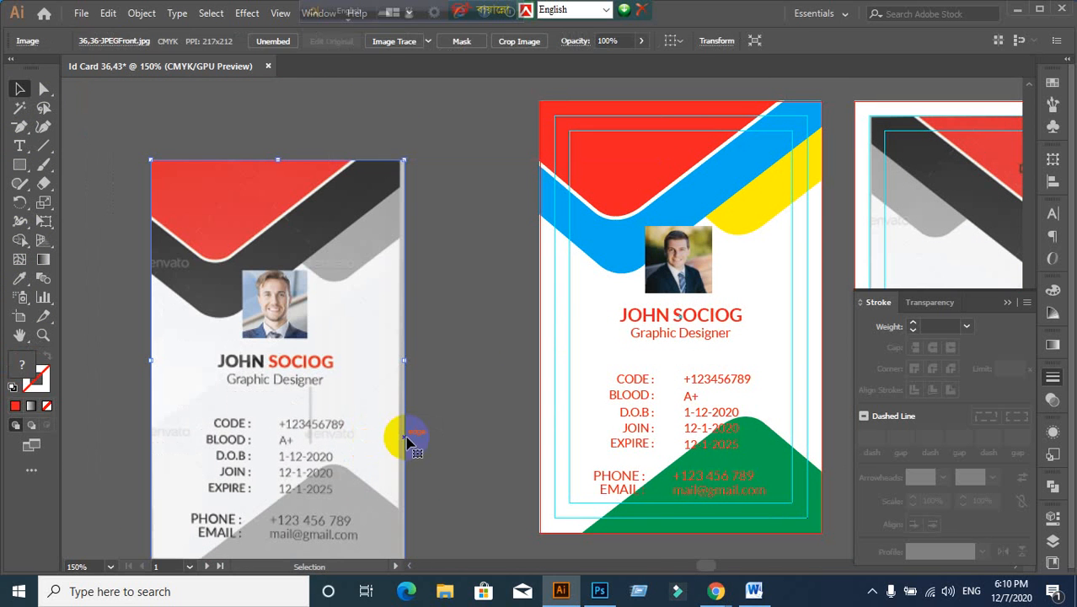
{"action": "left_click", "coordinate": [424, 409]}
{"action": "left_click_drag", "start_coordinate": [297, 412], "coordinate": [337, 358]}
{"action": "left_click", "coordinate": [501, 395]}
{"action": "left_click_drag", "start_coordinate": [493, 393], "coordinate": [466, 367]}
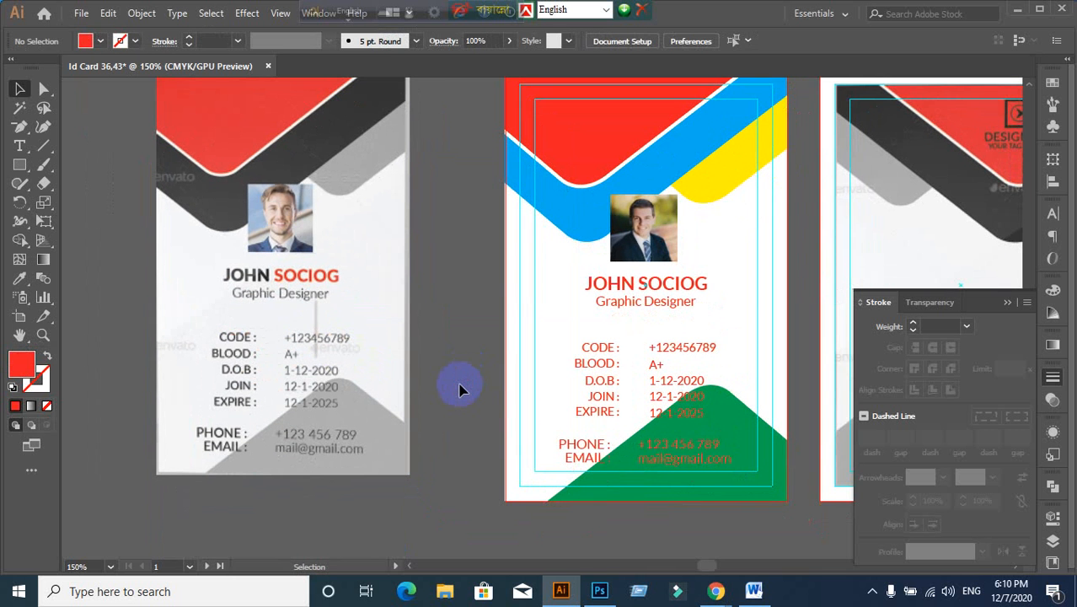
{"action": "scroll", "coordinate": [460, 389], "scroll_direction": "down", "scroll_amount": 1}
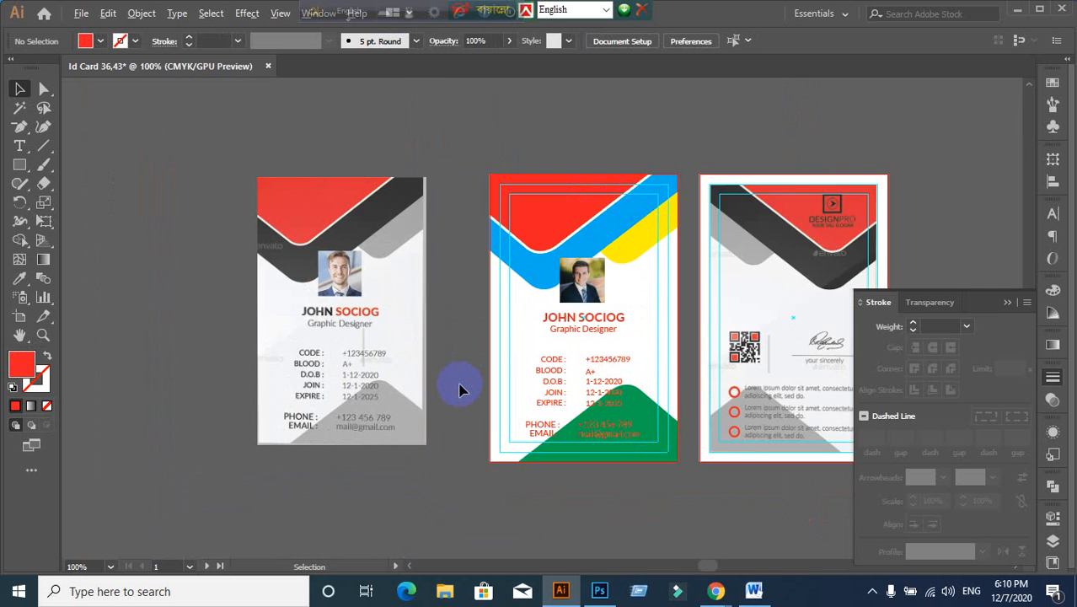
{"action": "scroll", "coordinate": [461, 388], "scroll_direction": "up", "scroll_amount": 1}
{"action": "scroll", "coordinate": [440, 367], "scroll_direction": "up", "scroll_amount": 1}
Step: Eyedrop the reference card's red onto the front card's header shape
{"action": "left_click", "coordinate": [605, 171]}
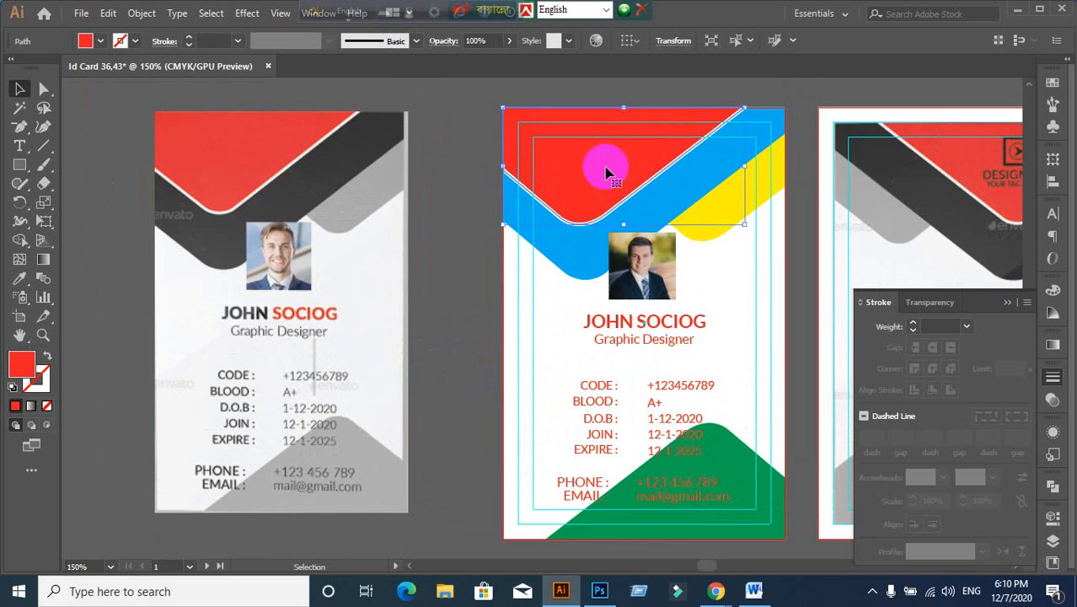
{"action": "left_click", "coordinate": [450, 289]}
{"action": "left_click_drag", "start_coordinate": [590, 164], "coordinate": [535, 200]}
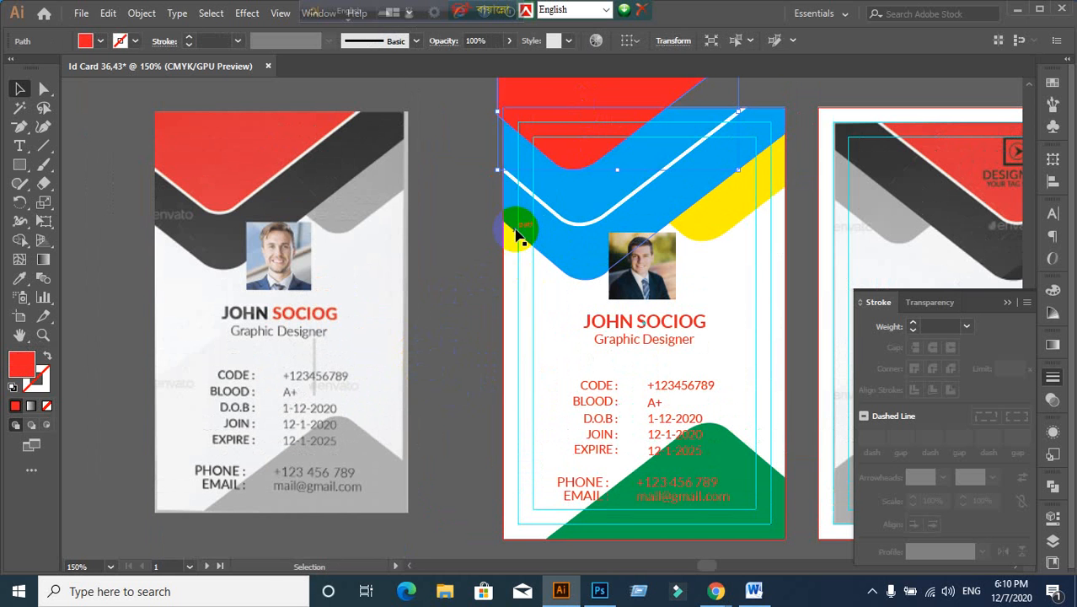
{"action": "key", "text": "ctrl+z"}
{"action": "left_click", "coordinate": [486, 274]}
{"action": "left_click", "coordinate": [582, 175]}
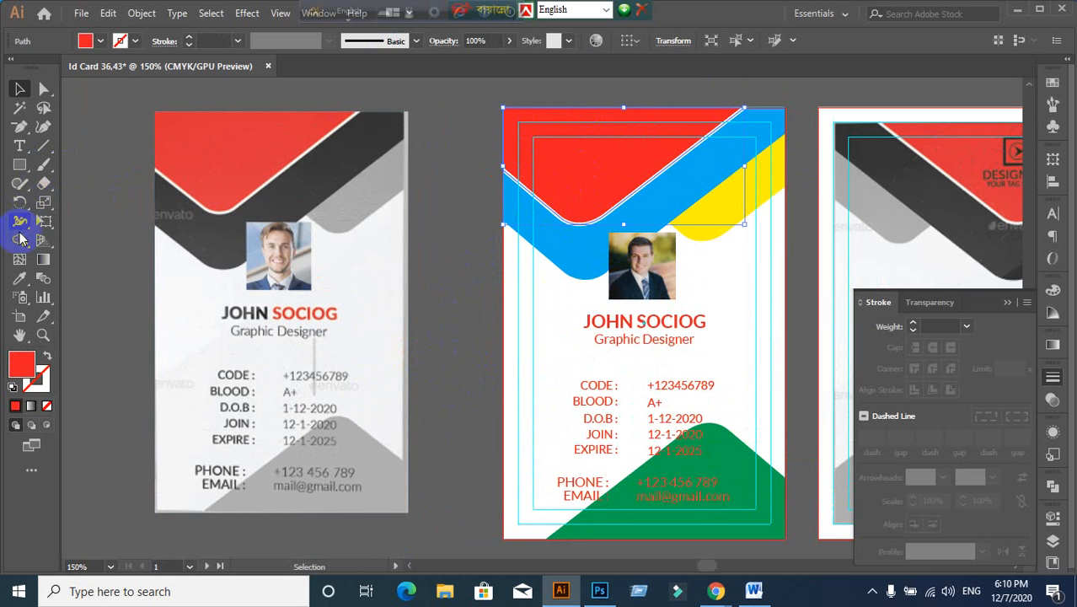
{"action": "left_click", "coordinate": [23, 282]}
{"action": "left_click", "coordinate": [221, 137]}
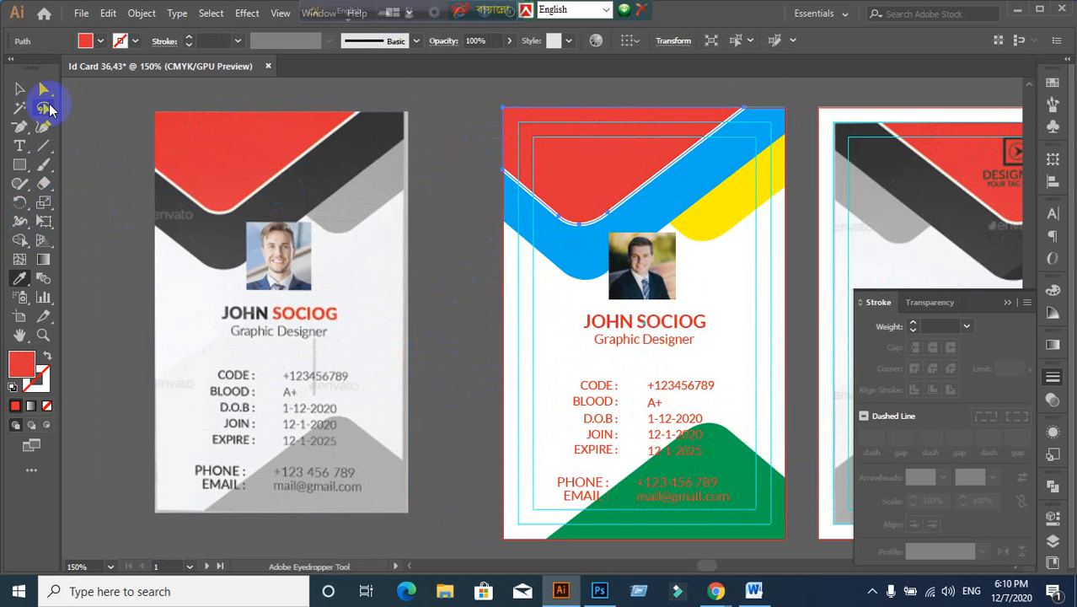
{"action": "left_click", "coordinate": [21, 88]}
{"action": "left_click", "coordinate": [534, 282]}
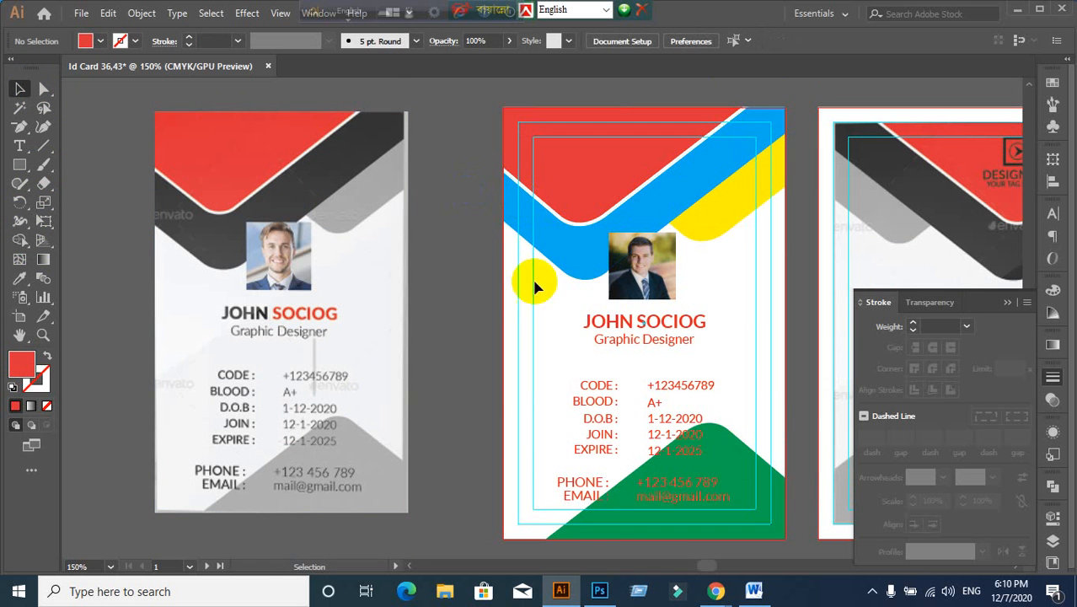
{"action": "left_click", "coordinate": [649, 209]}
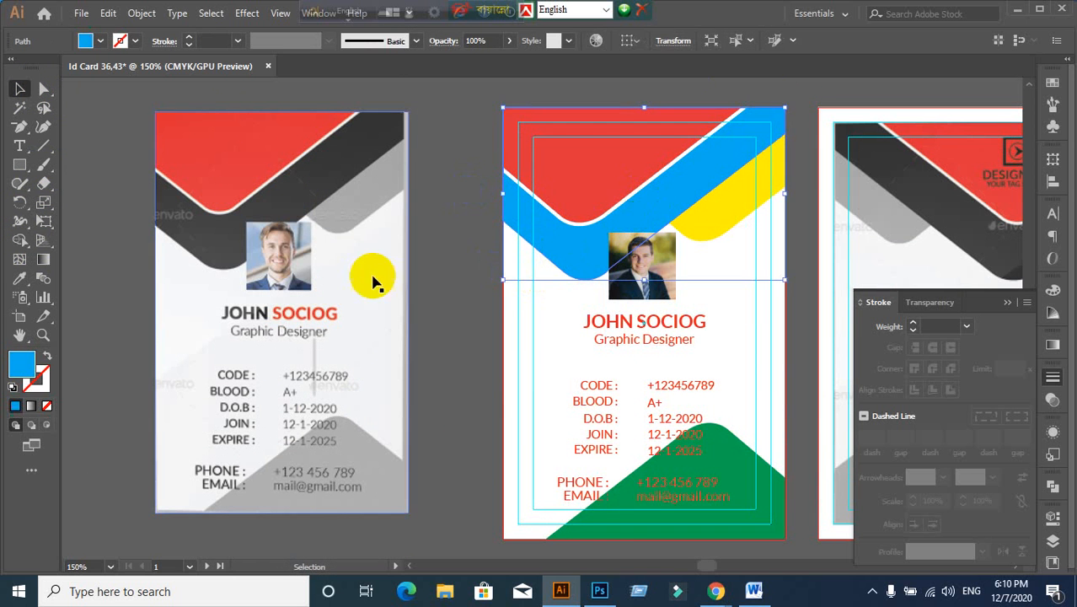
Step: Give the blue band the reference card's dark gray
{"action": "left_click", "coordinate": [19, 285]}
{"action": "left_click", "coordinate": [356, 139]}
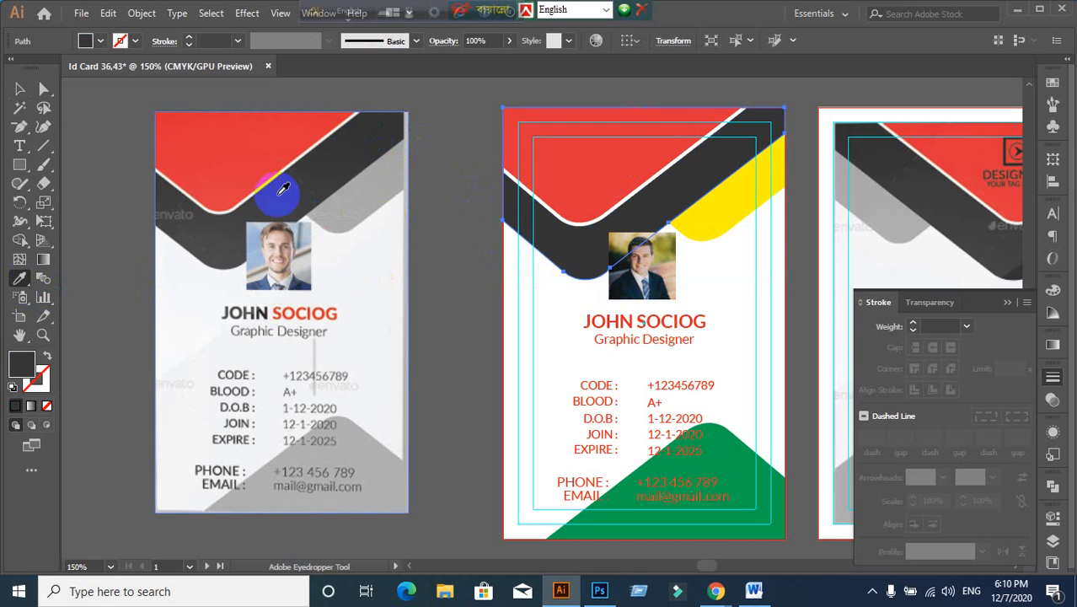
{"action": "left_click", "coordinate": [20, 89]}
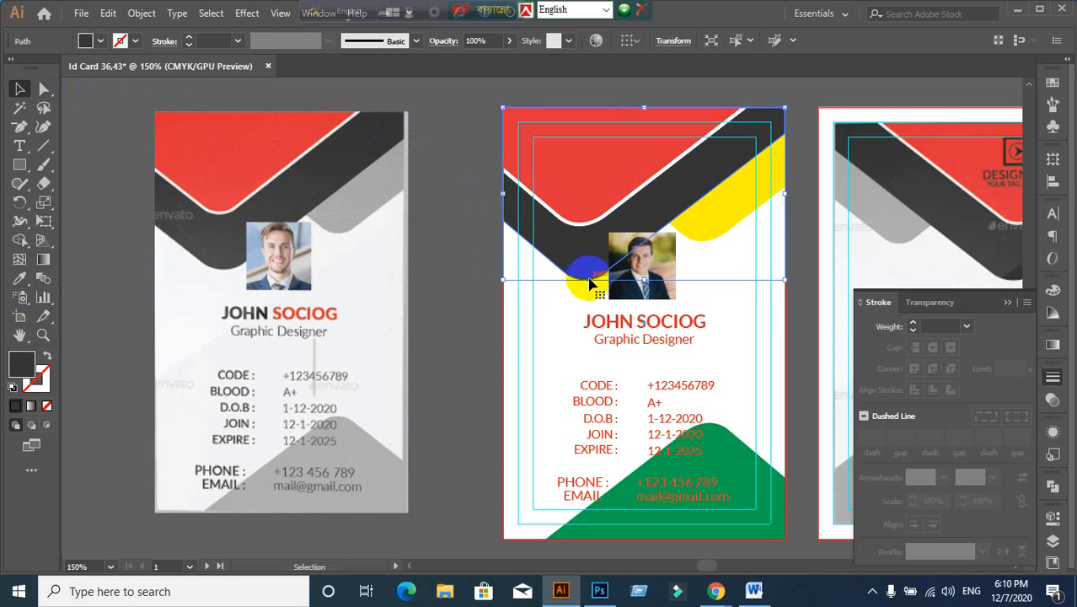
{"action": "left_click", "coordinate": [435, 249]}
Step: Recolour the yellow band with the reference card's gray
{"action": "left_click", "coordinate": [737, 196]}
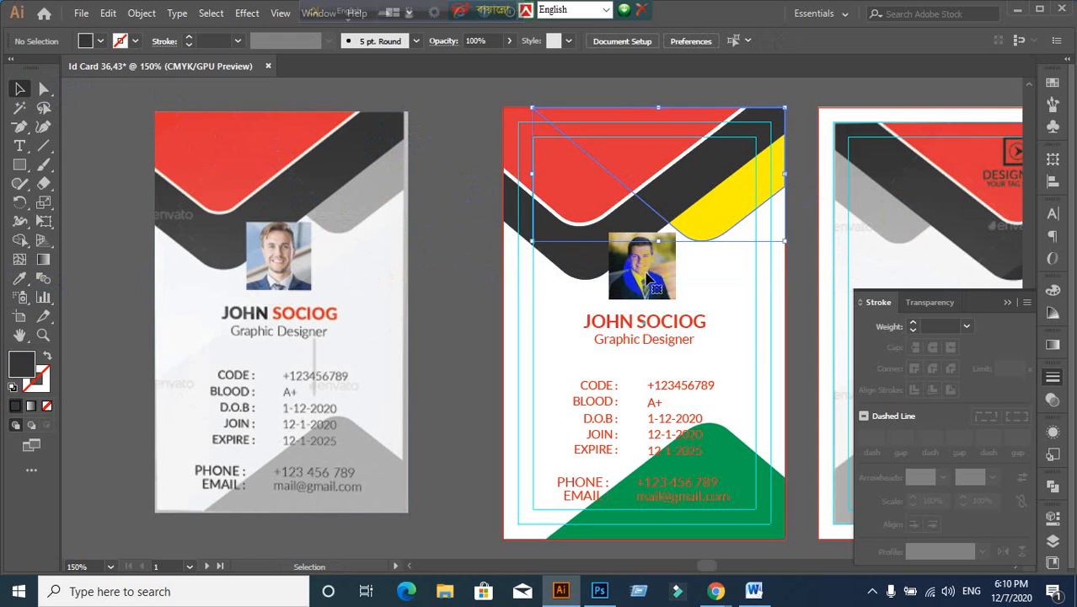
{"action": "left_click", "coordinate": [21, 281]}
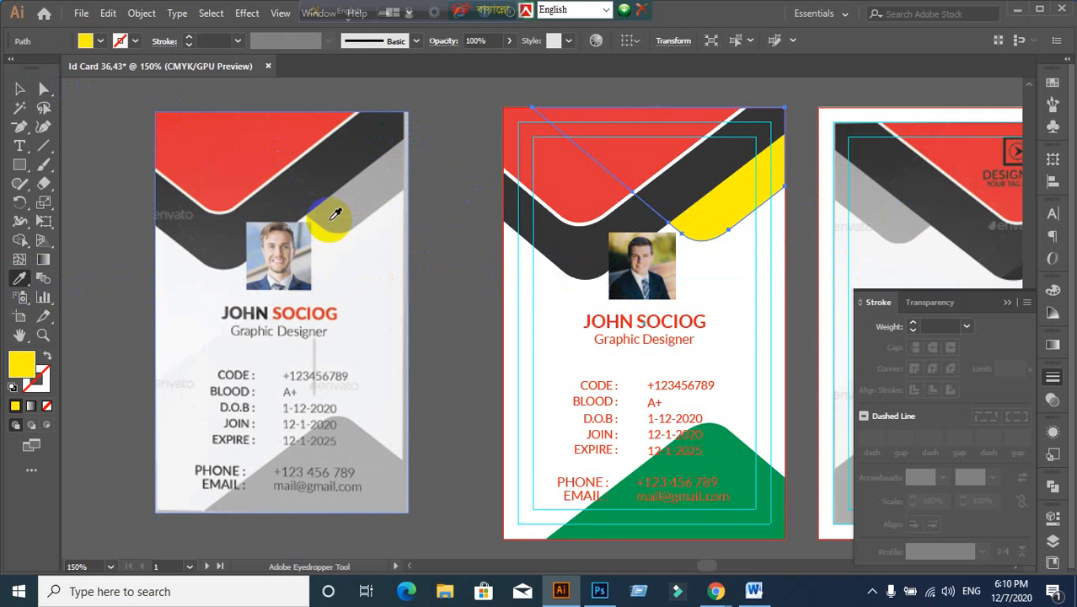
{"action": "left_click", "coordinate": [382, 199]}
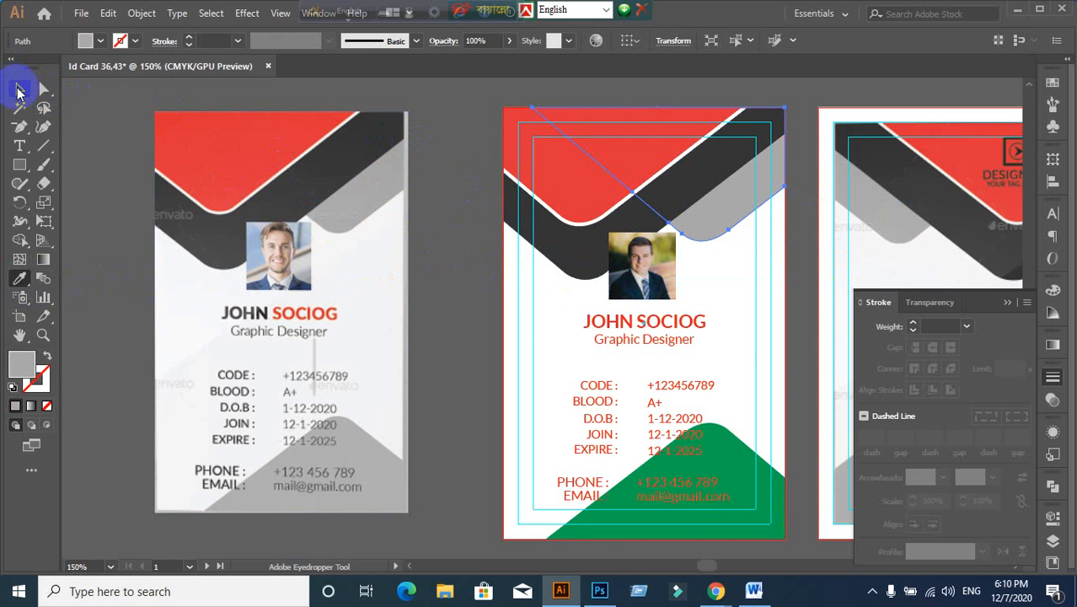
{"action": "left_click", "coordinate": [21, 89]}
{"action": "left_click", "coordinate": [469, 240]}
Step: Recolour the green bottom shape with the reference card's gray
{"action": "scroll", "coordinate": [539, 269], "scroll_direction": "down", "scroll_amount": 2}
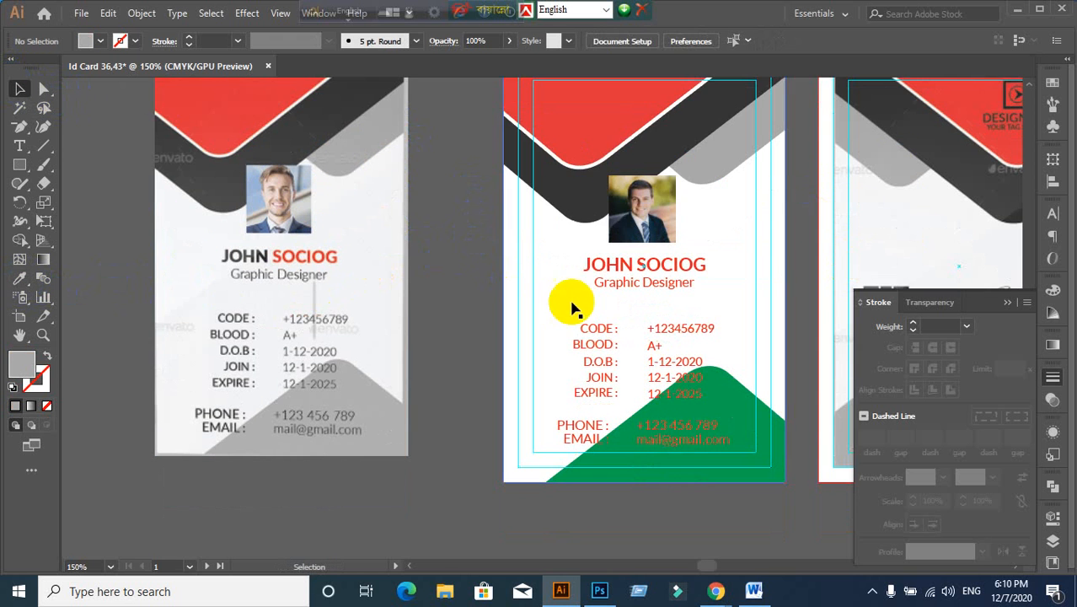
{"action": "left_click", "coordinate": [752, 424]}
{"action": "left_click", "coordinate": [21, 280]}
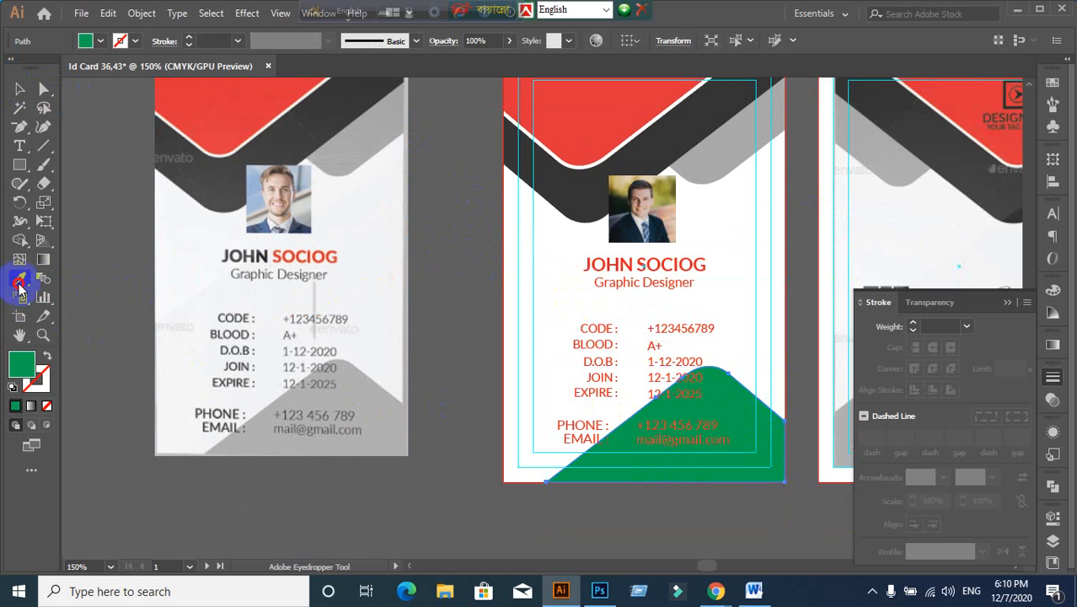
{"action": "left_click", "coordinate": [355, 389]}
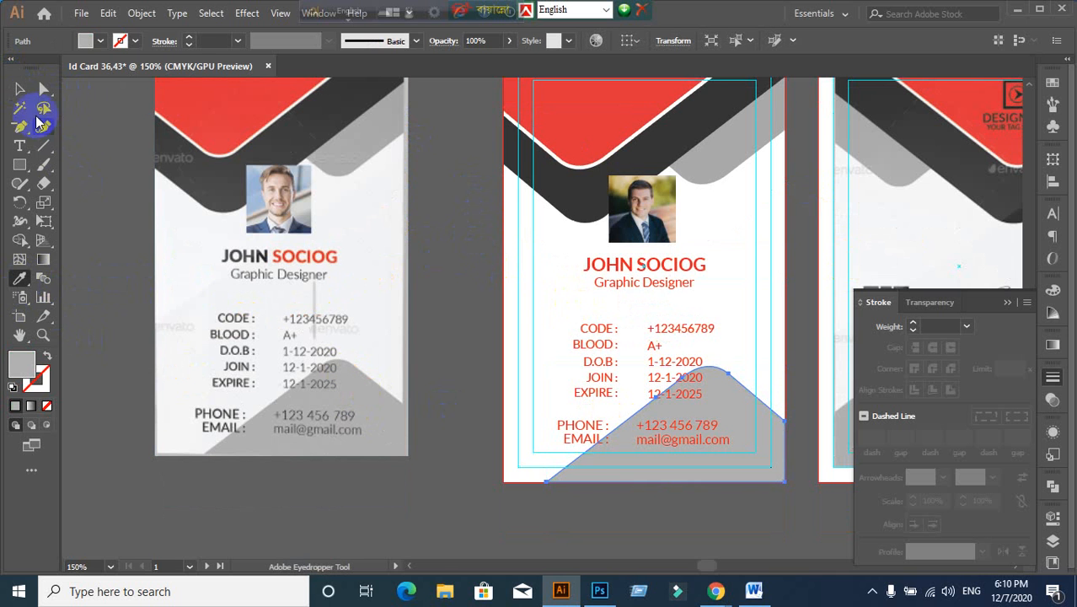
{"action": "left_click", "coordinate": [19, 88]}
{"action": "left_click", "coordinate": [487, 254]}
{"action": "scroll", "coordinate": [458, 308], "scroll_direction": "up", "scroll_amount": 1}
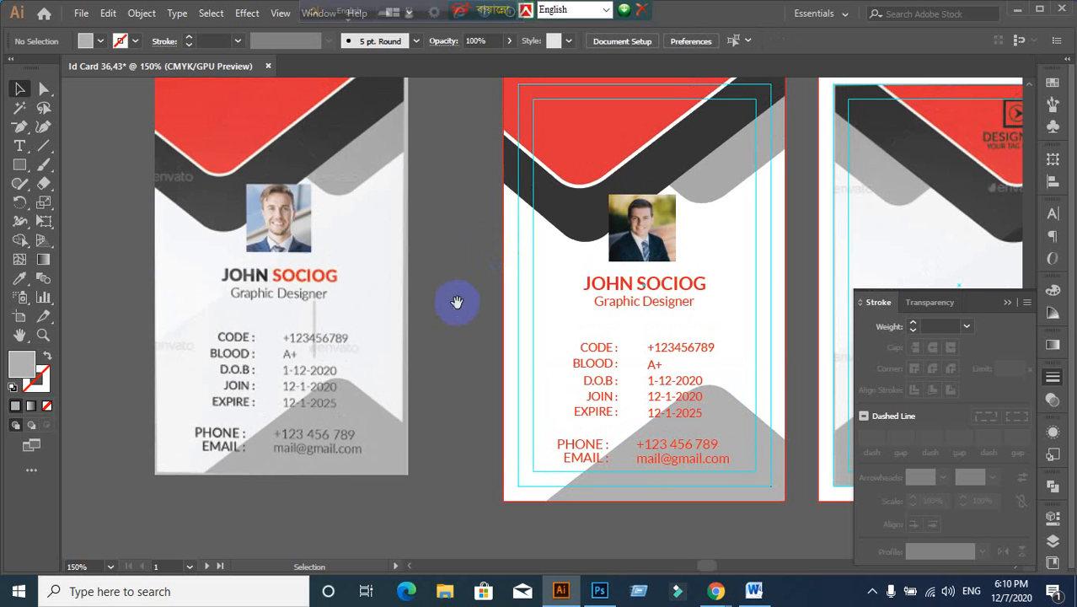
{"action": "left_click_drag", "start_coordinate": [457, 301], "coordinate": [433, 327]}
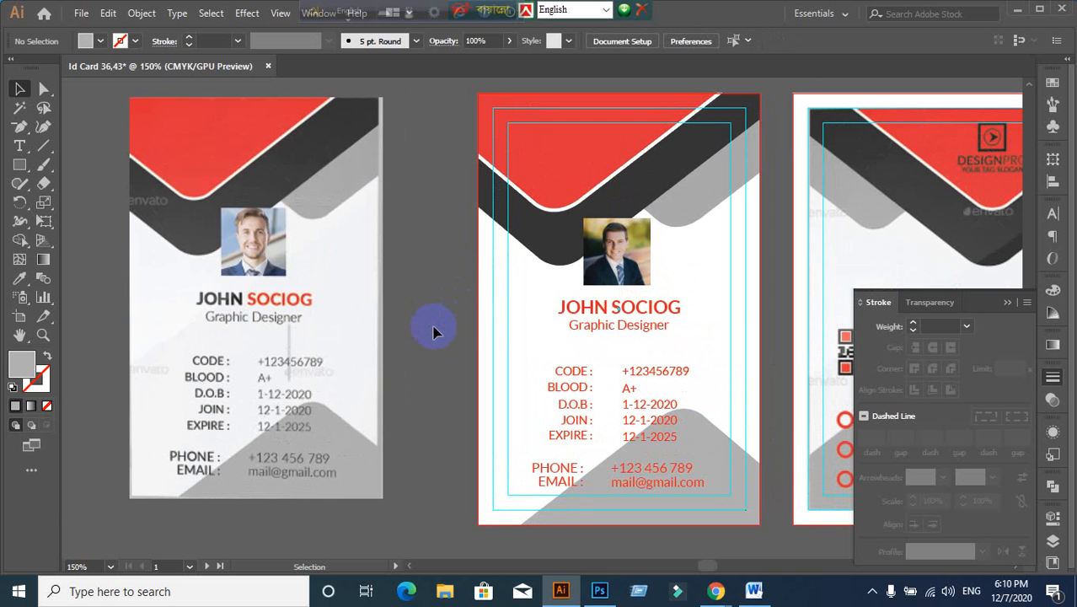
{"action": "left_click_drag", "start_coordinate": [769, 285], "coordinate": [840, 287]}
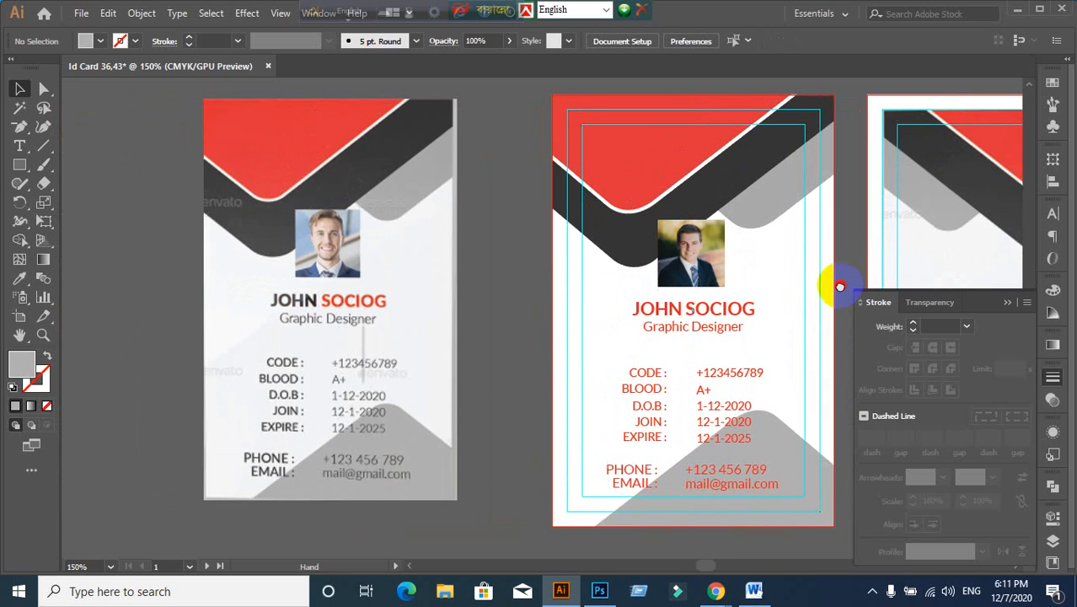
{"action": "scroll", "coordinate": [258, 179], "scroll_direction": "up", "scroll_amount": 1}
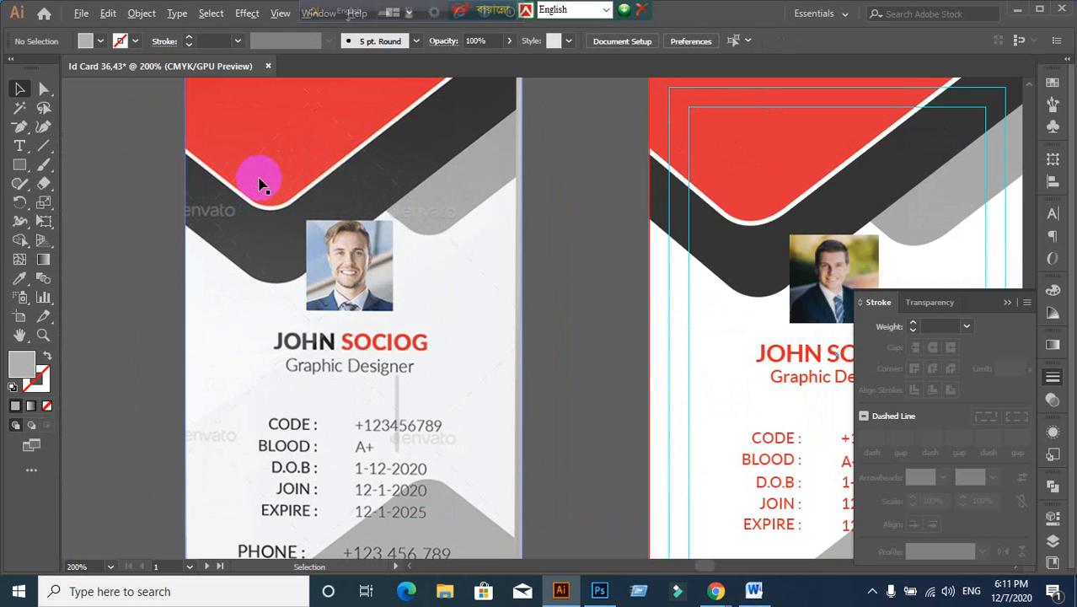
{"action": "scroll", "coordinate": [313, 180], "scroll_direction": "up", "scroll_amount": 3}
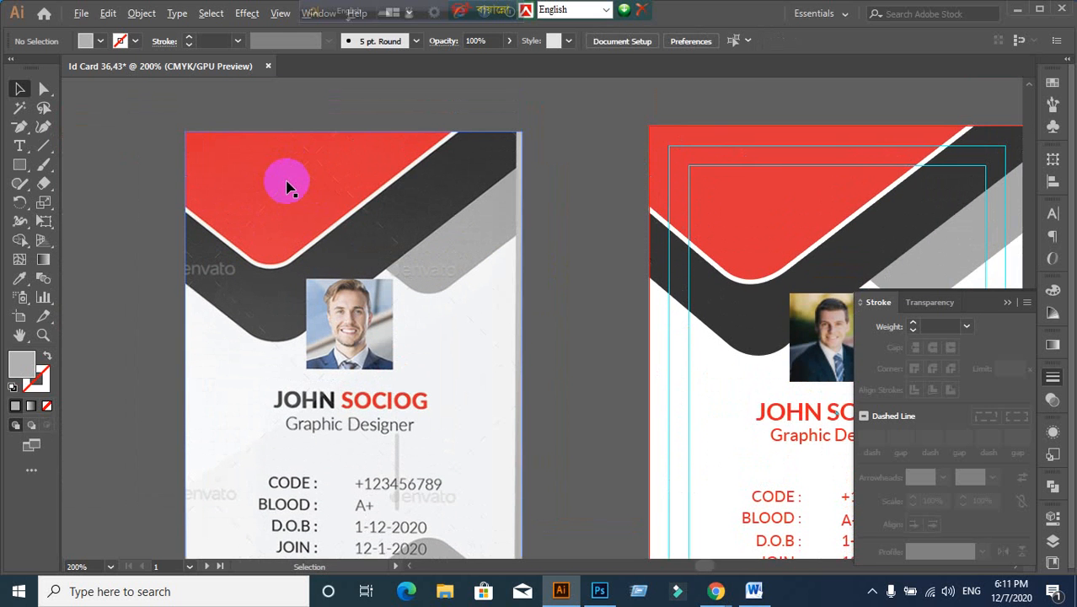
{"action": "scroll", "coordinate": [348, 189], "scroll_direction": "down", "scroll_amount": 1}
{"action": "left_click_drag", "start_coordinate": [546, 296], "coordinate": [432, 263]}
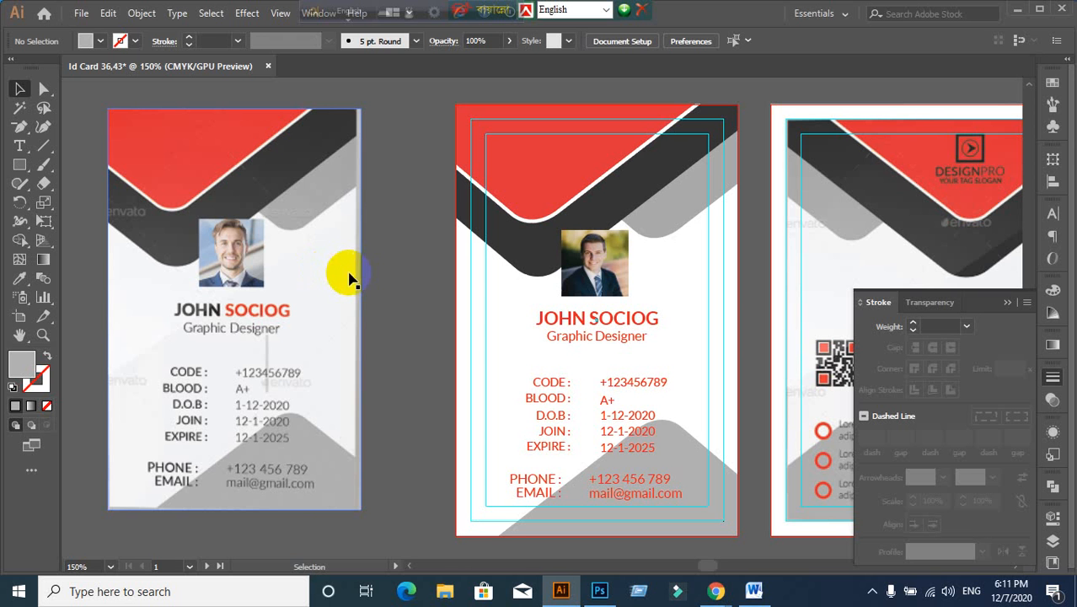
{"action": "left_click", "coordinate": [308, 273]}
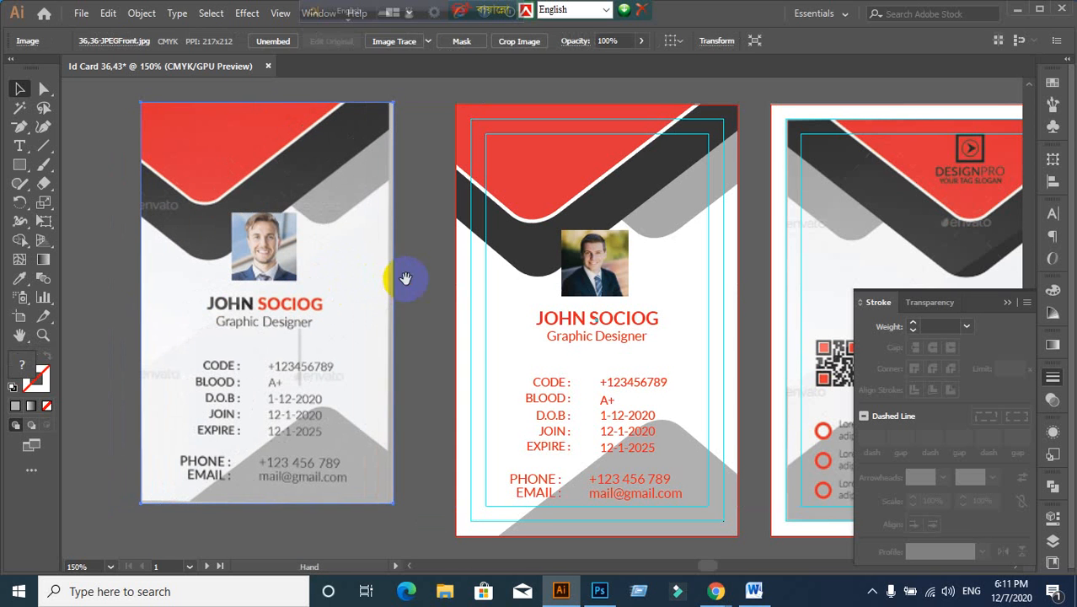
{"action": "left_click_drag", "start_coordinate": [409, 279], "coordinate": [361, 284]}
{"action": "left_click", "coordinate": [389, 298]}
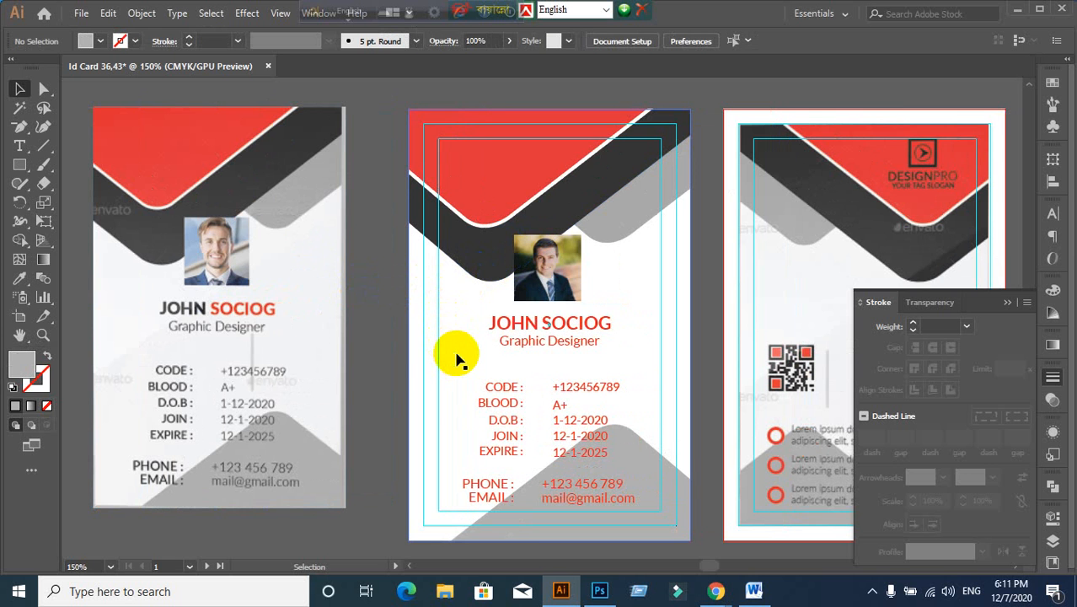
{"action": "scroll", "coordinate": [455, 353], "scroll_direction": "down", "scroll_amount": 1}
{"action": "scroll", "coordinate": [552, 354], "scroll_direction": "up", "scroll_amount": 1}
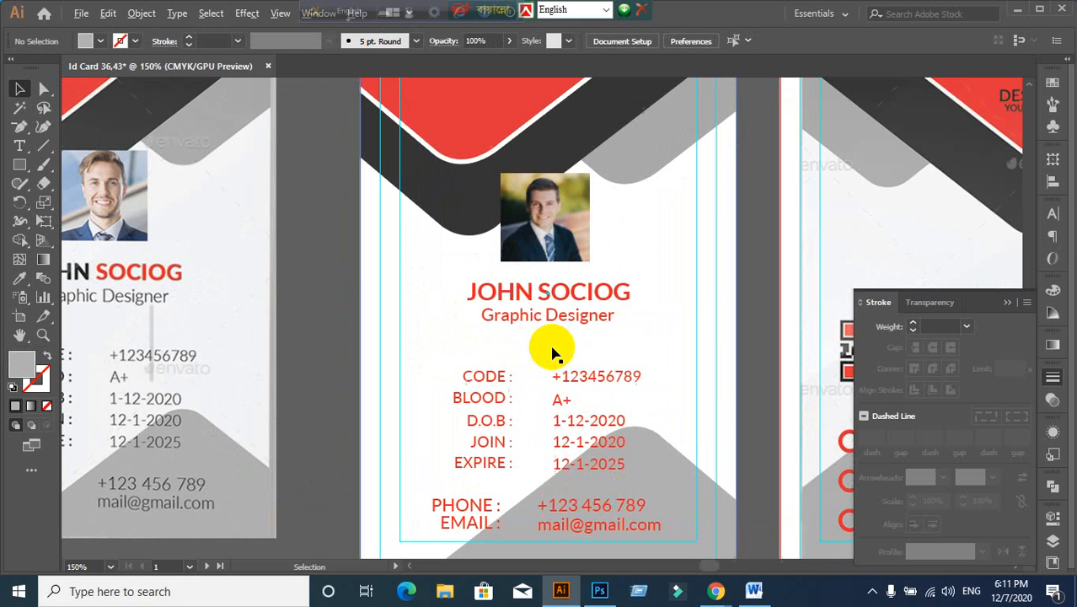
Step: Centre the JOHN SOCIOG name and Graphic Designer title horizontally and group them
{"action": "left_click", "coordinate": [535, 296]}
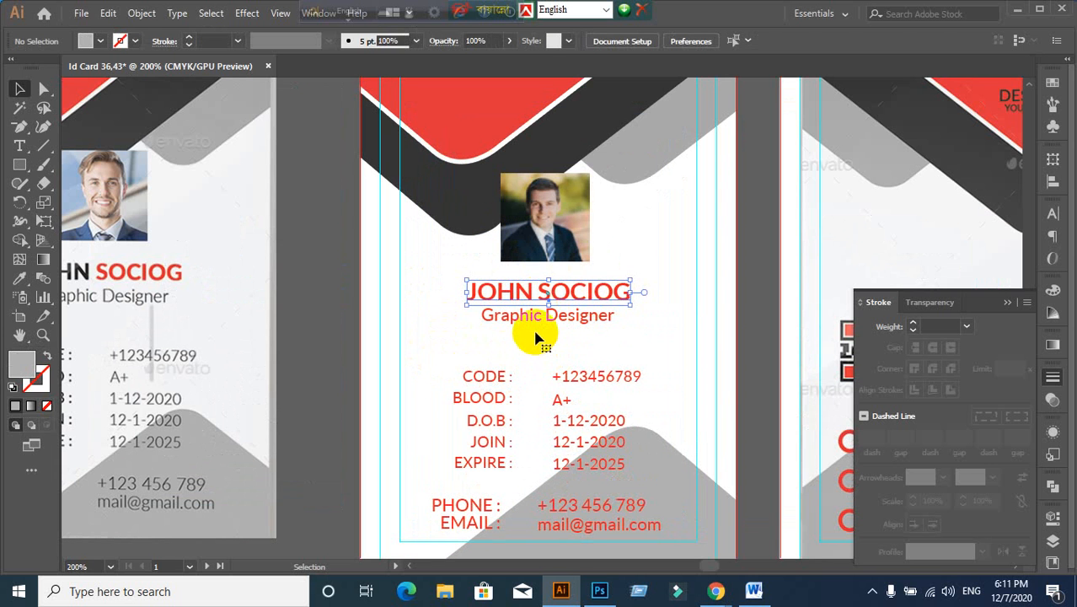
{"action": "left_click", "coordinate": [539, 326], "text": "shift"}
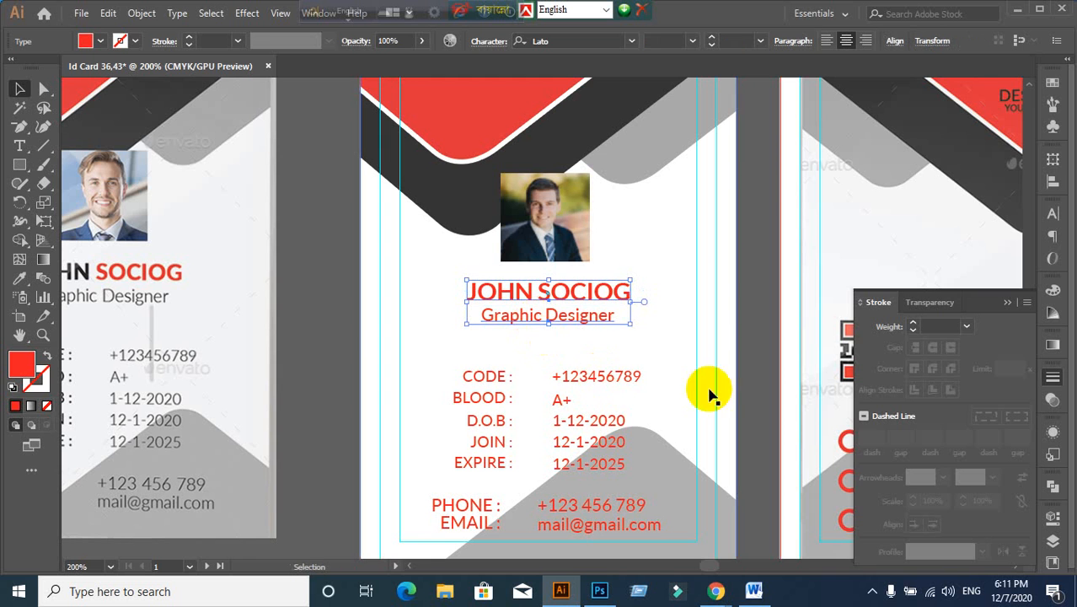
{"action": "left_click", "coordinate": [1058, 190]}
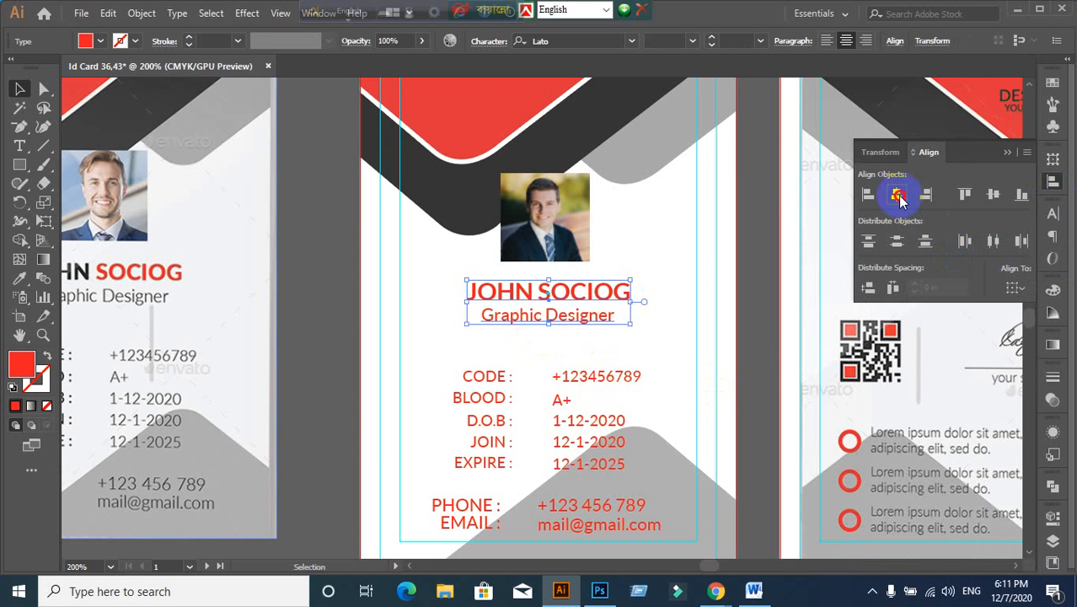
{"action": "left_click", "coordinate": [899, 197]}
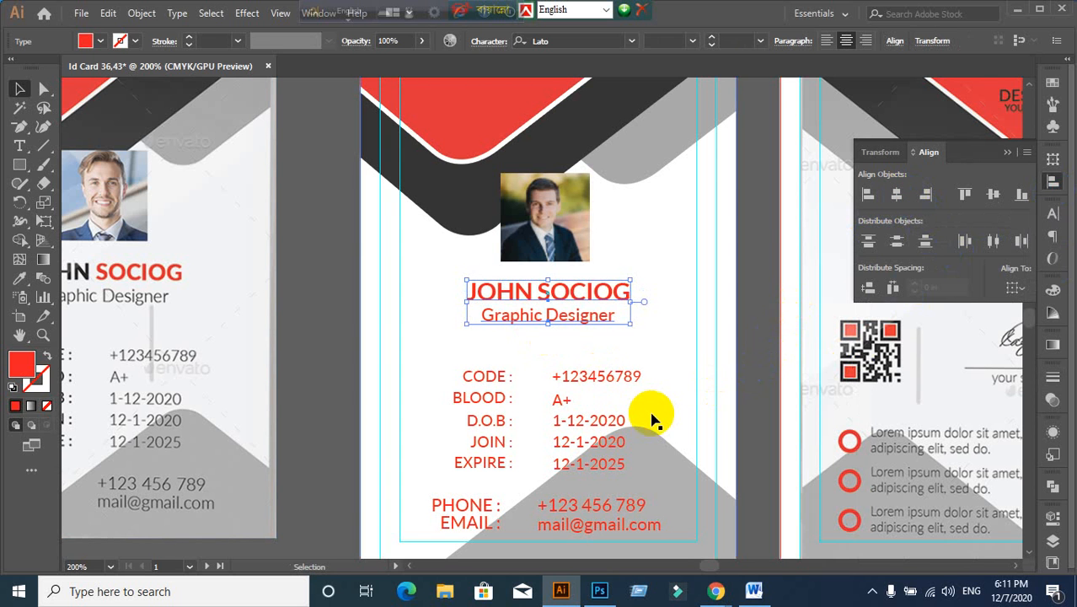
{"action": "key", "text": "ctrl+g"}
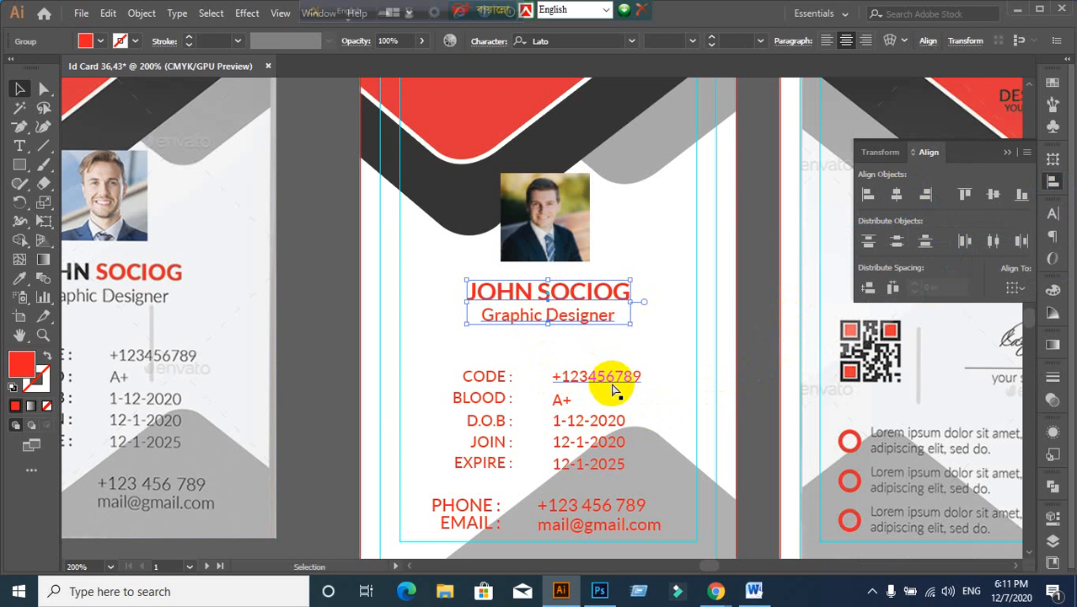
{"action": "left_click", "coordinate": [339, 381]}
{"action": "scroll", "coordinate": [340, 382], "scroll_direction": "down", "scroll_amount": 1, "text": "alt"}
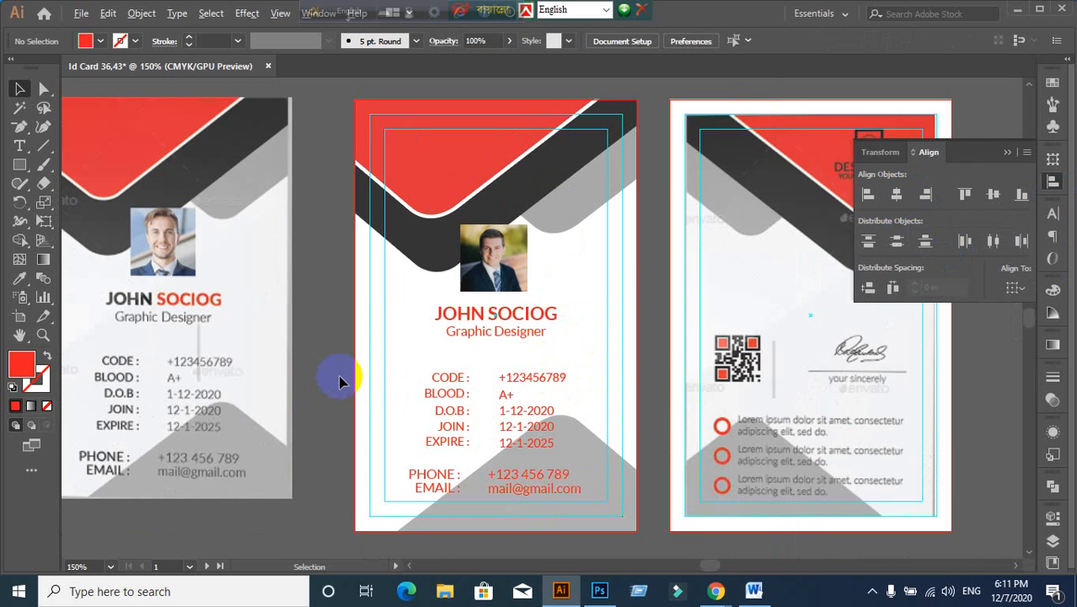
{"action": "left_click_drag", "start_coordinate": [340, 382], "coordinate": [439, 372]}
Step: Colour the word JOHN dark by sampling the dark band
{"action": "left_click", "coordinate": [594, 307]}
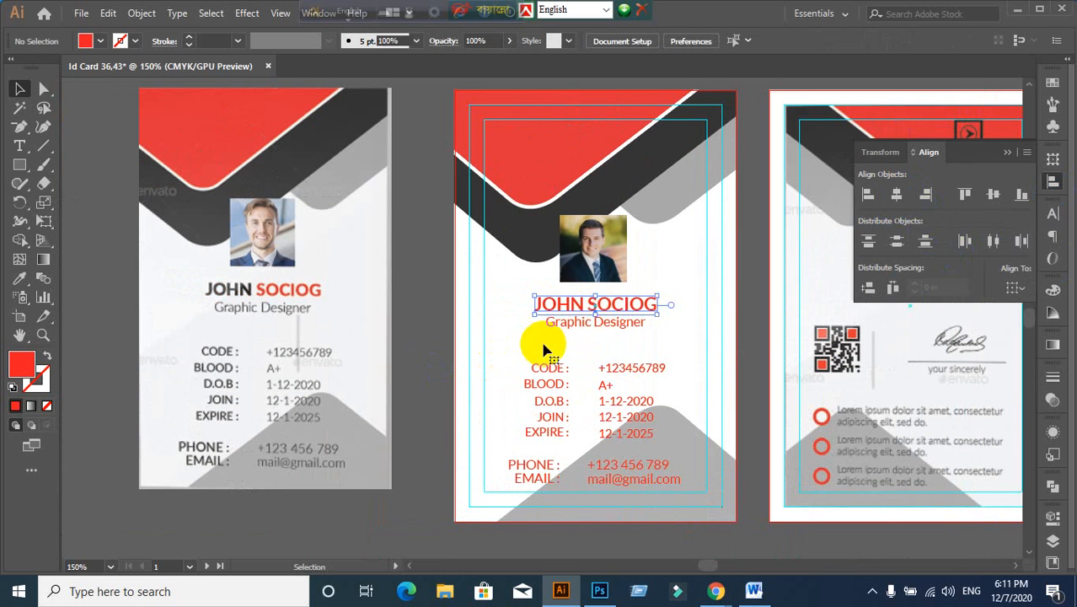
{"action": "left_click", "coordinate": [579, 309]}
{"action": "double_click", "coordinate": [587, 312]}
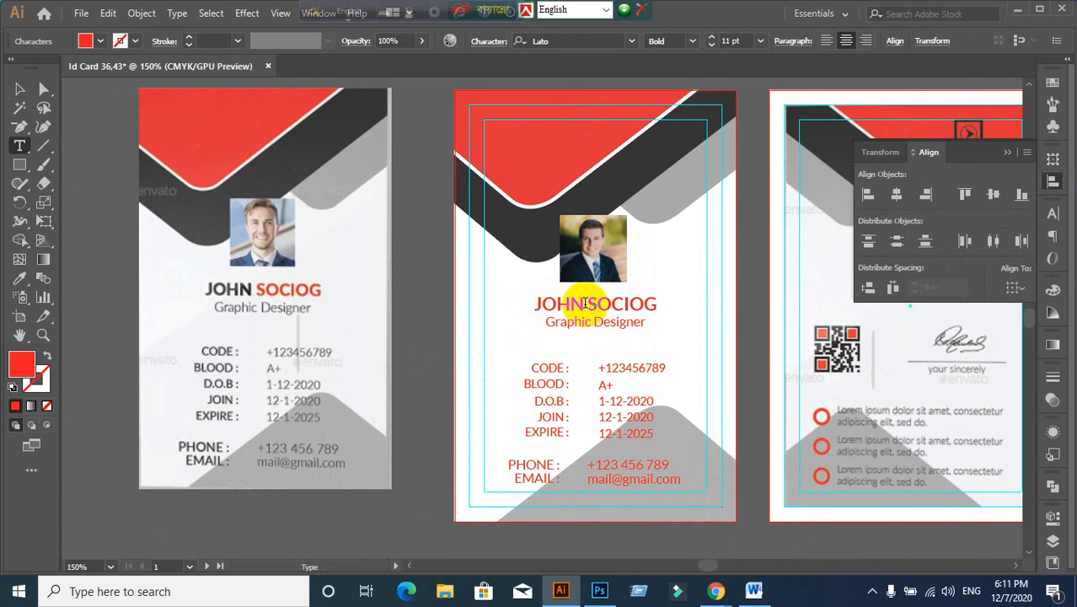
{"action": "key", "text": "ctrl+a"}
{"action": "left_click_drag", "start_coordinate": [582, 305], "coordinate": [533, 303]}
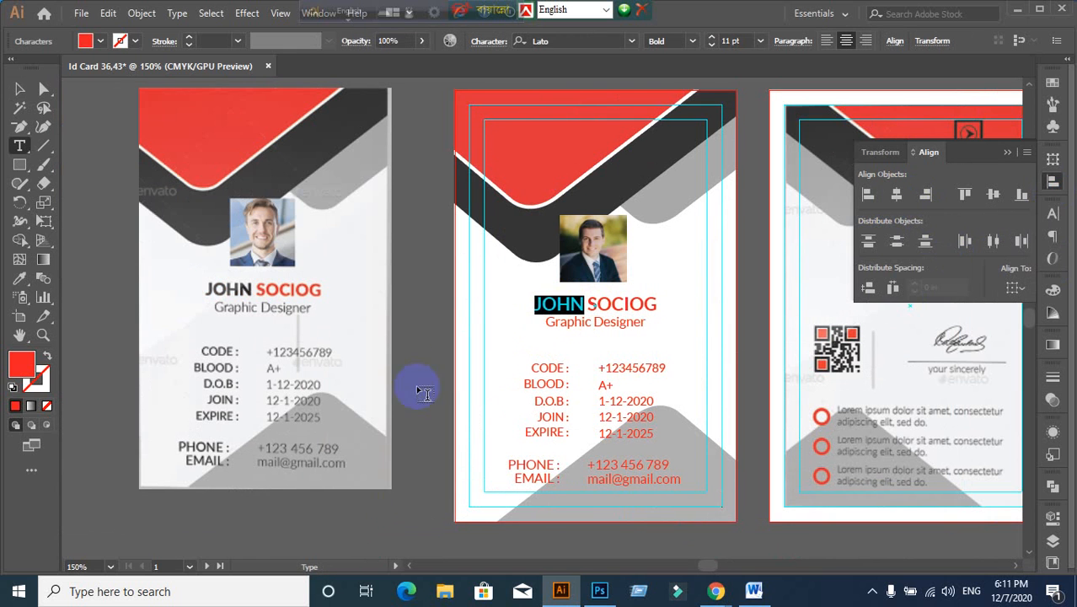
{"action": "left_click", "coordinate": [20, 280]}
{"action": "left_click", "coordinate": [598, 187]}
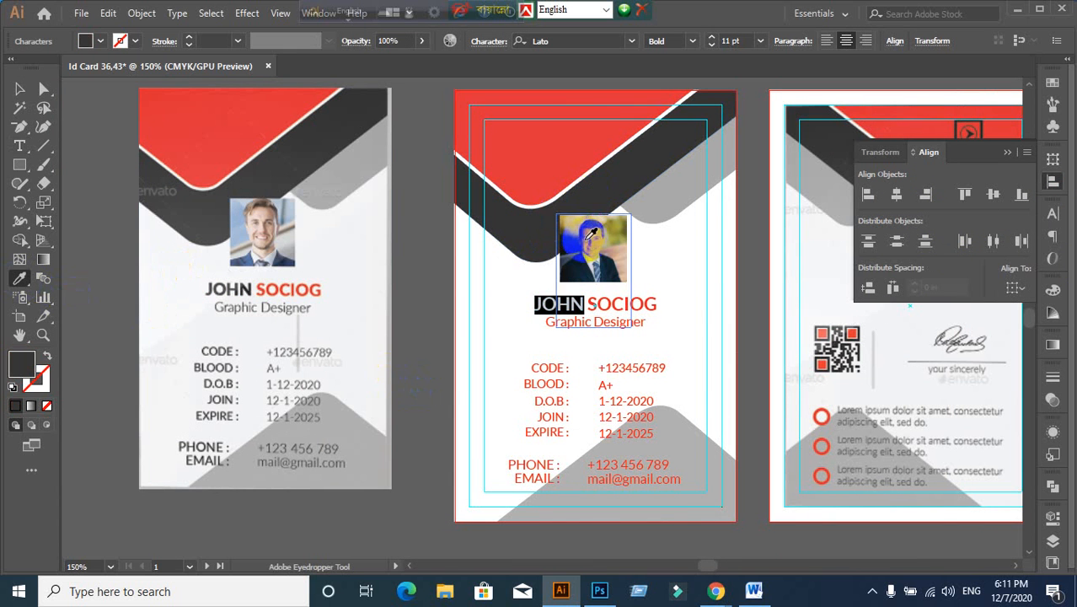
{"action": "left_click", "coordinate": [19, 89]}
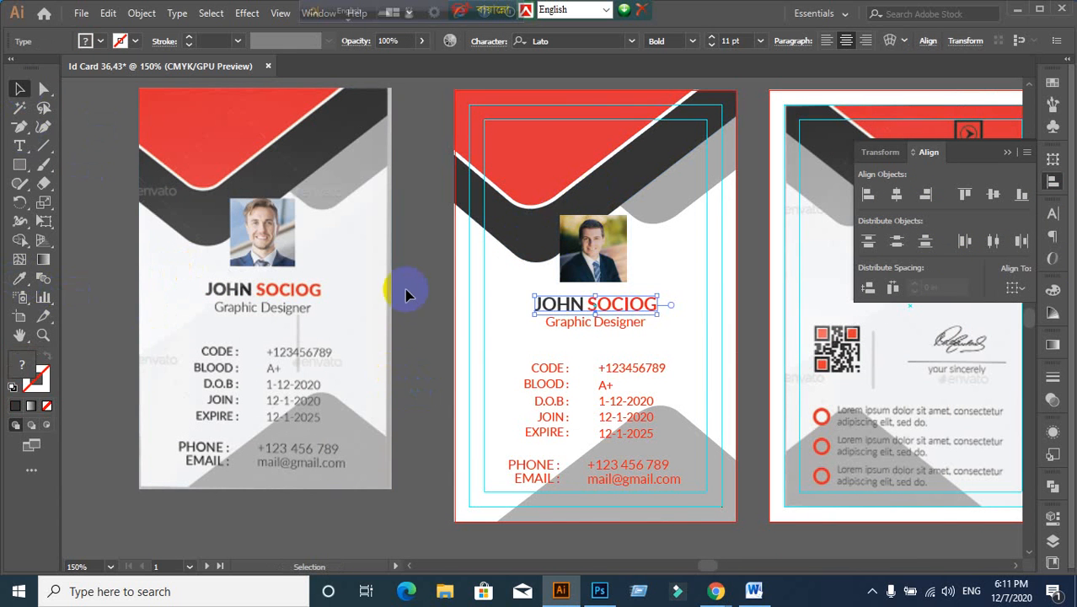
{"action": "left_click", "coordinate": [435, 336]}
{"action": "scroll", "coordinate": [601, 336], "scroll_direction": "up", "scroll_amount": 1}
Step: Colour the word SOCIOG red by sampling the red header
{"action": "left_click", "coordinate": [596, 308]}
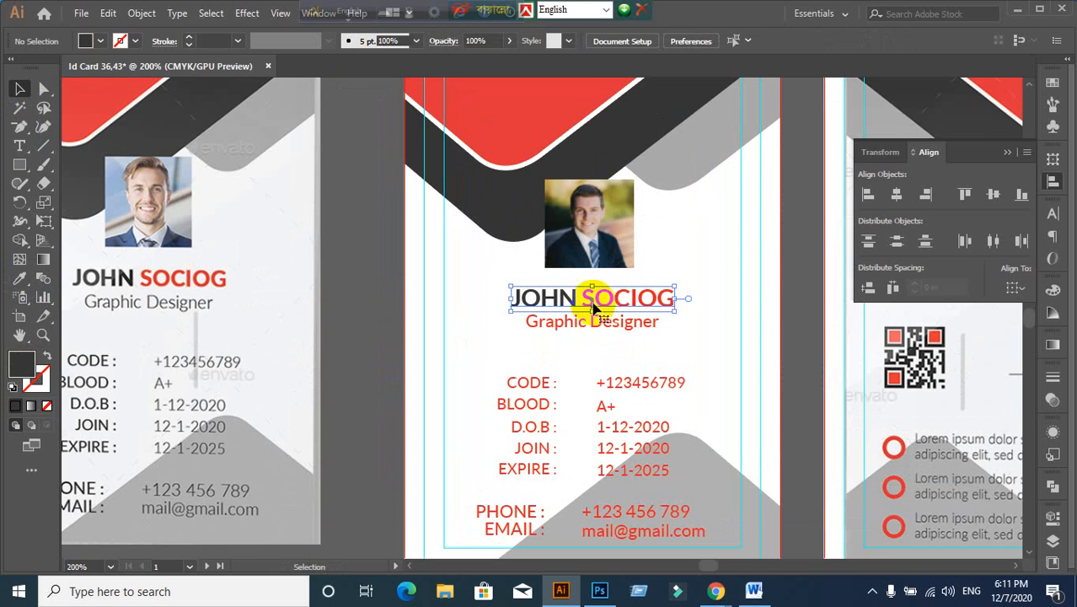
{"action": "double_click", "coordinate": [600, 308]}
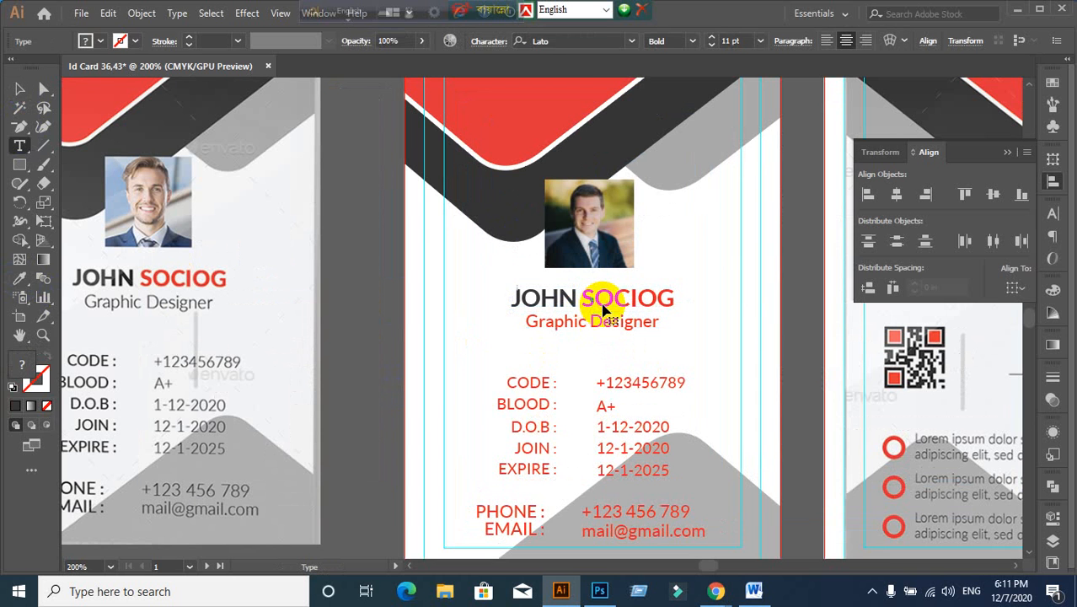
{"action": "left_click_drag", "start_coordinate": [583, 297], "coordinate": [672, 295]}
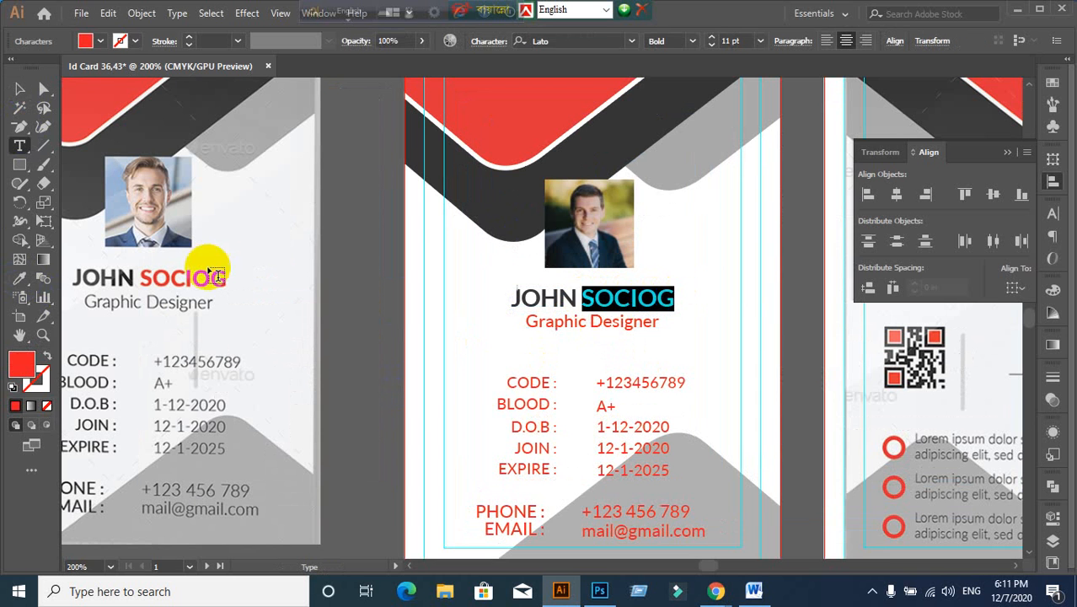
{"action": "left_click", "coordinate": [19, 278]}
{"action": "left_click", "coordinate": [483, 108]}
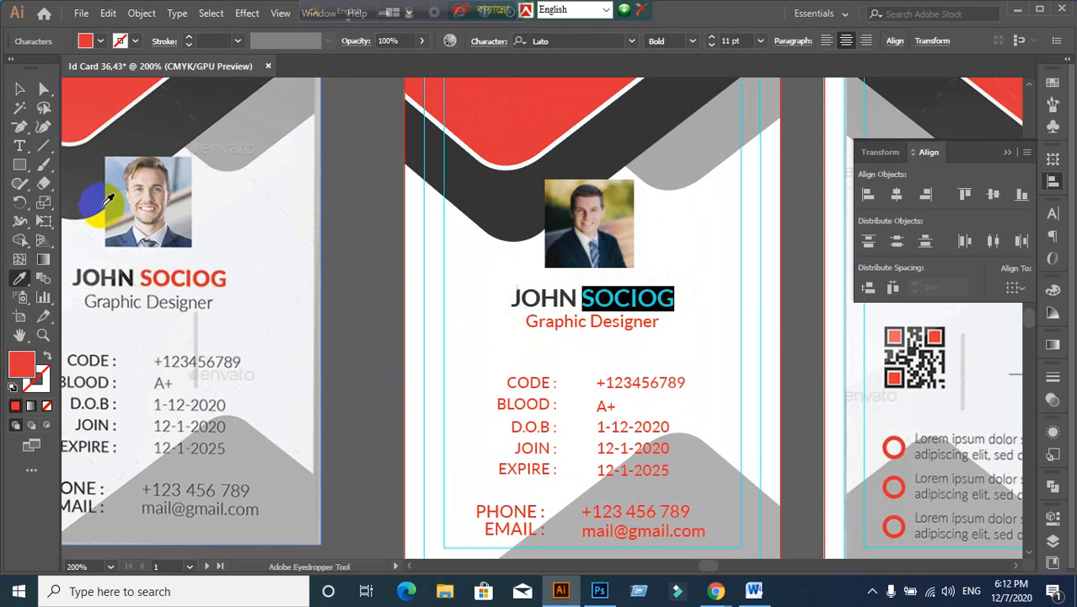
{"action": "left_click", "coordinate": [19, 88]}
{"action": "left_click", "coordinate": [350, 291]}
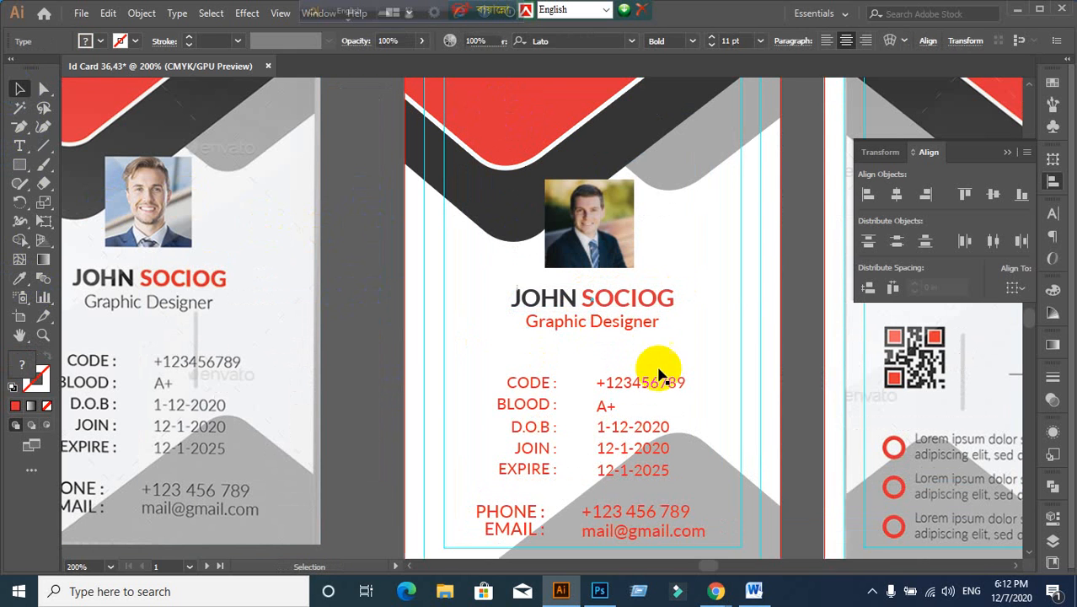
Step: Make the Graphic Designer title dark gray #444444
{"action": "left_click", "coordinate": [624, 331]}
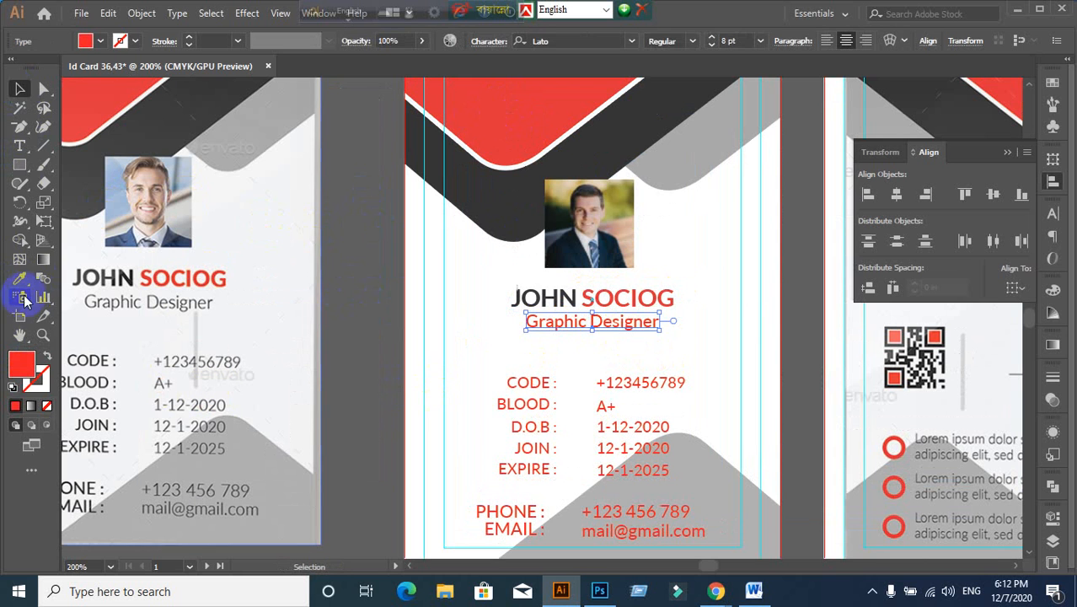
{"action": "left_click", "coordinate": [25, 278]}
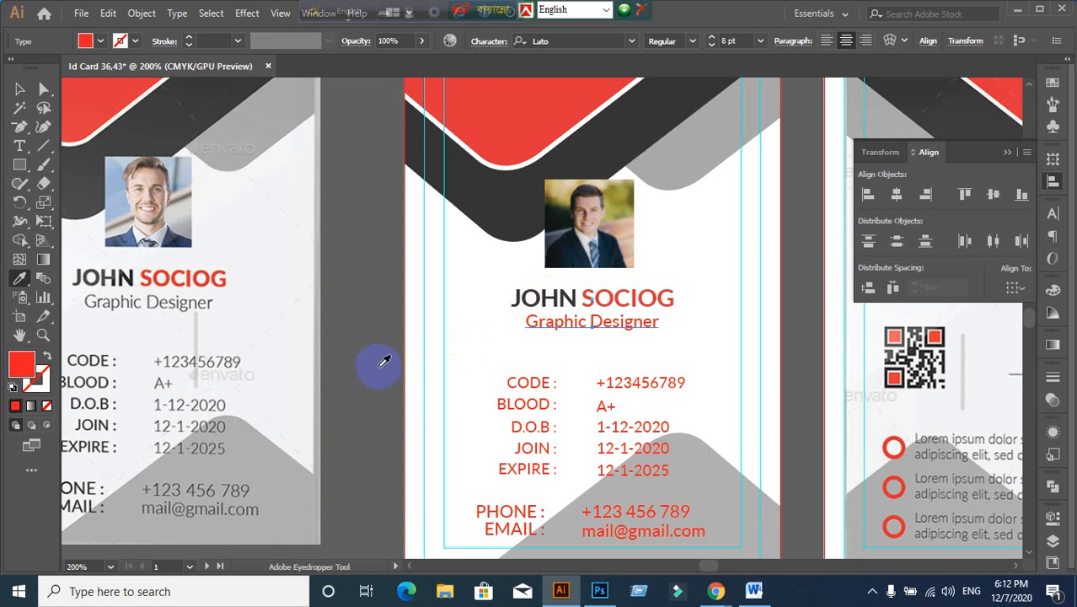
{"action": "left_click", "coordinate": [20, 89]}
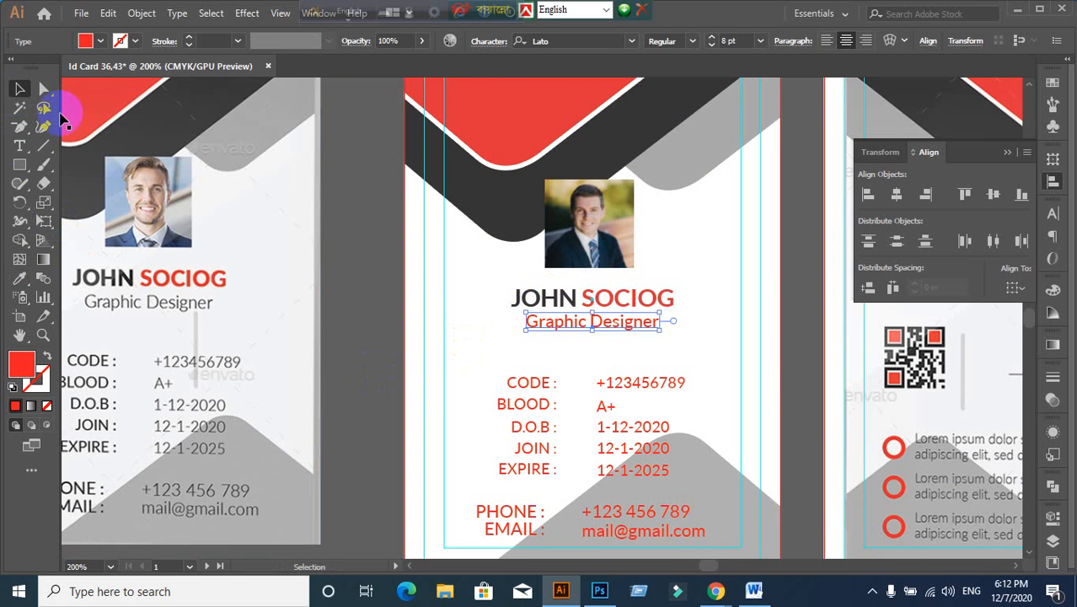
{"action": "left_click", "coordinate": [20, 281]}
{"action": "left_click", "coordinate": [637, 125]}
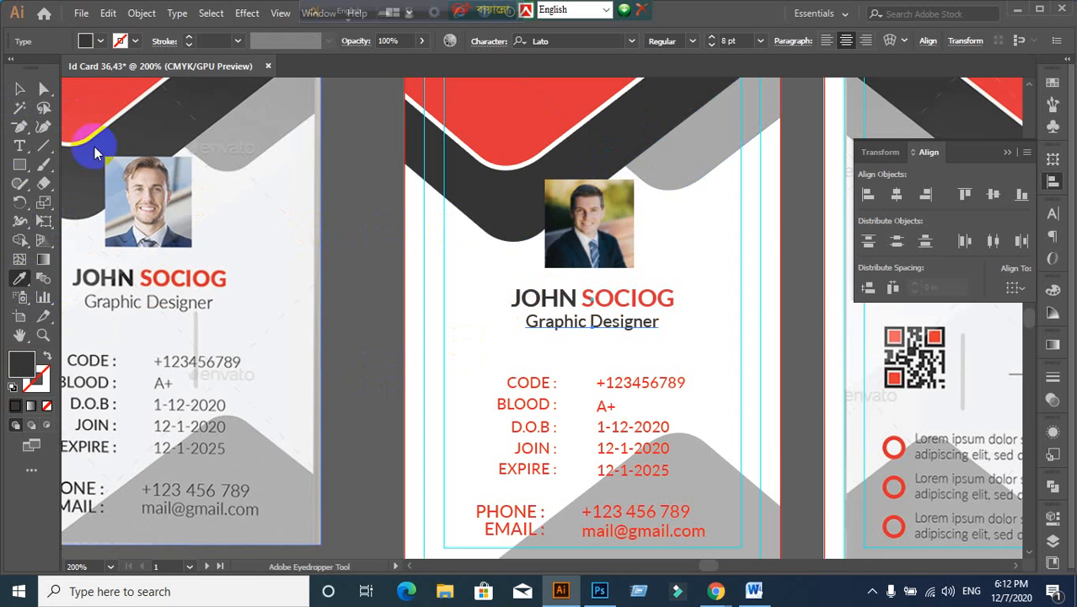
{"action": "left_click", "coordinate": [21, 89]}
{"action": "double_click", "coordinate": [21, 363]}
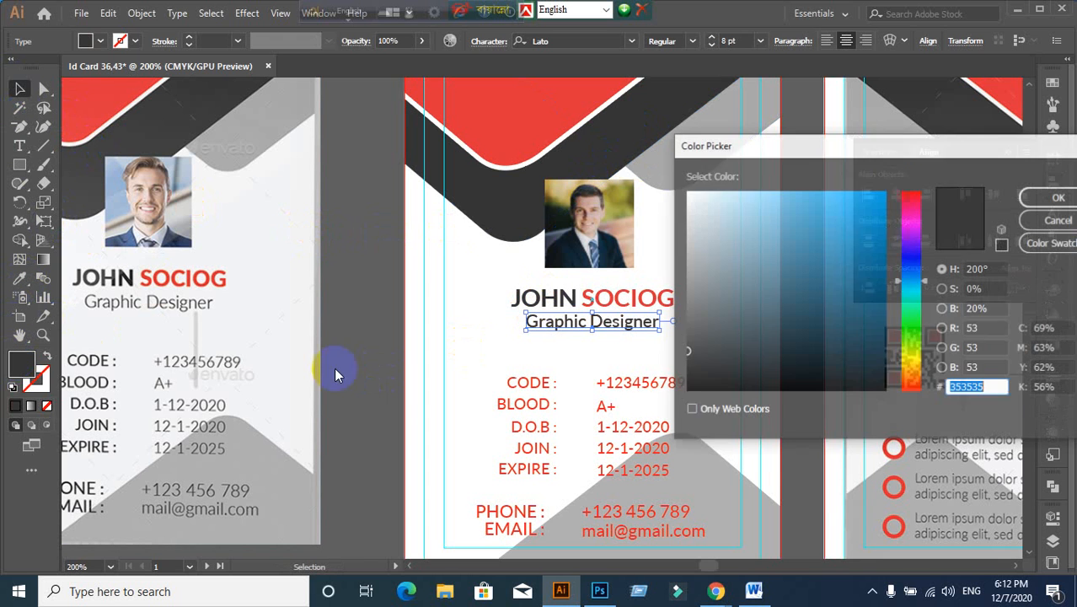
{"action": "left_click_drag", "start_coordinate": [682, 346], "coordinate": [674, 332]}
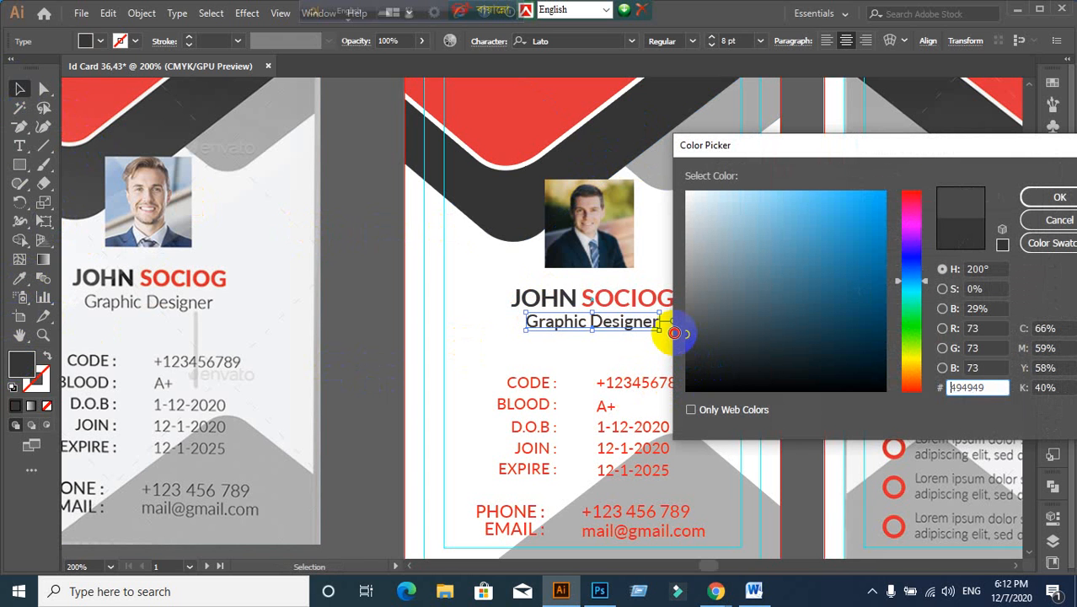
{"action": "left_click", "coordinate": [1045, 198]}
{"action": "left_click", "coordinate": [390, 388]}
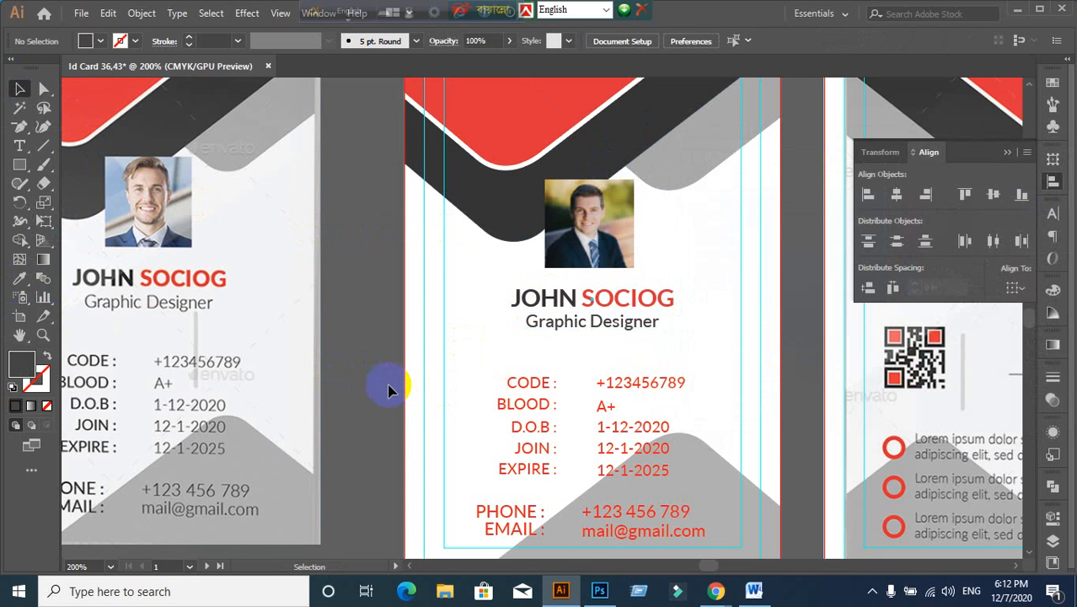
{"action": "scroll", "coordinate": [389, 390], "scroll_direction": "down", "scroll_amount": 1}
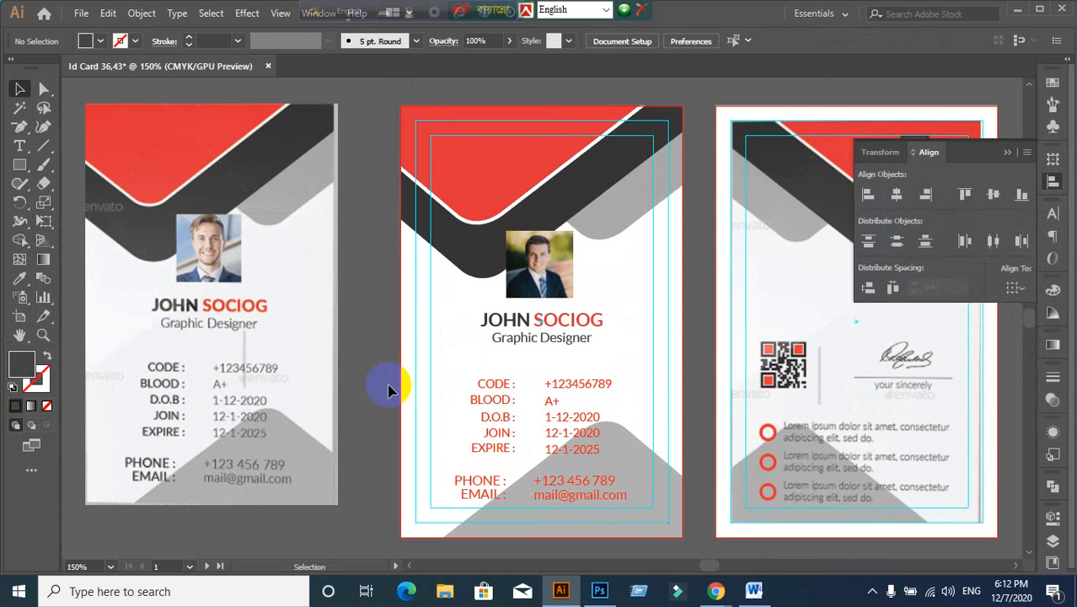
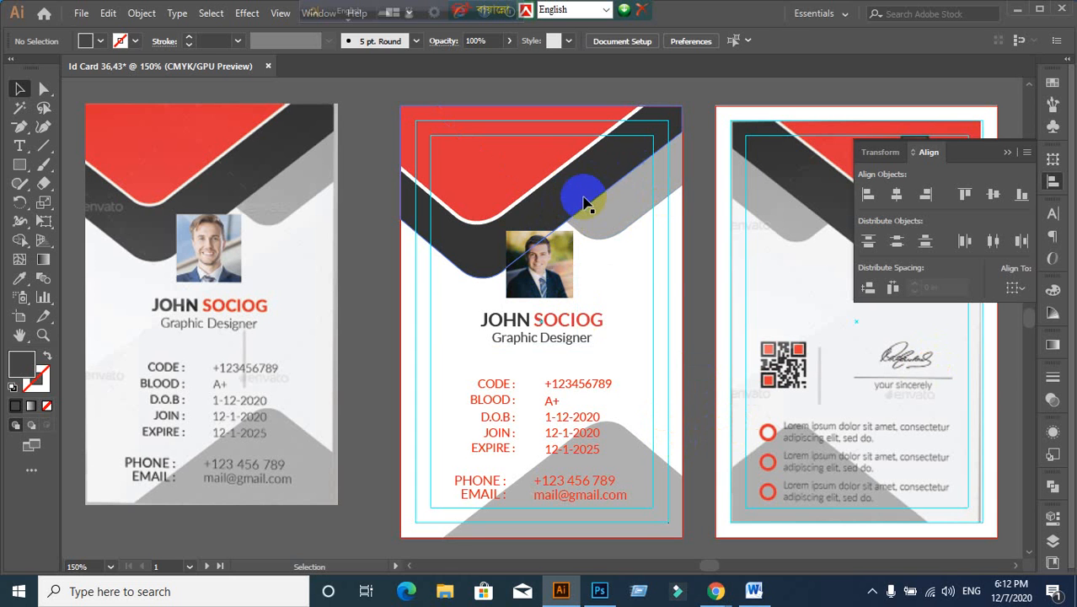
Step: Recolour the middle card's dark header band a dark neutral grey
{"action": "left_click", "coordinate": [580, 176]}
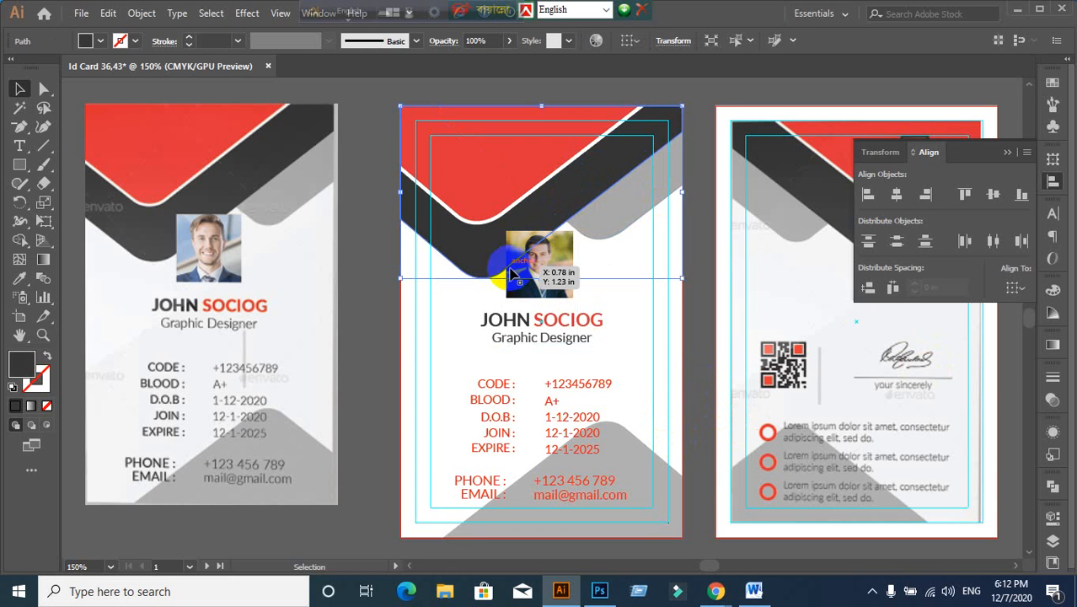
{"action": "left_click", "coordinate": [18, 279]}
{"action": "left_click", "coordinate": [531, 139]}
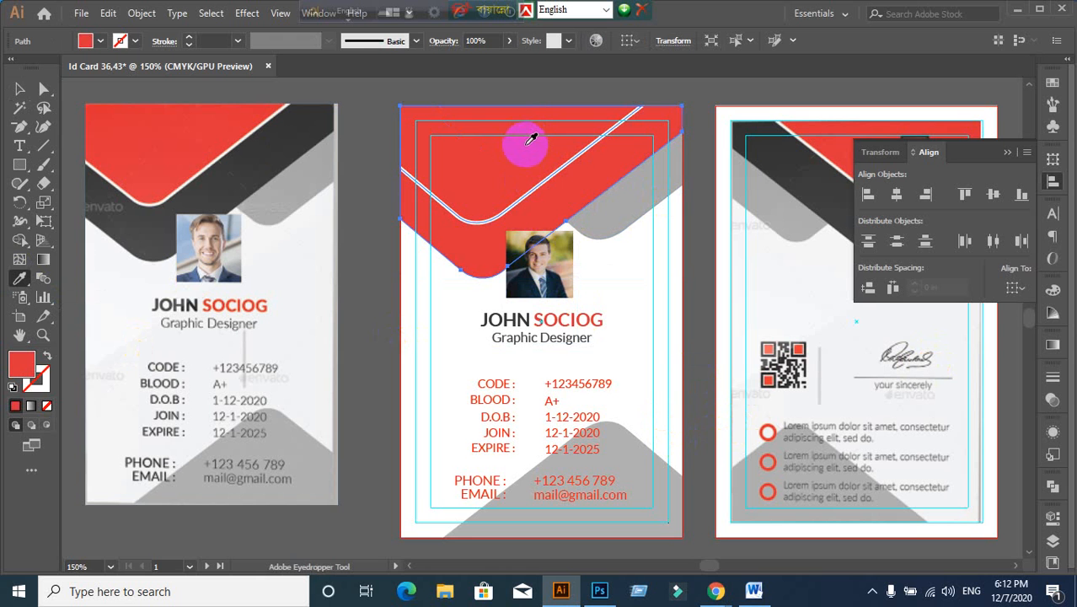
{"action": "left_click", "coordinate": [42, 94]}
{"action": "left_click", "coordinate": [26, 92]}
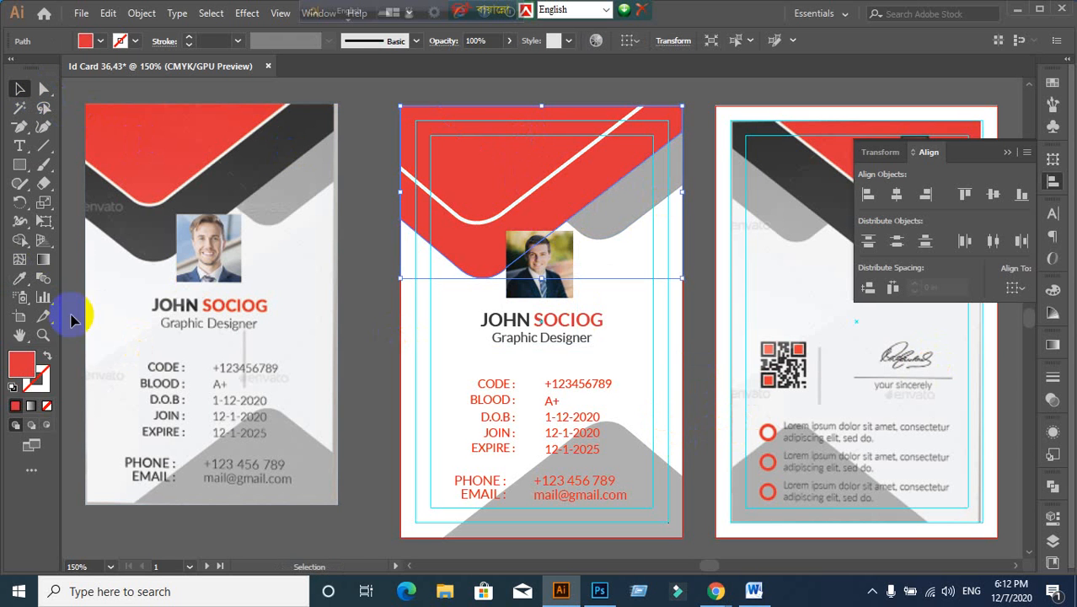
{"action": "double_click", "coordinate": [21, 368]}
{"action": "mouse_move", "coordinate": [721, 349]}
{"action": "left_mouse_down"}
{"action": "mouse_move", "coordinate": [684, 351]}
{"action": "mouse_move", "coordinate": [685, 337]}
{"action": "mouse_move", "coordinate": [676, 365]}
{"action": "left_mouse_up"}
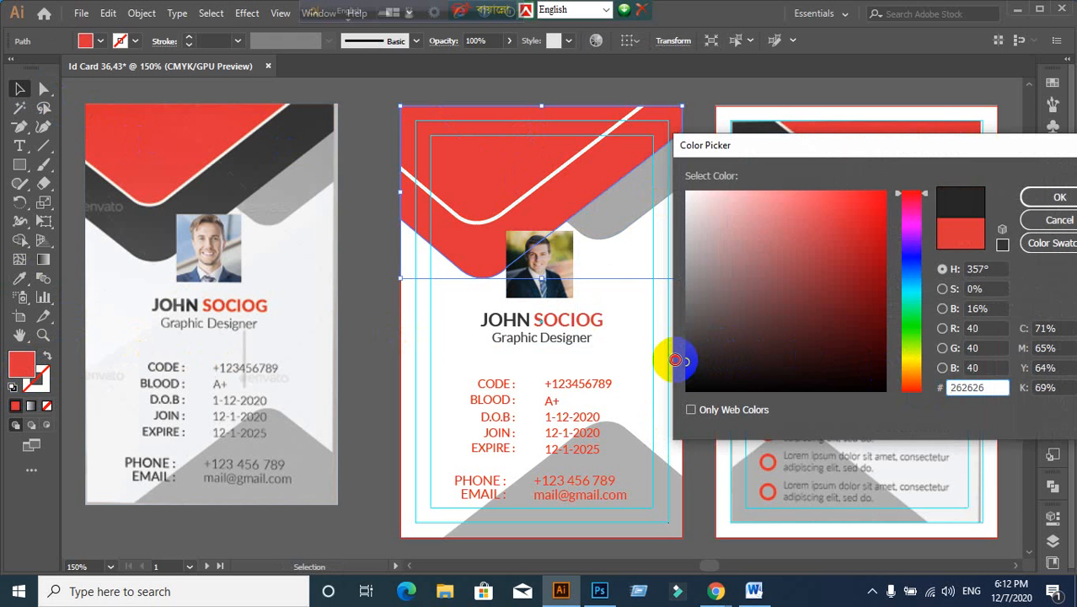
{"action": "left_click", "coordinate": [1059, 195]}
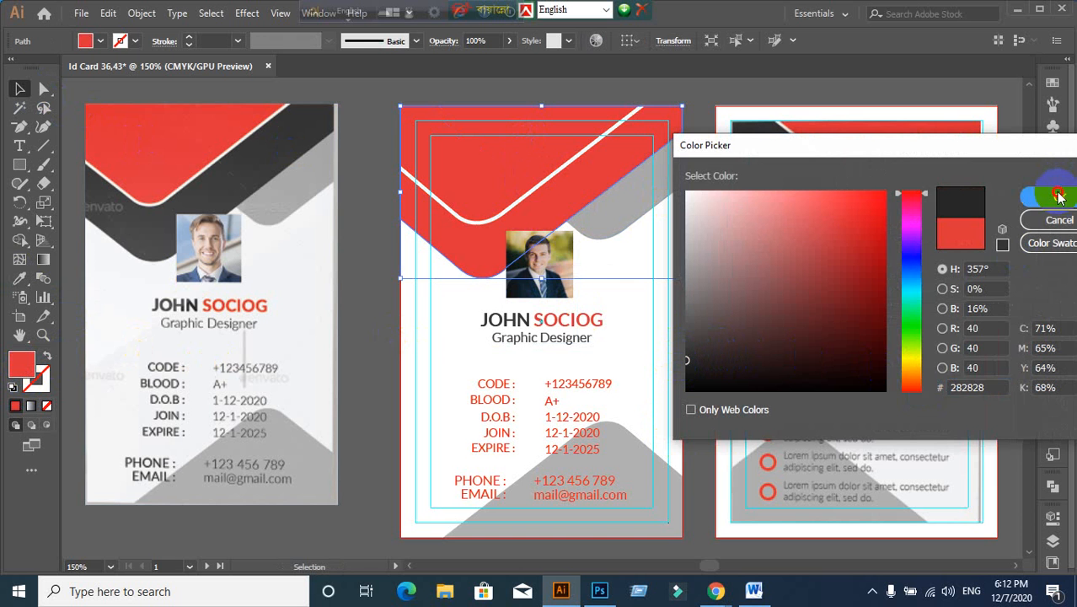
{"action": "left_click", "coordinate": [691, 284]}
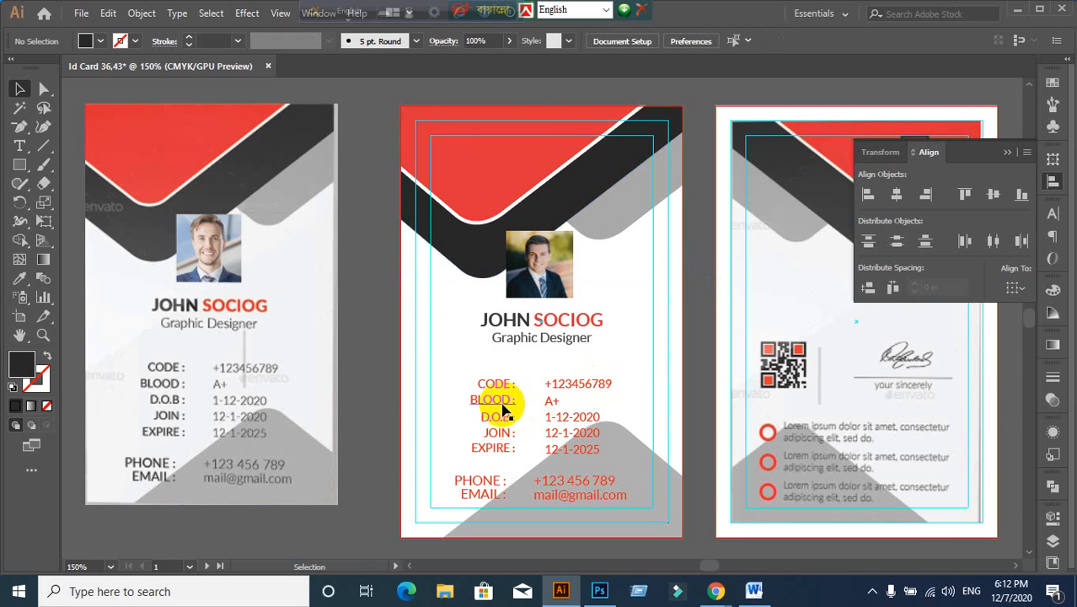
Step: Try a muted darker red on the red top shape, then discard the change
{"action": "left_click", "coordinate": [483, 185]}
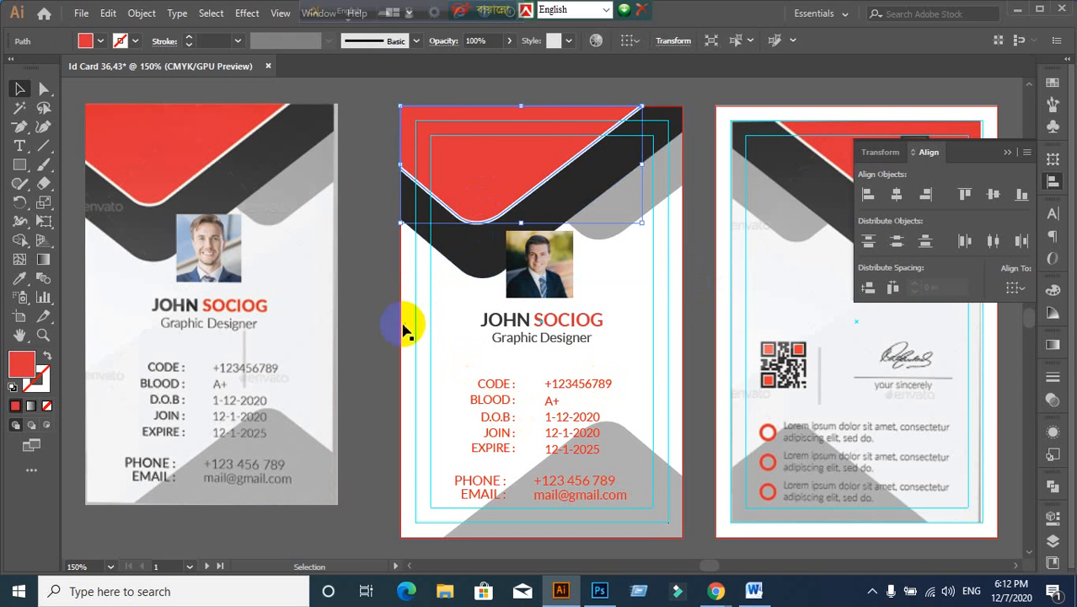
{"action": "left_click", "coordinate": [372, 369]}
{"action": "left_click", "coordinate": [483, 165]}
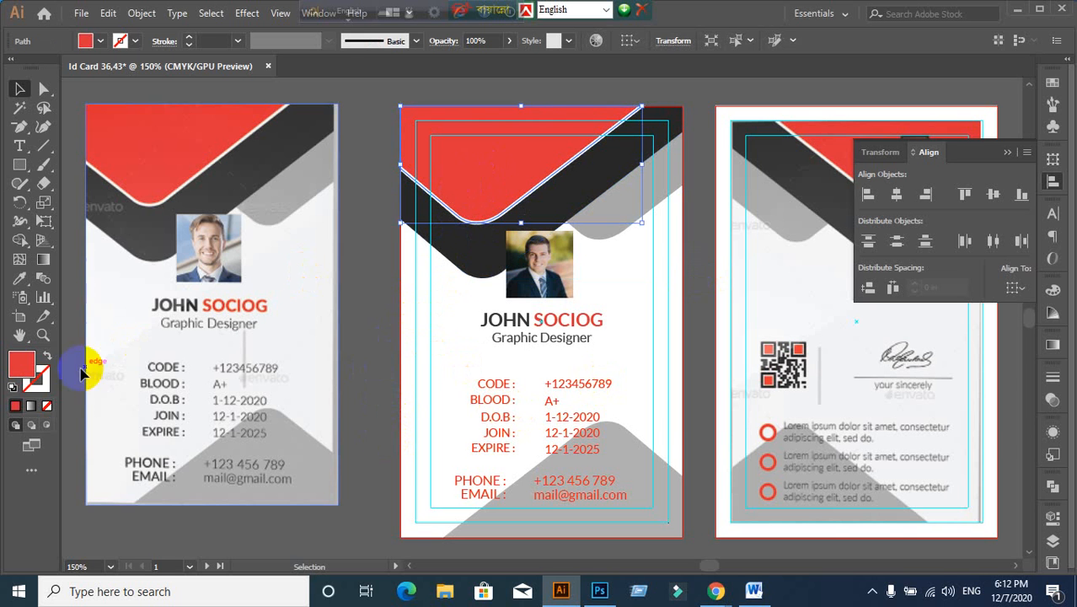
{"action": "double_click", "coordinate": [22, 364]}
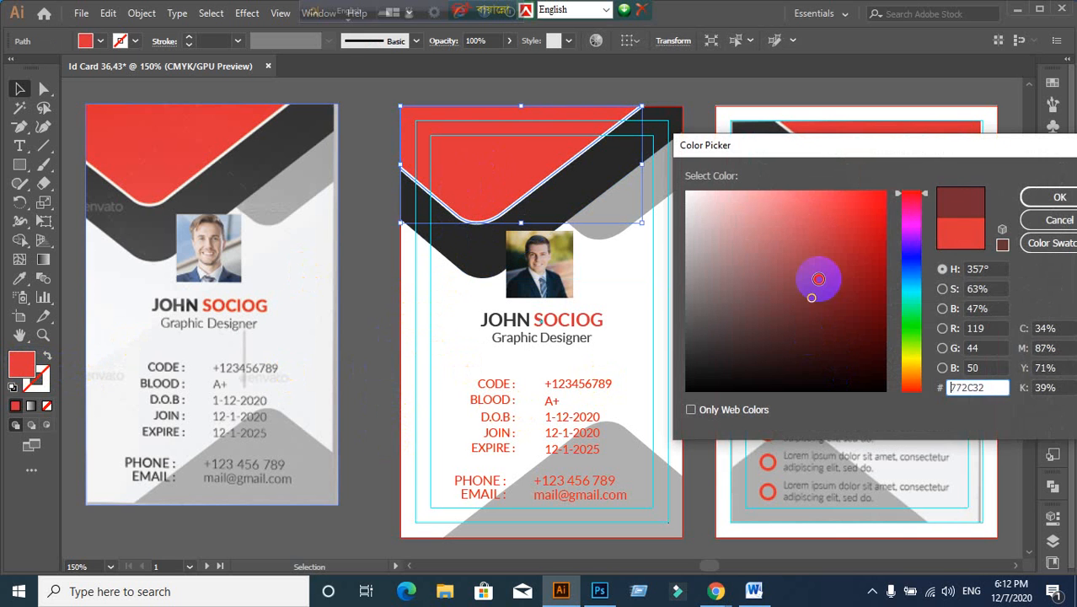
{"action": "left_click_drag", "start_coordinate": [819, 279], "coordinate": [798, 283]}
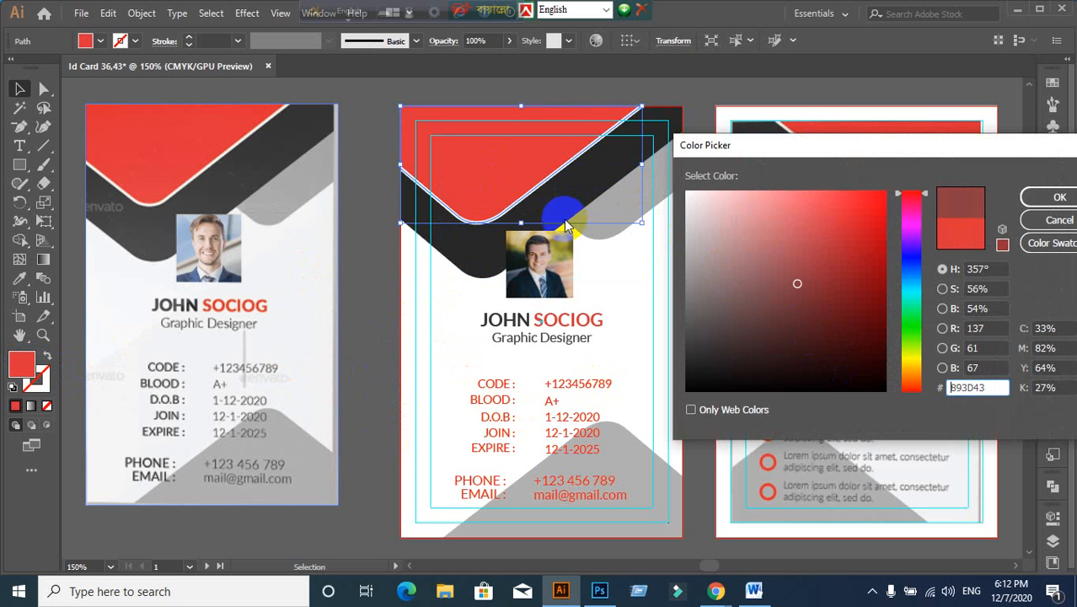
{"action": "left_click", "coordinate": [1059, 219]}
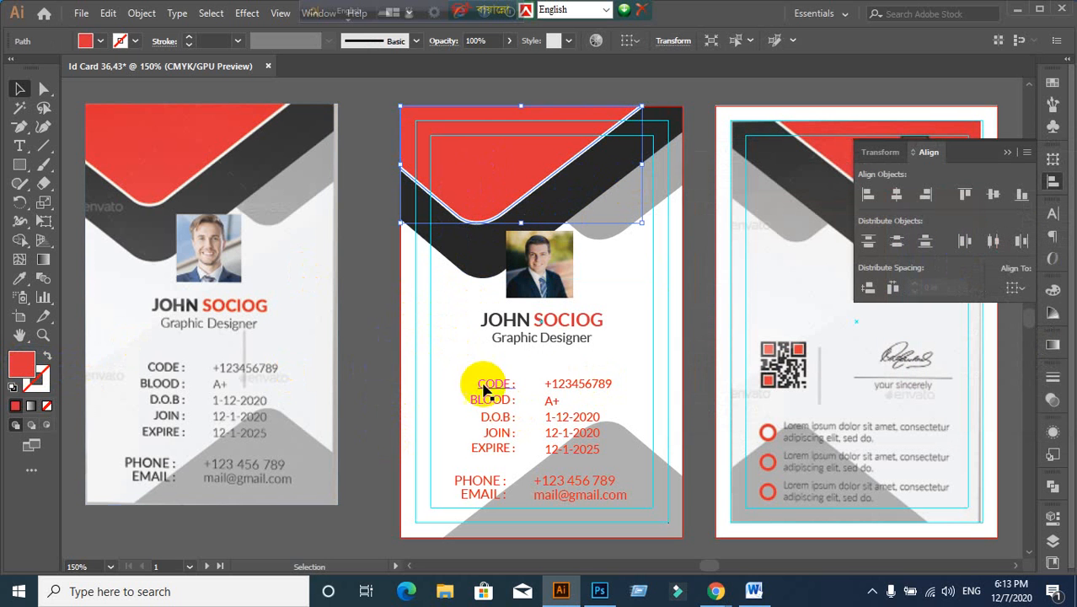
{"action": "left_click", "coordinate": [449, 288]}
Step: Try a dark red fill on the black header band, then undo it
{"action": "left_click", "coordinate": [449, 270]}
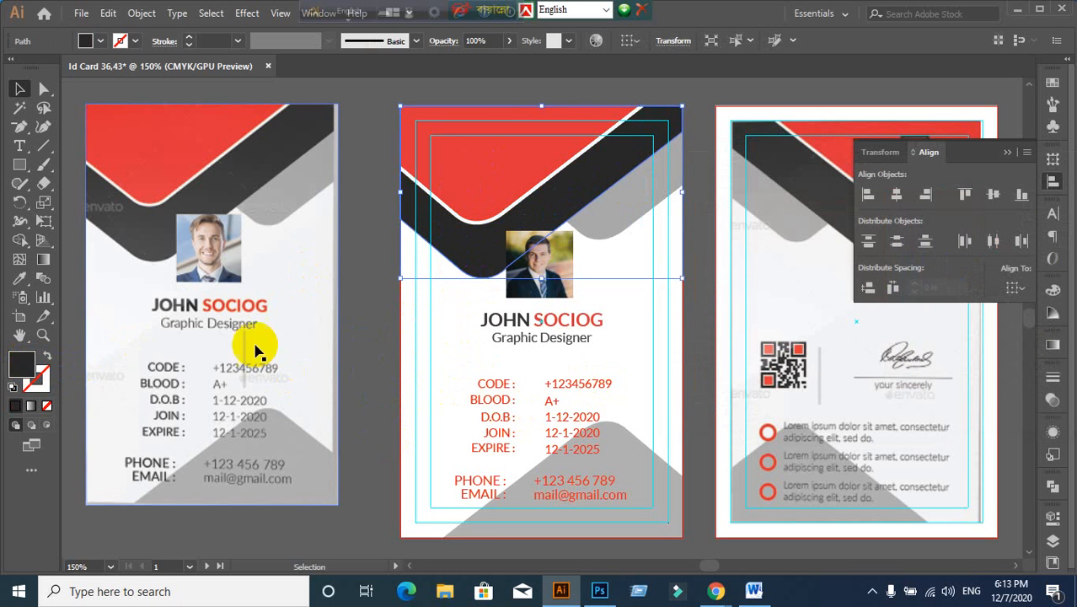
{"action": "double_click", "coordinate": [22, 360]}
{"action": "left_click", "coordinate": [830, 252]}
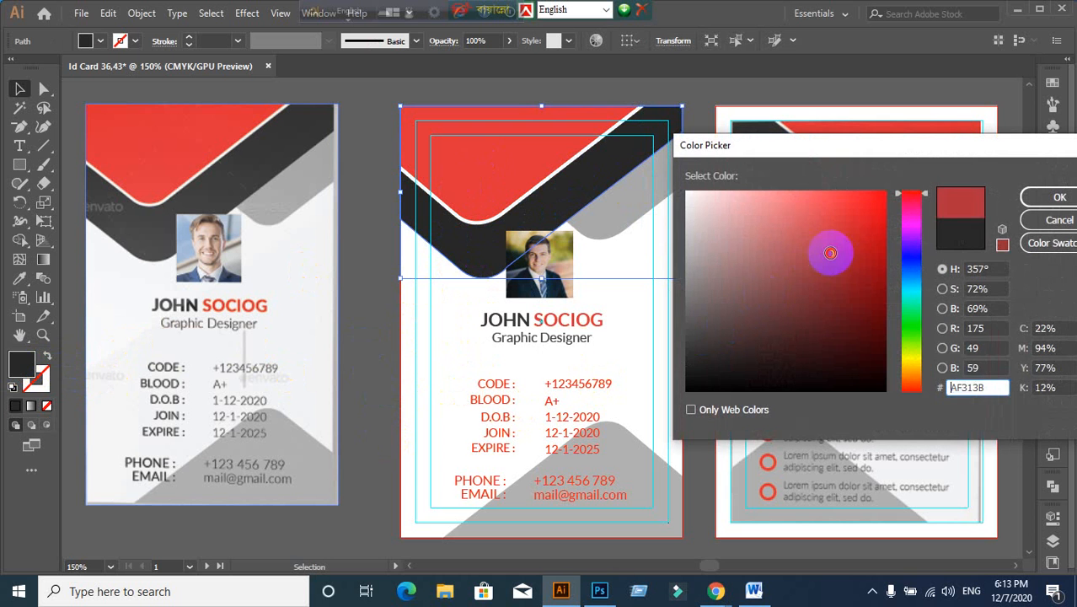
{"action": "left_click_drag", "start_coordinate": [830, 253], "coordinate": [810, 299]}
{"action": "left_click", "coordinate": [1060, 196]}
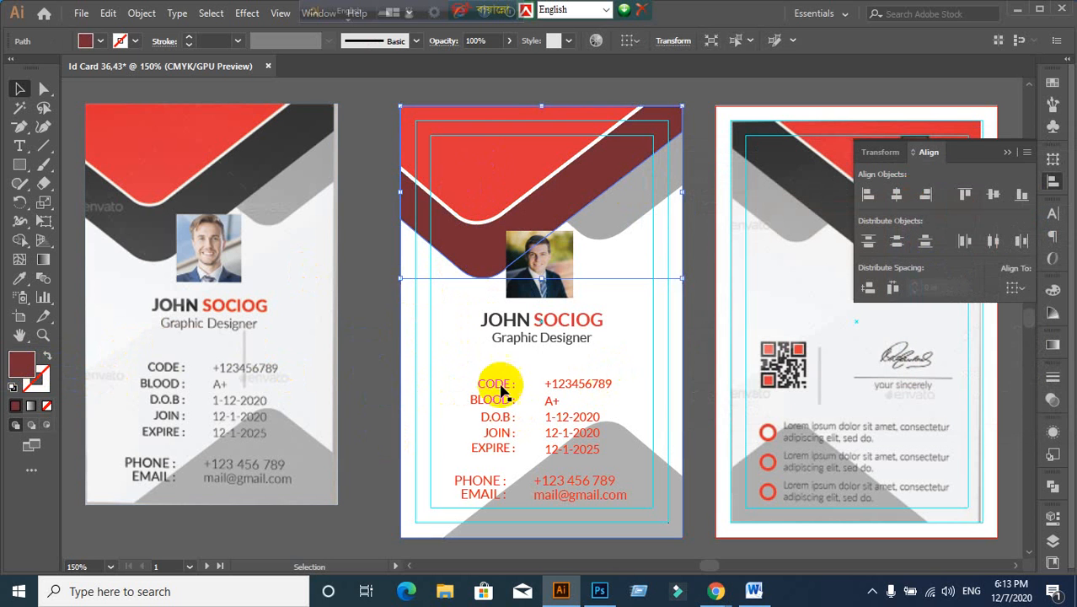
{"action": "left_click", "coordinate": [376, 381]}
{"action": "key", "text": "ctrl+z"}
{"action": "left_click", "coordinate": [377, 382]}
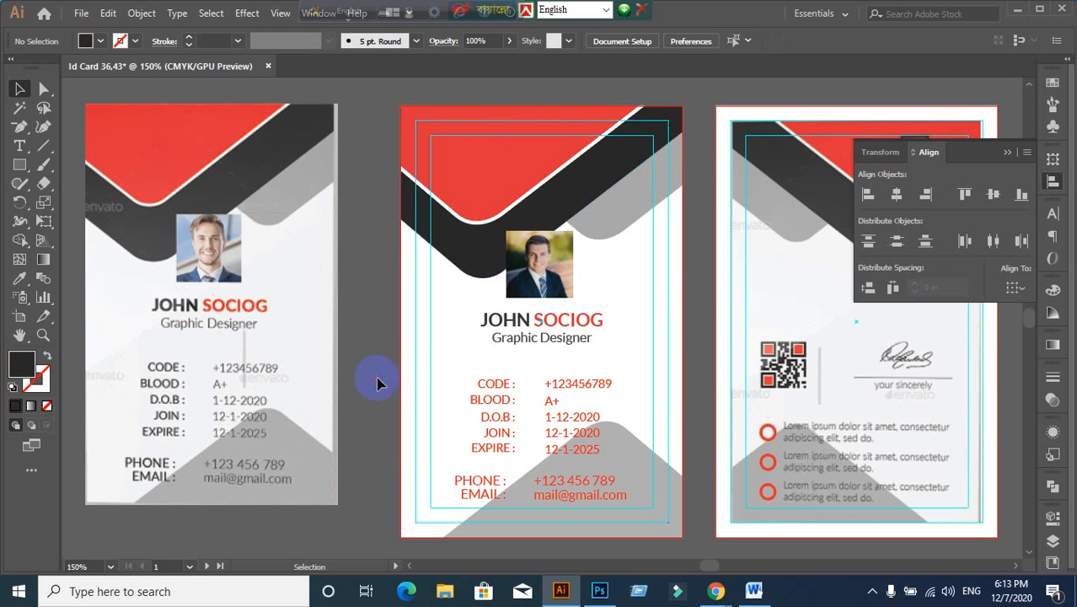
{"action": "left_click", "coordinate": [646, 216]}
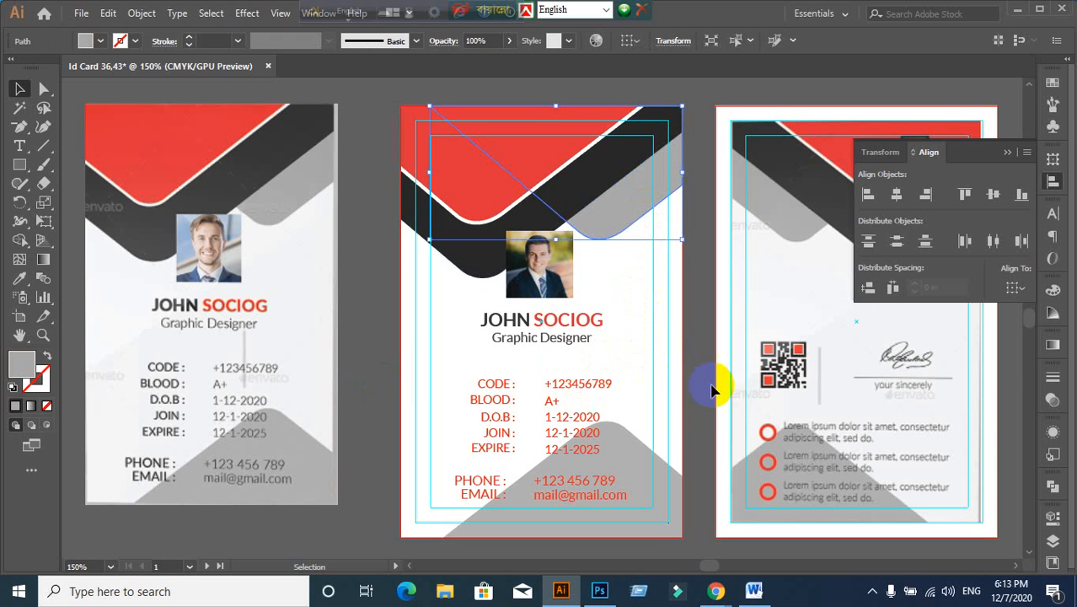
Step: Fill the large bottom shape on the middle card blue-violet
{"action": "left_click", "coordinate": [654, 464]}
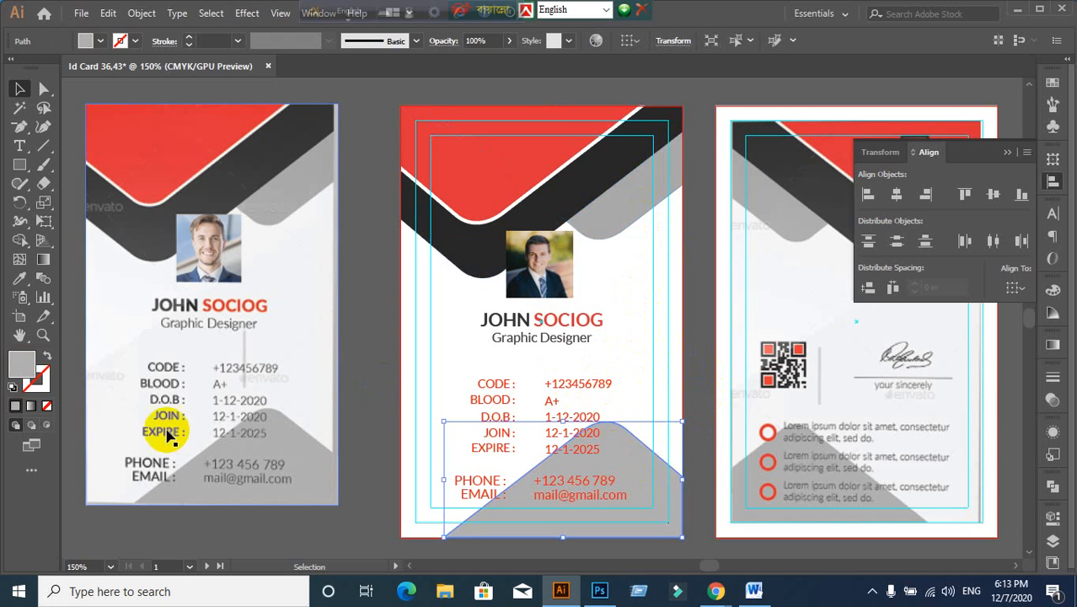
{"action": "double_click", "coordinate": [21, 370]}
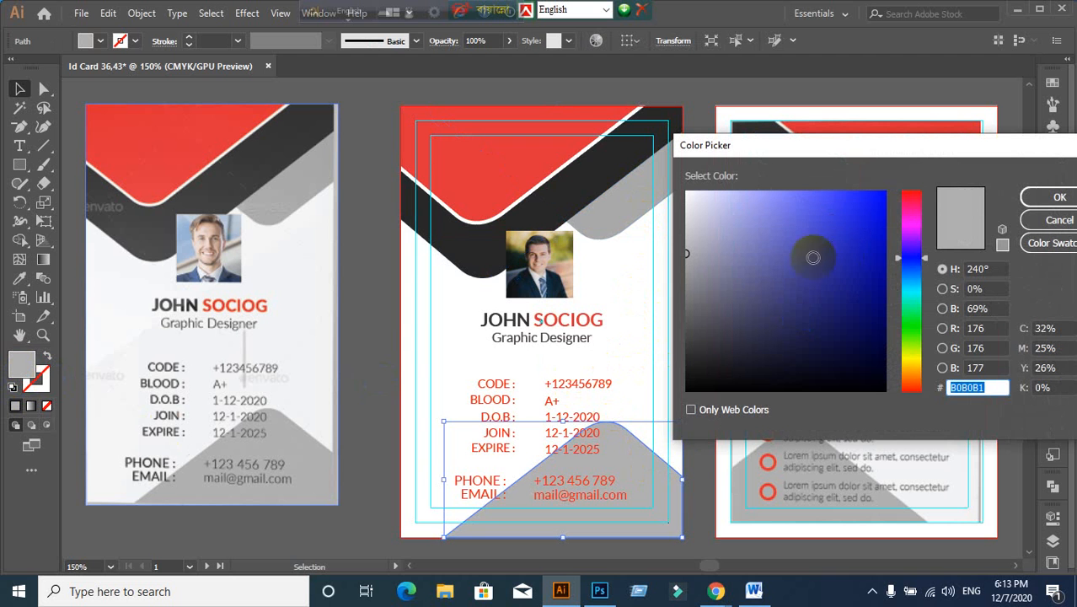
{"action": "mouse_move", "coordinate": [772, 297]}
{"action": "left_mouse_down"}
{"action": "mouse_move", "coordinate": [806, 243]}
{"action": "mouse_move", "coordinate": [782, 219]}
{"action": "mouse_move", "coordinate": [793, 233]}
{"action": "mouse_move", "coordinate": [770, 248]}
{"action": "left_mouse_up"}
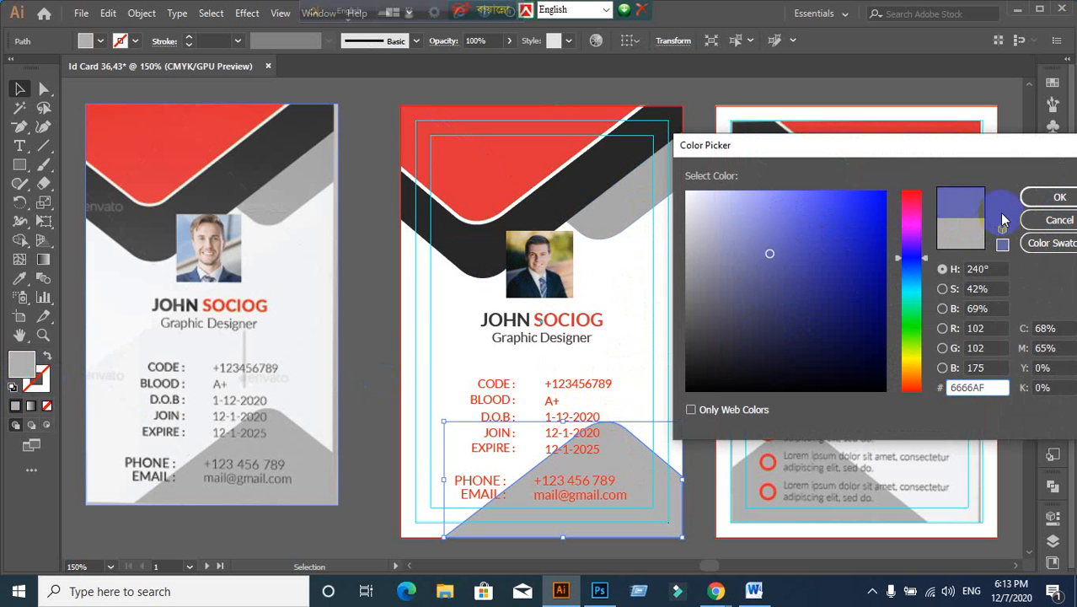
{"action": "left_click", "coordinate": [1055, 196]}
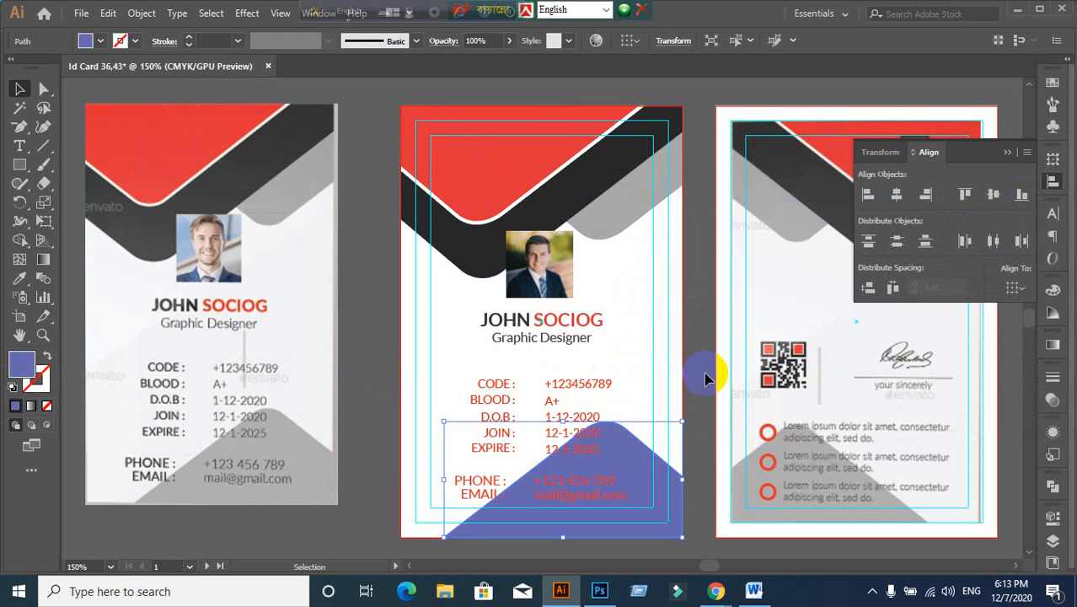
{"action": "left_click", "coordinate": [697, 430]}
{"action": "left_click", "coordinate": [654, 481]}
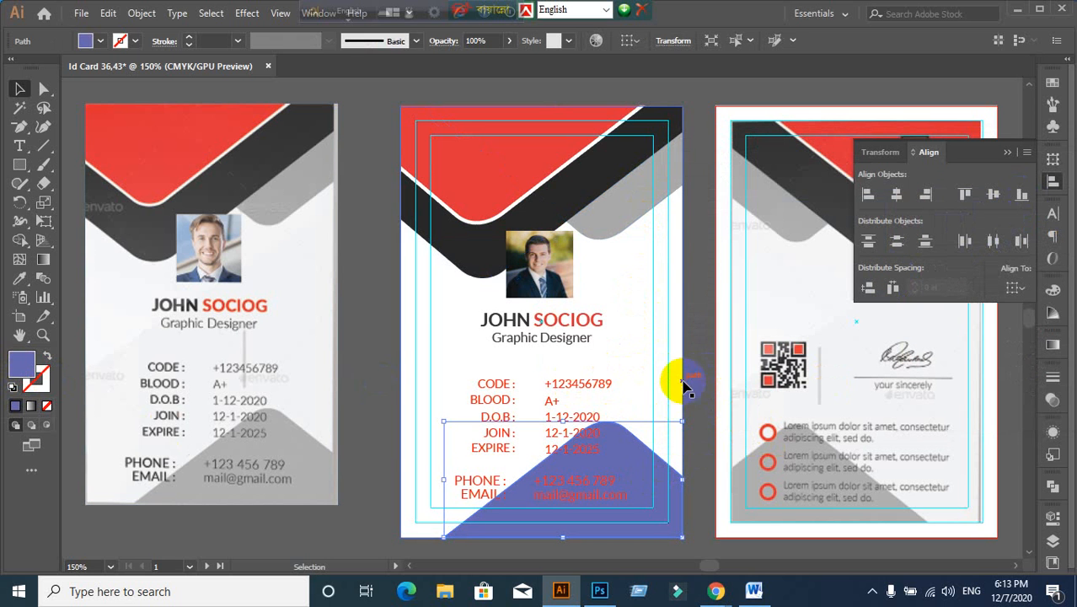
{"action": "left_click", "coordinate": [691, 347]}
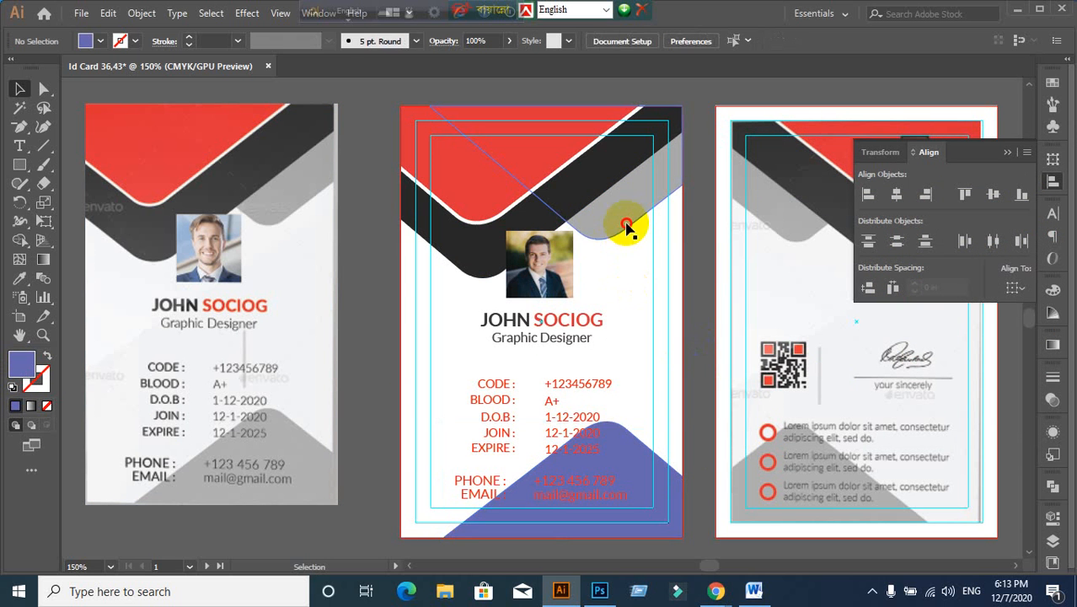
Step: Set the grey header band's fill to light grey #AAAAAA
{"action": "left_click", "coordinate": [629, 229]}
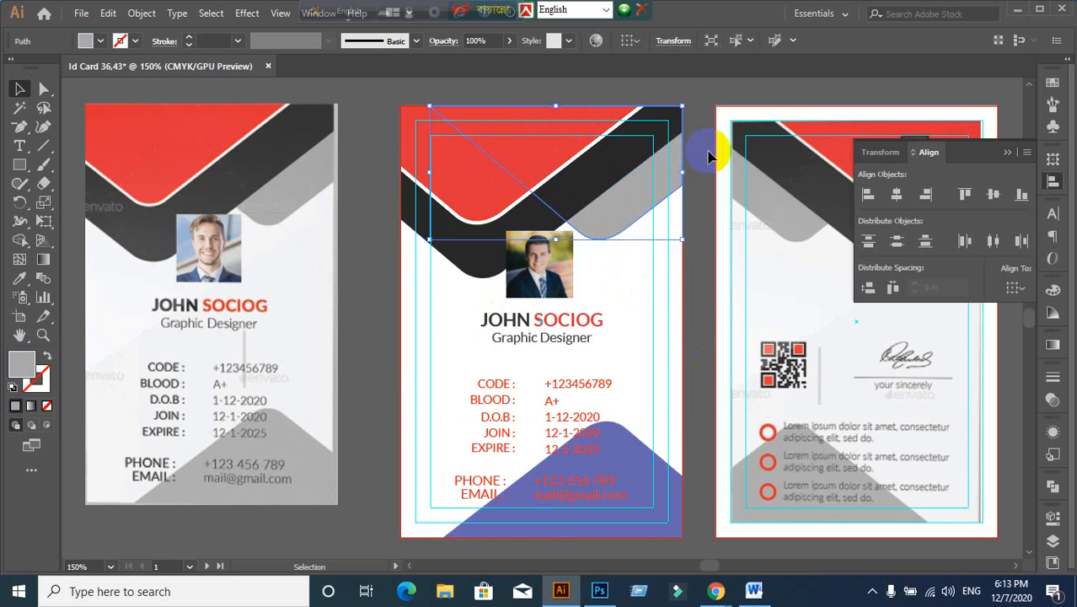
{"action": "left_click", "coordinate": [21, 279]}
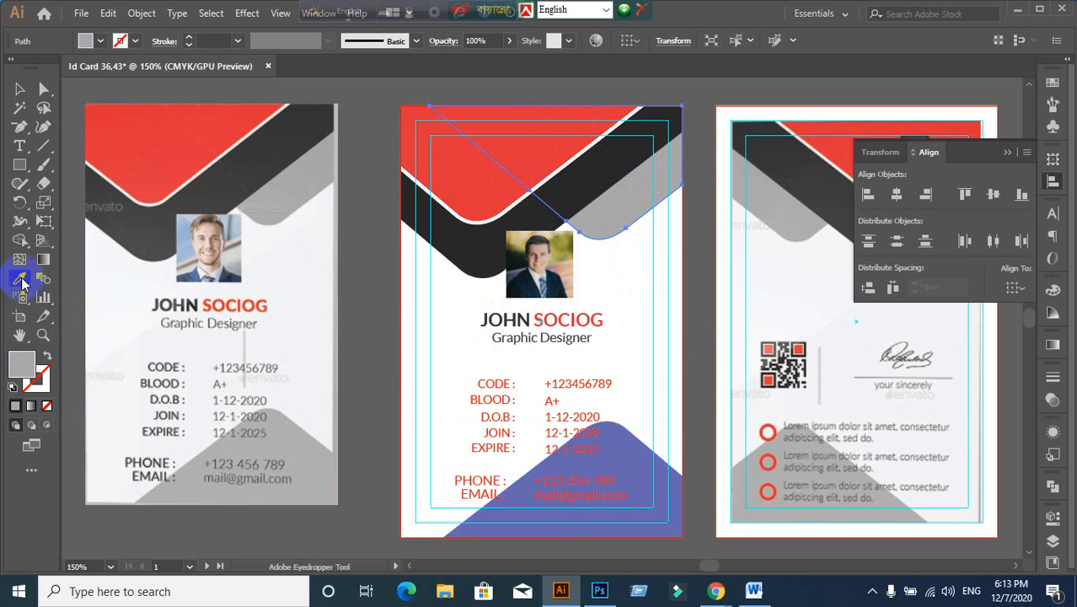
{"action": "left_click", "coordinate": [517, 150]}
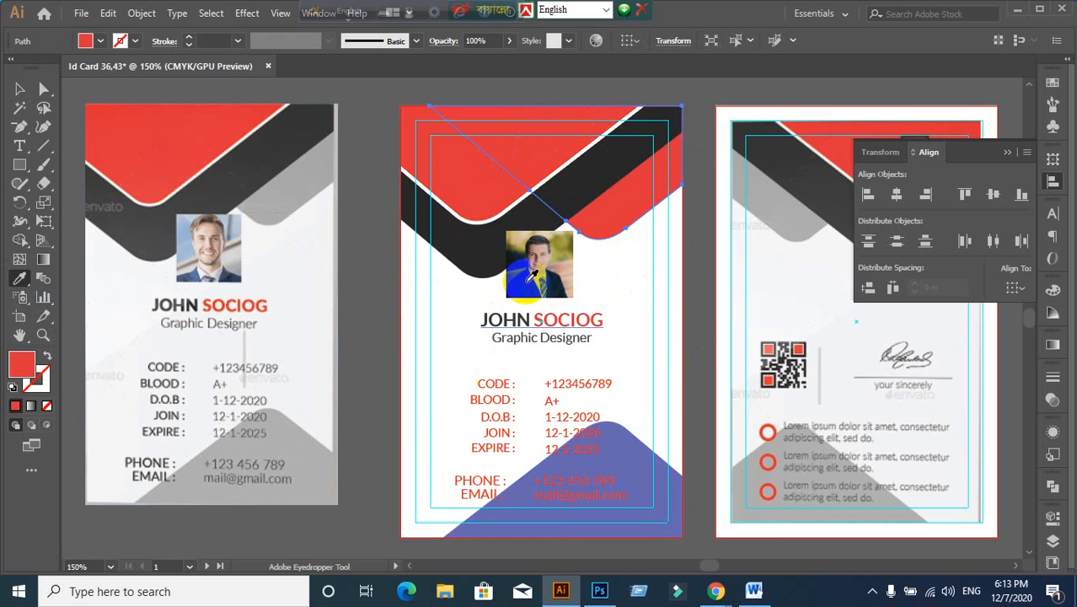
{"action": "double_click", "coordinate": [12, 367]}
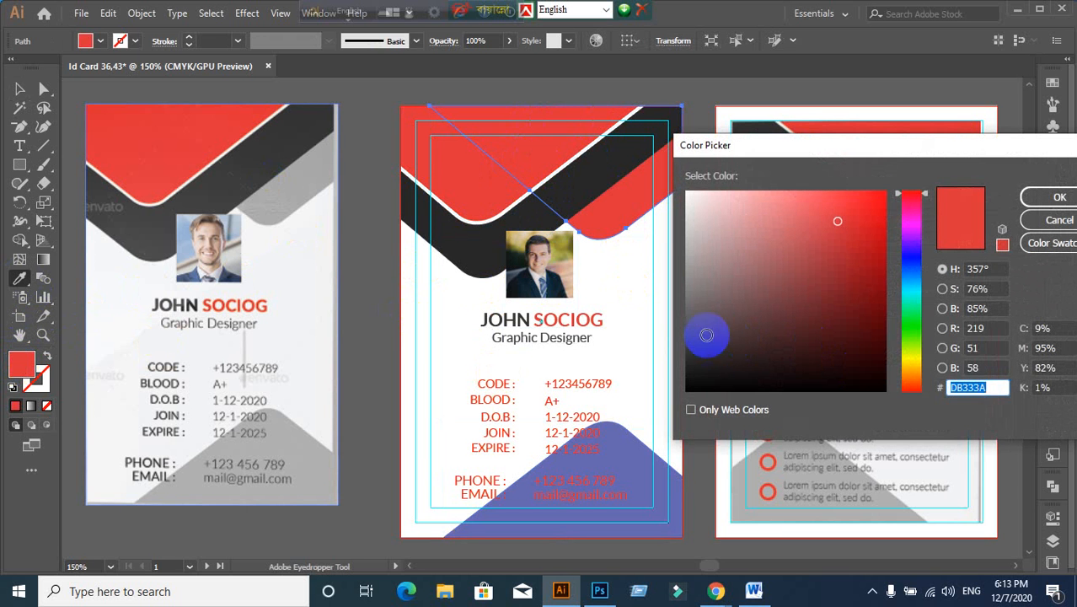
{"action": "mouse_move", "coordinate": [705, 329]}
{"action": "left_mouse_down"}
{"action": "mouse_move", "coordinate": [681, 314]}
{"action": "mouse_move", "coordinate": [676, 327]}
{"action": "left_mouse_up"}
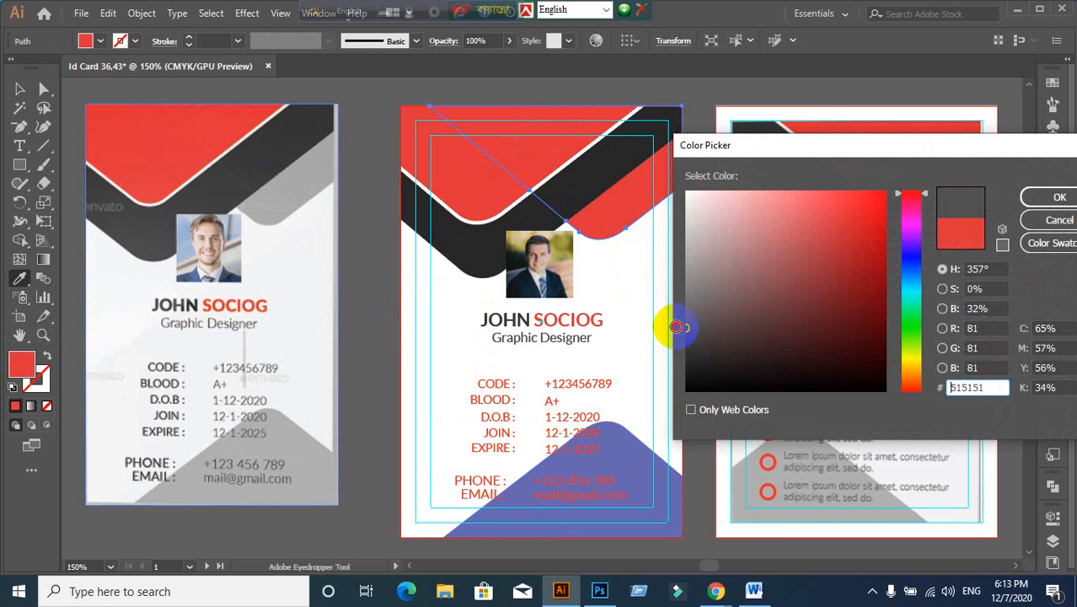
{"action": "left_click", "coordinate": [1045, 202]}
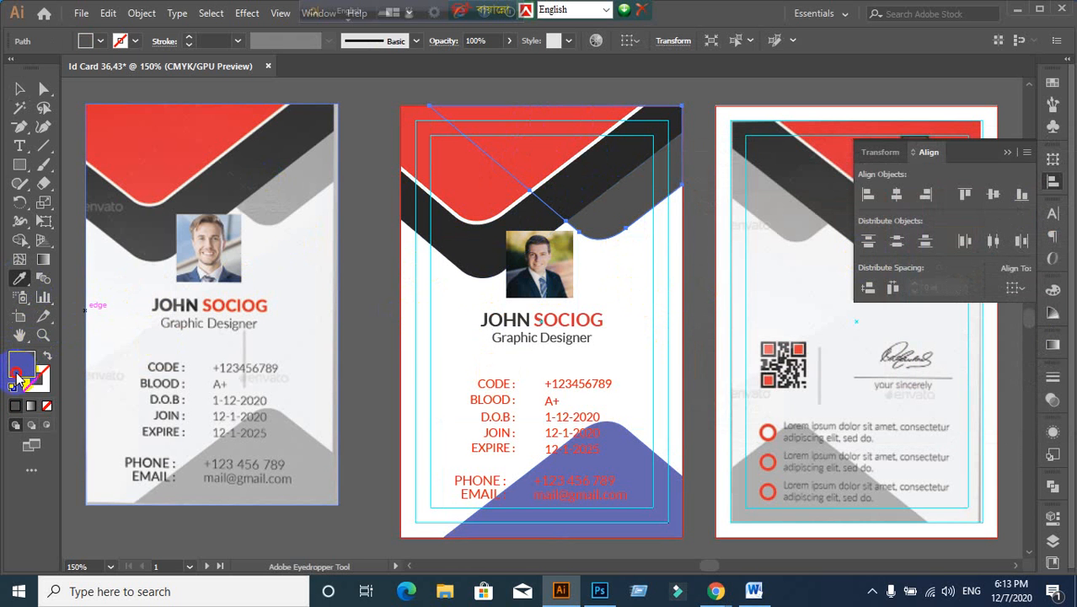
{"action": "double_click", "coordinate": [22, 364]}
{"action": "left_click", "coordinate": [688, 283]}
{"action": "left_click_drag", "start_coordinate": [689, 283], "coordinate": [663, 256]}
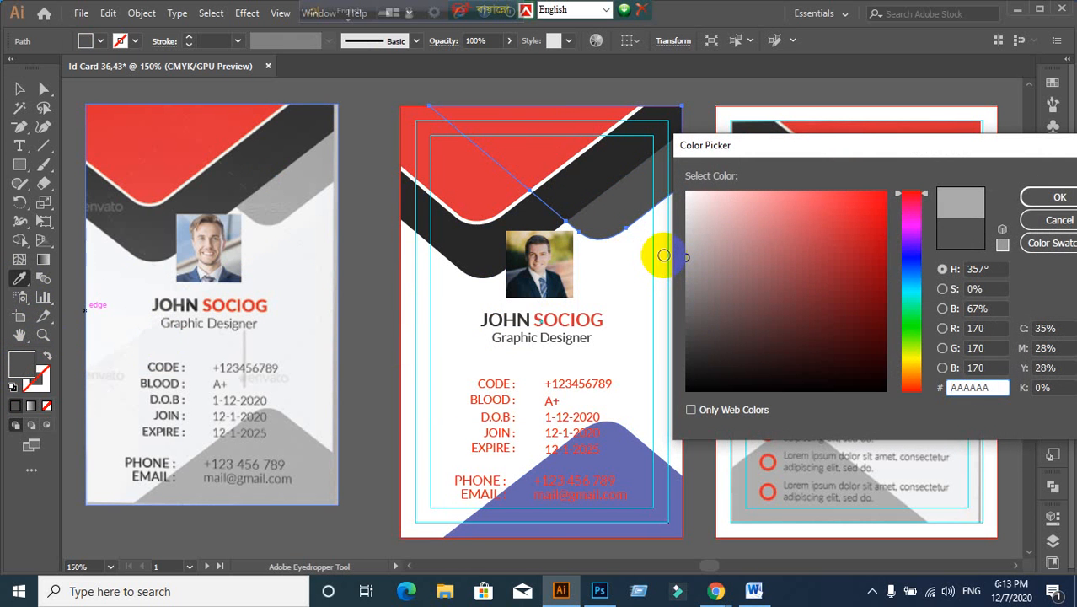
{"action": "left_click", "coordinate": [1032, 197]}
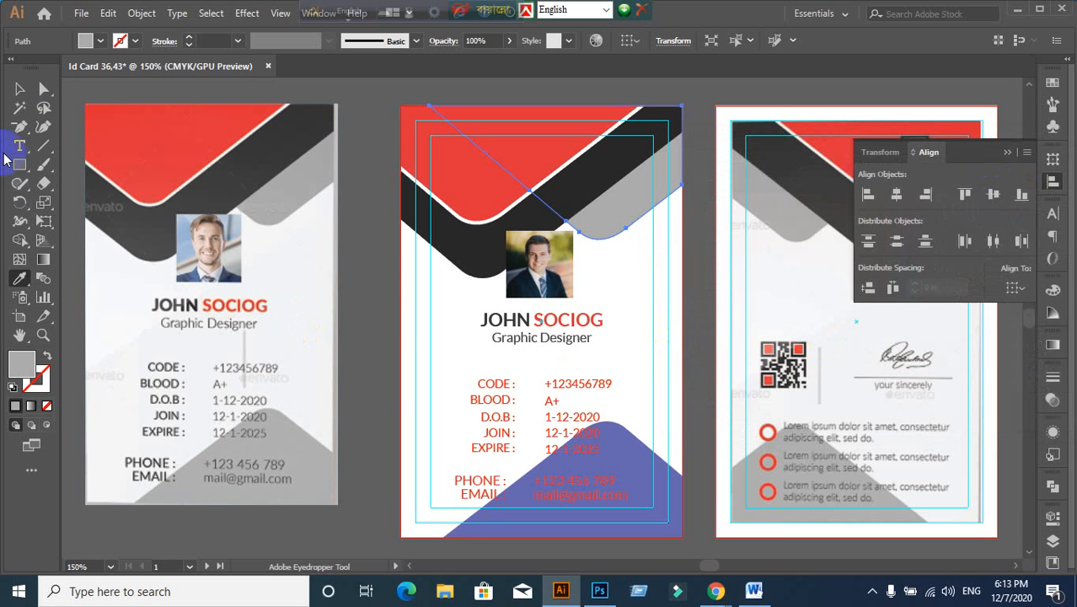
{"action": "left_click", "coordinate": [19, 89]}
{"action": "left_click", "coordinate": [451, 386]}
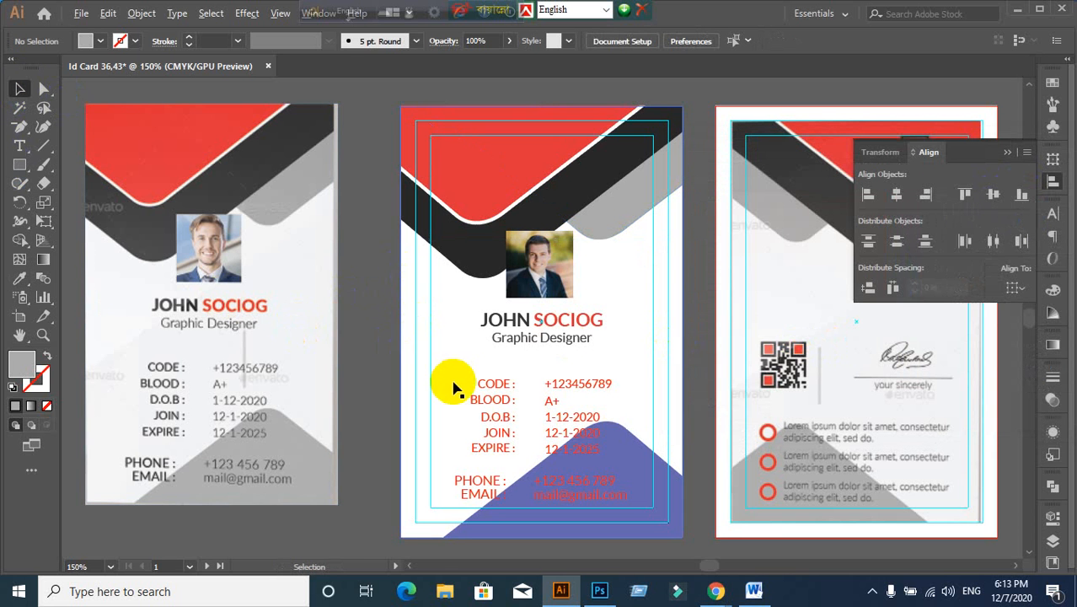
Step: Give the blue bottom shape the grey sampled from the card top with the Eyedropper
{"action": "scroll", "coordinate": [446, 392], "scroll_direction": "down", "scroll_amount": 1}
{"action": "scroll", "coordinate": [485, 413], "scroll_direction": "up", "scroll_amount": 1}
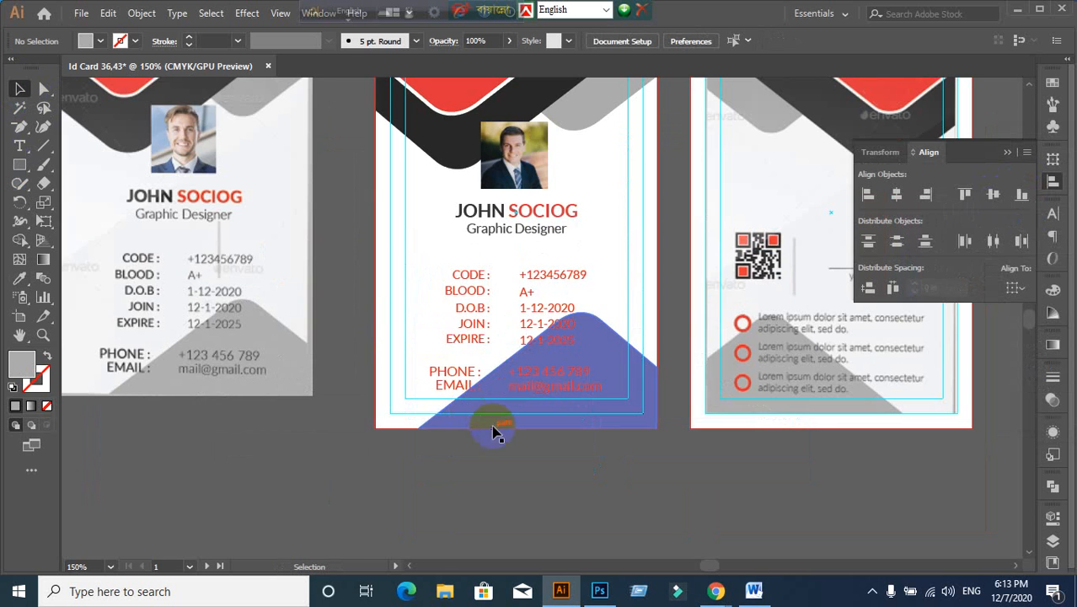
{"action": "left_click", "coordinate": [630, 413]}
{"action": "left_click", "coordinate": [19, 281]}
{"action": "left_click", "coordinate": [579, 126]}
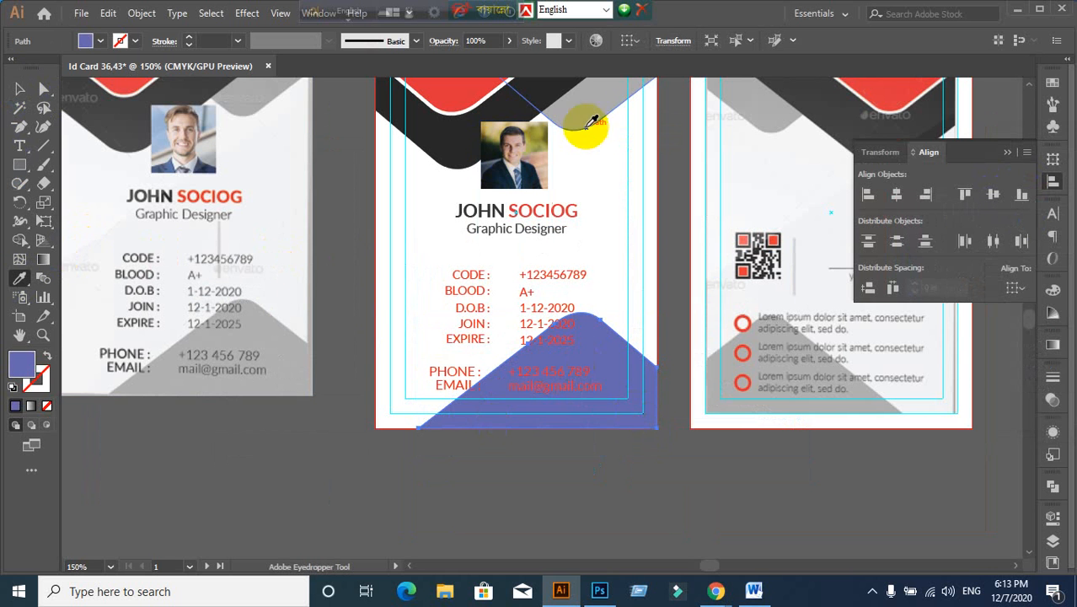
{"action": "left_click", "coordinate": [22, 88]}
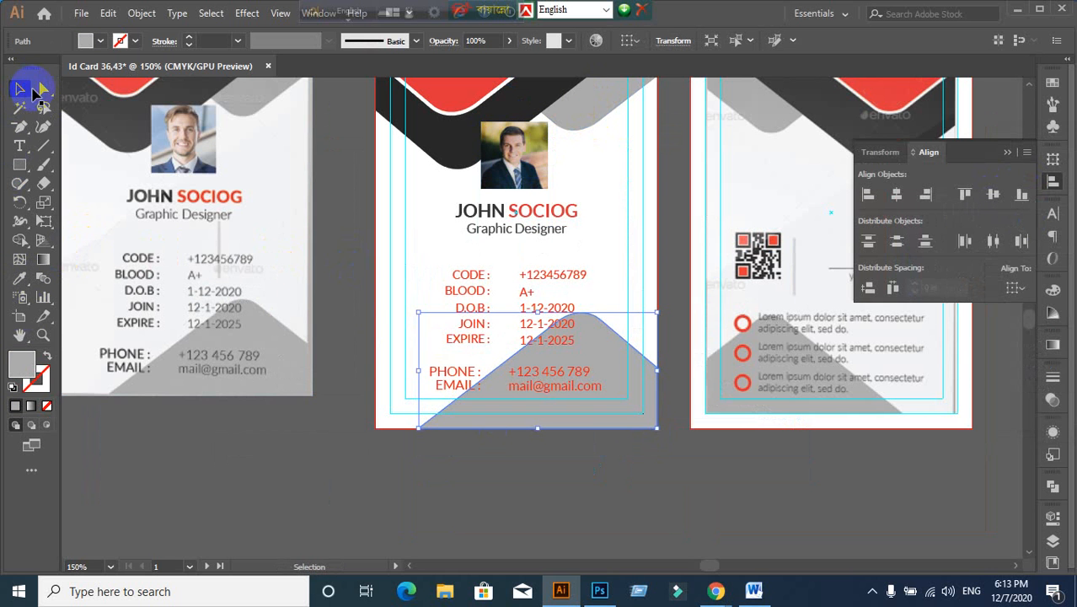
{"action": "left_click", "coordinate": [546, 520]}
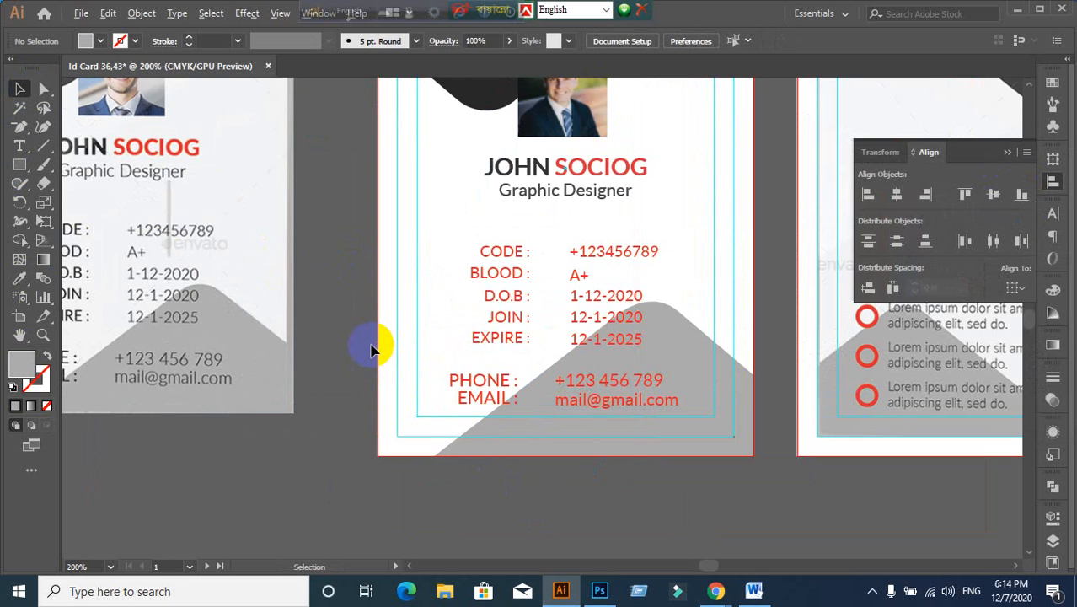
Step: Delete the grey bottom shape from the middle card
{"action": "left_click_drag", "start_coordinate": [371, 349], "coordinate": [436, 437]}
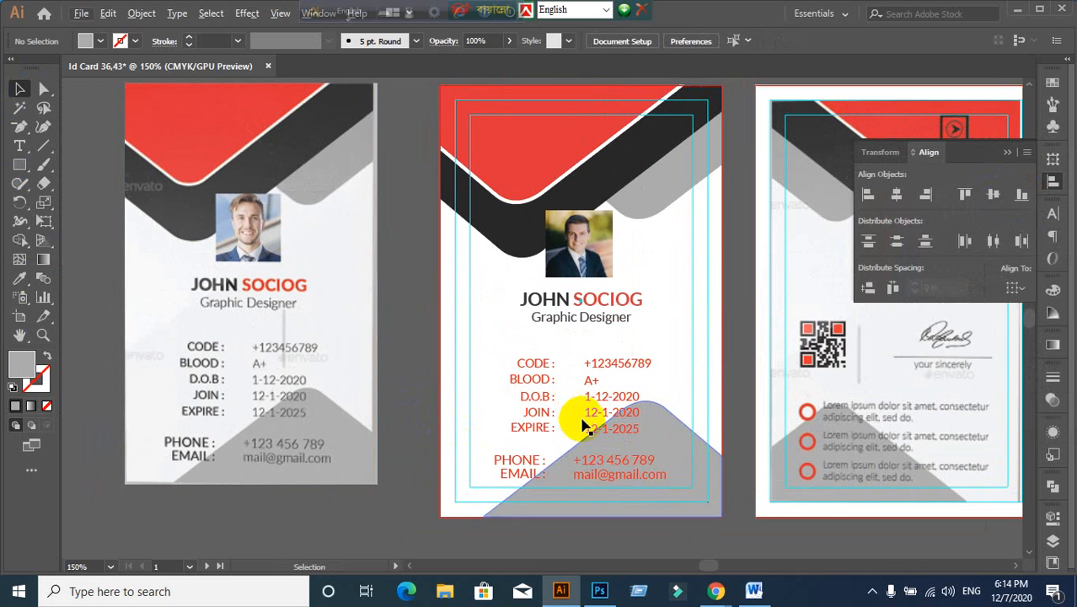
{"action": "scroll", "coordinate": [594, 462], "scroll_direction": "down", "scroll_amount": 1}
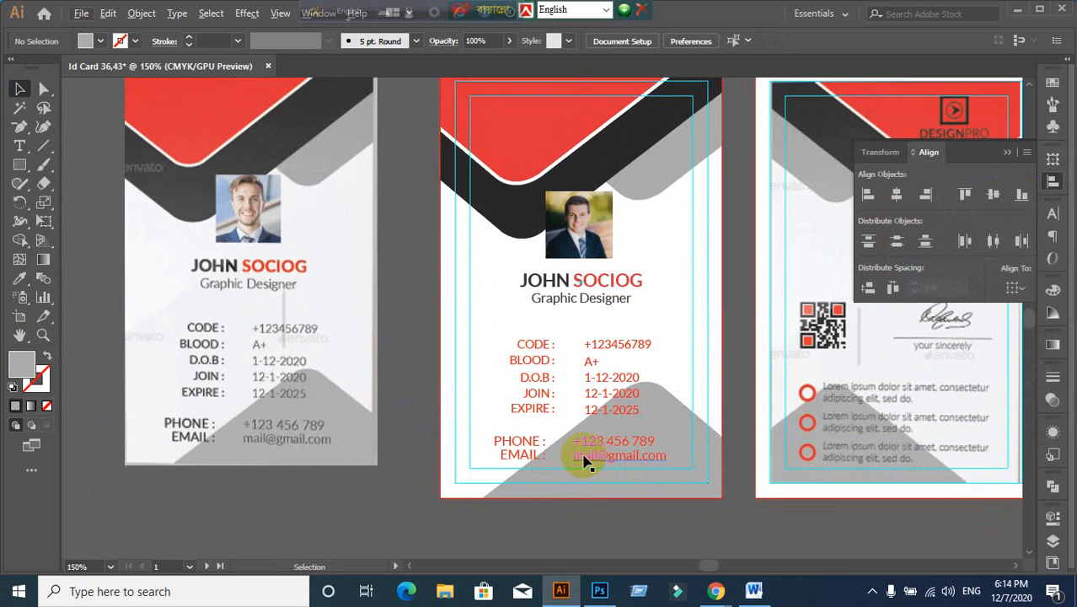
{"action": "left_click", "coordinate": [543, 347]}
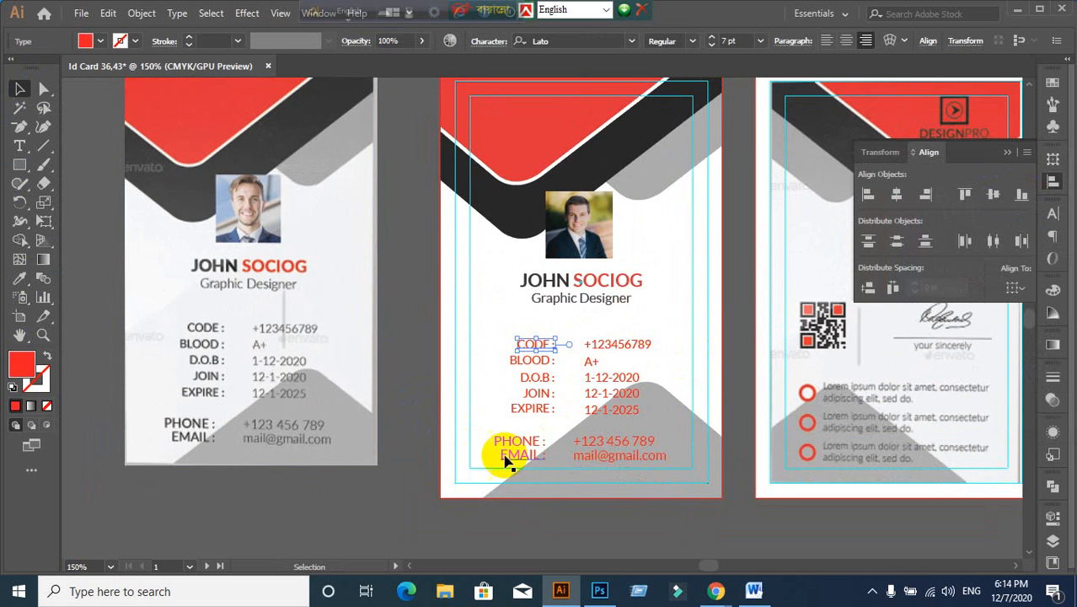
{"action": "left_click", "coordinate": [513, 504]}
{"action": "left_click", "coordinate": [715, 494]}
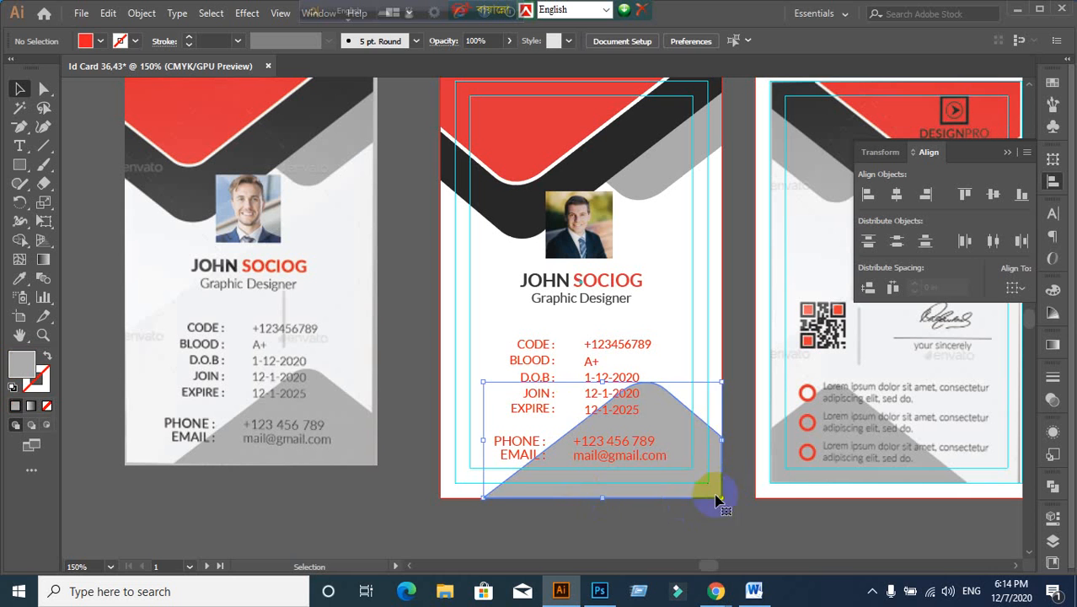
{"action": "key", "text": "Delete"}
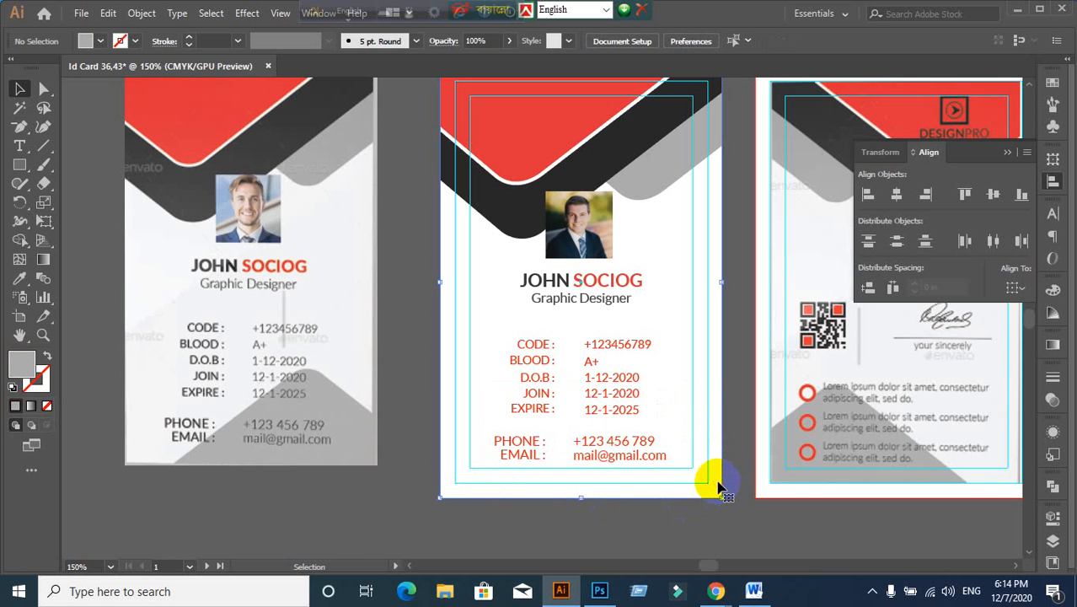
{"action": "left_click", "coordinate": [718, 487]}
{"action": "left_click", "coordinate": [457, 392]}
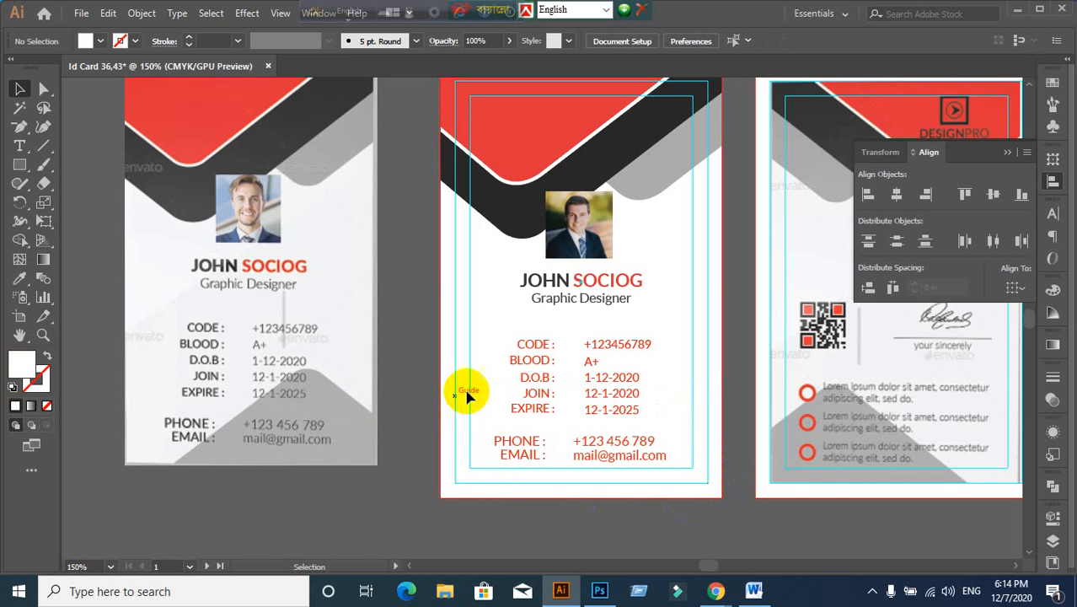
Step: Marquee-select the contact details, then only the left column of labels
{"action": "scroll", "coordinate": [552, 492], "scroll_direction": "up", "scroll_amount": 1}
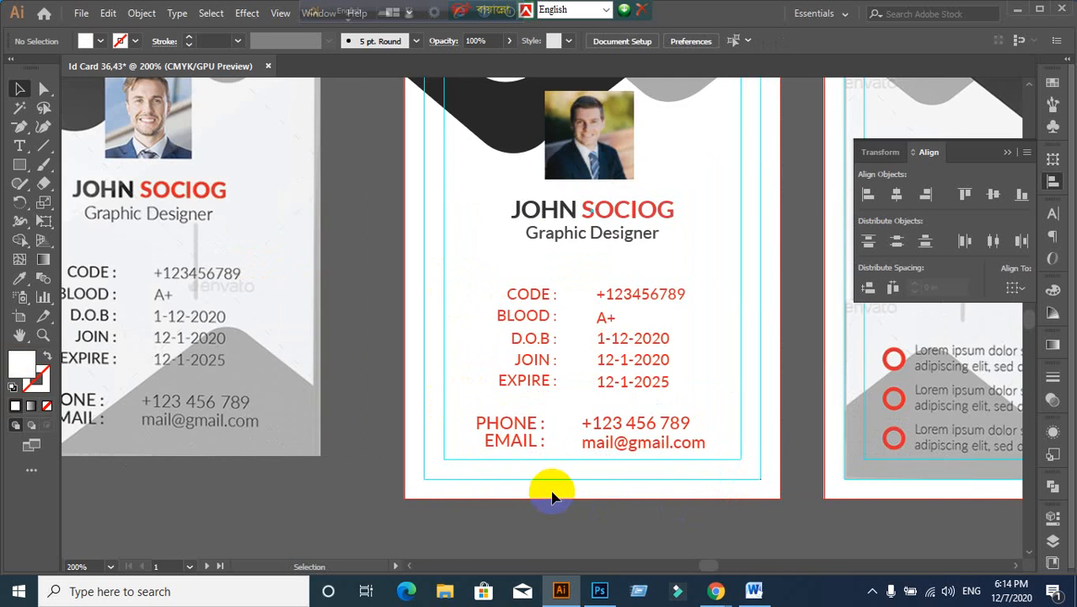
{"action": "scroll", "coordinate": [598, 503], "scroll_direction": "down", "scroll_amount": 1}
{"action": "left_click_drag", "start_coordinate": [648, 518], "coordinate": [612, 478]}
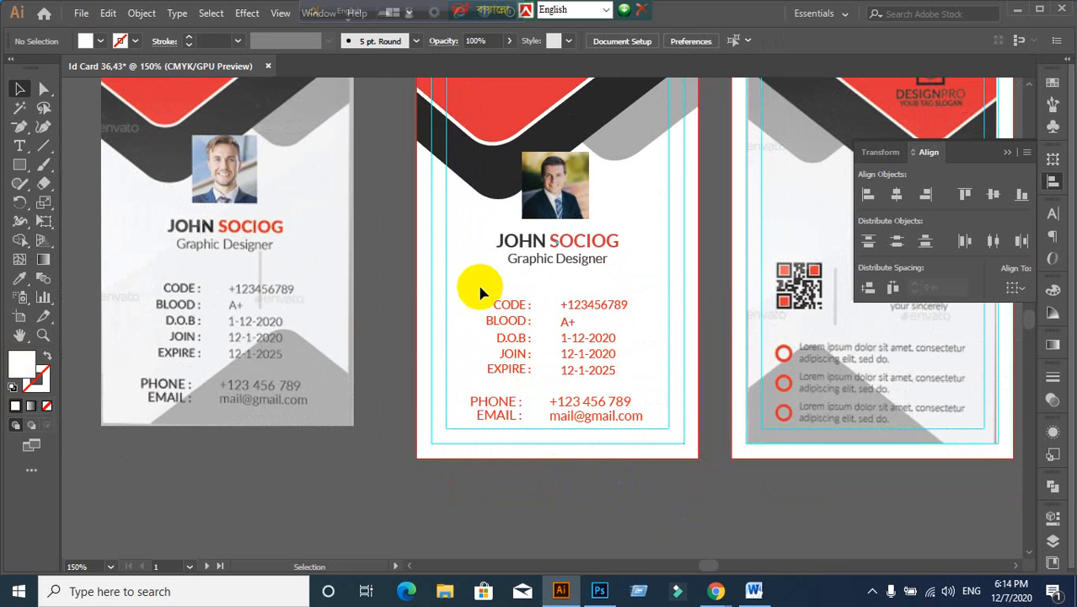
{"action": "left_click_drag", "start_coordinate": [477, 287], "coordinate": [654, 429]}
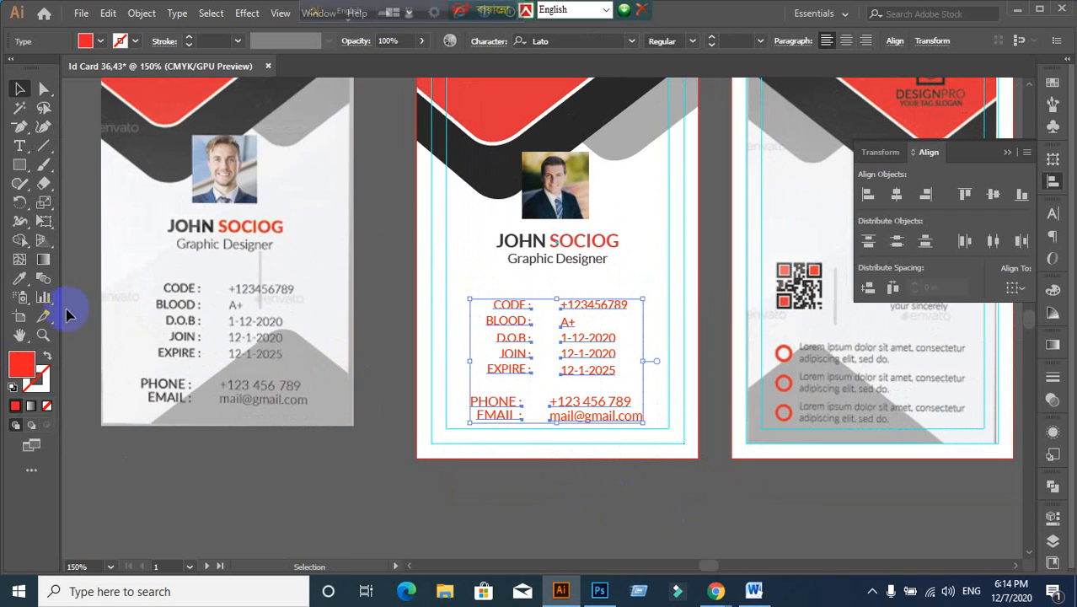
{"action": "left_click", "coordinate": [25, 287]}
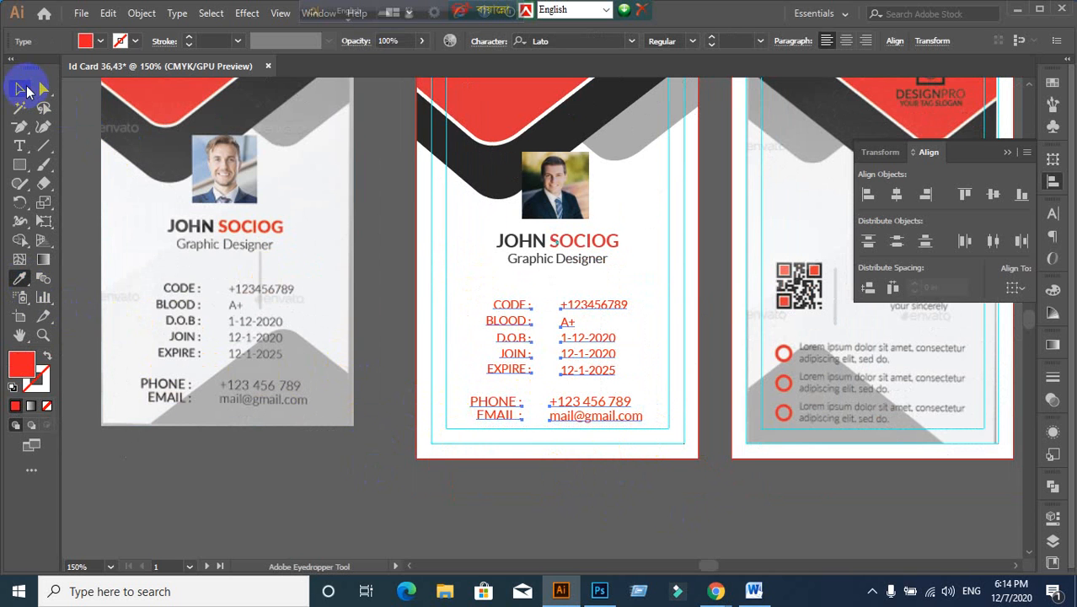
{"action": "left_click", "coordinate": [23, 89]}
{"action": "left_click", "coordinate": [500, 525]}
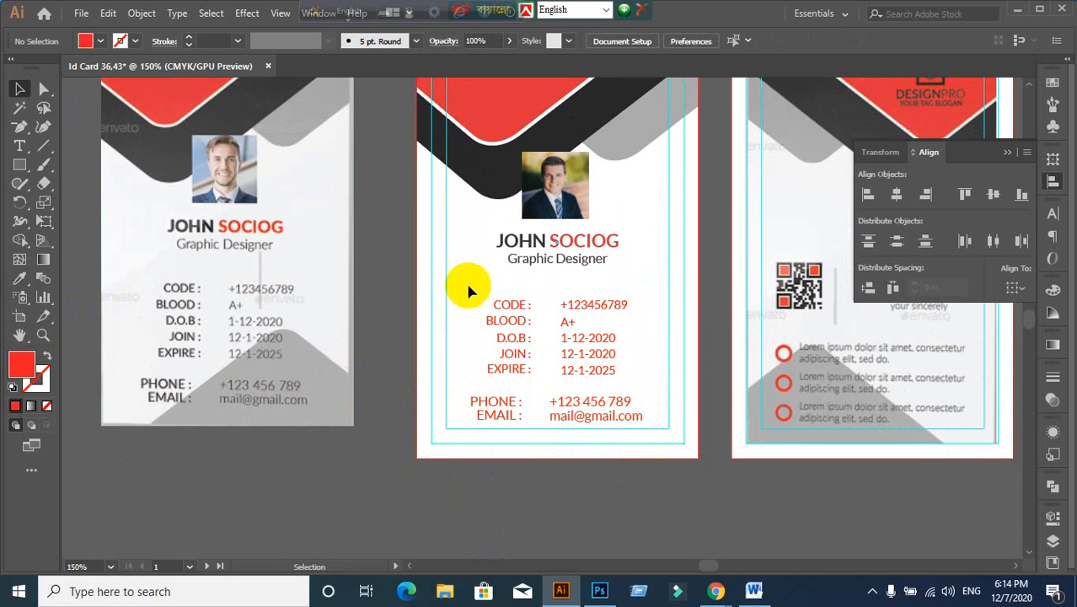
{"action": "left_click_drag", "start_coordinate": [469, 282], "coordinate": [527, 465]}
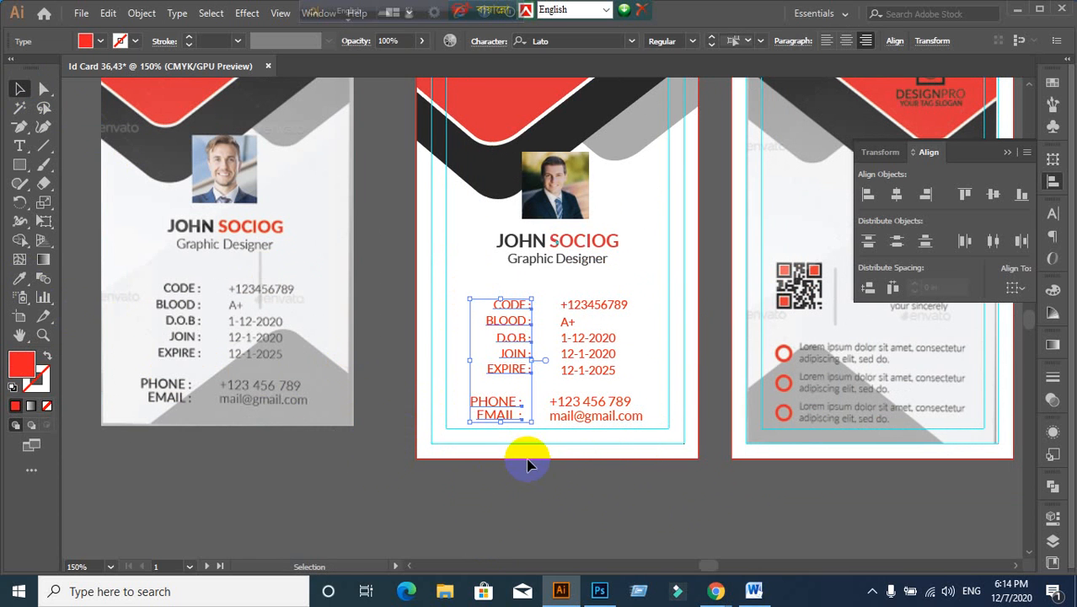
Step: Colour the detail labels dark grey #383838
{"action": "left_click", "coordinate": [20, 279]}
{"action": "left_click", "coordinate": [500, 175]}
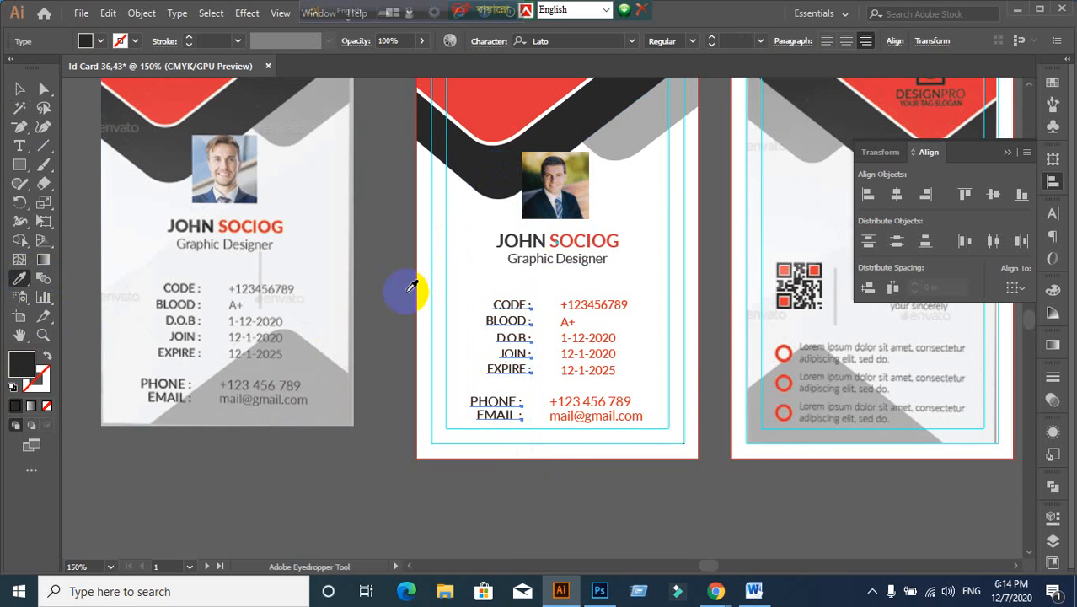
{"action": "left_click", "coordinate": [20, 90]}
{"action": "double_click", "coordinate": [22, 364]}
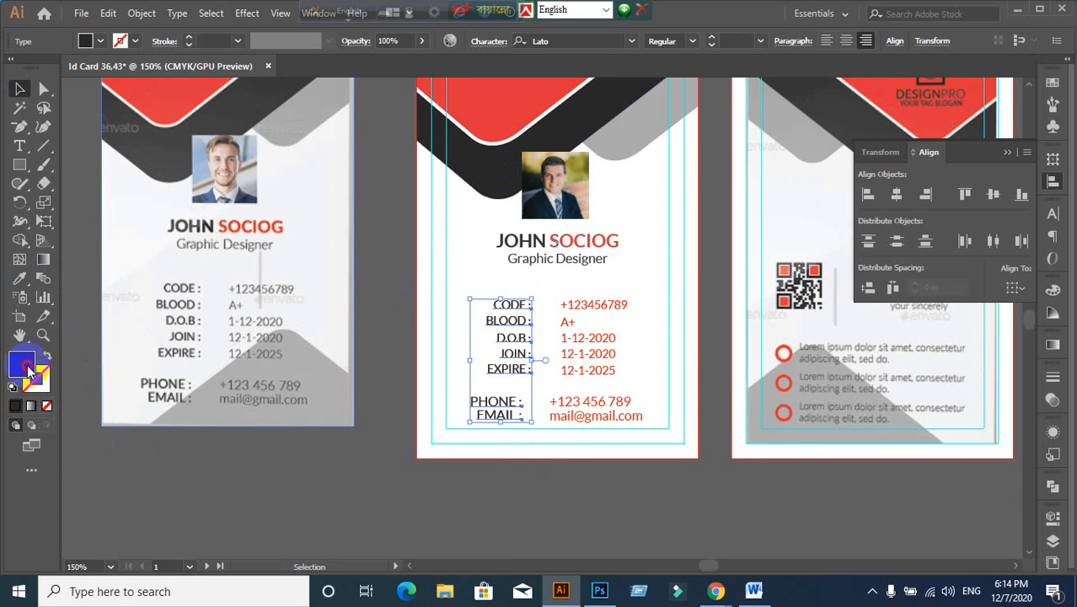
{"action": "left_click", "coordinate": [685, 347]}
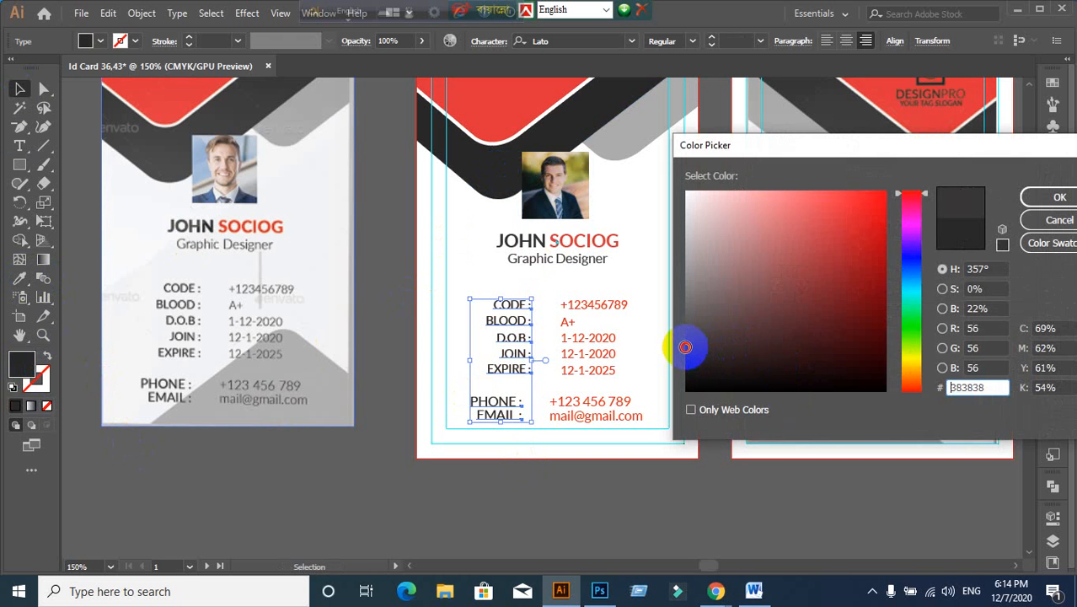
{"action": "left_click", "coordinate": [1059, 197]}
{"action": "left_click", "coordinate": [531, 512]}
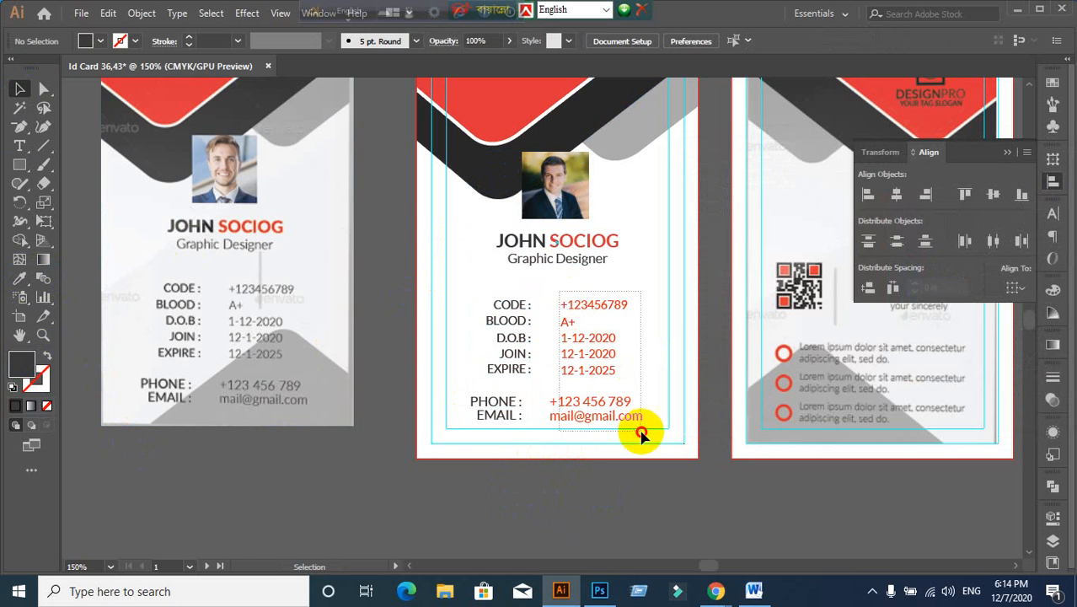
Step: Colour the detail values mid grey #666666
{"action": "left_click", "coordinate": [639, 430]}
{"action": "left_click", "coordinate": [21, 281]}
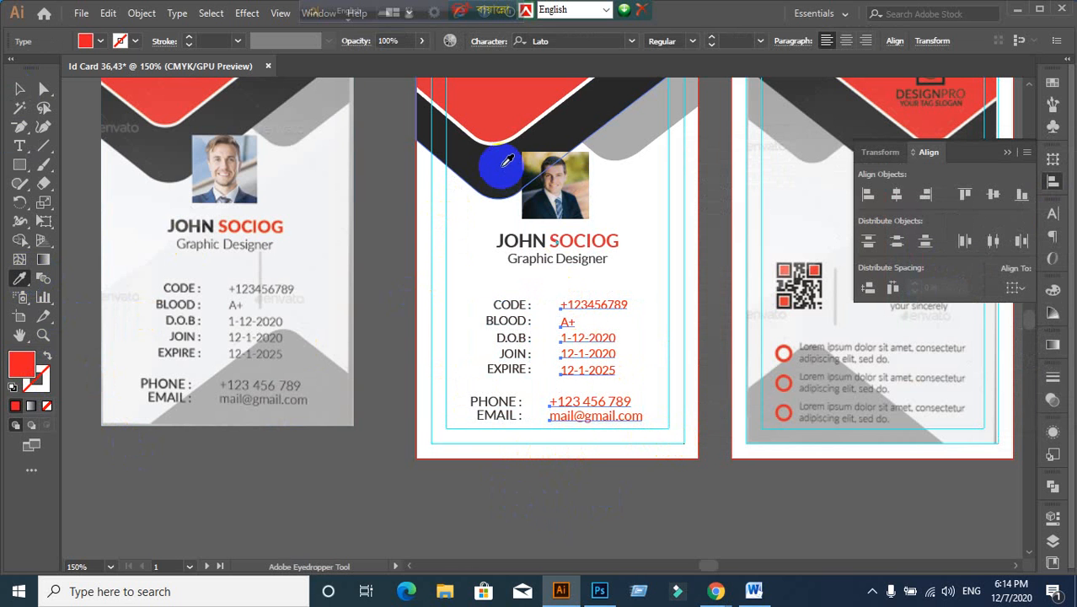
{"action": "left_click", "coordinate": [492, 166]}
{"action": "left_click", "coordinate": [22, 366]}
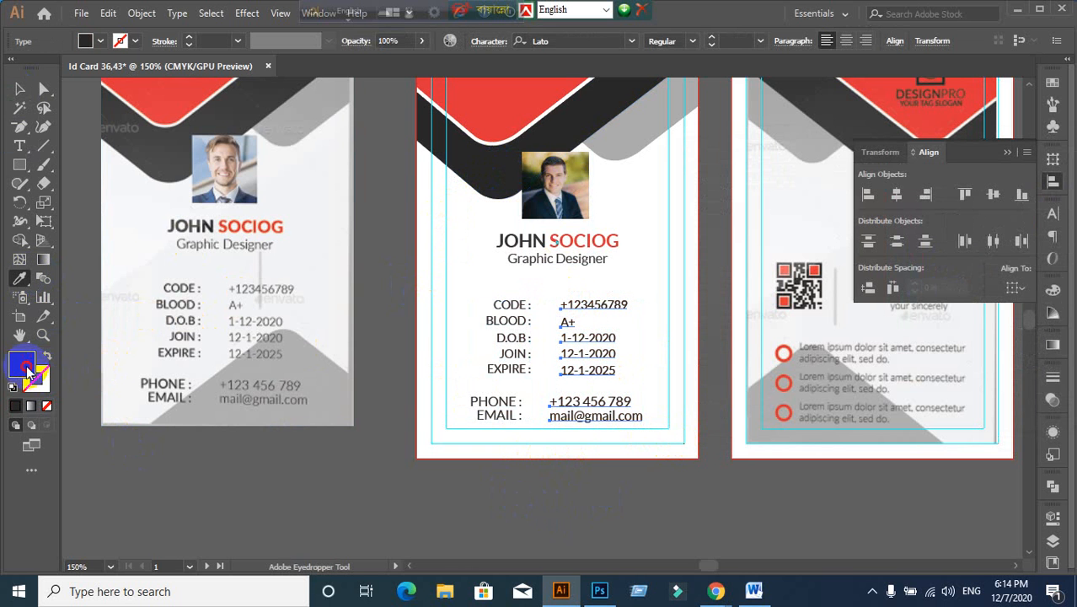
{"action": "double_click", "coordinate": [26, 369]}
{"action": "mouse_move", "coordinate": [695, 329]}
{"action": "left_mouse_down"}
{"action": "mouse_move", "coordinate": [682, 308]}
{"action": "mouse_move", "coordinate": [674, 329]}
{"action": "mouse_move", "coordinate": [670, 312]}
{"action": "left_mouse_up"}
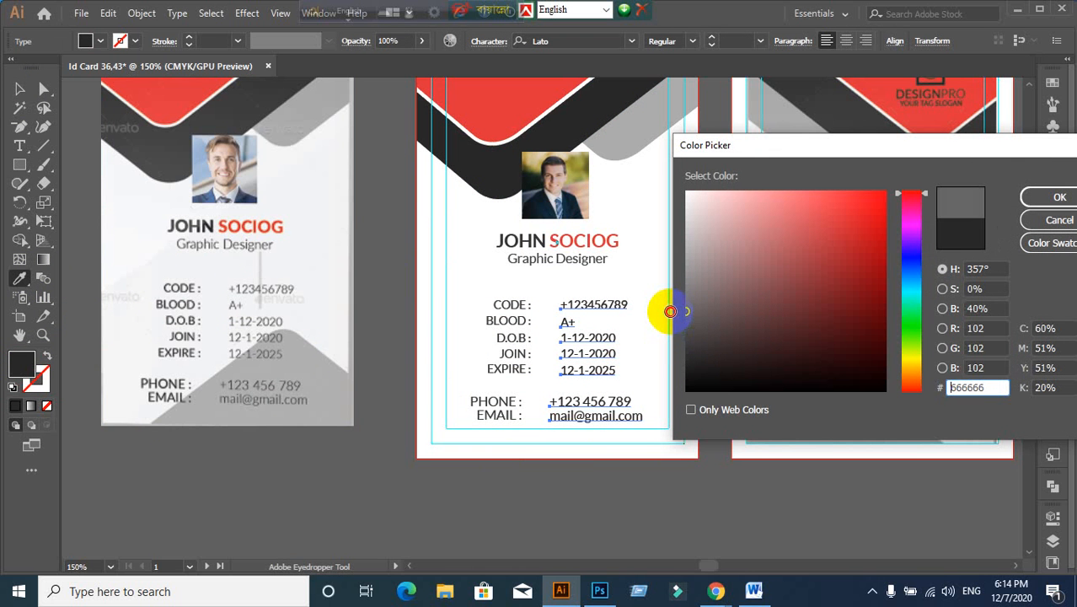
{"action": "left_click", "coordinate": [1057, 197]}
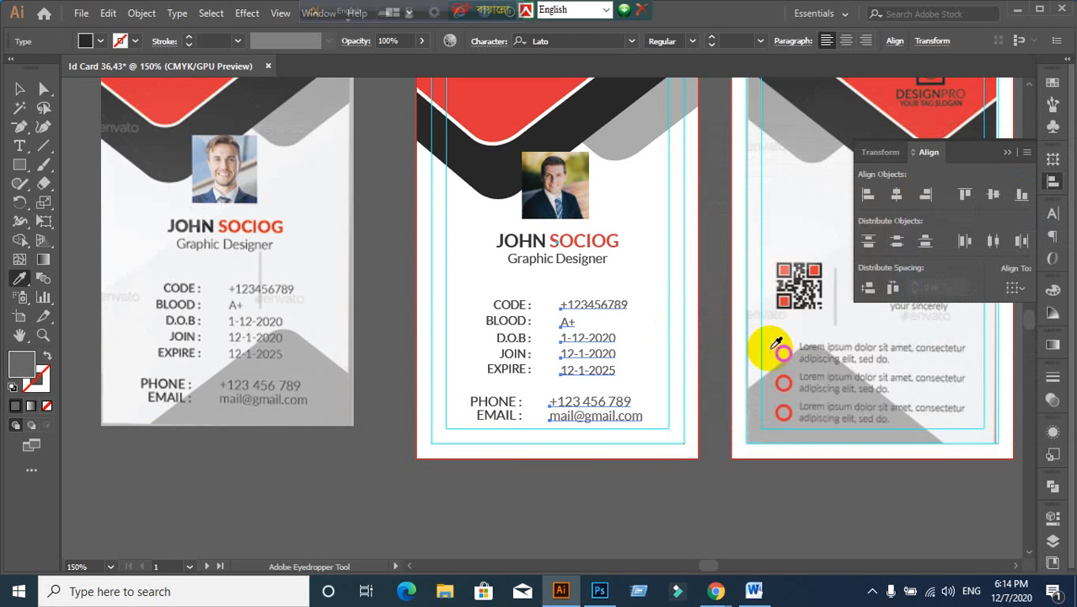
{"action": "left_click", "coordinate": [22, 91]}
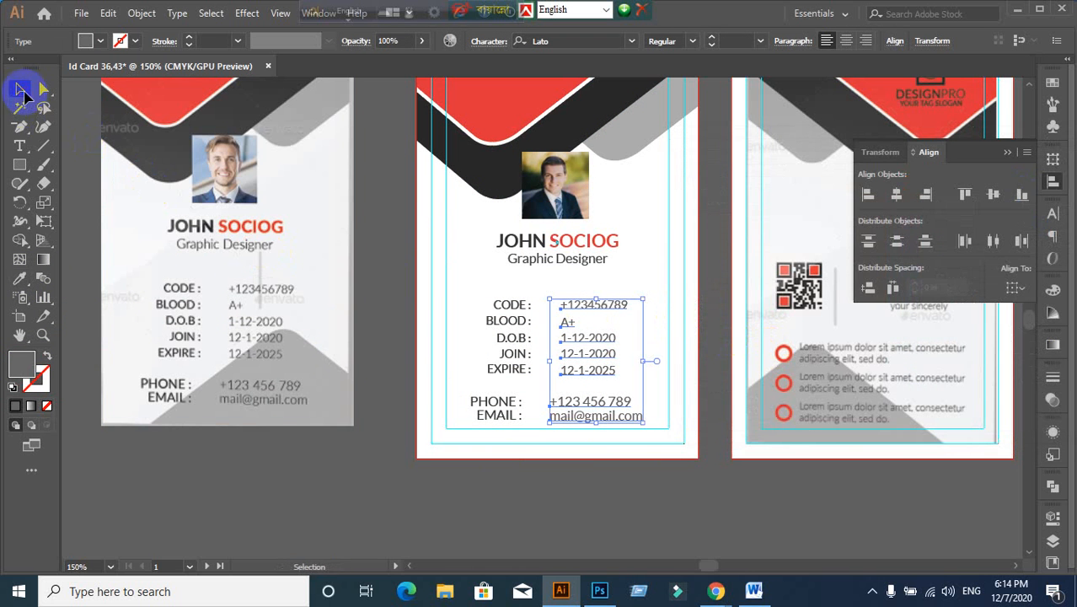
{"action": "left_click", "coordinate": [410, 455]}
Step: Check the email, phone and bottom shape while recentring the view on the middle card
{"action": "scroll", "coordinate": [420, 477], "scroll_direction": "down", "scroll_amount": 1}
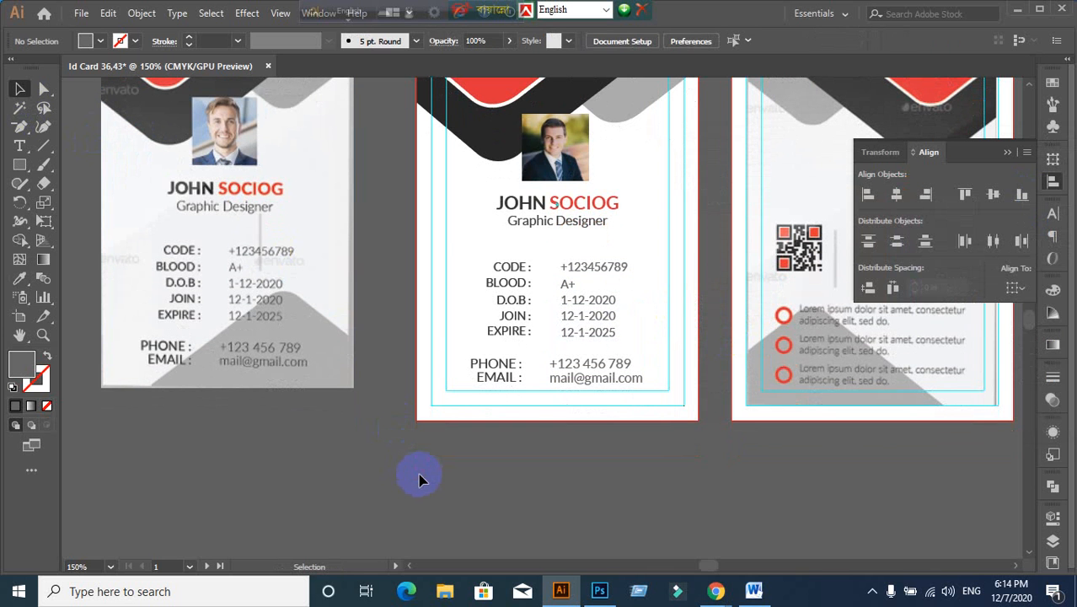
{"action": "scroll", "coordinate": [567, 440], "scroll_direction": "up", "scroll_amount": 1, "text": "alt"}
{"action": "left_click", "coordinate": [558, 360]}
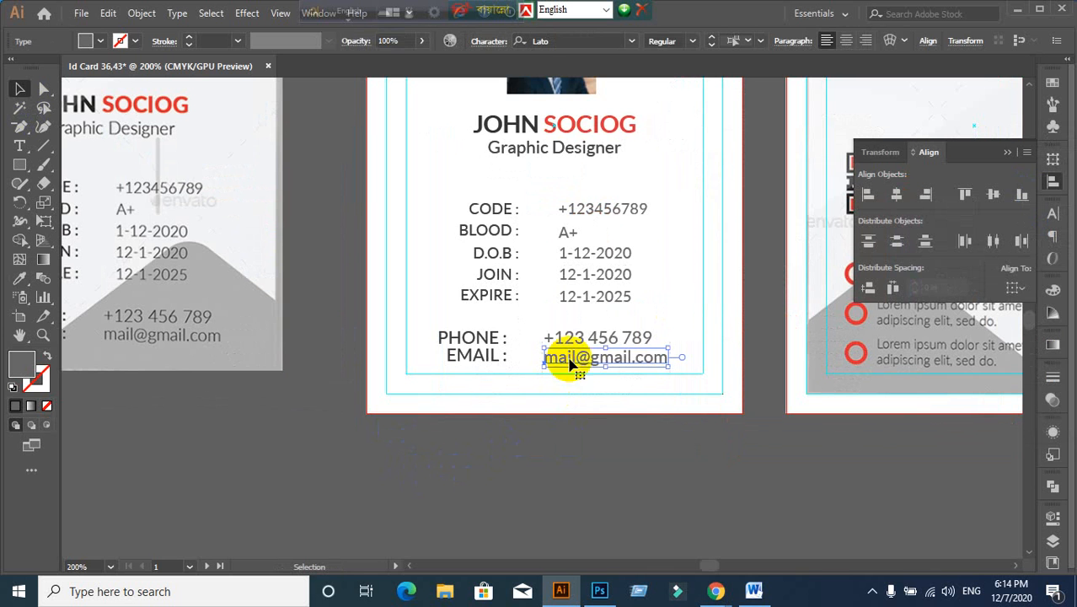
{"action": "left_click", "coordinate": [580, 337]}
{"action": "left_click", "coordinate": [621, 453]}
{"action": "scroll", "coordinate": [624, 471], "scroll_direction": "down", "scroll_amount": 1, "text": "alt"}
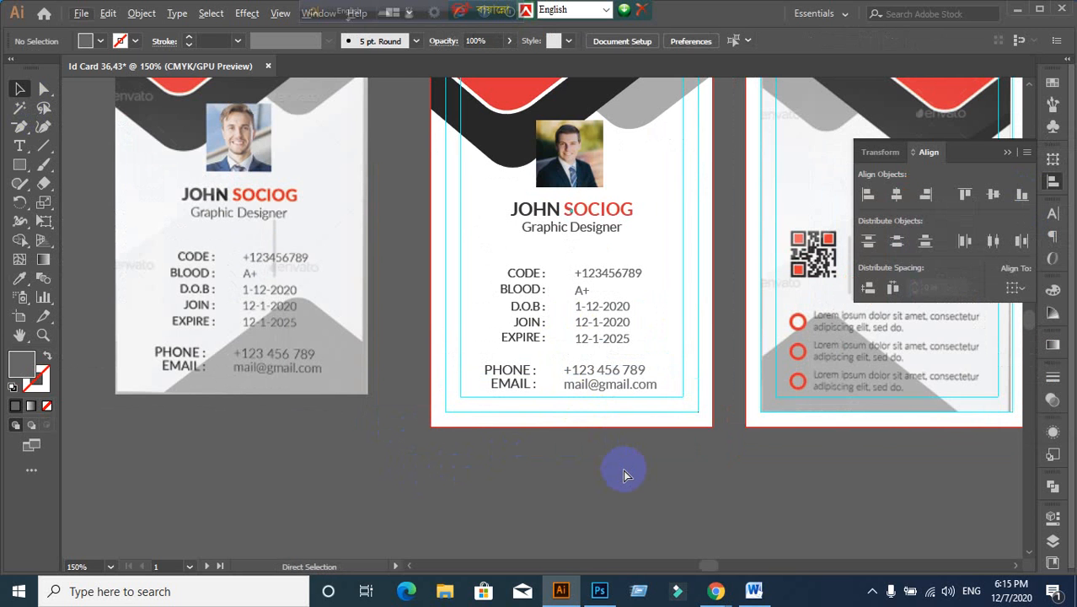
{"action": "left_click", "coordinate": [624, 474]}
{"action": "scroll", "coordinate": [623, 474], "scroll_direction": "down", "scroll_amount": 1, "text": "alt"}
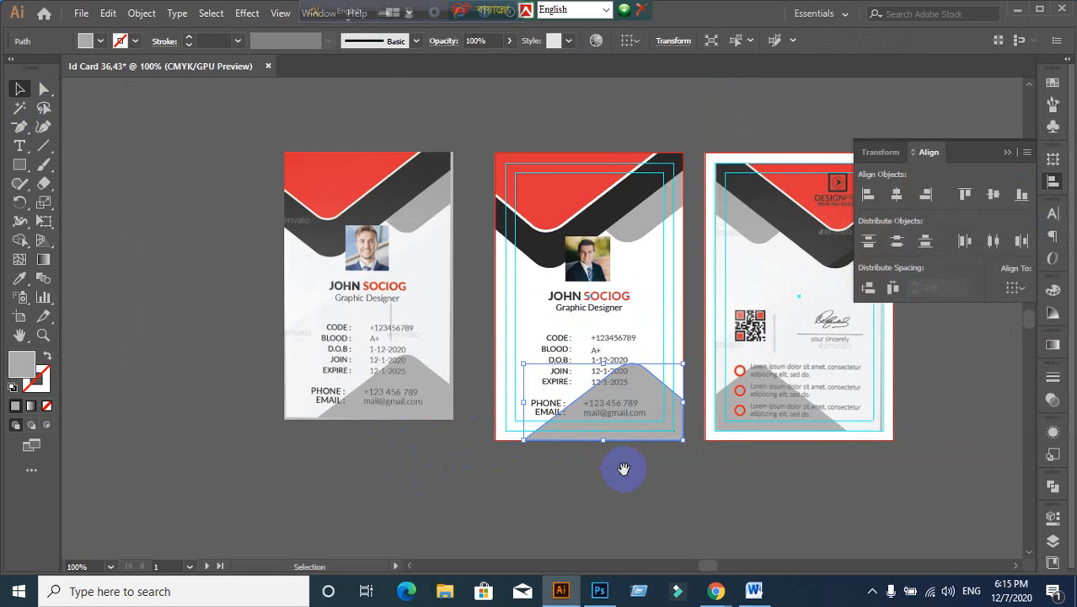
{"action": "left_click_drag", "start_coordinate": [624, 468], "coordinate": [548, 467]}
{"action": "left_click", "coordinate": [635, 469]}
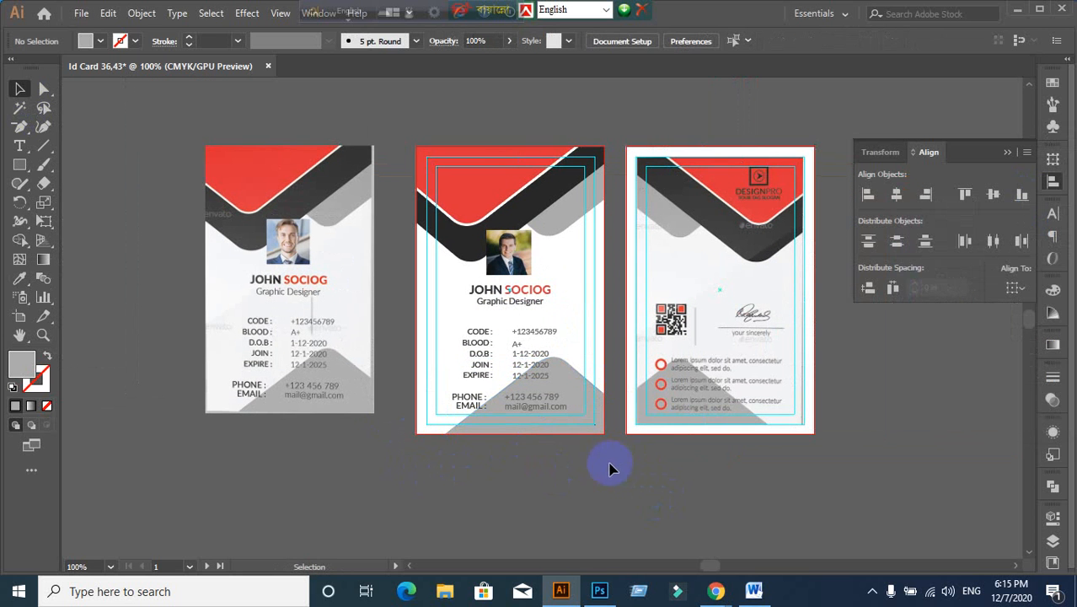
{"action": "scroll", "coordinate": [437, 466], "scroll_direction": "up", "scroll_amount": 1, "text": "alt"}
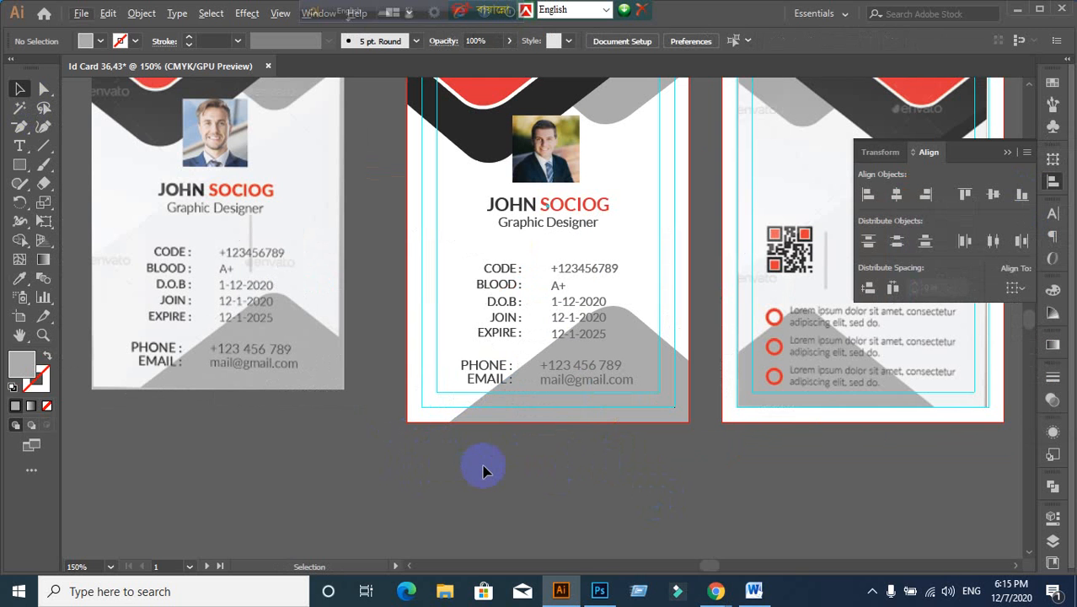
{"action": "left_click_drag", "start_coordinate": [462, 458], "coordinate": [431, 509]}
{"action": "scroll", "coordinate": [533, 360], "scroll_direction": "up", "scroll_amount": 1, "text": "alt"}
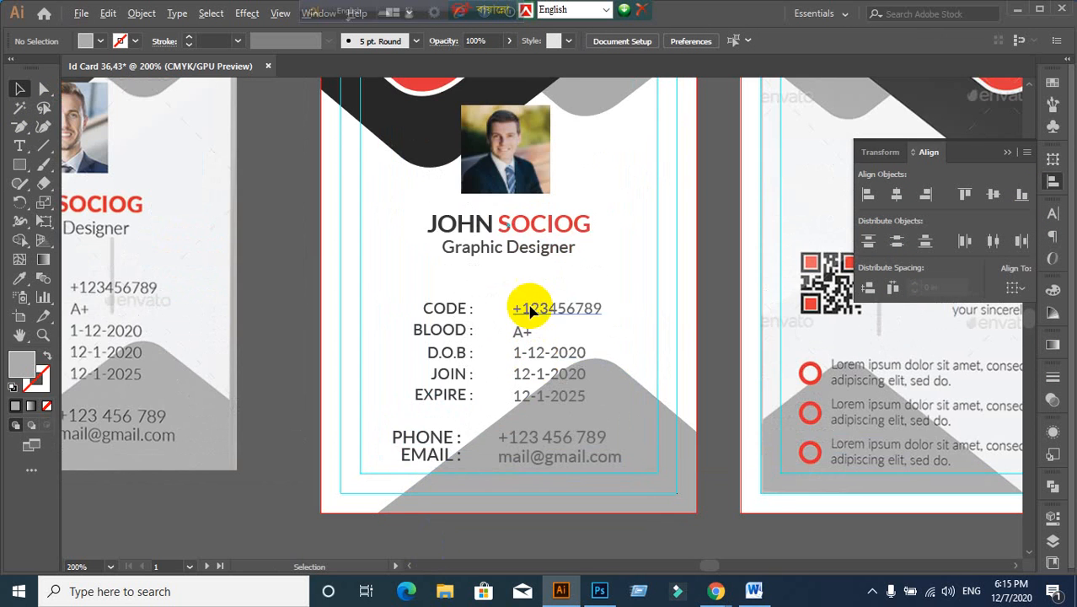
Step: Horizontally centre JOHN SOCIOG and Graphic Designer, then group them with Ctrl+G
{"action": "left_click", "coordinate": [528, 249]}
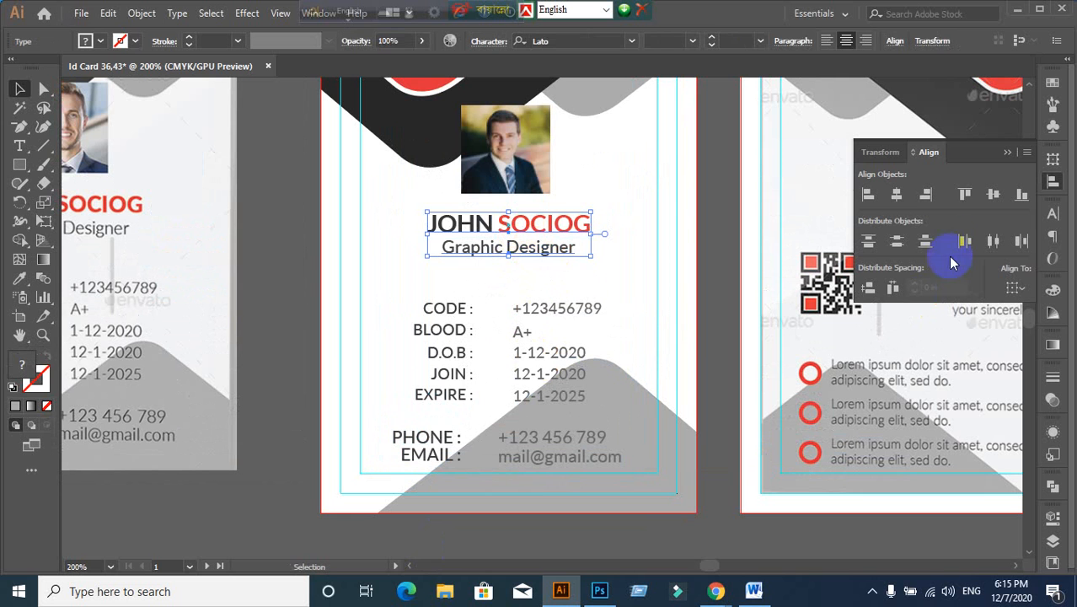
{"action": "left_click", "coordinate": [895, 199]}
{"action": "left_click", "coordinate": [618, 285]}
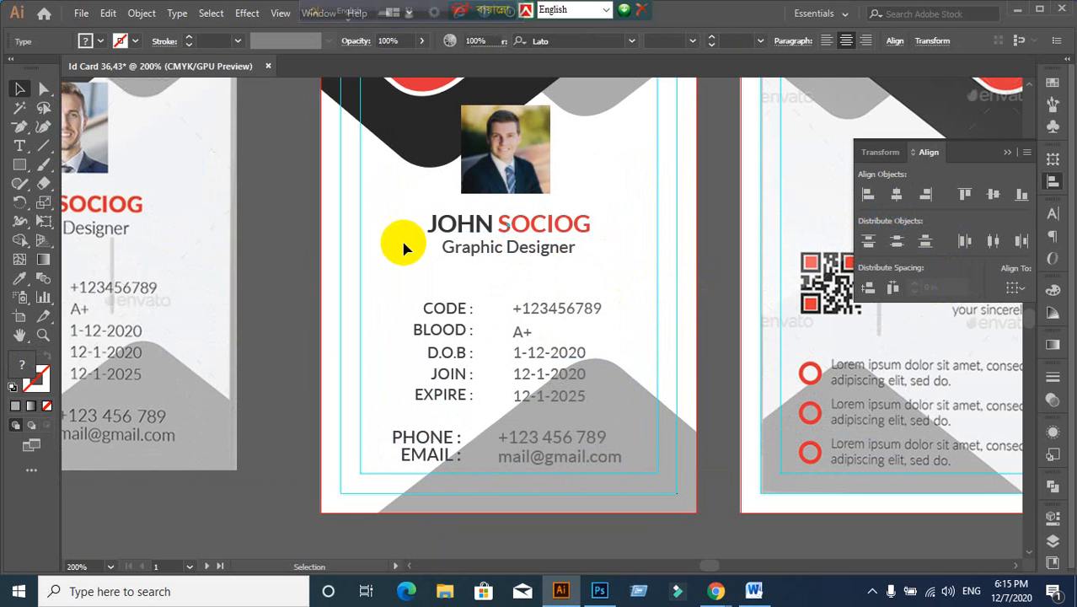
{"action": "left_click", "coordinate": [450, 222]}
{"action": "left_click", "coordinate": [478, 255], "text": "shift"}
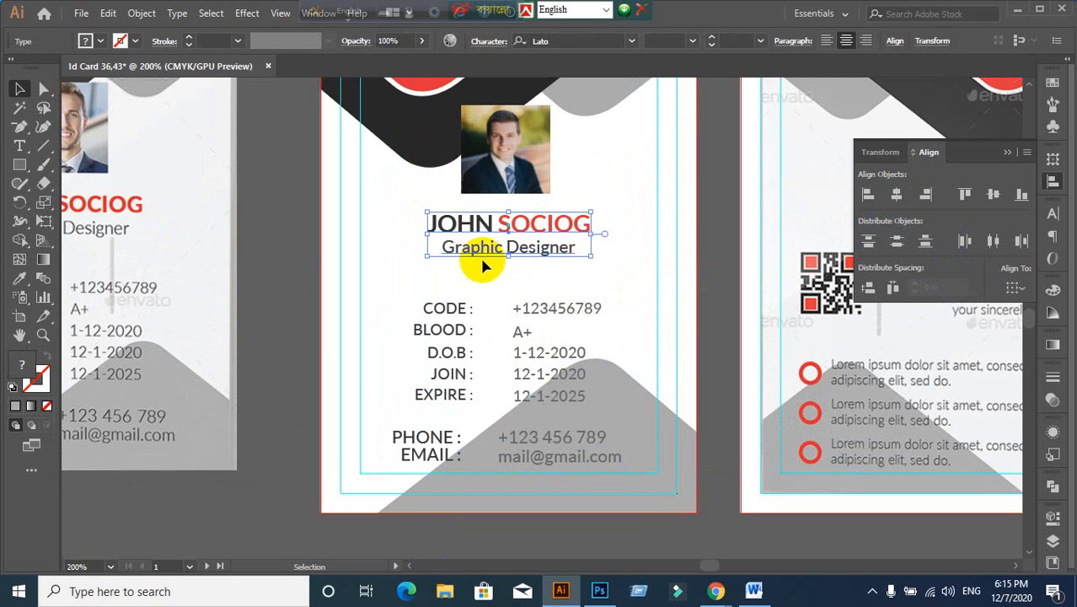
{"action": "key", "text": "ctrl+g"}
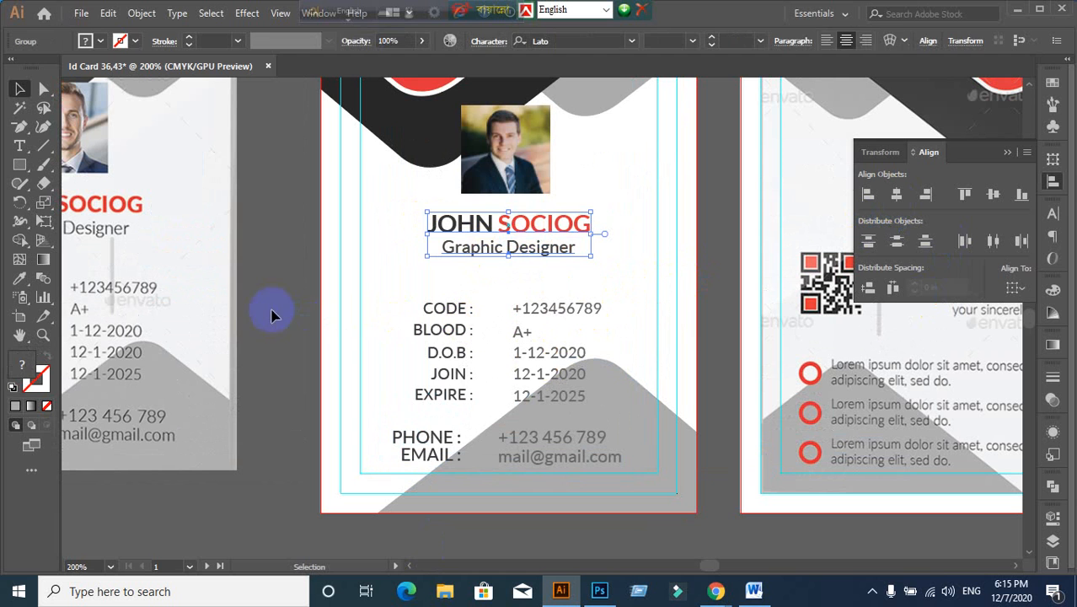
{"action": "left_click", "coordinate": [272, 314]}
{"action": "left_click", "coordinate": [510, 226]}
{"action": "left_click", "coordinate": [314, 318]}
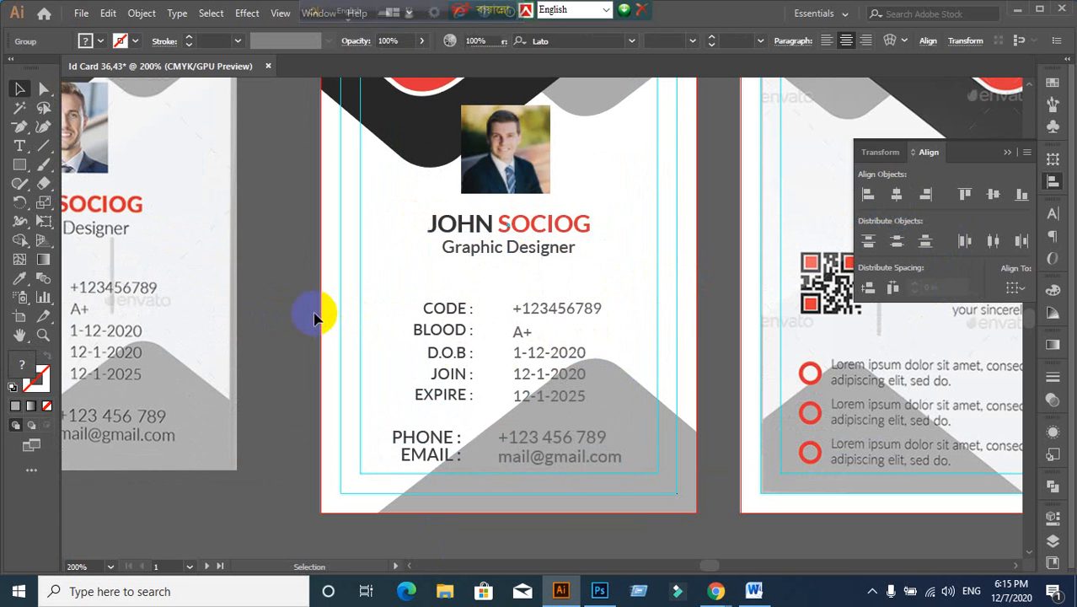
{"action": "left_click", "coordinate": [444, 308]}
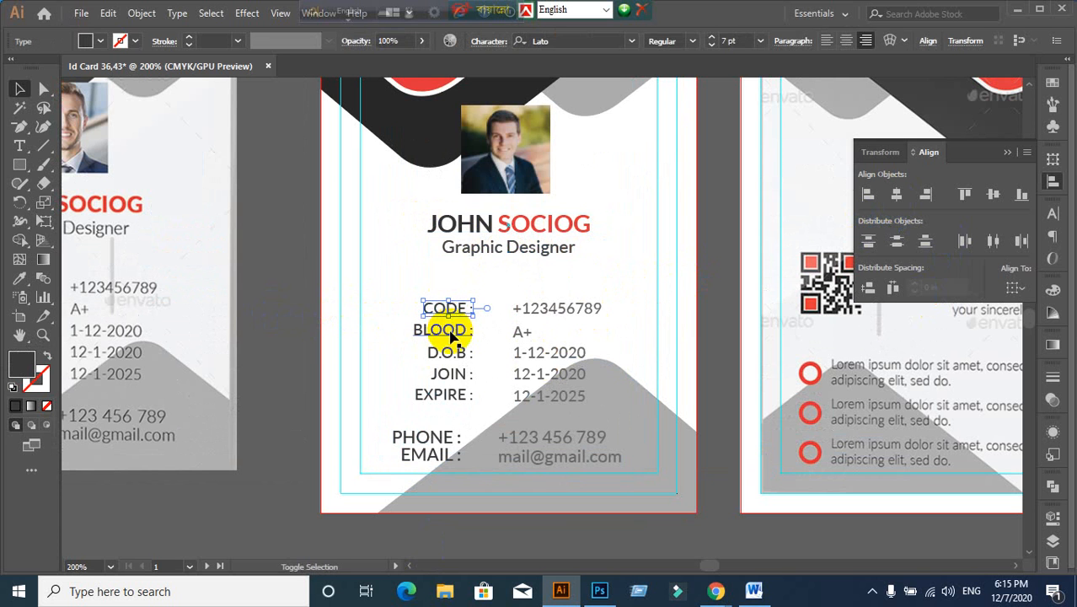
Step: Right-align the five detail labels and lock the grey bottom shape with Ctrl+2
{"action": "left_click", "coordinate": [450, 334], "text": "shift"}
{"action": "left_click_drag", "start_coordinate": [407, 285], "coordinate": [443, 409]}
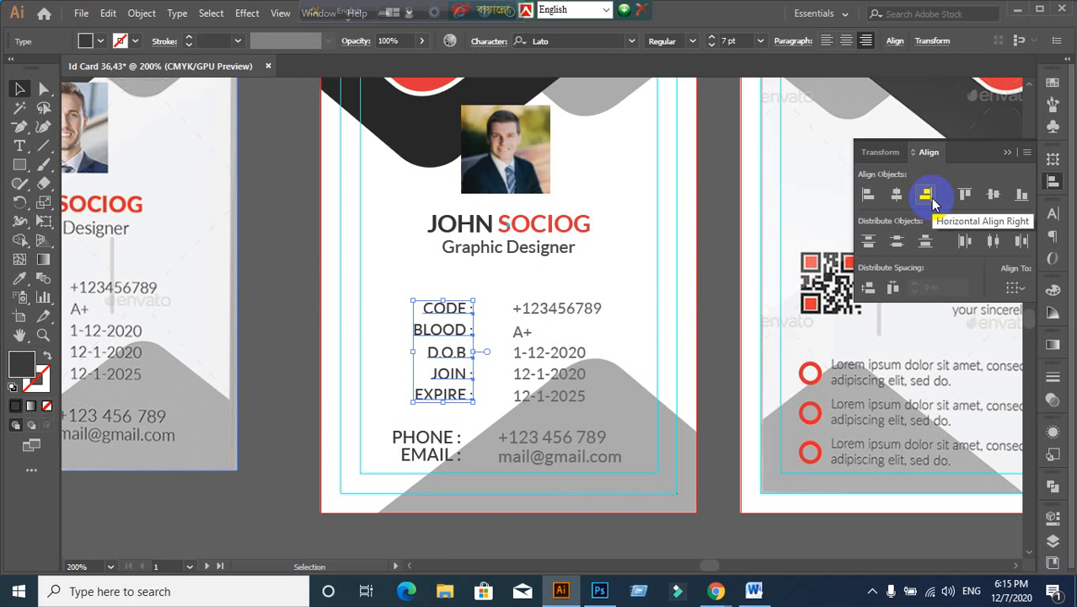
{"action": "left_click", "coordinate": [931, 199]}
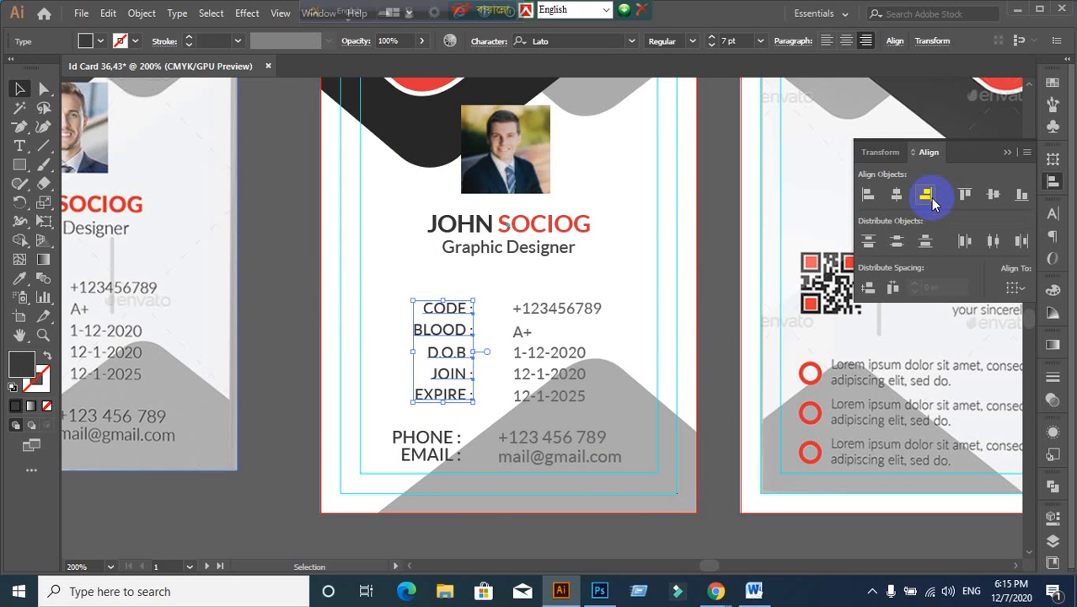
{"action": "left_click", "coordinate": [580, 325]}
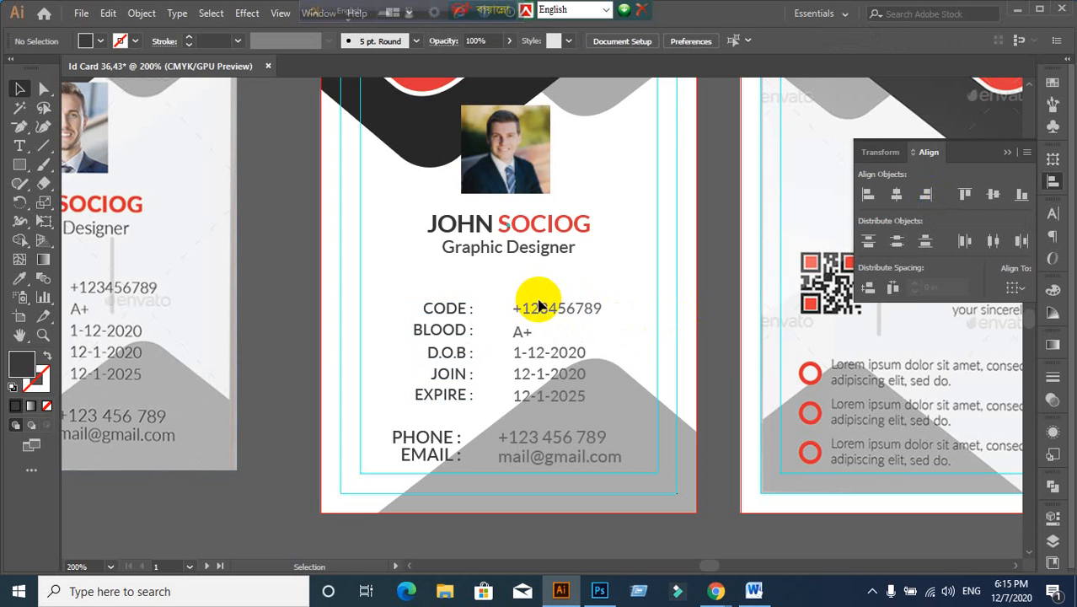
{"action": "left_click", "coordinate": [645, 476]}
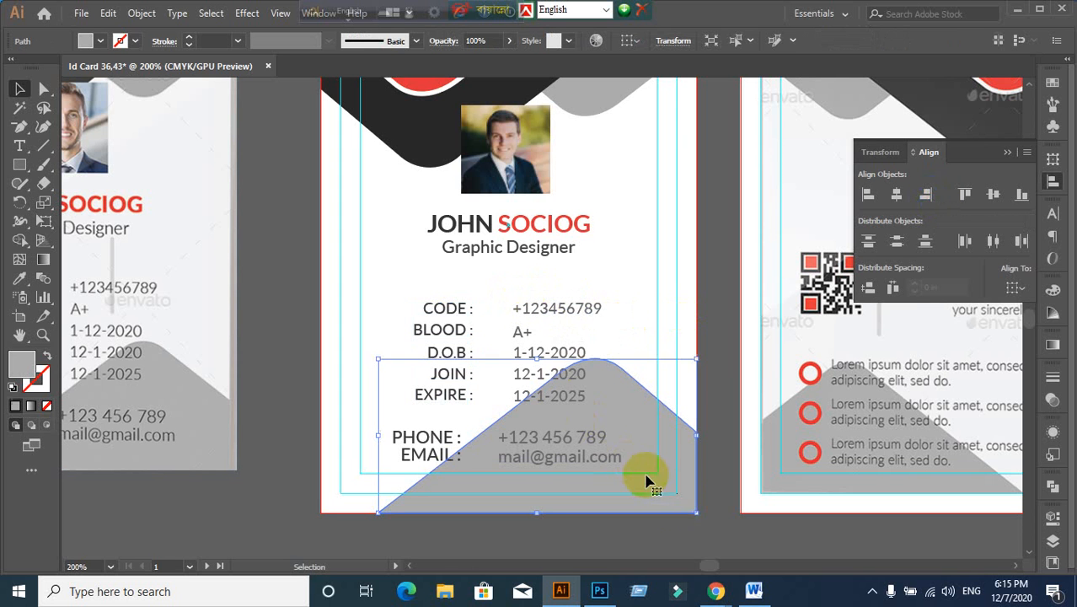
{"action": "key", "text": "ctrl+2"}
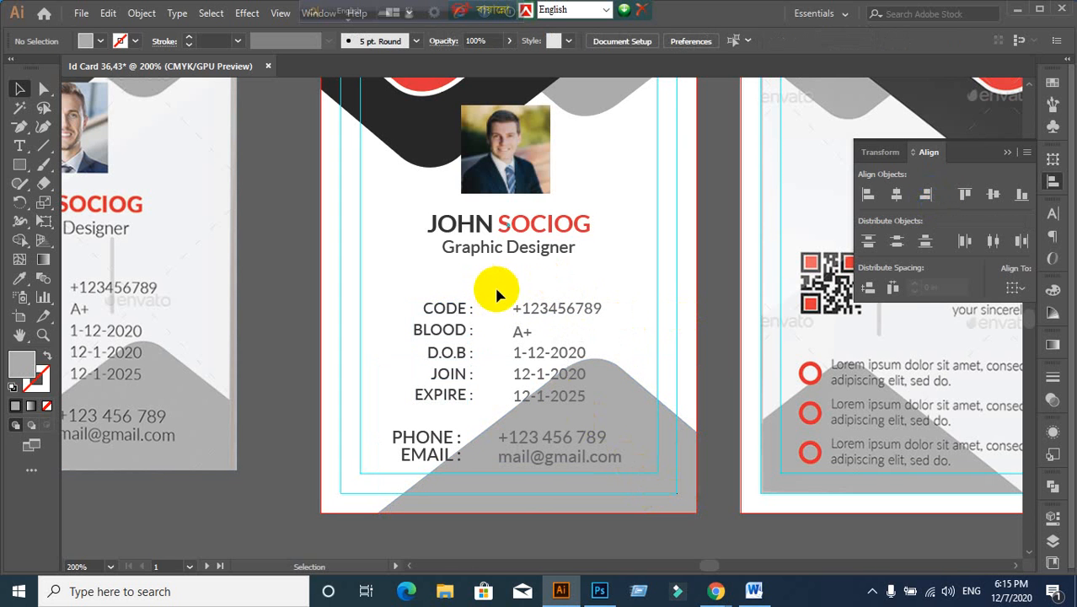
Step: Left-align the five detail values
{"action": "left_click_drag", "start_coordinate": [495, 290], "coordinate": [567, 410]}
{"action": "left_click", "coordinate": [868, 195]}
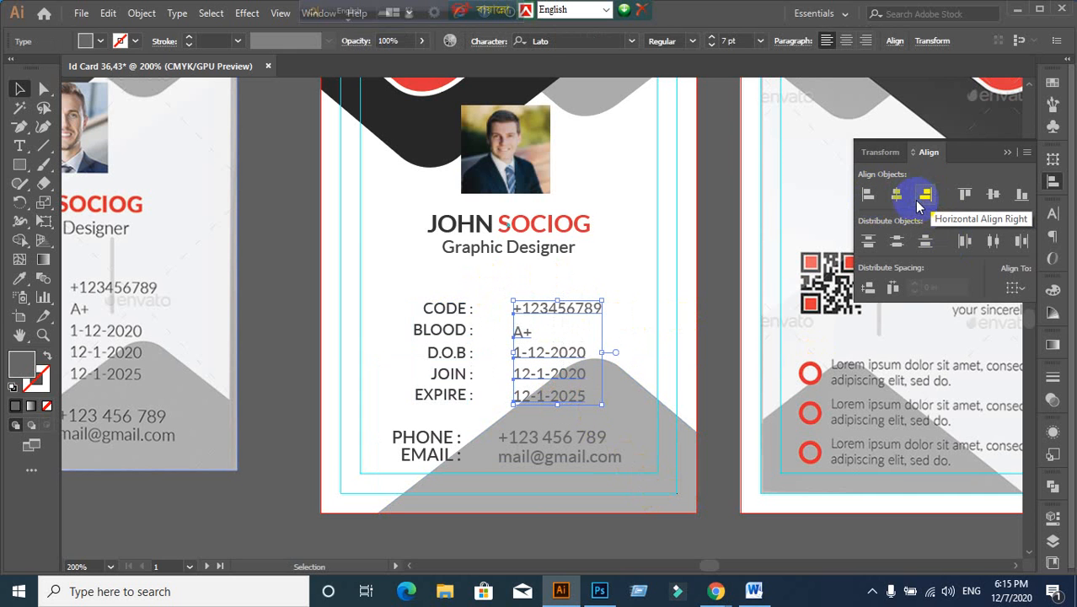
{"action": "left_click", "coordinate": [868, 196]}
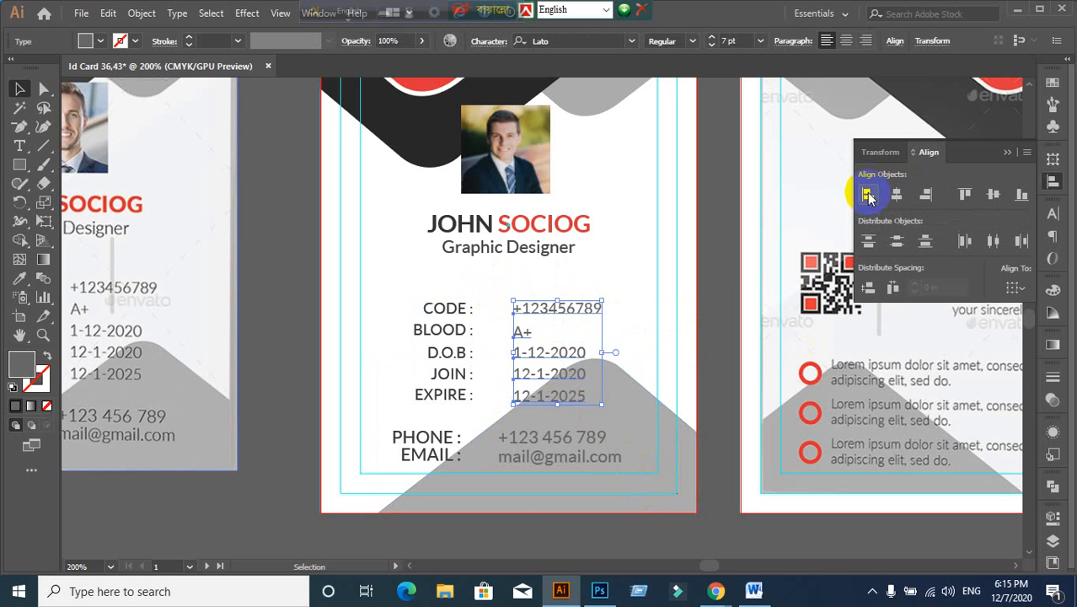
{"action": "left_click", "coordinate": [506, 362]}
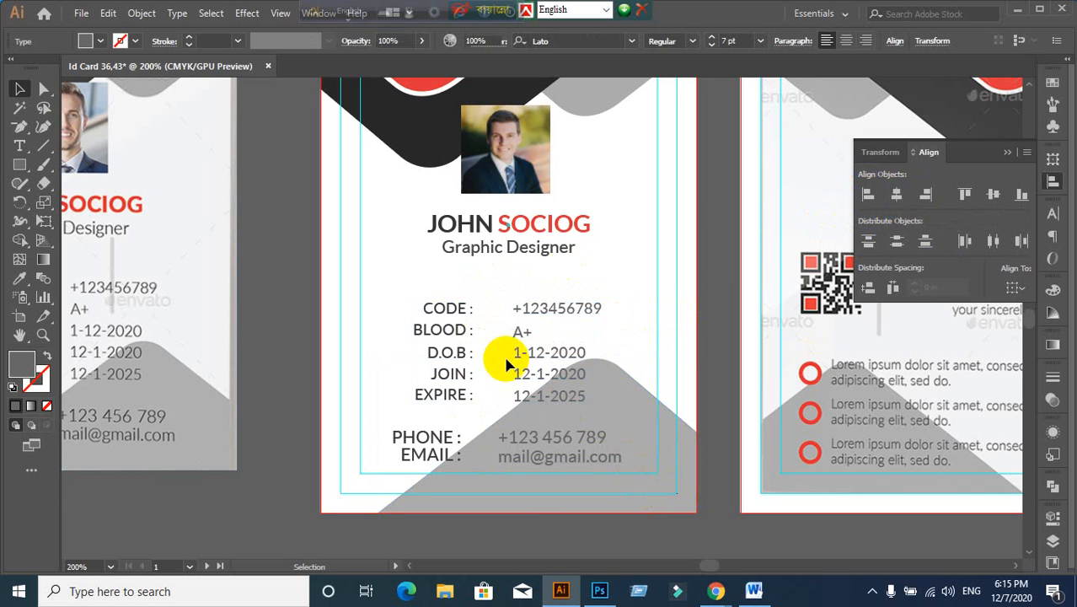
{"action": "scroll", "coordinate": [481, 410], "scroll_direction": "up", "scroll_amount": 1}
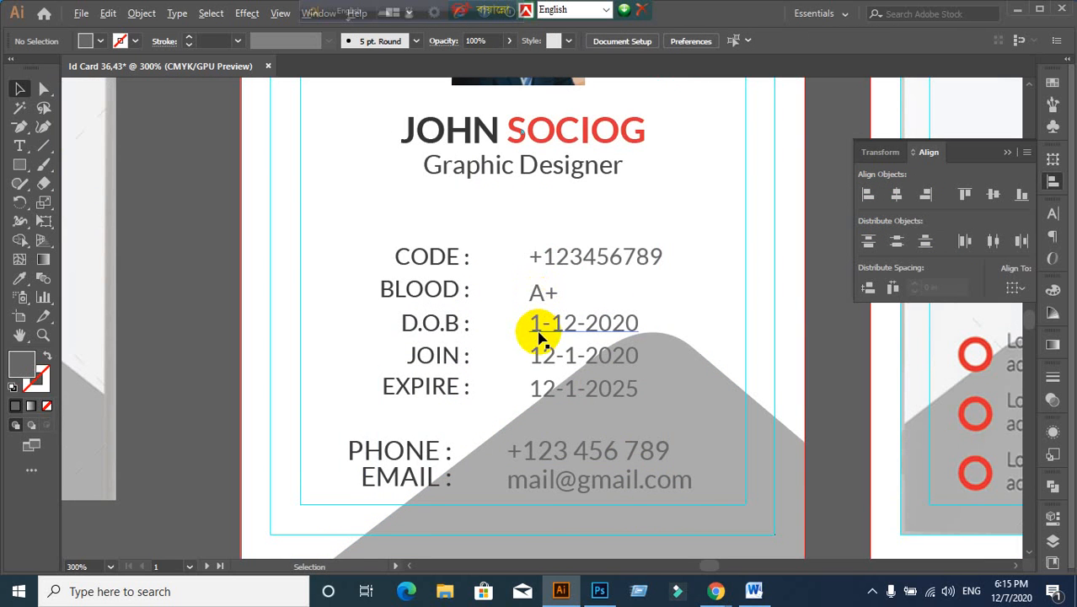
Step: Vertically centre the CODE and BLOOD labels with their values
{"action": "scroll", "coordinate": [540, 337], "scroll_direction": "up", "scroll_amount": 1}
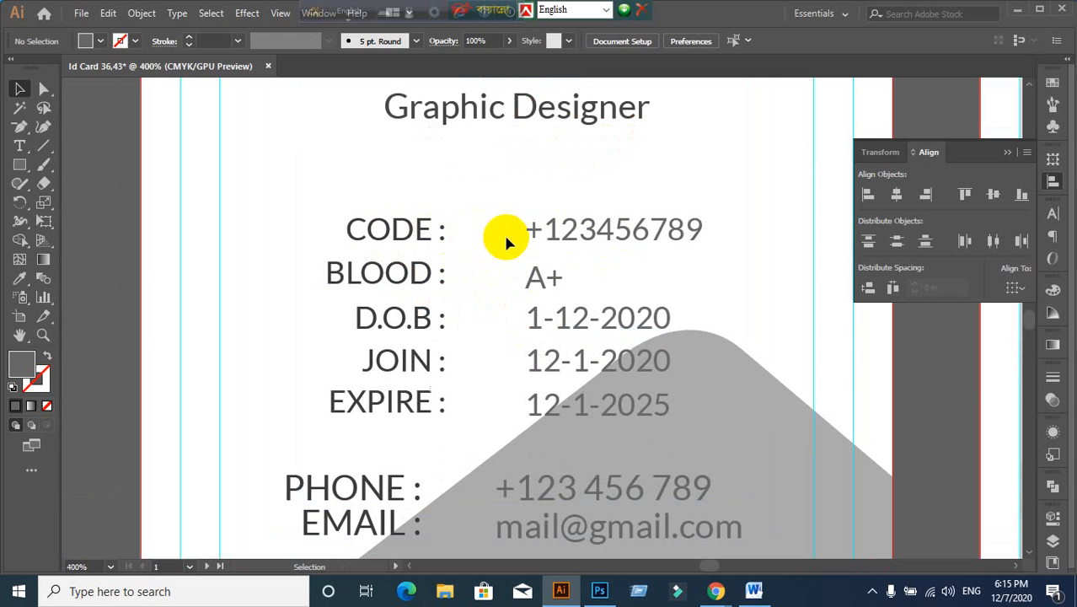
{"action": "left_click", "coordinate": [432, 228]}
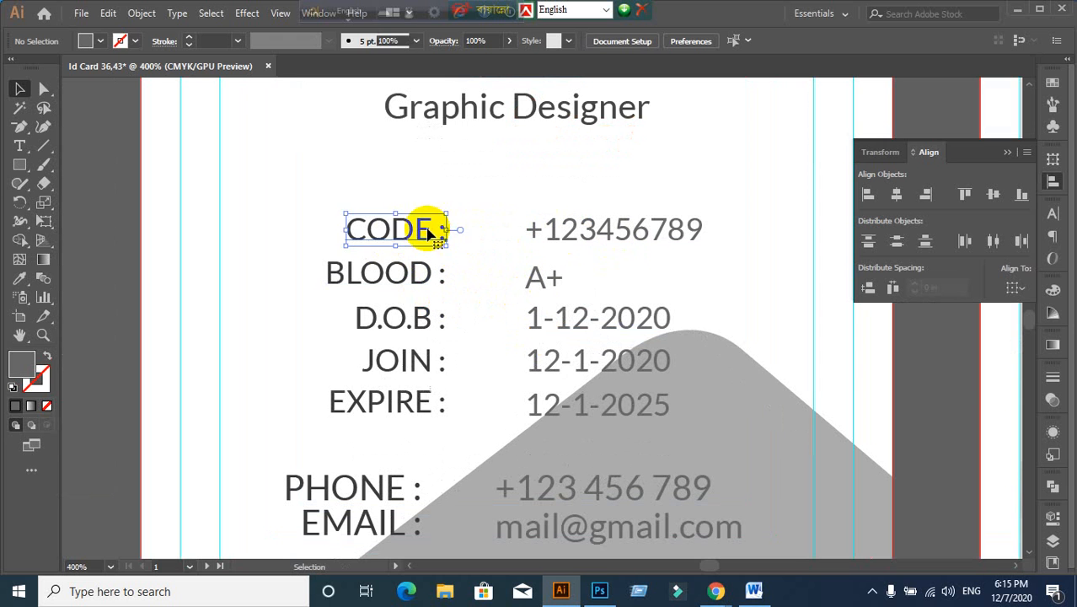
{"action": "left_click", "coordinate": [596, 232], "text": "shift"}
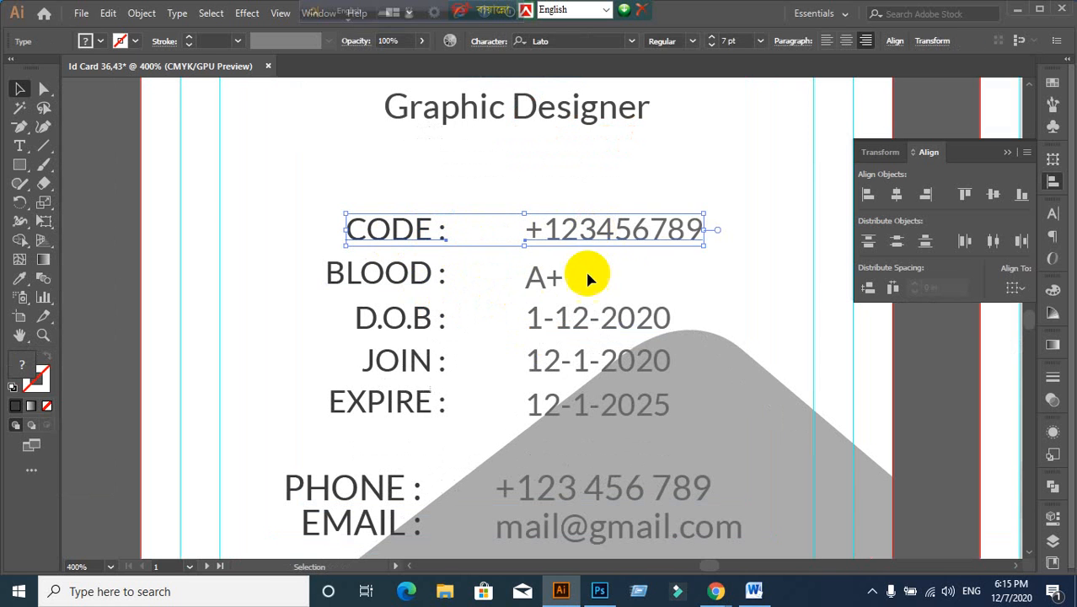
{"action": "left_click", "coordinate": [1001, 196]}
{"action": "left_click", "coordinate": [394, 289]}
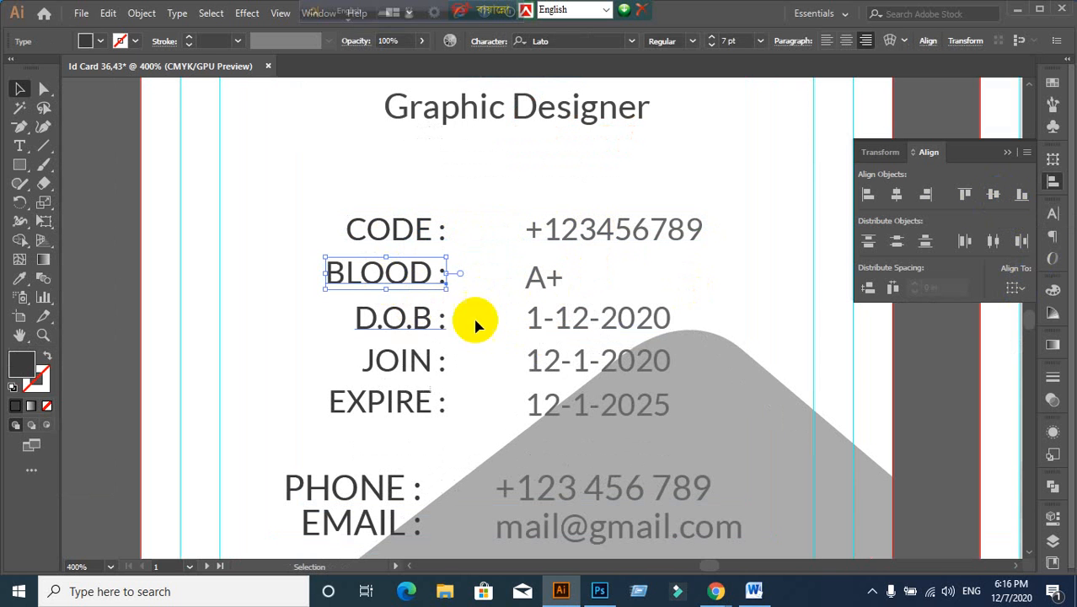
{"action": "left_click", "coordinate": [548, 287], "text": "shift"}
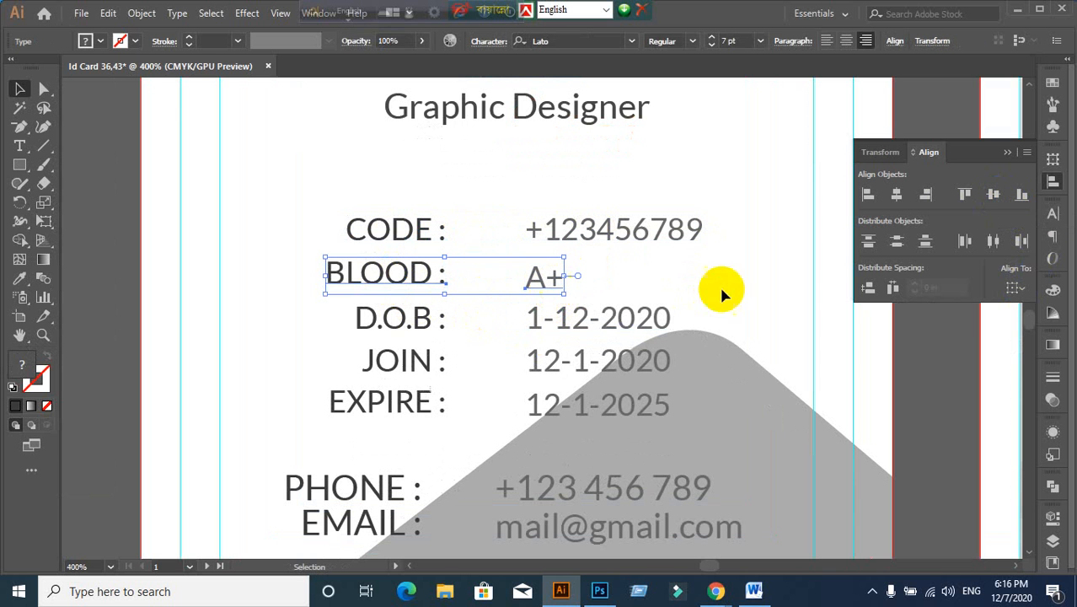
{"action": "left_click", "coordinate": [993, 196]}
Step: Vertically centre the D.O.B, JOIN and EXPIRE labels with their dates
{"action": "left_click", "coordinate": [416, 329]}
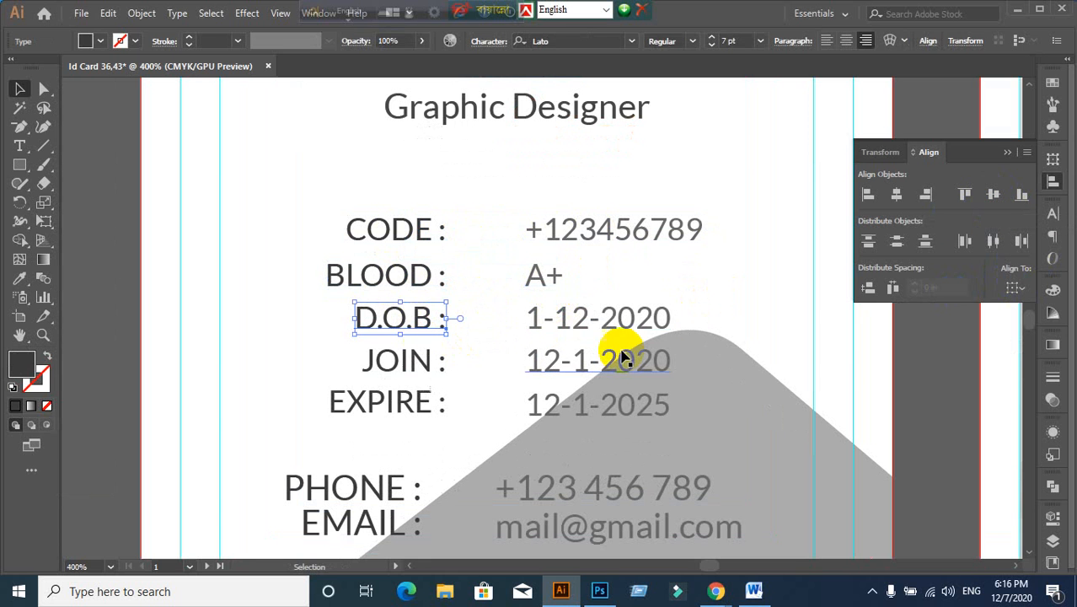
{"action": "left_click", "coordinate": [621, 322], "text": "shift"}
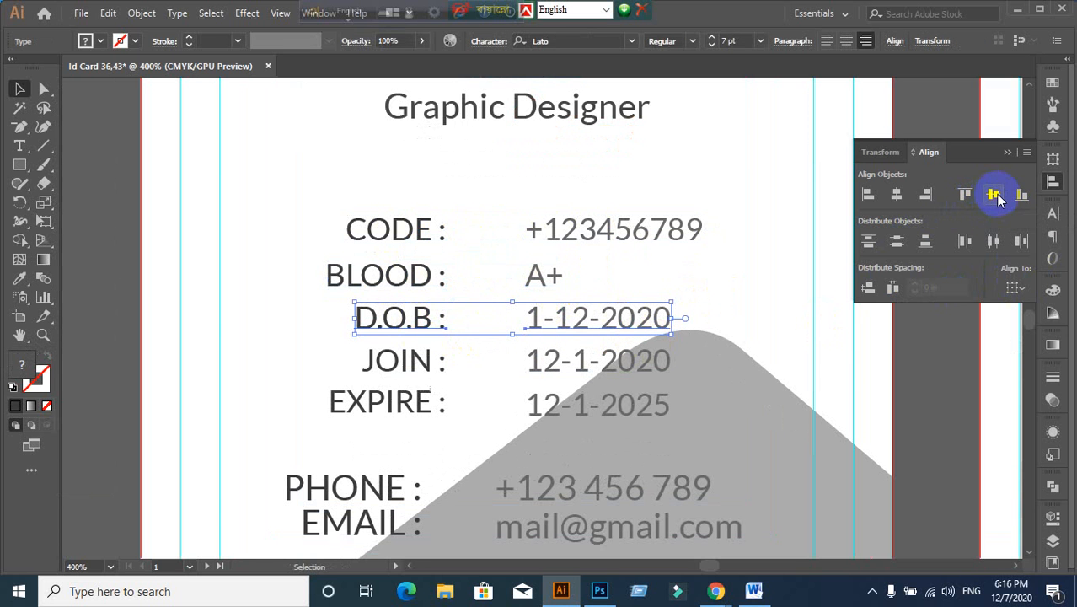
{"action": "left_click", "coordinate": [371, 370]}
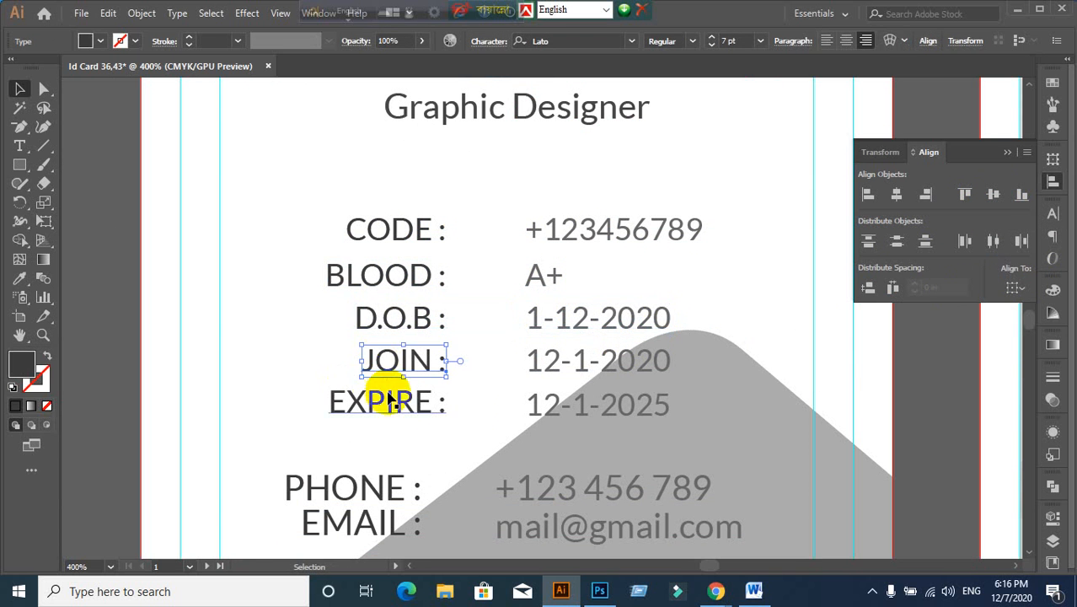
{"action": "left_click", "coordinate": [584, 357], "text": "shift"}
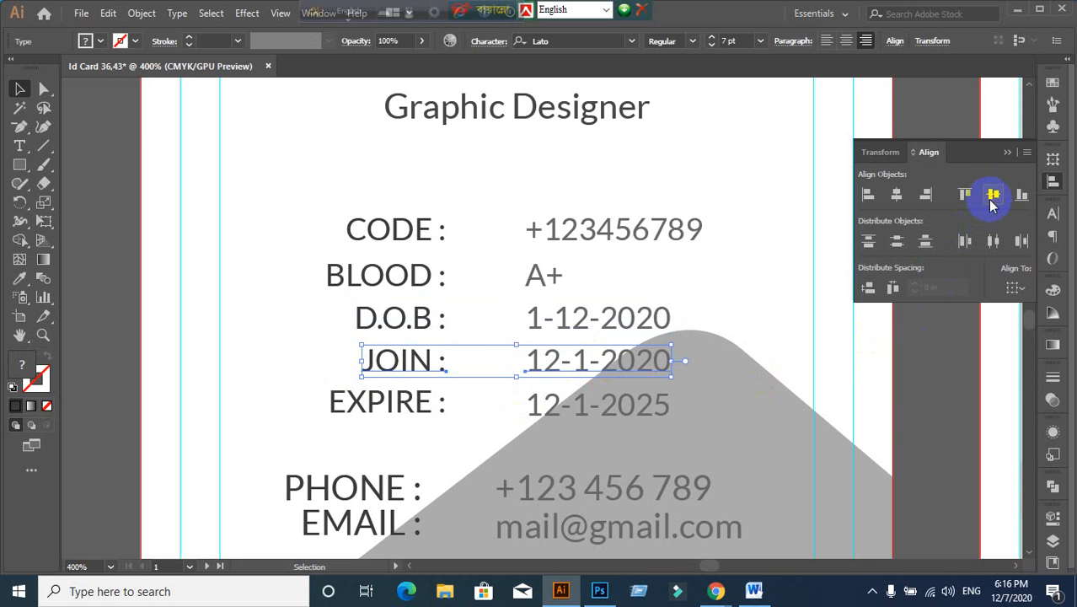
{"action": "left_click", "coordinate": [340, 403]}
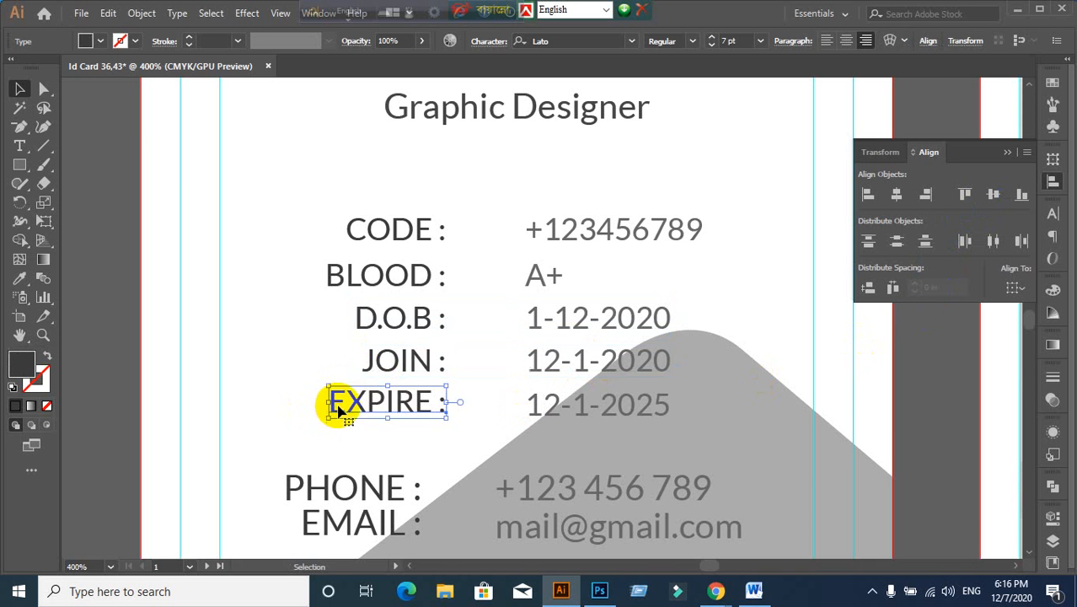
{"action": "left_click", "coordinate": [548, 404], "text": "shift"}
{"action": "left_click", "coordinate": [993, 195]}
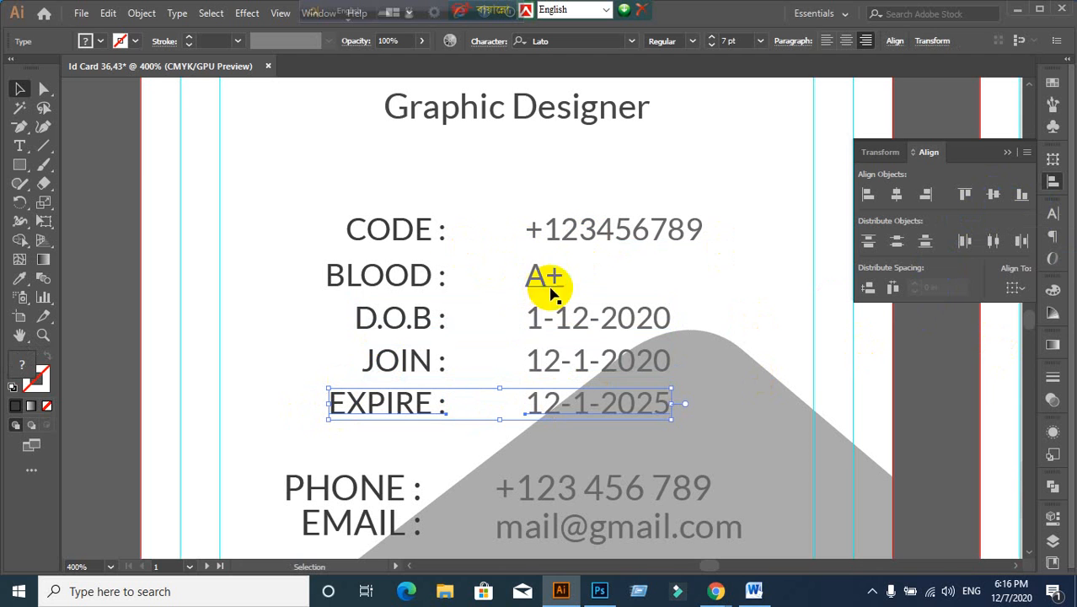
{"action": "left_click", "coordinate": [341, 181]}
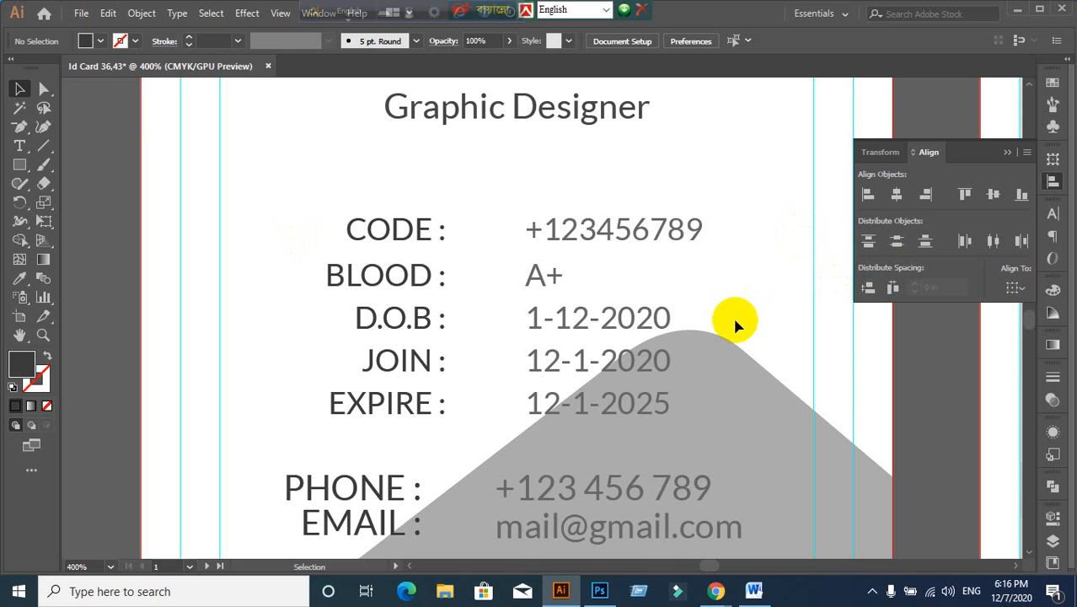
Step: Group each label with its value into rows: CODE, BLOOD, D.O.B, JOIN, EXPIRE
{"action": "left_click", "coordinate": [414, 241]}
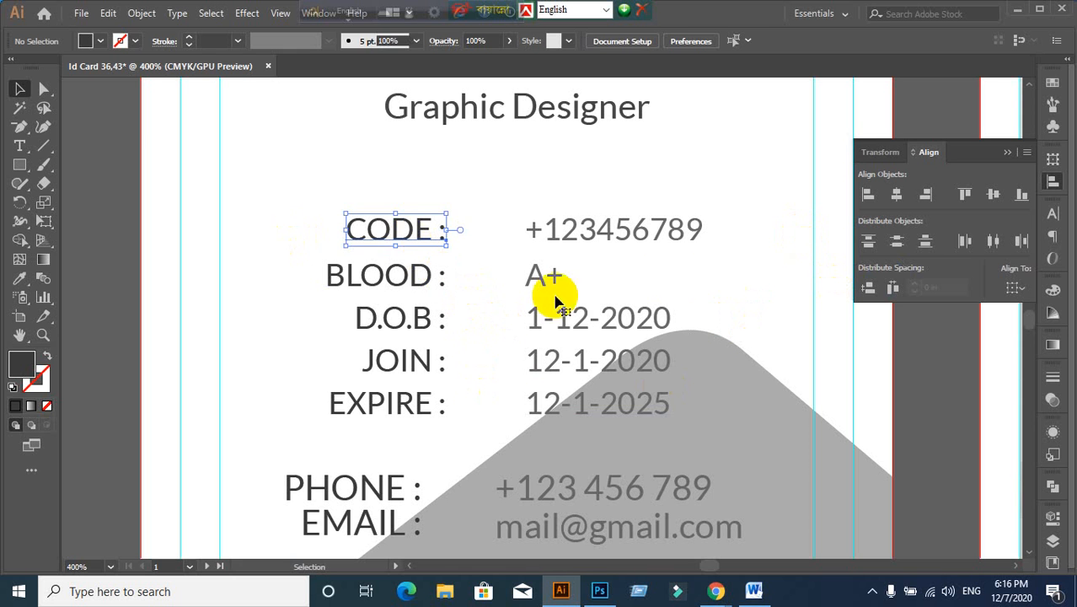
{"action": "left_click", "coordinate": [671, 274]}
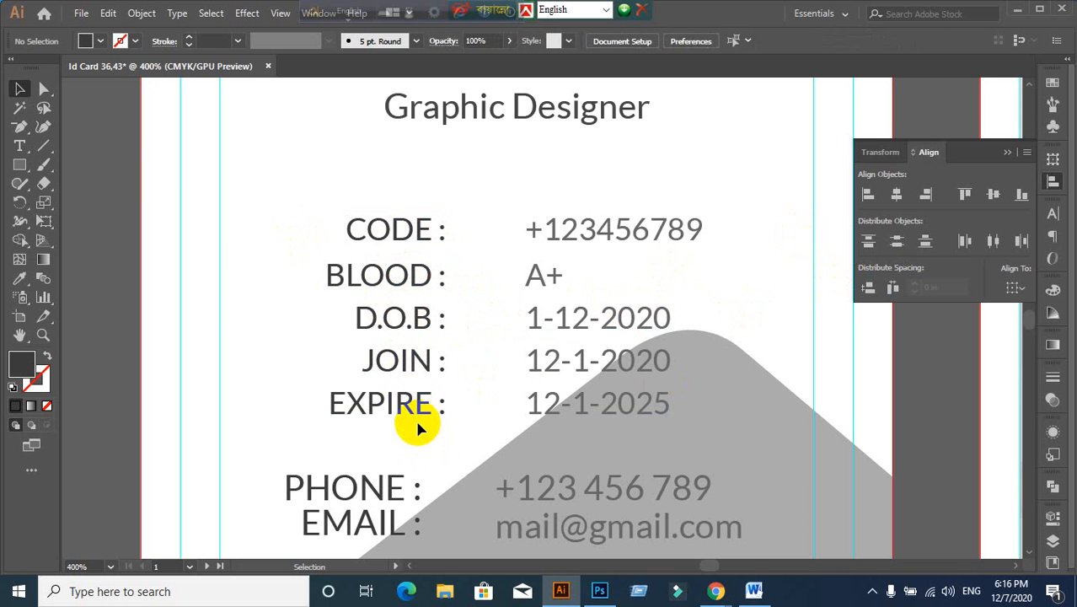
{"action": "left_click", "coordinate": [401, 242]}
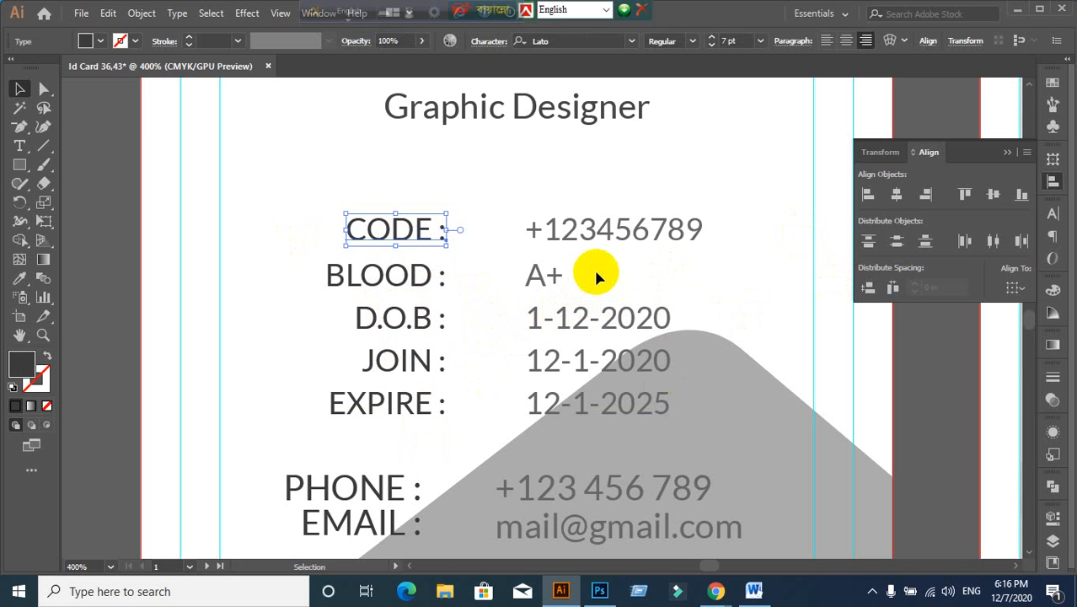
{"action": "left_click", "coordinate": [569, 234], "text": "shift"}
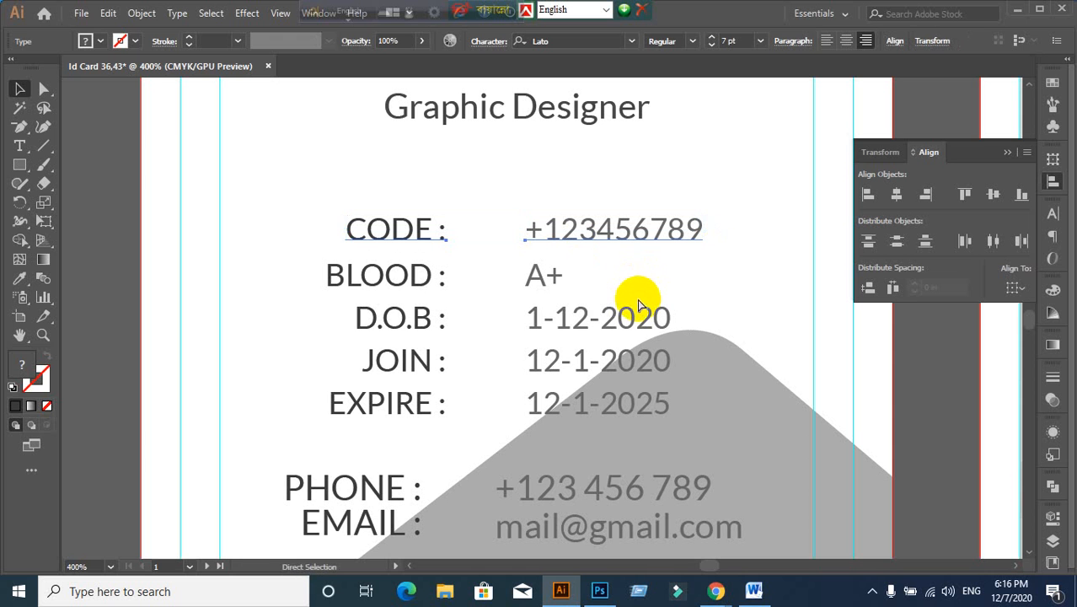
{"action": "left_click", "coordinate": [376, 274]}
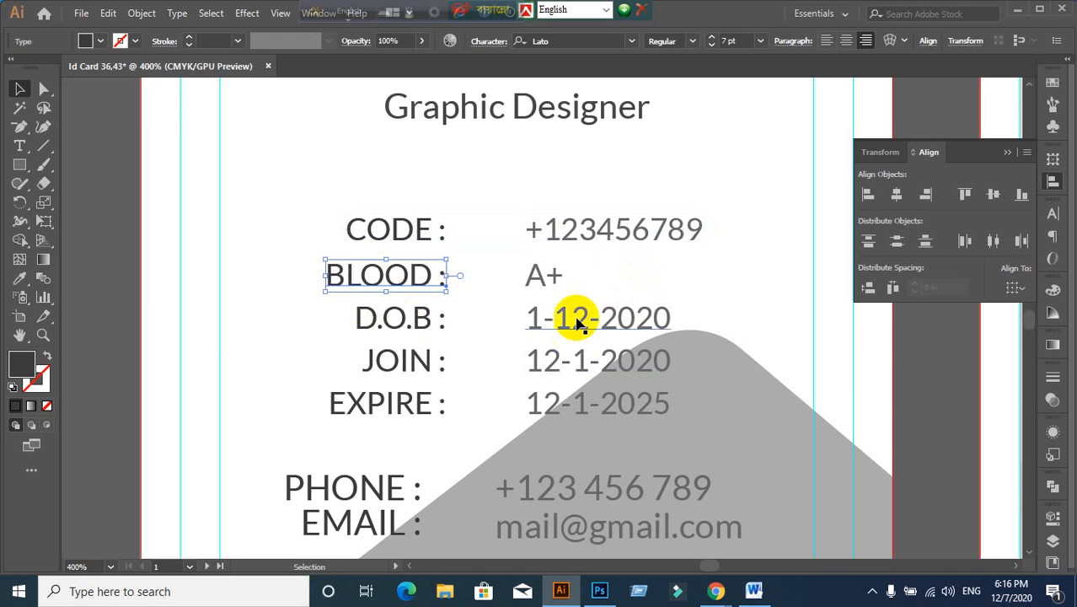
{"action": "left_click", "coordinate": [542, 284], "text": "shift"}
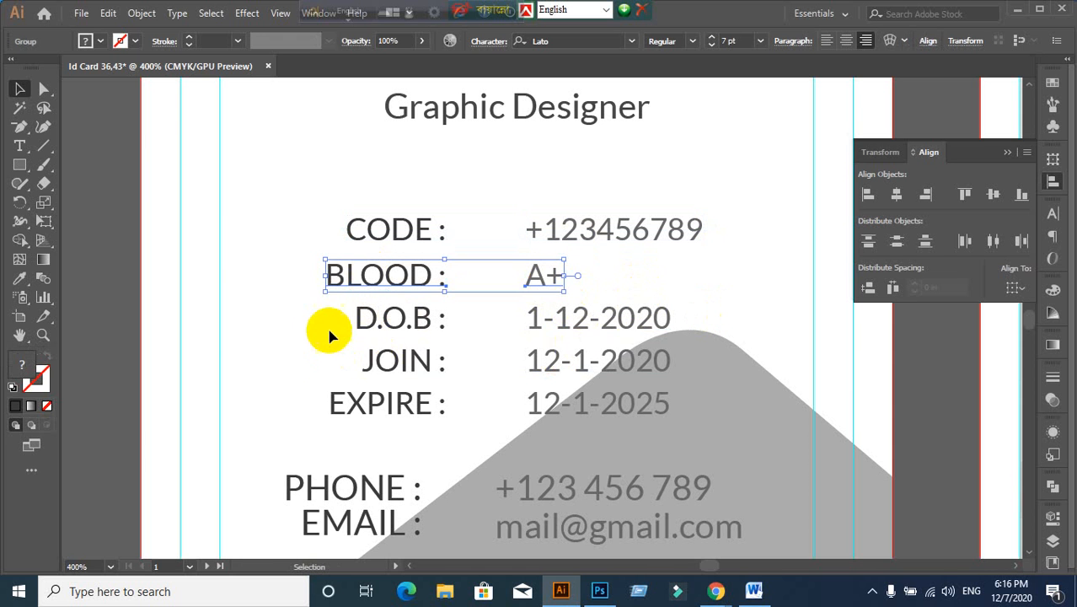
{"action": "left_click_drag", "start_coordinate": [326, 322], "coordinate": [628, 327]}
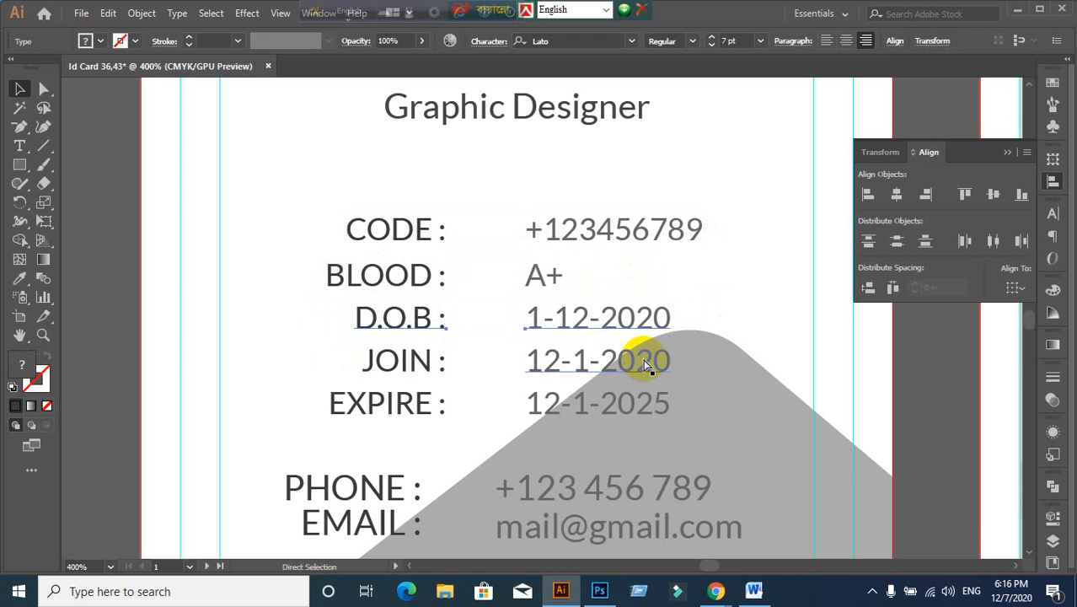
{"action": "left_click_drag", "start_coordinate": [329, 361], "coordinate": [613, 368]}
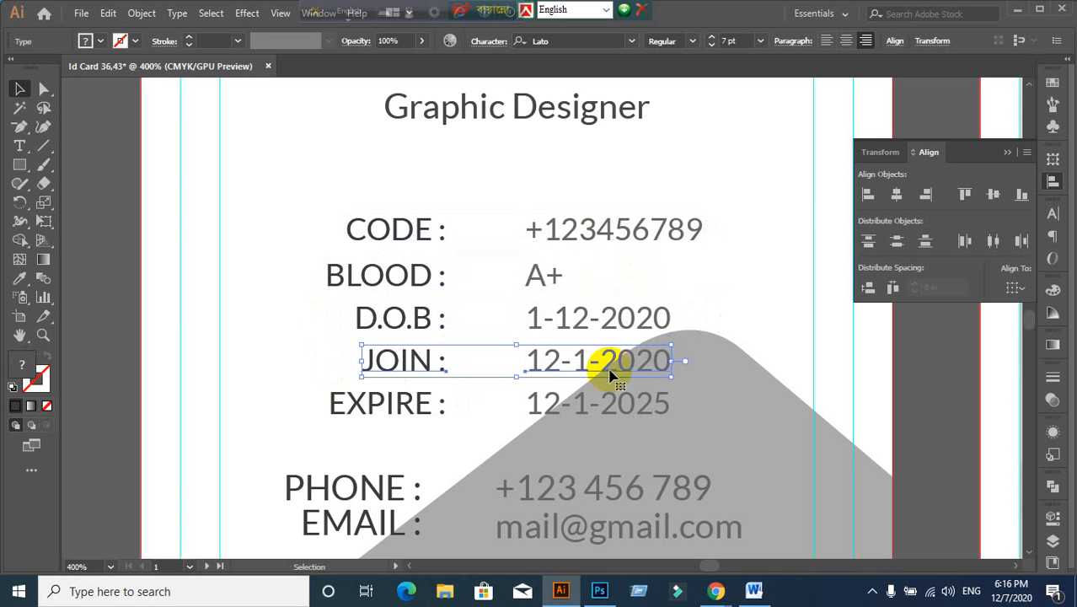
{"action": "left_click_drag", "start_coordinate": [284, 423], "coordinate": [604, 421]}
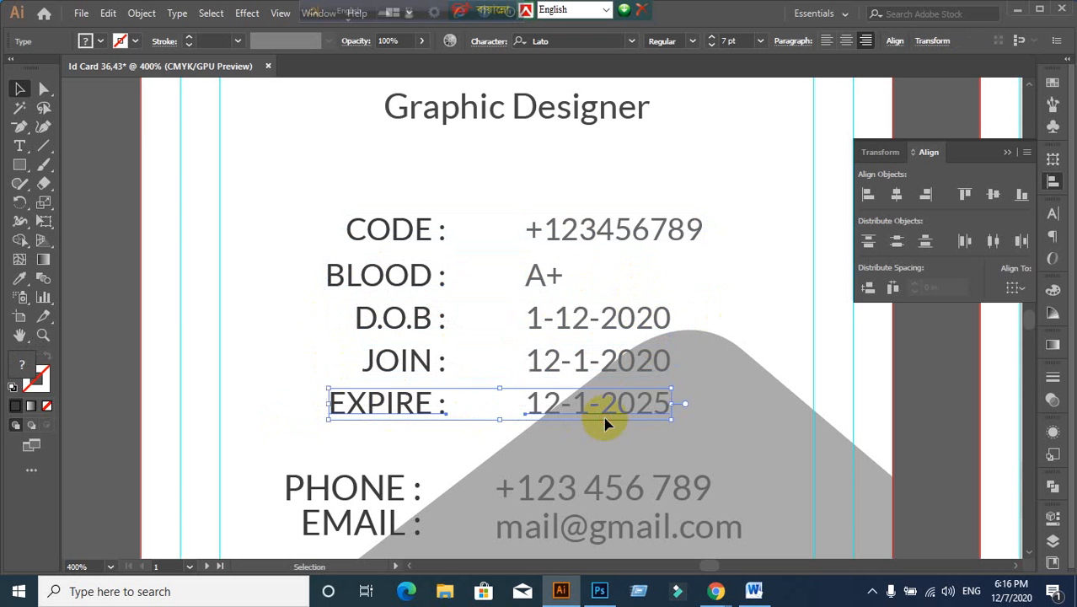
{"action": "key", "text": "v"}
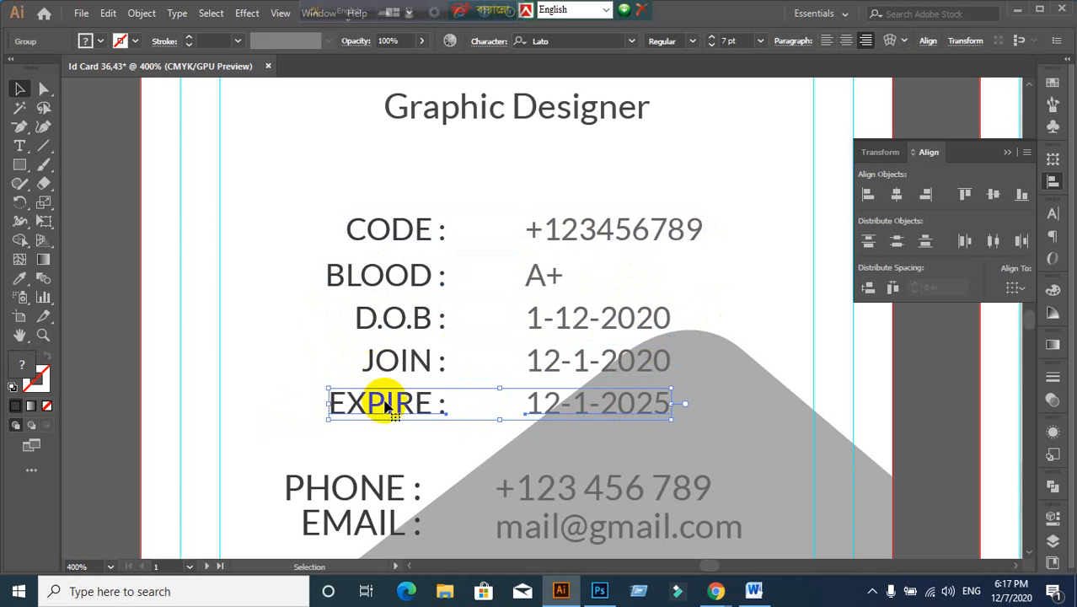
Step: Confirm the JOIN, D.O.B, BLOOD and CODE rows each select as one group
{"action": "left_click", "coordinate": [397, 361]}
{"action": "left_click", "coordinate": [397, 328]}
{"action": "left_click", "coordinate": [384, 272]}
{"action": "left_click", "coordinate": [392, 228]}
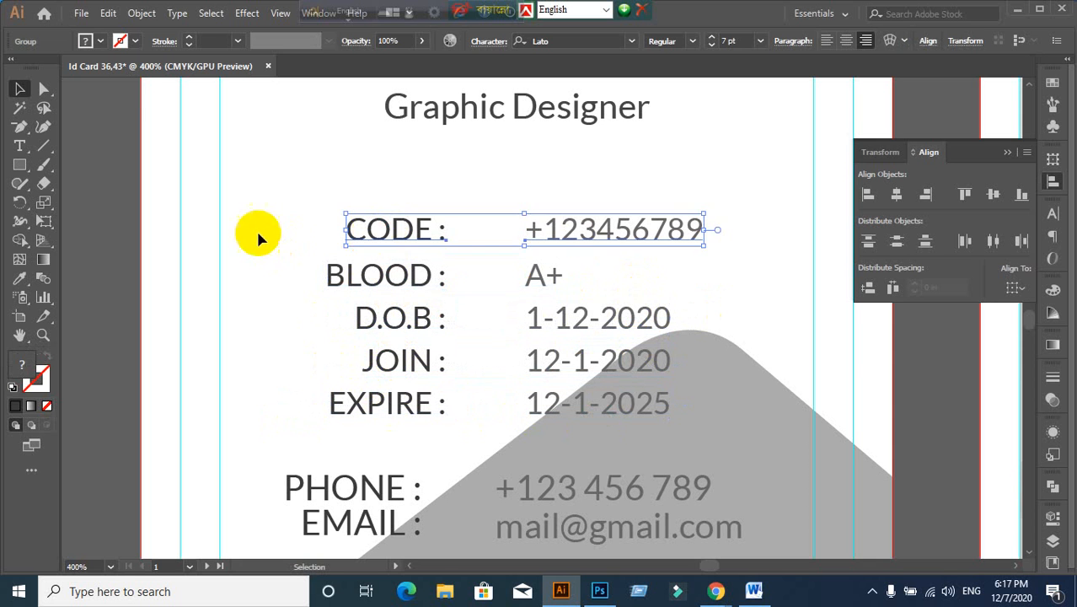
{"action": "left_click", "coordinate": [257, 228]}
Step: Distribute the five rows with even vertical spacing and recheck the selection
{"action": "left_click_drag", "start_coordinate": [312, 199], "coordinate": [440, 426]}
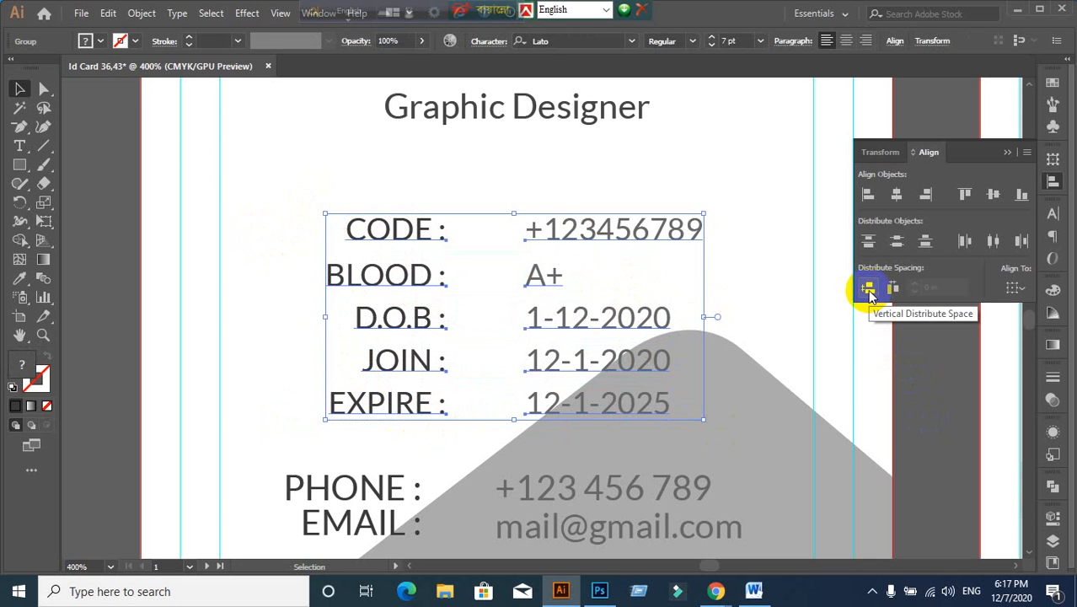
{"action": "left_click", "coordinate": [868, 289]}
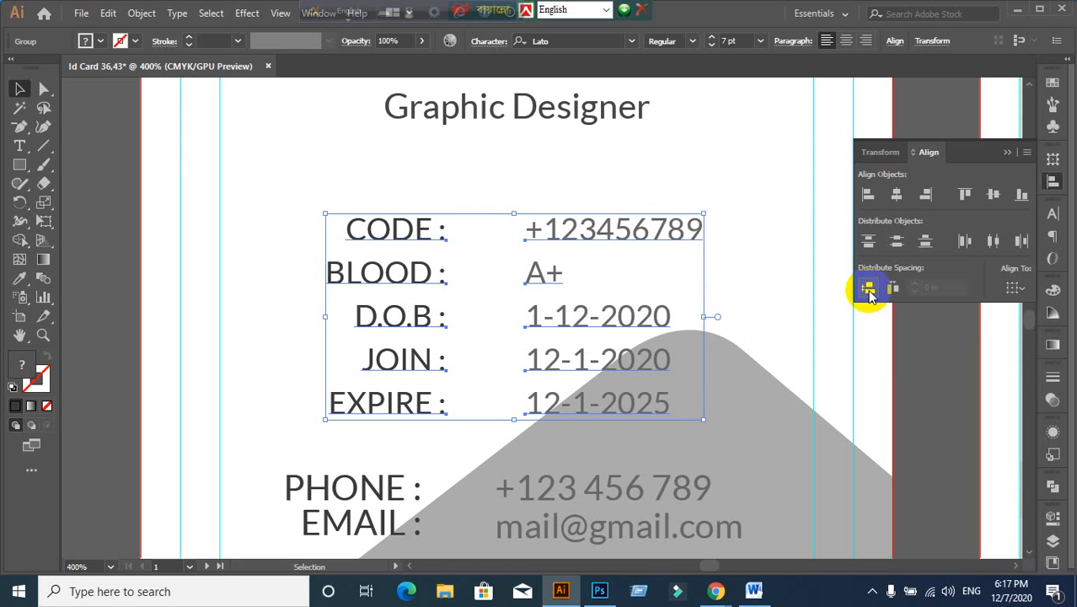
{"action": "left_click", "coordinate": [798, 333]}
{"action": "left_click", "coordinate": [373, 226]}
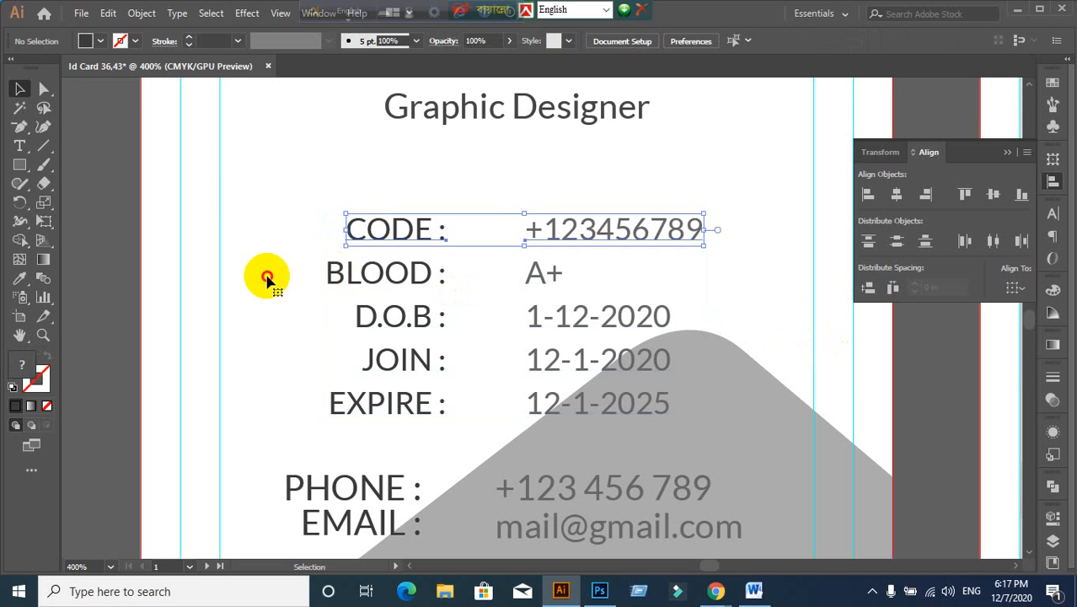
{"action": "left_click", "coordinate": [267, 278]}
{"action": "left_click", "coordinate": [336, 276]}
{"action": "left_click", "coordinate": [295, 207]}
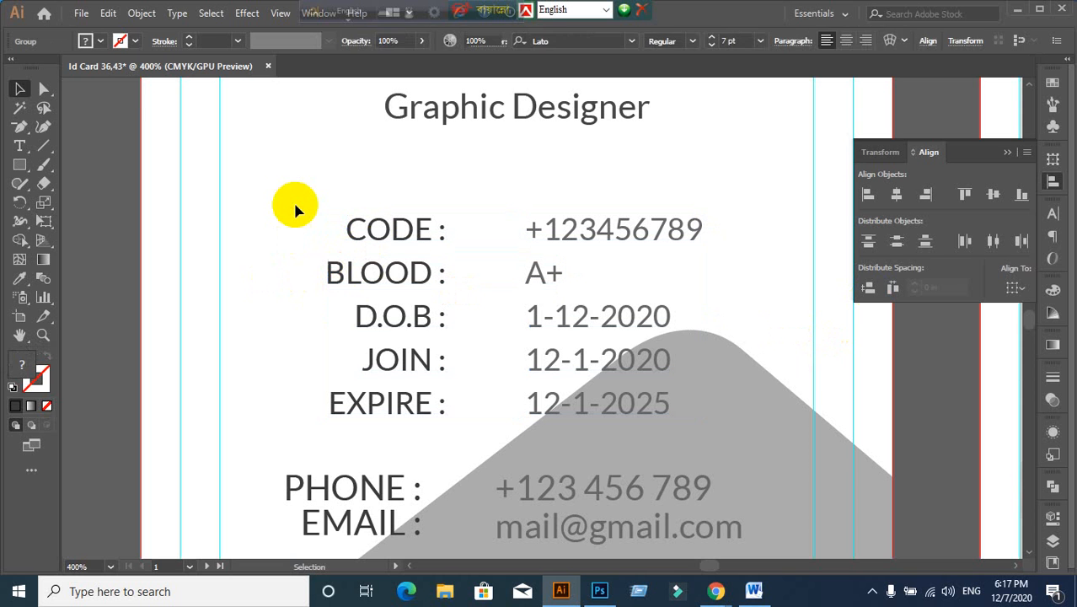
{"action": "left_click_drag", "start_coordinate": [295, 205], "coordinate": [441, 414]}
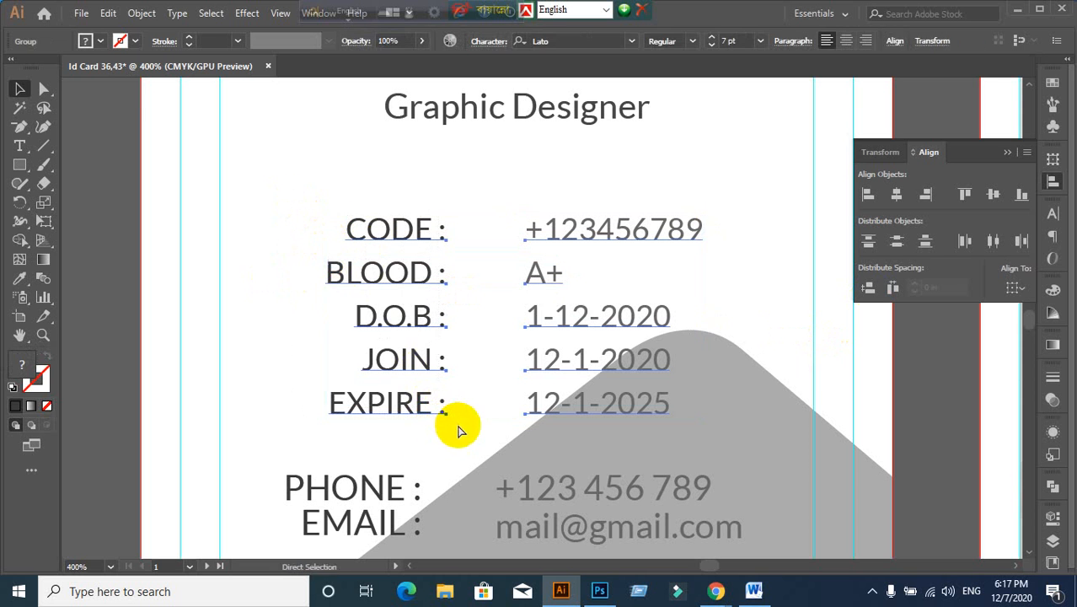
{"action": "left_click", "coordinate": [269, 322]}
Step: Right-align the PHONE and EMAIL labels and left-align their contact values
{"action": "scroll", "coordinate": [312, 349], "scroll_direction": "down", "scroll_amount": 2}
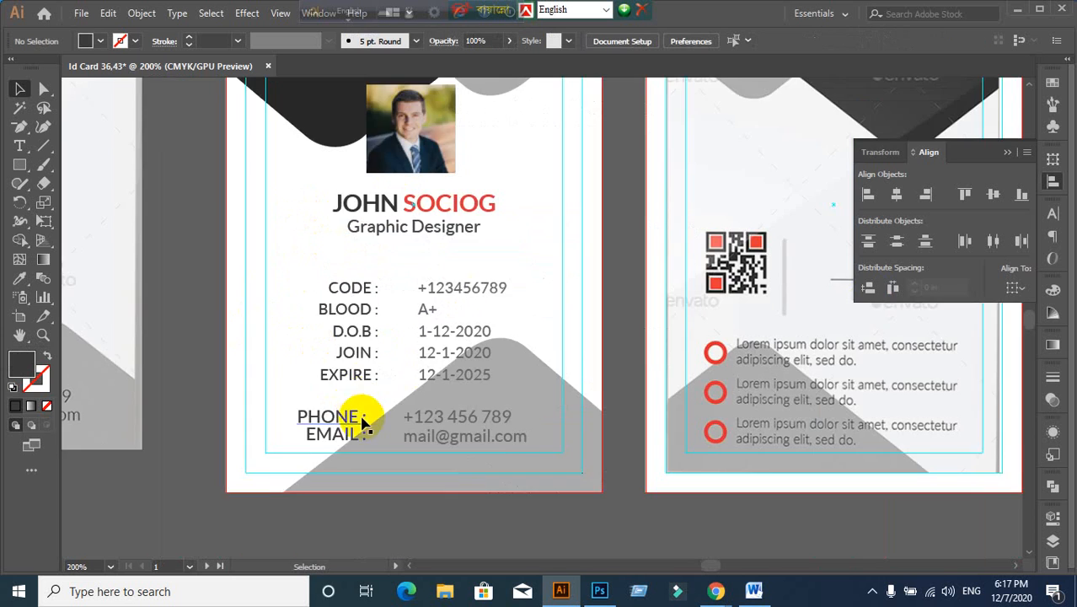
{"action": "scroll", "coordinate": [363, 417], "scroll_direction": "down", "scroll_amount": 2}
{"action": "scroll", "coordinate": [320, 464], "scroll_direction": "up", "scroll_amount": 1}
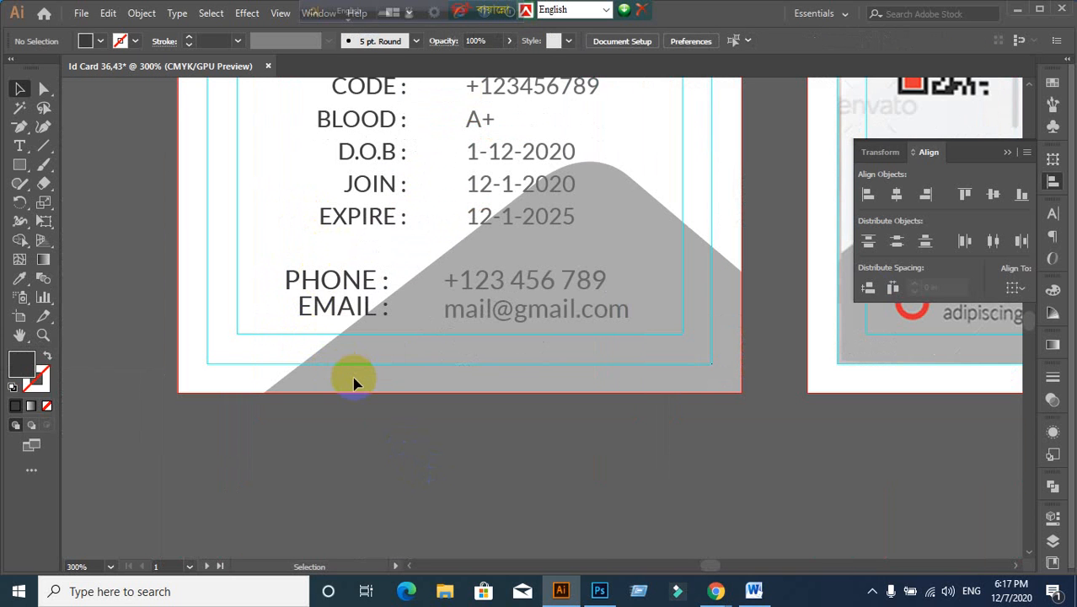
{"action": "left_click", "coordinate": [336, 284]}
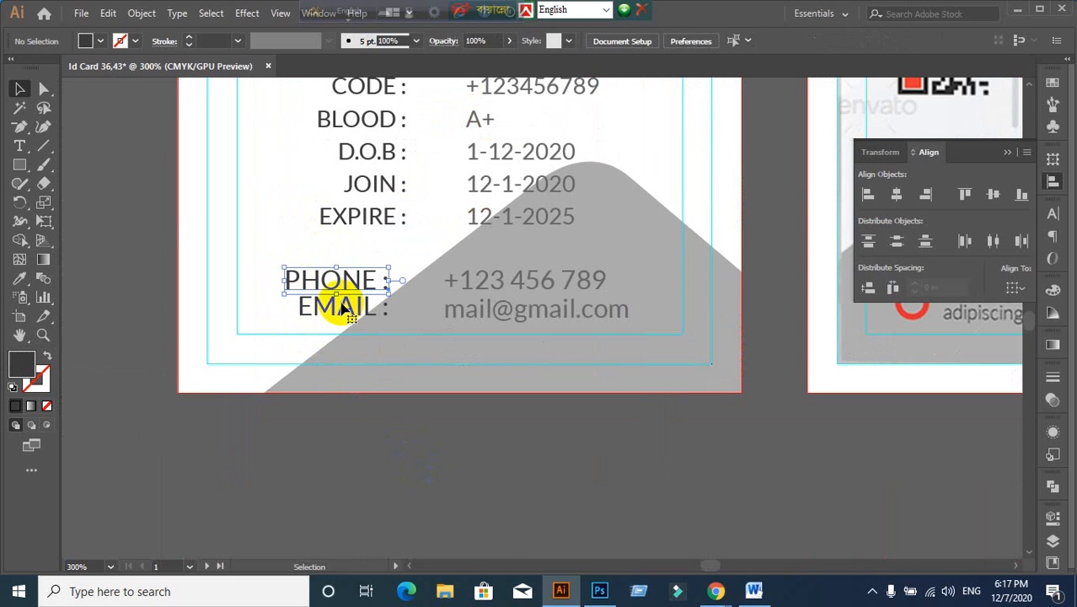
{"action": "left_click", "coordinate": [344, 310], "text": "shift"}
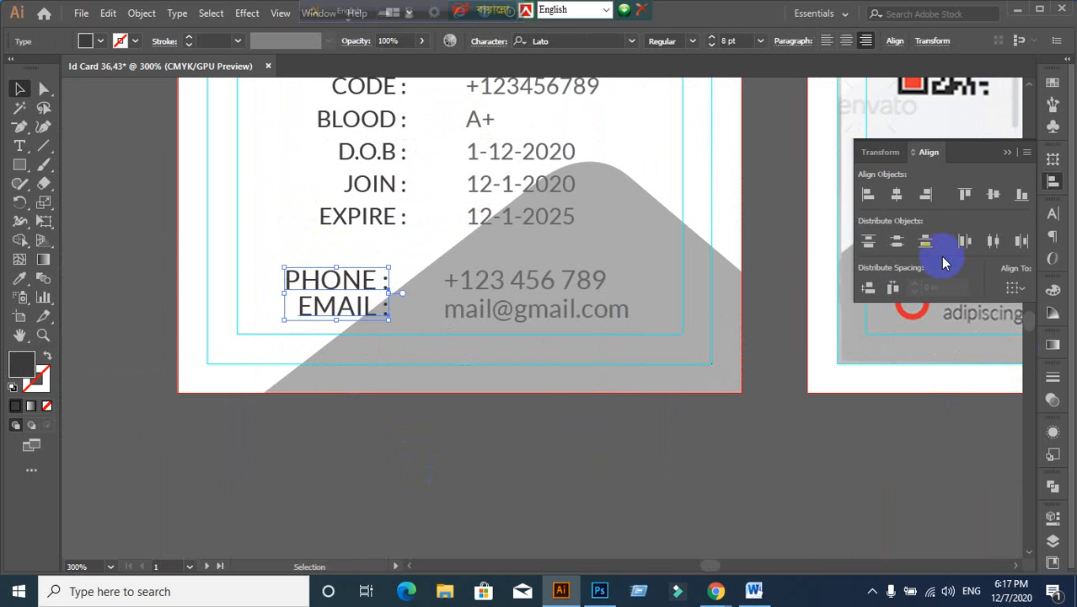
{"action": "left_click", "coordinate": [928, 199]}
{"action": "left_click", "coordinate": [661, 472]}
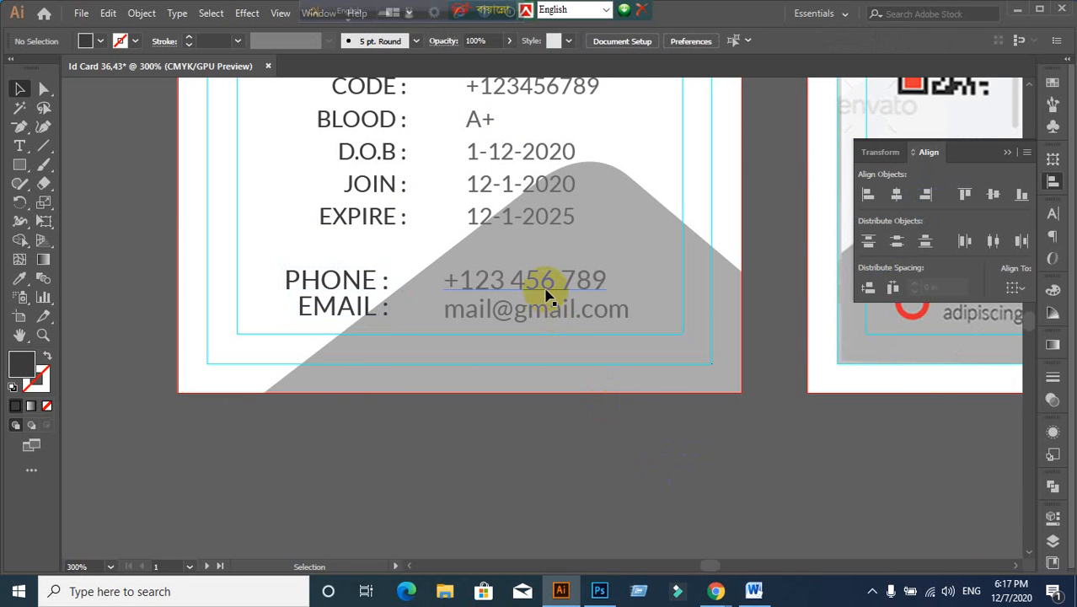
{"action": "left_click", "coordinate": [548, 283]}
{"action": "left_click", "coordinate": [548, 319], "text": "shift"}
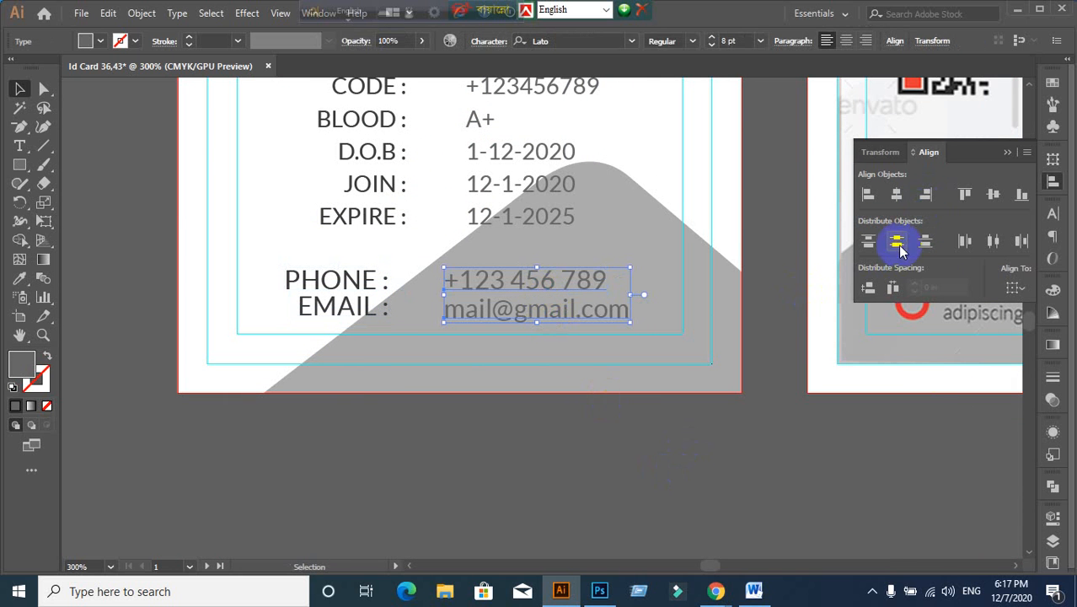
{"action": "left_click", "coordinate": [869, 201]}
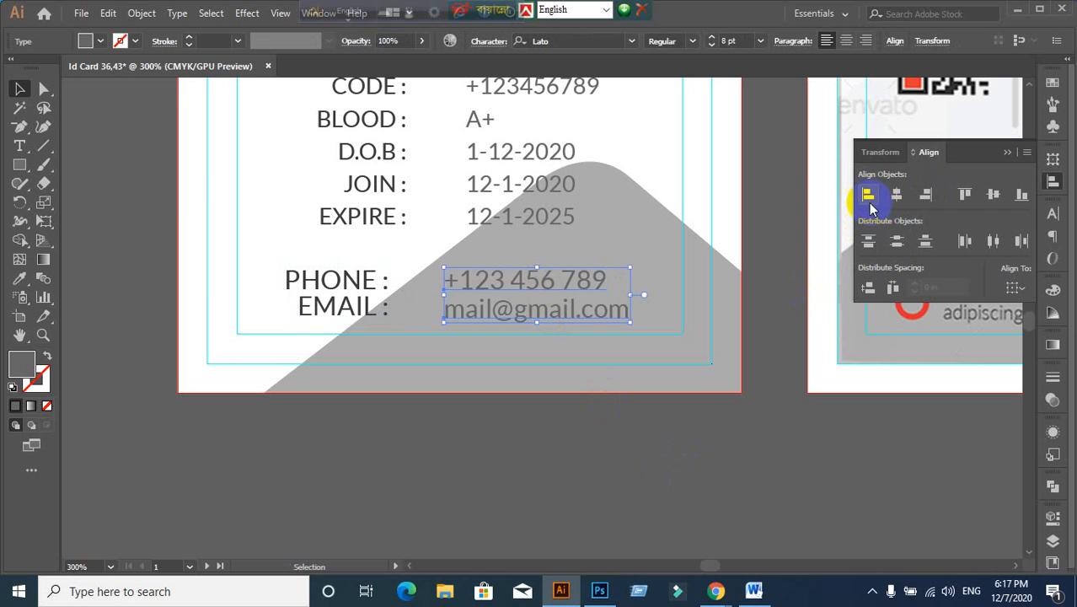
{"action": "left_click", "coordinate": [546, 436]}
Step: Vertically centre the PHONE label with its number and EMAIL with its address
{"action": "left_click", "coordinate": [344, 284]}
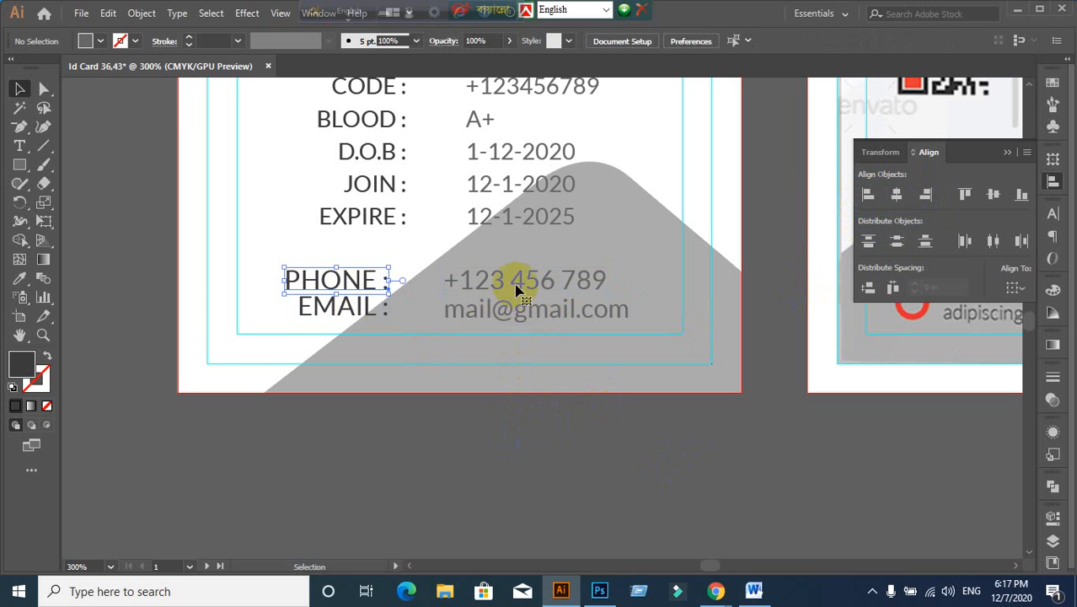
{"action": "left_click", "coordinate": [519, 289], "text": "shift"}
{"action": "left_click", "coordinate": [993, 194]}
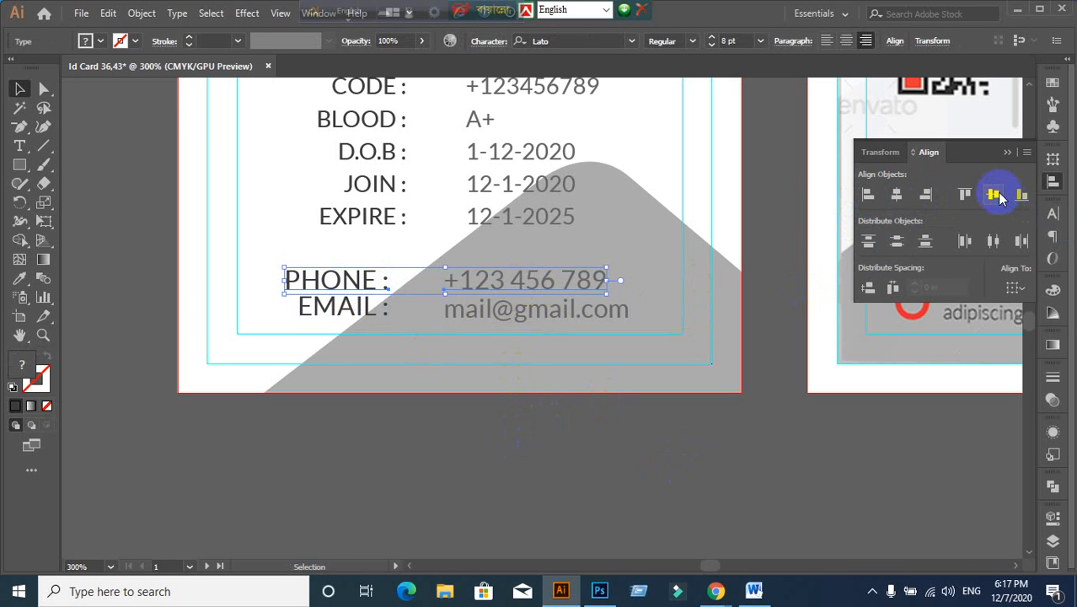
{"action": "left_click", "coordinate": [529, 377]}
{"action": "left_click", "coordinate": [355, 317]}
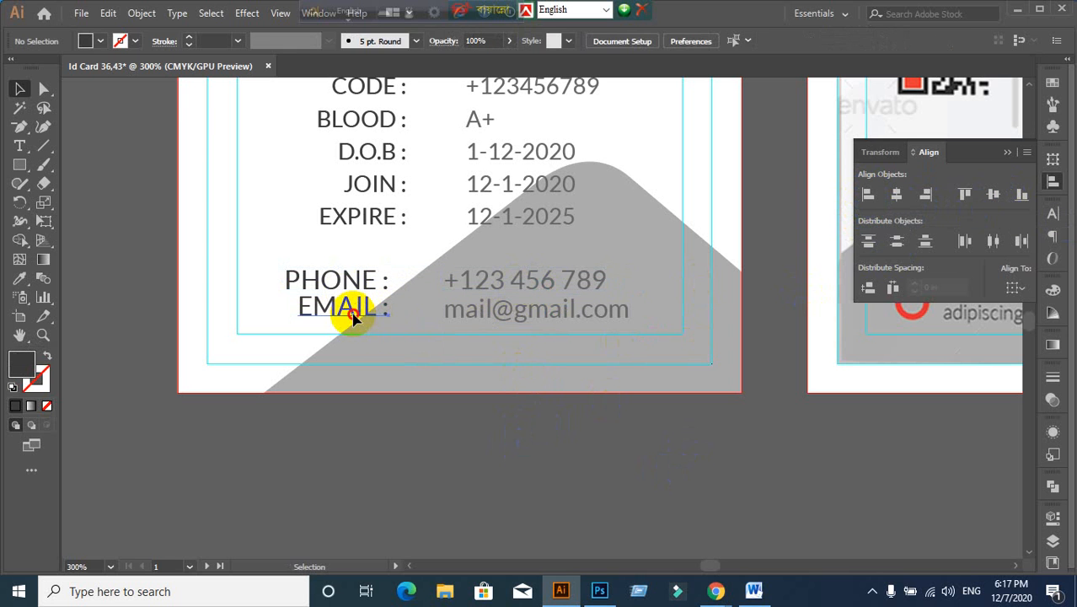
{"action": "left_click", "coordinate": [558, 321], "text": "shift"}
{"action": "left_click", "coordinate": [538, 320], "text": "shift"}
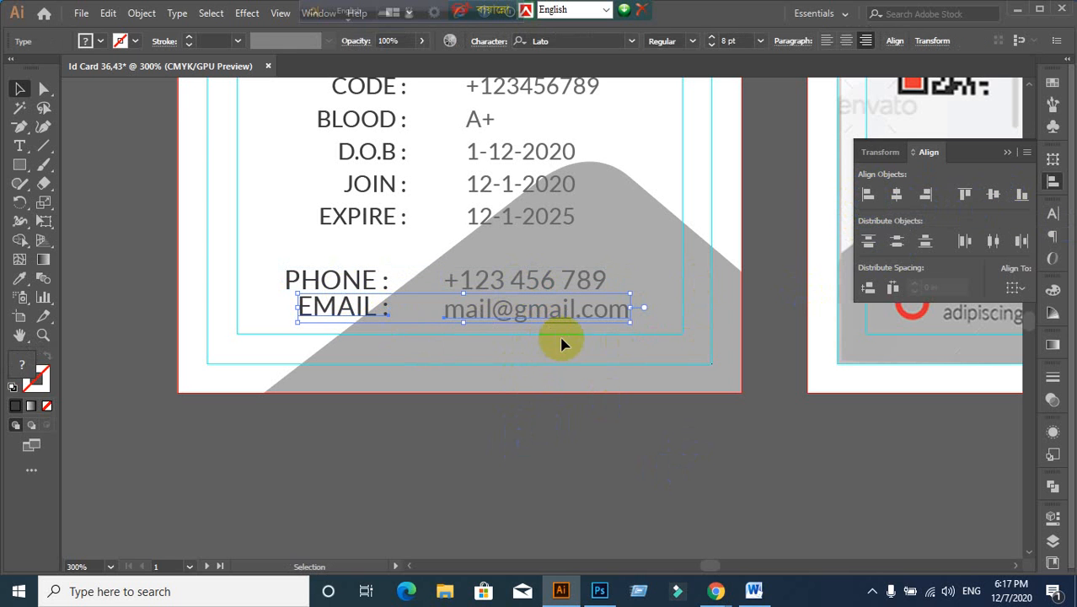
{"action": "left_click", "coordinate": [992, 194]}
{"action": "left_click", "coordinate": [866, 285]}
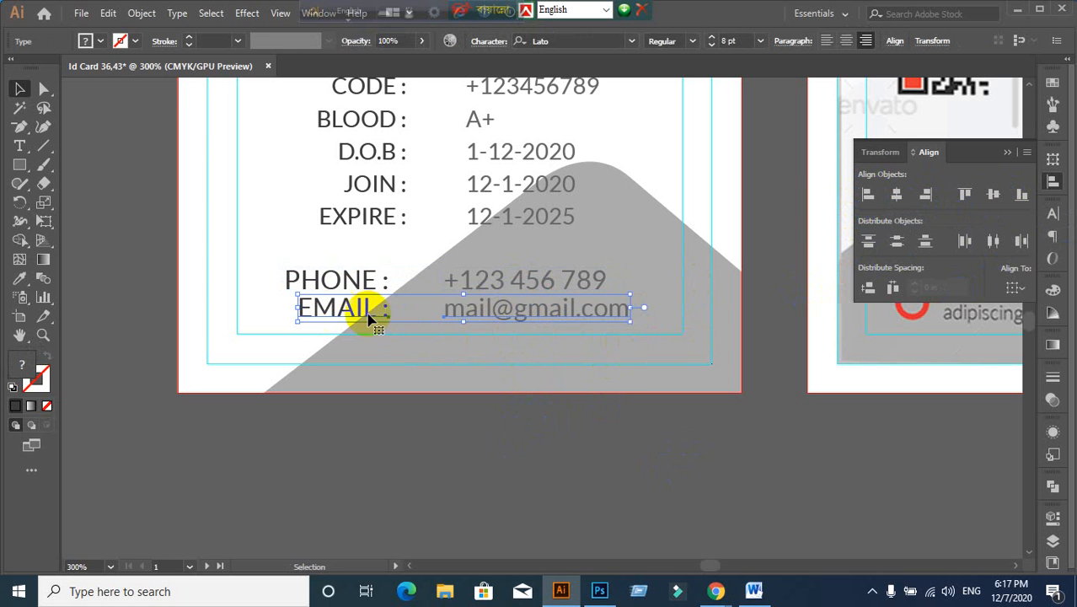
{"action": "left_click", "coordinate": [541, 455]}
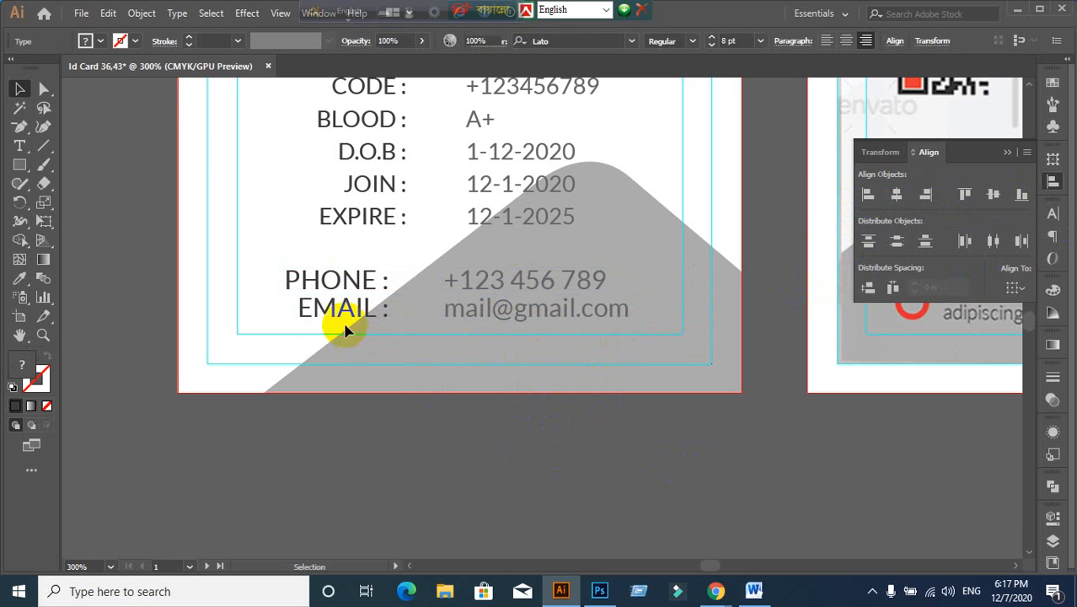
{"action": "left_click", "coordinate": [347, 319]}
{"action": "left_click", "coordinate": [557, 318], "text": "shift"}
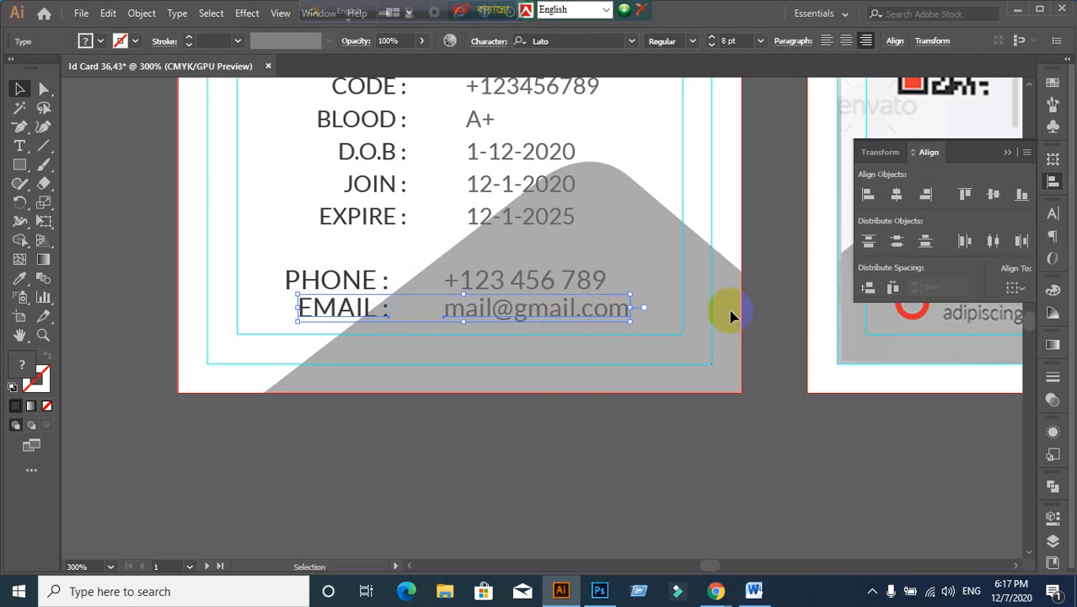
{"action": "left_click", "coordinate": [994, 195]}
{"action": "left_click", "coordinate": [488, 389]}
Step: Group the PHONE label with its number and the EMAIL label with its address
{"action": "left_click", "coordinate": [296, 277]}
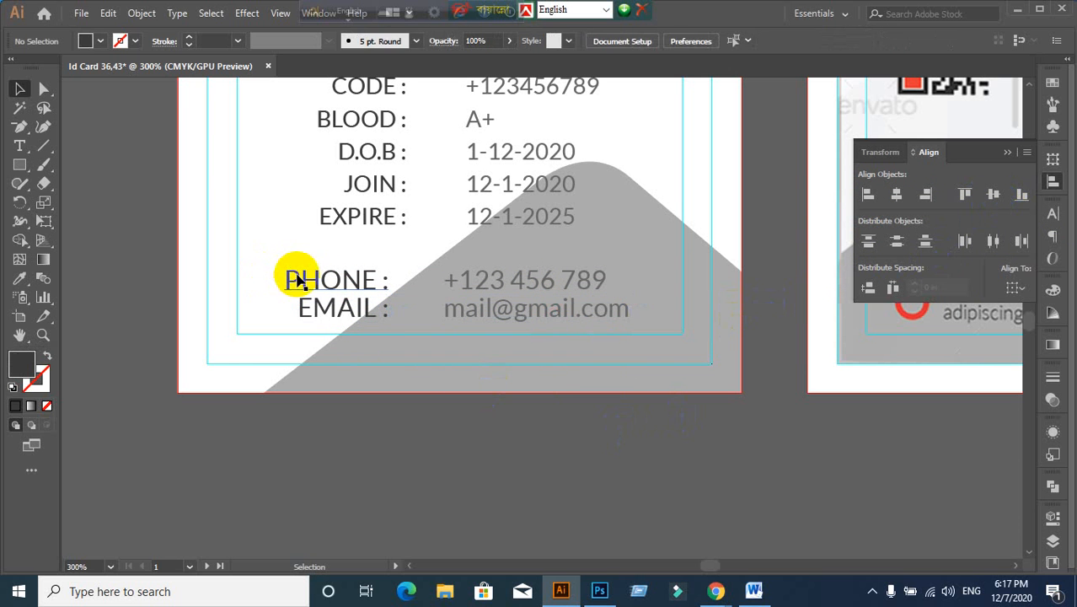
{"action": "left_click", "coordinate": [508, 286], "text": "shift"}
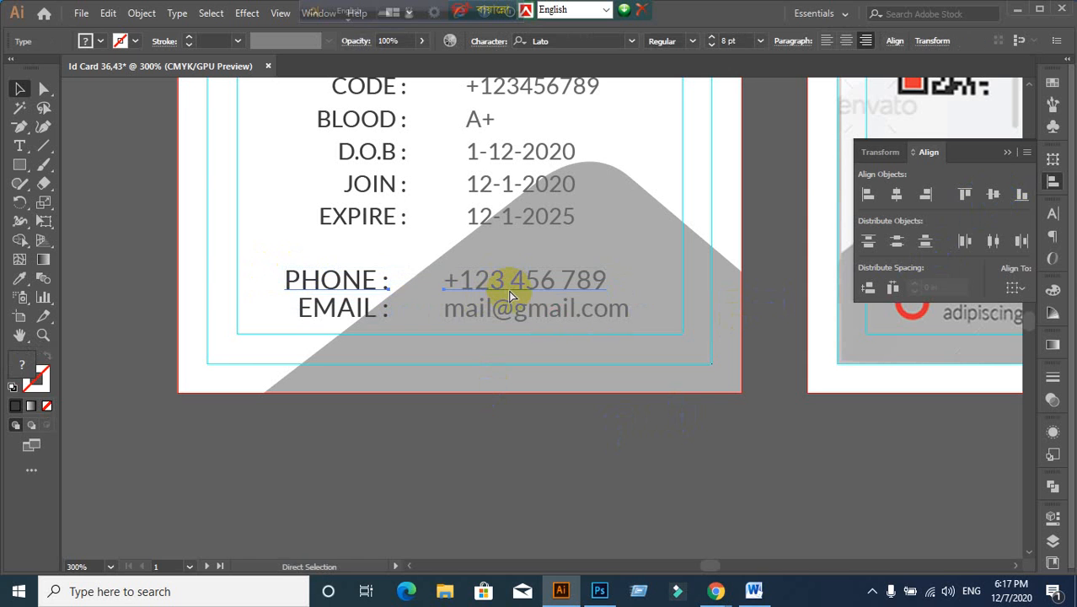
{"action": "key", "text": "ctrl+g"}
{"action": "left_click", "coordinate": [375, 324]}
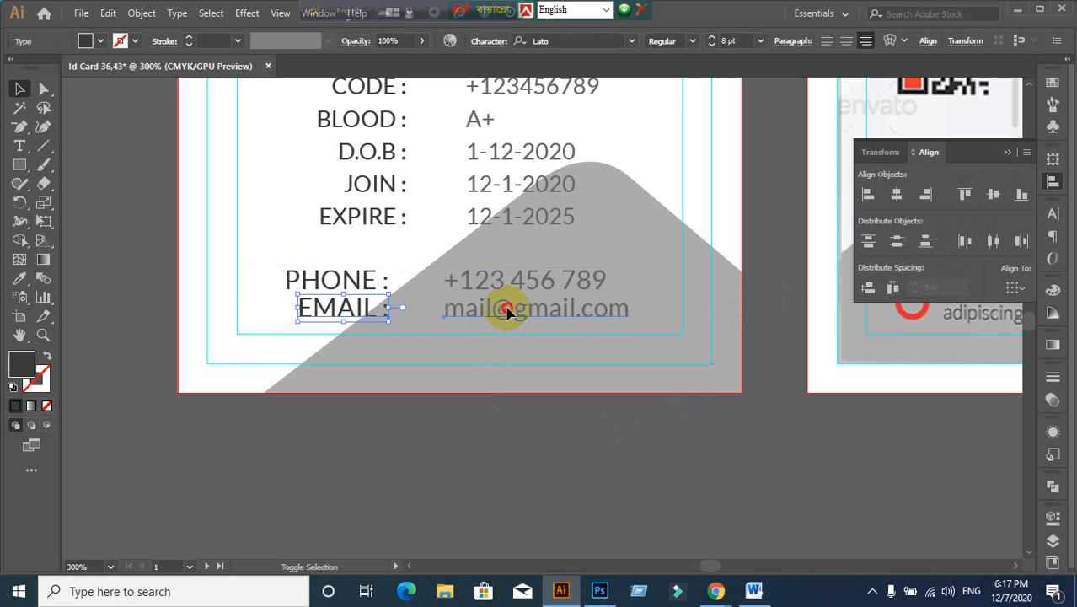
{"action": "left_click", "coordinate": [508, 318], "text": "shift"}
{"action": "key", "text": "ctrl+g"}
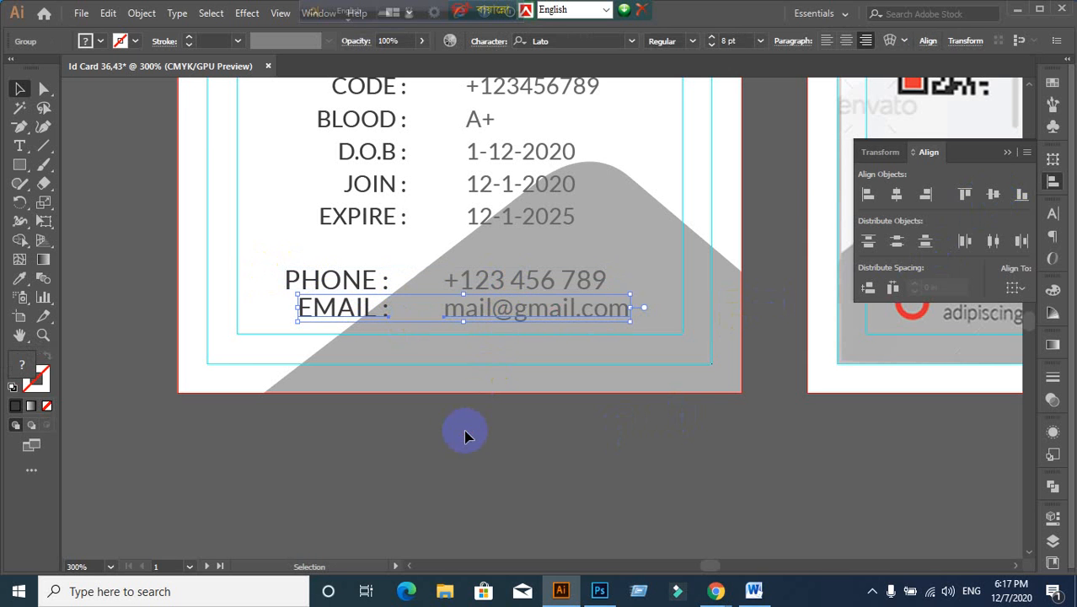
{"action": "left_click", "coordinate": [466, 438]}
{"action": "scroll", "coordinate": [466, 438], "scroll_direction": "down", "scroll_amount": 1}
{"action": "left_click_drag", "start_coordinate": [449, 260], "coordinate": [431, 407]}
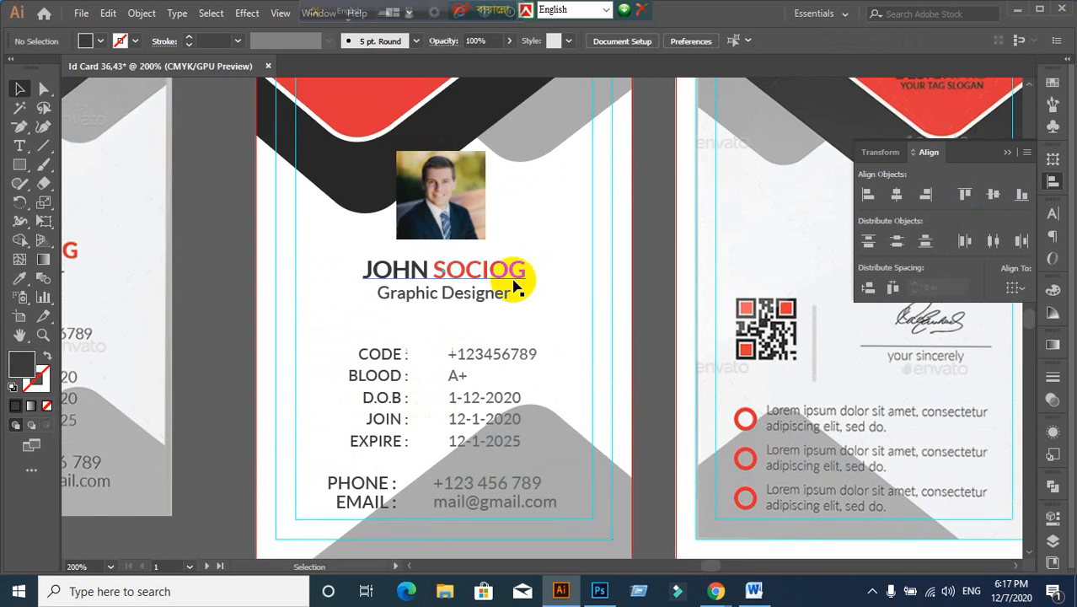
Step: Centre the portrait photo horizontally using Align to Artboard
{"action": "scroll", "coordinate": [513, 281], "scroll_direction": "up", "scroll_amount": 1}
{"action": "scroll", "coordinate": [488, 295], "scroll_direction": "down", "scroll_amount": 1}
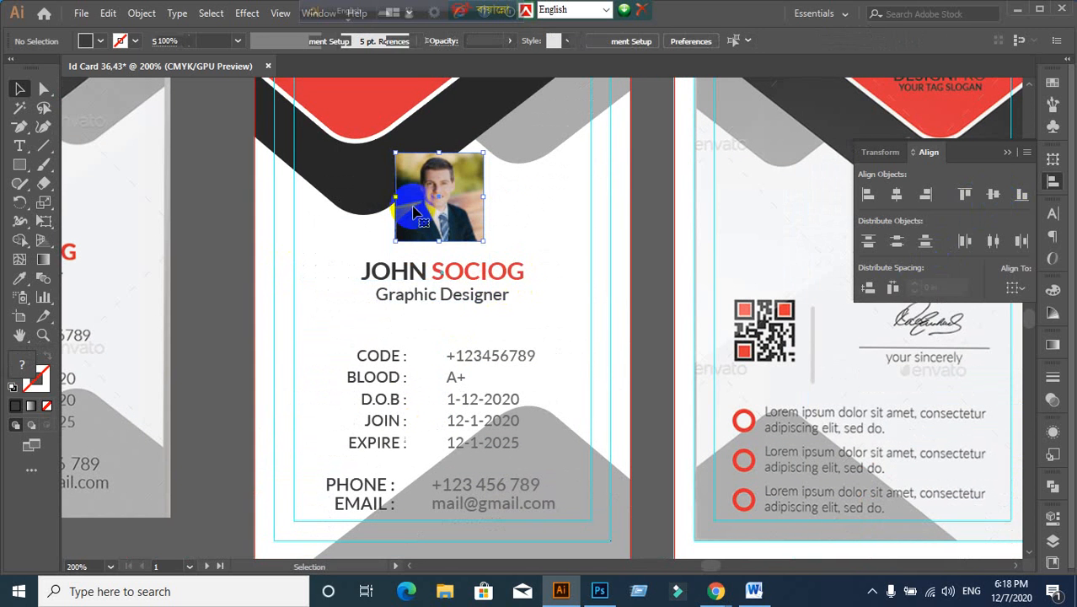
{"action": "left_click", "coordinate": [413, 206]}
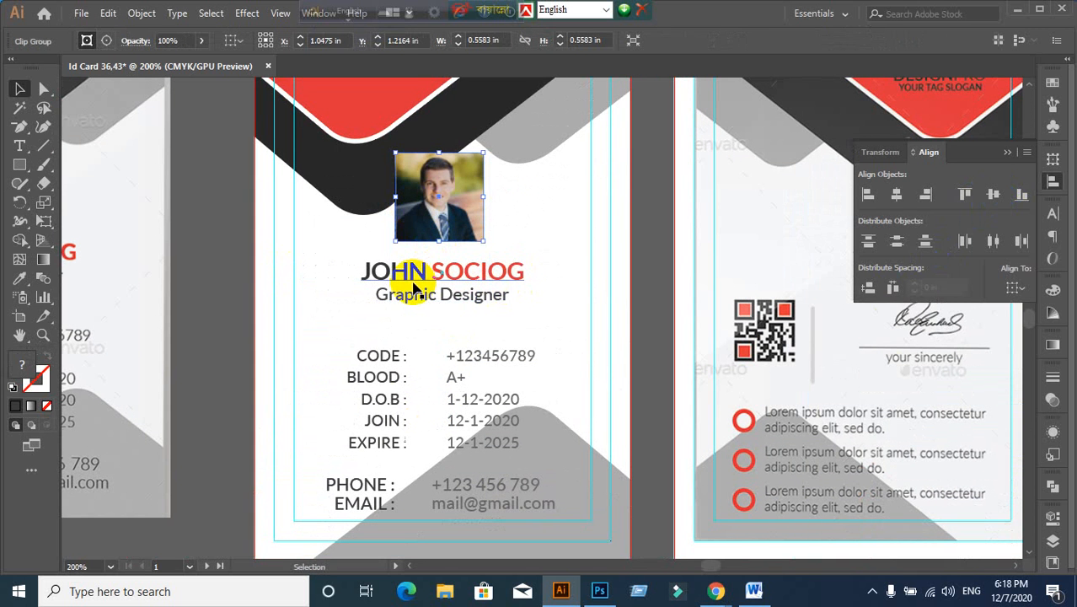
{"action": "left_click", "coordinate": [1016, 288]}
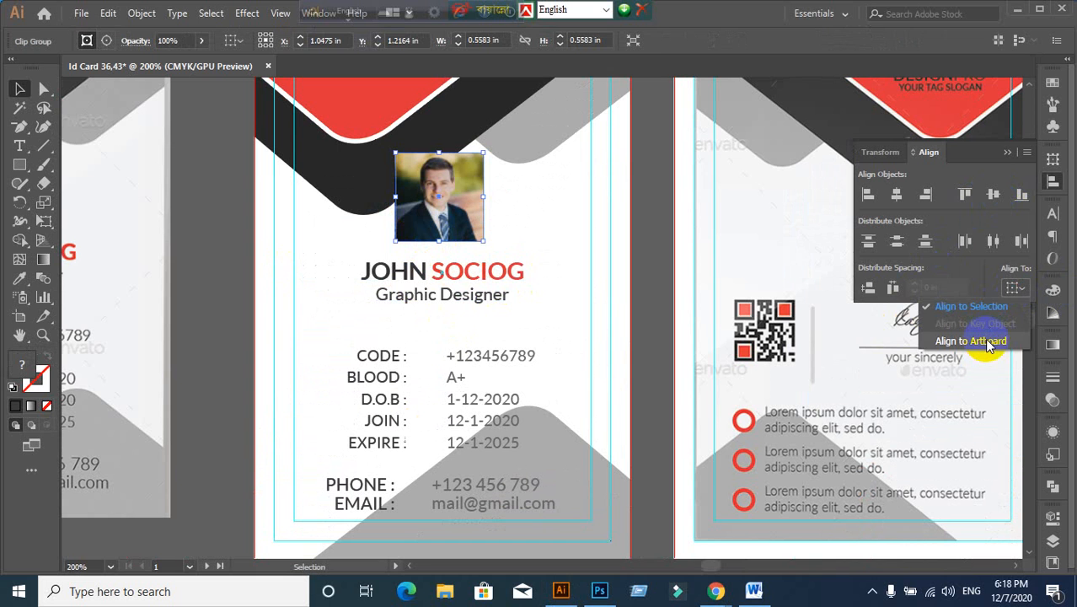
{"action": "left_click", "coordinate": [986, 341]}
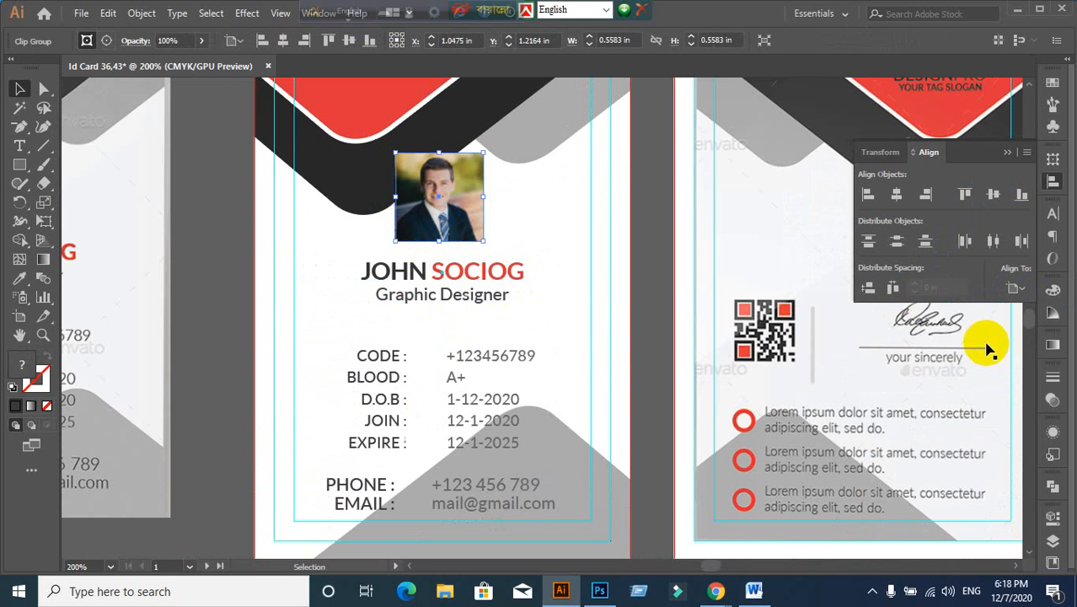
{"action": "left_click", "coordinate": [896, 197]}
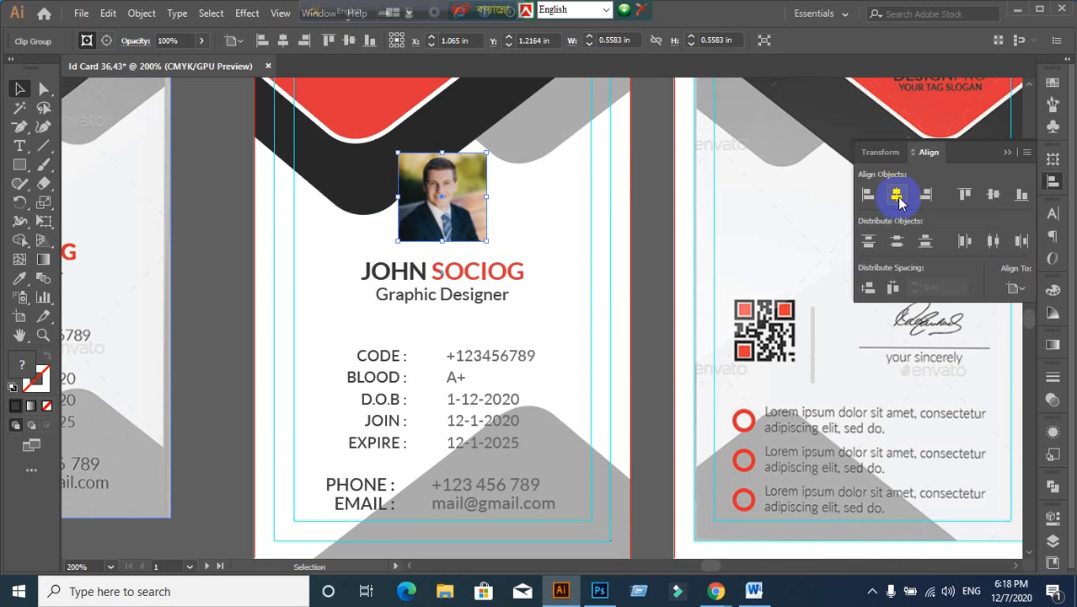
{"action": "left_click", "coordinate": [654, 284]}
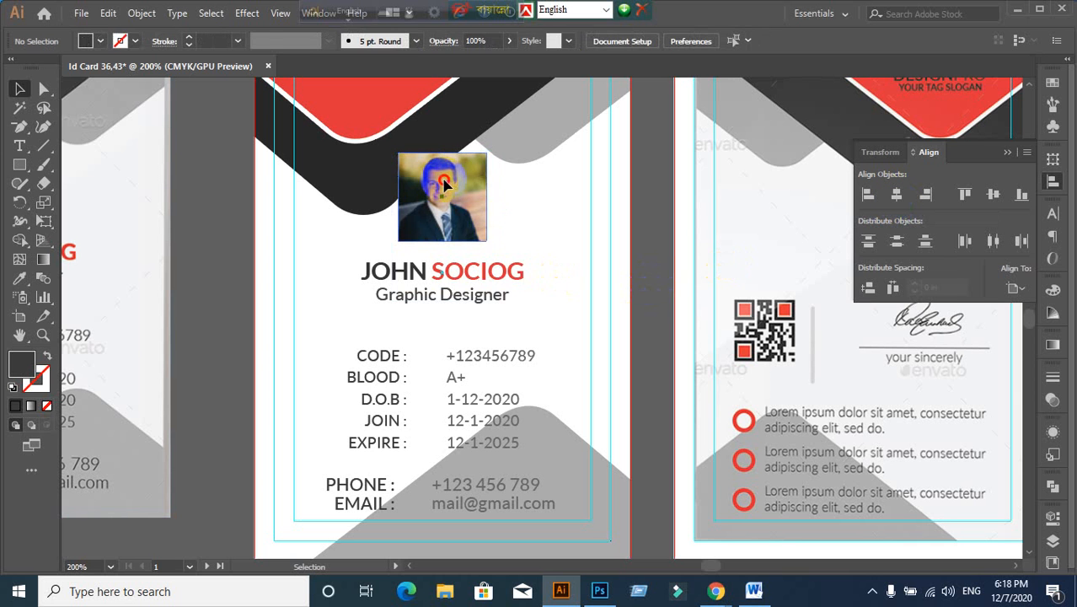
Step: Check how the photo, name and title select together, undoing one change
{"action": "left_click", "coordinate": [493, 284]}
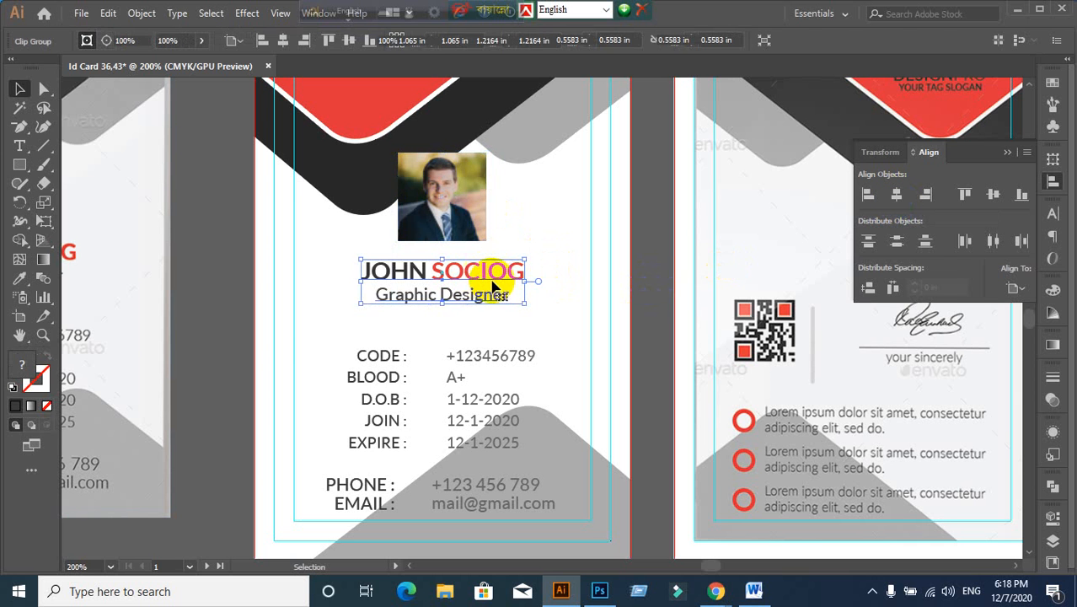
{"action": "left_click", "coordinate": [320, 320]}
{"action": "left_click", "coordinate": [417, 235]}
{"action": "left_click", "coordinate": [438, 282], "text": "shift"}
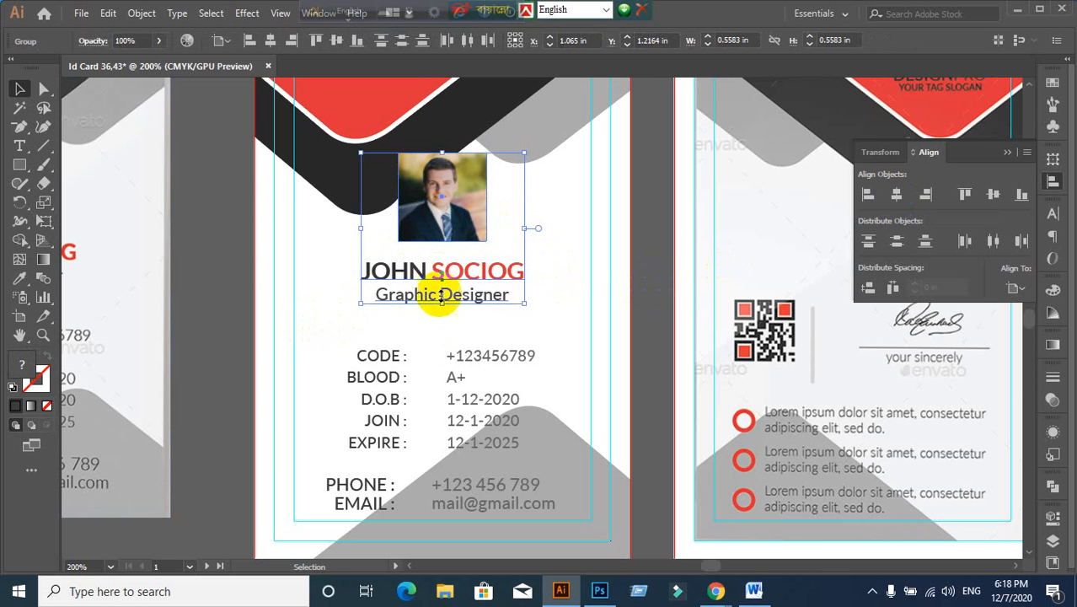
{"action": "left_click", "coordinate": [325, 275]}
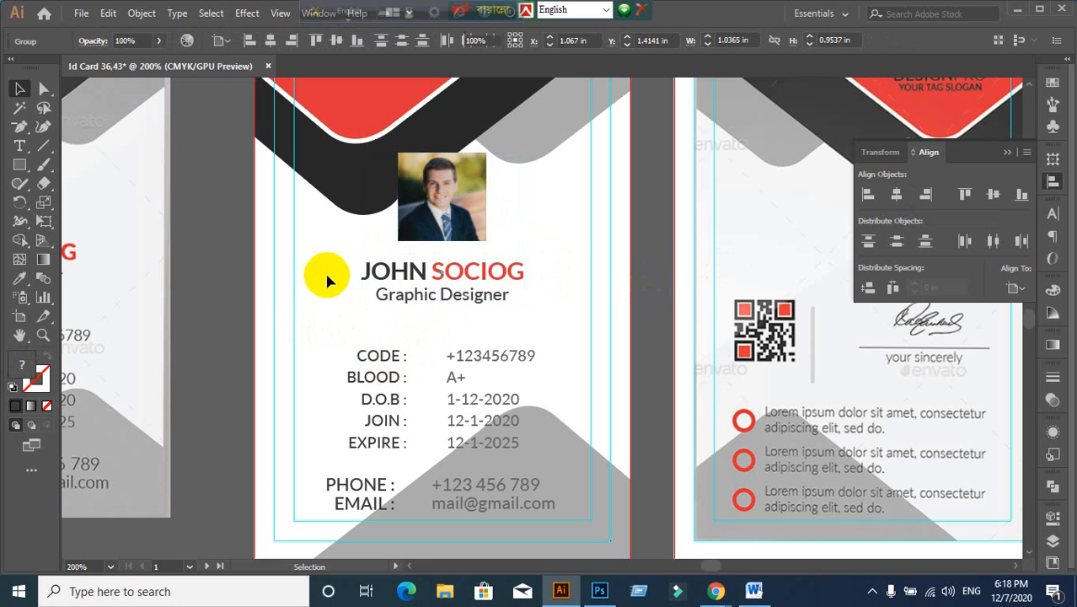
{"action": "left_click", "coordinate": [442, 224]}
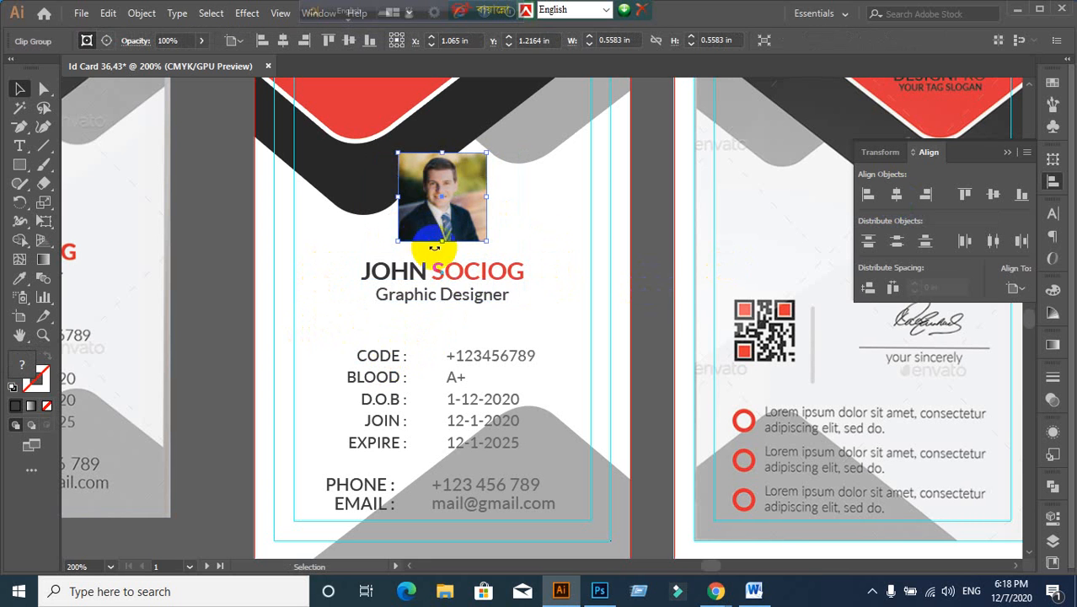
{"action": "key", "text": "ctrl+z"}
{"action": "key", "text": "ctrl+z"}
{"action": "key", "text": "ctrl+z"}
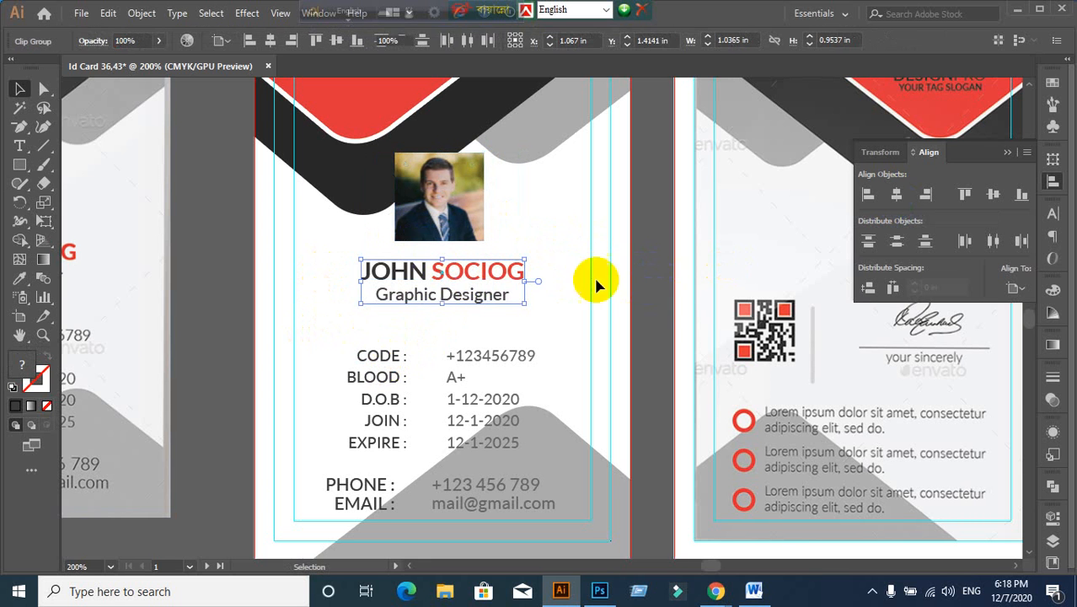
{"action": "left_click", "coordinate": [341, 248]}
{"action": "left_click", "coordinate": [430, 225]}
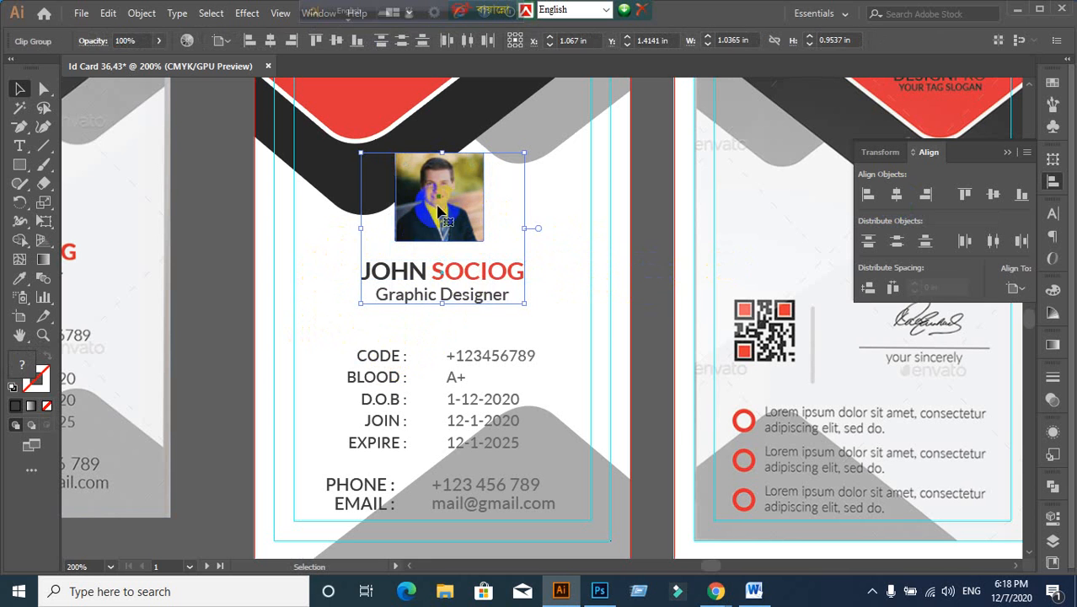
{"action": "left_click", "coordinate": [468, 182], "text": "shift"}
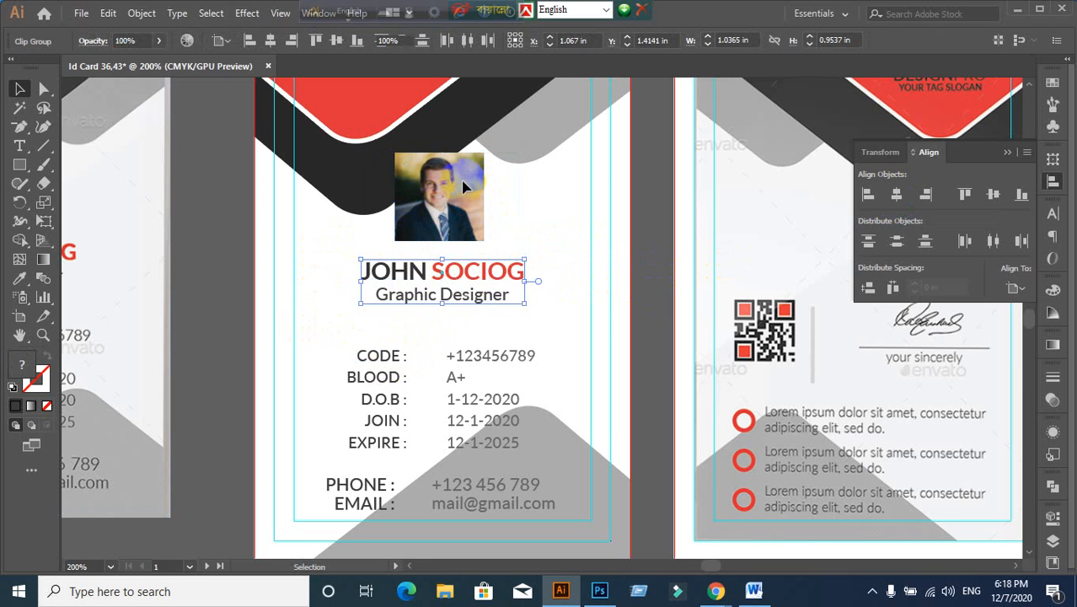
{"action": "left_click", "coordinate": [463, 183], "text": "shift"}
{"action": "left_click", "coordinate": [664, 212]}
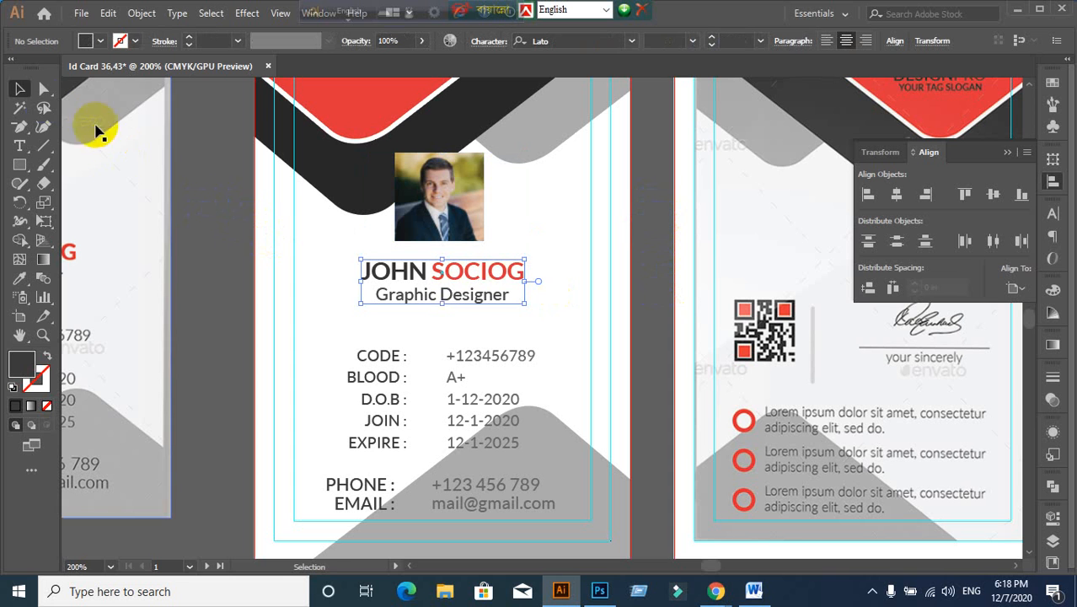
{"action": "left_click", "coordinate": [44, 89]}
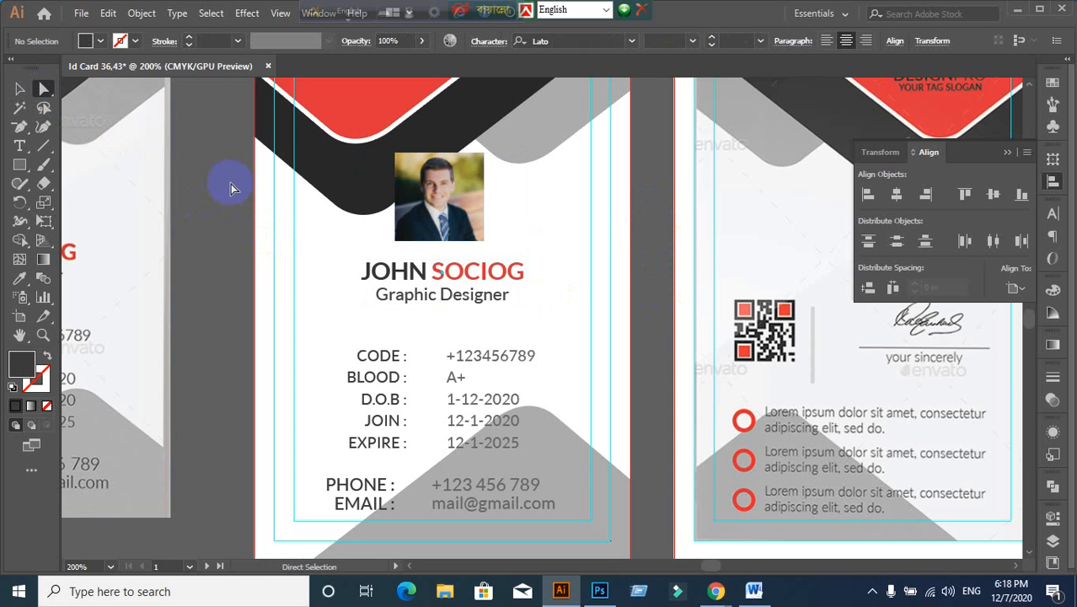
{"action": "left_click", "coordinate": [21, 90]}
Step: Save the document to the Desktop as Id Card 36,43.ai with default Illustrator options
{"action": "left_click", "coordinate": [390, 365]}
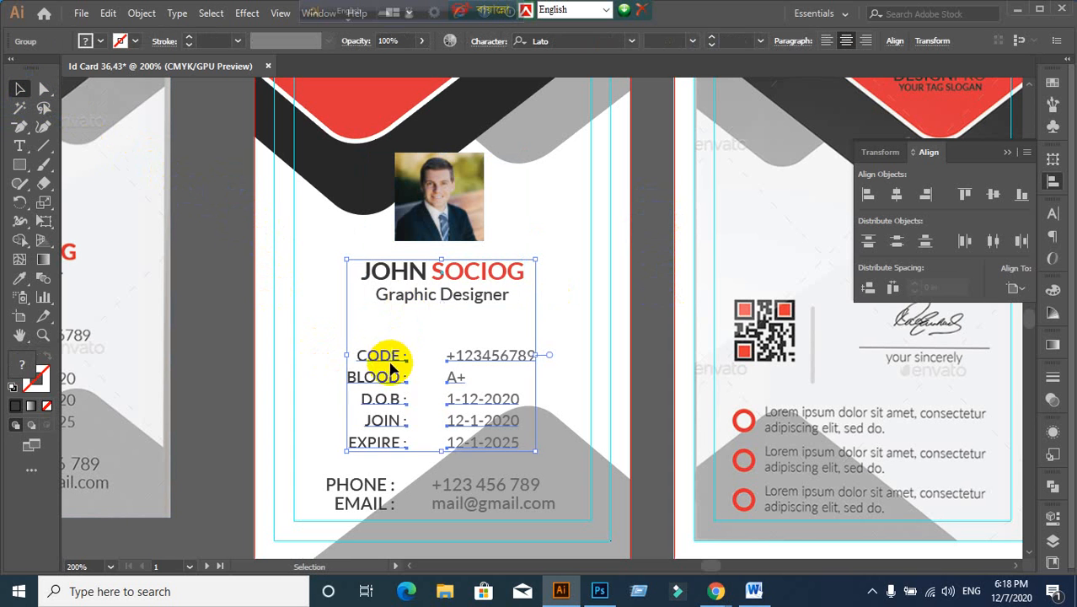
{"action": "left_click", "coordinate": [225, 292]}
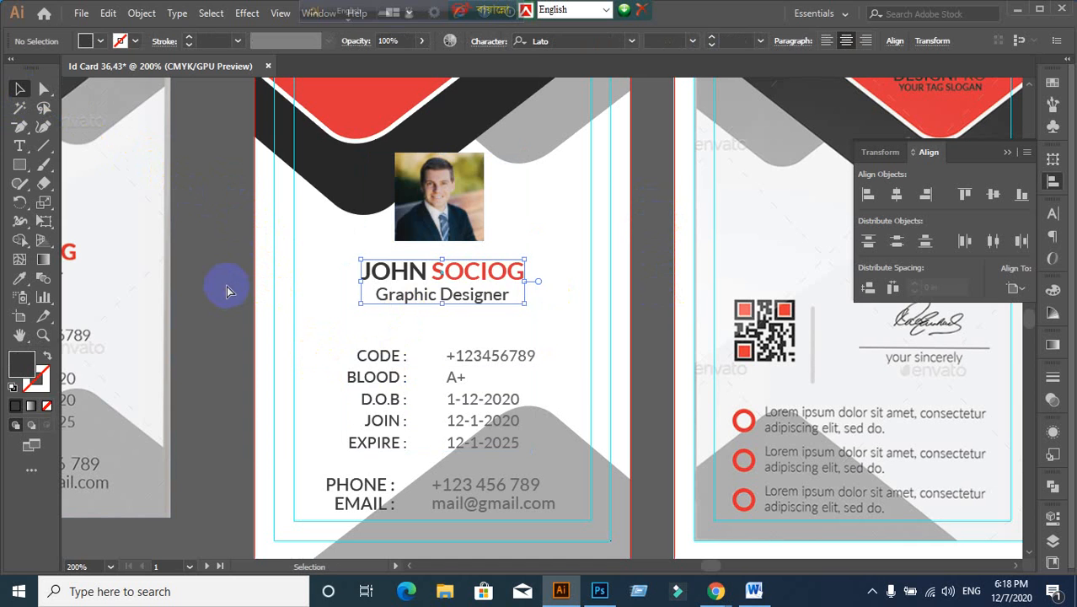
{"action": "key", "text": "ctrl+shift+s"}
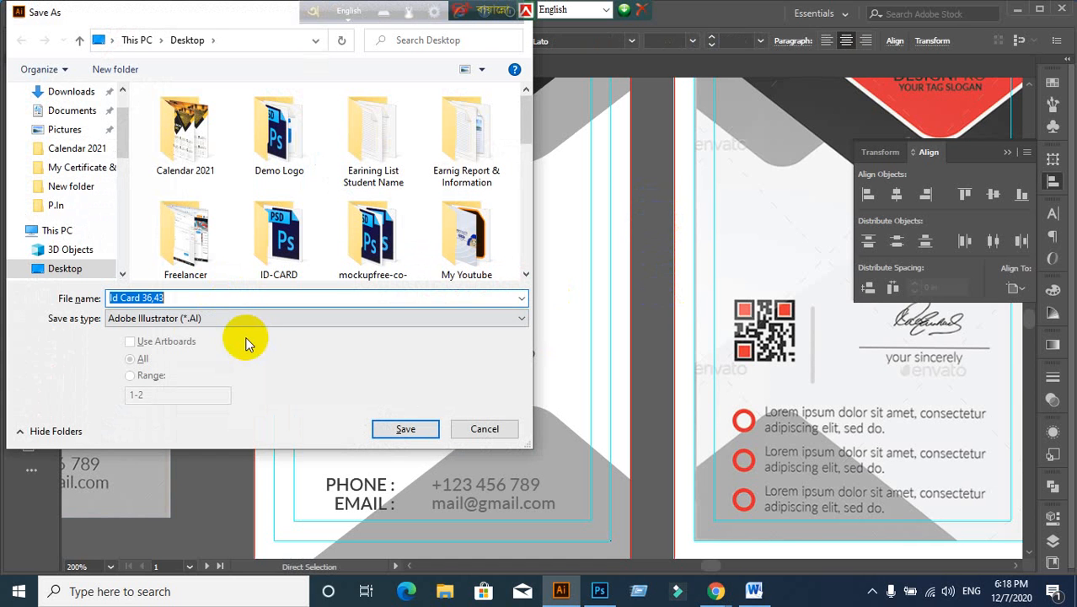
{"action": "scroll", "coordinate": [92, 134], "scroll_direction": "up", "scroll_amount": 2}
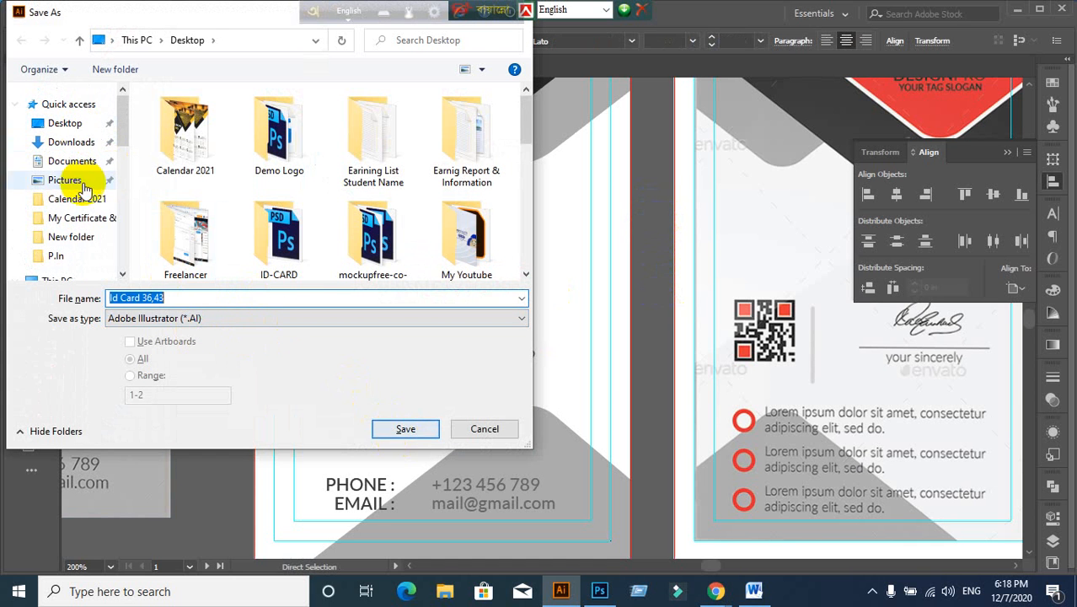
{"action": "left_click", "coordinate": [66, 124]}
{"action": "left_click", "coordinate": [419, 429]}
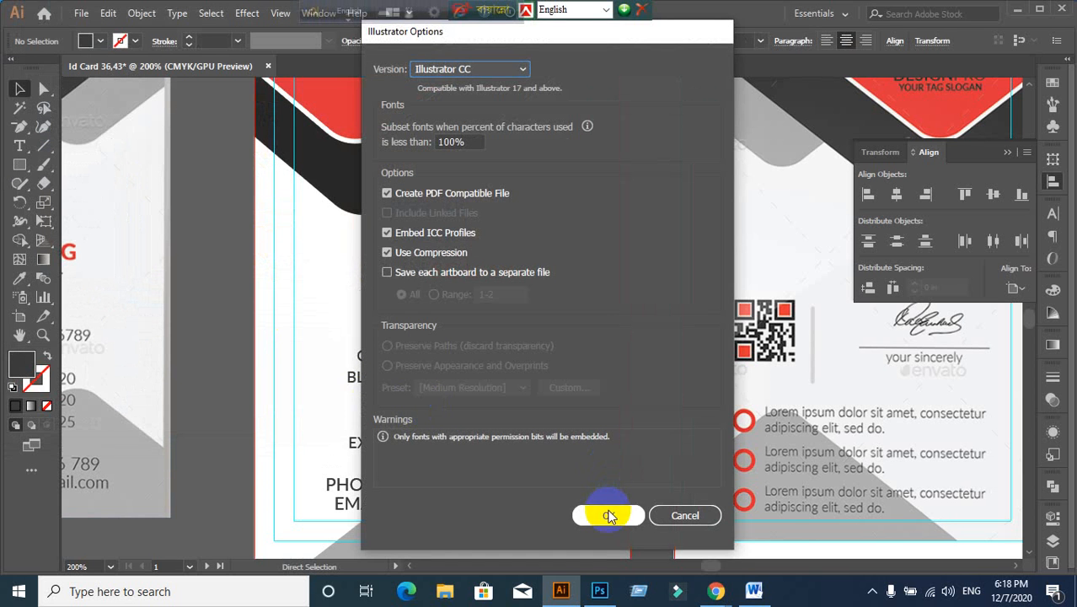
{"action": "left_click", "coordinate": [610, 515]}
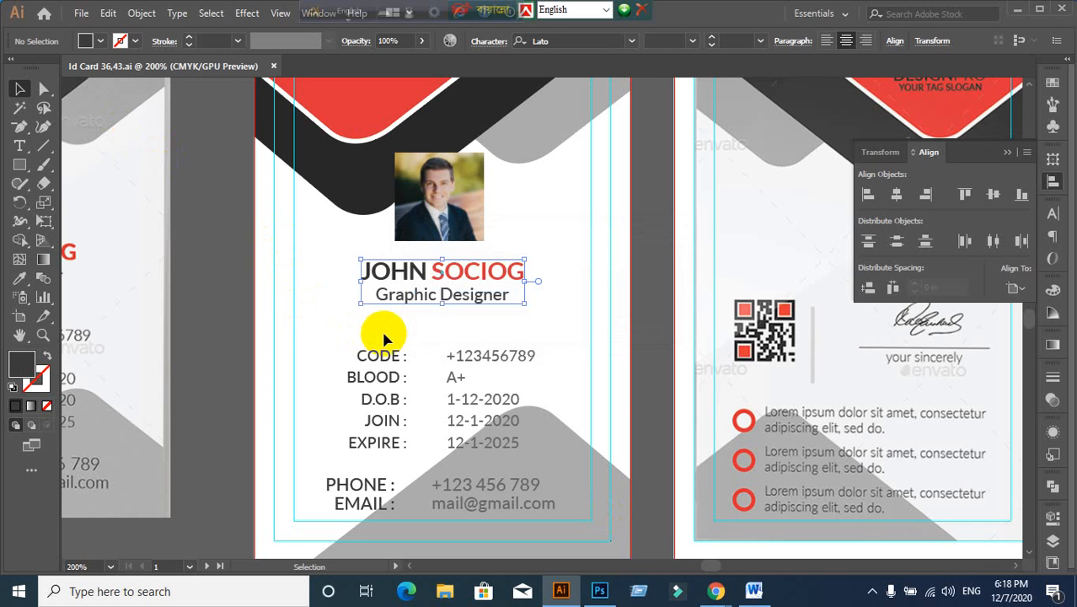
Step: Check the info block, photo and name groups, then minimize Illustrator
{"action": "left_click", "coordinate": [360, 381]}
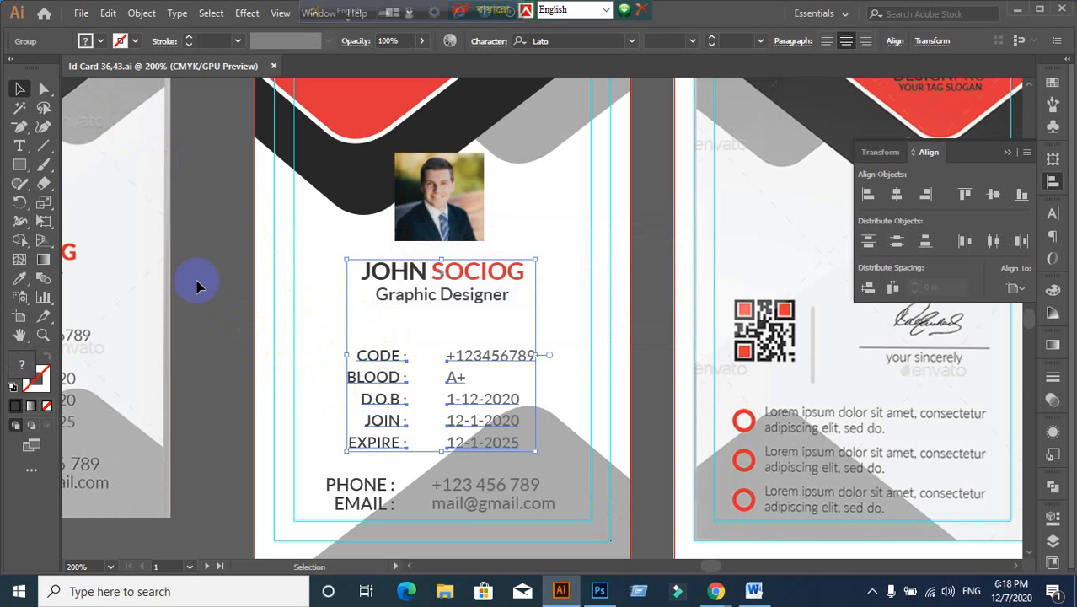
{"action": "left_click", "coordinate": [44, 94]}
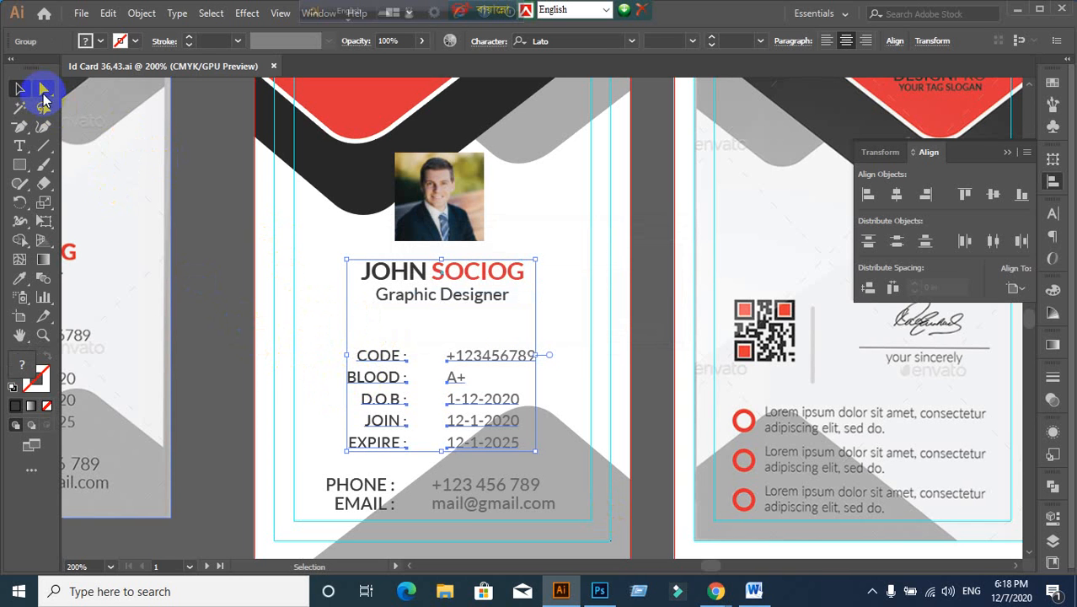
{"action": "left_click", "coordinate": [219, 236]}
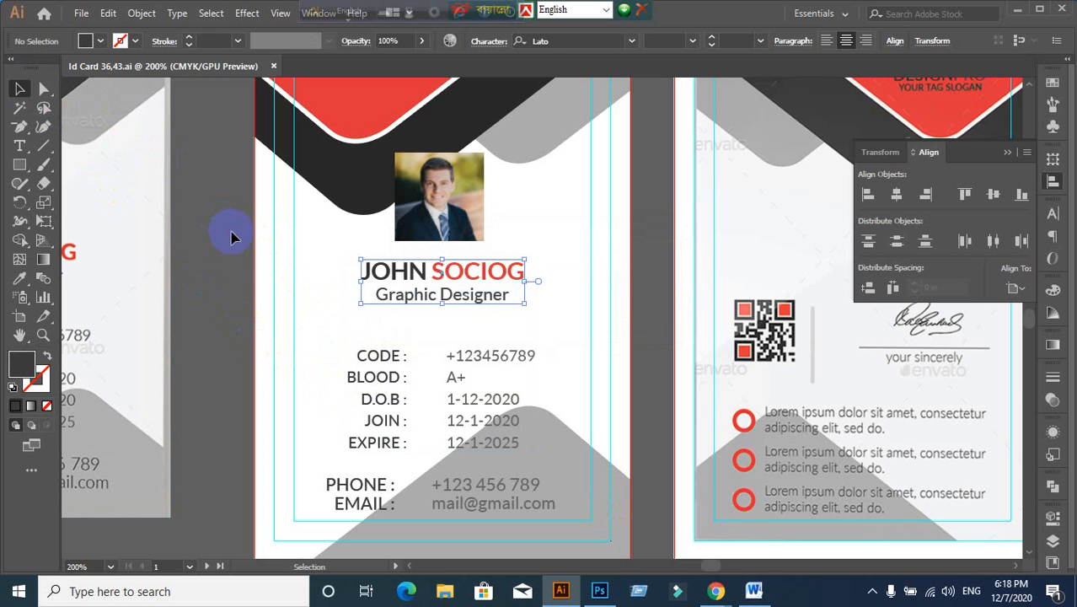
{"action": "left_click", "coordinate": [493, 274]}
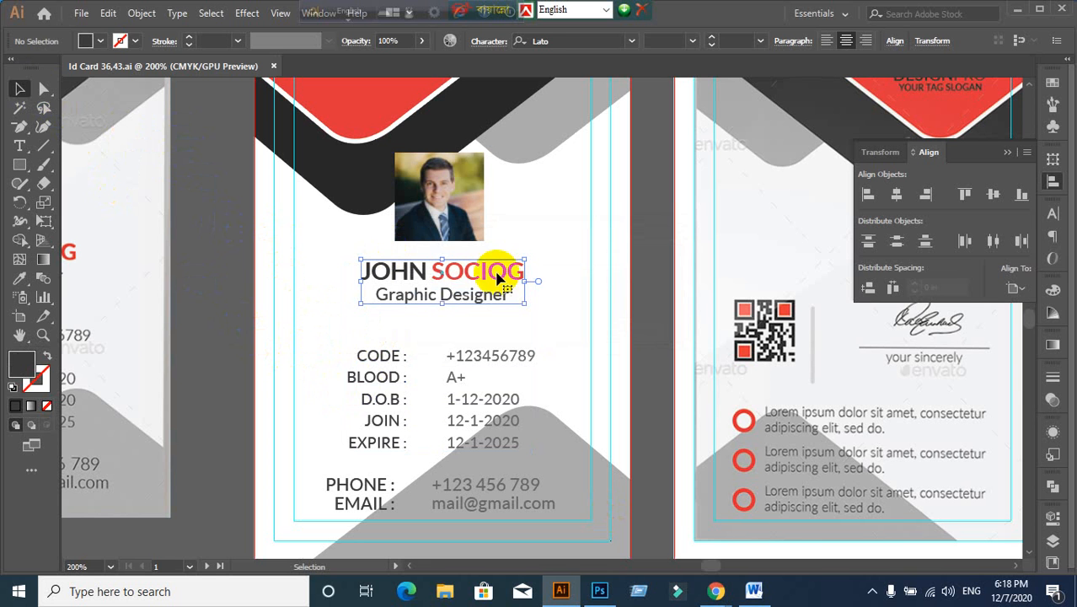
{"action": "left_click", "coordinate": [640, 293]}
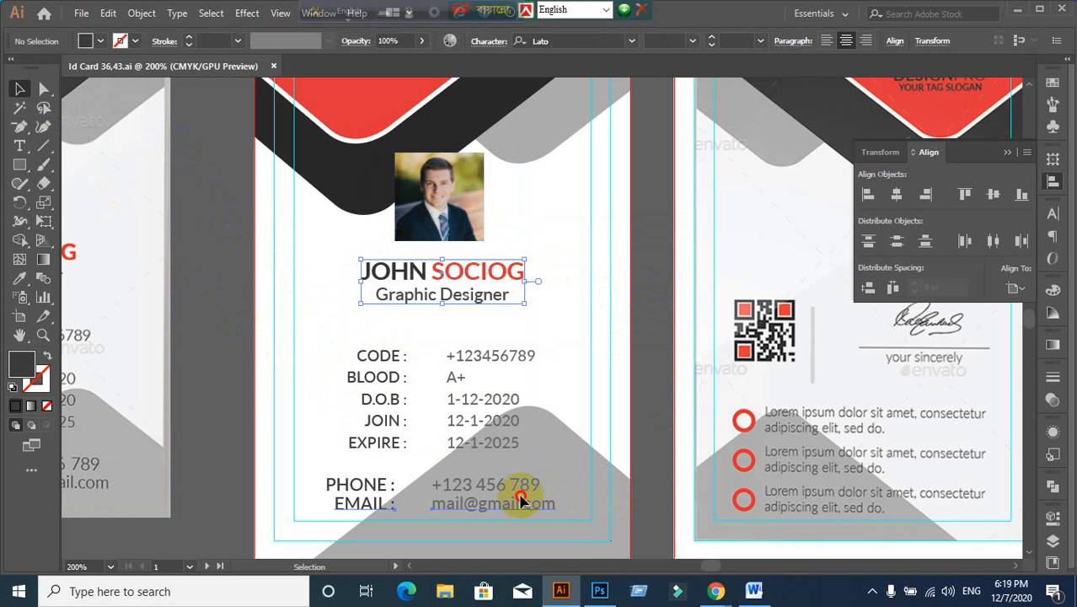
{"action": "left_click", "coordinate": [525, 493]}
{"action": "left_click", "coordinate": [664, 477]}
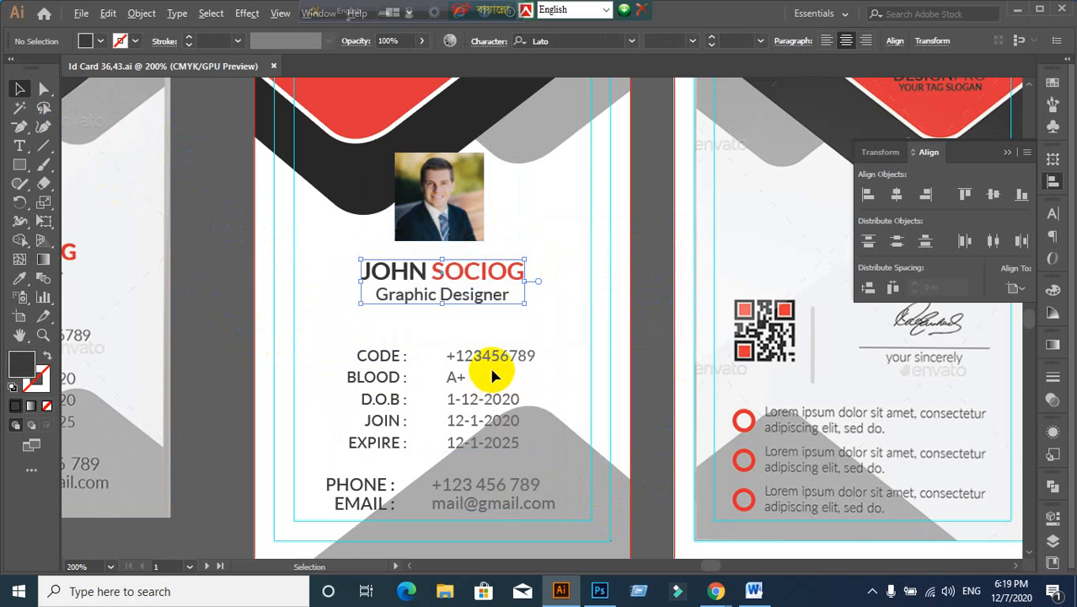
{"action": "scroll", "coordinate": [493, 377], "scroll_direction": "down", "scroll_amount": 1}
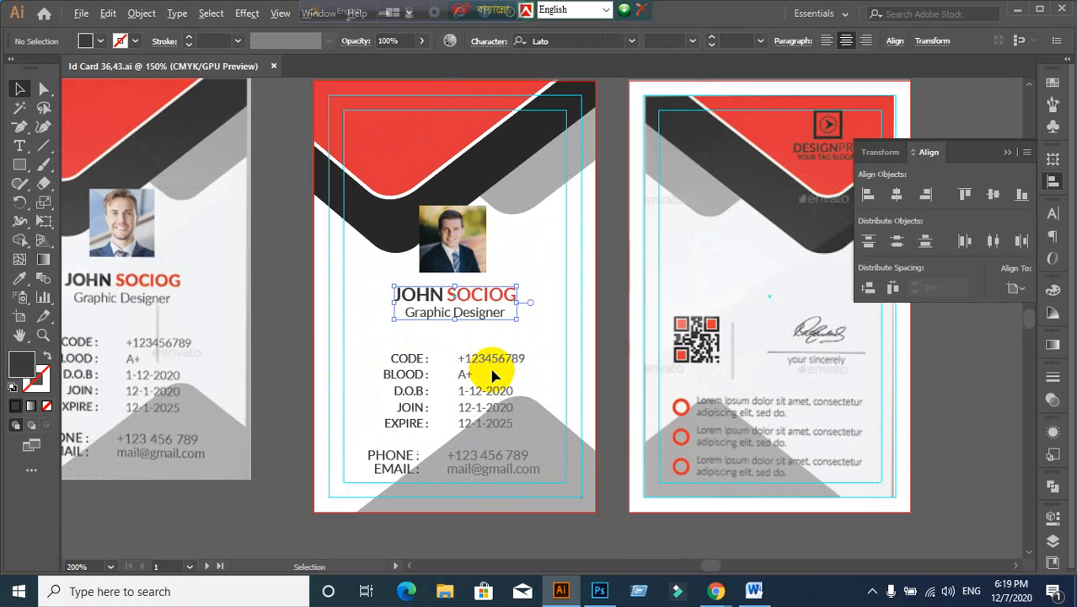
{"action": "left_click", "coordinate": [1022, 12]}
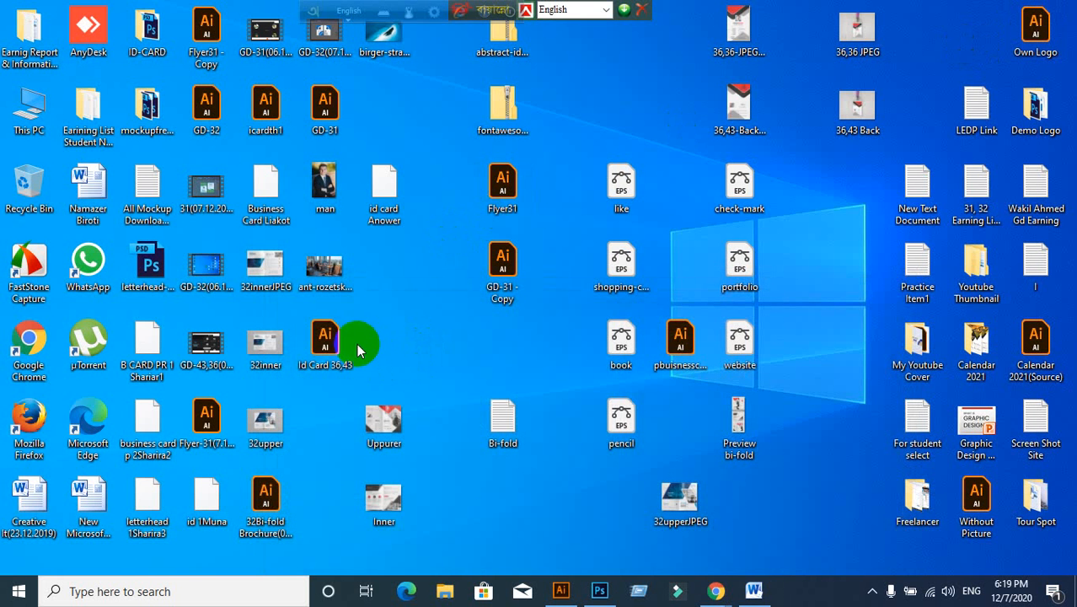
Step: Close the ID card document and reopen Id Card 36,43 from its desktop icon
{"action": "left_click", "coordinate": [561, 591]}
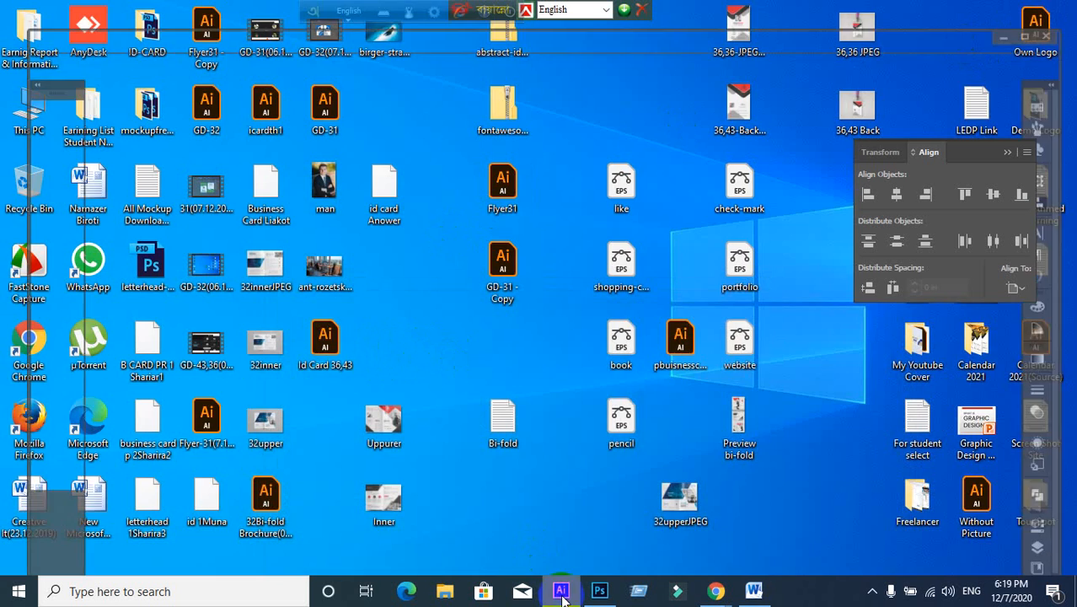
{"action": "scroll", "coordinate": [293, 123], "scroll_direction": "down", "scroll_amount": 1}
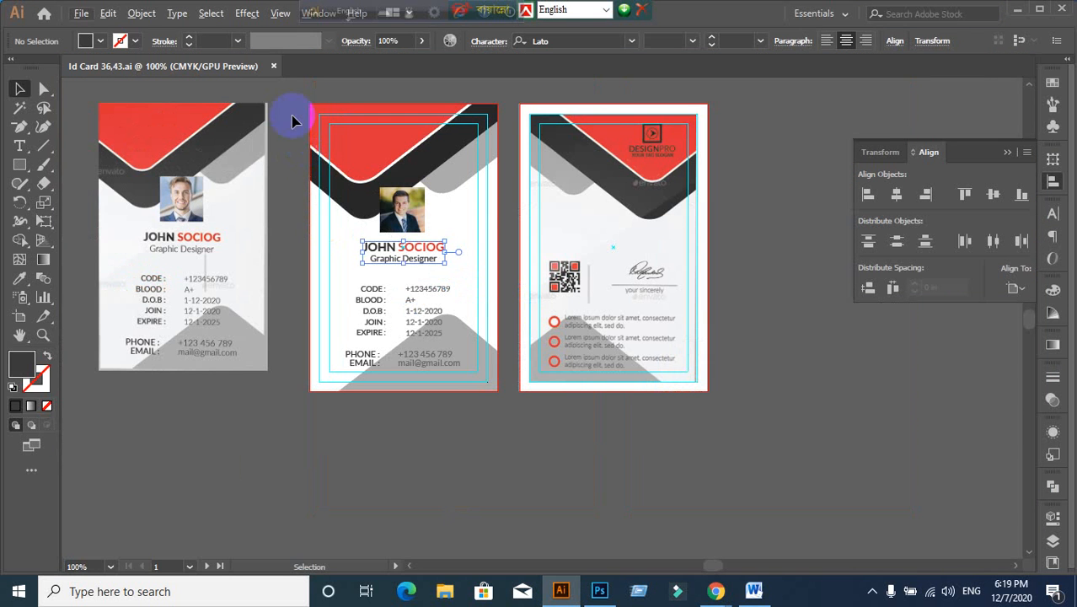
{"action": "left_click", "coordinate": [272, 67]}
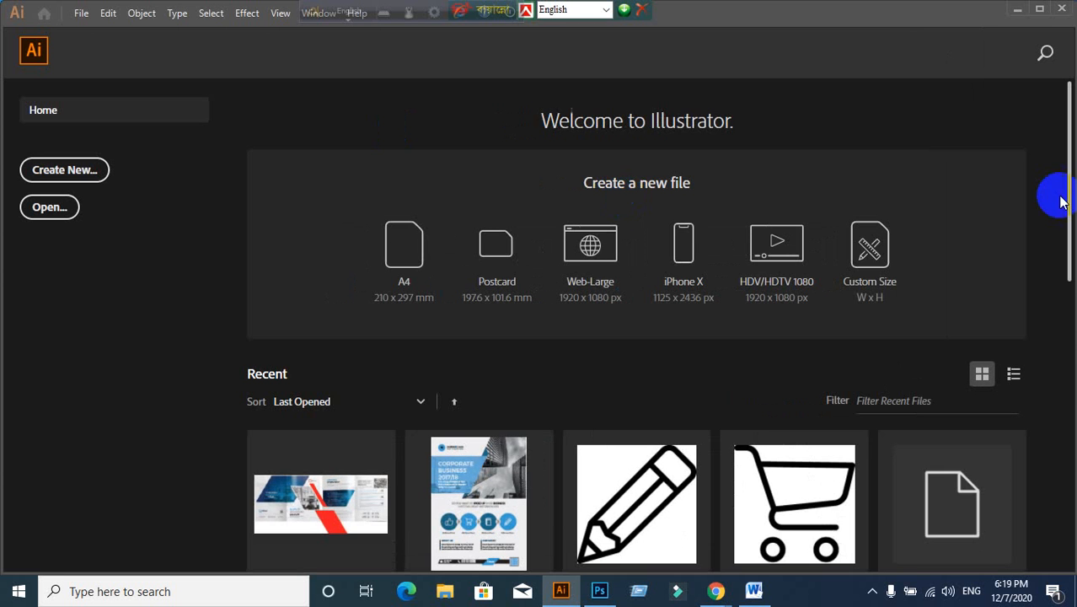
{"action": "left_click", "coordinate": [1016, 9]}
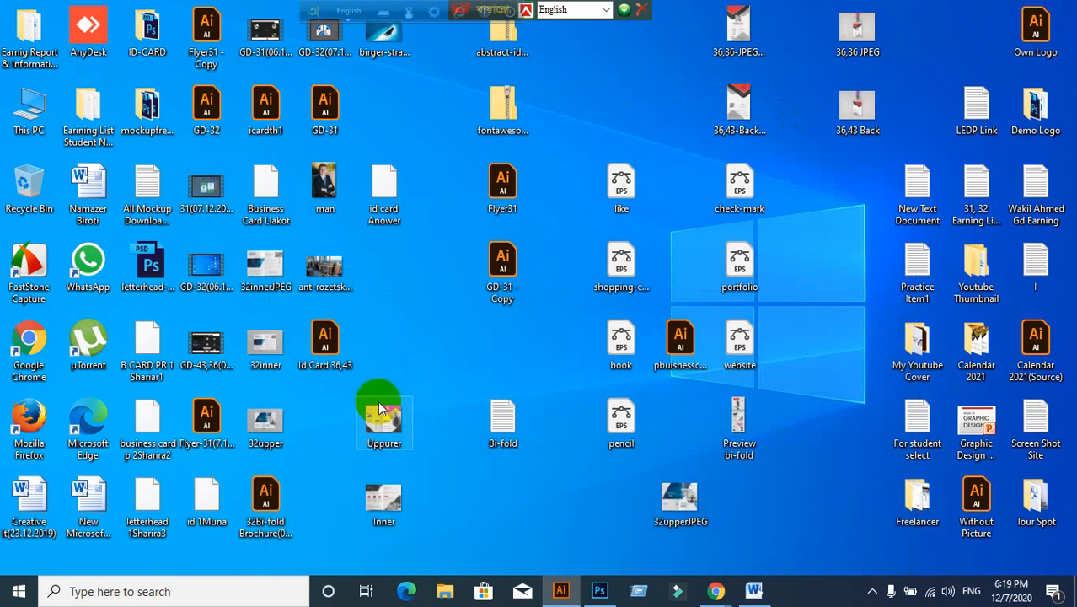
{"action": "left_click_drag", "start_coordinate": [325, 341], "coordinate": [270, 265]}
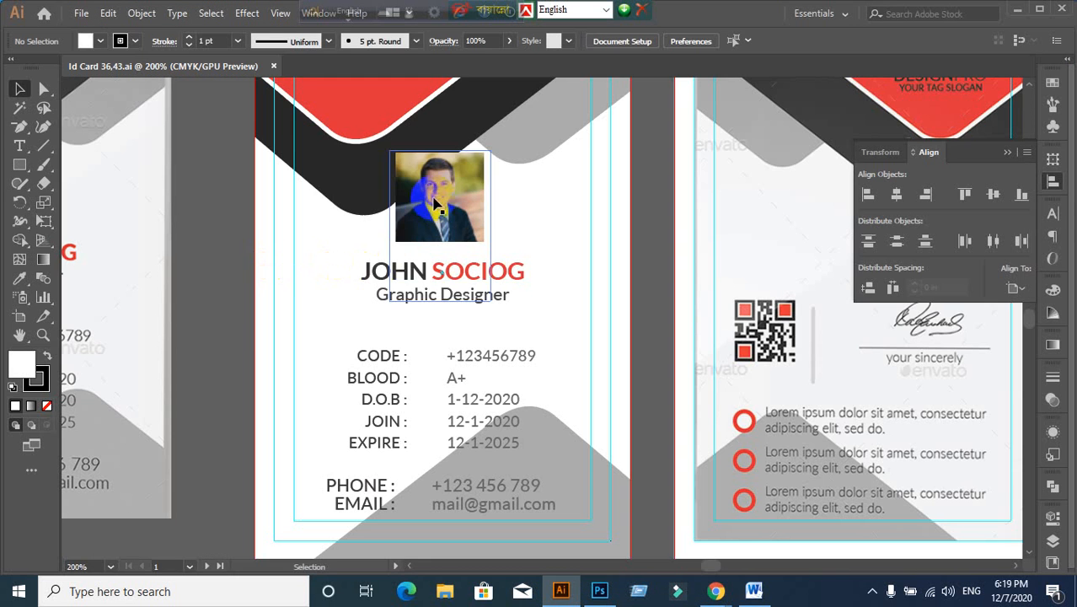
{"action": "left_click", "coordinate": [437, 205]}
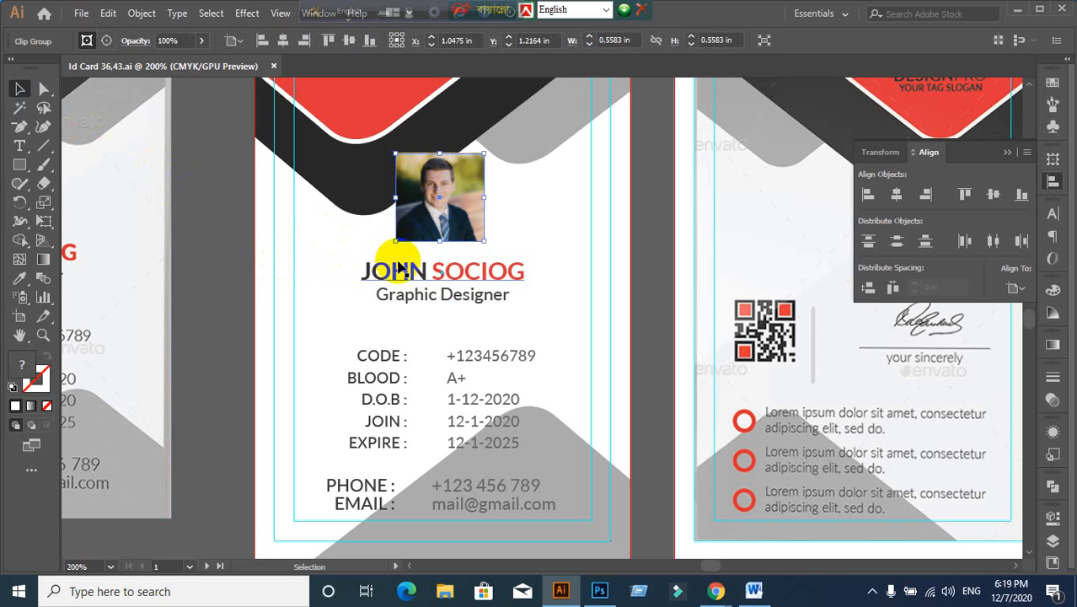
{"action": "left_click", "coordinate": [407, 274]}
{"action": "left_click", "coordinate": [222, 249]}
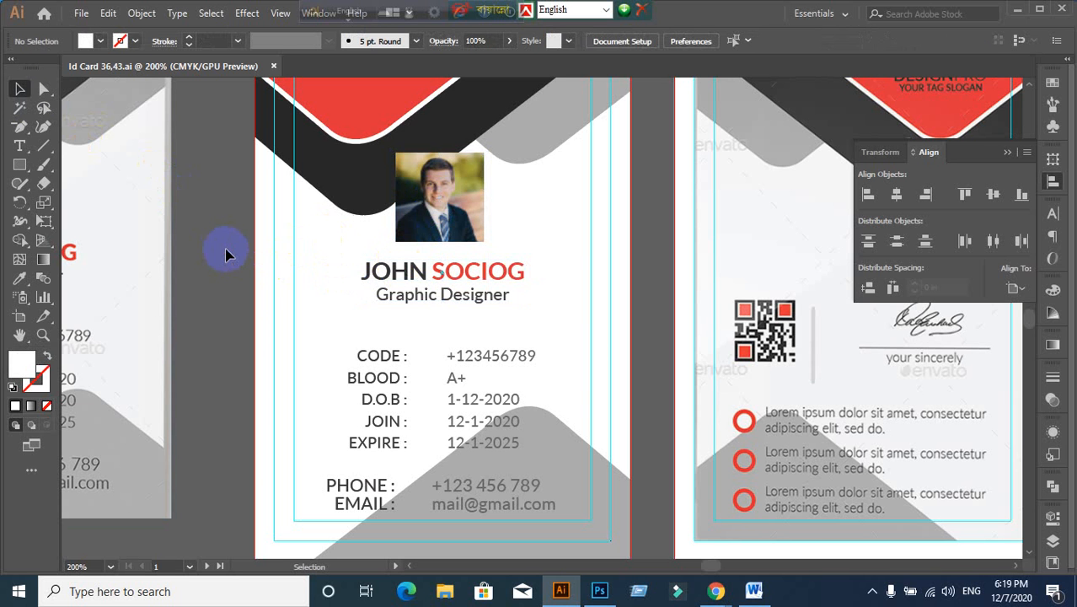
{"action": "left_click", "coordinate": [405, 289]}
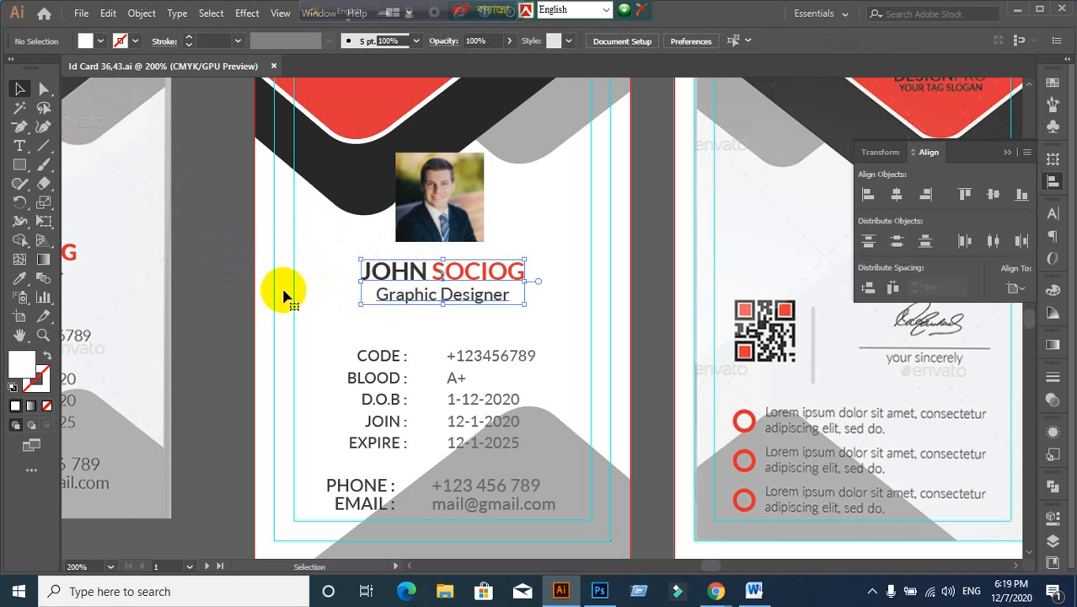
{"action": "left_click", "coordinate": [225, 285]}
{"action": "left_click", "coordinate": [464, 274]}
{"action": "left_click", "coordinate": [493, 236]}
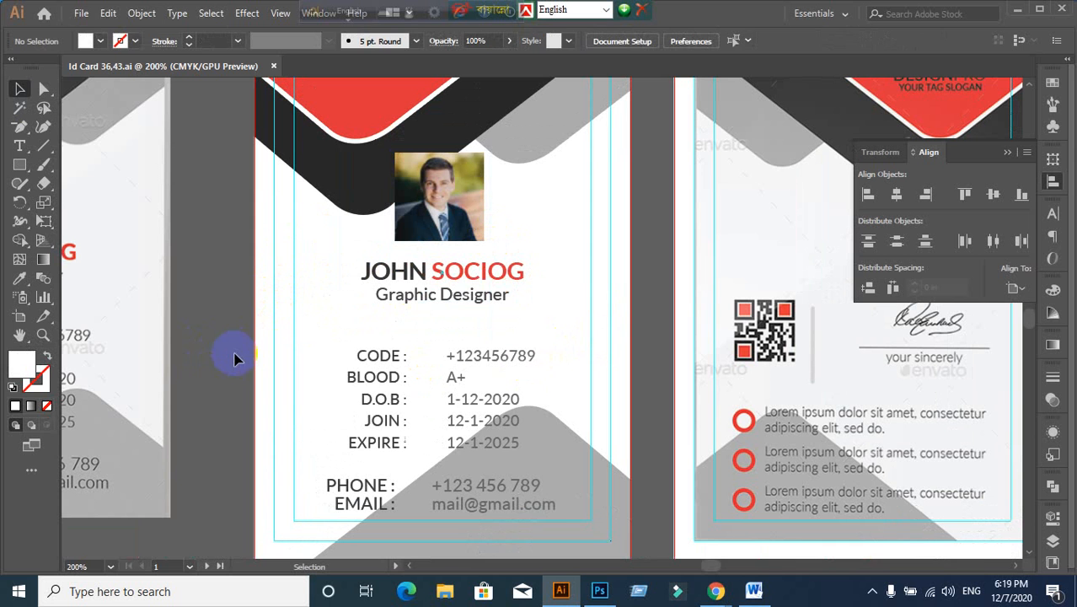
{"action": "left_click", "coordinate": [459, 217]}
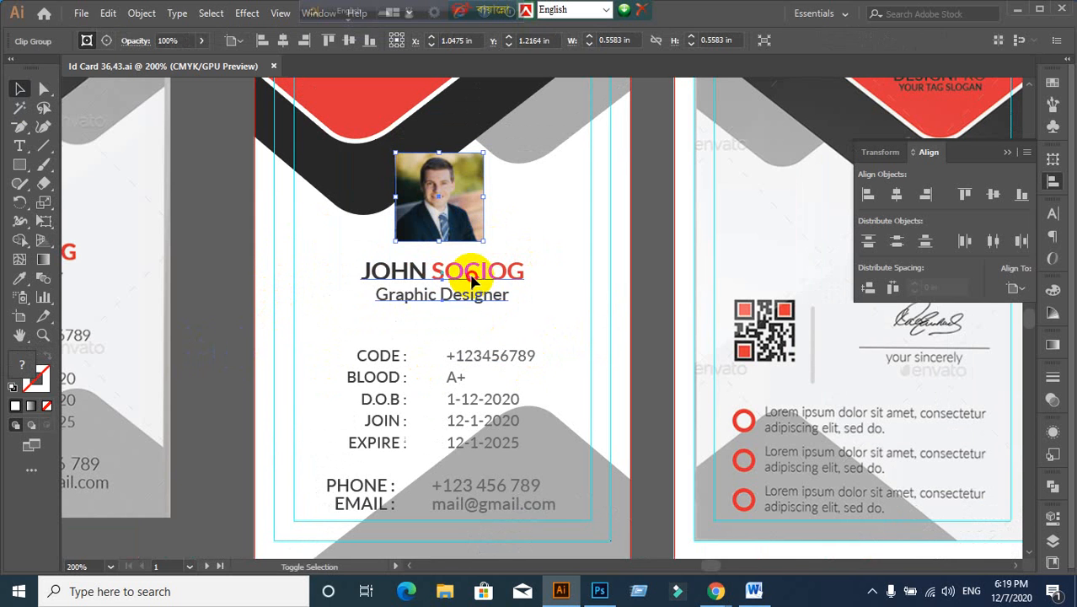
{"action": "left_click", "coordinate": [472, 276], "text": "shift"}
{"action": "left_click", "coordinate": [479, 445], "text": "shift"}
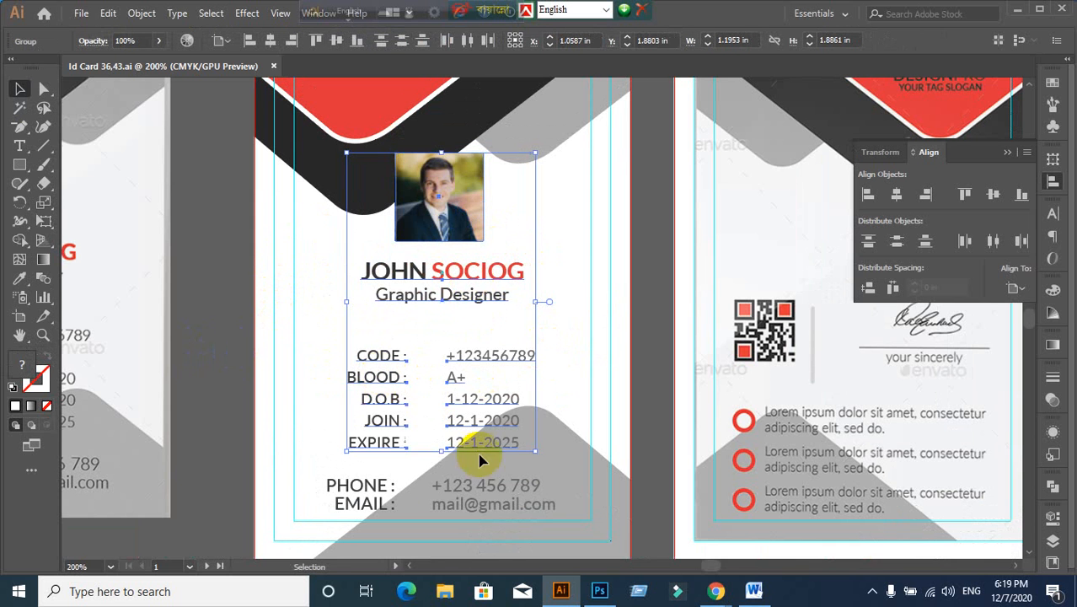
{"action": "left_click", "coordinate": [378, 489], "text": "shift"}
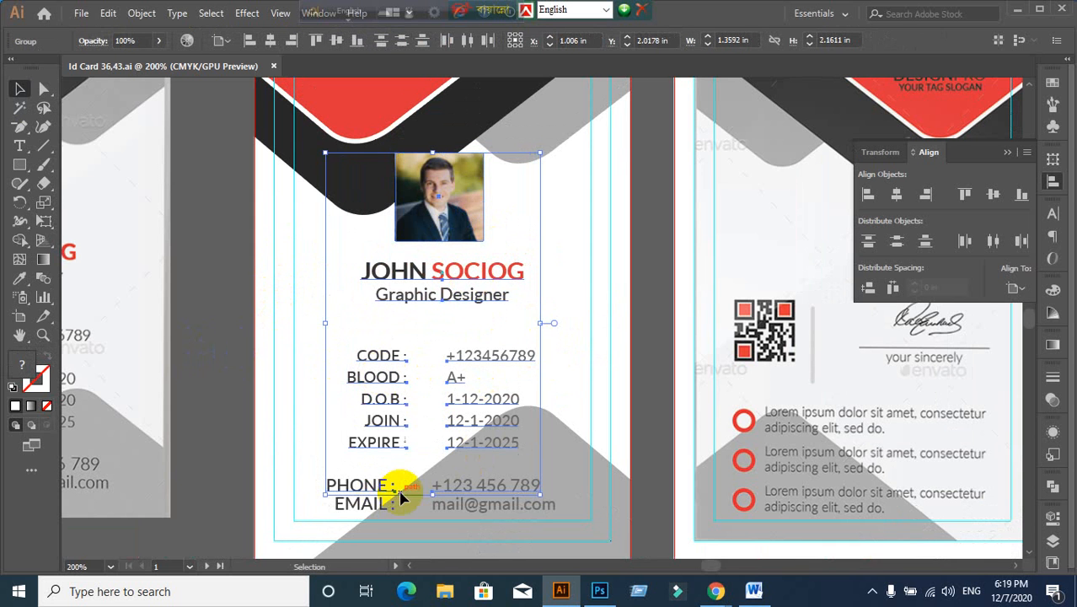
{"action": "left_click", "coordinate": [221, 470]}
{"action": "scroll", "coordinate": [291, 498], "scroll_direction": "down", "scroll_amount": 2}
{"action": "left_click", "coordinate": [354, 392]}
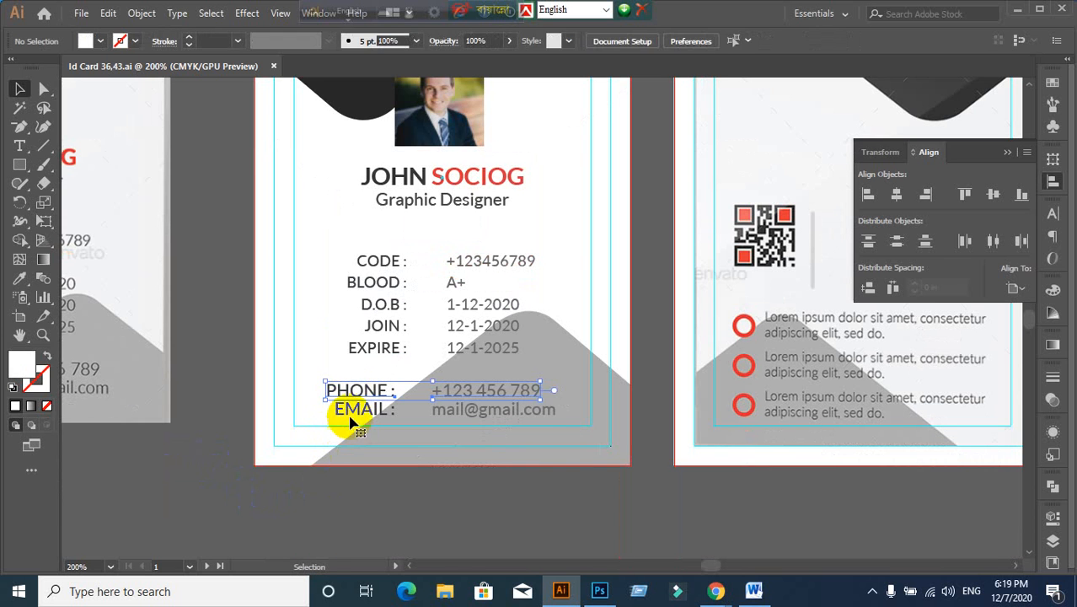
{"action": "left_click", "coordinate": [353, 411], "text": "shift"}
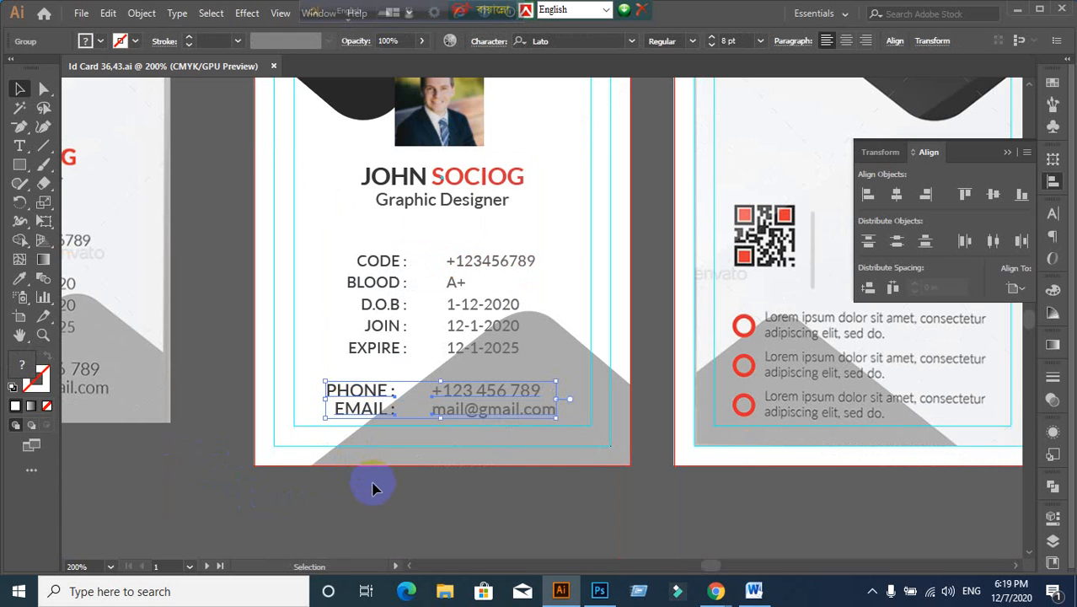
{"action": "left_click", "coordinate": [375, 489]}
{"action": "scroll", "coordinate": [397, 476], "scroll_direction": "up", "scroll_amount": 2}
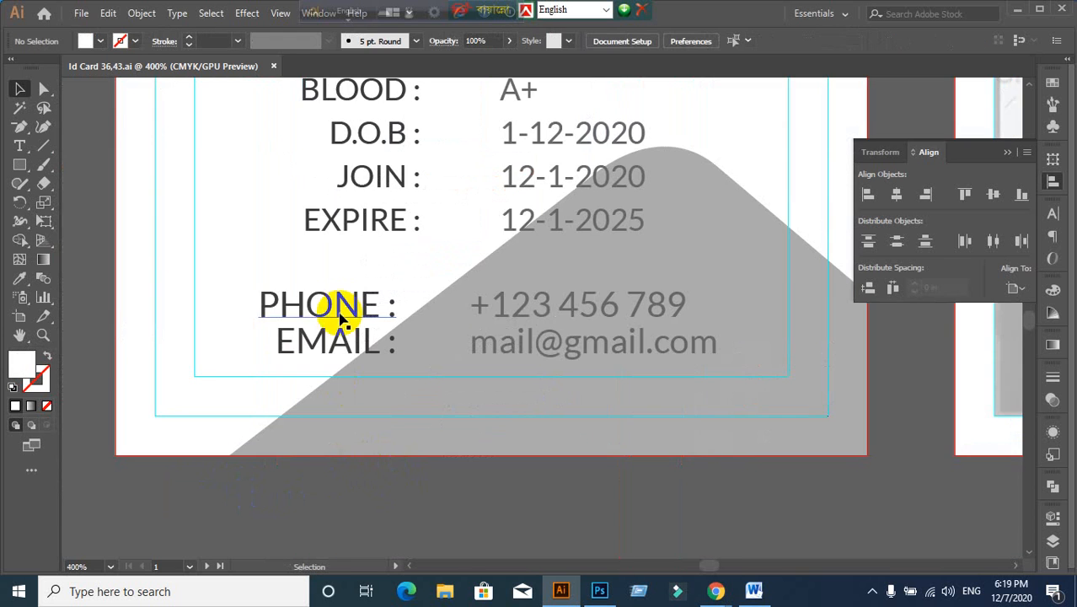
{"action": "left_click", "coordinate": [341, 316]}
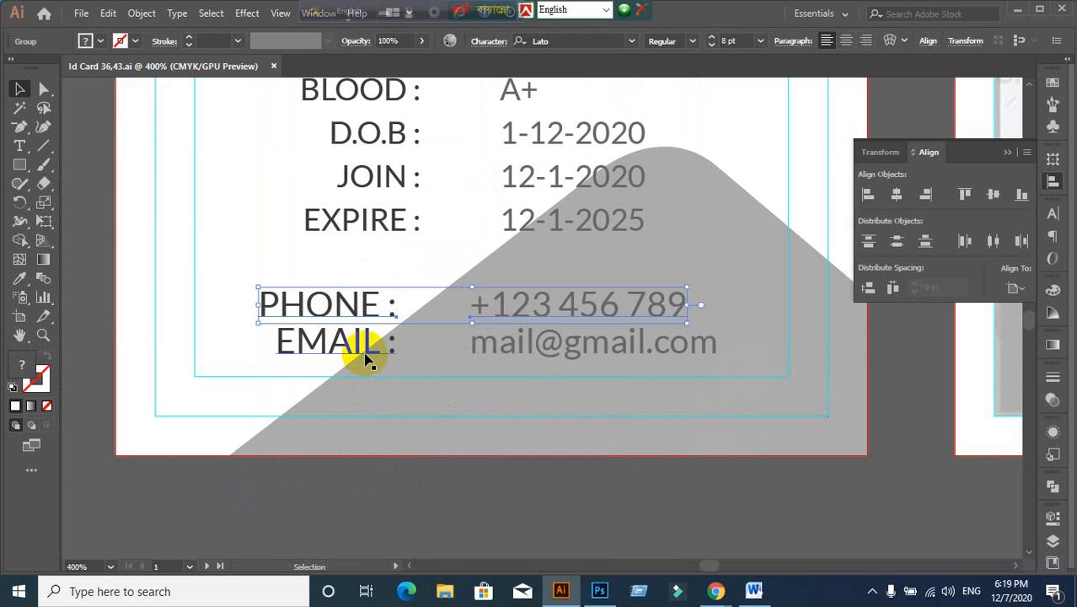
{"action": "left_click", "coordinate": [365, 358], "text": "shift"}
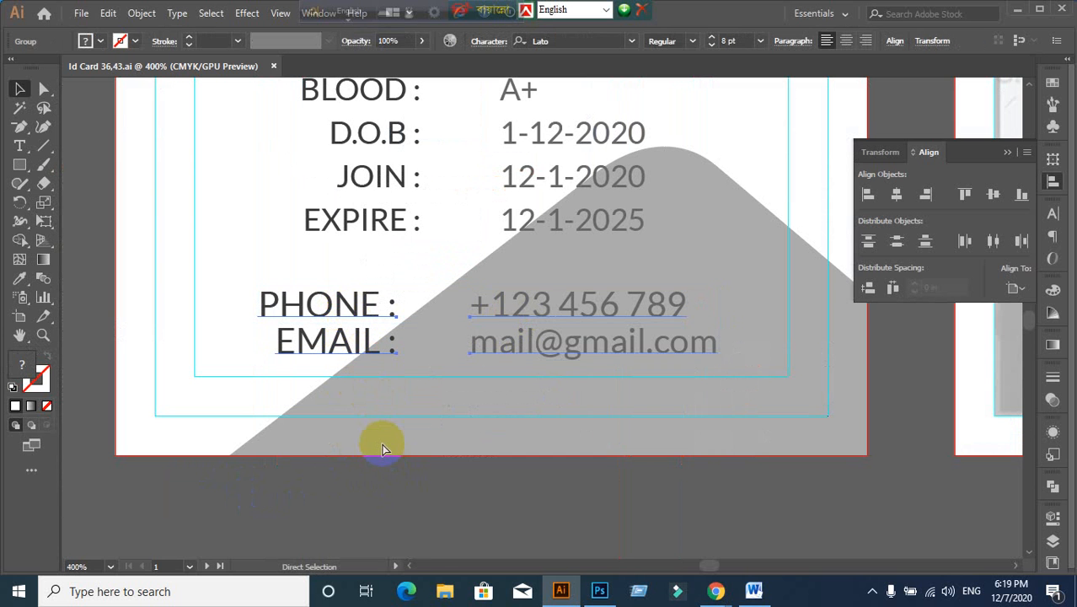
{"action": "scroll", "coordinate": [408, 372], "scroll_direction": "down", "scroll_amount": 2}
{"action": "scroll", "coordinate": [409, 358], "scroll_direction": "up", "scroll_amount": 2}
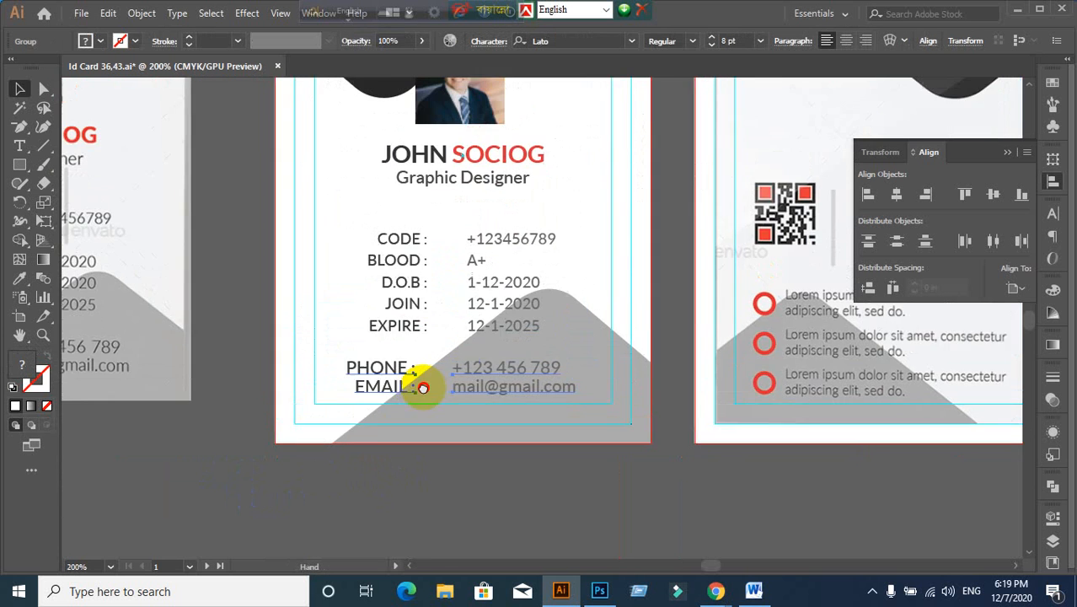
{"action": "left_click", "coordinate": [289, 335]}
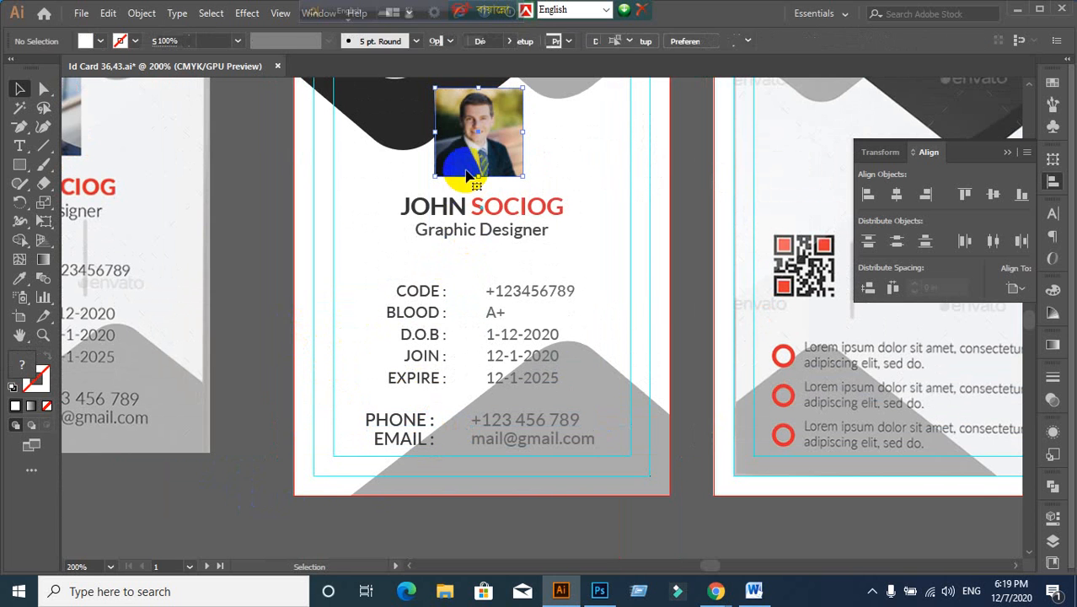
Step: Centre the photo, name and detail rows horizontally on each other, aligning to the selection
{"action": "left_click", "coordinate": [473, 173]}
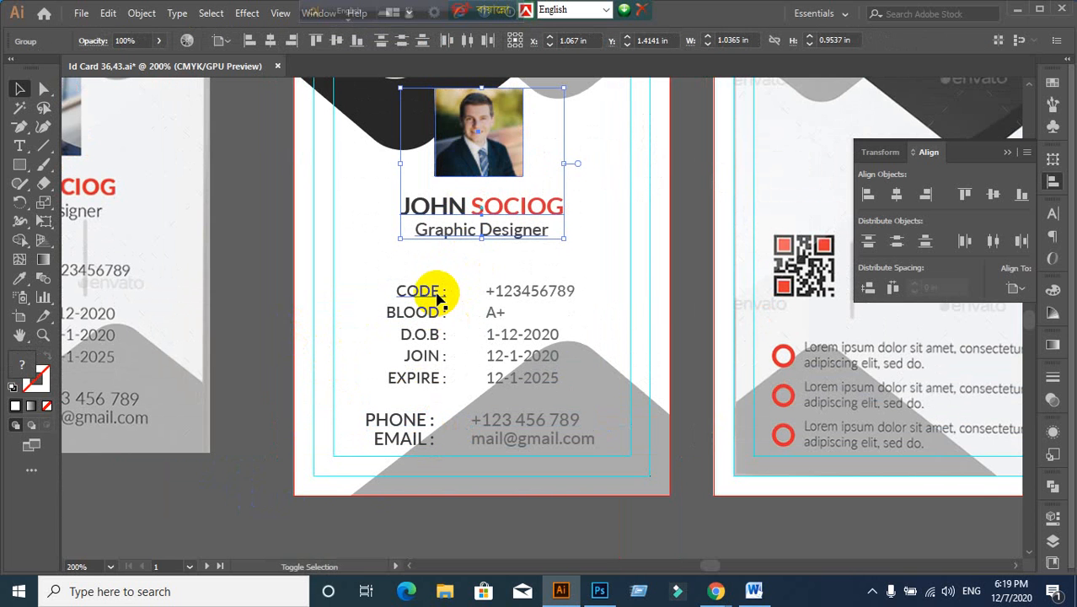
{"action": "left_click", "coordinate": [468, 354], "text": "shift"}
{"action": "left_click", "coordinate": [419, 429], "text": "shift"}
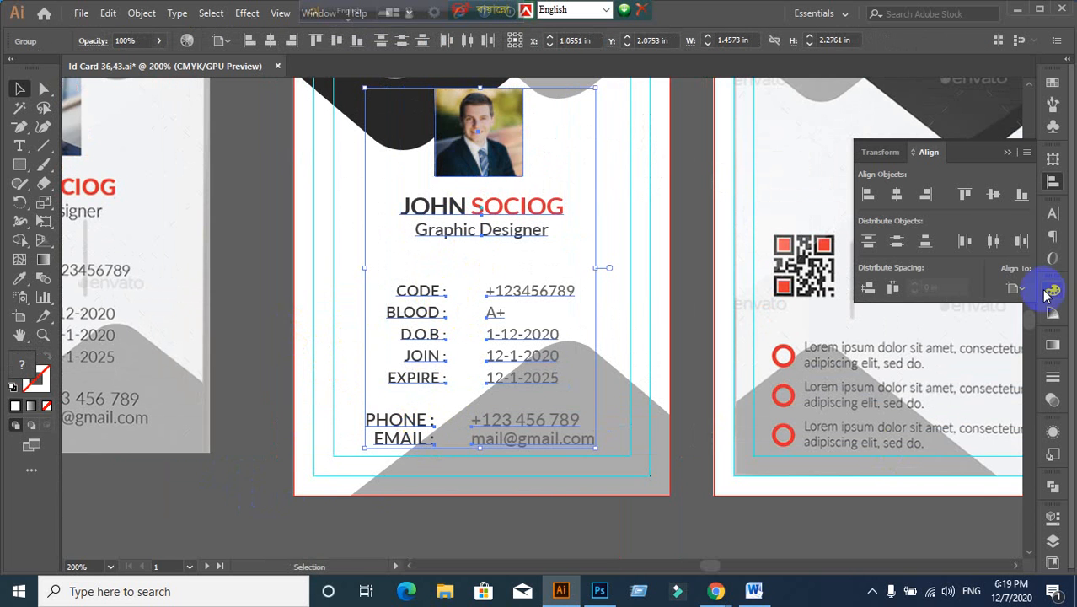
{"action": "left_click", "coordinate": [1016, 289]}
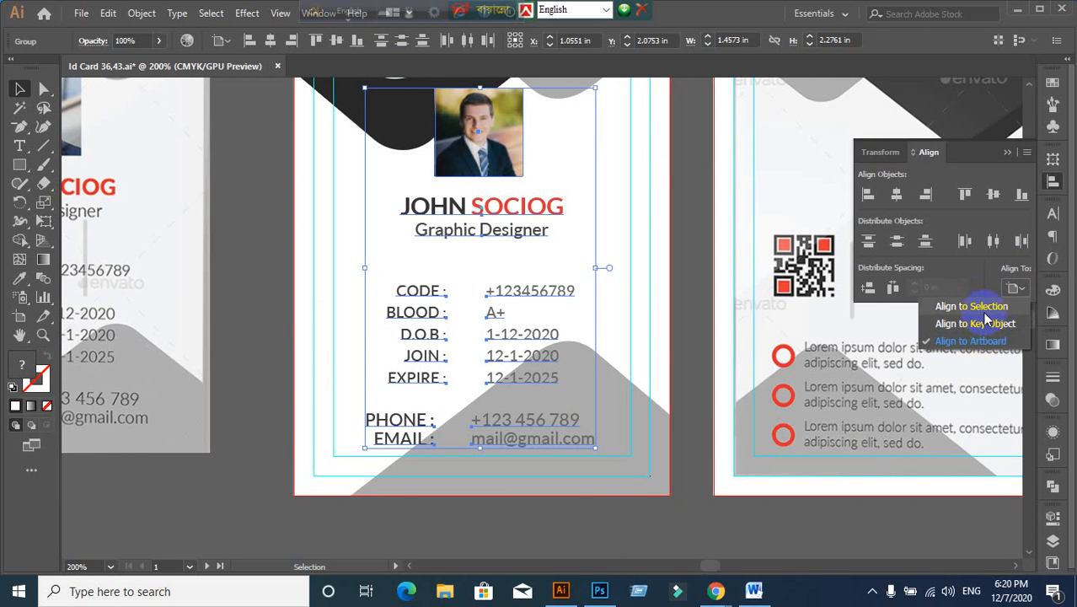
{"action": "left_click", "coordinate": [982, 311]}
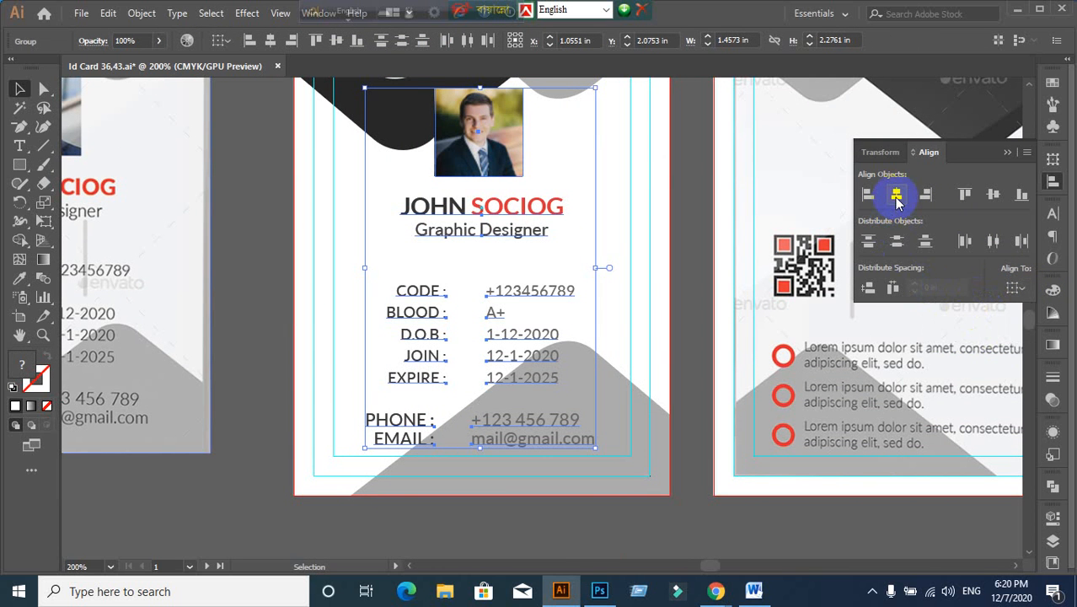
{"action": "left_click", "coordinate": [897, 196]}
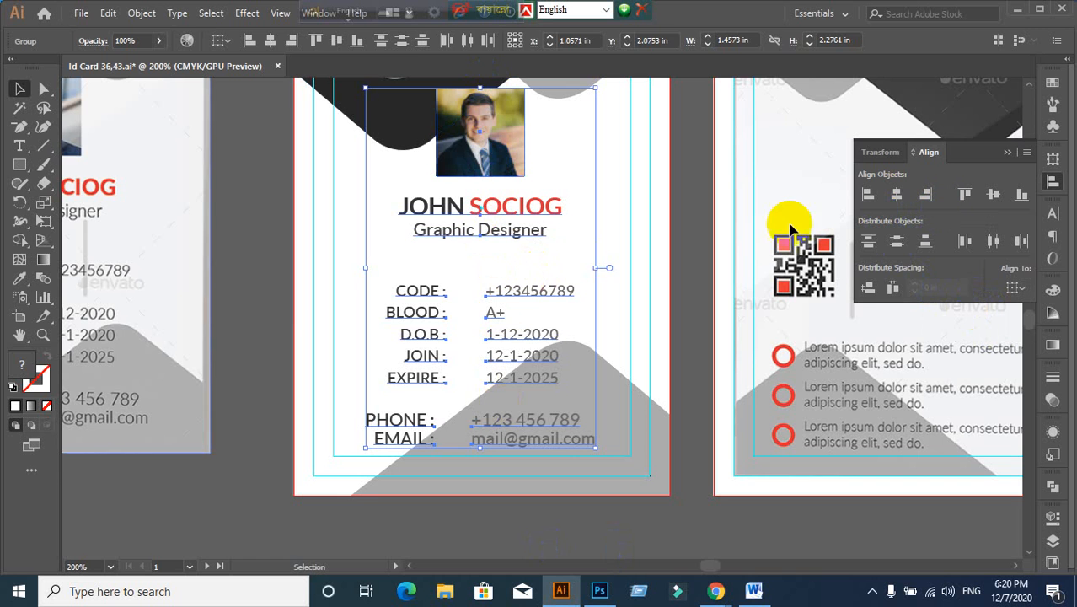
Step: Reselect the photo, name, title and contact details and keep Align To set to Selection
{"action": "left_click", "coordinate": [260, 324]}
{"action": "scroll", "coordinate": [471, 245], "scroll_direction": "up", "scroll_amount": 1}
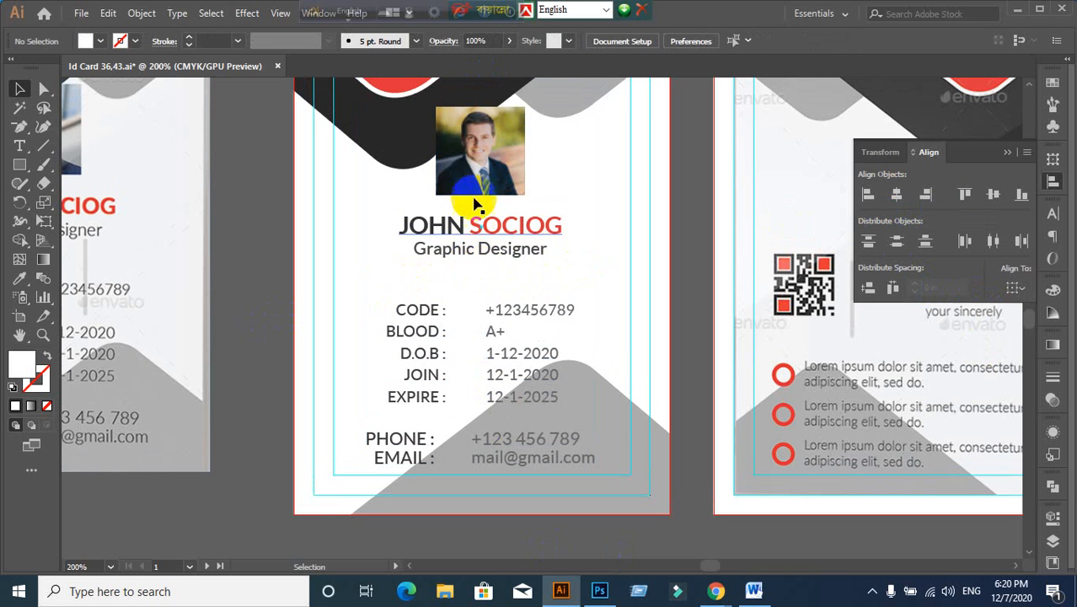
{"action": "left_click", "coordinate": [477, 181]}
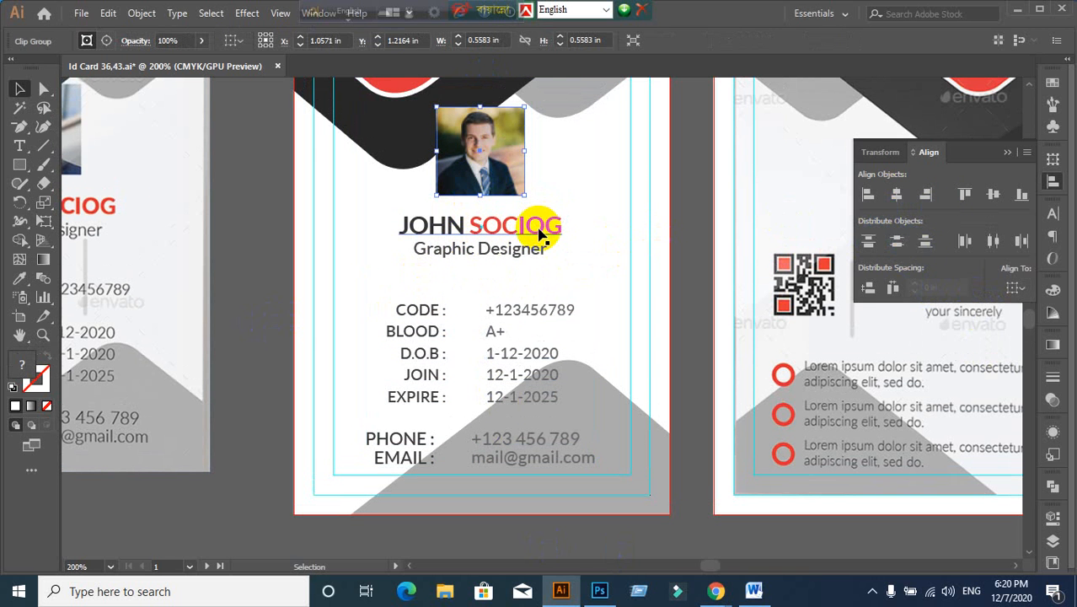
{"action": "left_click", "coordinate": [539, 233], "text": "shift"}
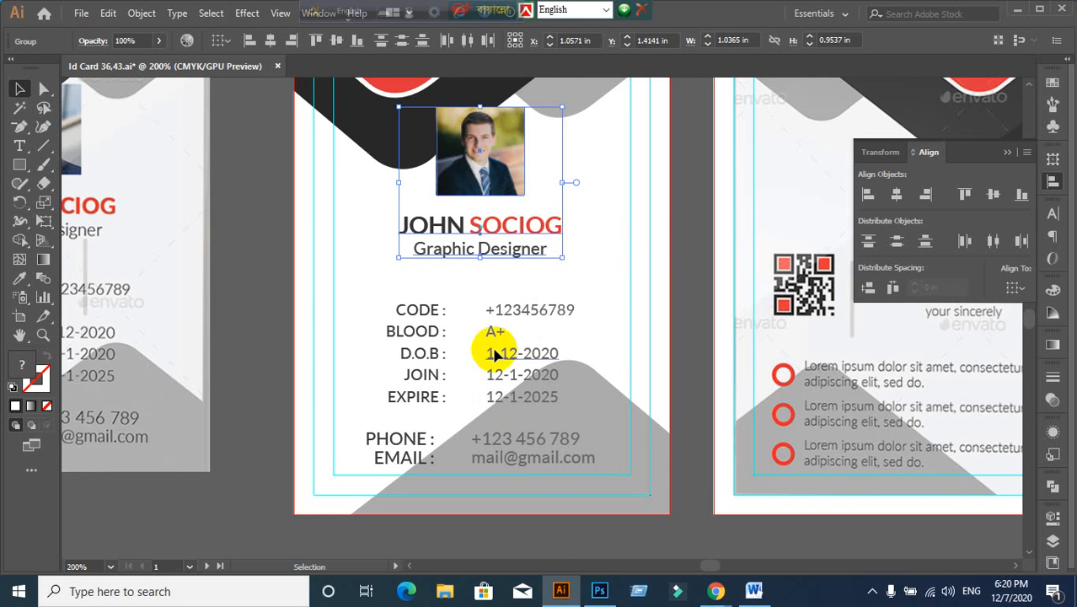
{"action": "left_click", "coordinate": [495, 440], "text": "shift"}
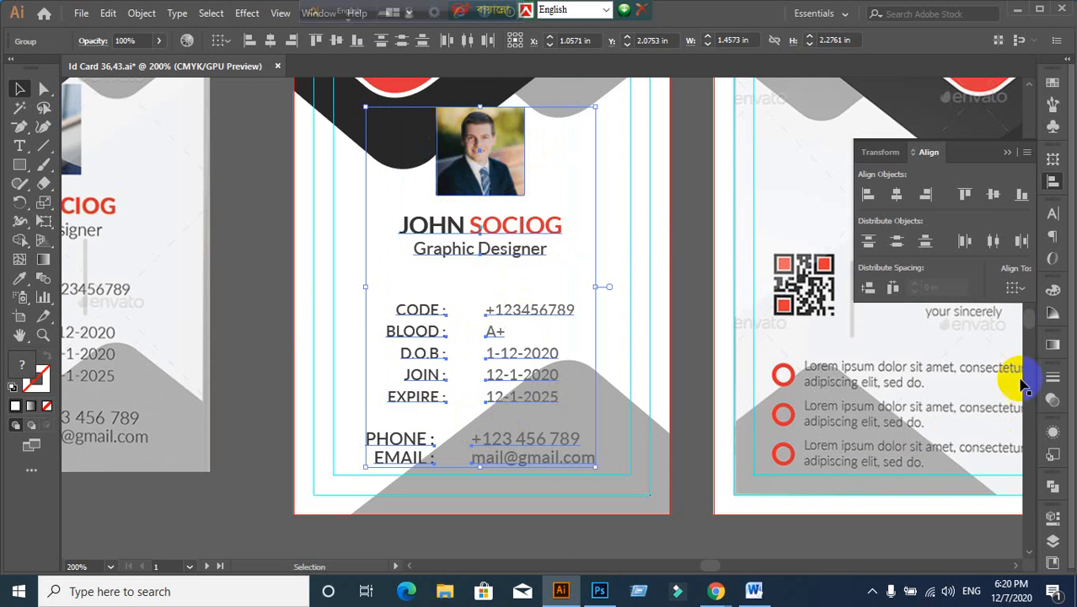
{"action": "left_click", "coordinate": [1017, 288]}
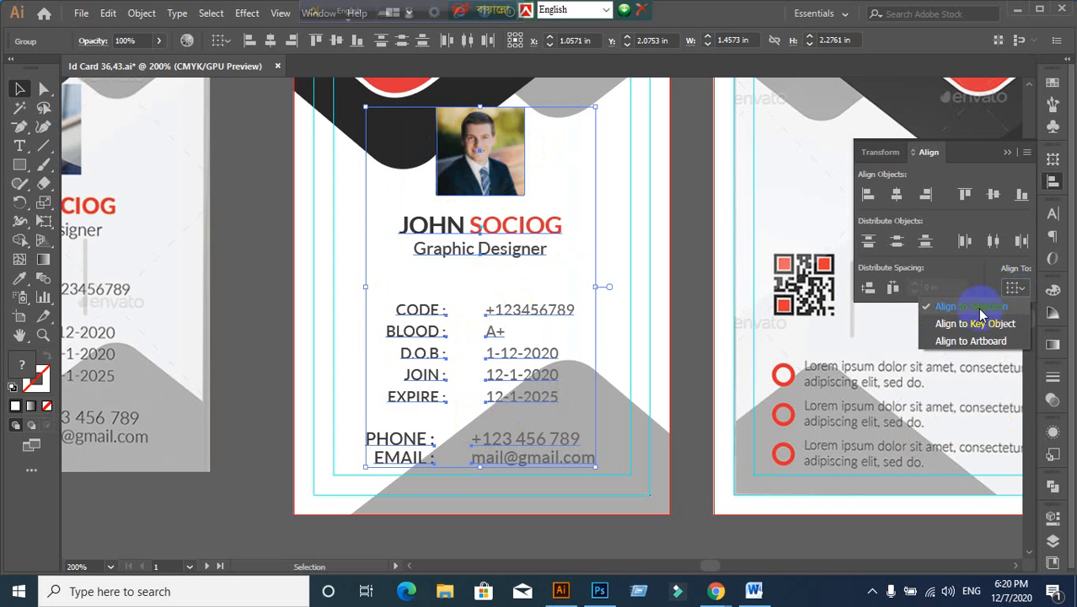
{"action": "left_click", "coordinate": [978, 308]}
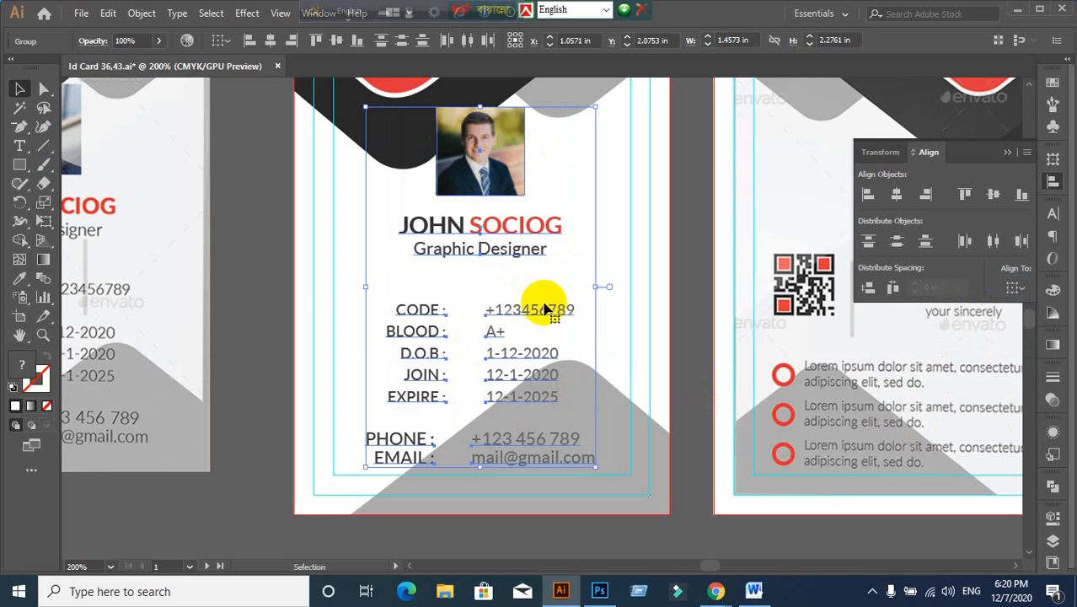
Step: Reselect the photo/name group with the contact details, returning to the Selection tool
{"action": "left_click", "coordinate": [692, 262]}
{"action": "left_click", "coordinate": [514, 233]}
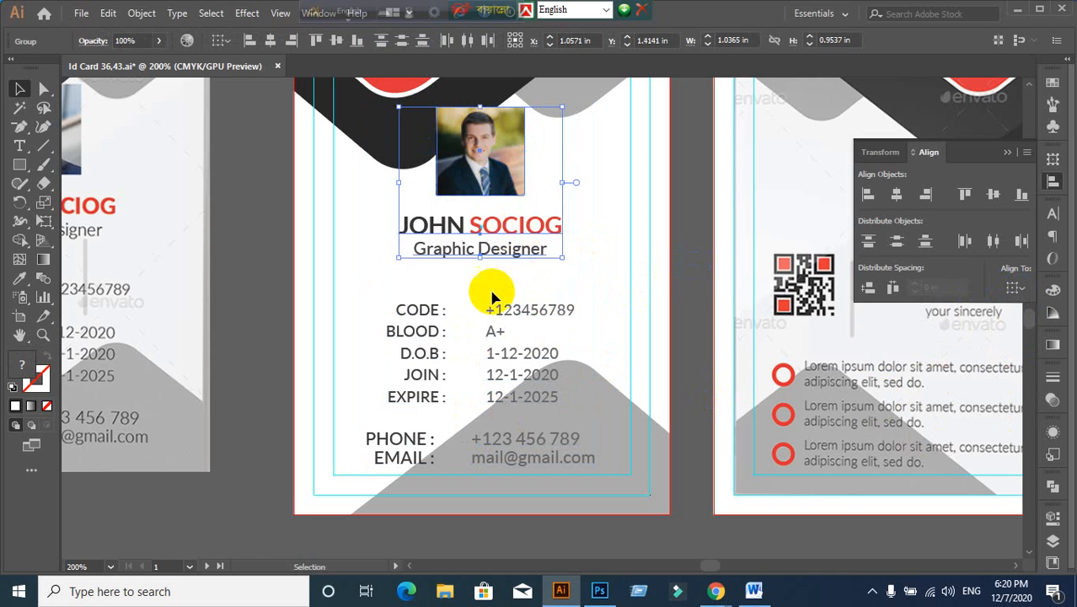
{"action": "left_click", "coordinate": [435, 463], "text": "shift"}
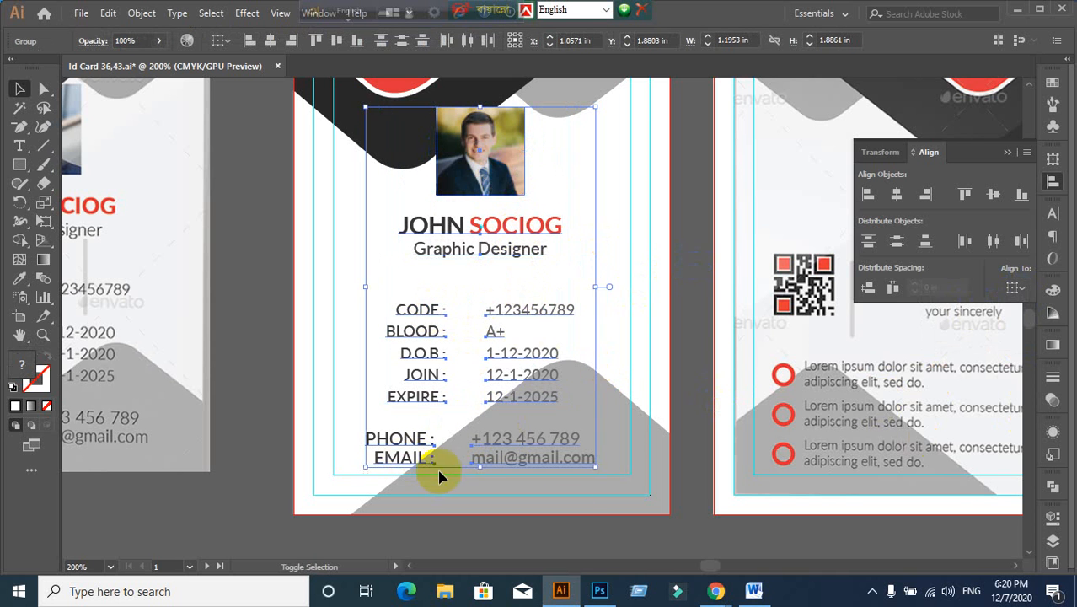
{"action": "key", "text": "a"}
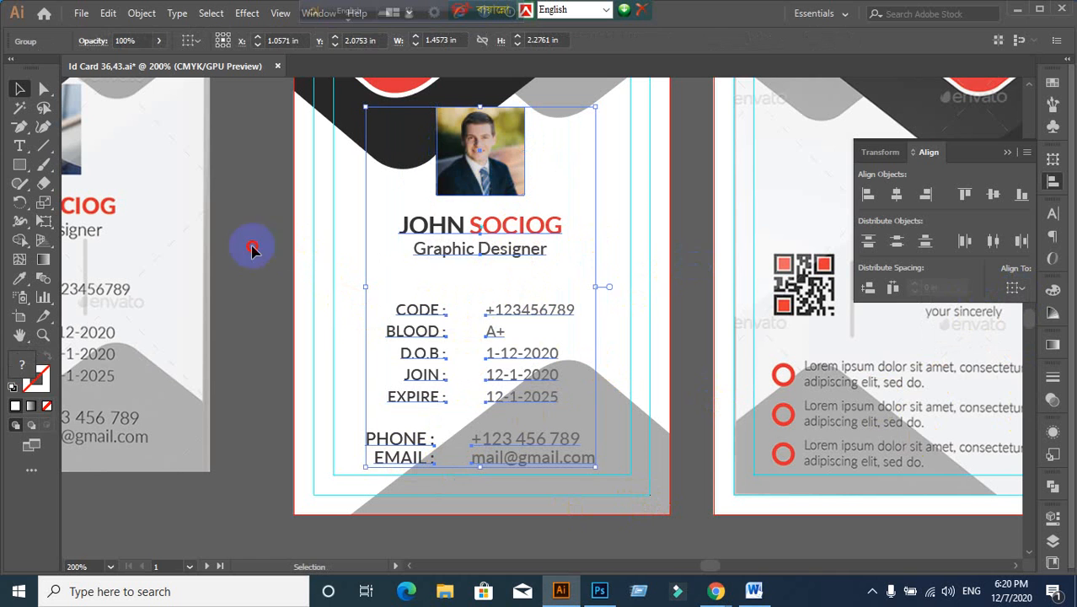
{"action": "left_click", "coordinate": [253, 245]}
{"action": "key", "text": "v"}
Step: Centre the photo, name and contact details horizontally on the artboard, then restore Align To Selection
{"action": "left_click", "coordinate": [516, 174]}
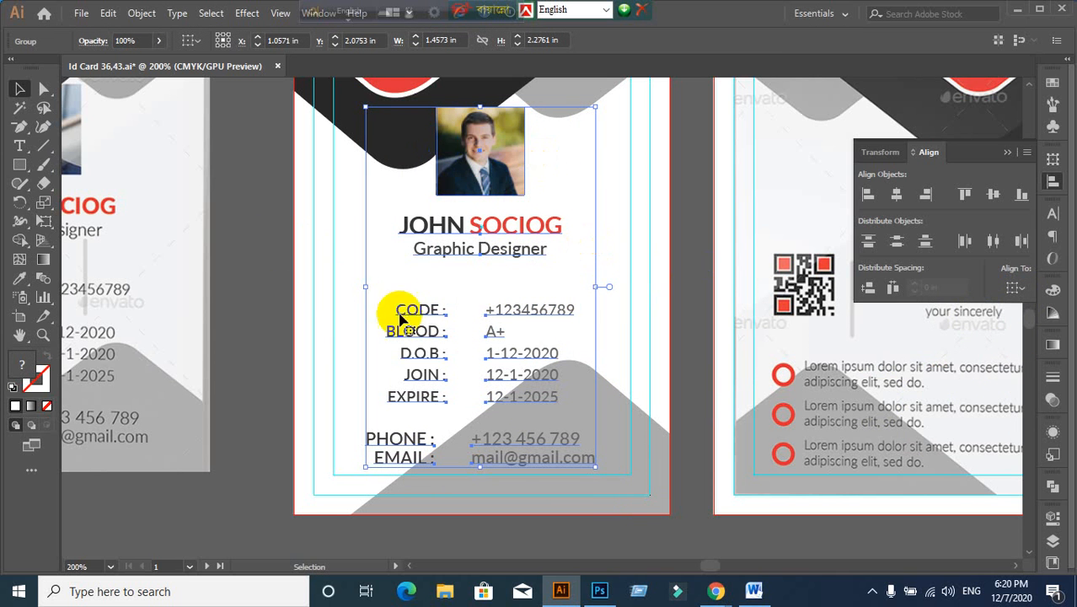
{"action": "left_click", "coordinate": [1016, 288]}
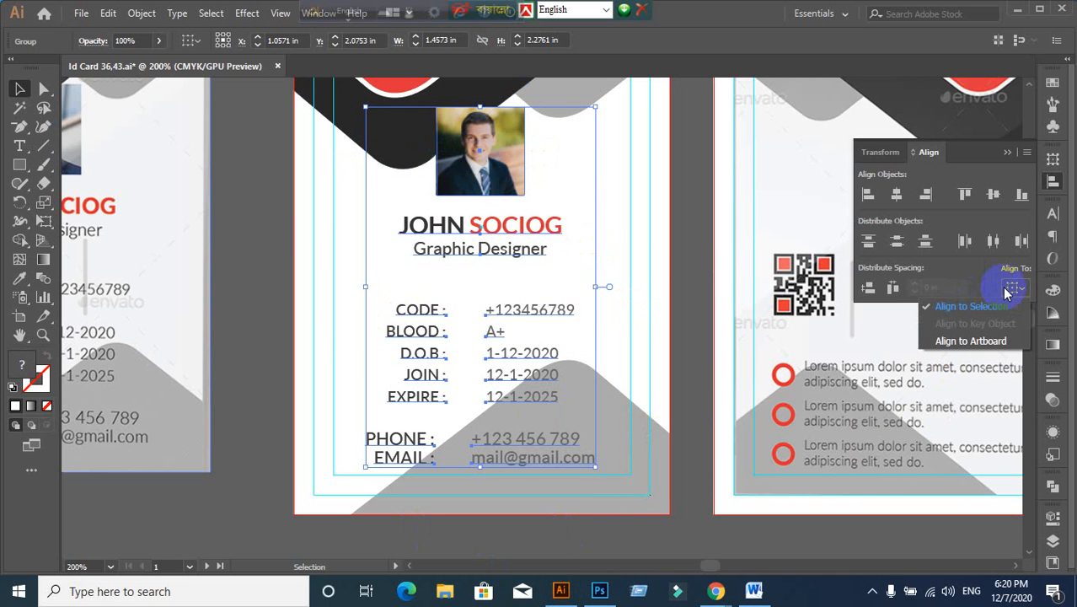
{"action": "left_click", "coordinate": [980, 342]}
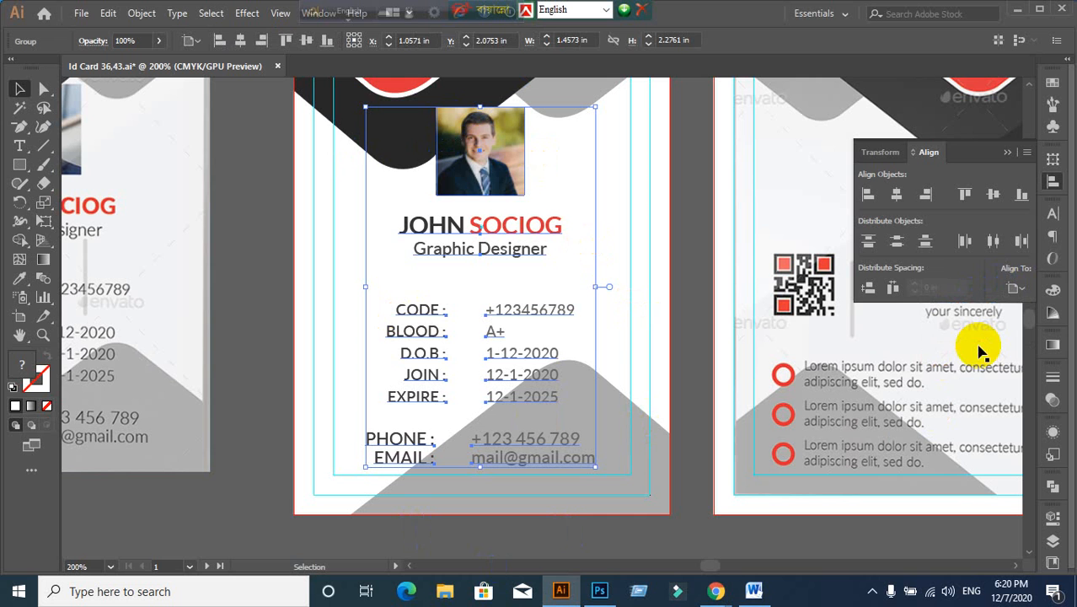
{"action": "left_click", "coordinate": [899, 196]}
{"action": "left_click", "coordinate": [906, 195]}
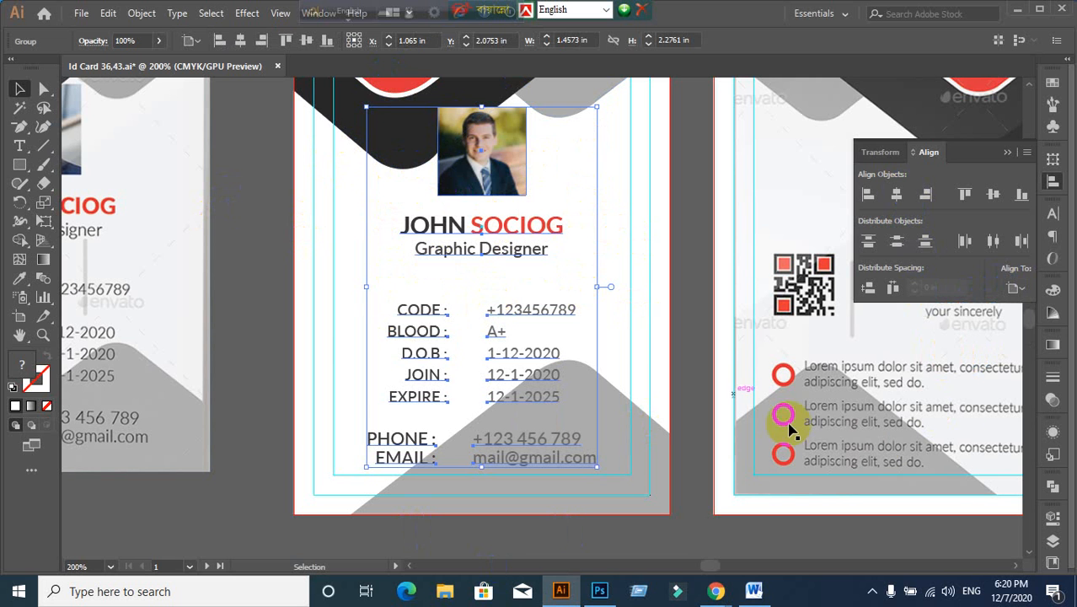
{"action": "left_click", "coordinate": [1018, 289]}
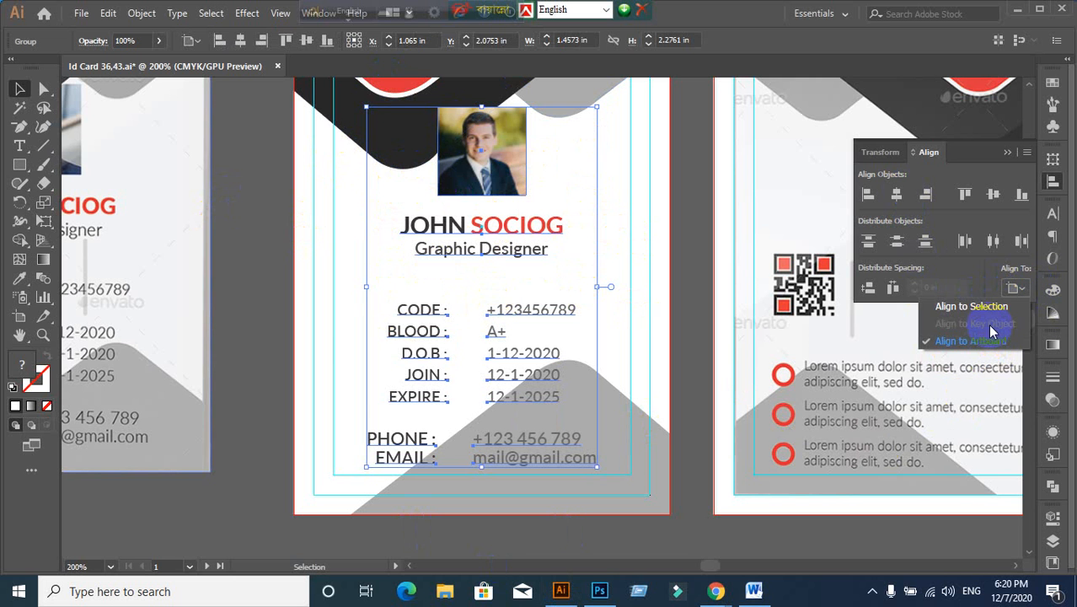
{"action": "left_click", "coordinate": [982, 373]}
{"action": "left_click", "coordinate": [710, 277]}
Step: Marquee-select the front card's artwork and Alt-drag a copy onto the back card
{"action": "scroll", "coordinate": [709, 277], "scroll_direction": "down", "scroll_amount": 2}
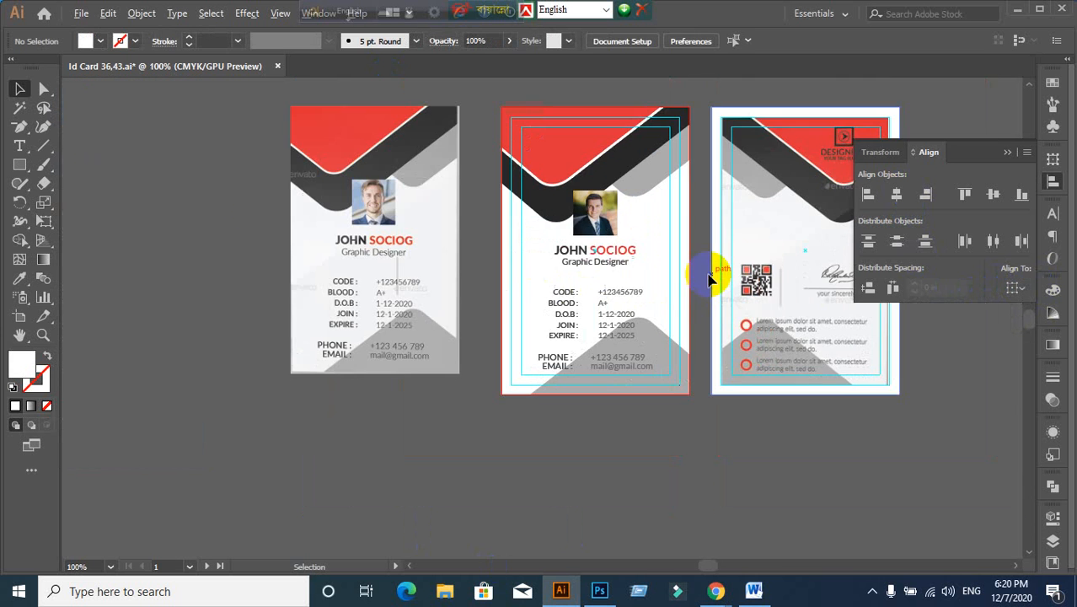
{"action": "scroll", "coordinate": [706, 304], "scroll_direction": "up", "scroll_amount": 1}
{"action": "scroll", "coordinate": [706, 303], "scroll_direction": "down", "scroll_amount": 1}
{"action": "left_click_drag", "start_coordinate": [807, 335], "coordinate": [609, 320]}
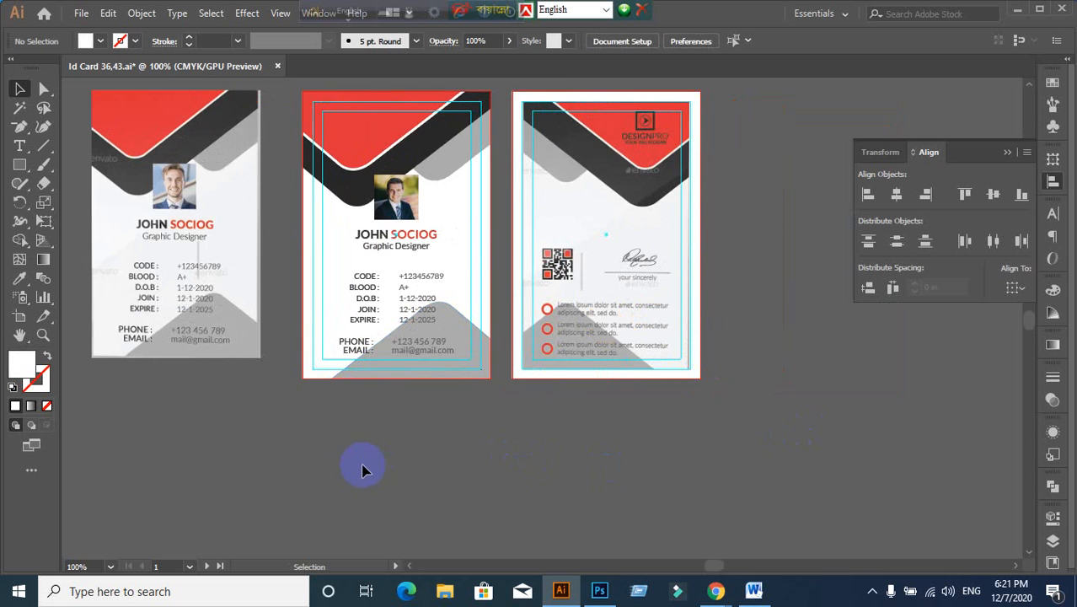
{"action": "scroll", "coordinate": [356, 461], "scroll_direction": "up", "scroll_amount": 1}
{"action": "scroll", "coordinate": [355, 461], "scroll_direction": "down", "scroll_amount": 1}
{"action": "left_click_drag", "start_coordinate": [361, 435], "coordinate": [412, 458]}
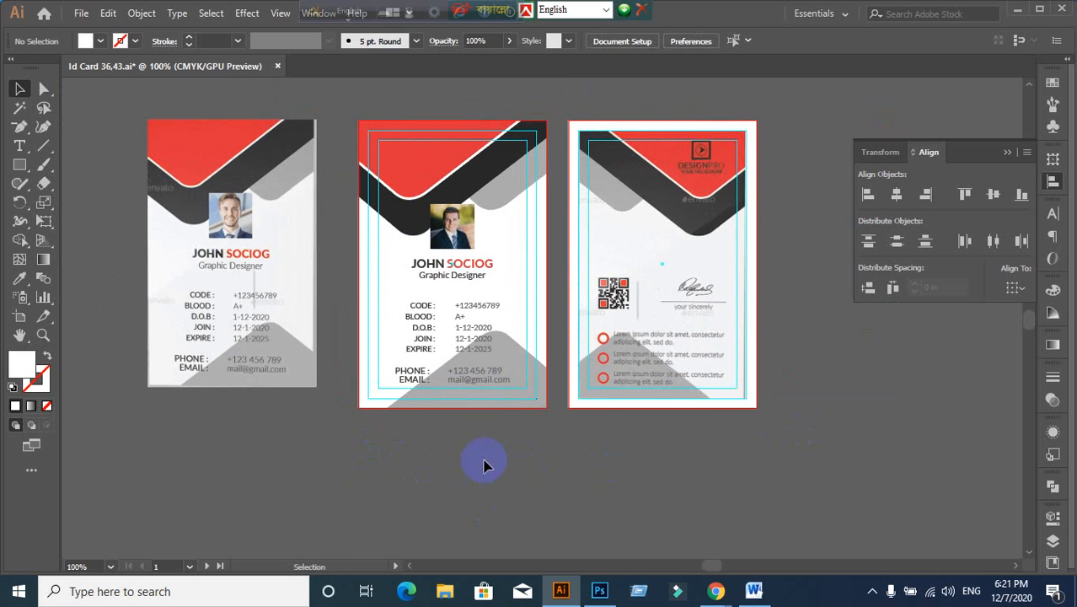
{"action": "left_click", "coordinate": [386, 298]}
{"action": "key", "text": "ctrl+2"}
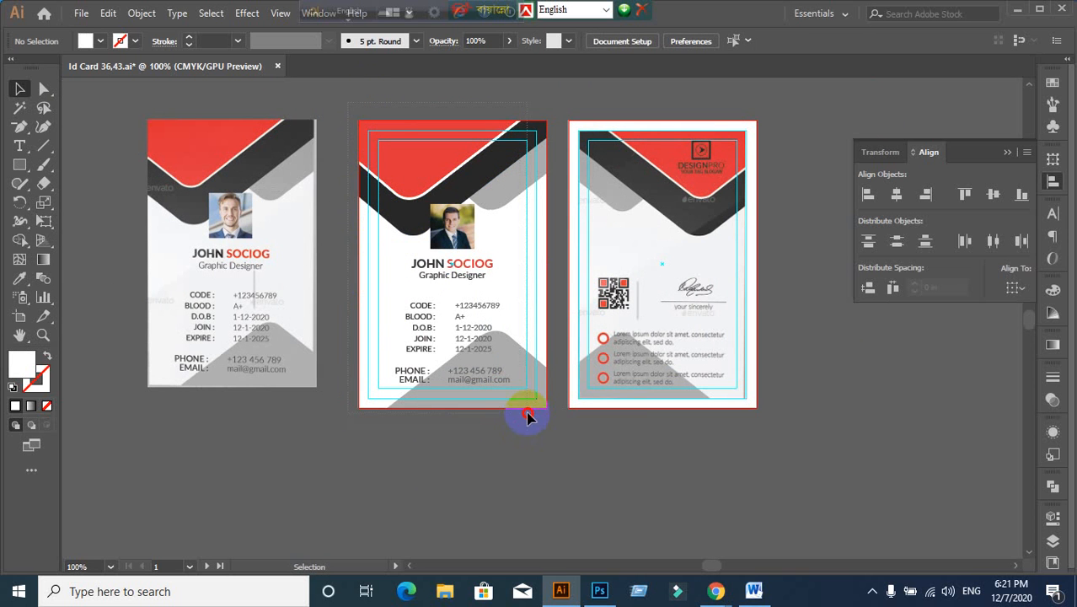
{"action": "left_click_drag", "start_coordinate": [526, 417], "coordinate": [529, 417]}
{"action": "left_click_drag", "start_coordinate": [499, 372], "coordinate": [714, 384]}
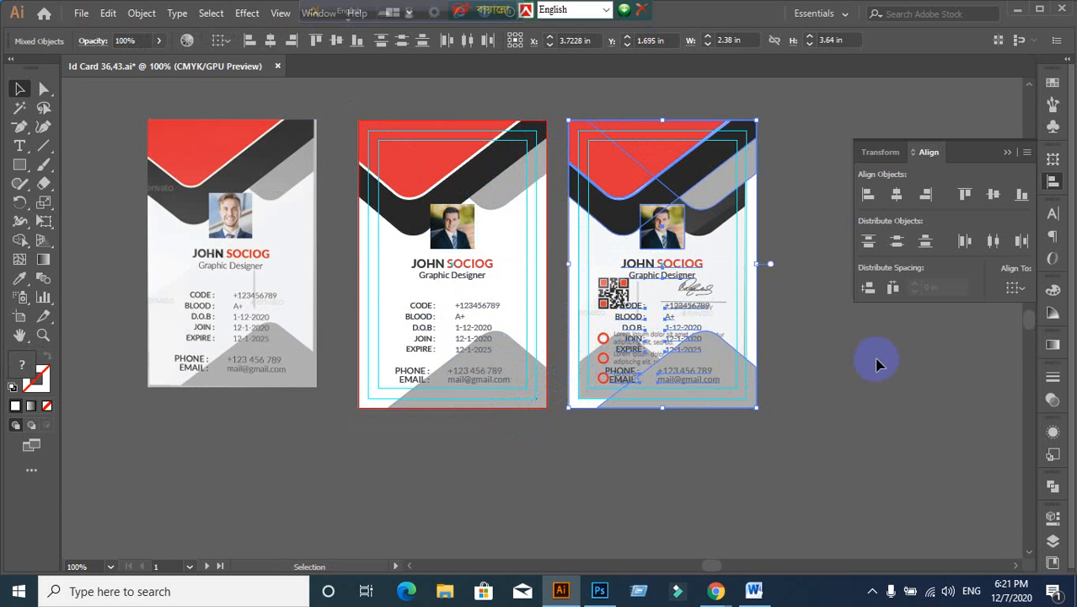
Step: Zoom in and inspect the copied red header, dark band and outline shapes on the back card
{"action": "scroll", "coordinate": [864, 334], "scroll_direction": "up", "scroll_amount": 1}
{"action": "left_click_drag", "start_coordinate": [805, 269], "coordinate": [733, 322]}
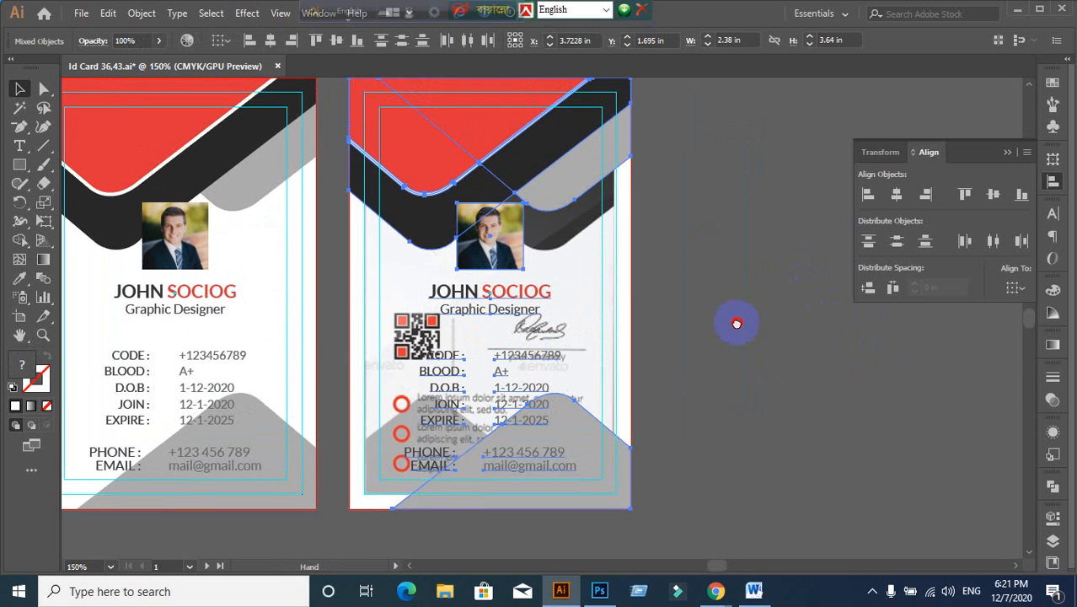
{"action": "left_click", "coordinate": [765, 369]}
{"action": "left_click", "coordinate": [470, 158]}
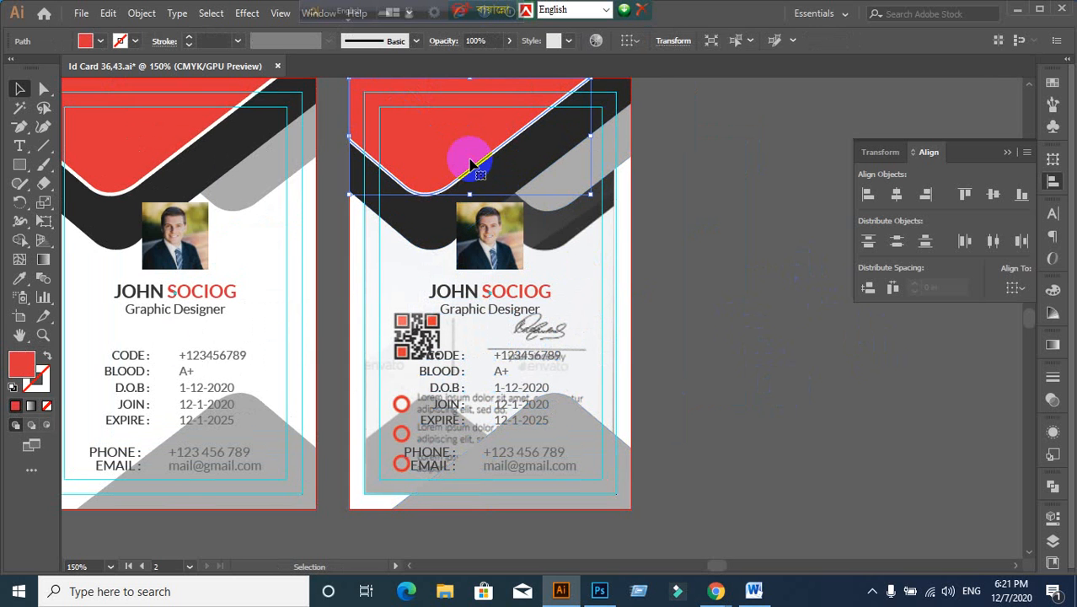
{"action": "left_click", "coordinate": [833, 293]}
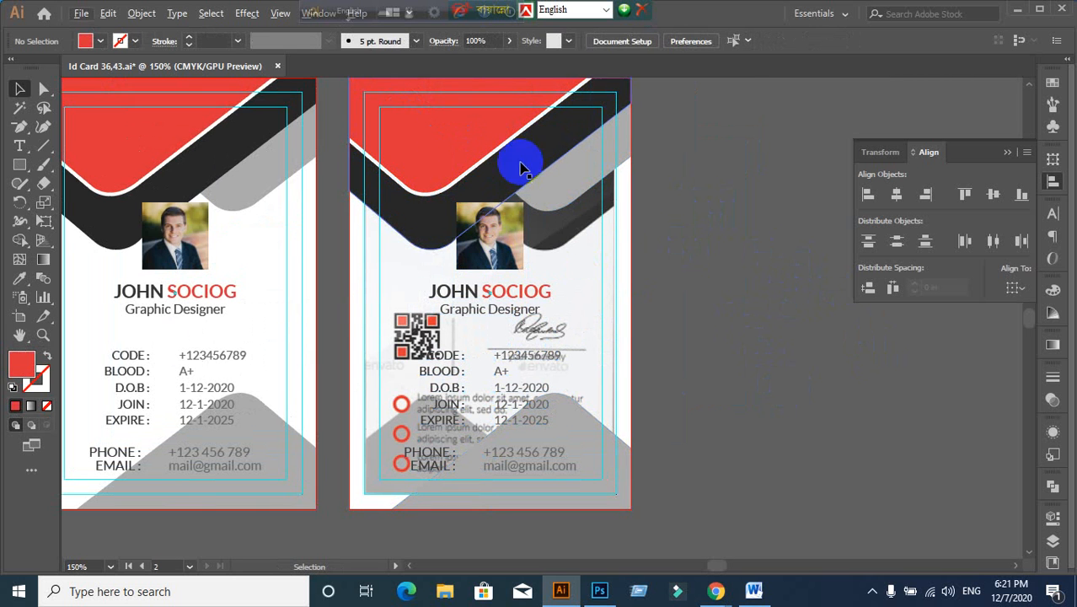
{"action": "left_click", "coordinate": [445, 137]}
{"action": "left_click", "coordinate": [654, 270]}
{"action": "scroll", "coordinate": [532, 196], "scroll_direction": "up", "scroll_amount": 3}
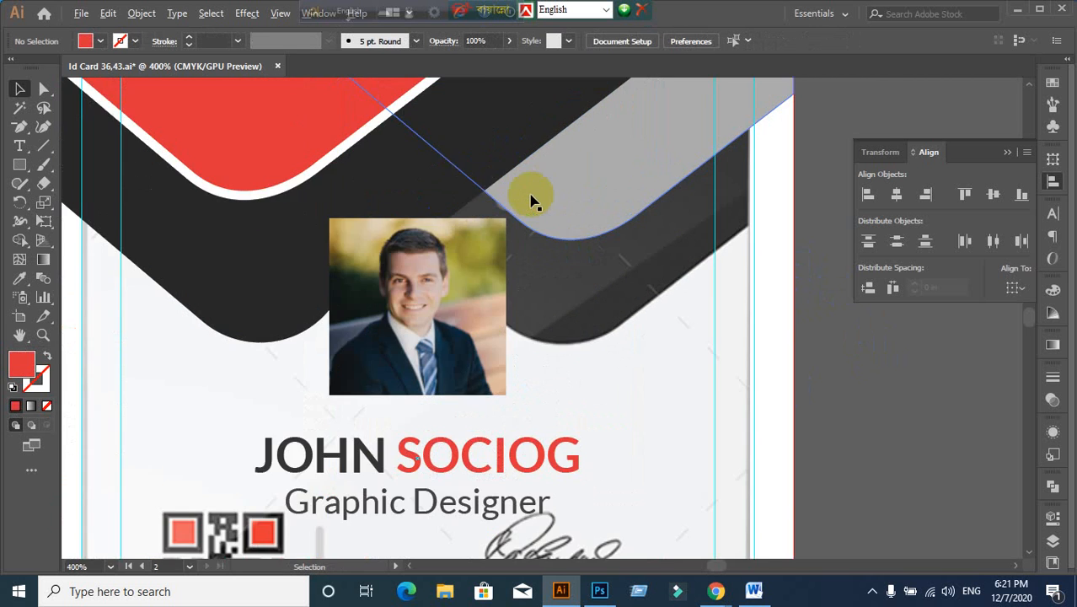
{"action": "left_click_drag", "start_coordinate": [456, 174], "coordinate": [553, 268]}
{"action": "left_click", "coordinate": [391, 178]}
{"action": "left_click", "coordinate": [357, 332]}
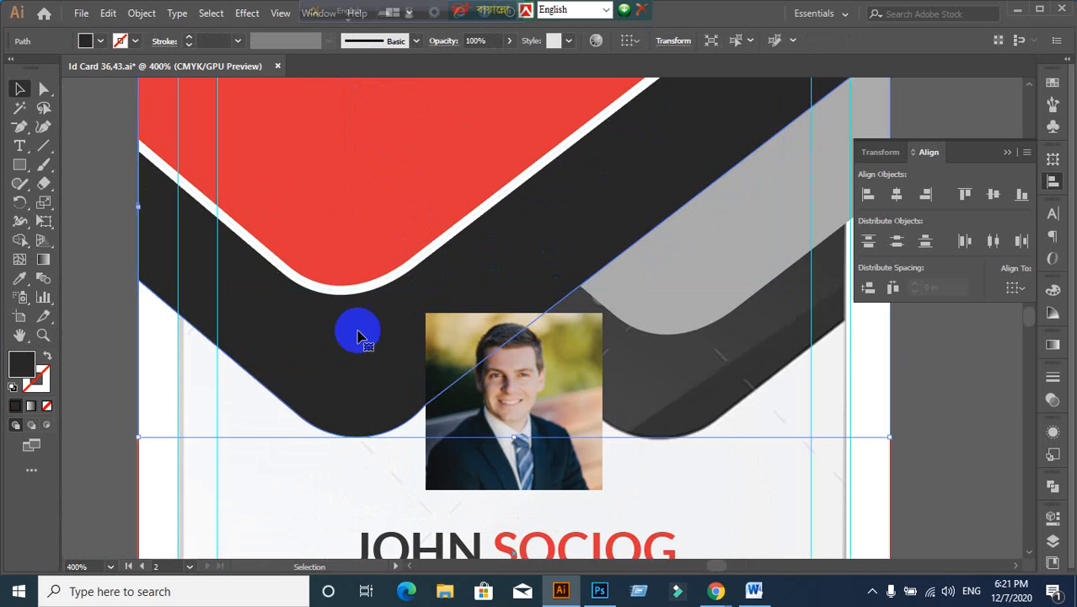
{"action": "left_click", "coordinate": [345, 294]}
{"action": "left_click", "coordinate": [375, 209]}
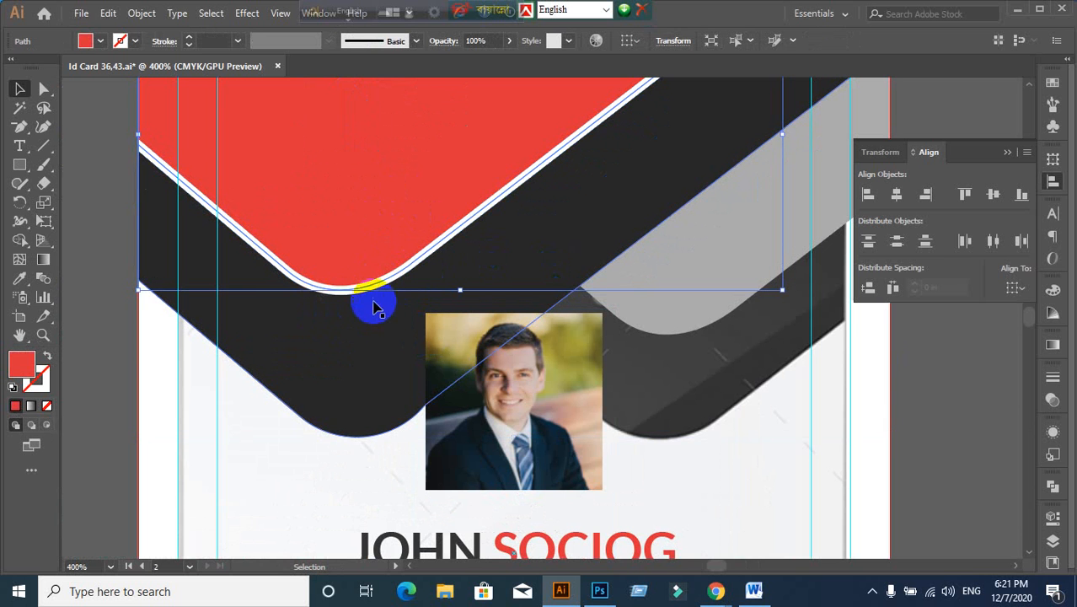
{"action": "left_click", "coordinate": [124, 366]}
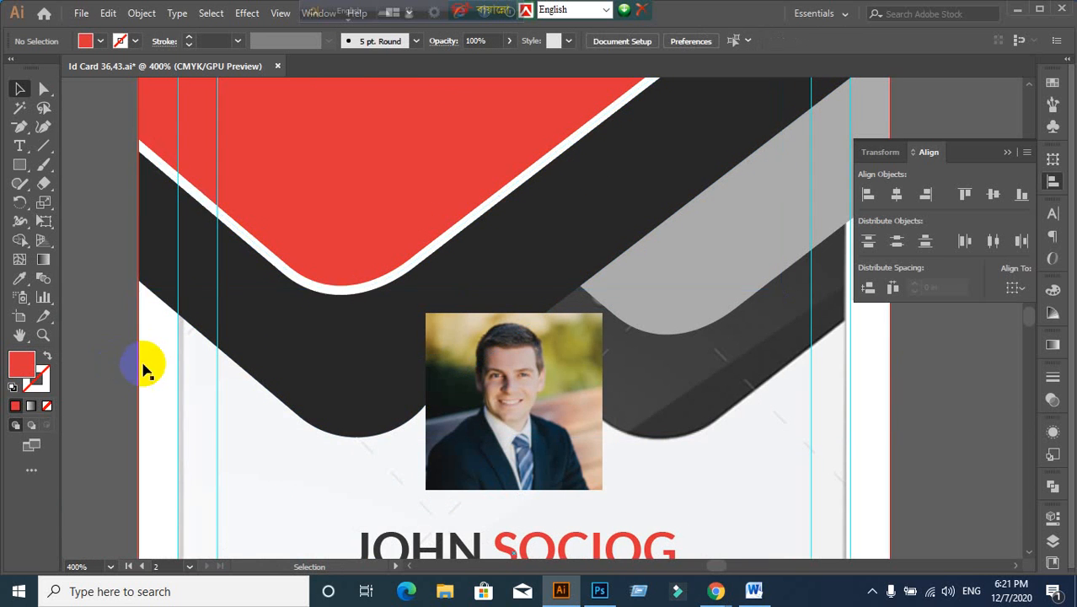
{"action": "scroll", "coordinate": [143, 366], "scroll_direction": "down", "scroll_amount": 2}
{"action": "left_click_drag", "start_coordinate": [163, 401], "coordinate": [473, 257]}
Step: Check the back card's background rectangle and the copied photo group, then clear the selection
{"action": "left_click", "coordinate": [462, 312]}
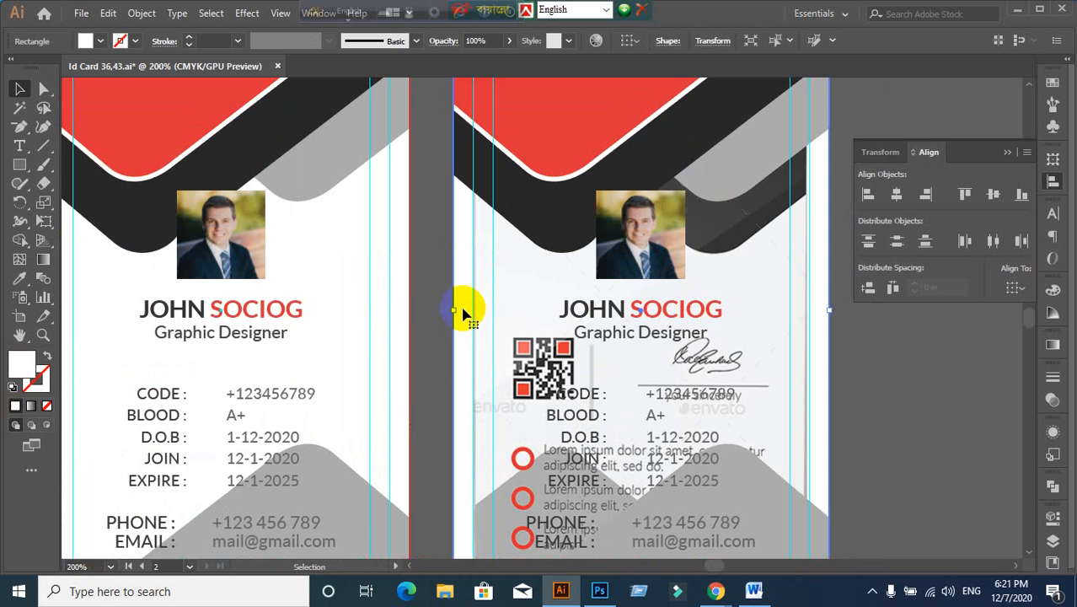
{"action": "left_click", "coordinate": [430, 385]}
{"action": "left_click", "coordinate": [461, 364]}
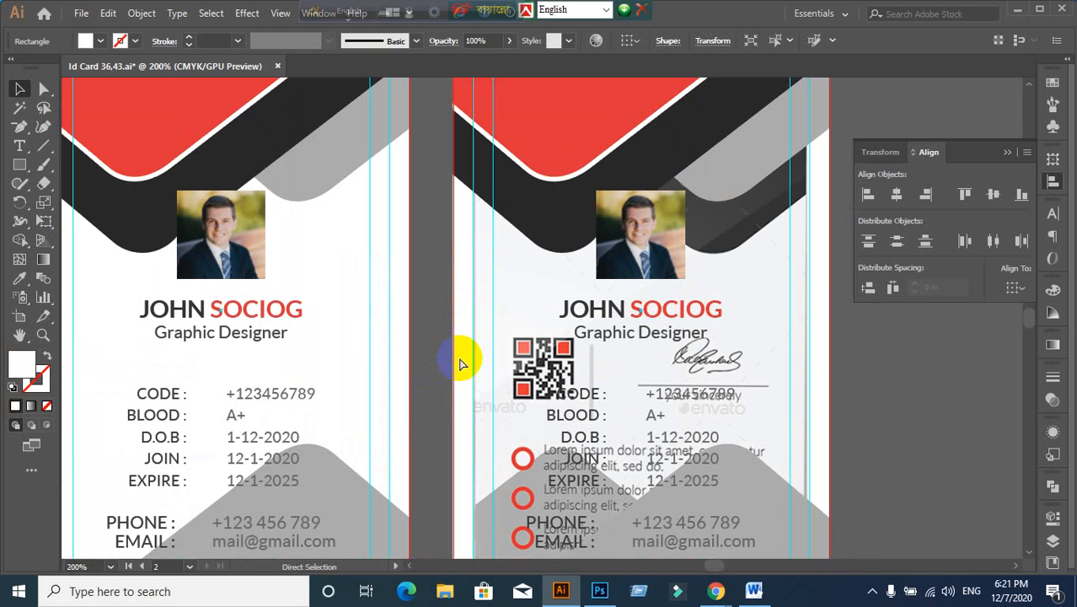
{"action": "left_click", "coordinate": [535, 310]}
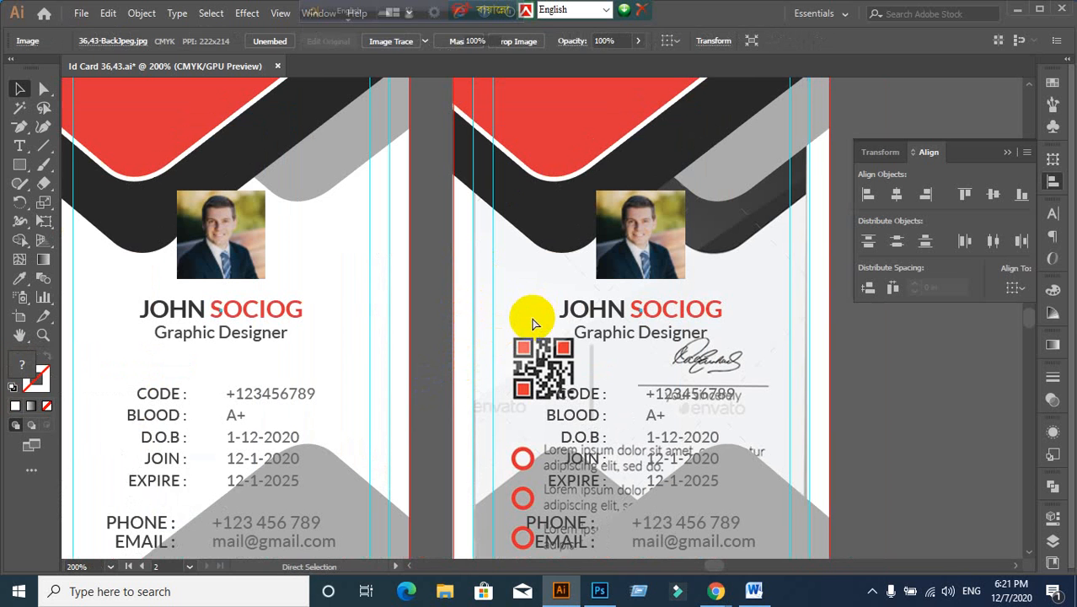
{"action": "scroll", "coordinate": [533, 319], "scroll_direction": "up", "scroll_amount": 3}
{"action": "left_click", "coordinate": [643, 379]}
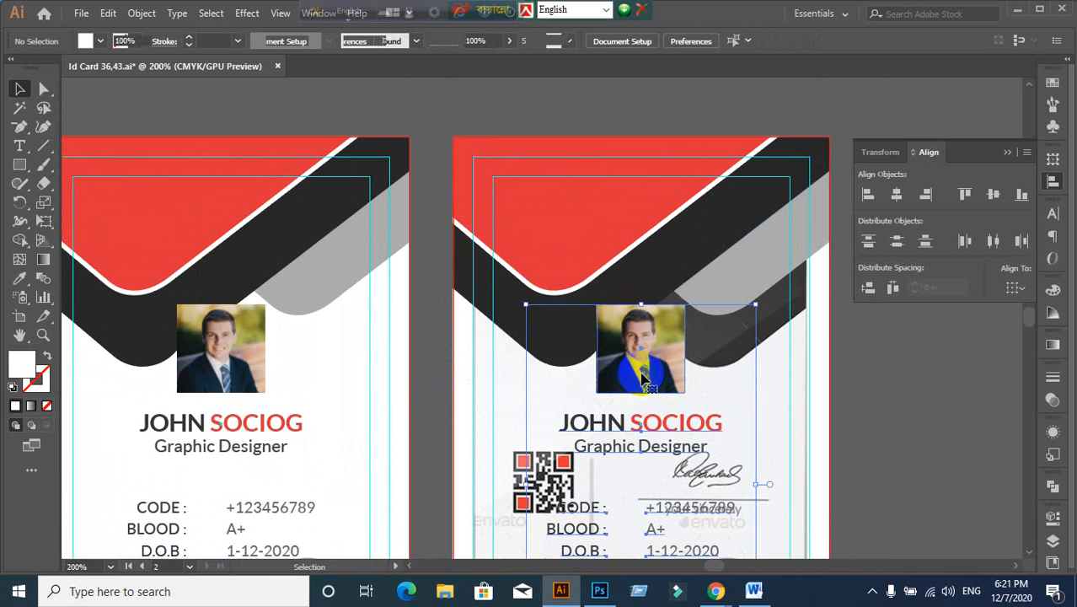
{"action": "key", "text": "ctrl+2"}
{"action": "scroll", "coordinate": [646, 396], "scroll_direction": "down", "scroll_amount": 3}
{"action": "scroll", "coordinate": [657, 426], "scroll_direction": "up", "scroll_amount": 3}
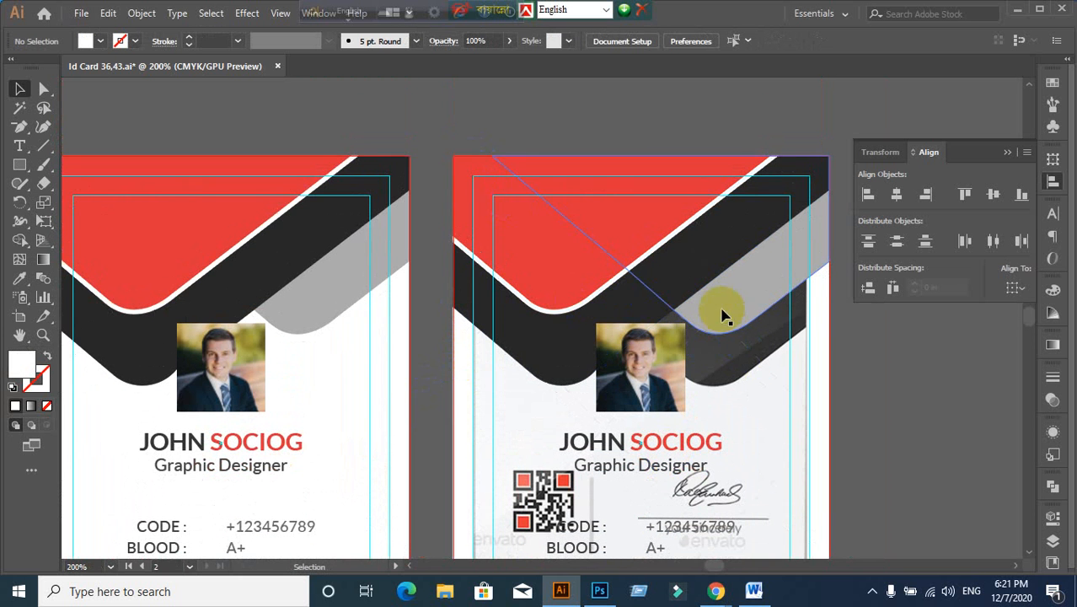
Step: Box-select the header shapes on the back card and group them with Ctrl+G
{"action": "left_click_drag", "start_coordinate": [624, 318], "coordinate": [824, 334]}
{"action": "key", "text": "a"}
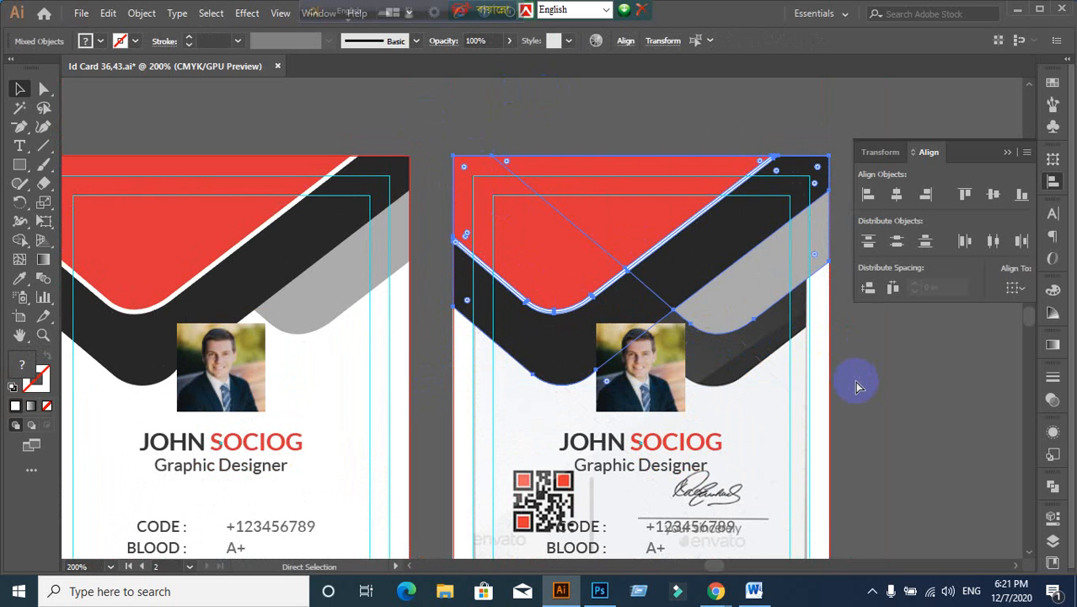
{"action": "key", "text": "ctrl+g"}
{"action": "key", "text": "ctrl+x"}
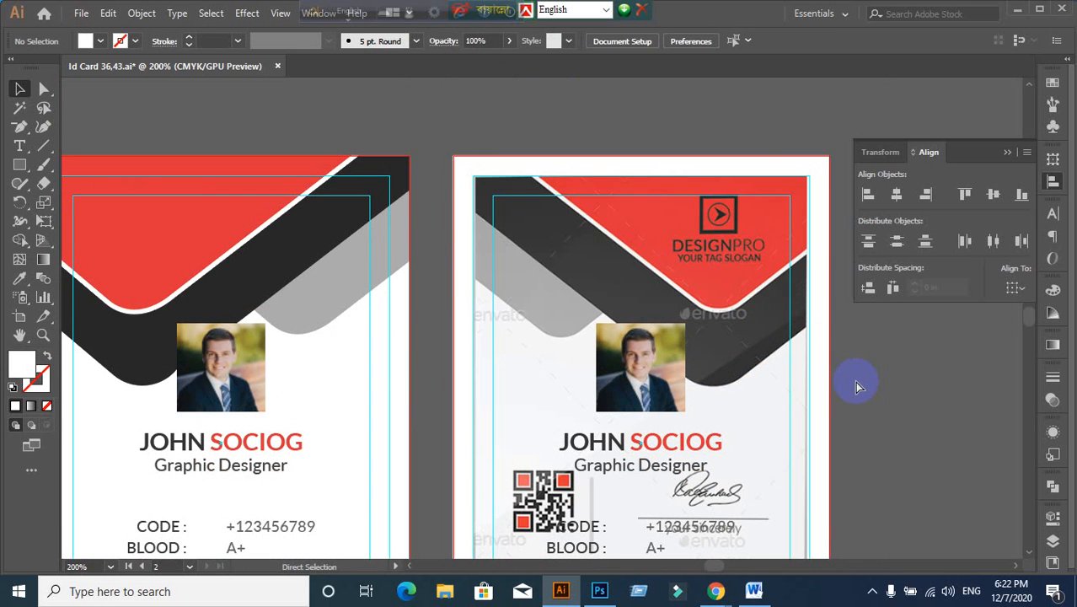
{"action": "key", "text": "ctrl+z"}
{"action": "scroll", "coordinate": [855, 382], "scroll_direction": "down", "scroll_amount": 1}
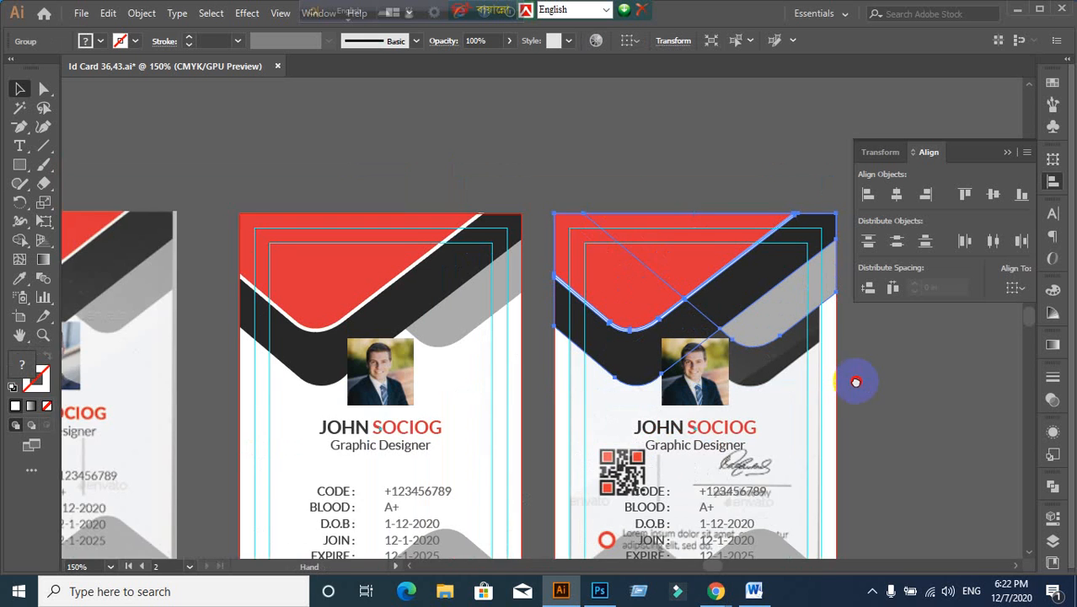
{"action": "left_click_drag", "start_coordinate": [855, 382], "coordinate": [671, 295]}
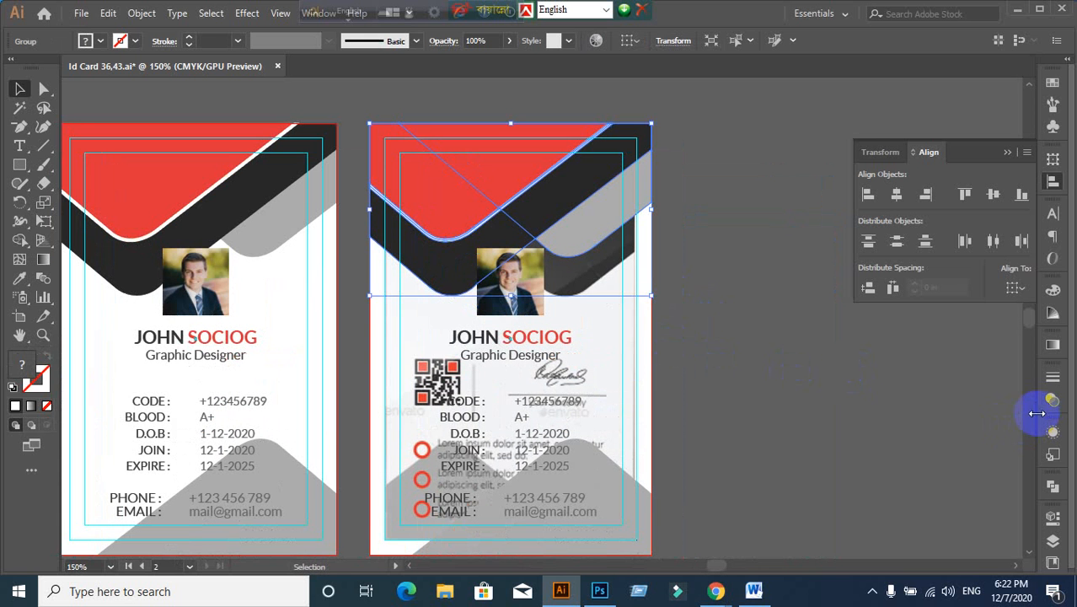
{"action": "left_click", "coordinate": [959, 448]}
{"action": "left_click", "coordinate": [397, 144]}
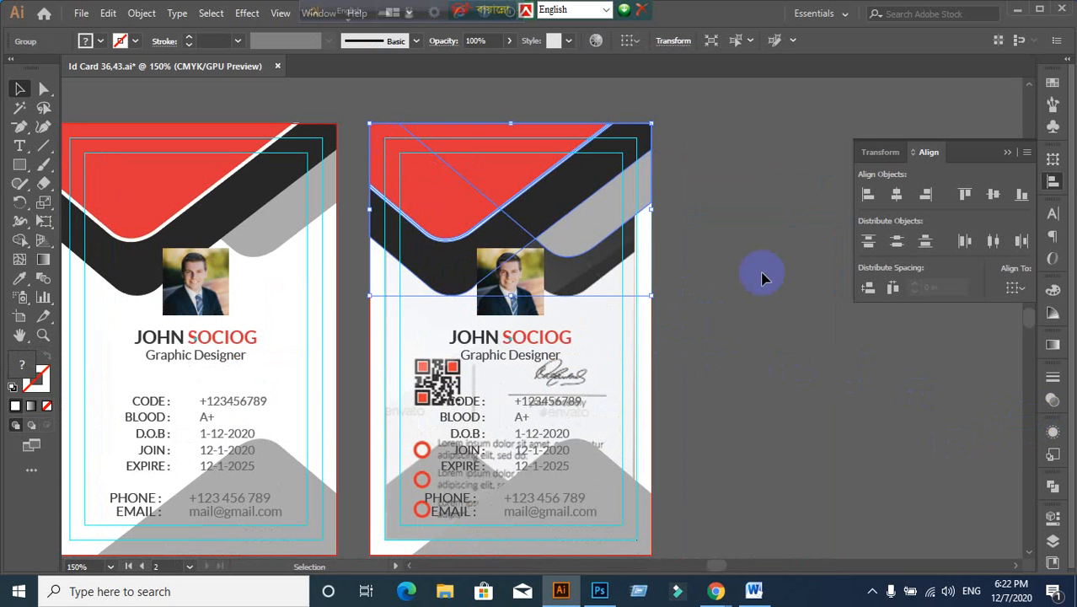
Step: Open the header group's Transparency settings and select its Opacity field
{"action": "left_click", "coordinate": [1052, 403]}
{"action": "left_click", "coordinate": [997, 394]}
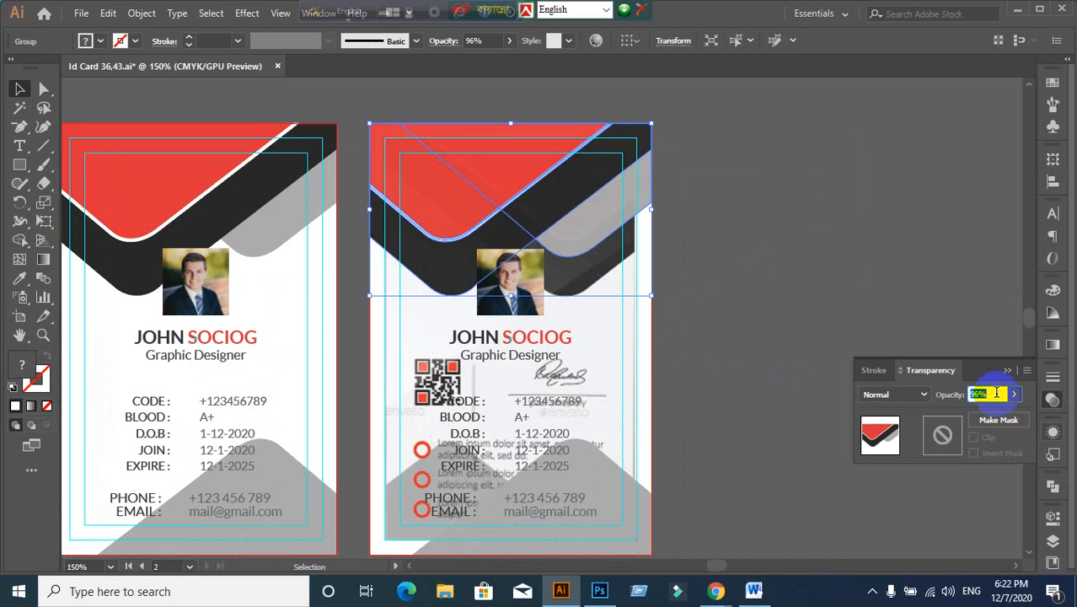
{"action": "scroll", "coordinate": [996, 394], "scroll_direction": "down", "scroll_amount": 11}
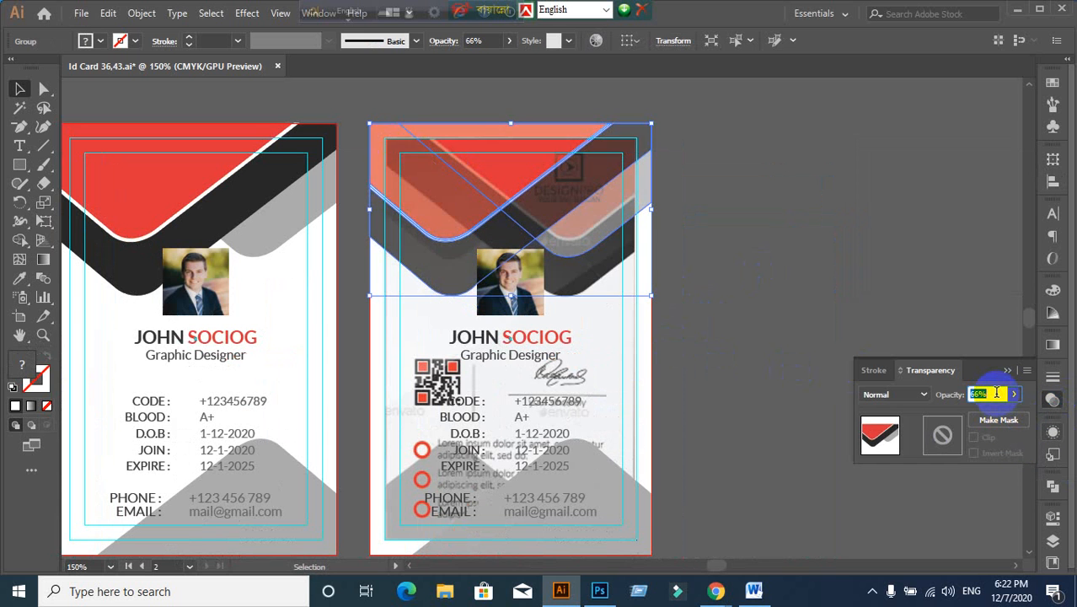
{"action": "scroll", "coordinate": [996, 392], "scroll_direction": "down", "scroll_amount": 7}
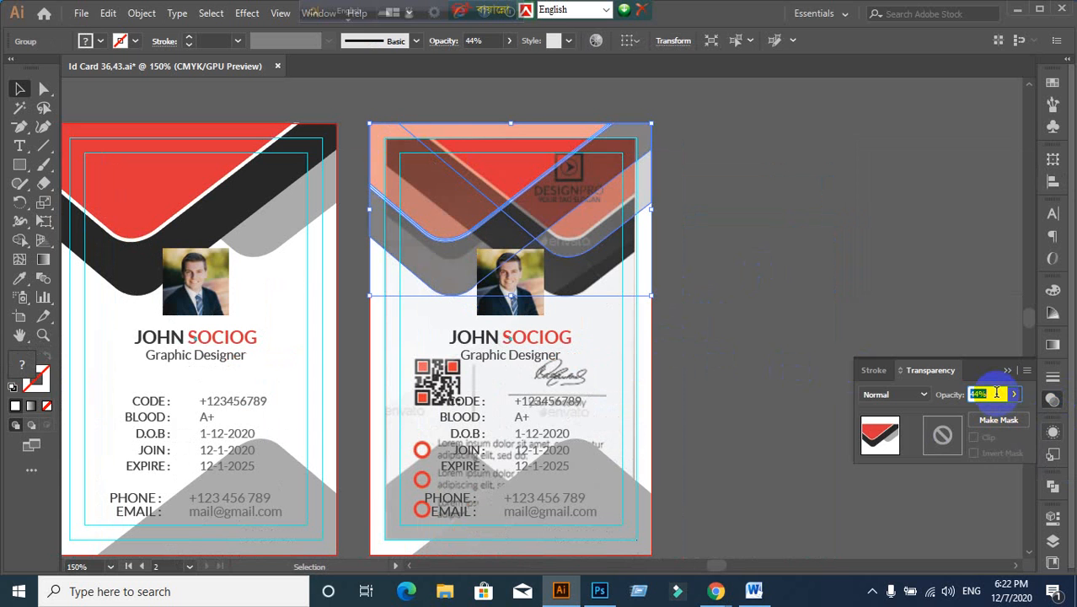
{"action": "scroll", "coordinate": [996, 392], "scroll_direction": "up", "scroll_amount": 4}
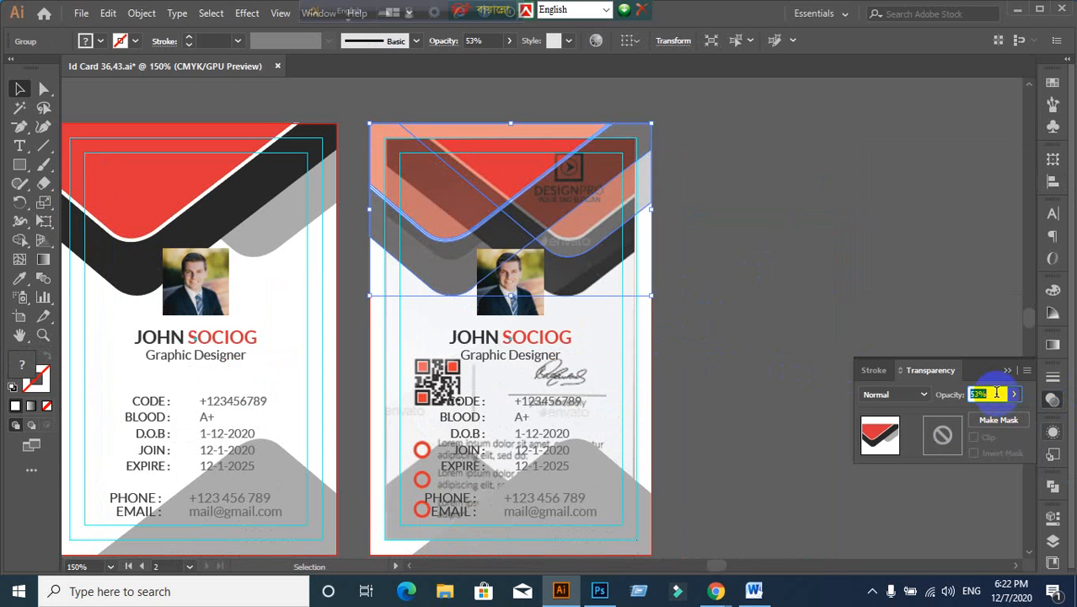
{"action": "scroll", "coordinate": [996, 393], "scroll_direction": "up", "scroll_amount": 1}
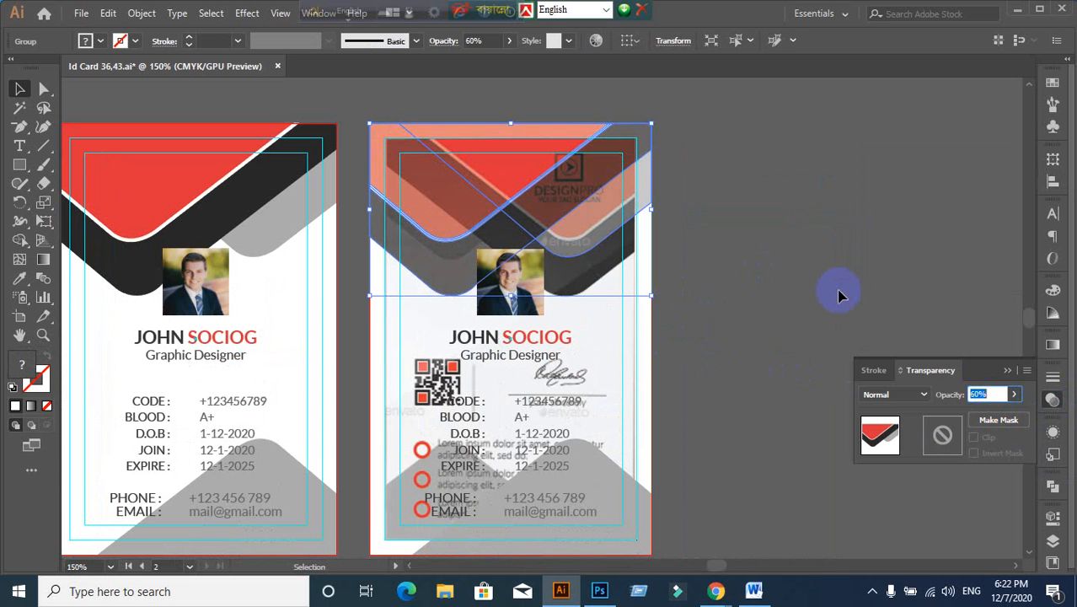
{"action": "left_click", "coordinate": [834, 291]}
{"action": "left_click", "coordinate": [406, 170]}
{"action": "left_click", "coordinate": [460, 202]}
Step: Reflect the header group vertically, undoing a trial move afterwards
{"action": "right_click", "coordinate": [459, 202]}
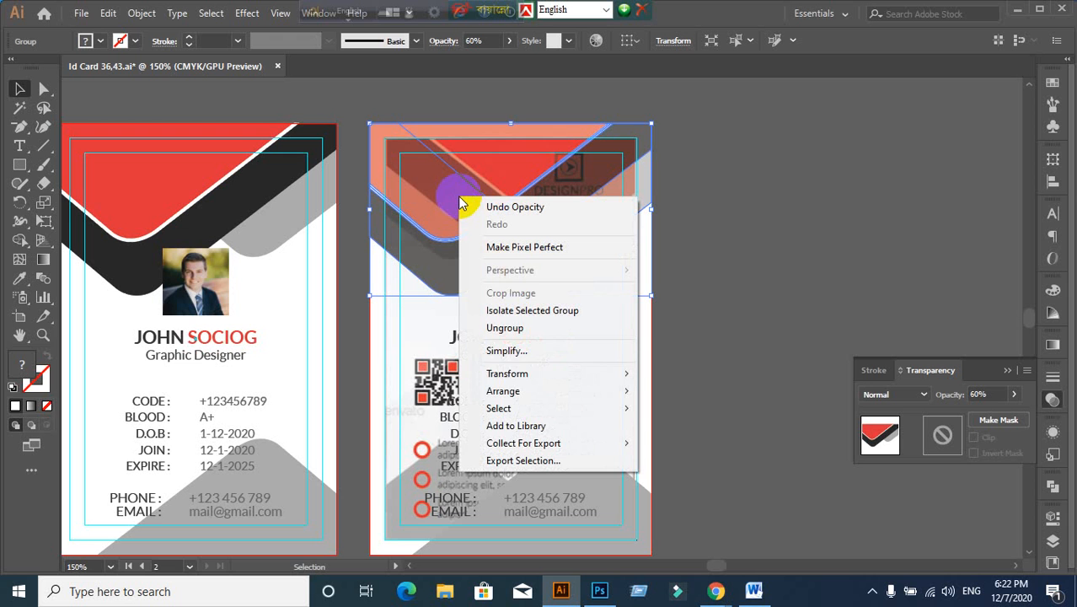
{"action": "mouse_move", "coordinate": [547, 373]}
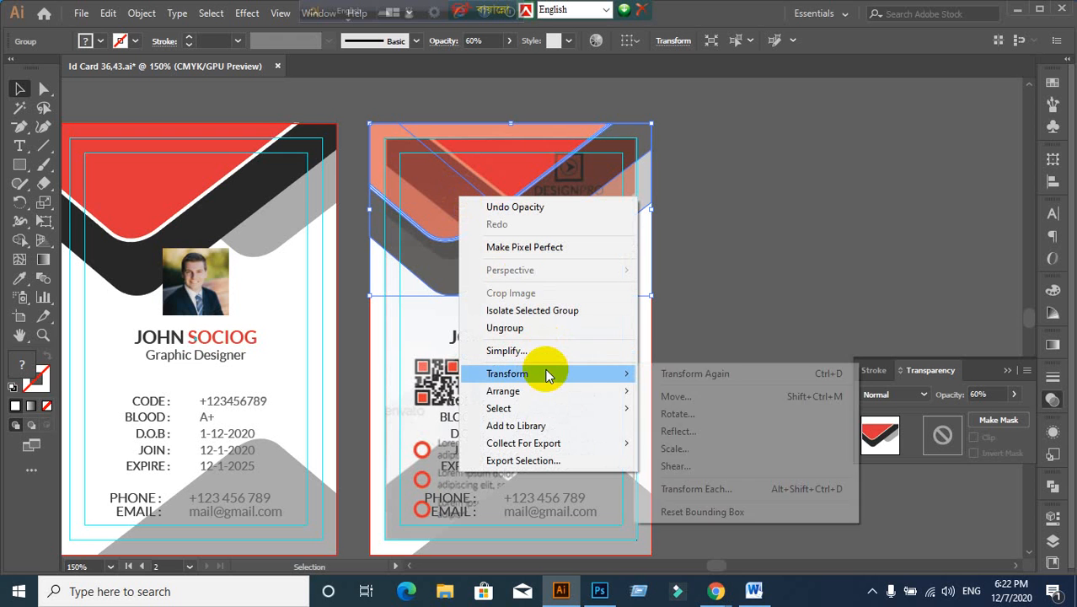
{"action": "left_click", "coordinate": [694, 431]}
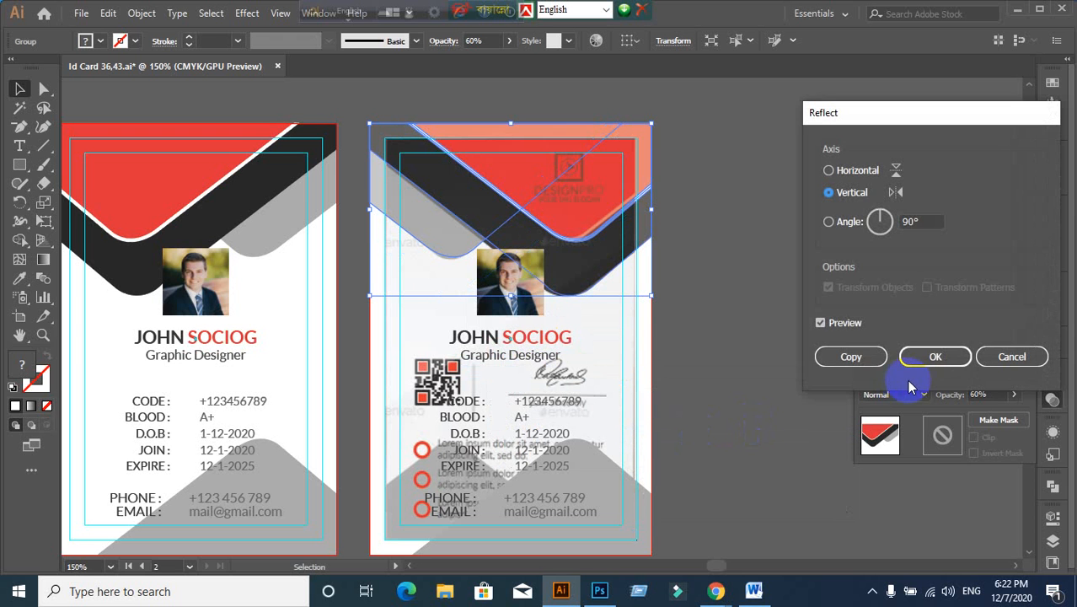
{"action": "left_click", "coordinate": [934, 357]}
{"action": "left_click_drag", "start_coordinate": [558, 211], "coordinate": [737, 256]}
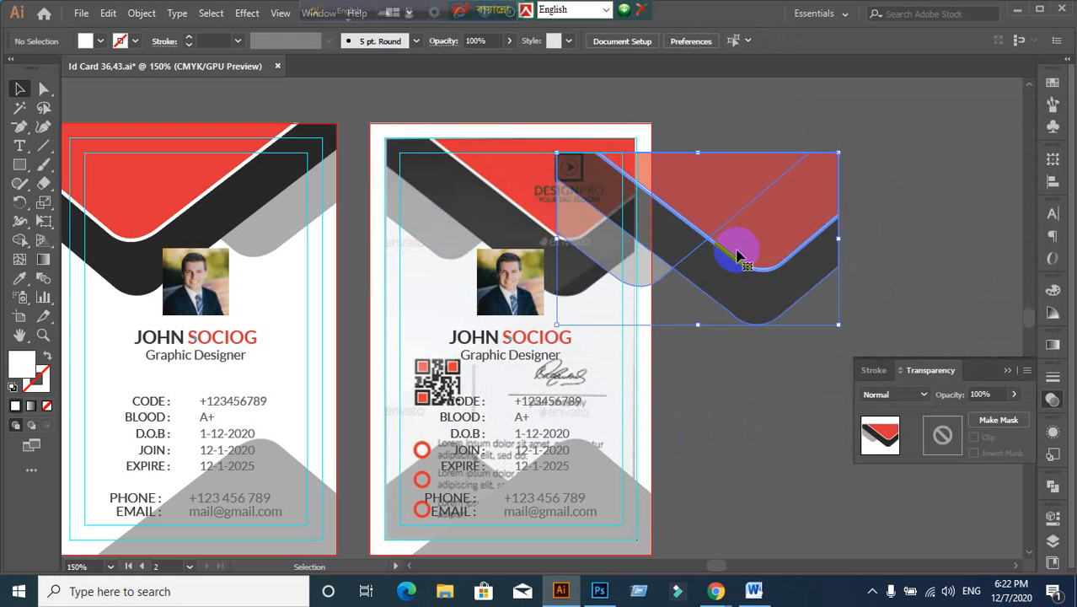
{"action": "key", "text": "ctrl+z"}
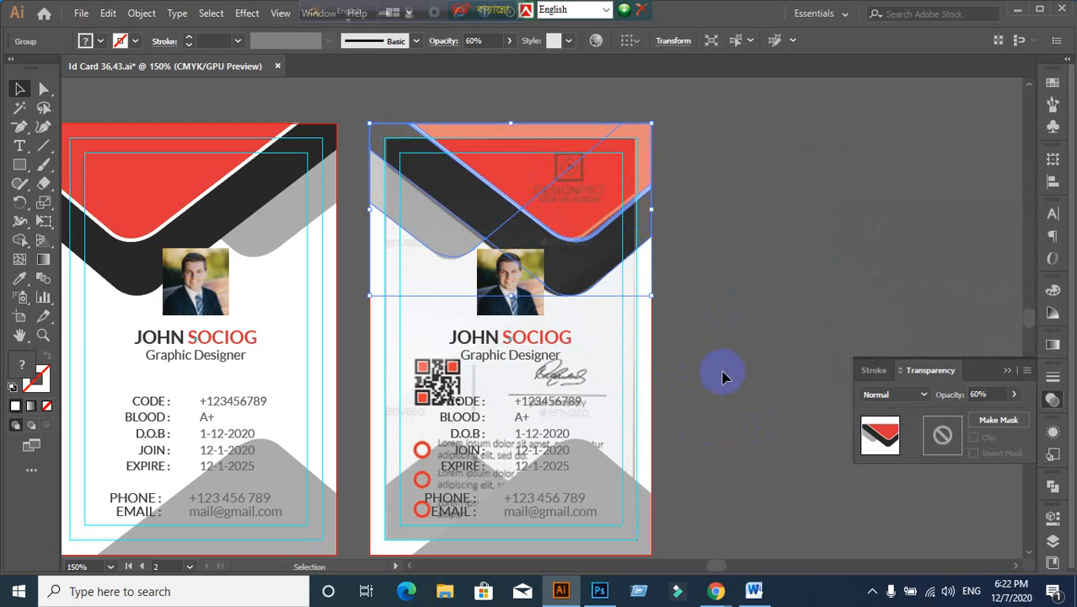
Step: Set the back card's header group opacity to 100%
{"action": "left_click", "coordinate": [847, 400]}
{"action": "left_click", "coordinate": [604, 223]}
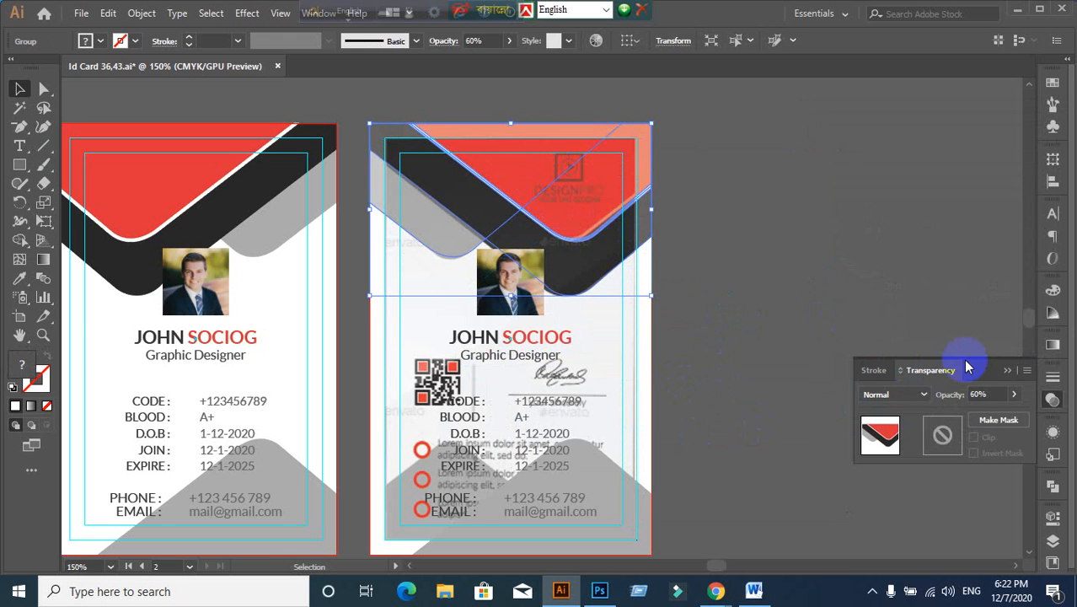
{"action": "left_click", "coordinate": [982, 394]}
{"action": "type", "text": "100"}
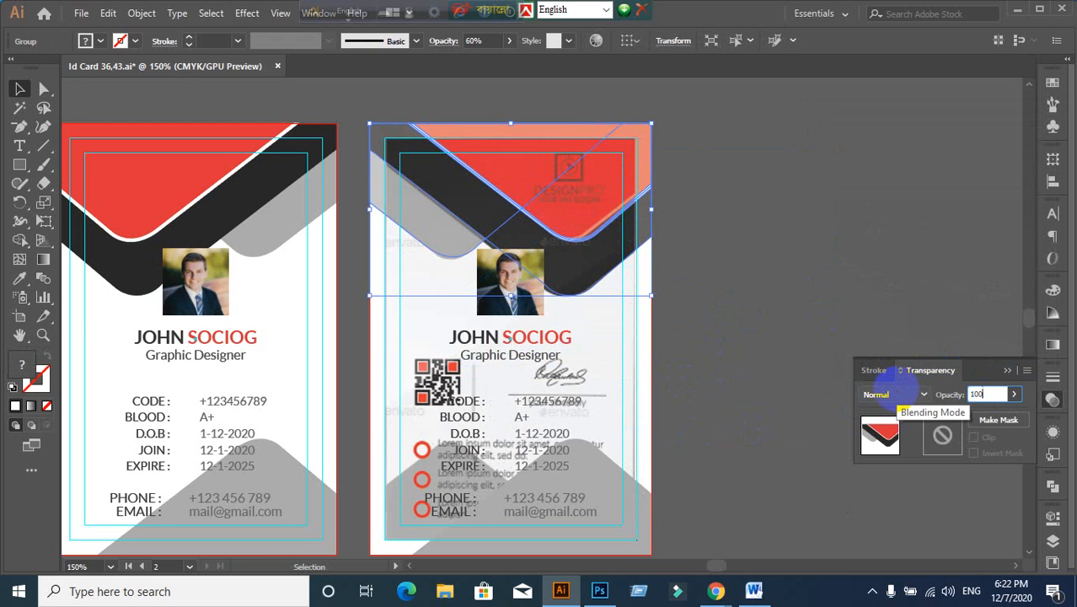
{"action": "key", "text": "Return"}
{"action": "left_click", "coordinate": [782, 269]}
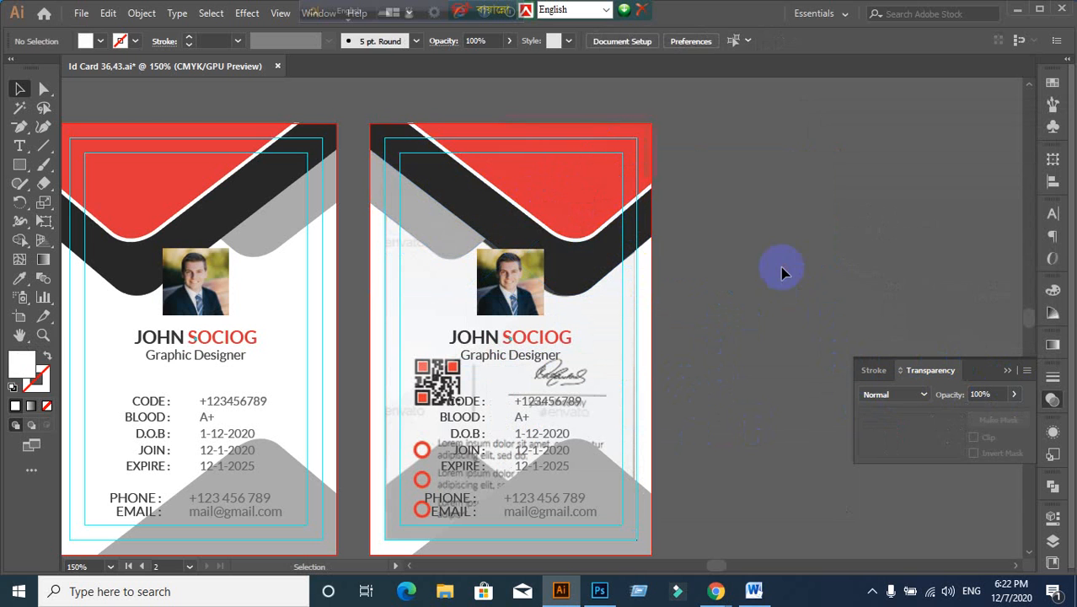
{"action": "left_click", "coordinate": [578, 224]}
{"action": "left_click", "coordinate": [853, 275]}
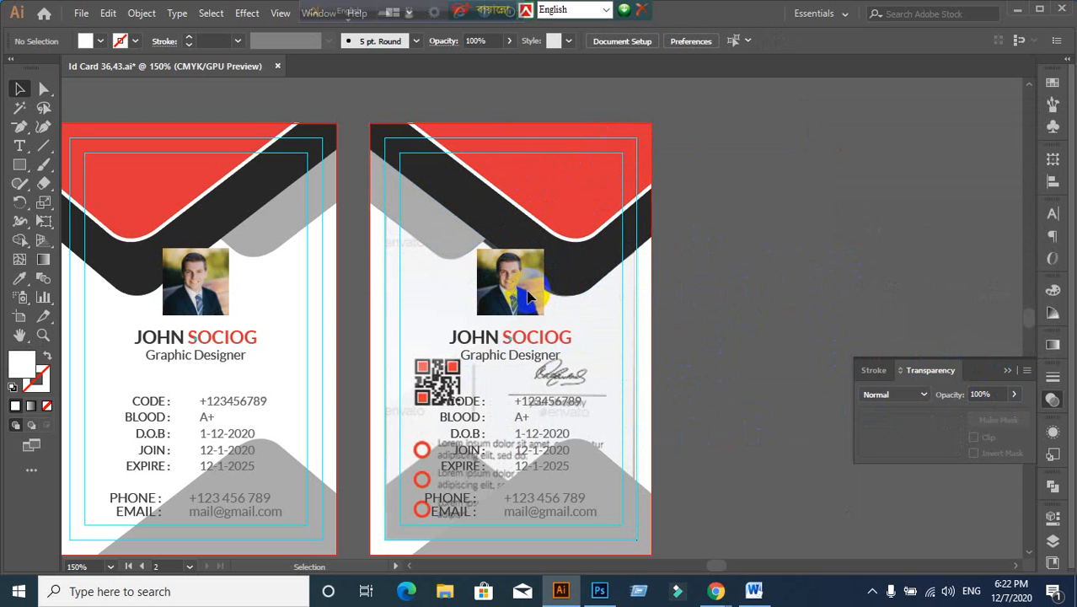
Step: Unlock all artwork and move the photo, name and details group off the back card
{"action": "key", "text": "ctrl+alt+2"}
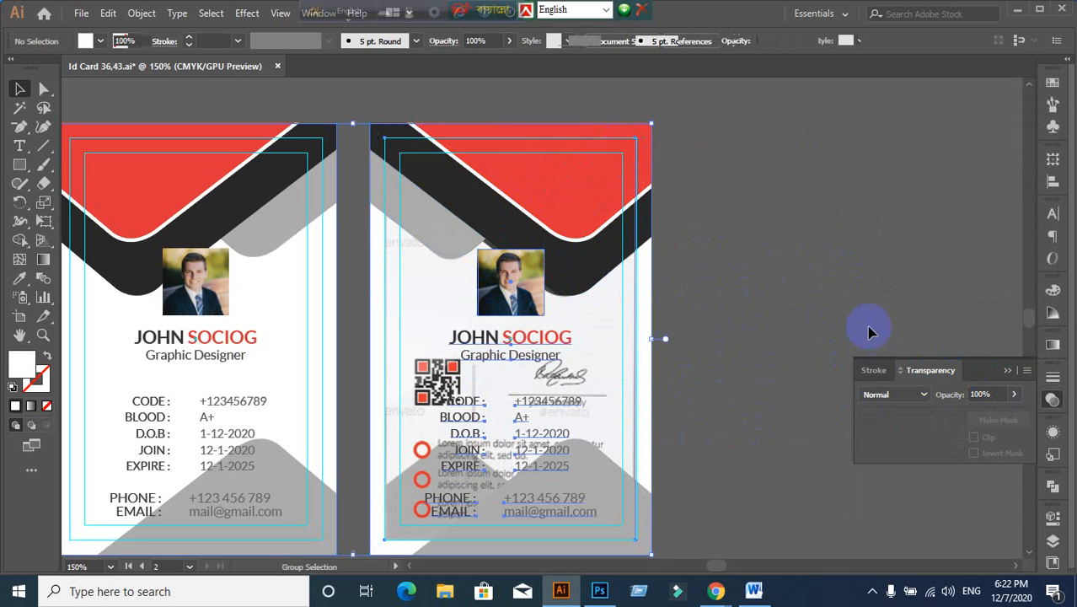
{"action": "left_click", "coordinate": [822, 237]}
{"action": "left_click", "coordinate": [618, 335]}
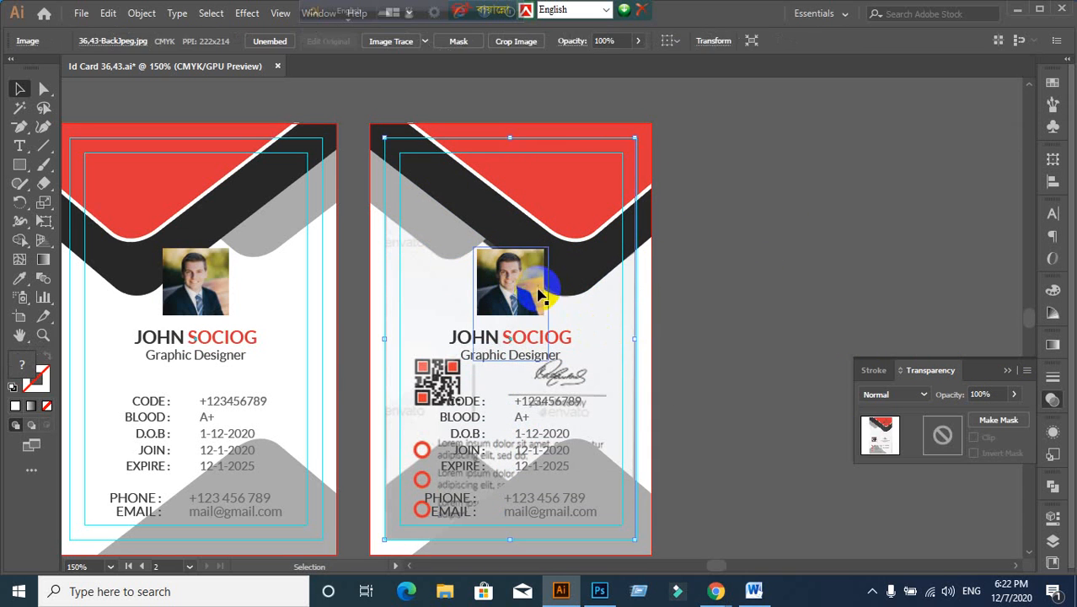
{"action": "left_click_drag", "start_coordinate": [510, 298], "coordinate": [869, 184]}
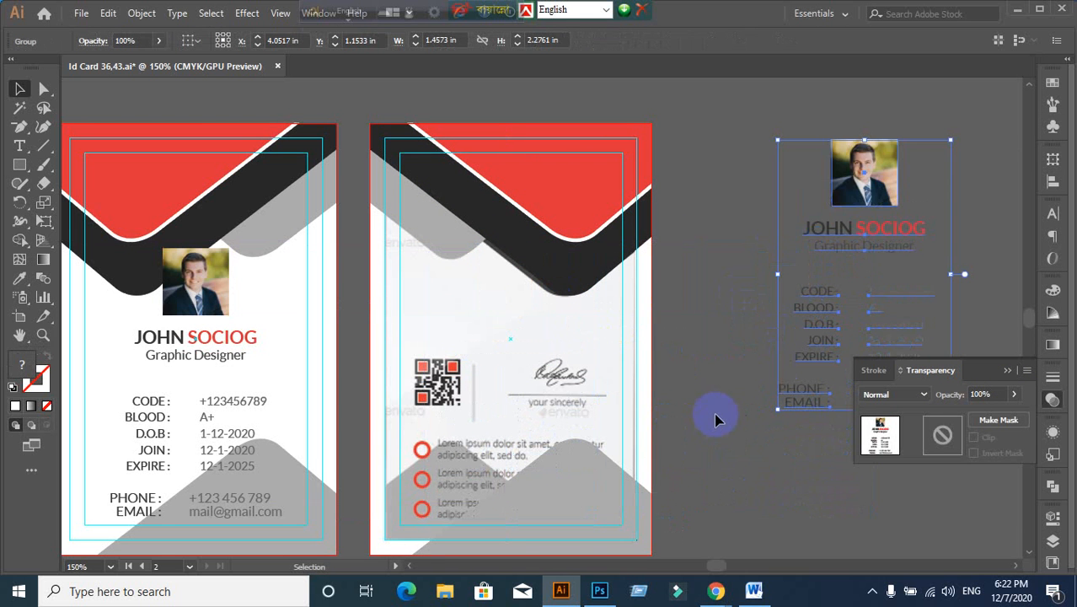
{"action": "left_click_drag", "start_coordinate": [694, 441], "coordinate": [668, 291]}
{"action": "left_click", "coordinate": [745, 413]}
Step: Select and lock the back card's placed image
{"action": "scroll", "coordinate": [722, 383], "scroll_direction": "down", "scroll_amount": 1}
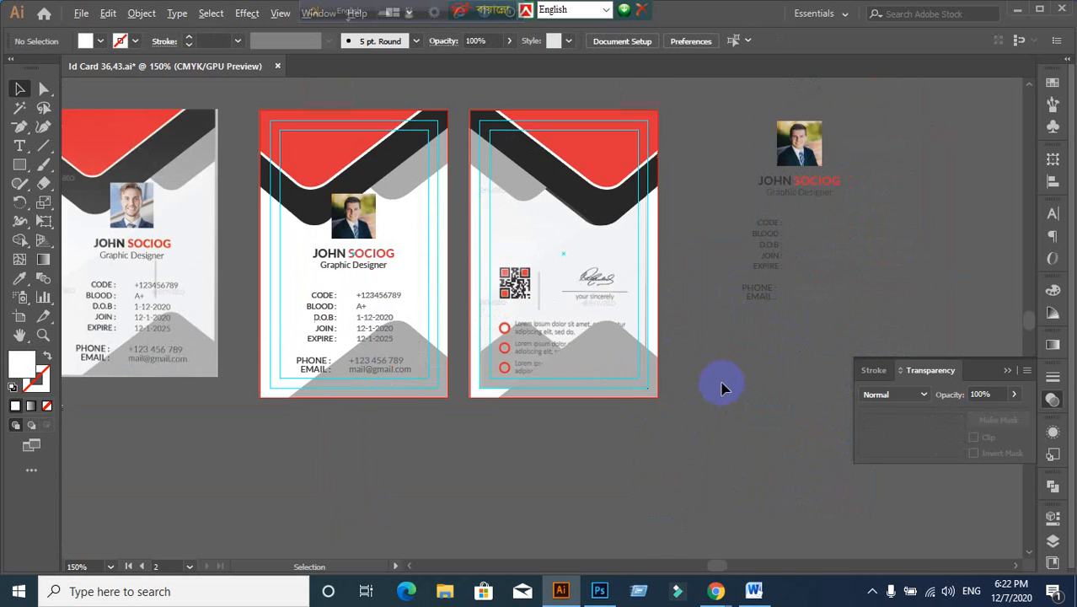
{"action": "scroll", "coordinate": [678, 409], "scroll_direction": "up", "scroll_amount": 1}
{"action": "scroll", "coordinate": [690, 413], "scroll_direction": "down", "scroll_amount": 1}
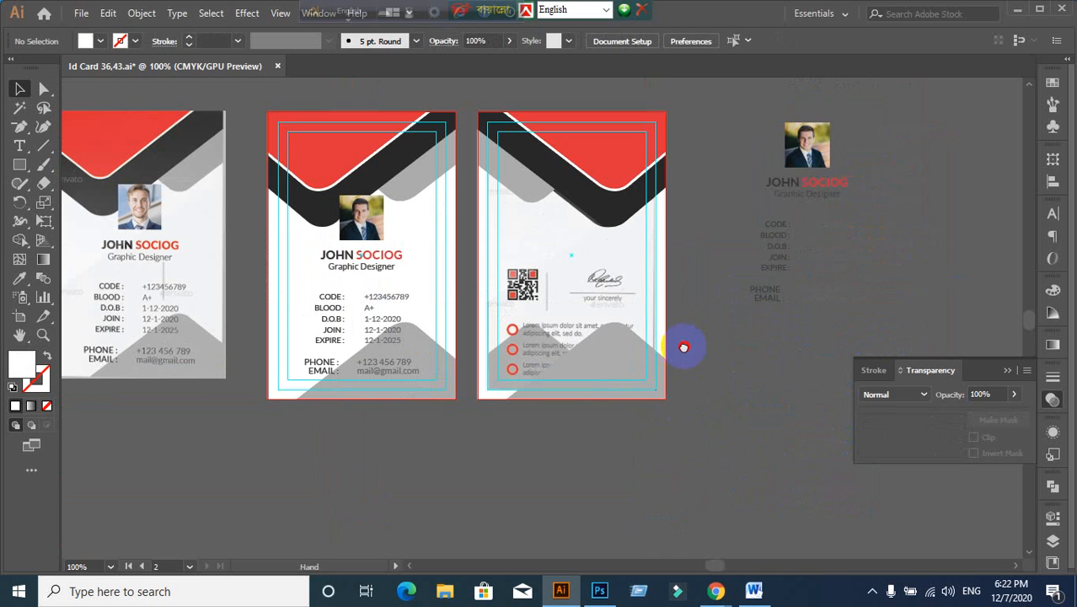
{"action": "left_click", "coordinate": [593, 308]}
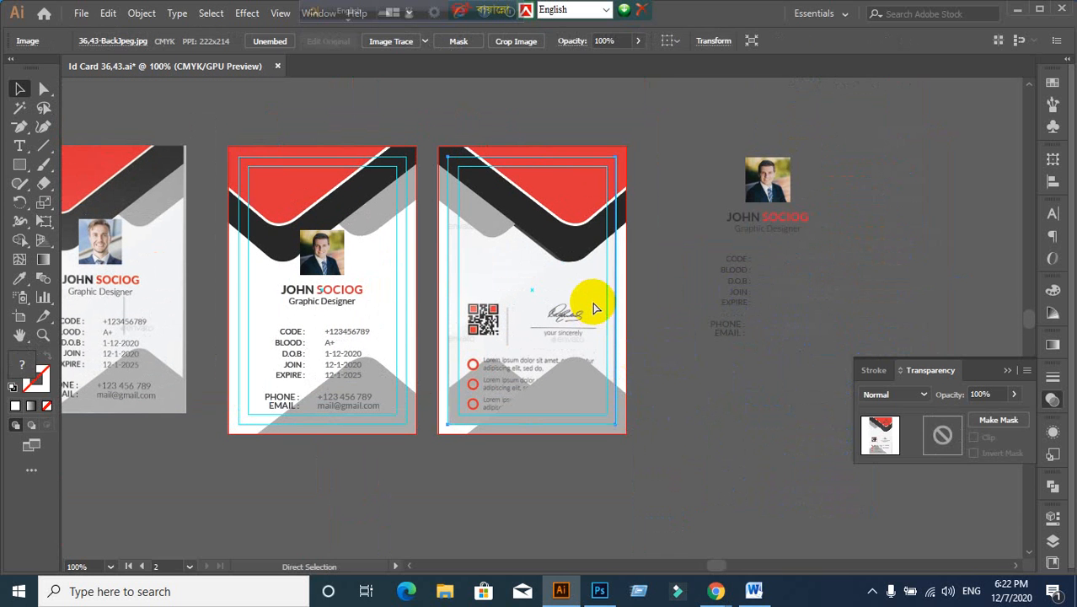
{"action": "key", "text": "ctrl+2"}
Step: Alt-drag a copy of the grey mountain shape from the left card onto the back card
{"action": "left_click_drag", "start_coordinate": [448, 486], "coordinate": [496, 413]}
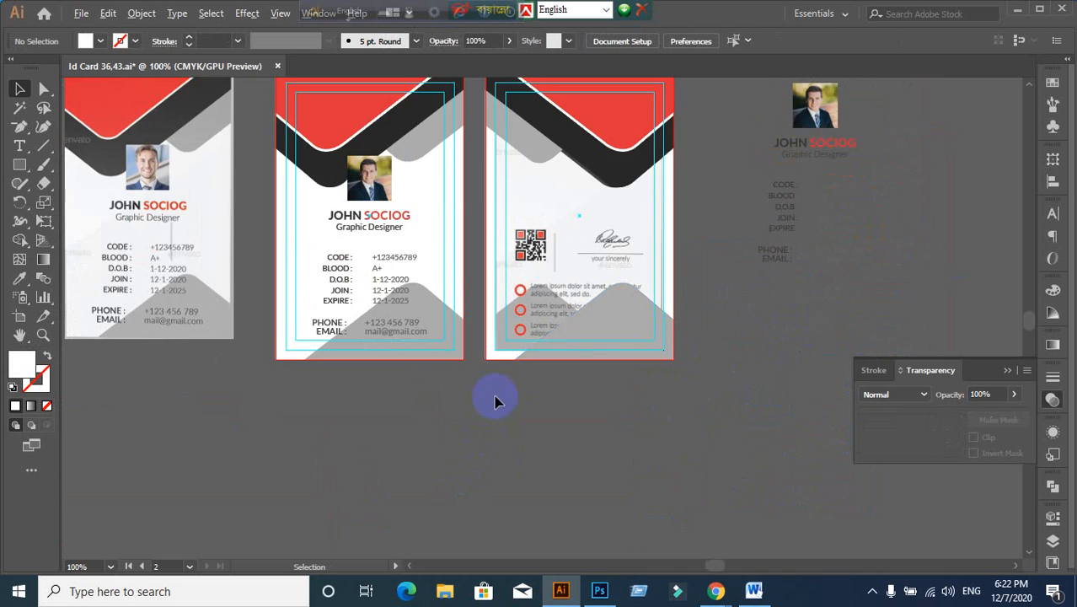
{"action": "left_click", "coordinate": [403, 281]}
{"action": "left_click_drag", "start_coordinate": [408, 283], "coordinate": [718, 309]}
{"action": "left_click", "coordinate": [531, 435]}
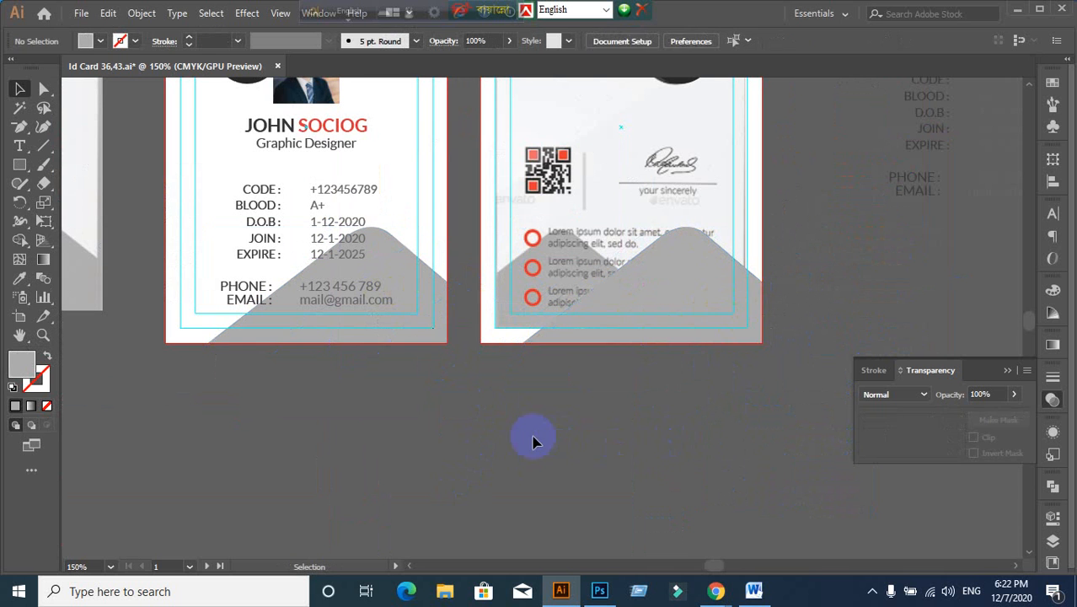
{"action": "scroll", "coordinate": [532, 440], "scroll_direction": "up", "scroll_amount": 1}
{"action": "scroll", "coordinate": [565, 449], "scroll_direction": "down", "scroll_amount": 1}
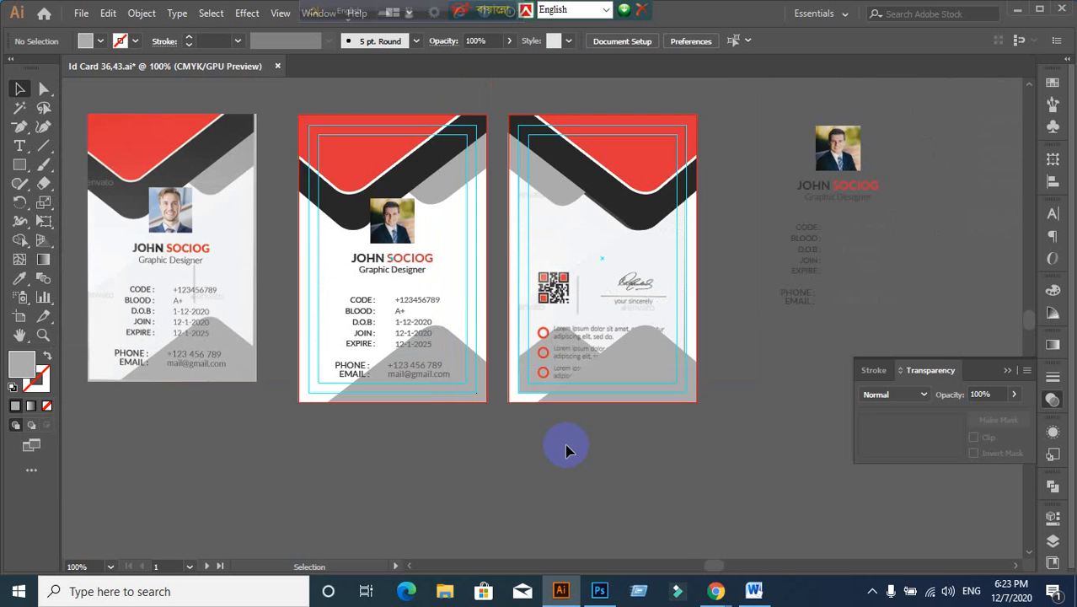
{"action": "scroll", "coordinate": [595, 441], "scroll_direction": "up", "scroll_amount": 1}
{"action": "left_click_drag", "start_coordinate": [676, 342], "coordinate": [552, 352]}
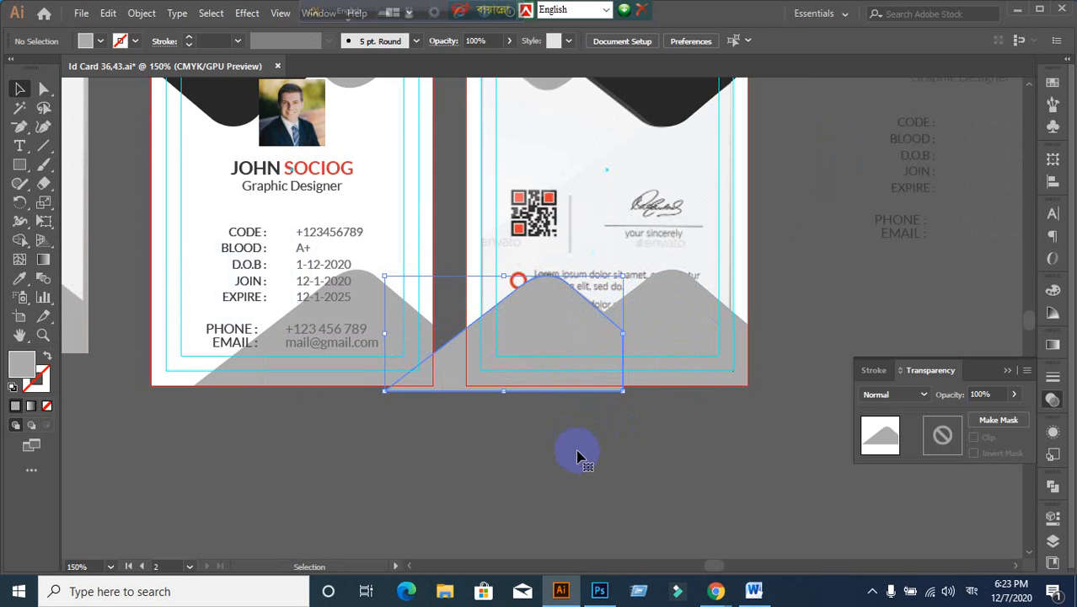
{"action": "left_click", "coordinate": [101, 43]}
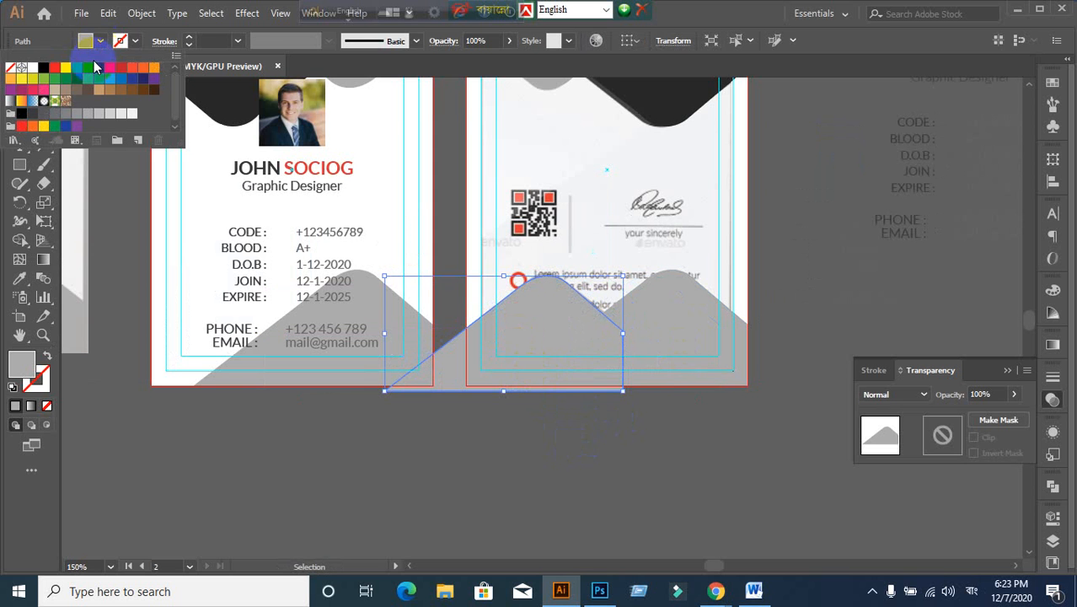
{"action": "left_click", "coordinate": [67, 69]}
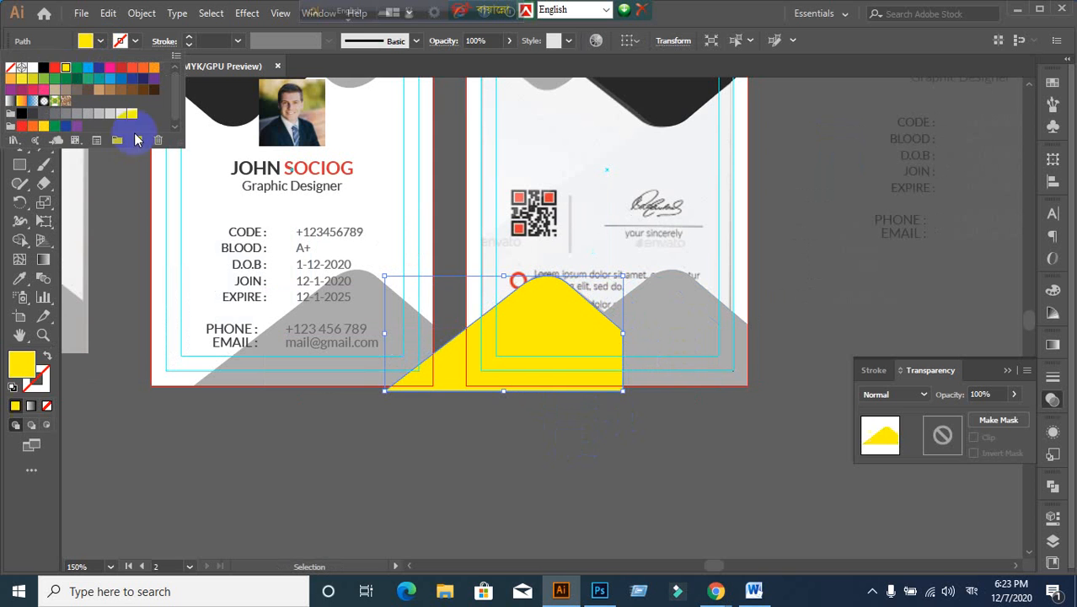
{"action": "left_click", "coordinate": [658, 455]}
{"action": "left_click", "coordinate": [549, 425]}
{"action": "left_click", "coordinate": [500, 378]}
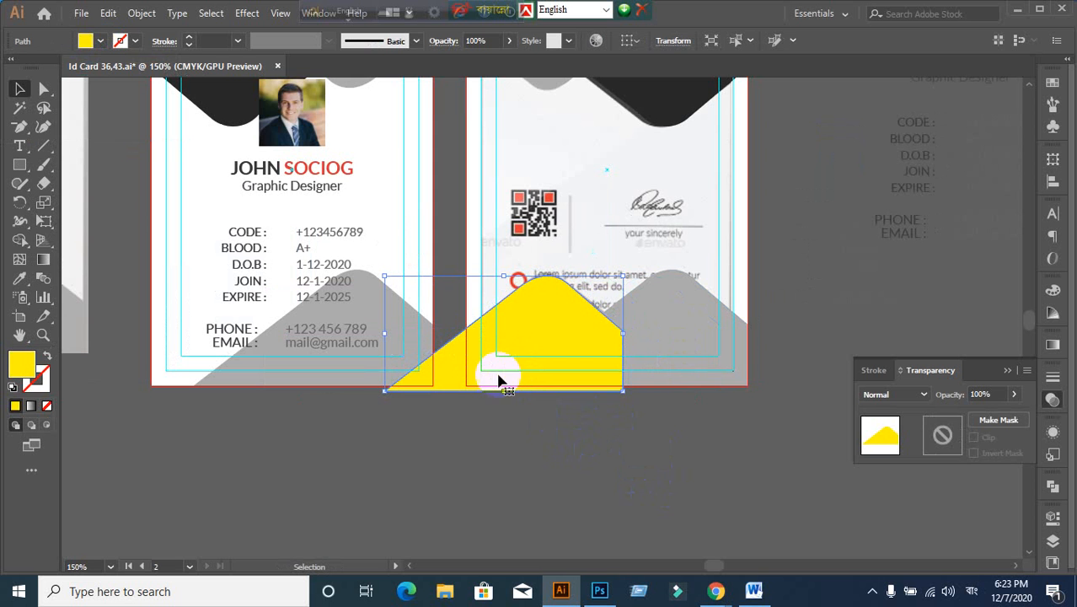
{"action": "right_click", "coordinate": [498, 370]}
{"action": "mouse_move", "coordinate": [558, 285]}
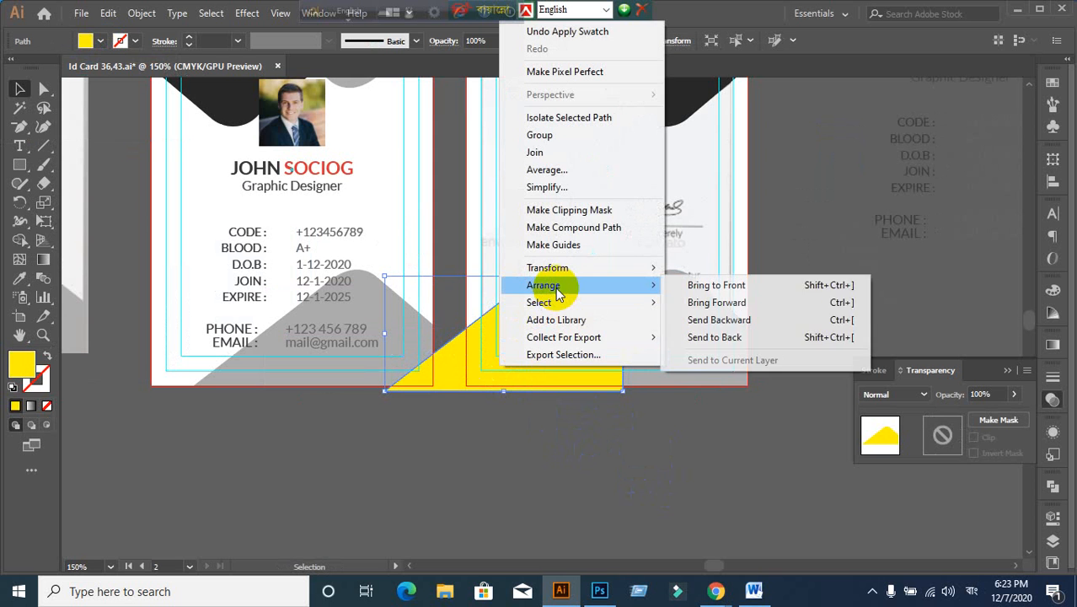
{"action": "left_click", "coordinate": [731, 324]}
{"action": "left_click", "coordinate": [632, 450]}
{"action": "left_click", "coordinate": [543, 361]}
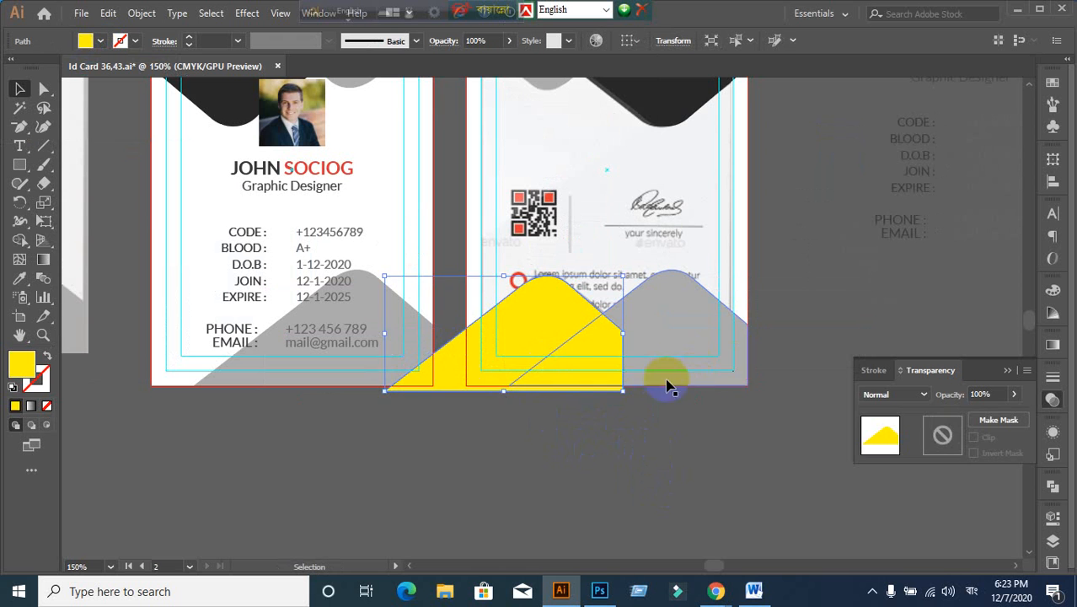
{"action": "left_click", "coordinate": [696, 377]}
{"action": "key", "text": "ctrl+bracketright"}
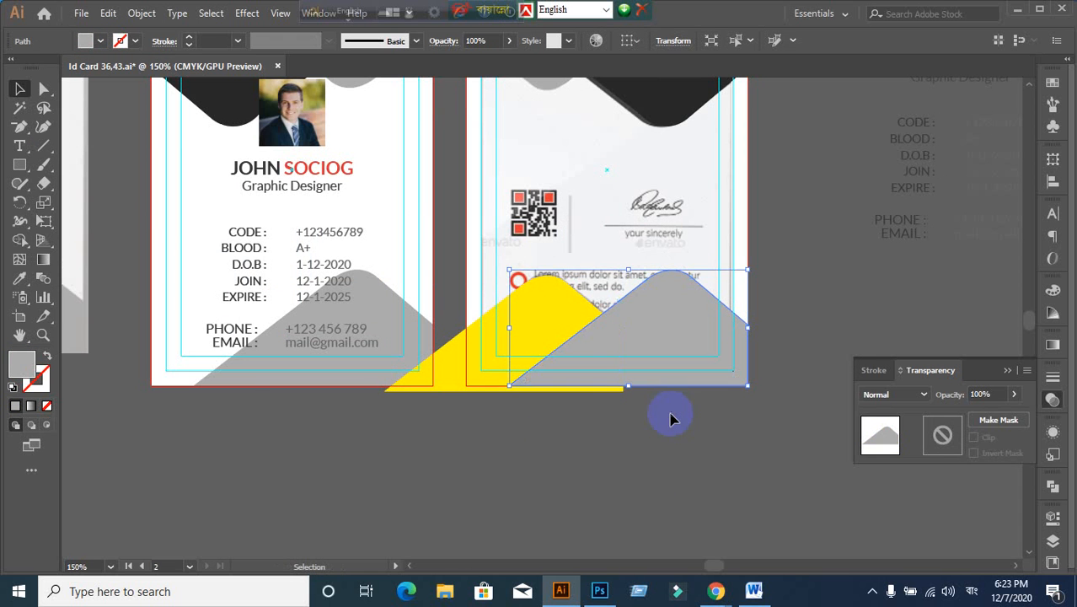
{"action": "left_click", "coordinate": [668, 444]}
{"action": "left_click", "coordinate": [544, 380]}
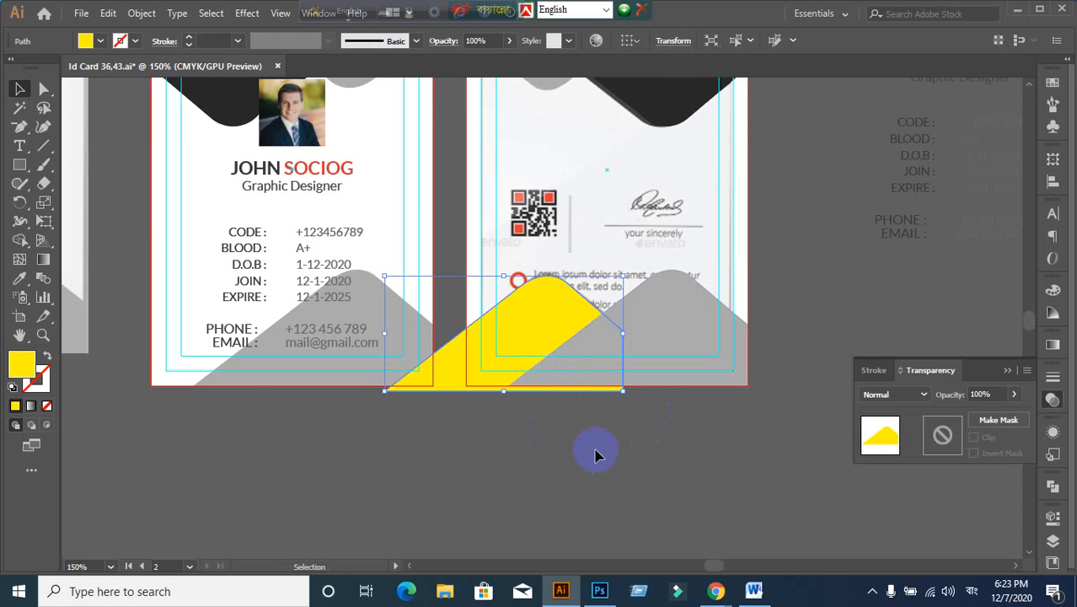
{"action": "left_click", "coordinate": [686, 365], "text": "shift"}
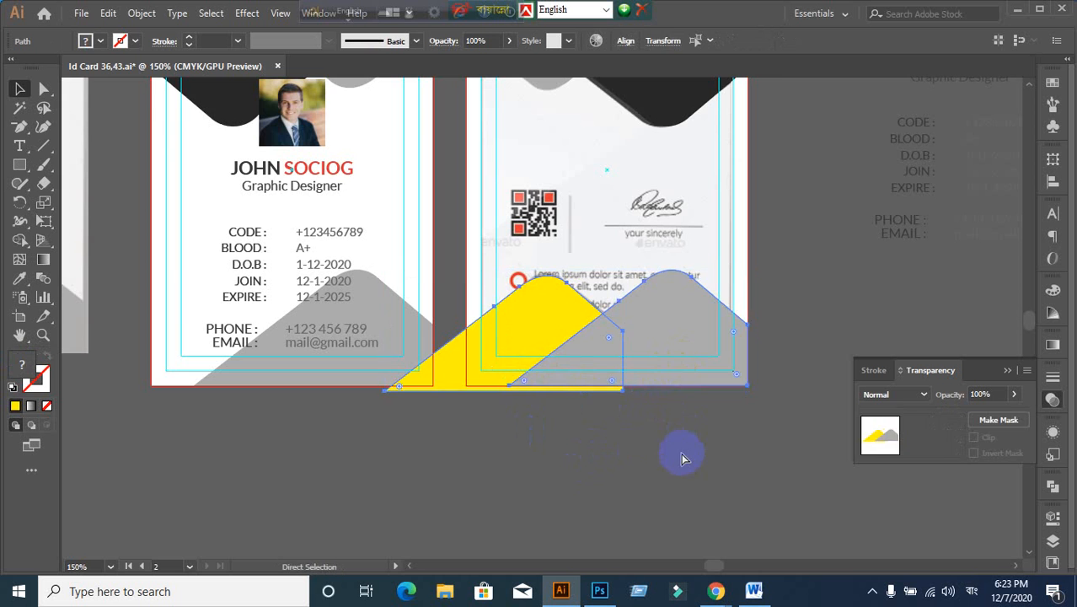
{"action": "key", "text": "Delete"}
{"action": "scroll", "coordinate": [644, 308], "scroll_direction": "up", "scroll_amount": 1}
{"action": "left_click_drag", "start_coordinate": [451, 231], "coordinate": [346, 347]}
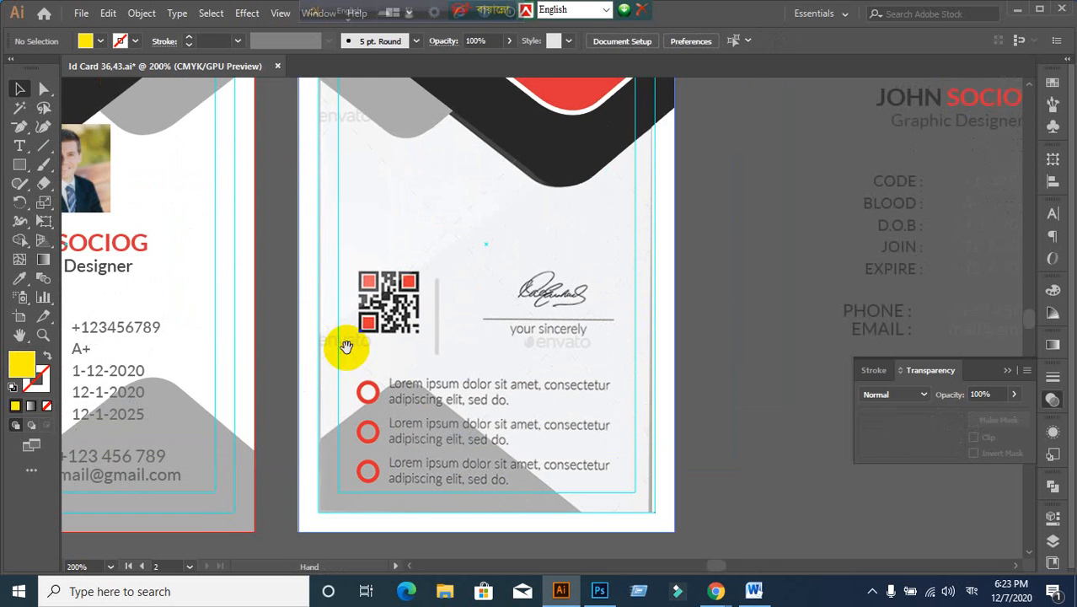
{"action": "scroll", "coordinate": [471, 363], "scroll_direction": "up", "scroll_amount": 1}
{"action": "scroll", "coordinate": [471, 363], "scroll_direction": "down", "scroll_amount": 1}
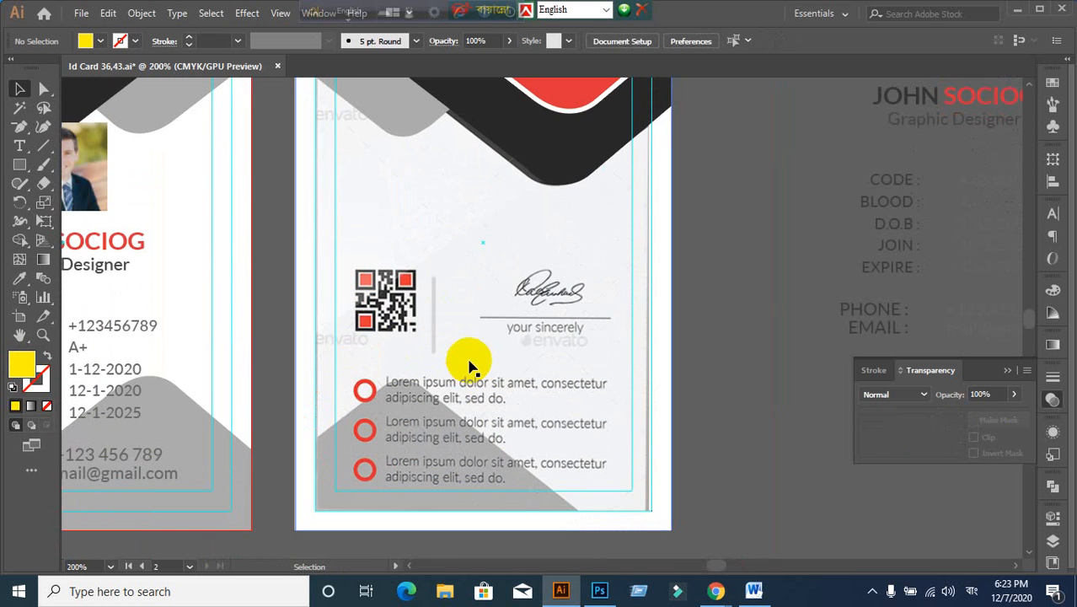
{"action": "scroll", "coordinate": [470, 367], "scroll_direction": "up", "scroll_amount": 1}
{"action": "scroll", "coordinate": [470, 366], "scroll_direction": "down", "scroll_amount": 1}
{"action": "scroll", "coordinate": [465, 365], "scroll_direction": "down", "scroll_amount": 1}
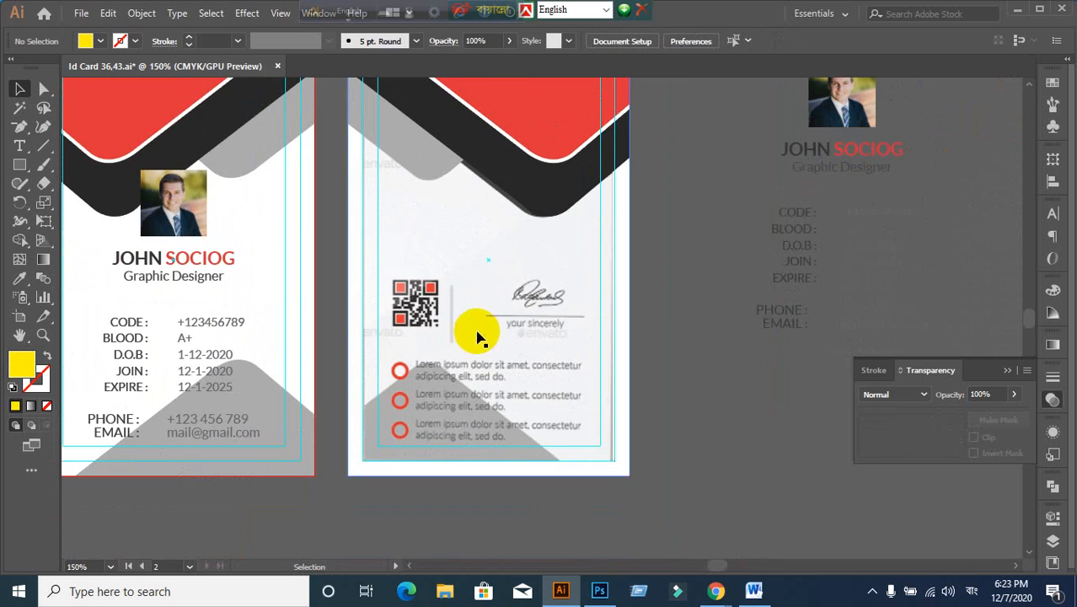
{"action": "scroll", "coordinate": [477, 338], "scroll_direction": "up", "scroll_amount": 2}
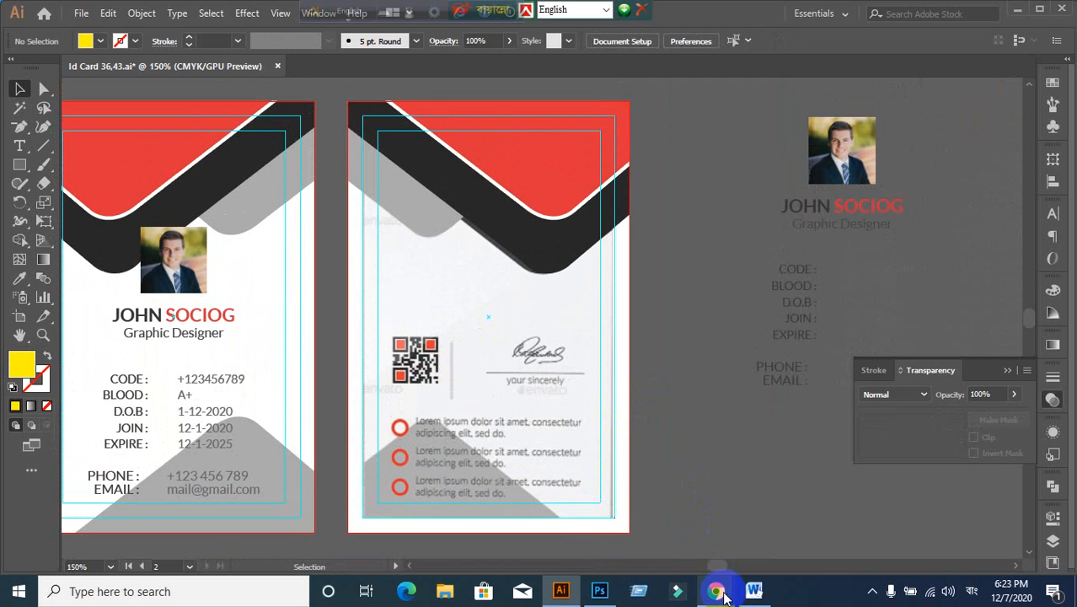
Step: Bring Chrome forward and move the Avro language toolbars off the browser tabs
{"action": "mouse_move", "coordinate": [716, 590]}
{"action": "left_click", "coordinate": [664, 557]}
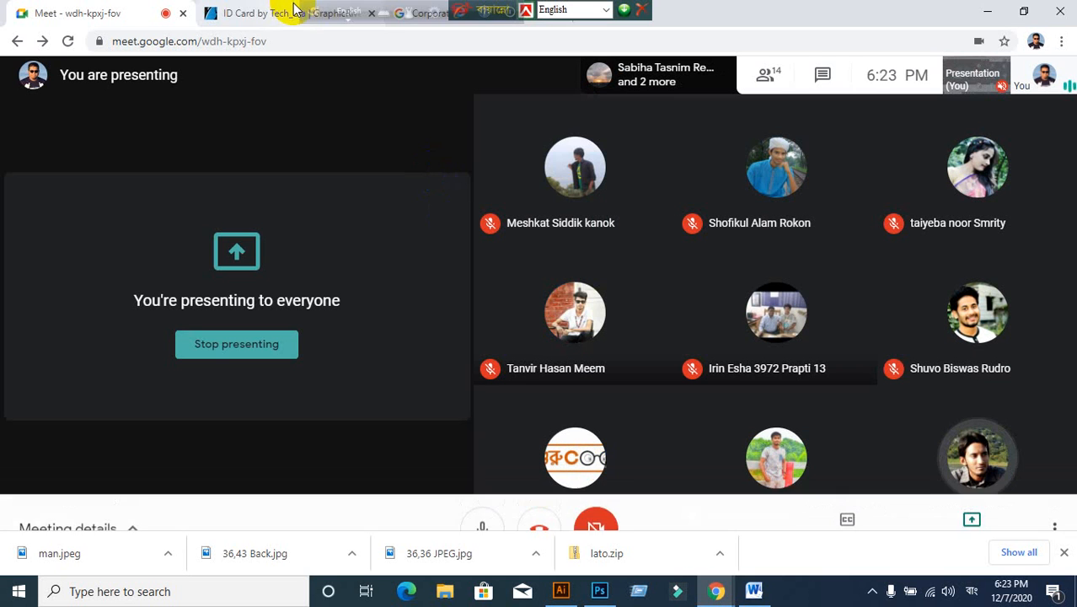
{"action": "left_click_drag", "start_coordinate": [310, 14], "coordinate": [923, 54]}
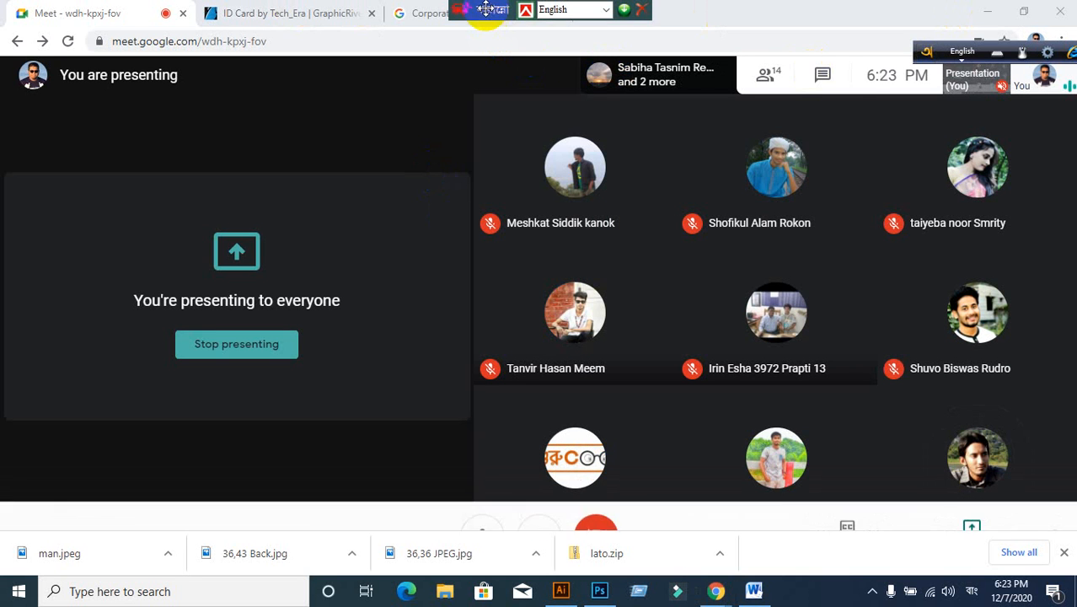
{"action": "left_click_drag", "start_coordinate": [485, 8], "coordinate": [835, 10]}
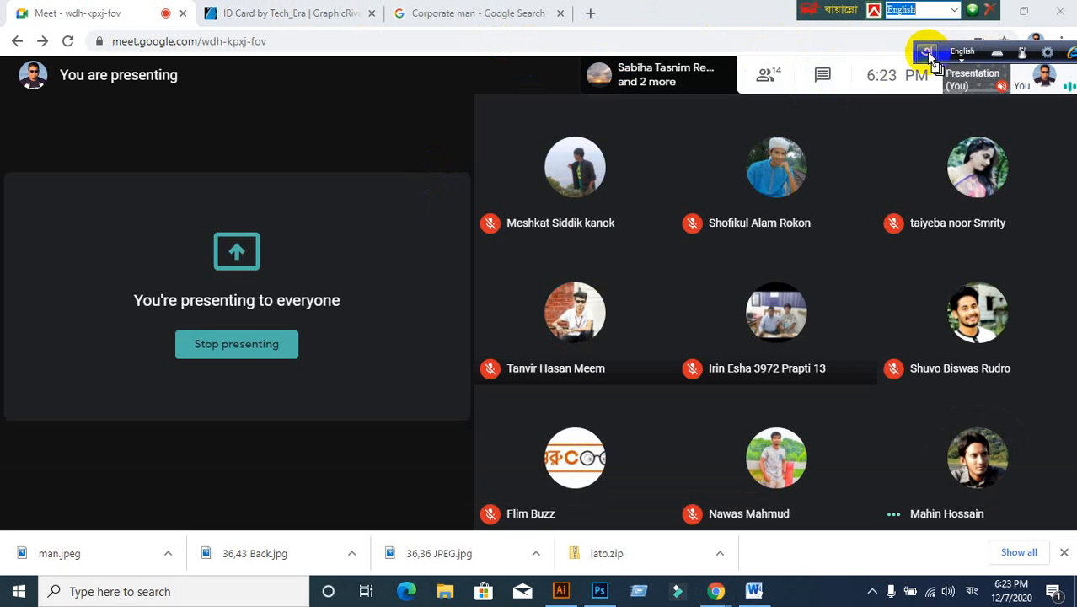
{"action": "left_click_drag", "start_coordinate": [927, 54], "coordinate": [957, 14]}
{"action": "left_click", "coordinate": [691, 88]}
Step: Open the Google home page and remove a stray Bengali character from the search box
{"action": "left_click", "coordinate": [499, 14]}
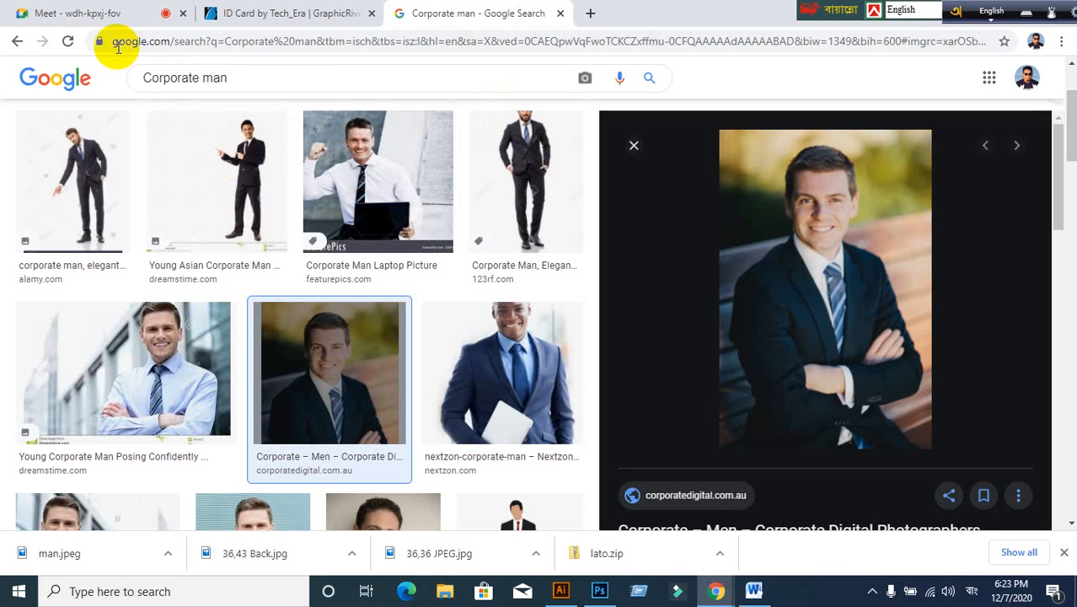
{"action": "left_click", "coordinate": [82, 80]}
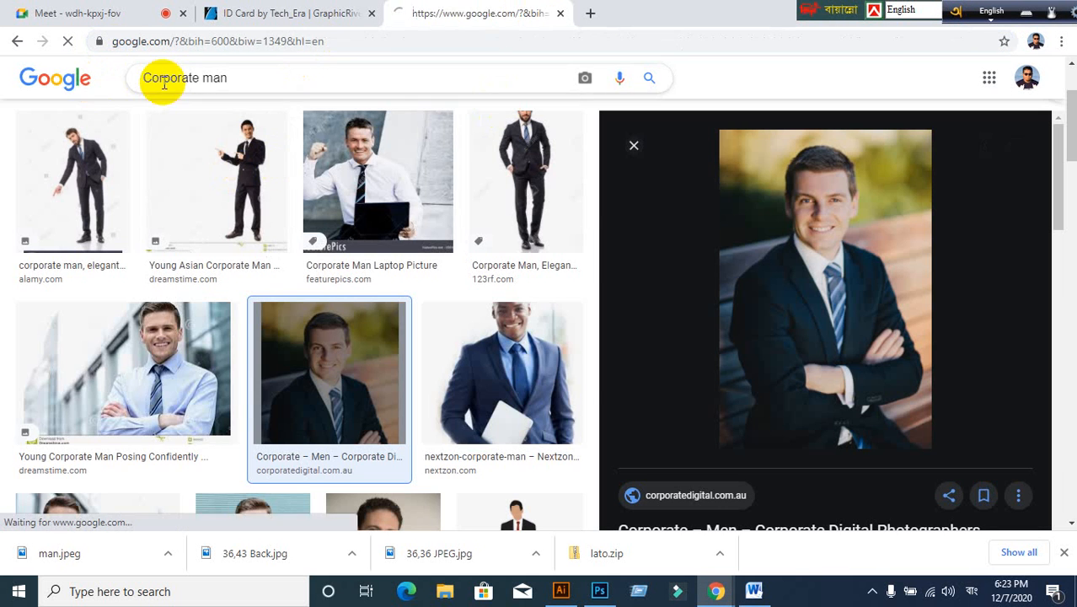
{"action": "left_click", "coordinate": [383, 52]}
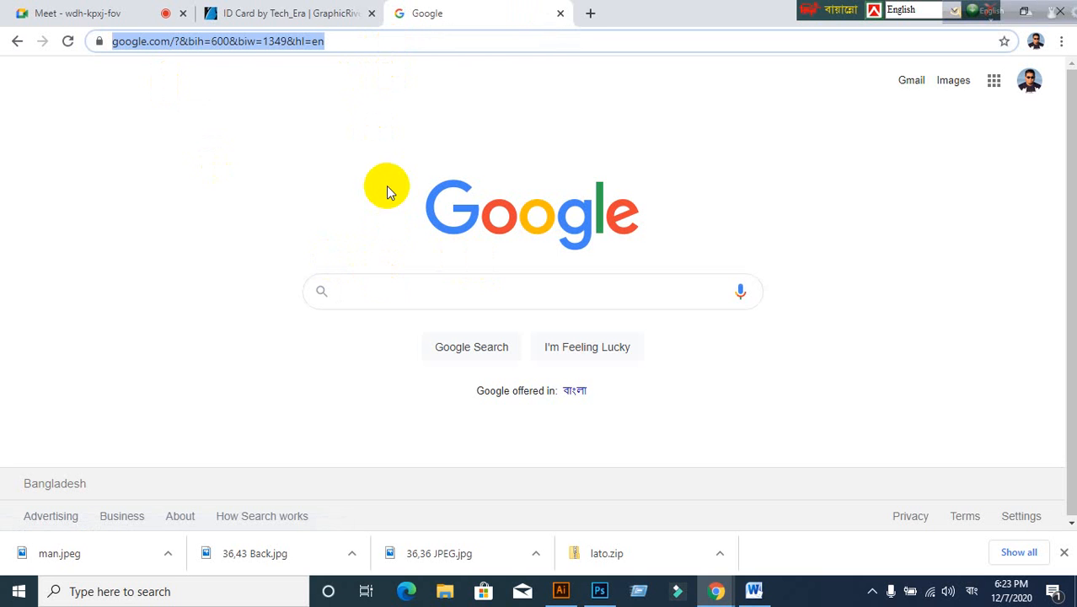
{"action": "left_click", "coordinate": [377, 291]}
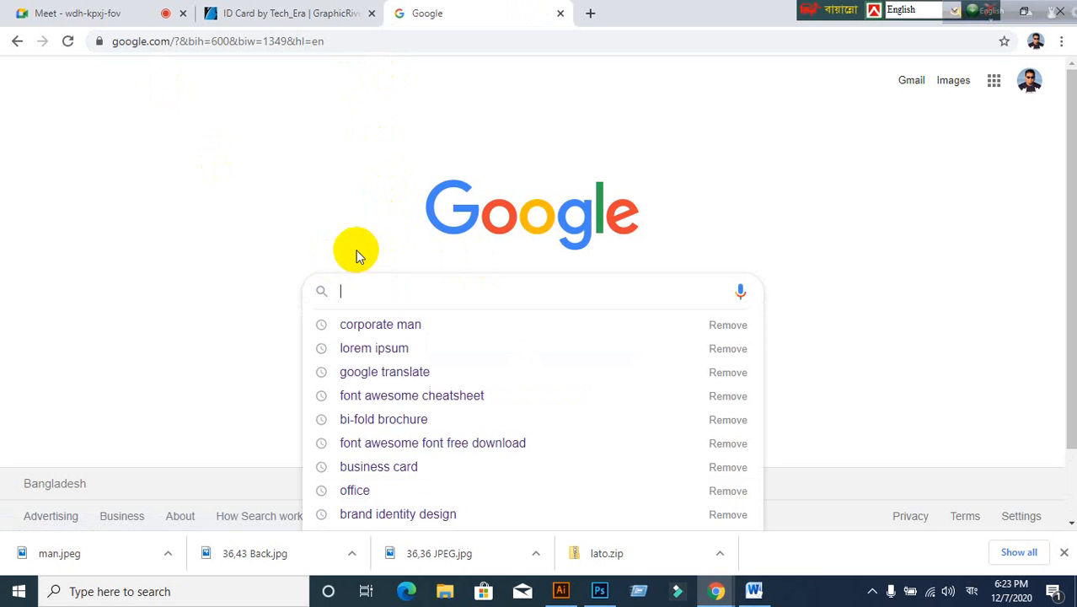
{"action": "type", "text": "ৌ"}
{"action": "key", "text": "BackSpace"}
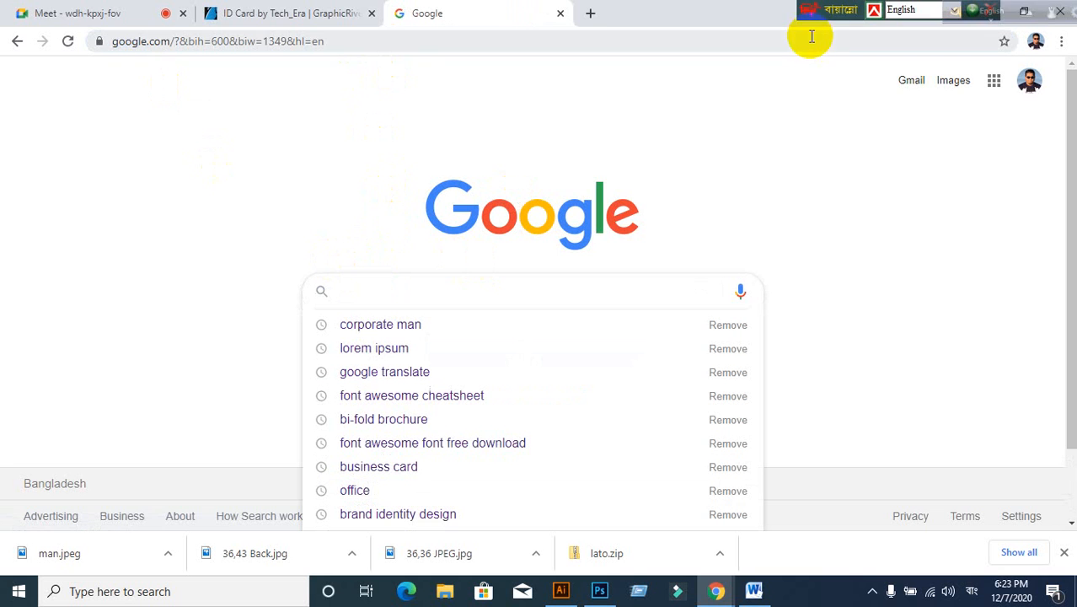
{"action": "left_click_drag", "start_coordinate": [842, 9], "coordinate": [747, 9]}
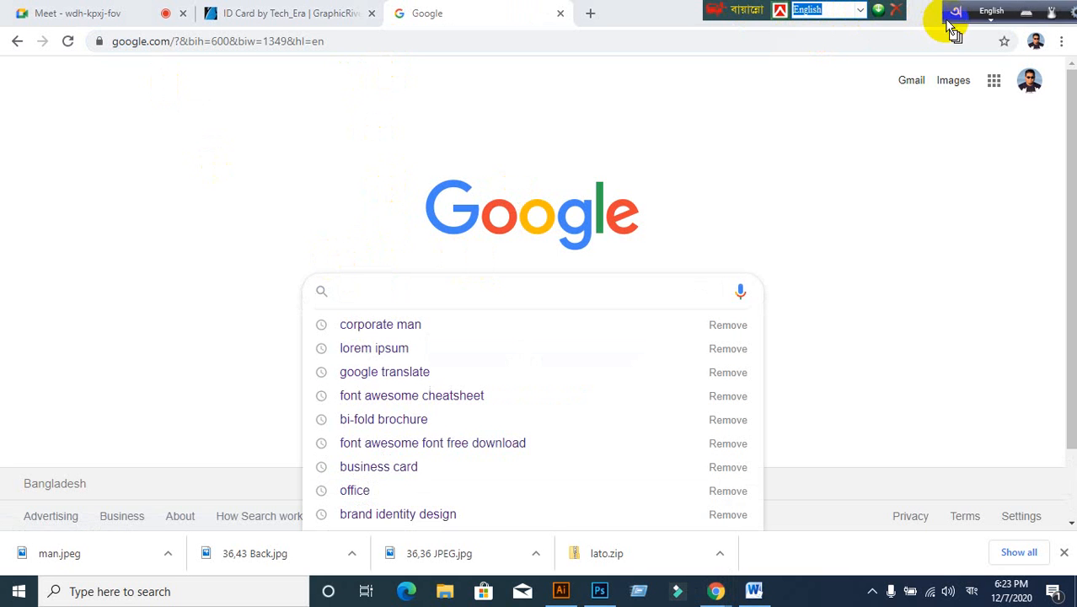
{"action": "left_click", "coordinate": [860, 10]}
{"action": "left_click", "coordinate": [860, 10]}
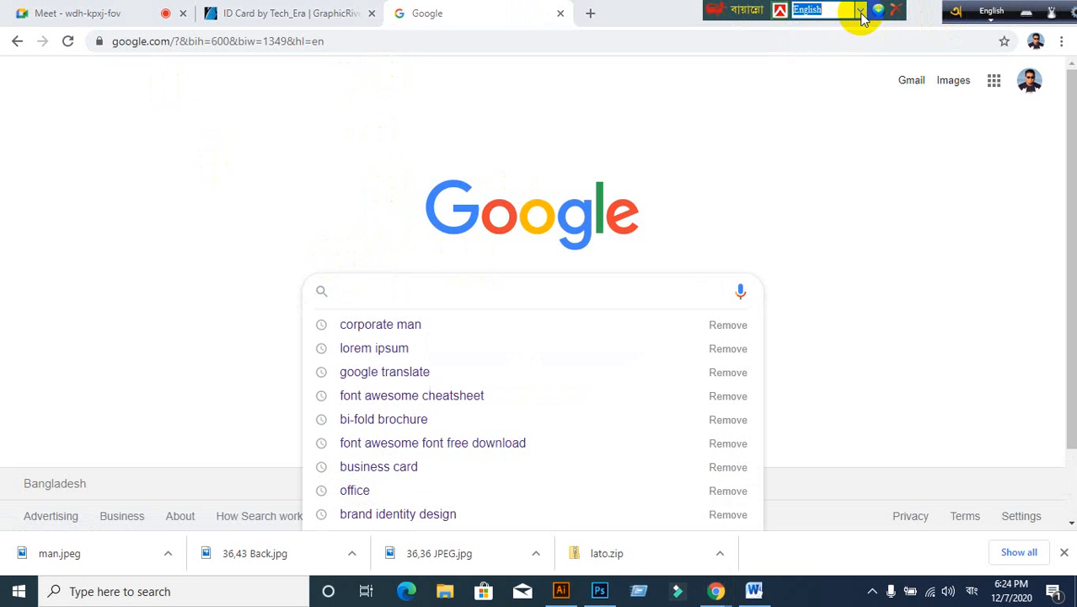
Step: Switch the keyboard to US English and search Google for 'qr code monkey'
{"action": "left_click", "coordinate": [972, 591]}
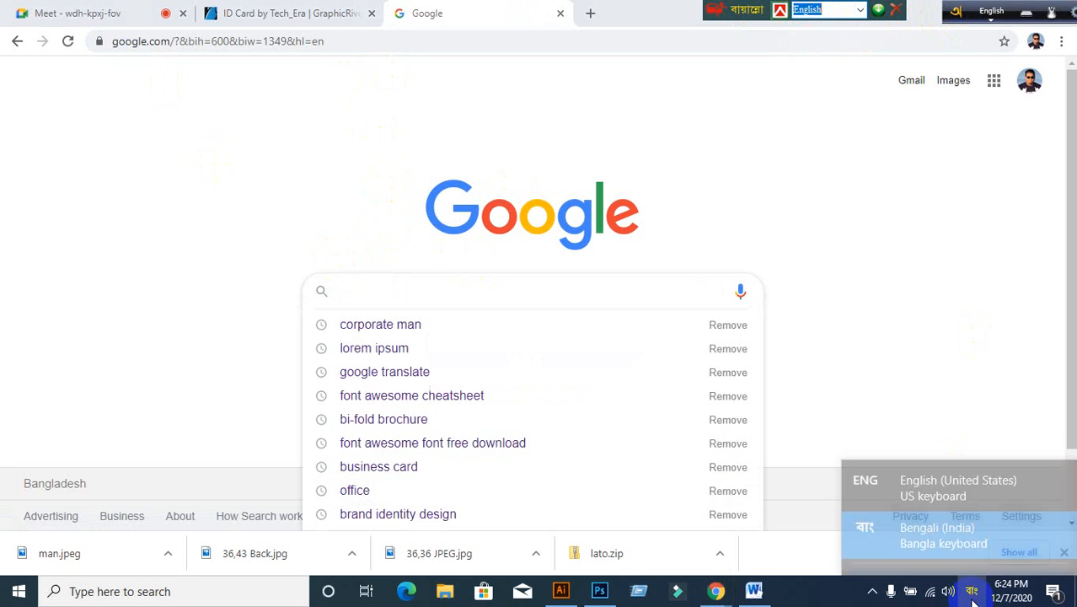
{"action": "left_click", "coordinate": [963, 455]}
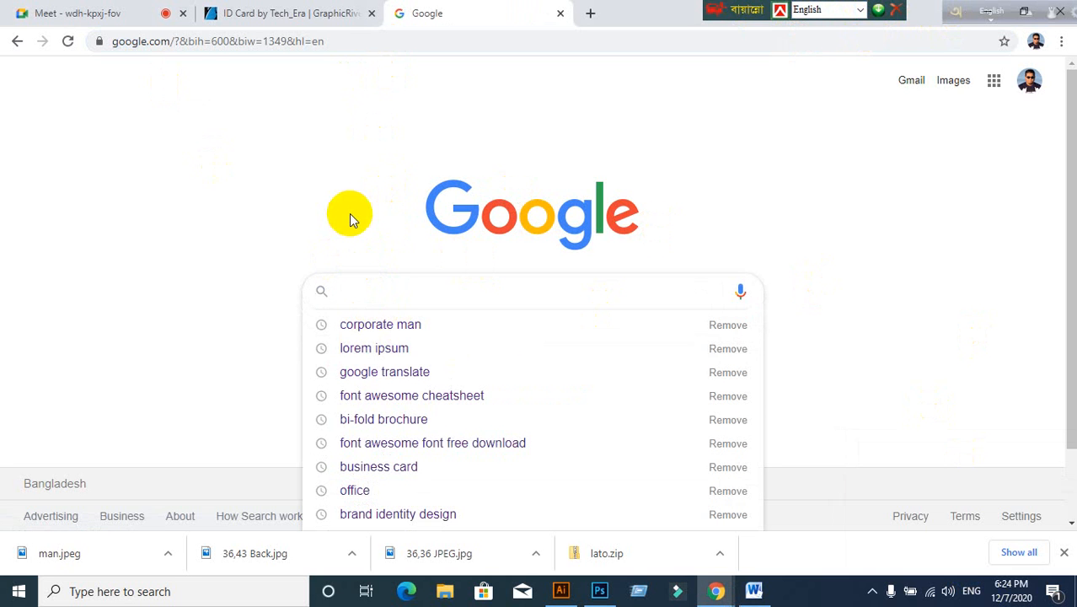
{"action": "type", "text": "qe"}
{"action": "key", "text": "BackSpace"}
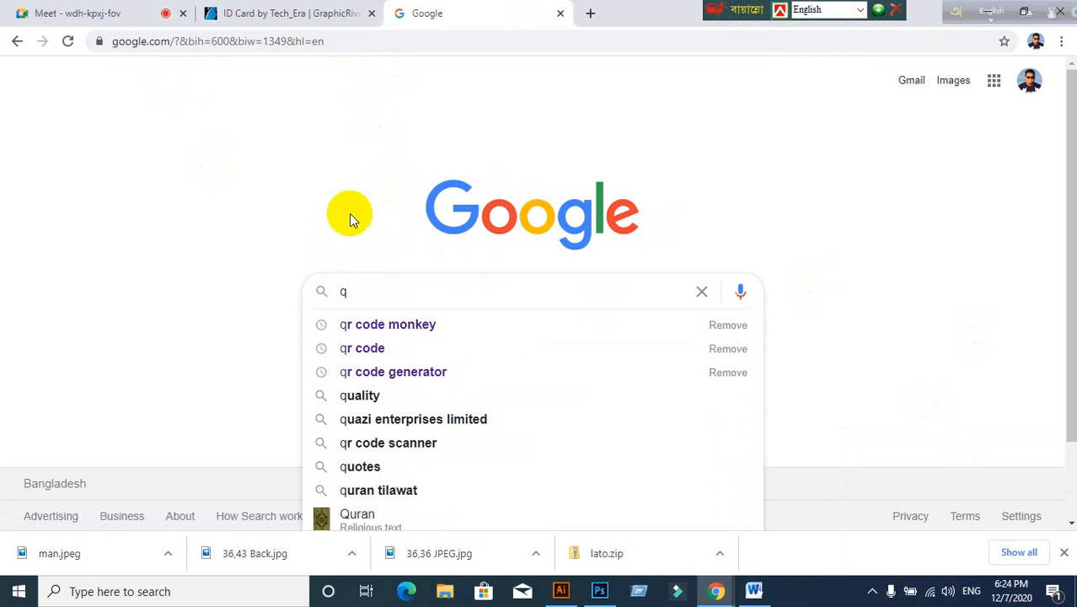
{"action": "left_click", "coordinate": [373, 323]}
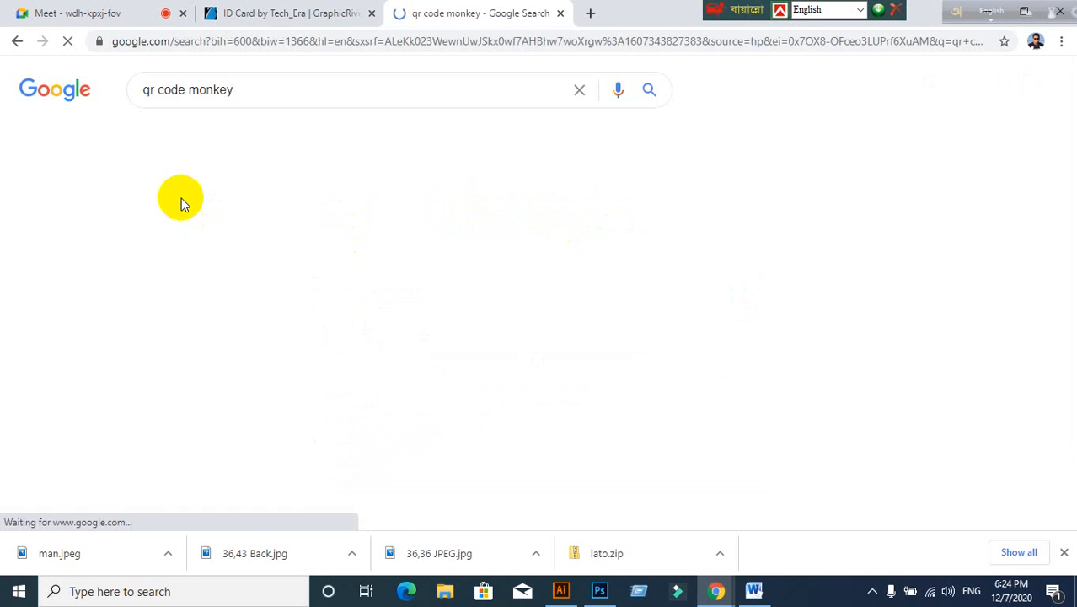
Step: Open QRCode Monkey from the search results and set the QR content type to Text
{"action": "left_click", "coordinate": [199, 228]}
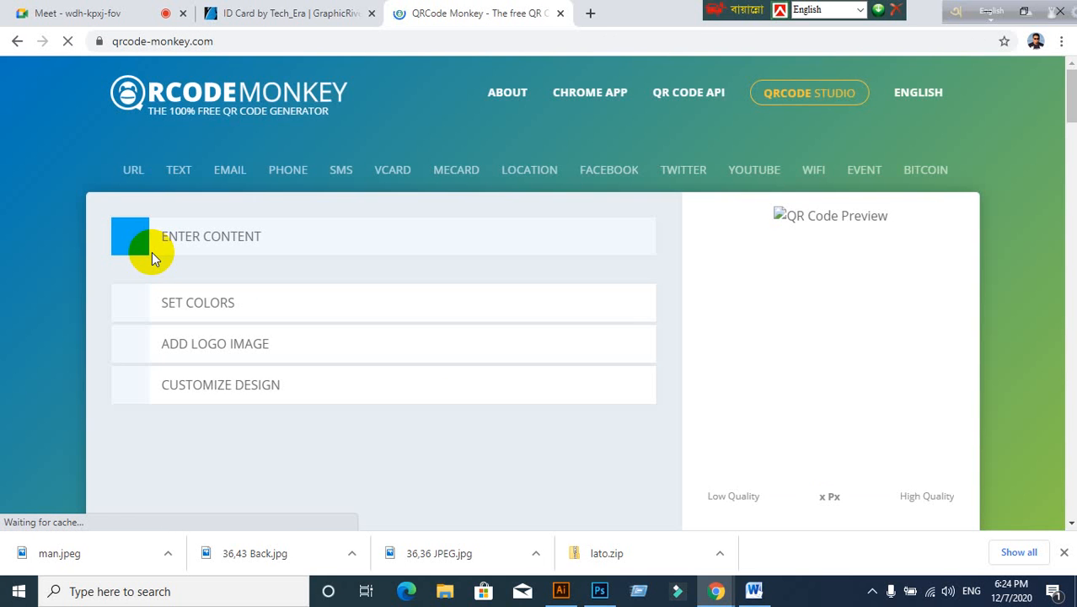
{"action": "scroll", "coordinate": [330, 318], "scroll_direction": "down", "scroll_amount": 1}
{"action": "scroll", "coordinate": [266, 358], "scroll_direction": "up", "scroll_amount": 1}
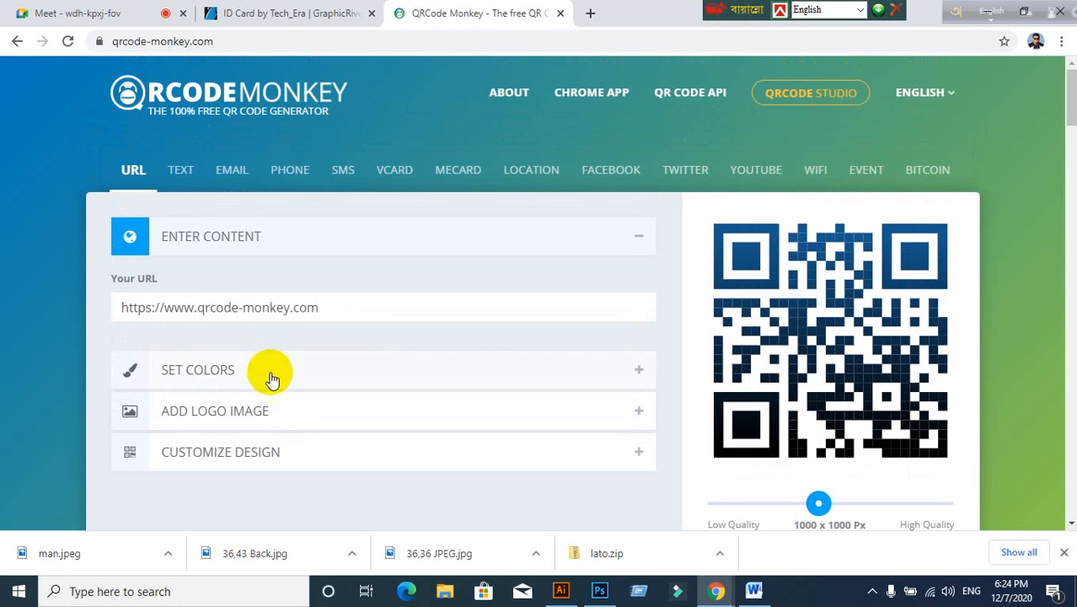
{"action": "left_click", "coordinate": [68, 21]}
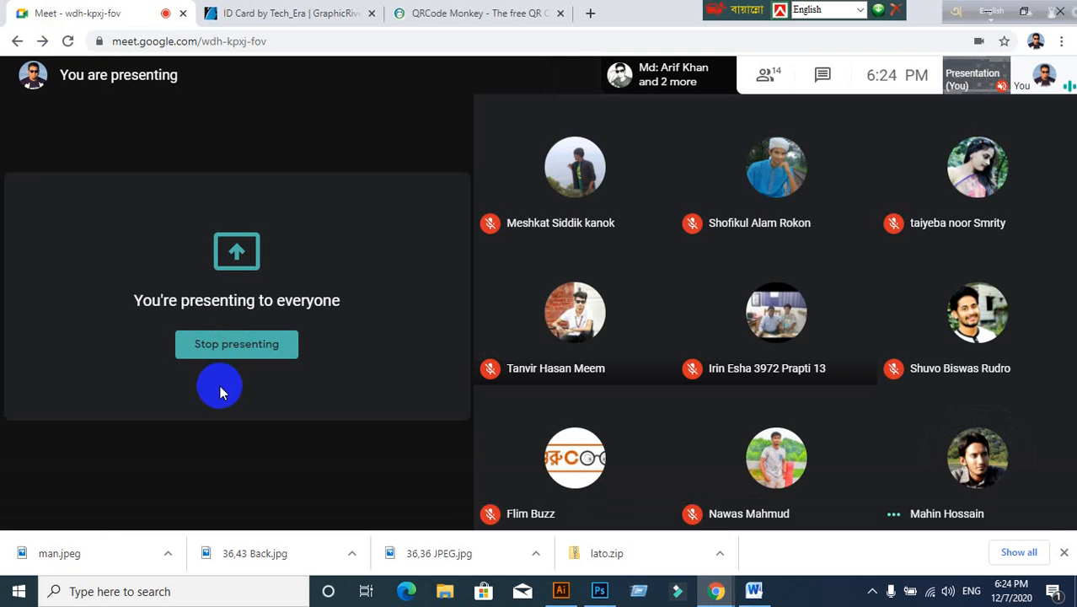
{"action": "left_click", "coordinate": [472, 12]}
{"action": "scroll", "coordinate": [299, 319], "scroll_direction": "down", "scroll_amount": 3}
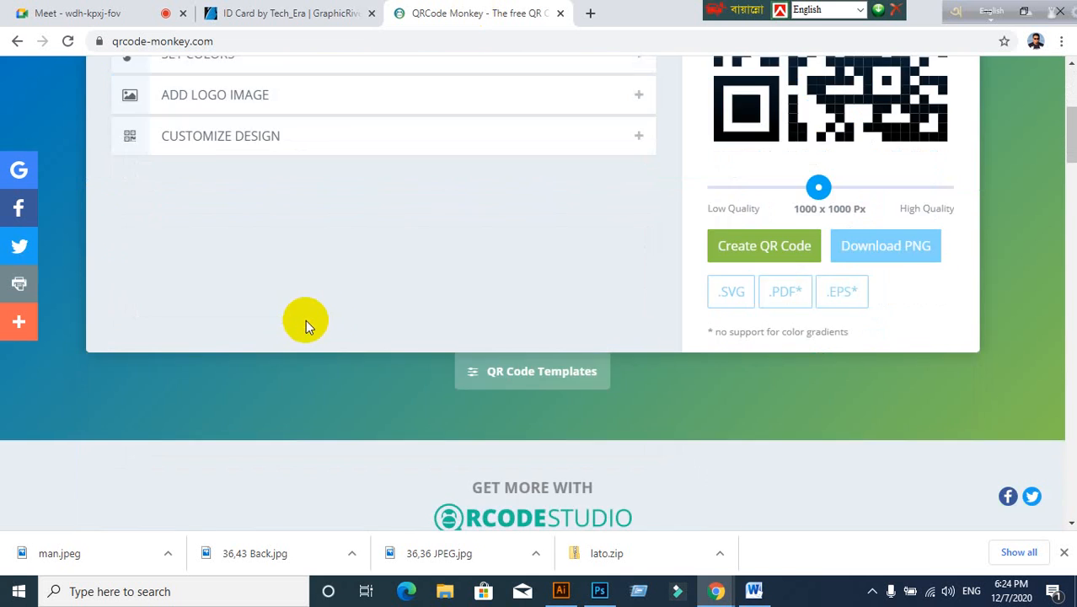
{"action": "scroll", "coordinate": [320, 321], "scroll_direction": "up", "scroll_amount": 2}
{"action": "scroll", "coordinate": [331, 321], "scroll_direction": "up", "scroll_amount": 2}
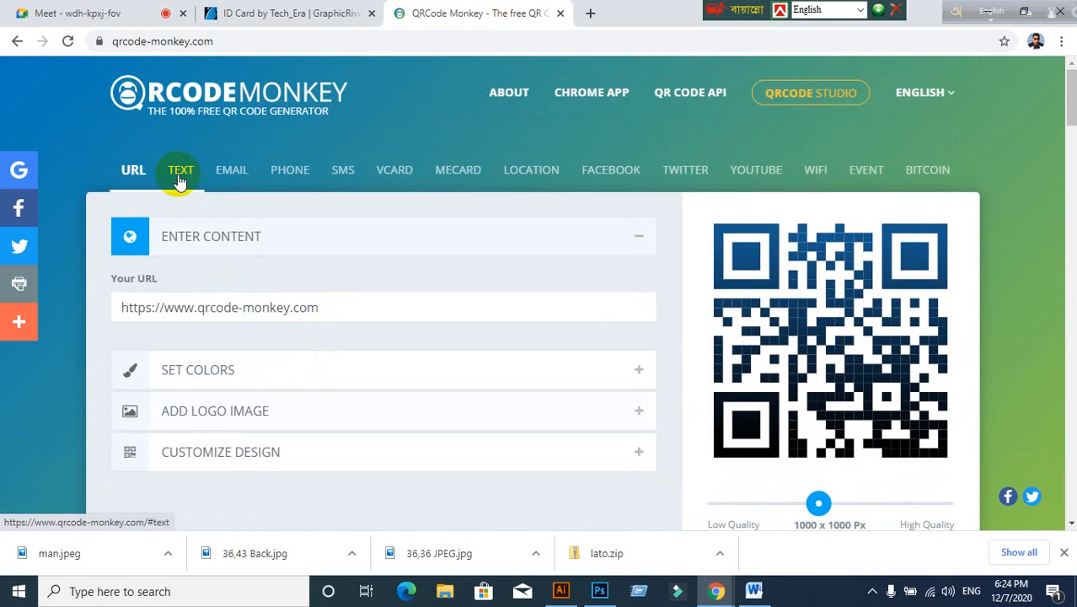
{"action": "left_click", "coordinate": [177, 169]}
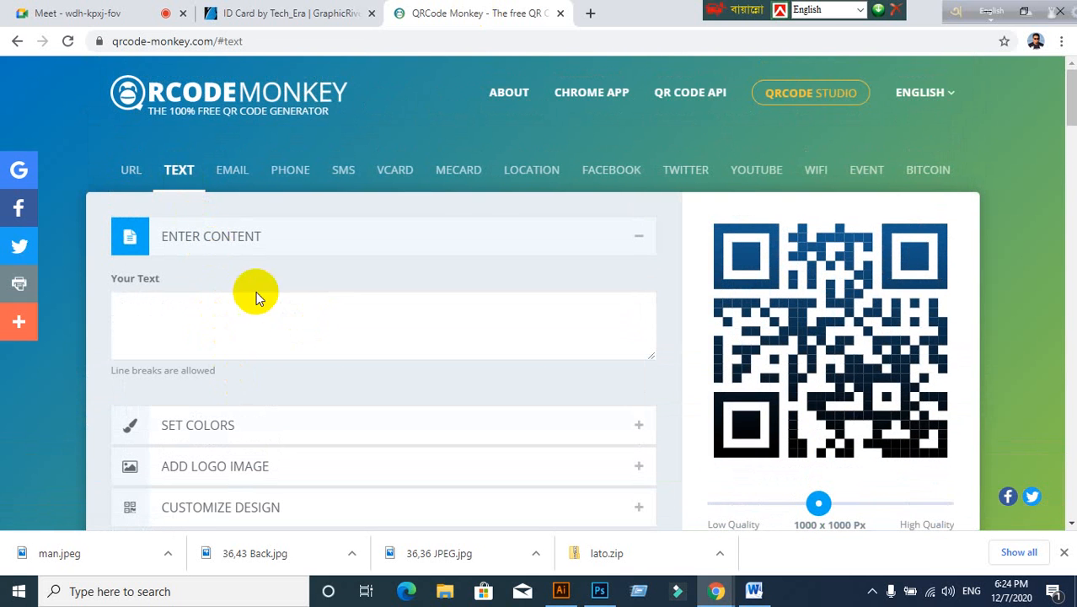
Step: Enter the person's name, a 'Phone:' line with their number and an 'Email' line, then create the QR code
{"action": "left_click", "coordinate": [174, 308]}
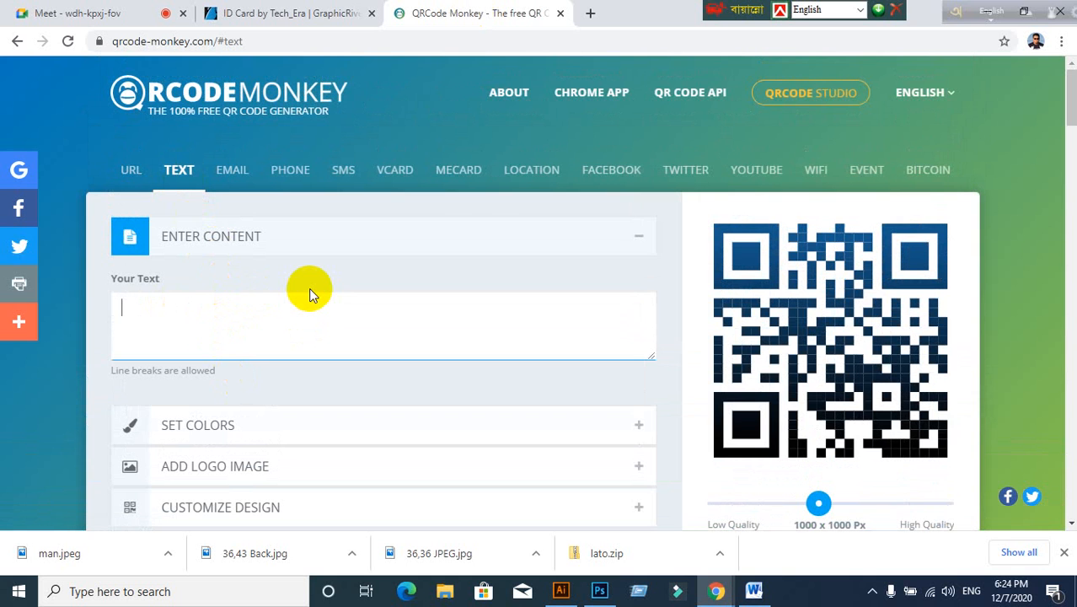
{"action": "key", "text": "Return"}
{"action": "type", "text": "Ph"}
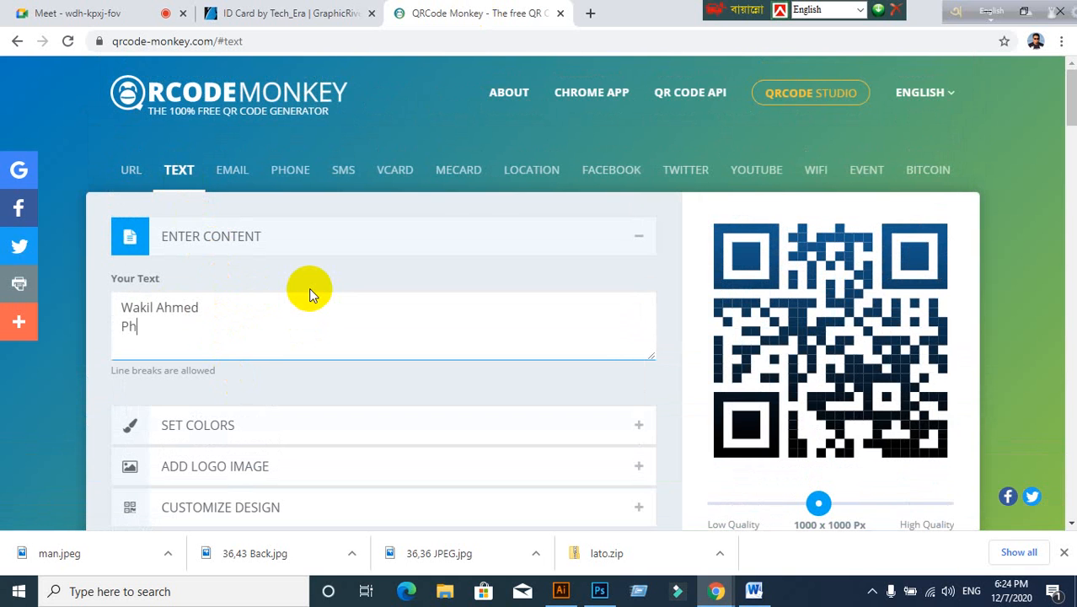
{"action": "key", "text": "Return"}
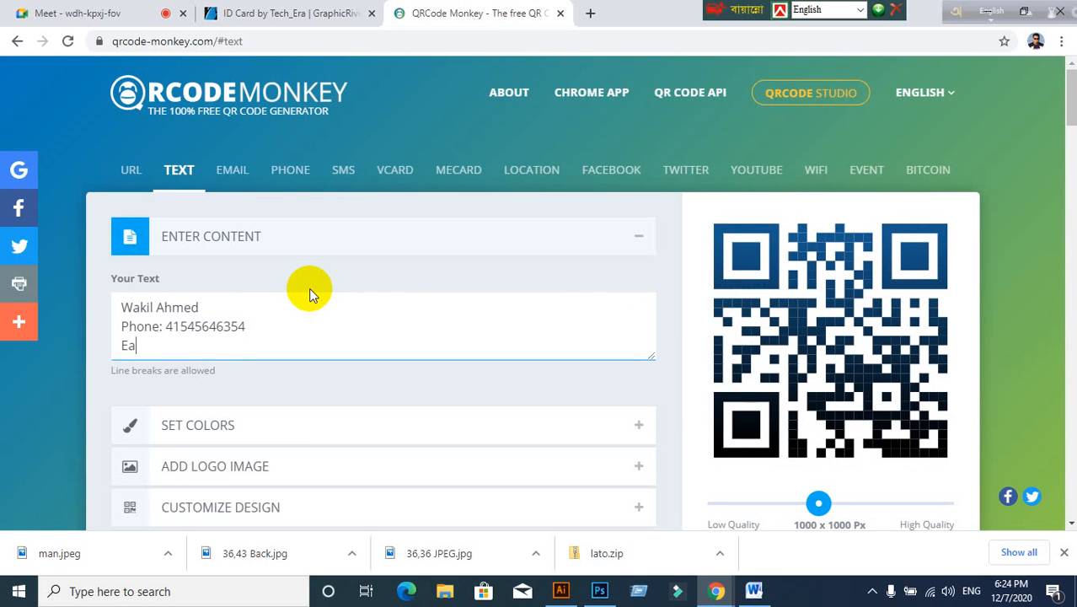
{"action": "type", "text": "Email:fja;sjdfljasdlfkj"}
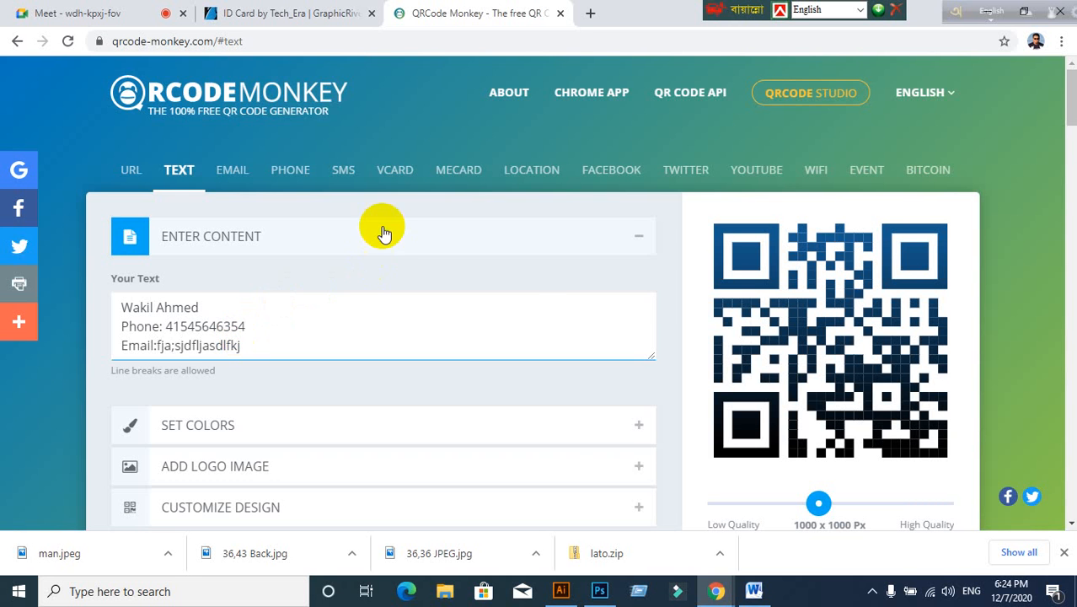
{"action": "scroll", "coordinate": [541, 392], "scroll_direction": "down", "scroll_amount": 1}
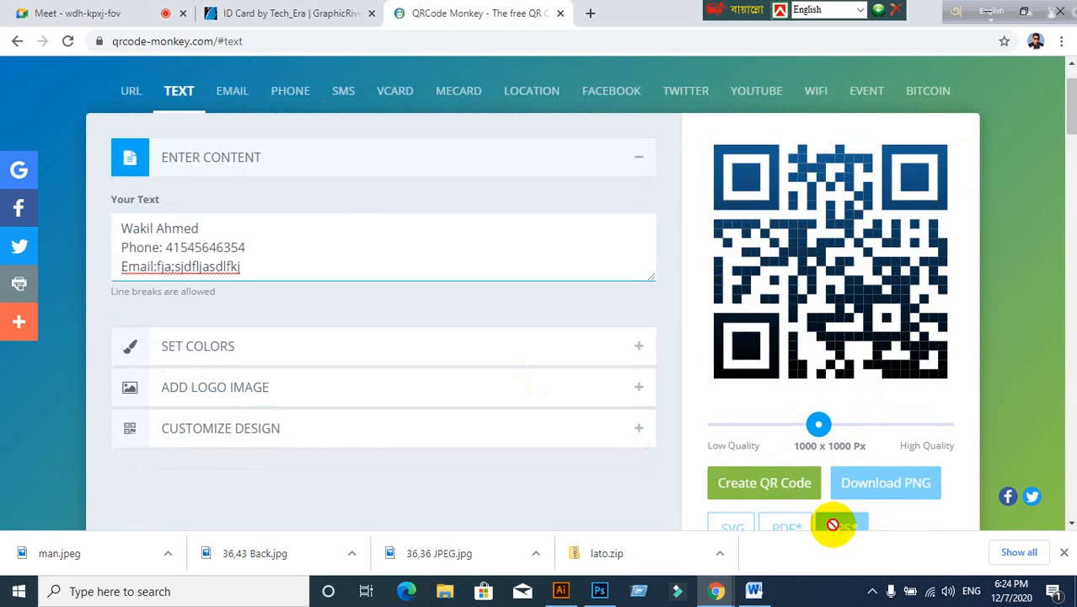
{"action": "left_click", "coordinate": [774, 492]}
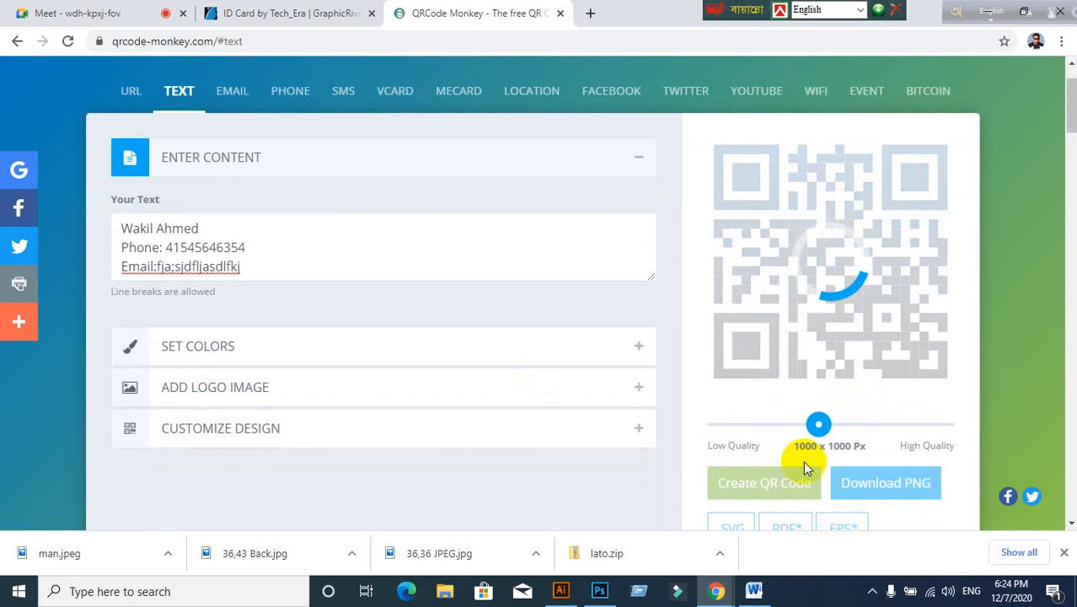
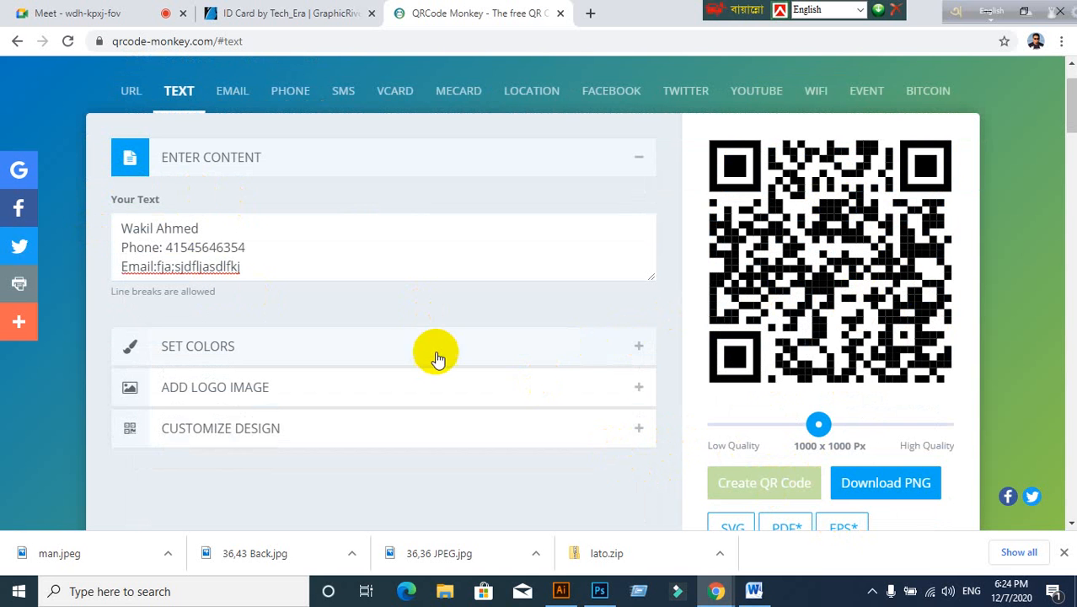
Step: Make the QR code's foreground red and regenerate it, comparing against the ID card design
{"action": "scroll", "coordinate": [433, 356], "scroll_direction": "down", "scroll_amount": 1}
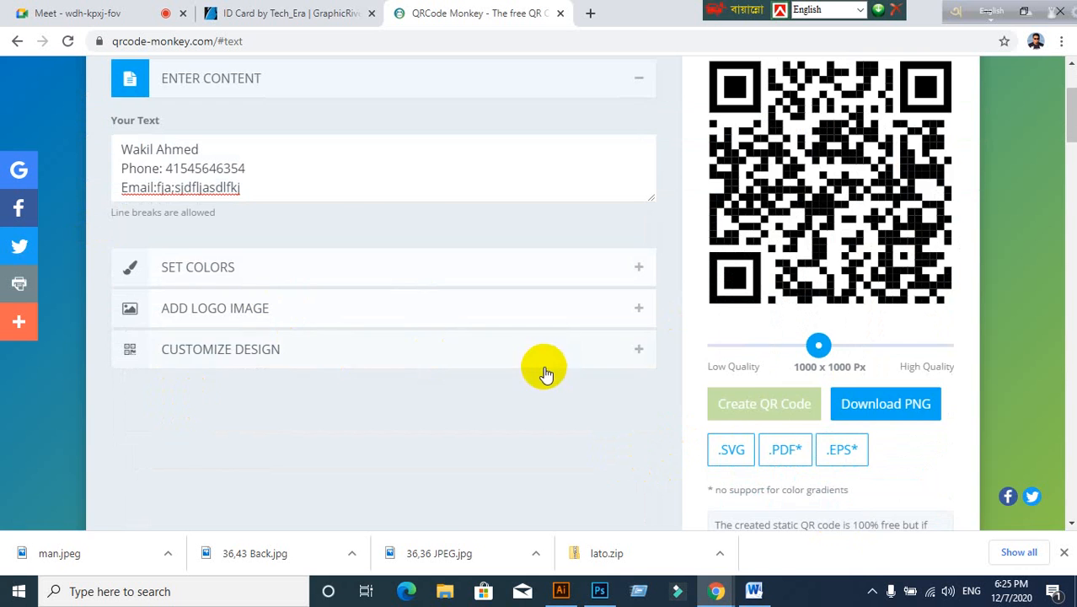
{"action": "scroll", "coordinate": [544, 371], "scroll_direction": "down", "scroll_amount": 3}
{"action": "scroll", "coordinate": [548, 366], "scroll_direction": "up", "scroll_amount": 3}
{"action": "scroll", "coordinate": [476, 371], "scroll_direction": "up", "scroll_amount": 1}
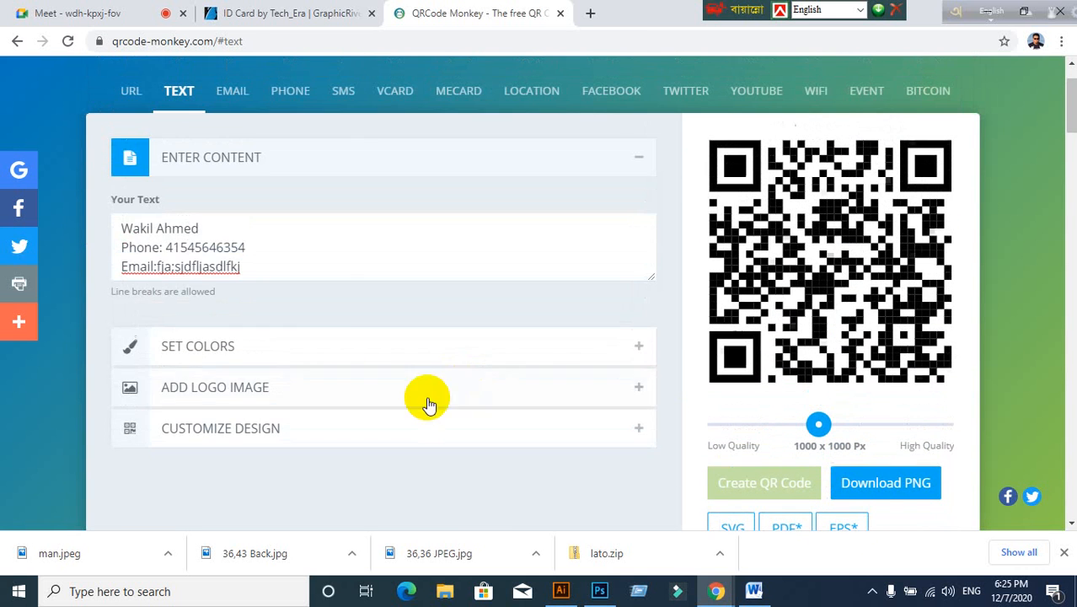
{"action": "left_click", "coordinate": [327, 345]}
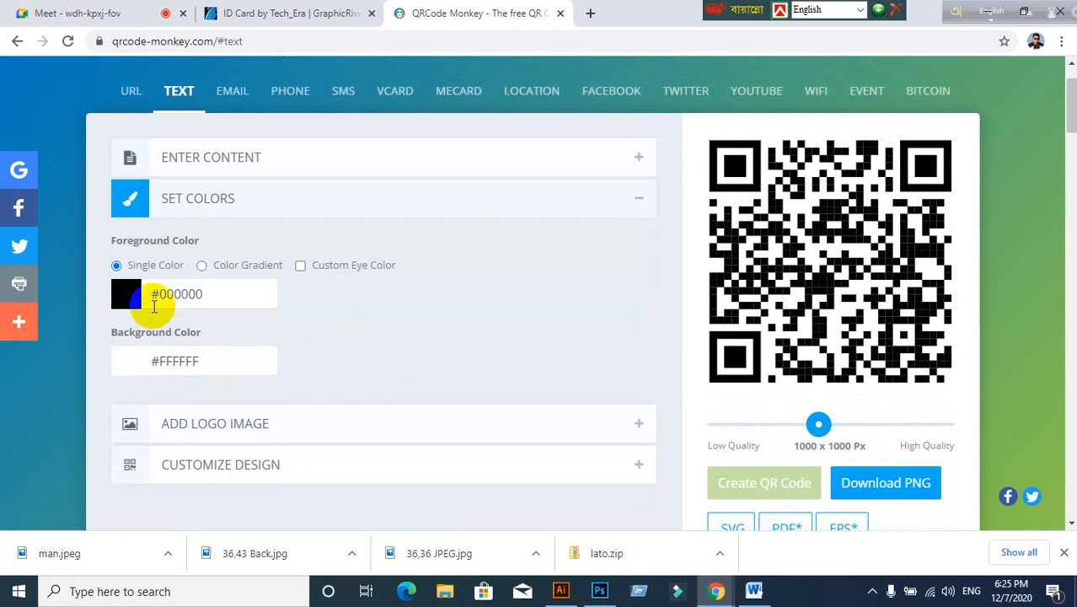
{"action": "left_click", "coordinate": [131, 293]}
{"action": "left_click_drag", "start_coordinate": [223, 354], "coordinate": [224, 322]}
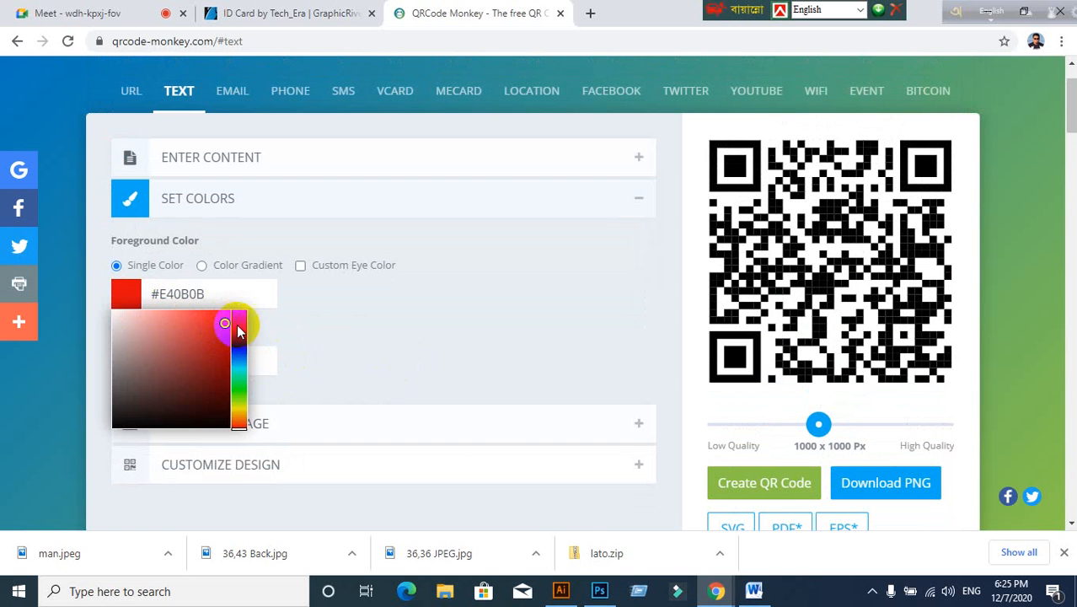
{"action": "left_click", "coordinate": [561, 590]}
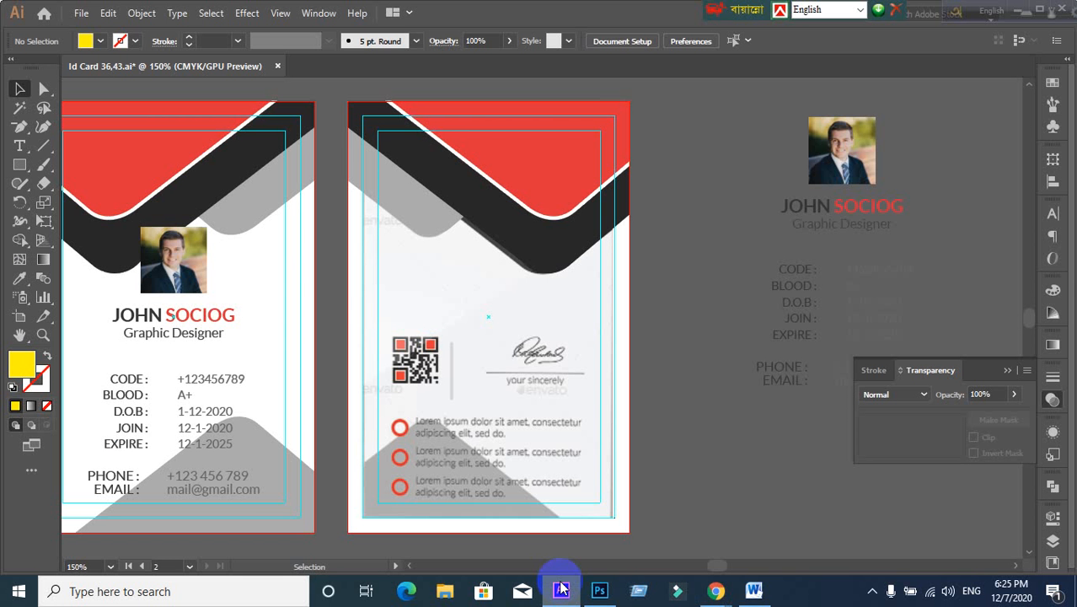
{"action": "left_click", "coordinate": [560, 590]}
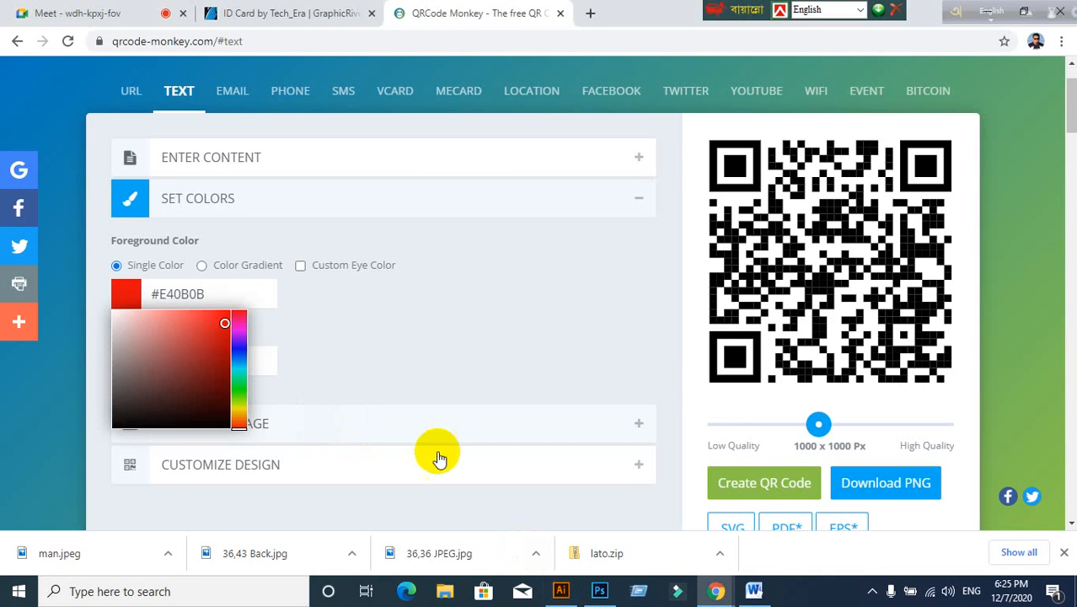
{"action": "left_click", "coordinate": [722, 487]}
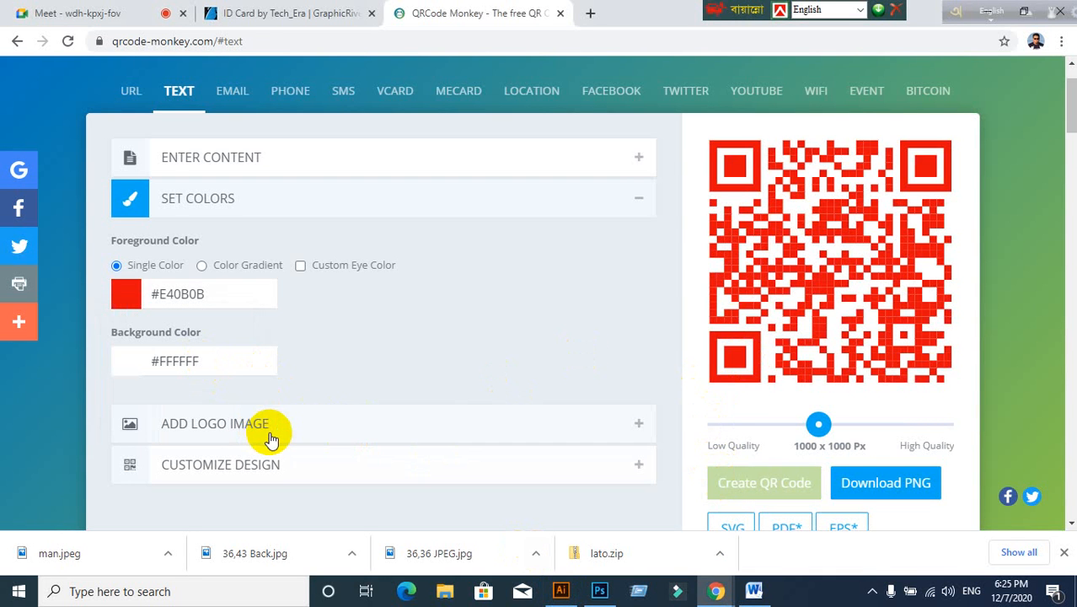
Step: Try a dark grey background for the QR code and regenerate it
{"action": "double_click", "coordinate": [174, 358]}
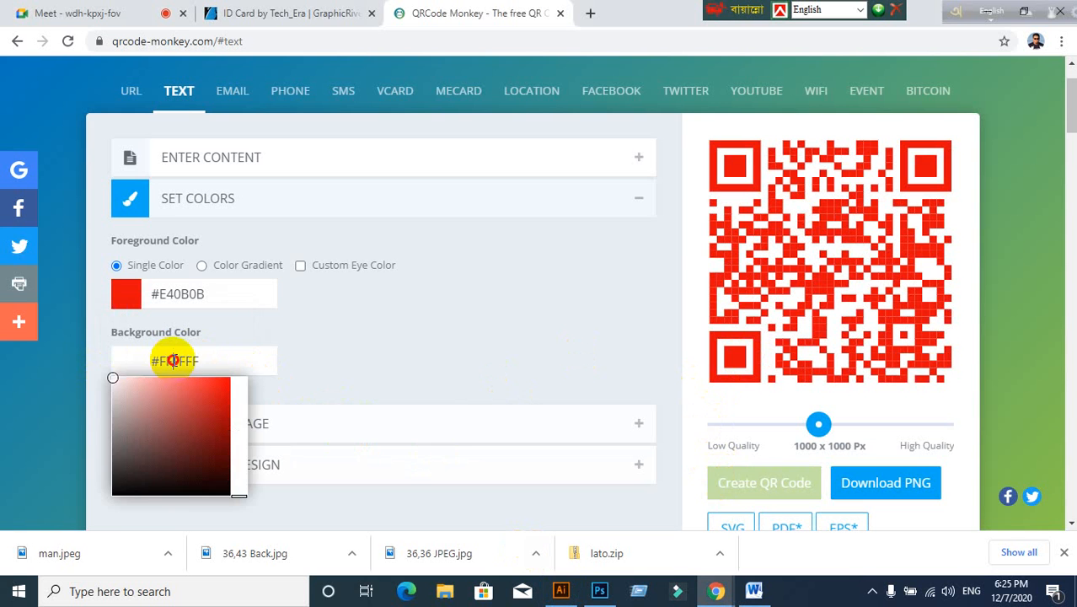
{"action": "left_click", "coordinate": [122, 470]}
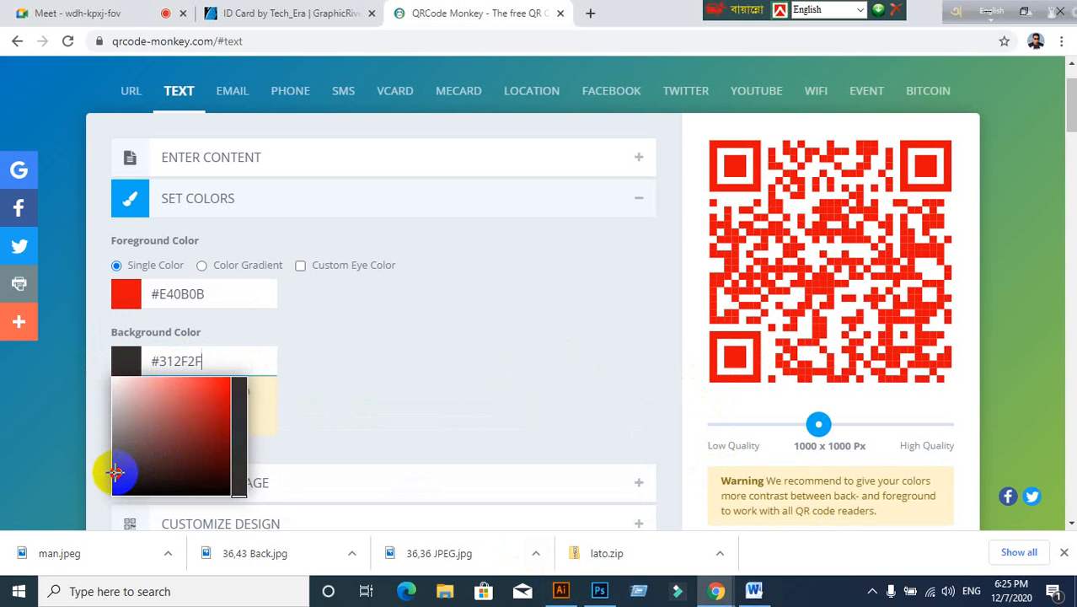
{"action": "scroll", "coordinate": [690, 464], "scroll_direction": "down", "scroll_amount": 1}
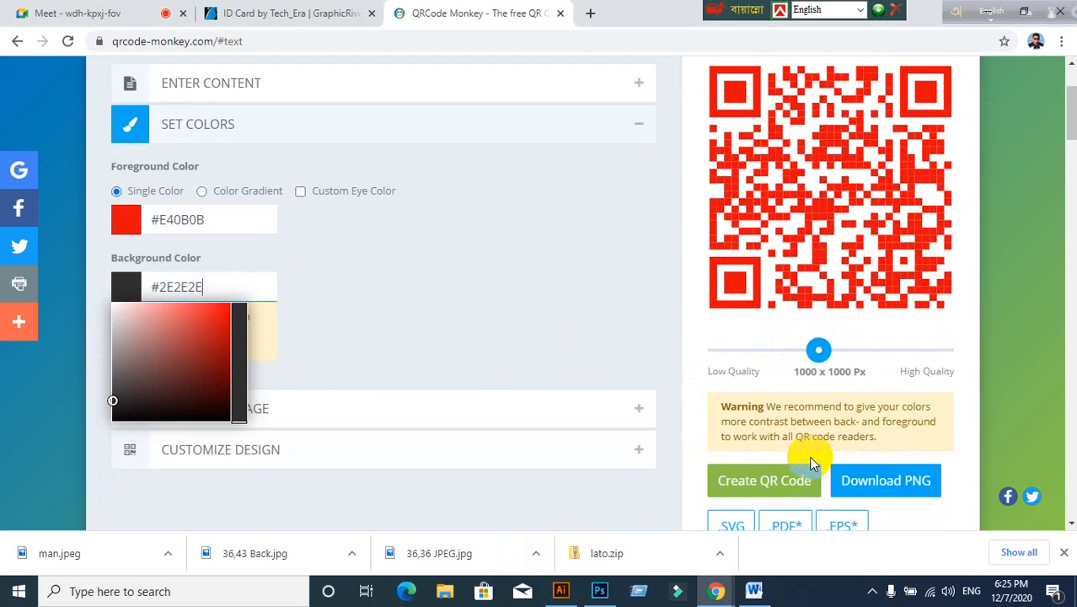
{"action": "left_click", "coordinate": [740, 477]}
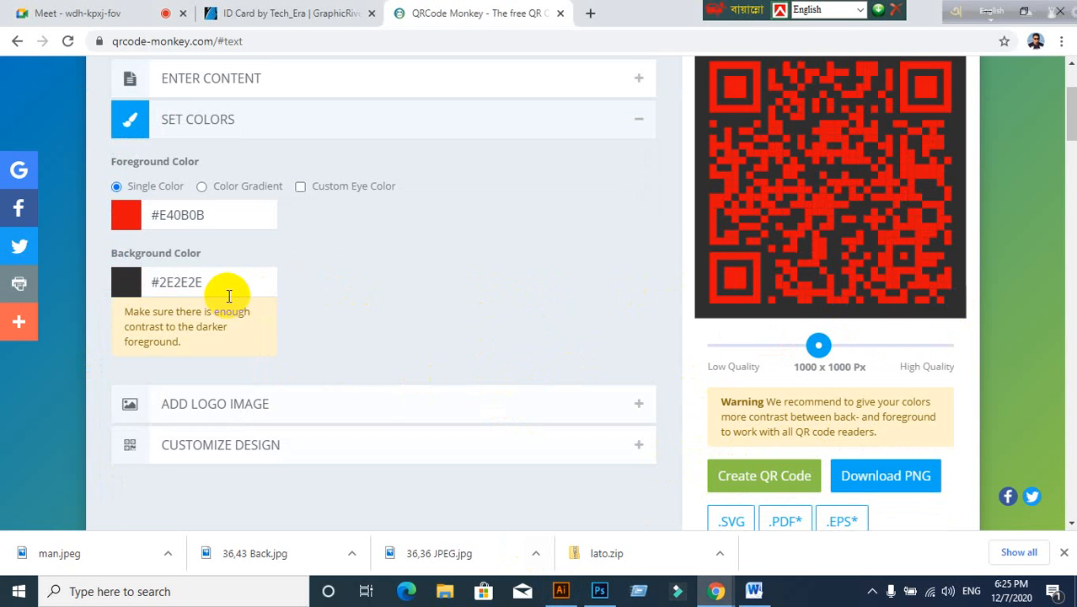
Step: Set the background back to white #FFFFFF and the foreground to dark grey #2C2C2C, then regenerate
{"action": "double_click", "coordinate": [196, 284]}
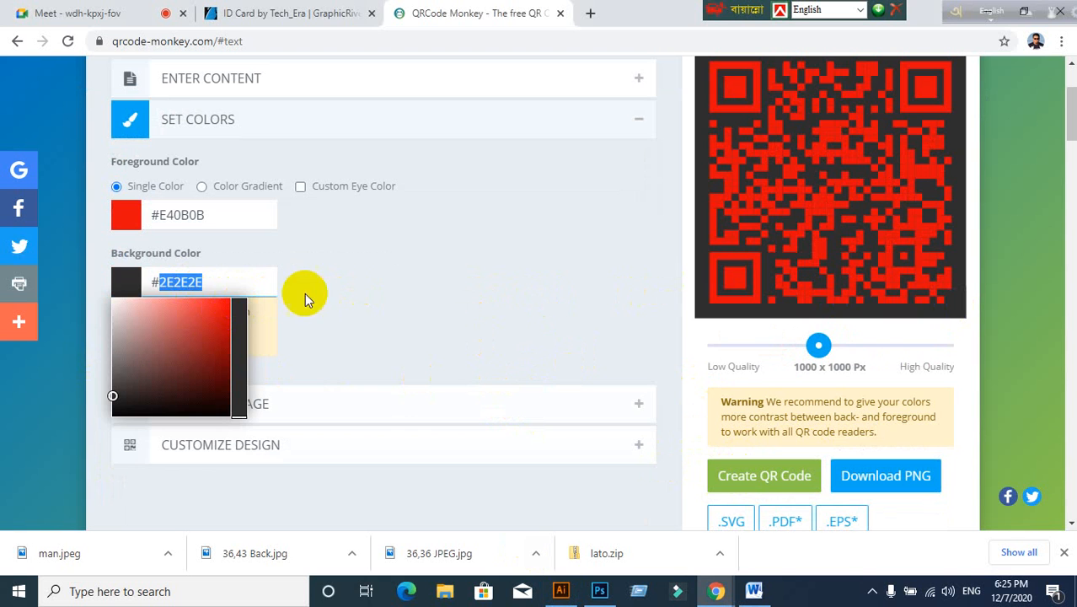
{"action": "left_click", "coordinate": [132, 288]}
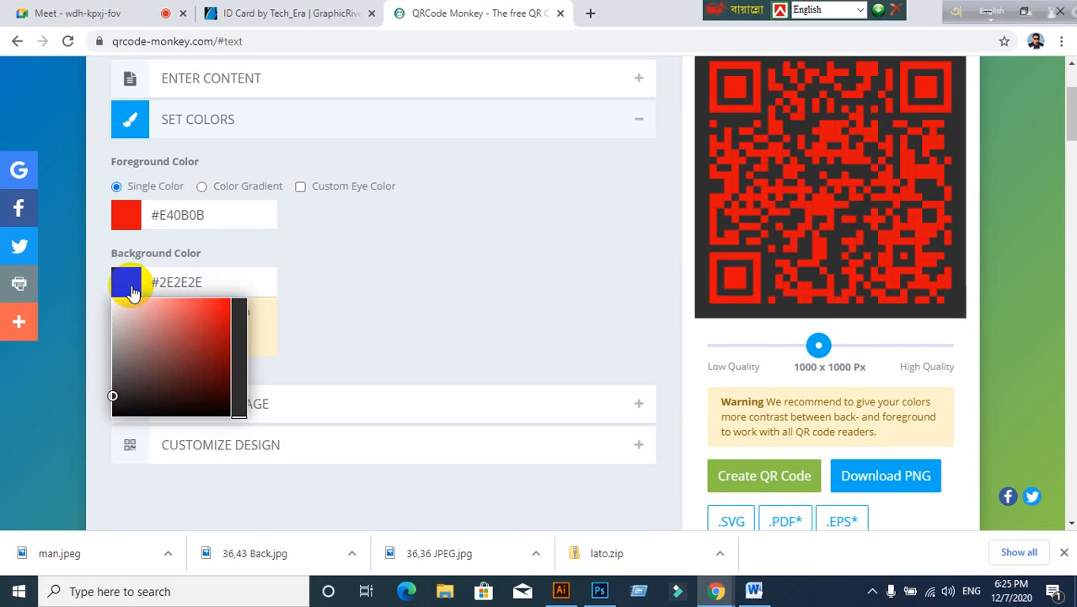
{"action": "left_click_drag", "start_coordinate": [130, 305], "coordinate": [96, 281]}
{"action": "left_click", "coordinate": [786, 402]}
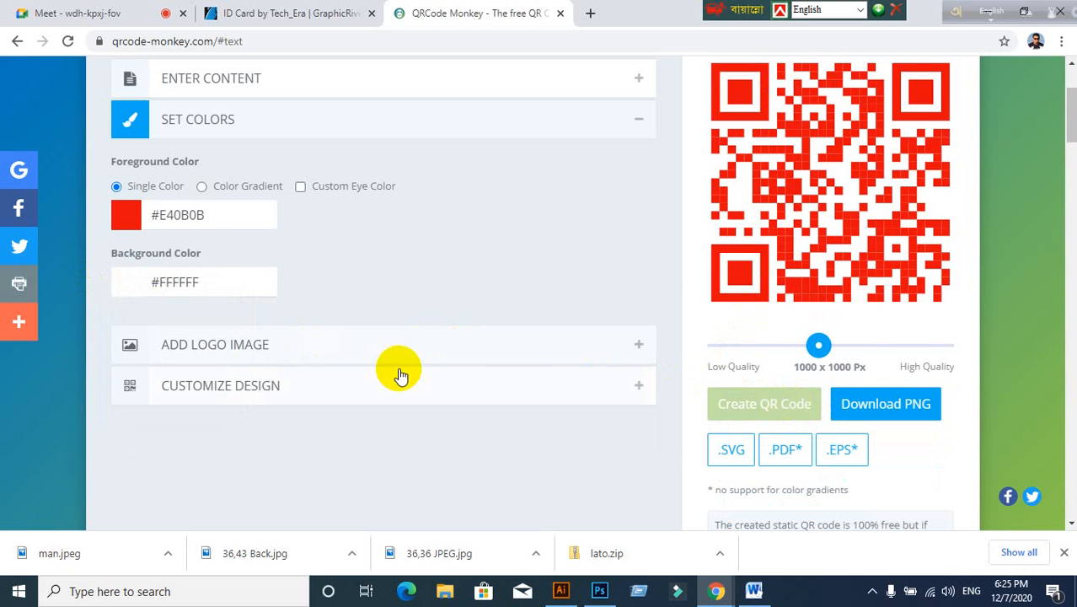
{"action": "scroll", "coordinate": [401, 375], "scroll_direction": "up", "scroll_amount": 1}
{"action": "left_click", "coordinate": [135, 303]}
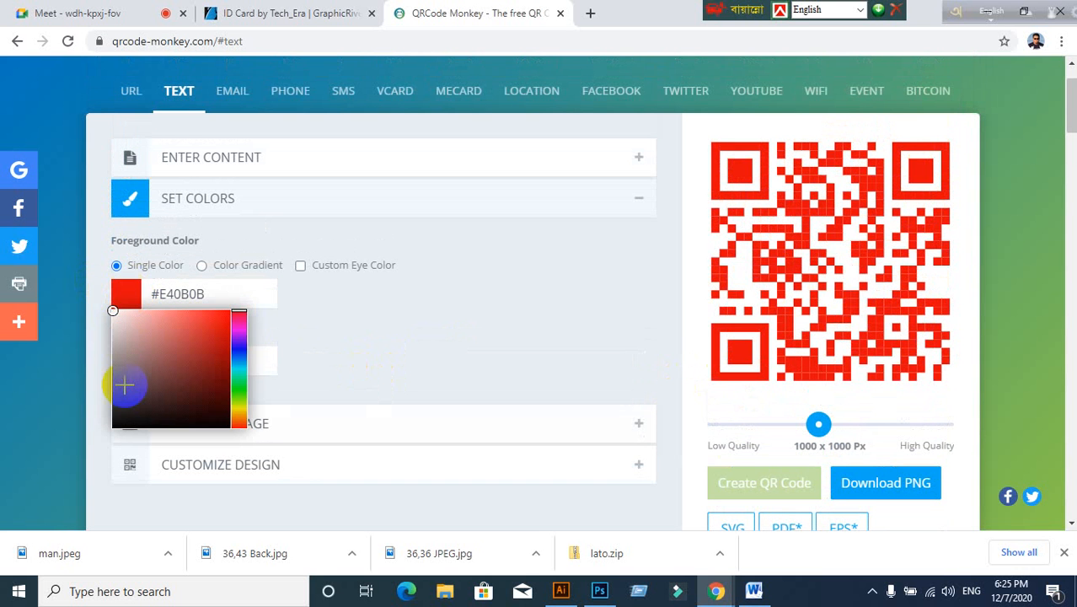
{"action": "left_click_drag", "start_coordinate": [125, 385], "coordinate": [116, 405]}
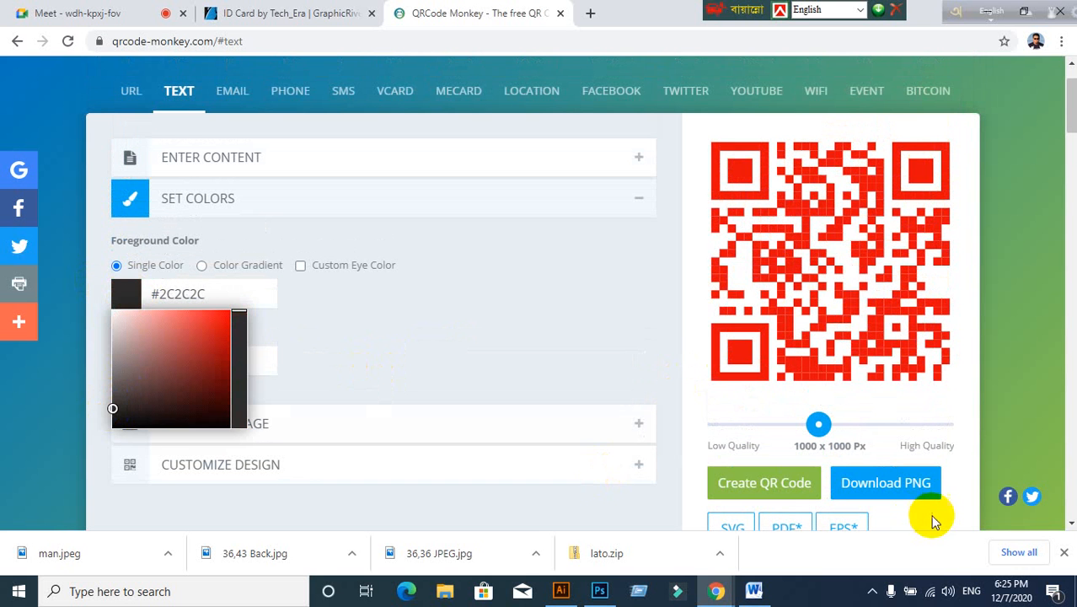
{"action": "left_click", "coordinate": [774, 485]}
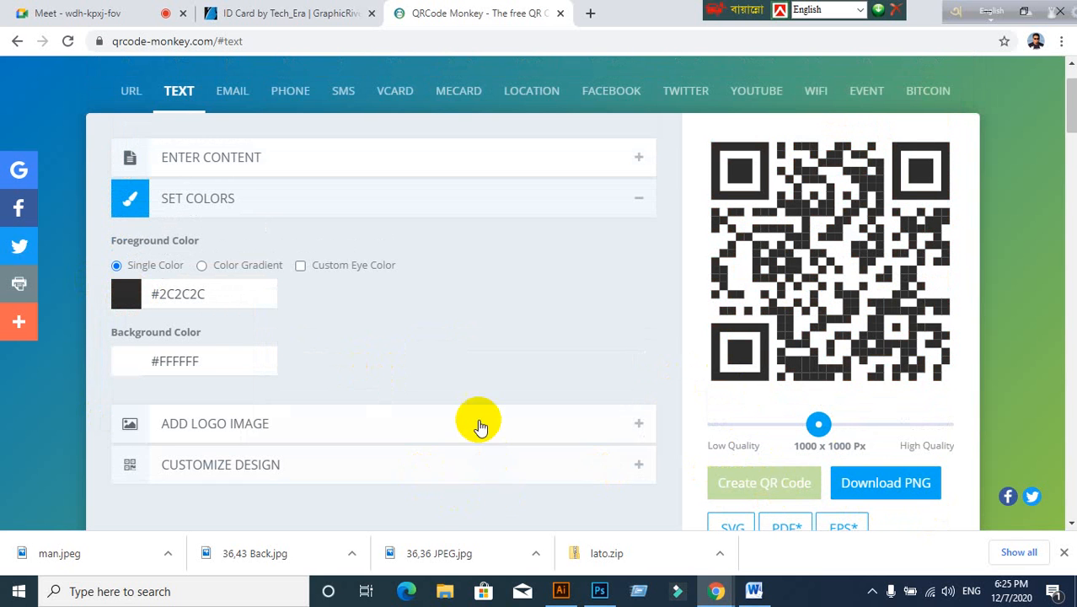
{"action": "scroll", "coordinate": [513, 393], "scroll_direction": "down", "scroll_amount": 2}
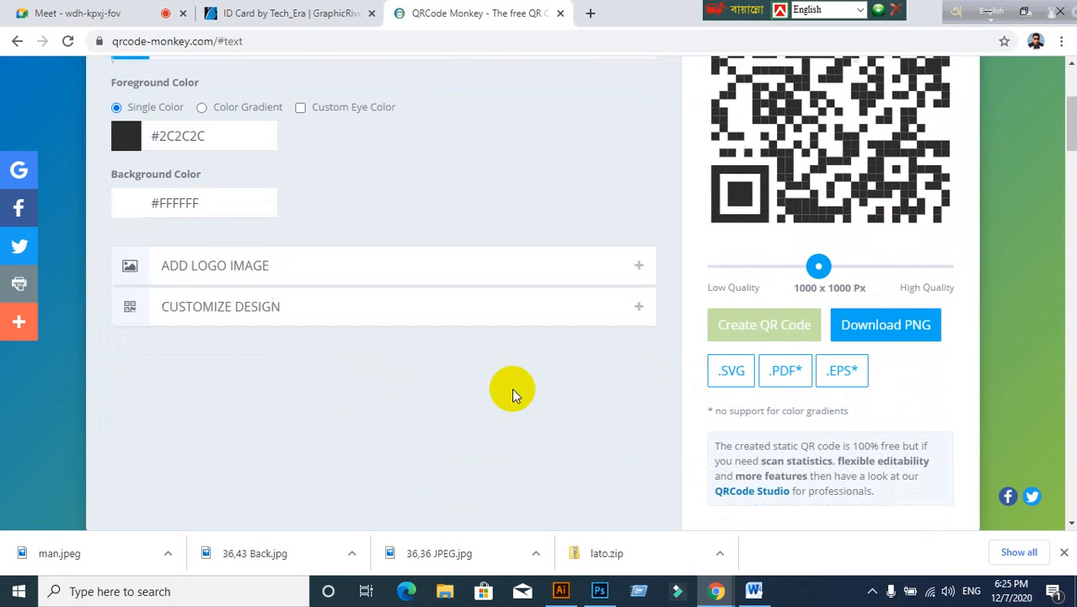
Step: Try a rounded eye frame shape, then revert to plain square eye frames and regenerate
{"action": "left_click", "coordinate": [229, 317]}
{"action": "scroll", "coordinate": [270, 363], "scroll_direction": "down", "scroll_amount": 2}
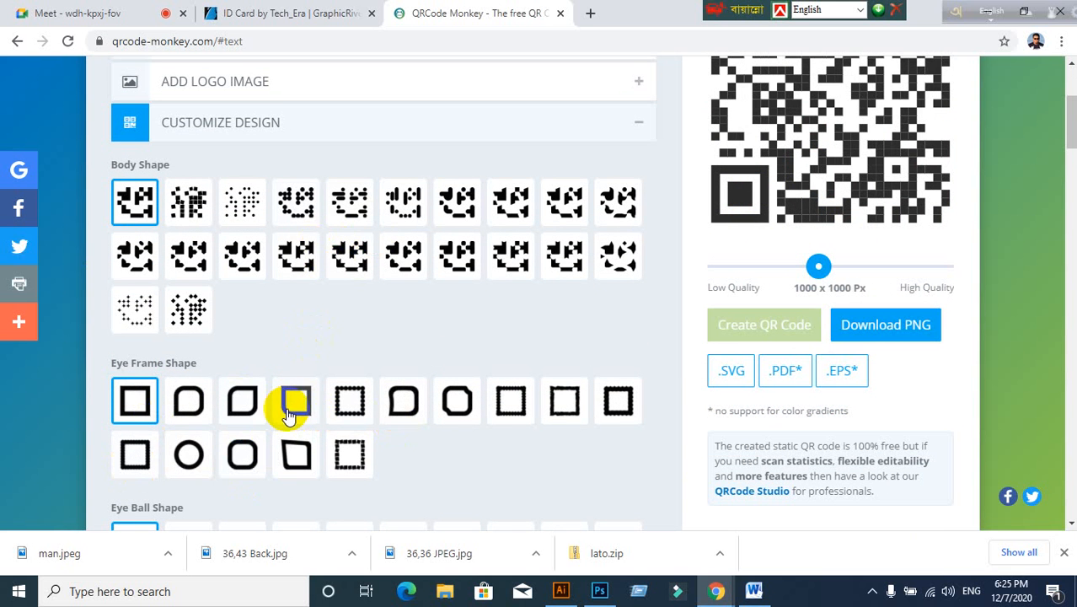
{"action": "left_click", "coordinate": [247, 408]}
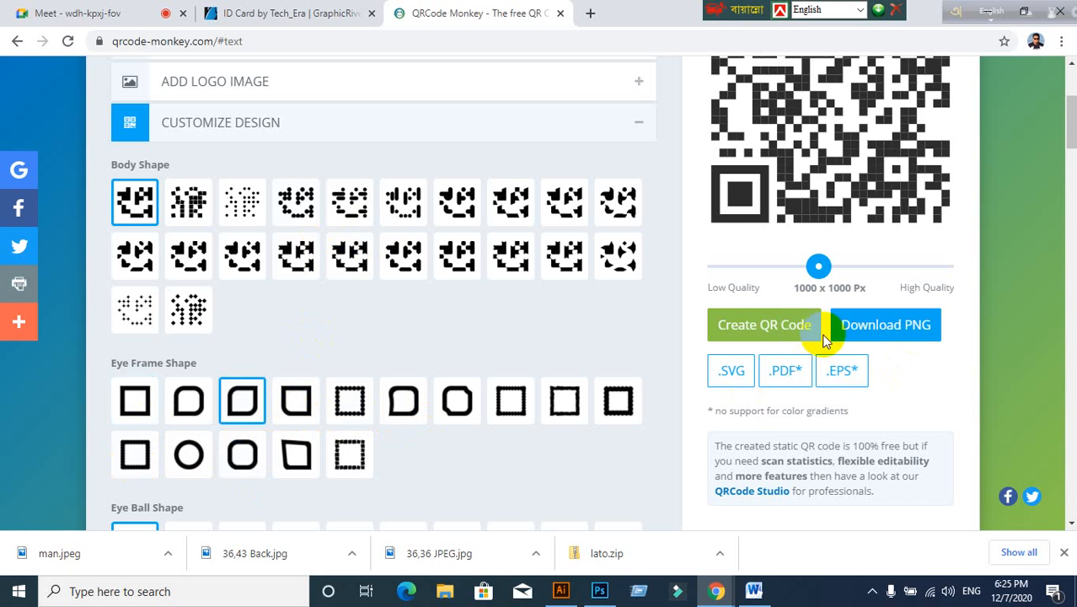
{"action": "left_click", "coordinate": [795, 326]}
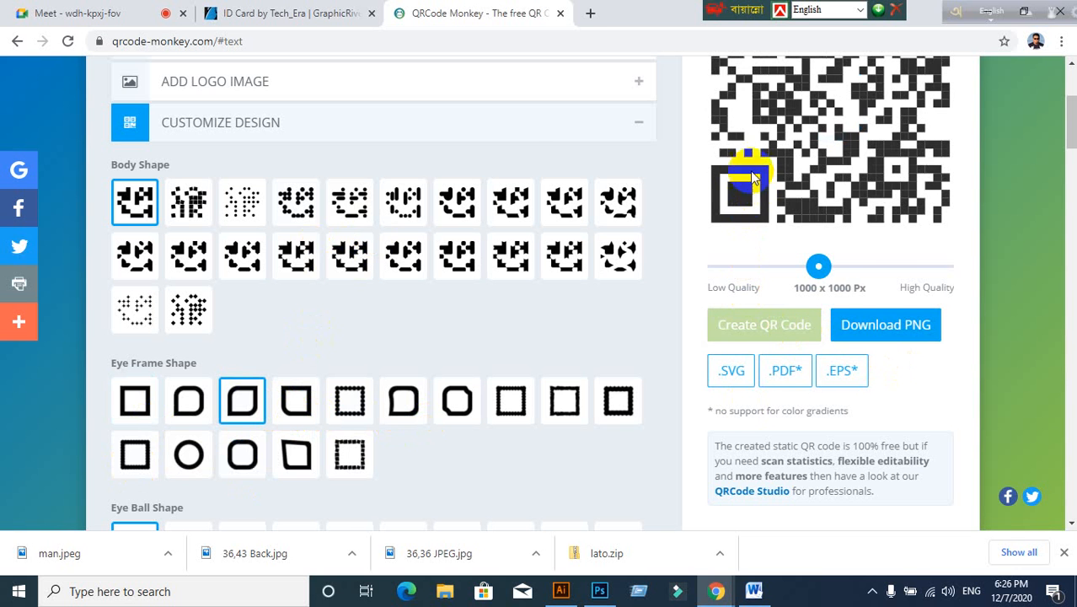
{"action": "scroll", "coordinate": [750, 261], "scroll_direction": "up", "scroll_amount": 1}
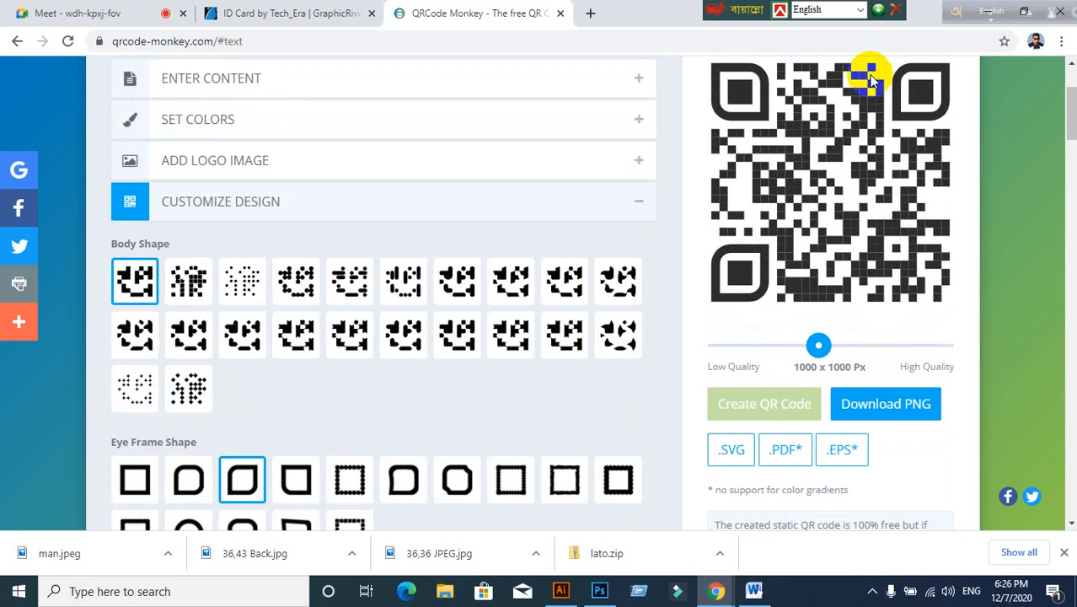
{"action": "scroll", "coordinate": [466, 475], "scroll_direction": "down", "scroll_amount": 1}
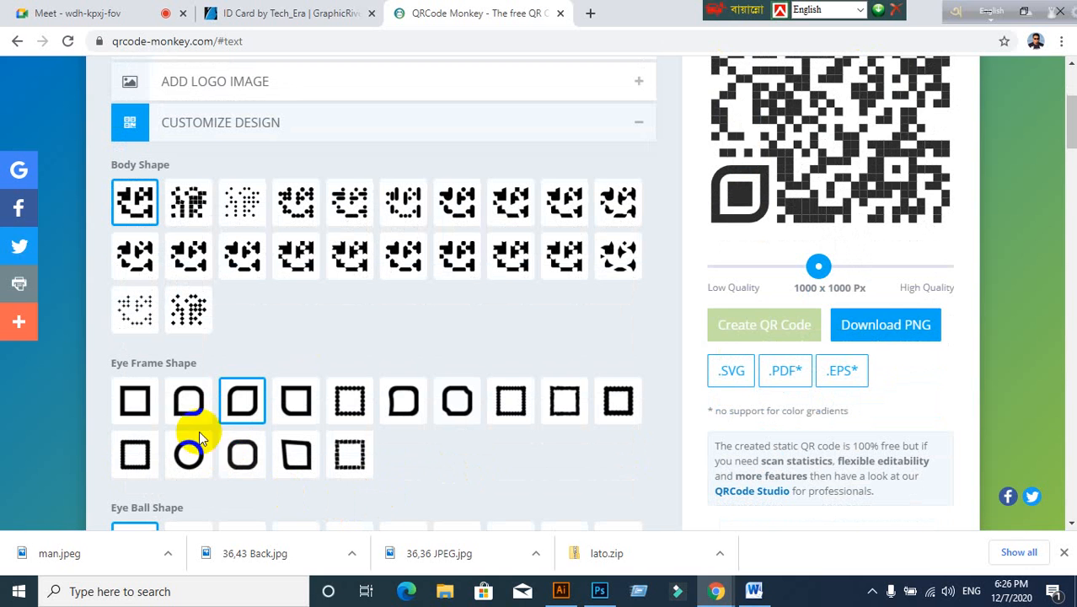
{"action": "left_click", "coordinate": [137, 401]}
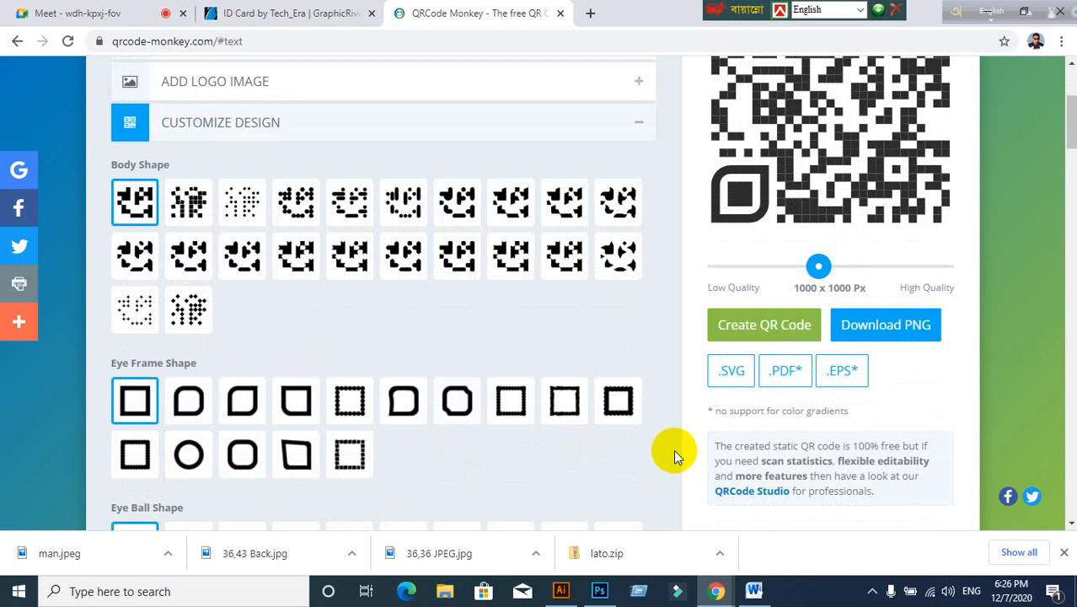
{"action": "left_click", "coordinate": [795, 336]}
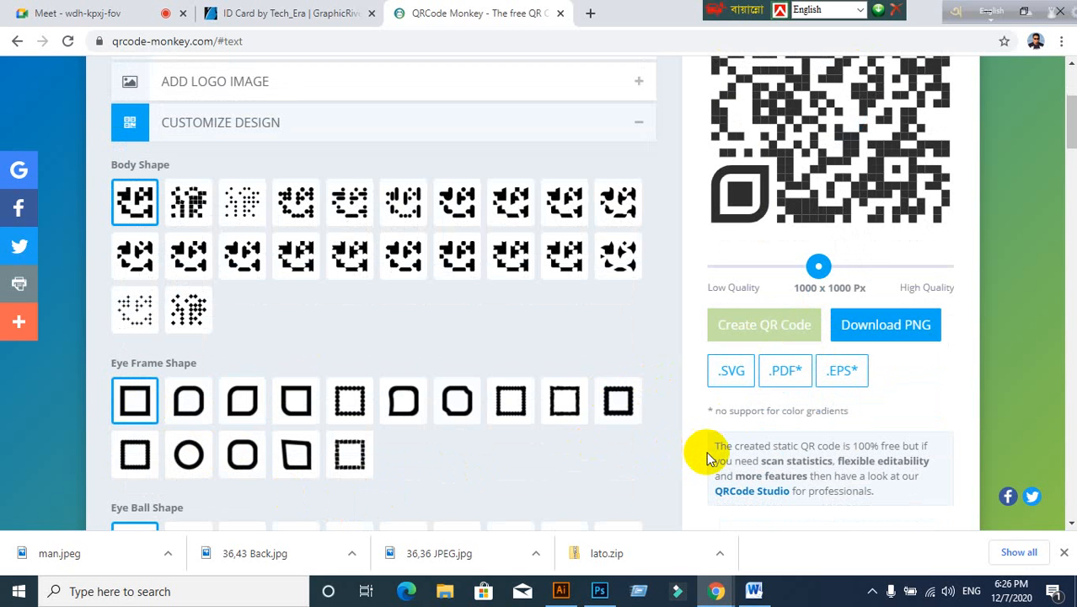
Step: Download the QR code as qr-code (3).eps and drag it into the Illustrator document
{"action": "scroll", "coordinate": [708, 459], "scroll_direction": "up", "scroll_amount": 2}
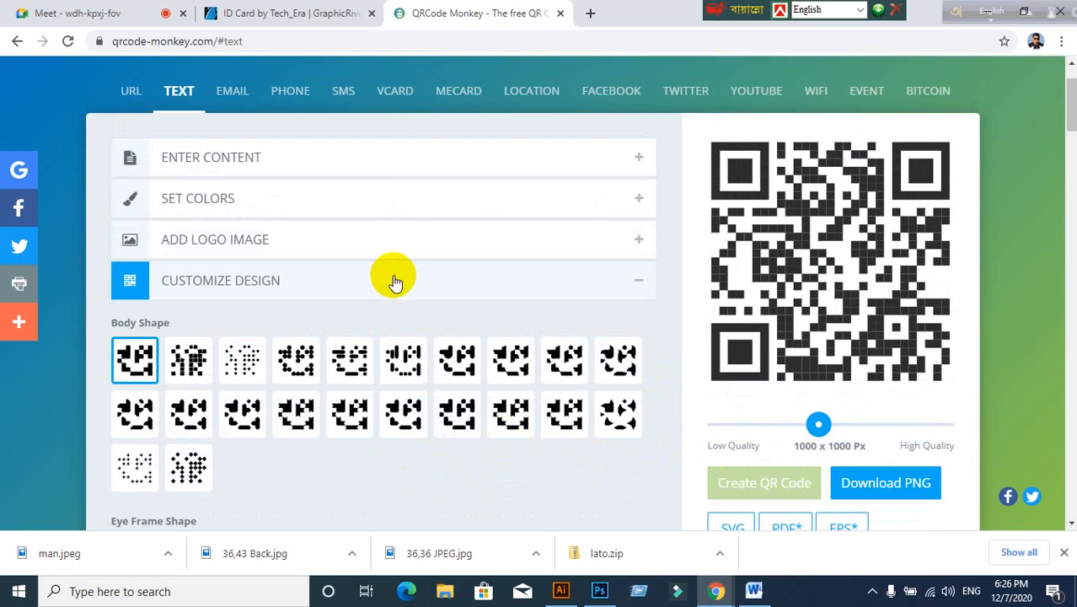
{"action": "scroll", "coordinate": [522, 428], "scroll_direction": "down", "scroll_amount": 1}
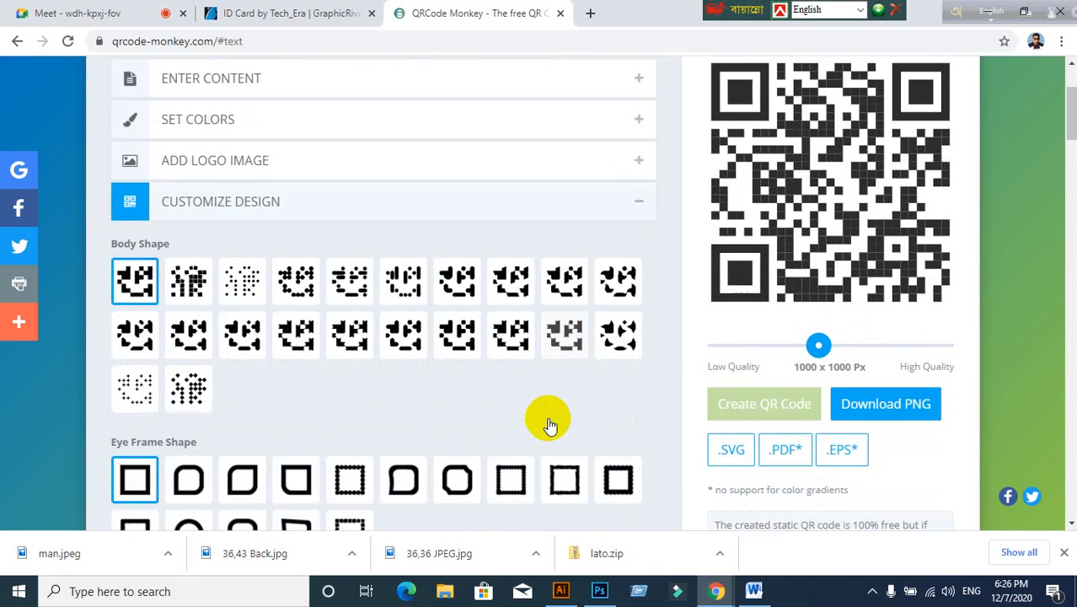
{"action": "scroll", "coordinate": [548, 426], "scroll_direction": "up", "scroll_amount": 1}
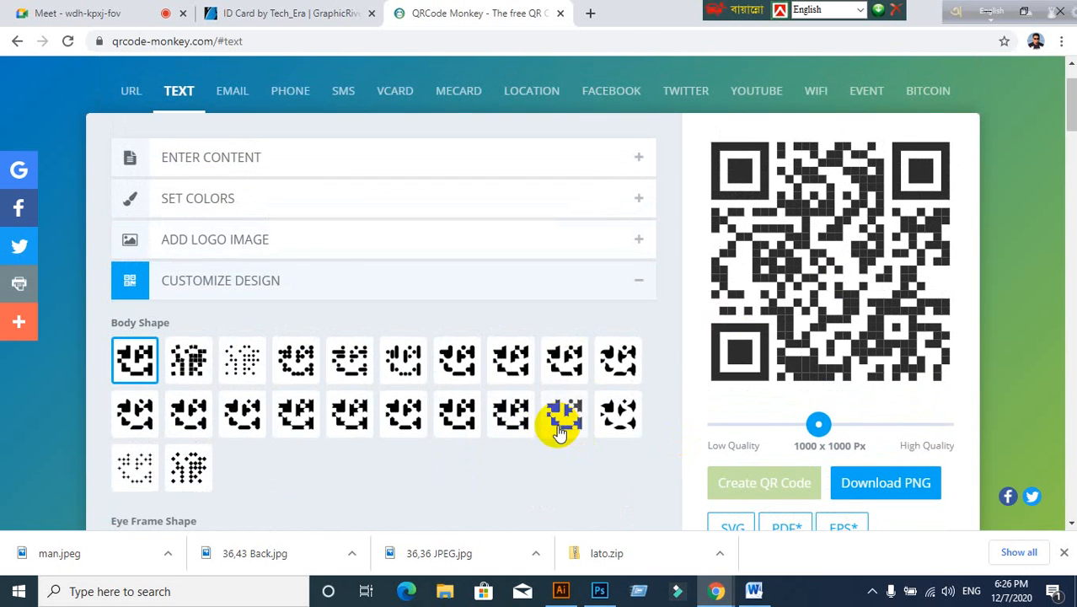
{"action": "scroll", "coordinate": [625, 342], "scroll_direction": "down", "scroll_amount": 3}
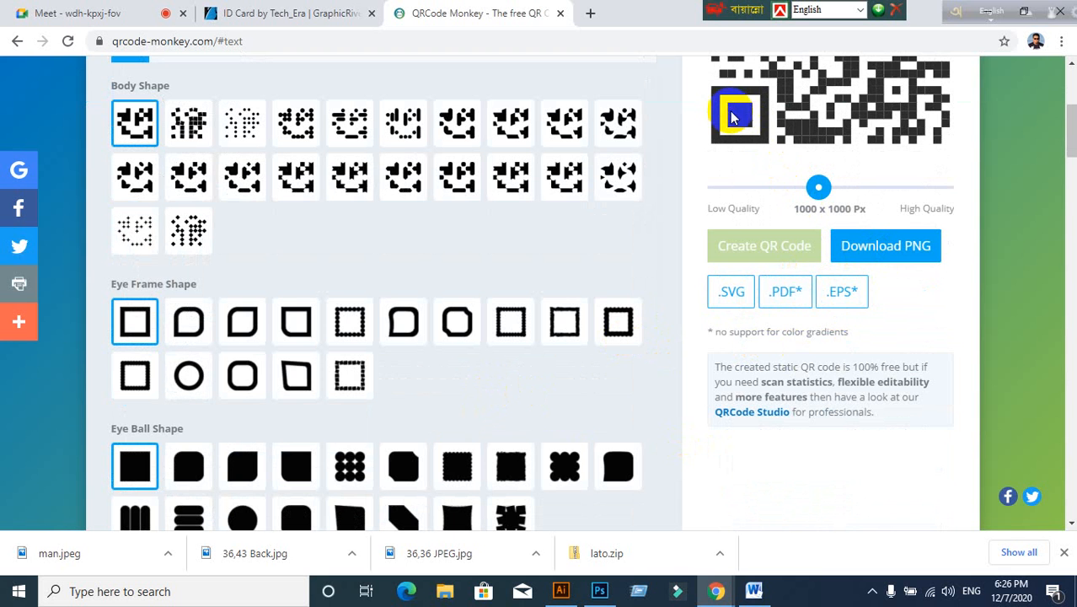
{"action": "left_click", "coordinate": [838, 295]}
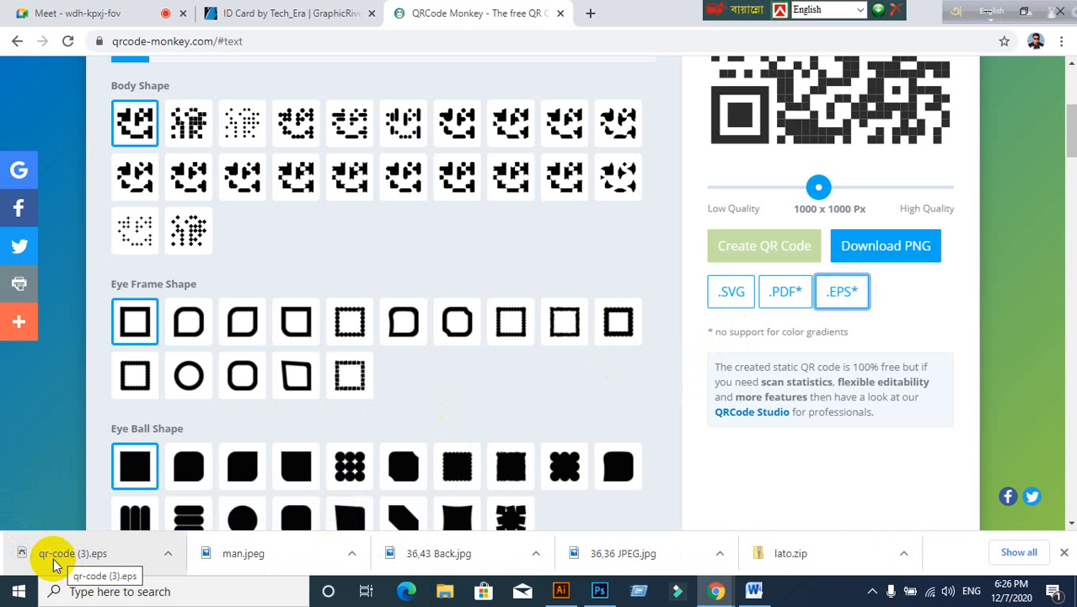
{"action": "left_click_drag", "start_coordinate": [52, 563], "coordinate": [182, 350]}
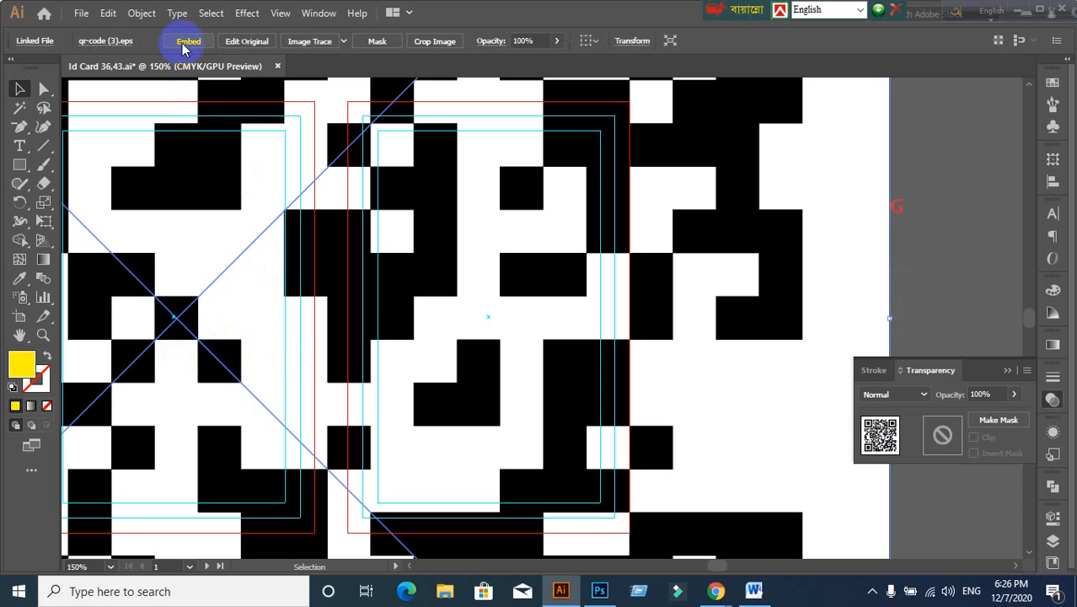
Step: Embed the placed QR code file in the ID card document and bring it into view
{"action": "left_click", "coordinate": [185, 48]}
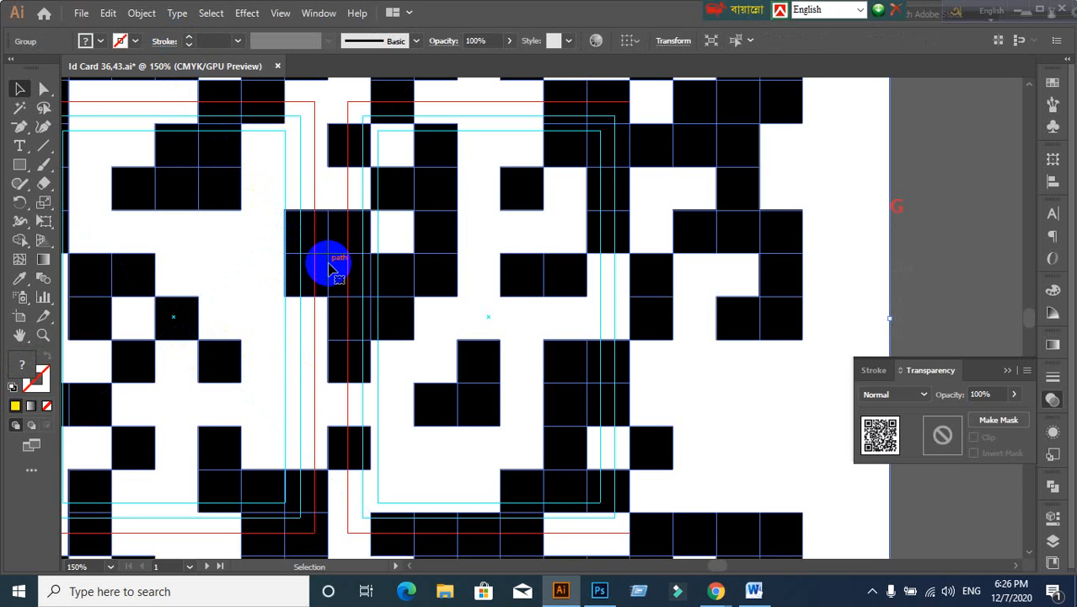
{"action": "left_click", "coordinate": [82, 18]}
{"action": "left_click", "coordinate": [662, 175]}
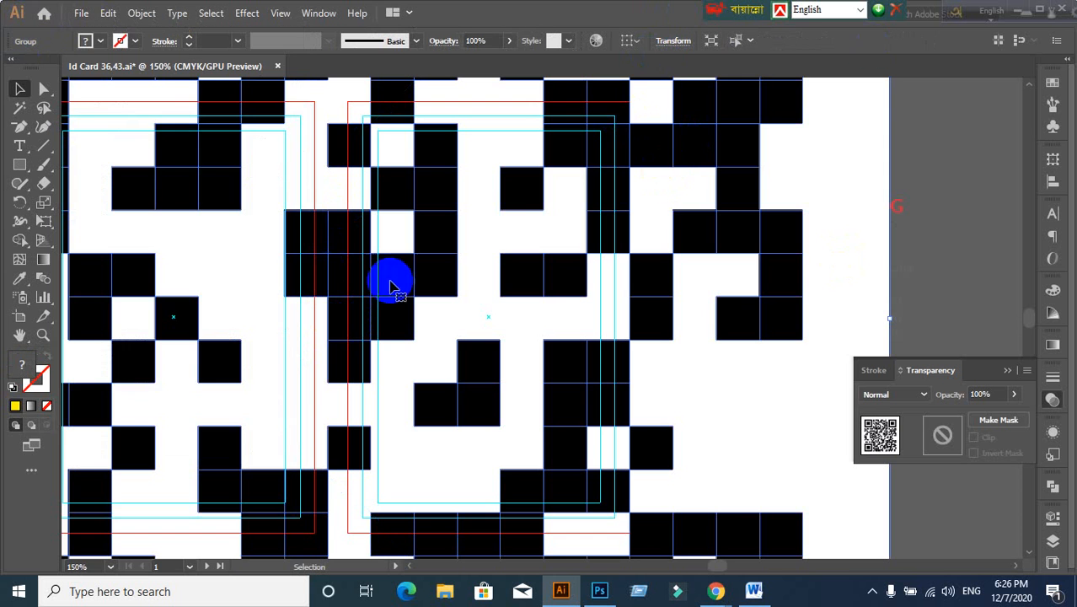
{"action": "scroll", "coordinate": [361, 248], "scroll_direction": "down", "scroll_amount": 3}
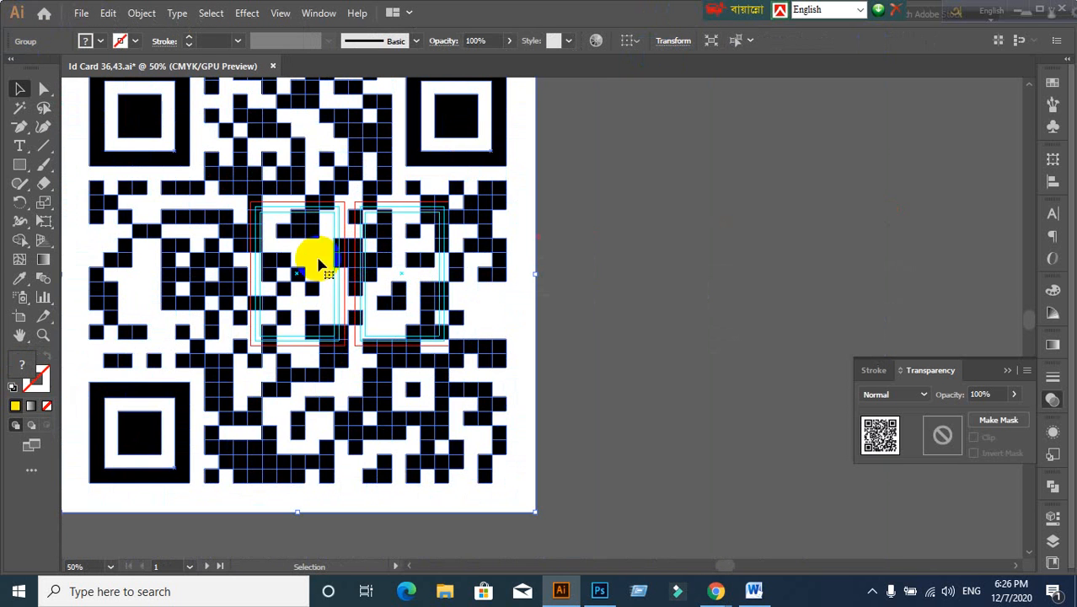
{"action": "left_click_drag", "start_coordinate": [296, 252], "coordinate": [442, 323]}
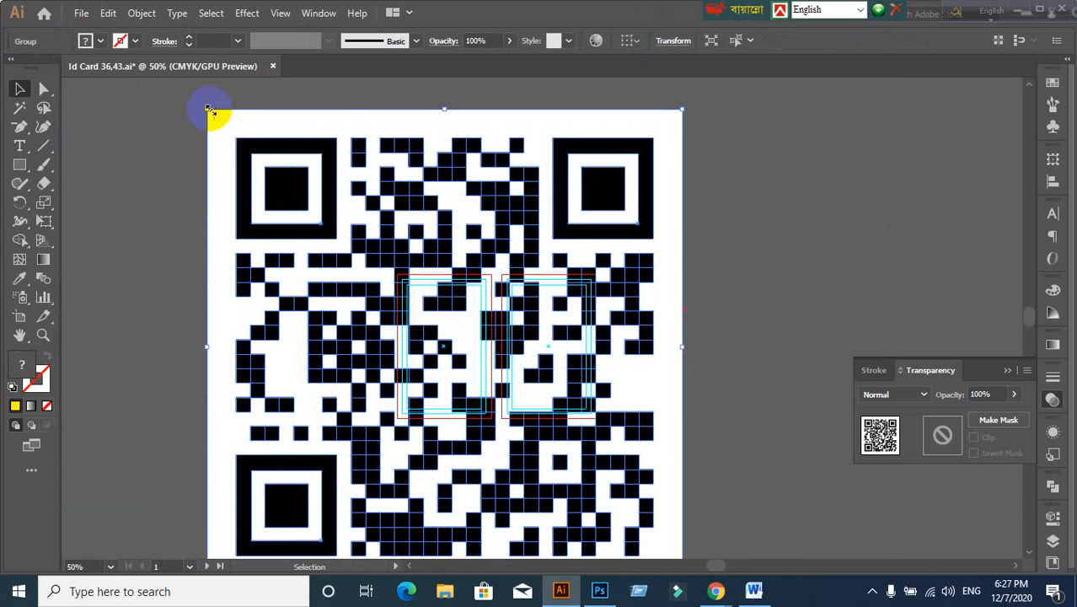
Step: Scale the QR code down to a small size and position it just below the ID cards
{"action": "left_click_drag", "start_coordinate": [209, 109], "coordinate": [549, 362]}
{"action": "left_click_drag", "start_coordinate": [716, 423], "coordinate": [612, 205]}
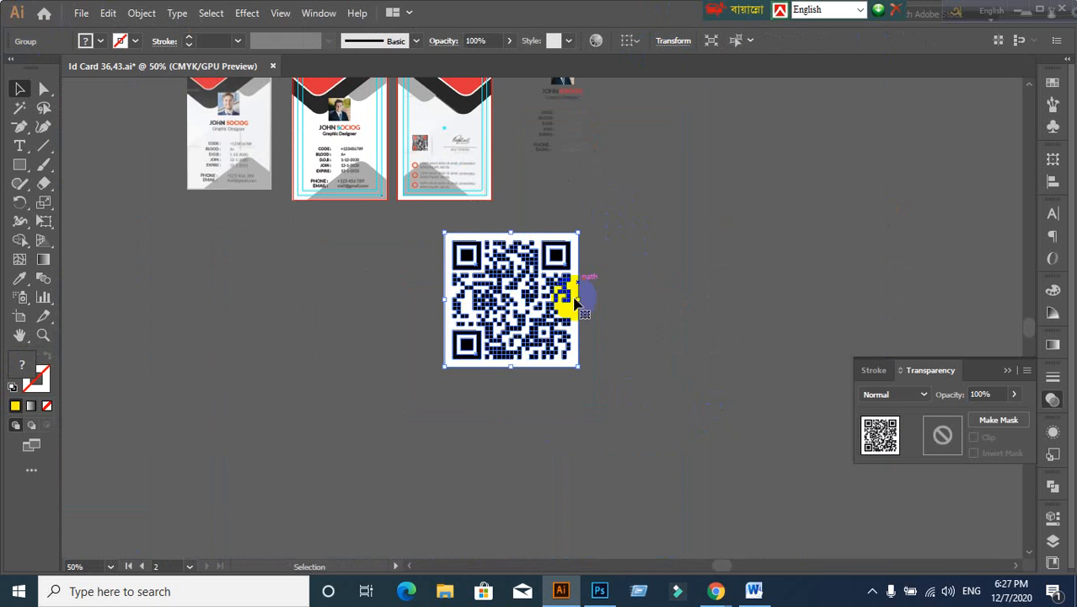
{"action": "left_click_drag", "start_coordinate": [442, 229], "coordinate": [524, 312]}
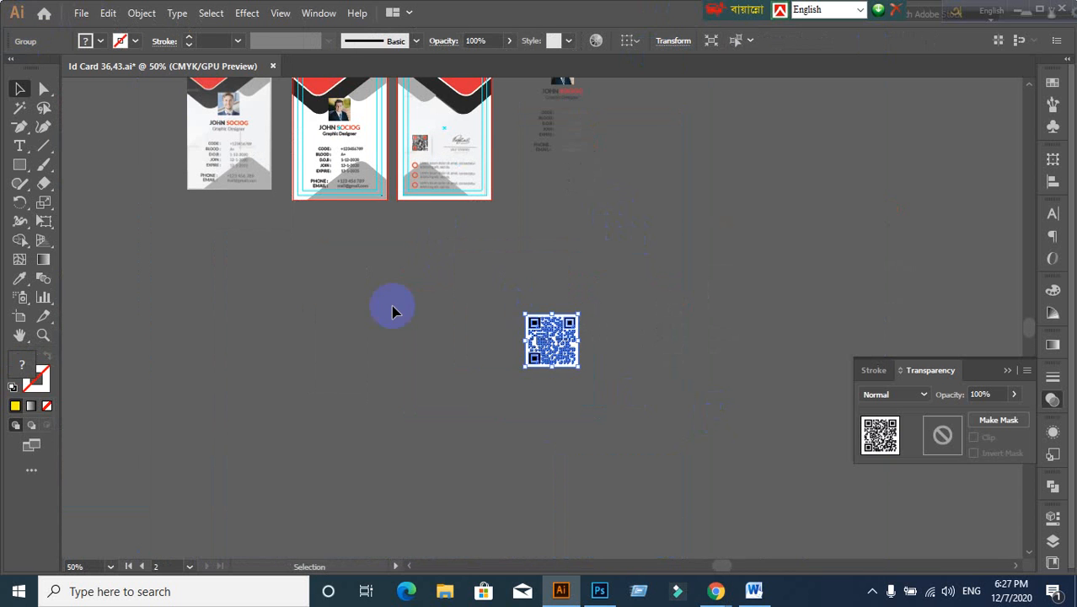
{"action": "left_click", "coordinate": [389, 305]}
{"action": "scroll", "coordinate": [447, 270], "scroll_direction": "up", "scroll_amount": 1}
{"action": "left_click_drag", "start_coordinate": [715, 493], "coordinate": [437, 420]}
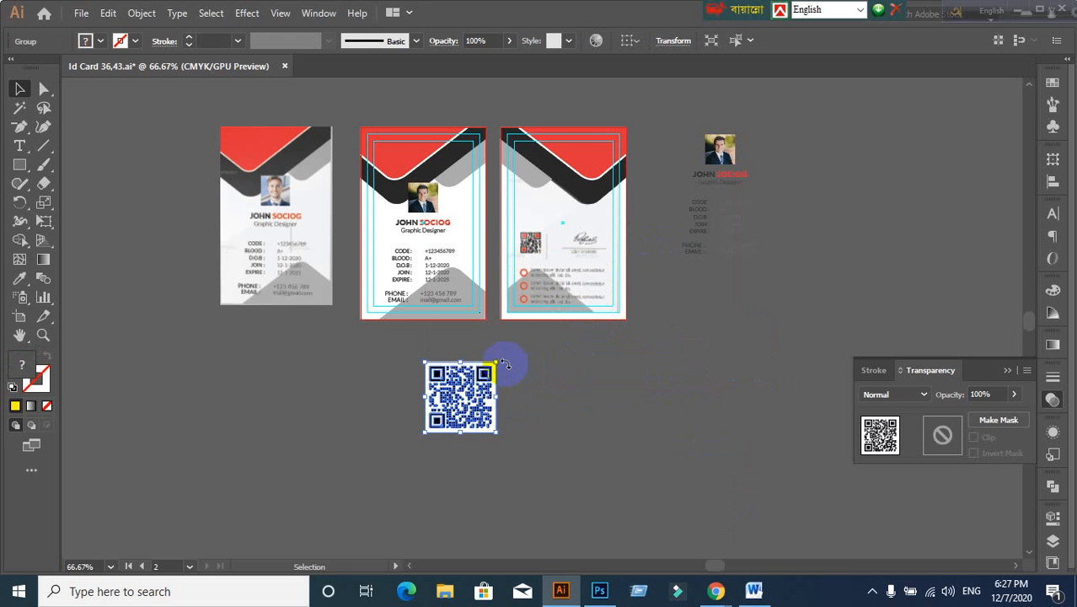
{"action": "left_click_drag", "start_coordinate": [497, 362], "coordinate": [546, 318]}
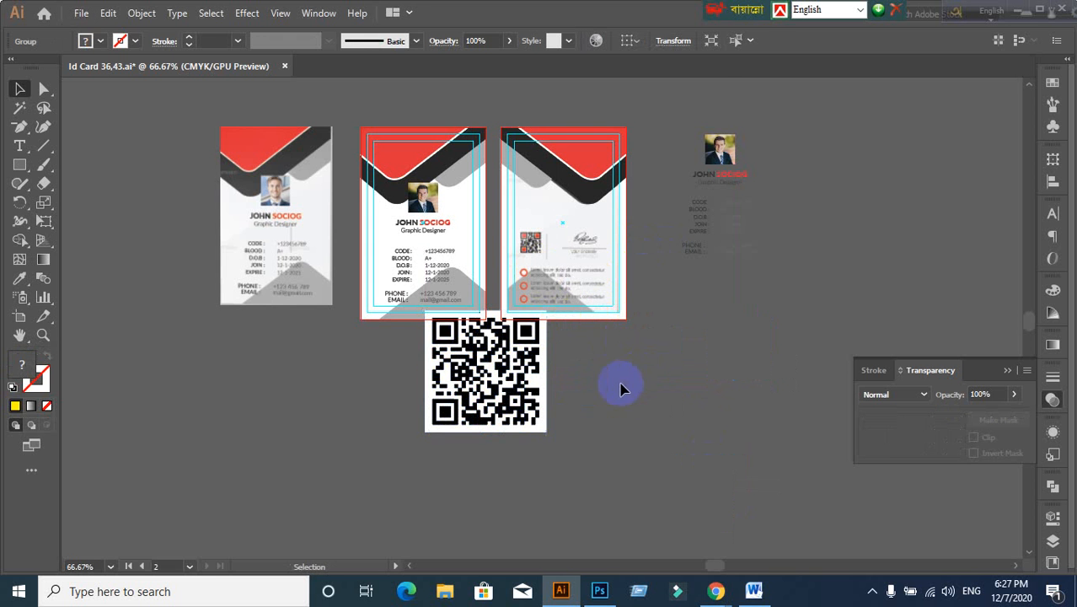
{"action": "left_click", "coordinate": [422, 381]}
{"action": "scroll", "coordinate": [421, 381], "scroll_direction": "up", "scroll_amount": 1}
{"action": "left_click", "coordinate": [455, 386]}
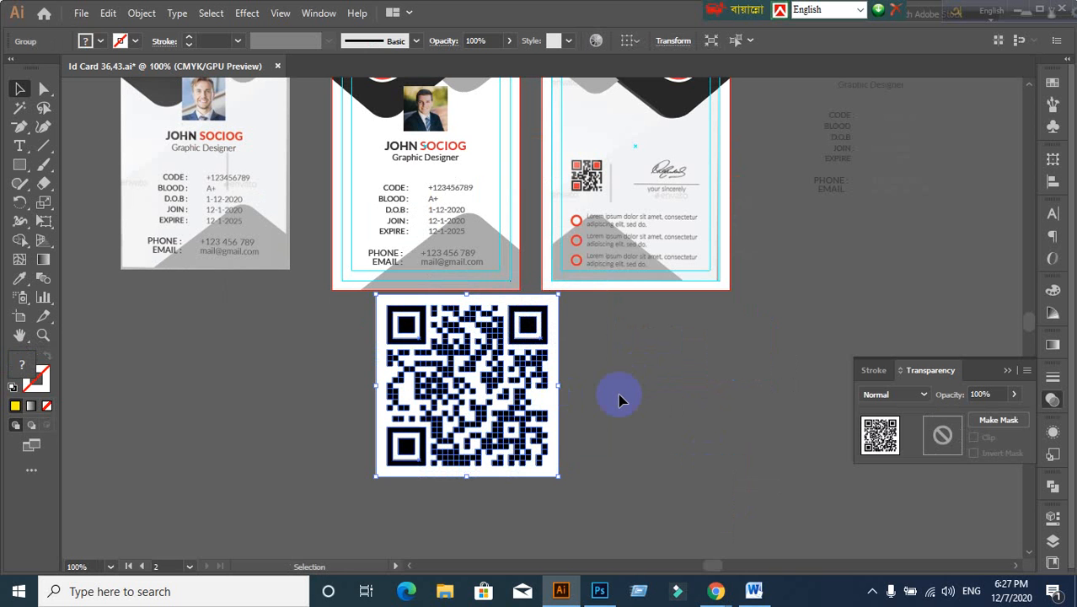
{"action": "left_click_drag", "start_coordinate": [431, 383], "coordinate": [499, 398]}
Step: Ungroup the QR code and select the top-right corner's inner square
{"action": "right_click", "coordinate": [504, 407]}
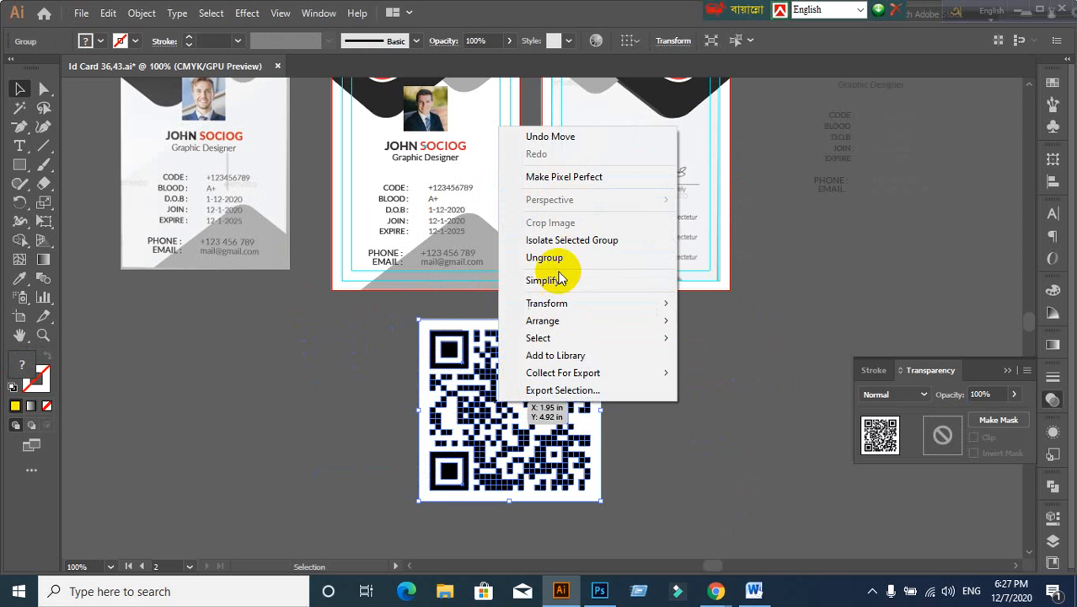
{"action": "left_click", "coordinate": [549, 257]}
{"action": "left_click", "coordinate": [282, 414]}
{"action": "scroll", "coordinate": [622, 380], "scroll_direction": "up", "scroll_amount": 2}
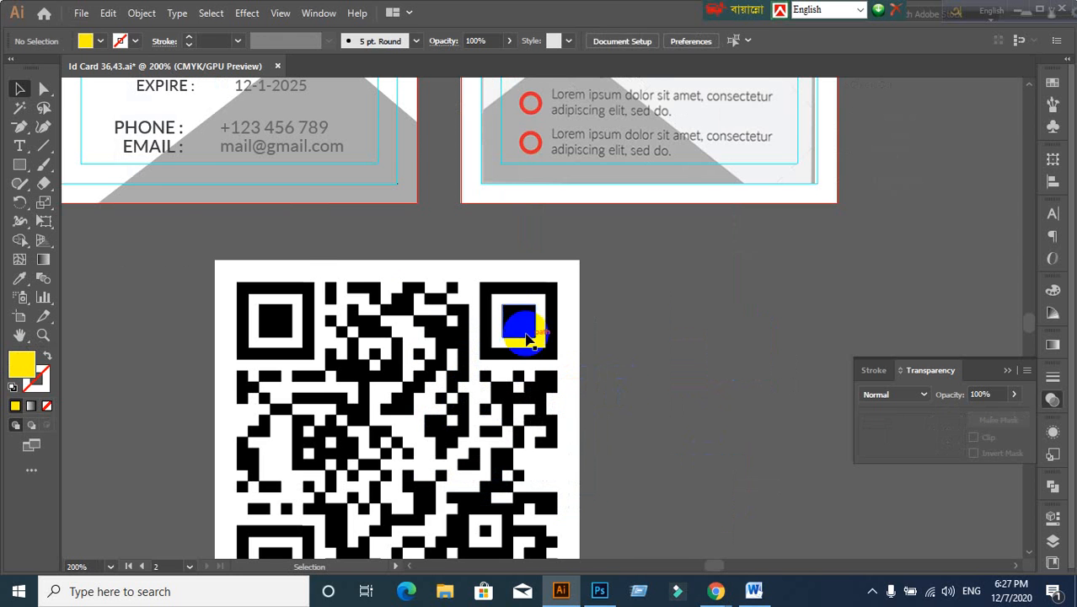
{"action": "left_click", "coordinate": [526, 337]}
Step: Fill the three inner corner squares with the ID card's red using the Eyedropper
{"action": "key", "text": "ctrl+minus"}
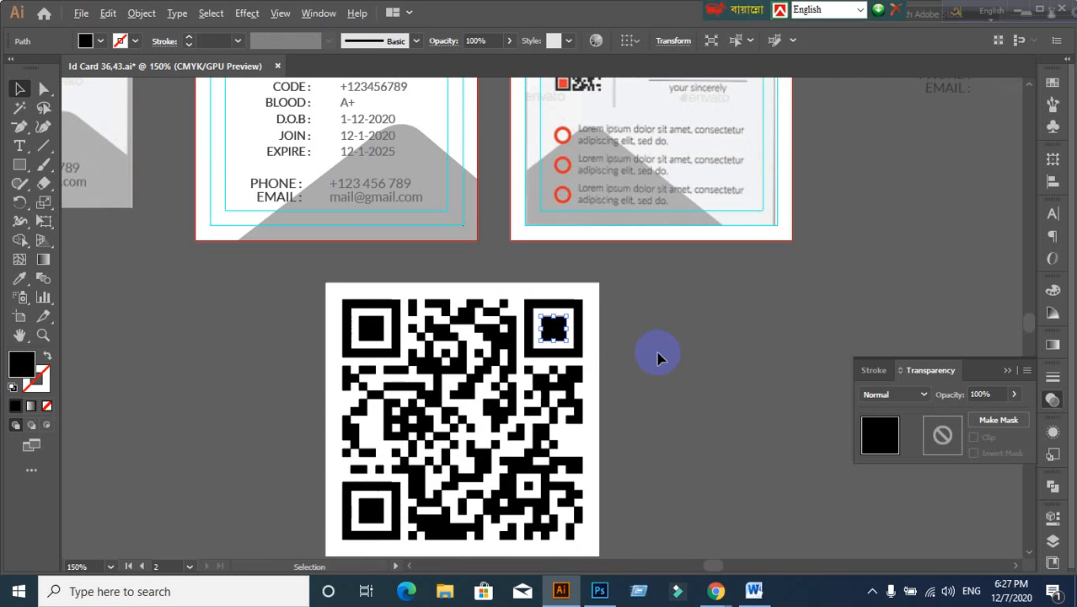
{"action": "left_click", "coordinate": [375, 331], "text": "shift"}
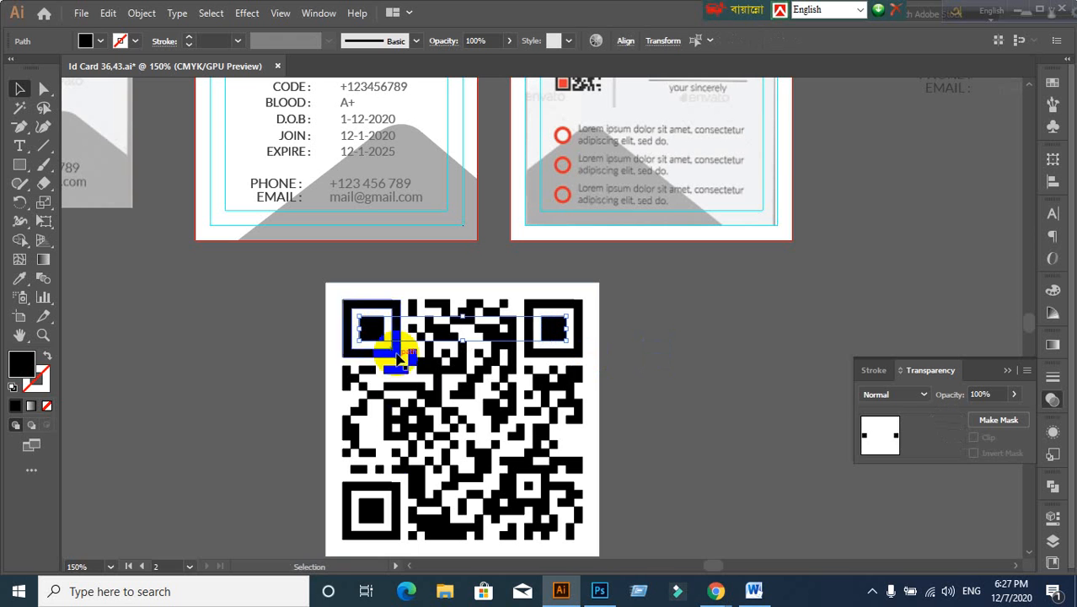
{"action": "left_click", "coordinate": [371, 511], "text": "shift"}
{"action": "key", "text": "ctrl+minus"}
{"action": "key", "text": "ctrl+minus"}
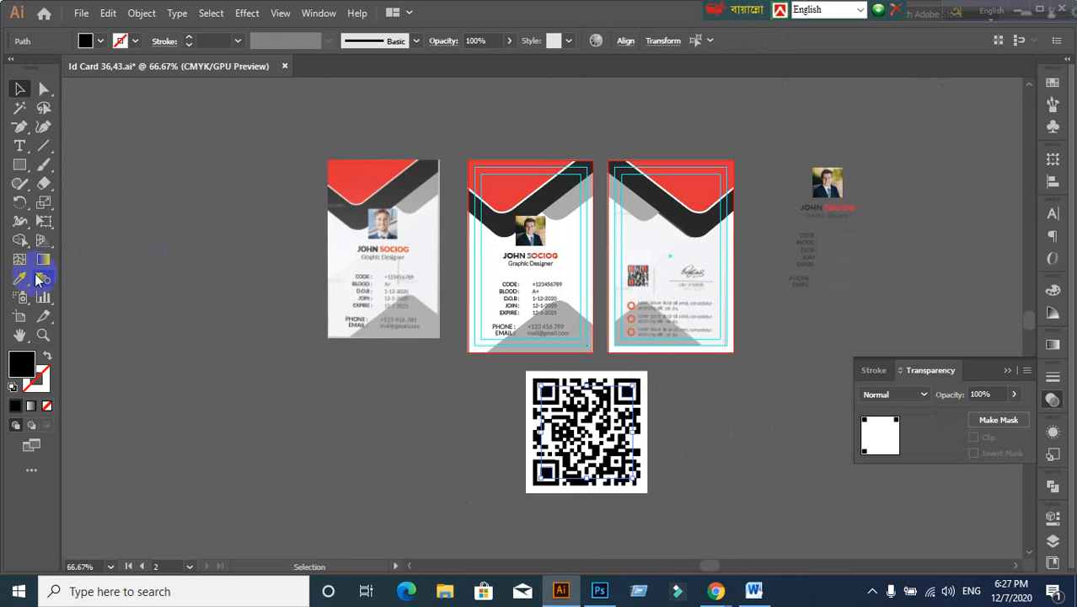
{"action": "left_click", "coordinate": [589, 278]}
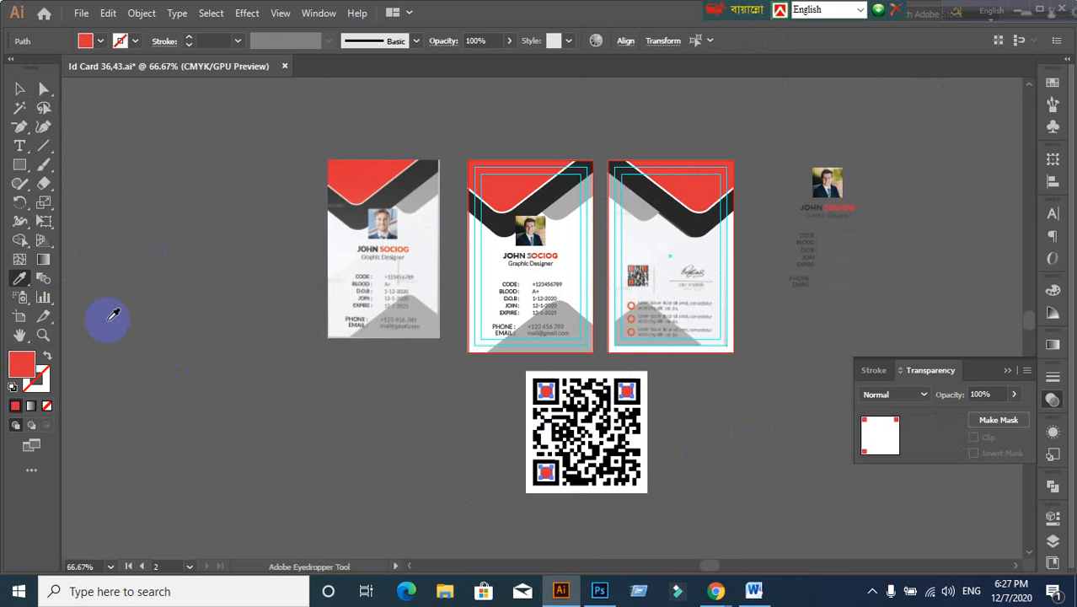
{"action": "left_click", "coordinate": [21, 89]}
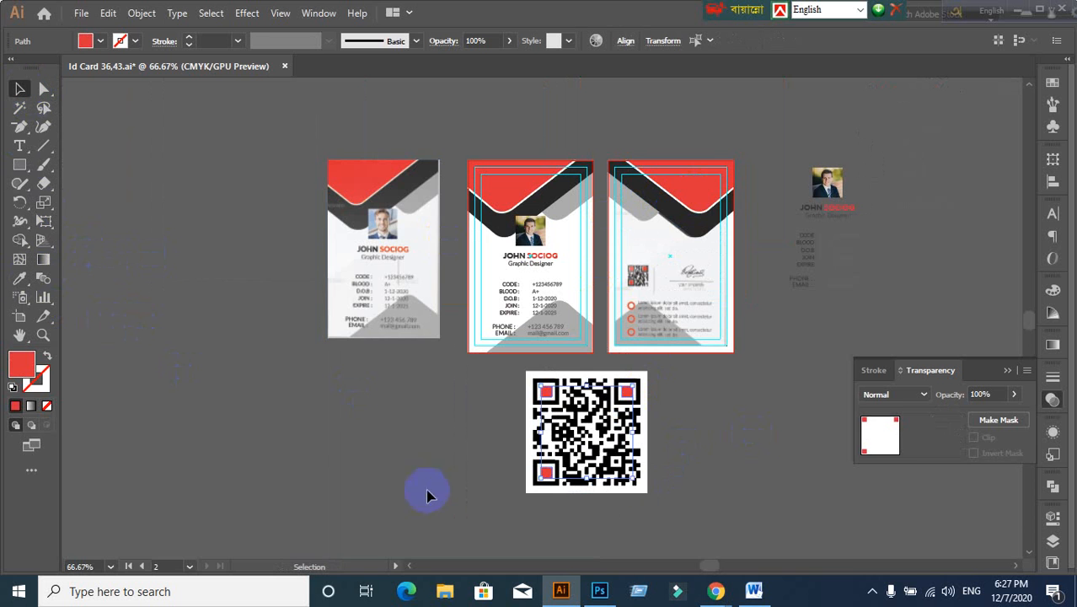
{"action": "left_click", "coordinate": [352, 441]}
Step: Reselect all the QR code's parts as one selection
{"action": "scroll", "coordinate": [639, 292], "scroll_direction": "up", "scroll_amount": 3}
{"action": "scroll", "coordinate": [654, 256], "scroll_direction": "down", "scroll_amount": 2}
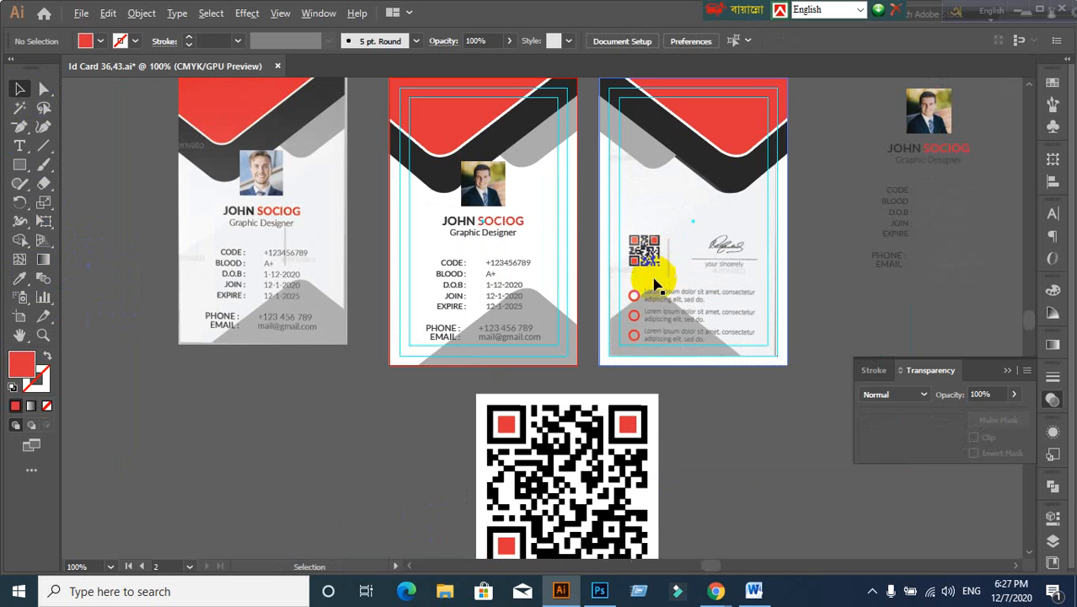
{"action": "key", "text": "space"}
{"action": "left_click_drag", "start_coordinate": [754, 509], "coordinate": [724, 443]}
{"action": "left_click", "coordinate": [623, 454]}
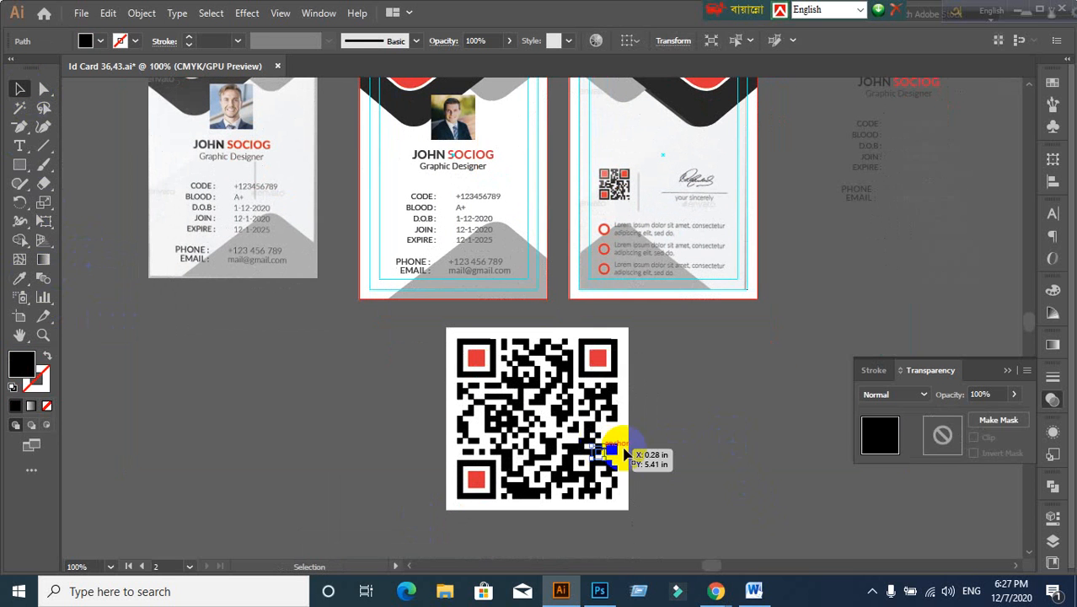
{"action": "left_click", "coordinate": [732, 390]}
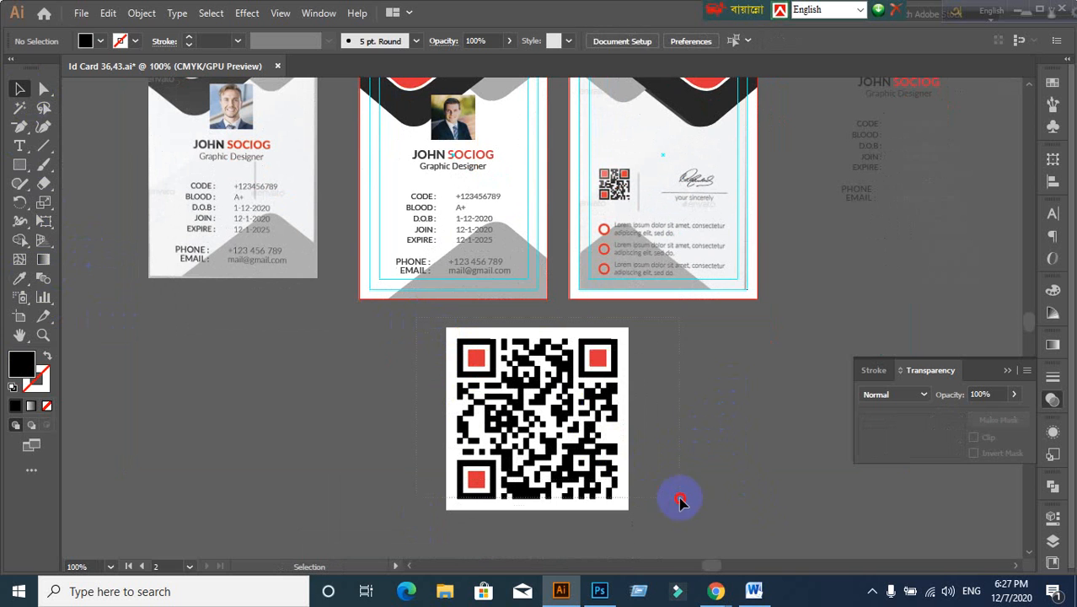
{"action": "left_click_drag", "start_coordinate": [687, 522], "coordinate": [659, 512]}
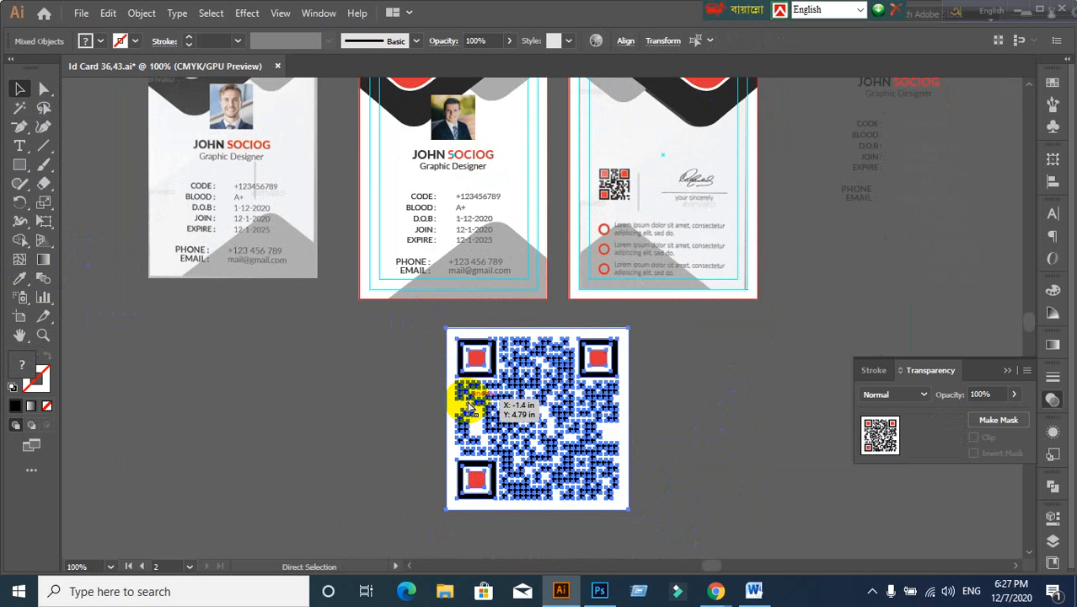
{"action": "left_click", "coordinate": [335, 409]}
{"action": "scroll", "coordinate": [743, 431], "scroll_direction": "up", "scroll_amount": 1}
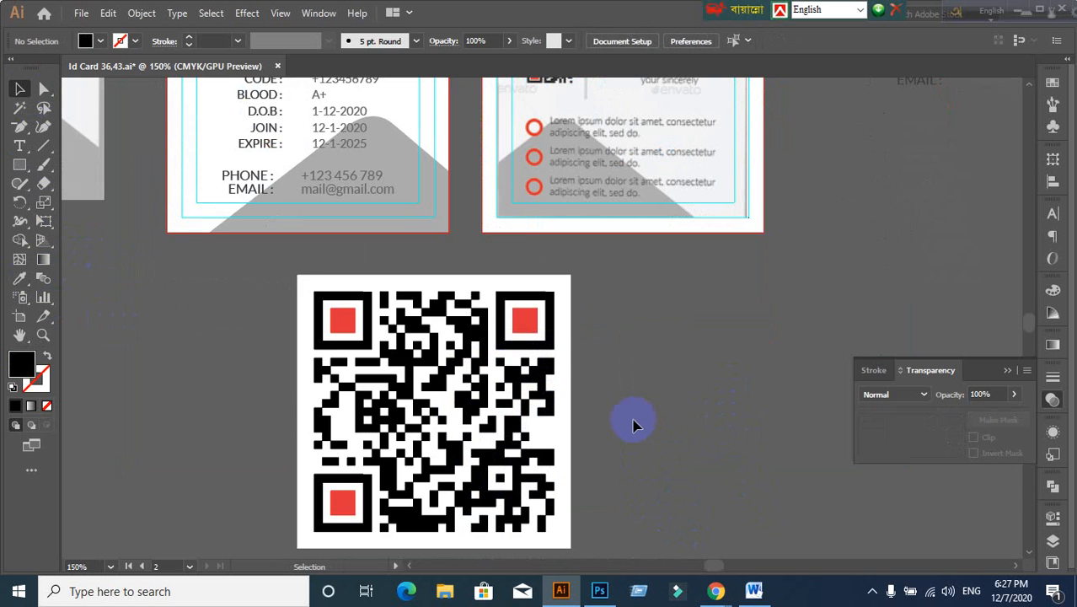
{"action": "scroll", "coordinate": [633, 419], "scroll_direction": "down", "scroll_amount": 1}
{"action": "left_click", "coordinate": [477, 440]}
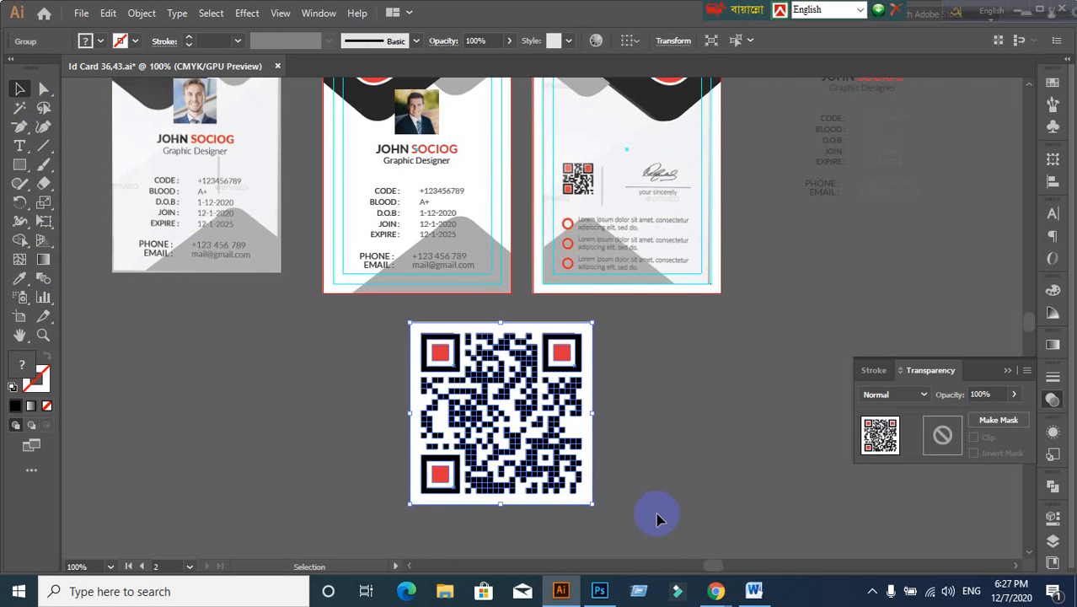
Step: Shrink the red-cornered QR code and move it onto the back card over the old QR code
{"action": "left_click_drag", "start_coordinate": [596, 505], "coordinate": [470, 381]}
{"action": "left_click", "coordinate": [501, 401]}
{"action": "scroll", "coordinate": [516, 346], "scroll_direction": "up", "scroll_amount": 2}
{"action": "left_click_drag", "start_coordinate": [515, 334], "coordinate": [471, 441]}
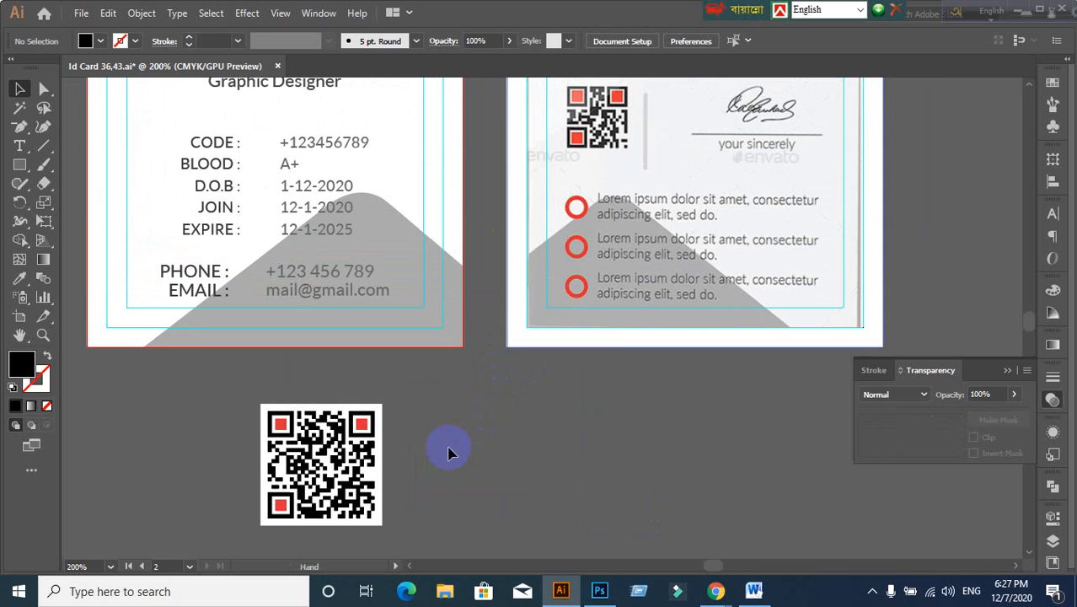
{"action": "left_click_drag", "start_coordinate": [324, 470], "coordinate": [624, 169]}
{"action": "left_click_drag", "start_coordinate": [652, 284], "coordinate": [549, 504]}
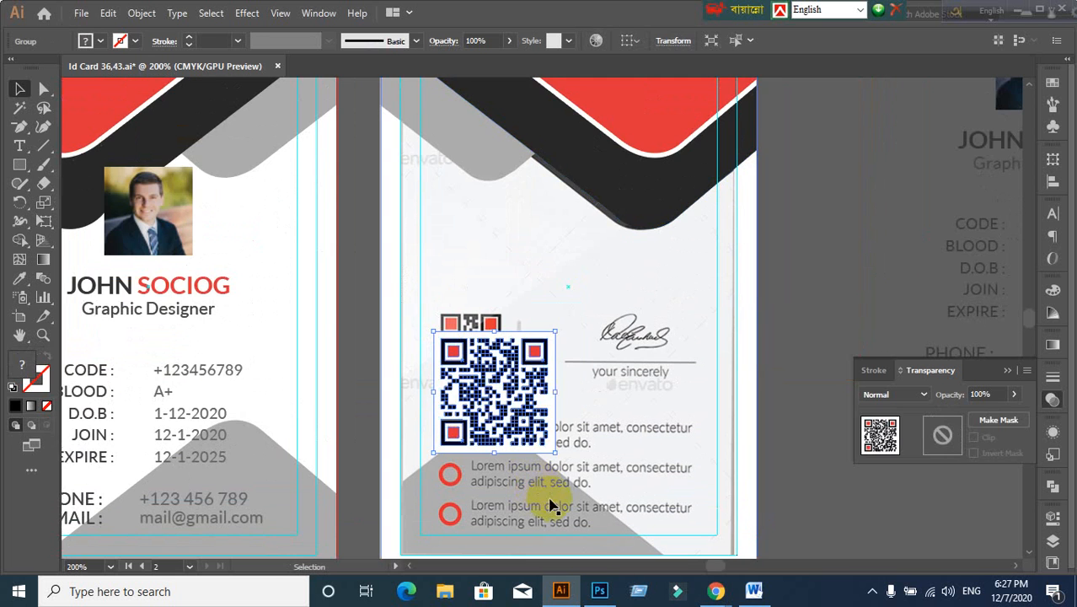
Step: Align and resize the new QR code to a 0.38 in square covering the old one
{"action": "left_click_drag", "start_coordinate": [560, 452], "coordinate": [472, 438]}
{"action": "scroll", "coordinate": [510, 417], "scroll_direction": "up", "scroll_amount": 2}
{"action": "left_click_drag", "start_coordinate": [369, 382], "coordinate": [400, 308]}
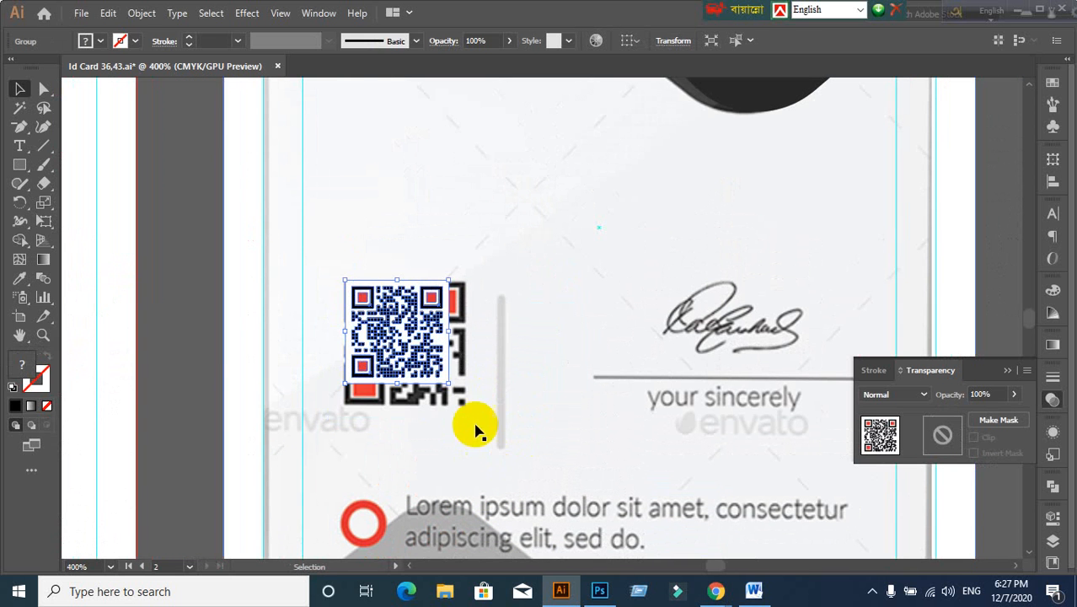
{"action": "left_click_drag", "start_coordinate": [450, 379], "coordinate": [470, 406]}
{"action": "scroll", "coordinate": [561, 462], "scroll_direction": "down", "scroll_amount": 1}
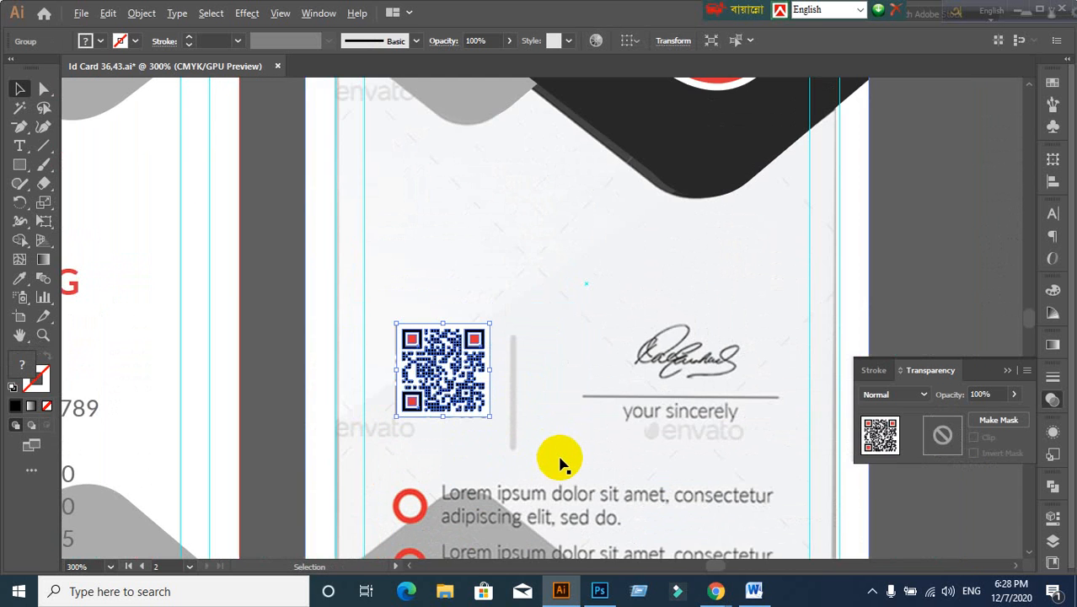
{"action": "left_click_drag", "start_coordinate": [570, 459], "coordinate": [528, 369]}
{"action": "left_click", "coordinate": [844, 276]}
{"action": "left_click", "coordinate": [546, 354]}
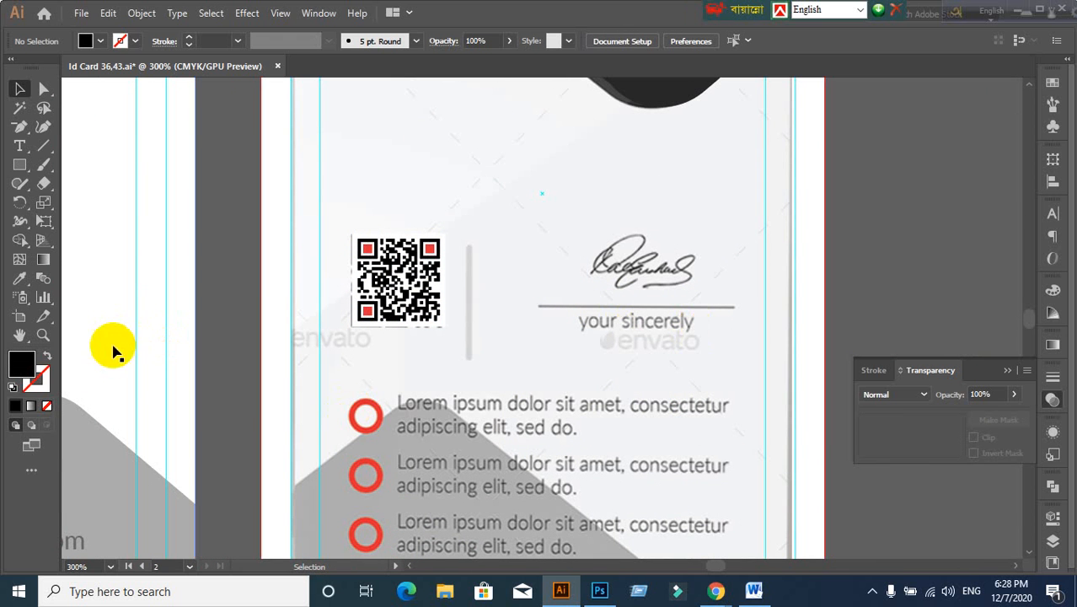
Step: Draw a black 0.5 pt horizontal line over the signature underline
{"action": "left_click", "coordinate": [43, 146]}
{"action": "left_click", "coordinate": [73, 148]}
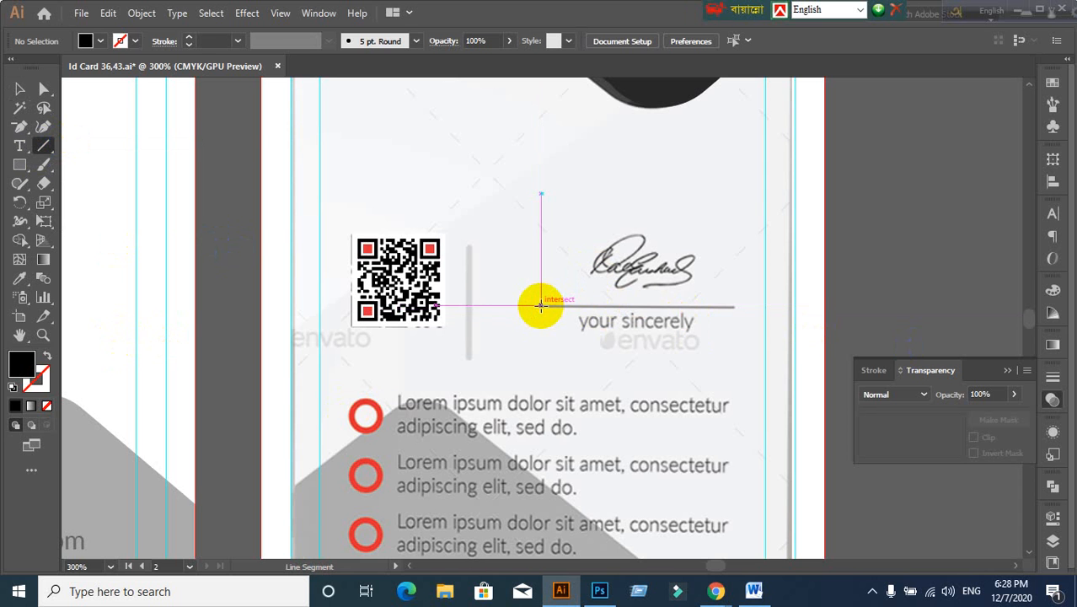
{"action": "left_click_drag", "start_coordinate": [541, 305], "coordinate": [735, 306]}
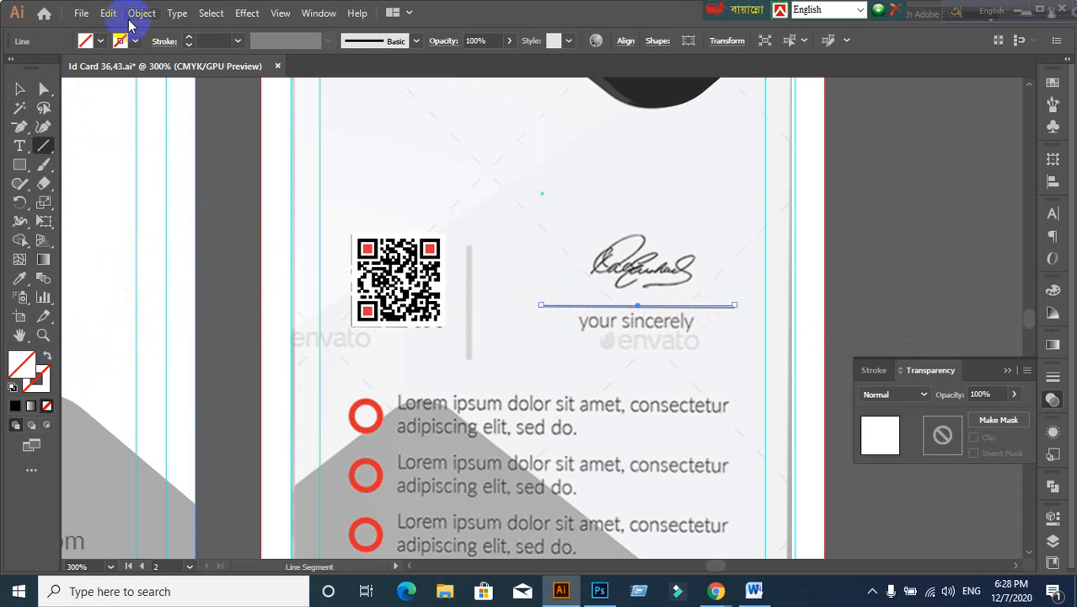
{"action": "left_click", "coordinate": [136, 43]}
{"action": "left_click", "coordinate": [44, 69]}
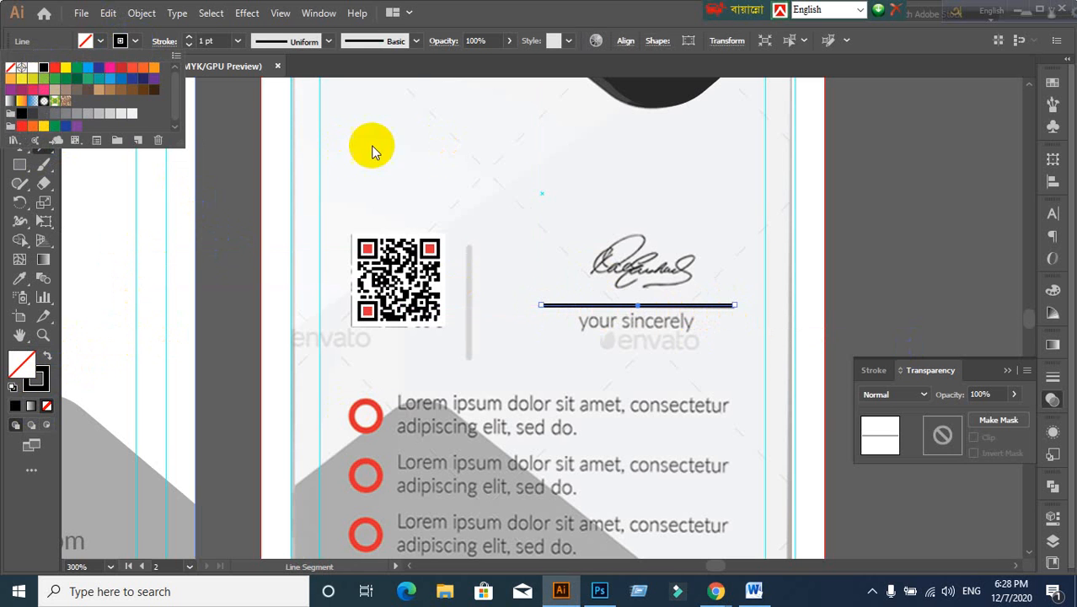
{"action": "left_click", "coordinate": [207, 42]}
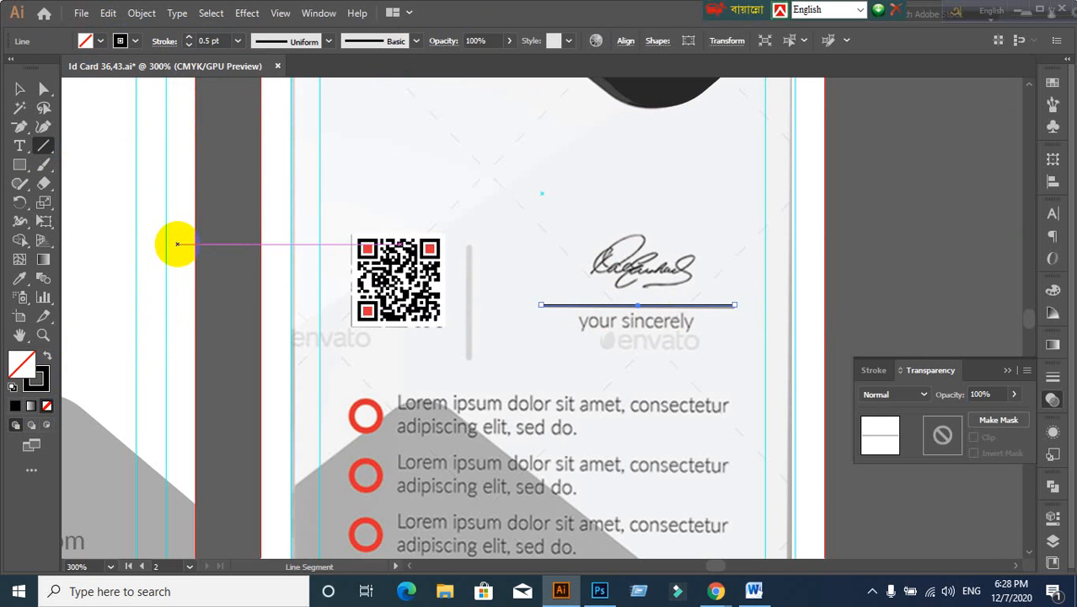
Step: Expand the signature line's stroke into a filled shape with Object > Expand
{"action": "left_click", "coordinate": [20, 88]}
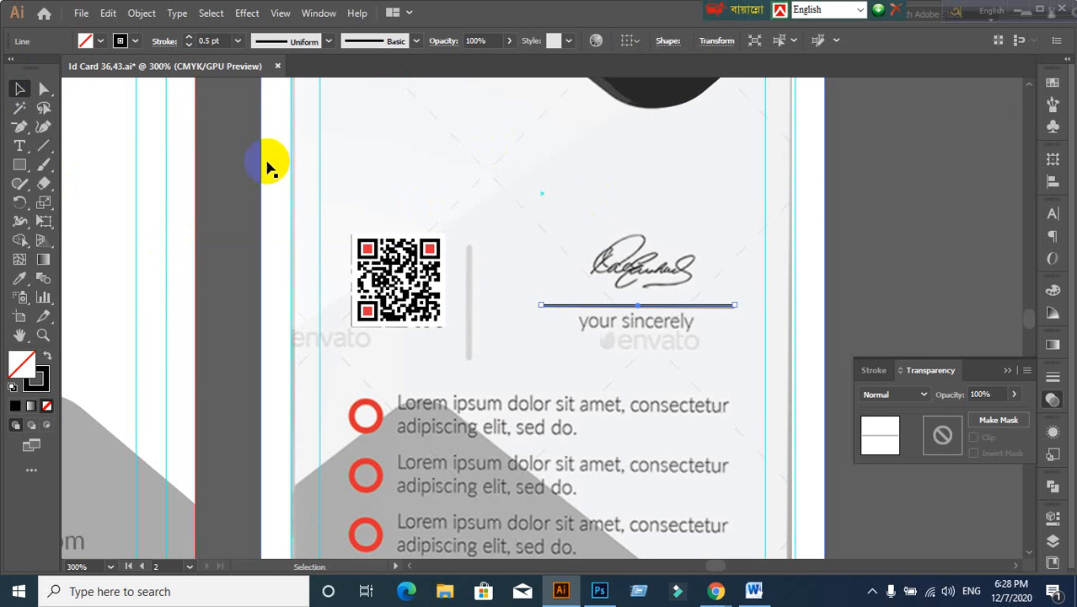
{"action": "left_click", "coordinate": [141, 13]}
{"action": "left_click", "coordinate": [215, 193]}
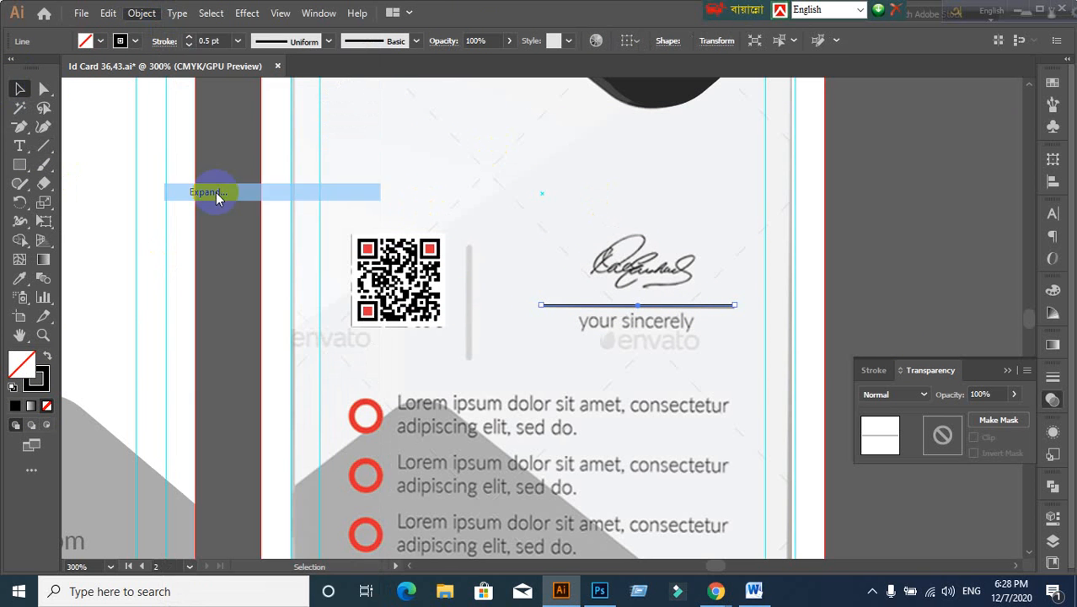
{"action": "left_click", "coordinate": [753, 347]}
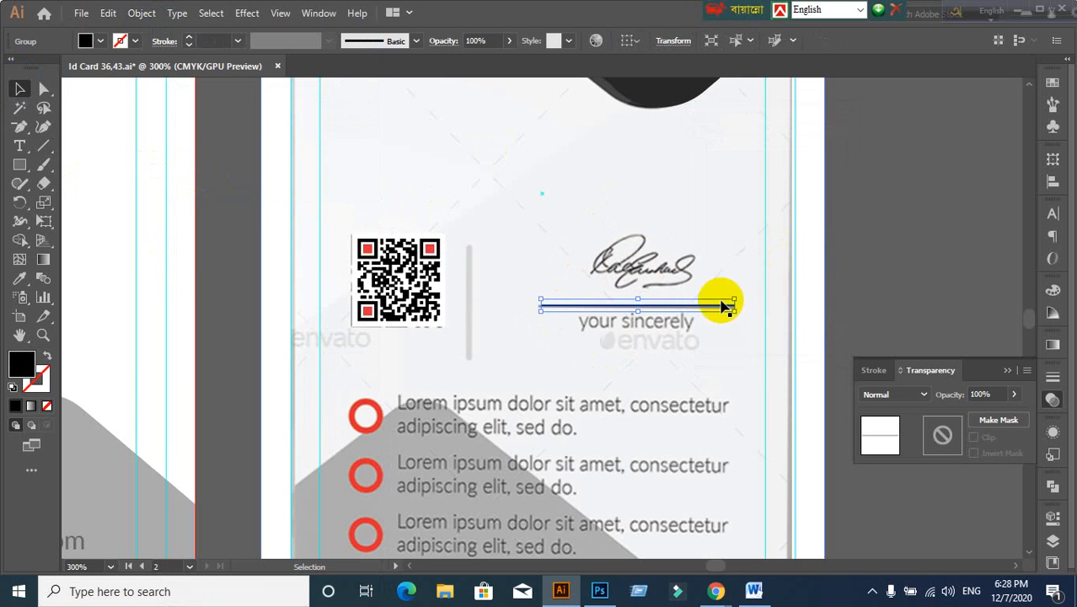
{"action": "left_click", "coordinate": [874, 280]}
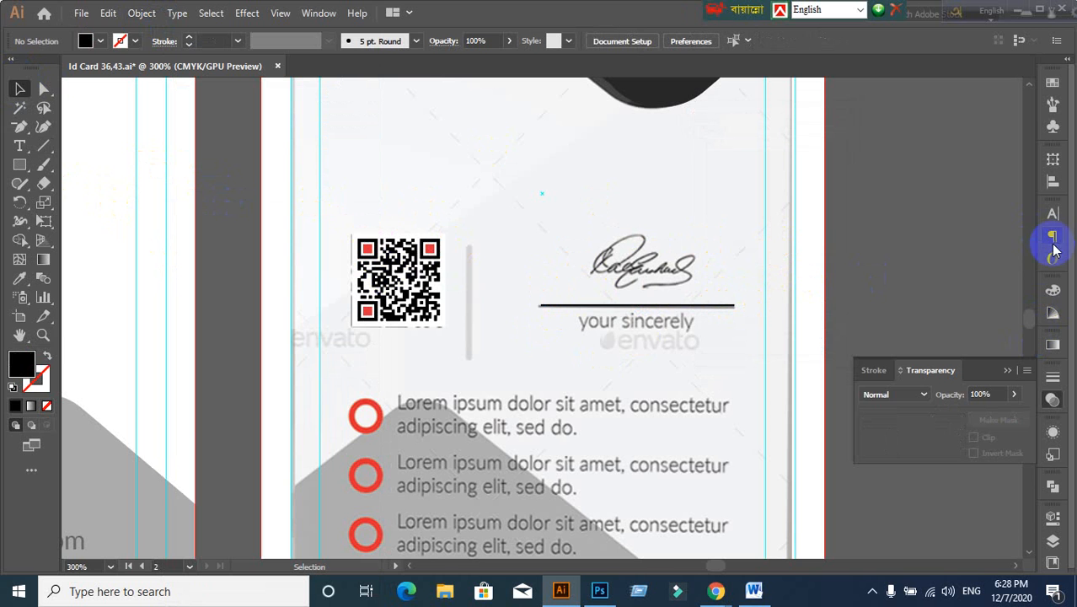
Step: Check the font family list in the Character panel without changing it
{"action": "left_click", "coordinate": [1053, 214]}
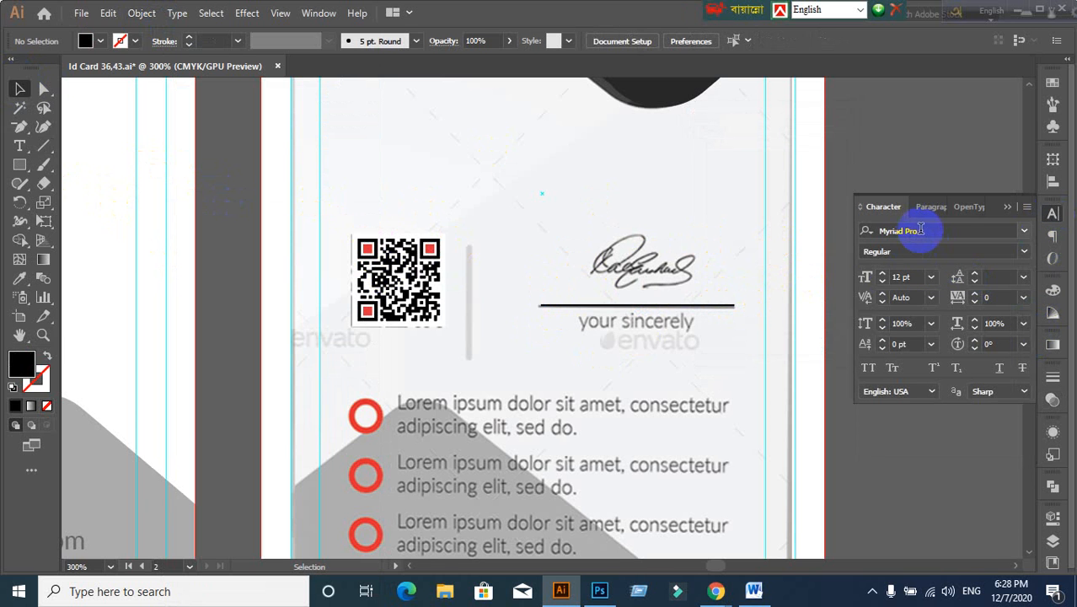
{"action": "left_click", "coordinate": [1025, 231]}
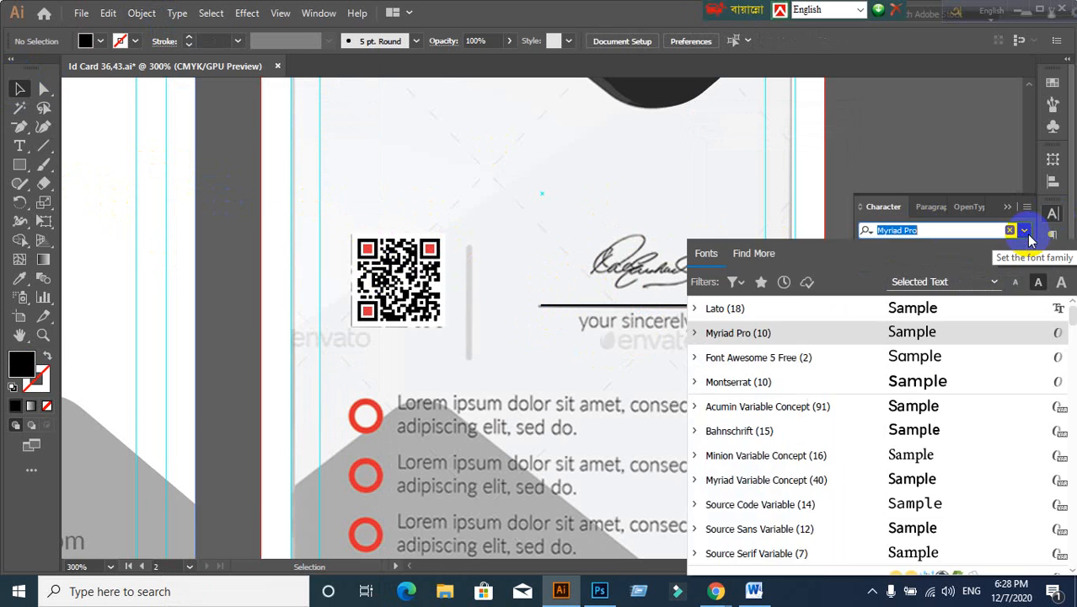
{"action": "left_click", "coordinate": [1027, 234]}
{"action": "left_click", "coordinate": [1006, 214]}
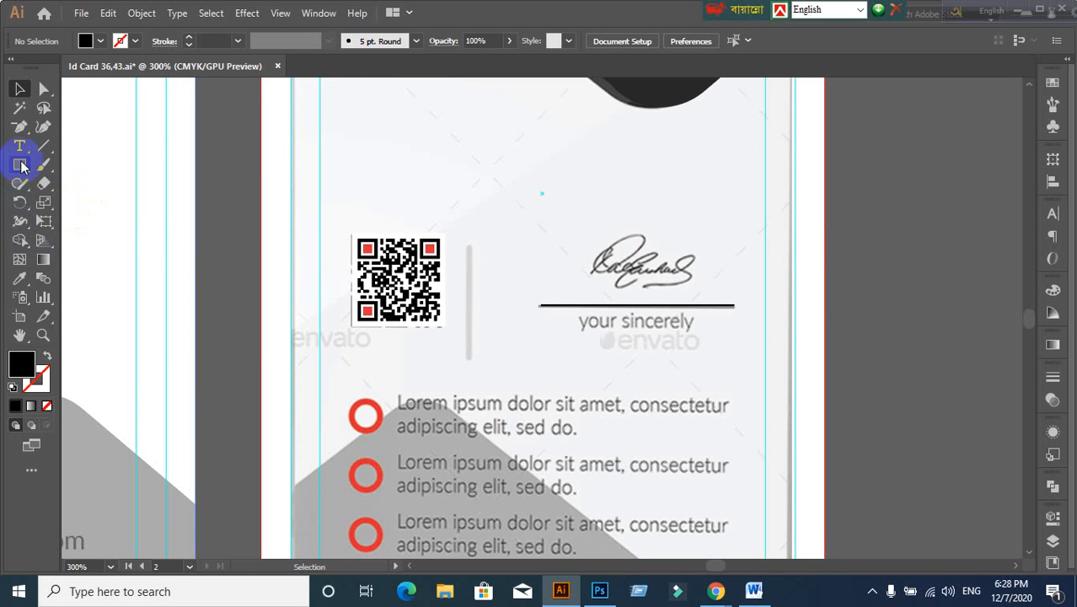
Step: Draw a freehand Pencil signature over the old one with a black 0.25 pt stroke
{"action": "left_click", "coordinate": [19, 190]}
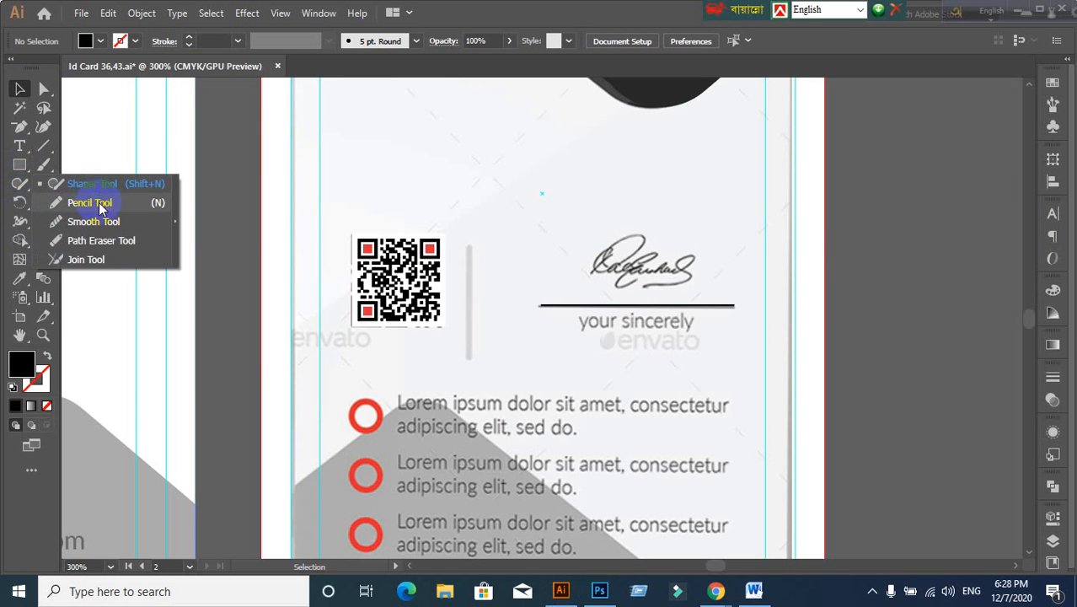
{"action": "left_click", "coordinate": [99, 204]}
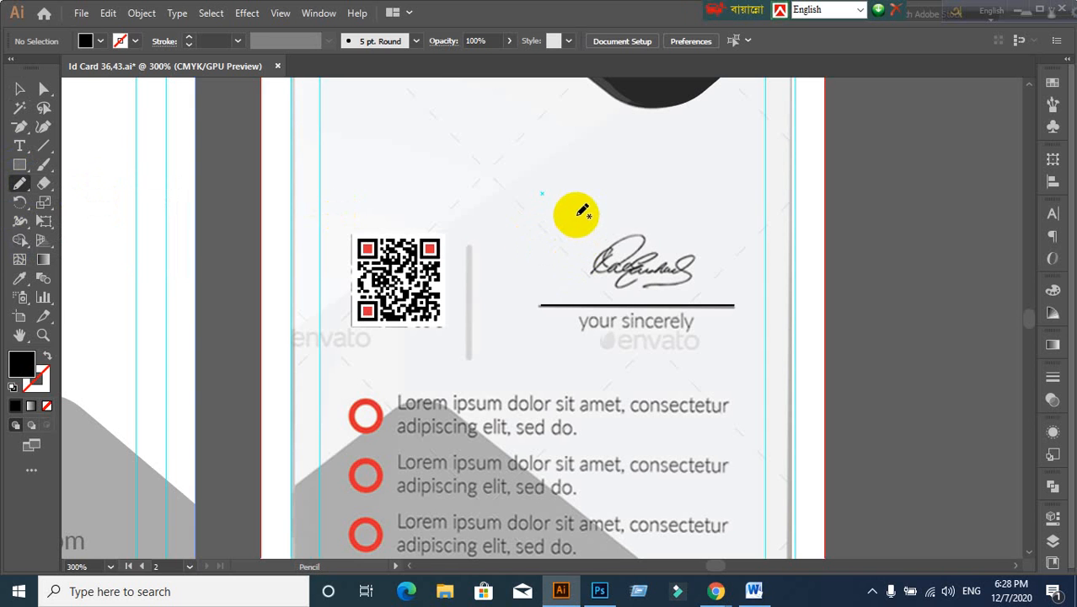
{"action": "mouse_move", "coordinate": [569, 226]}
{"action": "left_mouse_down"}
{"action": "mouse_move", "coordinate": [570, 266]}
{"action": "mouse_move", "coordinate": [591, 240]}
{"action": "mouse_move", "coordinate": [589, 257]}
{"action": "mouse_move", "coordinate": [630, 226]}
{"action": "mouse_move", "coordinate": [639, 253]}
{"action": "mouse_move", "coordinate": [647, 241]}
{"action": "mouse_move", "coordinate": [657, 255]}
{"action": "mouse_move", "coordinate": [659, 244]}
{"action": "mouse_move", "coordinate": [663, 263]}
{"action": "mouse_move", "coordinate": [672, 215]}
{"action": "mouse_move", "coordinate": [677, 244]}
{"action": "mouse_move", "coordinate": [608, 255]}
{"action": "mouse_move", "coordinate": [635, 239]}
{"action": "mouse_move", "coordinate": [735, 250]}
{"action": "left_mouse_up"}
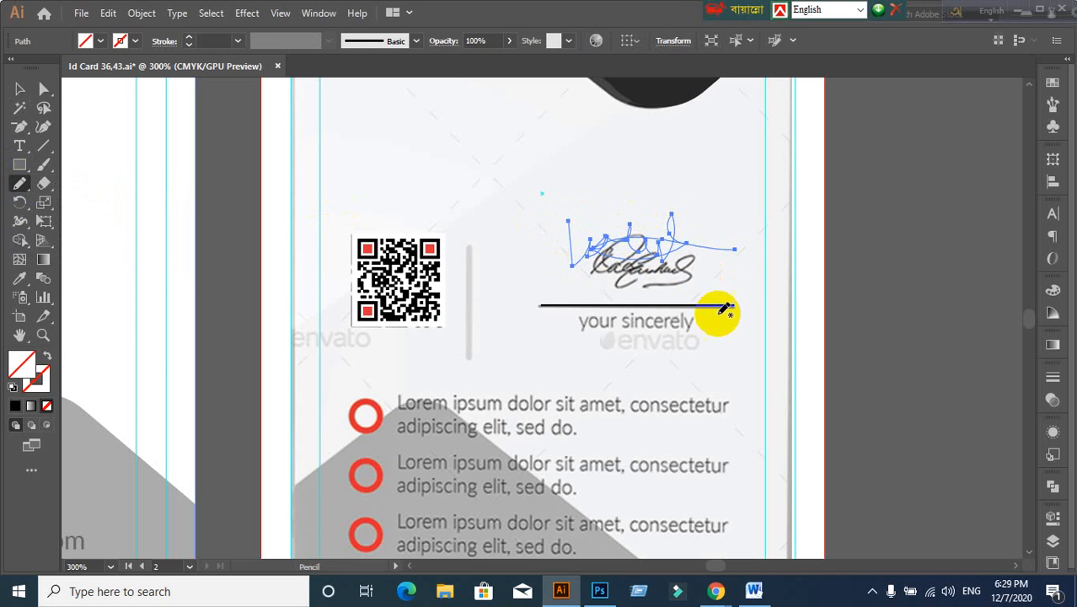
{"action": "left_click", "coordinate": [19, 89]}
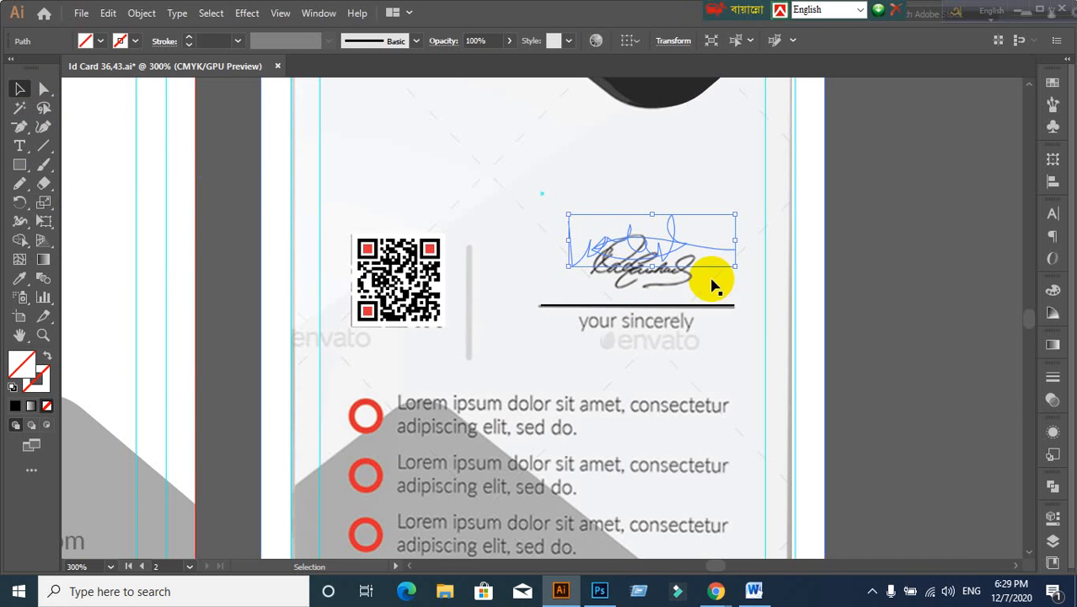
{"action": "left_click", "coordinate": [1052, 221]}
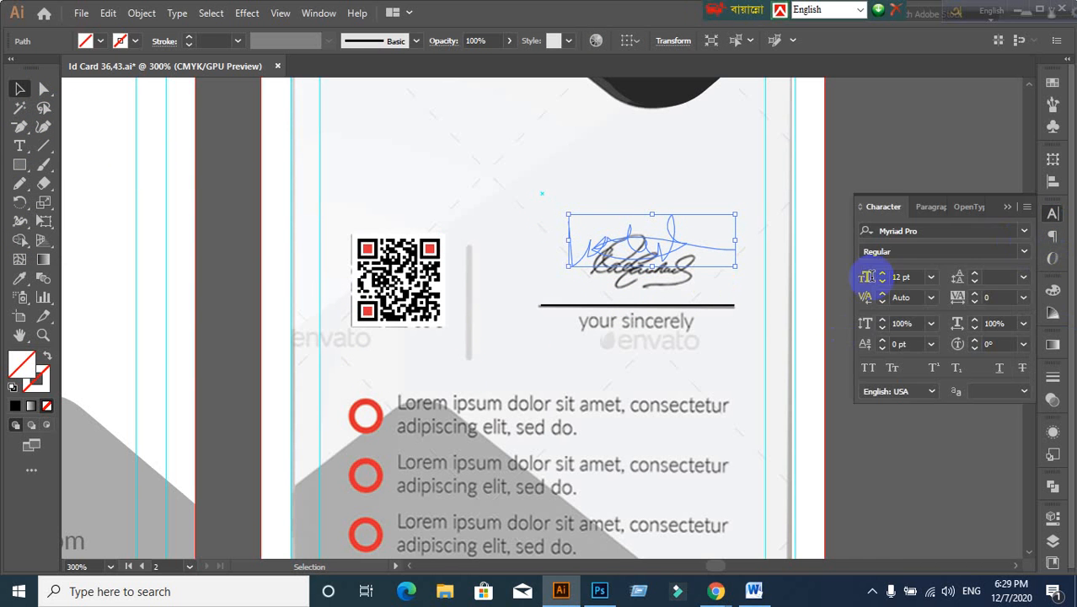
{"action": "left_click", "coordinate": [1008, 207]}
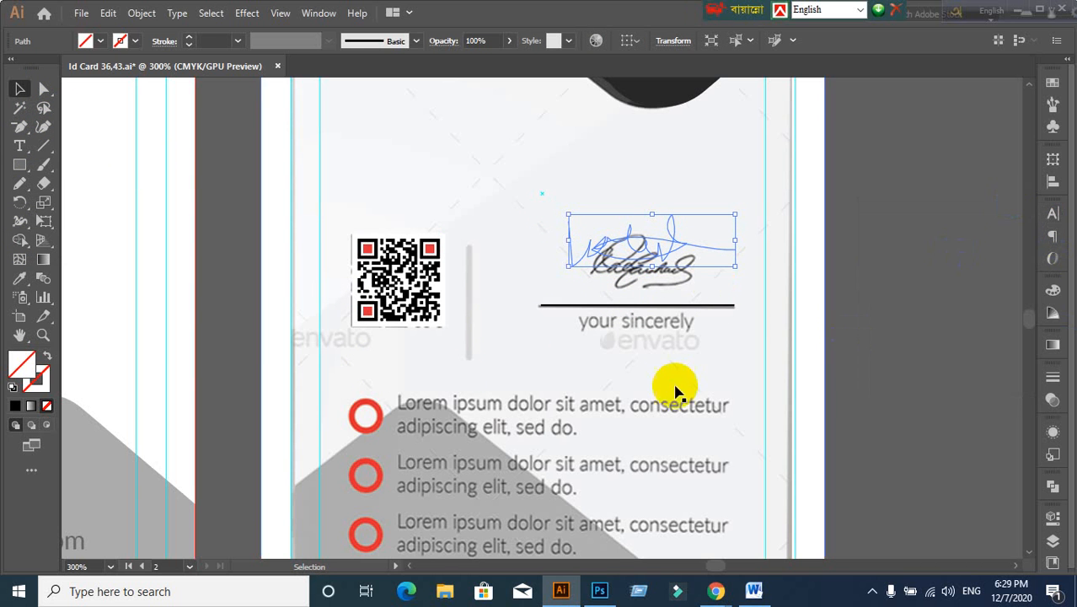
{"action": "left_click", "coordinate": [39, 386]}
{"action": "left_click", "coordinate": [14, 405]}
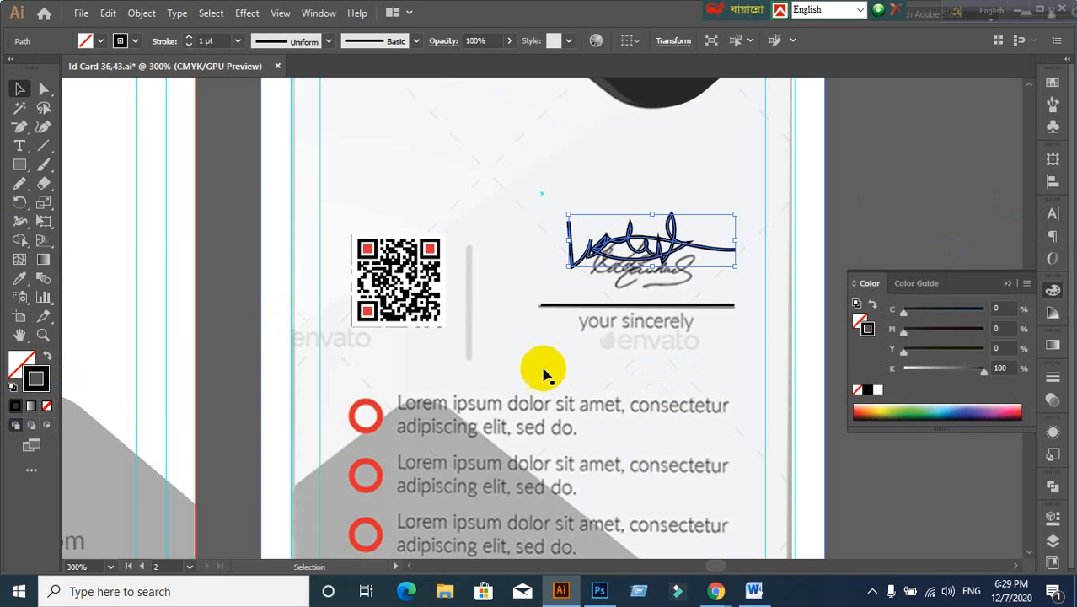
{"action": "left_click", "coordinate": [218, 39]}
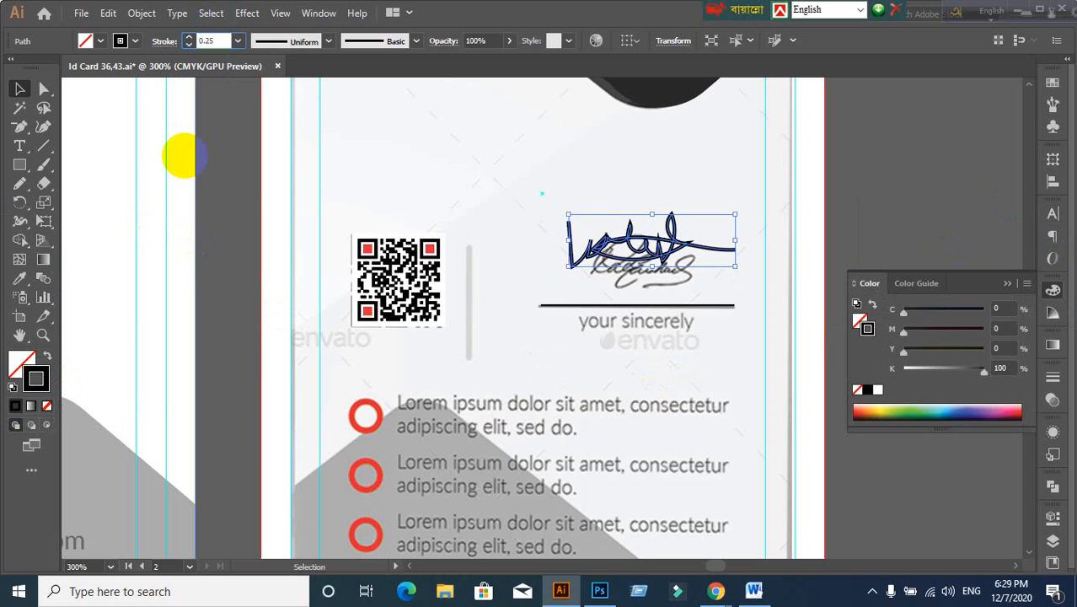
{"action": "type", "text": "0.25"}
{"action": "key", "text": "Return"}
Step: Move the new signature slightly down over the old one and shrink it a little
{"action": "left_click", "coordinate": [797, 290]}
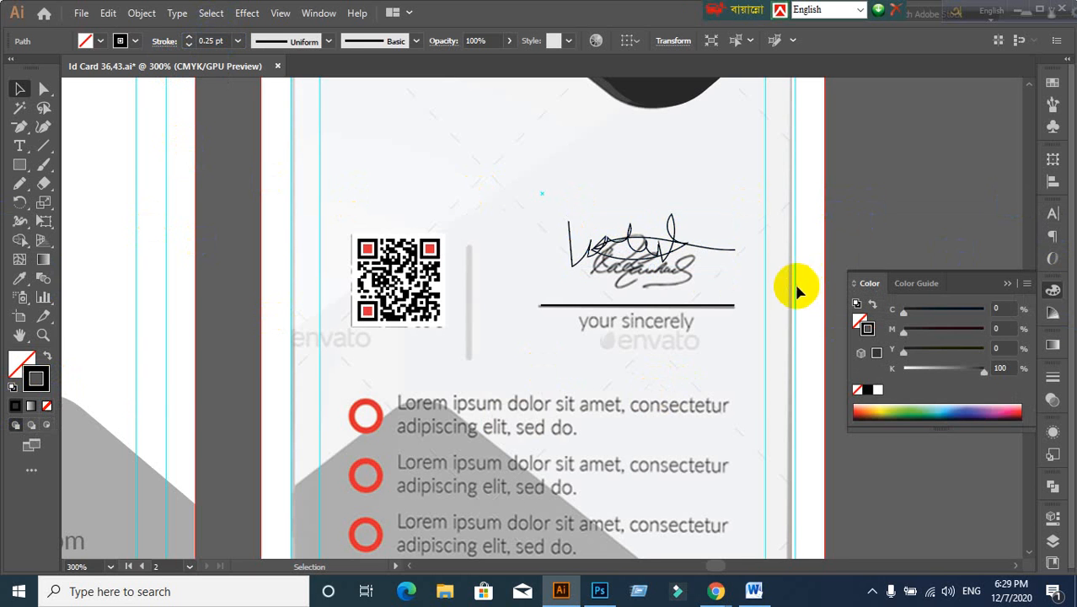
{"action": "scroll", "coordinate": [733, 272], "scroll_direction": "up", "scroll_amount": 1}
{"action": "left_click", "coordinate": [649, 233]}
{"action": "mouse_move", "coordinate": [649, 234]}
{"action": "left_mouse_down"}
{"action": "mouse_move", "coordinate": [664, 282]}
{"action": "mouse_move", "coordinate": [662, 273]}
{"action": "left_mouse_up"}
{"action": "left_click_drag", "start_coordinate": [745, 304], "coordinate": [722, 296]}
{"action": "left_click", "coordinate": [945, 237]}
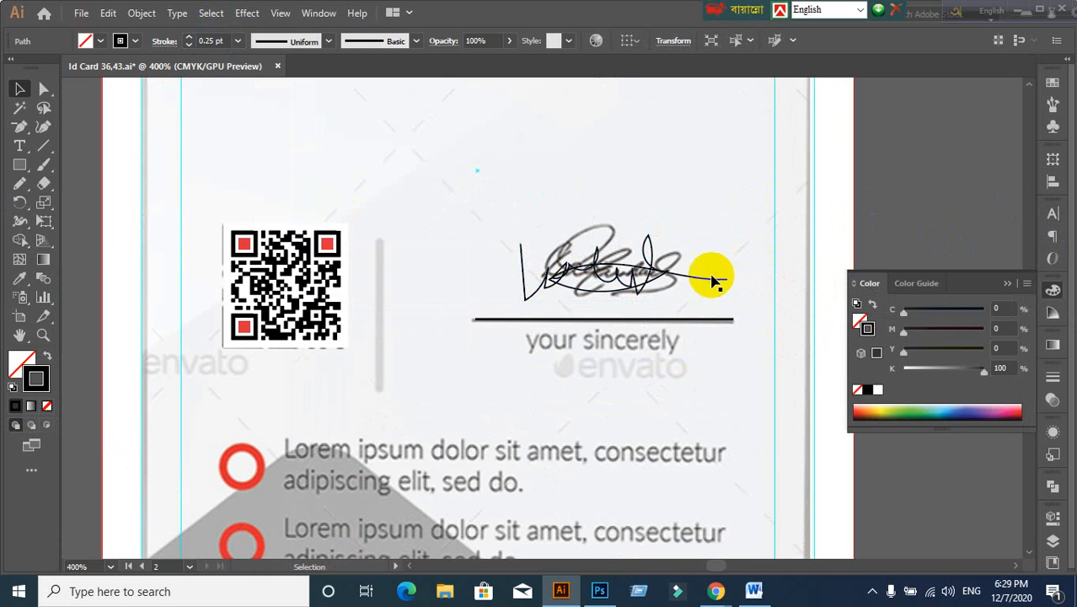
Step: Change the new signature's stroke colour to dark grey #2D2D2D
{"action": "left_click", "coordinate": [652, 286]}
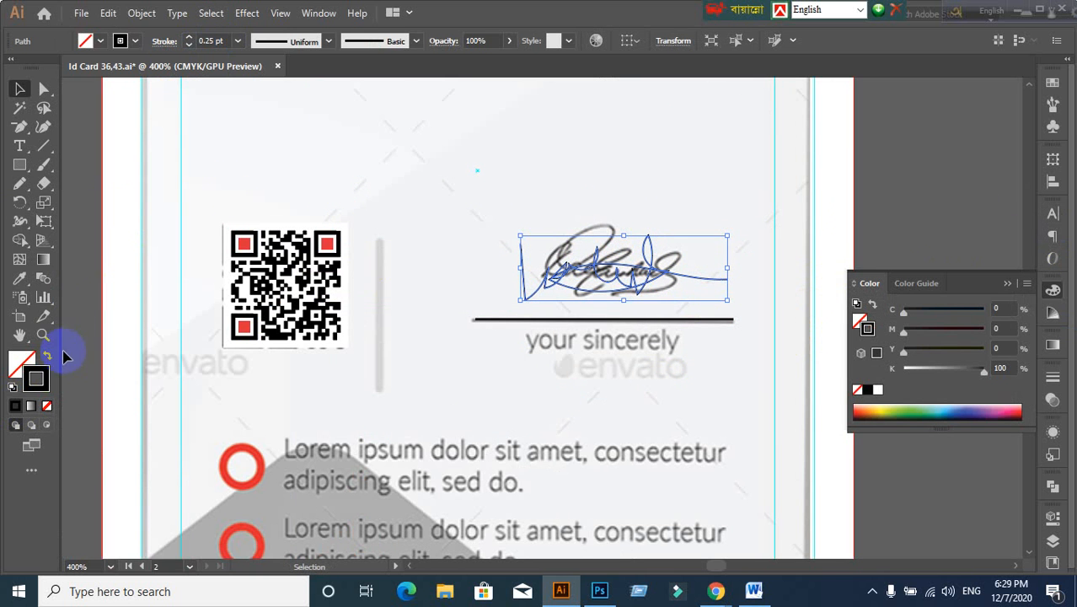
{"action": "double_click", "coordinate": [47, 381]}
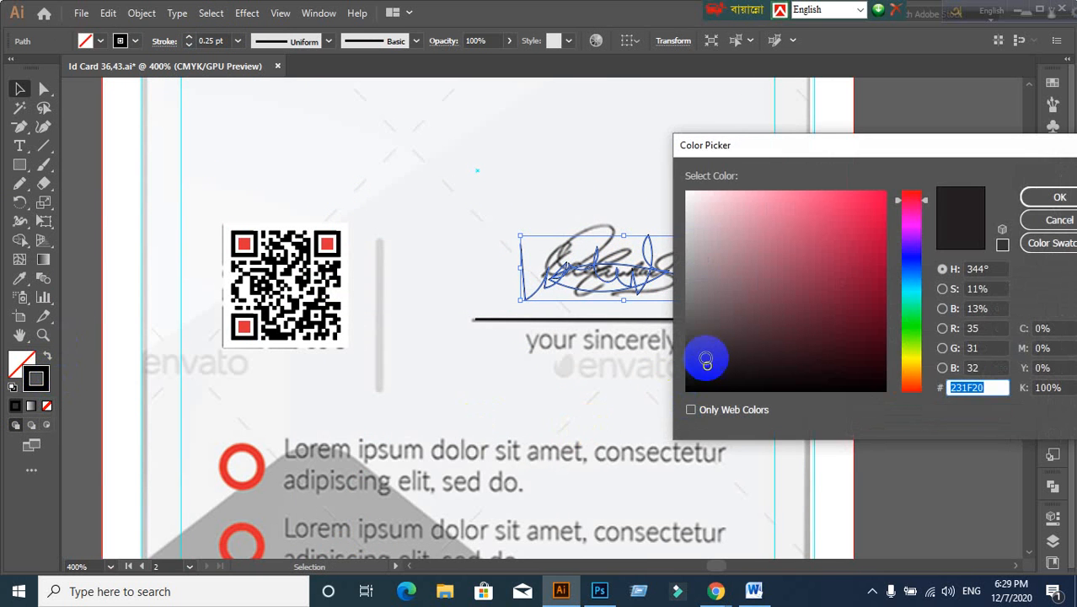
{"action": "left_click_drag", "start_coordinate": [705, 355], "coordinate": [680, 353]}
{"action": "left_click", "coordinate": [1058, 197]}
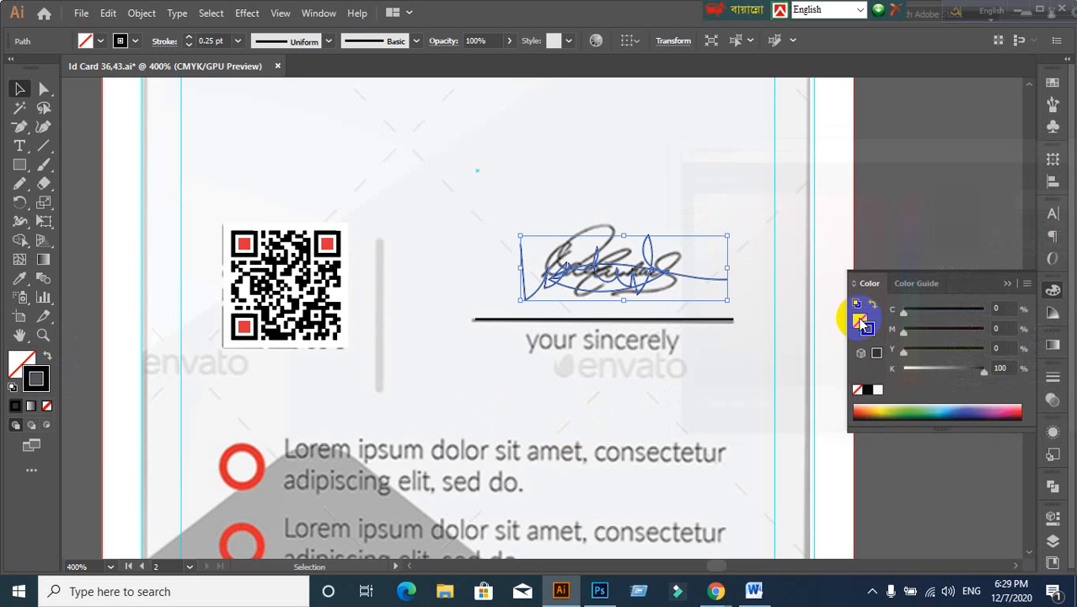
{"action": "left_click", "coordinate": [919, 209]}
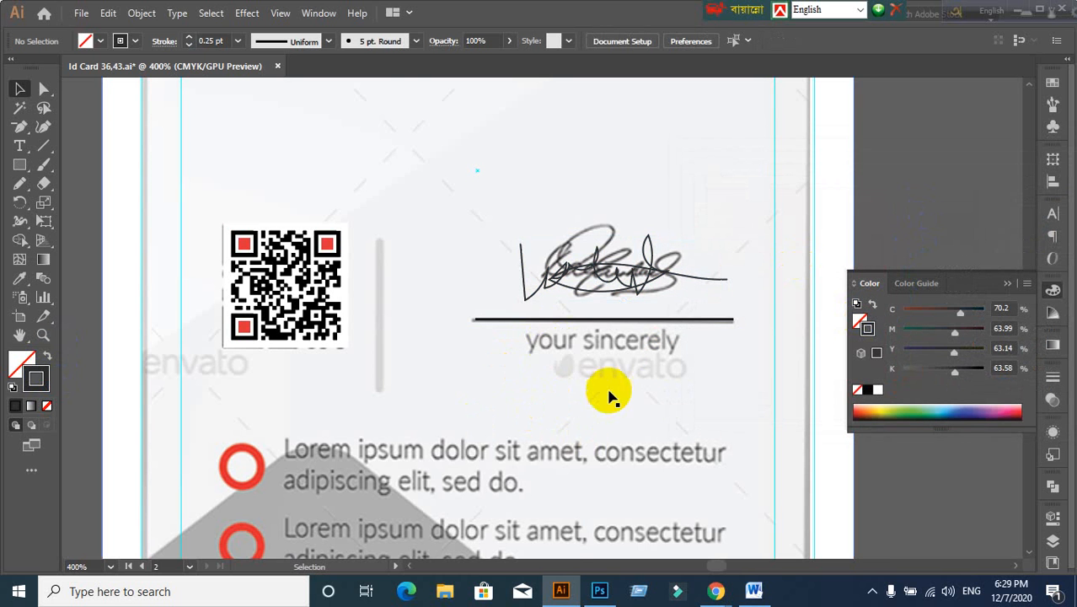
{"action": "scroll", "coordinate": [609, 389], "scroll_direction": "down", "scroll_amount": 2}
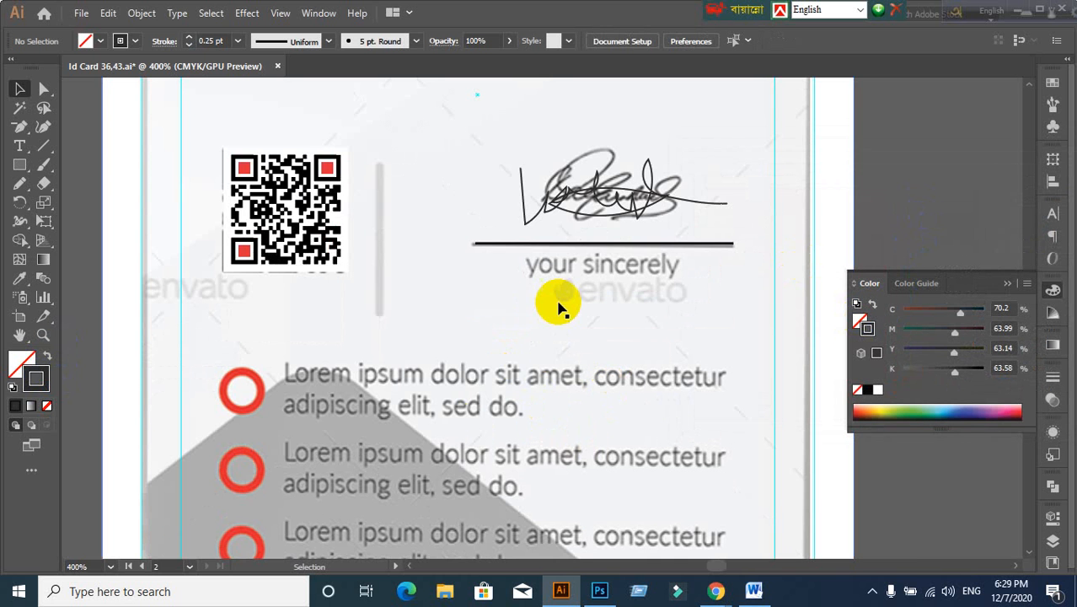
Step: Start a new text line below the signature line, typing 'y'
{"action": "left_click", "coordinate": [19, 151]}
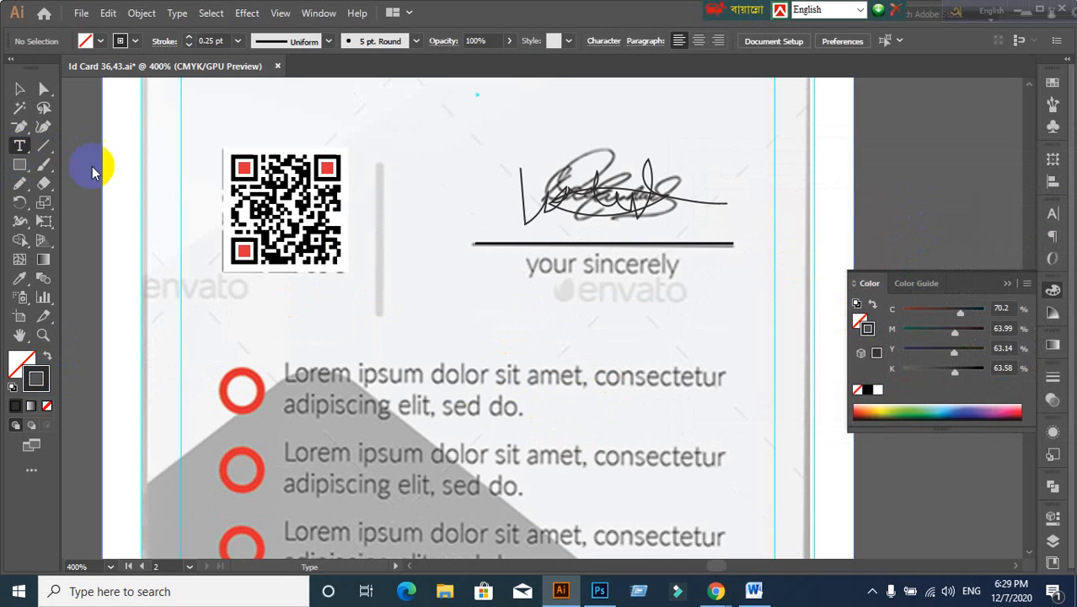
{"action": "left_click", "coordinate": [490, 291]}
{"action": "type", "text": "your sincerely"}
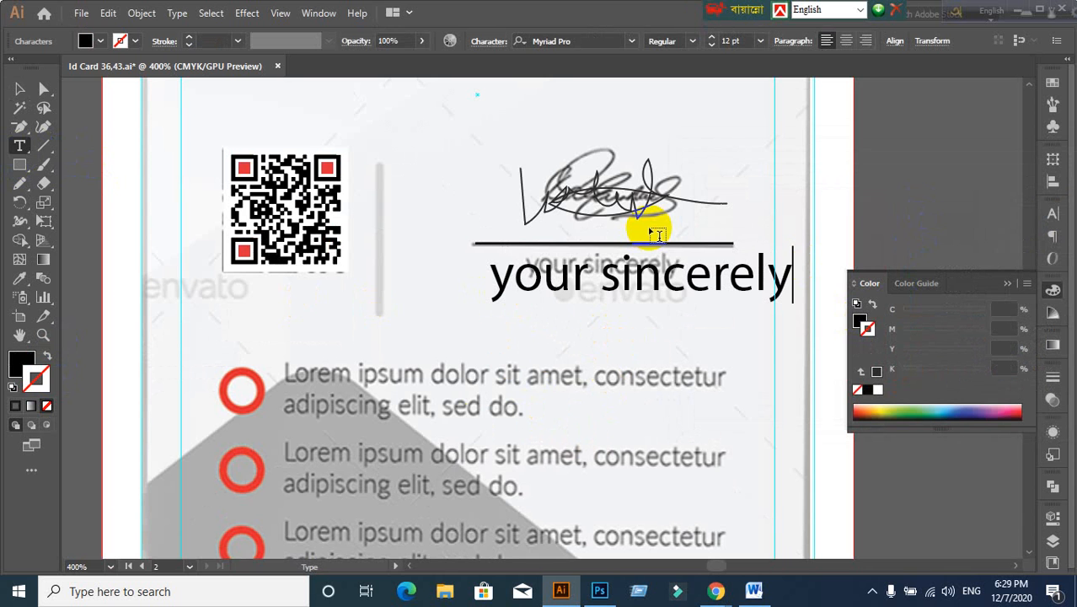
Step: Shrink the new 'your sincerely' text to 6 pt and move it onto the original caption
{"action": "left_click", "coordinate": [19, 90]}
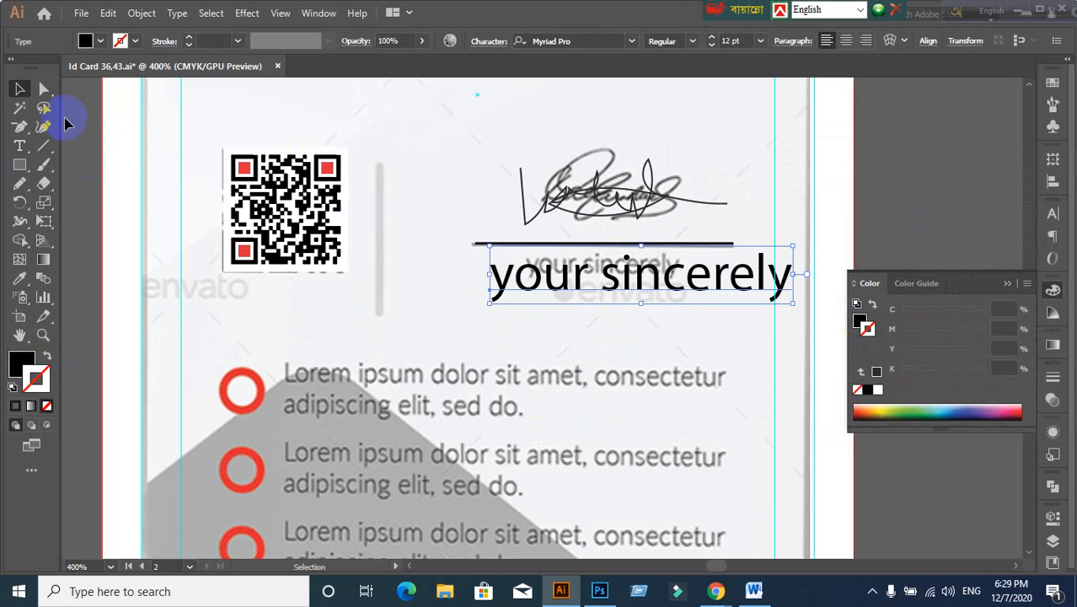
{"action": "left_click", "coordinate": [1054, 217]}
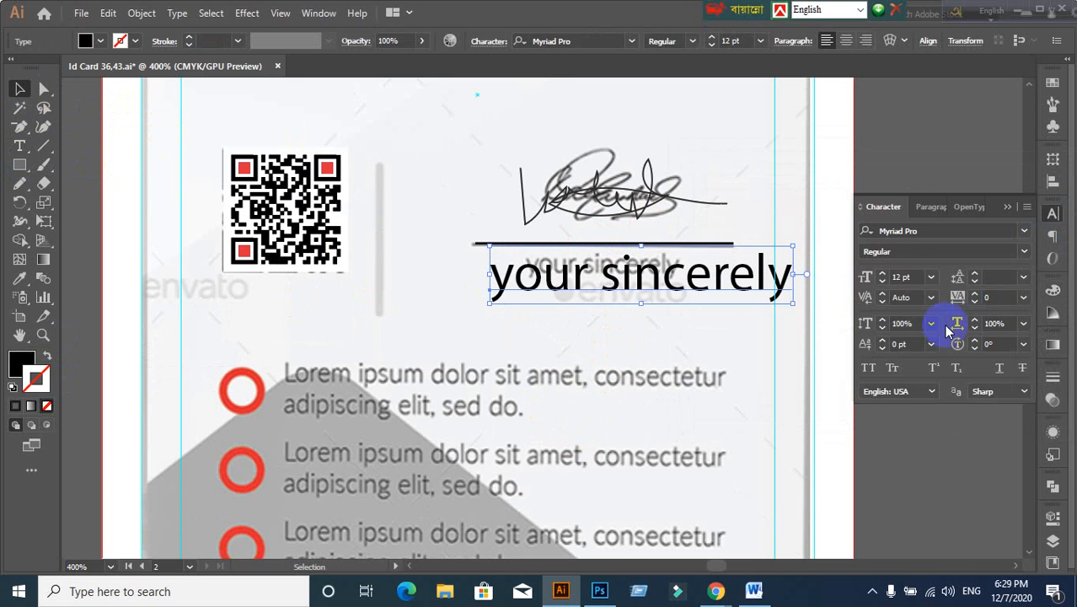
{"action": "left_click", "coordinate": [914, 276]}
{"action": "scroll", "coordinate": [918, 276], "scroll_direction": "down", "scroll_amount": 4}
{"action": "scroll", "coordinate": [920, 277], "scroll_direction": "down", "scroll_amount": 1}
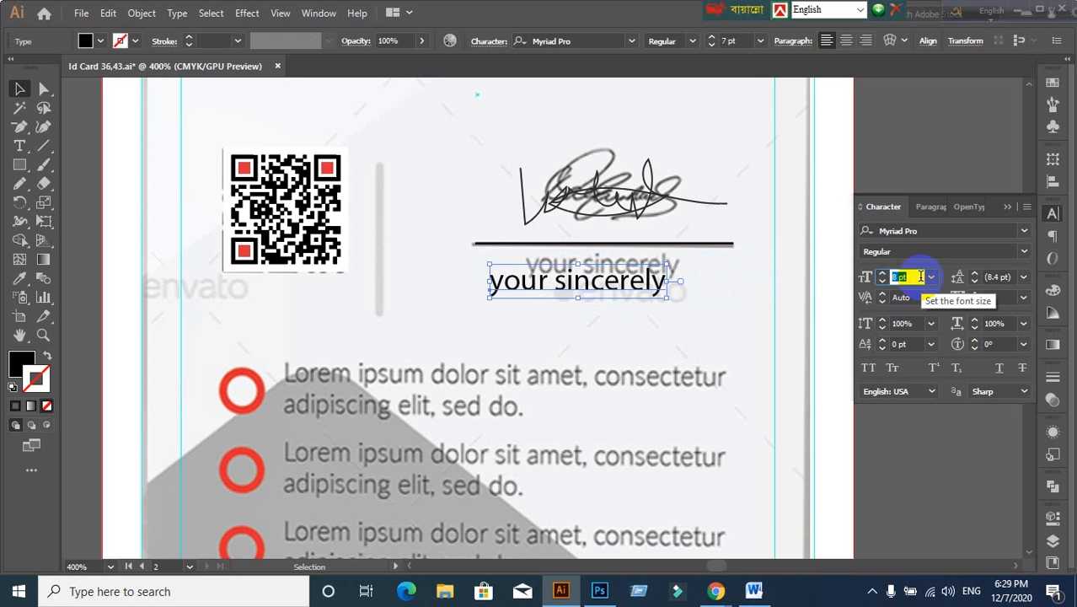
{"action": "left_click", "coordinate": [910, 451]}
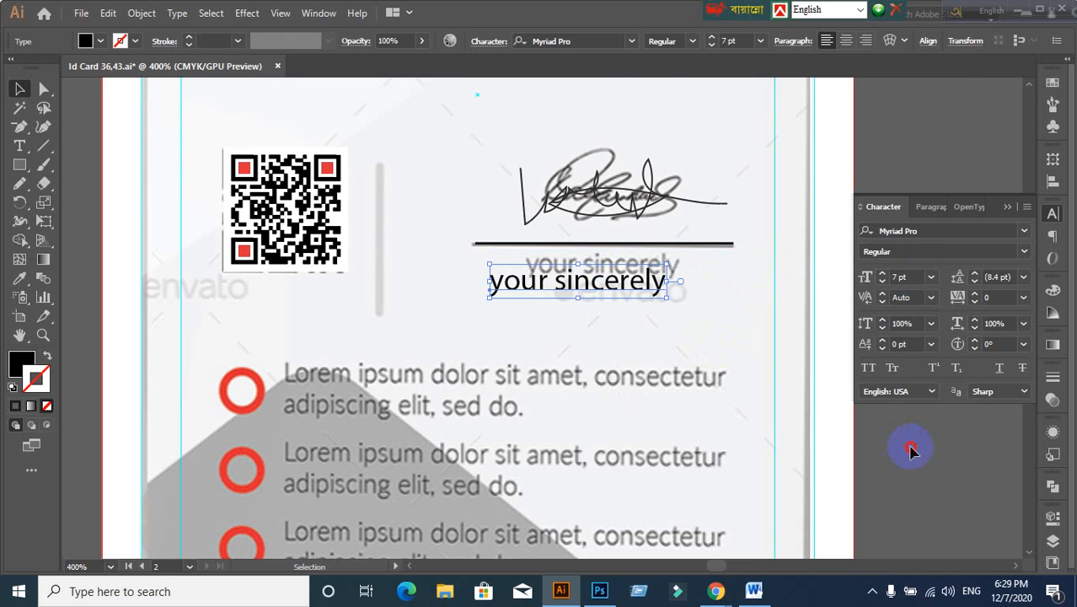
{"action": "scroll", "coordinate": [611, 328], "scroll_direction": "up", "scroll_amount": 1, "text": "alt"}
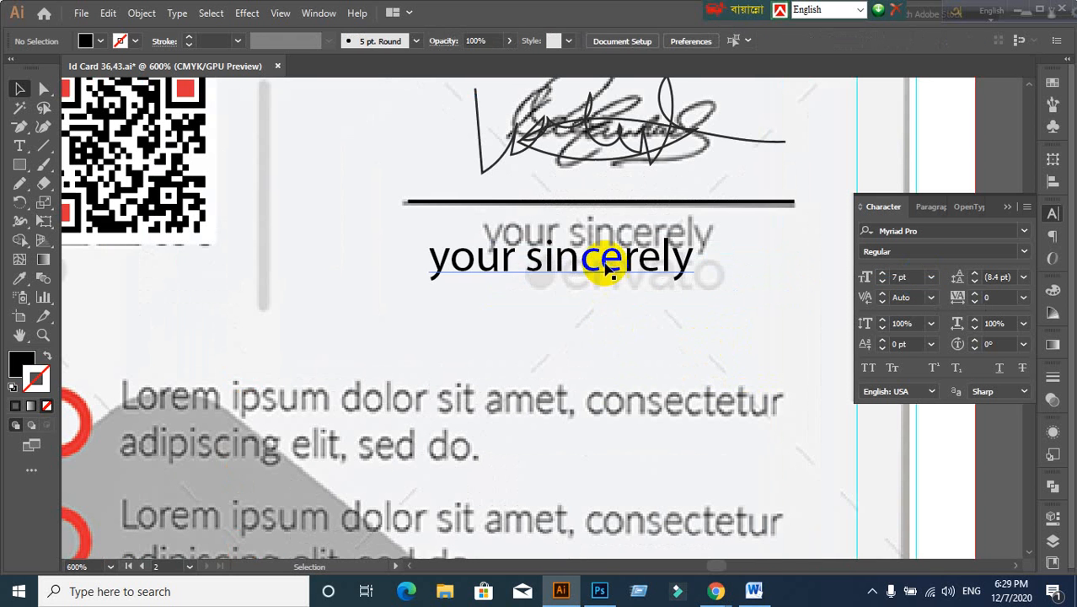
{"action": "left_click", "coordinate": [905, 277]}
{"action": "scroll", "coordinate": [915, 276], "scroll_direction": "down", "scroll_amount": 1}
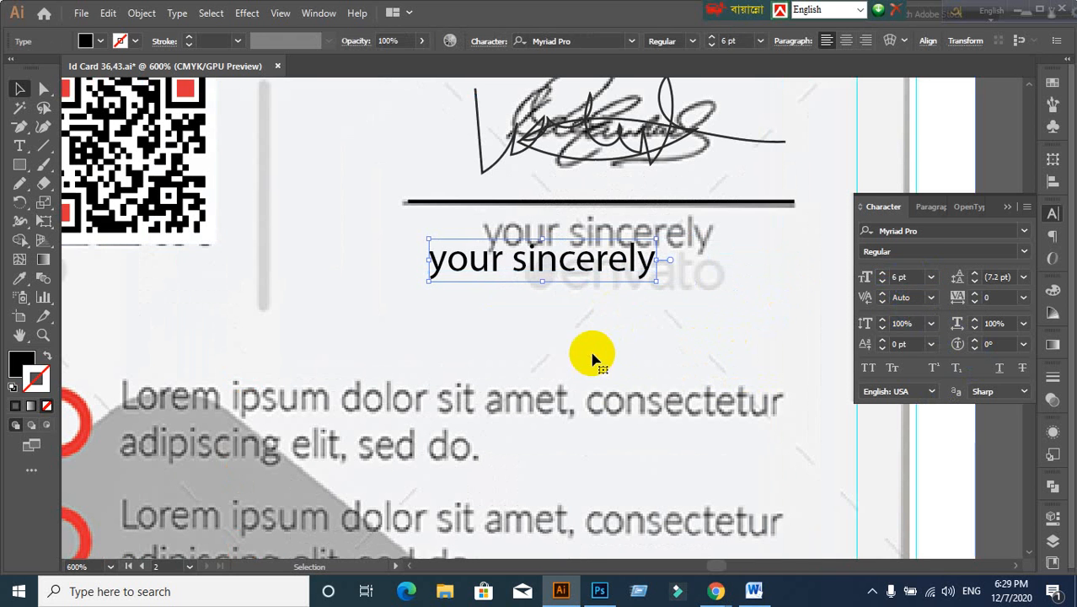
{"action": "mouse_move", "coordinate": [516, 282]}
{"action": "left_mouse_down"}
{"action": "mouse_move", "coordinate": [575, 259]}
{"action": "mouse_move", "coordinate": [568, 249]}
{"action": "left_mouse_up"}
{"action": "left_click", "coordinate": [550, 314]}
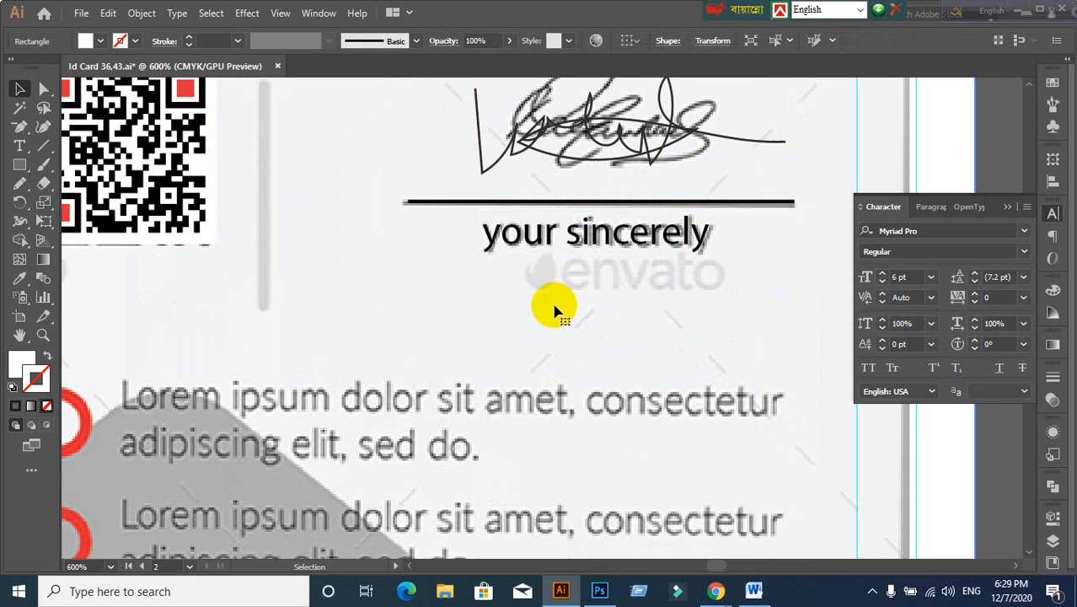
Step: Change the 'your sincerely' caption's font from Myriad Pro to Lato Regular
{"action": "left_click", "coordinate": [601, 247]}
{"action": "scroll", "coordinate": [654, 319], "scroll_direction": "down", "scroll_amount": 3, "text": "alt"}
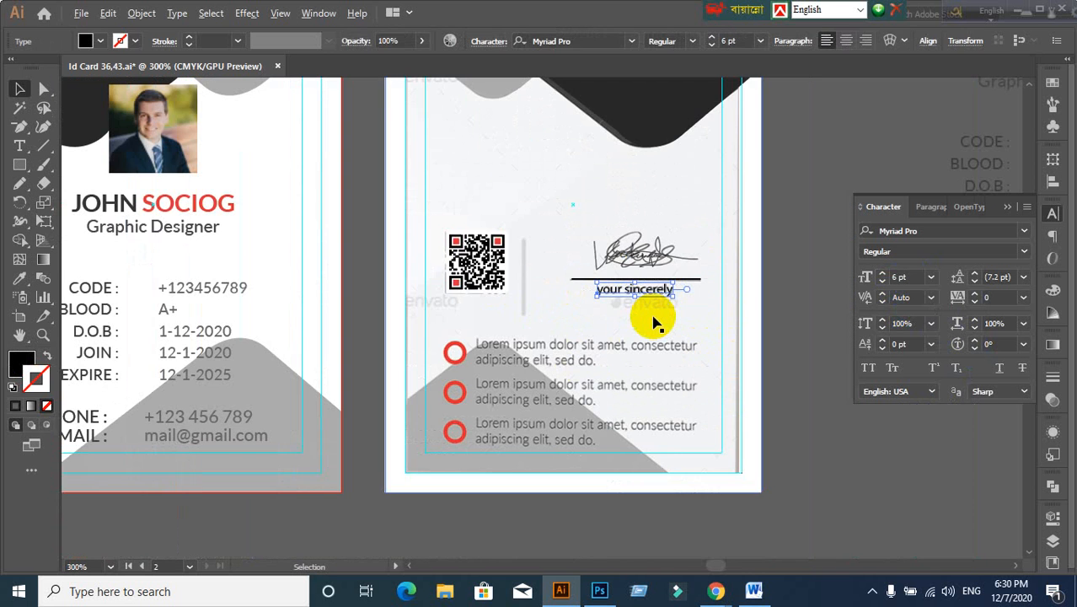
{"action": "left_click", "coordinate": [123, 296]}
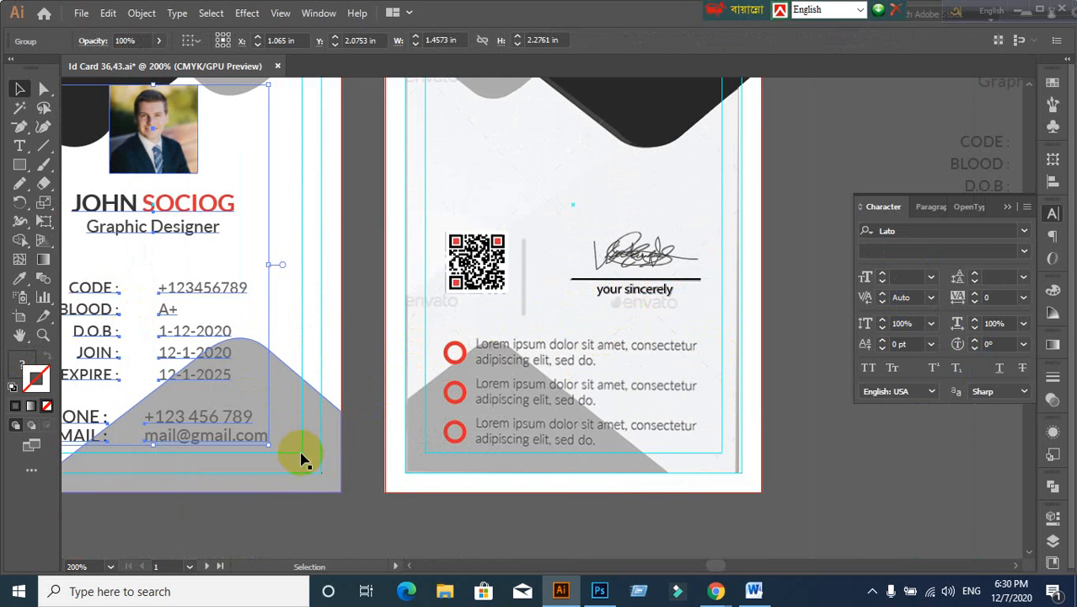
{"action": "left_click", "coordinate": [644, 289]}
{"action": "left_click", "coordinate": [925, 236]}
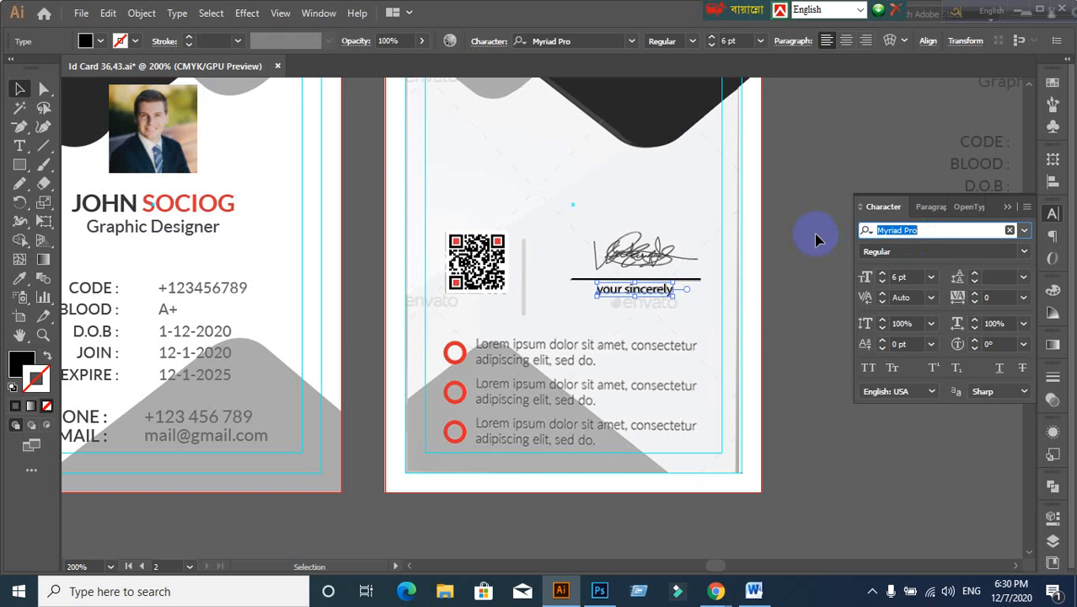
{"action": "type", "text": "Lato"}
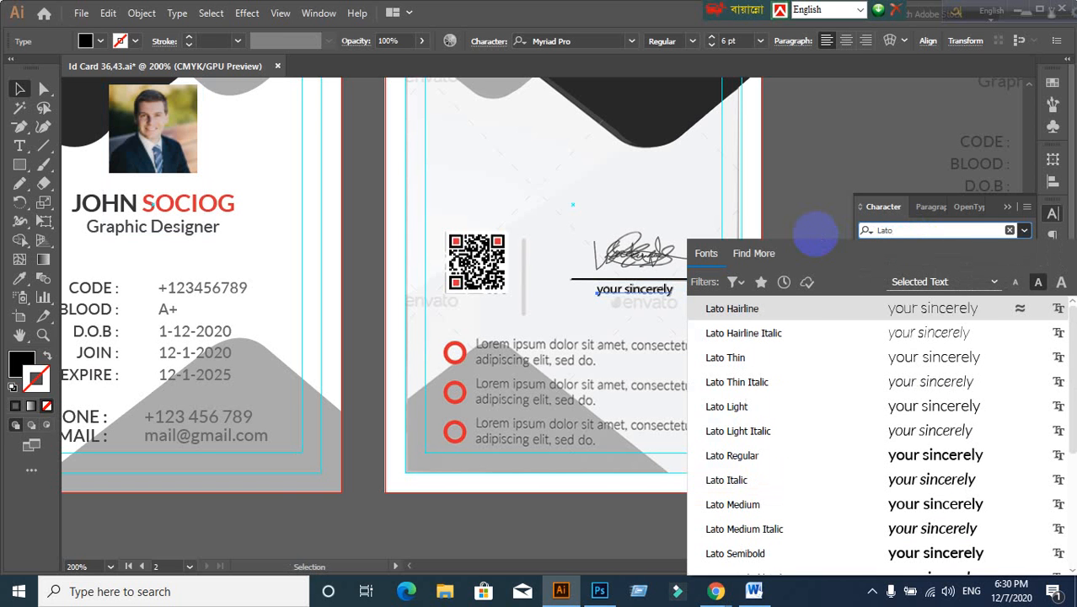
{"action": "left_click", "coordinate": [763, 455]}
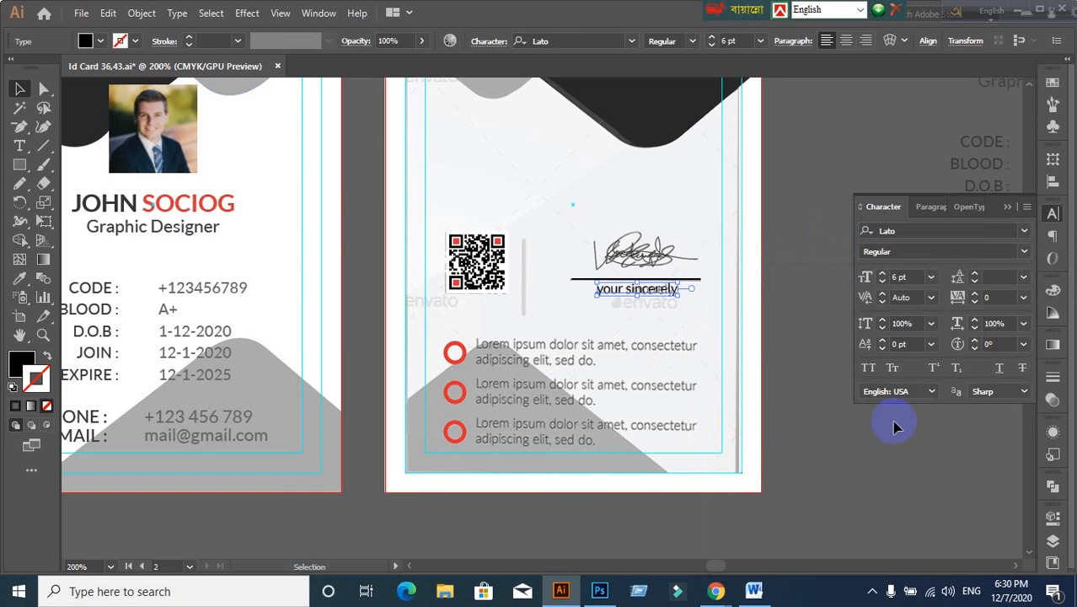
{"action": "left_click", "coordinate": [857, 423]}
{"action": "scroll", "coordinate": [749, 347], "scroll_direction": "up", "scroll_amount": 1}
{"action": "scroll", "coordinate": [750, 347], "scroll_direction": "down", "scroll_amount": 1}
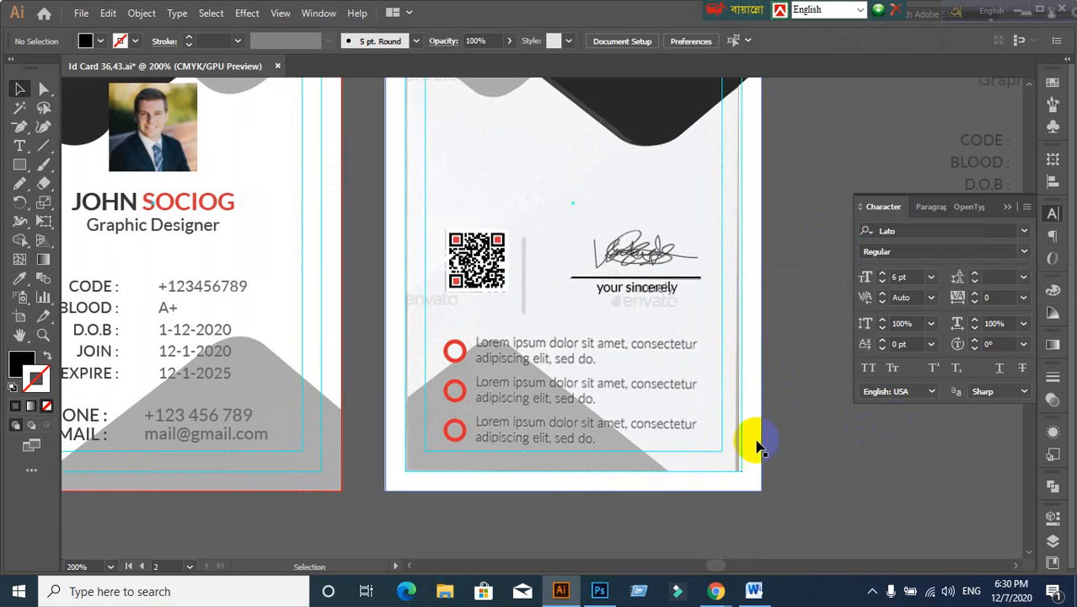
Step: Draw a circle over the first red bullet ring with the Ellipse tool
{"action": "scroll", "coordinate": [756, 446], "scroll_direction": "down", "scroll_amount": 3}
{"action": "scroll", "coordinate": [459, 295], "scroll_direction": "up", "scroll_amount": 1}
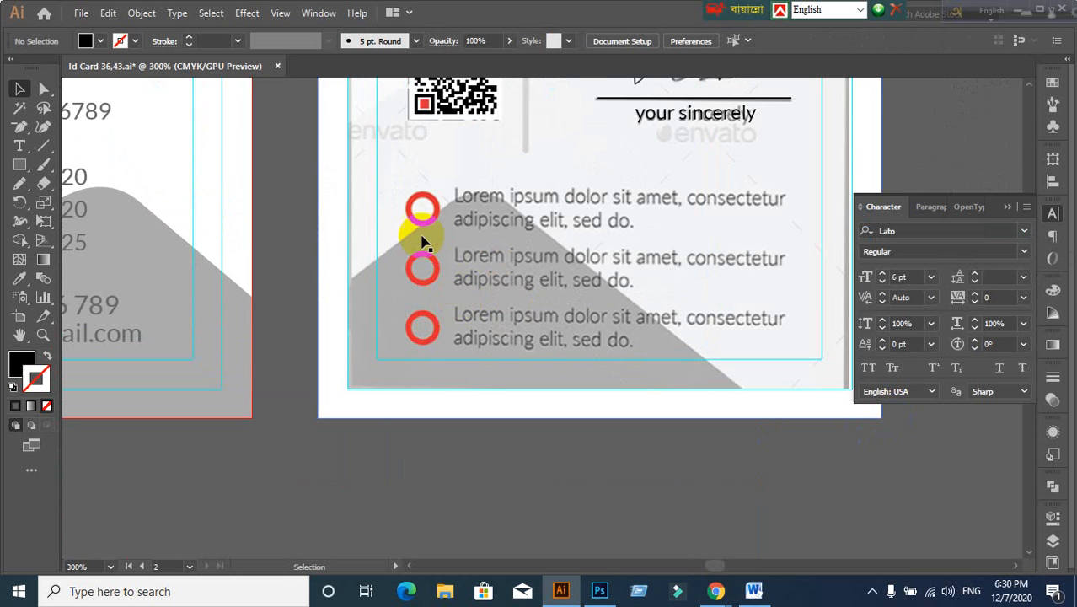
{"action": "left_click_drag", "start_coordinate": [435, 240], "coordinate": [443, 313]}
{"action": "scroll", "coordinate": [438, 284], "scroll_direction": "up", "scroll_amount": 1}
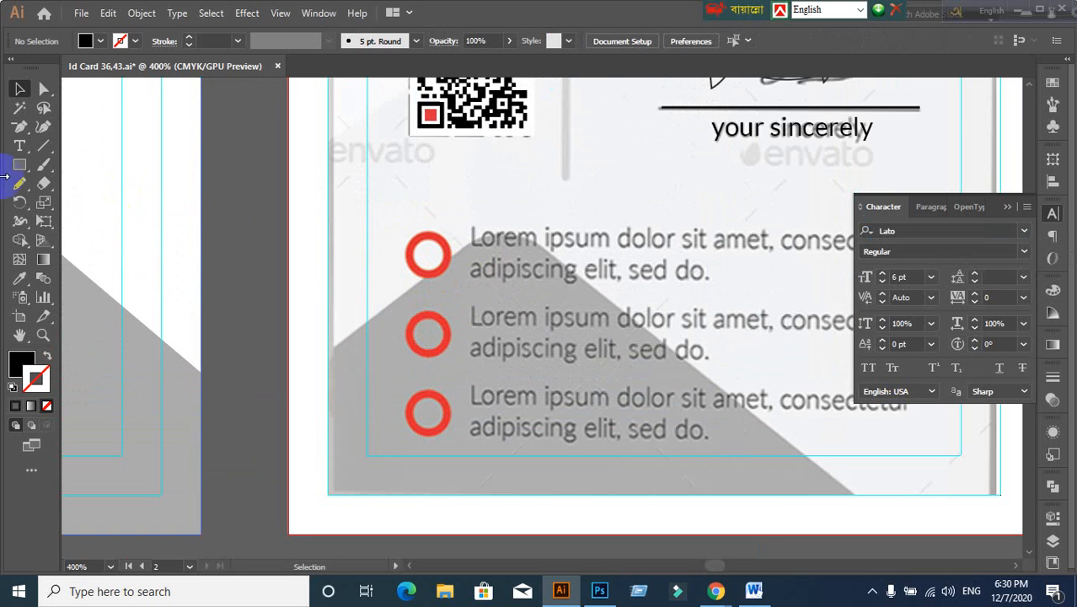
{"action": "left_click_drag", "start_coordinate": [15, 173], "coordinate": [91, 205]}
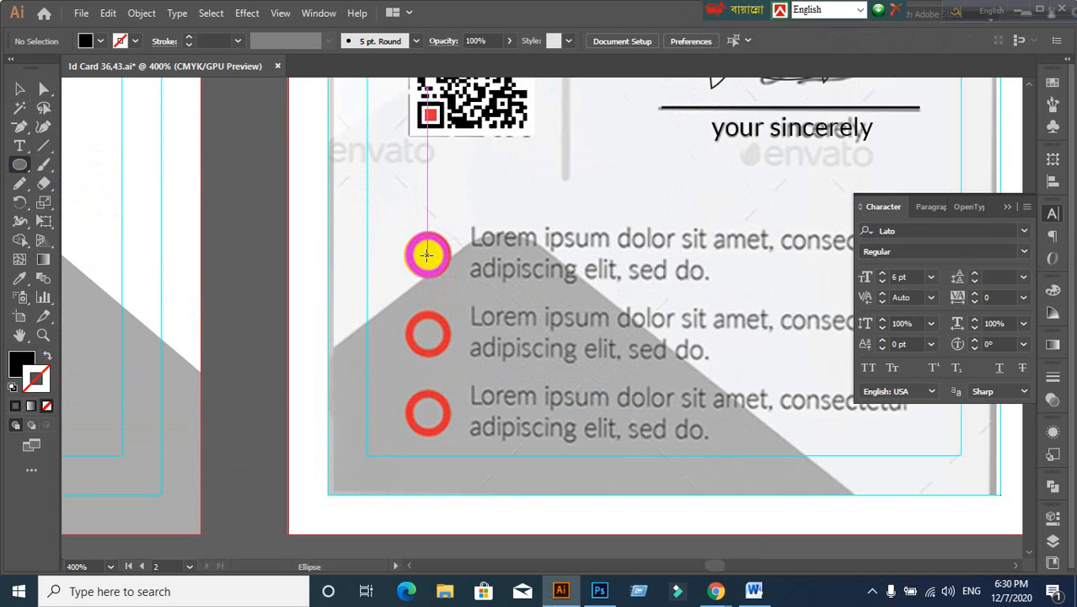
{"action": "left_click_drag", "start_coordinate": [426, 254], "coordinate": [449, 278]}
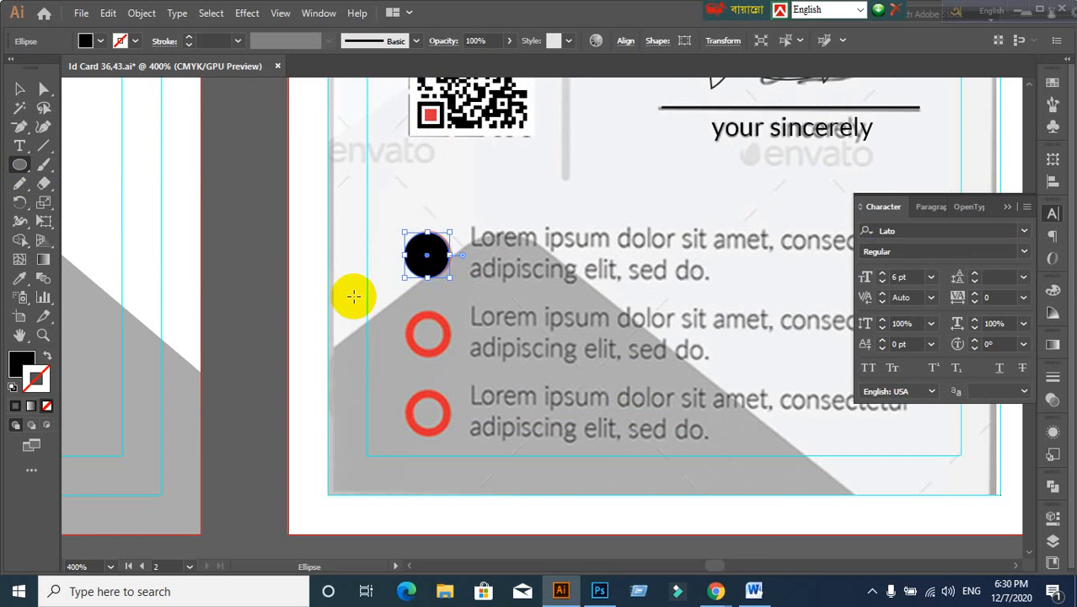
Step: Swap the circle's fill and stroke so it has no fill and a 2 pt black outline
{"action": "left_click", "coordinate": [47, 356]}
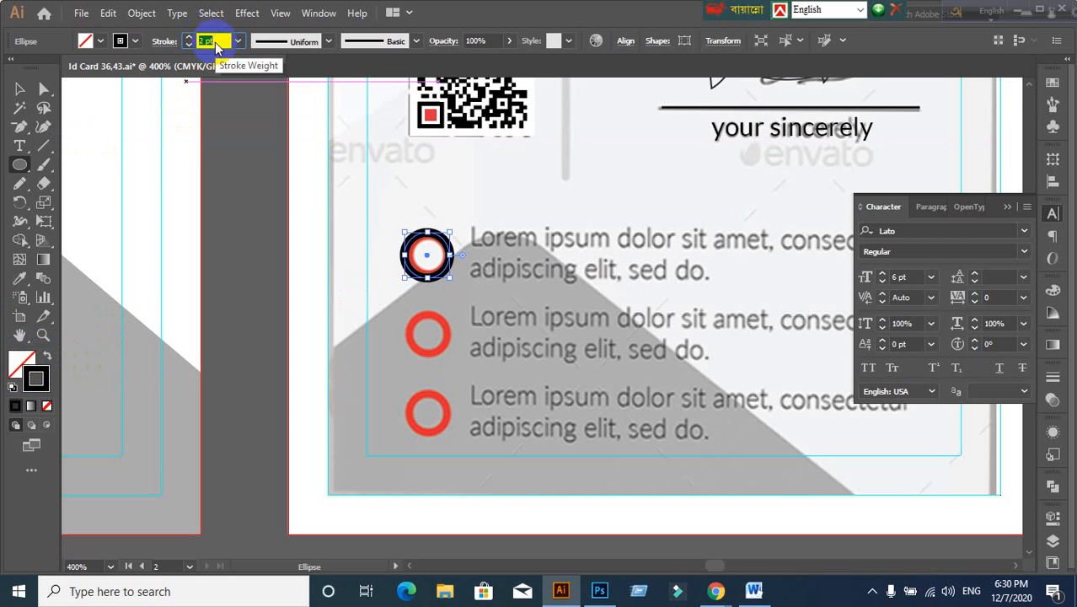
{"action": "left_click", "coordinate": [19, 88]}
{"action": "left_click", "coordinate": [264, 269]}
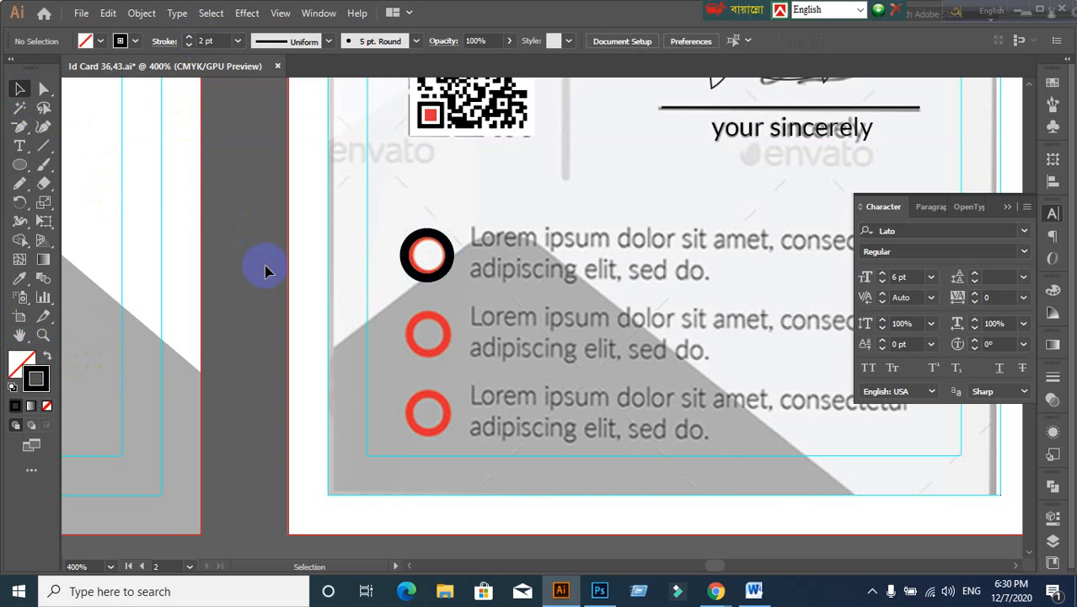
{"action": "left_click_drag", "start_coordinate": [739, 10], "coordinate": [452, 11]}
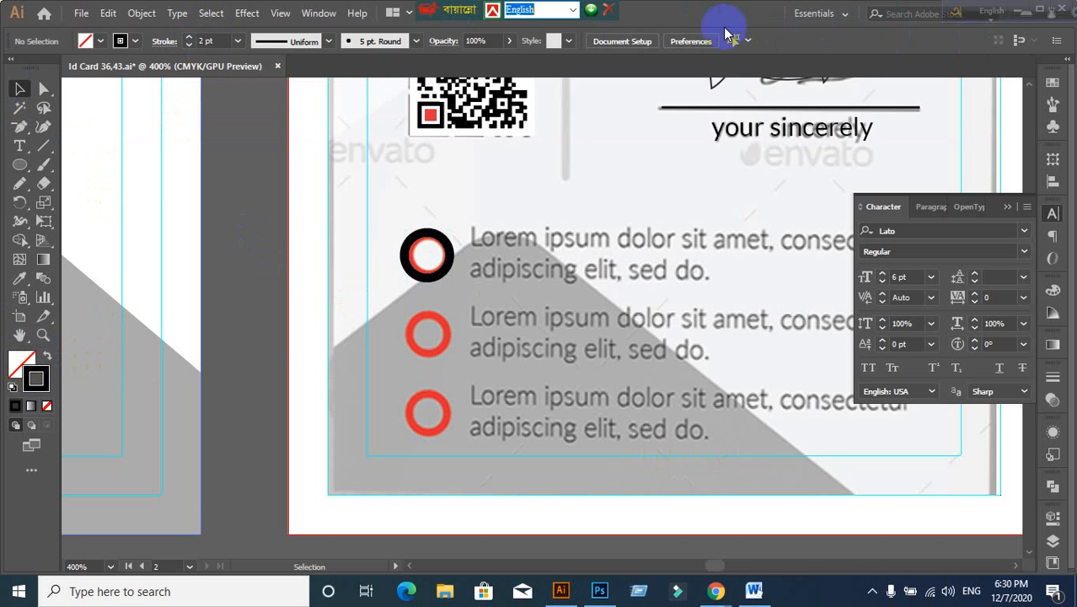
{"action": "left_click_drag", "start_coordinate": [966, 8], "coordinate": [526, 9]}
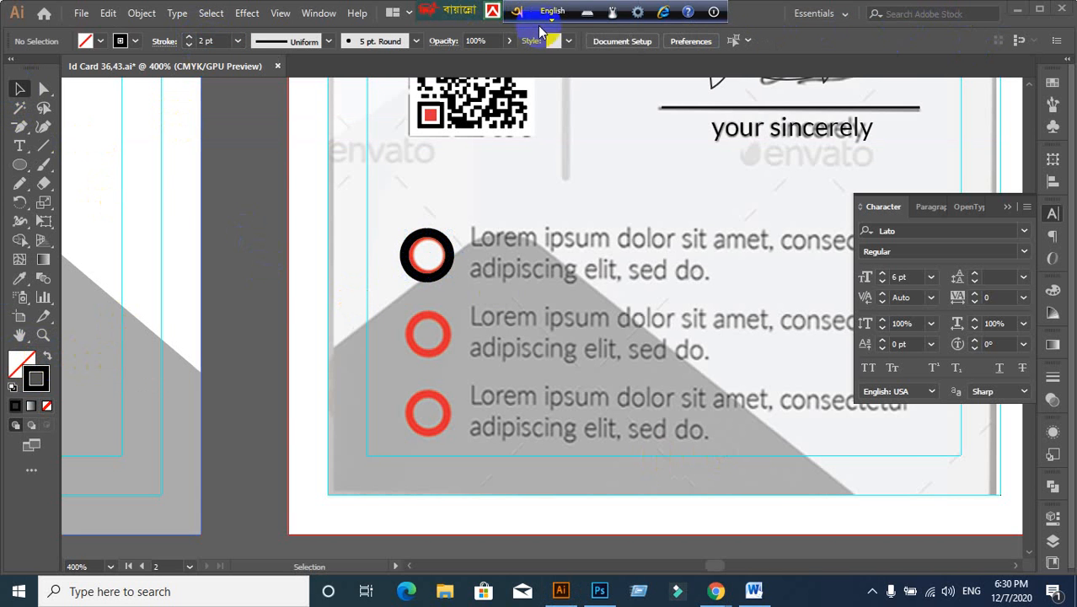
Step: Bring the Illustrator document back and switch the keyboard input to English
{"action": "left_click", "coordinate": [1017, 13]}
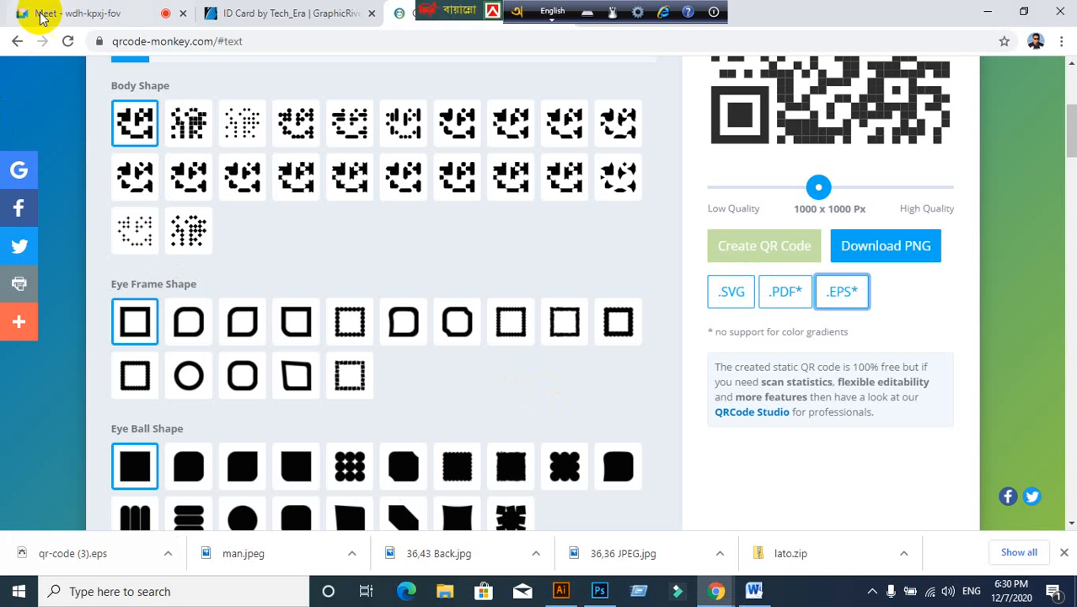
{"action": "left_click", "coordinate": [987, 12]}
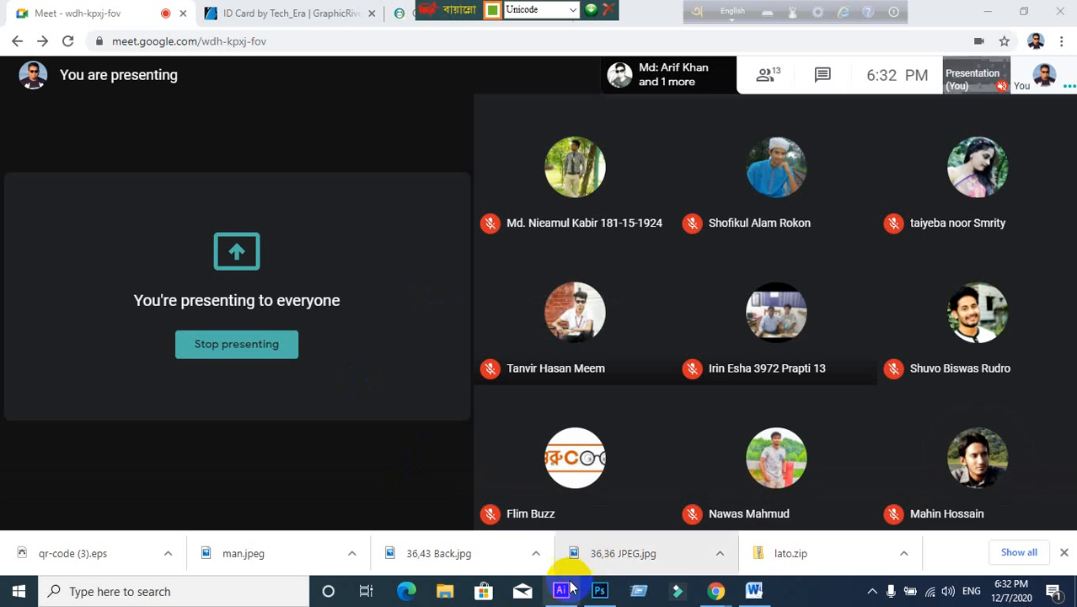
{"action": "left_click", "coordinate": [562, 590]}
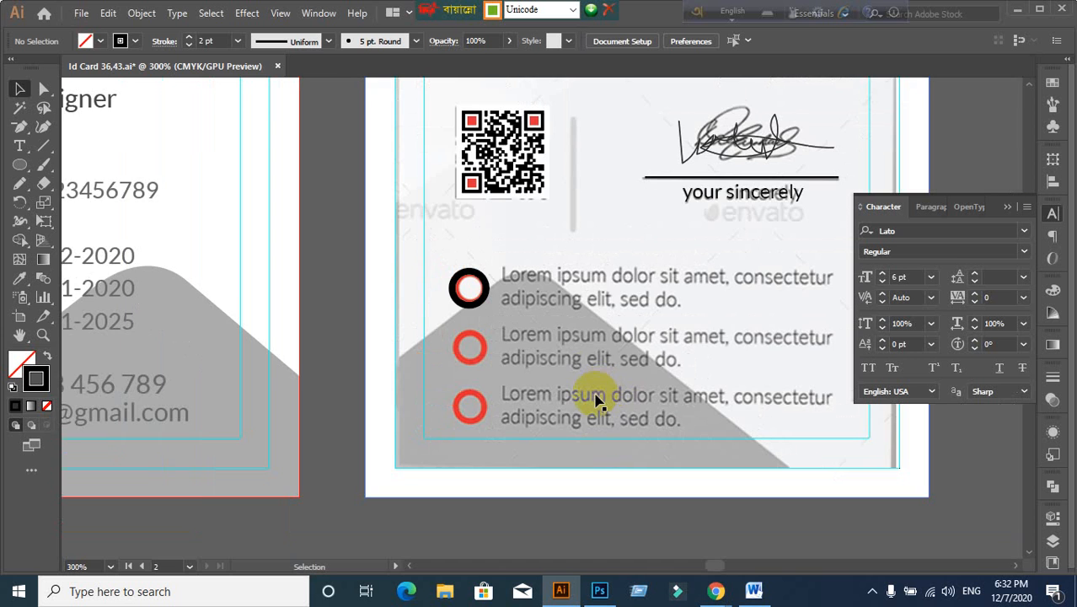
{"action": "scroll", "coordinate": [596, 394], "scroll_direction": "up", "scroll_amount": 1}
{"action": "left_click_drag", "start_coordinate": [565, 326], "coordinate": [473, 329]}
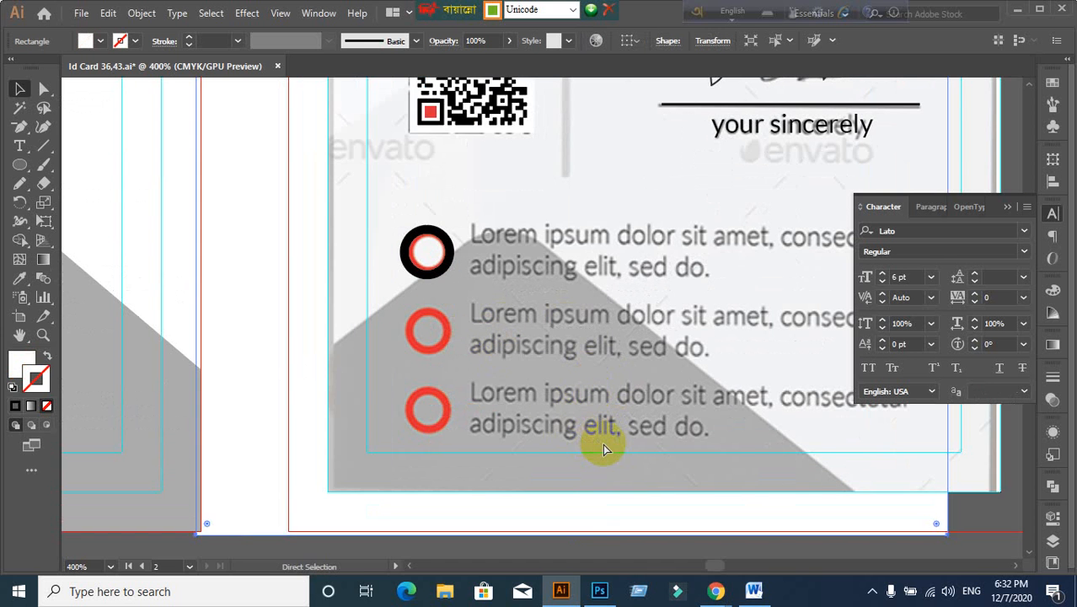
{"action": "key", "text": "v"}
{"action": "scroll", "coordinate": [603, 447], "scroll_direction": "down", "scroll_amount": 1}
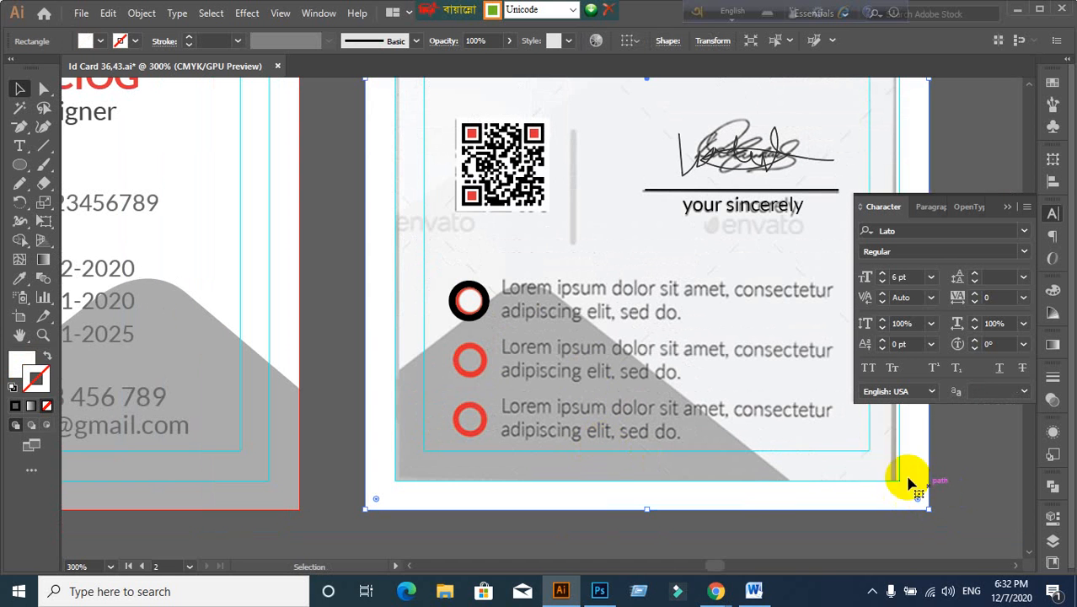
{"action": "left_click", "coordinate": [572, 10]}
{"action": "left_click", "coordinate": [518, 26]}
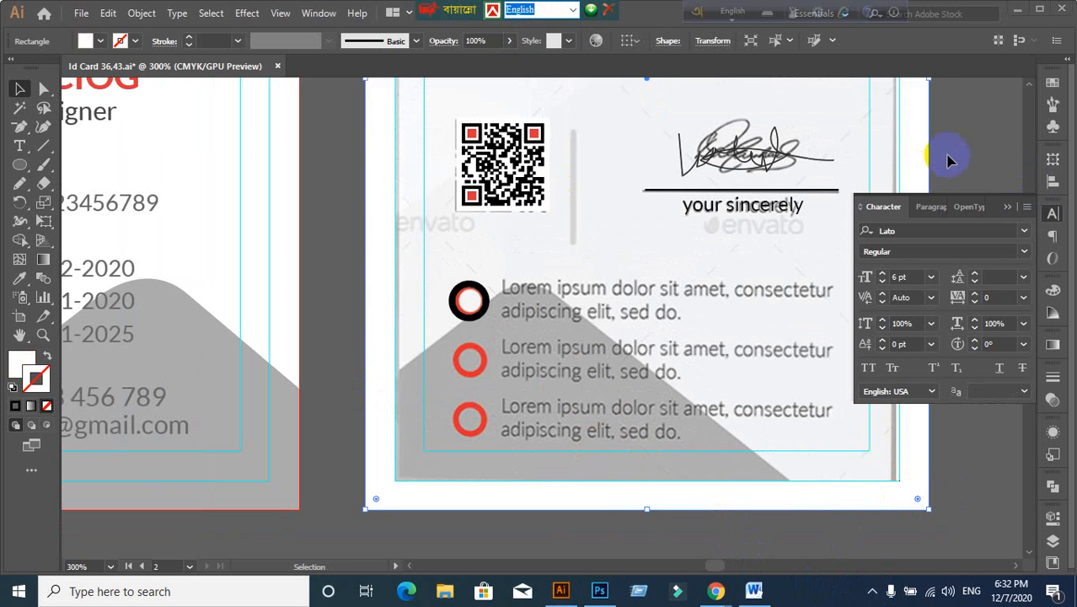
{"action": "left_click", "coordinate": [563, 538]}
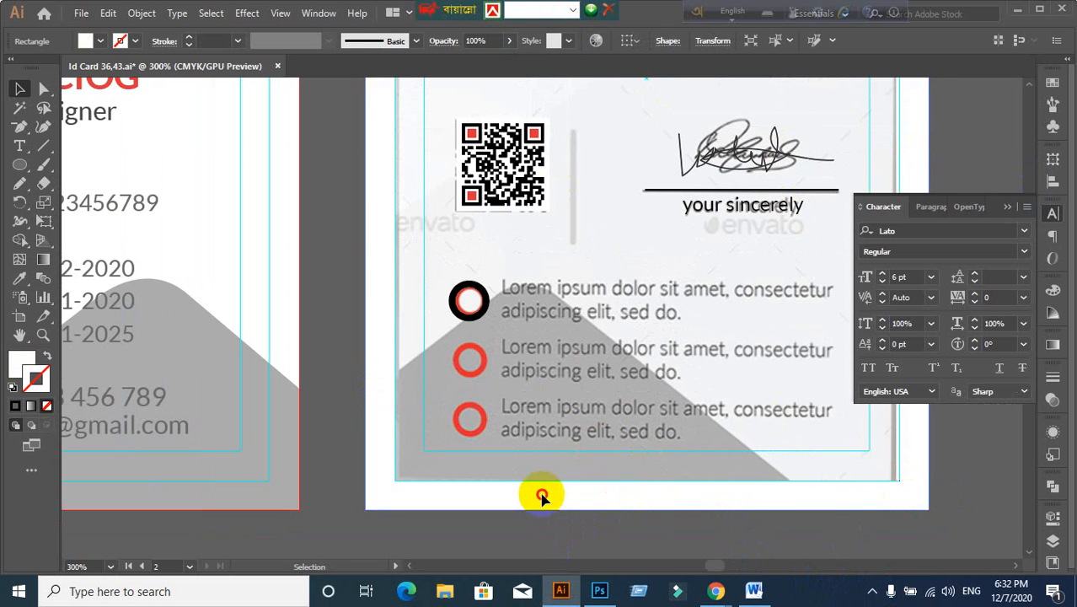
{"action": "scroll", "coordinate": [541, 498], "scroll_direction": "down", "scroll_amount": 2}
{"action": "left_click_drag", "start_coordinate": [541, 495], "coordinate": [421, 399]}
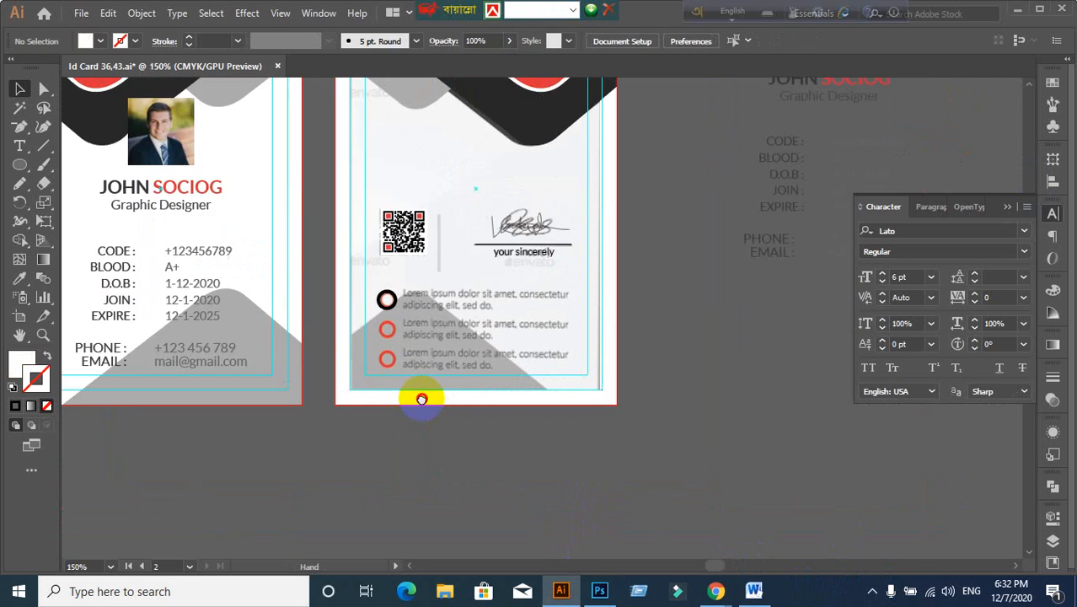
{"action": "scroll", "coordinate": [371, 330], "scroll_direction": "up", "scroll_amount": 2}
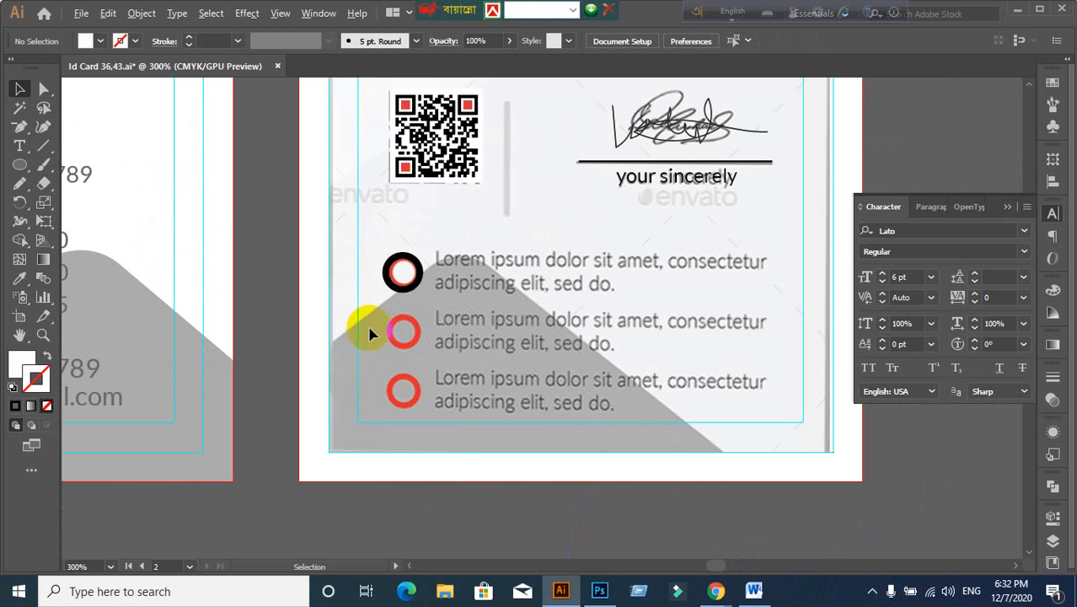
Step: Expand the black circle's fill and stroke into a filled shape with Object > Expand
{"action": "left_click", "coordinate": [402, 288]}
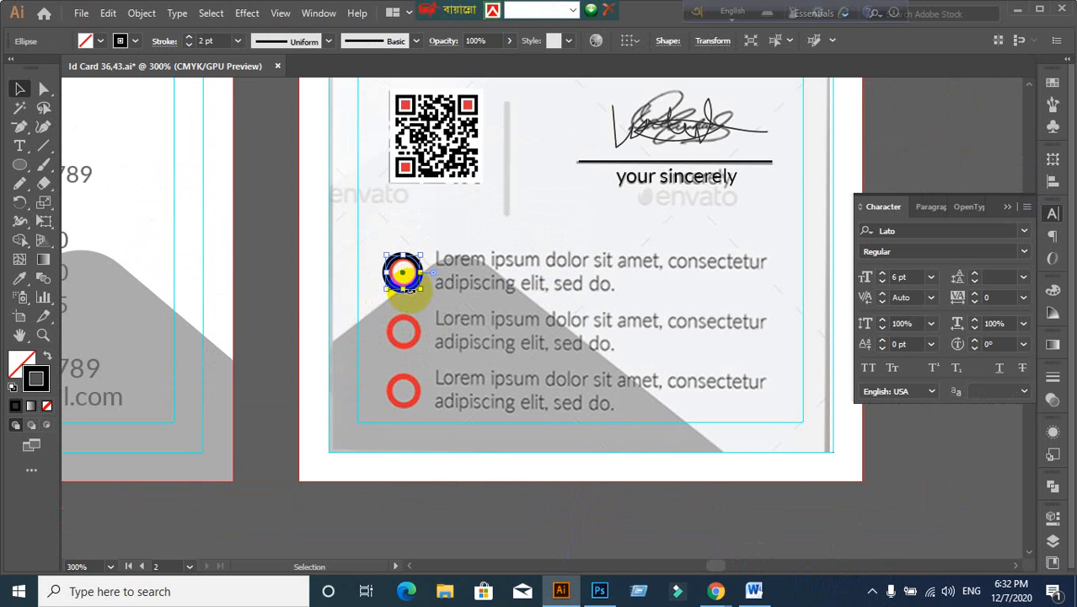
{"action": "left_click", "coordinate": [140, 17]}
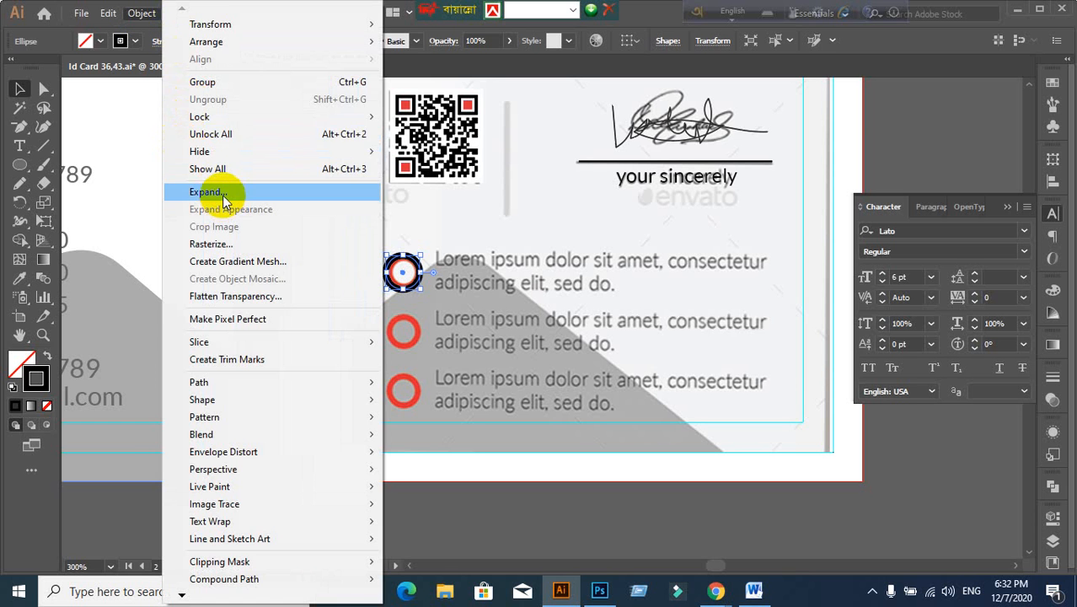
{"action": "left_click", "coordinate": [223, 196]}
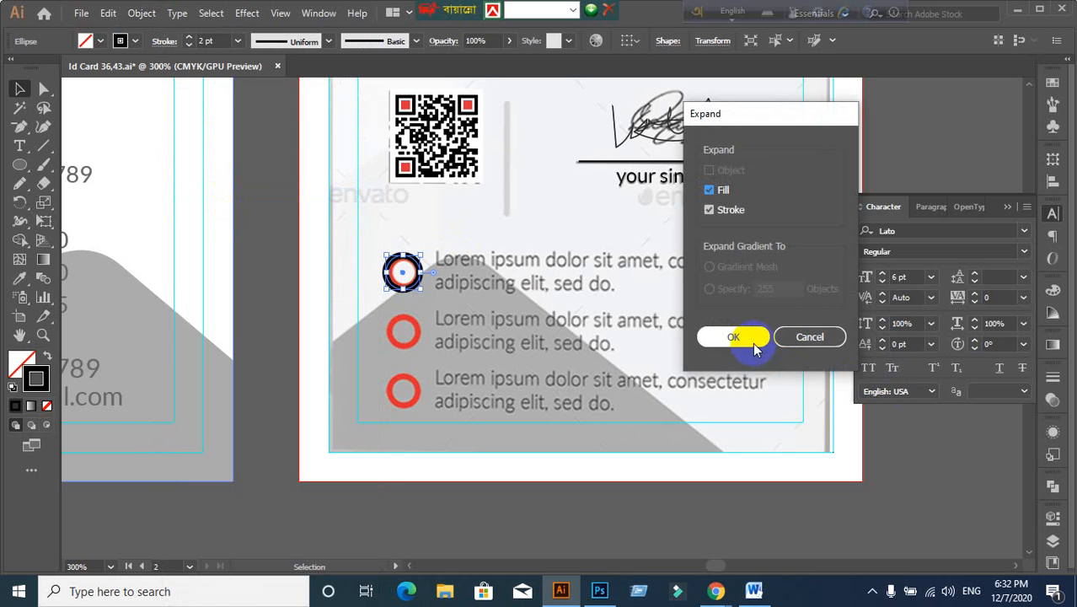
{"action": "left_click", "coordinate": [752, 341]}
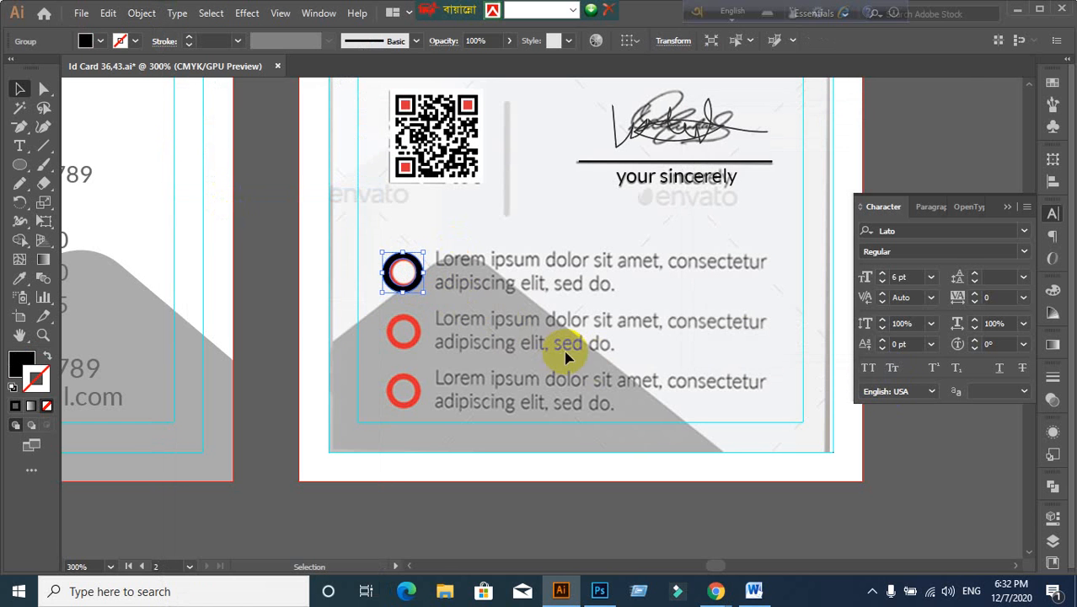
{"action": "scroll", "coordinate": [513, 301], "scroll_direction": "up", "scroll_amount": 3}
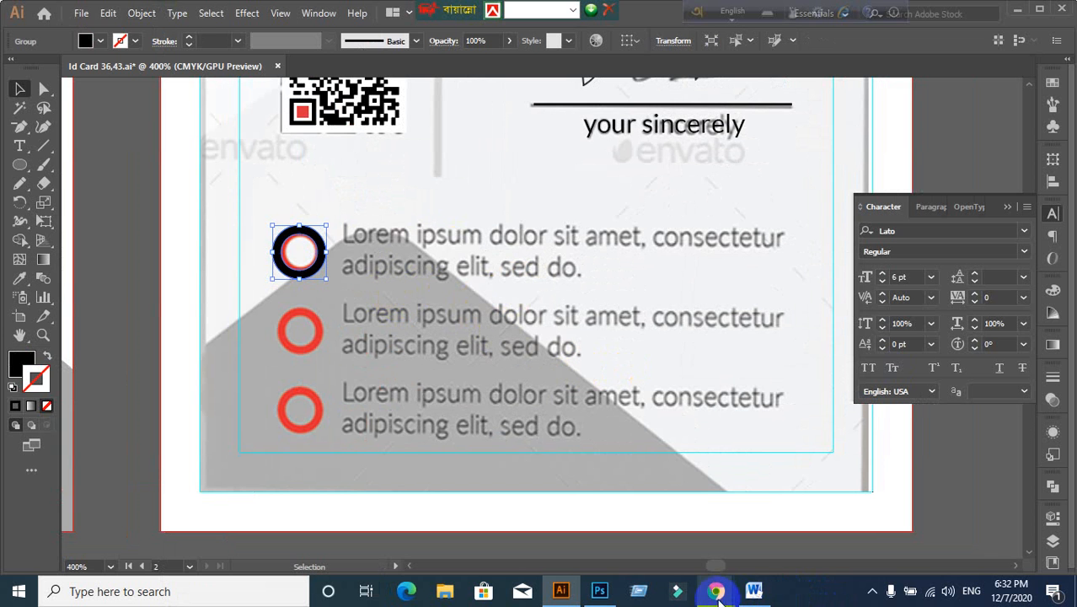
Step: Search Google for 'lorem imsu' and open the lipsum.com generator site
{"action": "mouse_move", "coordinate": [716, 591]}
{"action": "left_click", "coordinate": [603, 531]}
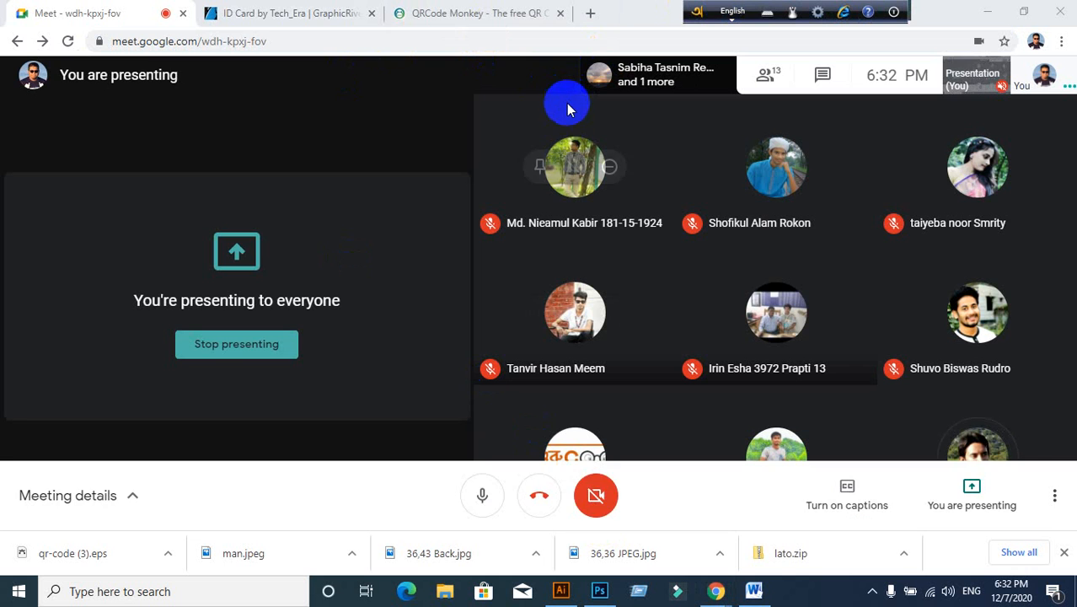
{"action": "left_click", "coordinate": [591, 15]}
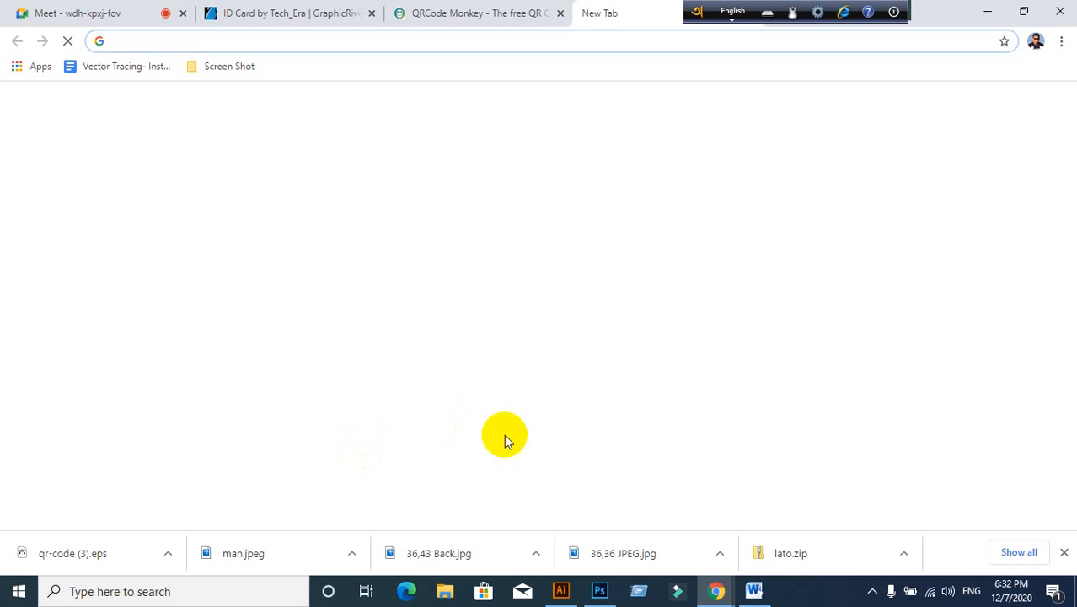
{"action": "left_click", "coordinate": [382, 497]}
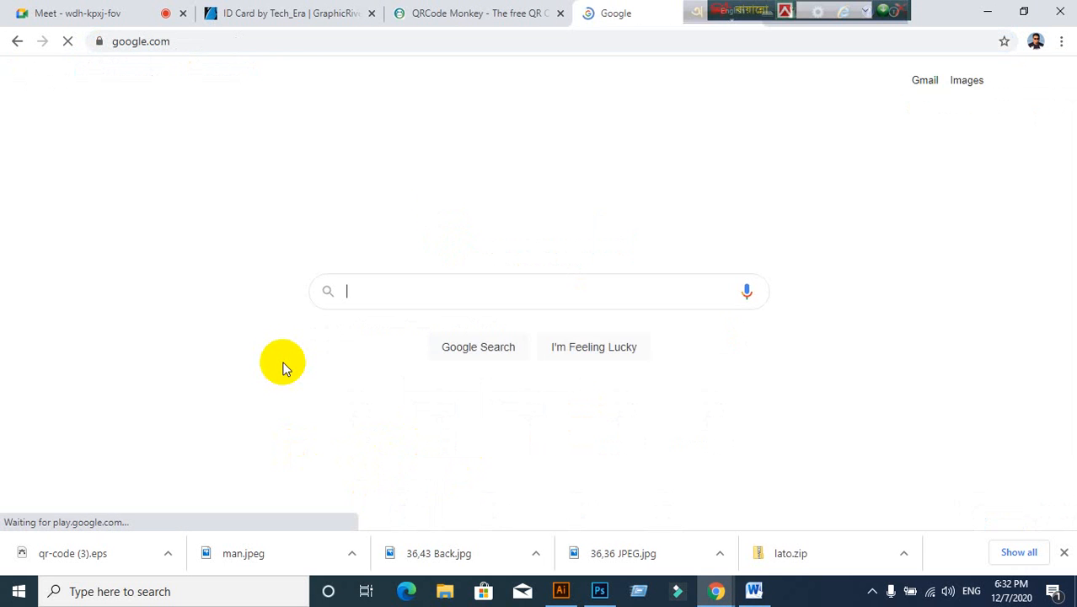
{"action": "type", "text": "lorem imsum"}
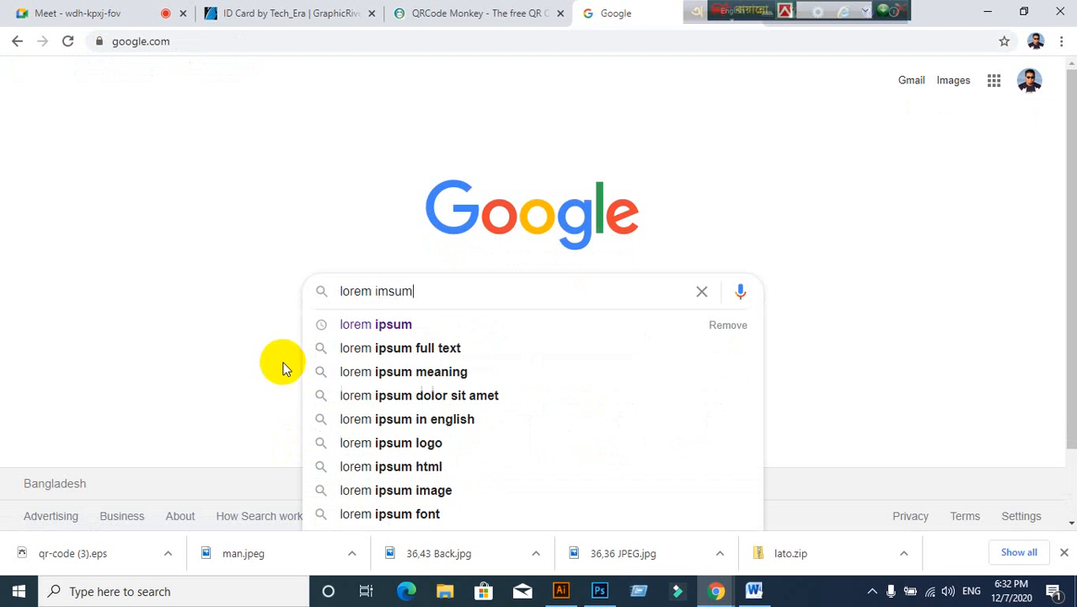
{"action": "key", "text": "Return"}
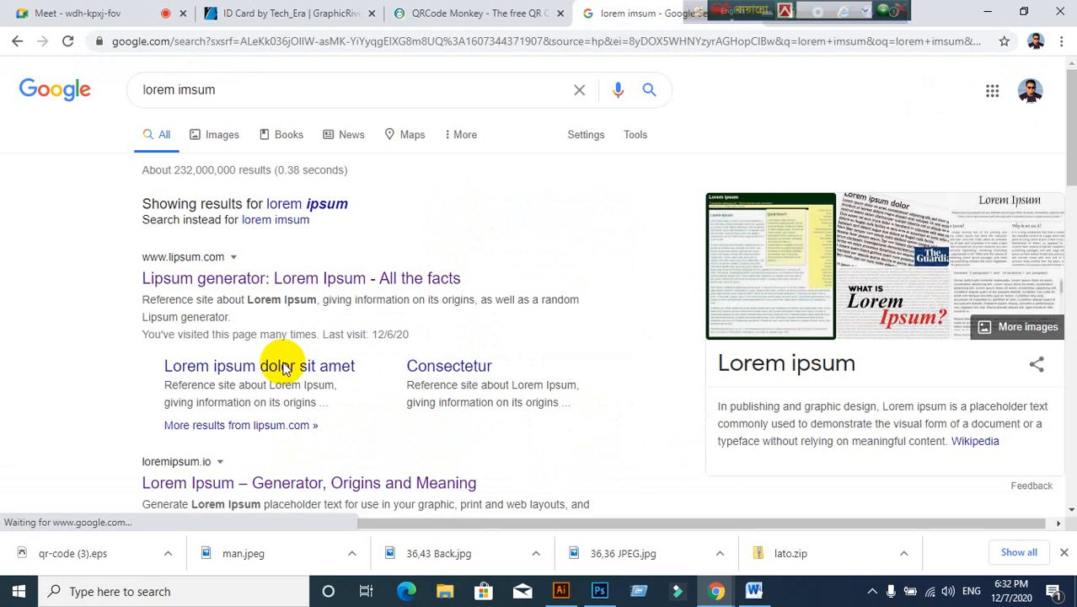
{"action": "left_click", "coordinate": [260, 288]}
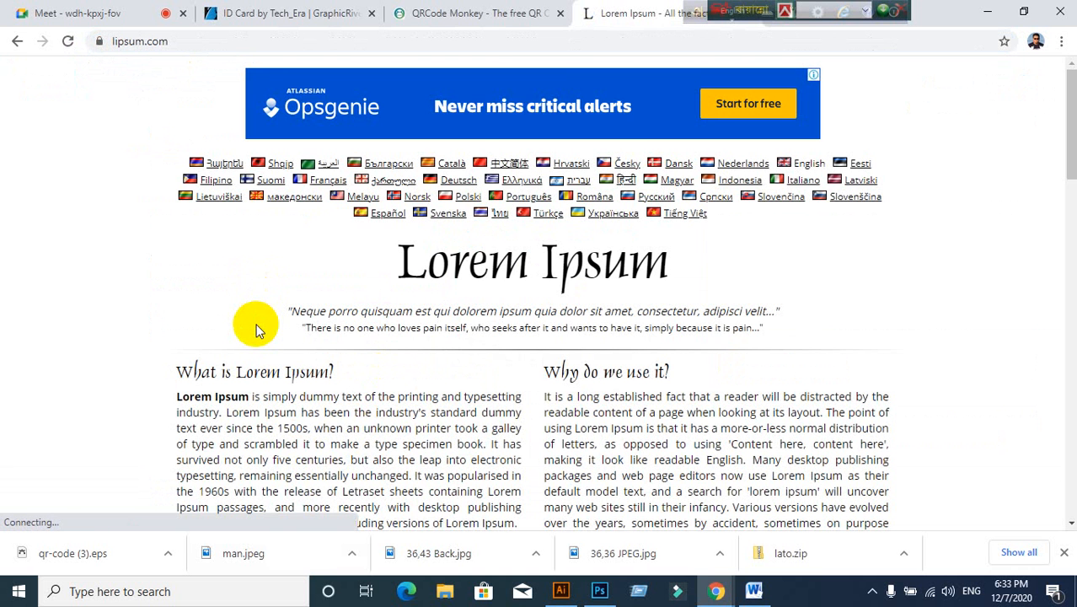
Step: Copy the opening lines of the first Lorem Ipsum paragraph and return to the ID card
{"action": "scroll", "coordinate": [257, 329], "scroll_direction": "down", "scroll_amount": 2}
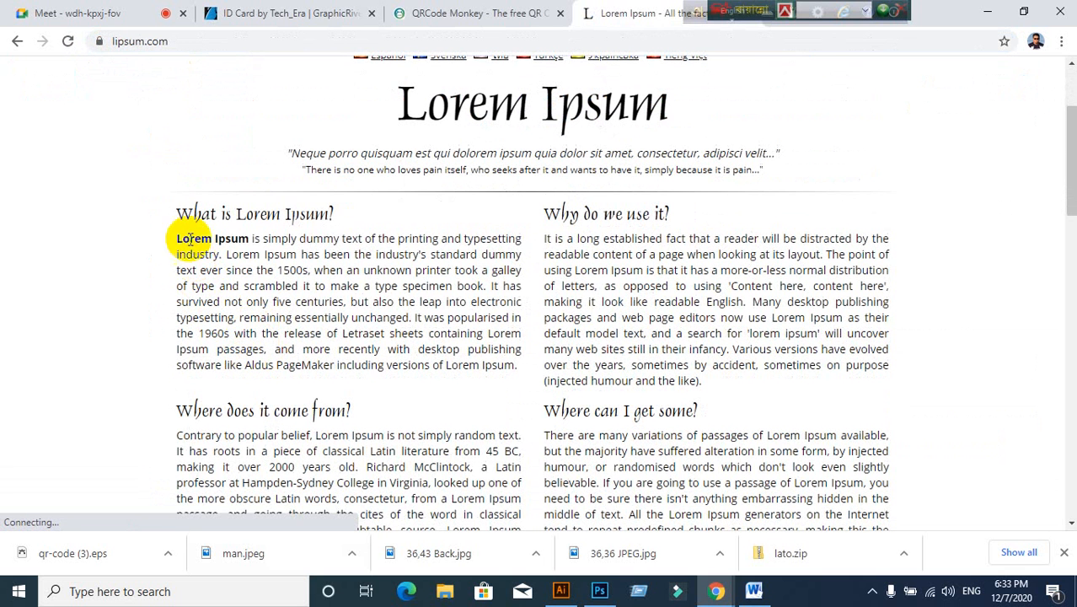
{"action": "left_click_drag", "start_coordinate": [176, 240], "coordinate": [516, 268]}
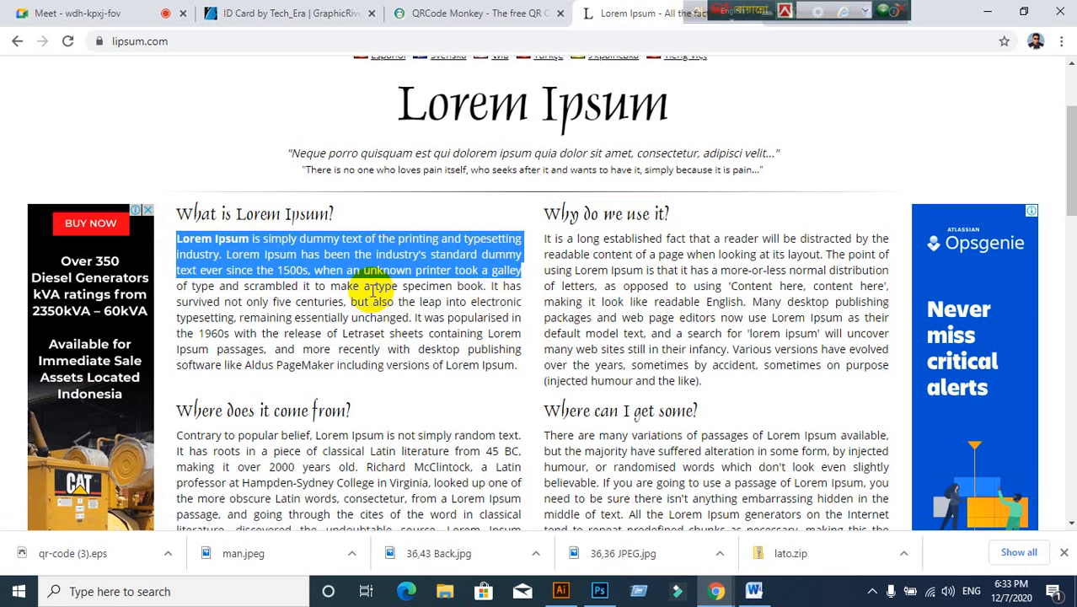
{"action": "left_click", "coordinate": [560, 591]}
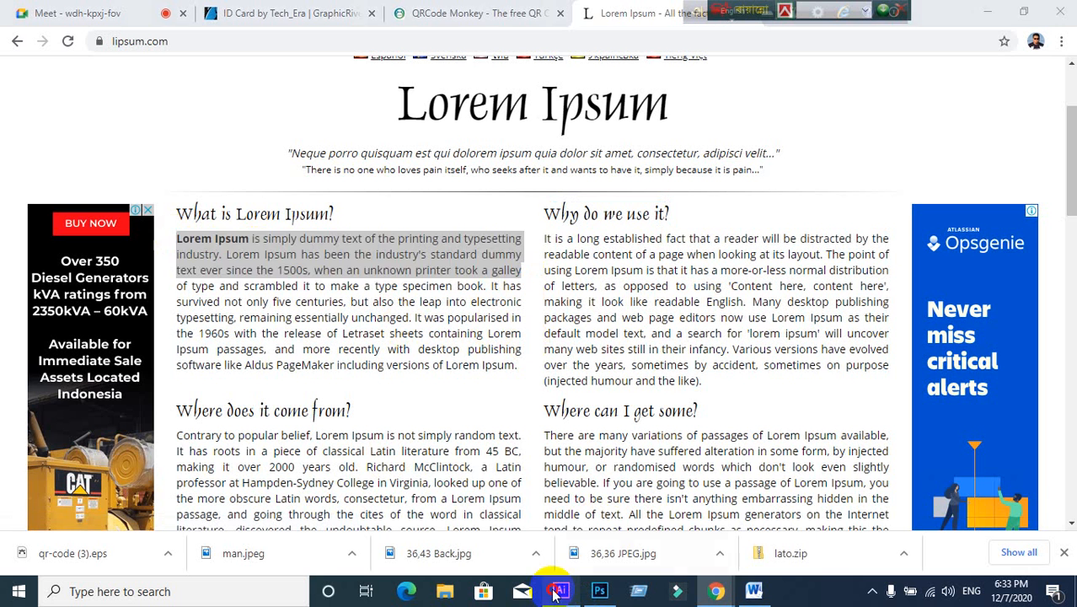
{"action": "left_click", "coordinate": [124, 285]}
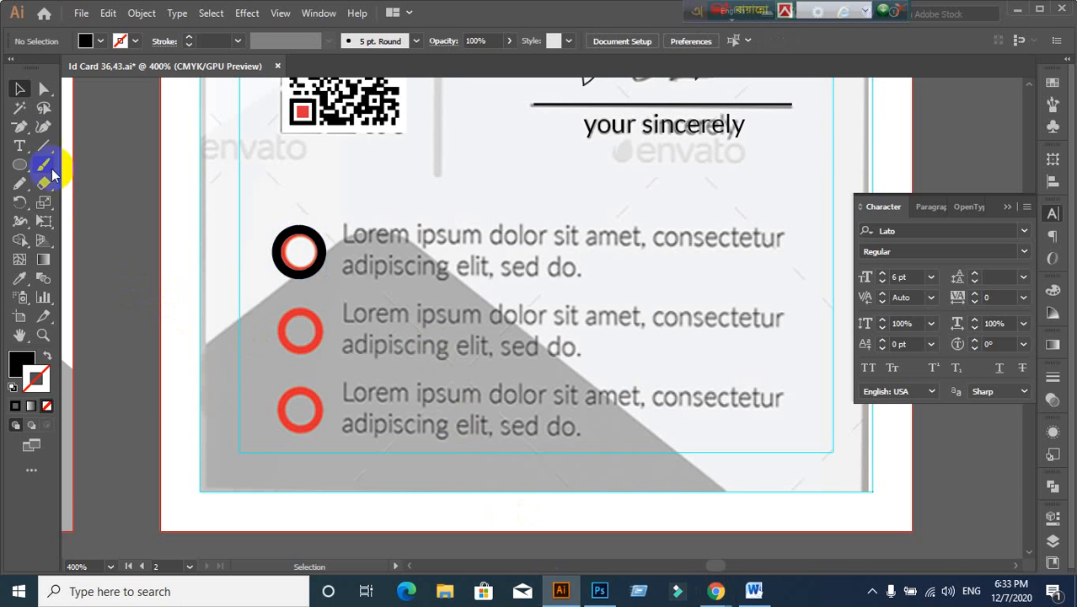
Step: Paste the copied Lorem Ipsum into a new text frame over the first bullet and colour it red
{"action": "left_click", "coordinate": [21, 148]}
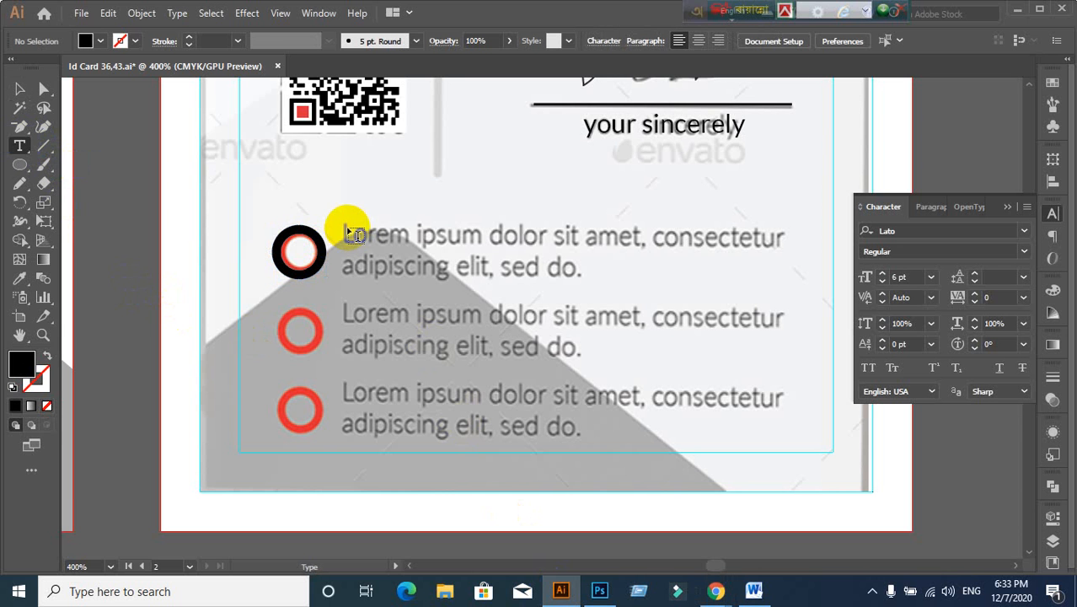
{"action": "left_click_drag", "start_coordinate": [344, 226], "coordinate": [785, 281]}
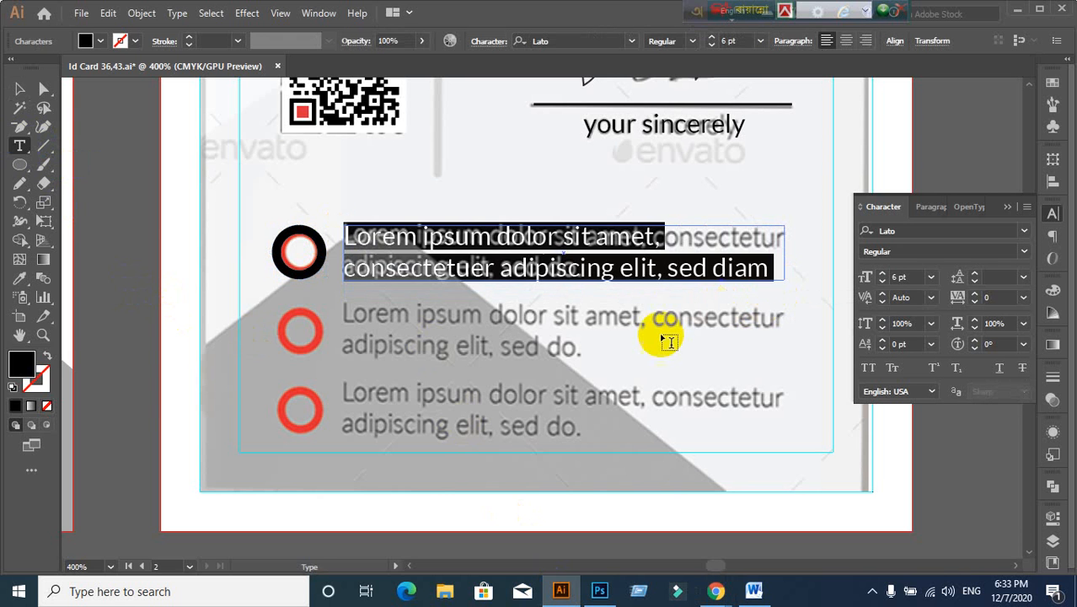
{"action": "type", "text": "Lorem Ipsum is simply dummy text of the printing and typesetting industry."}
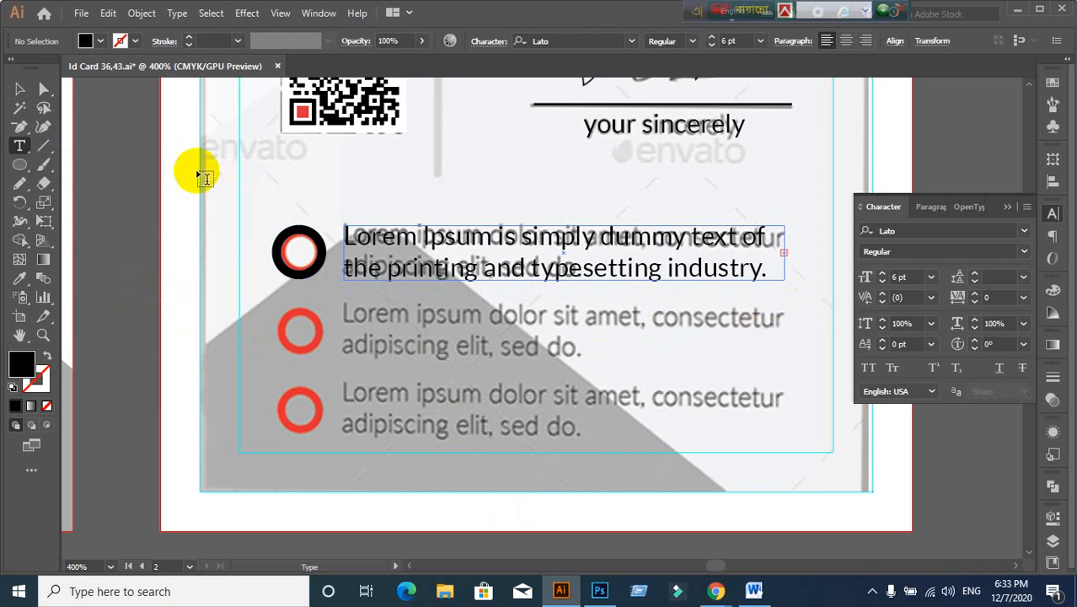
{"action": "left_click", "coordinate": [17, 86]}
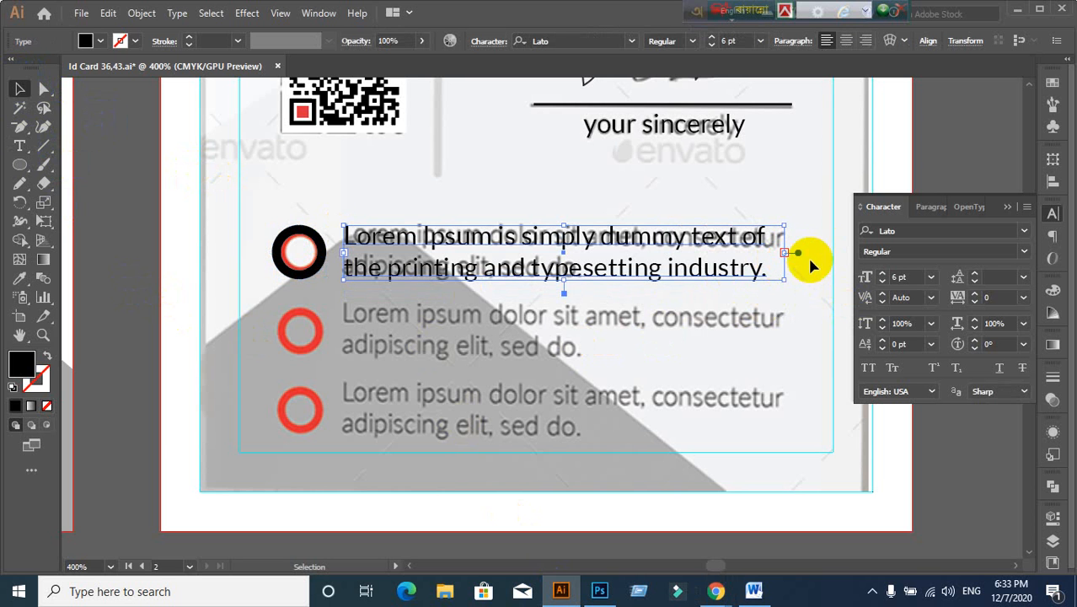
{"action": "left_click_drag", "start_coordinate": [568, 287], "coordinate": [574, 458]}
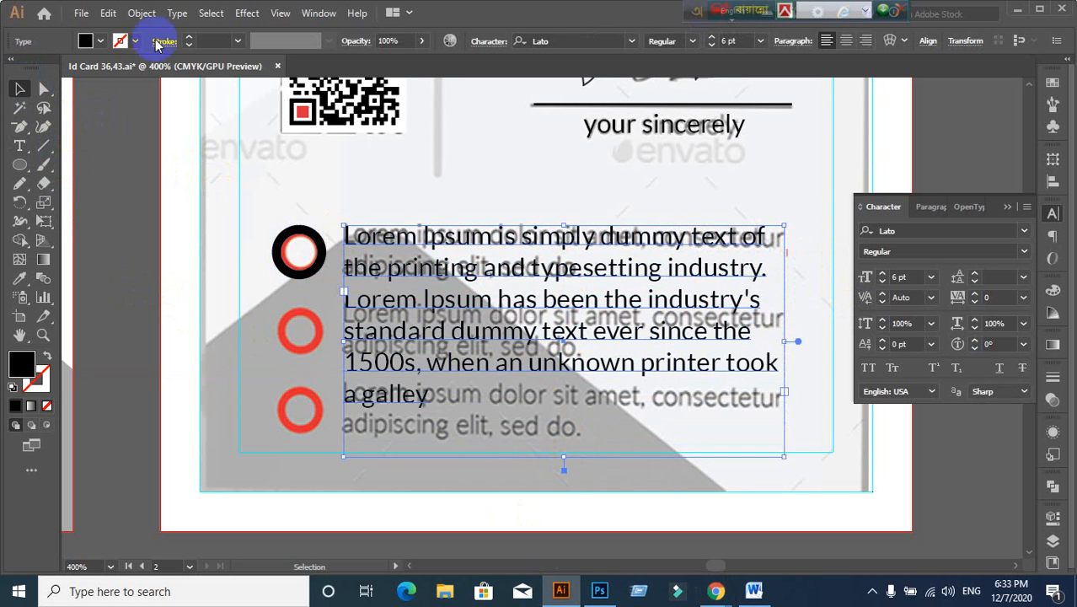
{"action": "left_click", "coordinate": [99, 41]}
{"action": "left_click", "coordinate": [52, 75]}
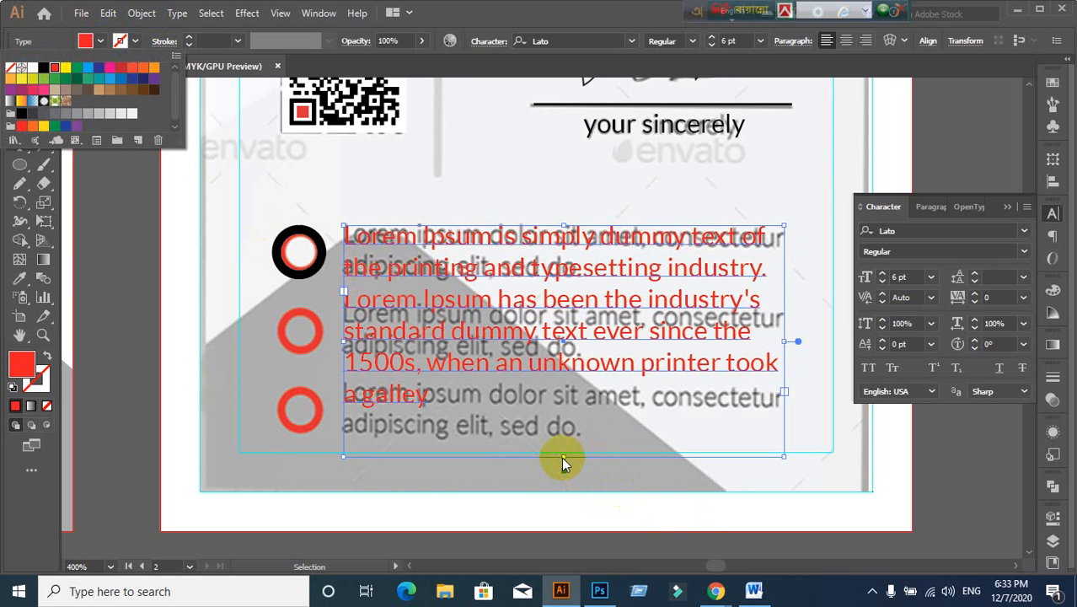
Step: Delete the extra lines and the word 'industry', leaving 'Lorem Ipsum is simply dummy text of the printing and typesetting.'
{"action": "left_click", "coordinate": [561, 456]}
{"action": "left_click", "coordinate": [383, 543]}
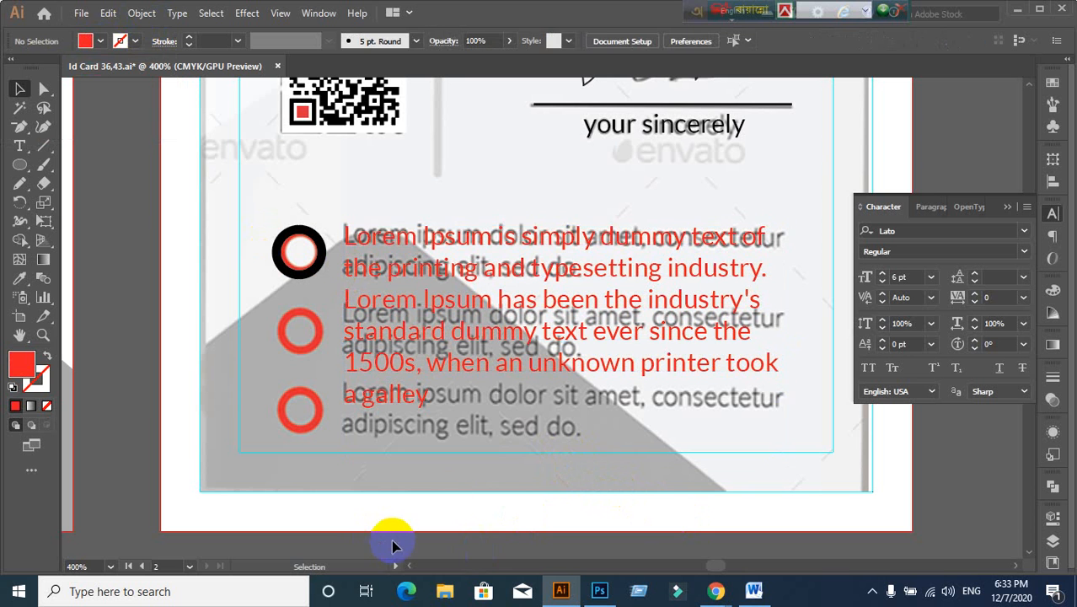
{"action": "left_click", "coordinate": [498, 364]}
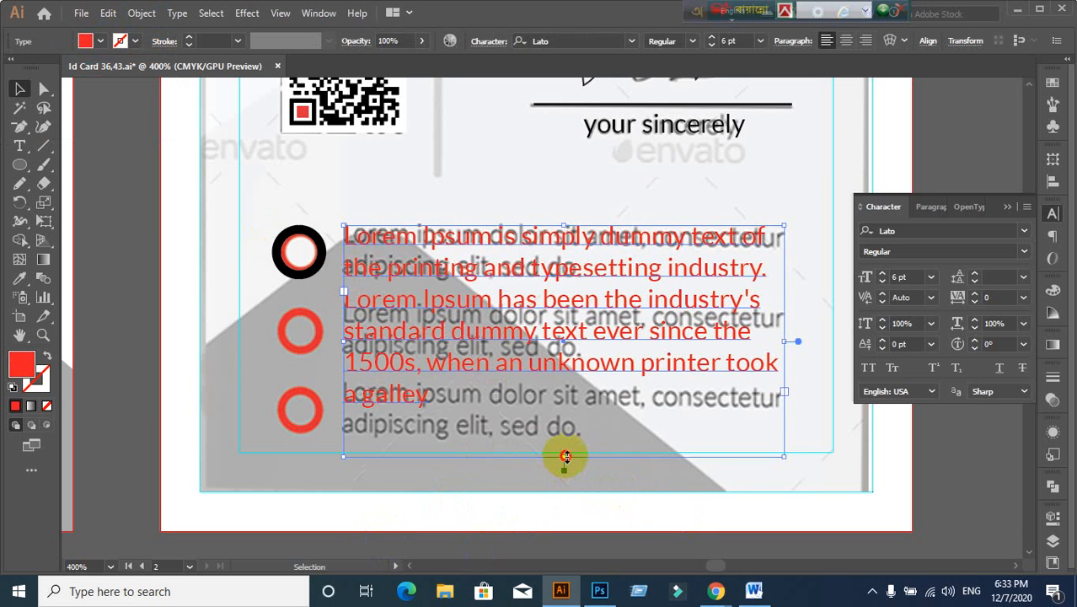
{"action": "left_click_drag", "start_coordinate": [565, 456], "coordinate": [564, 483]}
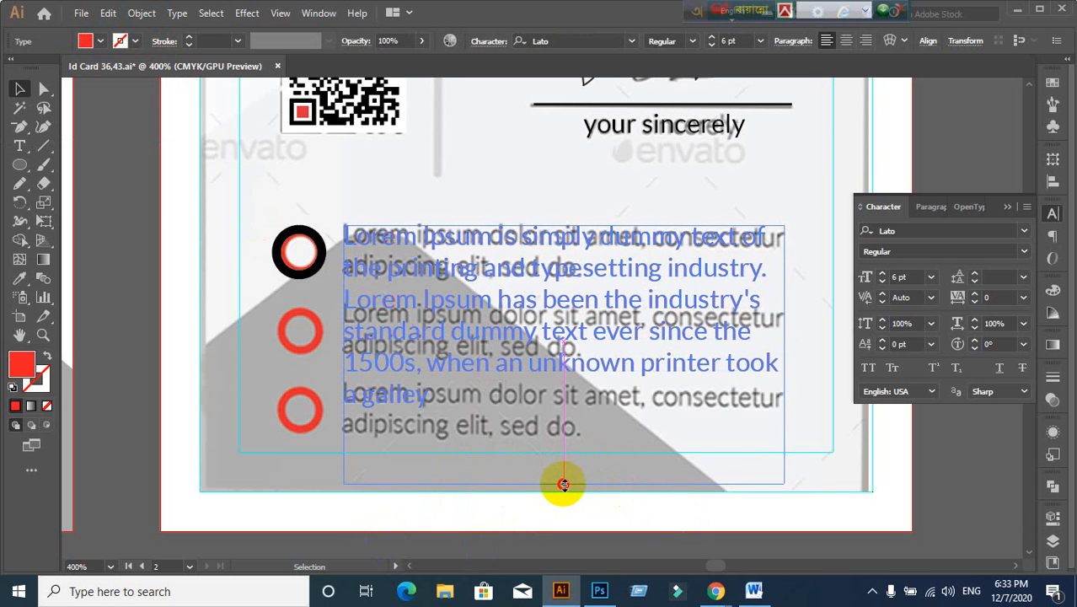
{"action": "double_click", "coordinate": [349, 333]}
{"action": "left_click_drag", "start_coordinate": [346, 332], "coordinate": [543, 428]}
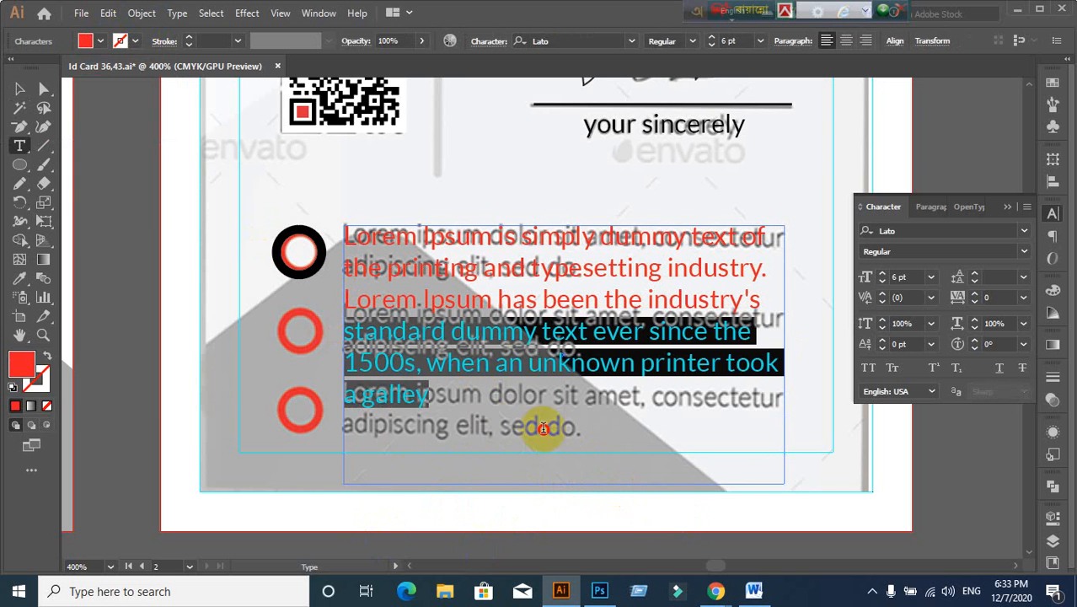
{"action": "key", "text": "BackSpace"}
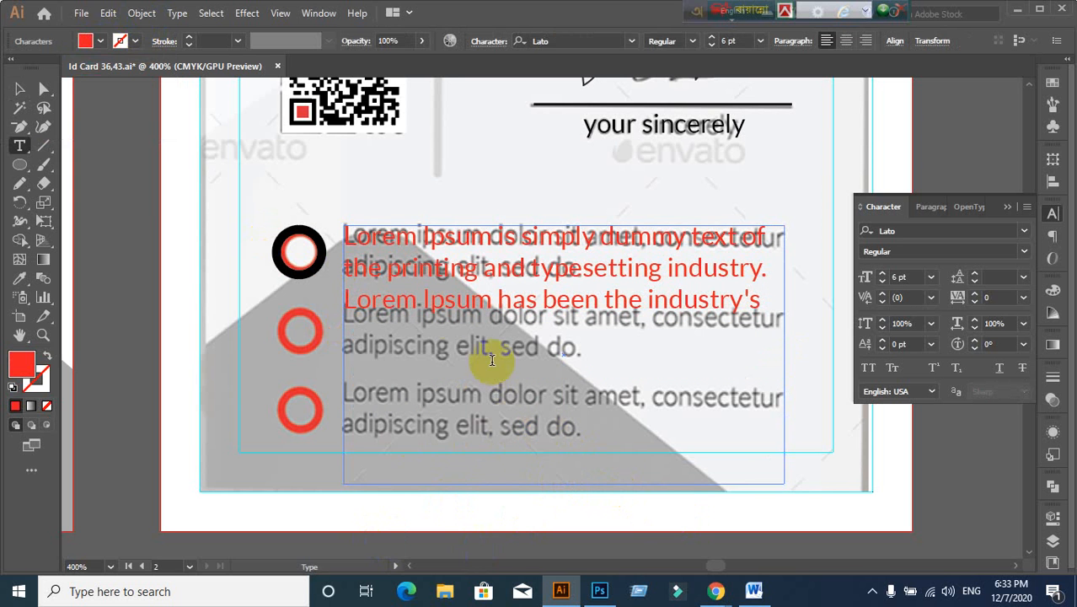
{"action": "left_click_drag", "start_coordinate": [345, 304], "coordinate": [786, 317]}
{"action": "key", "text": "BackSpace"}
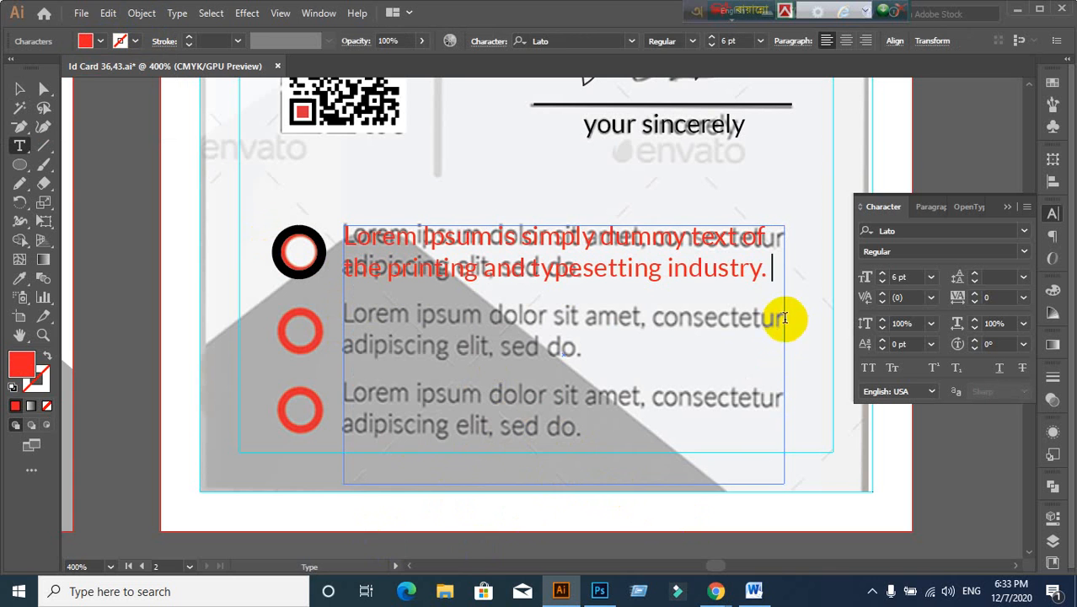
{"action": "left_click_drag", "start_coordinate": [673, 274], "coordinate": [761, 270]}
{"action": "key", "text": "BackSpace"}
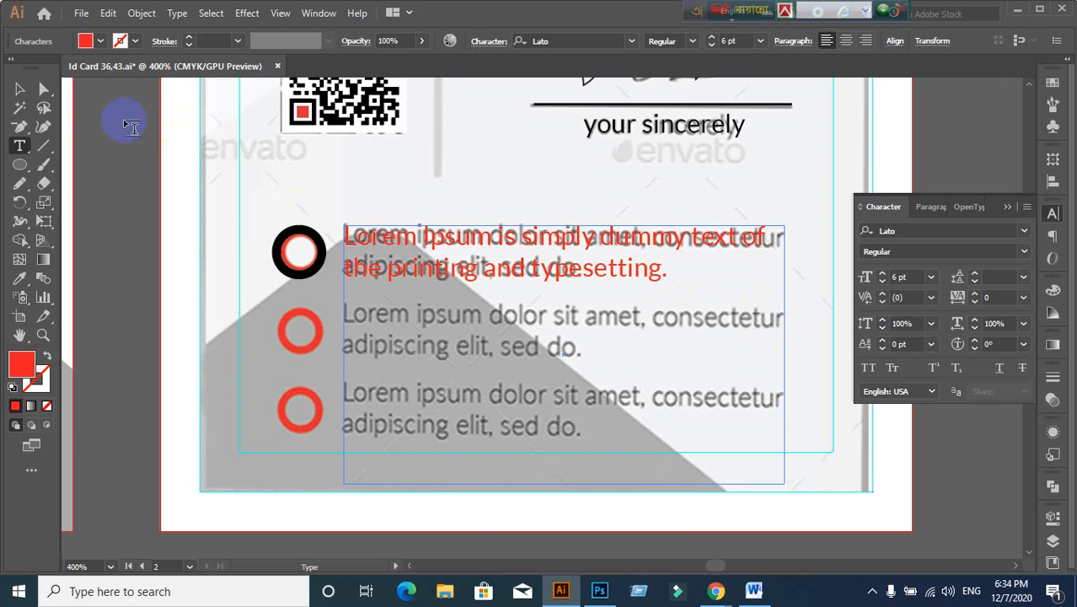
Step: Pull the text frame's bottom edge up to fit the two remaining lines
{"action": "left_click", "coordinate": [20, 89]}
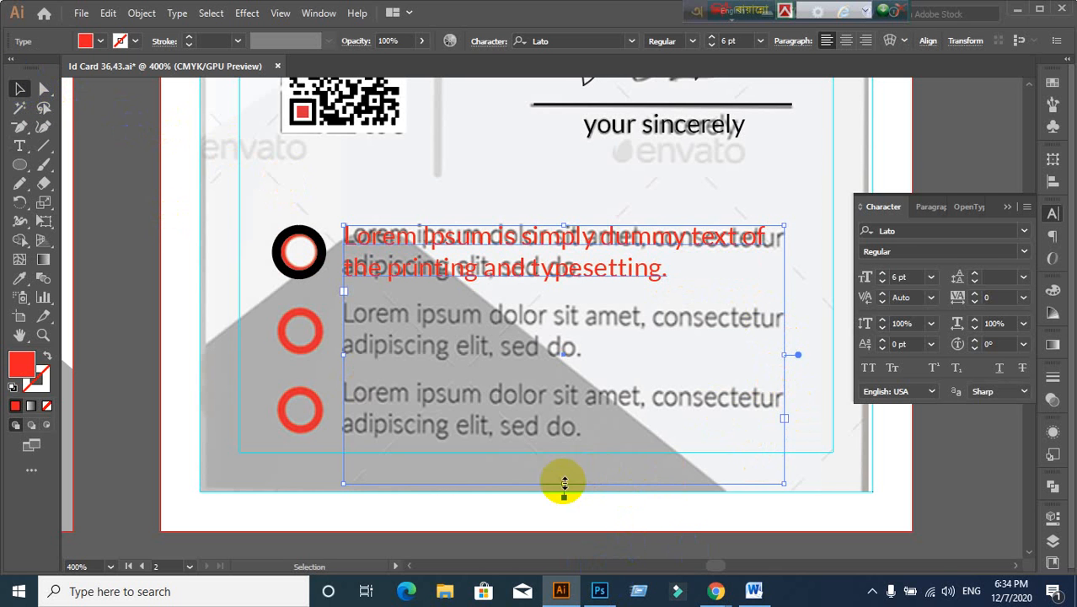
{"action": "left_click_drag", "start_coordinate": [568, 489], "coordinate": [570, 288]}
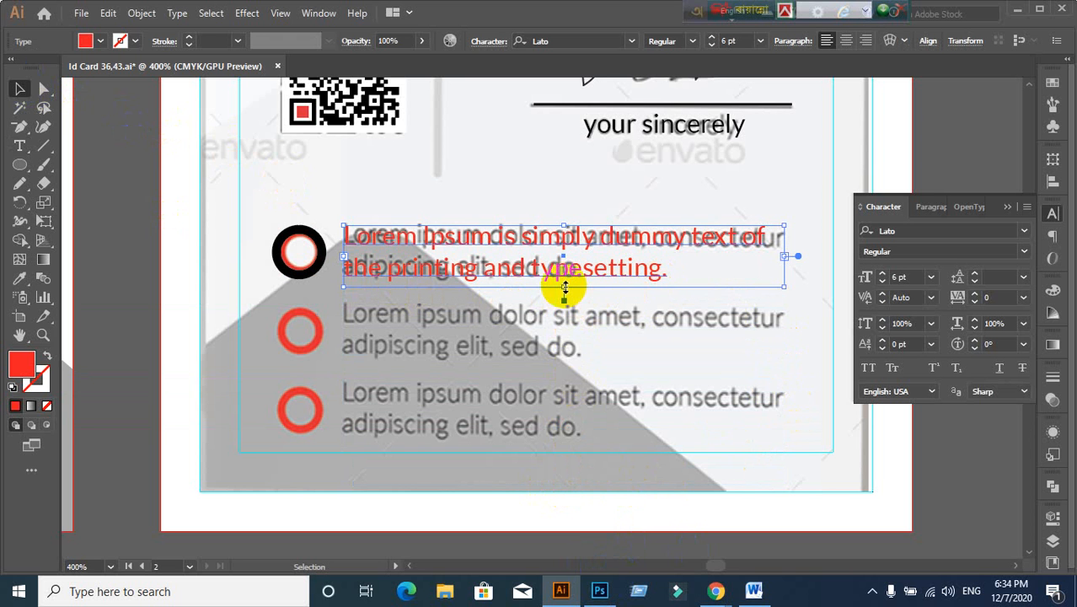
{"action": "left_click_drag", "start_coordinate": [565, 288], "coordinate": [563, 278]}
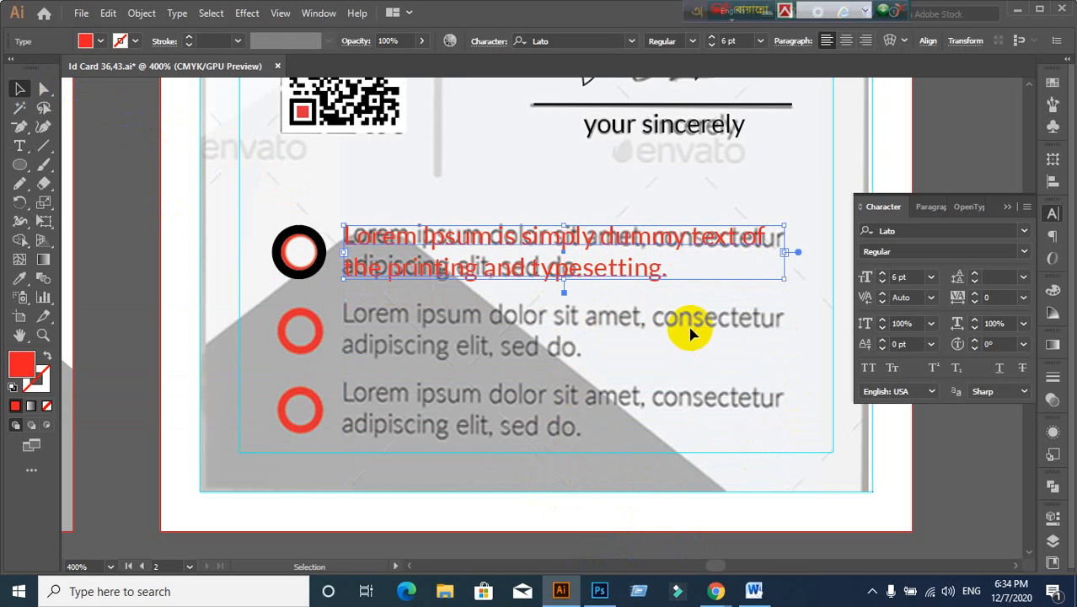
{"action": "scroll", "coordinate": [620, 323], "scroll_direction": "up", "scroll_amount": 1}
Step: Select the red text frame and the black ring beside it to check their positions
{"action": "scroll", "coordinate": [620, 325], "scroll_direction": "up", "scroll_amount": 1}
{"action": "left_click", "coordinate": [501, 222]}
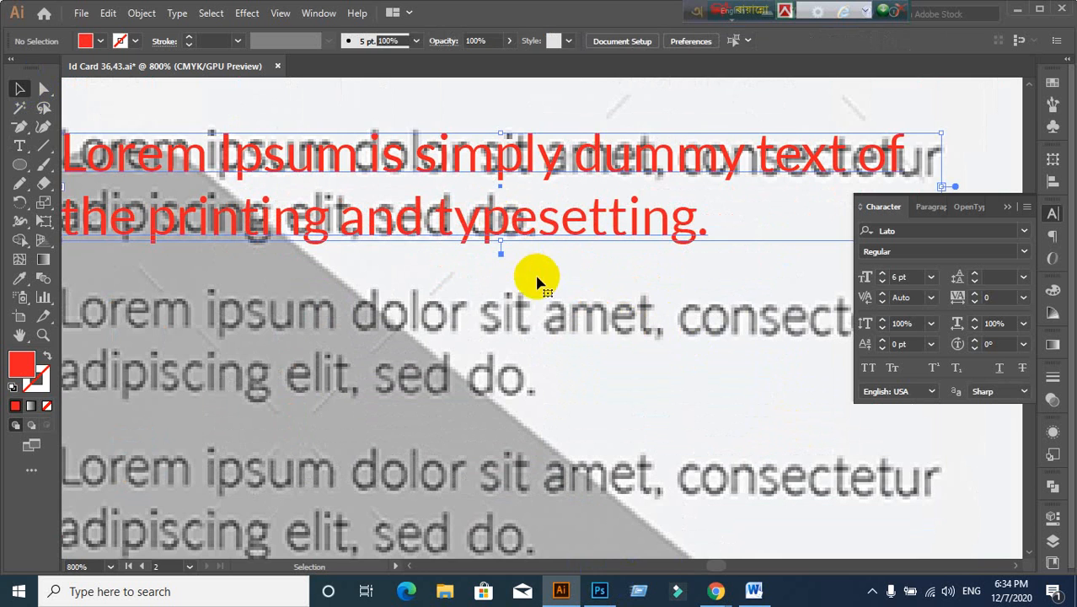
{"action": "scroll", "coordinate": [501, 284], "scroll_direction": "down", "scroll_amount": 1}
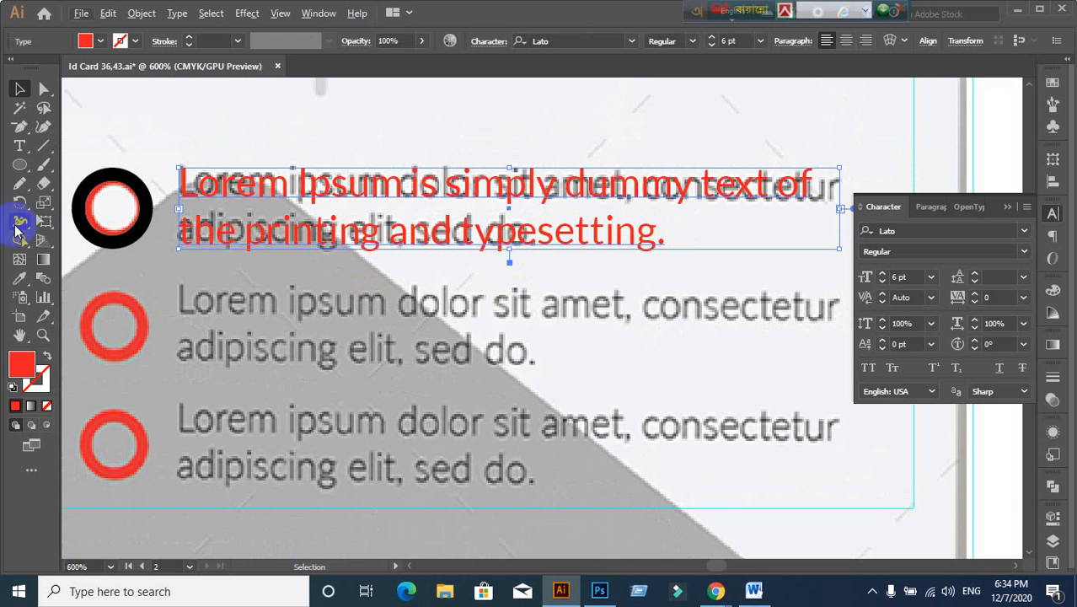
{"action": "left_click", "coordinate": [86, 229]}
{"action": "left_click", "coordinate": [234, 231]}
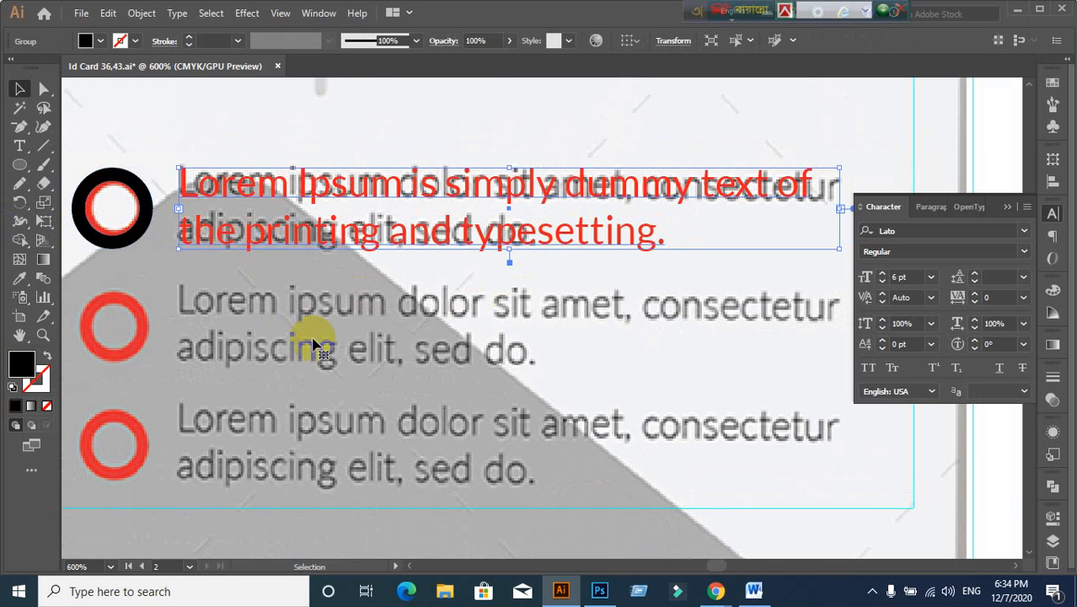
{"action": "left_click", "coordinate": [361, 378]}
{"action": "scroll", "coordinate": [364, 382], "scroll_direction": "down", "scroll_amount": 1}
{"action": "left_click_drag", "start_coordinate": [364, 405], "coordinate": [445, 397]}
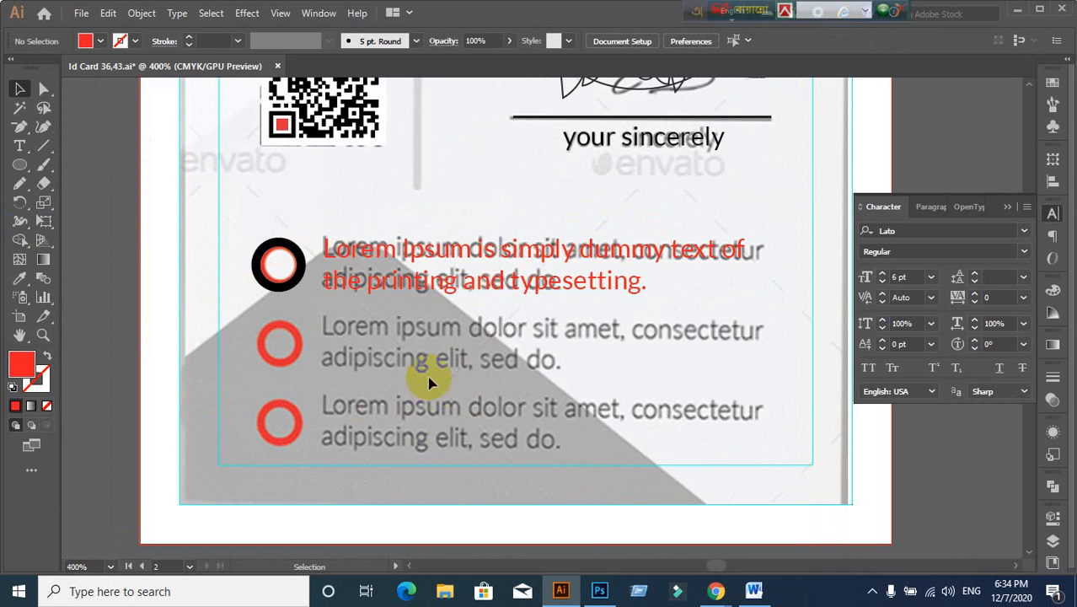
{"action": "left_click", "coordinate": [284, 300]}
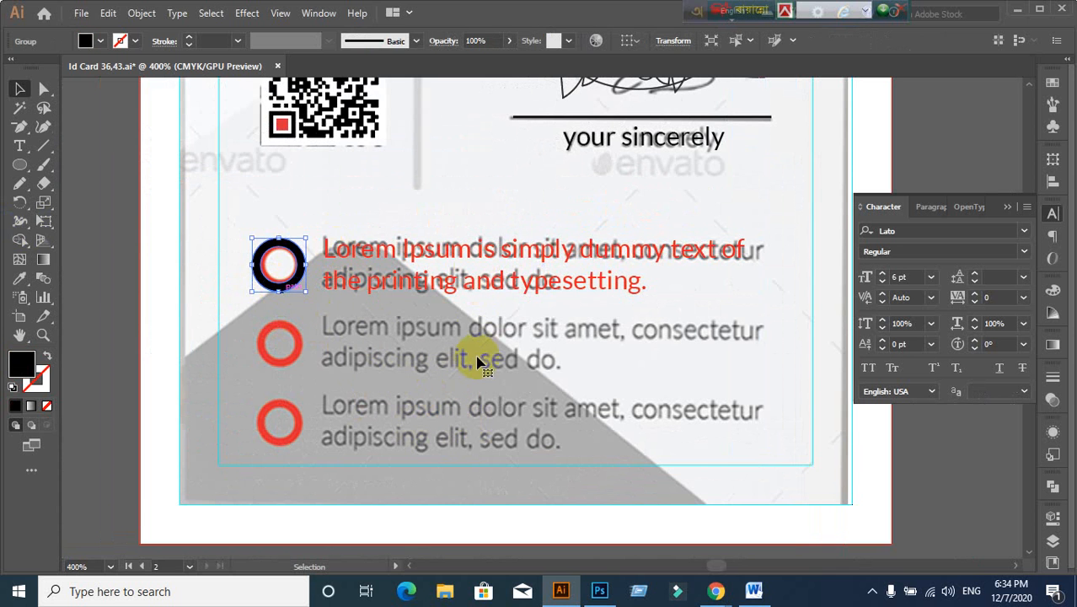
{"action": "left_click", "coordinate": [474, 297]}
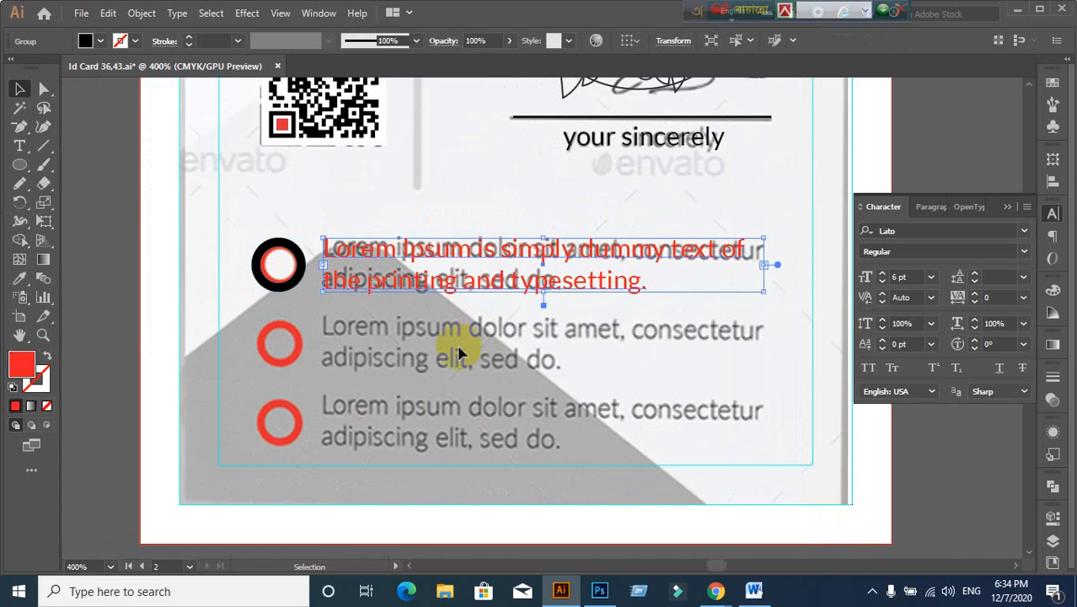
{"action": "left_click", "coordinate": [428, 306]}
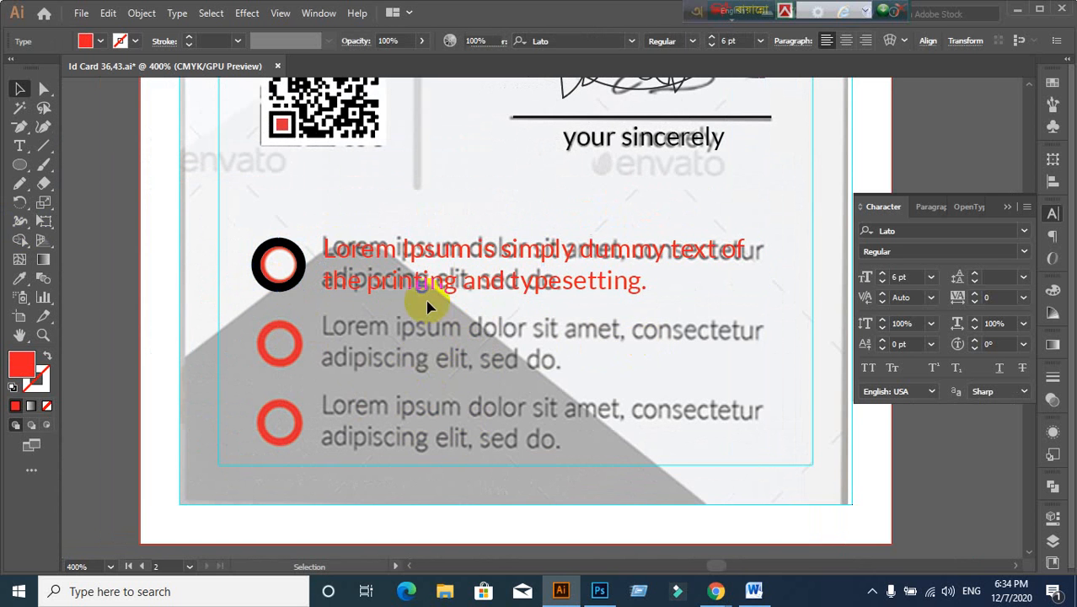
{"action": "left_click", "coordinate": [534, 289]}
Step: Remove the extra space after 'of' in the red Lorem Ipsum text
{"action": "double_click", "coordinate": [747, 247]}
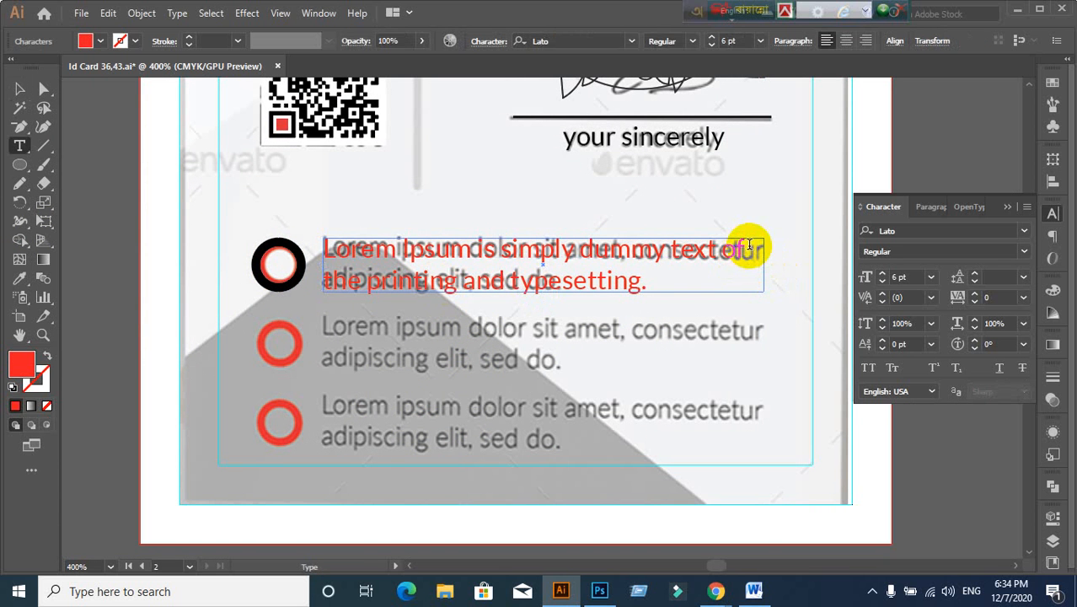
{"action": "left_click_drag", "start_coordinate": [746, 246], "coordinate": [770, 245]}
{"action": "key", "text": "BackSpace"}
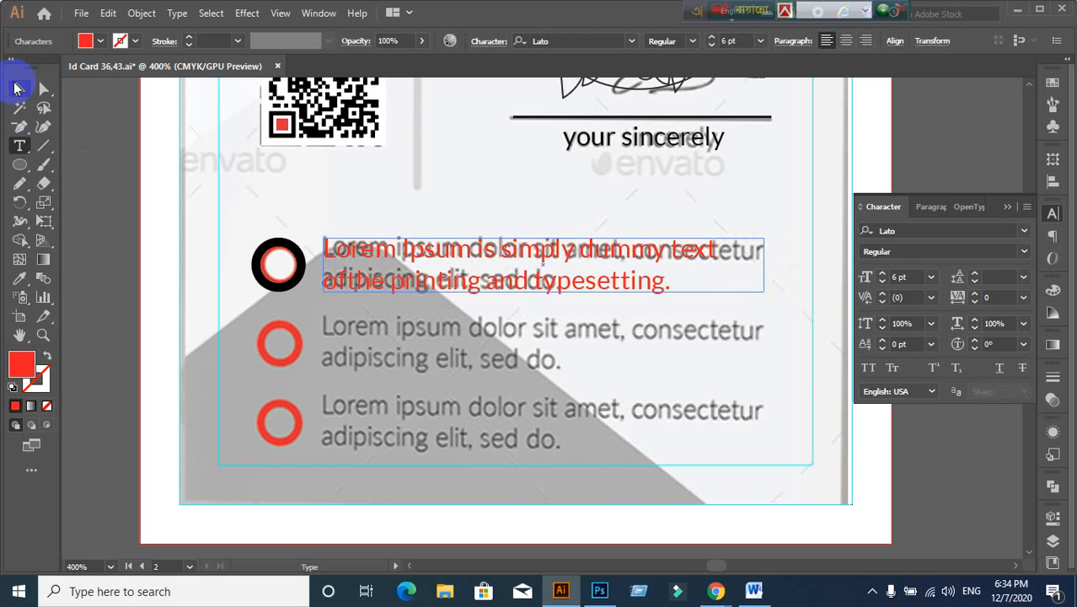
{"action": "left_click", "coordinate": [19, 87]}
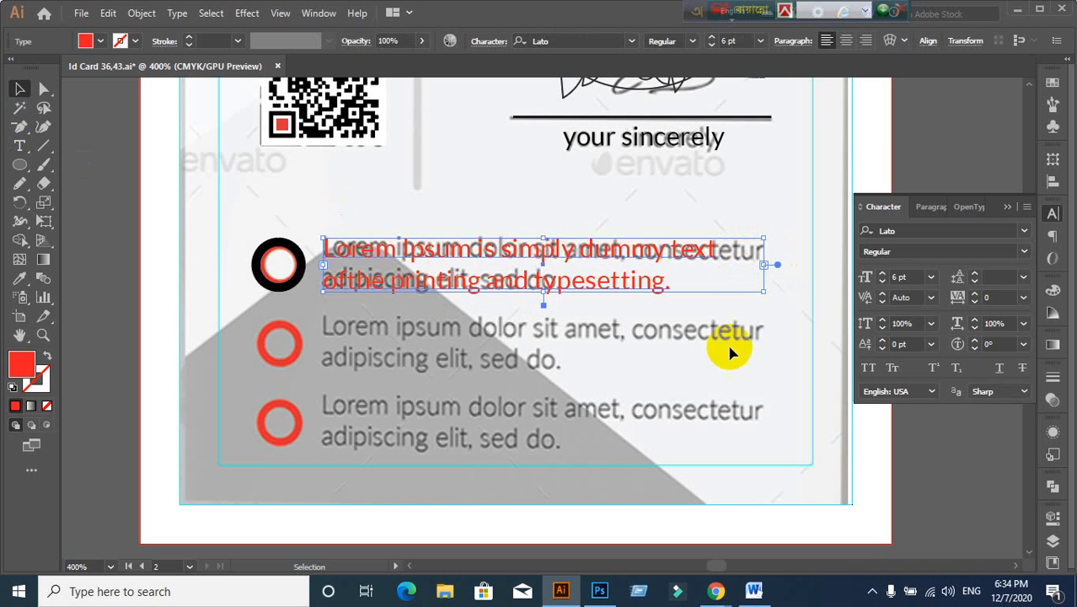
{"action": "double_click", "coordinate": [352, 289]}
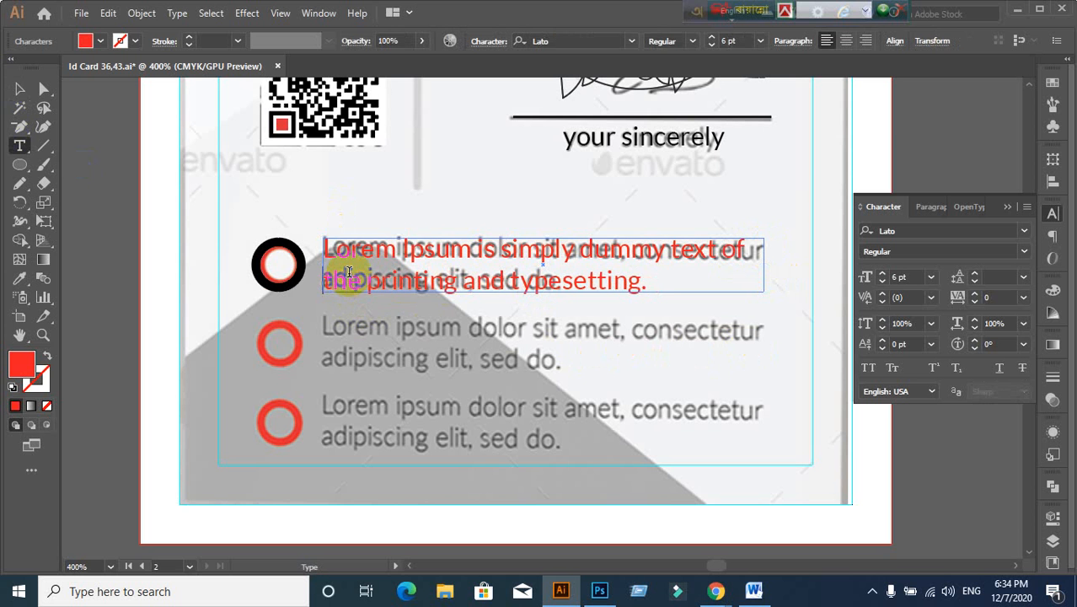
{"action": "left_click", "coordinate": [19, 88]}
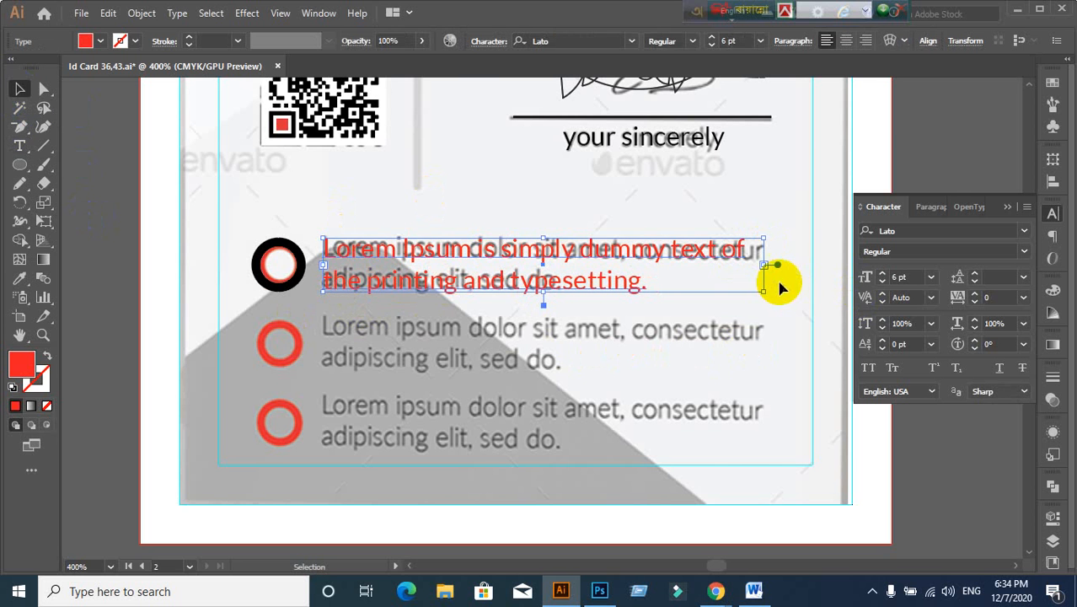
Step: Resize the red text box's right edge so its first line ends with 'text of'
{"action": "scroll", "coordinate": [763, 263], "scroll_direction": "up", "scroll_amount": 1}
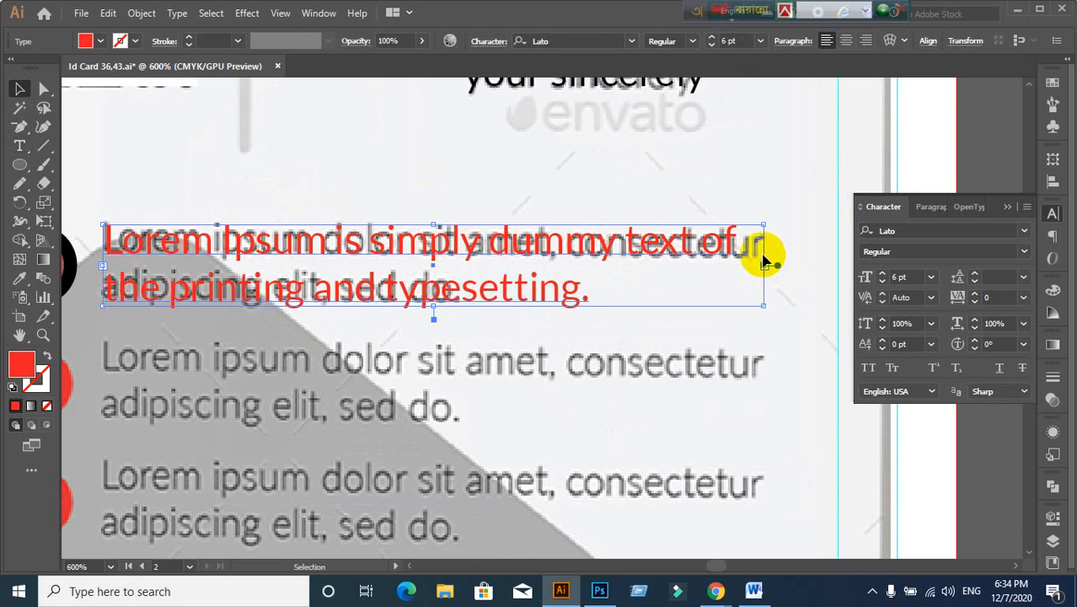
{"action": "left_click_drag", "start_coordinate": [764, 263], "coordinate": [733, 269]}
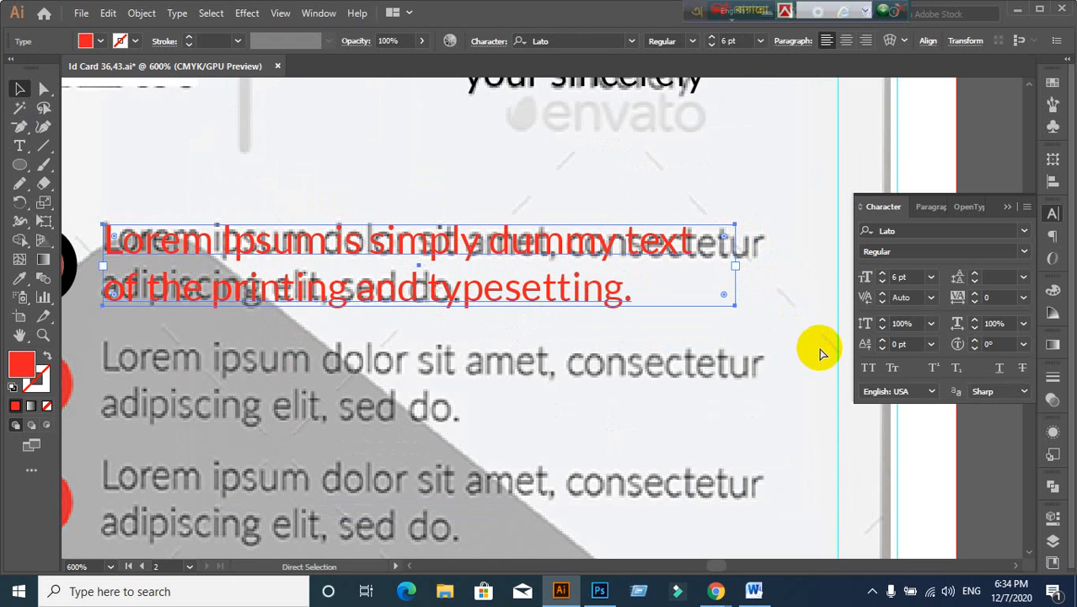
{"action": "key", "text": "ctrl+z"}
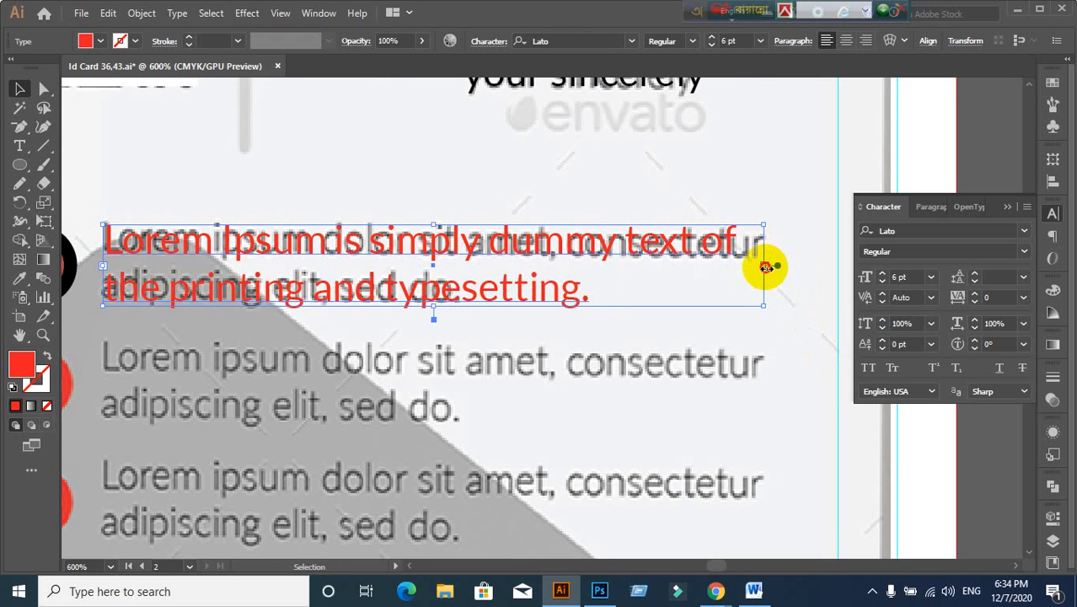
{"action": "left_click_drag", "start_coordinate": [766, 267], "coordinate": [740, 268]}
{"action": "left_click", "coordinate": [756, 367]}
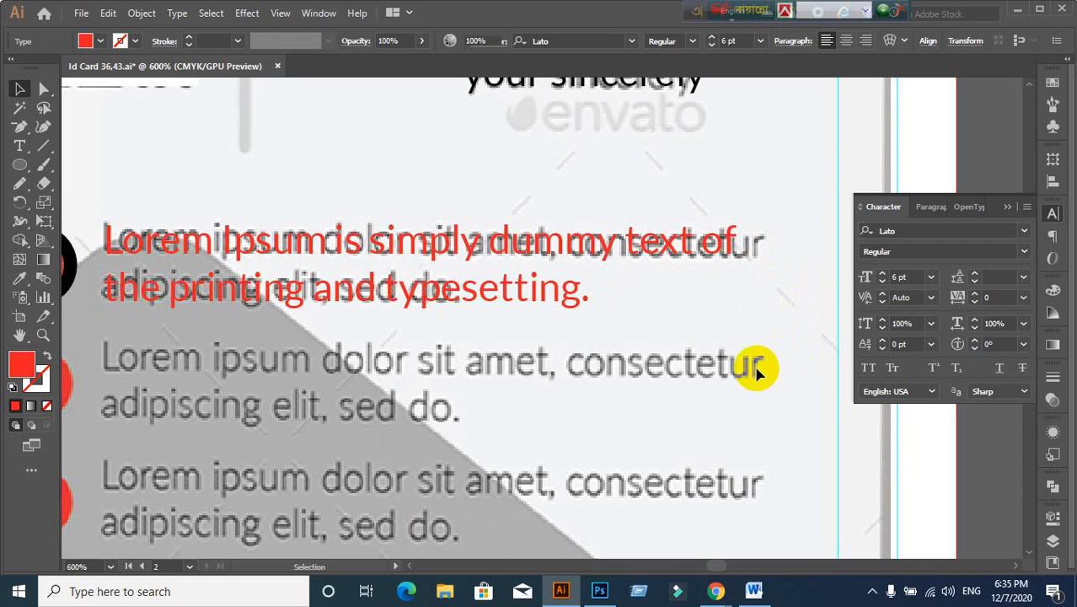
{"action": "scroll", "coordinate": [753, 367], "scroll_direction": "down", "scroll_amount": 2}
{"action": "left_click_drag", "start_coordinate": [520, 430], "coordinate": [592, 378]}
{"action": "scroll", "coordinate": [571, 382], "scroll_direction": "up", "scroll_amount": 1}
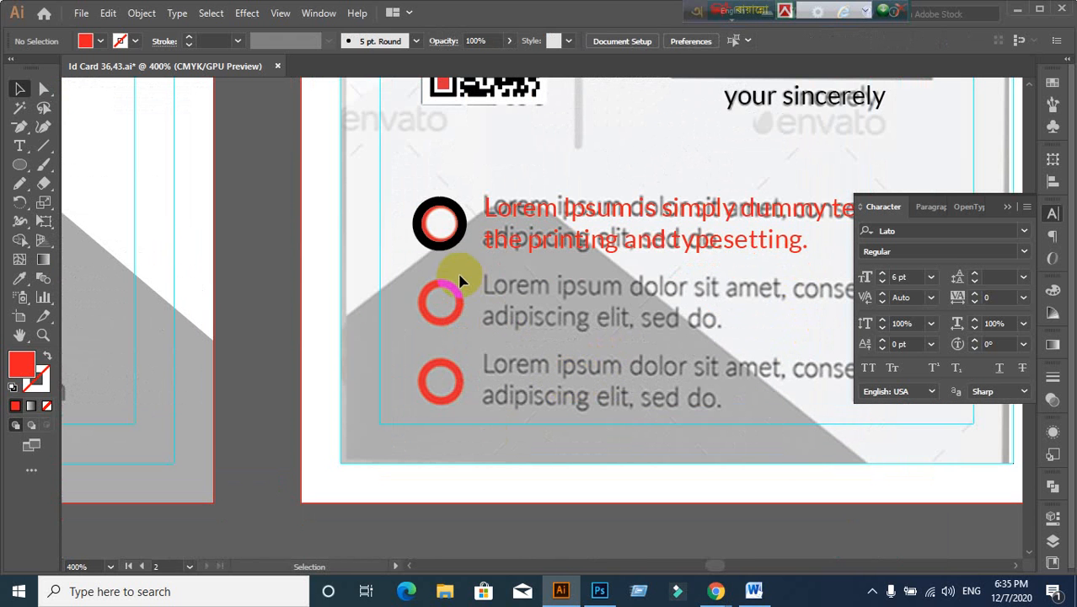
Step: Vertically center the first black ring and its red text
{"action": "left_click", "coordinate": [433, 246]}
{"action": "left_click", "coordinate": [597, 257], "text": "shift"}
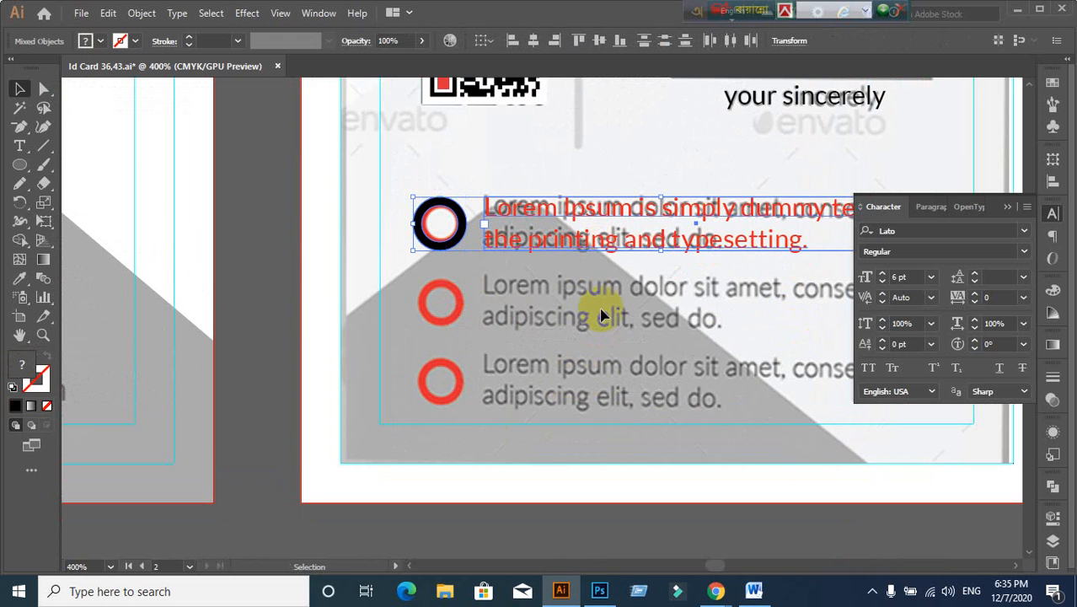
{"action": "left_click", "coordinate": [1062, 182]}
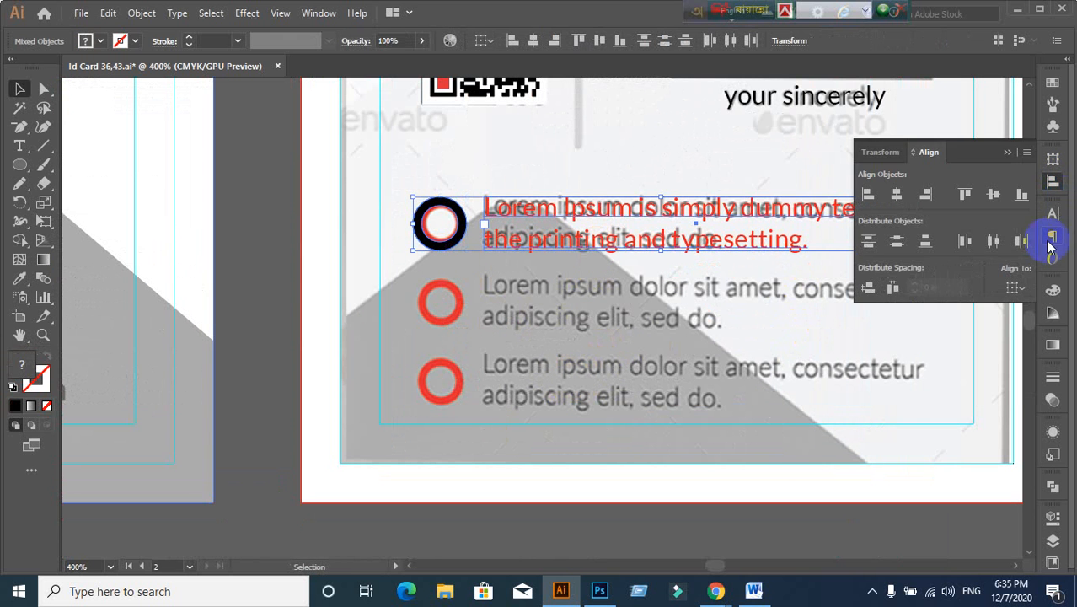
{"action": "left_click", "coordinate": [997, 204]}
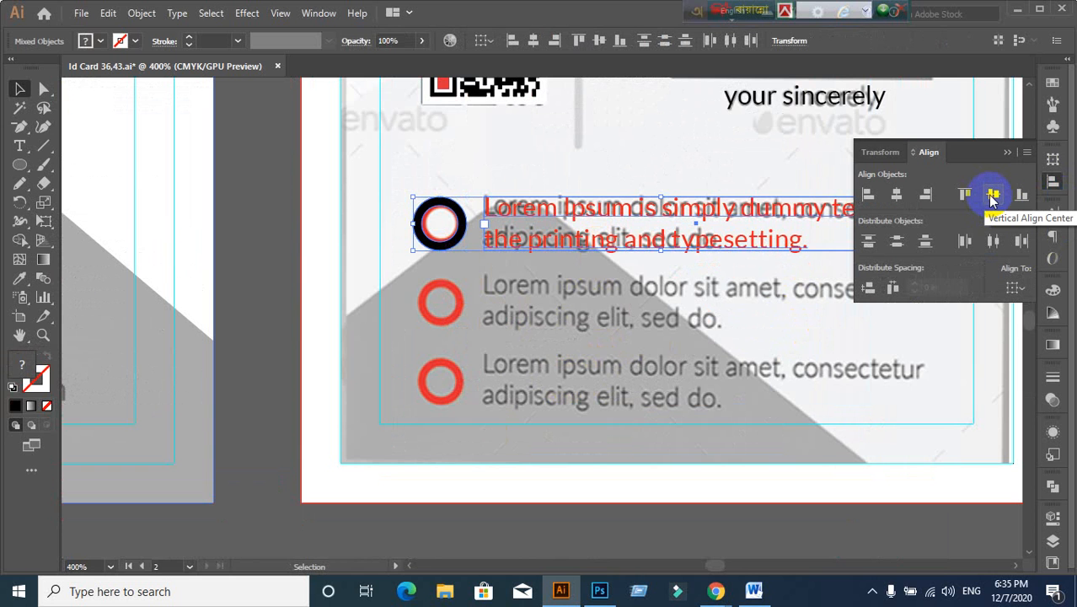
{"action": "left_click", "coordinate": [686, 326]}
Step: Group the first ring with its red Lorem Ipsum text
{"action": "left_click_drag", "start_coordinate": [462, 242], "coordinate": [620, 307]}
{"action": "key", "text": "ctrl+g"}
{"action": "left_click", "coordinate": [570, 272]}
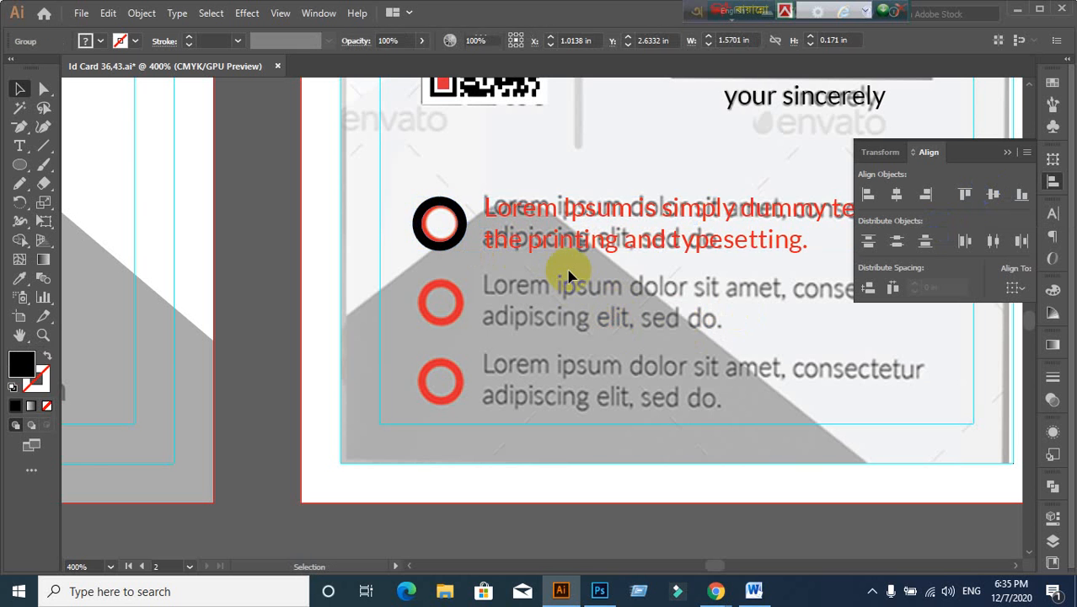
{"action": "left_click", "coordinate": [558, 245]}
{"action": "left_click", "coordinate": [558, 272]}
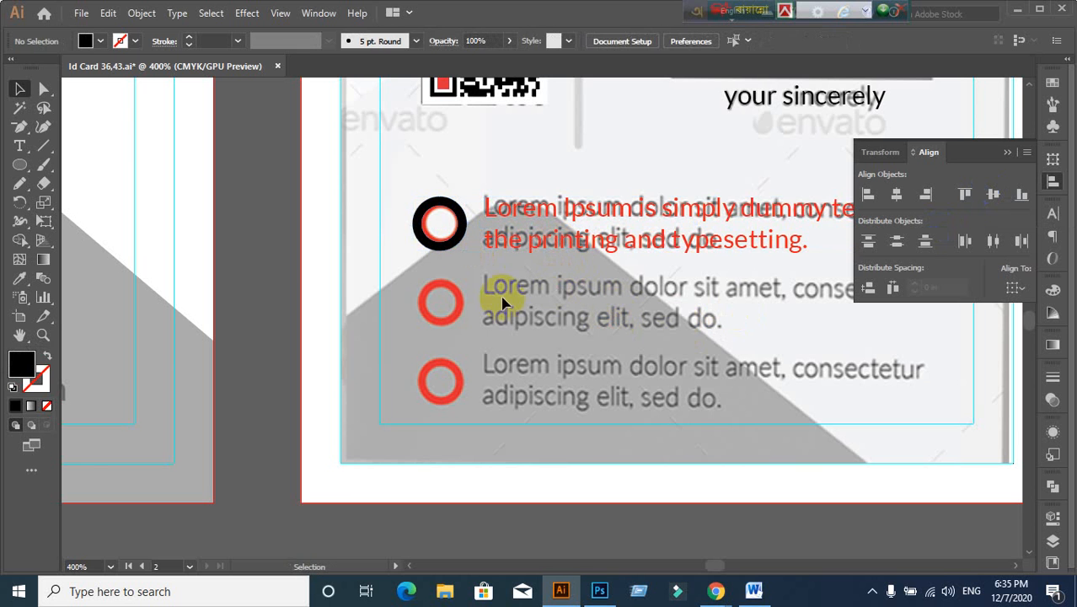
{"action": "left_click", "coordinate": [450, 234]}
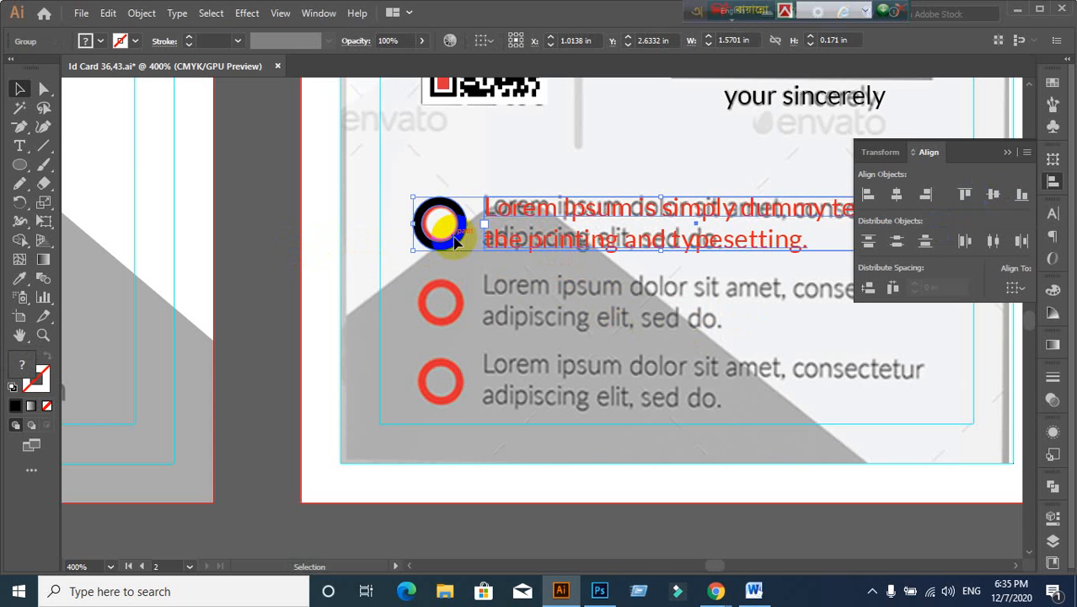
Step: Copy the ring-and-text group down onto the second and third bullet rows
{"action": "left_click_drag", "start_coordinate": [455, 241], "coordinate": [455, 321]}
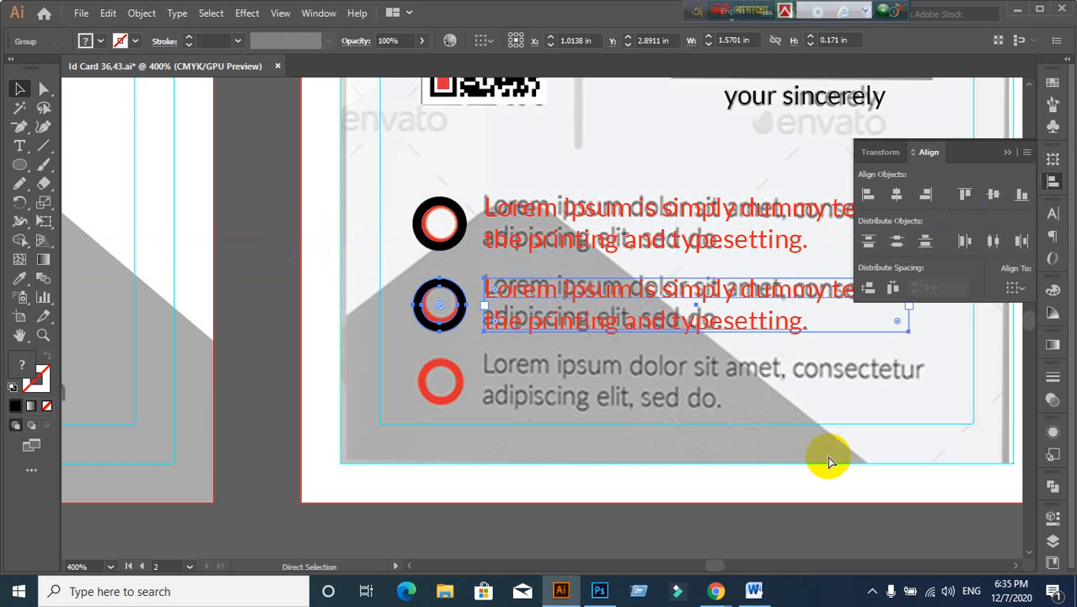
{"action": "key", "text": "ctrl+d"}
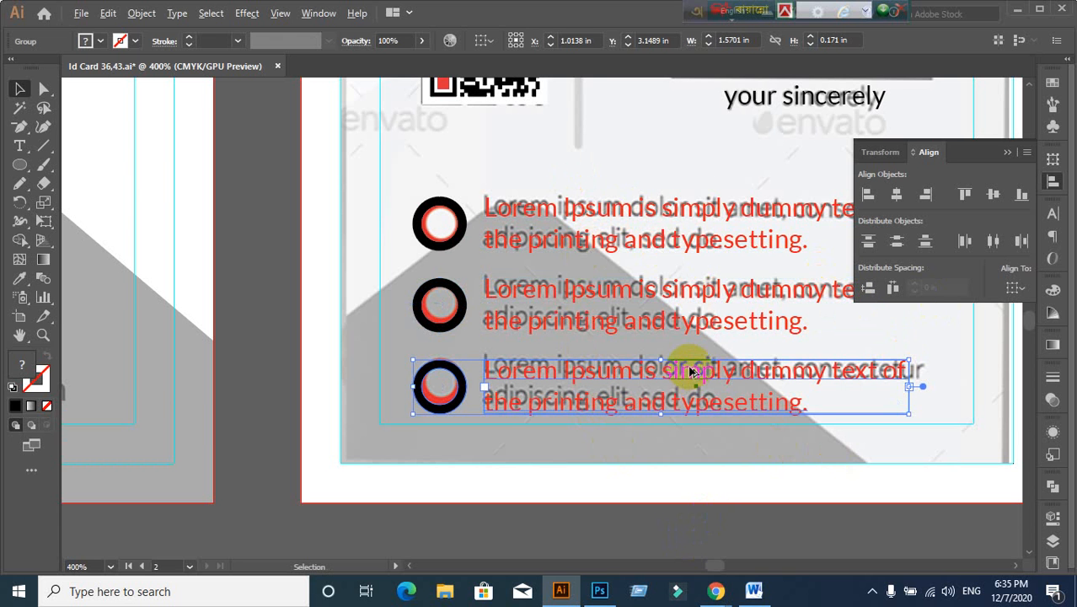
{"action": "scroll", "coordinate": [691, 371], "scroll_direction": "down", "scroll_amount": 1}
{"action": "left_click_drag", "start_coordinate": [682, 356], "coordinate": [577, 373]}
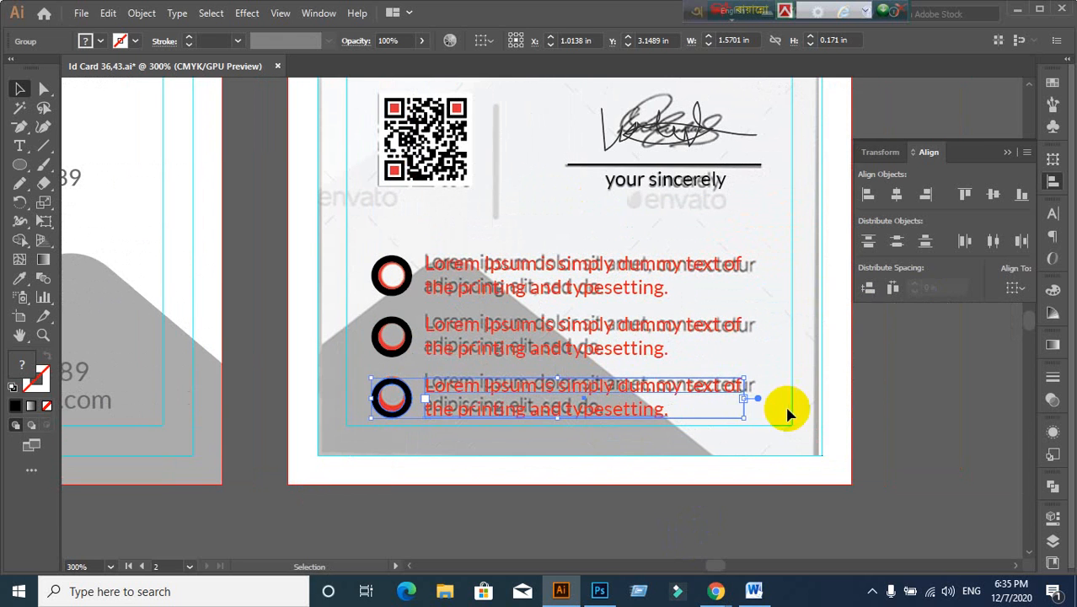
{"action": "left_click", "coordinate": [895, 414]}
{"action": "left_click_drag", "start_coordinate": [366, 241], "coordinate": [601, 428]}
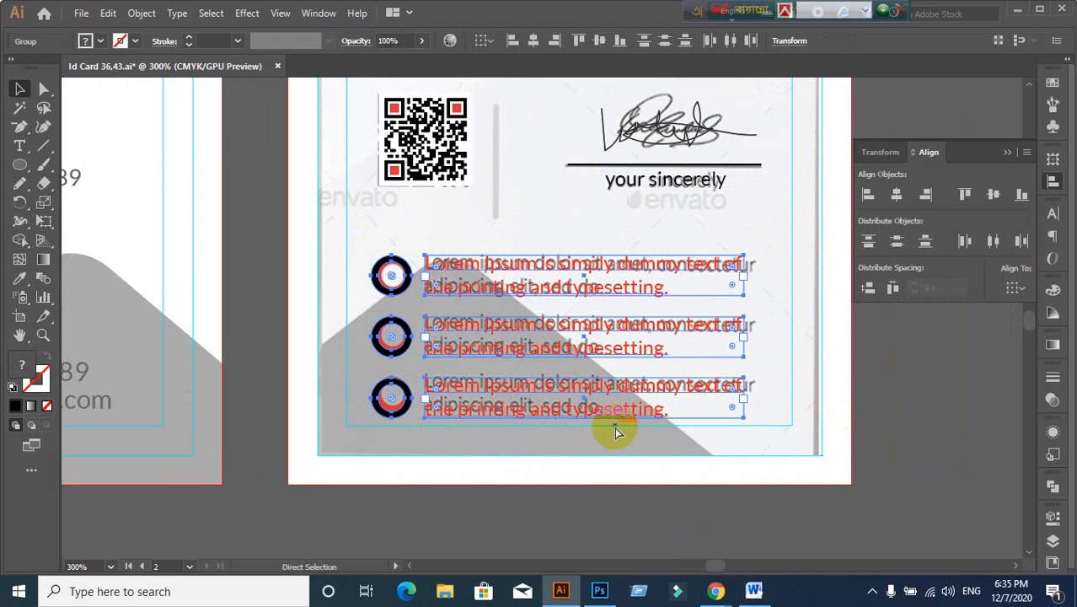
{"action": "left_click", "coordinate": [950, 397]}
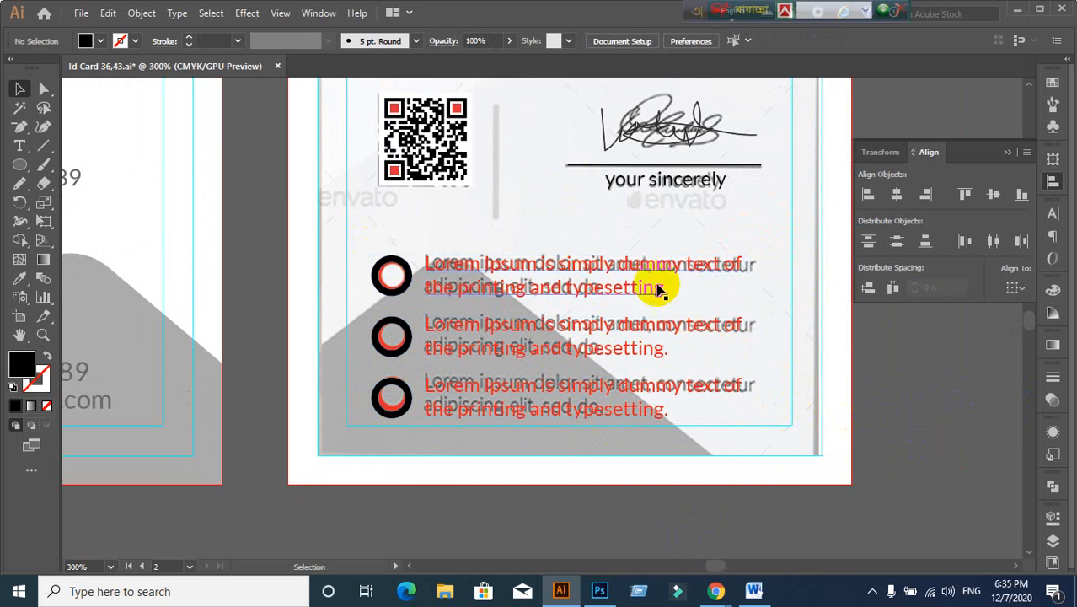
{"action": "left_click_drag", "start_coordinate": [527, 169], "coordinate": [560, 252]}
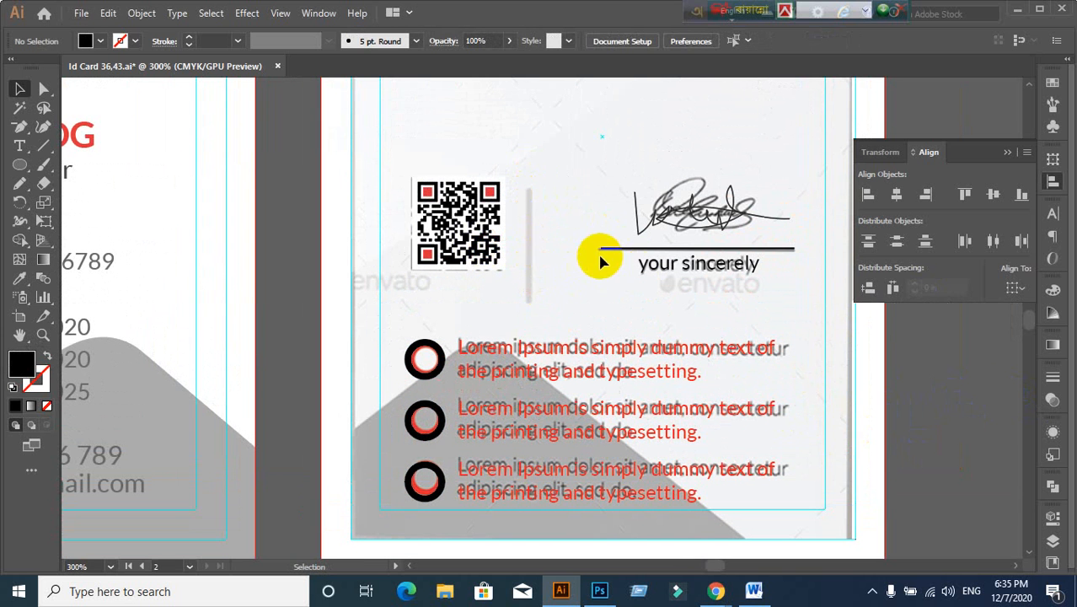
Step: Horizontally center the signature, its underline and the 'your sincerely' text
{"action": "left_click_drag", "start_coordinate": [600, 258], "coordinate": [653, 224]}
{"action": "left_click", "coordinate": [897, 195]}
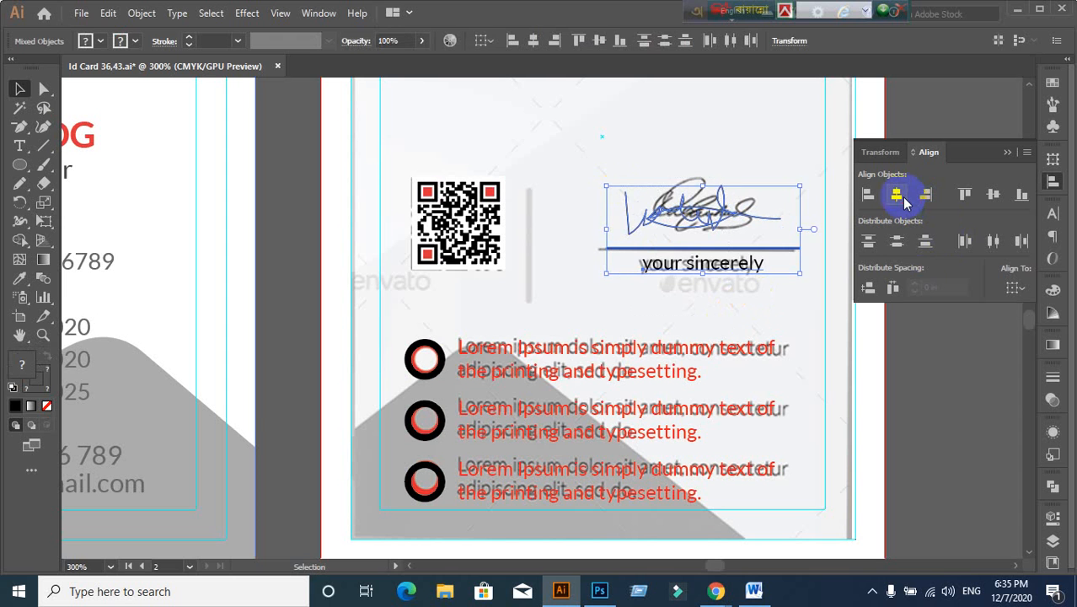
{"action": "left_click", "coordinate": [733, 297]}
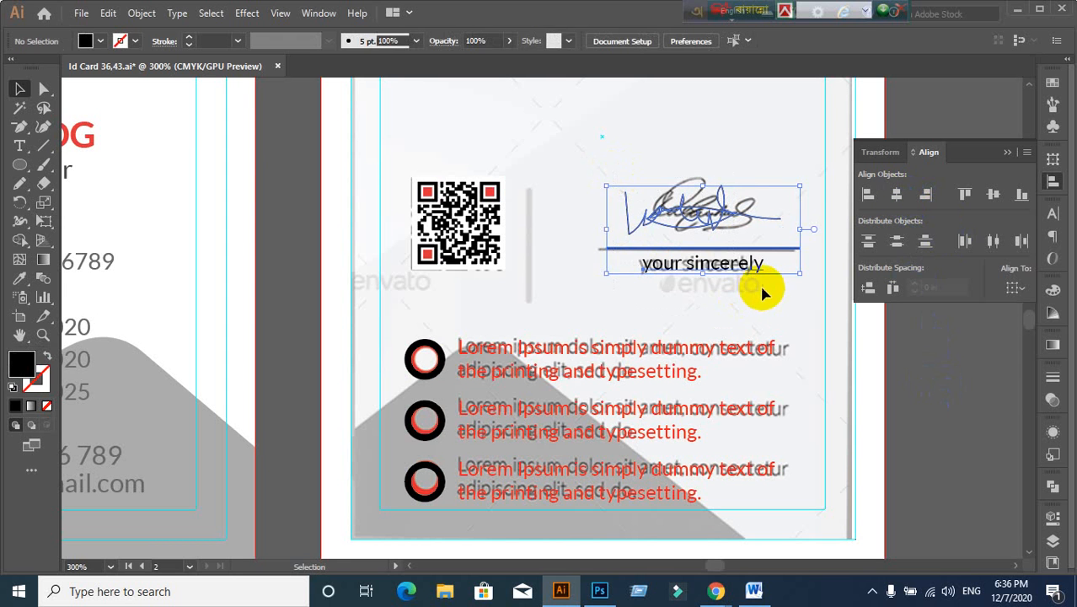
{"action": "left_click", "coordinate": [761, 290]}
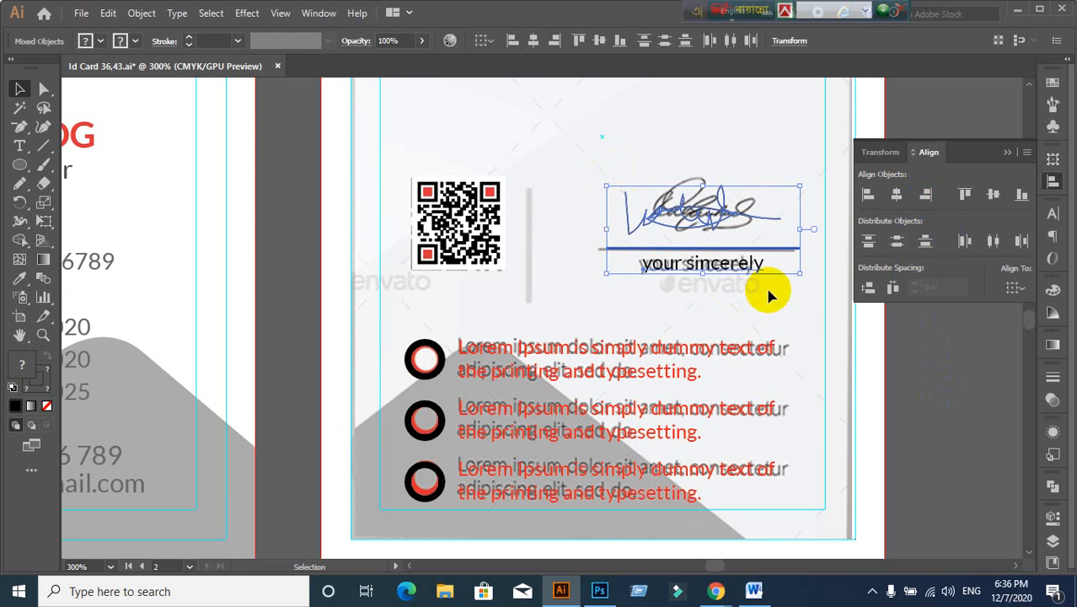
{"action": "left_click", "coordinate": [981, 387]}
{"action": "left_click", "coordinate": [655, 250]}
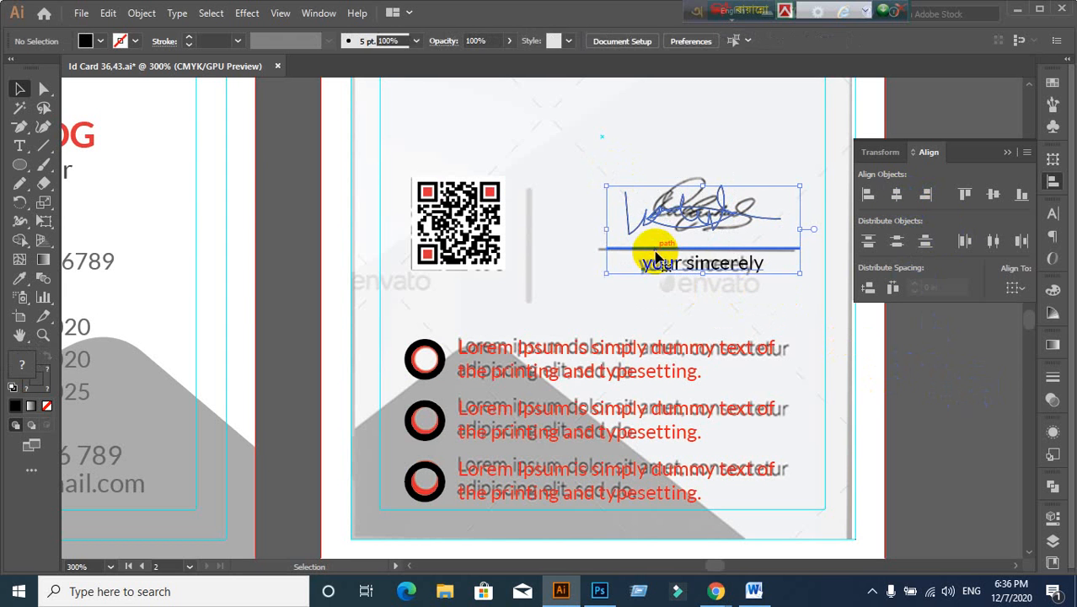
{"action": "left_click", "coordinate": [594, 310]}
Step: Select the signature group and delete it
{"action": "left_click", "coordinate": [434, 251]}
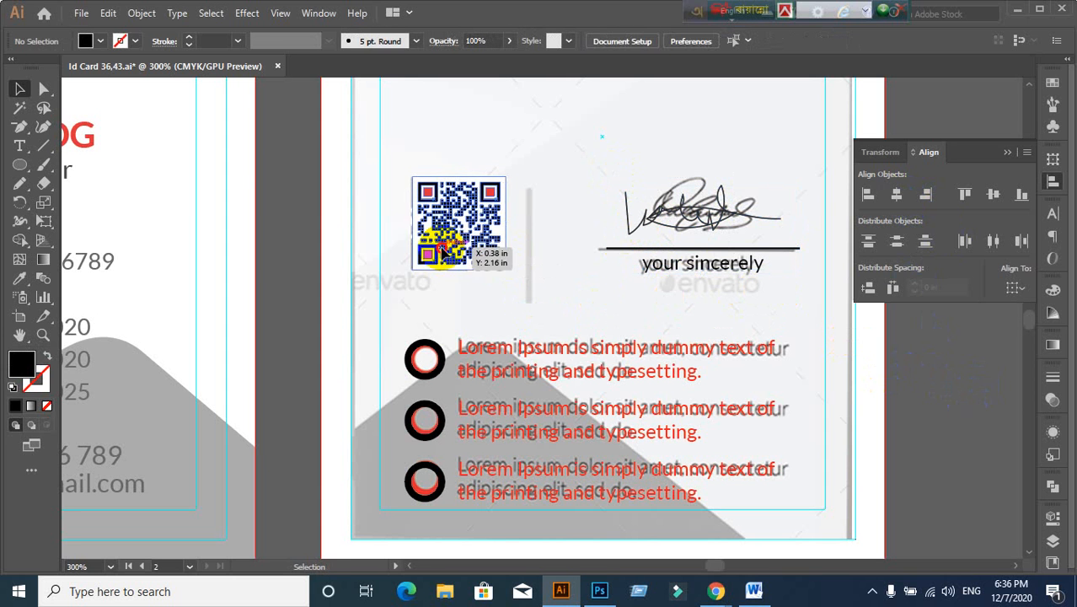
{"action": "left_click", "coordinate": [473, 288]}
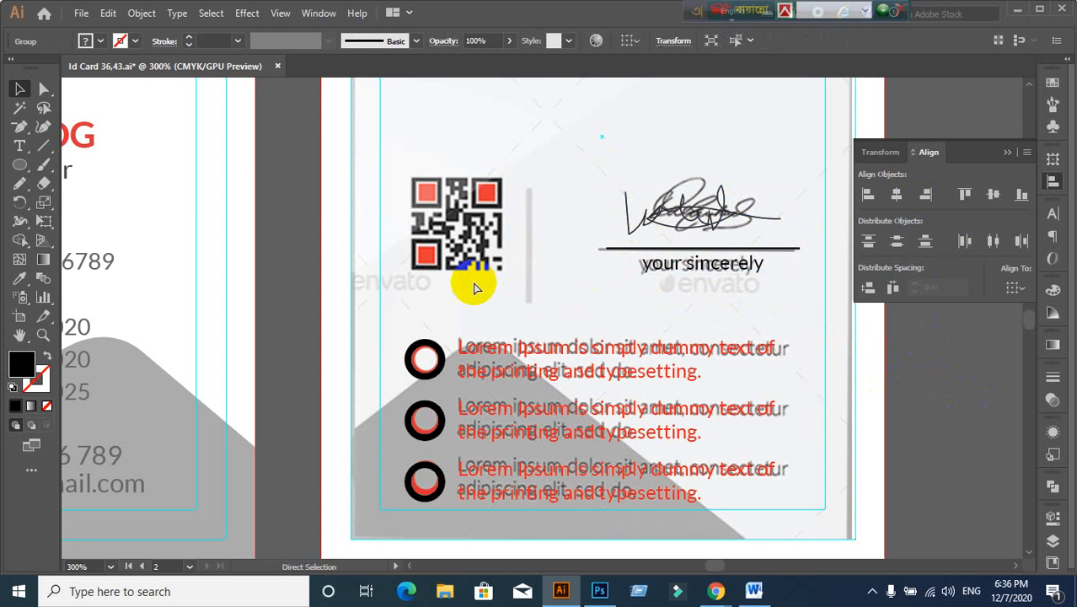
{"action": "left_click", "coordinate": [670, 211]}
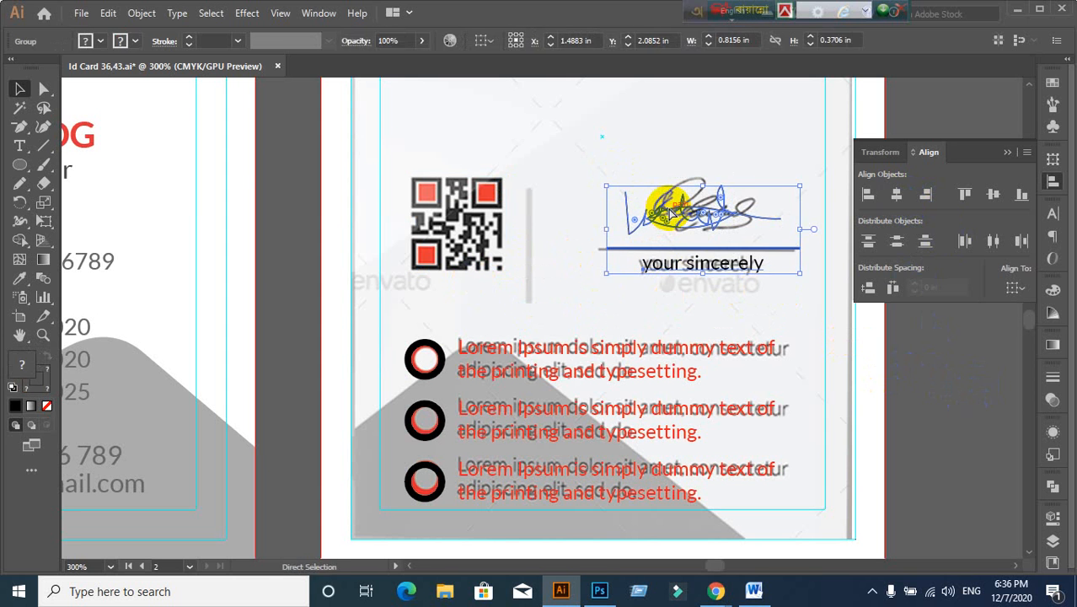
{"action": "key", "text": "Delete"}
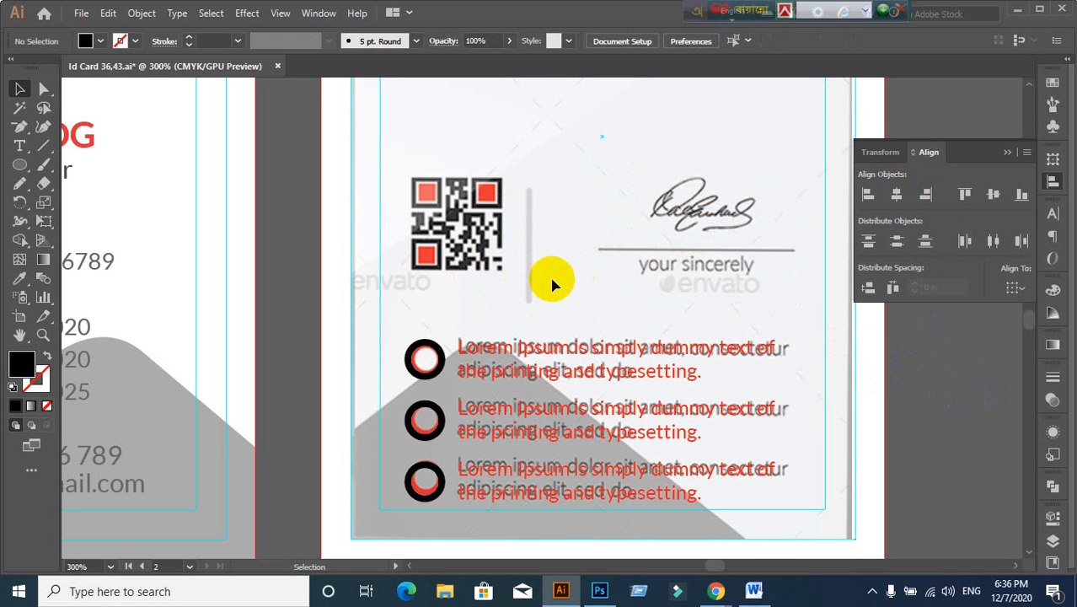
Step: Bring the placed back-card reference image in front of the card artwork
{"action": "key", "text": "a"}
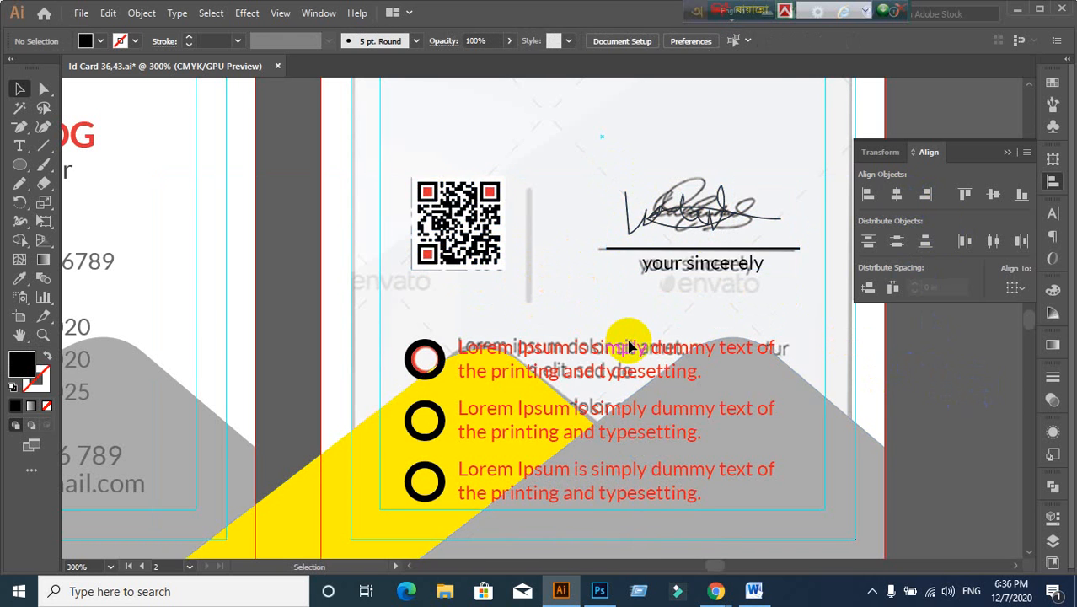
{"action": "left_click", "coordinate": [628, 347]}
{"action": "left_click", "coordinate": [872, 393]}
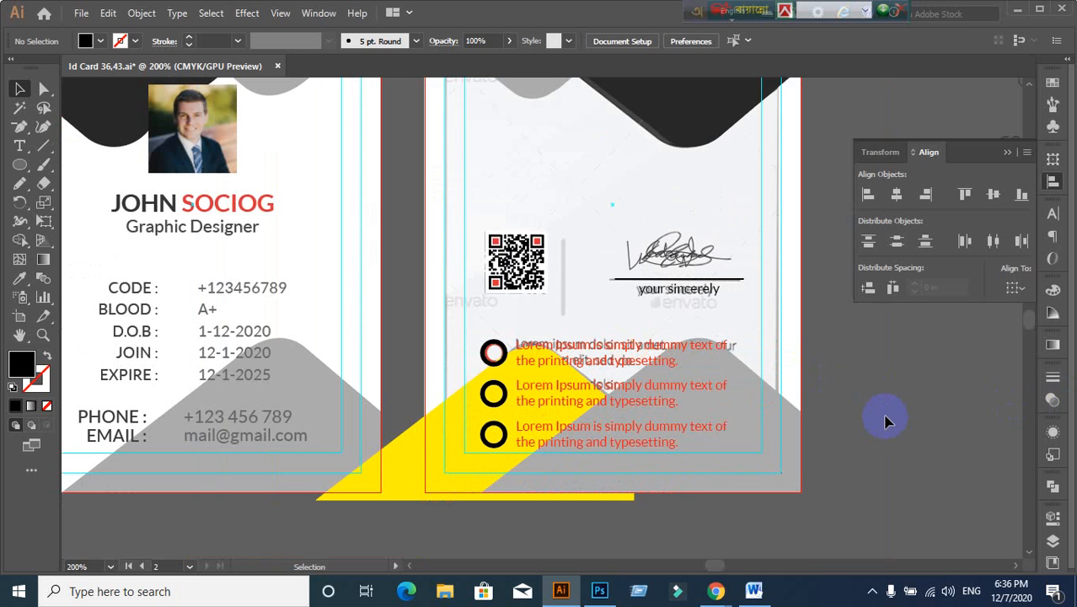
{"action": "left_click_drag", "start_coordinate": [884, 367], "coordinate": [838, 535]}
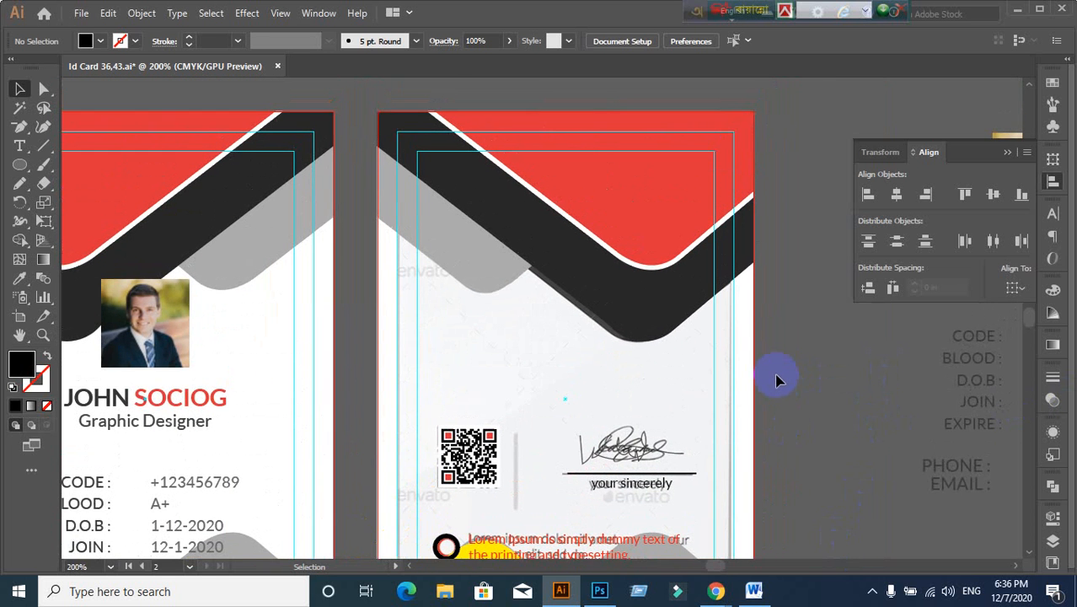
{"action": "scroll", "coordinate": [777, 381], "scroll_direction": "down", "scroll_amount": 2}
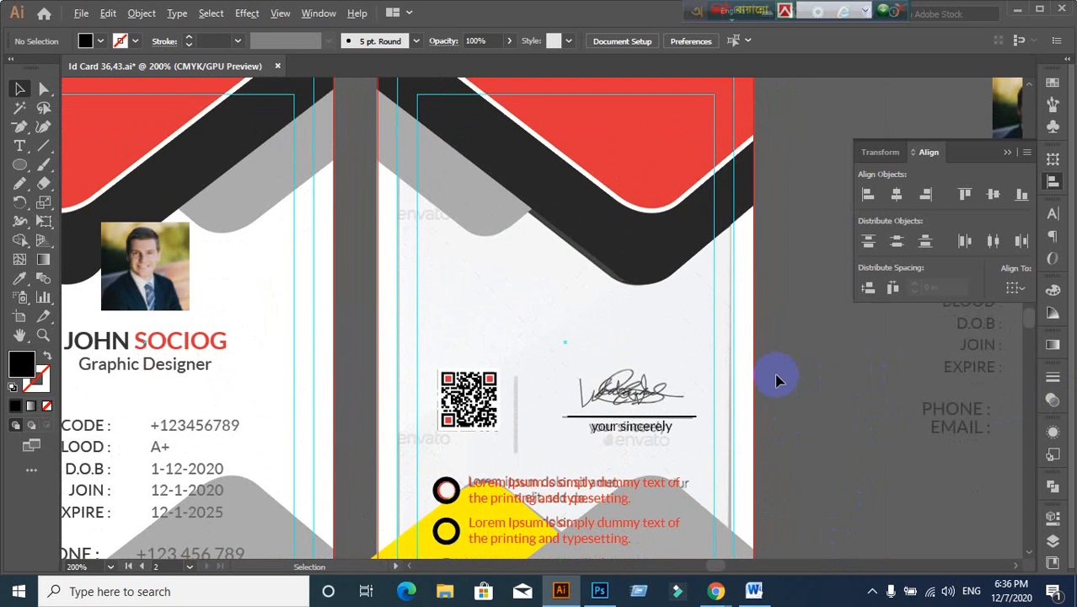
{"action": "scroll", "coordinate": [777, 381], "scroll_direction": "down", "scroll_amount": 1}
{"action": "left_click_drag", "start_coordinate": [795, 401], "coordinate": [637, 284]}
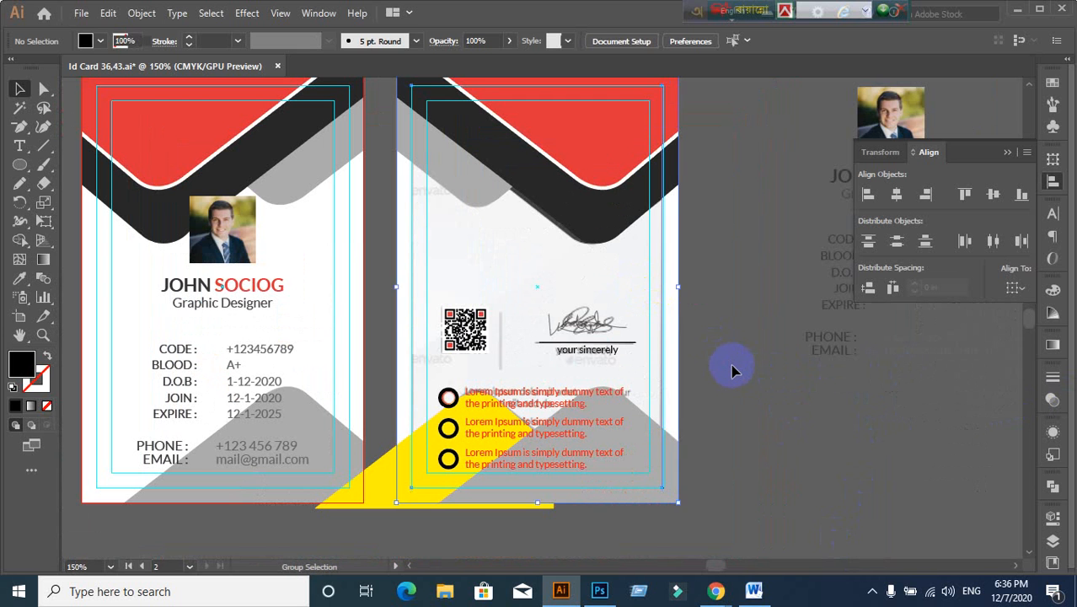
{"action": "left_click_drag", "start_coordinate": [602, 186], "coordinate": [826, 497]}
{"action": "key", "text": "ctrl+z"}
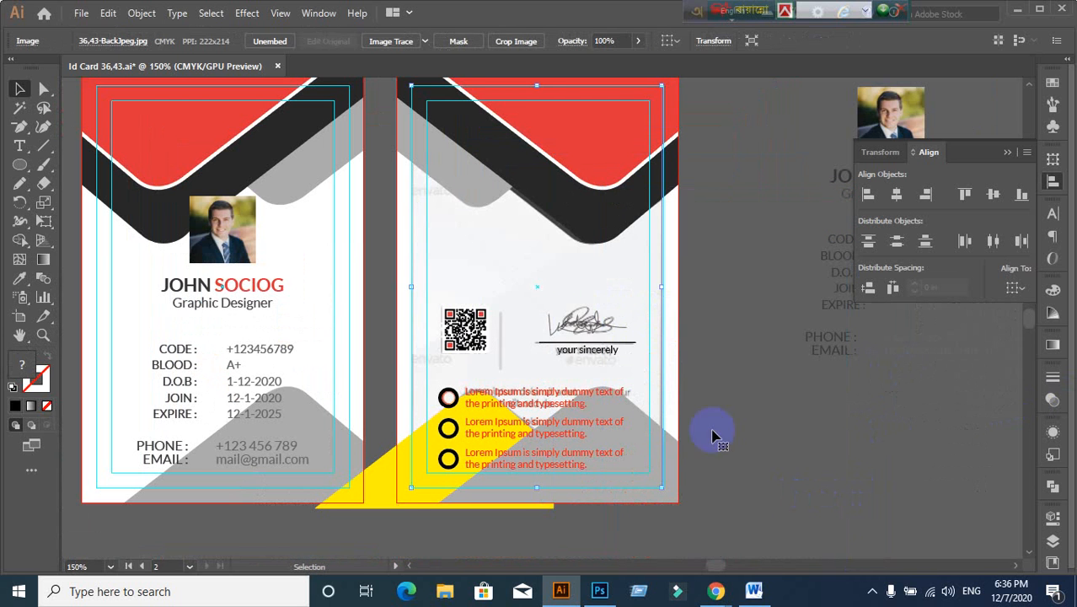
{"action": "right_click", "coordinate": [559, 269]}
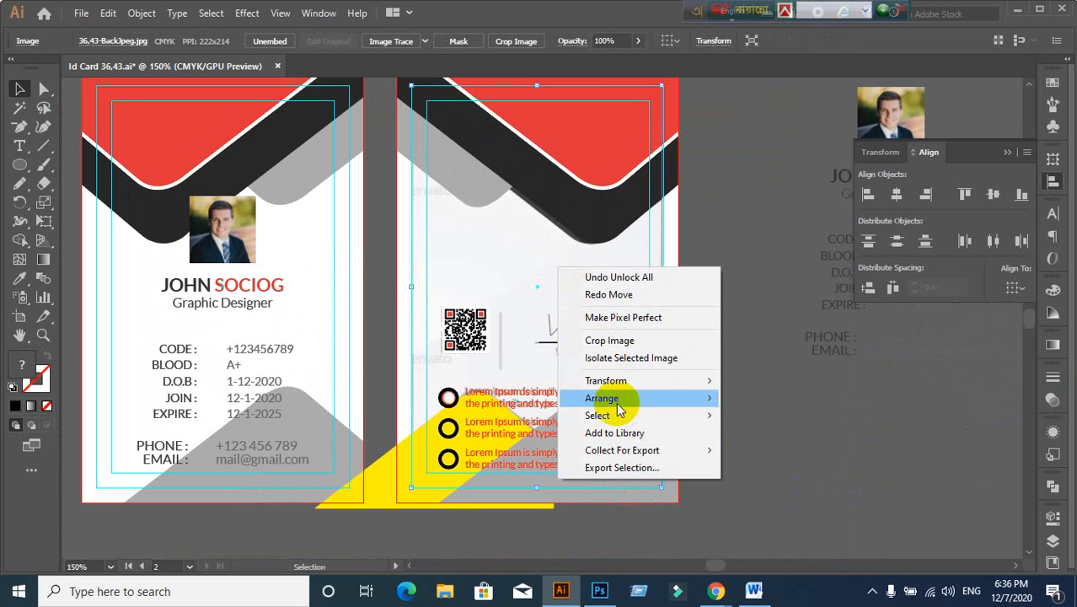
{"action": "mouse_move", "coordinate": [616, 402]}
{"action": "left_click", "coordinate": [760, 402]}
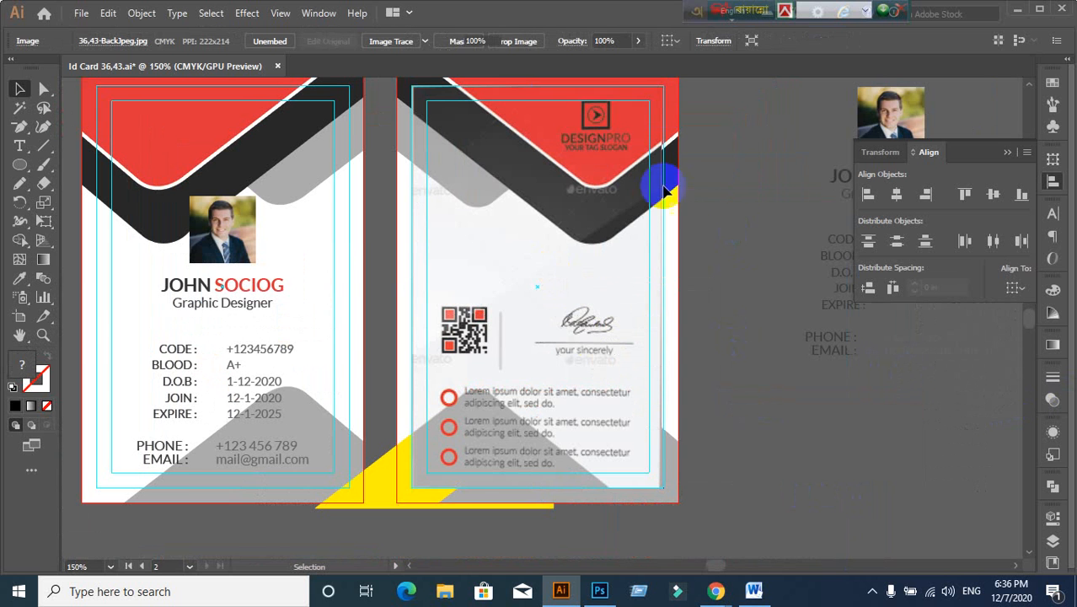
Step: Lock the back-card rectangle and the reference image with Ctrl+2
{"action": "scroll", "coordinate": [583, 162], "scroll_direction": "up", "scroll_amount": 1}
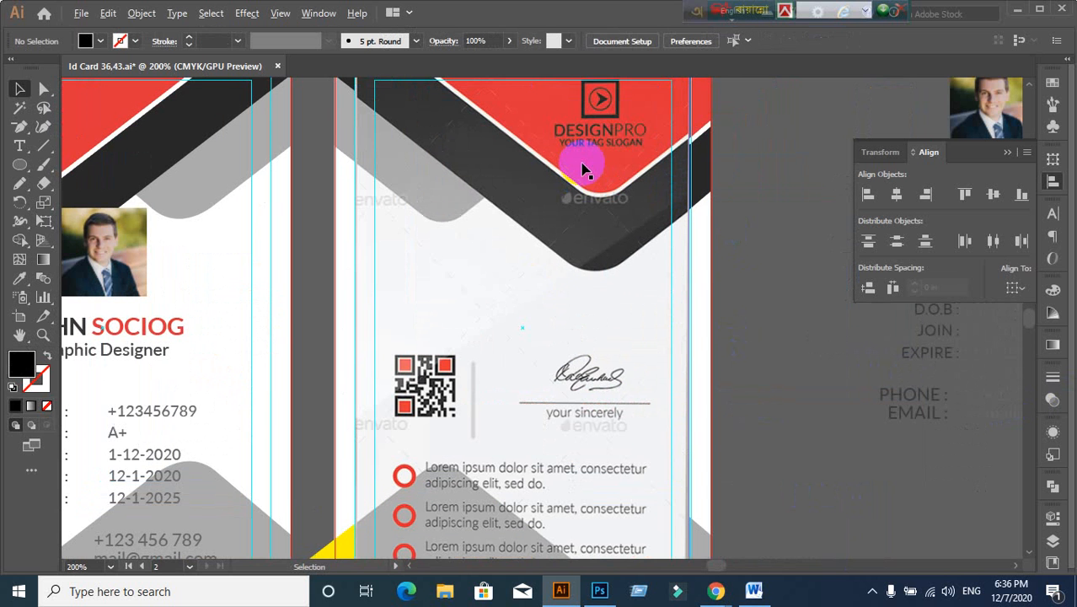
{"action": "left_click", "coordinate": [711, 305]}
{"action": "key", "text": "ctrl+2"}
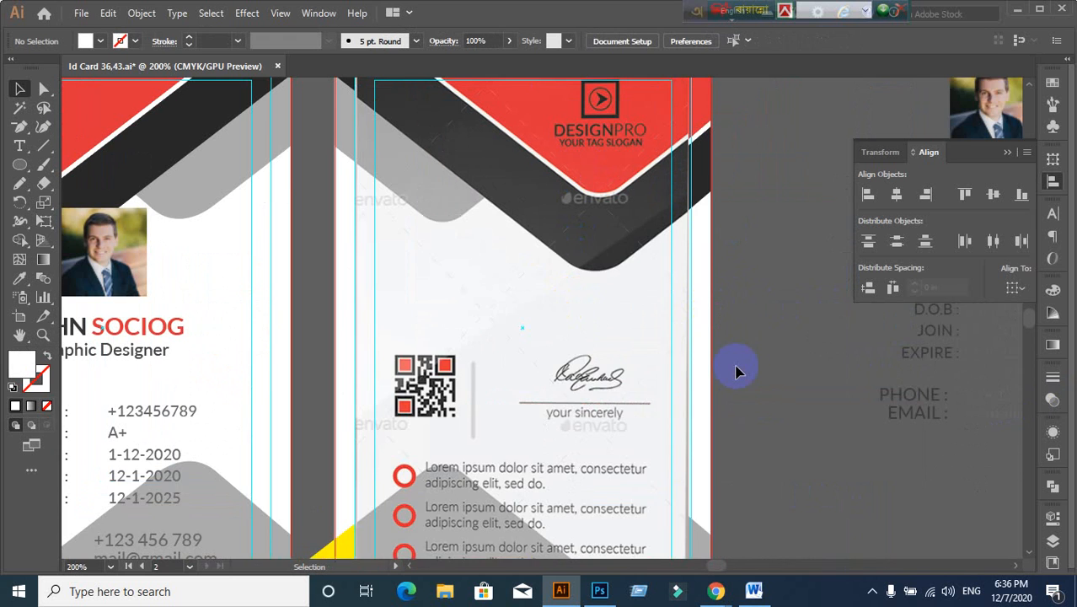
{"action": "scroll", "coordinate": [736, 370], "scroll_direction": "up", "scroll_amount": 2}
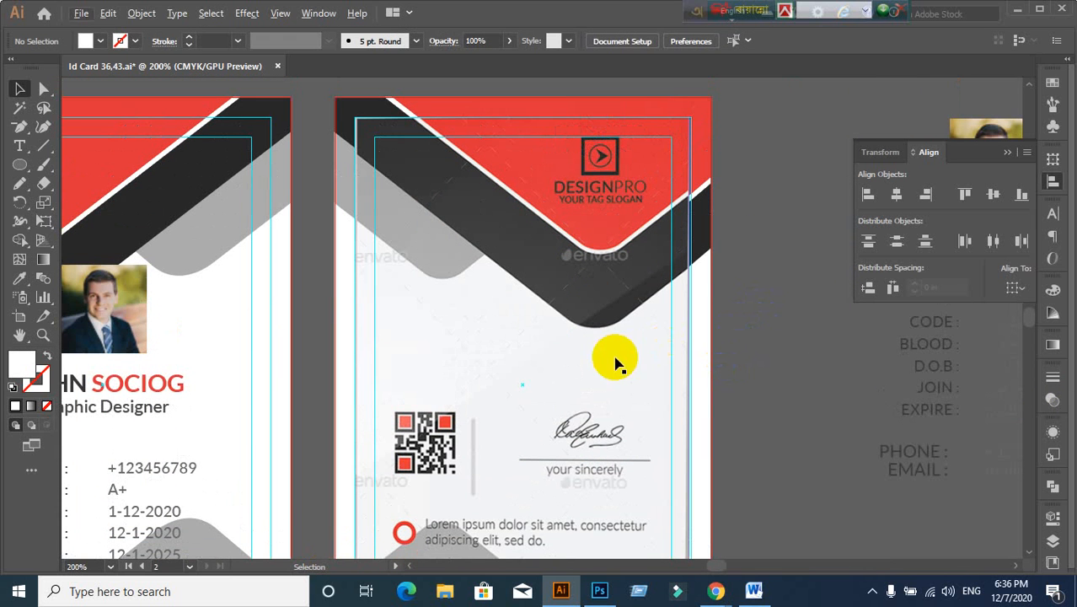
{"action": "left_click", "coordinate": [689, 361]}
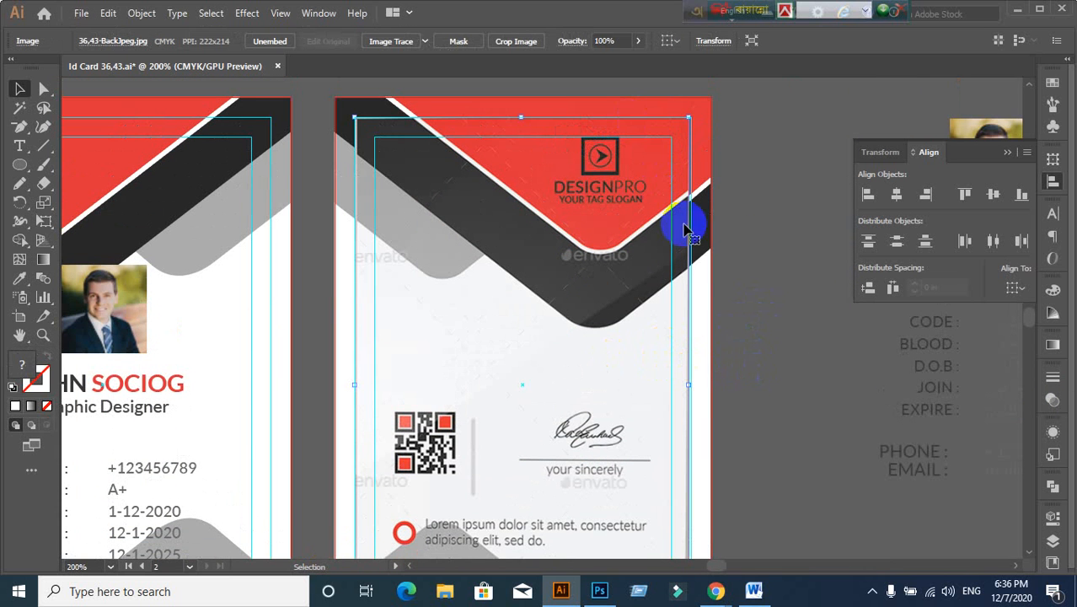
{"action": "key", "text": "ctrl+2"}
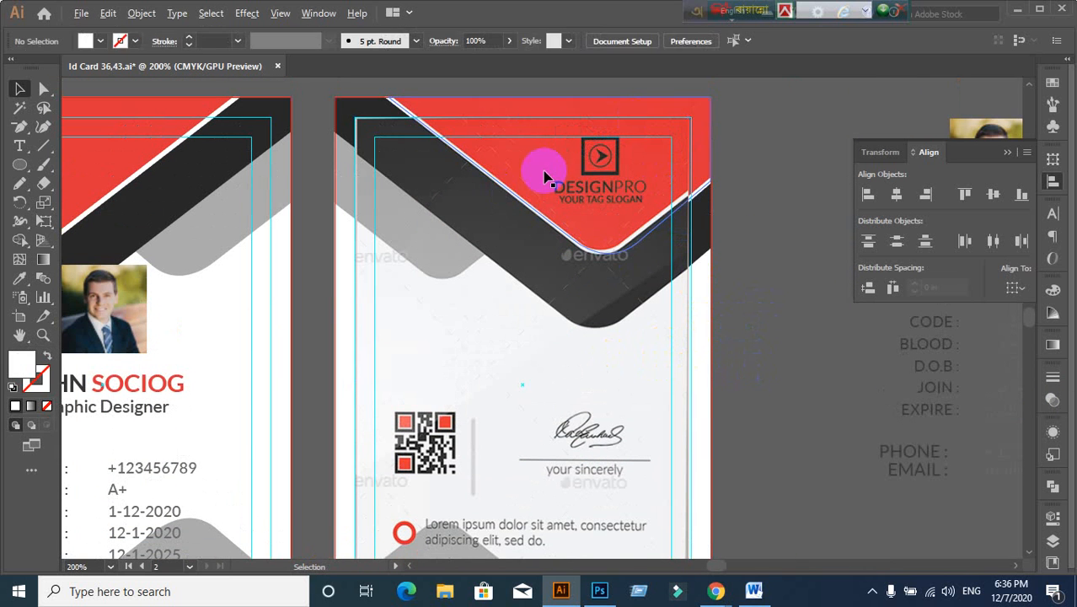
Step: Zoom in on the DESIGNPRO logo at the card's top and pick the Rectangle Tool
{"action": "scroll", "coordinate": [547, 174], "scroll_direction": "up", "scroll_amount": 1}
{"action": "left_click_drag", "start_coordinate": [668, 252], "coordinate": [457, 266]}
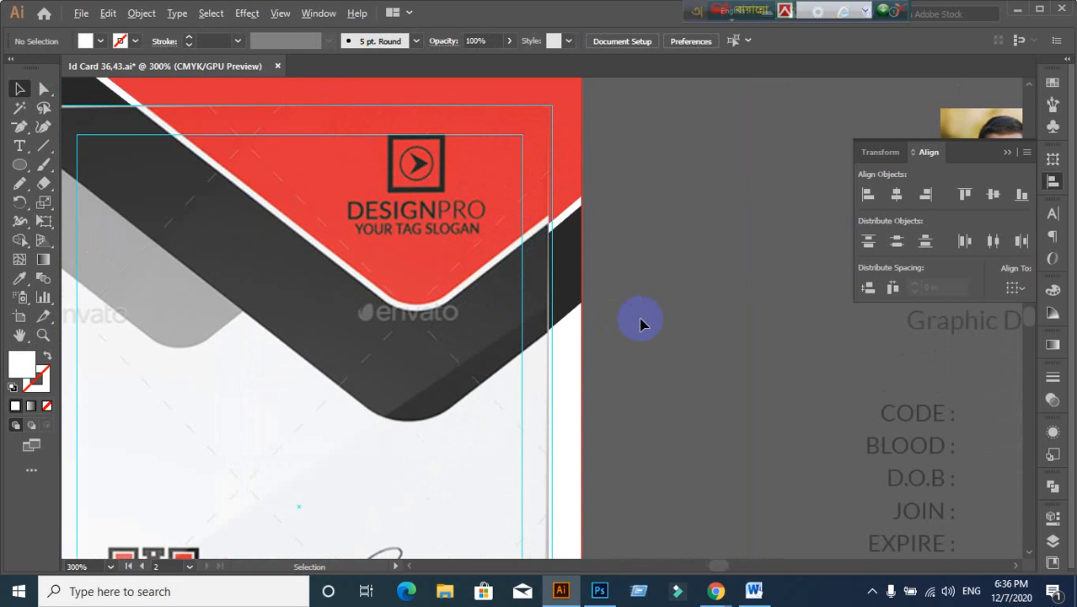
{"action": "scroll", "coordinate": [640, 316], "scroll_direction": "down", "scroll_amount": 1}
{"action": "left_click", "coordinate": [378, 284]}
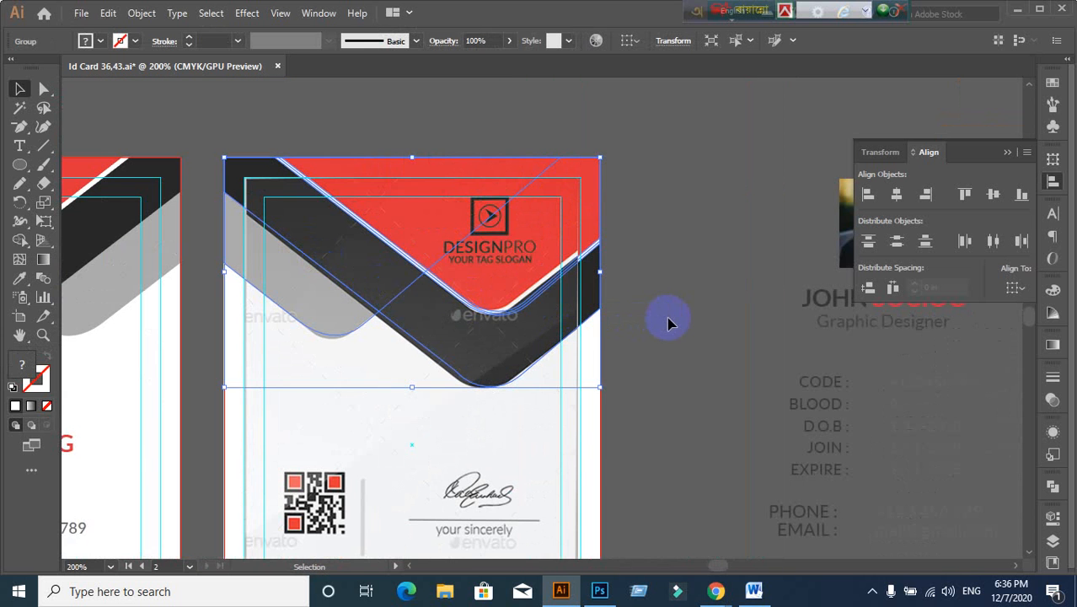
{"action": "left_click", "coordinate": [669, 323]}
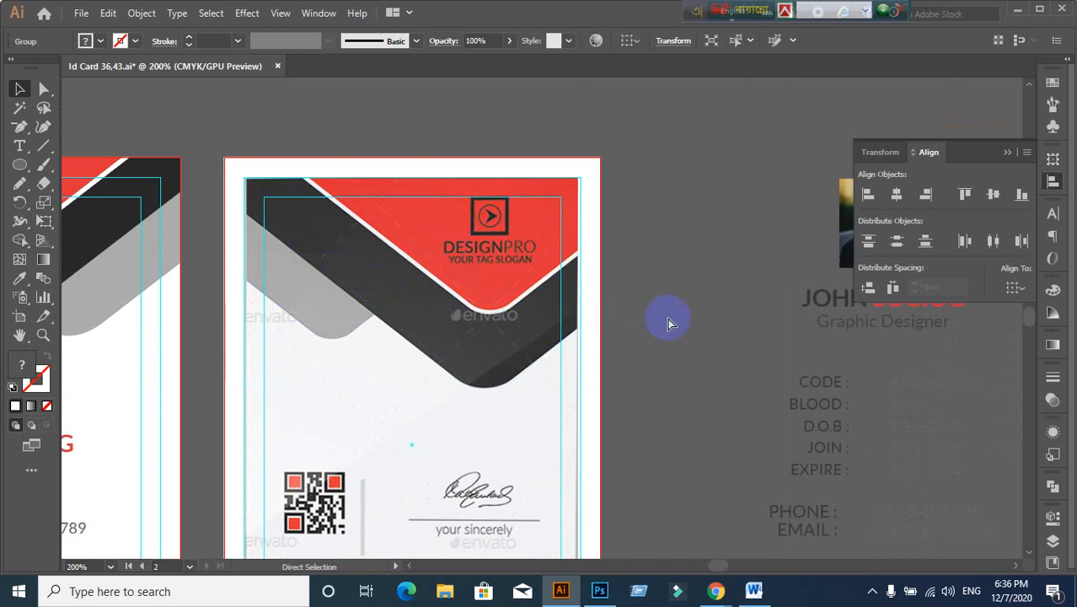
{"action": "scroll", "coordinate": [476, 253], "scroll_direction": "up", "scroll_amount": 1}
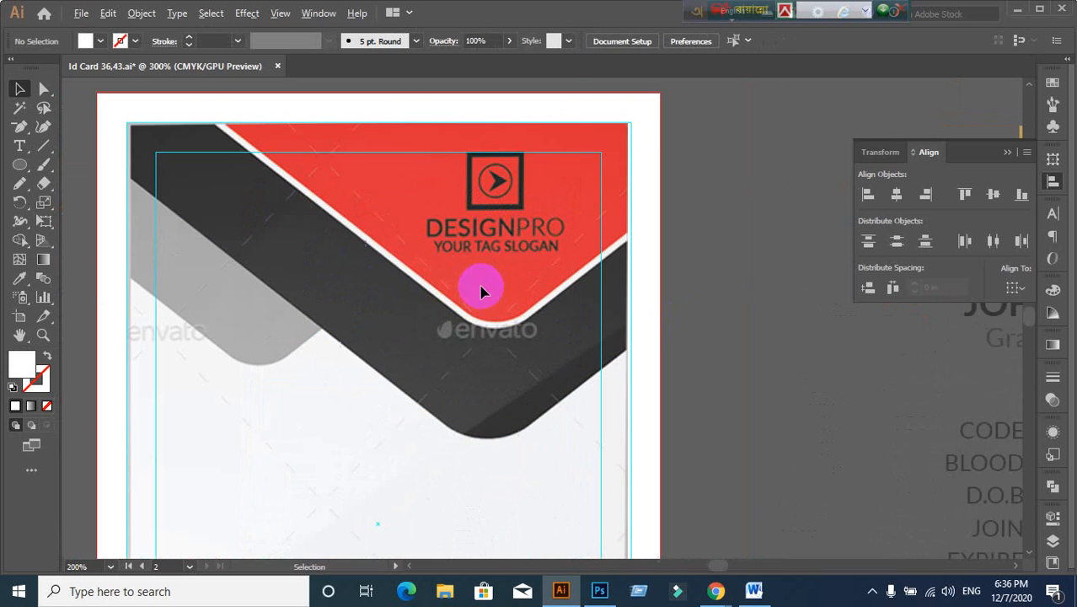
{"action": "left_click_drag", "start_coordinate": [481, 253], "coordinate": [477, 344]}
{"action": "scroll", "coordinate": [480, 320], "scroll_direction": "up", "scroll_amount": 2}
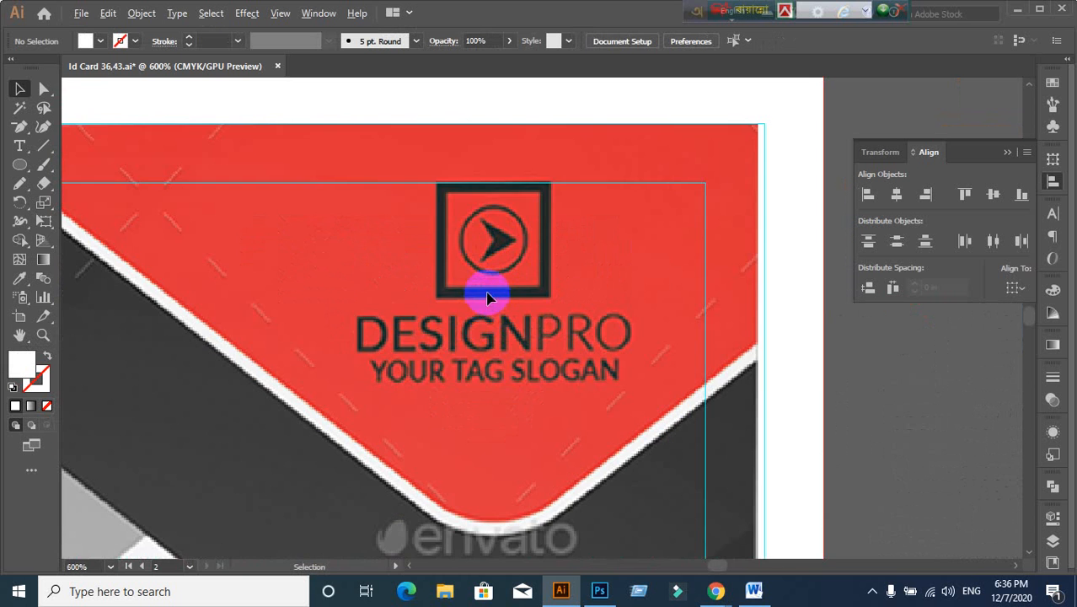
{"action": "scroll", "coordinate": [488, 296], "scroll_direction": "down", "scroll_amount": 1}
{"action": "left_click_drag", "start_coordinate": [442, 380], "coordinate": [419, 363]}
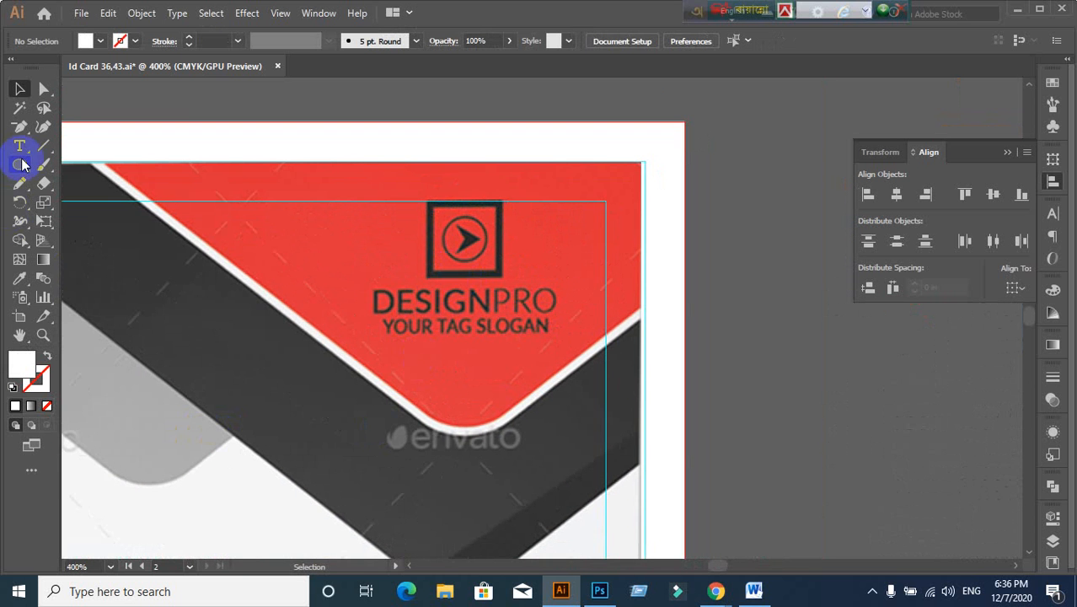
{"action": "left_click_drag", "start_coordinate": [23, 165], "coordinate": [60, 166]}
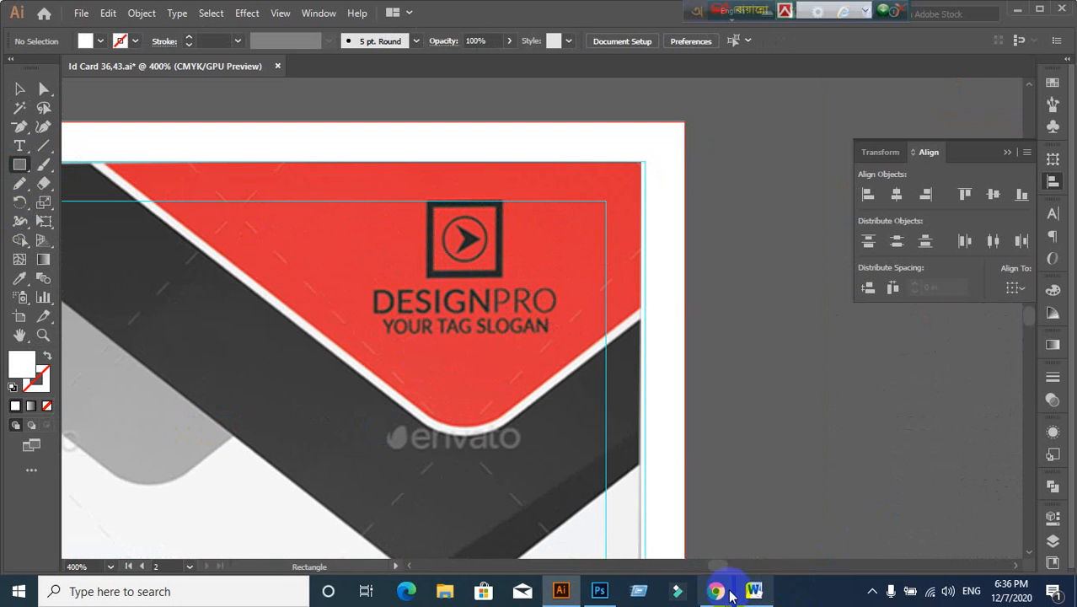
Step: Deny entry to the person asking to join the Meet call, then return to Illustrator
{"action": "mouse_move", "coordinate": [724, 593]}
{"action": "left_click", "coordinate": [649, 548]}
{"action": "left_click", "coordinate": [88, 15]}
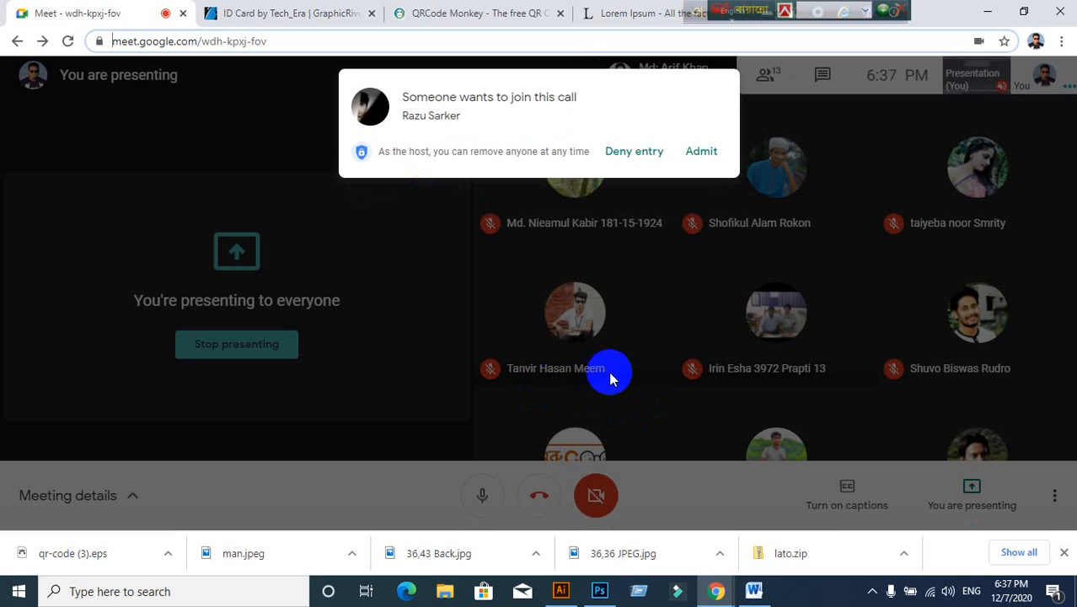
{"action": "left_click", "coordinate": [700, 154]}
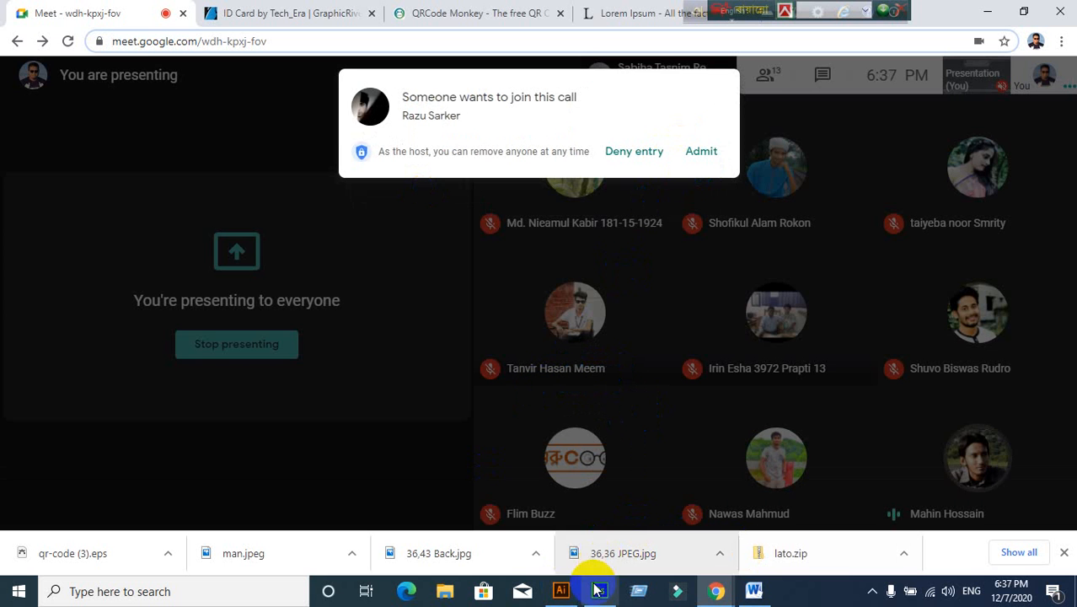
{"action": "left_click", "coordinate": [628, 154]}
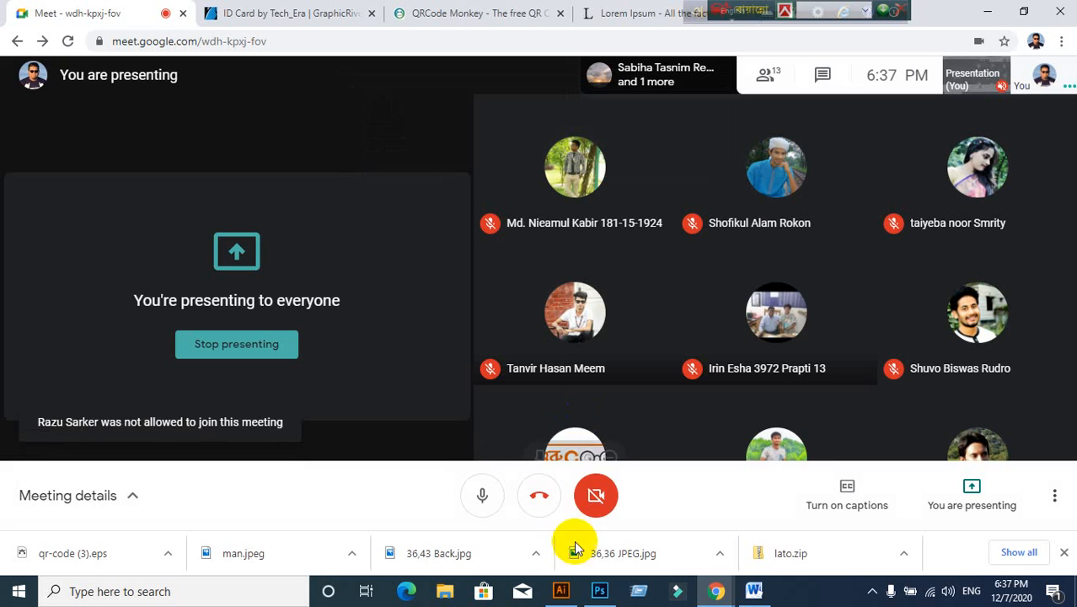
{"action": "left_click", "coordinate": [560, 591]}
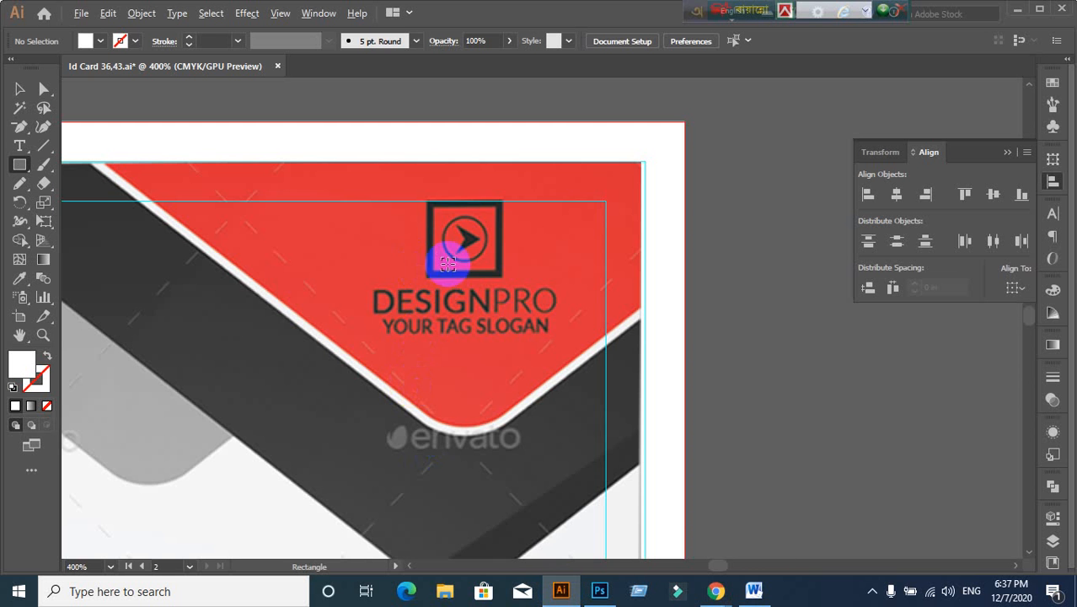
Step: Draw a square over the logo's box frame and swap its white fill to a white stroke
{"action": "scroll", "coordinate": [443, 240], "scroll_direction": "up", "scroll_amount": 1, "text": "alt"}
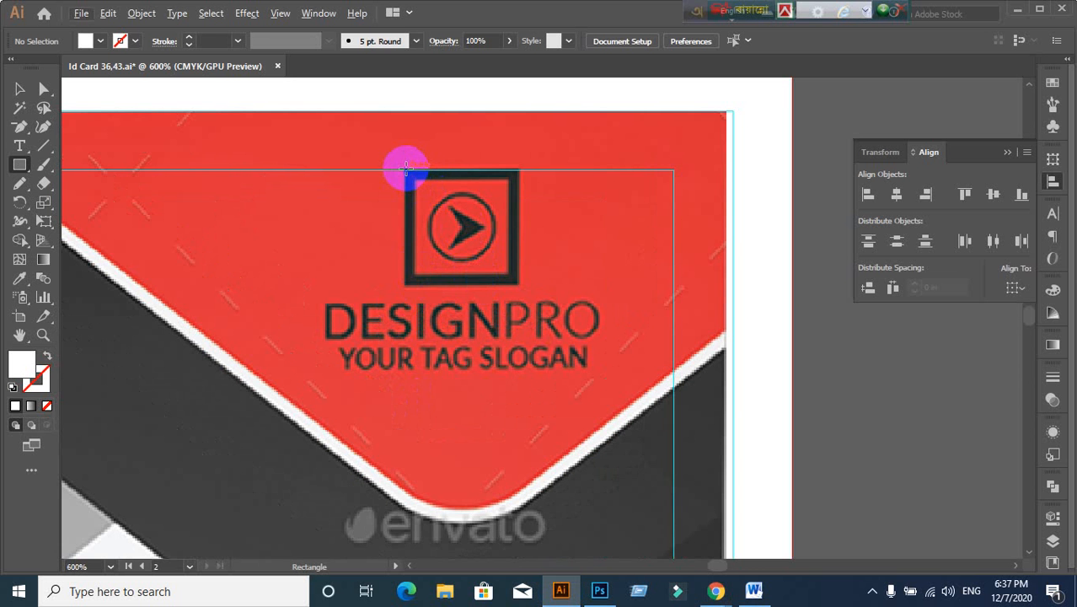
{"action": "left_click_drag", "start_coordinate": [404, 168], "coordinate": [518, 285]}
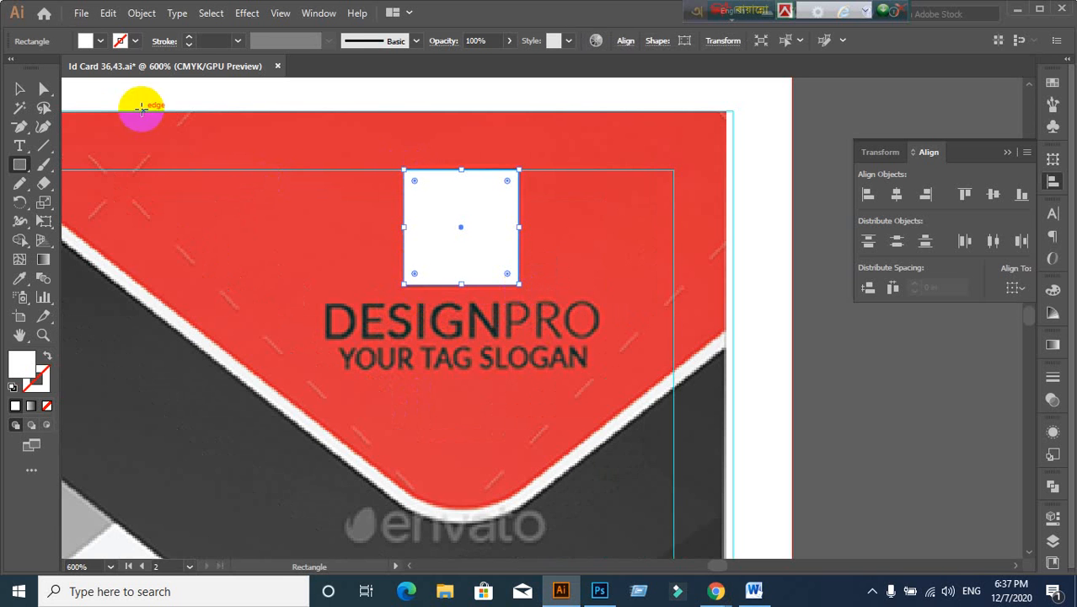
{"action": "left_click", "coordinate": [19, 90]}
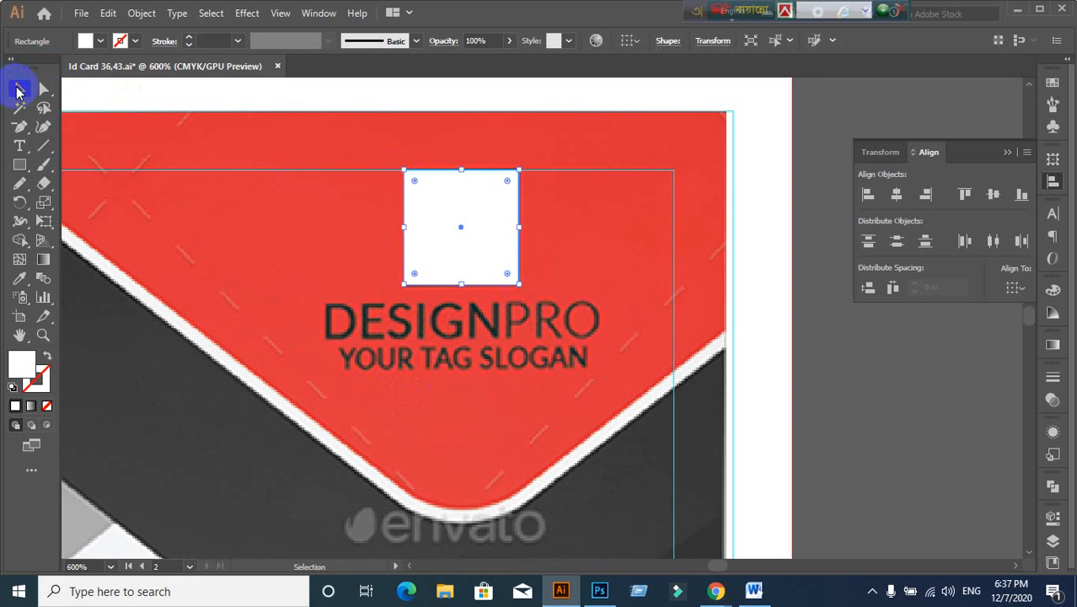
{"action": "left_click", "coordinate": [47, 359]}
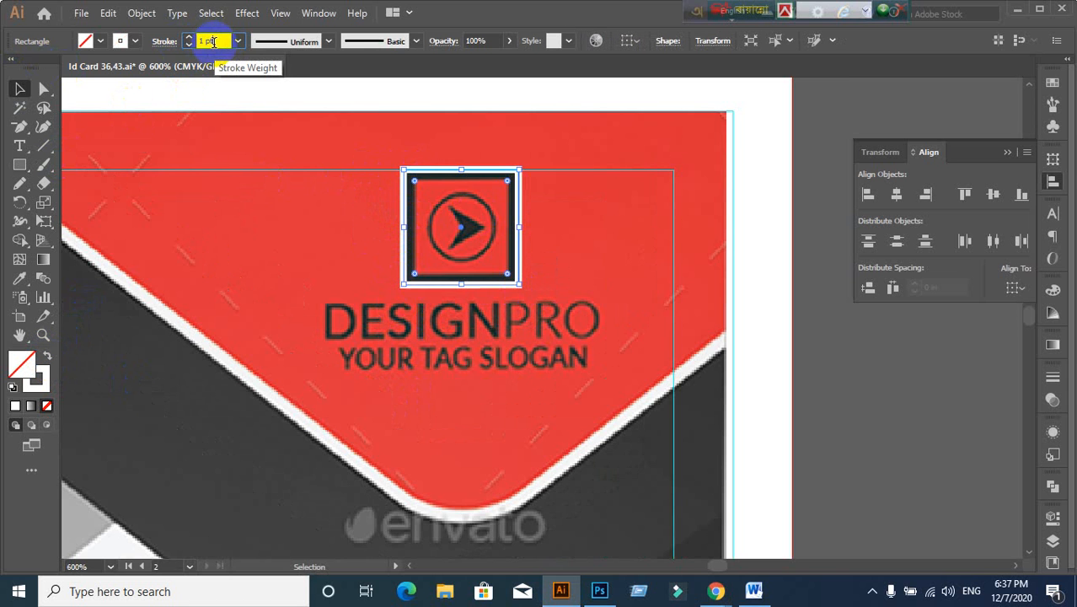
Step: Set the square's stroke to Align Inside with a 2 pt weight
{"action": "scroll", "coordinate": [214, 41], "scroll_direction": "up", "scroll_amount": 1}
{"action": "scroll", "coordinate": [215, 41], "scroll_direction": "down", "scroll_amount": 1}
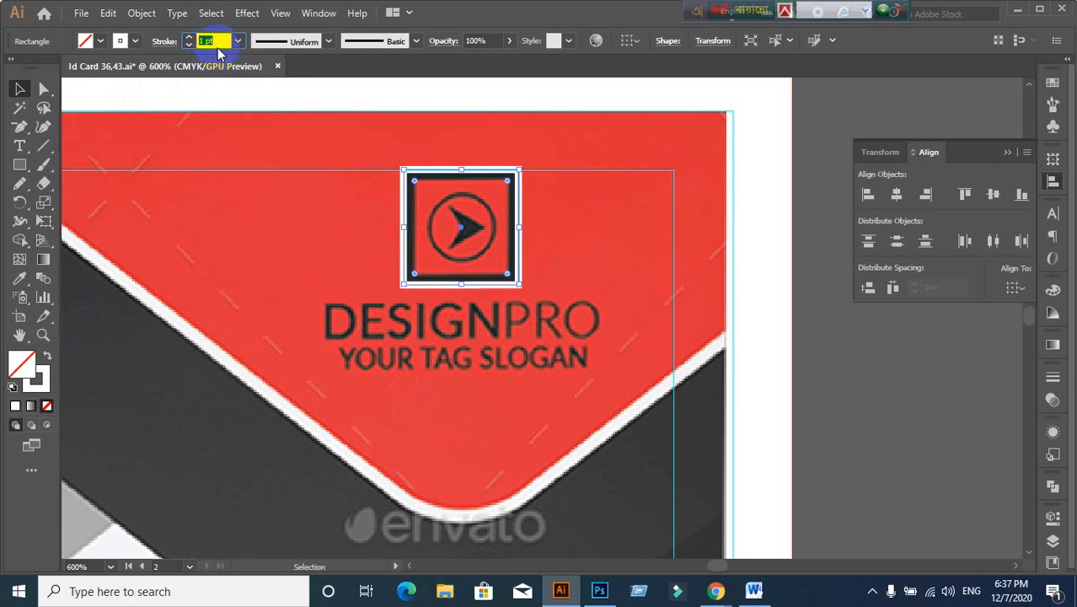
{"action": "left_click", "coordinate": [1053, 379]}
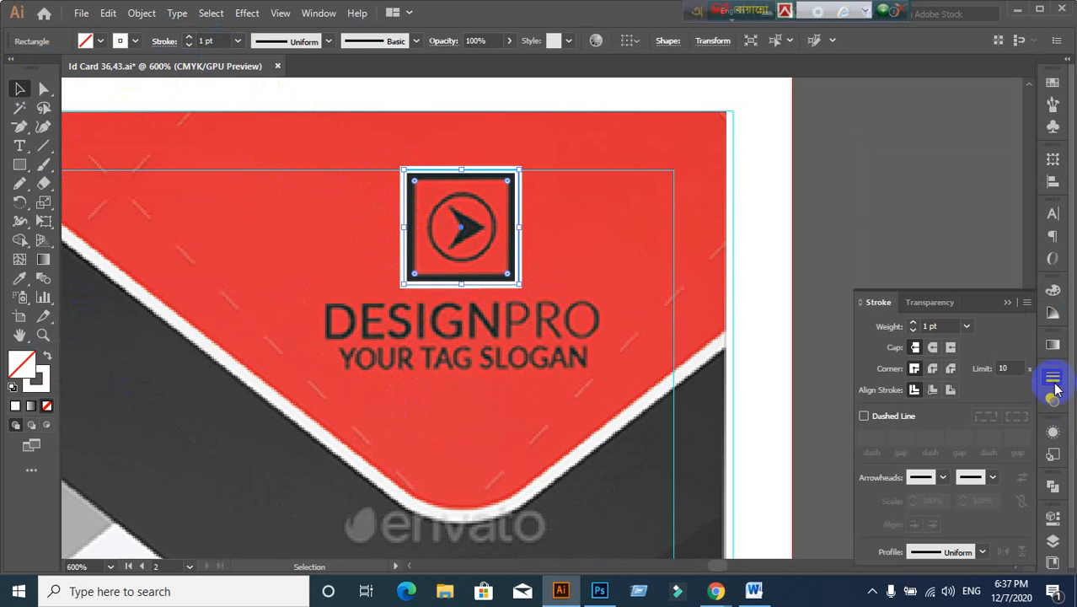
{"action": "left_click", "coordinate": [933, 391]}
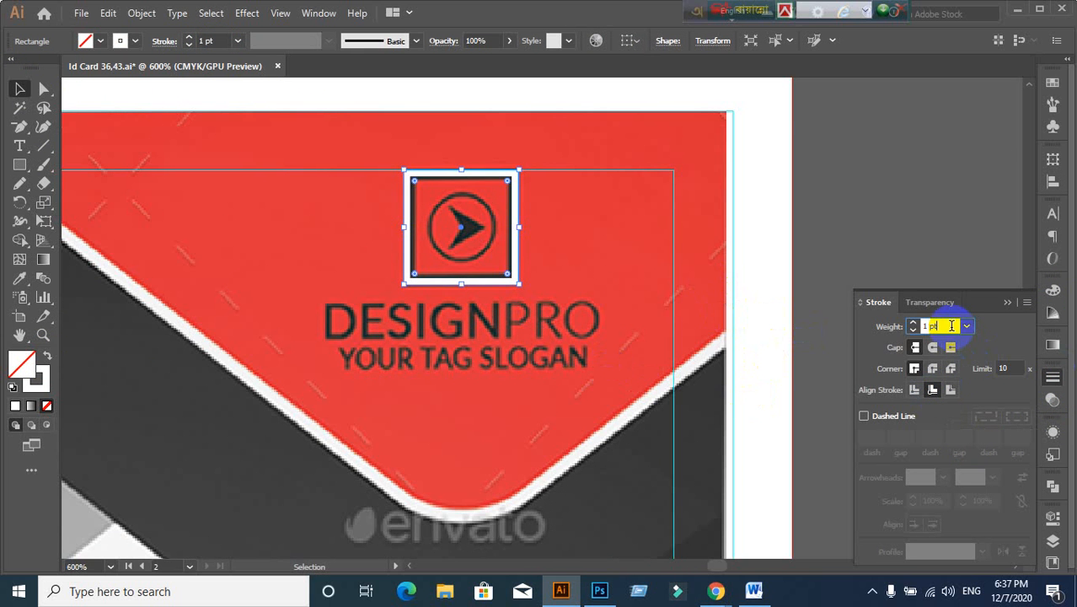
{"action": "key", "text": "Up"}
{"action": "key", "text": "Down"}
{"action": "key", "text": "Up"}
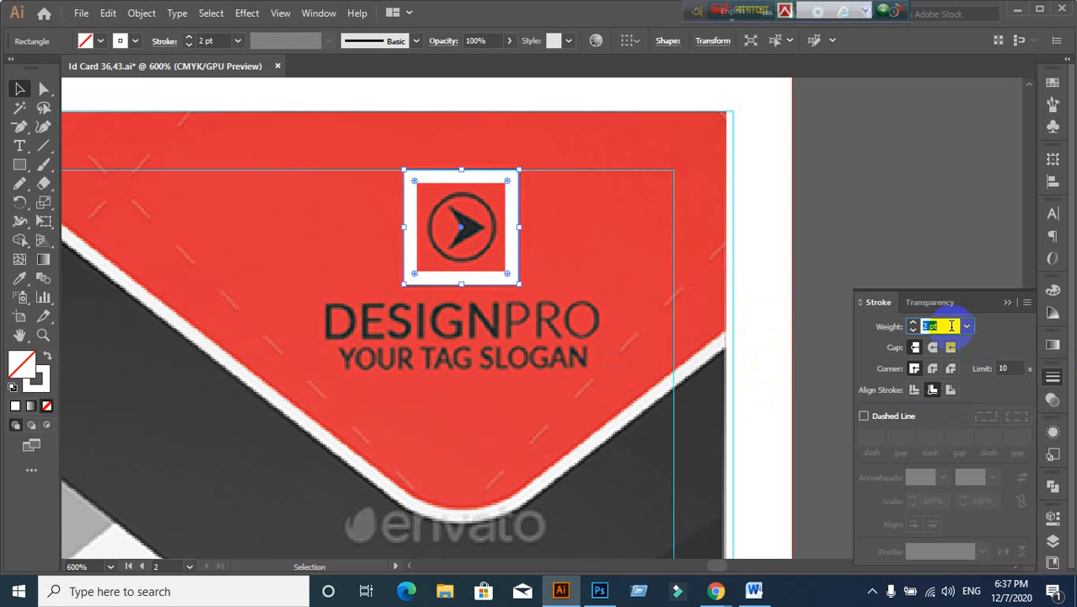
{"action": "key", "text": "Down"}
{"action": "key", "text": "Up"}
{"action": "left_click", "coordinate": [834, 207]}
{"action": "scroll", "coordinate": [533, 255], "scroll_direction": "up", "scroll_amount": 1}
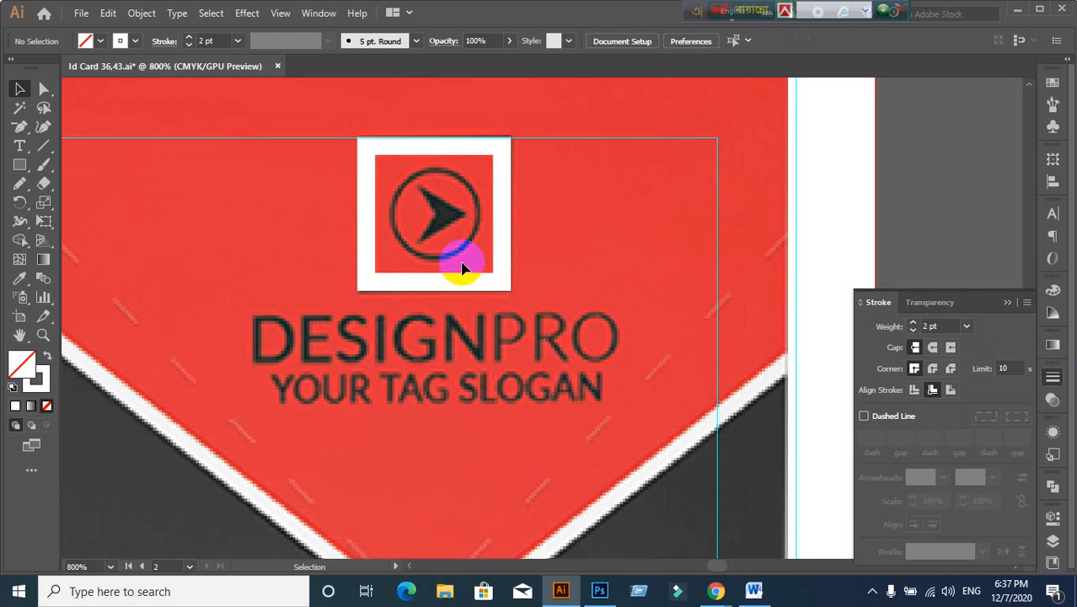
Step: Draw a circle over the logo's ring with a 1 pt white stroke, then select the square
{"action": "left_click_drag", "start_coordinate": [15, 166], "coordinate": [69, 199]}
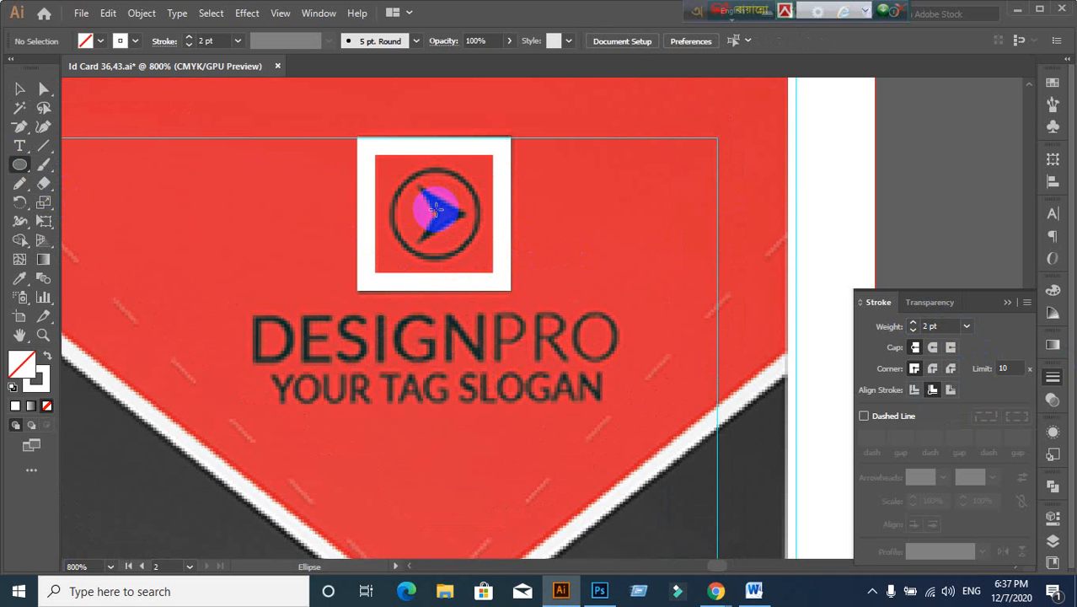
{"action": "left_click_drag", "start_coordinate": [435, 209], "coordinate": [480, 253]}
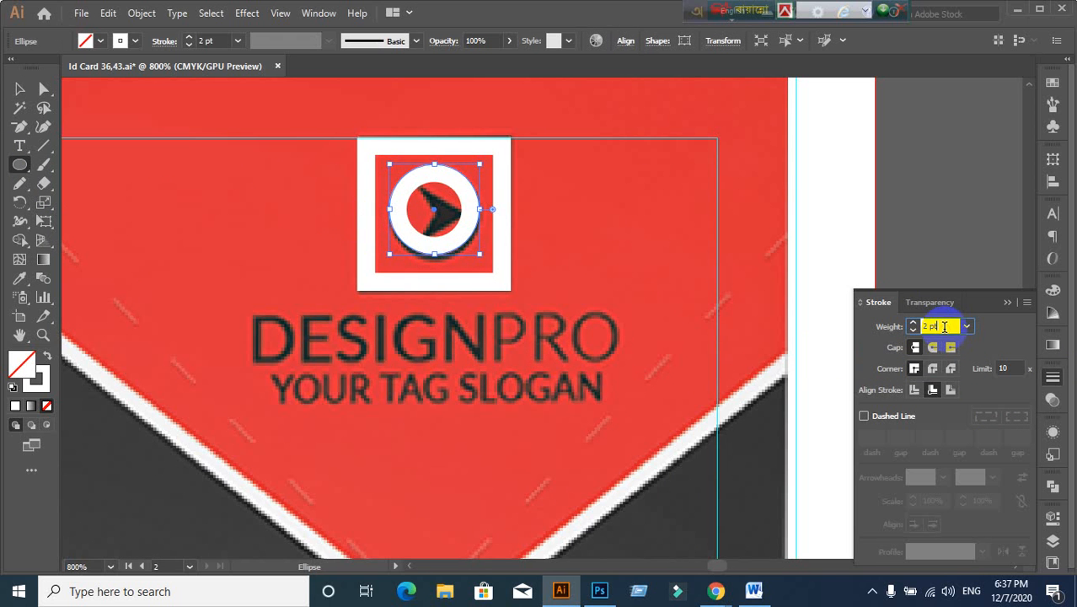
{"action": "type", "text": "1"}
{"action": "key", "text": "Return"}
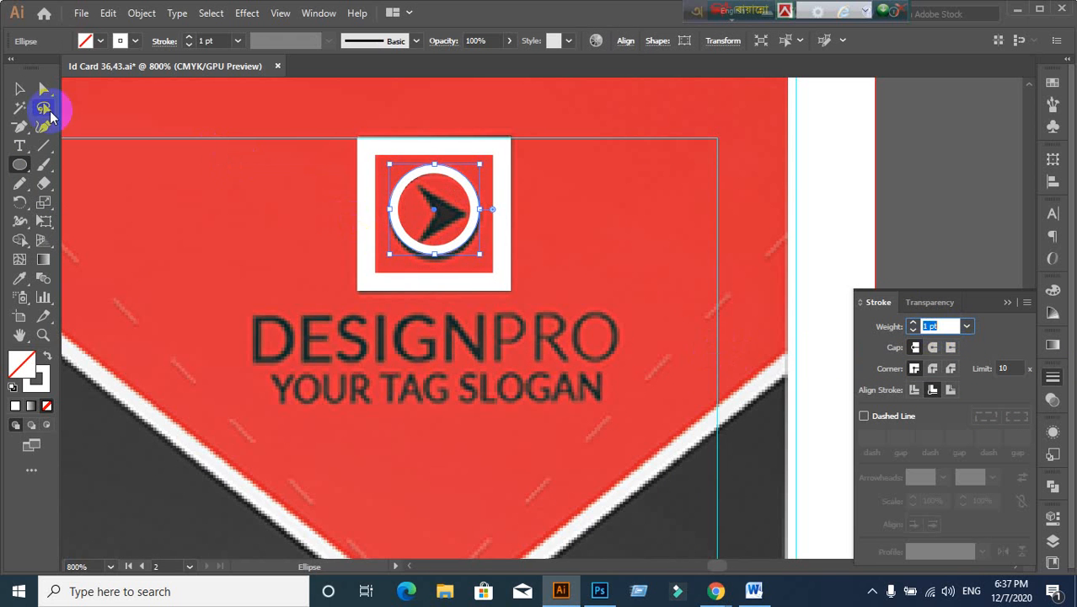
{"action": "left_click", "coordinate": [18, 91]}
{"action": "scroll", "coordinate": [504, 241], "scroll_direction": "up", "scroll_amount": 1}
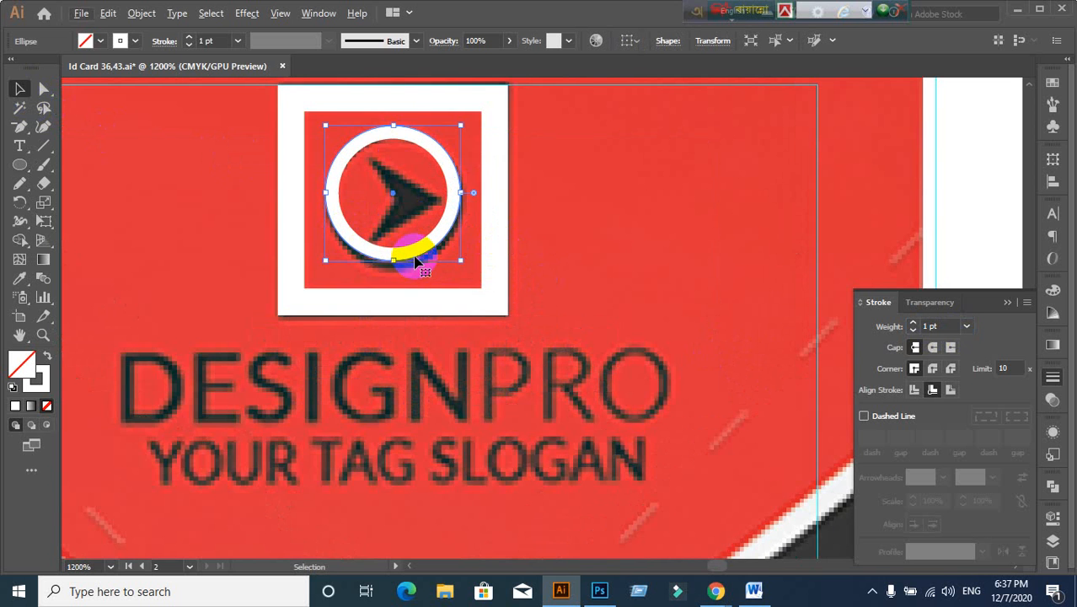
{"action": "left_click_drag", "start_coordinate": [413, 266], "coordinate": [413, 266]}
{"action": "left_click", "coordinate": [501, 248]}
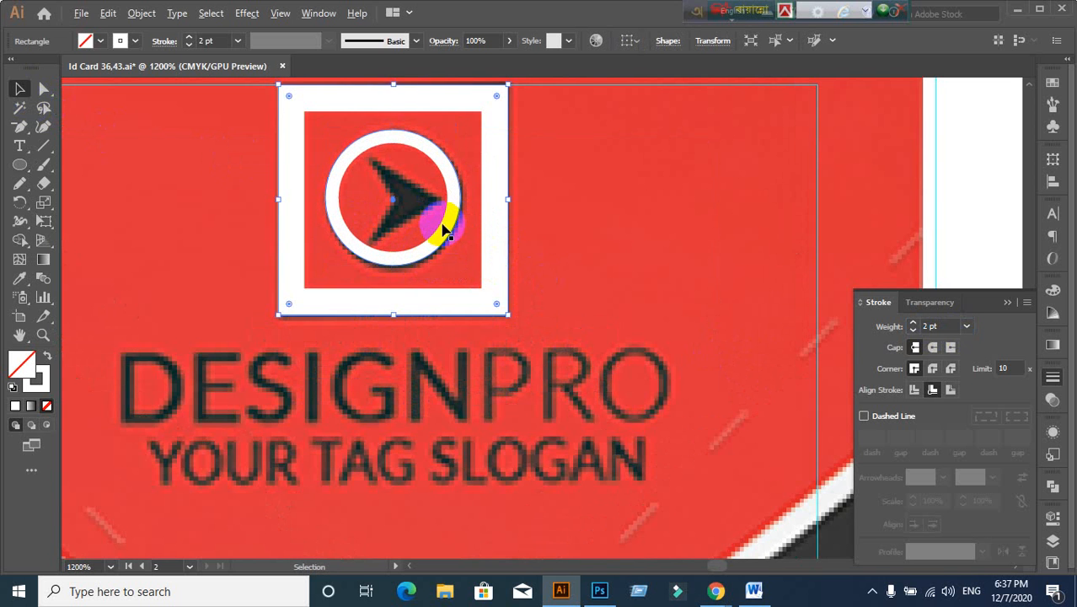
{"action": "scroll", "coordinate": [456, 221], "scroll_direction": "down", "scroll_amount": 2}
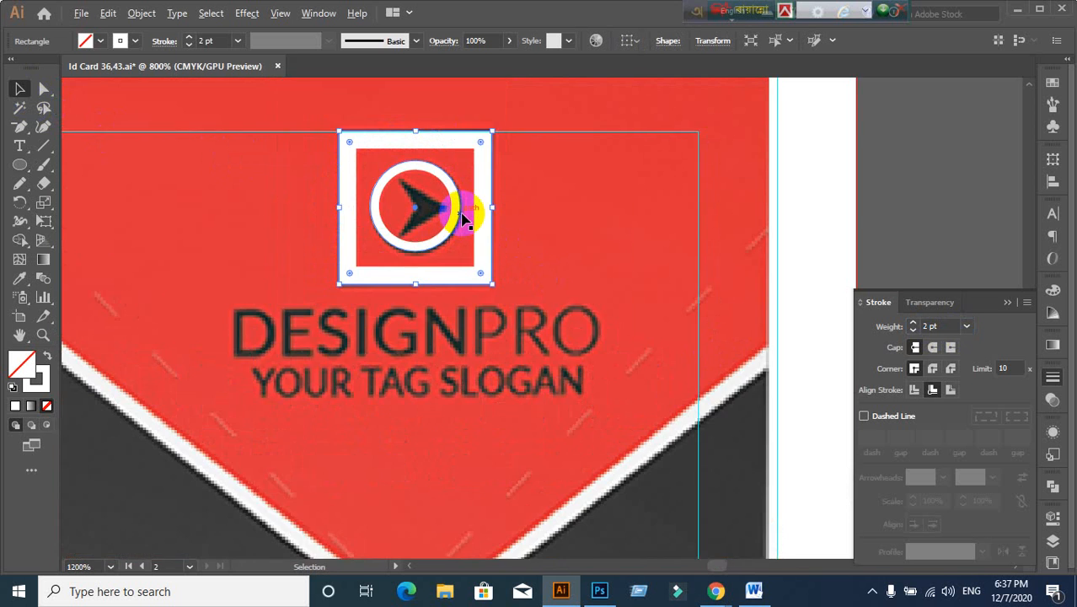
{"action": "left_click", "coordinate": [815, 228]}
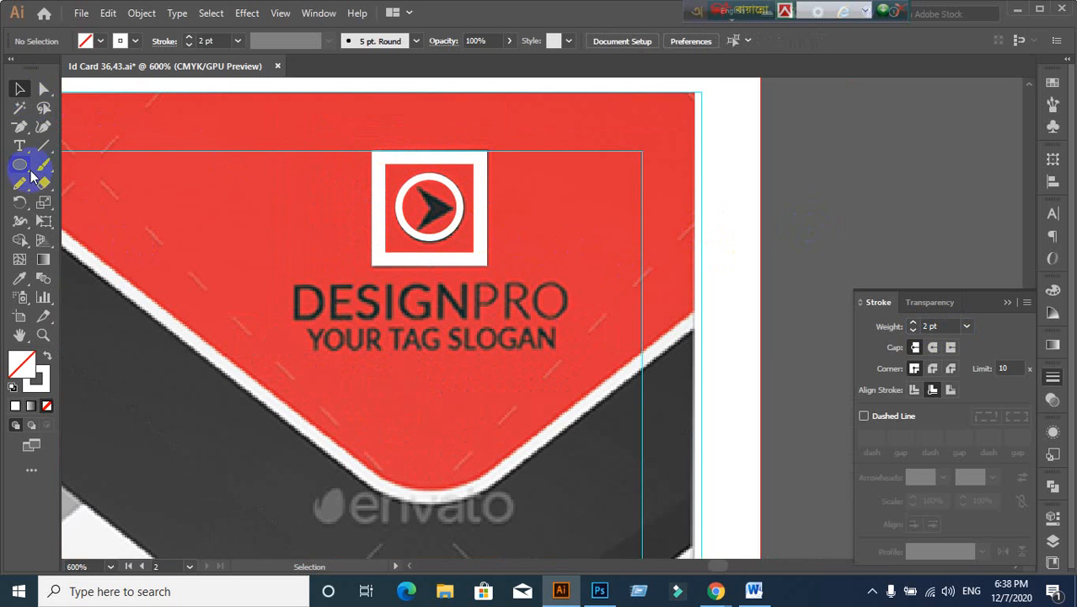
Step: Create a three-sided polygon with the Polygon tool beside the logo
{"action": "left_click_drag", "start_coordinate": [19, 164], "coordinate": [80, 228]}
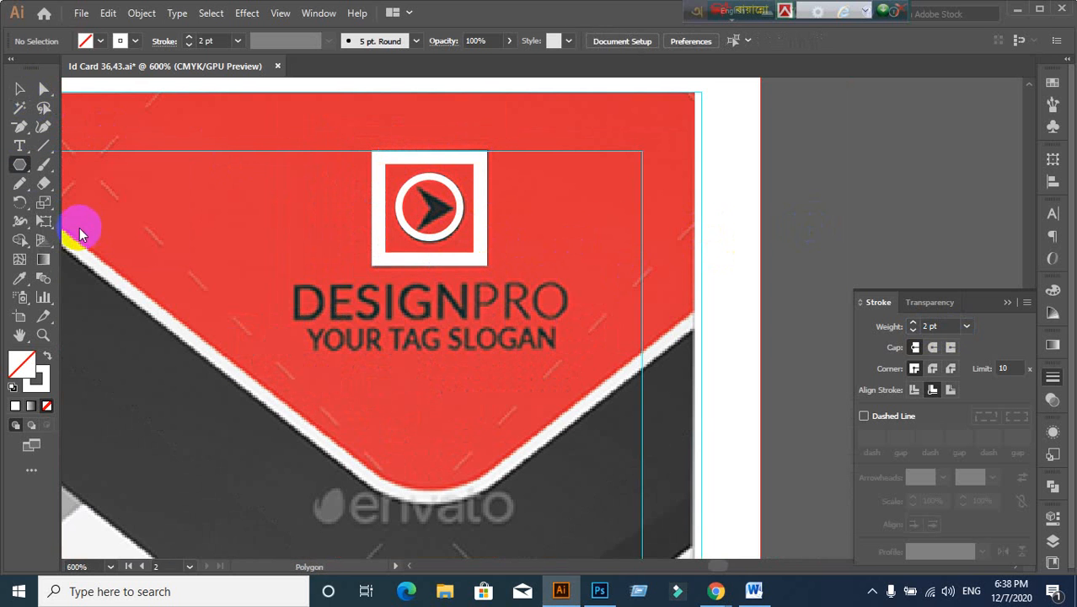
{"action": "left_click", "coordinate": [810, 220]}
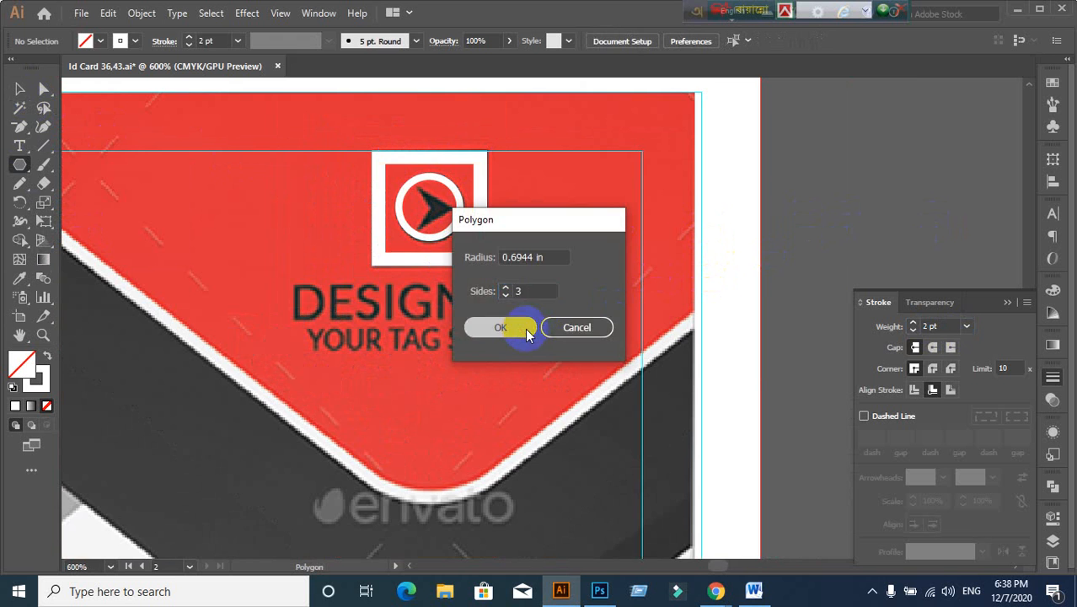
{"action": "left_click", "coordinate": [518, 325]}
{"action": "key", "text": "ctrl+minus"}
{"action": "key", "text": "ctrl+minus"}
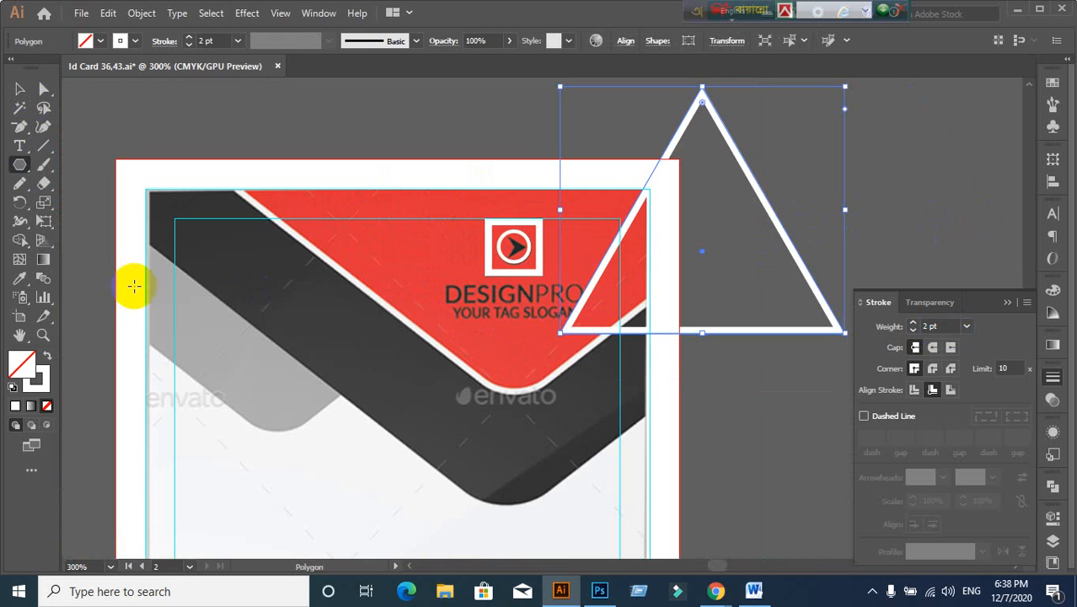
Step: Give the triangle a solid black fill with no outline
{"action": "left_click", "coordinate": [39, 358]}
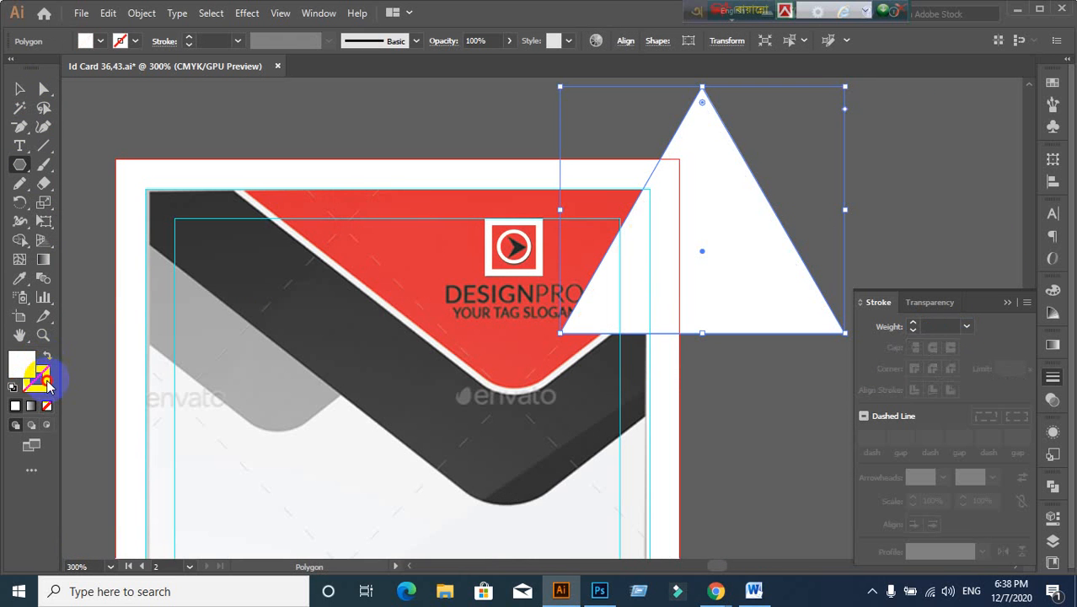
{"action": "left_click", "coordinate": [34, 381]}
{"action": "left_click", "coordinate": [21, 368]}
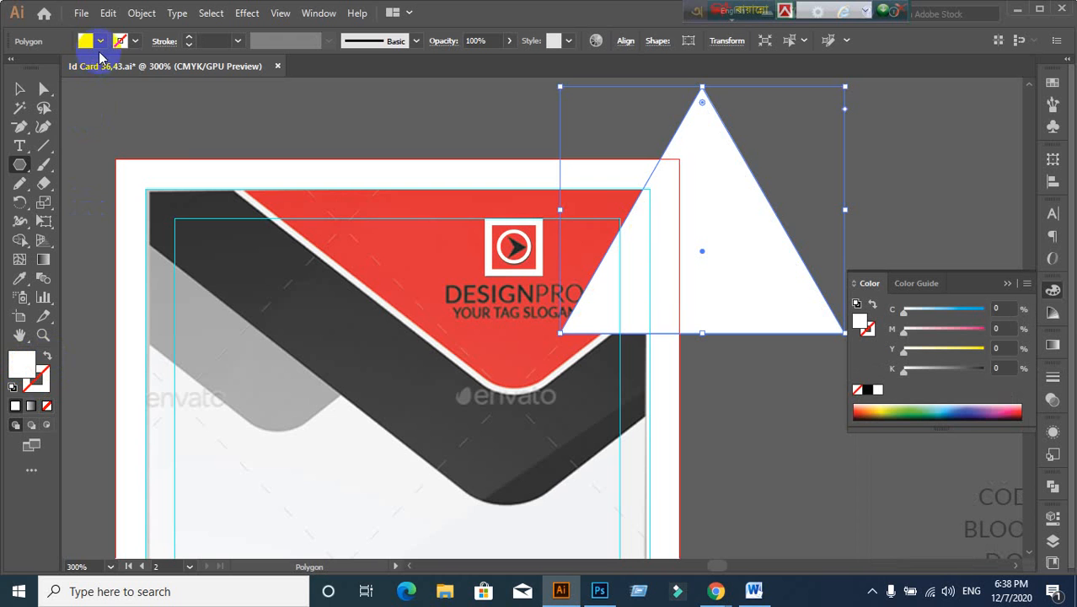
{"action": "left_click", "coordinate": [101, 40]}
{"action": "left_click", "coordinate": [43, 68]}
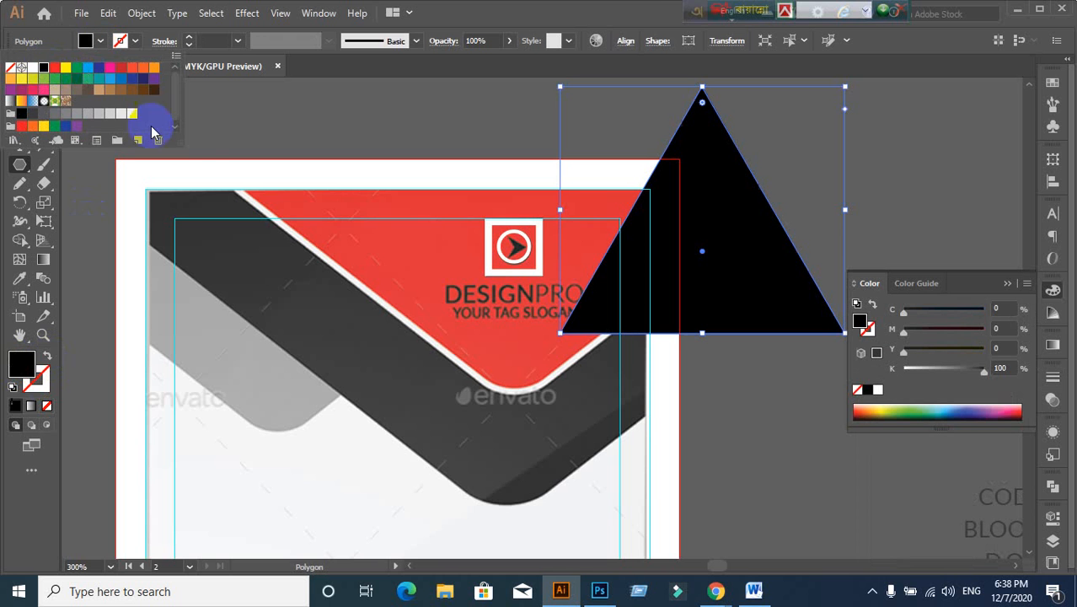
Step: Rotate the triangle 90° to point right and scale it down
{"action": "left_click", "coordinate": [19, 89]}
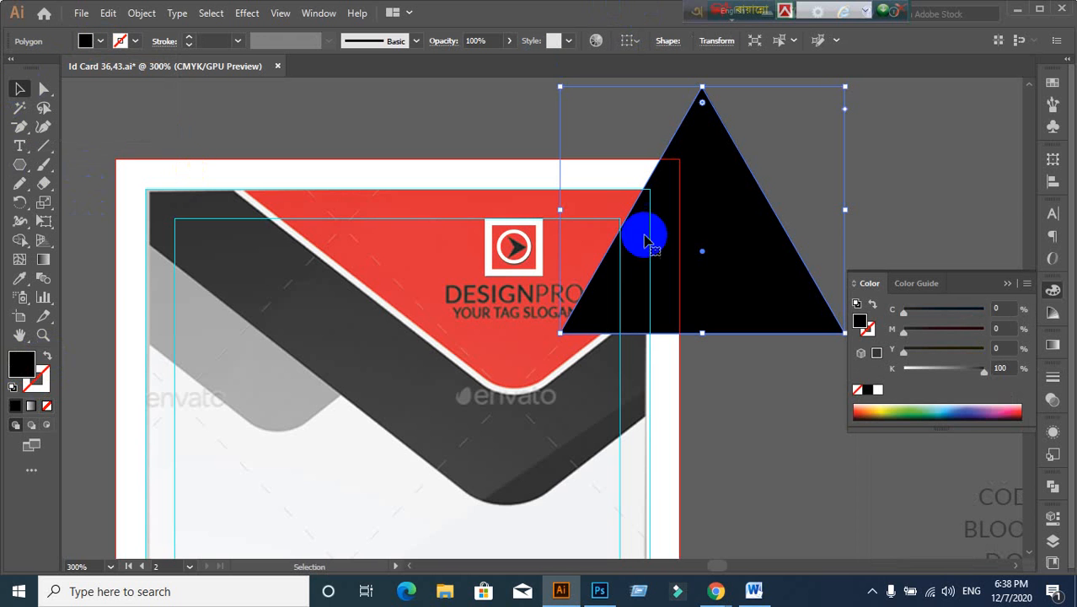
{"action": "left_click_drag", "start_coordinate": [846, 85], "coordinate": [916, 196]}
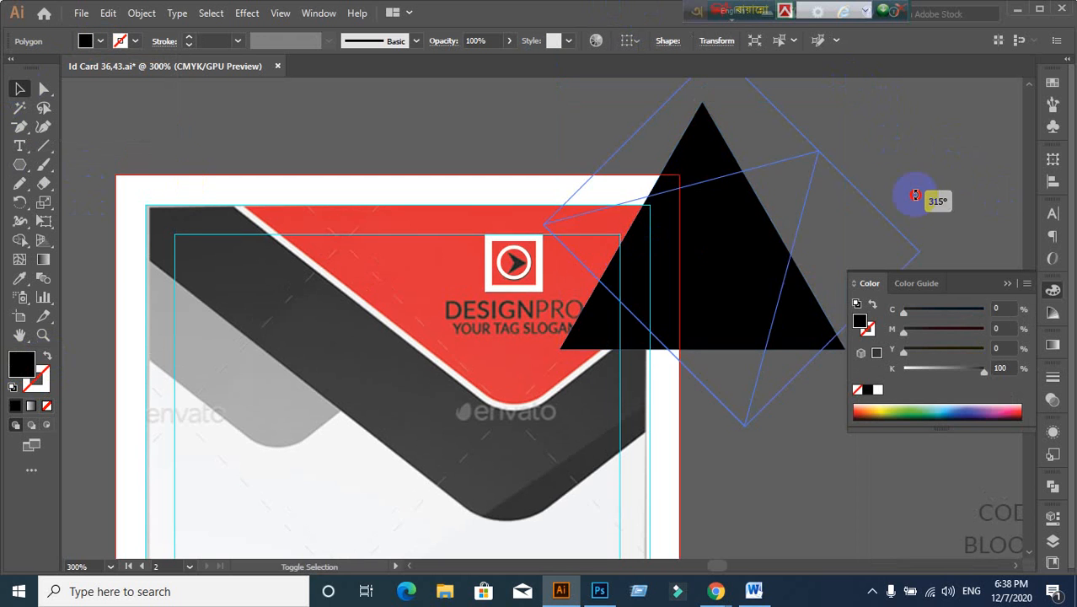
{"action": "left_click_drag", "start_coordinate": [872, 299], "coordinate": [818, 377]}
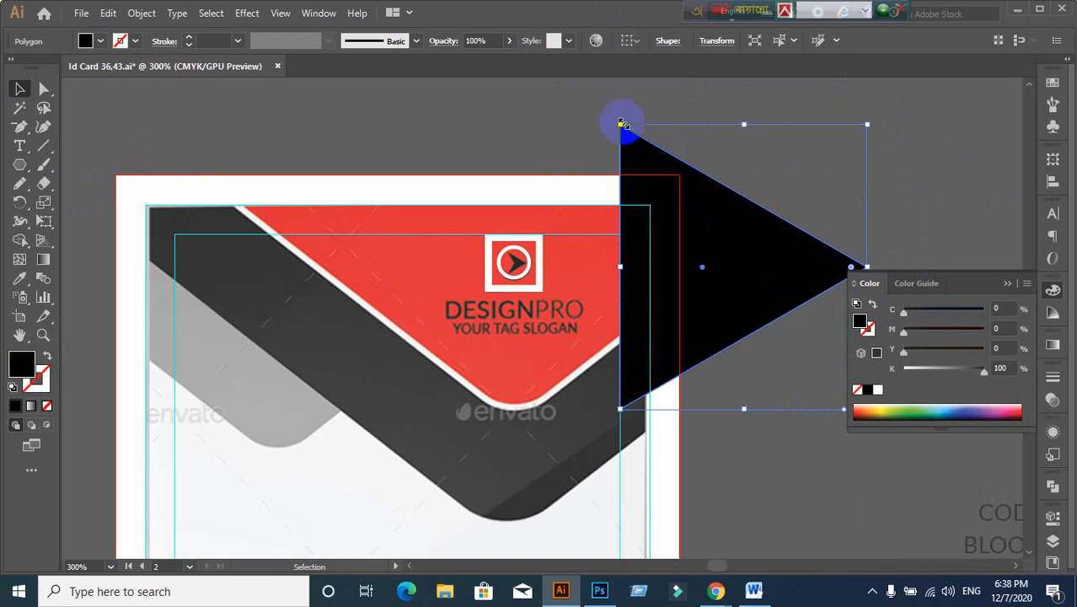
{"action": "left_click_drag", "start_coordinate": [620, 124], "coordinate": [505, 192]}
{"action": "scroll", "coordinate": [704, 341], "scroll_direction": "up", "scroll_amount": 2}
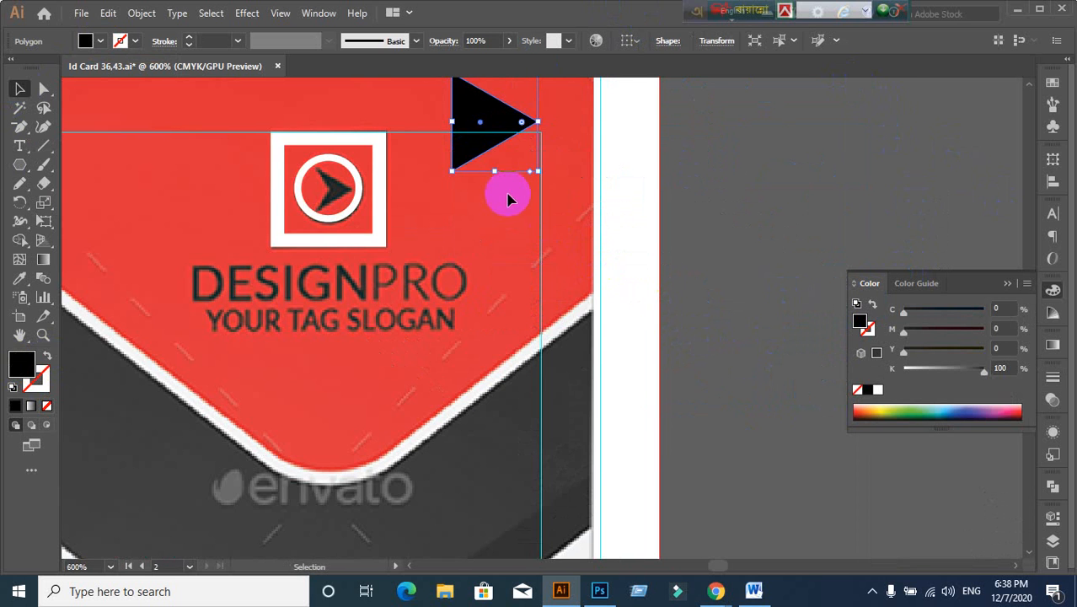
{"action": "scroll", "coordinate": [489, 206], "scroll_direction": "up", "scroll_amount": 3}
Step: Move the triangle, show the rulers, and add a horizontal guide through its tip
{"action": "left_click_drag", "start_coordinate": [576, 287], "coordinate": [658, 265]}
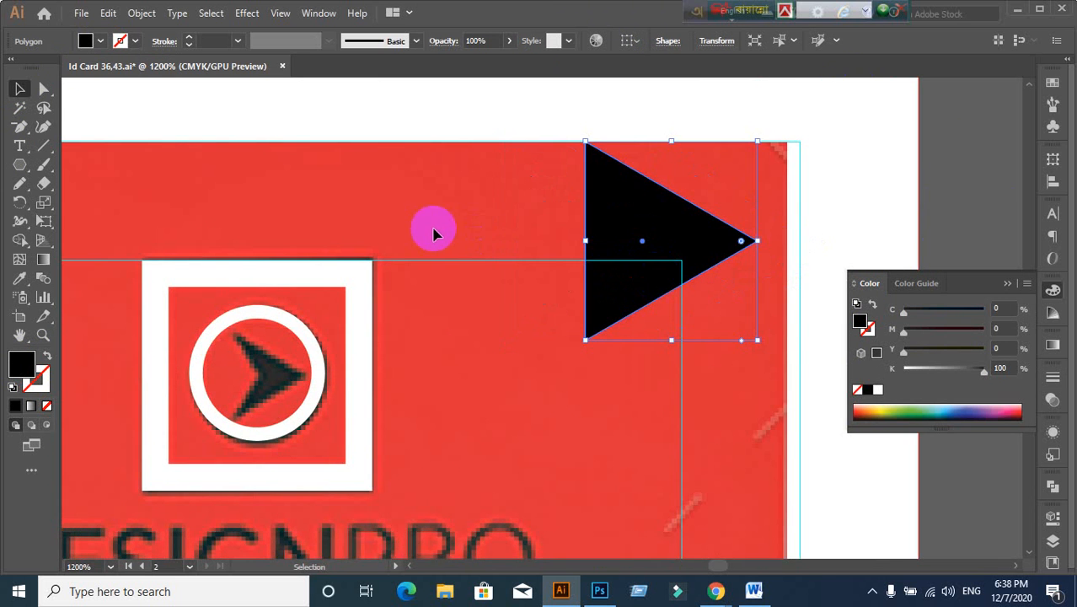
{"action": "left_click", "coordinate": [44, 88]}
{"action": "left_click", "coordinate": [19, 89]}
{"action": "left_click", "coordinate": [683, 240]}
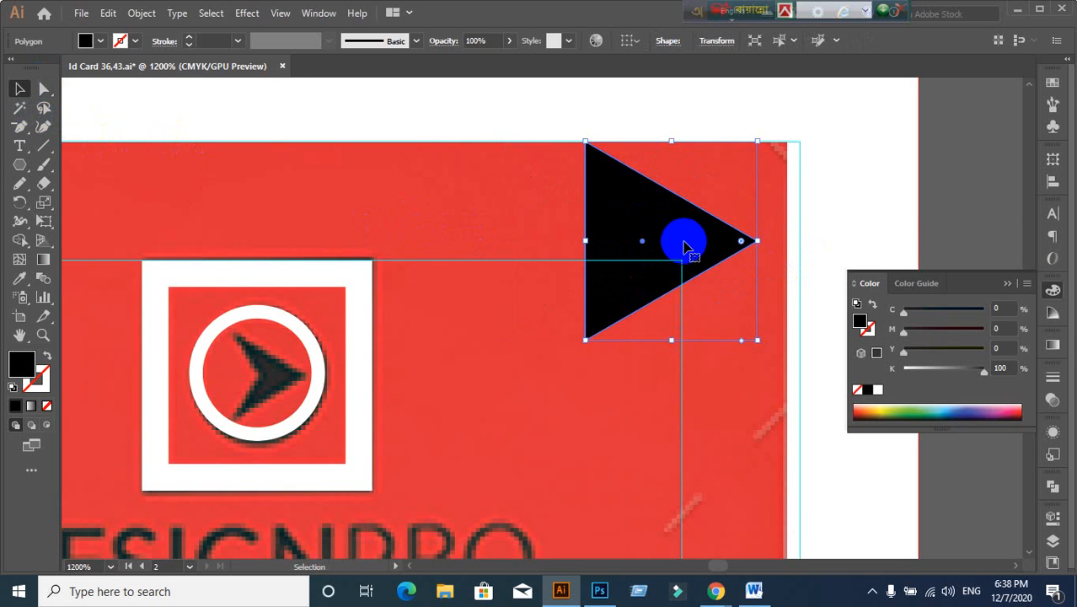
{"action": "left_click", "coordinate": [665, 240]}
{"action": "left_click", "coordinate": [664, 240]}
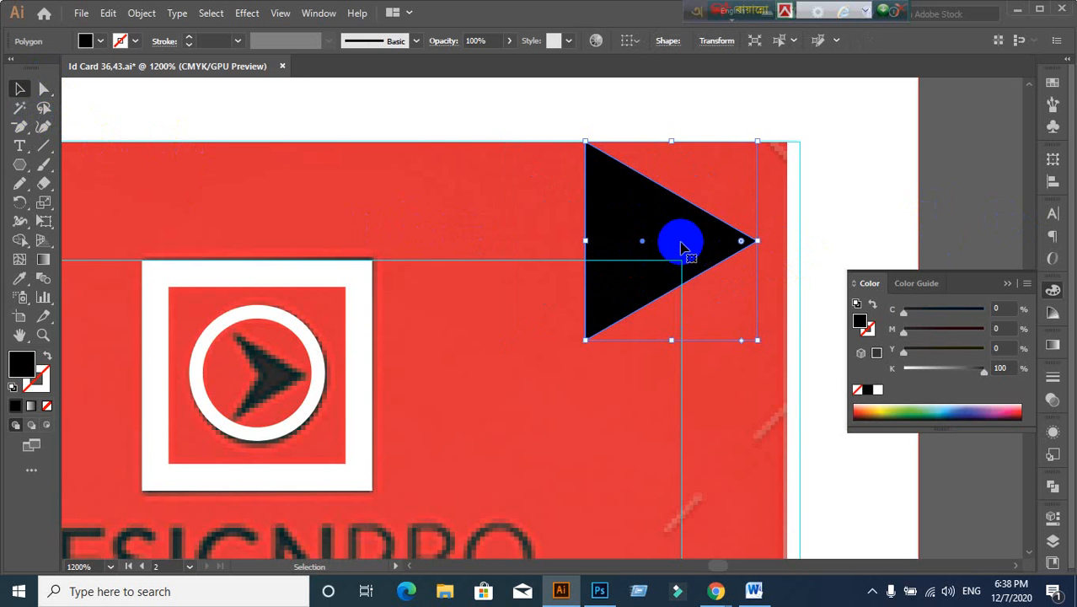
{"action": "key", "text": "ctrl+r"}
{"action": "left_click_drag", "start_coordinate": [619, 91], "coordinate": [757, 242]}
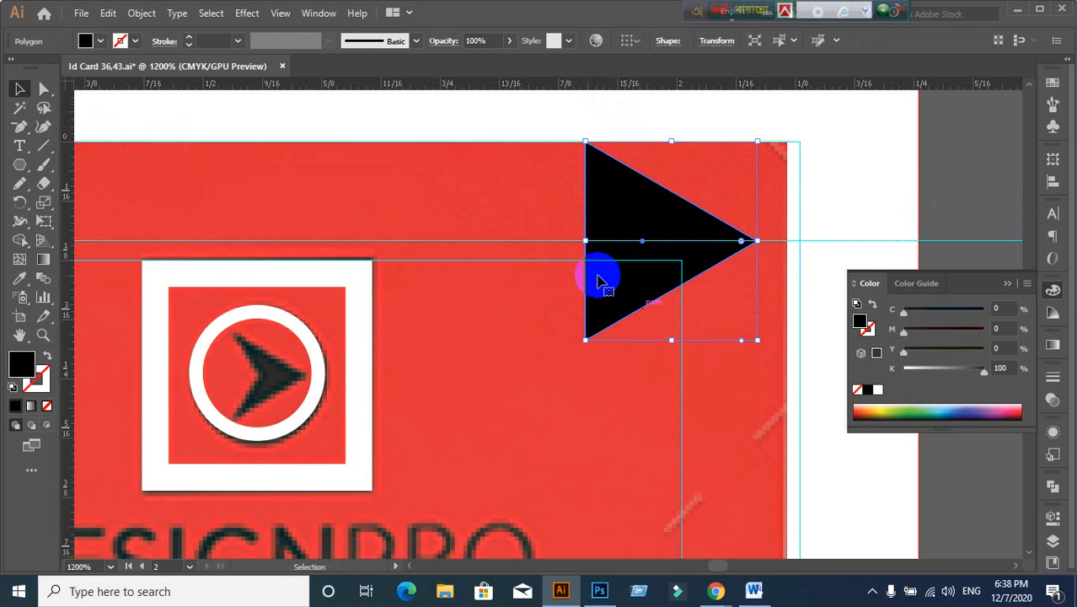
Step: Add an anchor point at the middle of the triangle's left edge
{"action": "right_click", "coordinate": [973, 209]}
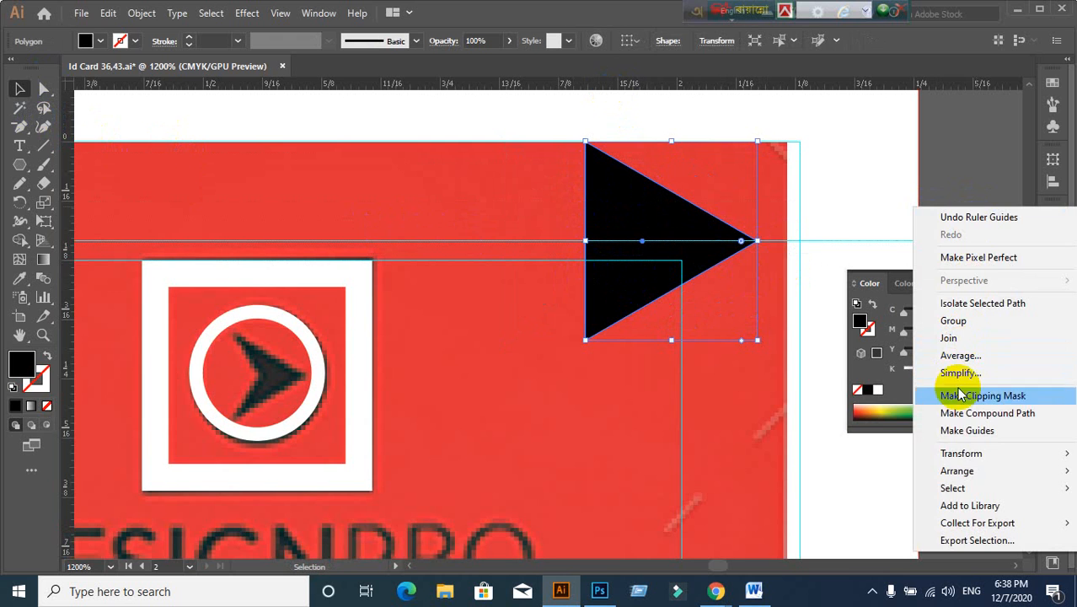
{"action": "left_click", "coordinate": [967, 130]}
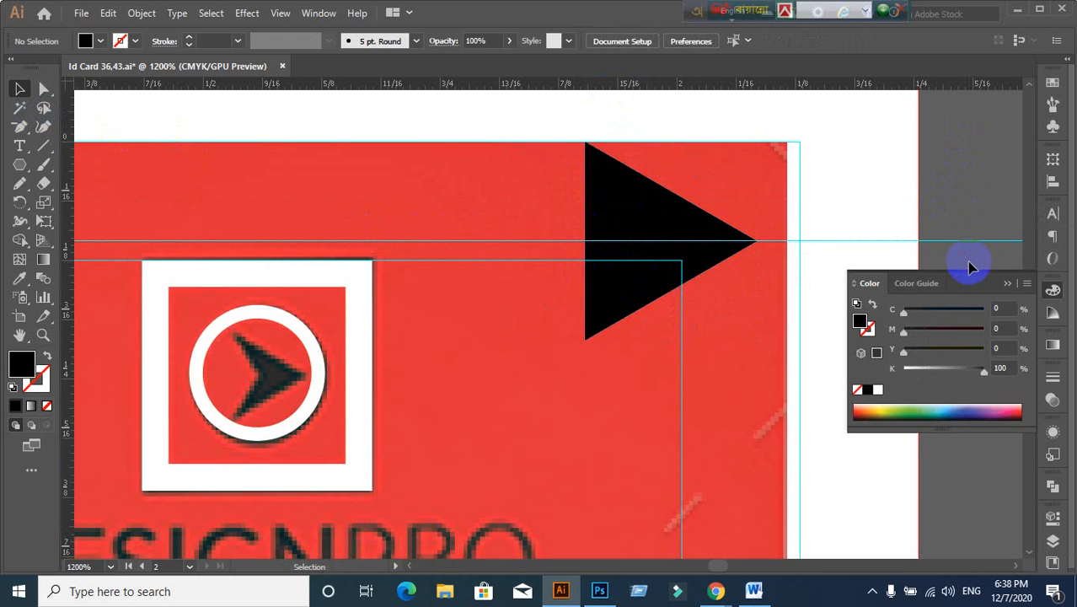
{"action": "left_click", "coordinate": [614, 266]}
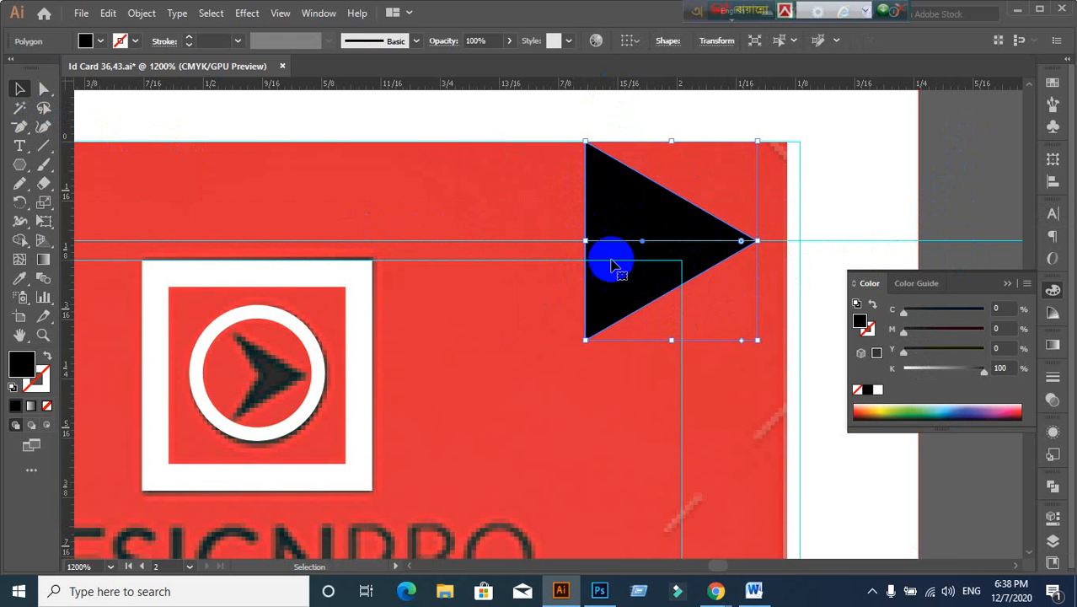
{"action": "key", "text": "alt"}
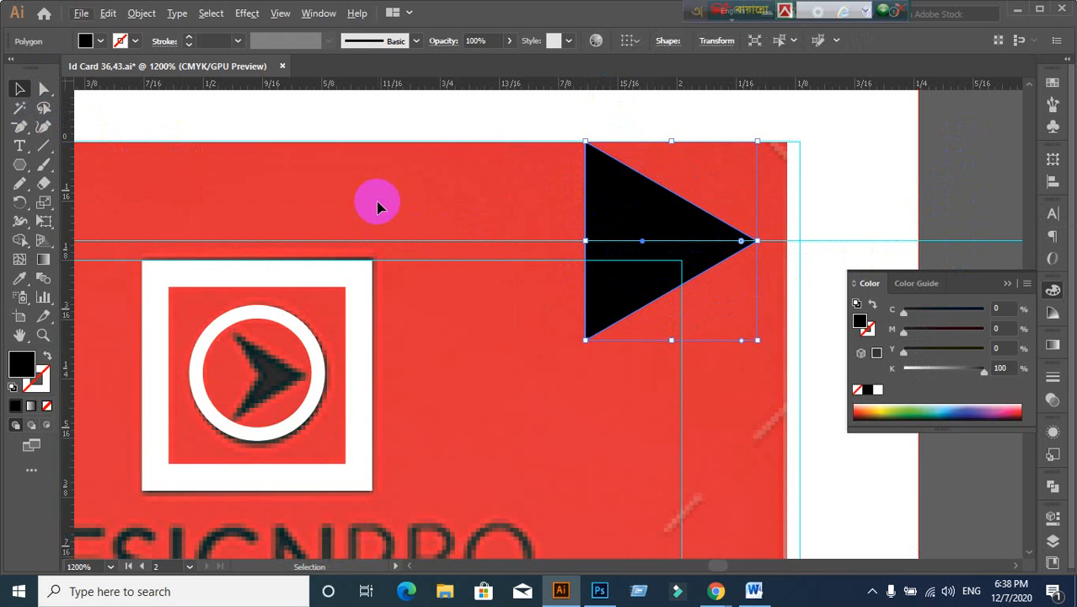
{"action": "left_click", "coordinate": [17, 129]}
{"action": "left_click", "coordinate": [133, 142]}
{"action": "left_click", "coordinate": [587, 244]}
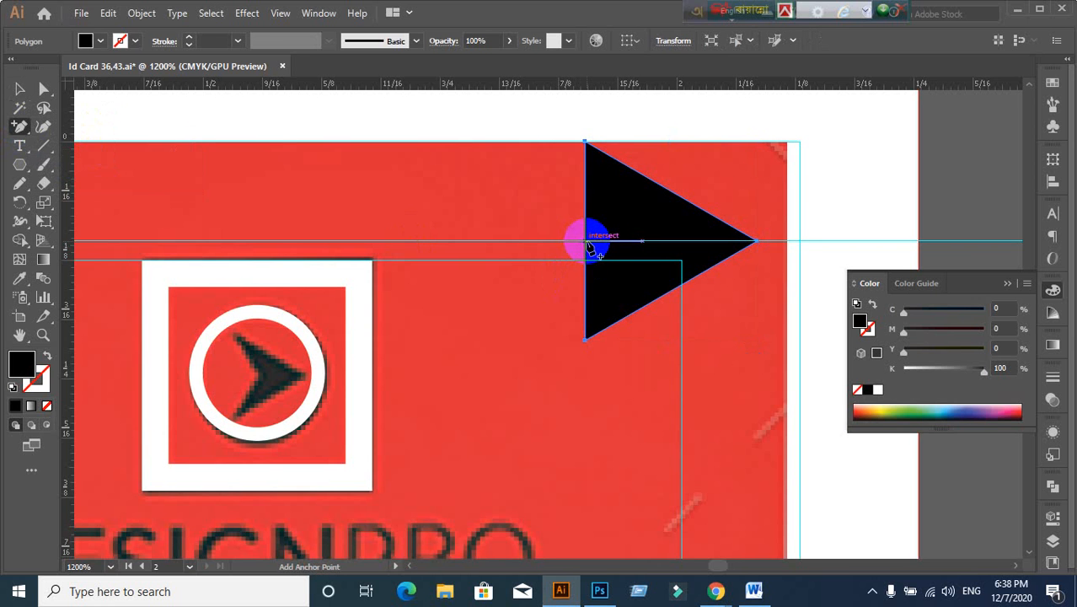
{"action": "left_click", "coordinate": [588, 242]}
Step: Drag the new left-edge anchor inward to form a notched arrowhead, then shrink it
{"action": "left_click_drag", "start_coordinate": [44, 90], "coordinate": [71, 92]}
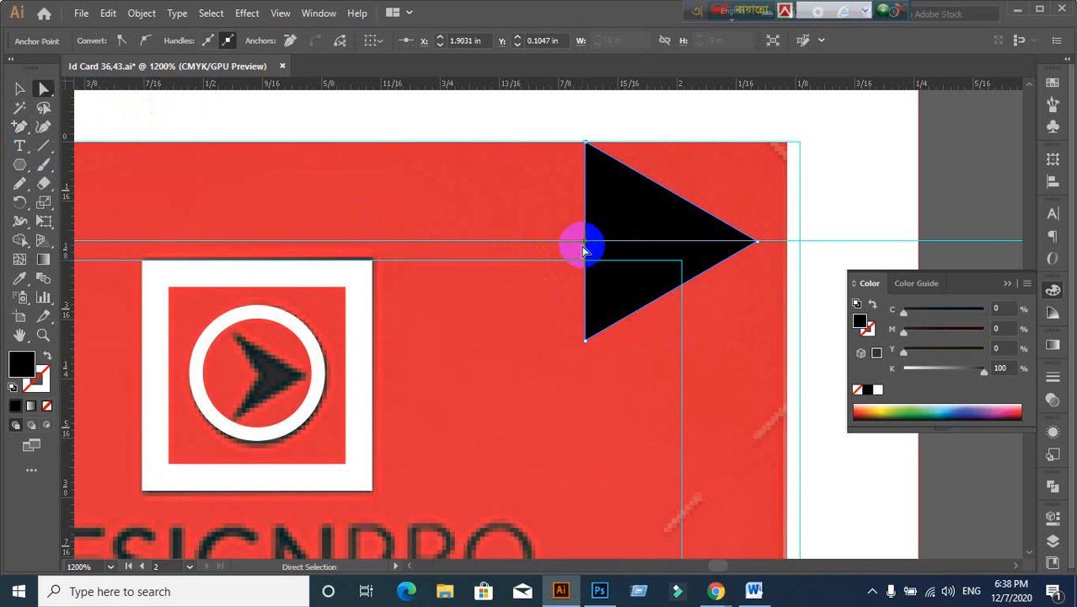
{"action": "left_click_drag", "start_coordinate": [583, 245], "coordinate": [645, 243]}
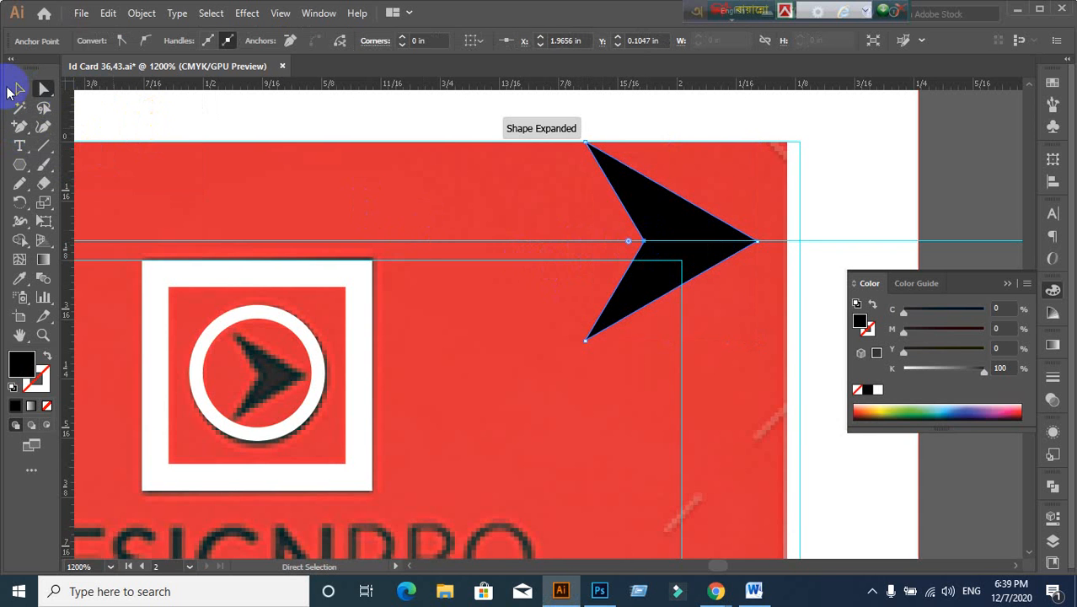
{"action": "left_click", "coordinate": [13, 91]}
{"action": "scroll", "coordinate": [940, 223], "scroll_direction": "down", "scroll_amount": 2}
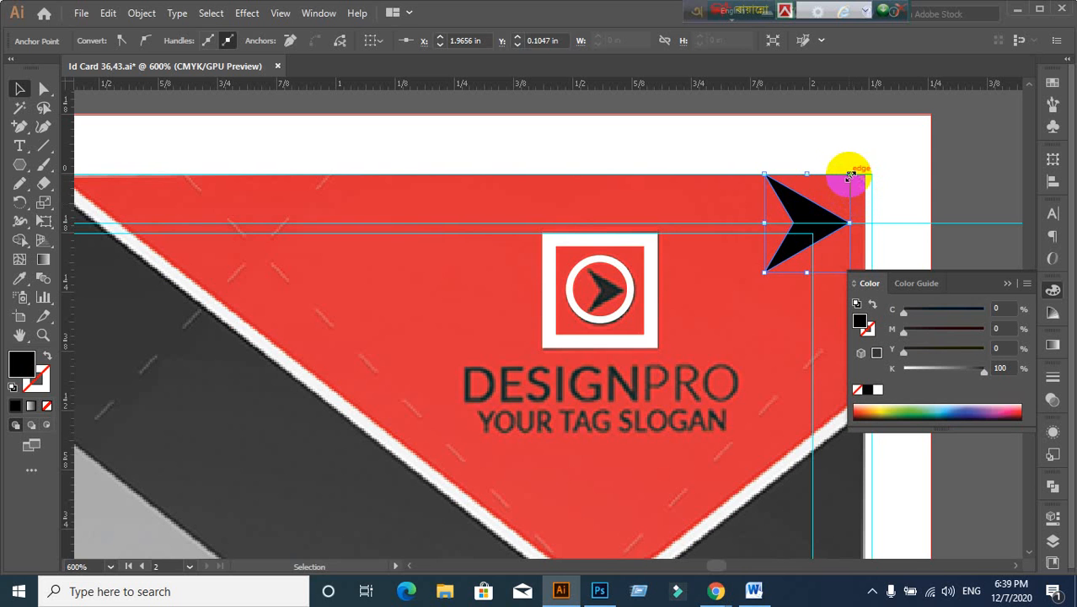
{"action": "left_click_drag", "start_coordinate": [849, 177], "coordinate": [590, 306]}
Step: Scale the arrowhead down to sit centred inside the logo's white circle, then zoom out to check
{"action": "left_click", "coordinate": [761, 323]}
{"action": "scroll", "coordinate": [761, 323], "scroll_direction": "up", "scroll_amount": 1}
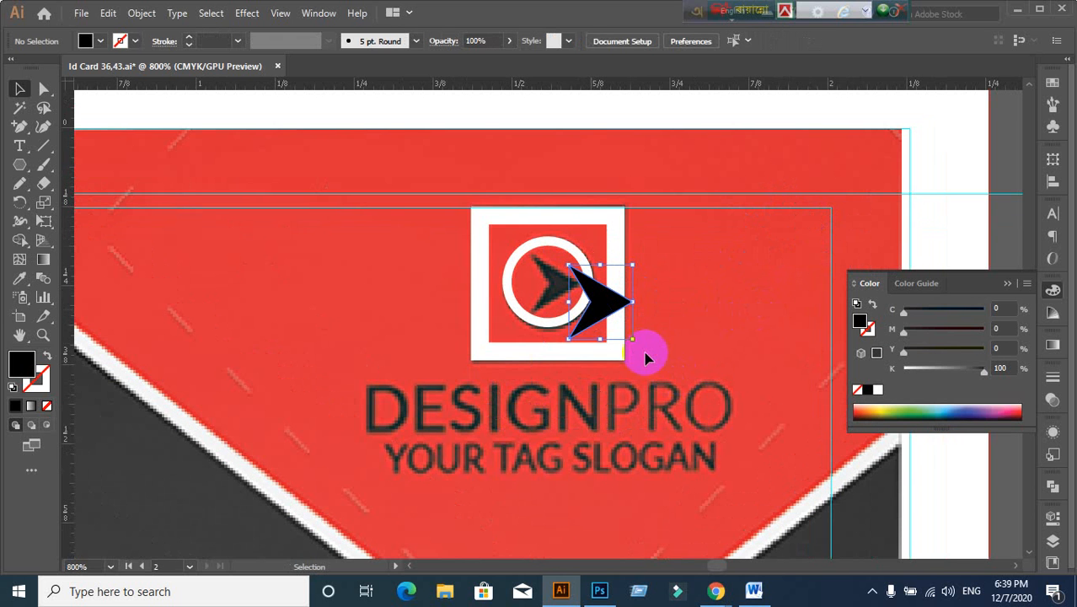
{"action": "left_click_drag", "start_coordinate": [634, 337], "coordinate": [488, 263]}
{"action": "scroll", "coordinate": [689, 334], "scroll_direction": "up", "scroll_amount": 1}
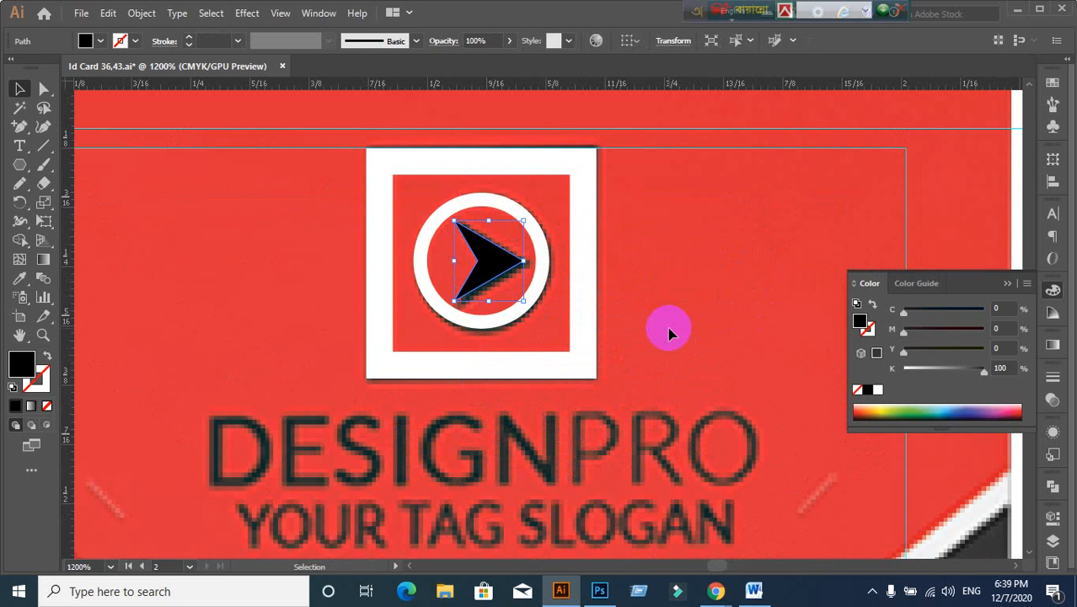
{"action": "scroll", "coordinate": [669, 334], "scroll_direction": "down", "scroll_amount": 3}
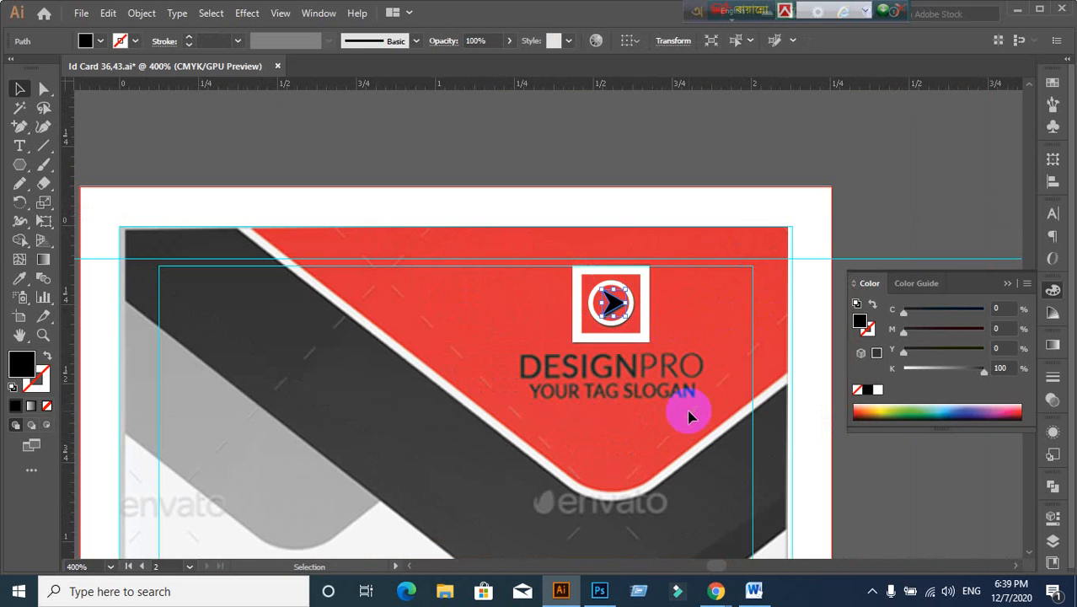
{"action": "left_click_drag", "start_coordinate": [687, 414], "coordinate": [672, 286]}
{"action": "scroll", "coordinate": [669, 348], "scroll_direction": "down", "scroll_amount": 1}
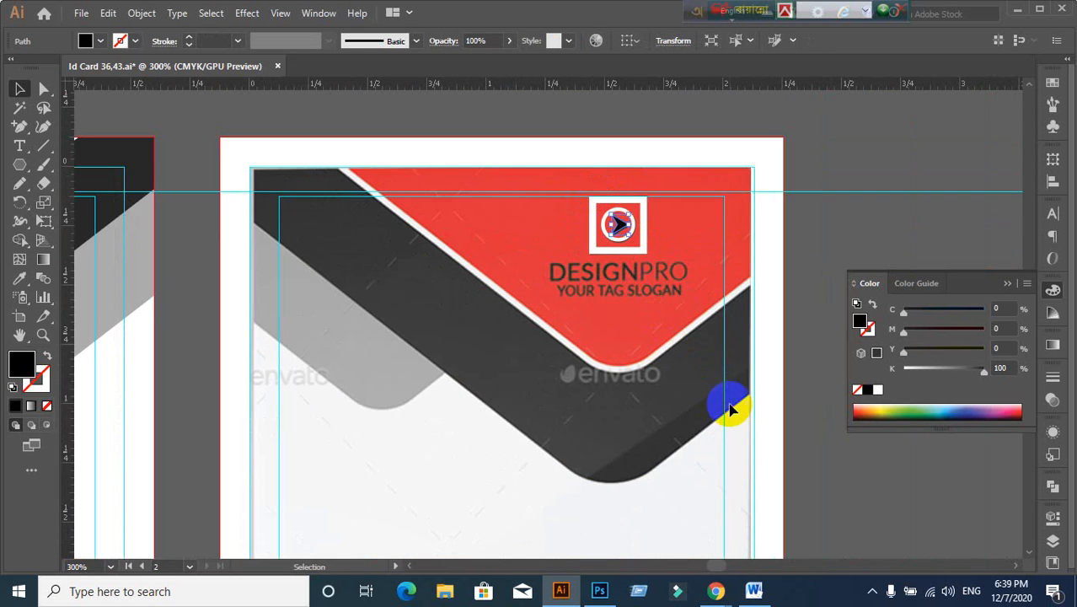
{"action": "left_click_drag", "start_coordinate": [729, 407], "coordinate": [720, 332]}
{"action": "left_click", "coordinate": [739, 364]}
{"action": "scroll", "coordinate": [652, 204], "scroll_direction": "up", "scroll_amount": 1}
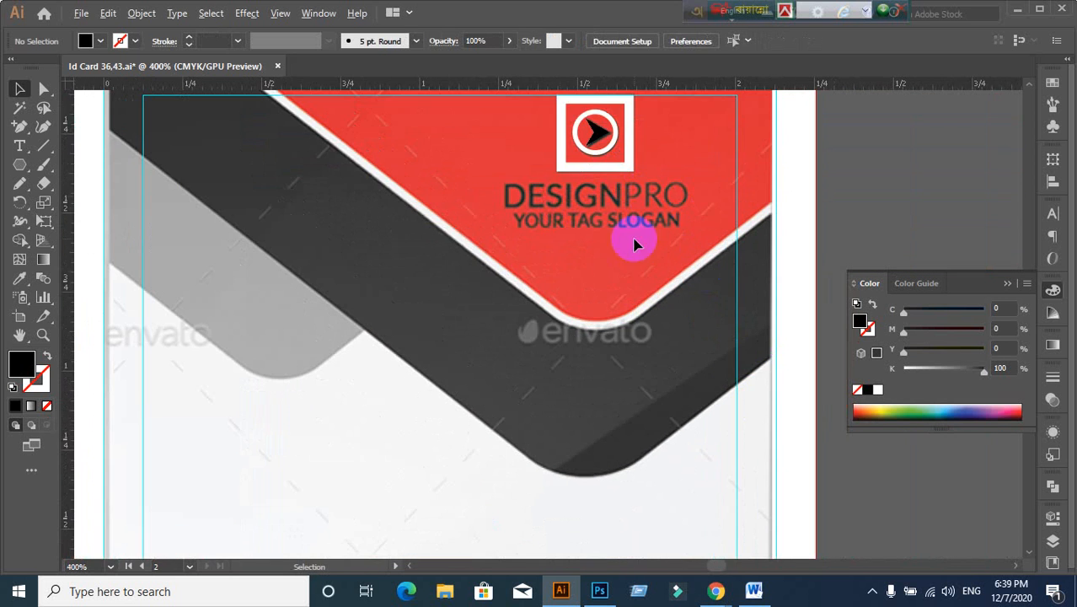
{"action": "left_click_drag", "start_coordinate": [574, 211], "coordinate": [569, 261]}
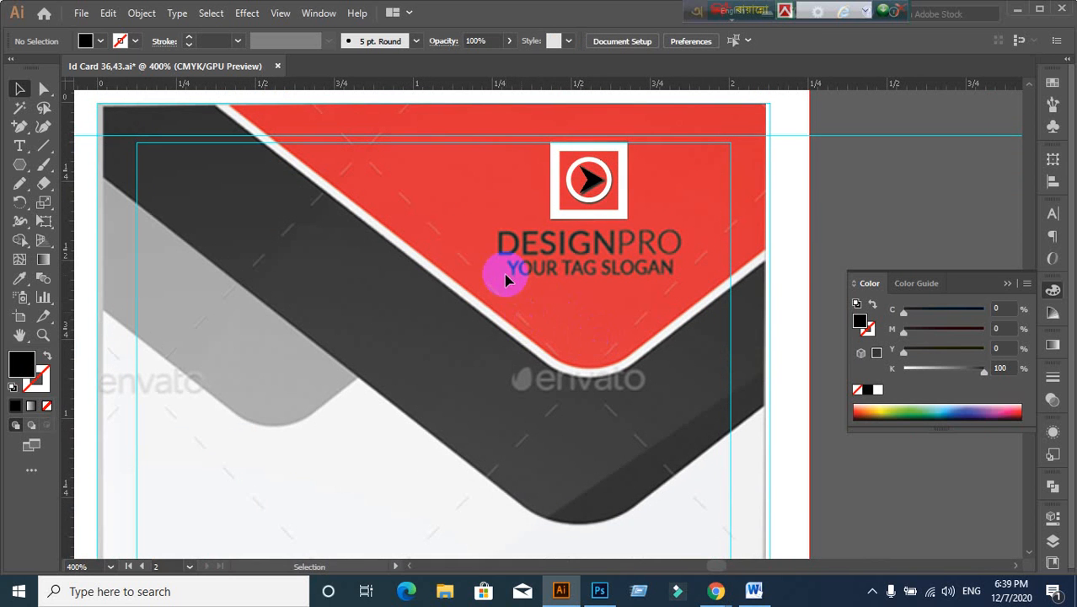
Step: Start a new text line below YOUR TAG SLOGAN and begin typing 'Designpro'
{"action": "left_click", "coordinate": [26, 145]}
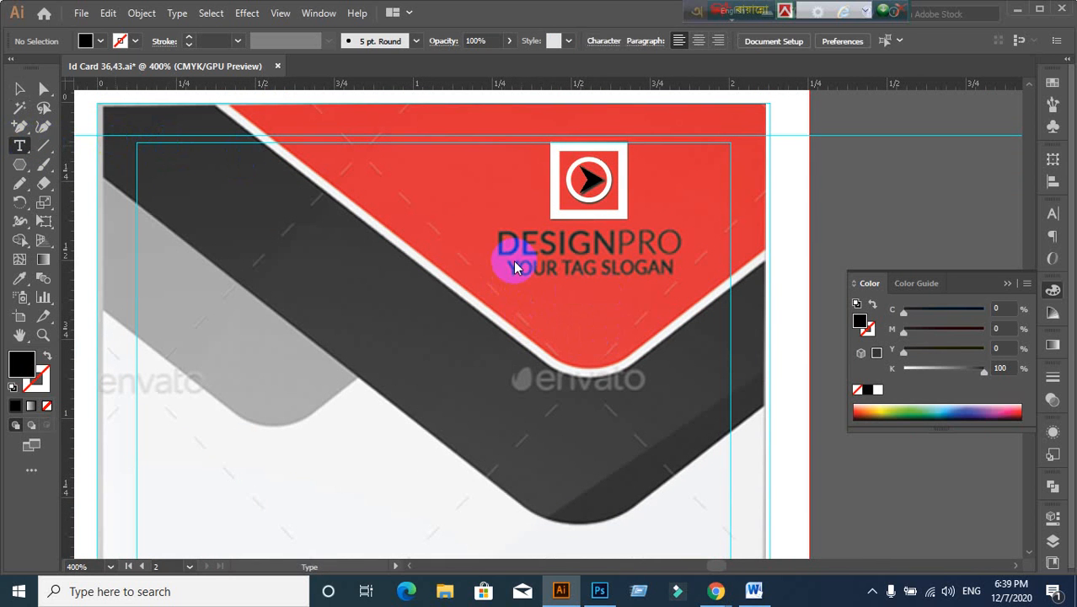
{"action": "left_click", "coordinate": [510, 305]}
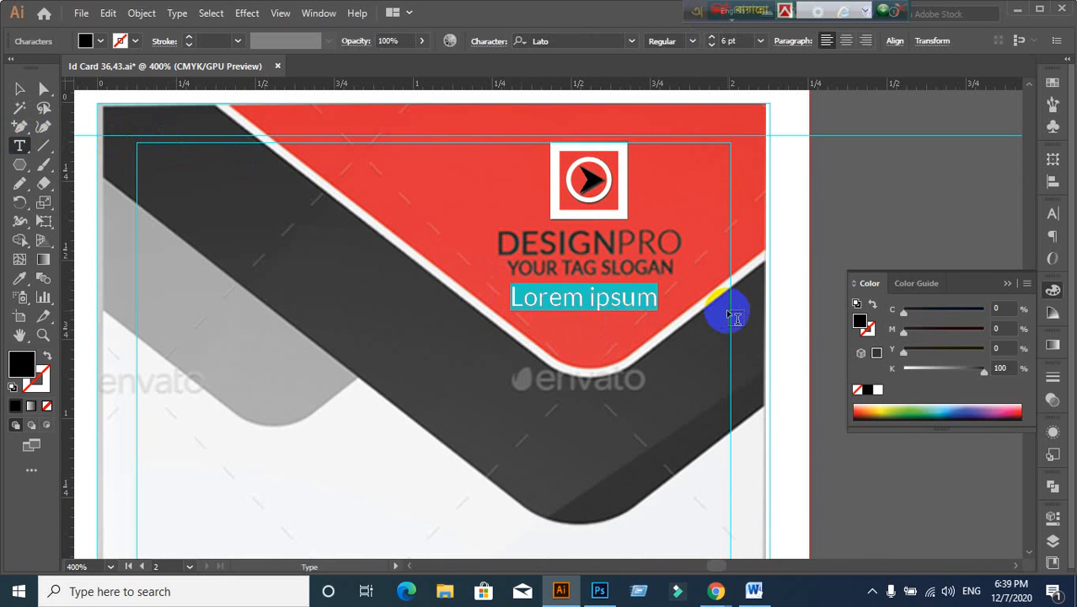
{"action": "type", "text": "Designpro"}
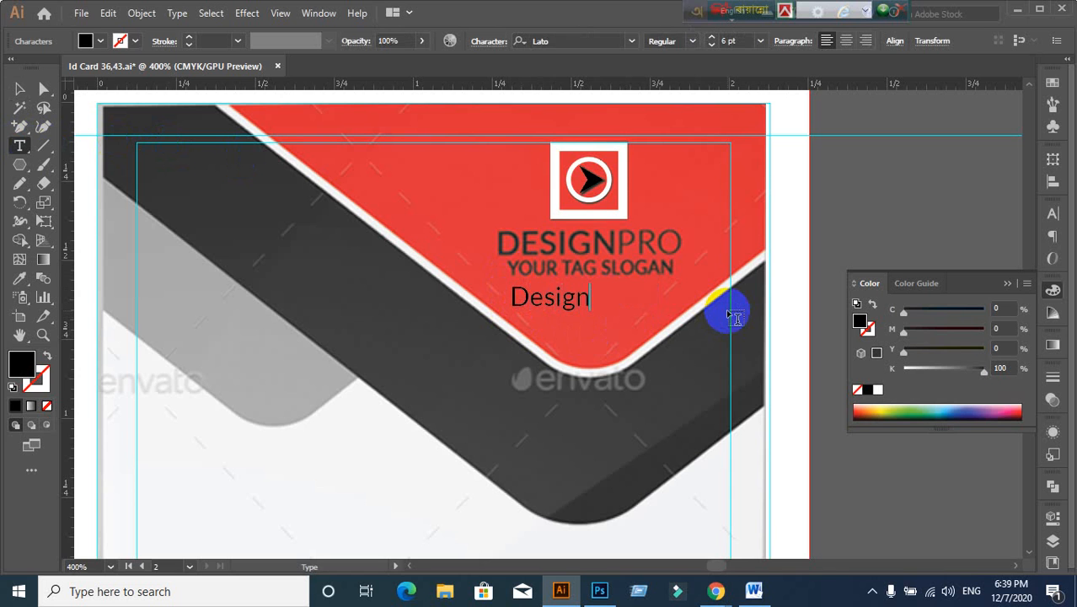
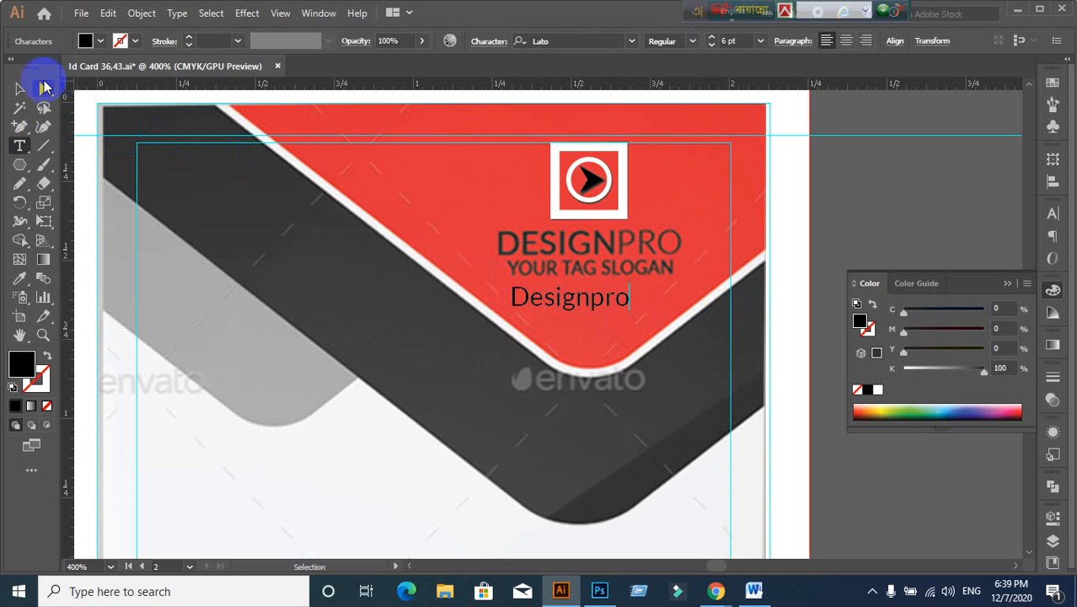
Step: Set the Designpro text to All Caps at 7 pt in the Character panel
{"action": "left_click", "coordinate": [17, 93]}
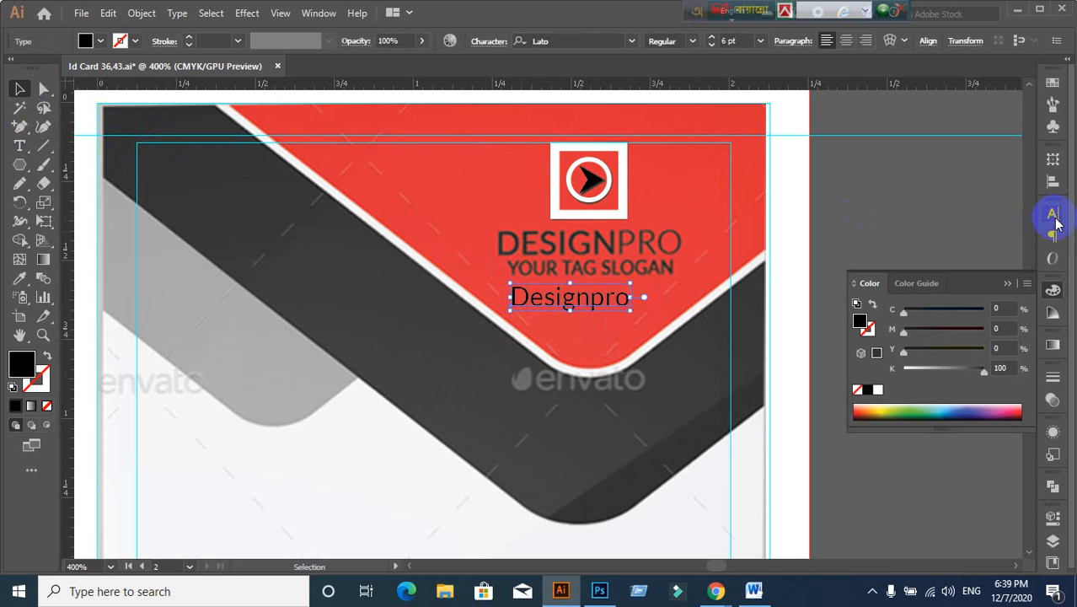
{"action": "left_click", "coordinate": [1052, 214]}
{"action": "left_click", "coordinate": [869, 369]}
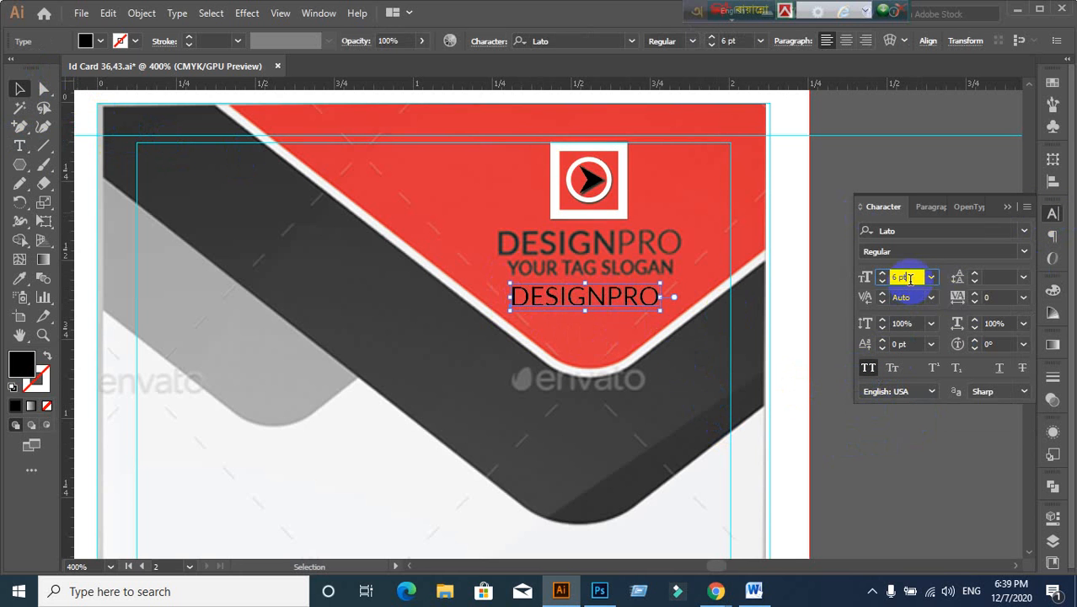
{"action": "key", "text": "Up"}
{"action": "key", "text": "Up"}
{"action": "key", "text": "Down"}
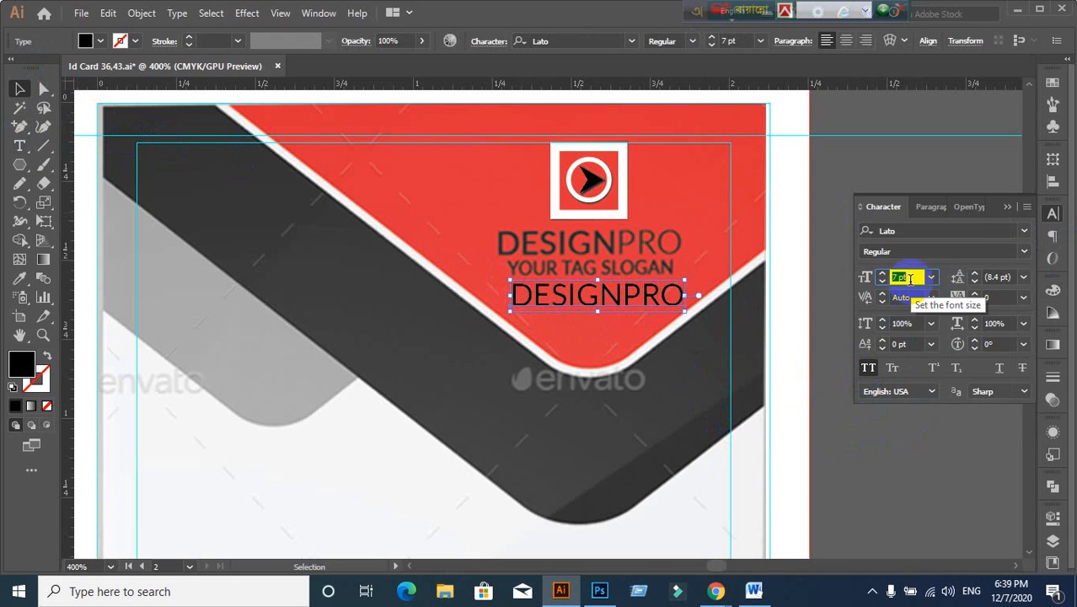
Step: Move DESIGNPRO below the slogan and make the letters DESIGN bold
{"action": "left_click_drag", "start_coordinate": [618, 296], "coordinate": [644, 312]}
{"action": "double_click", "coordinate": [657, 314]}
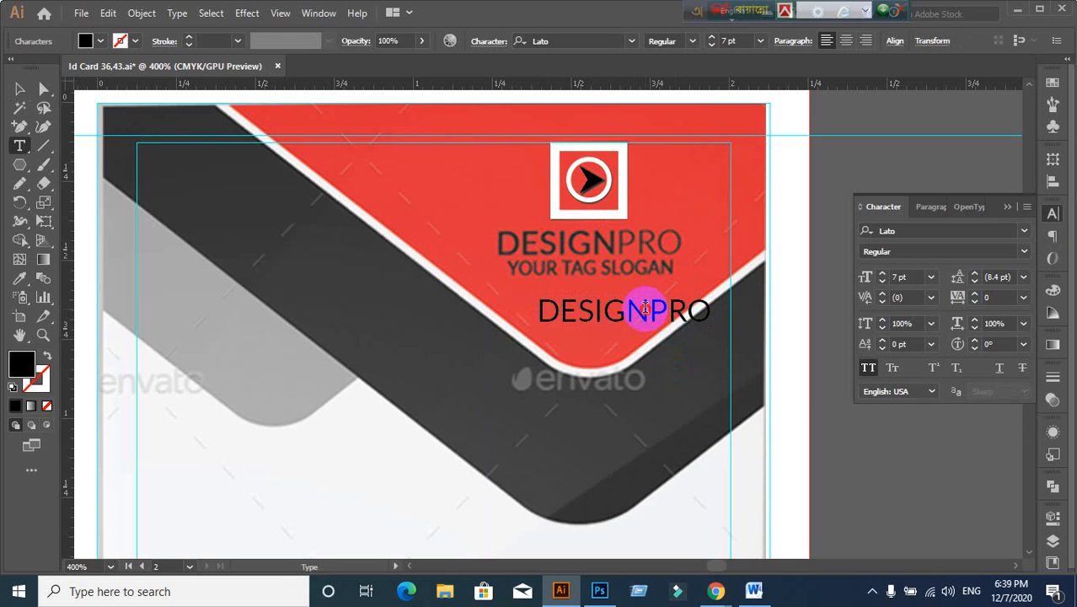
{"action": "left_click_drag", "start_coordinate": [644, 309], "coordinate": [547, 311]}
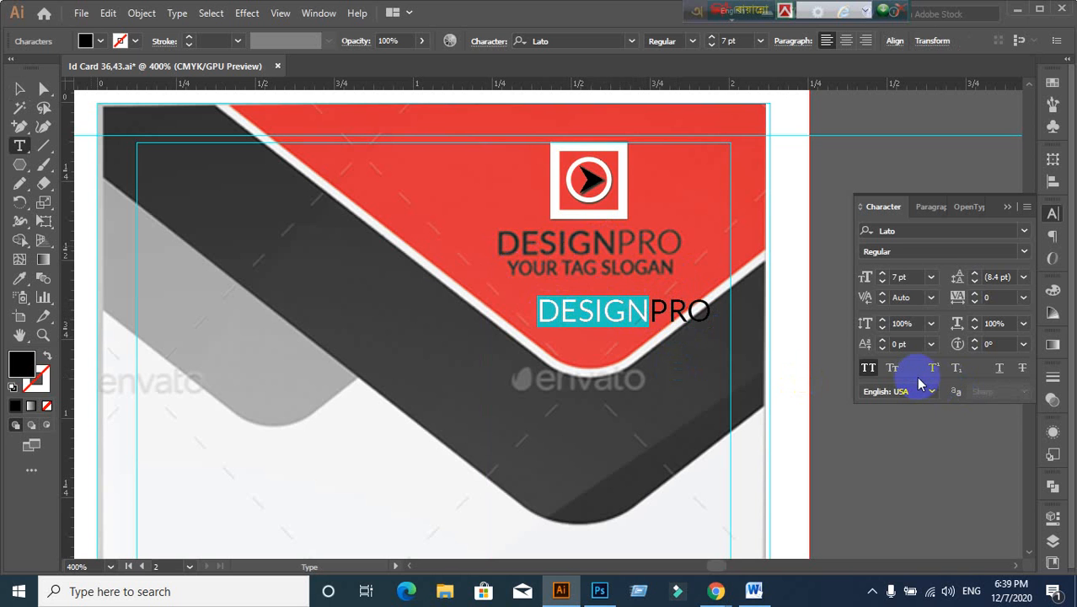
{"action": "left_click", "coordinate": [1031, 253]}
{"action": "left_click", "coordinate": [885, 475]}
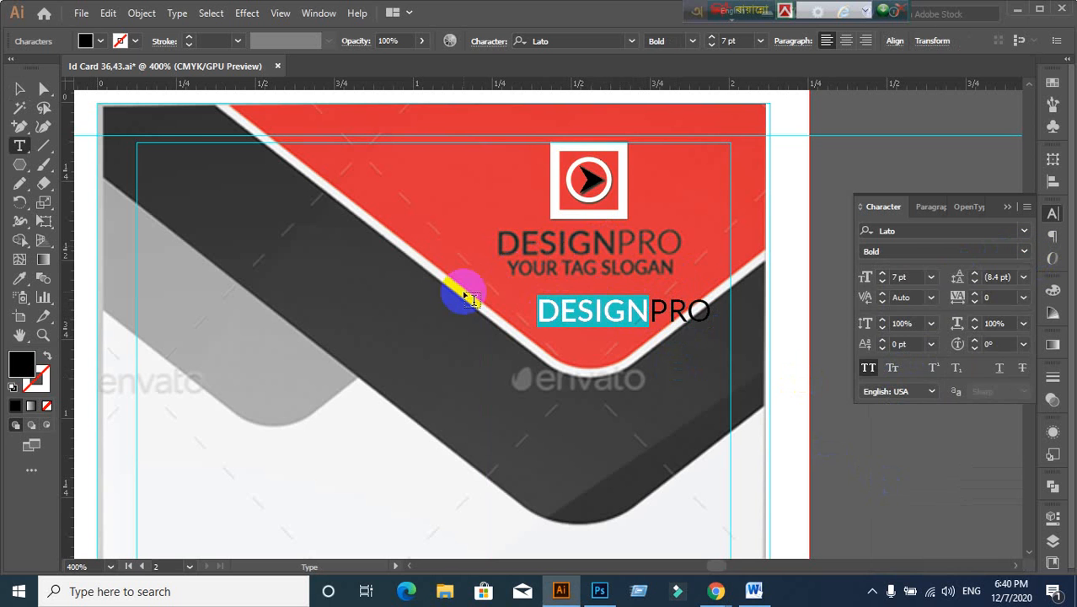
{"action": "left_click", "coordinate": [19, 88]}
{"action": "left_click", "coordinate": [272, 292]}
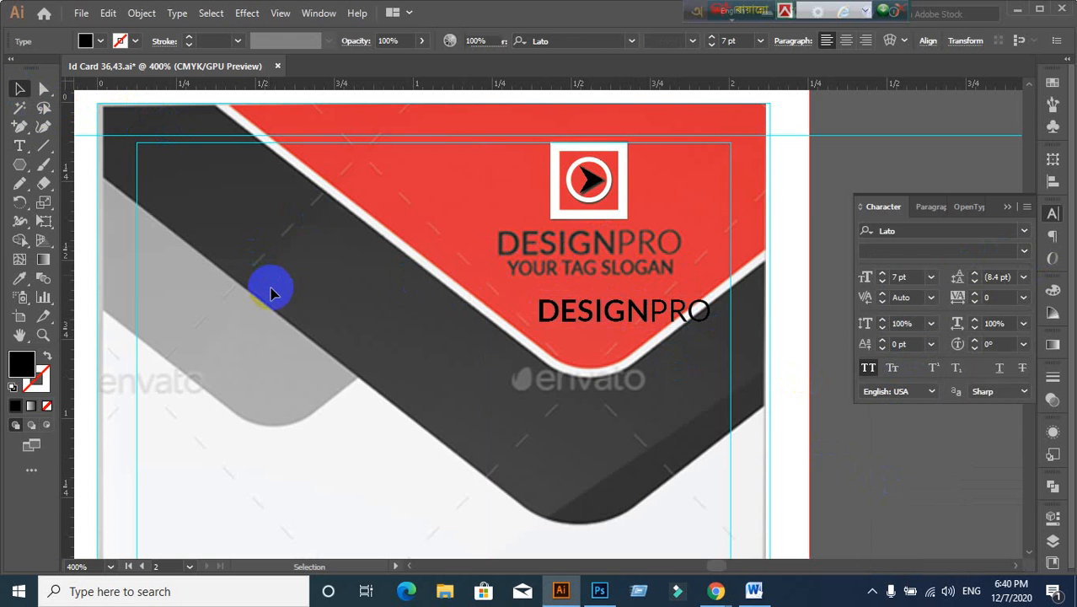
Step: Place DESIGNPRO over the template's title at 8 pt, centre-aligned, with a copy below
{"action": "left_click_drag", "start_coordinate": [631, 313], "coordinate": [588, 246]}
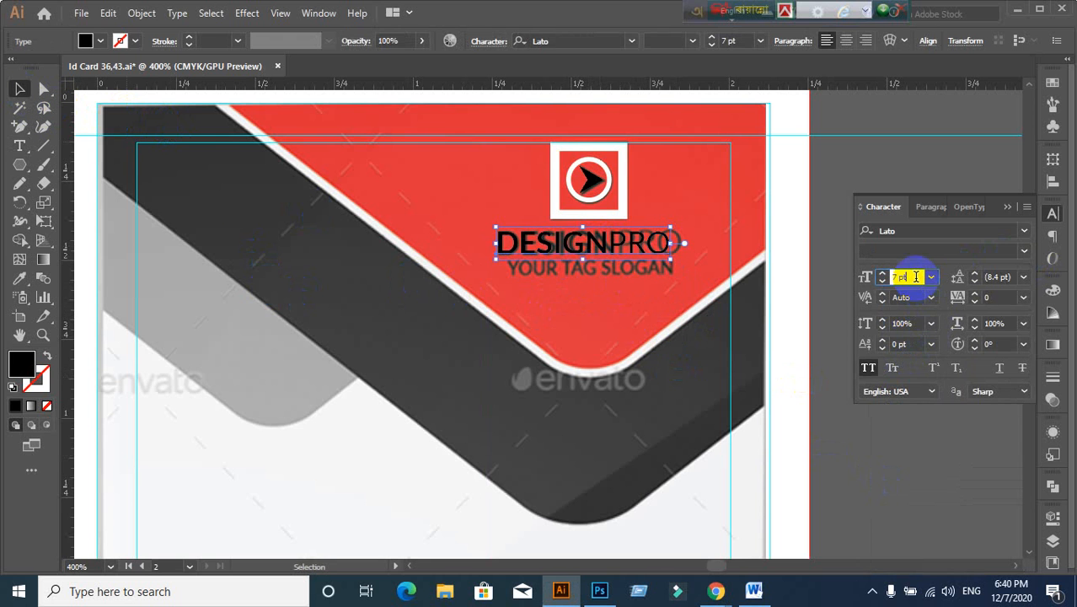
{"action": "key", "text": "Up"}
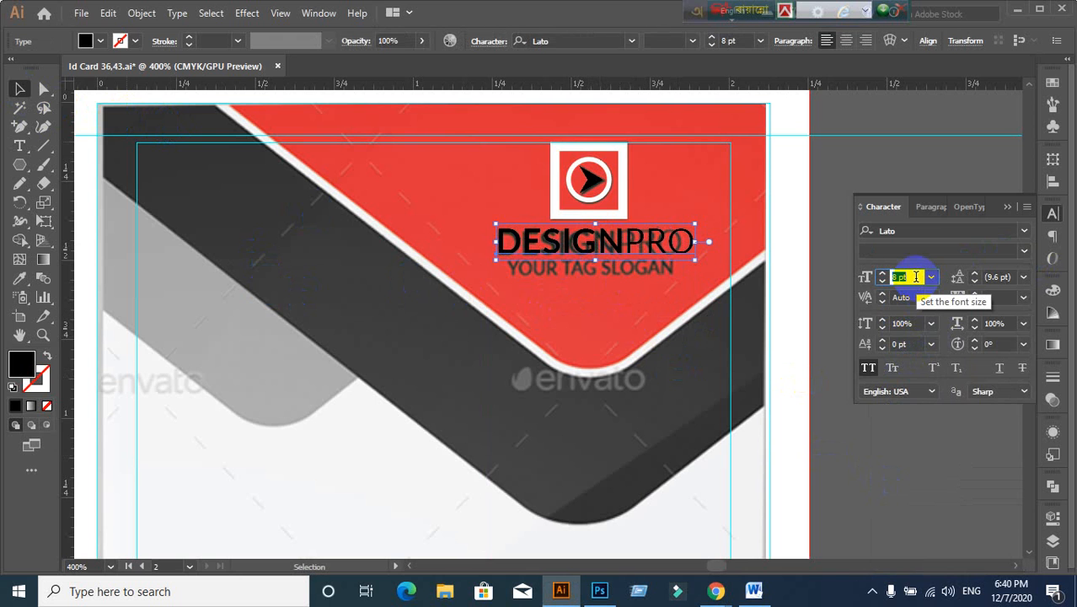
{"action": "left_click", "coordinate": [928, 209]}
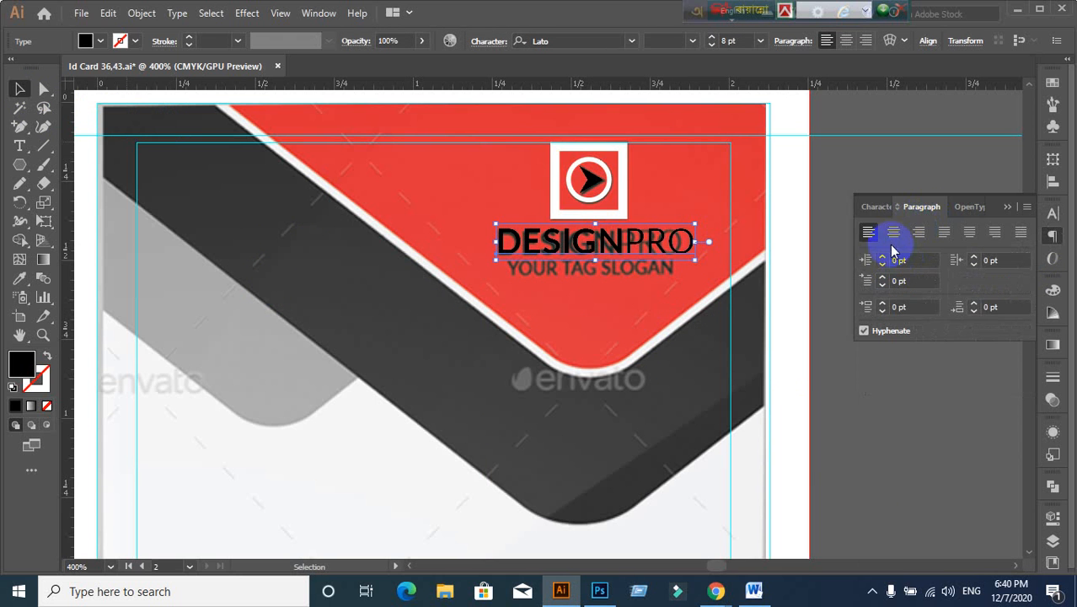
{"action": "left_click", "coordinate": [893, 236]}
{"action": "left_click", "coordinate": [877, 207]}
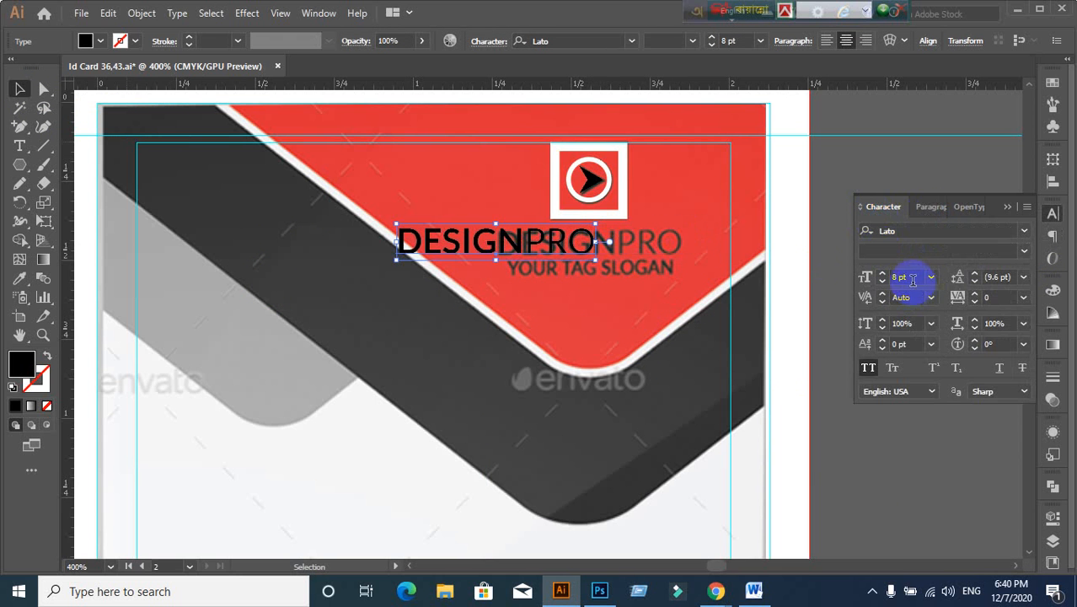
{"action": "left_click", "coordinate": [488, 246]}
{"action": "left_click_drag", "start_coordinate": [506, 242], "coordinate": [612, 284]}
{"action": "left_click", "coordinate": [626, 329]}
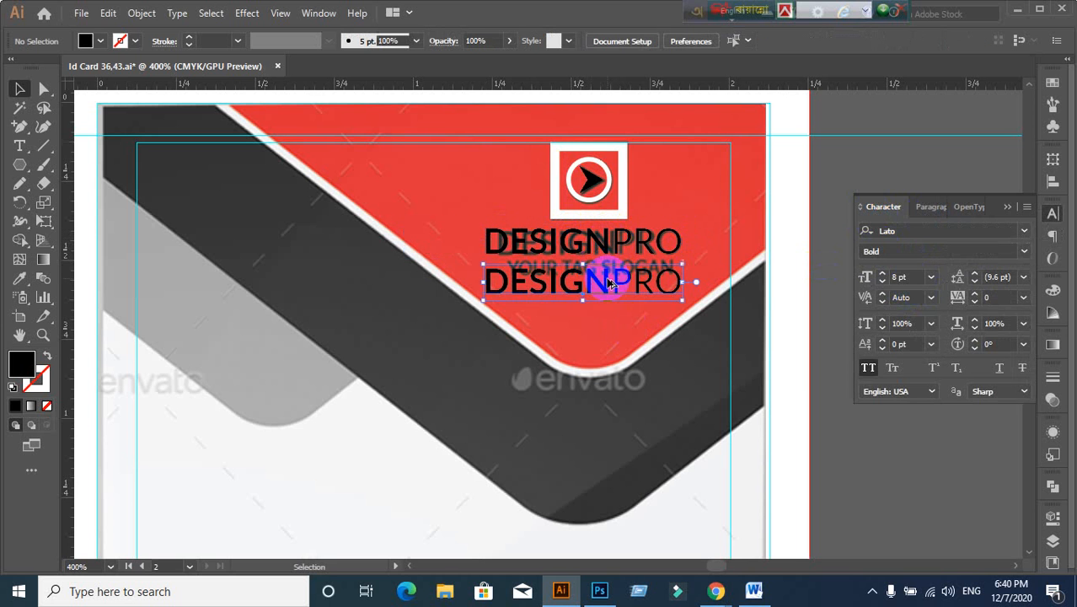
Step: Replace the lower copy's text with 'YOUR TAG SLOGAN'
{"action": "double_click", "coordinate": [671, 281]}
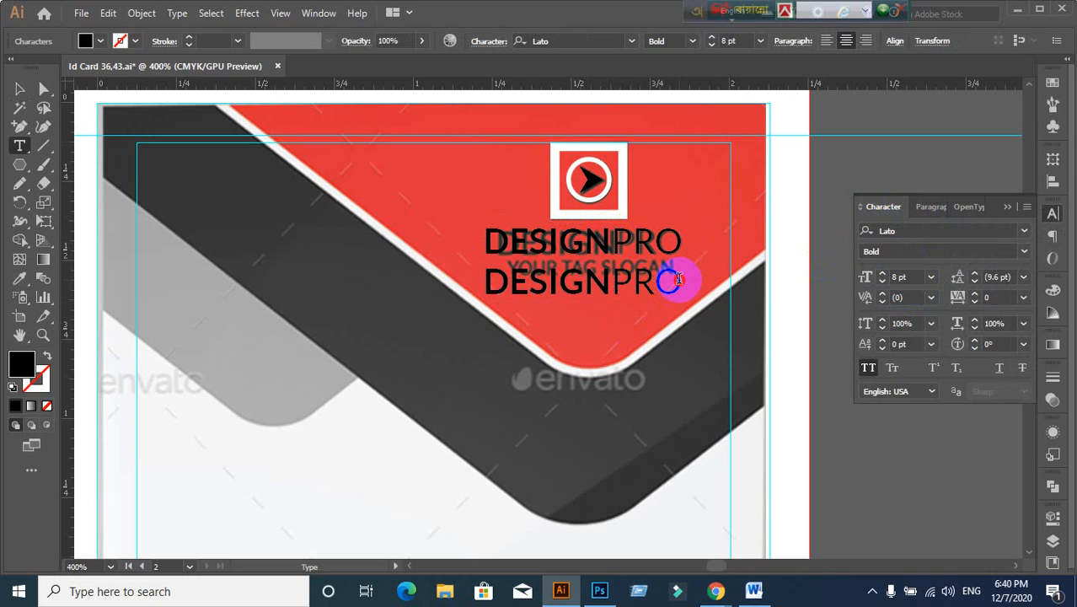
{"action": "left_click_drag", "start_coordinate": [678, 279], "coordinate": [459, 287]}
{"action": "type", "text": "Y"}
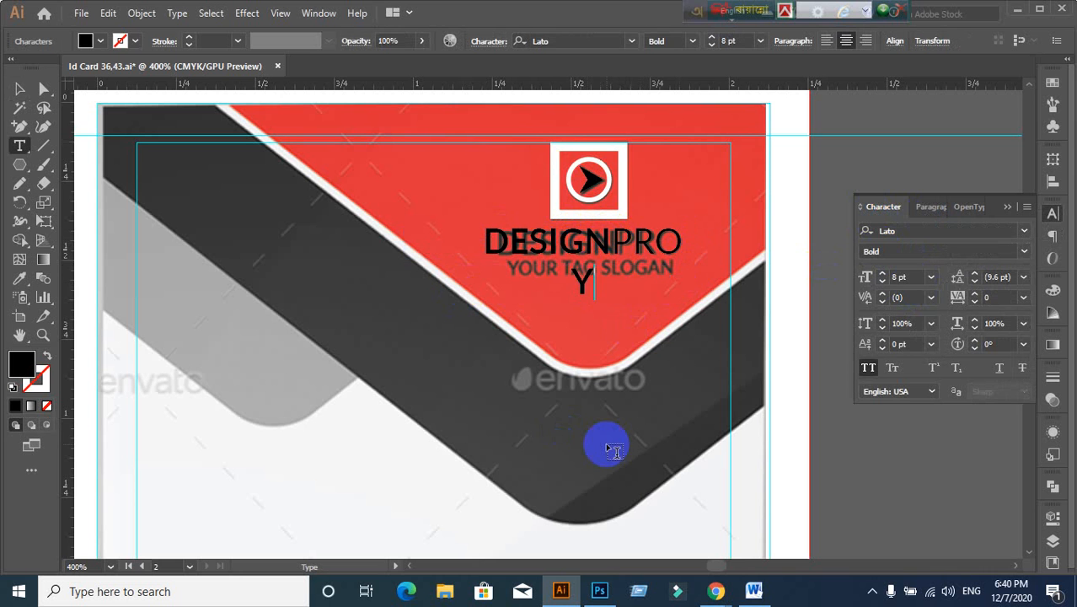
{"action": "type", "text": "OUR TAG"}
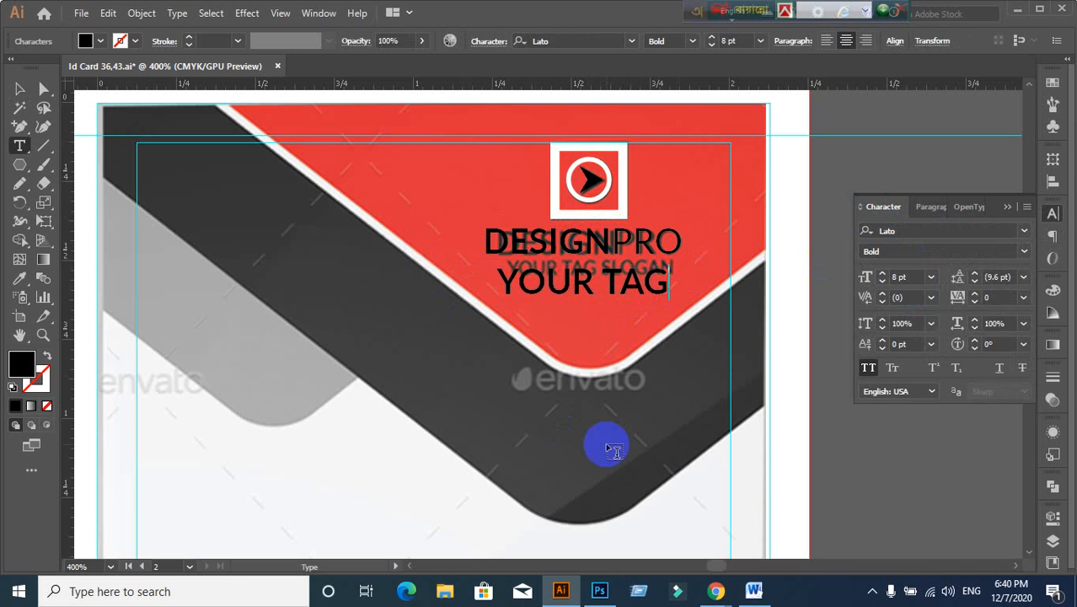
{"action": "type", "text": " SLOGAN"}
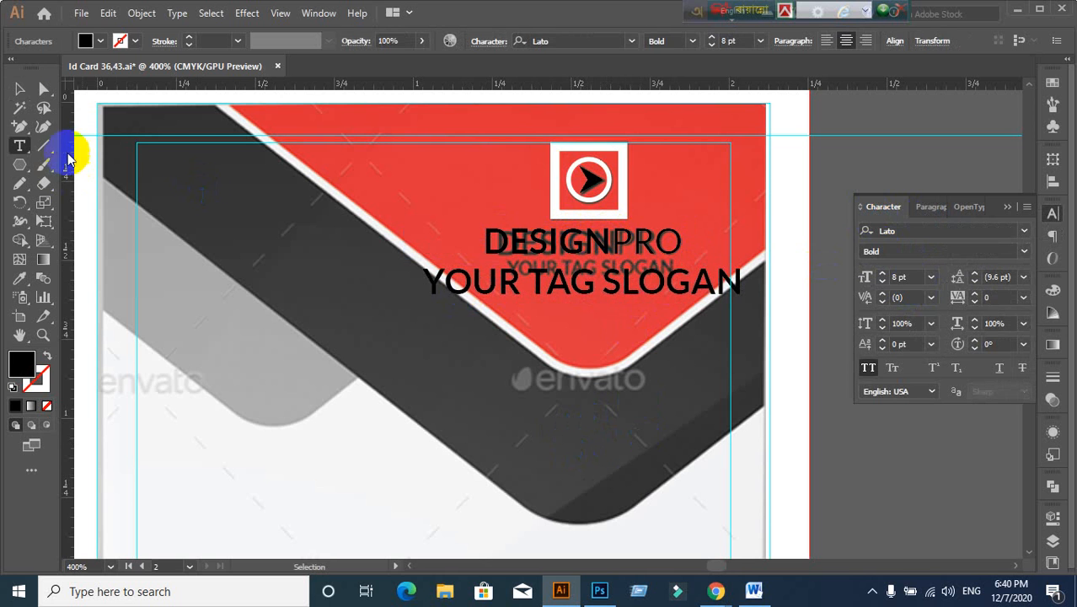
{"action": "left_click", "coordinate": [20, 89]}
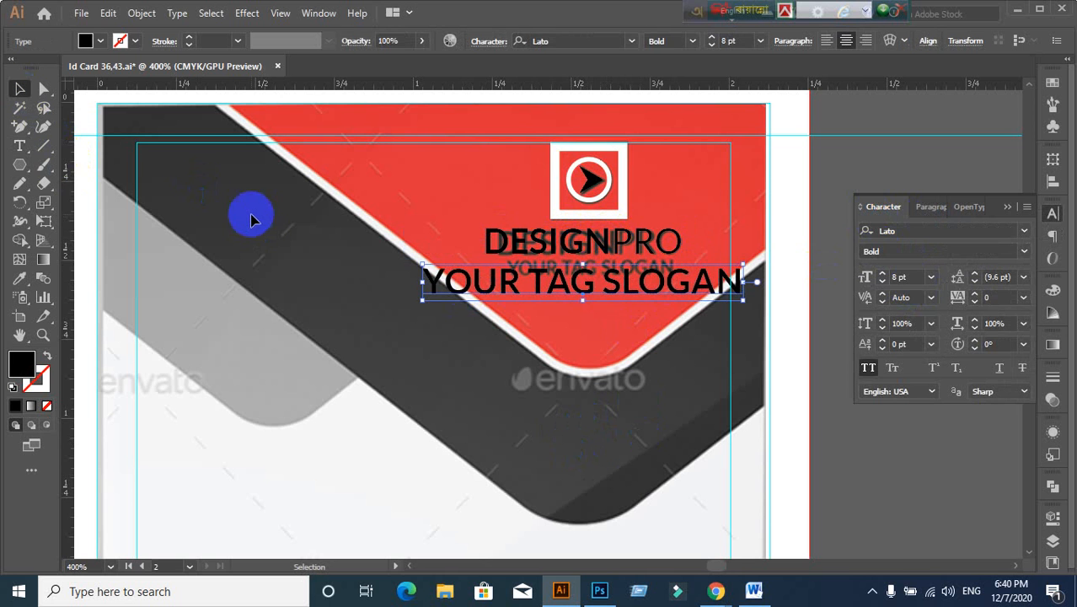
Step: Set the slogan to Lato Regular at 4 pt
{"action": "left_click", "coordinate": [1025, 253]}
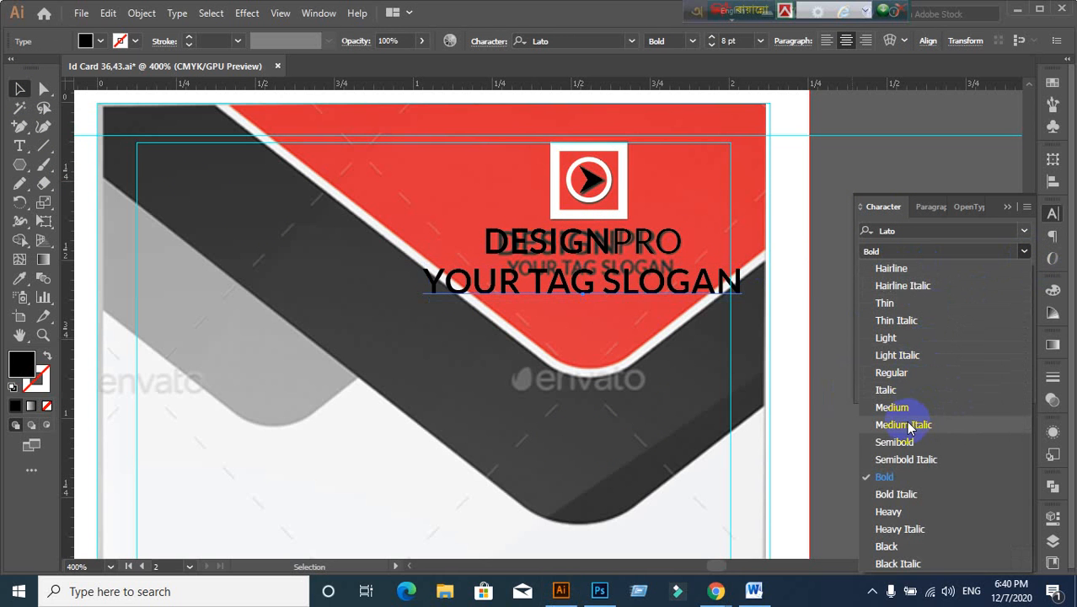
{"action": "left_click", "coordinate": [891, 373]}
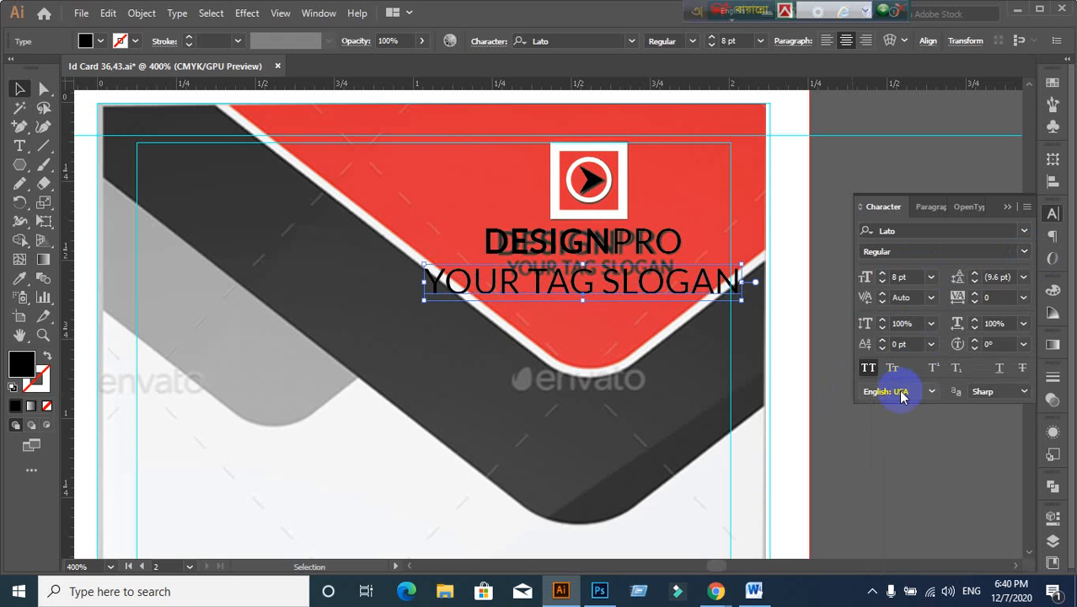
{"action": "type", "text": "4"}
{"action": "key", "text": "Return"}
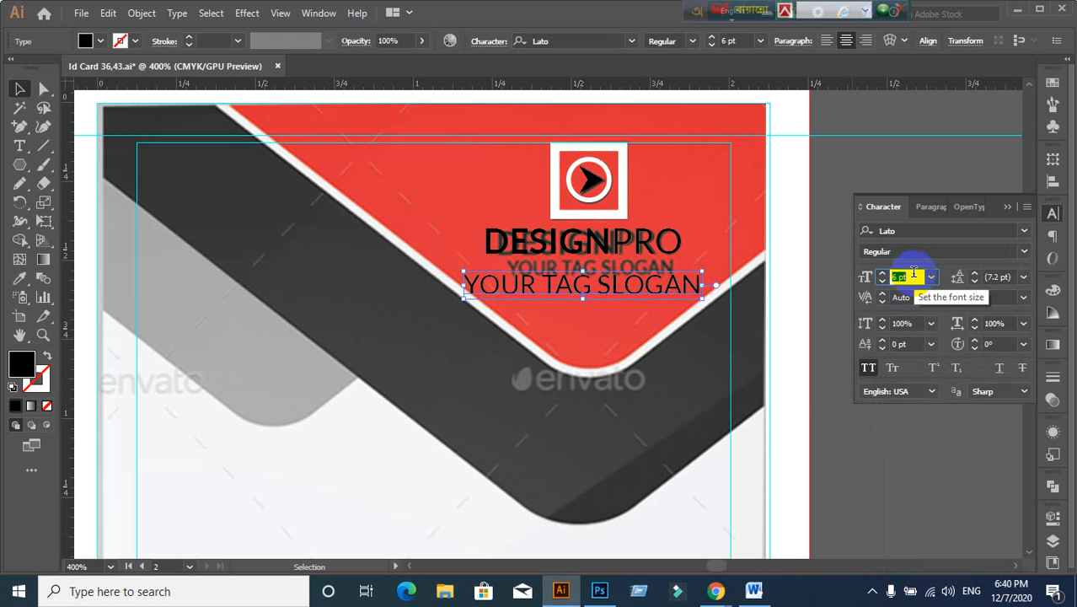
Step: Move the slogan onto the template's slogan under DESIGNPRO and make it Semibold
{"action": "scroll", "coordinate": [581, 352], "scroll_direction": "up", "scroll_amount": 1}
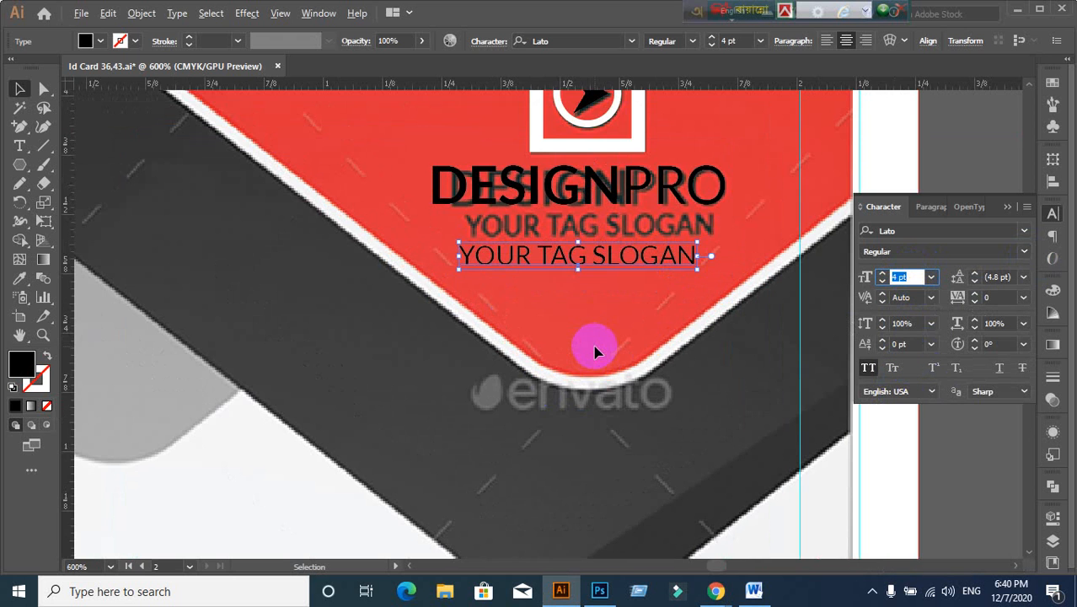
{"action": "left_click_drag", "start_coordinate": [574, 264], "coordinate": [582, 228]}
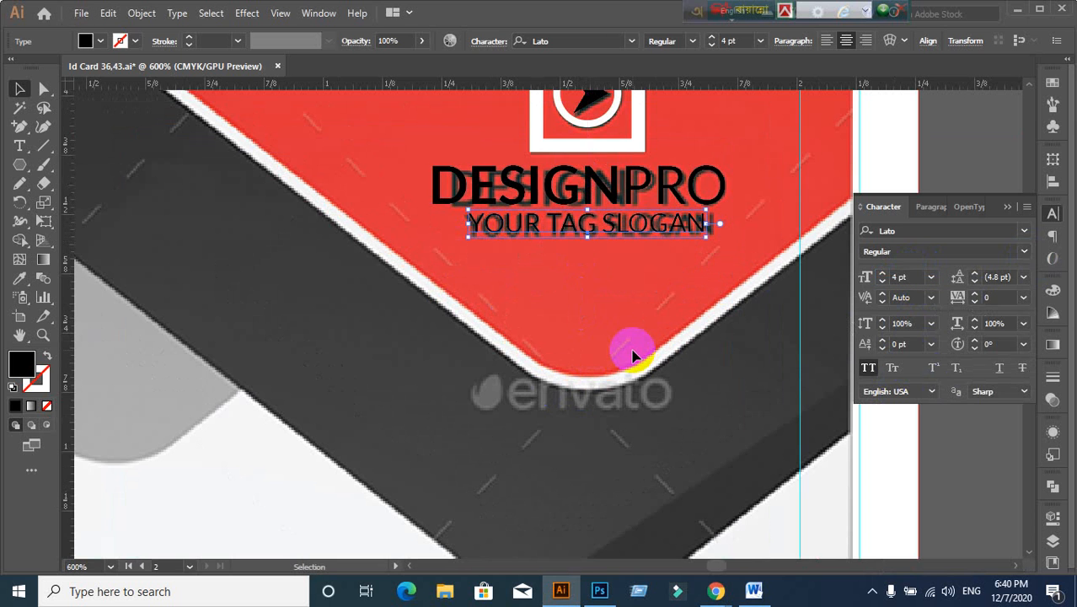
{"action": "left_click", "coordinate": [1023, 253]}
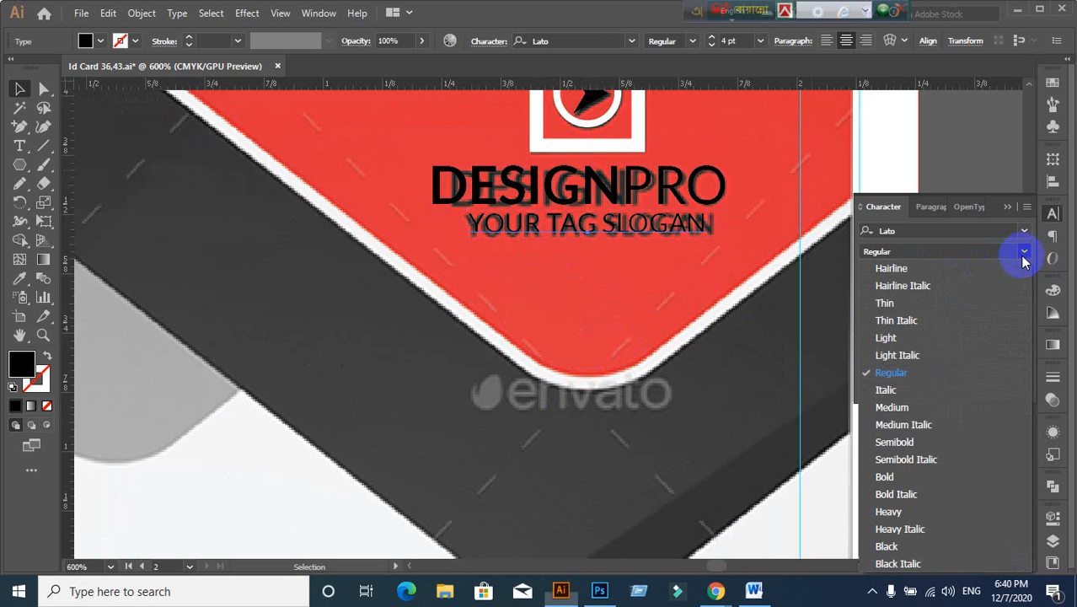
{"action": "left_click", "coordinate": [901, 447]}
{"action": "left_click", "coordinate": [565, 177]}
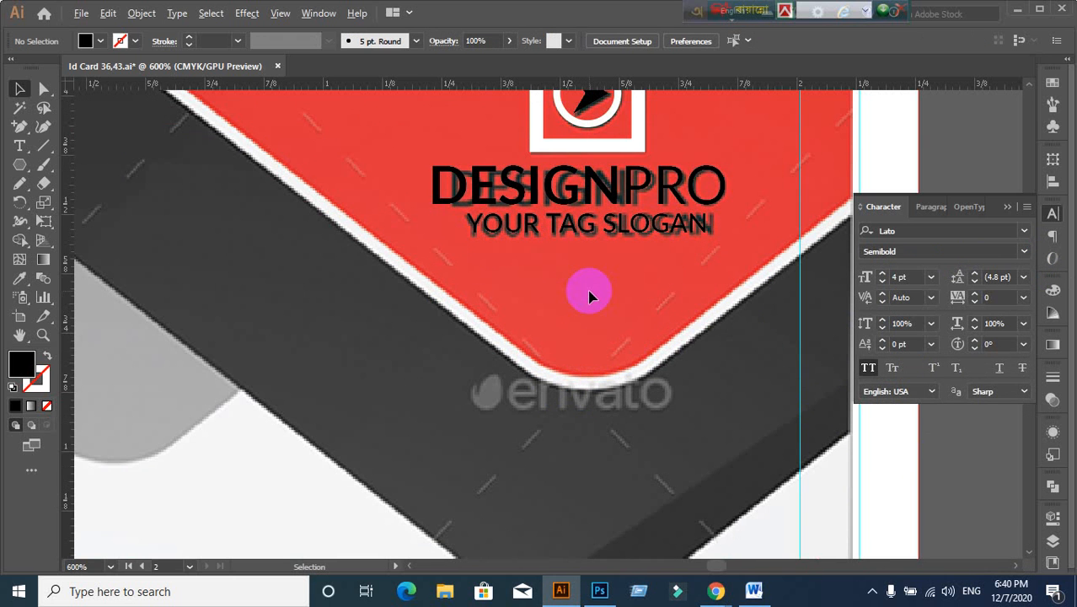
{"action": "scroll", "coordinate": [589, 295], "scroll_direction": "down", "scroll_amount": 1}
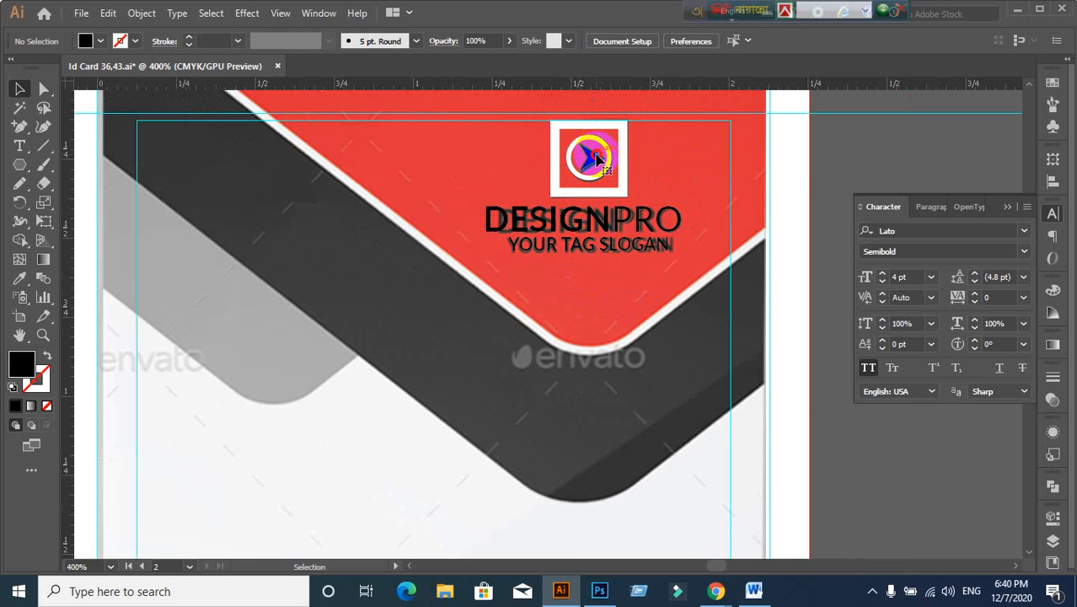
Step: Resize the black arrow and centre it vertically within the white ring
{"action": "scroll", "coordinate": [690, 185], "scroll_direction": "up", "scroll_amount": 1}
{"action": "scroll", "coordinate": [561, 244], "scroll_direction": "up", "scroll_amount": 2}
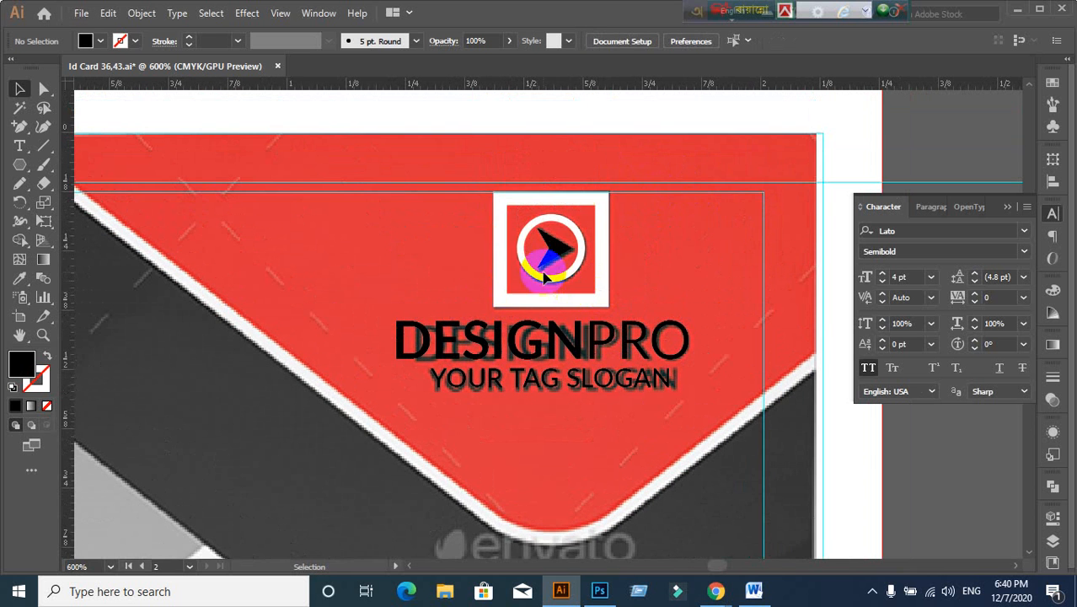
{"action": "left_click", "coordinate": [568, 268]}
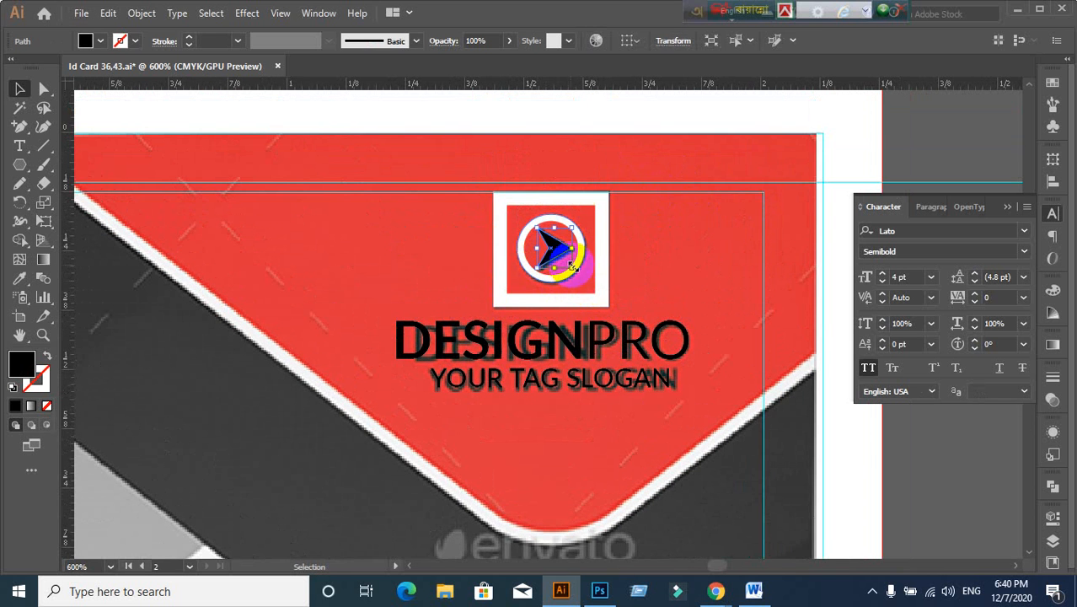
{"action": "left_click_drag", "start_coordinate": [573, 267], "coordinate": [561, 255]}
{"action": "left_click", "coordinate": [731, 277]}
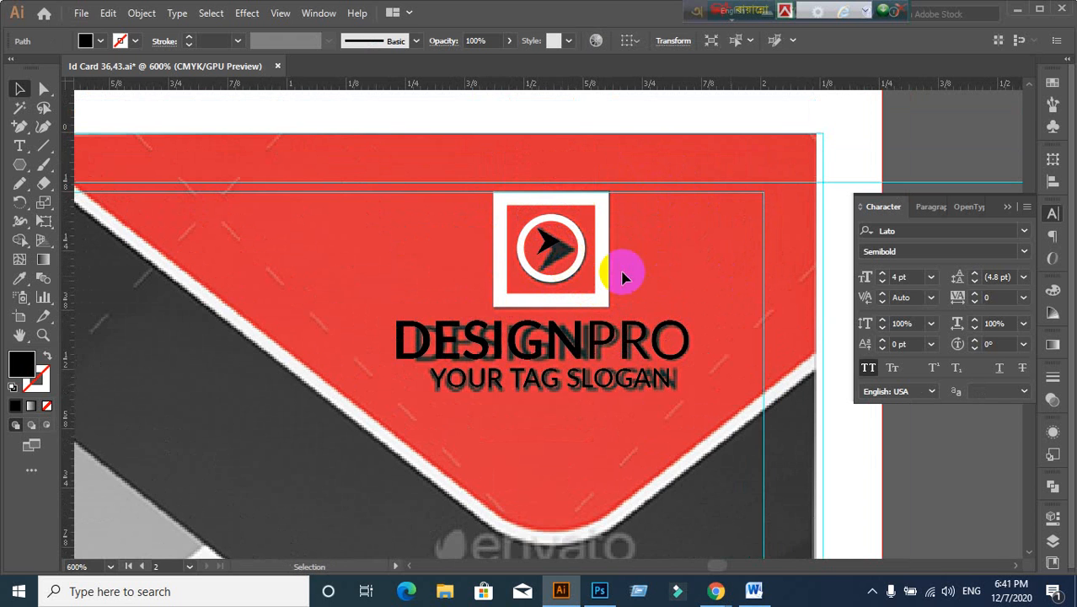
{"action": "scroll", "coordinate": [535, 268], "scroll_direction": "up", "scroll_amount": 2}
{"action": "left_click", "coordinate": [567, 231]}
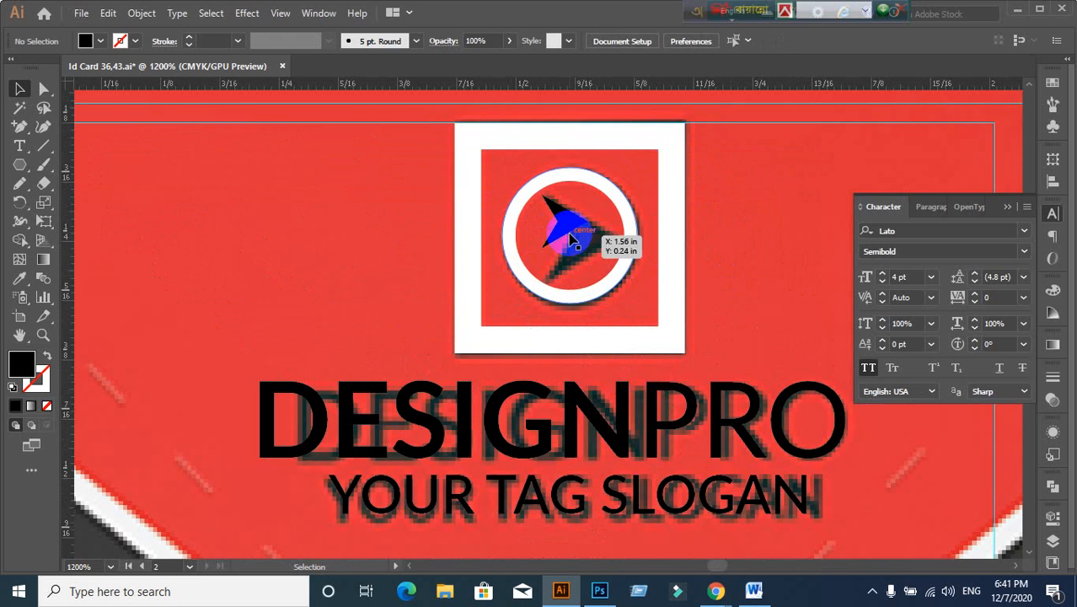
{"action": "left_click", "coordinate": [604, 297], "text": "shift"}
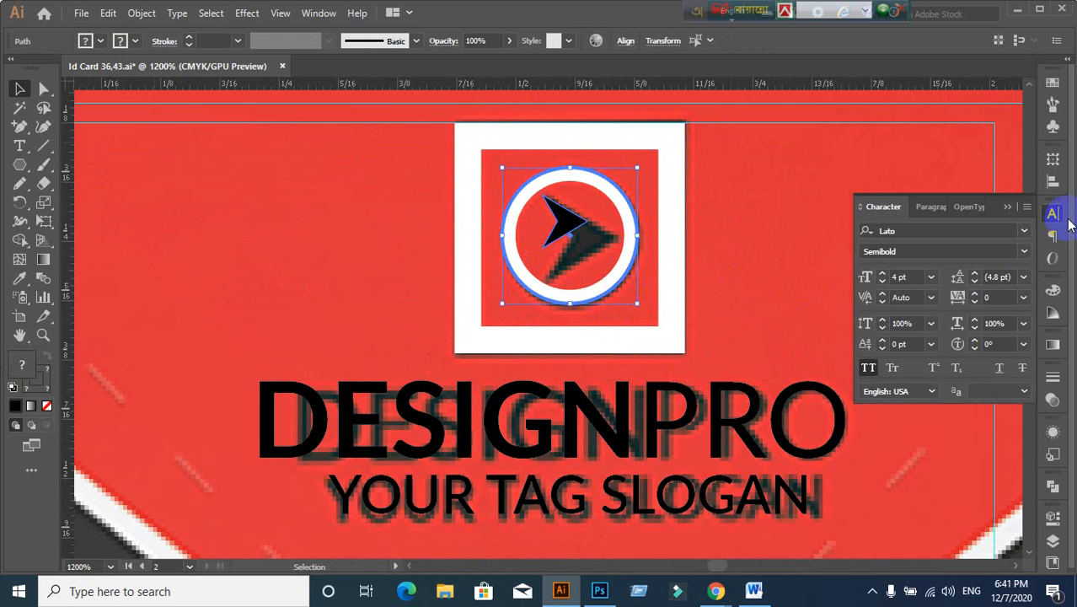
{"action": "left_click", "coordinate": [1051, 184]}
{"action": "left_click", "coordinate": [993, 194]}
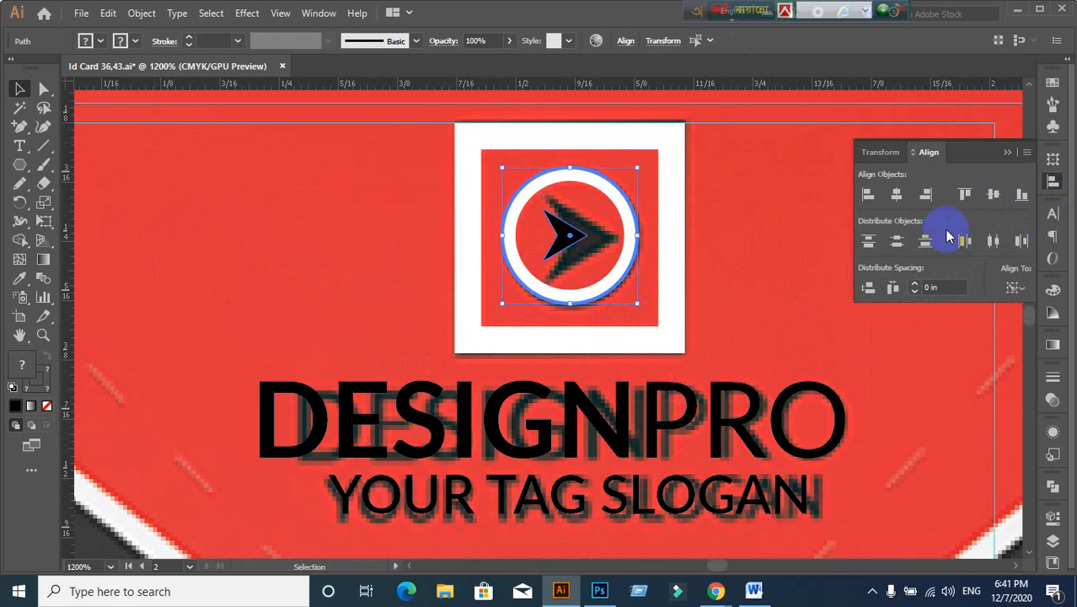
{"action": "left_click", "coordinate": [735, 244]}
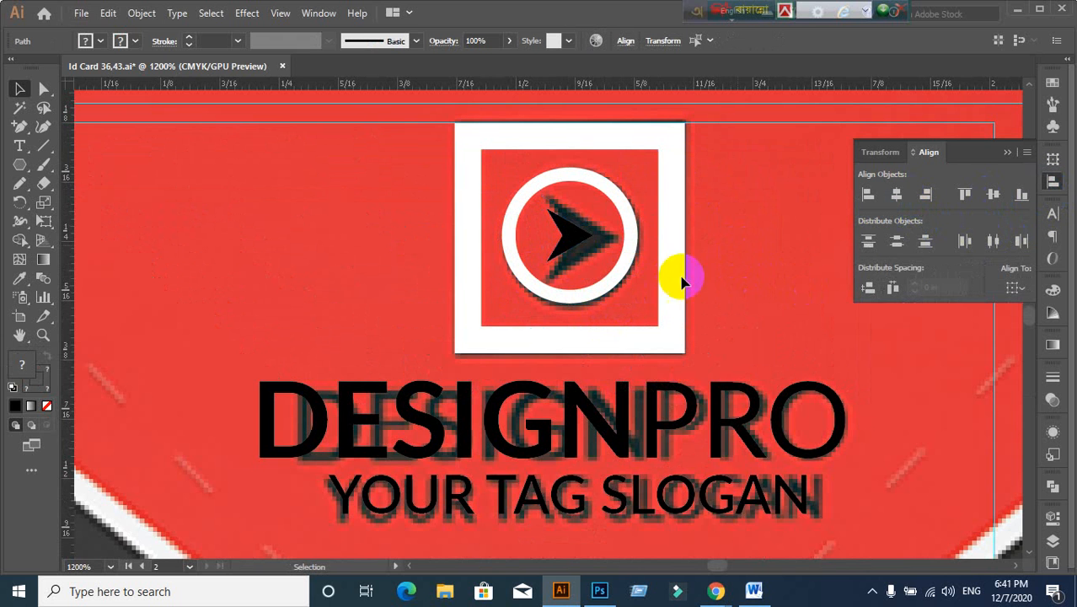
Step: Enlarge the black arrow inside the white ring
{"action": "left_click", "coordinate": [599, 254]}
{"action": "mouse_move", "coordinate": [595, 264]}
{"action": "left_mouse_down"}
{"action": "mouse_move", "coordinate": [680, 296]}
{"action": "mouse_move", "coordinate": [605, 277]}
{"action": "left_mouse_up"}
{"action": "left_click", "coordinate": [377, 232]}
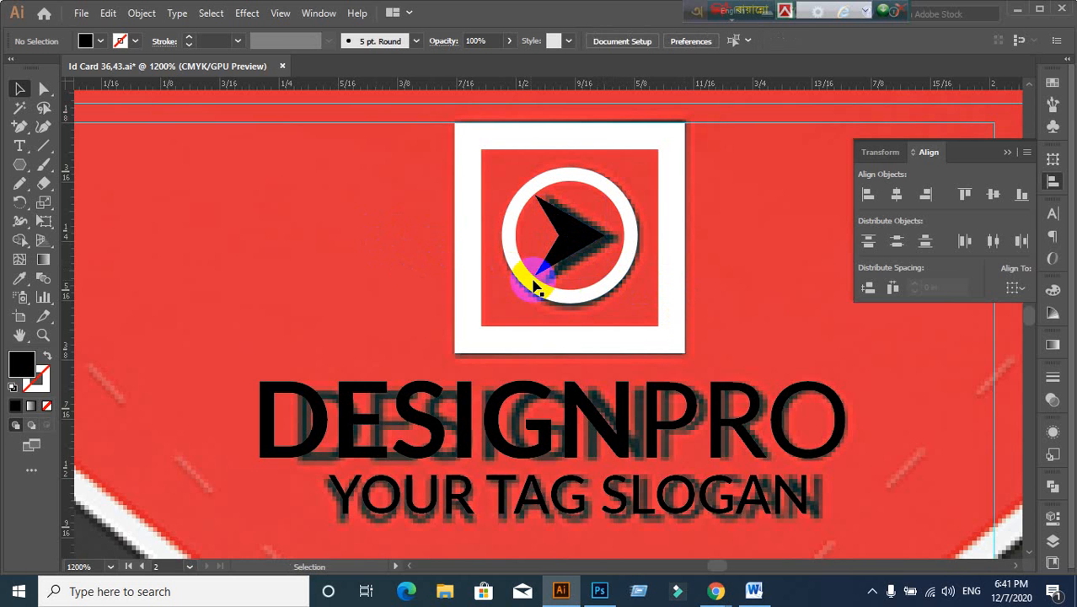
{"action": "left_click", "coordinate": [563, 253]}
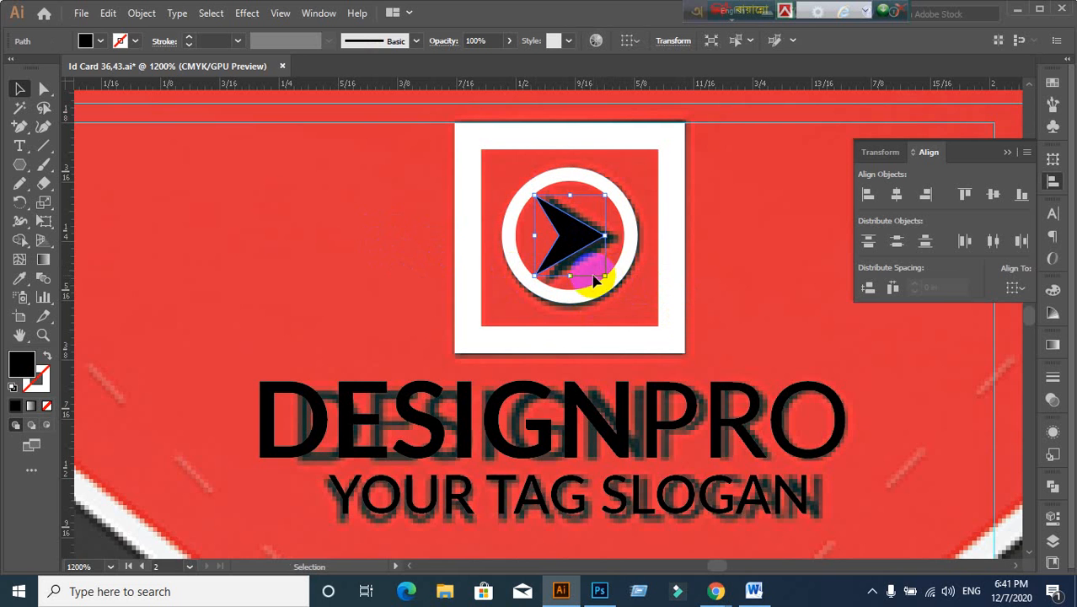
{"action": "left_click_drag", "start_coordinate": [602, 274], "coordinate": [606, 275]}
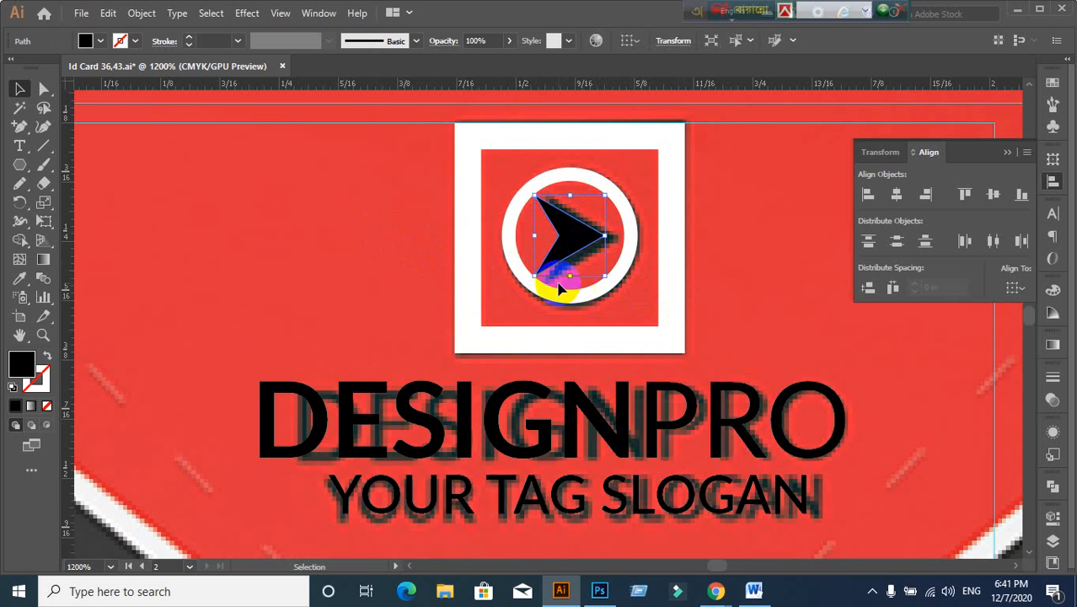
{"action": "left_click", "coordinate": [366, 278]}
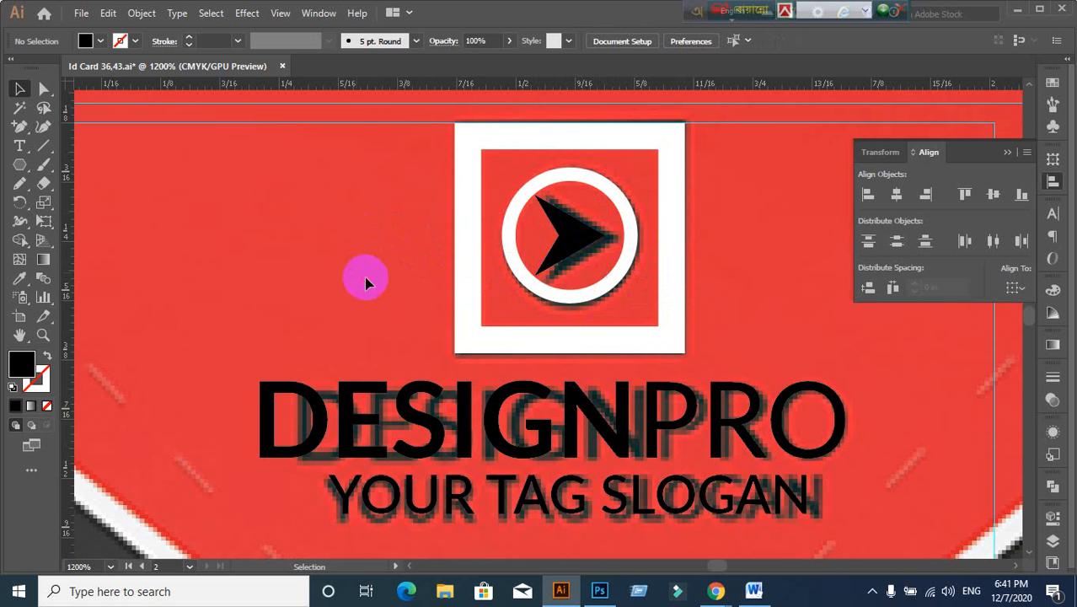
Step: Group the black arrow and the white ring with Ctrl+G
{"action": "left_click", "coordinate": [578, 252]}
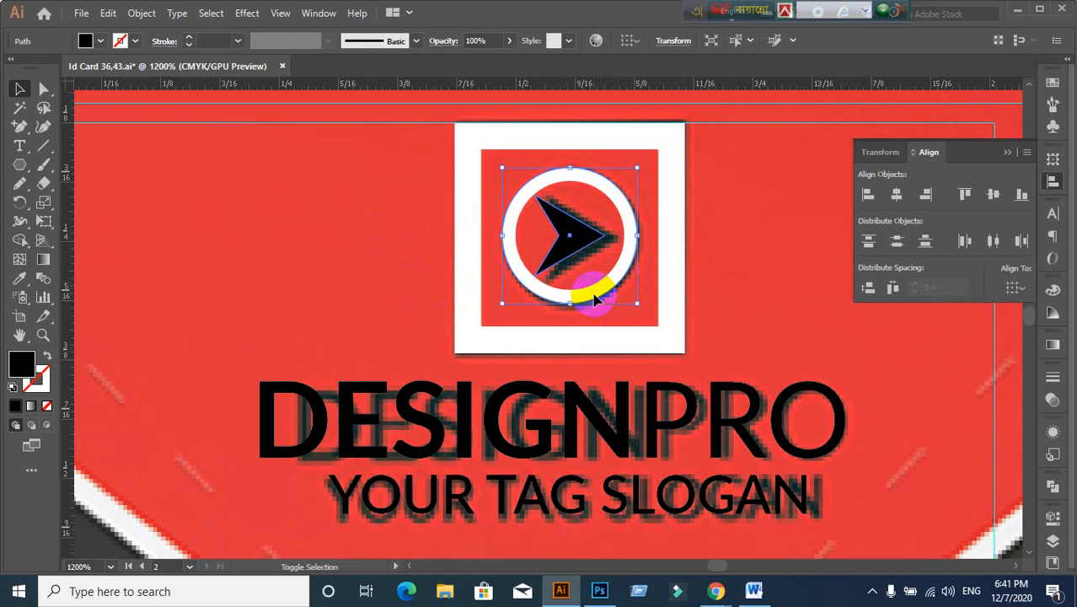
{"action": "left_click", "coordinate": [595, 299], "text": "shift"}
{"action": "key", "text": "ctrl+g"}
{"action": "left_click", "coordinate": [310, 250]}
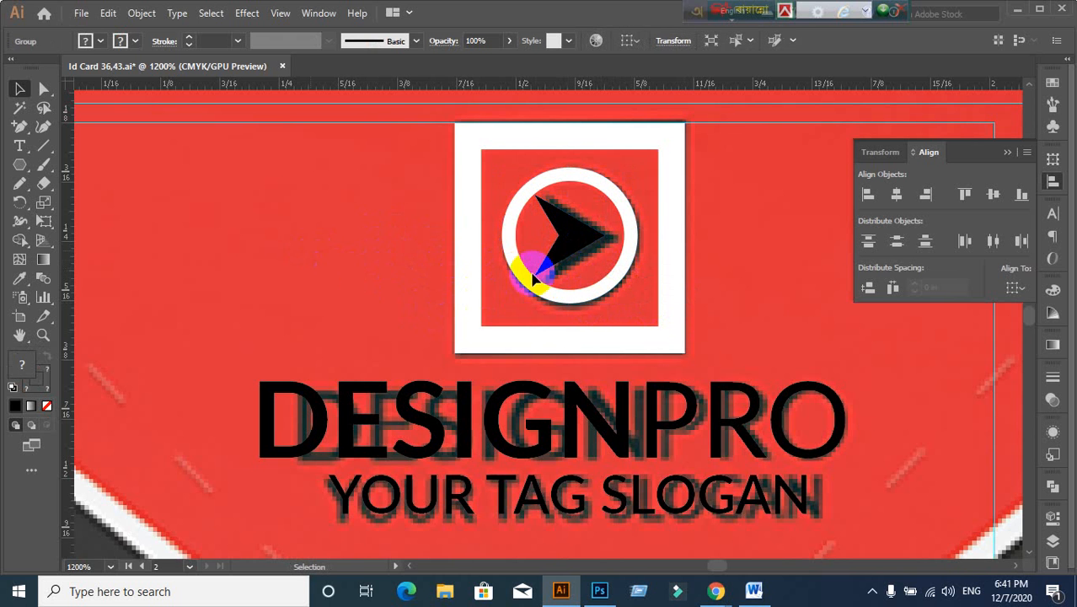
Step: Centre the arrow-and-ring group inside the white square frame
{"action": "left_click", "coordinate": [544, 257]}
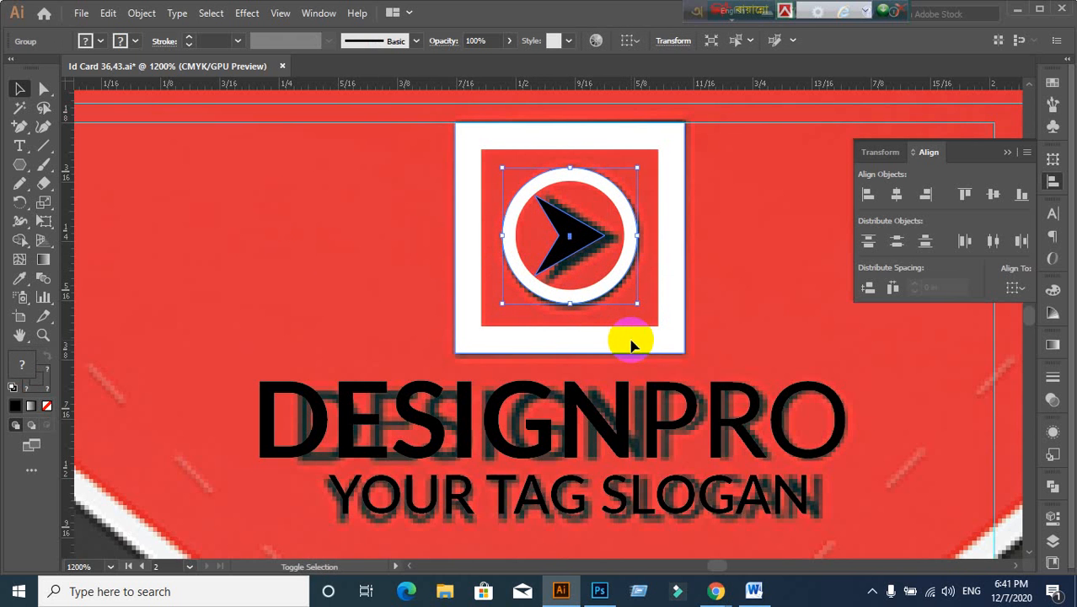
{"action": "left_click", "coordinate": [632, 342], "text": "shift"}
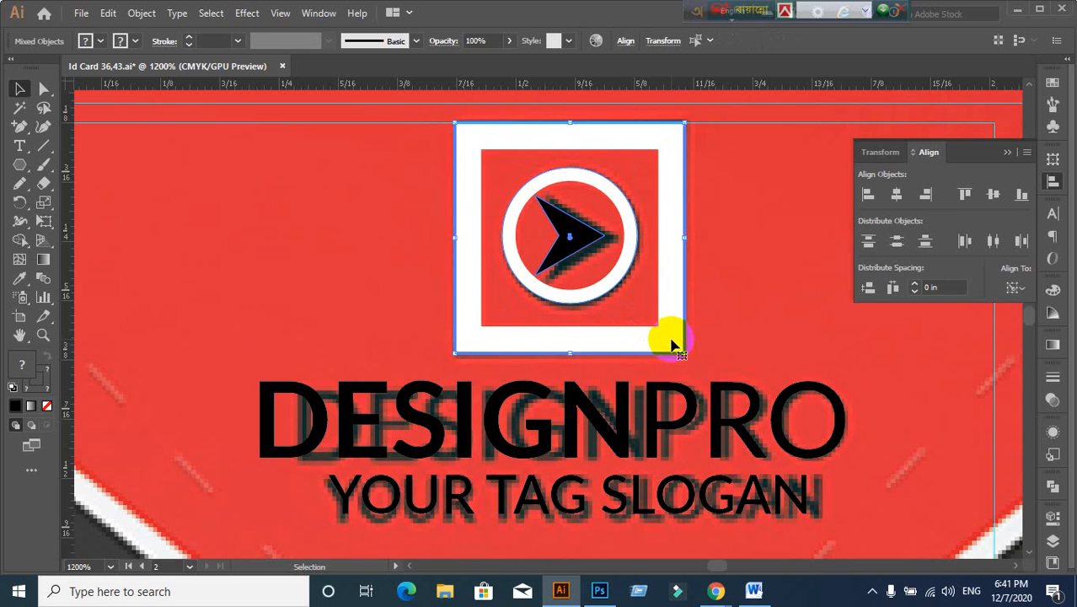
{"action": "left_click", "coordinate": [993, 194]}
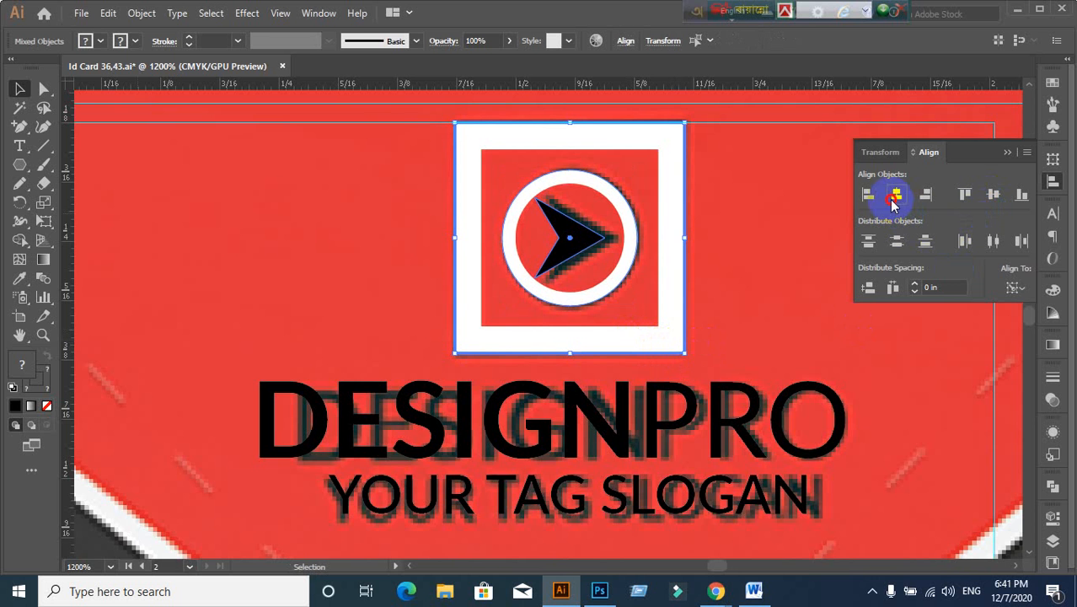
{"action": "left_click", "coordinate": [725, 270]}
{"action": "left_click", "coordinate": [580, 252]}
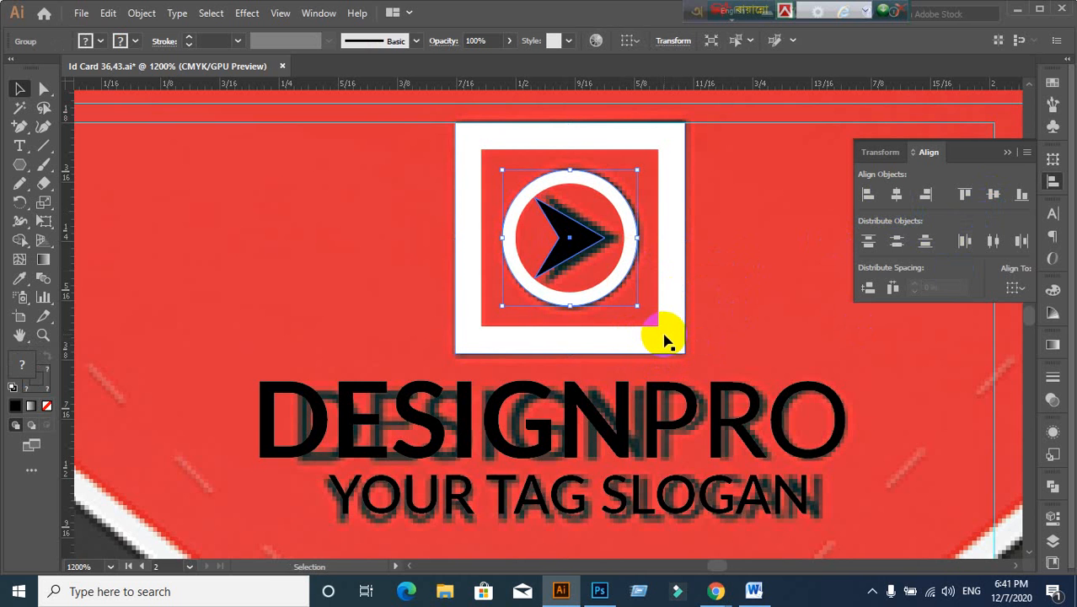
{"action": "left_click", "coordinate": [666, 337], "text": "shift"}
{"action": "left_click", "coordinate": [926, 241]}
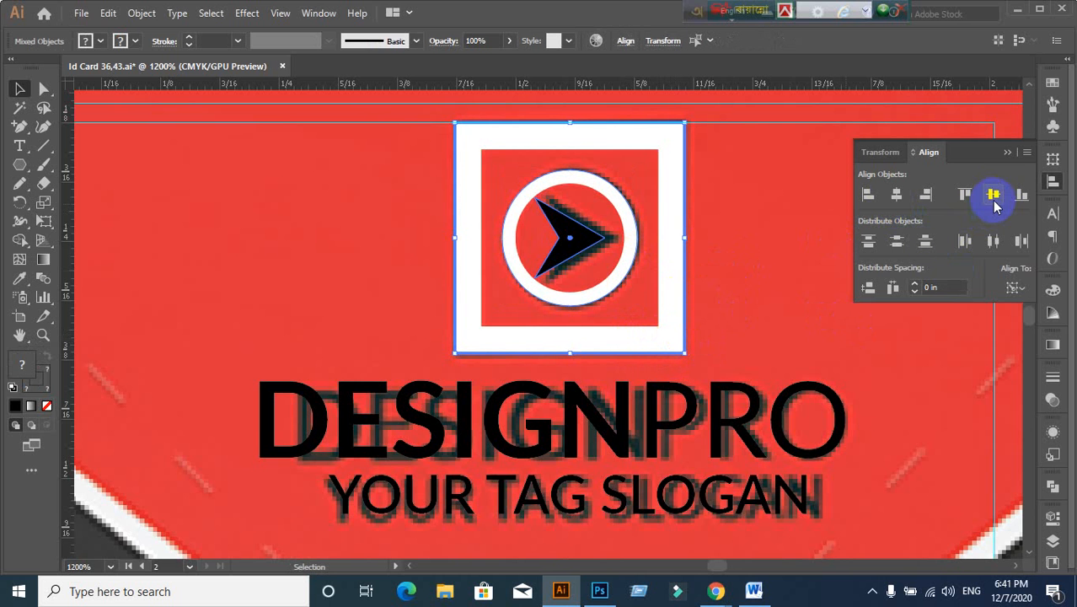
{"action": "left_click", "coordinate": [770, 296]}
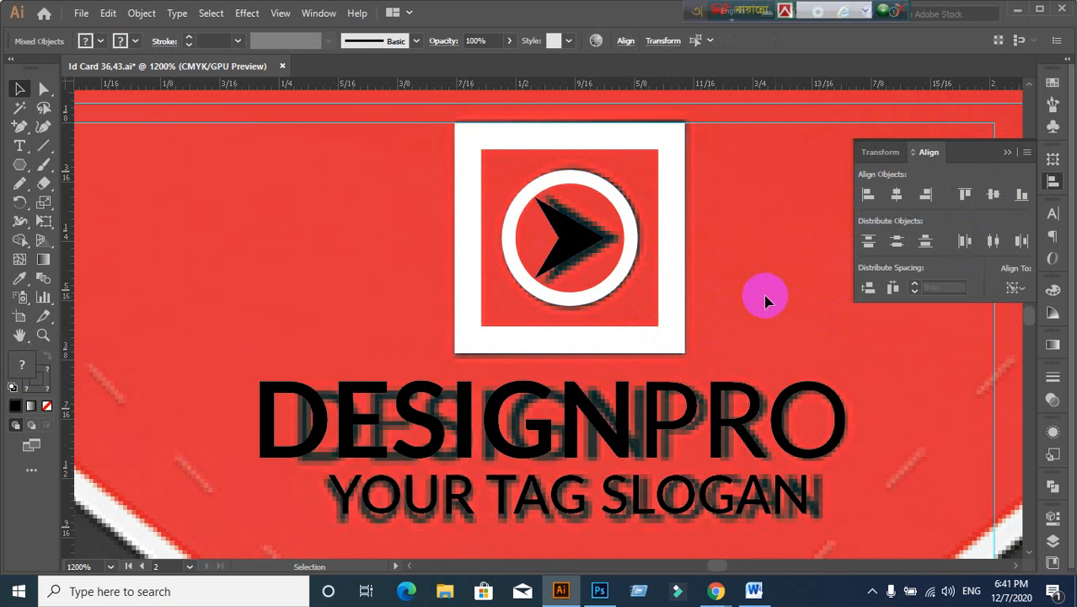
{"action": "scroll", "coordinate": [766, 301], "scroll_direction": "down", "scroll_amount": 1}
{"action": "scroll", "coordinate": [763, 295], "scroll_direction": "down", "scroll_amount": 3}
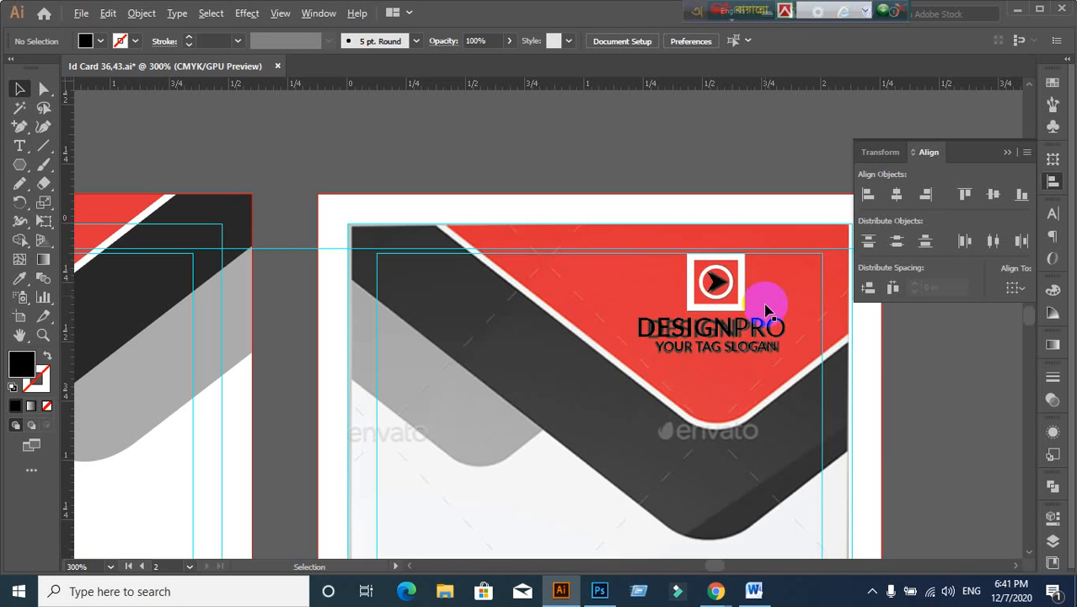
{"action": "scroll", "coordinate": [758, 278], "scroll_direction": "down", "scroll_amount": 3}
{"action": "scroll", "coordinate": [711, 291], "scroll_direction": "down", "scroll_amount": 1}
{"action": "left_click_drag", "start_coordinate": [664, 451], "coordinate": [628, 367]}
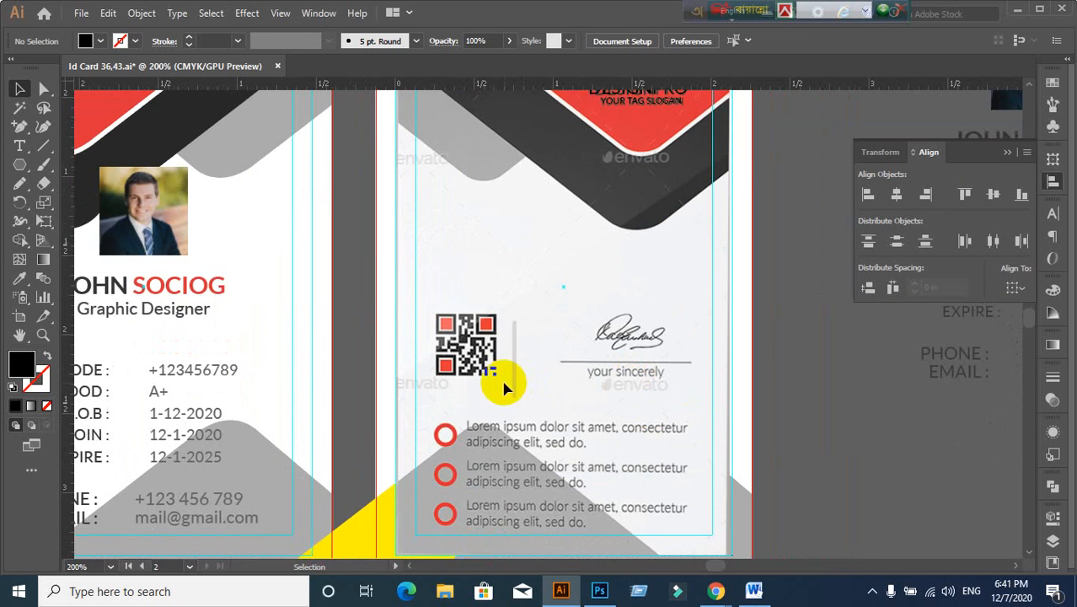
{"action": "scroll", "coordinate": [558, 398], "scroll_direction": "down", "scroll_amount": 1}
{"action": "left_click_drag", "start_coordinate": [652, 430], "coordinate": [555, 354]}
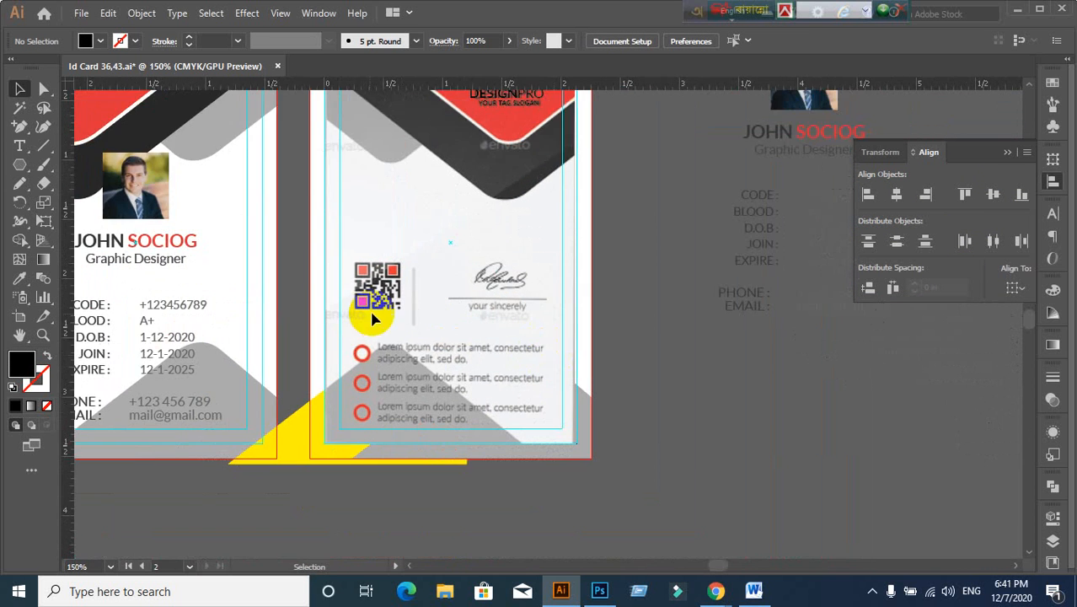
Step: Move the reference card image right and reveal the back card's hidden red and black top shapes
{"action": "scroll", "coordinate": [373, 312], "scroll_direction": "up", "scroll_amount": 2}
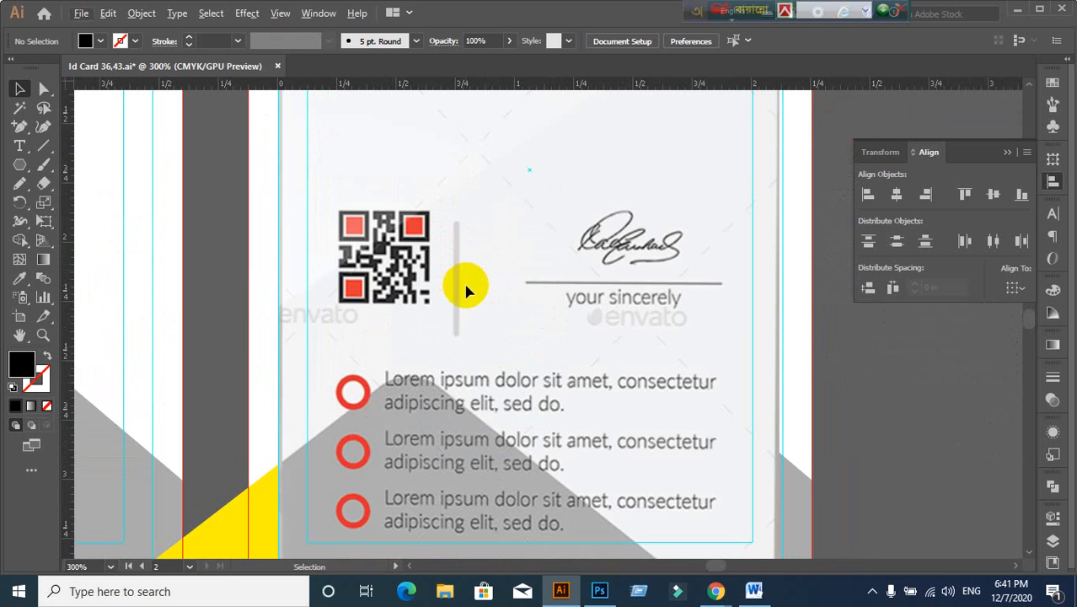
{"action": "scroll", "coordinate": [466, 285], "scroll_direction": "down", "scroll_amount": 2}
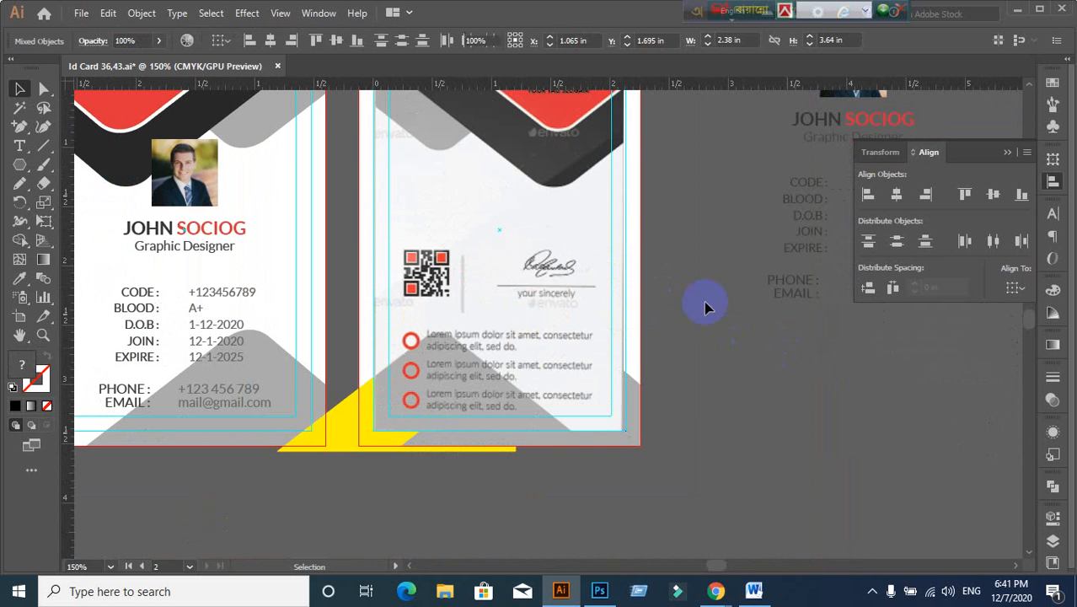
{"action": "left_click_drag", "start_coordinate": [585, 223], "coordinate": [944, 401]}
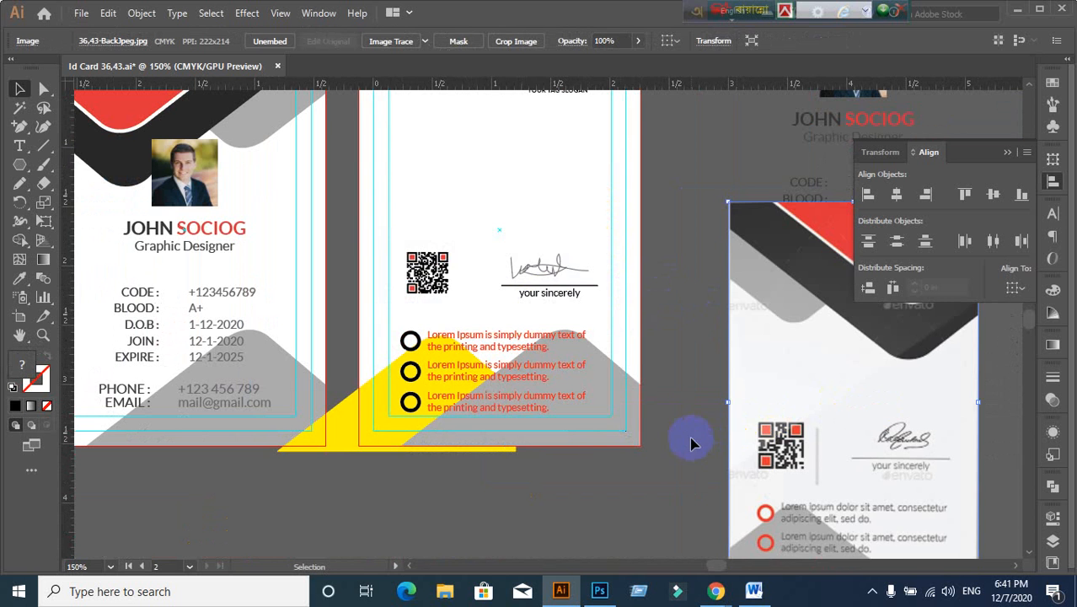
{"action": "scroll", "coordinate": [563, 402], "scroll_direction": "down", "scroll_amount": 3}
{"action": "scroll", "coordinate": [563, 403], "scroll_direction": "right", "scroll_amount": 2}
{"action": "scroll", "coordinate": [491, 424], "scroll_direction": "down", "scroll_amount": 1}
{"action": "left_click", "coordinate": [403, 187]}
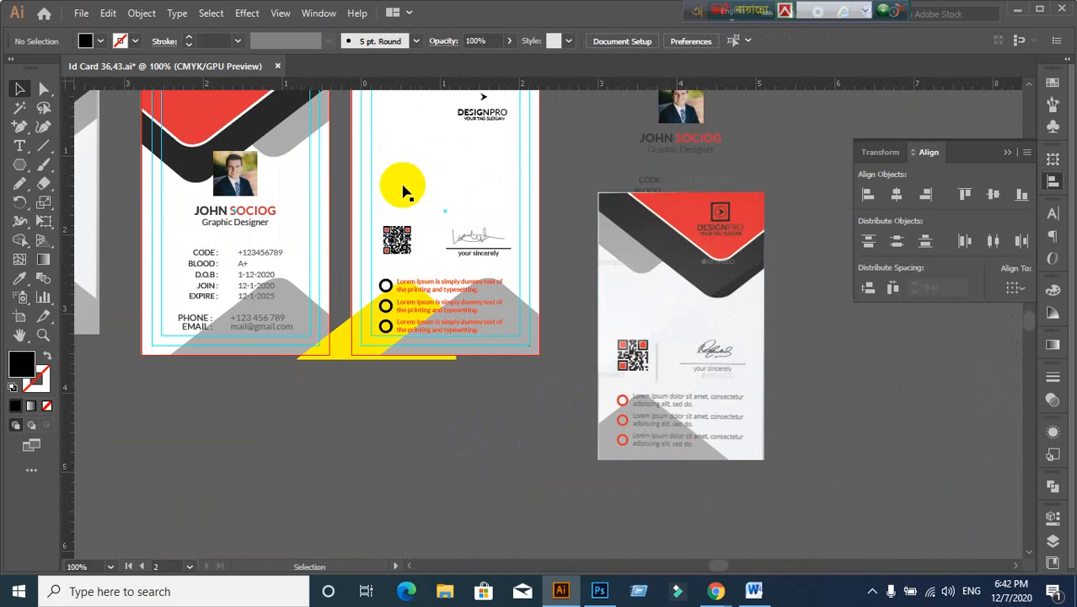
{"action": "scroll", "coordinate": [433, 240], "scroll_direction": "up", "scroll_amount": 1}
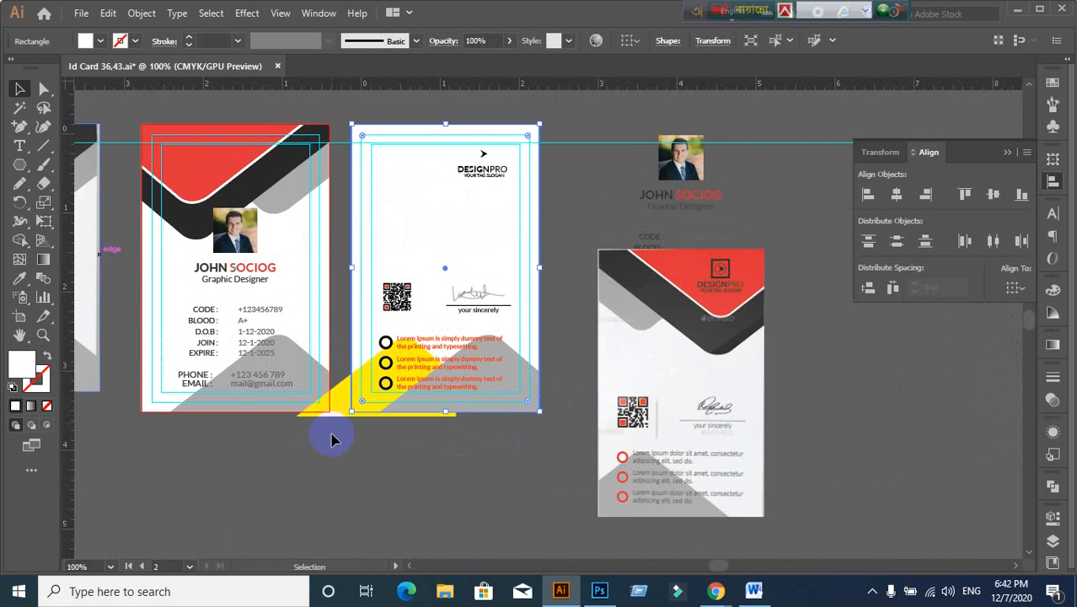
{"action": "left_click", "coordinate": [340, 465]}
{"action": "key", "text": "ctrl+alt+3"}
{"action": "left_click", "coordinate": [340, 472]}
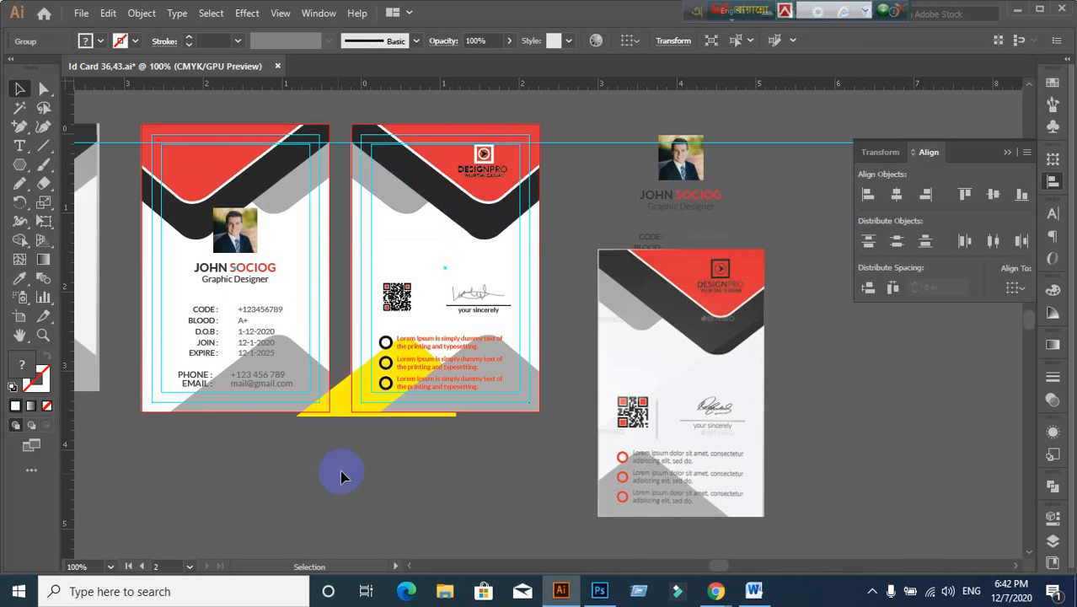
Step: Fill the back and front card backgrounds with the reference card's light grey
{"action": "left_click", "coordinate": [392, 270]}
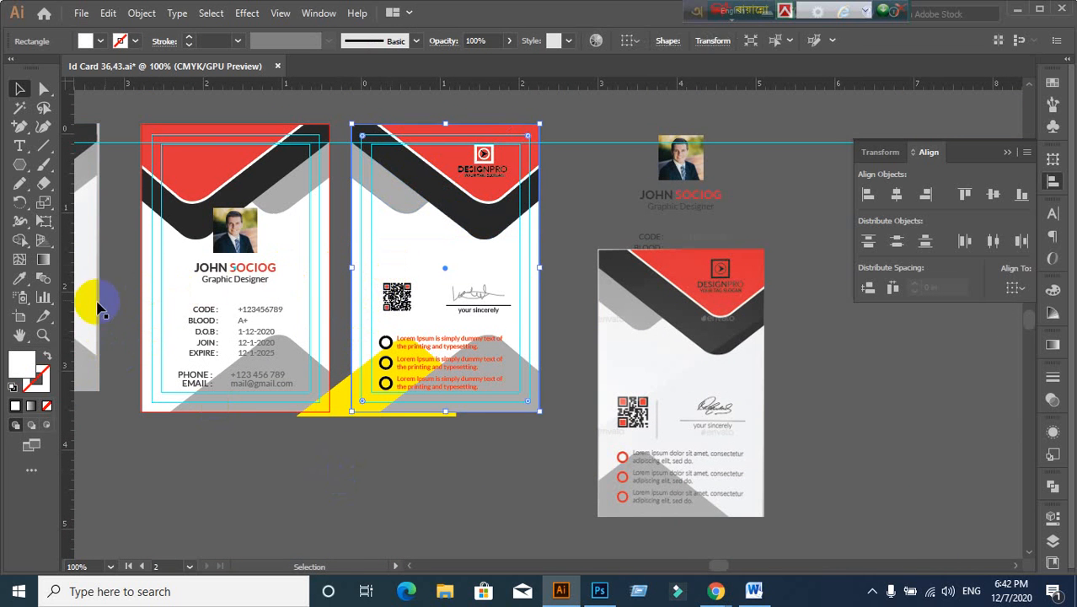
{"action": "left_click", "coordinate": [20, 278]}
{"action": "left_click", "coordinate": [466, 298]}
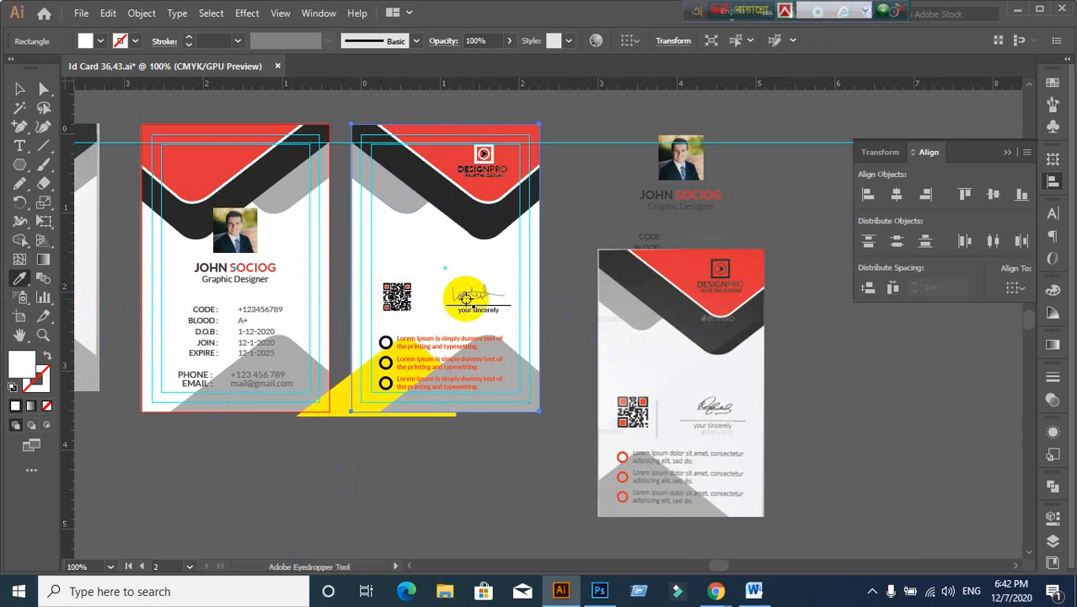
{"action": "left_click", "coordinate": [678, 366]}
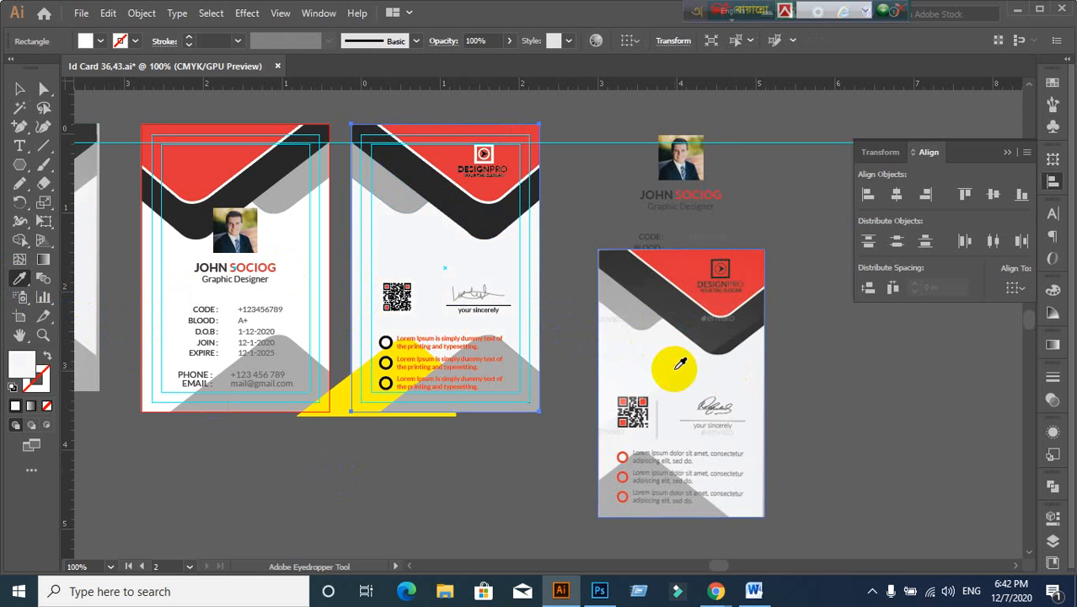
{"action": "left_click", "coordinate": [156, 245]}
{"action": "left_click", "coordinate": [21, 95]}
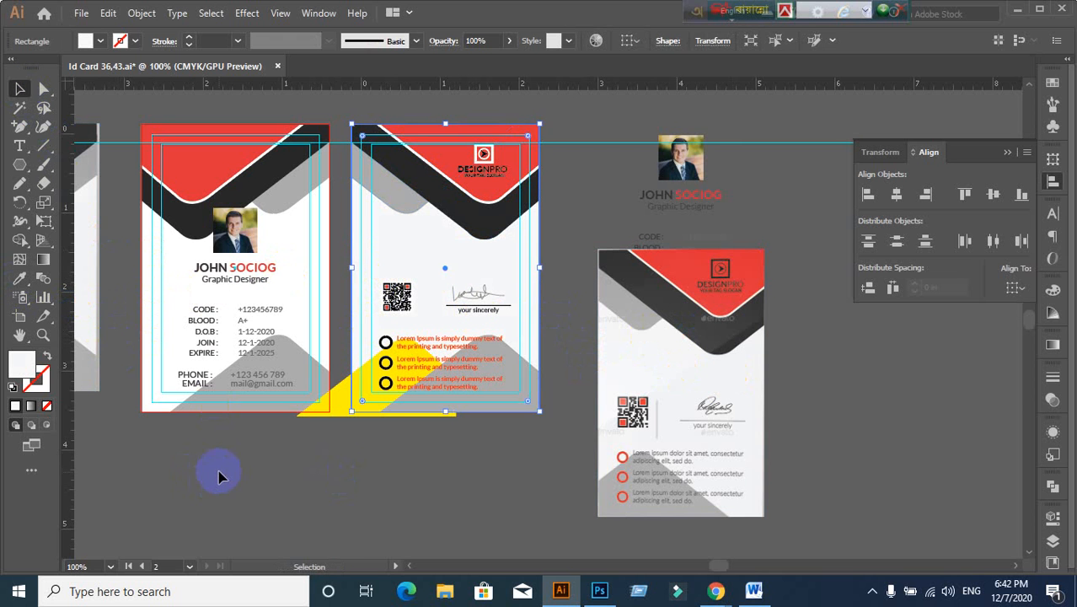
{"action": "left_click", "coordinate": [257, 285]}
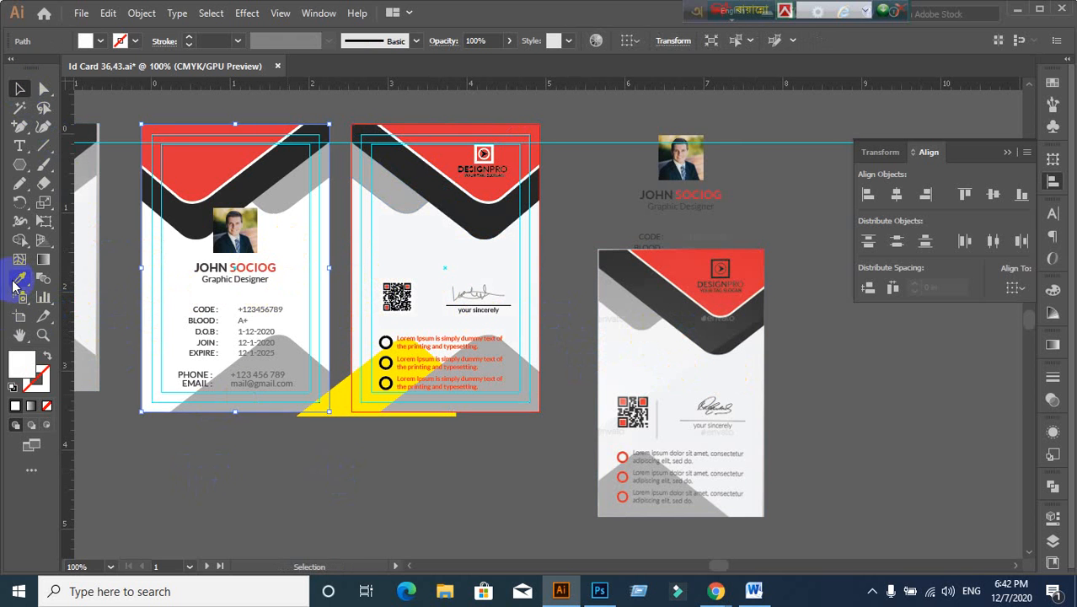
{"action": "left_click", "coordinate": [377, 233]}
{"action": "left_click", "coordinate": [23, 89]}
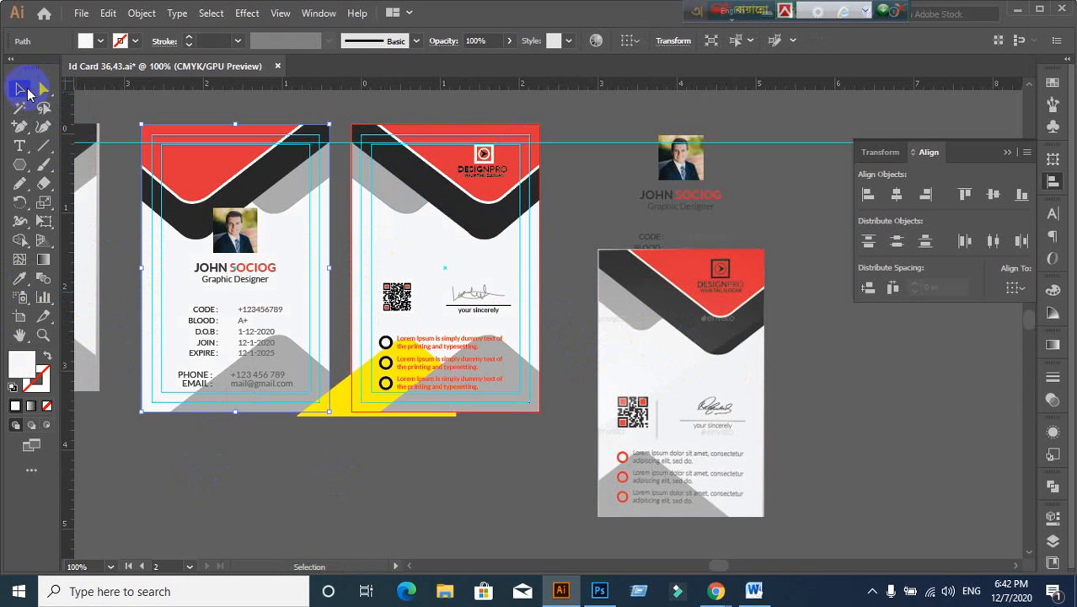
{"action": "left_click", "coordinate": [424, 452]}
Step: Use Shape Builder to delete the yellow pieces spilling outside the card back
{"action": "scroll", "coordinate": [477, 375], "scroll_direction": "up", "scroll_amount": 1}
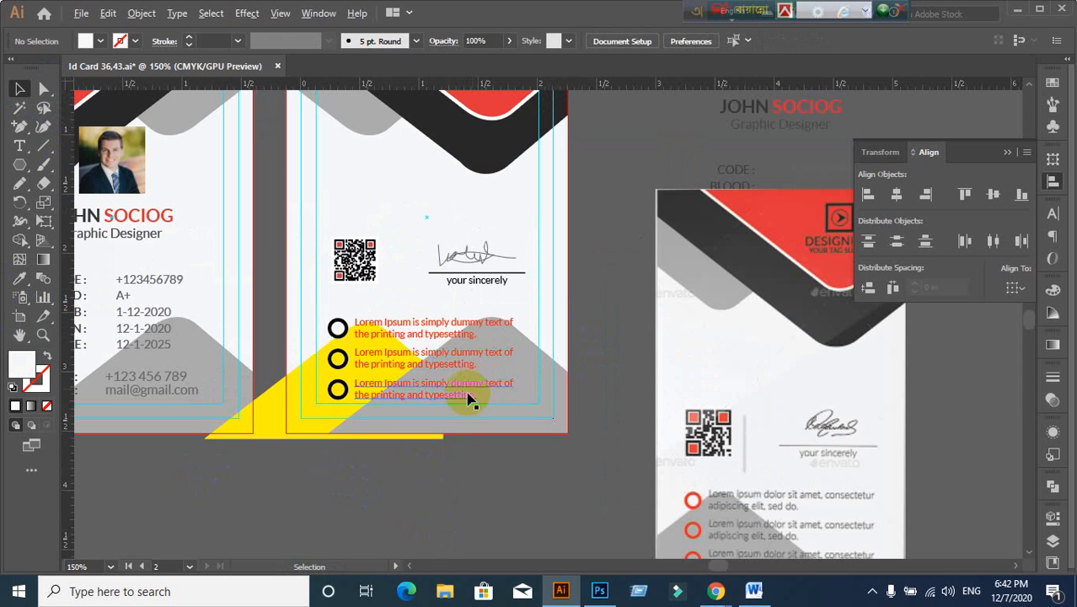
{"action": "left_click_drag", "start_coordinate": [390, 478], "coordinate": [424, 450]}
{"action": "left_click_drag", "start_coordinate": [302, 466], "coordinate": [496, 270]}
{"action": "left_click", "coordinate": [20, 241]}
{"action": "scroll", "coordinate": [384, 456], "scroll_direction": "up", "scroll_amount": 2}
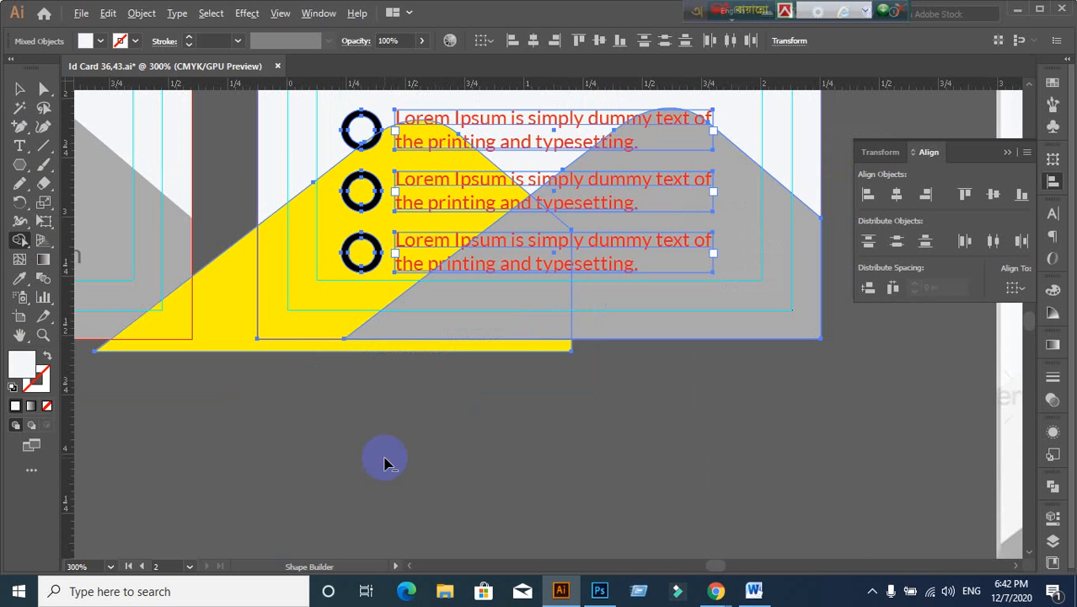
{"action": "left_click", "coordinate": [225, 305], "text": "alt"}
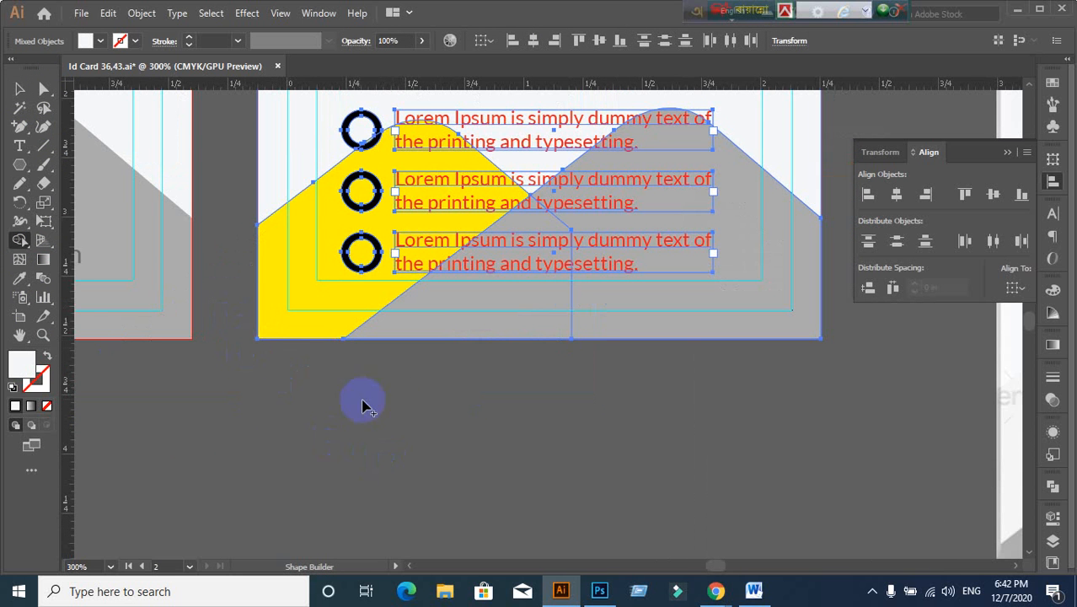
{"action": "scroll", "coordinate": [497, 400], "scroll_direction": "down", "scroll_amount": 1}
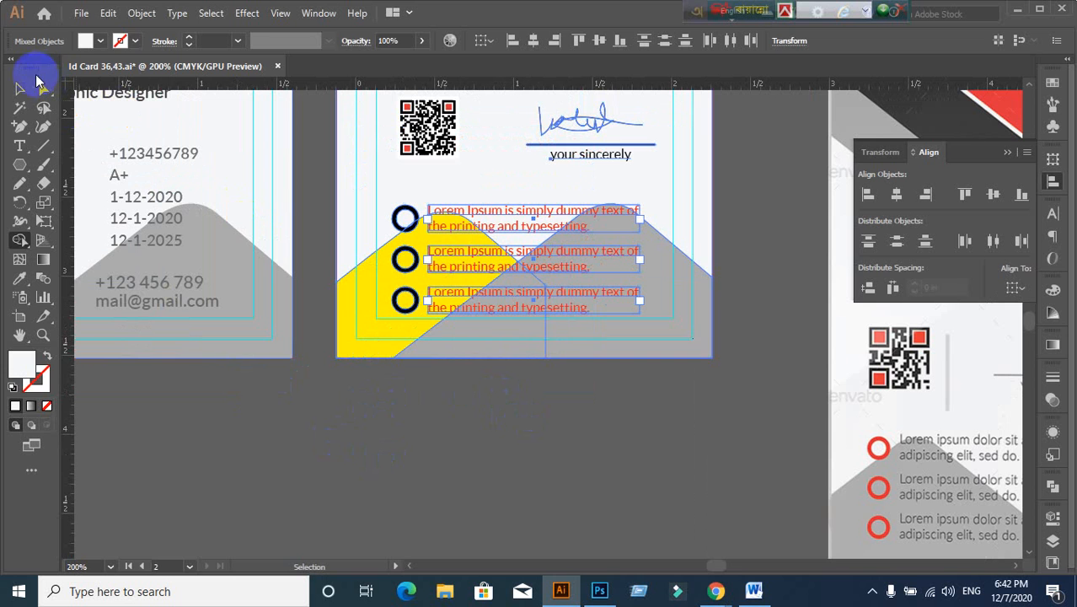
{"action": "left_click", "coordinate": [22, 88]}
{"action": "left_click", "coordinate": [590, 474]}
Step: Admit the waiting participant in the Chrome Meet window, then go back to Illustrator
{"action": "mouse_move", "coordinate": [719, 586]}
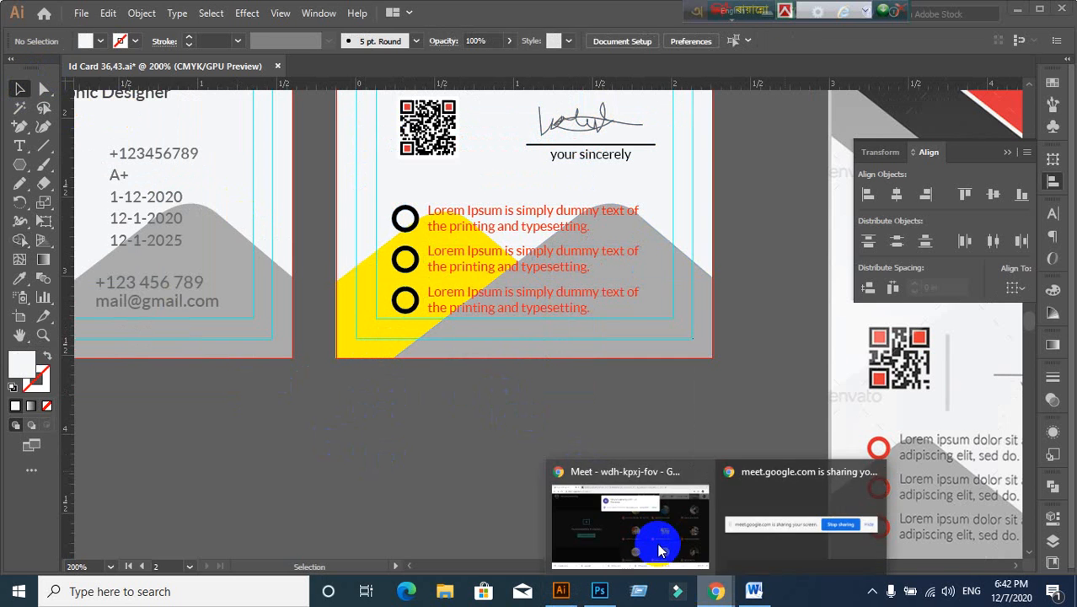
{"action": "left_click", "coordinate": [647, 548]}
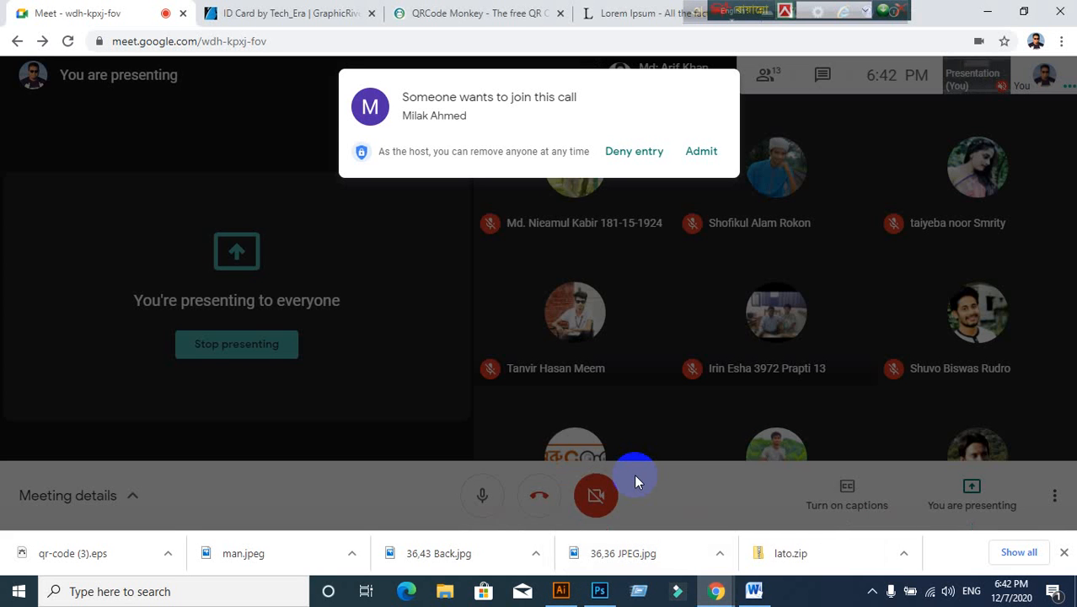
{"action": "left_click", "coordinate": [711, 160]}
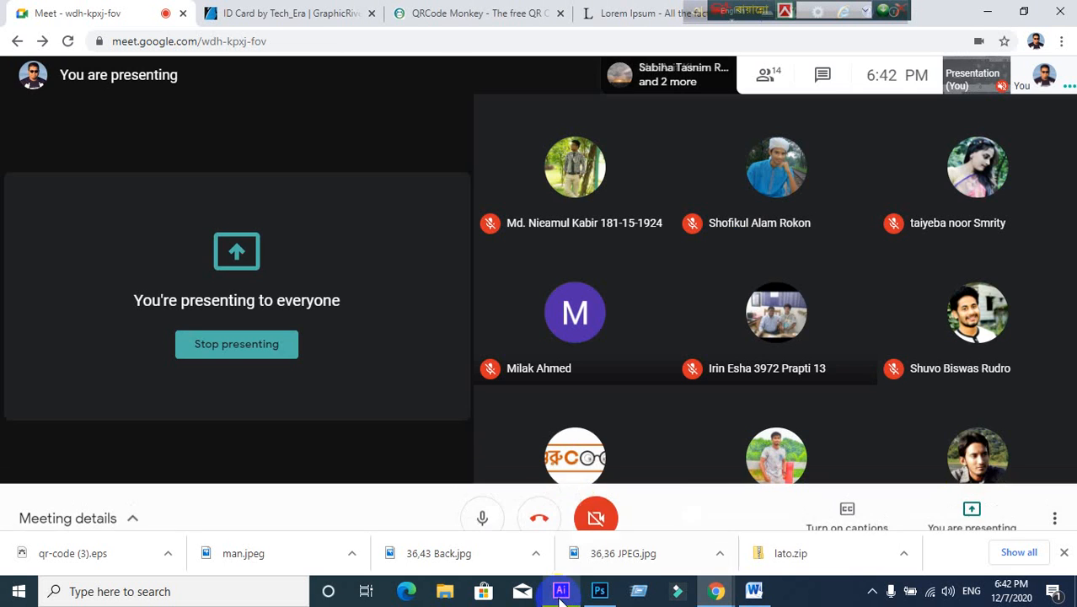
{"action": "left_click", "coordinate": [561, 591]}
{"action": "scroll", "coordinate": [607, 404], "scroll_direction": "down", "scroll_amount": 2}
Step: Zoom out over the ID cards and drag the yellow corner shape off the card back
{"action": "scroll", "coordinate": [660, 327], "scroll_direction": "up", "scroll_amount": 1}
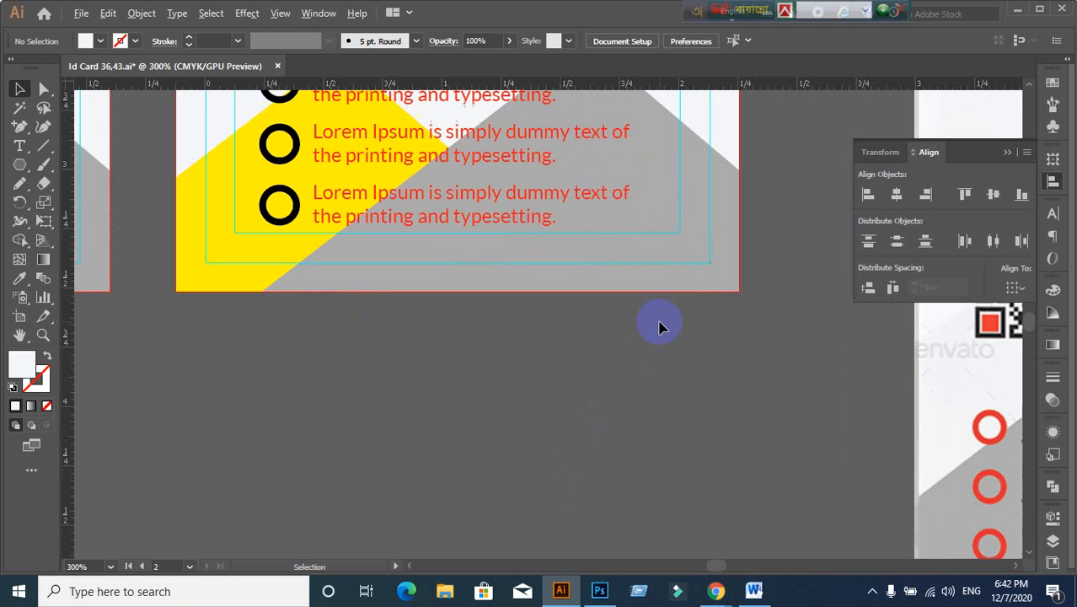
{"action": "left_click_drag", "start_coordinate": [631, 313], "coordinate": [635, 377]}
{"action": "scroll", "coordinate": [621, 325], "scroll_direction": "down", "scroll_amount": 2}
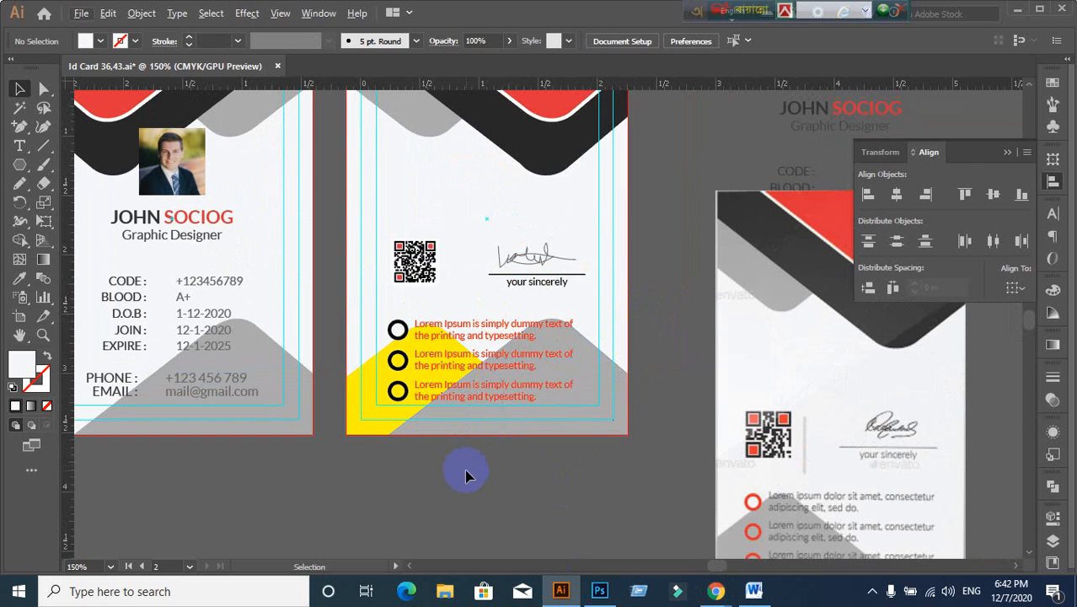
{"action": "scroll", "coordinate": [469, 477], "scroll_direction": "up", "scroll_amount": 1}
{"action": "scroll", "coordinate": [469, 477], "scroll_direction": "down", "scroll_amount": 1}
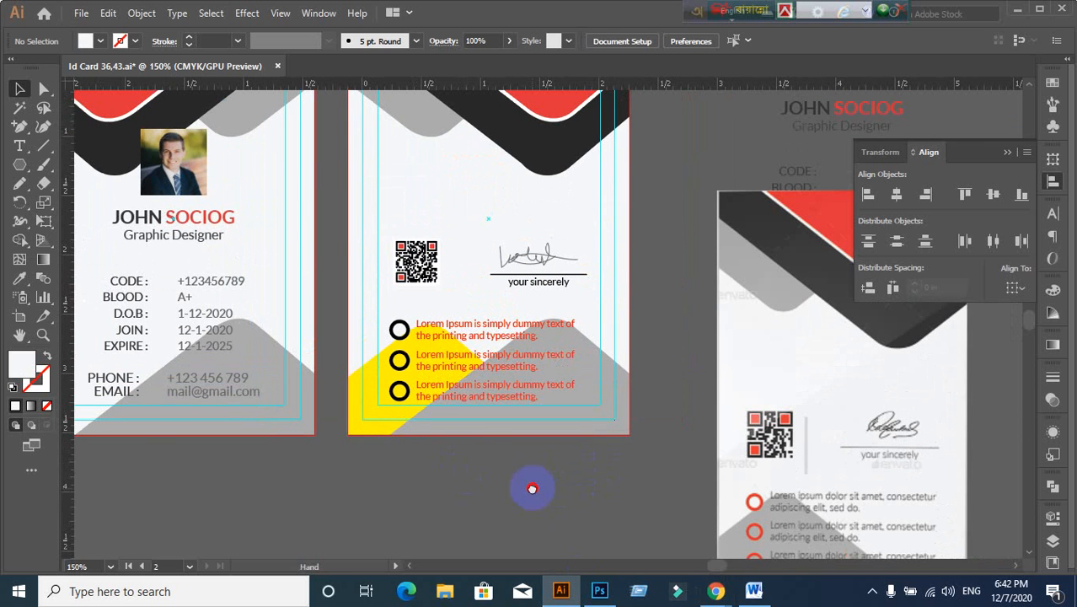
{"action": "left_click_drag", "start_coordinate": [532, 489], "coordinate": [504, 445]}
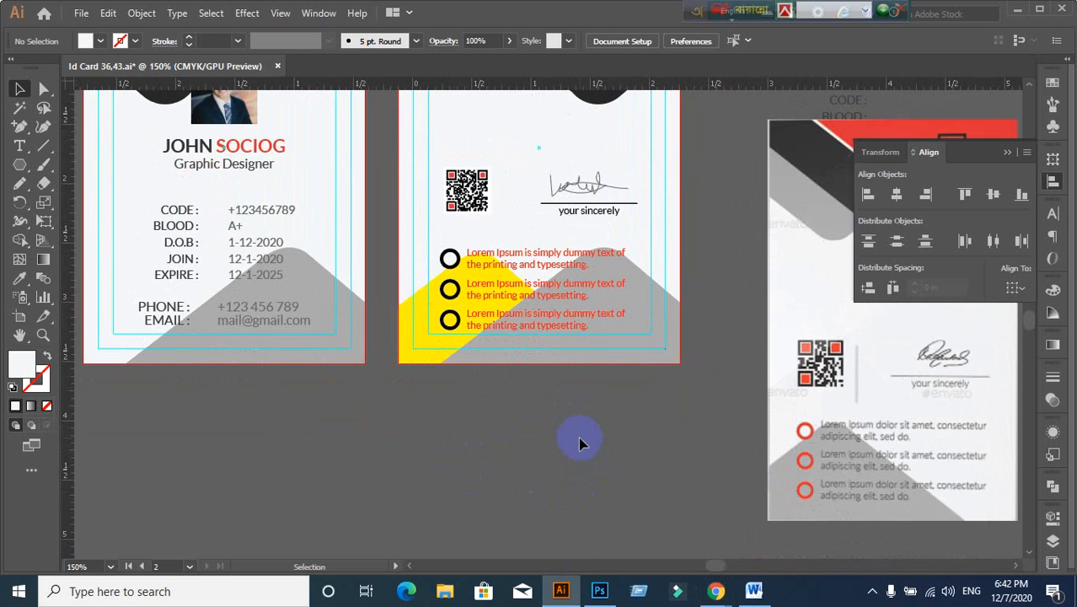
{"action": "scroll", "coordinate": [580, 440], "scroll_direction": "down", "scroll_amount": 1}
{"action": "scroll", "coordinate": [590, 455], "scroll_direction": "down", "scroll_amount": 1}
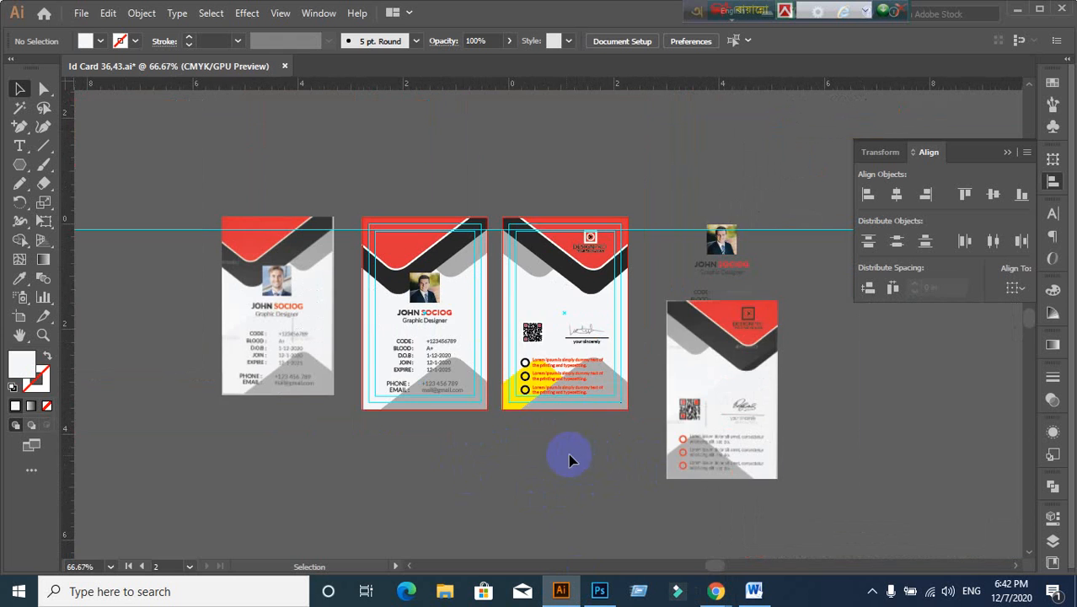
{"action": "scroll", "coordinate": [549, 457], "scroll_direction": "up", "scroll_amount": 1}
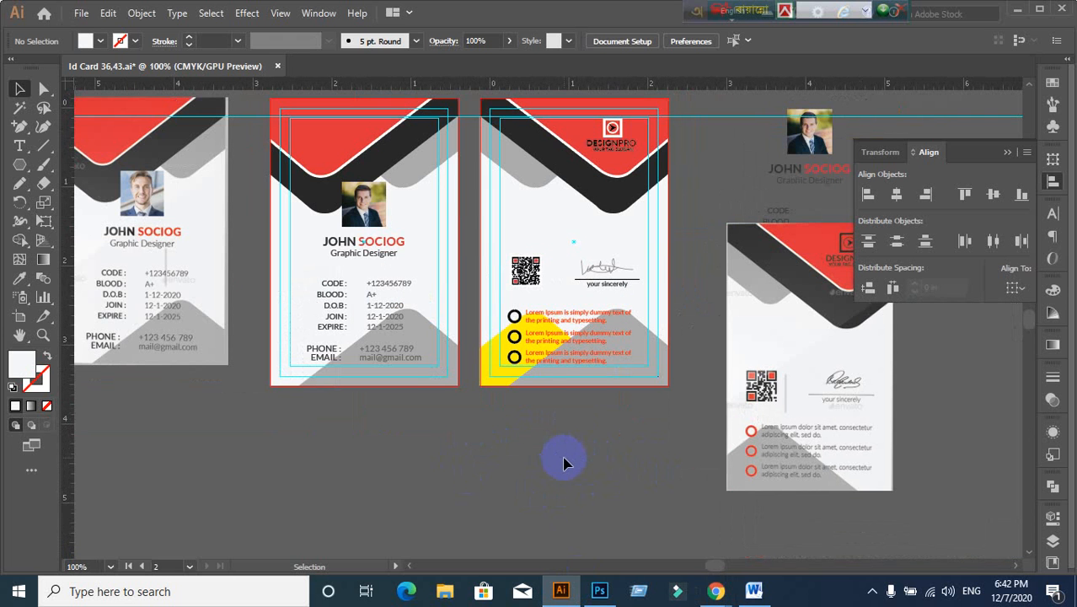
{"action": "scroll", "coordinate": [564, 463], "scroll_direction": "down", "scroll_amount": 1}
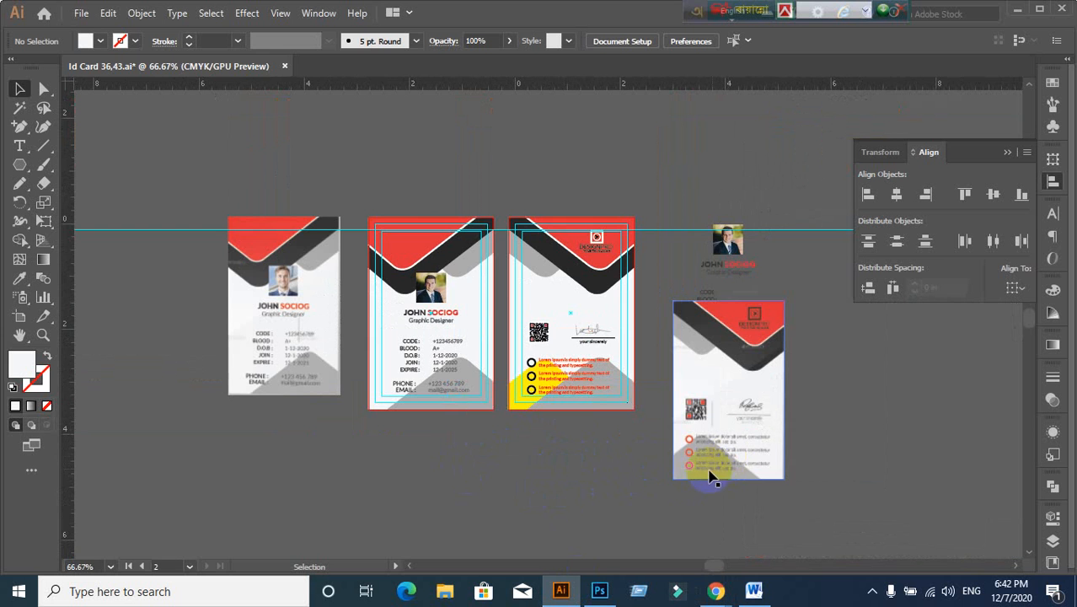
{"action": "scroll", "coordinate": [605, 457], "scroll_direction": "up", "scroll_amount": 1}
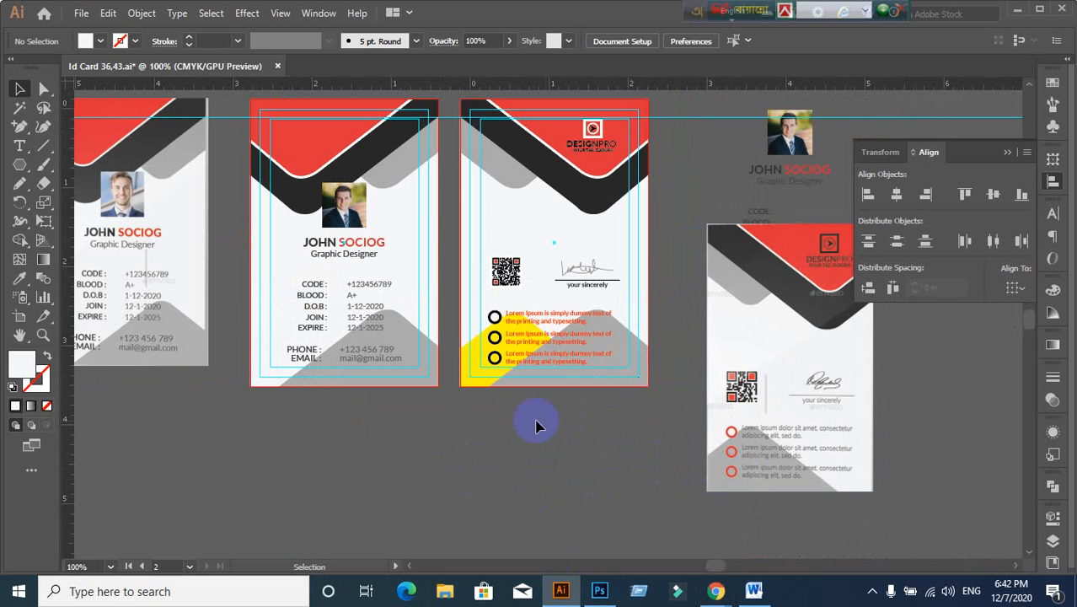
{"action": "left_click_drag", "start_coordinate": [475, 393], "coordinate": [493, 481]}
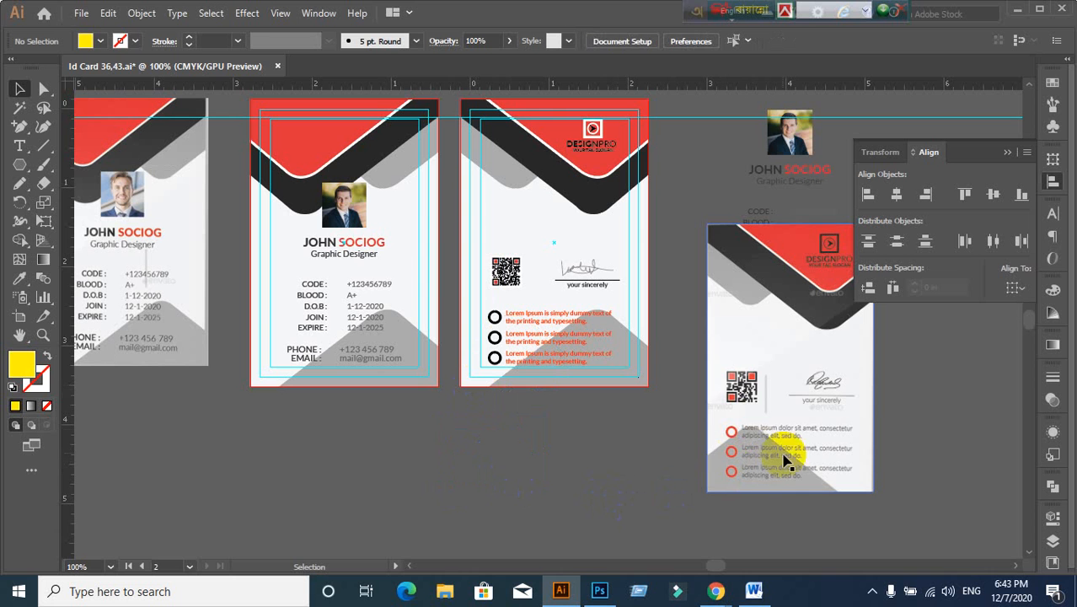
Step: Reflect the grey bottom shape across the vertical axis
{"action": "left_click", "coordinate": [635, 387]}
{"action": "left_click_drag", "start_coordinate": [634, 386], "coordinate": [608, 384]}
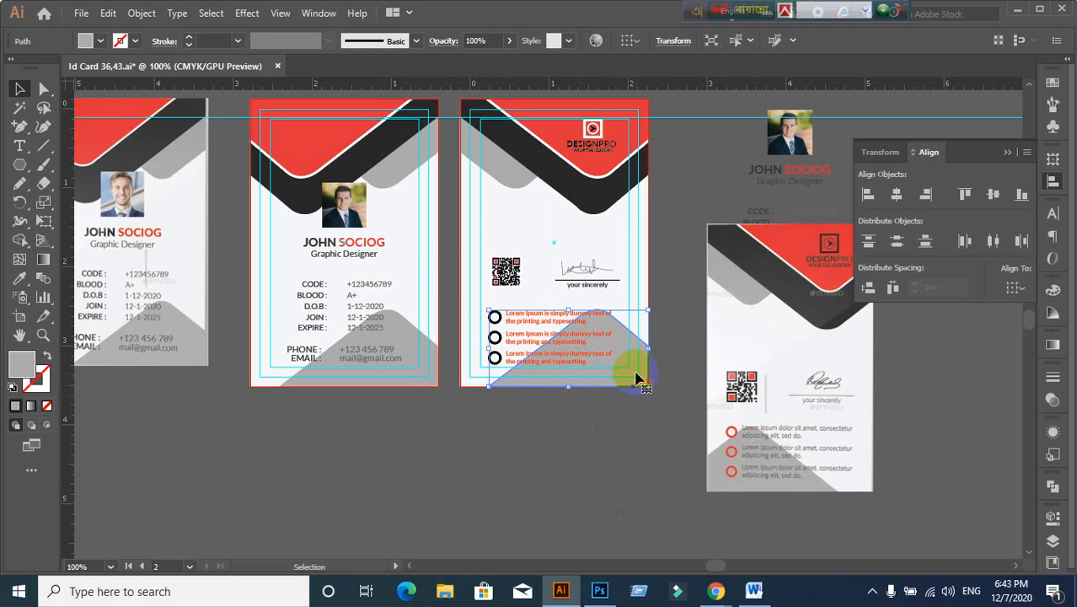
{"action": "right_click", "coordinate": [637, 379]}
{"action": "mouse_move", "coordinate": [699, 278]}
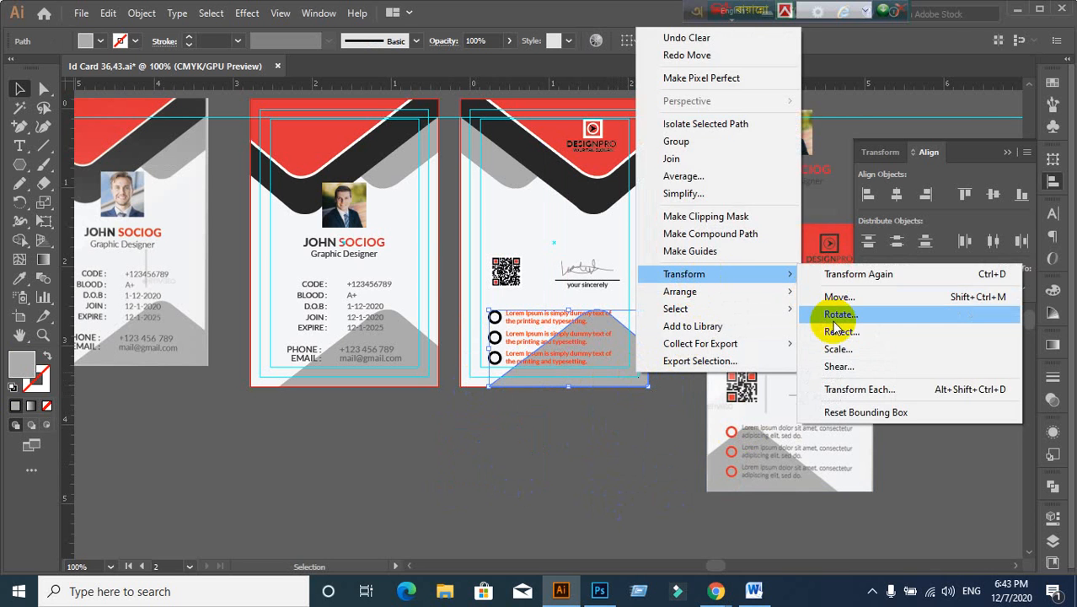
{"action": "left_click", "coordinate": [839, 331]}
{"action": "left_click", "coordinate": [936, 357]}
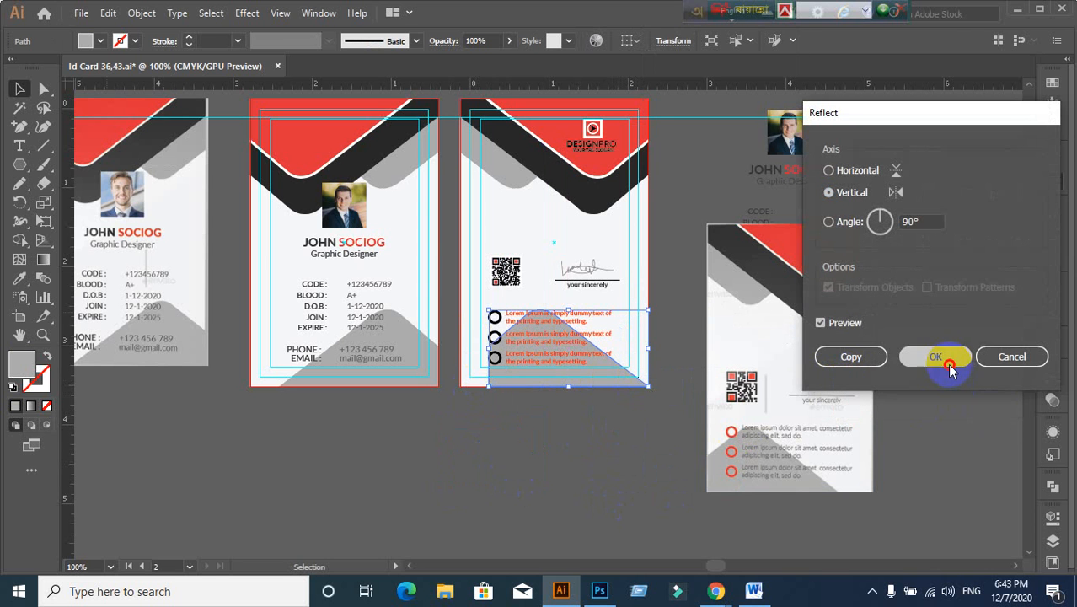
{"action": "left_click", "coordinate": [493, 224]}
Step: Align the mirrored grey shape to the card back's left edge
{"action": "left_click", "coordinate": [494, 316]}
{"action": "left_click", "coordinate": [620, 388], "text": "shift"}
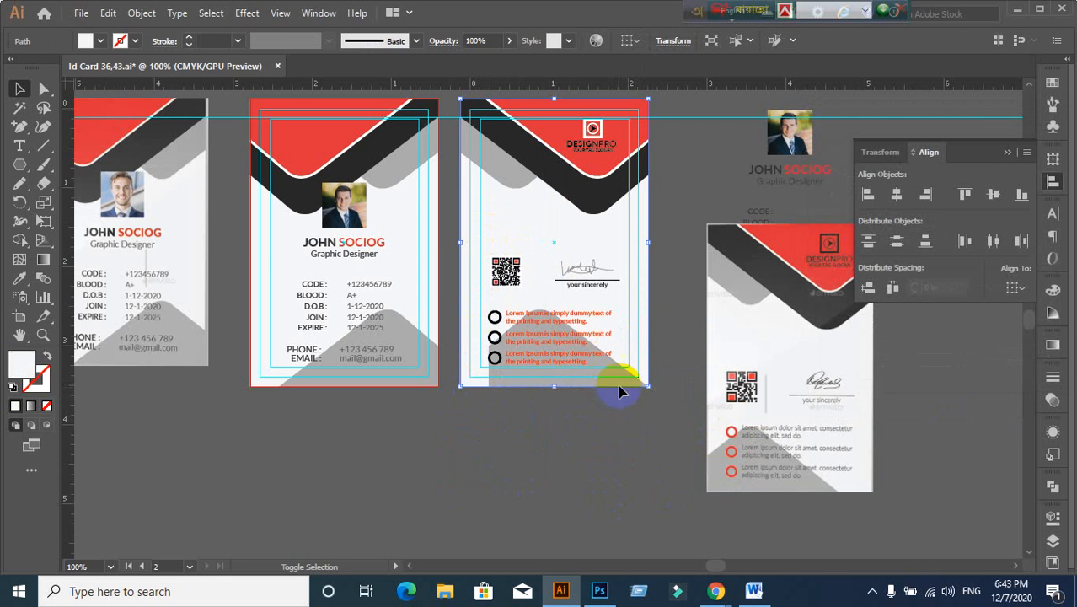
{"action": "left_click", "coordinate": [570, 240], "text": "shift"}
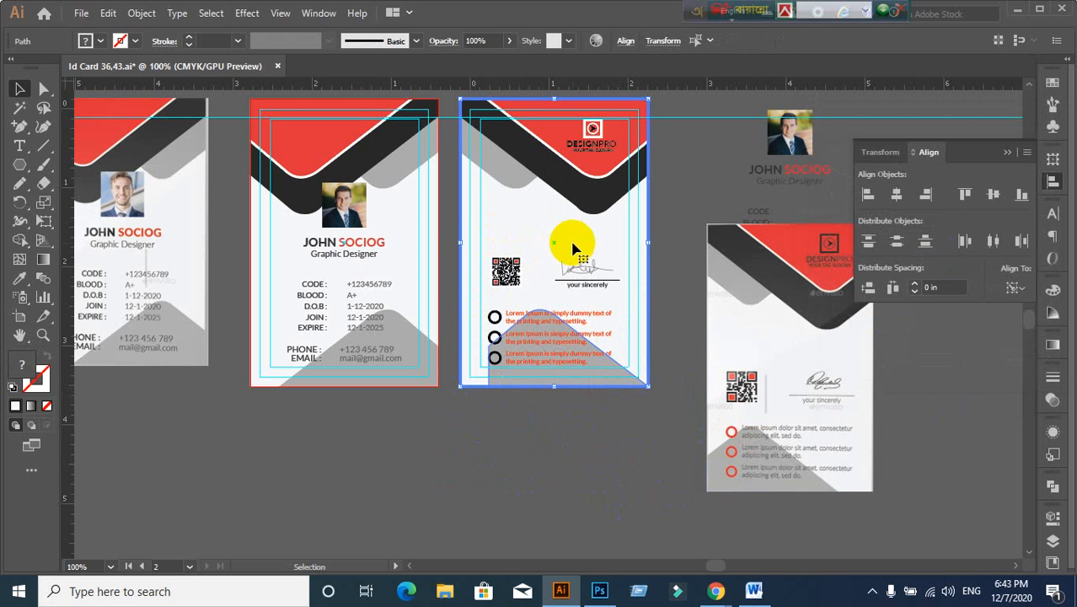
{"action": "left_click", "coordinate": [870, 199]}
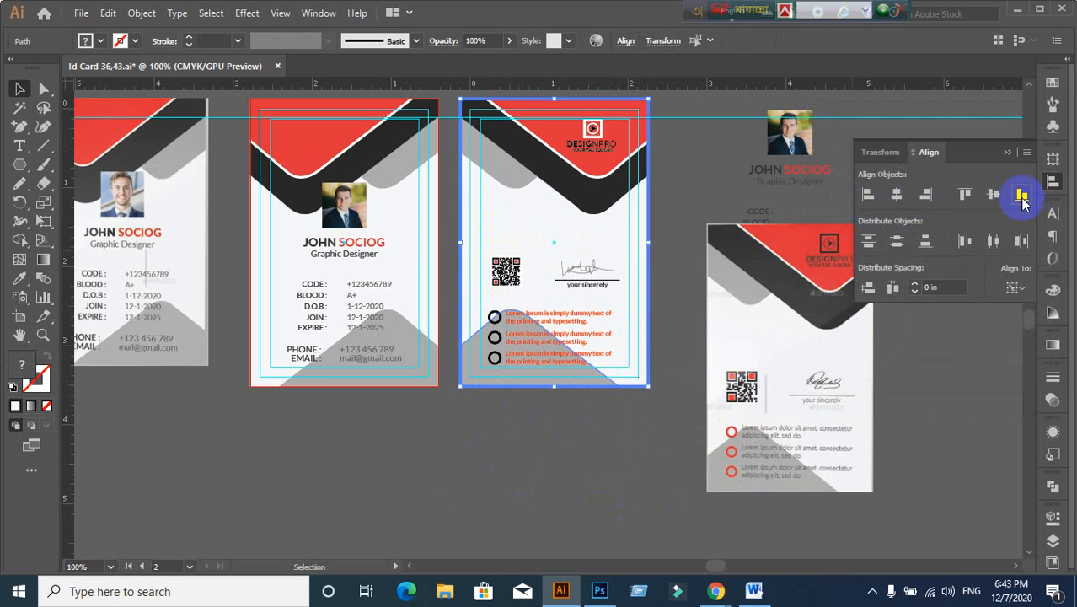
{"action": "left_click", "coordinate": [558, 449]}
{"action": "scroll", "coordinate": [558, 449], "scroll_direction": "up", "scroll_amount": 1}
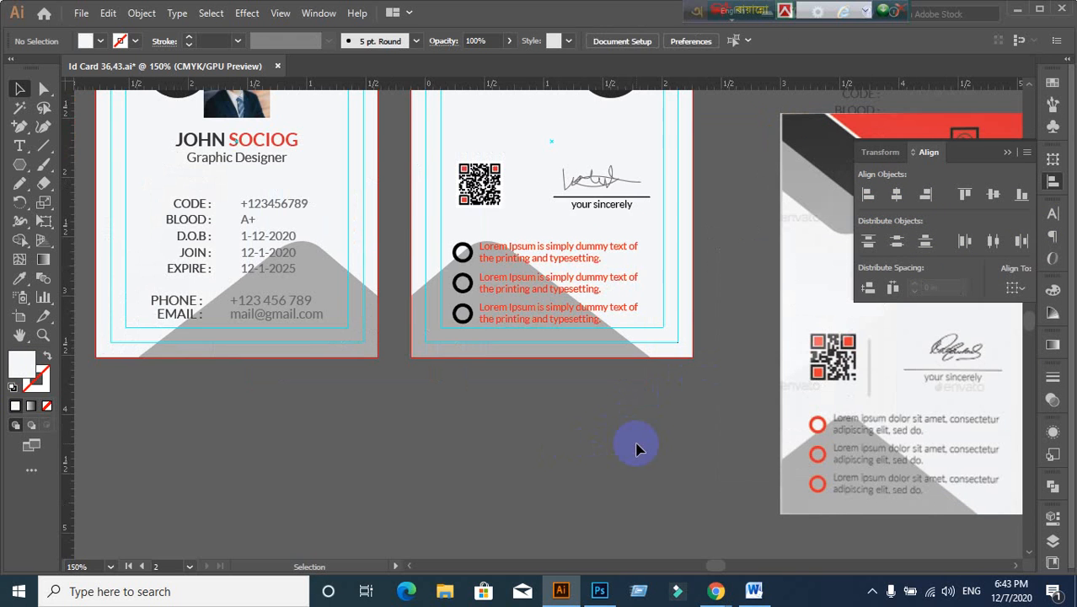
Step: Ungroup the bullet text rows on the back of the card
{"action": "scroll", "coordinate": [634, 445], "scroll_direction": "down", "scroll_amount": 1}
{"action": "scroll", "coordinate": [634, 445], "scroll_direction": "right", "scroll_amount": 2}
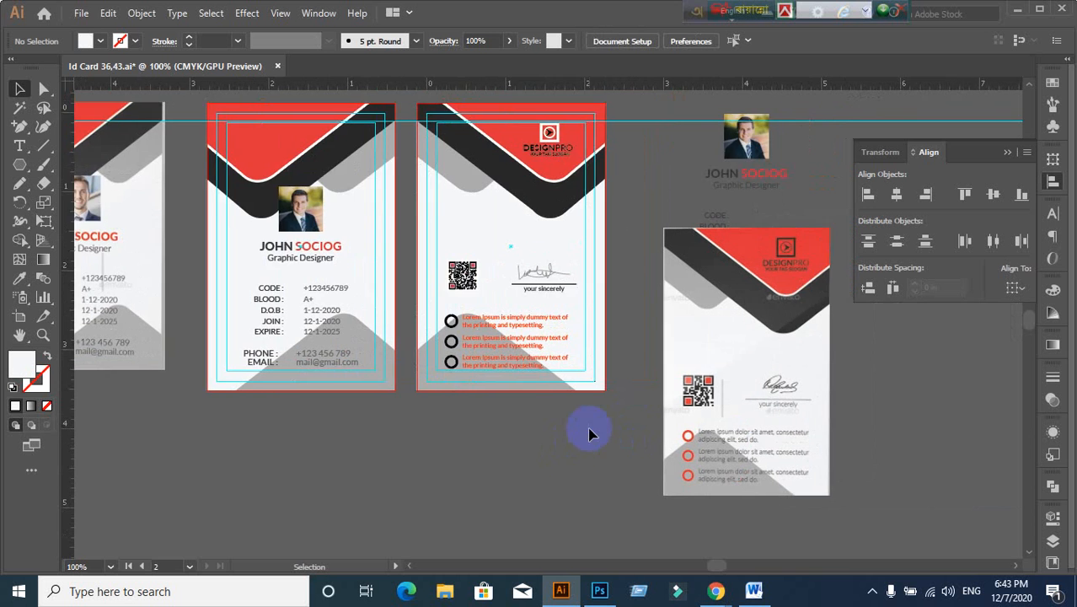
{"action": "scroll", "coordinate": [589, 433], "scroll_direction": "up", "scroll_amount": 1}
{"action": "scroll", "coordinate": [544, 391], "scroll_direction": "down", "scroll_amount": 1}
{"action": "scroll", "coordinate": [497, 401], "scroll_direction": "up", "scroll_amount": 1}
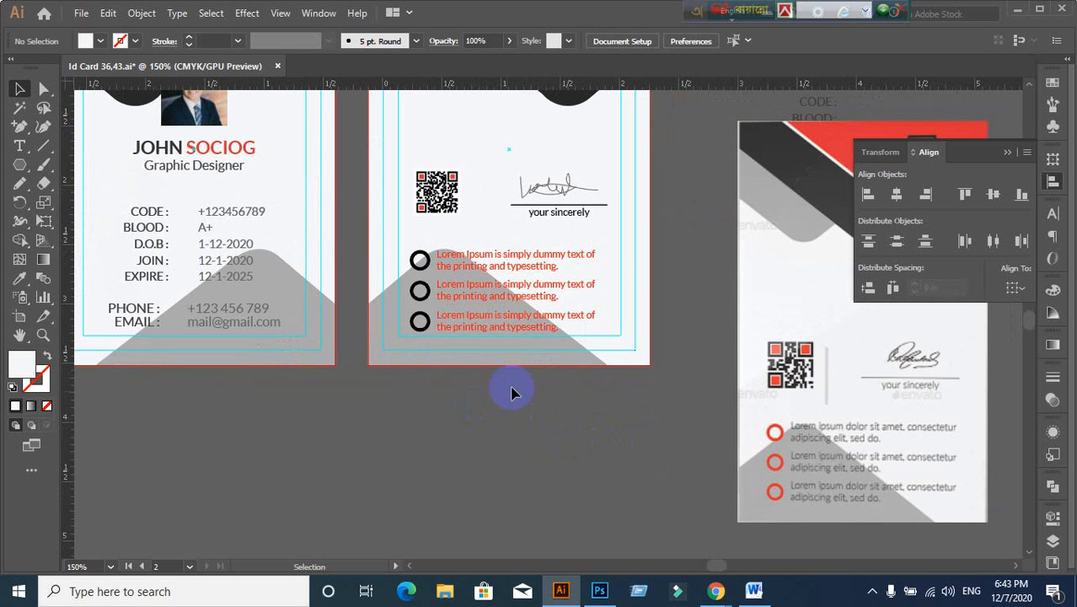
{"action": "left_click", "coordinate": [548, 321]}
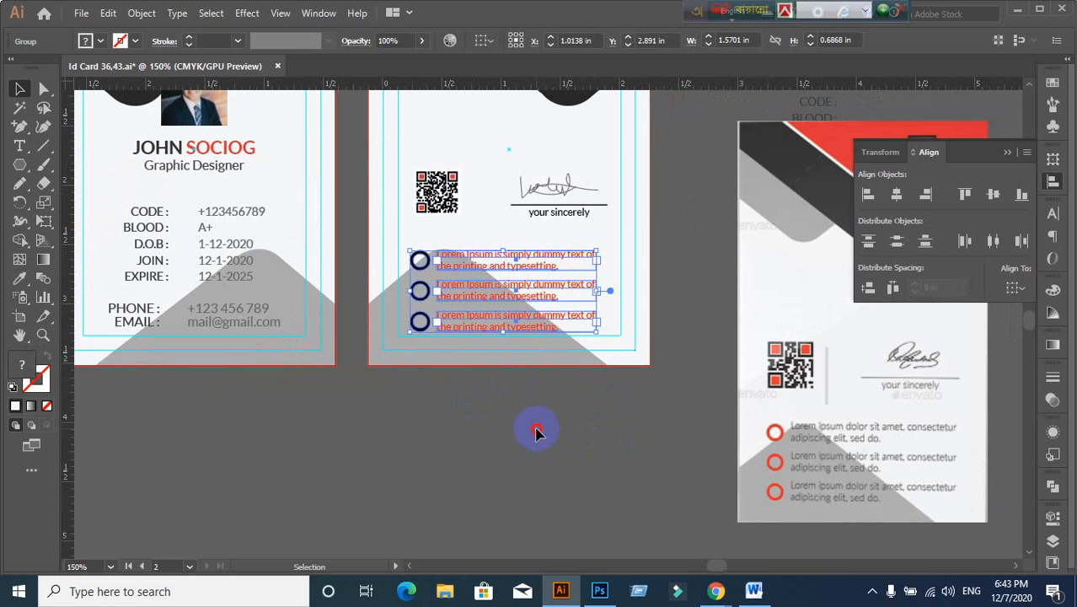
{"action": "left_click", "coordinate": [536, 432]}
{"action": "scroll", "coordinate": [506, 383], "scroll_direction": "up", "scroll_amount": 1}
{"action": "left_click", "coordinate": [533, 352]}
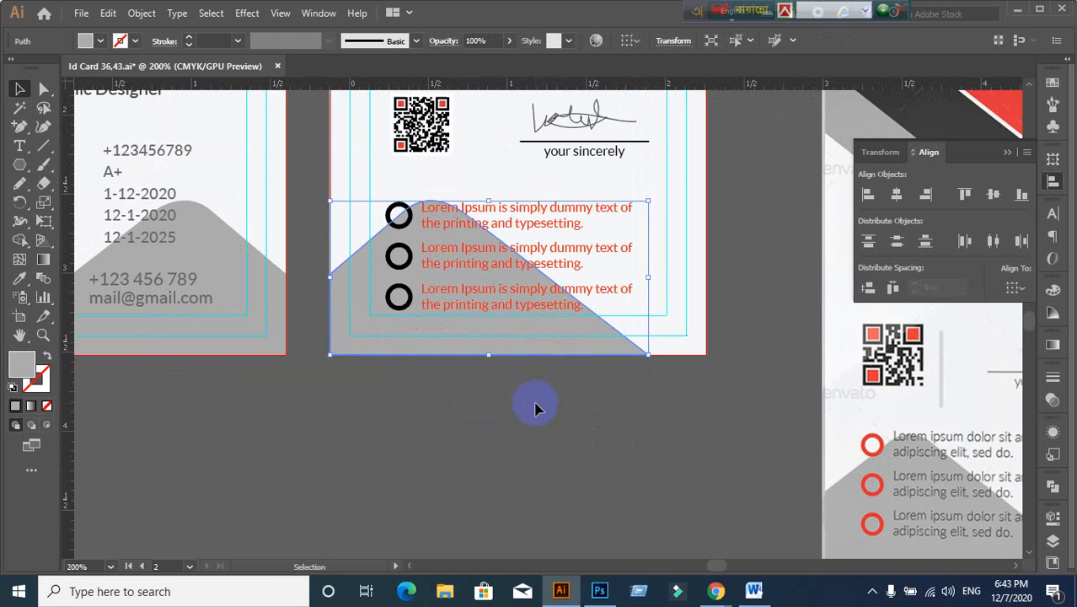
{"action": "key", "text": "ctrl+2"}
{"action": "left_click", "coordinate": [689, 339]}
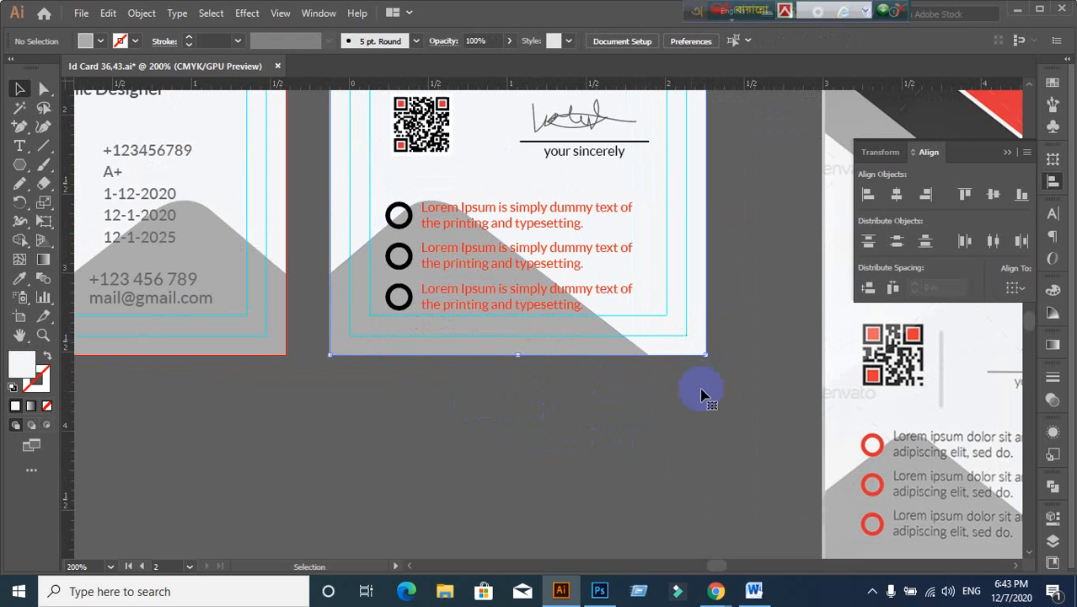
{"action": "key", "text": "ctrl+2"}
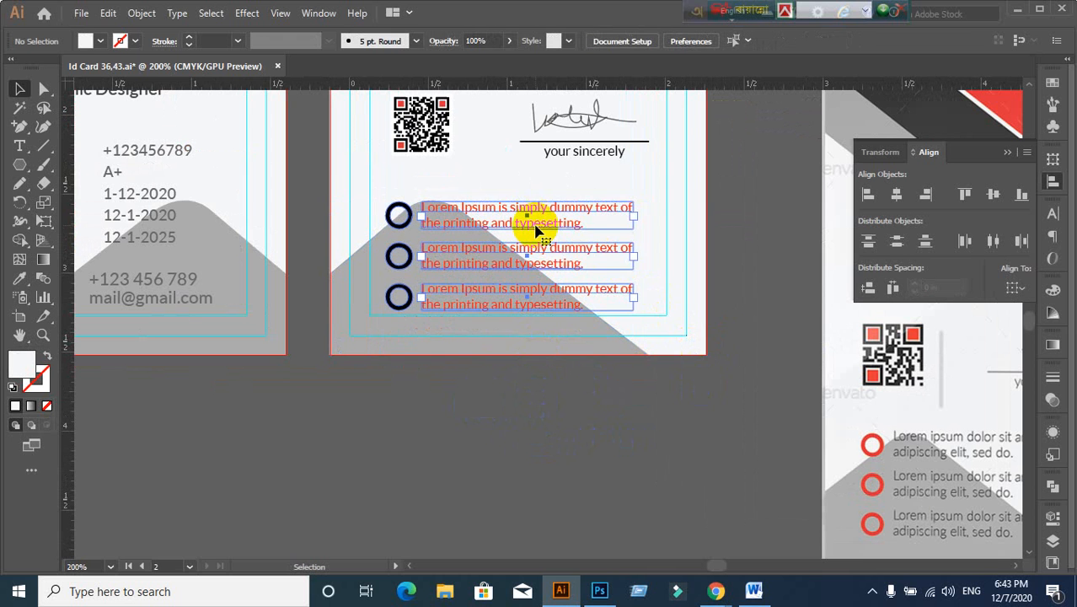
{"action": "right_click", "coordinate": [536, 229]}
{"action": "left_click", "coordinate": [572, 360]}
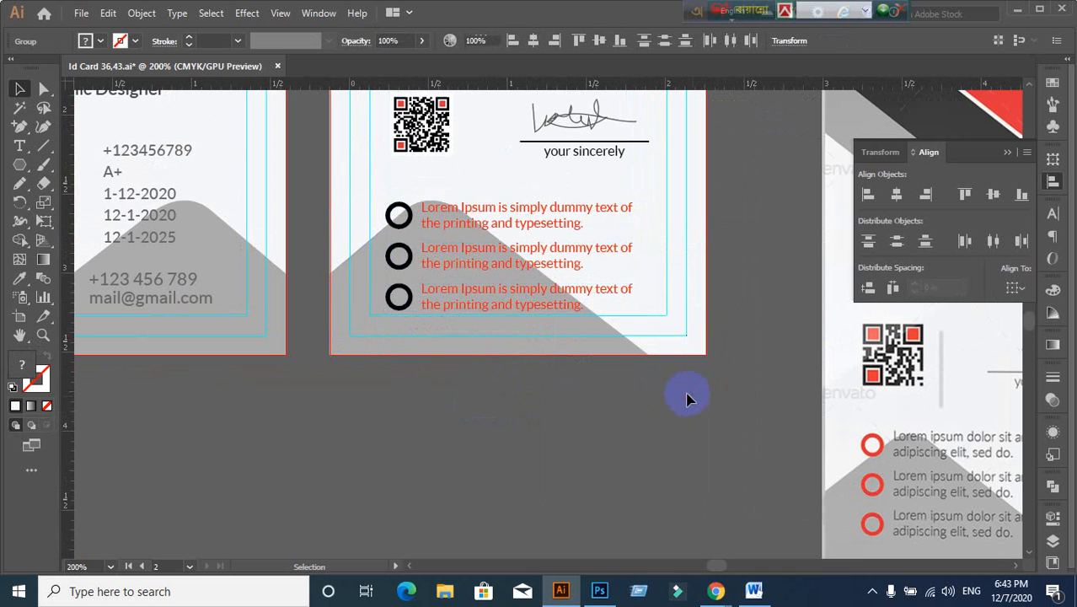
Step: Marquee-select the three red bullet text lines using the Group Selection tool
{"action": "left_click", "coordinate": [687, 398]}
{"action": "left_click_drag", "start_coordinate": [435, 200], "coordinate": [661, 328]}
{"action": "left_click", "coordinate": [453, 222]}
{"action": "left_click", "coordinate": [455, 223]}
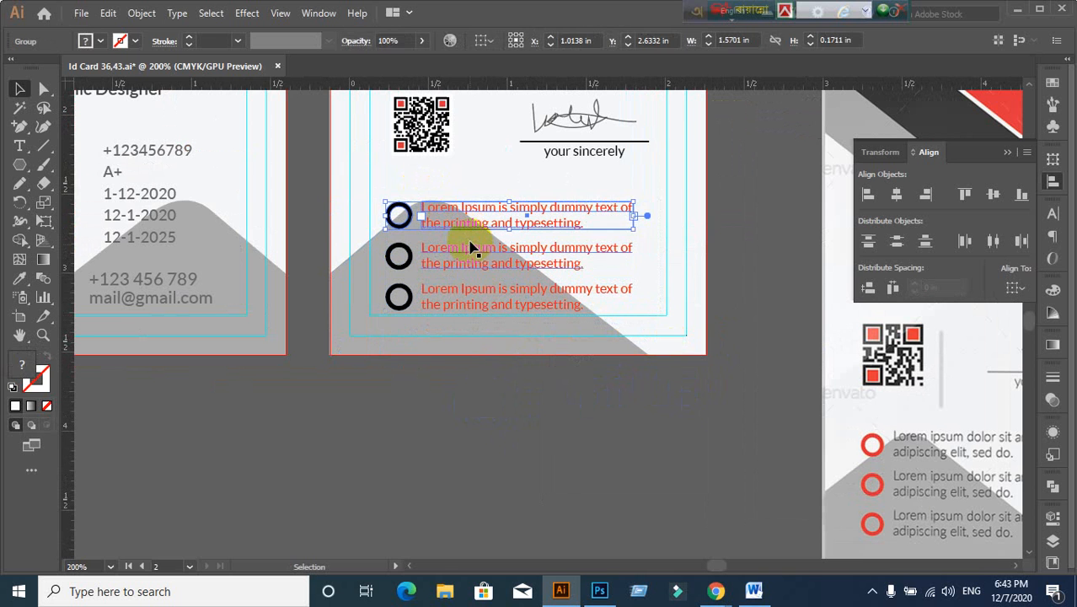
{"action": "left_click", "coordinate": [489, 365]}
{"action": "left_click_drag", "start_coordinate": [43, 88], "coordinate": [95, 105]}
{"action": "left_click", "coordinate": [426, 200]}
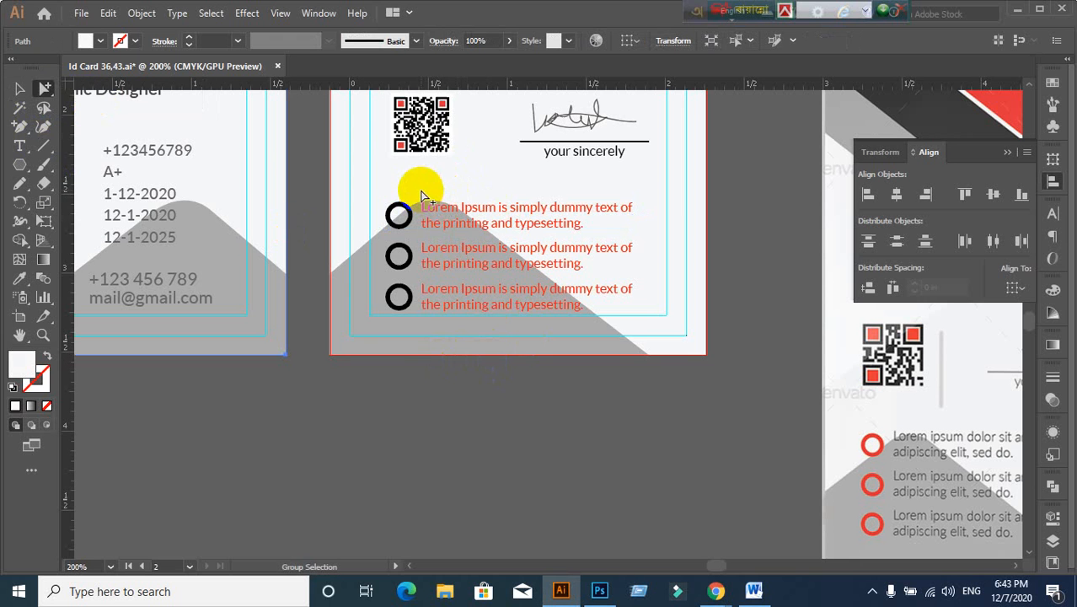
{"action": "left_click_drag", "start_coordinate": [422, 191], "coordinate": [678, 346]}
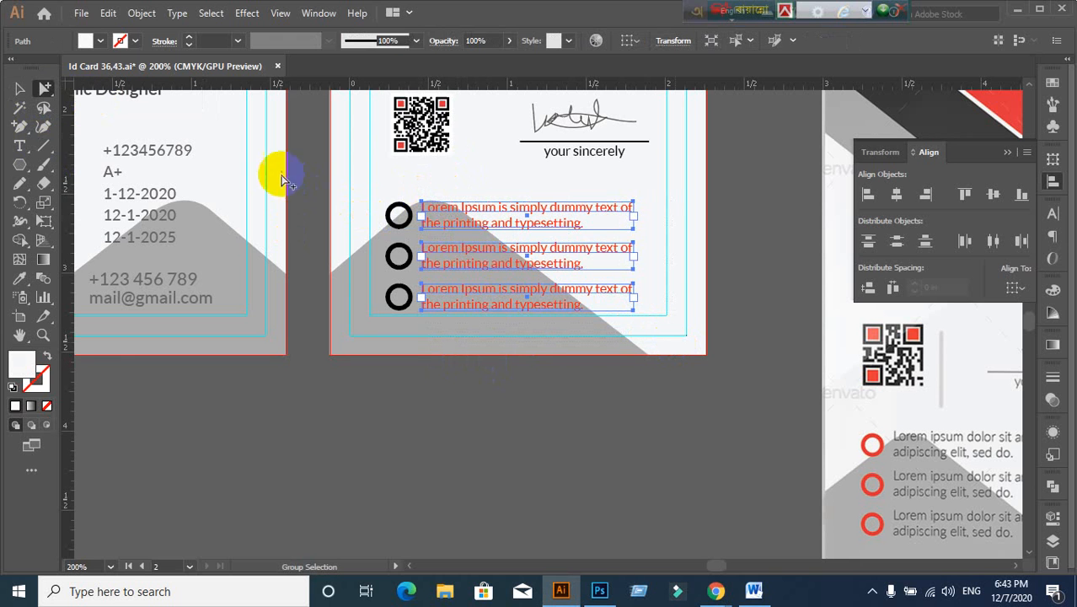
{"action": "left_click", "coordinate": [20, 88]}
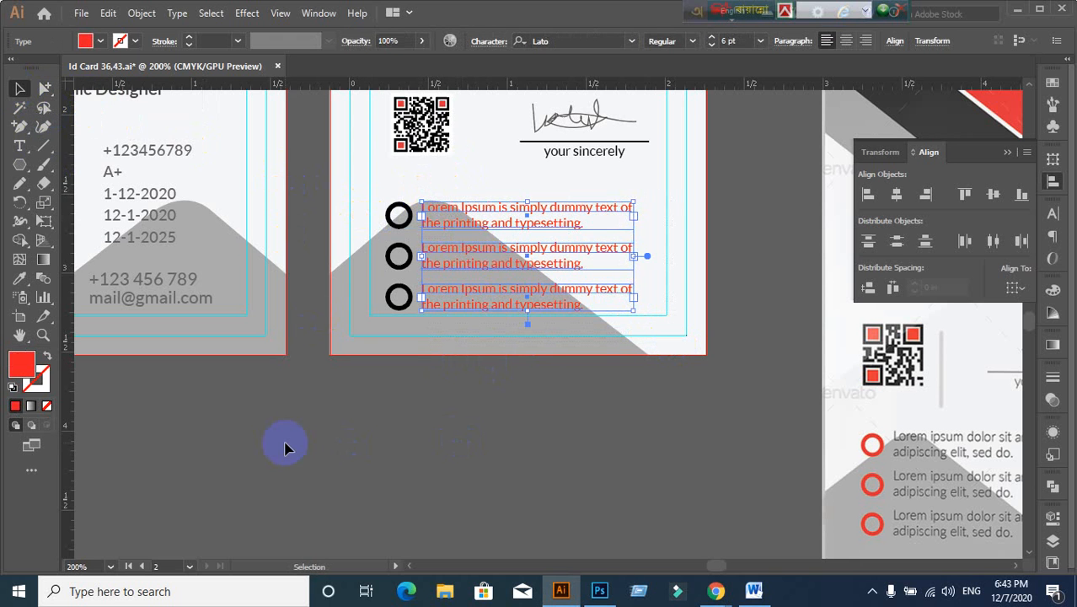
{"action": "left_click", "coordinate": [19, 280]}
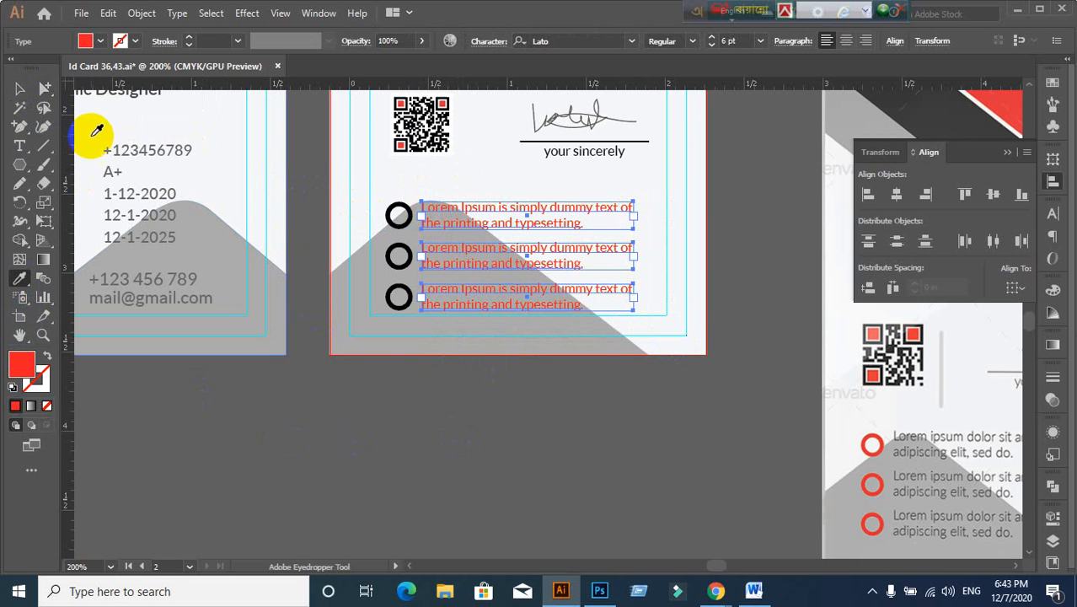
Step: Set the fill of the three bullet text lines to dark grey #474747
{"action": "left_click", "coordinate": [132, 189]}
{"action": "key", "text": "ctrl+z"}
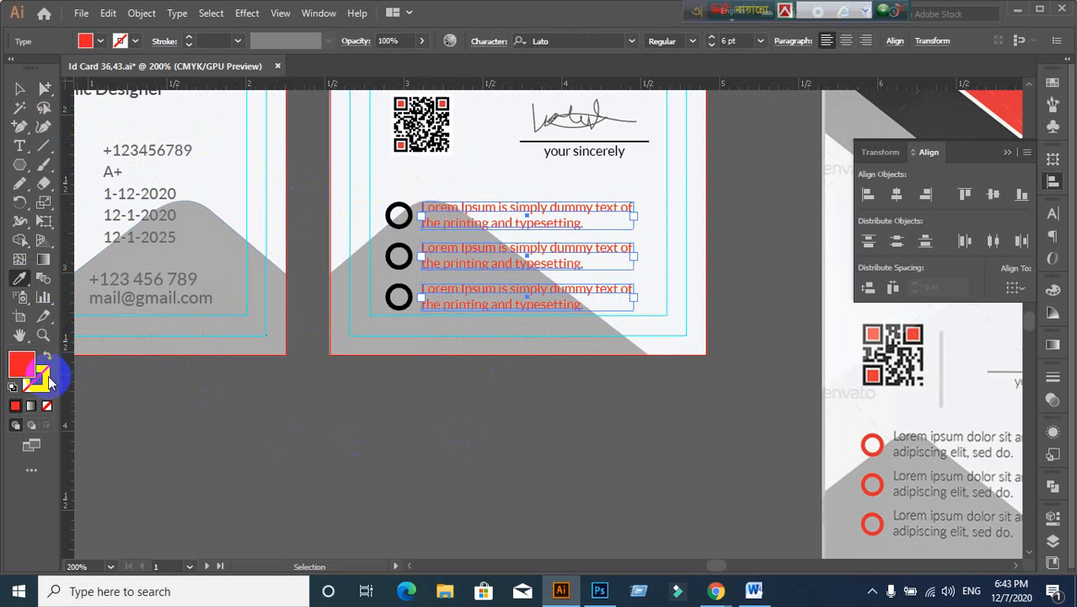
{"action": "double_click", "coordinate": [25, 366]}
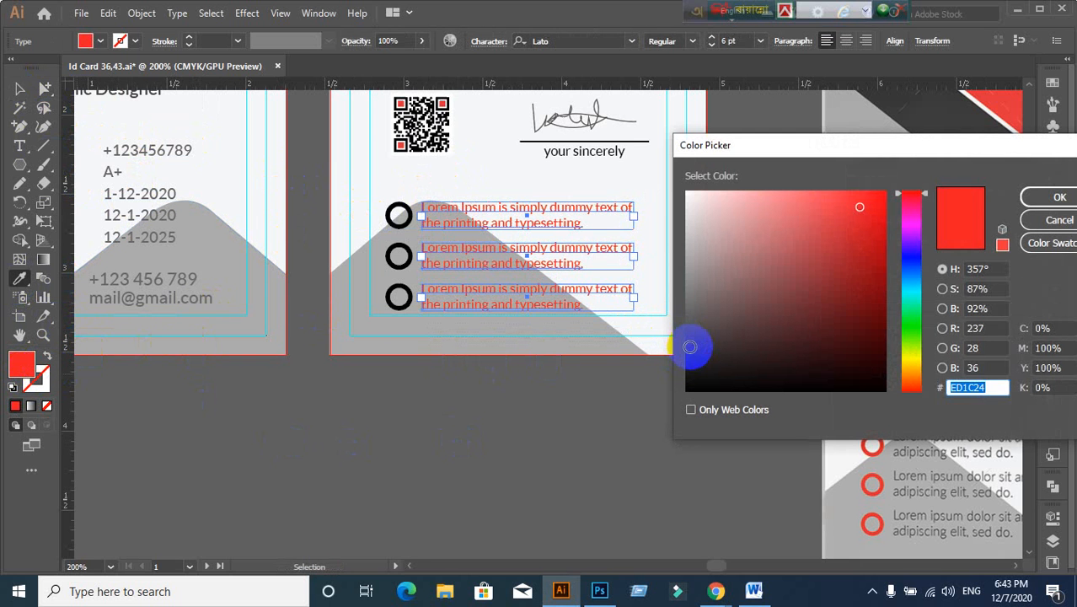
{"action": "left_click", "coordinate": [689, 348]}
{"action": "left_click_drag", "start_coordinate": [687, 348], "coordinate": [686, 336]}
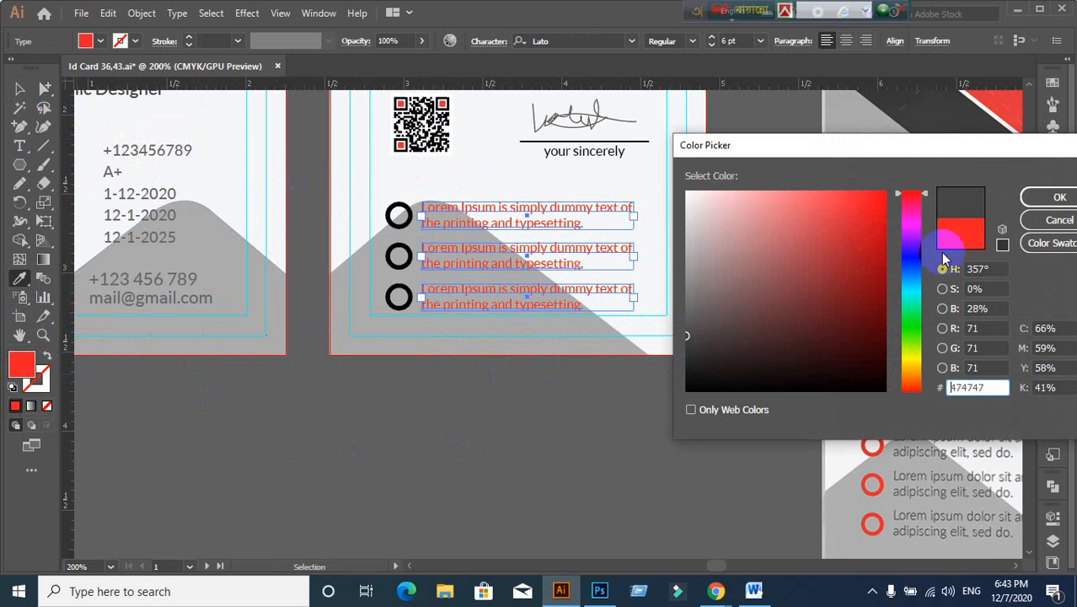
{"action": "left_click", "coordinate": [1056, 195]}
{"action": "left_click", "coordinate": [169, 201]}
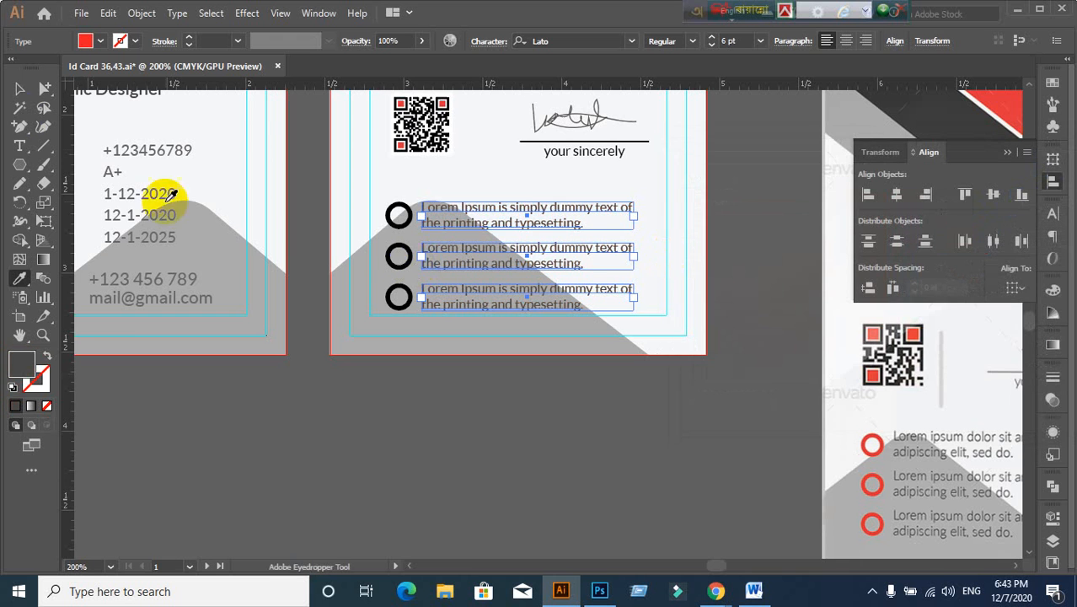
{"action": "left_click", "coordinate": [20, 87]}
{"action": "left_click", "coordinate": [366, 438]}
{"action": "key", "text": "ctrl+minus"}
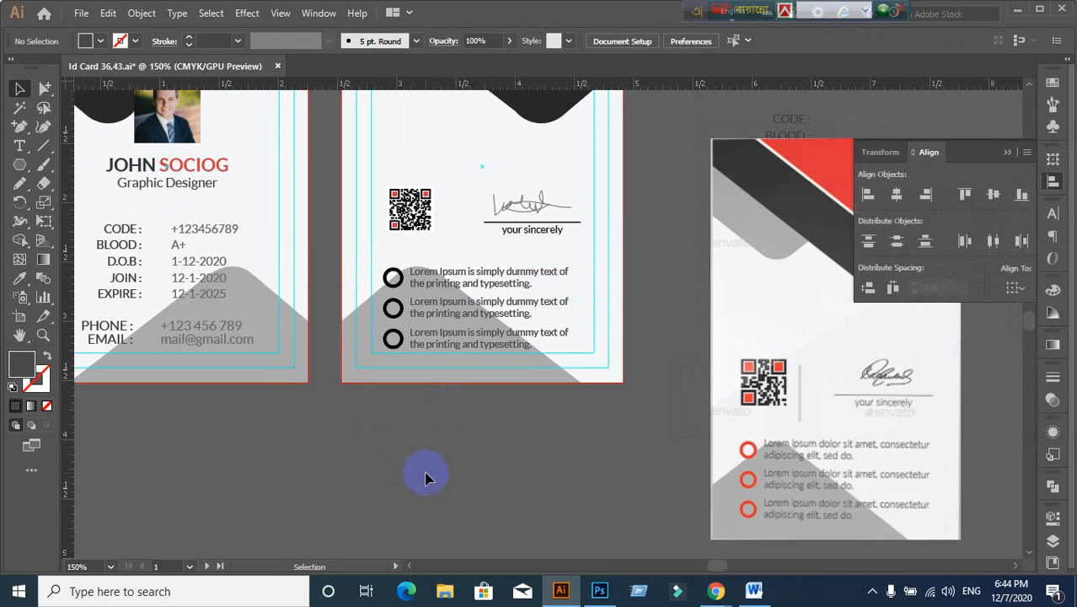
Step: Select the three black bullet circles on the card back with Group Selection
{"action": "key", "text": "ctrl+plus"}
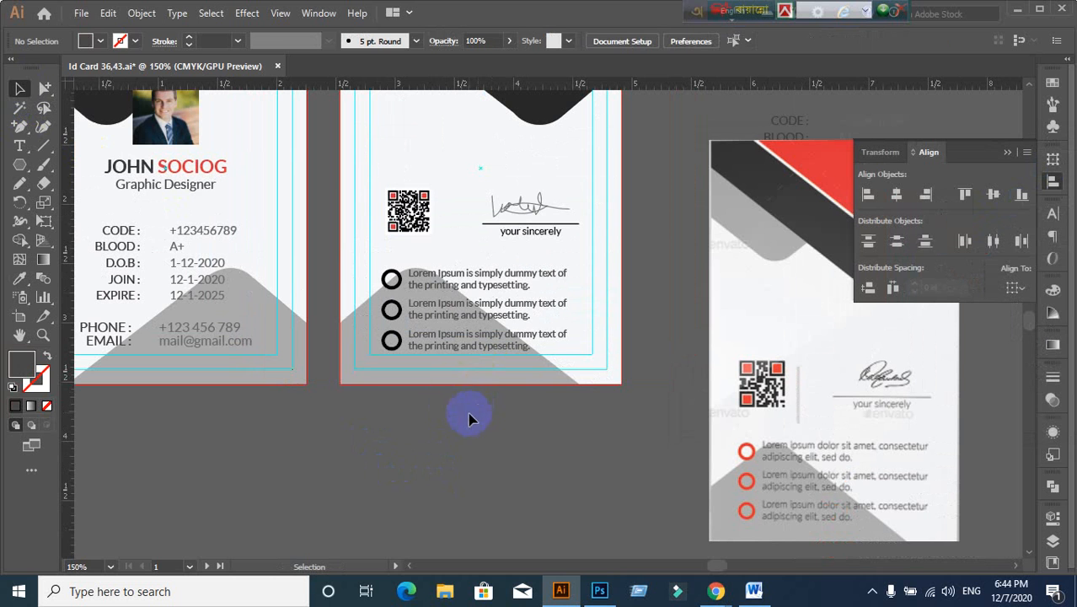
{"action": "left_click", "coordinate": [389, 280]}
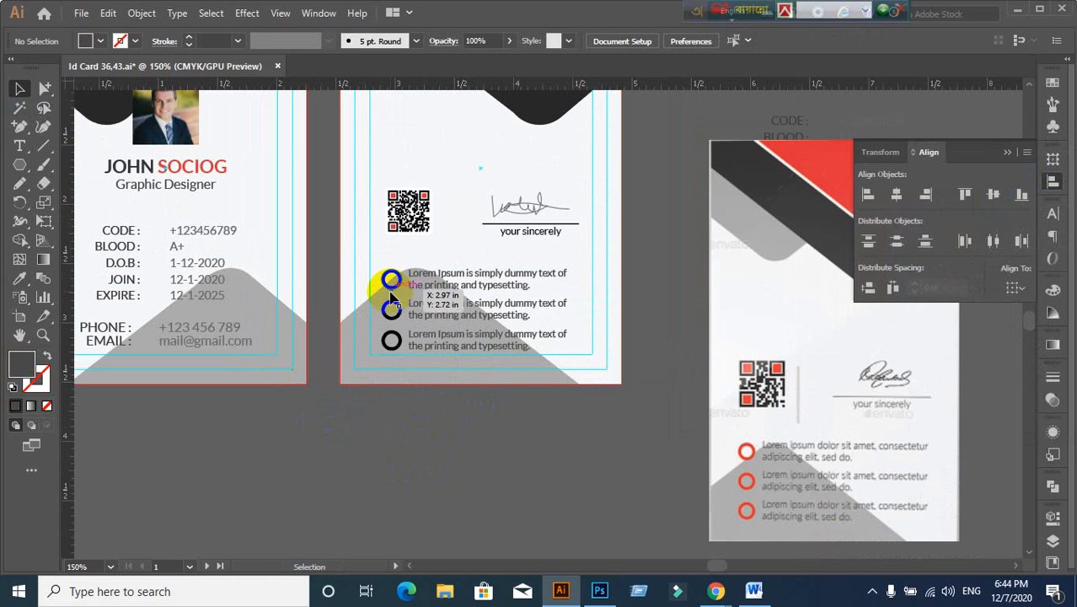
{"action": "left_click", "coordinate": [123, 195]}
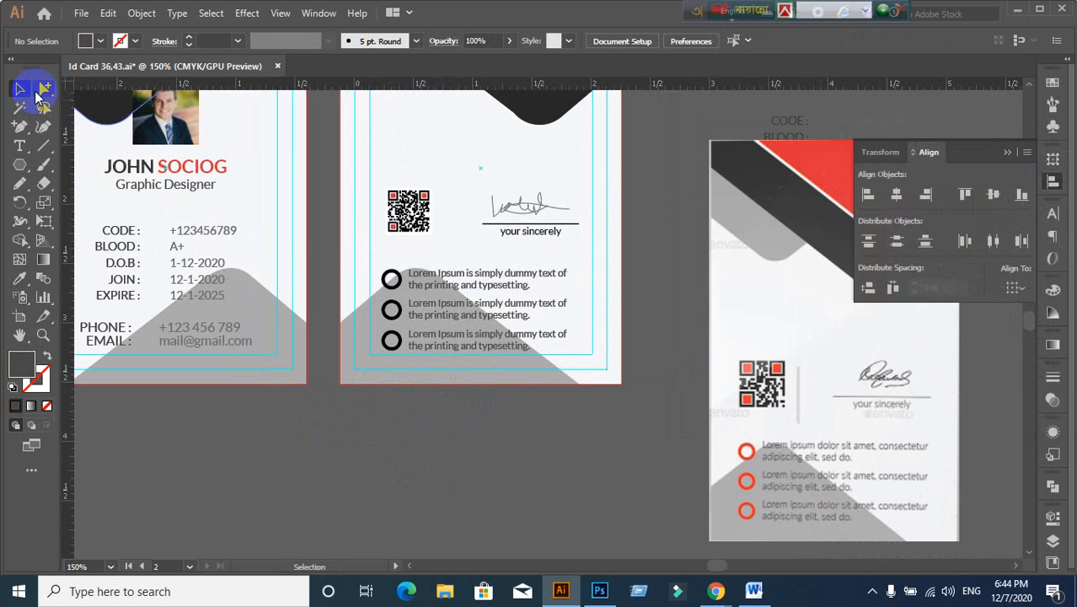
{"action": "left_click", "coordinate": [41, 89]}
{"action": "left_click", "coordinate": [391, 312]}
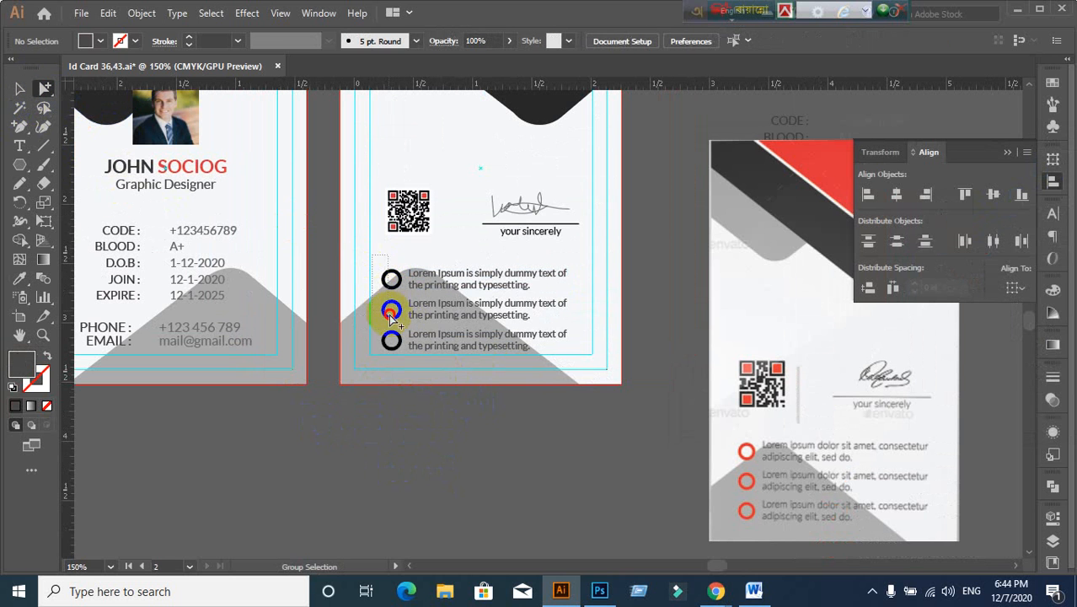
{"action": "left_click", "coordinate": [395, 356]}
{"action": "left_click", "coordinate": [22, 90]}
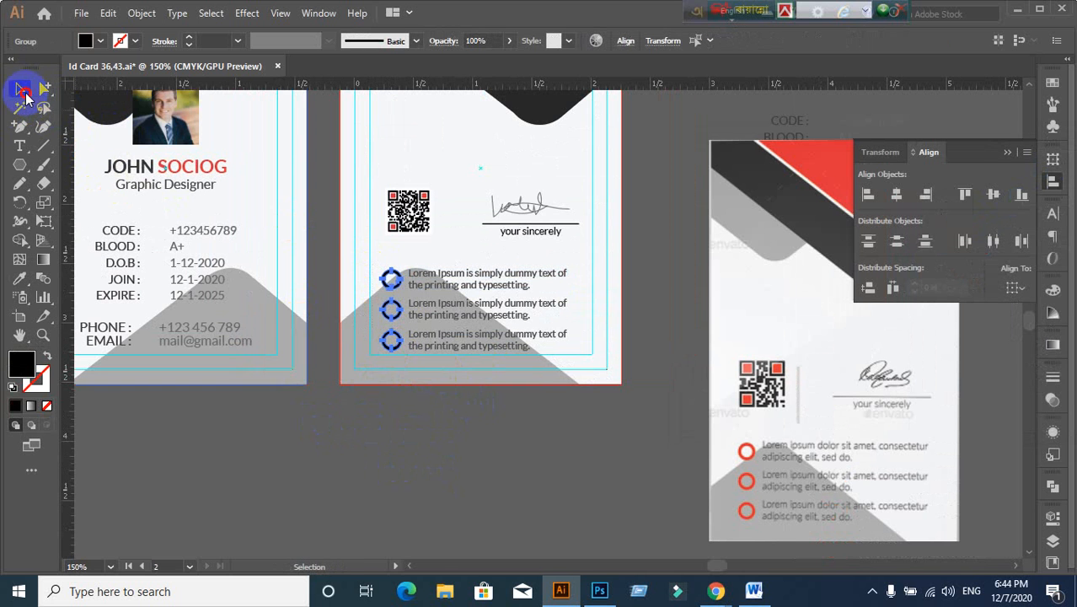
Step: Eyedrop the red header fill onto the bullet circles
{"action": "left_click", "coordinate": [20, 279]}
{"action": "key", "text": "ctrl+minus"}
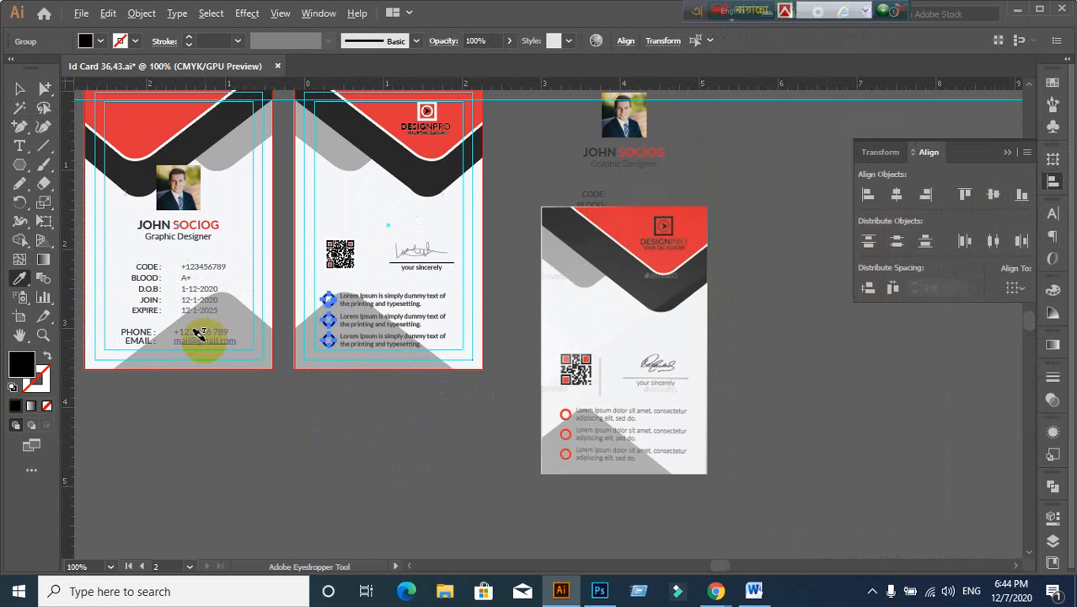
{"action": "left_click", "coordinate": [410, 106]}
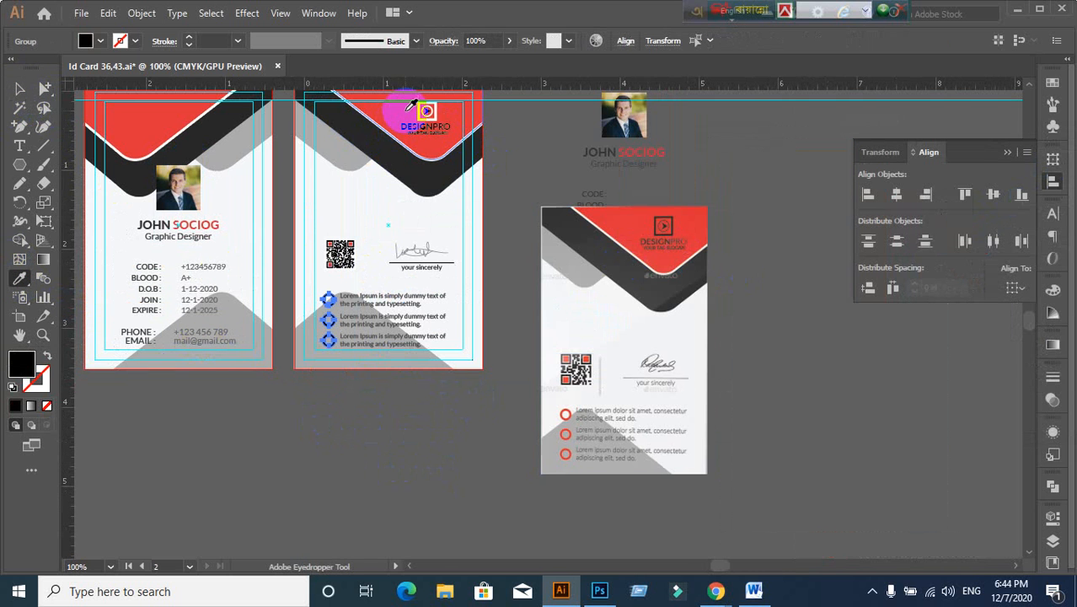
{"action": "left_click", "coordinate": [158, 106]}
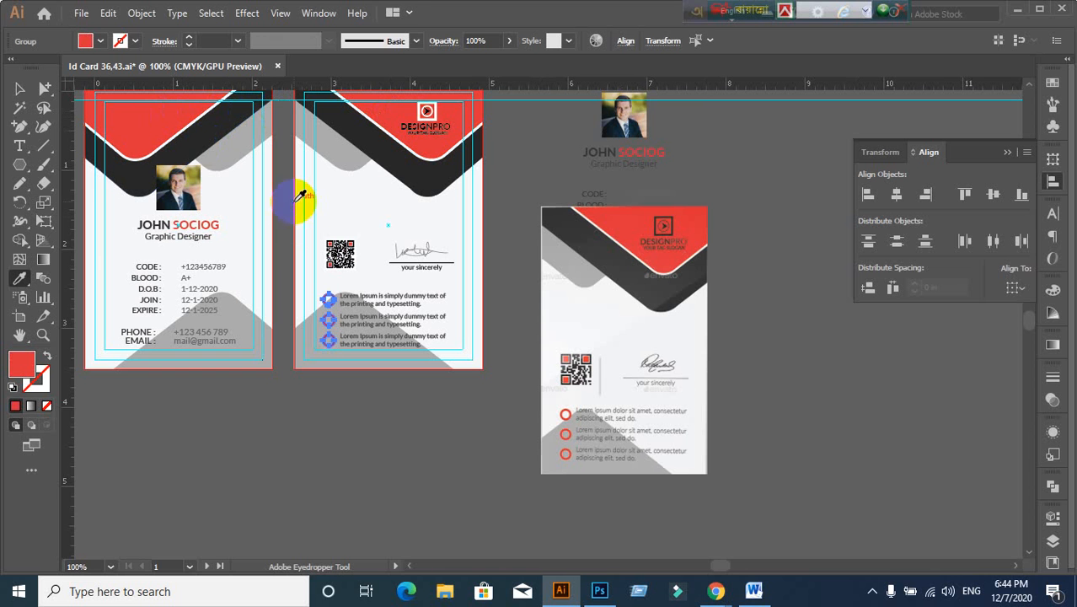
{"action": "left_click", "coordinate": [20, 88]}
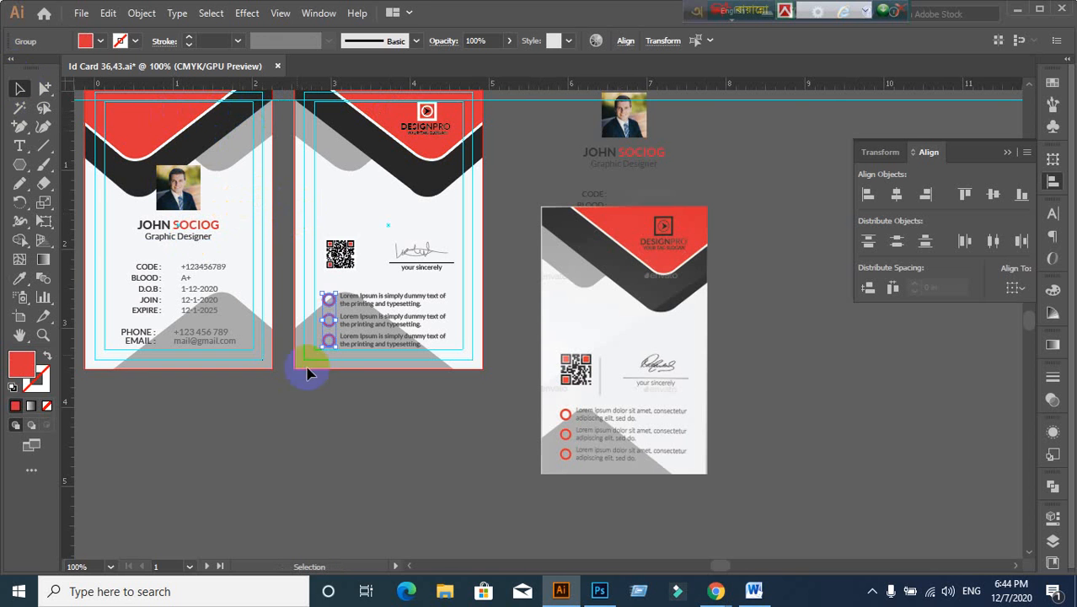
{"action": "left_click", "coordinate": [323, 400]}
{"action": "scroll", "coordinate": [327, 357], "scroll_direction": "up", "scroll_amount": 2}
{"action": "scroll", "coordinate": [328, 353], "scroll_direction": "down", "scroll_amount": 2}
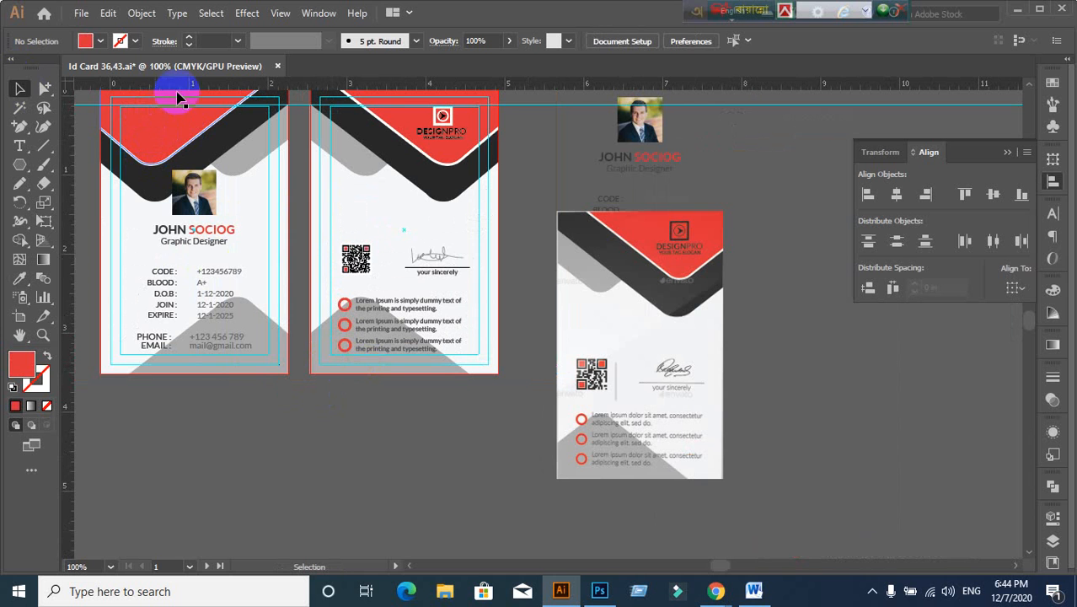
Step: Select the three bullet rows together on the card back
{"action": "scroll", "coordinate": [367, 396], "scroll_direction": "up", "scroll_amount": 1}
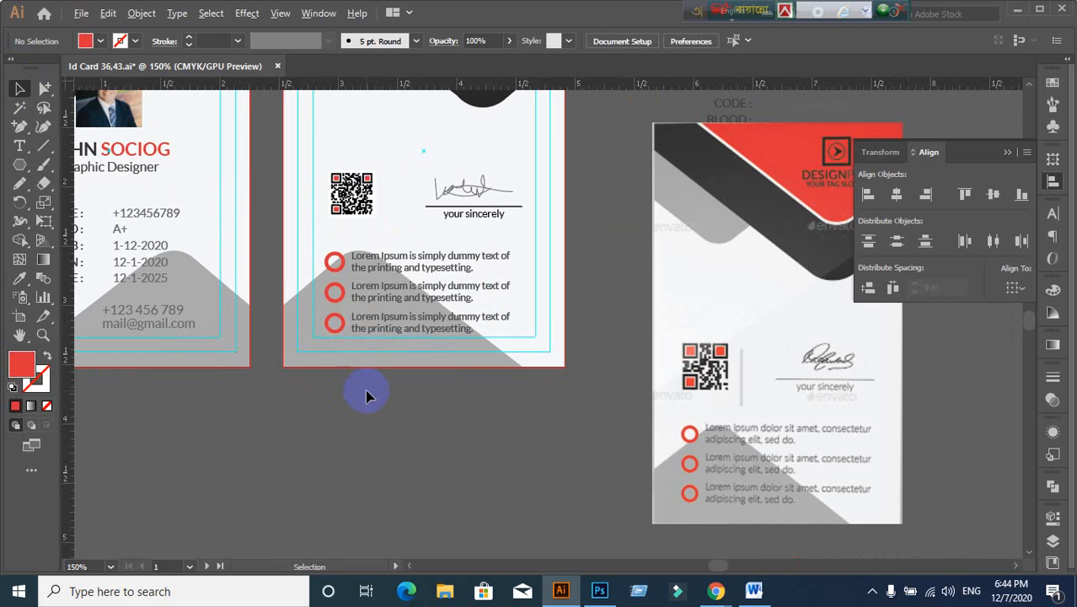
{"action": "scroll", "coordinate": [367, 396], "scroll_direction": "up", "scroll_amount": 2}
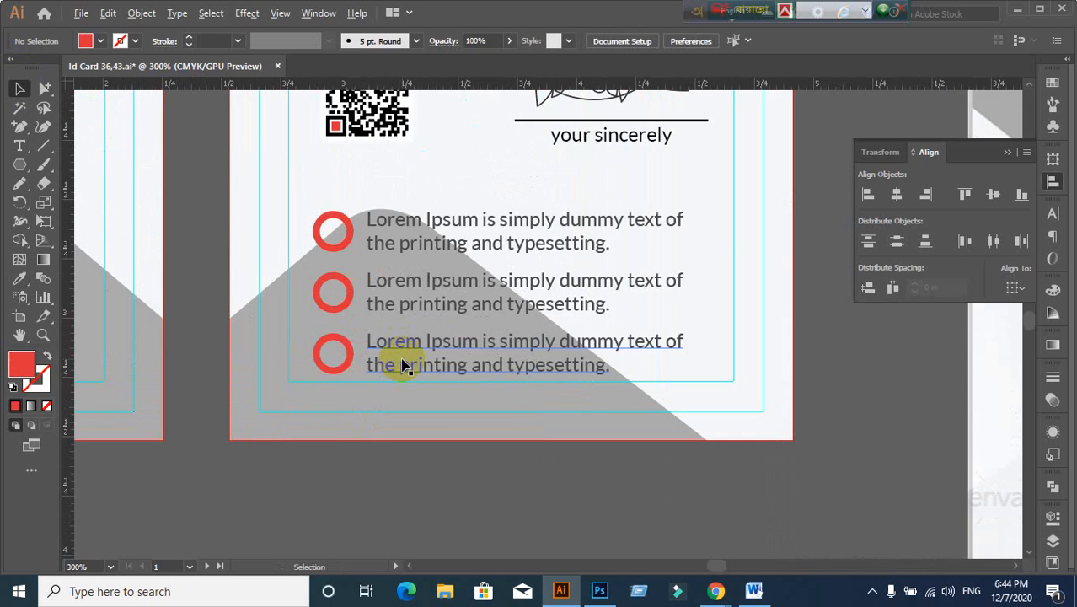
{"action": "scroll", "coordinate": [402, 364], "scroll_direction": "down", "scroll_amount": 1}
{"action": "left_click", "coordinate": [389, 281]}
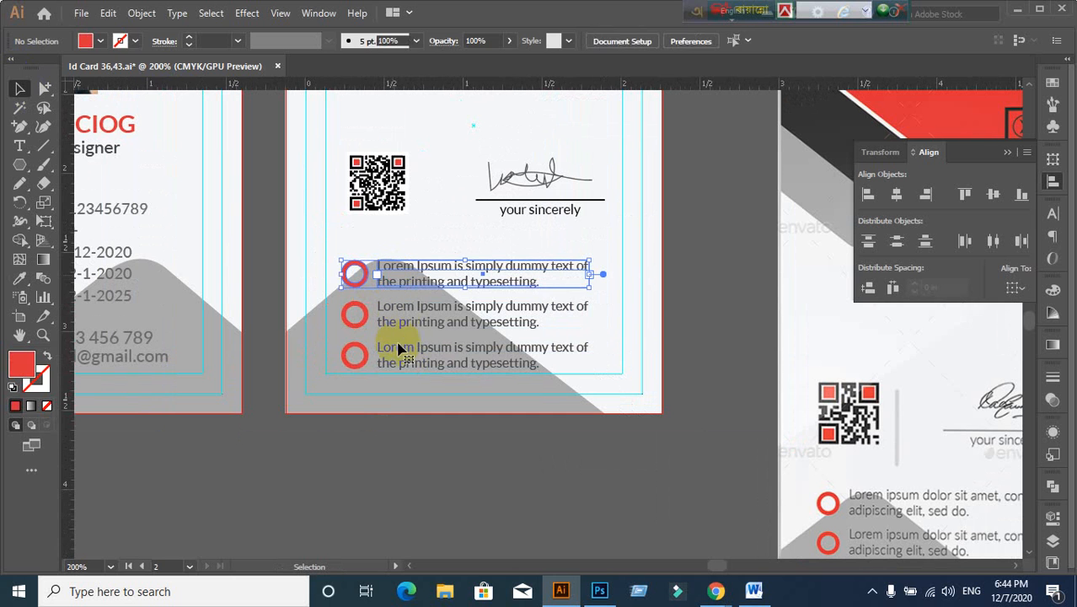
{"action": "left_click", "coordinate": [396, 438]}
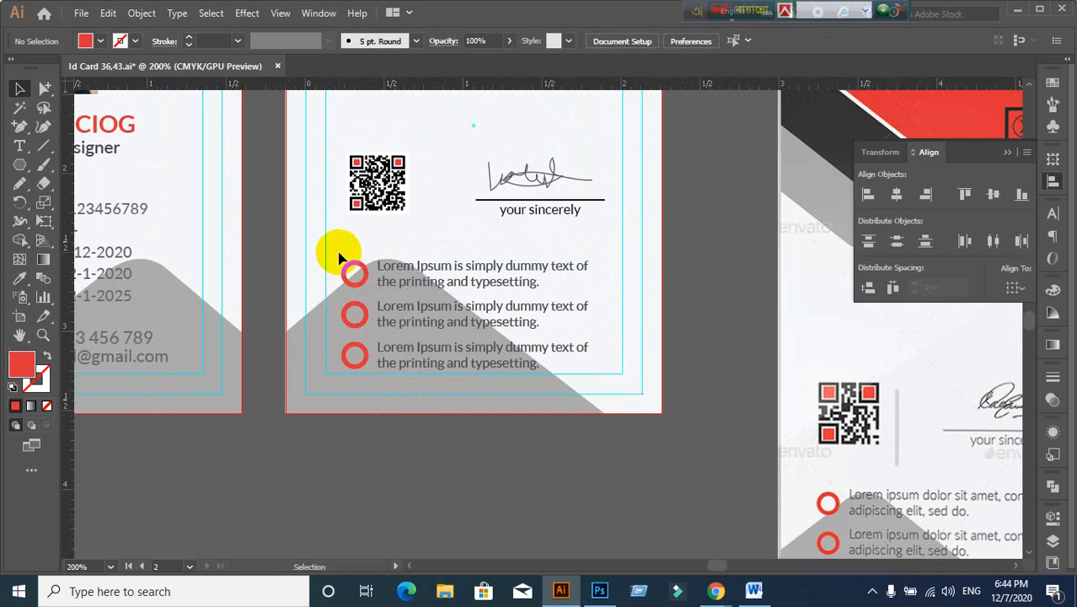
{"action": "left_click_drag", "start_coordinate": [338, 251], "coordinate": [404, 367]}
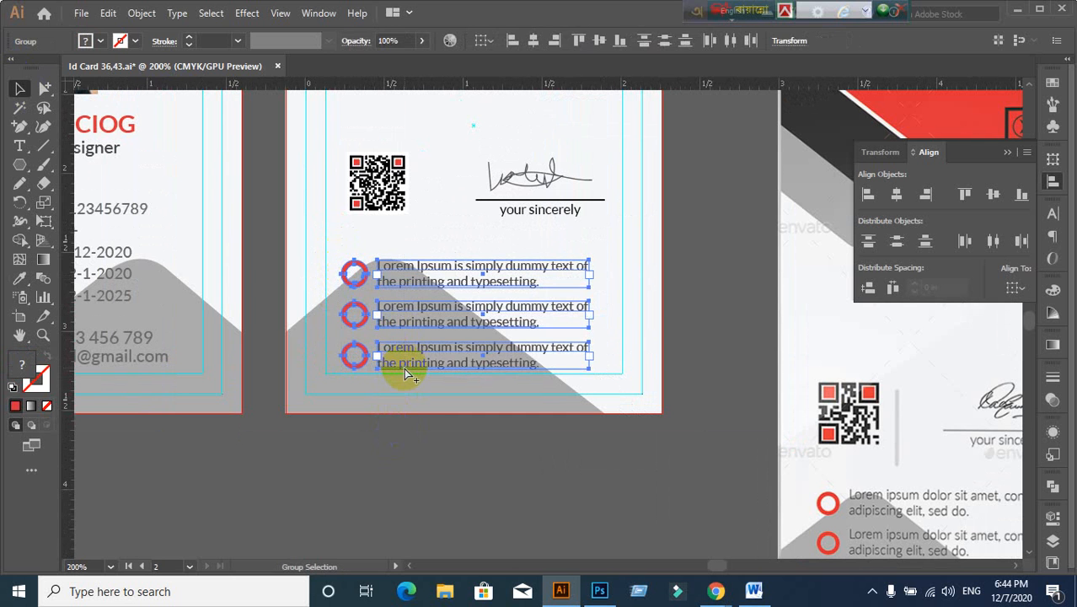
{"action": "left_click", "coordinate": [412, 404]}
{"action": "scroll", "coordinate": [434, 381], "scroll_direction": "up", "scroll_amount": 1}
{"action": "scroll", "coordinate": [433, 382], "scroll_direction": "down", "scroll_amount": 1}
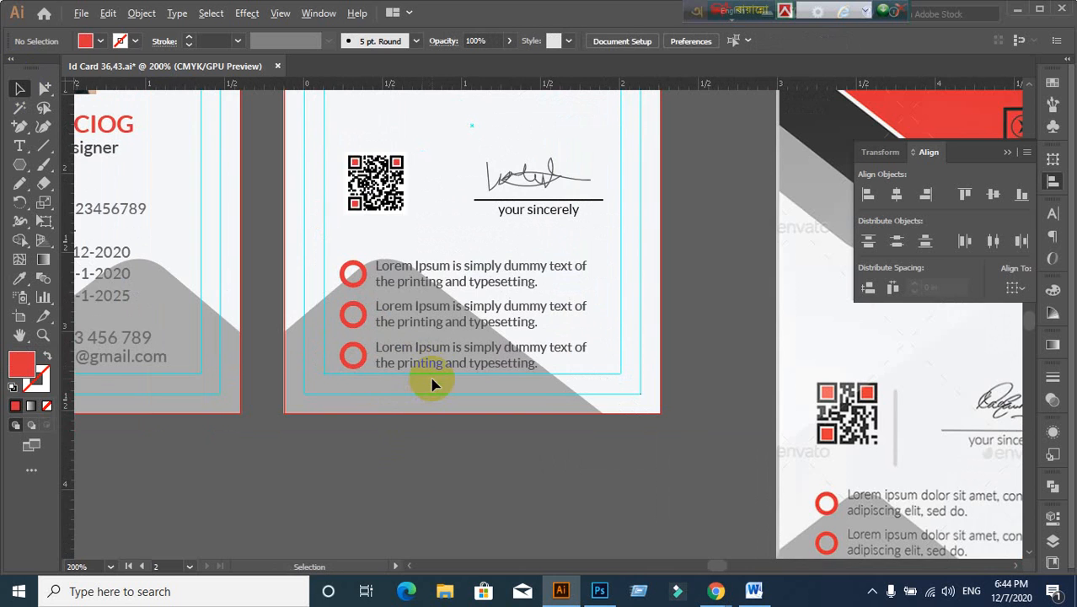
{"action": "left_click_drag", "start_coordinate": [412, 349], "coordinate": [408, 401]}
Step: Left-align the QR code to the bullet text rows used as key object
{"action": "left_click", "coordinate": [366, 265]}
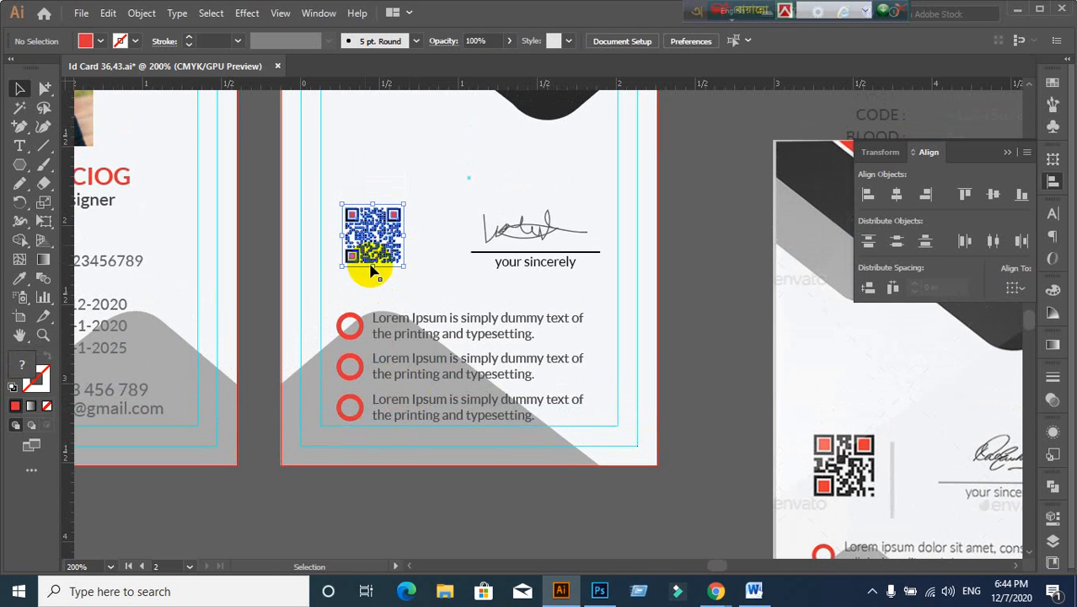
{"action": "left_click", "coordinate": [366, 371], "text": "shift"}
{"action": "left_click", "coordinate": [368, 240]}
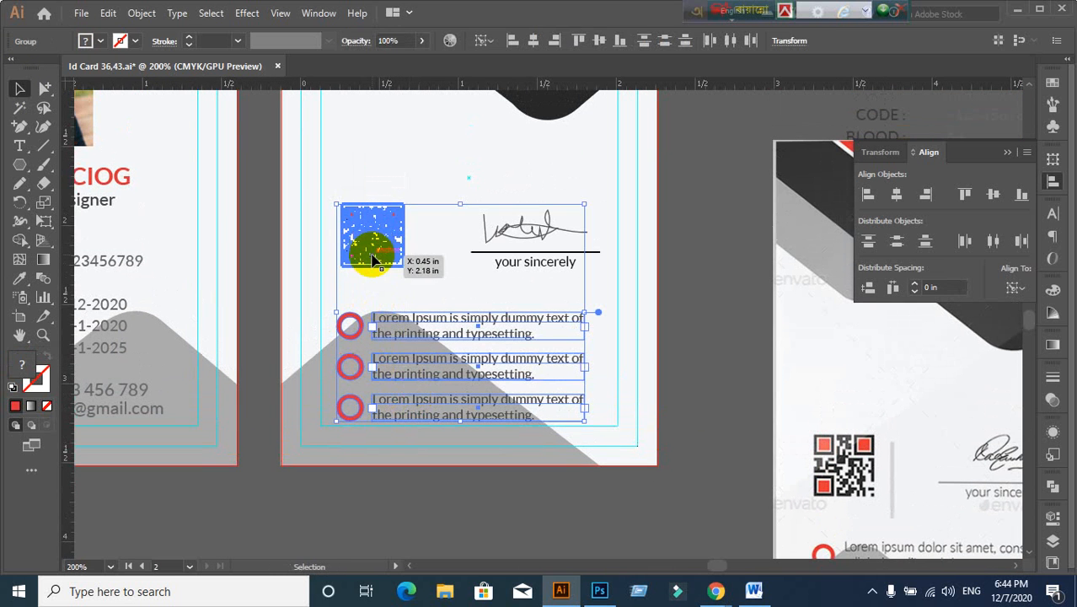
{"action": "left_click", "coordinate": [271, 211]}
{"action": "left_click", "coordinate": [371, 236]}
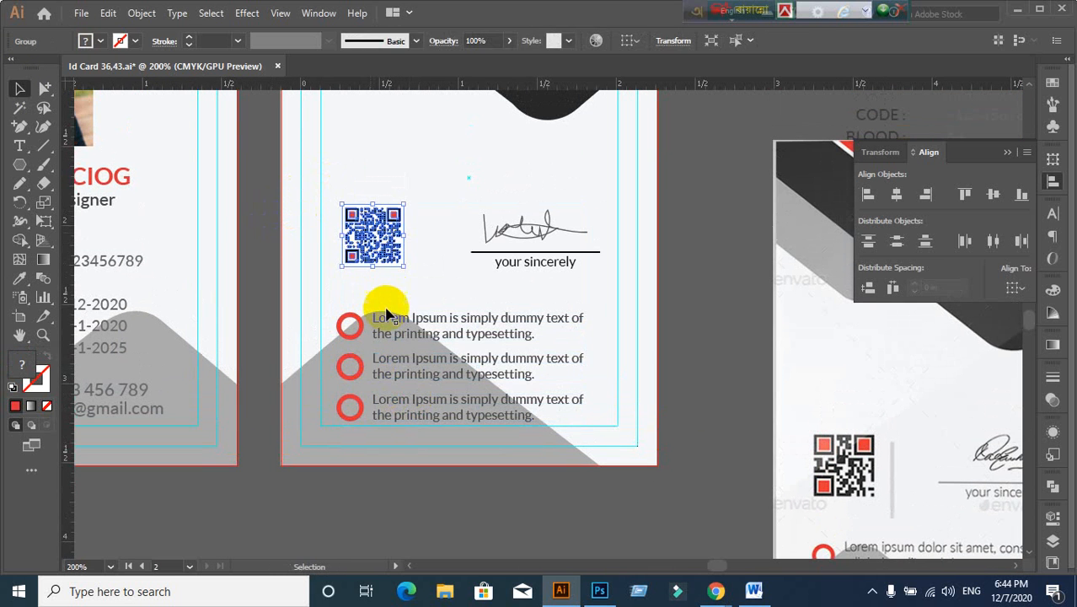
{"action": "left_click", "coordinate": [378, 327], "text": "shift"}
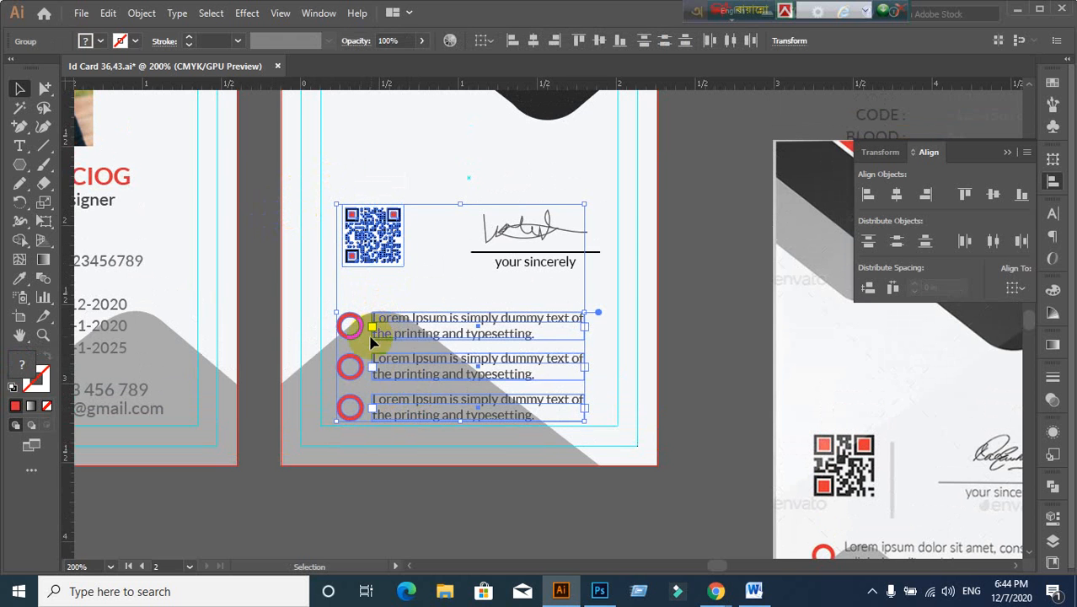
{"action": "left_click", "coordinate": [356, 339]}
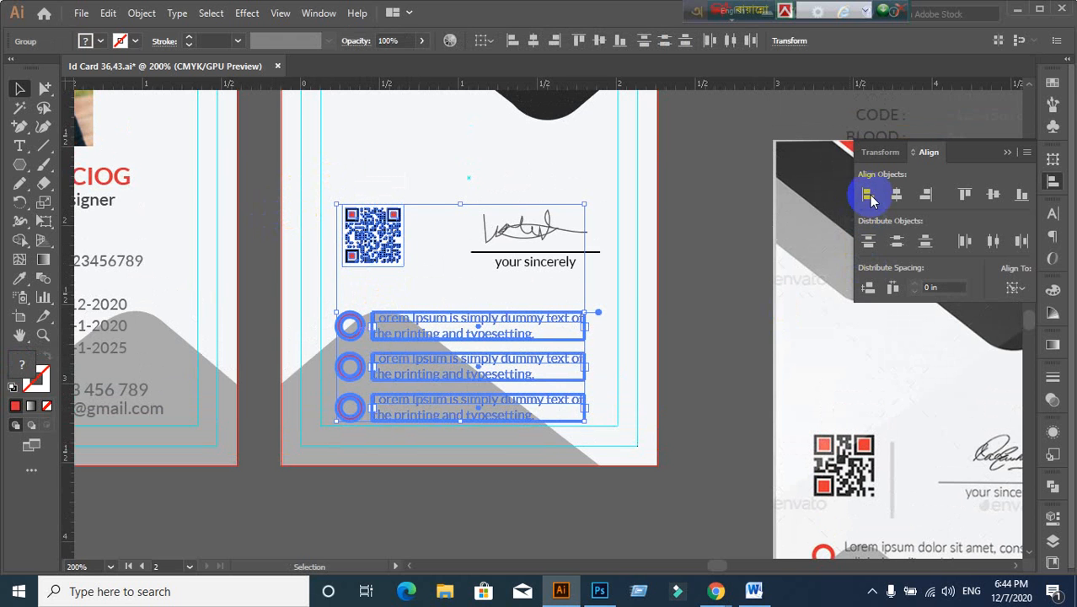
{"action": "left_click", "coordinate": [868, 195]}
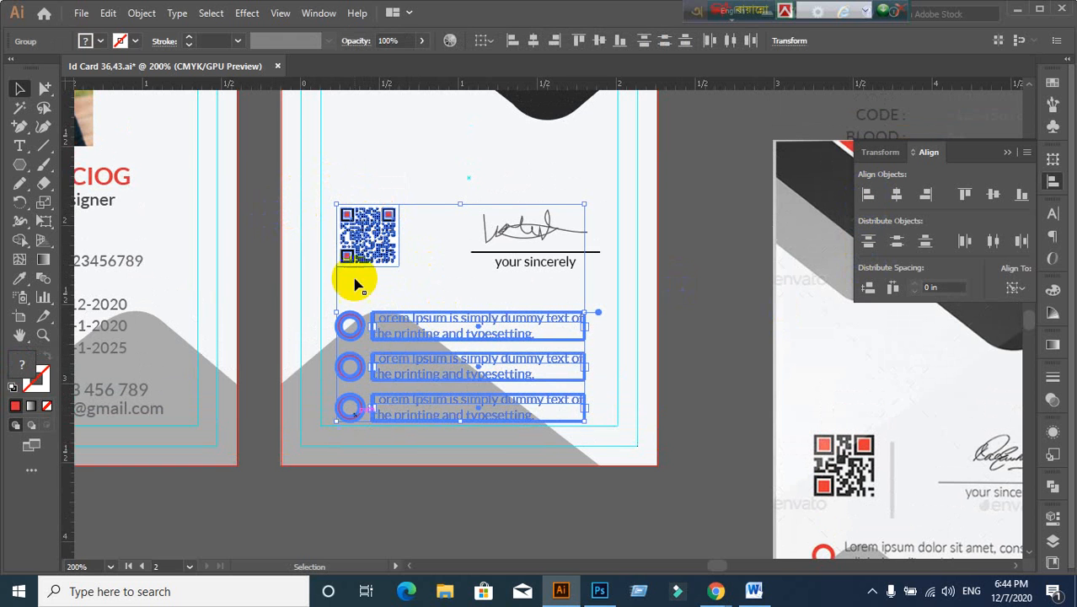
{"action": "left_click", "coordinate": [268, 250]}
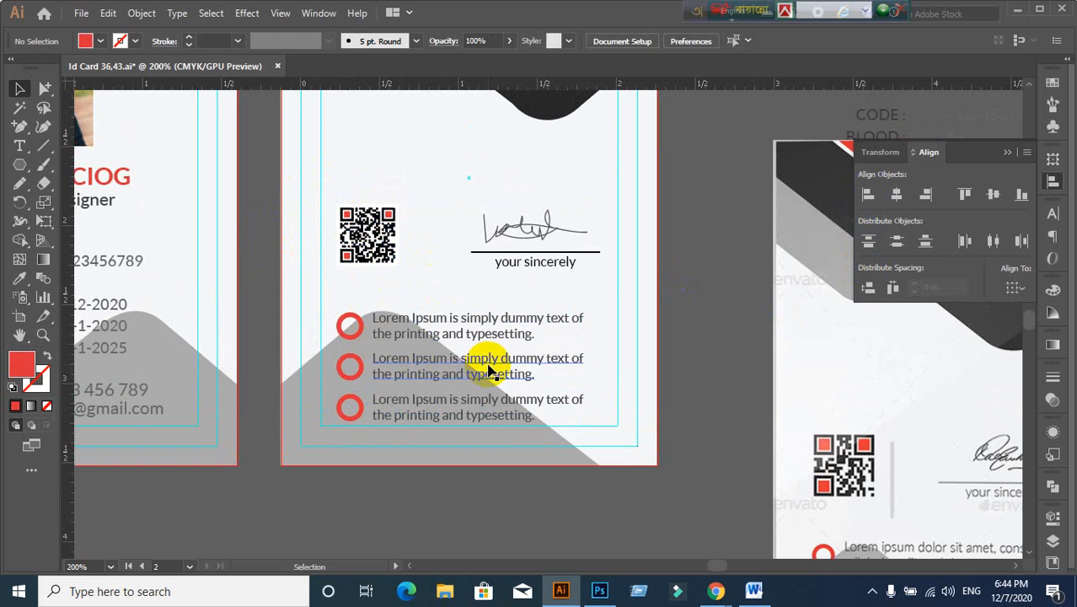
Step: Bottom-align the signature with the QR code as key object
{"action": "left_click_drag", "start_coordinate": [447, 334], "coordinate": [380, 335]}
{"action": "left_click", "coordinate": [284, 236]}
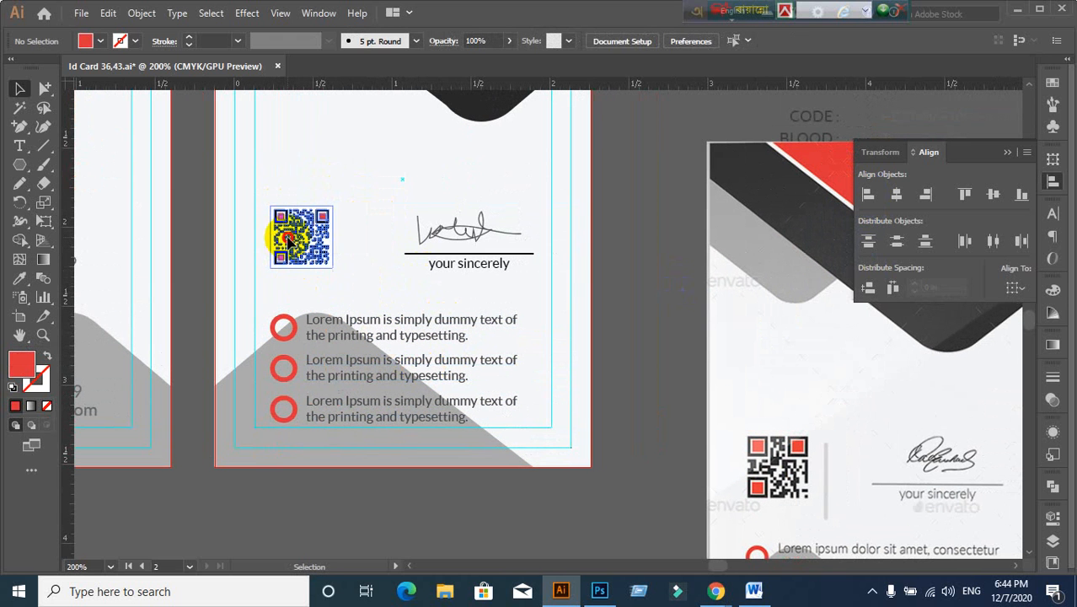
{"action": "left_click", "coordinate": [506, 267], "text": "shift"}
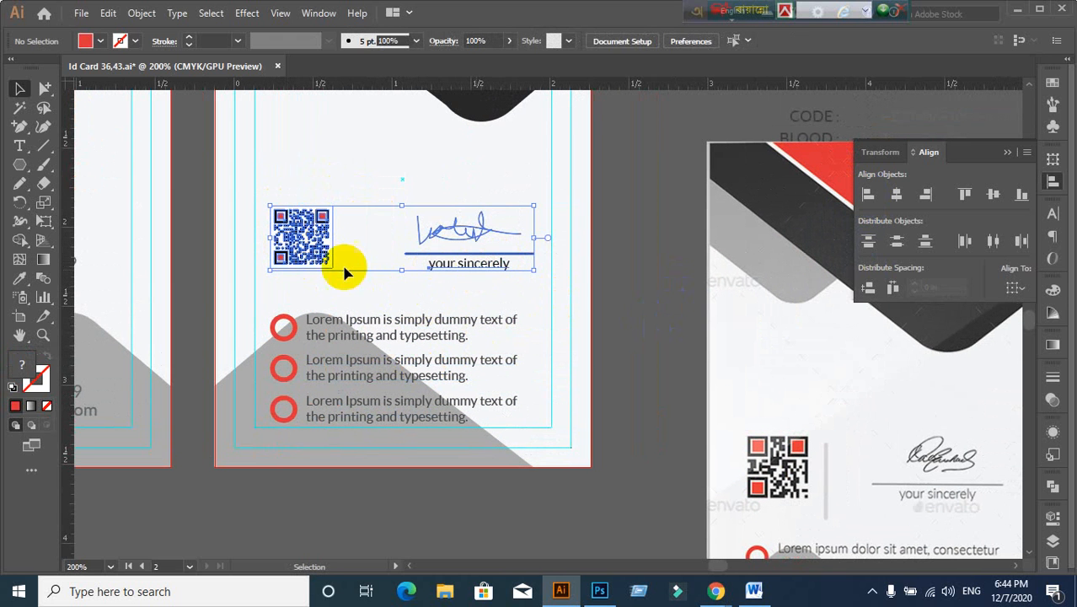
{"action": "left_click", "coordinate": [305, 234]}
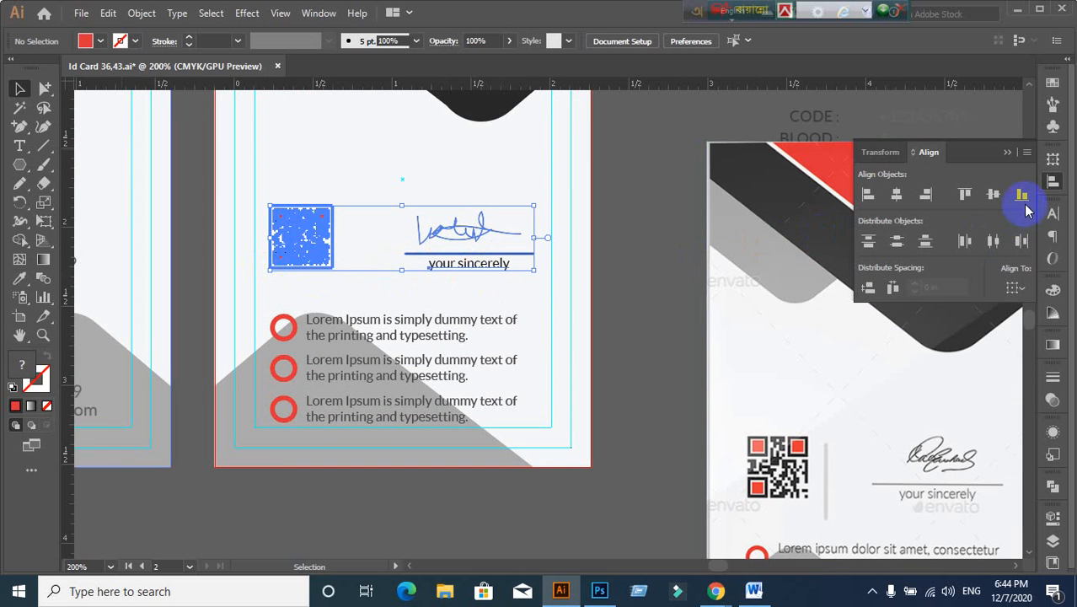
{"action": "left_click", "coordinate": [1022, 196]}
{"action": "left_click", "coordinate": [685, 286]}
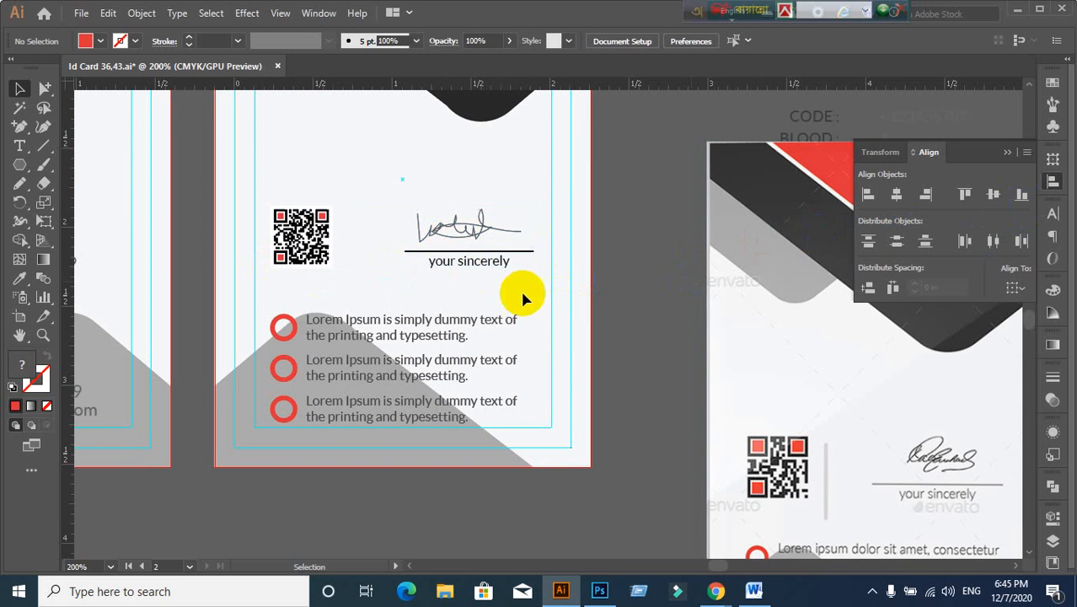
Step: Delete the red and black background shapes, then undo to restore them
{"action": "scroll", "coordinate": [509, 283], "scroll_direction": "down", "scroll_amount": 1}
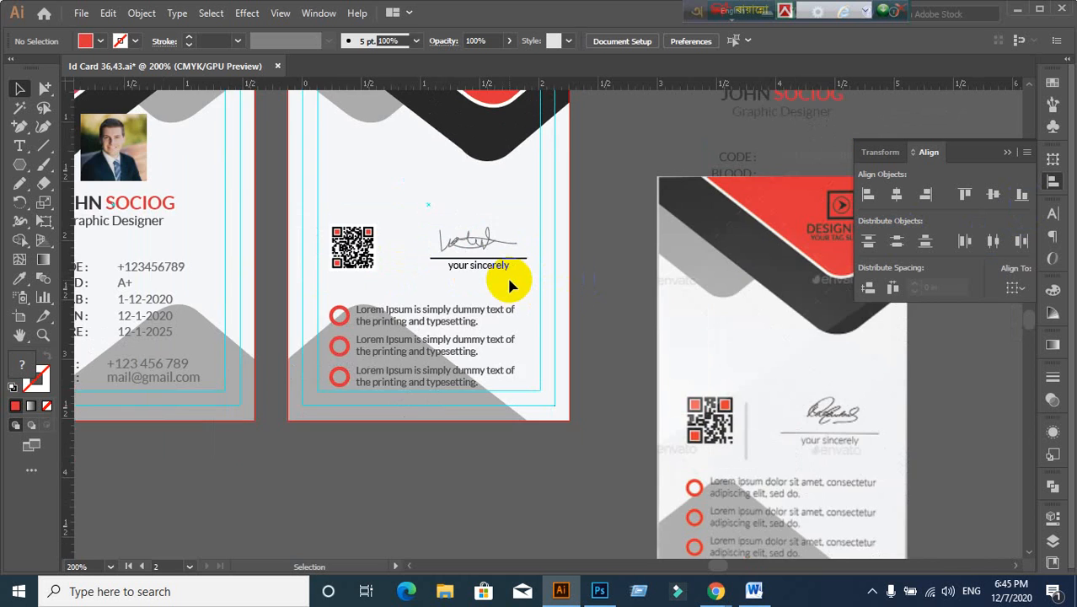
{"action": "left_click_drag", "start_coordinate": [476, 224], "coordinate": [494, 355]}
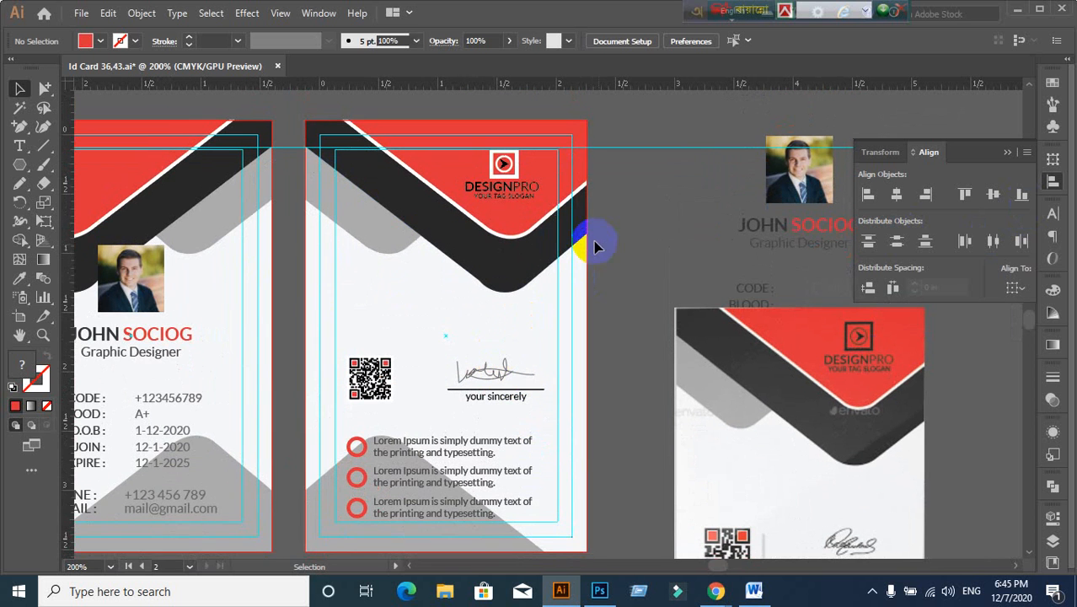
{"action": "left_click_drag", "start_coordinate": [596, 241], "coordinate": [504, 265]}
{"action": "scroll", "coordinate": [403, 221], "scroll_direction": "up", "scroll_amount": 4}
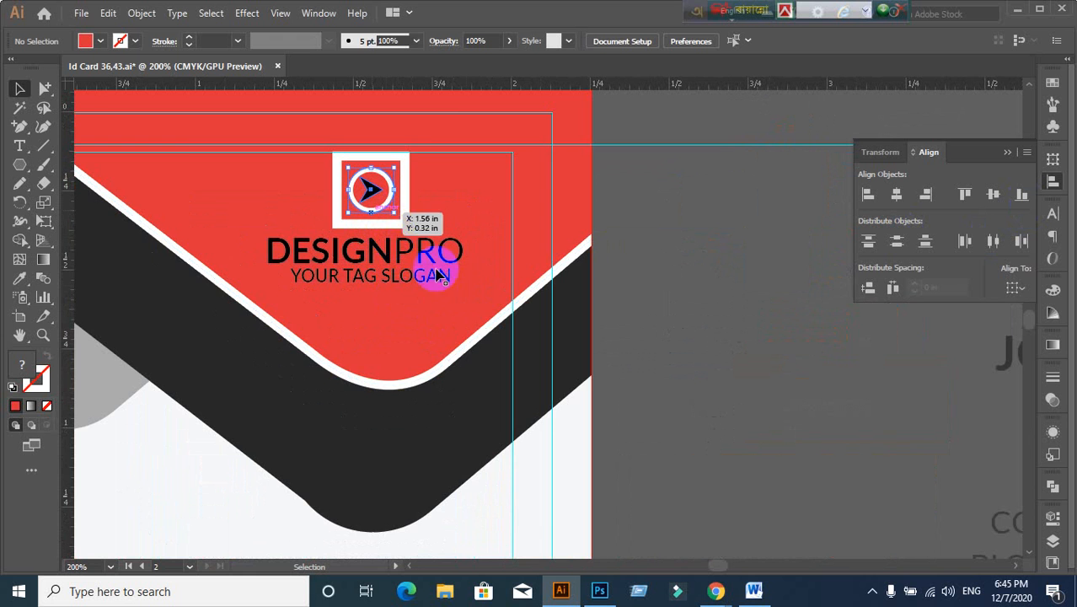
{"action": "left_click", "coordinate": [467, 286]}
{"action": "left_click", "coordinate": [662, 266]}
{"action": "left_click", "coordinate": [516, 229]}
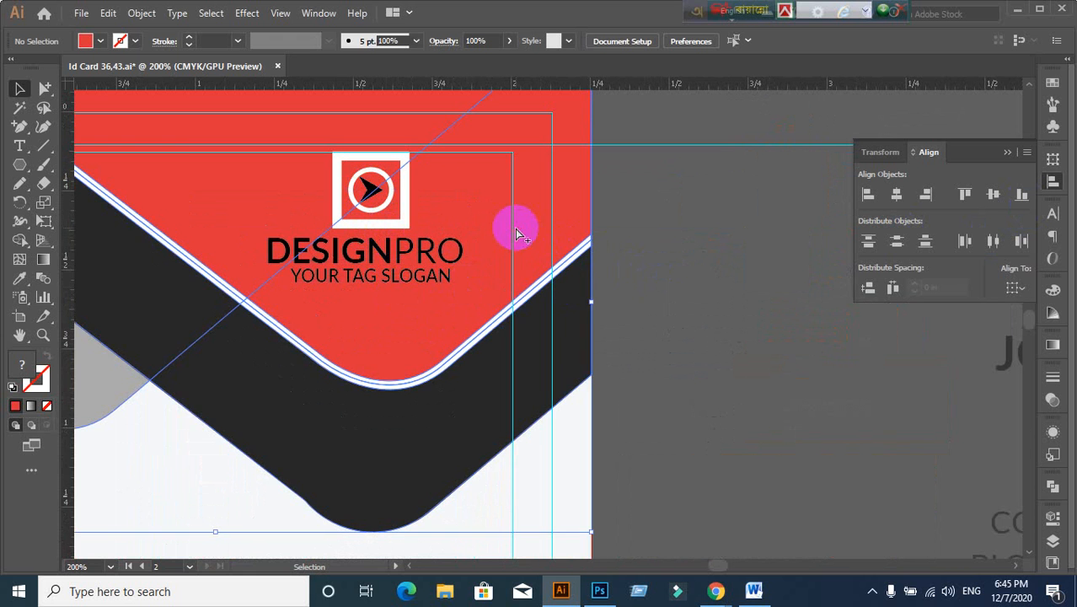
{"action": "key", "text": "Delete"}
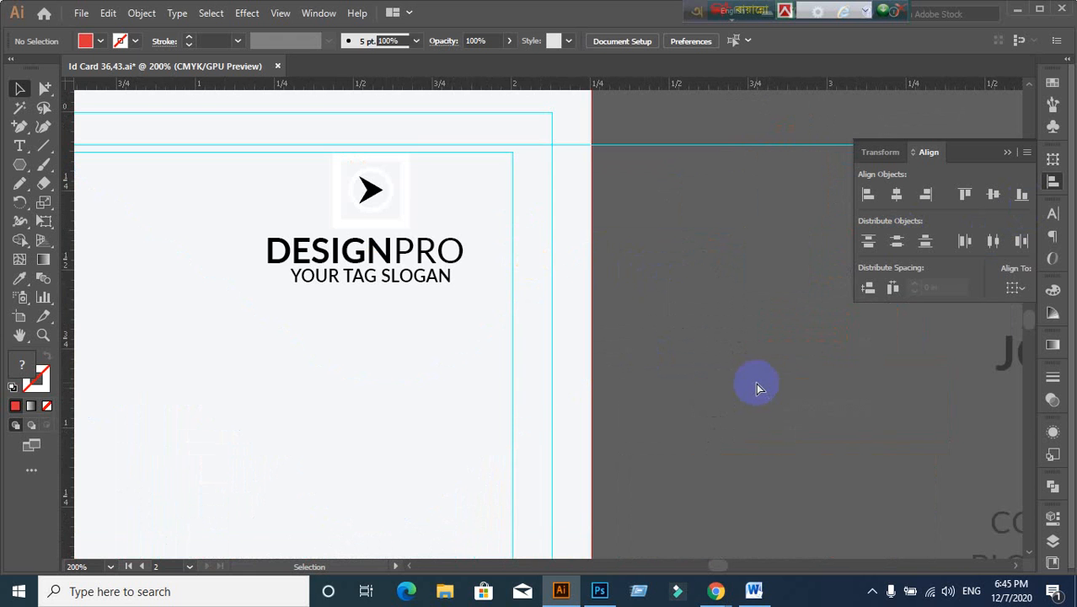
{"action": "key", "text": "ctrl+z"}
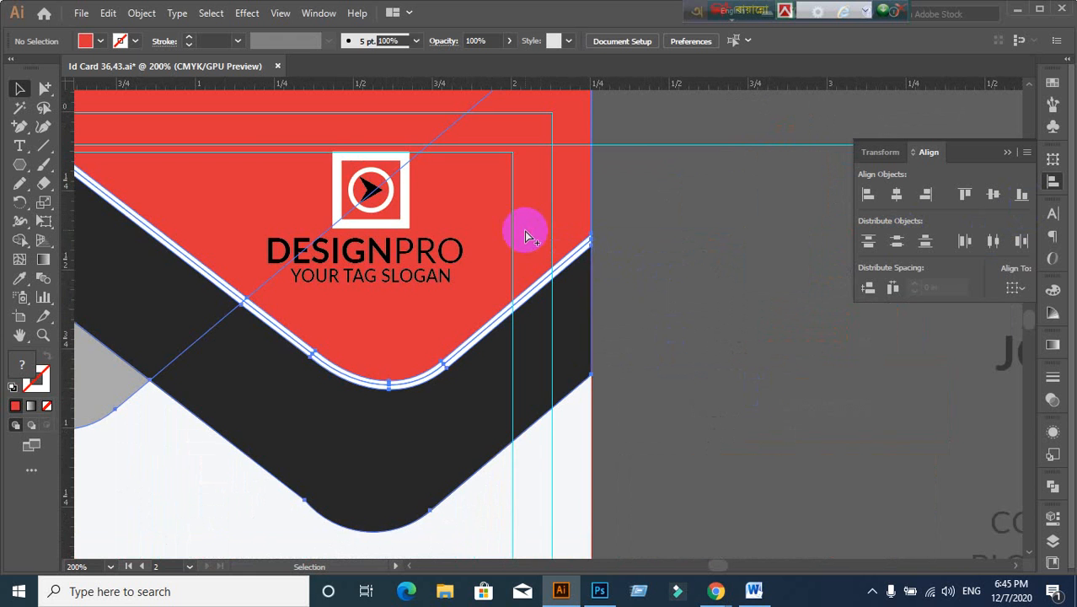
Step: Select the logo's play icon and the DESIGNPRO text in the header
{"action": "scroll", "coordinate": [408, 213], "scroll_direction": "up", "scroll_amount": 2}
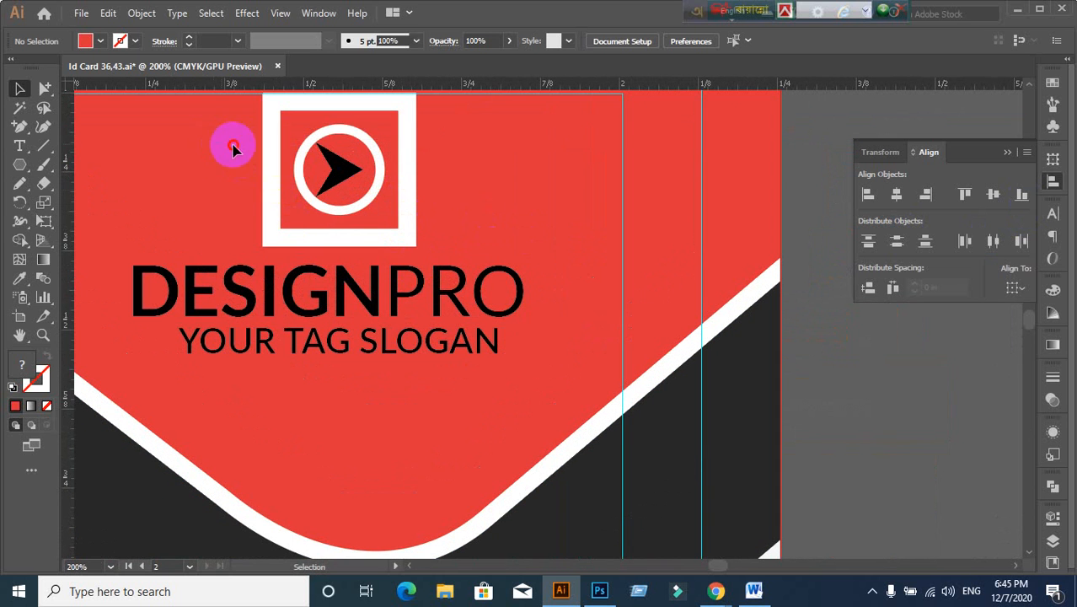
{"action": "left_click", "coordinate": [389, 190]}
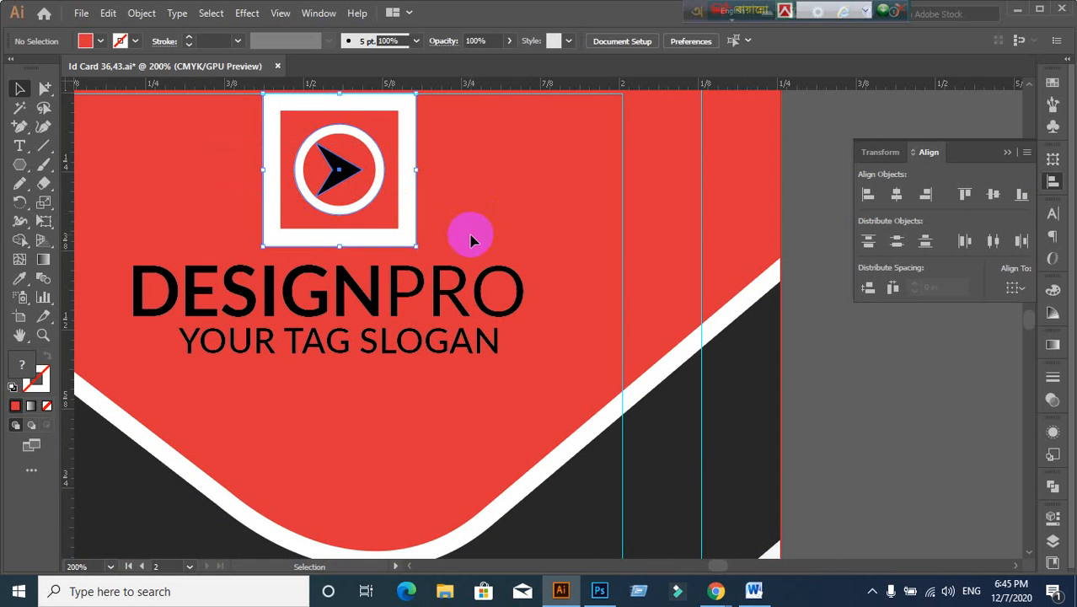
{"action": "scroll", "coordinate": [470, 239], "scroll_direction": "down", "scroll_amount": 4}
{"action": "scroll", "coordinate": [559, 335], "scroll_direction": "up", "scroll_amount": 2}
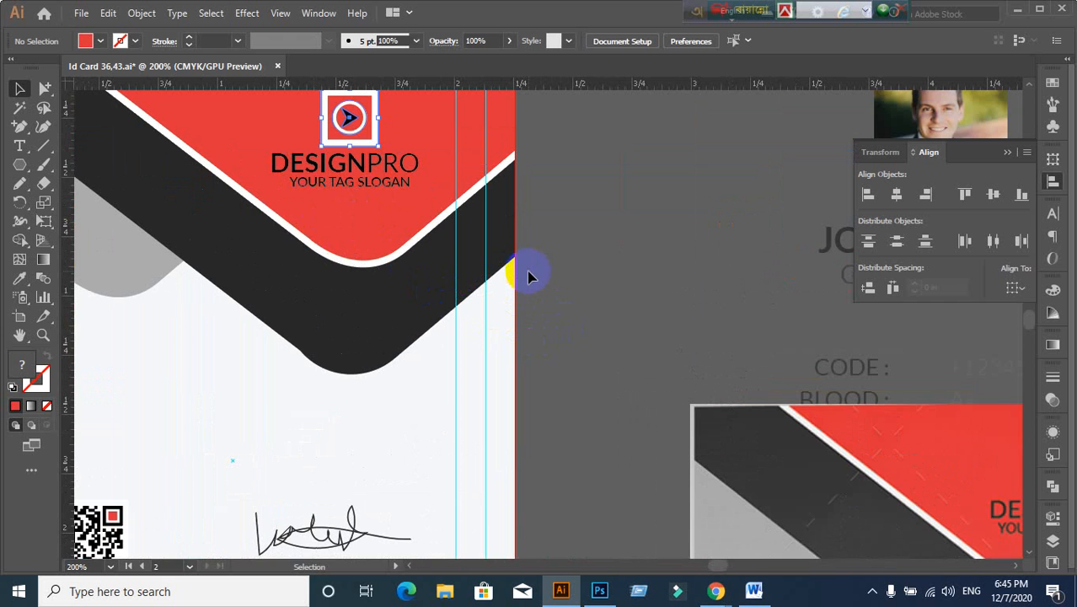
{"action": "scroll", "coordinate": [527, 276], "scroll_direction": "down", "scroll_amount": 2}
{"action": "scroll", "coordinate": [493, 271], "scroll_direction": "up", "scroll_amount": 2}
{"action": "left_click", "coordinate": [376, 177]}
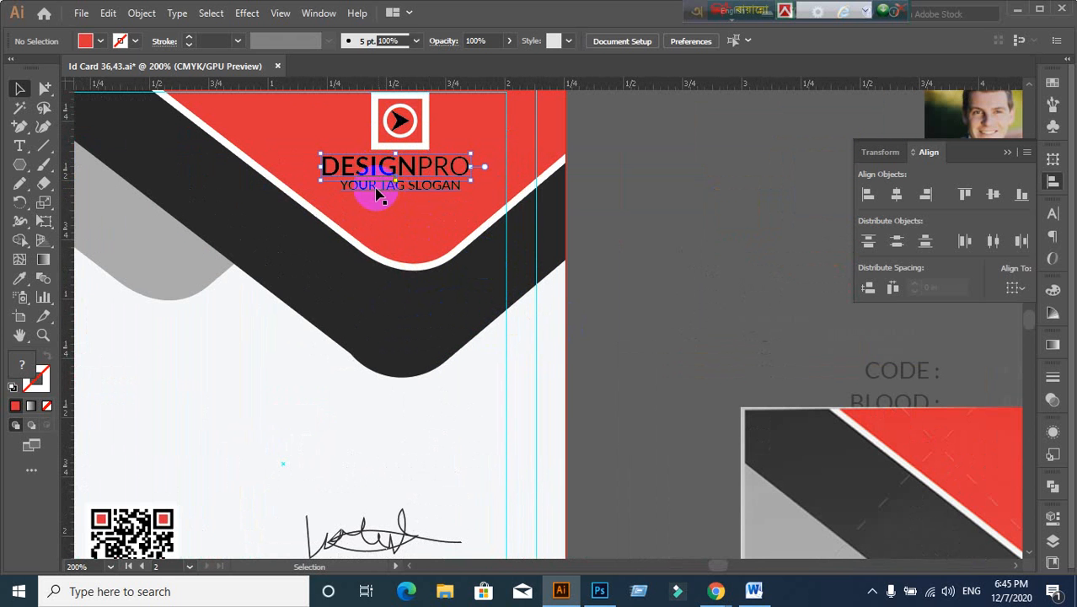
{"action": "left_click", "coordinate": [342, 149]}
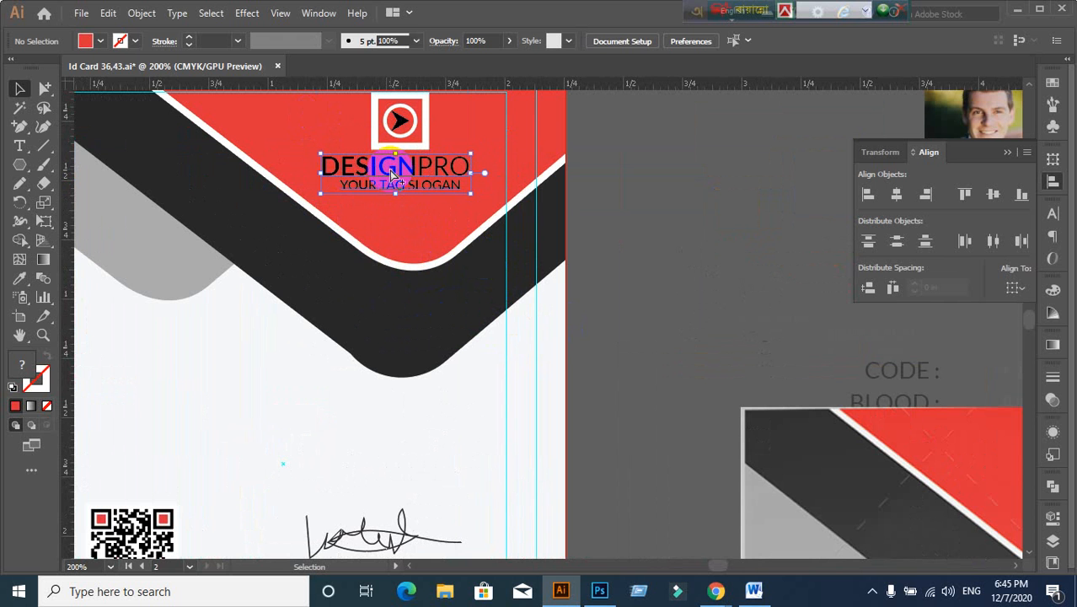
Step: Open Preferences with Ctrl+K and check the reference card in Photoshop
{"action": "key", "text": "ctrl+k"}
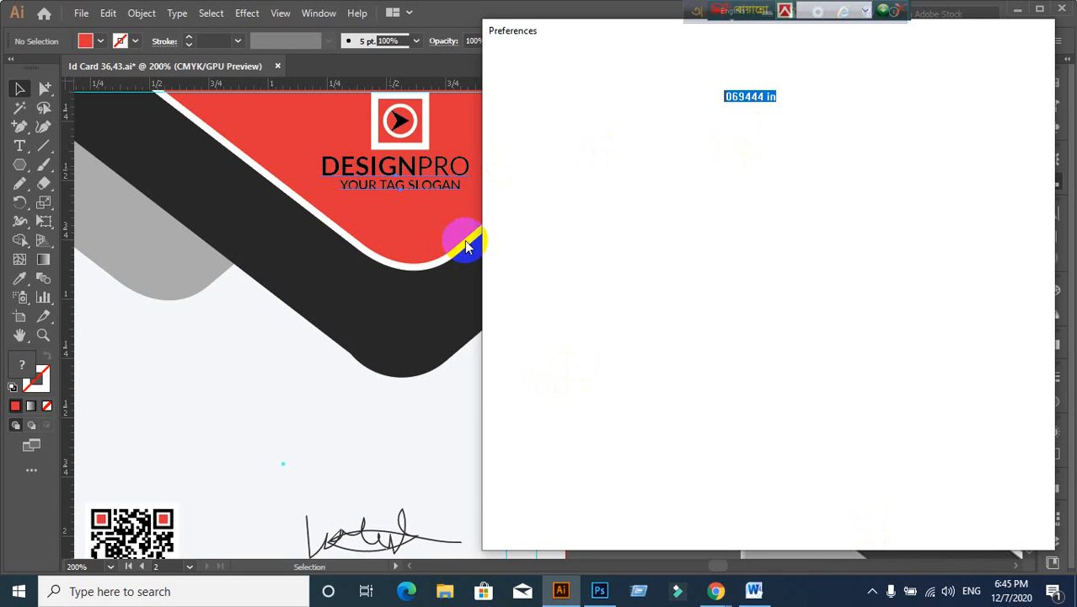
{"action": "key", "text": "super"}
{"action": "key", "text": "super"}
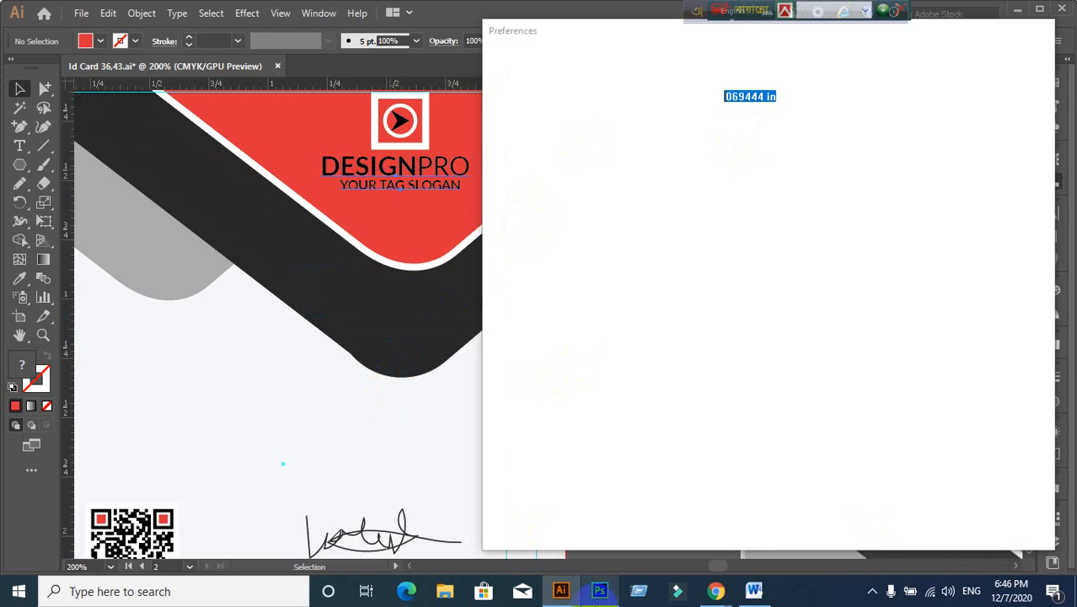
{"action": "left_click", "coordinate": [601, 592]}
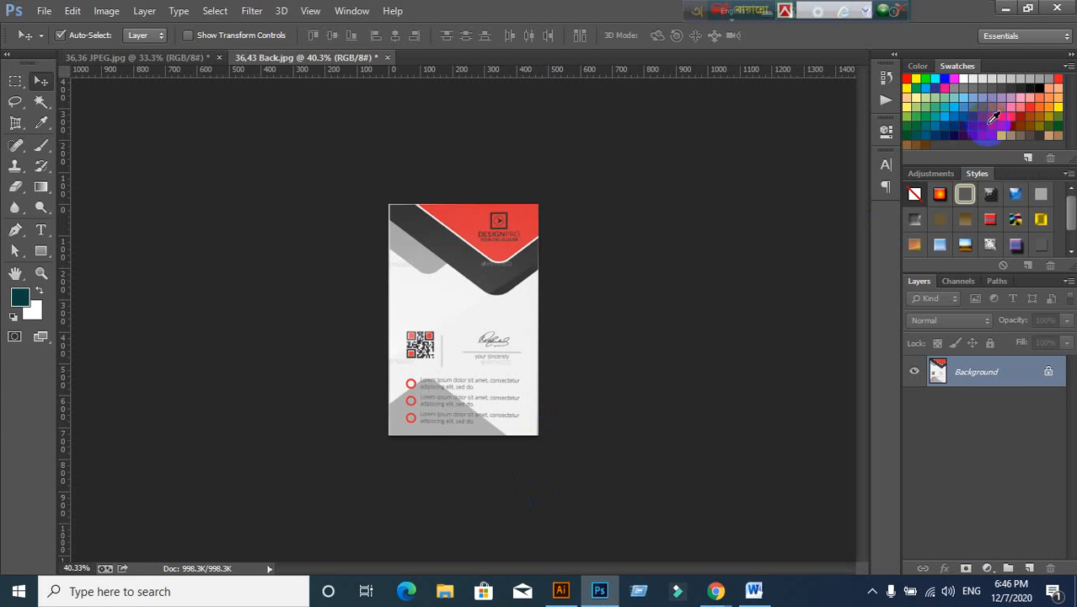
{"action": "left_click", "coordinate": [1005, 9]}
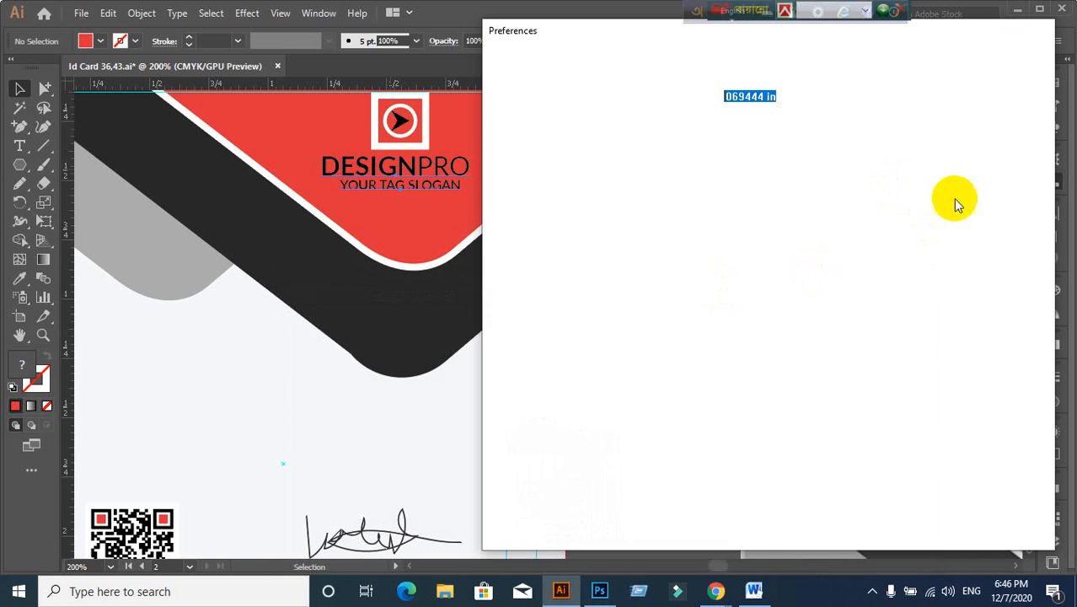
Step: Move the Preferences window further left on screen
{"action": "left_click", "coordinate": [107, 11]}
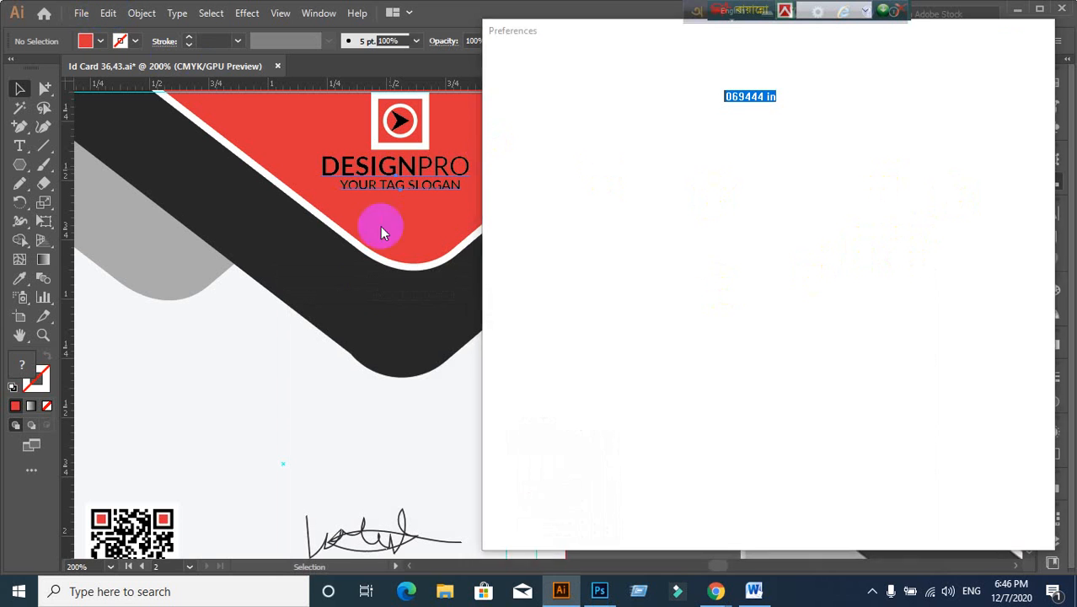
{"action": "left_click", "coordinate": [409, 430]}
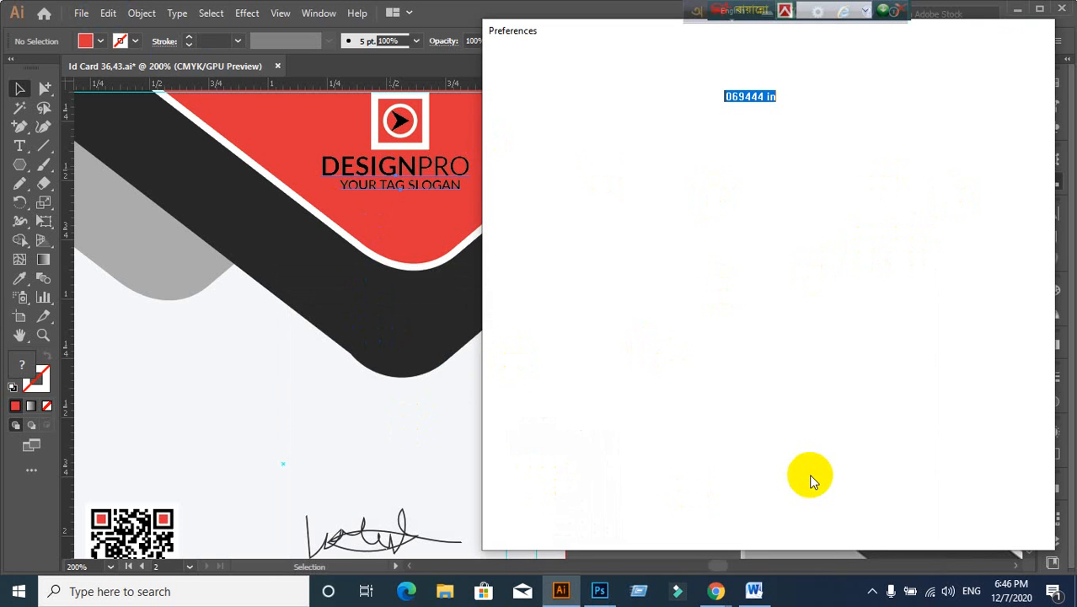
{"action": "left_click_drag", "start_coordinate": [993, 24], "coordinate": [796, 104]}
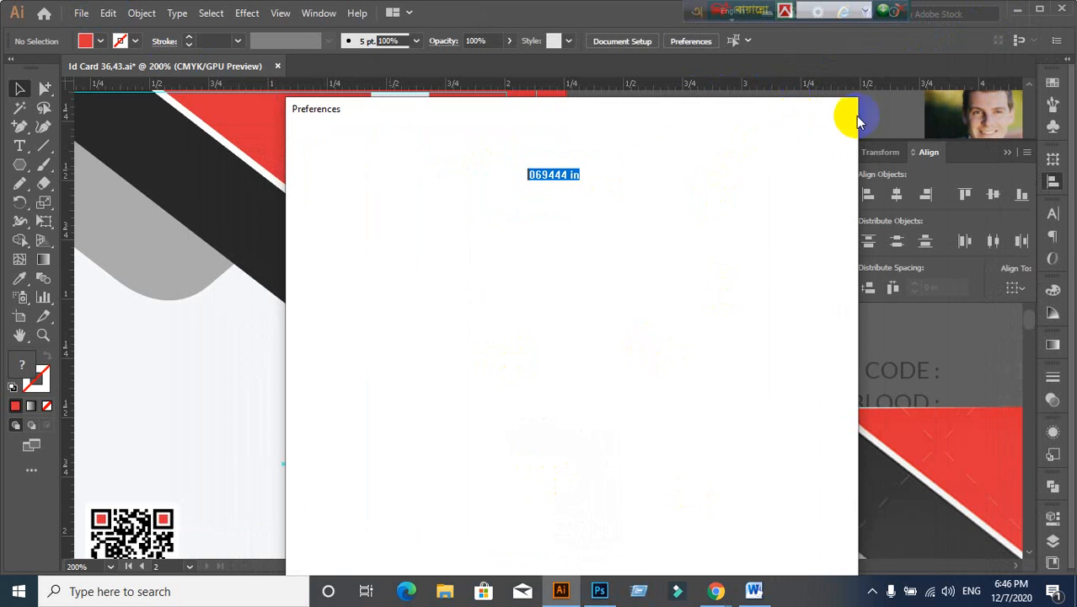
Step: Close Preferences and horizontally centre the DESIGNPRO and slogan text
{"action": "left_click", "coordinate": [832, 118]}
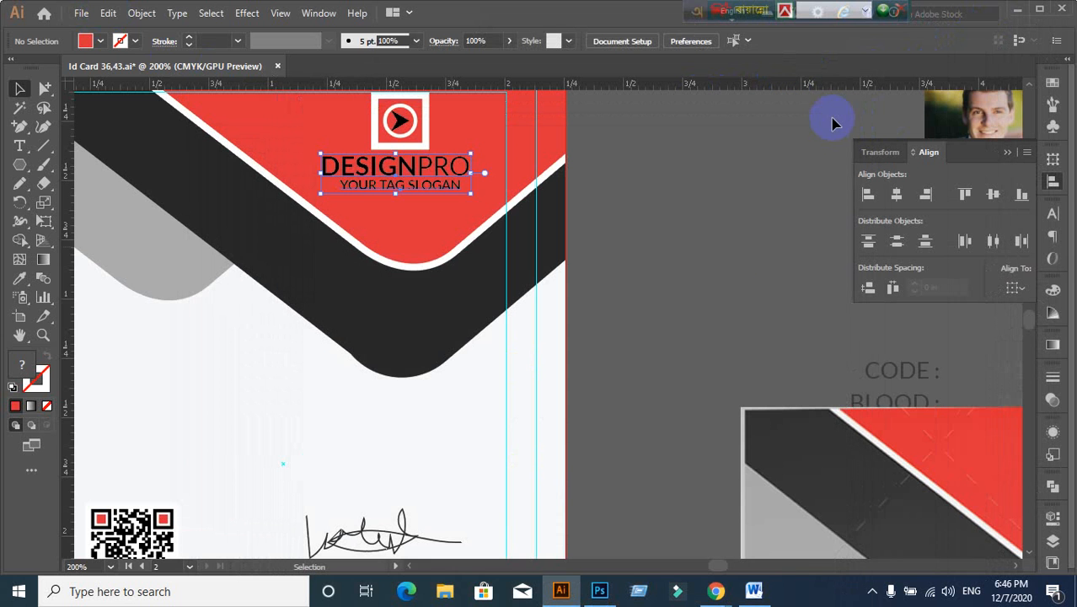
{"action": "left_click", "coordinate": [672, 337]}
{"action": "left_click", "coordinate": [393, 174]}
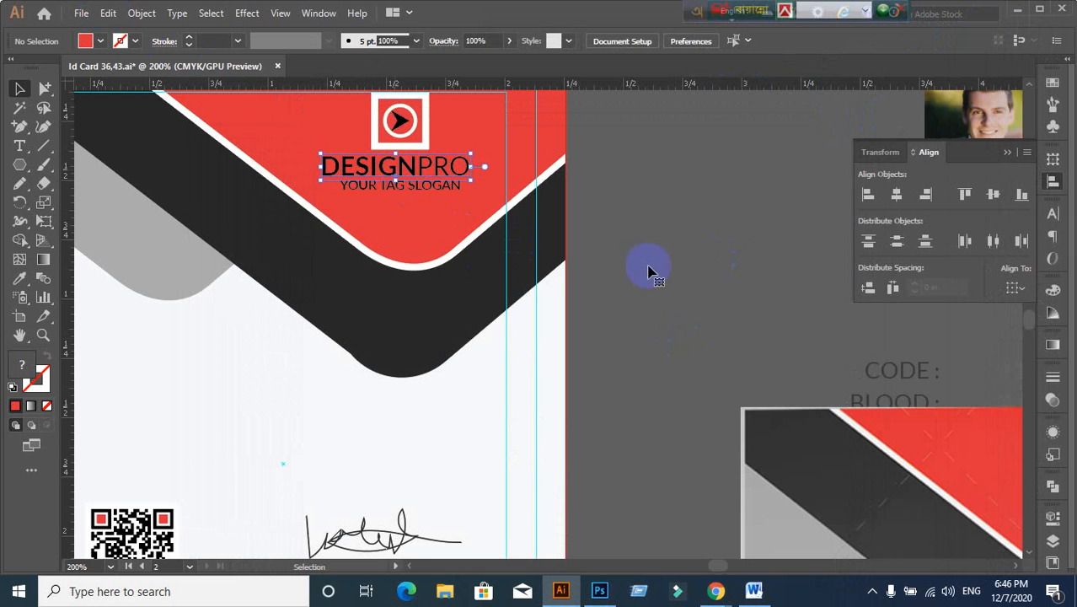
{"action": "scroll", "coordinate": [352, 210], "scroll_direction": "up", "scroll_amount": 2}
{"action": "left_click", "coordinate": [373, 168], "text": "shift"}
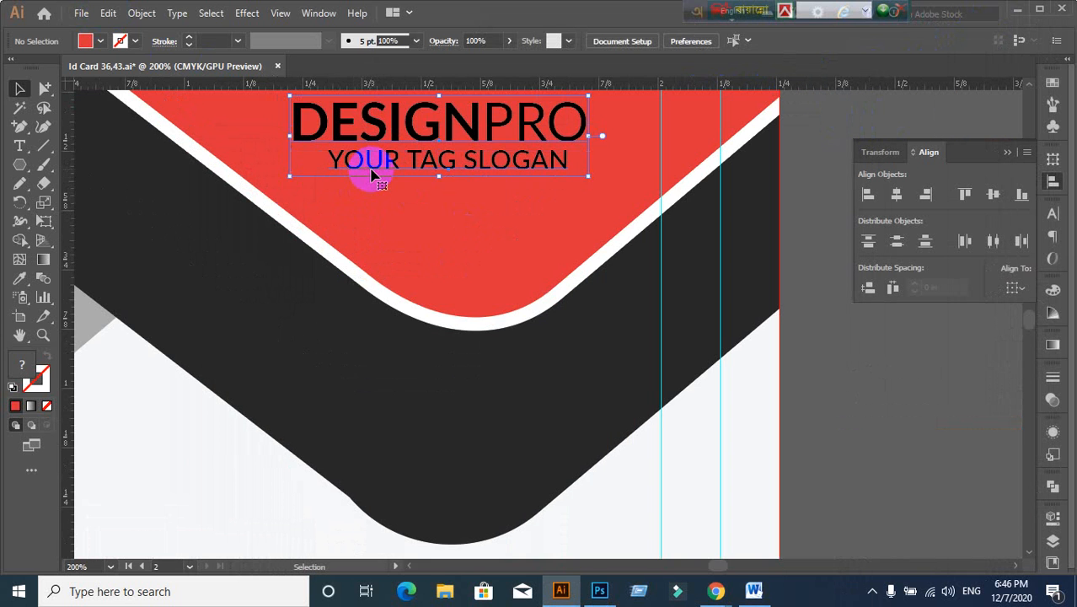
{"action": "left_click_drag", "start_coordinate": [374, 162], "coordinate": [380, 175]}
{"action": "scroll", "coordinate": [464, 212], "scroll_direction": "down", "scroll_amount": 2}
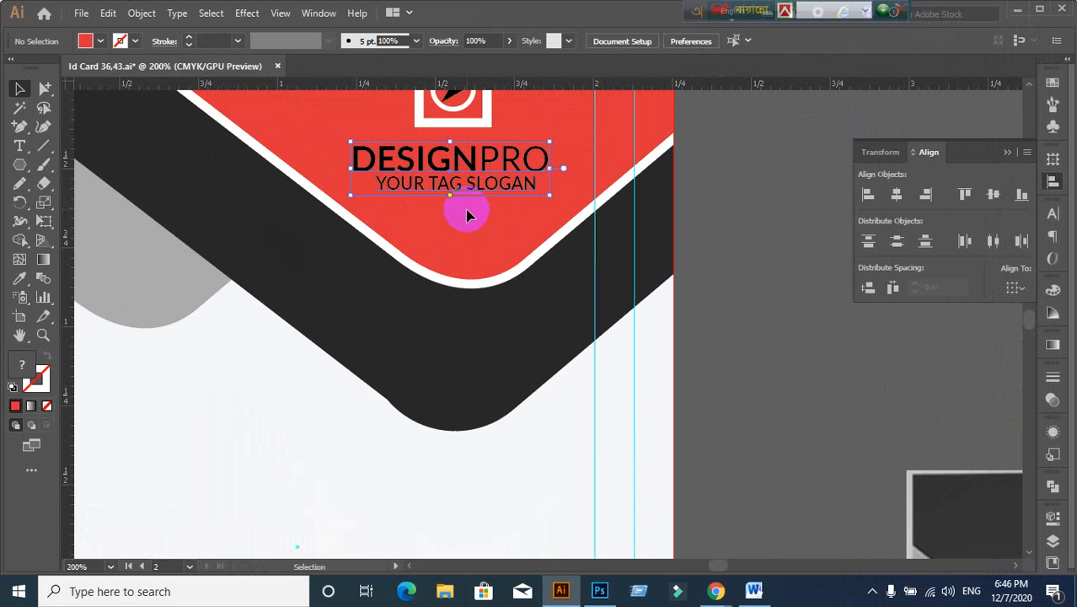
{"action": "left_click", "coordinate": [897, 194]}
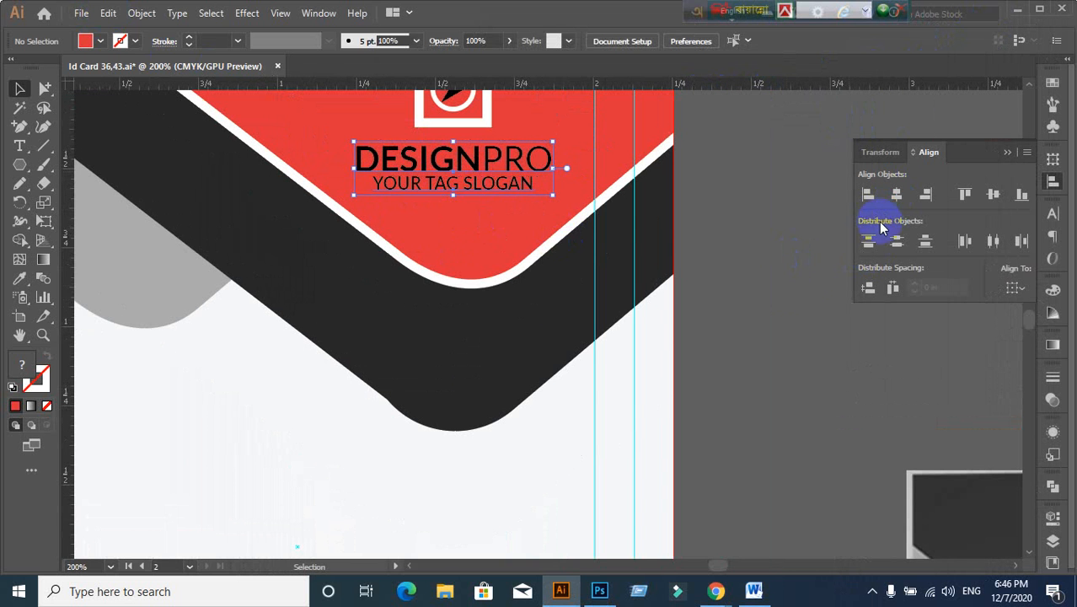
{"action": "left_click", "coordinate": [547, 228]}
Step: Select the logo icon with the DESIGNPRO text and nudge them into place on the header
{"action": "scroll", "coordinate": [459, 190], "scroll_direction": "up", "scroll_amount": 1}
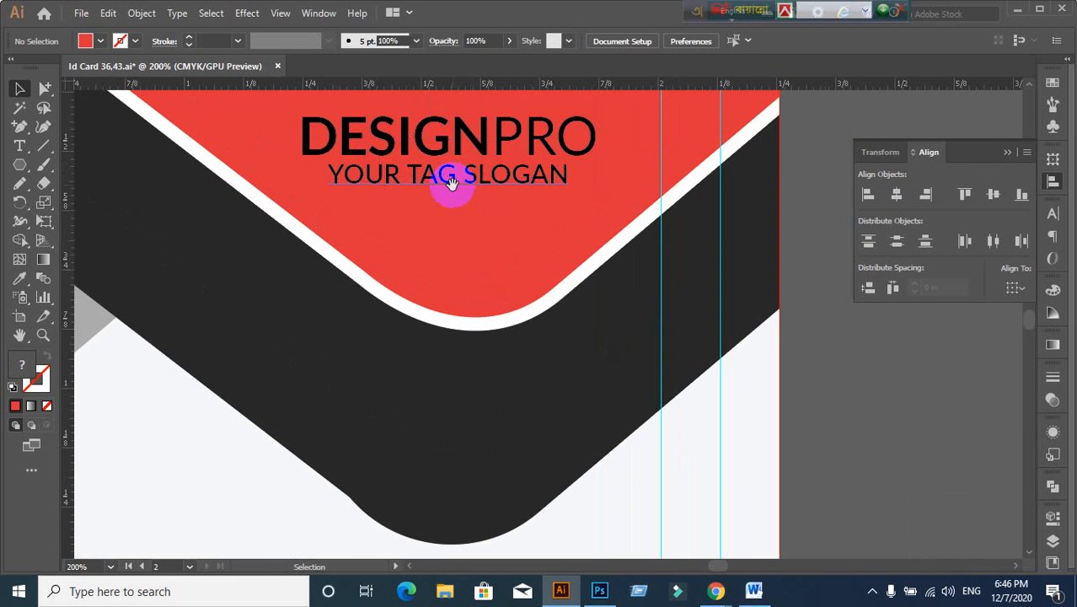
{"action": "scroll", "coordinate": [456, 187], "scroll_direction": "down", "scroll_amount": 3}
{"action": "scroll", "coordinate": [451, 267], "scroll_direction": "up", "scroll_amount": 1}
{"action": "left_click_drag", "start_coordinate": [451, 267], "coordinate": [451, 273]}
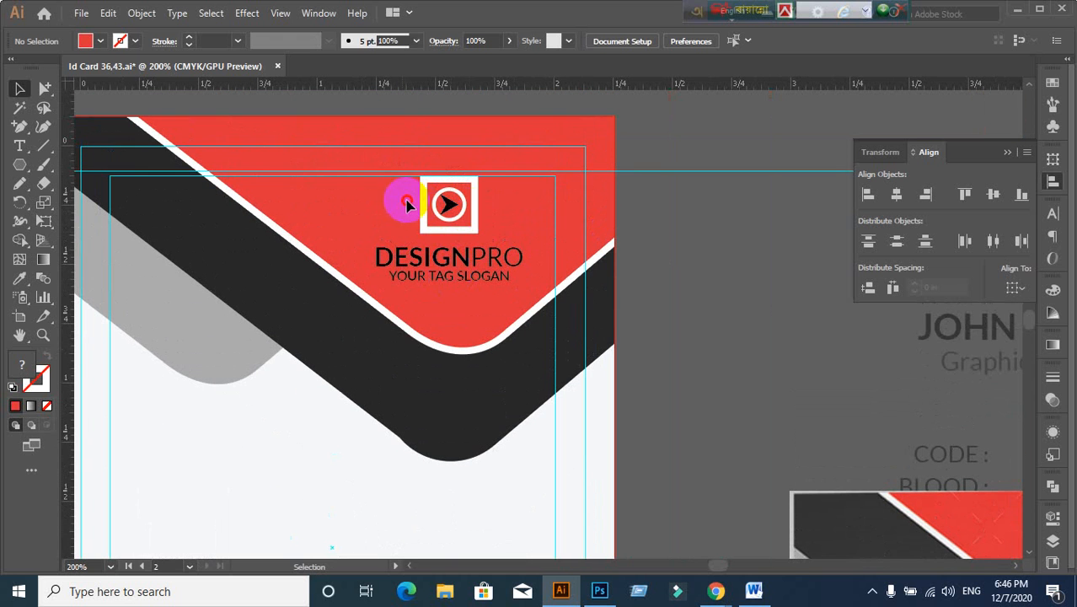
{"action": "left_click_drag", "start_coordinate": [407, 203], "coordinate": [491, 213]}
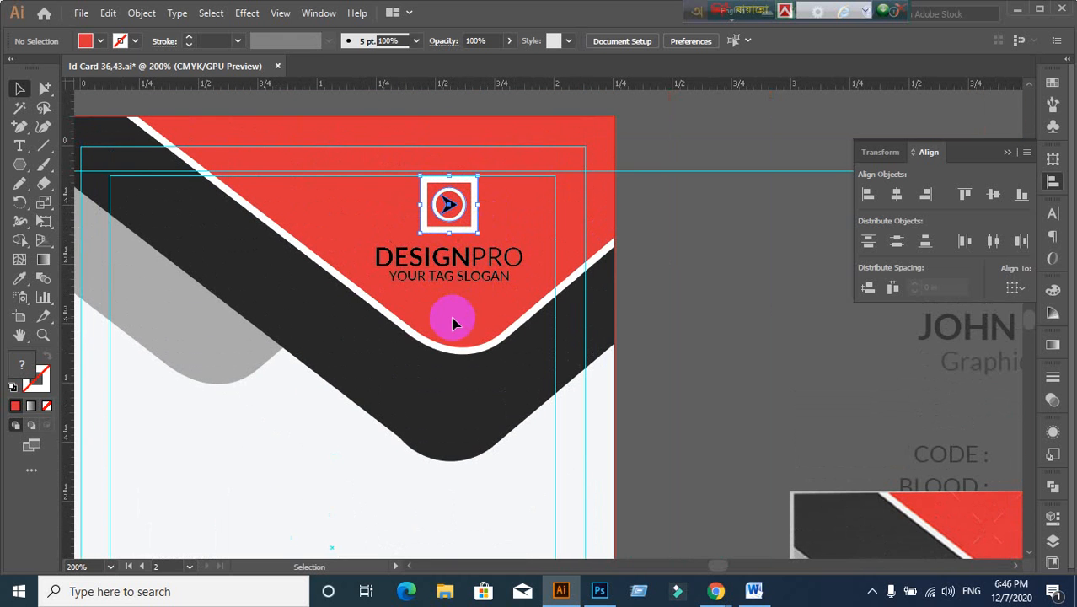
{"action": "left_click", "coordinate": [482, 254]}
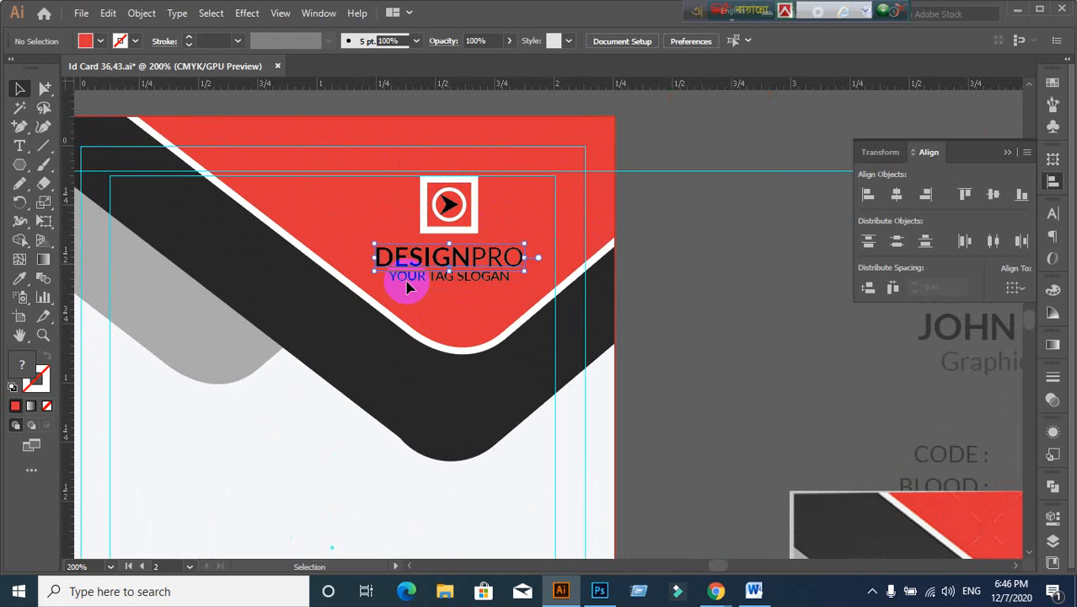
{"action": "left_click", "coordinate": [442, 283], "text": "shift"}
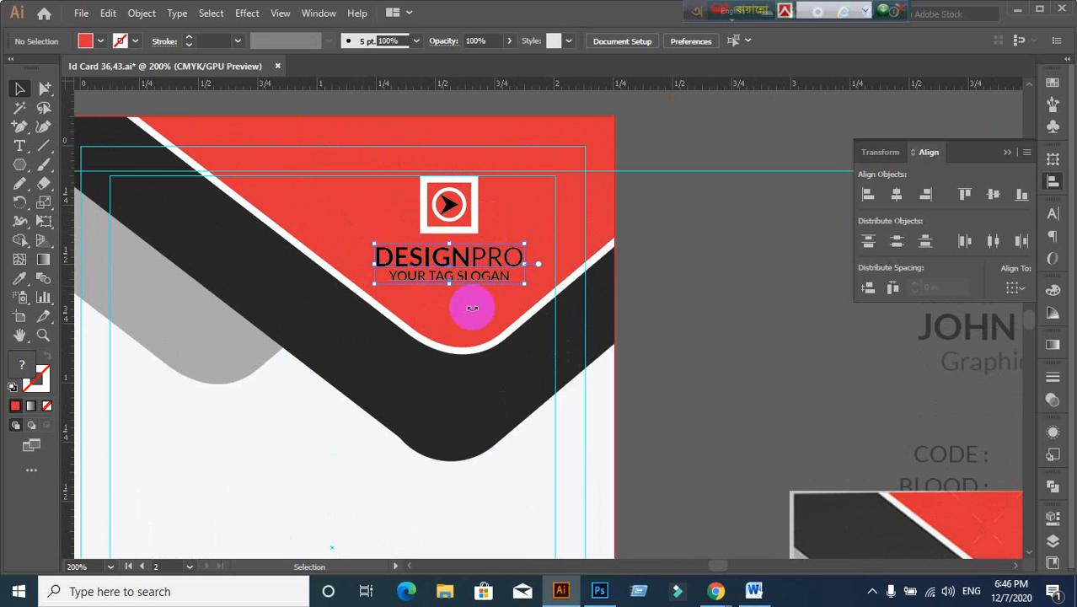
{"action": "left_click", "coordinate": [458, 224]}
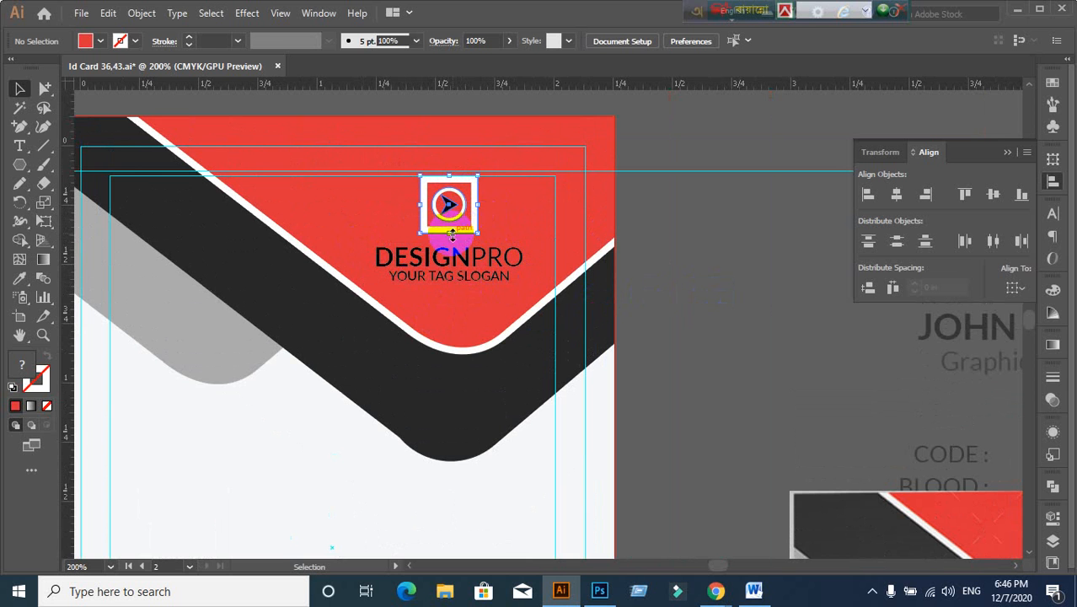
{"action": "left_click", "coordinate": [466, 274], "text": "shift"}
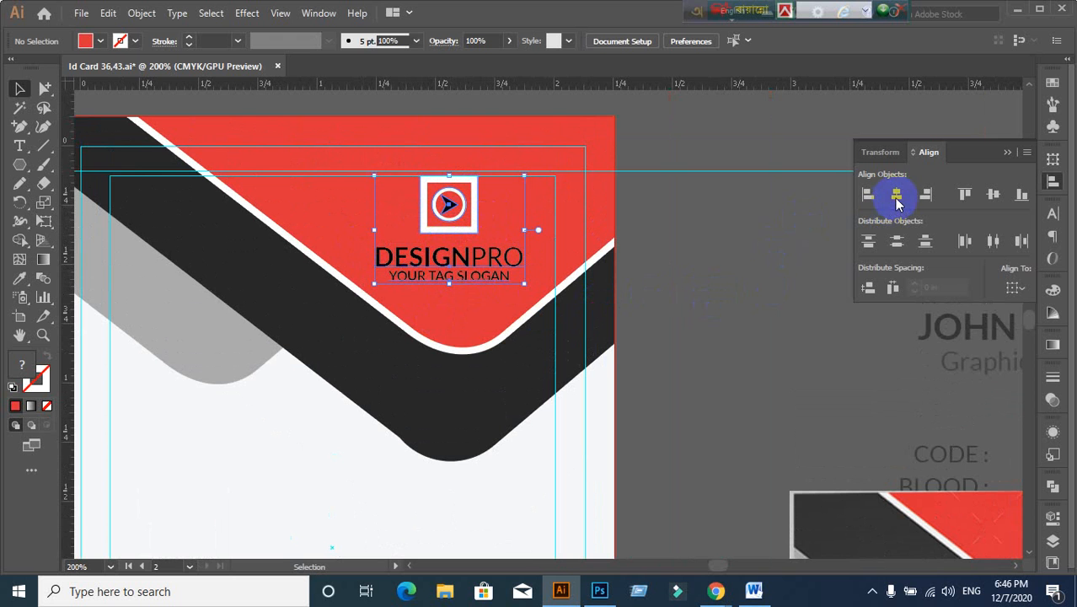
{"action": "left_click", "coordinate": [390, 361]}
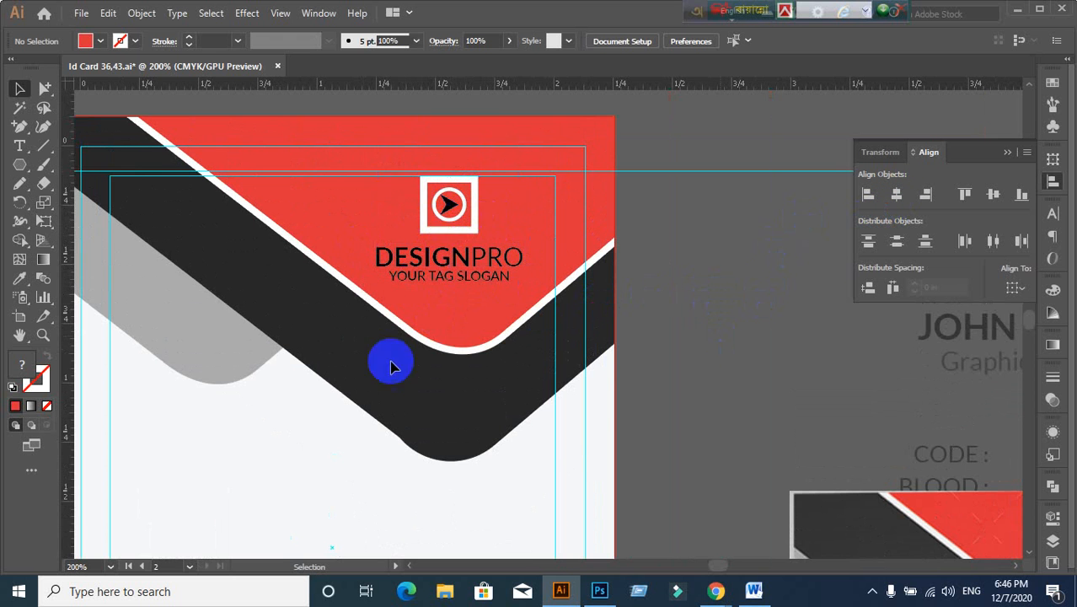
{"action": "scroll", "coordinate": [352, 339], "scroll_direction": "up", "scroll_amount": 2}
{"action": "left_click_drag", "start_coordinate": [377, 171], "coordinate": [513, 289]}
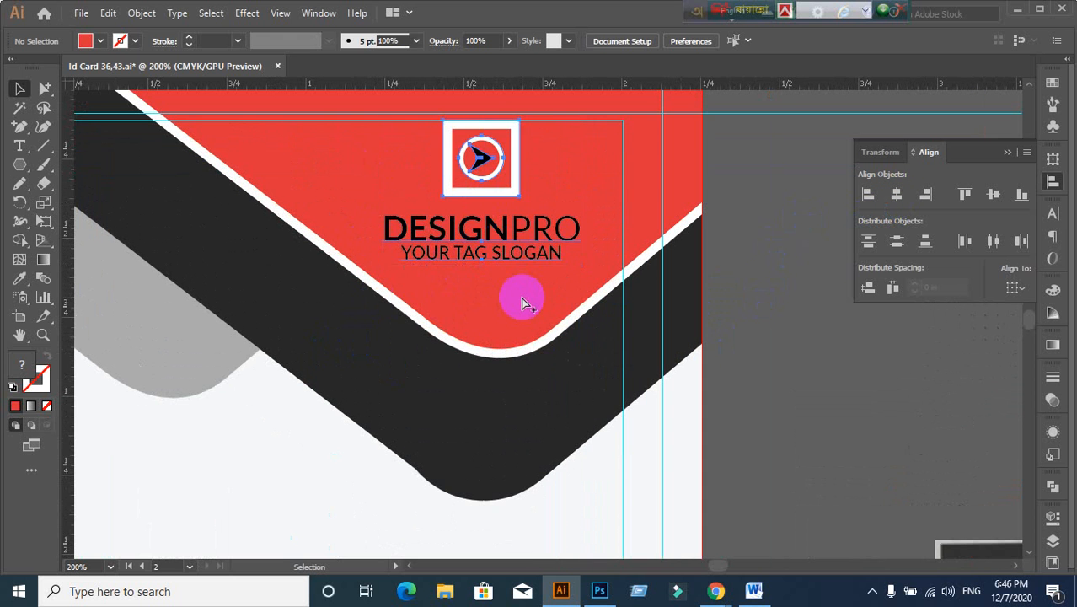
{"action": "scroll", "coordinate": [477, 381], "scroll_direction": "down", "scroll_amount": 3}
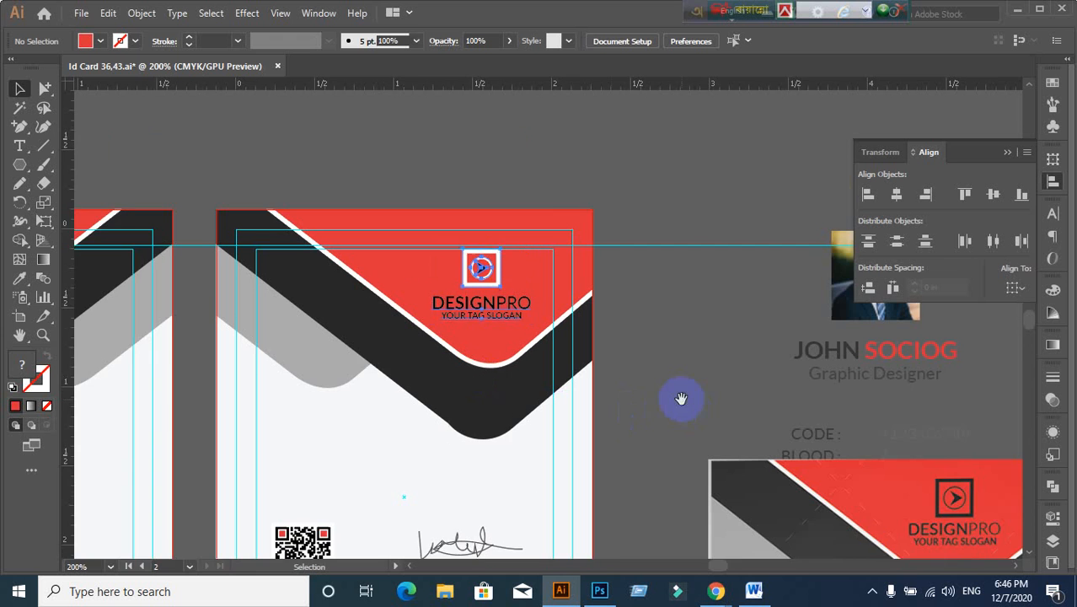
{"action": "scroll", "coordinate": [584, 324], "scroll_direction": "up", "scroll_amount": 2}
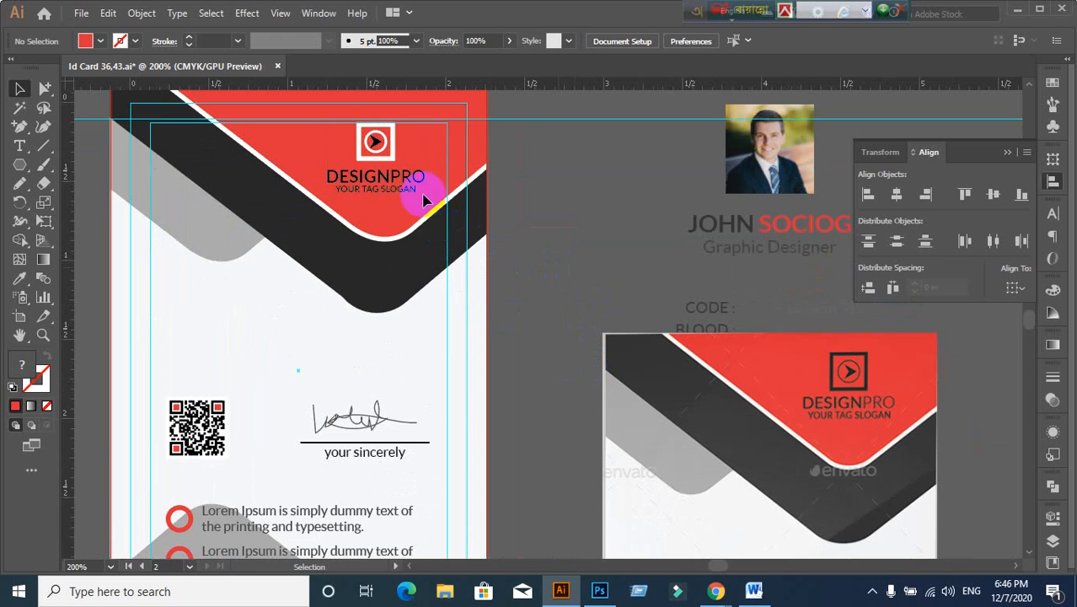
{"action": "mouse_move", "coordinate": [400, 175]}
{"action": "left_mouse_down"}
{"action": "mouse_move", "coordinate": [384, 150]}
{"action": "mouse_move", "coordinate": [402, 187]}
{"action": "left_mouse_up"}
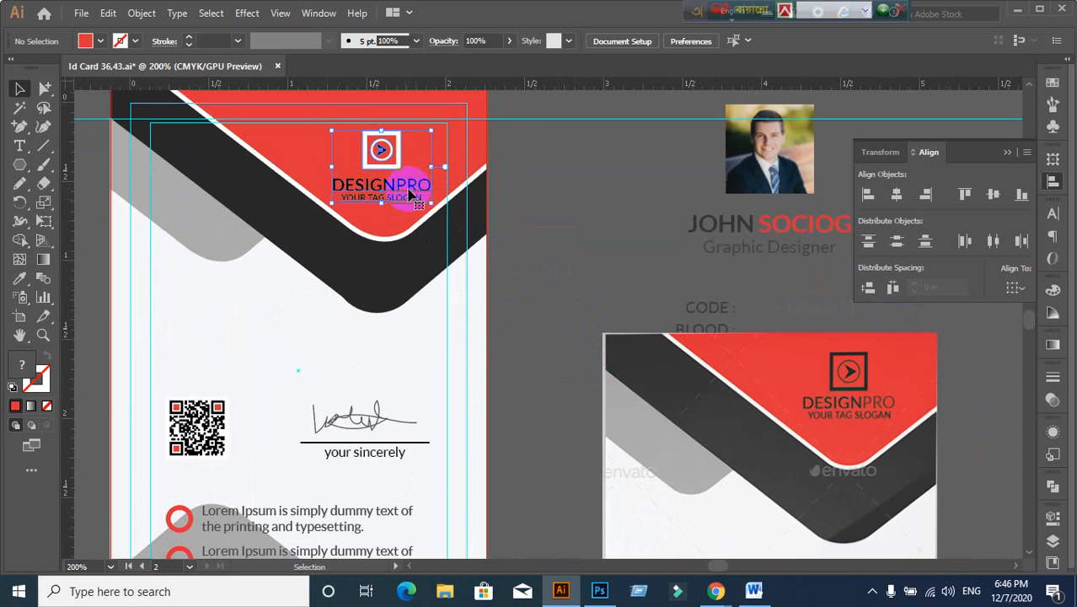
{"action": "left_click", "coordinate": [546, 276]}
Step: Close the Id Card 36,43.ai document tab
{"action": "scroll", "coordinate": [546, 276], "scroll_direction": "down", "scroll_amount": 2}
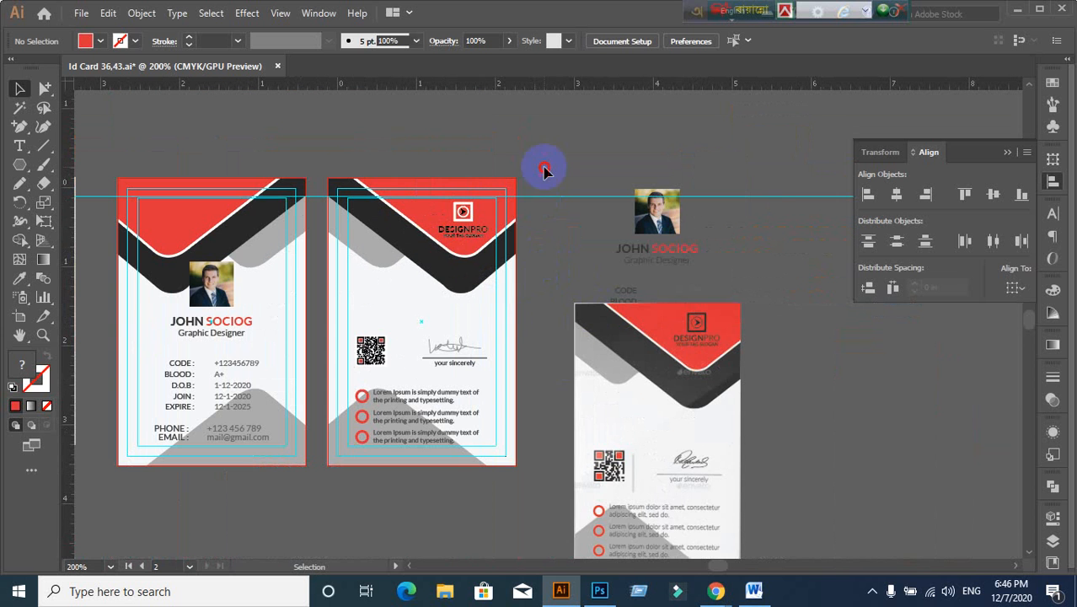
{"action": "right_click", "coordinate": [794, 258]}
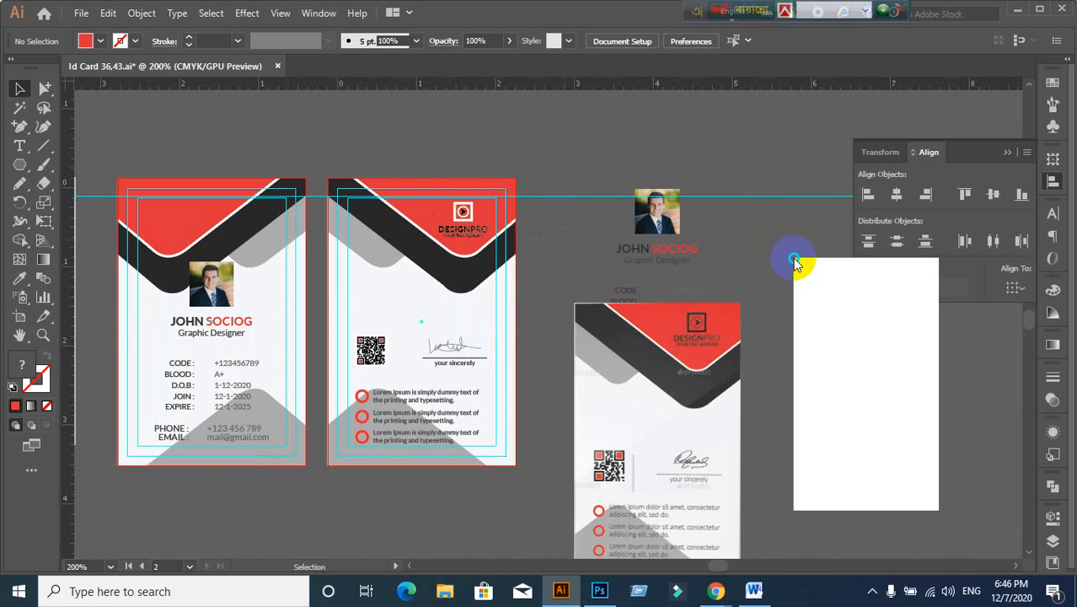
{"action": "left_click", "coordinate": [802, 295]}
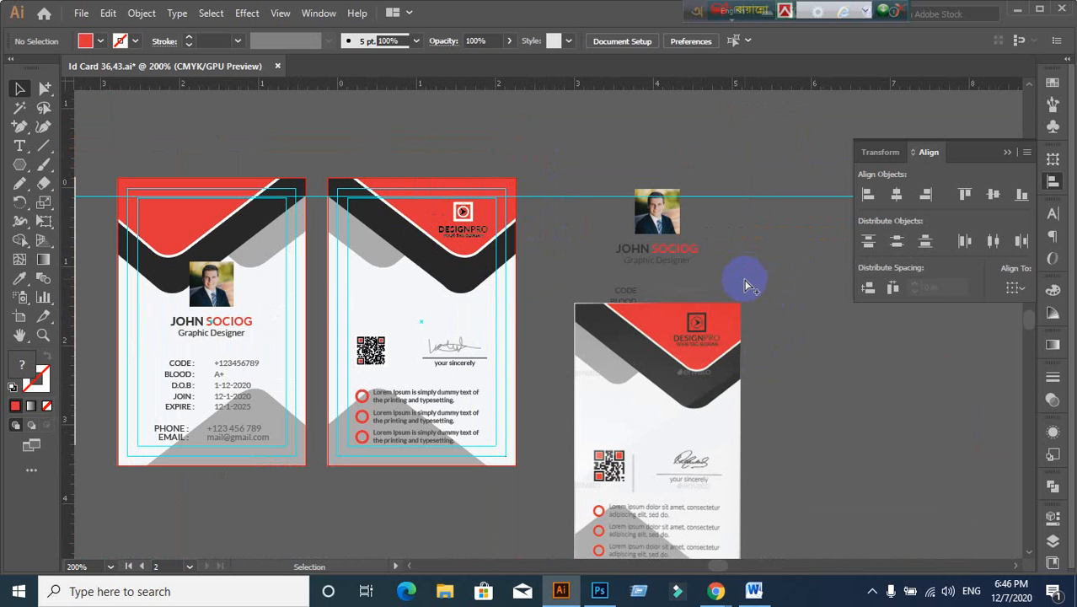
{"action": "left_click", "coordinate": [670, 325]}
{"action": "left_click", "coordinate": [81, 14]}
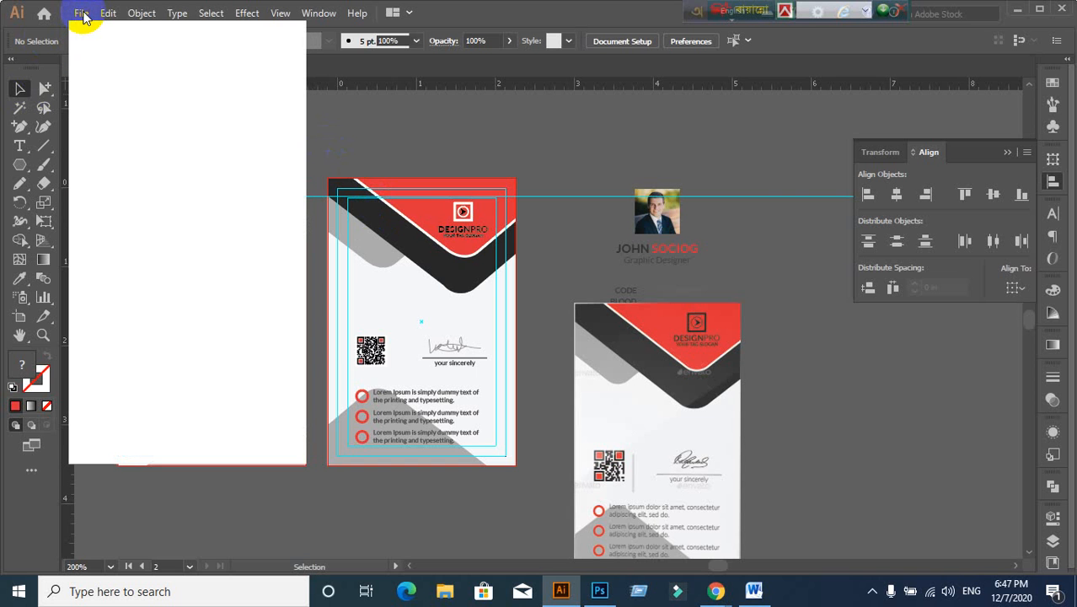
{"action": "left_click", "coordinate": [177, 131]}
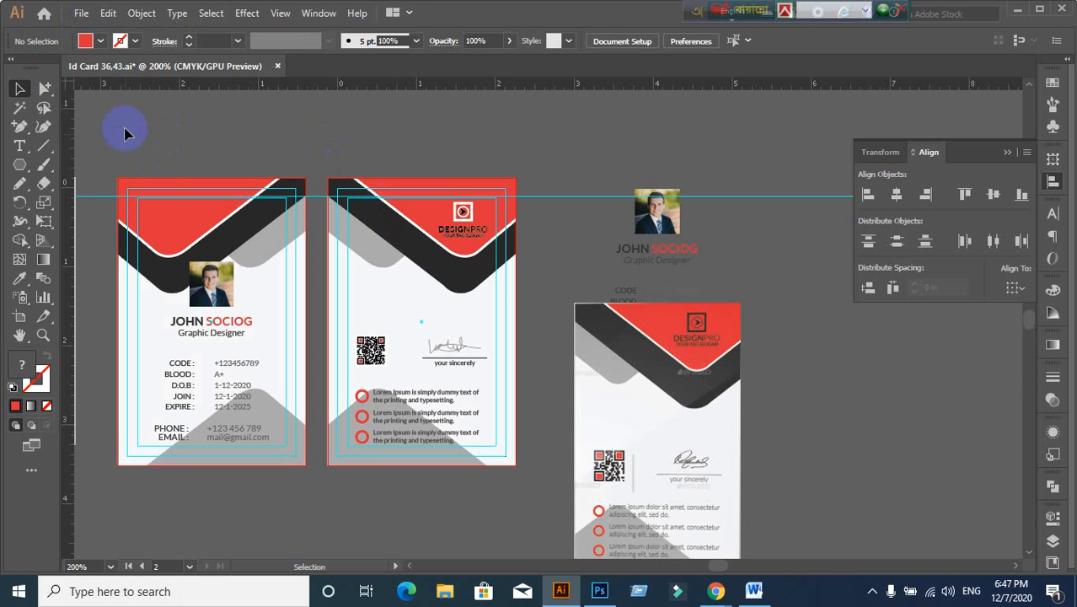
{"action": "left_click", "coordinate": [278, 67]}
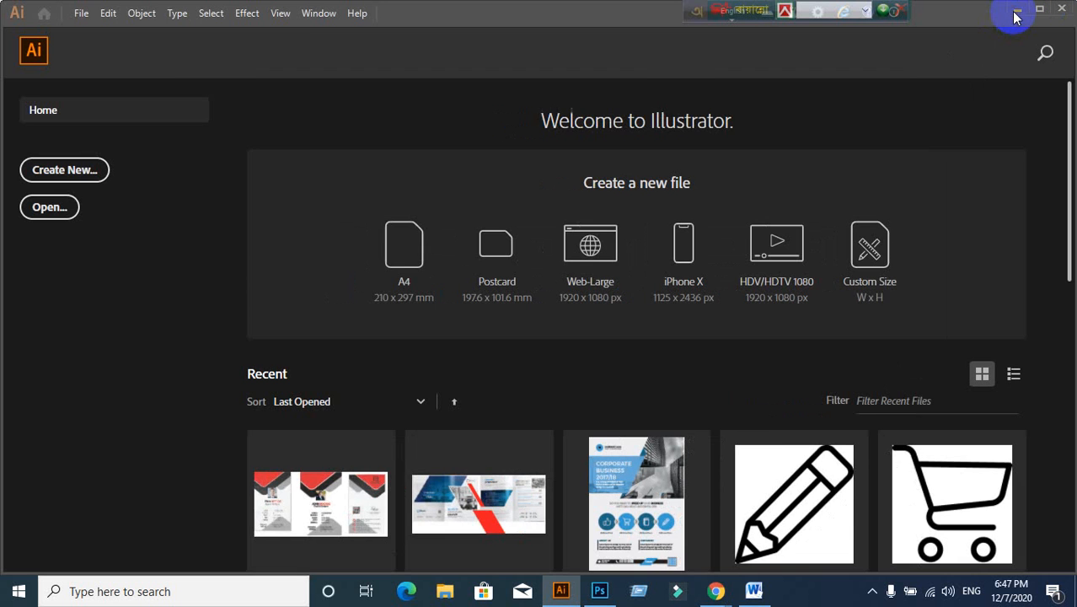
Step: Minimize both windows and drag Id Card 36,43 from the desktop into Illustrator
{"action": "left_click", "coordinate": [1016, 12]}
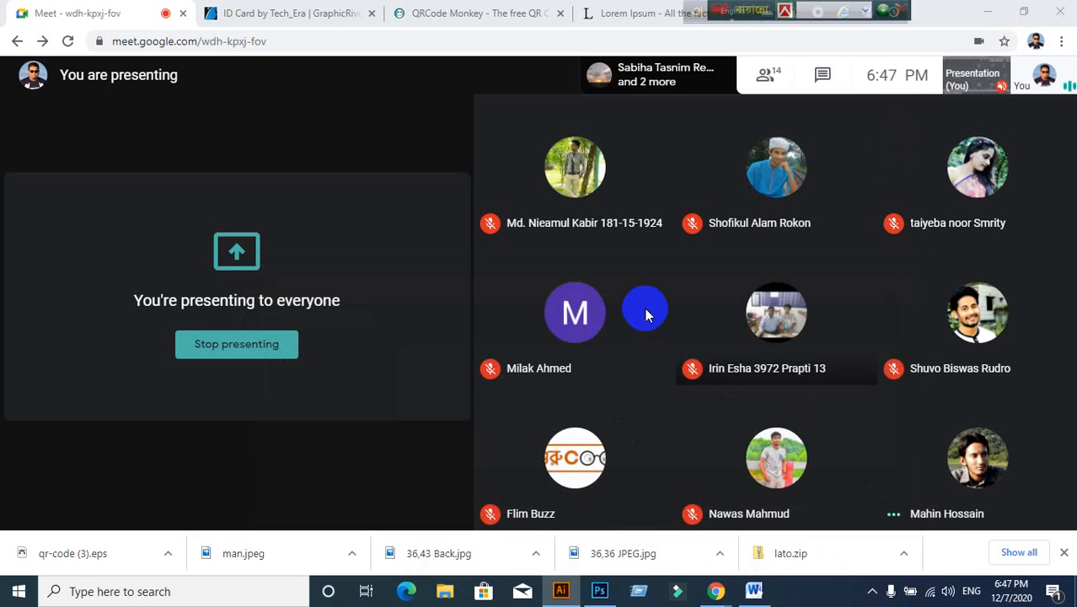
{"action": "left_click", "coordinate": [984, 13]}
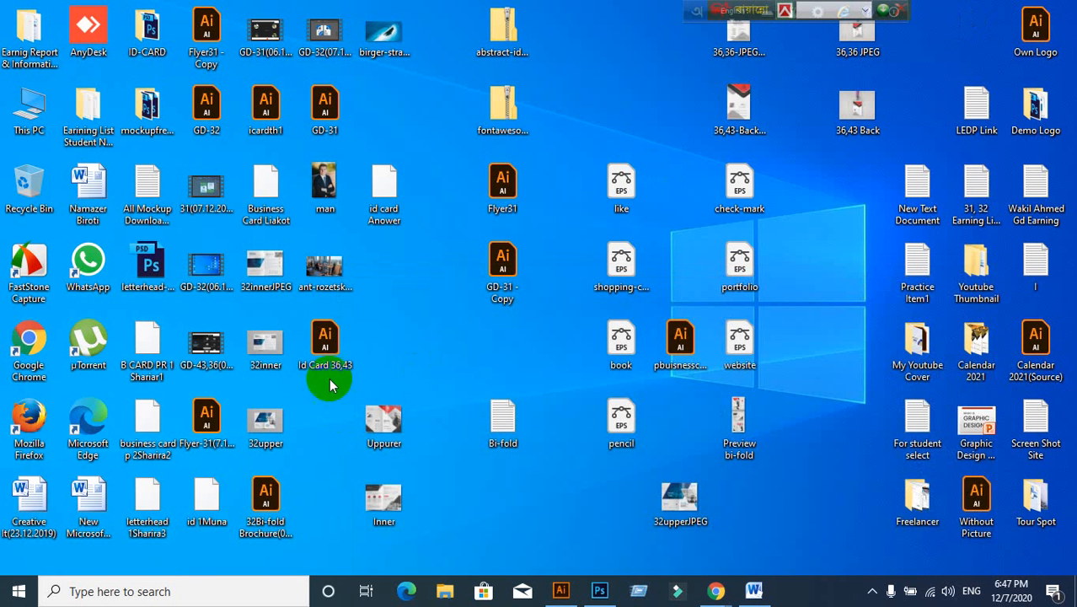
{"action": "left_click_drag", "start_coordinate": [324, 371], "coordinate": [414, 155]}
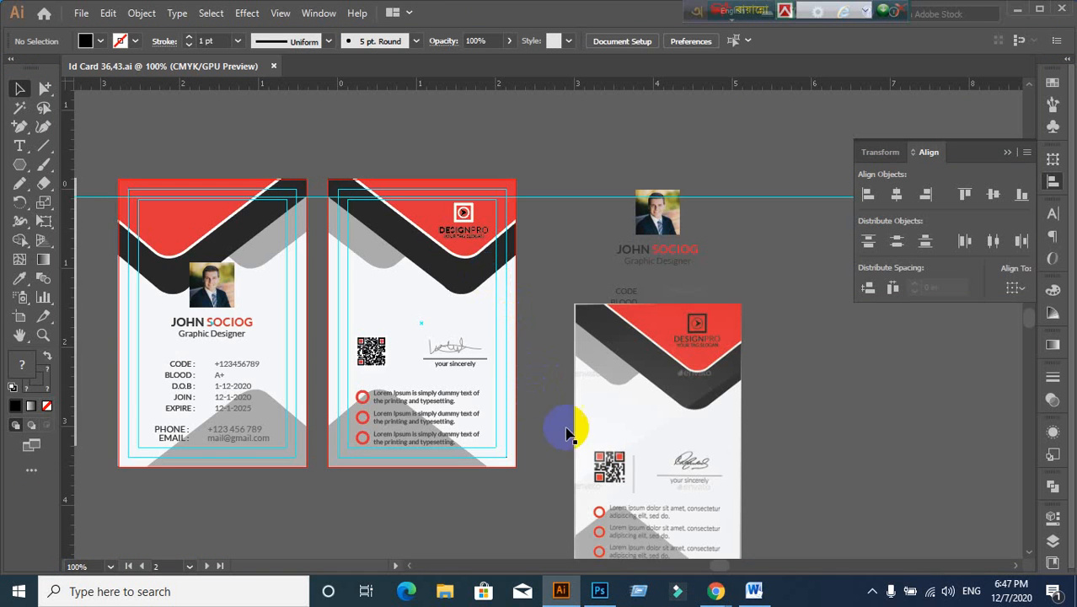
Step: Zoom in to inspect the finished back card and its DESIGNPRO logo, then zoom back out
{"action": "scroll", "coordinate": [566, 433], "scroll_direction": "down", "scroll_amount": 2}
{"action": "scroll", "coordinate": [752, 336], "scroll_direction": "up", "scroll_amount": 1}
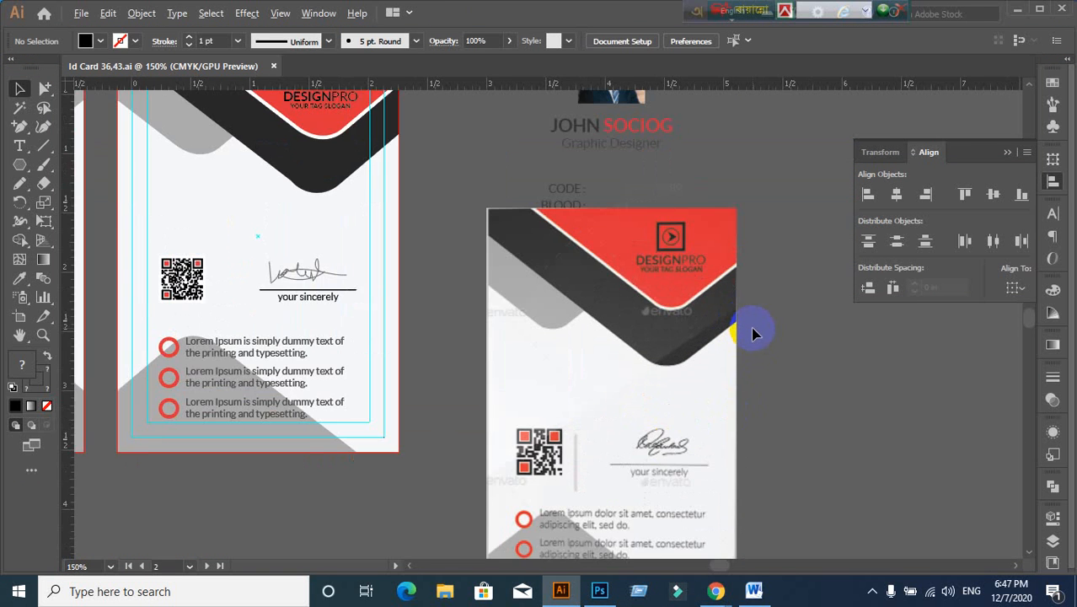
{"action": "scroll", "coordinate": [752, 336], "scroll_direction": "down", "scroll_amount": 2}
{"action": "scroll", "coordinate": [480, 214], "scroll_direction": "up", "scroll_amount": 2}
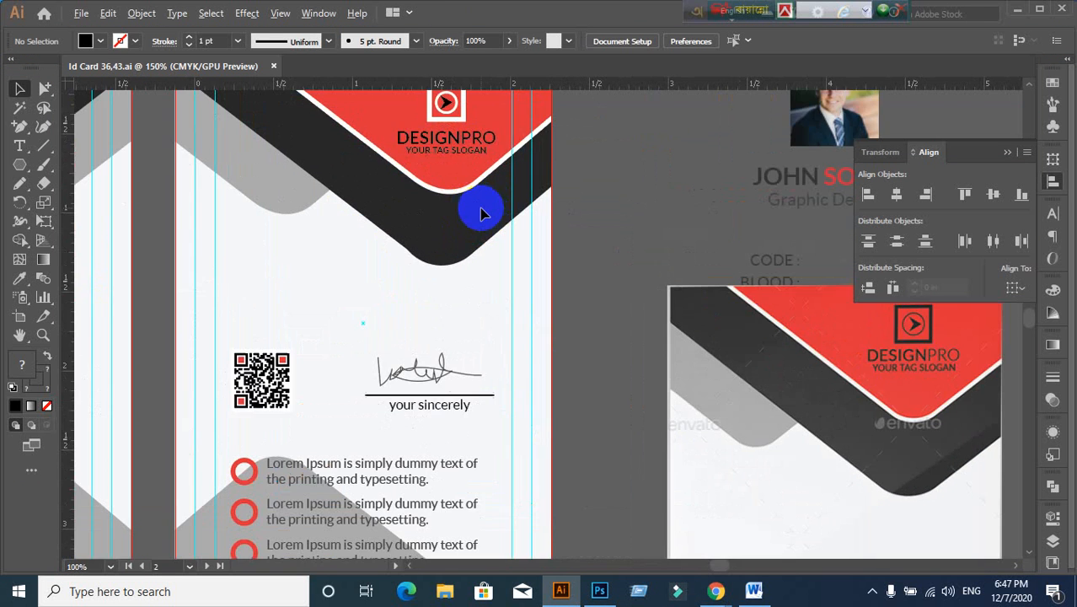
{"action": "scroll", "coordinate": [481, 214], "scroll_direction": "down", "scroll_amount": 2}
{"action": "scroll", "coordinate": [481, 232], "scroll_direction": "up", "scroll_amount": 3}
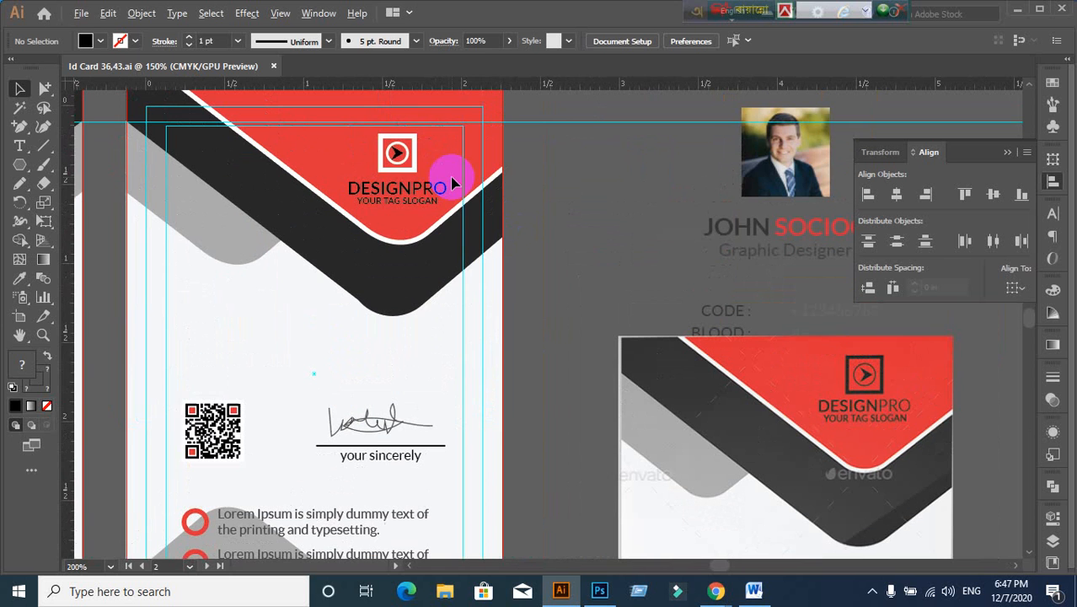
{"action": "right_click", "coordinate": [408, 157]}
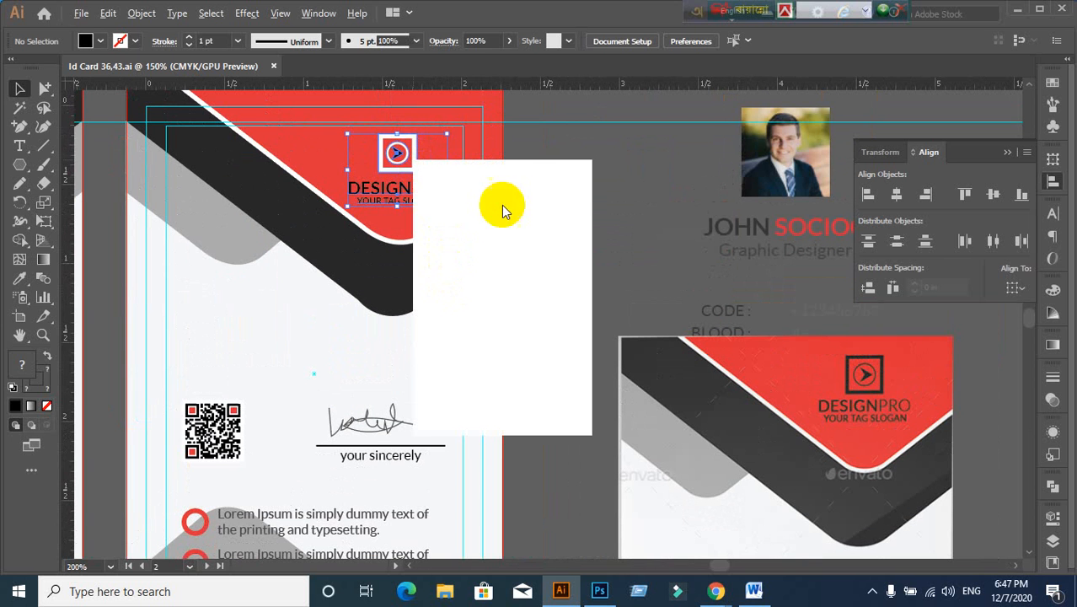
{"action": "left_click", "coordinate": [558, 212]}
{"action": "scroll", "coordinate": [415, 227], "scroll_direction": "down", "scroll_amount": 1}
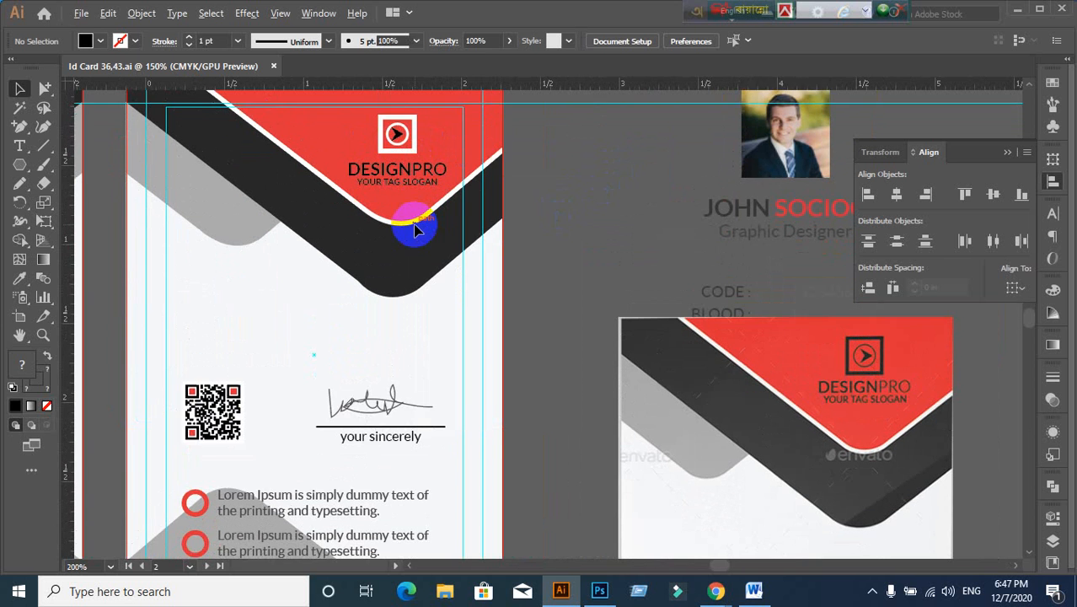
{"action": "scroll", "coordinate": [415, 229], "scroll_direction": "down", "scroll_amount": 1}
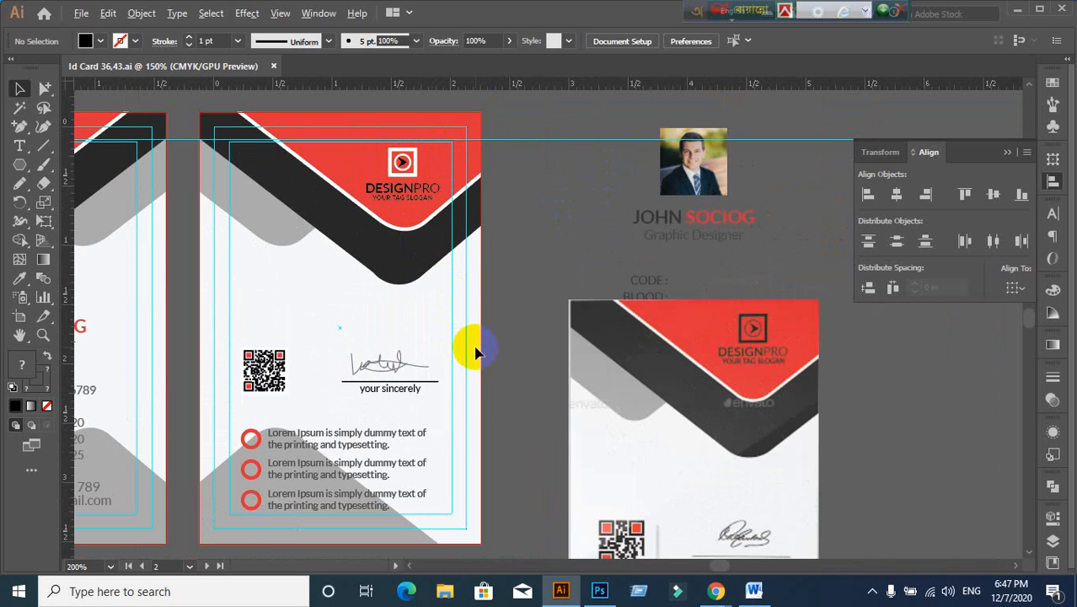
{"action": "scroll", "coordinate": [415, 333], "scroll_direction": "down", "scroll_amount": 1}
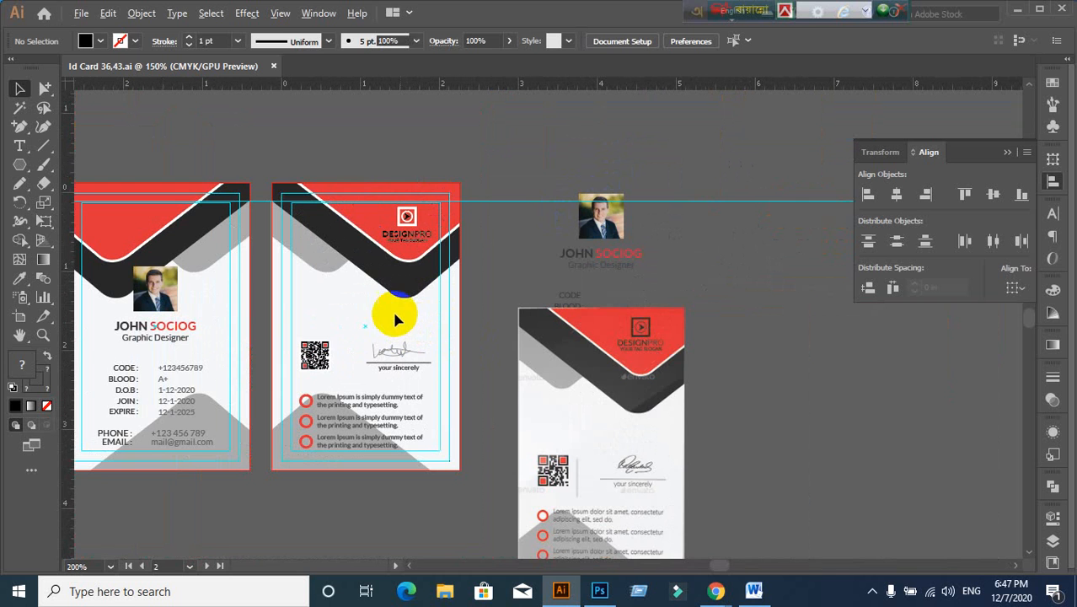
Step: Close the ID card document and quit Illustrator, choosing Clear Clipboard
{"action": "left_click", "coordinate": [273, 67]}
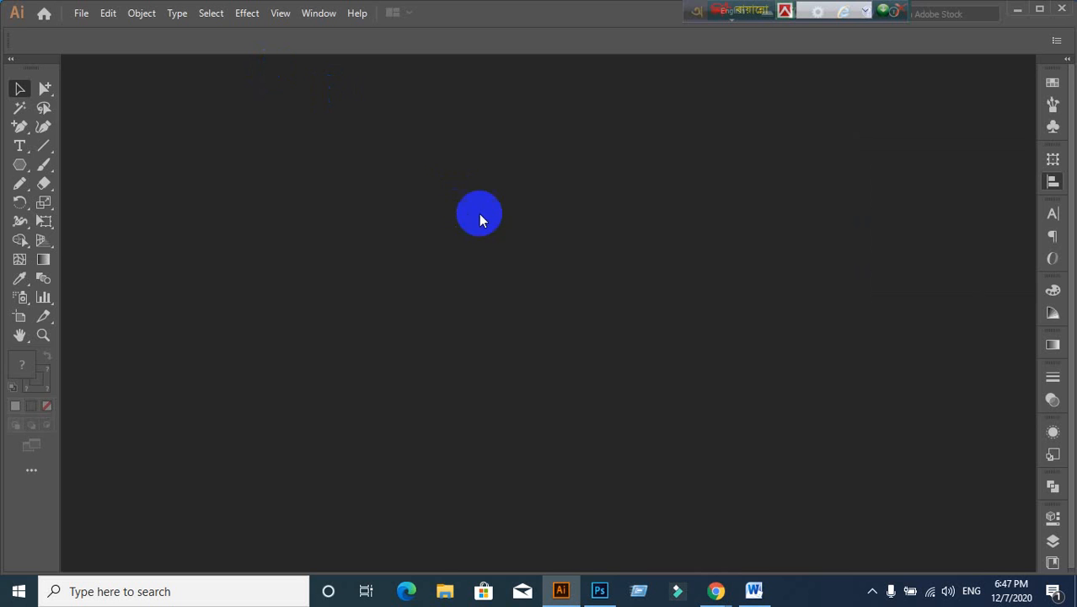
{"action": "left_click", "coordinate": [1063, 18]}
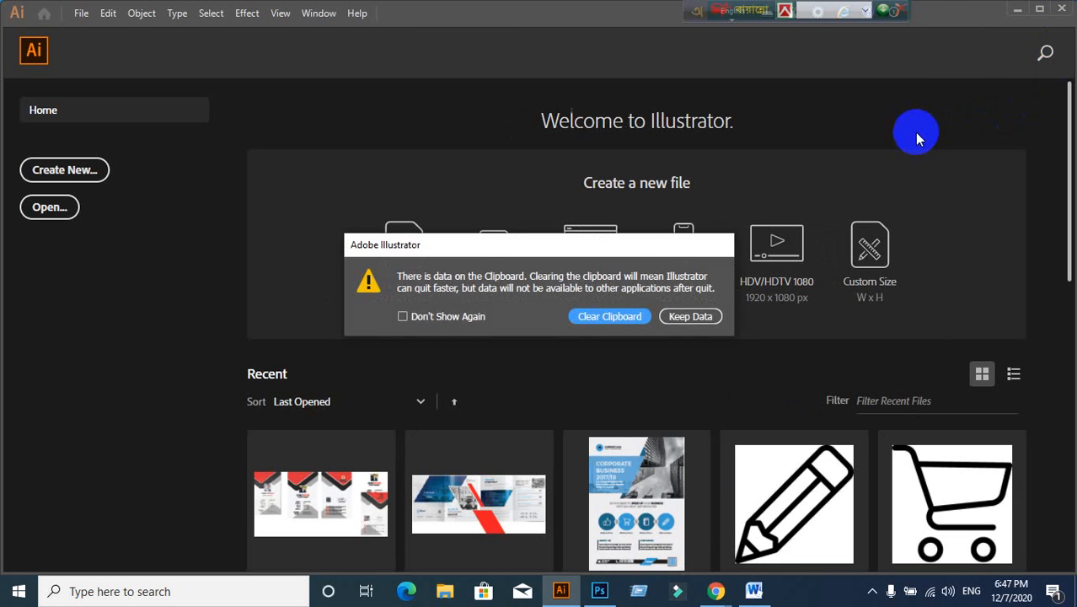
{"action": "left_click", "coordinate": [597, 316]}
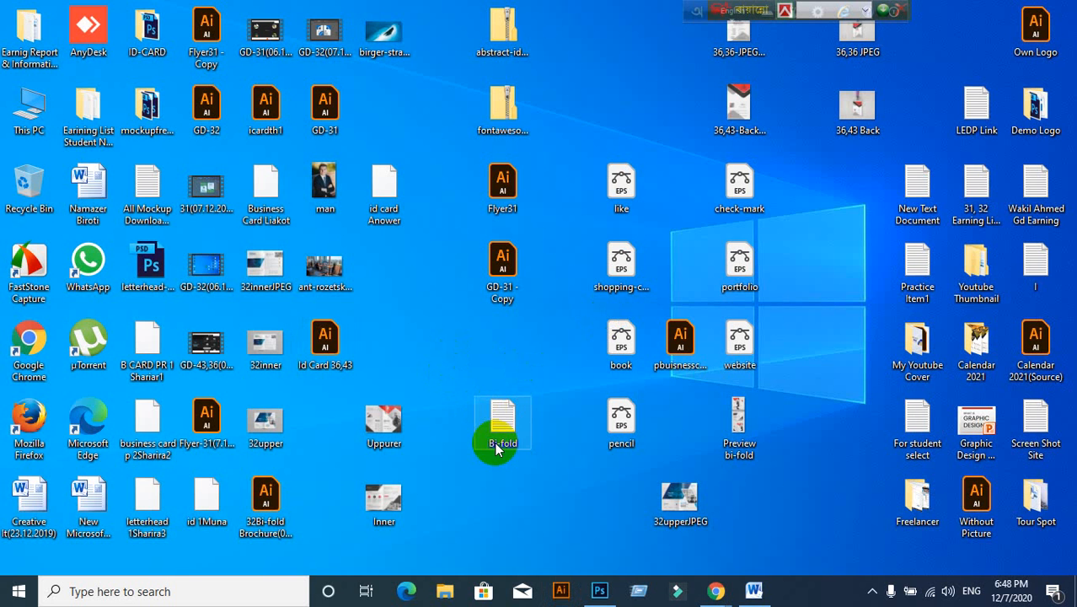
Step: Refresh the Windows desktop twice
{"action": "right_click", "coordinate": [417, 327]}
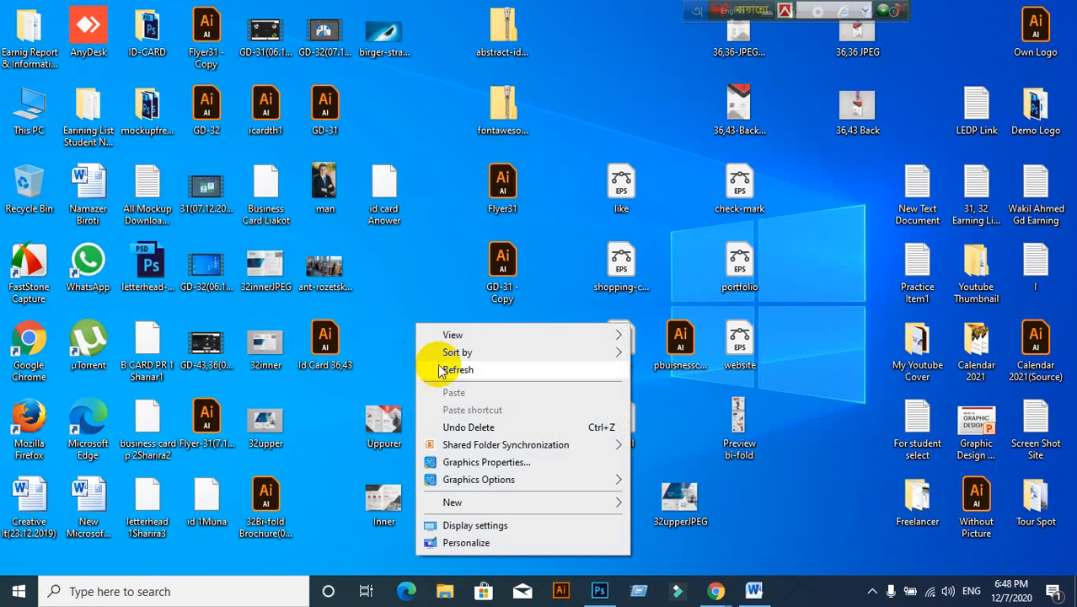
{"action": "left_click", "coordinate": [428, 364]}
{"action": "right_click", "coordinate": [424, 290]}
{"action": "left_click", "coordinate": [450, 335]}
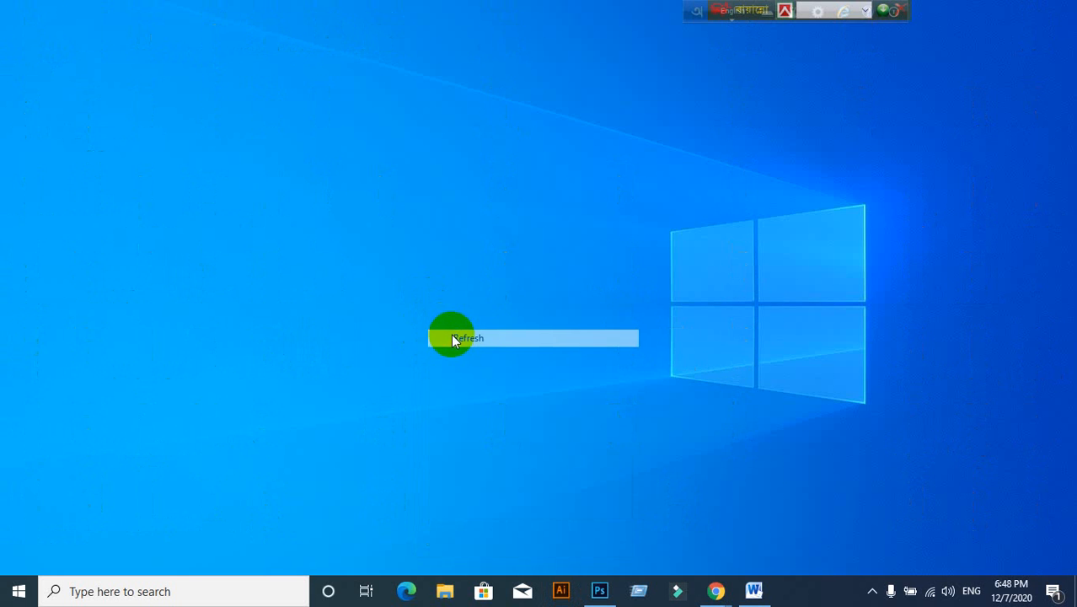
Step: Admit the waiting participant to the Google Meet call, then minimize Chrome
{"action": "mouse_move", "coordinate": [715, 591]}
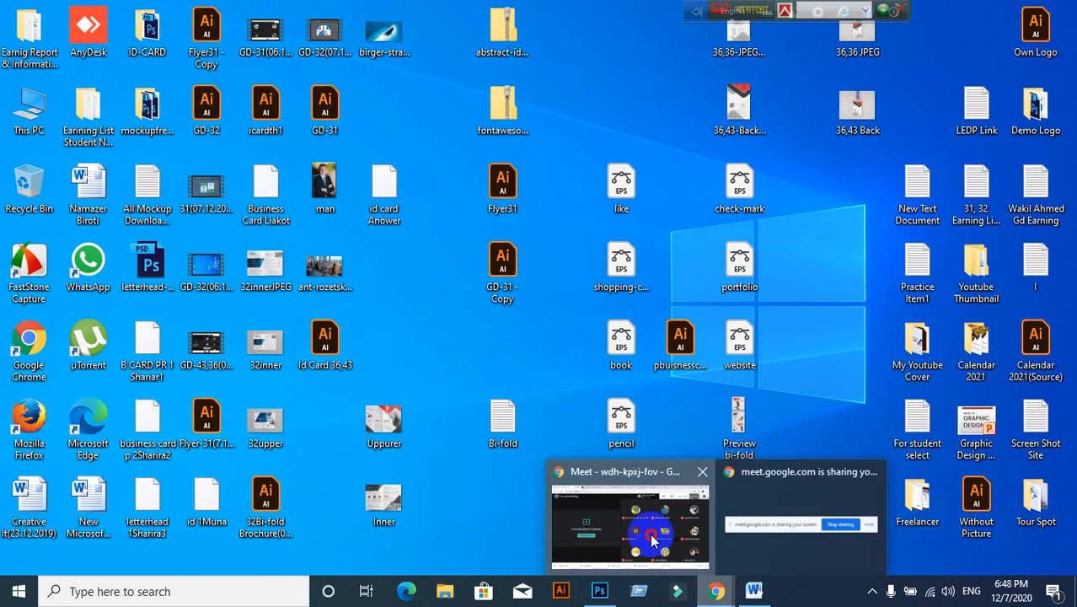
{"action": "left_click", "coordinate": [625, 516]}
{"action": "left_click", "coordinate": [701, 151]}
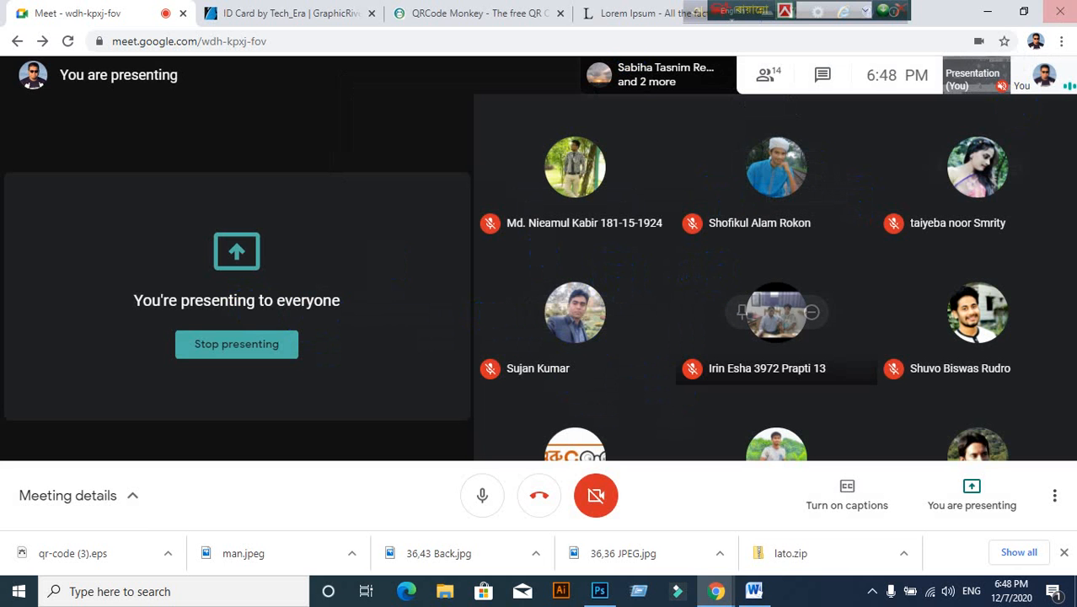
{"action": "left_click", "coordinate": [986, 12]}
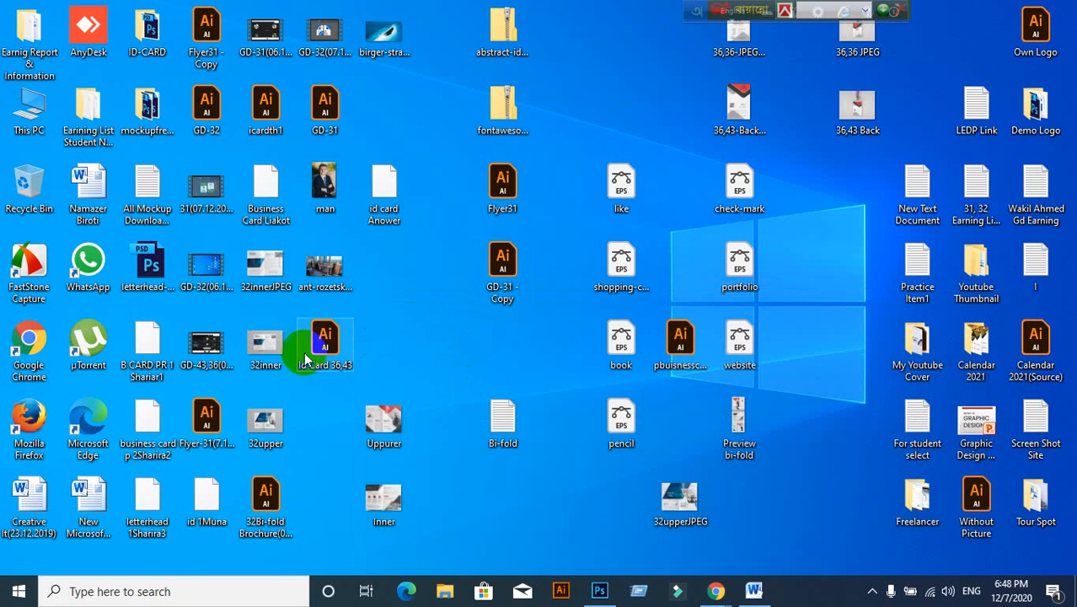
Step: Drag the Id Card 36,43 desktop file onto Illustrator to reopen it
{"action": "left_click", "coordinate": [623, 494]}
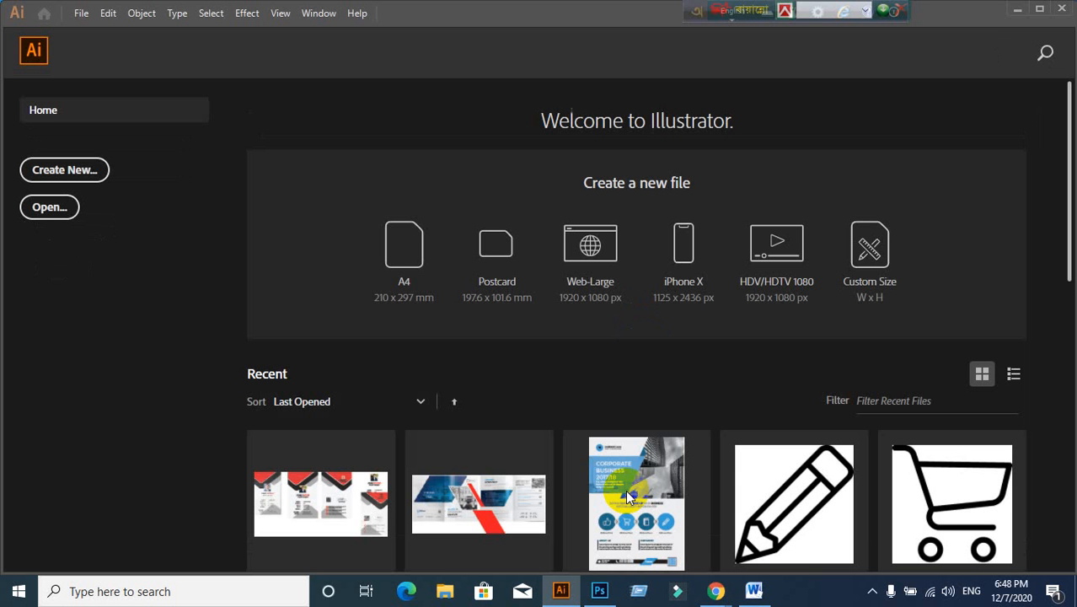
{"action": "left_click", "coordinate": [1017, 11]}
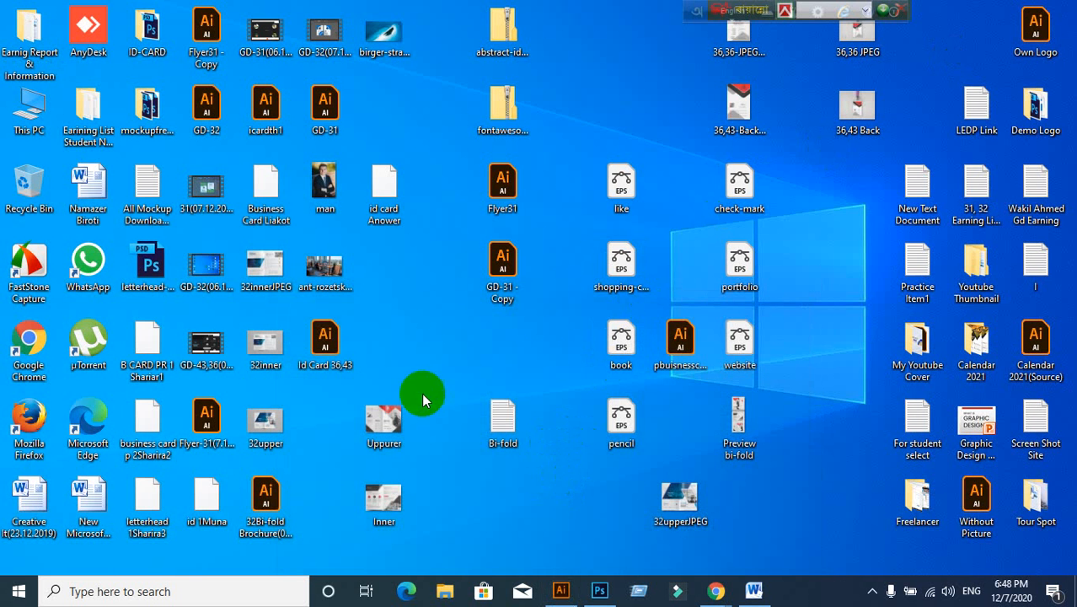
{"action": "left_click_drag", "start_coordinate": [323, 335], "coordinate": [510, 15]}
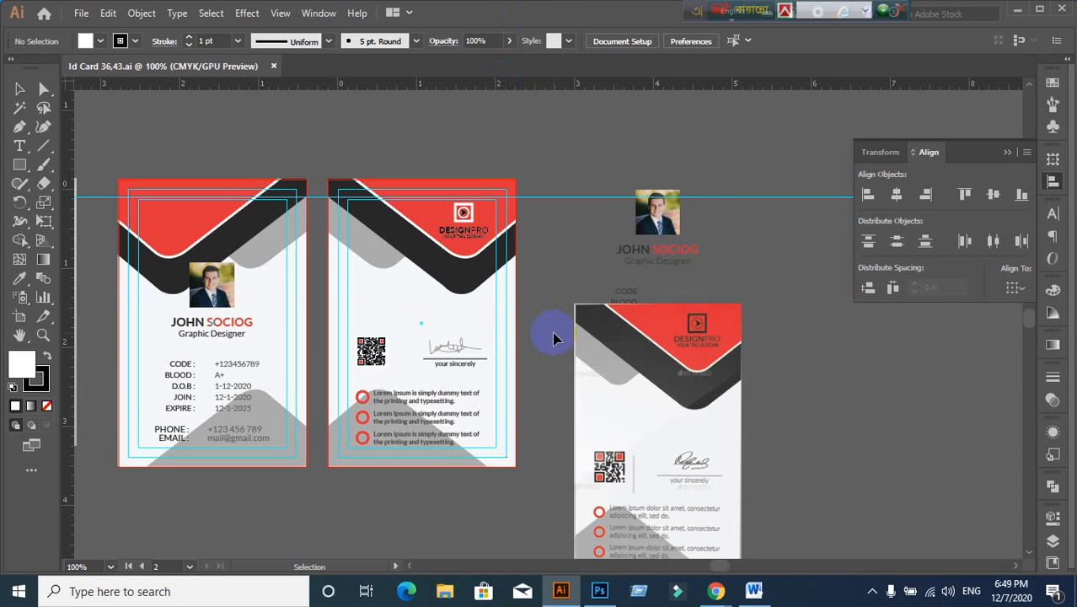
Step: Select and inspect the DESIGNPRO logo group on the back card
{"action": "scroll", "coordinate": [554, 338], "scroll_direction": "down", "scroll_amount": 1}
{"action": "scroll", "coordinate": [356, 410], "scroll_direction": "up", "scroll_amount": 1}
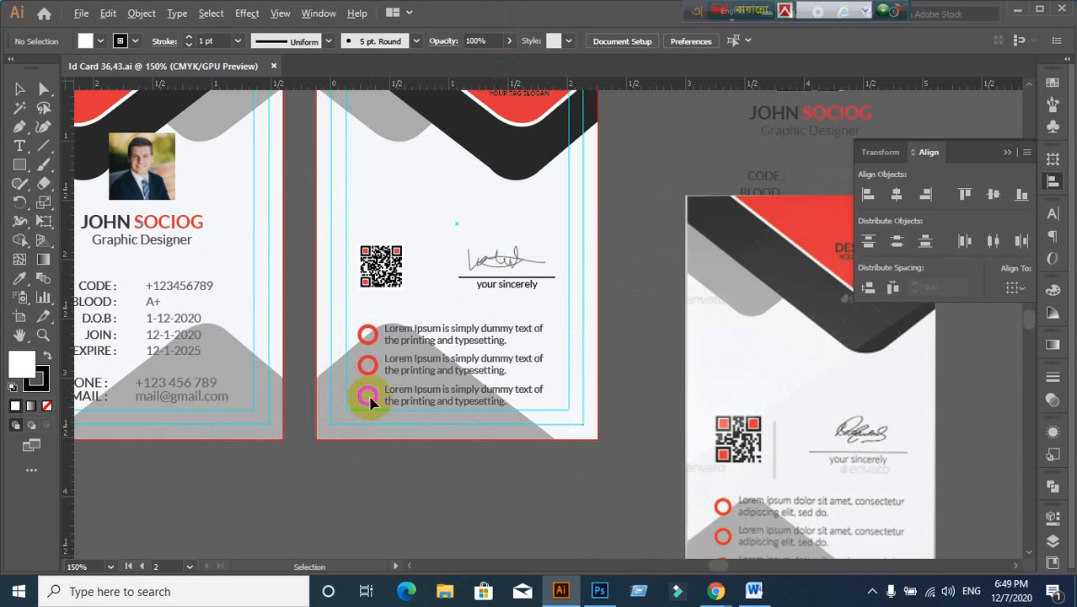
{"action": "scroll", "coordinate": [366, 400], "scroll_direction": "down", "scroll_amount": 1}
{"action": "left_click", "coordinate": [467, 190]}
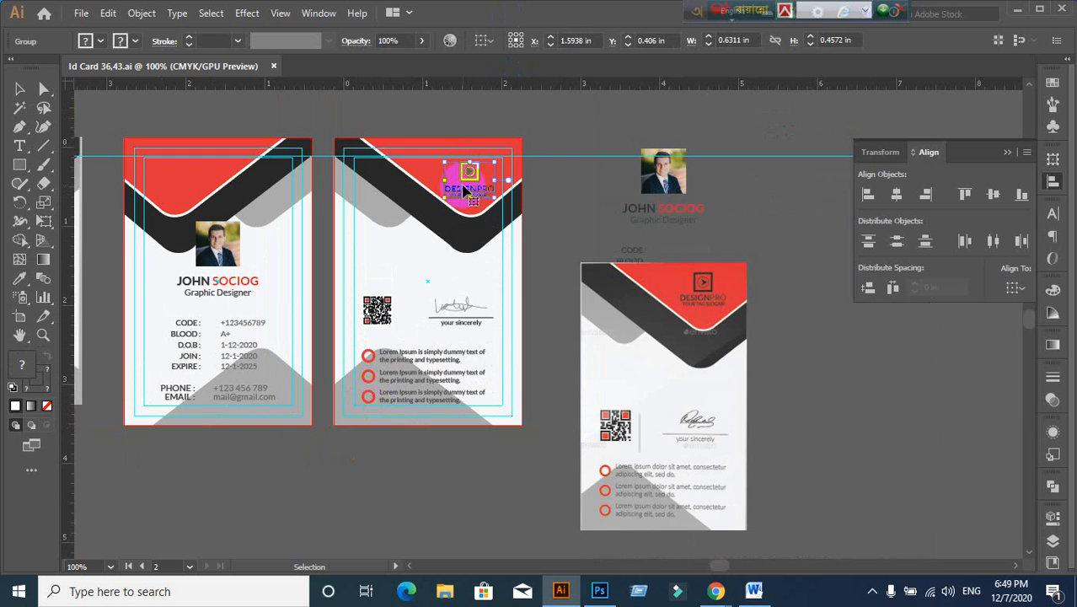
{"action": "right_click", "coordinate": [467, 190]}
{"action": "left_click", "coordinate": [759, 231]}
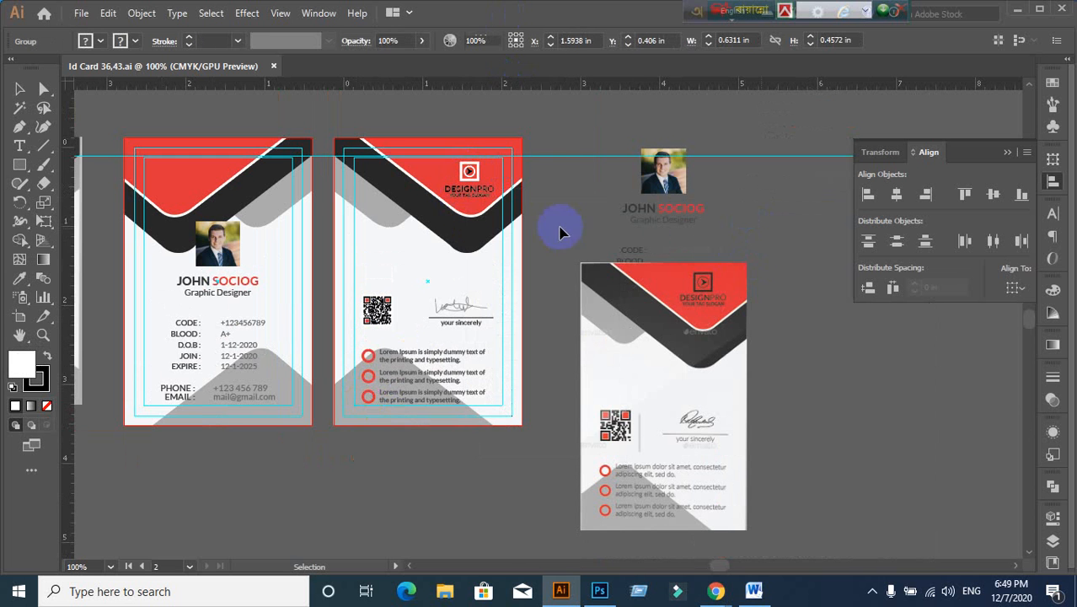
{"action": "scroll", "coordinate": [506, 216], "scroll_direction": "up", "scroll_amount": 2}
{"action": "scroll", "coordinate": [495, 221], "scroll_direction": "down", "scroll_amount": 1}
{"action": "left_click", "coordinate": [424, 168]}
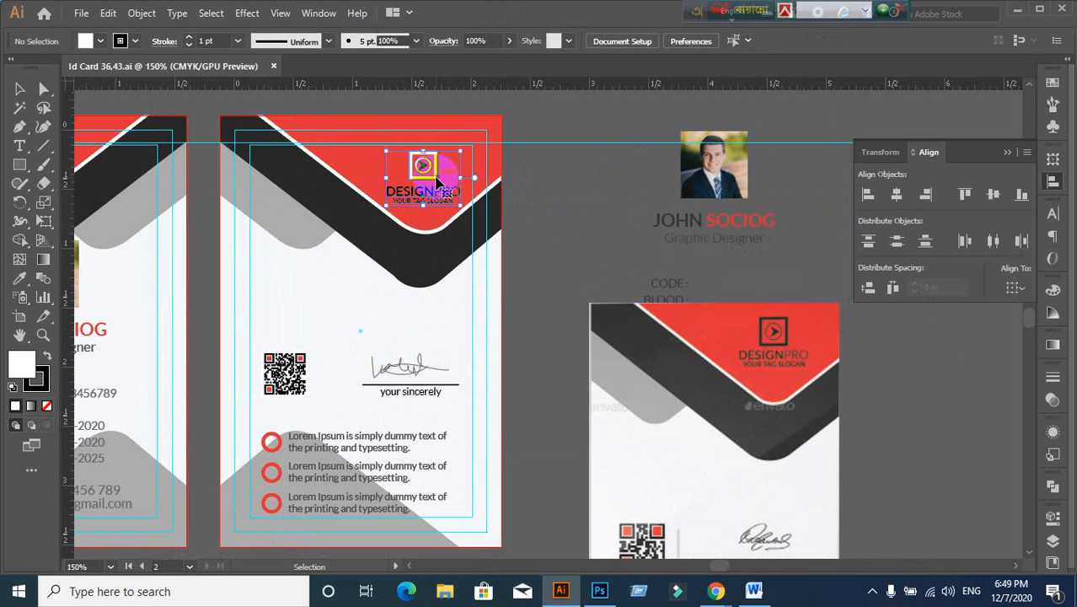
{"action": "left_click", "coordinate": [536, 174]}
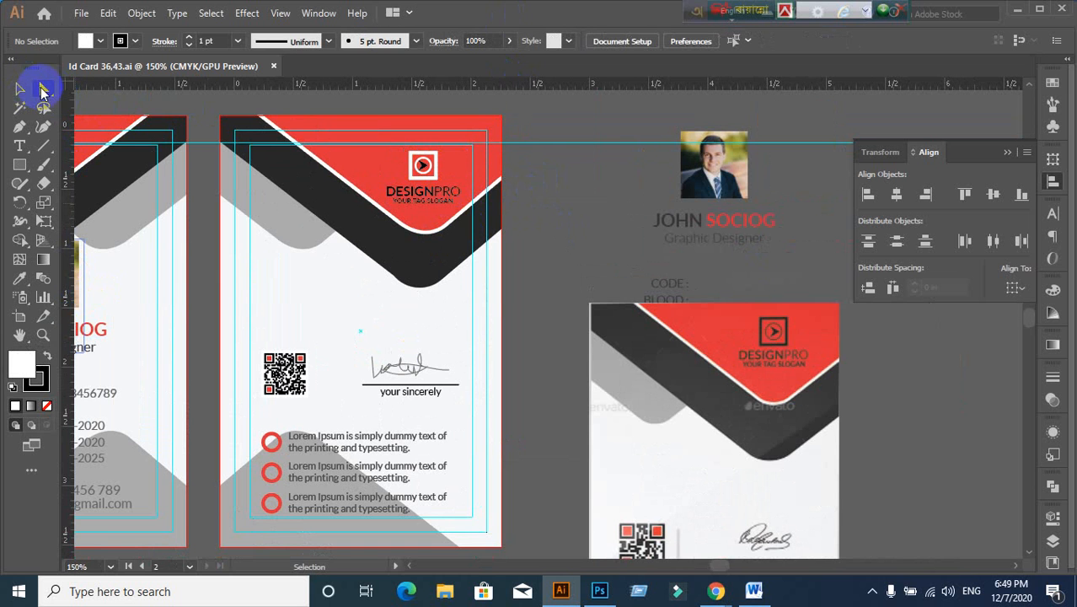
Step: Recolour the logo's inner circle with the black band's colour and a white outline
{"action": "left_click_drag", "start_coordinate": [44, 88], "coordinate": [87, 103]}
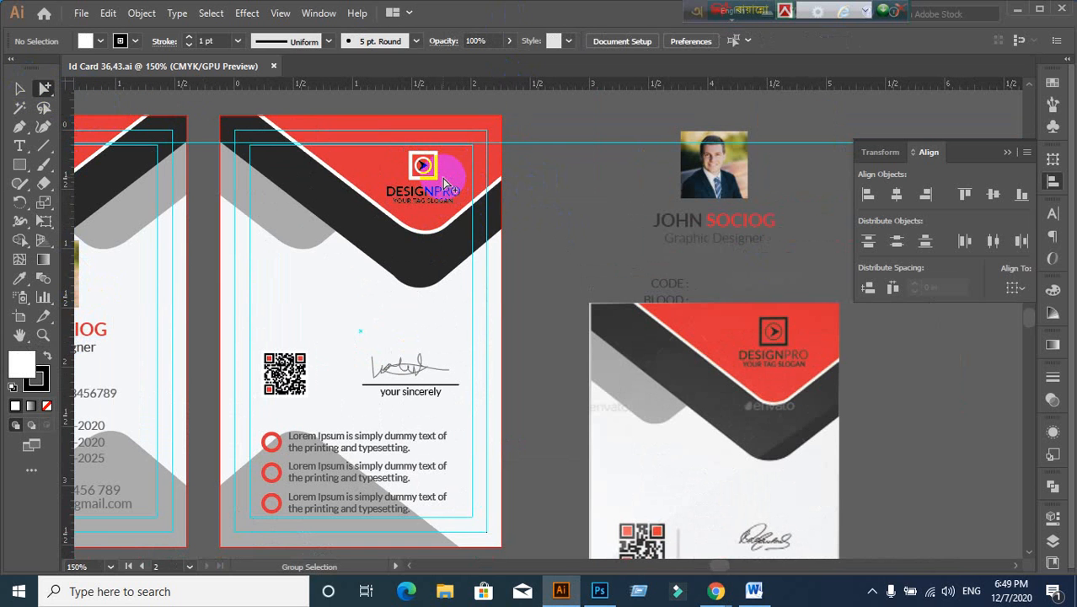
{"action": "scroll", "coordinate": [442, 178], "scroll_direction": "up", "scroll_amount": 3}
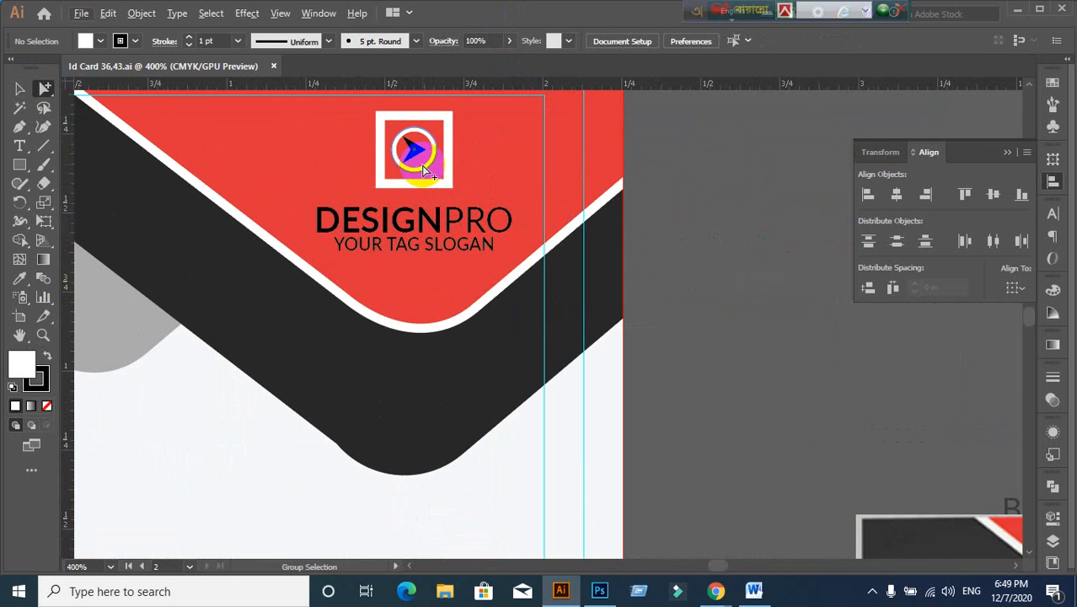
{"action": "left_click", "coordinate": [425, 171]}
{"action": "scroll", "coordinate": [469, 204], "scroll_direction": "down", "scroll_amount": 2}
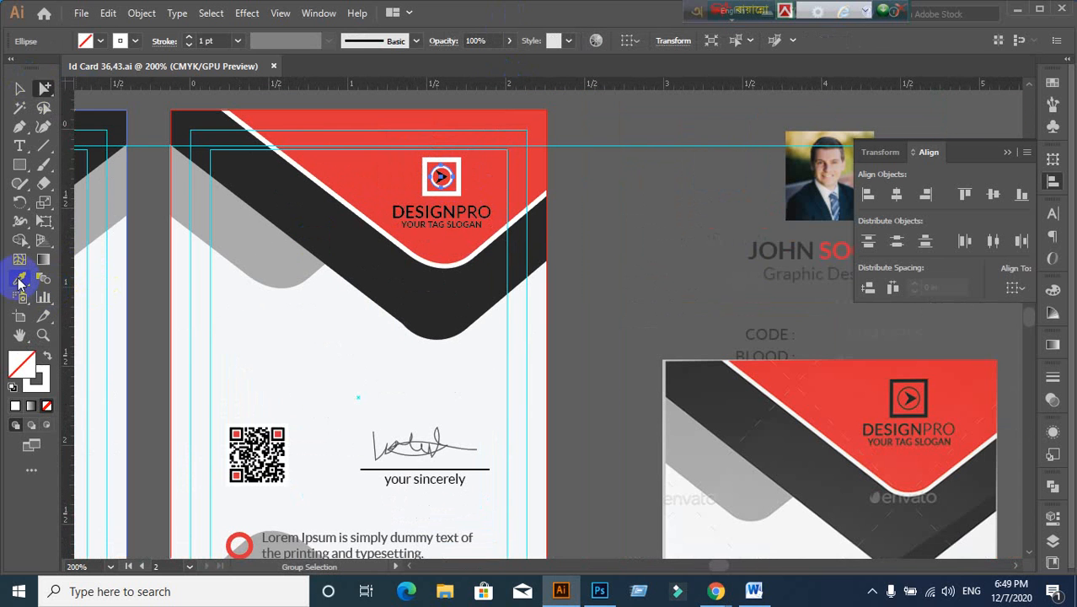
{"action": "left_click", "coordinate": [20, 282]}
{"action": "left_click", "coordinate": [270, 183]}
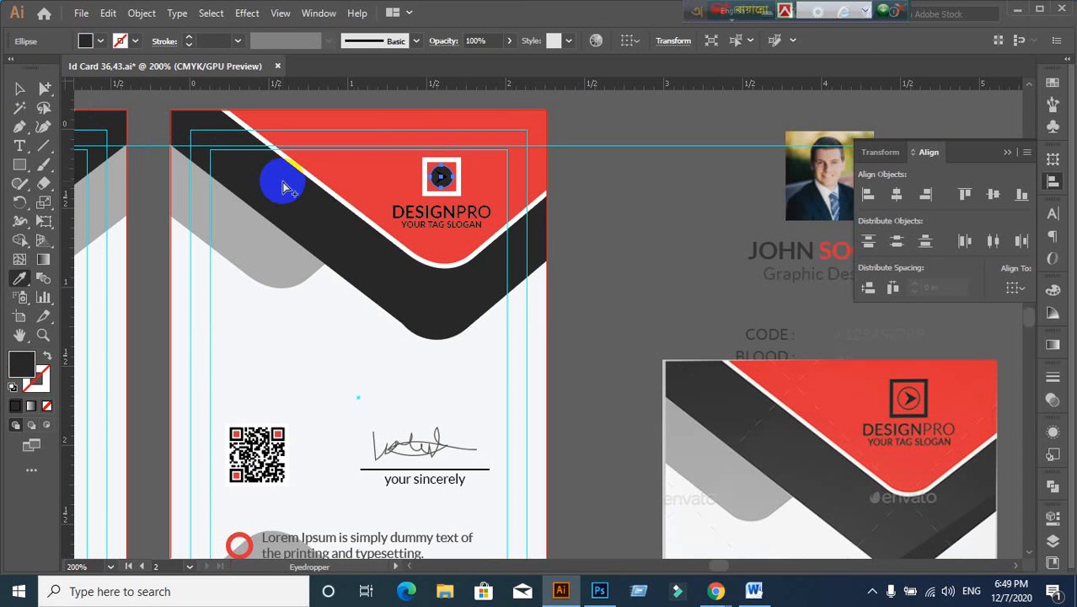
{"action": "left_click", "coordinate": [120, 125]}
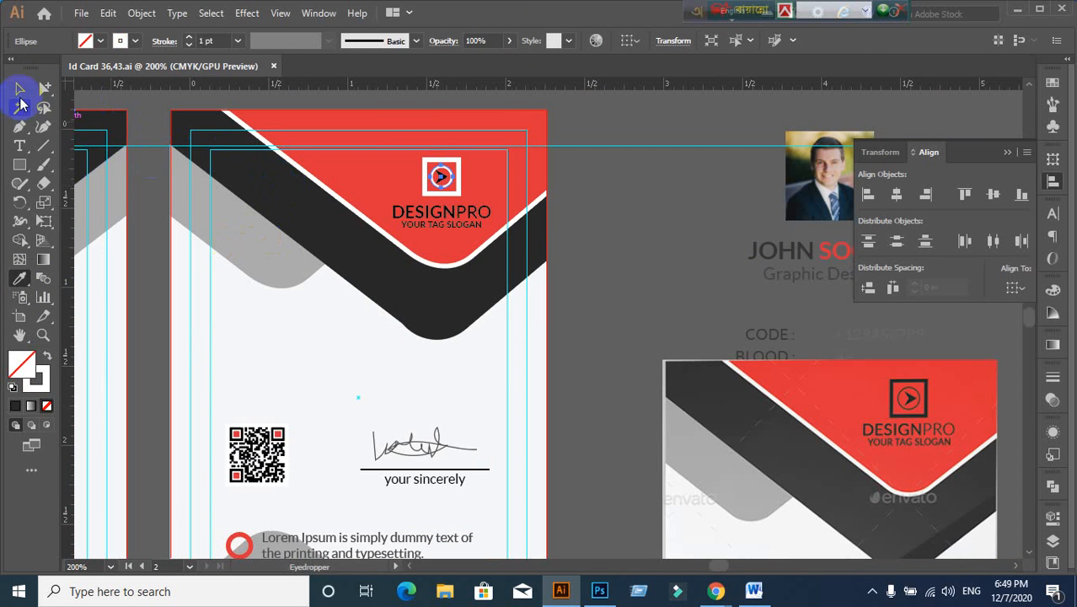
{"action": "left_click", "coordinate": [19, 89]}
Step: Outline and expand the circle's stroke, filling the ring with the band's dark colour
{"action": "left_click", "coordinate": [141, 13]}
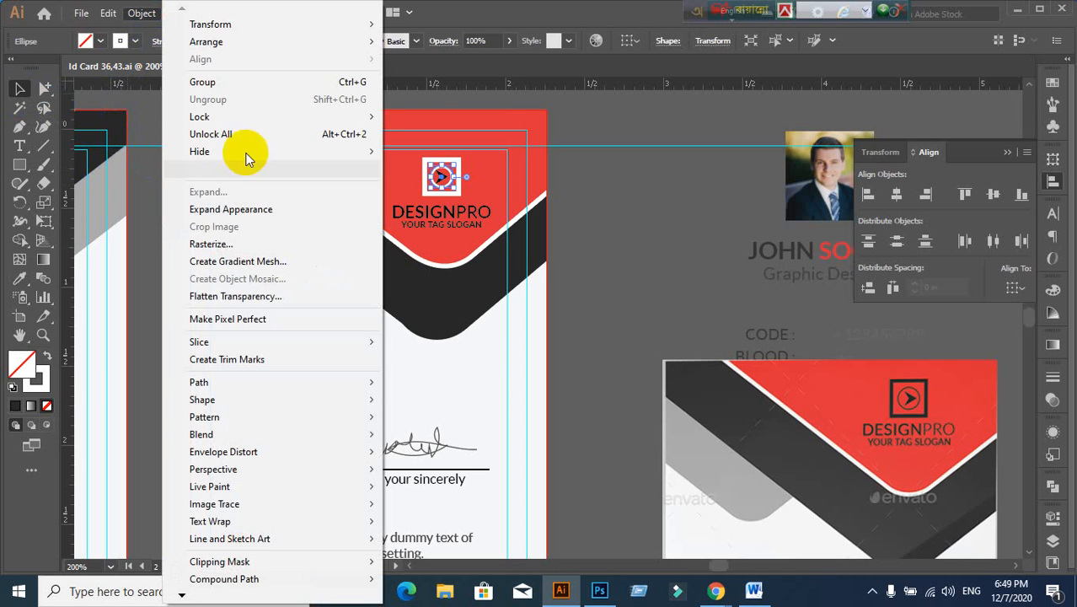
{"action": "left_click", "coordinate": [247, 211]}
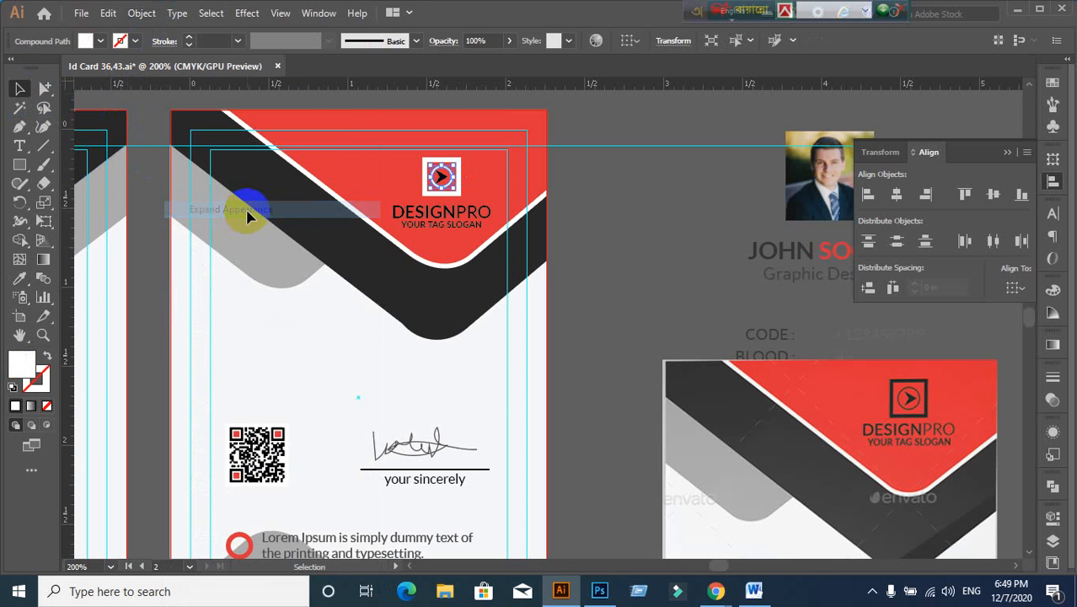
{"action": "left_click", "coordinate": [141, 12]}
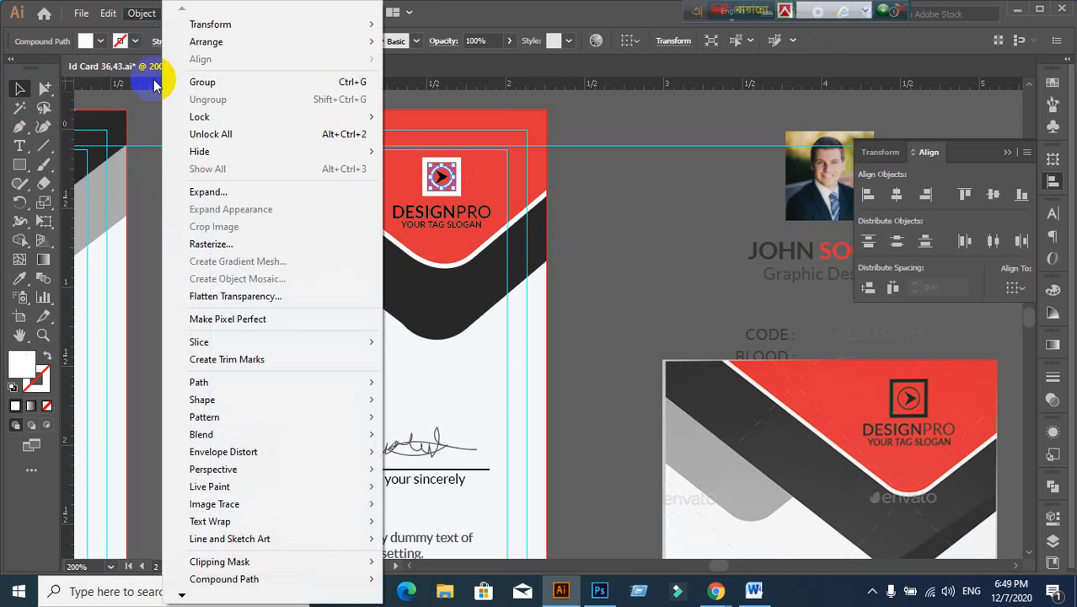
{"action": "left_click", "coordinate": [184, 193]}
{"action": "left_click", "coordinate": [18, 278]}
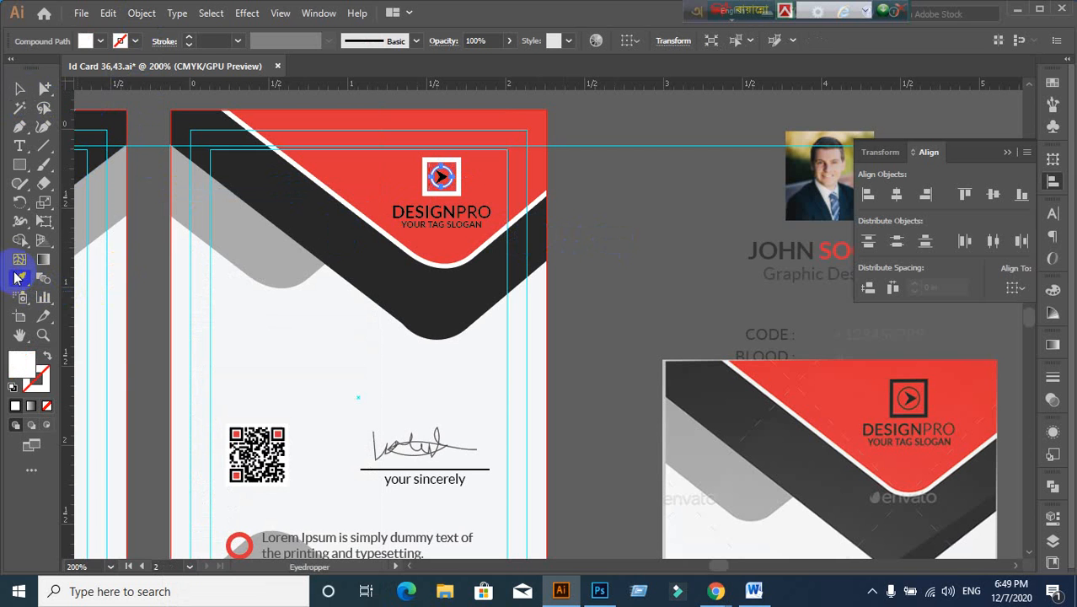
{"action": "left_click", "coordinate": [296, 217]}
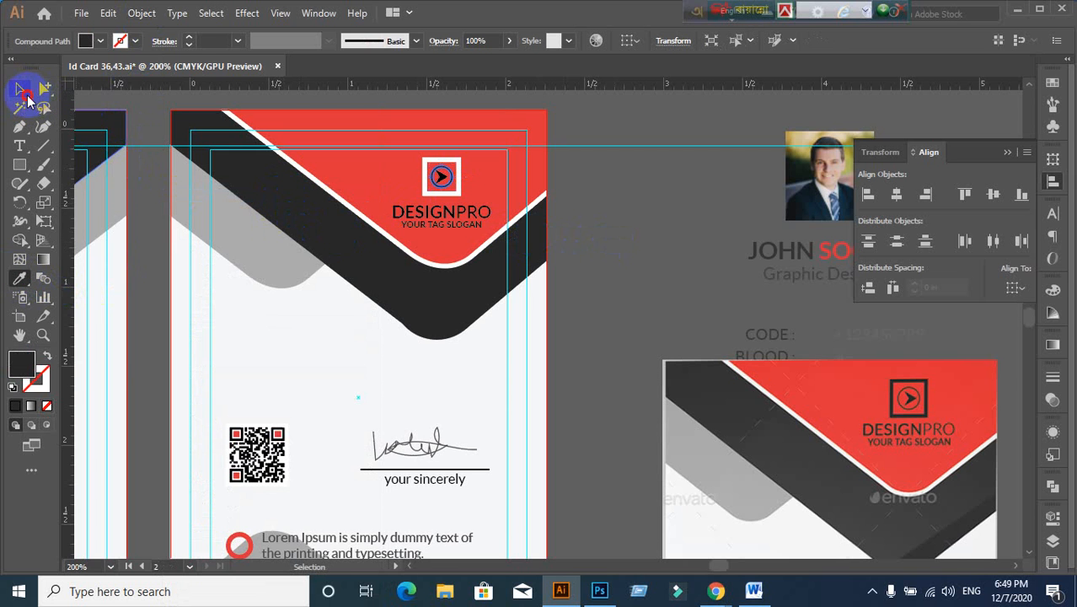
{"action": "left_click", "coordinate": [22, 92]}
{"action": "left_click", "coordinate": [604, 251]}
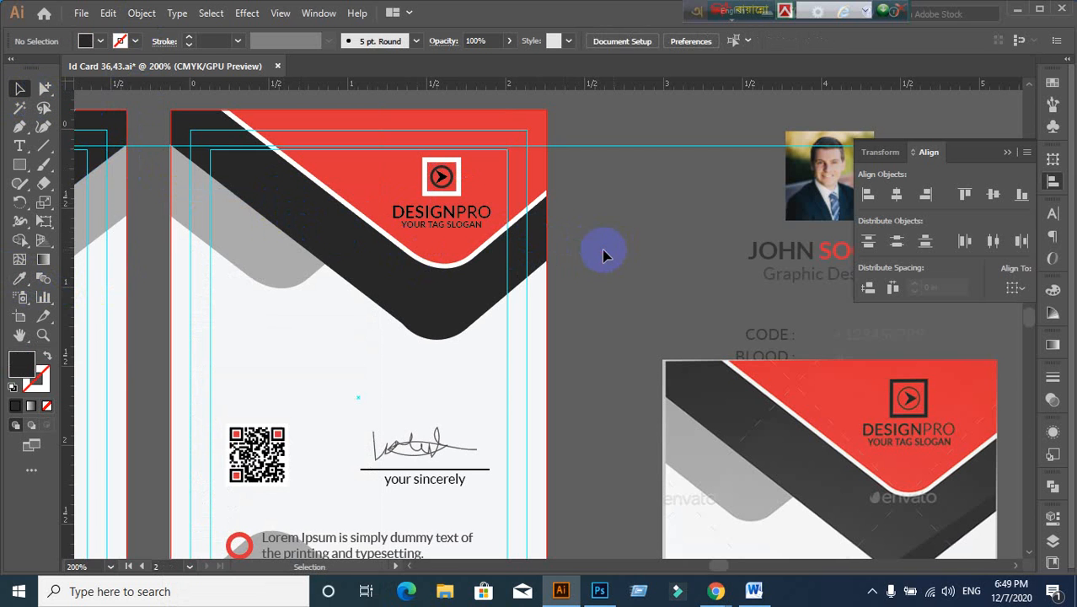
Step: Select the logo's square frame and try a dark fill, then undo it
{"action": "left_click", "coordinate": [463, 199]}
{"action": "left_click", "coordinate": [641, 224]}
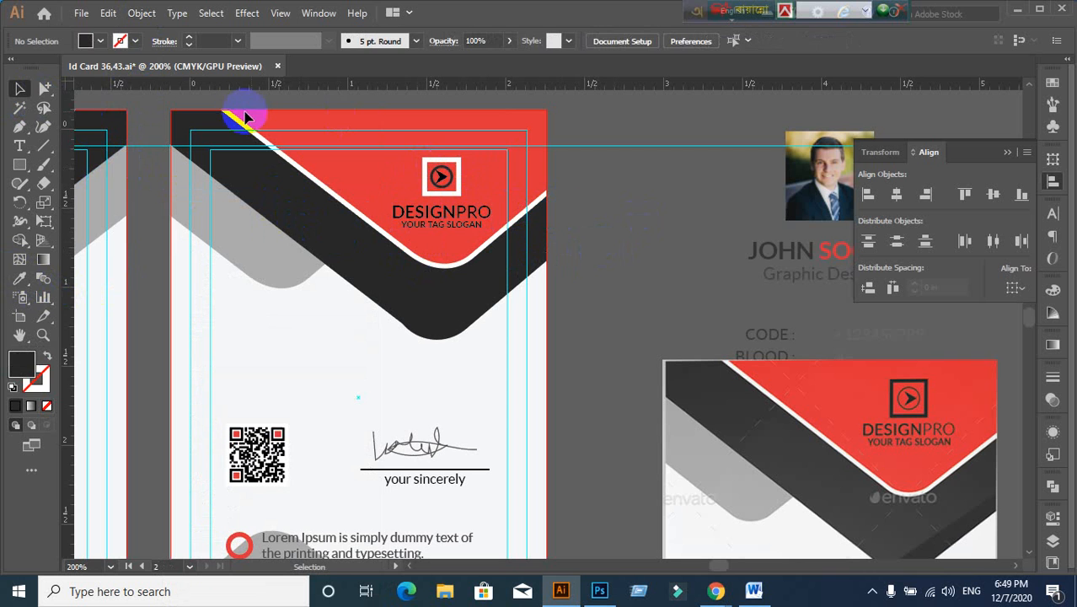
{"action": "left_click", "coordinate": [44, 88]}
{"action": "left_click", "coordinate": [460, 195]}
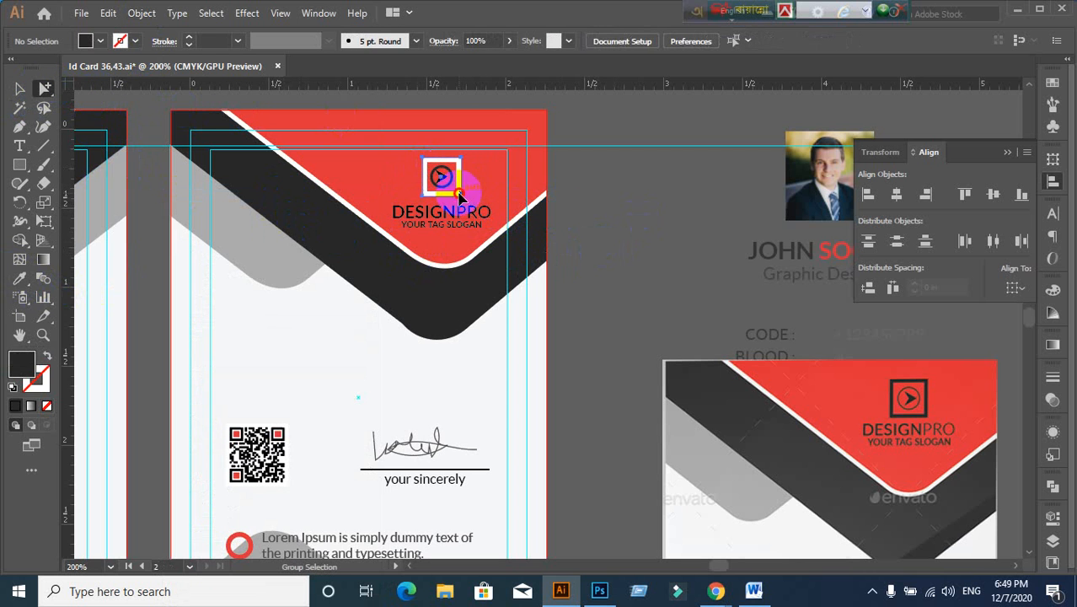
{"action": "left_click", "coordinate": [19, 279]}
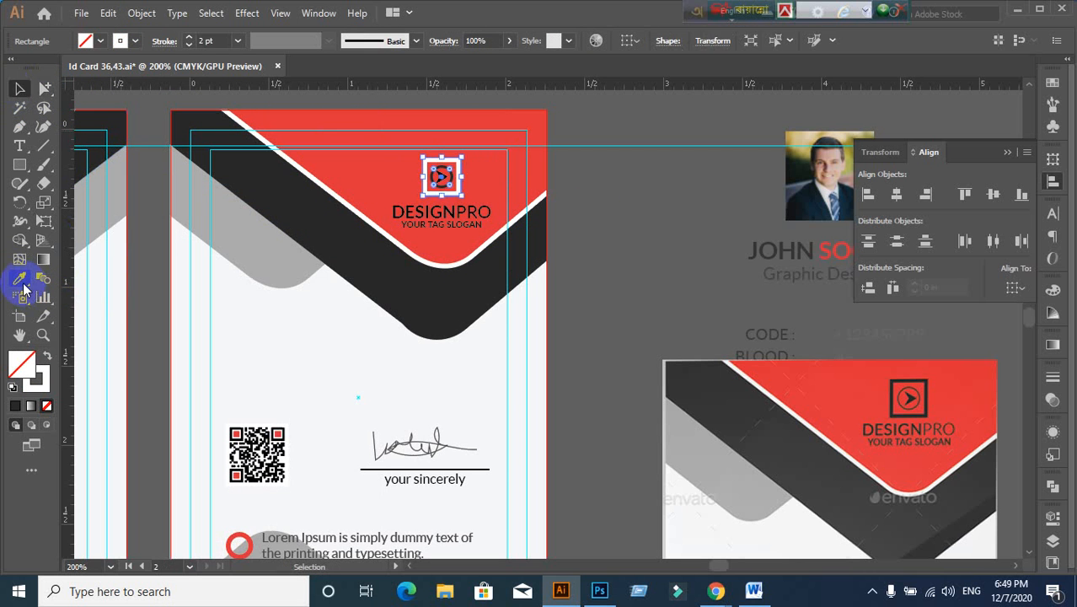
{"action": "left_click", "coordinate": [361, 302]}
{"action": "left_click", "coordinate": [412, 295]}
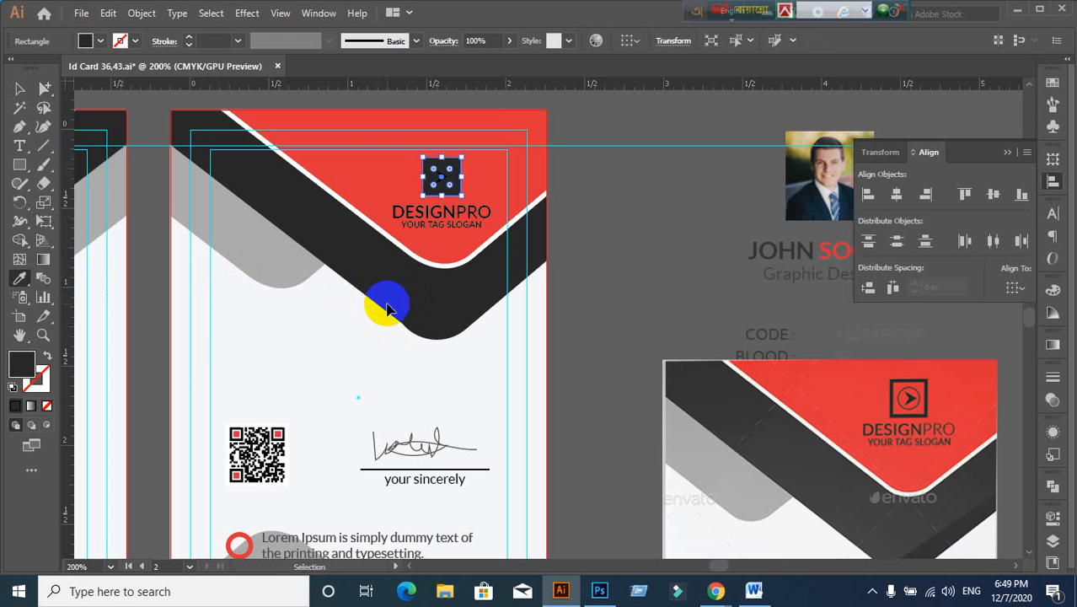
{"action": "key", "text": "ctrl+z"}
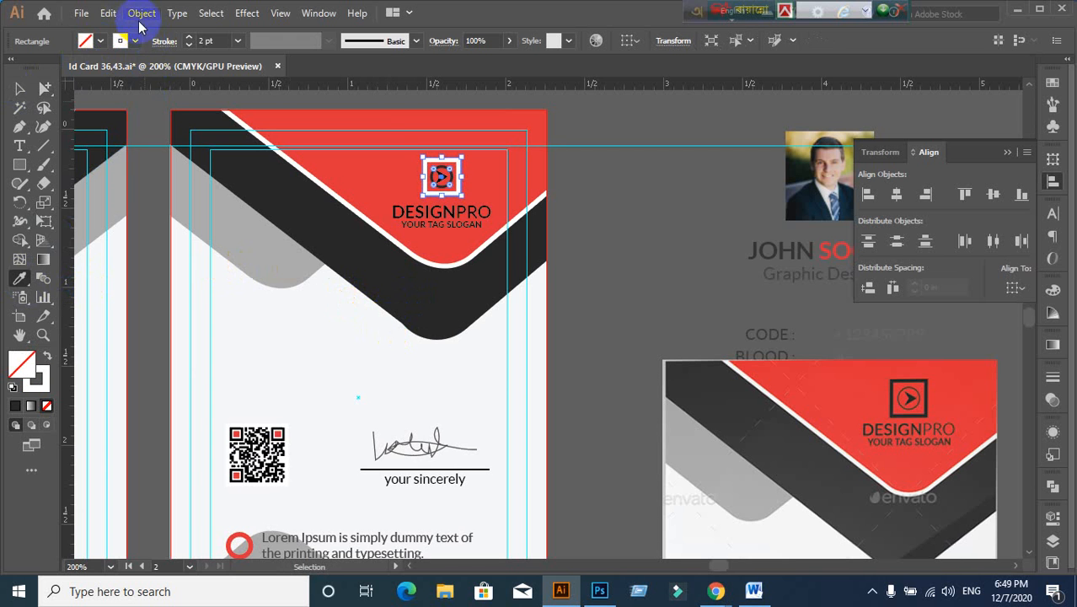
Step: Expand the square frame and logo icon into shapes and colour them black
{"action": "left_click", "coordinate": [141, 13]}
{"action": "left_click", "coordinate": [214, 209]}
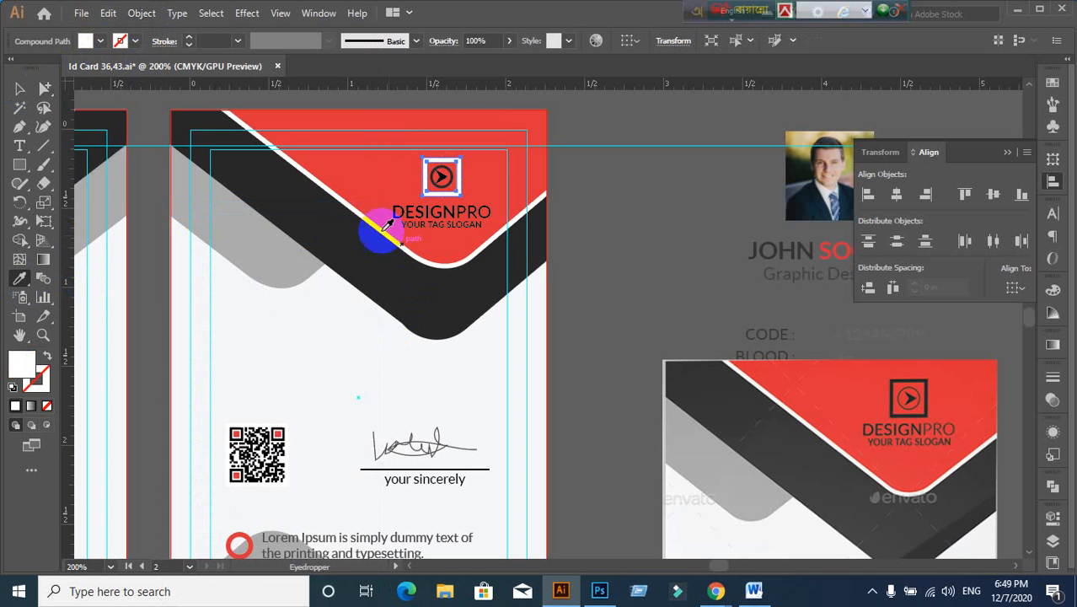
{"action": "left_click", "coordinate": [142, 14]}
{"action": "left_click", "coordinate": [257, 197]}
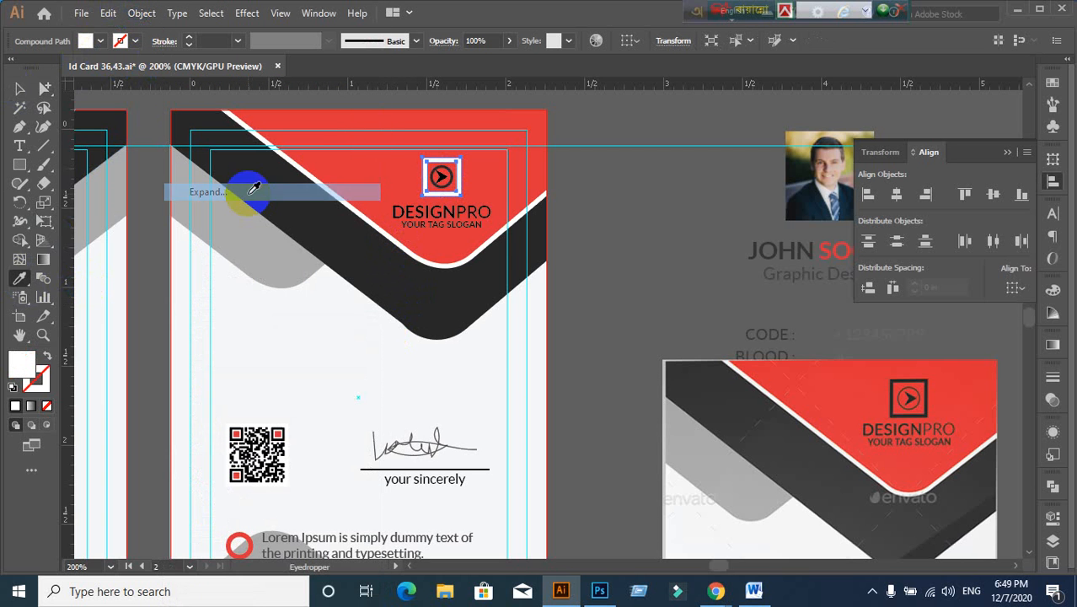
{"action": "left_click", "coordinate": [305, 234]}
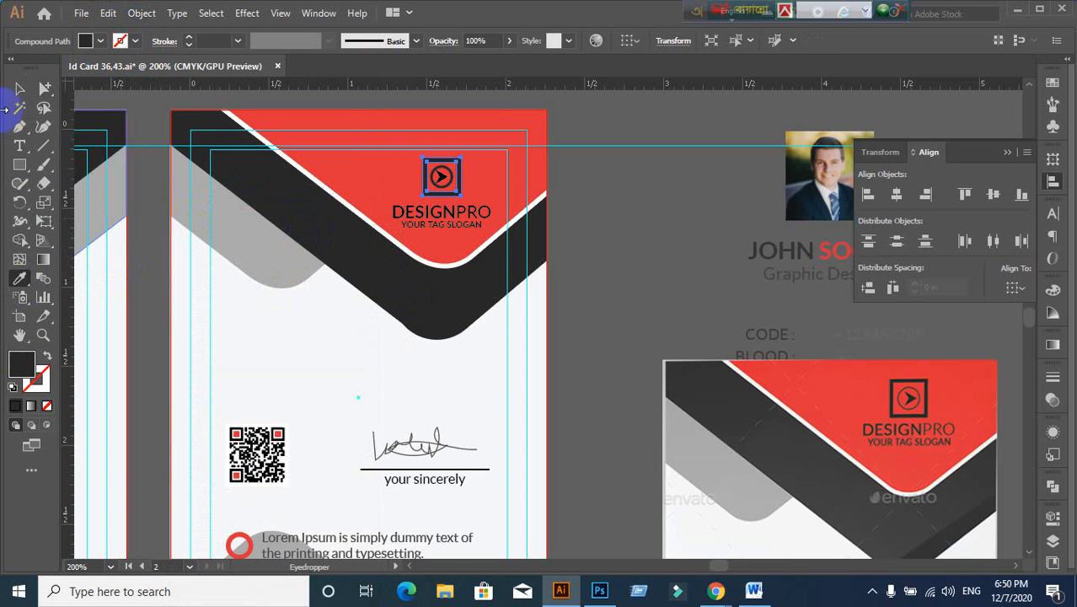
{"action": "left_click", "coordinate": [19, 91]}
Step: Zoom out to show all cards and delete the left reference card image
{"action": "left_click", "coordinate": [708, 312]}
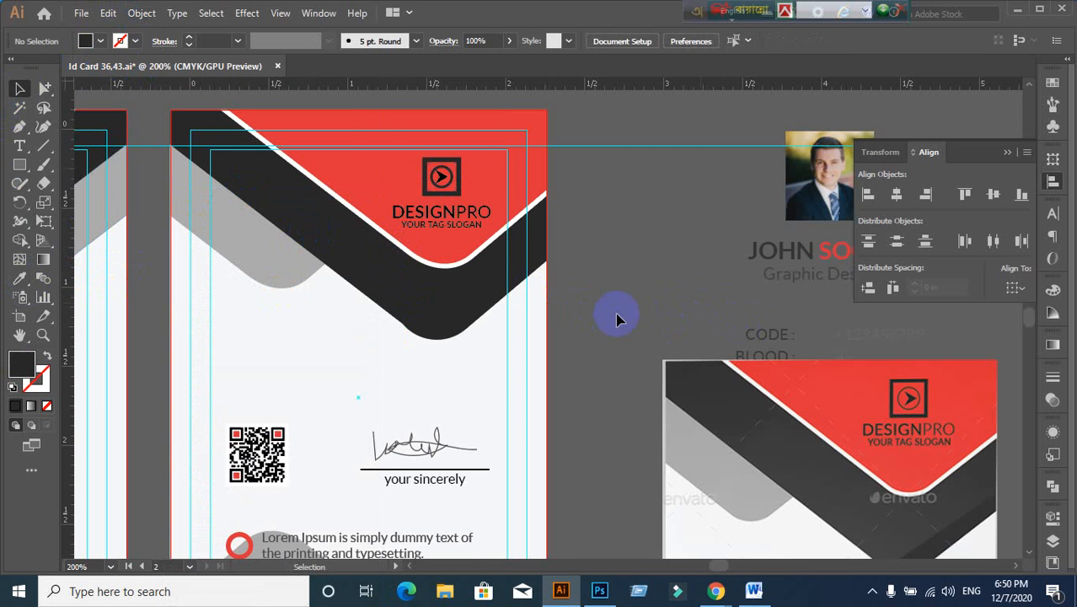
{"action": "scroll", "coordinate": [621, 316], "scroll_direction": "down", "scroll_amount": 1}
{"action": "scroll", "coordinate": [612, 369], "scroll_direction": "down", "scroll_amount": 3}
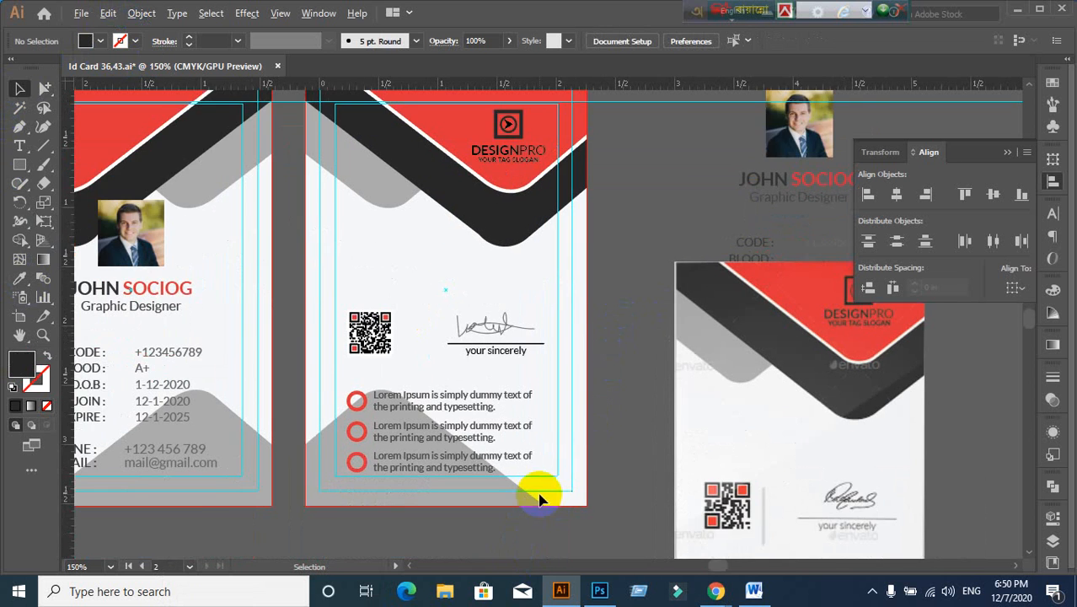
{"action": "scroll", "coordinate": [539, 497], "scroll_direction": "down", "scroll_amount": 1}
{"action": "left_click_drag", "start_coordinate": [567, 476], "coordinate": [706, 392]}
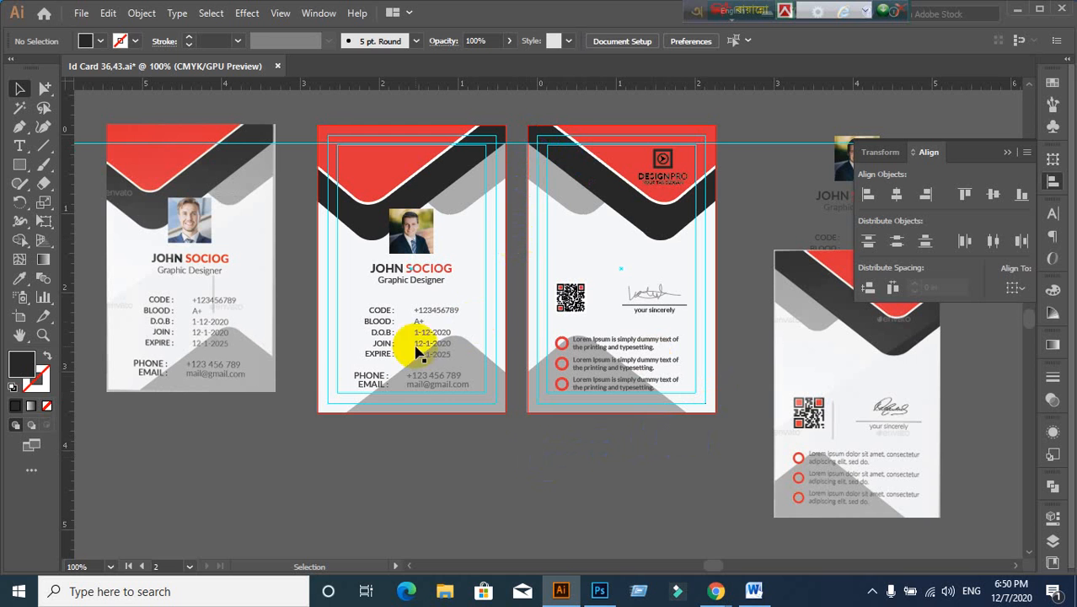
{"action": "left_click", "coordinate": [226, 364]}
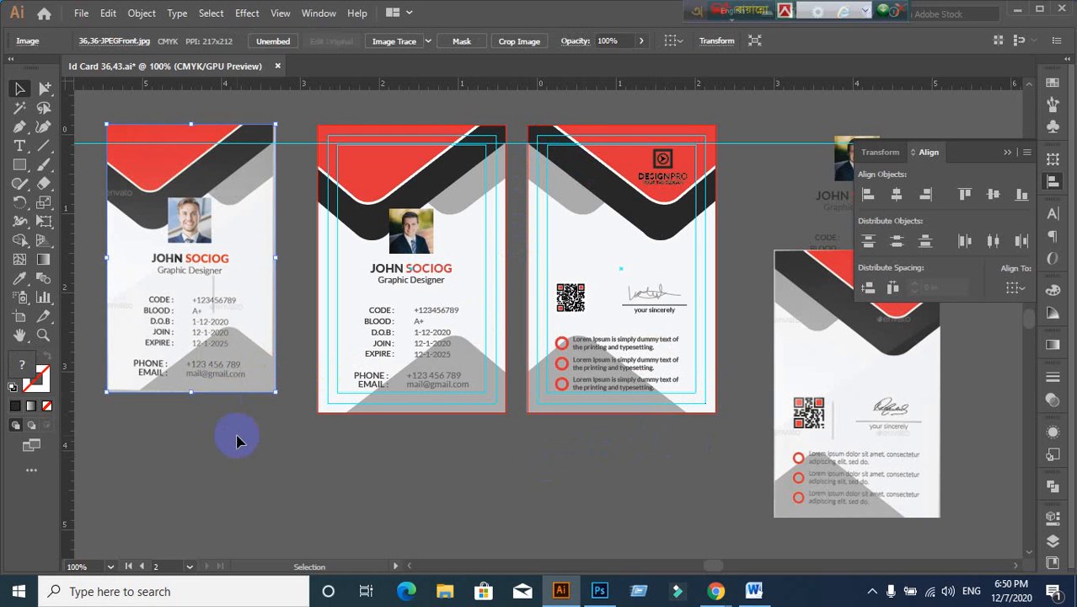
{"action": "key", "text": "Delete"}
Step: Unlock the guides and delete the horizontal guide running across the cards
{"action": "scroll", "coordinate": [236, 438], "scroll_direction": "up", "scroll_amount": 1}
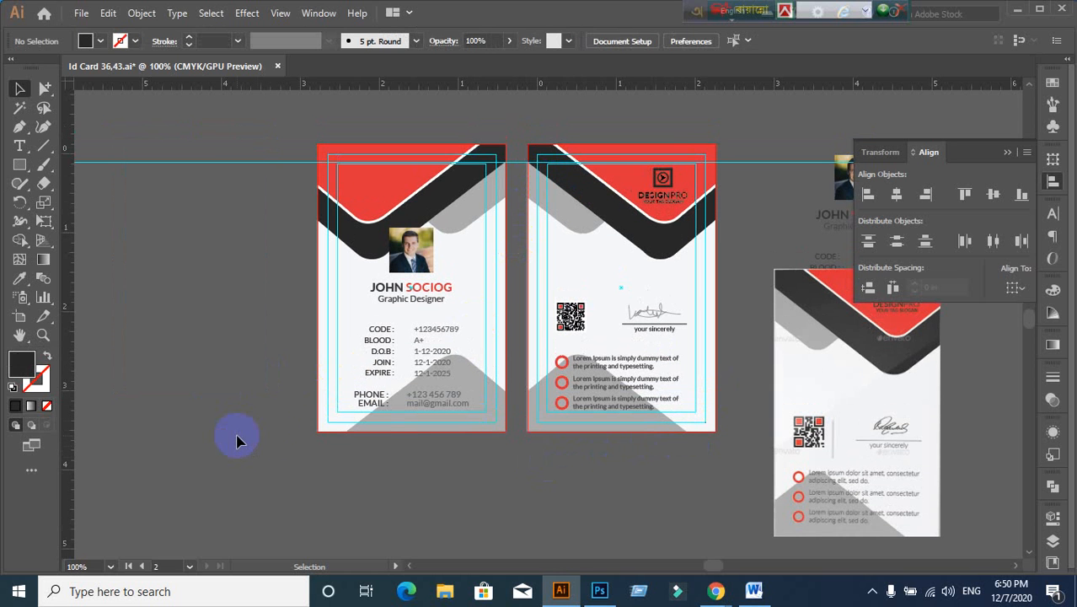
{"action": "right_click", "coordinate": [202, 240]}
{"action": "left_click", "coordinate": [244, 386]}
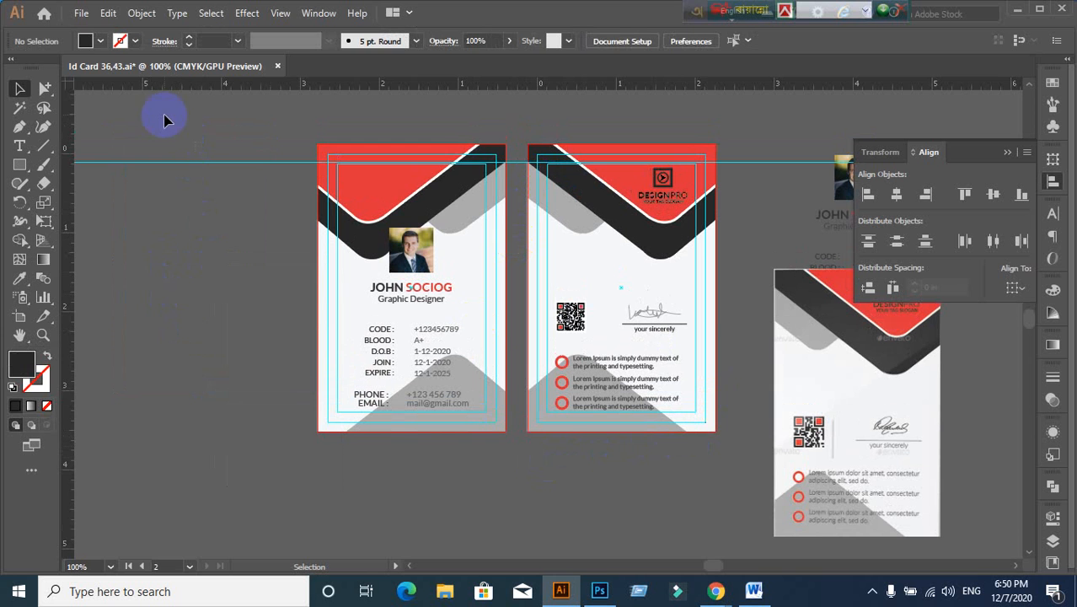
{"action": "left_click_drag", "start_coordinate": [164, 115], "coordinate": [232, 338]}
{"action": "key", "text": "Delete"}
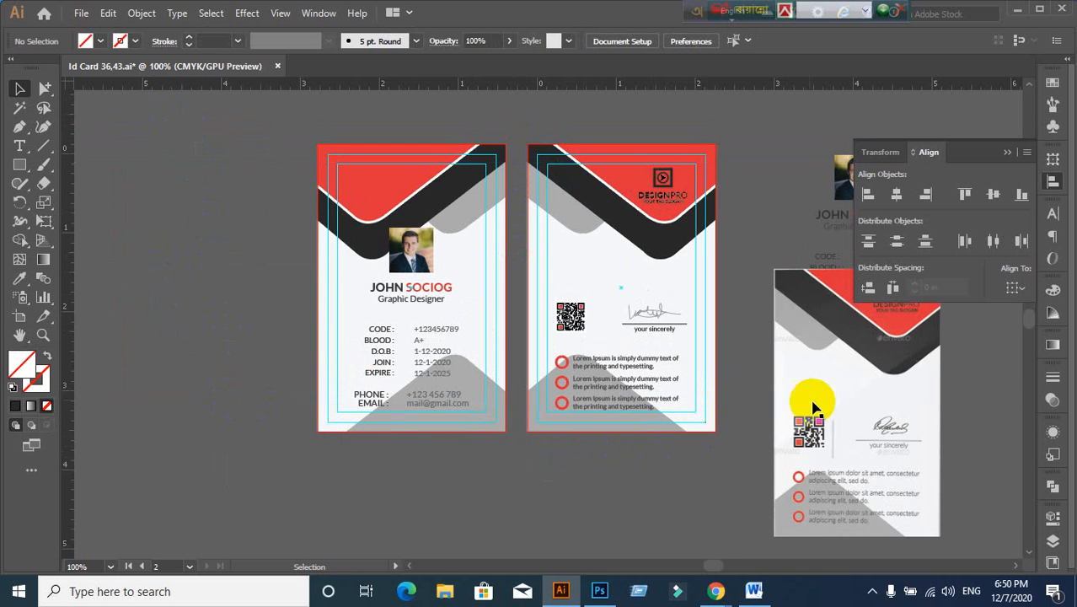
Step: Delete the leftover reference card objects on the right
{"action": "left_click_drag", "start_coordinate": [859, 417], "coordinate": [745, 410]}
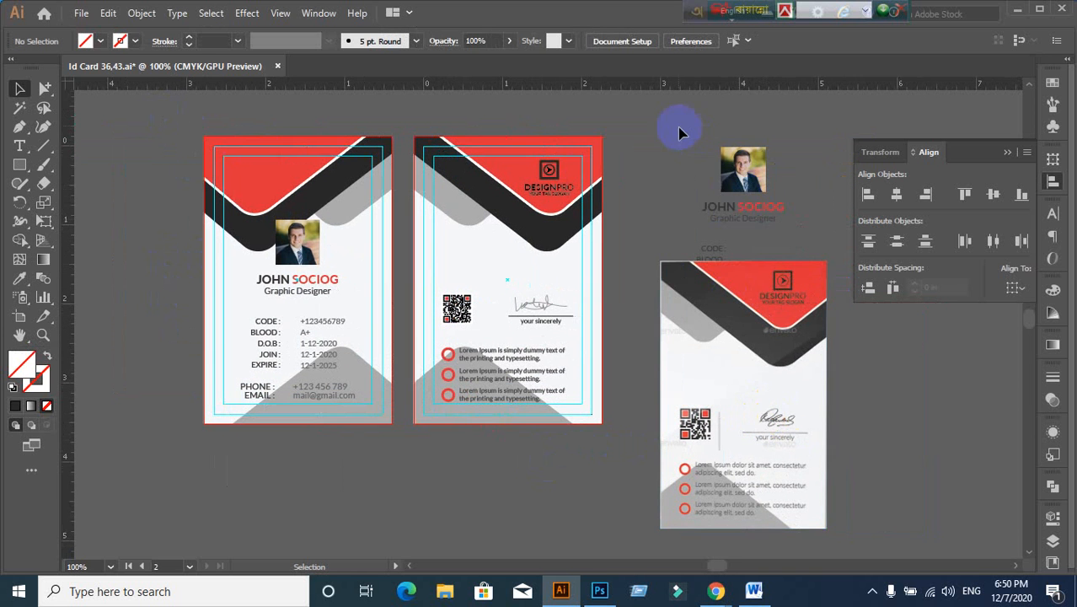
{"action": "left_click_drag", "start_coordinate": [874, 466], "coordinate": [881, 472]}
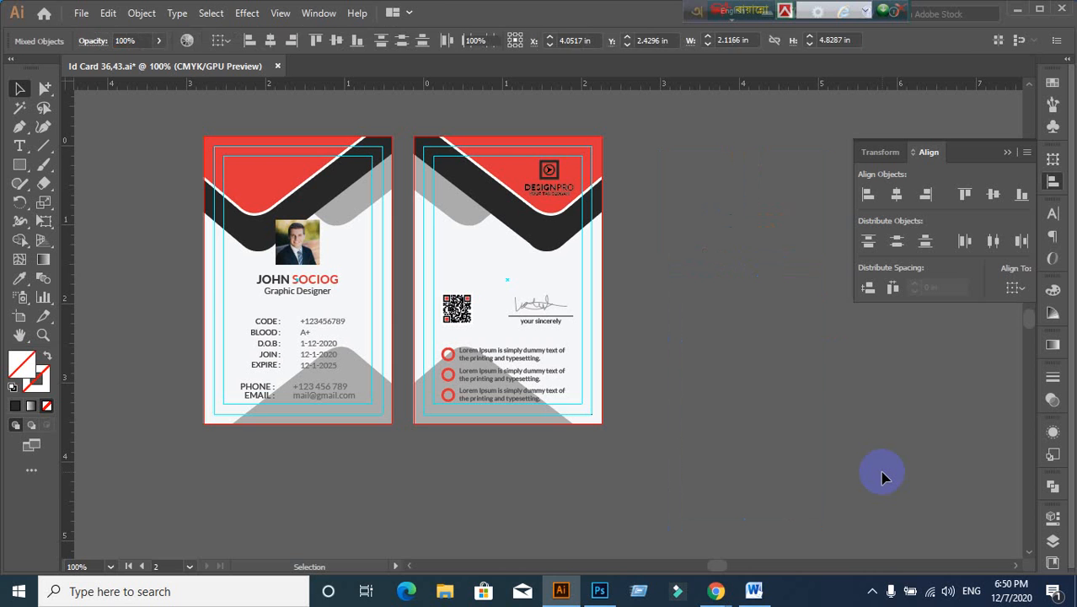
{"action": "key", "text": "Delete"}
{"action": "mouse_move", "coordinate": [715, 590]}
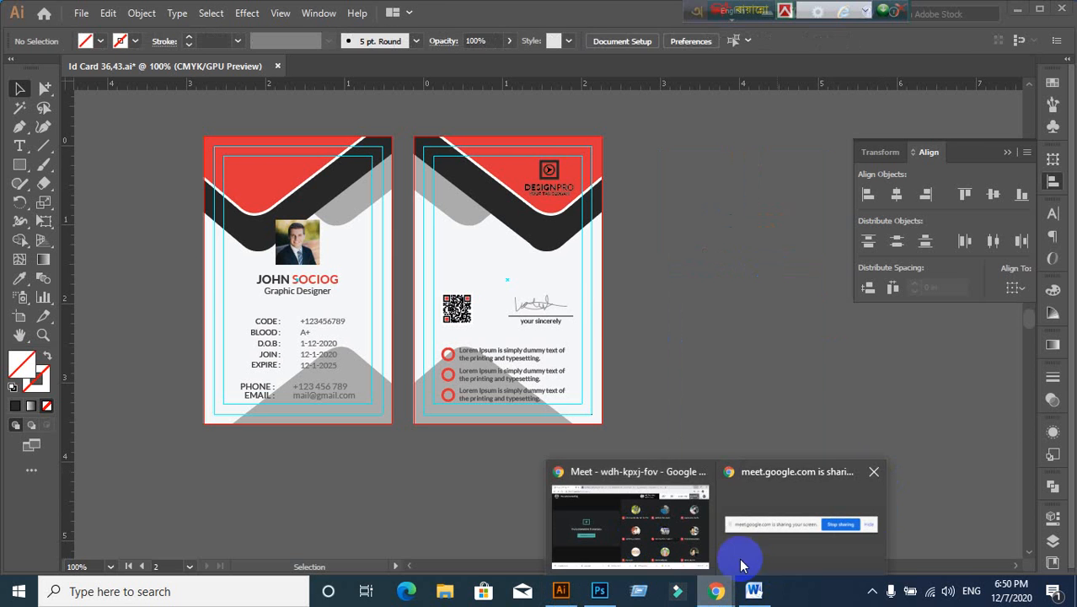
{"action": "left_click", "coordinate": [610, 516]}
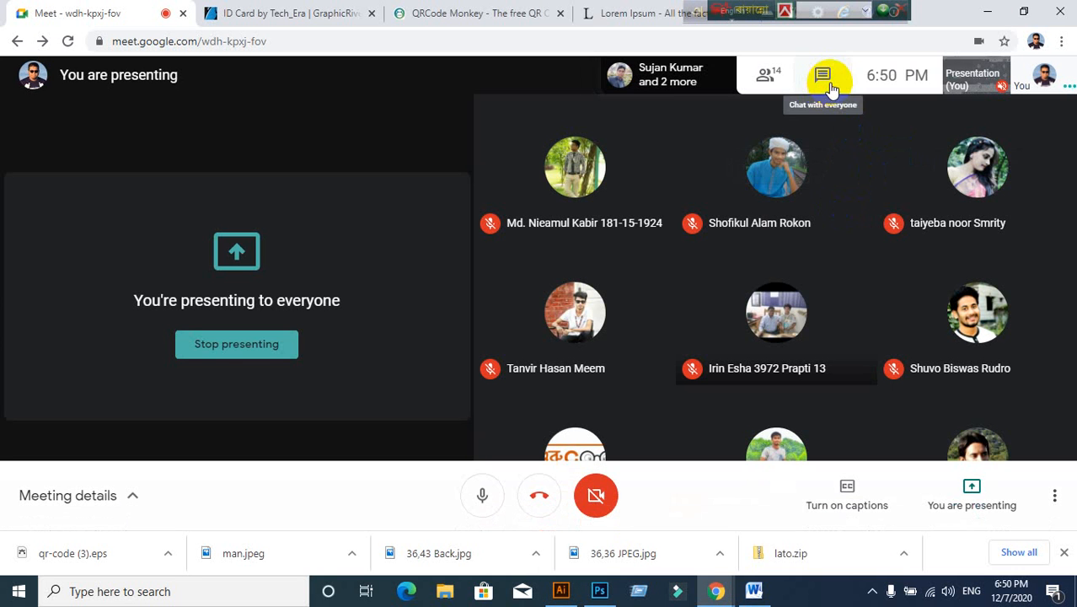
{"action": "left_click", "coordinate": [828, 83]}
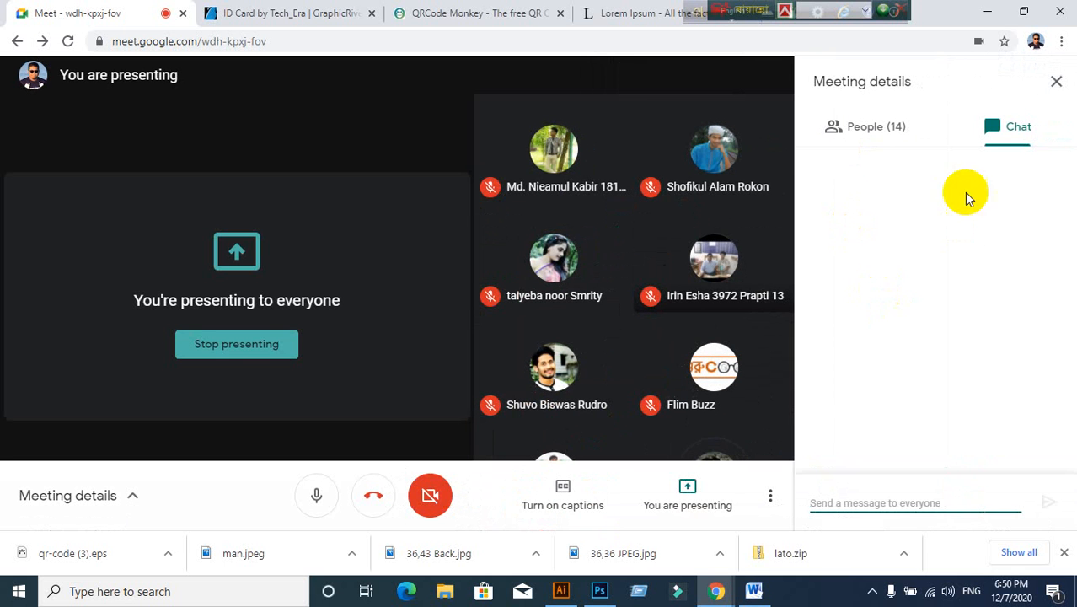
{"action": "left_click", "coordinate": [872, 501]}
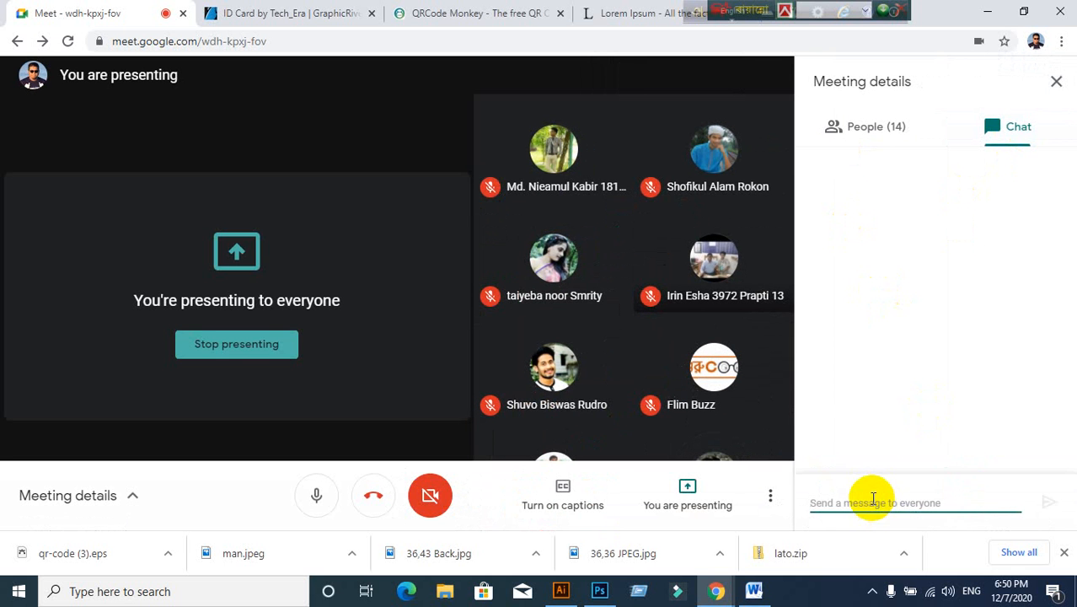
{"action": "left_click", "coordinate": [1058, 84]}
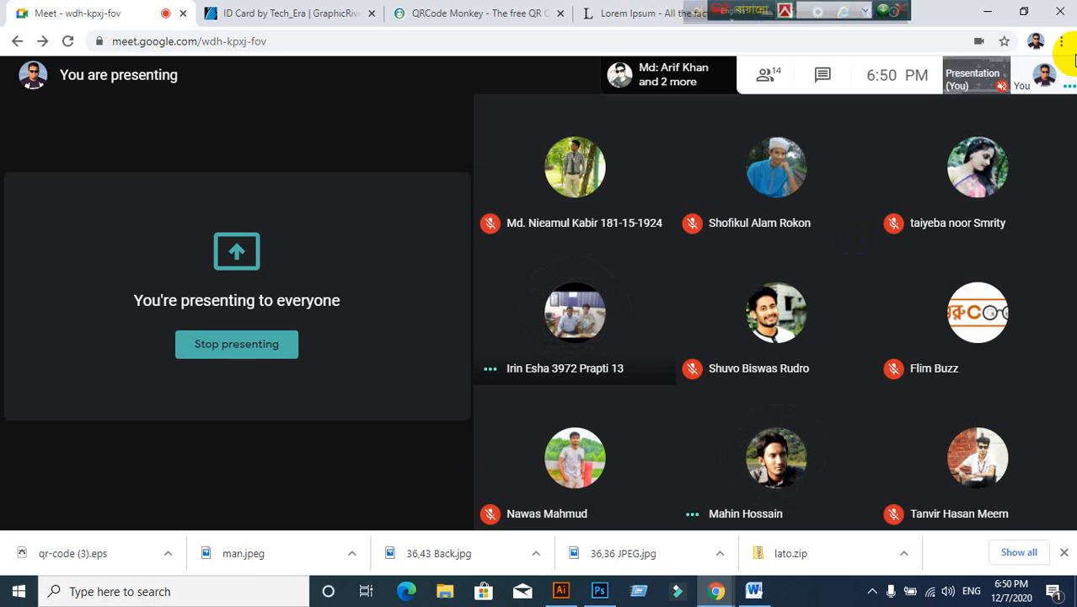
{"action": "left_click", "coordinate": [560, 591]}
Step: Save the finished ID card file with Ctrl+S
{"action": "scroll", "coordinate": [255, 225], "scroll_direction": "up", "scroll_amount": 1}
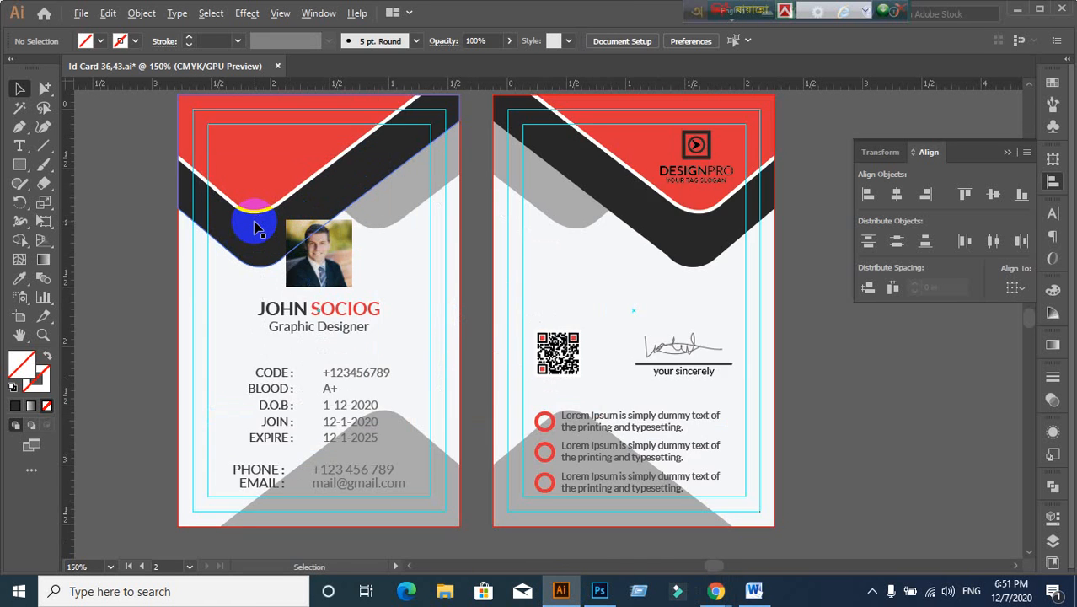
{"action": "scroll", "coordinate": [255, 228], "scroll_direction": "down", "scroll_amount": 1}
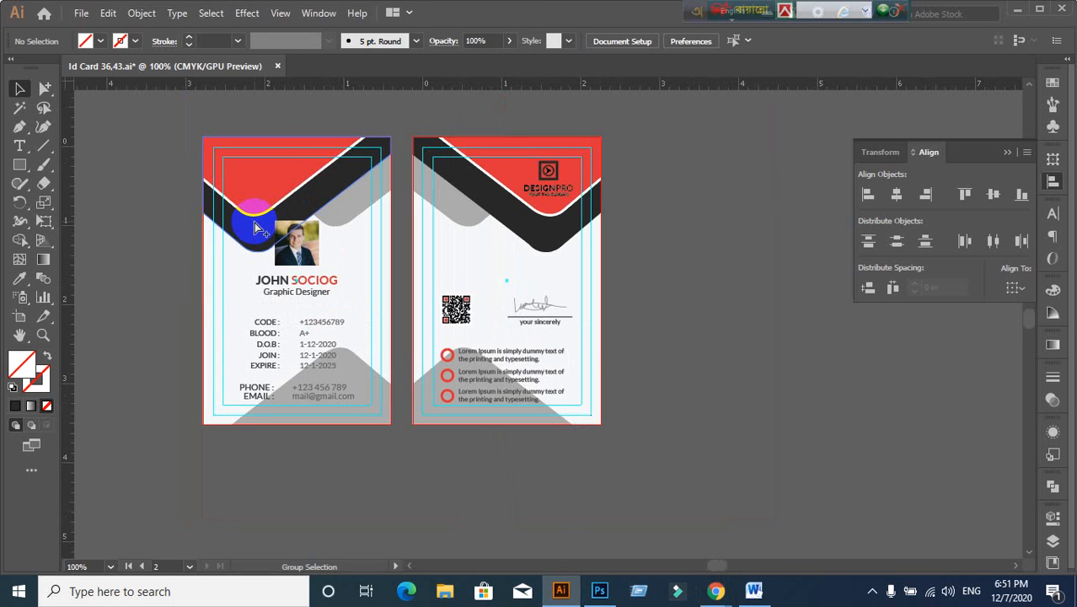
{"action": "key", "text": "ctrl+s"}
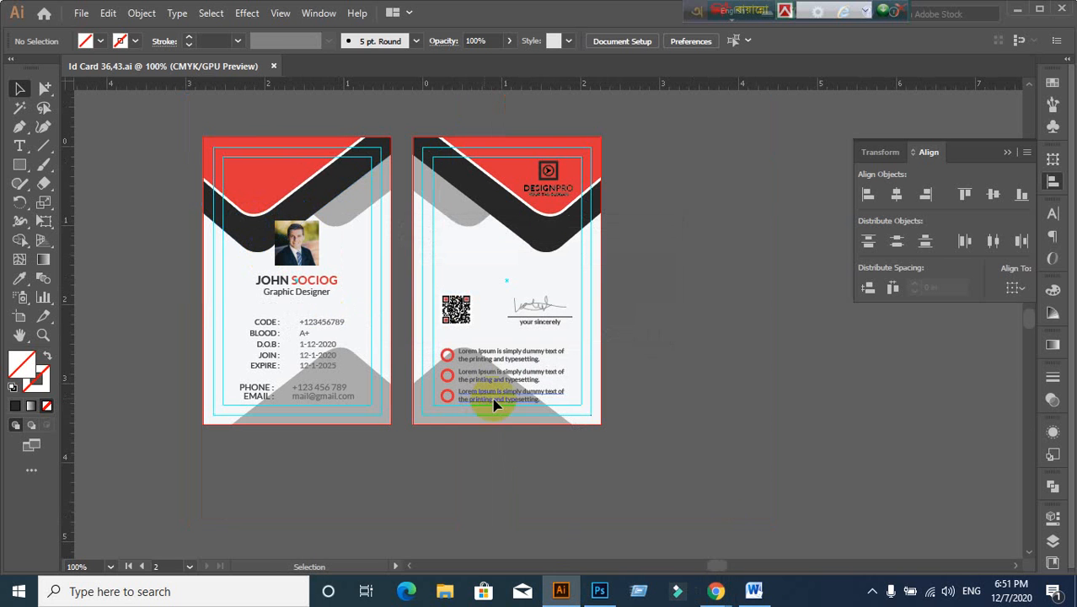
Step: Minimize the Google Meet window and Illustrator to reveal the desktop
{"action": "left_click", "coordinate": [592, 516]}
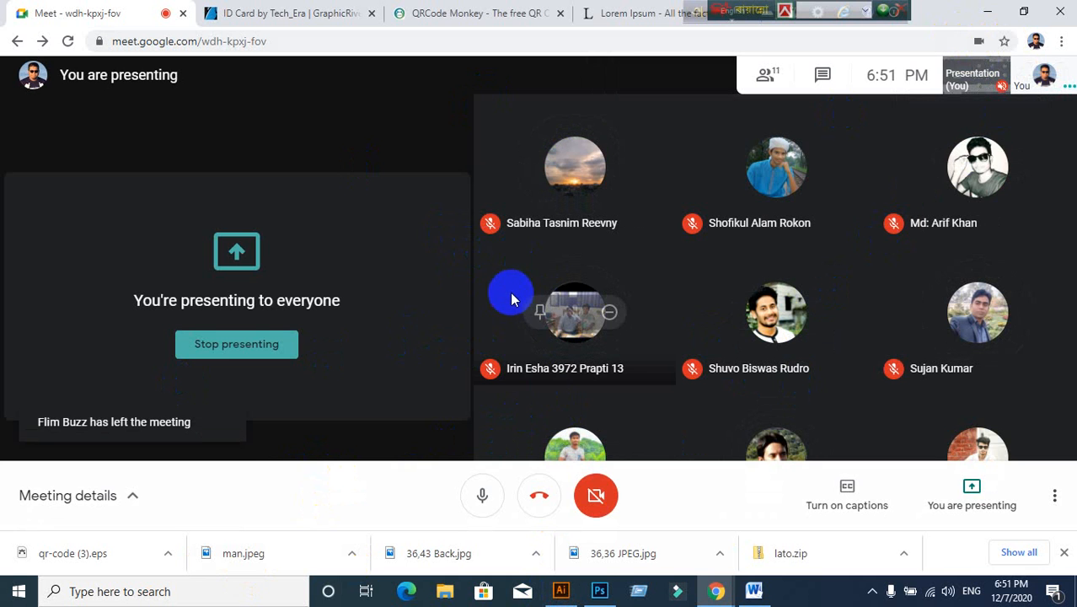
{"action": "left_click", "coordinate": [985, 14]}
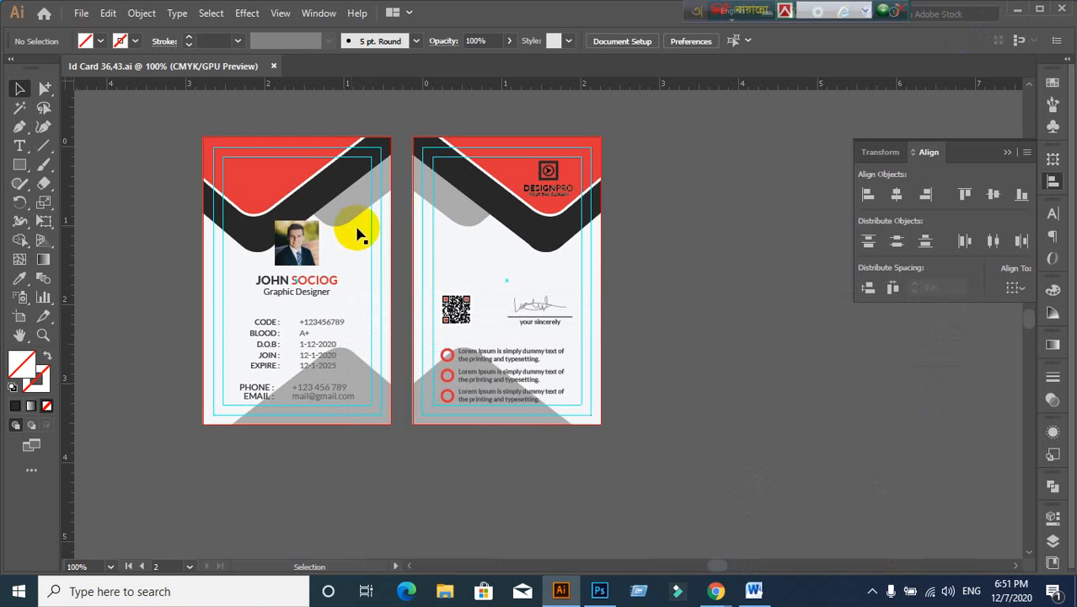
{"action": "left_click", "coordinate": [1013, 10]}
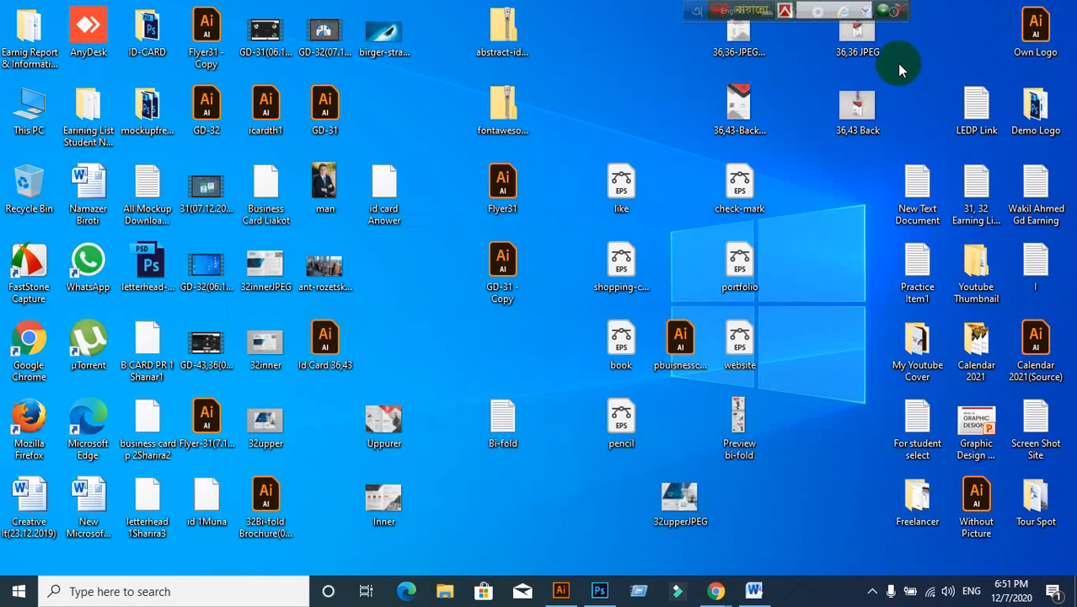